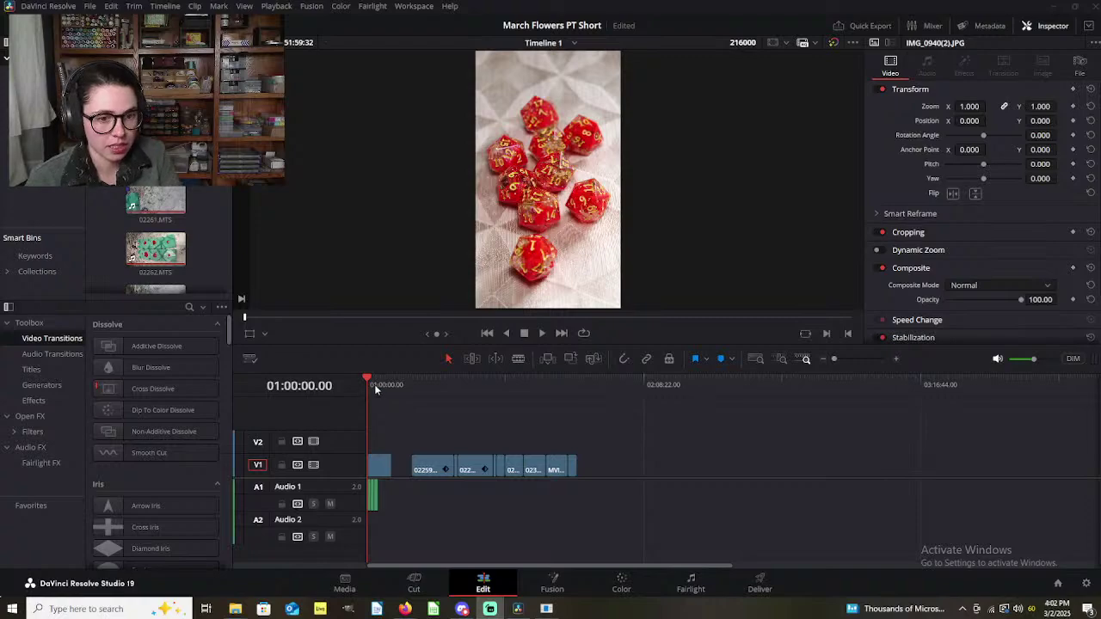
Step: Play back the photo section with its music from the start of the timeline to about 01:04:03
mouse_move(378, 386)
mouse_down()
mouse_move(388, 384)
mouse_move(366, 385)
mouse_up()
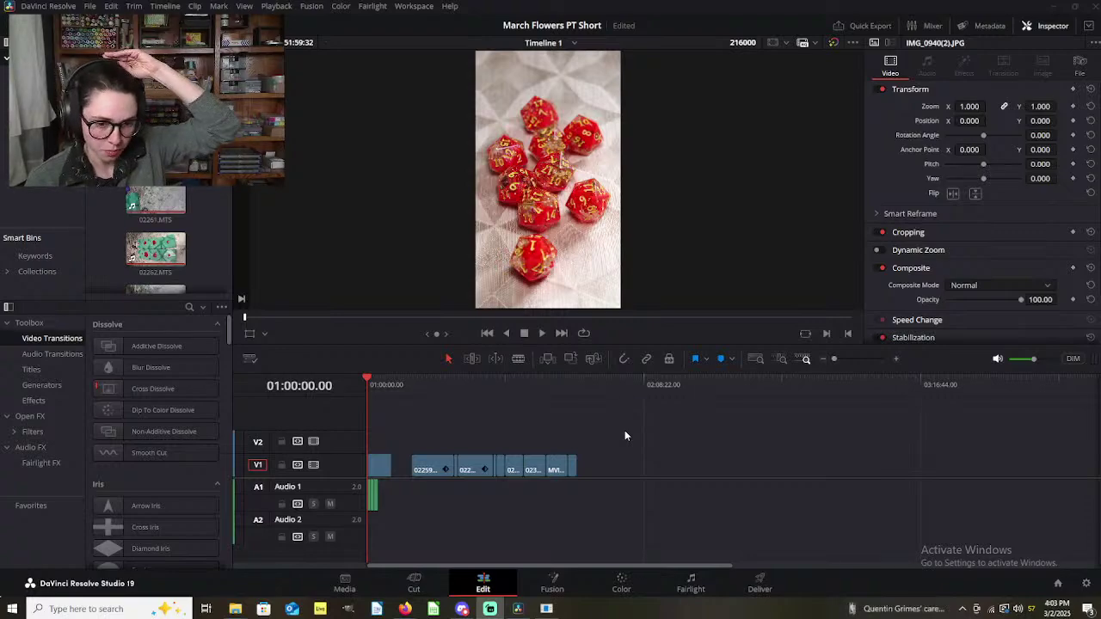
click(423, 435)
scroll(465, 446, up, 5)
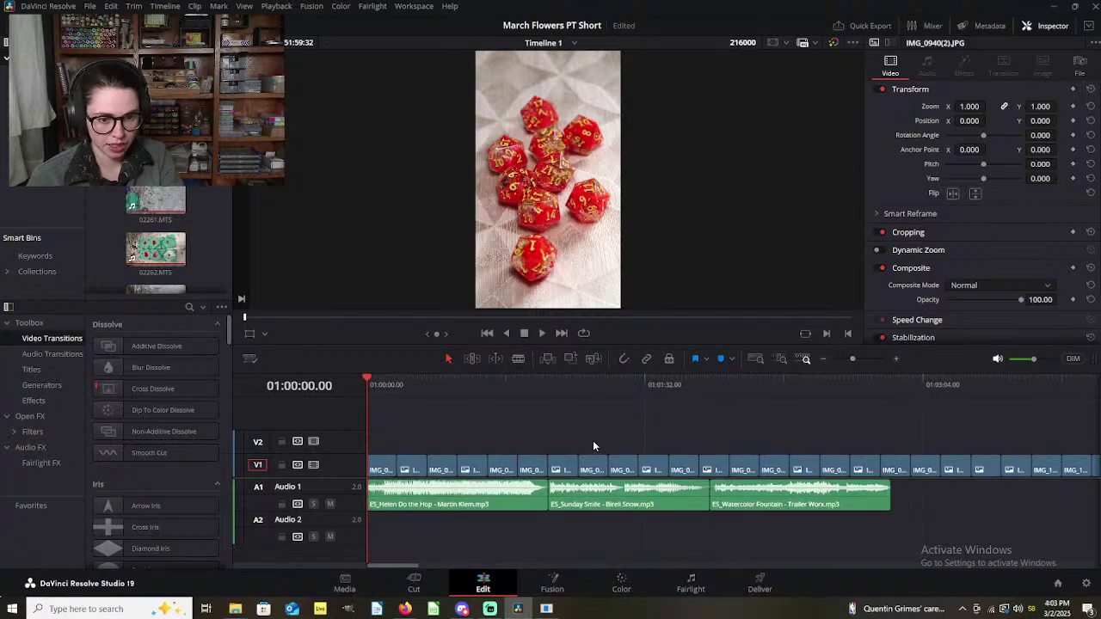
scroll(612, 431, up, 2)
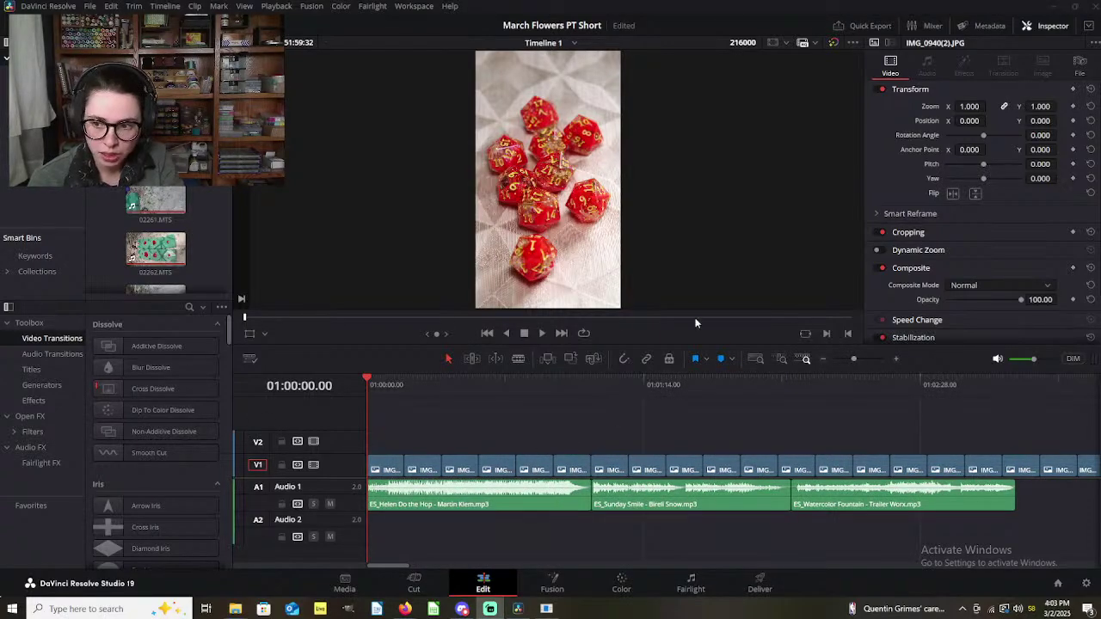
drag(1033, 362, 1034, 367)
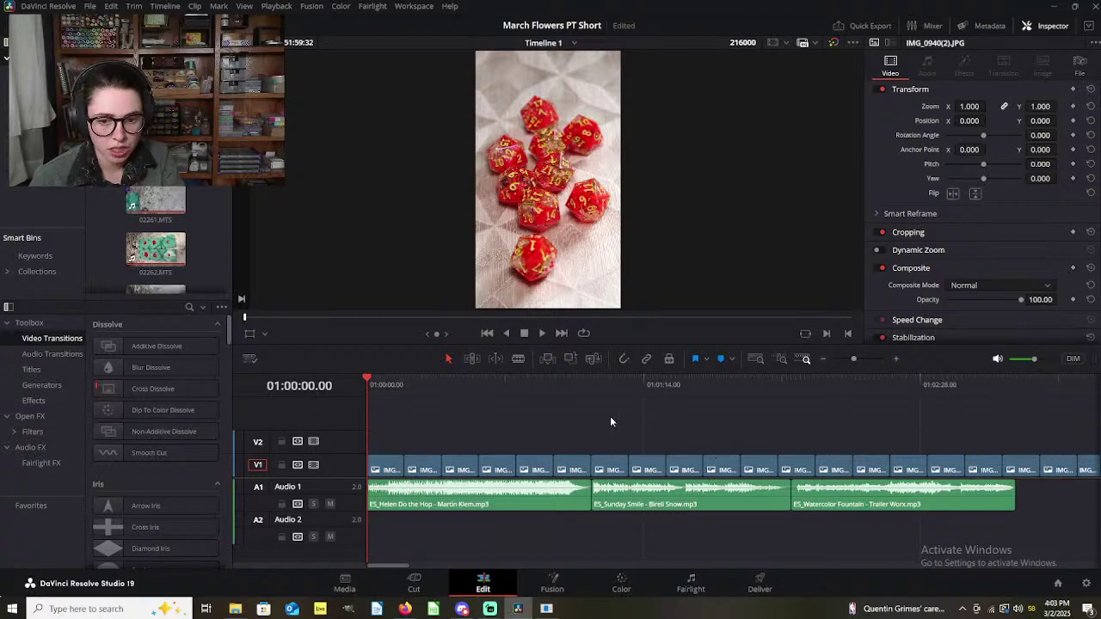
scroll(610, 418, down, 2)
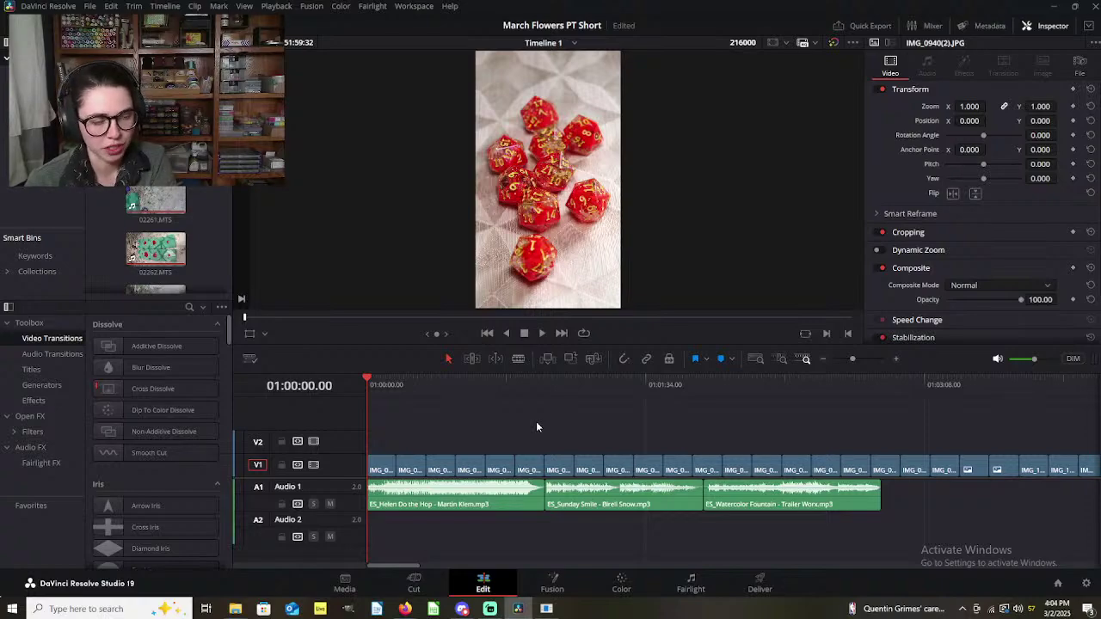
key(space)
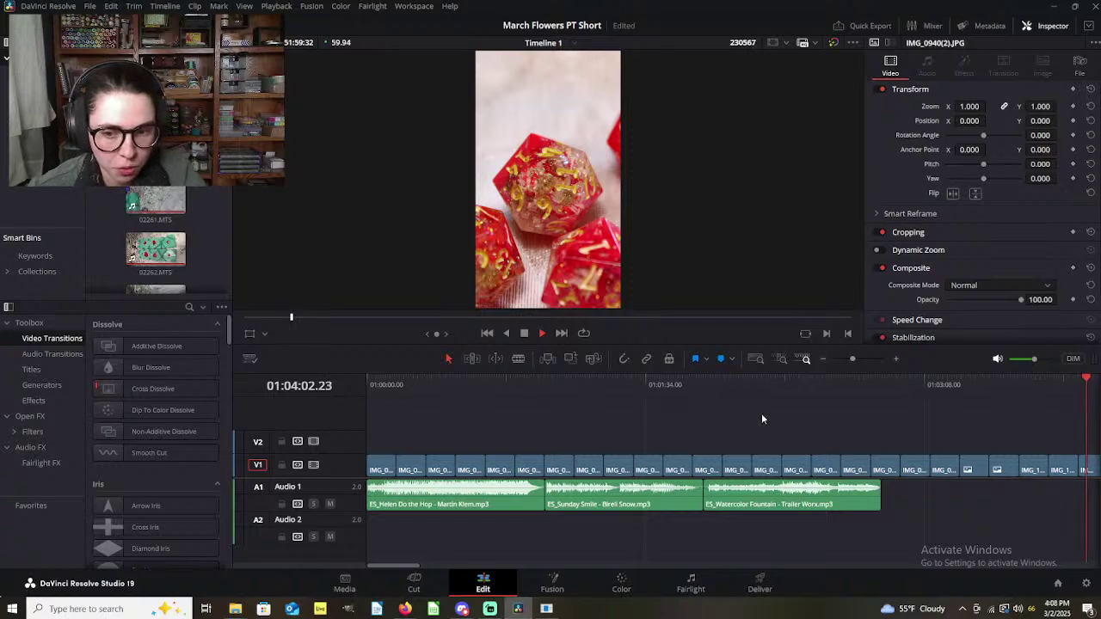
key(space)
Step: Place the playhead at 01:01:53.22, where the Watercolor Fountain music begins, and select that audio clip
scroll(765, 420, down, 5)
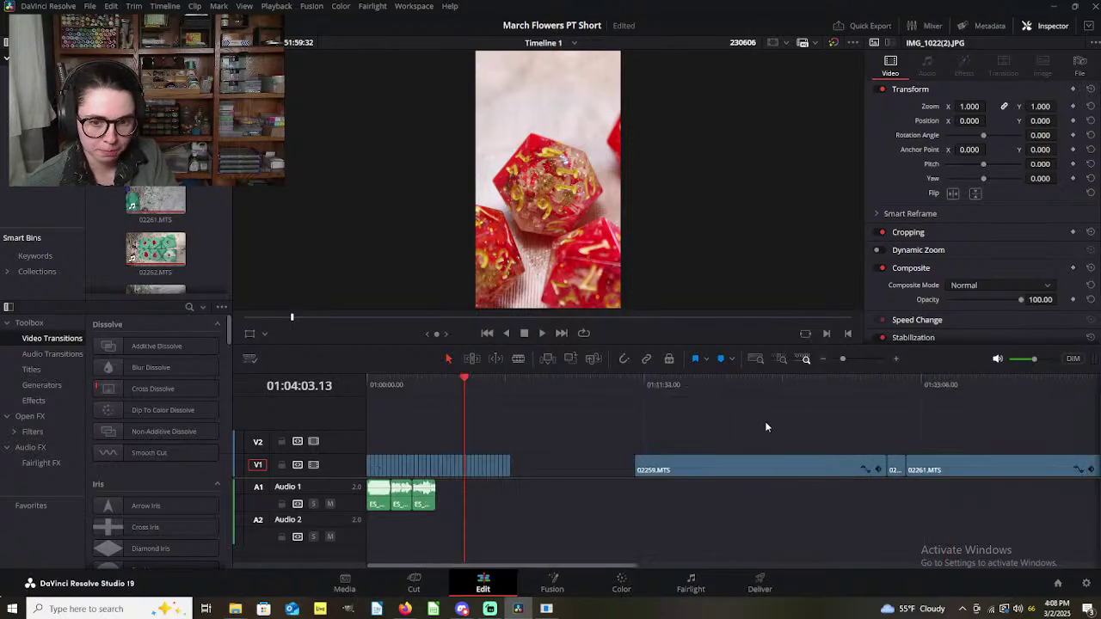
scroll(539, 504, up, 2)
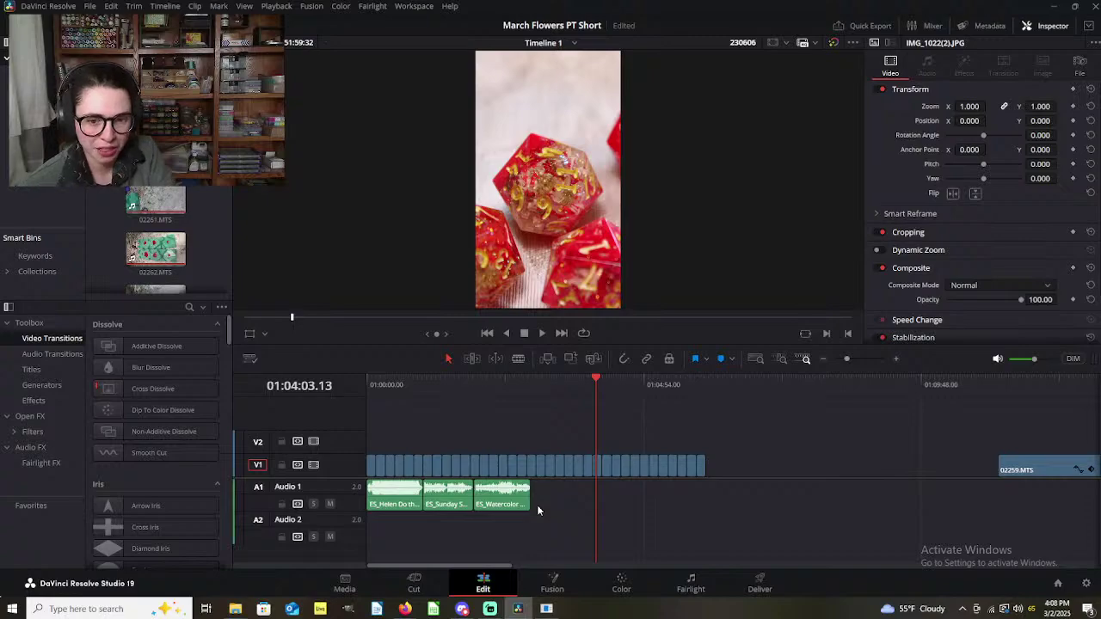
scroll(537, 510, up, 2)
scroll(602, 502, up, 1)
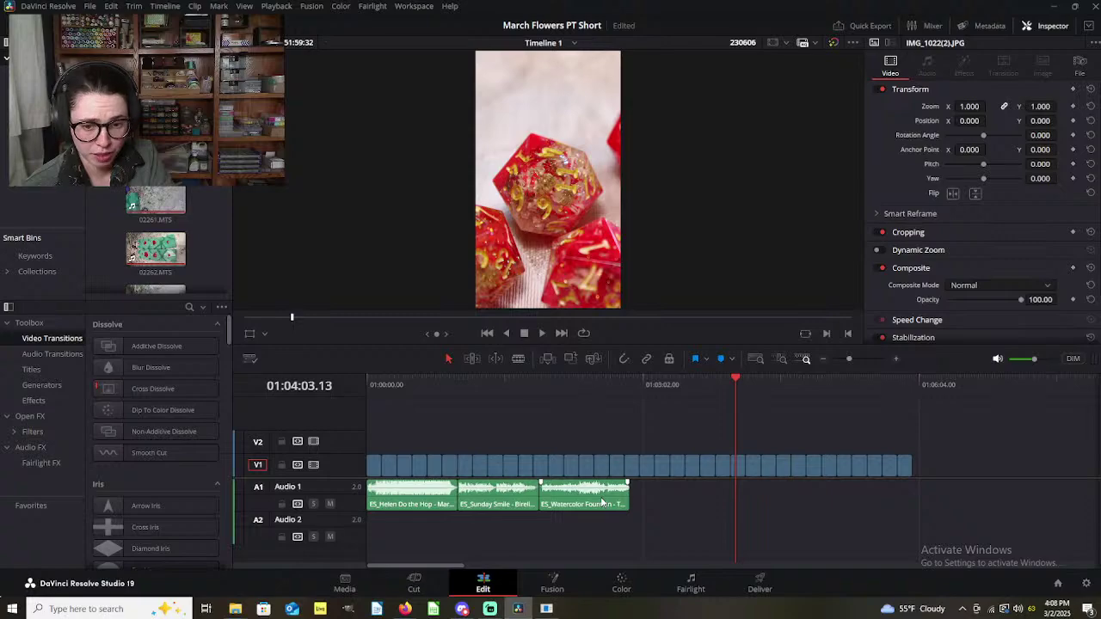
drag(537, 382, 539, 383)
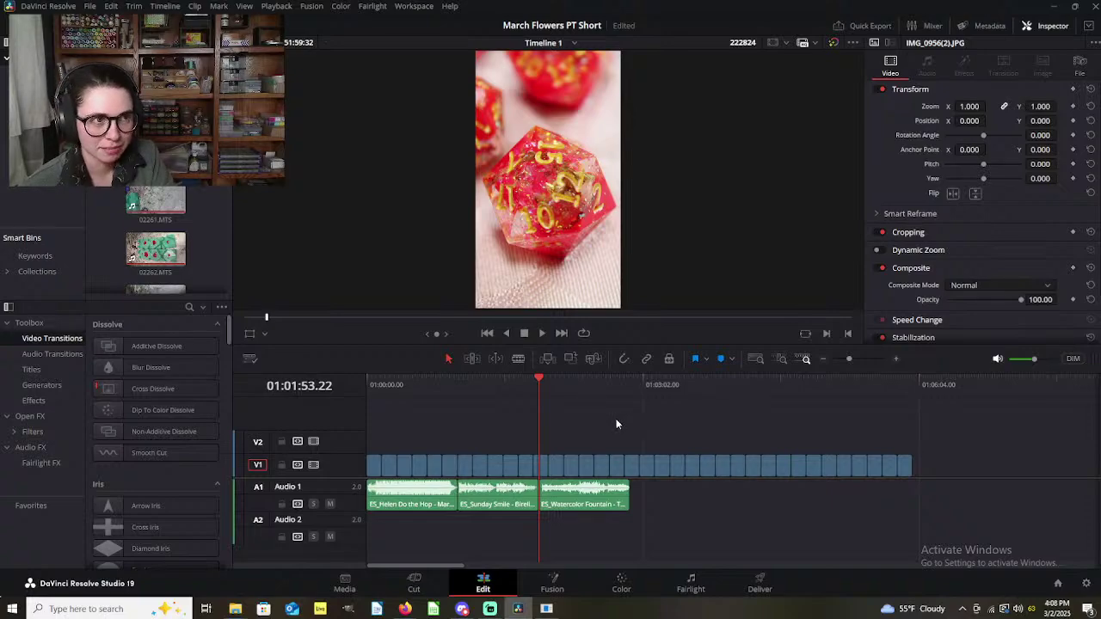
click(596, 506)
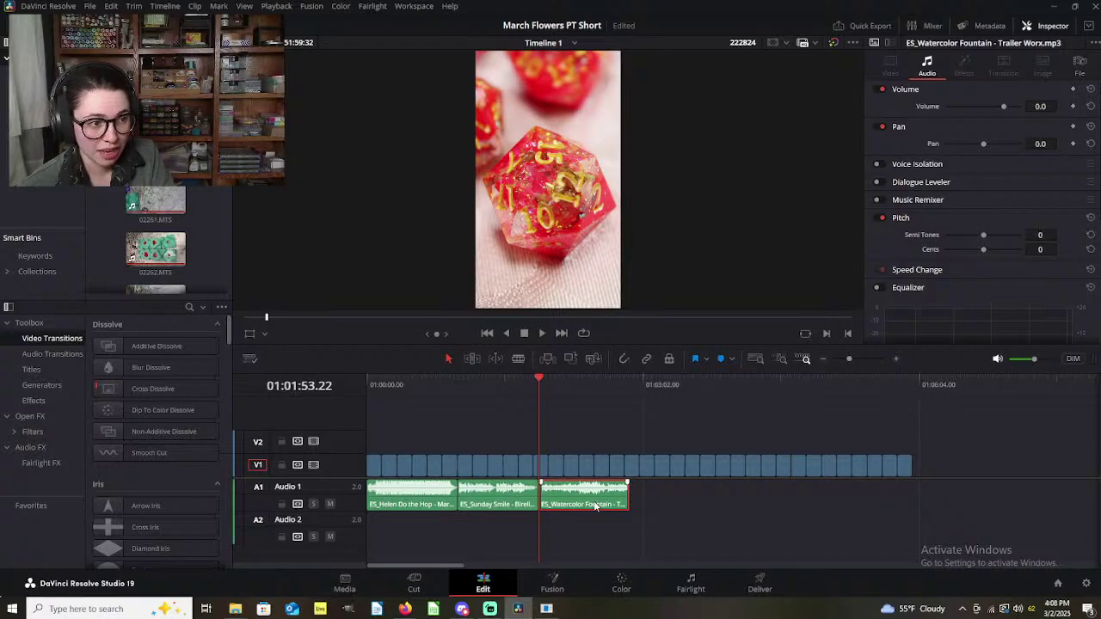
Step: Examine the gap between the photo sequence and the 02259.MTS clip, and preview the opening seconds of that clip
scroll(625, 493, down, 5)
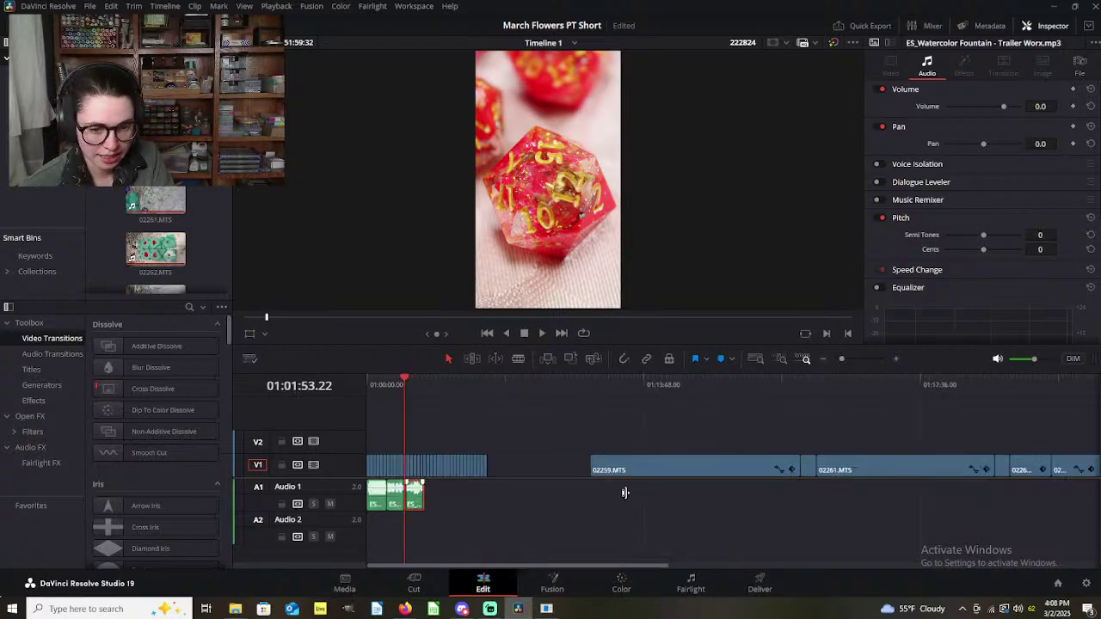
scroll(608, 514, up, 5)
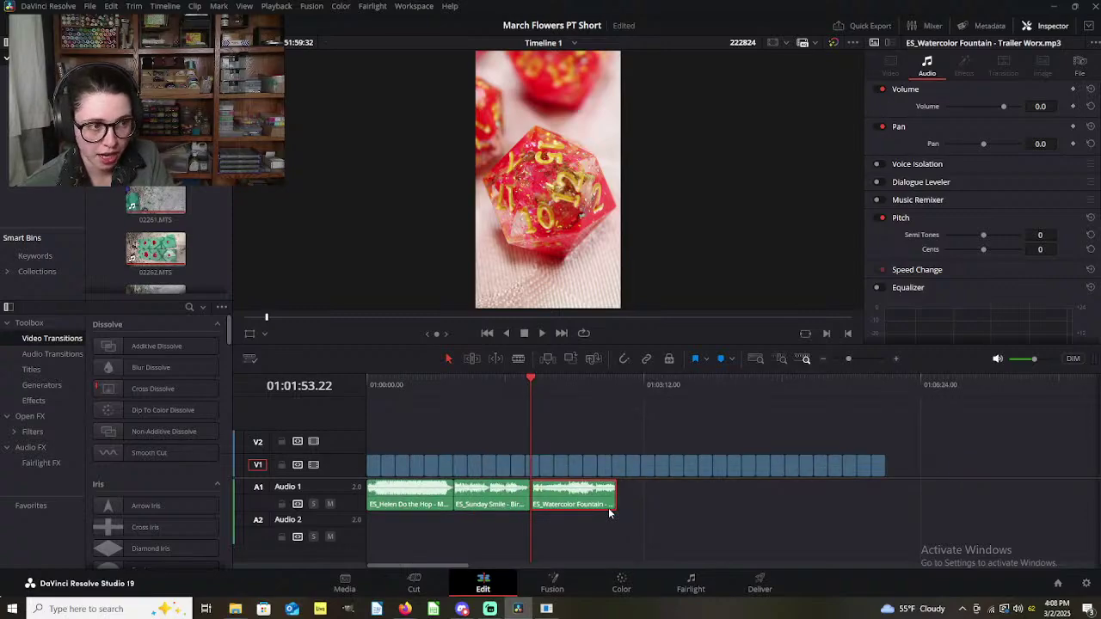
scroll(682, 512, down, 3)
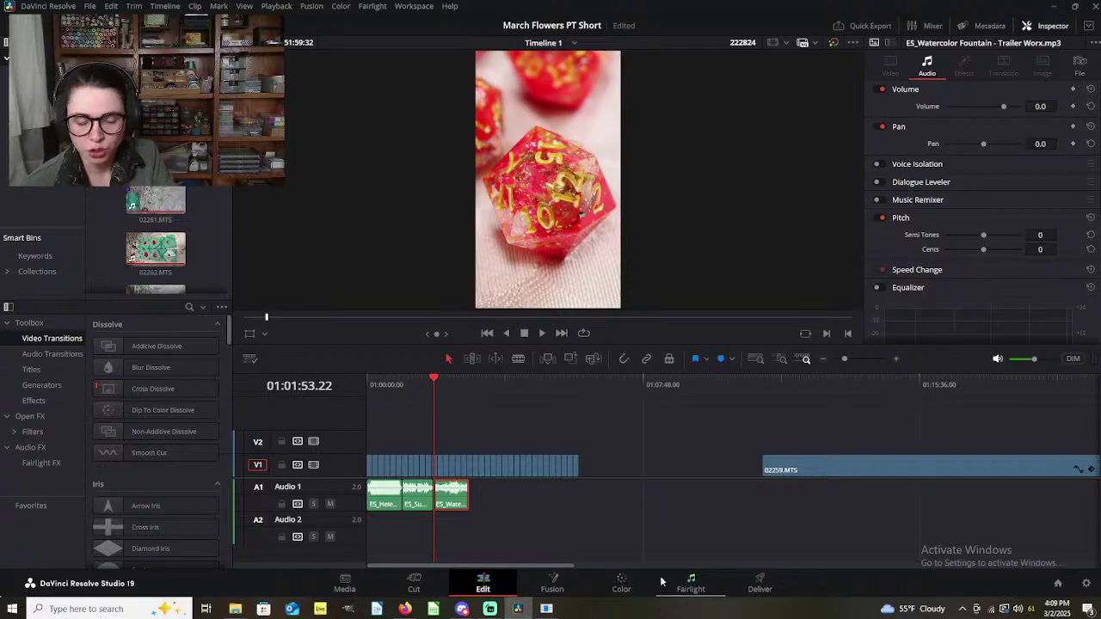
scroll(641, 507, down, 5)
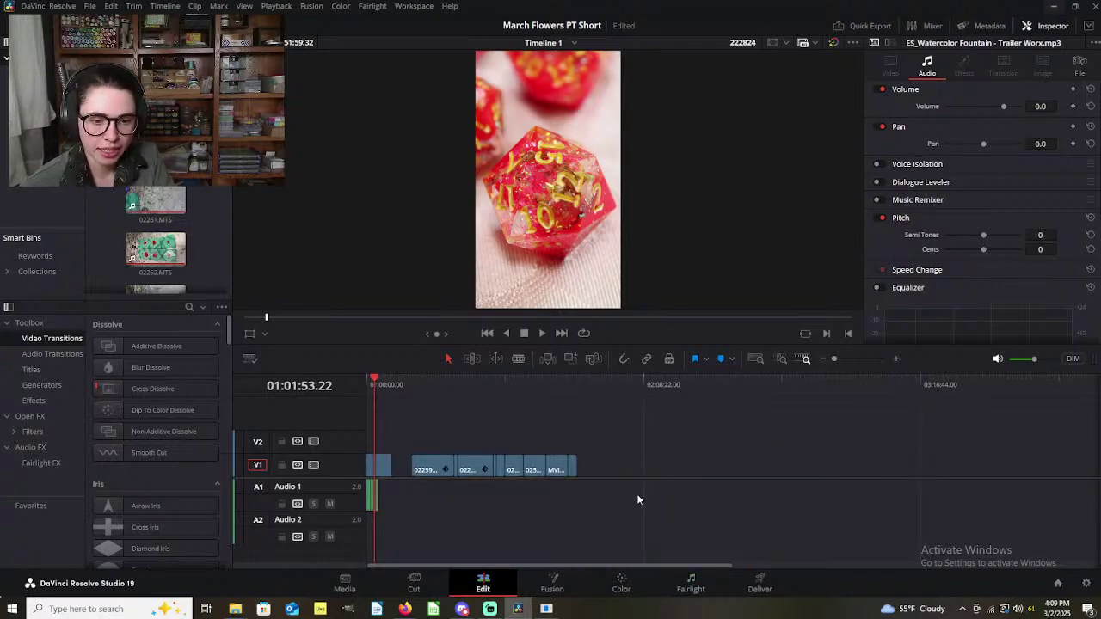
scroll(638, 500, up, 5)
click(662, 466)
click(765, 386)
scroll(782, 457, right, 4)
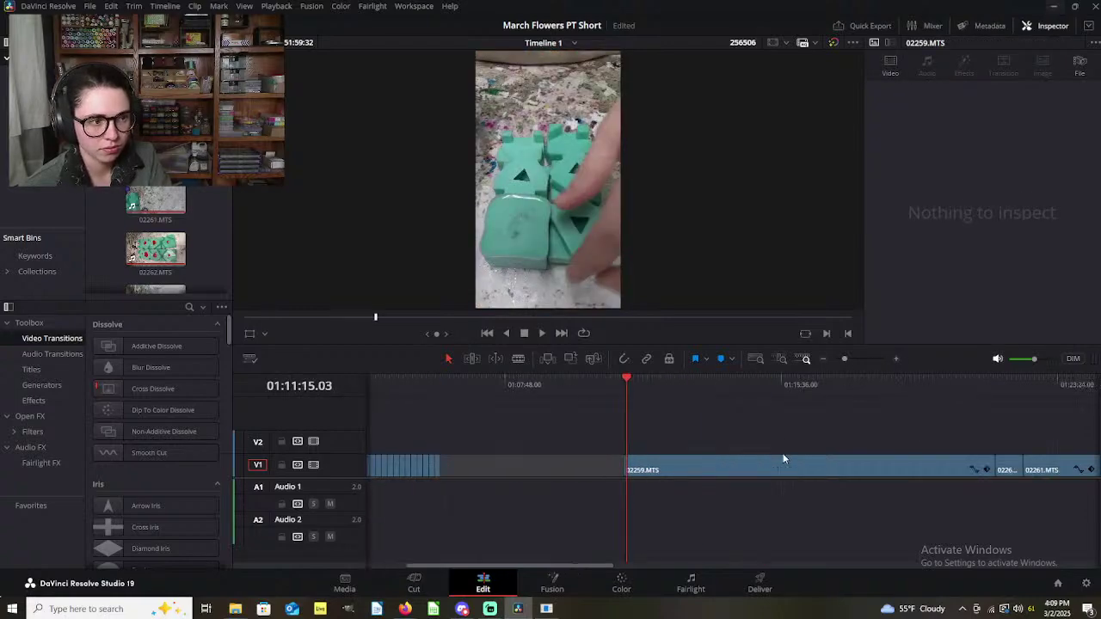
drag(486, 386, 487, 387)
scroll(697, 483, up, 2)
scroll(697, 488, up, 1)
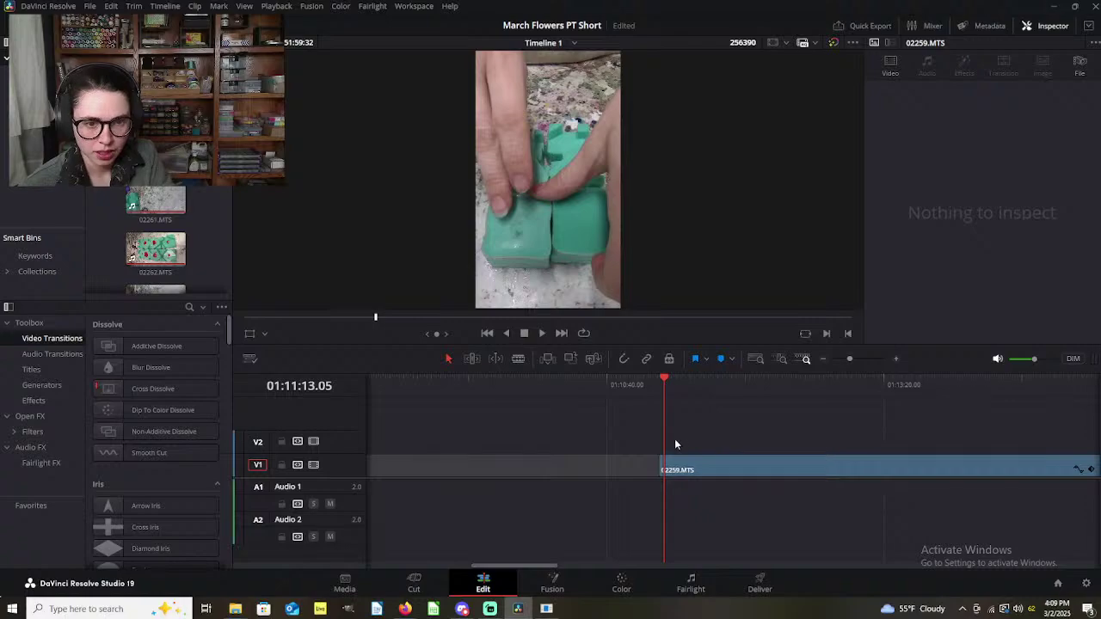
scroll(673, 443, down, 2)
scroll(538, 480, up, 1)
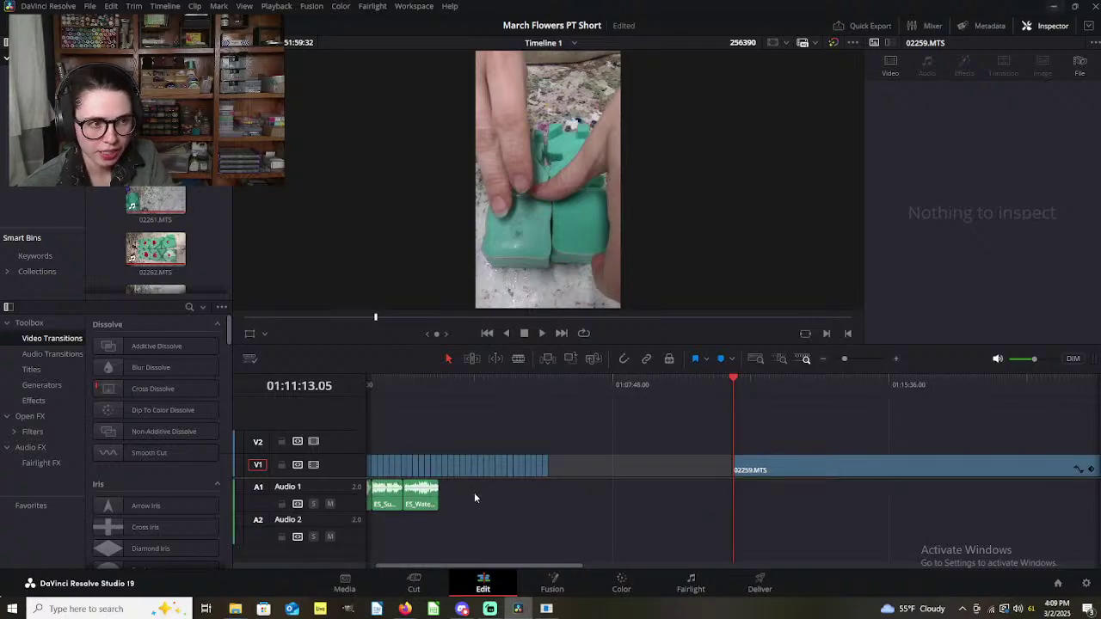
Step: Undo the last two changes and redo one of them
key(ctrl+z)
key(ctrl+z)
key(ctrl+shift+z)
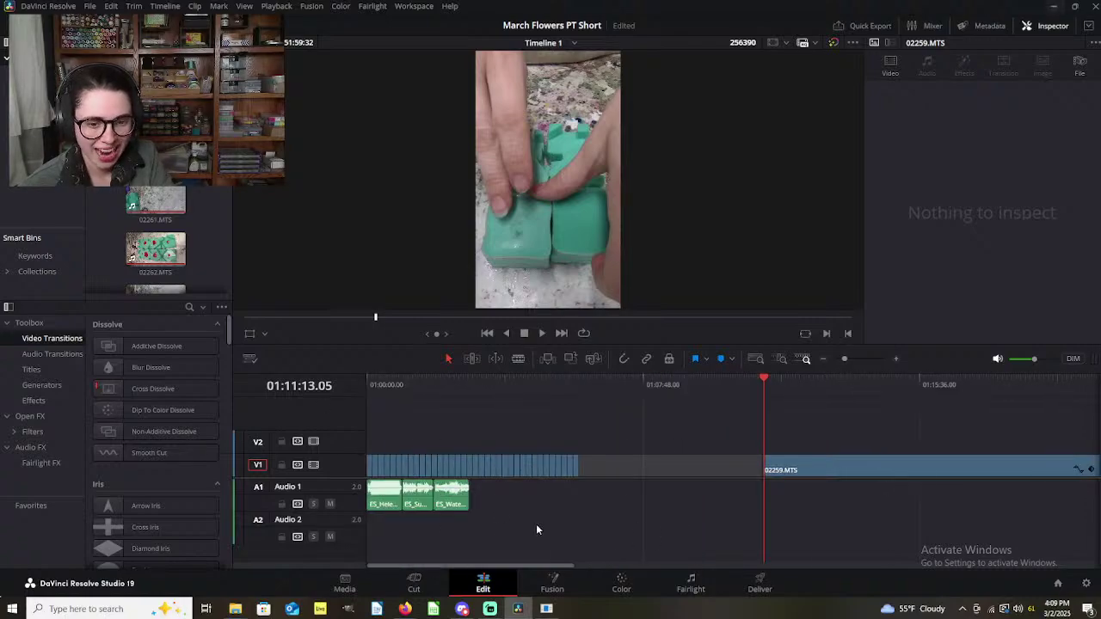
Step: Check the Watercolor Fountain audio clip and the gap, and park the playhead at 01:11:10.07, the start of 02259.MTS
click(454, 504)
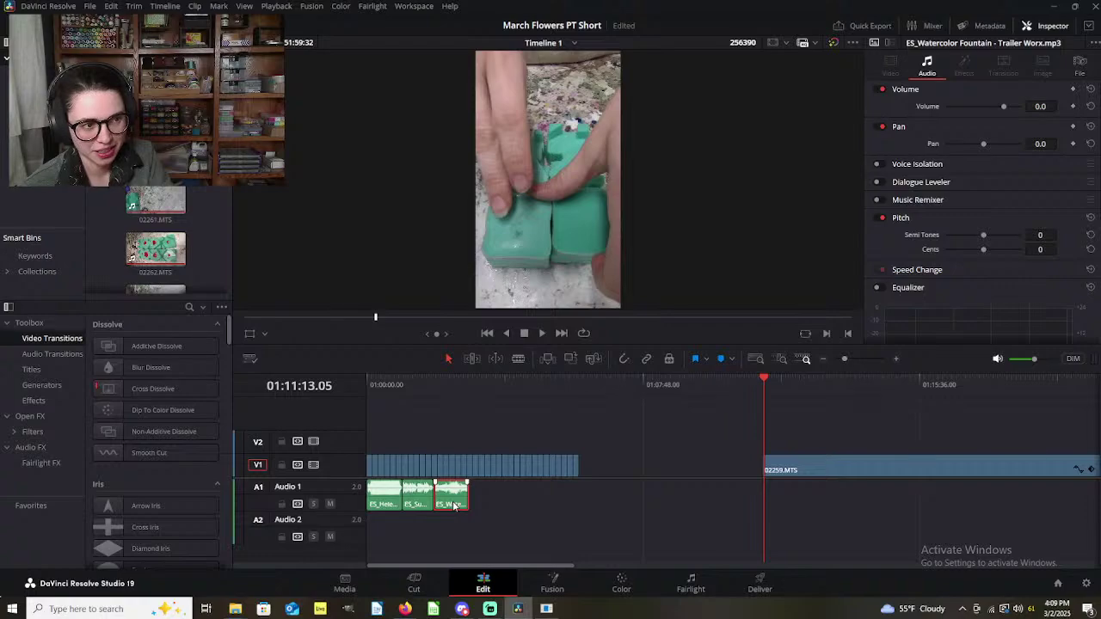
scroll(734, 536, right, 2)
click(718, 469)
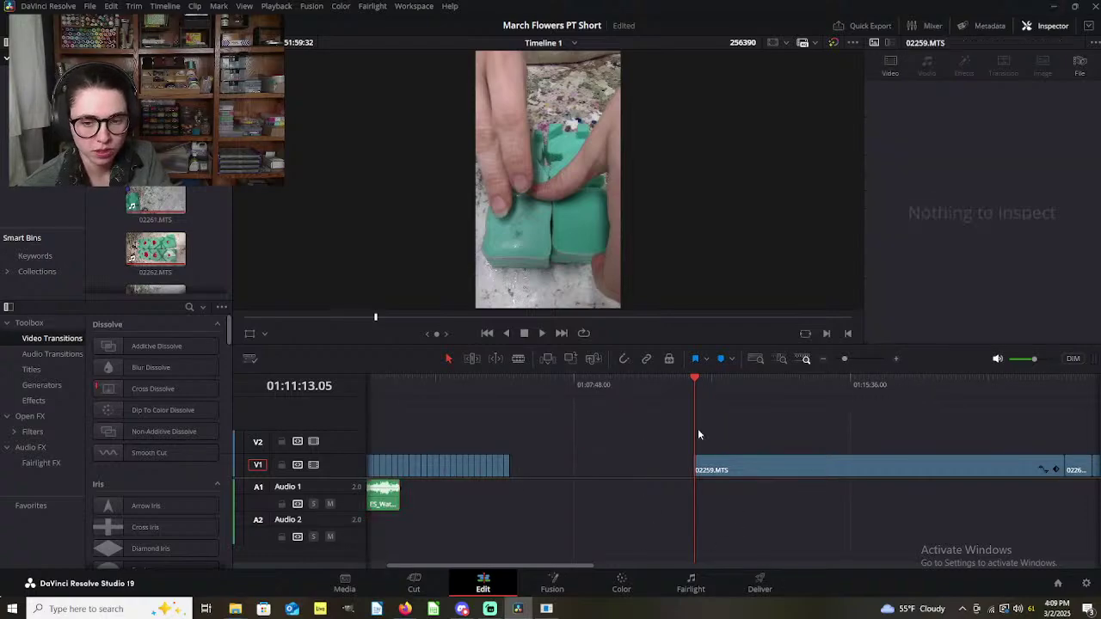
click(695, 384)
scroll(776, 499, up, 5)
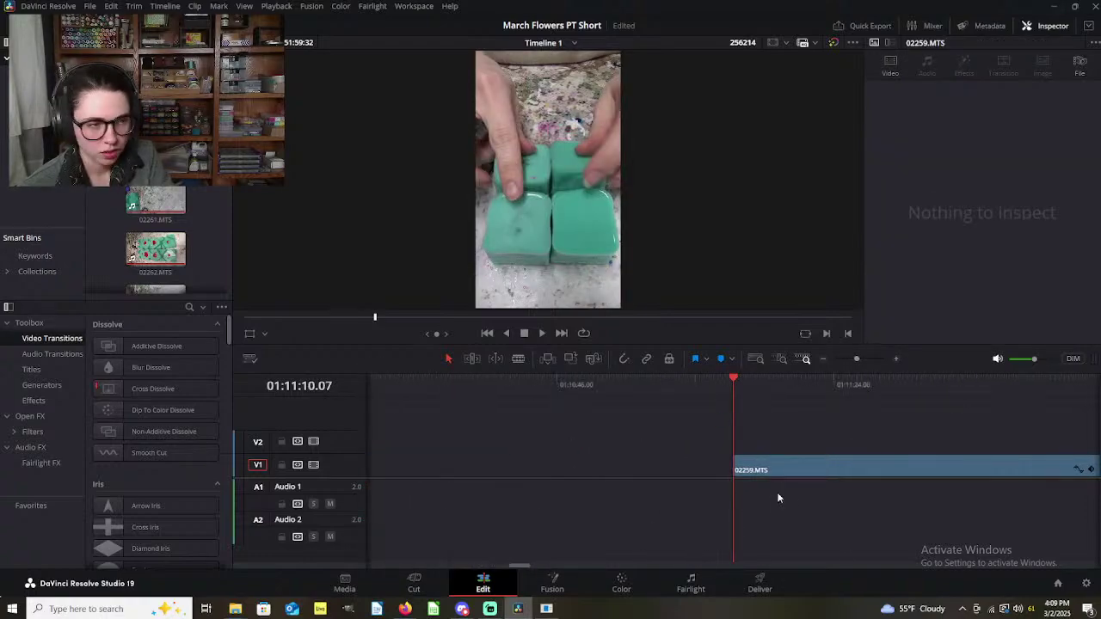
Step: Split the 02259.MTS clip at 01:11:22.28, where the empty moulds are laid out
scroll(778, 498, right, 4)
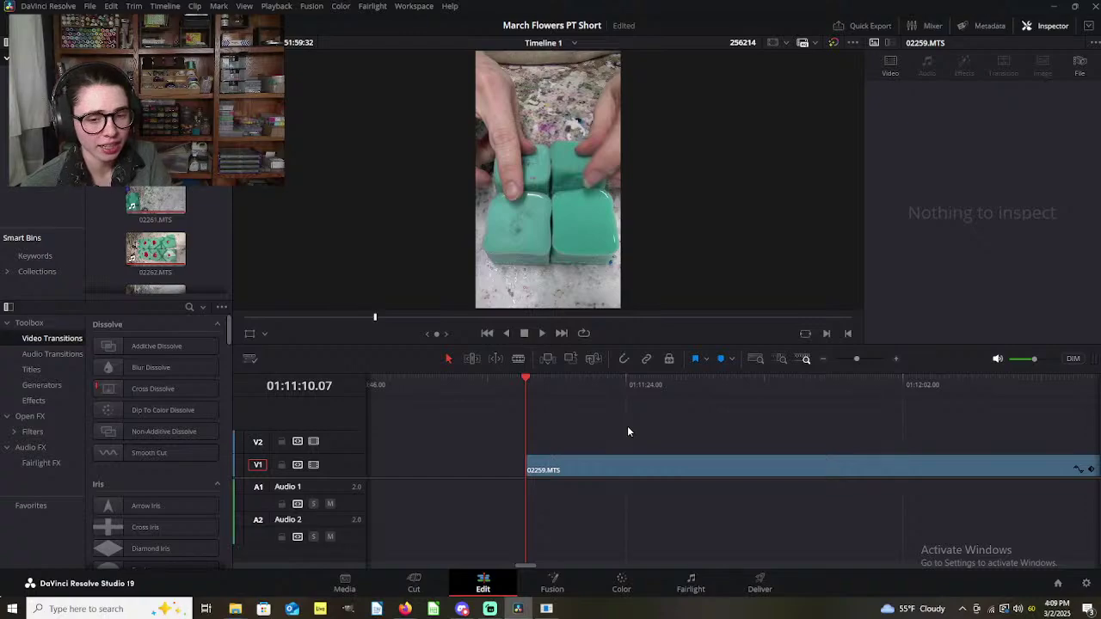
scroll(628, 430, right, 3)
drag(387, 375, 481, 383)
key(ctrl+b)
click(526, 469)
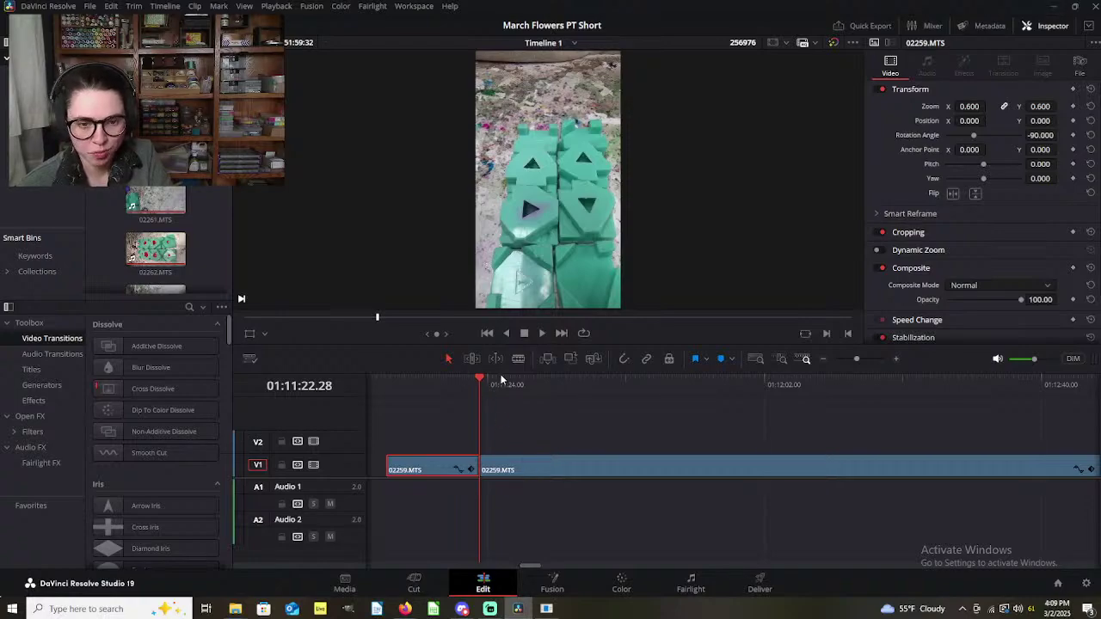
Step: Split 02259.MTS at 01:11:37.08 and ripple delete the segment between 01:11:22.28 and that cut
drag(480, 381, 584, 407)
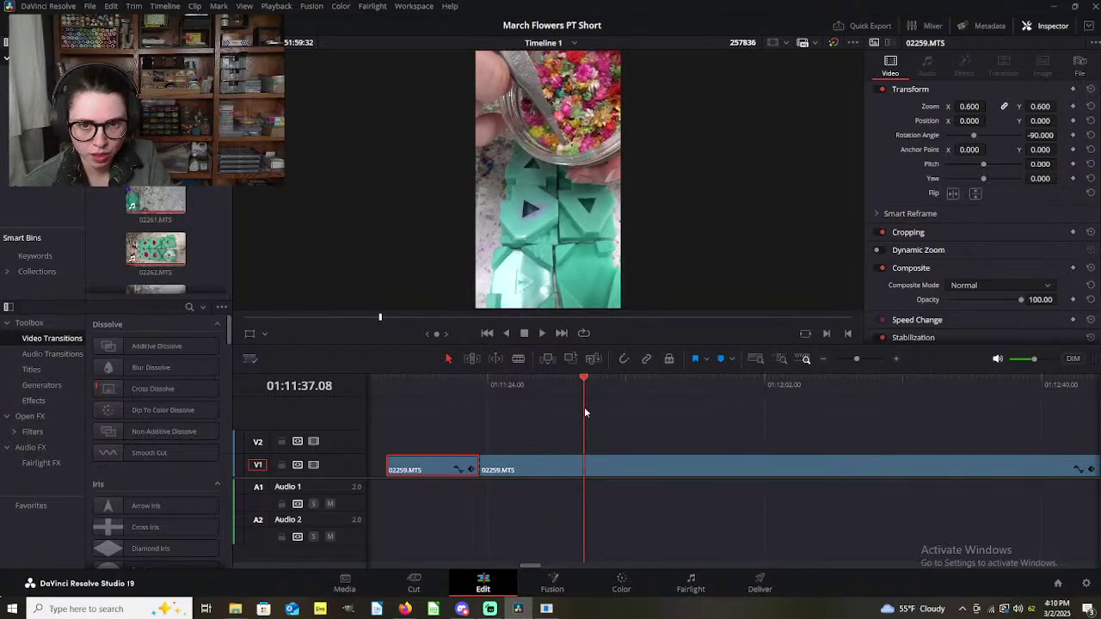
click(542, 471)
key(ctrl+b)
key(ctrl+z)
Step: Scrub through the first flower placement in the second 02259.MTS segment and split it at 01:12:30.22
drag(494, 383, 682, 334)
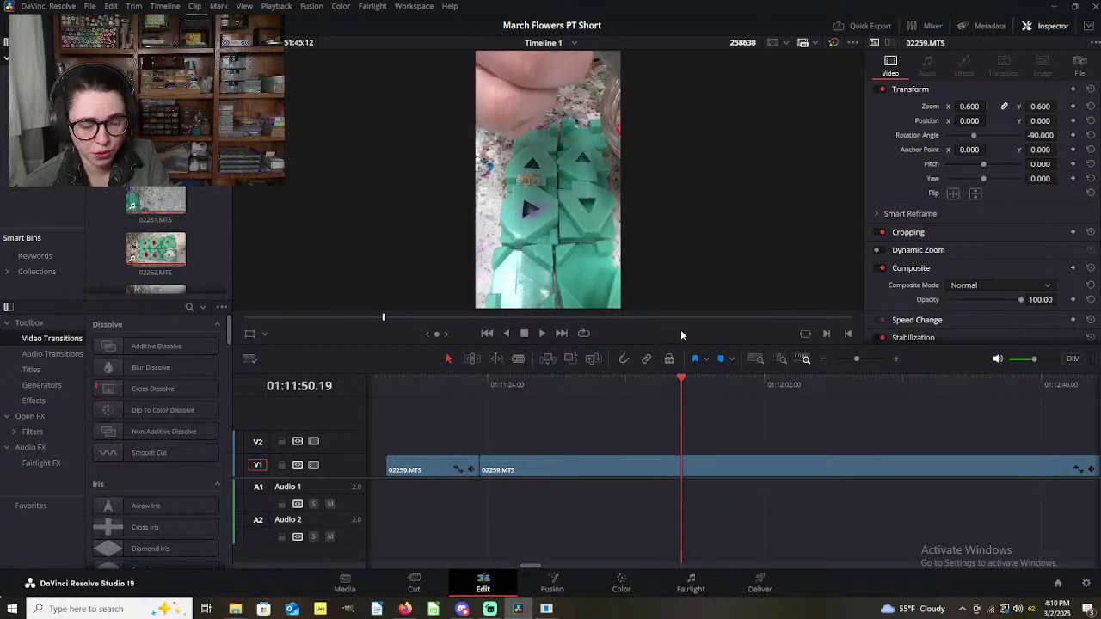
click(681, 381)
drag(681, 382, 835, 340)
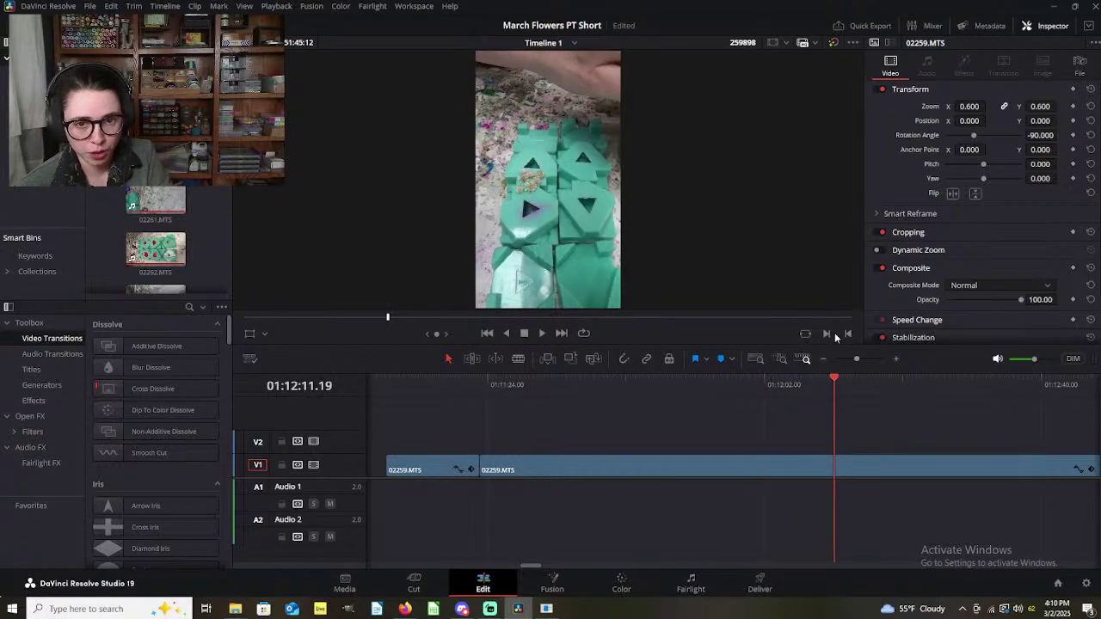
scroll(708, 407, down, 1)
scroll(701, 417, down, 1)
drag(732, 381, 832, 365)
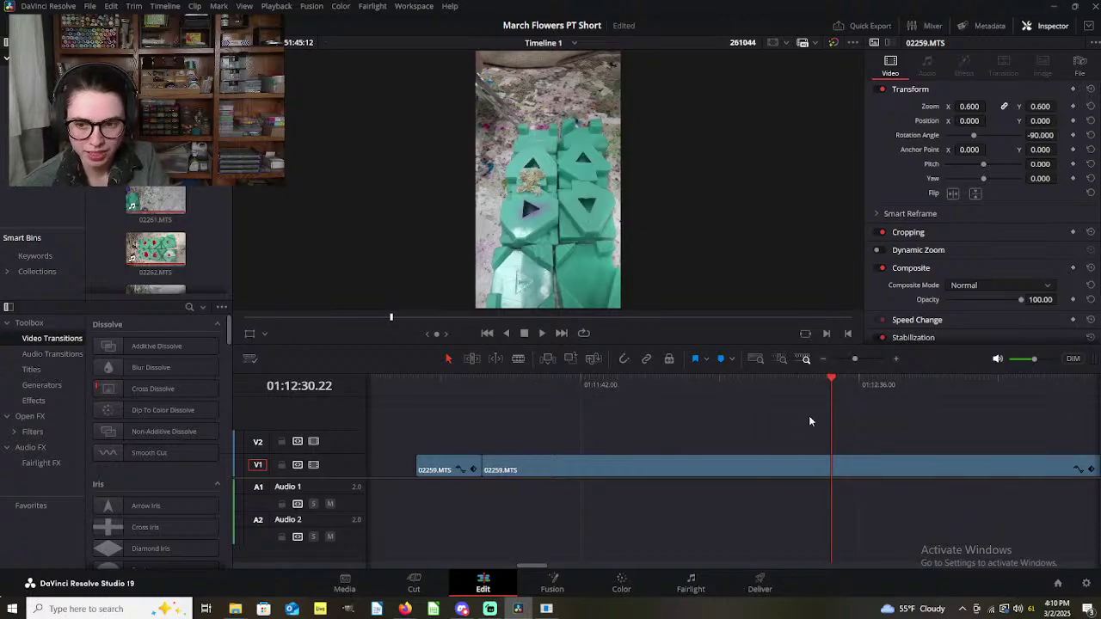
click(782, 470)
key(ctrl+b)
Step: Split 02259.MTS again at 01:12:34.20 and ripple delete the short segment between 01:12:30.22 and that cut
drag(831, 386, 856, 413)
scroll(827, 501, down, 2)
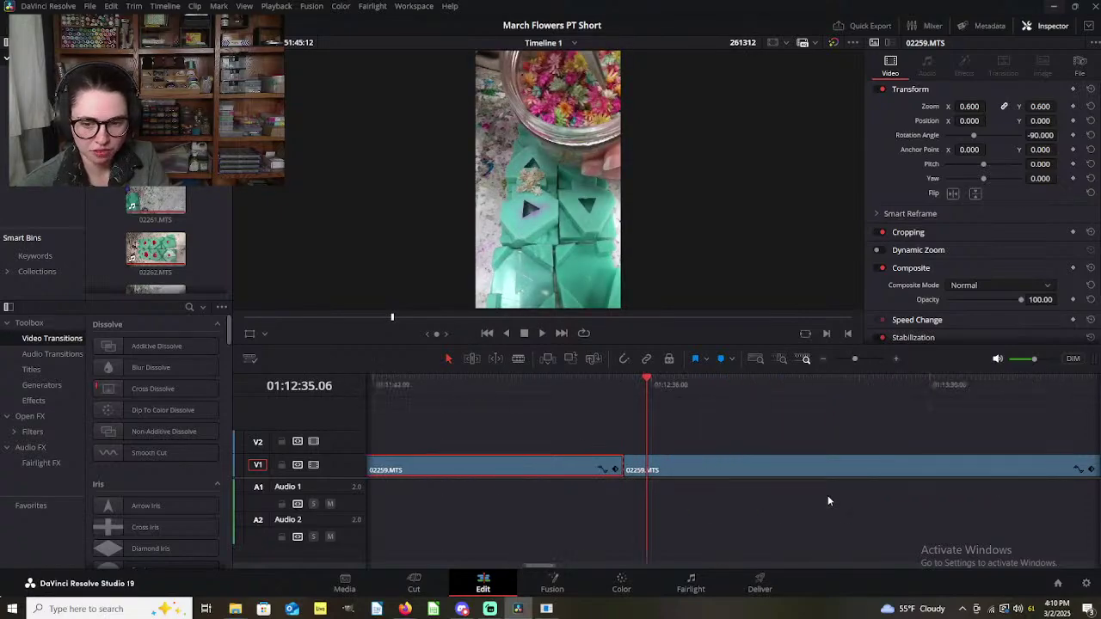
scroll(827, 497, right, 2)
drag(663, 383, 725, 381)
scroll(736, 448, left, 2)
scroll(735, 448, up, 2)
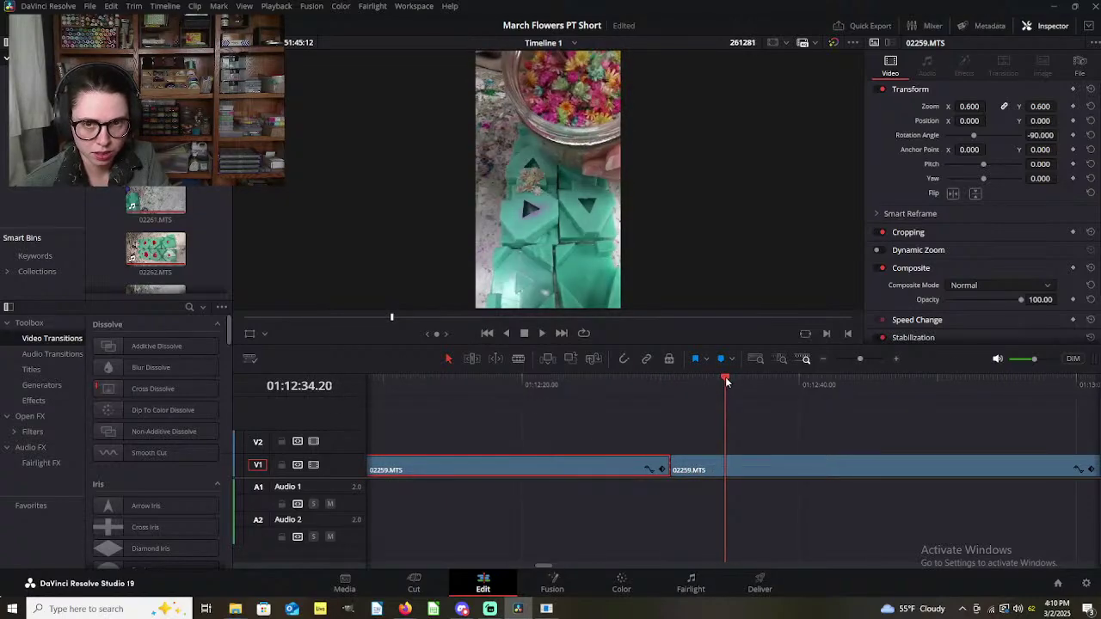
click(704, 467)
key(ctrl+b)
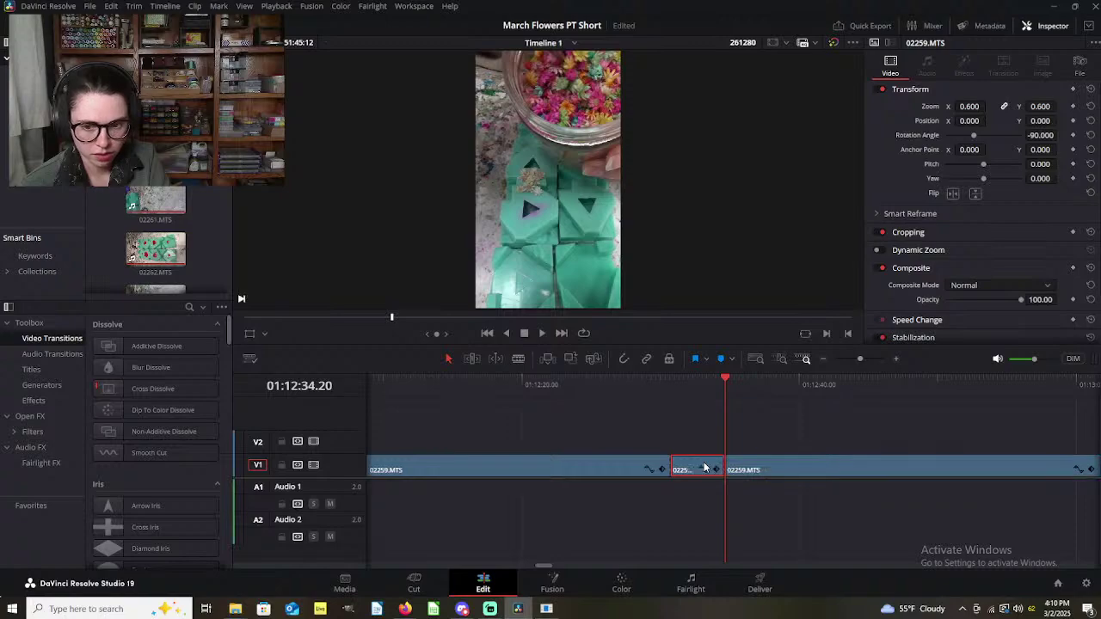
key(Delete)
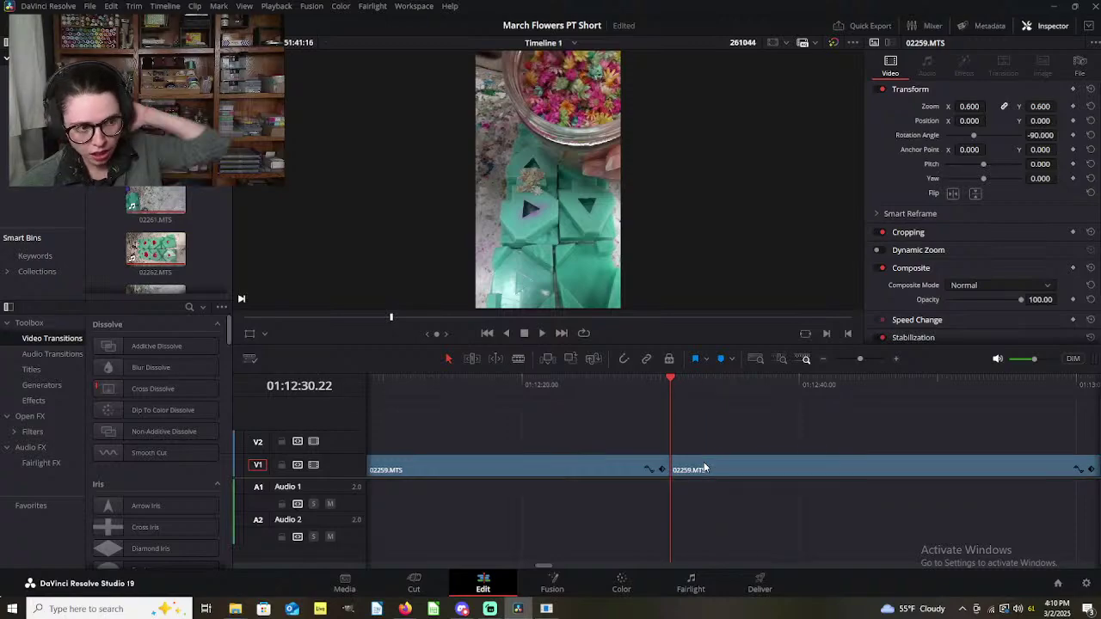
click(90, 6)
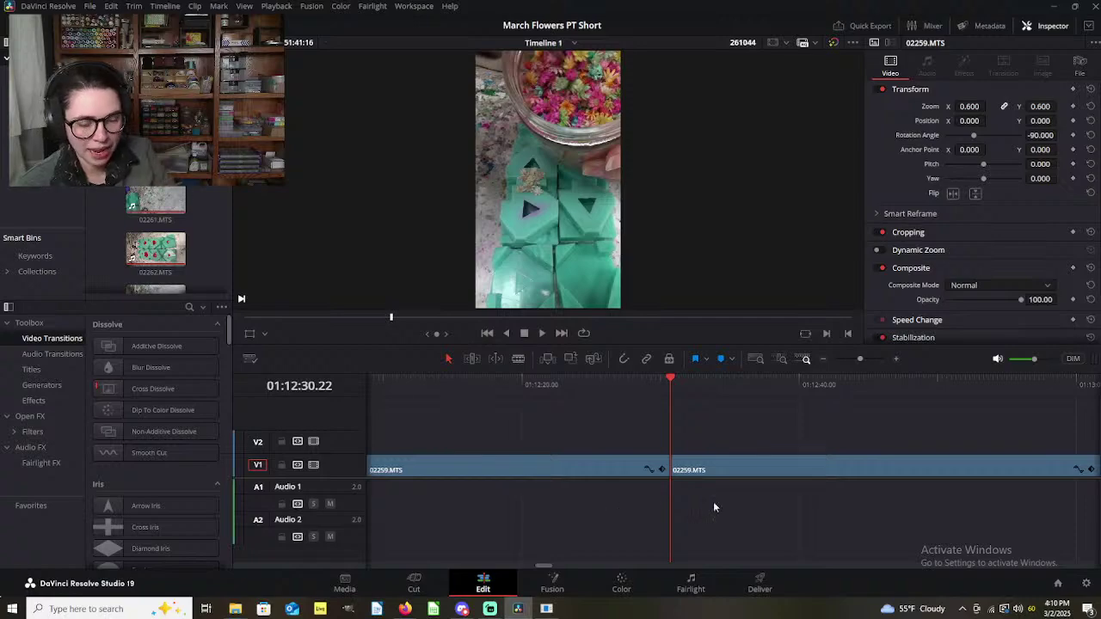
Step: Scrub through the long last 02259.MTS segment up to 01:18:33.14 to review the flower placement in the moulds
scroll(741, 445, right, 5)
scroll(741, 445, left, 2)
scroll(740, 445, left, 4)
scroll(643, 442, down, 5)
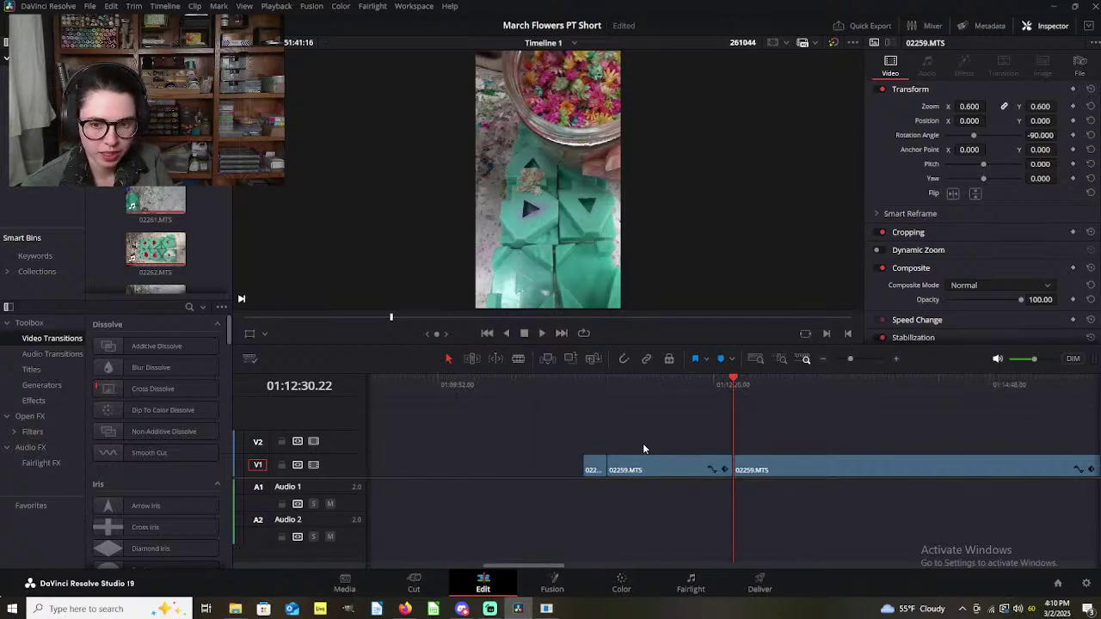
scroll(643, 443, right, 5)
drag(457, 382, 689, 458)
scroll(700, 499, up, 5)
click(723, 391)
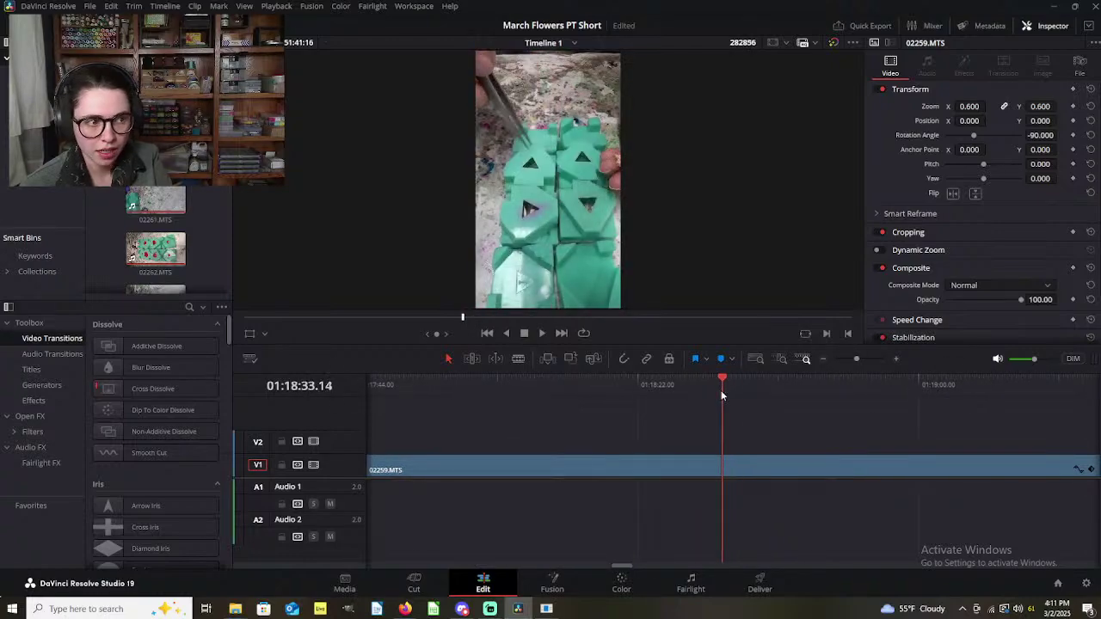
Step: Continue through the flower placement and split 02259.MTS at 01:19:08.24, where the hands leave the moulds
drag(737, 402, 779, 406)
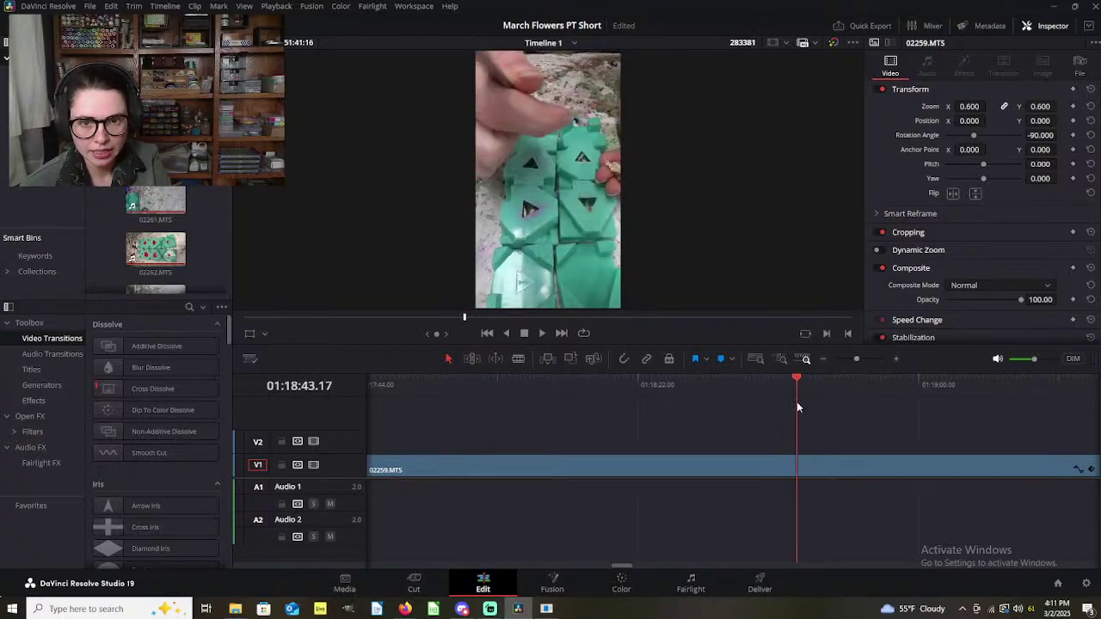
scroll(793, 414, right, 3)
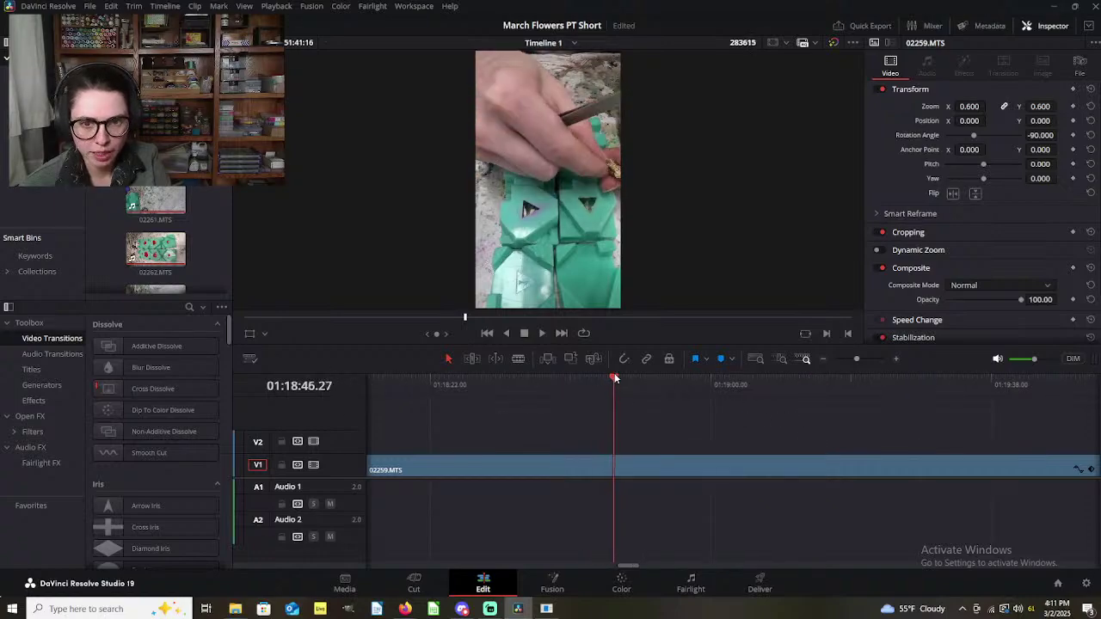
drag(637, 364, 780, 407)
scroll(779, 409, right, 3)
mouse_move(499, 386)
mouse_down()
mouse_move(484, 385)
mouse_move(498, 385)
mouse_up()
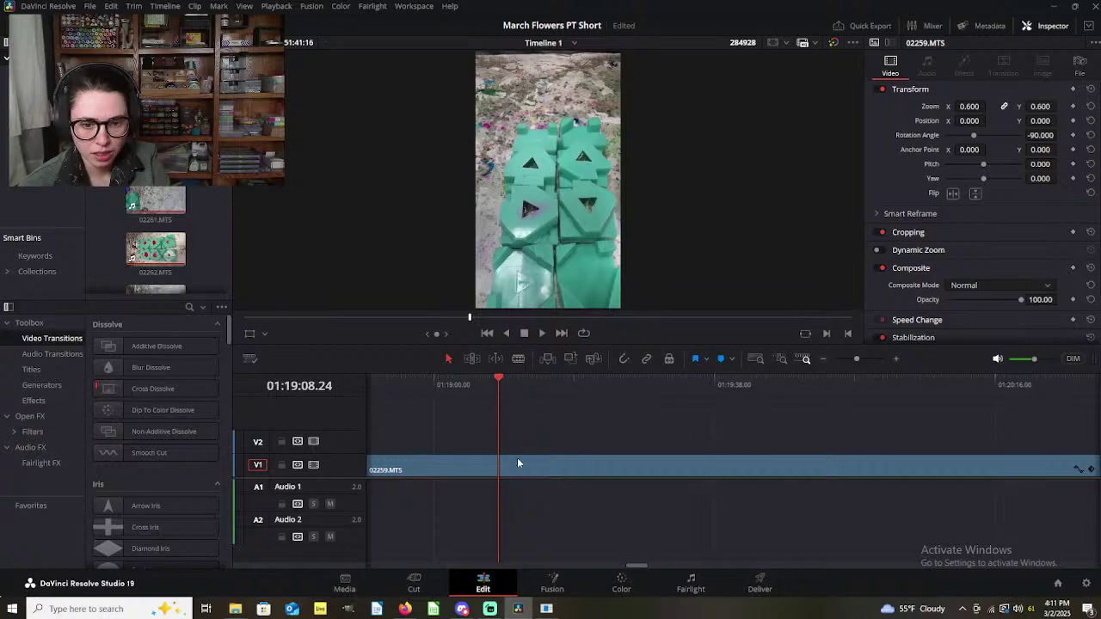
key(ctrl+b)
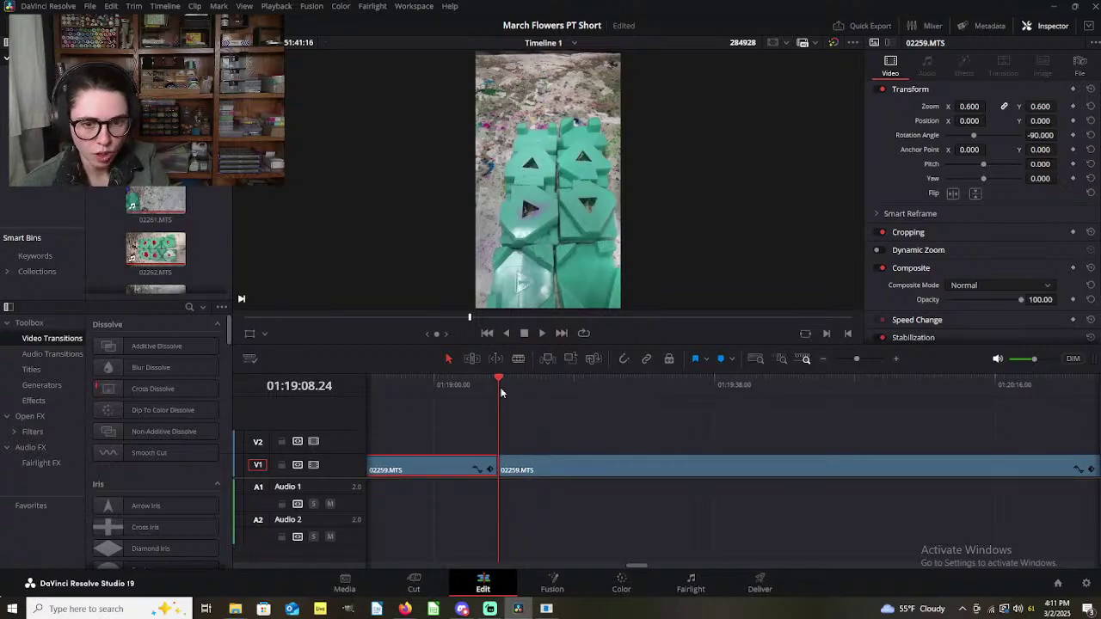
Step: Ripple trim about 5 seconds off the start of the 02259.MTS segment that begins at 01:19:08.24
drag(499, 381, 537, 411)
click(557, 468)
key(shift+bracketleft)
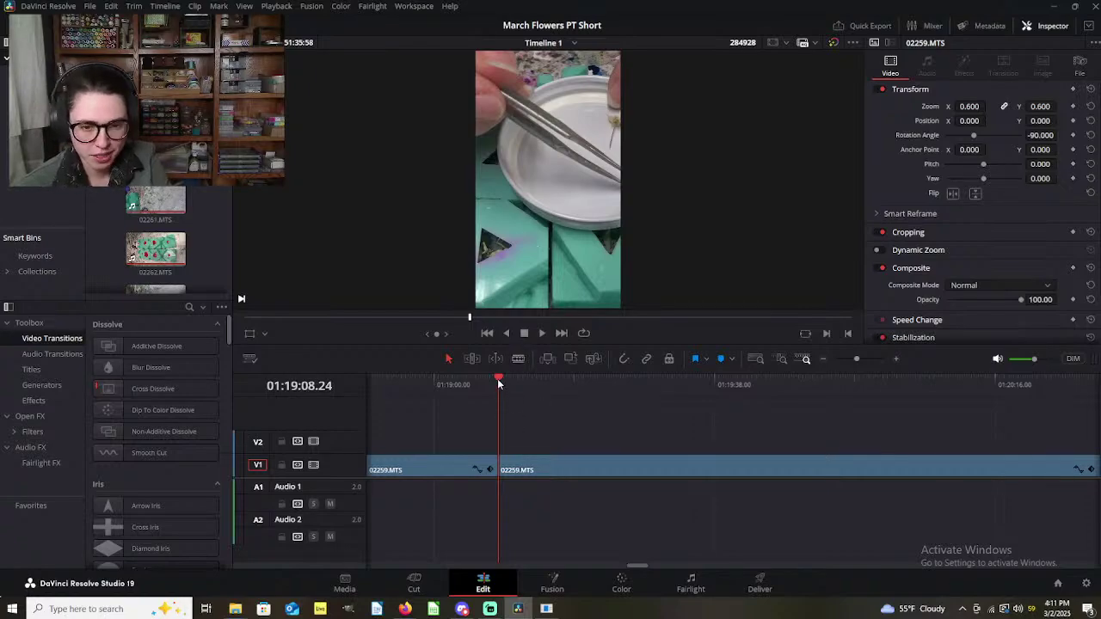
Step: Review the rest of the 02259.MTS flower placement and split the clip near its end at 01:21:09.21
drag(500, 378, 826, 400)
scroll(756, 475, down, 2)
scroll(755, 469, right, 2)
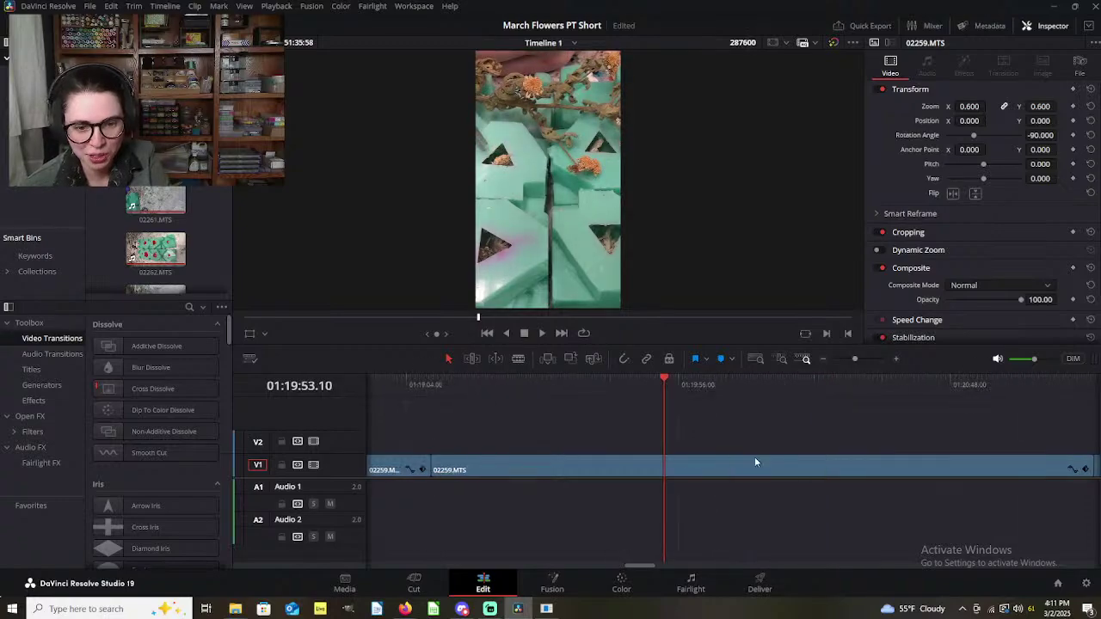
drag(663, 379, 923, 378)
scroll(787, 418, down, 4)
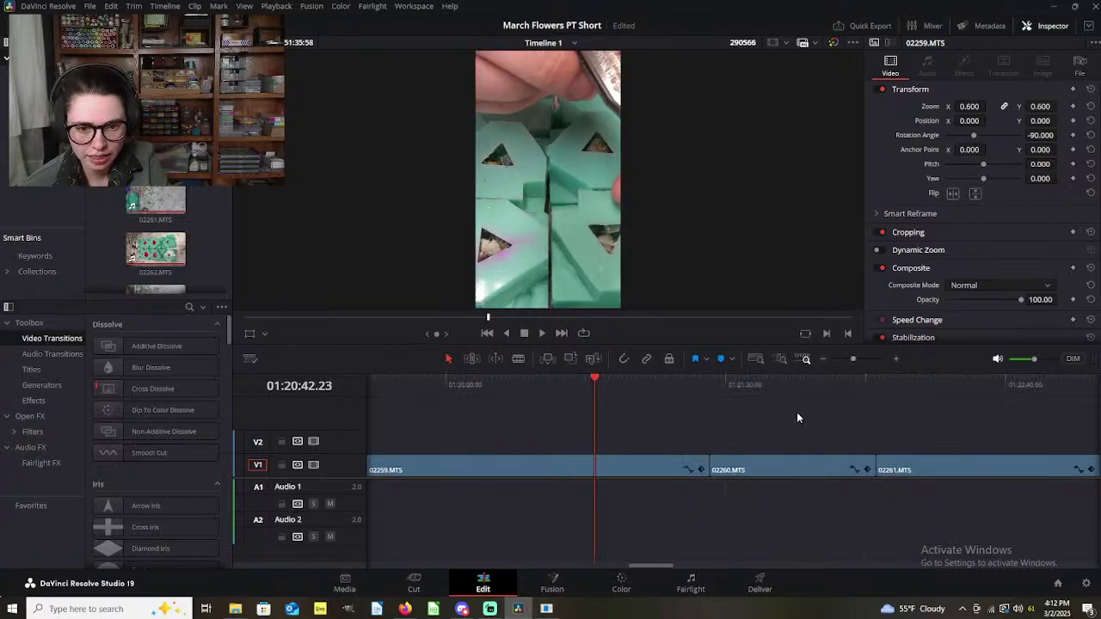
drag(593, 385, 690, 378)
click(636, 467)
key(ctrl+b)
Step: Ripple delete the leftover tail of 02259.MTS after the 01:21:09.21 cut so that 02260.MTS follows directly
scroll(694, 436, up, 3)
scroll(693, 436, right, 1)
drag(663, 381, 728, 379)
click(681, 470)
key(Delete)
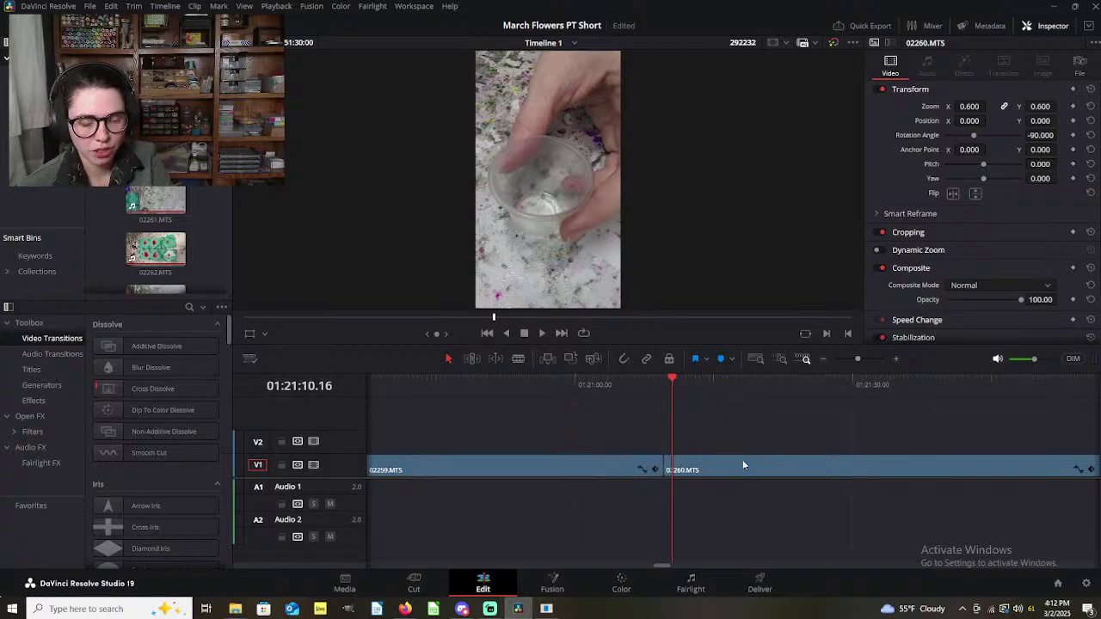
Step: Scrub through the 02260.MTS clip from its start to review the cup and powder footage
drag(676, 374, 665, 415)
scroll(700, 454, down, 3)
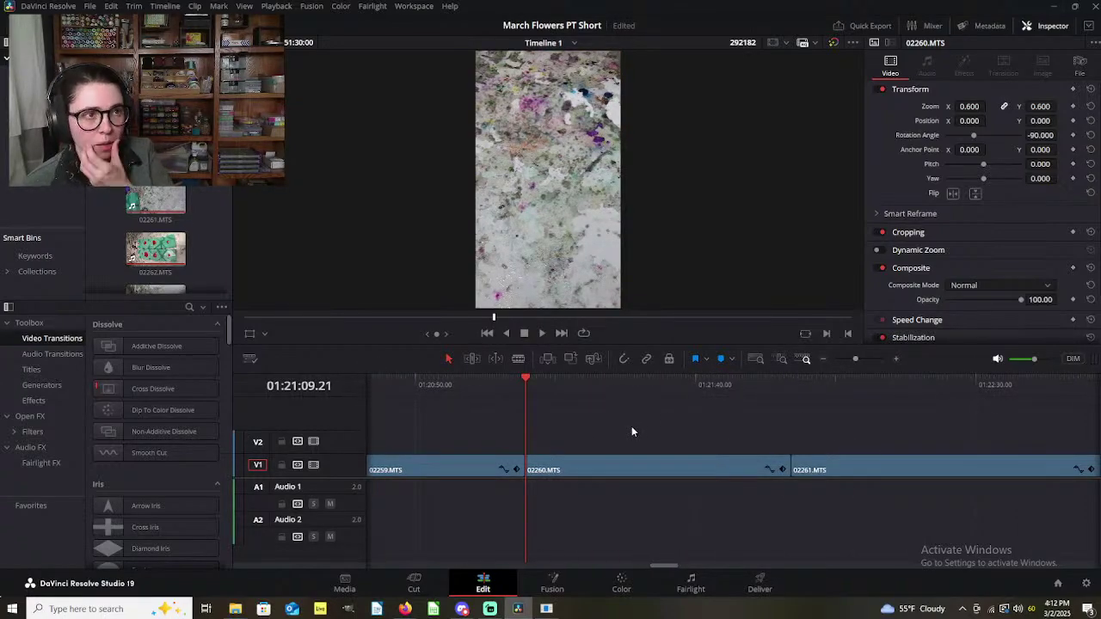
drag(530, 393, 700, 426)
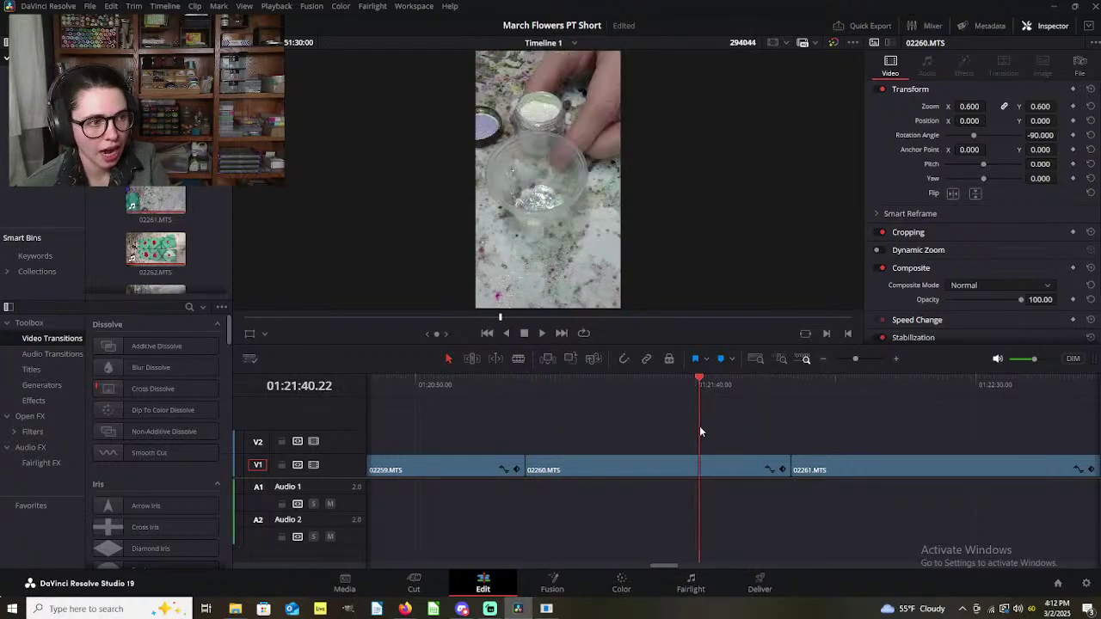
scroll(508, 406, left, 2)
click(470, 385)
drag(470, 384, 892, 396)
Step: Scrub through the opening of 02261.MTS and split it at 01:22:17.08
scroll(834, 462, right, 4)
scroll(753, 418, right, 3)
scroll(730, 420, down, 2)
click(627, 386)
drag(627, 385, 690, 407)
scroll(706, 470, up, 2)
scroll(728, 450, right, 1)
click(676, 381)
drag(677, 380, 671, 402)
click(644, 469)
key(ctrl+b)
Step: Split 02261.MTS again at 01:22:27.25 and ripple delete the segment between 01:22:17.08 and that cut
scroll(599, 421, left, 1)
drag(537, 381, 609, 391)
click(586, 466)
key(ctrl+b)
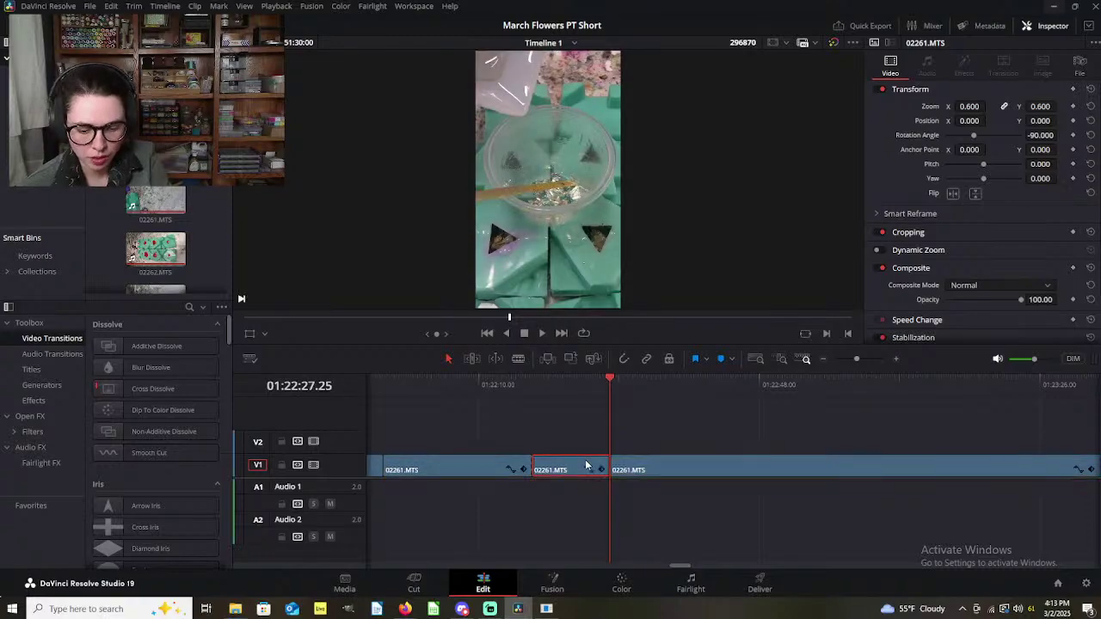
key(Delete)
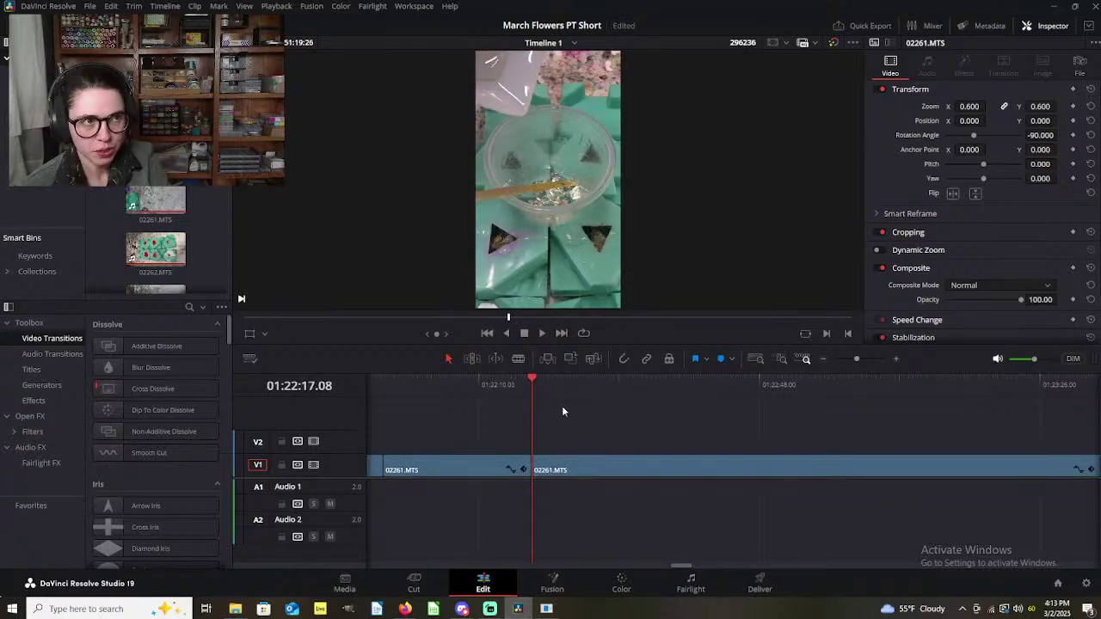
Step: Scrub through the resin stirring in 02261.MTS and split the clip at 01:23:11.03, where only the moulds are in view
drag(541, 372, 646, 395)
scroll(653, 448, right, 3)
drag(511, 382, 520, 380)
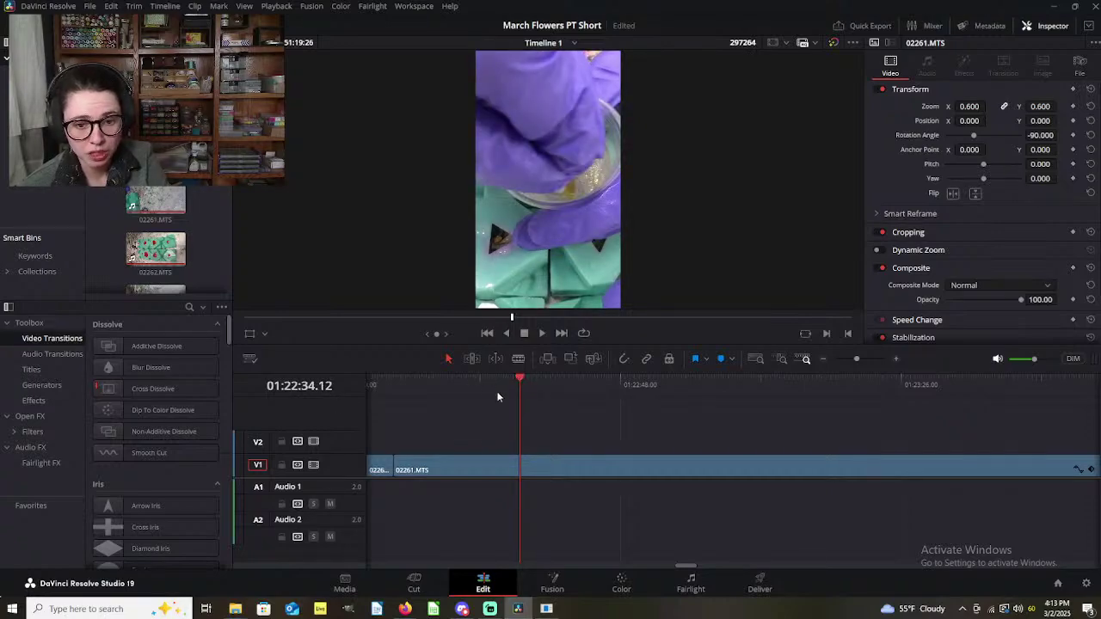
drag(519, 380, 776, 364)
scroll(740, 442, right, 3)
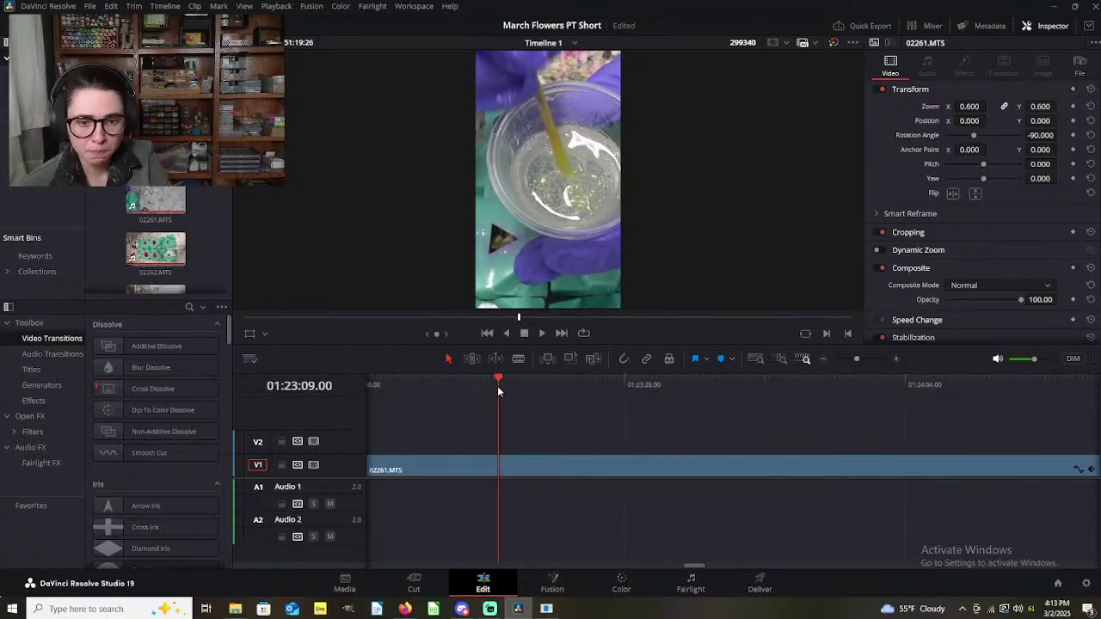
drag(499, 379, 514, 380)
click(555, 461)
key(ctrl+b)
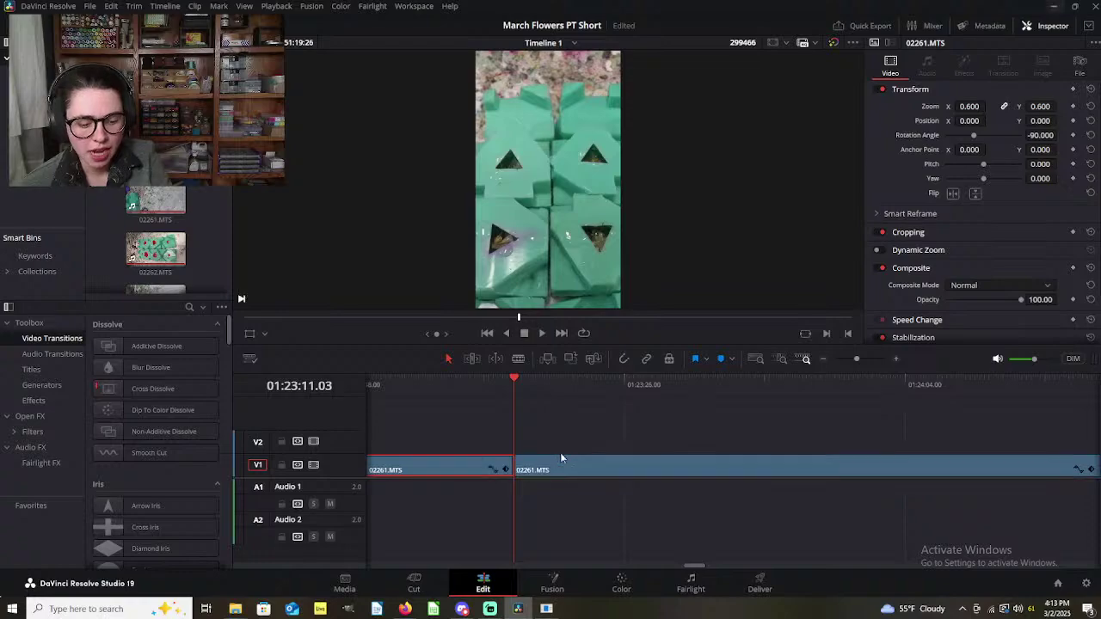
Step: Ripple delete the 02261.MTS footage between the 01:23:11.03 cut and 01:23:21.15, where the resin is poured into the cup
scroll(562, 450, right, 2)
scroll(562, 451, left, 1)
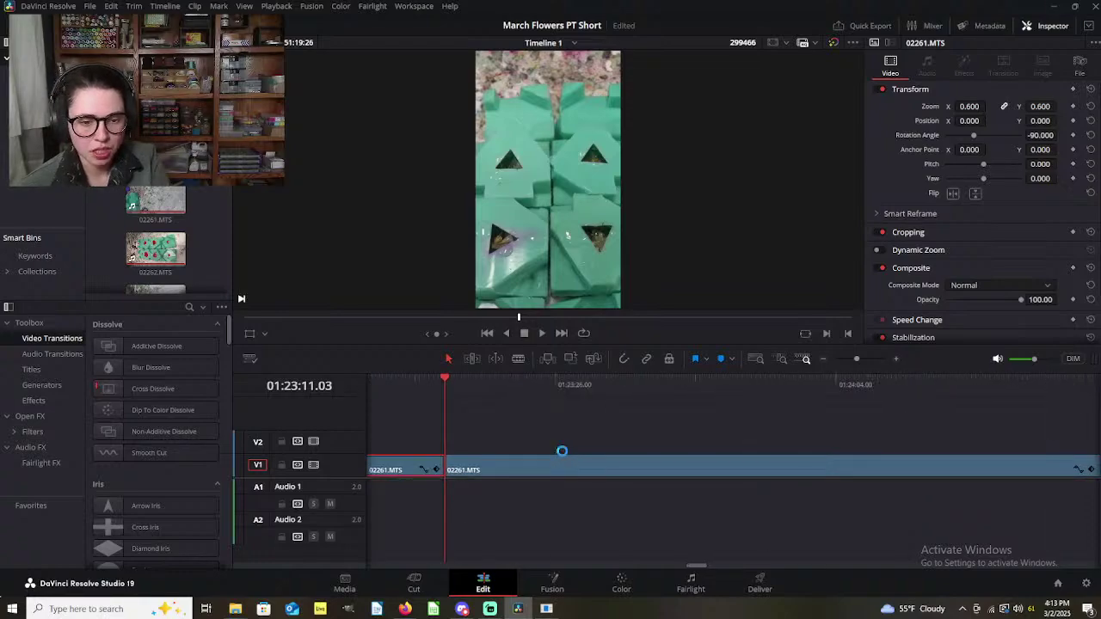
drag(445, 378, 455, 378)
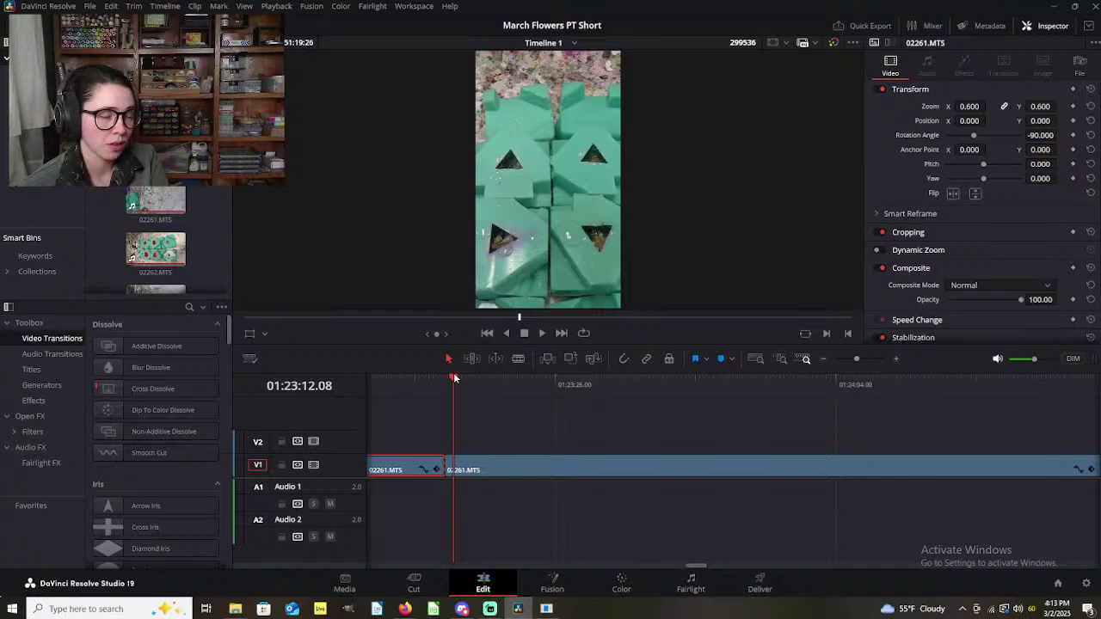
drag(464, 379, 521, 381)
click(551, 470)
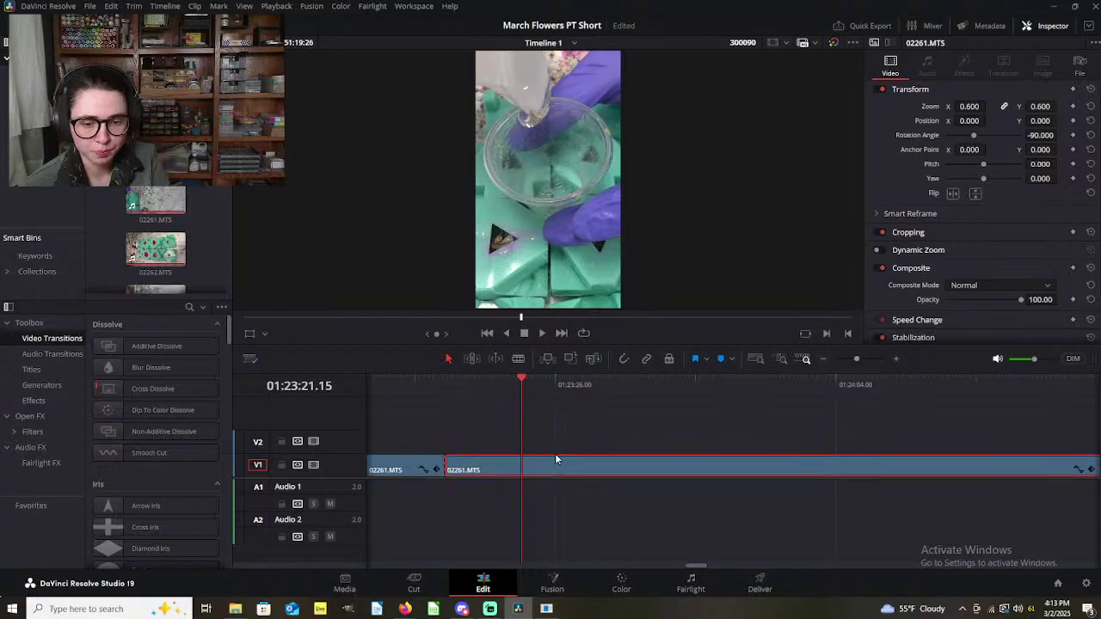
click(503, 412)
key(Up)
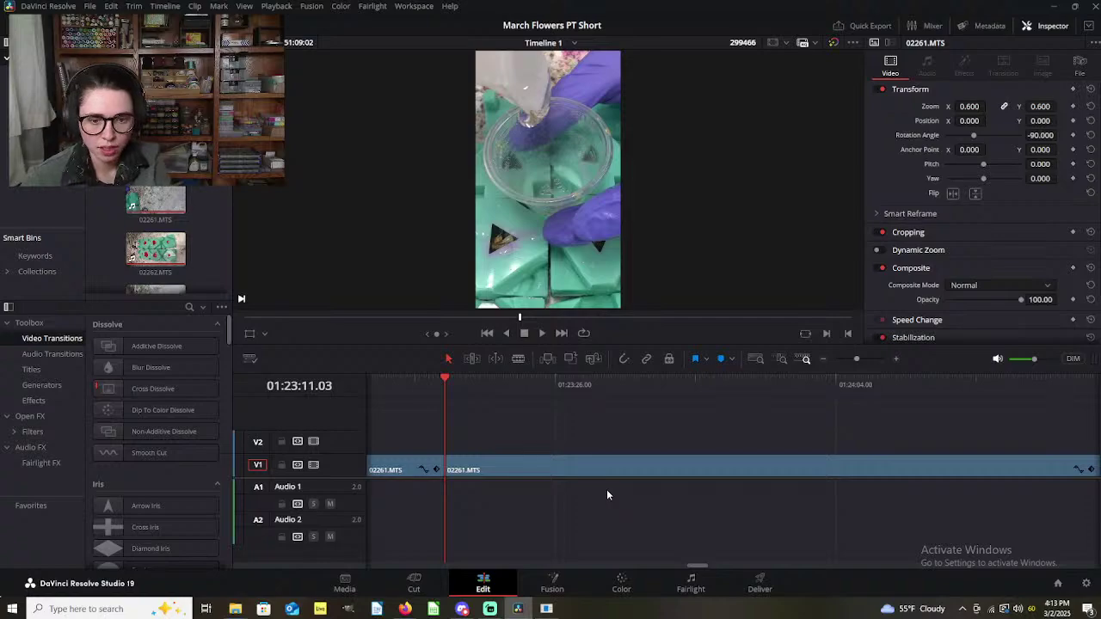
Step: Split 02261.MTS at 01:23:16.01 and 01:23:29.16, and ripple delete the segment between these two cuts
key(space)
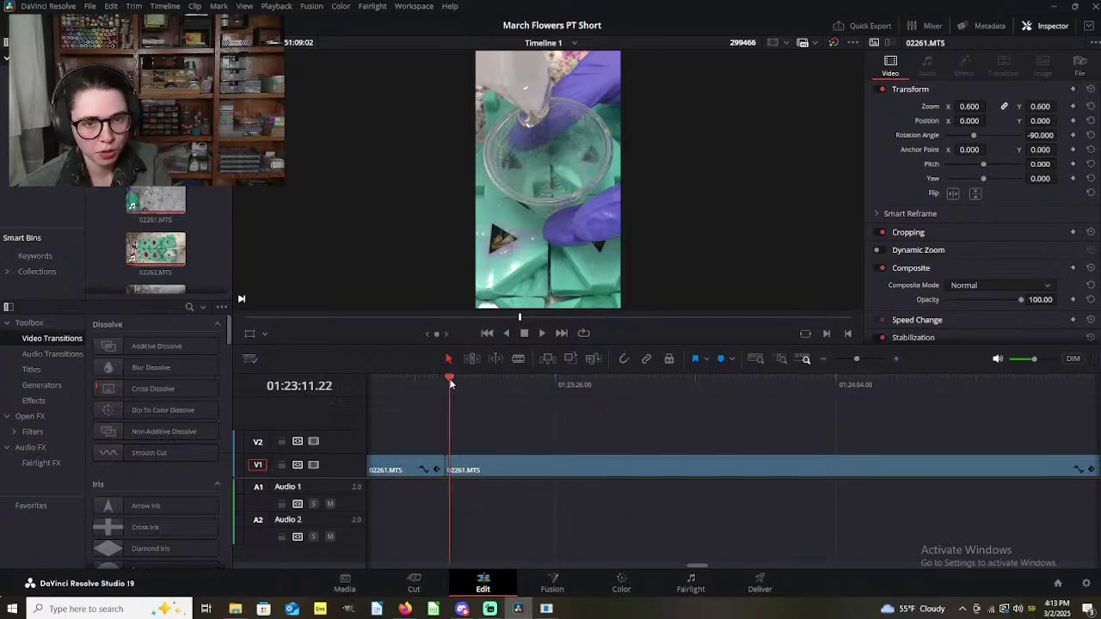
key(Up)
drag(444, 382, 598, 380)
key(ctrl+b)
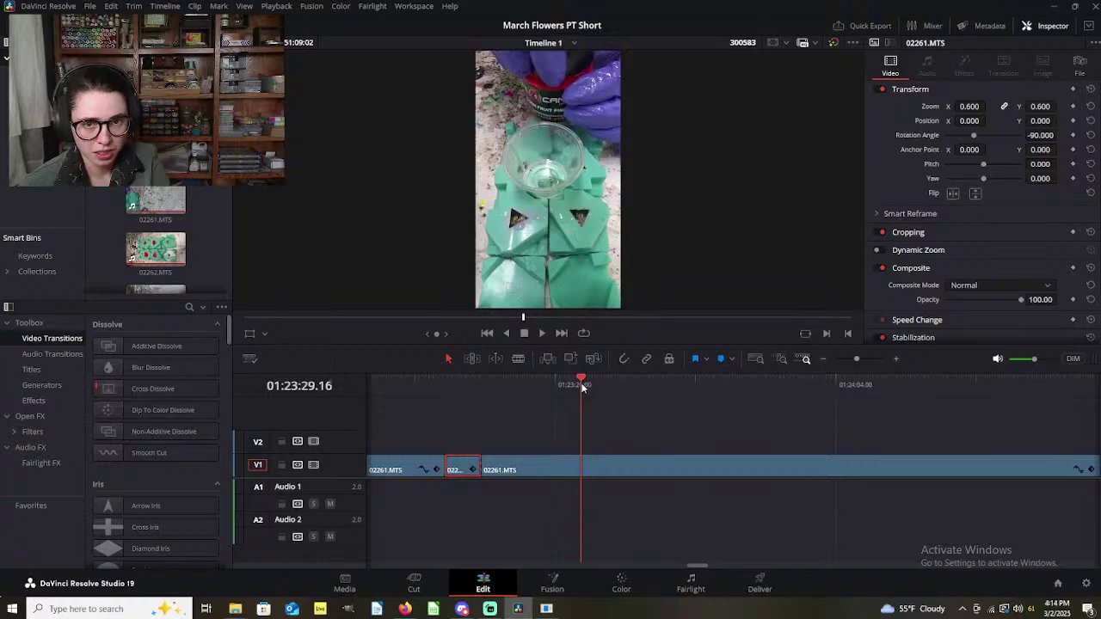
key(ctrl+b)
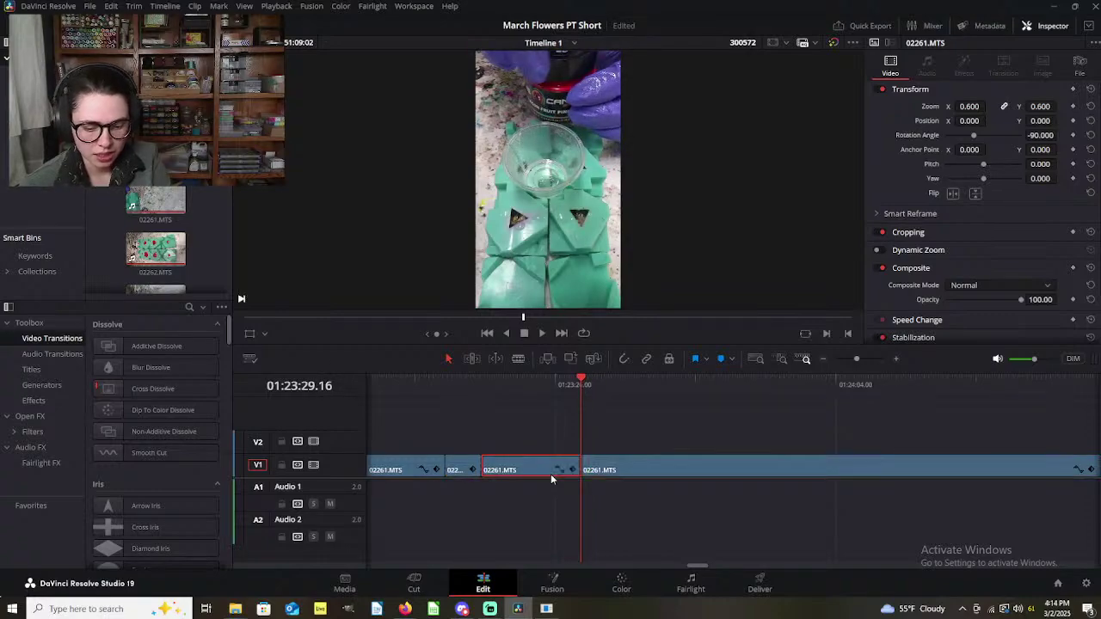
key(Delete)
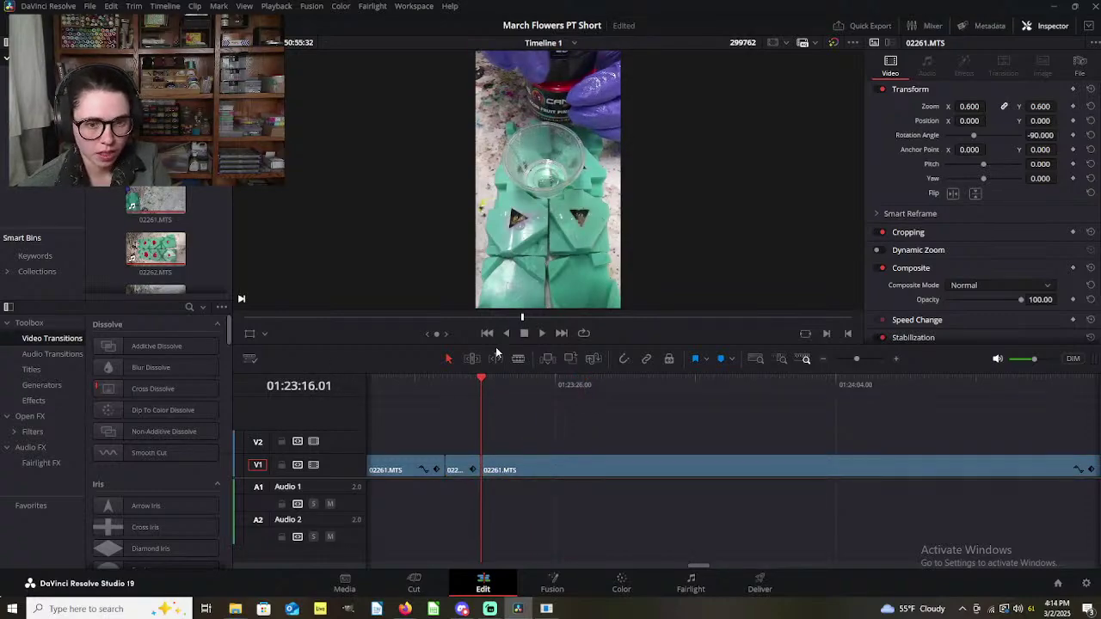
Step: Split 02261.MTS at 01:23:31.13 and 01:23:51.01 around the red pigment footage, and ripple delete the segment in between
drag(478, 374, 597, 342)
scroll(590, 463, right, 2)
drag(529, 385, 671, 418)
key(ctrl+b)
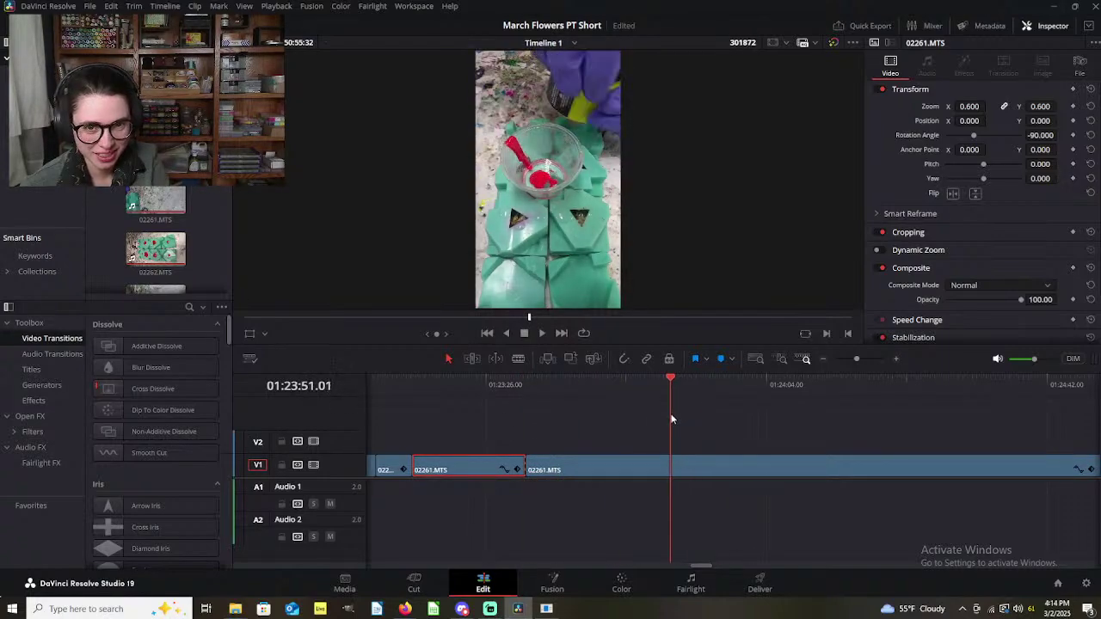
click(623, 465)
key(ctrl+b)
key(Delete)
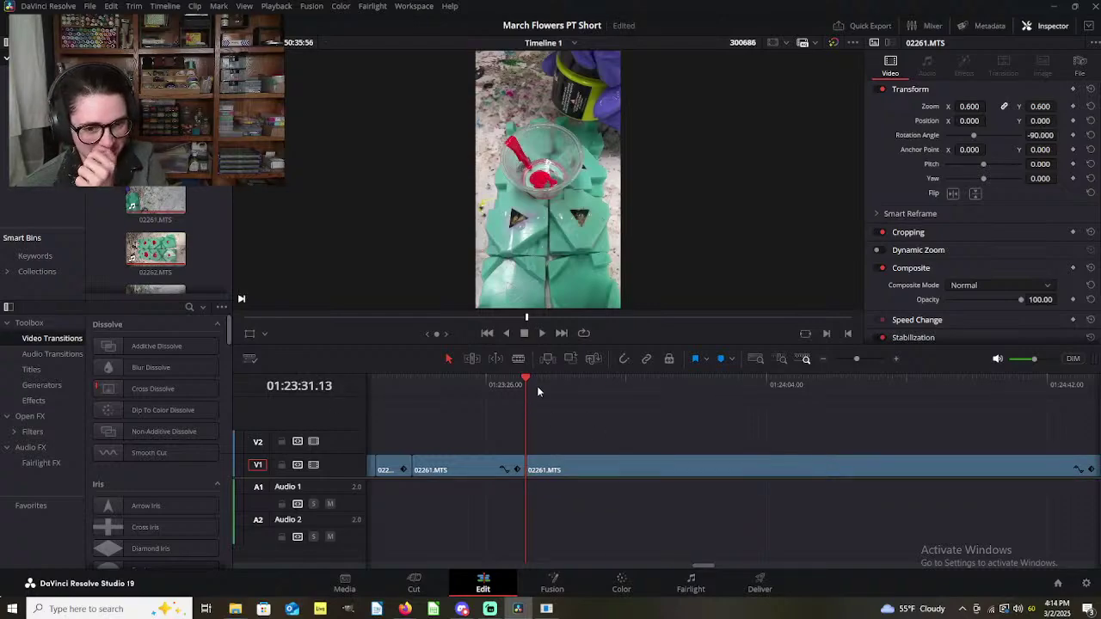
Step: Scrub through the pigment mixing and resin work in 02261.MTS and split the clip at 01:25:40.10
drag(526, 384, 631, 368)
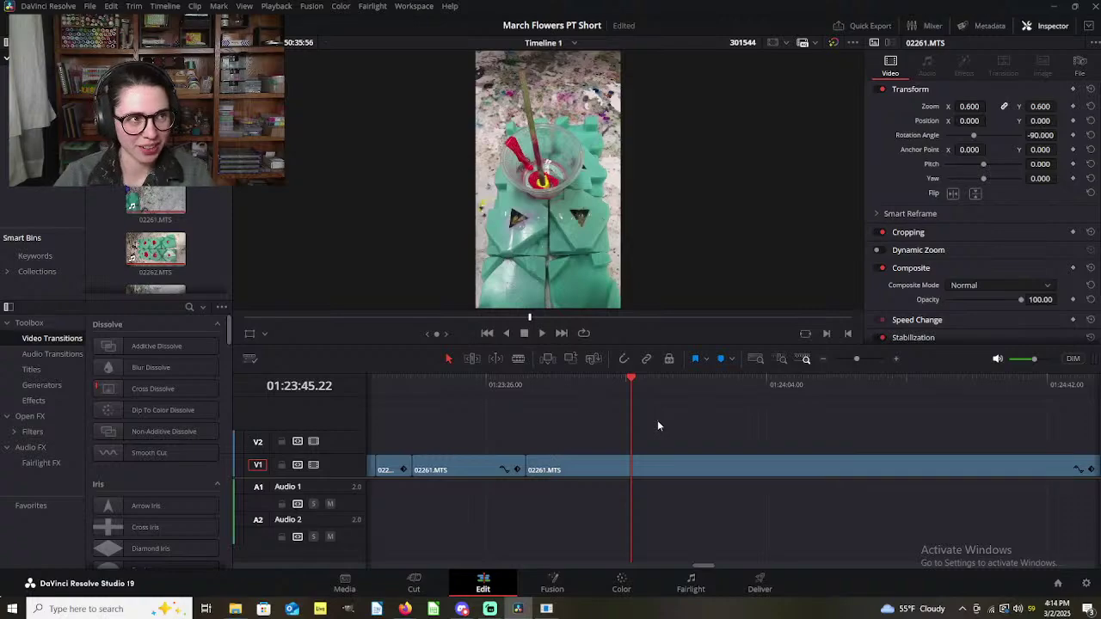
drag(633, 380, 850, 375)
scroll(798, 447, right, 4)
scroll(798, 447, left, 2)
scroll(798, 448, right, 3)
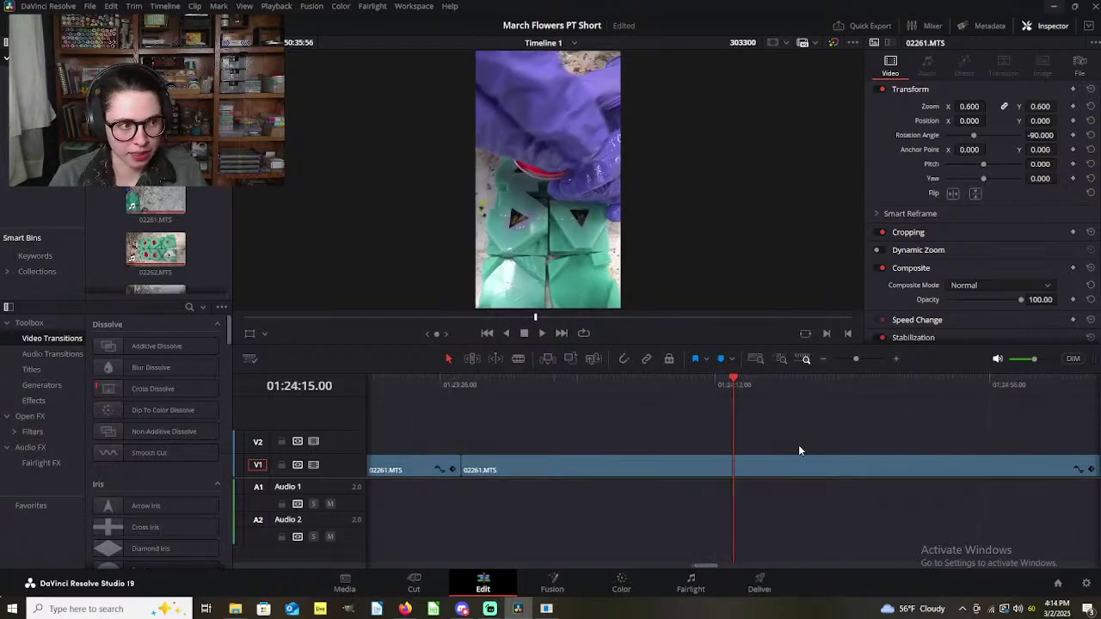
click(663, 378)
drag(663, 378, 962, 346)
scroll(860, 379, right, 3)
drag(559, 375, 781, 347)
click(700, 469)
key(ctrl+b)
Step: Split 02261.MTS at 01:25:46.11 and ripple delete the short segment between 01:25:40.10 and that cut
scroll(671, 463, right, 4)
scroll(632, 452, up, 2)
drag(457, 383, 515, 385)
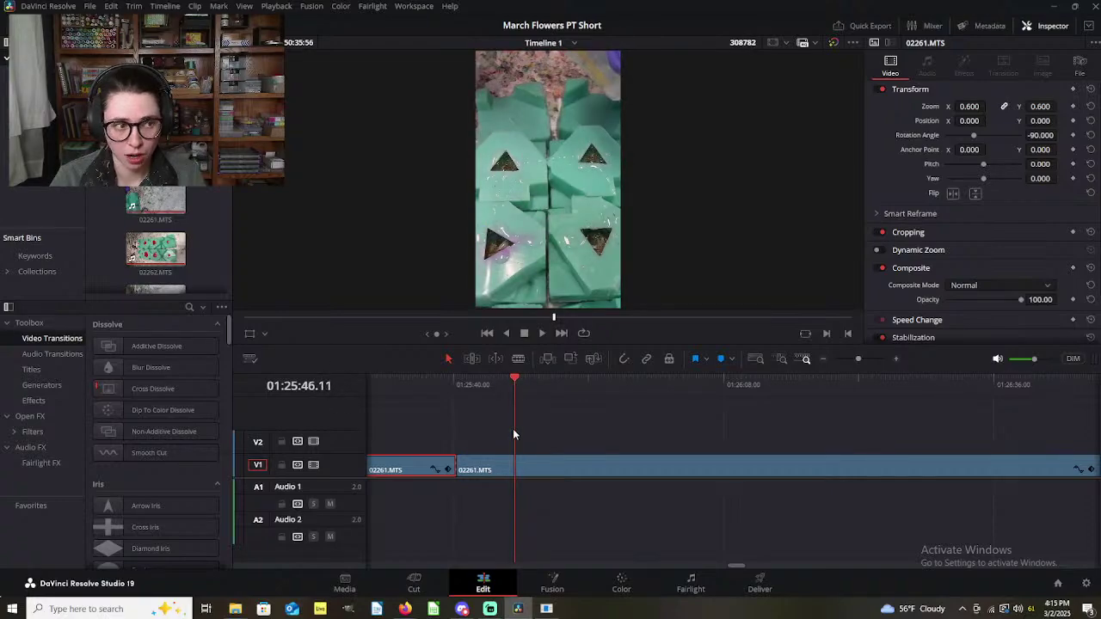
click(528, 457)
key(ctrl+b)
key(Delete)
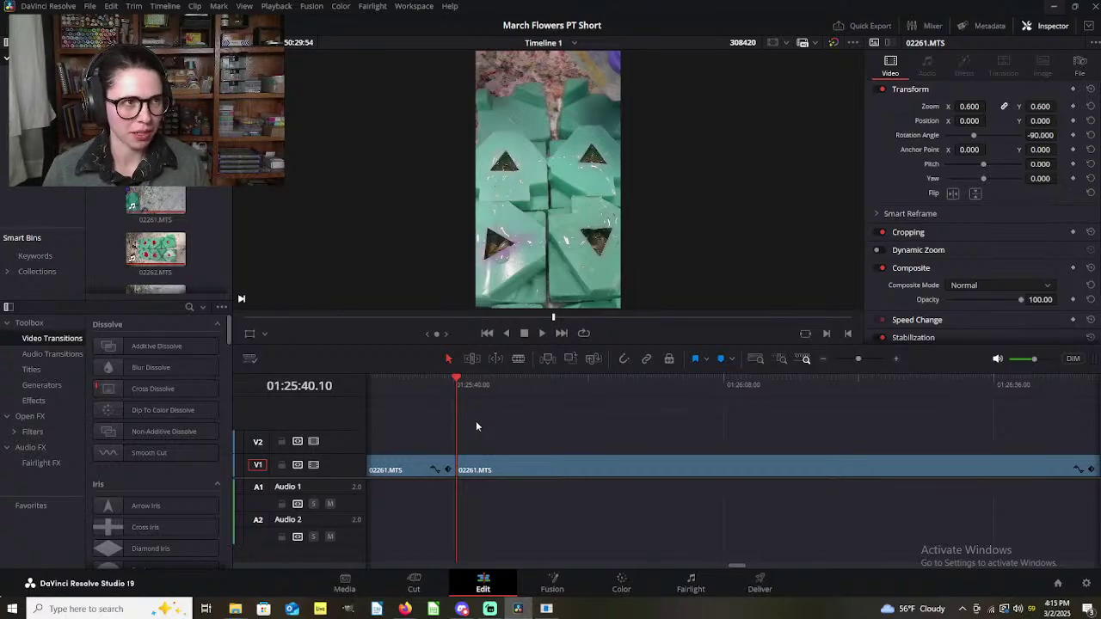
Step: Scrub through the remaining resin mixing and pouring footage in 02261.MTS from 01:25:40.10 to just before 02262.MTS
drag(459, 386, 688, 361)
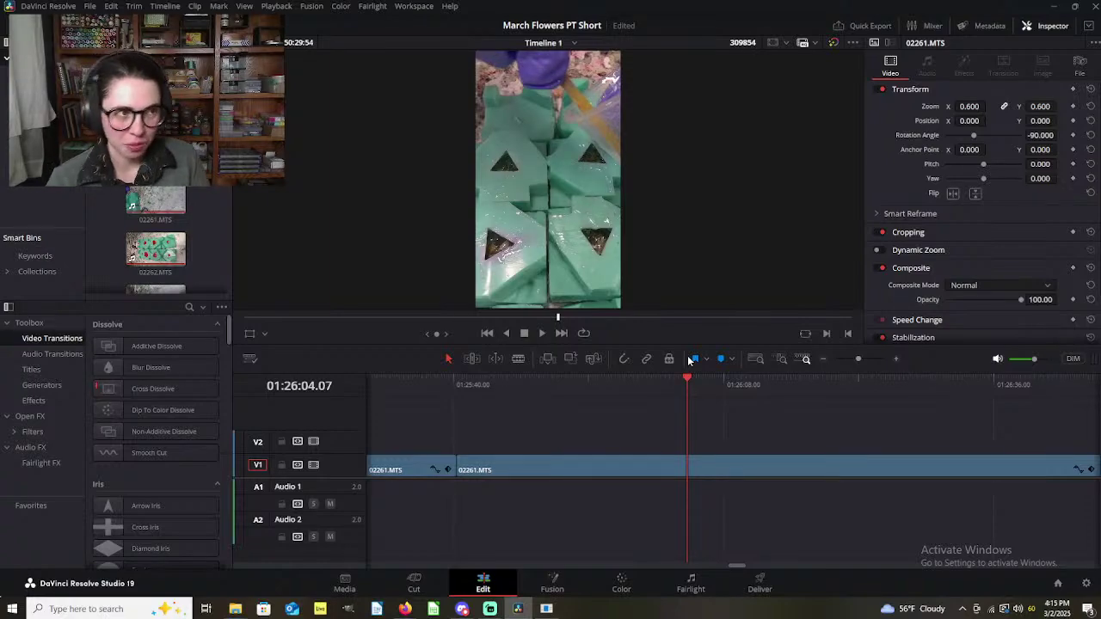
key(ctrl+minus)
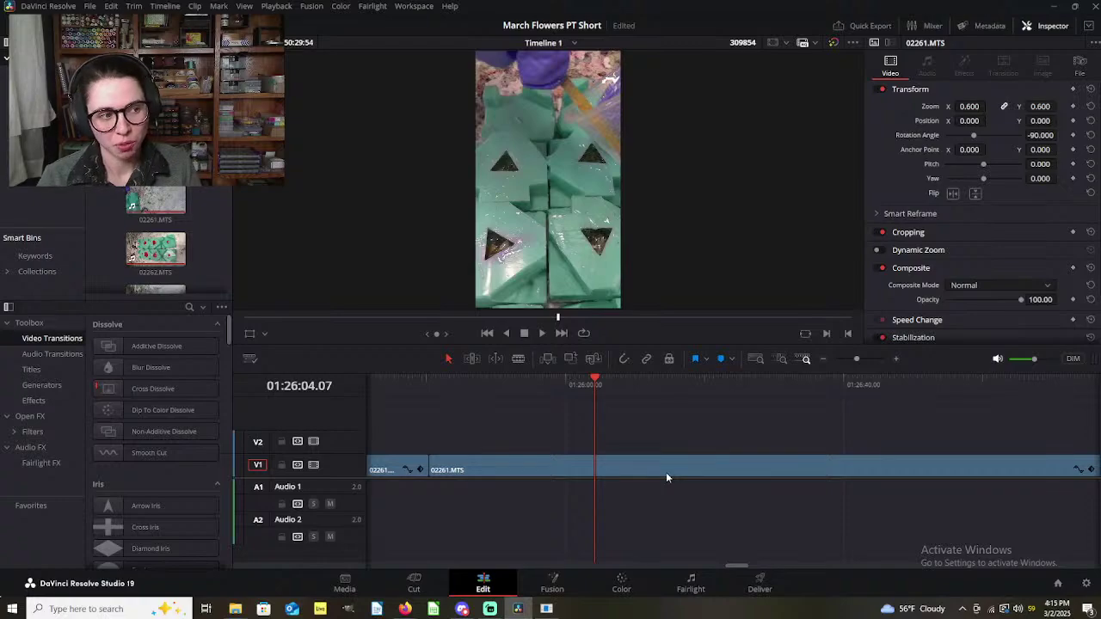
drag(594, 378, 812, 342)
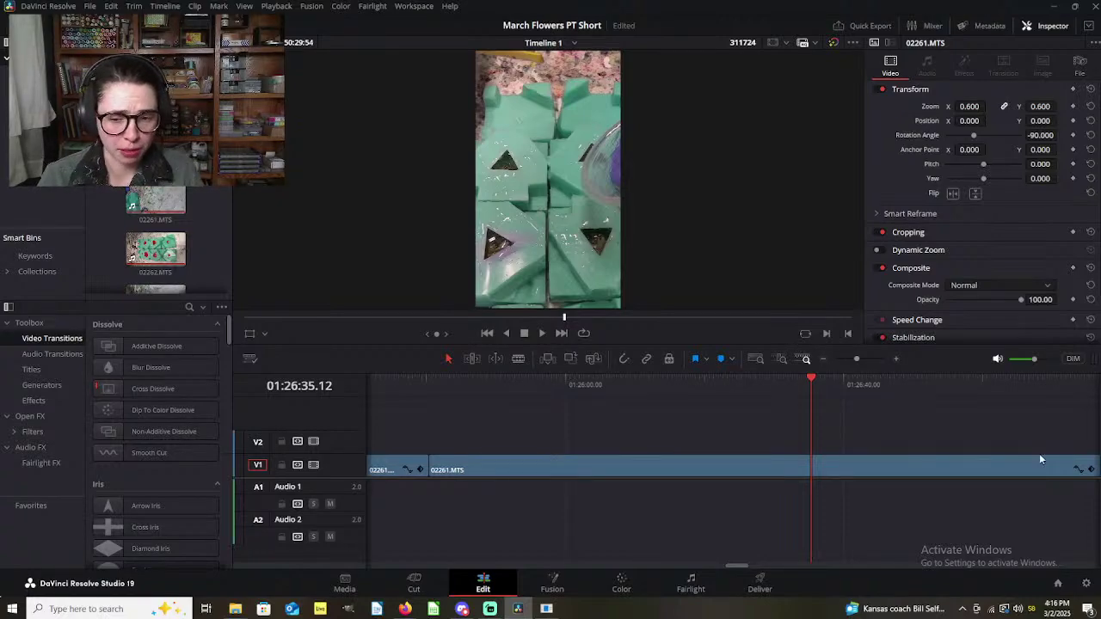
scroll(788, 438, down, 3)
drag(547, 383, 824, 392)
key(ctrl+minus)
key(ctrl+minus)
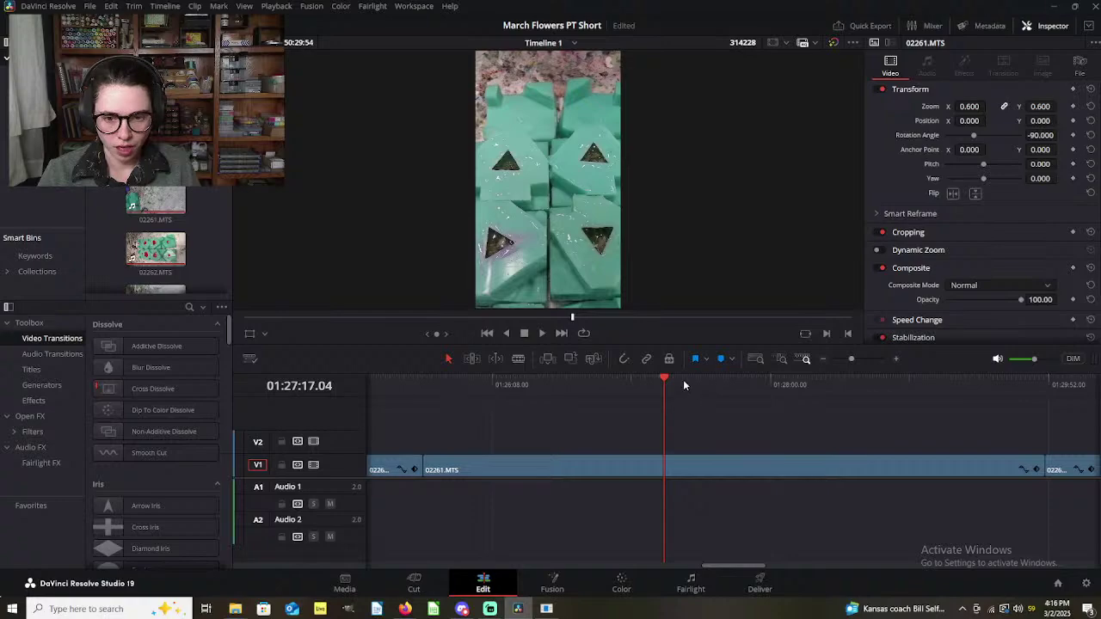
drag(667, 382, 722, 384)
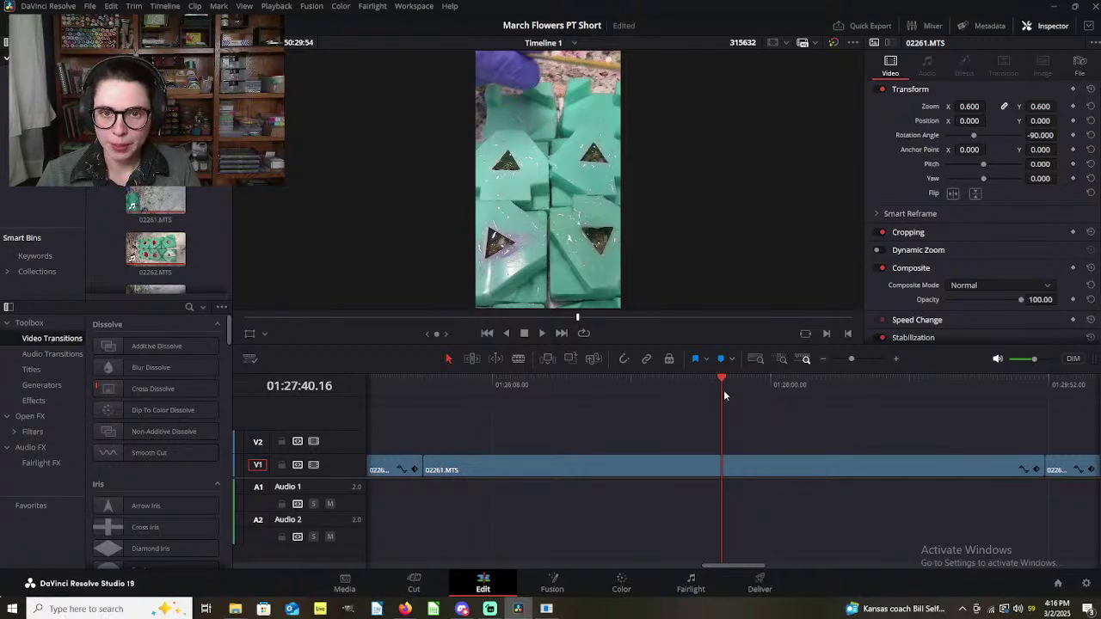
drag(723, 383, 836, 341)
scroll(790, 391, down, 3)
drag(630, 378, 783, 345)
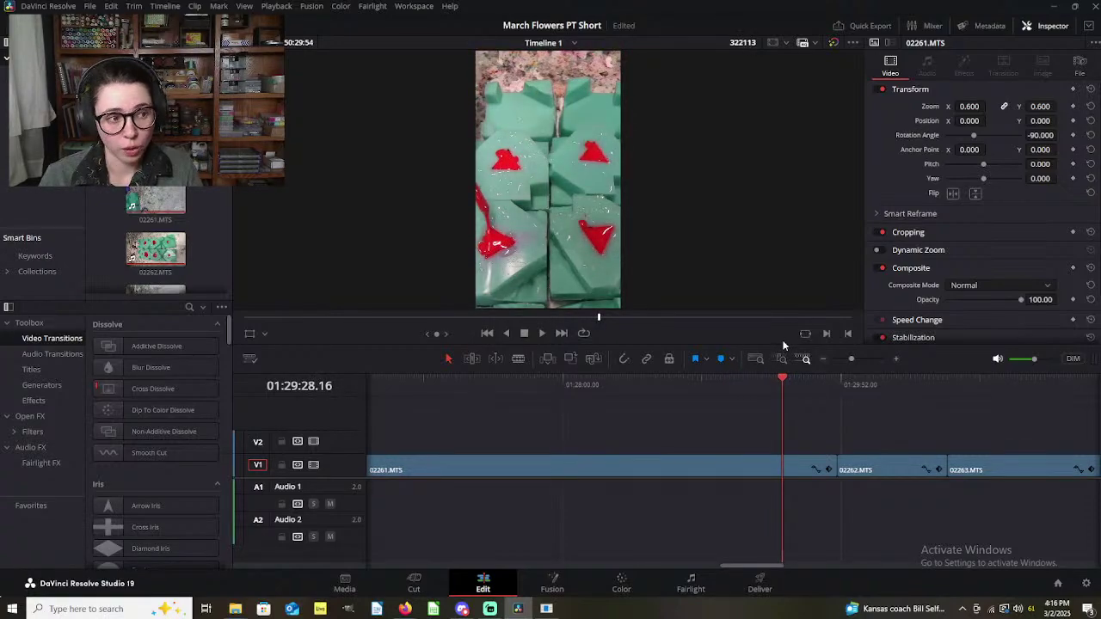
scroll(700, 398, right, 2)
drag(713, 379, 759, 364)
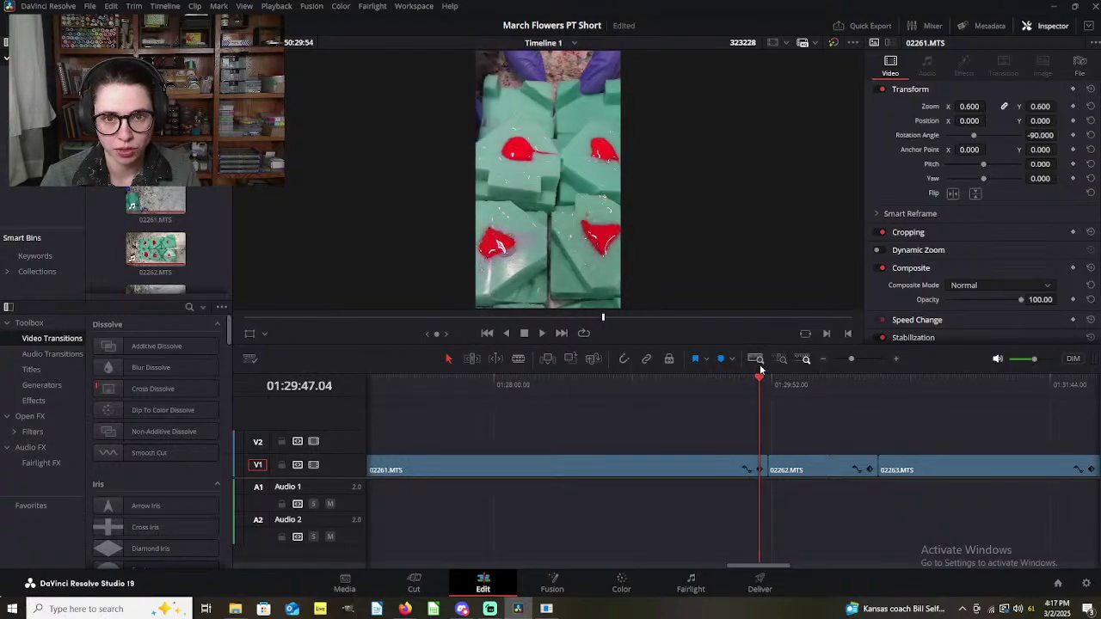
Step: Split 02261.MTS shortly before its end and ripple delete the leftover tail so 02262.MTS follows directly
scroll(838, 423, up, 3)
drag(744, 385, 794, 395)
click(736, 469)
key(ctrl+b)
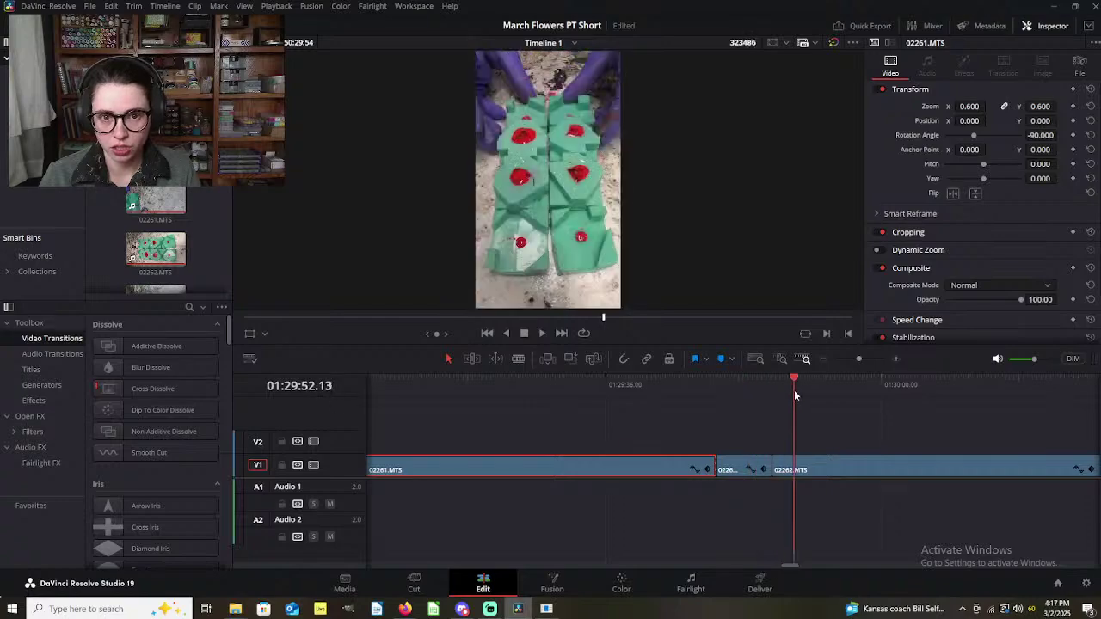
click(729, 467)
key(Delete)
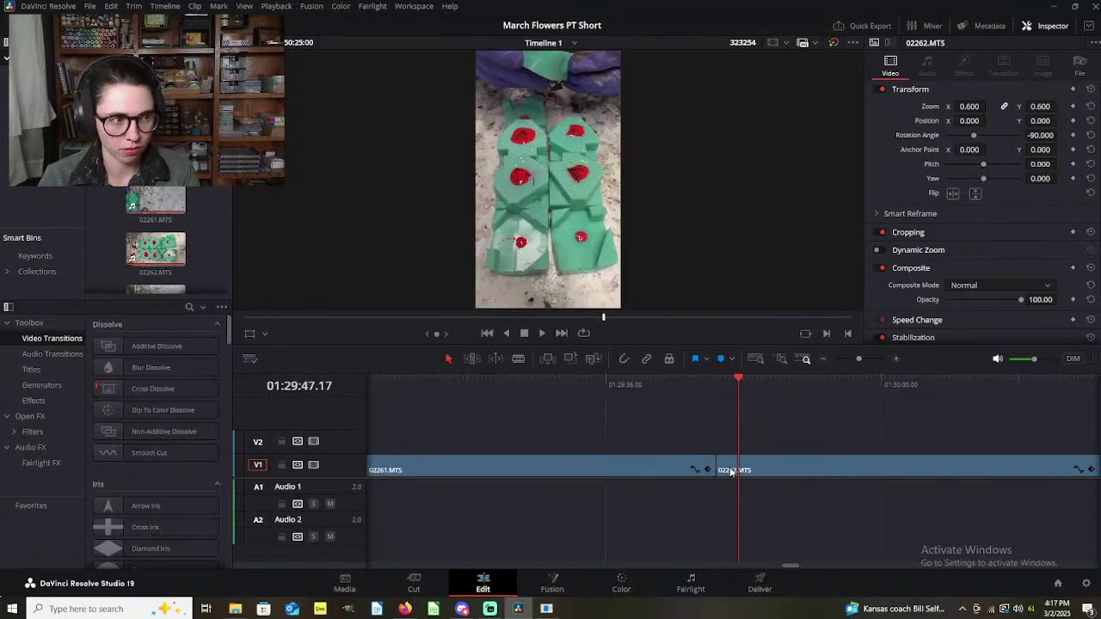
click(90, 6)
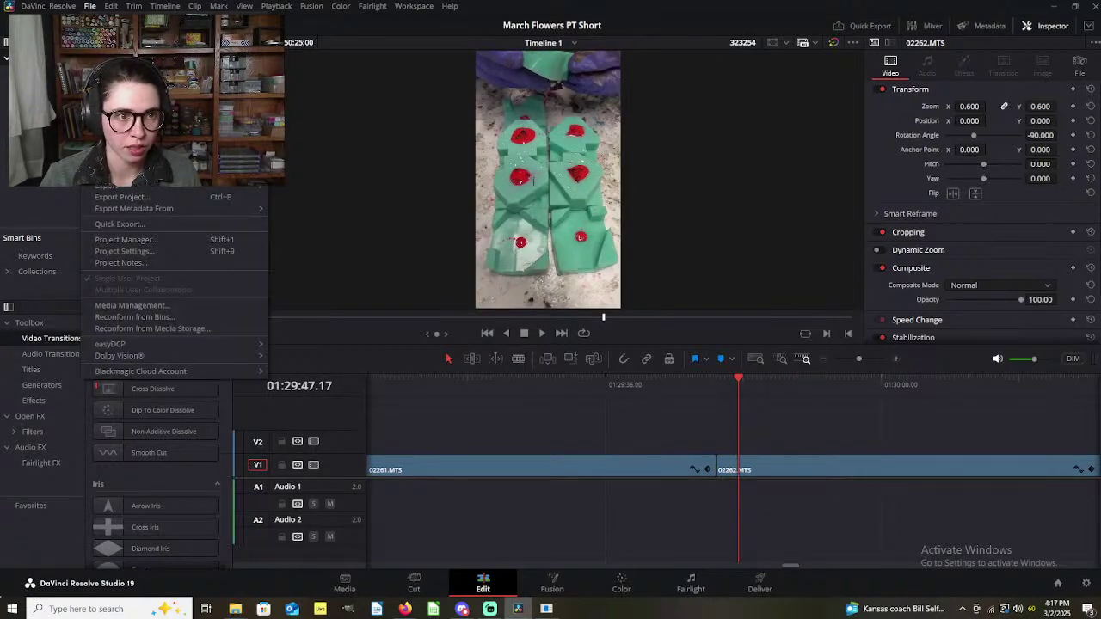
click(473, 526)
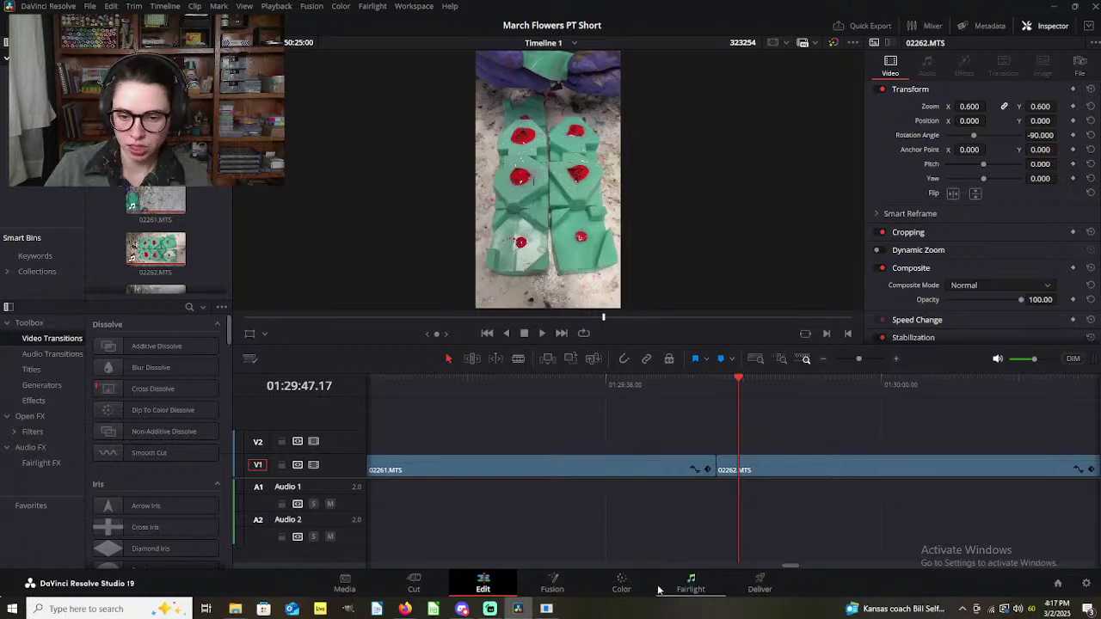
Step: Try brightening 02262.MTS on the Color page by raising the lower midtones of its custom curve, and undo the adjustment
click(629, 586)
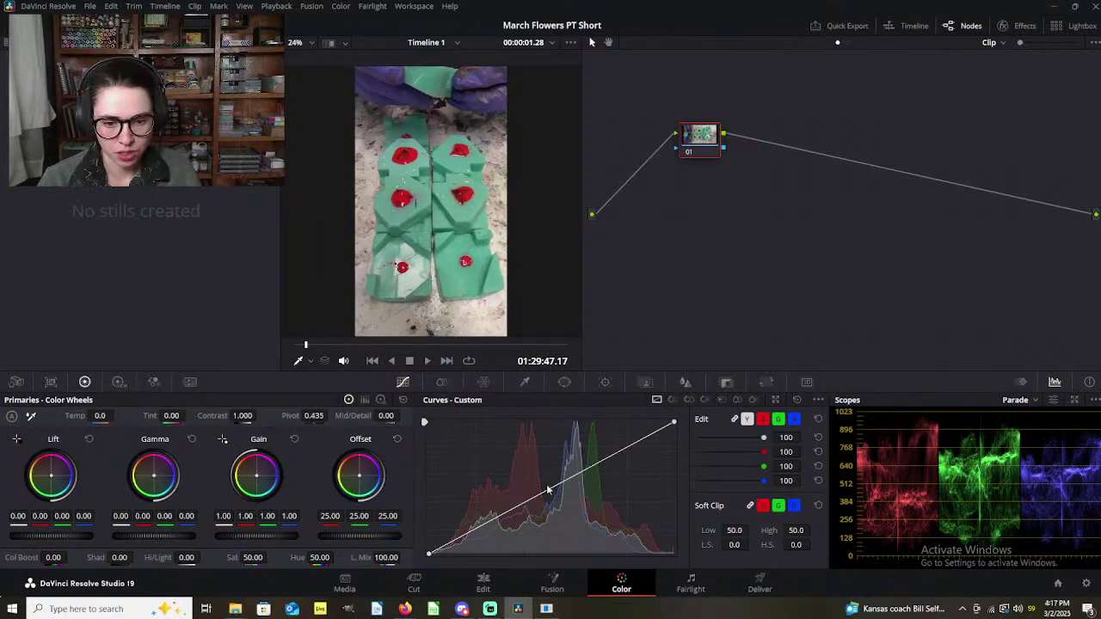
drag(554, 490, 523, 479)
drag(488, 465, 519, 493)
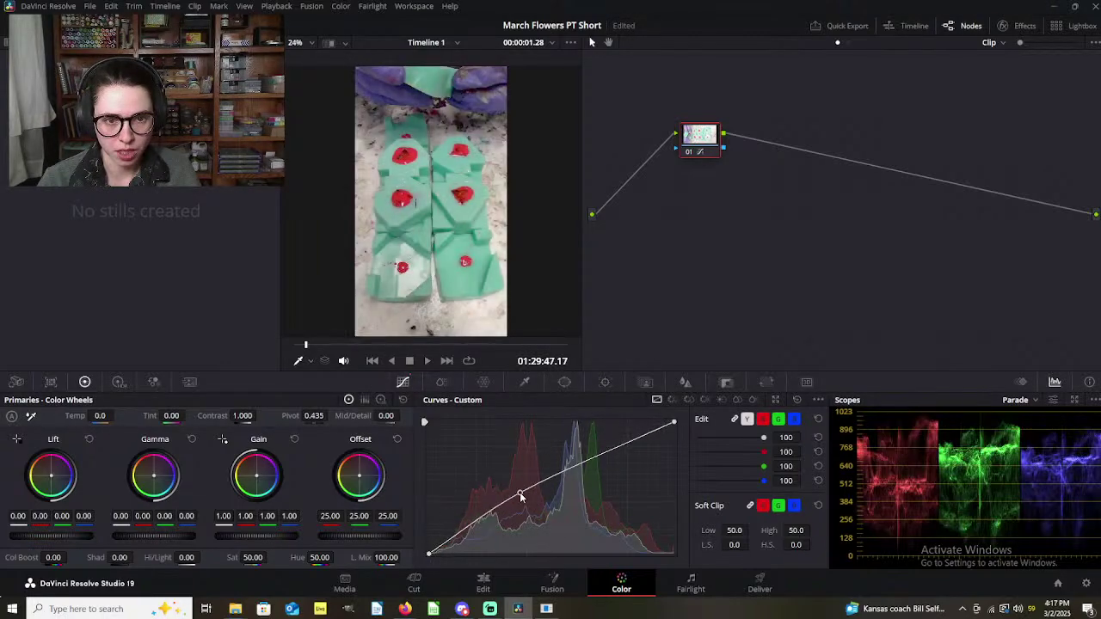
key(ctrl+z)
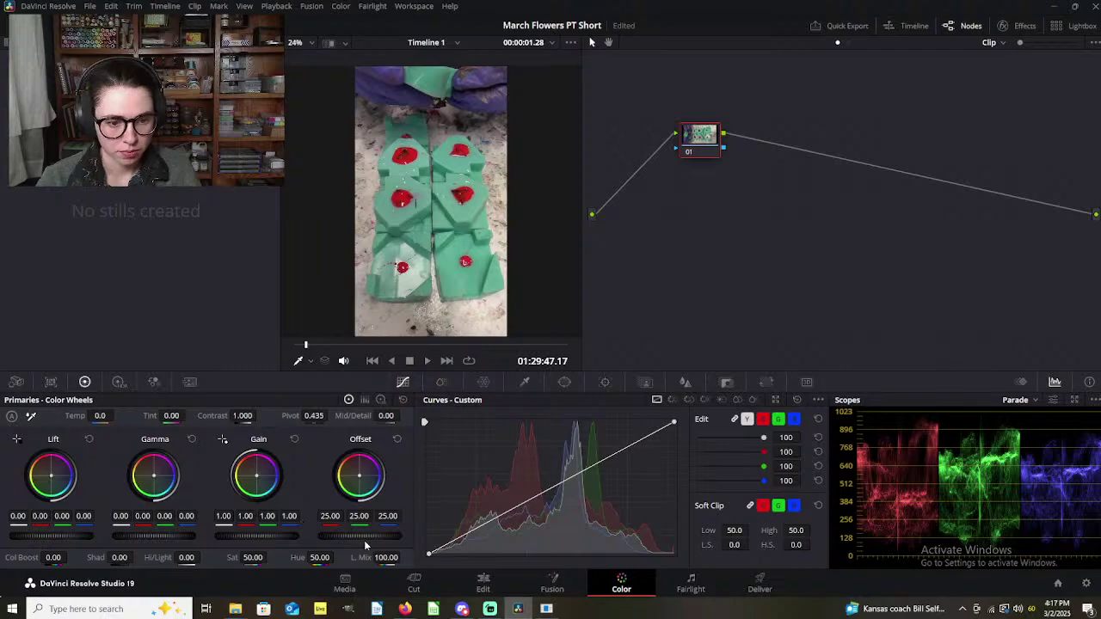
Step: Try darkening 02262.MTS by lowering Lift to about -0.08 with a slight color shift, and reset the Lift wheel
drag(51, 536, 36, 536)
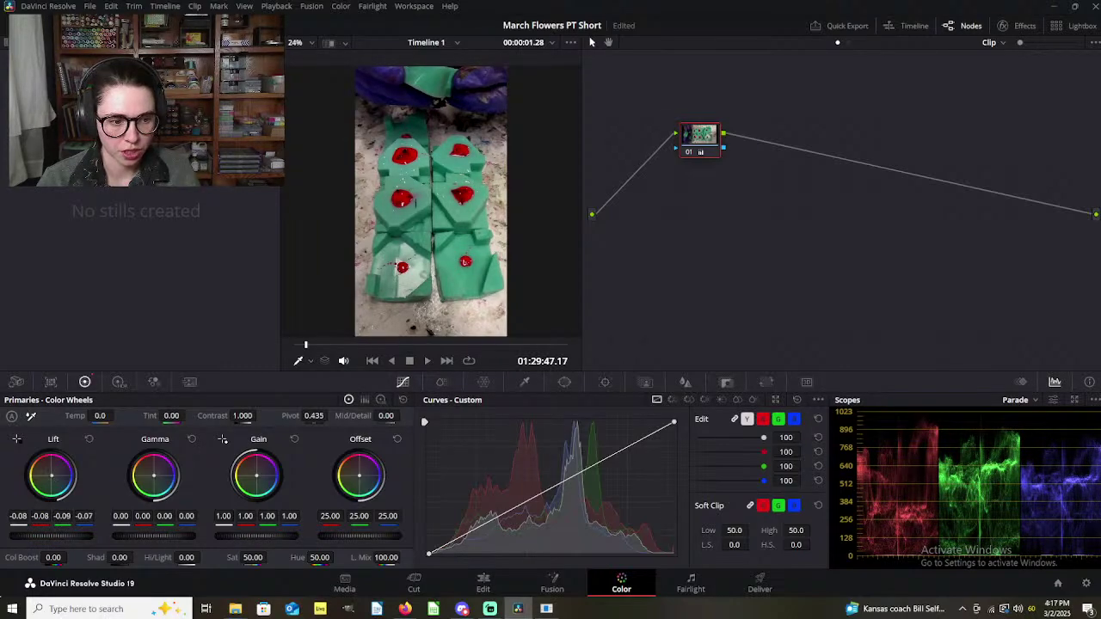
drag(52, 474, 54, 473)
click(89, 439)
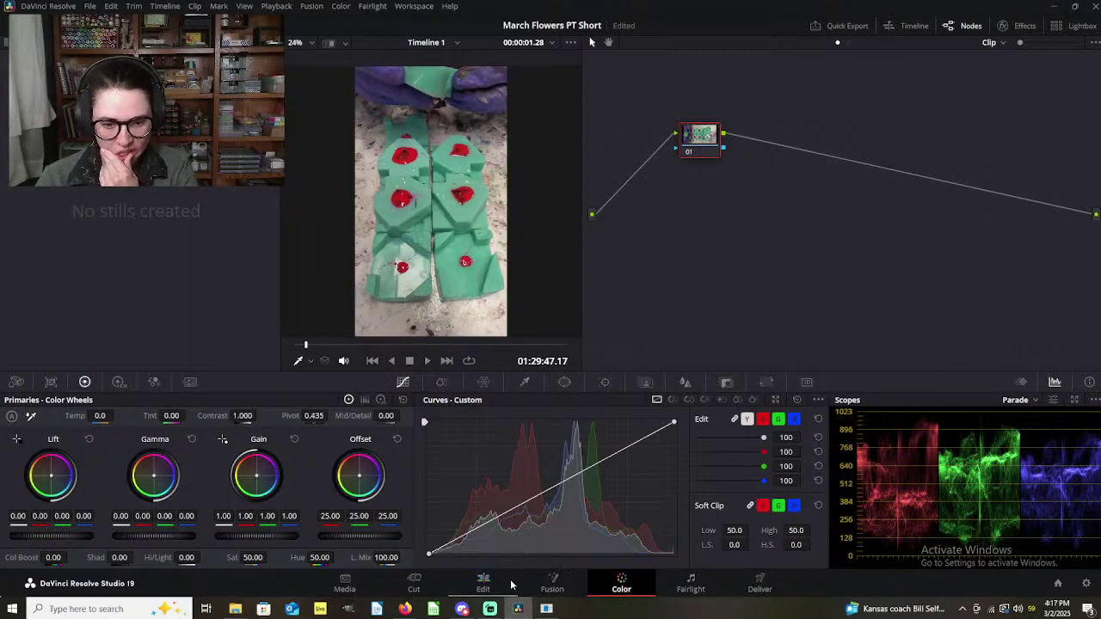
click(556, 586)
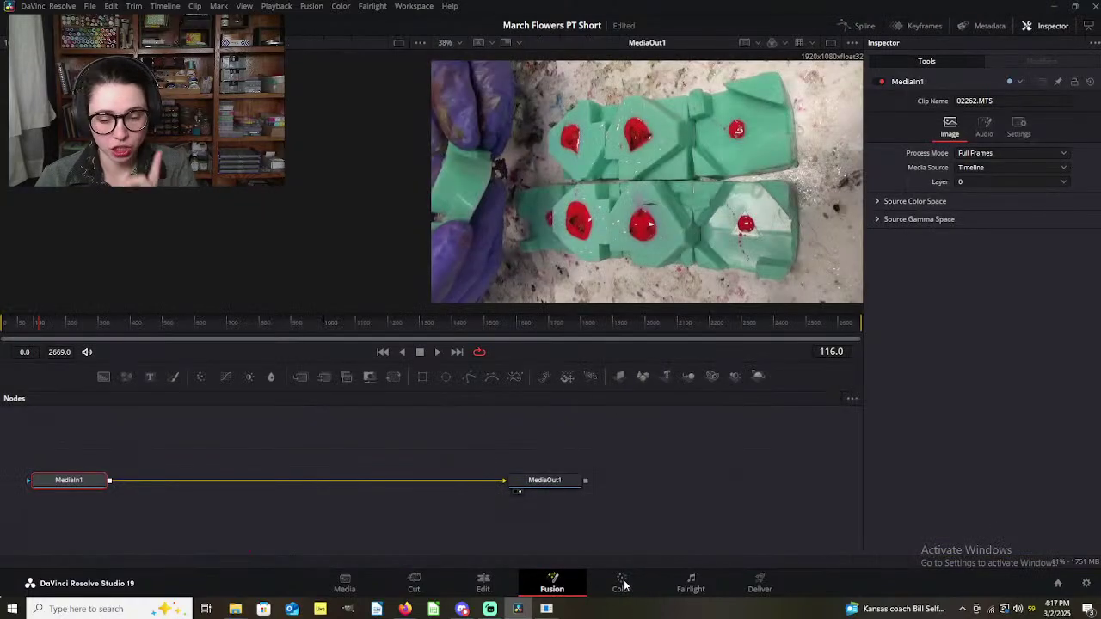
click(622, 586)
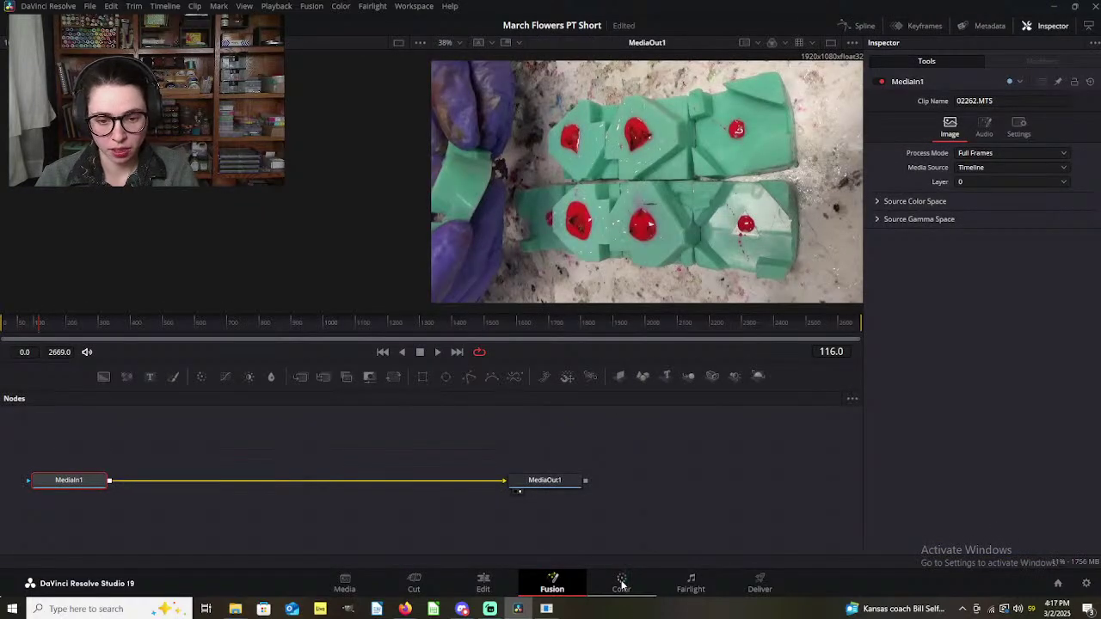
click(563, 592)
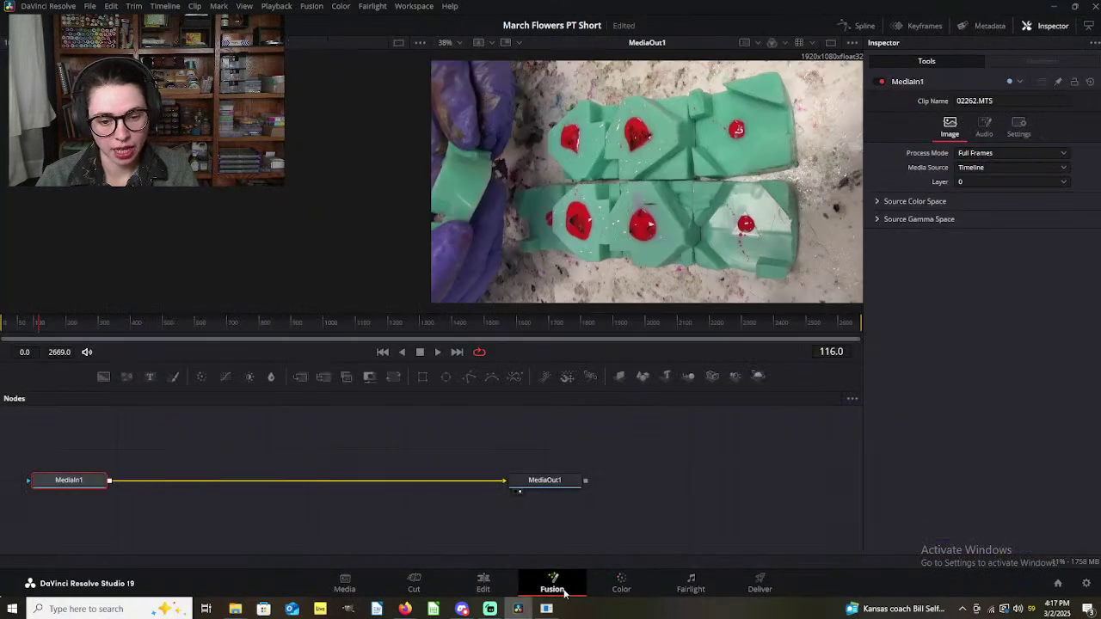
Step: Try a short Magic Mask object stroke on the lifted mold in 02262.MTS at 01:30:09.20 on the Color page, and undo it
click(622, 586)
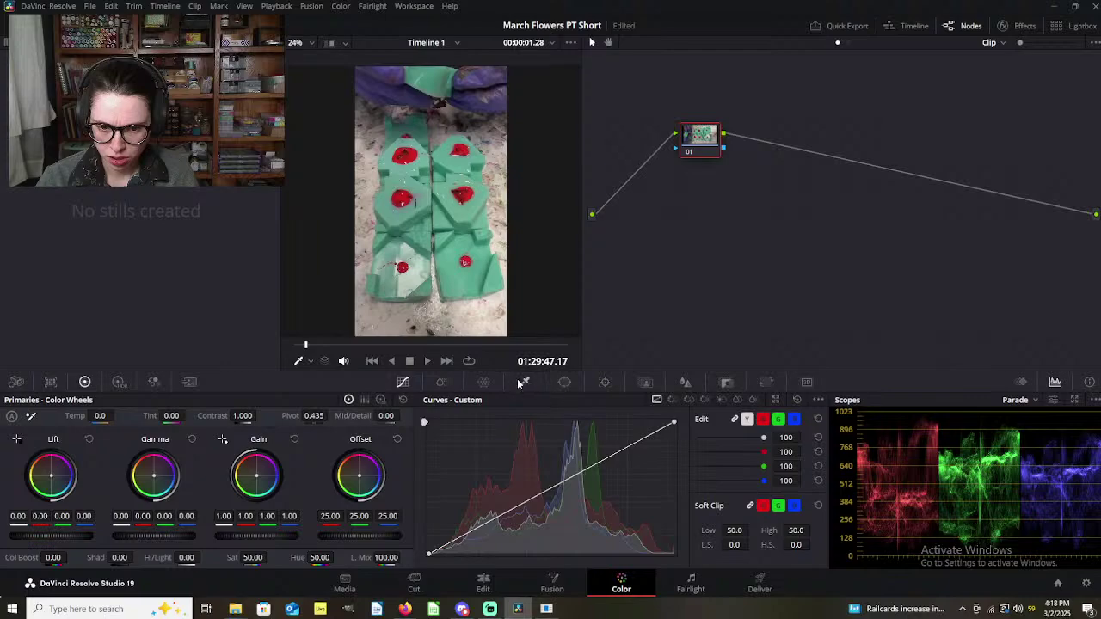
click(646, 383)
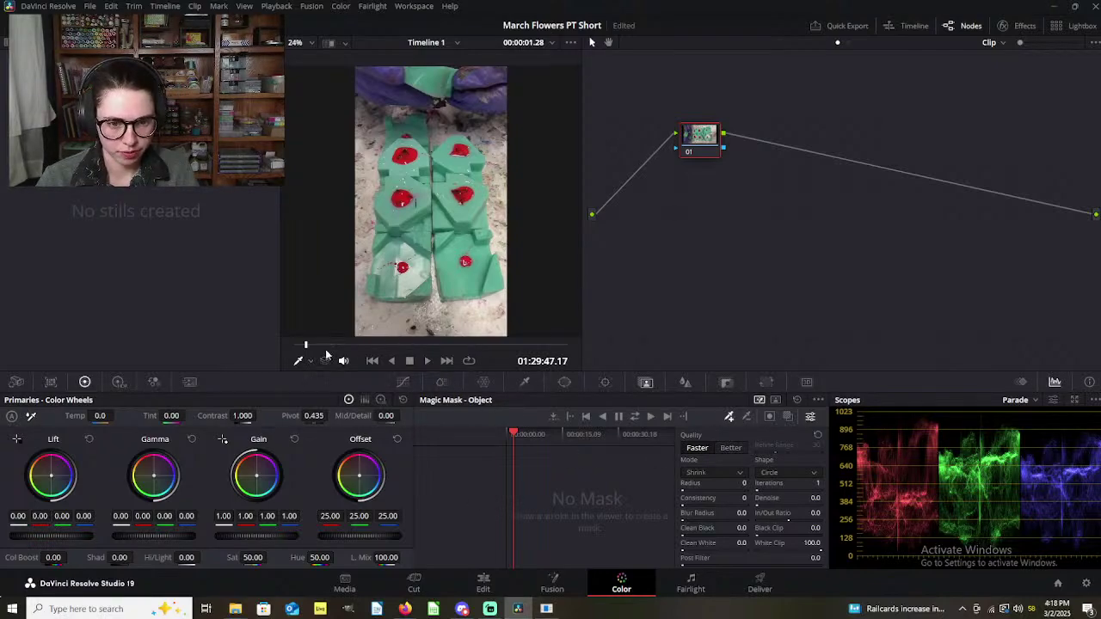
key(space)
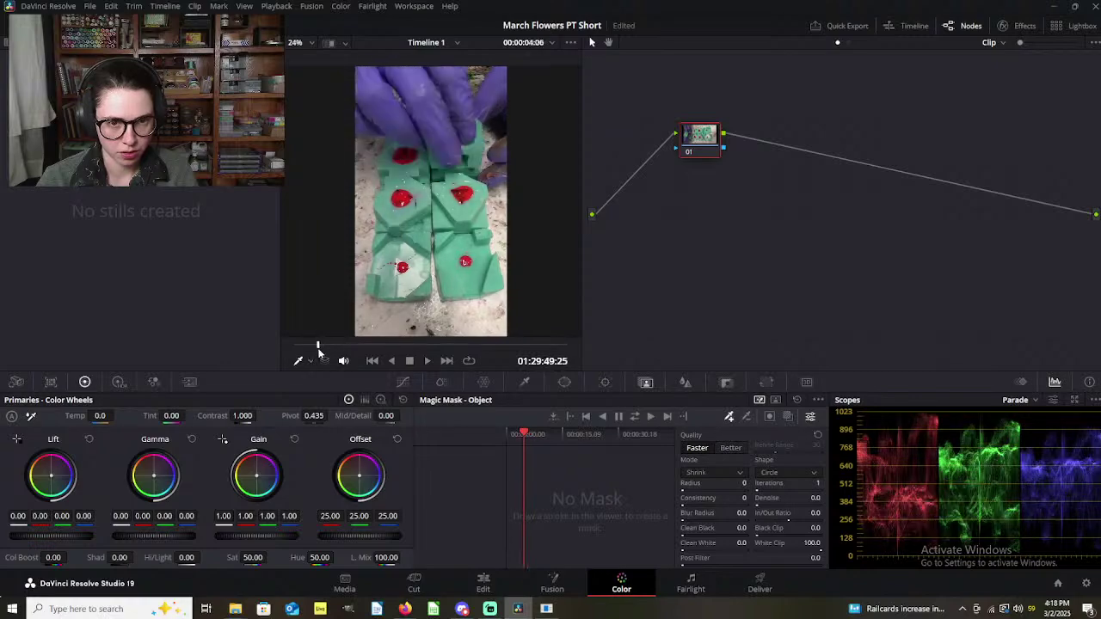
drag(312, 345, 442, 340)
click(729, 419)
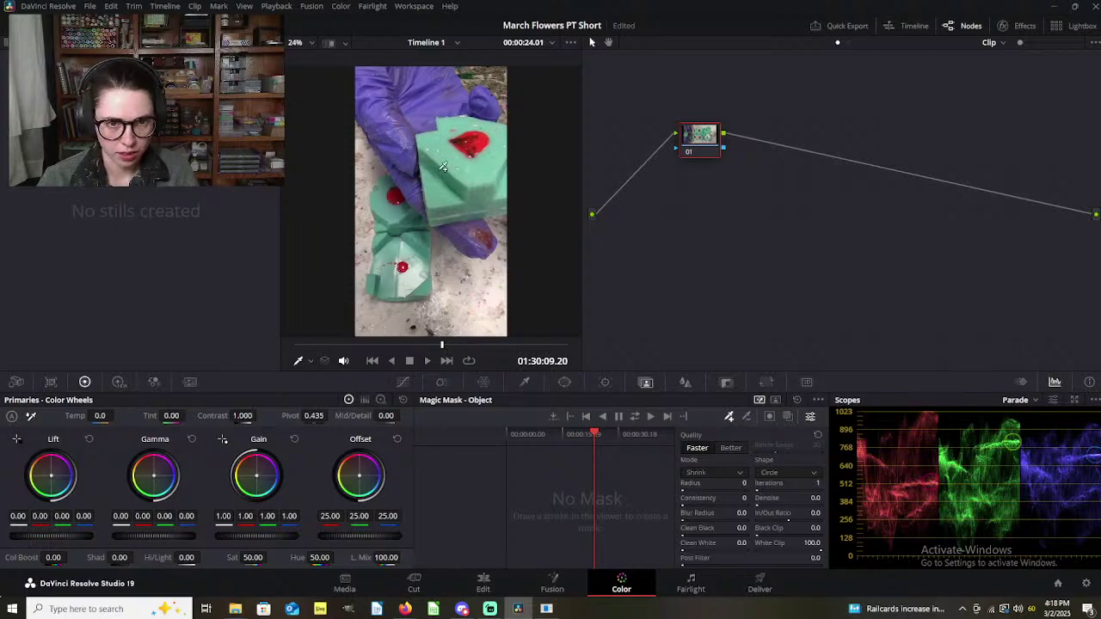
drag(496, 182, 505, 189)
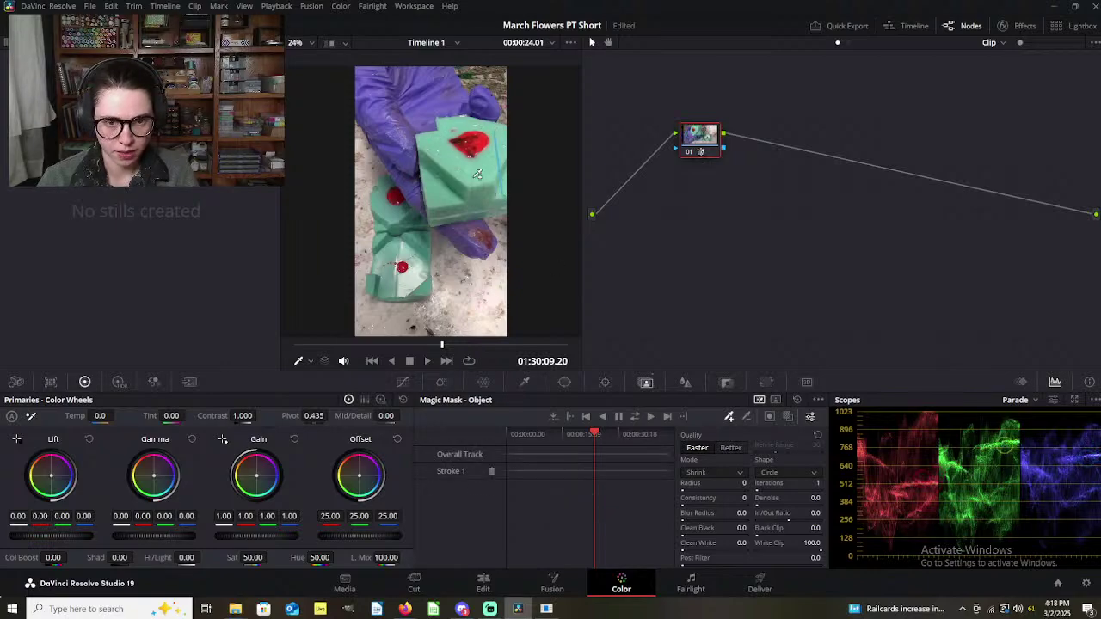
key(ctrl+z)
Step: Try a longer Magic Mask stroke around the red cavity and along the lifted mold, and delete that stroke
mouse_move(497, 138)
mouse_down()
mouse_move(442, 133)
mouse_move(485, 168)
mouse_move(465, 184)
mouse_move(491, 196)
mouse_up()
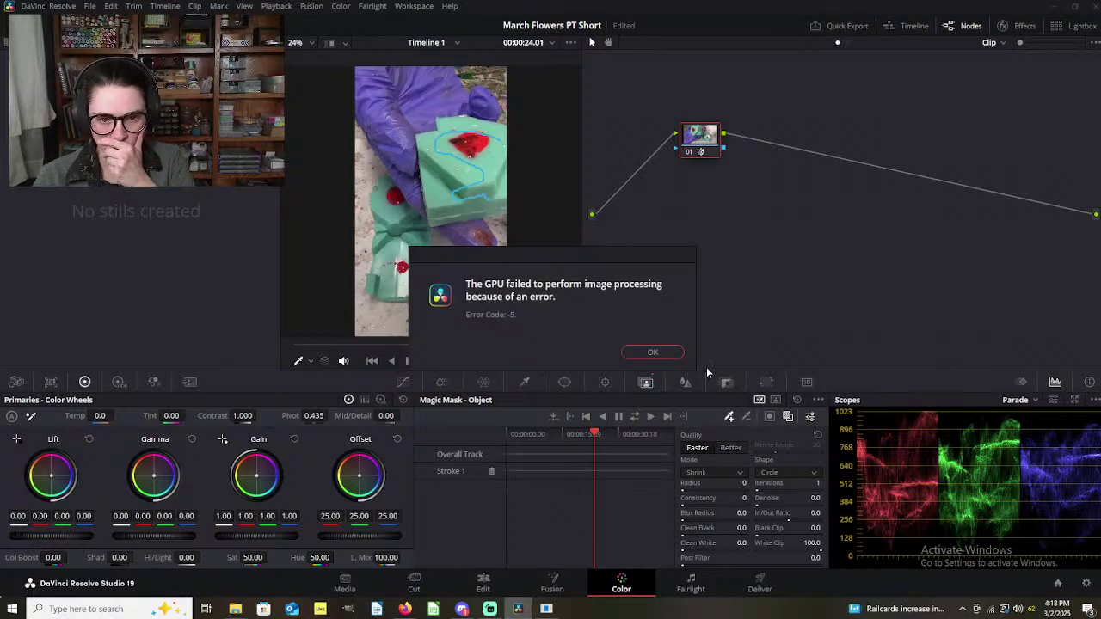
click(675, 357)
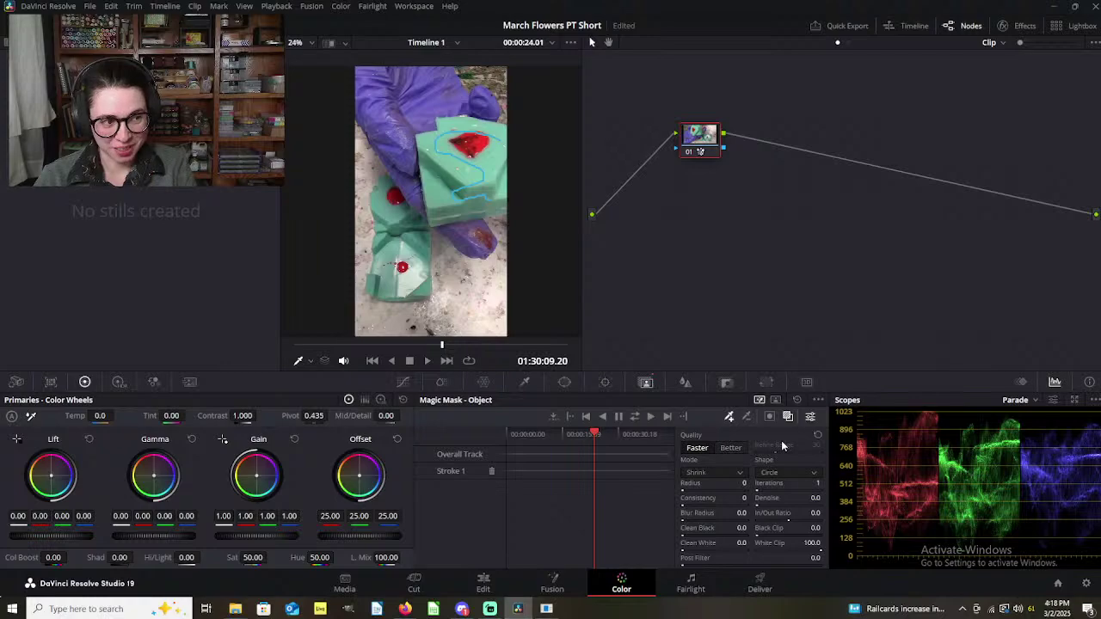
click(492, 471)
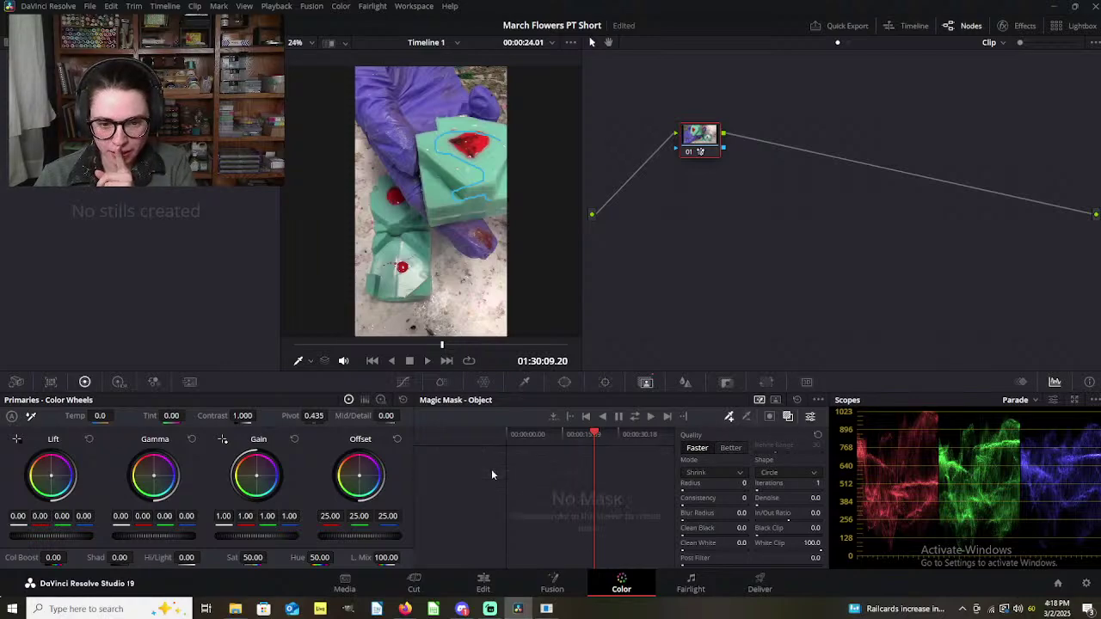
Step: Return to the Edit page and check the preview of 02262.MTS at 01:29:53.13
click(484, 583)
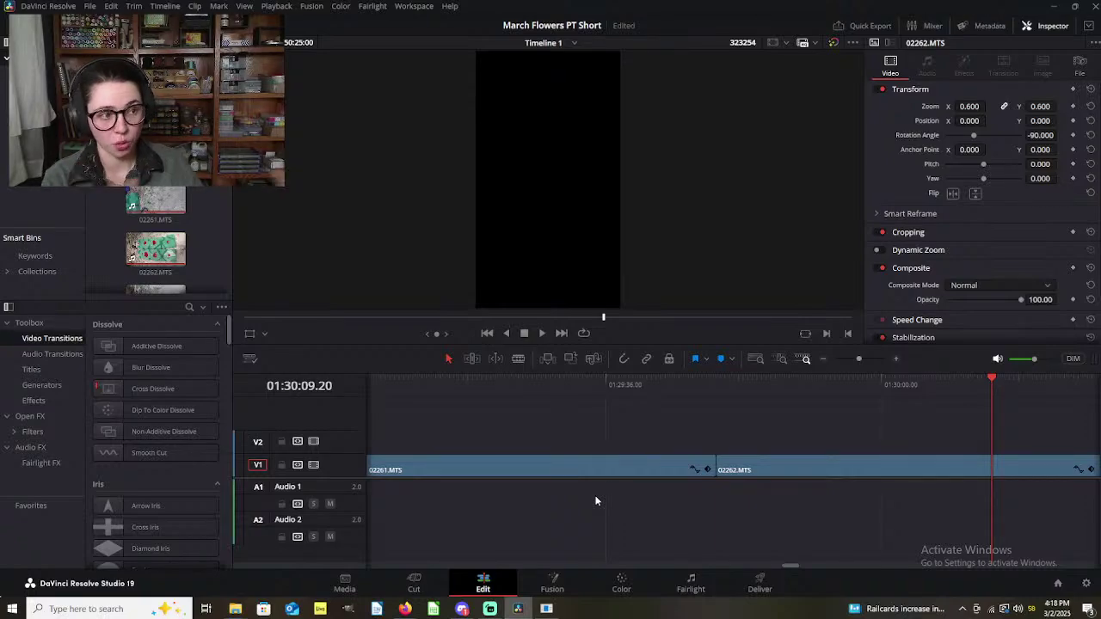
scroll(616, 512, right, 2)
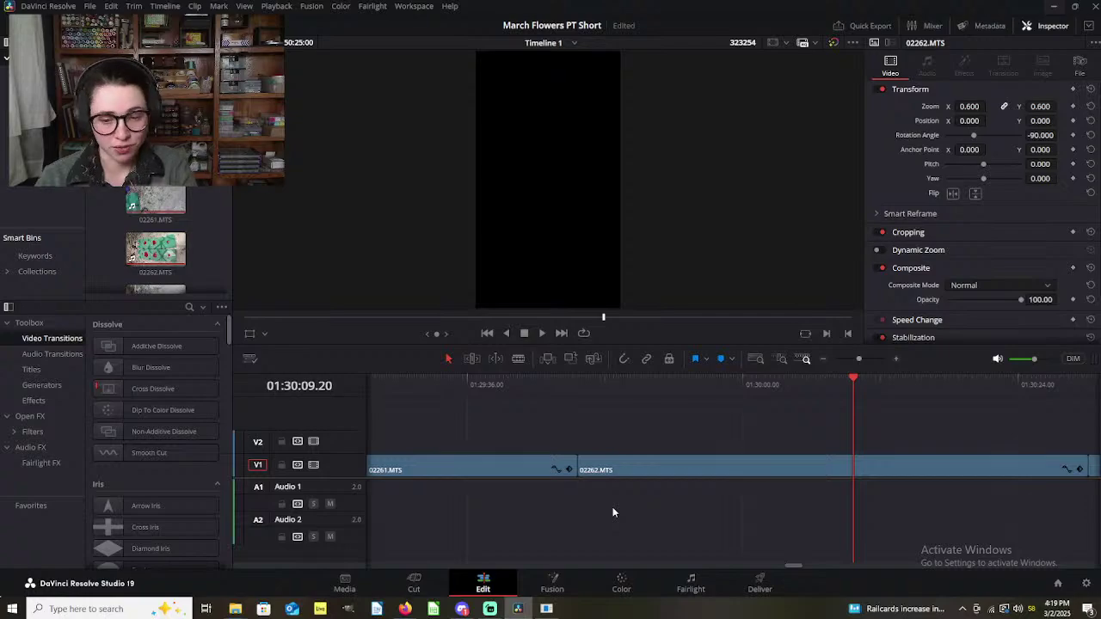
drag(592, 388, 668, 397)
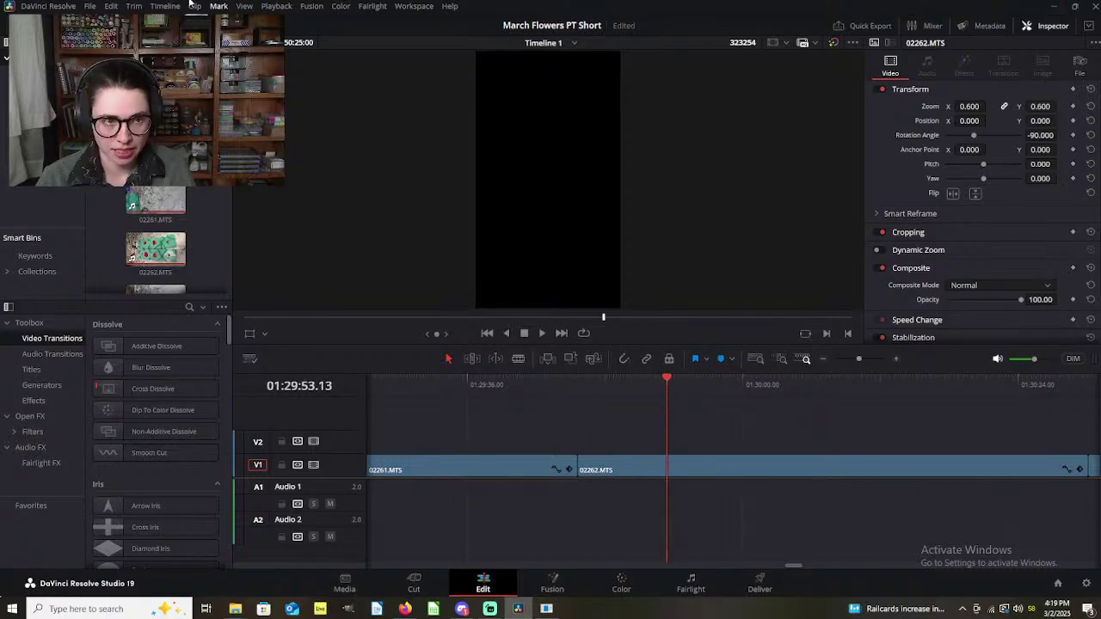
click(89, 7)
key(Escape)
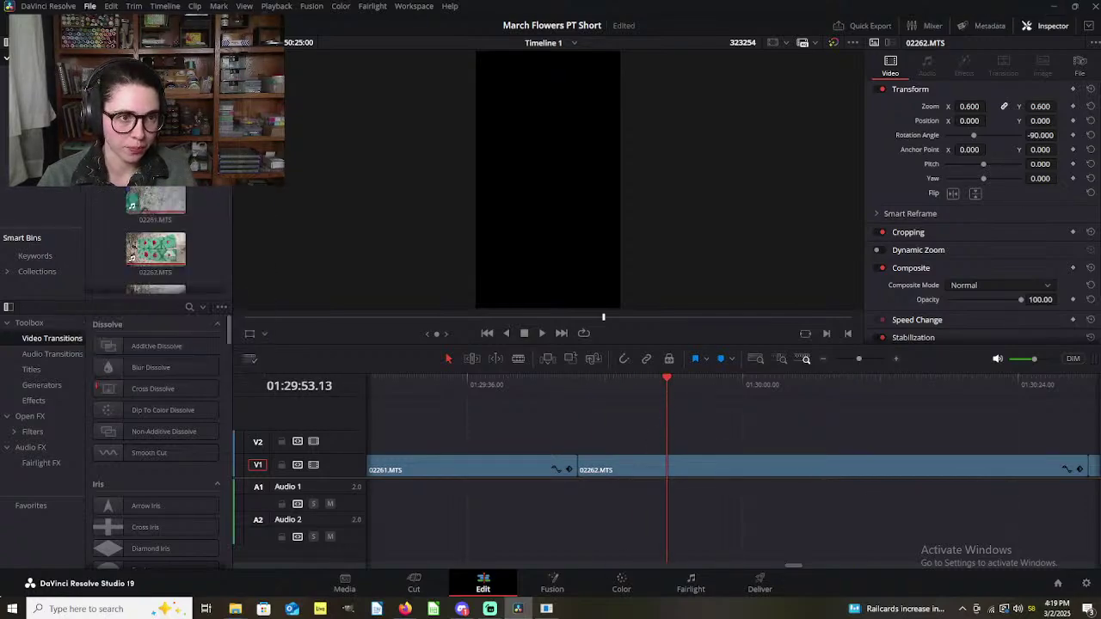
Step: Close DaVinci Resolve and relaunch it to bring up the project manager
click(1095, 10)
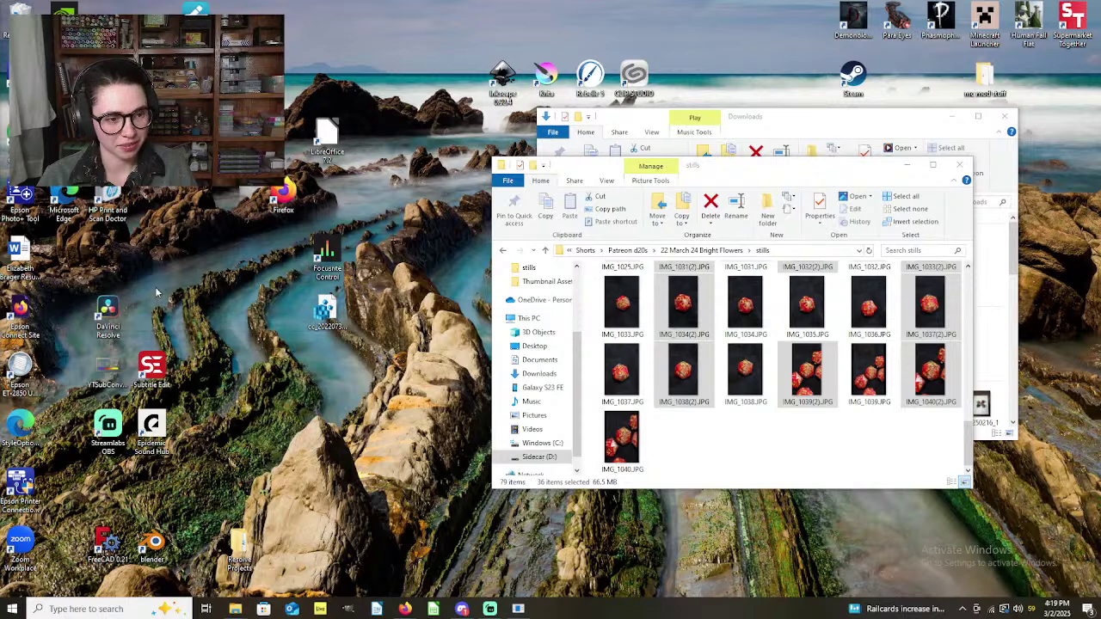
double_click(109, 308)
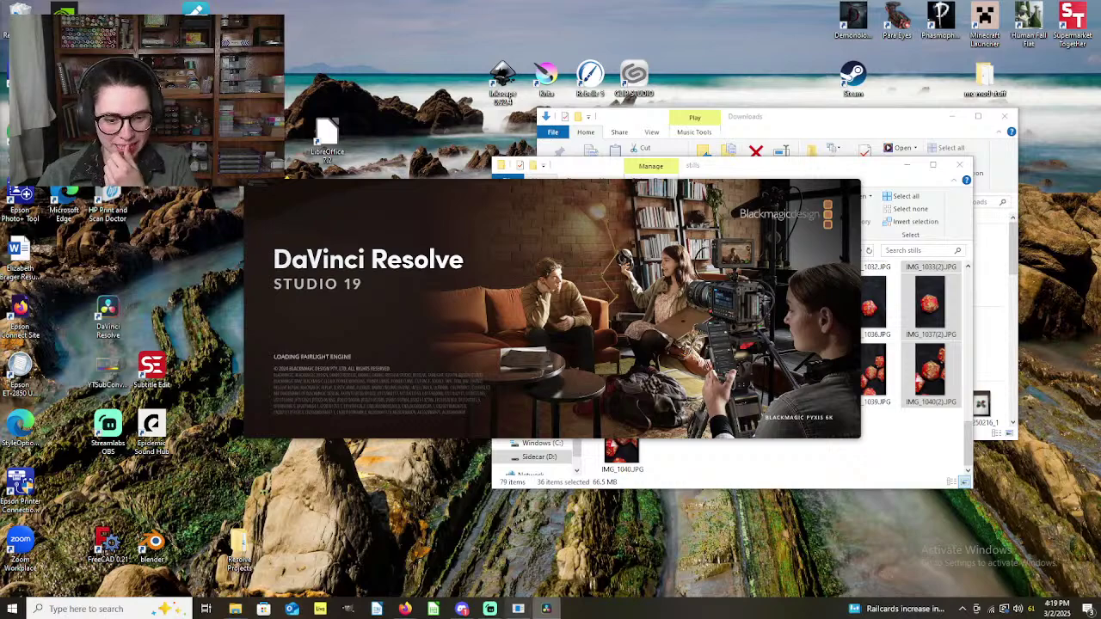
mouse_move(456, 609)
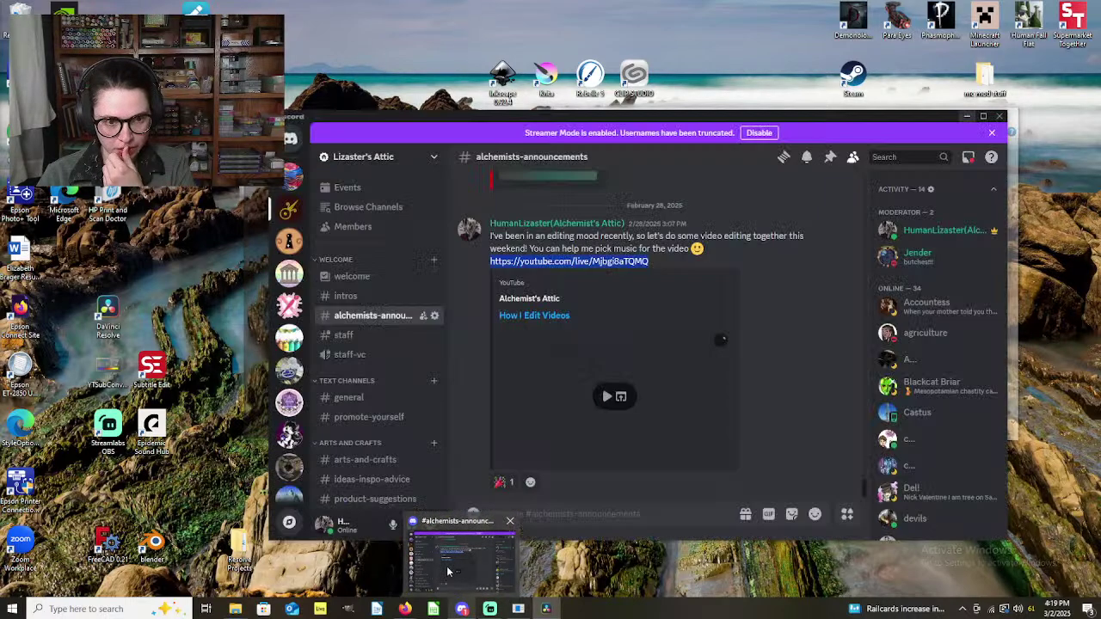
mouse_move(447, 572)
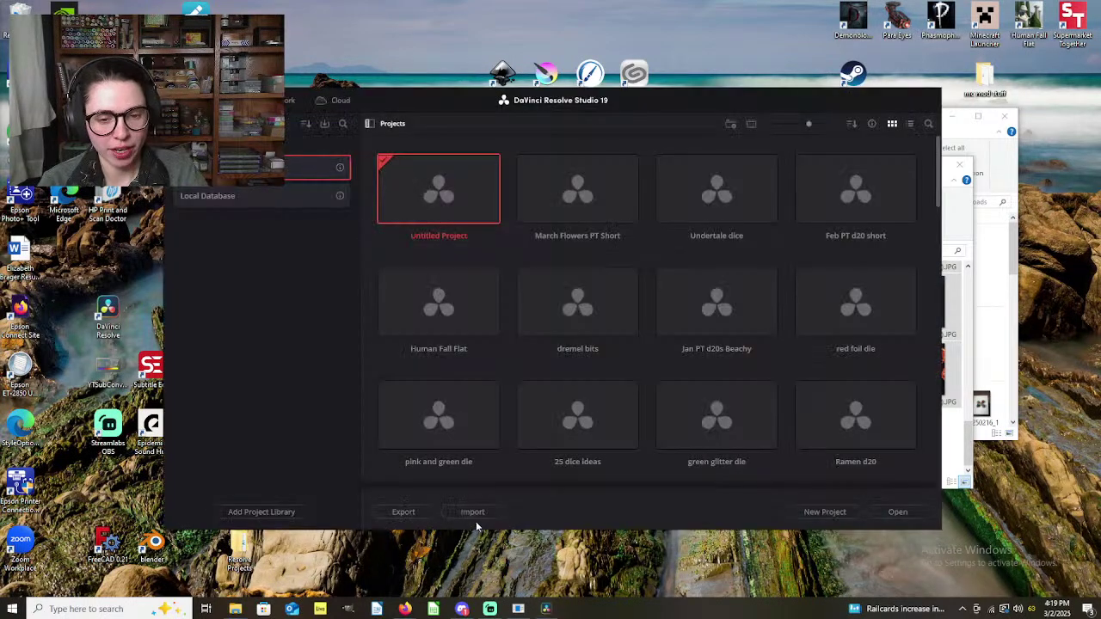
Step: Open the March Flowers PT Short project from the project manager
right_click(585, 176)
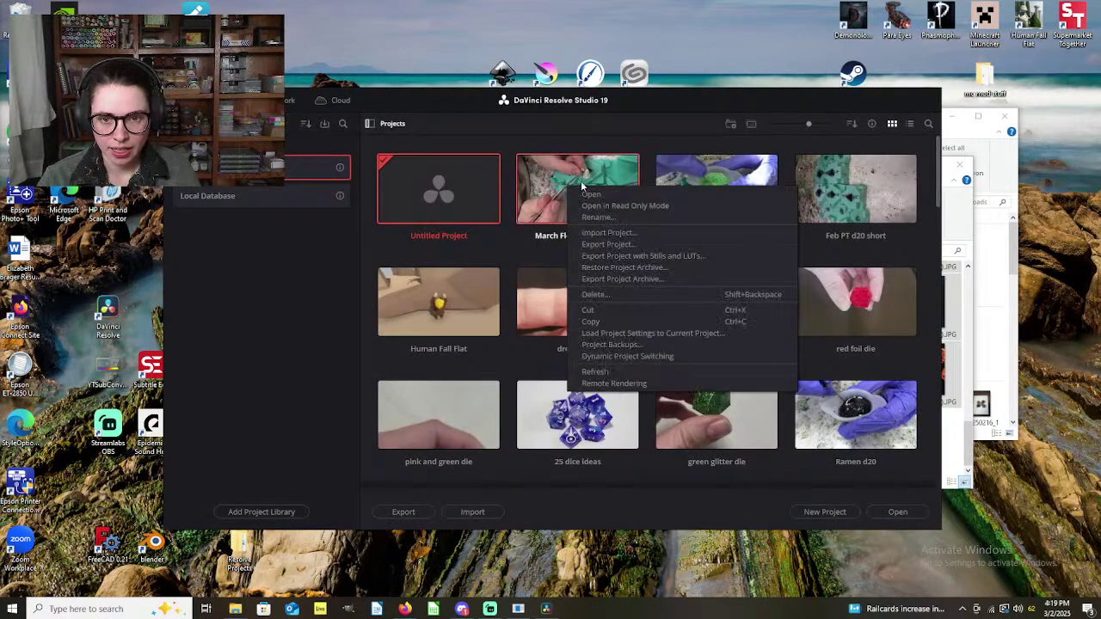
click(595, 197)
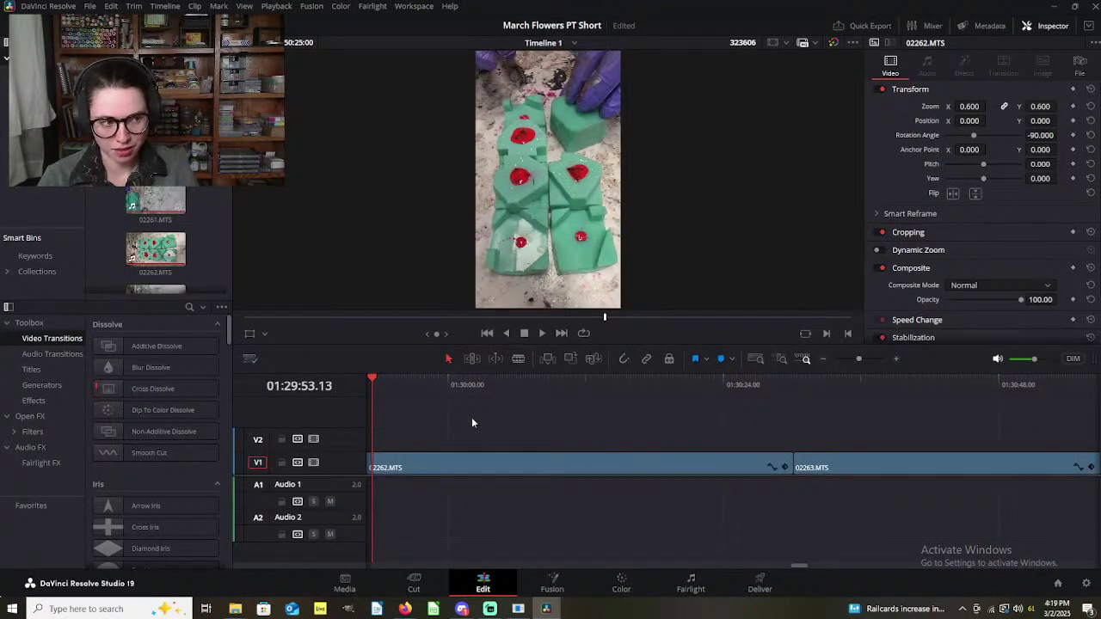
scroll(508, 434, left, 3)
scroll(546, 452, down, 3)
scroll(545, 451, right, 2)
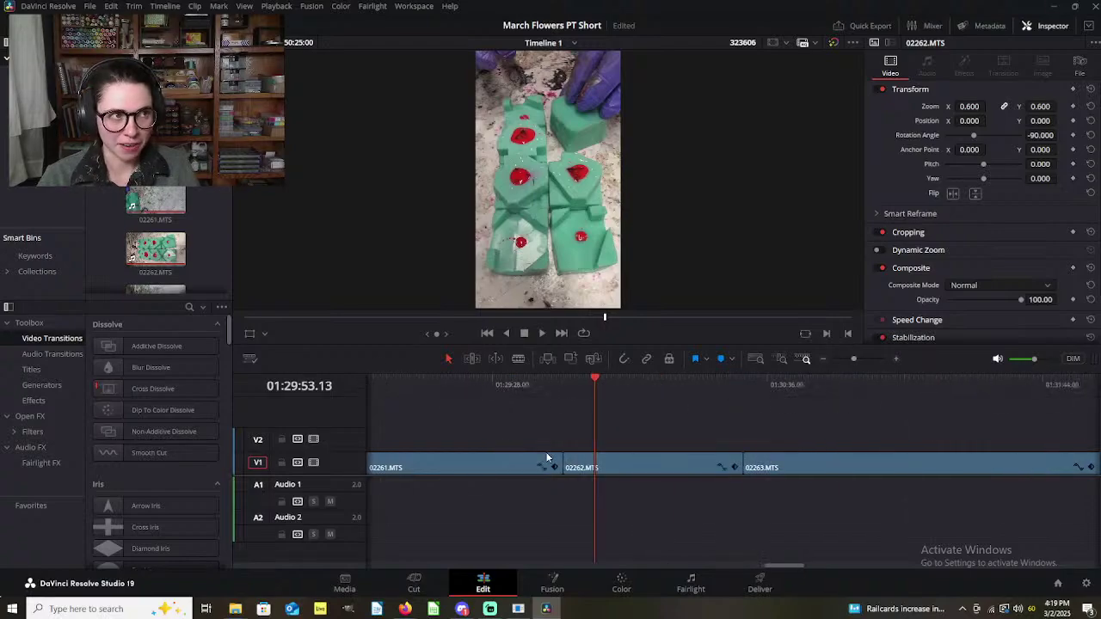
click(90, 7)
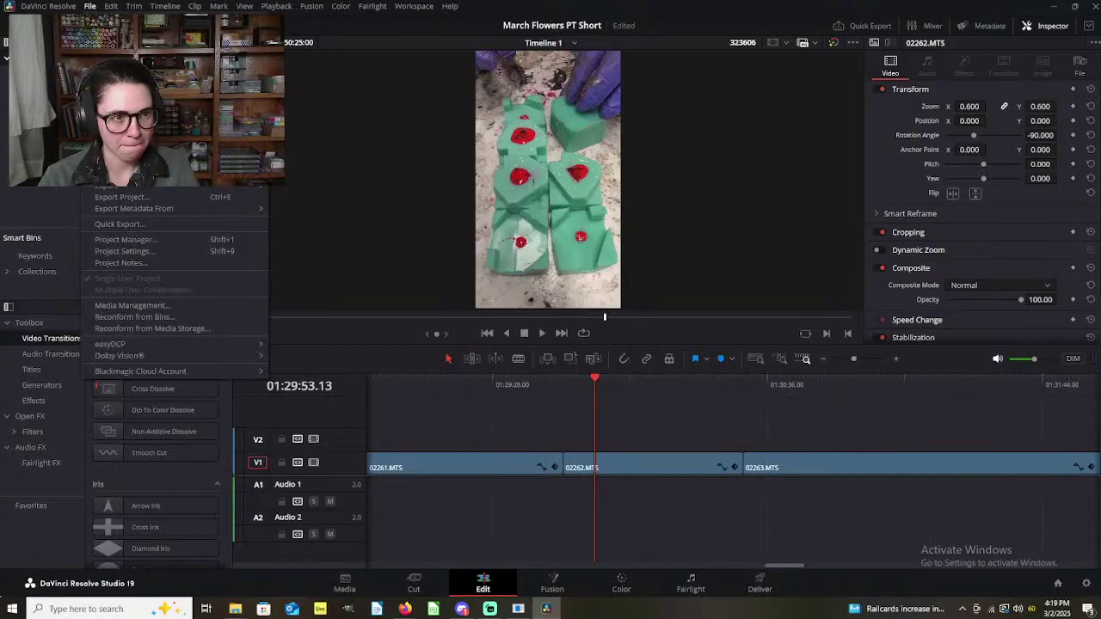
key(Escape)
Step: Raise the monitoring volume slightly and play the ES_Watercolor Fountain track under the dice photos from 01:01:53.10 to its end
scroll(591, 534, down, 6)
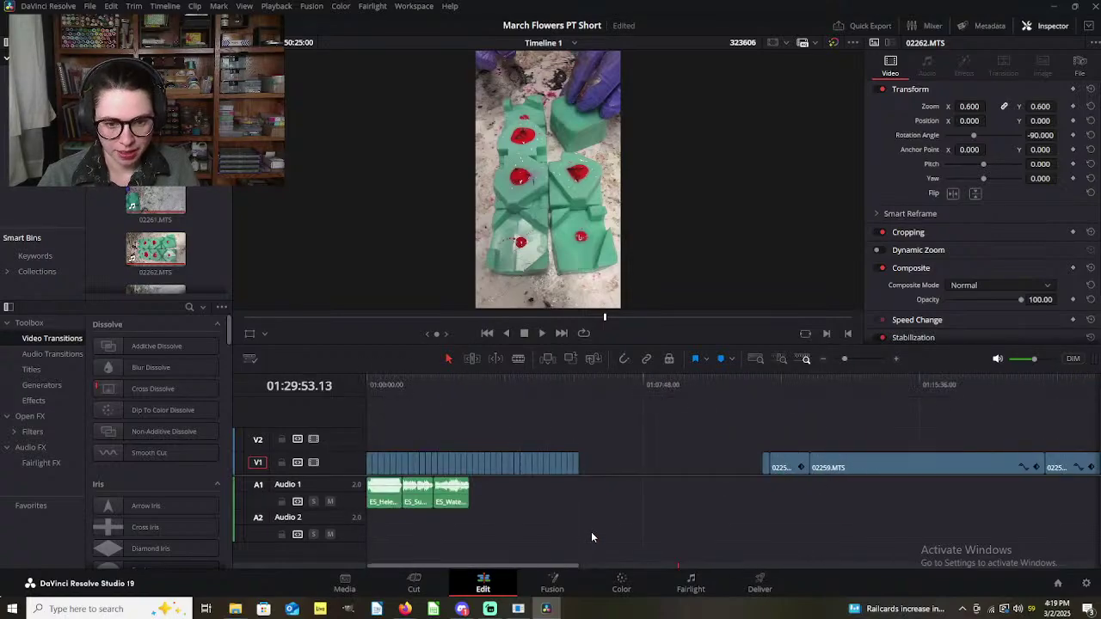
drag(430, 385, 433, 385)
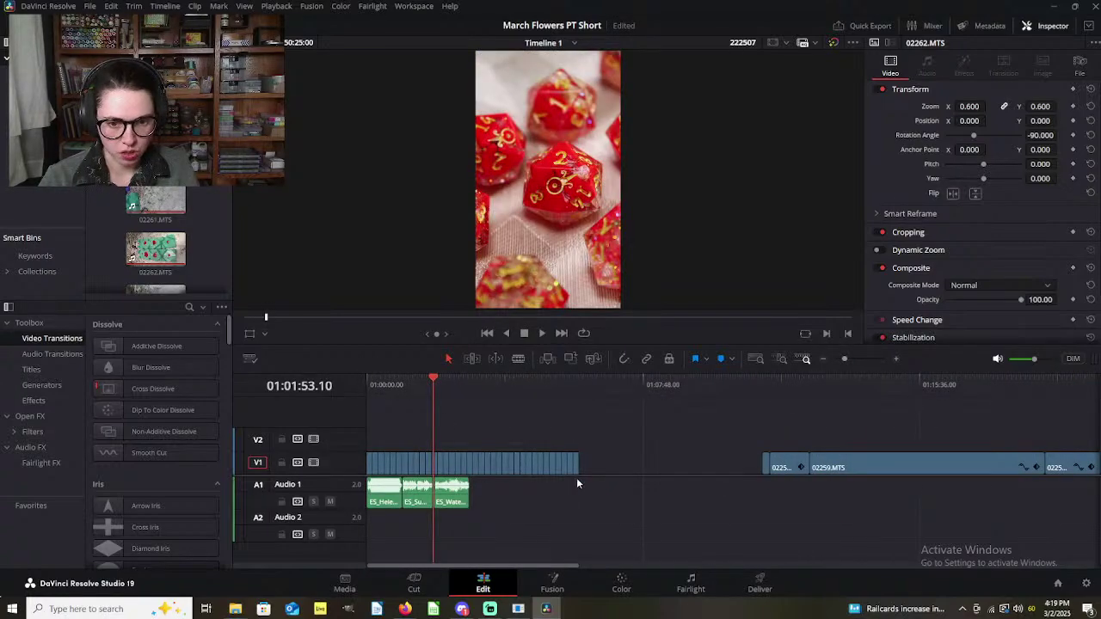
scroll(675, 451, up, 5)
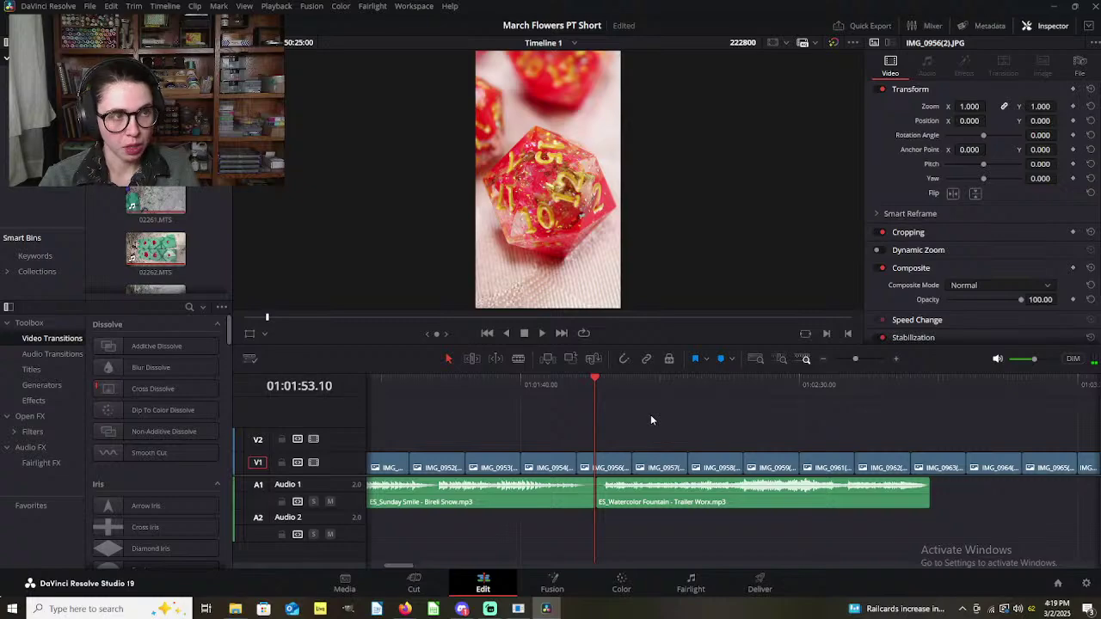
drag(1034, 359, 1038, 359)
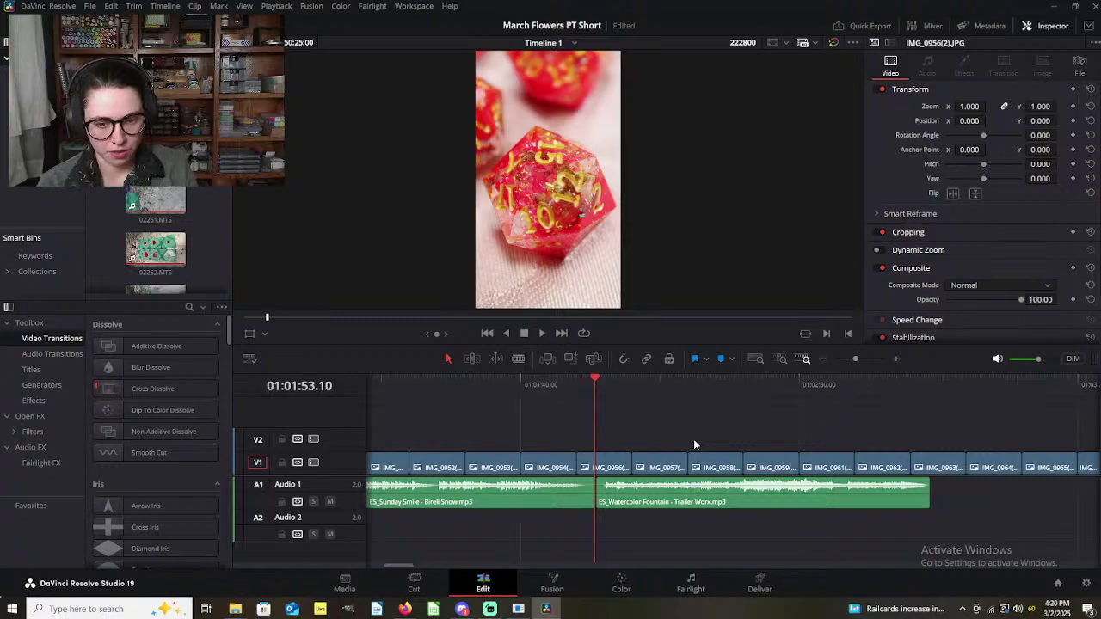
key(space)
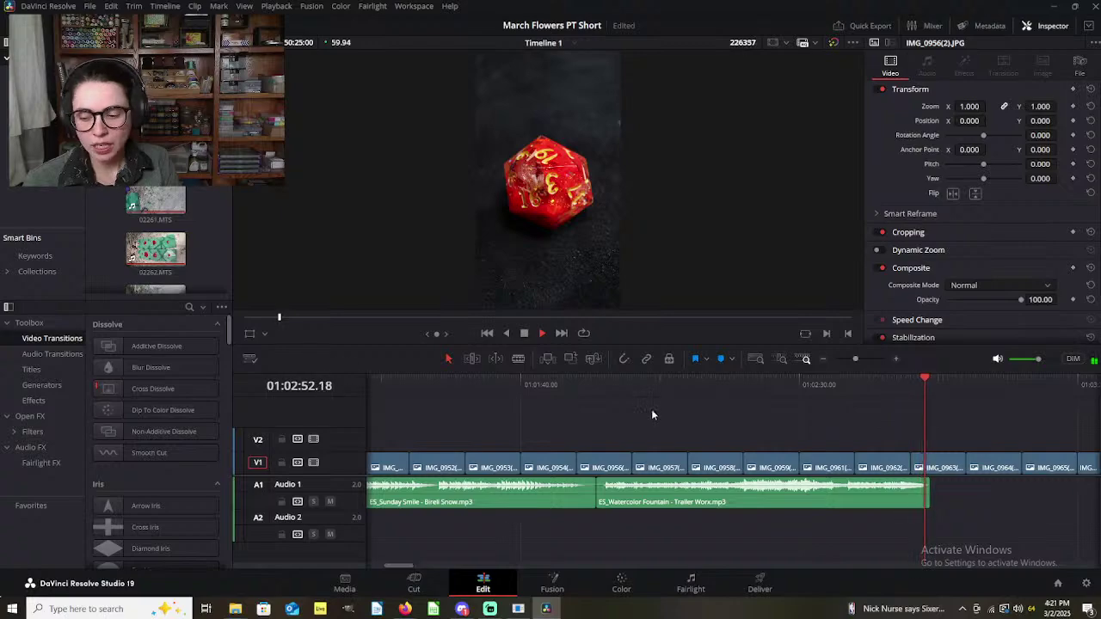
key(space)
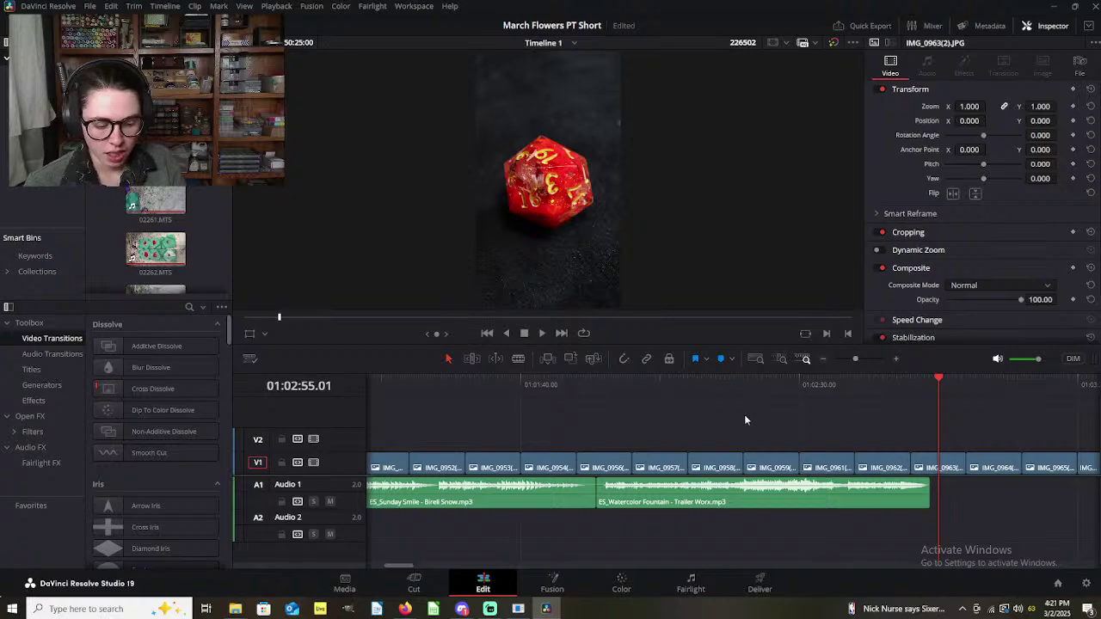
Step: Scrub through the dice photos from the start of the ES_Watercolor Fountain track to 01:03:43.10
click(601, 391)
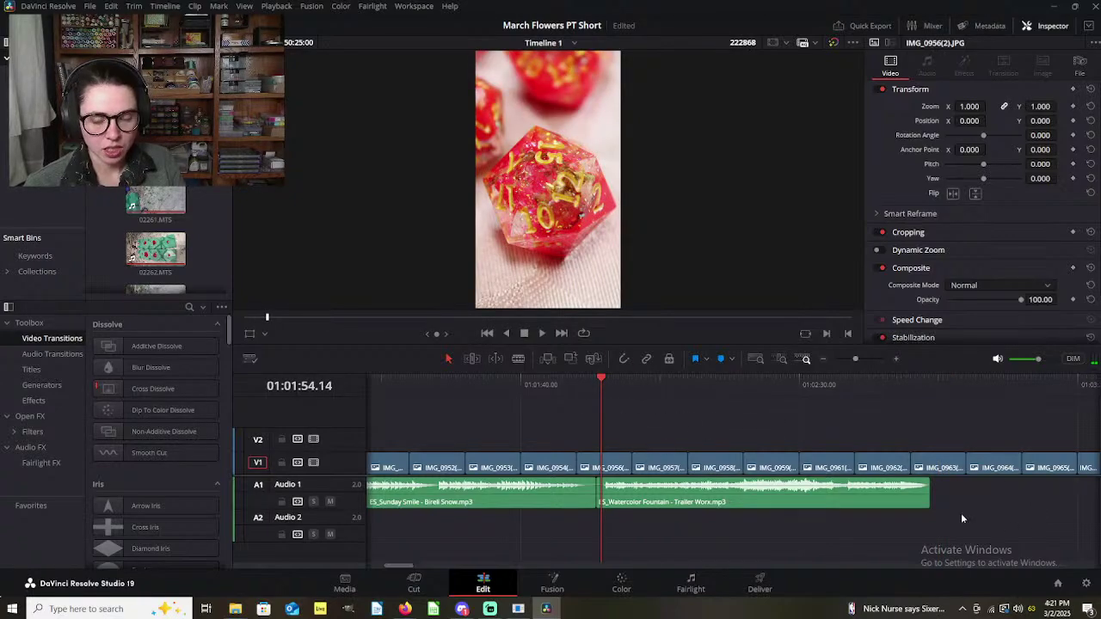
drag(595, 387, 664, 387)
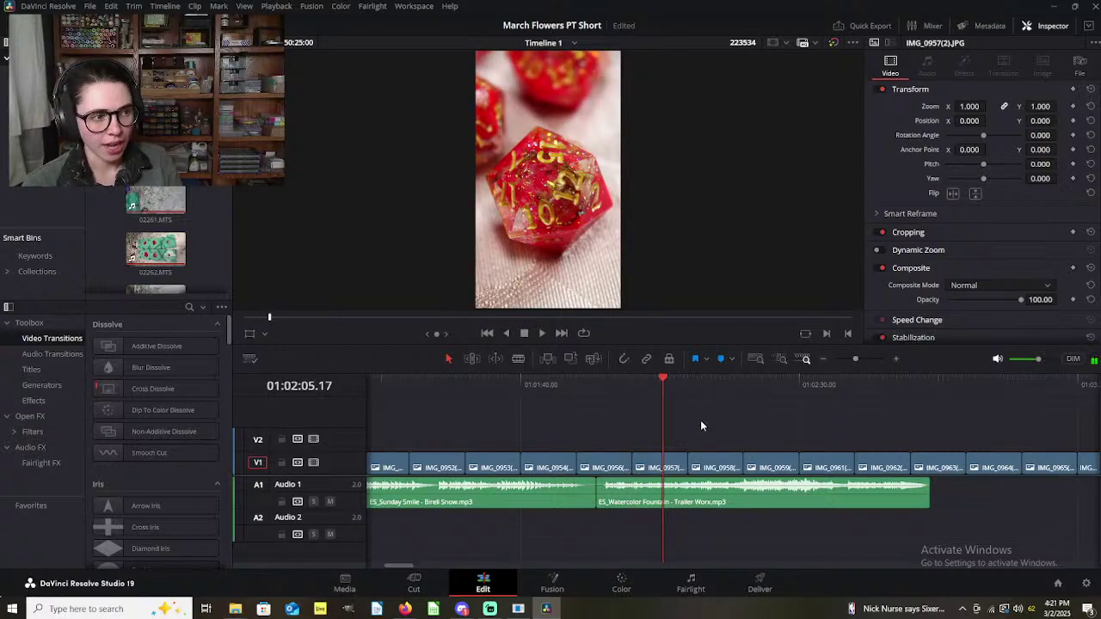
drag(667, 377, 752, 399)
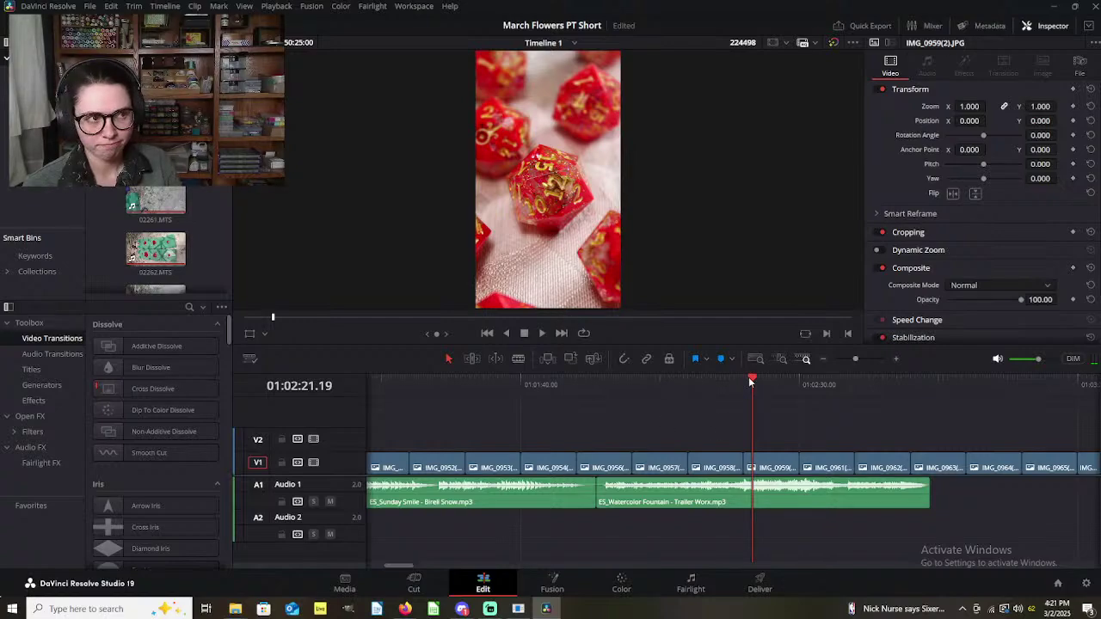
click(599, 387)
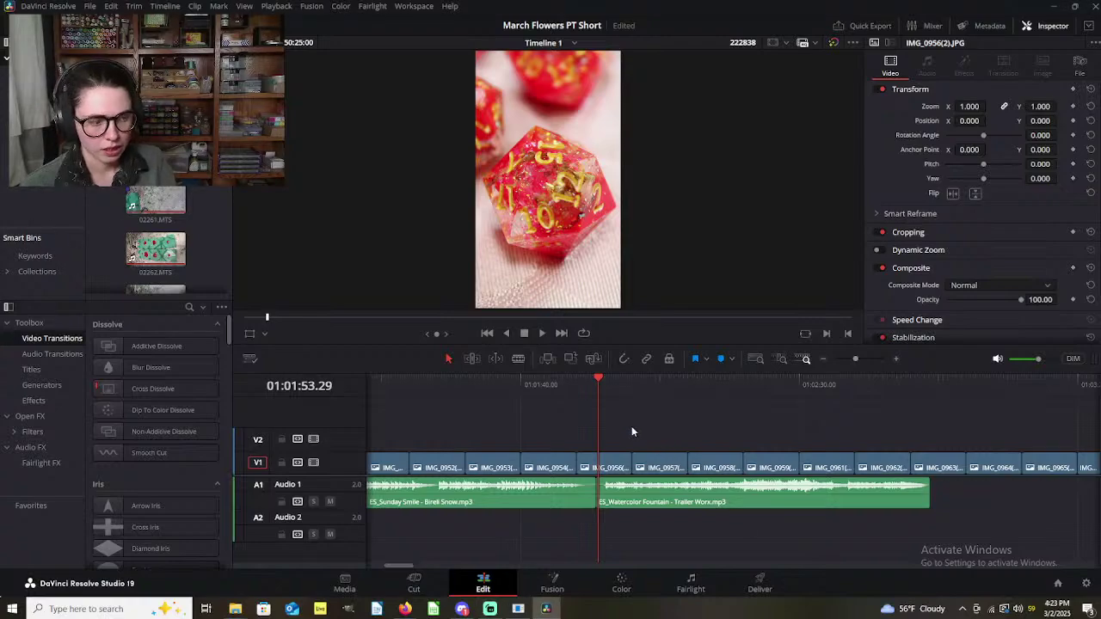
scroll(632, 431, down, 3)
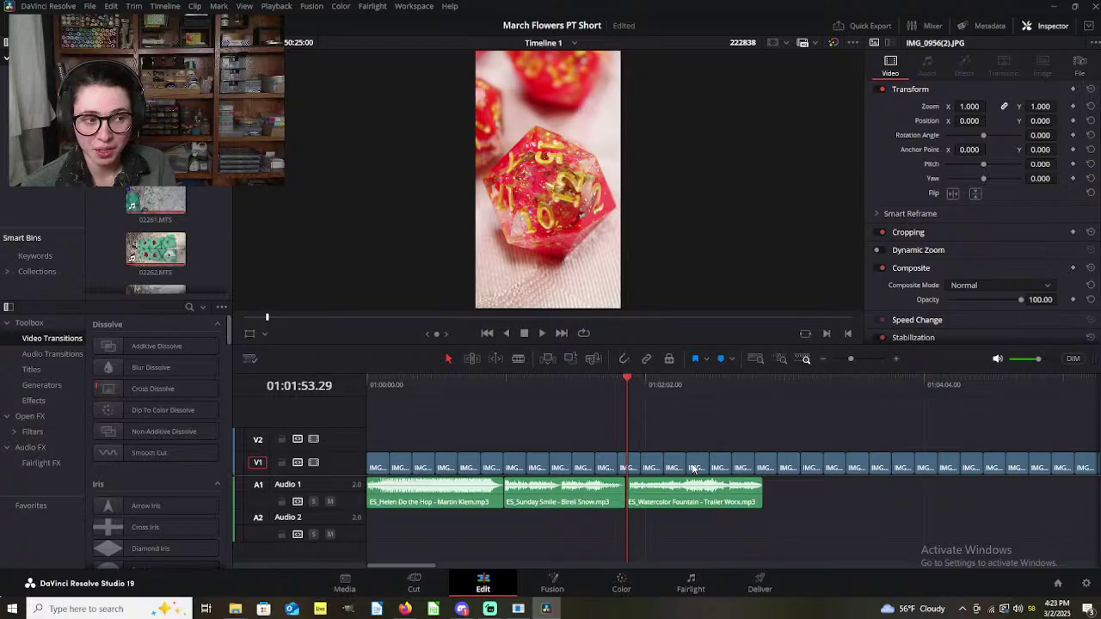
drag(796, 385, 877, 384)
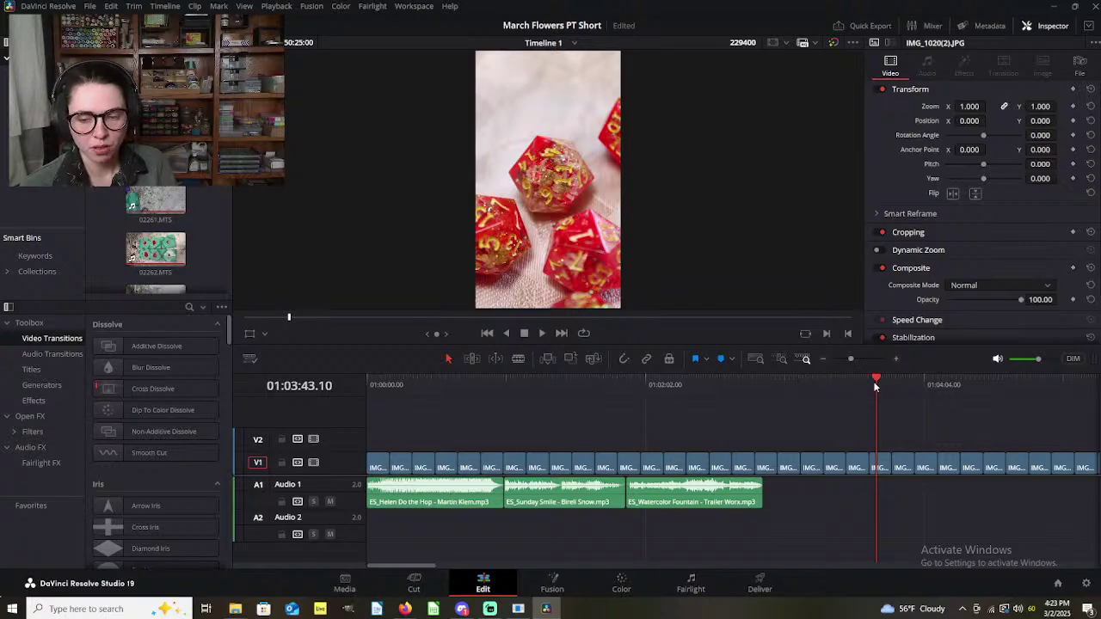
Step: Sample the ES_Helen Do the Hop, ES_Sunday Smile and ES_Watercolor Fountain tracks by playing the photo sequence from each track's beginning
drag(645, 385, 340, 439)
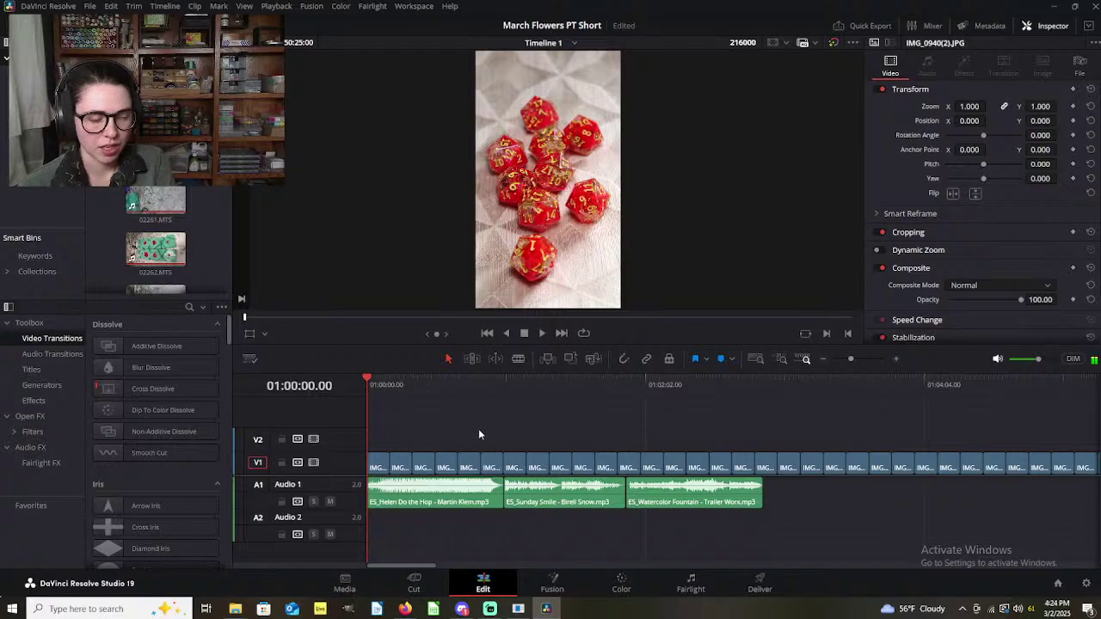
key(space)
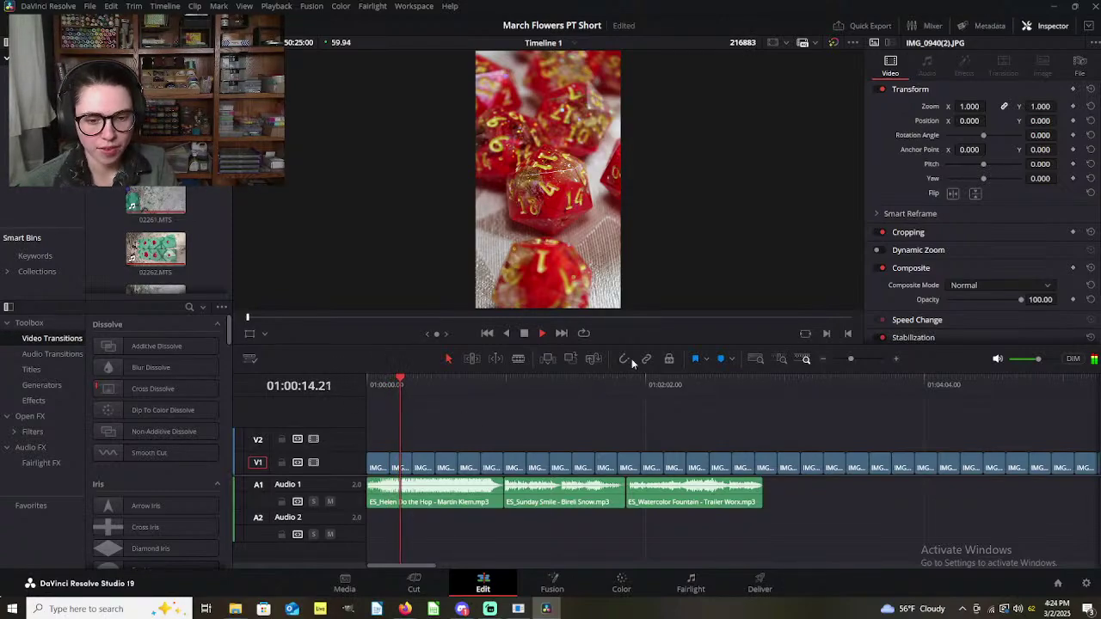
click(504, 384)
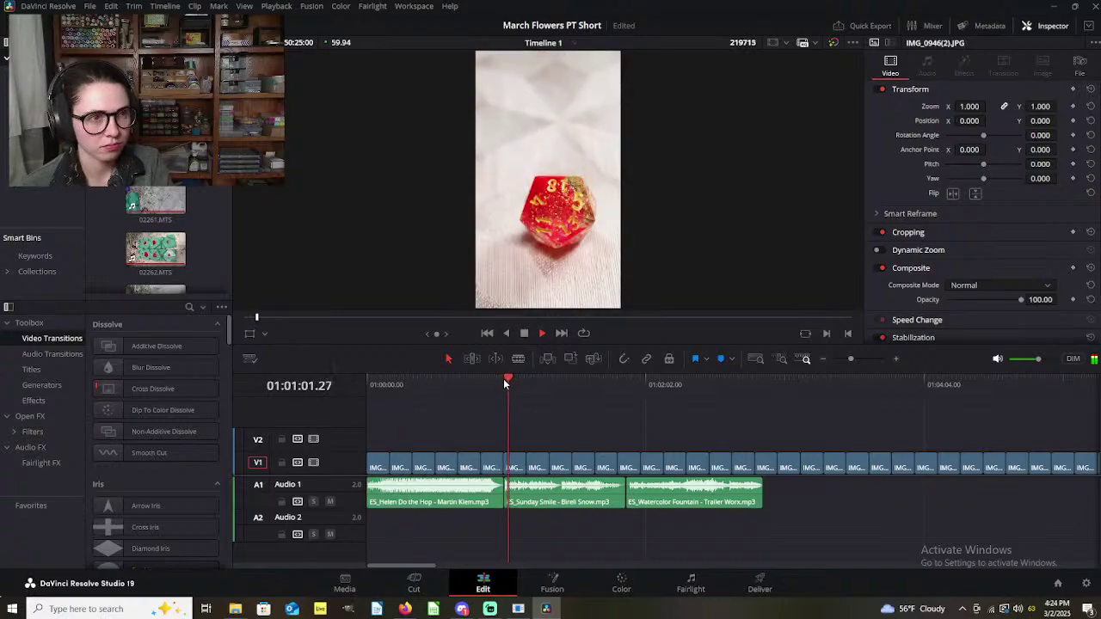
mouse_move(1040, 363)
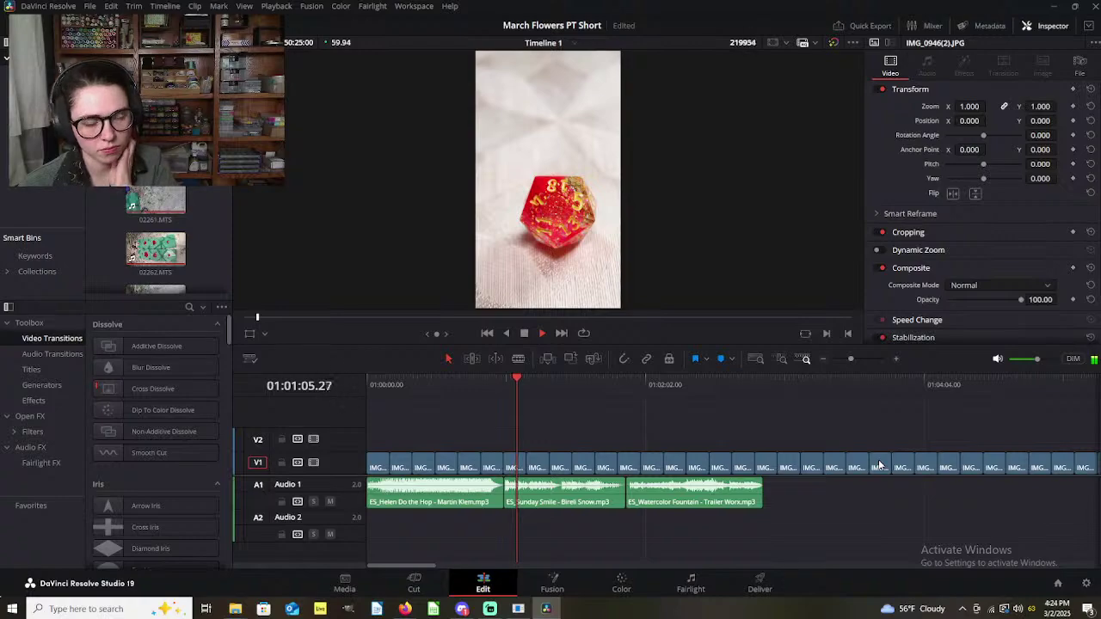
click(631, 378)
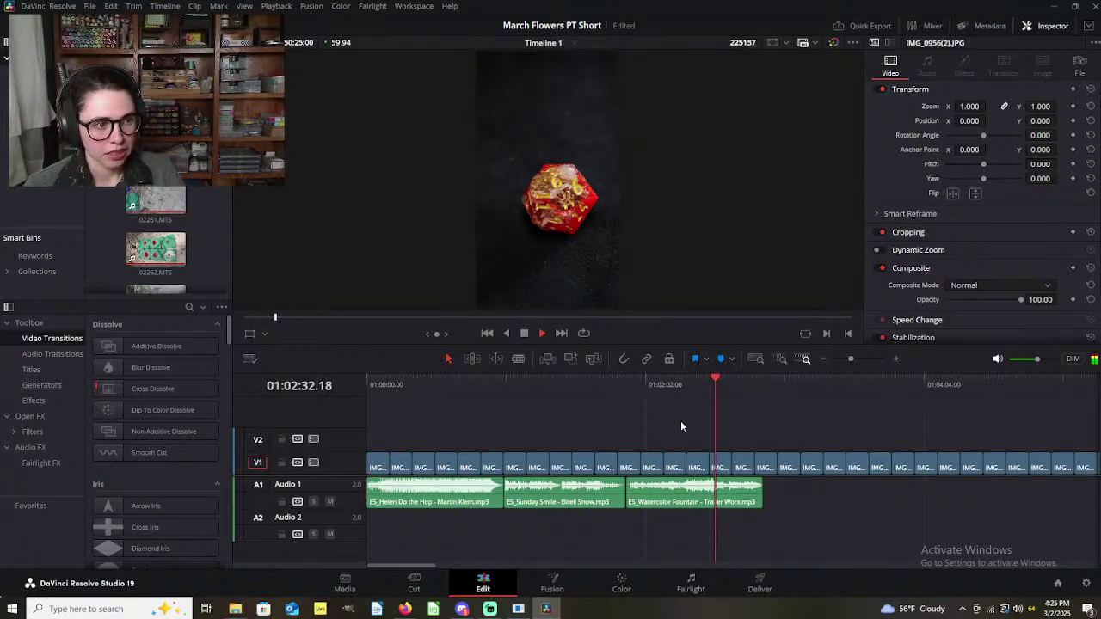
key(space)
Step: Play the photo sequence from the timeline start to 01:01:57.27 while looking through the music files in the media pool
drag(380, 379, 342, 390)
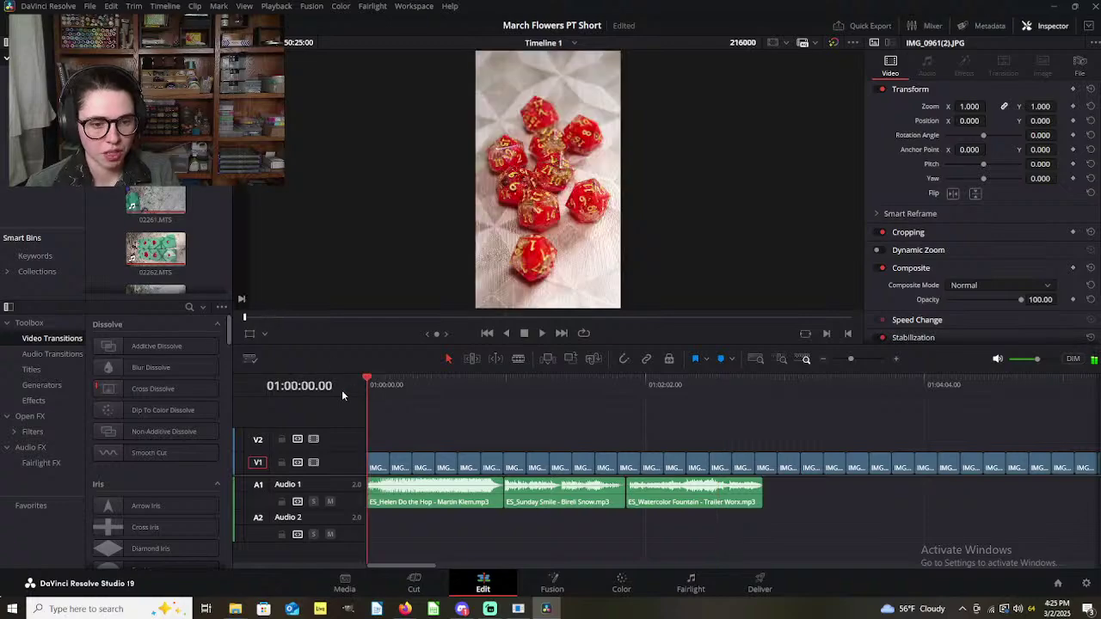
key(space)
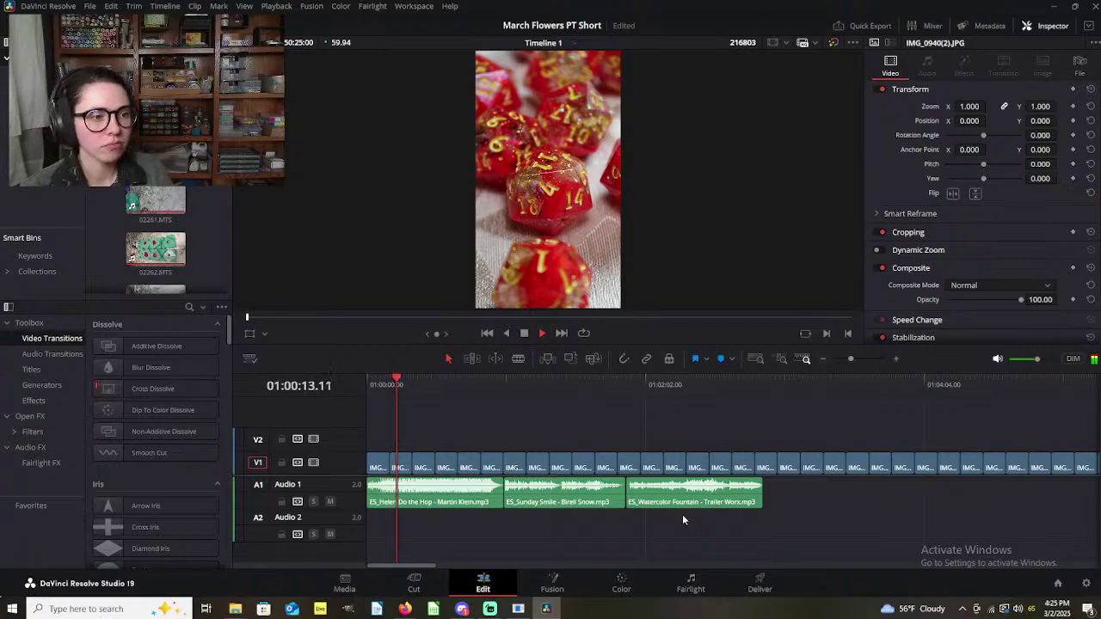
scroll(211, 189, down, 3)
scroll(211, 183, down, 3)
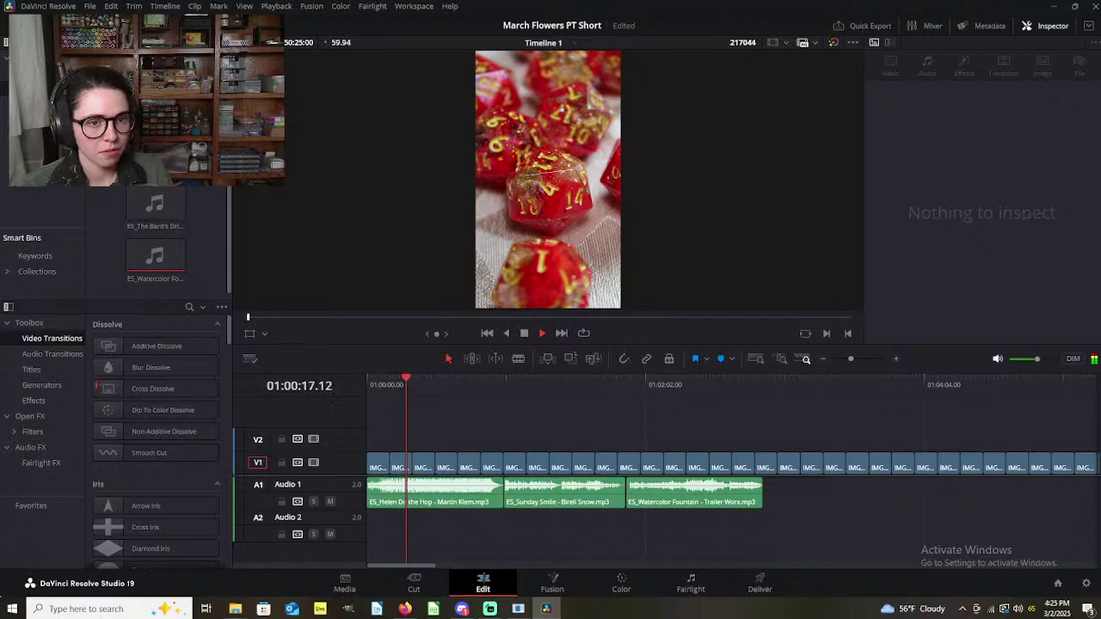
scroll(213, 234, down, 2)
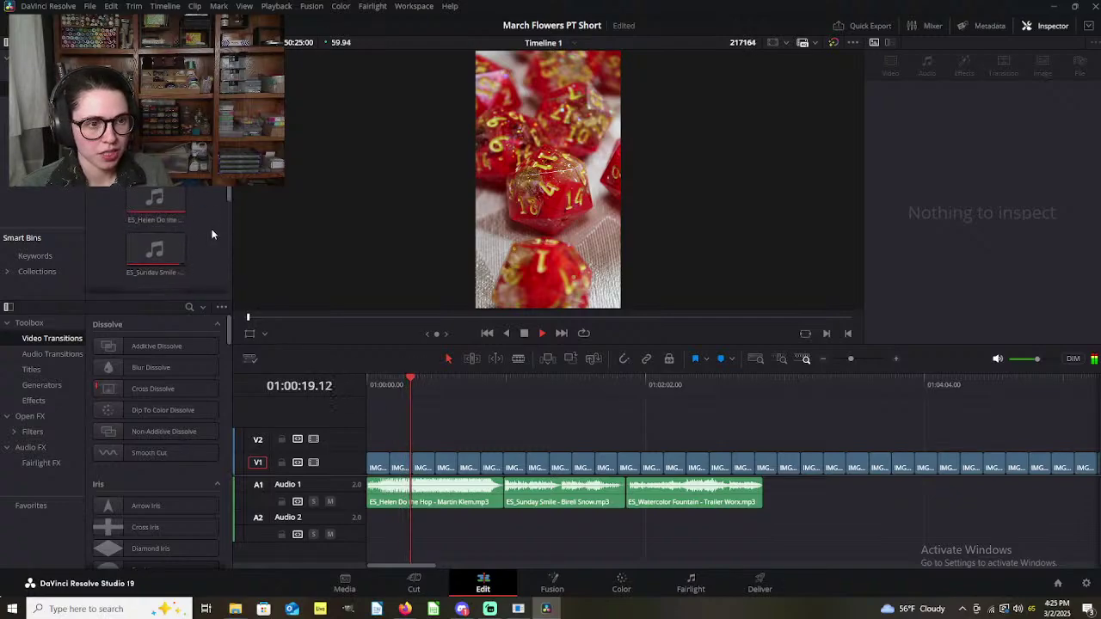
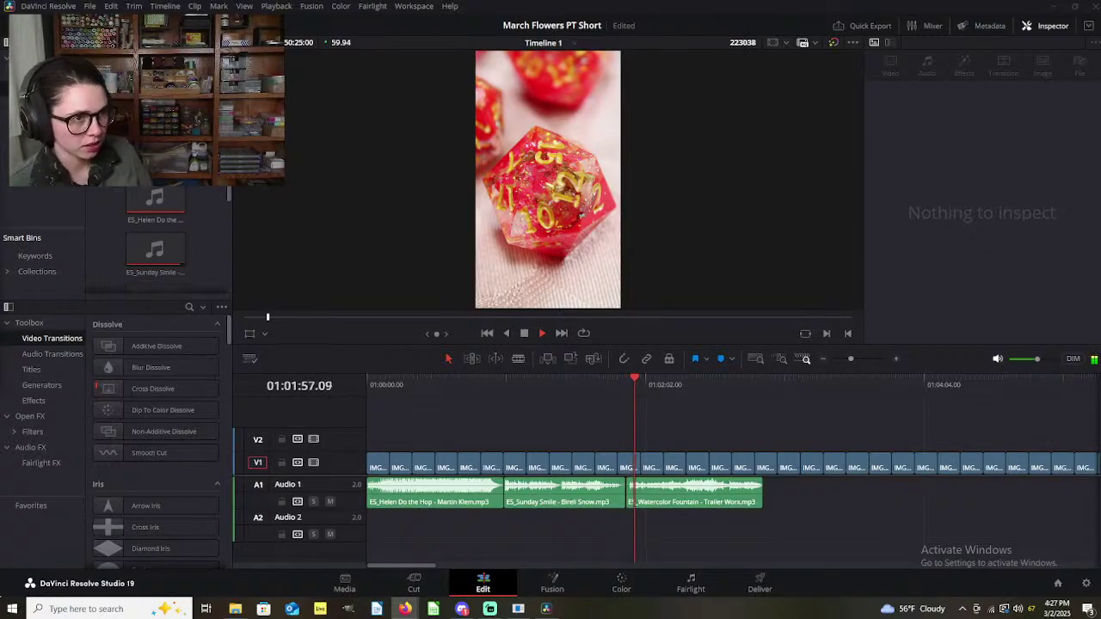
key(space)
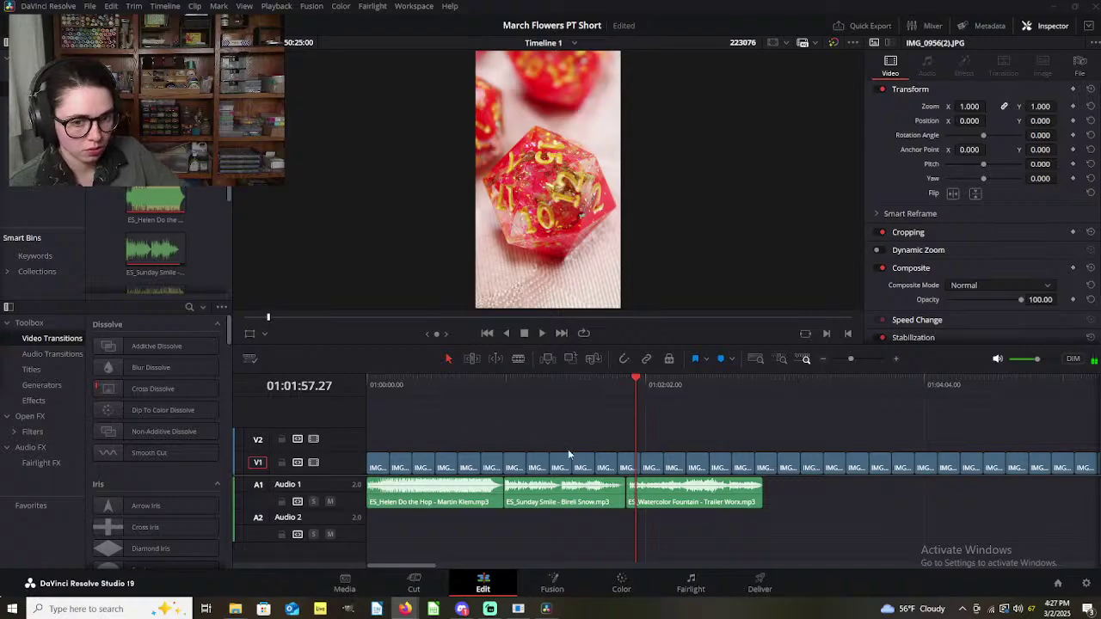
Step: Continue playing the early part of ES_Watercolor Fountain from 01:01:57.28 to 01:02:02.11
click(606, 430)
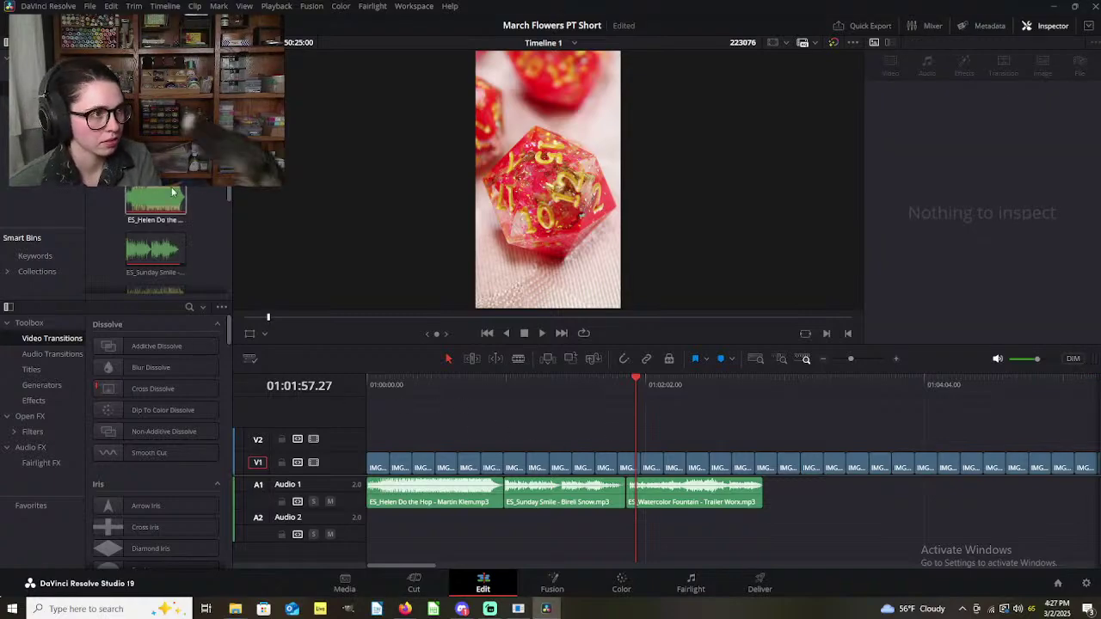
key(Right)
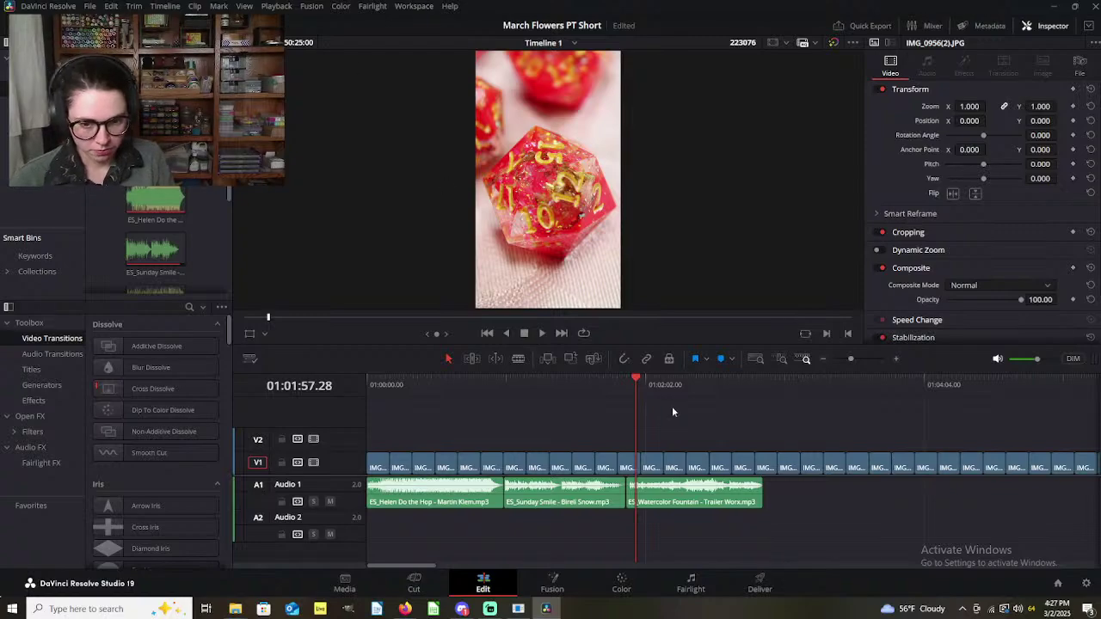
key(space)
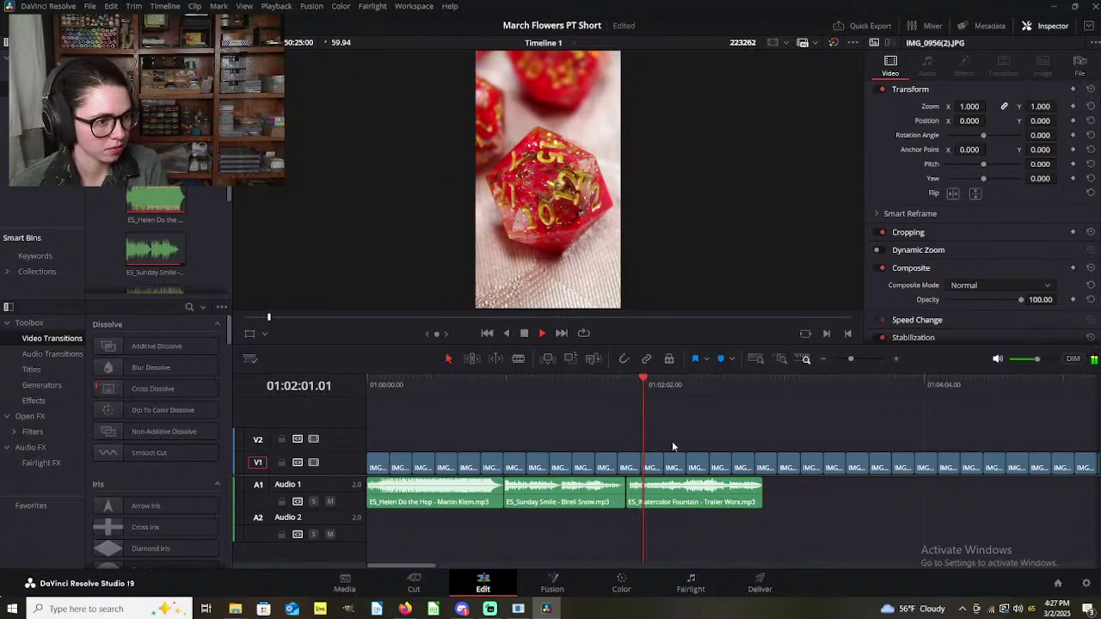
key(space)
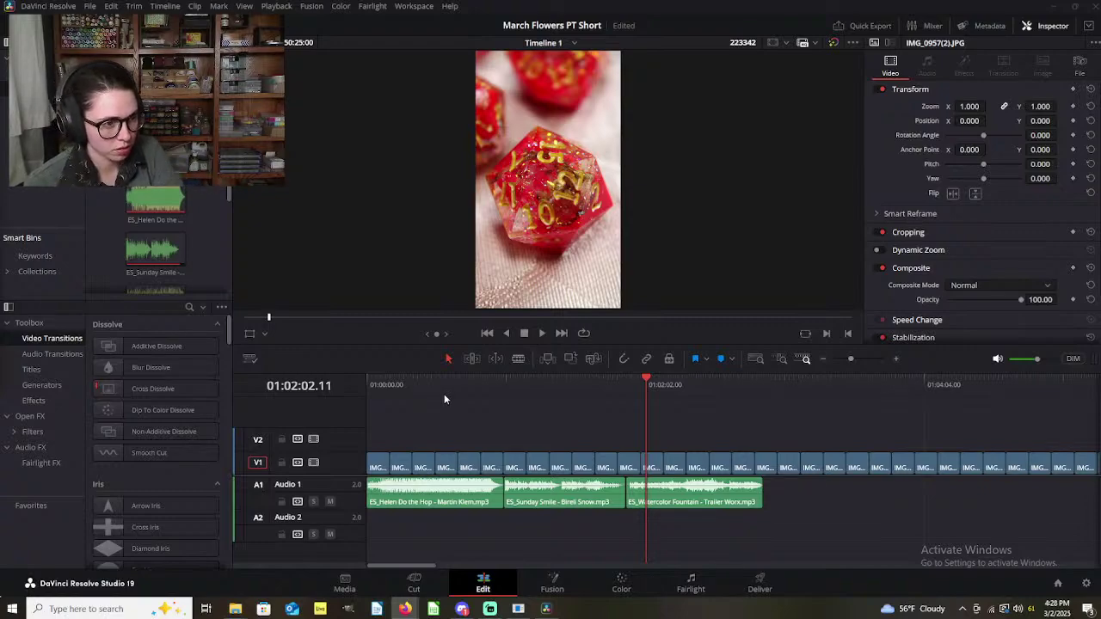
Step: Replay ES_Watercolor Fountain from near its beginning, and switch playback to ES_Sunday Smile to compare the two tracks
click(543, 410)
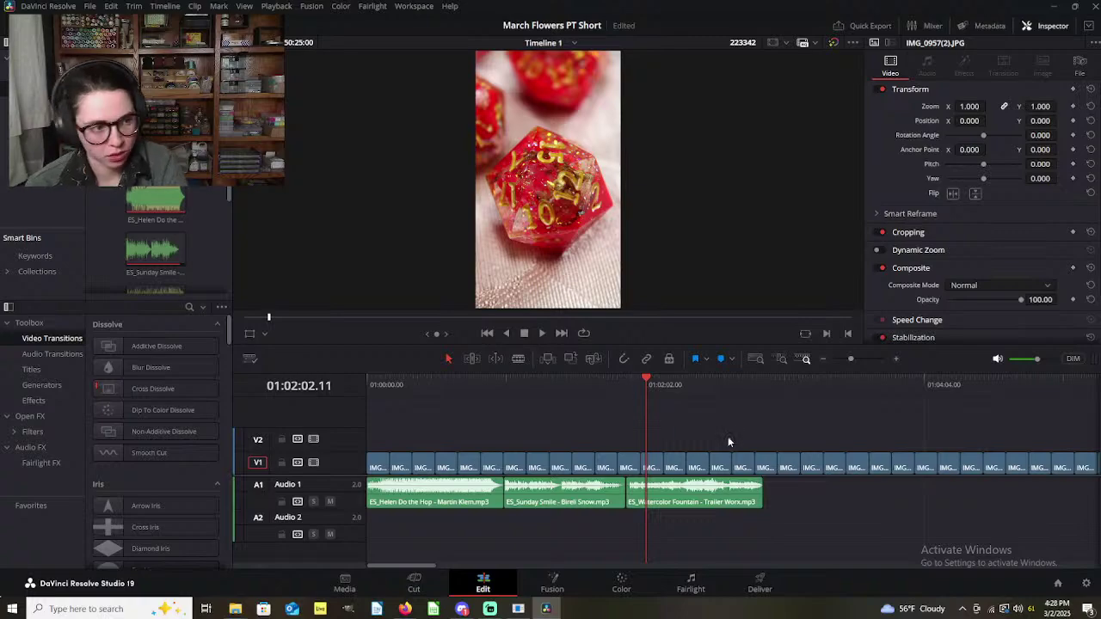
scroll(723, 438, up, 1)
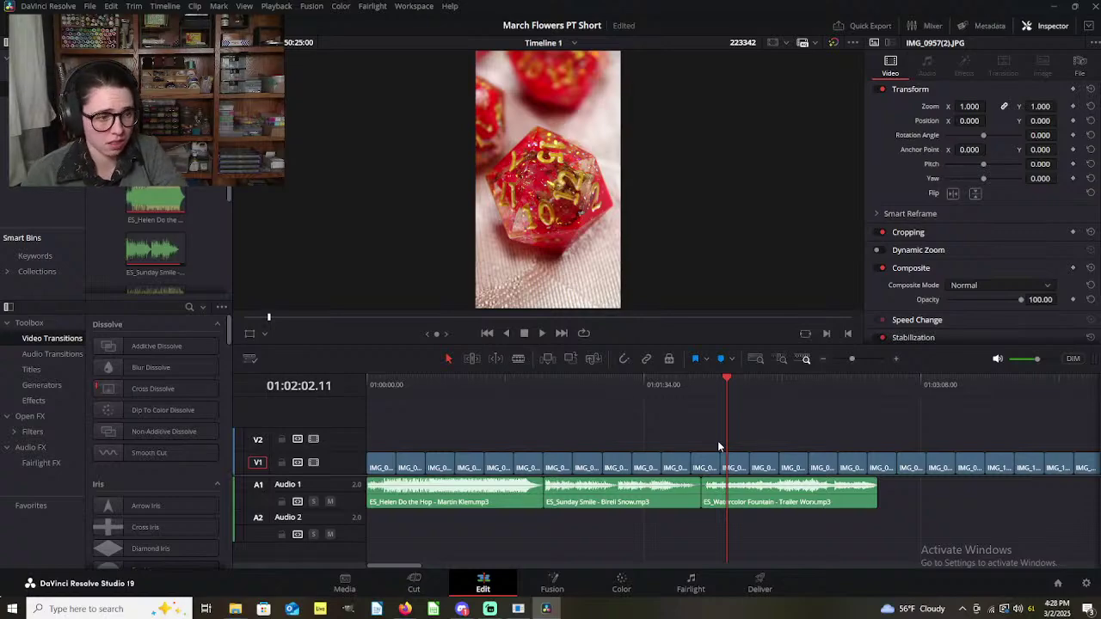
click(705, 381)
key(space)
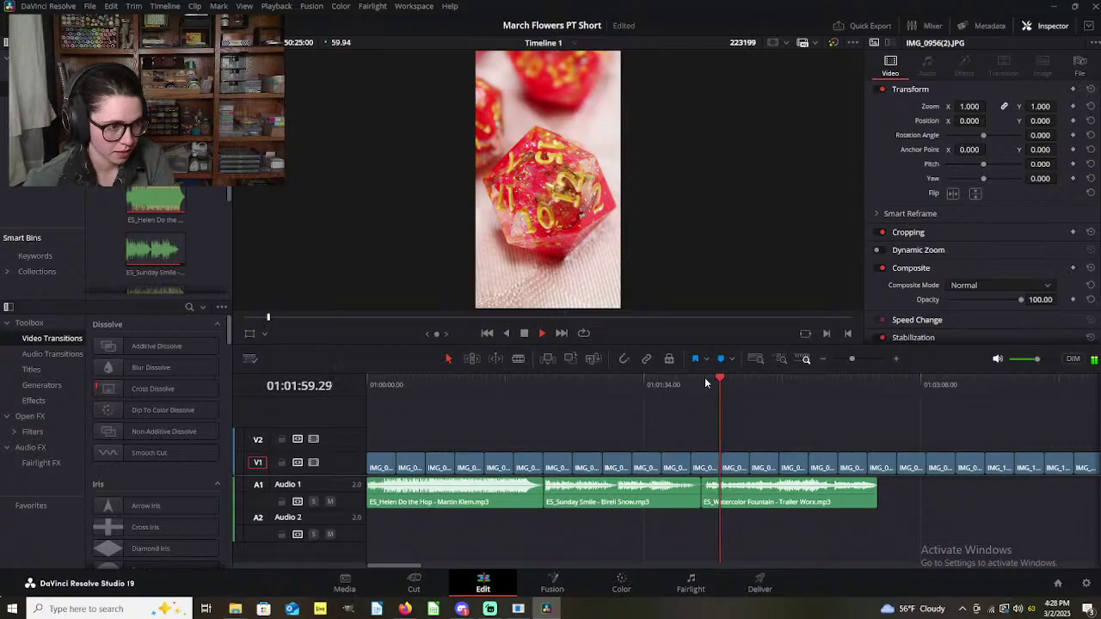
click(551, 384)
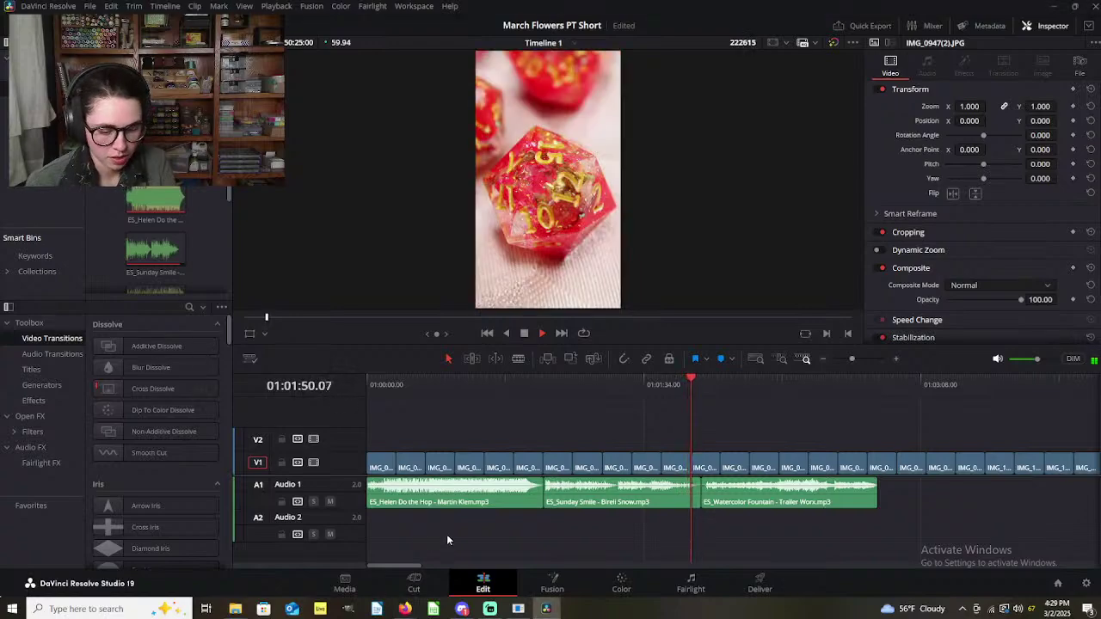
Step: Continue the timeline playback at double speed into ES_Watercolor Fountain and stop it at 01:02:05.28
key(l)
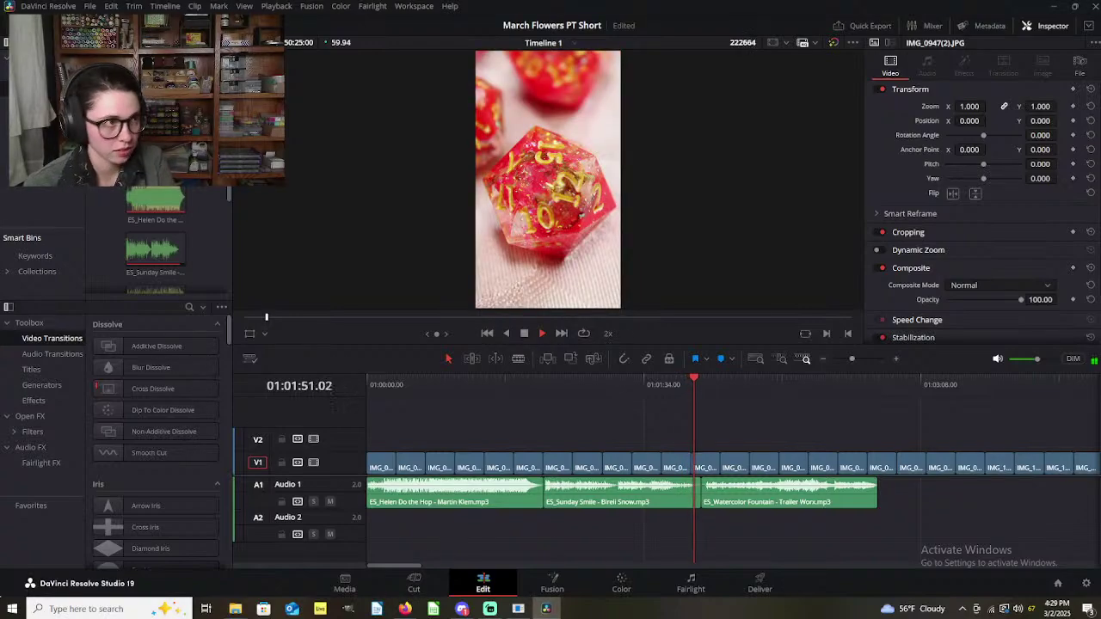
key(alt+Tab)
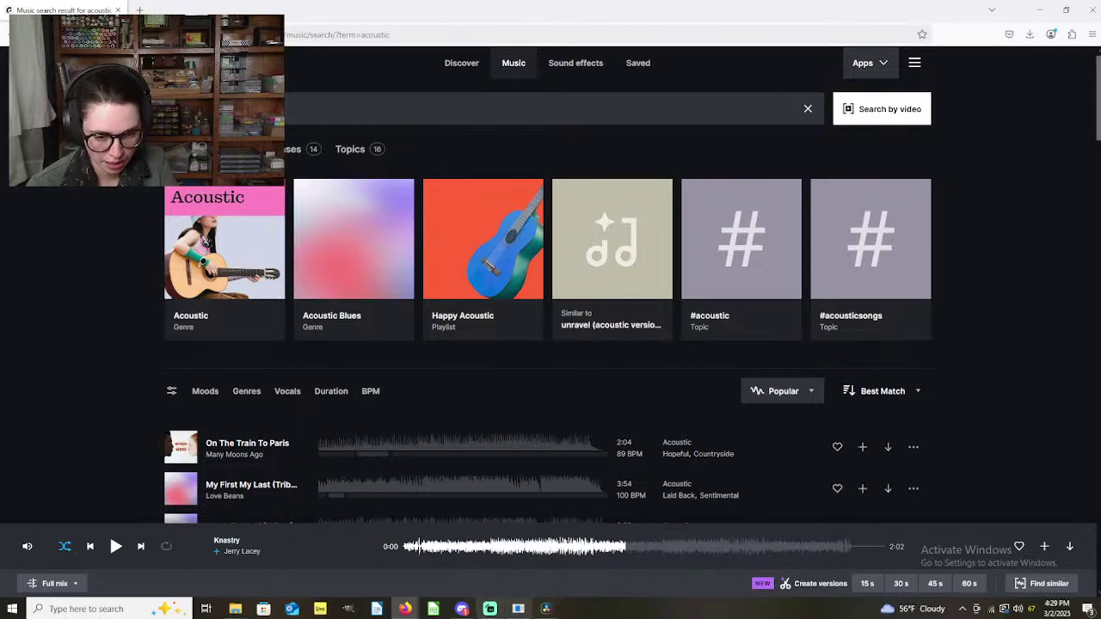
click(545, 609)
key(space)
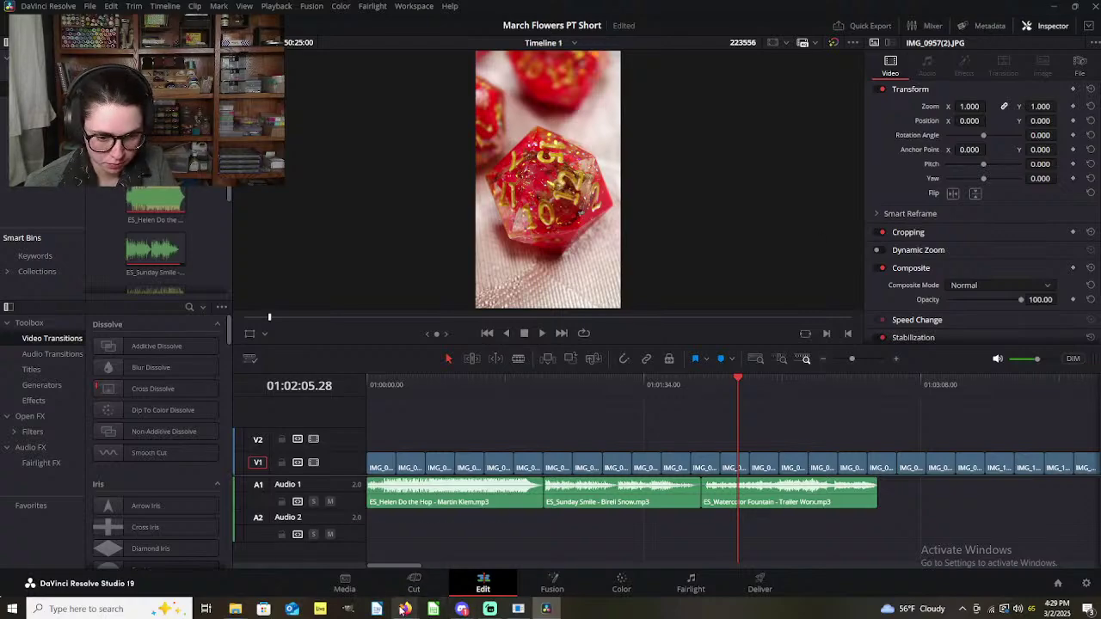
Step: Switch to the music library in Firefox and filter the Acoustic genre to durations from 0:47 to 1:05
mouse_move(405, 609)
click(439, 582)
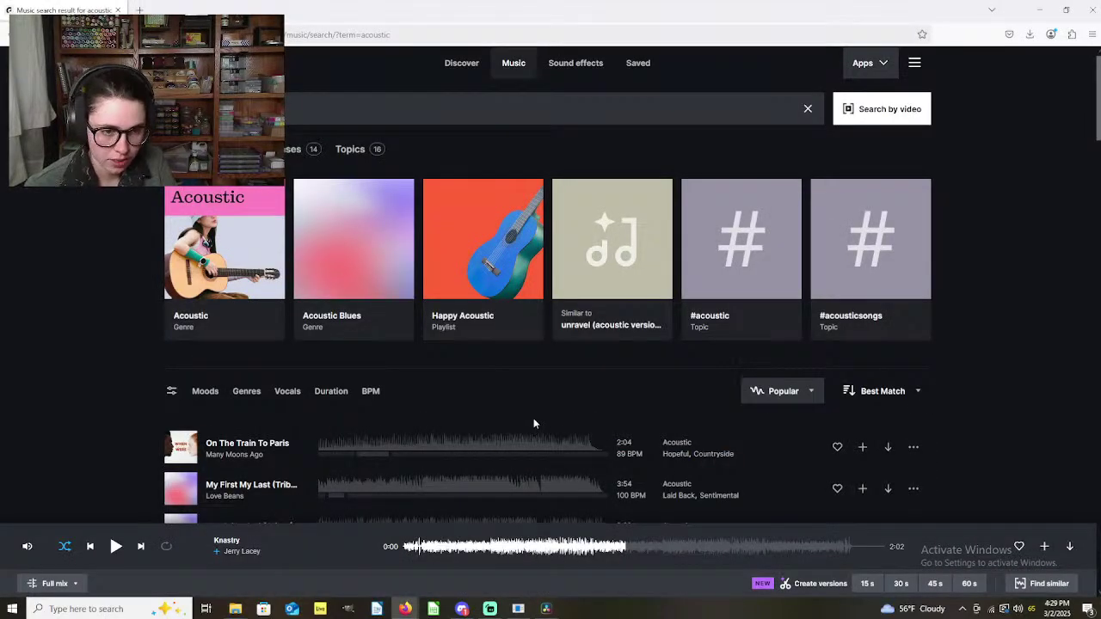
click(225, 318)
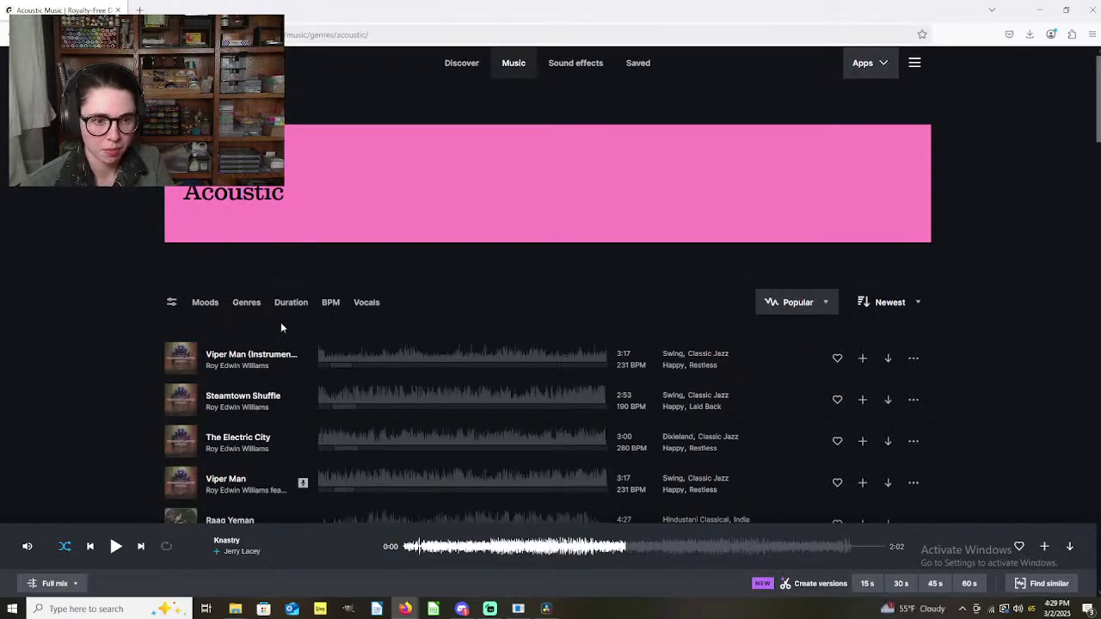
click(277, 308)
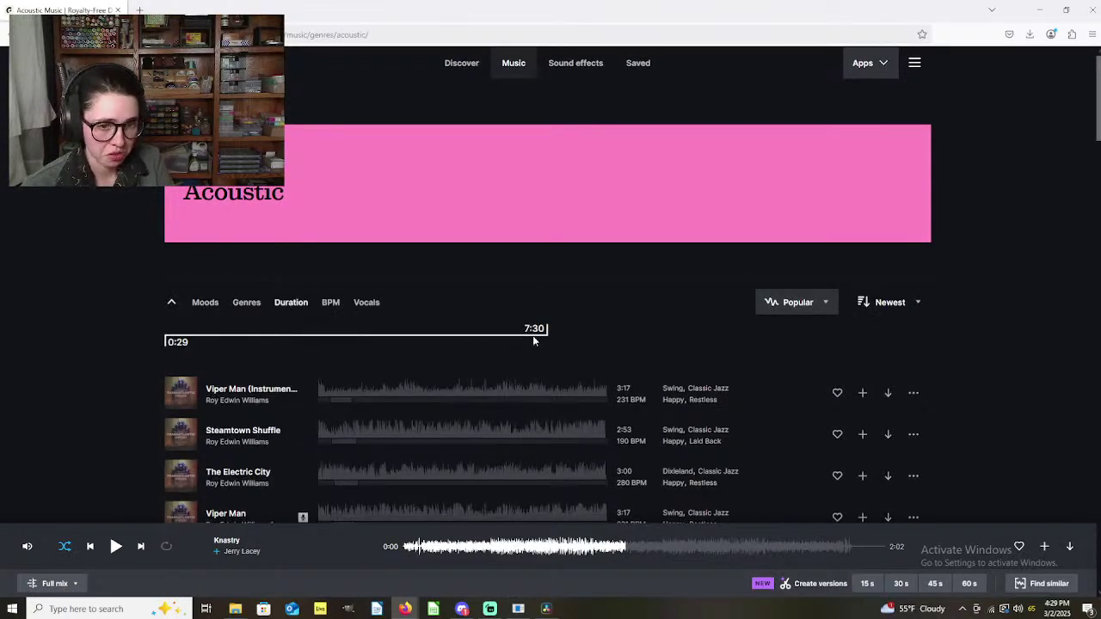
drag(544, 338, 289, 338)
drag(205, 347, 183, 342)
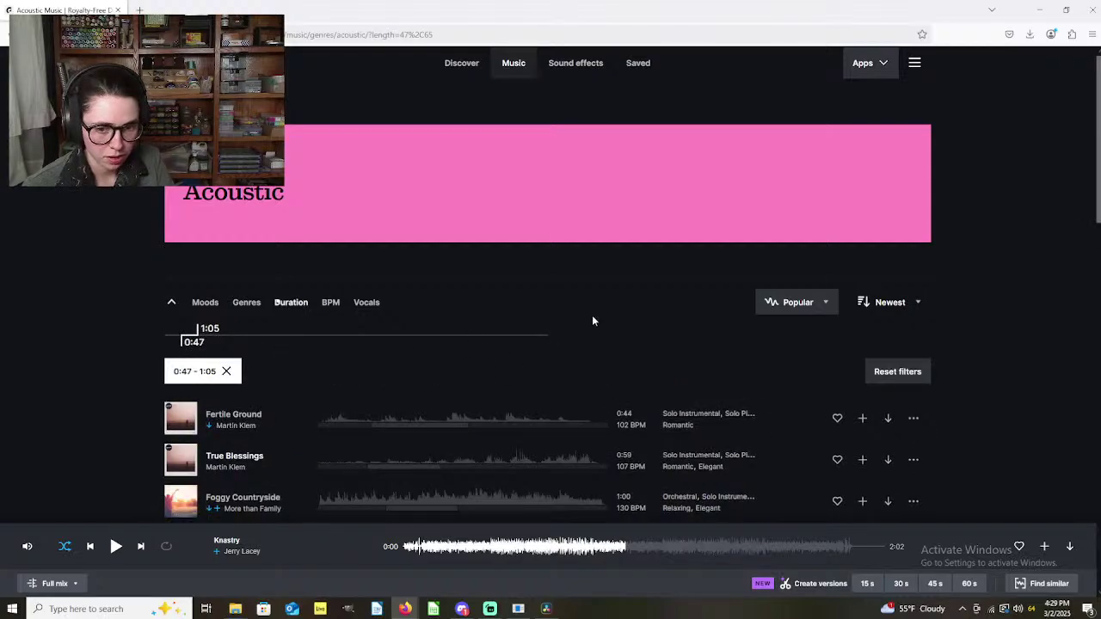
Step: Preview True Blessings from its beginning and add it to the "1 min or shorter" playlist
scroll(591, 316, down, 3)
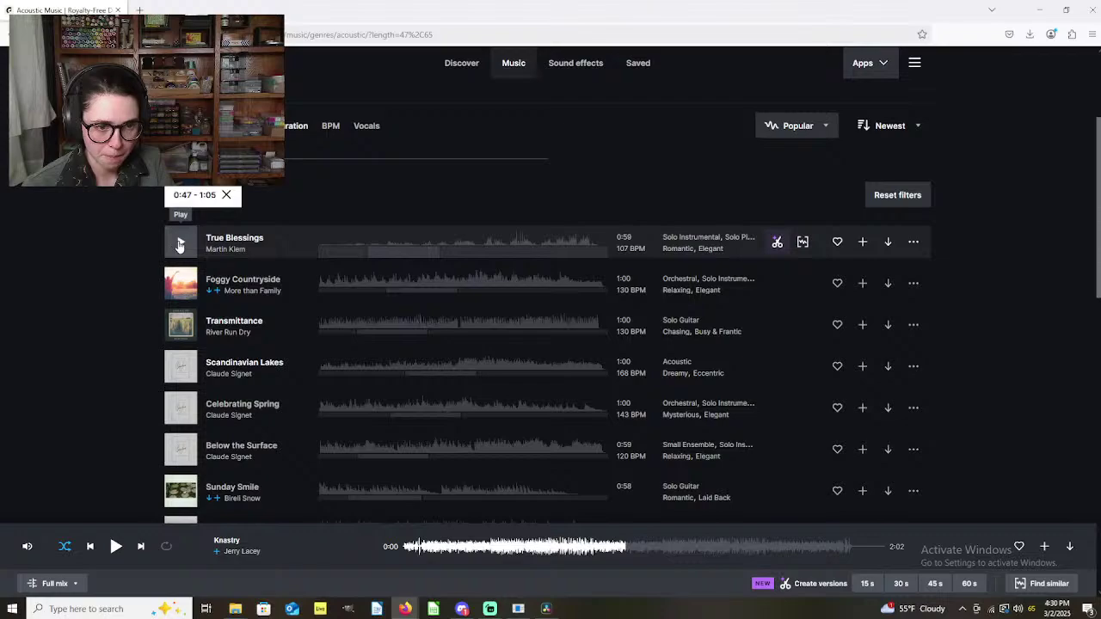
click(180, 246)
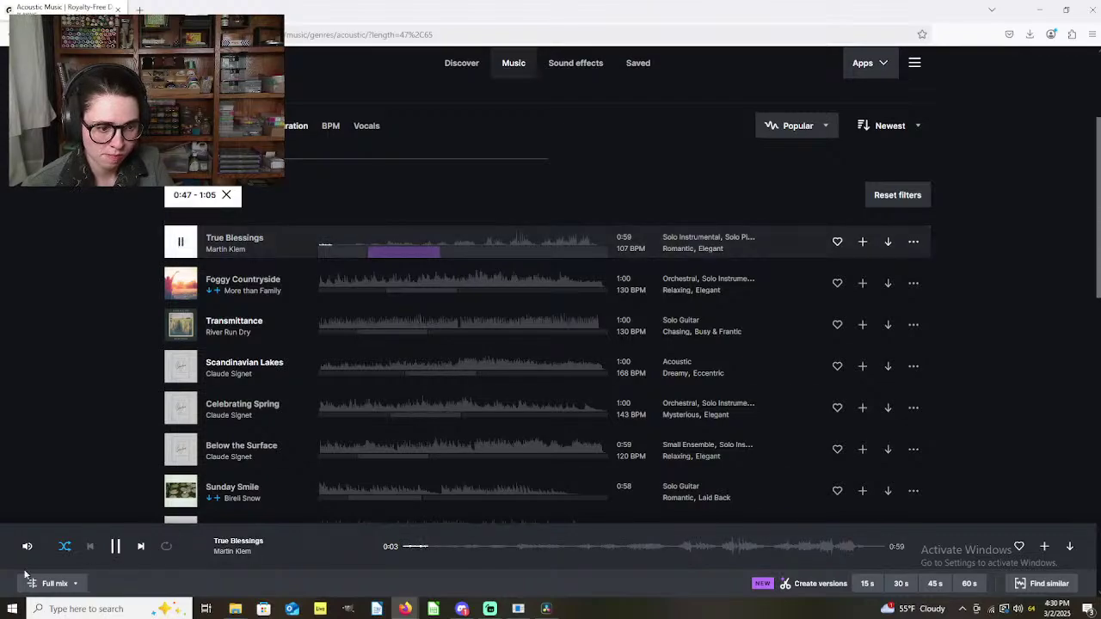
mouse_move(27, 546)
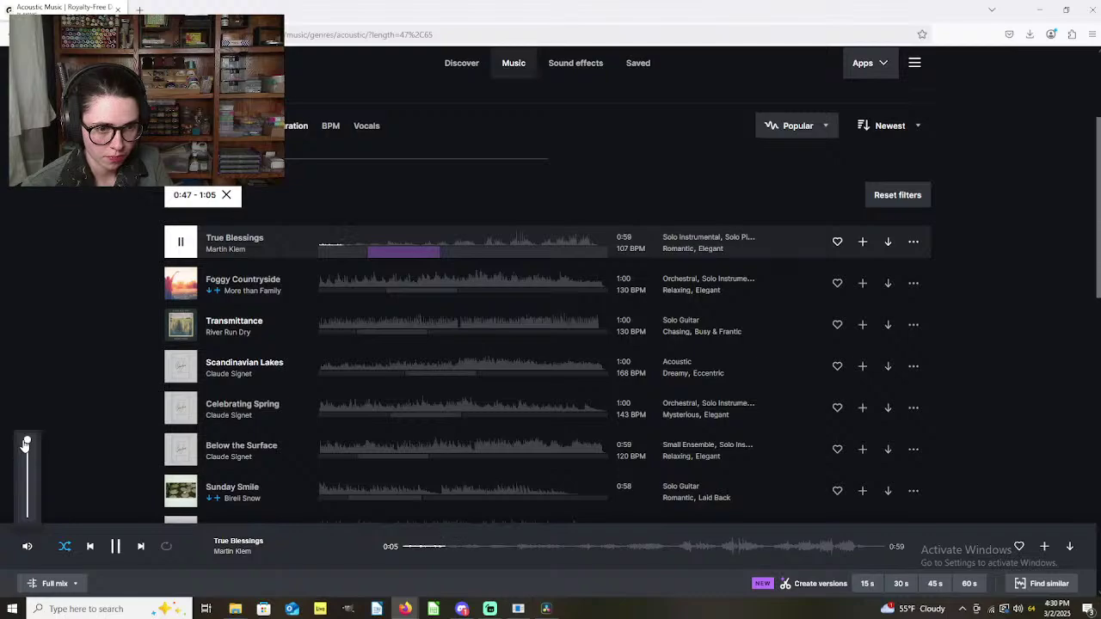
click(183, 250)
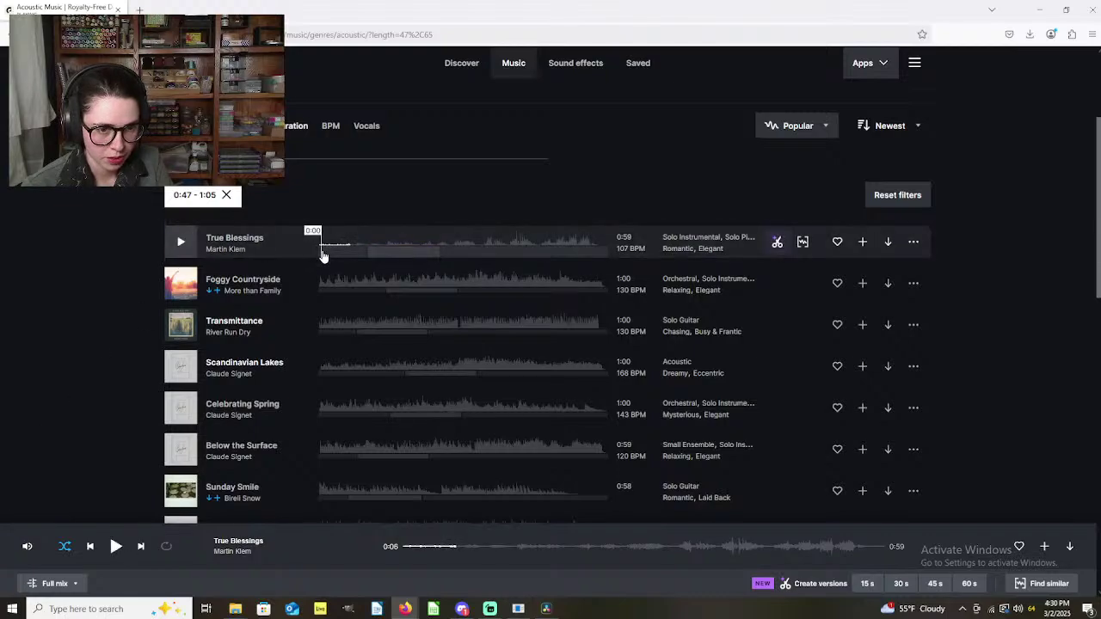
click(319, 253)
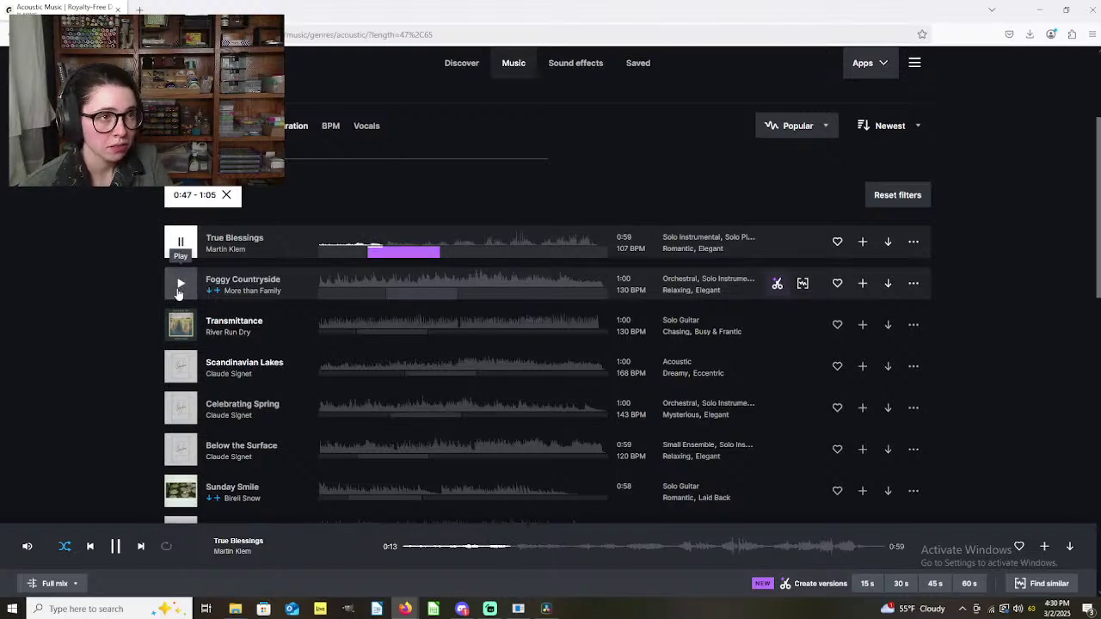
click(861, 243)
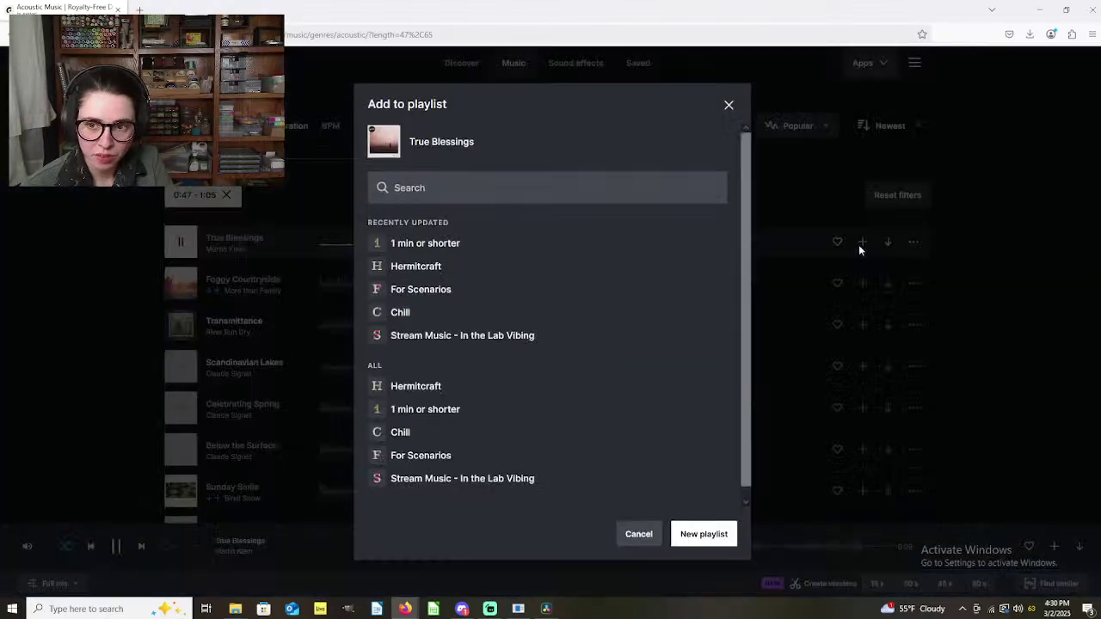
click(432, 244)
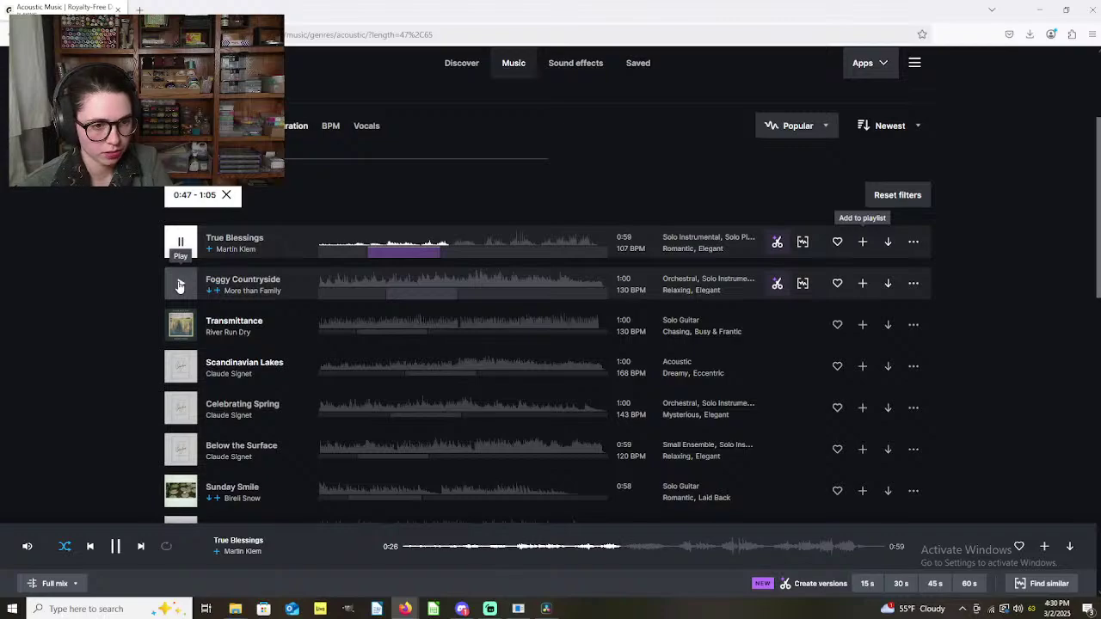
Step: Preview Foggy Countryside and Transmittance at a slightly lower volume, and add Transmittance to the "1 min or shorter" playlist
click(180, 285)
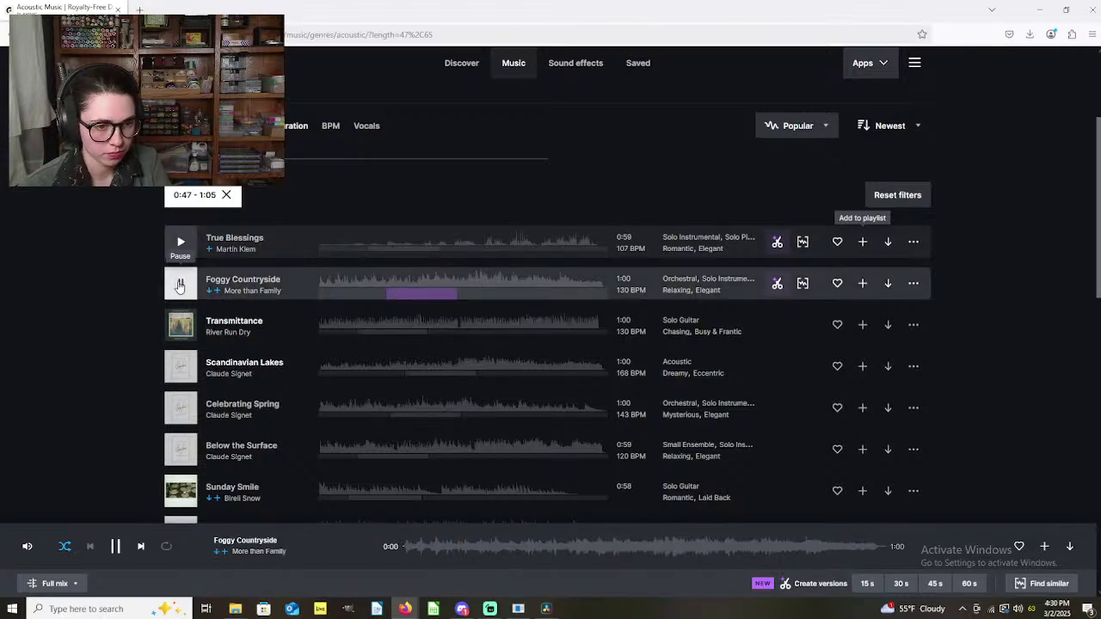
click(181, 326)
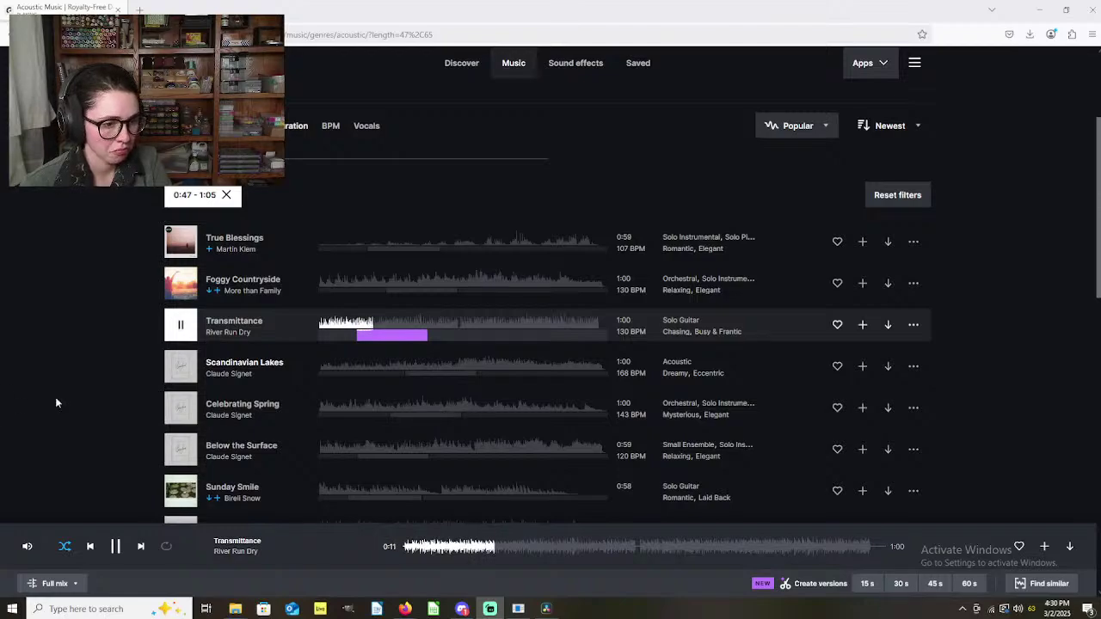
mouse_move(26, 547)
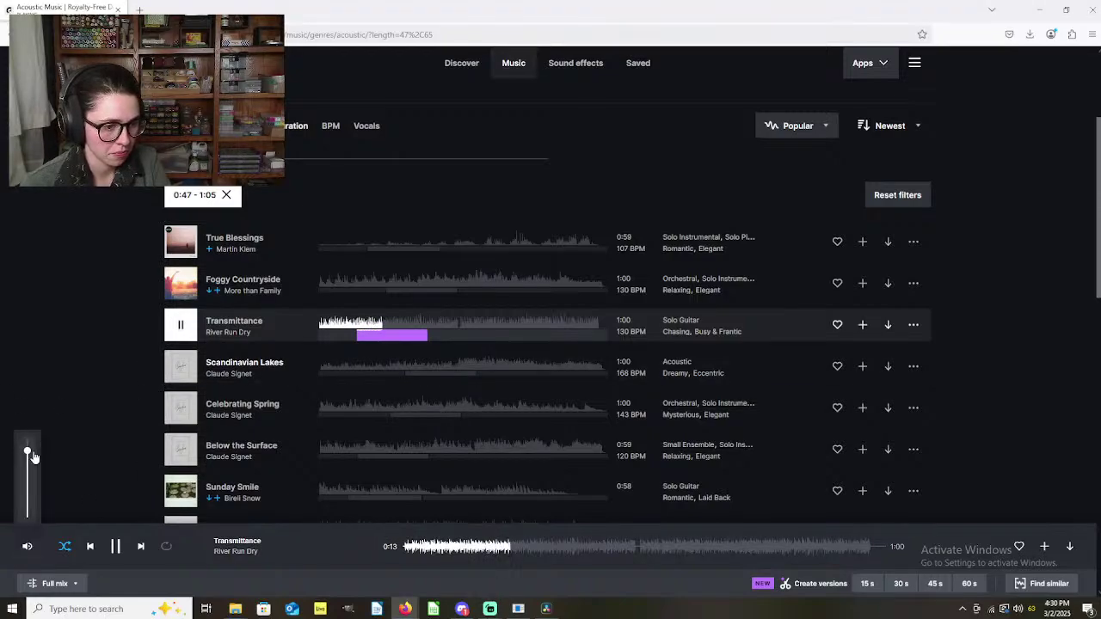
drag(27, 451, 28, 460)
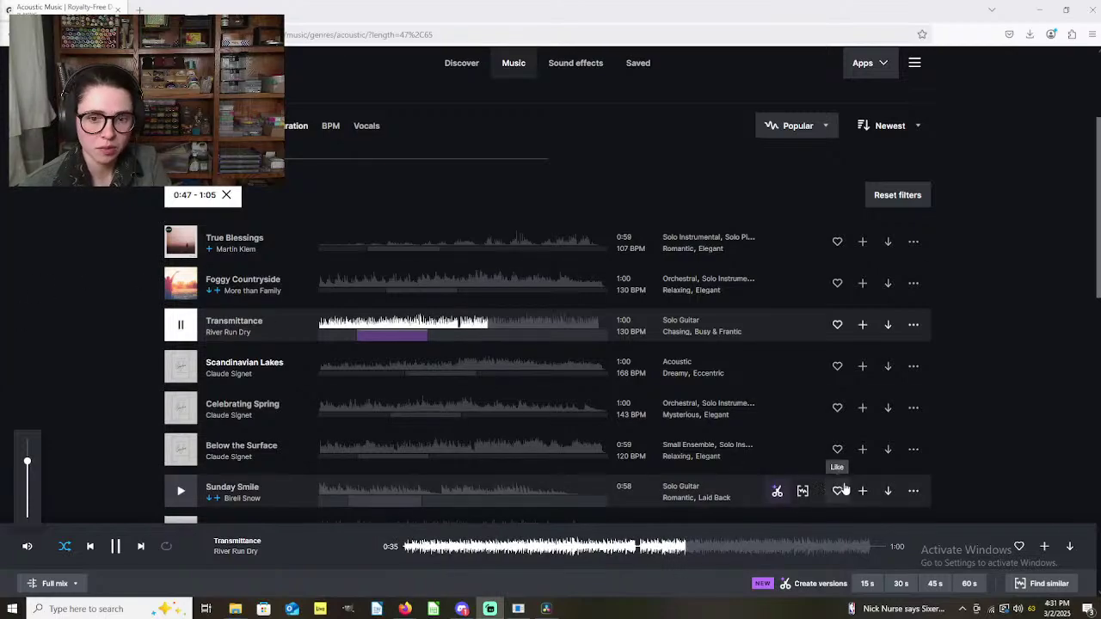
click(862, 325)
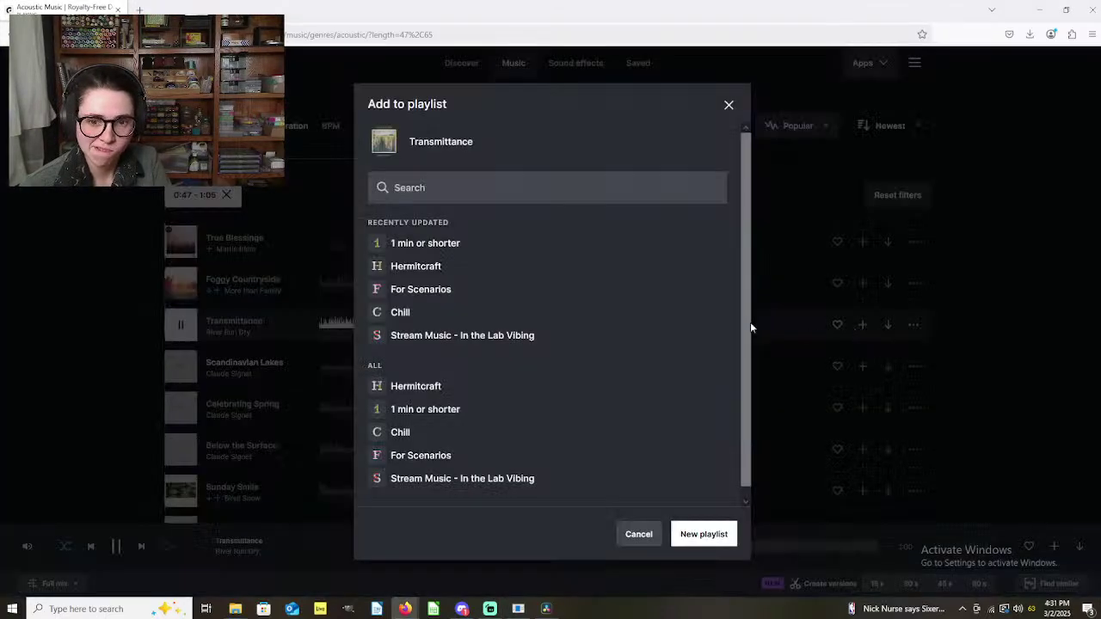
click(428, 248)
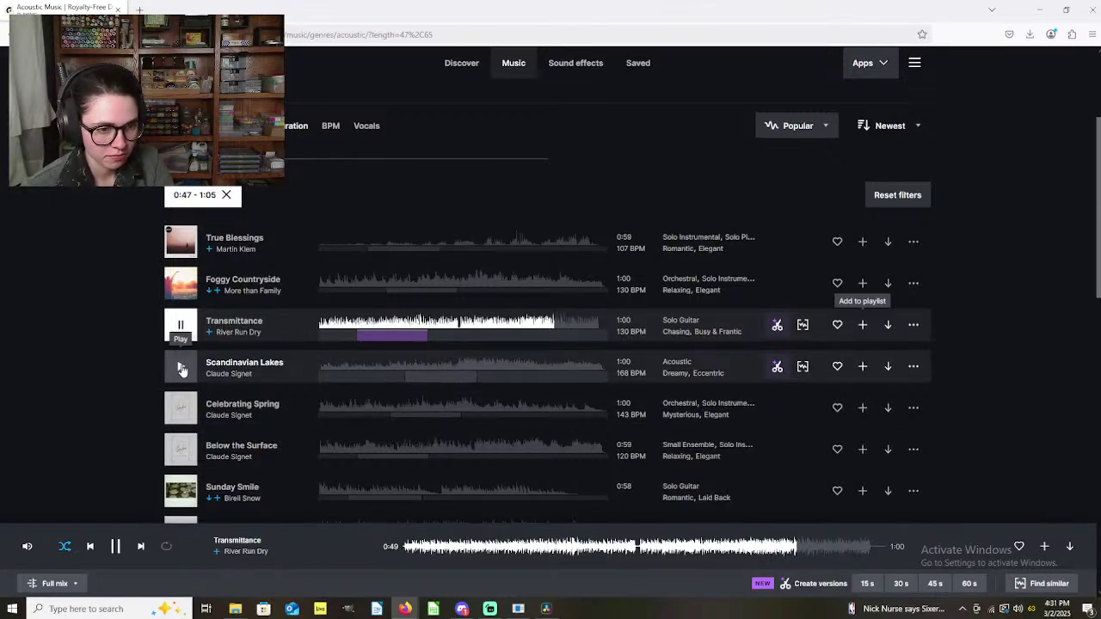
Step: Sample Scandinavian Lakes, Celebrating Spring, Below the Surface, Sunday Smile and A Diner for the Finer in turn
click(181, 369)
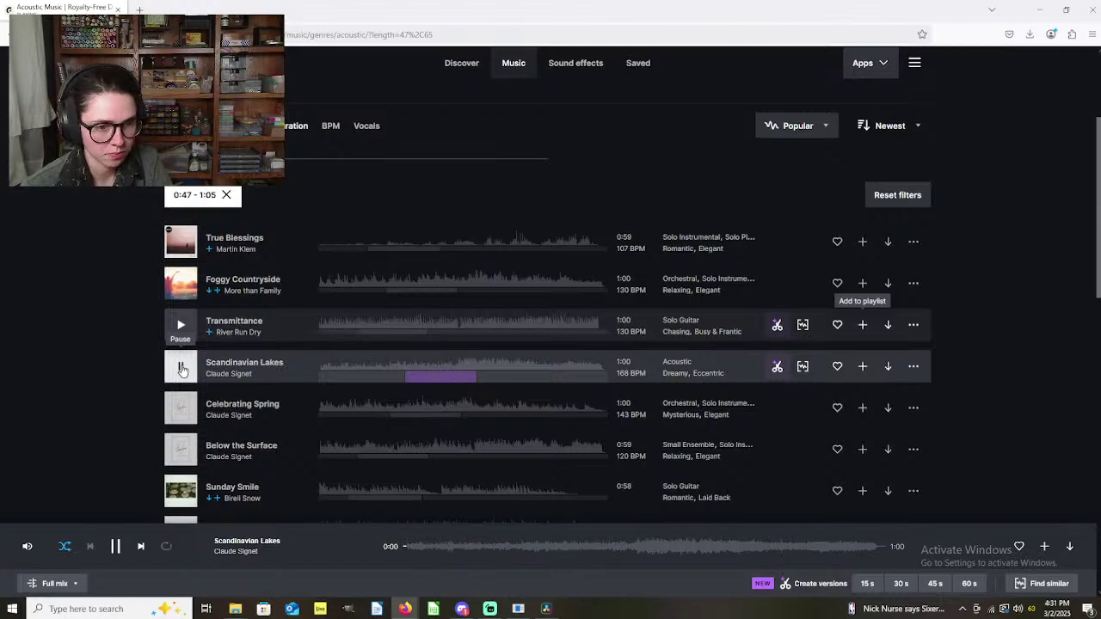
scroll(250, 400, down, 3)
scroll(190, 366, up, 1)
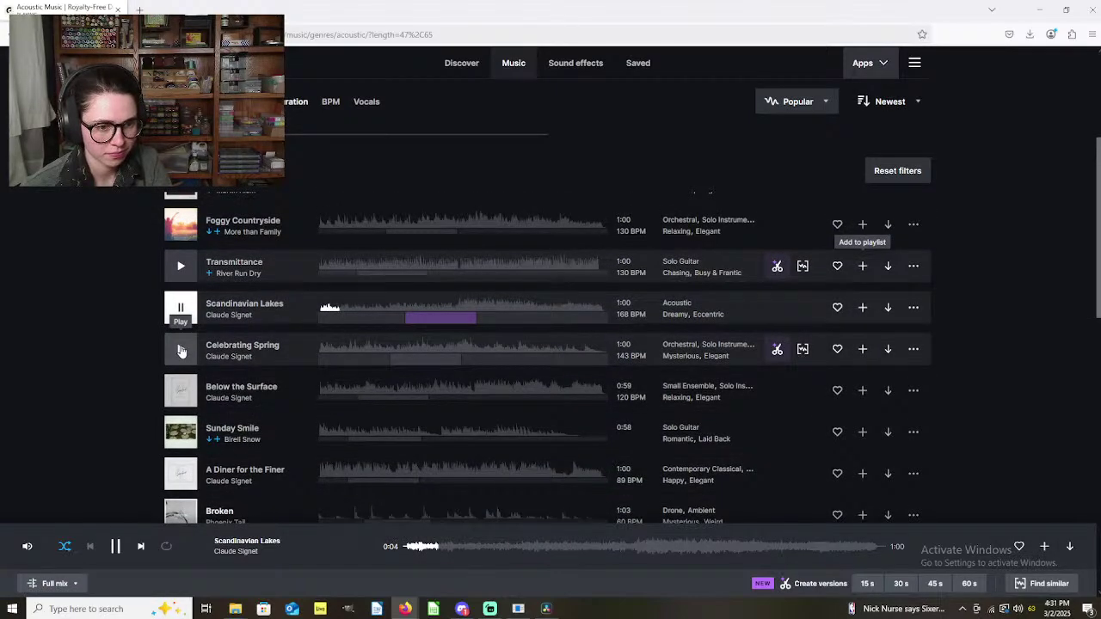
click(181, 350)
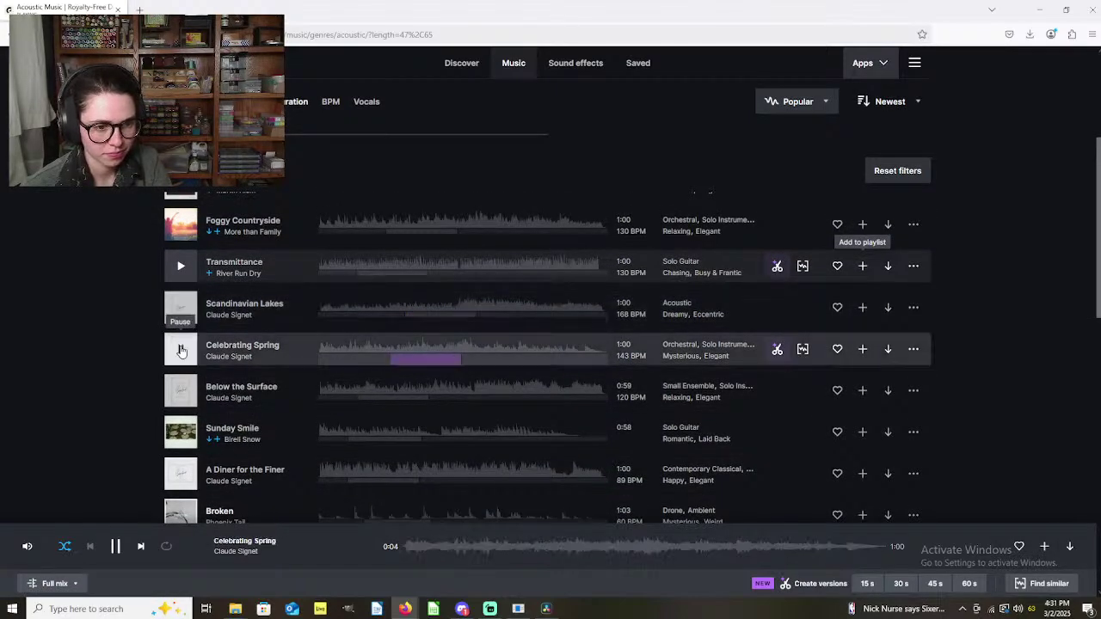
click(182, 391)
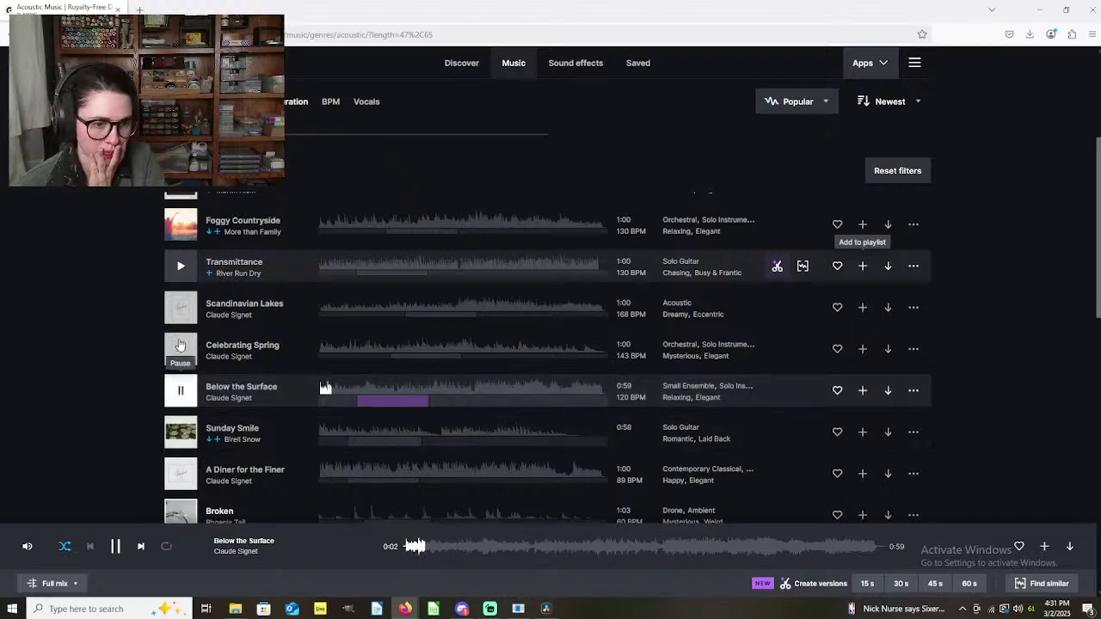
scroll(181, 387, down, 1)
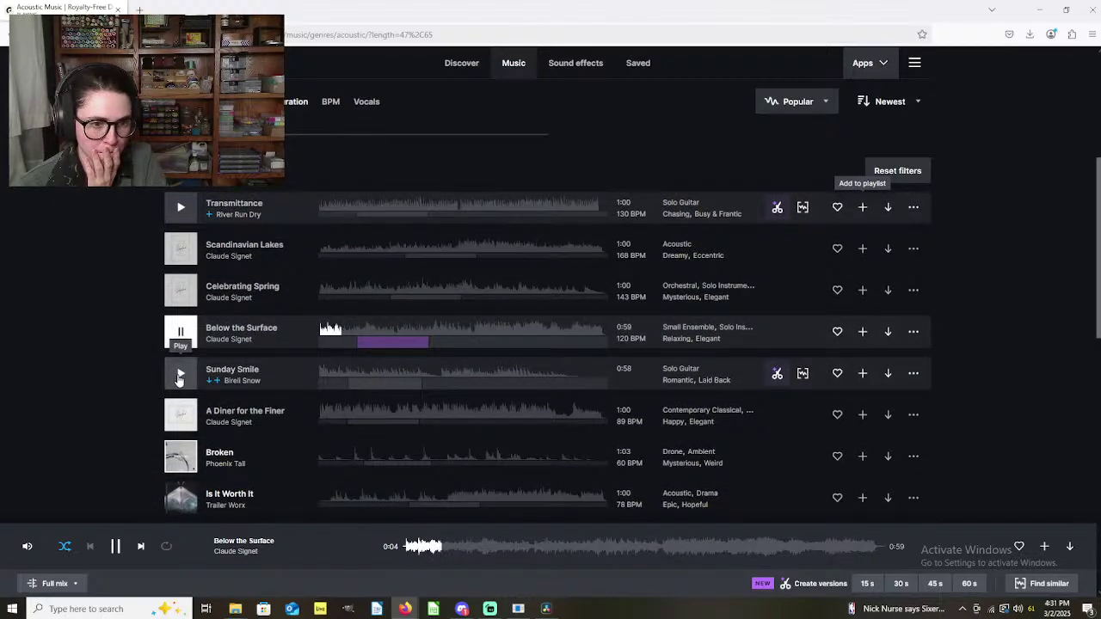
click(180, 375)
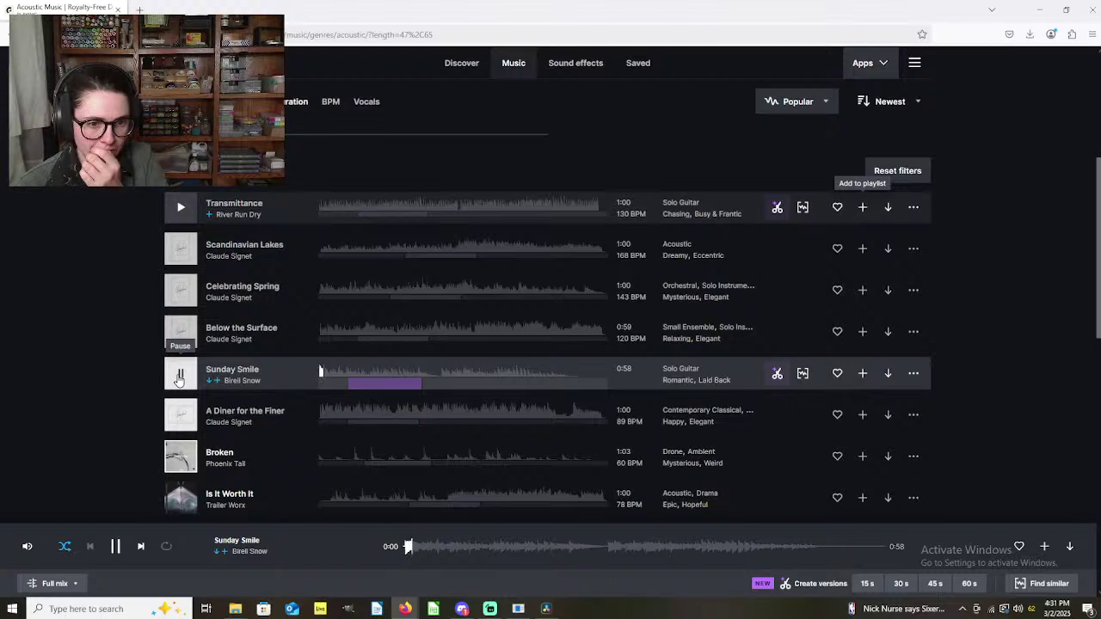
scroll(178, 379, down, 1)
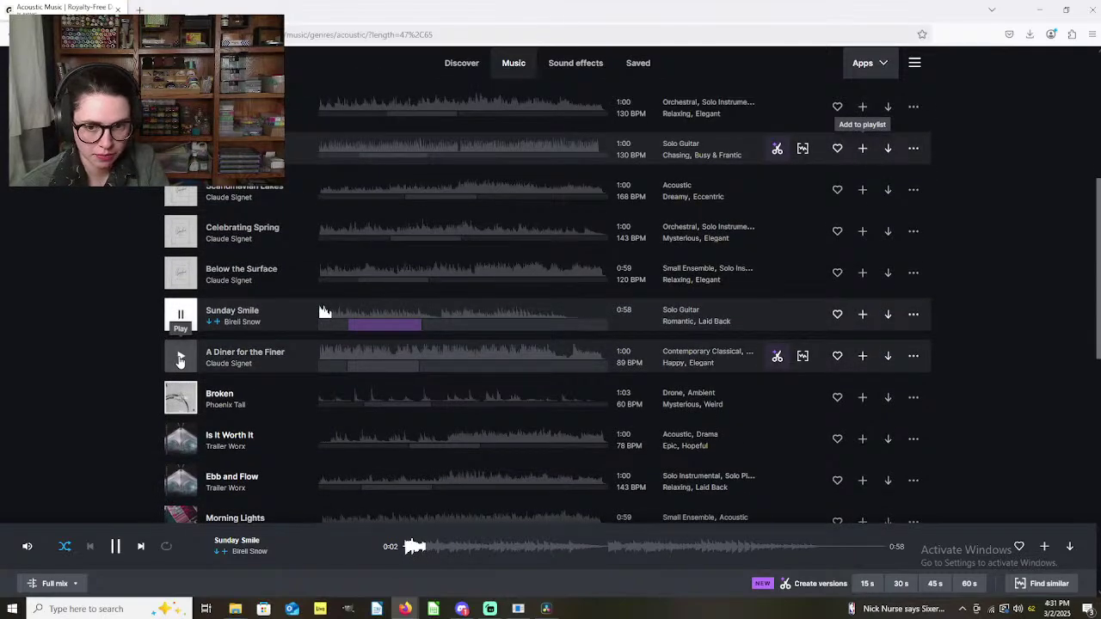
click(179, 358)
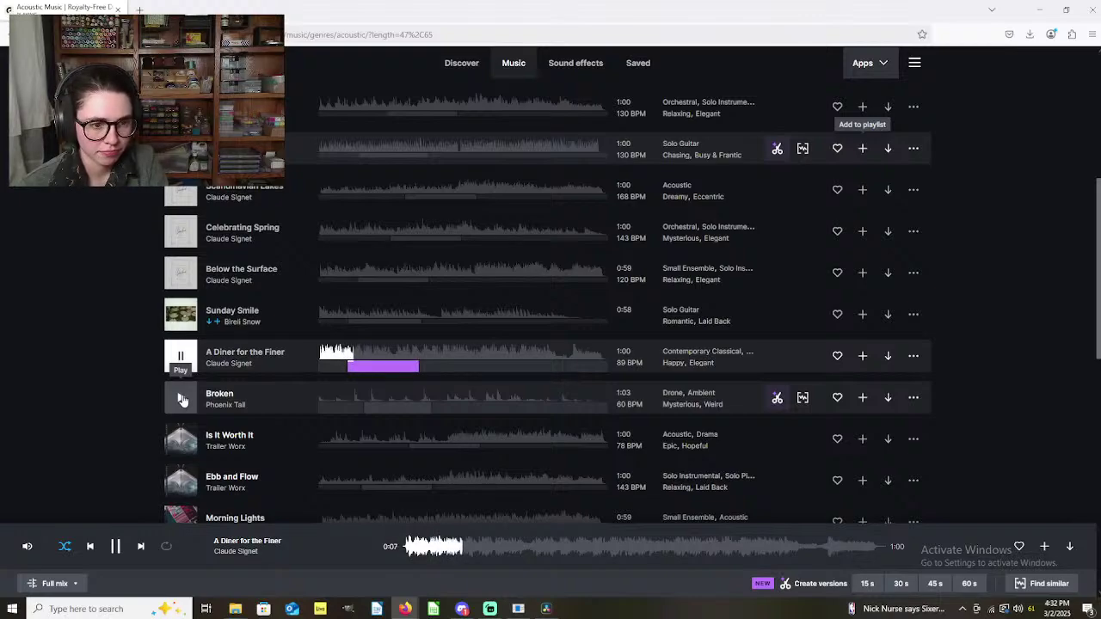
Step: Preview the track Broken and add it to the "For Scenarios" playlist
click(182, 399)
scroll(313, 362, down, 2)
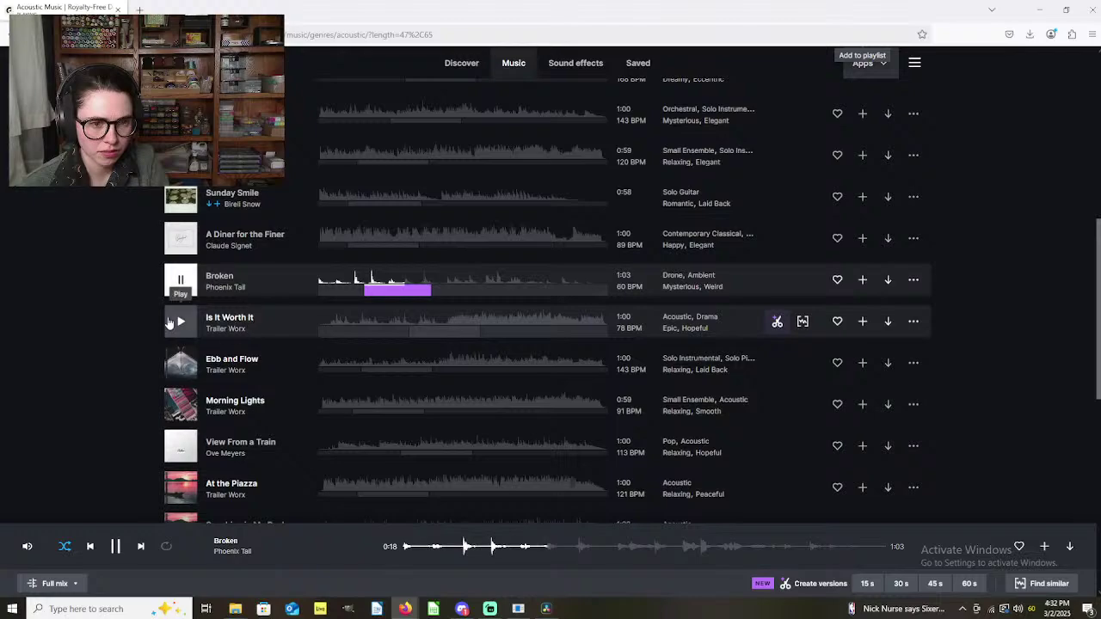
click(863, 279)
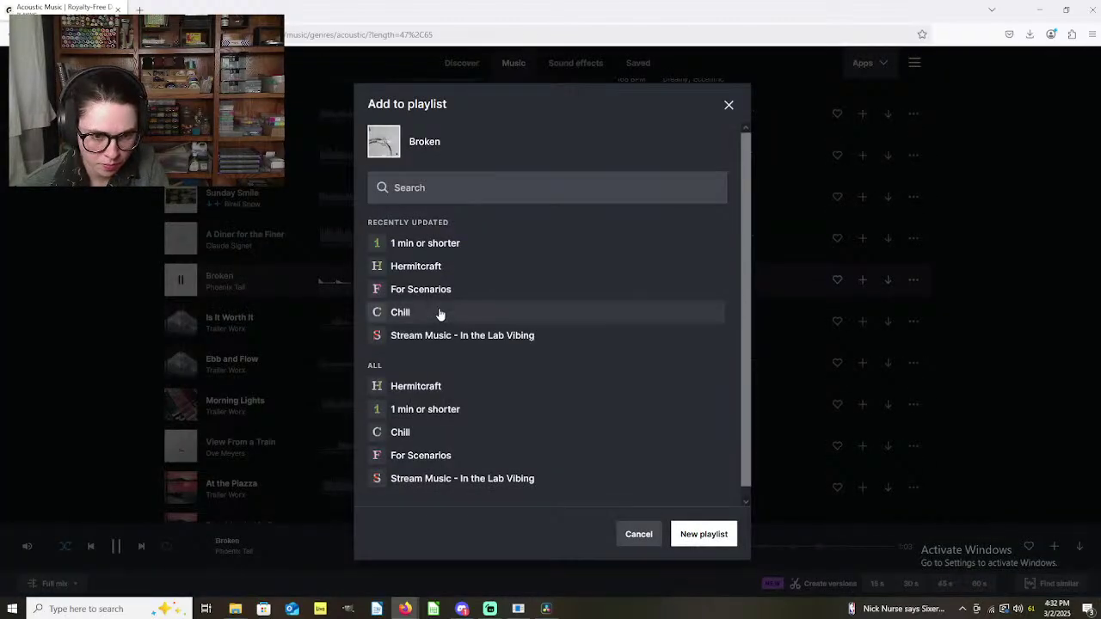
click(418, 291)
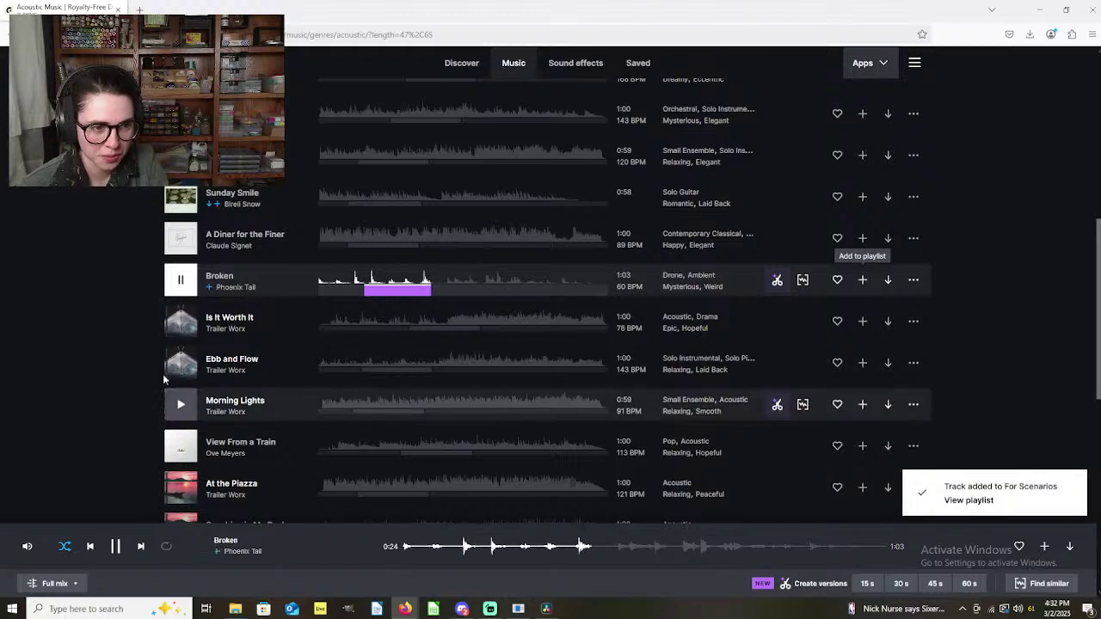
Step: Preview the track Is It Worth It and add it to the "1 min or shorter" playlist
click(180, 324)
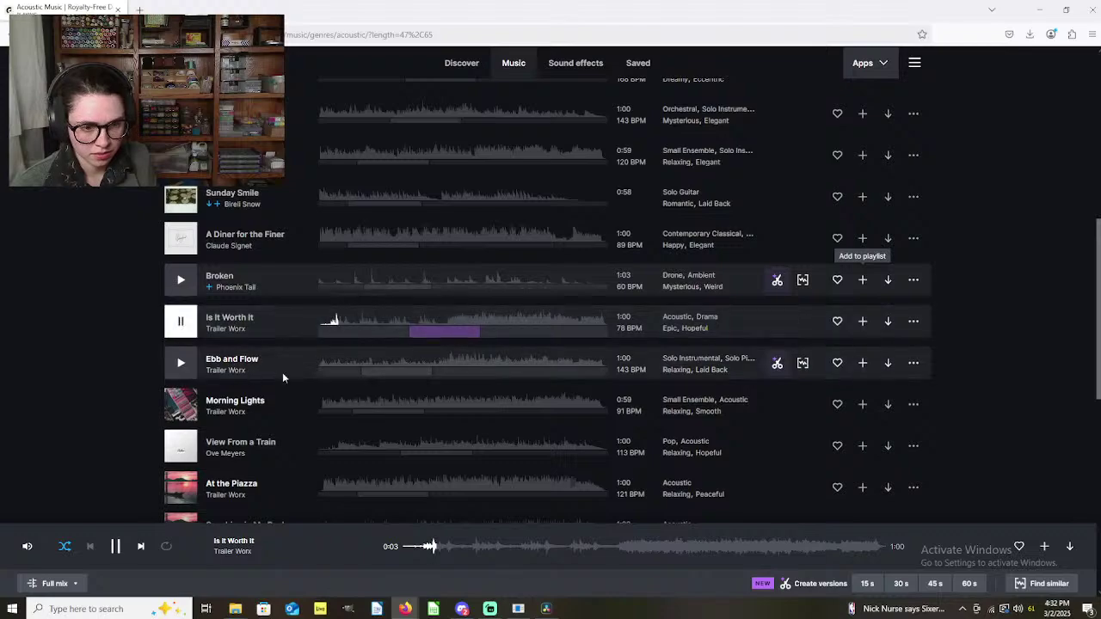
scroll(282, 373, down, 1)
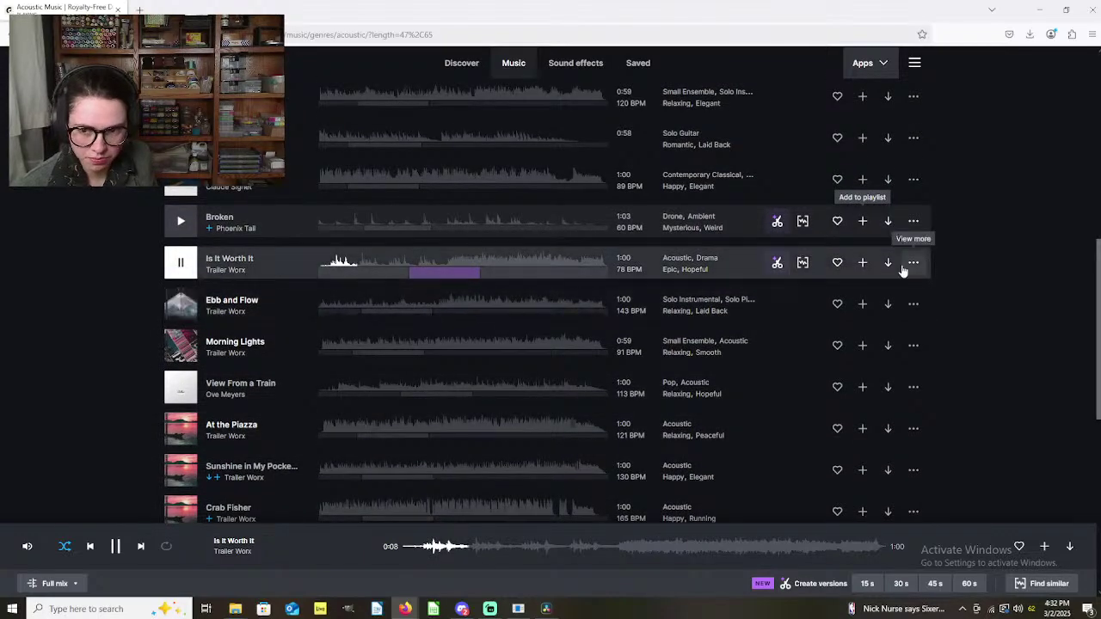
click(862, 262)
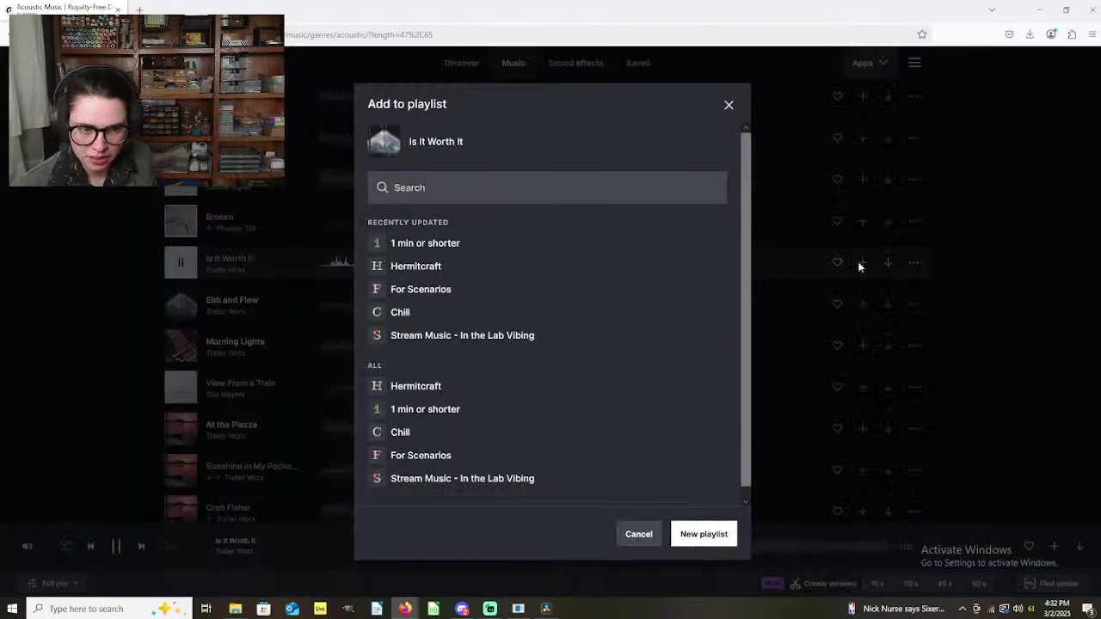
click(419, 247)
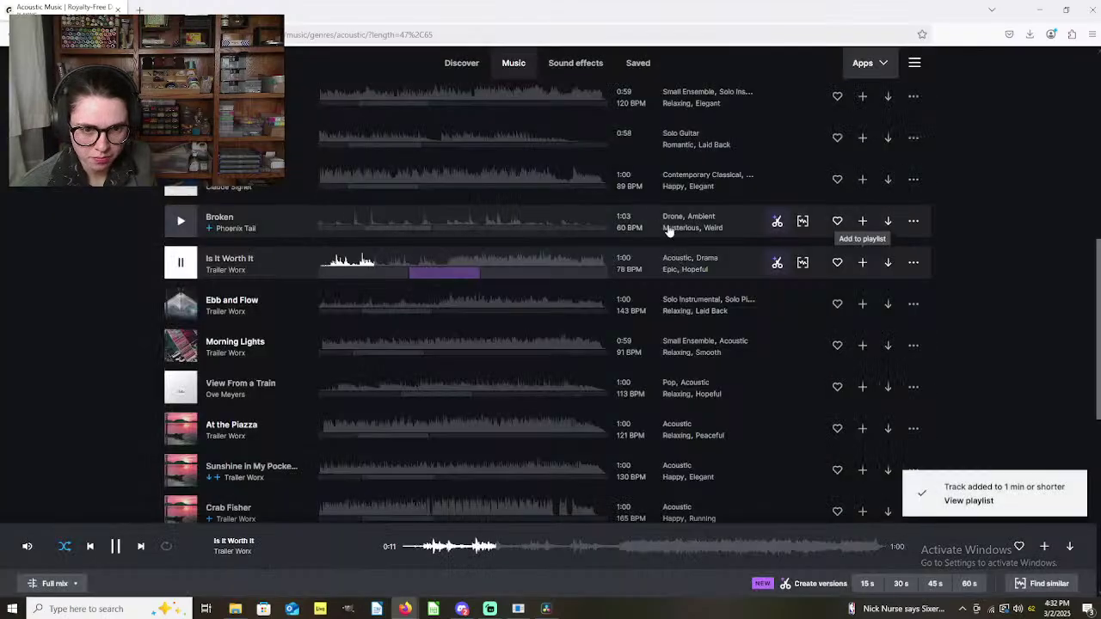
Step: Preview Ebb and Flow and Morning Lights, and add Morning Lights to the "1 min or shorter" playlist
click(180, 305)
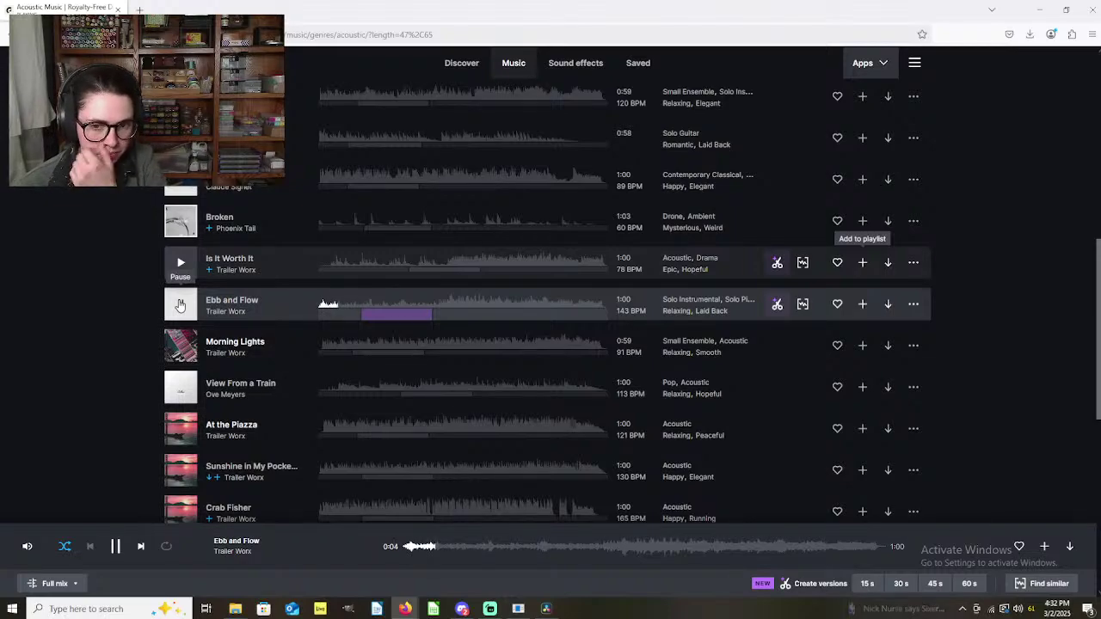
scroll(279, 372, down, 3)
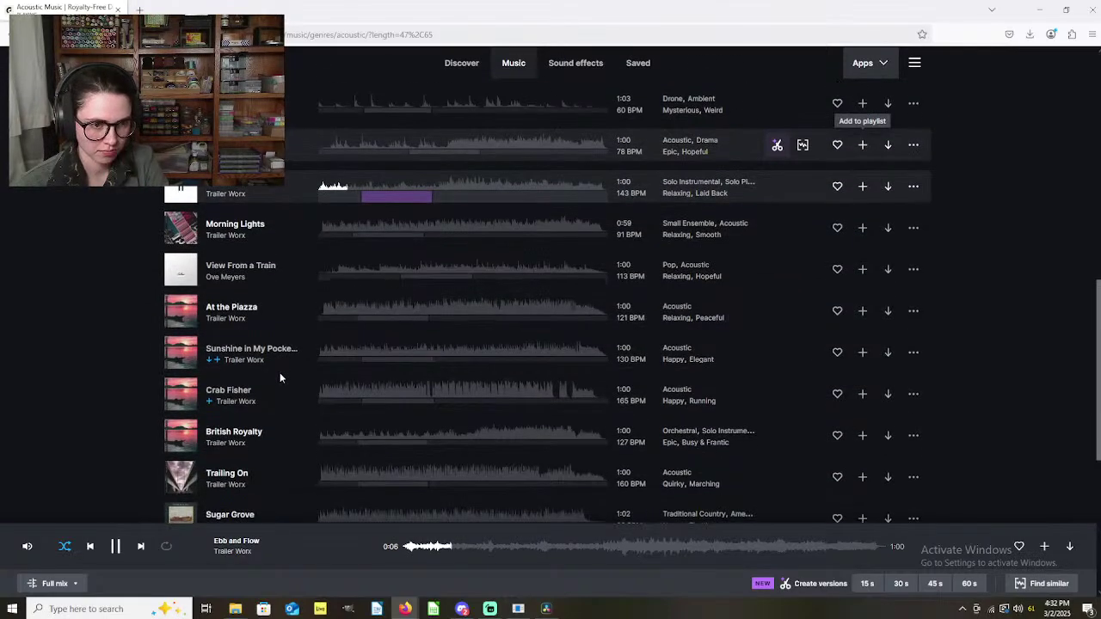
click(181, 229)
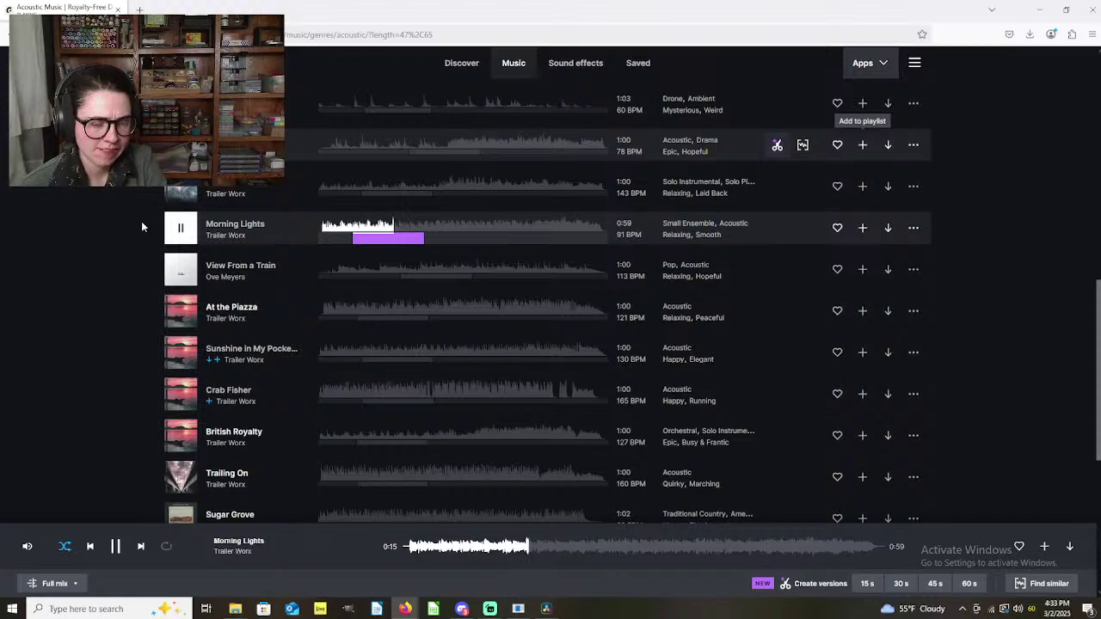
click(863, 229)
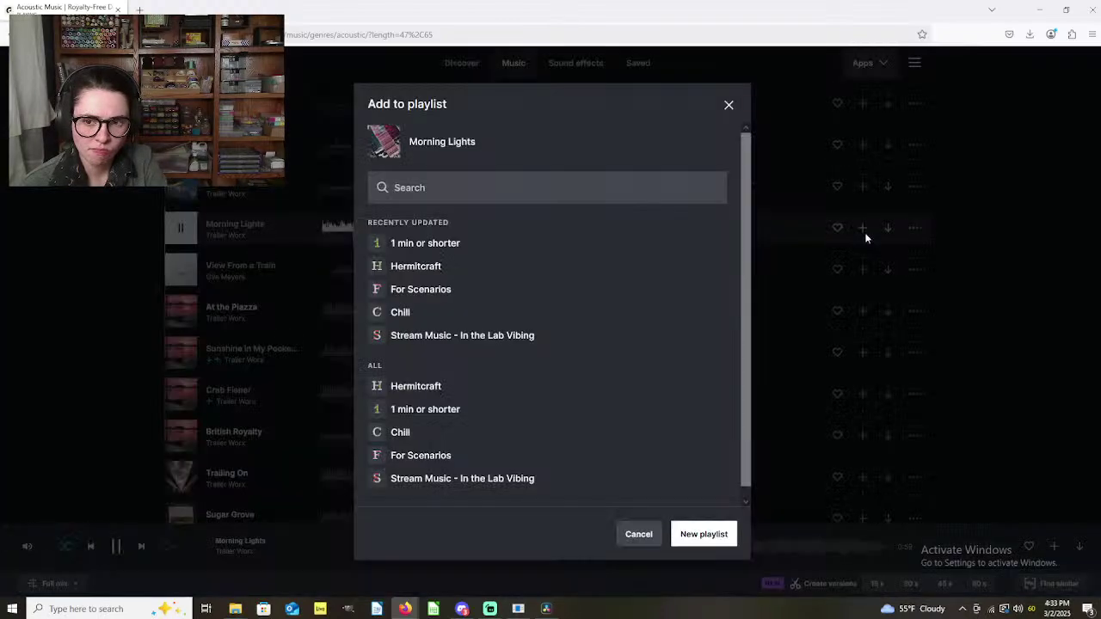
click(420, 244)
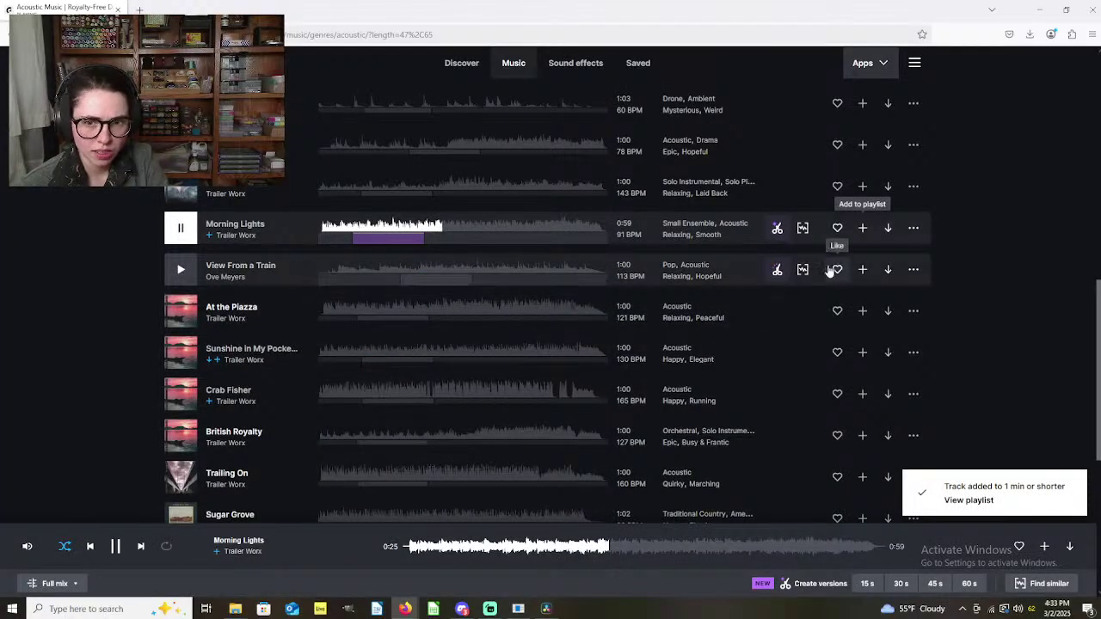
Step: Download the full track of Morning Lights as a full mix in MP3 format
scroll(831, 272, up, 5)
scroll(828, 269, up, 1)
scroll(828, 270, down, 1)
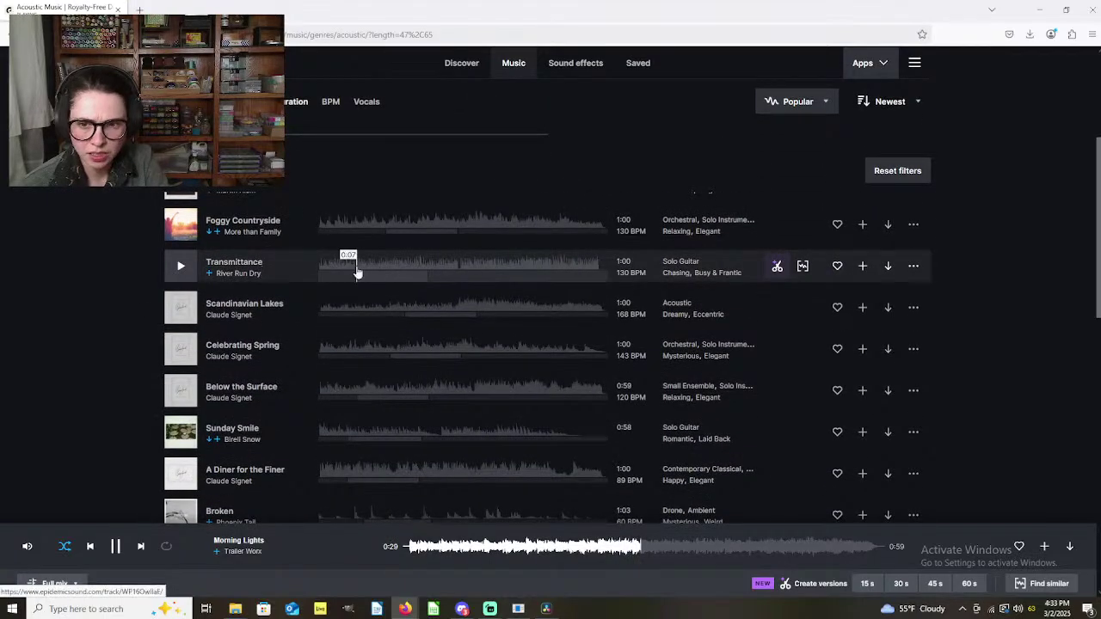
scroll(382, 301, down, 1)
scroll(378, 306, up, 1)
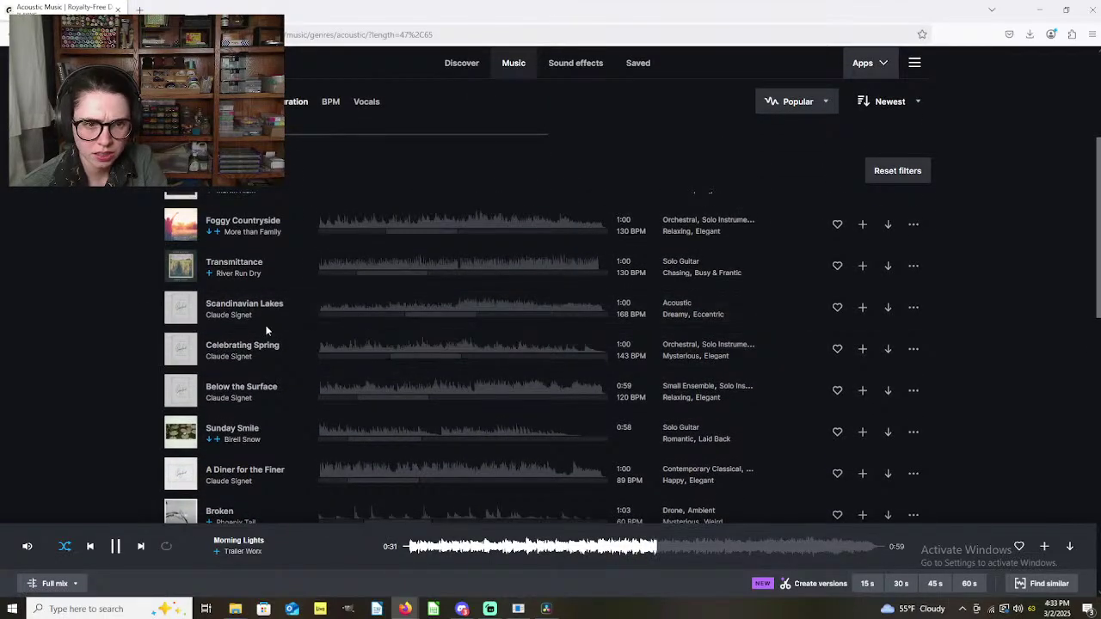
scroll(240, 318, down, 4)
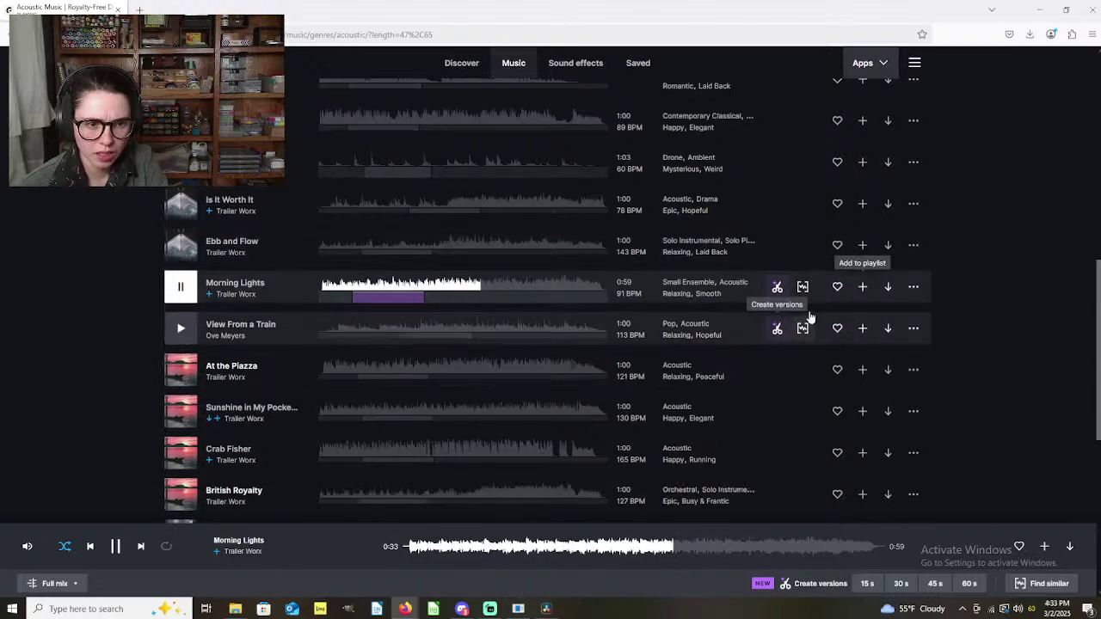
click(885, 286)
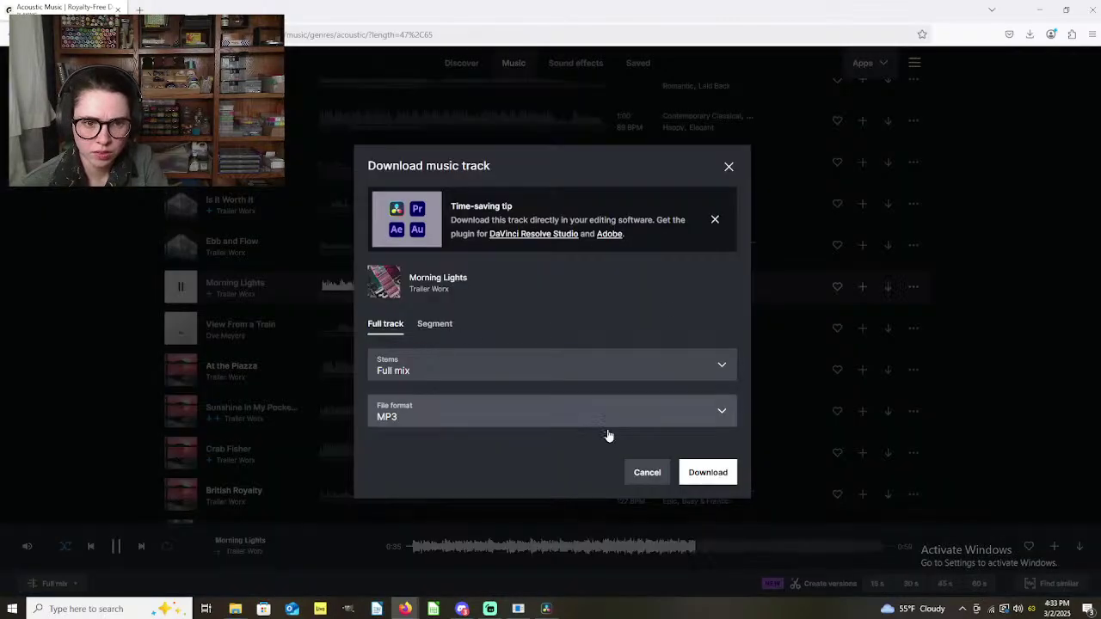
click(711, 472)
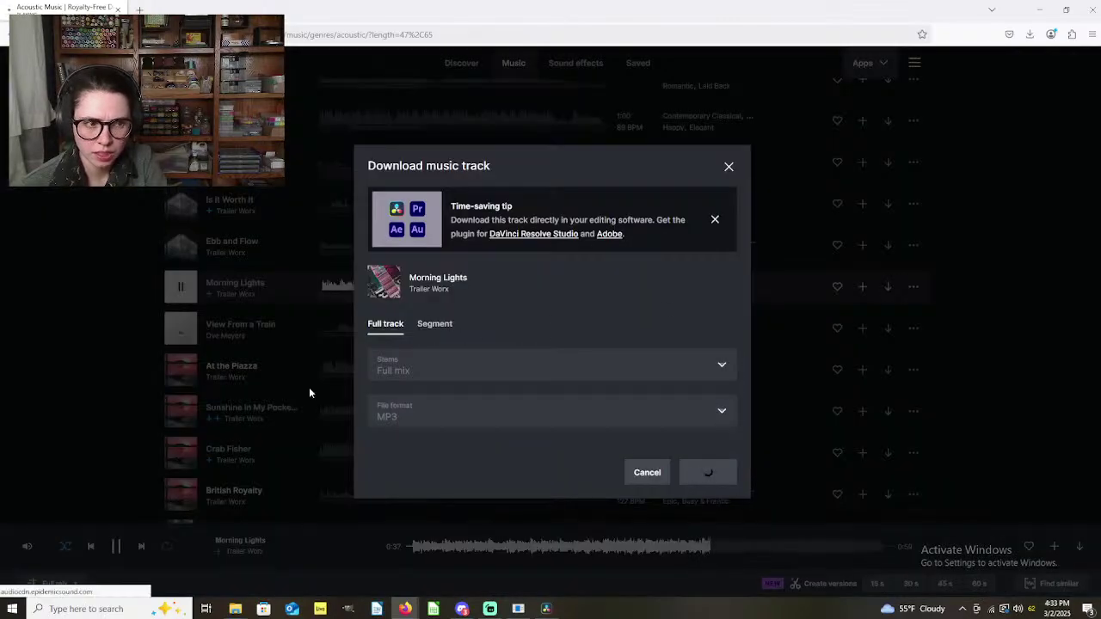
Step: Play Transmittance again and download it as an MP3
scroll(310, 389, up, 4)
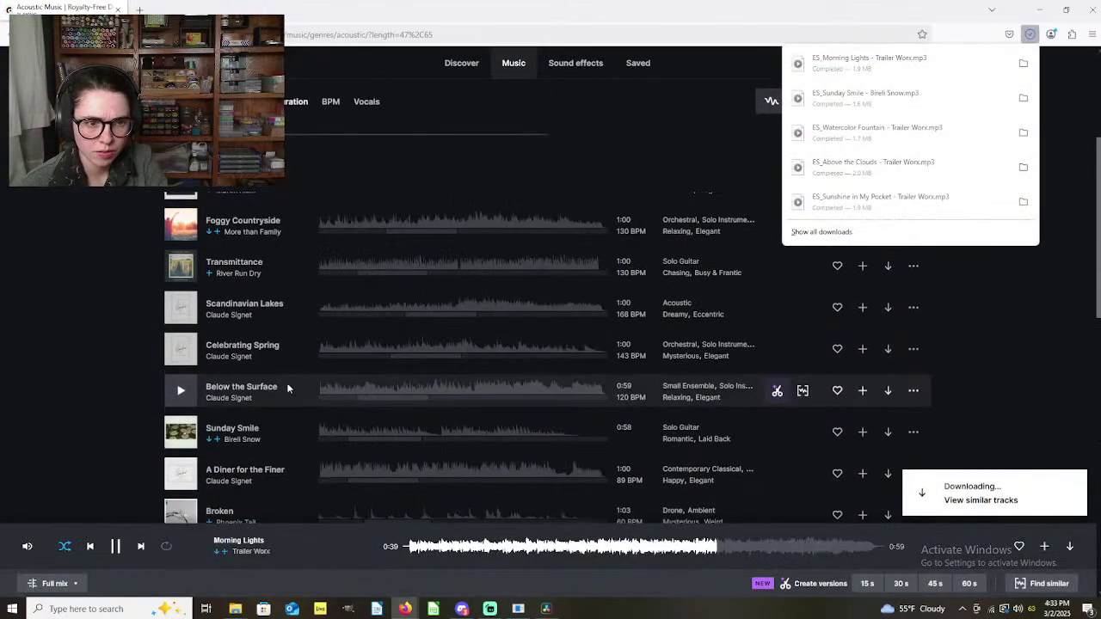
click(181, 267)
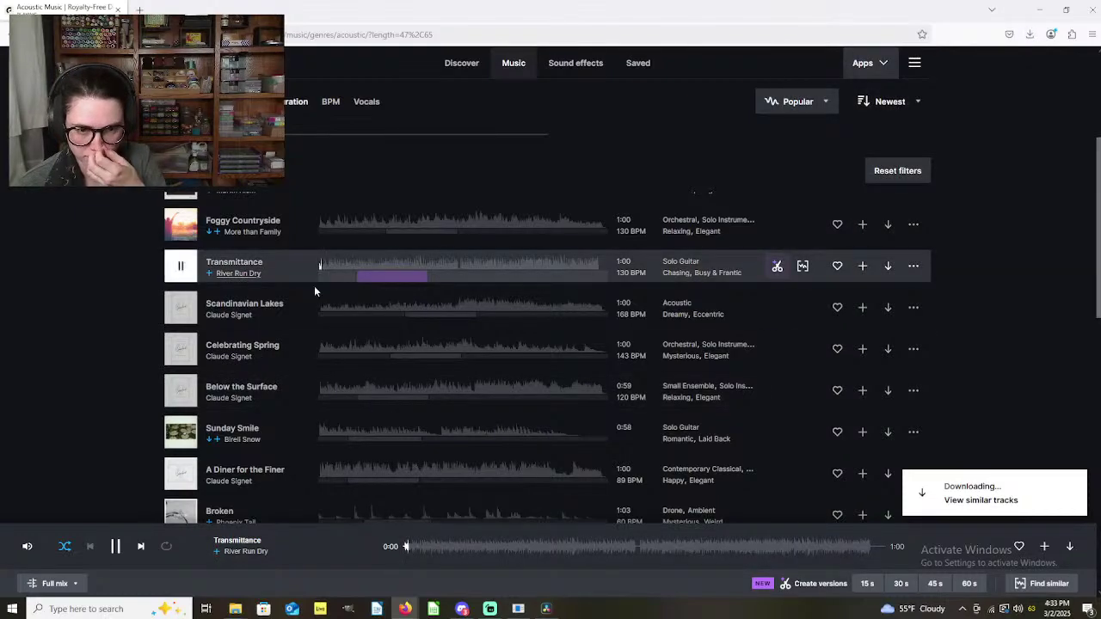
click(888, 267)
click(717, 473)
Step: Preview the track View From a Train, briefly checking the Discord announcements channel while it plays
scroll(413, 396, down, 6)
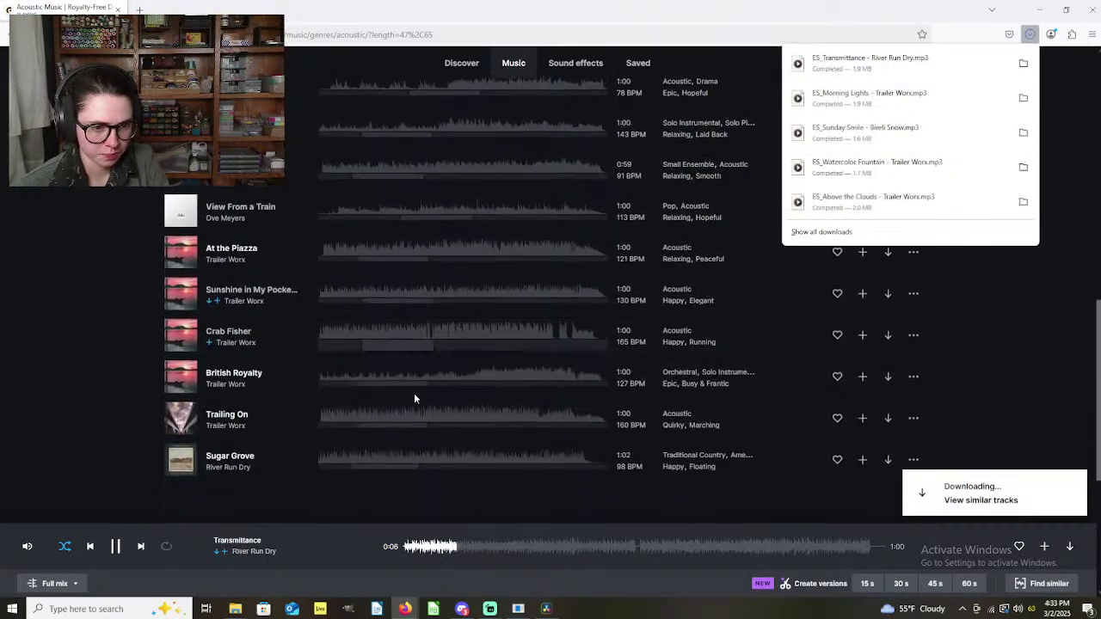
scroll(414, 400, down, 1)
scroll(414, 400, up, 2)
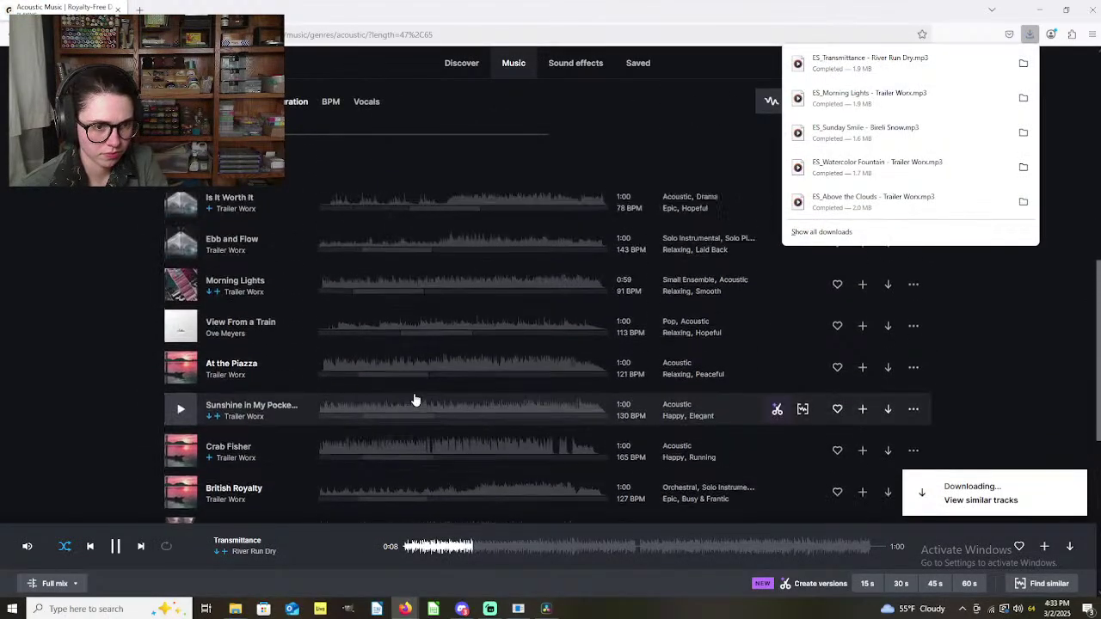
click(181, 329)
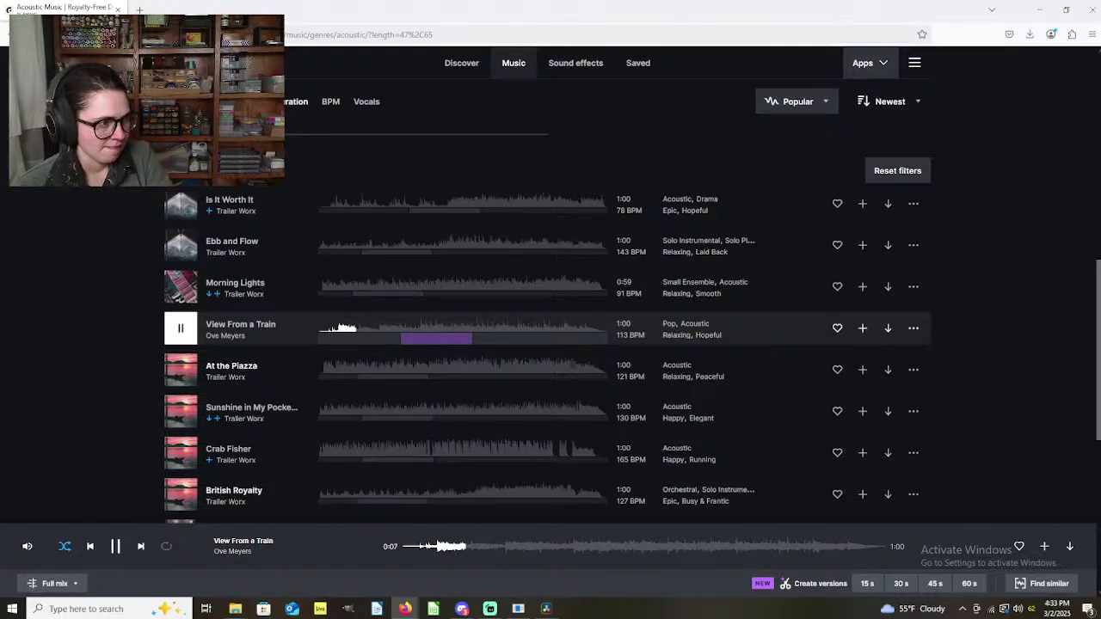
click(489, 609)
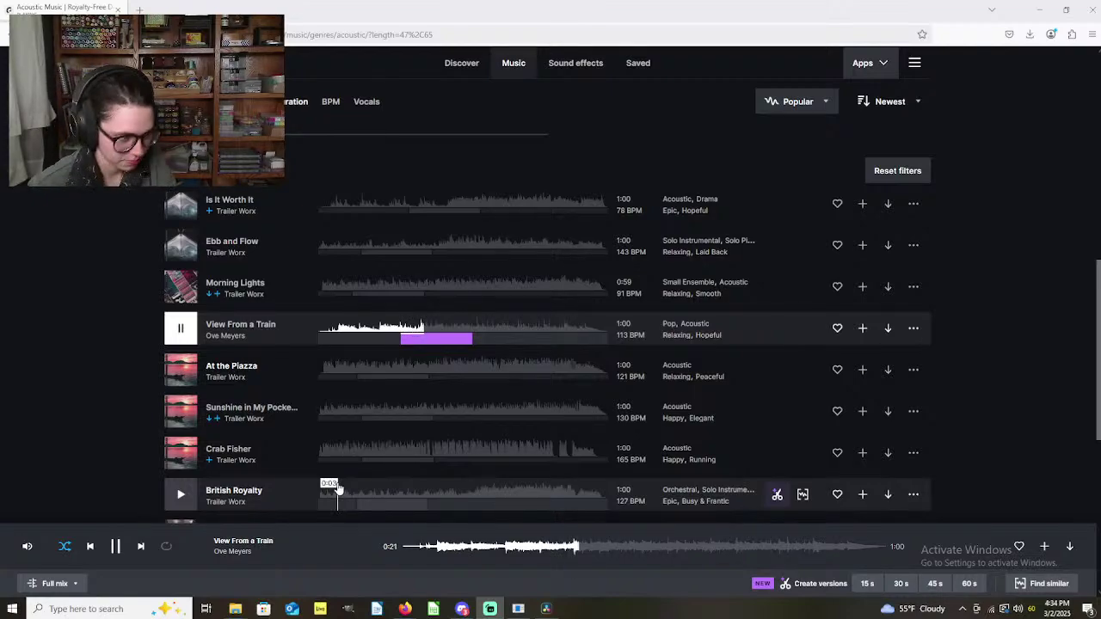
key(alt+Tab)
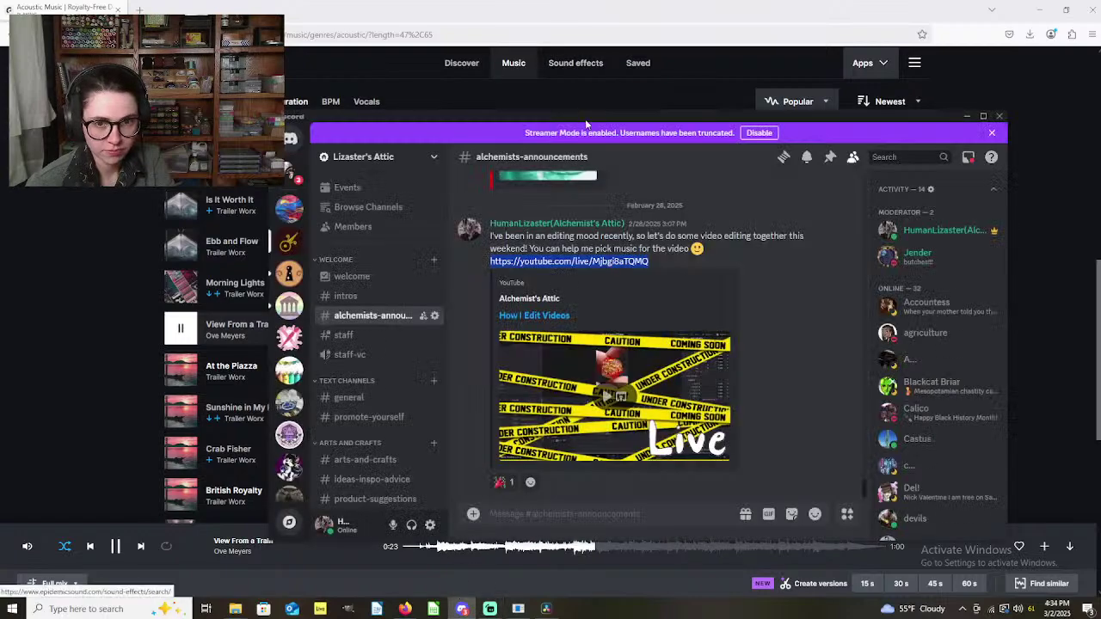
key(alt+Tab)
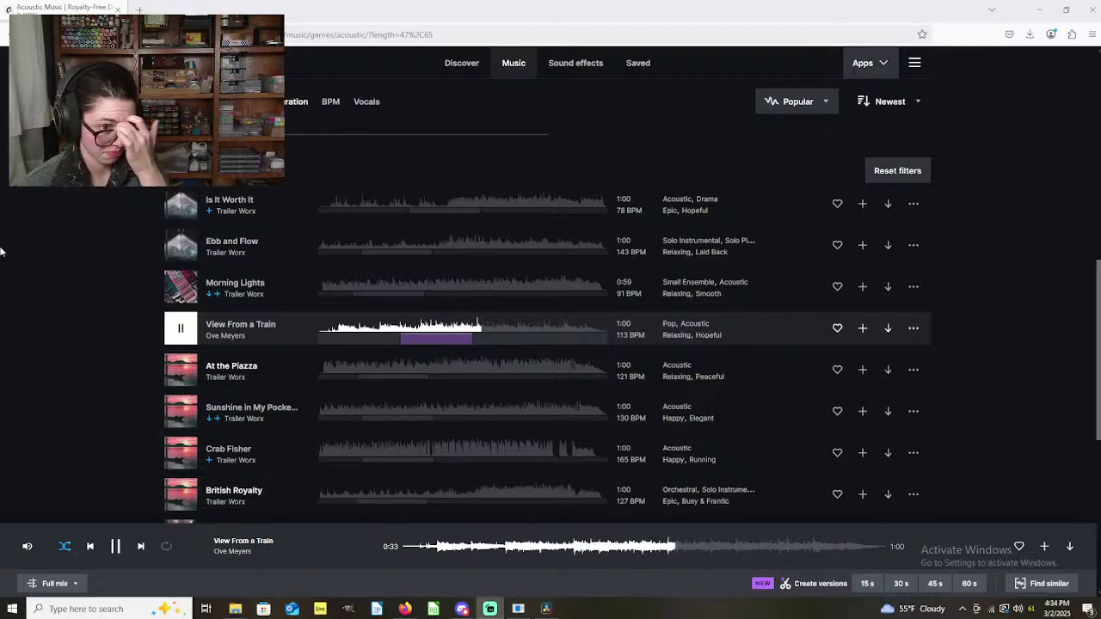
Step: Sample At the Piazza, Sunshine in My Pocket, Crab Fisher, British Royalty and Trailing On in turn
click(181, 375)
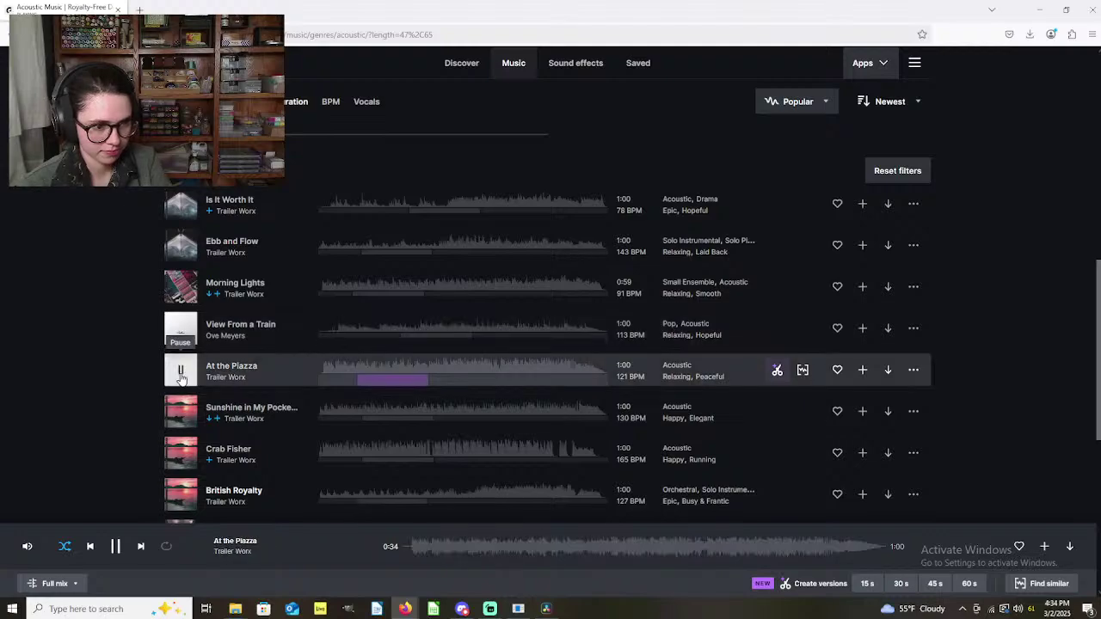
scroll(180, 379, down, 2)
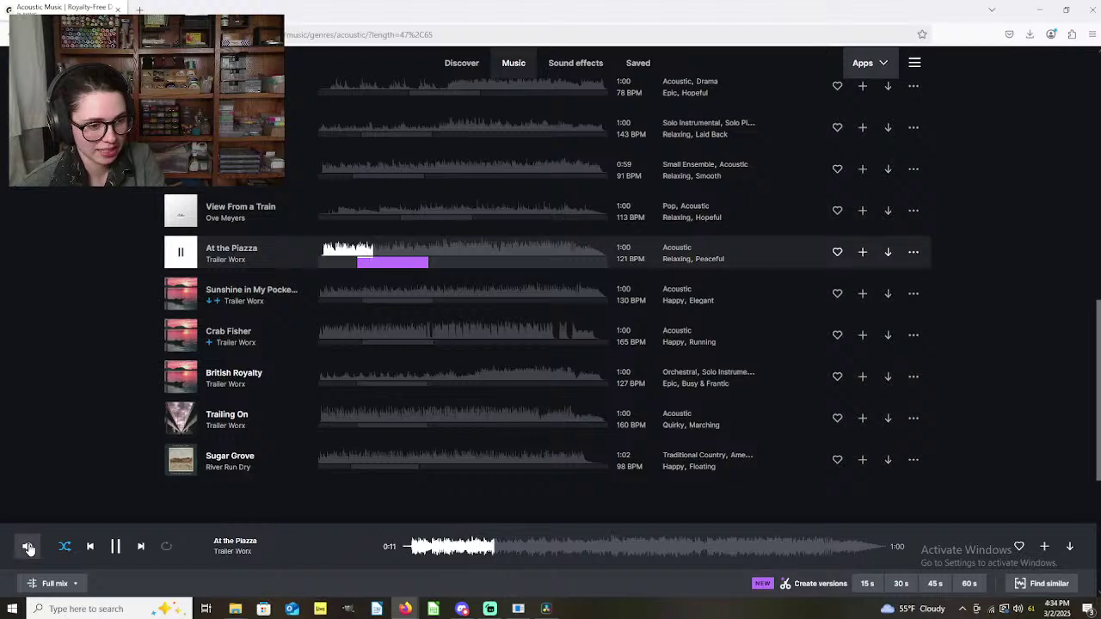
mouse_move(27, 547)
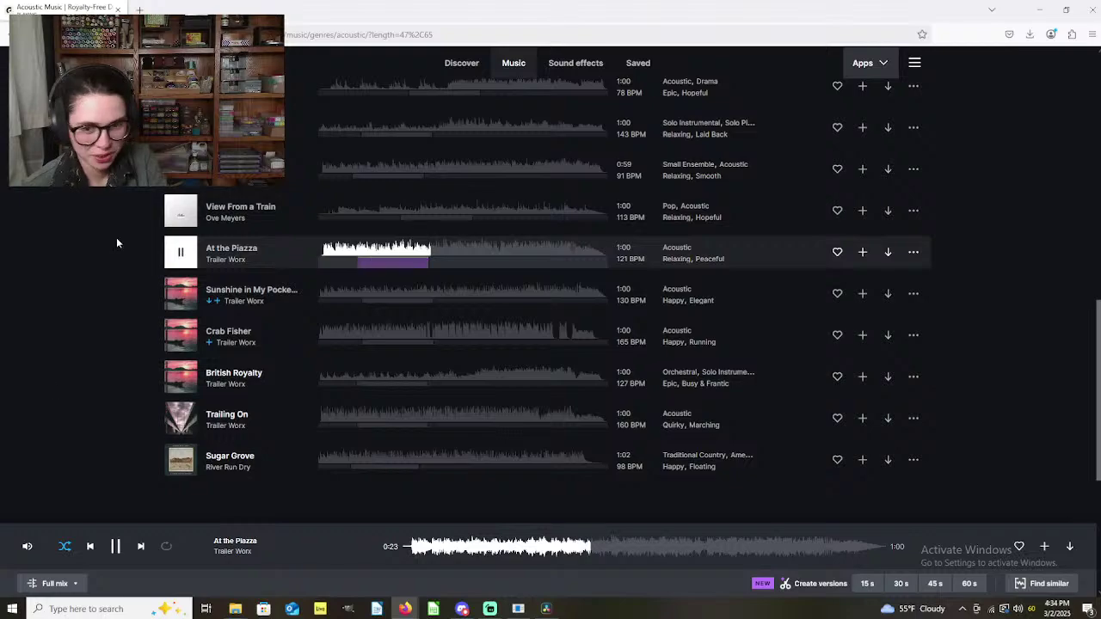
click(181, 296)
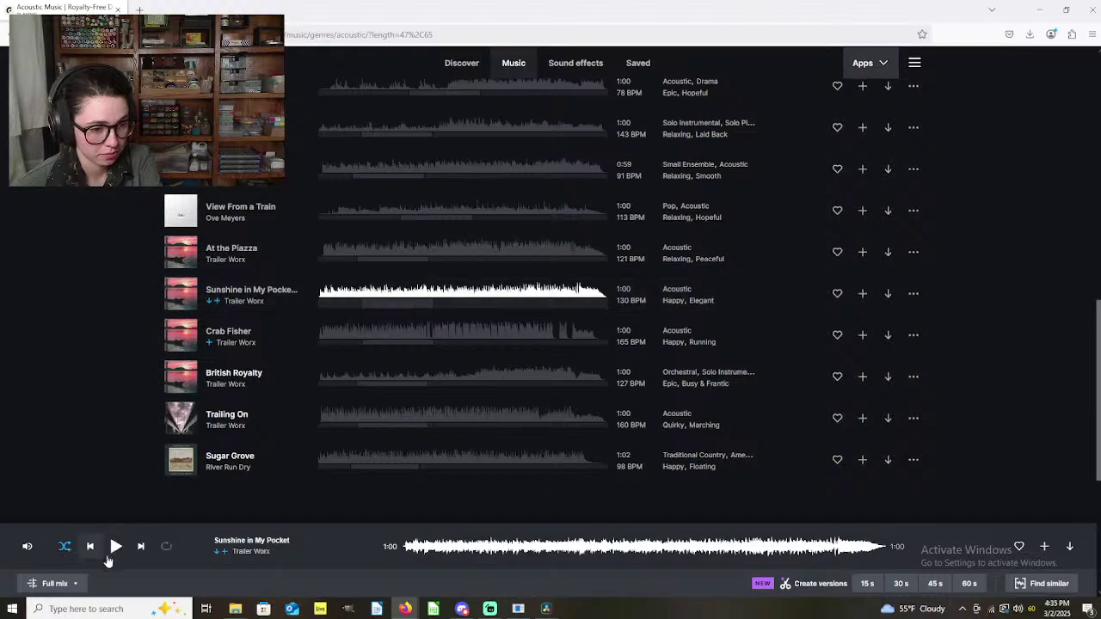
click(181, 337)
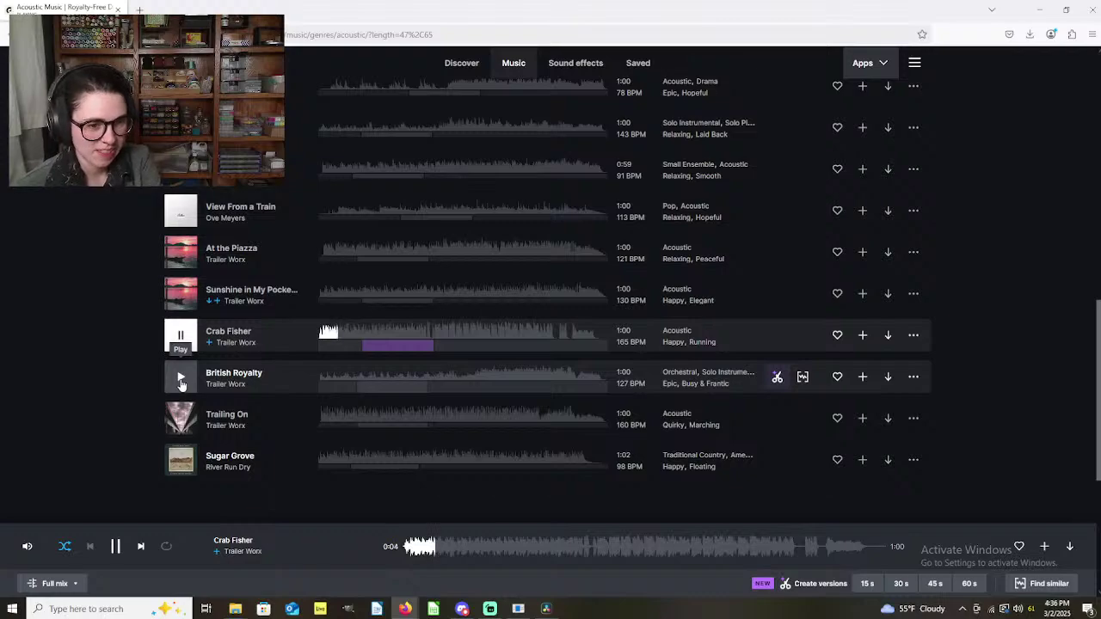
click(180, 378)
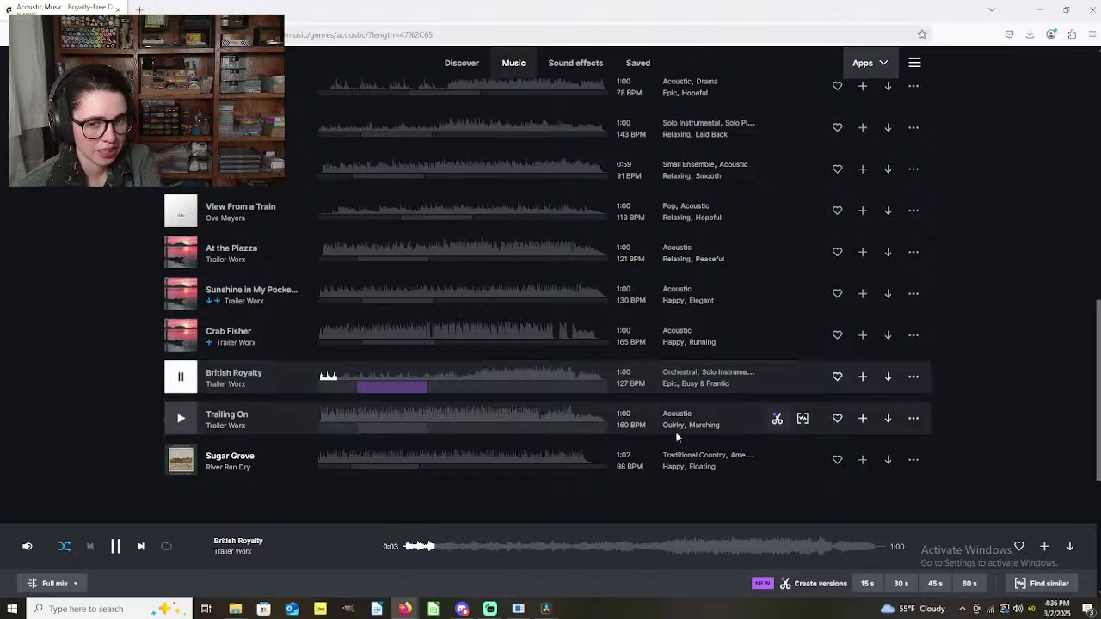
click(180, 421)
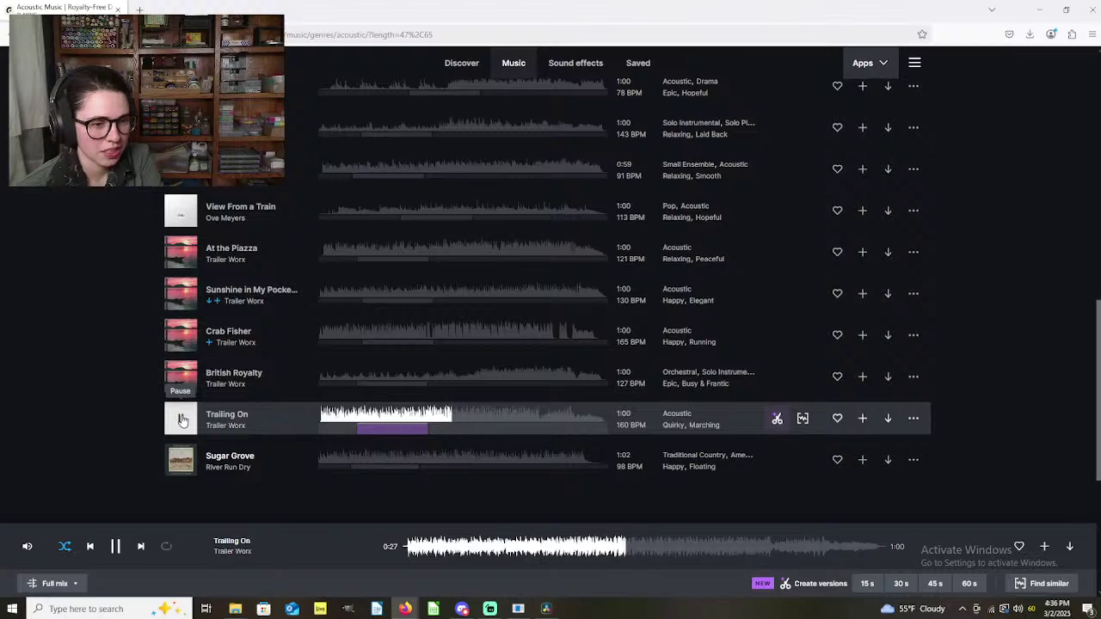
click(182, 420)
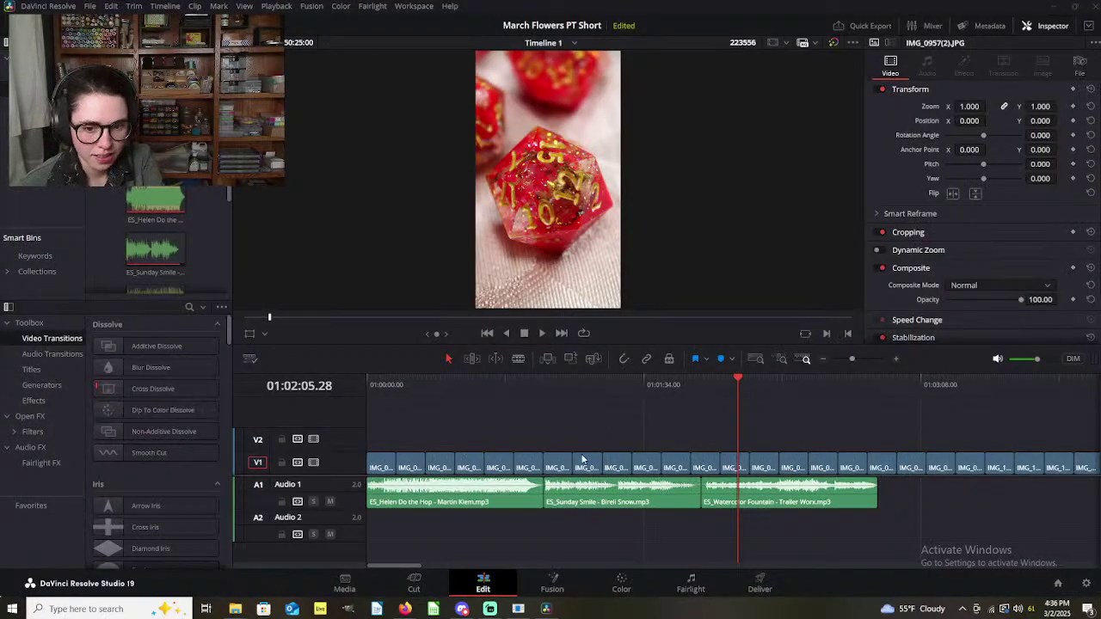
Step: Switch to DaVinci Resolve and place the Sunshine in My Pocket track on Audio 1 after Watercolor Fountain
click(519, 430)
scroll(202, 223, down, 1)
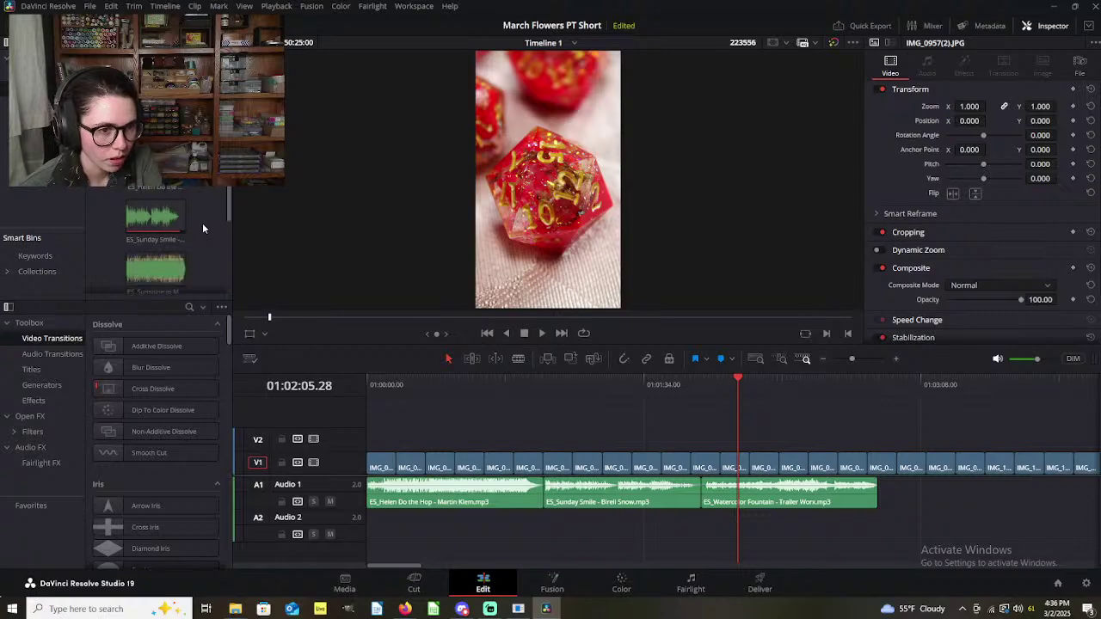
click(152, 215)
scroll(152, 215, down, 2)
click(155, 207)
drag(155, 207, 903, 497)
Step: Play the timeline from the start of the Sunshine in My Pocket clip to judge it against the dice photos
scroll(886, 514, right, 3)
scroll(885, 513, right, 1)
drag(628, 385, 624, 385)
key(space)
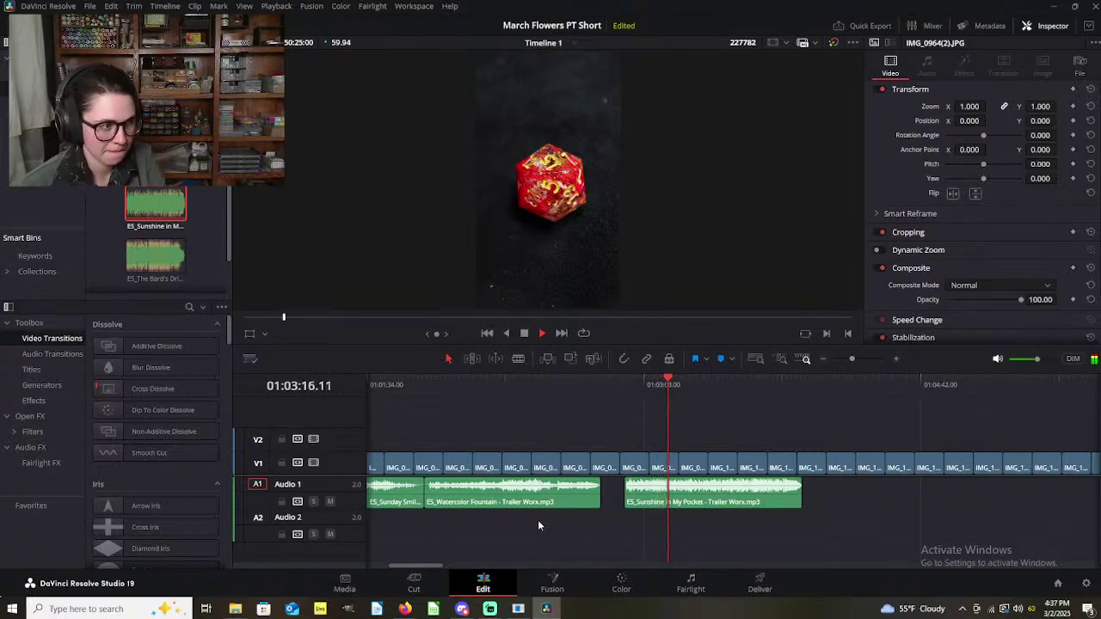
scroll(538, 521, left, 2)
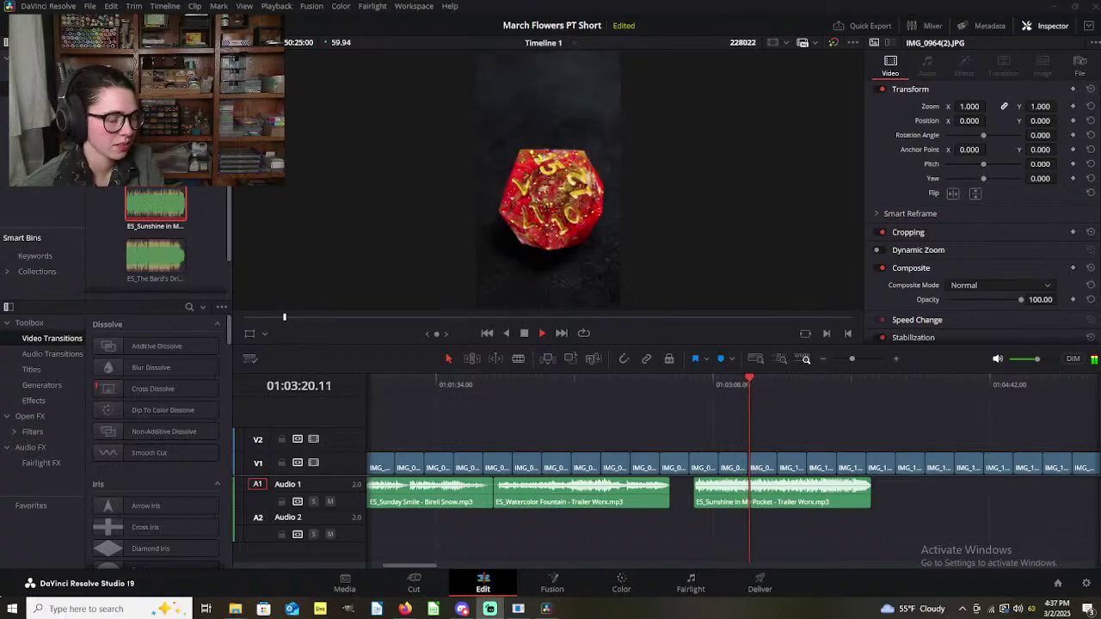
scroll(604, 528, left, 4)
scroll(605, 528, left, 2)
scroll(605, 528, down, 3)
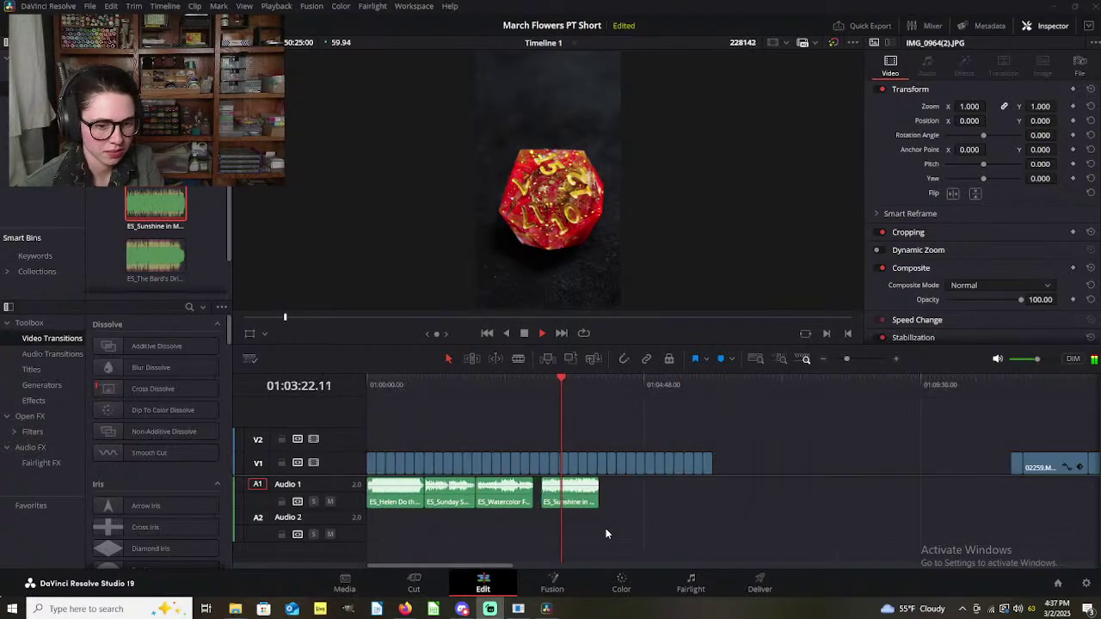
scroll(497, 523, up, 1)
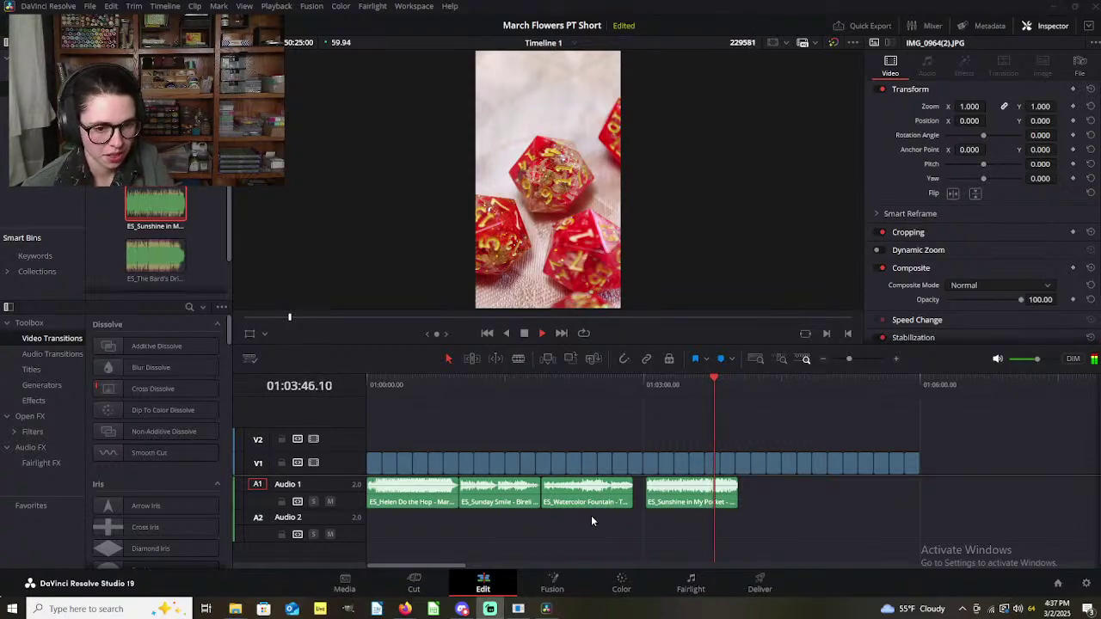
key(space)
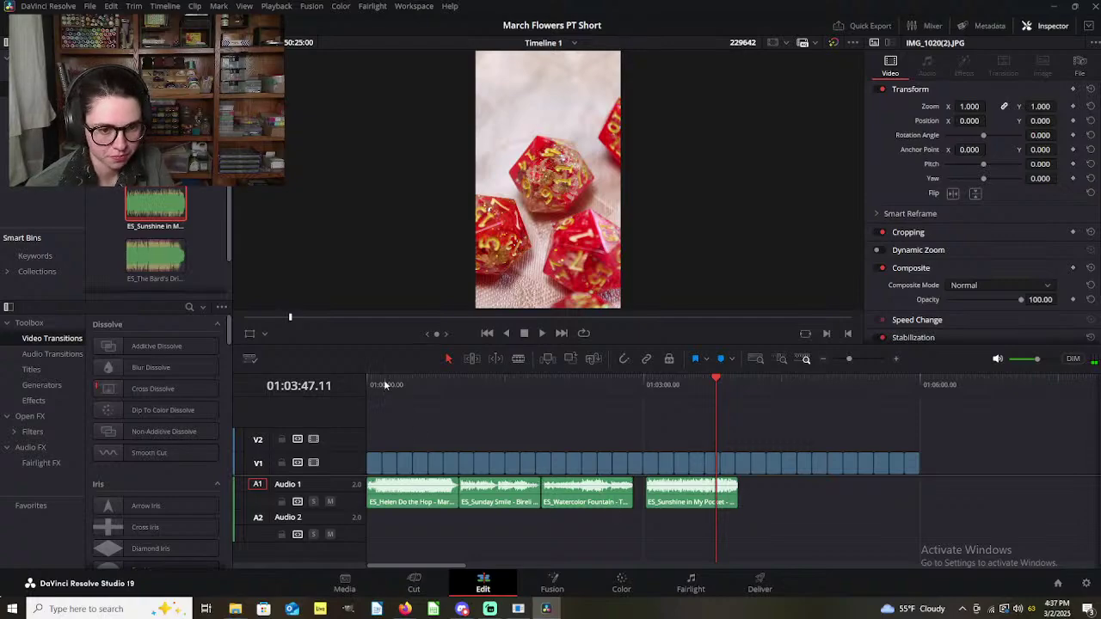
Step: Play the timeline from its beginning and reorder Audio 1 so Sunshine in My Pocket follows Helen Do the Hop, ahead of Sunday Smile and Watercolor Fountain
key(Home)
key(space)
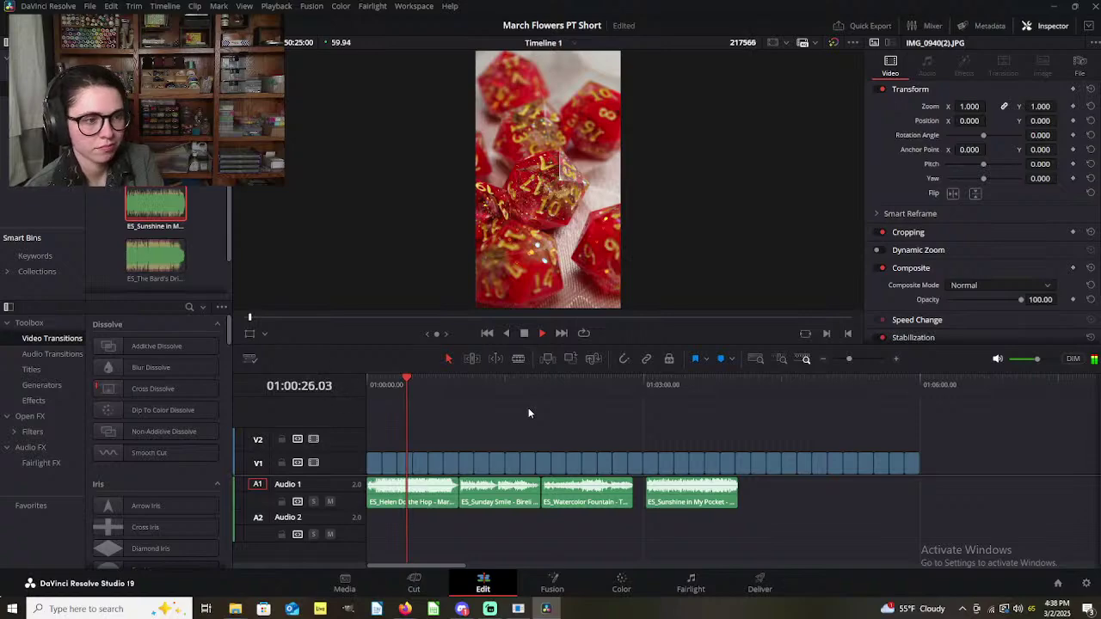
drag(577, 518, 857, 504)
drag(722, 505, 540, 505)
drag(770, 506, 711, 507)
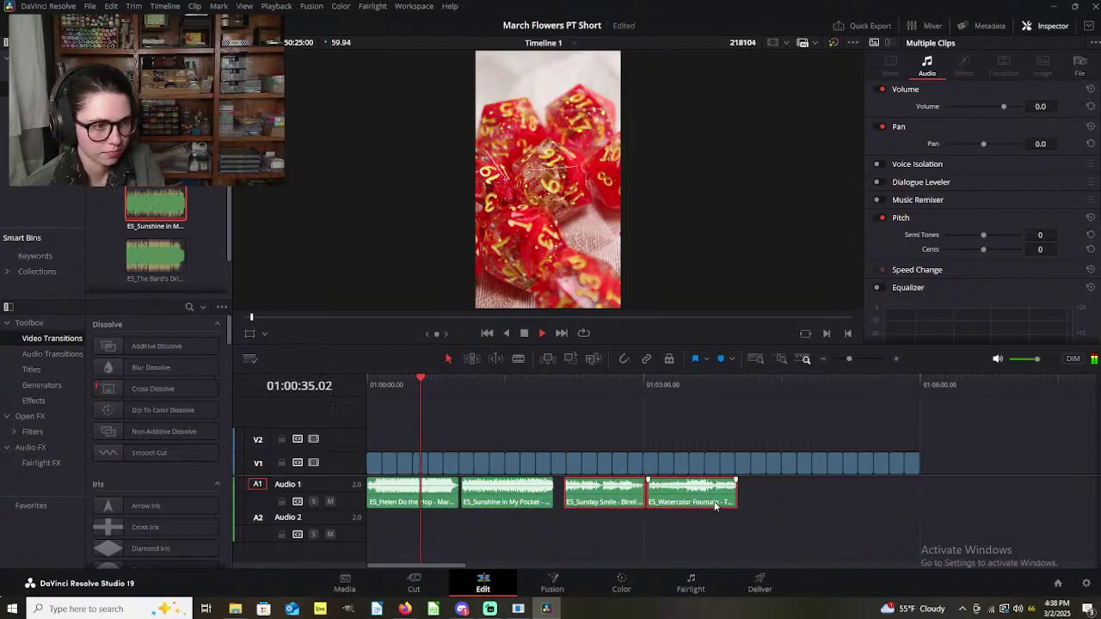
click(758, 507)
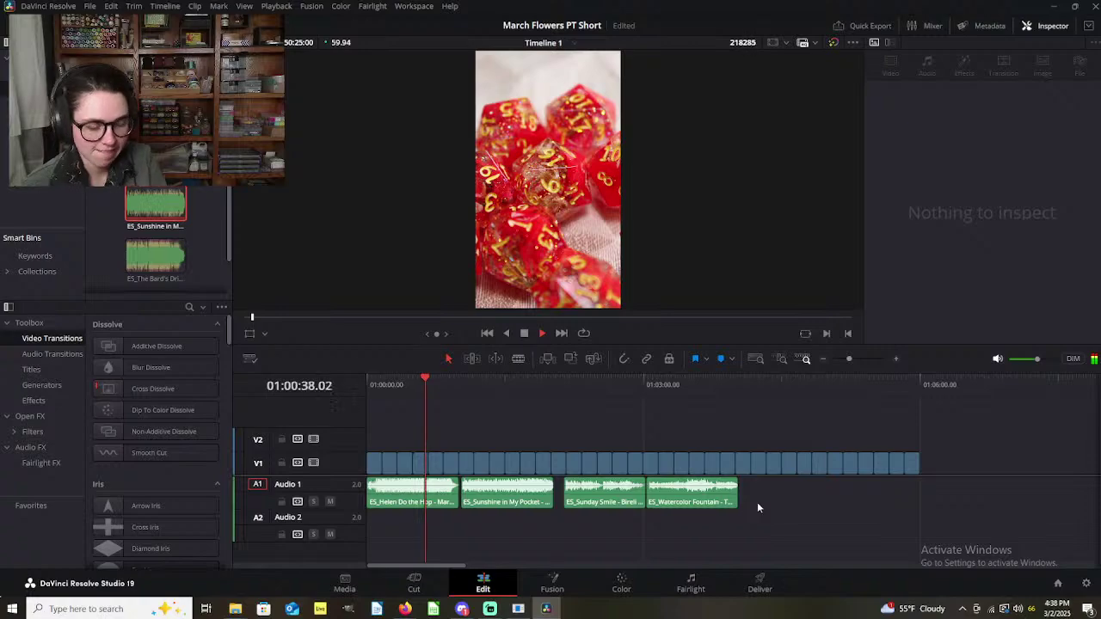
Step: Move the block of dice photos after the video footage, and shift footage and photos together closer to the timeline's start
key(ctrl+minus)
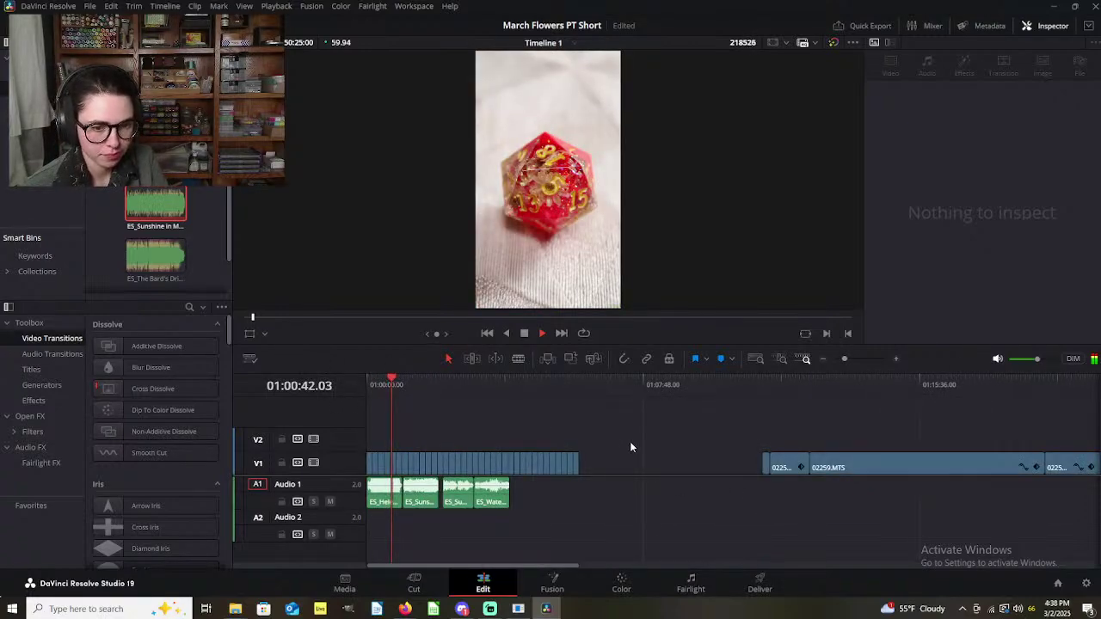
key(ctrl+minus)
drag(356, 456, 592, 468)
click(487, 440)
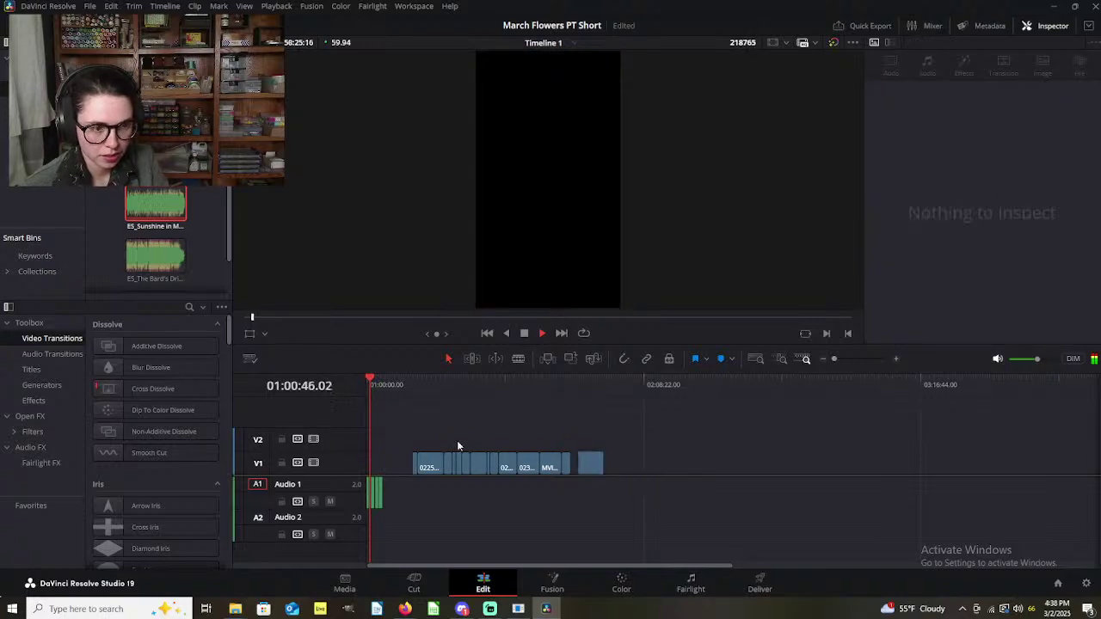
drag(396, 444, 638, 473)
drag(509, 469, 497, 469)
click(499, 432)
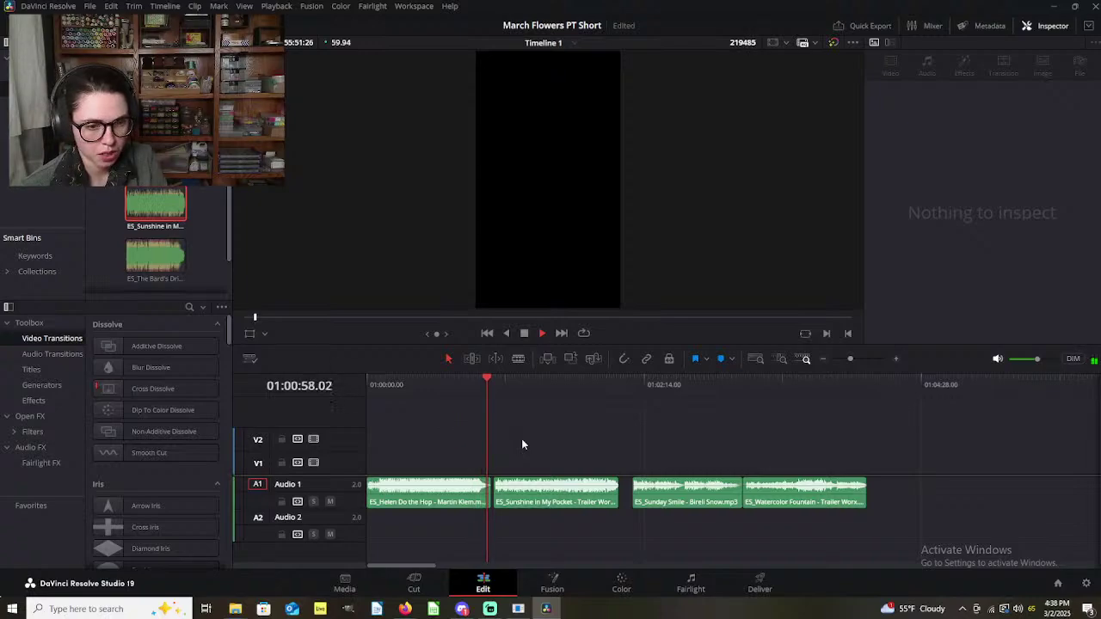
Step: Delete the Sunday Smile and Watercolor Fountain tracks from Audio 1
scroll(530, 438, down, 4)
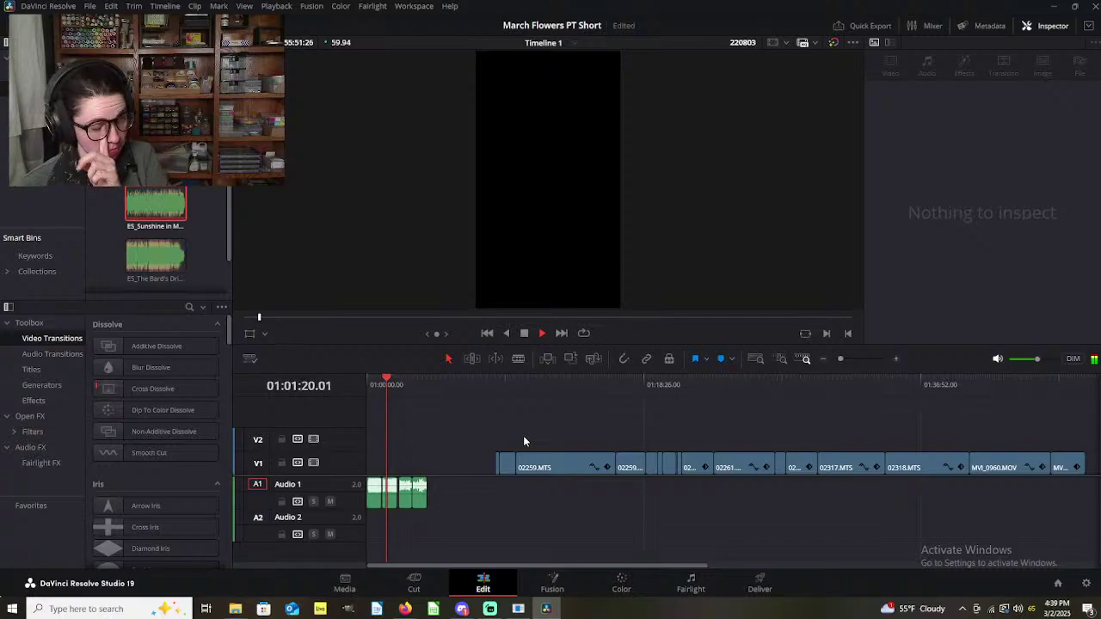
drag(448, 460, 405, 512)
key(Delete)
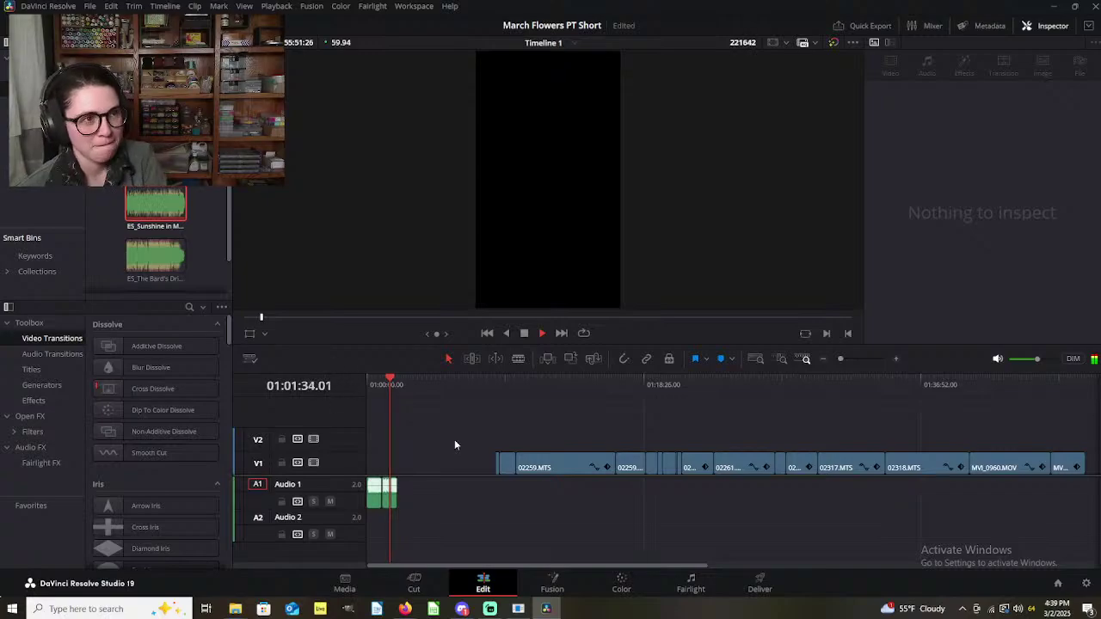
Step: Move the dice photos back to the timeline's start and play Sunshine in My Pocket against them until the track ends
scroll(504, 436, down, 3)
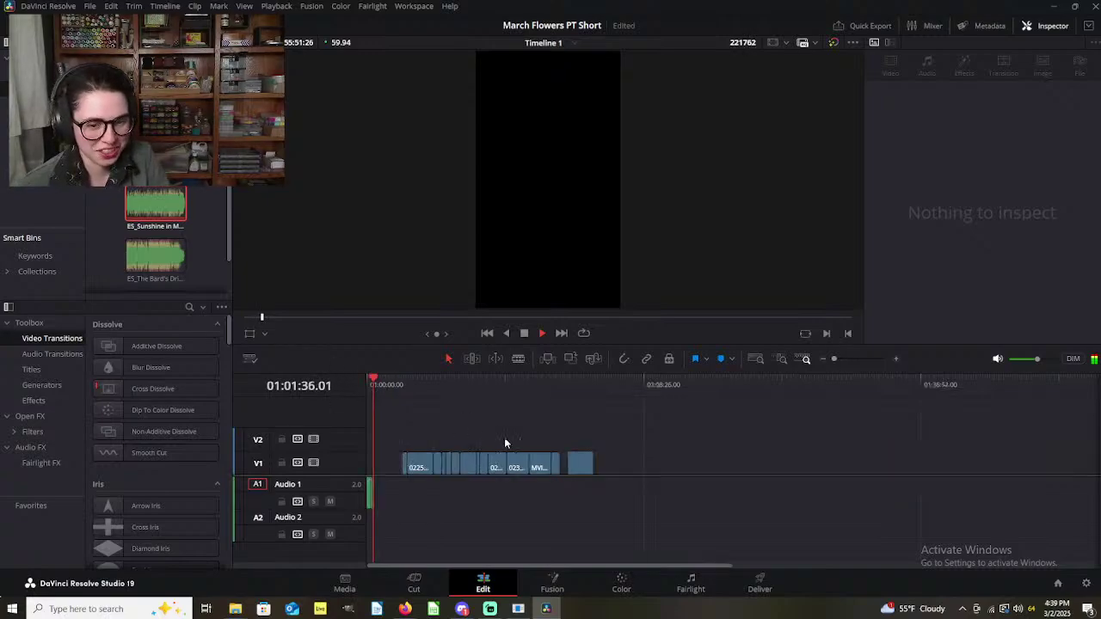
click(586, 464)
click(605, 449)
click(583, 465)
drag(583, 465, 380, 465)
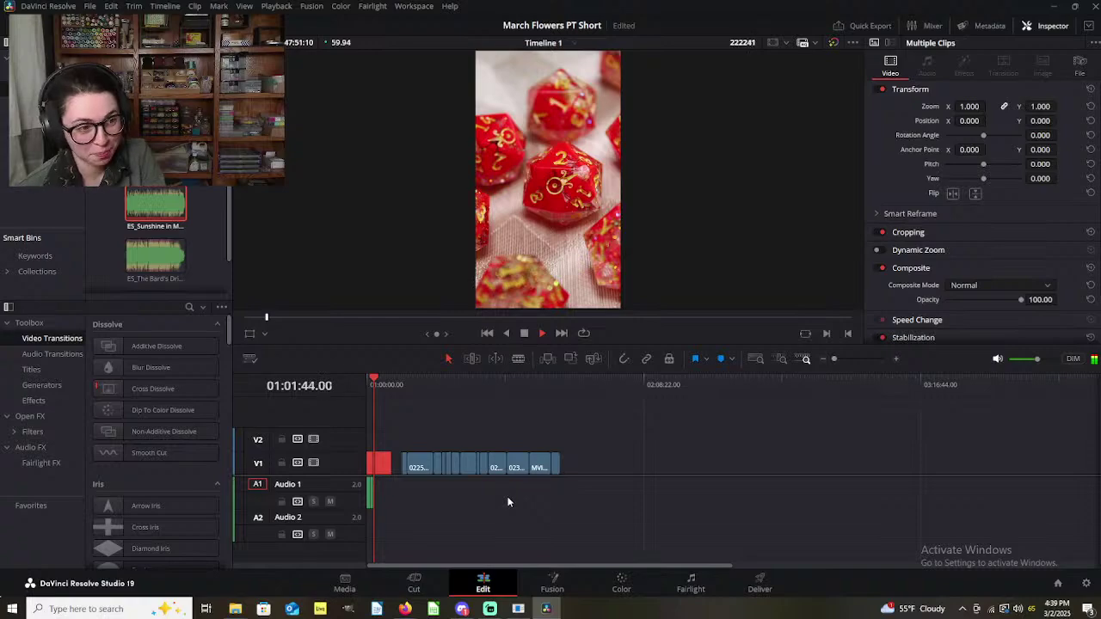
scroll(440, 504, up, 5)
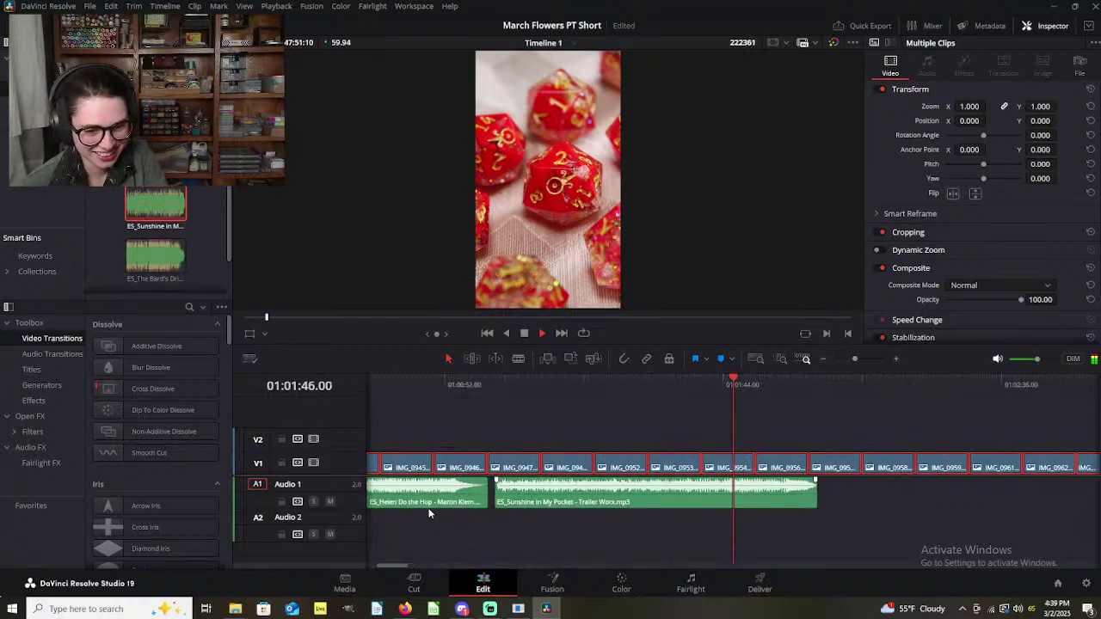
scroll(568, 502, down, 5)
click(585, 496)
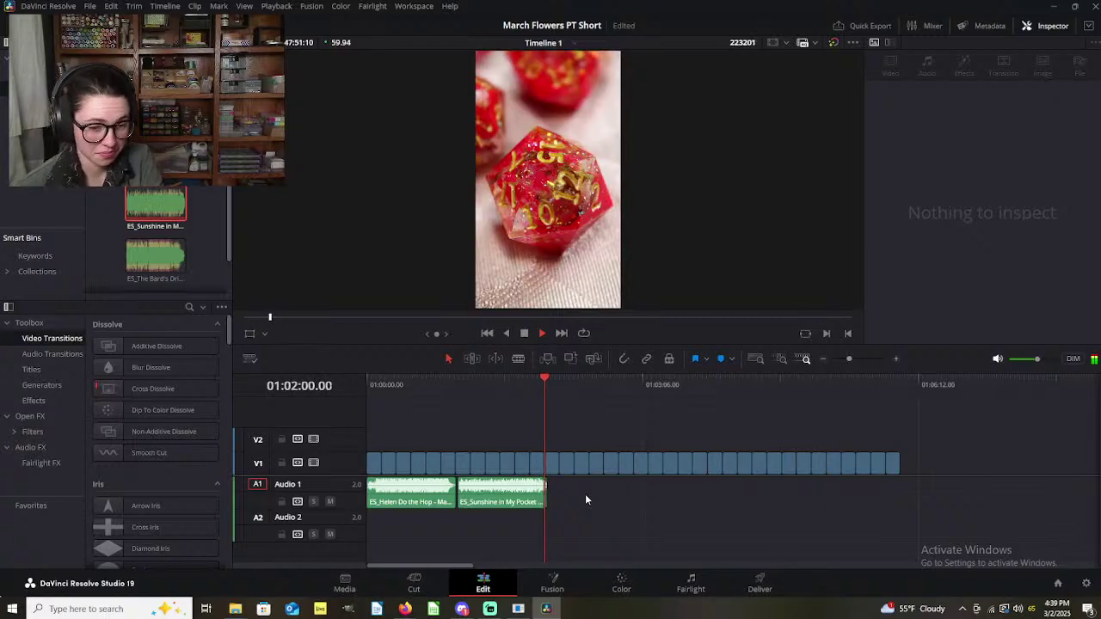
key(space)
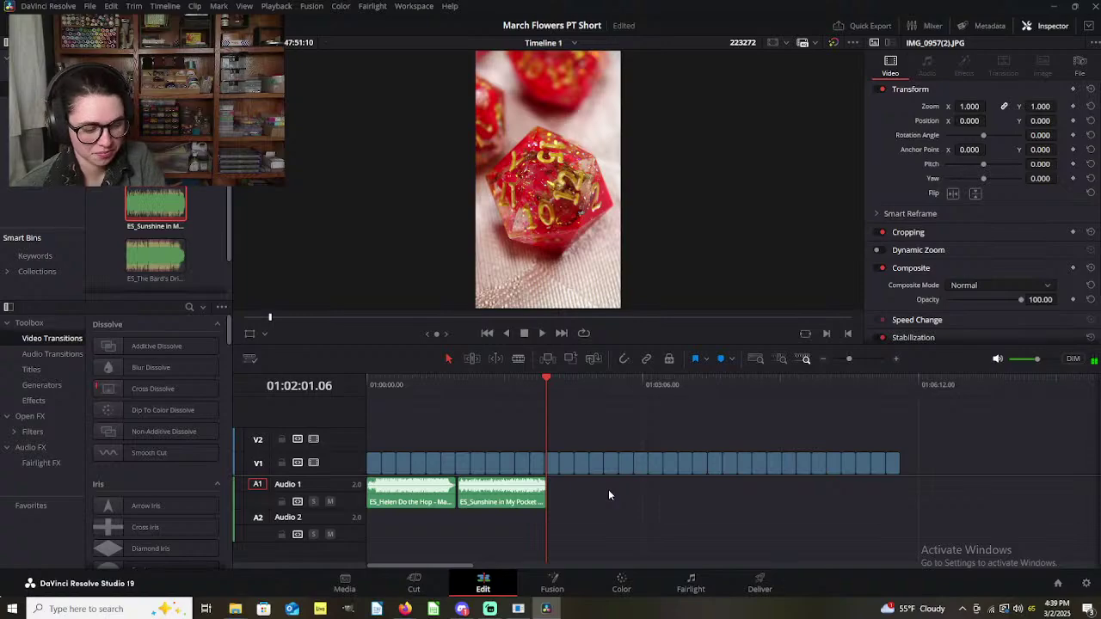
Step: Move the dice photos to the end of the timeline after the footage, and scrub to about 01:01:33 in Sunshine in My Pocket
key(shift+z)
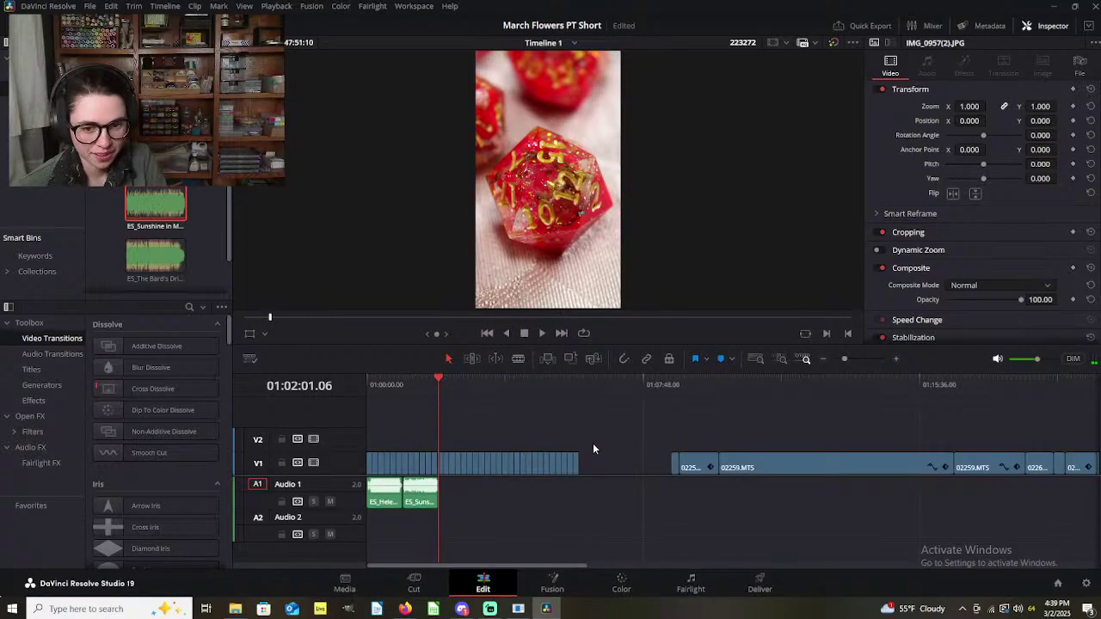
drag(313, 456, 577, 466)
click(535, 429)
key(shift+z)
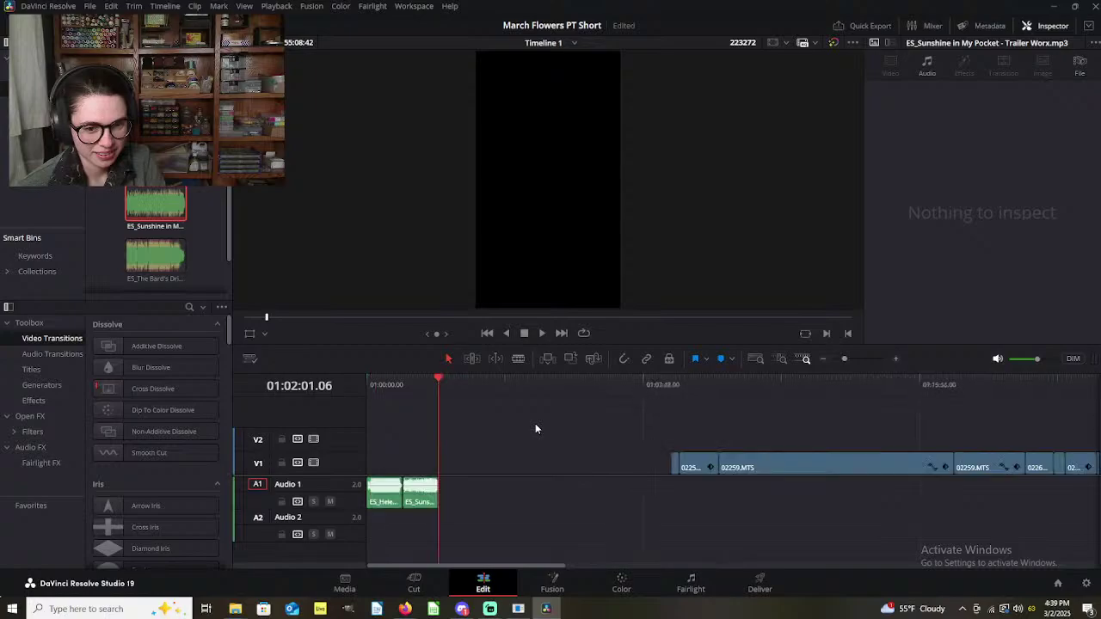
key(ctrl+equal)
key(ctrl+equal)
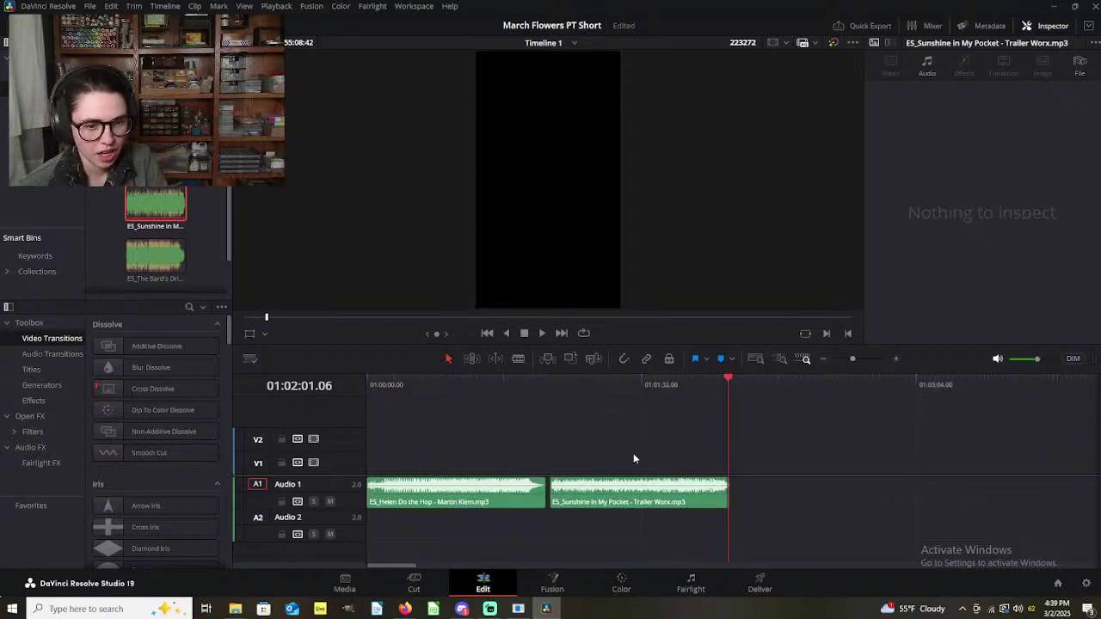
drag(581, 396, 644, 396)
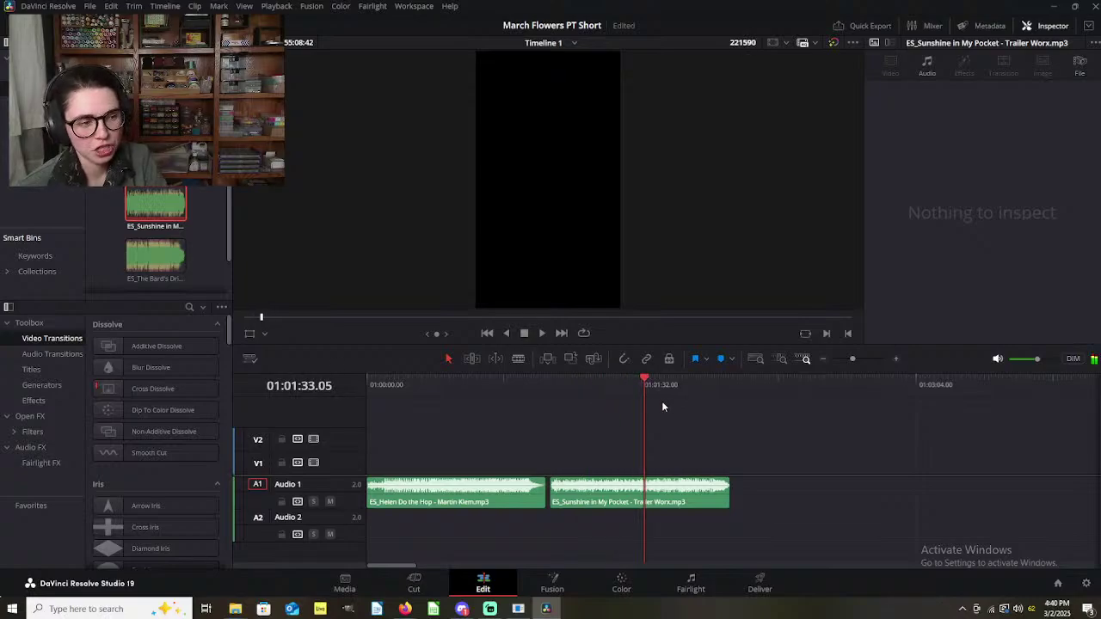
Step: Scrub through the footage around 02261.MTS and 02260.MTS to locate where the resin-mixing stage begins
key(ctrl+minus)
key(ctrl+minus)
key(ctrl+minus)
key(ctrl+minus)
key(ctrl+minus)
key(ctrl+minus)
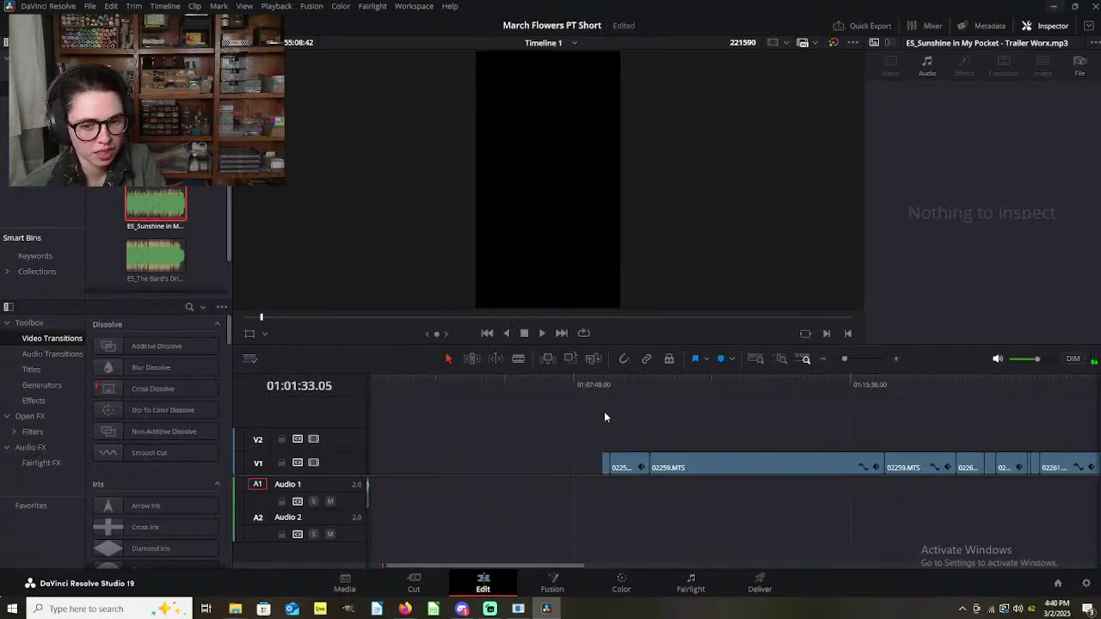
drag(422, 386, 455, 391)
key(ctrl+equal)
key(ctrl+equal)
key(ctrl+equal)
key(ctrl+minus)
key(ctrl+minus)
key(ctrl+minus)
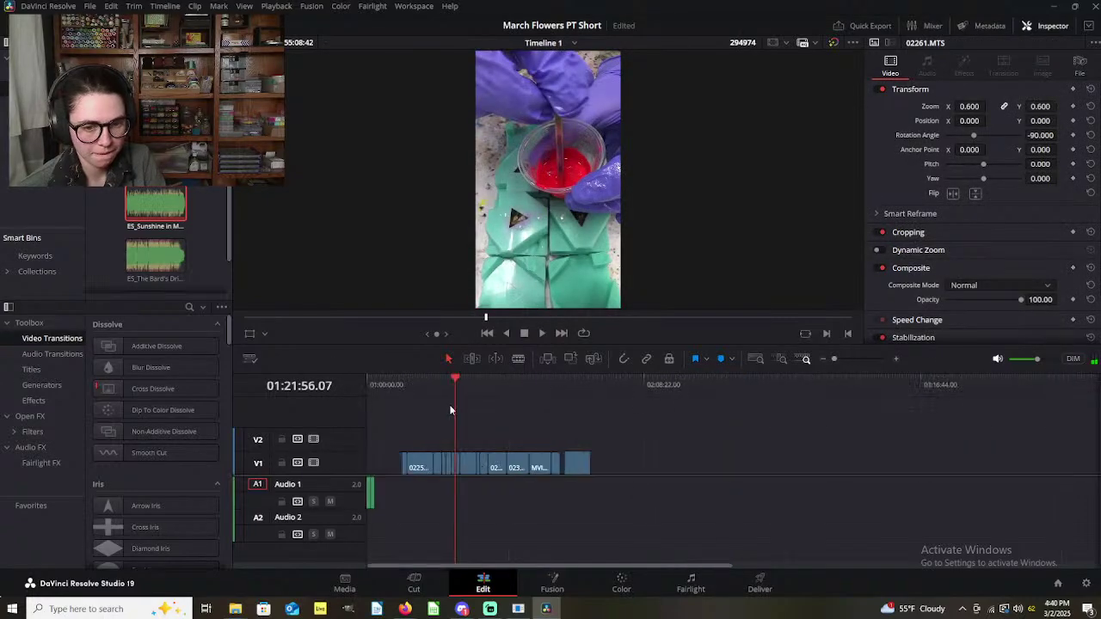
key(ctrl+equal)
key(ctrl+equal)
key(ctrl+equal)
click(574, 391)
drag(573, 397, 615, 408)
key(ctrl+minus)
key(ctrl+minus)
key(ctrl+minus)
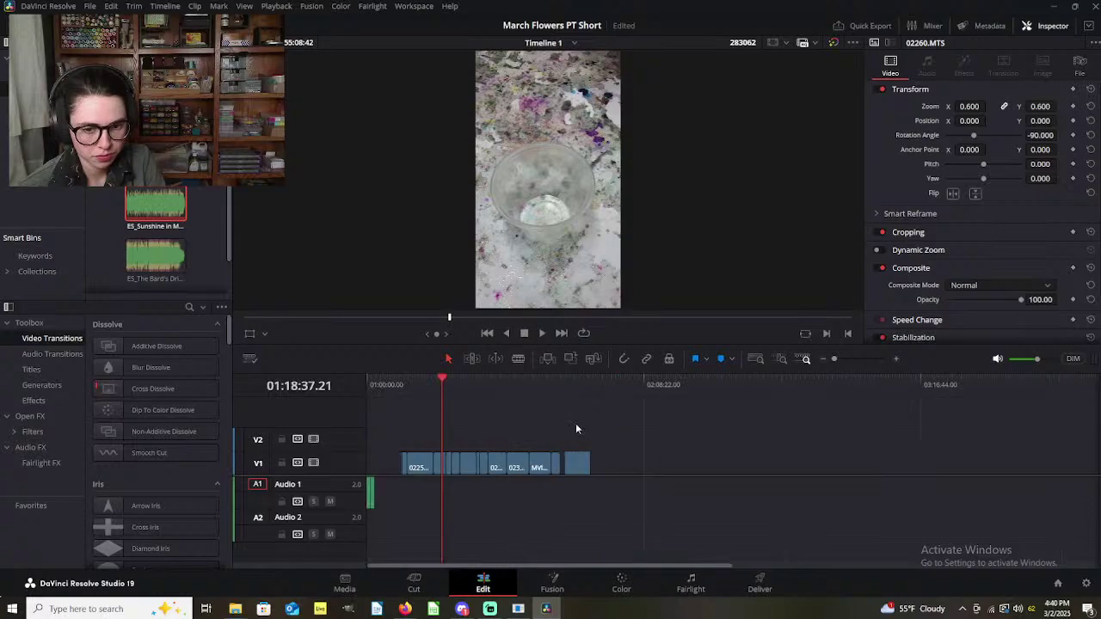
Step: Move the opening clips through the last 02259.MTS clip earlier on Video 1, leaving a gap before 02260.MTS
drag(433, 460, 433, 463)
key(ctrl+equal)
key(ctrl+equal)
key(ctrl+equal)
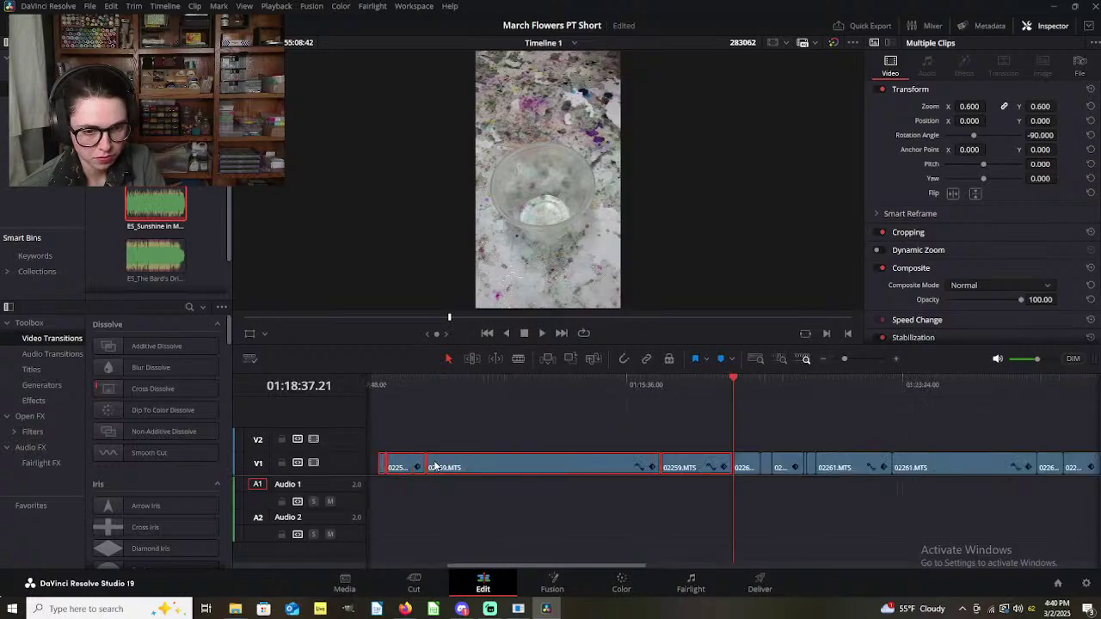
drag(567, 467, 543, 467)
Step: Scrub to the start of 02263.MTS and move it with all following clips later, leaving a gap after 02262.MTS
scroll(544, 462, right, 5)
click(529, 383)
drag(529, 384, 855, 433)
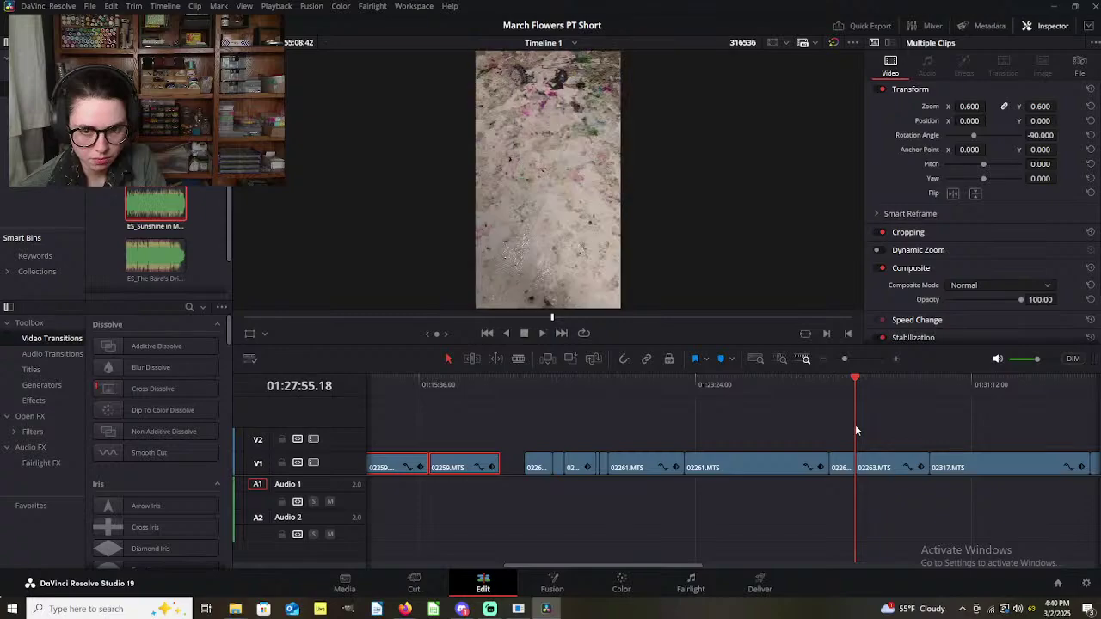
scroll(855, 433, right, 3)
scroll(724, 454, down, 5)
drag(690, 434, 484, 499)
scroll(559, 477, up, 5)
click(820, 465)
drag(821, 465, 895, 462)
scroll(683, 437, right, 3)
click(580, 425)
Step: Scrub through the demoulding clip 02263.MTS and move 02317.MTS with all following clips later, leaving a gap between the two
drag(530, 398, 764, 415)
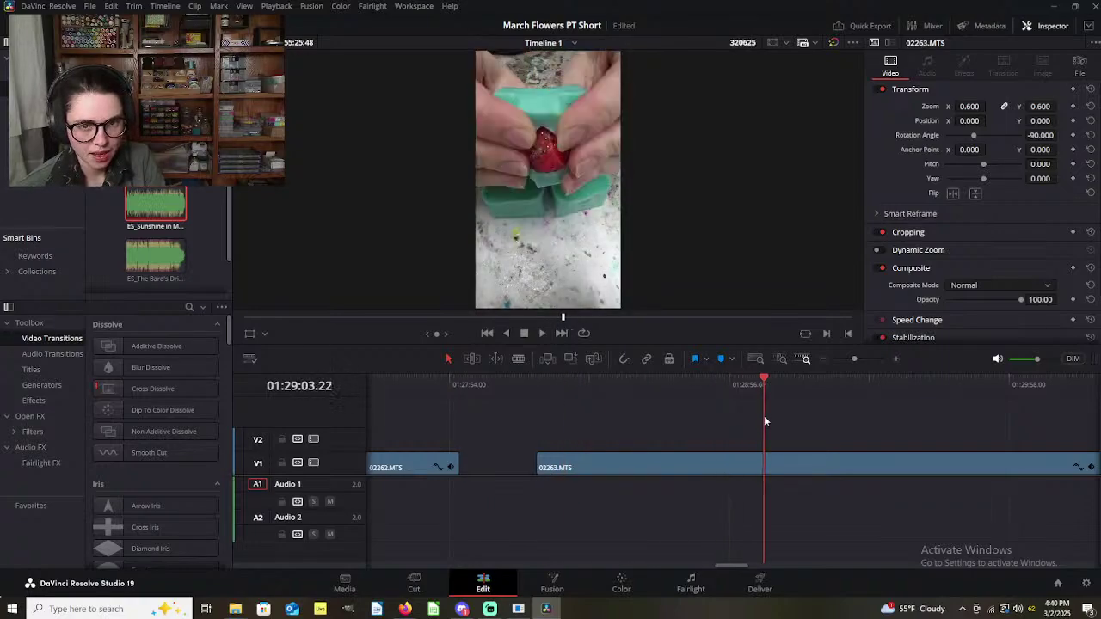
scroll(687, 447, down, 4)
scroll(687, 447, right, 3)
scroll(687, 448, down, 2)
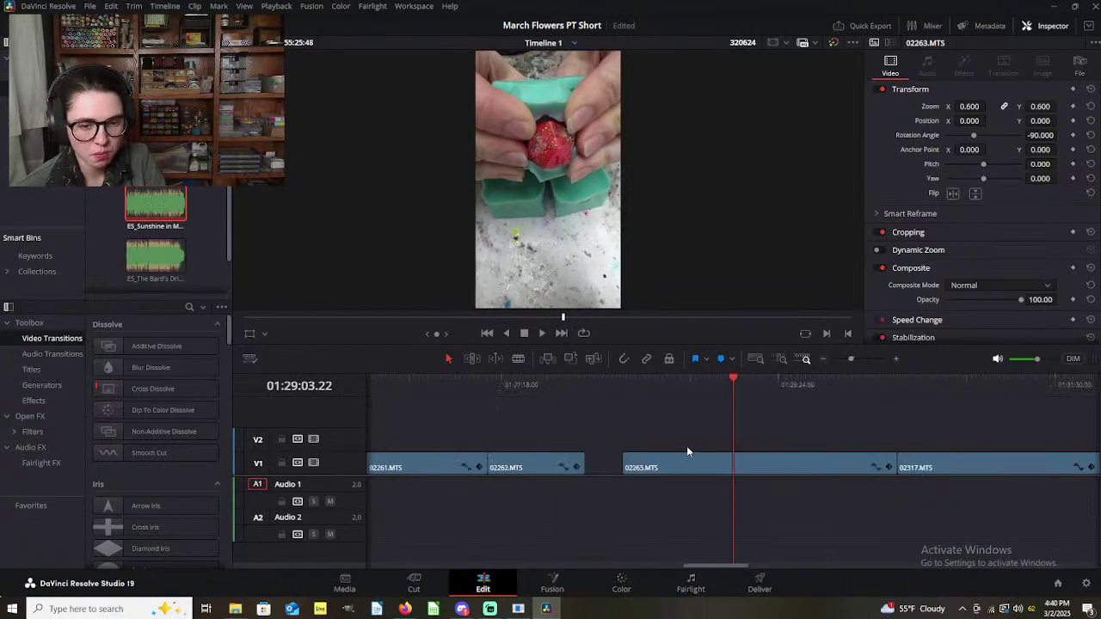
drag(599, 392, 791, 404)
scroll(803, 423, right, 3)
scroll(798, 427, left, 2)
scroll(797, 427, right, 2)
scroll(798, 426, down, 4)
drag(674, 432, 506, 497)
scroll(552, 468, up, 3)
drag(746, 464, 826, 464)
click(792, 417)
click(894, 422)
click(957, 413)
Step: Review 02317.MTS, 02318.MTS and MVI_0960.MOV, and move MVI_0960.MOV with all following clips later, leaving a gap after 02318.MTS
scroll(918, 438, down, 5)
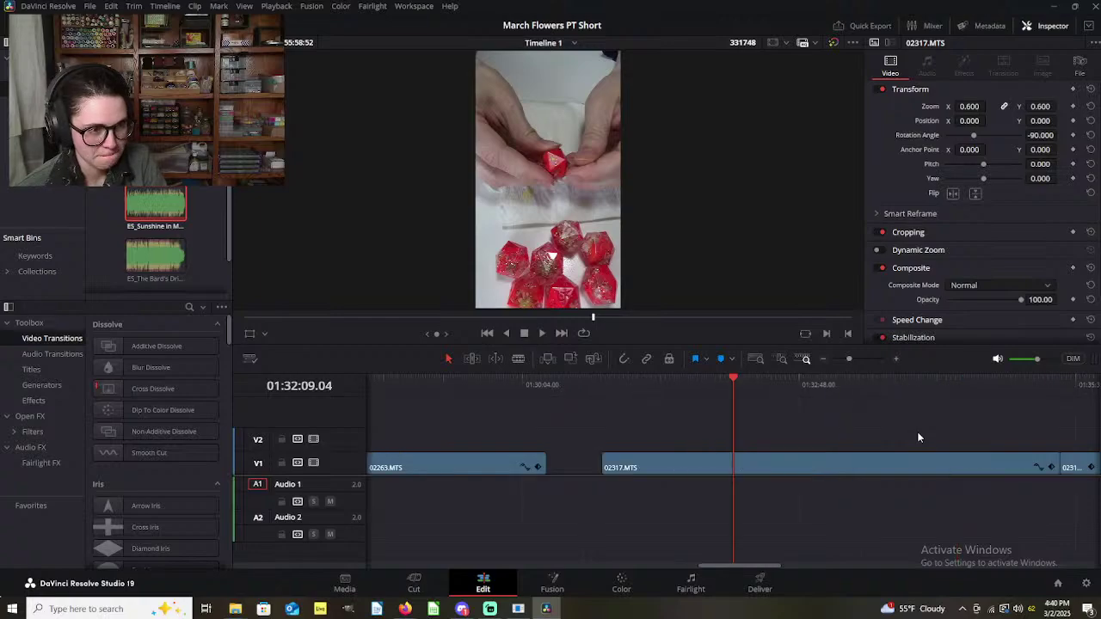
drag(607, 396, 881, 409)
scroll(881, 409, down, 3)
scroll(667, 431, up, 2)
scroll(666, 432, right, 3)
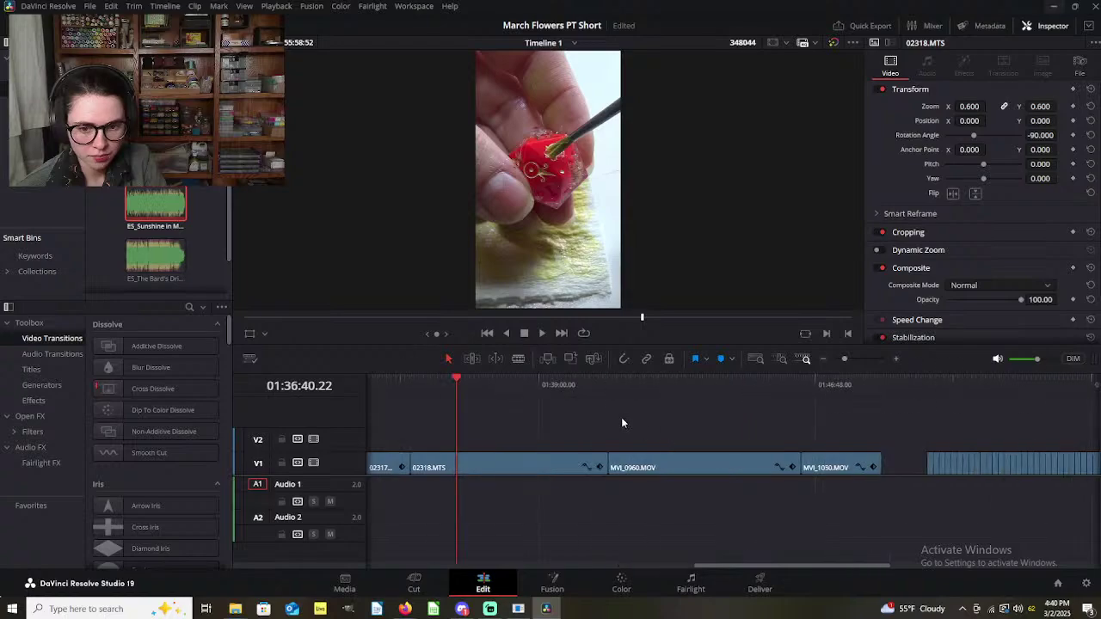
drag(585, 400, 659, 403)
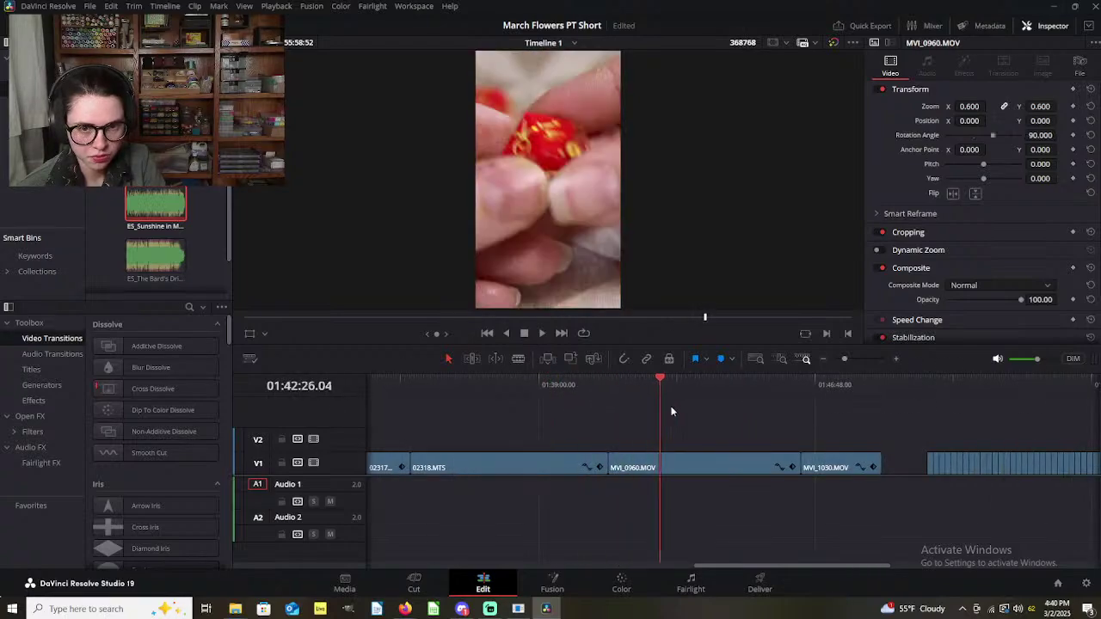
scroll(826, 443, right, 3)
drag(825, 443, 555, 462)
scroll(481, 469, left, 1)
scroll(554, 465, down, 3)
click(529, 413)
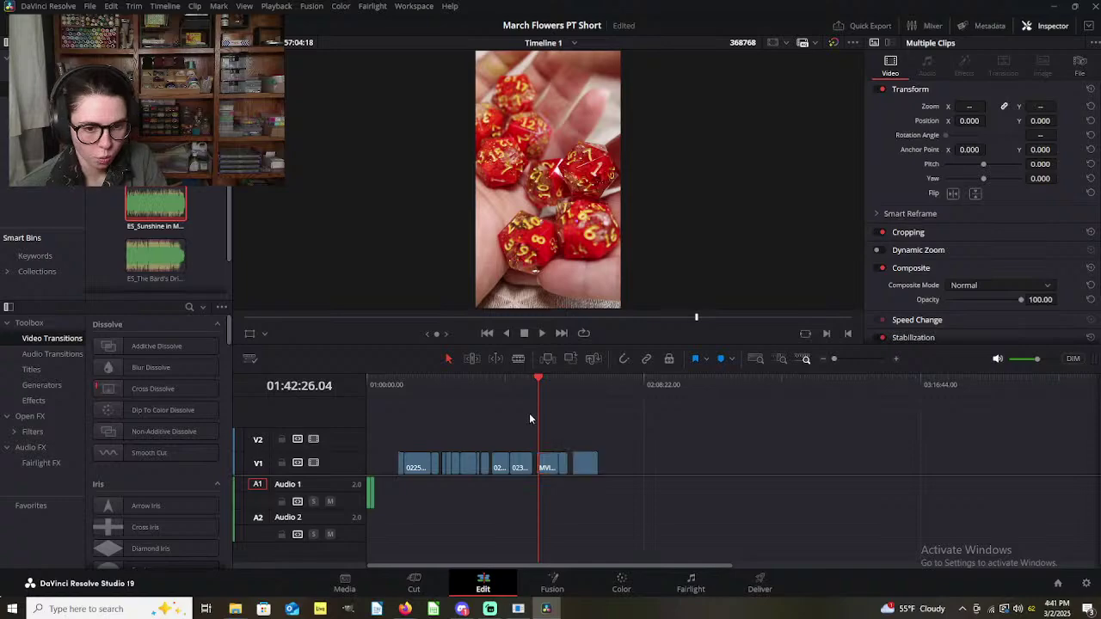
Step: Scrub across the separated footage groups, ending at about 01:13:06 in the long 02259.MTS clip
click(422, 384)
drag(423, 385, 615, 434)
click(422, 393)
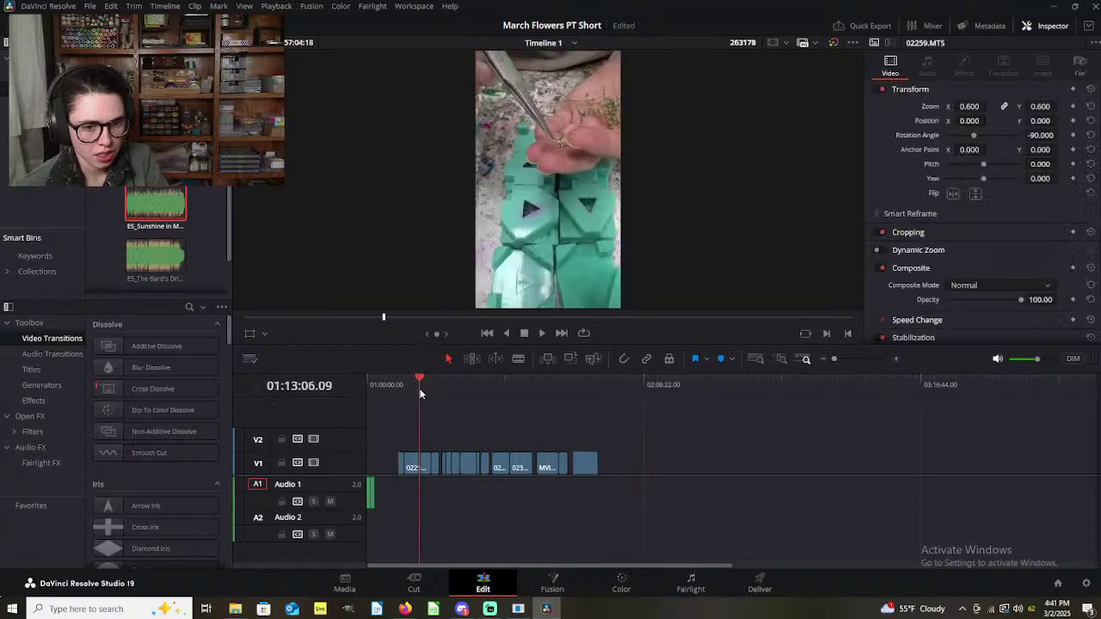
key(ctrl+equal)
key(ctrl+equal)
key(ctrl+equal)
key(ctrl+equal)
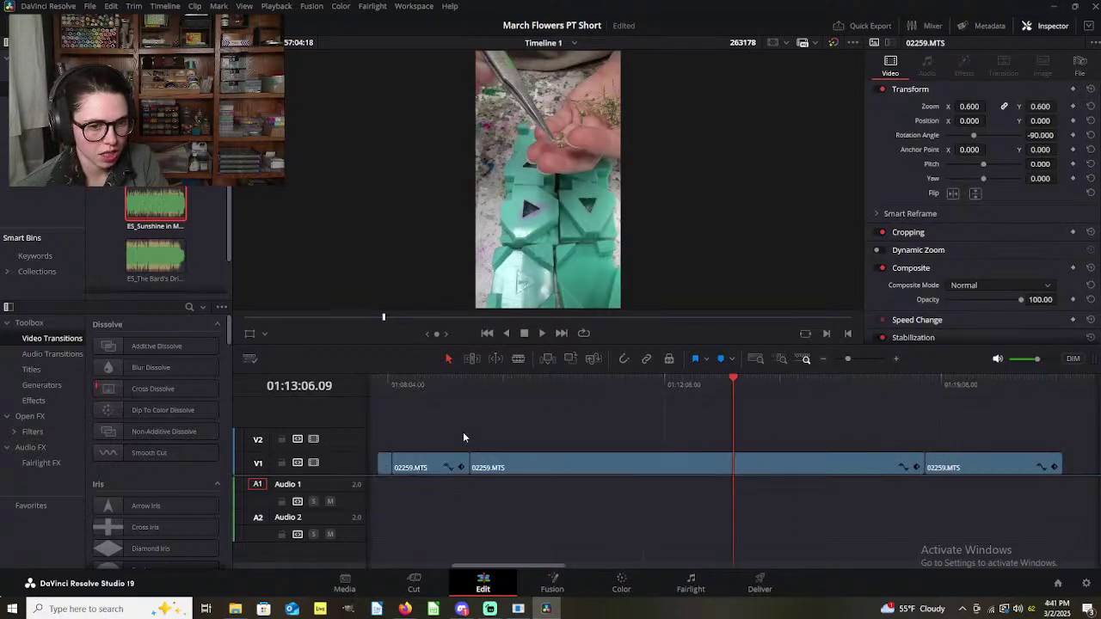
Step: Return to the music at the timeline's start and park the playhead at 01:00:59.20, at the end of Helen Do the Hop
scroll(467, 430, left, 5)
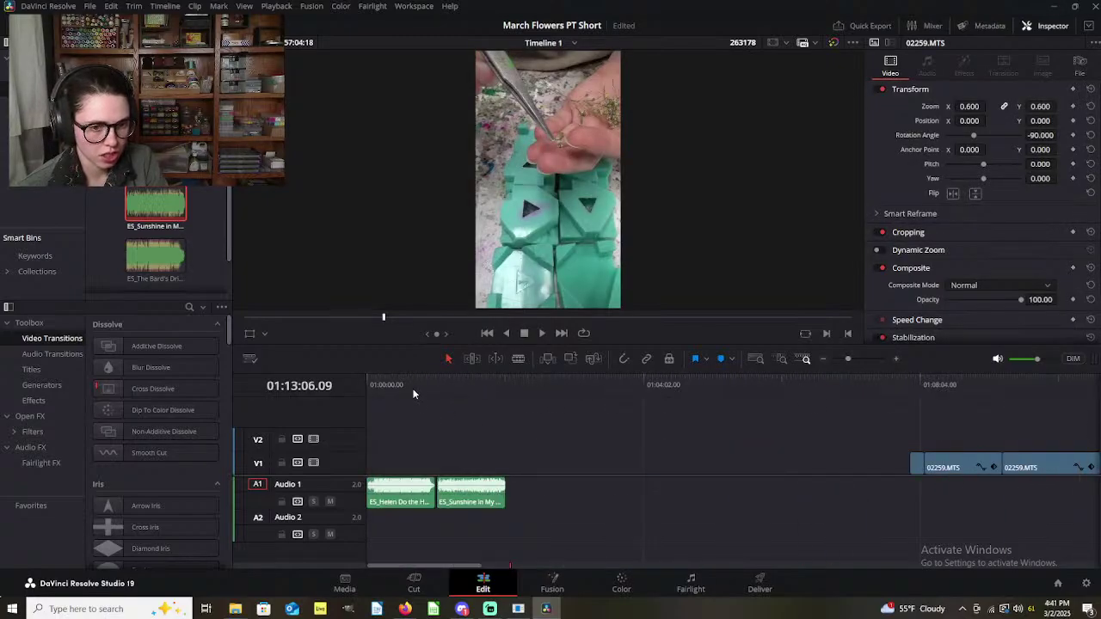
key(ctrl+equal)
scroll(461, 435, left, 5)
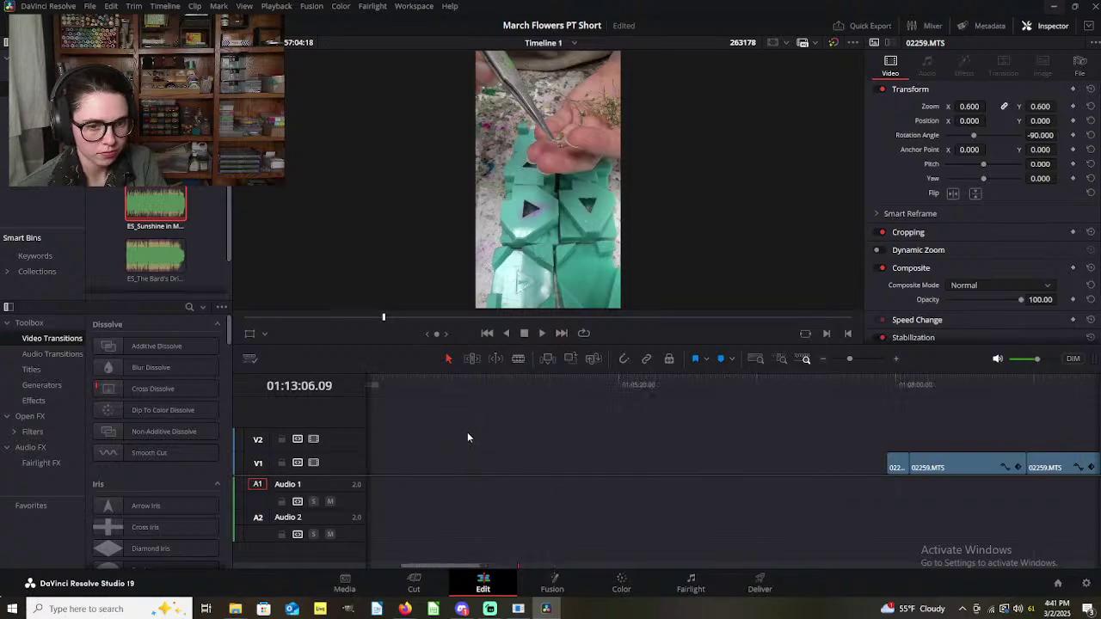
click(482, 389)
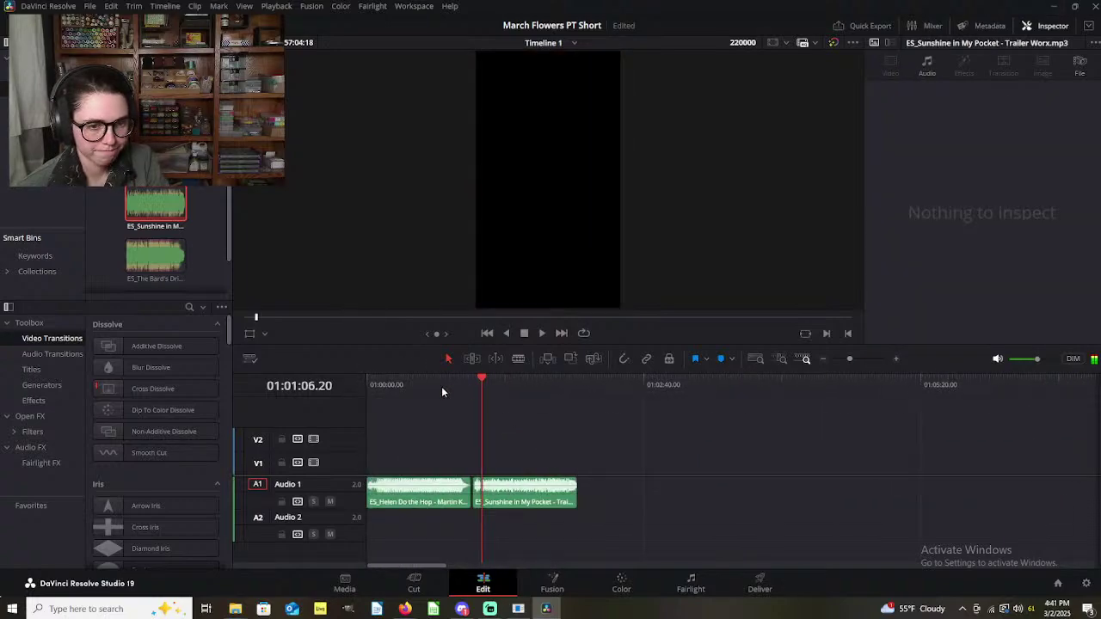
drag(388, 385, 495, 378)
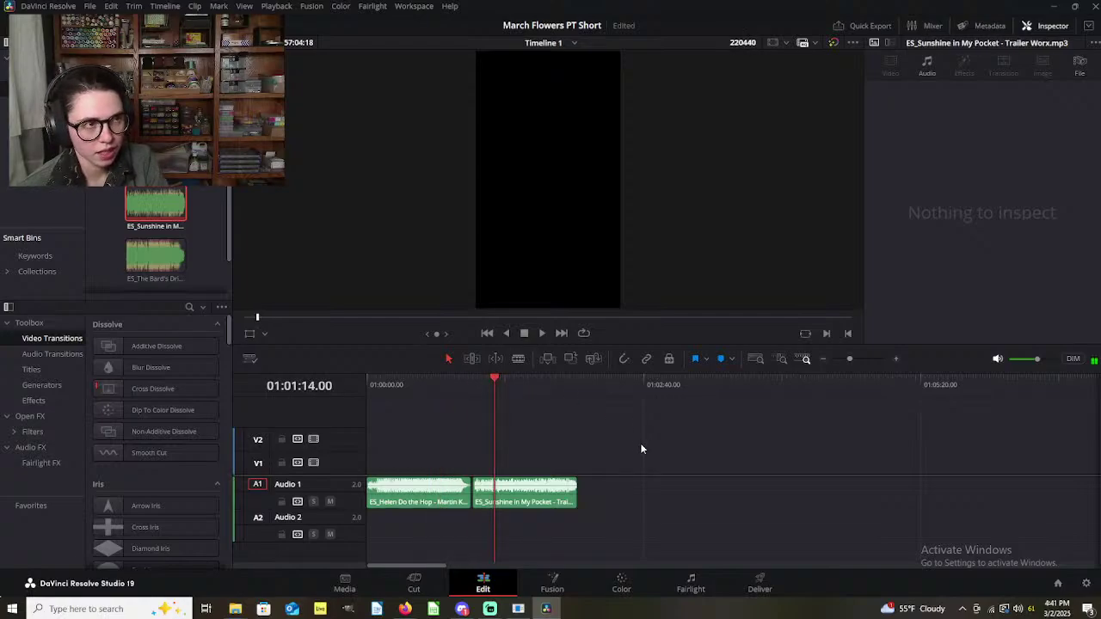
click(470, 385)
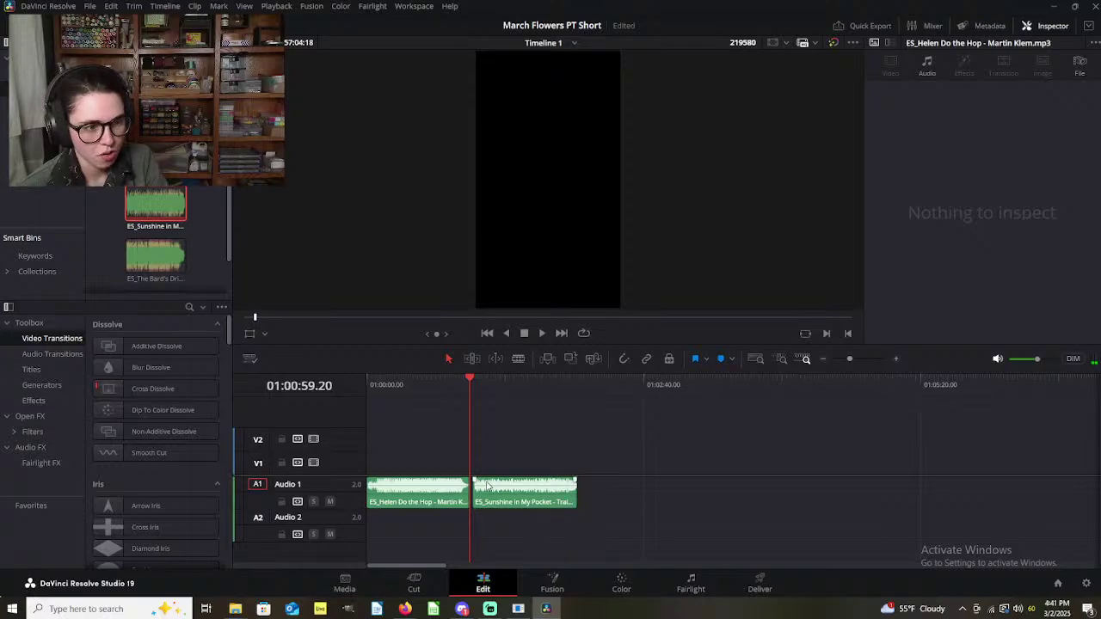
scroll(474, 471, up, 2)
scroll(474, 472, up, 1)
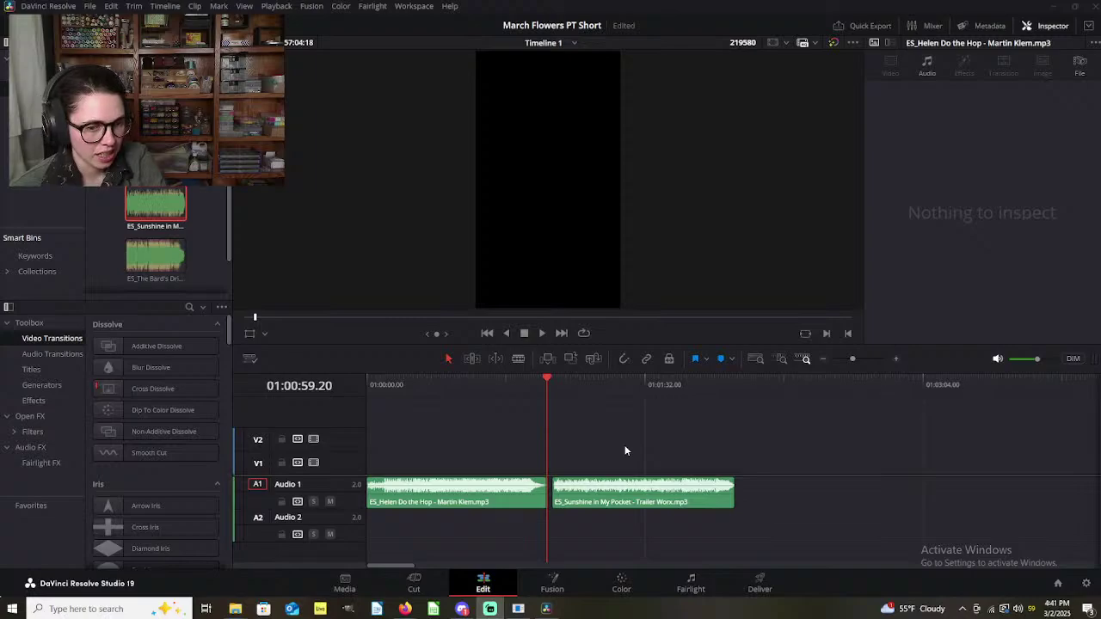
scroll(622, 438, down, 3)
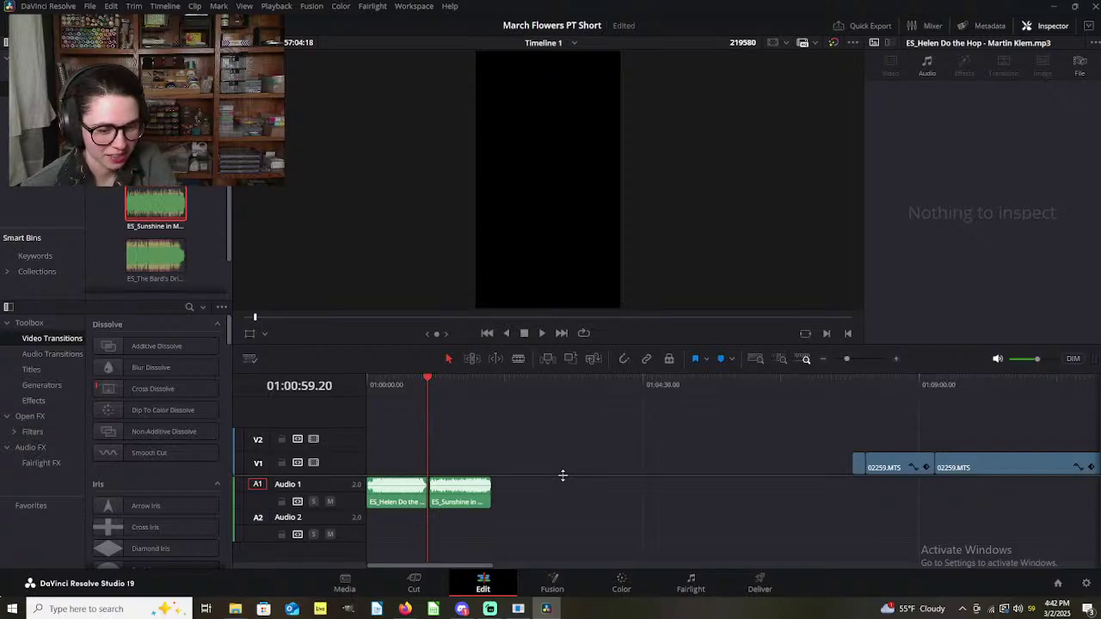
scroll(567, 475, up, 2)
scroll(571, 473, up, 3)
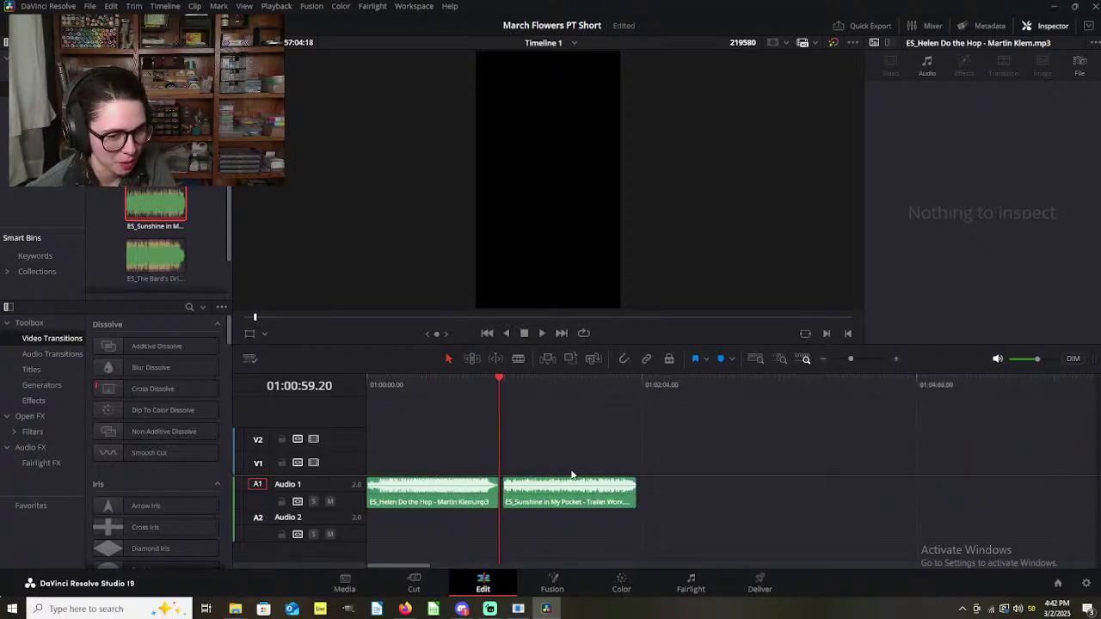
Step: Play Helen Do the Hop from its start and add a blue clip marker to it at 01:00:05.27
mouse_move(721, 506)
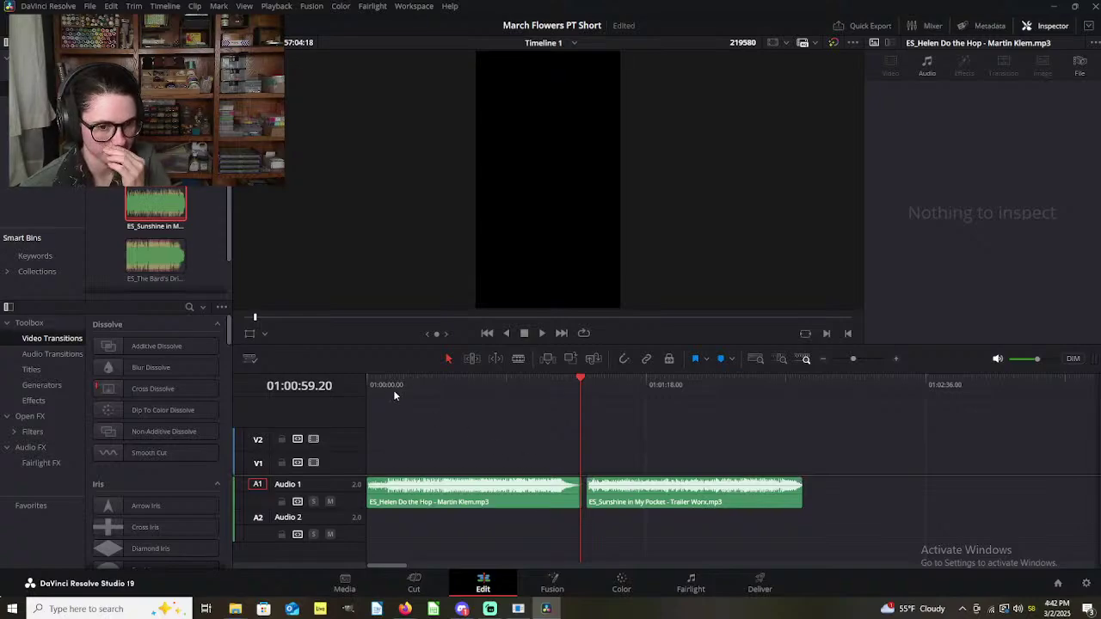
drag(396, 389, 350, 389)
key(space)
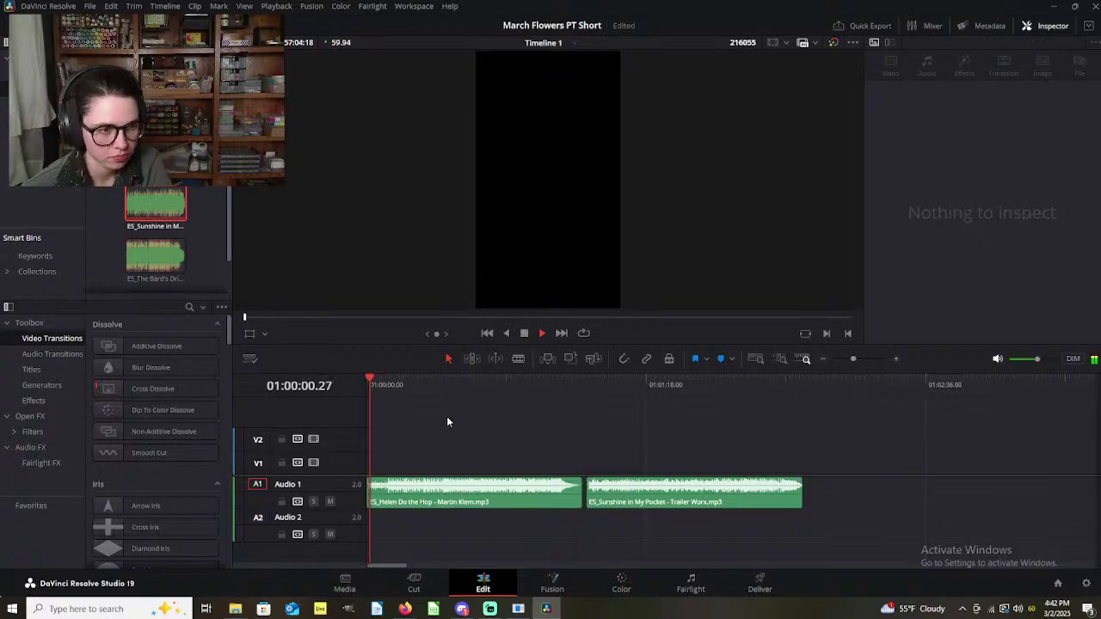
scroll(469, 420, up, 1)
scroll(470, 420, up, 4)
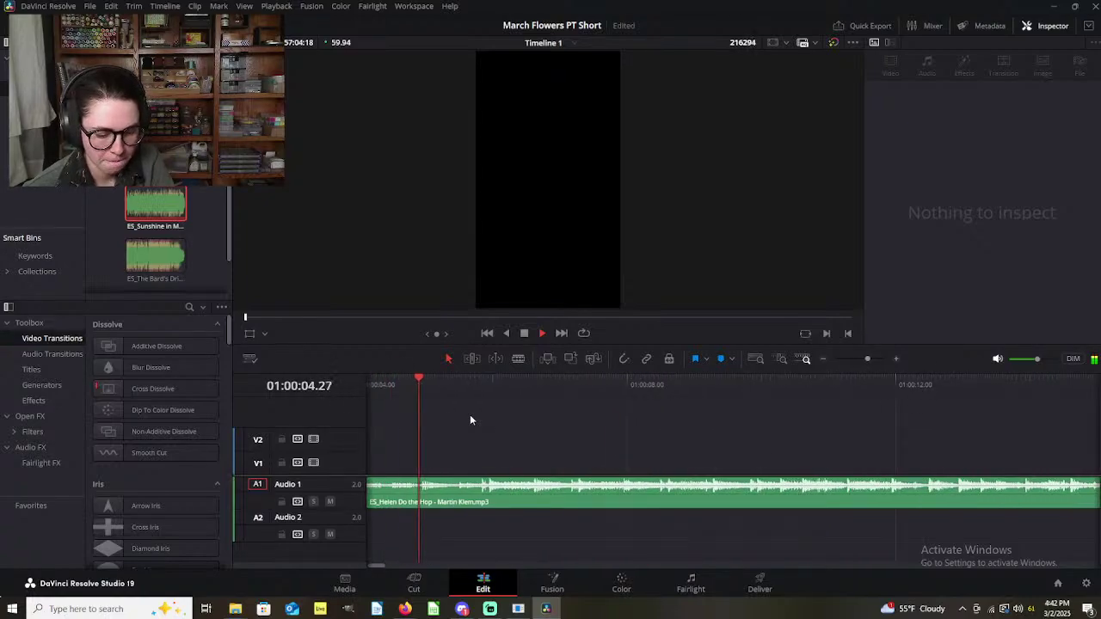
key(space)
mouse_move(503, 397)
mouse_down()
mouse_move(465, 392)
mouse_move(486, 392)
mouse_up()
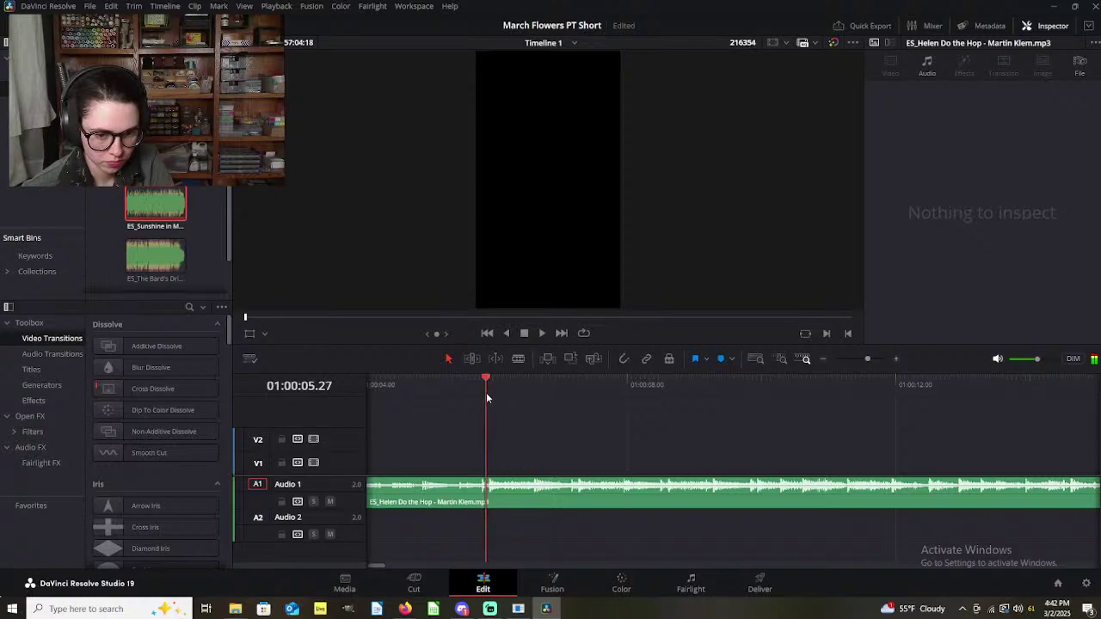
click(536, 500)
click(721, 359)
Step: Delete the Sunshine in My Pocket clip from the Audio 1 track
scroll(620, 460, down, 4)
scroll(621, 460, down, 2)
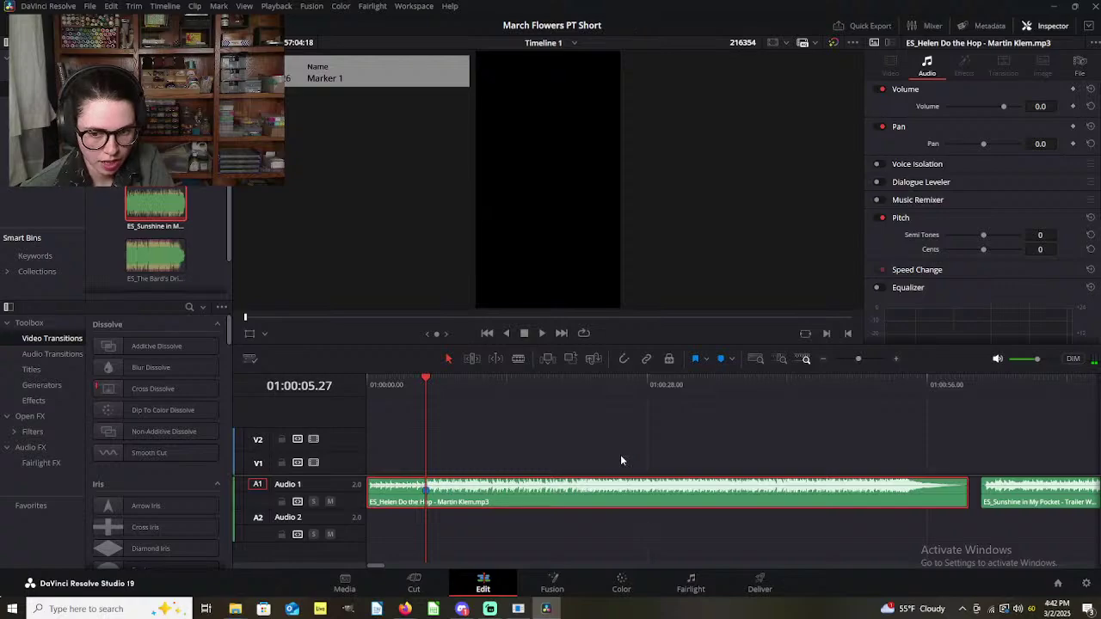
scroll(621, 461, down, 2)
scroll(620, 454, down, 1)
scroll(645, 473, down, 1)
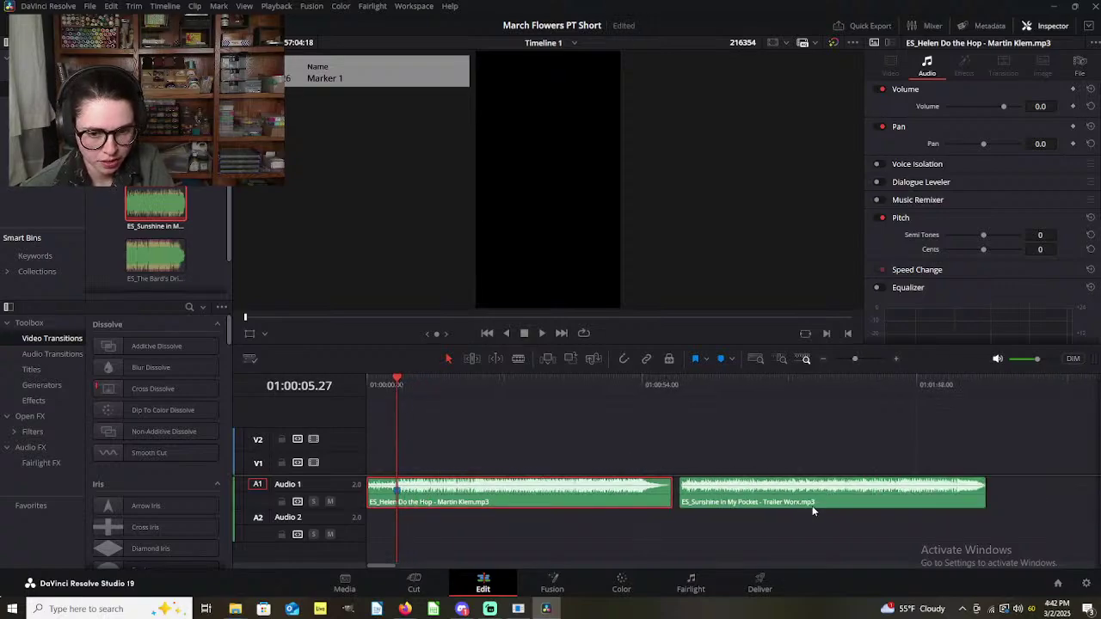
click(827, 505)
key(Delete)
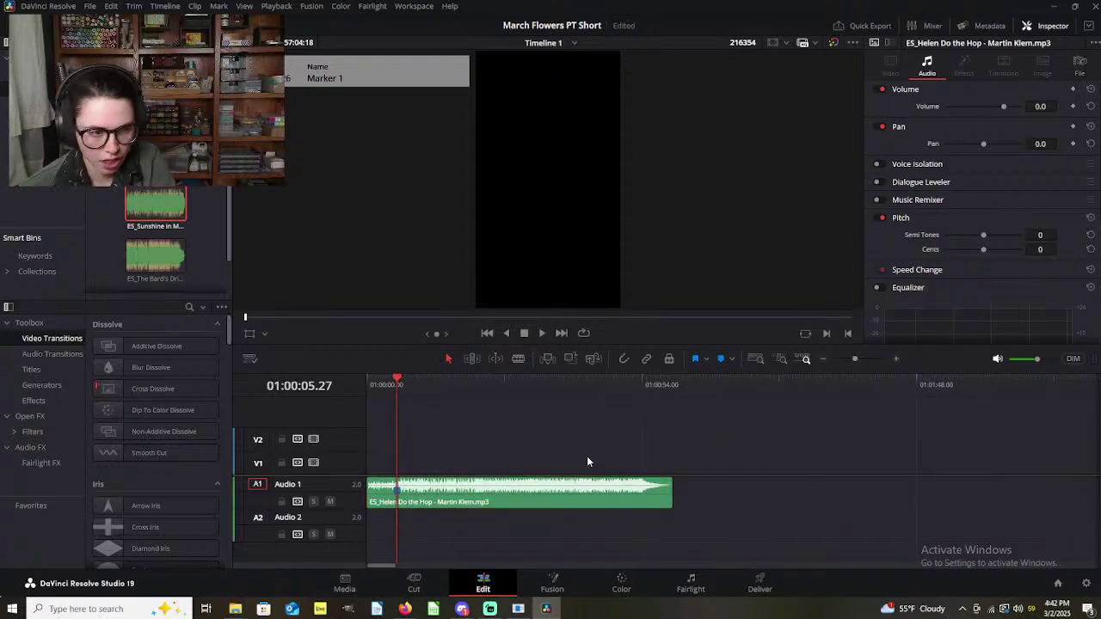
Step: Replay Helen Do the Hop from the timeline's start up to its first marker
scroll(572, 464, up, 5)
scroll(559, 472, down, 3)
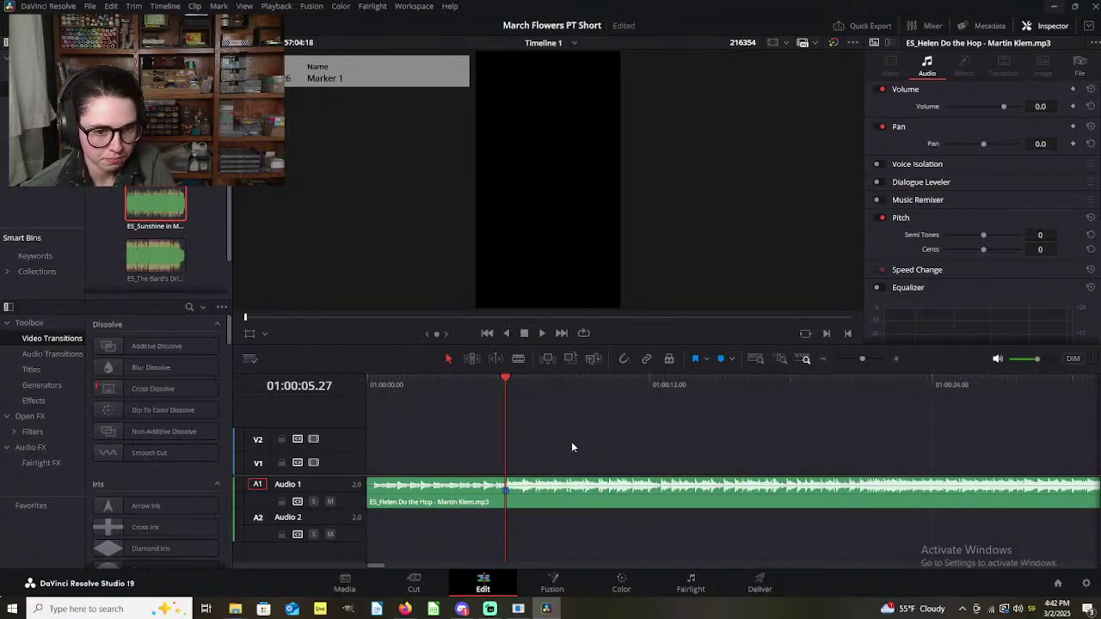
key(Home)
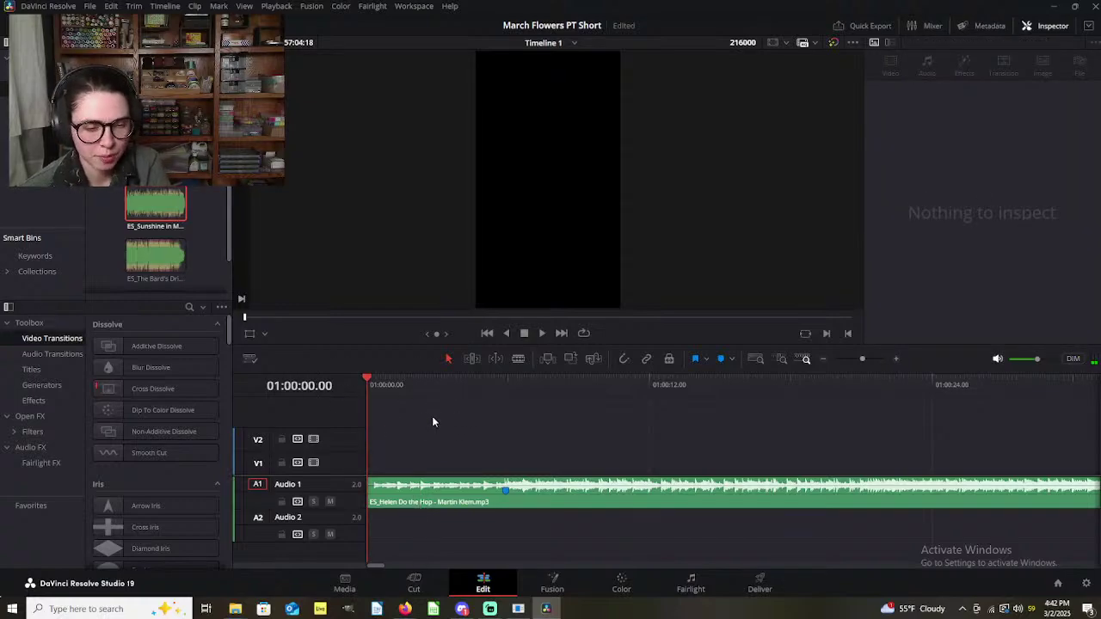
key(space)
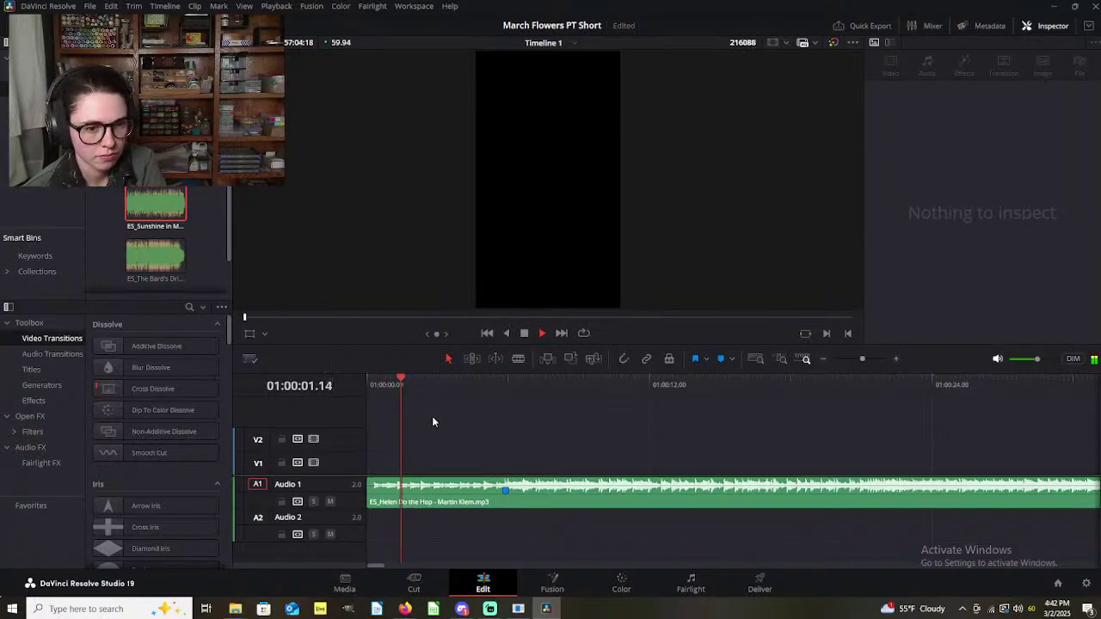
scroll(494, 433, up, 2)
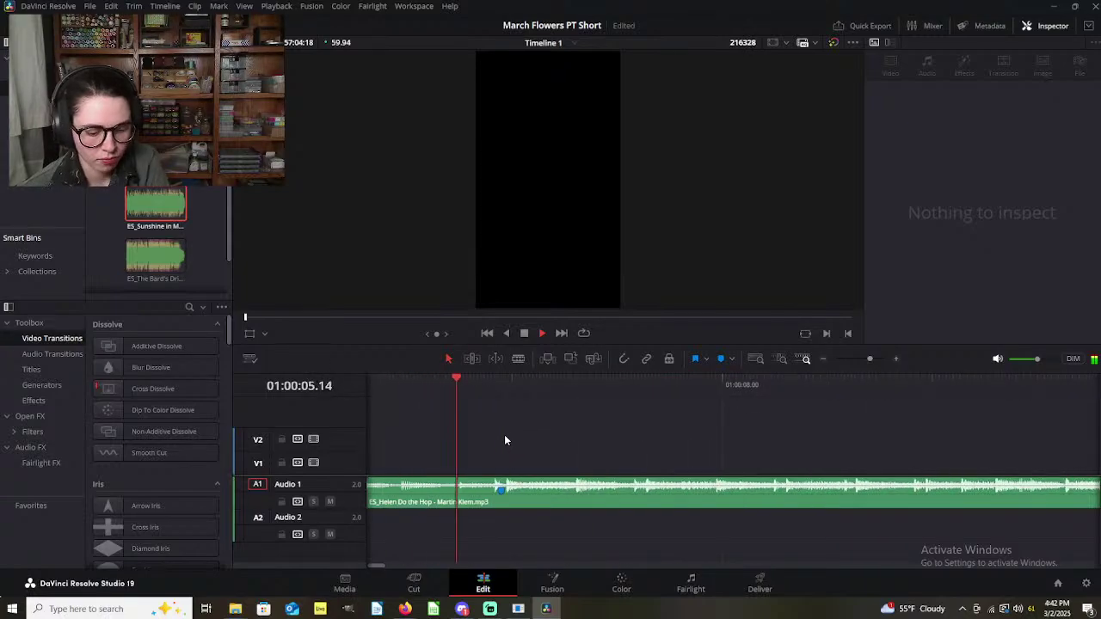
key(space)
Step: Play on past the first marker and add a second blue marker to Helen Do the Hop at 01:00:11.07
scroll(610, 470, down, 2)
scroll(610, 473, right, 4)
key(space)
scroll(611, 470, down, 1)
scroll(610, 470, up, 2)
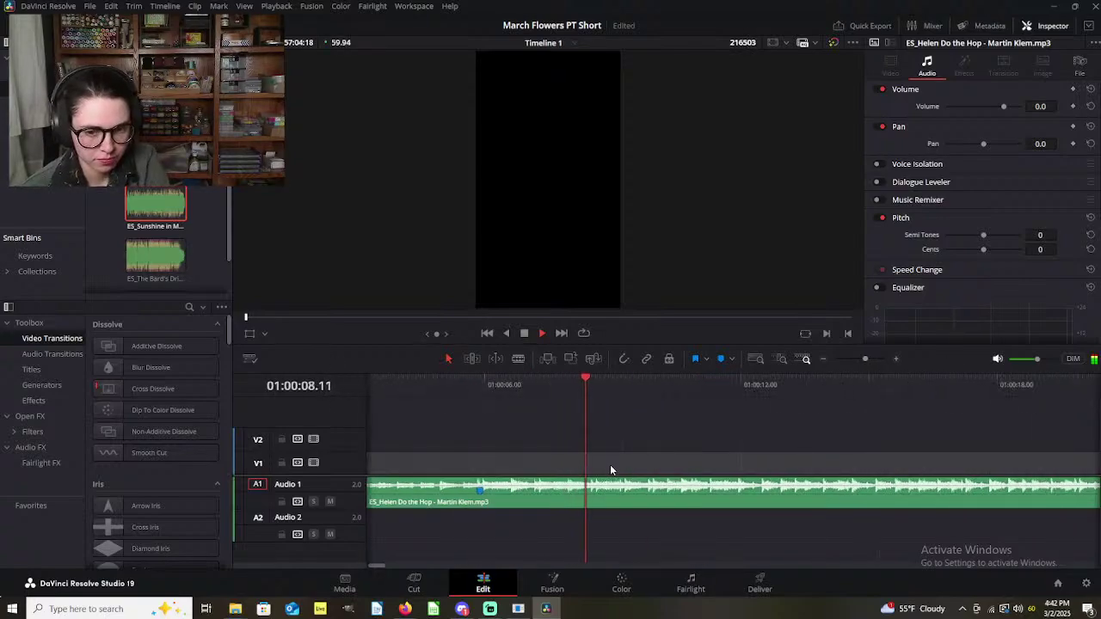
scroll(610, 470, right, 2)
scroll(609, 465, right, 2)
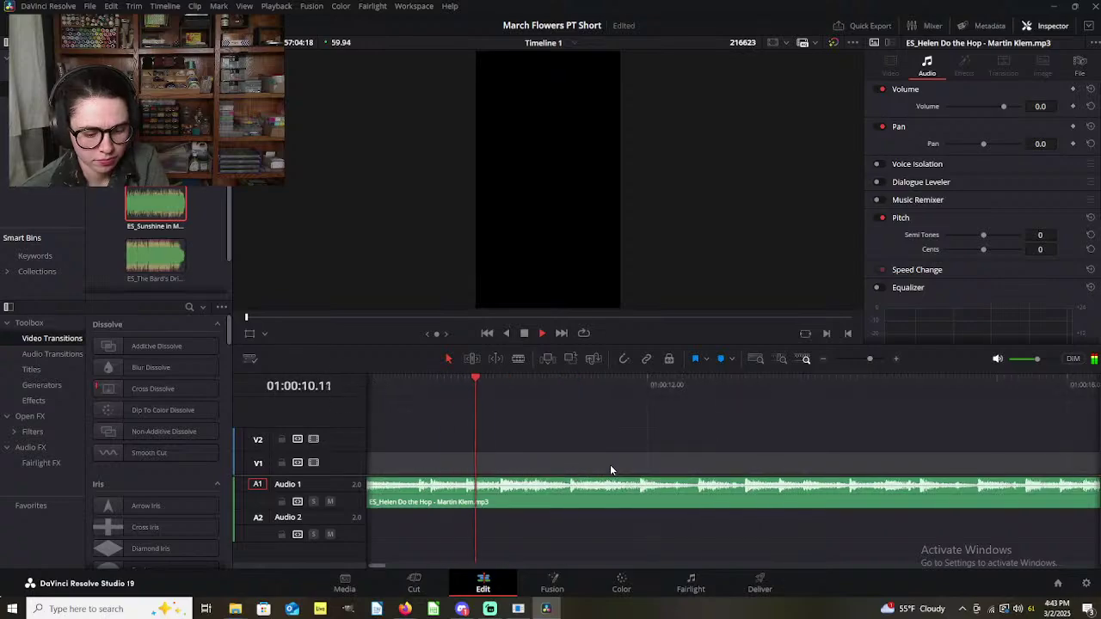
key(space)
drag(560, 392, 569, 392)
click(601, 498)
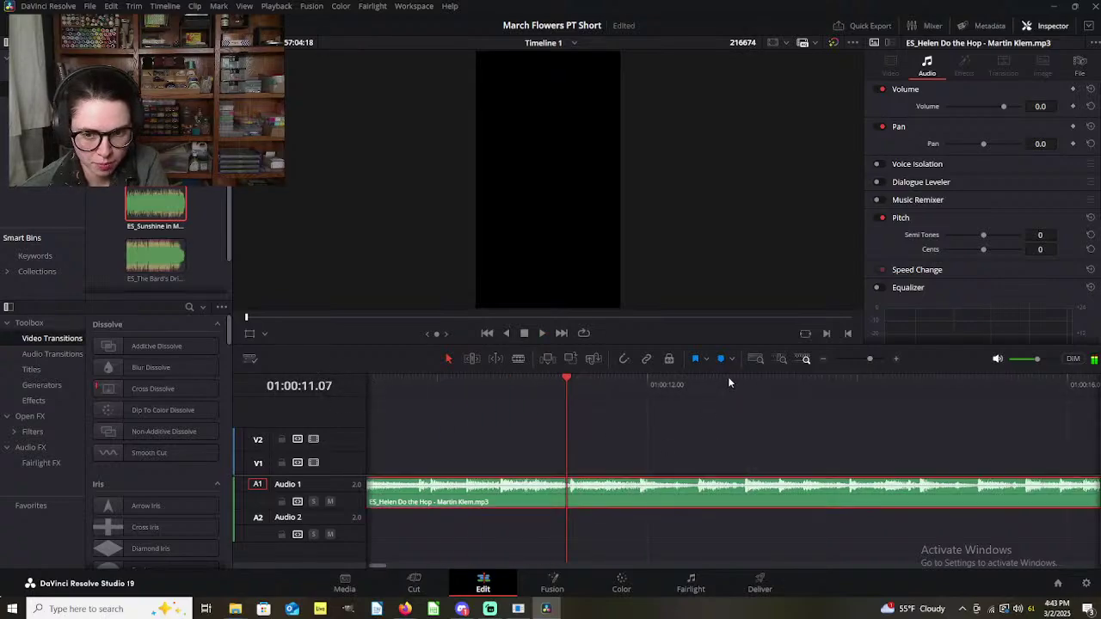
click(721, 361)
scroll(633, 495, down, 3)
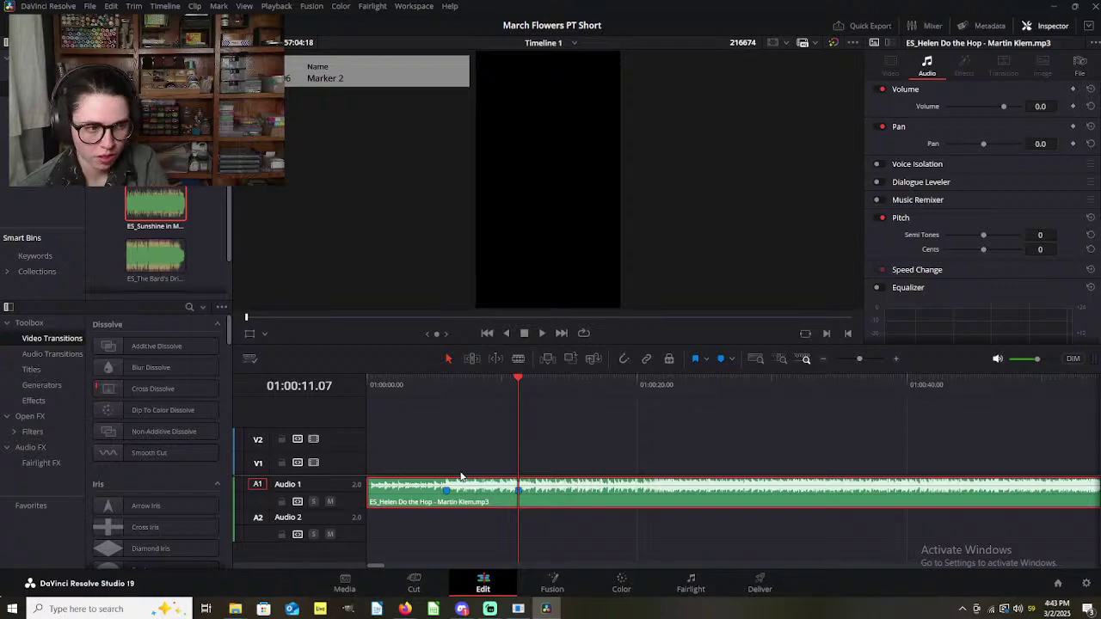
click(536, 450)
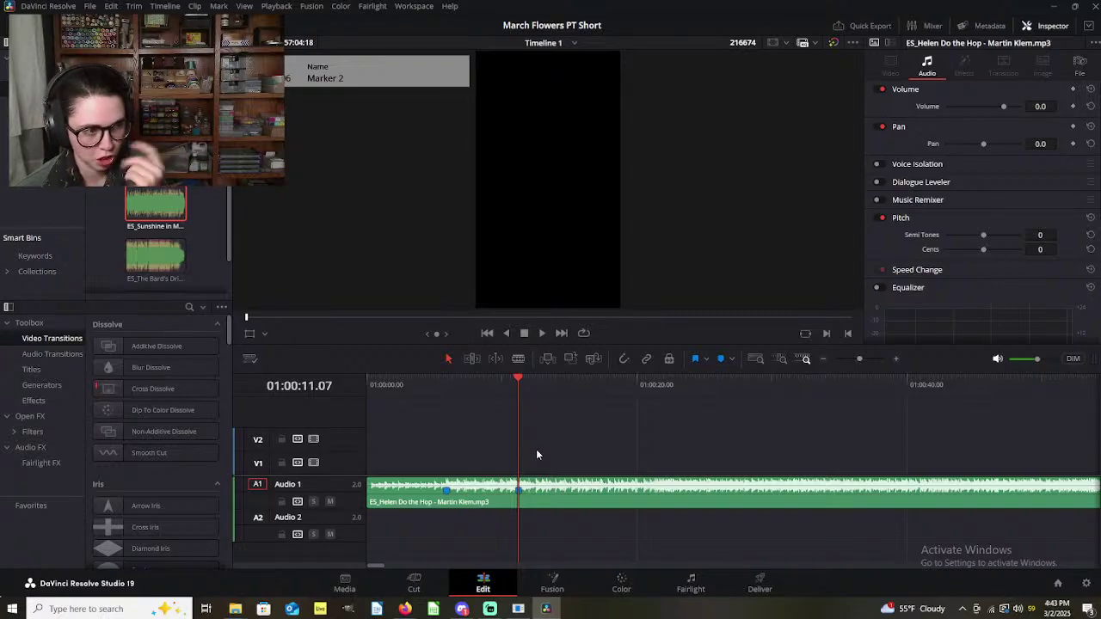
Step: Listen on from the second marker, add a blue marker to the music clip at 01:00:21.26, and return to the timeline's start
scroll(559, 437, up, 3)
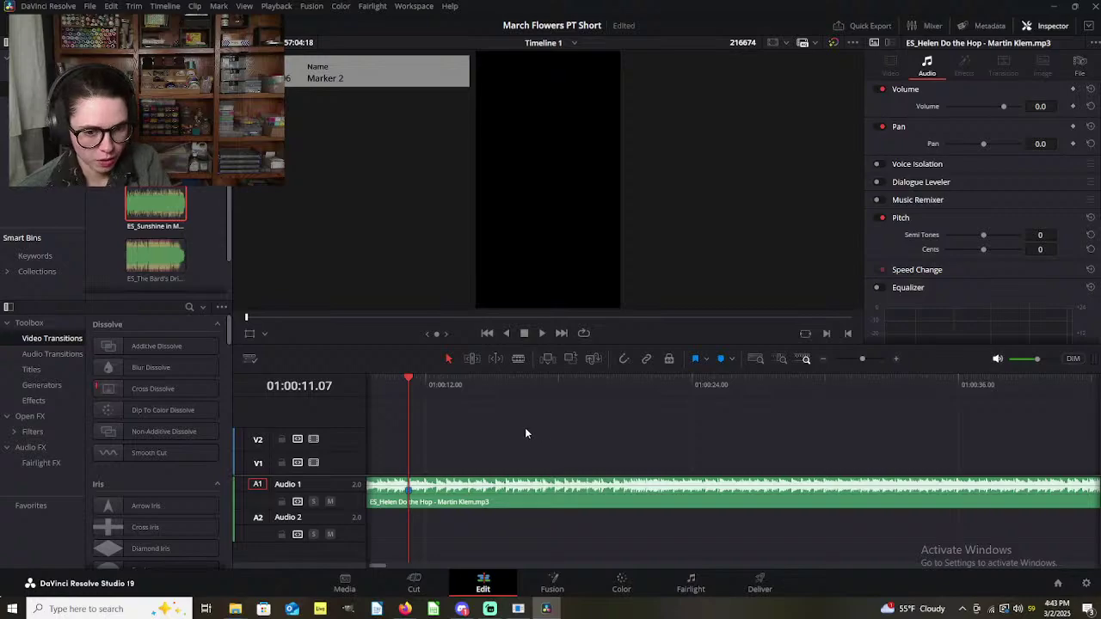
scroll(524, 427, left, 3)
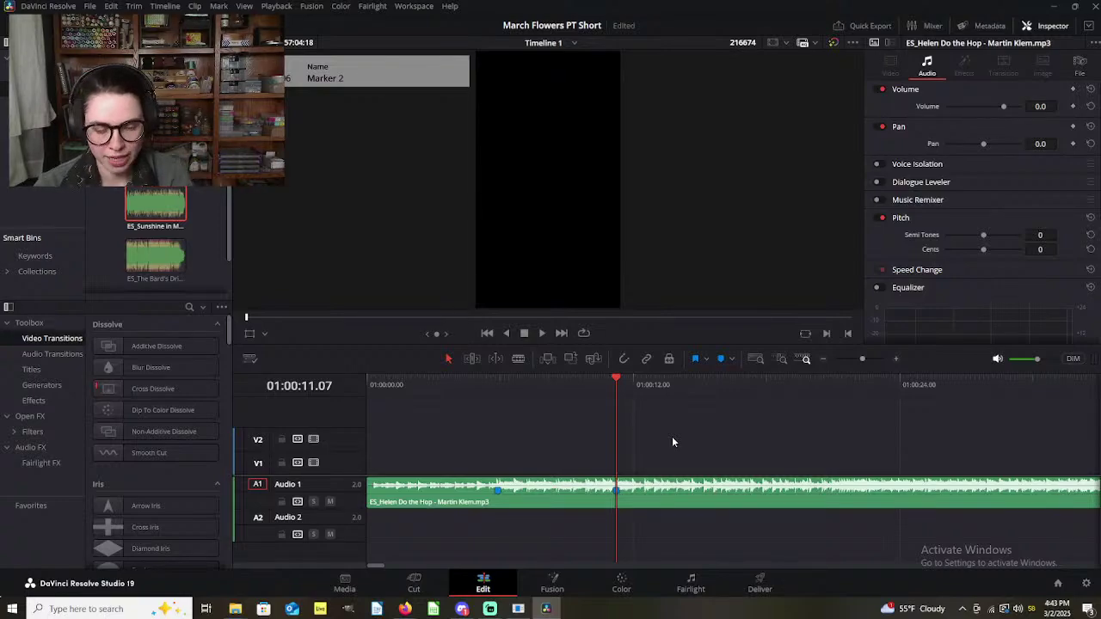
scroll(677, 452, right, 2)
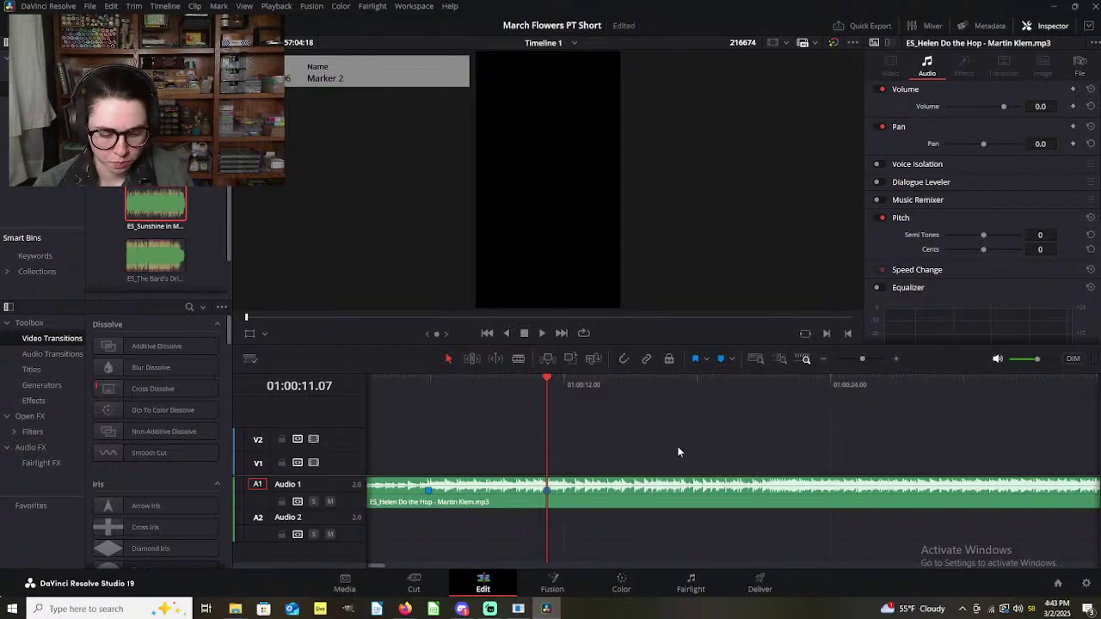
key(space)
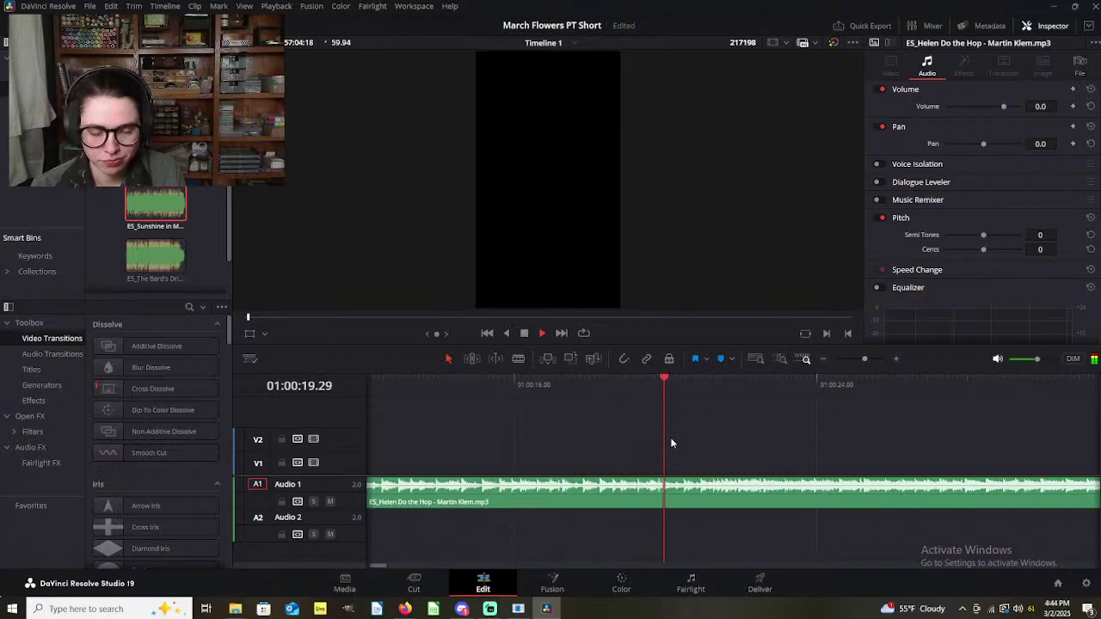
key(space)
scroll(731, 492, up, 2)
scroll(732, 497, up, 1)
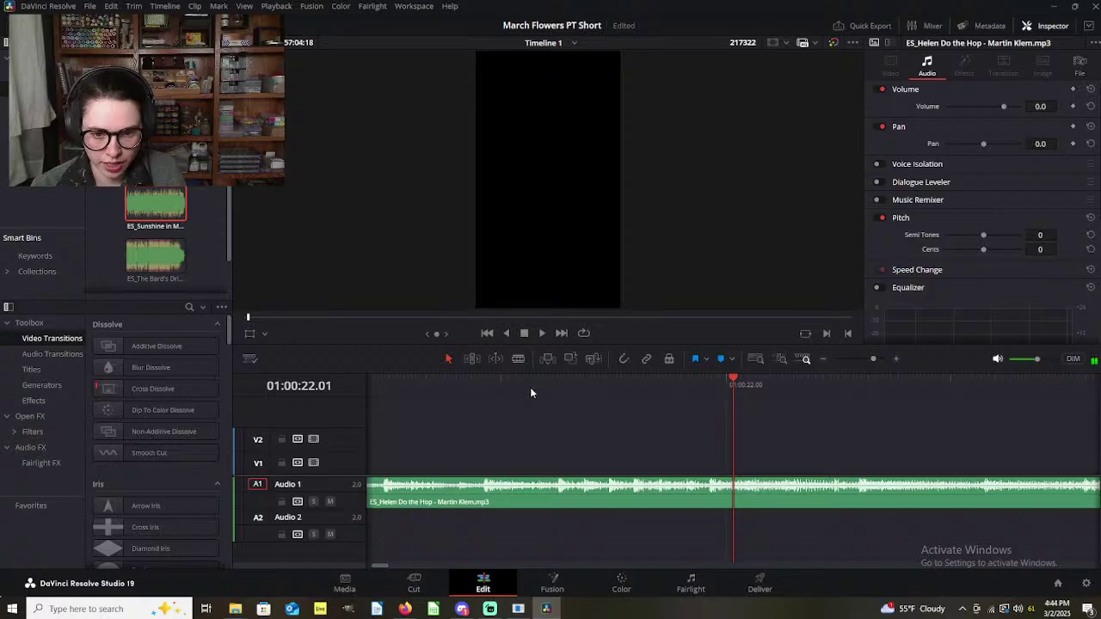
drag(536, 382, 623, 392)
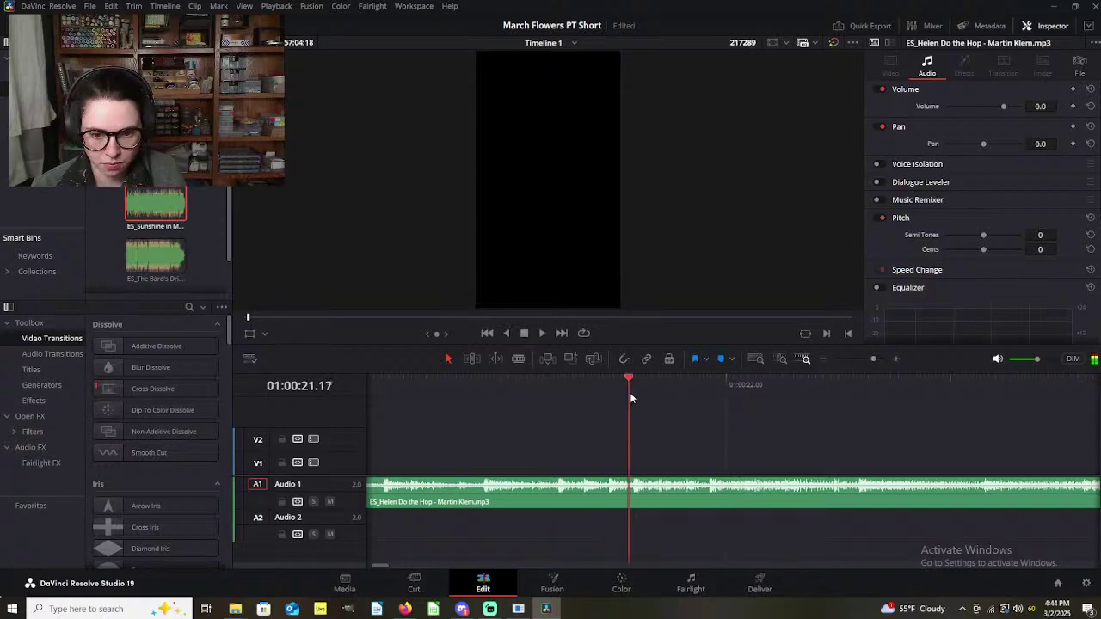
drag(728, 402, 707, 411)
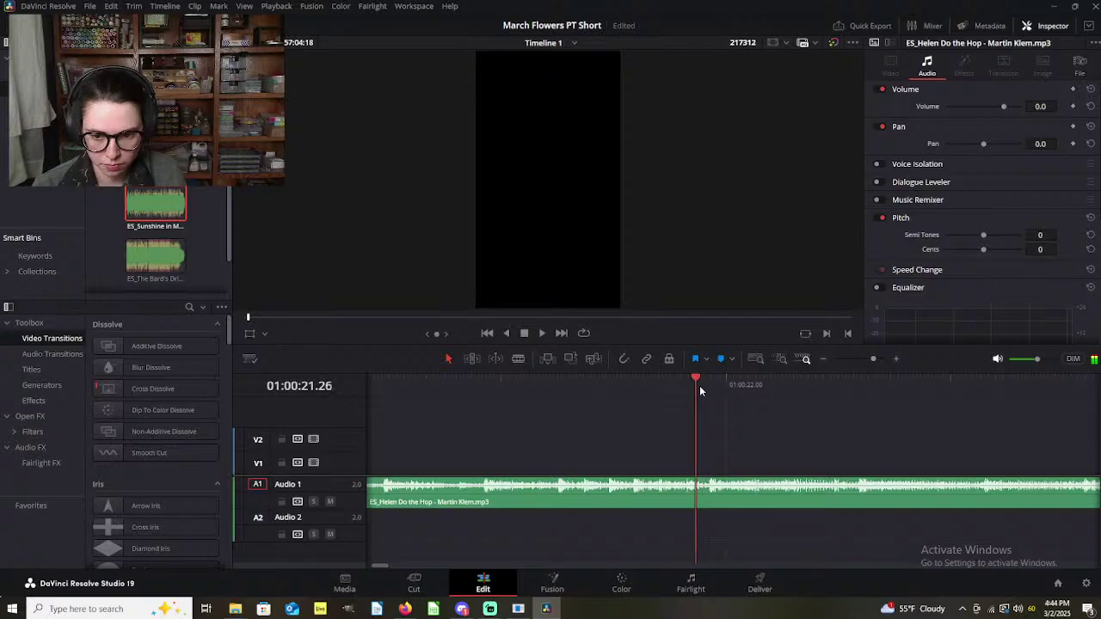
click(745, 499)
key(m)
scroll(755, 461, down, 4)
scroll(755, 461, up, 2)
click(741, 440)
key(Home)
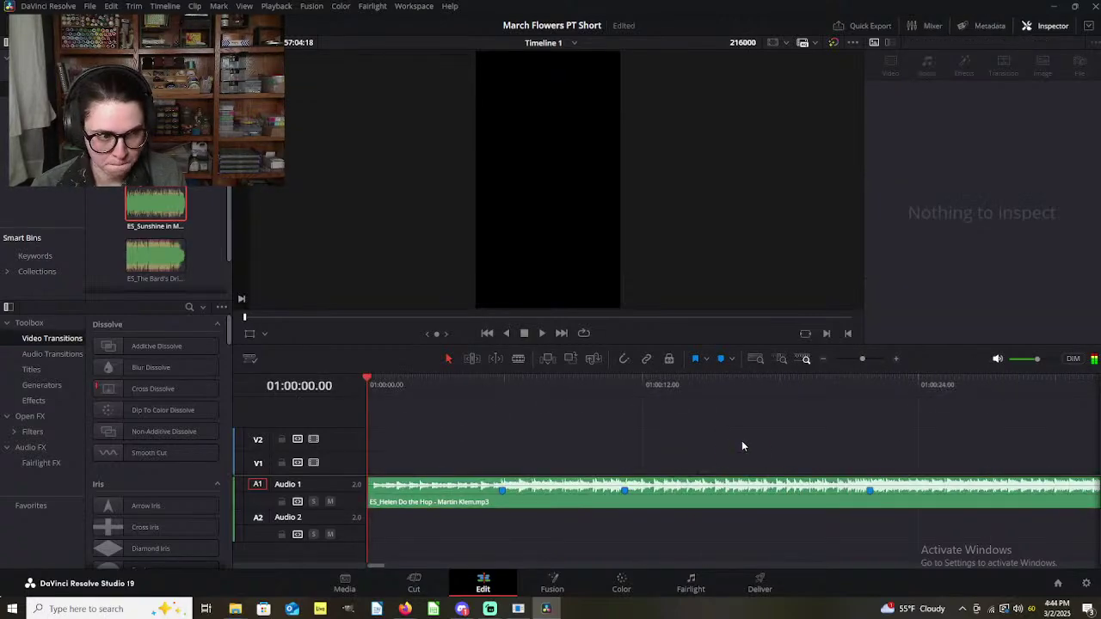
Step: Play the music from the third marker and add a cyan marker to the clip at 01:00:32.16
click(866, 387)
key(space)
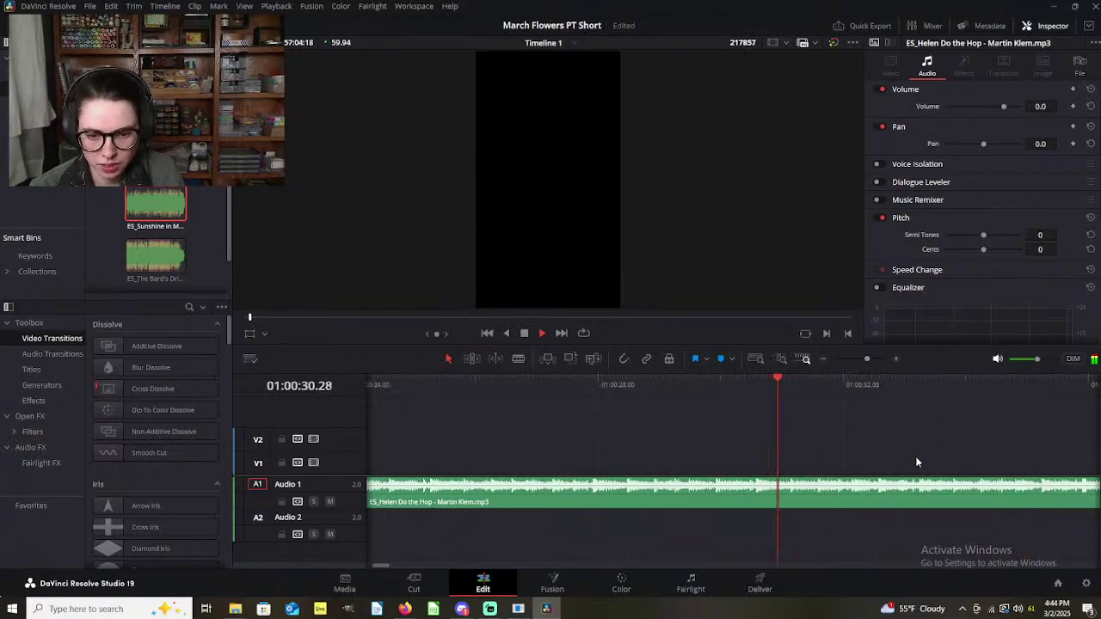
key(space)
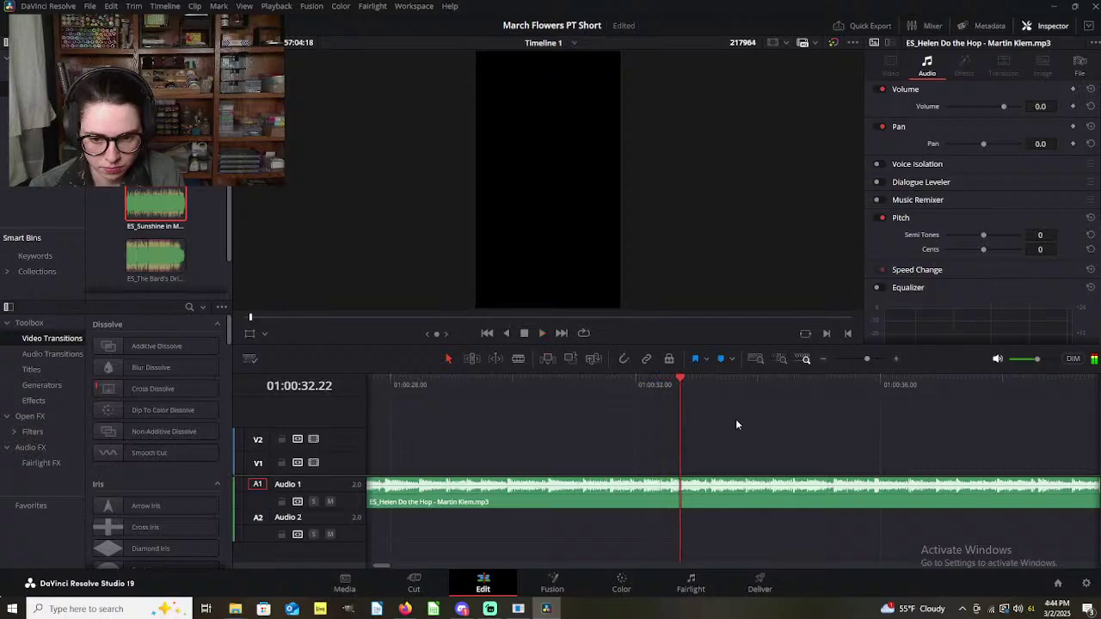
scroll(714, 482, up, 2)
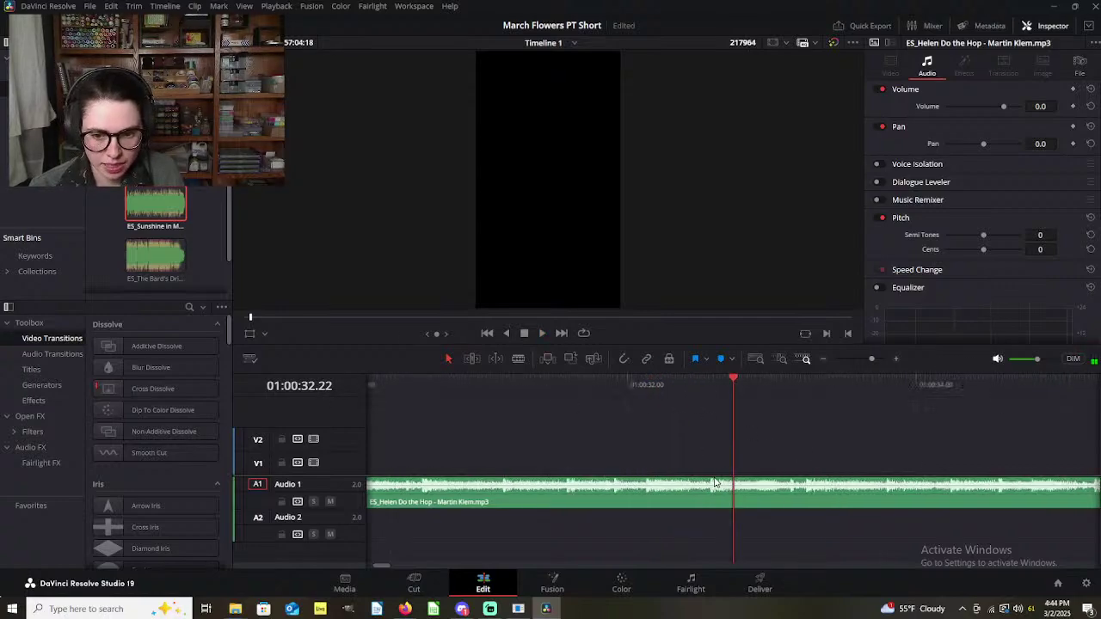
drag(733, 380, 699, 403)
click(725, 489)
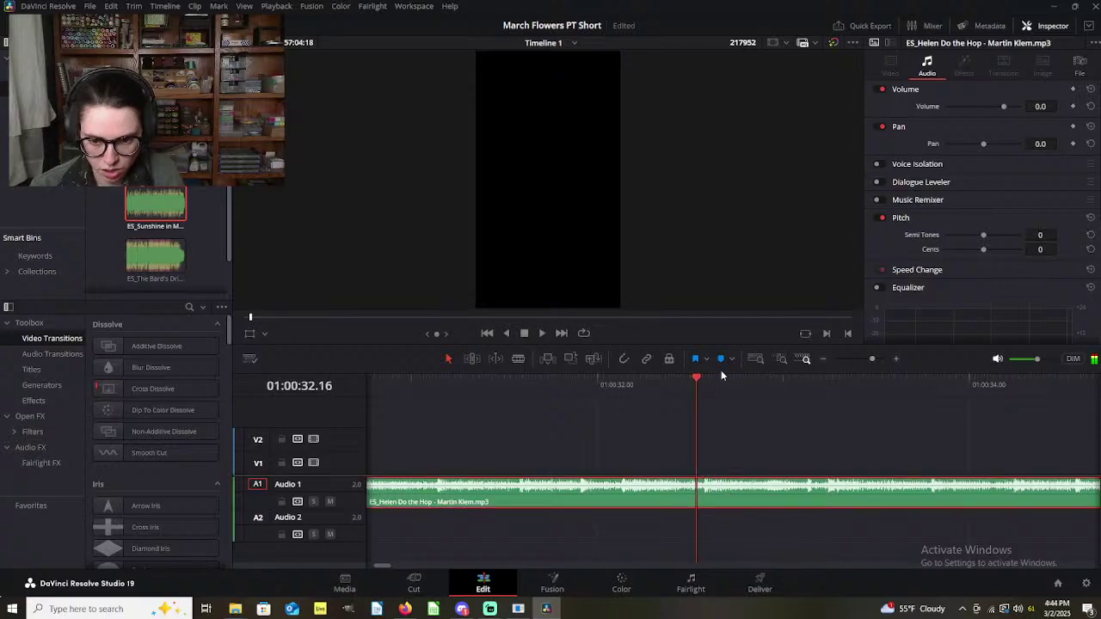
click(731, 361)
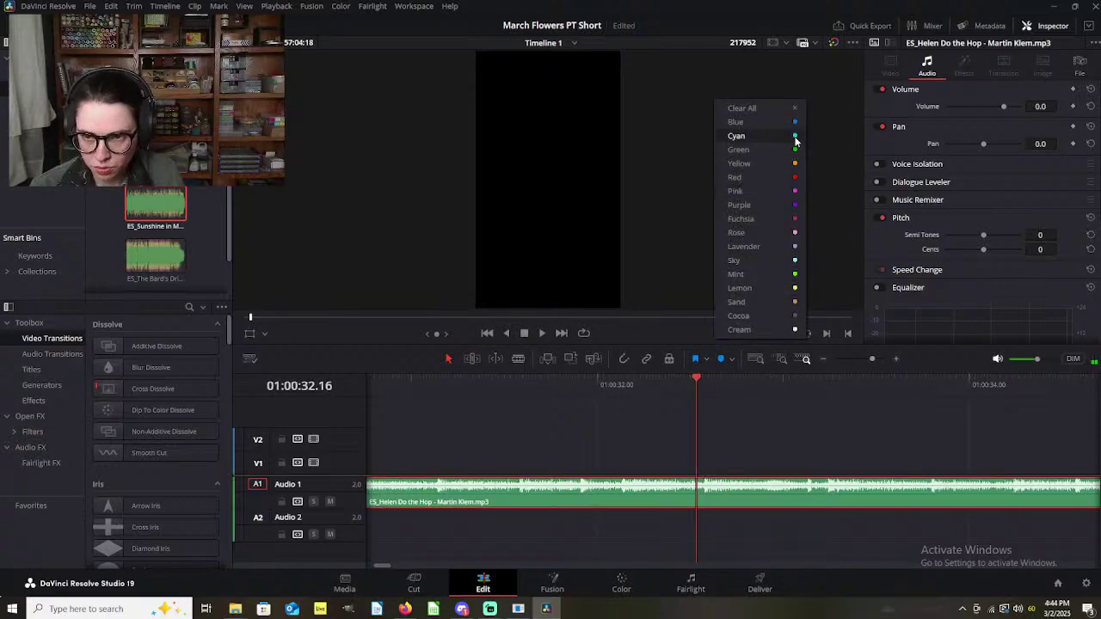
click(738, 136)
scroll(774, 459, down, 3)
scroll(775, 464, down, 1)
click(775, 429)
Step: Play on from the cyan marker and add a blue marker to the music clip at 01:00:43.06
key(space)
scroll(783, 512, up, 3)
scroll(781, 510, up, 1)
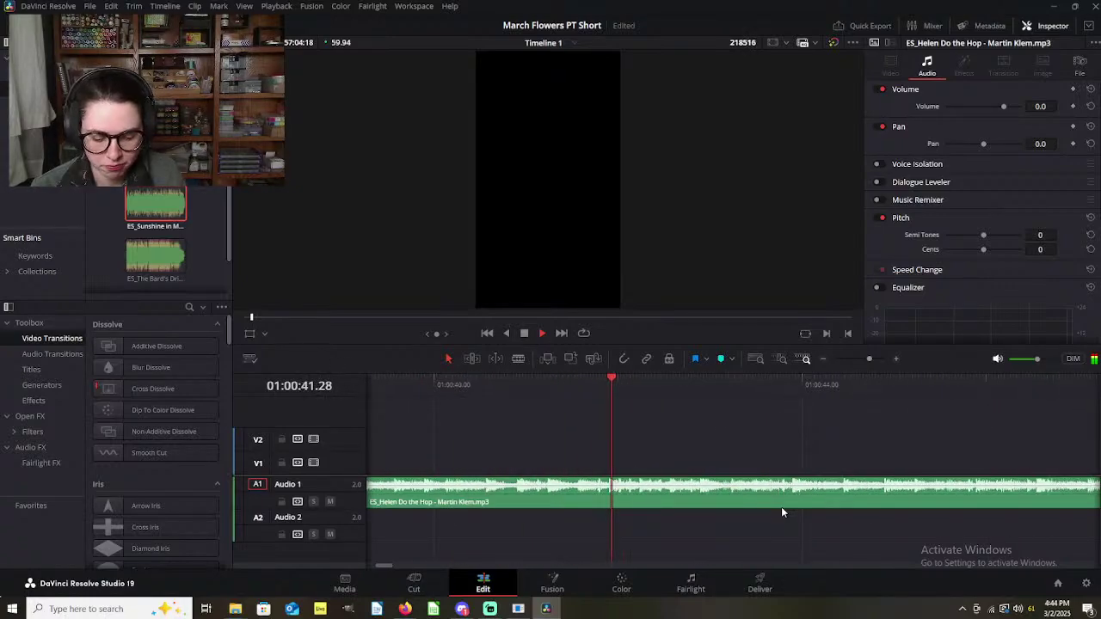
scroll(722, 407, up, 3)
drag(628, 403, 698, 413)
click(746, 504)
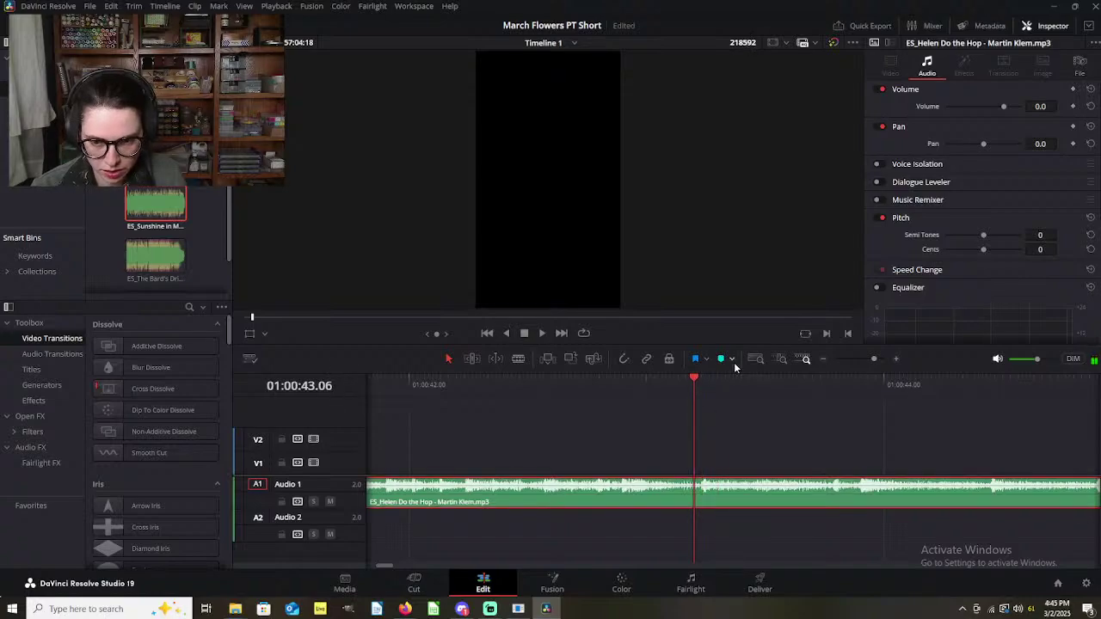
click(732, 360)
click(794, 139)
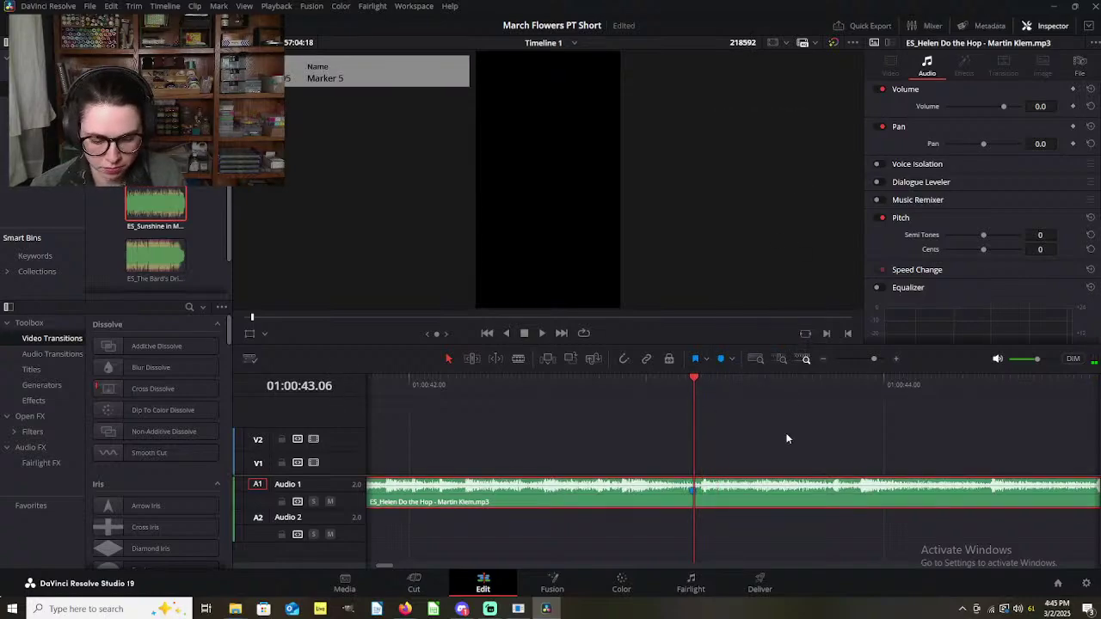
Step: Play on from the fifth marker, add a marker to the music clip at 01:00:53.26, and colour it cyan
key(space)
scroll(819, 498, down, 5)
scroll(819, 498, down, 2)
scroll(819, 498, up, 3)
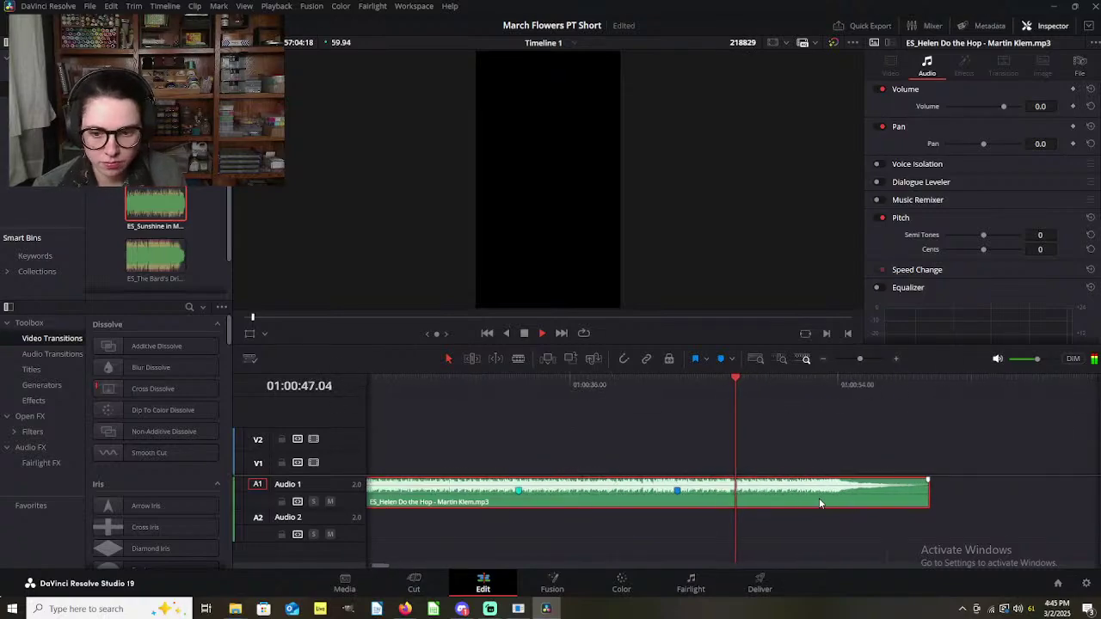
scroll(819, 498, up, 4)
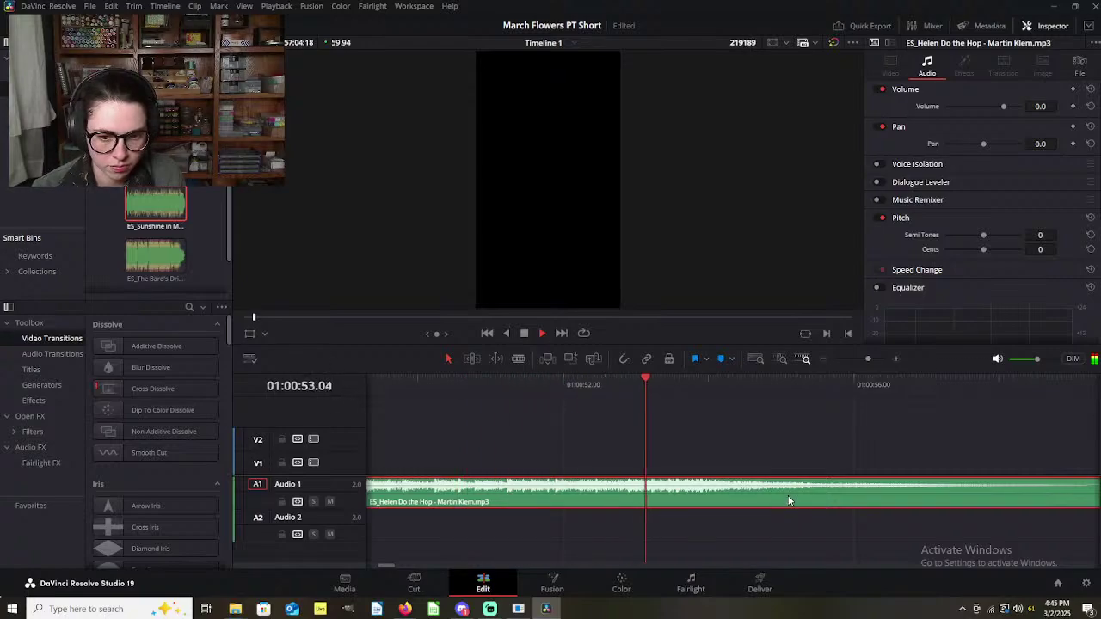
key(space)
scroll(750, 492, up, 1)
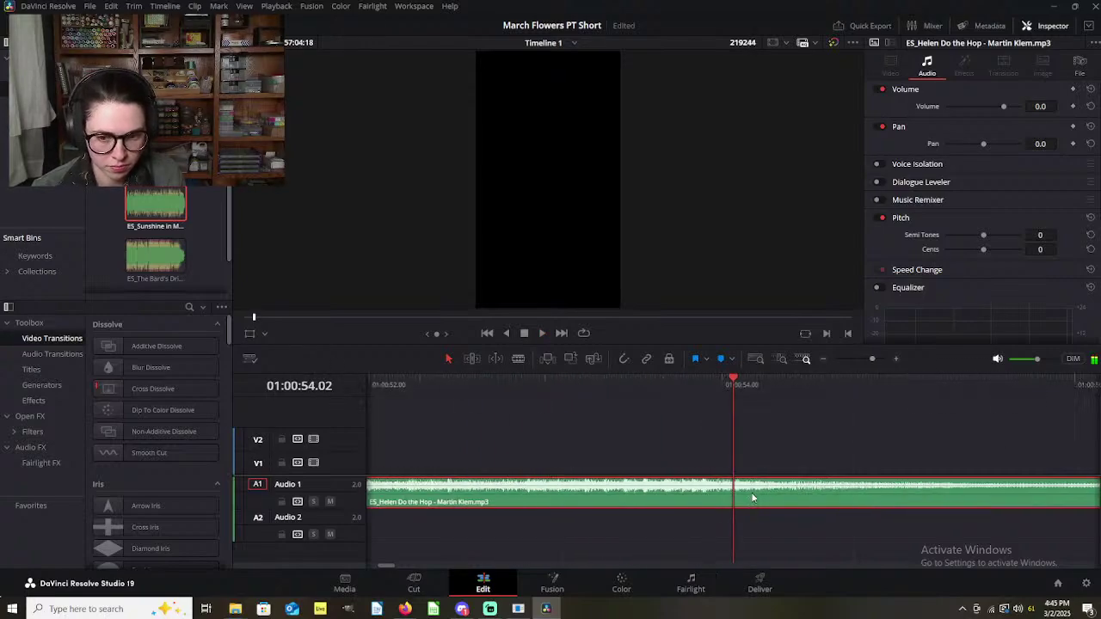
drag(747, 396, 688, 432)
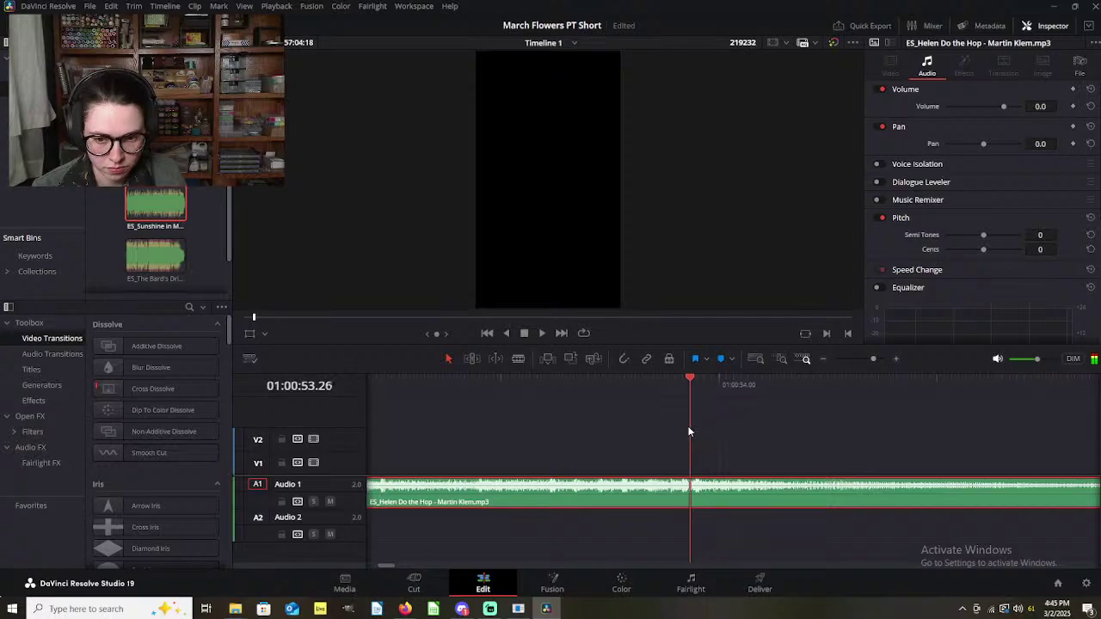
click(733, 360)
click(797, 275)
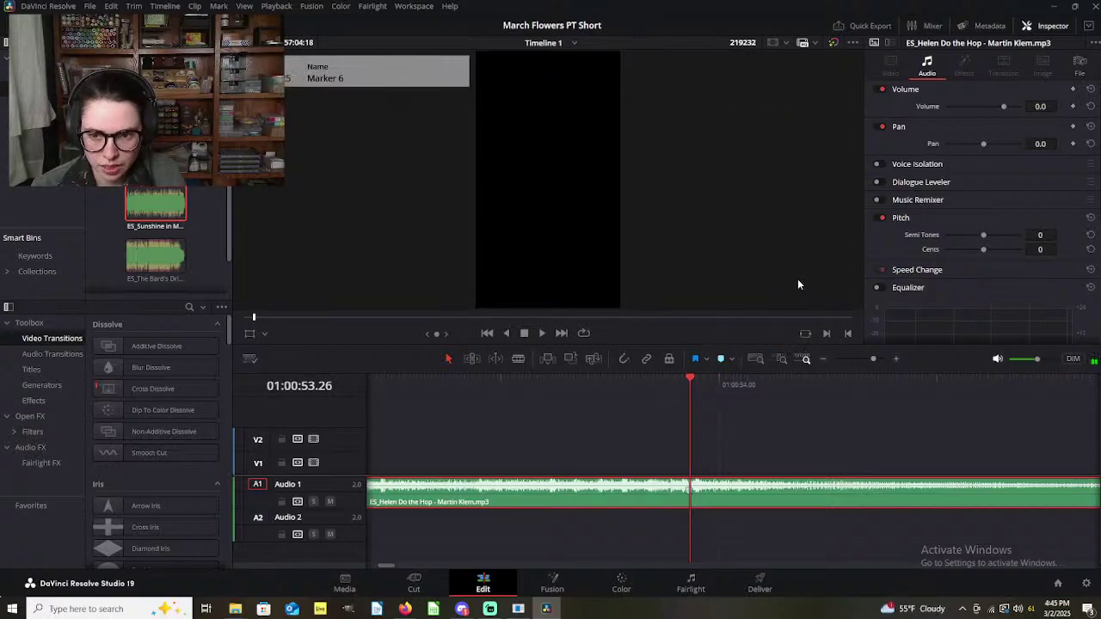
double_click(692, 489)
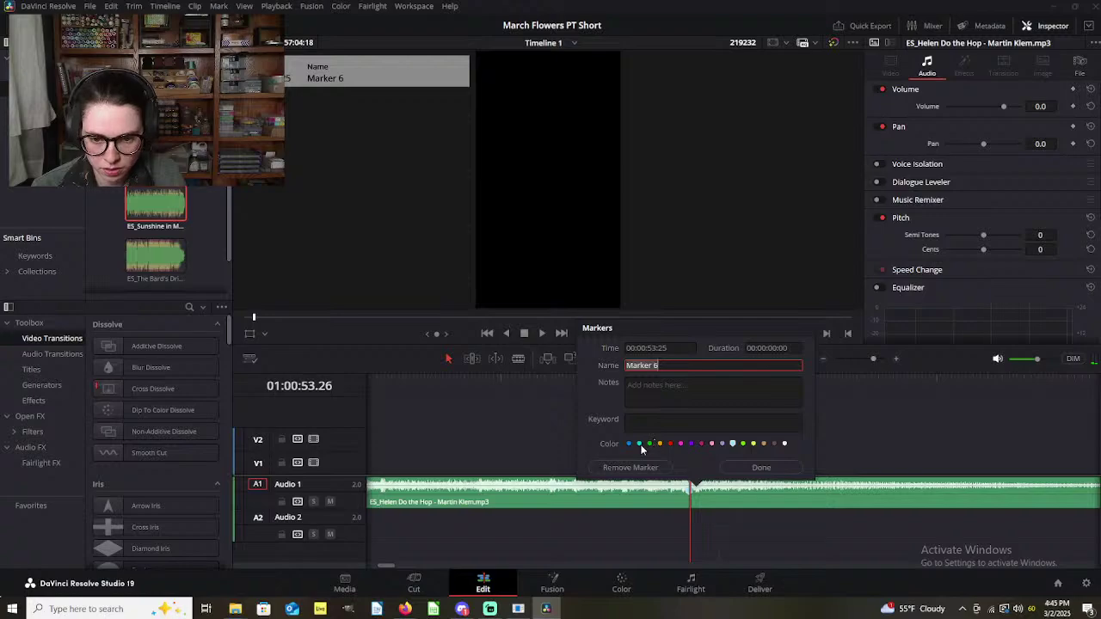
click(761, 467)
Step: Play the music's fading tail to its end, review all the markers on the clip, and save the project
scroll(766, 473, down, 3)
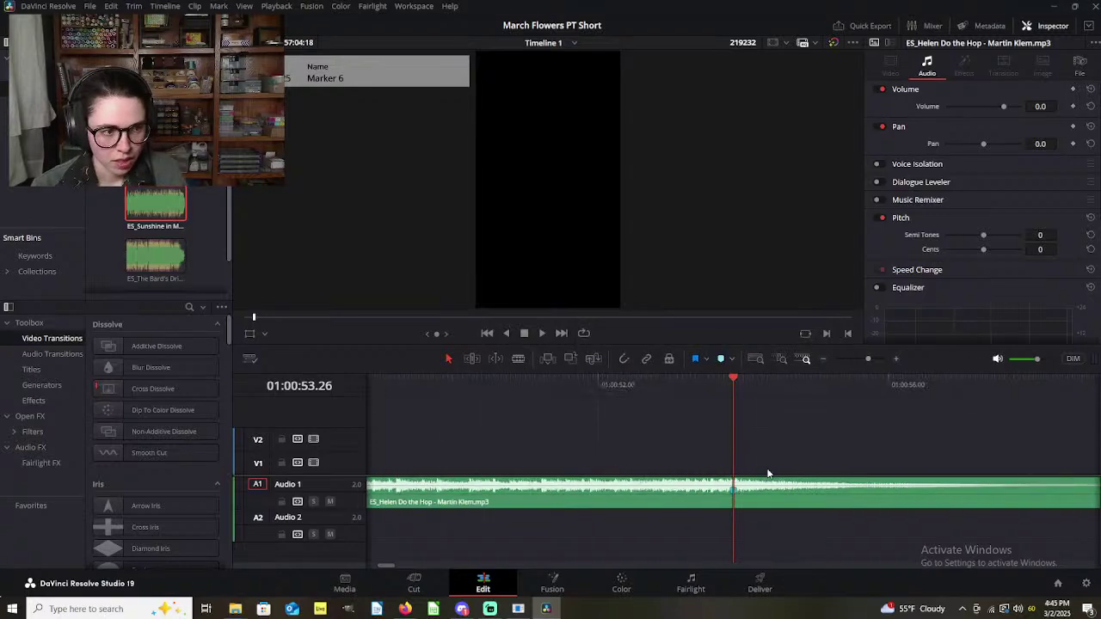
scroll(768, 473, down, 3)
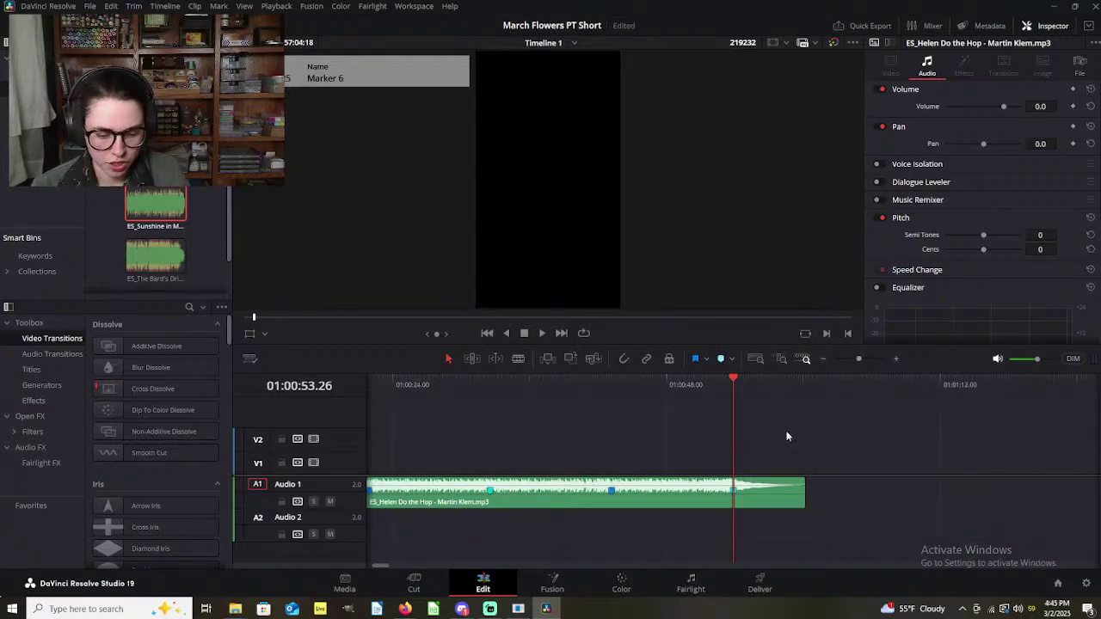
key(space)
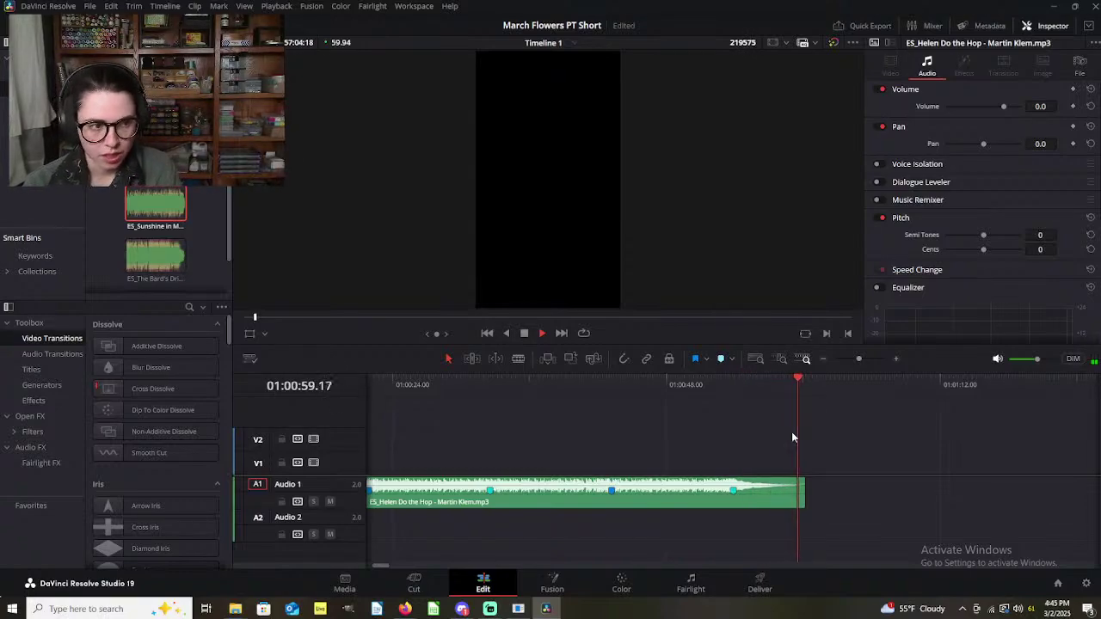
scroll(716, 471, down, 2)
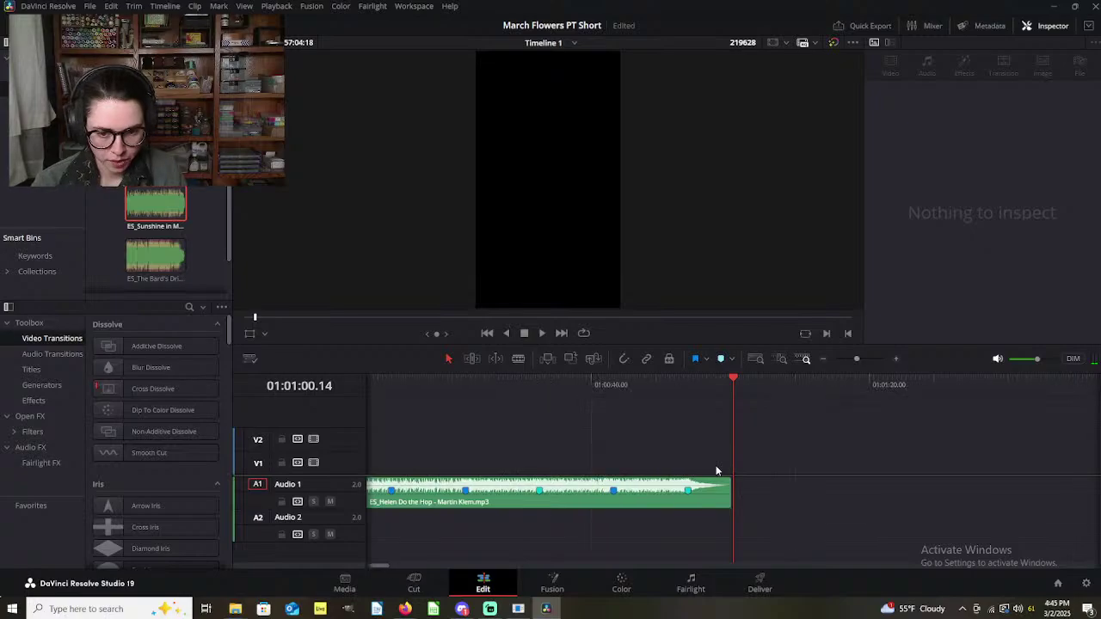
scroll(716, 471, left, 2)
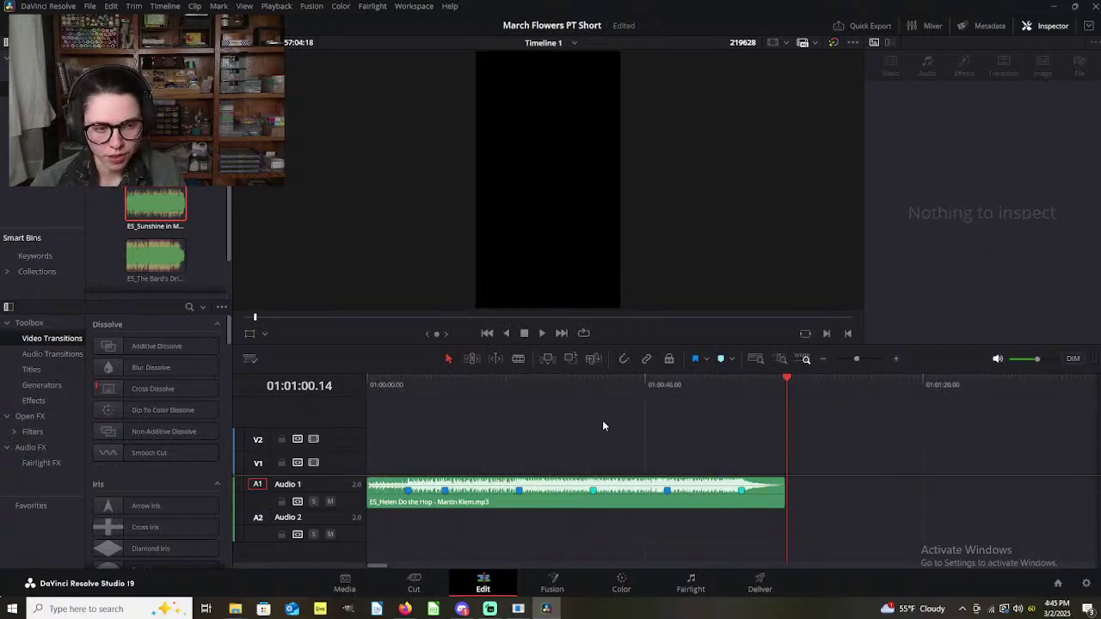
click(92, 6)
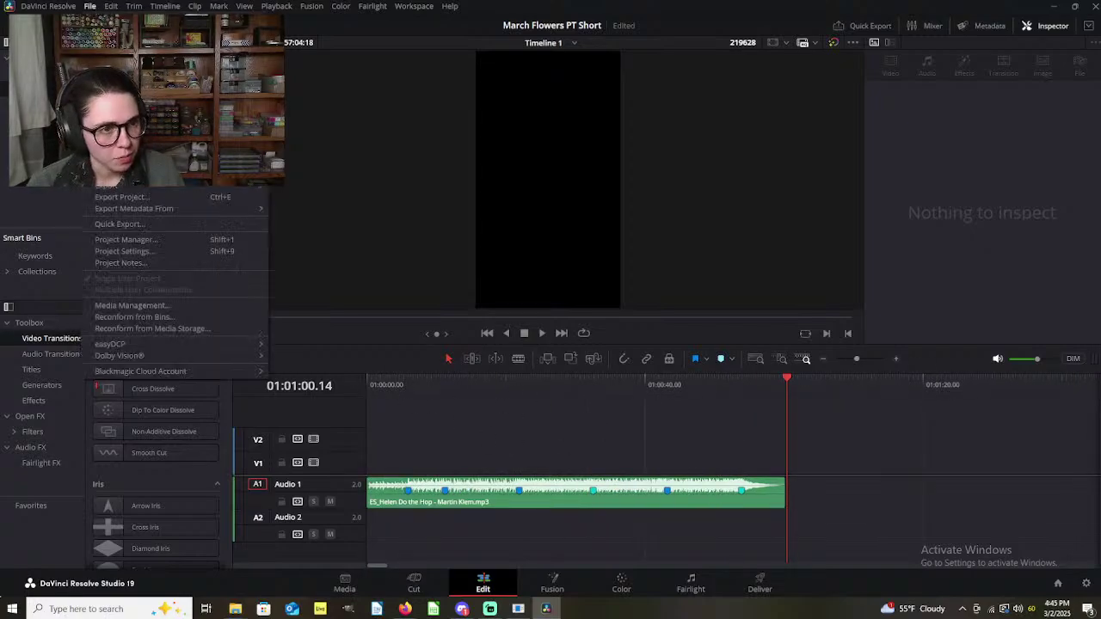
click(119, 110)
Step: Skim the separated process-stage footage along the timeline, from the early MTS clips through to the finished dice photos
scroll(599, 425, down, 10)
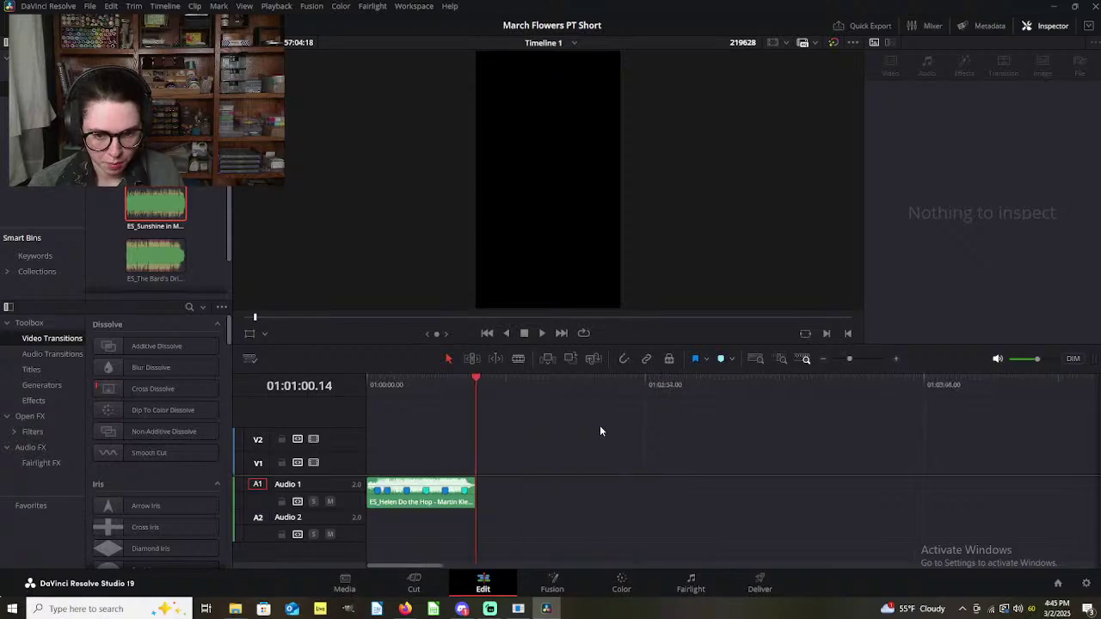
scroll(600, 425, up, 10)
scroll(565, 420, right, 3)
drag(504, 380, 823, 430)
scroll(826, 445, right, 3)
drag(579, 391, 861, 440)
scroll(861, 440, right, 2)
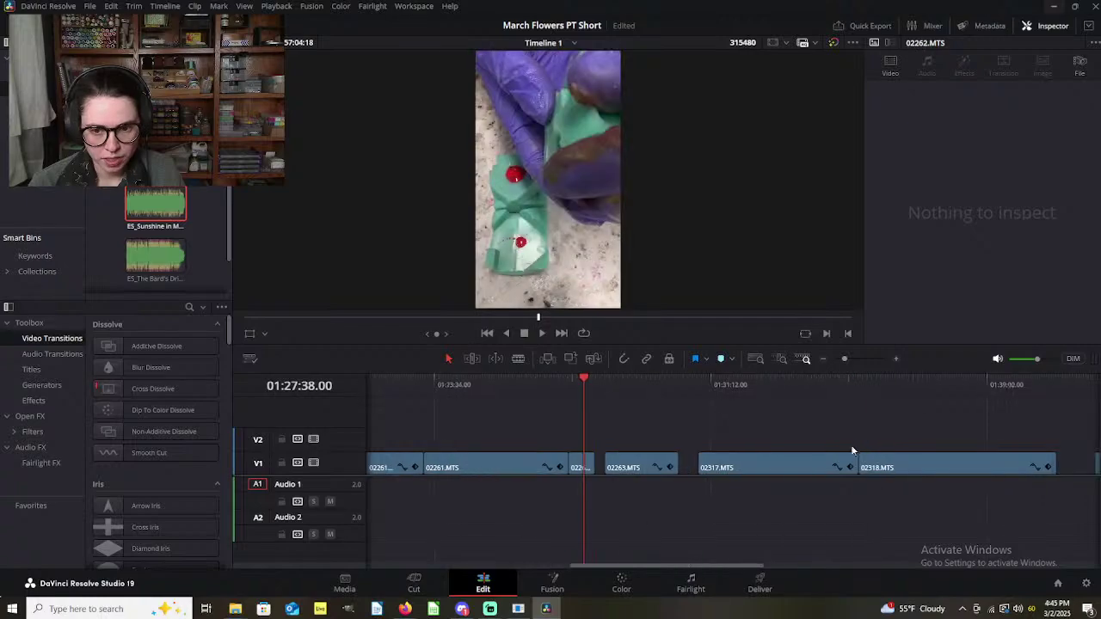
drag(626, 391, 920, 421)
scroll(592, 456, down, 5)
drag(556, 394, 589, 401)
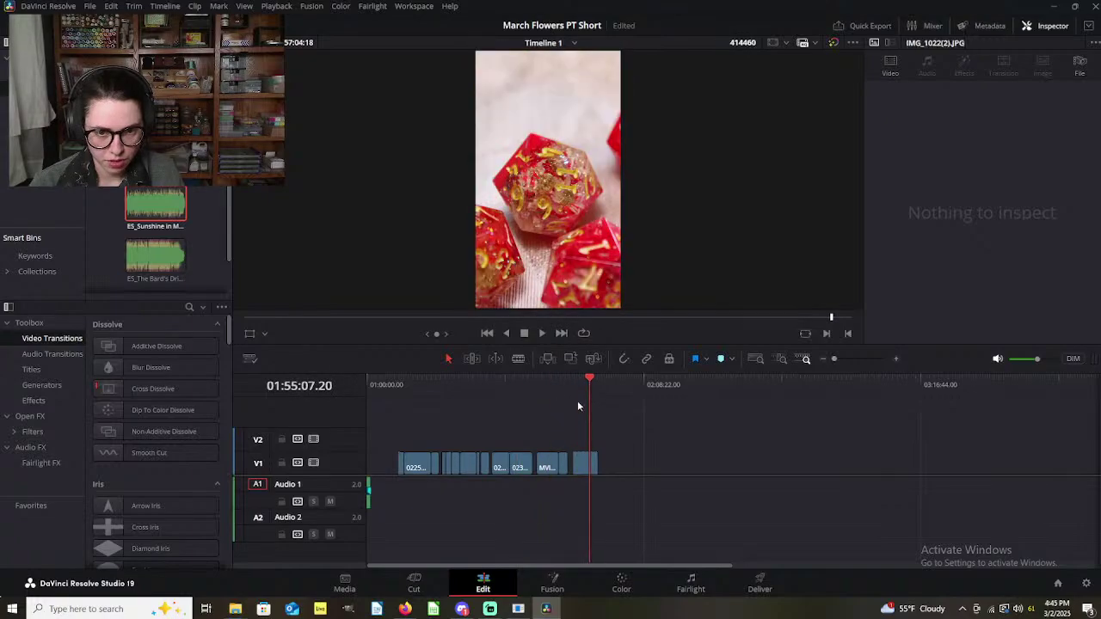
Step: Return to the music at the timeline's start and rename the marker at 00:00:11:06 as Pour Resin
click(367, 387)
scroll(393, 405, up, 8)
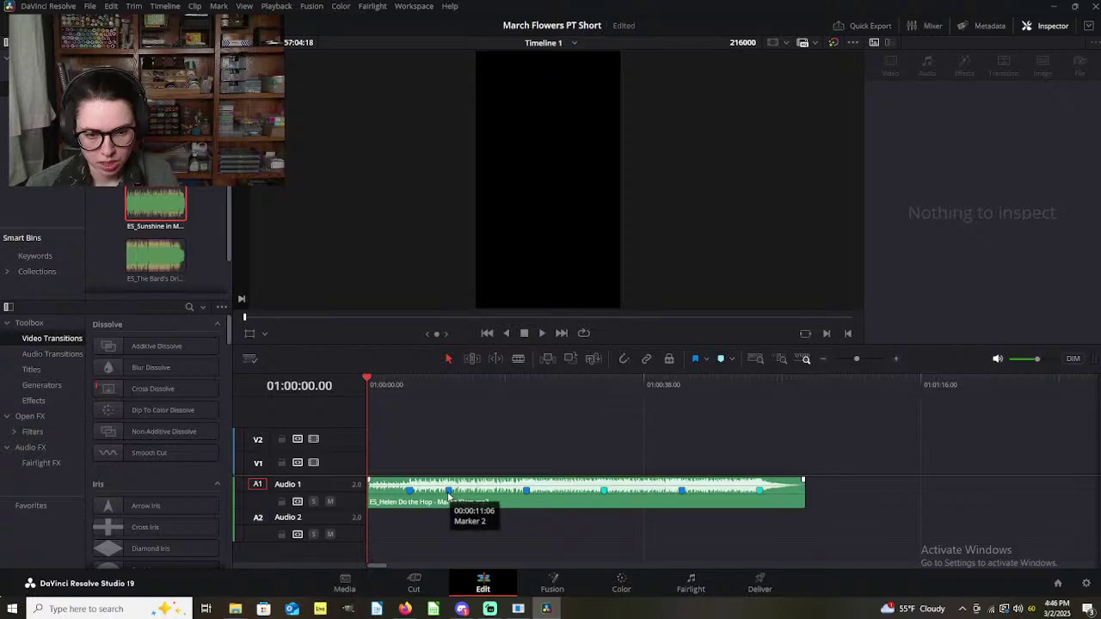
double_click(448, 495)
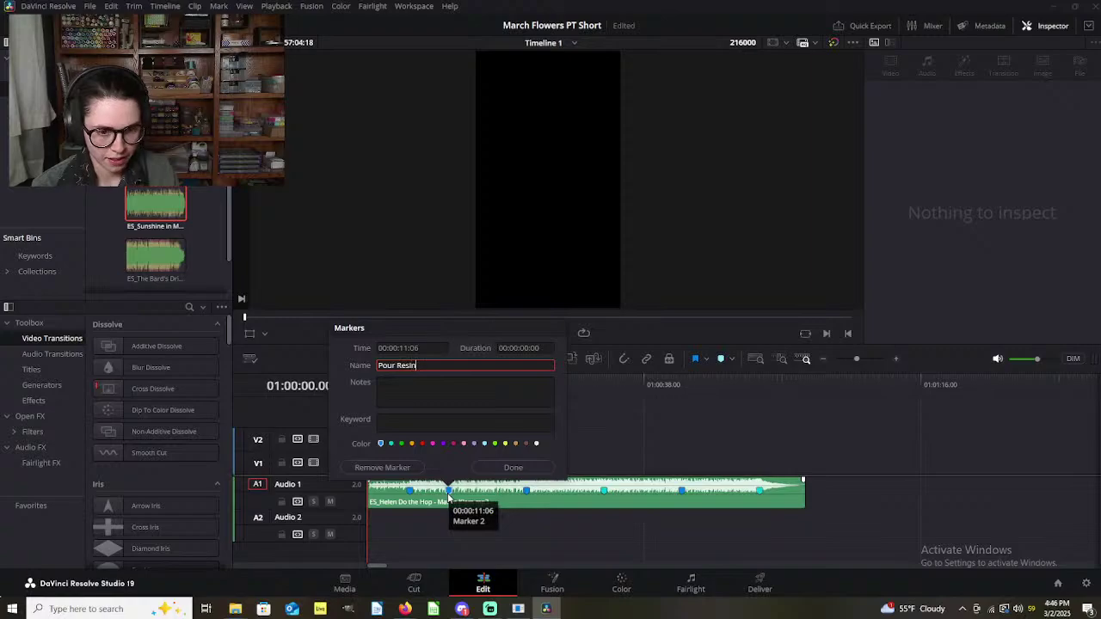
click(507, 467)
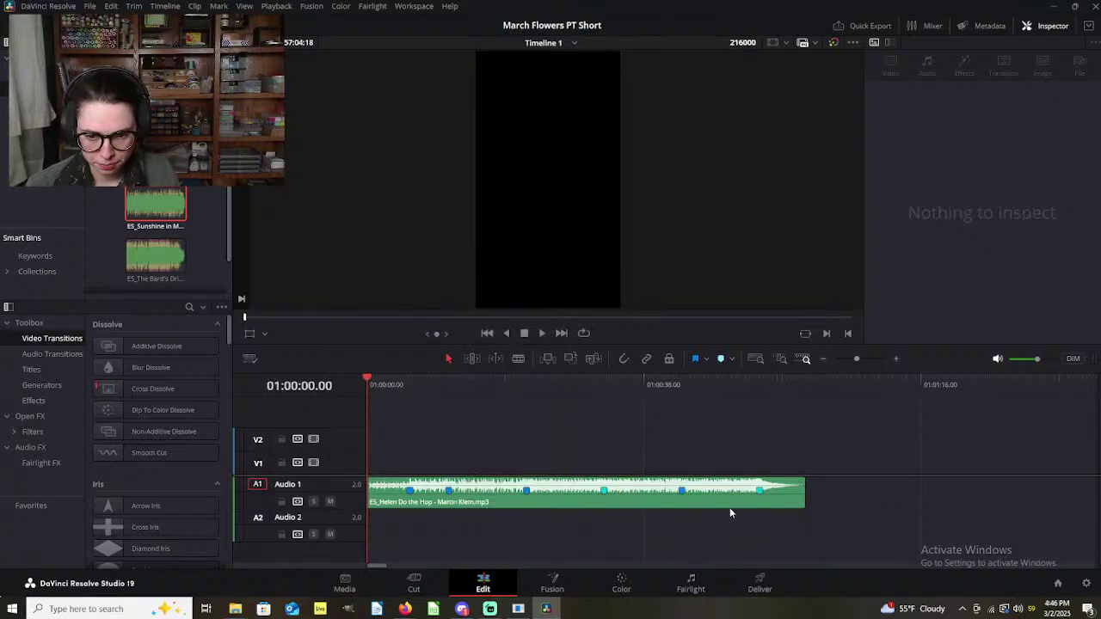
Step: Rename the blue marker at 00:00:43:05 on the music clip with a section name beginning "Sho"
mouse_move(683, 389)
mouse_down()
mouse_move(762, 406)
mouse_move(681, 398)
mouse_up()
click(681, 492)
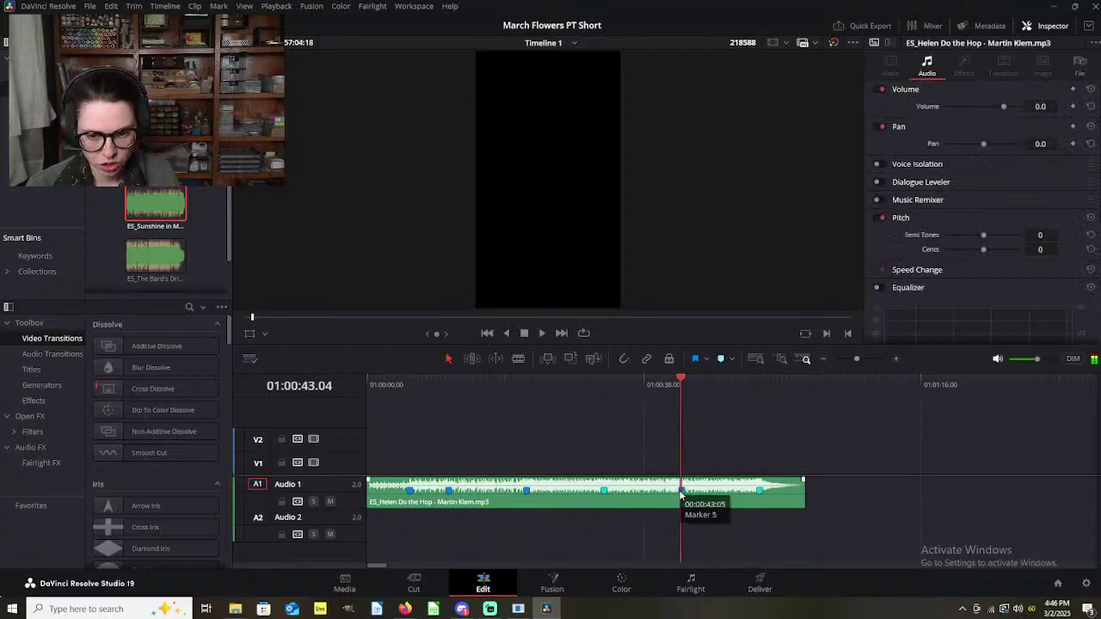
double_click(681, 492)
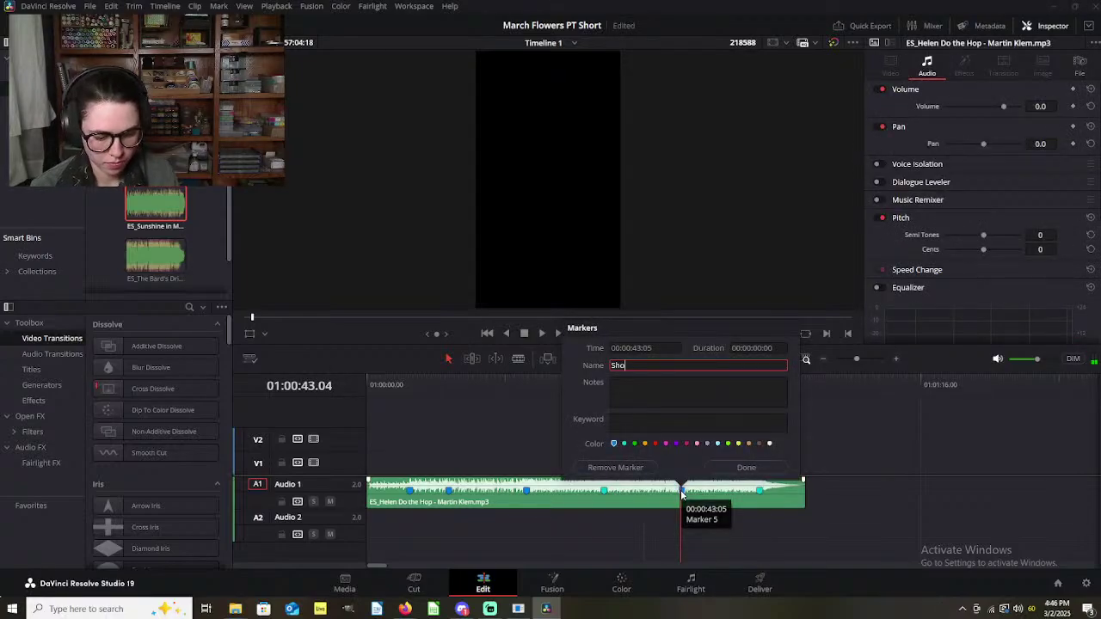
click(762, 467)
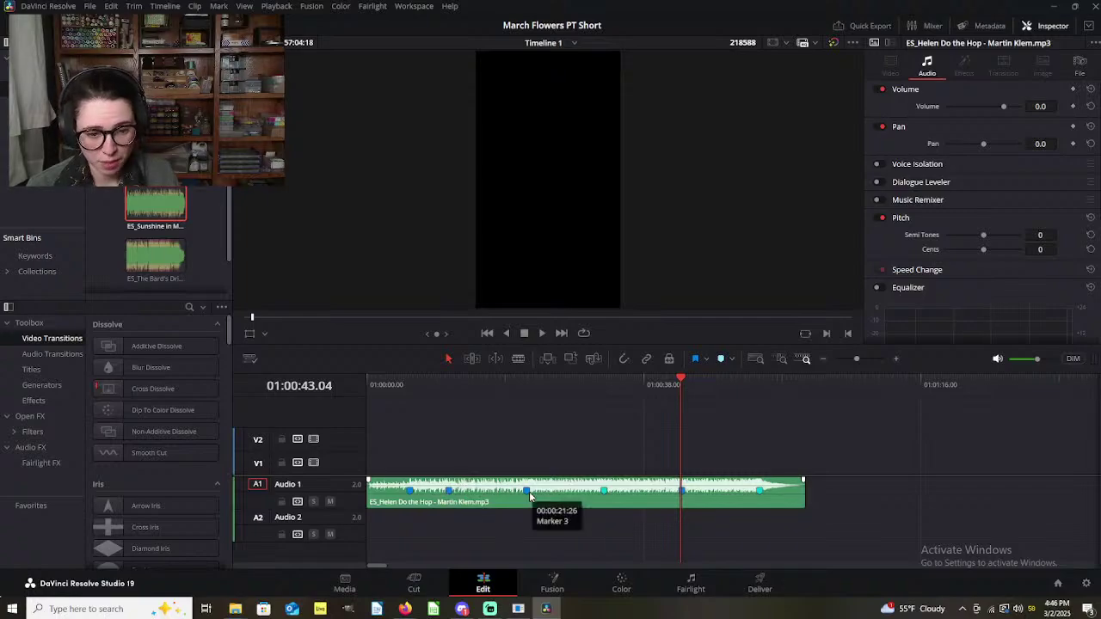
Step: Examine the middle stages of the footage, from the 02259.MTS clips through 02263.MTS, 02317.MTS, 02318.MTS and MVI_0960.MOV
scroll(530, 496, down, 5)
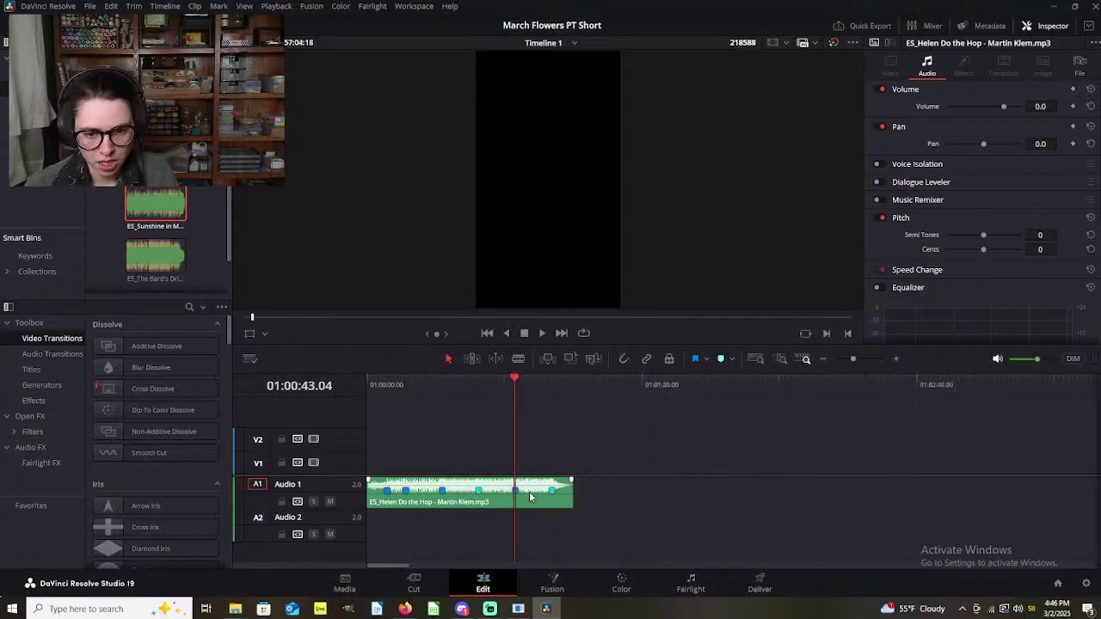
scroll(529, 497, up, 4)
drag(449, 381, 773, 427)
drag(511, 378, 864, 423)
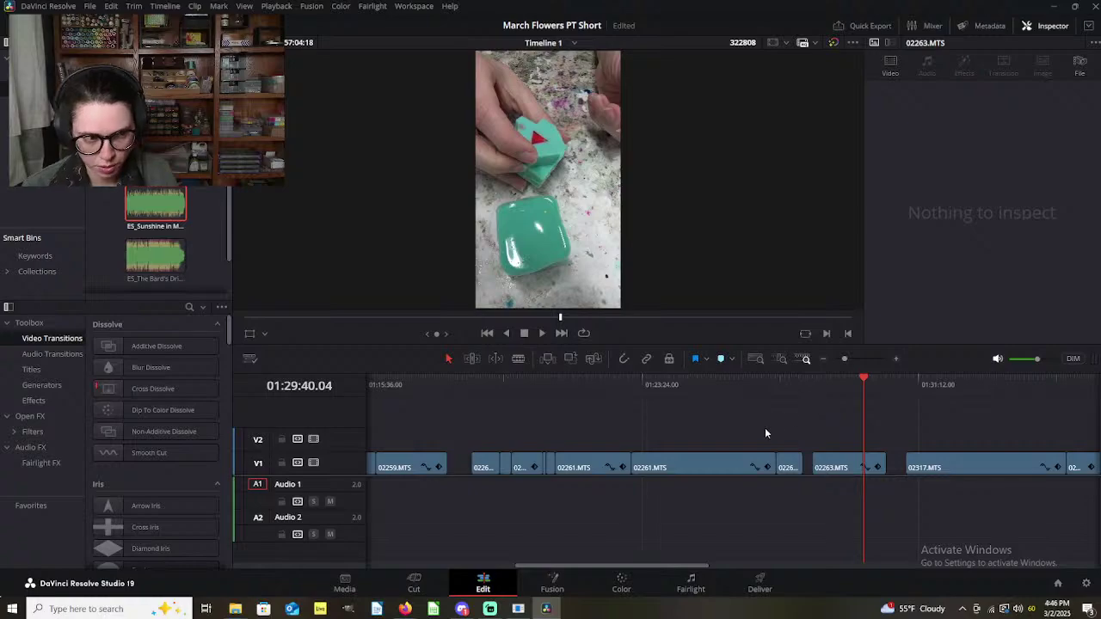
scroll(759, 433, right, 5)
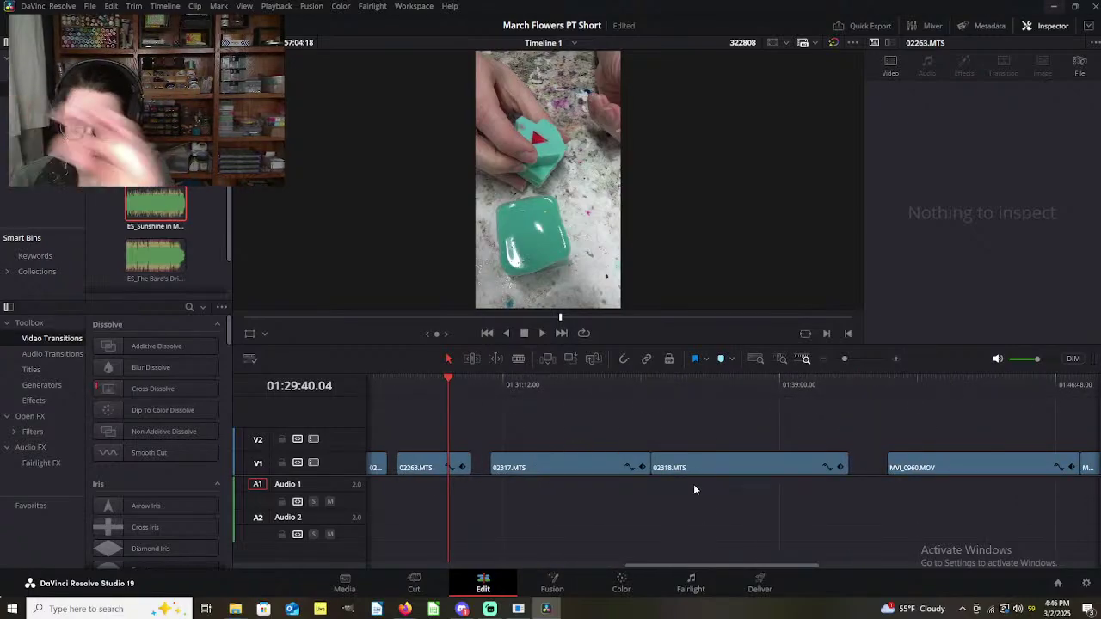
drag(530, 396, 442, 394)
scroll(438, 445, left, 4)
scroll(440, 441, left, 5)
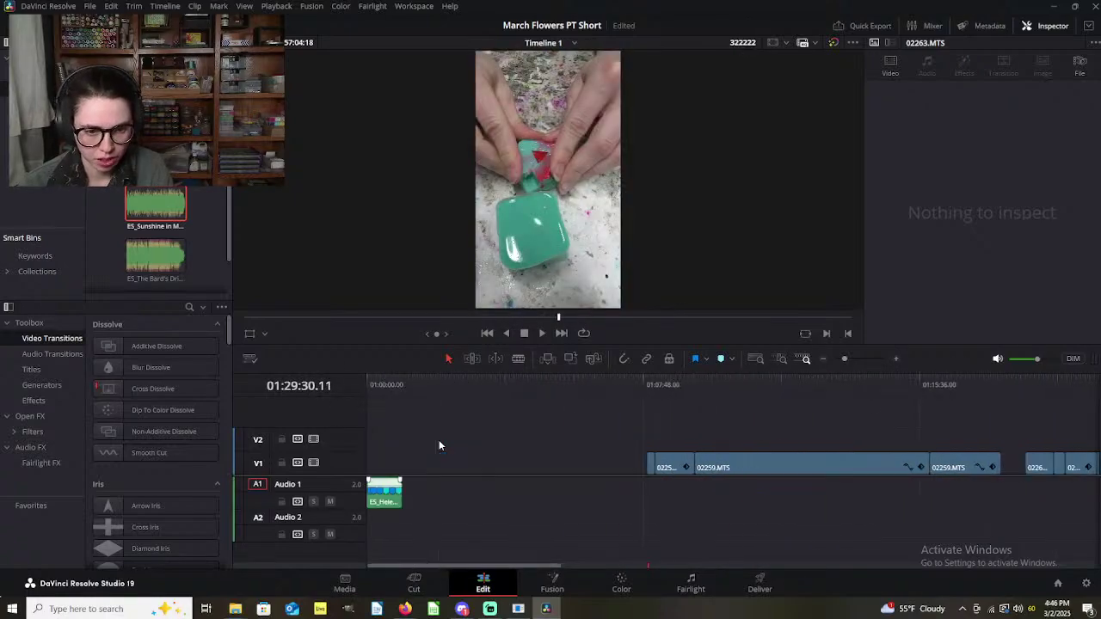
Step: Go back to the music clip and rename the cyan marker at 00:00:32:15 as Ink
click(374, 390)
scroll(388, 402, up, 8)
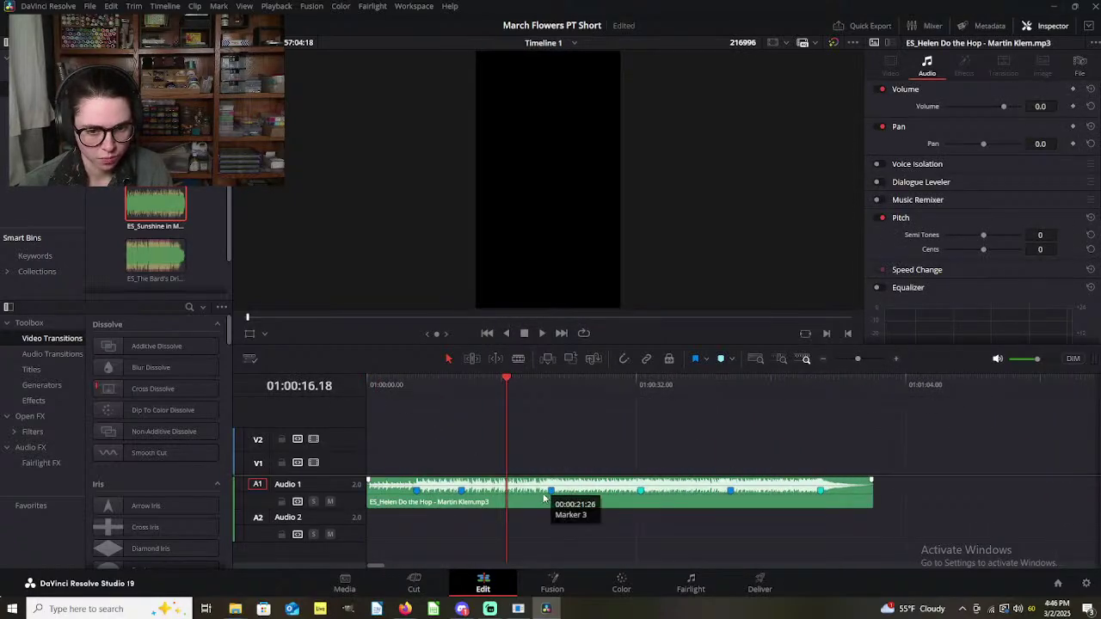
double_click(640, 492)
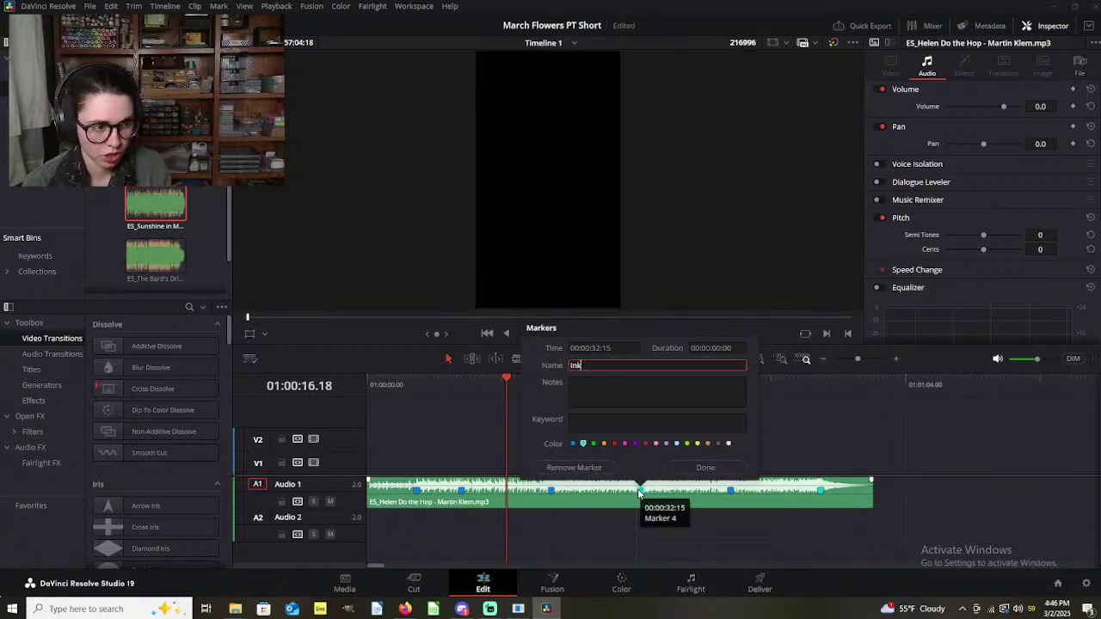
click(712, 467)
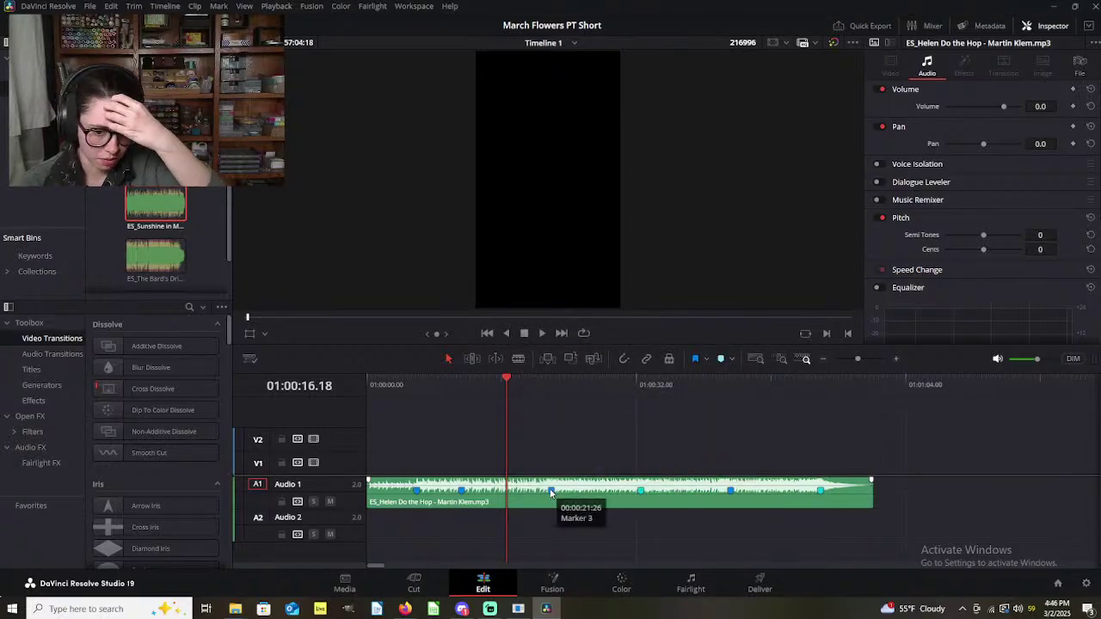
Step: Listen to the music from the third marker at 01:00:21.27 and pause at 01:00:27.11
mouse_move(561, 383)
mouse_down()
mouse_move(615, 395)
mouse_move(559, 416)
mouse_up()
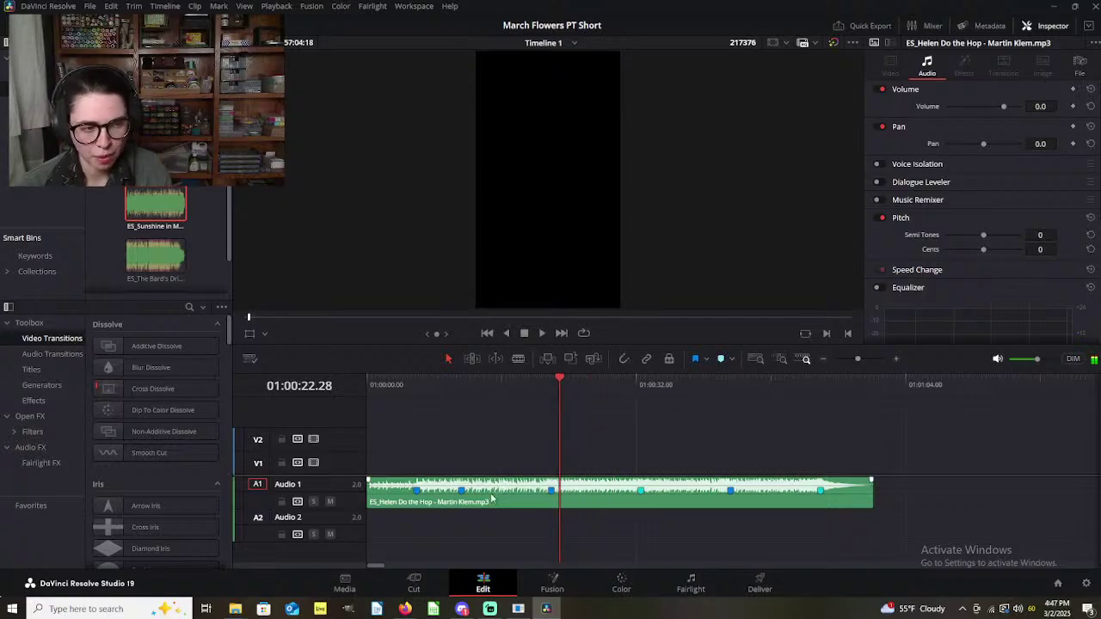
scroll(636, 459, up, 3)
click(542, 384)
scroll(663, 442, up, 2)
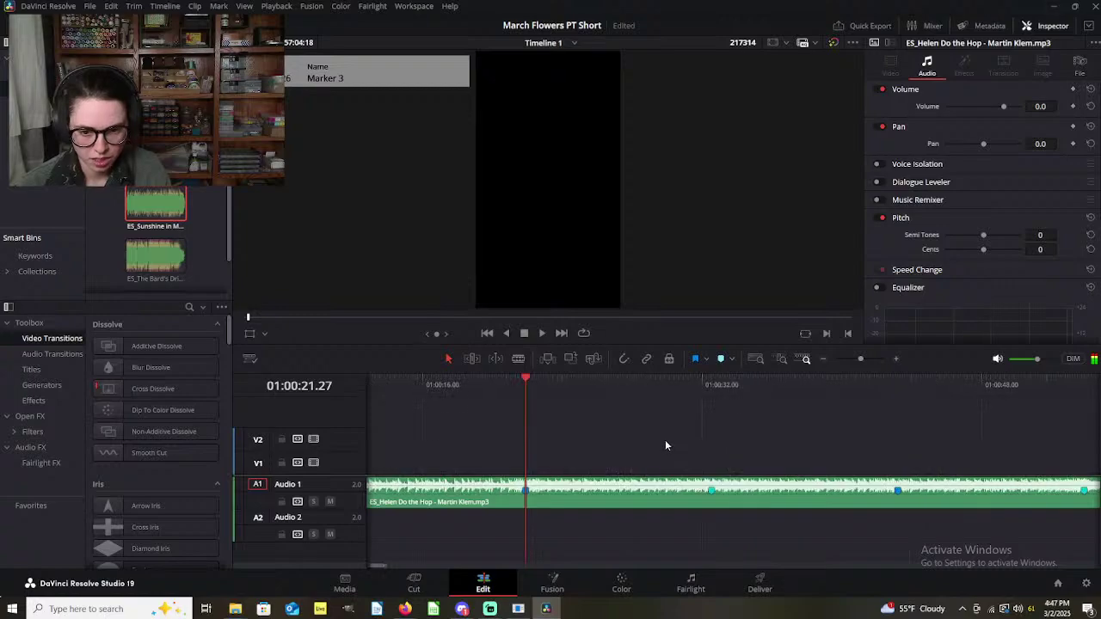
key(space)
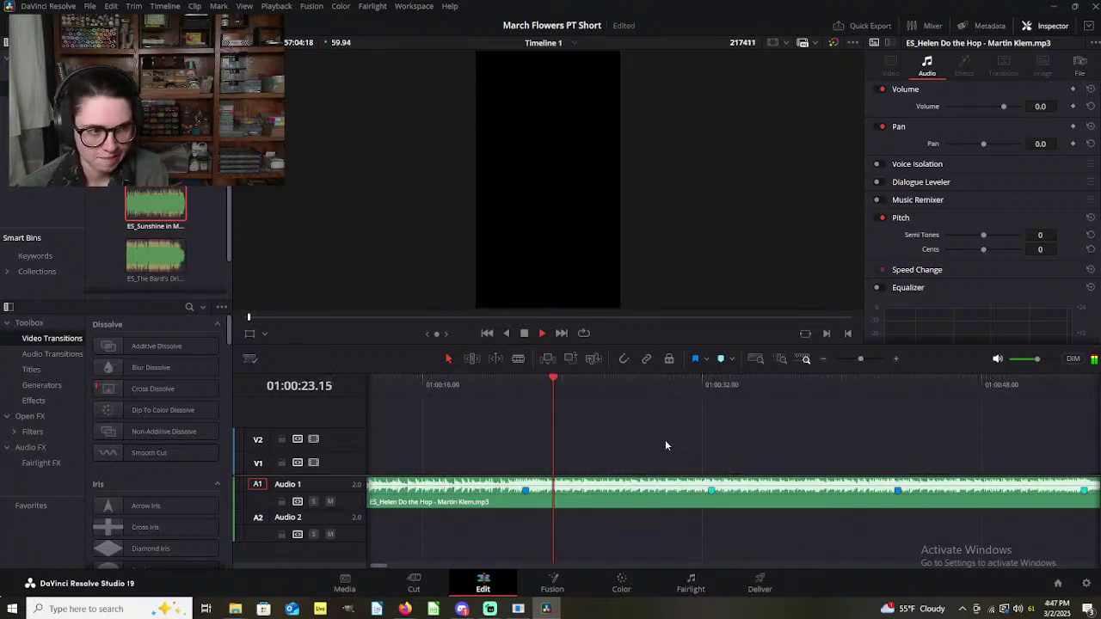
scroll(678, 434, up, 2)
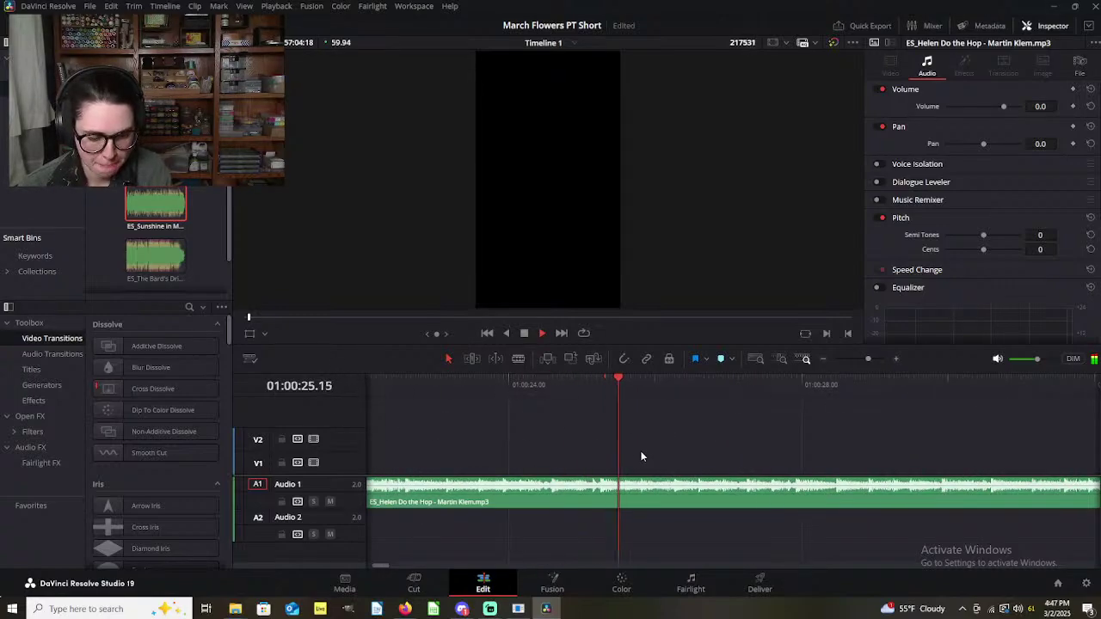
key(space)
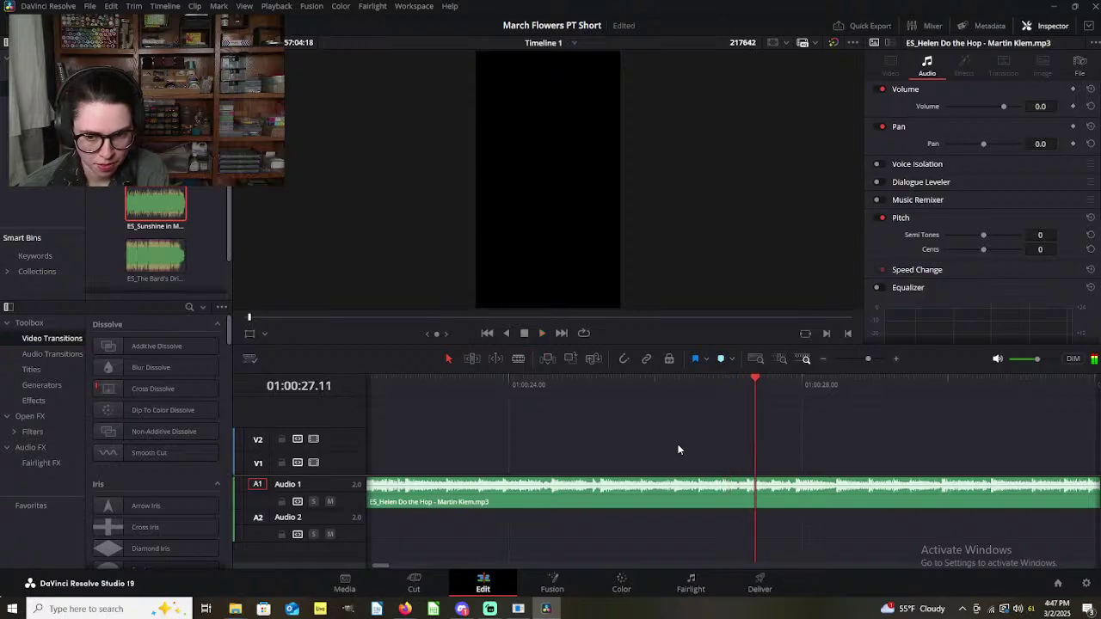
Step: Select the music clip, add a marker at about 01:00:27 between the third marker and Ink, and resume playback
scroll(747, 452, up, 2)
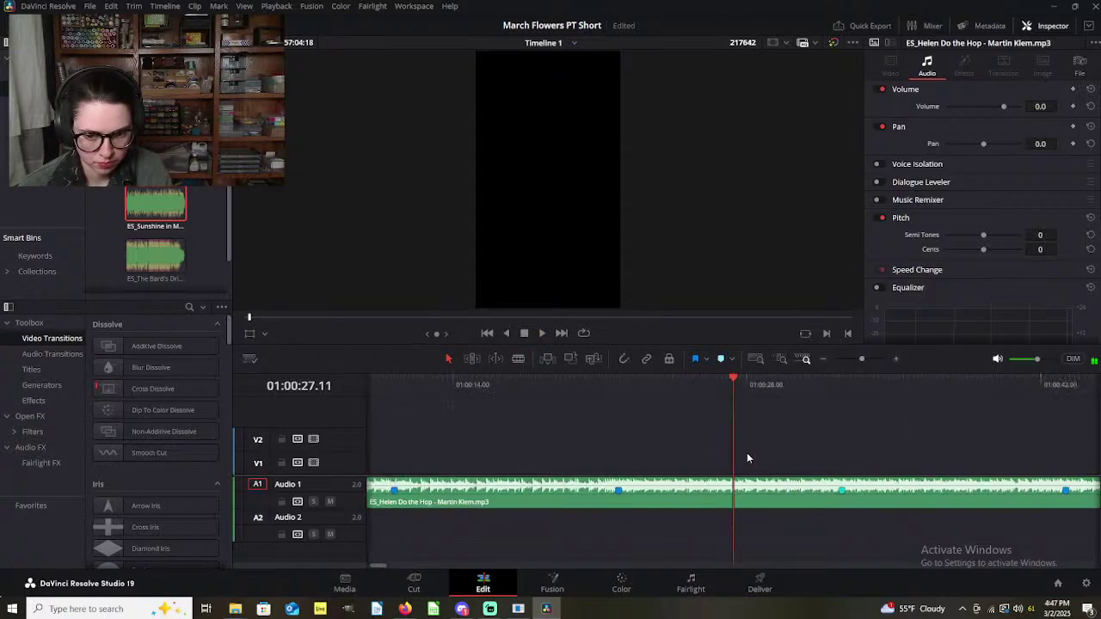
drag(740, 426, 707, 403)
click(757, 492)
click(716, 361)
key(space)
scroll(732, 406, down, 3)
scroll(732, 406, down, 2)
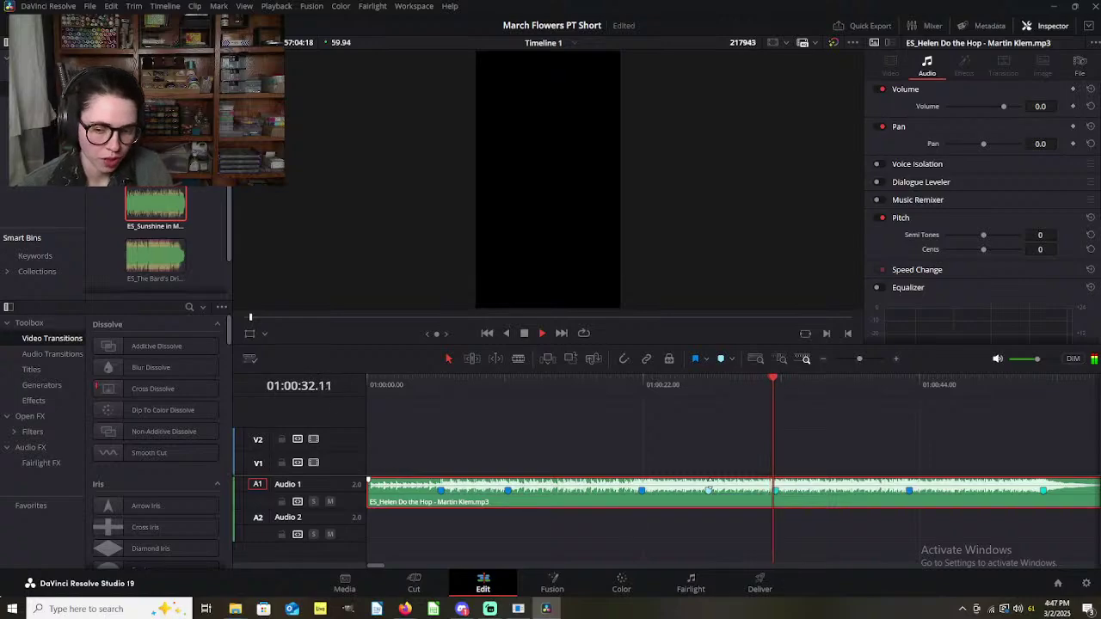
Step: Pause the music at 01:00:32.29 and look at the 02259.MTS footage at 01:17:25.12
key(space)
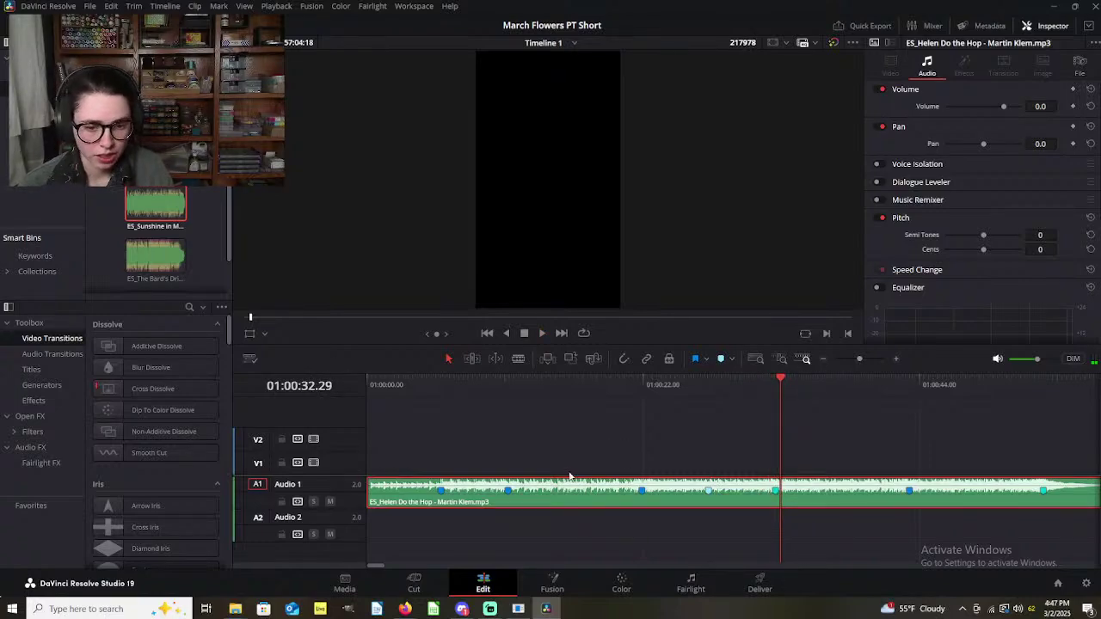
scroll(638, 505, down, 3)
scroll(637, 505, up, 1)
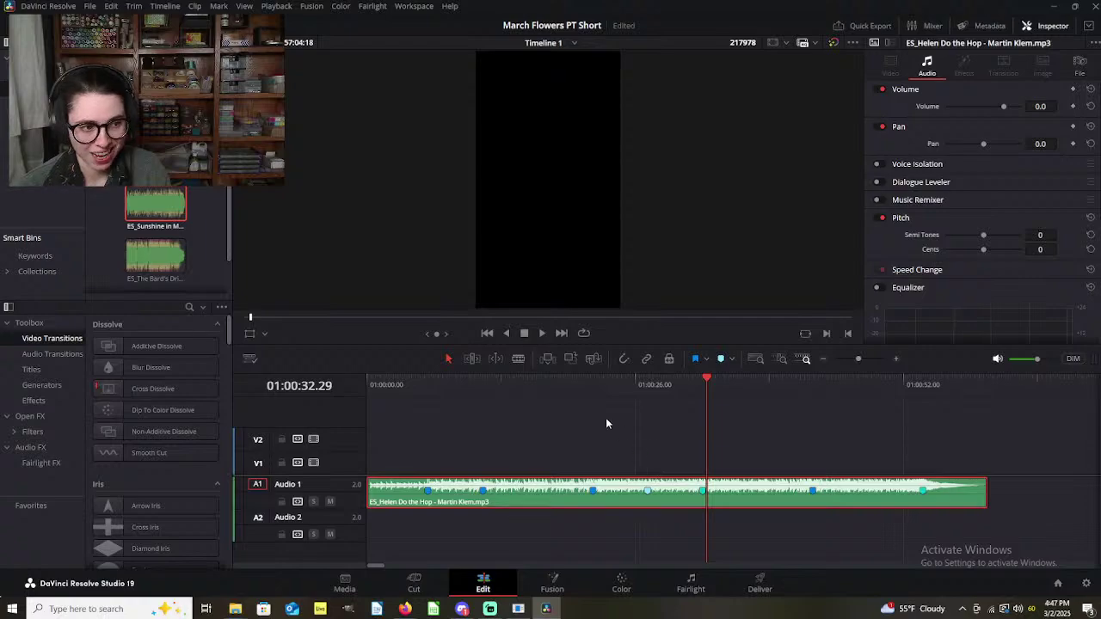
scroll(606, 423, down, 10)
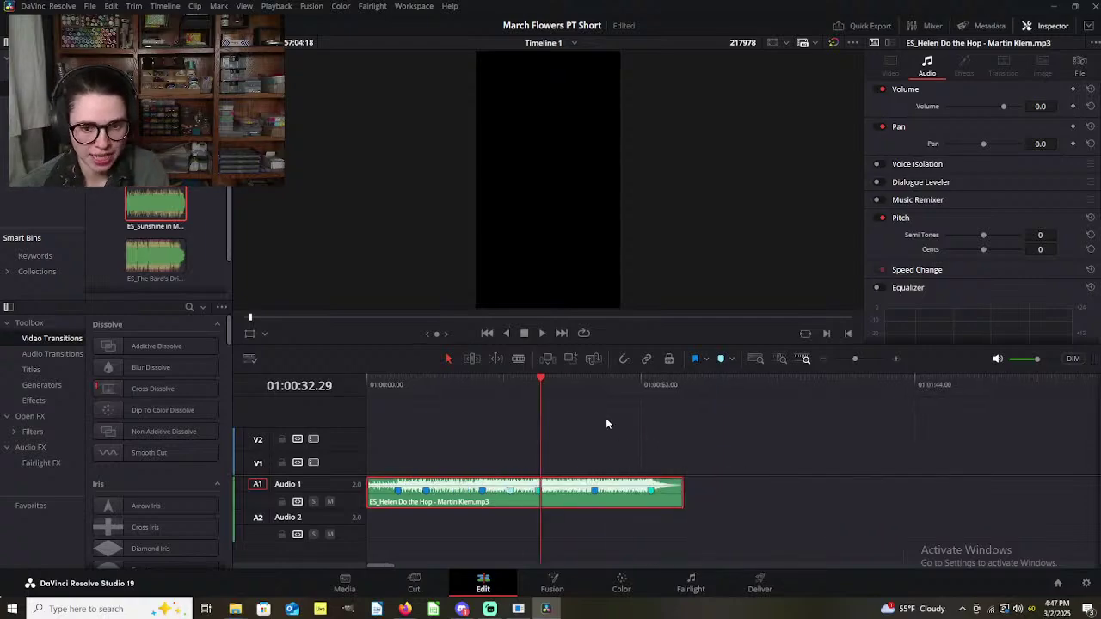
drag(628, 384, 984, 452)
scroll(984, 452, down, 5)
scroll(504, 412, up, 5)
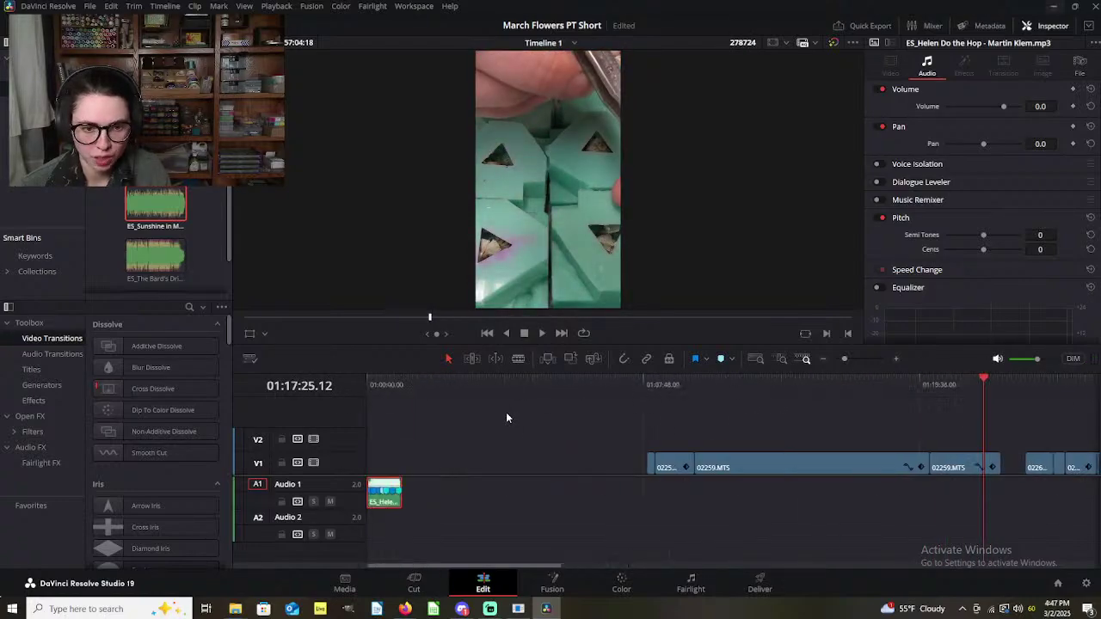
Step: Go back to the timeline start, select the music clip and listen to its opening beats, pausing at 01:00:01.11
click(371, 385)
scroll(476, 464, up, 5)
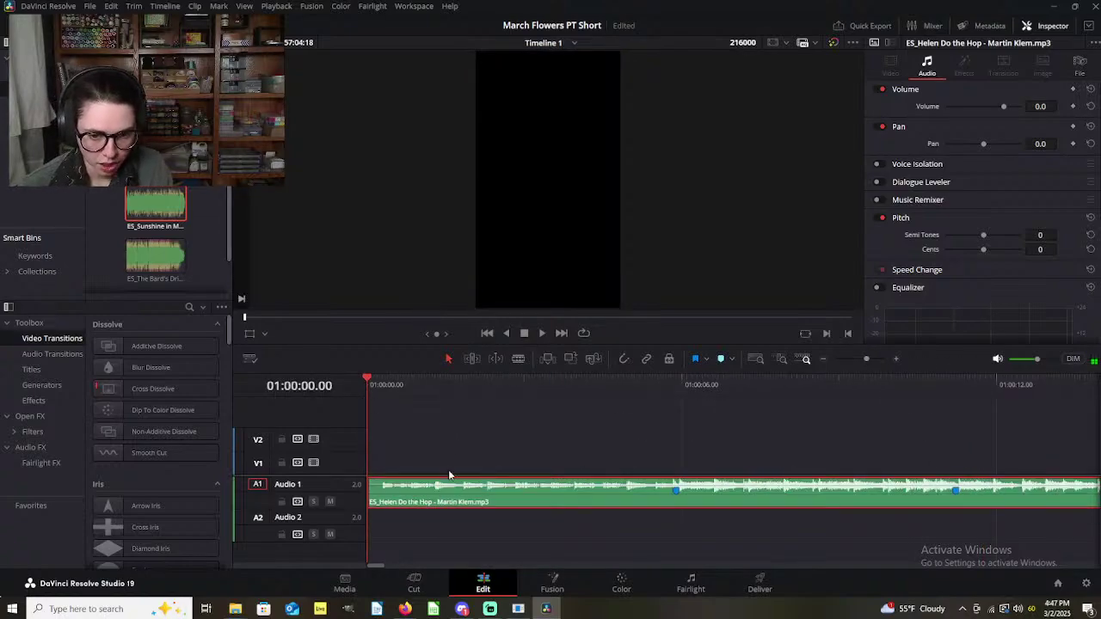
scroll(448, 470, up, 2)
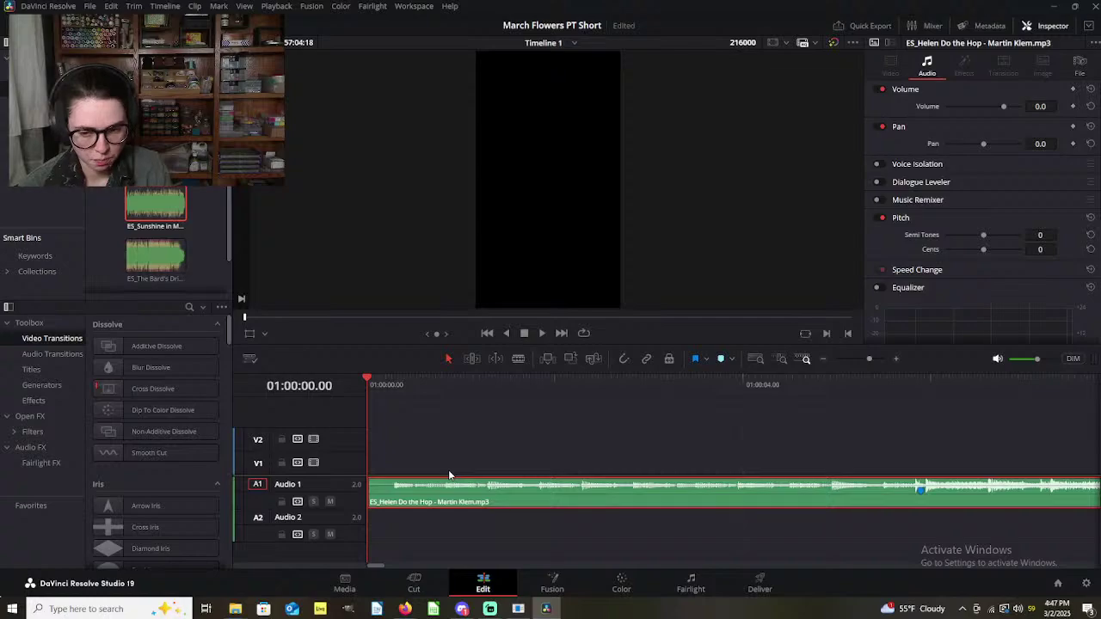
scroll(448, 470, up, 1)
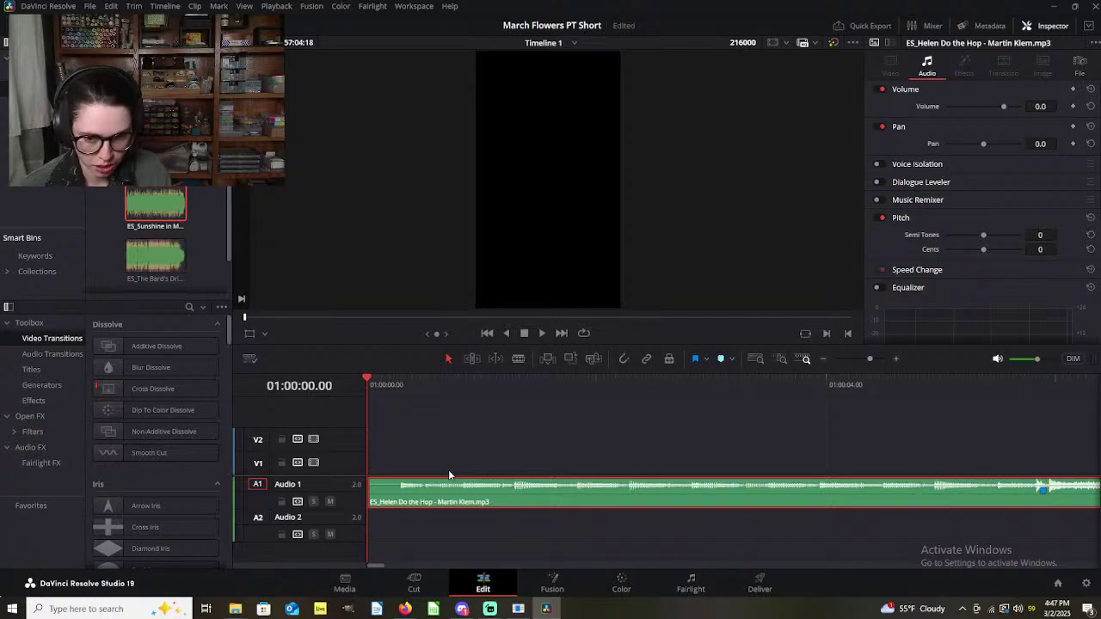
click(477, 446)
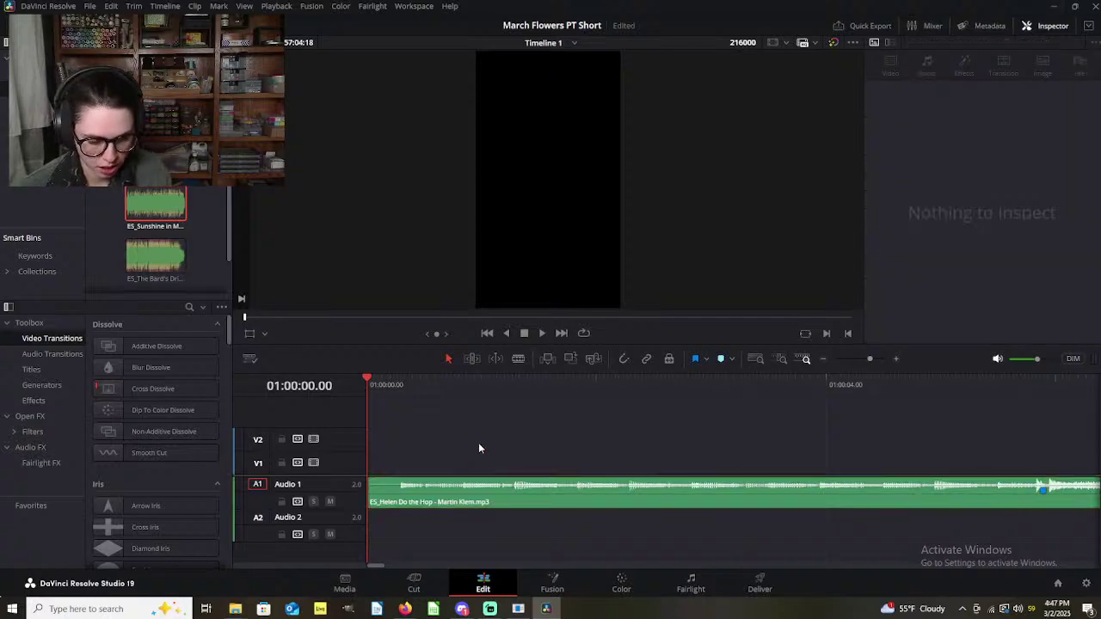
click(482, 491)
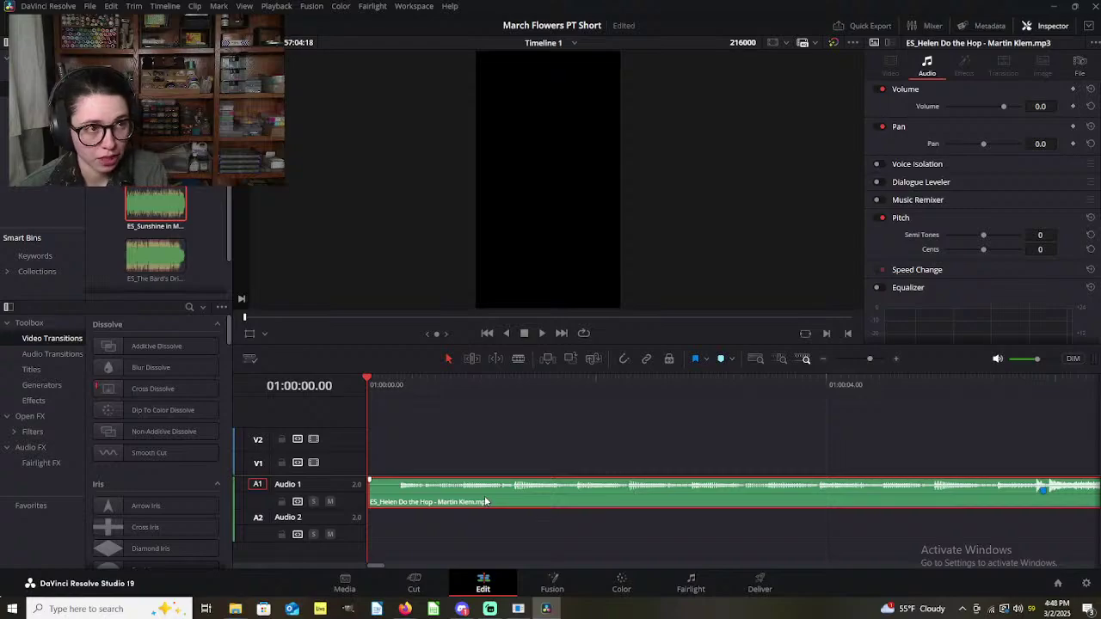
key(space)
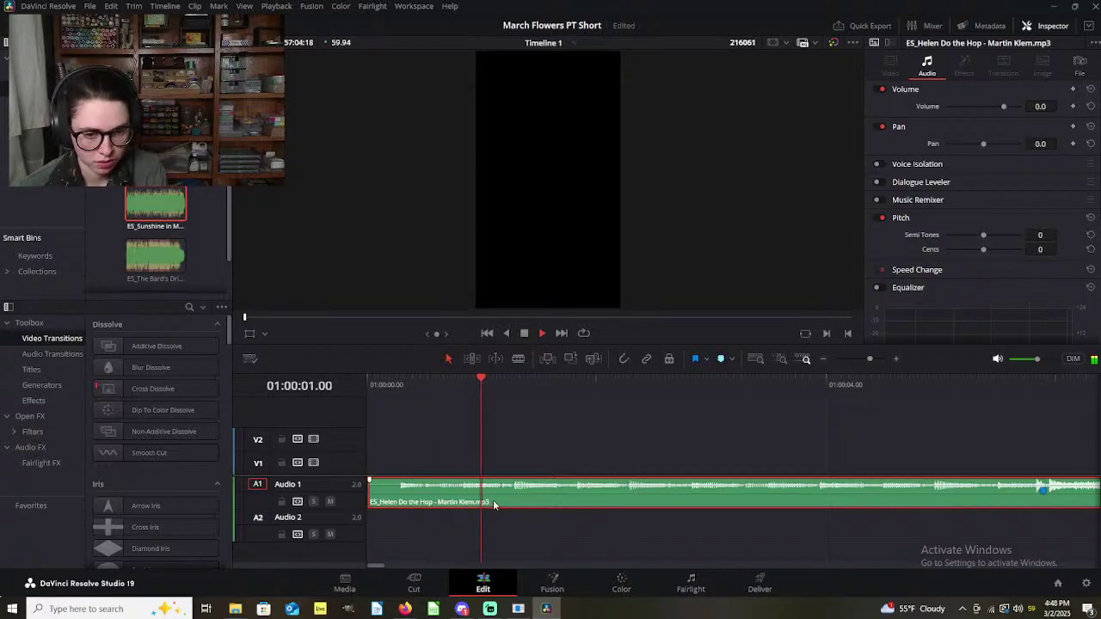
click(375, 386)
key(space)
key(space)
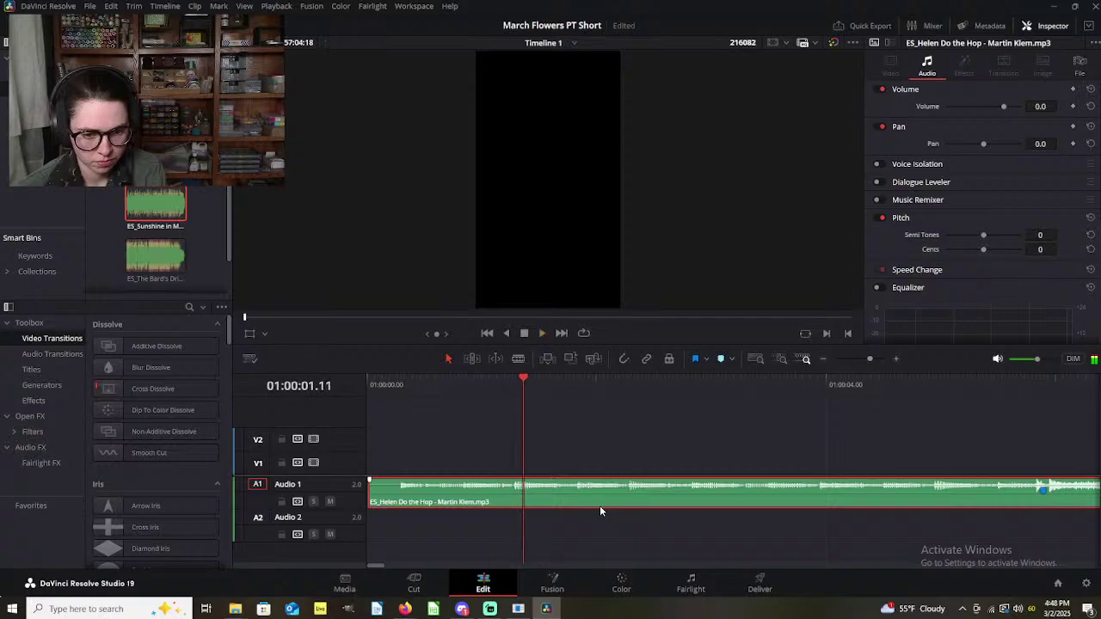
Step: Add a cream marker to the music clip at about 01:00:01.07 and listen on to 01:00:02.21
scroll(538, 490, up, 2)
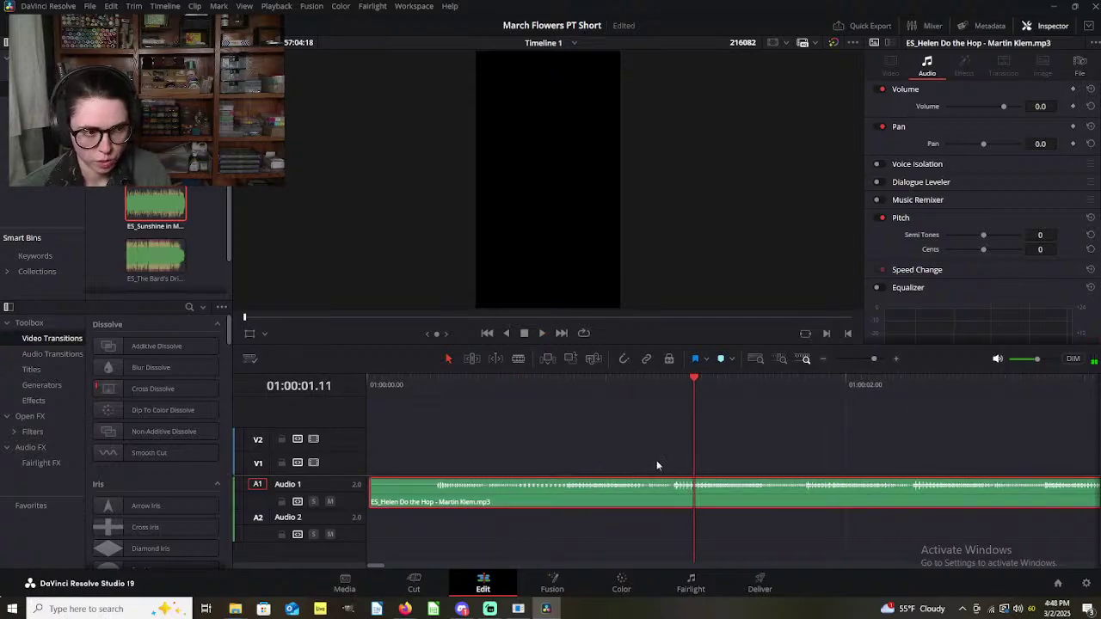
drag(674, 386, 663, 434)
click(733, 360)
click(738, 343)
scroll(774, 424, right, 2)
key(space)
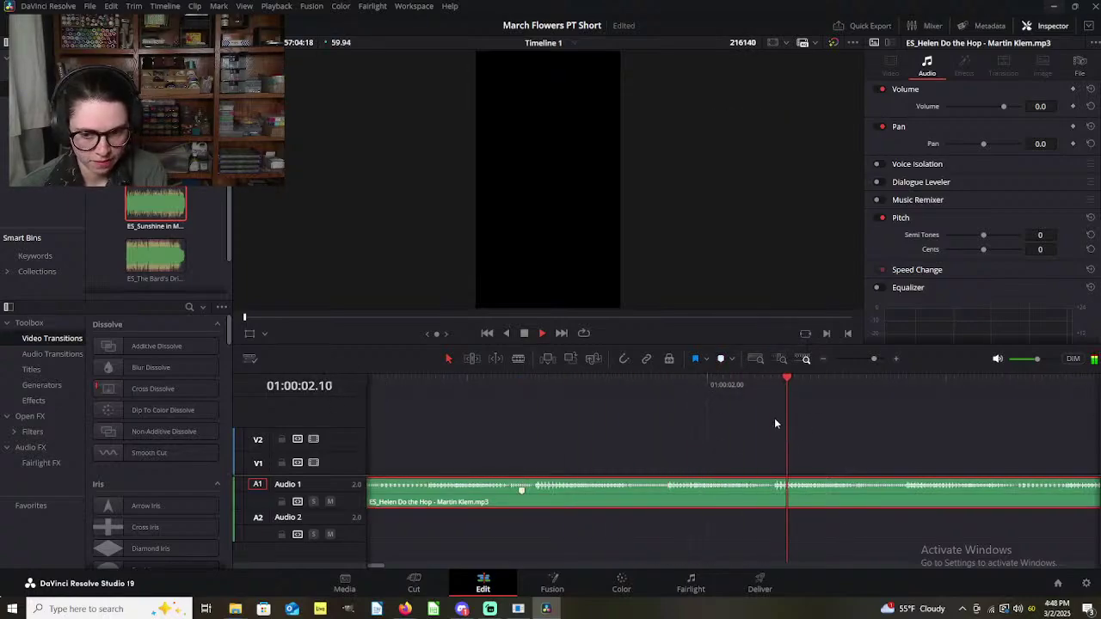
scroll(734, 453, down, 4)
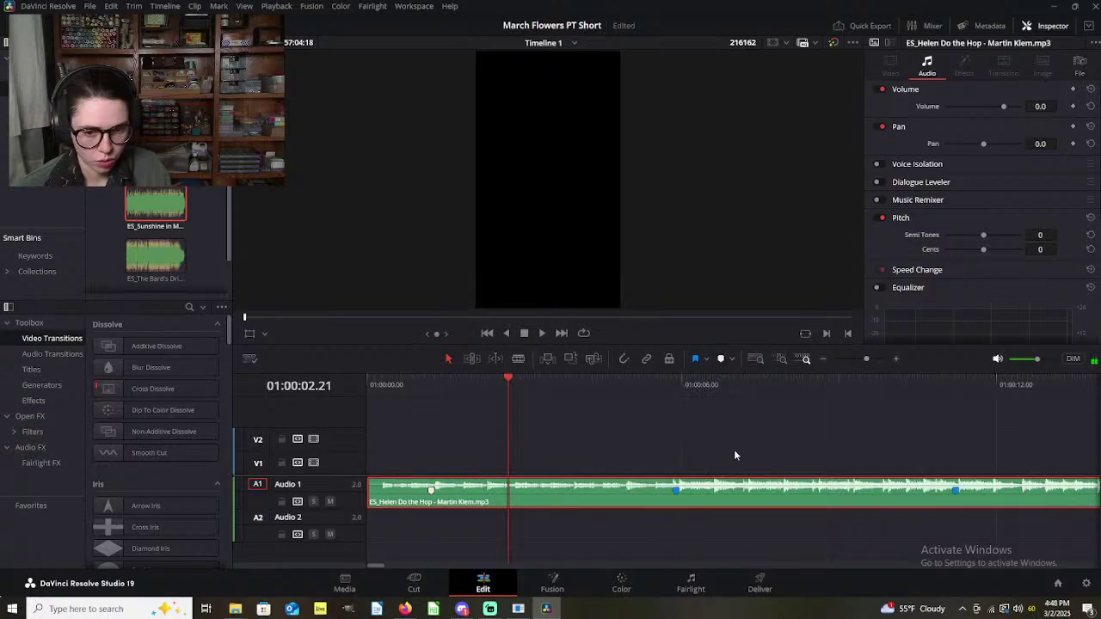
Step: Replay the music from the timeline start past the first blue marker and pause at 01:00:07.27
click(371, 381)
click(425, 436)
key(space)
key(space)
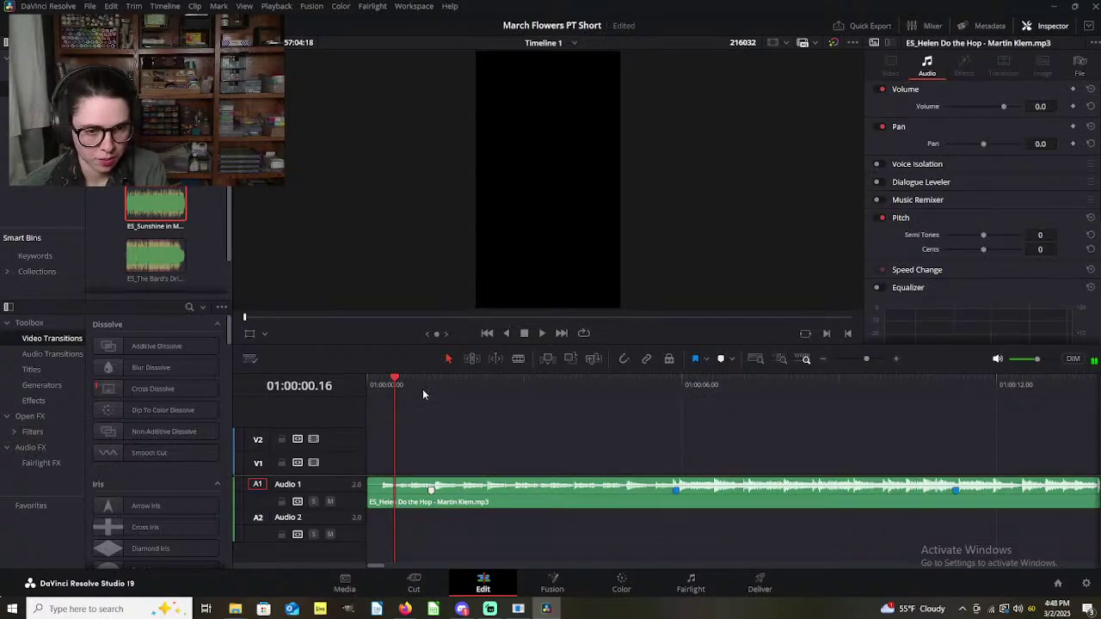
click(372, 381)
click(417, 418)
key(space)
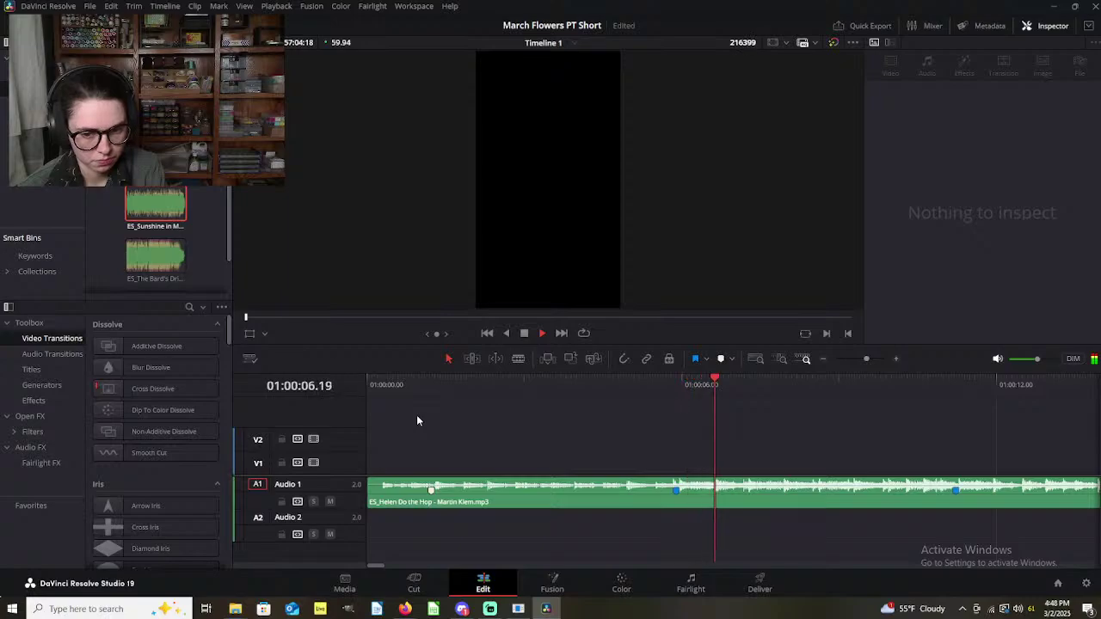
key(space)
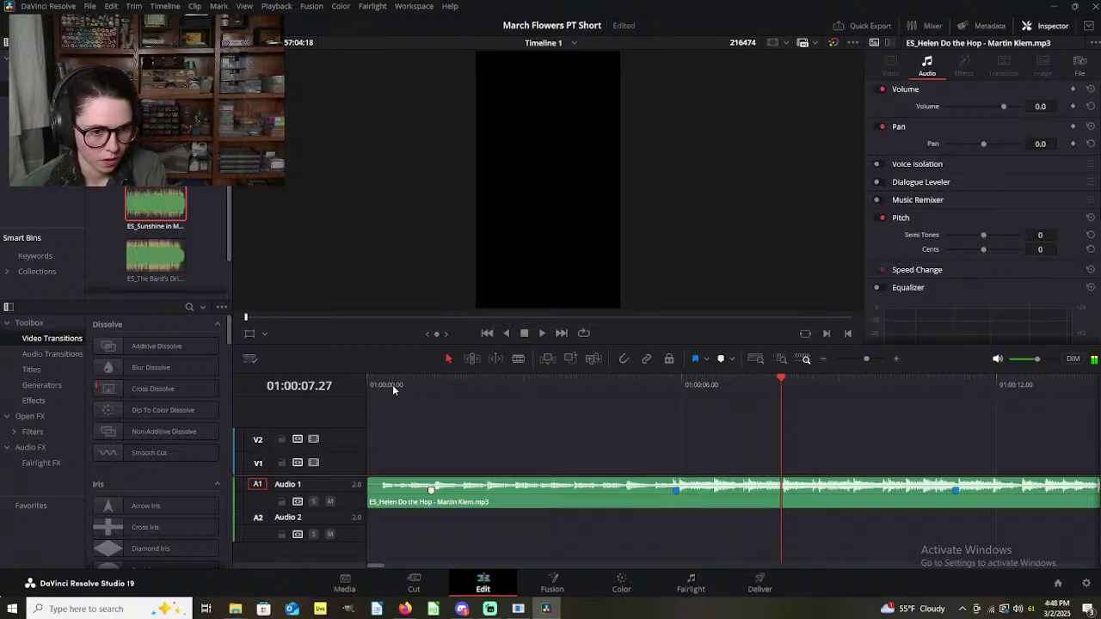
Step: Replay the music's opening from the start, pausing at 01:00:01.11 and again at 01:00:02.23
key(Home)
click(422, 436)
key(space)
key(space)
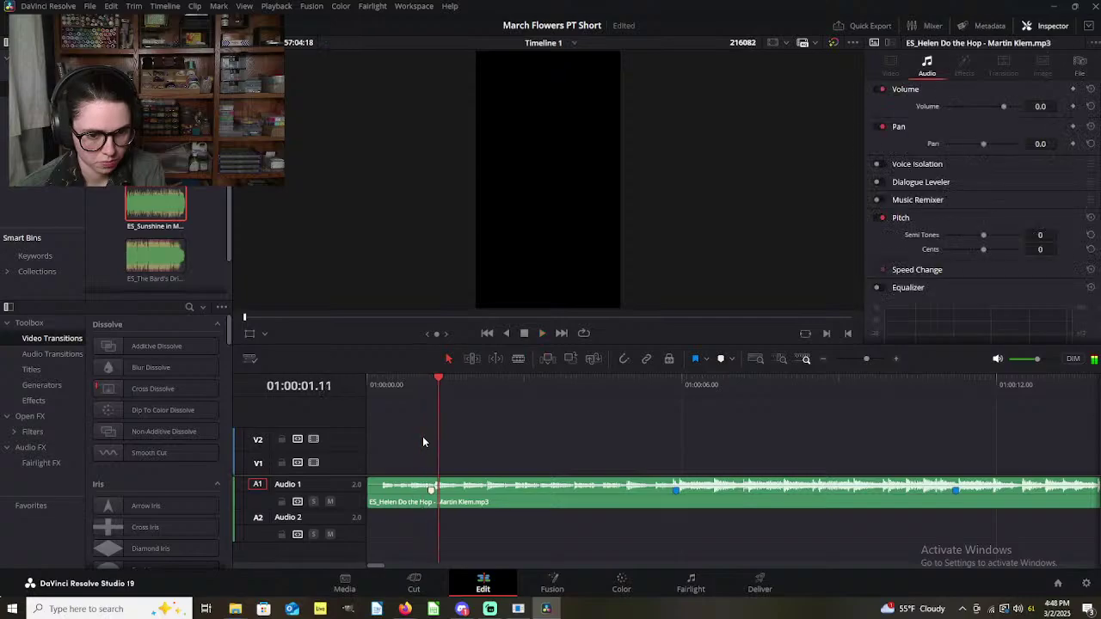
key(space)
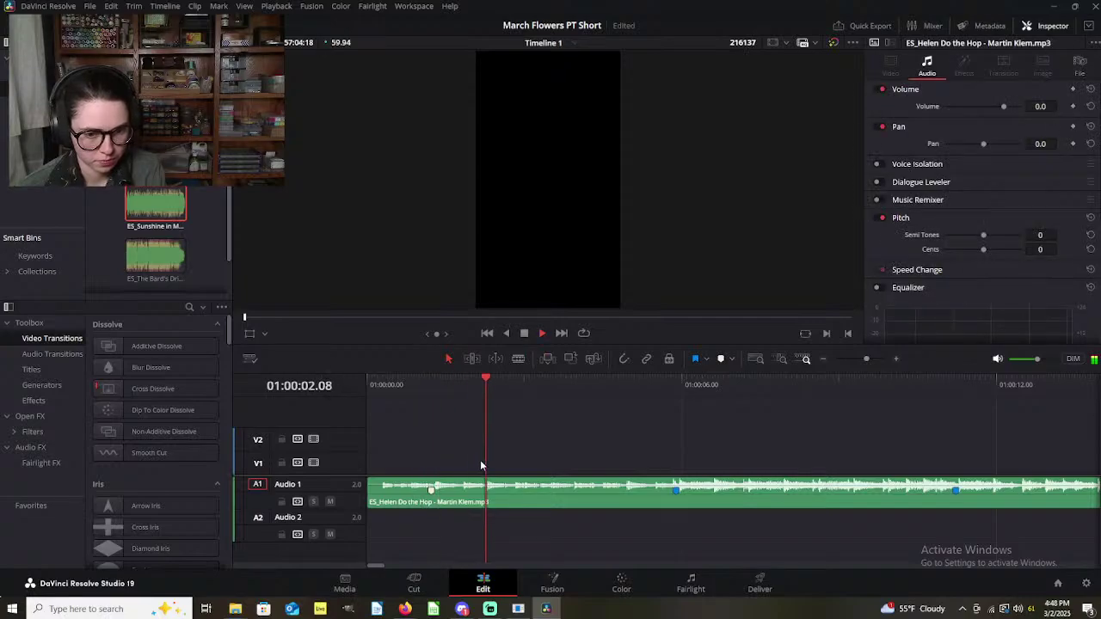
key(space)
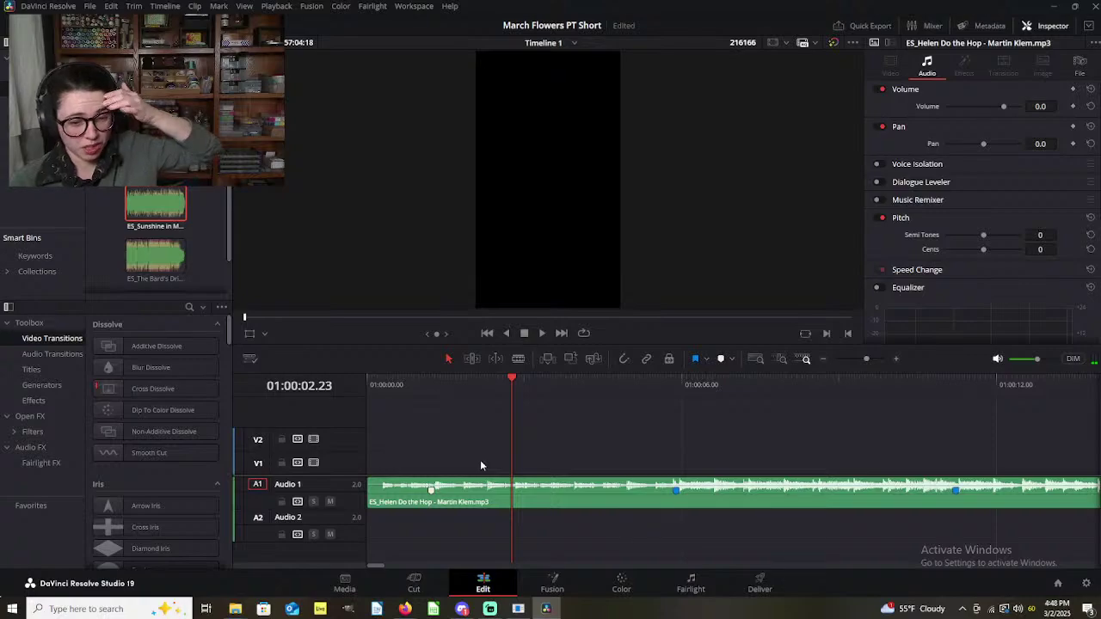
Step: Trim the silence before about 01:00:00.07 off the music clip's start, keeping the clip at the timeline start
scroll(487, 451, up, 3)
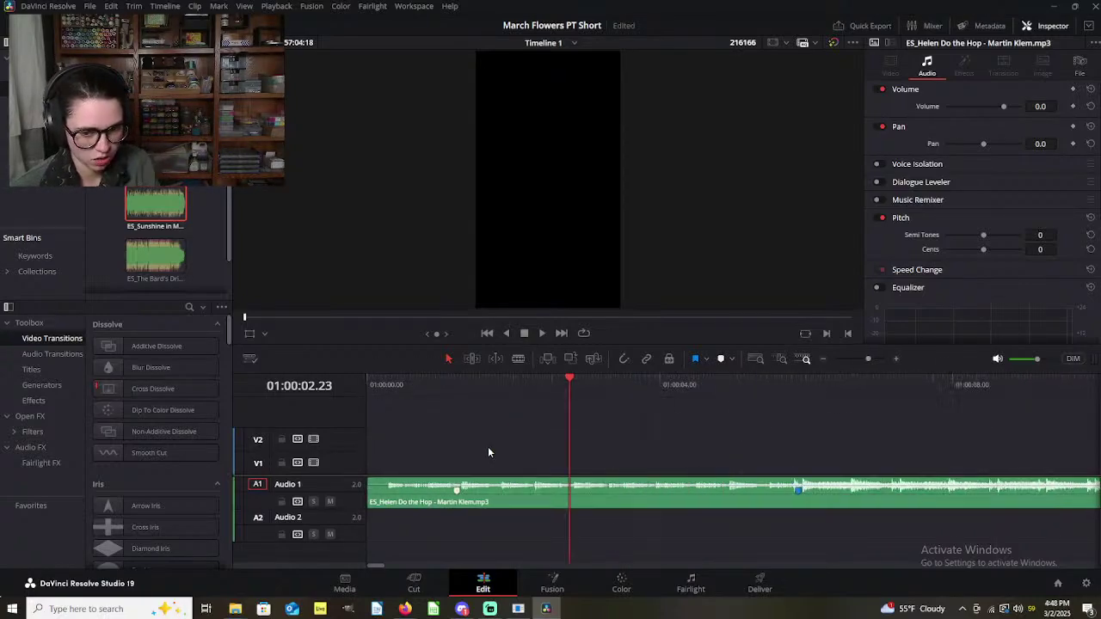
key(Home)
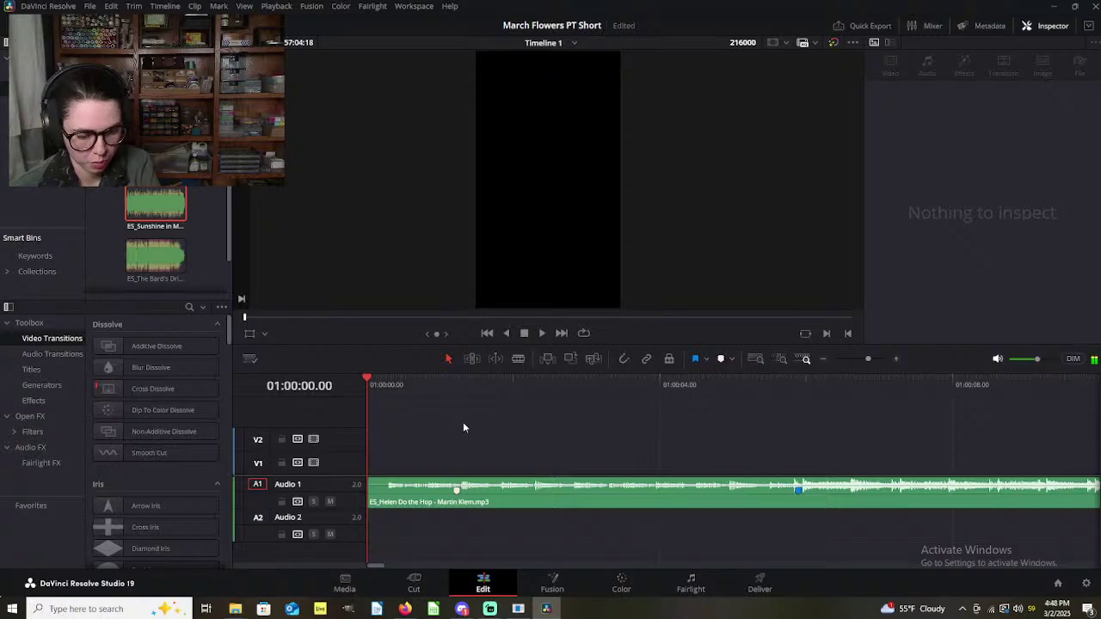
scroll(432, 398, up, 5)
drag(368, 384, 449, 420)
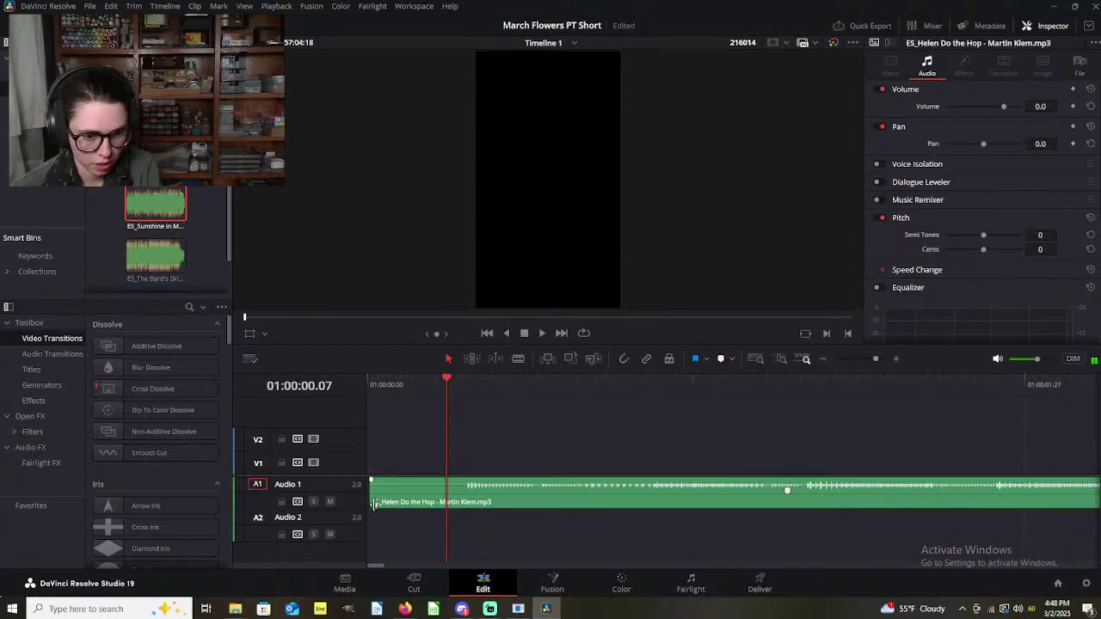
drag(374, 505, 414, 494)
Step: Listen to the trimmed music from the timeline start and pause at 01:00:06.21
key(Home)
key(space)
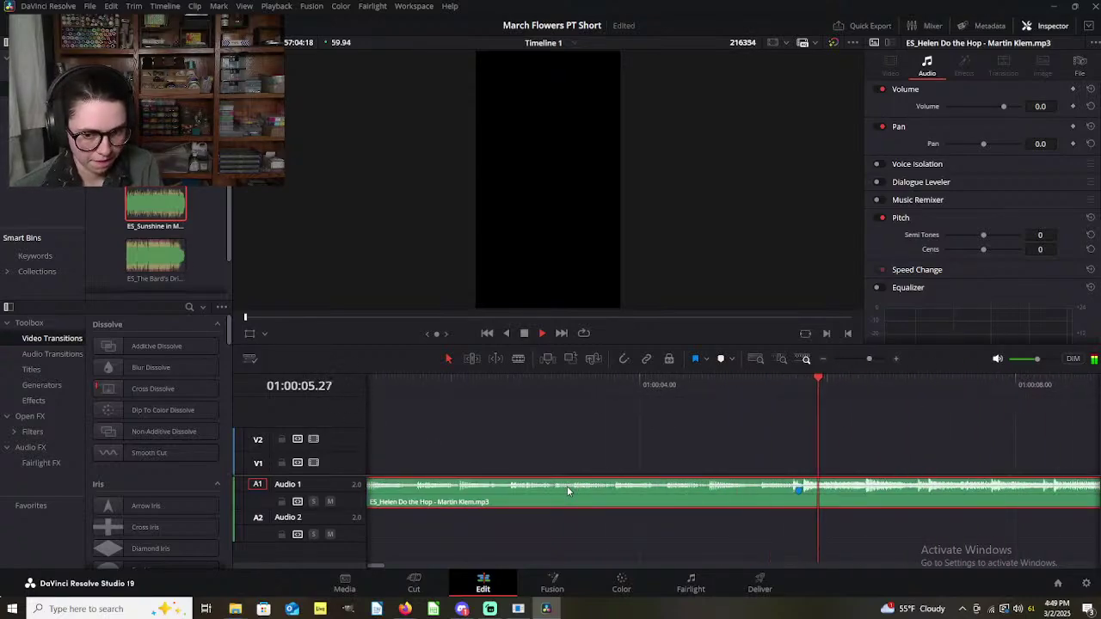
key(space)
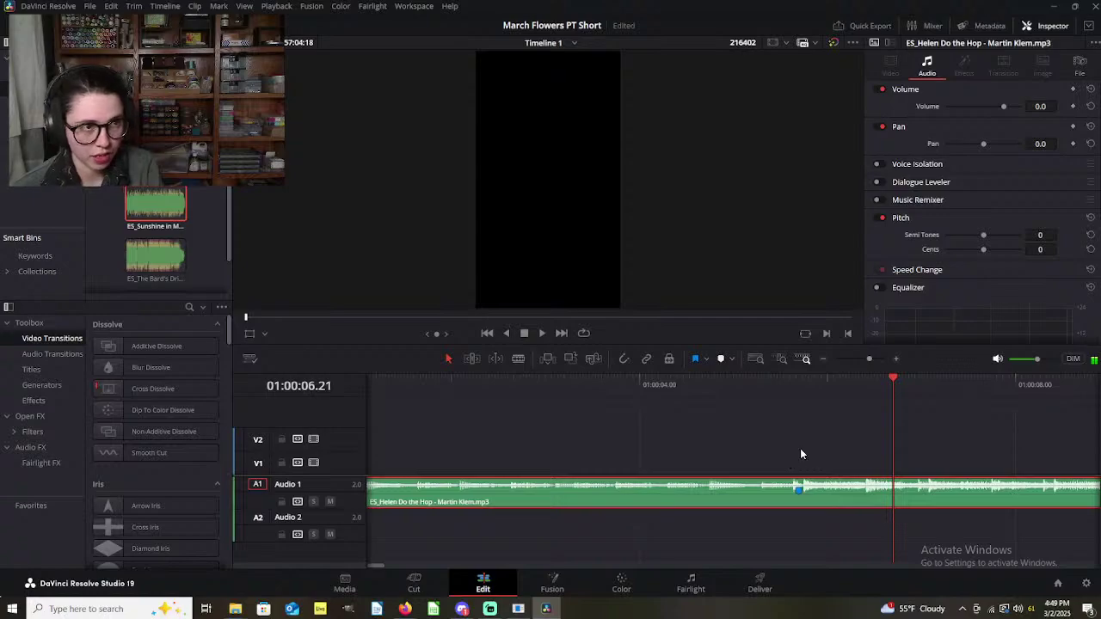
Step: Remove the cream marker near 01:00:01 from the music clip
scroll(800, 448, right, 3)
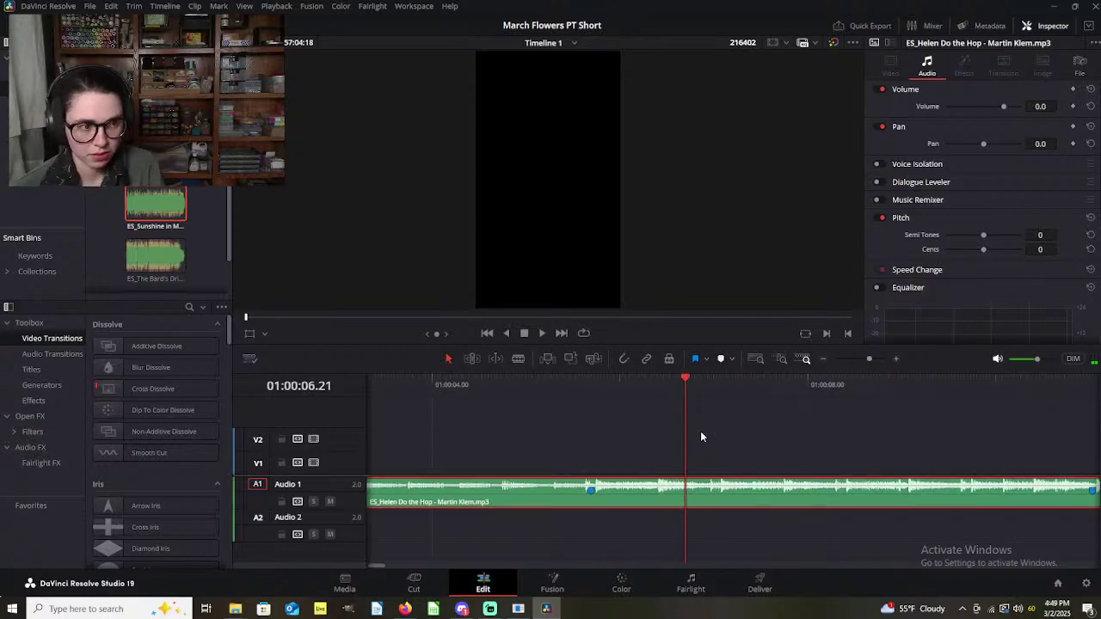
scroll(700, 436, left, 1)
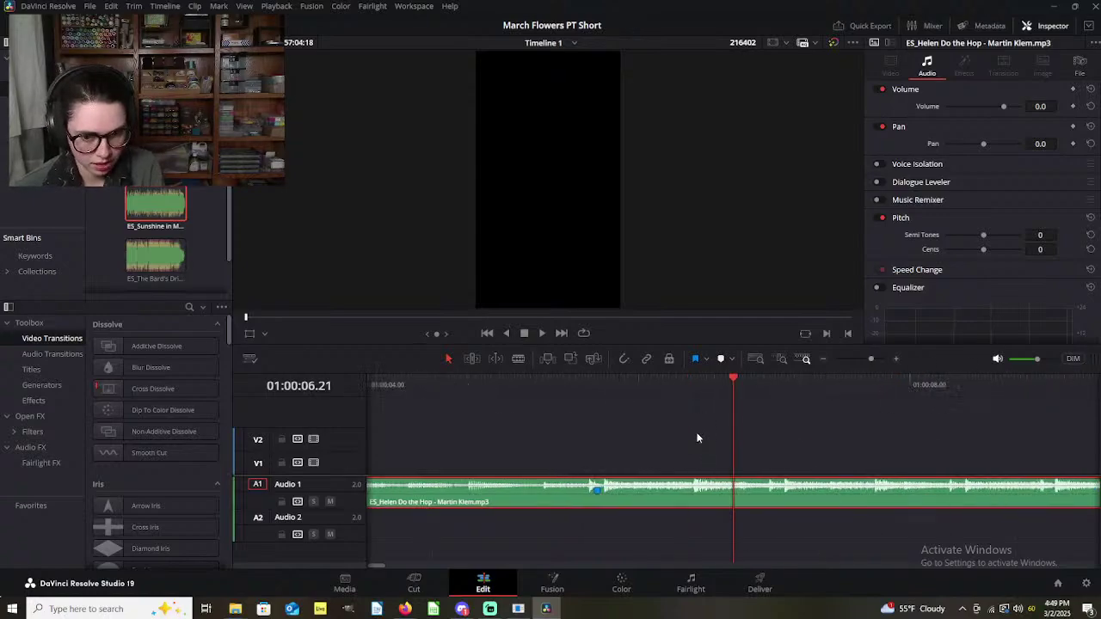
scroll(632, 450, left, 4)
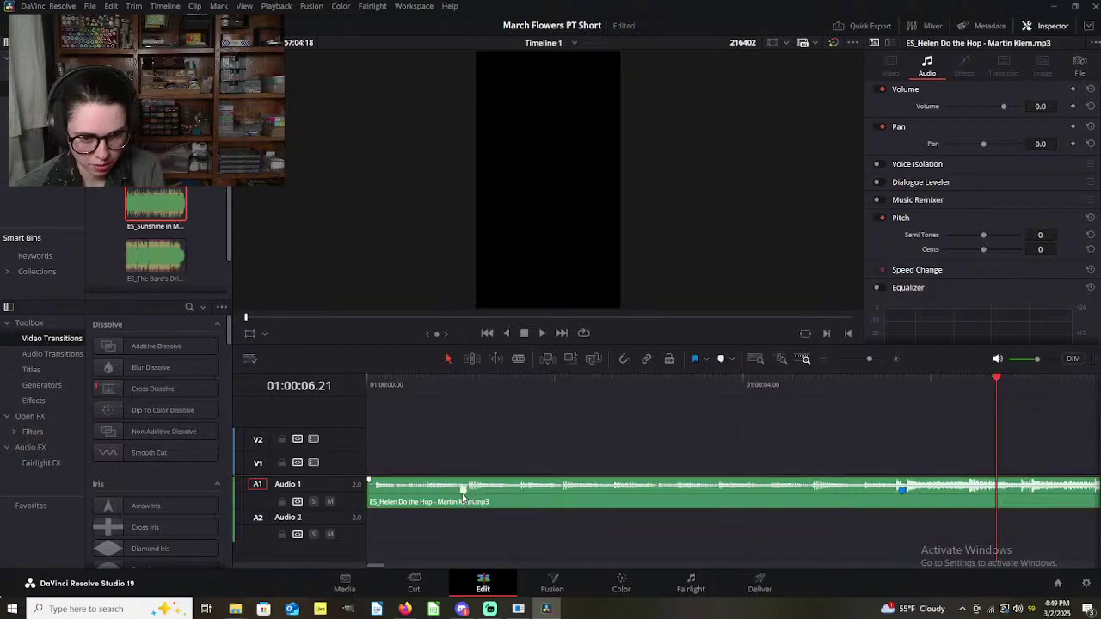
drag(463, 491, 726, 491)
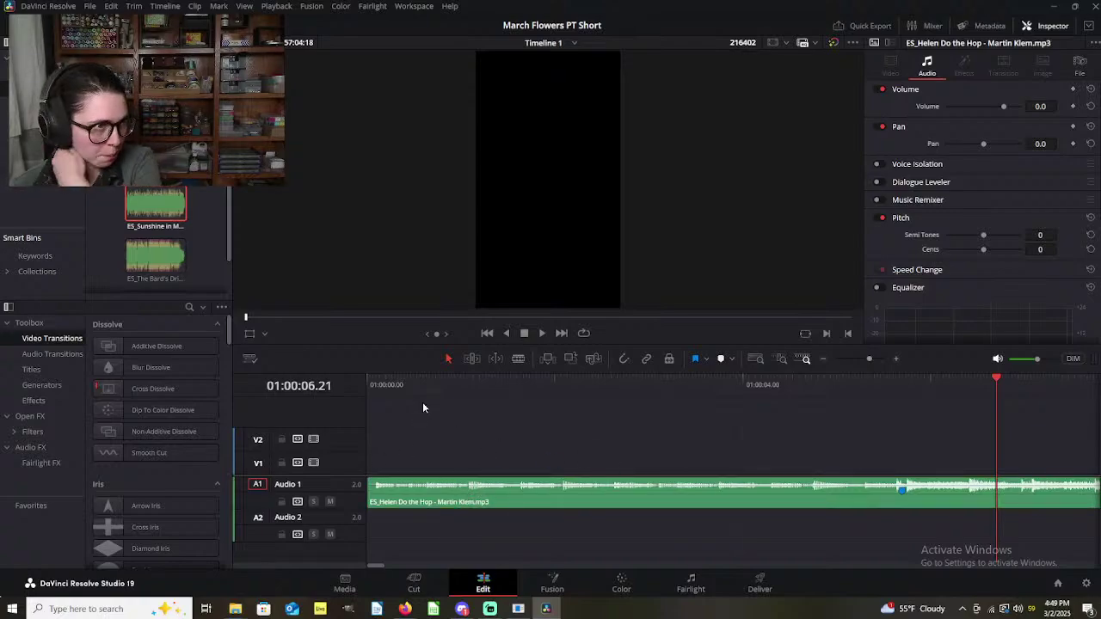
Step: Scrub past the first blue marker to 01:00:06.11 and add a cream marker to the music clip there
drag(897, 386, 902, 389)
scroll(892, 404, right, 4)
scroll(718, 510, up, 3)
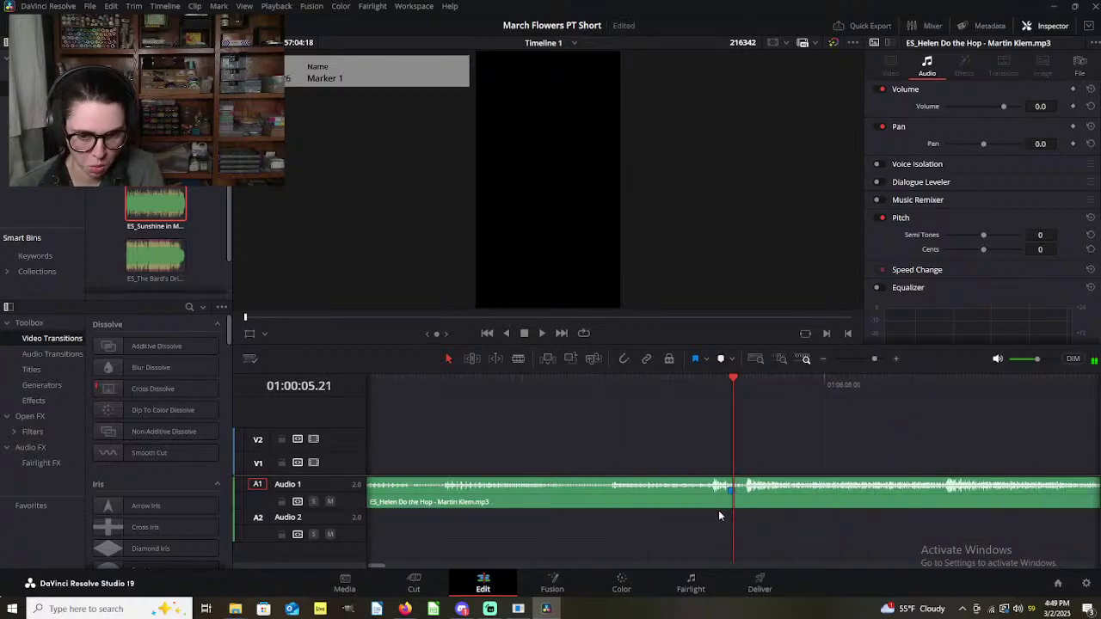
mouse_move(528, 383)
mouse_down()
mouse_move(757, 412)
mouse_move(727, 421)
mouse_up()
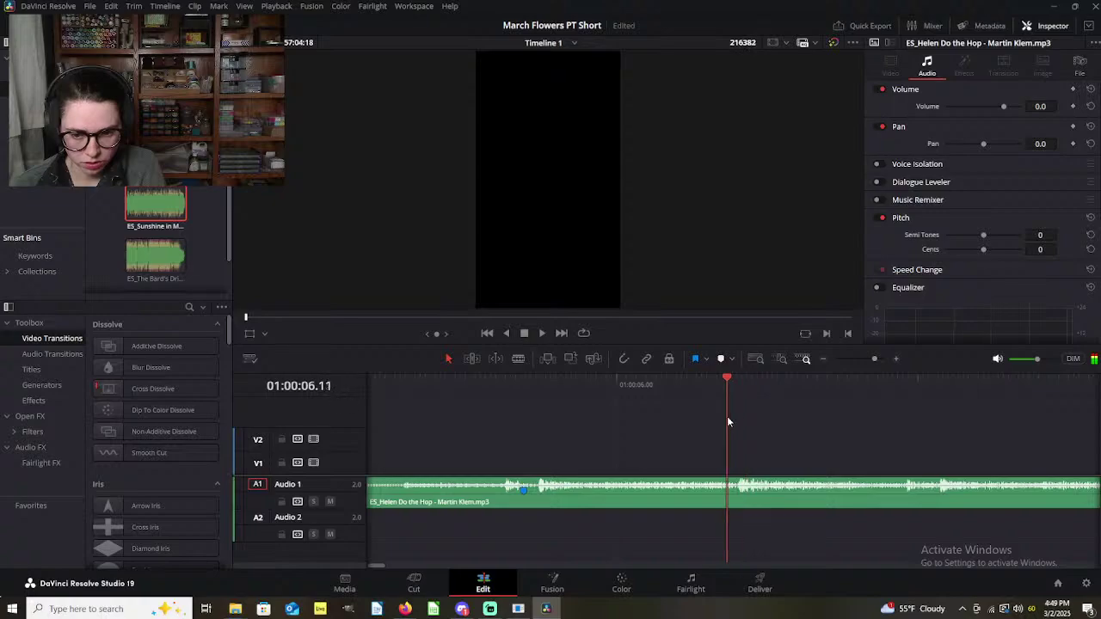
click(743, 494)
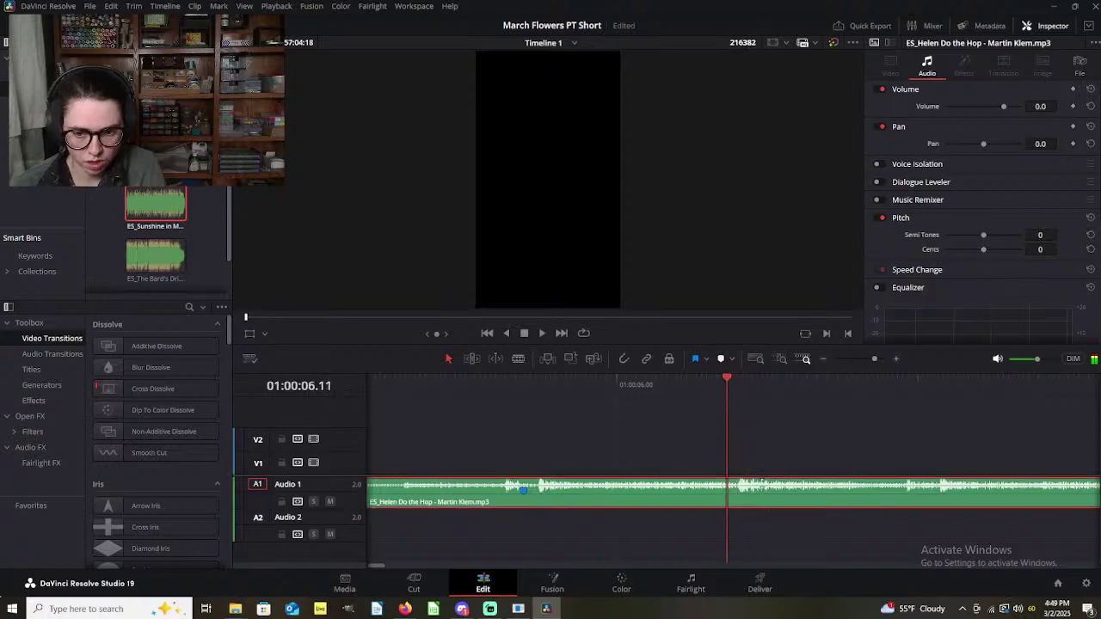
click(720, 360)
Step: Examine the waveform beats around the cream marker at 01:00:06.11
scroll(732, 486, right, 3)
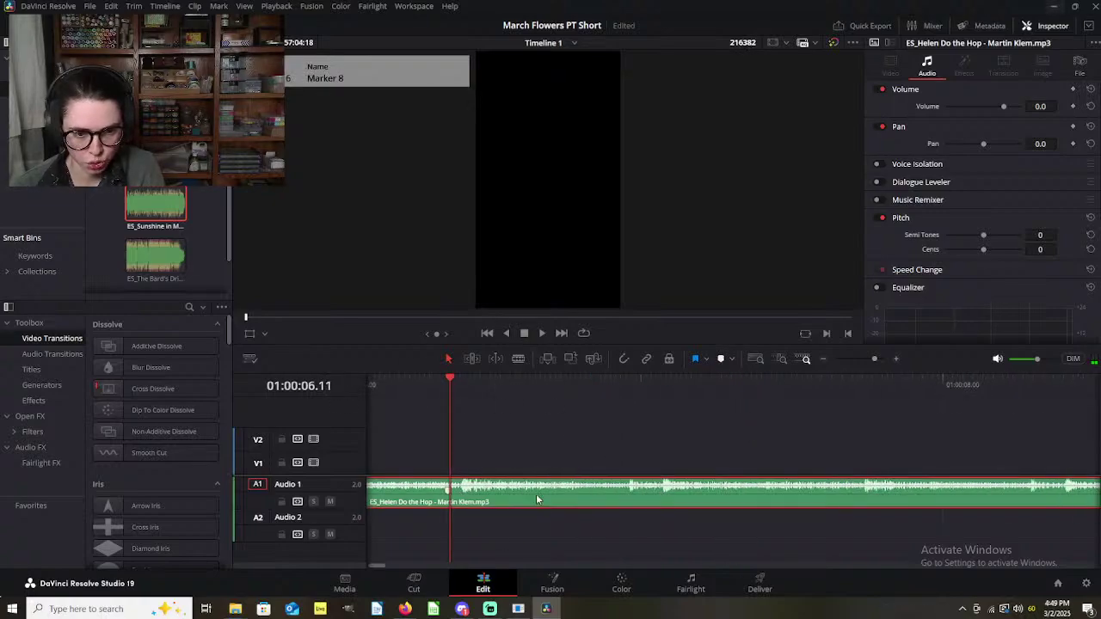
scroll(536, 494, left, 1)
scroll(521, 449, left, 2)
scroll(521, 449, right, 1)
scroll(521, 449, left, 2)
scroll(521, 449, right, 1)
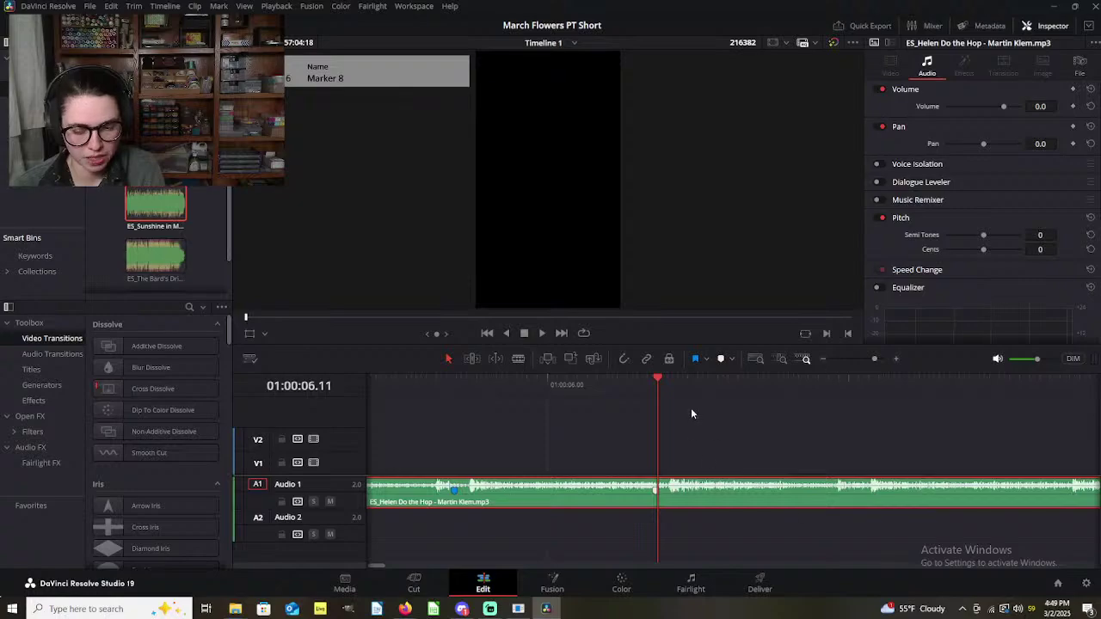
scroll(693, 421, right, 2)
scroll(696, 438, left, 2)
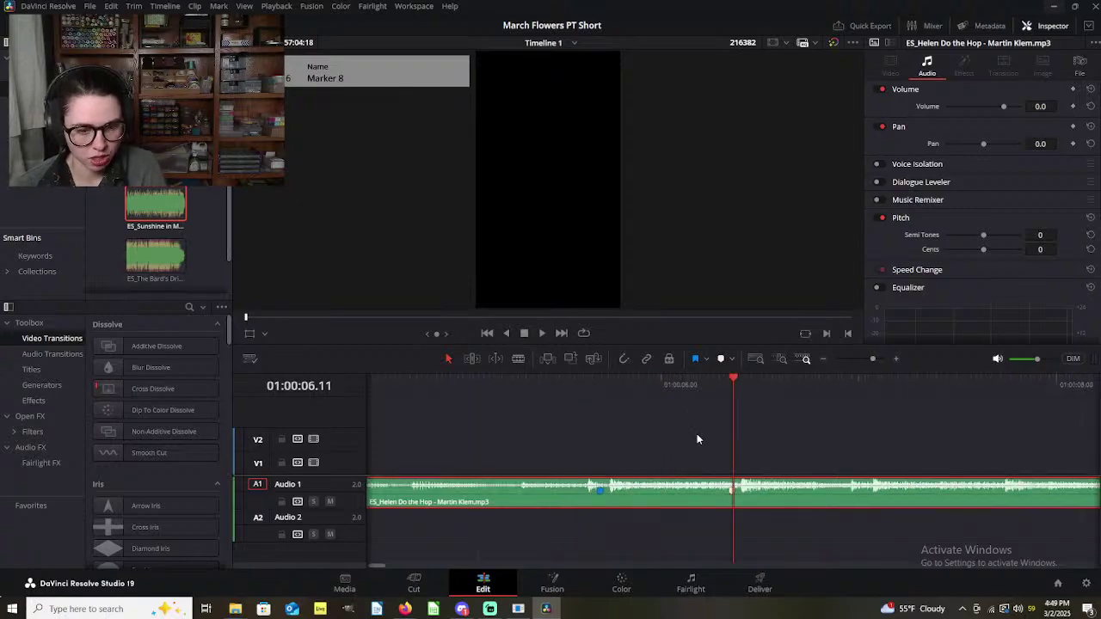
Step: Listen to the music from the timeline start again and pause at 01:00:08.04, just past the first cream marker
scroll(697, 438, down, 2)
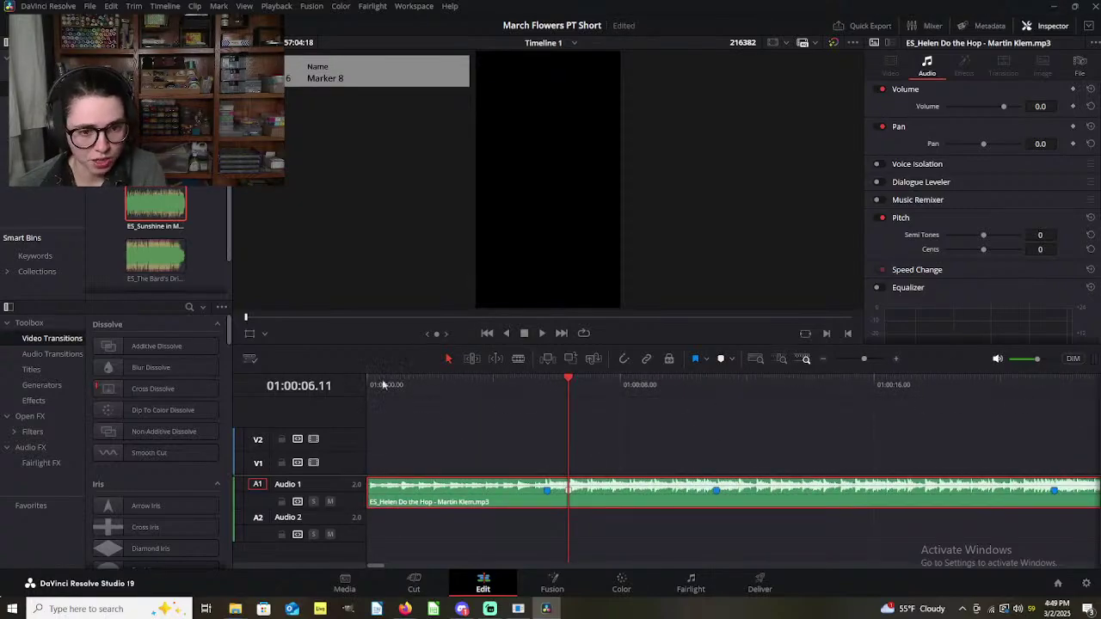
drag(389, 387, 360, 395)
click(419, 432)
key(space)
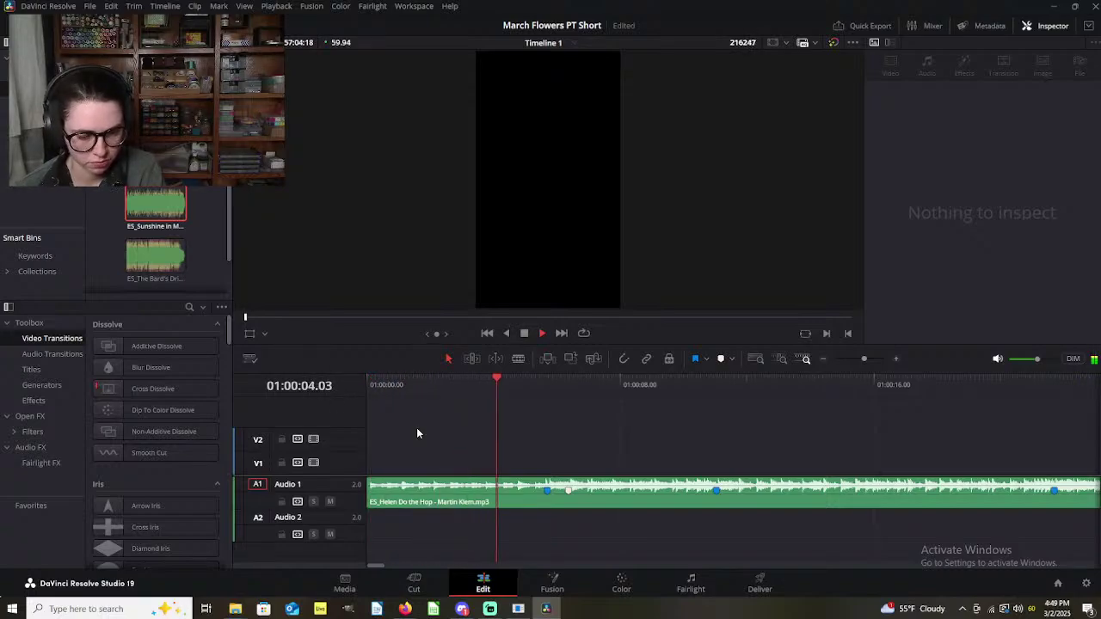
key(space)
key(Home)
key(space)
key(Home)
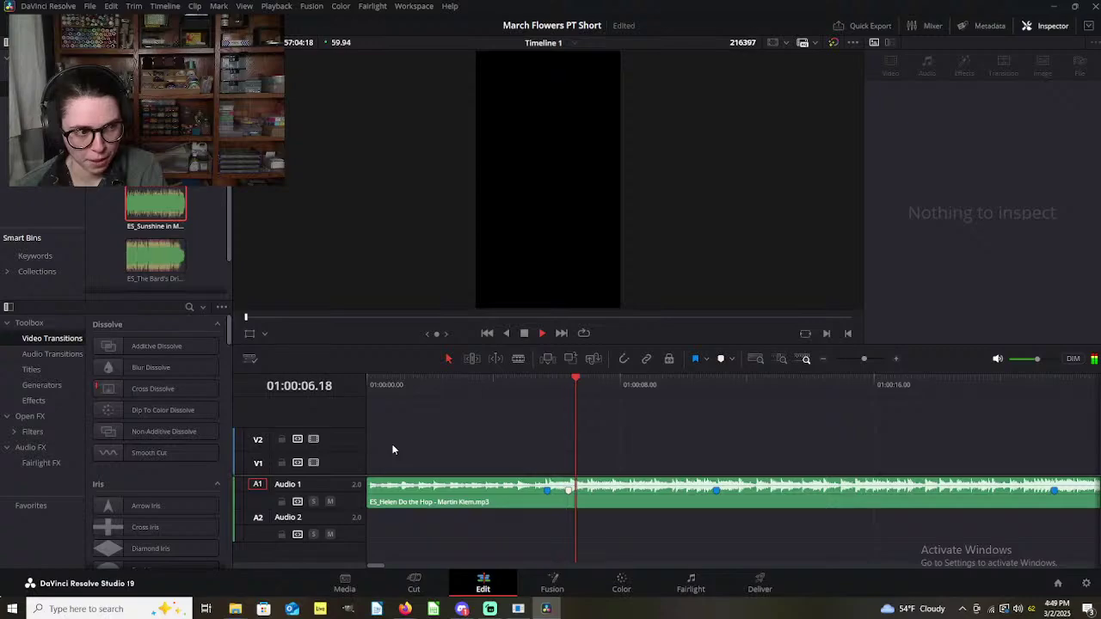
key(space)
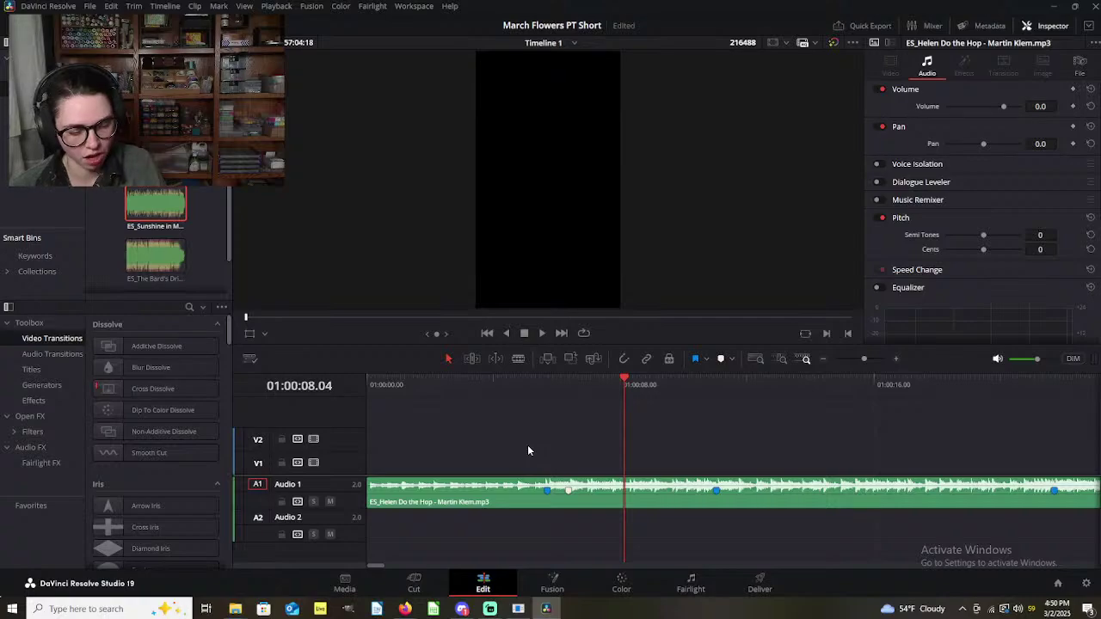
Step: Scrub from the first blue marker past the cream marker at 01:00:06.11 and add another cream marker to the music clip at 01:00:07.01
scroll(613, 474, up, 3)
scroll(612, 474, left, 2)
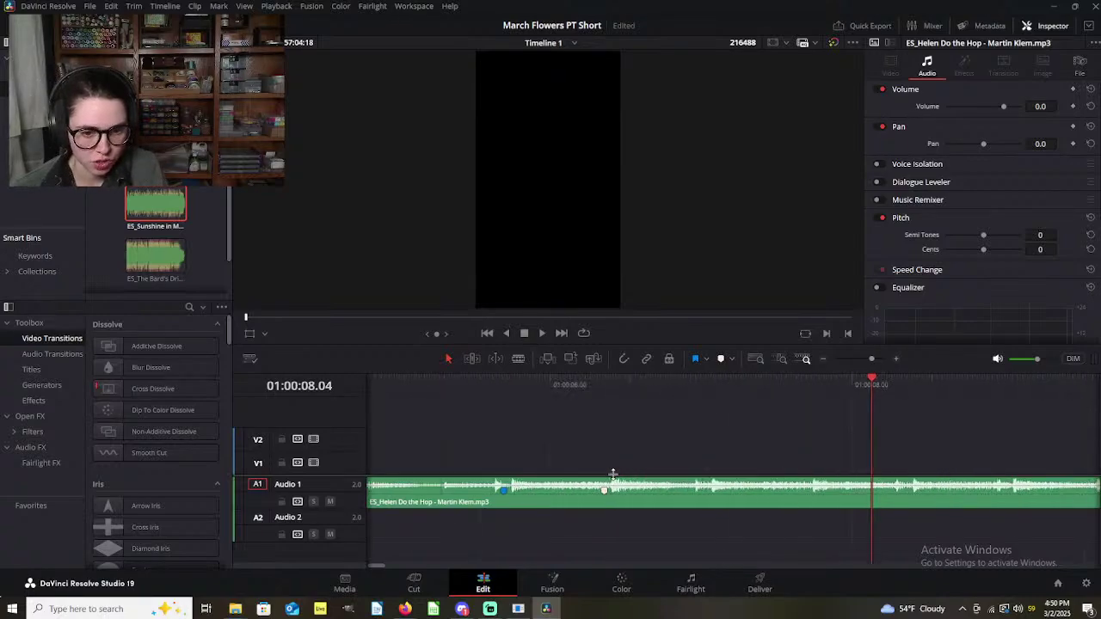
click(506, 380)
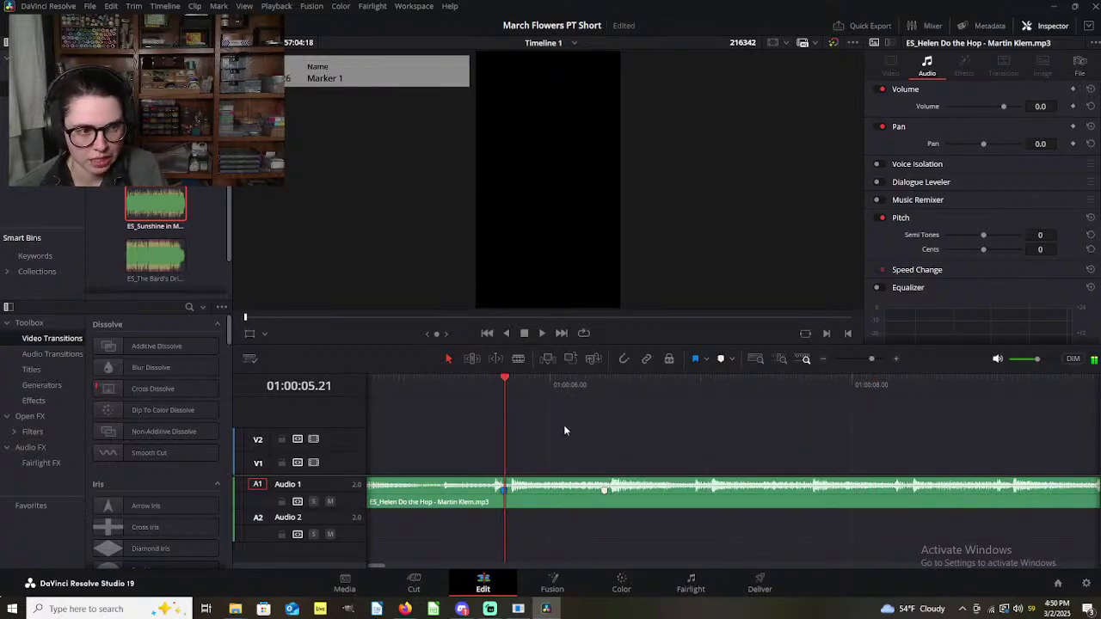
click(605, 385)
scroll(611, 400, right, 2)
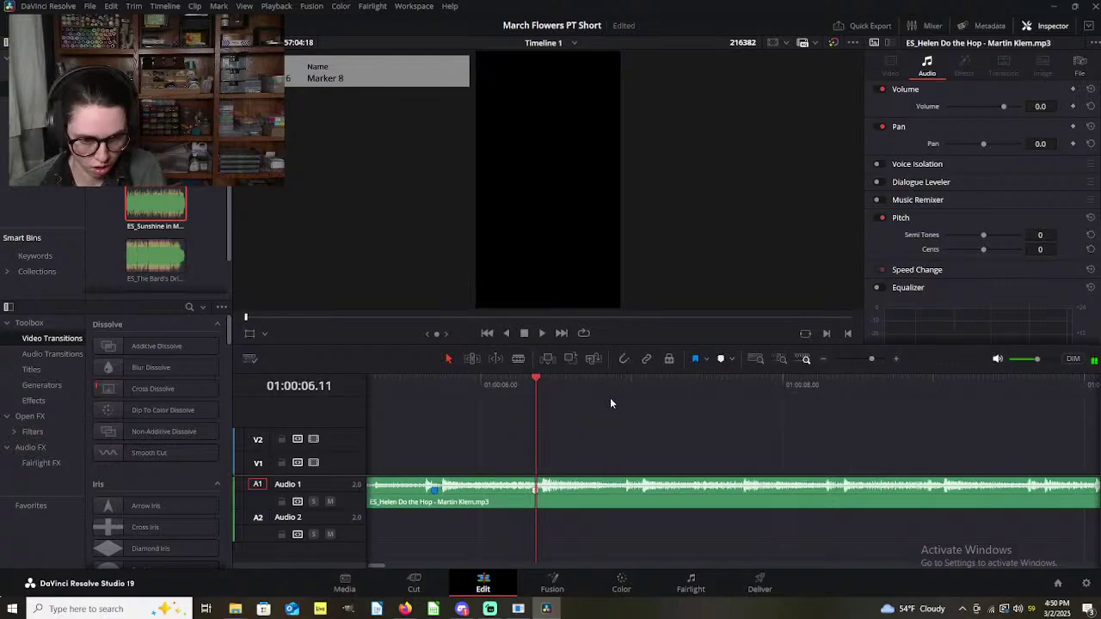
mouse_move(534, 376)
mouse_down()
mouse_move(627, 379)
mouse_move(654, 395)
mouse_move(638, 398)
mouse_up()
click(684, 504)
click(719, 361)
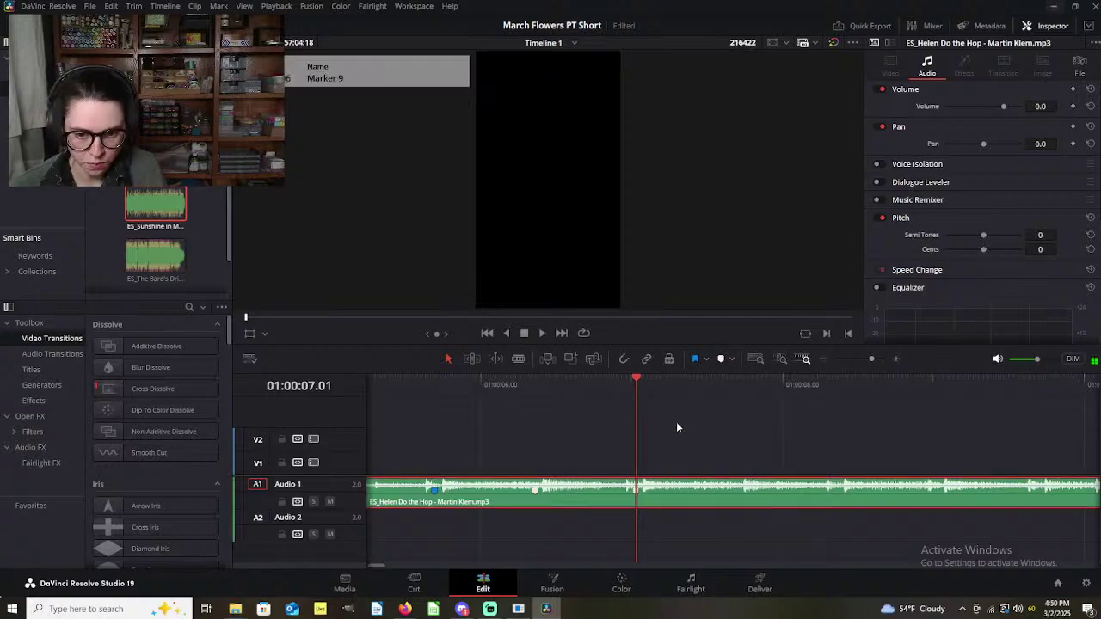
Step: Add cream markers to the music clip on the next three beats, at 01:00:07.21, 01:00:08.11 and 01:00:09.01
scroll(671, 430, right, 4)
mouse_move(504, 380)
mouse_down()
mouse_move(614, 404)
mouse_move(602, 402)
mouse_up()
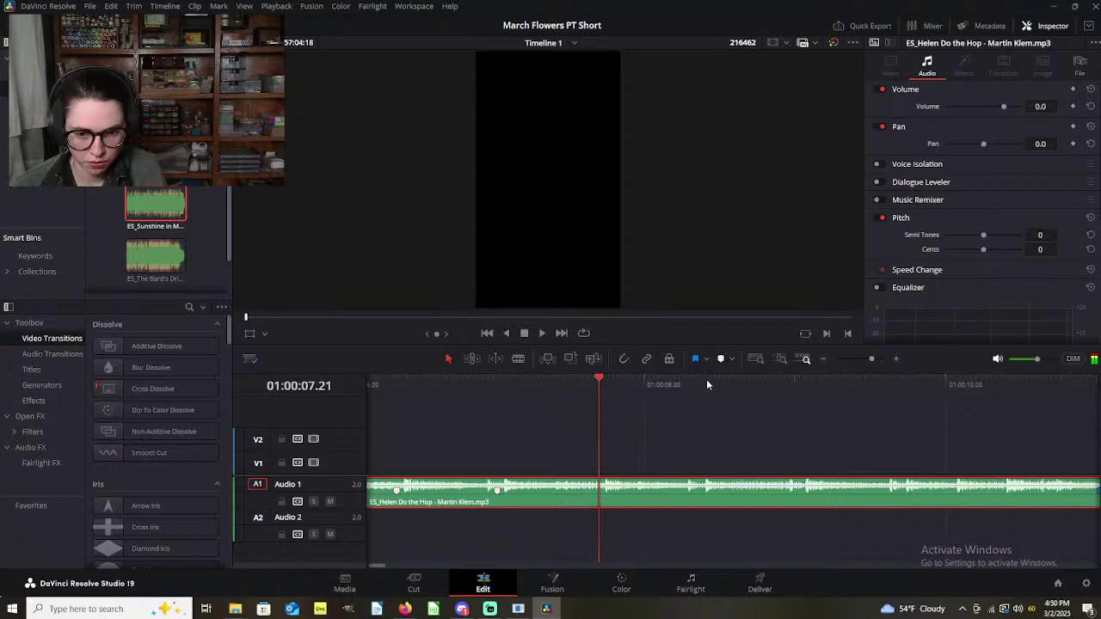
click(720, 360)
scroll(649, 421, right, 2)
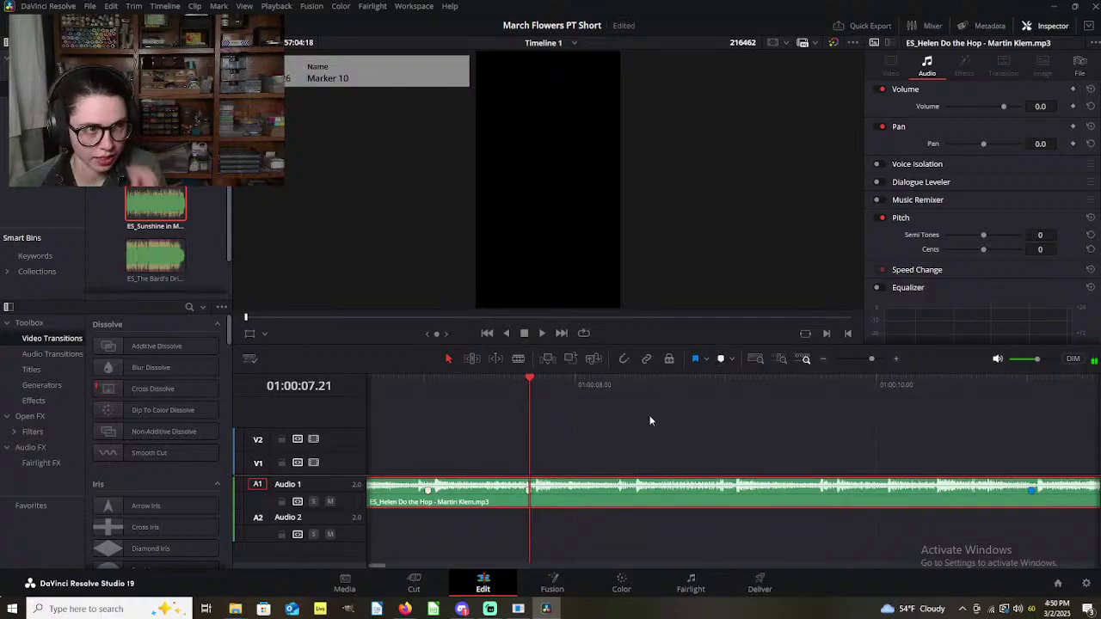
mouse_move(531, 383)
mouse_down()
mouse_move(644, 402)
mouse_move(633, 401)
mouse_up()
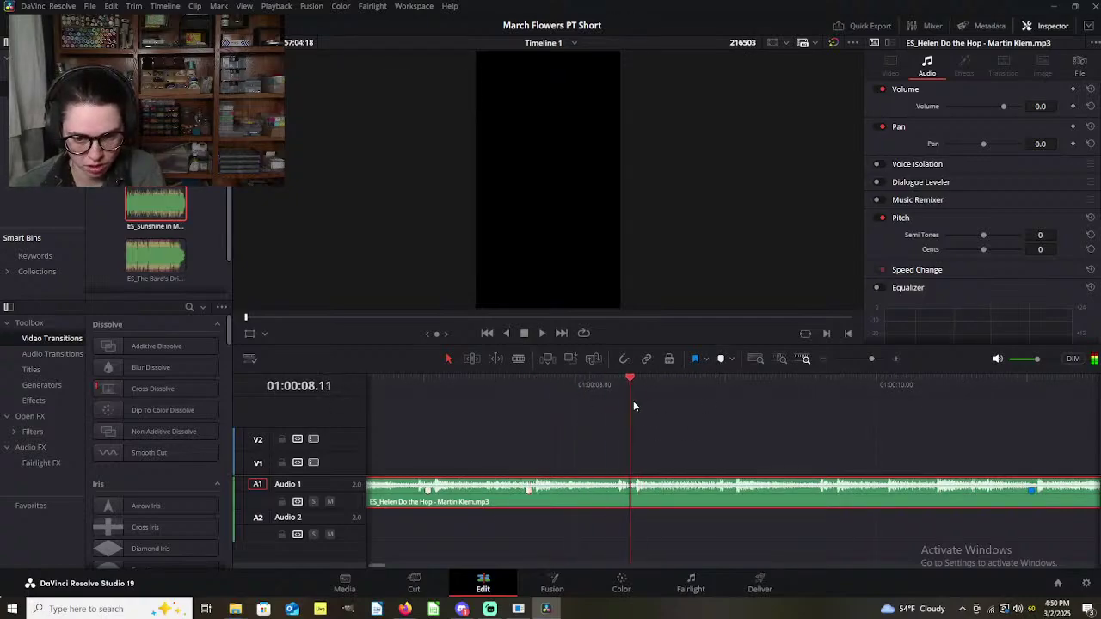
click(720, 360)
scroll(725, 439, right, 4)
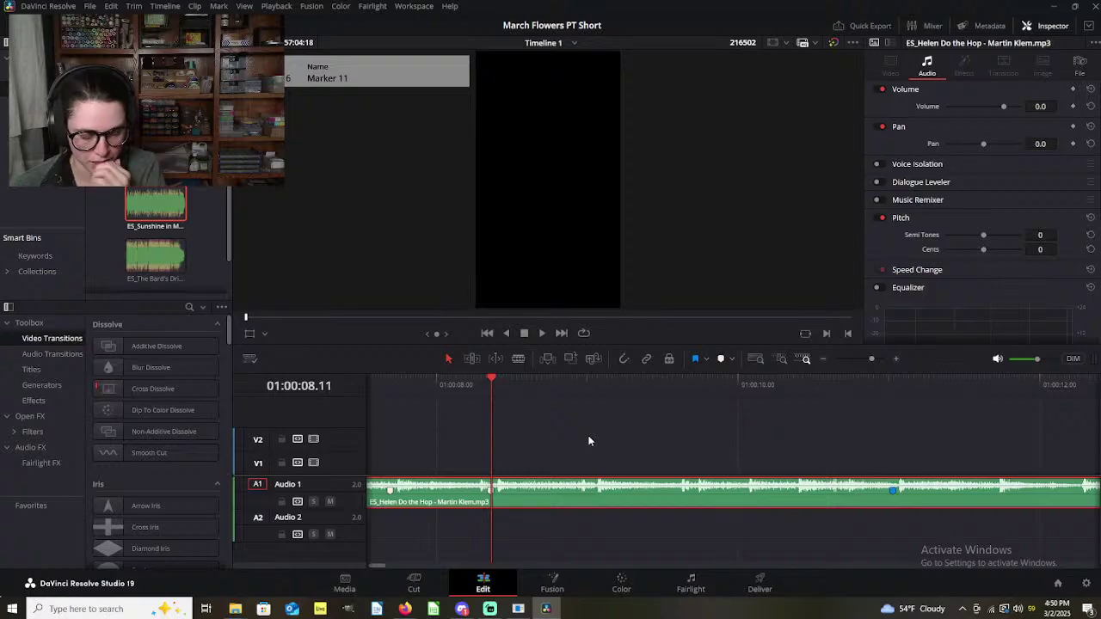
mouse_move(495, 377)
mouse_down()
mouse_move(606, 381)
mouse_move(594, 382)
mouse_up()
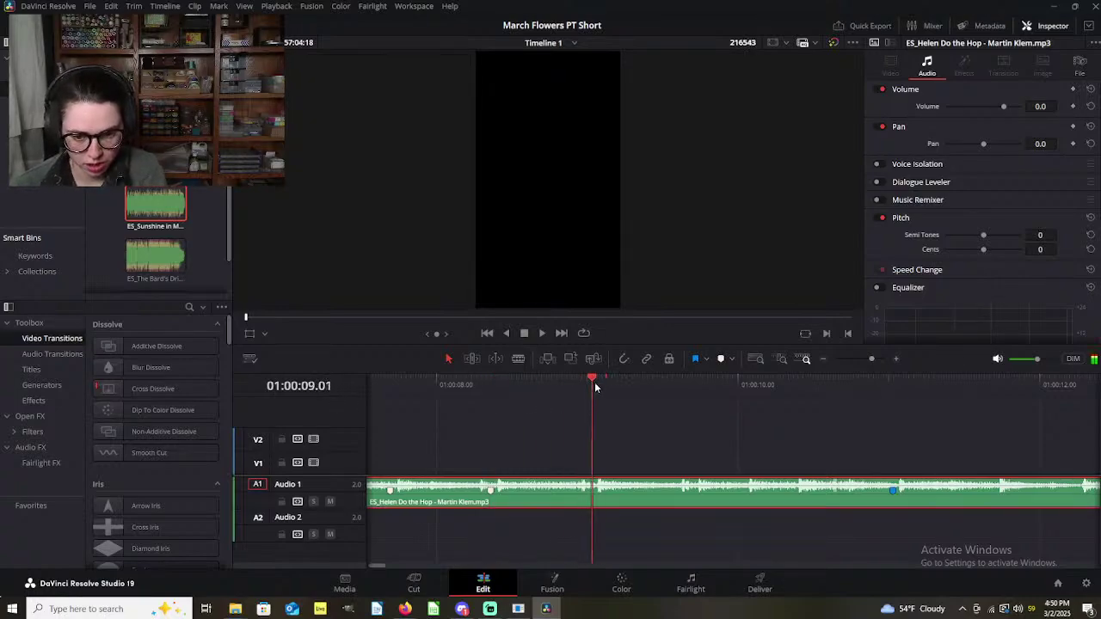
click(723, 358)
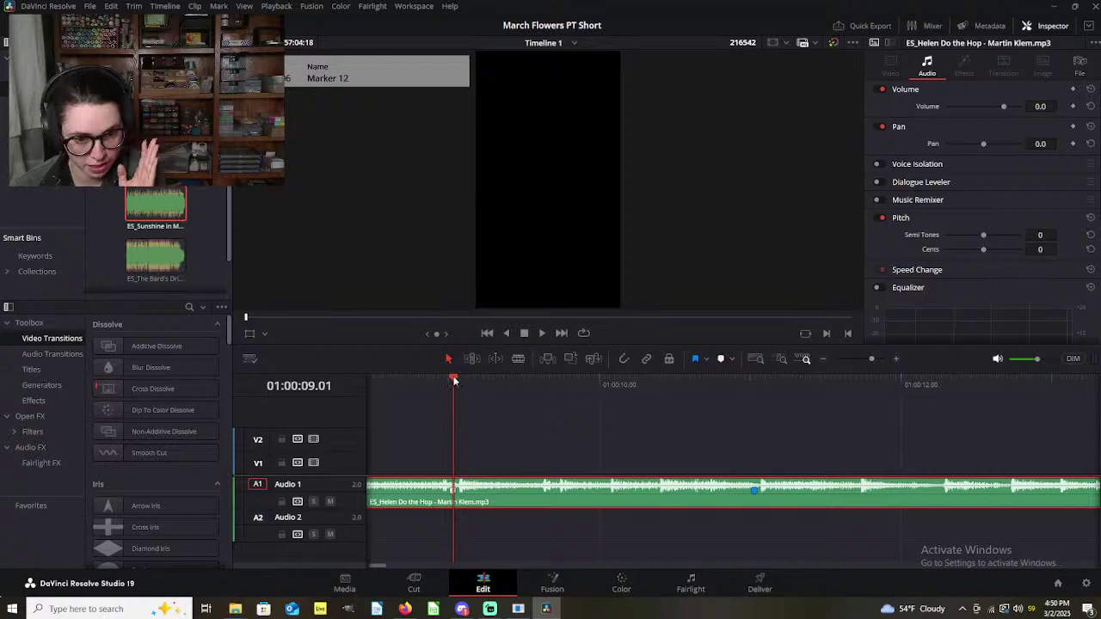
Step: Add four more cream markers to the music clip between 01:00:09.01 and the second blue marker, ending at 01:00:10.21
mouse_move(451, 383)
mouse_down()
mouse_move(568, 395)
mouse_move(556, 405)
mouse_move(661, 407)
mouse_move(446, 436)
mouse_up()
key(m)
key(space)
key(space)
mouse_move(544, 391)
mouse_down()
mouse_move(611, 397)
mouse_move(604, 401)
mouse_move(612, 383)
mouse_move(668, 393)
mouse_move(656, 404)
mouse_up()
click(663, 502)
click(721, 359)
click(721, 359)
mouse_move(719, 379)
mouse_down()
mouse_move(699, 389)
mouse_move(715, 394)
mouse_move(707, 402)
mouse_up()
click(720, 360)
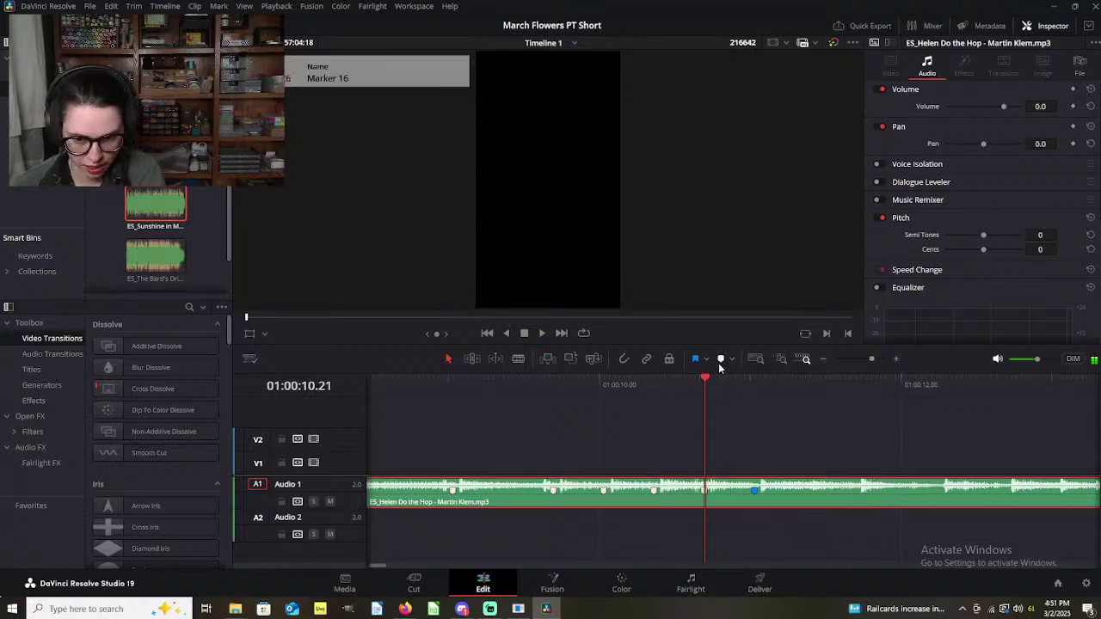
Step: Listen to the marked beats from the first blue marker and pause just past the second one at 01:00:11.04
scroll(729, 470, down, 2)
scroll(728, 471, down, 1)
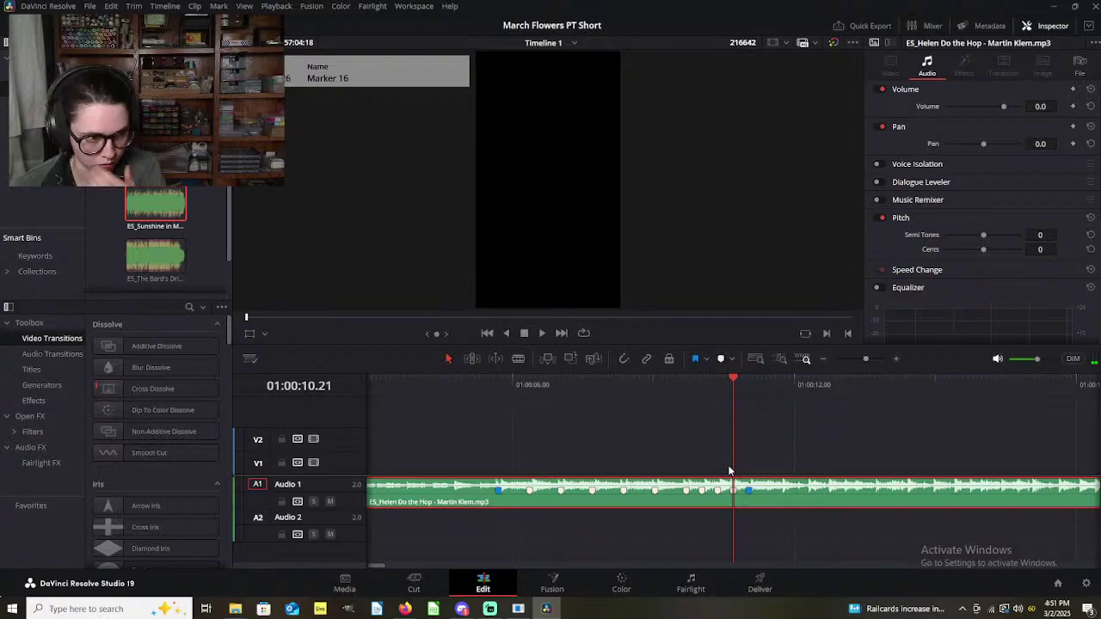
click(498, 386)
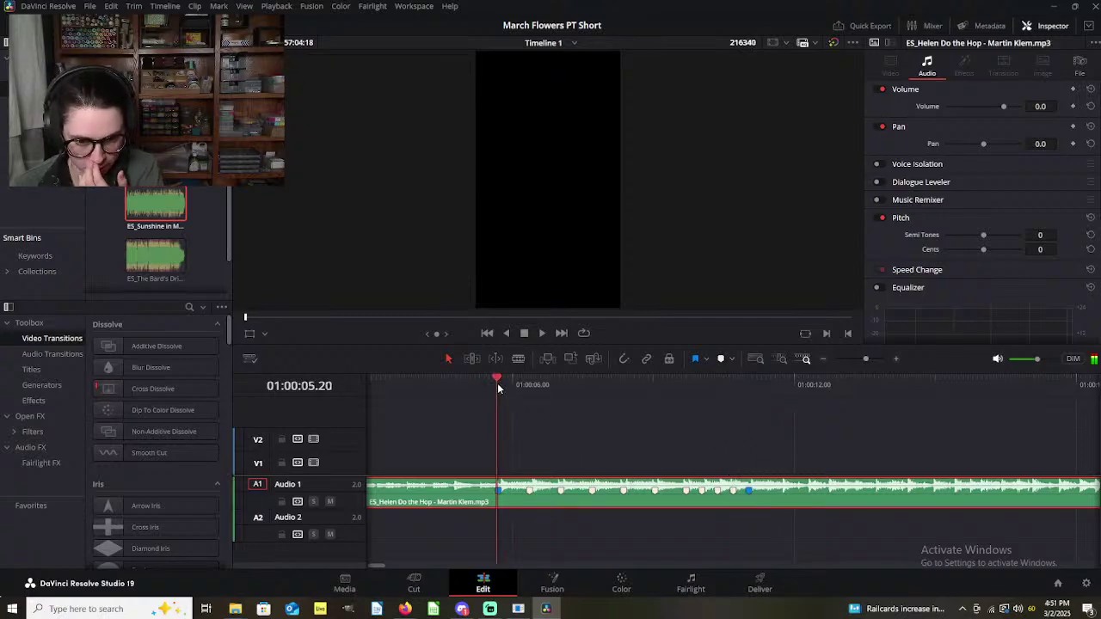
scroll(634, 448, up, 3)
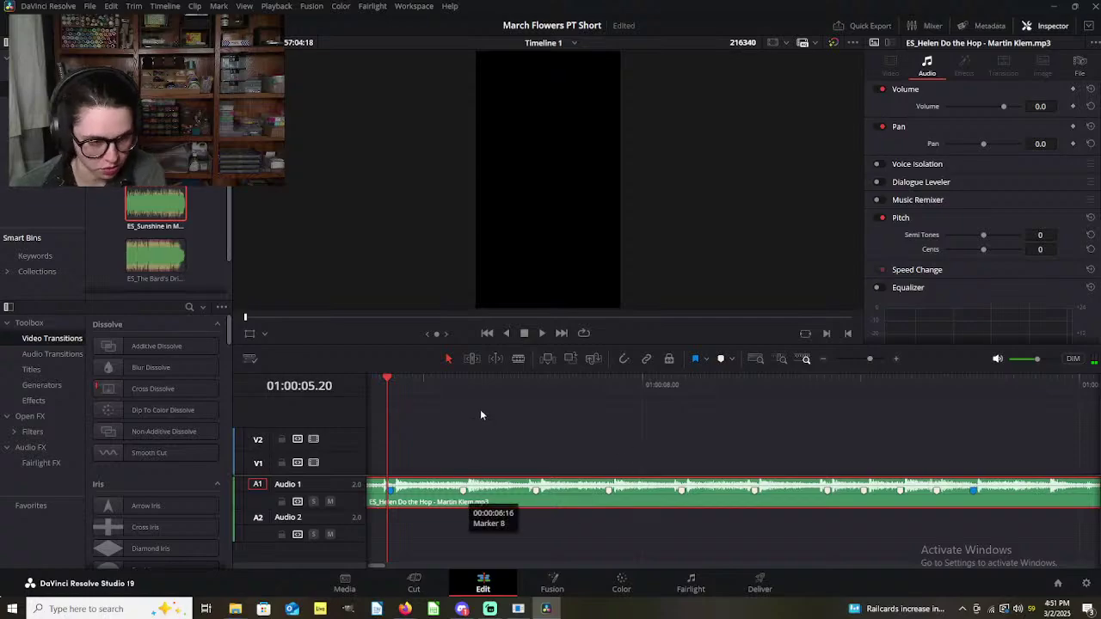
click(514, 421)
key(space)
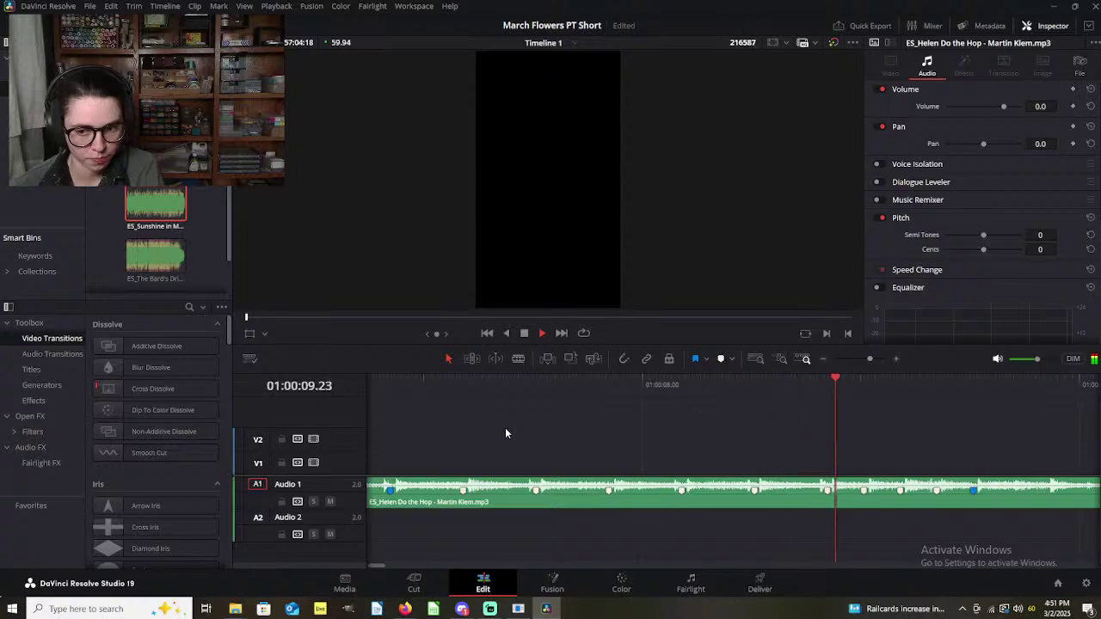
key(space)
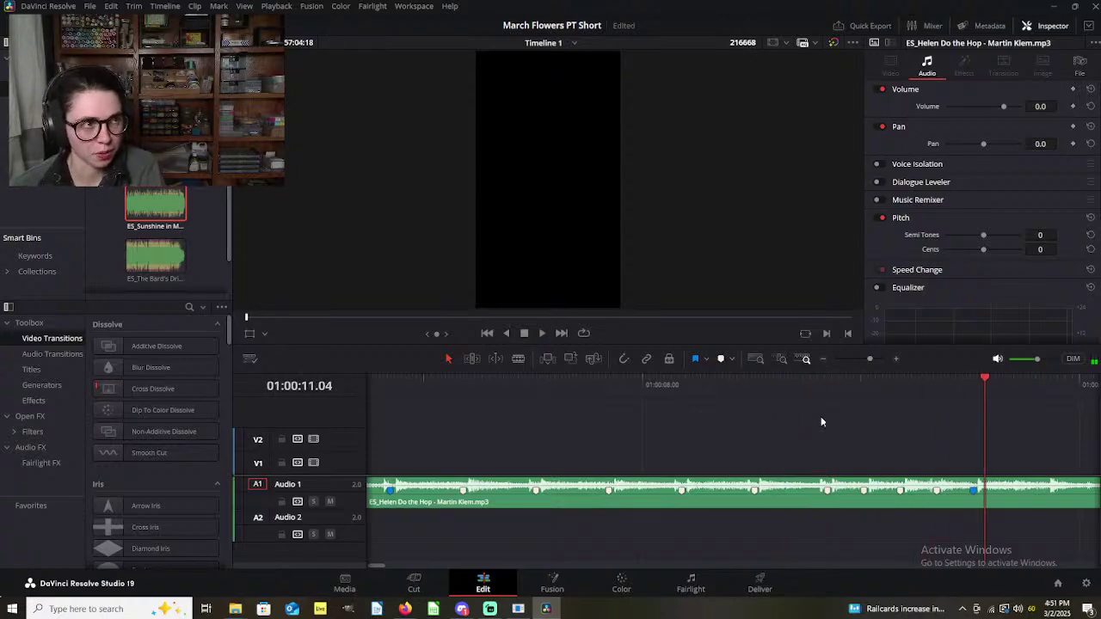
Step: Scrub over the closely spaced markers before the second blue marker and play the music on from 01:00:10.22
scroll(820, 422, right, 3)
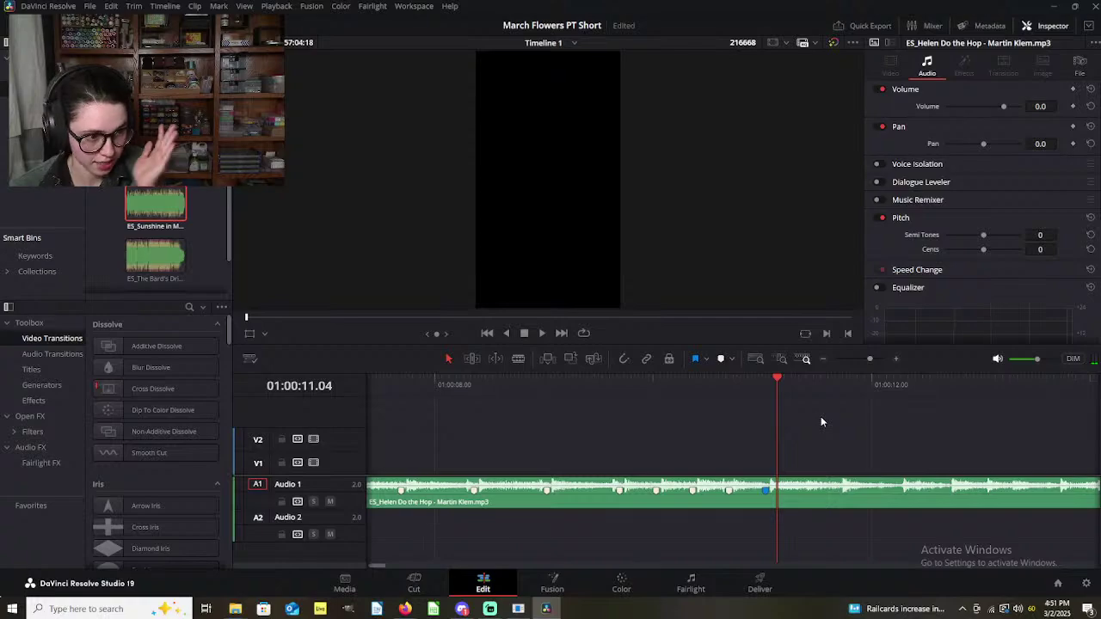
drag(622, 387, 694, 391)
scroll(737, 441, right, 2)
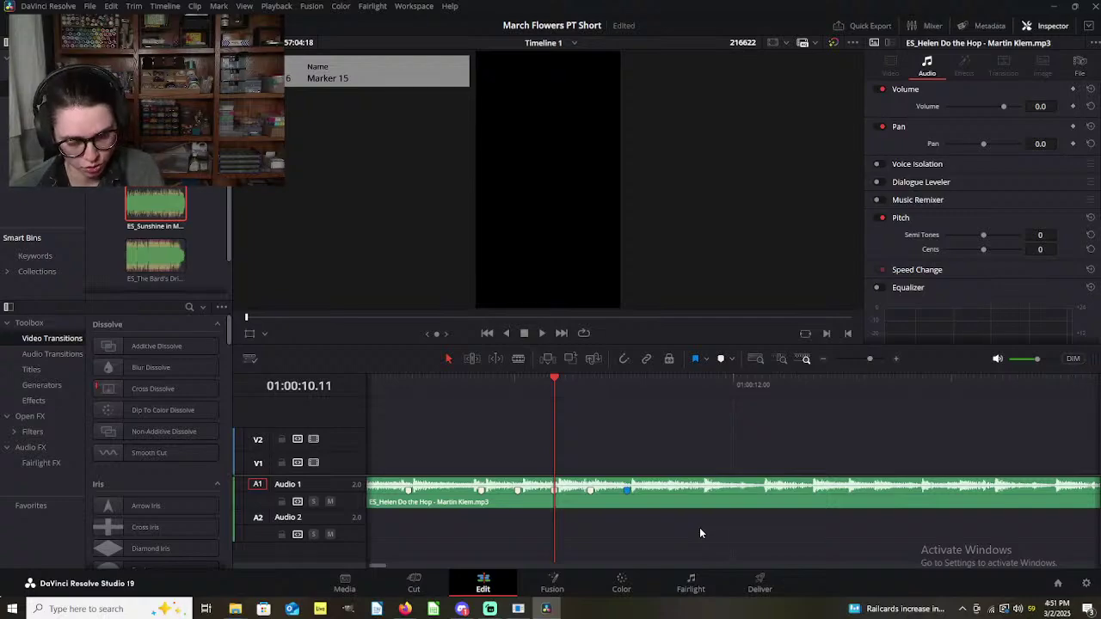
scroll(699, 534, down, 3)
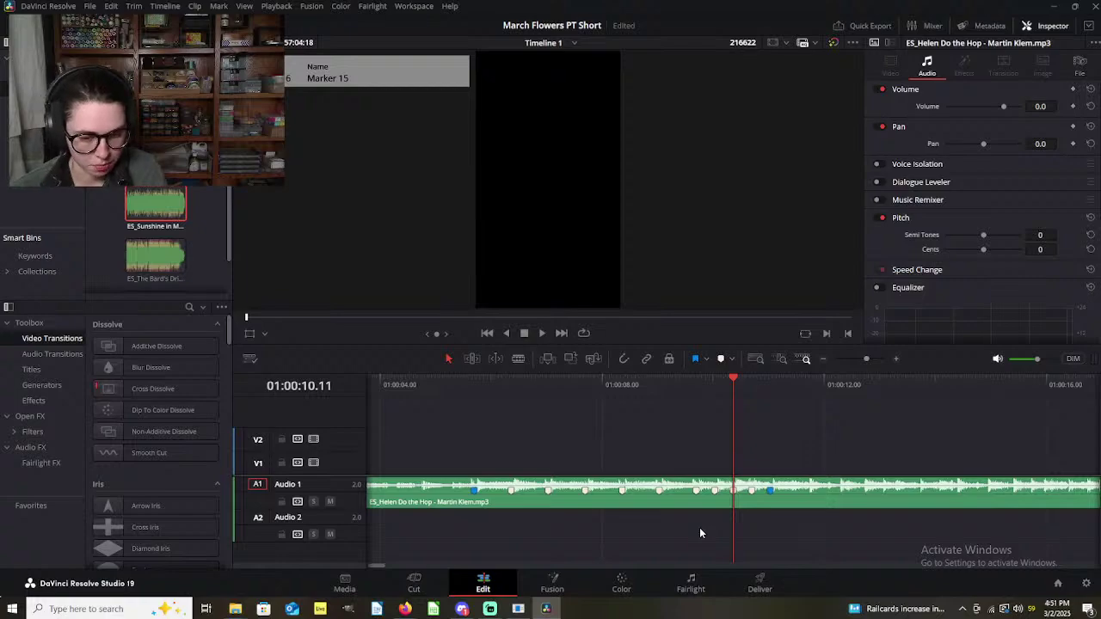
scroll(699, 533, right, 2)
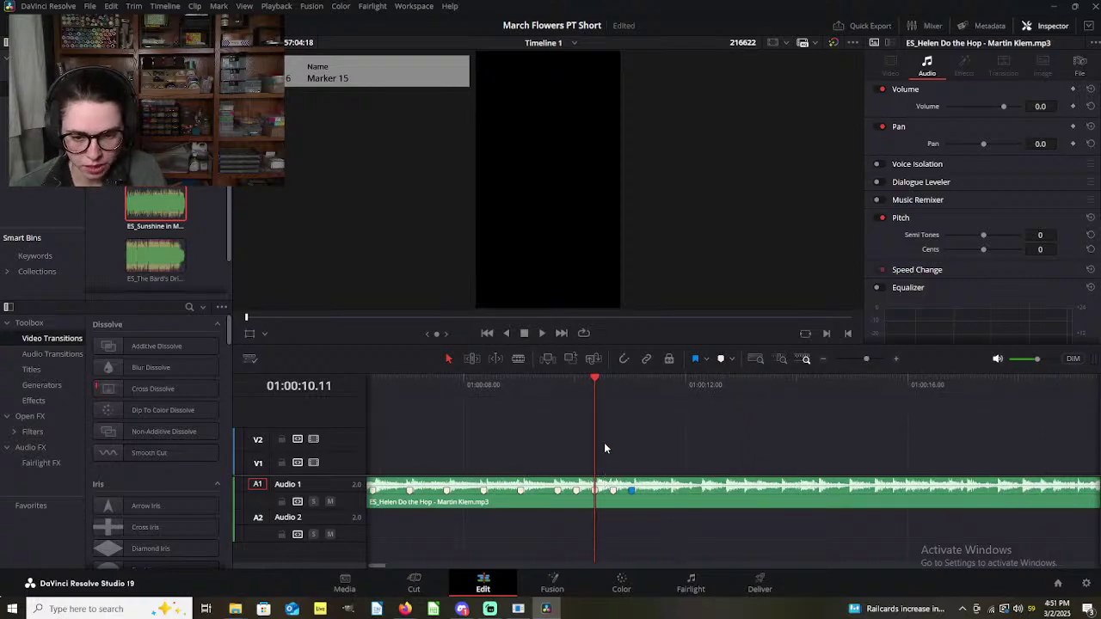
drag(598, 391, 614, 389)
scroll(665, 475, up, 2)
scroll(665, 476, right, 3)
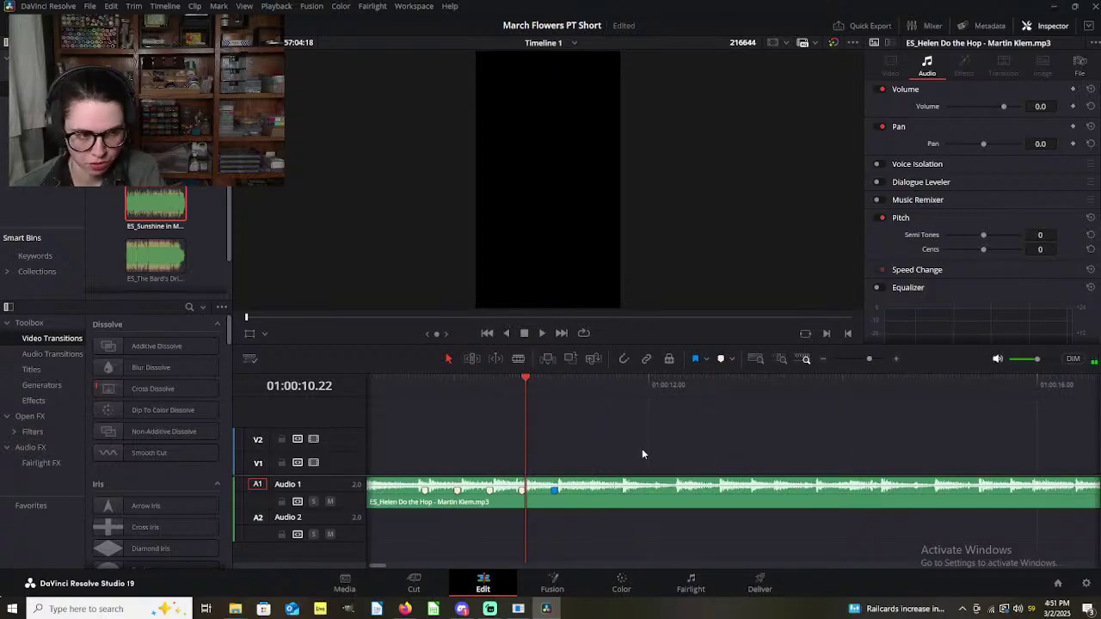
key(space)
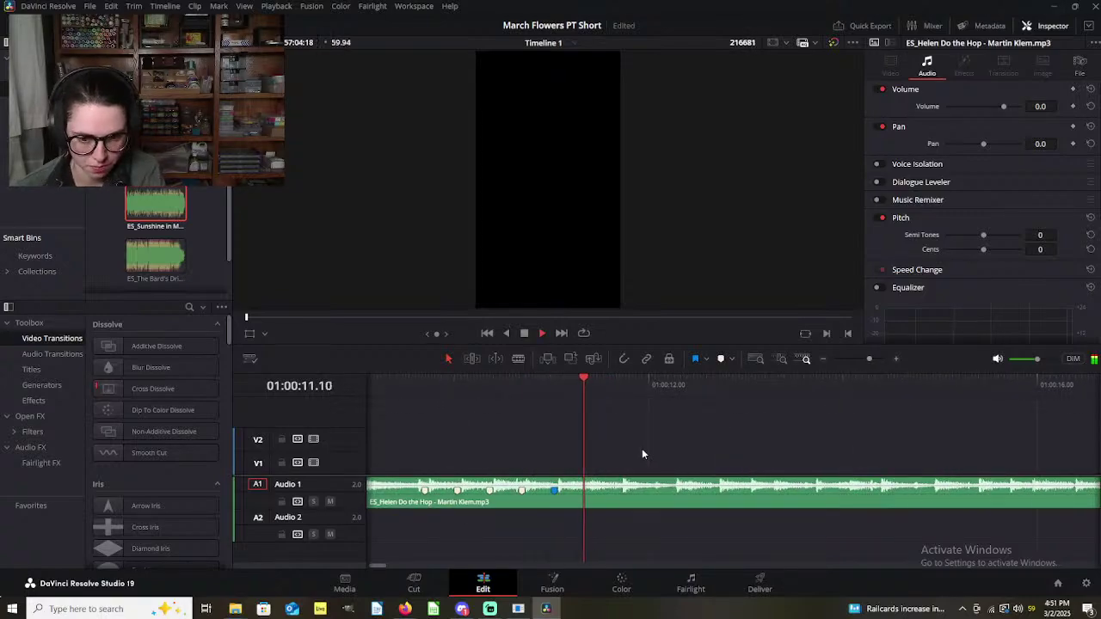
Step: Place the playhead on the beat after the second blue marker and add a cream marker to the music clip at 01:00:11.21
scroll(636, 452, up, 3)
drag(698, 391, 706, 388)
key(Left)
click(741, 488)
click(722, 358)
scroll(742, 446, down, 3)
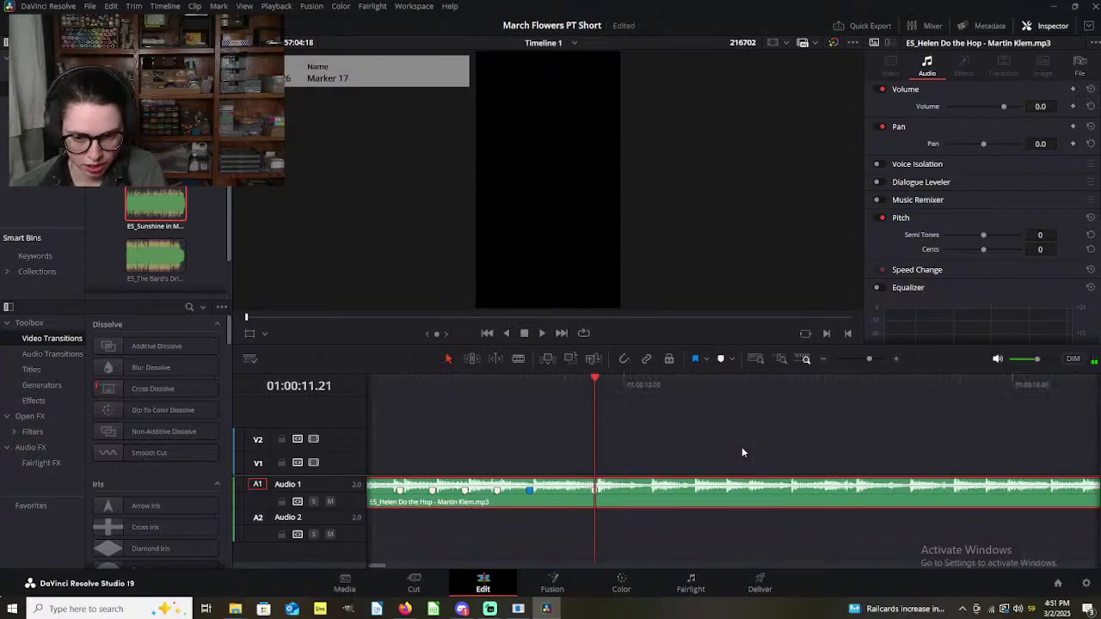
Step: Play the music from the last markers near 01:00:11 to hear where the following beats fall
click(723, 440)
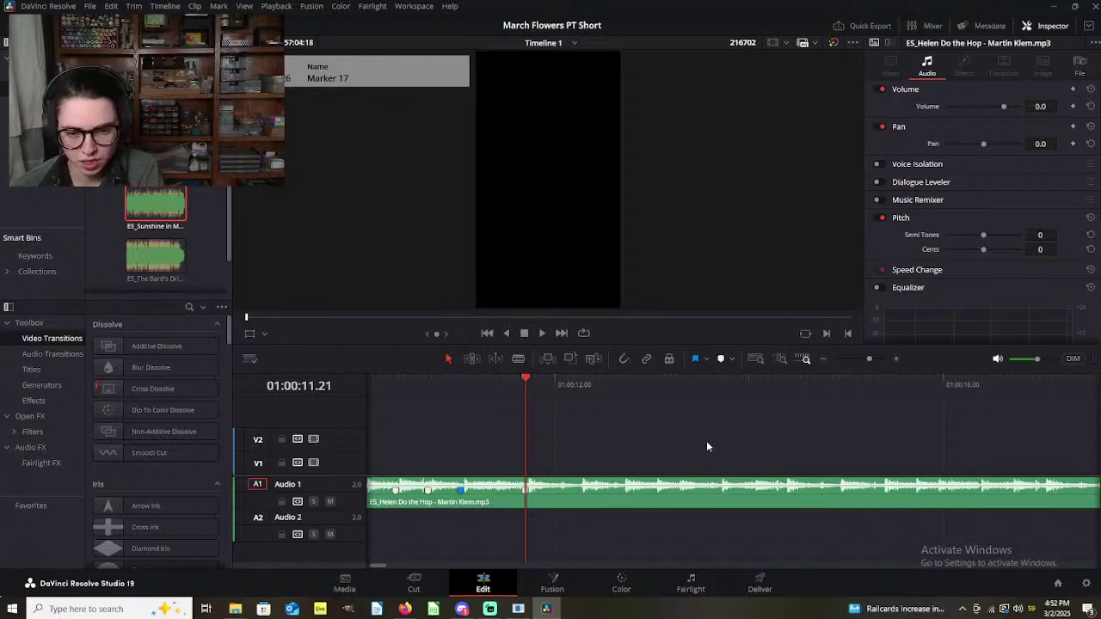
key(space)
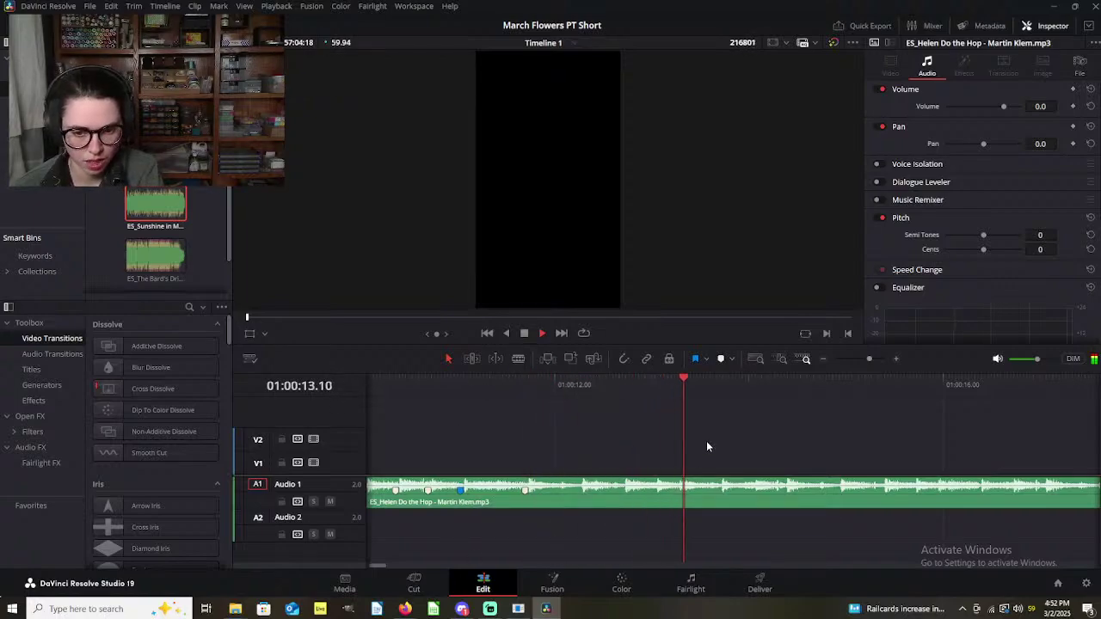
key(space)
click(465, 386)
key(space)
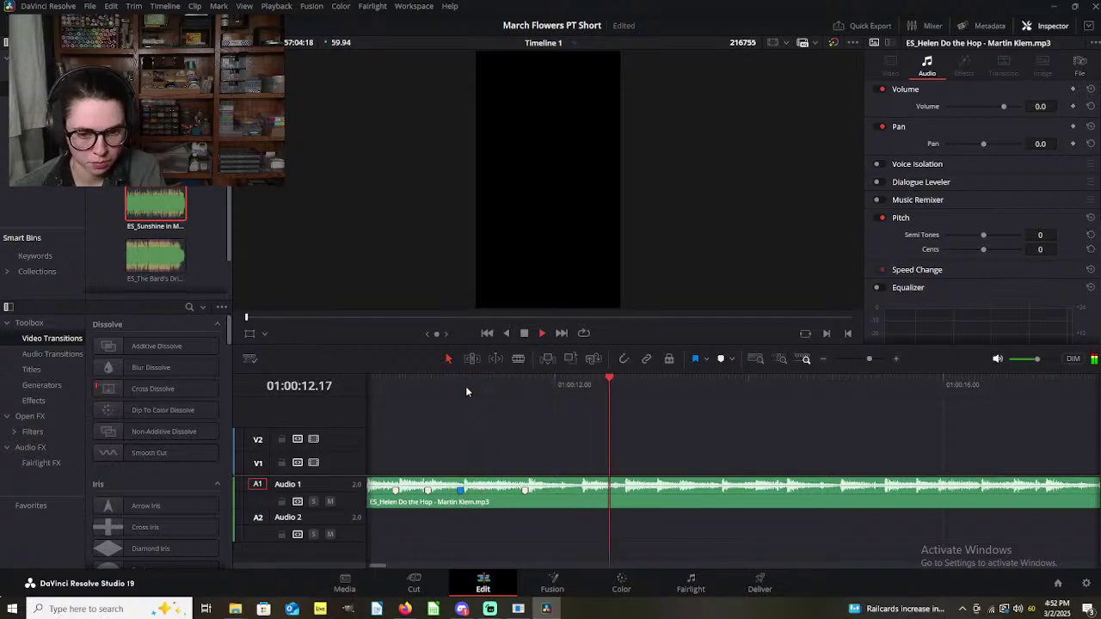
key(space)
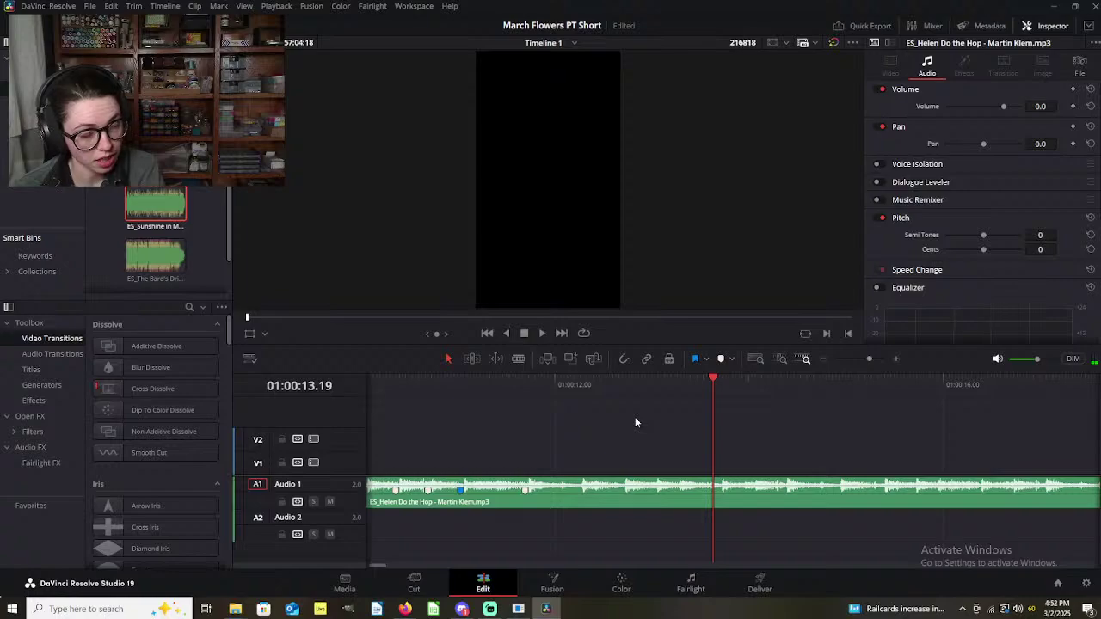
Step: Add four markers to the music clip on the beats after 01:00:12.00, placing the last one at 01:00:13.07
scroll(635, 452, up, 3)
mouse_move(563, 388)
mouse_down()
mouse_move(591, 403)
mouse_move(584, 421)
mouse_move(636, 399)
mouse_move(671, 402)
mouse_move(653, 404)
mouse_move(668, 387)
mouse_move(718, 395)
mouse_move(704, 410)
mouse_move(725, 390)
mouse_move(755, 400)
mouse_move(744, 408)
mouse_up()
click(627, 496)
click(723, 358)
click(720, 358)
click(721, 358)
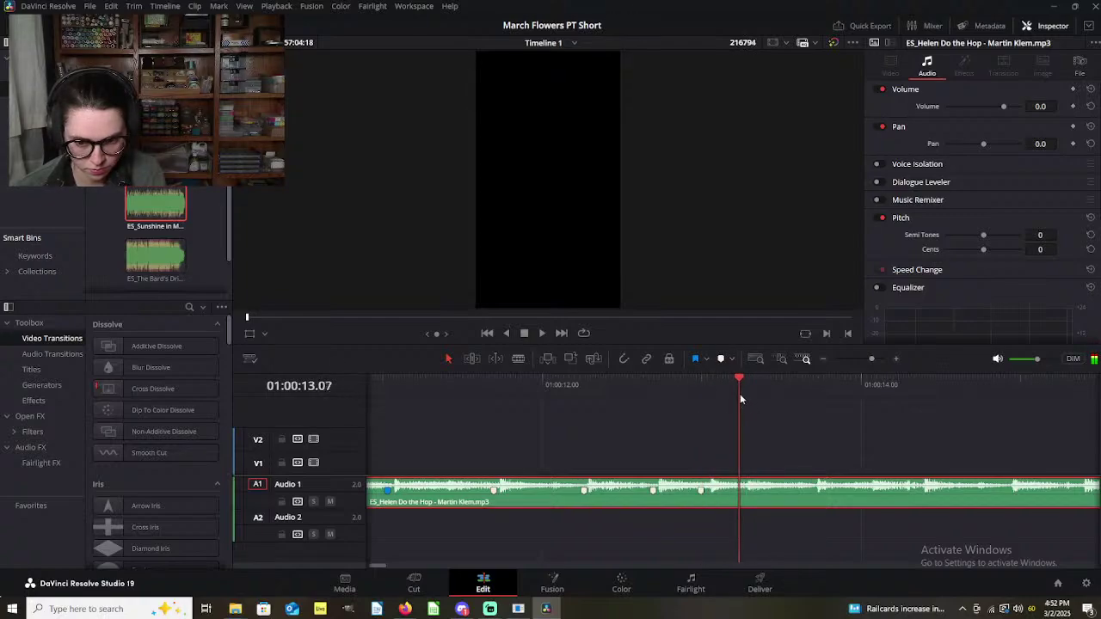
click(720, 358)
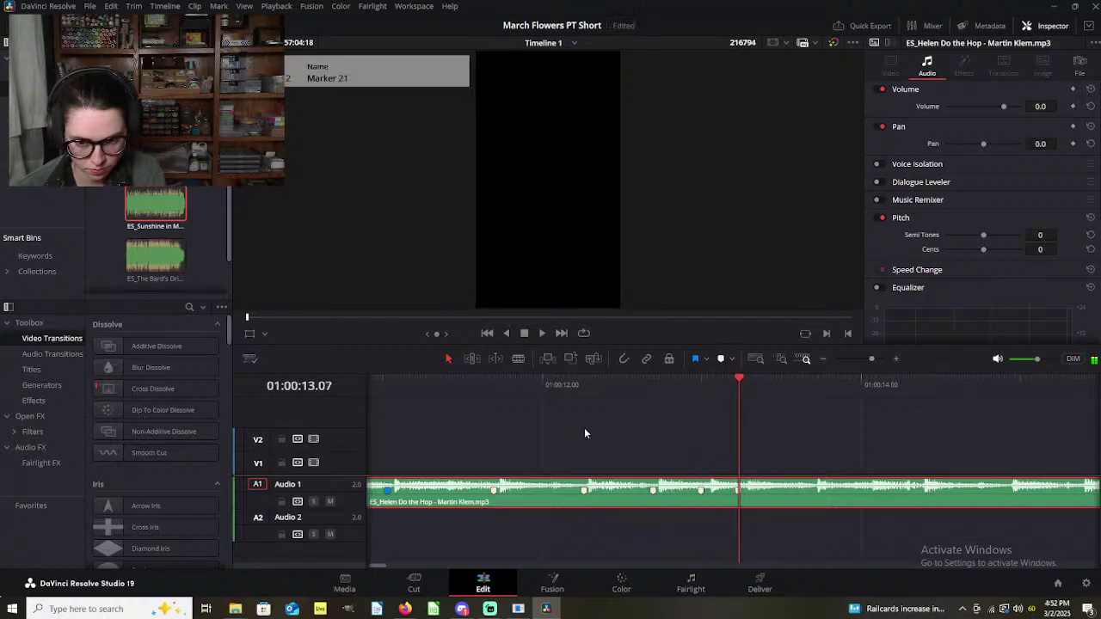
Step: Play back the newest markers and shift the last one to 01:00:13.08 so it meets the beat
click(505, 384)
key(space)
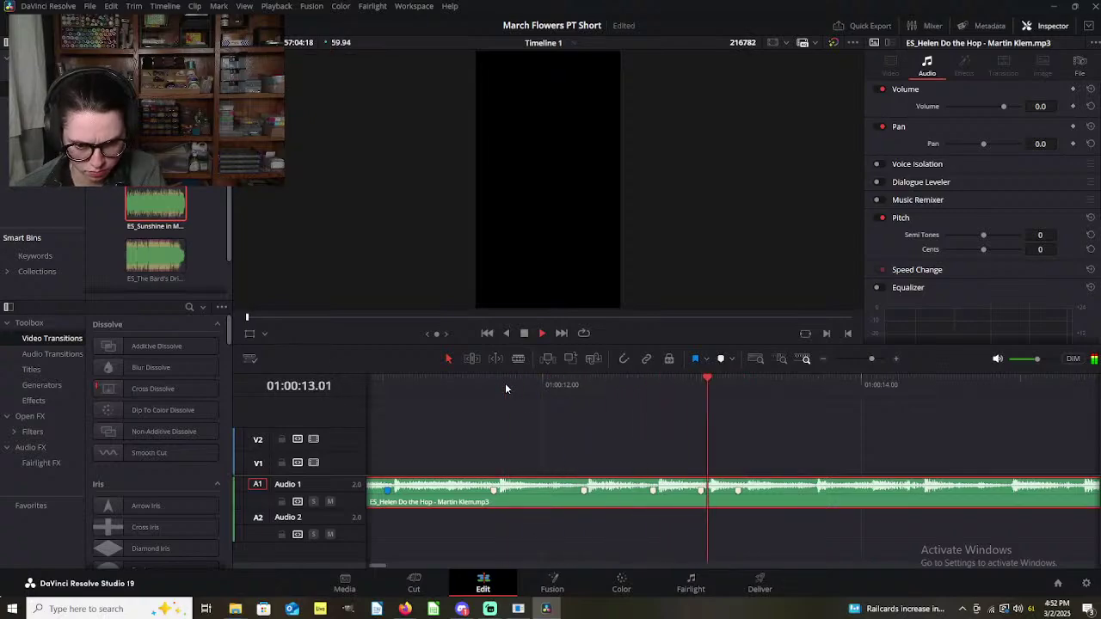
mouse_move(723, 388)
mouse_down()
mouse_move(757, 388)
mouse_move(746, 396)
mouse_up()
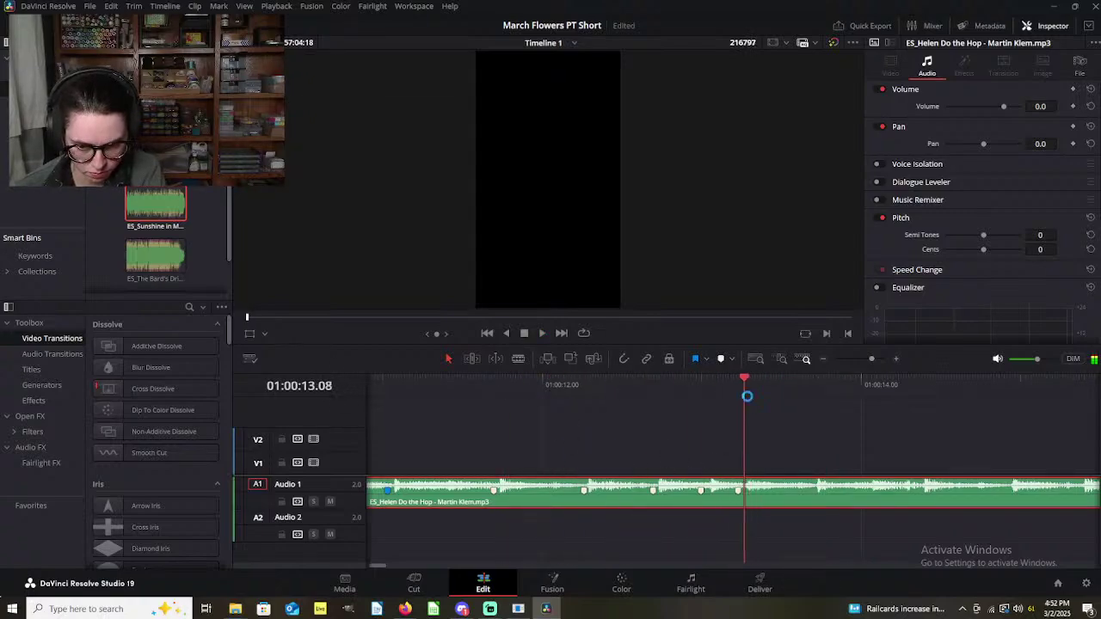
click(739, 496)
Step: Listen on to the following beat and add a marker to the music clip at 01:00:13.21
key(space)
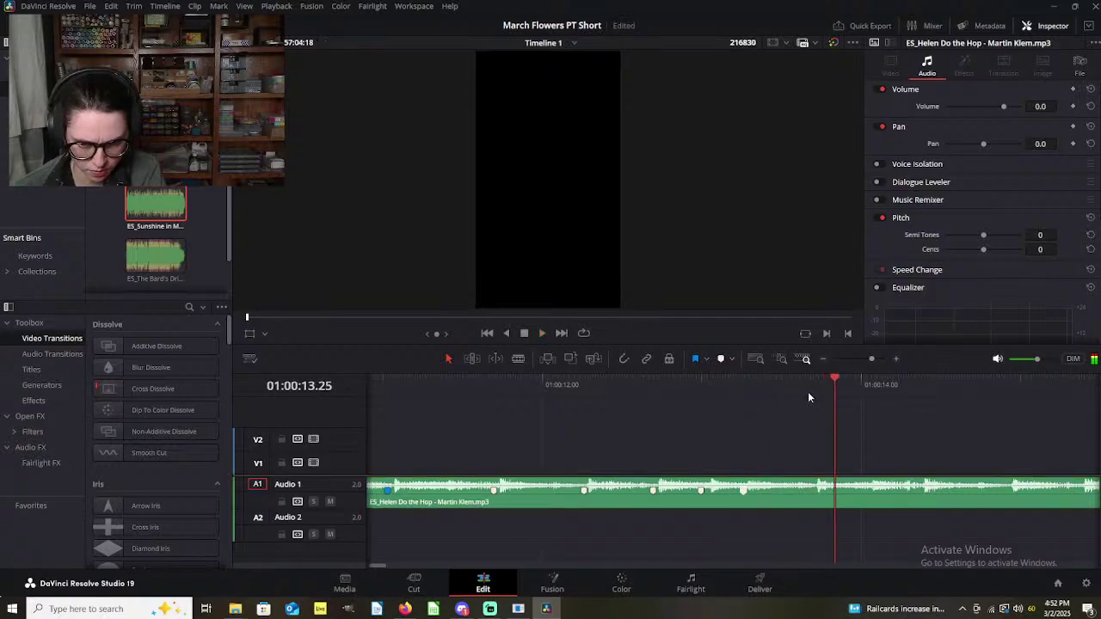
scroll(797, 444, right, 2)
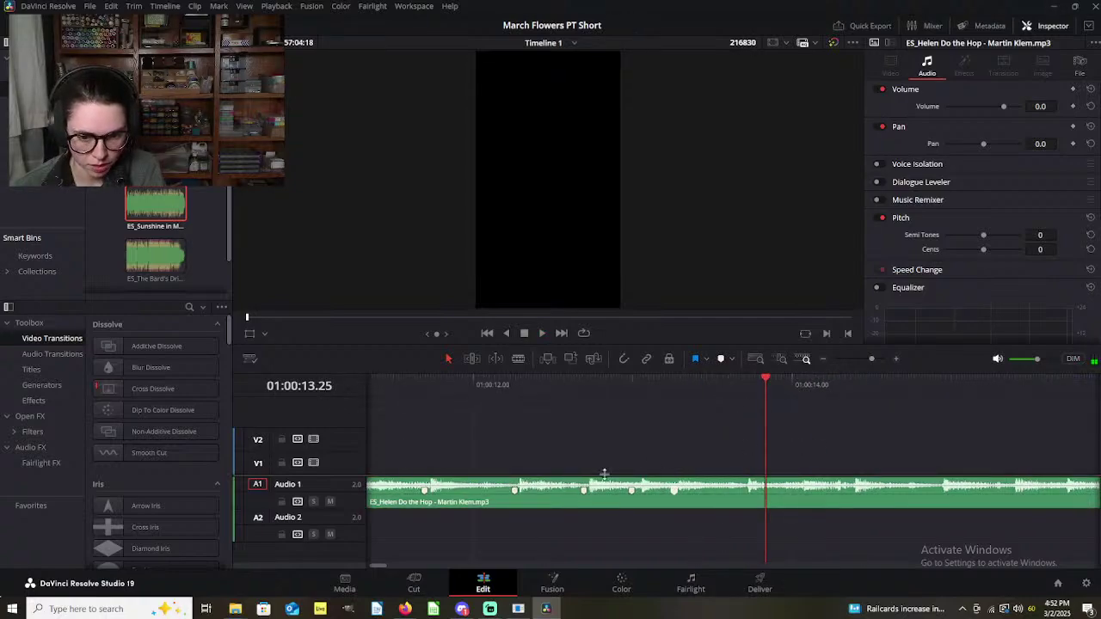
drag(761, 384, 745, 389)
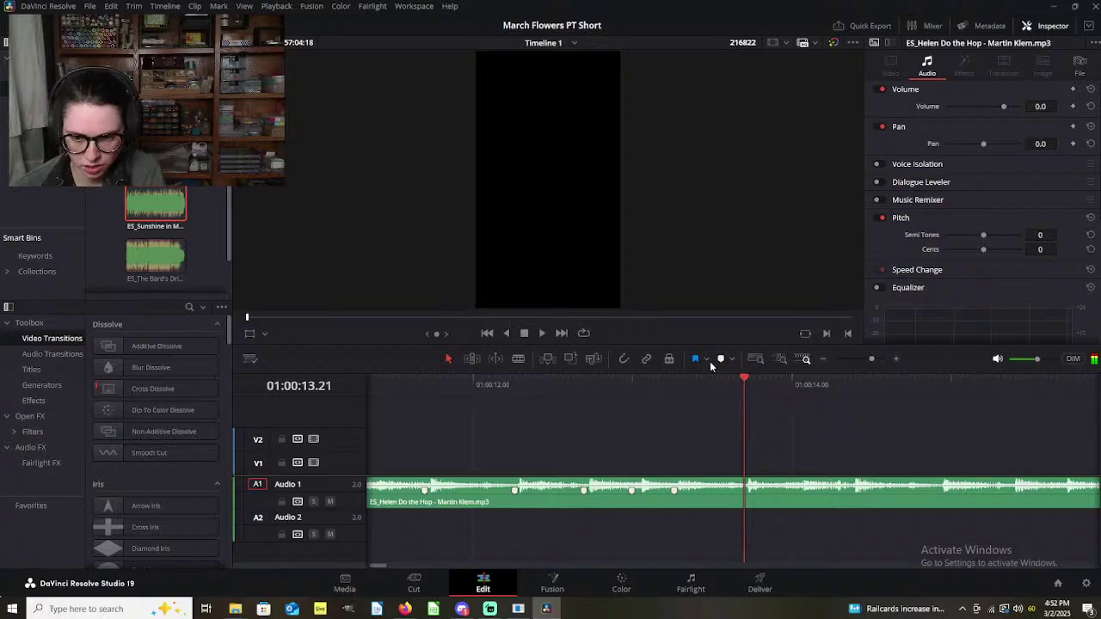
click(718, 492)
click(721, 359)
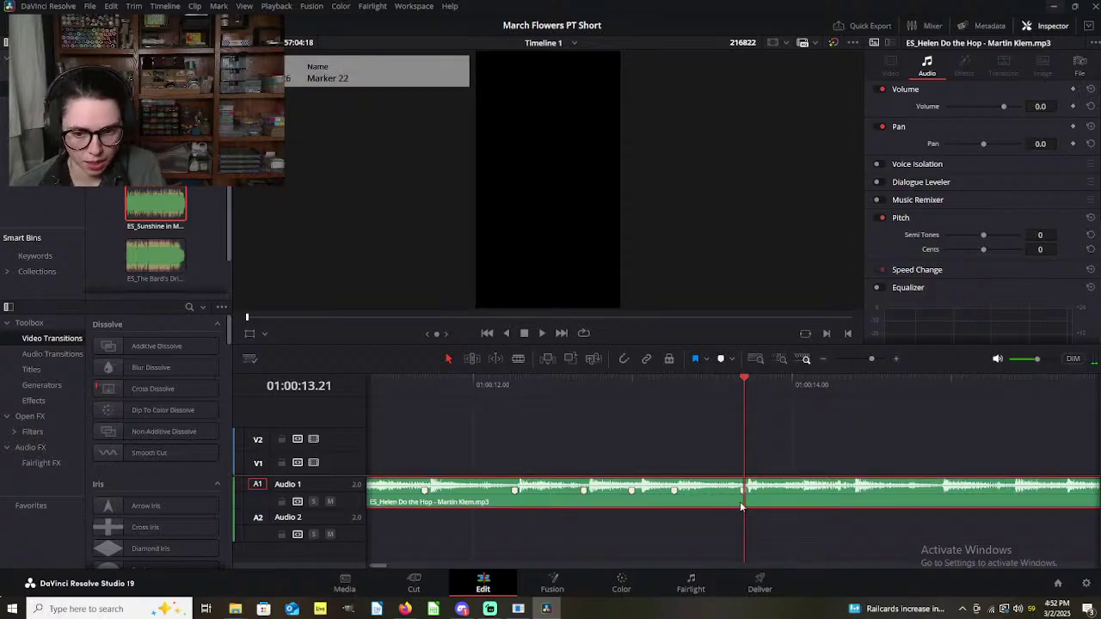
Step: Scrub through the marked music between about 01:00:10 and 01:00:13 to compare the markers with the beats
scroll(740, 506, down, 5)
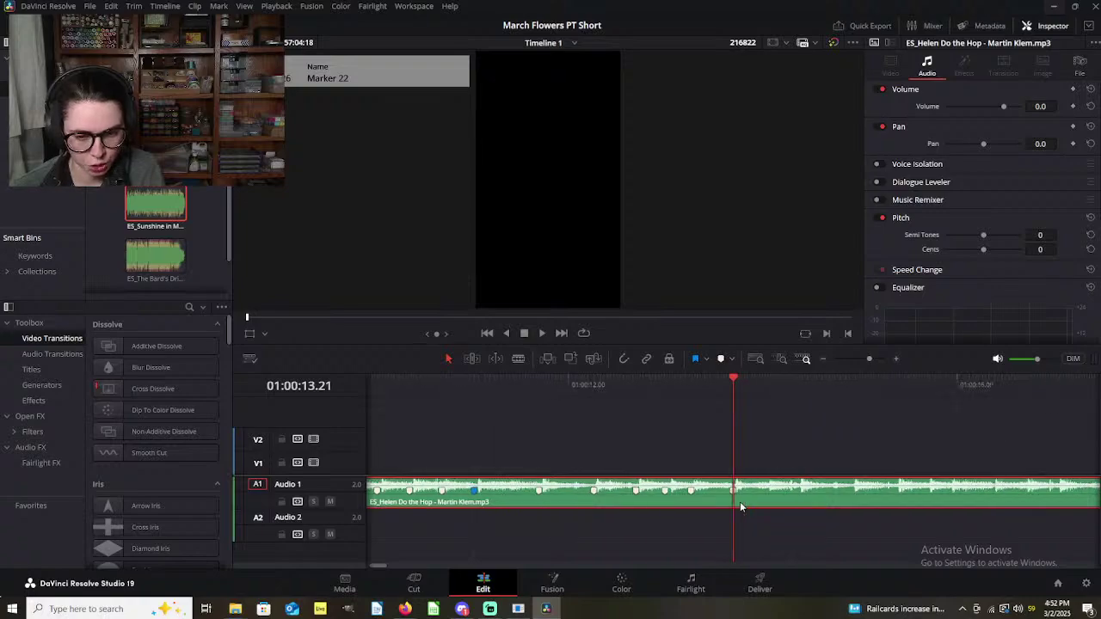
scroll(739, 502, up, 5)
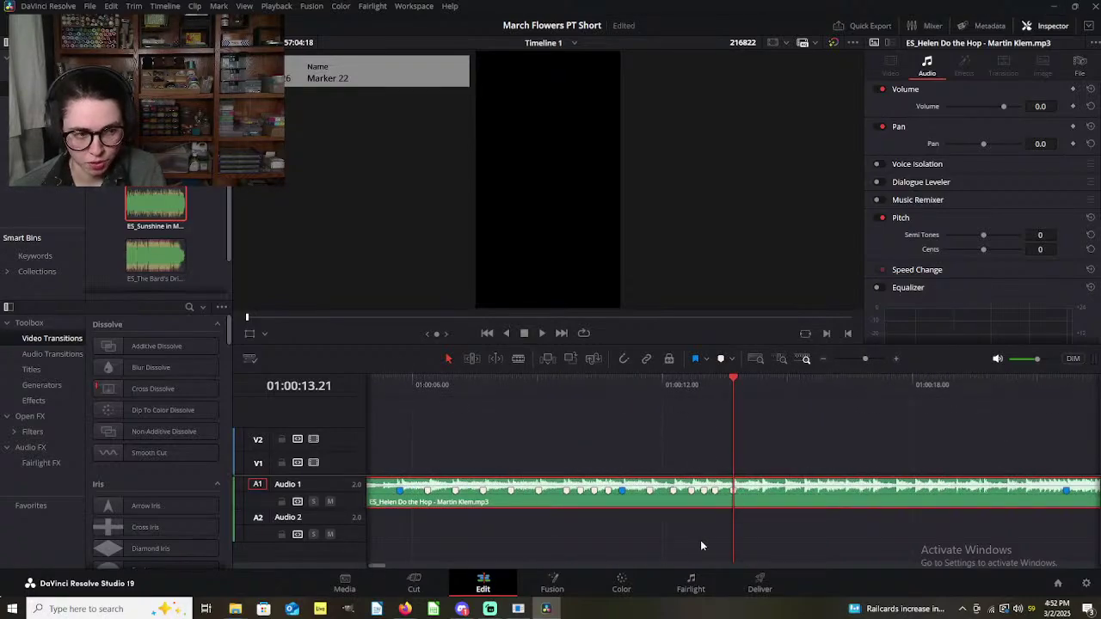
scroll(693, 464, up, 3)
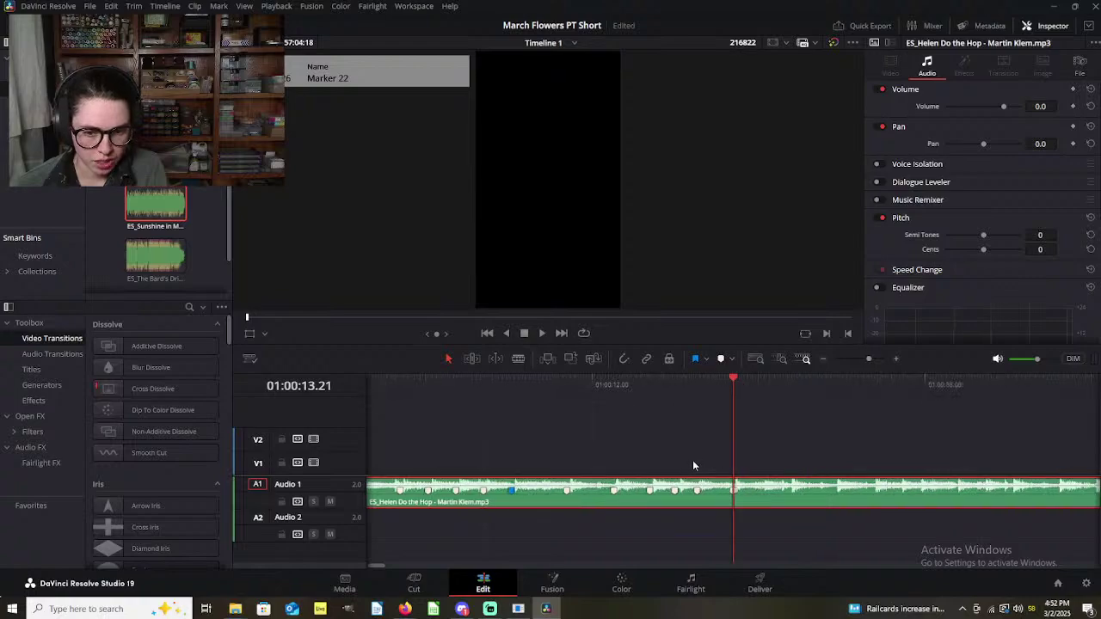
mouse_move(597, 396)
mouse_down()
mouse_move(514, 386)
mouse_move(727, 385)
mouse_move(804, 403)
mouse_move(769, 405)
mouse_up()
scroll(791, 458, down, 3)
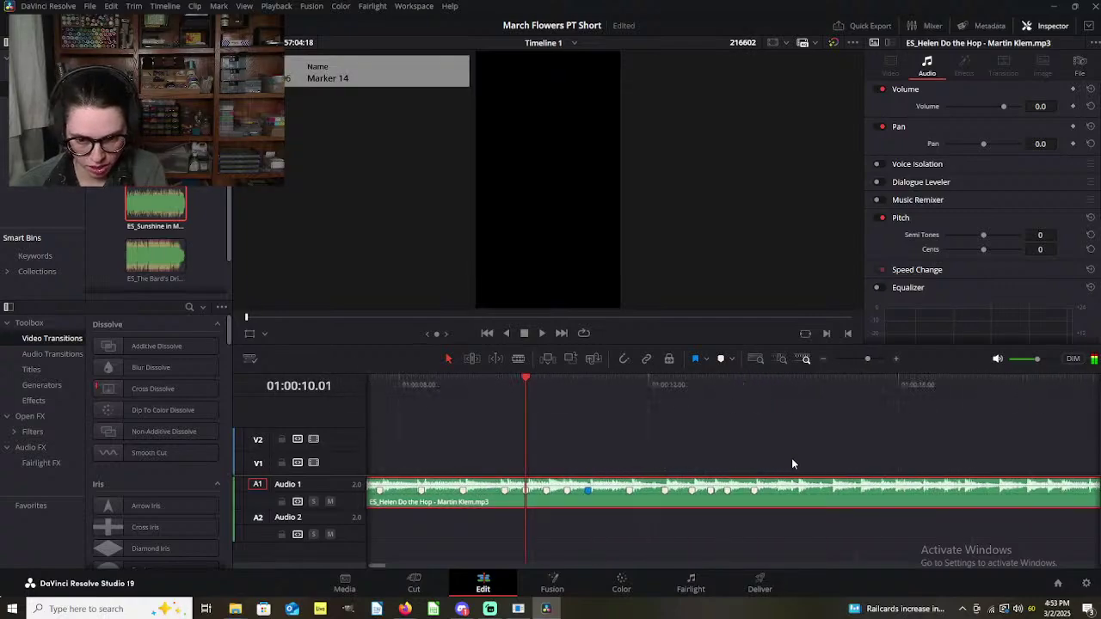
click(618, 393)
scroll(697, 461, up, 3)
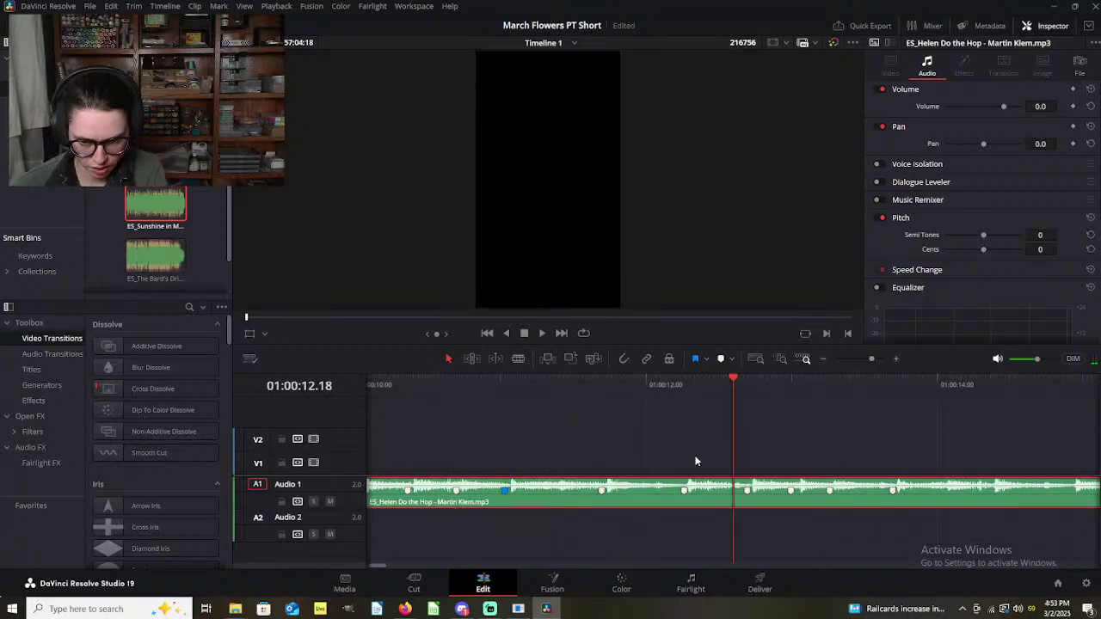
click(536, 395)
mouse_move(533, 398)
mouse_down()
mouse_move(438, 387)
mouse_move(533, 414)
mouse_move(479, 391)
mouse_move(575, 410)
mouse_up()
scroll(533, 414, left, 2)
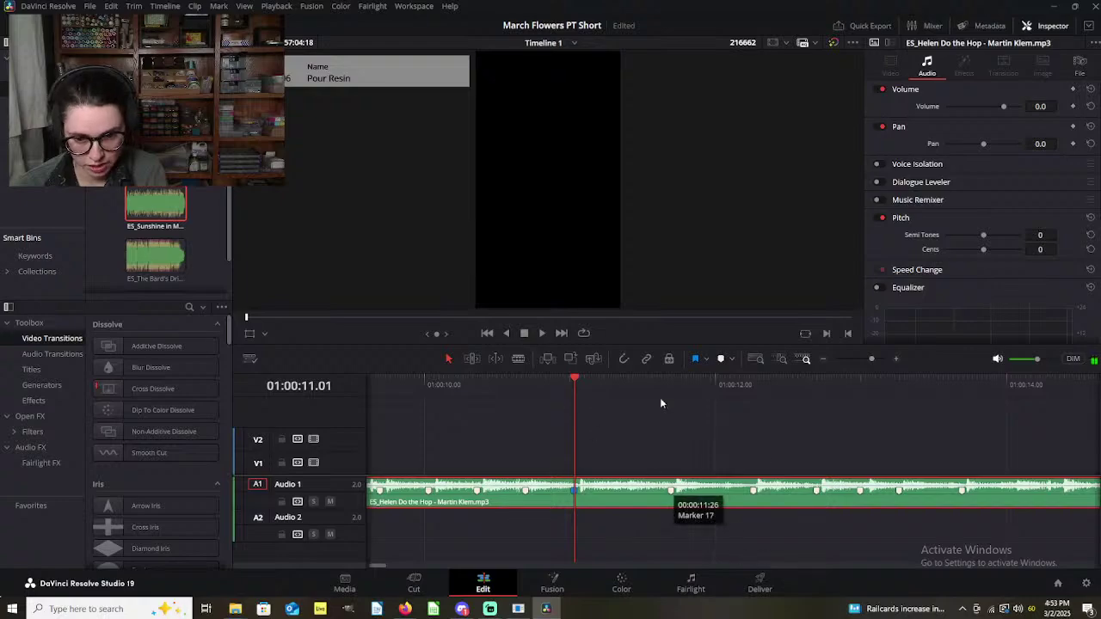
scroll(728, 521, right, 2)
click(643, 416)
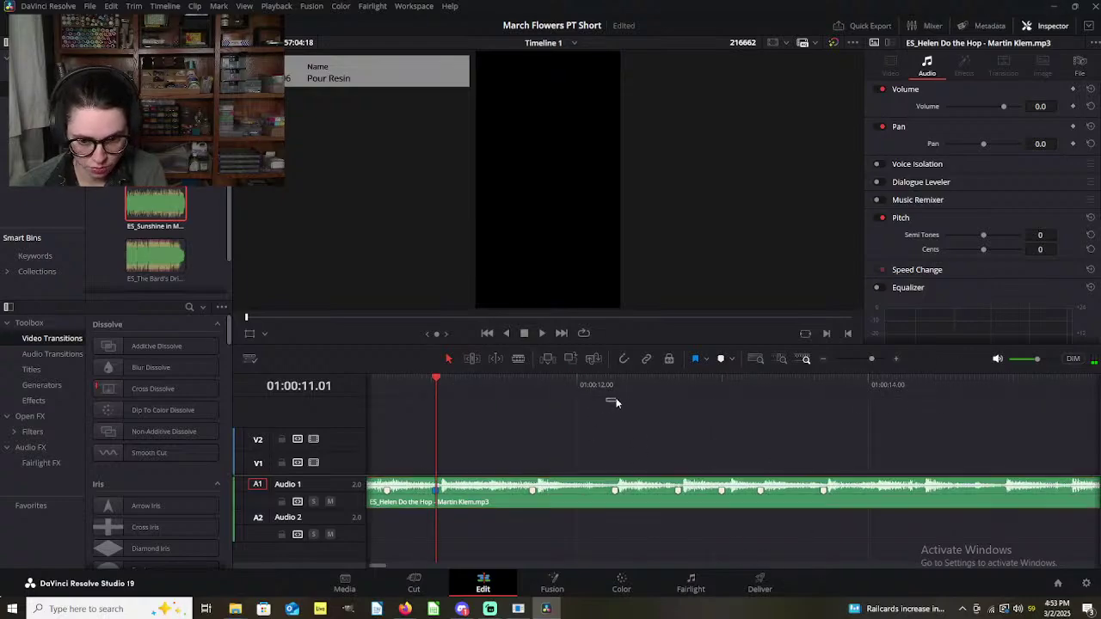
drag(620, 390, 782, 415)
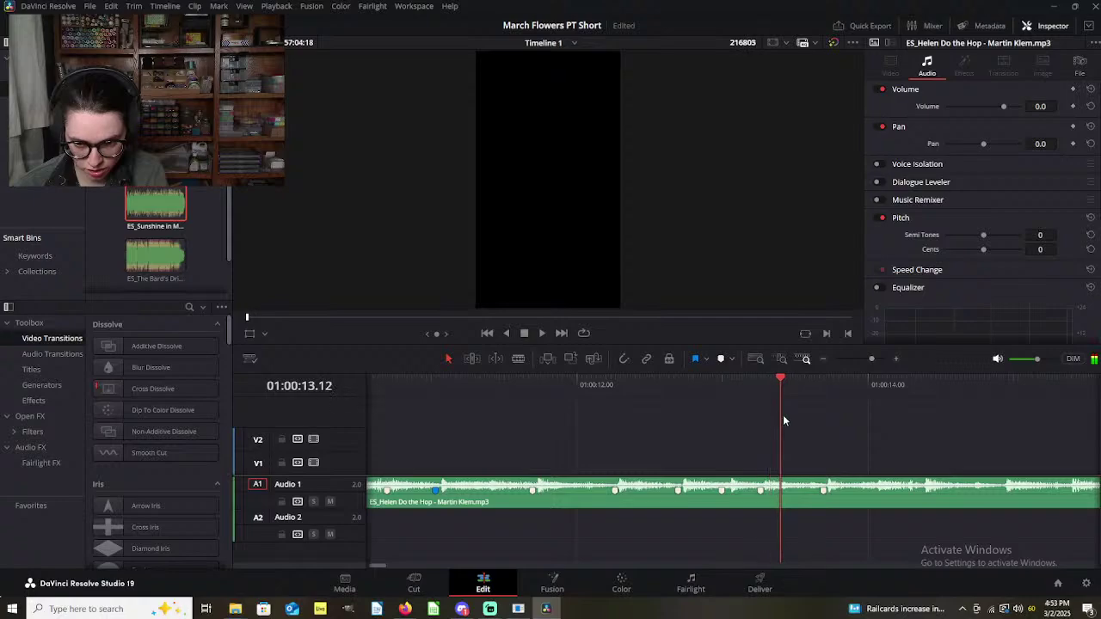
Step: Play on from the 01:00:13.21 marker and add a marker to the music clip at 01:00:14.11
scroll(770, 439, right, 2)
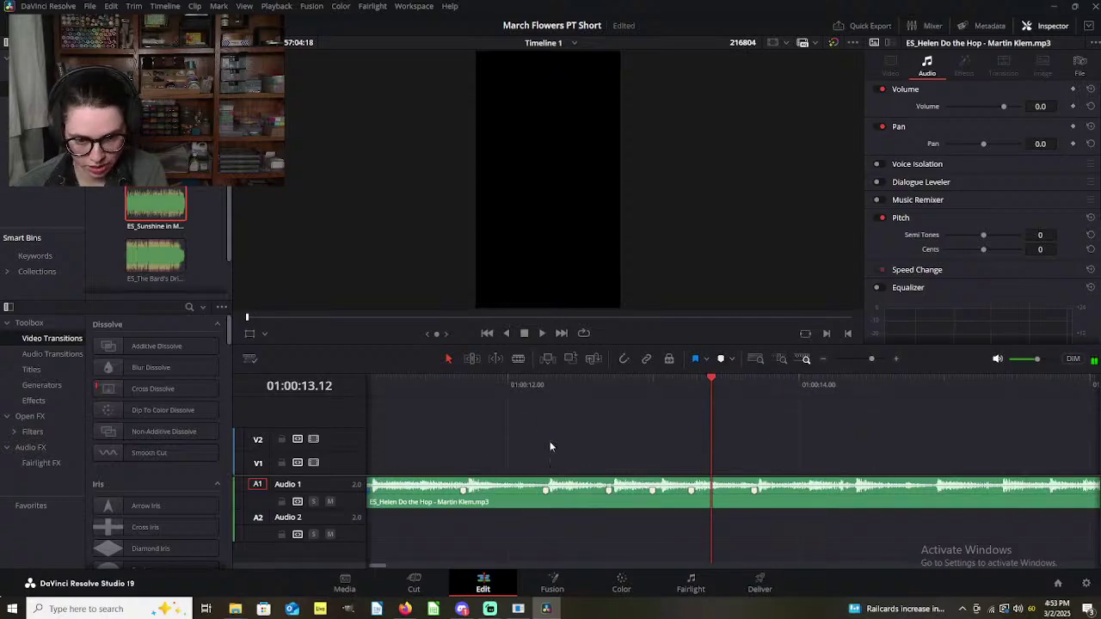
scroll(442, 478, left, 1)
scroll(676, 473, right, 2)
scroll(676, 473, right, 1)
click(614, 391)
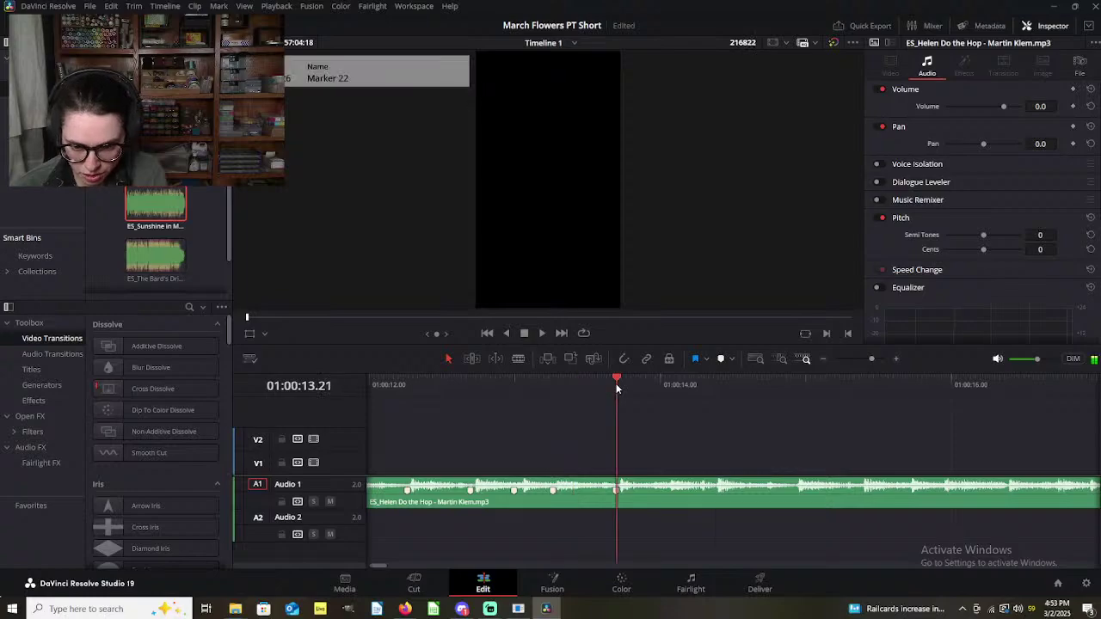
key(space)
key(space)
drag(683, 385, 715, 392)
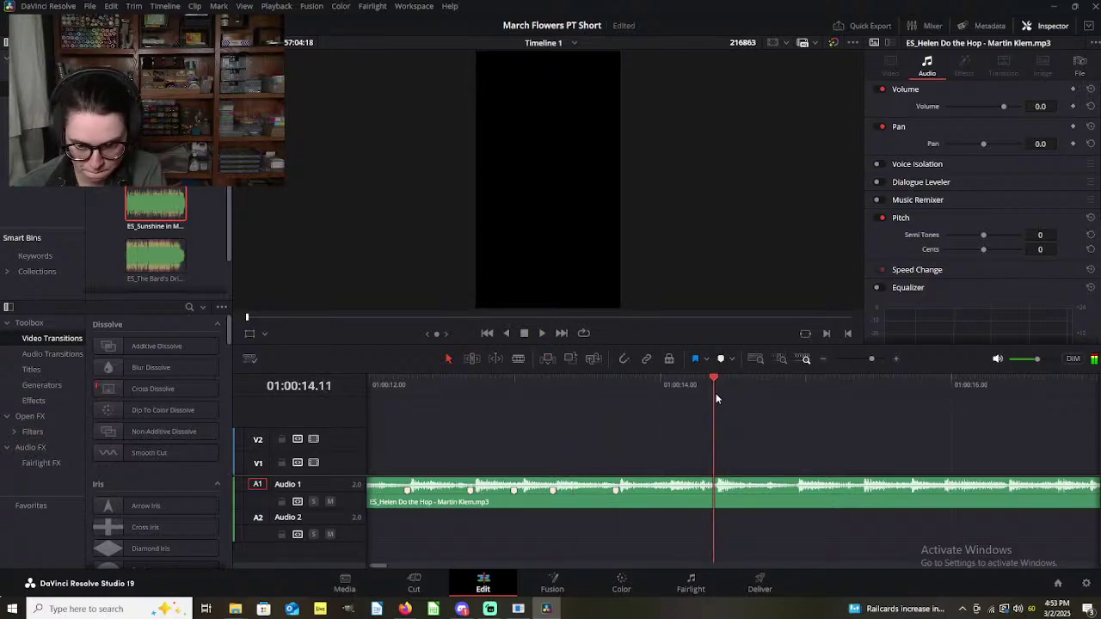
key(ctrl+b)
click(721, 360)
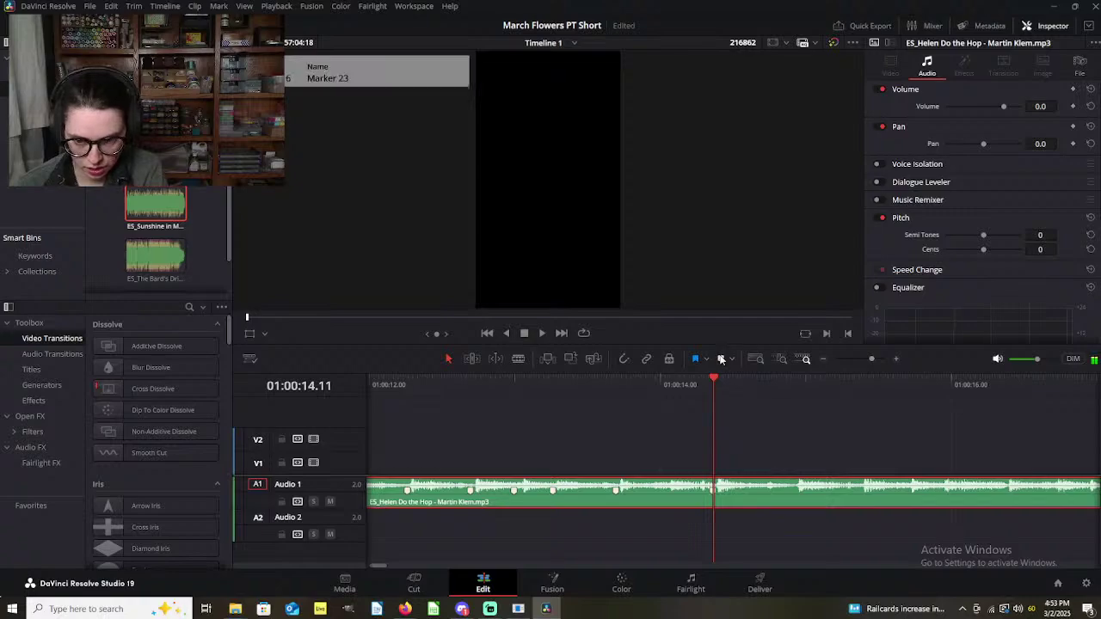
Step: Scrub around the 01:00:14.11 marker to check its alignment with the start of the beat
scroll(733, 426, right, 3)
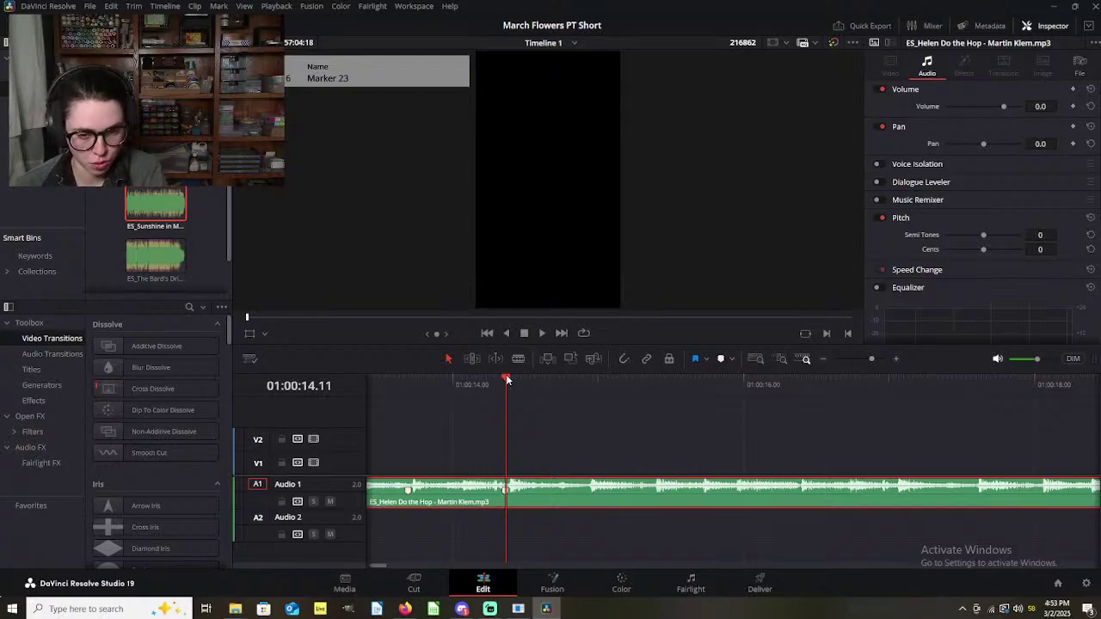
mouse_move(509, 380)
mouse_down()
mouse_move(494, 381)
mouse_move(509, 381)
mouse_move(503, 399)
mouse_up()
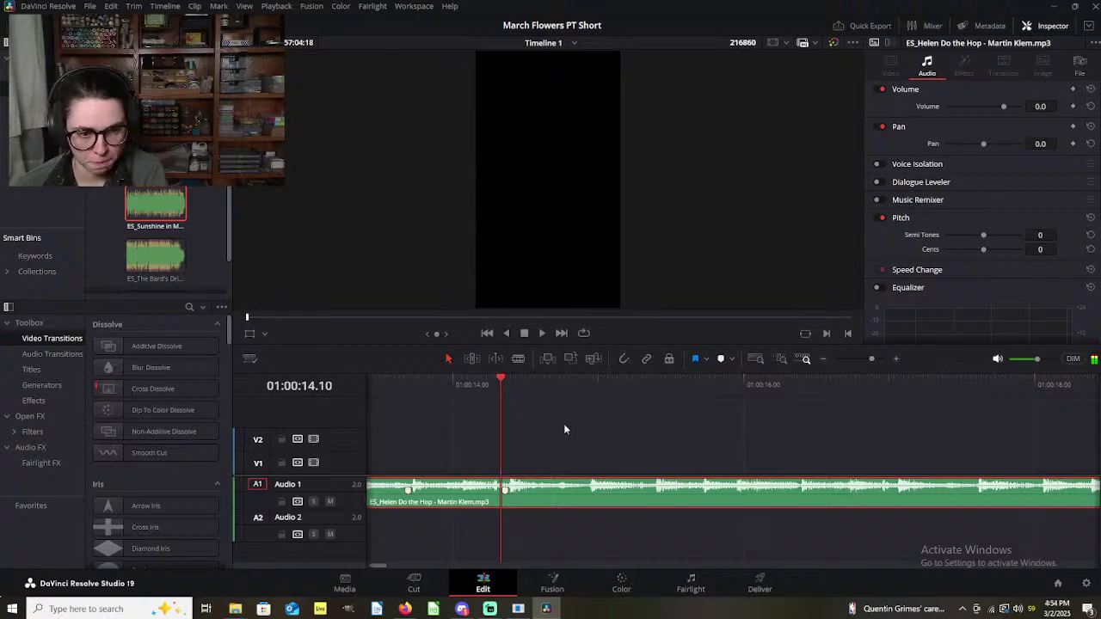
drag(502, 385, 504, 386)
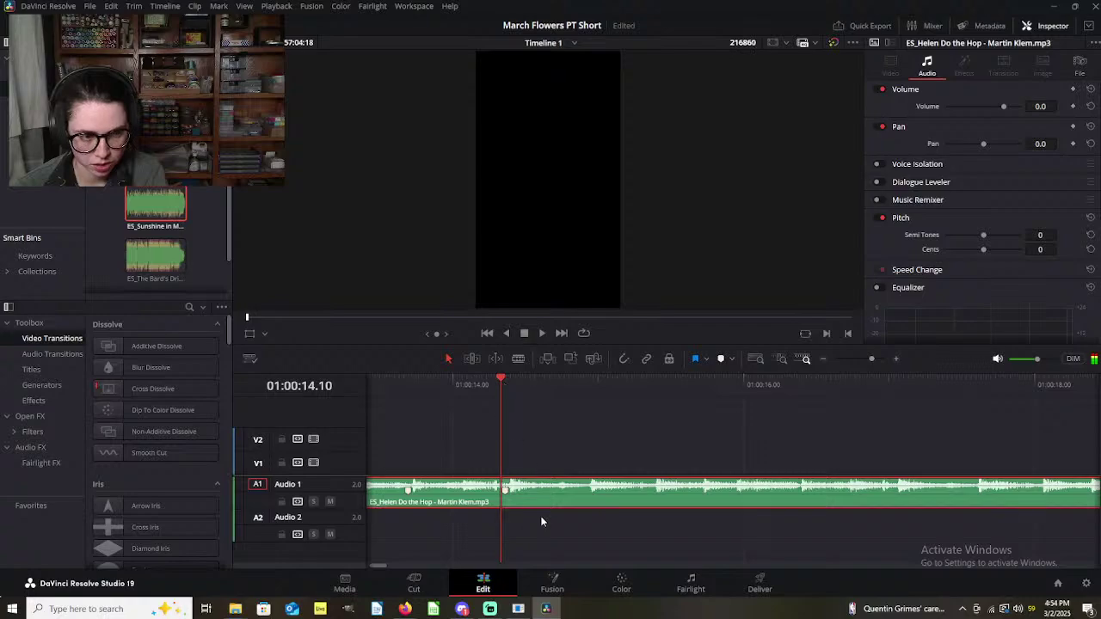
drag(509, 386, 508, 385)
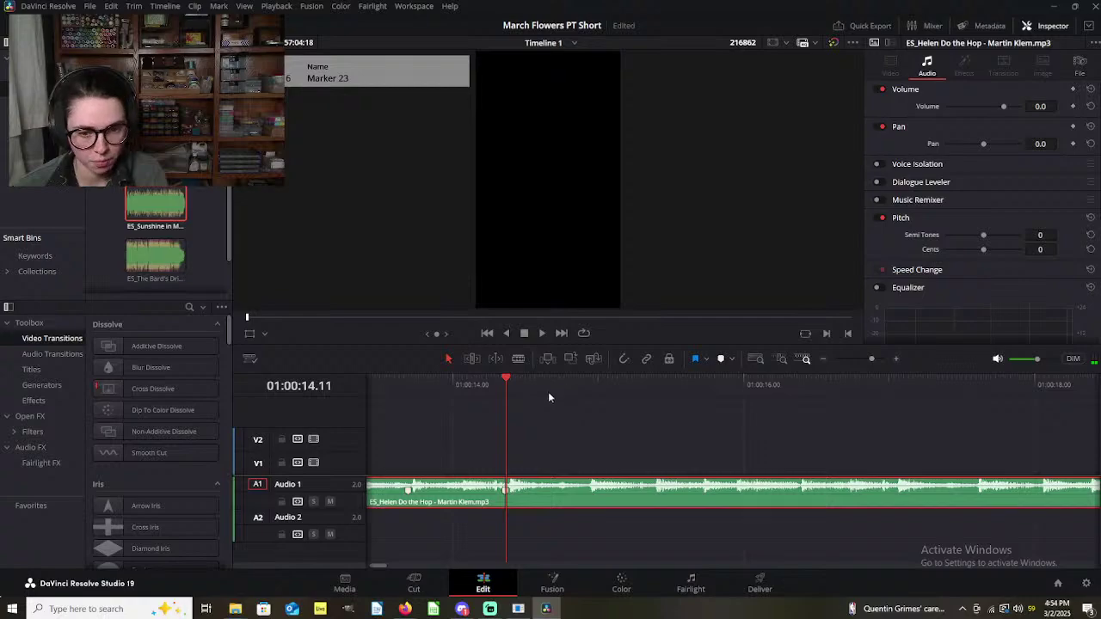
Step: Add markers to the music clip on the following two beats, at 01:00:14.27 and 01:00:15.10
mouse_move(565, 386)
mouse_down()
mouse_move(593, 382)
mouse_move(584, 386)
mouse_up()
key(m)
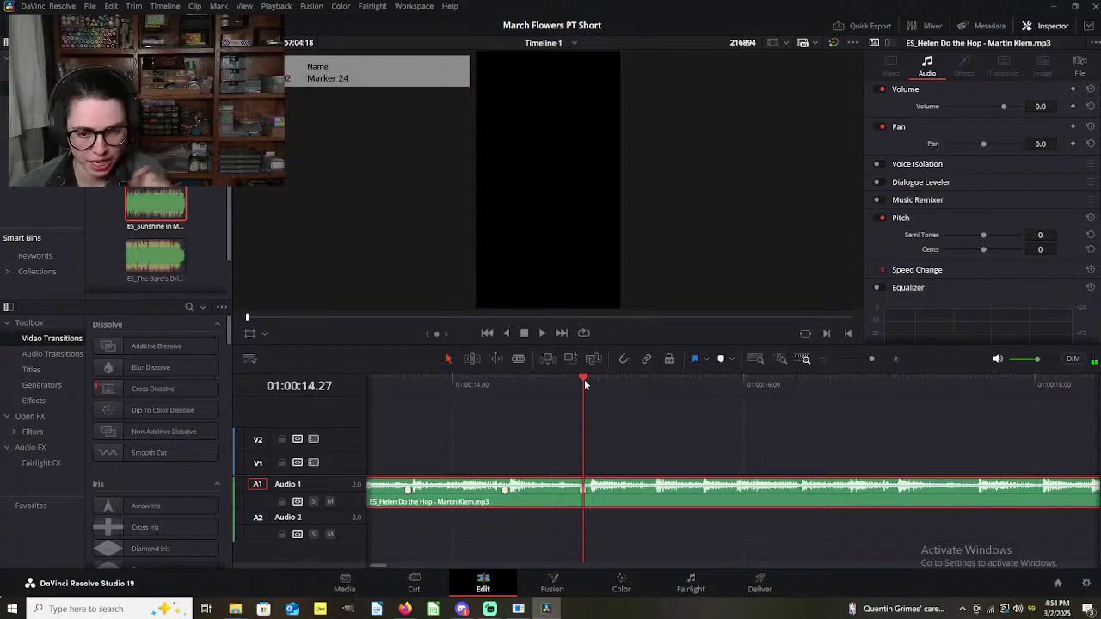
mouse_move(584, 384)
mouse_down()
mouse_move(658, 382)
mouse_move(648, 384)
mouse_up()
click(721, 360)
Step: Examine the resin footage in the 02261.MTS clips near 01:19:43 and return to the music at the timeline's start
scroll(708, 465, down, 5)
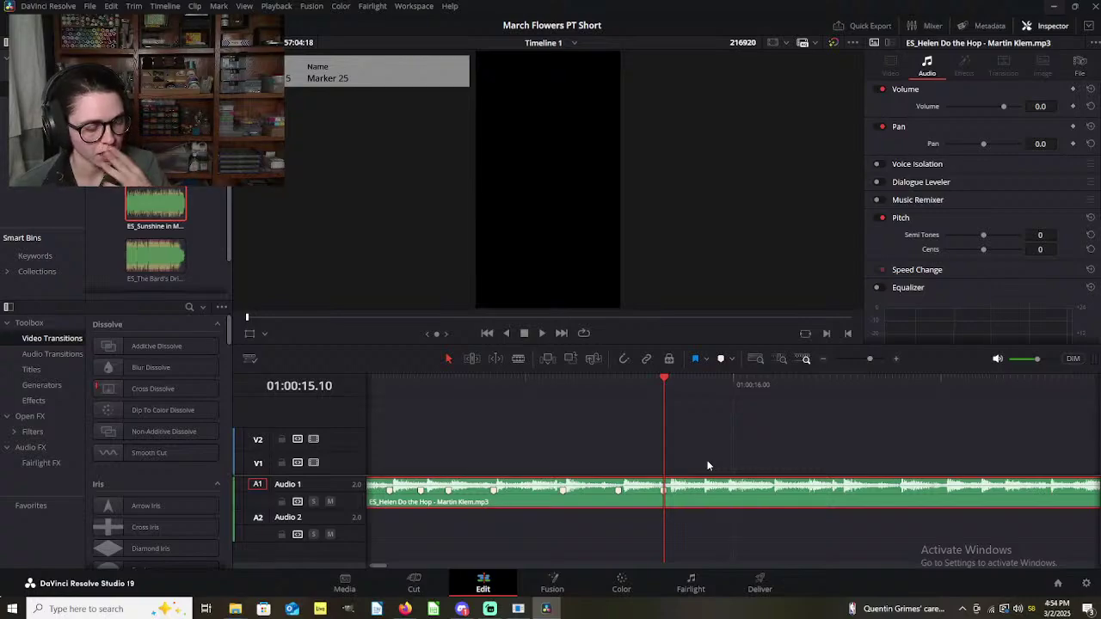
scroll(708, 511, down, 5)
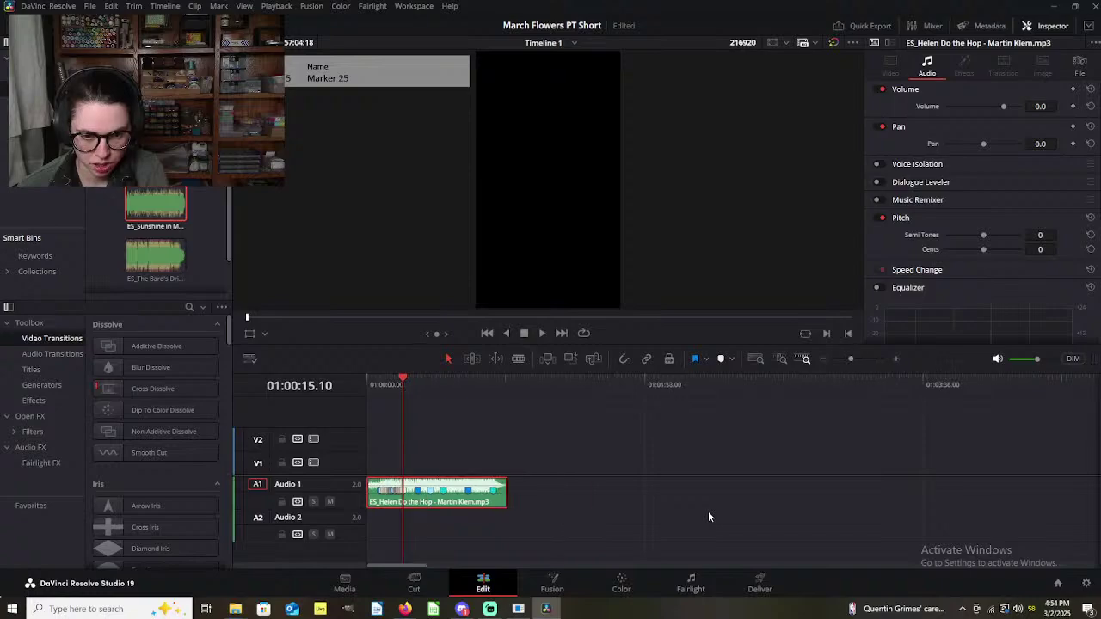
scroll(708, 511, right, 10)
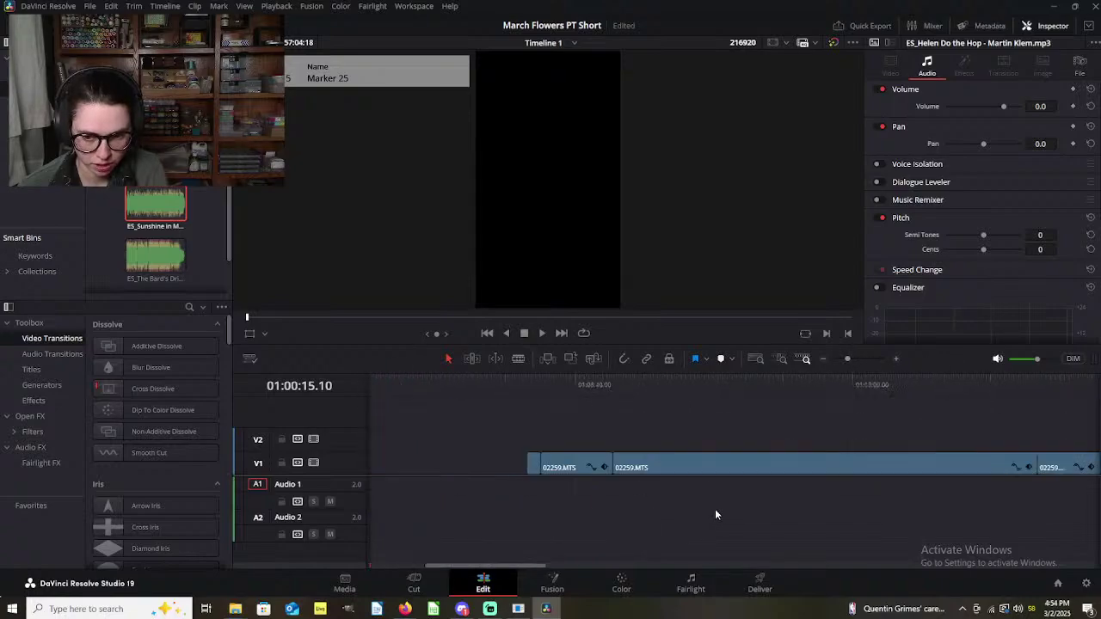
scroll(715, 508, right, 10)
drag(692, 394, 606, 395)
scroll(736, 430, up, 10)
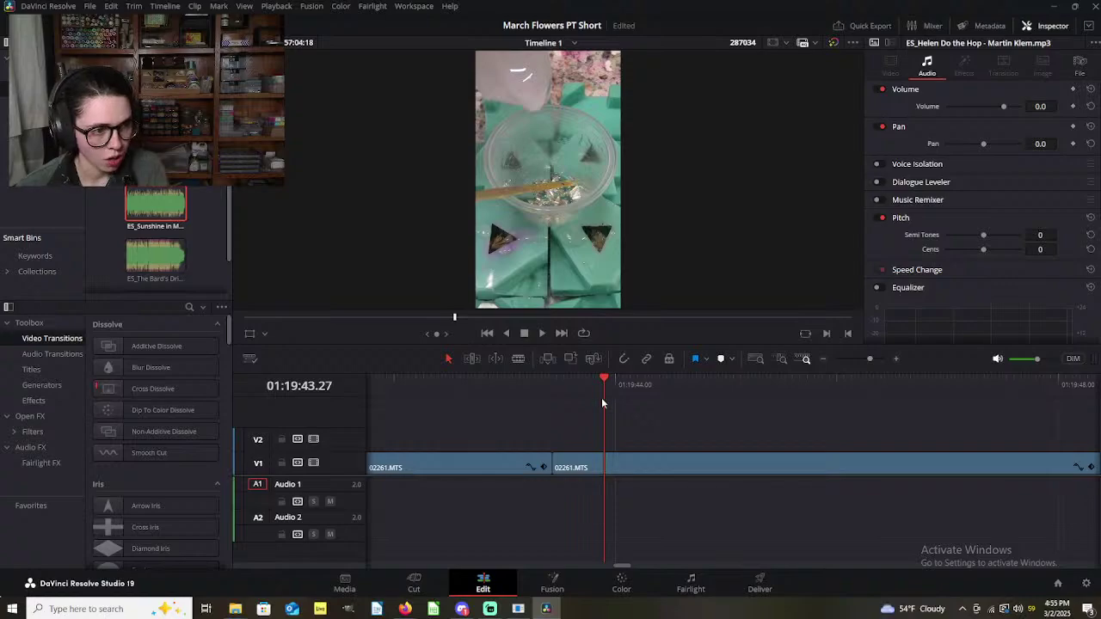
scroll(622, 434, down, 10)
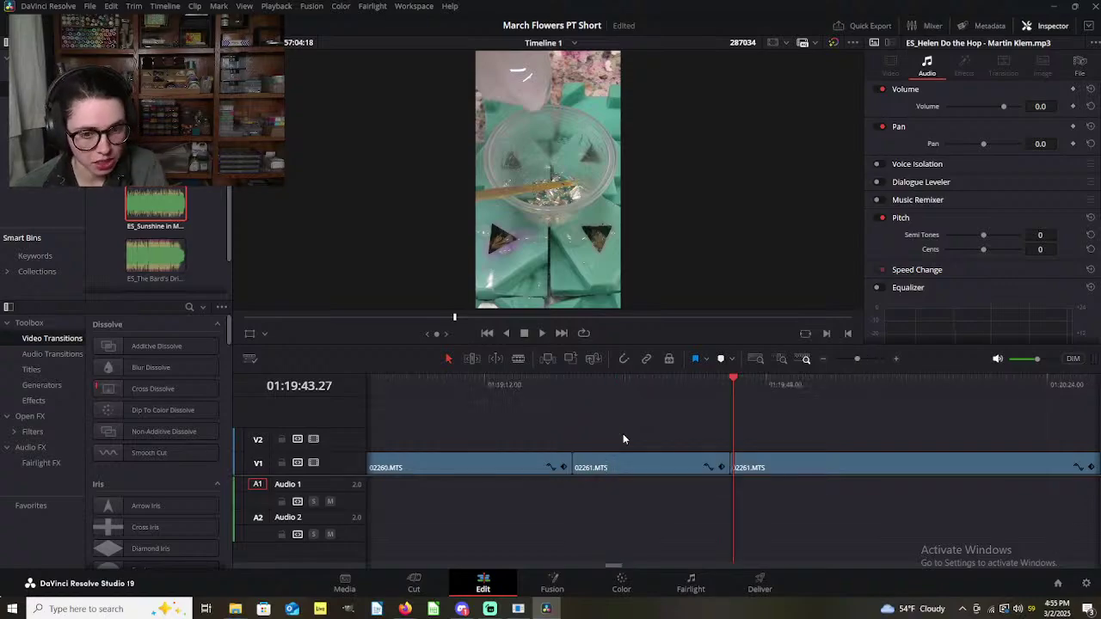
click(371, 381)
scroll(420, 426, up, 10)
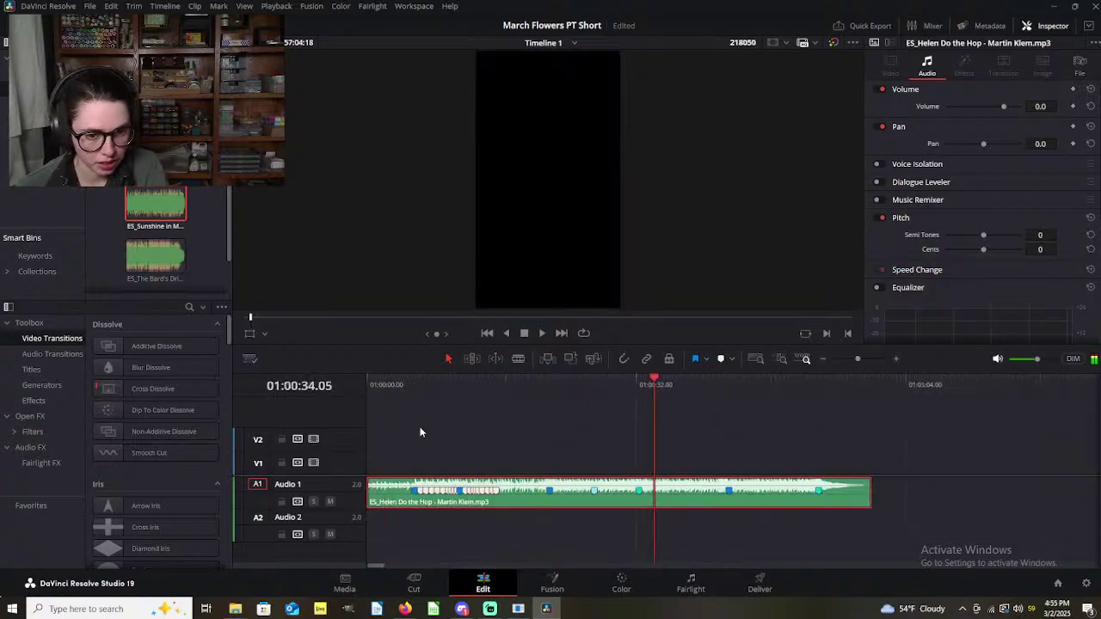
Step: Play the music past the last beat marker near 01:00:15.10 and return the playhead to 01:00:15.11
click(652, 384)
scroll(667, 441, up, 2)
drag(539, 384, 565, 396)
click(465, 389)
key(space)
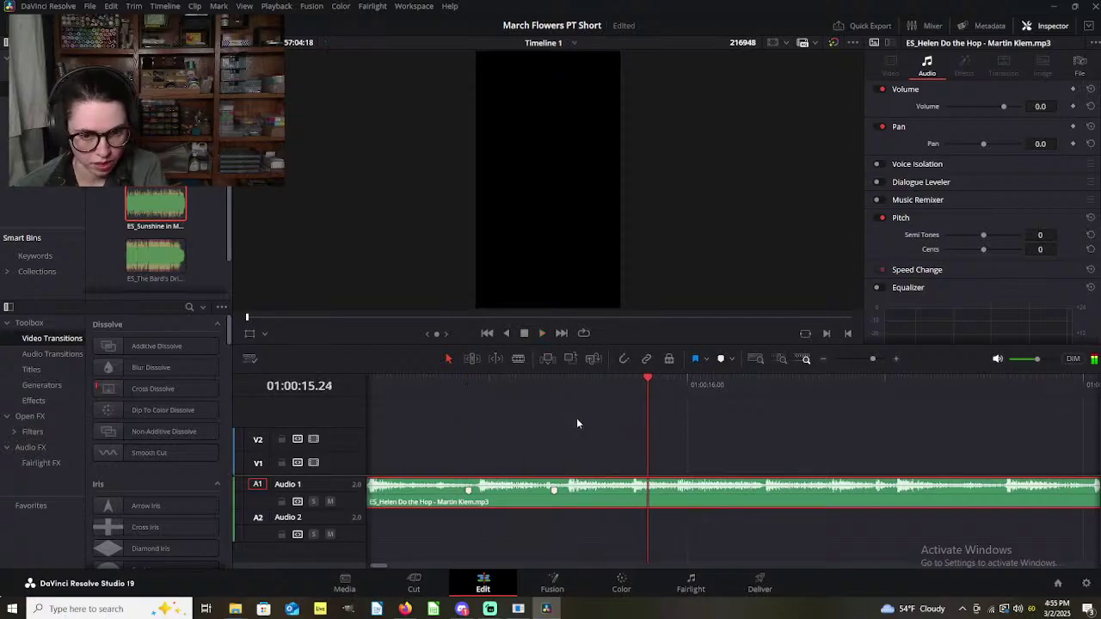
mouse_move(572, 383)
mouse_down()
mouse_move(555, 389)
mouse_move(578, 392)
mouse_move(567, 393)
mouse_up()
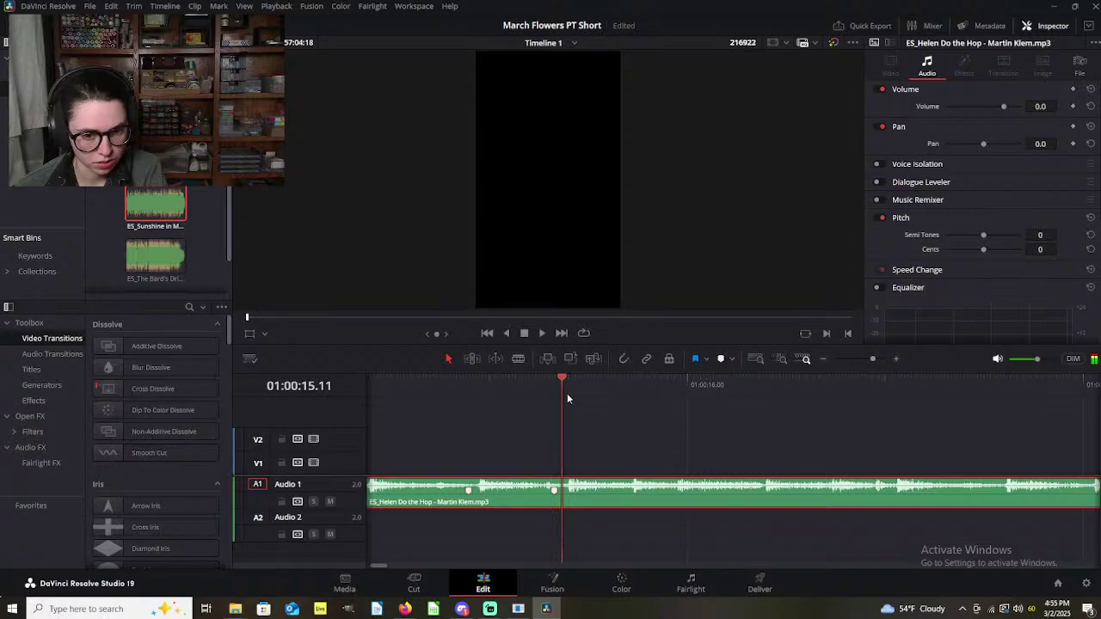
Step: Replay the music around the 01:00:14.11 and 01:00:14.27 markers to check them against the beats
scroll(591, 435, left, 3)
scroll(602, 421, left, 1)
mouse_move(641, 391)
mouse_down()
mouse_move(657, 394)
mouse_move(643, 393)
mouse_up()
scroll(643, 393, left, 1)
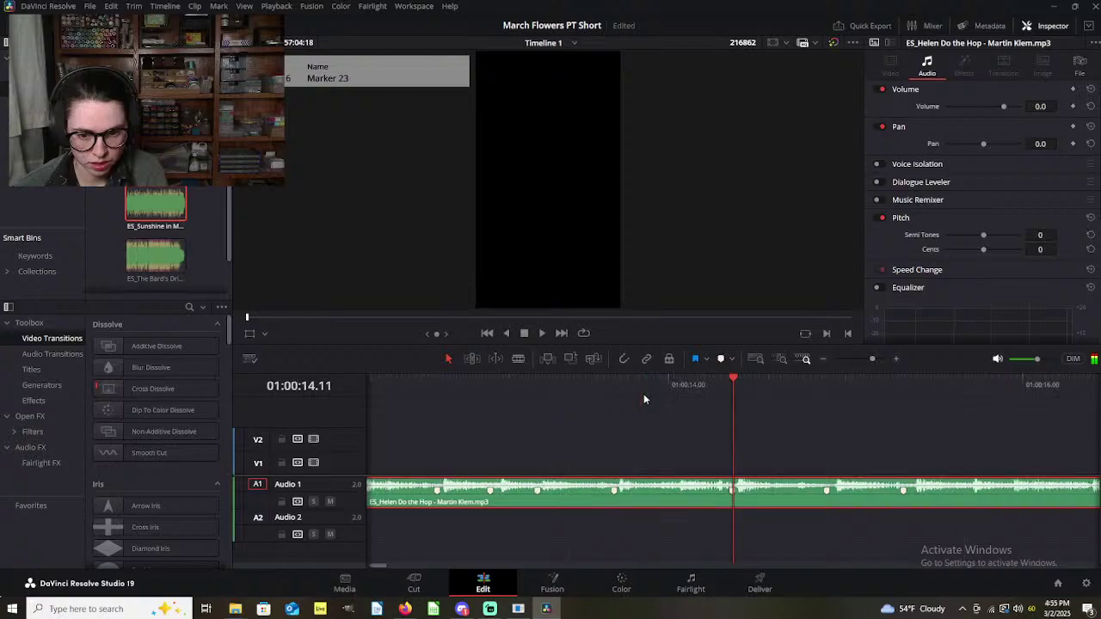
mouse_move(736, 378)
mouse_down()
mouse_move(740, 389)
mouse_move(716, 392)
mouse_up()
key(space)
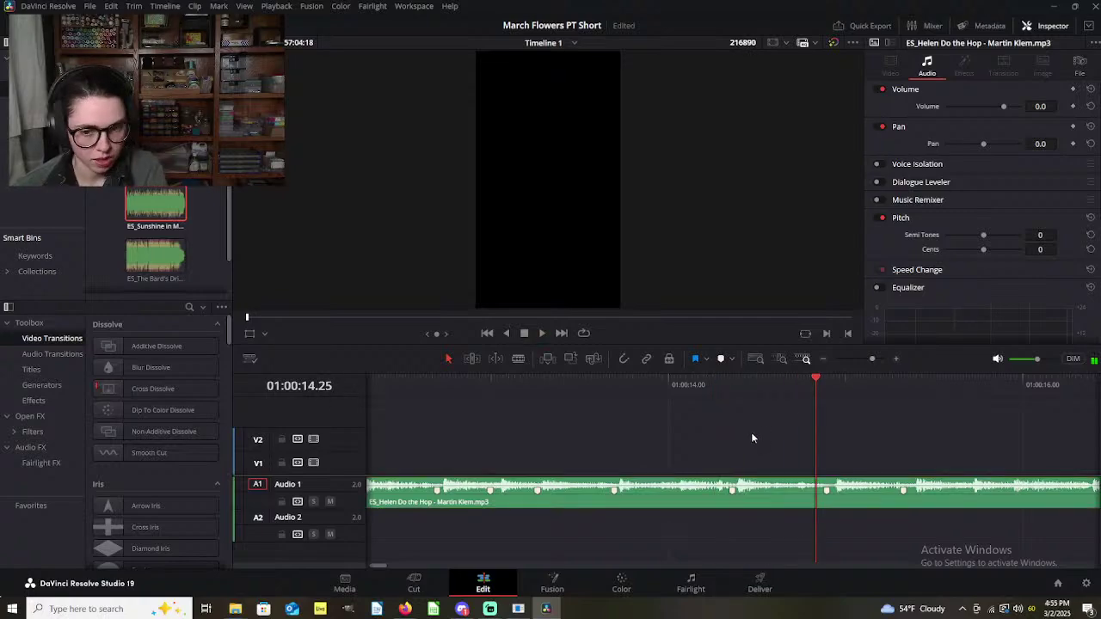
scroll(751, 432, right, 2)
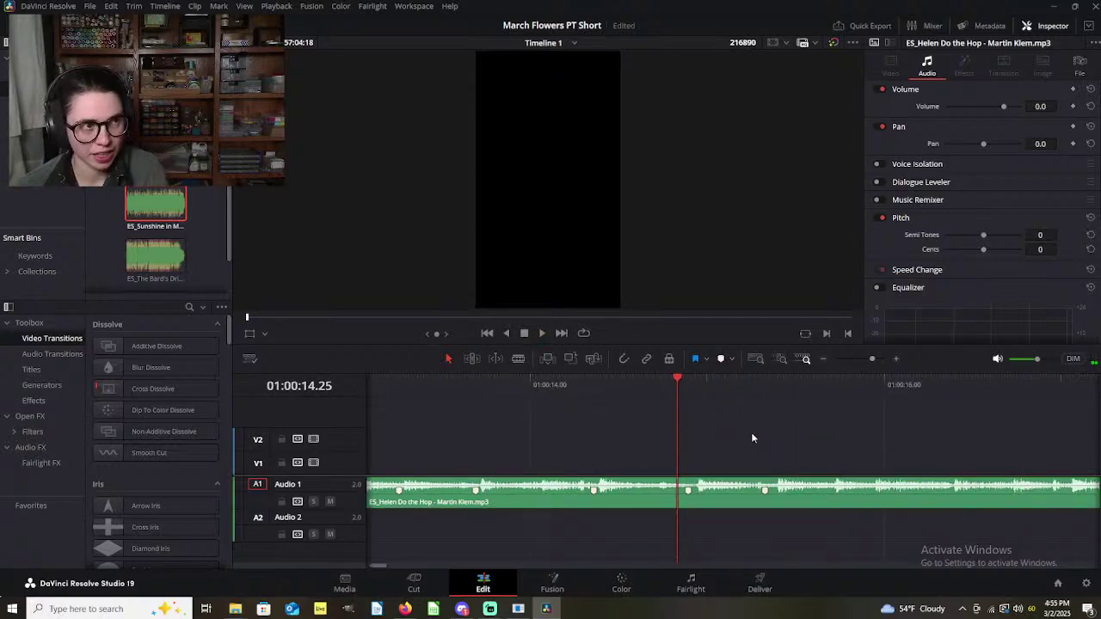
click(585, 394)
key(space)
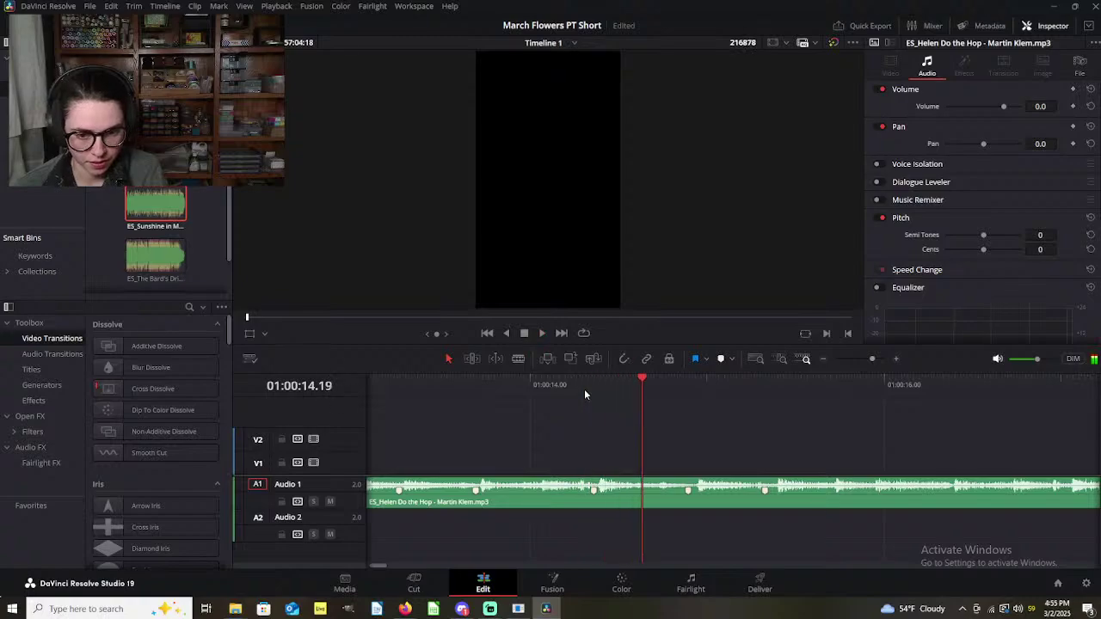
Step: Examine the resin pour frame by frame in the 02261.MTS clip between 01:19:44.02 and 01:19:44.09
scroll(740, 447, down, 5)
scroll(740, 445, down, 3)
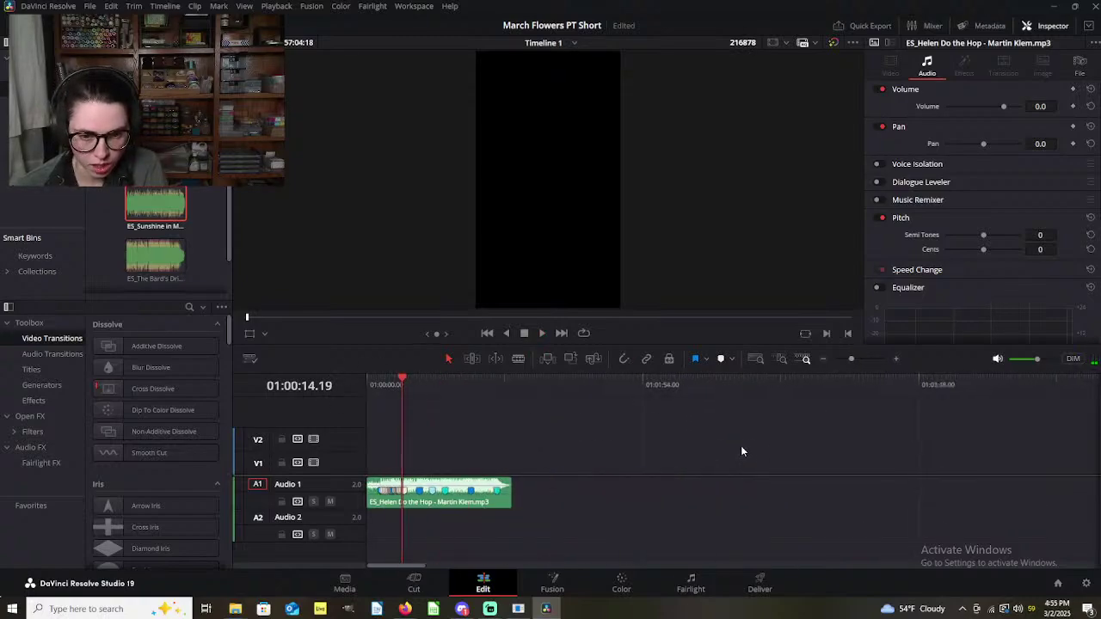
scroll(739, 450, up, 2)
scroll(688, 465, down, 5)
scroll(659, 476, right, 5)
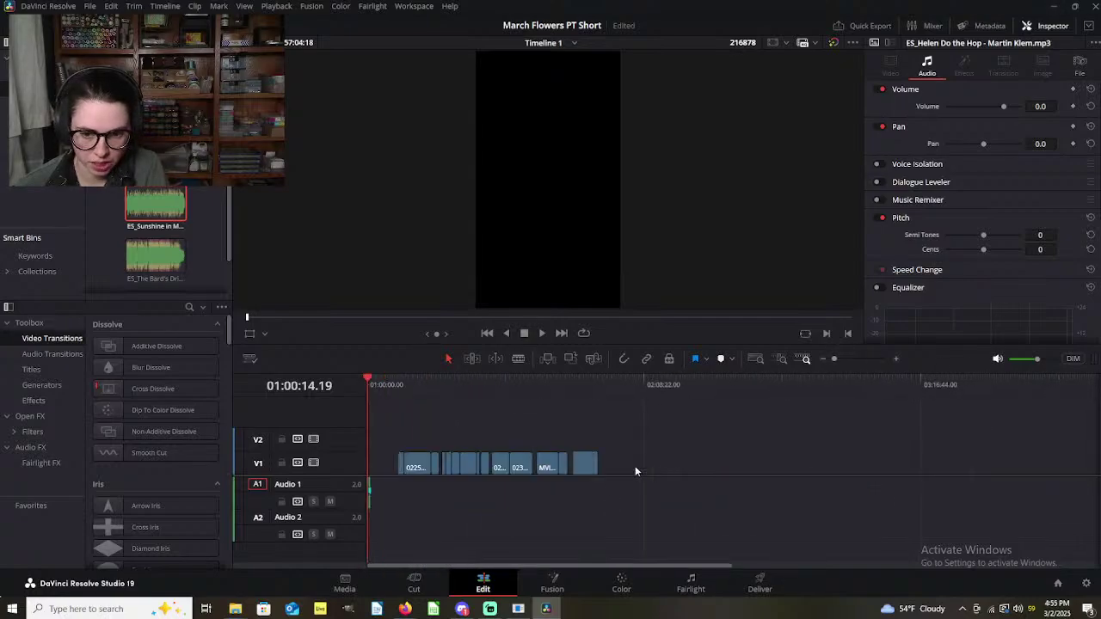
click(446, 382)
scroll(630, 451, up, 3)
scroll(774, 448, up, 1)
scroll(540, 405, right, 4)
drag(530, 387, 483, 418)
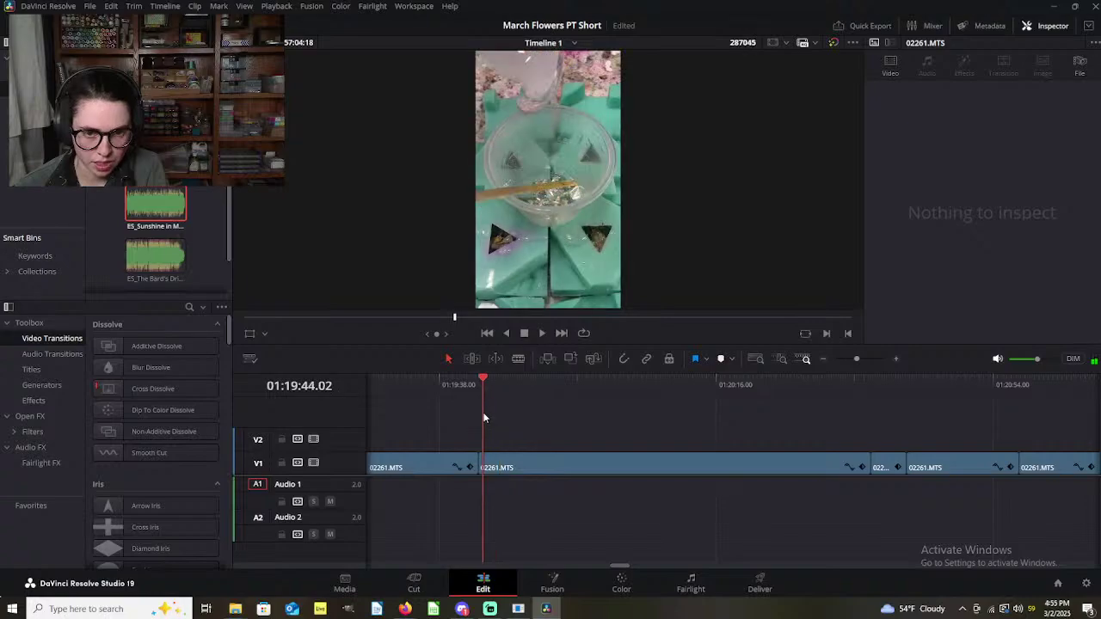
scroll(640, 502, up, 4)
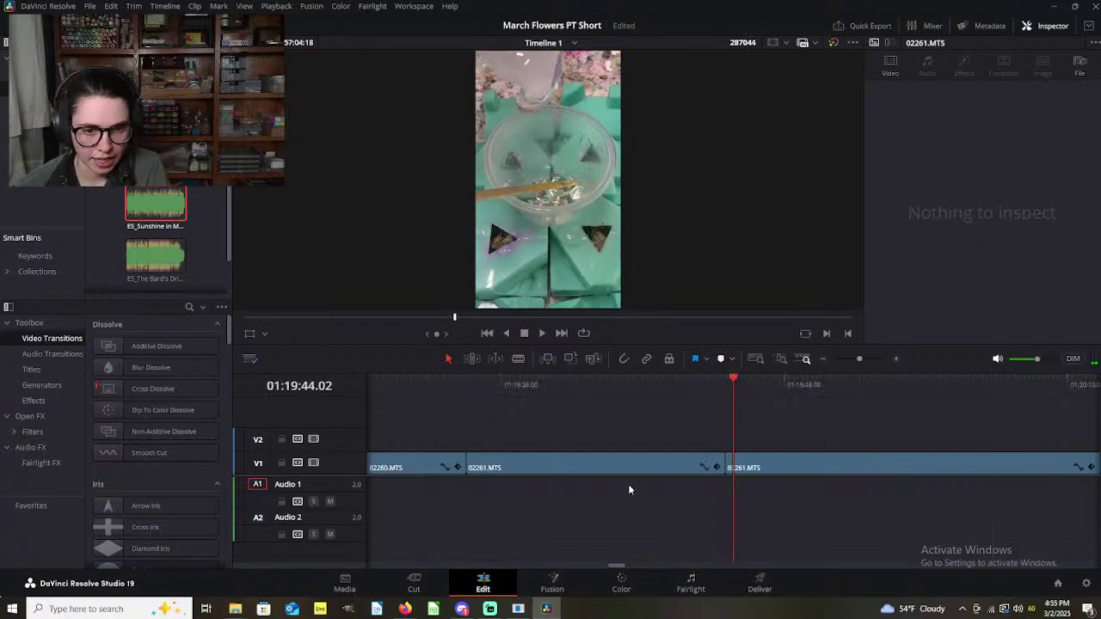
scroll(640, 497, up, 3)
drag(597, 385, 604, 385)
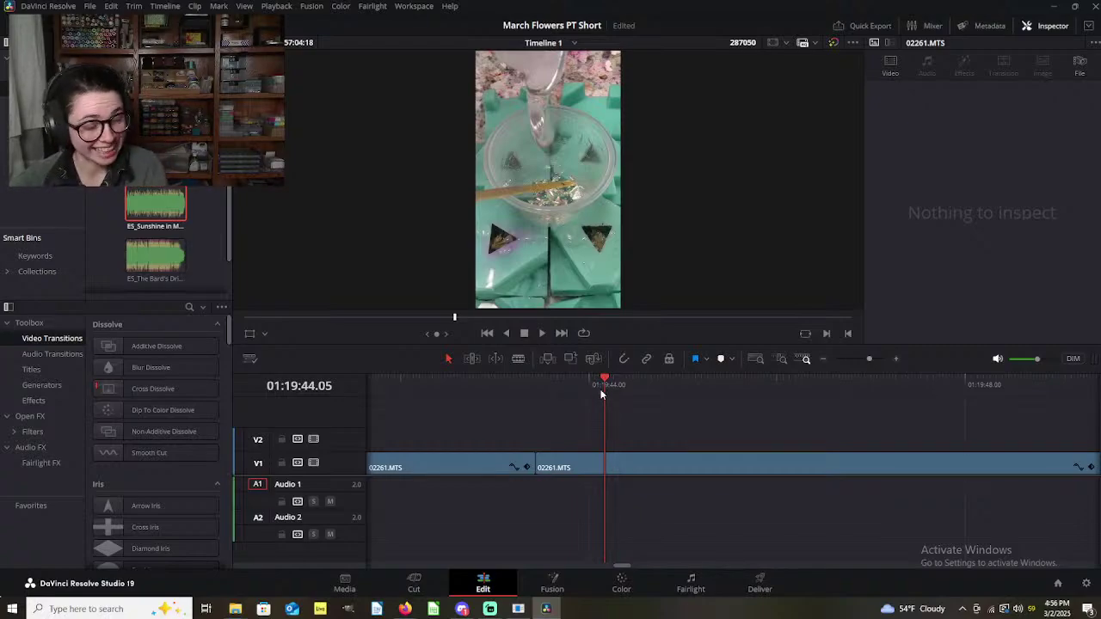
drag(605, 382, 609, 381)
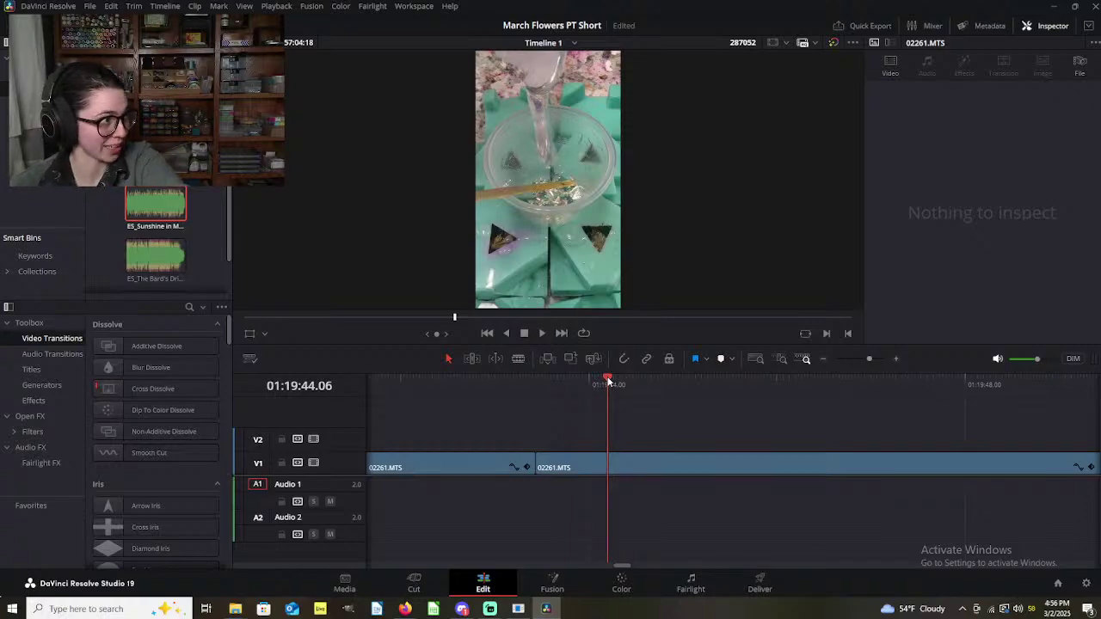
mouse_move(608, 381)
mouse_down()
mouse_move(627, 378)
mouse_move(605, 391)
mouse_up()
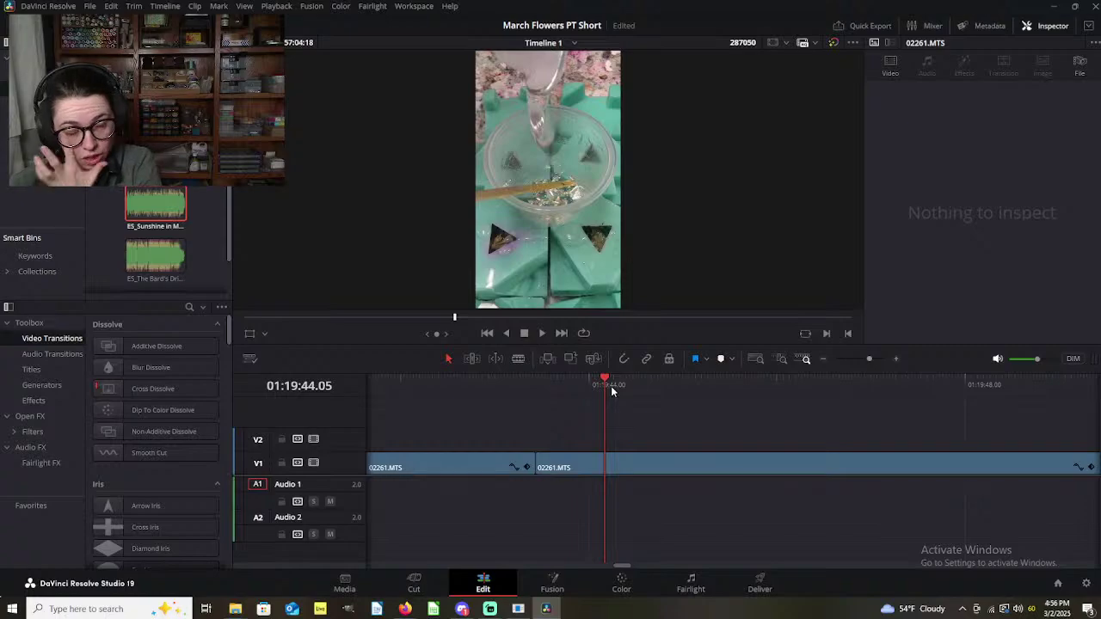
mouse_move(611, 390)
mouse_down()
mouse_move(605, 380)
mouse_move(622, 387)
mouse_move(609, 389)
mouse_up()
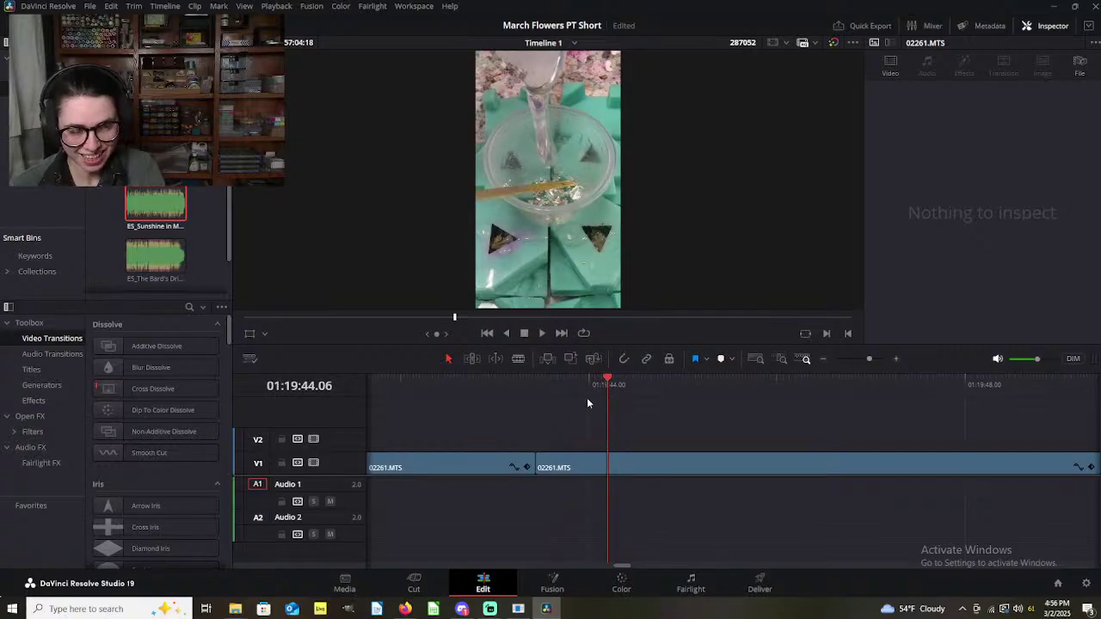
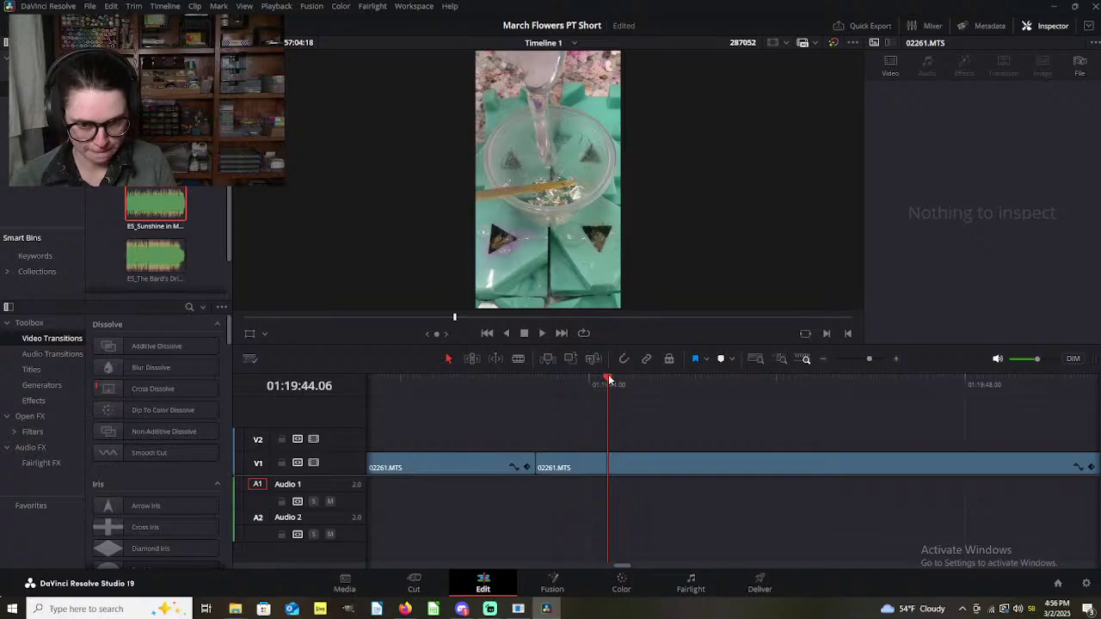
mouse_move(606, 381)
mouse_down()
mouse_move(621, 384)
mouse_move(608, 391)
mouse_move(618, 380)
mouse_up()
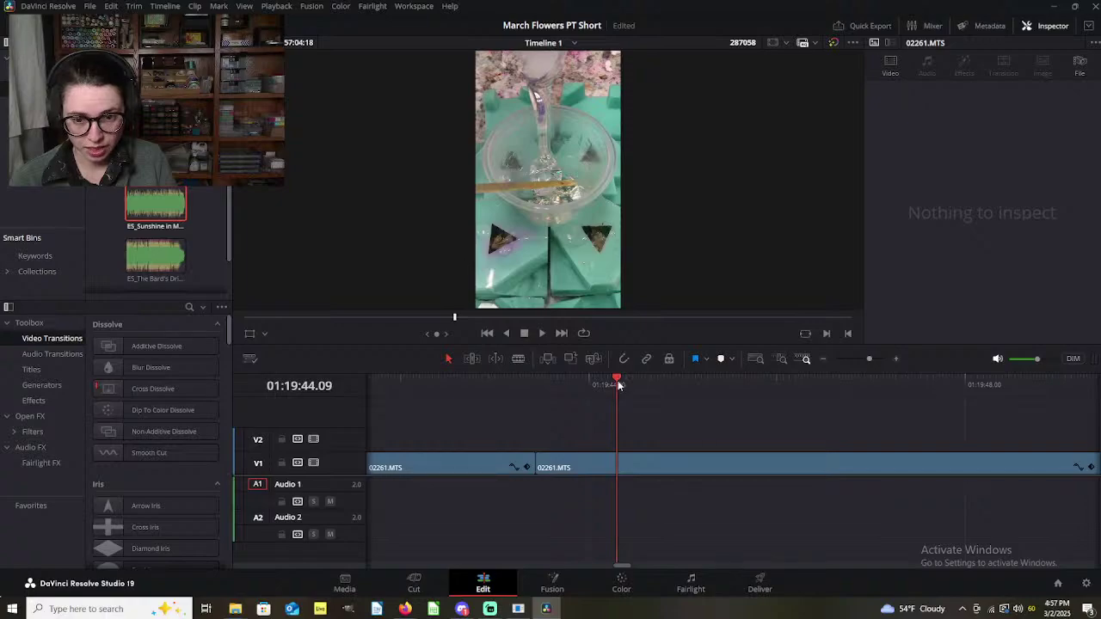
Step: Return to the music clip and place the playhead at 01:00:15.14, just after its last beat marker
scroll(604, 439, down, 5)
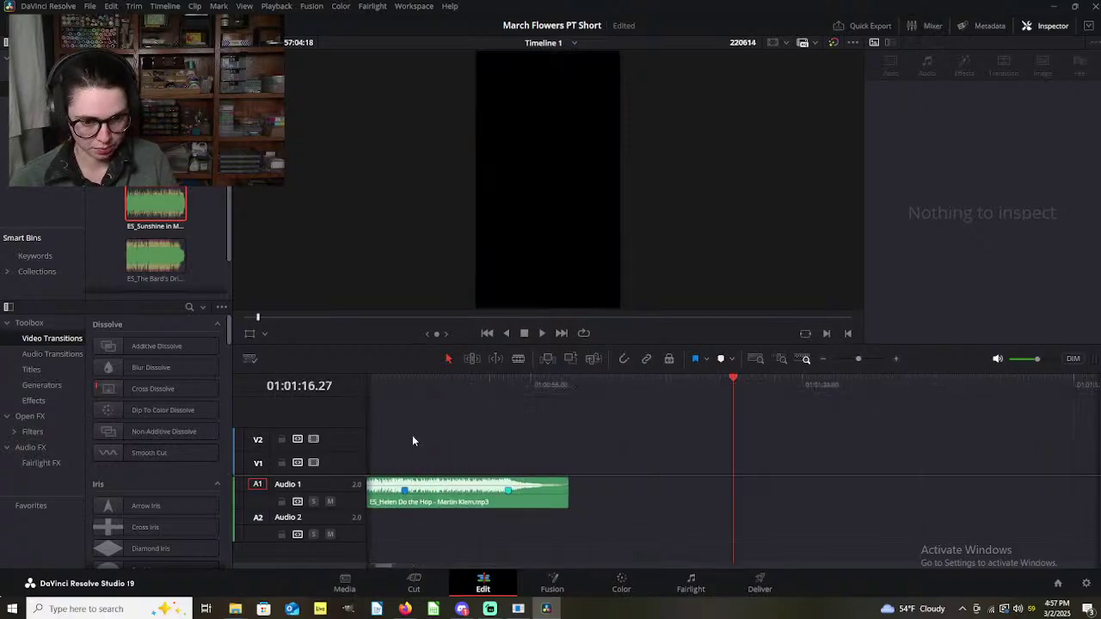
scroll(412, 435, left, 5)
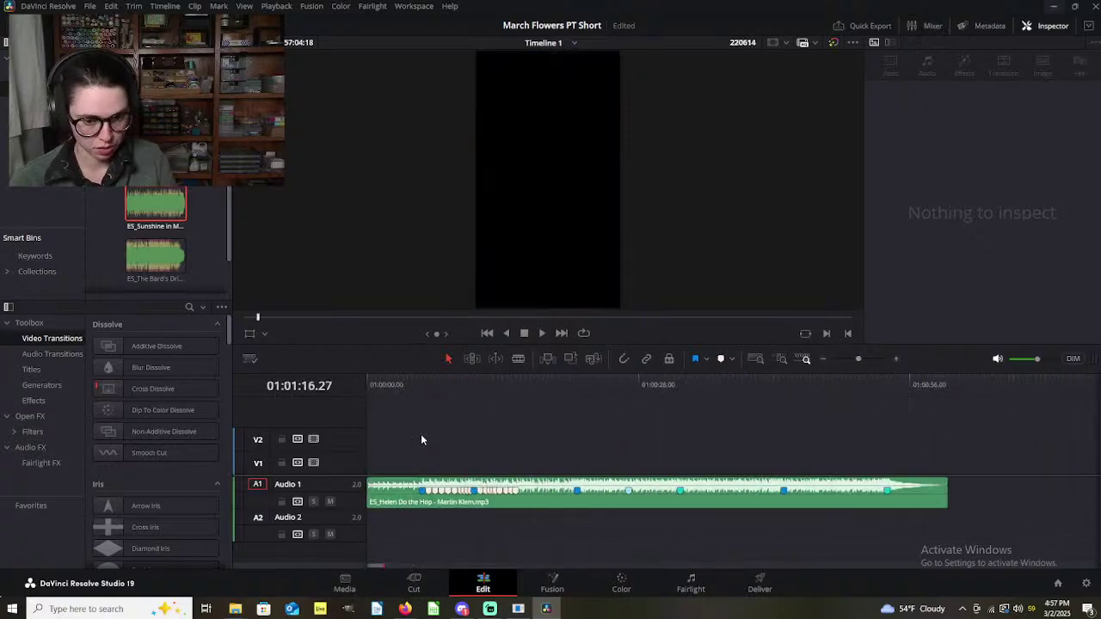
click(510, 380)
click(516, 380)
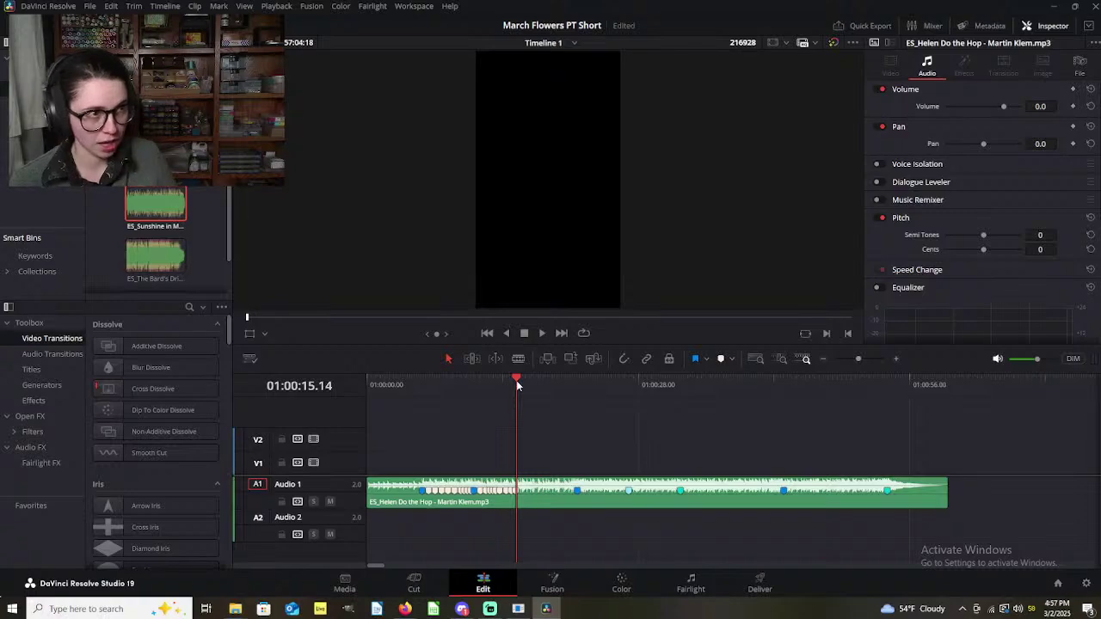
scroll(516, 380, up, 5)
scroll(577, 476, right, 3)
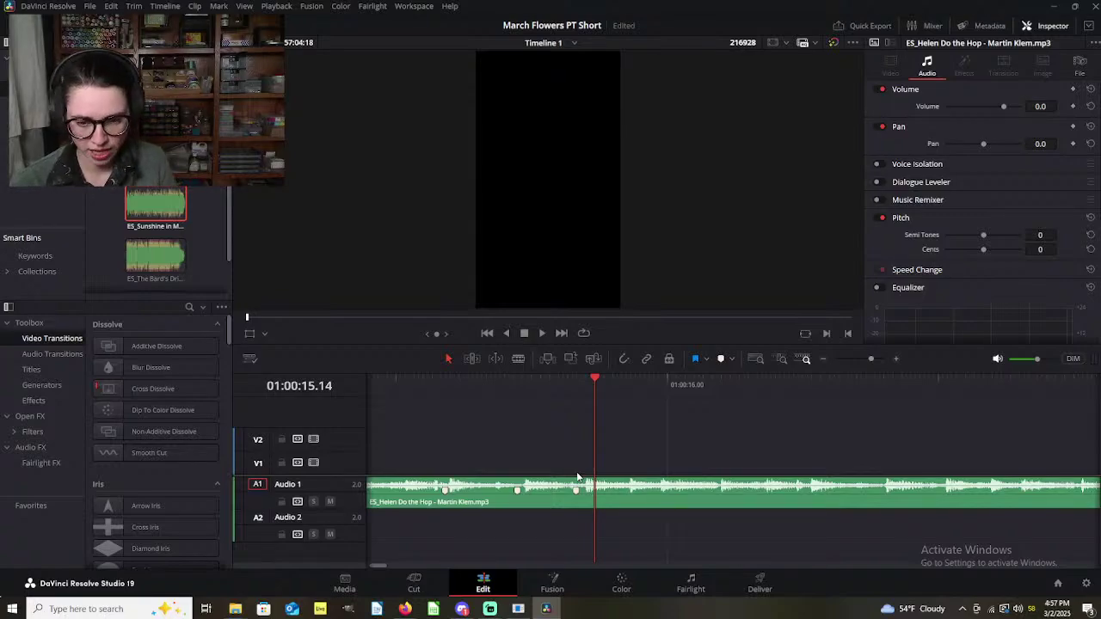
Step: Replay the beat near the 01:00:15.10 marker and move that marker to 01:00:15.11
scroll(637, 457, left, 3)
scroll(526, 416, up, 2)
scroll(499, 411, left, 3)
scroll(479, 413, down, 2)
click(626, 395)
key(space)
key(space)
drag(442, 382, 457, 406)
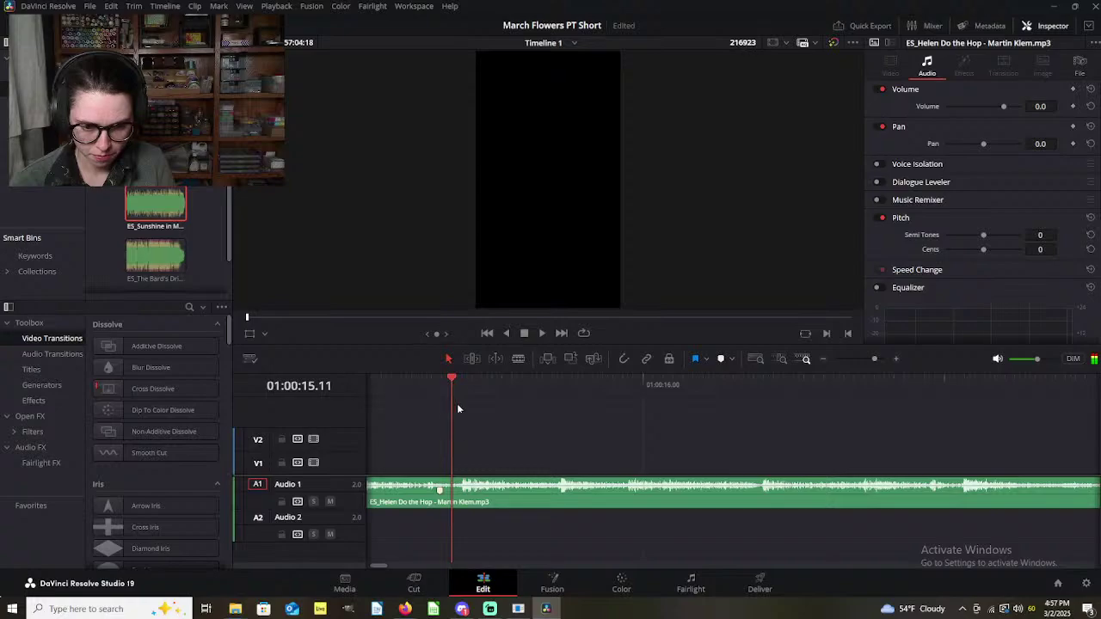
drag(439, 490, 450, 488)
Step: Add markers to the music clip on the next three beats, from 01:00:15.21 to 01:00:16.11
mouse_move(456, 393)
mouse_down()
mouse_move(565, 415)
mouse_move(553, 427)
mouse_up()
key(shift+v)
key(m)
mouse_move(556, 387)
mouse_down()
mouse_move(633, 402)
mouse_move(617, 415)
mouse_move(613, 390)
mouse_move(766, 407)
mouse_move(756, 408)
mouse_up()
key(m)
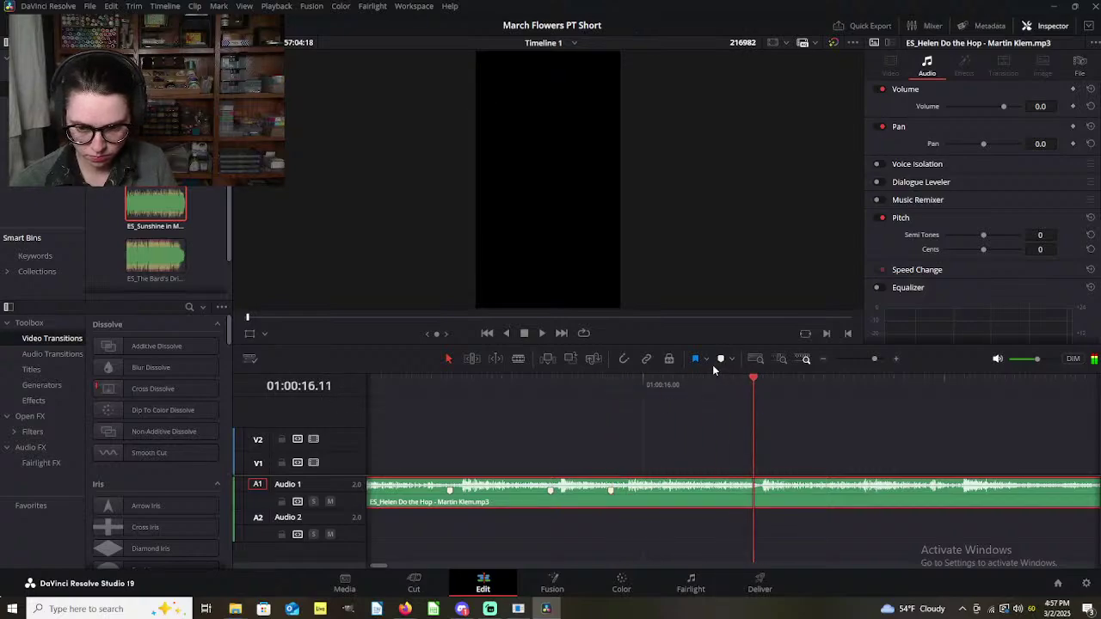
key(m)
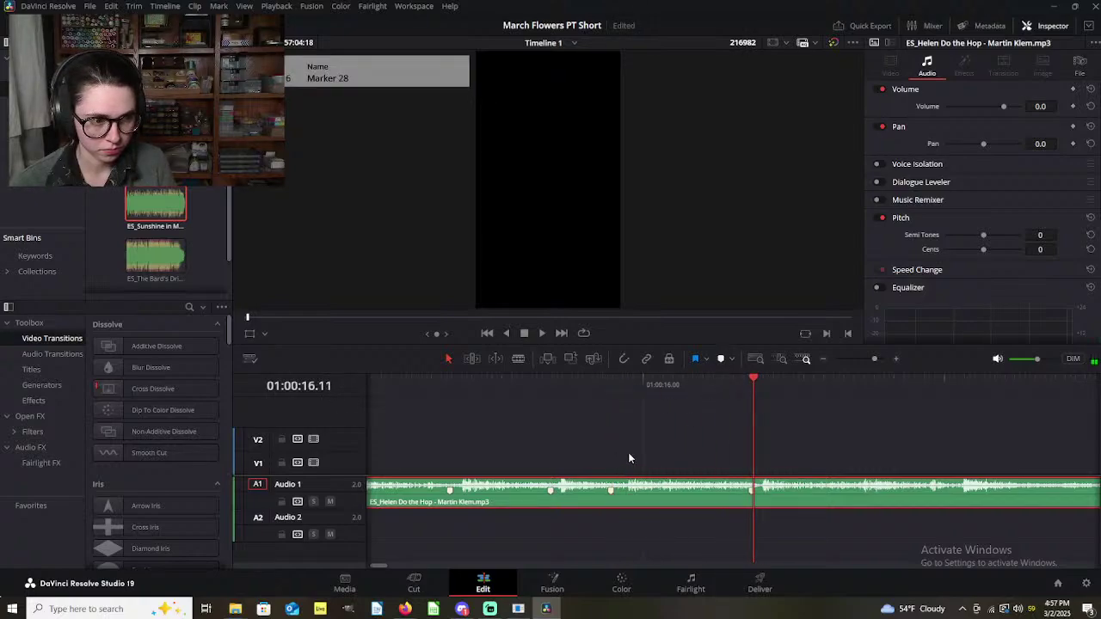
Step: Scrub around the 01:00:15.21 and 01:00:16.11 markers to check their alignment with the beats
click(592, 433)
click(553, 386)
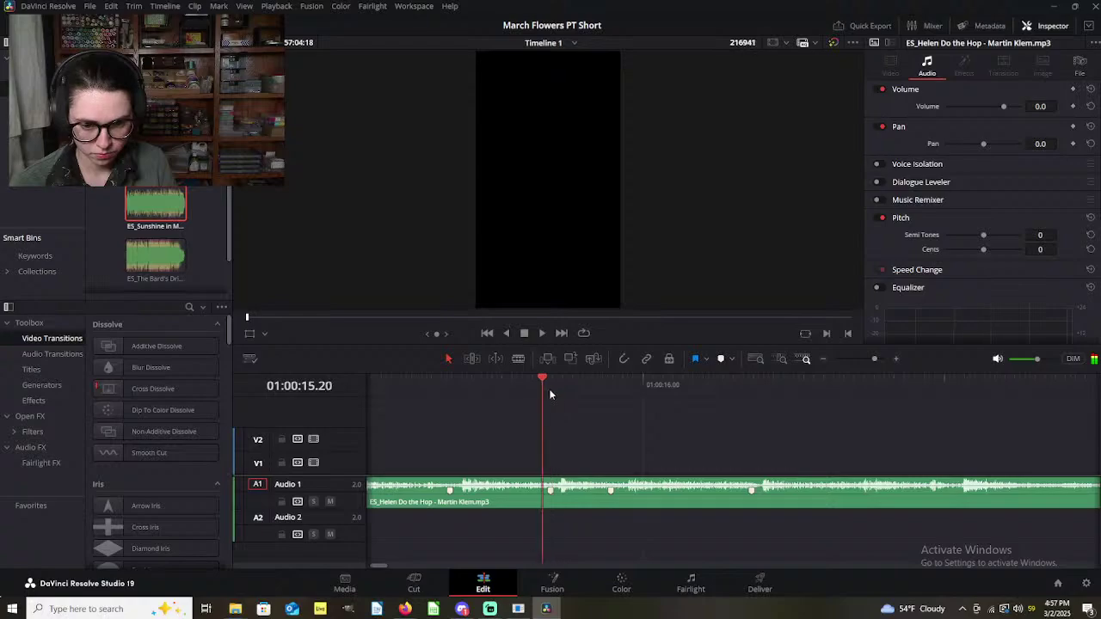
key(m)
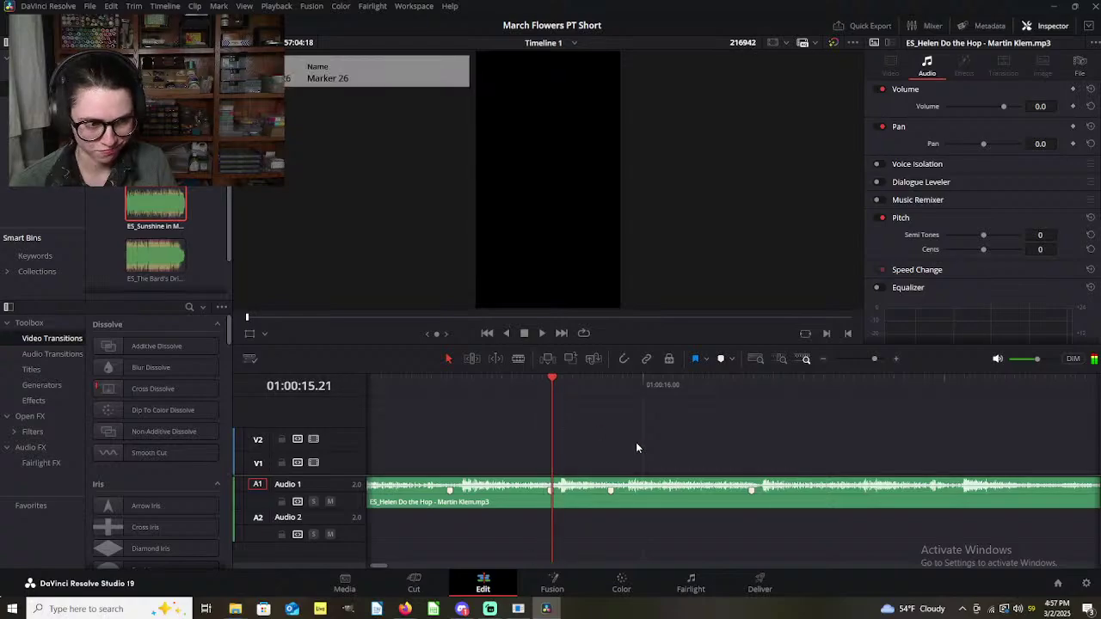
click(744, 385)
scroll(736, 460, right, 2)
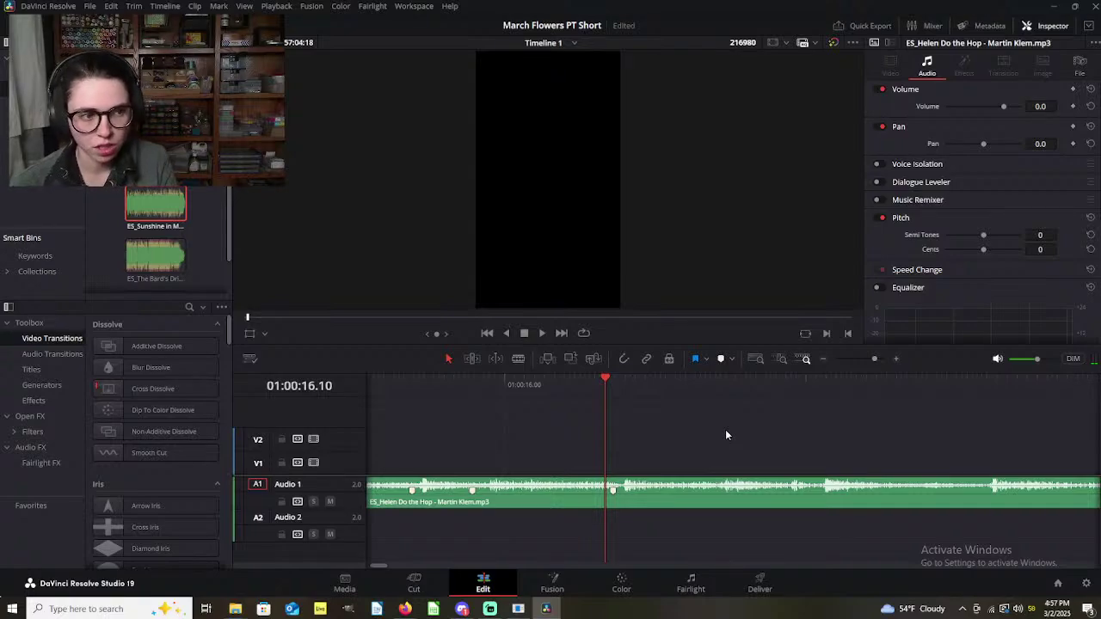
scroll(713, 443, left, 2)
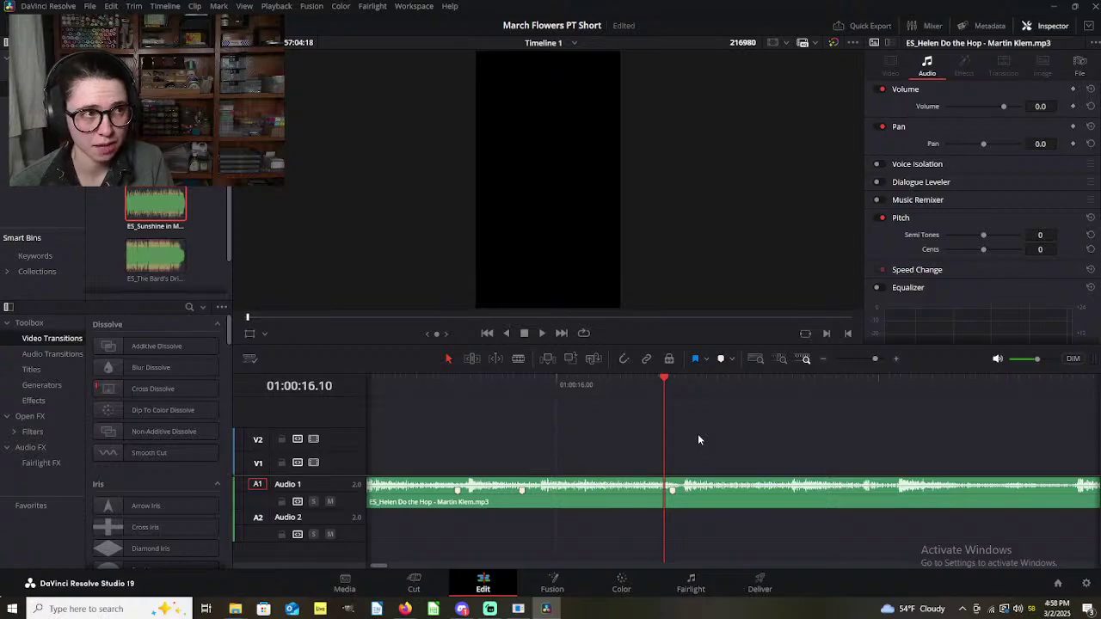
scroll(698, 439, right, 3)
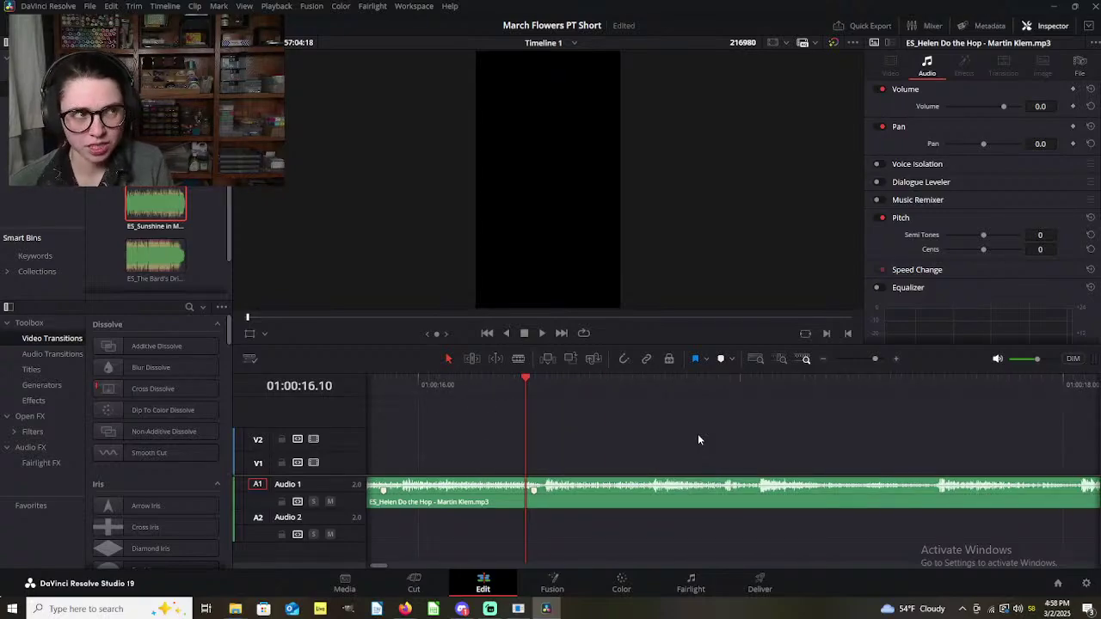
Step: Add markers to the music clip on the following two beats, at 01:00:16.21 and 01:00:17.01
drag(600, 405, 645, 414)
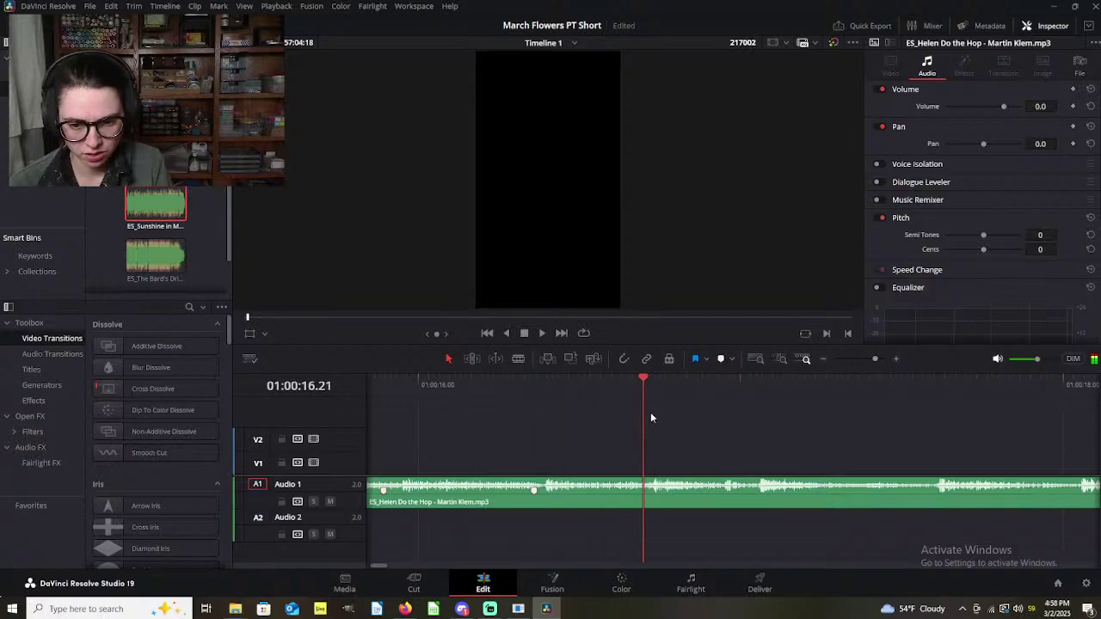
key(Left)
click(684, 501)
drag(636, 380, 761, 423)
click(719, 361)
key(Left)
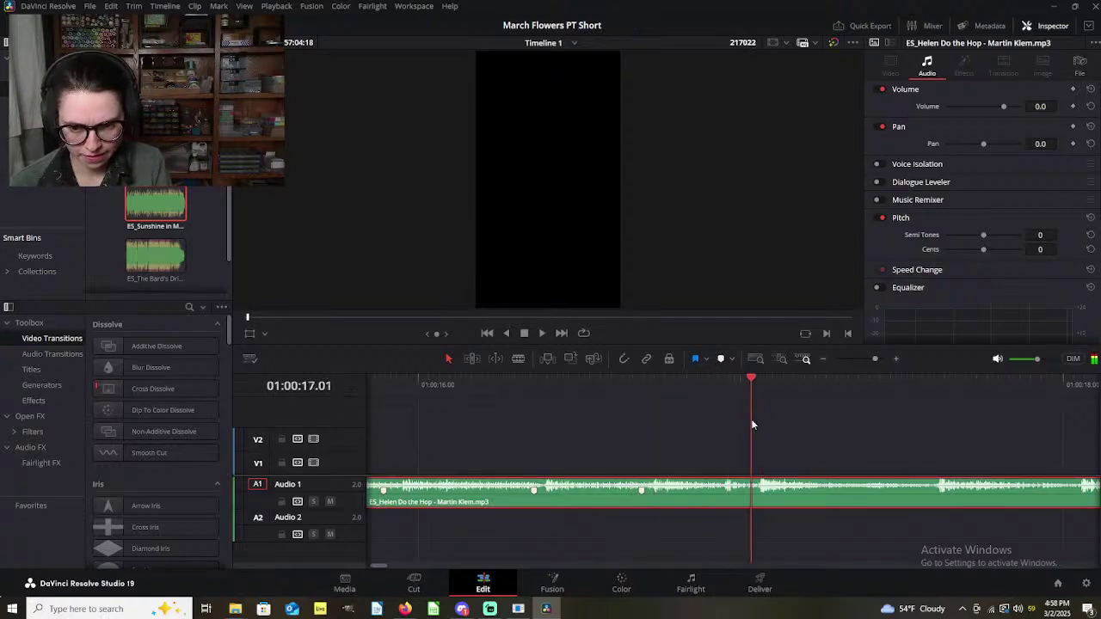
click(721, 361)
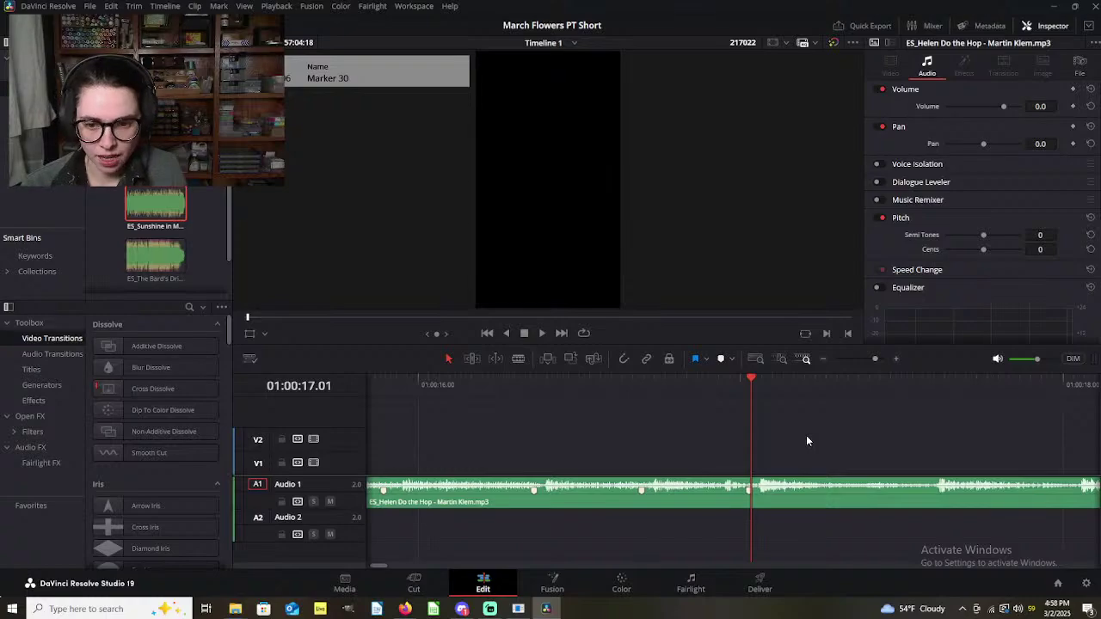
Step: Save the project with the new beat markers and show the unmarked music after 01:00:17.01
scroll(805, 435, right, 3)
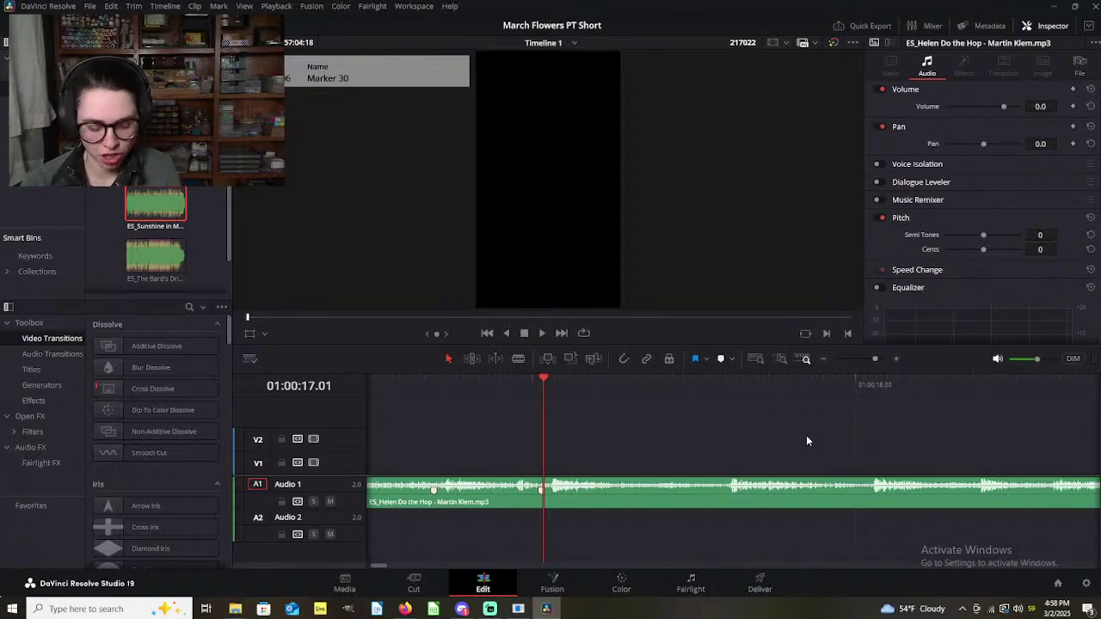
scroll(806, 435, left, 3)
click(89, 6)
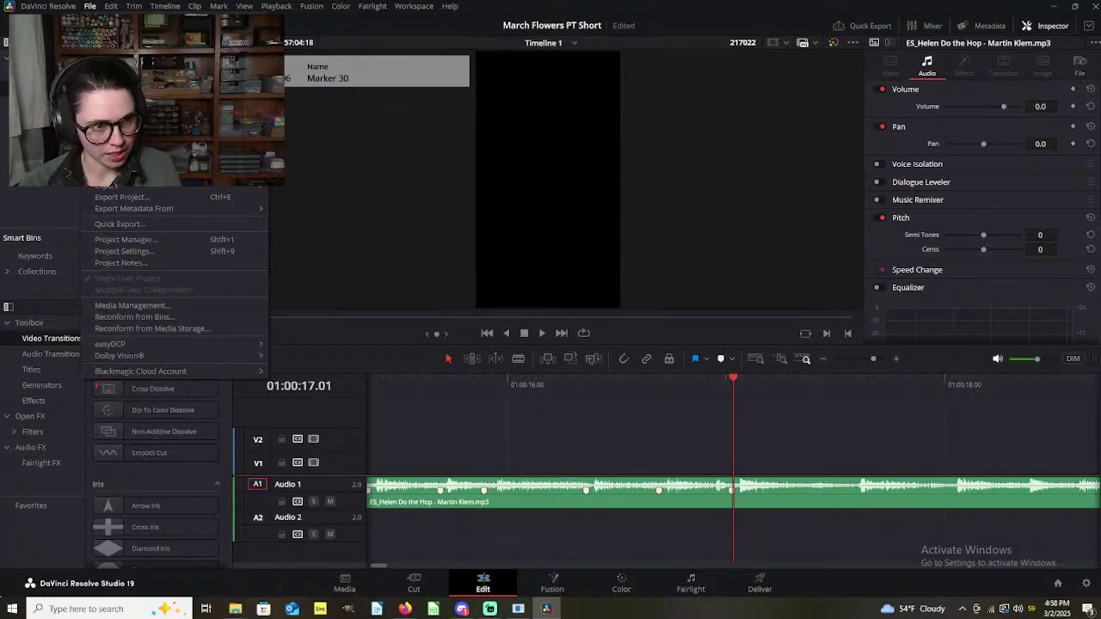
click(122, 103)
scroll(802, 471, up, 1)
scroll(800, 471, up, 1)
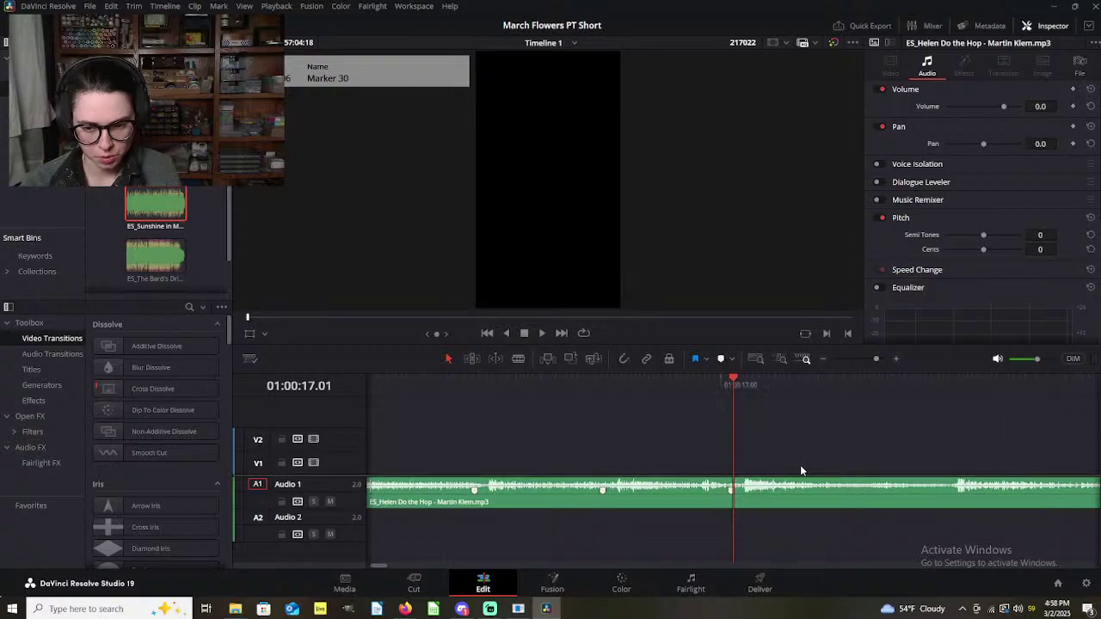
scroll(800, 471, down, 4)
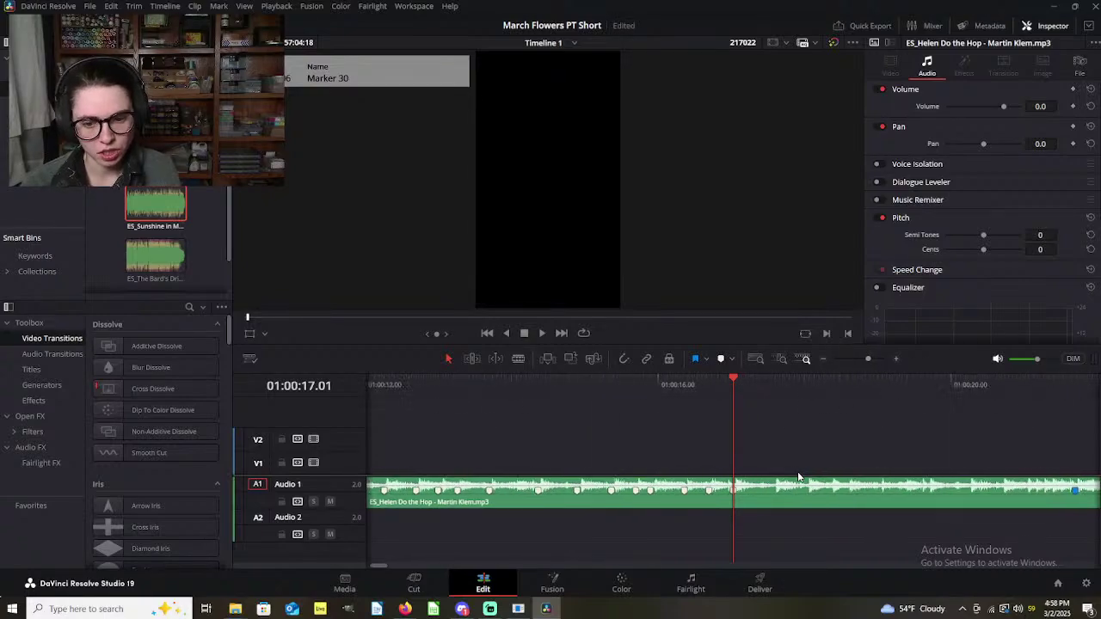
Step: Add a marker to the music clip on the beat at 01:00:17.17 and save the project
scroll(799, 478, left, 3)
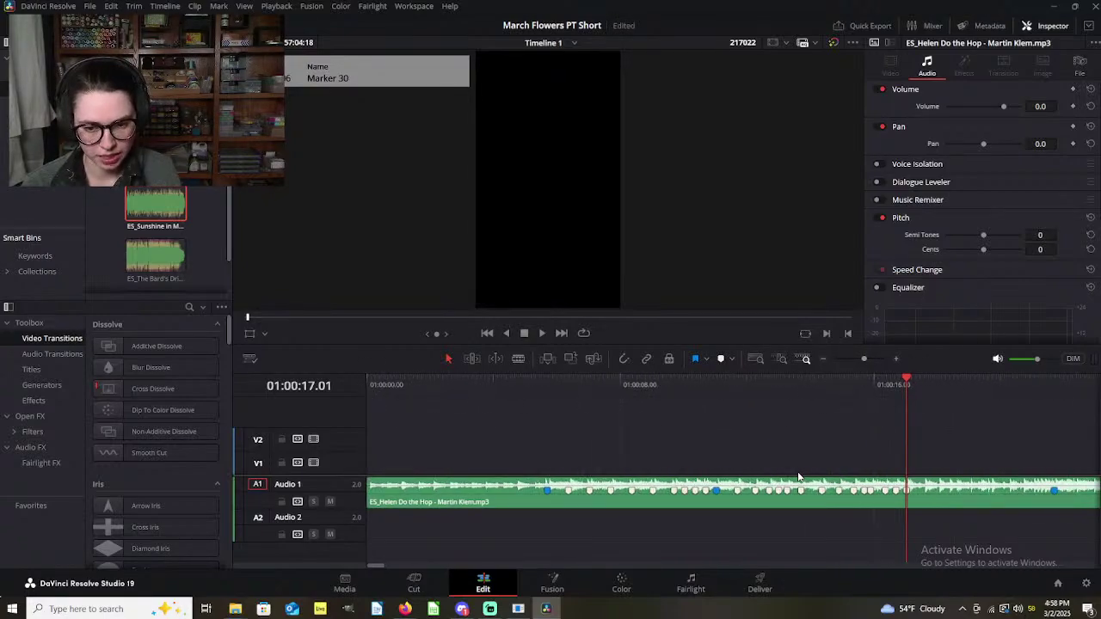
scroll(799, 478, right, 1)
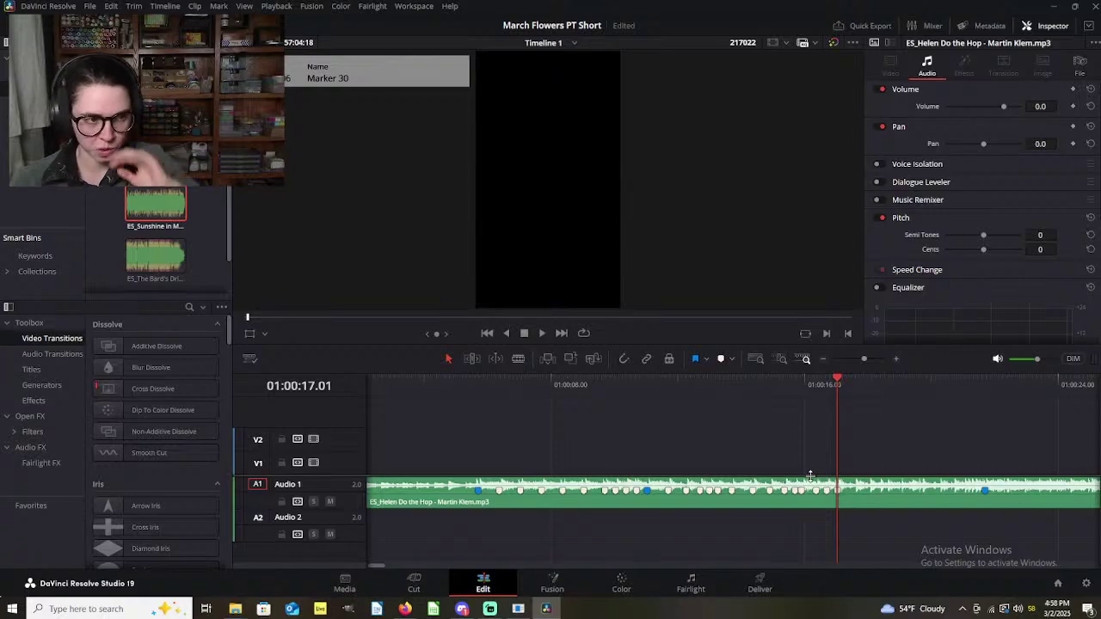
scroll(804, 474, up, 2)
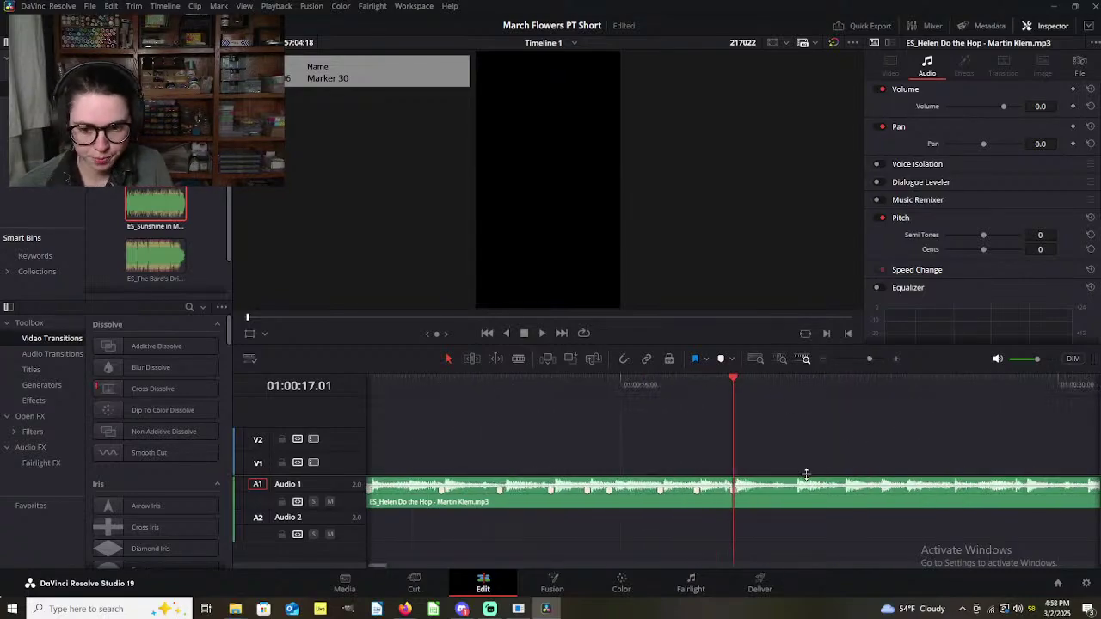
scroll(806, 474, up, 1)
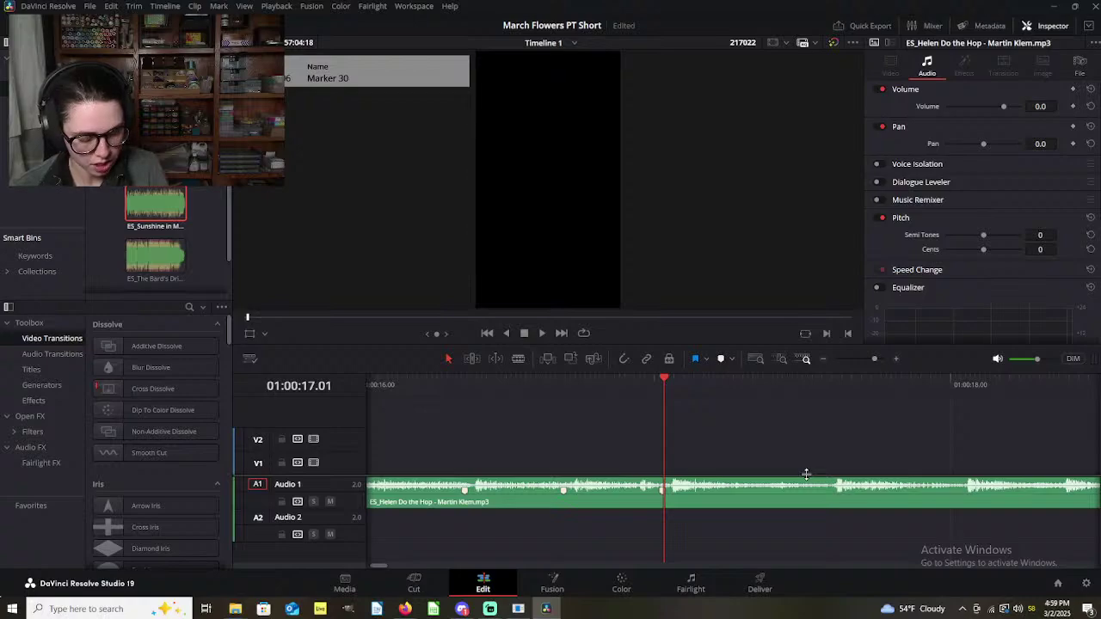
scroll(606, 386, right, 2)
mouse_move(523, 381)
mouse_down()
mouse_move(700, 405)
mouse_move(688, 420)
mouse_up()
click(702, 505)
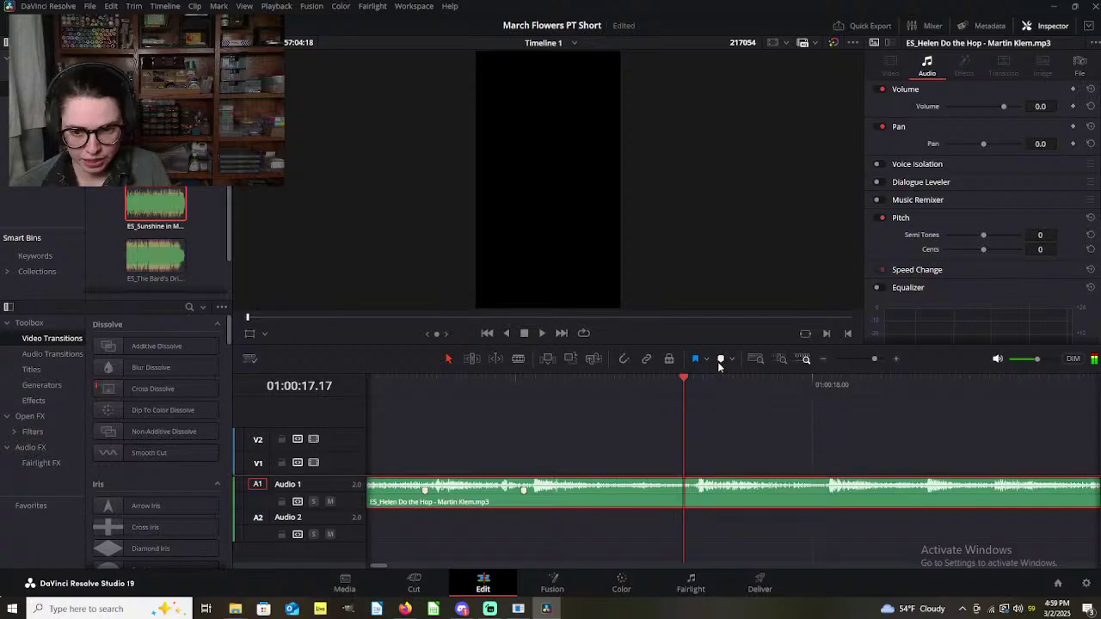
click(720, 359)
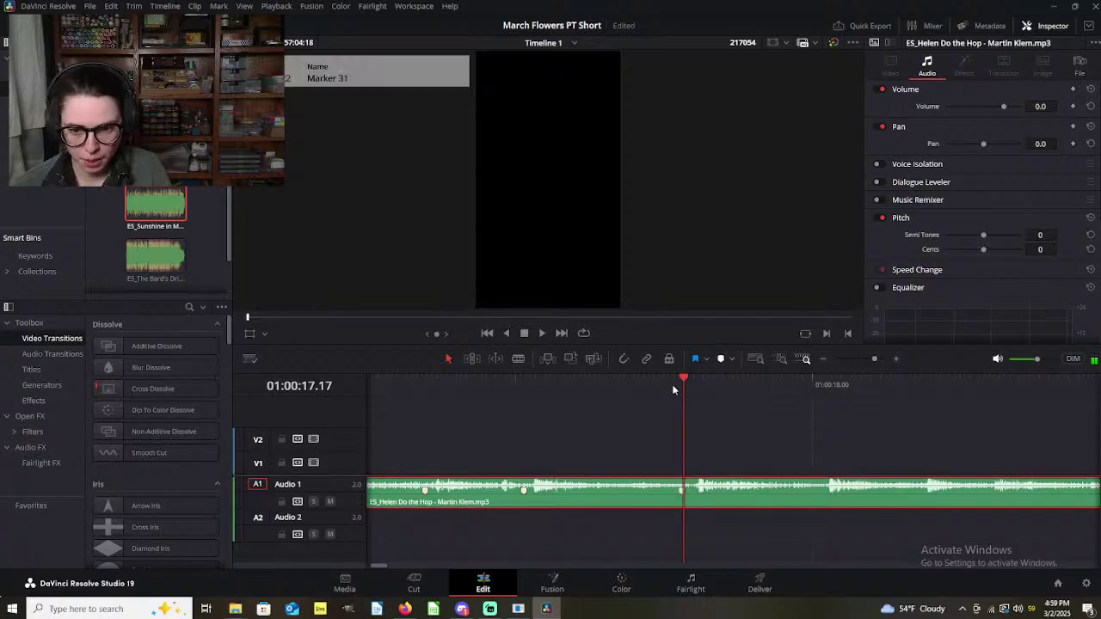
click(93, 6)
click(120, 115)
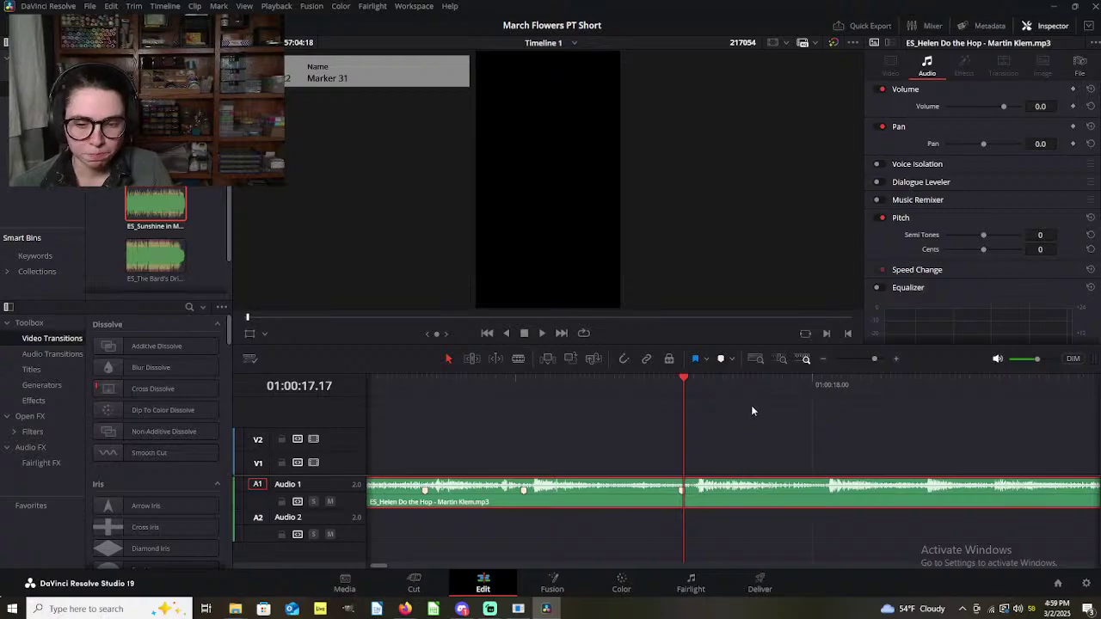
Step: Add markers to the music clip on the next two beats, at 01:00:18.01 and 01:00:18.11
mouse_move(684, 380)
mouse_down()
mouse_move(793, 391)
mouse_move(833, 414)
mouse_move(822, 421)
mouse_up()
click(721, 359)
scroll(743, 430, right, 2)
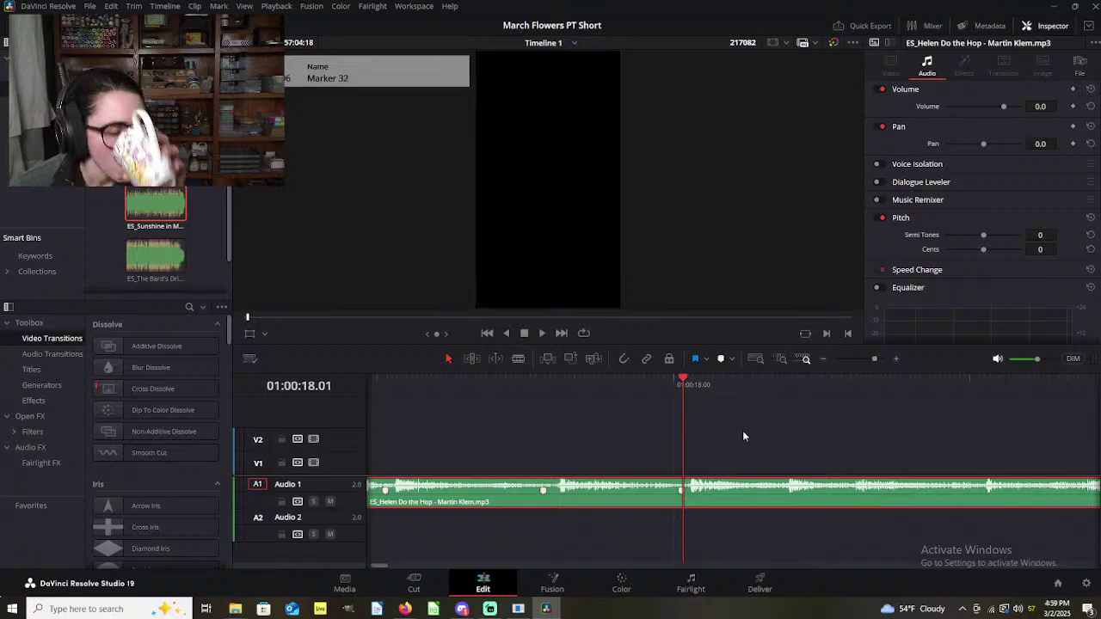
click(743, 436)
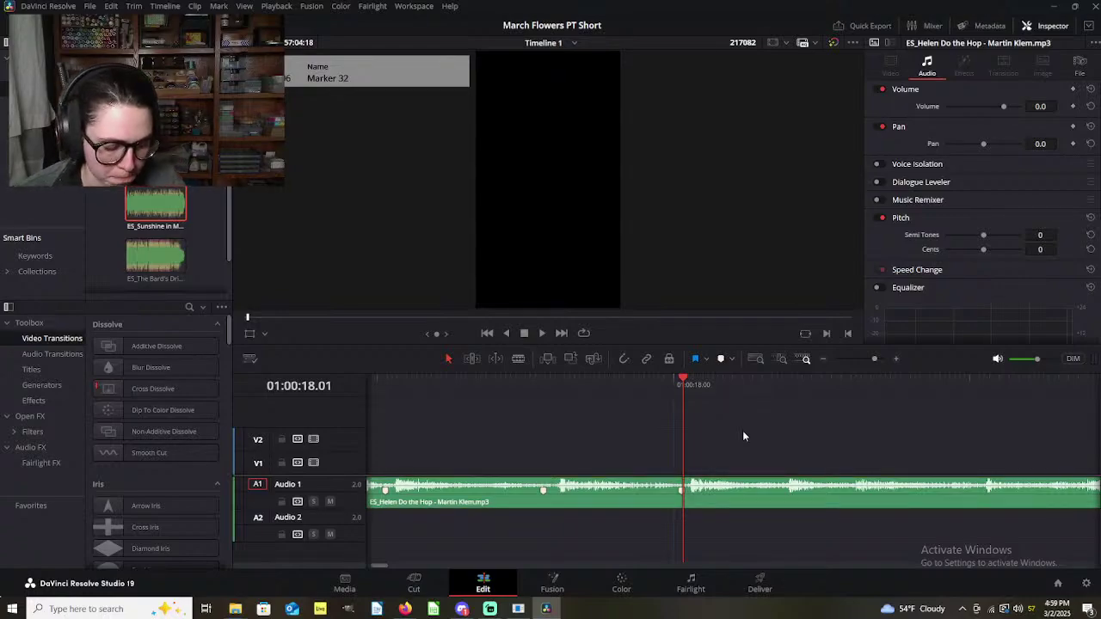
scroll(708, 442, right, 3)
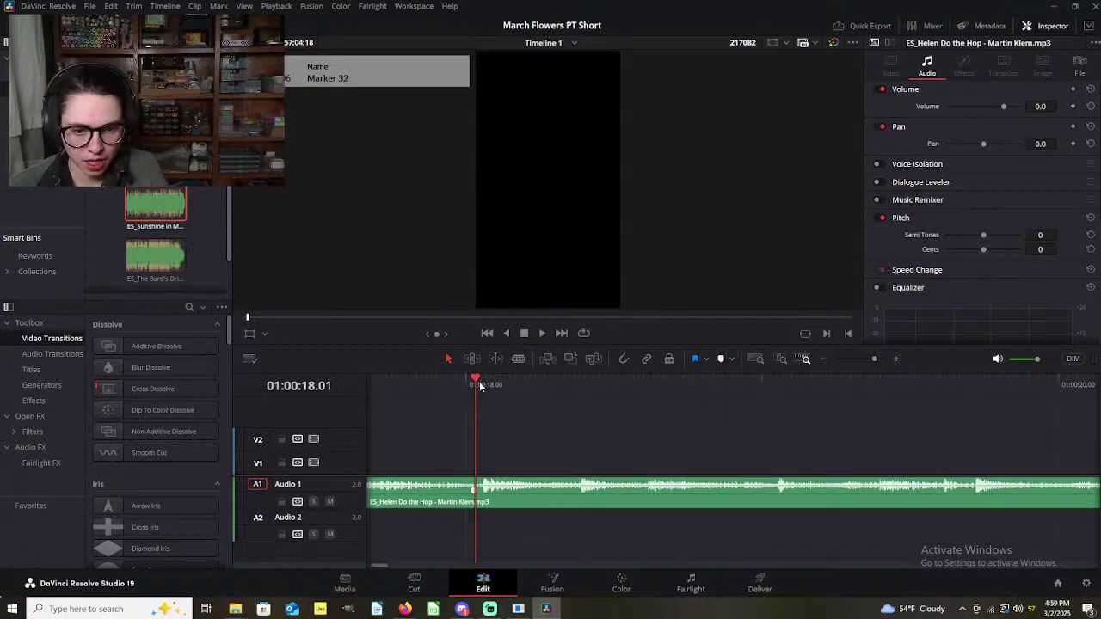
drag(479, 381, 577, 380)
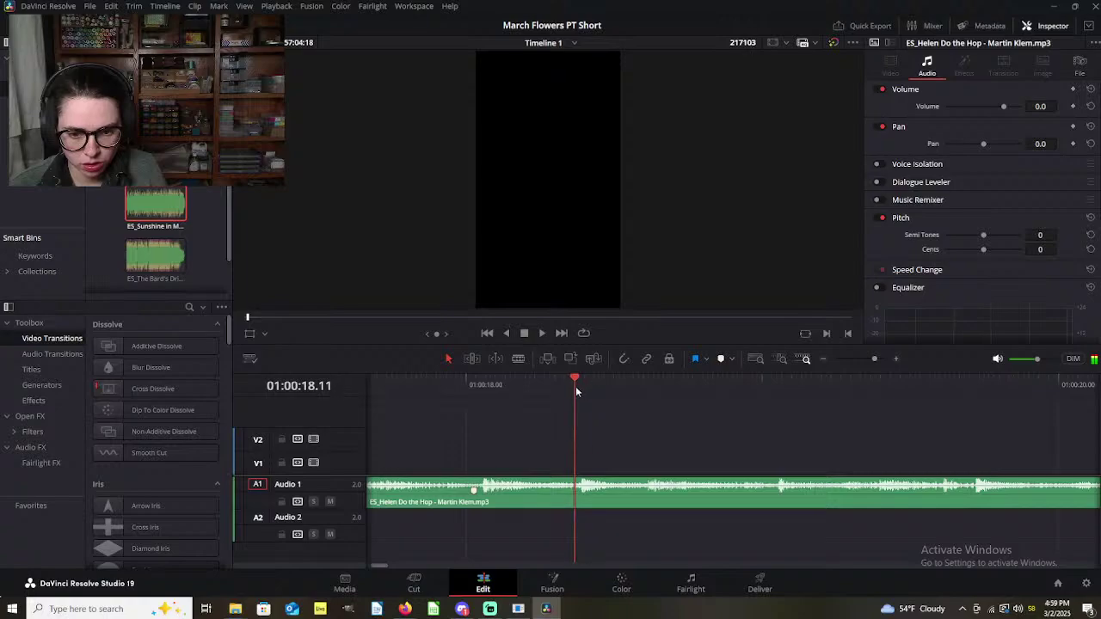
click(627, 494)
click(721, 359)
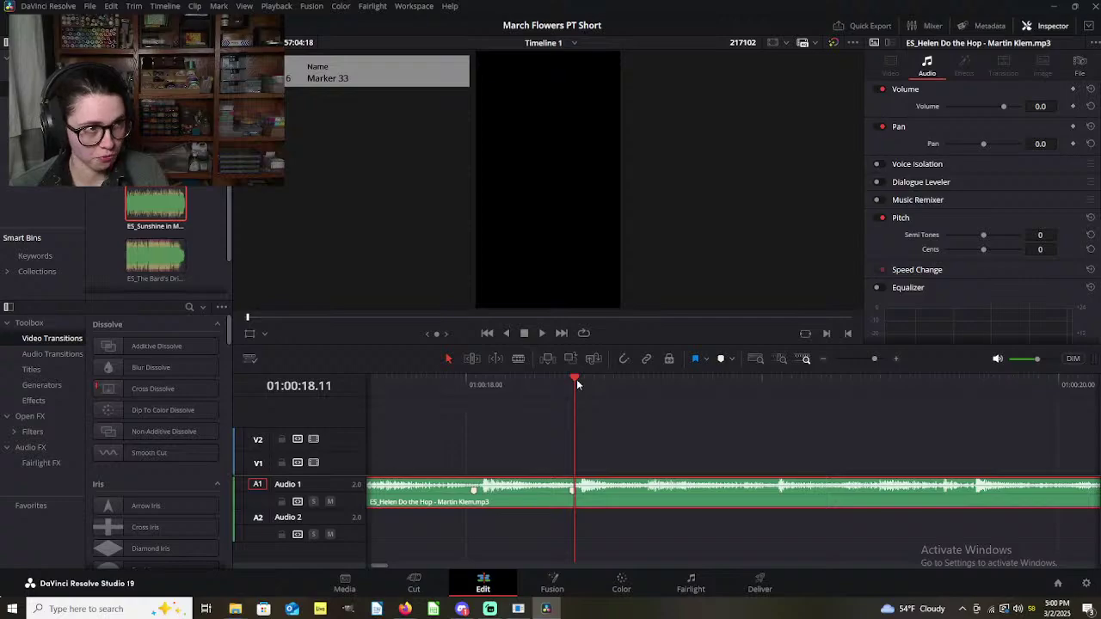
Step: Add markers to the music clip on the following beats, at 01:00:18.17 and 01:00:19.01
drag(576, 380, 652, 393)
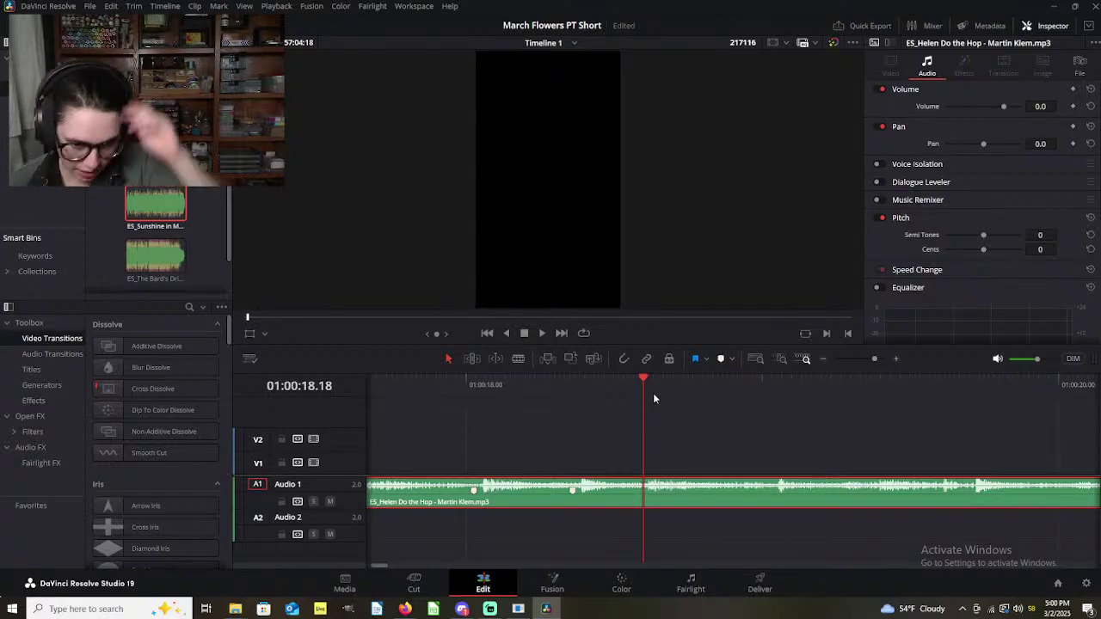
drag(654, 394, 642, 425)
click(721, 359)
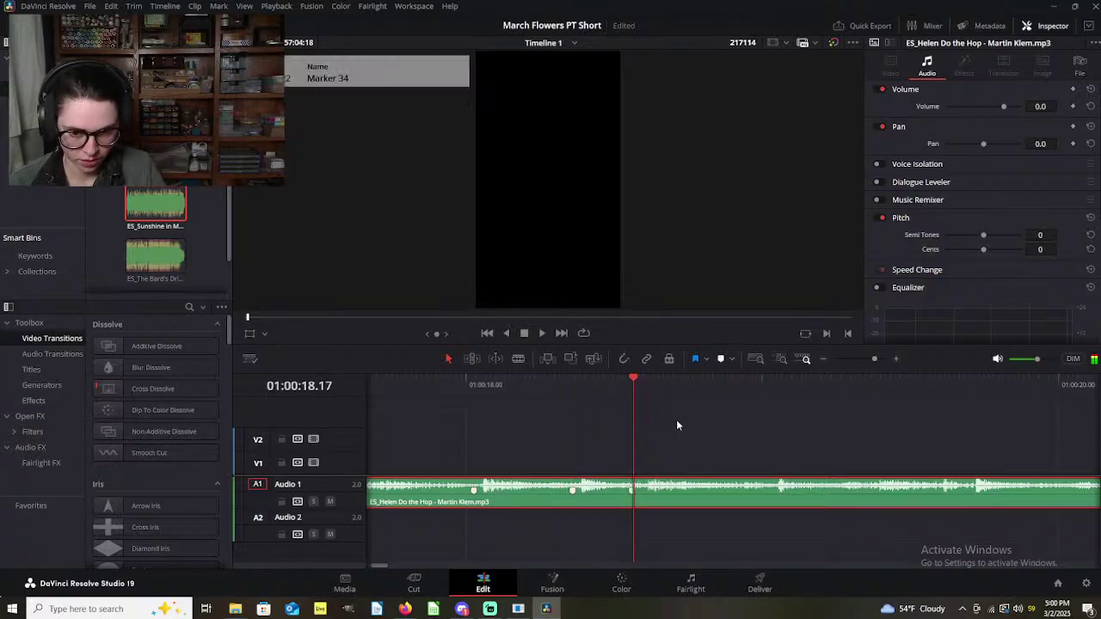
scroll(660, 430, right, 3)
scroll(659, 430, left, 2)
click(604, 415)
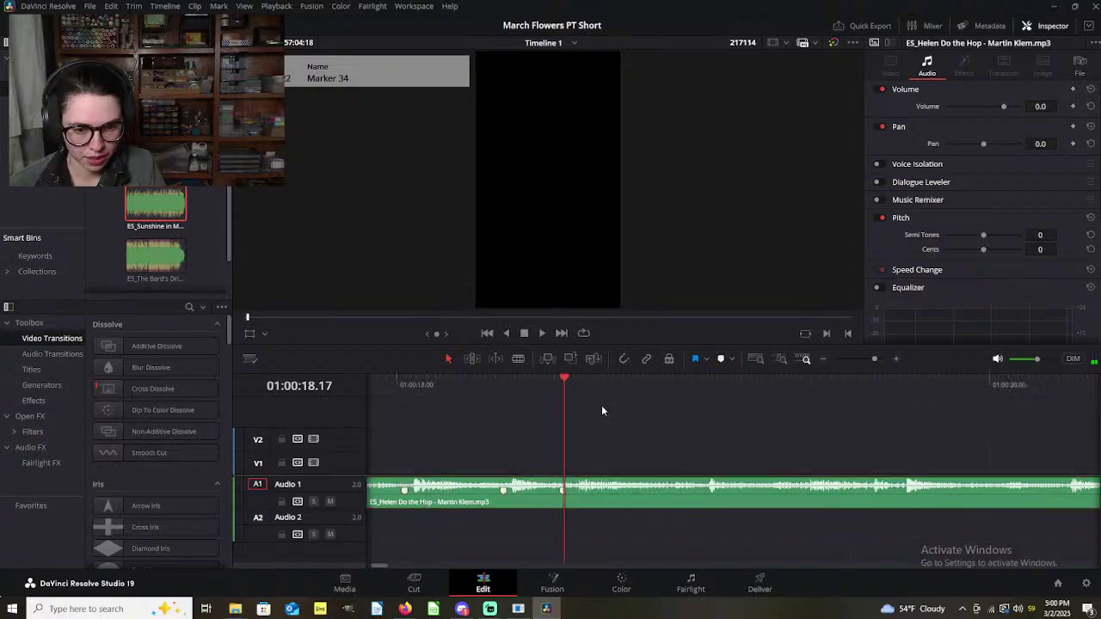
drag(567, 377, 708, 401)
click(720, 360)
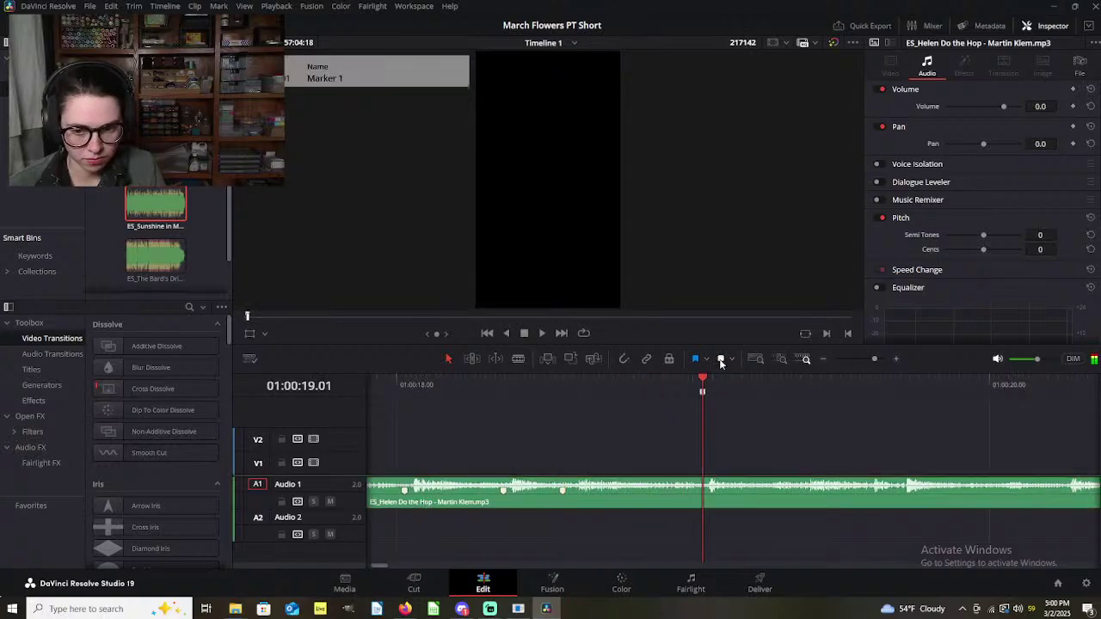
click(740, 505)
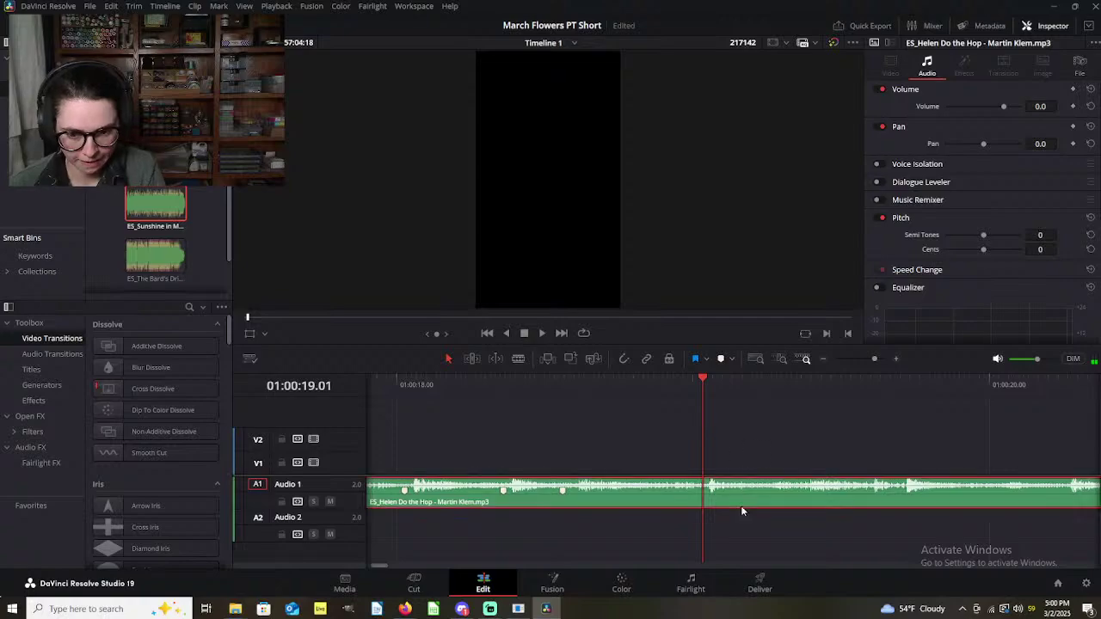
click(721, 360)
Step: Play the marked music from about 01:00:11 and recolor Marker 22, at 00:00:13:26, light blue
scroll(756, 471, down, 3)
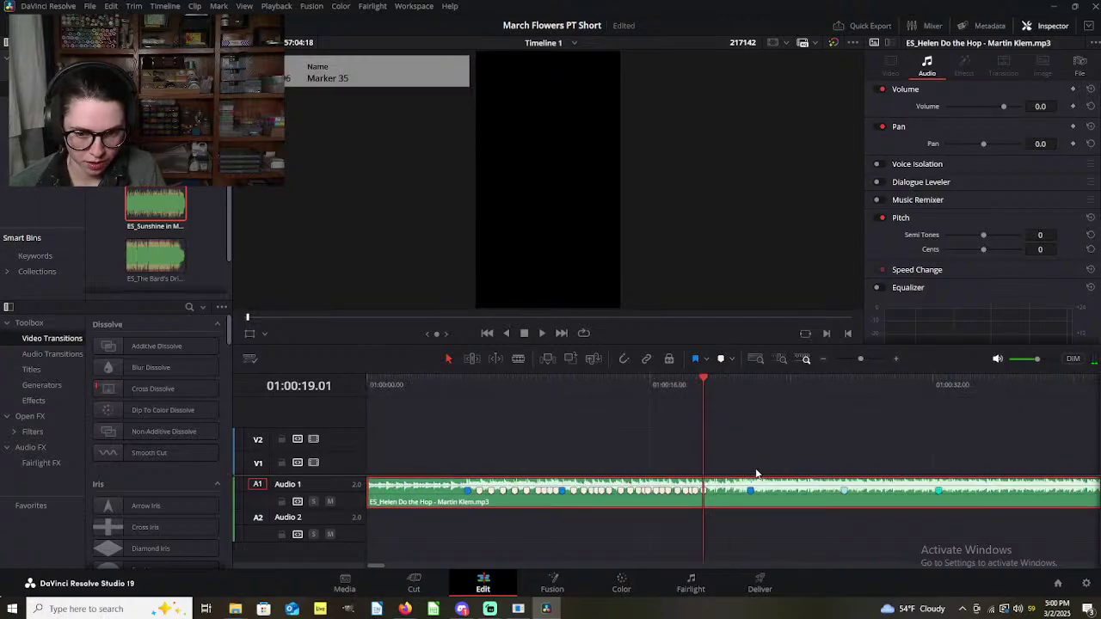
scroll(756, 474, down, 1)
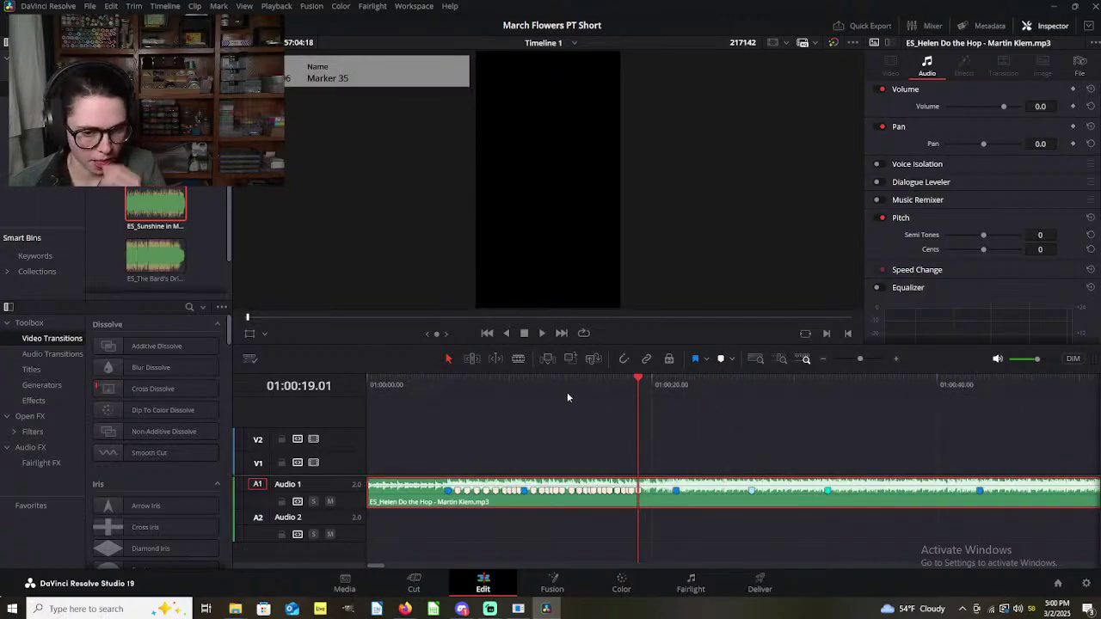
click(525, 381)
key(space)
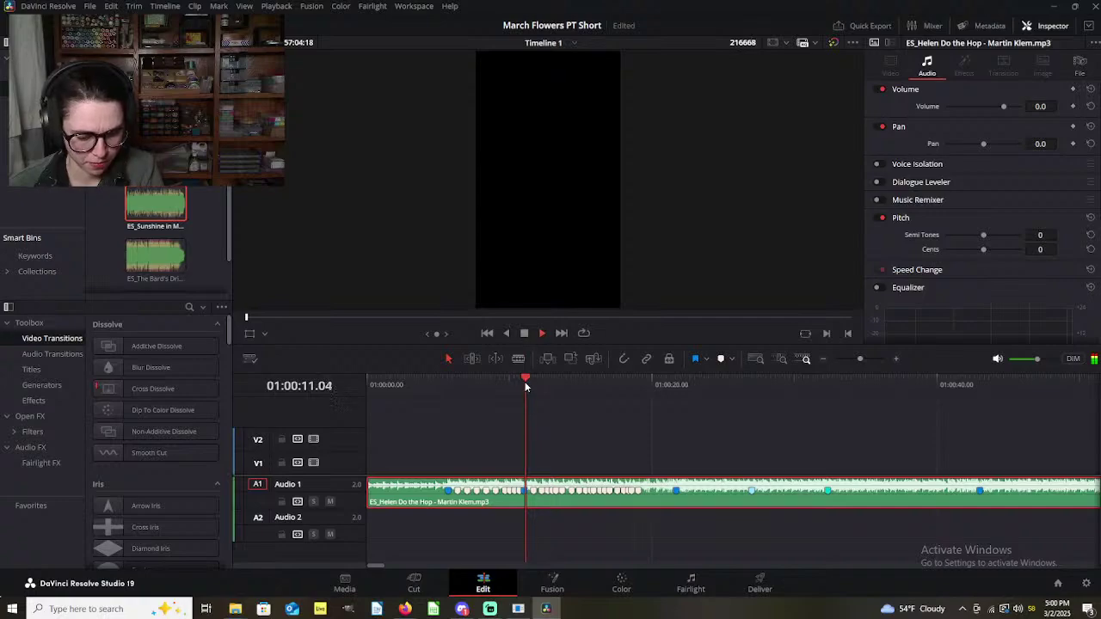
scroll(634, 426, up, 4)
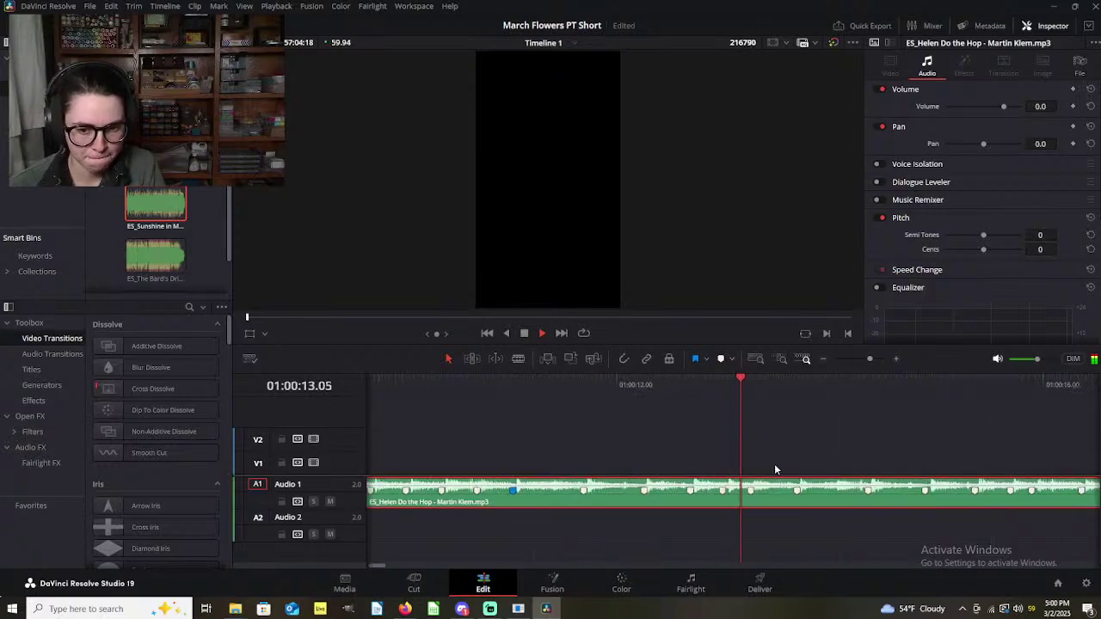
drag(740, 422, 679, 479)
key(m)
key(m)
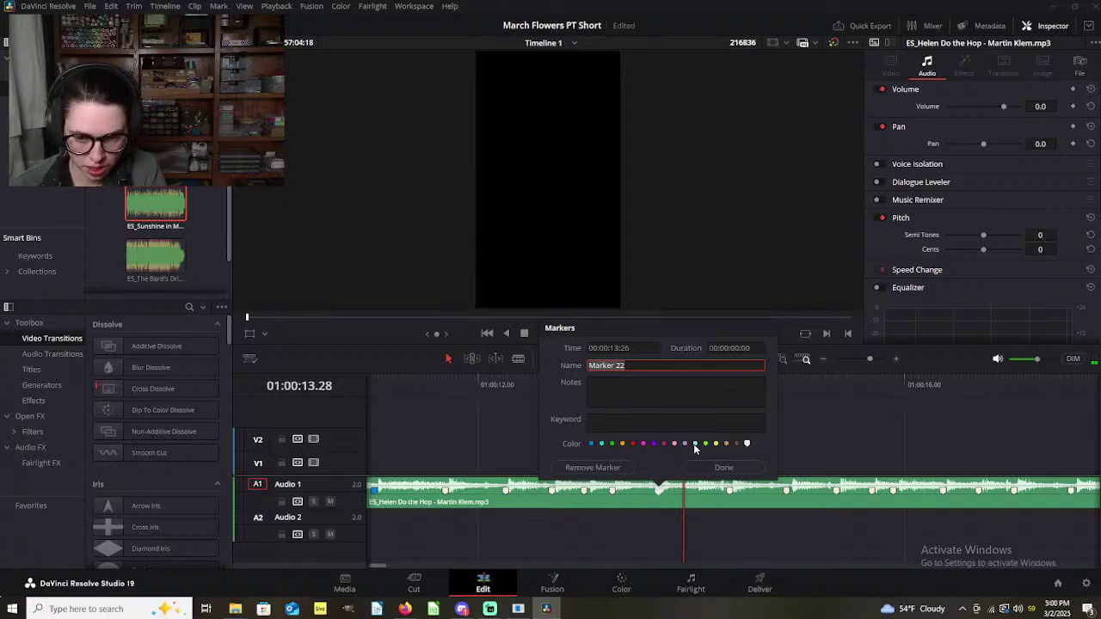
click(714, 467)
Step: Play on to about 01:00:16.16 and recolor Marker 28, at 00:00:16:16, light blue
key(space)
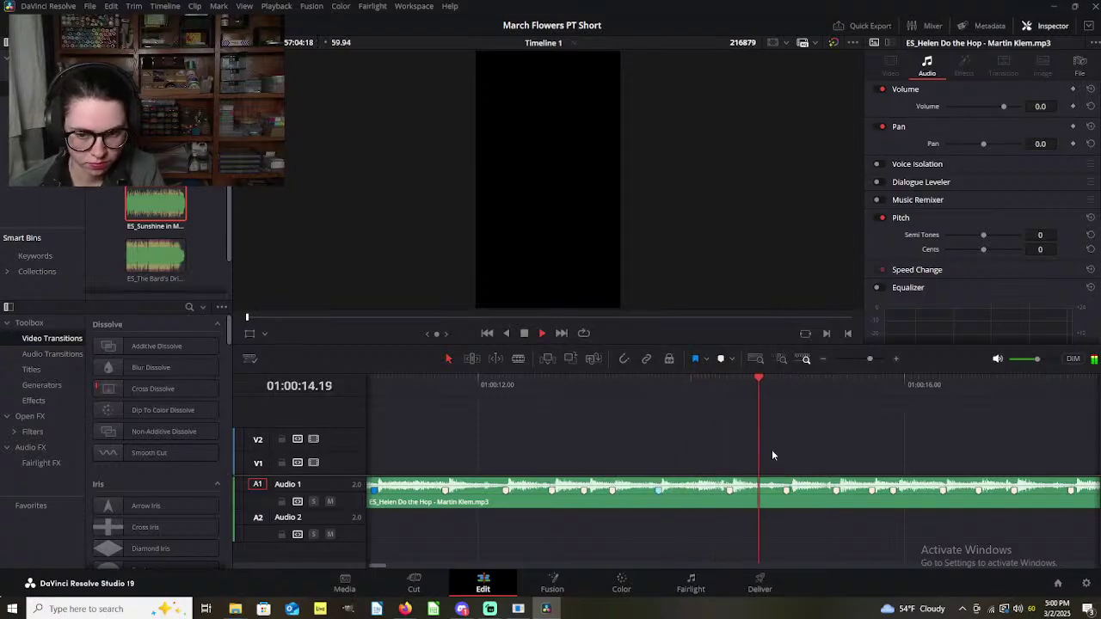
key(space)
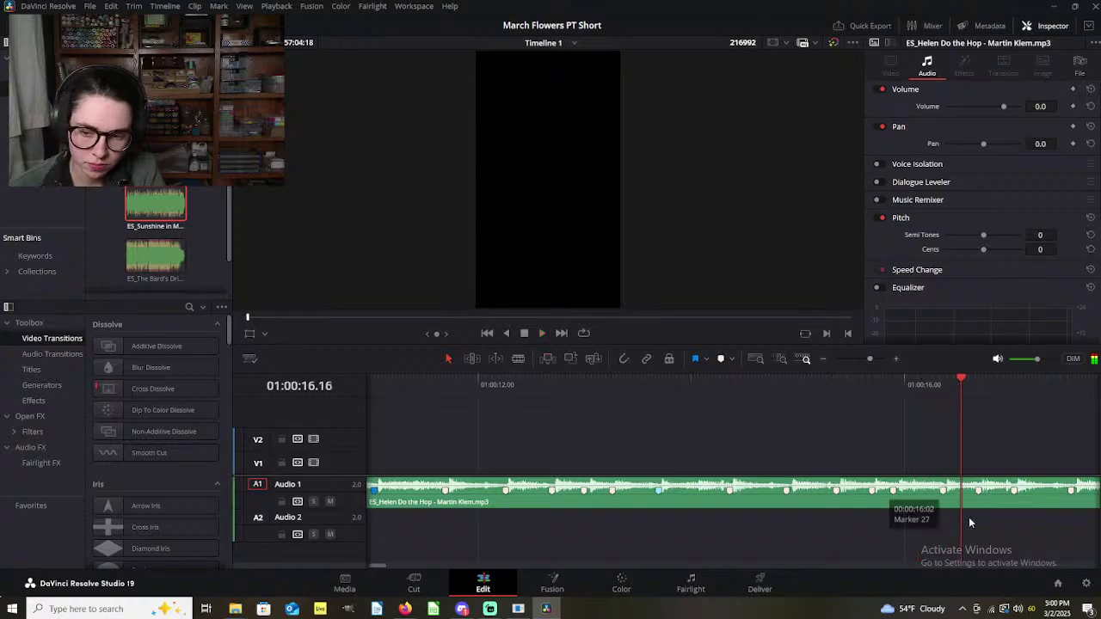
double_click(947, 492)
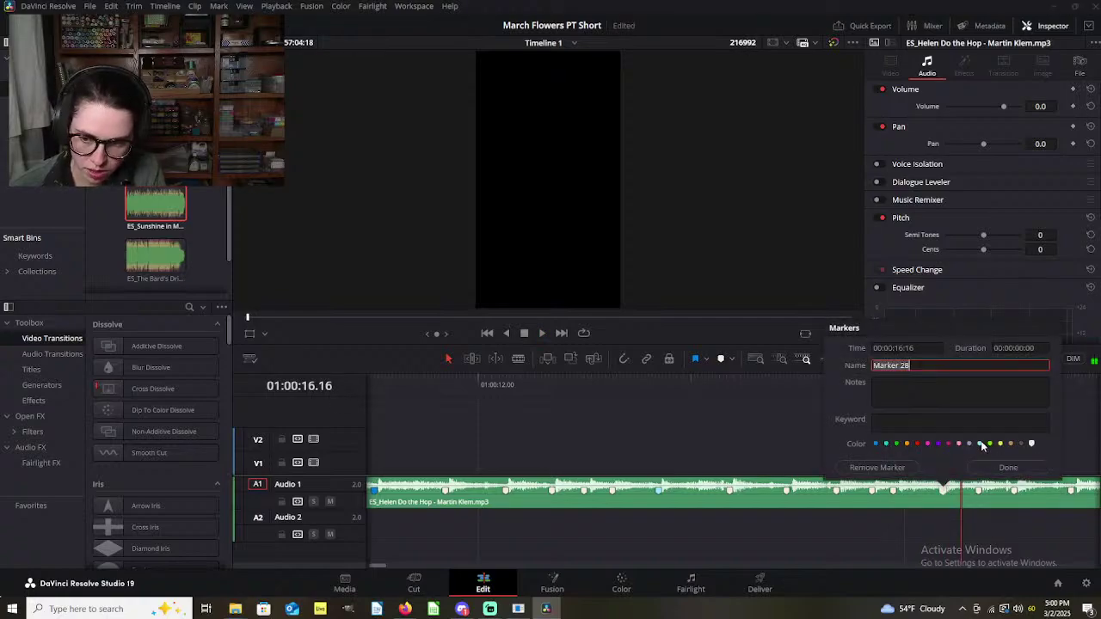
click(995, 468)
Step: Play the music on to about 01:00:19 and recolor the clip marker at 01:00:19.01 light blue
scroll(774, 443, right, 5)
key(space)
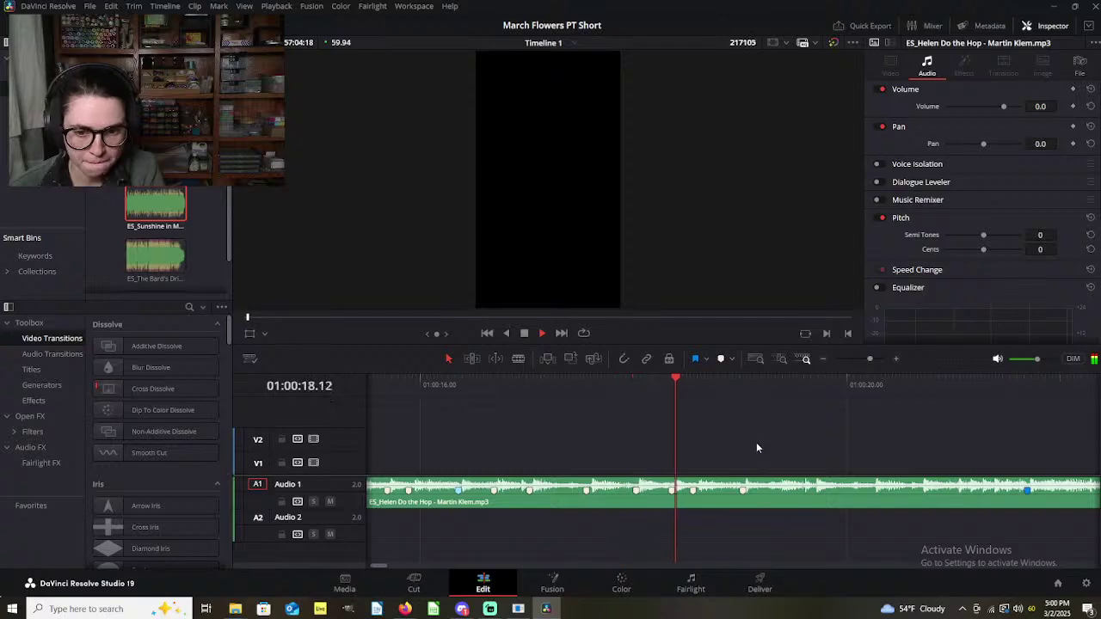
key(space)
double_click(745, 492)
click(777, 448)
click(789, 468)
key(ctrl+minus)
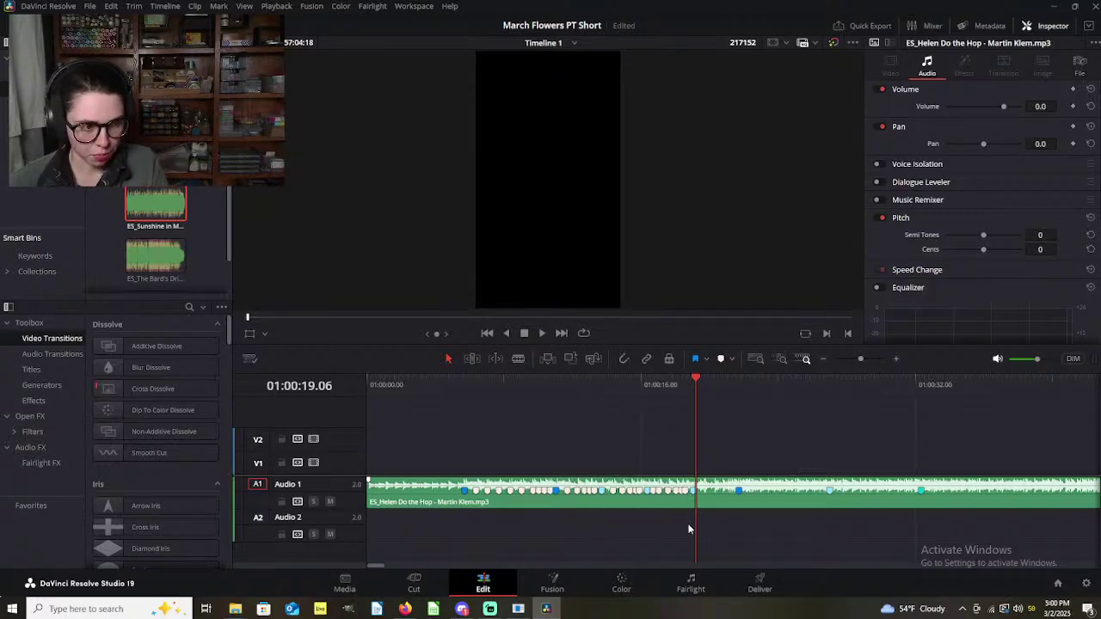
key(ctrl+minus)
key(ctrl+equal)
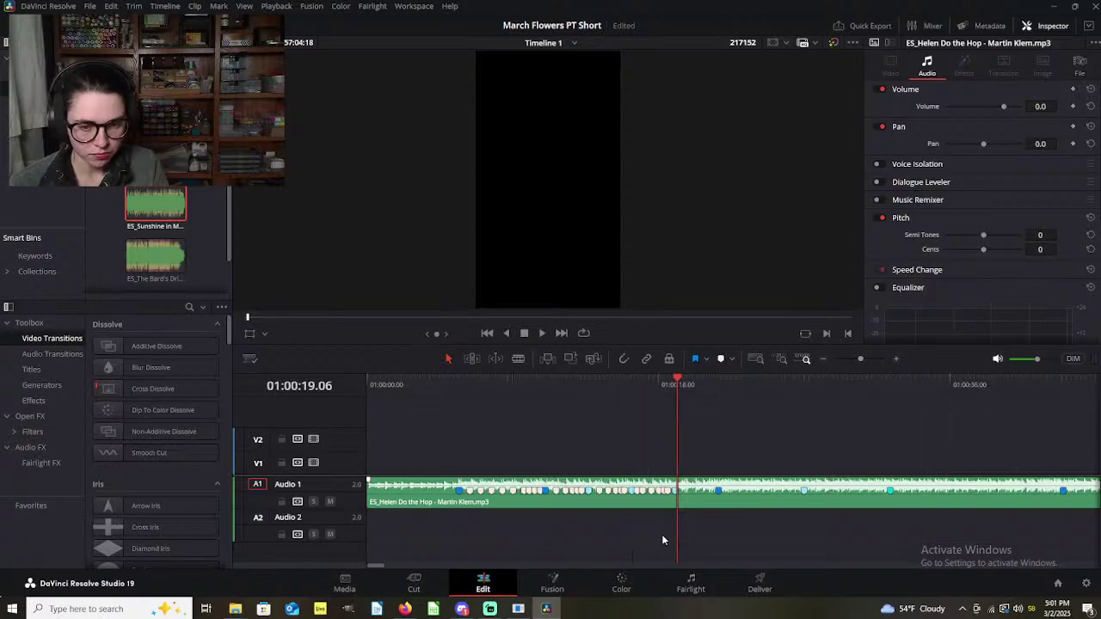
click(89, 6)
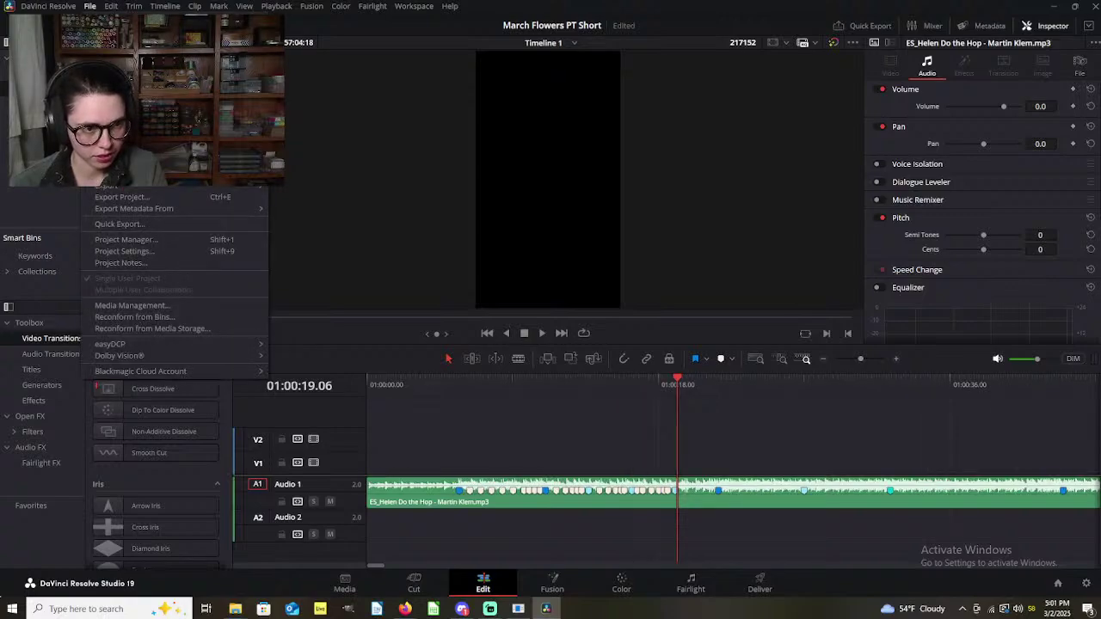
key(Escape)
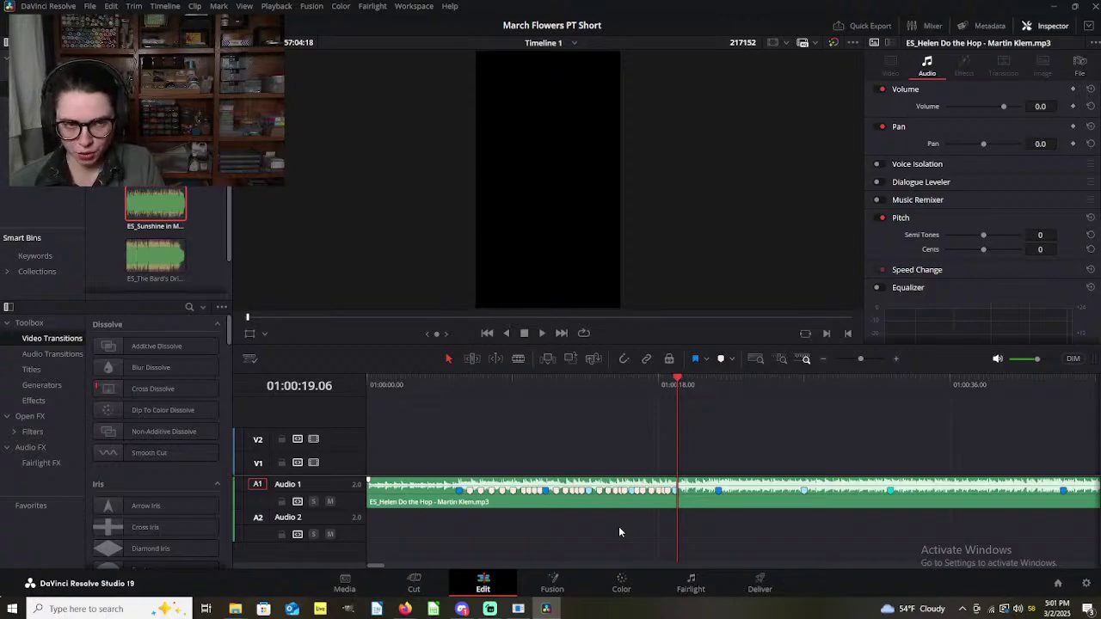
click(89, 6)
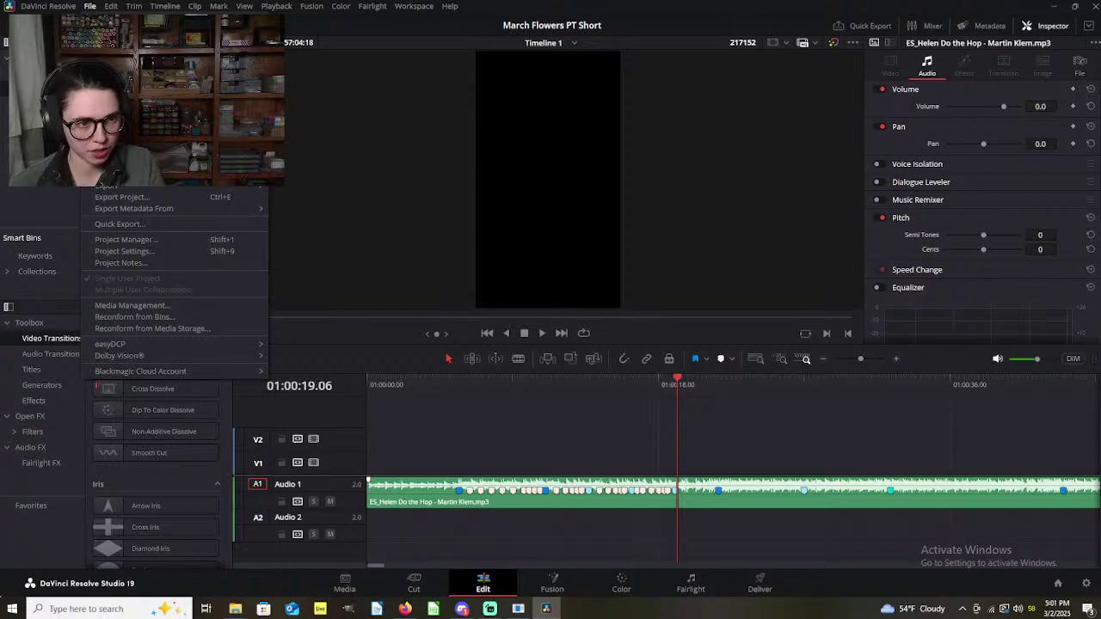
key(Escape)
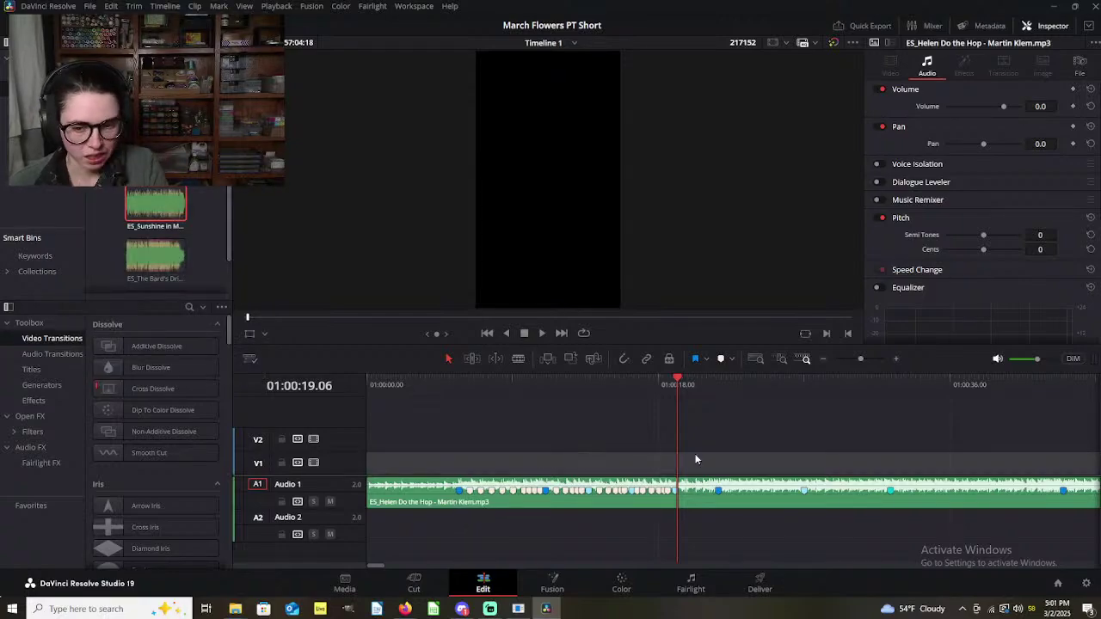
Step: Play the music on from the light blue marker at 01:00:19.01 and add a clip marker at 01:00:19.11
scroll(721, 449, up, 6)
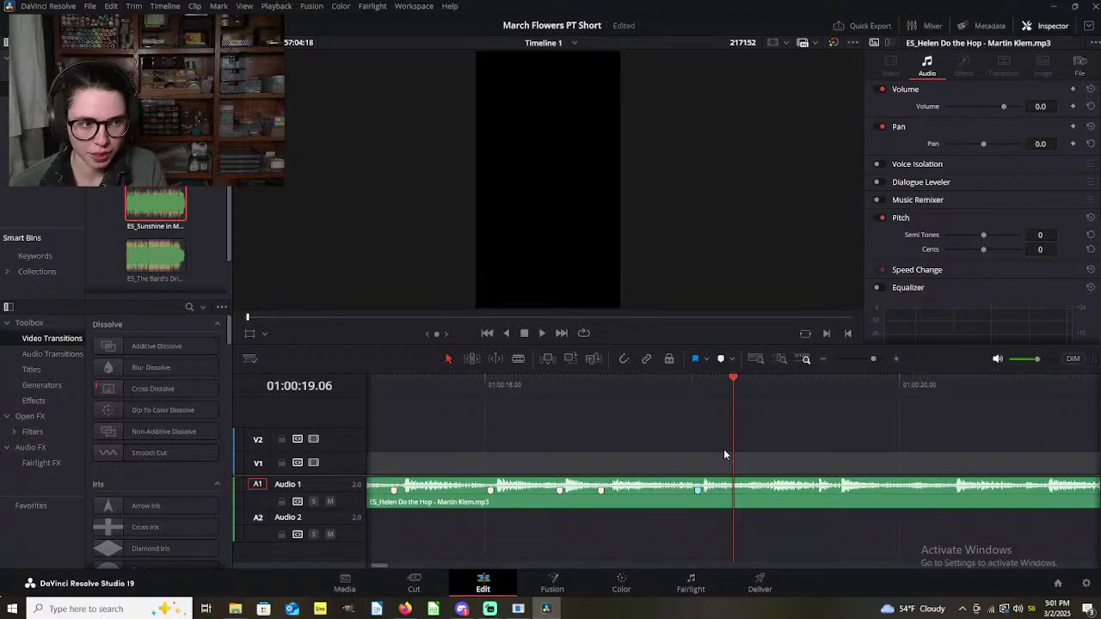
drag(701, 377, 700, 388)
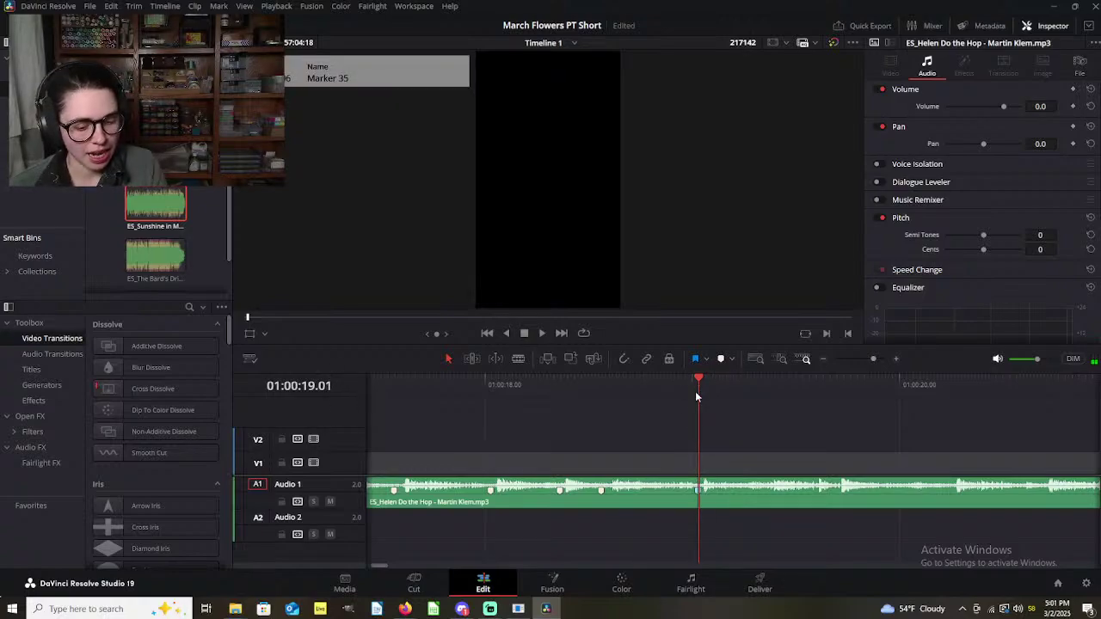
scroll(695, 392, right, 3)
scroll(597, 436, left, 3)
scroll(597, 437, right, 3)
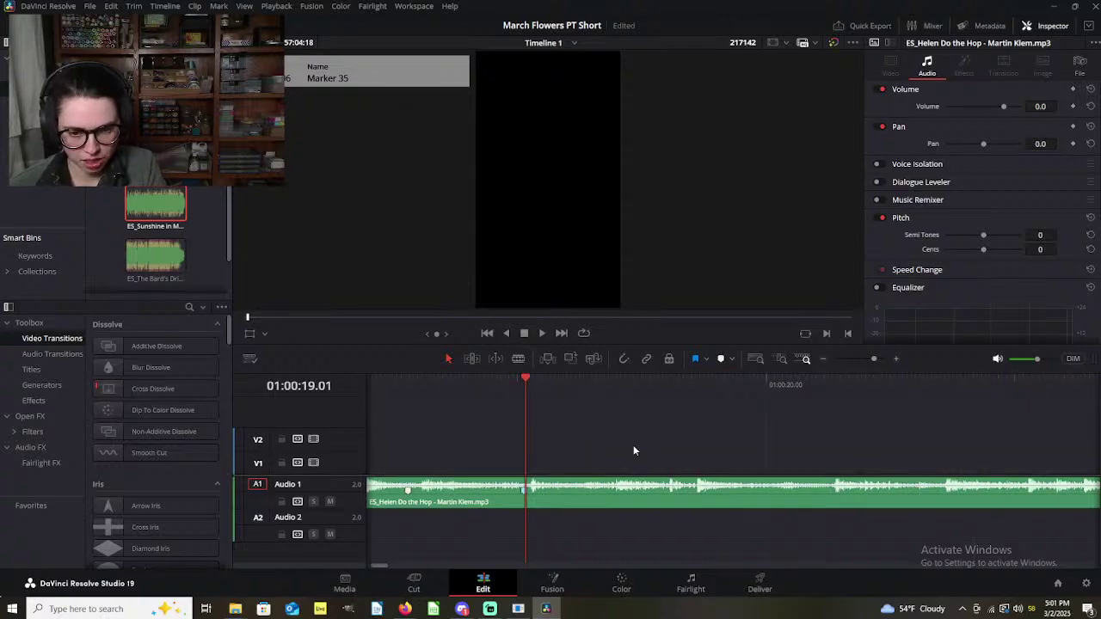
key(space)
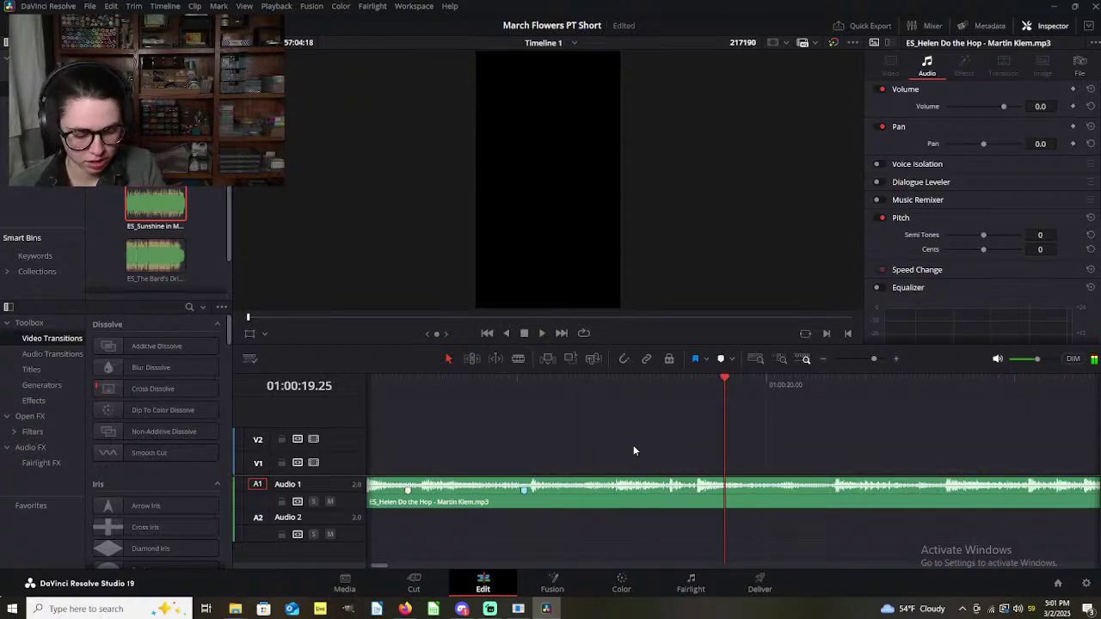
key(space)
drag(459, 384, 577, 438)
click(636, 504)
click(720, 360)
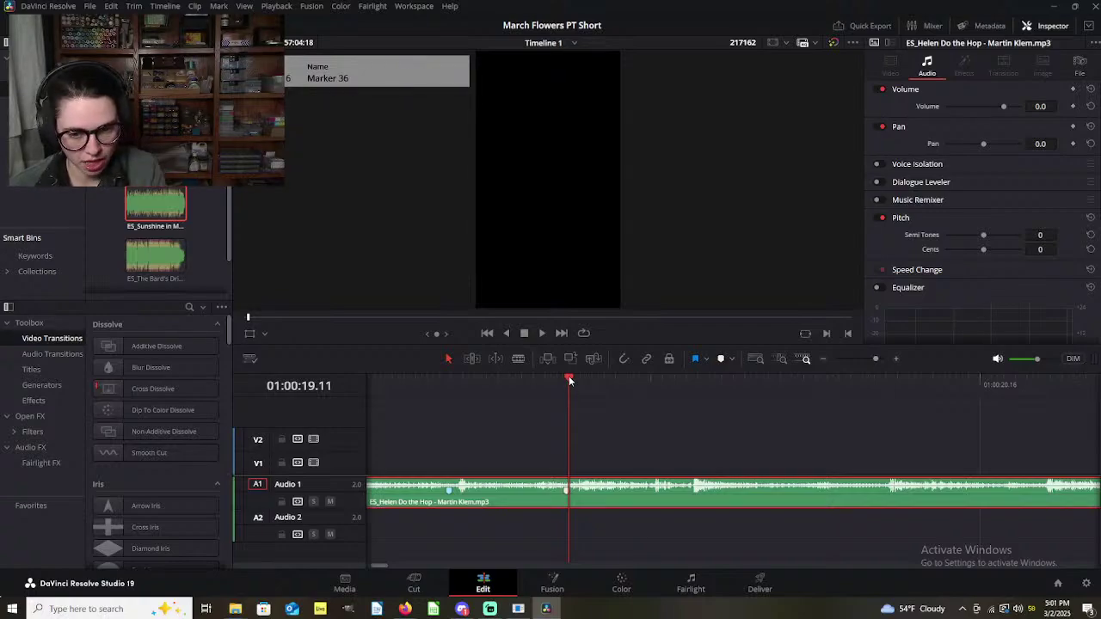
Step: Add markers to the music clip on the following two beats, at 01:00:19.21 and 01:00:20.01
drag(568, 380, 686, 384)
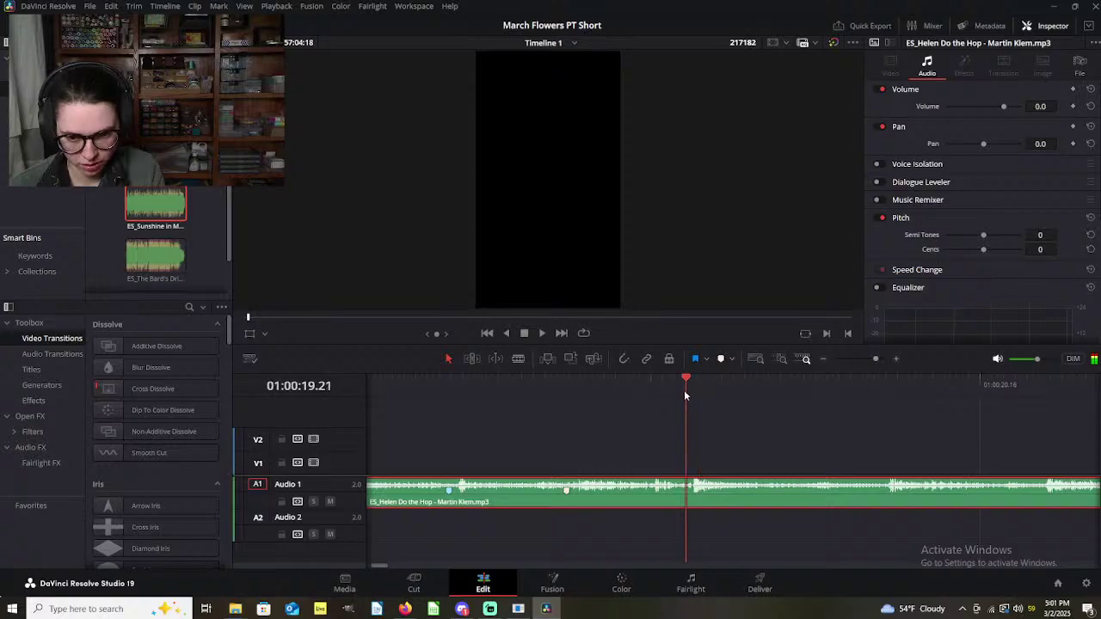
key(m)
scroll(719, 451, right, 5)
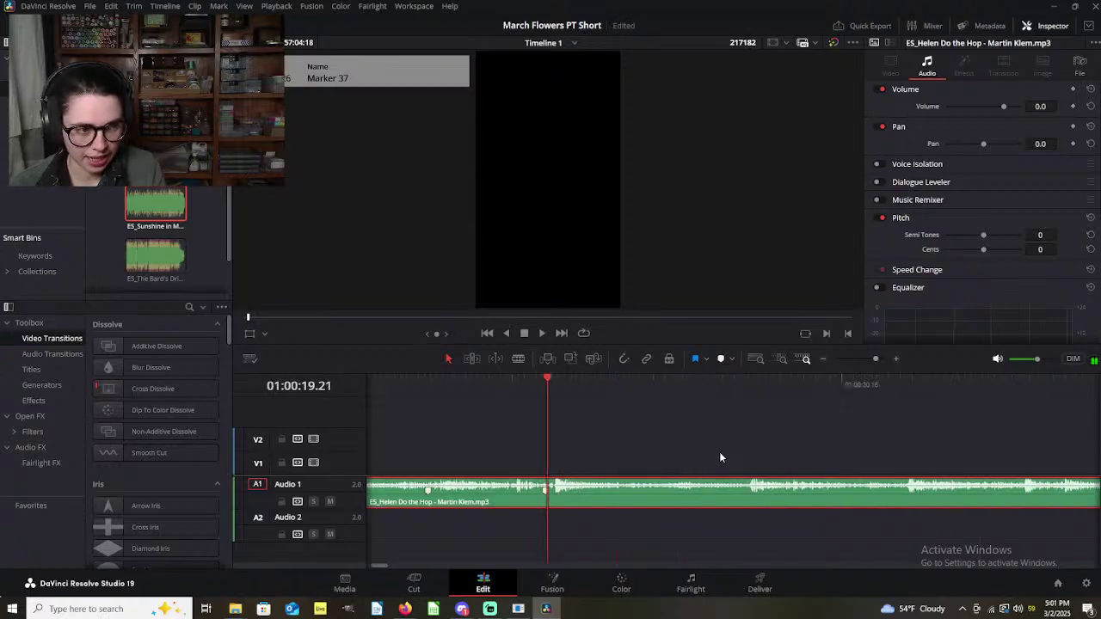
mouse_move(480, 380)
mouse_down()
mouse_move(685, 411)
mouse_move(477, 438)
mouse_up()
drag(562, 390, 597, 401)
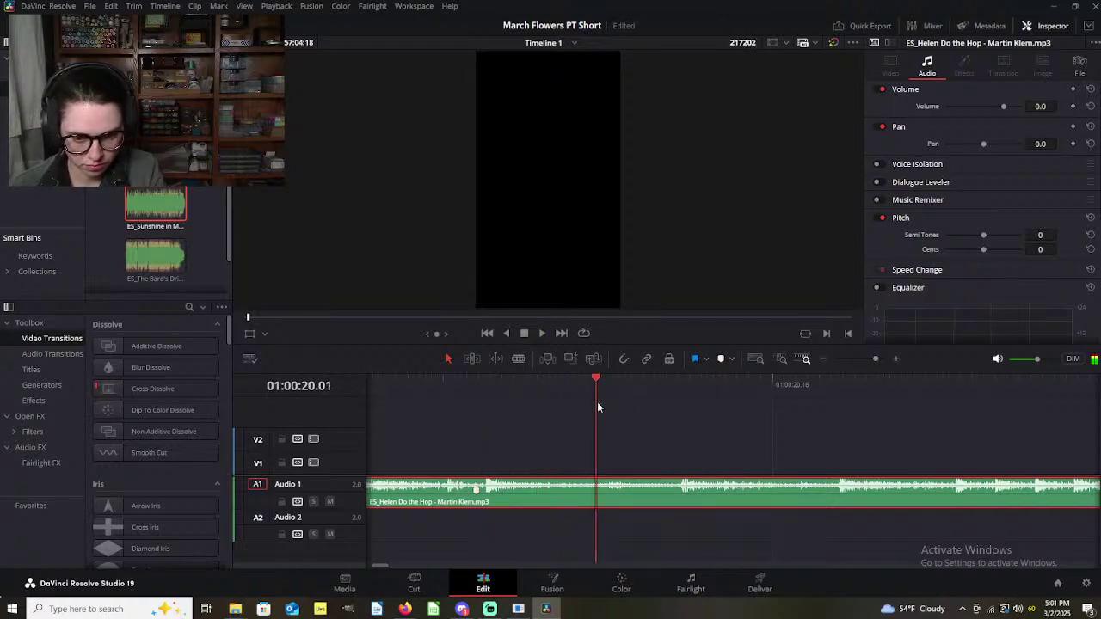
key(m)
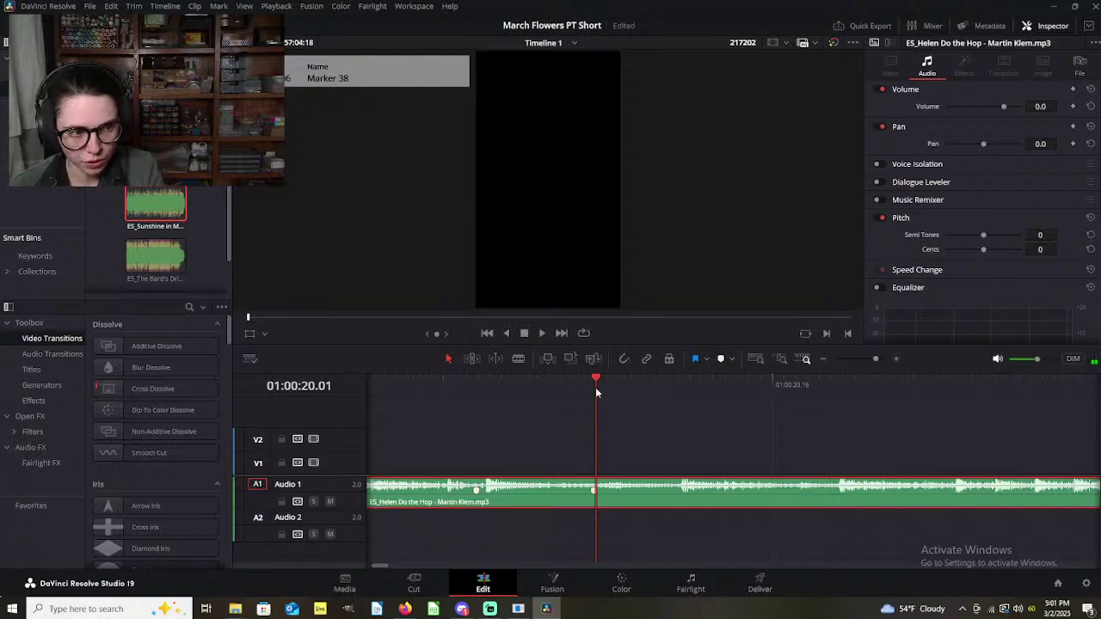
Step: Mark the next two beats on the music clip, at 01:00:20.08 and 01:00:20.21
drag(595, 380, 677, 417)
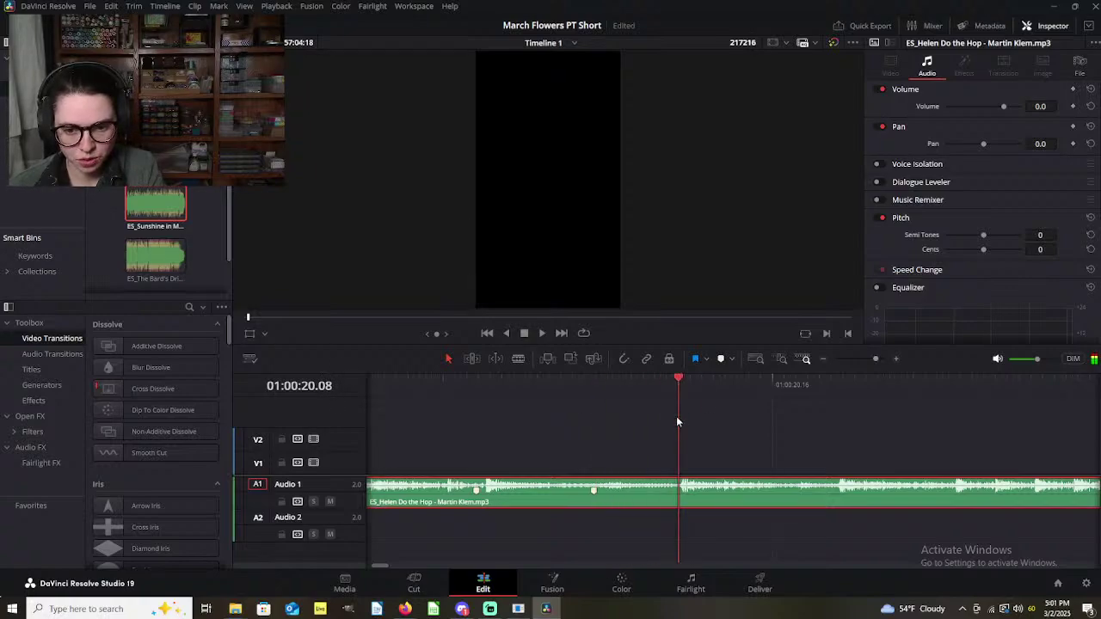
key(m)
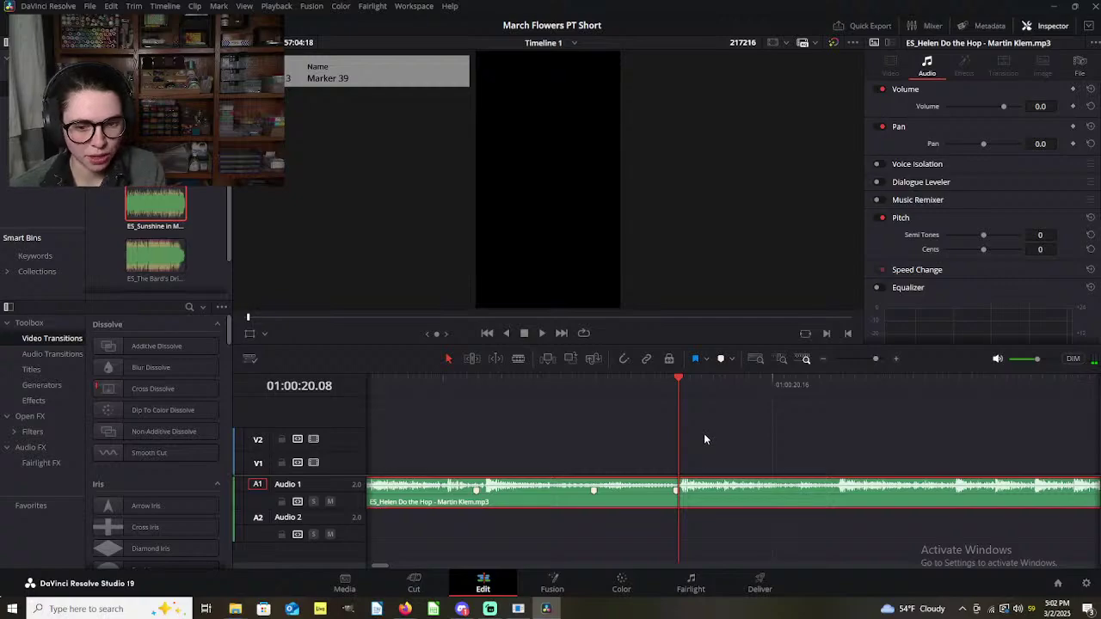
scroll(626, 475, left, 5)
scroll(626, 475, right, 7)
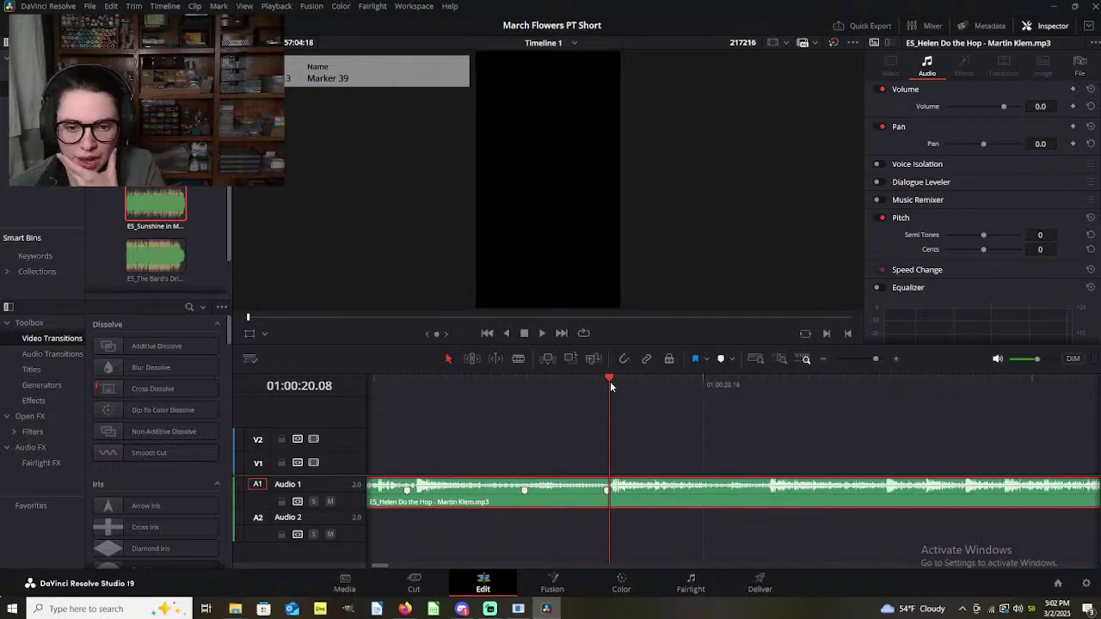
mouse_move(611, 385)
mouse_down()
mouse_move(782, 401)
mouse_move(756, 416)
mouse_move(775, 415)
mouse_move(760, 426)
mouse_up()
click(721, 360)
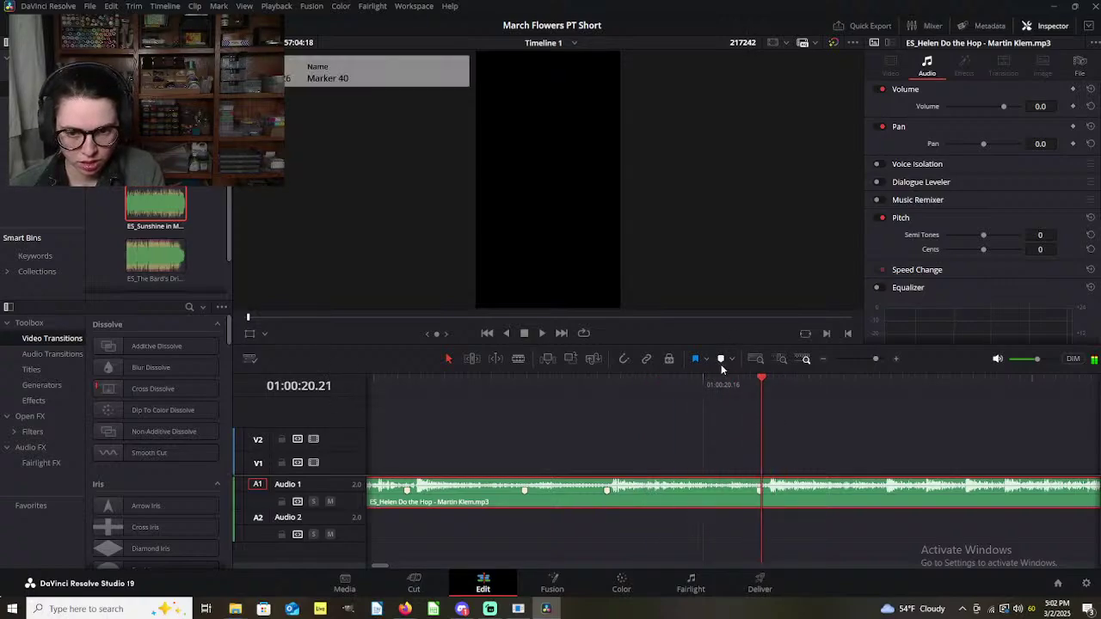
Step: Add a marker to the music clip on the beat at 01:00:21.01
scroll(729, 475, right, 2)
scroll(729, 475, right, 6)
click(612, 442)
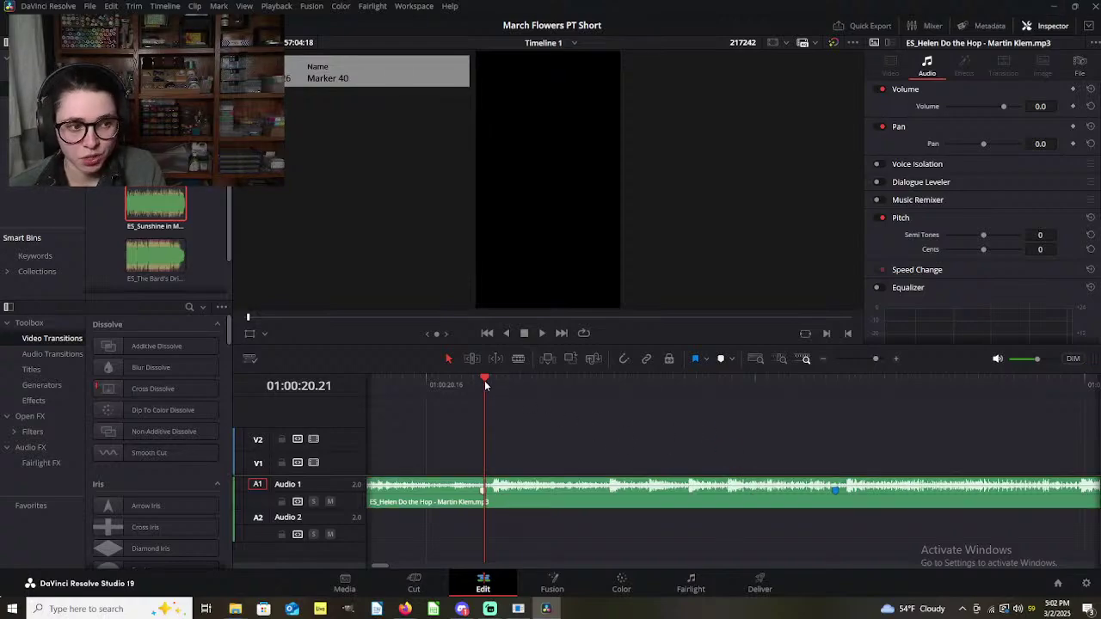
mouse_move(486, 386)
mouse_down()
mouse_move(610, 386)
mouse_move(618, 400)
mouse_move(603, 406)
mouse_up()
click(658, 507)
click(721, 361)
Step: Play back the music around 01:00:20.20 to 01:00:21.01 to check the newly marked beats
mouse_move(627, 400)
mouse_down()
mouse_move(672, 406)
mouse_move(597, 421)
mouse_up()
key(space)
key(space)
click(474, 394)
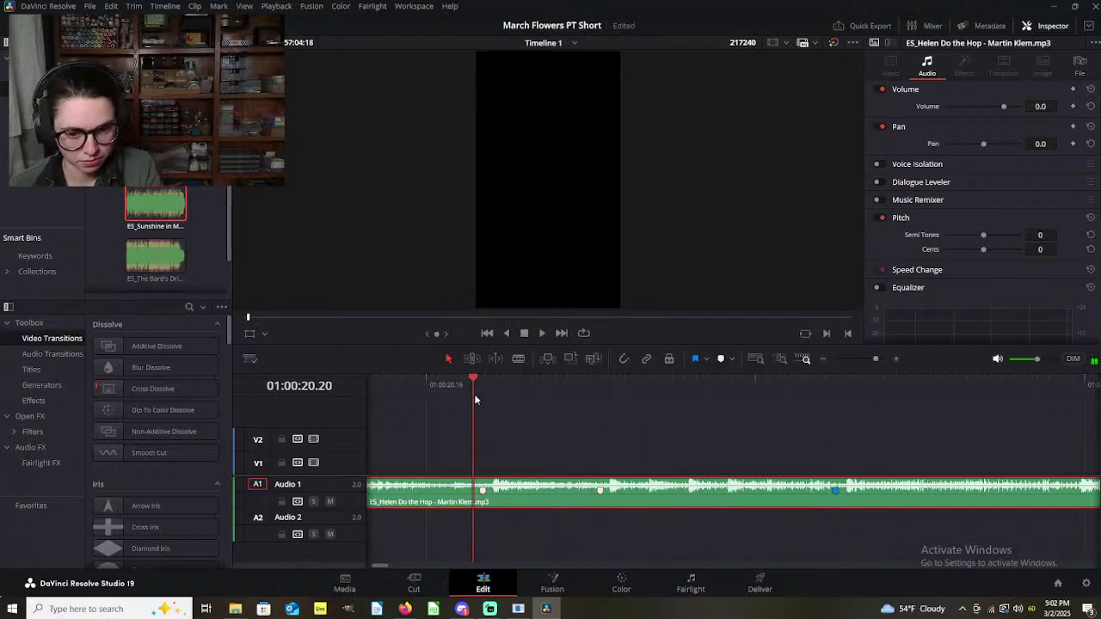
click(544, 414)
key(space)
scroll(611, 451, up, 2)
scroll(611, 450, left, 3)
Step: Scrub to the following quick beat and add a clip marker at 01:00:21.04
drag(565, 397, 755, 425)
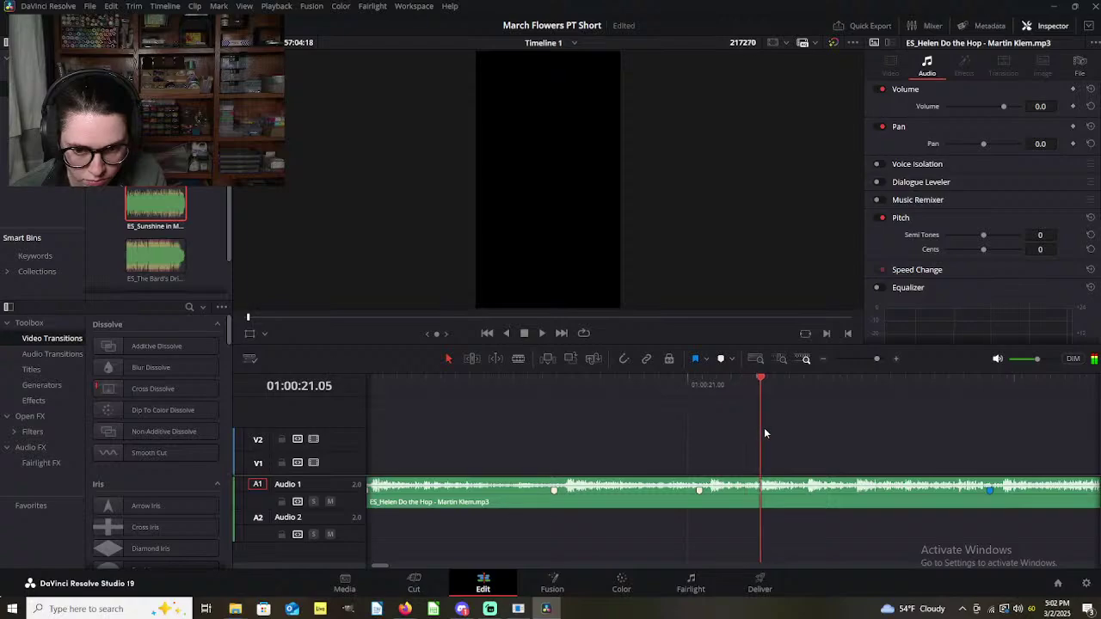
scroll(754, 438, right, 3)
click(633, 497)
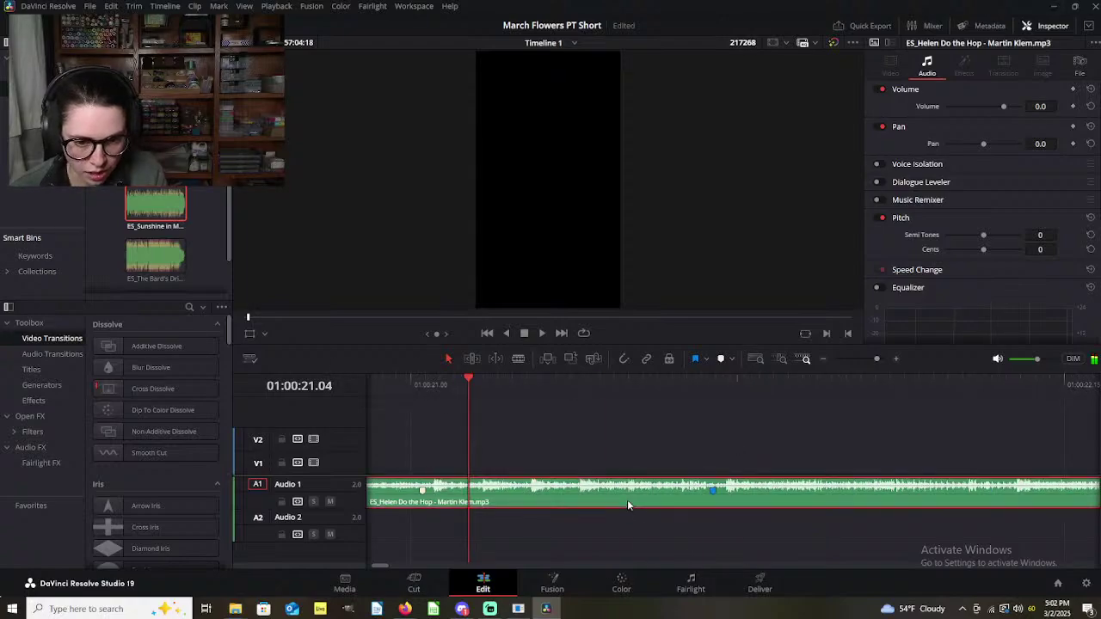
click(720, 360)
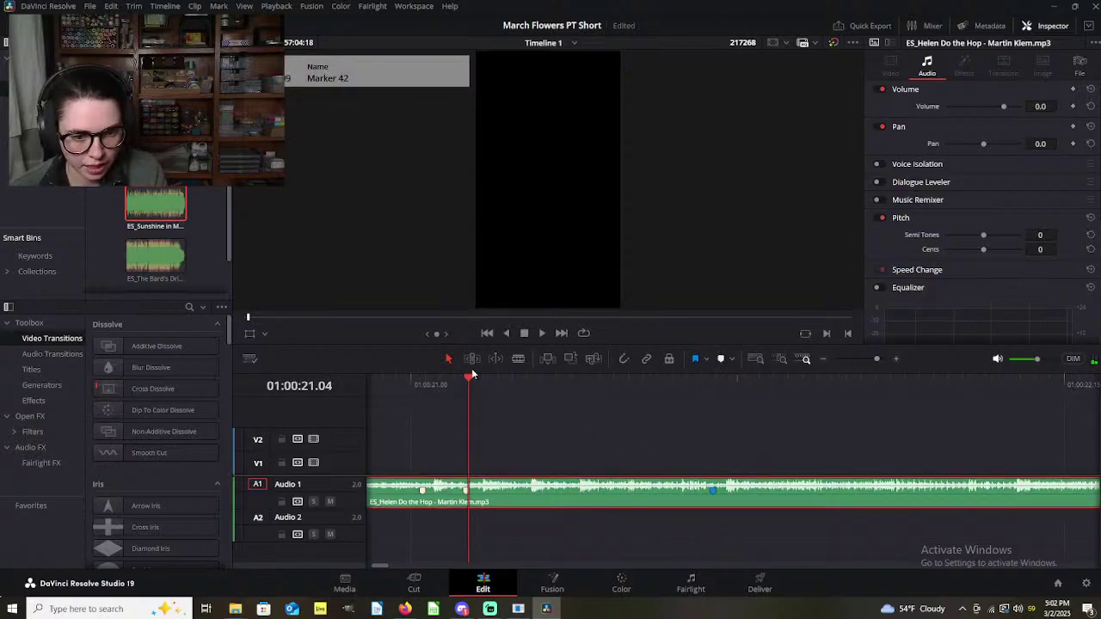
Step: Mark the next three evenly spaced beats on the music clip, ending with one at 01:00:21.13
drag(476, 386, 485, 397)
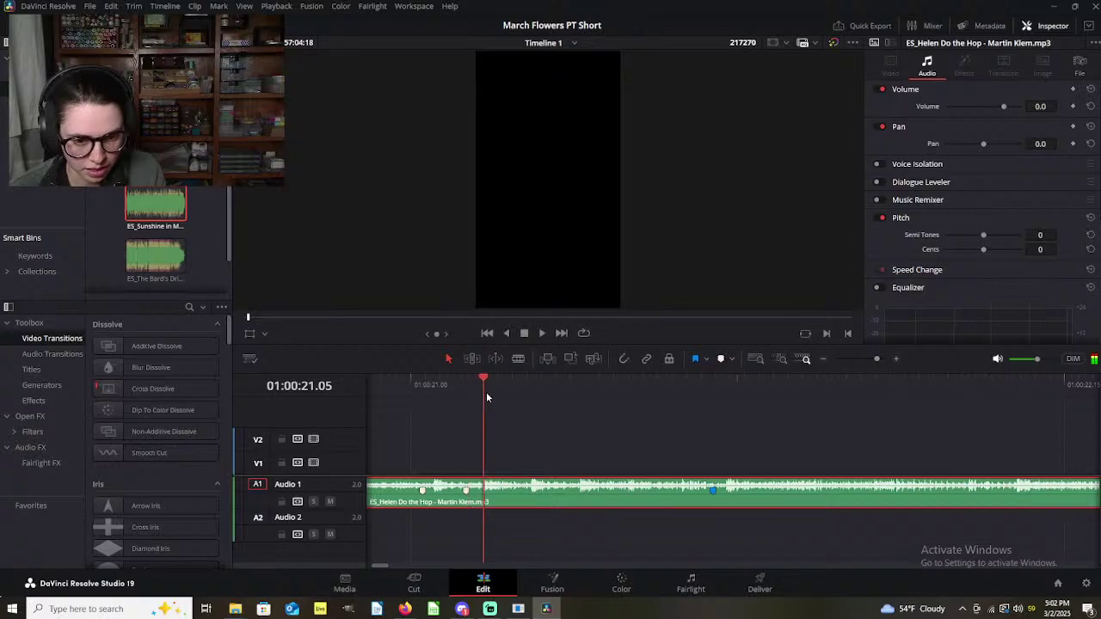
click(470, 387)
mouse_move(470, 389)
mouse_down()
mouse_move(483, 396)
mouse_move(470, 399)
mouse_move(534, 406)
mouse_move(519, 413)
mouse_move(562, 389)
mouse_move(579, 398)
mouse_move(556, 398)
mouse_move(580, 389)
mouse_move(633, 401)
mouse_move(560, 418)
mouse_up()
click(723, 358)
key(space)
click(425, 384)
key(space)
mouse_move(417, 384)
mouse_down()
mouse_move(625, 427)
mouse_move(607, 432)
mouse_up()
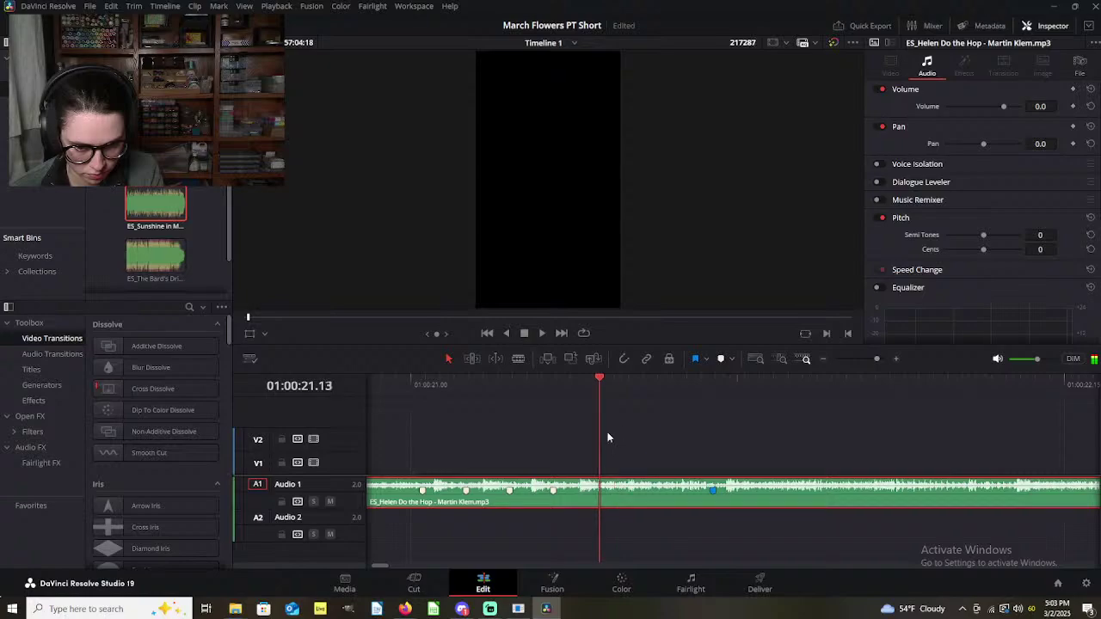
click(721, 358)
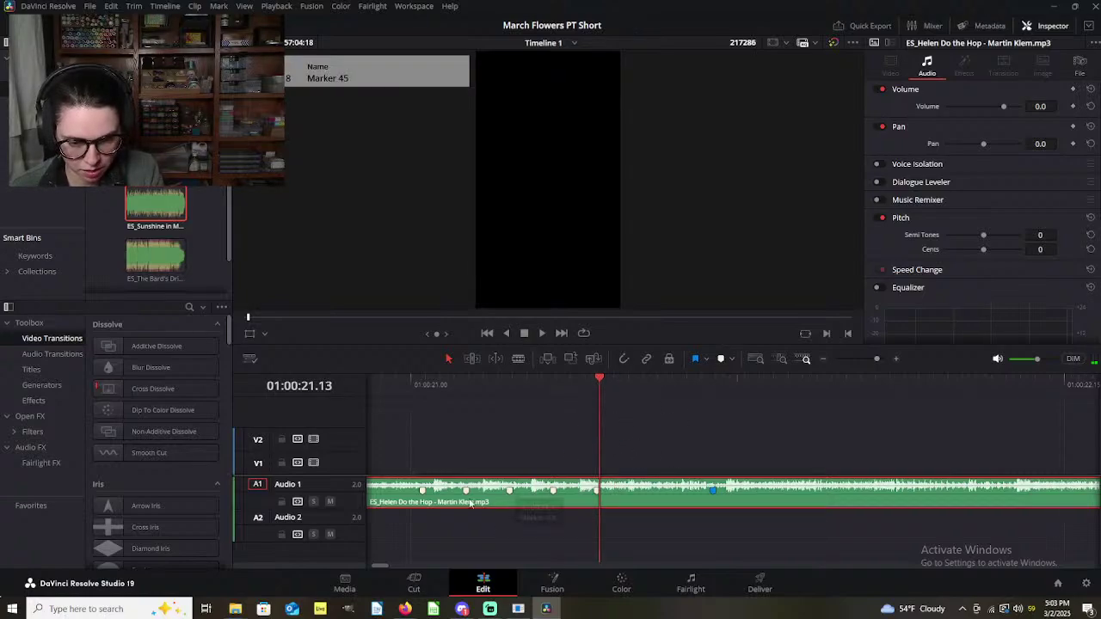
Step: Add a marker to the music clip on the next beat, at 01:00:21.16
mouse_move(599, 381)
mouse_down()
mouse_move(687, 398)
mouse_move(595, 413)
mouse_move(649, 419)
mouse_move(627, 434)
mouse_move(646, 433)
mouse_move(554, 454)
mouse_move(621, 460)
mouse_up()
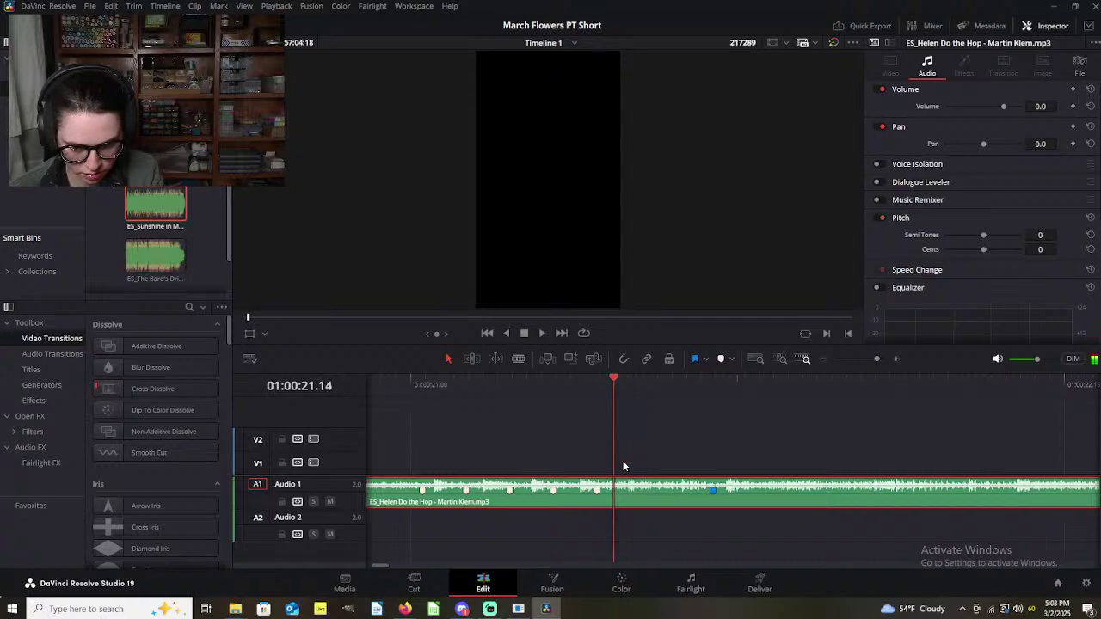
click(721, 358)
mouse_move(619, 386)
mouse_down()
mouse_move(683, 394)
mouse_move(659, 401)
mouse_move(653, 417)
mouse_up()
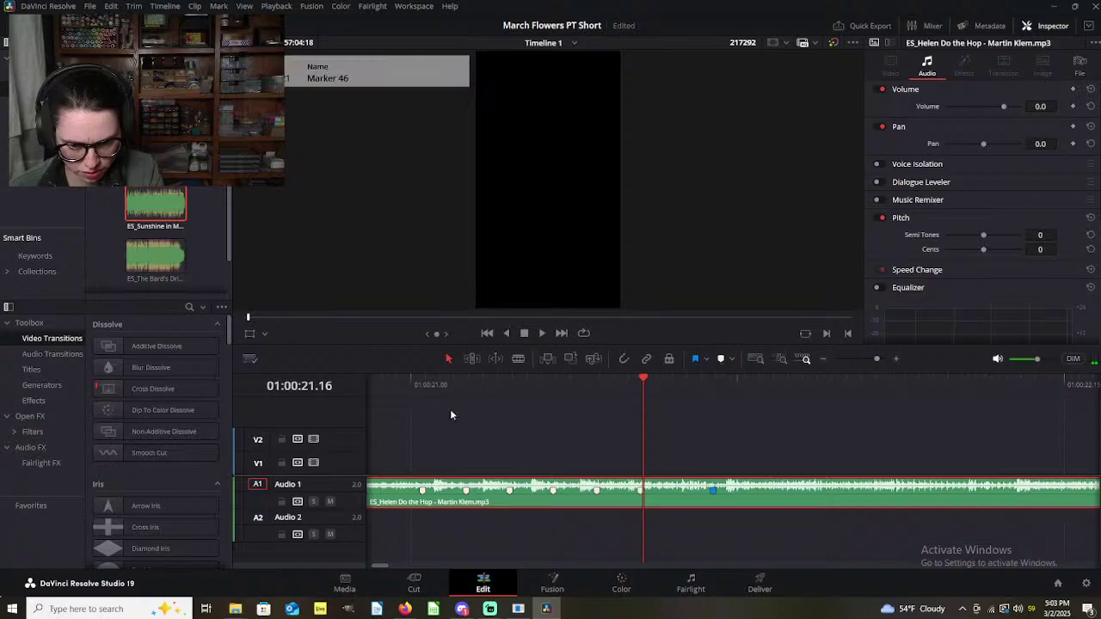
Step: Play back the marked run of quick beats from 01:00:21.01 up to the blue marker
click(424, 378)
click(506, 418)
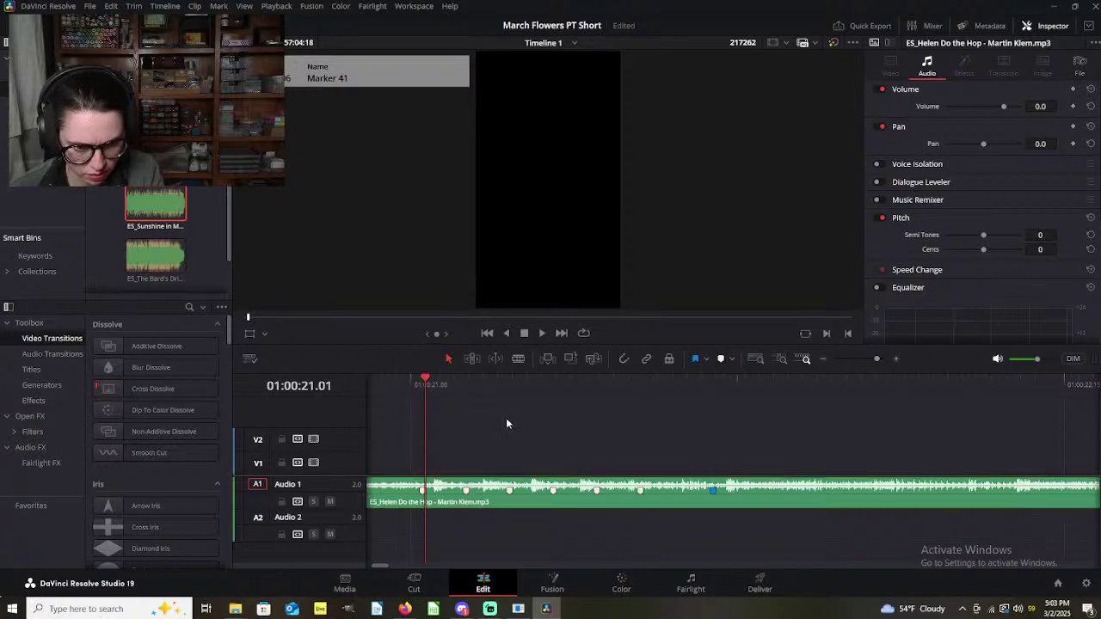
key(space)
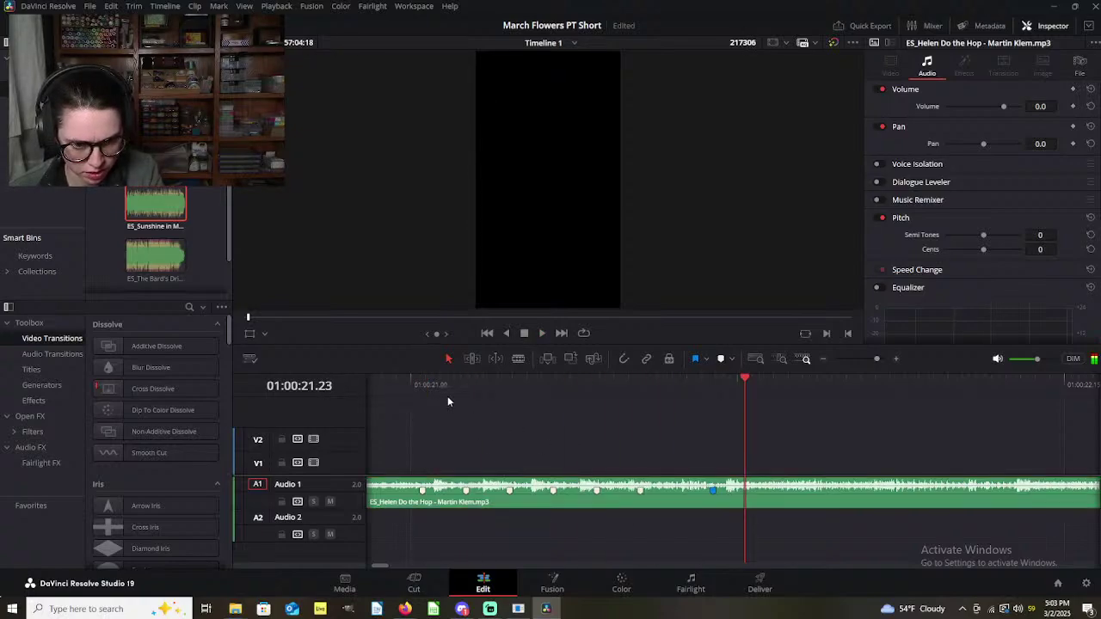
click(415, 382)
click(420, 388)
mouse_move(420, 387)
mouse_down()
mouse_move(695, 455)
mouse_move(646, 455)
mouse_up()
key(space)
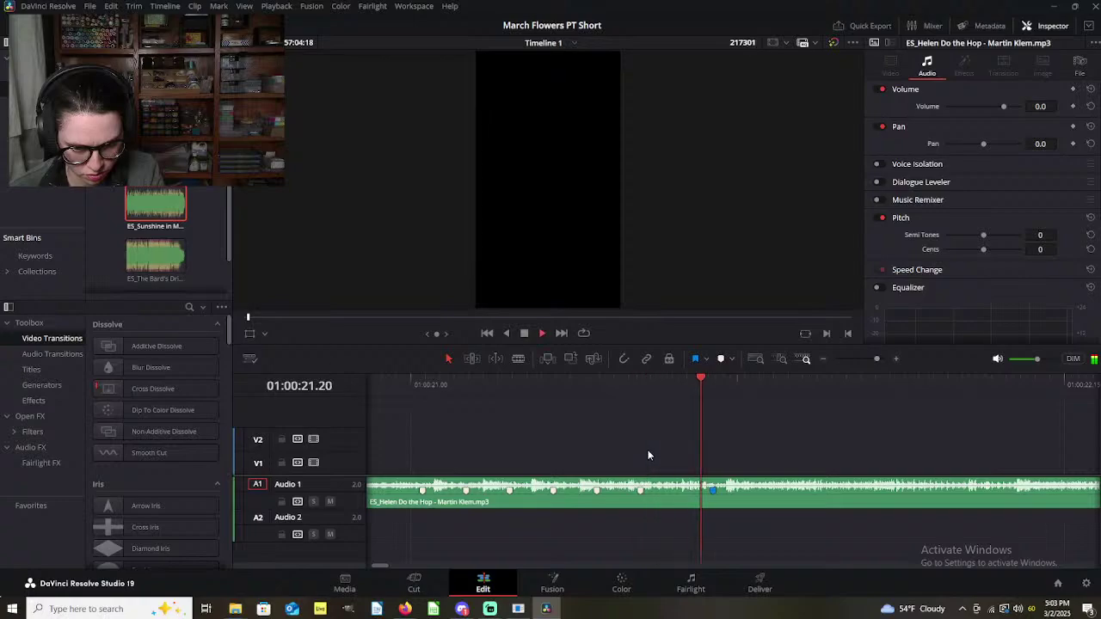
Step: Add a marker to the music clip at 01:00:21.18, just before the blue marker
mouse_move(672, 409)
mouse_down()
mouse_move(689, 400)
mouse_move(675, 421)
mouse_up()
click(698, 499)
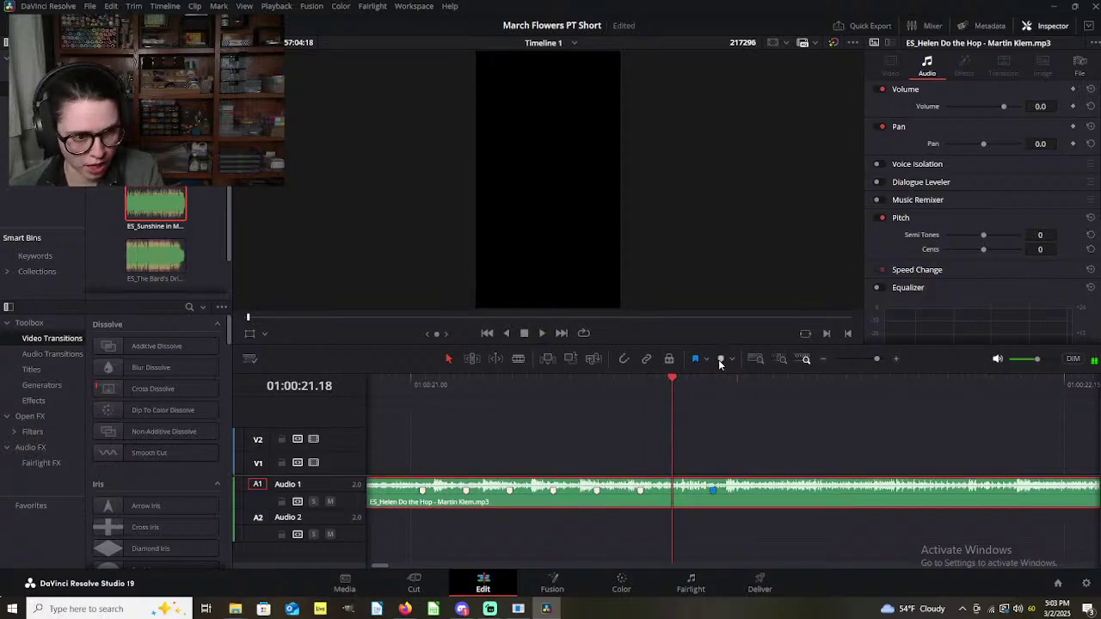
click(719, 361)
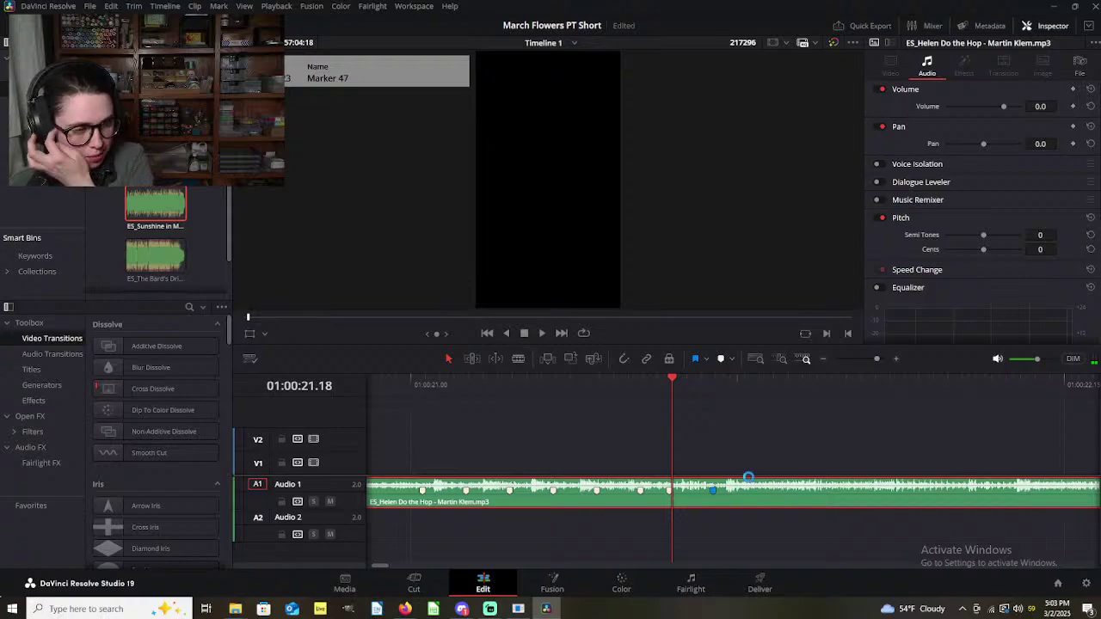
click(714, 428)
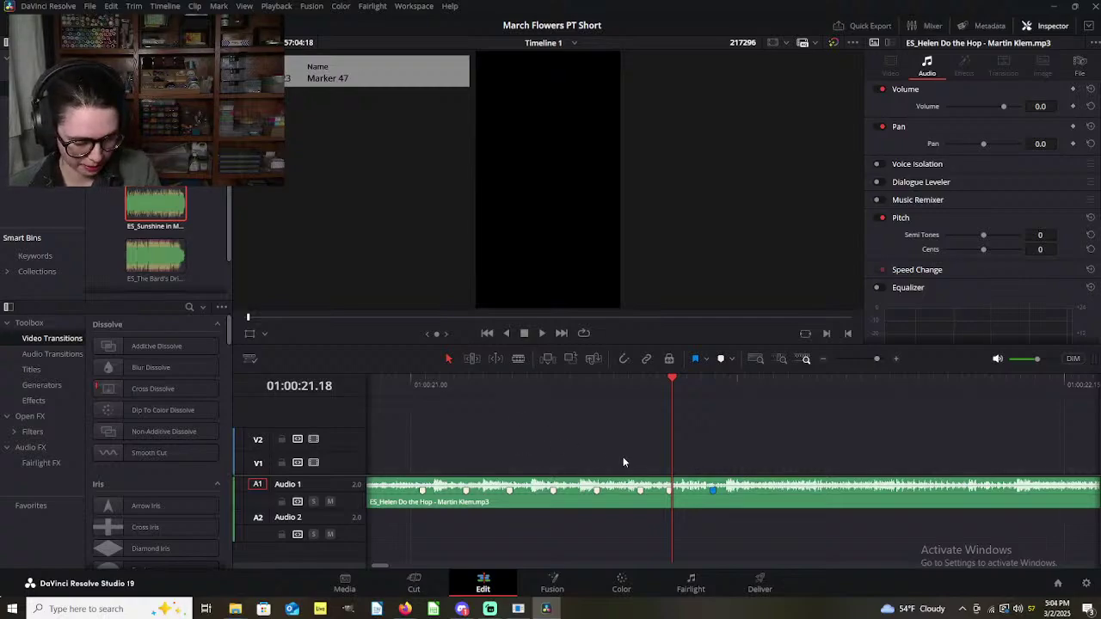
Step: Examine the whole timeline, from the marked music clip to the footage clips on V1
scroll(633, 455, down, 3)
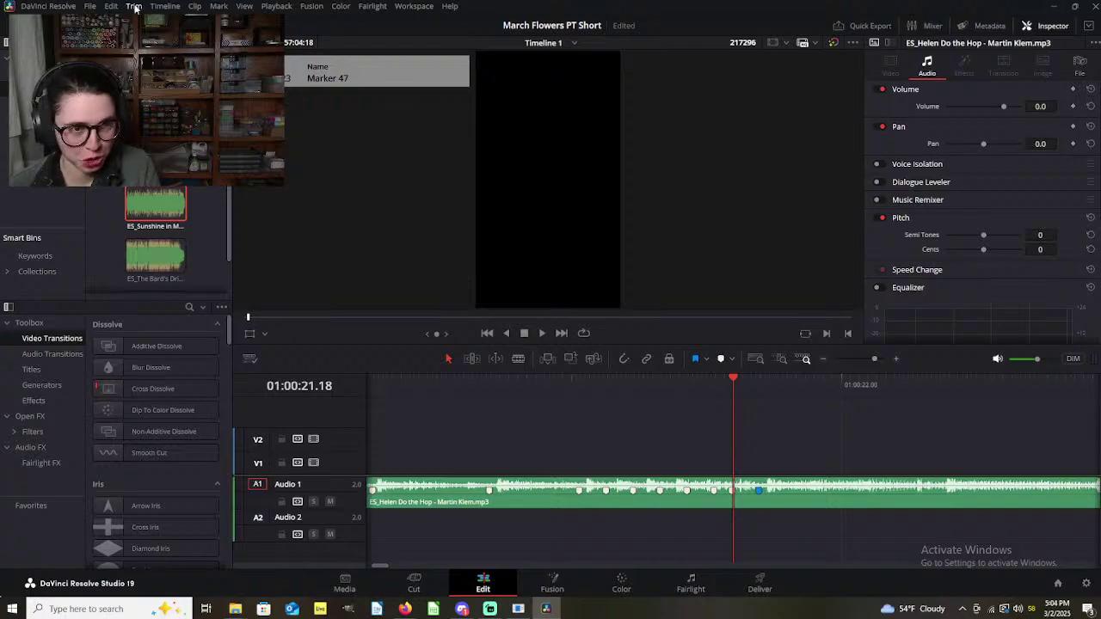
click(91, 8)
click(588, 516)
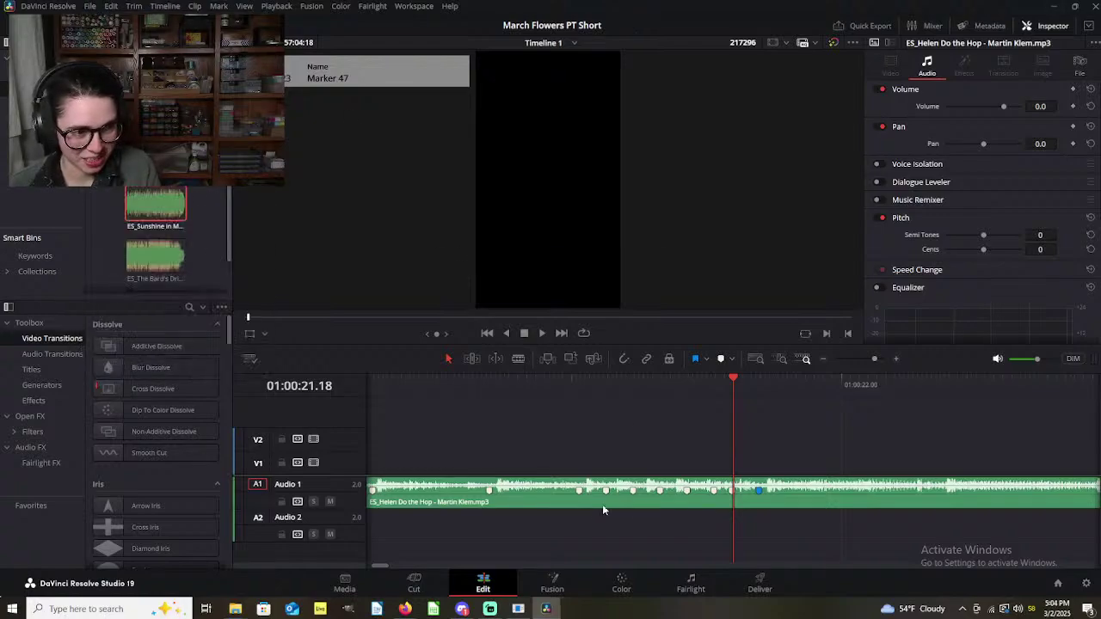
scroll(679, 443, down, 3)
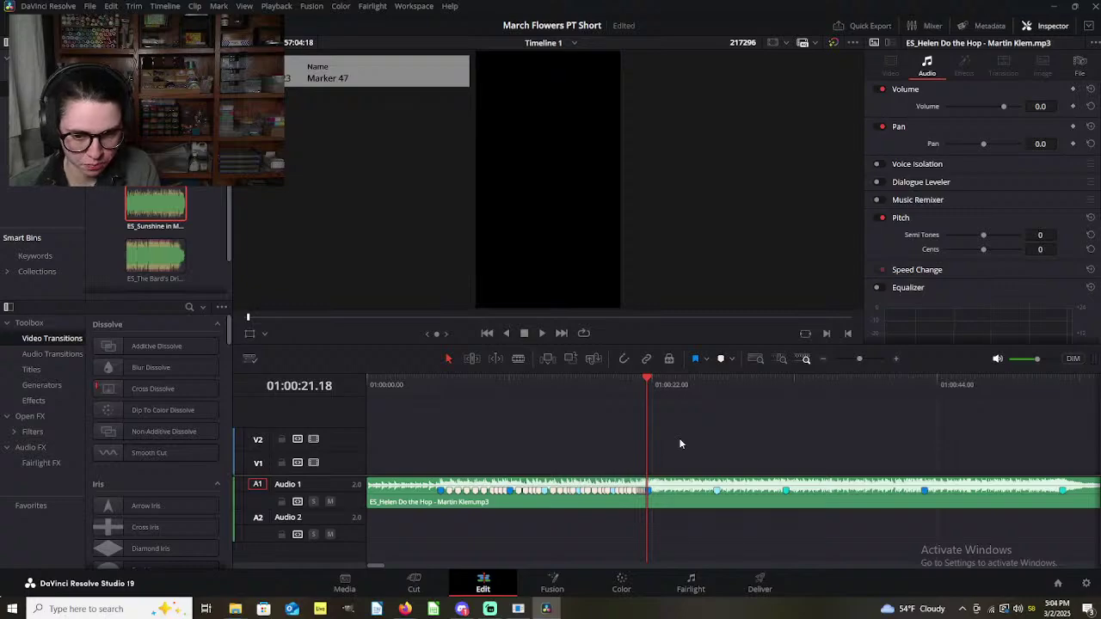
scroll(742, 451, down, 1)
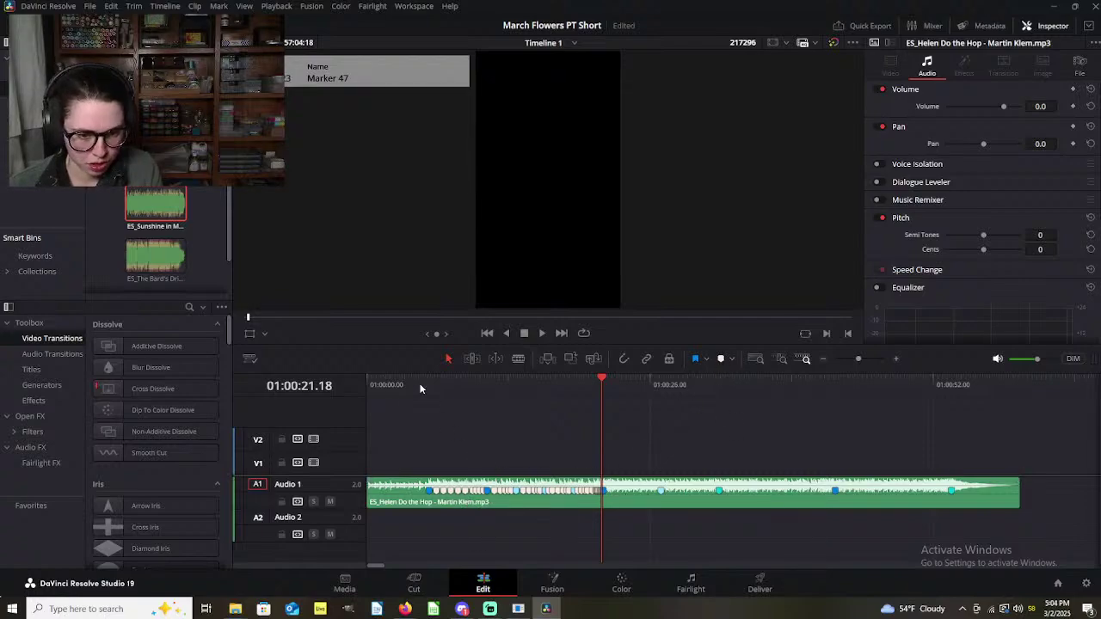
scroll(659, 511, down, 8)
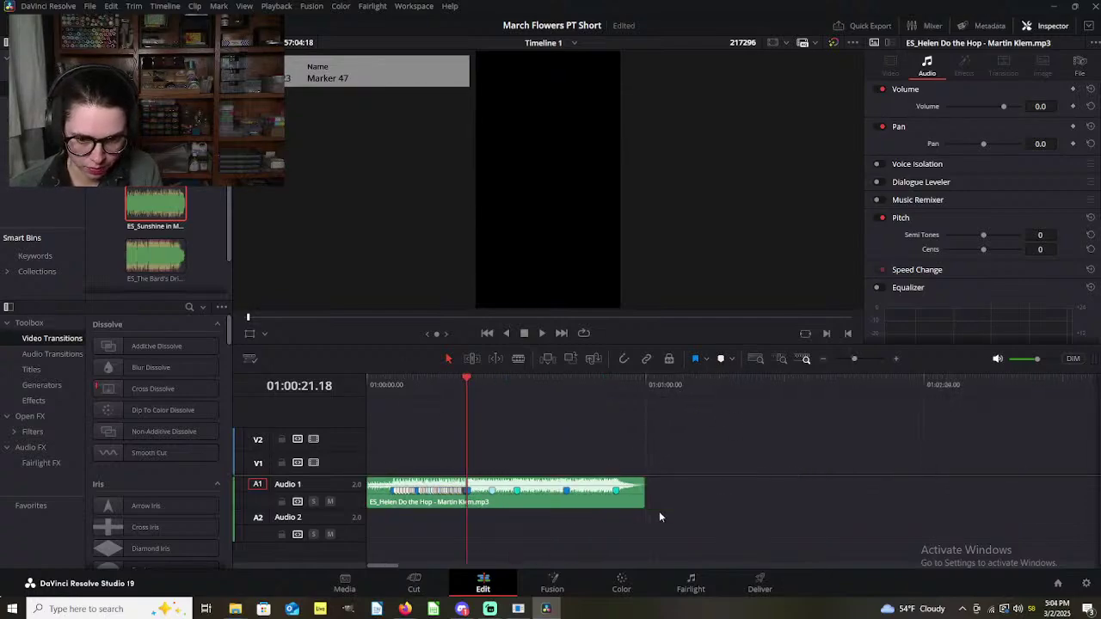
drag(574, 433, 801, 472)
drag(690, 471, 565, 459)
click(480, 393)
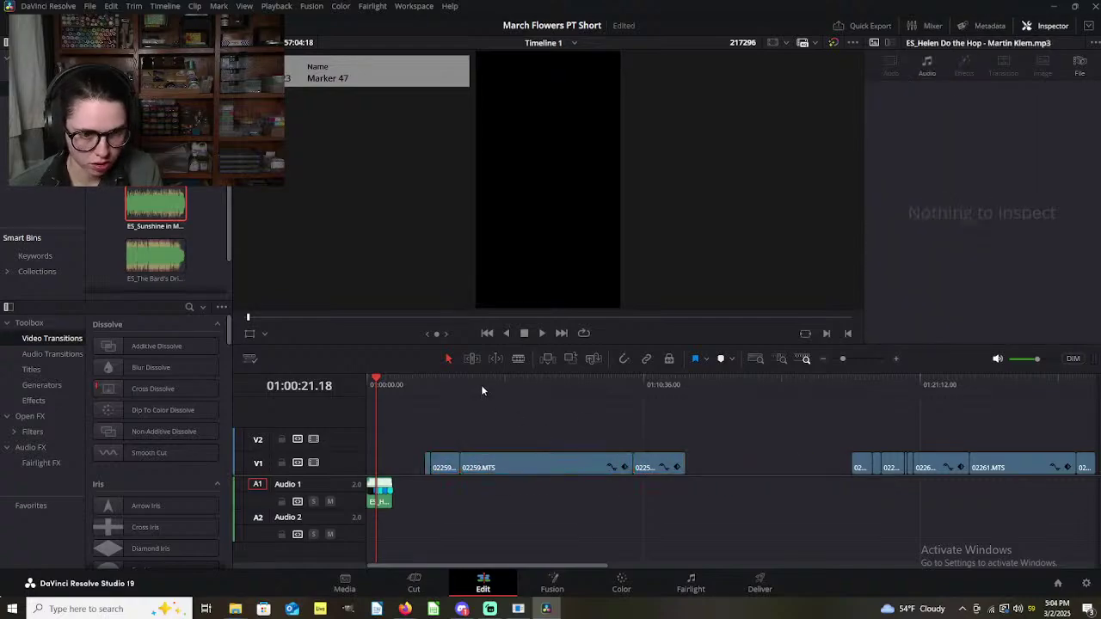
Step: Select the first group of 02259.MTS clips on V1 and shift them earlier so they begin over the music clip
click(427, 386)
scroll(625, 483, up, 8)
drag(742, 388, 787, 389)
scroll(770, 453, down, 6)
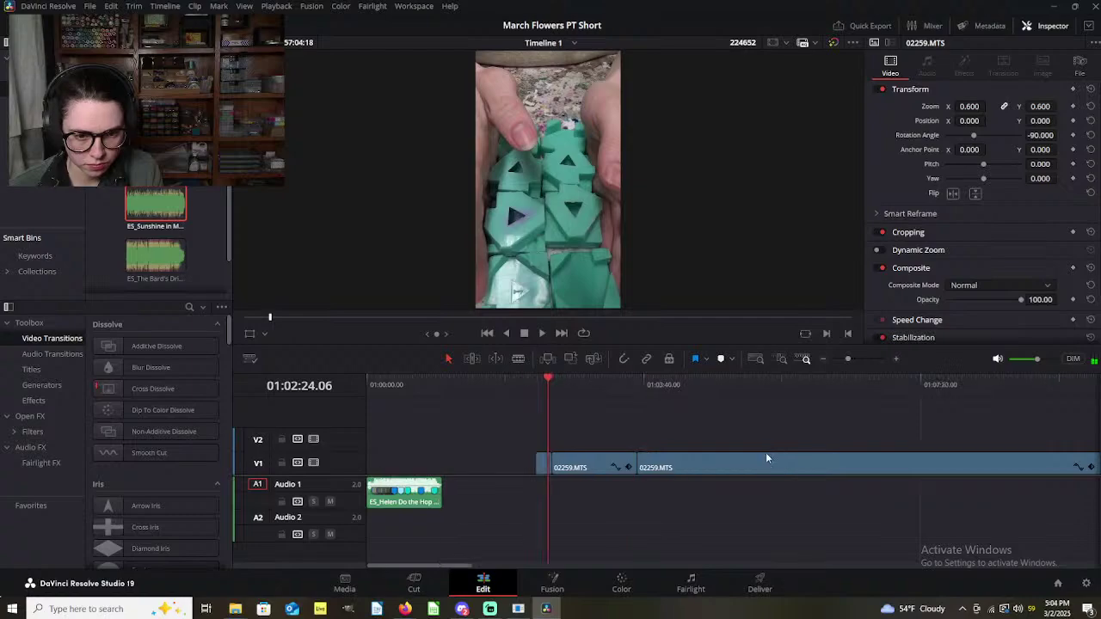
scroll(613, 466, down, 4)
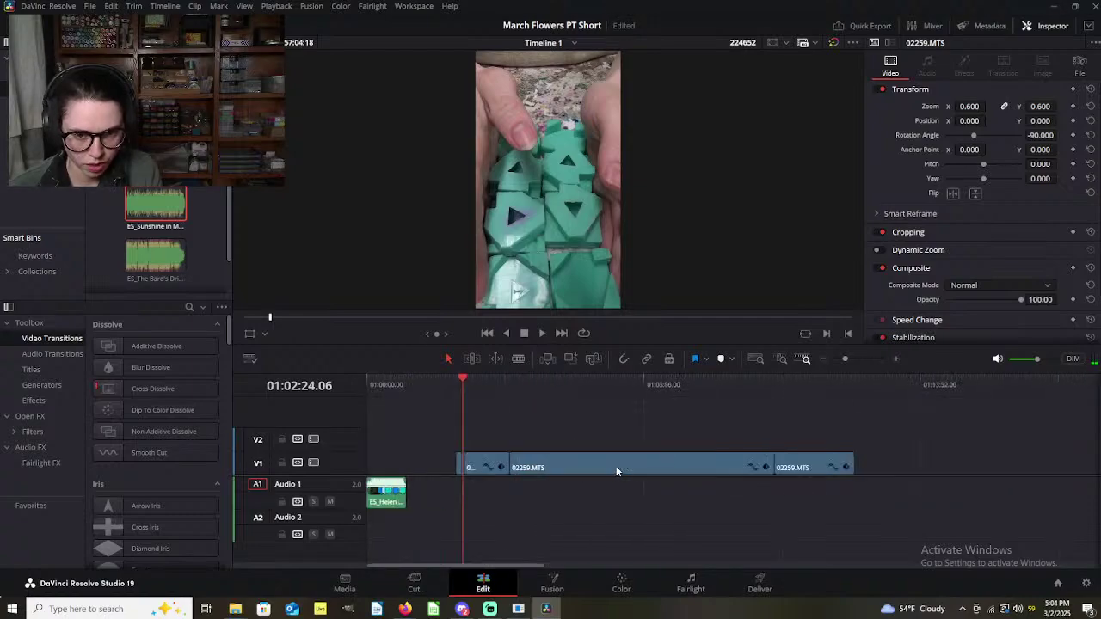
drag(877, 437, 489, 474)
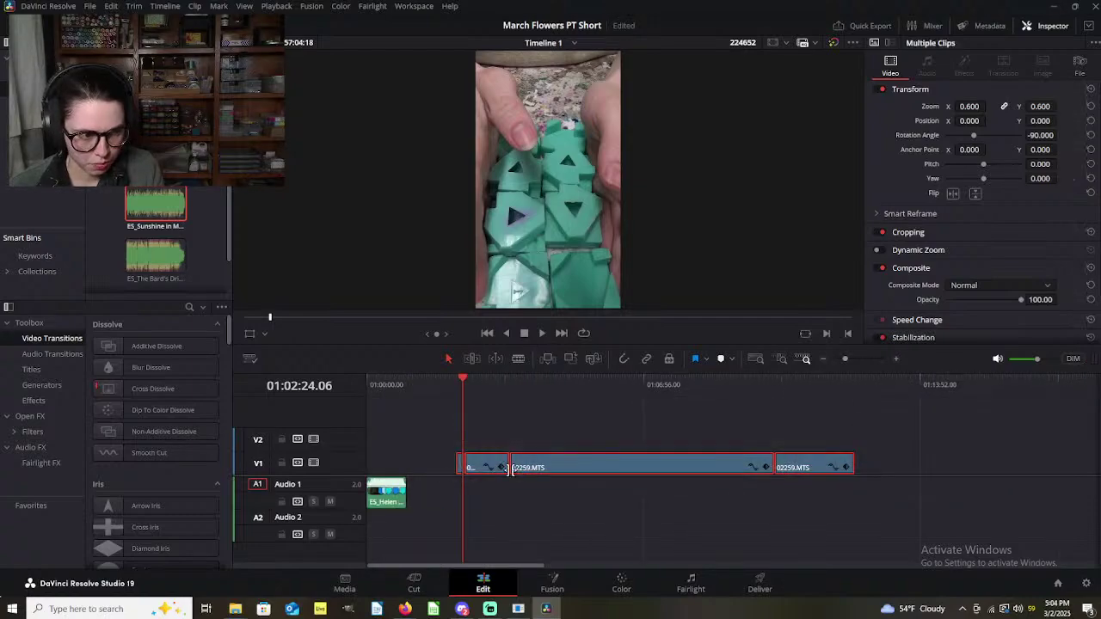
drag(608, 467, 536, 469)
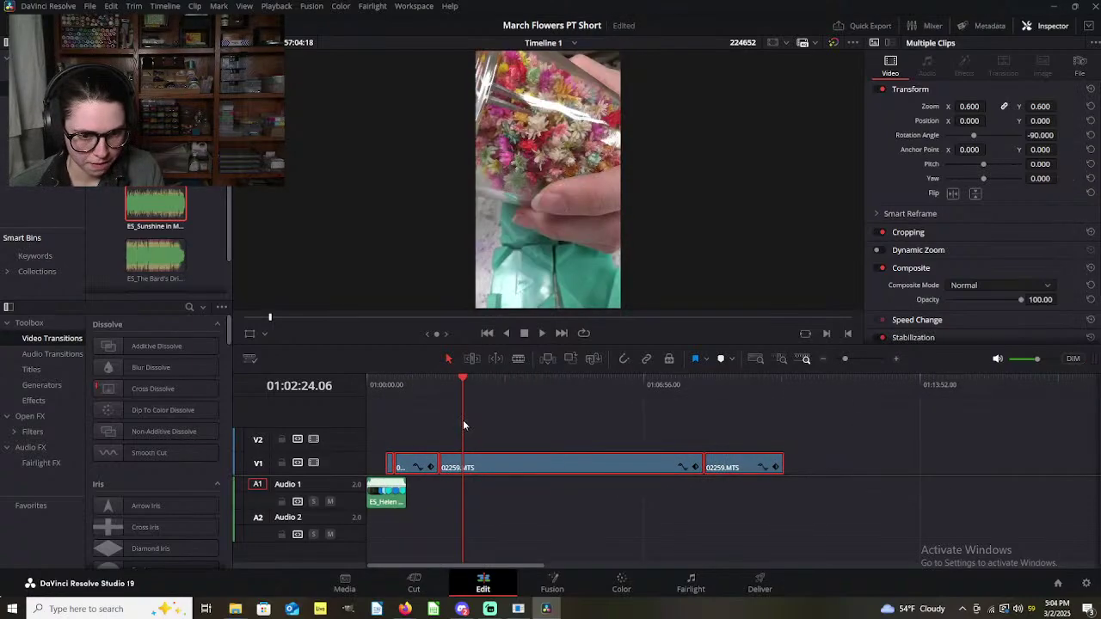
Step: Mute the Audio 1 track and trim the start of the first 02259.MTS clip to 01:00:28.29
click(388, 396)
scroll(440, 430, up, 5)
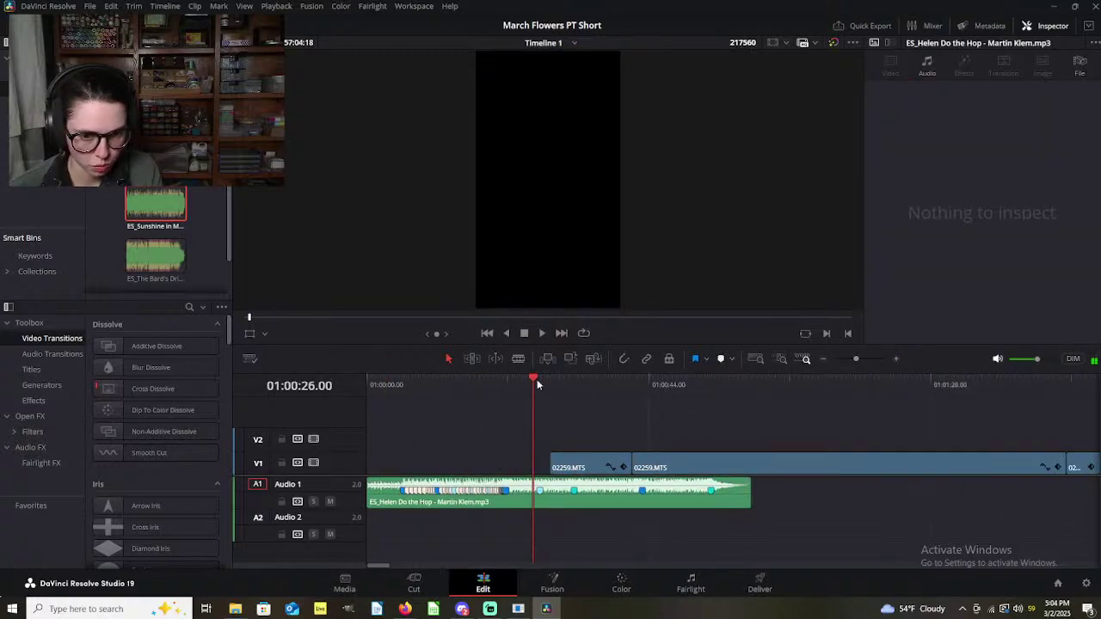
drag(553, 386, 574, 383)
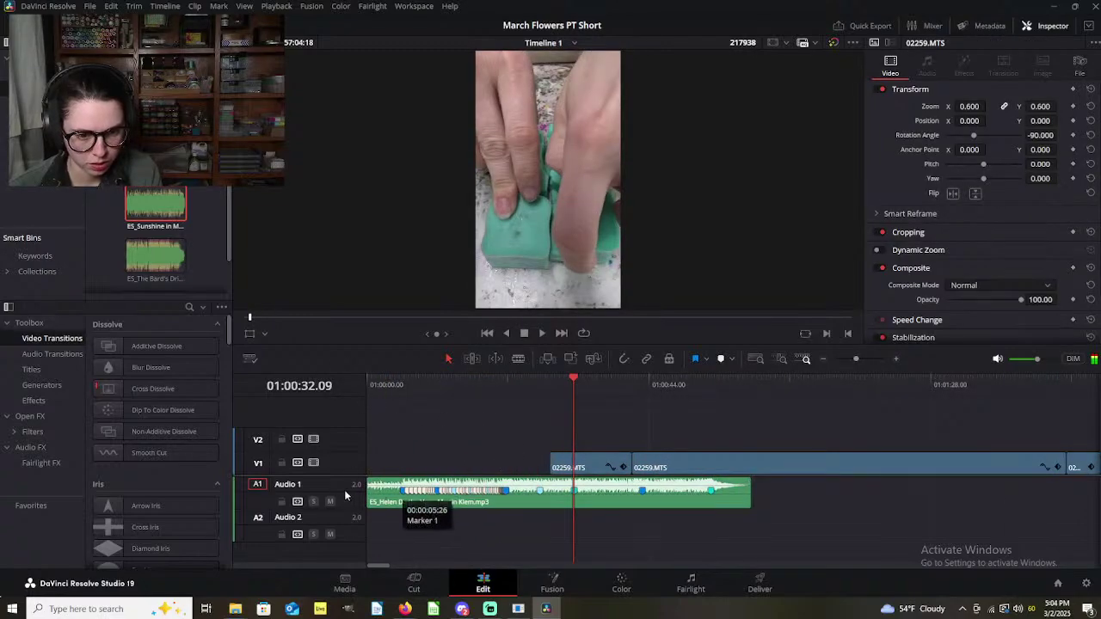
drag(568, 389, 553, 392)
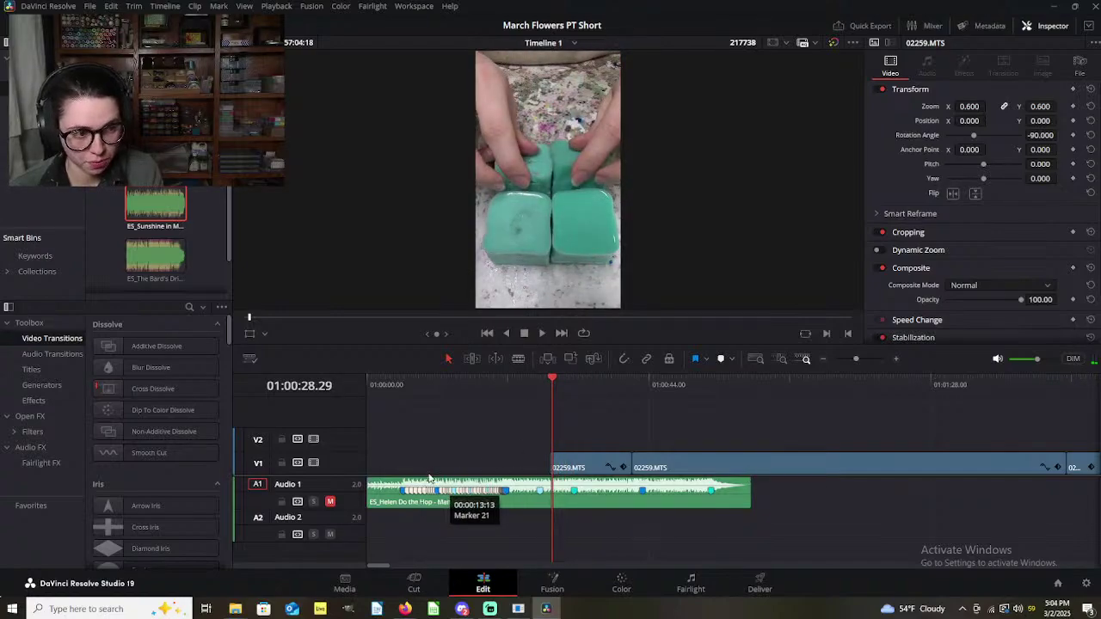
scroll(570, 473, up, 2)
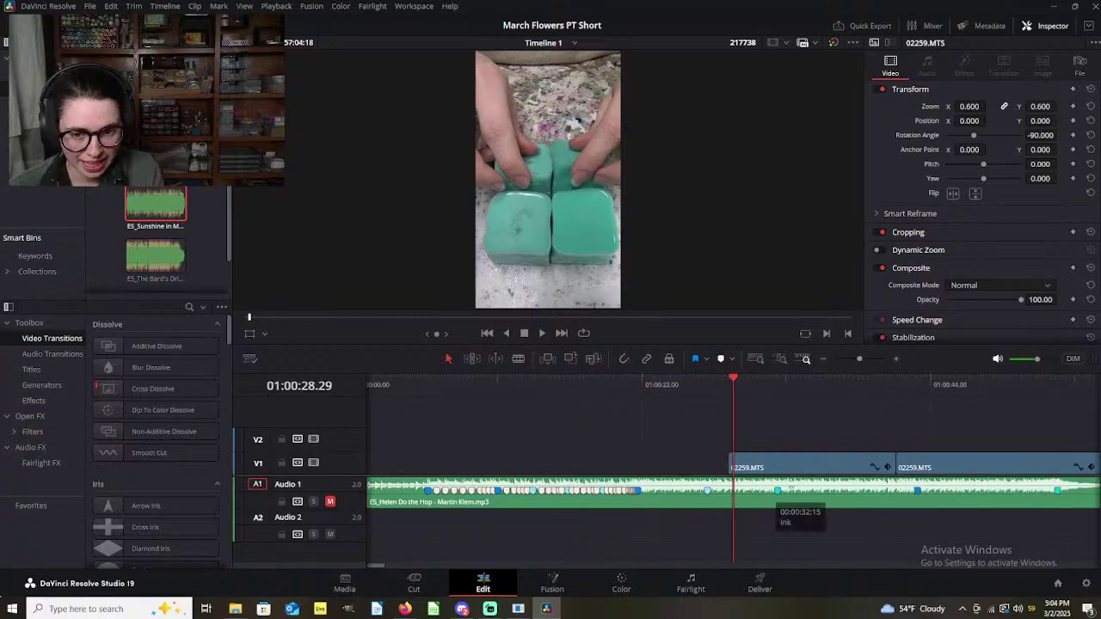
click(705, 444)
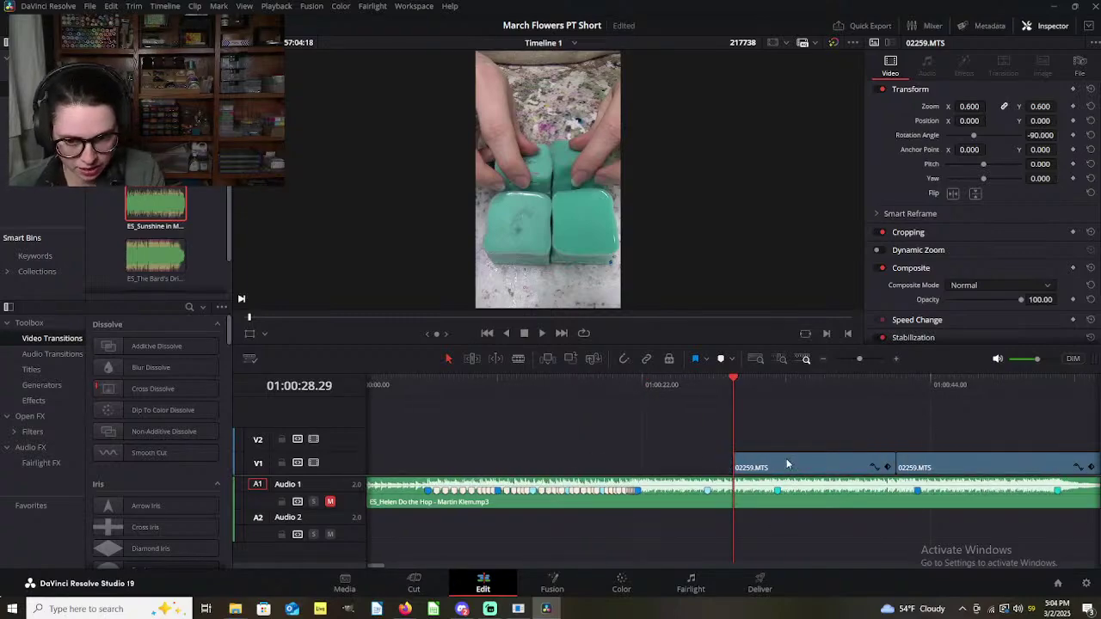
Step: Move the trimmed 02259.MTS clip to the very start of the timeline on V1
drag(844, 463, 413, 430)
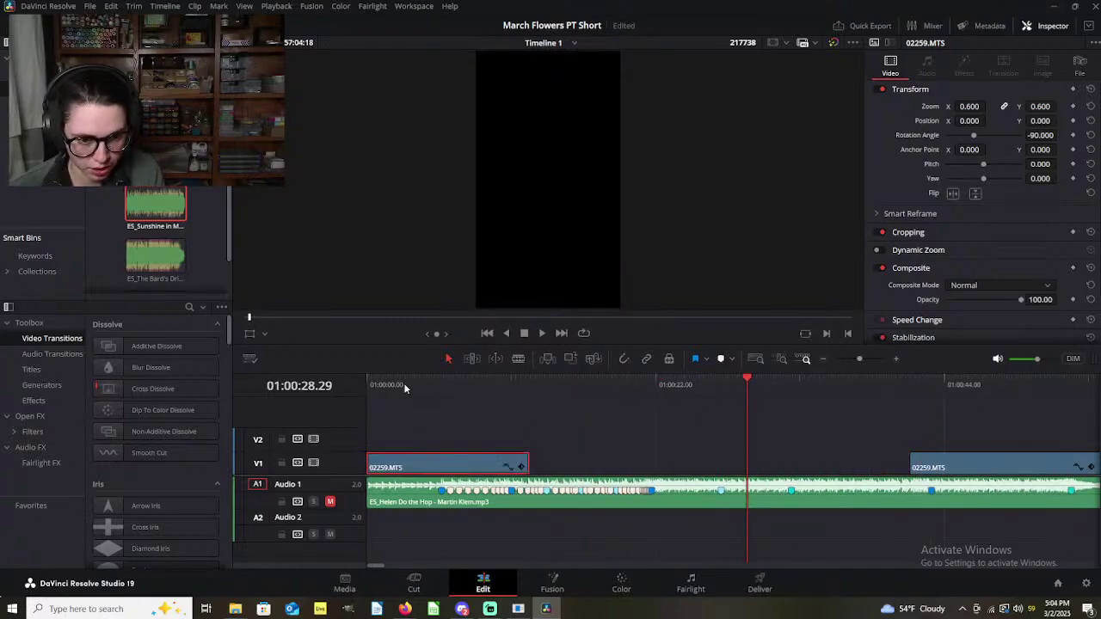
drag(792, 465, 348, 442)
click(431, 406)
Step: Review the opening clip and trim its end back to a duration of 00:00:10.23
mouse_move(371, 384)
mouse_down()
mouse_move(445, 402)
mouse_move(365, 423)
mouse_move(531, 432)
mouse_up()
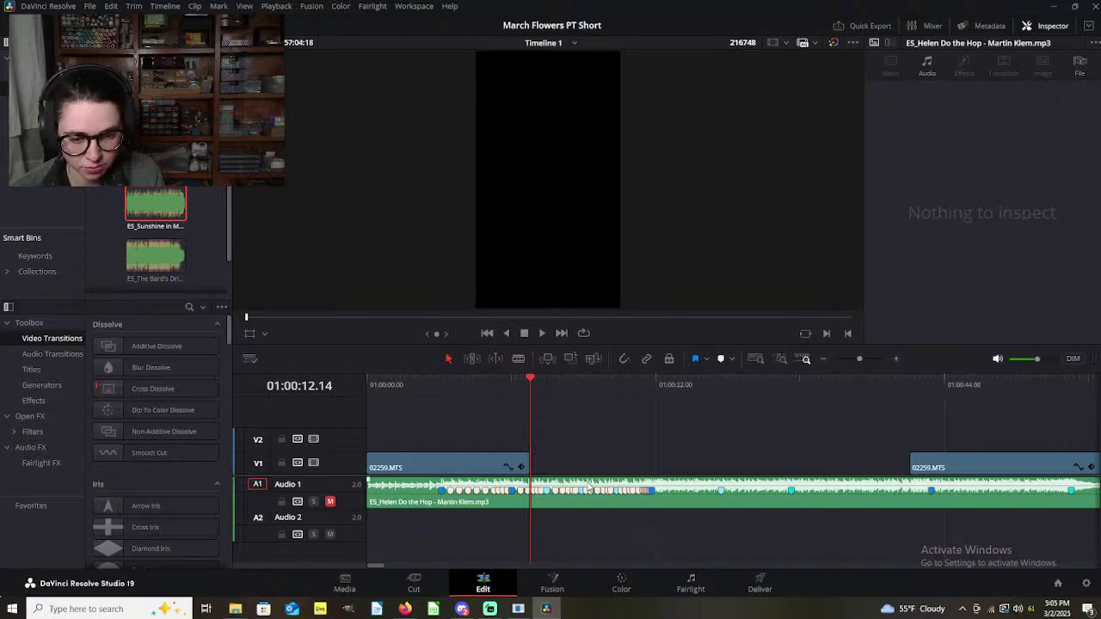
scroll(589, 488, down, 1)
click(405, 378)
scroll(672, 486, up, 5)
scroll(688, 476, down, 3)
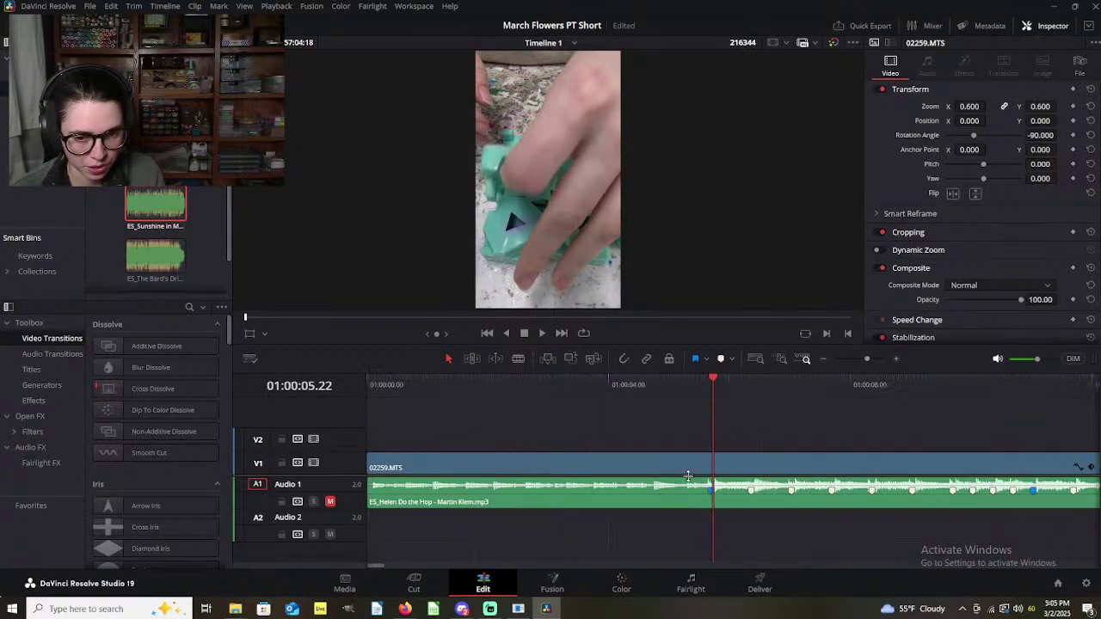
click(369, 389)
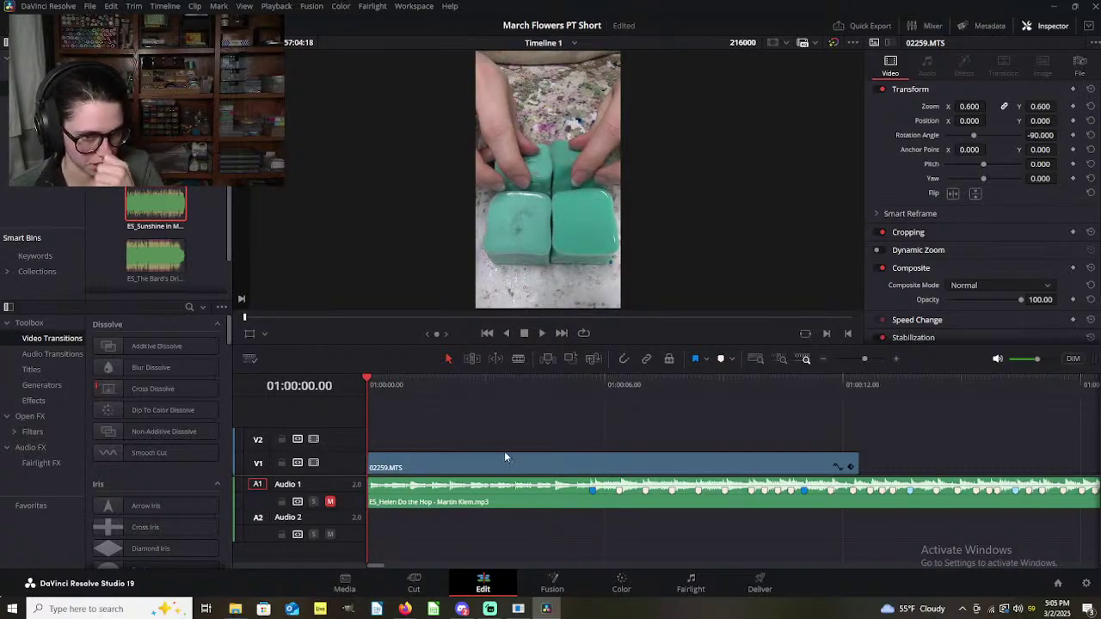
mouse_move(413, 392)
mouse_down()
mouse_move(594, 405)
mouse_move(437, 407)
mouse_move(353, 438)
mouse_move(456, 417)
mouse_move(529, 418)
mouse_move(759, 455)
mouse_move(708, 440)
mouse_move(790, 438)
mouse_move(781, 460)
mouse_move(792, 460)
mouse_up()
Step: Change the opening clip's speed to 200% and trim its end to the first blue marker at 01:00:05.21
click(572, 388)
right_click(605, 466)
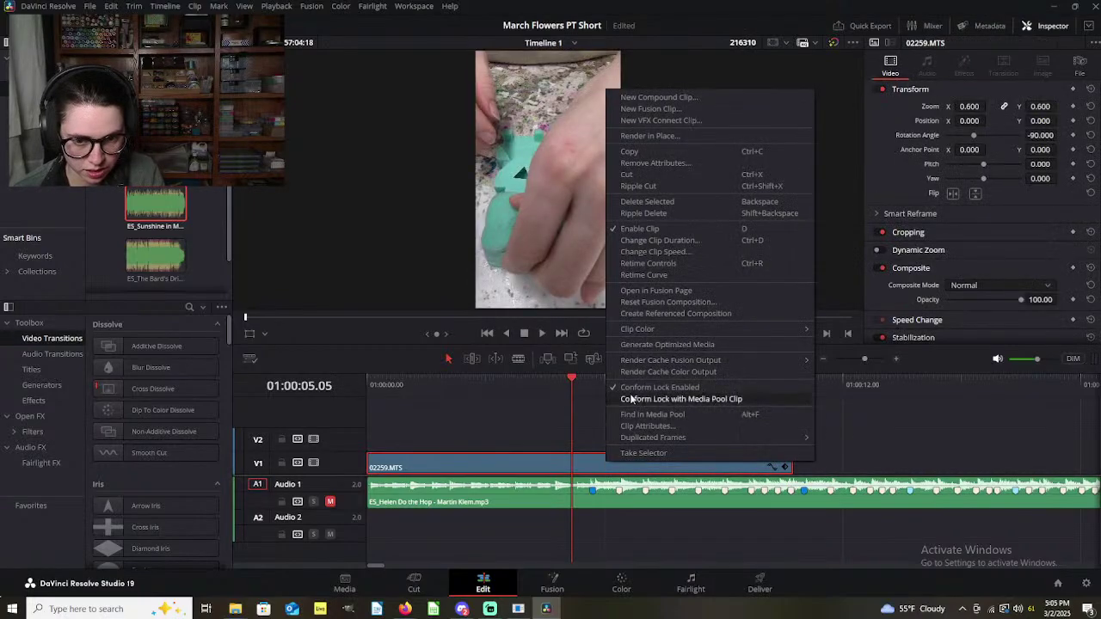
click(649, 252)
text(400)
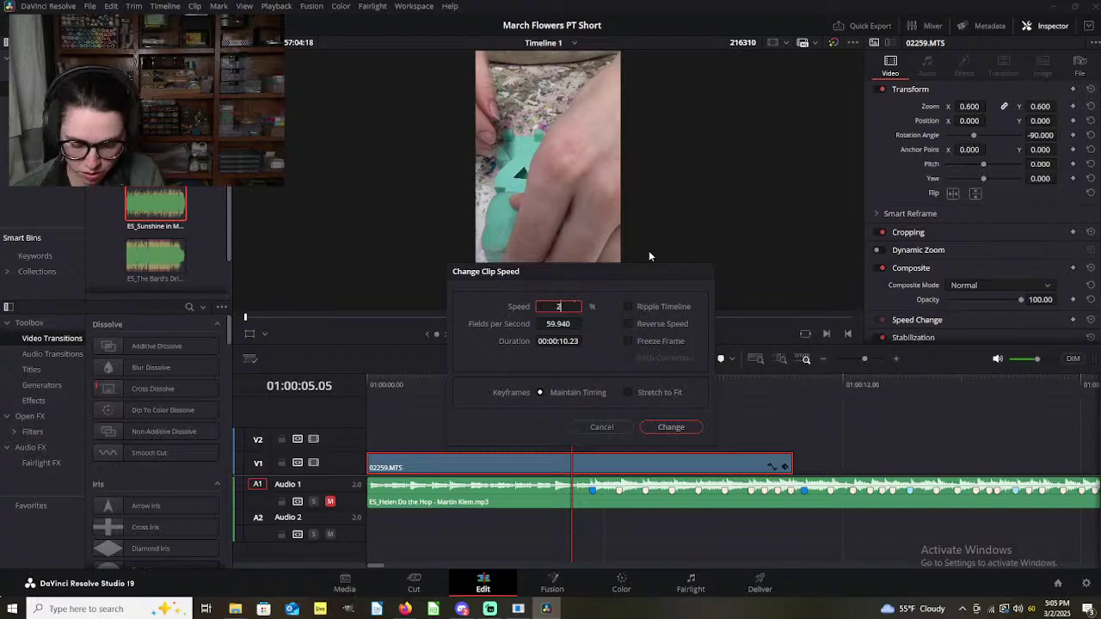
key(Return)
drag(413, 387, 592, 420)
drag(785, 451, 591, 457)
Step: Trim the start of the next 02259.MTS clip on V1 to 01:00:42.14, where flowers are taken from the jar
key(shift+z)
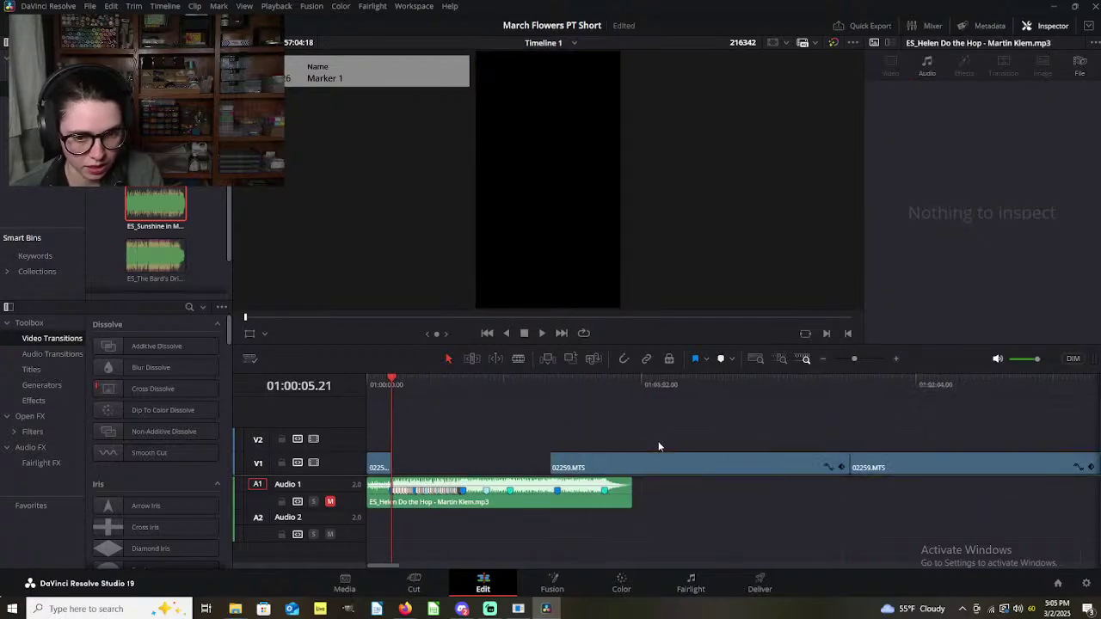
scroll(658, 441, up, 2)
scroll(658, 443, up, 1)
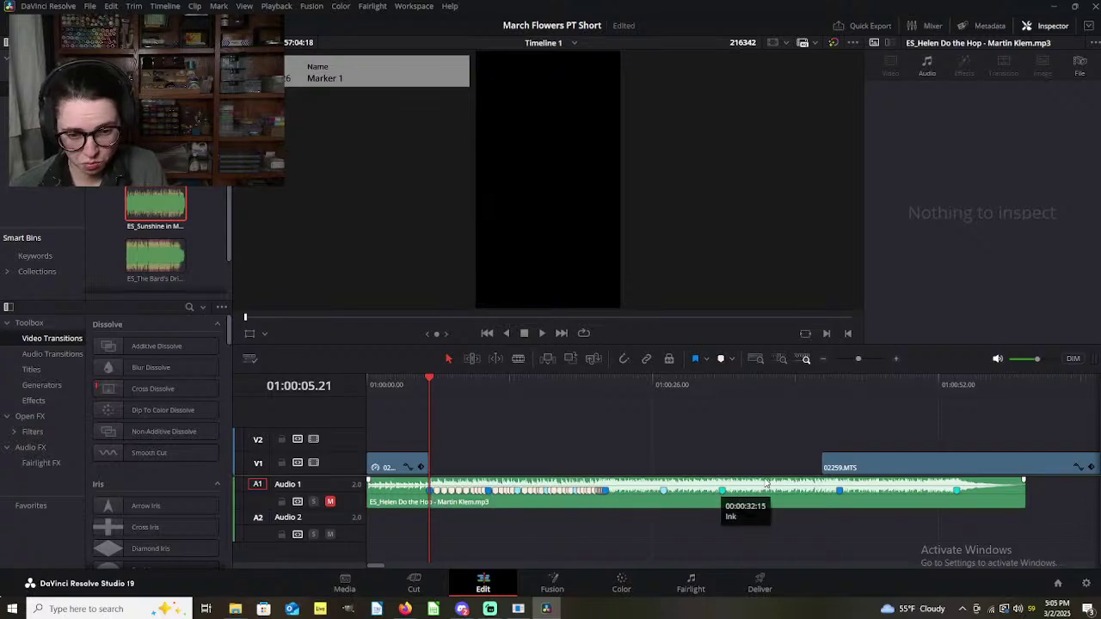
scroll(771, 465, down, 2)
drag(652, 389, 626, 421)
scroll(706, 422, up, 2)
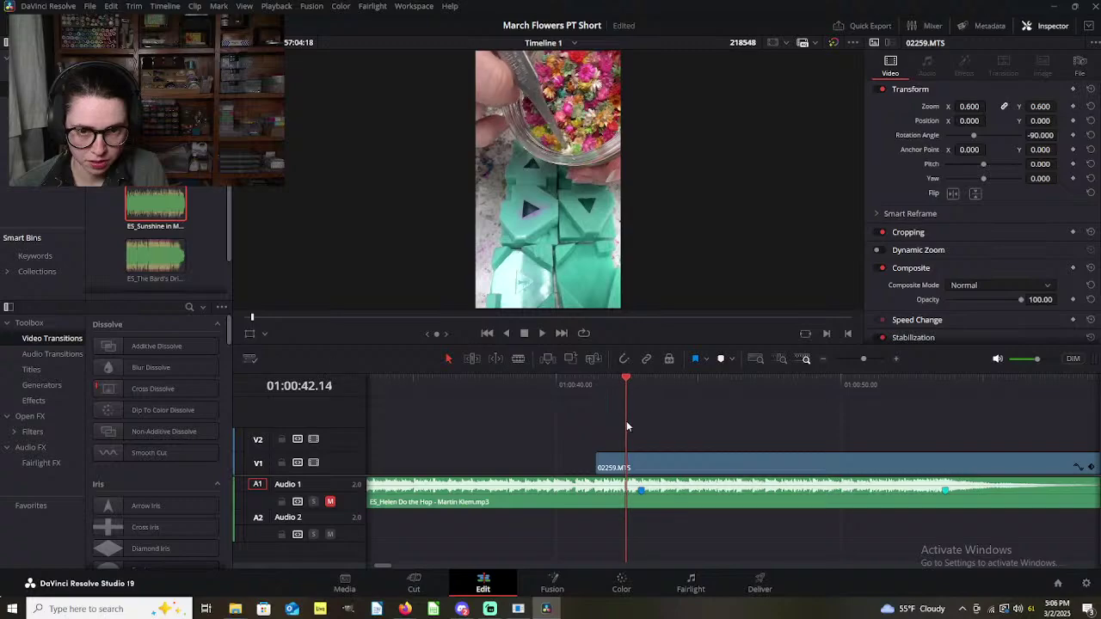
key(ctrl+b)
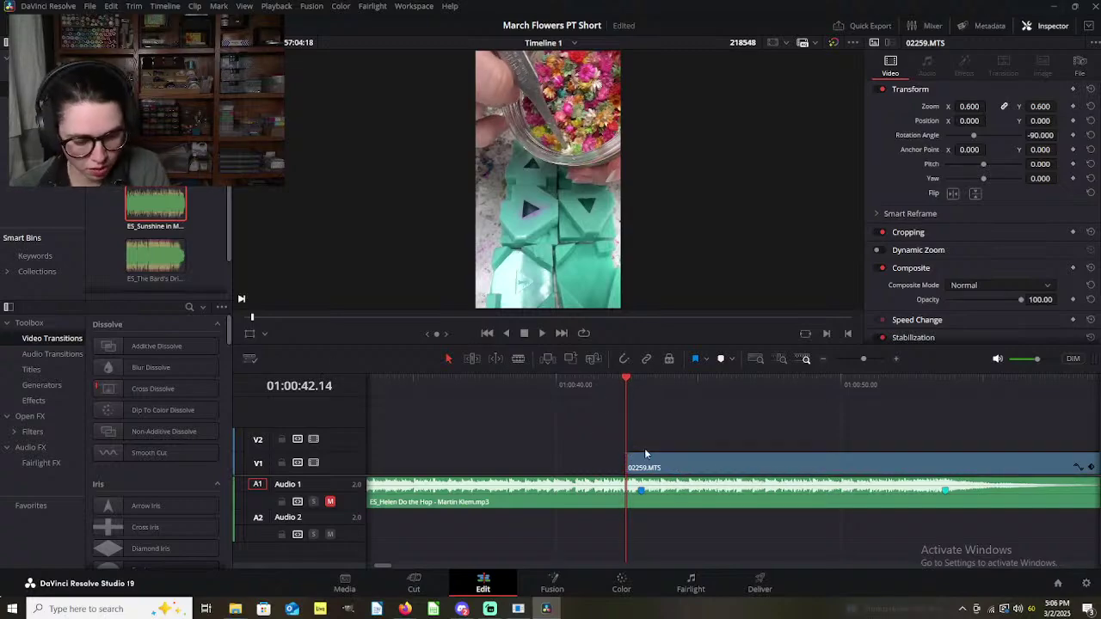
Step: Move the flower clip against the end of the opening clip at the first blue marker, 01:00:05.21
key(shift+z)
drag(798, 465, 504, 448)
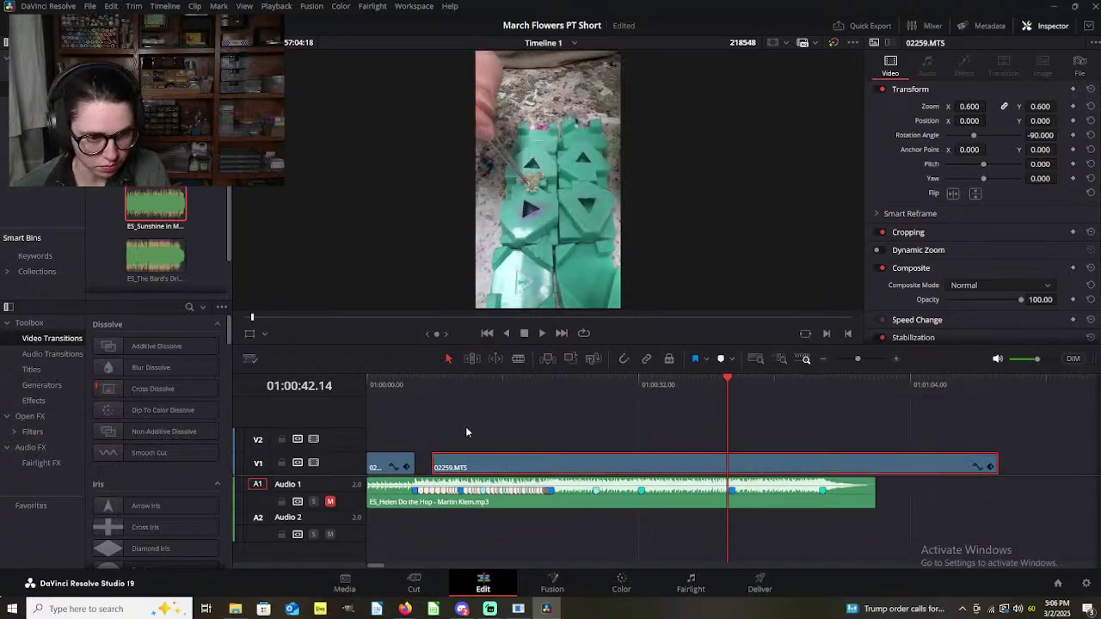
click(437, 407)
key(ctrl+equal)
key(ctrl+equal)
key(ctrl+equal)
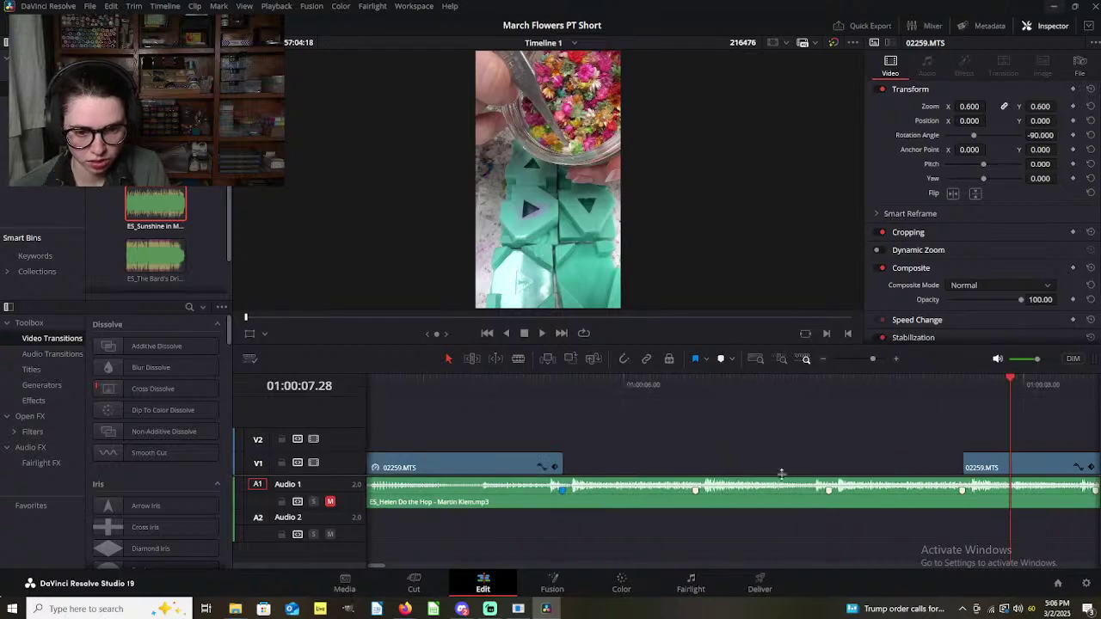
drag(931, 466, 529, 465)
drag(506, 404, 570, 422)
mouse_move(532, 463)
mouse_down()
mouse_move(598, 465)
mouse_move(542, 466)
mouse_up()
Step: Split the flower clip at the next beat marker, 01:00:06.11
drag(555, 398, 629, 406)
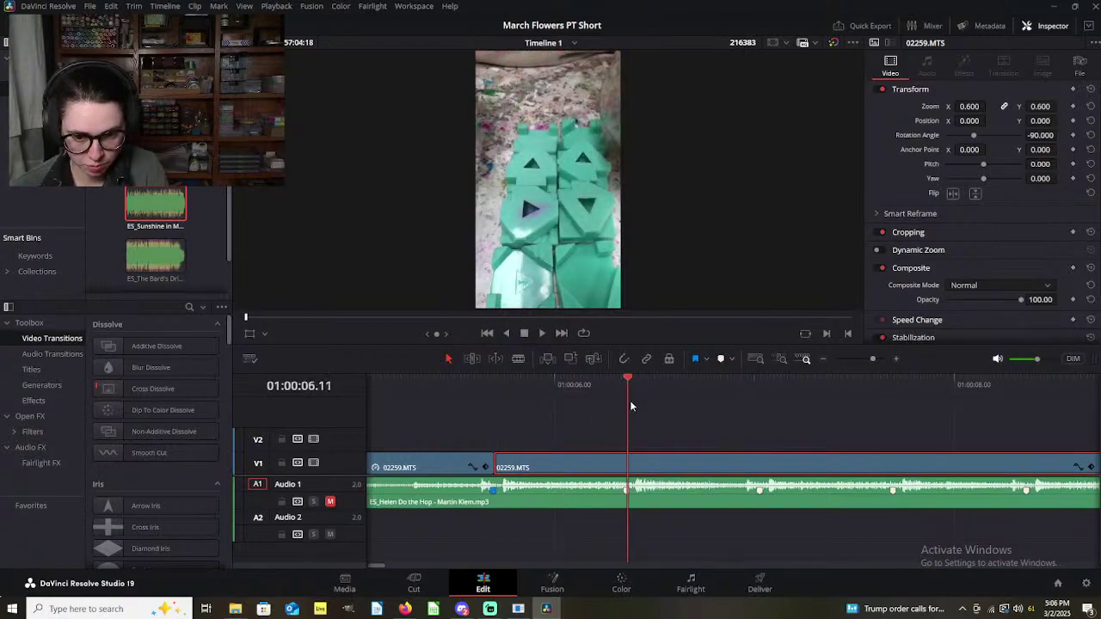
key(m)
key(ctrl+b)
Step: Scrub ahead through the remaining flower clip and trim its start to 01:00:15.22
key(ctrl+minus)
drag(456, 386, 954, 400)
key(ctrl+minus)
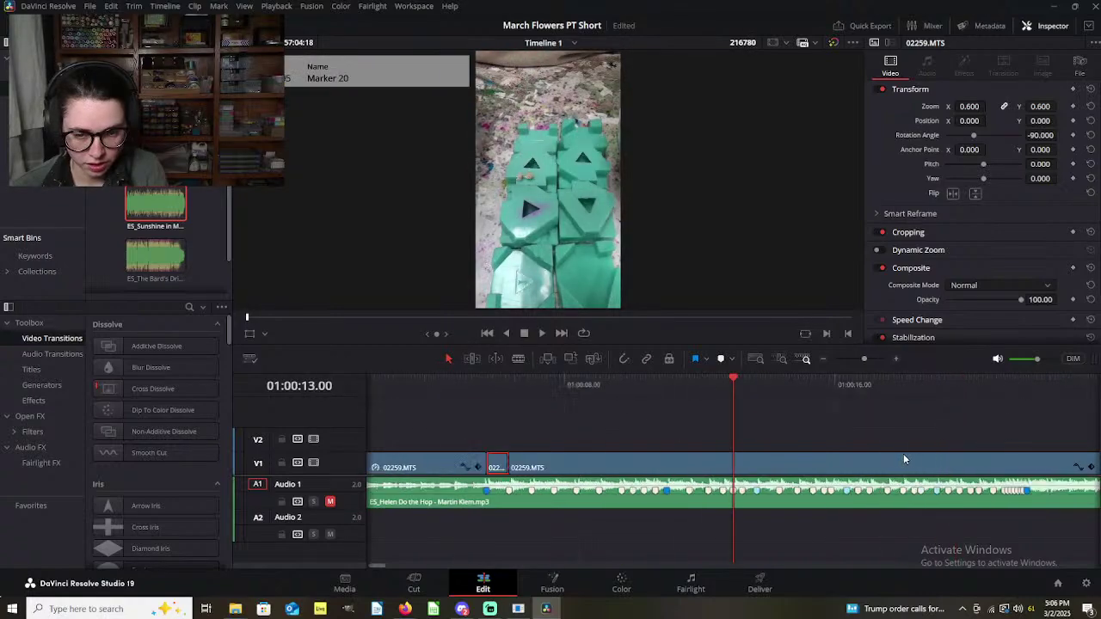
key(ctrl+minus)
mouse_move(557, 385)
mouse_down()
mouse_move(568, 387)
mouse_move(531, 388)
mouse_move(648, 389)
mouse_move(598, 398)
mouse_up()
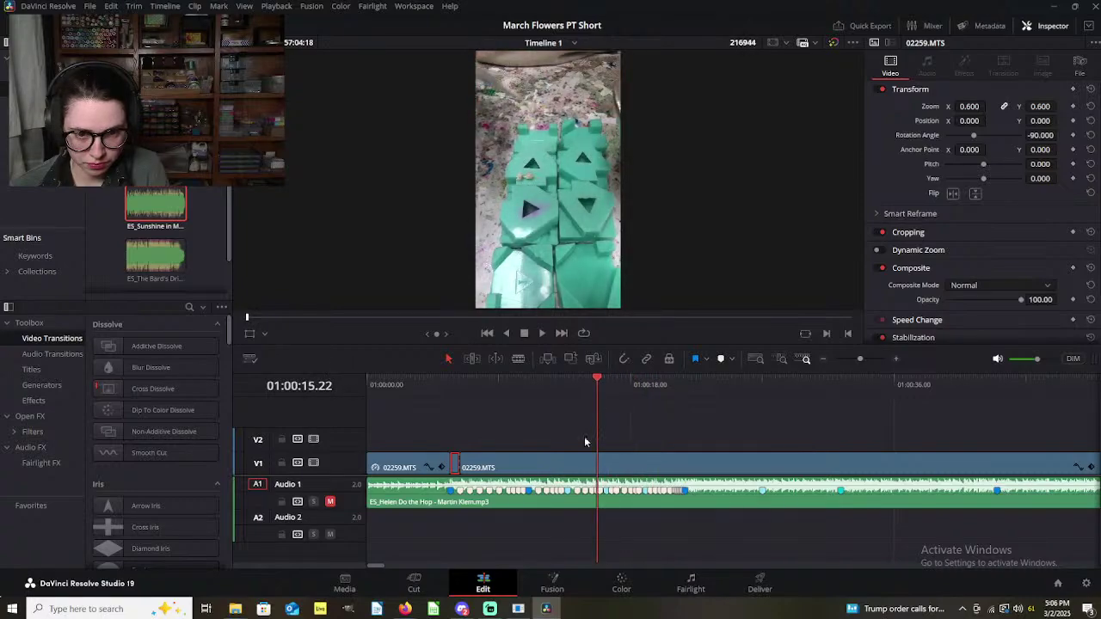
Step: Move the remaining flower clip back against the cut at the 01:00:06.11 marker
drag(501, 465, 528, 467)
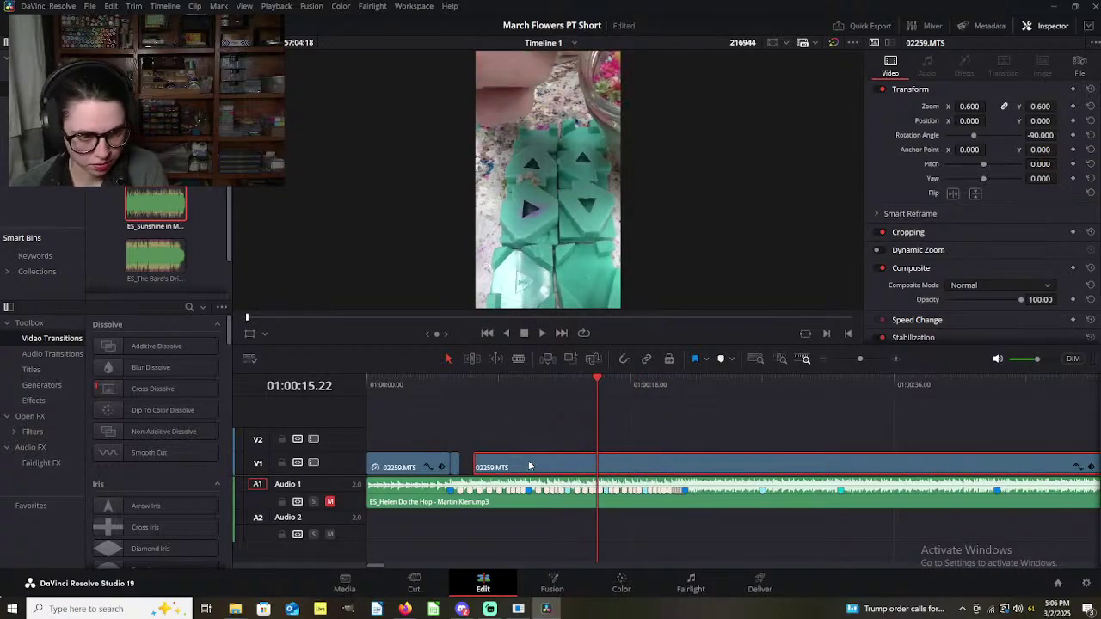
click(475, 386)
key(ctrl+equal)
key(ctrl+equal)
key(ctrl+equal)
drag(774, 465, 630, 467)
Step: Split the flower clip at the 01:00:07.01 marker and trim the start of the remainder to 01:00:29.28
drag(502, 405, 719, 435)
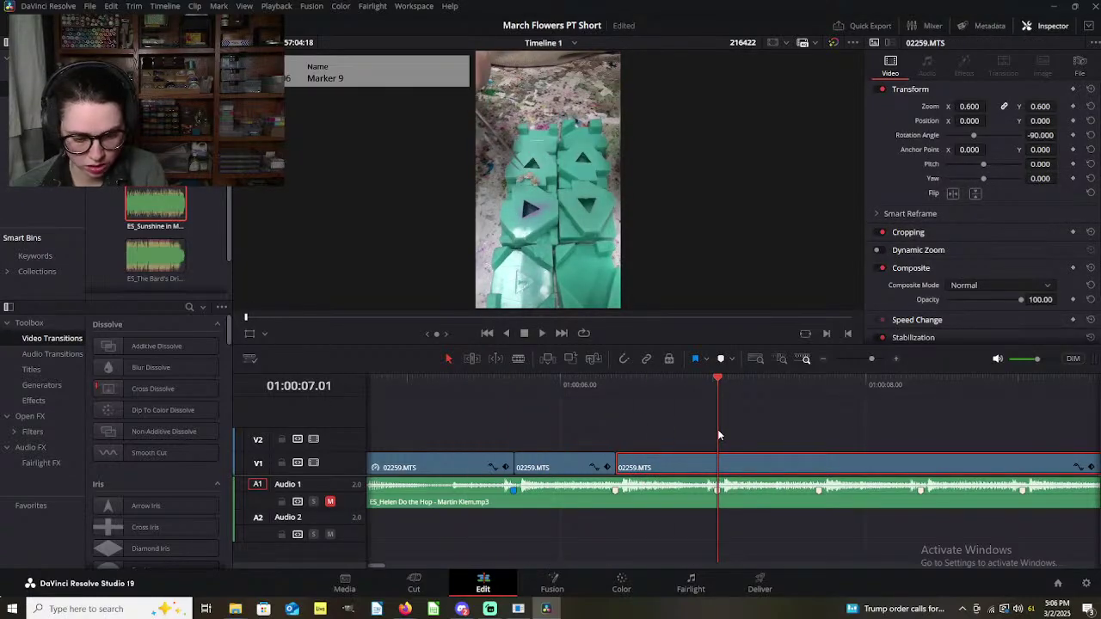
key(ctrl+minus)
drag(588, 385, 793, 427)
click(769, 469)
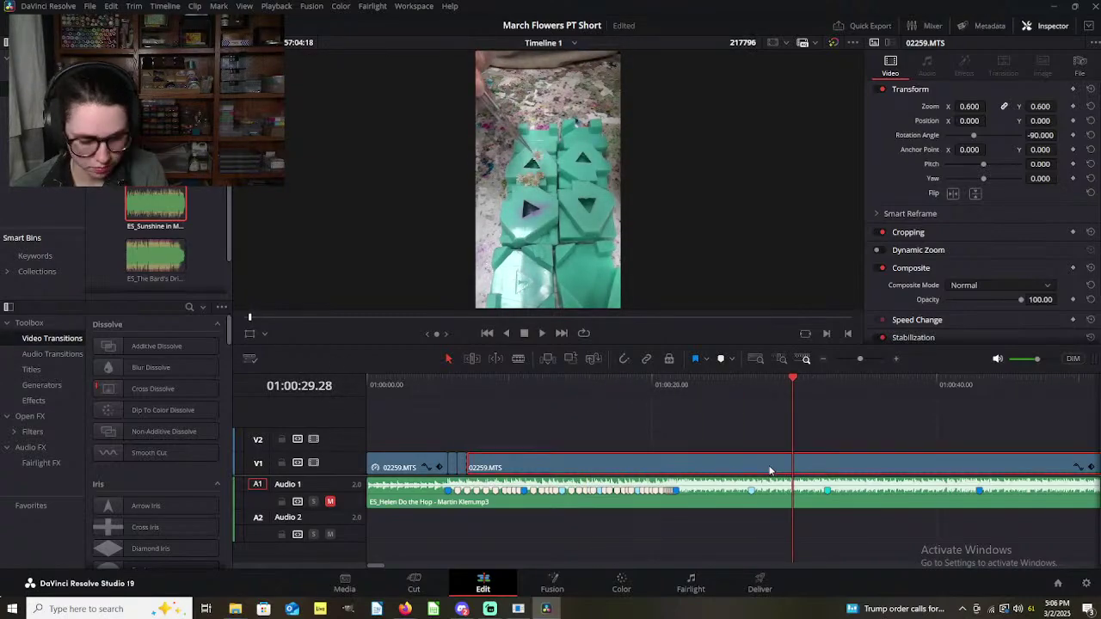
key(shift+[)
Step: Move the remaining flower clip against the cut at 01:00:07.01 and split it at the 01:00:07.21 marker
drag(824, 464, 509, 468)
click(474, 392)
key(ctrl+equal)
key(ctrl+equal)
drag(757, 467, 677, 467)
drag(641, 394, 751, 394)
key(ctrl+b)
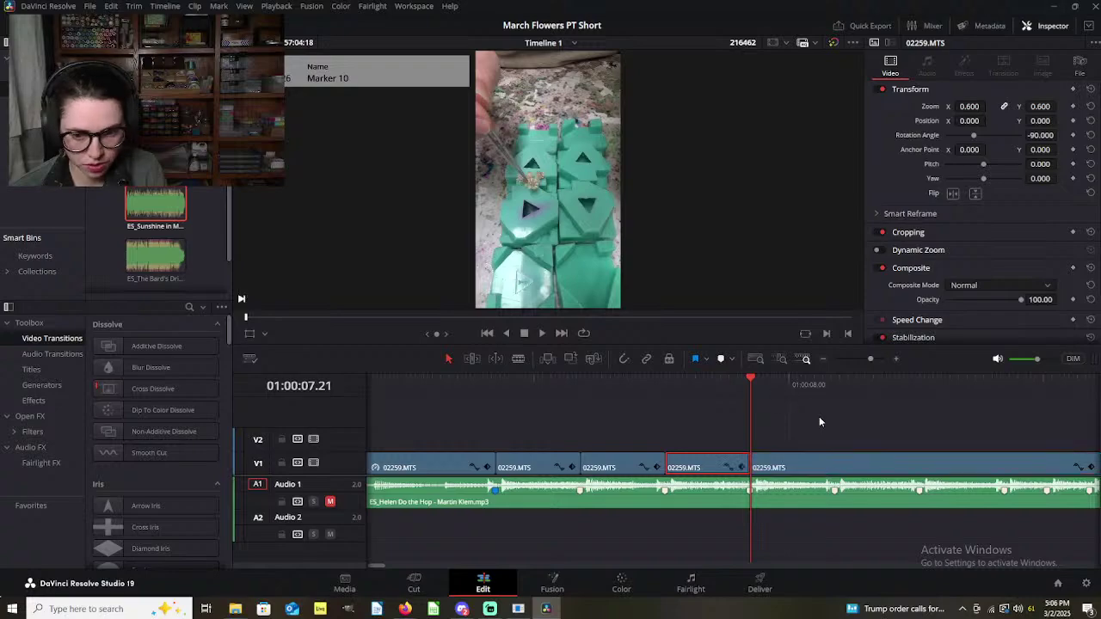
Step: Split the remaining flower clip at about 01:00:23 and delete the footage between 01:00:07.21 and that cut
key(ctrl+minus)
key(ctrl+minus)
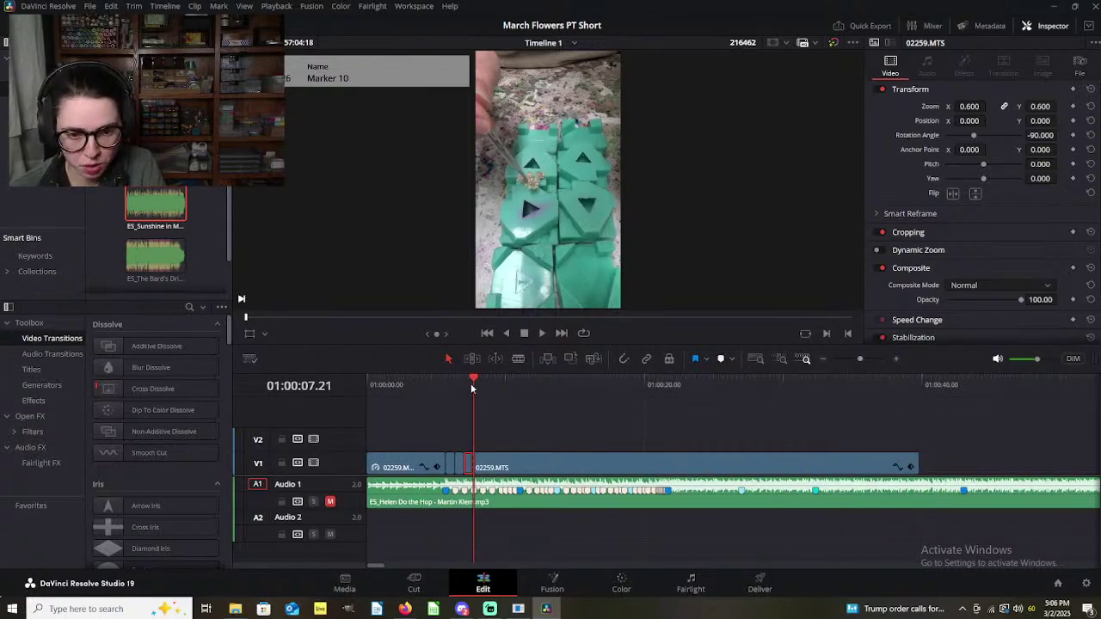
mouse_move(473, 383)
mouse_down()
mouse_move(770, 428)
mouse_move(684, 412)
mouse_move(692, 419)
mouse_up()
click(666, 467)
key(ctrl+b)
key(BackSpace)
Step: Move the last flower clip earlier to close the gap after the third short clip, at the 01:00:07.21 marker
drag(746, 465, 548, 465)
click(506, 387)
scroll(507, 391, up, 3)
key(Home)
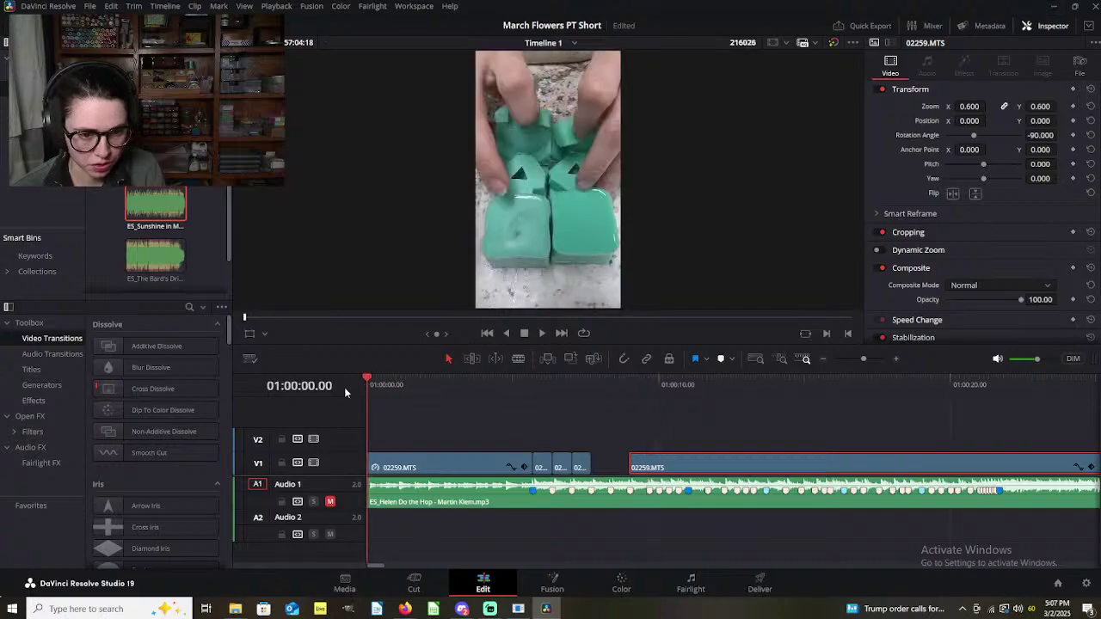
click(440, 433)
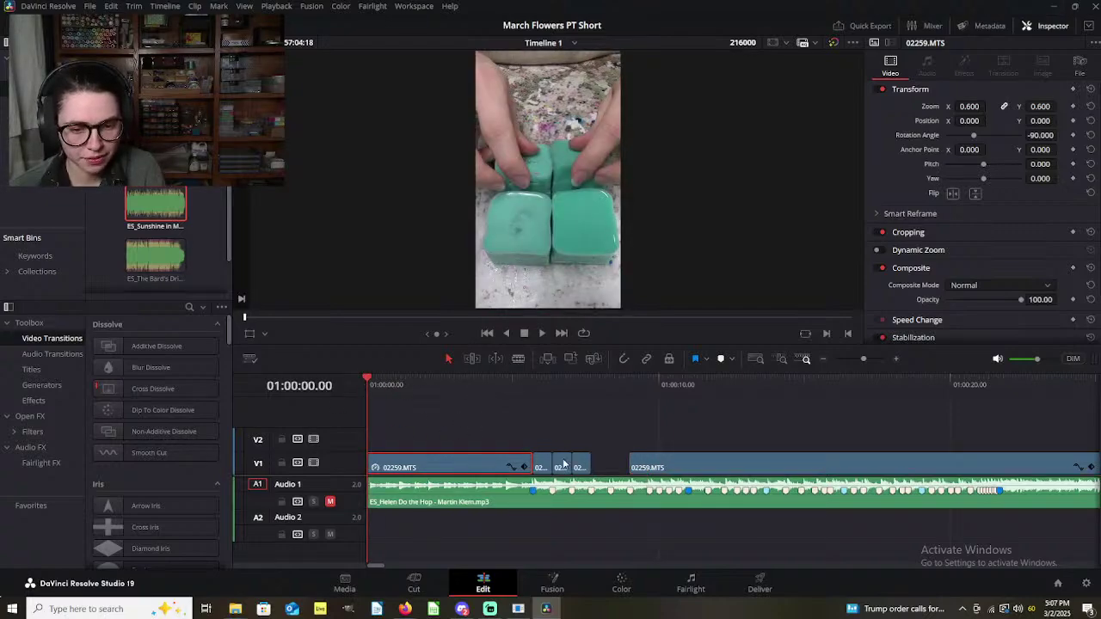
scroll(653, 472, up, 3)
drag(835, 464, 744, 464)
scroll(744, 464, down, 3)
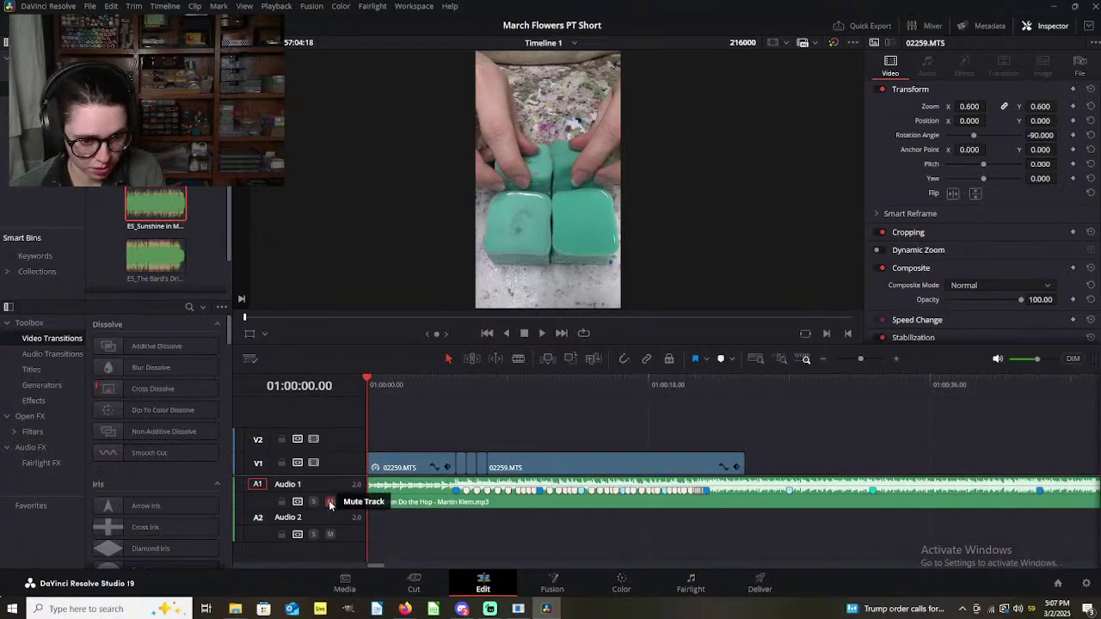
Step: Unmute the Audio 1 track and play the edited opening with music from the start of the timeline
key(space)
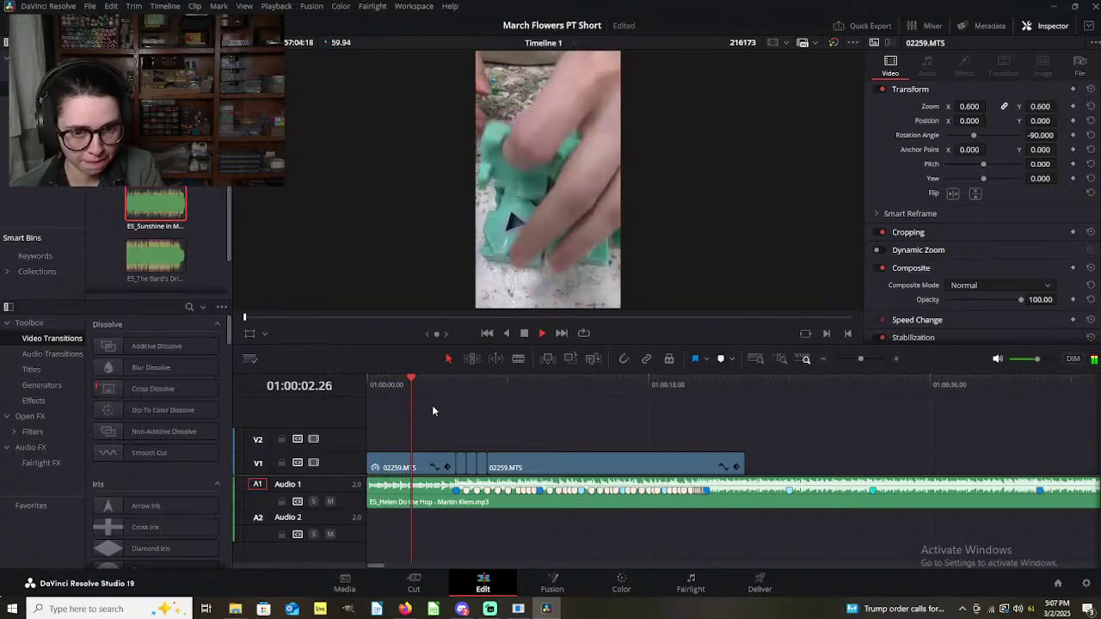
key(space)
scroll(524, 463, up, 4)
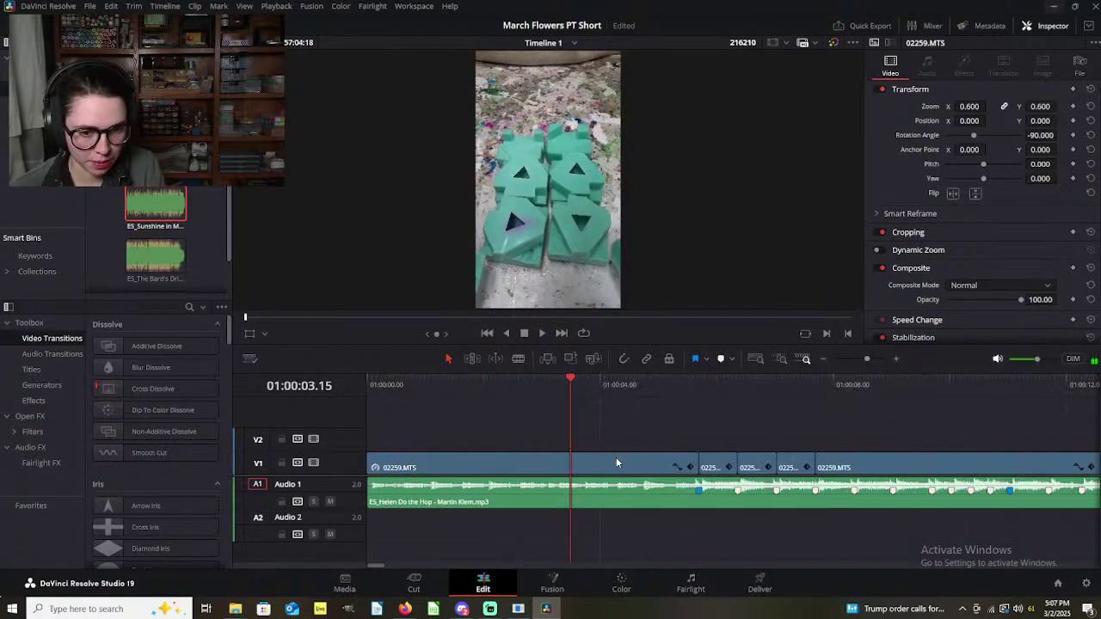
key(Home)
key(space)
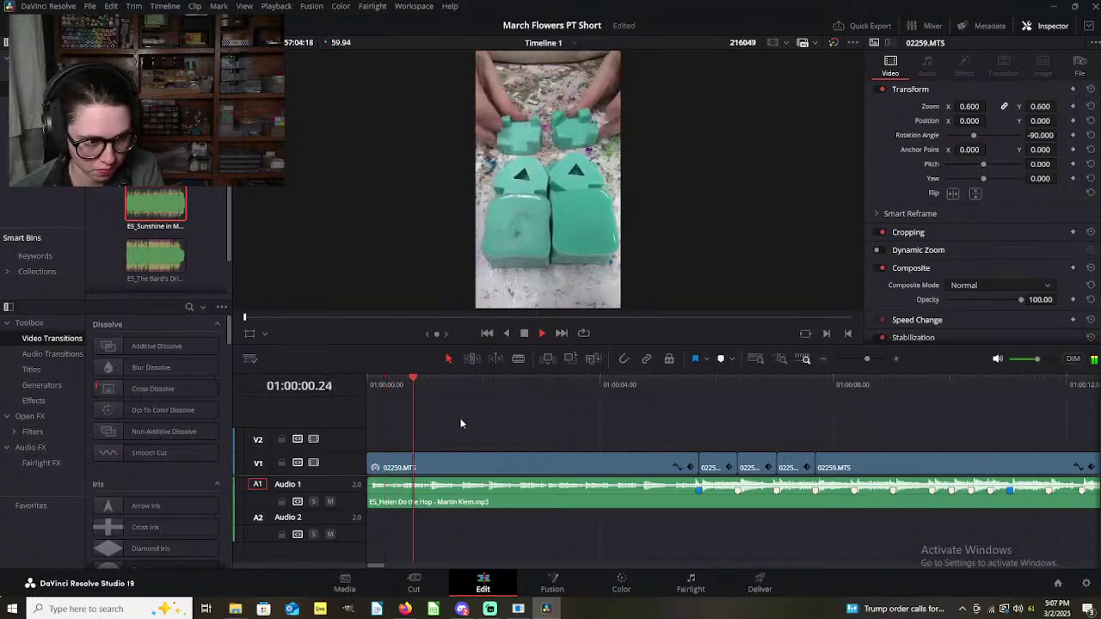
Step: Stop playback and add a marker to the music clip at 01:00:03.02
key(space)
scroll(512, 442, up, 1)
drag(733, 404, 714, 421)
click(742, 488)
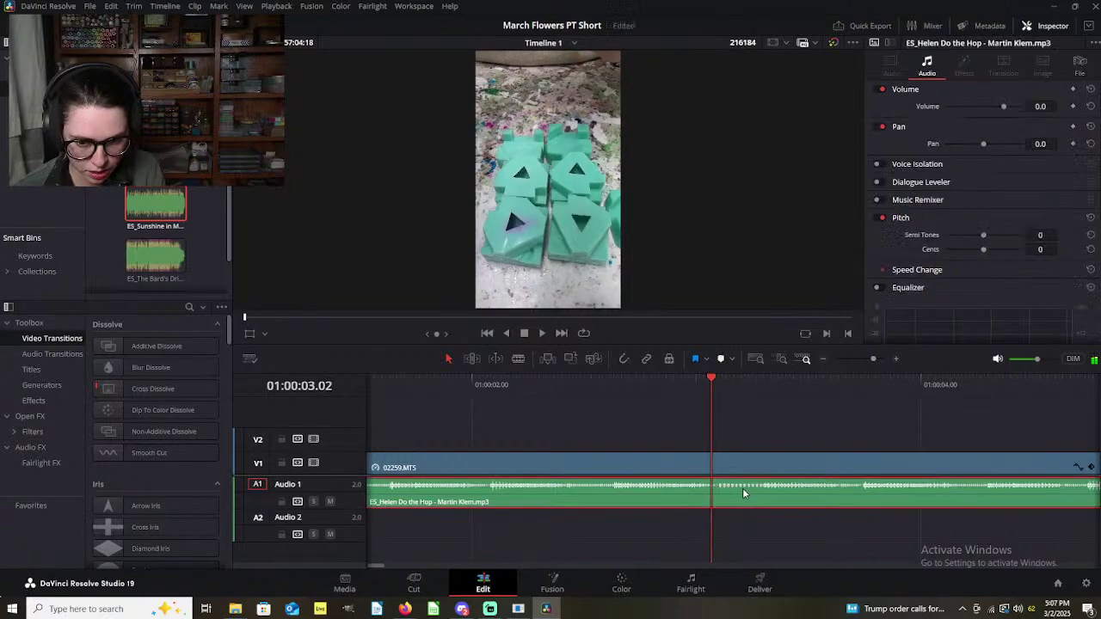
click(720, 360)
scroll(735, 445, down, 4)
click(693, 422)
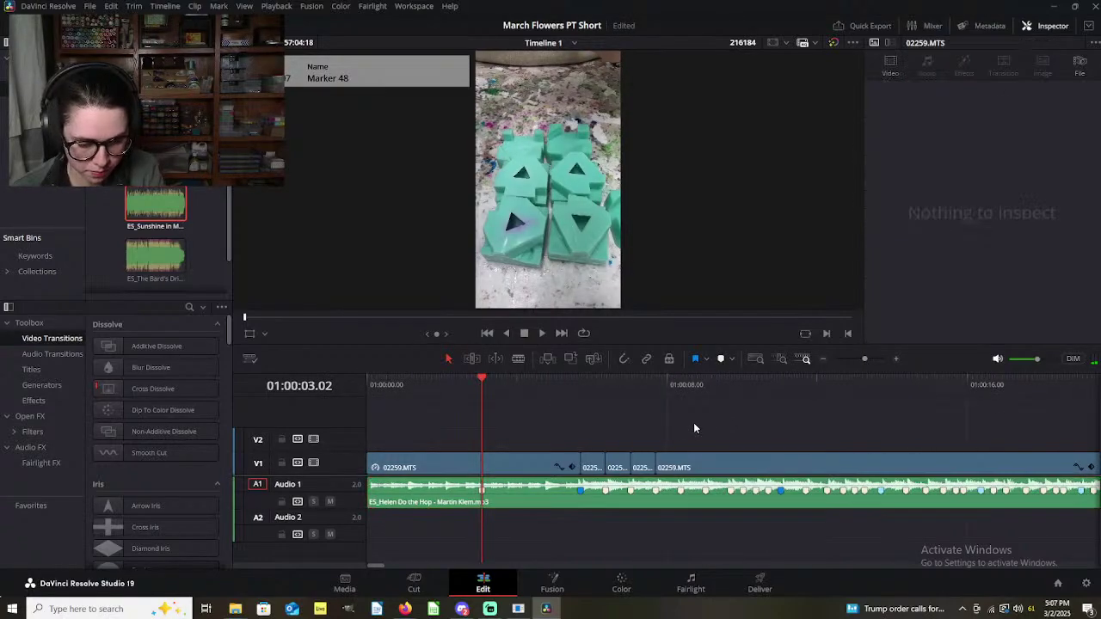
Step: Play the short flower clips with music, replaying from the cut at 01:00:05.21 to check their timing
key(space)
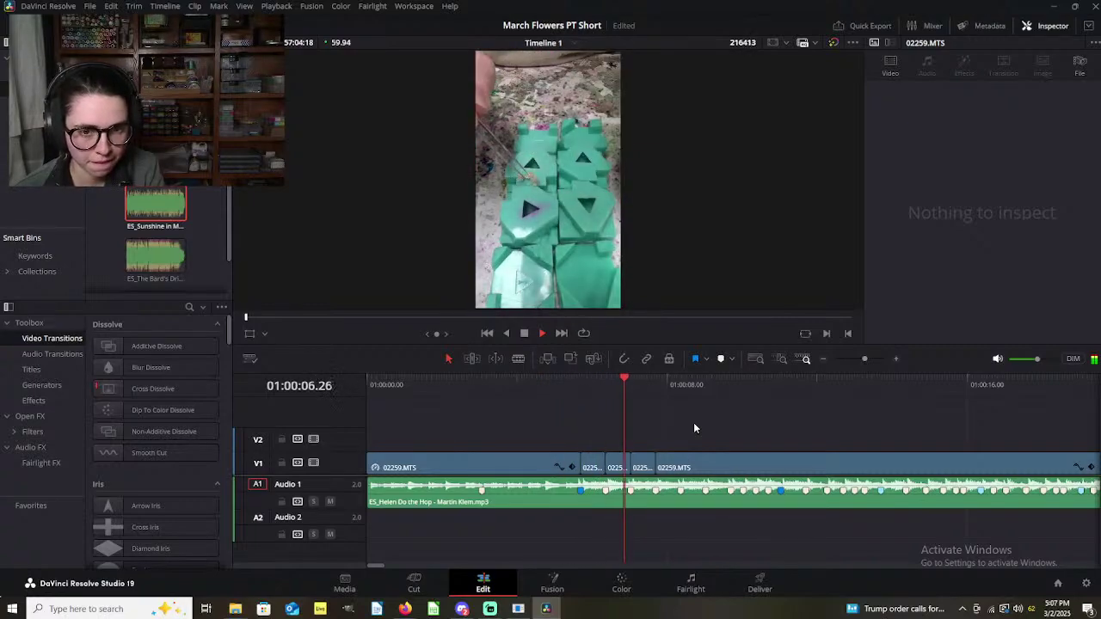
key(space)
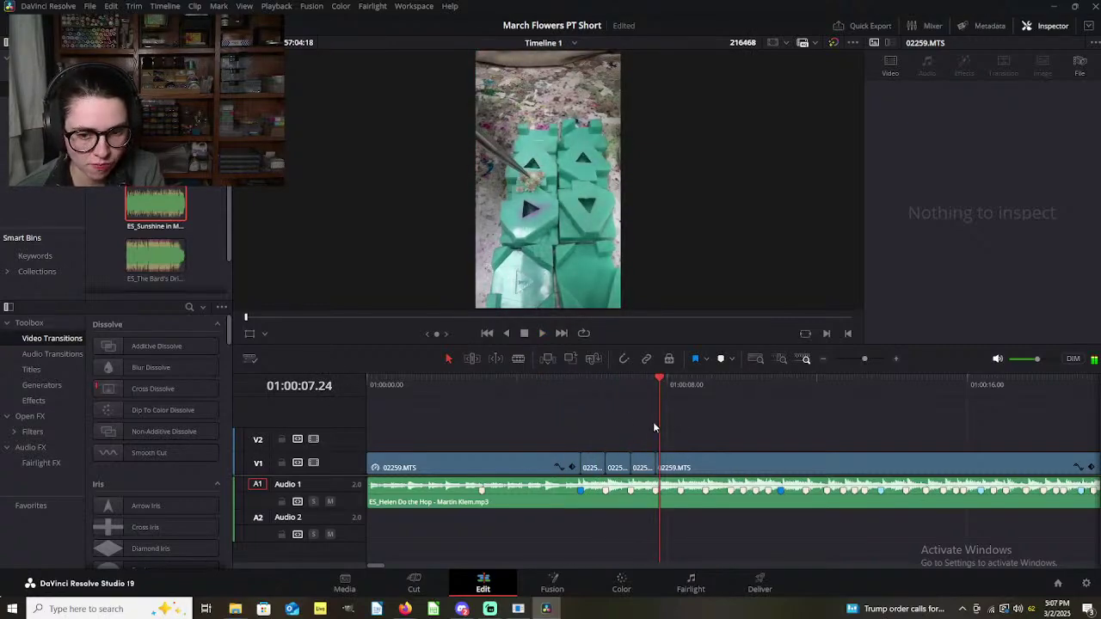
click(578, 387)
key(space)
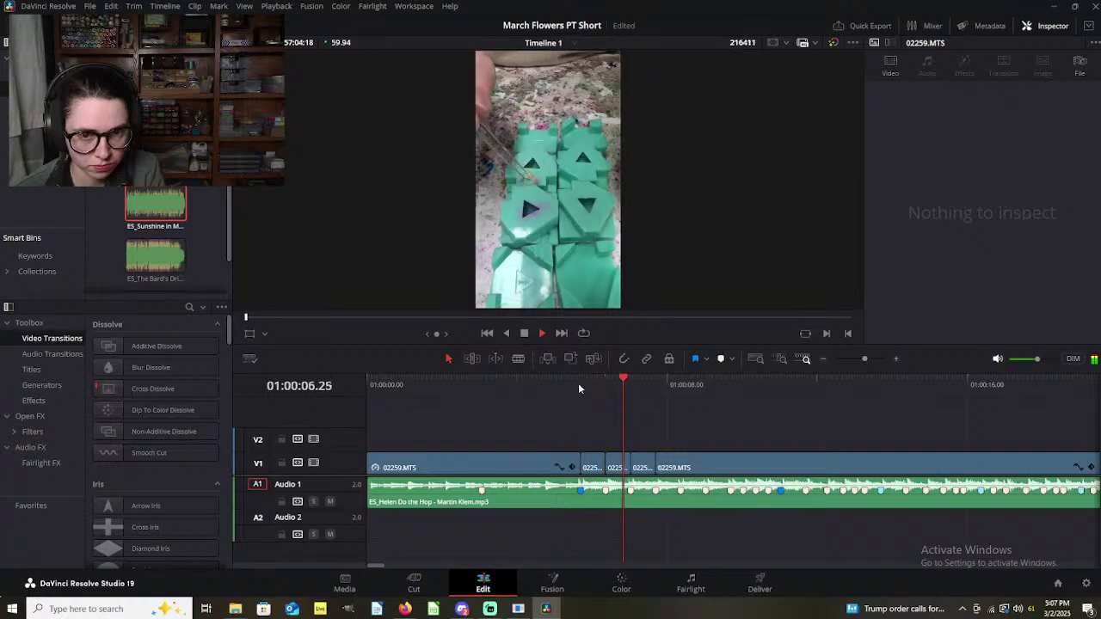
key(space)
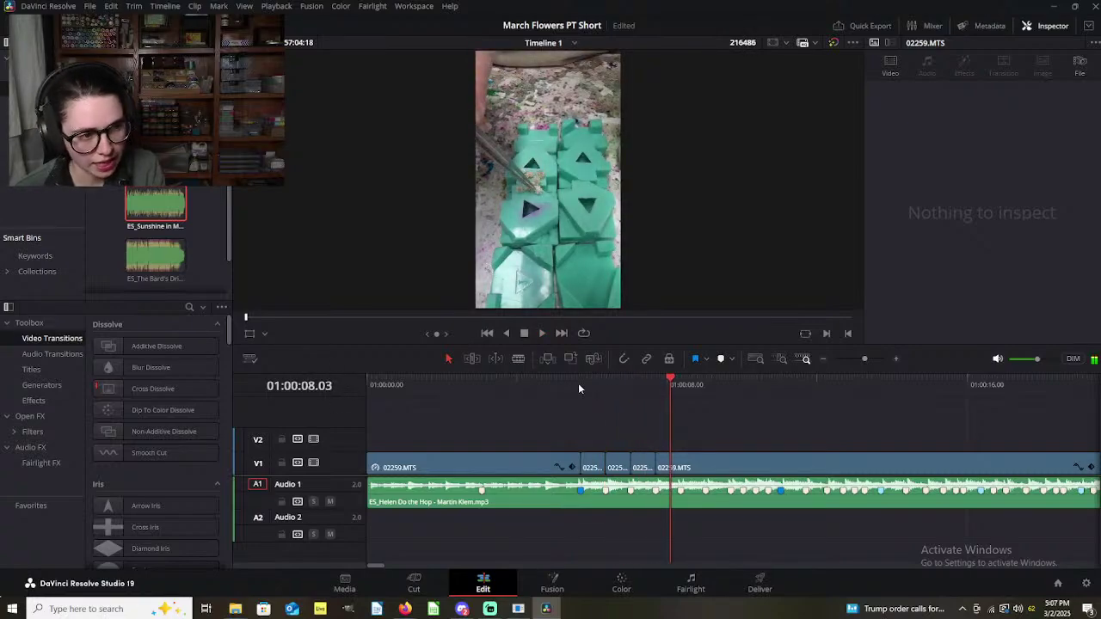
Step: Split the remaining flower clip at the 01:00:08.11 music marker
key(ctrl+equal)
drag(734, 383, 782, 390)
key(m)
click(750, 464)
key(ctrl+b)
key(ctrl+minus)
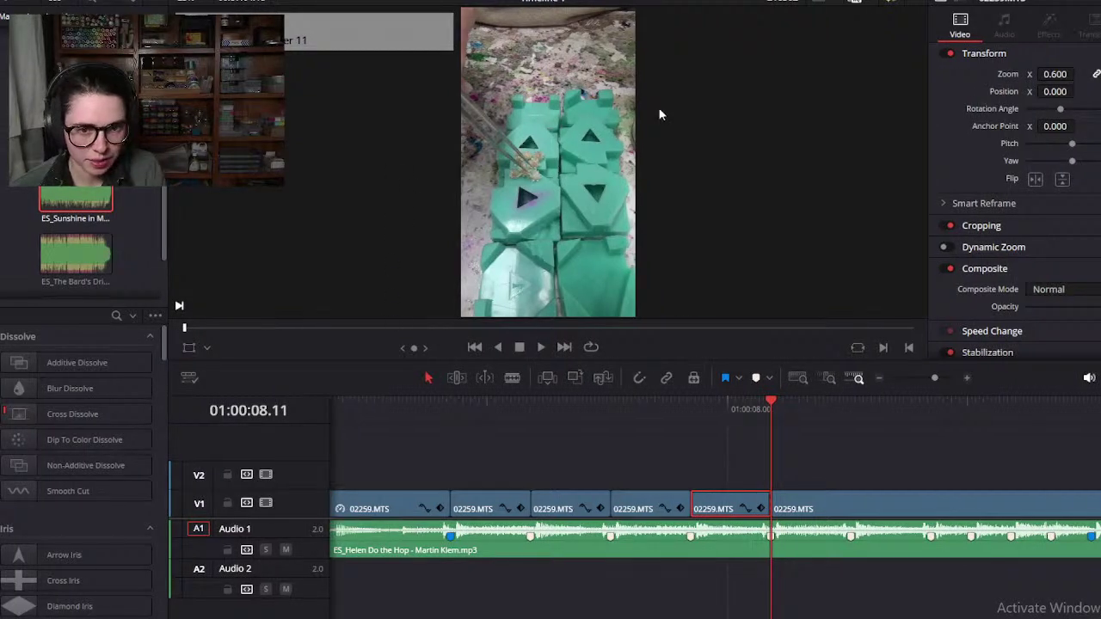
Step: Enlarge the viewer above the timeline and play back the short clips through the 01:00:08.11 cut
scroll(546, 174, up, 10)
scroll(546, 174, down, 5)
scroll(546, 173, down, 4)
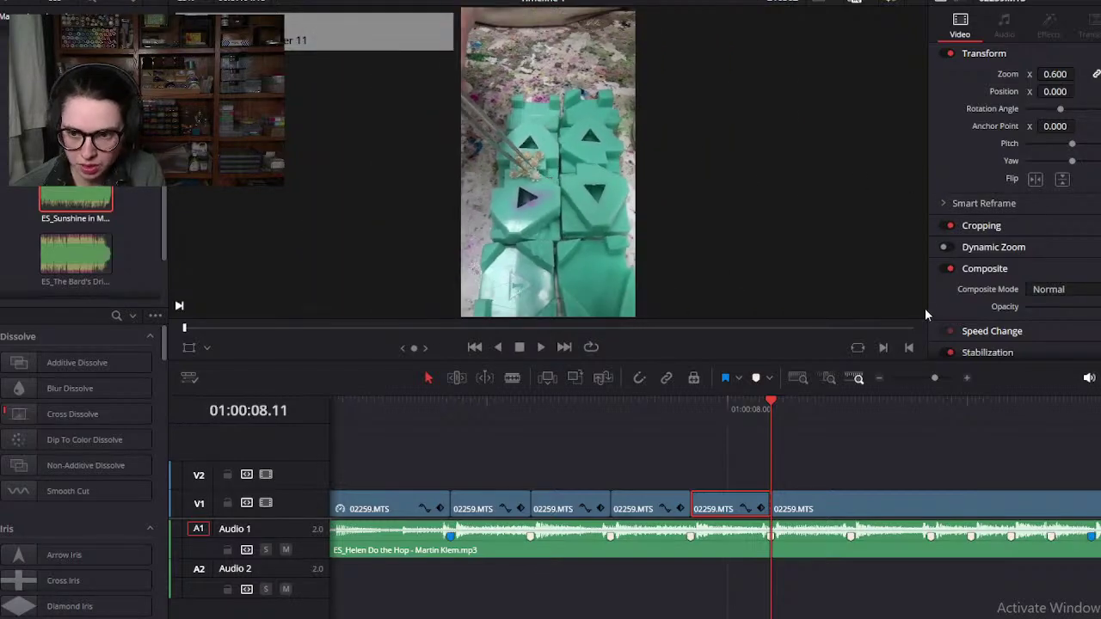
drag(709, 361, 709, 456)
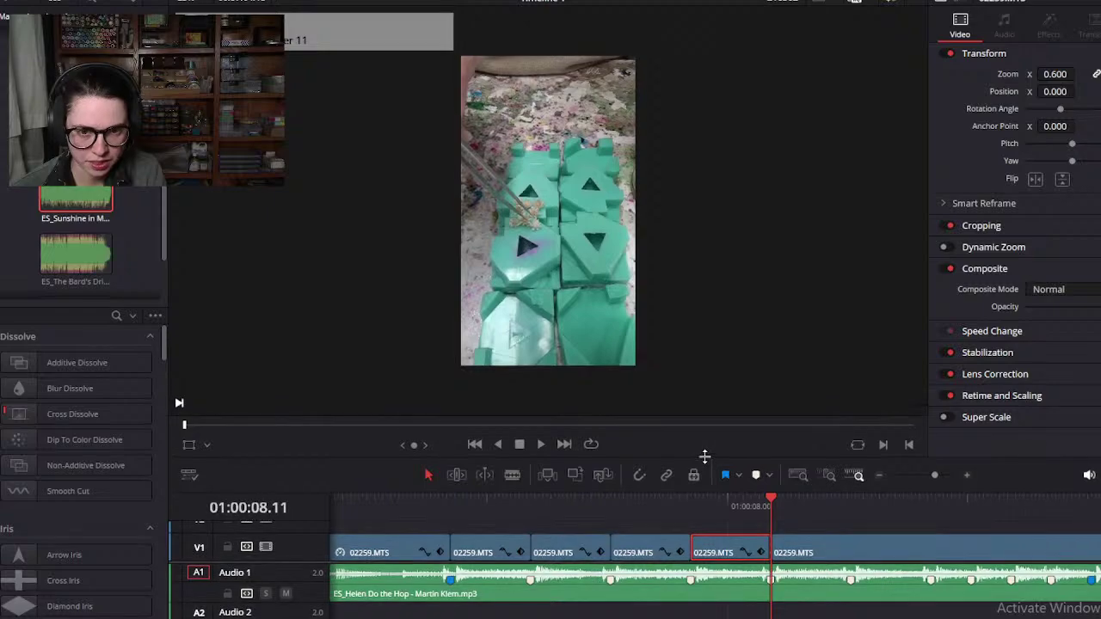
scroll(586, 317, up, 1)
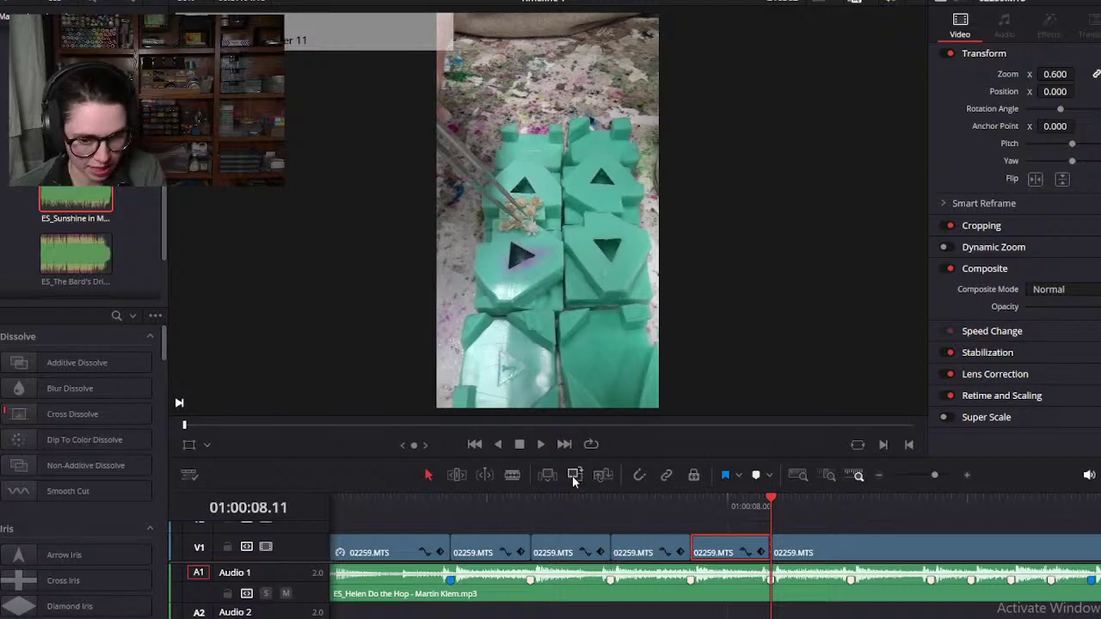
click(463, 507)
key(space)
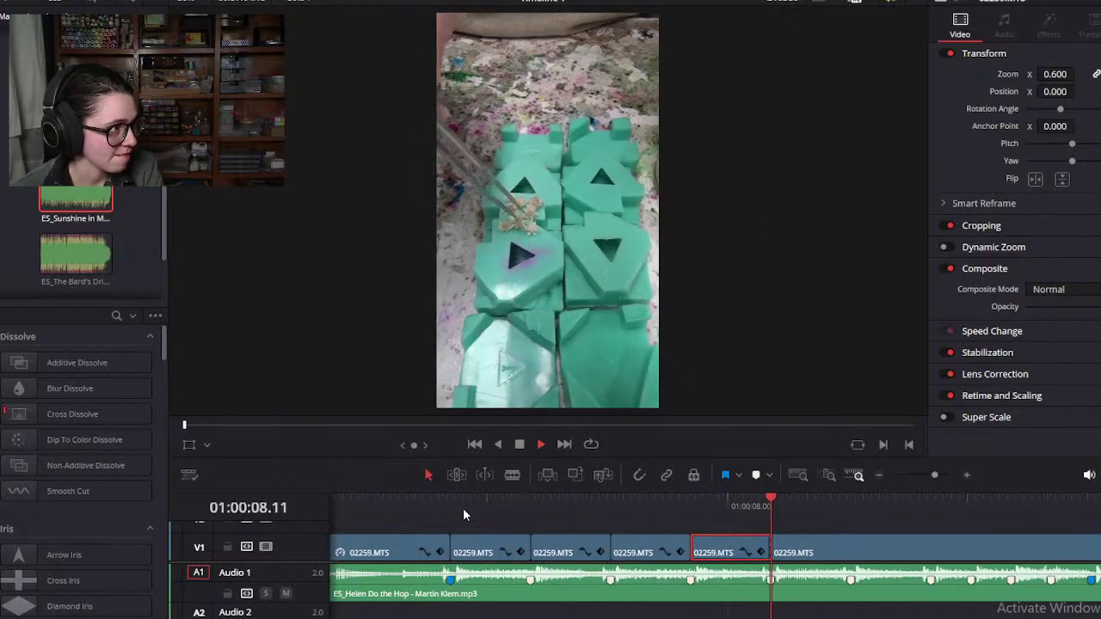
key(space)
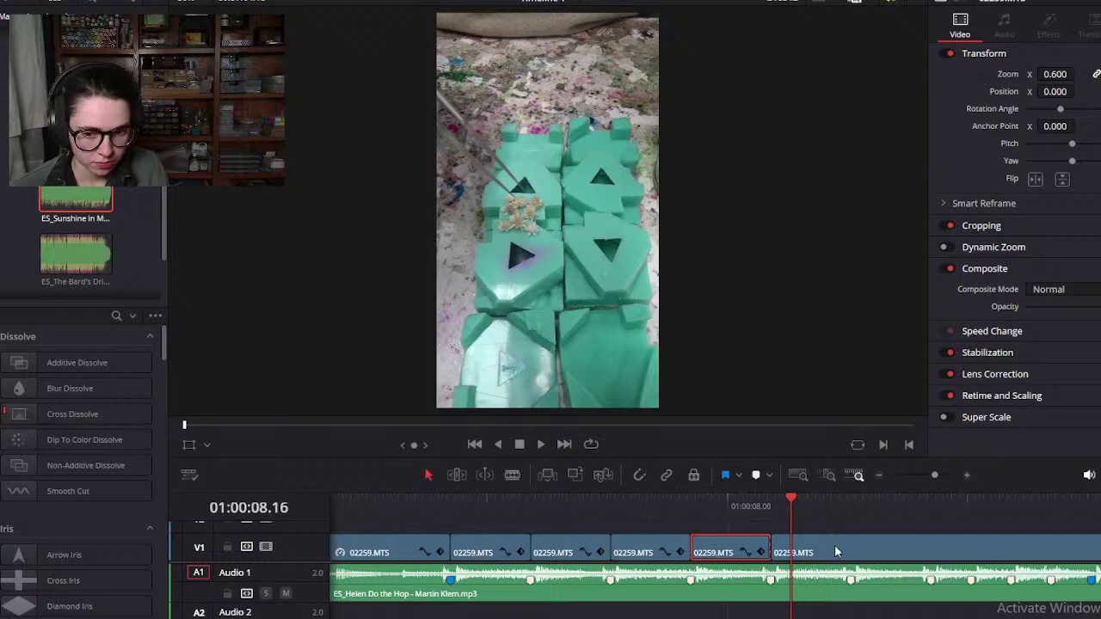
scroll(834, 544, left, 4)
scroll(834, 550, down, 5)
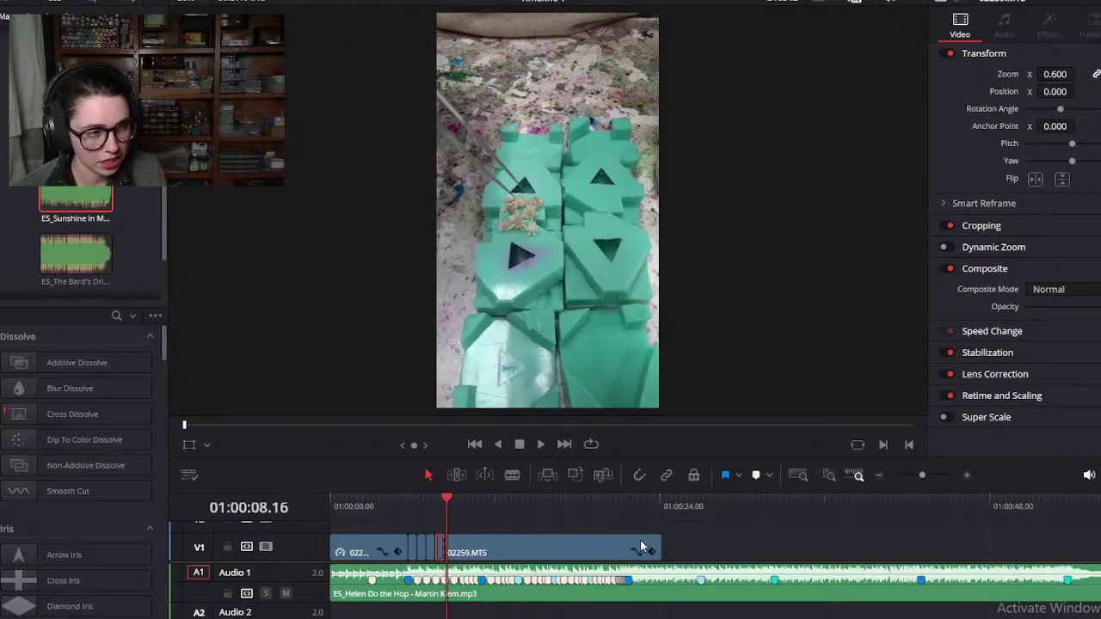
Step: Move the opening clip up to track V2 and set its clip speed to 100%
click(344, 507)
scroll(429, 553, up, 3)
scroll(570, 538, up, 3)
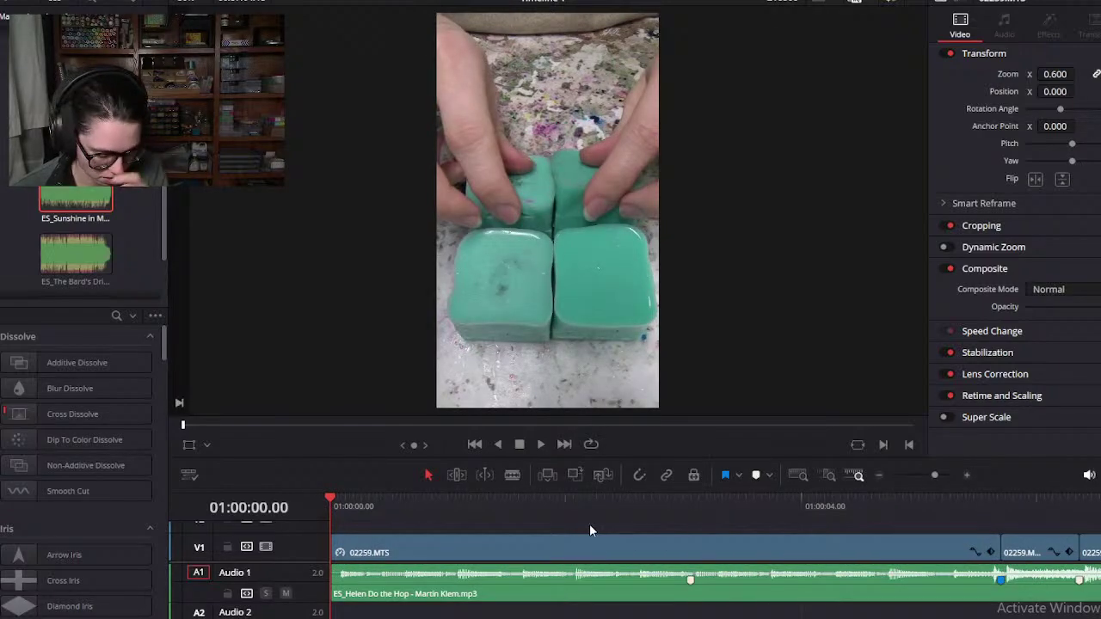
scroll(602, 521, down, 2)
drag(605, 547, 604, 530)
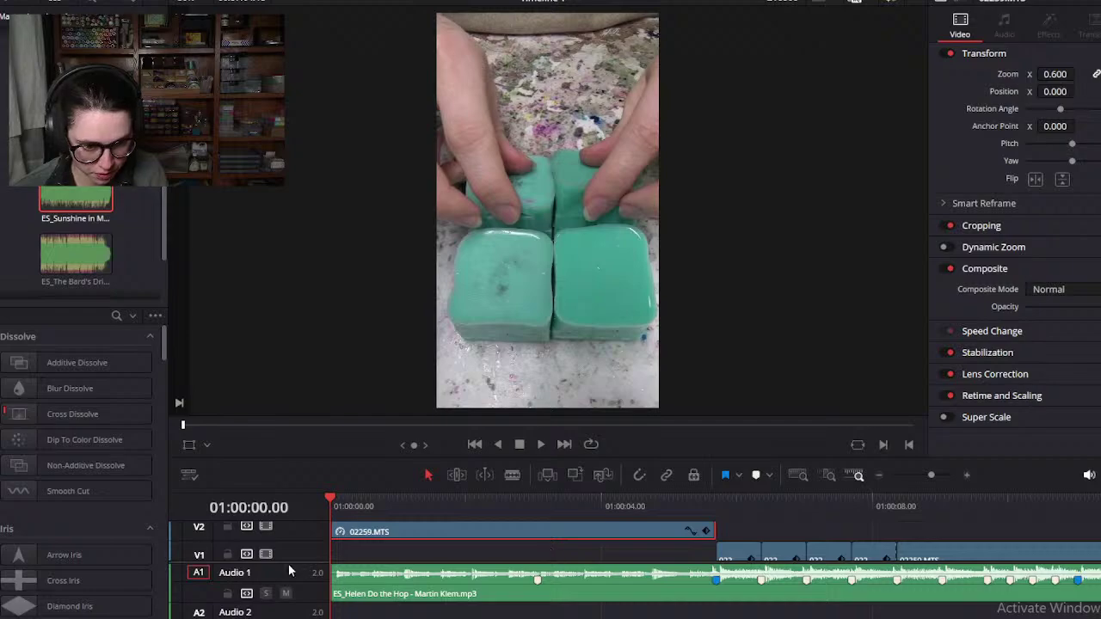
right_click(471, 540)
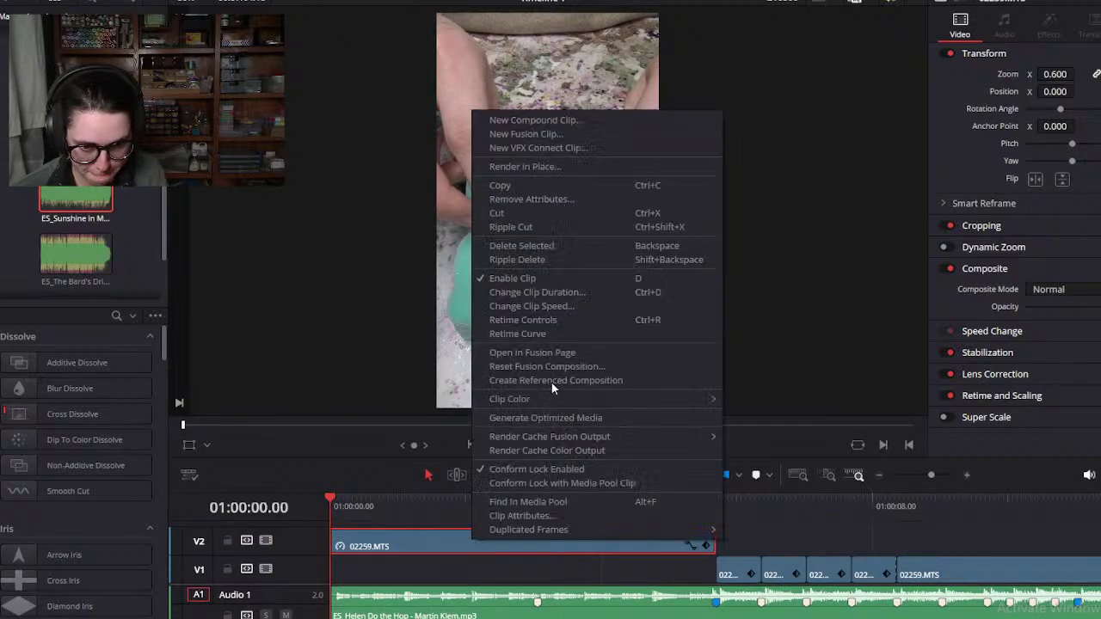
click(534, 306)
text(50)
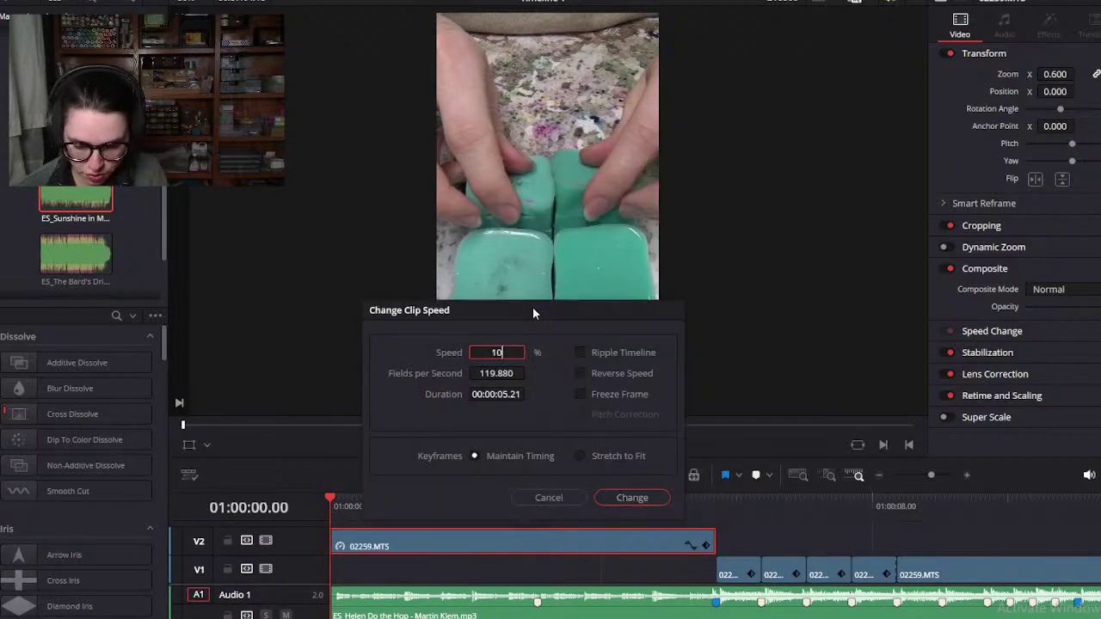
key(Return)
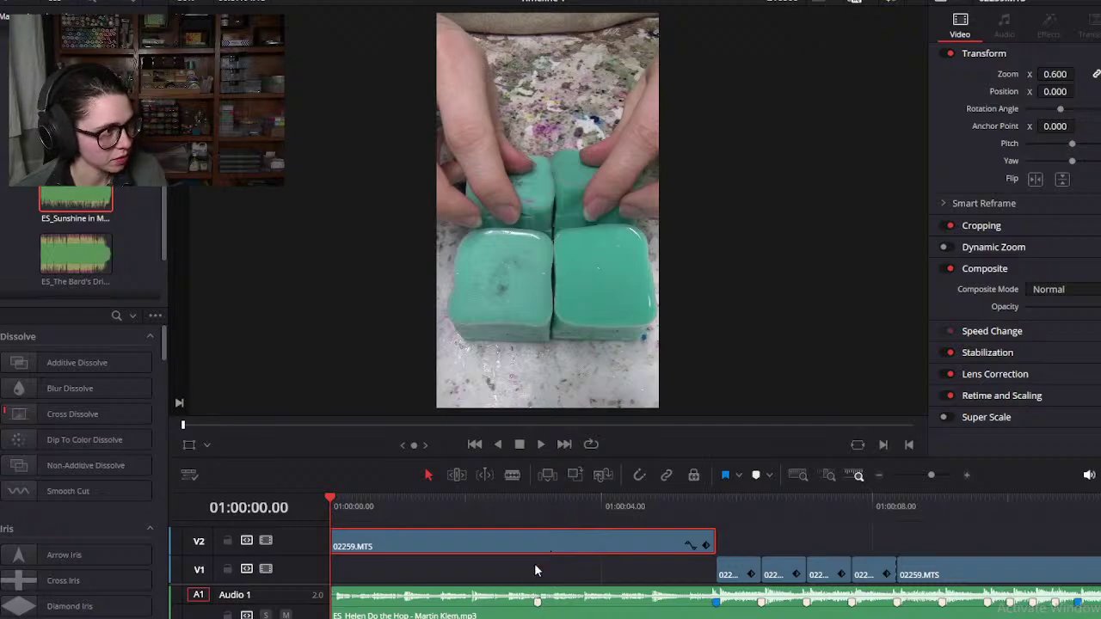
Step: Extend the end of the opening clip on V2 to about 01:00:16 and split it at the 01:00:03.02 marker
drag(292, 585, 321, 577)
key(ctrl+minus)
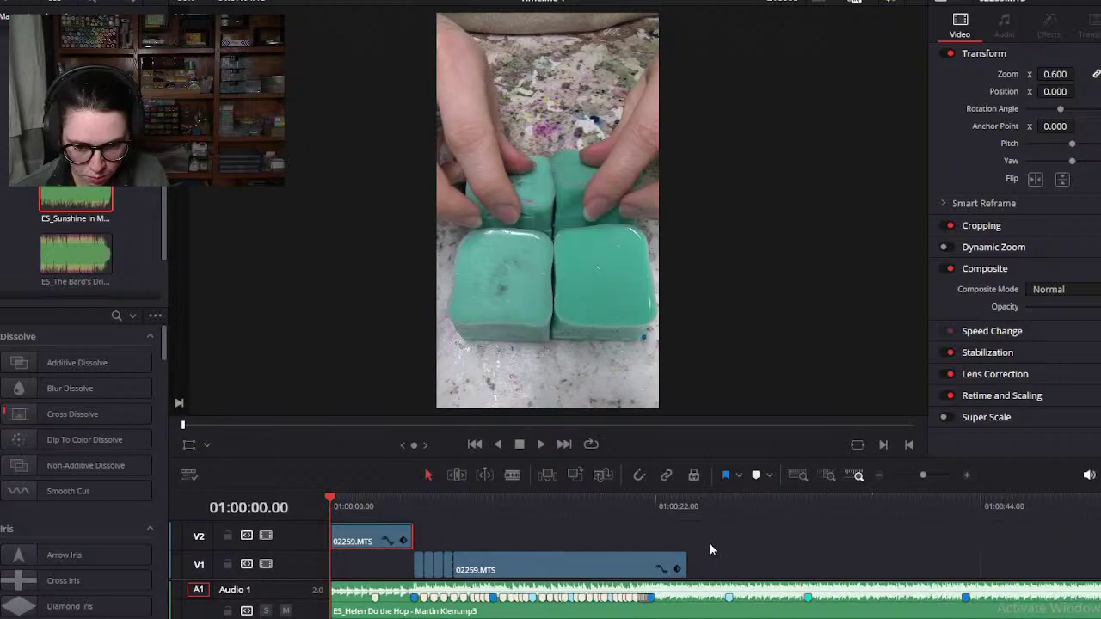
drag(413, 537, 564, 537)
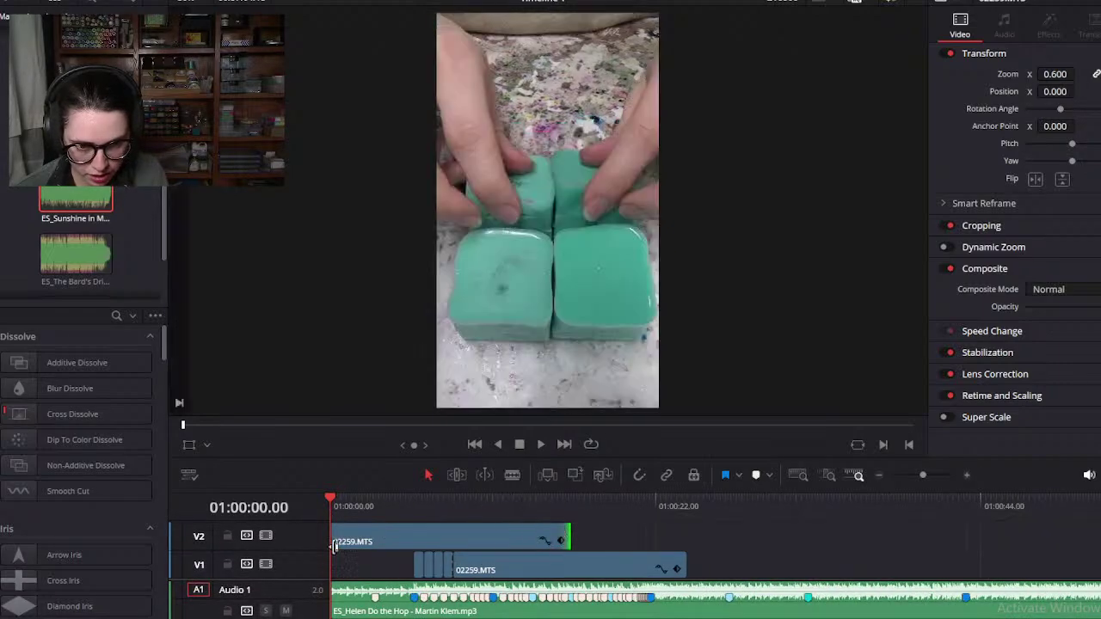
key(ctrl+equal)
key(ctrl+equal)
drag(341, 509, 570, 531)
key(ctrl+b)
Step: Split the second part of the V2 clip further along and delete the footage between the two cuts
key(ctrl+minus)
key(ctrl+minus)
key(ctrl+minus)
key(ctrl+equal)
mouse_move(514, 504)
mouse_down()
mouse_move(532, 502)
mouse_move(517, 507)
mouse_up()
key(ctrl+b)
click(495, 540)
key(Delete)
Step: Move the remaining V2 clip against the 01:00:03.02 cut and return the first opening clip to track V1
drag(580, 541, 463, 539)
click(395, 504)
key(ctrl+equal)
key(ctrl+equal)
key(ctrl+equal)
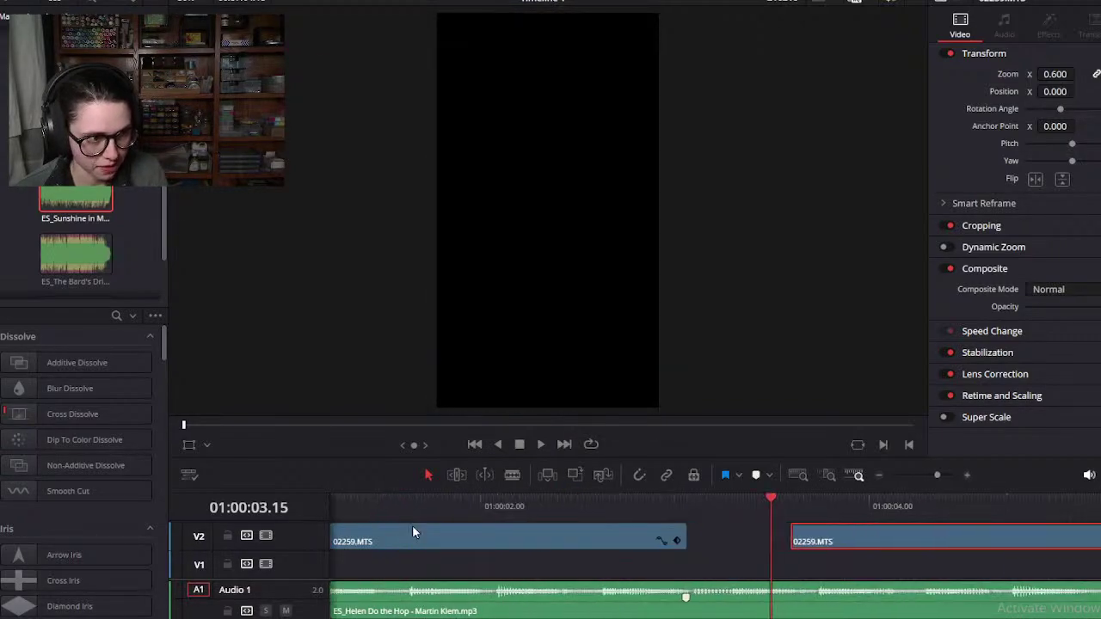
drag(834, 542, 680, 540)
drag(522, 533, 523, 555)
key(ctrl+minus)
scroll(538, 557, right, 3)
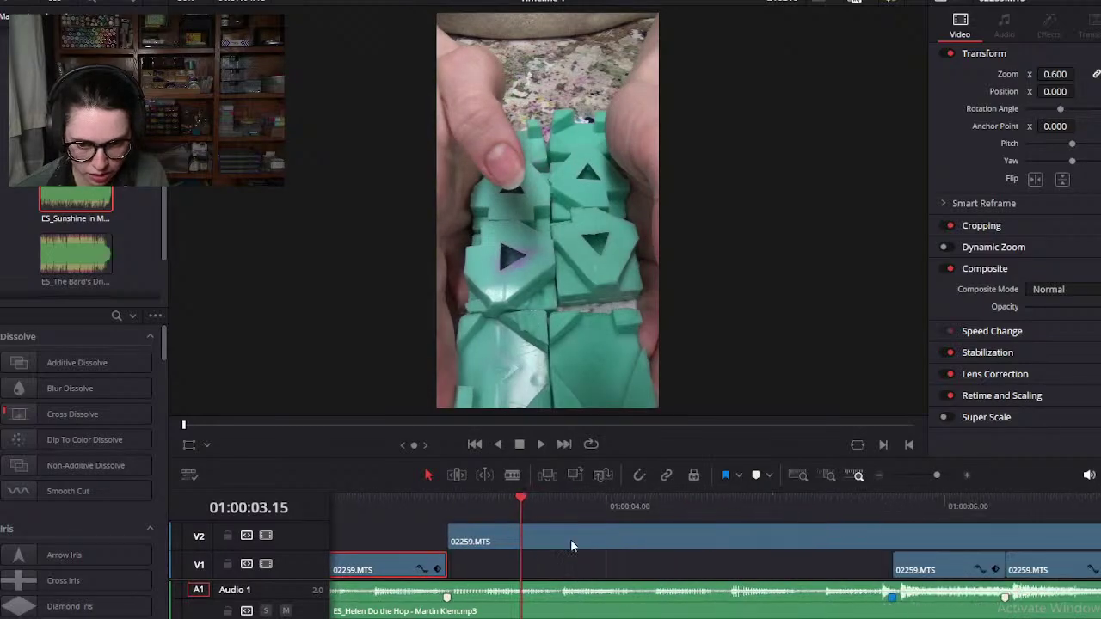
Step: Extend the start of the V2 clip to include earlier footage, keeping its beginning aligned with the 01:00:03.02 marker
drag(523, 504, 842, 570)
key(ctrl+minus)
key(ctrl+minus)
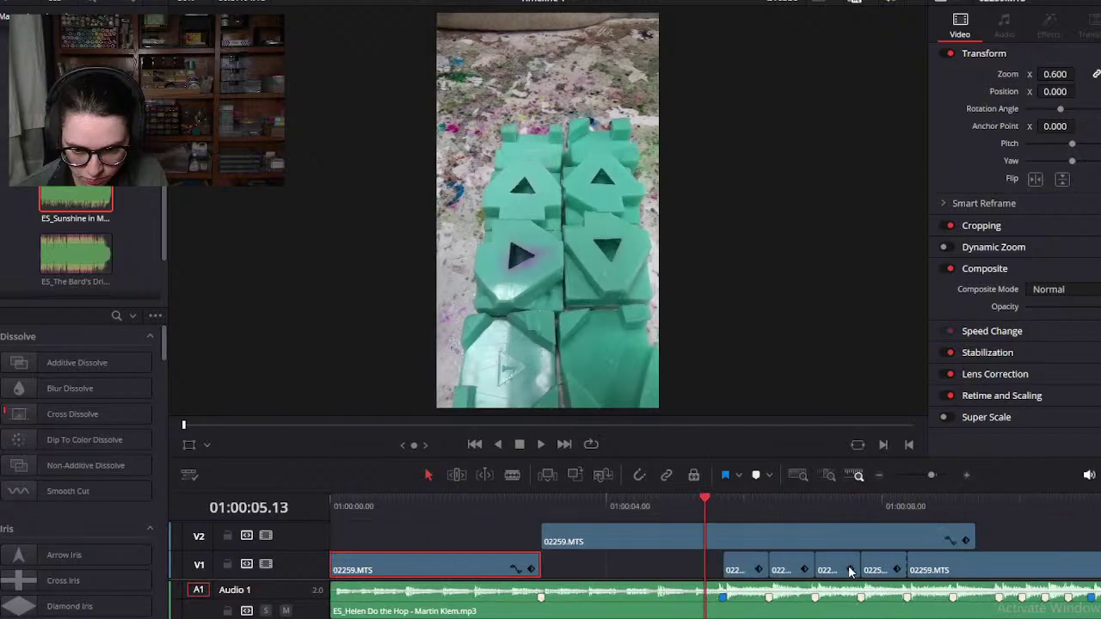
drag(557, 530, 483, 538)
scroll(490, 553, up, 3)
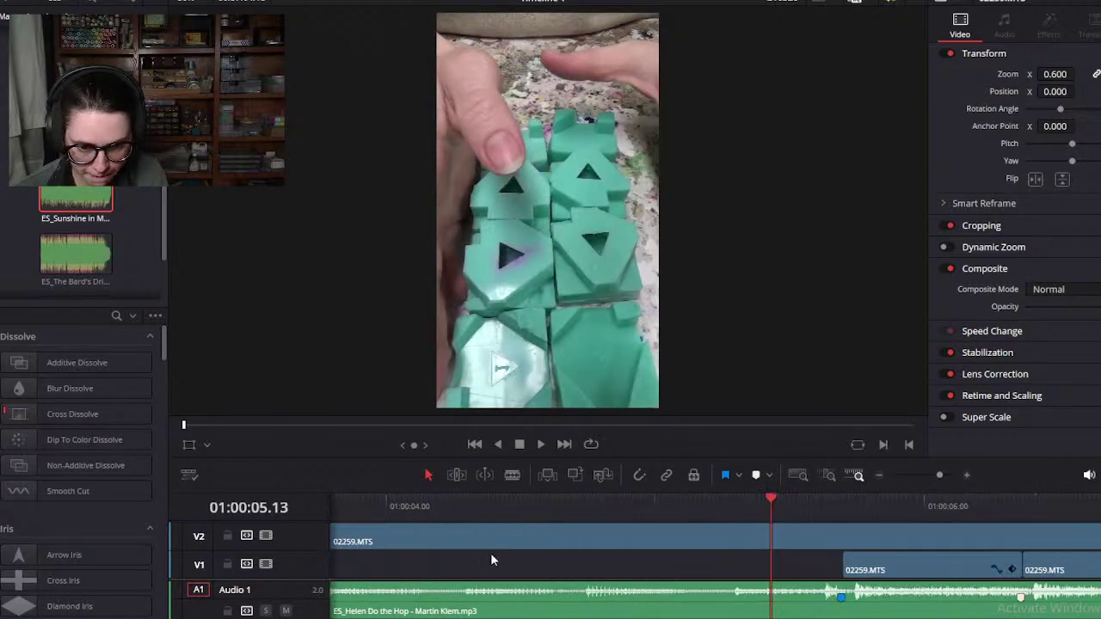
drag(634, 535, 550, 535)
Step: Split the V2 clip at the 01:00:05.21 marker, delete the part after it, and move the kept part down to V1
scroll(688, 516, down, 3)
drag(761, 503, 505, 537)
drag(432, 535, 810, 538)
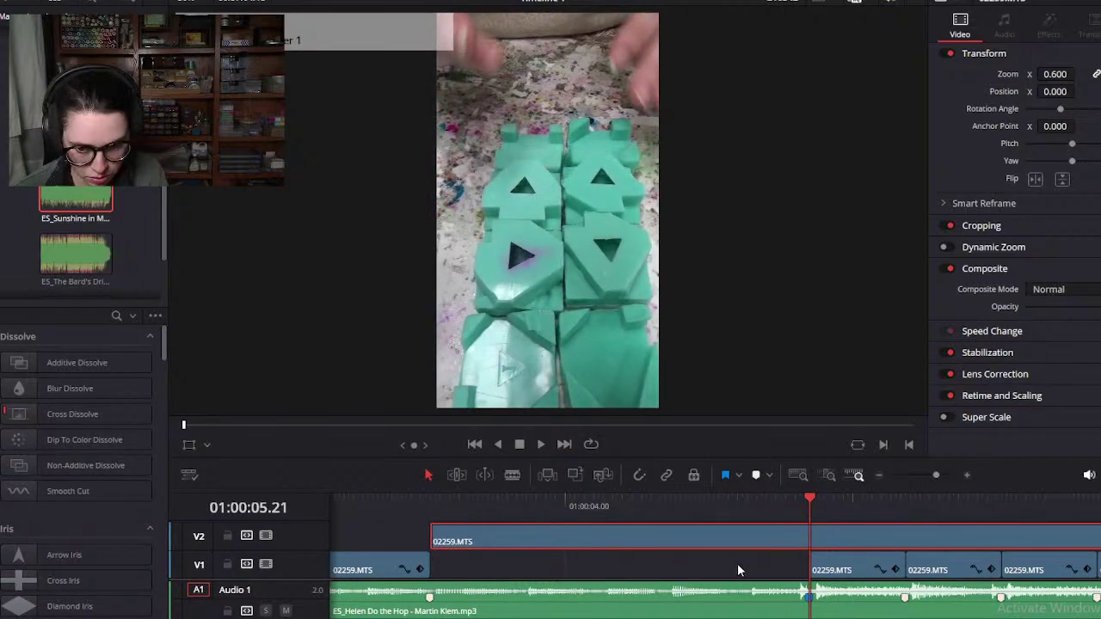
key(ctrl+b)
key(ctrl+minus)
click(798, 529)
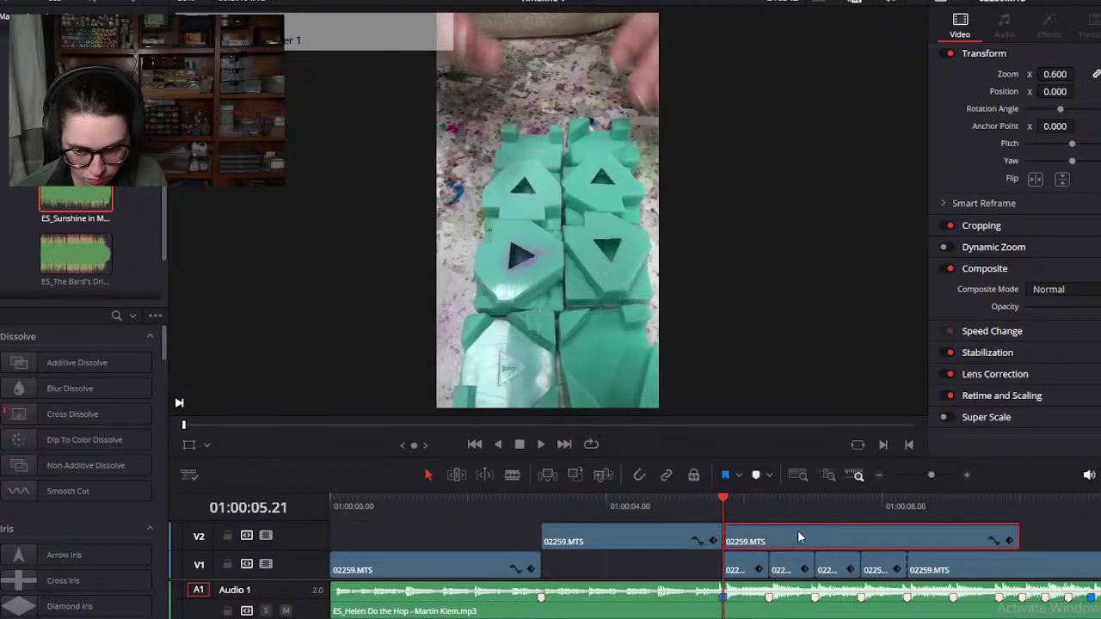
key(Delete)
drag(629, 542, 628, 561)
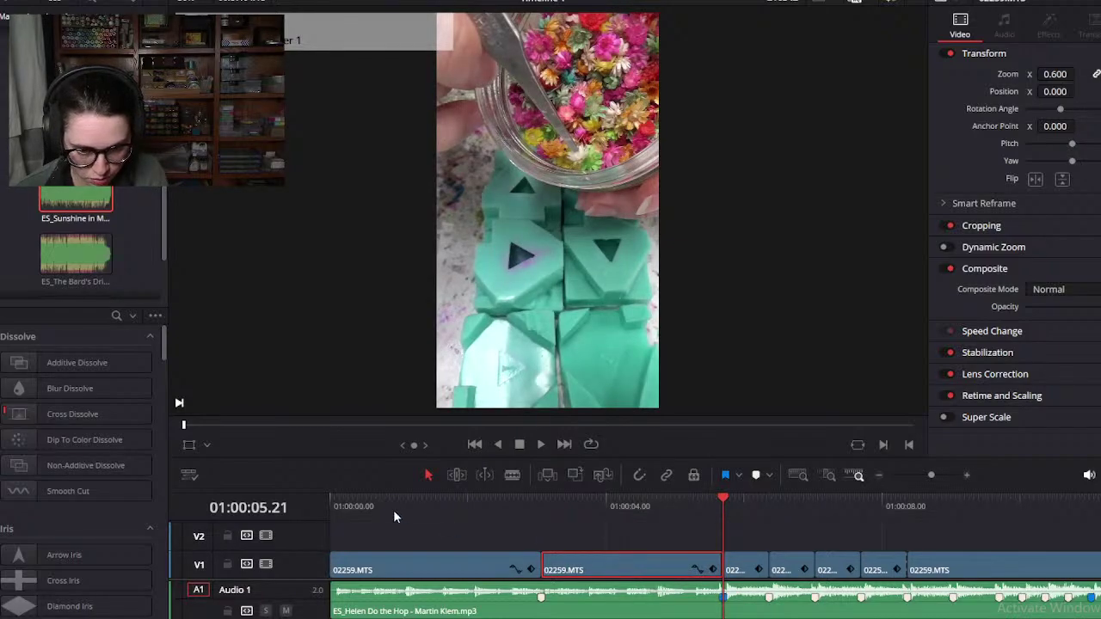
Step: Play the re-cut opening with music from the start of the timeline to just past 01:00:08.11
key(Home)
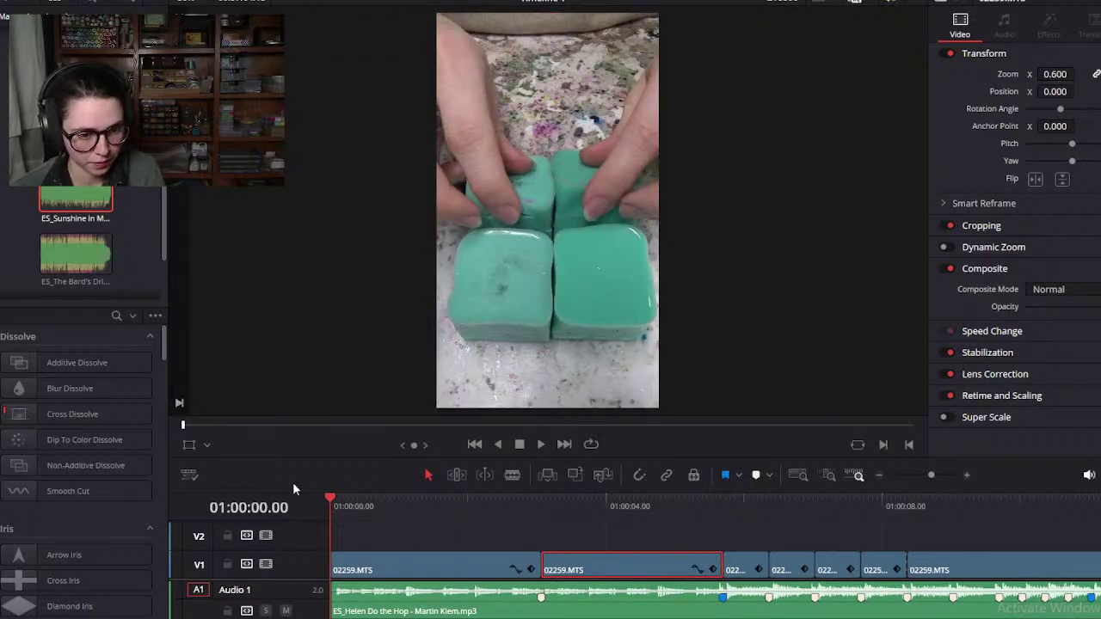
drag(318, 491, 326, 467)
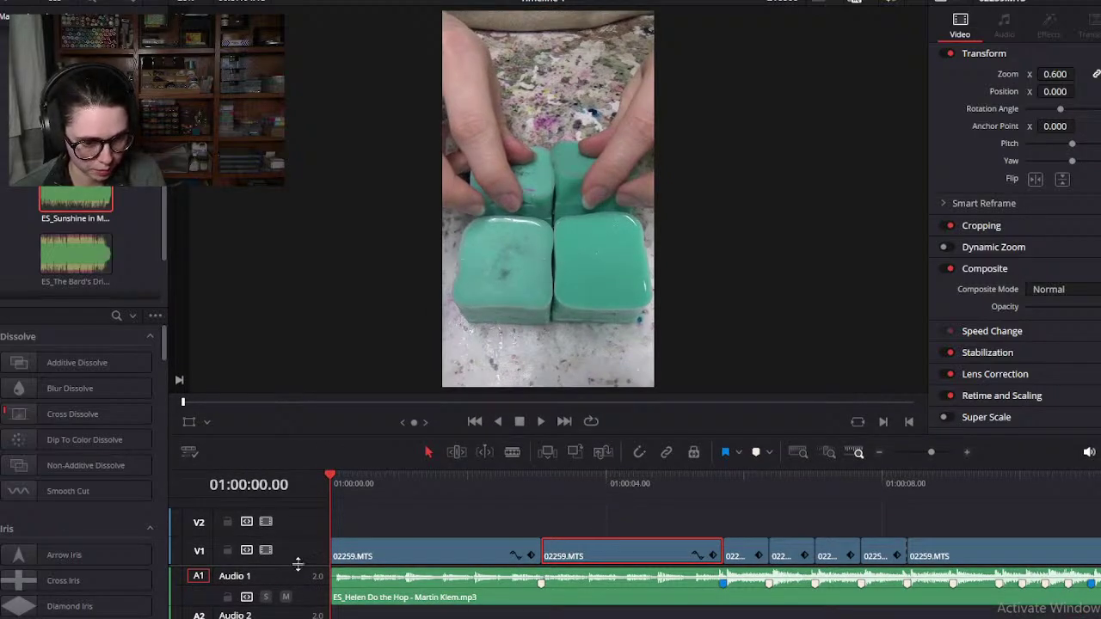
drag(300, 565, 303, 563)
click(359, 533)
key(space)
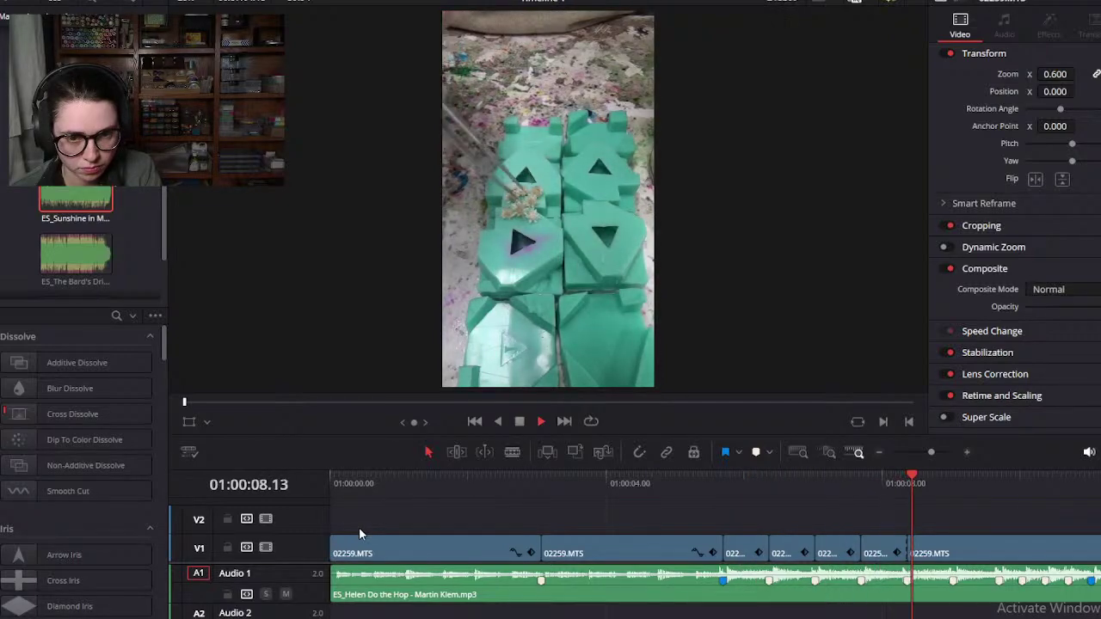
key(space)
Step: Change the color of Marker 11 on the music clip, at the last cut, to light blue
scroll(944, 561, right, 3)
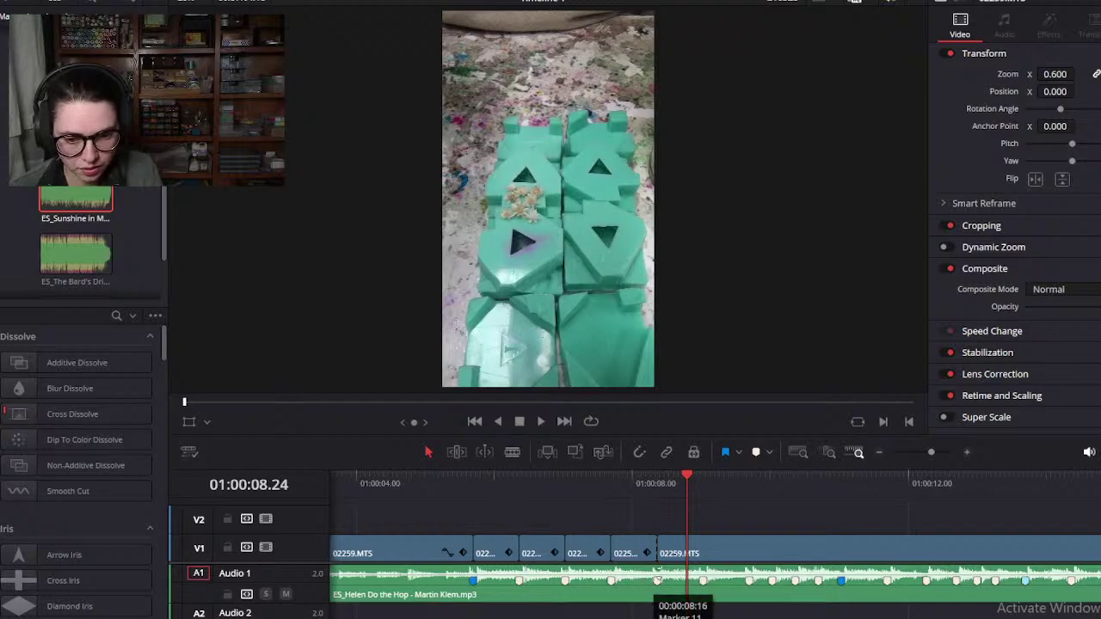
double_click(657, 585)
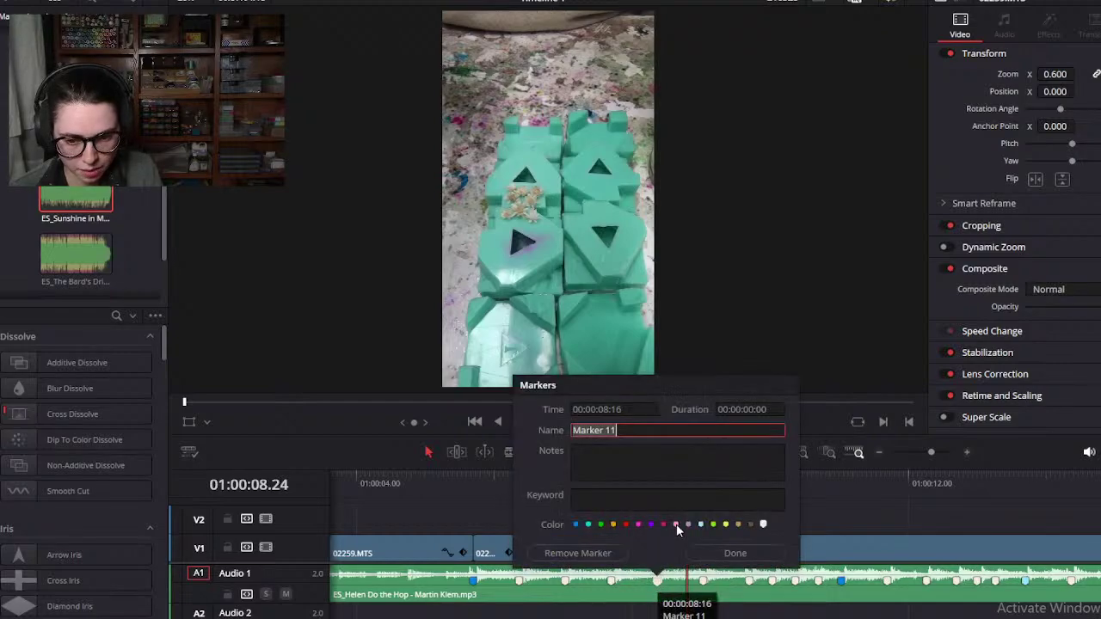
click(736, 553)
Step: Delete the remaining flower footage on V1 directly after the 01:00:08.11 cut
scroll(602, 551, down, 4)
click(475, 476)
drag(475, 477, 723, 518)
click(641, 557)
key(BackSpace)
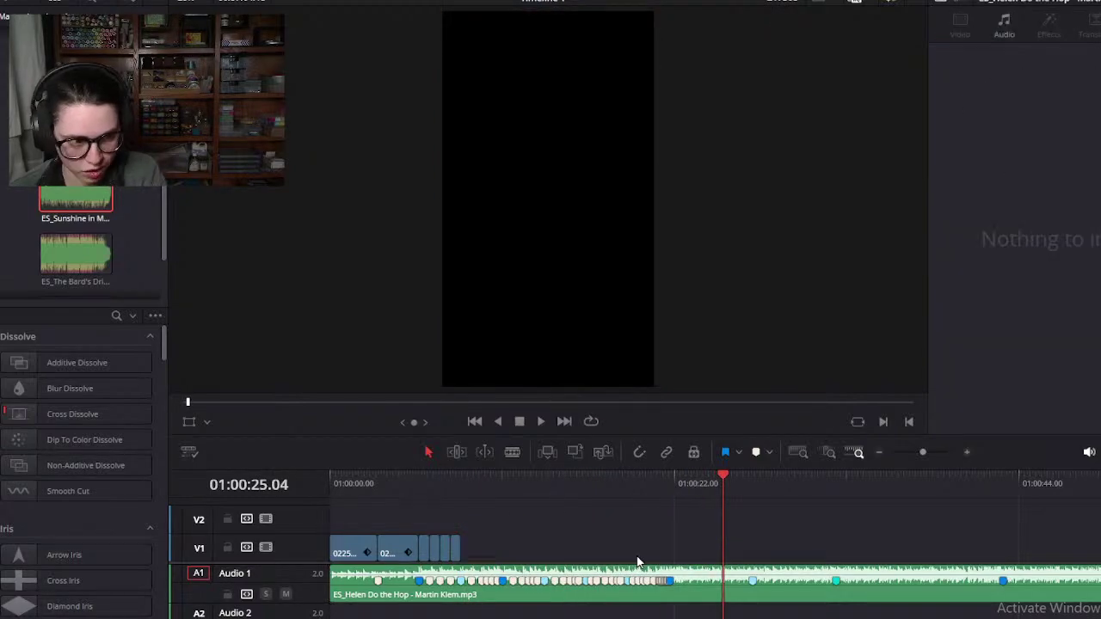
scroll(651, 525, down, 3)
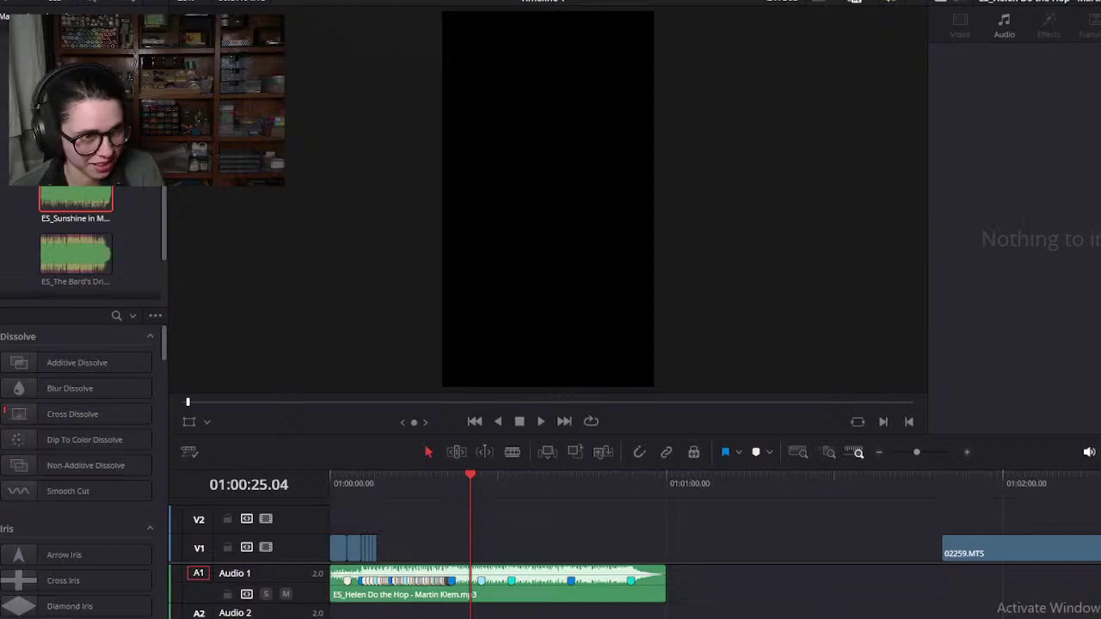
click(17, 4)
click(329, 402)
scroll(627, 542, down, 2)
scroll(627, 542, up, 1)
scroll(627, 542, up, 5)
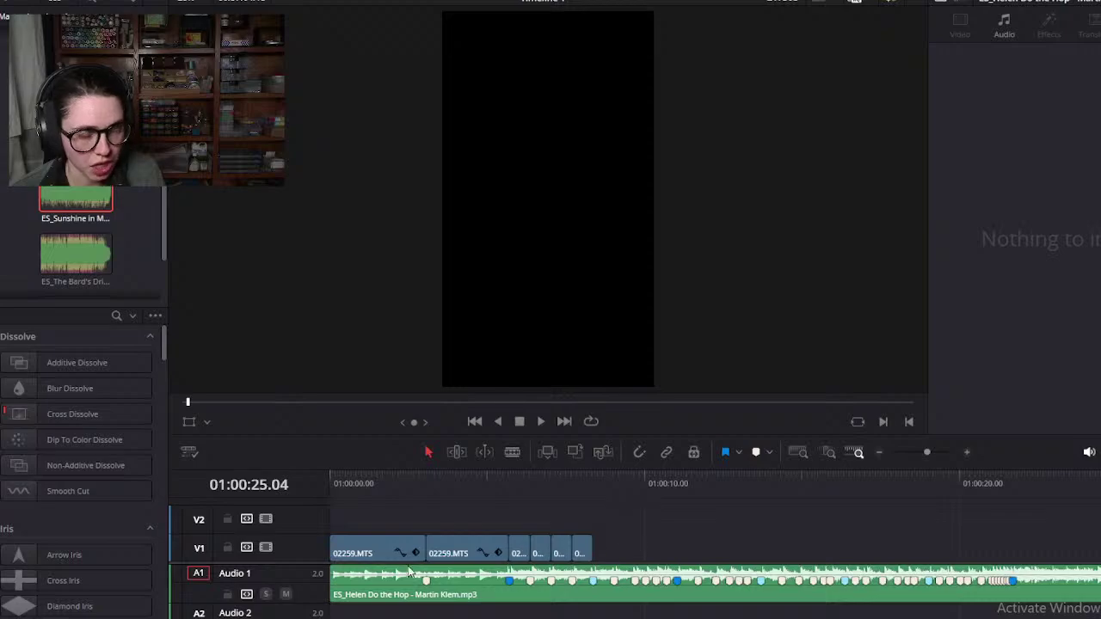
Step: Scrub through the short cuts on V1 from 01:00:05.21 to 01:00:08.10
click(509, 485)
mouse_move(505, 489)
mouse_down()
mouse_move(369, 483)
mouse_move(498, 482)
mouse_move(379, 489)
mouse_move(396, 502)
mouse_move(509, 485)
mouse_up()
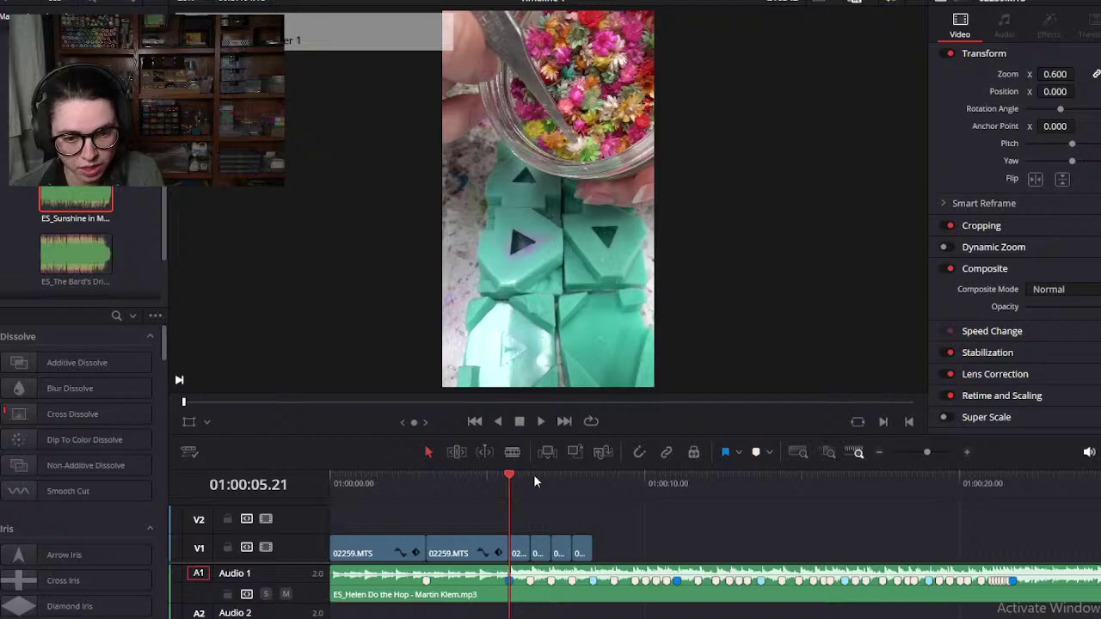
drag(512, 478, 591, 475)
Step: Scrub the remaining flower footage on V1 and move that clip earlier to start at about 01:00:21
scroll(754, 518, down, 2)
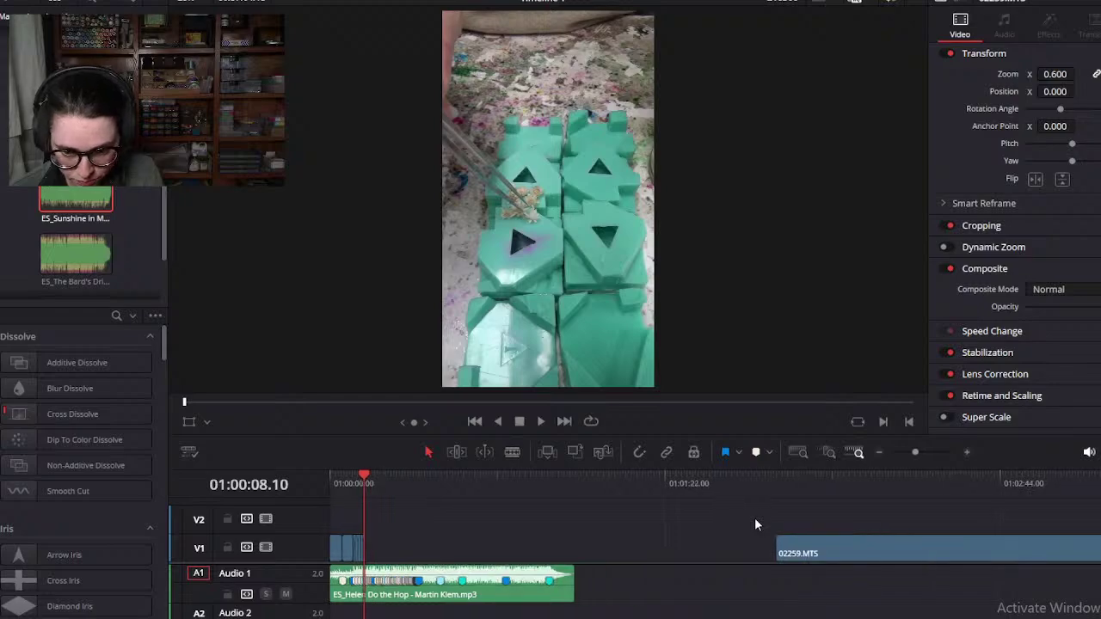
drag(773, 485, 850, 506)
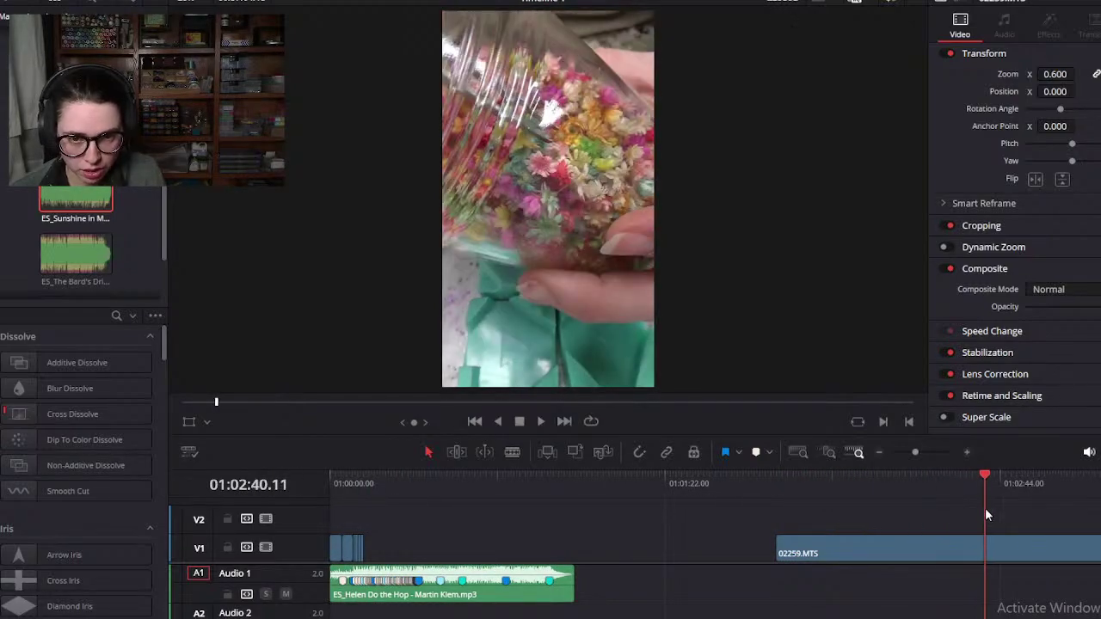
scroll(958, 523, down, 3)
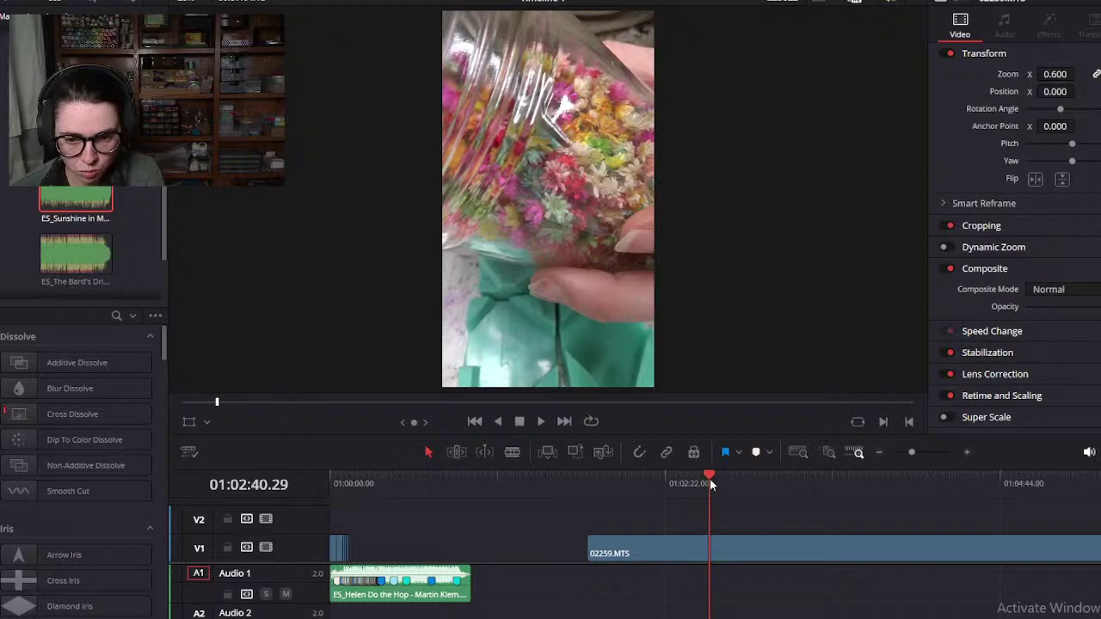
drag(756, 487, 791, 496)
drag(862, 504, 480, 548)
scroll(386, 514, up, 3)
scroll(388, 519, up, 3)
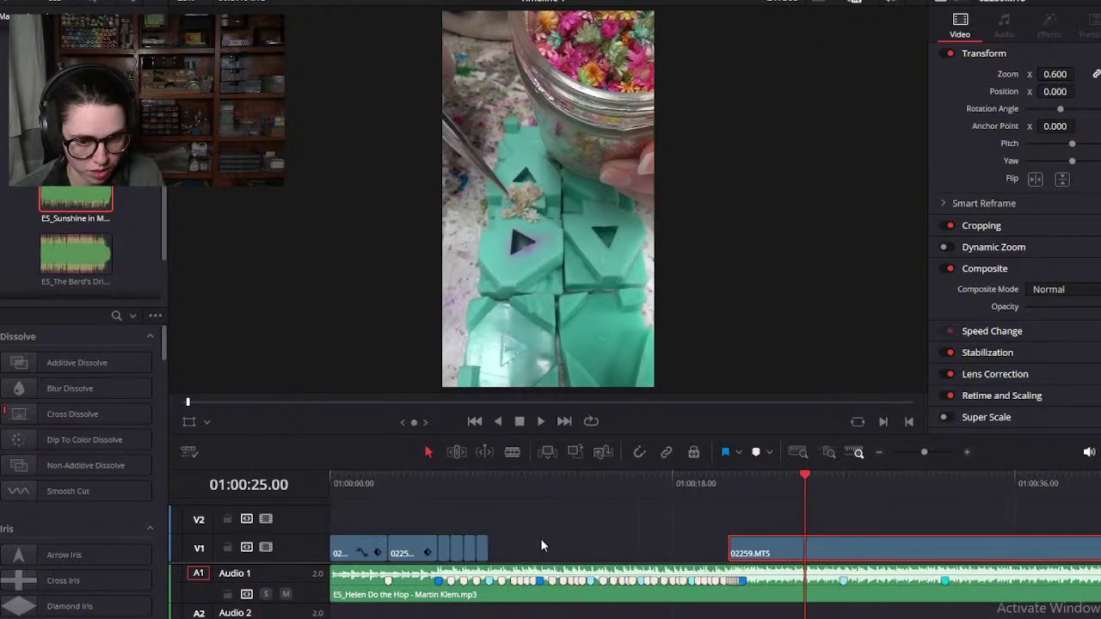
Step: Move the last short clip from V1 up to V2, above the third short clip
drag(446, 477, 487, 476)
scroll(484, 484, up, 3)
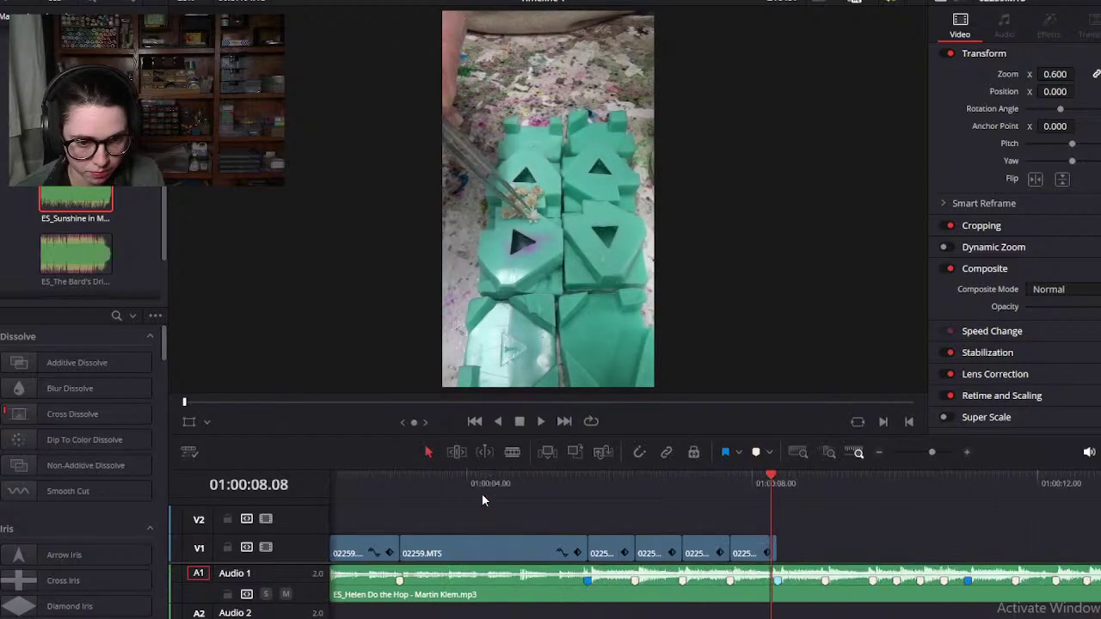
drag(397, 488, 629, 487)
drag(745, 552, 1007, 533)
Step: Split the long flower clip at about 01:01:48.05 and move the part before the cut to start at about 01:00:12
scroll(643, 513, down, 5)
scroll(1006, 533, down, 2)
drag(789, 480, 1033, 542)
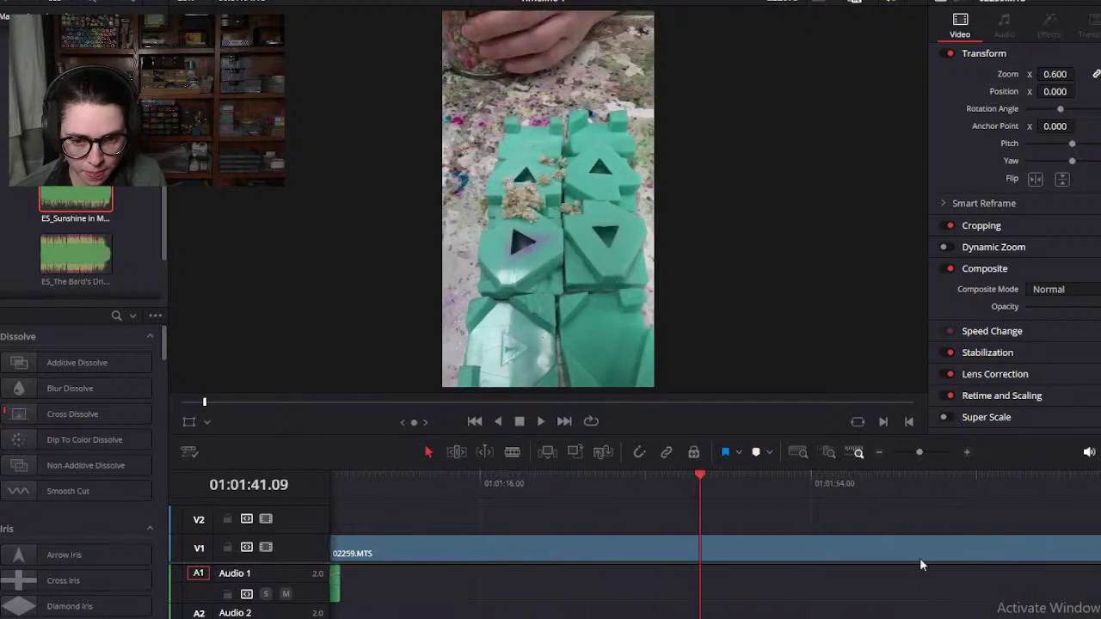
drag(709, 479, 761, 504)
click(730, 551)
key(ctrl+b)
scroll(708, 539, up, 10)
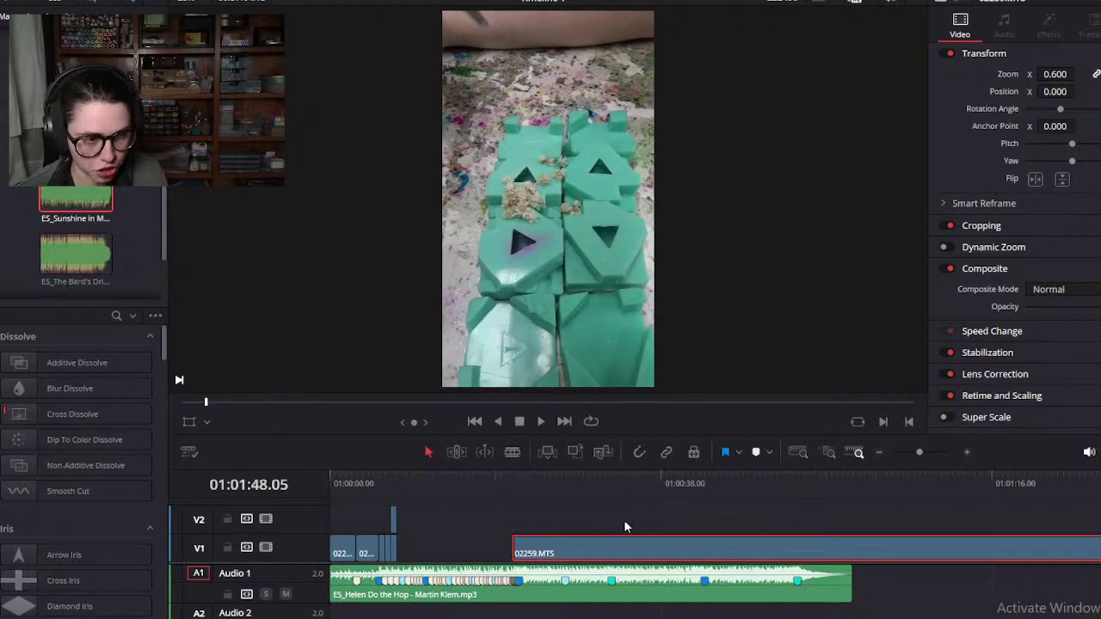
drag(660, 544, 614, 531)
click(537, 507)
Step: Split the moved flower clip at 01:00:32.13 and delete the part before the cut
drag(879, 487, 1025, 478)
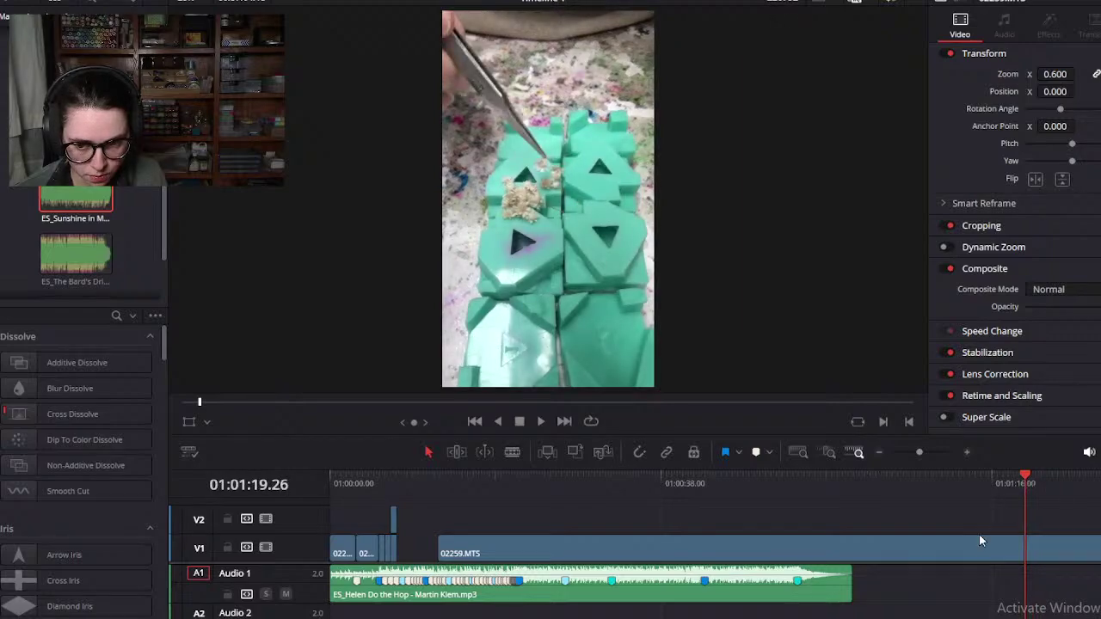
scroll(840, 499, right, 3)
drag(776, 477, 613, 474)
scroll(631, 477, left, 3)
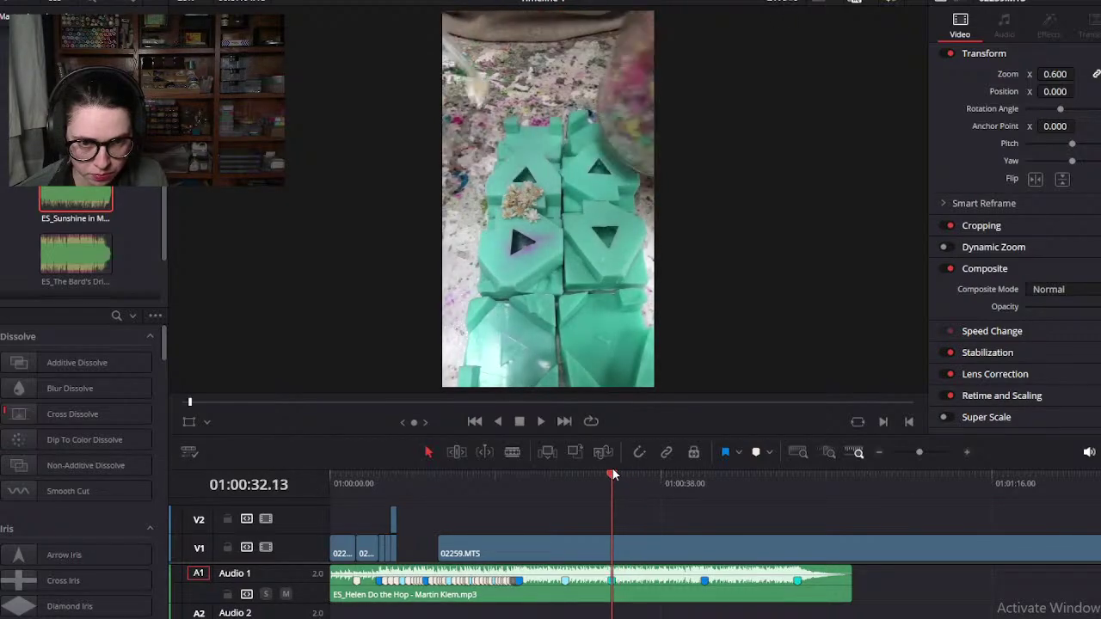
click(574, 543)
key(ctrl+b)
key(BackSpace)
Step: Move the trimmed flower clip back along V1 so it starts directly after the third short clip
drag(669, 546, 514, 547)
click(446, 483)
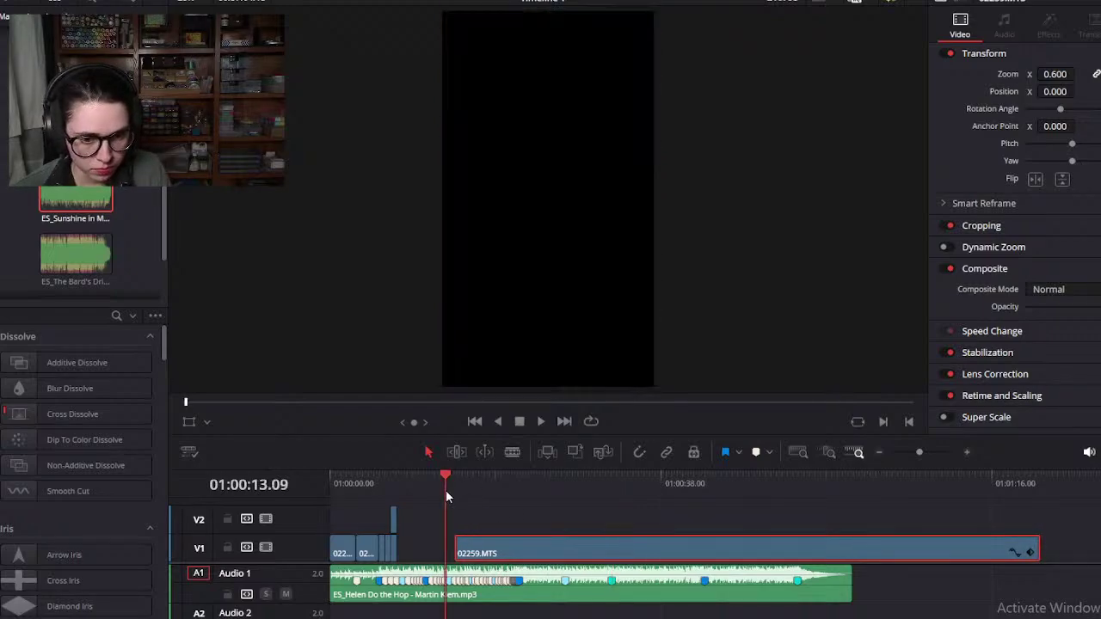
key(ctrl+equal)
key(ctrl+equal)
key(ctrl+equal)
scroll(773, 566, left, 3)
scroll(805, 573, right, 3)
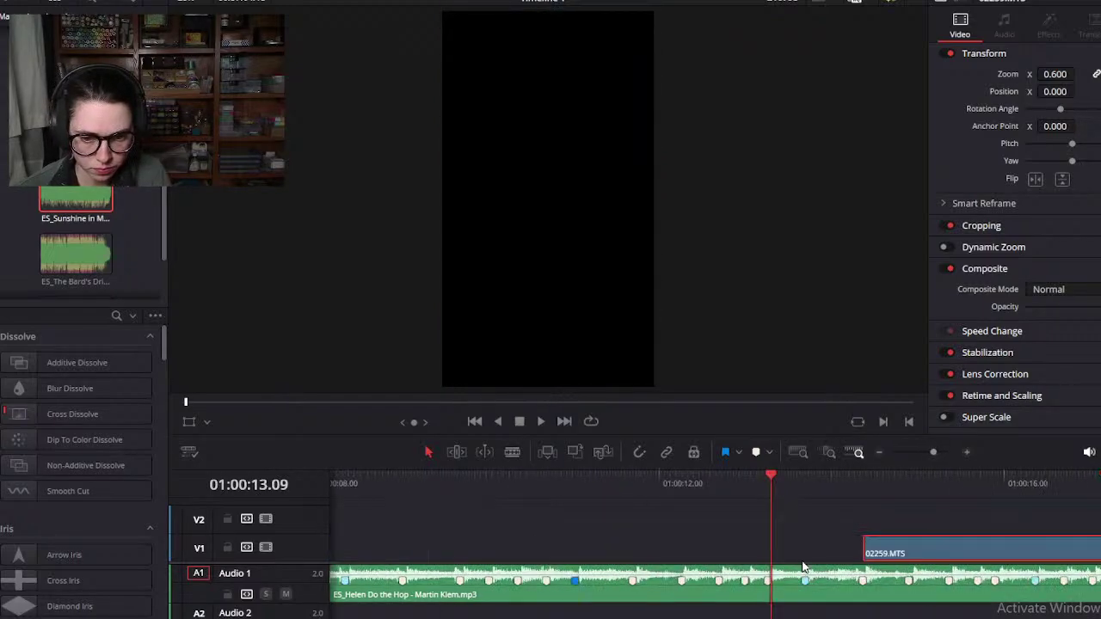
drag(883, 558, 462, 557)
scroll(847, 508, left, 3)
drag(891, 557, 741, 553)
Step: Split the flower clip at the 01:00:08.11 marker and move the part after the cut to about 01:00:23 on V1
drag(548, 493, 761, 499)
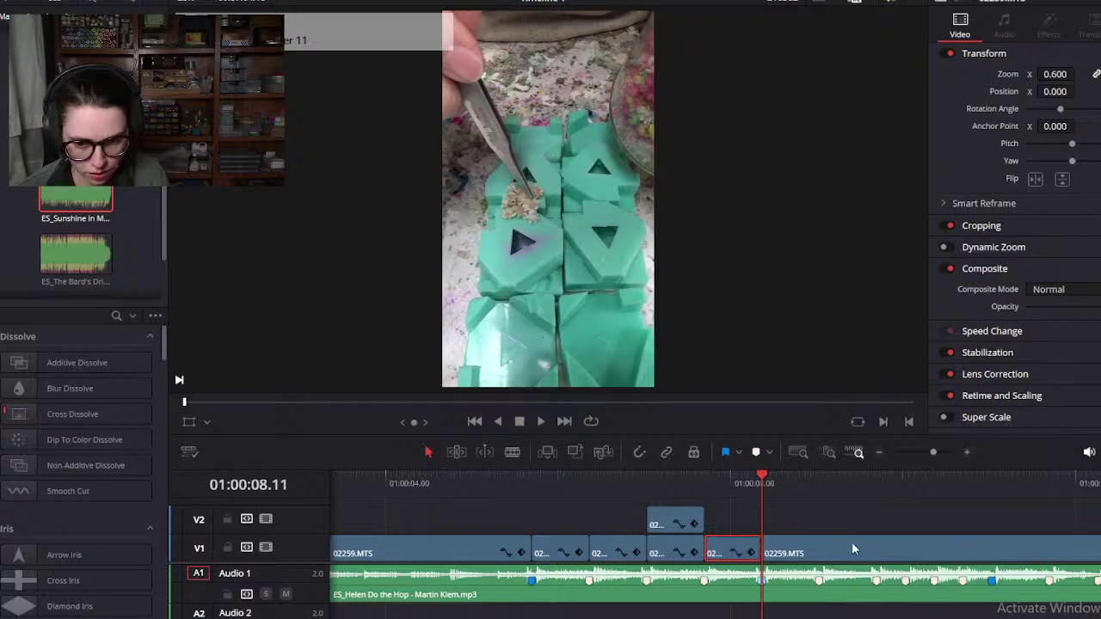
key(shift+z)
drag(773, 544, 863, 547)
key(ctrl+z)
key(shift+z)
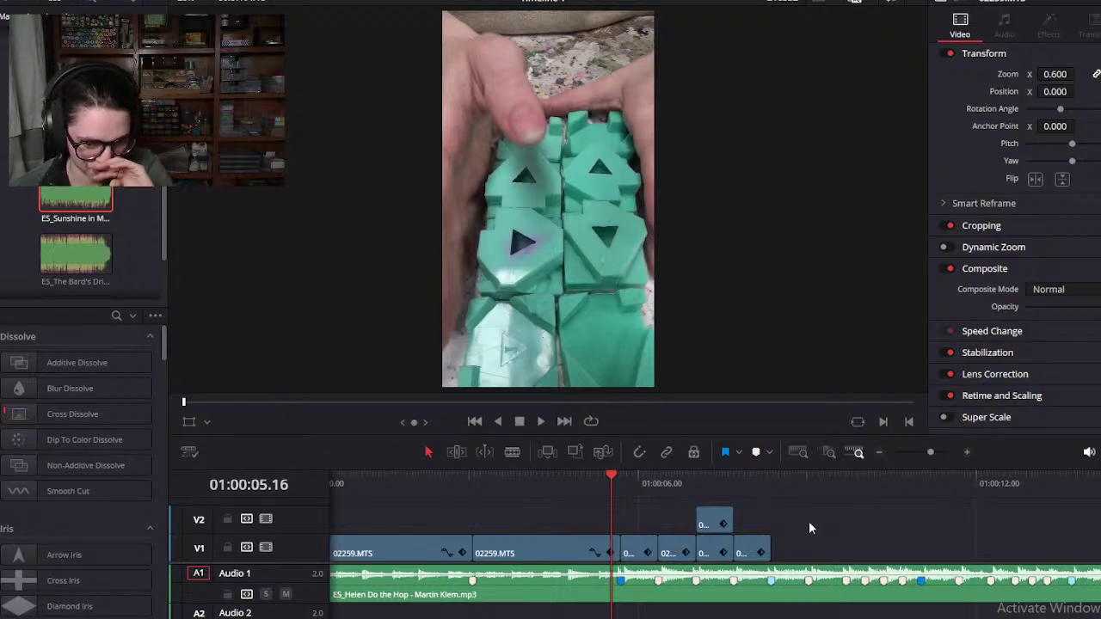
Step: Play the short cuts, move the V2 clip above the fourth one, and replay from just before the first short cut
key(space)
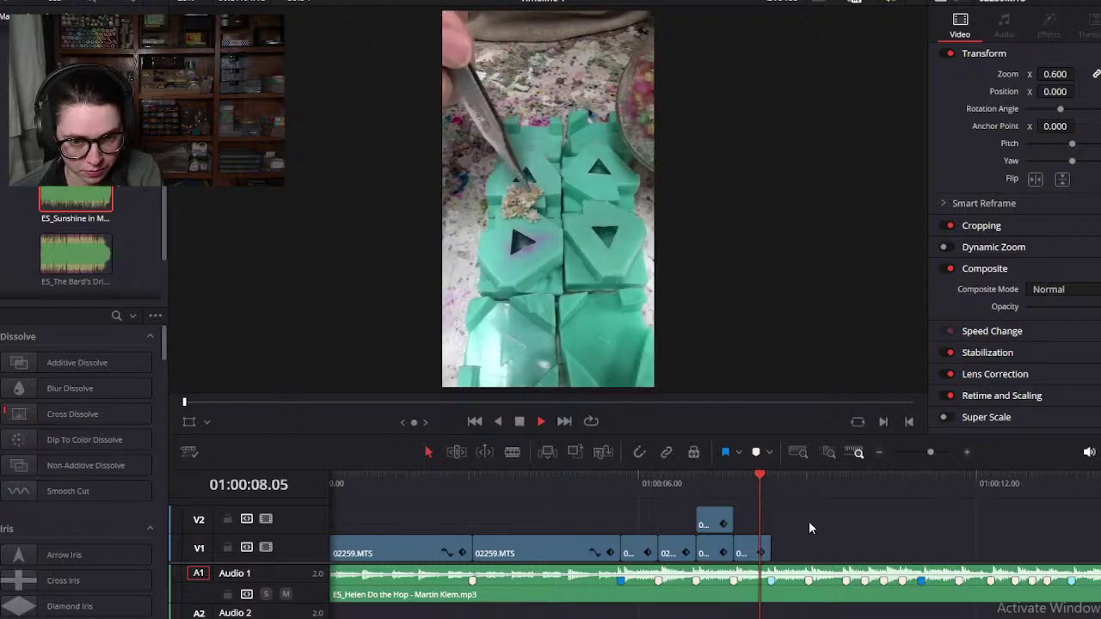
key(space)
drag(707, 521, 746, 523)
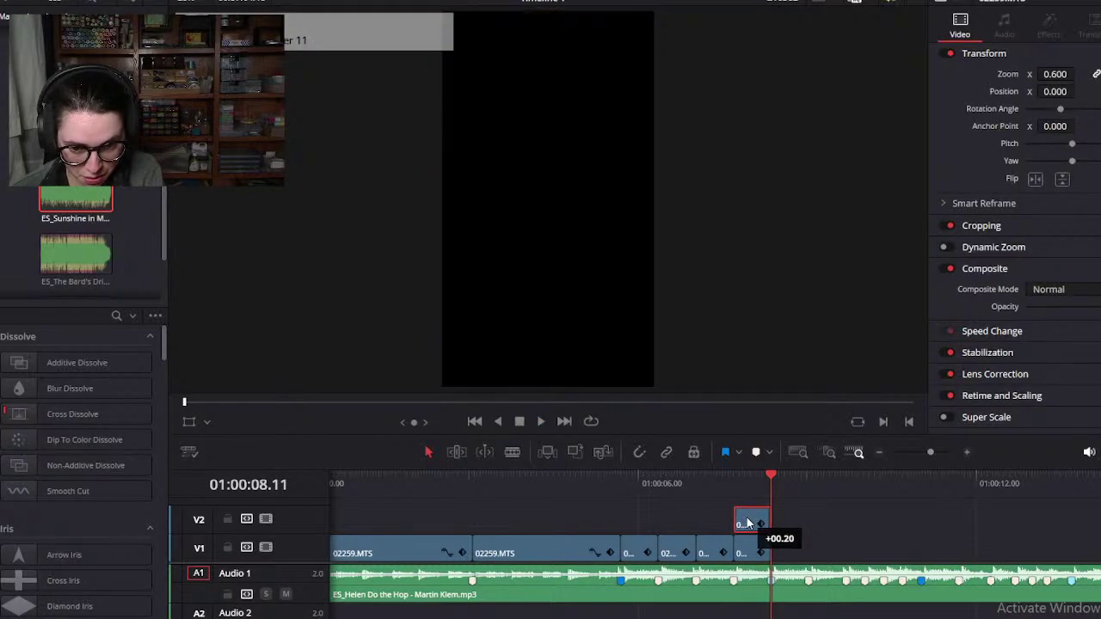
click(613, 474)
key(space)
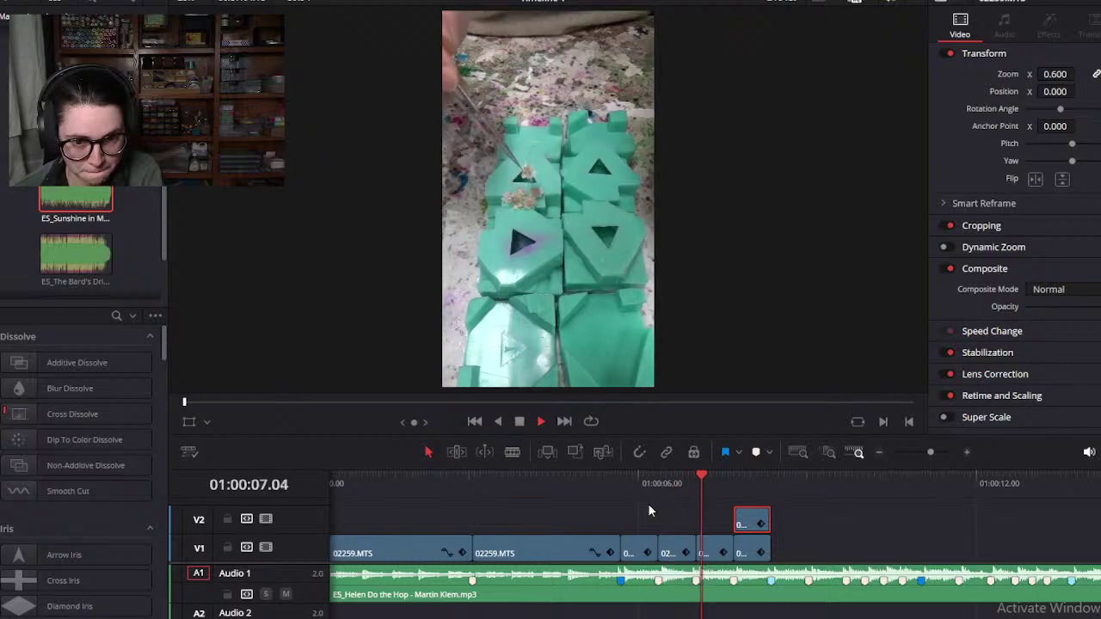
key(space)
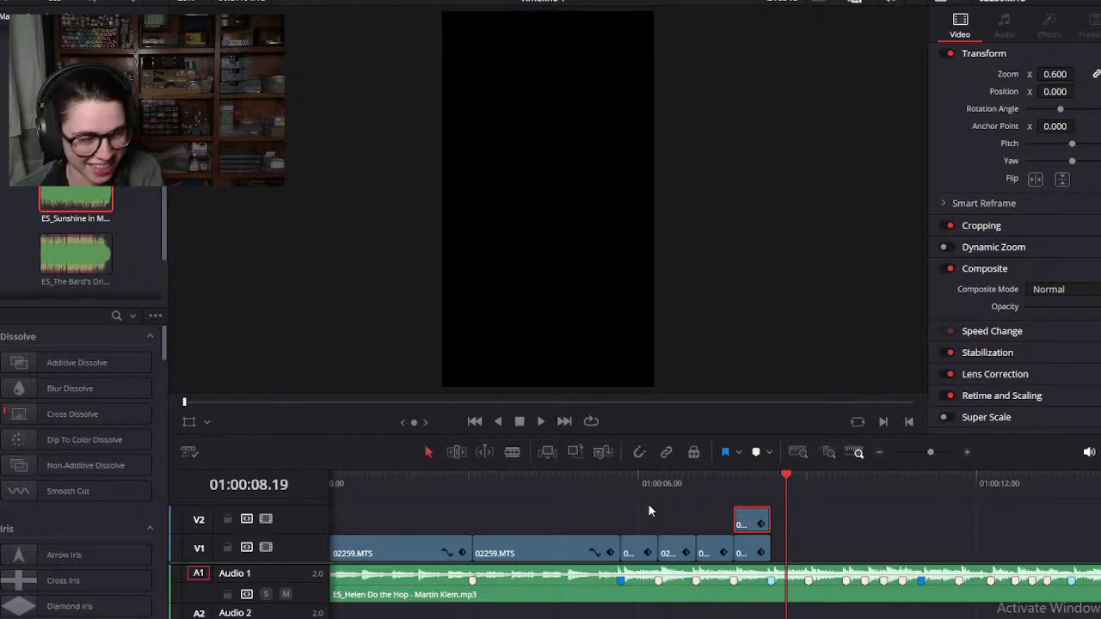
Step: Return the V2 clip to above the third short clip and start playback just before the short cuts
drag(746, 523, 710, 531)
click(602, 479)
key(space)
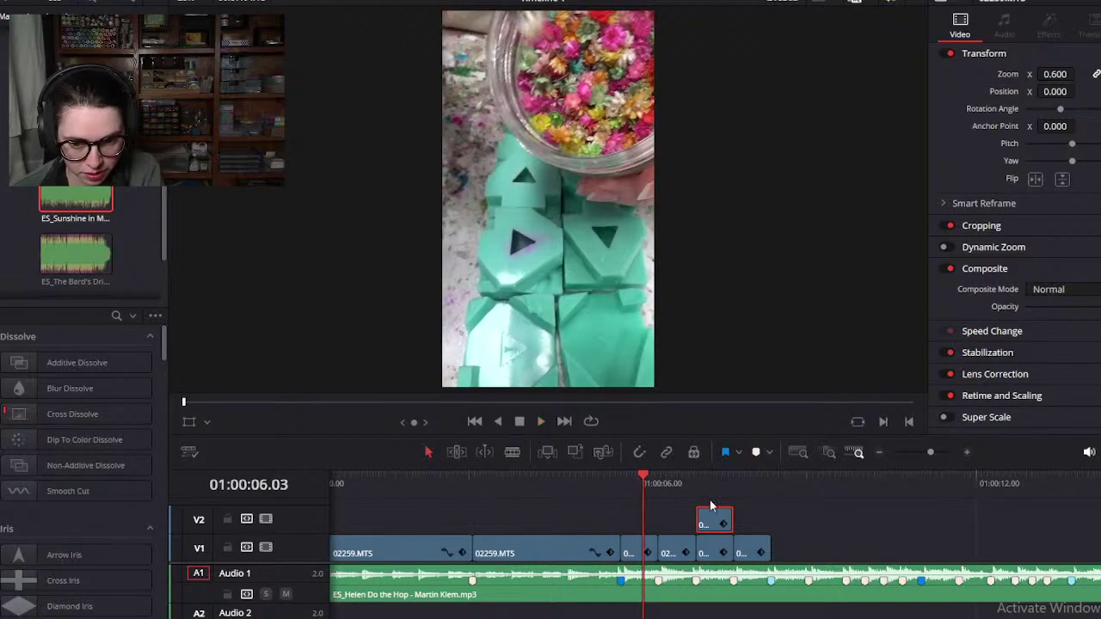
Step: Move the V2 clip to the empty area past the last cut and play the V1 short cuts without it
drag(708, 523, 854, 526)
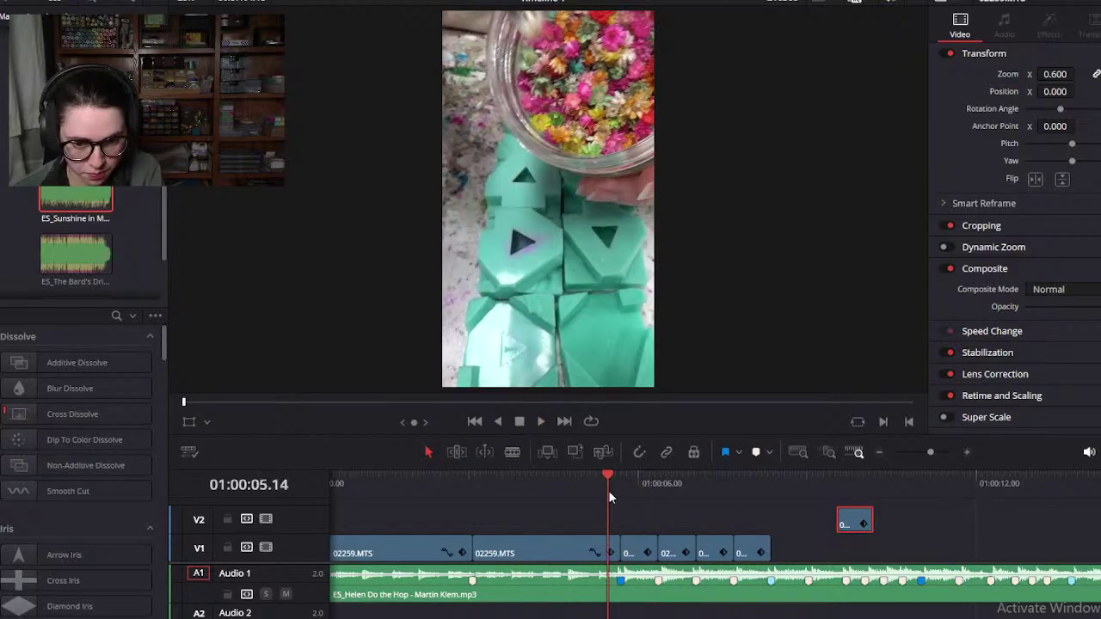
click(608, 497)
key(space)
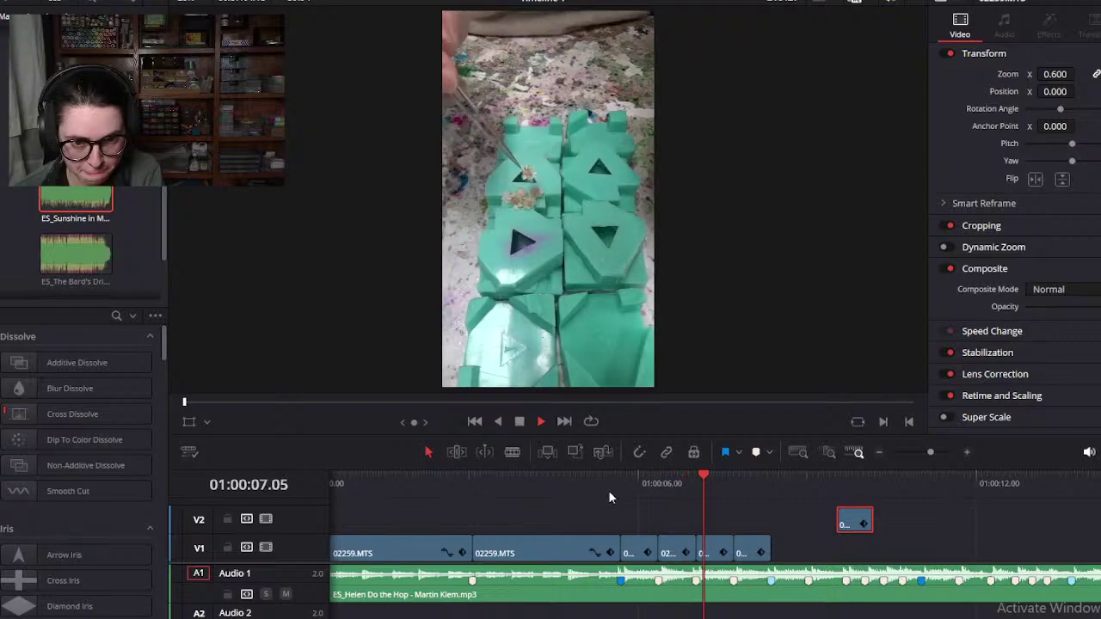
key(space)
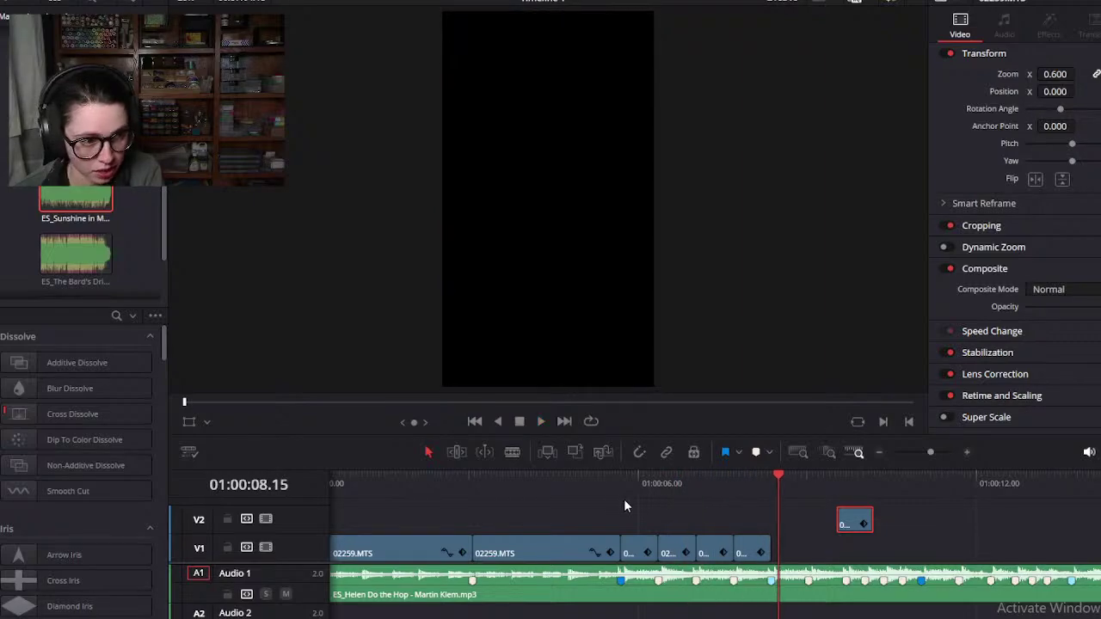
key(ctrl+equal)
key(ctrl+equal)
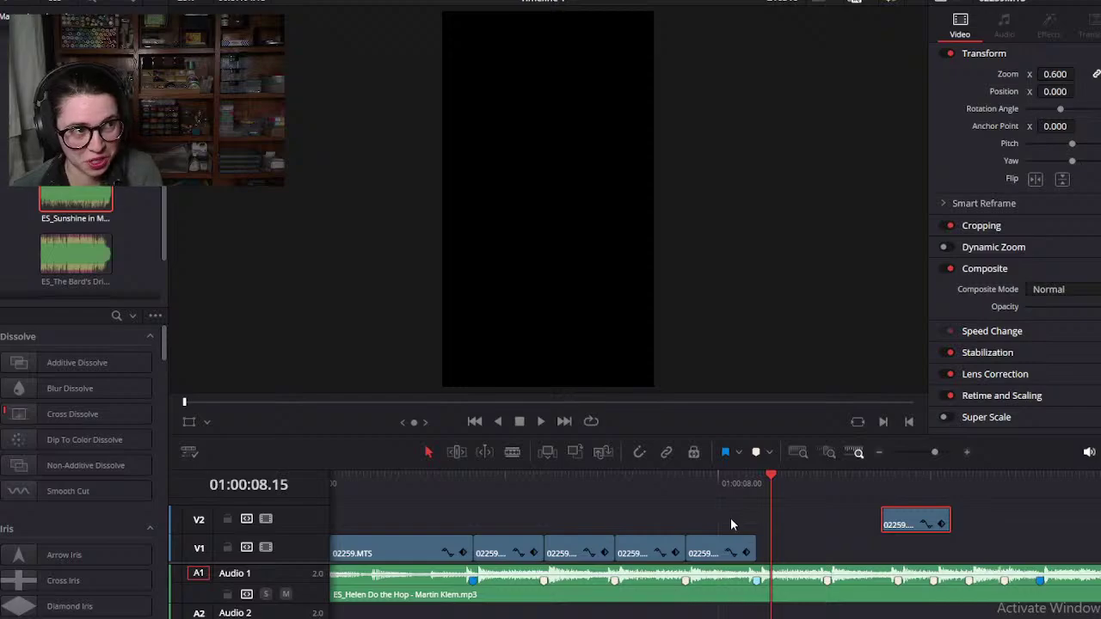
click(467, 482)
key(space)
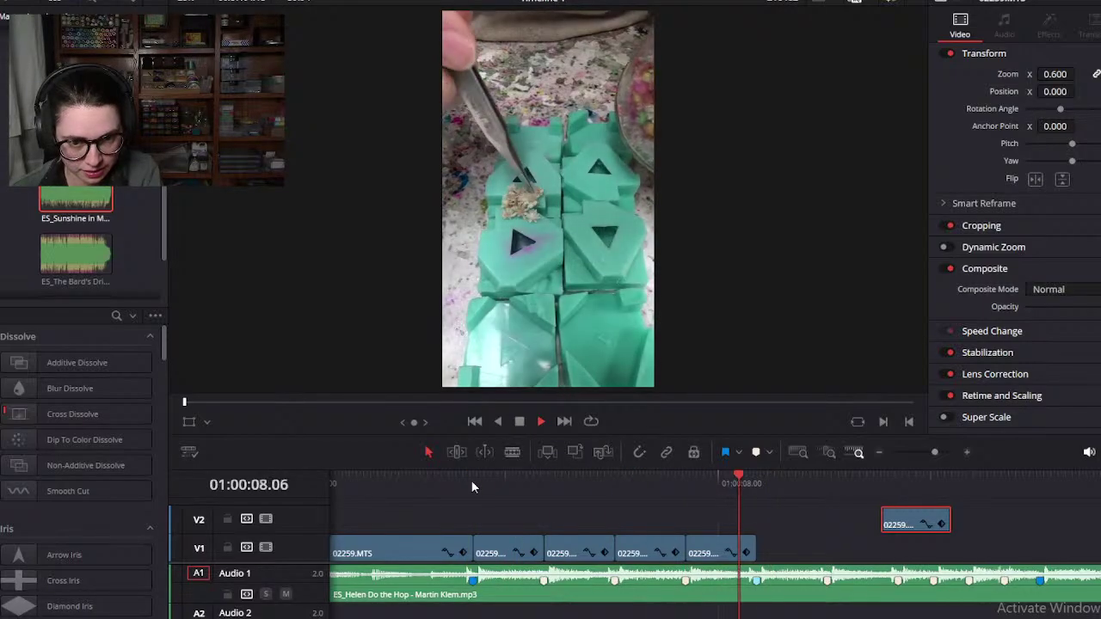
key(space)
Step: Replace the third short clip on V1 with the V2 clip, previewing it in position above that clip first
click(927, 482)
drag(904, 526, 642, 535)
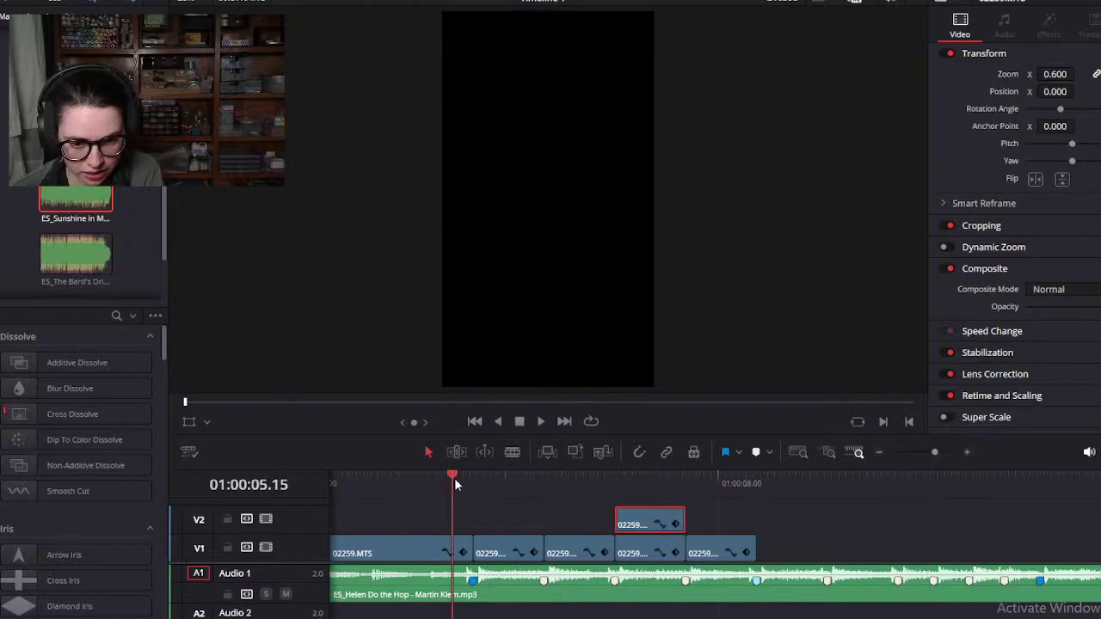
key(space)
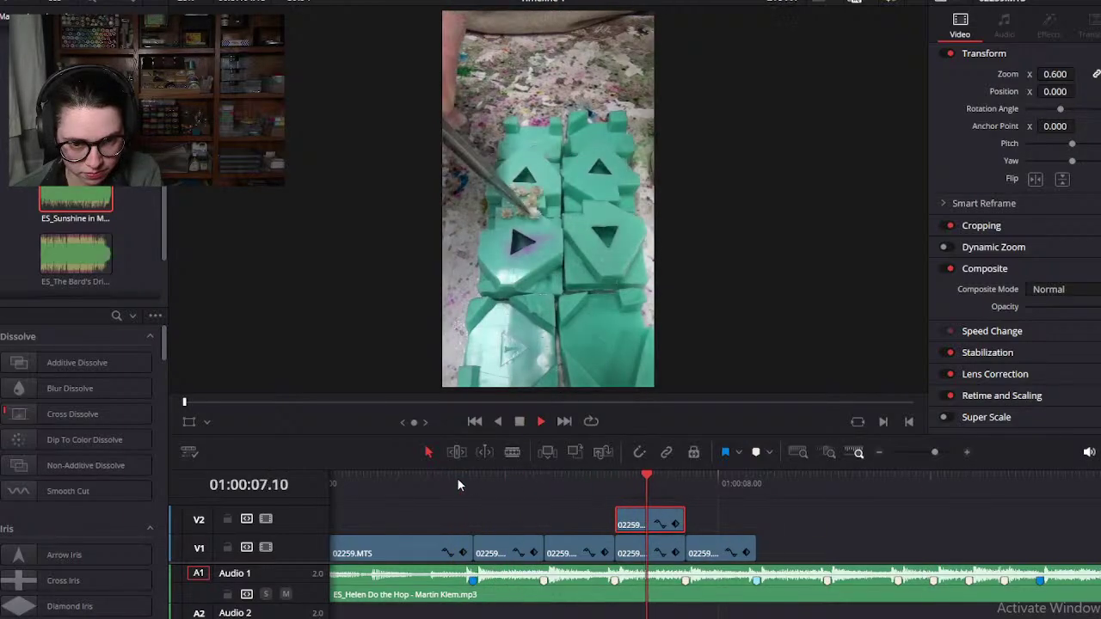
key(space)
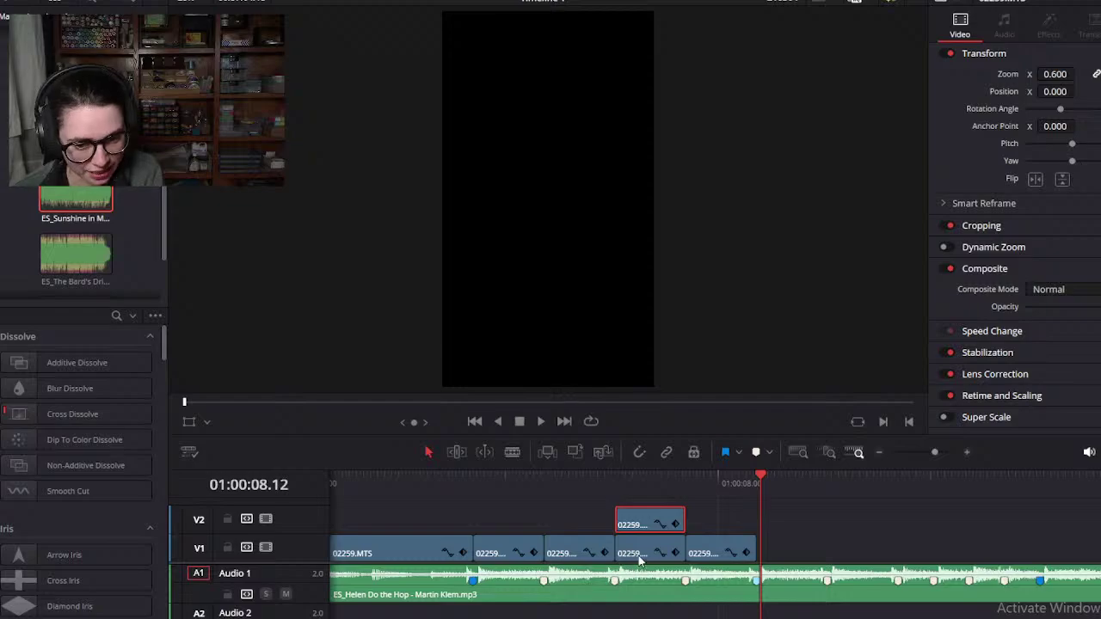
drag(638, 509, 641, 545)
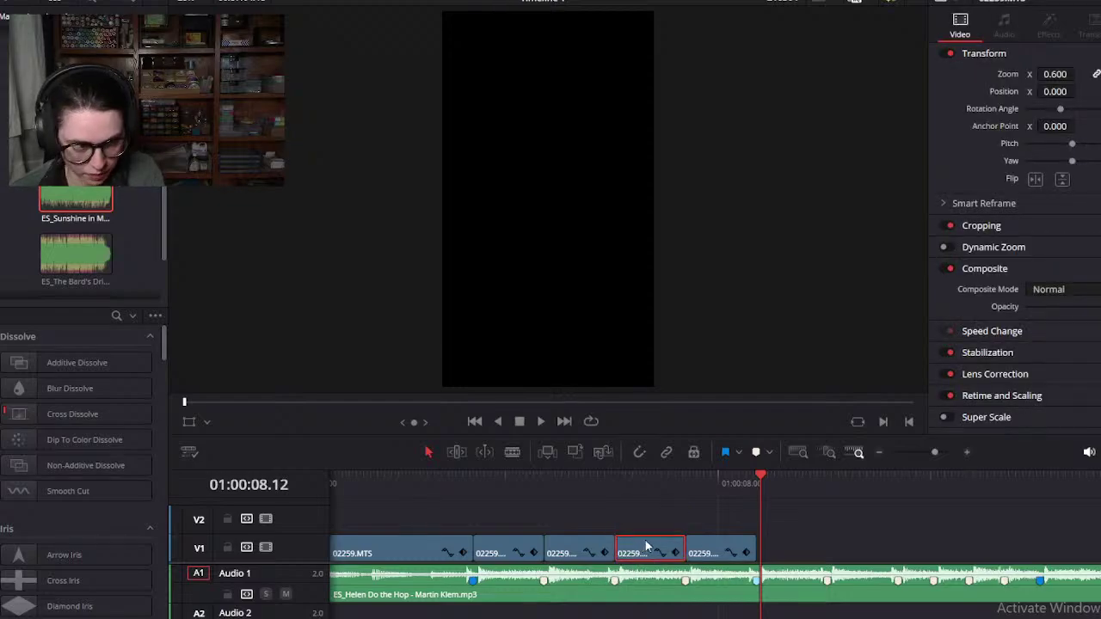
Step: Delete the leftover flower clip that starts at about 01:00:23 on V1
key(shift+z)
key(ctrl+shift+a)
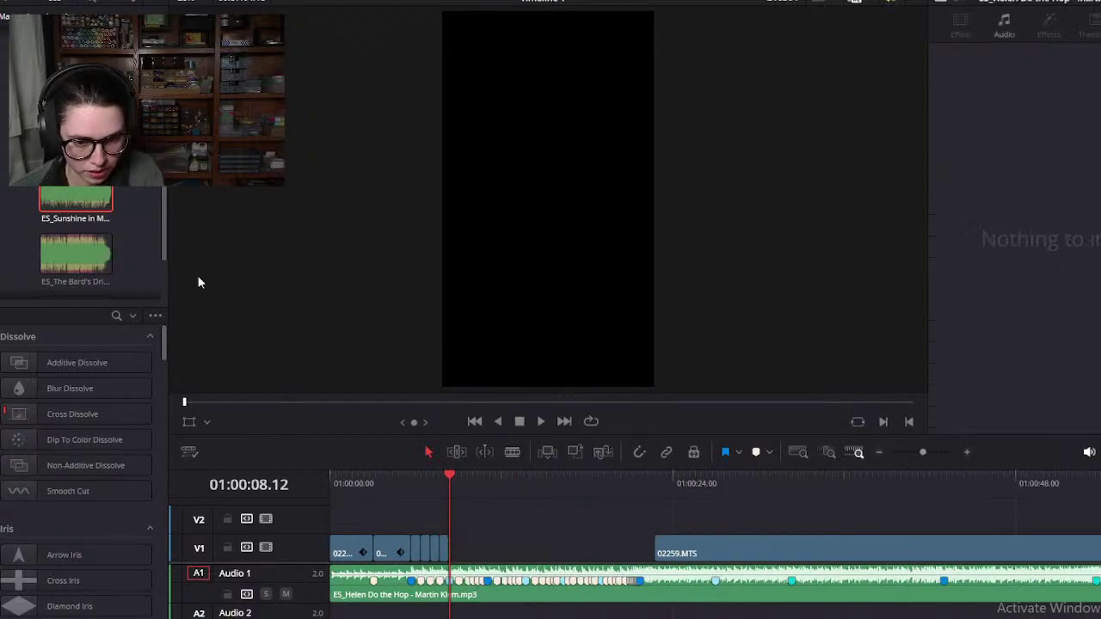
click(17, 7)
click(168, 226)
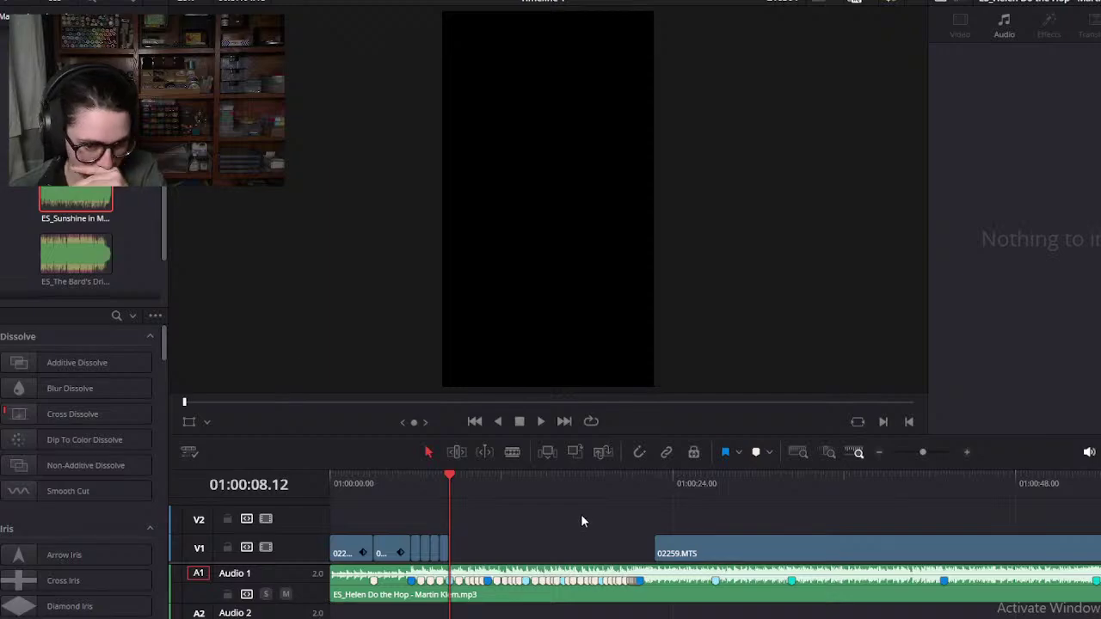
key(ctrl+minus)
drag(607, 484, 859, 520)
key(ctrl+minus)
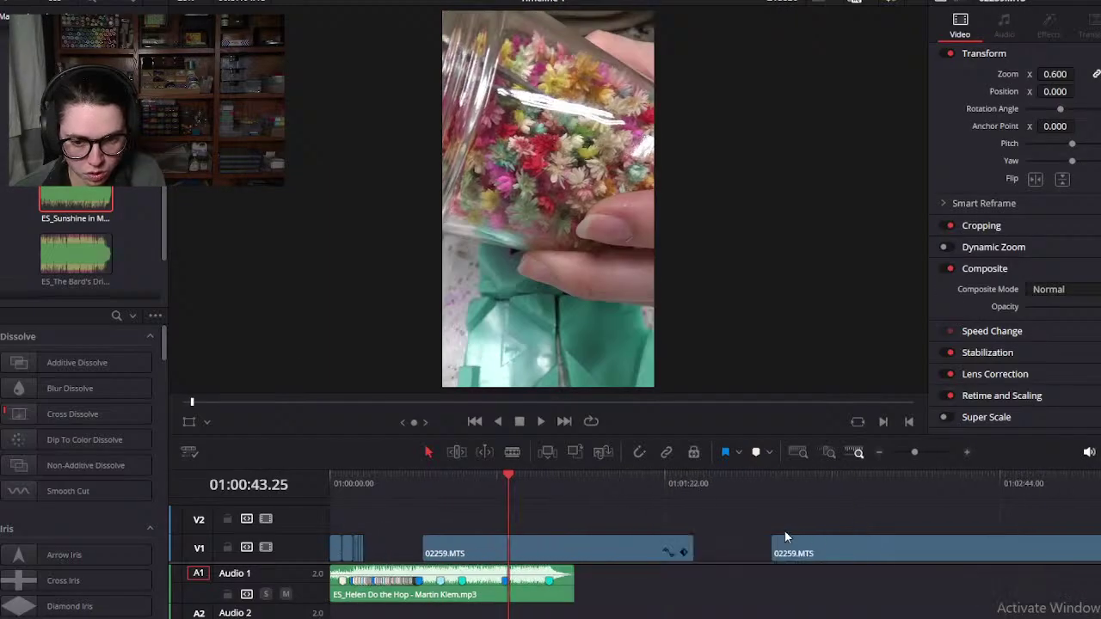
key(BackSpace)
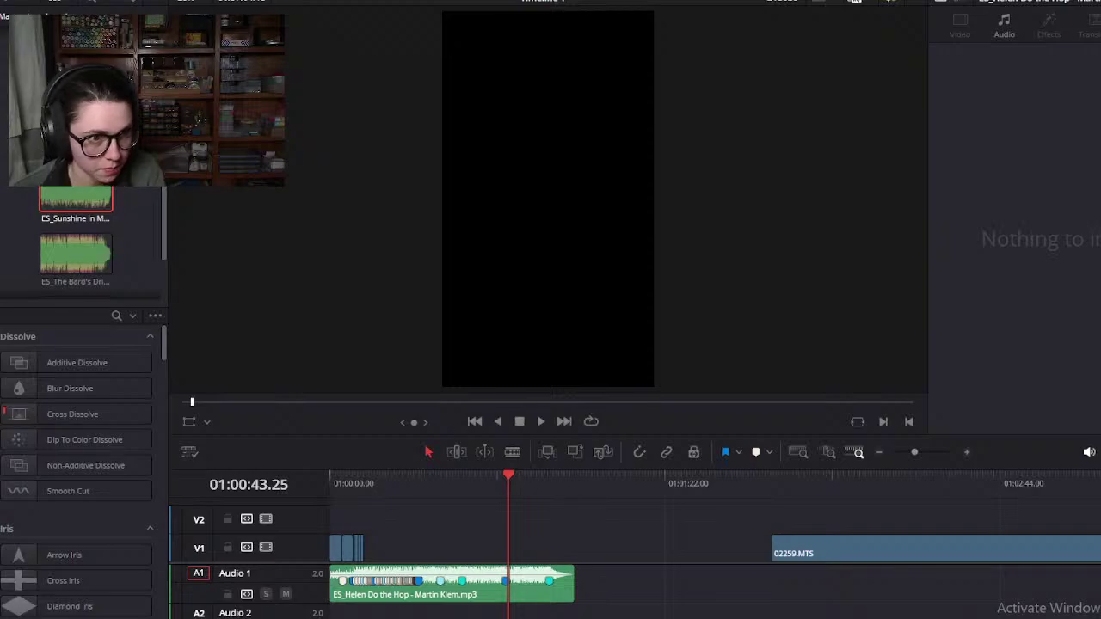
Step: Move the long 02259.MTS clip on V1 closer to the short cuts, starting at about 01:00:19
key(ctrl+plus)
key(ctrl+plus)
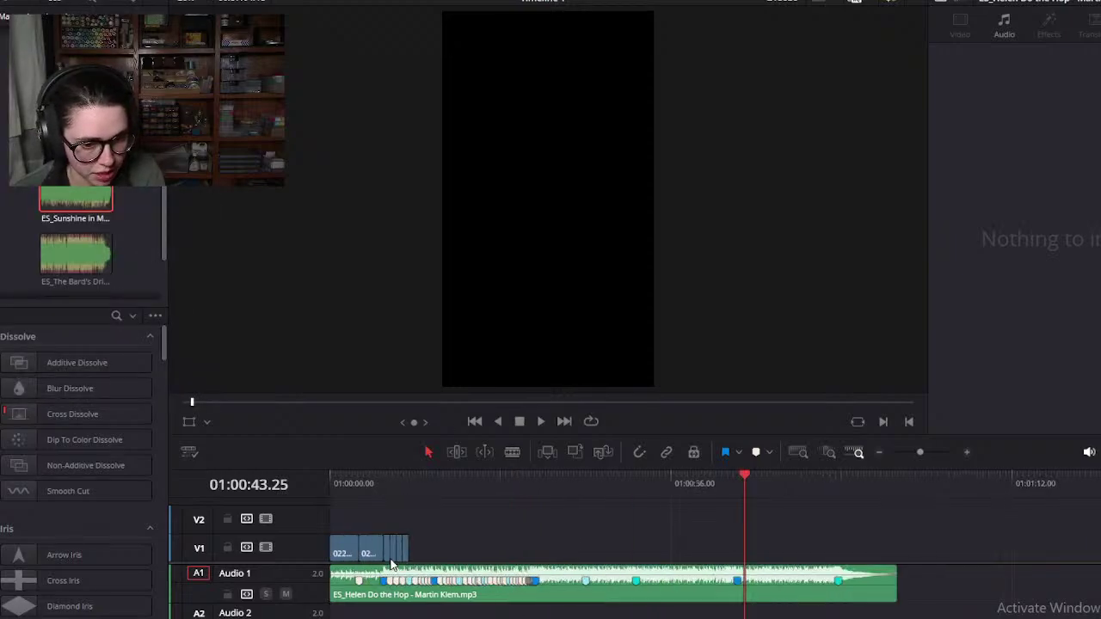
scroll(391, 565, left, 5)
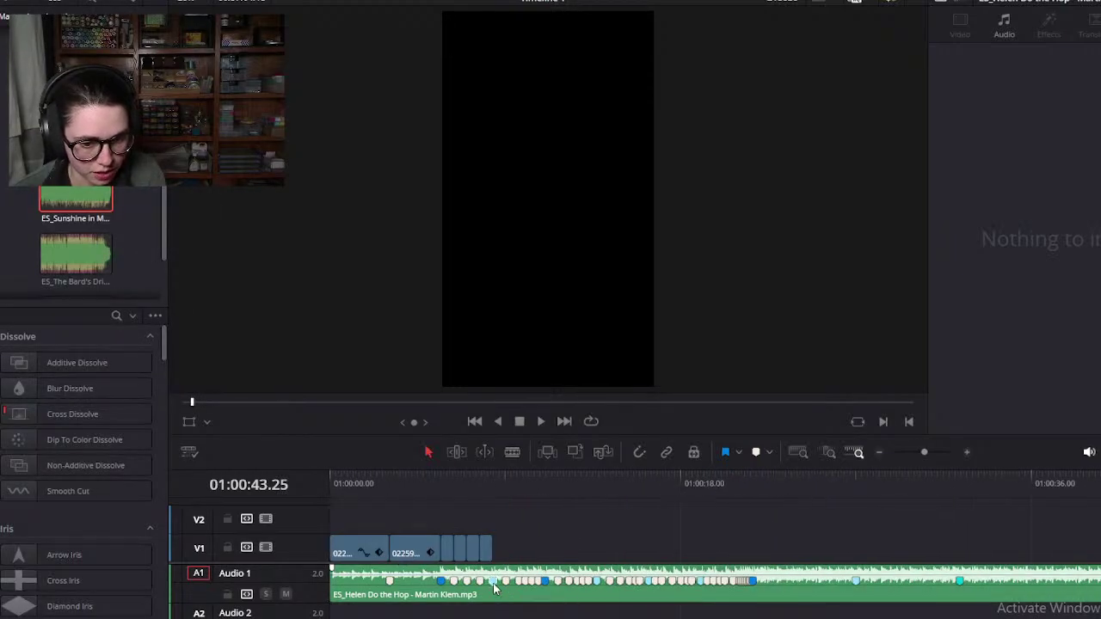
click(500, 489)
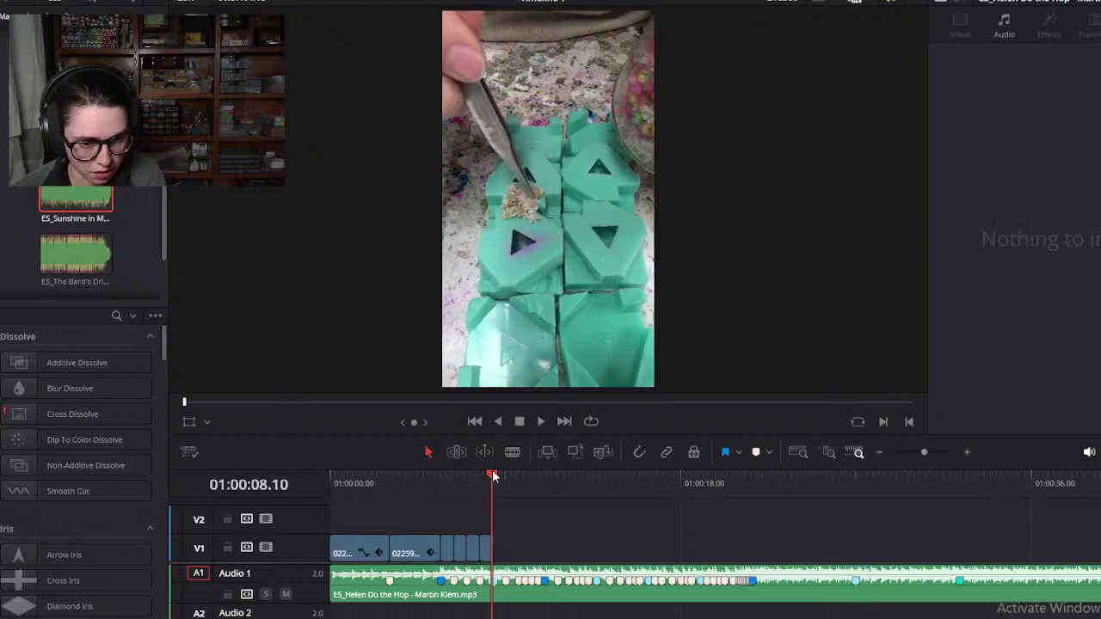
key(ctrl+minus)
scroll(640, 567, down, 4)
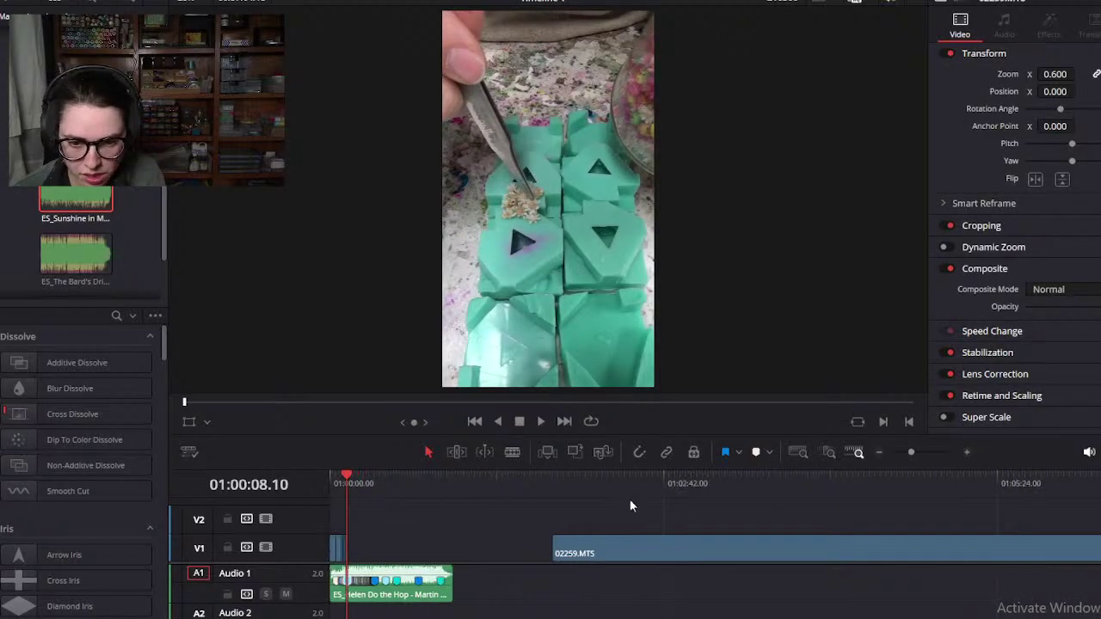
scroll(594, 502, right, 2)
drag(393, 487, 405, 487)
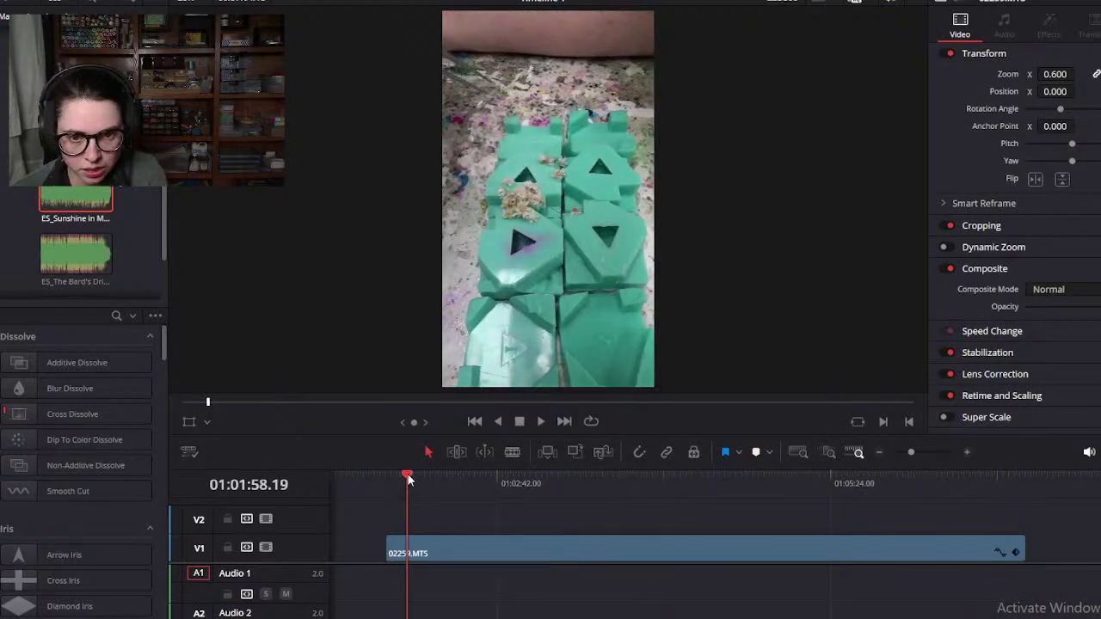
scroll(674, 560, left, 2)
drag(674, 560, 490, 542)
Step: Scrub through the long 02259.MTS clip and split it at 01:01:11.03
click(369, 473)
scroll(520, 523, down, 3)
drag(417, 486, 545, 485)
drag(402, 489, 433, 472)
scroll(479, 511, up, 3)
drag(806, 480, 579, 512)
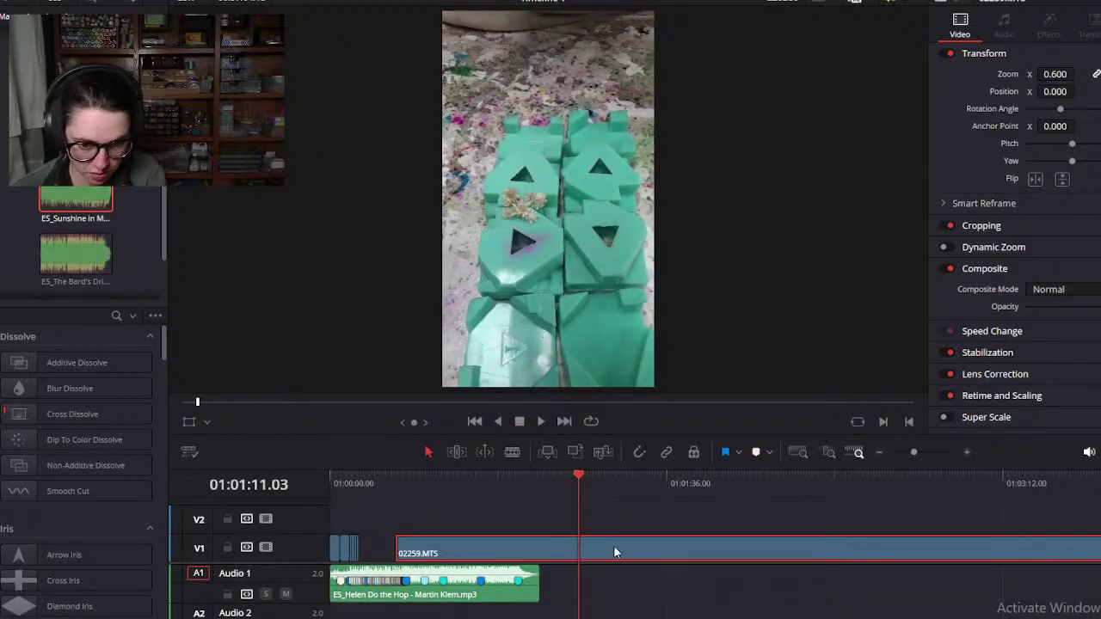
key(ctrl+b)
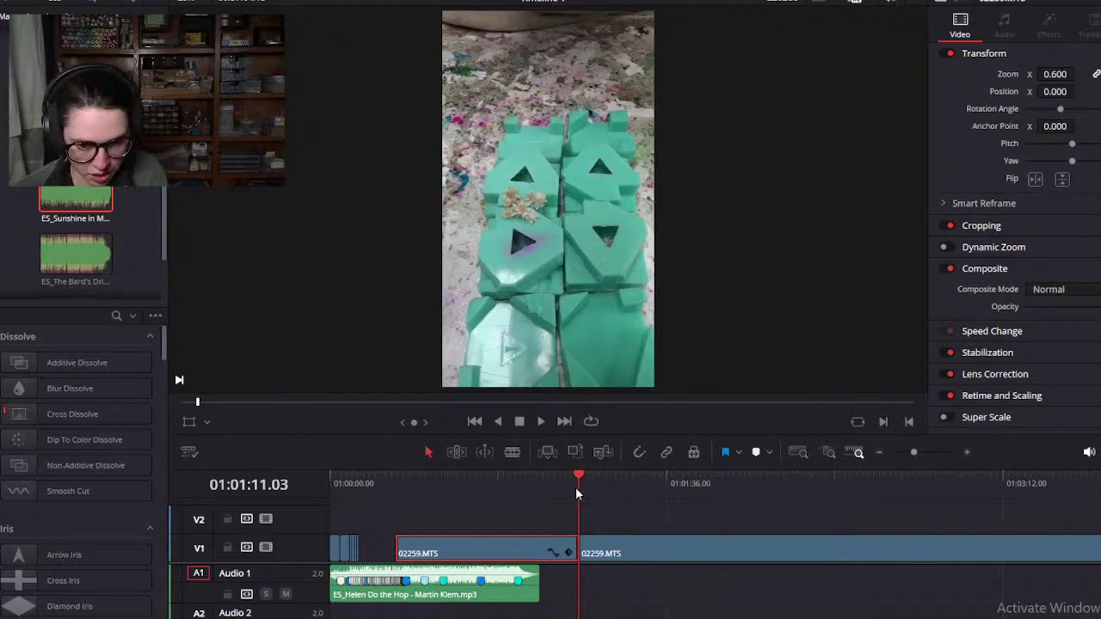
Step: Split the remaining 02259.MTS footage again at 01:01:47.10 and select the middle piece
drag(580, 477, 705, 488)
click(660, 537)
key(ctrl+b)
click(657, 556)
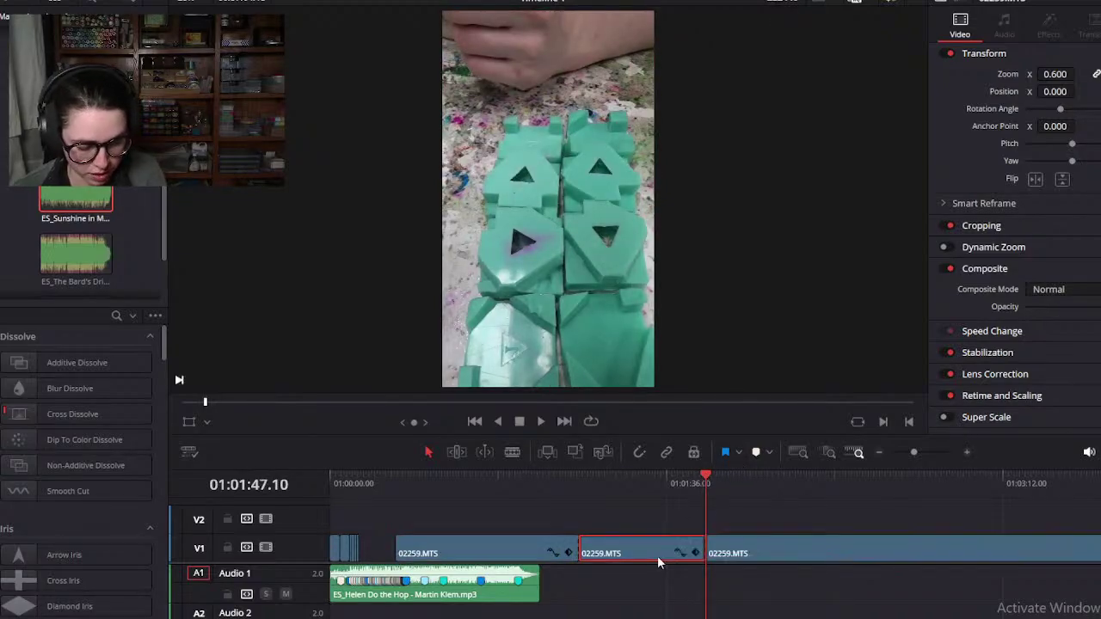
Step: Move the two later 02259.MTS pieces farther along V1, leaving a gap after the first piece
scroll(623, 552, down, 4)
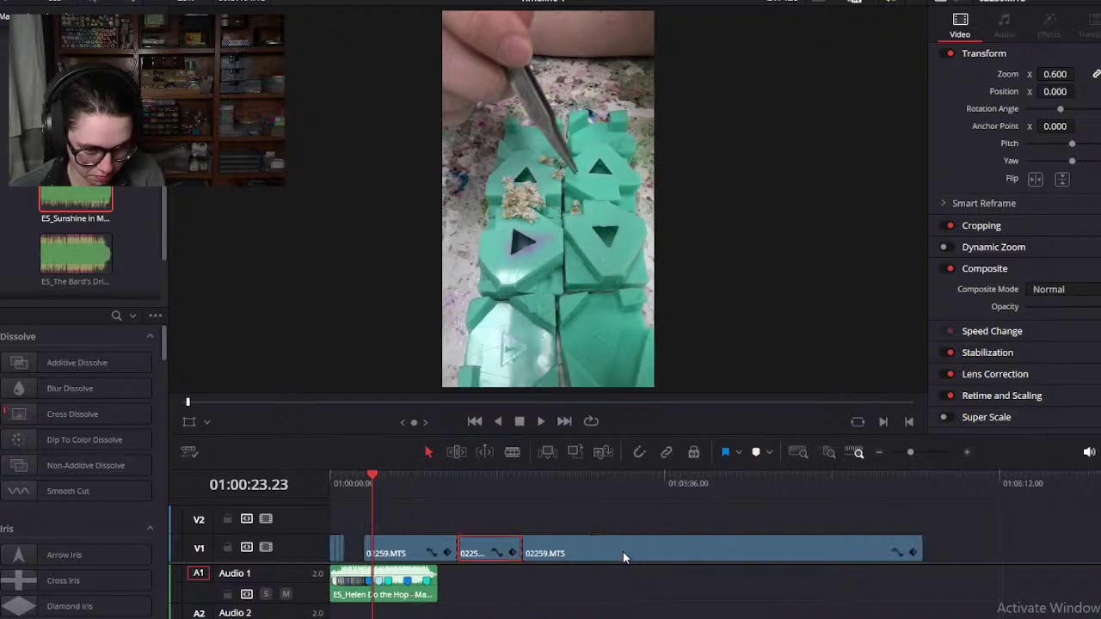
ctrl+click(459, 551)
drag(457, 551, 509, 551)
Step: Move the first long 02259.MTS piece near the short cuts, starting at about 01:00:09.11
scroll(399, 551, up, 8)
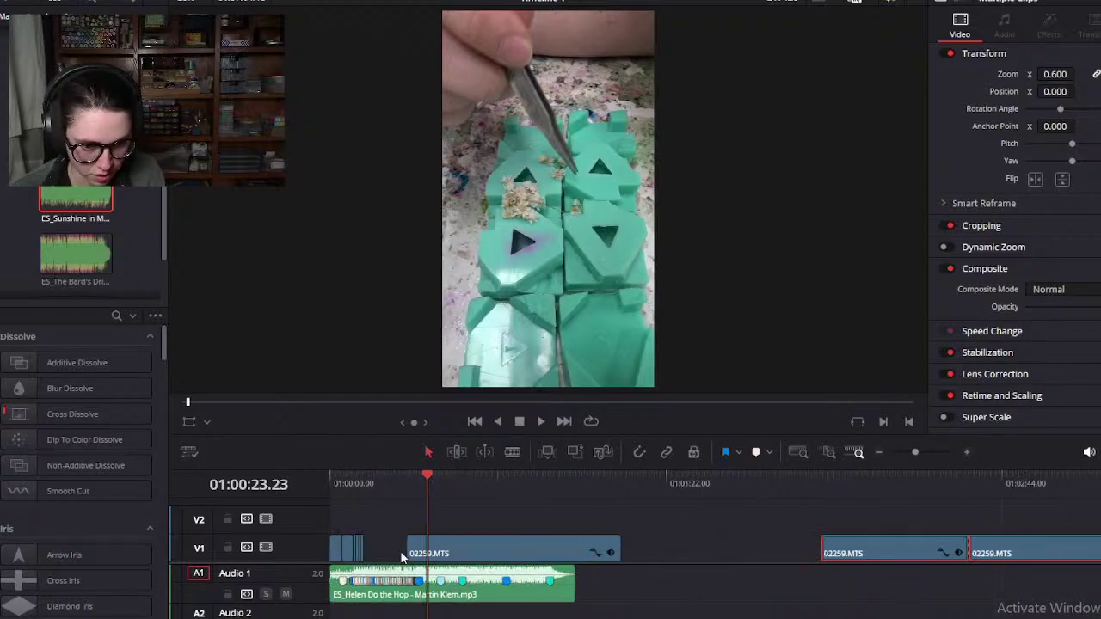
scroll(412, 544, left, 3)
drag(906, 555, 641, 555)
click(589, 497)
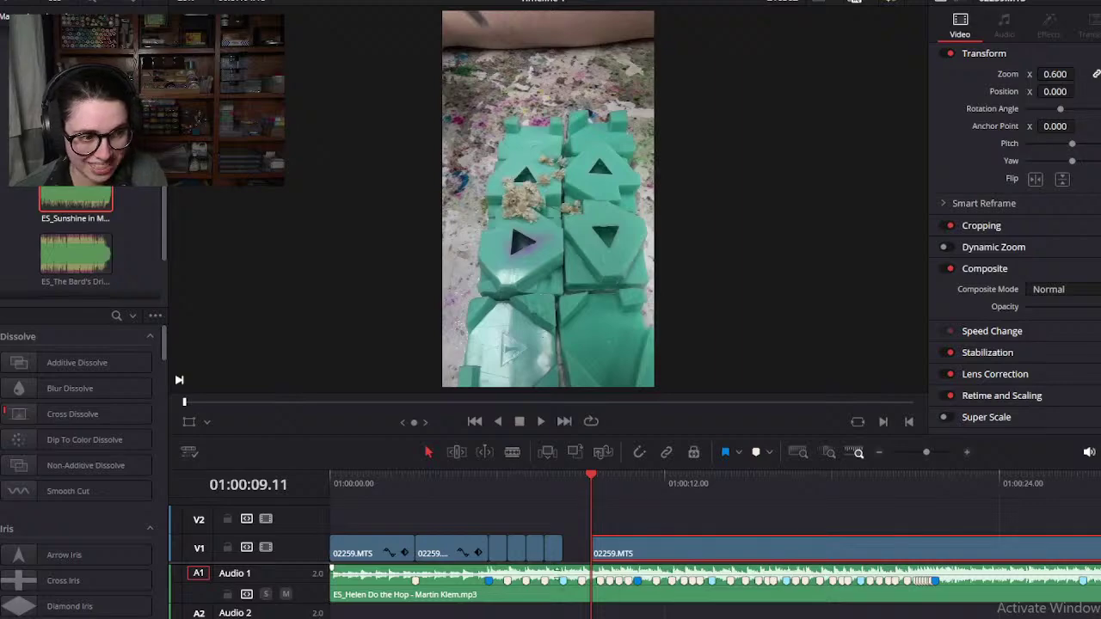
Step: Move the long piece close to the last short cut, then split off and delete its unwanted start
scroll(558, 562, up, 4)
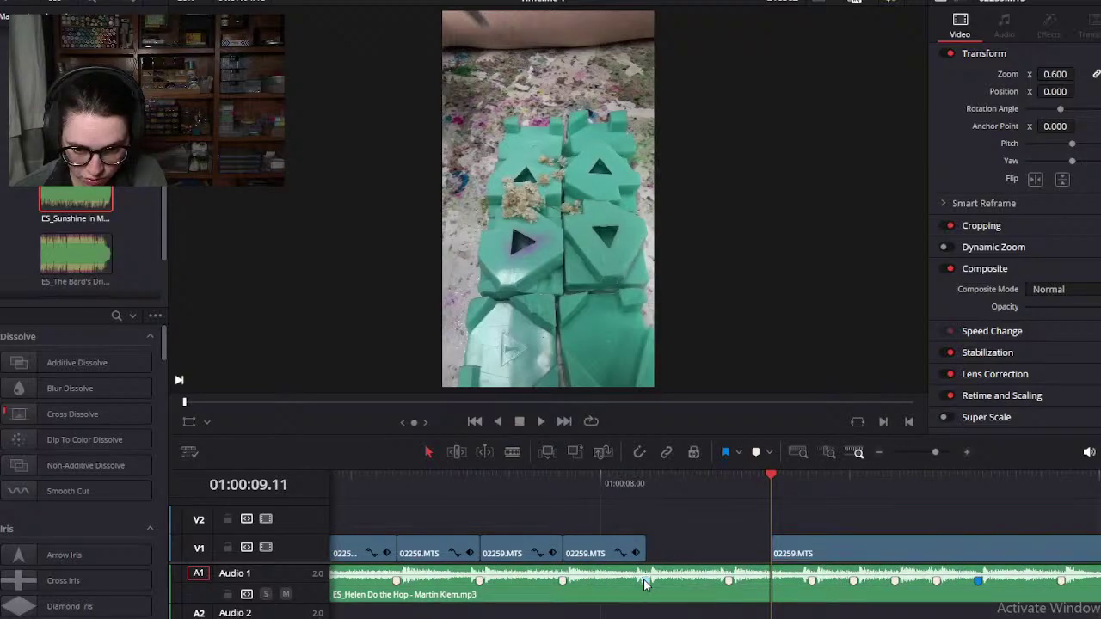
drag(644, 471, 979, 532)
click(784, 485)
drag(826, 551, 721, 544)
drag(694, 486, 690, 547)
key(ctrl+b)
key(BackSpace)
Step: Place the remaining clip directly against the last short cut and split it at the 01:00:09.01 beat marker
drag(657, 487, 732, 538)
drag(740, 492, 698, 556)
drag(652, 495, 731, 499)
key(ctrl+\)
key(ctrl+minus)
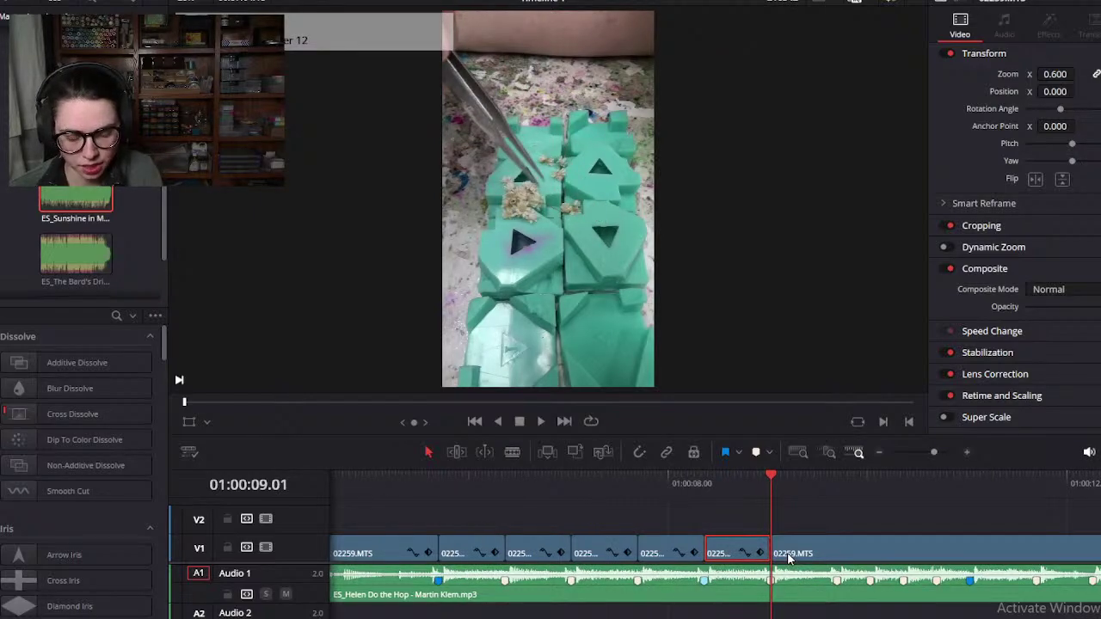
Step: Find the next flower placement, split the long clip at 01:00:10.08 and delete the footage before it
scroll(798, 539, right, 3)
click(735, 527)
drag(604, 476, 682, 486)
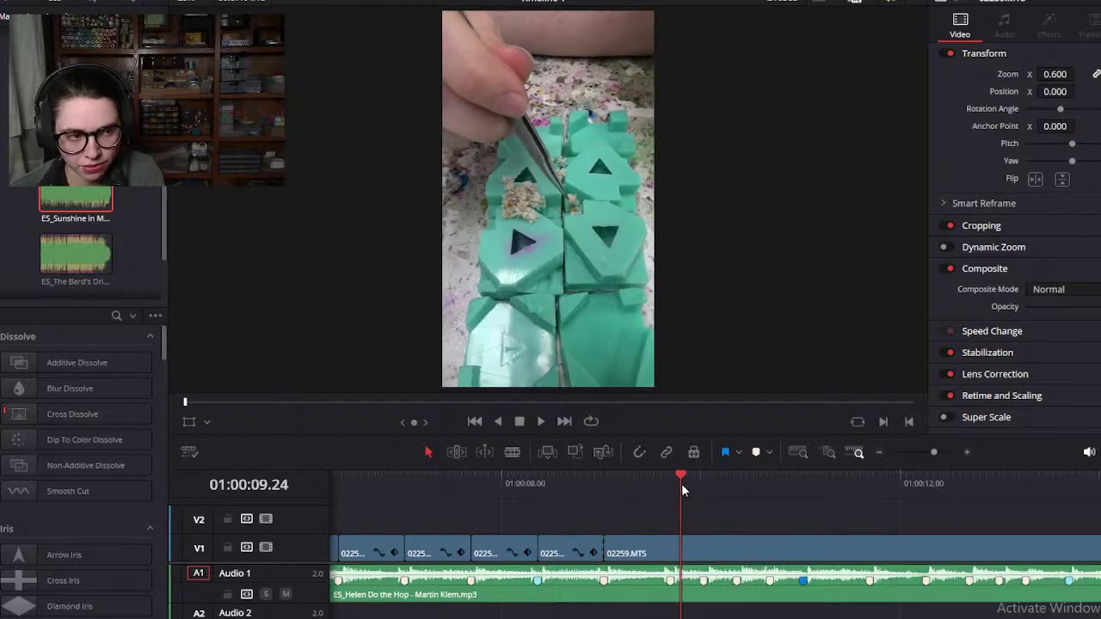
scroll(682, 483, right, 3)
drag(516, 474, 560, 486)
click(529, 540)
key(ctrl+b)
key(BackSpace)
Step: Mute Audio 1 and move the remaining clip against the last short cut at 01:00:09.01
click(286, 593)
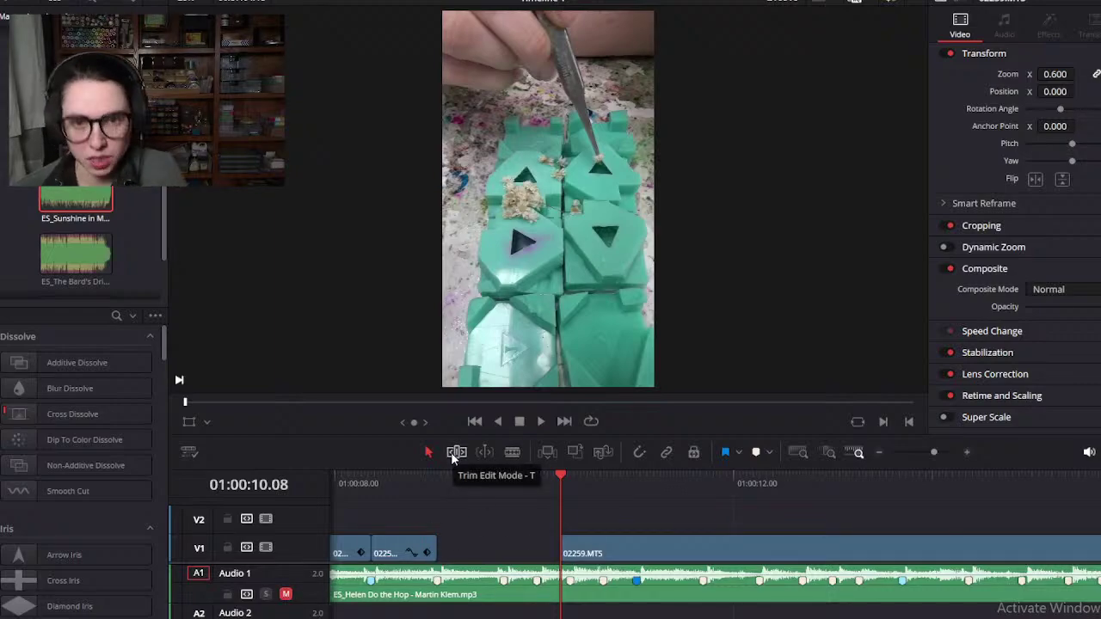
drag(631, 557, 529, 561)
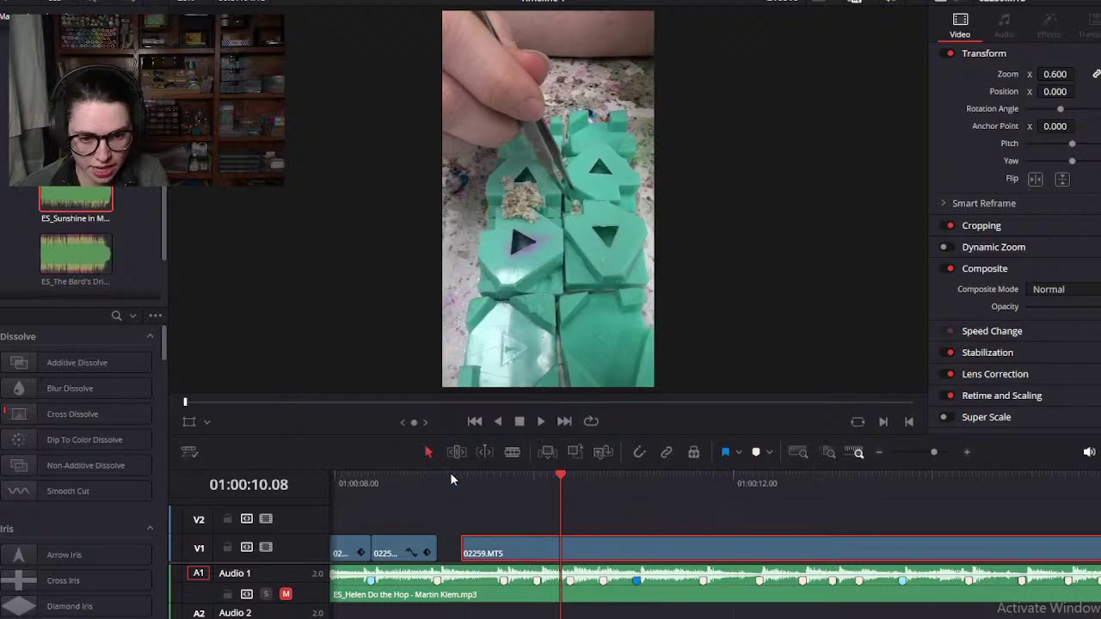
click(465, 484)
scroll(756, 521, up, 2)
drag(791, 550, 721, 549)
scroll(713, 547, right, 1)
scroll(713, 553, down, 2)
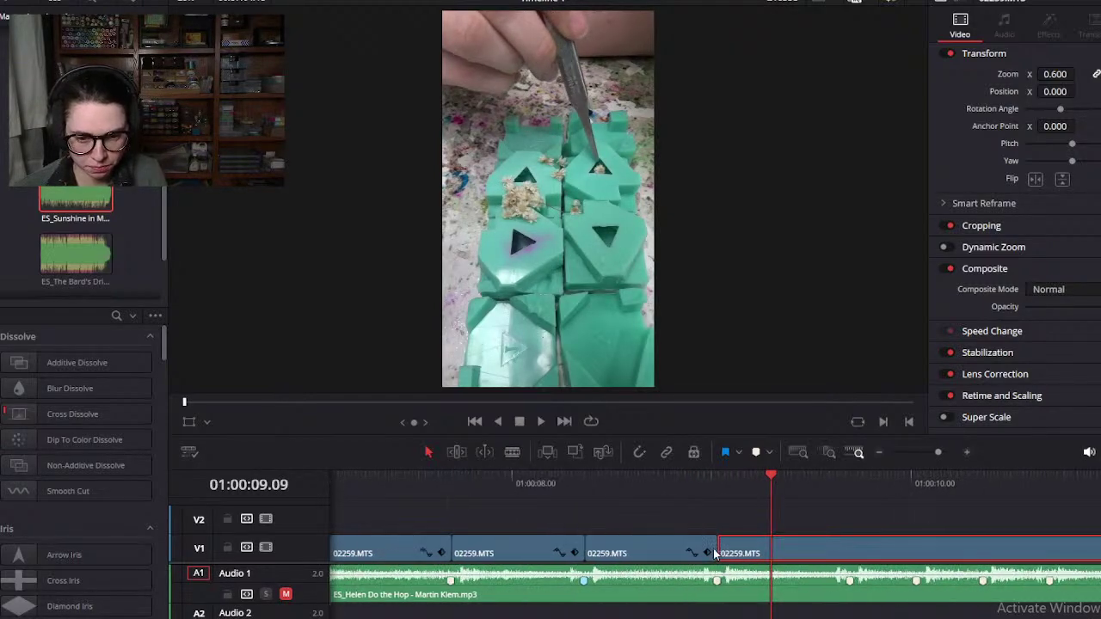
Step: Split the remaining 02259.MTS clip at the 01:00:09.21 beat marker
scroll(714, 551, right, 2)
drag(420, 482, 683, 427)
key(ctrl+b)
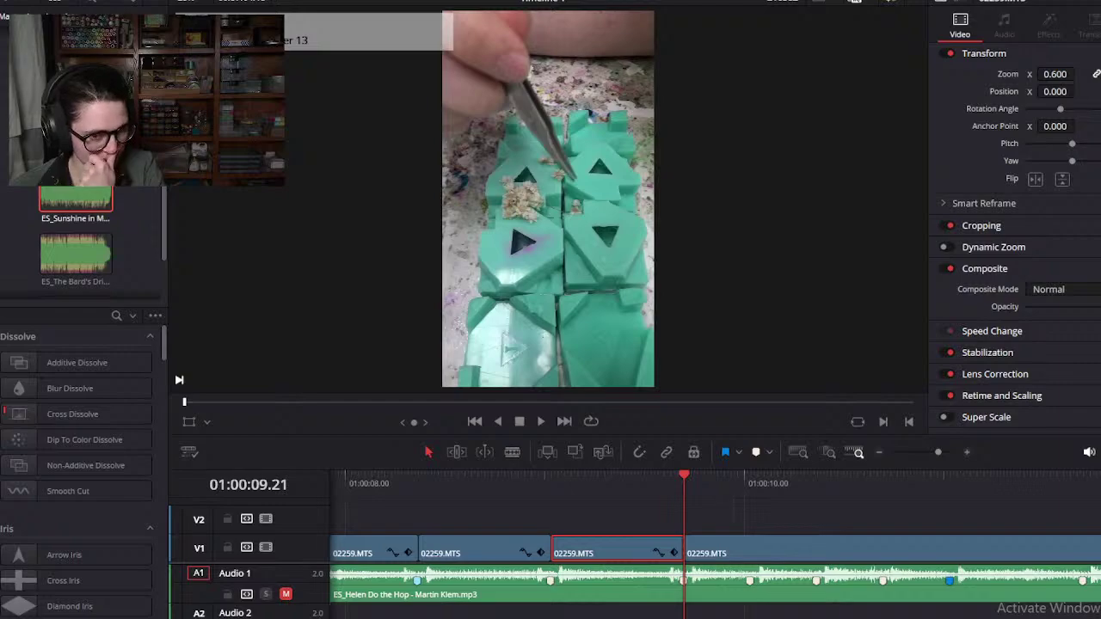
Step: Bring the next flower placement in the remaining clip against the last cut and split it at 01:00:10.01
drag(688, 474, 812, 504)
drag(778, 554, 712, 555)
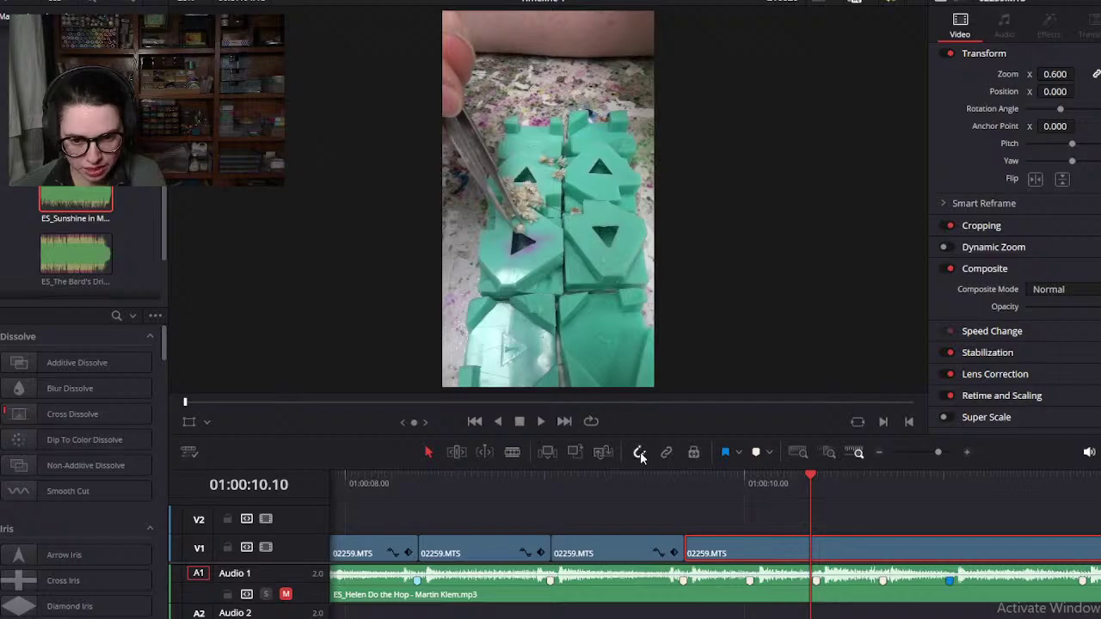
drag(688, 485, 752, 492)
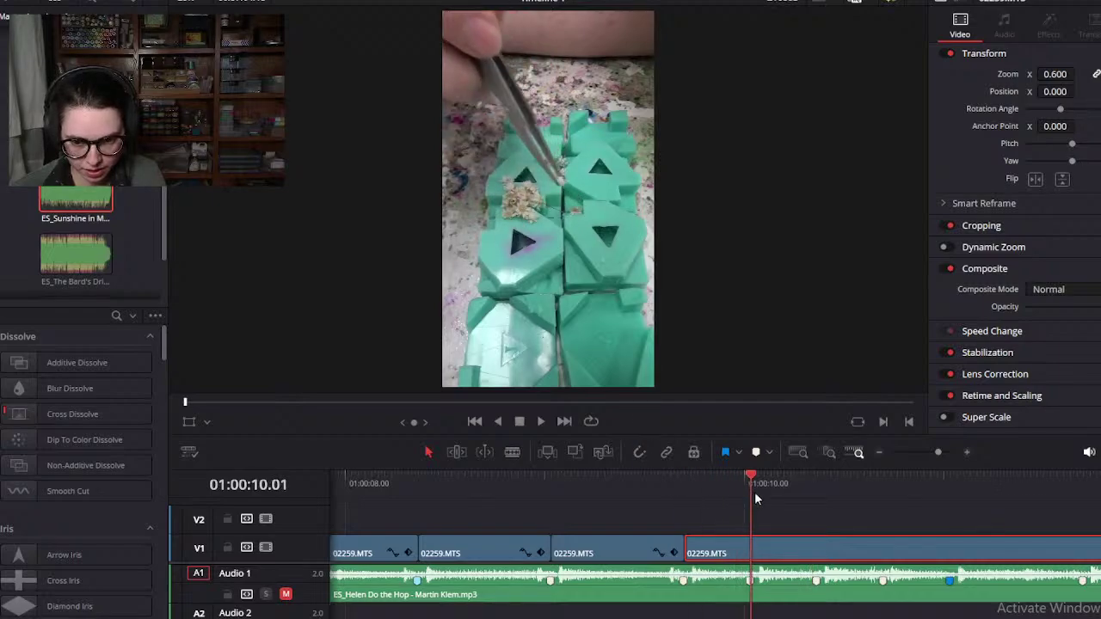
key(ctrl+b)
Step: Position the next usable footage at the 01:00:10.01 cut and split it at the following beat marker
scroll(688, 516, right, 3)
drag(583, 479, 646, 505)
click(634, 549)
drag(634, 548, 630, 556)
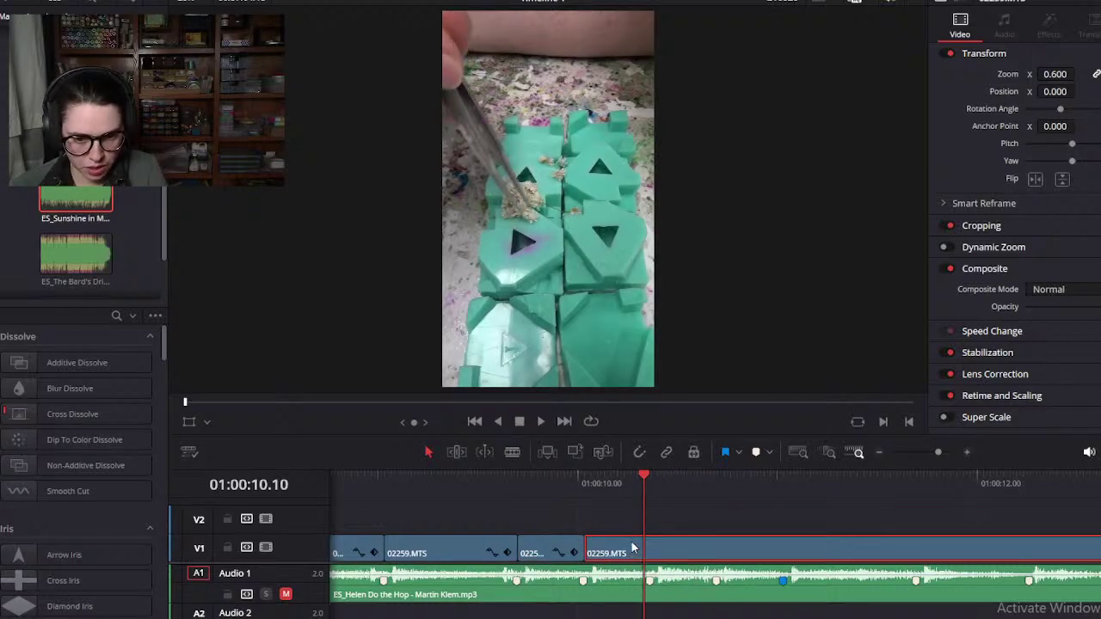
drag(543, 483, 908, 512)
key(ctrl+b)
Step: Search the long clip for the next flower placement and move that footage against the last short cut
scroll(869, 528, down, 2)
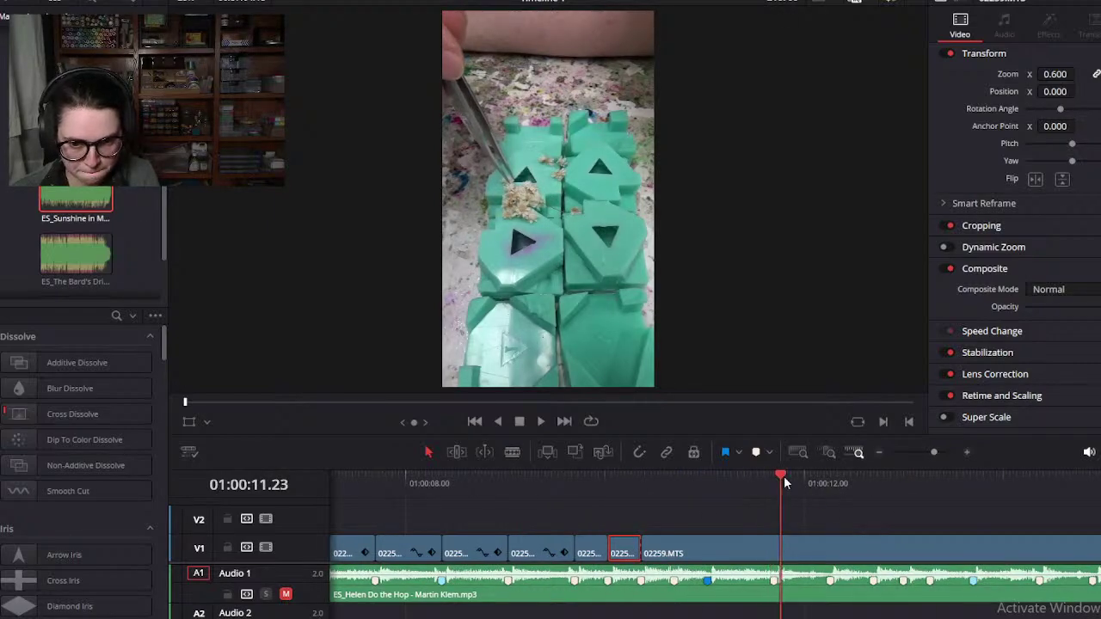
drag(776, 479, 870, 496)
scroll(866, 527, down, 3)
drag(592, 477, 625, 504)
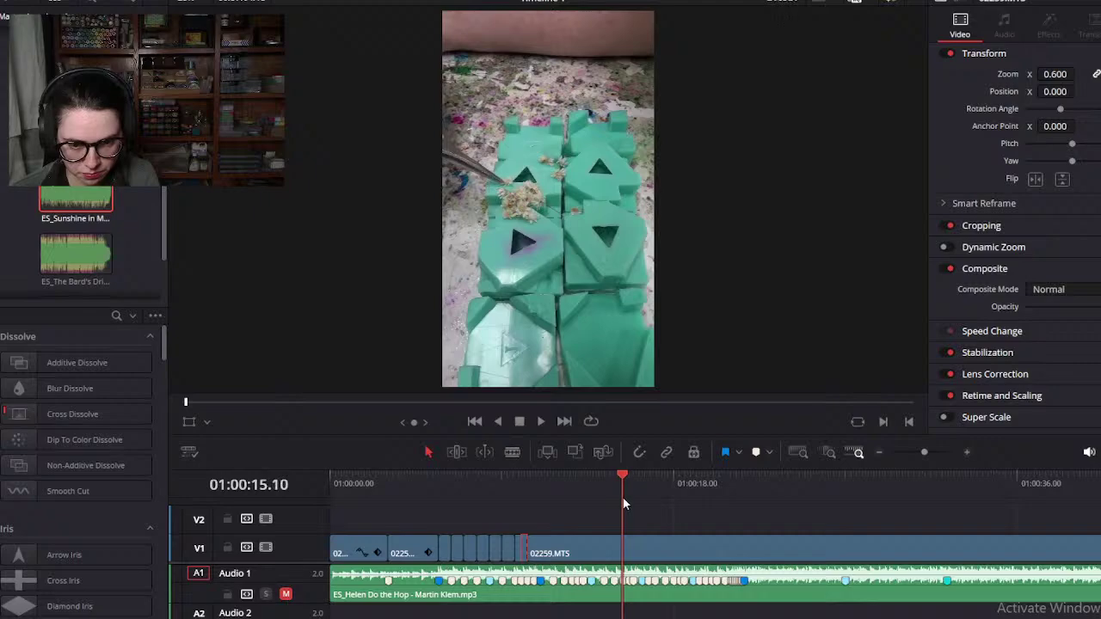
mouse_move(598, 546)
mouse_down()
mouse_move(646, 551)
mouse_move(593, 551)
mouse_up()
click(559, 489)
scroll(563, 487, up, 8)
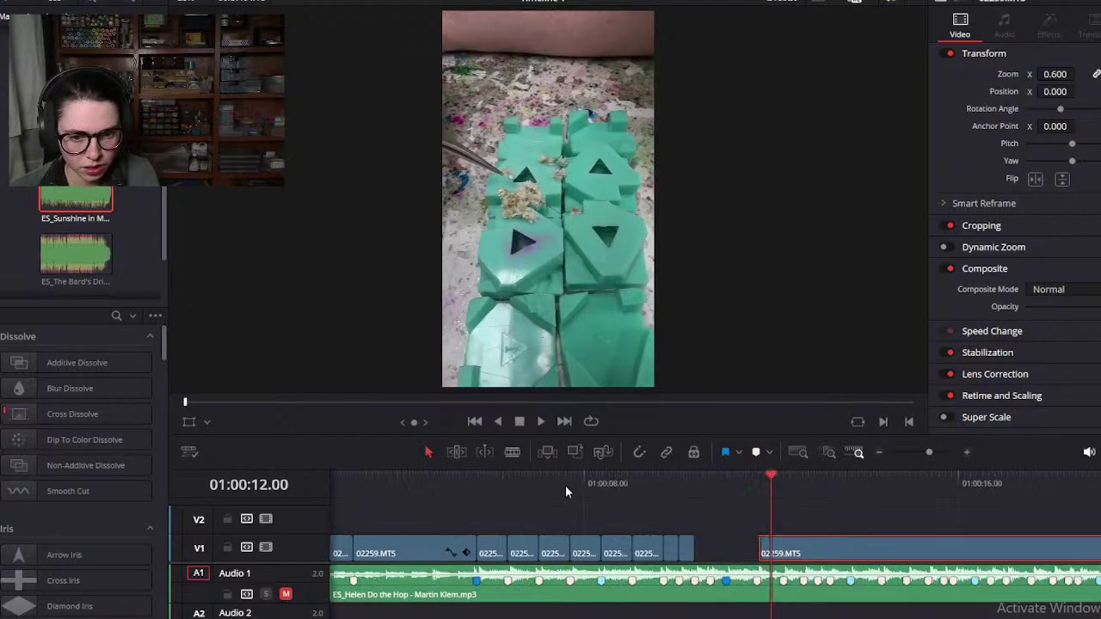
scroll(721, 542, left, 2)
drag(910, 547, 609, 558)
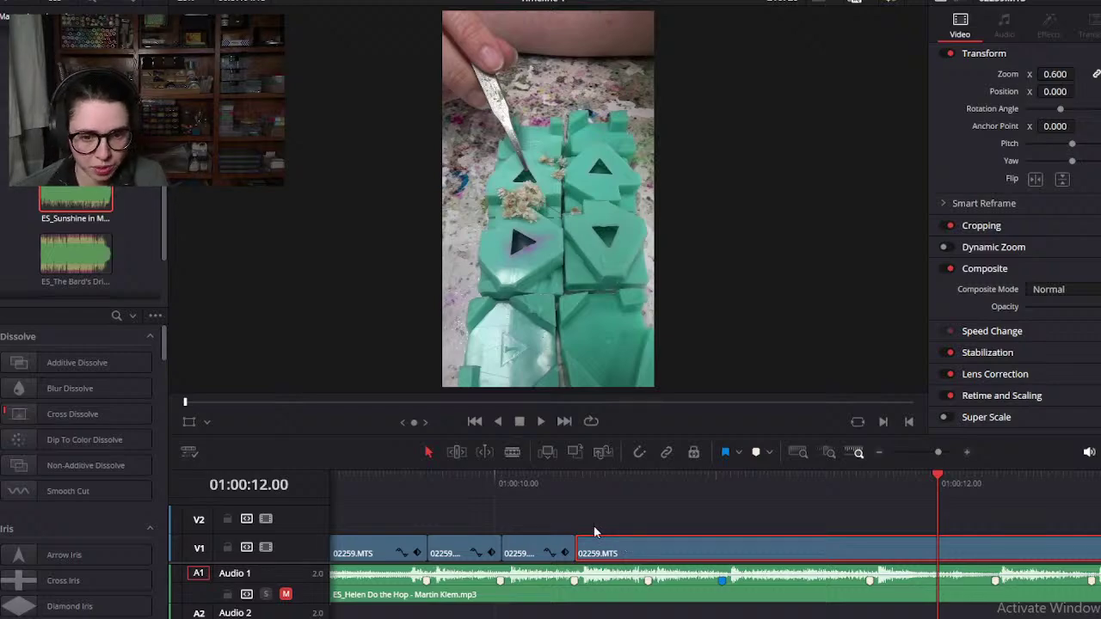
Step: Adjust where the remaining clip starts until the flower placement fits the beat, then split it at 01:00:10.21
drag(576, 484, 760, 505)
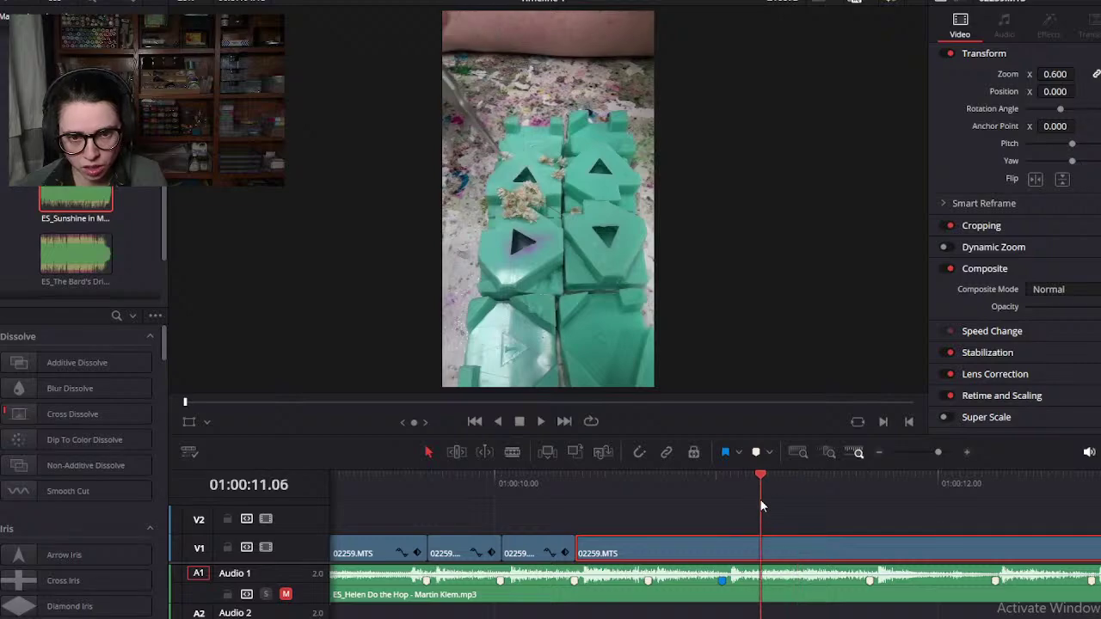
drag(721, 559, 621, 548)
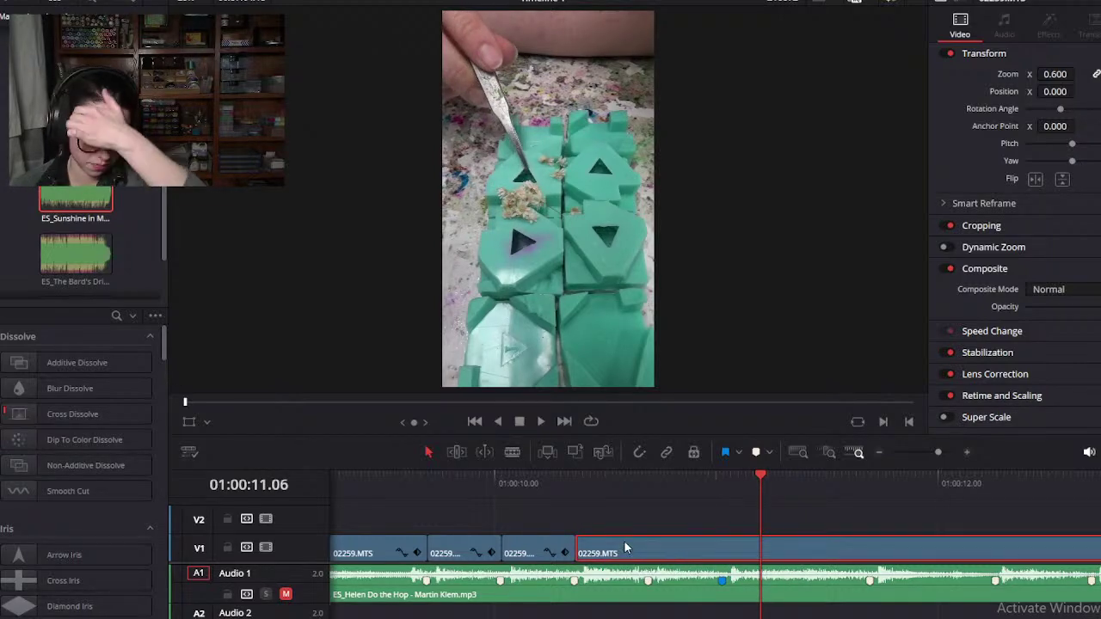
drag(585, 482, 607, 525)
drag(679, 545, 648, 560)
drag(594, 476, 633, 506)
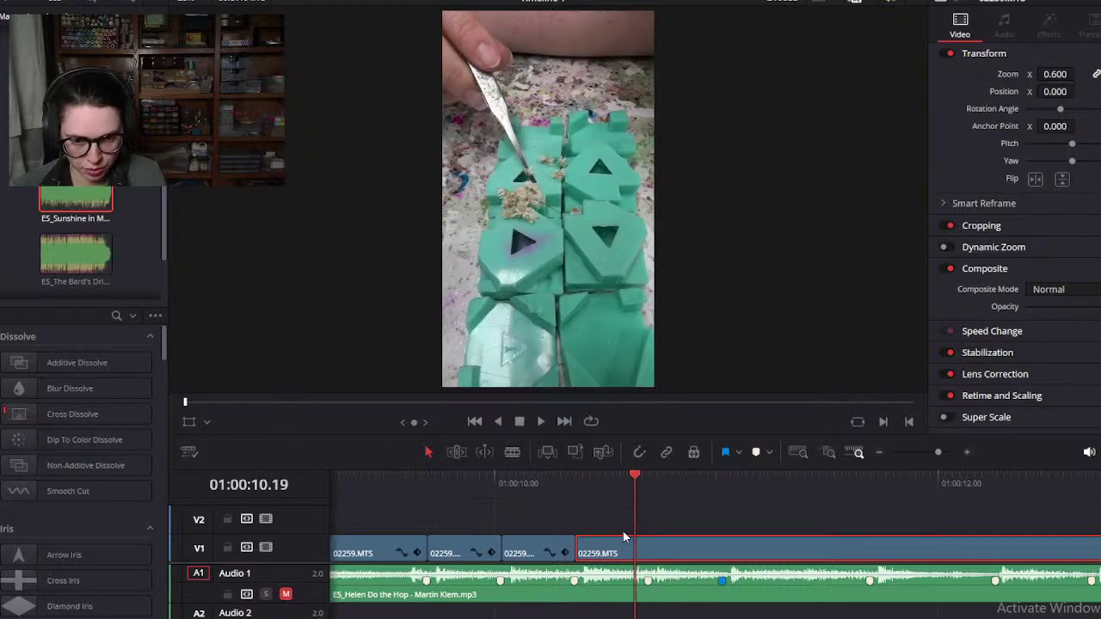
drag(680, 542, 621, 551)
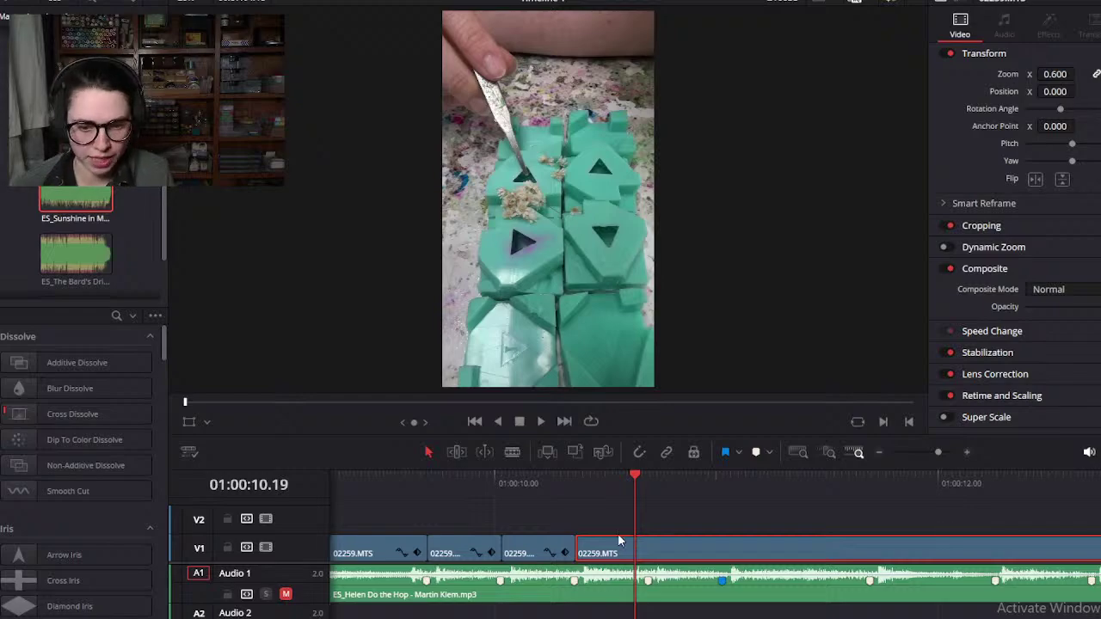
drag(581, 485, 648, 502)
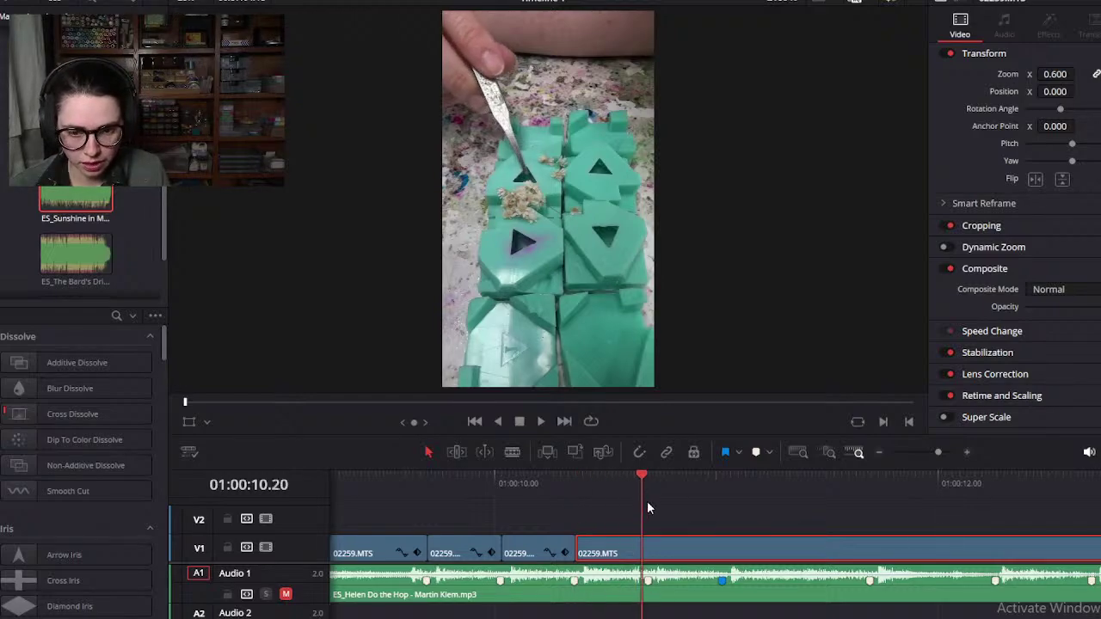
key(ctrl+b)
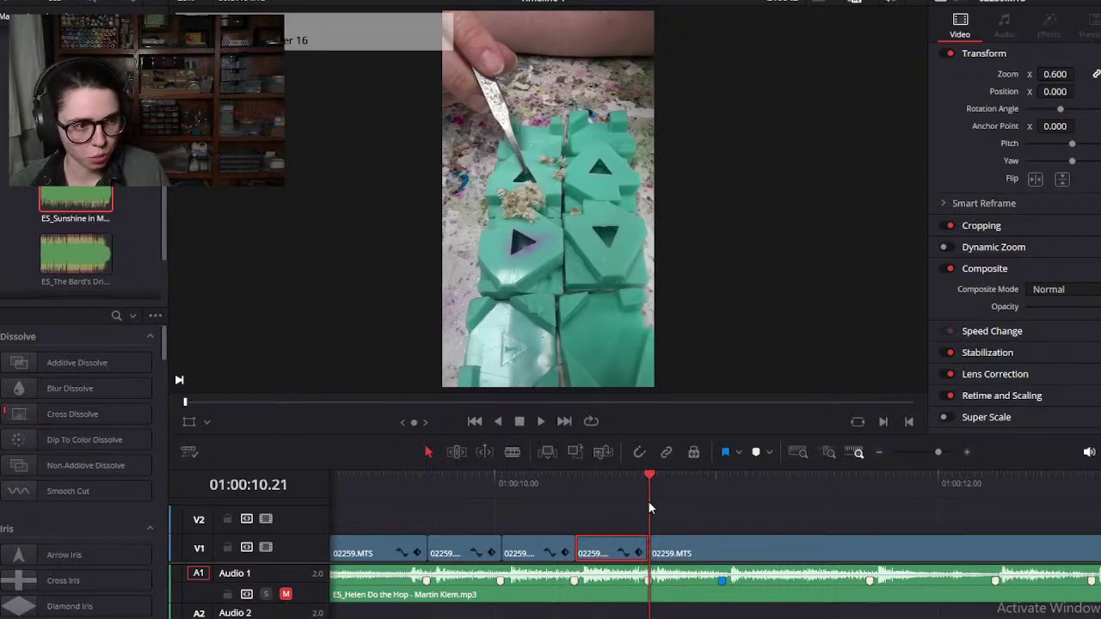
Step: Find the next flower placement in the long clip, split the clip there and delete the unused footage before it
scroll(723, 532, down, 3)
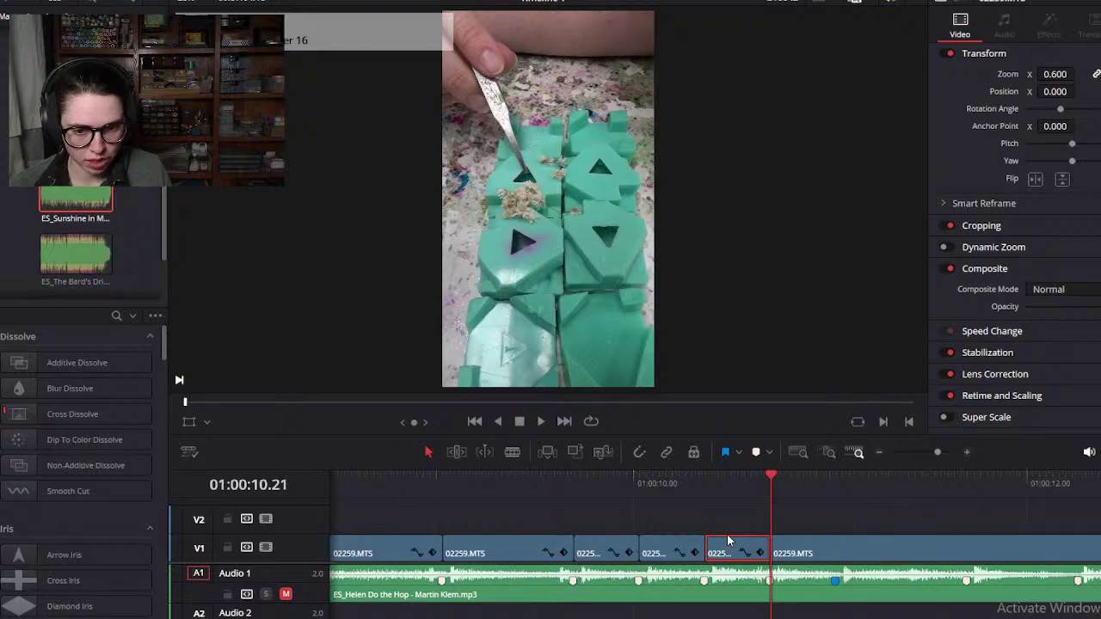
scroll(727, 537, down, 3)
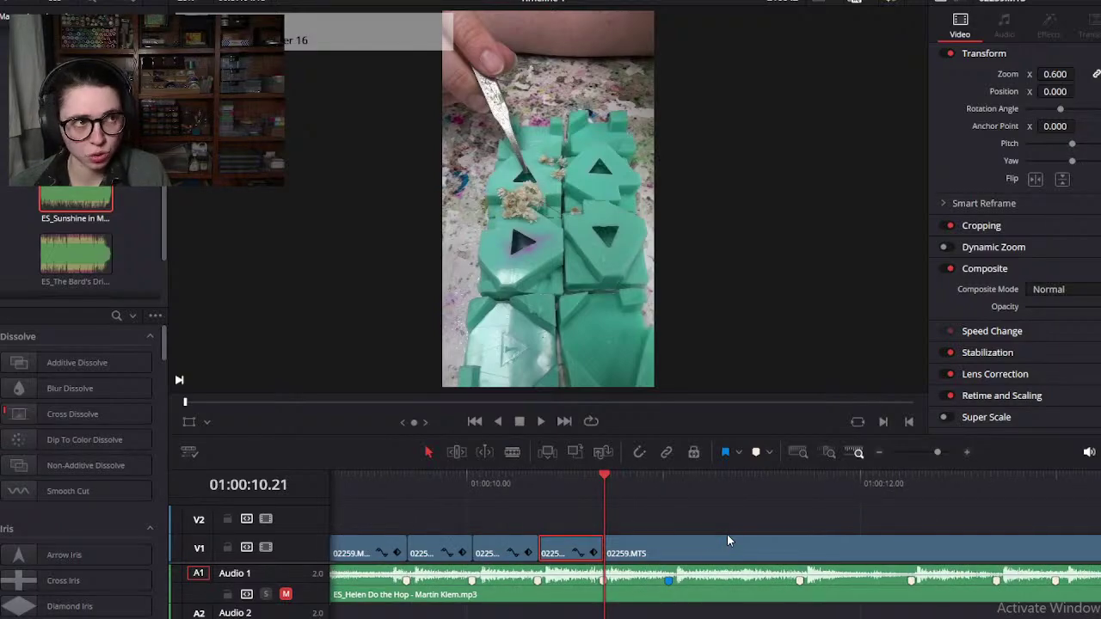
drag(601, 479, 862, 523)
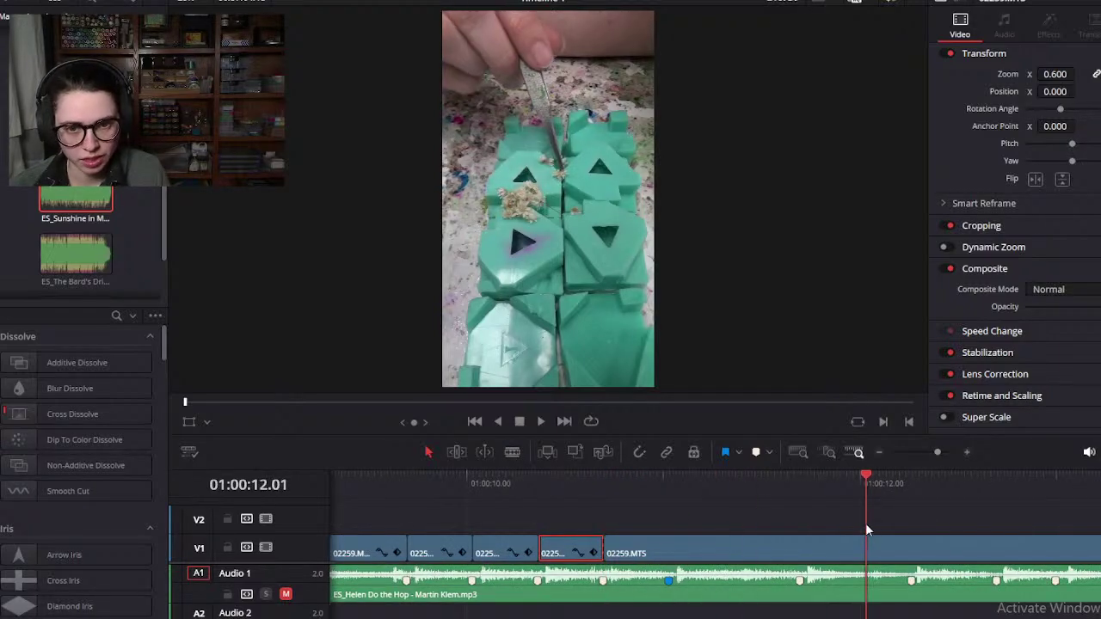
scroll(808, 561, down, 2)
scroll(808, 561, down, 3)
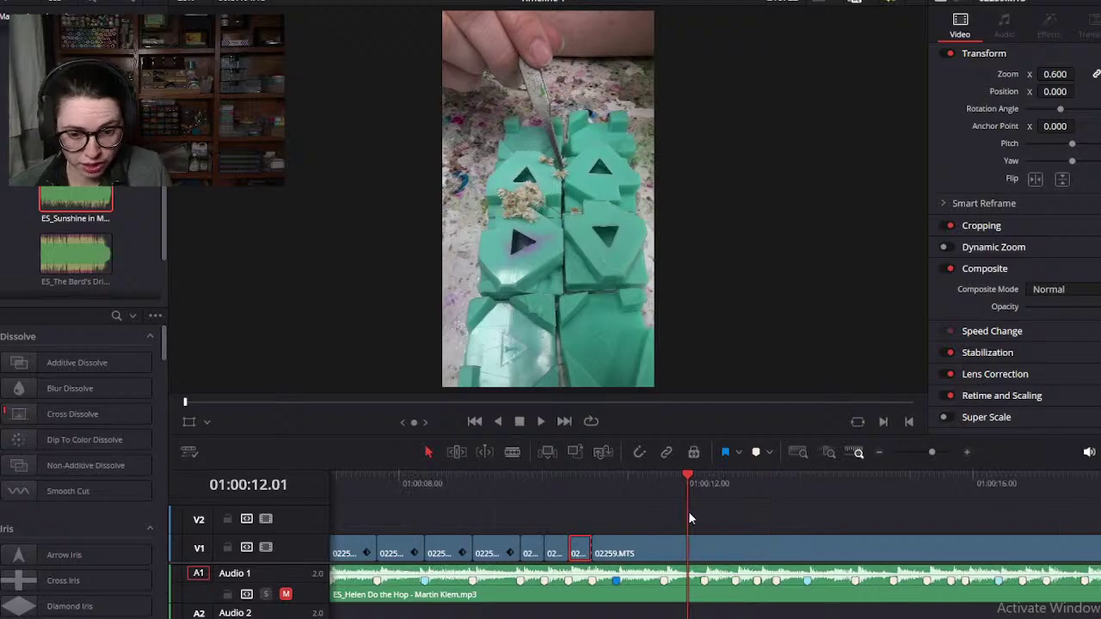
drag(691, 477, 910, 561)
scroll(911, 498, right, 3)
drag(768, 497, 753, 480)
click(719, 548)
key(ctrl+b)
key(Delete)
Step: Move the remaining clip against the last short cut so that it starts at 01:00:10.21
drag(804, 553, 503, 555)
click(452, 478)
key(ctrl+equal)
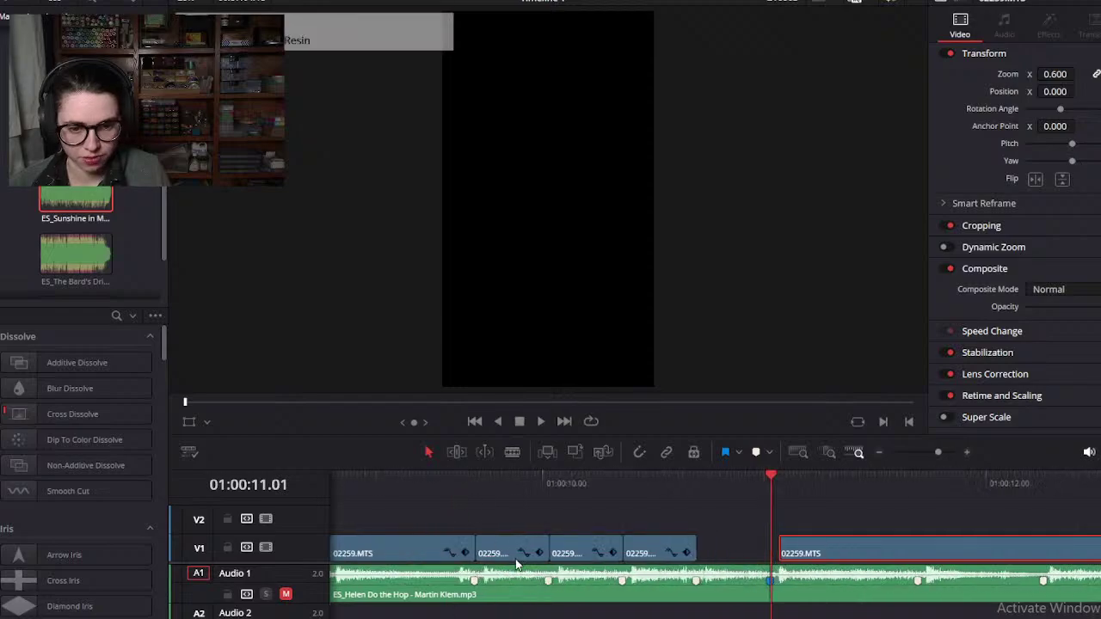
drag(824, 555, 711, 555)
drag(674, 488, 676, 528)
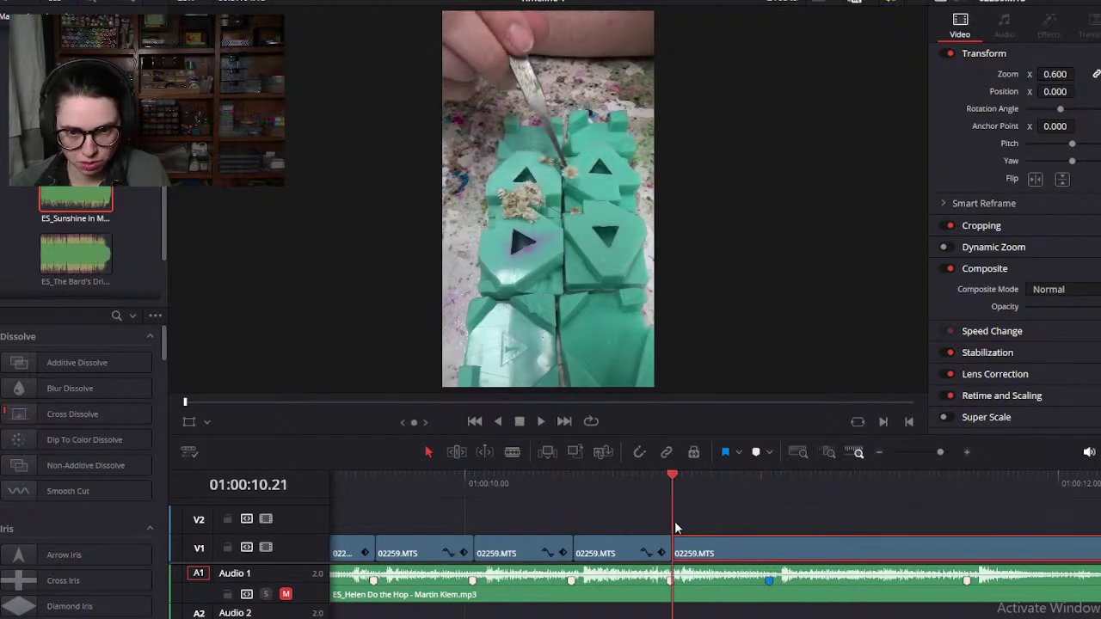
Step: Stack the following placement footage on V2 above the clip at 01:00:10.21 and split it at 01:00:11.01
drag(688, 483, 727, 526)
key(shift+bracketleft)
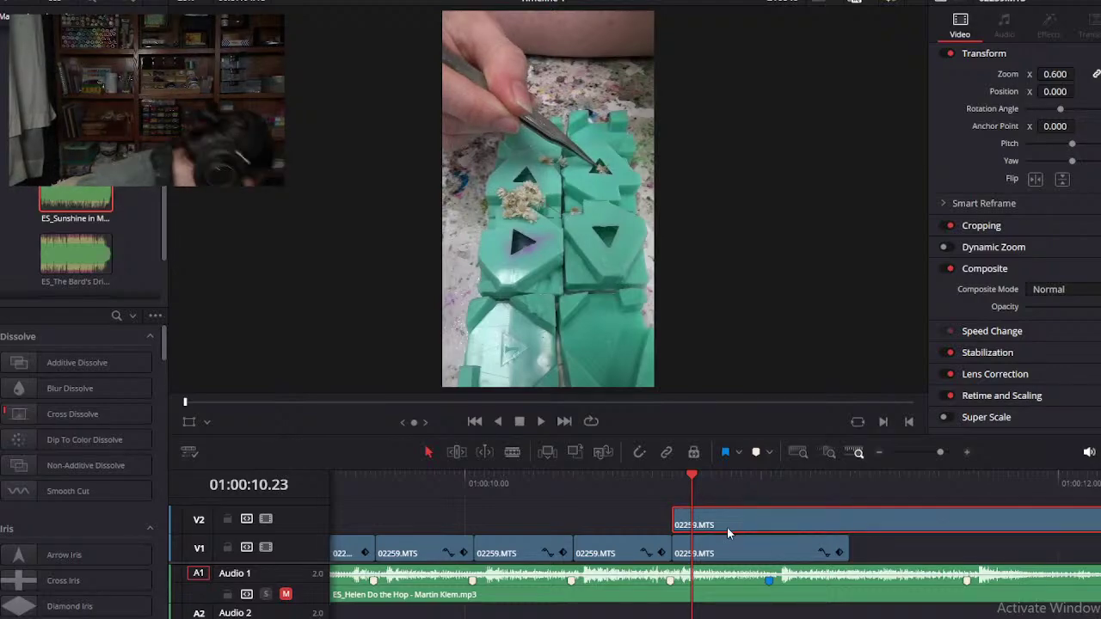
drag(690, 477, 772, 519)
key(ctrl+b)
Step: Move the long remainder after 01:00:11.01 from V2 down to V1, clear of the short clips
click(825, 510)
scroll(825, 510, down, 5)
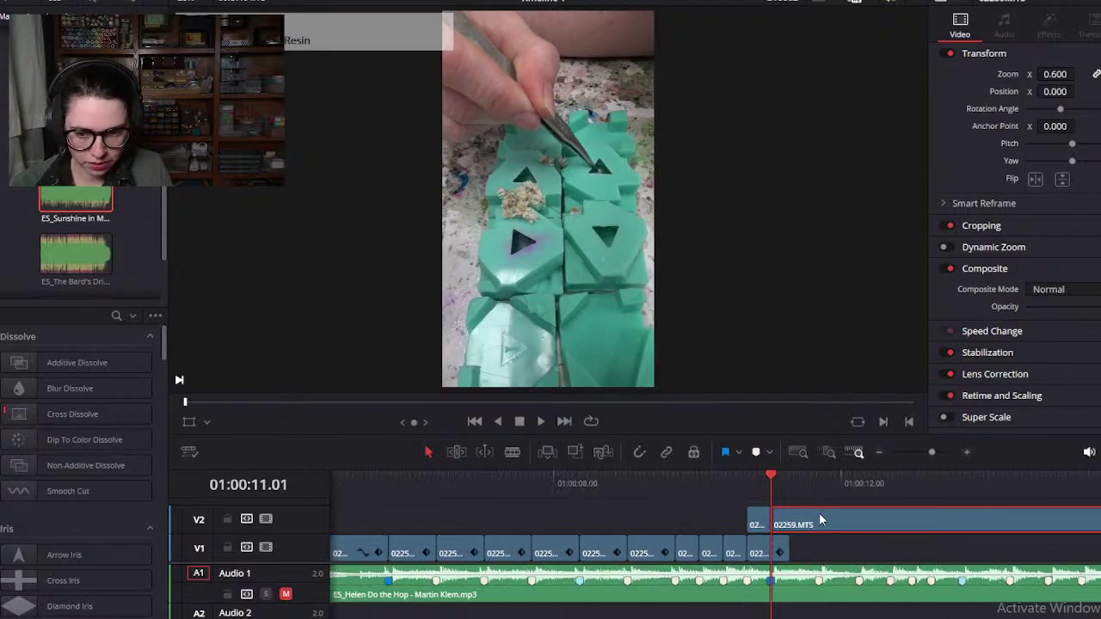
drag(812, 522, 827, 550)
scroll(712, 544, up, 5)
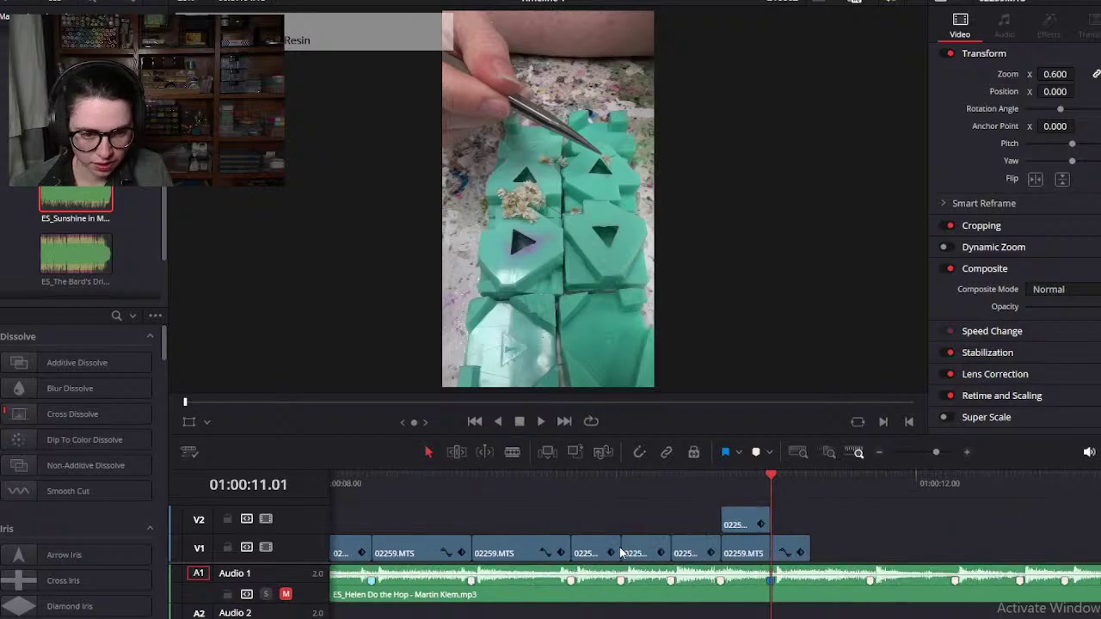
Step: Fit the V1 take between 01:00:10.21 and the 01:00:11.01 marker and delete the alternate take from V2
drag(684, 553, 852, 555)
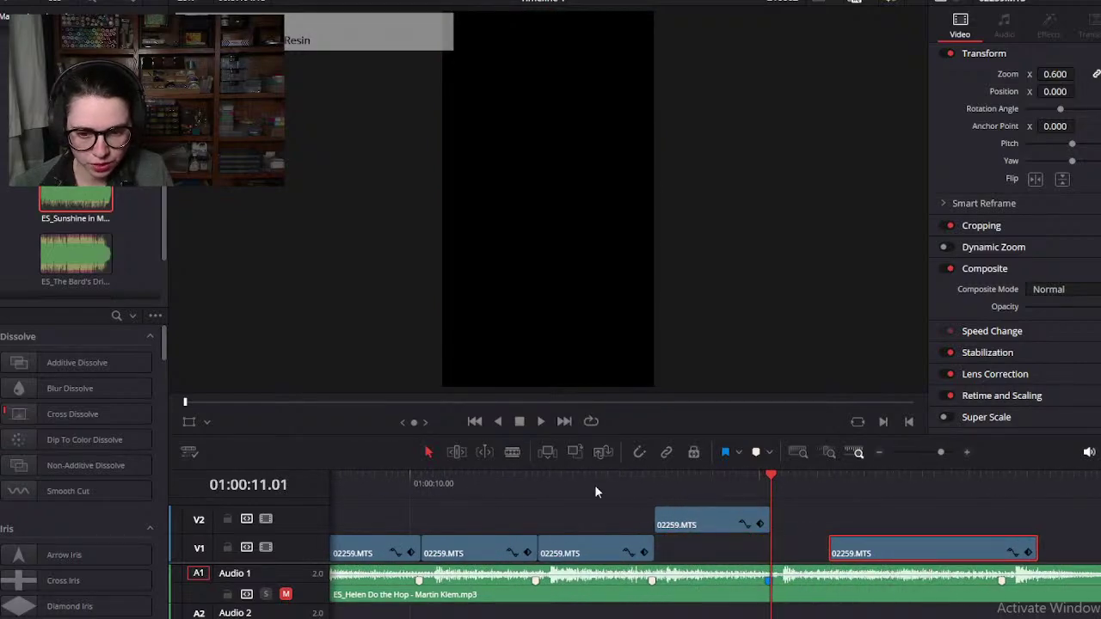
click(631, 491)
drag(644, 488, 1046, 516)
drag(911, 553, 737, 562)
drag(660, 497, 770, 496)
drag(861, 551, 769, 551)
click(1072, 531)
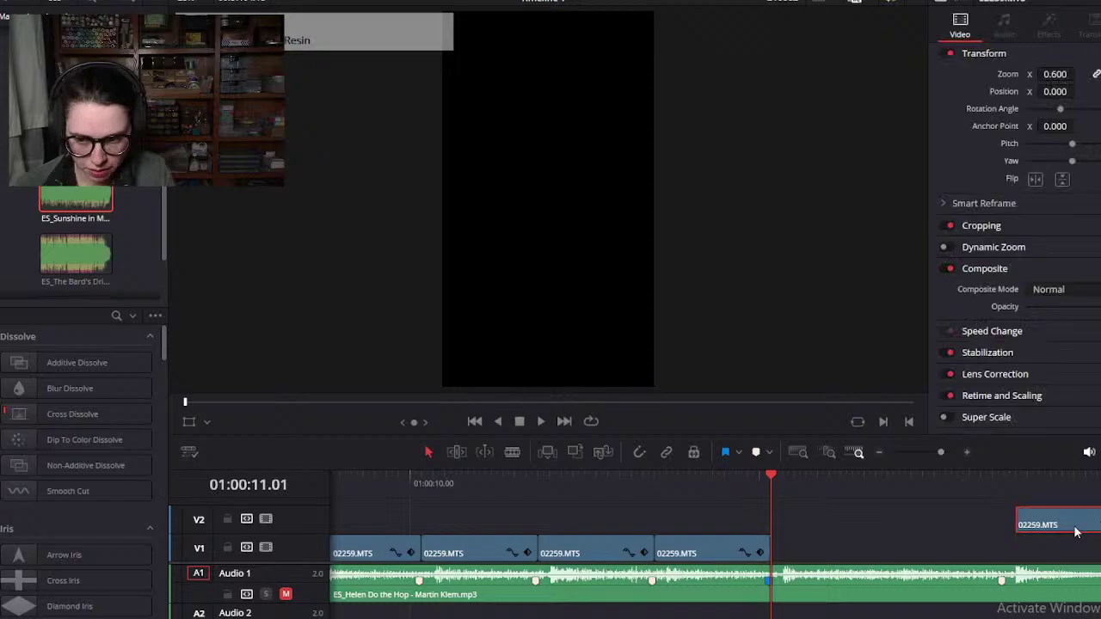
key(Delete)
Step: Play back the short cuts from 01:00:05.10 to check them against the music
scroll(938, 577, down, 4)
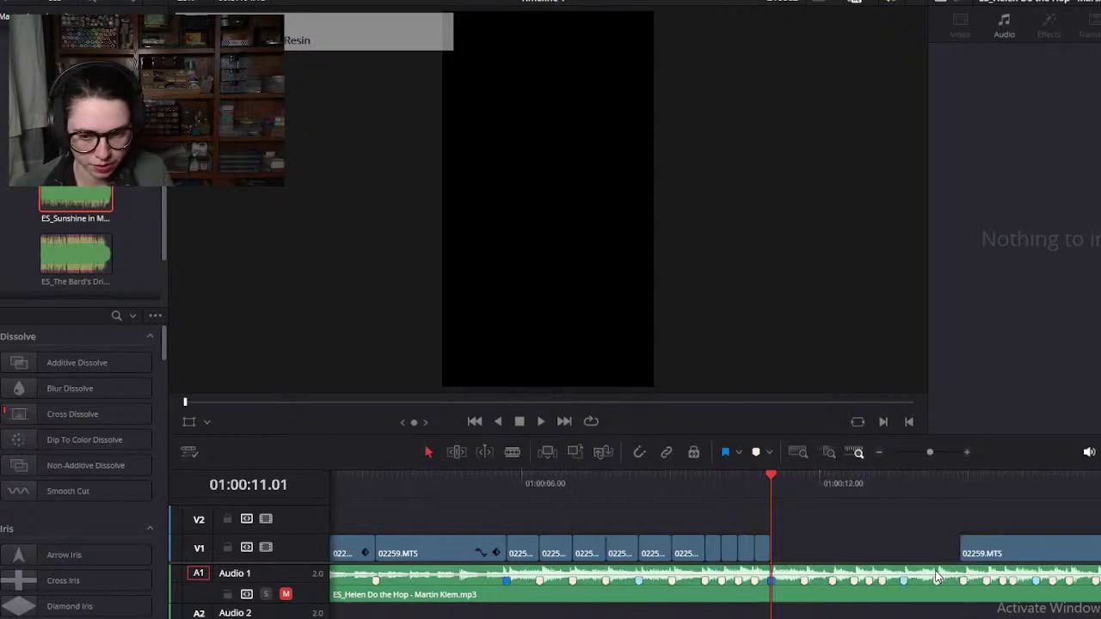
drag(731, 493, 864, 490)
scroll(830, 535, down, 3)
scroll(815, 550, up, 4)
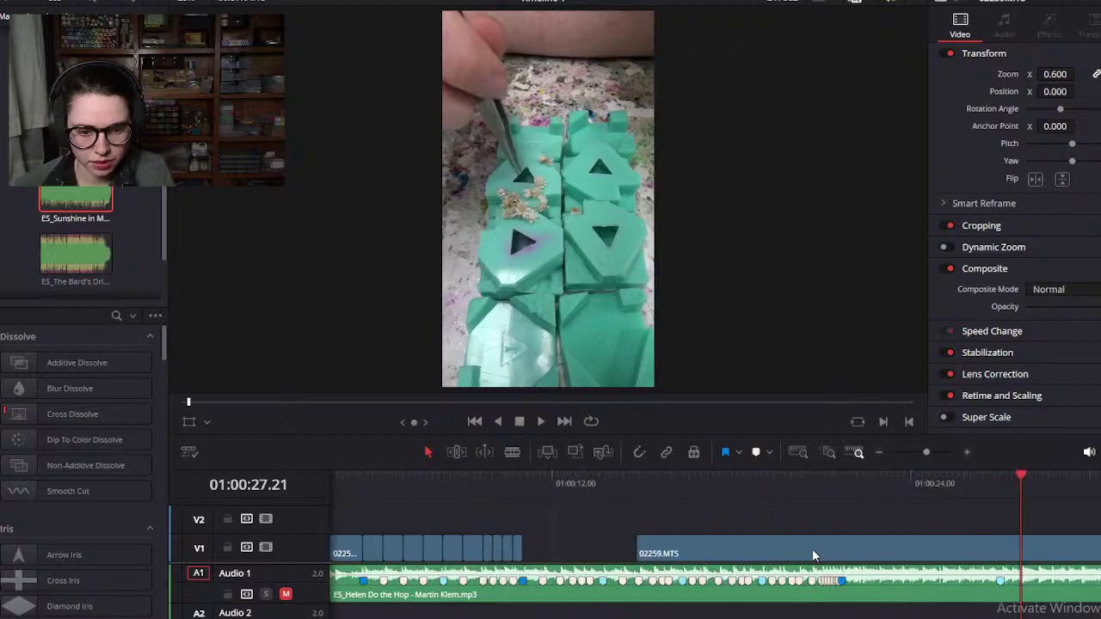
click(489, 487)
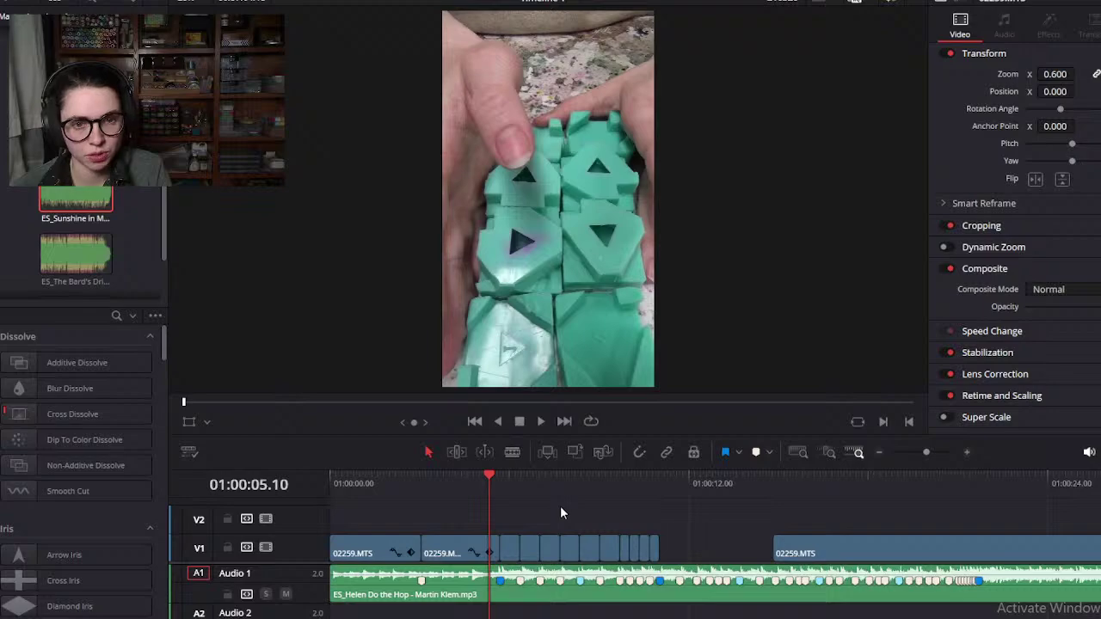
key(space)
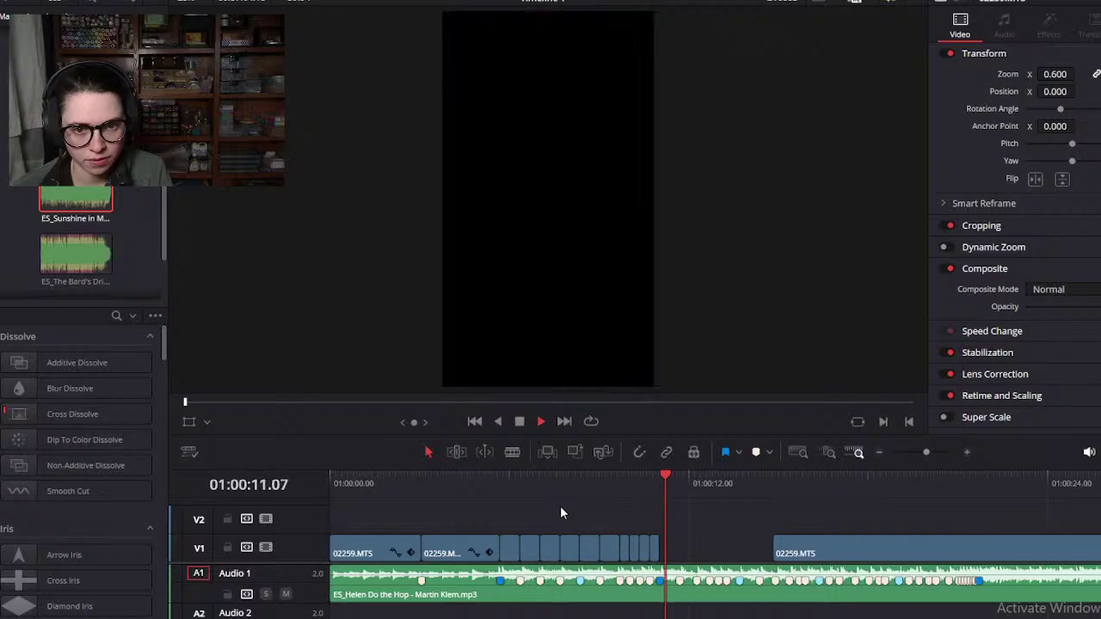
key(space)
Step: Delete the last short flower clip, the one running from 01:00:10.21 to the blue beat marker
scroll(635, 474, up, 5)
click(644, 477)
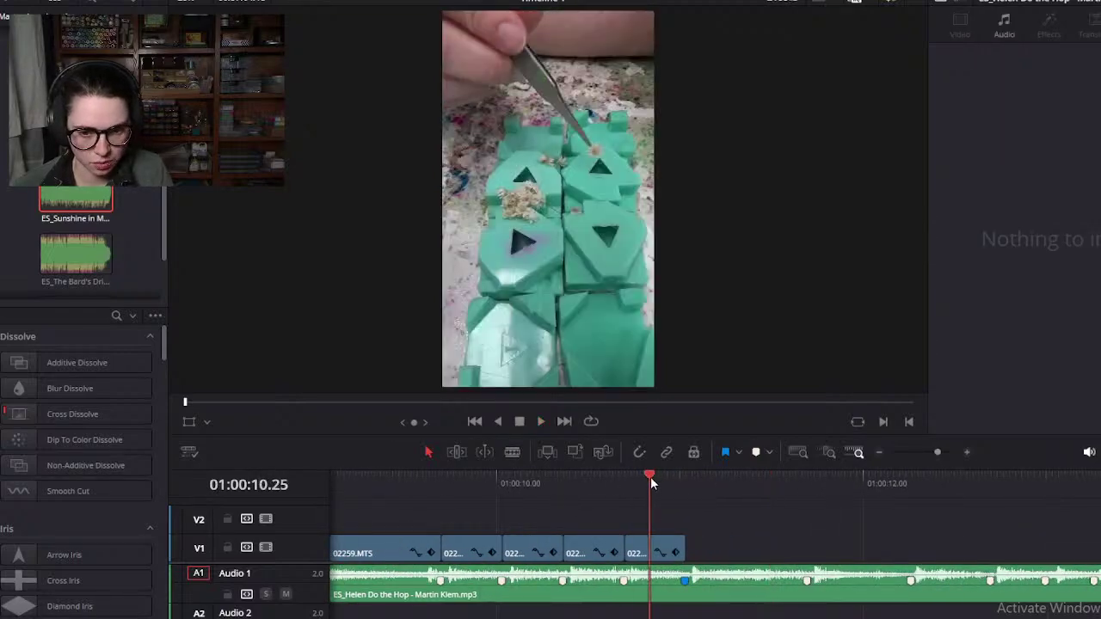
drag(684, 544, 708, 544)
key(BackSpace)
Step: Find a later flower placement in the long clip, split it at 01:00:32.13 and delete the footage before it
scroll(651, 551, down, 5)
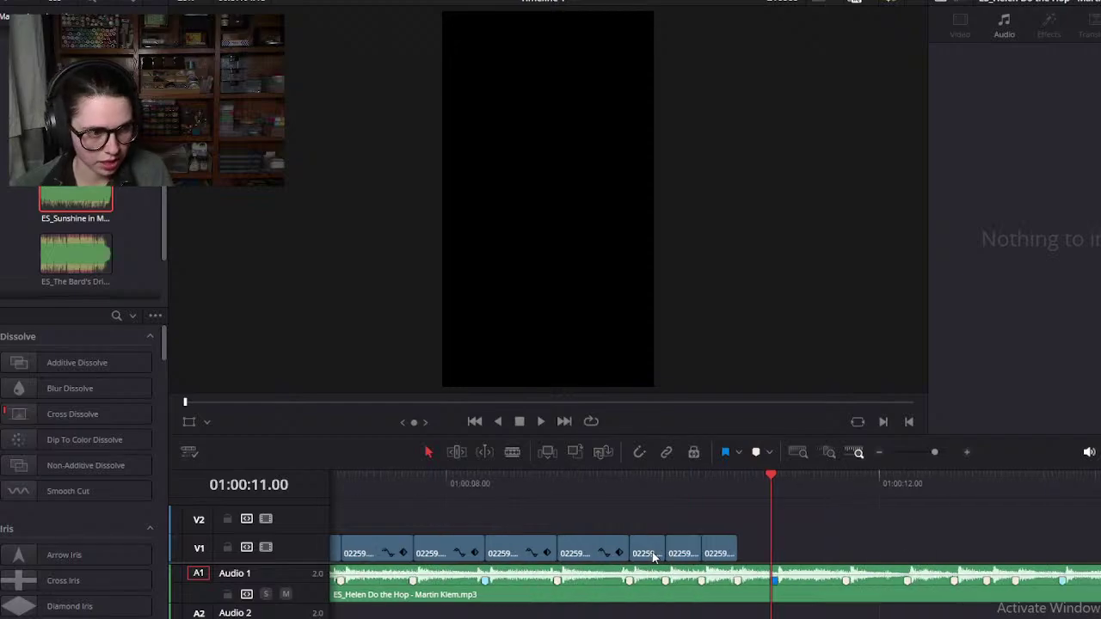
drag(811, 535, 663, 538)
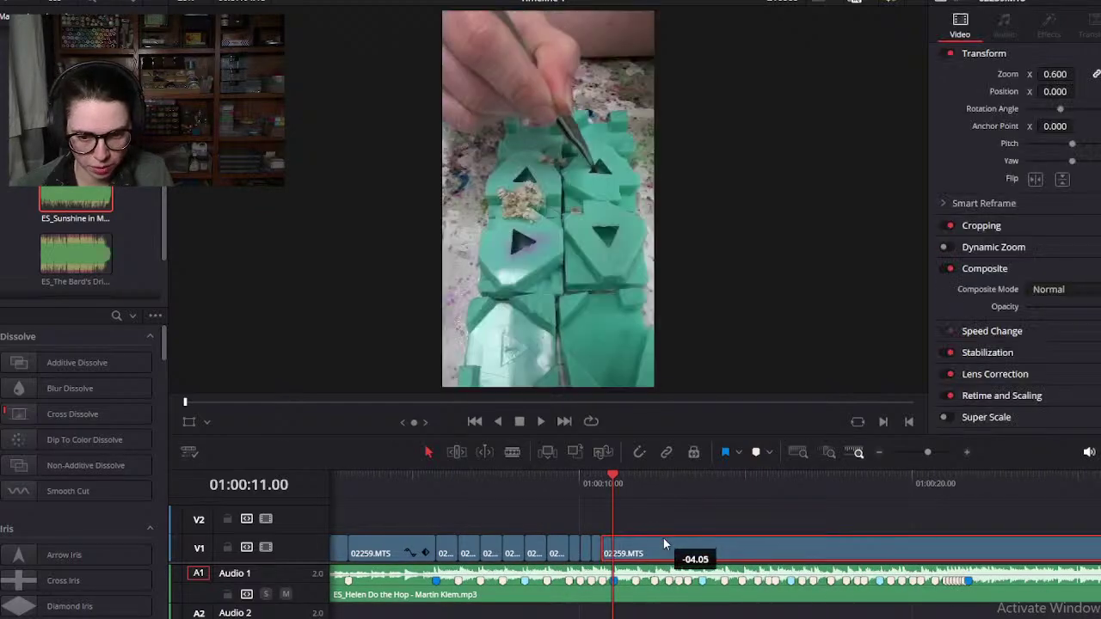
key(ctrl+z)
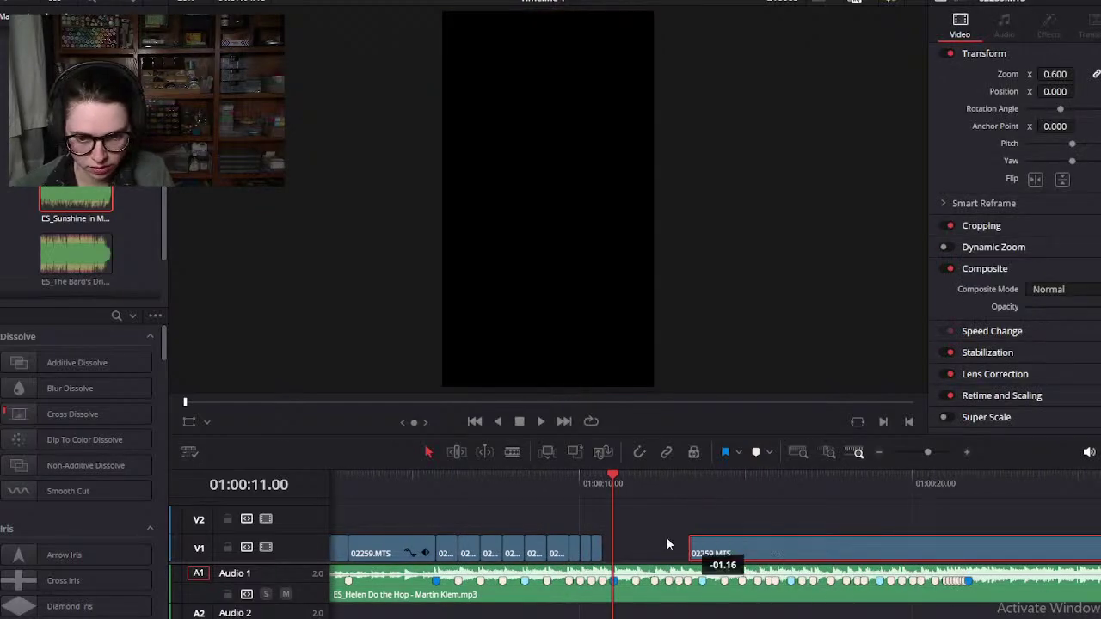
drag(614, 486, 989, 549)
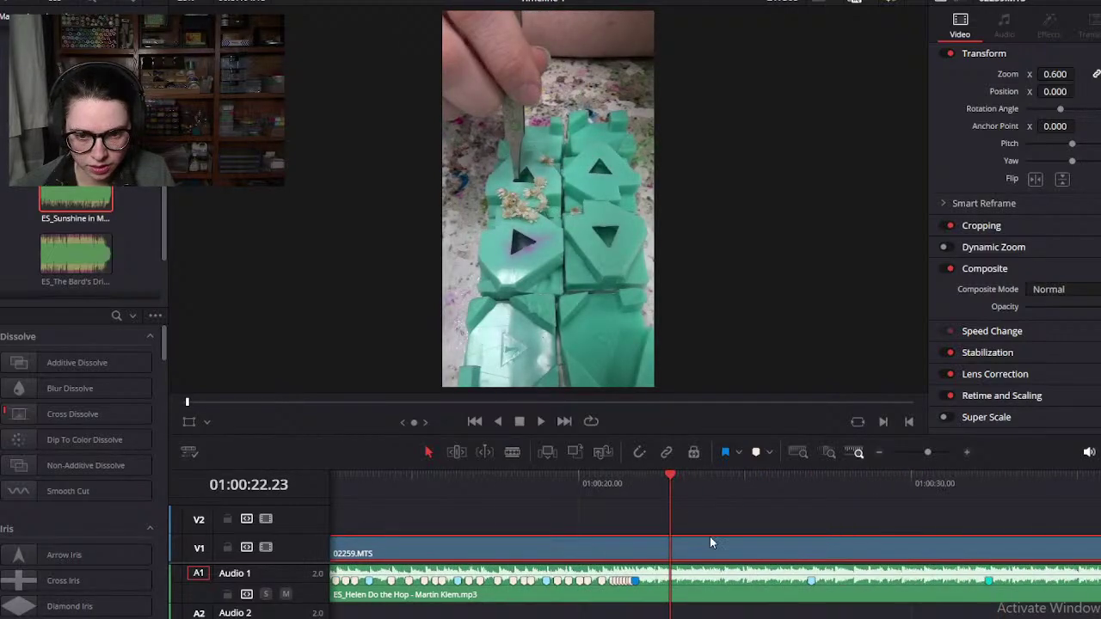
drag(674, 478, 994, 500)
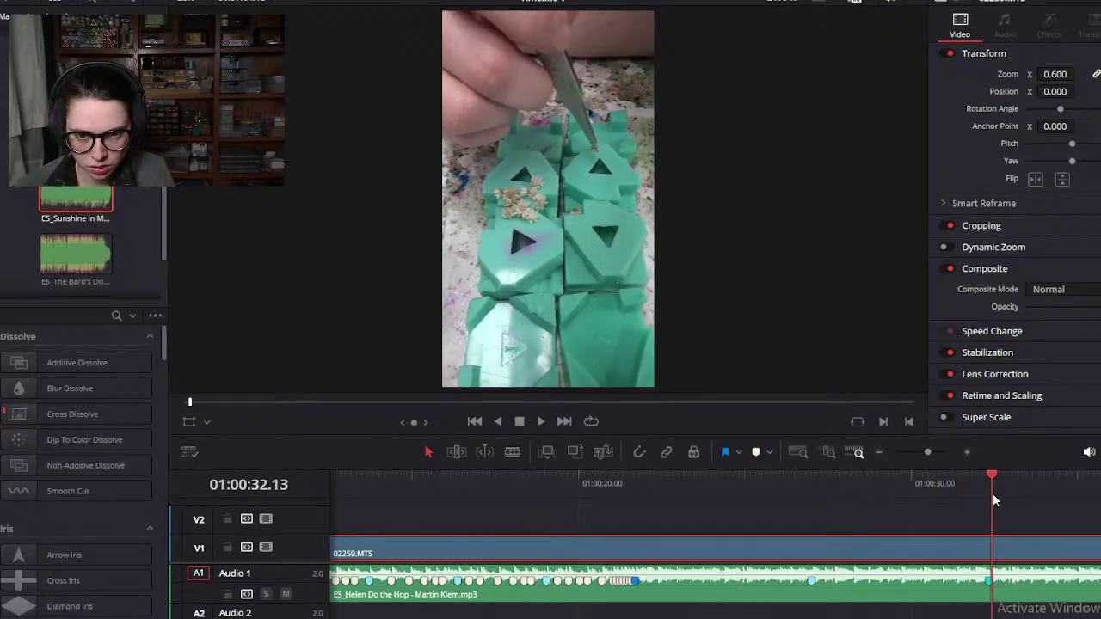
key(ctrl+backslash)
click(942, 540)
key(BackSpace)
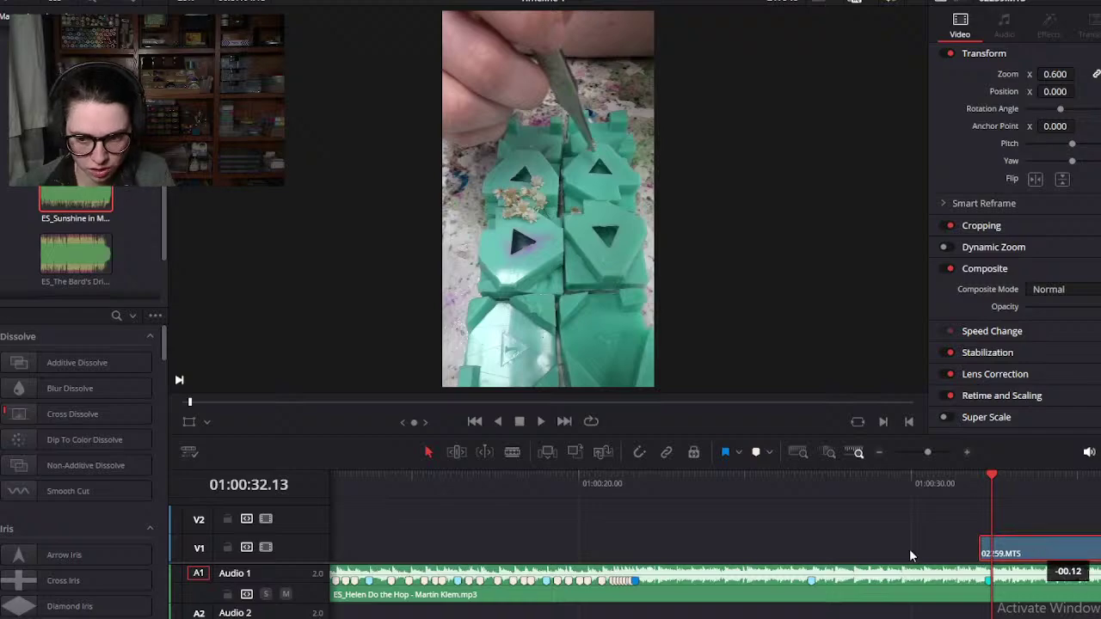
Step: Move the remaining footage against the last short cut and split it at the 01:00:11.01 beat marker
drag(987, 555, 602, 558)
scroll(842, 547, left, 3)
drag(899, 555, 653, 526)
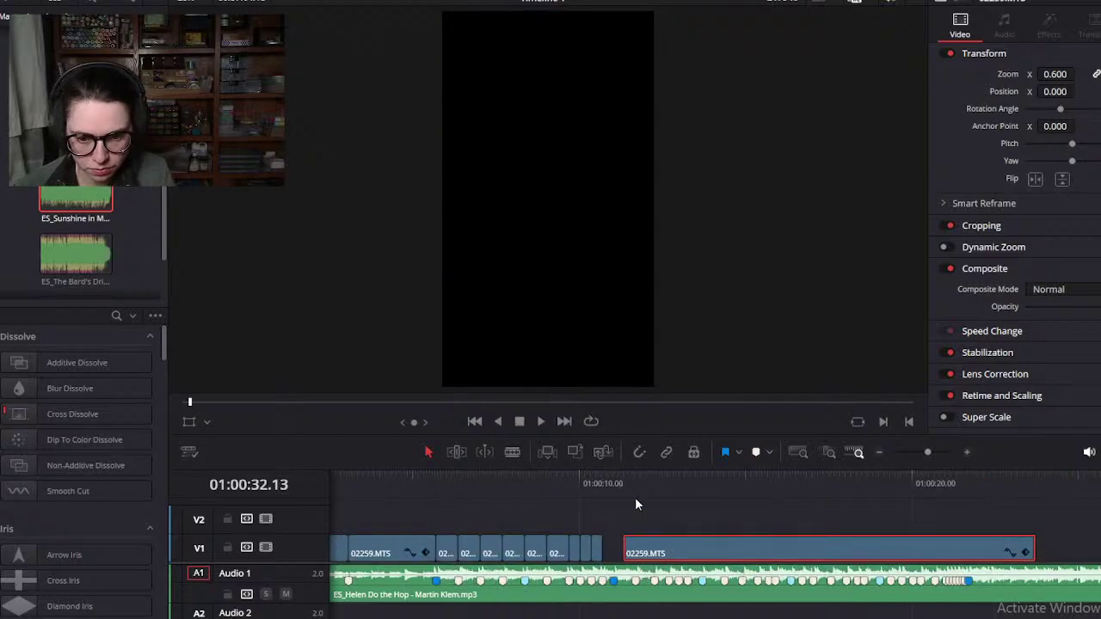
click(624, 481)
scroll(625, 482, up, 3)
drag(797, 537, 622, 545)
drag(538, 487, 672, 486)
key(ctrl+b)
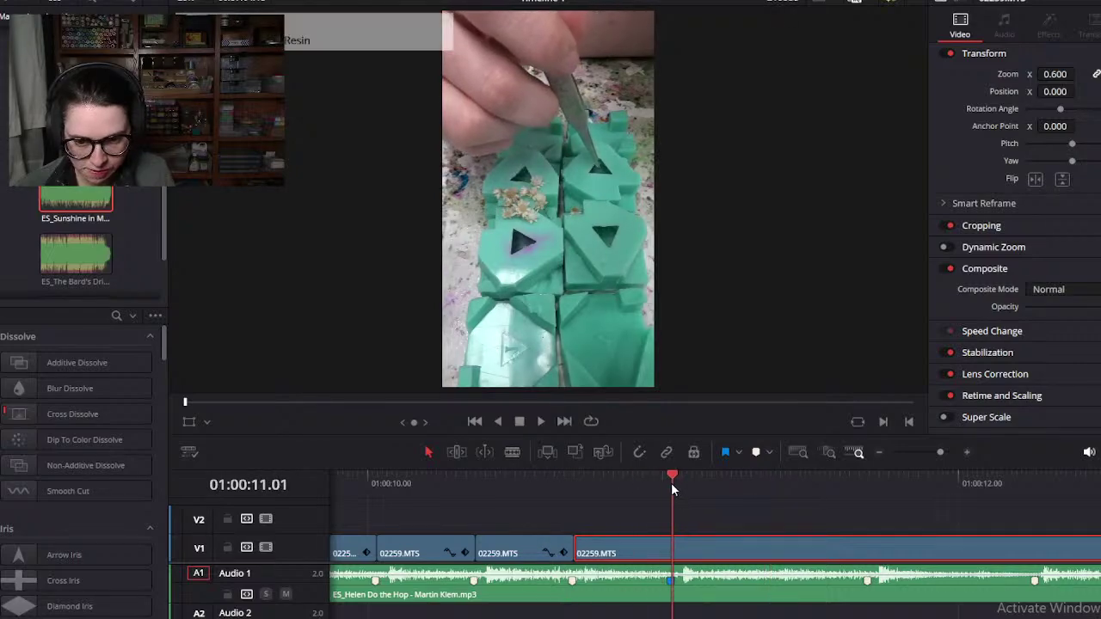
Step: Cut away the footage from 01:00:11.01 up to 01:00:21.21 and move the leftover piece toward the short cuts
scroll(737, 533, down, 5)
scroll(738, 533, right, 3)
drag(617, 478, 1088, 532)
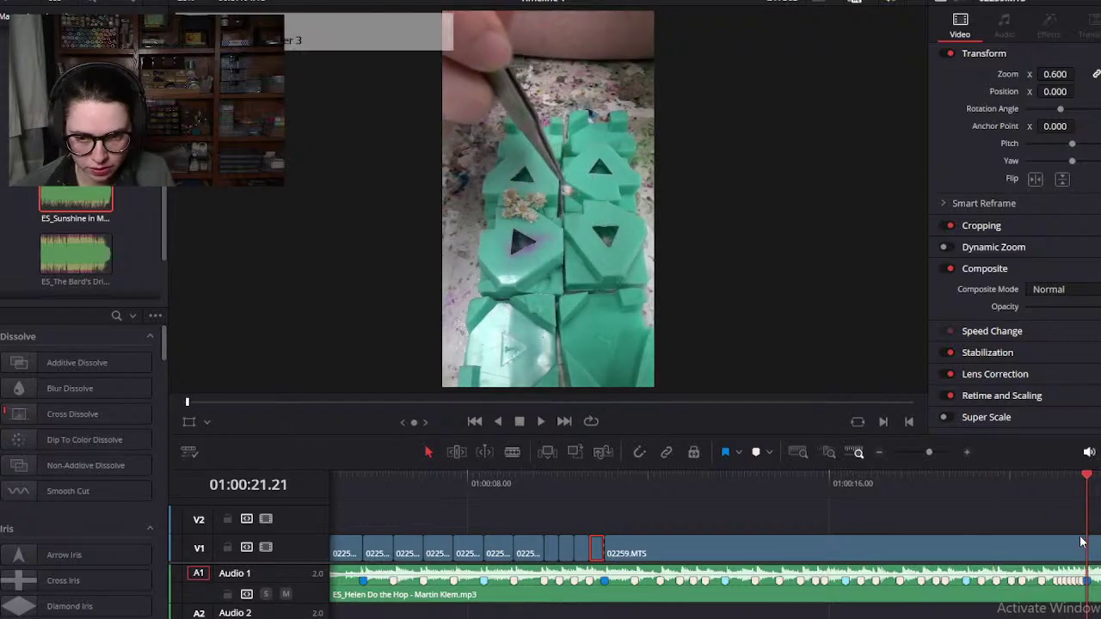
key(BackSpace)
drag(1089, 555, 733, 555)
Step: Play back the latest short cuts and delete the leftover piece of flower footage after them
click(529, 483)
key(space)
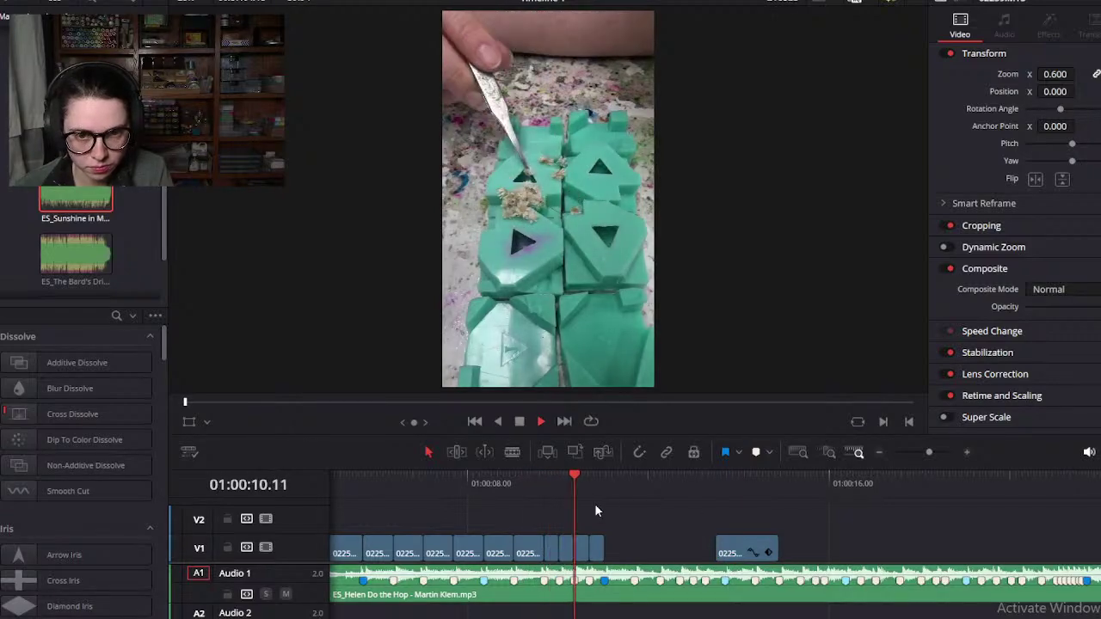
click(738, 540)
key(Delete)
key(shift+z)
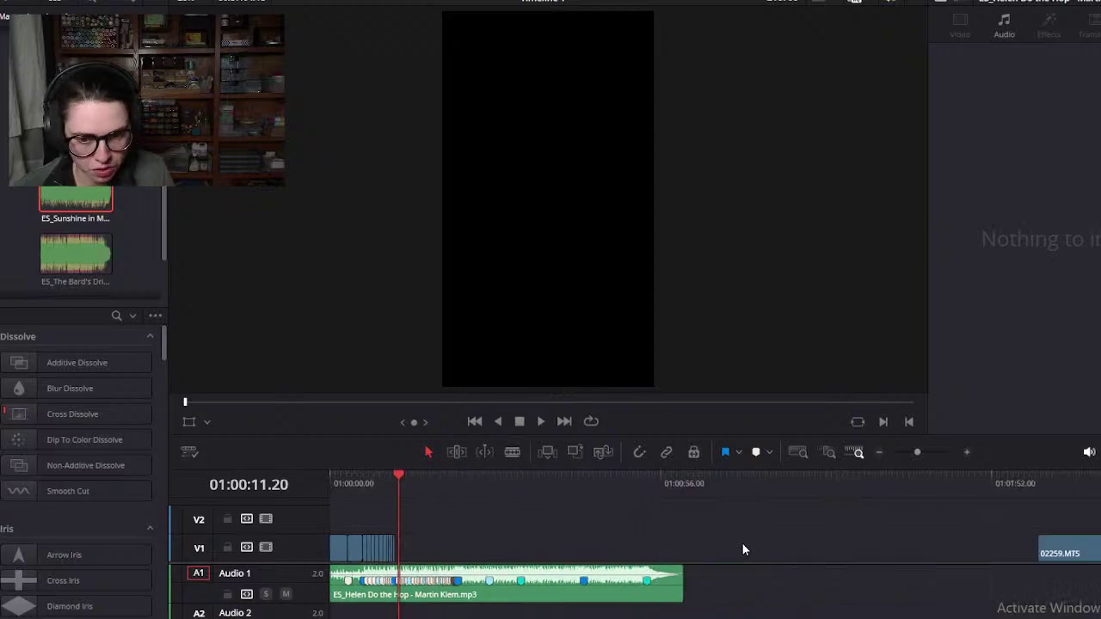
click(3, 0)
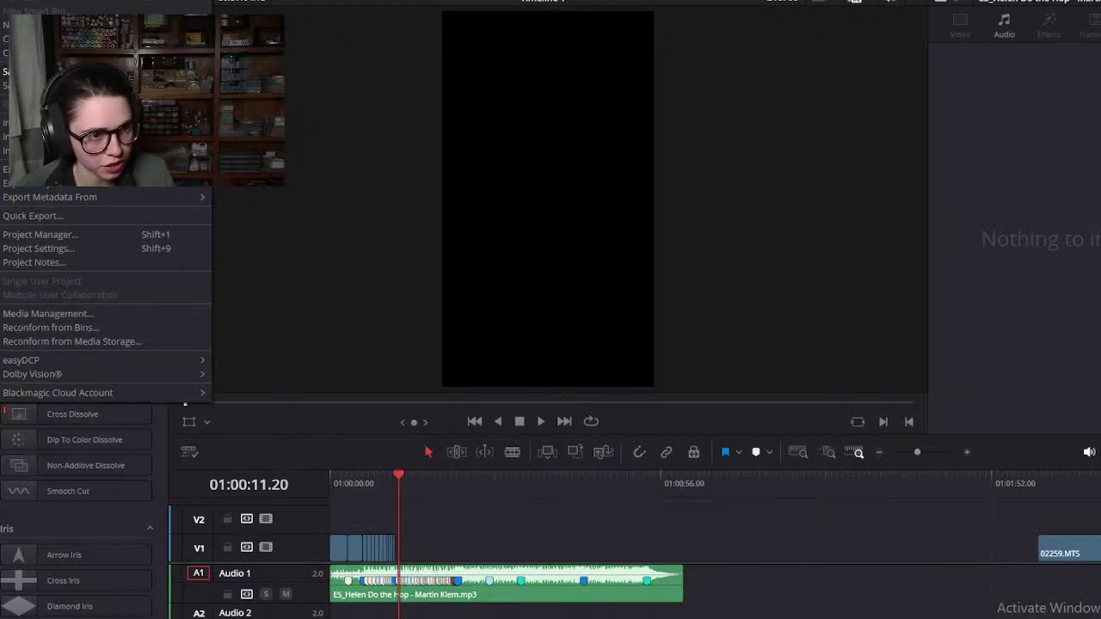
key(Escape)
Step: Bring the distant 02259.MTS clip back along V1 so that it starts at about 01:00:44
scroll(998, 568, down, 3)
drag(512, 478, 560, 490)
click(527, 554)
click(630, 548)
drag(629, 548, 469, 545)
drag(408, 482, 384, 463)
scroll(616, 551, up, 5)
scroll(616, 555, up, 2)
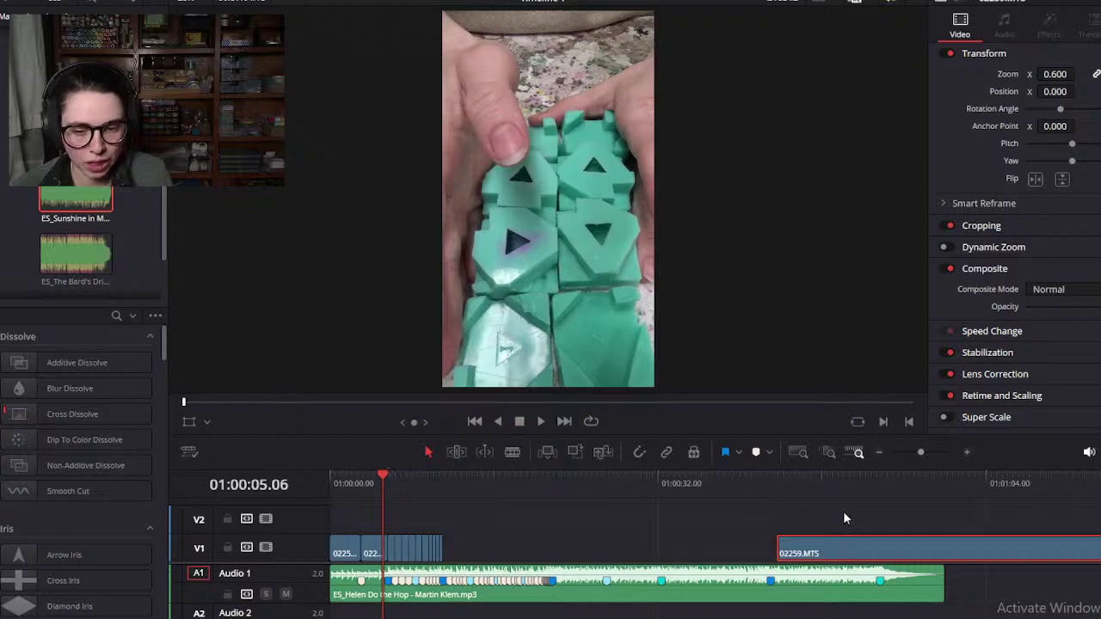
Step: Shift the long 02259.MTS clip to start at about 01:00:15 and save the project
click(781, 520)
drag(740, 557, 529, 542)
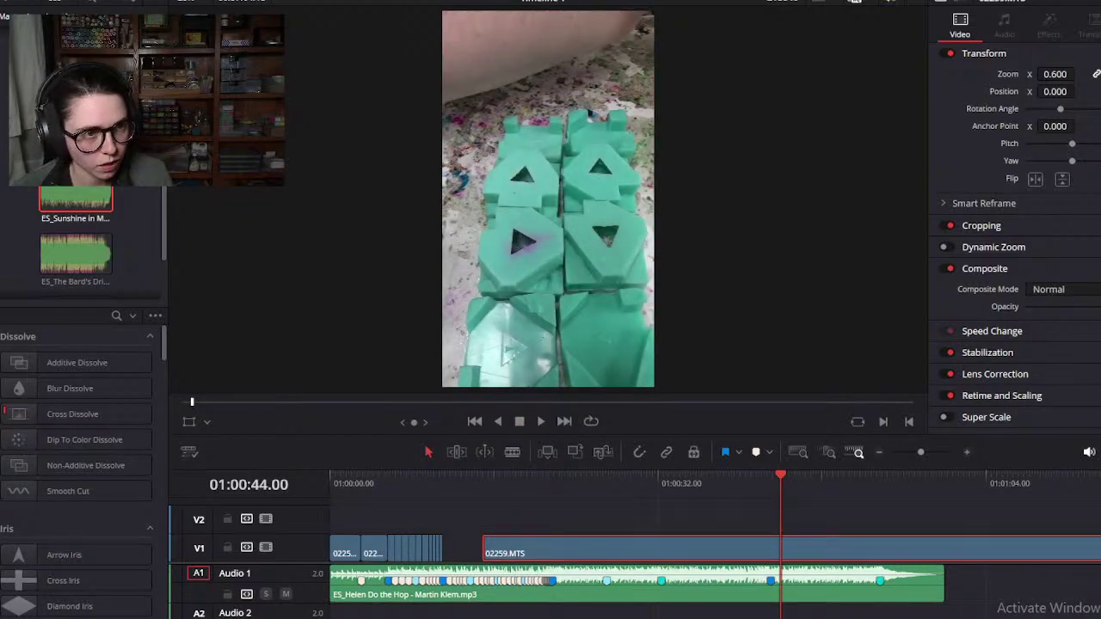
click(3, 2)
click(34, 71)
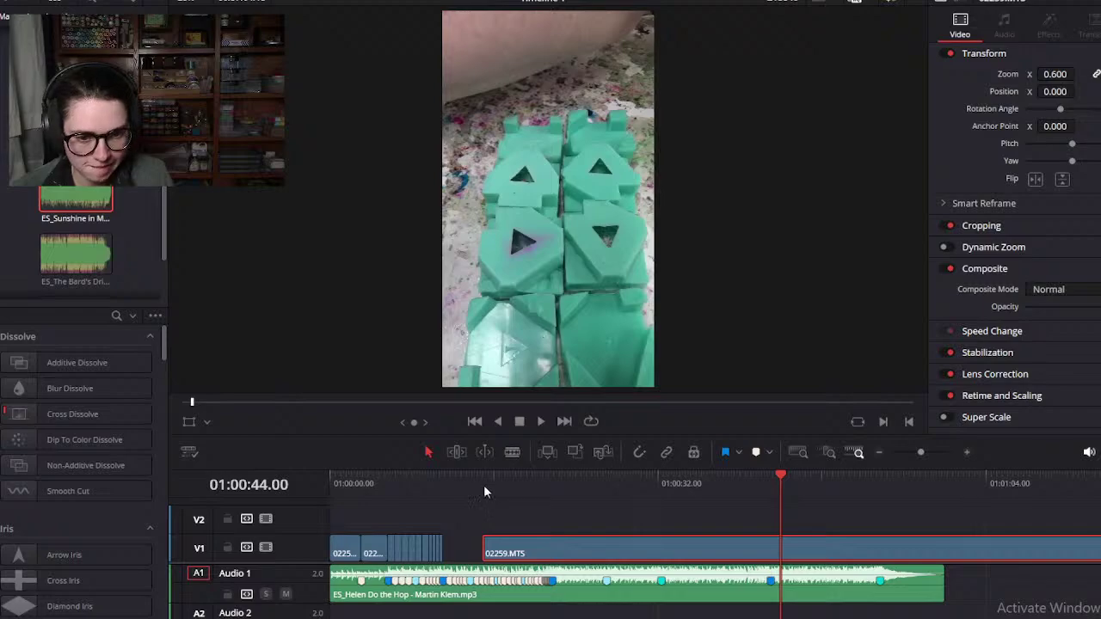
Step: Move the long 02259.MTS clip close behind the last short cut, just after the 01:00:11.01 marker
click(485, 486)
key(ctrl+equal)
key(ctrl+equal)
key(ctrl+equal)
drag(843, 558, 540, 551)
Step: Split the long 02259.MTS clip at 01:00:21.27 and delete the part before the split
drag(658, 487, 1003, 503)
scroll(892, 561, right, 5)
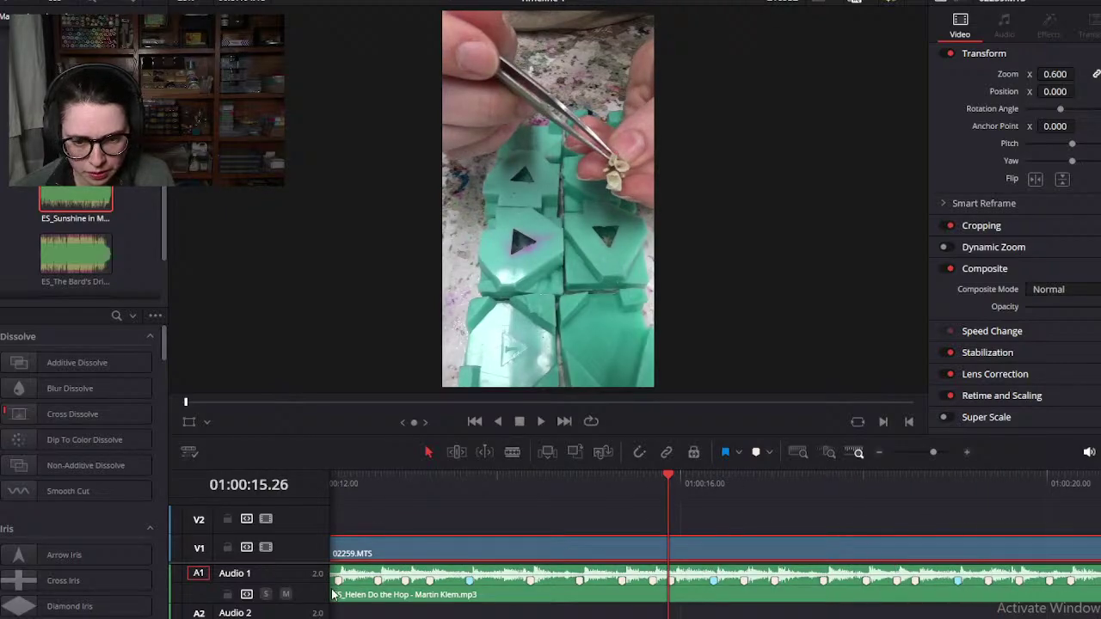
scroll(416, 531, down, 5)
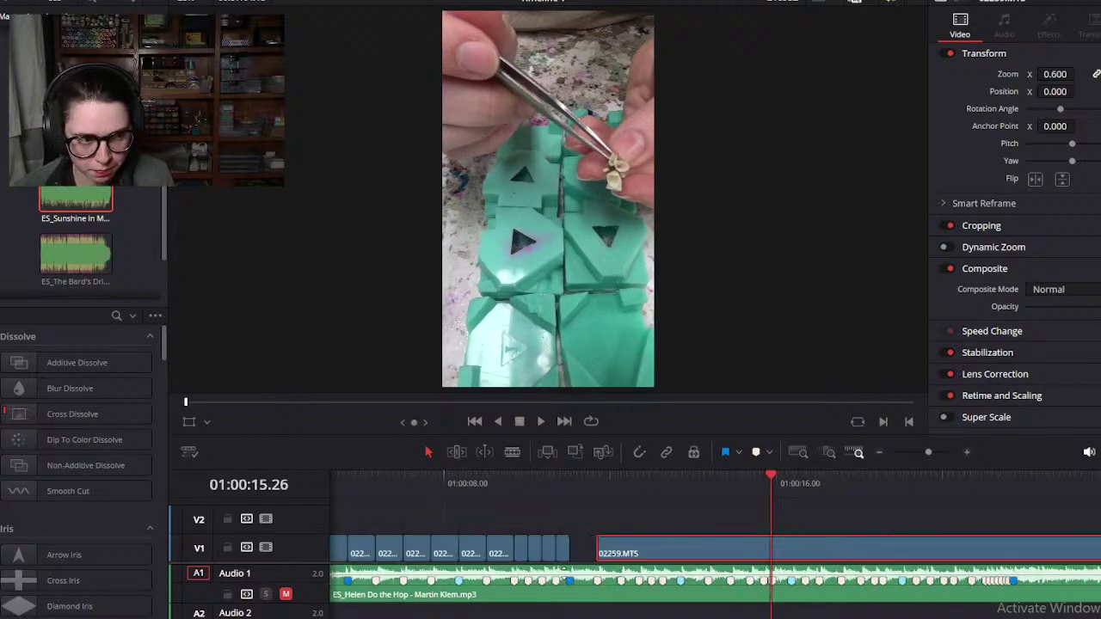
drag(517, 484, 587, 485)
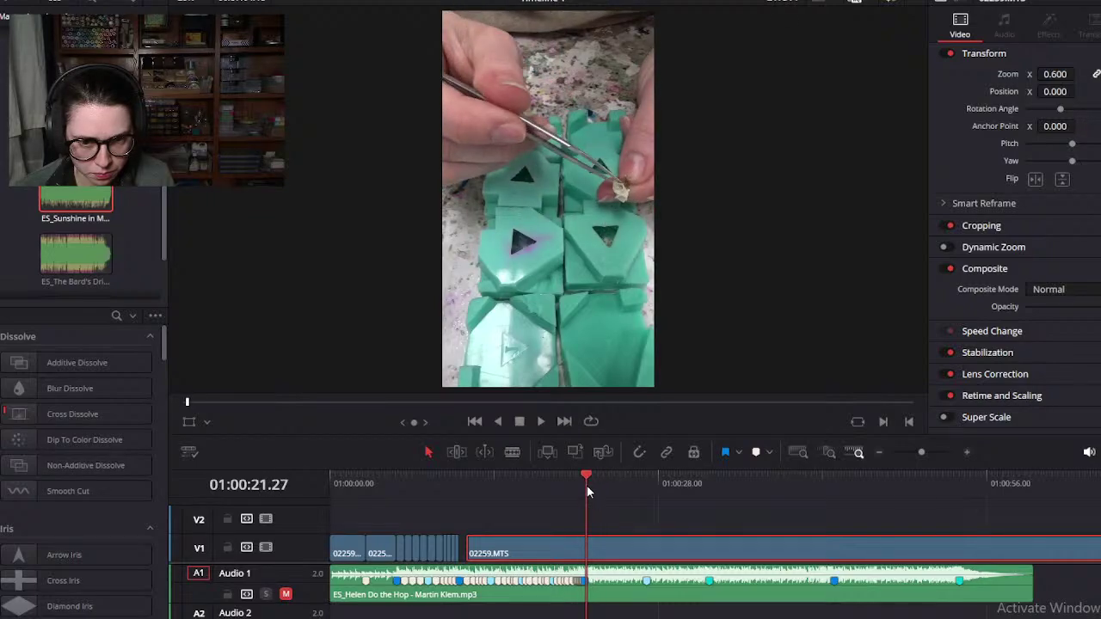
key(ctrl+b)
key(BackSpace)
Step: Move the remaining 02259.MTS clip back along V1 until it meets the last short cut at the 01:00:11.01 marker
drag(654, 559, 569, 559)
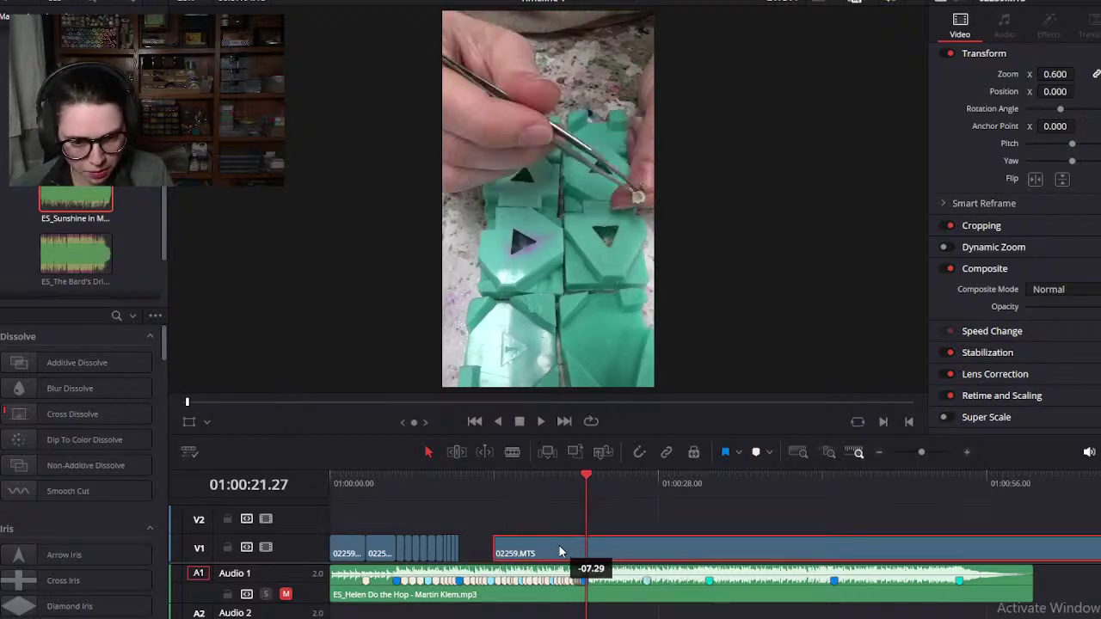
click(500, 483)
scroll(507, 491, up, 3)
scroll(516, 503, up, 2)
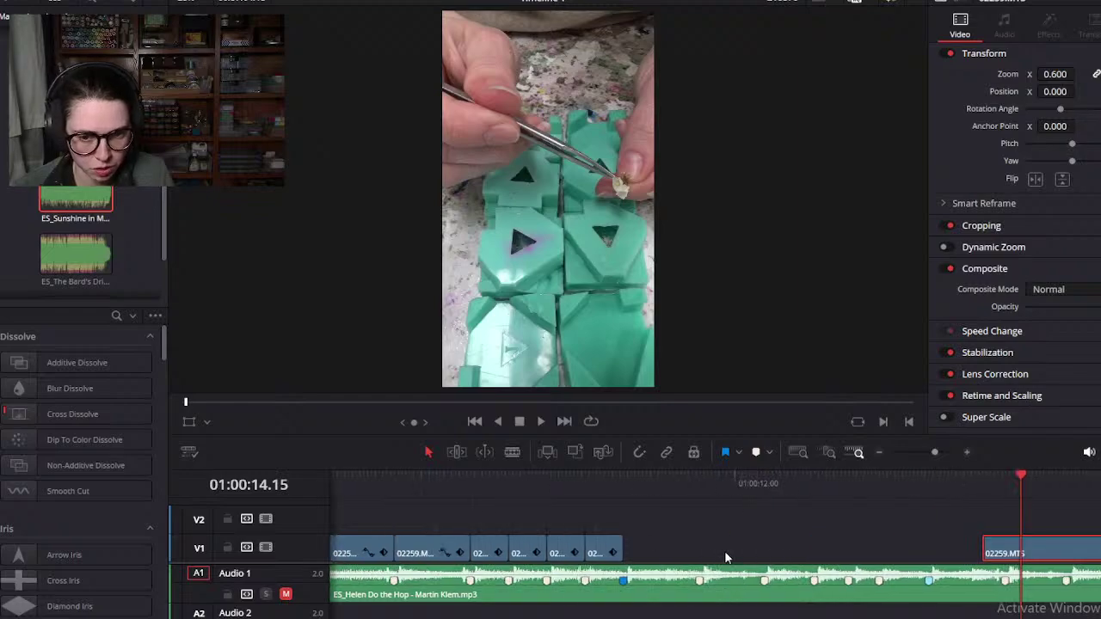
drag(1084, 557, 664, 557)
Step: Settle the 02259.MTS clip against the last short cut and locate its cut point at the 01:00:11.21 beat marker
drag(626, 492, 679, 505)
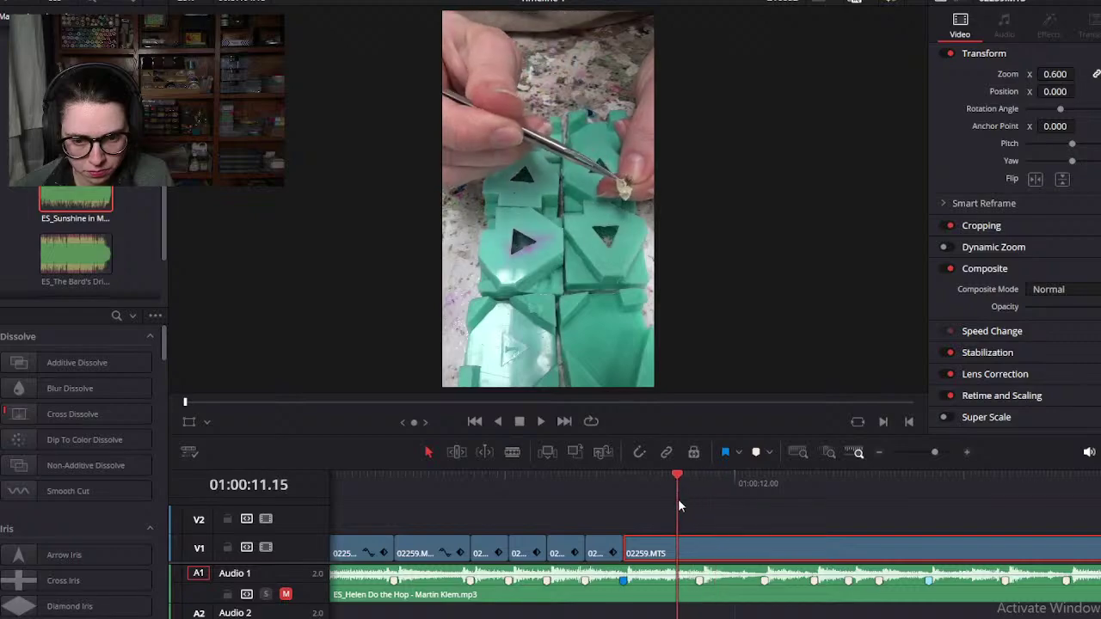
mouse_move(679, 555)
mouse_down()
mouse_move(722, 559)
mouse_move(679, 559)
mouse_up()
drag(630, 480, 702, 483)
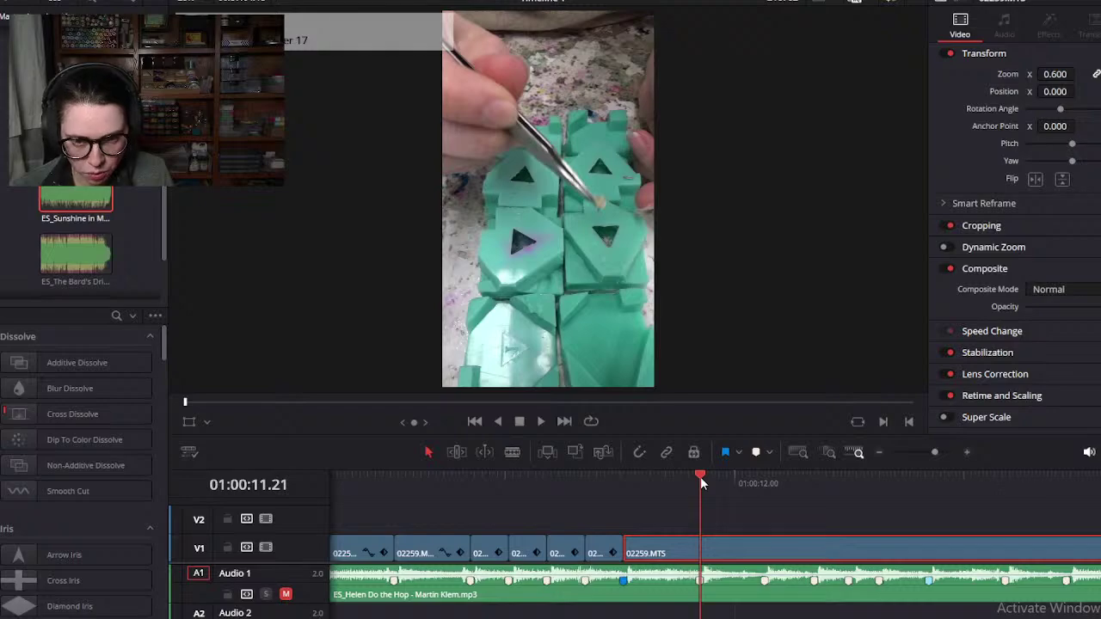
scroll(705, 542, right, 2)
drag(610, 477, 679, 518)
key(ctrl+b)
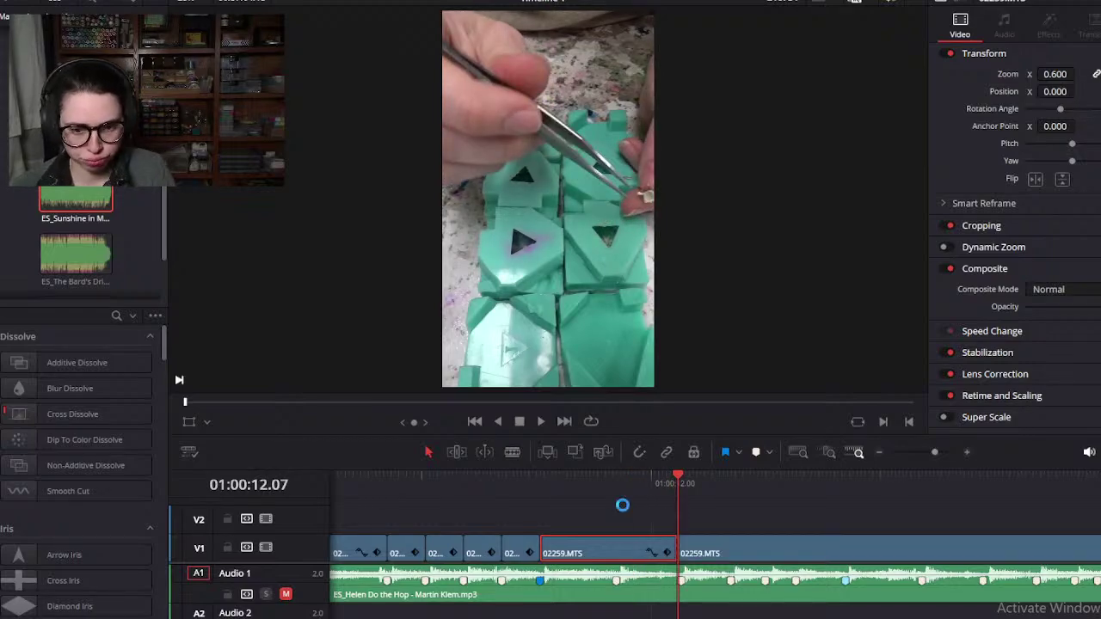
drag(510, 494, 617, 465)
key(ctrl+z)
Step: Remove the frames between 01:00:11.21 and 01:00:11.26, close the gap, and split the 02259.MTS clip at the 01:00:12.08 marker
mouse_move(629, 480)
mouse_down()
mouse_move(647, 480)
mouse_move(637, 485)
mouse_up()
drag(680, 551, 664, 553)
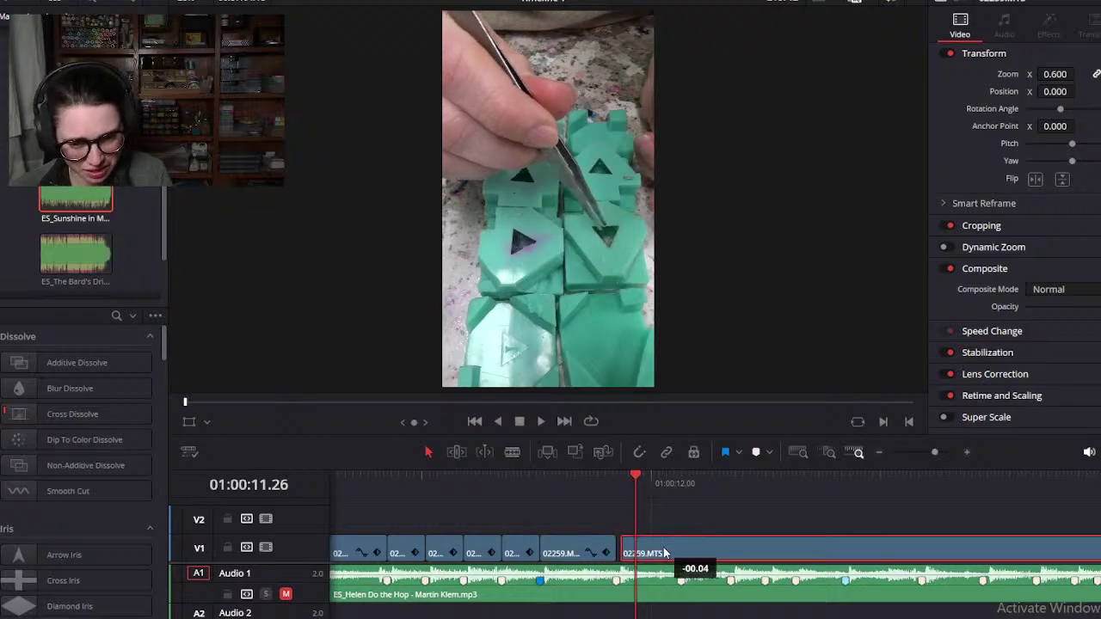
drag(541, 481, 681, 492)
scroll(714, 516, down, 2)
scroll(737, 537, right, 1)
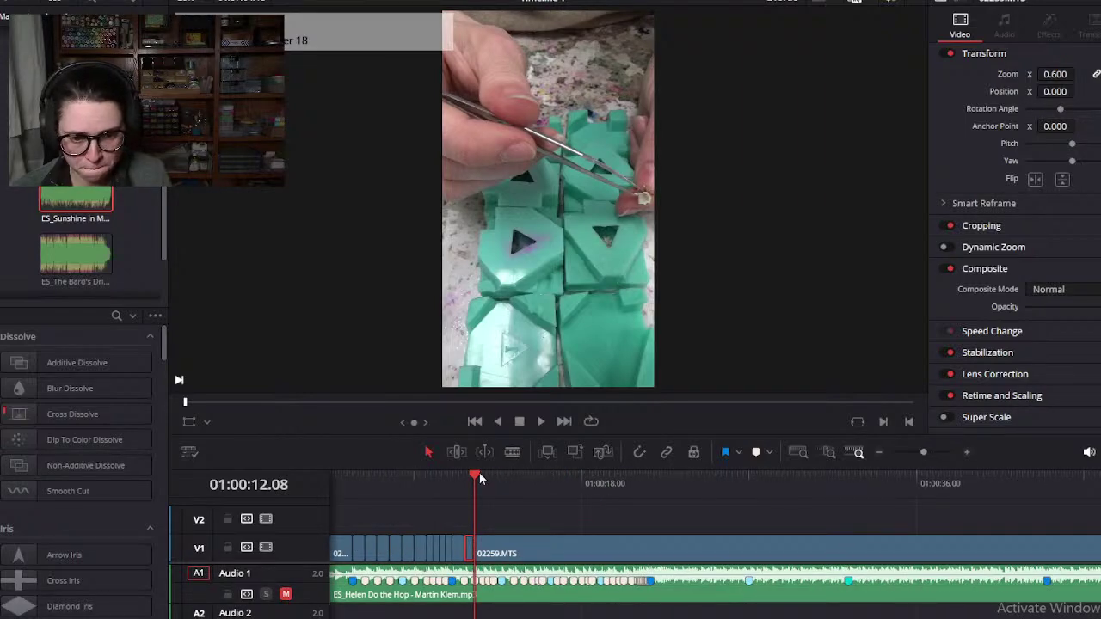
Step: Play back the new cuts between 01:00:11.00 and 01:00:12.08 to check their timing against the music
click(478, 476)
scroll(522, 523, up, 3)
click(610, 482)
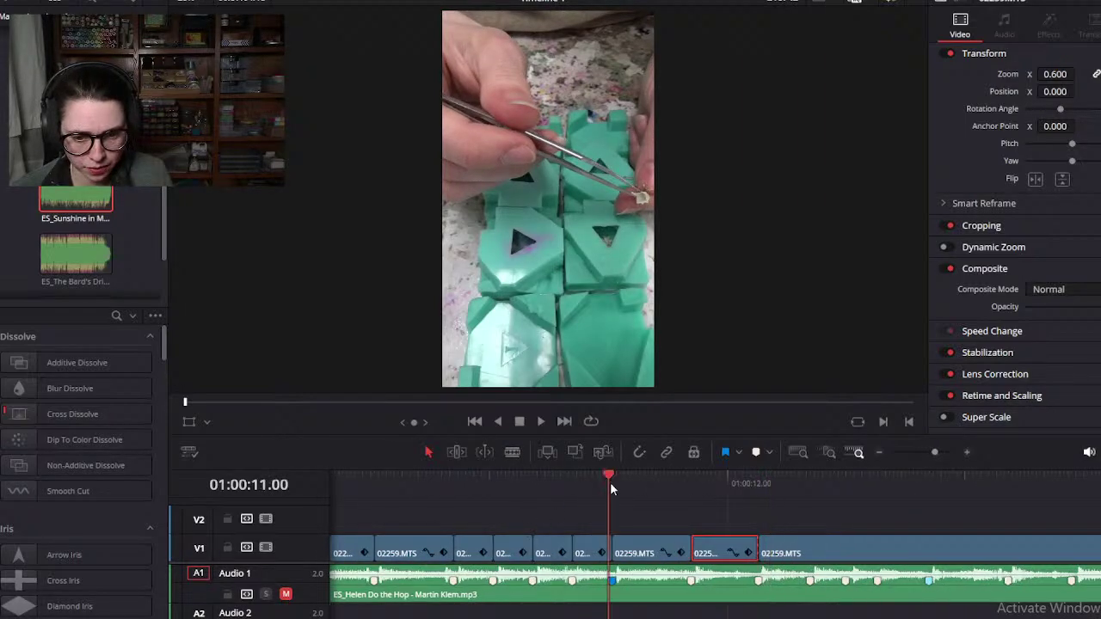
key(space)
key(space)
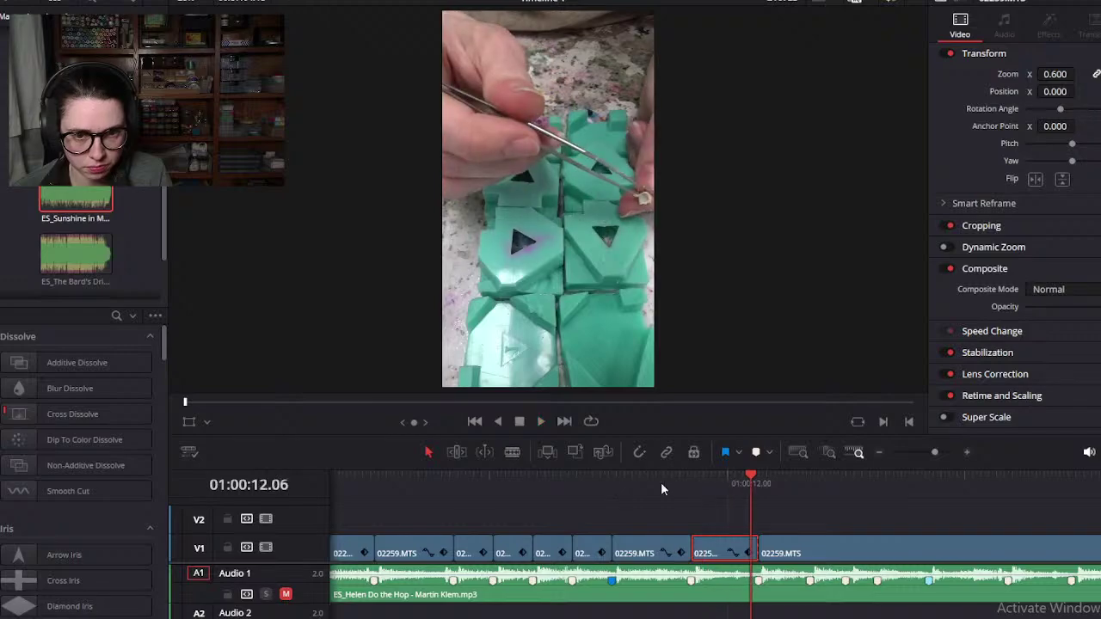
click(601, 476)
click(702, 500)
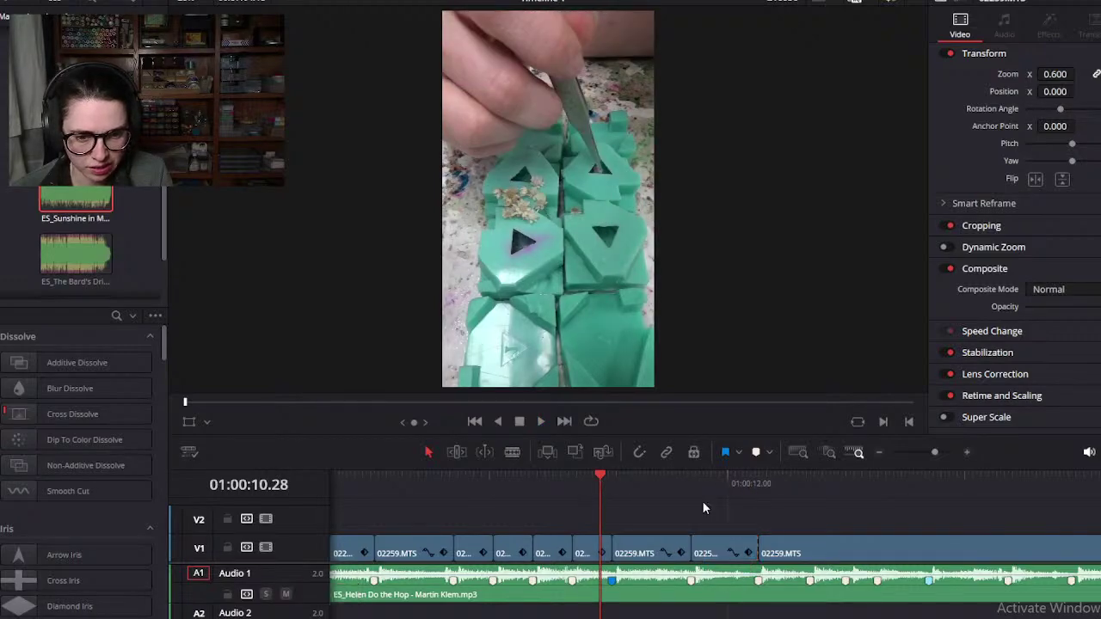
key(space)
key(space)
click(604, 483)
key(space)
key(space)
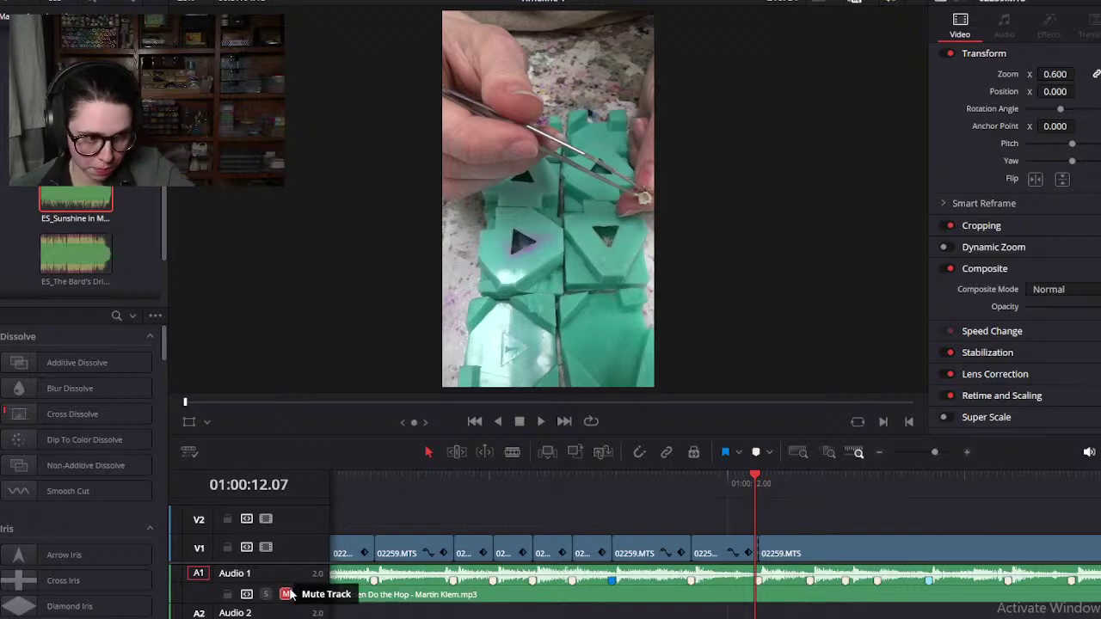
Step: Cut away the 02259.MTS footage from 01:00:12.08 to 01:00:13.04 and pull the rest against the last short cut
scroll(761, 562, down, 3)
drag(506, 477, 612, 510)
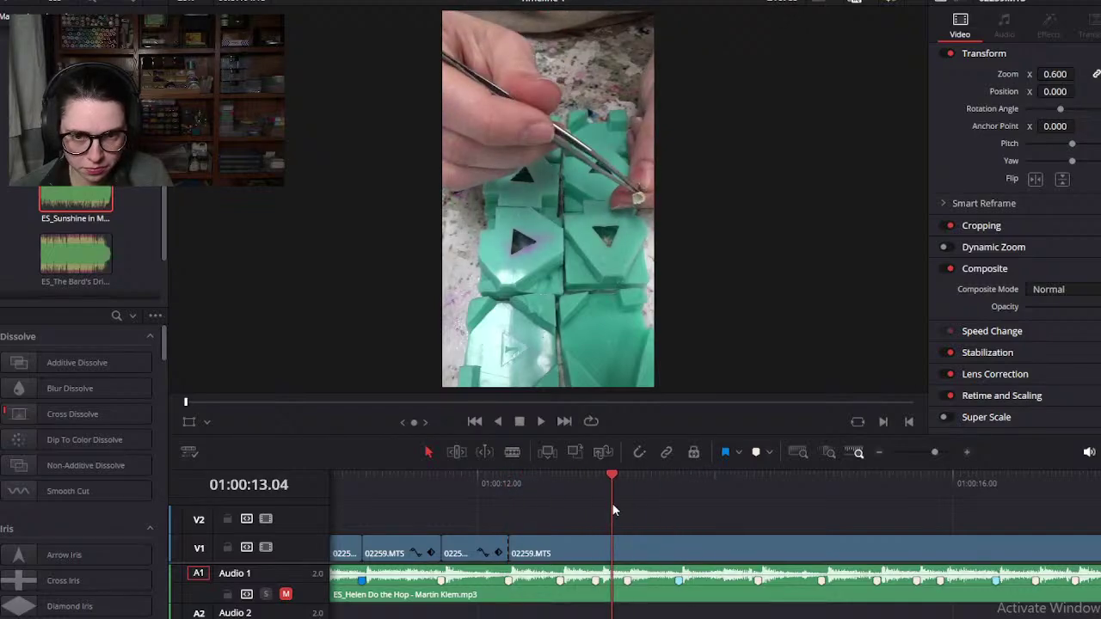
mouse_move(584, 550)
mouse_down()
mouse_move(680, 539)
mouse_move(577, 538)
mouse_up()
click(523, 480)
scroll(683, 533, up, 3)
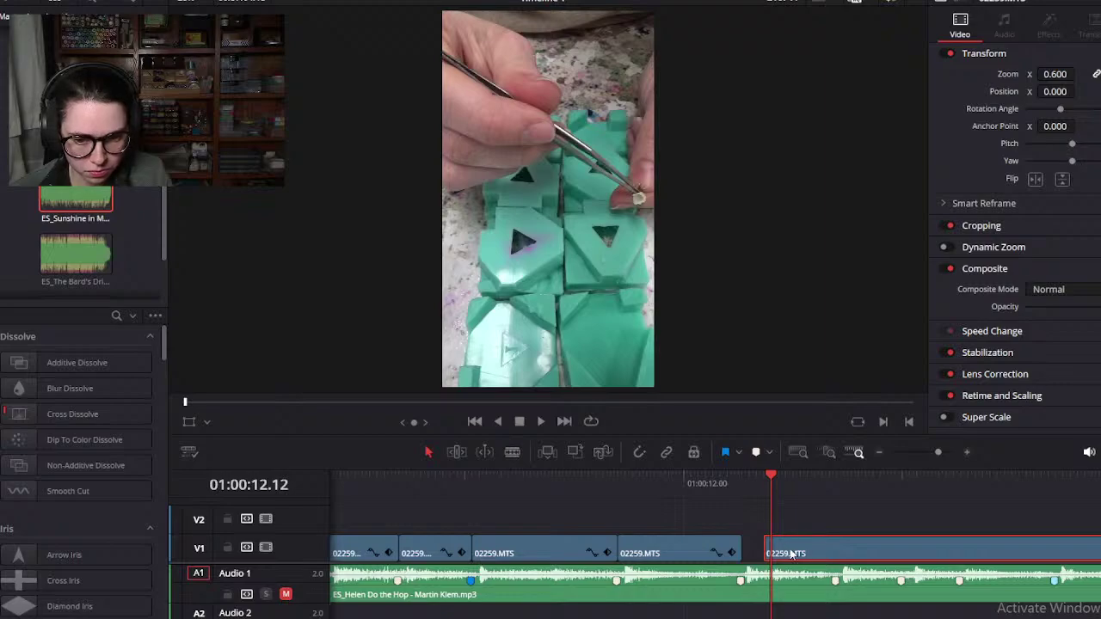
drag(796, 554, 770, 548)
Step: Split the 02259.MTS clip at the 01:00:13.21 marker and play back the newest cuts with the music
drag(745, 491, 1058, 499)
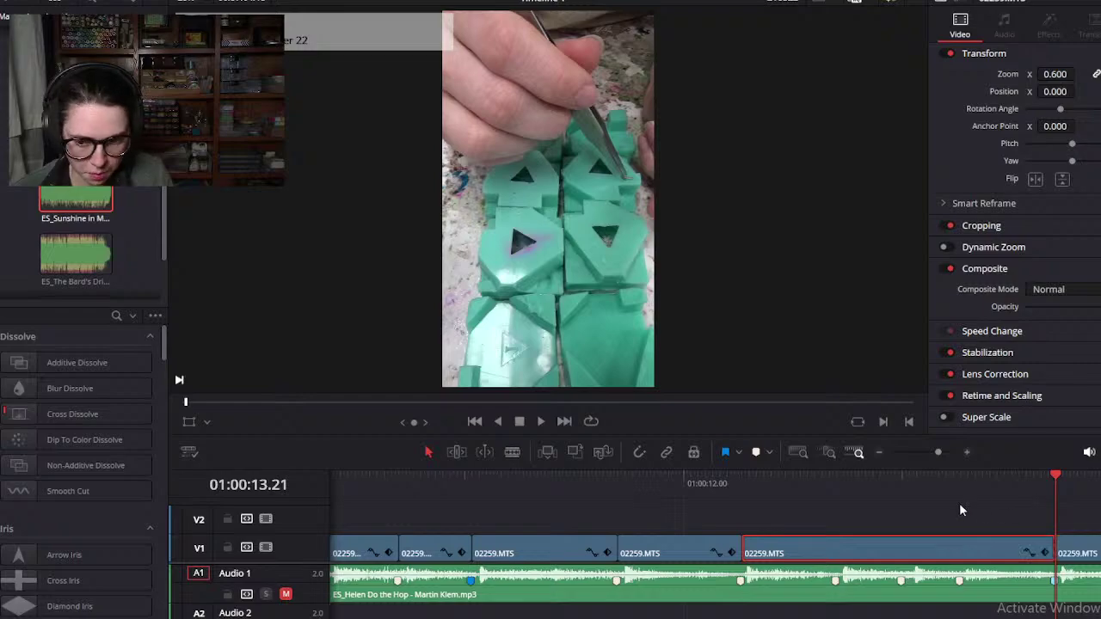
scroll(979, 503, down, 2)
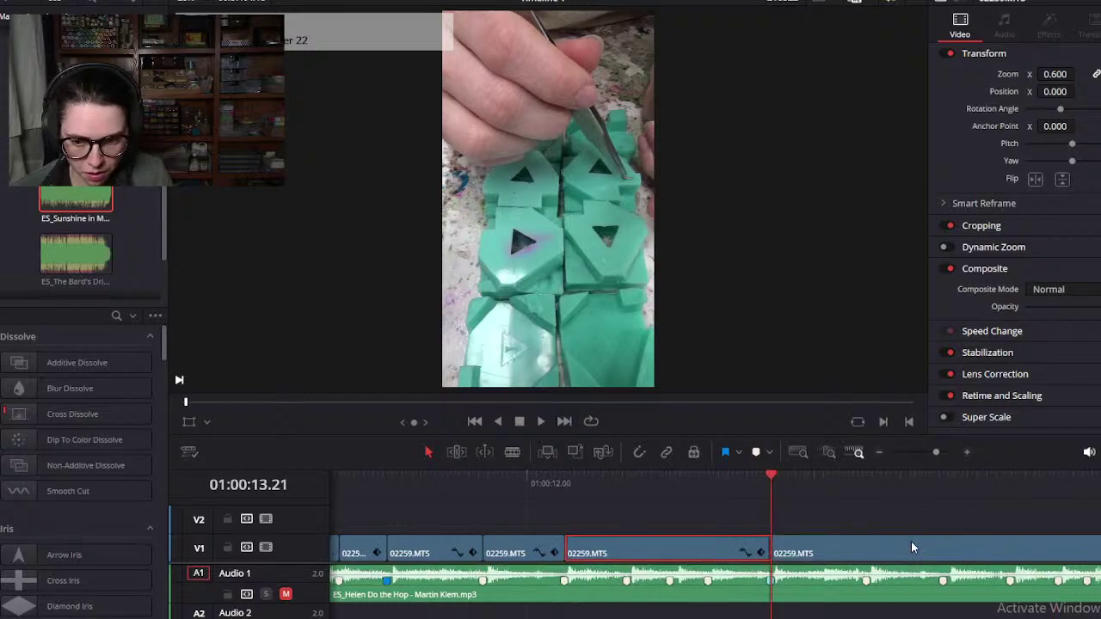
click(501, 483)
key(space)
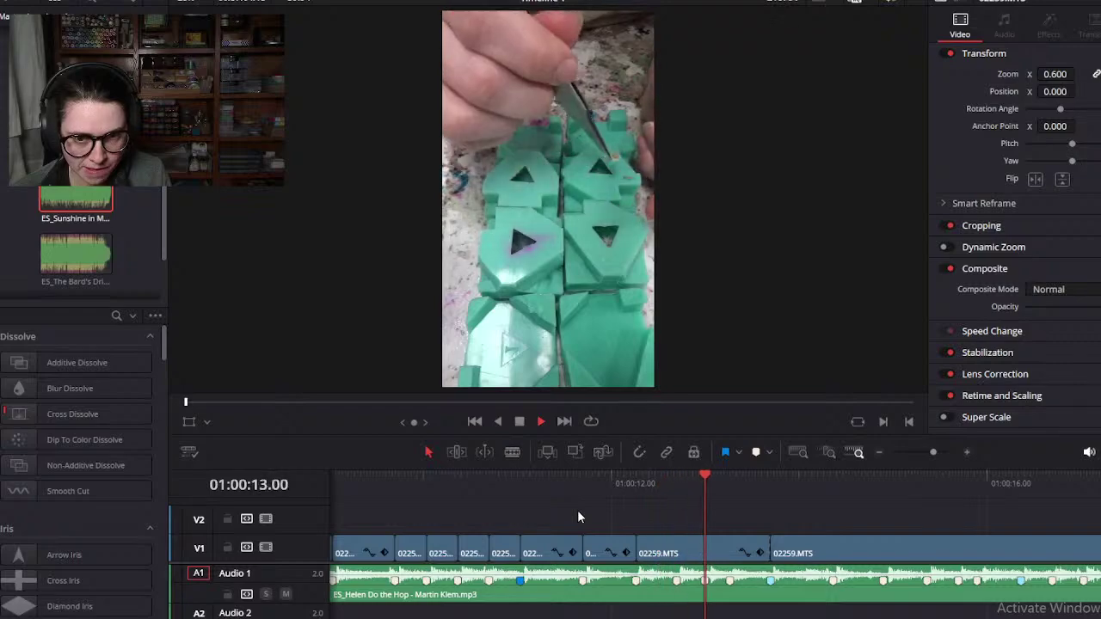
key(space)
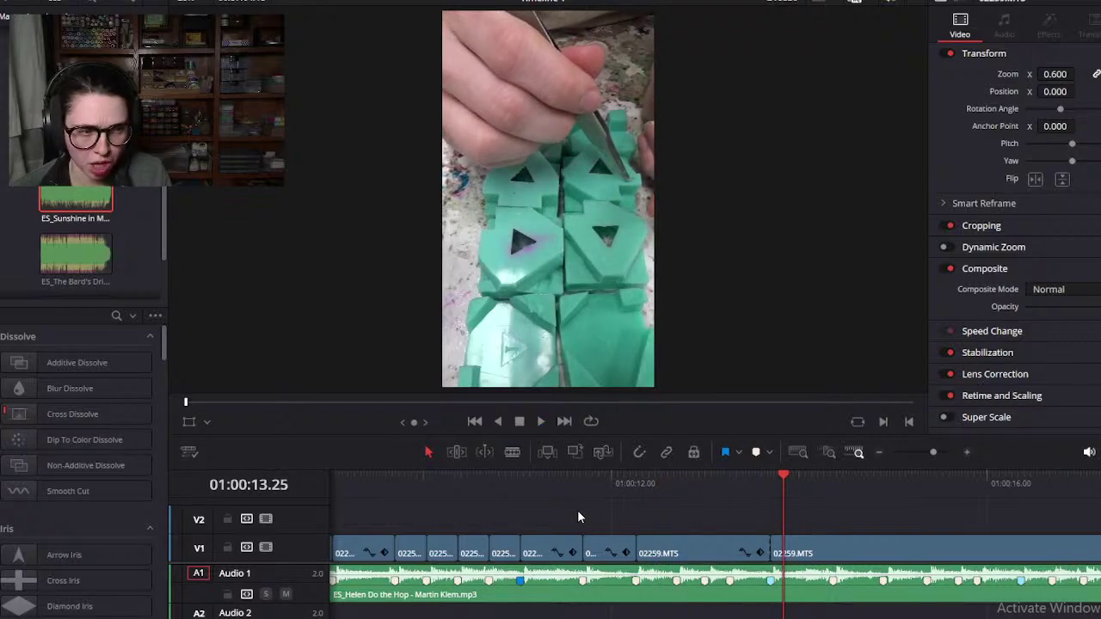
Step: Split the long 02259.MTS clip at 01:00:36.17 and delete the section between 01:00:13.21 and the split
scroll(756, 532, right, 6)
drag(452, 480, 911, 533)
scroll(923, 543, down, 5)
drag(642, 488, 862, 511)
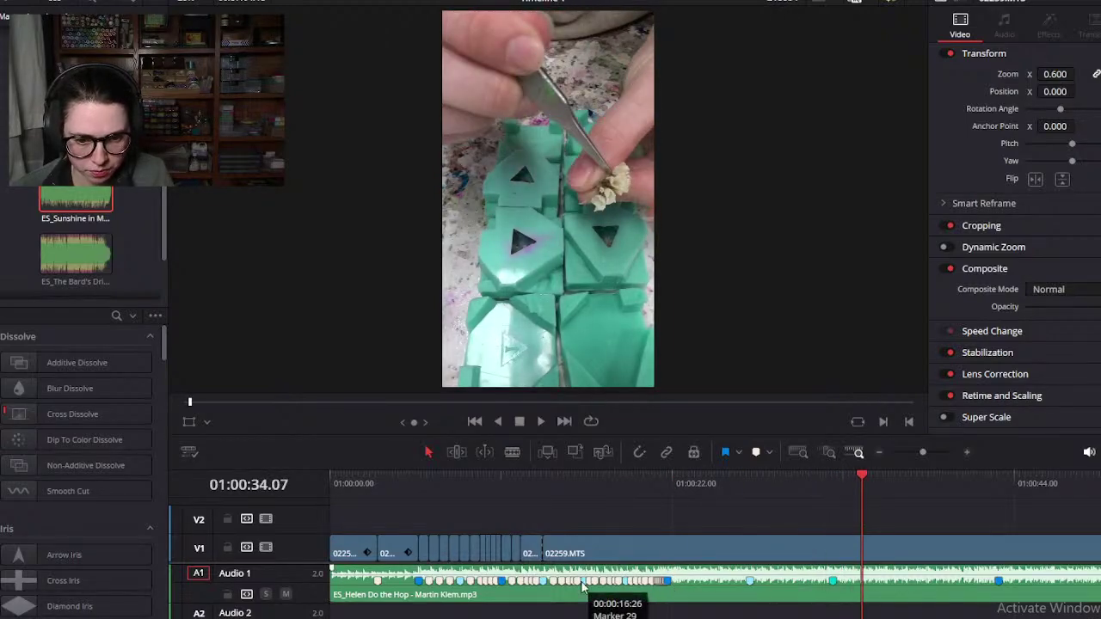
scroll(594, 512, right, 5)
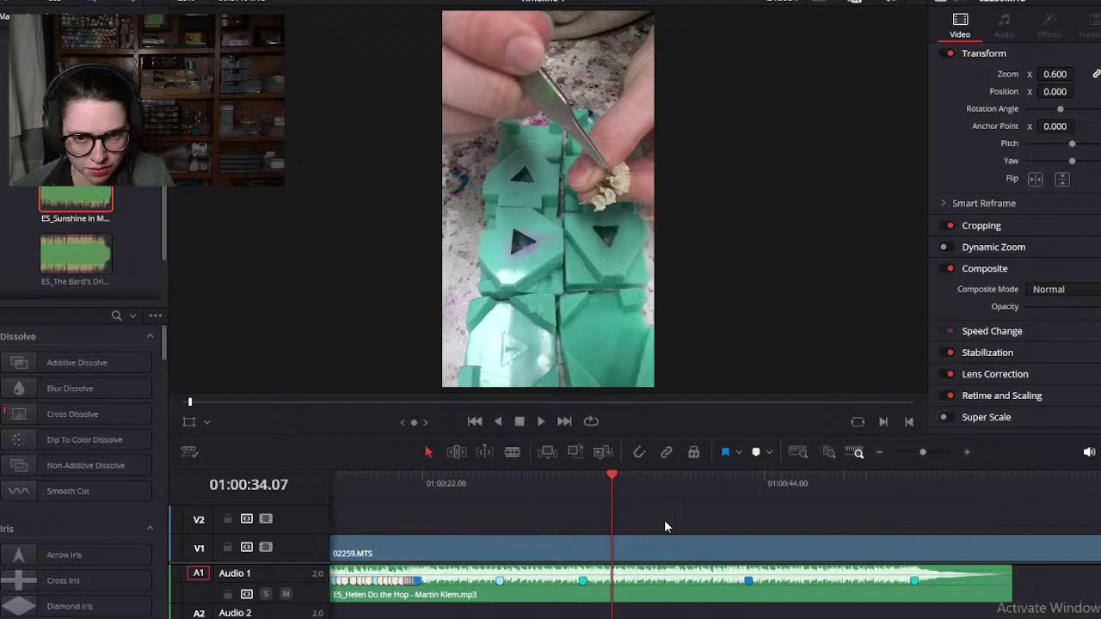
drag(615, 476, 649, 490)
key(ctrl+b)
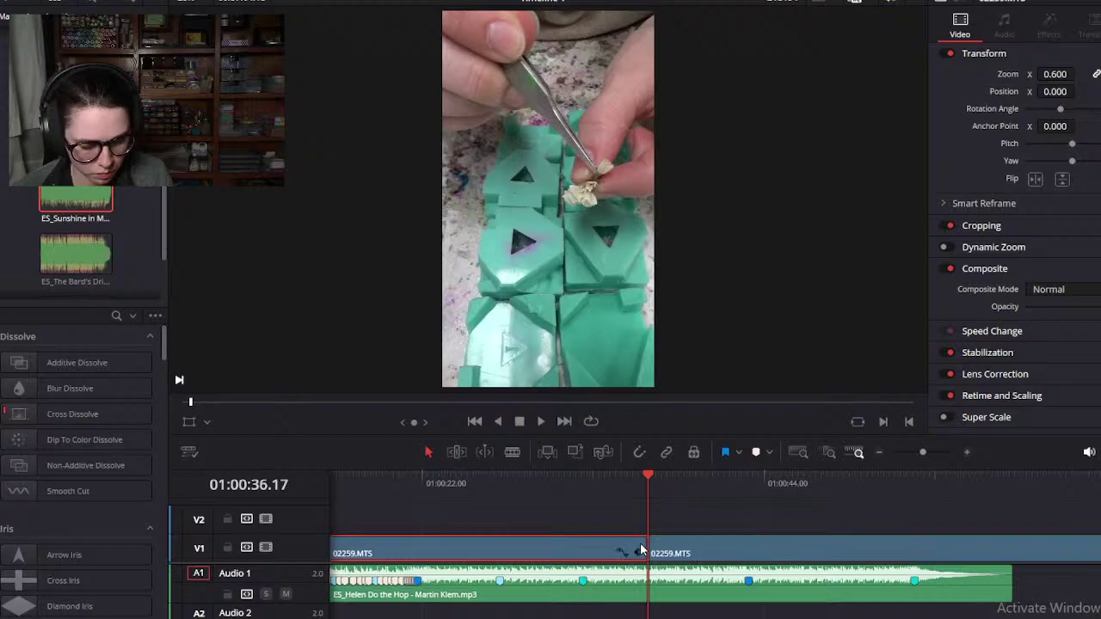
click(636, 543)
key(Delete)
Step: Move the remaining 02259.MTS clip back to start at about 01:00:15 and check the details of the 00:00:27:05 marker
scroll(609, 550, left, 3)
drag(922, 544, 591, 546)
click(7, 0)
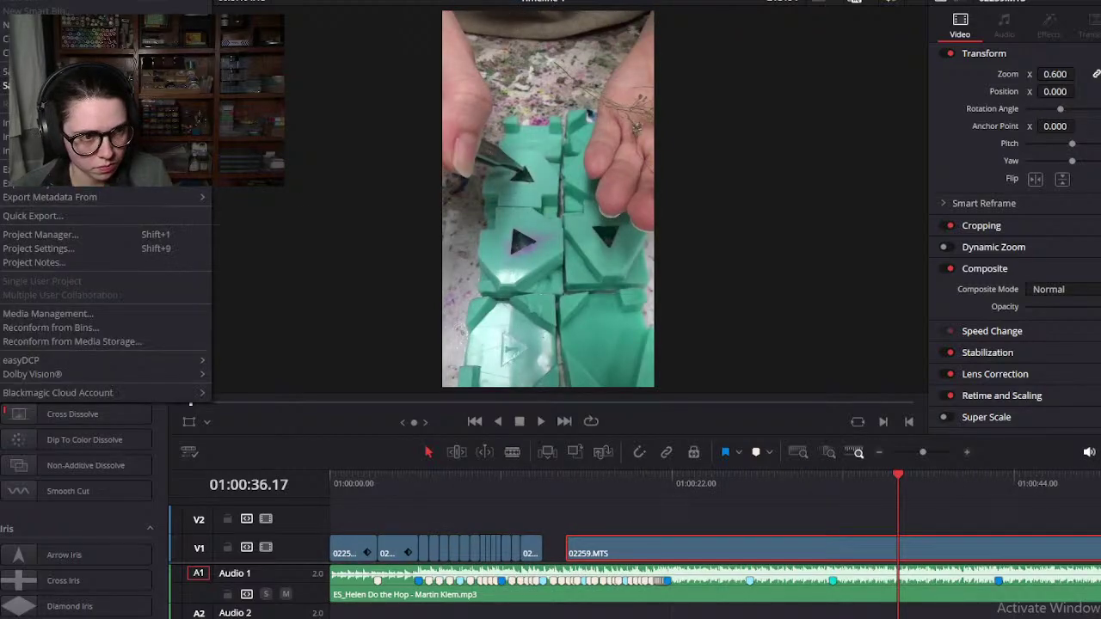
key(Escape)
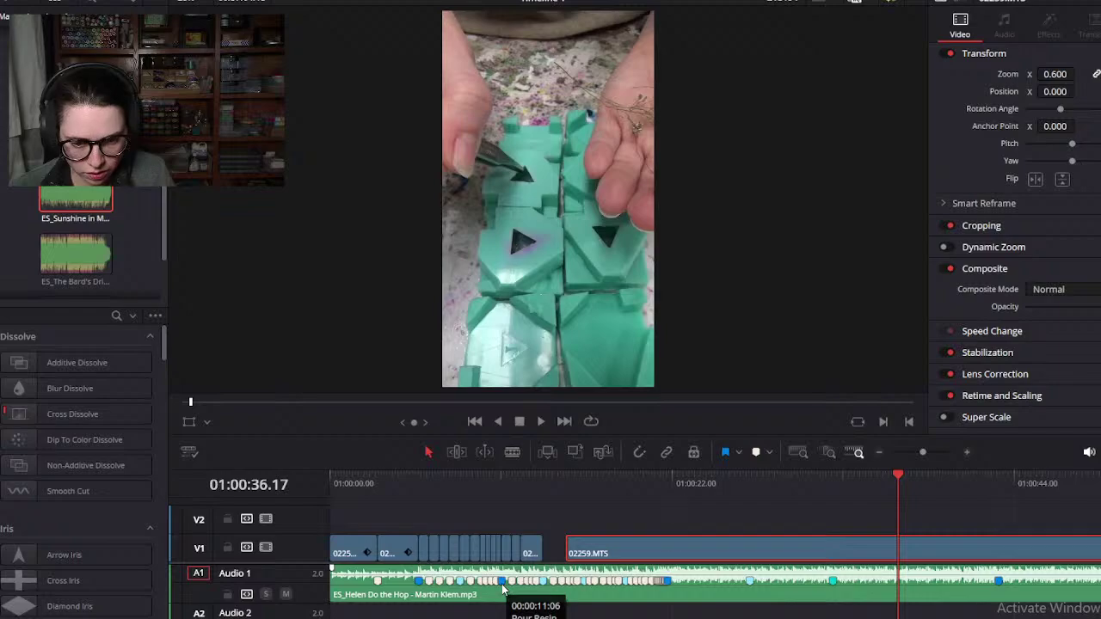
double_click(750, 581)
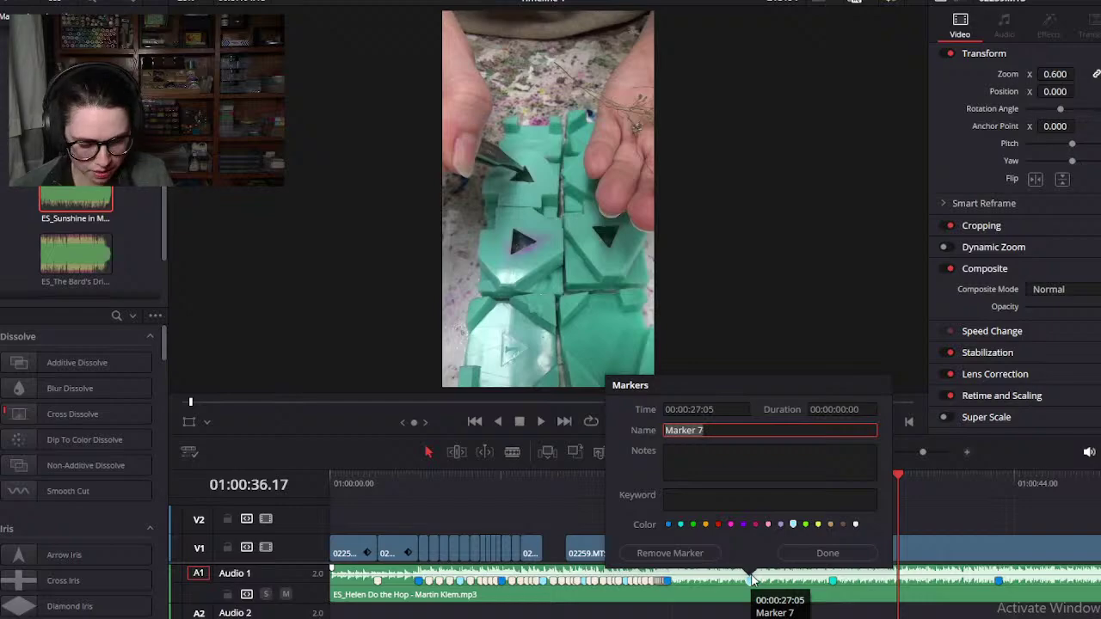
click(841, 556)
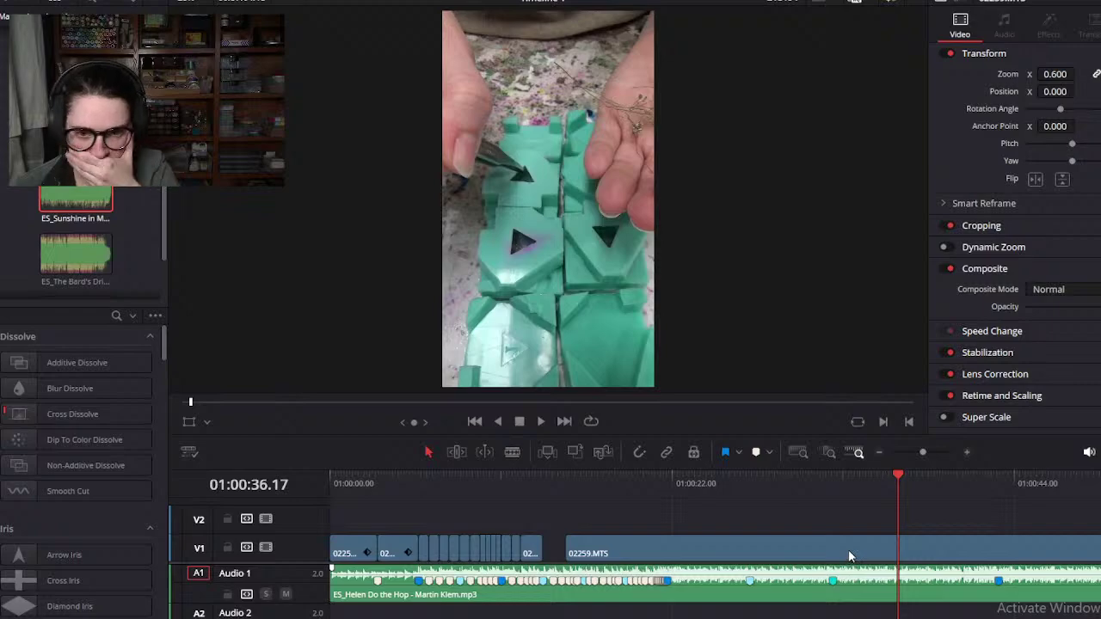
Step: Undo the last edits to the long 02259.MTS clip and restore them
key(ctrl+z)
key(ctrl+z)
key(ctrl+z)
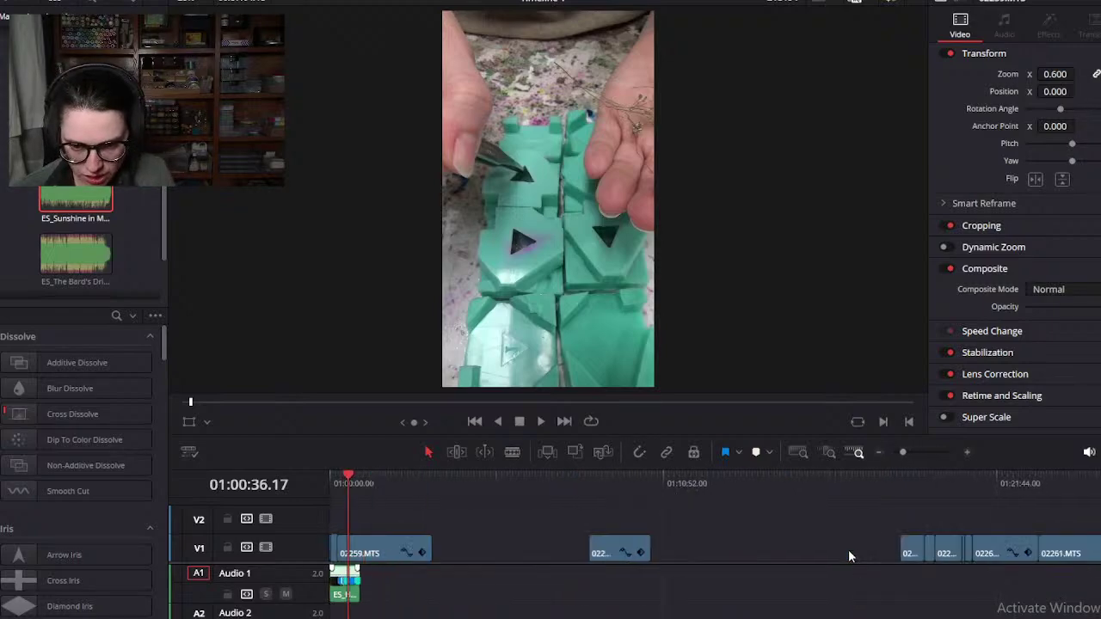
drag(598, 471, 360, 500)
key(ctrl+shift+z)
key(ctrl+shift+z)
key(ctrl+shift+z)
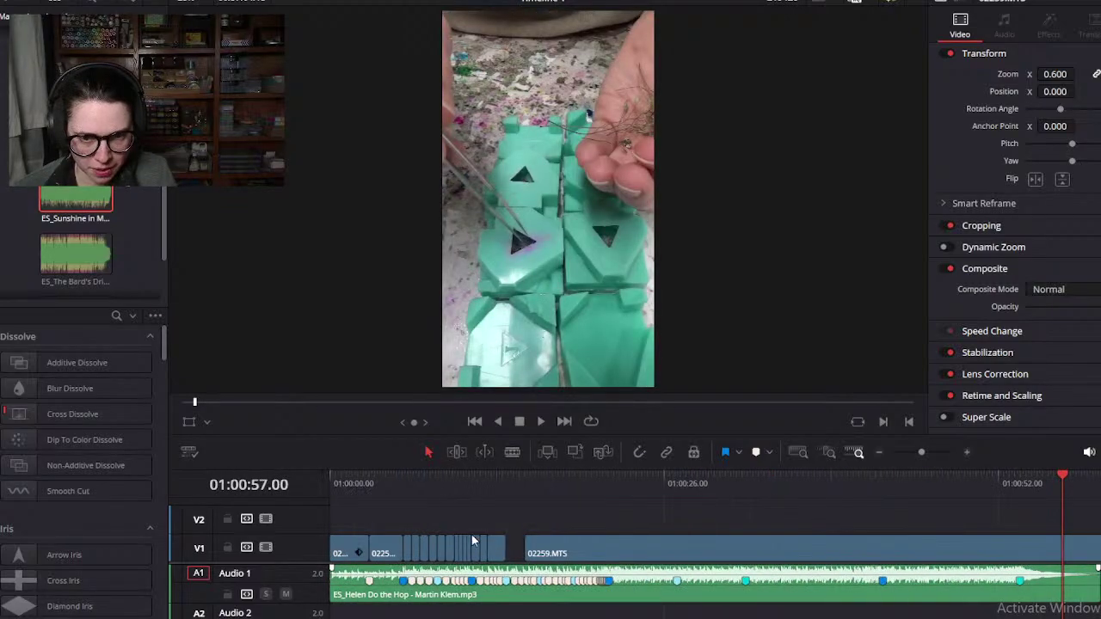
Step: Mute Audio 1 and split the long 02259.MTS clip at 01:00:19.19
drag(480, 495, 731, 535)
click(285, 594)
drag(723, 474, 584, 556)
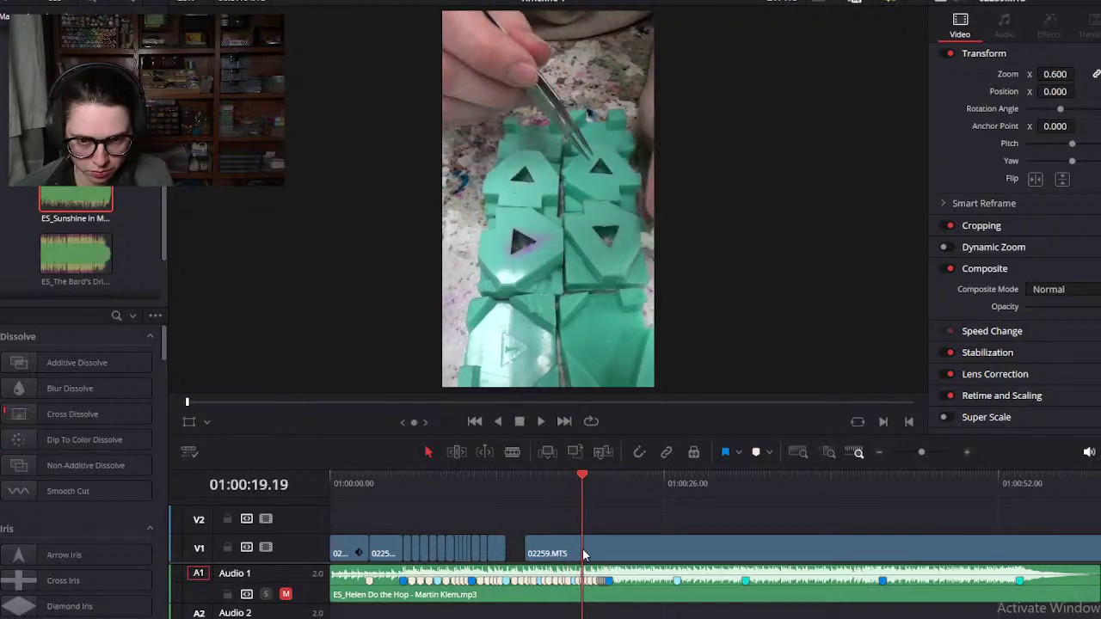
click(565, 552)
key(ctrl+b)
scroll(567, 545, right, 1)
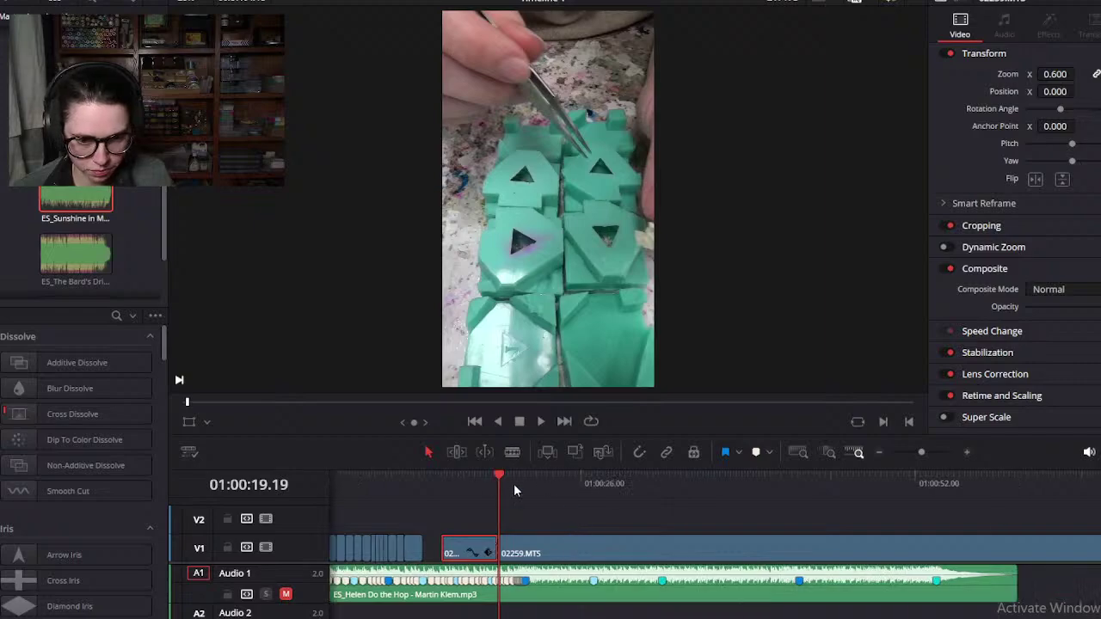
Step: Split the long clip again at 01:00:31.26 and delete the section between 01:00:19.19 and that point
drag(502, 480, 656, 483)
click(622, 544)
key(ctrl+b)
key(Delete)
click(9, 1)
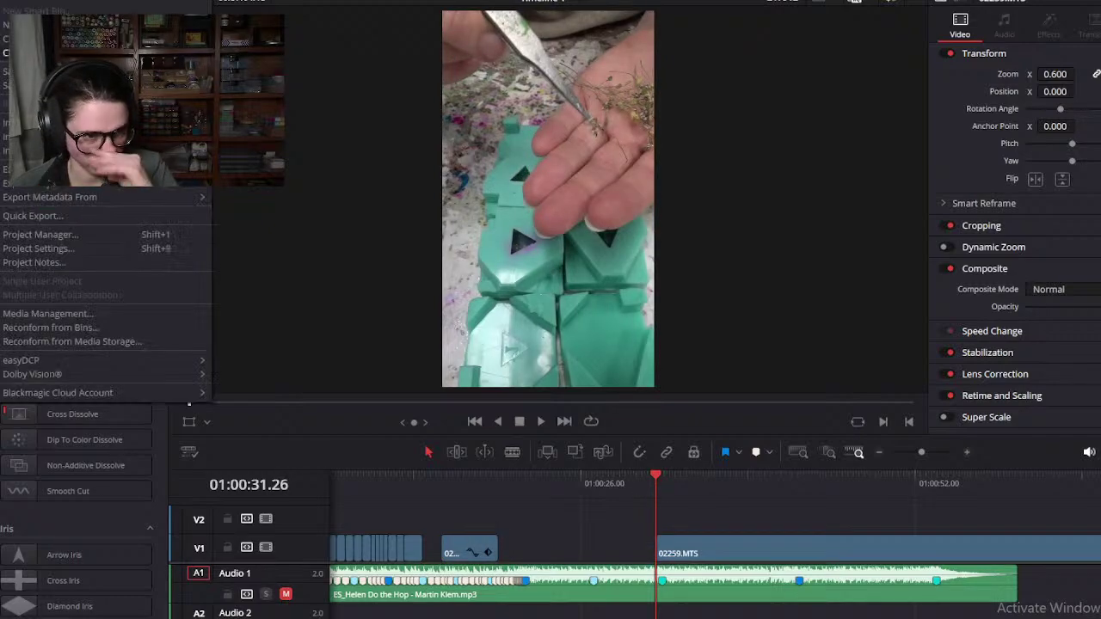
key(Escape)
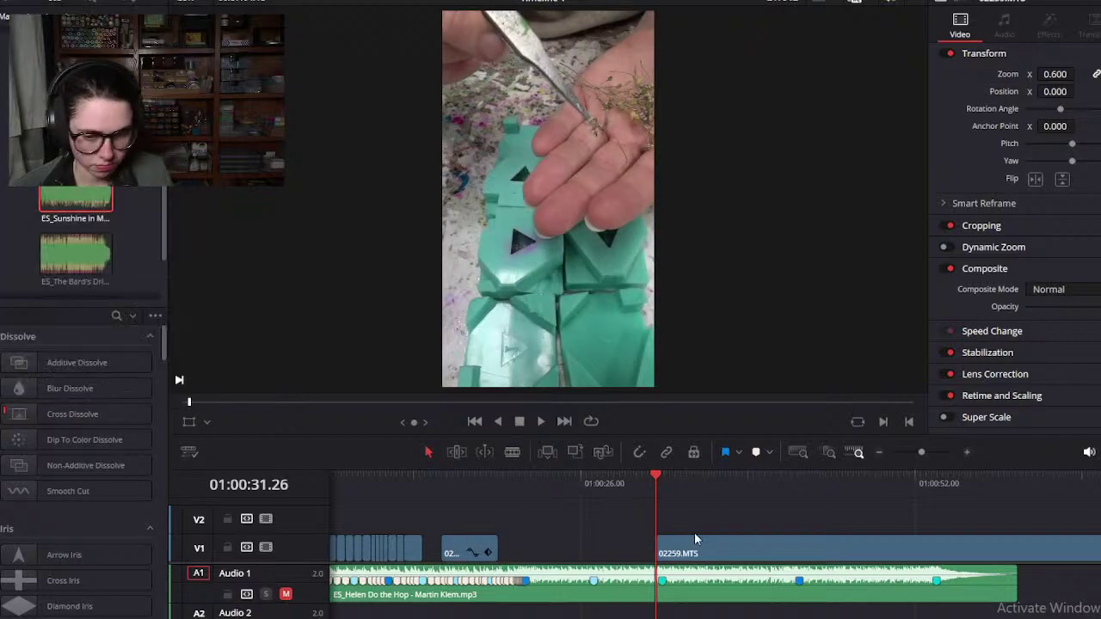
Step: Move the short 02259.MTS piece ending at 01:00:19.19 far down V1, beyond the end of the long clip
scroll(603, 514, down, 5)
drag(376, 552, 1054, 547)
scroll(645, 571, left, 8)
scroll(688, 568, right, 3)
scroll(757, 564, left, 3)
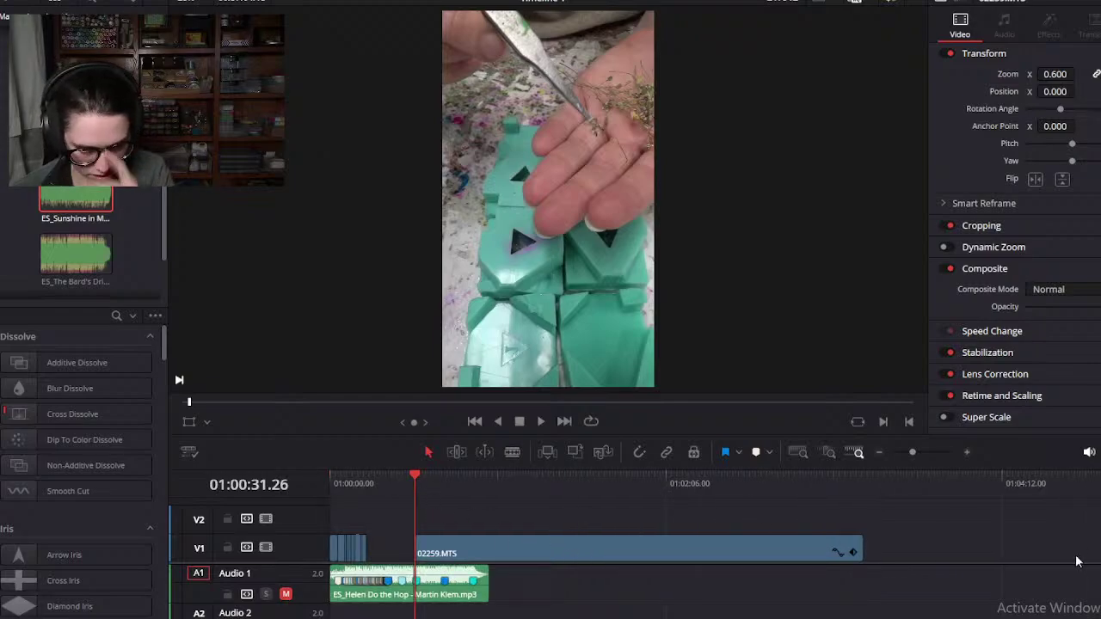
scroll(449, 521, up, 6)
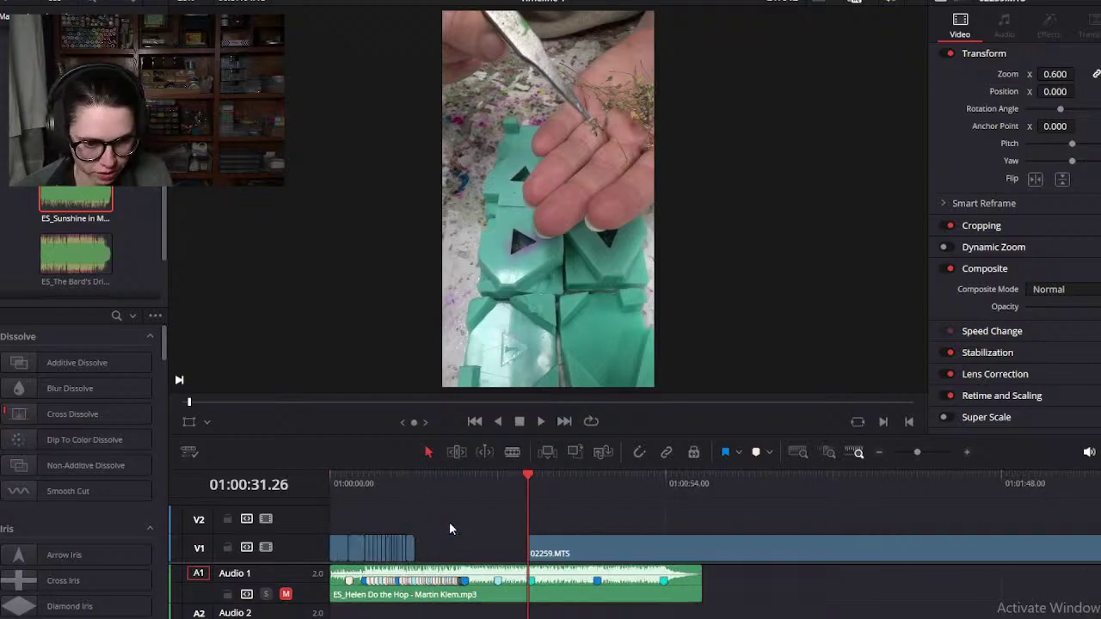
Step: Move the long 02259.MTS clip on V1 earlier so it starts at about 01:00:16, and preview its footage up to 01:00:36.28
scroll(664, 544, right, 1)
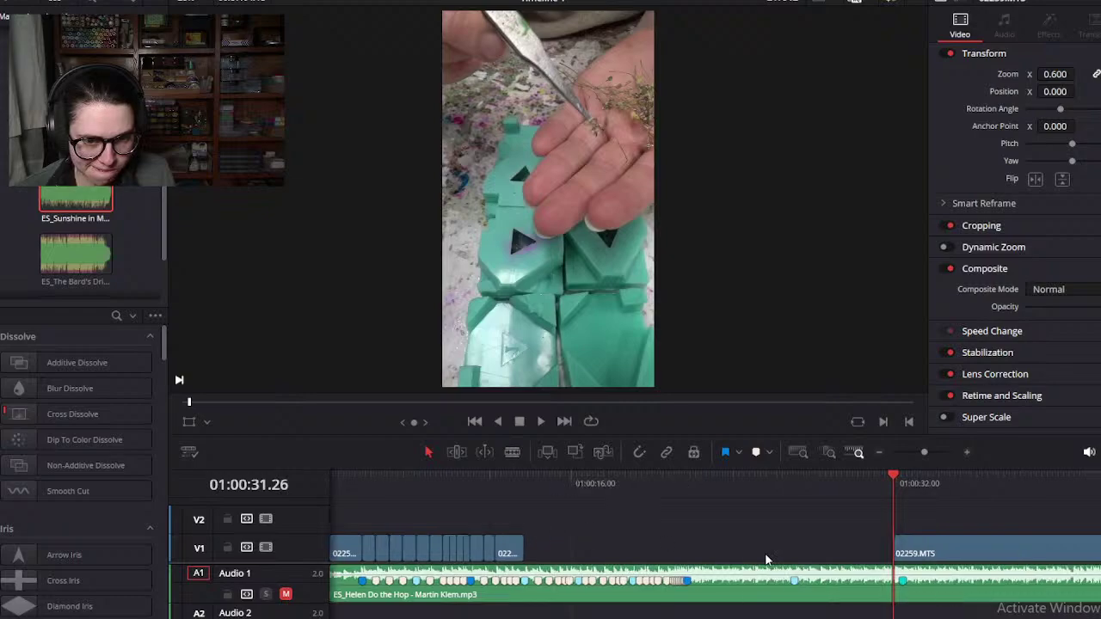
drag(936, 537, 612, 550)
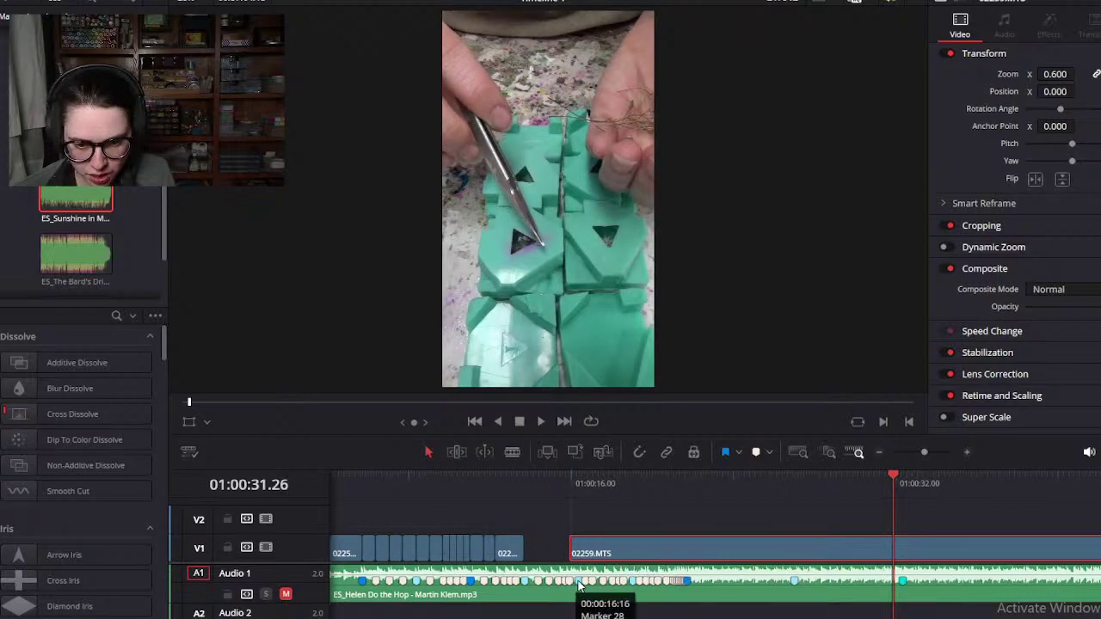
scroll(580, 585, down, 5)
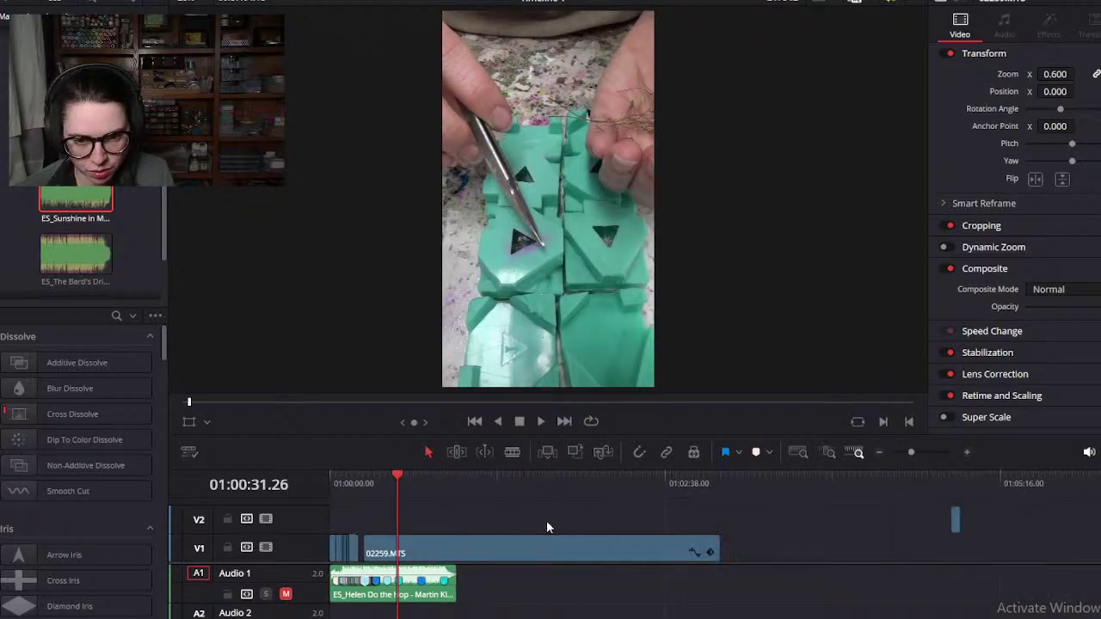
drag(480, 476, 497, 475)
scroll(760, 614, up, 5)
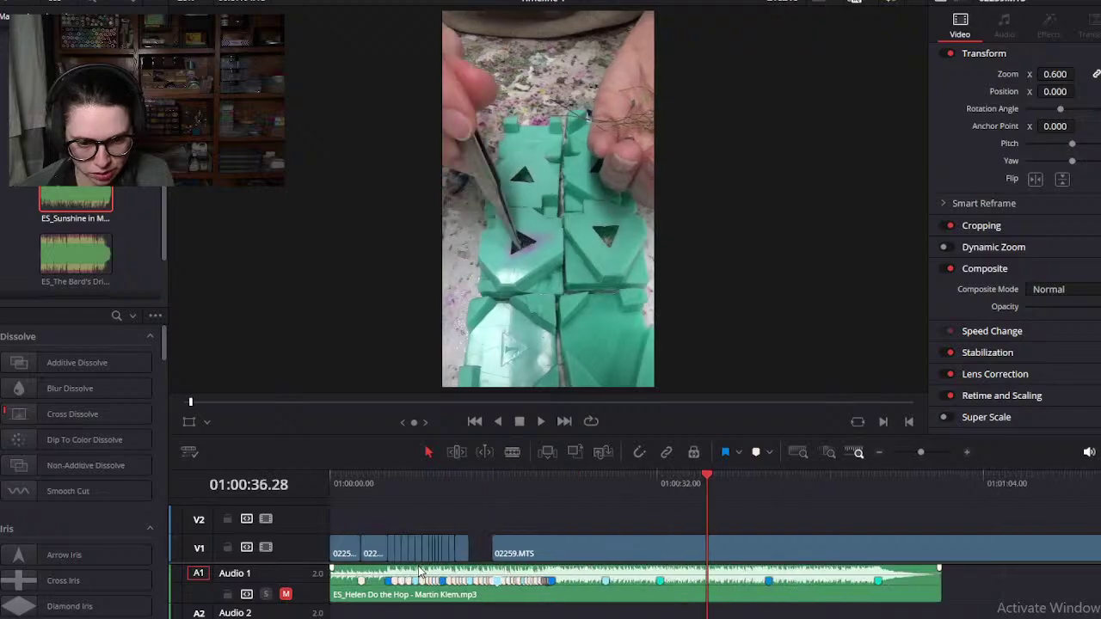
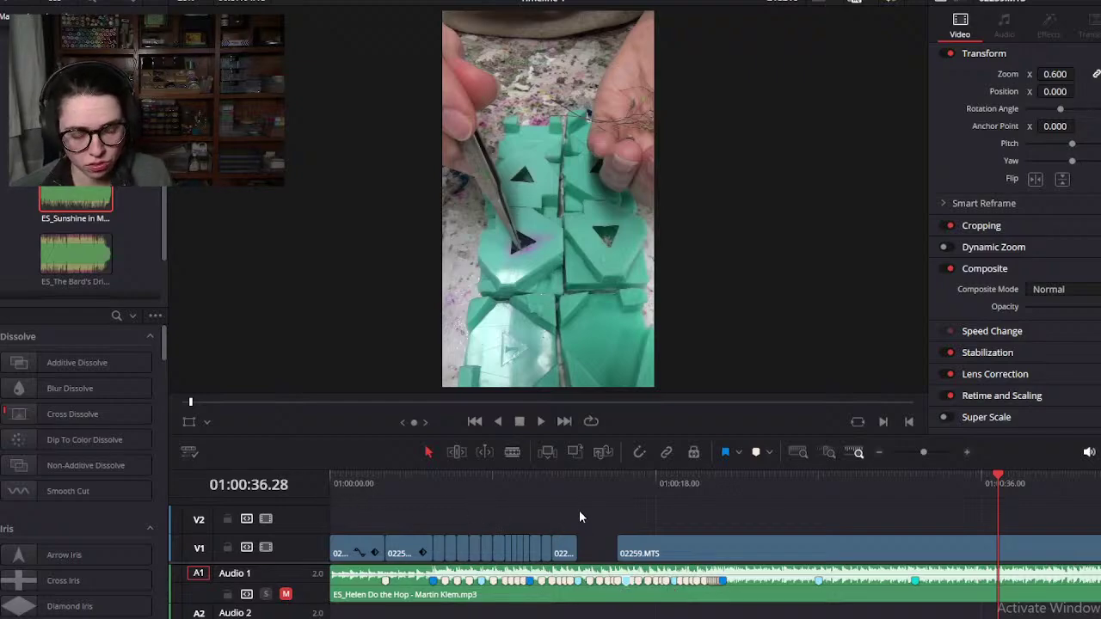
Step: Play the opening from 01:00:00.00 and move the second 02259.MTS clip from V1 to the start of V2
key(Home)
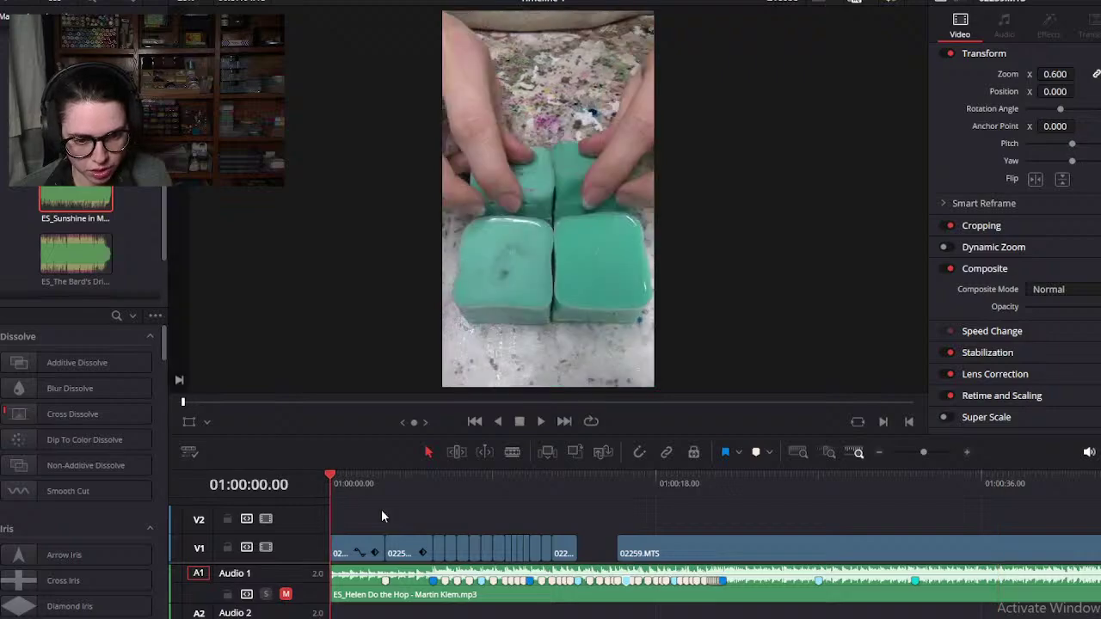
key(space)
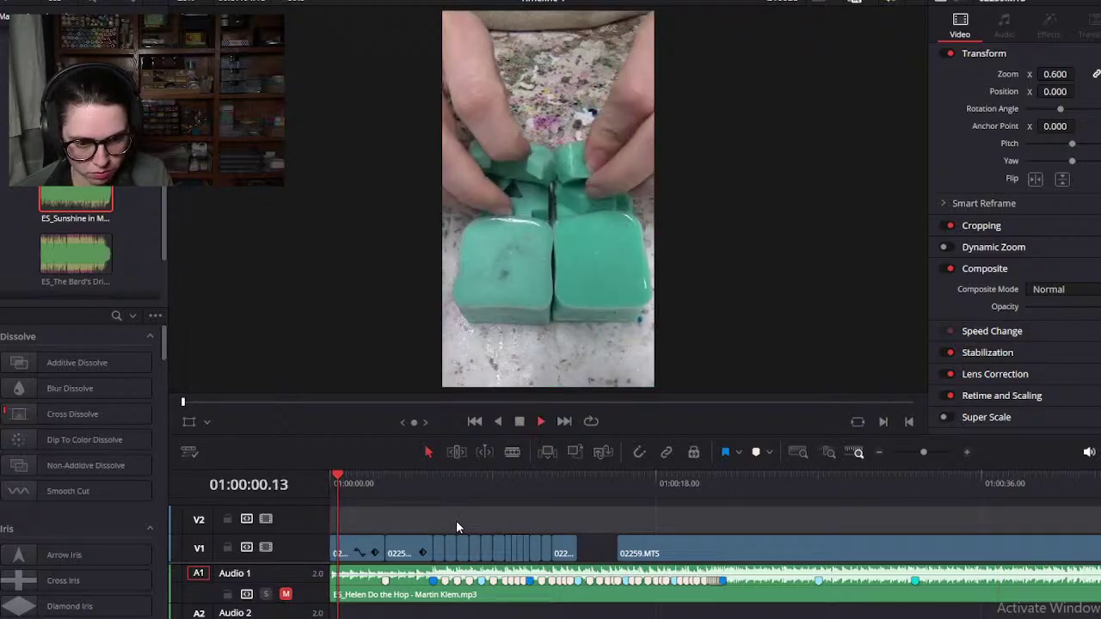
key(space)
key(Home)
scroll(512, 527, up, 3)
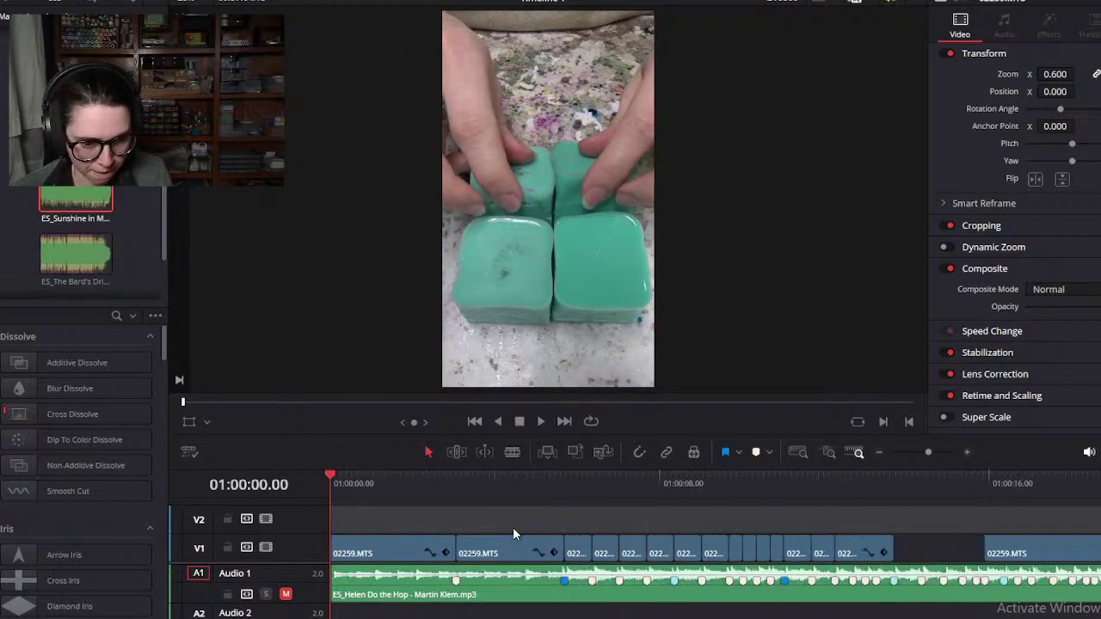
drag(389, 514, 664, 516)
drag(689, 554, 417, 521)
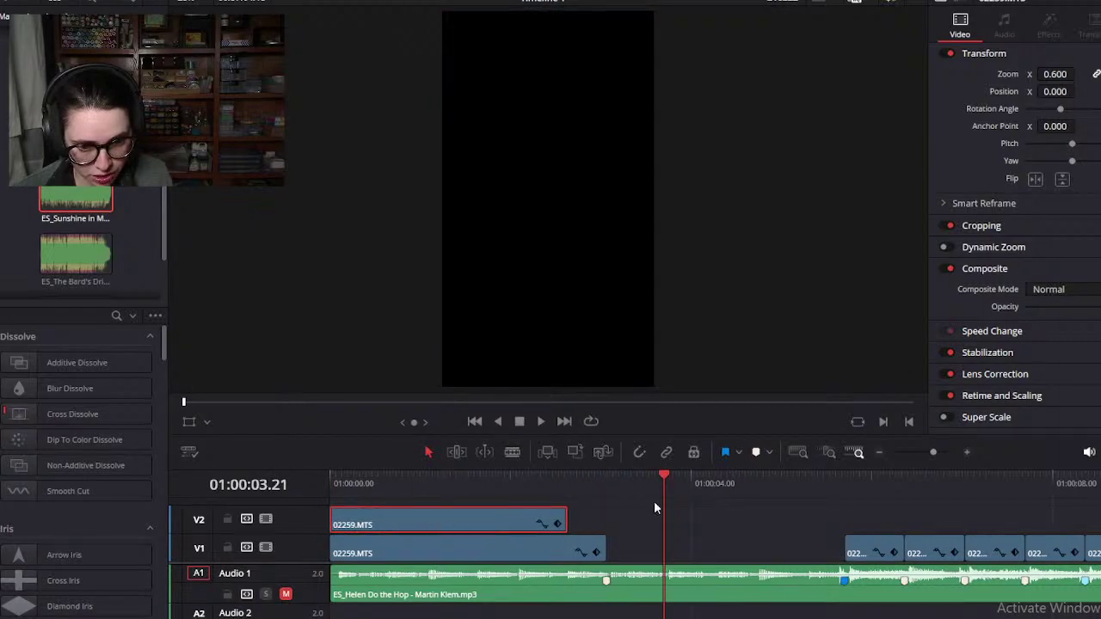
Step: Check the short V1 clips around 01:00:06.02 and the gap ending at 01:00:05.20
scroll(702, 511, right, 3)
drag(617, 473, 635, 486)
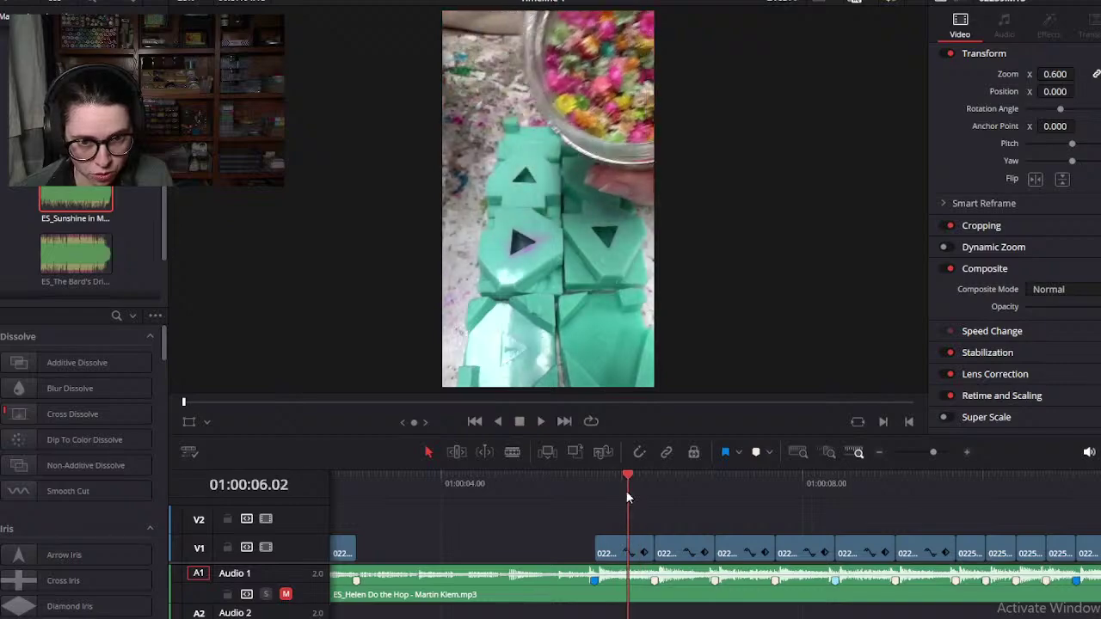
key(Up)
scroll(577, 514, left, 3)
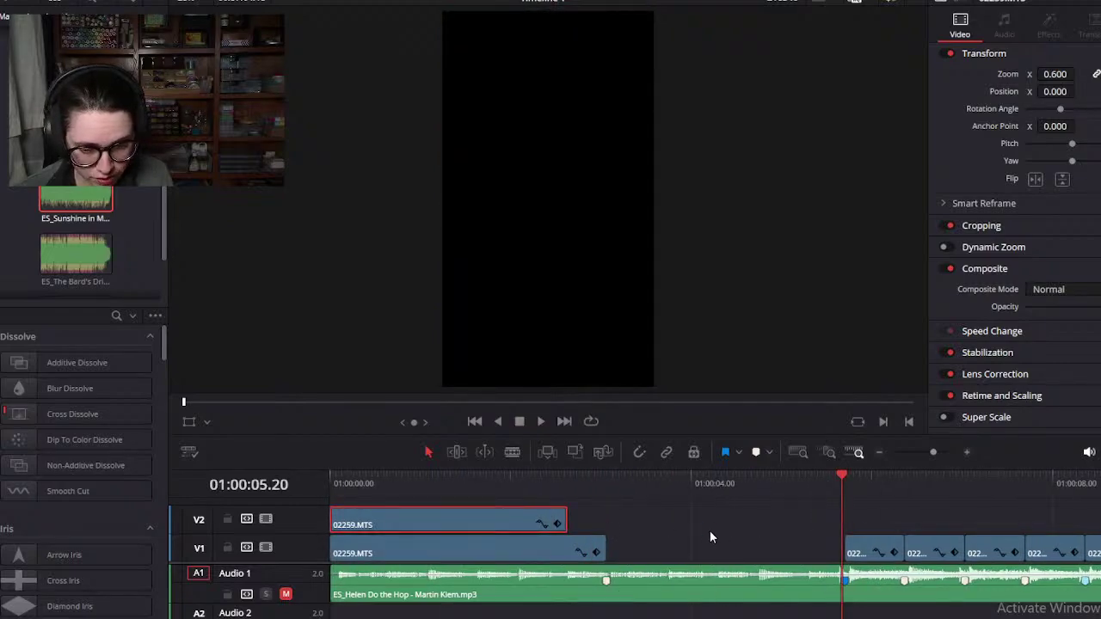
scroll(711, 535, down, 5)
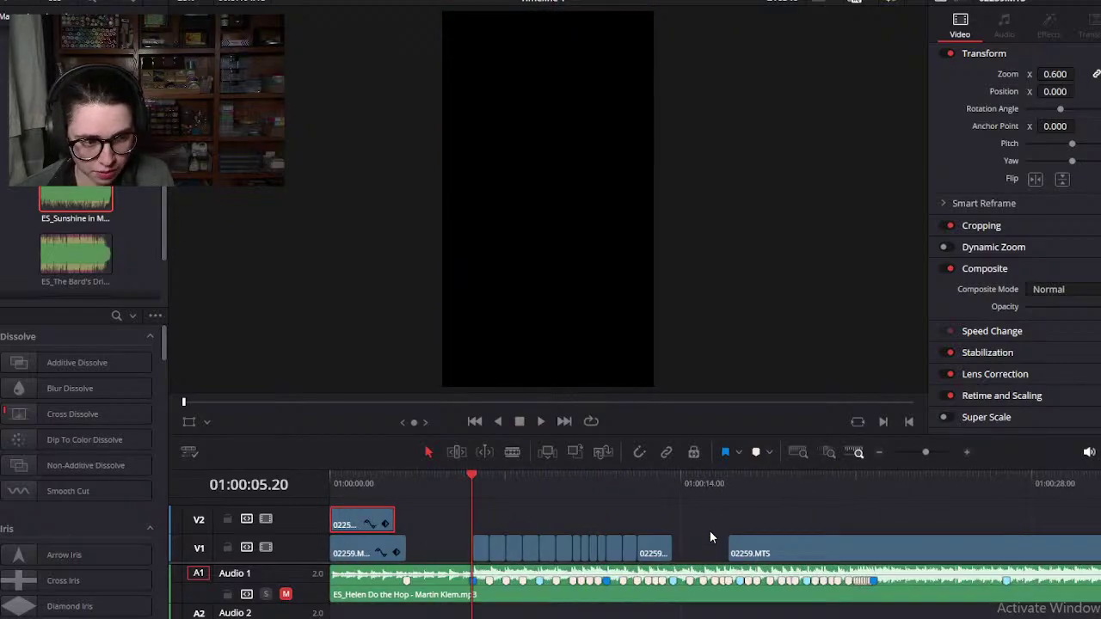
Step: Extend the 02259.MTS clip on V2 to span the same range as the first V1 clip, and play it back
click(384, 483)
scroll(413, 539, up, 2)
scroll(464, 528, up, 3)
drag(683, 519, 709, 519)
drag(624, 511, 665, 505)
drag(374, 519, 331, 518)
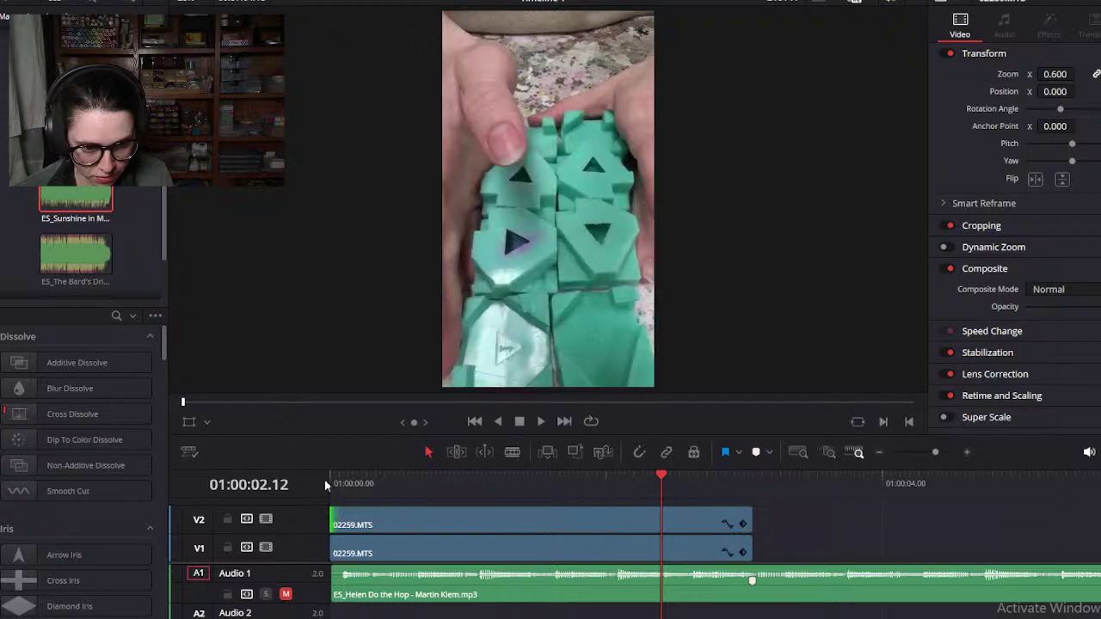
click(341, 477)
key(space)
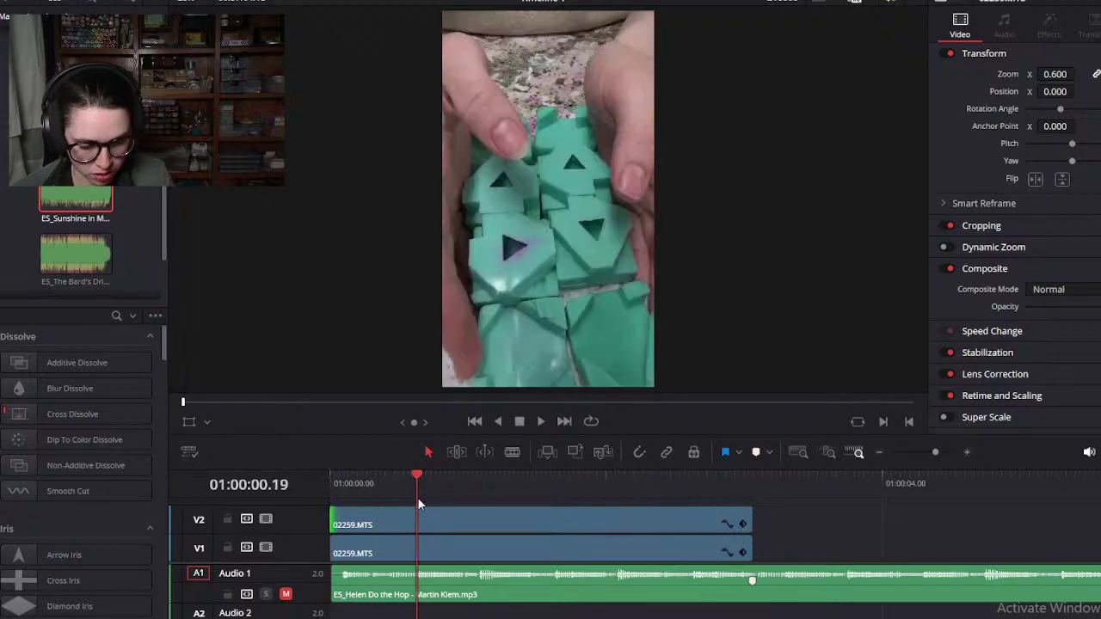
key(space)
Step: Place the short V1 clip on V2 over the gap, split it at 01:00:05.21, and return the remainder to V1
scroll(463, 530, down, 3)
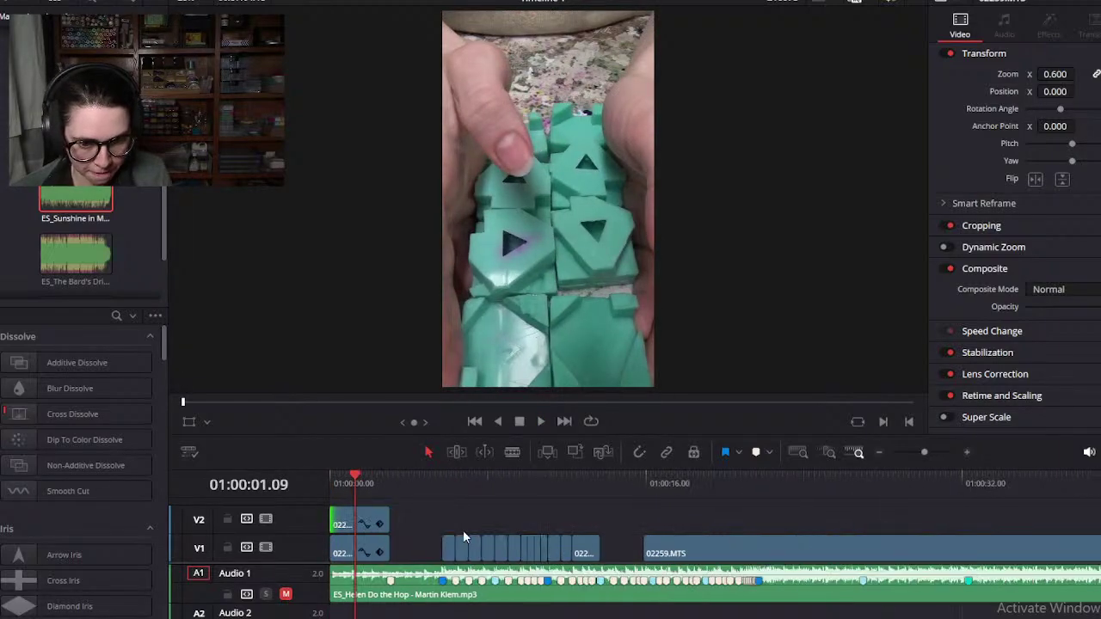
scroll(463, 530, up, 3)
drag(774, 550, 564, 516)
click(765, 477)
click(743, 525)
key(ctrl+b)
drag(787, 521, 787, 551)
click(663, 552)
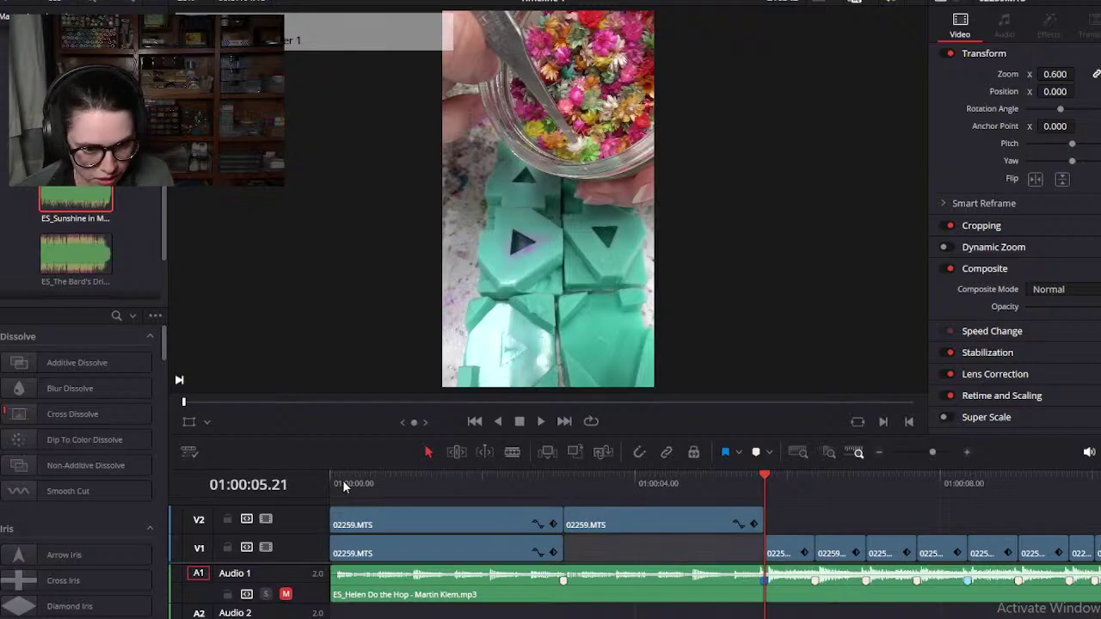
Step: Unmute Audio 1 and play the sequence from 01:00:00.00 to about 01:00:08.07
click(330, 481)
click(286, 594)
click(605, 545)
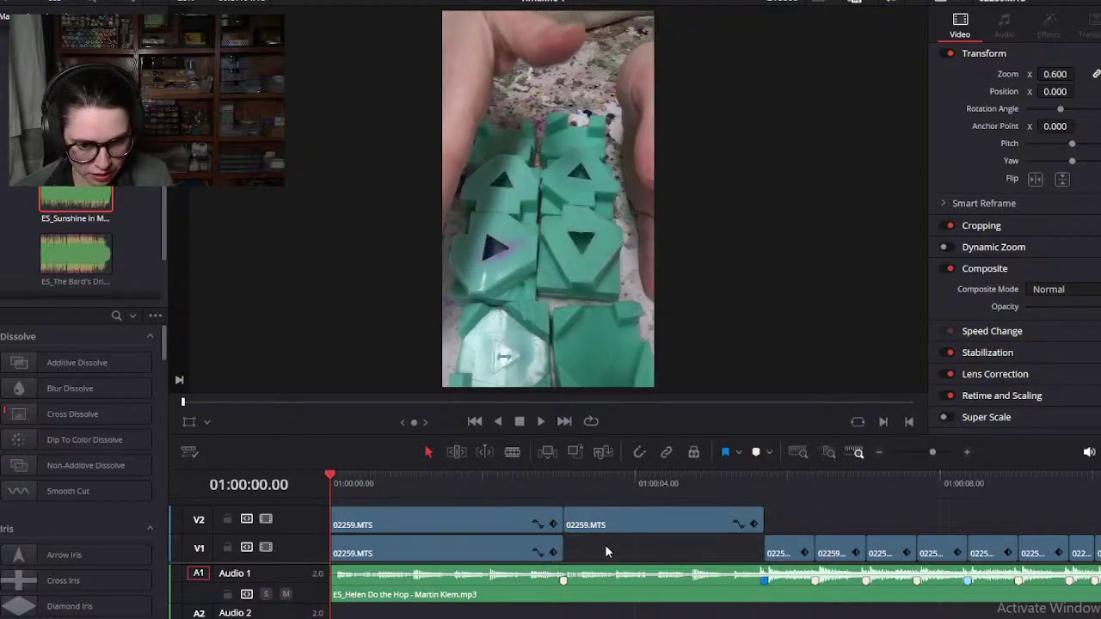
key(space)
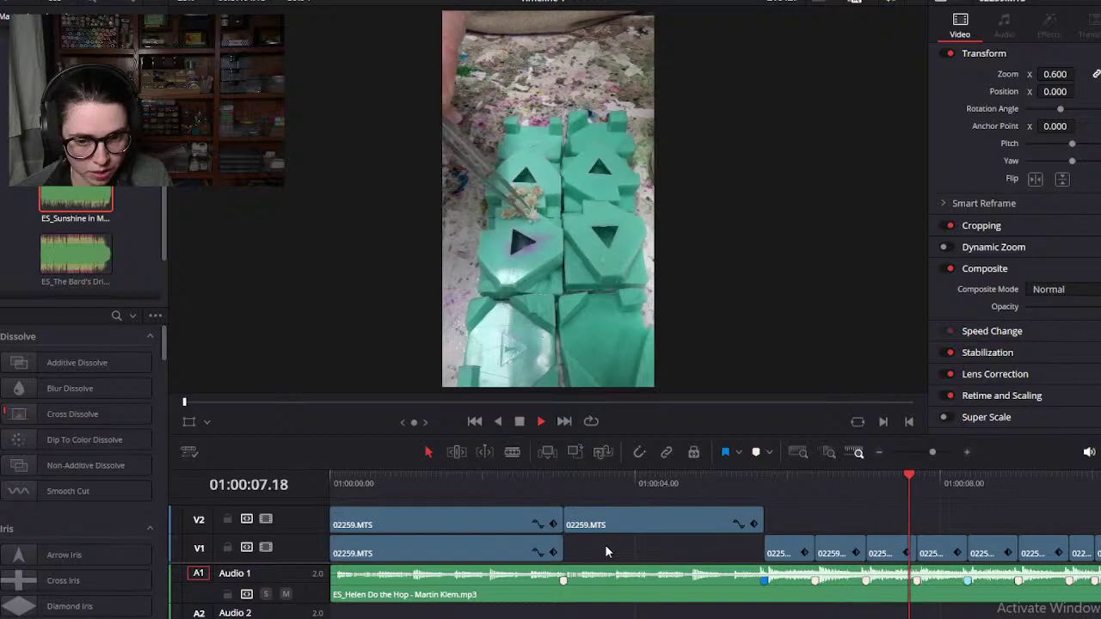
key(space)
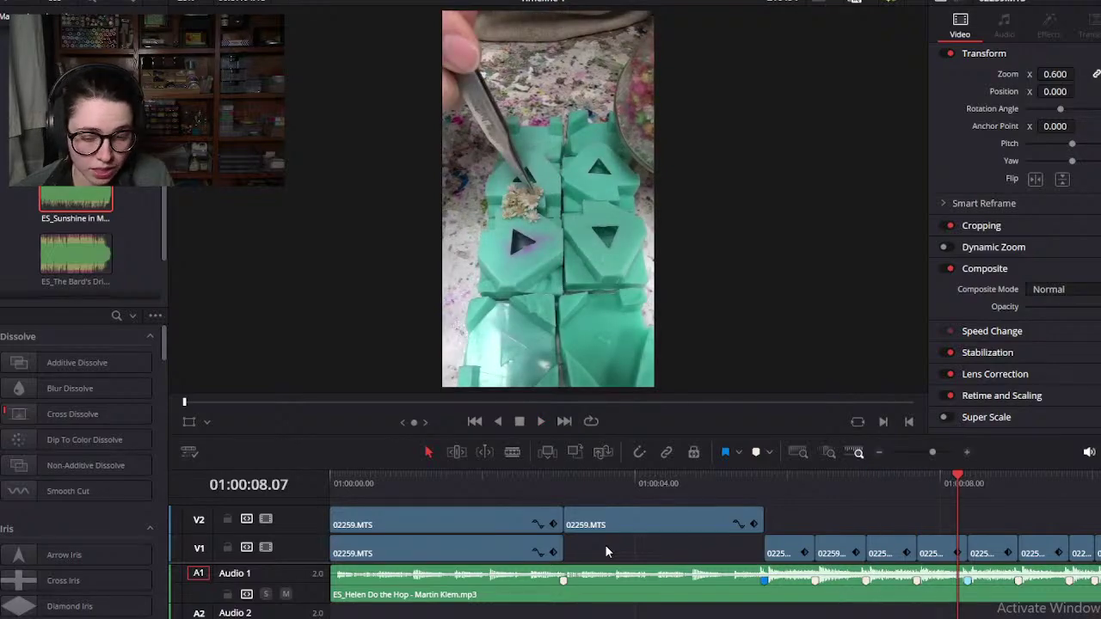
Step: Remove the short V1 clip at 01:00:05.29 and play the sequence from 01:00:02.27
scroll(710, 538, right, 2)
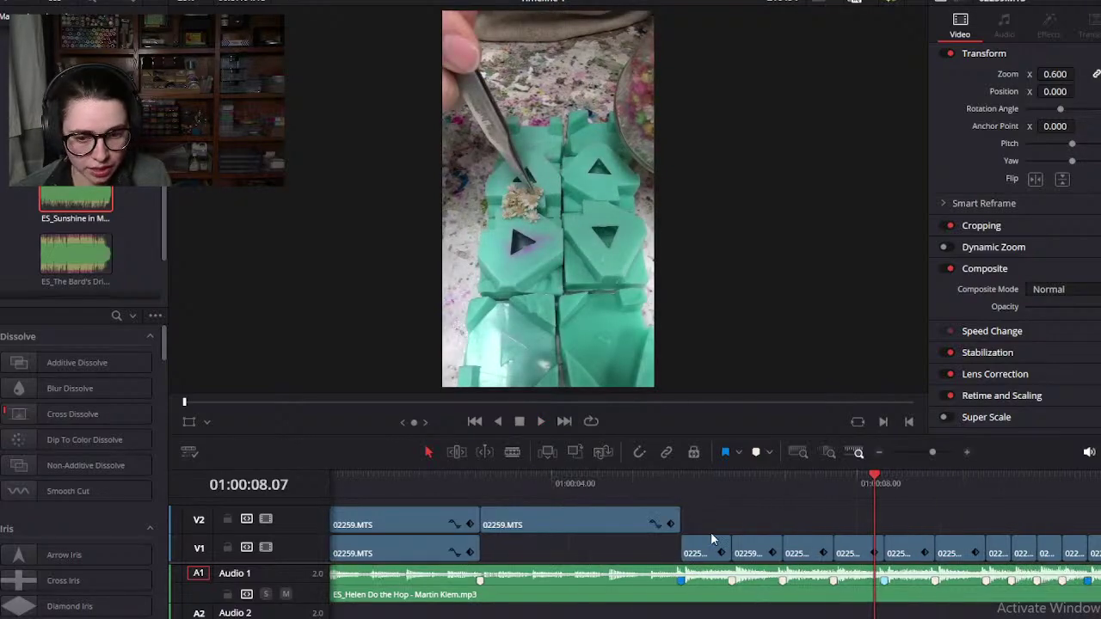
drag(688, 483, 703, 481)
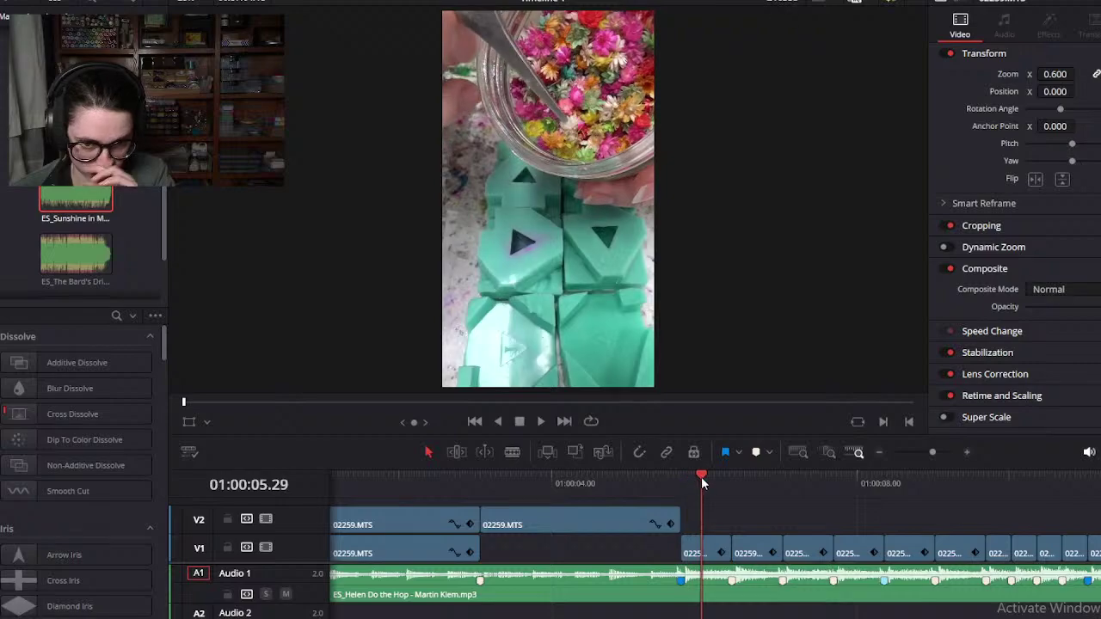
drag(581, 520, 680, 519)
click(468, 484)
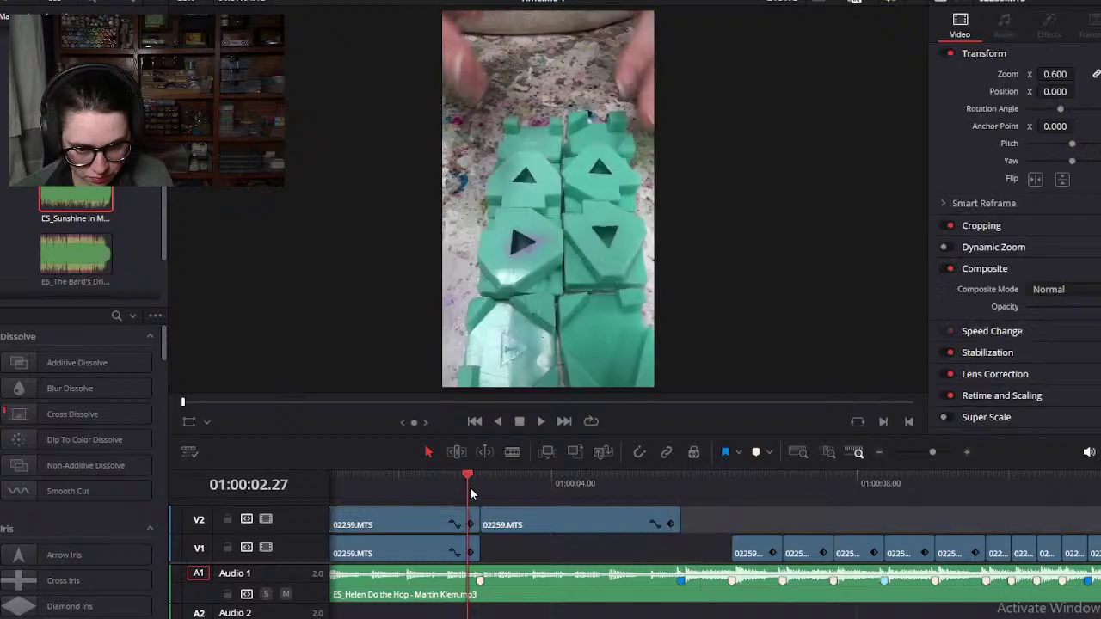
click(557, 519)
click(591, 540)
key(space)
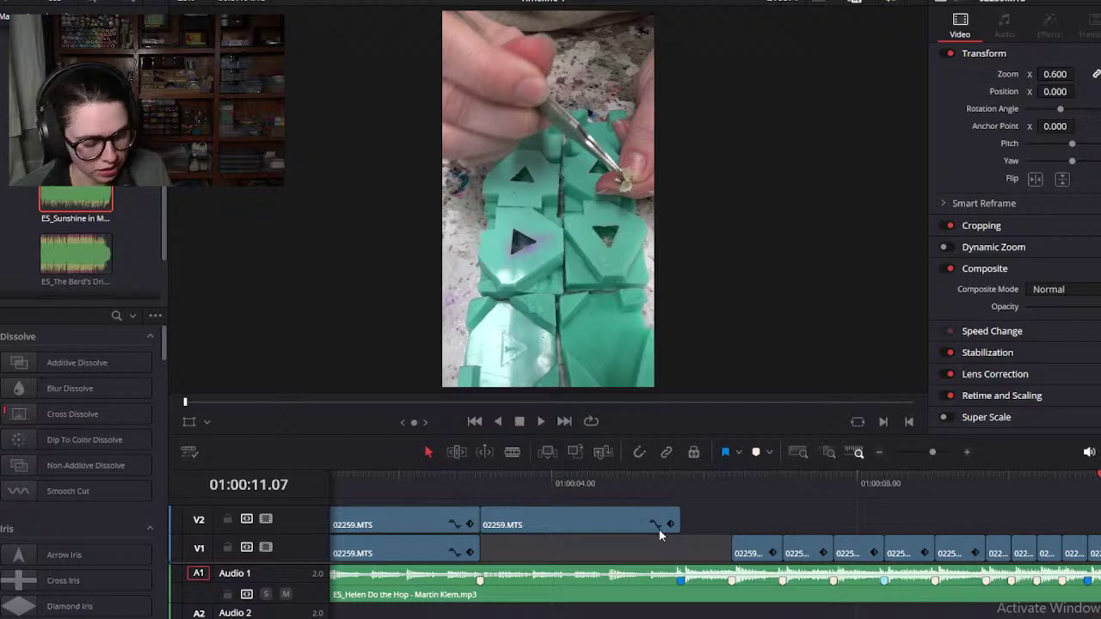
Step: Undo the removal of the short V1 clip and the unmuting of Audio 1
key(ctrl+z)
key(ctrl+z)
key(ctrl+z)
key(ctrl+z)
key(ctrl+z)
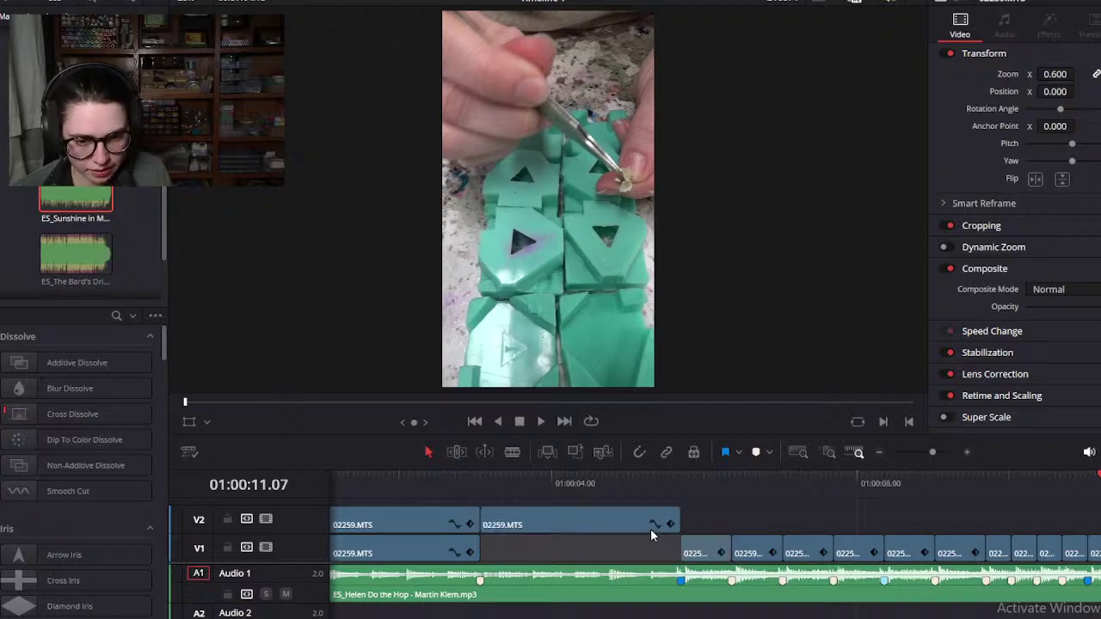
Step: Delete the second 02259.MTS clip on V2, above the V1 gap
scroll(539, 559, left, 3)
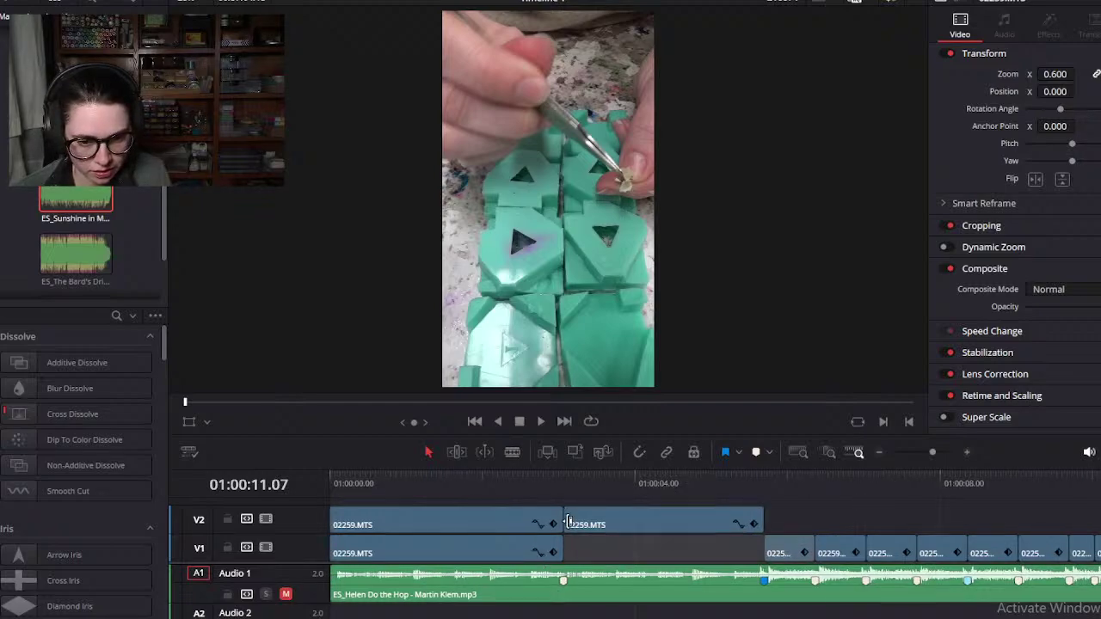
click(632, 527)
key(Delete)
Step: Fit the remaining V2 clip to the gap ending at 01:00:05.21 and move it down to V1
drag(432, 483, 422, 484)
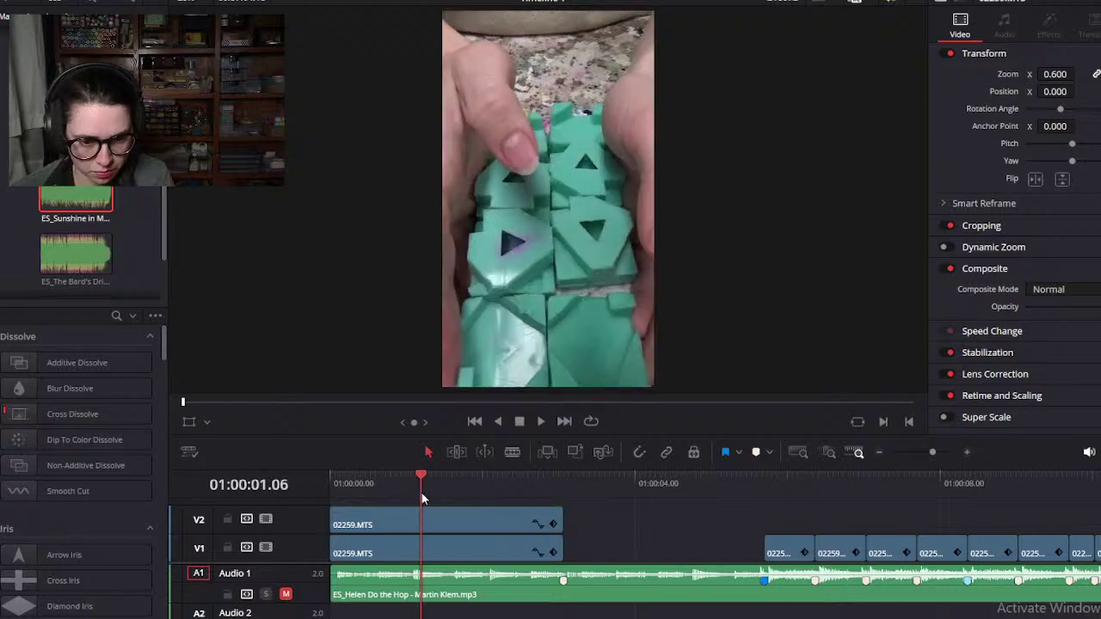
drag(495, 525, 695, 532)
drag(541, 526, 565, 526)
drag(762, 515, 760, 516)
drag(667, 522, 670, 548)
click(673, 511)
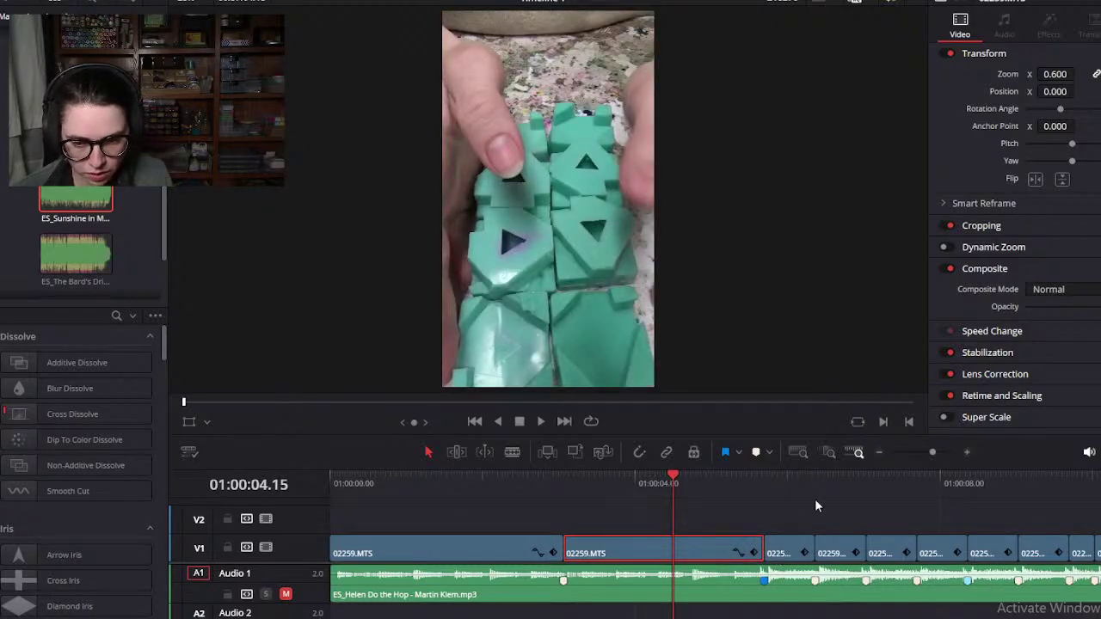
Step: Unmute Audio 1 and listen to the music from 01:00:32.12 to about 01:00:34.29
scroll(815, 499, down, 5)
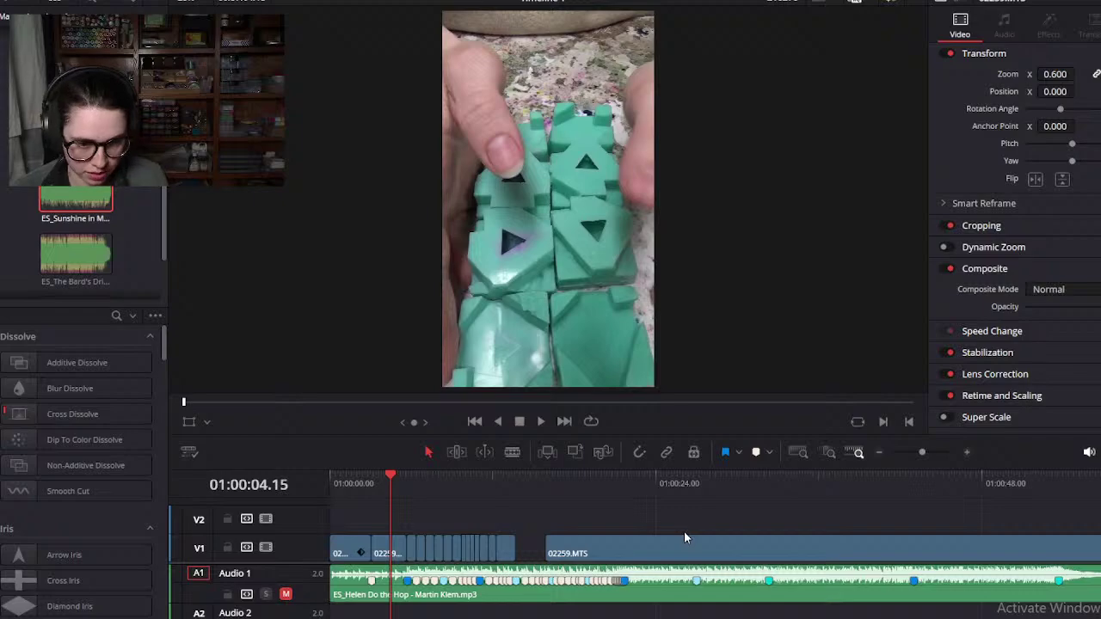
scroll(770, 582, right, 2)
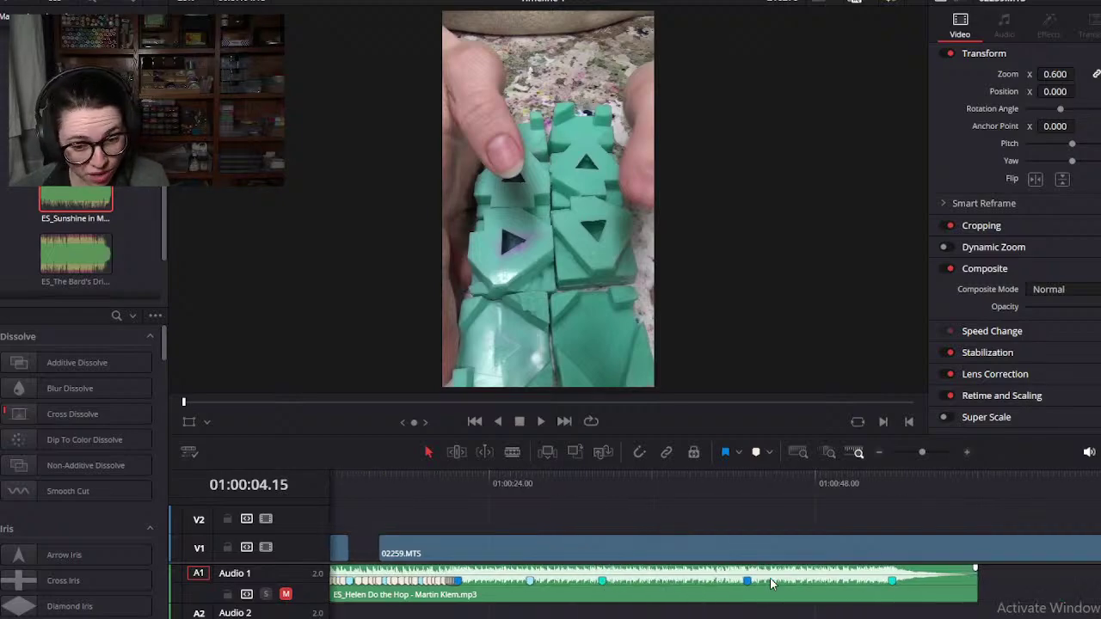
drag(762, 475, 686, 506)
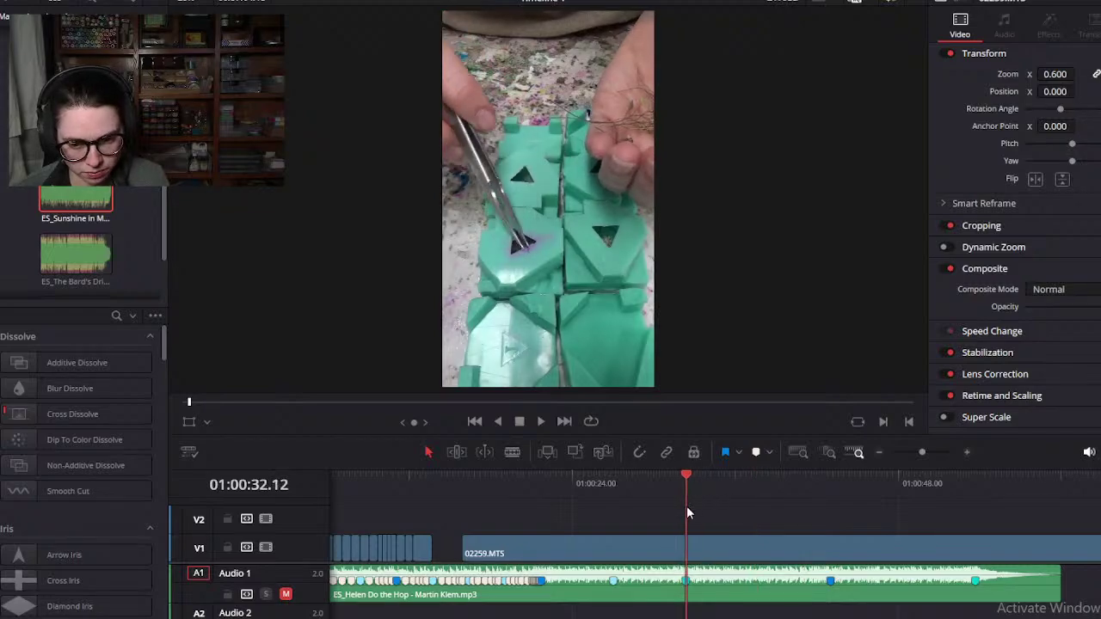
click(285, 594)
key(space)
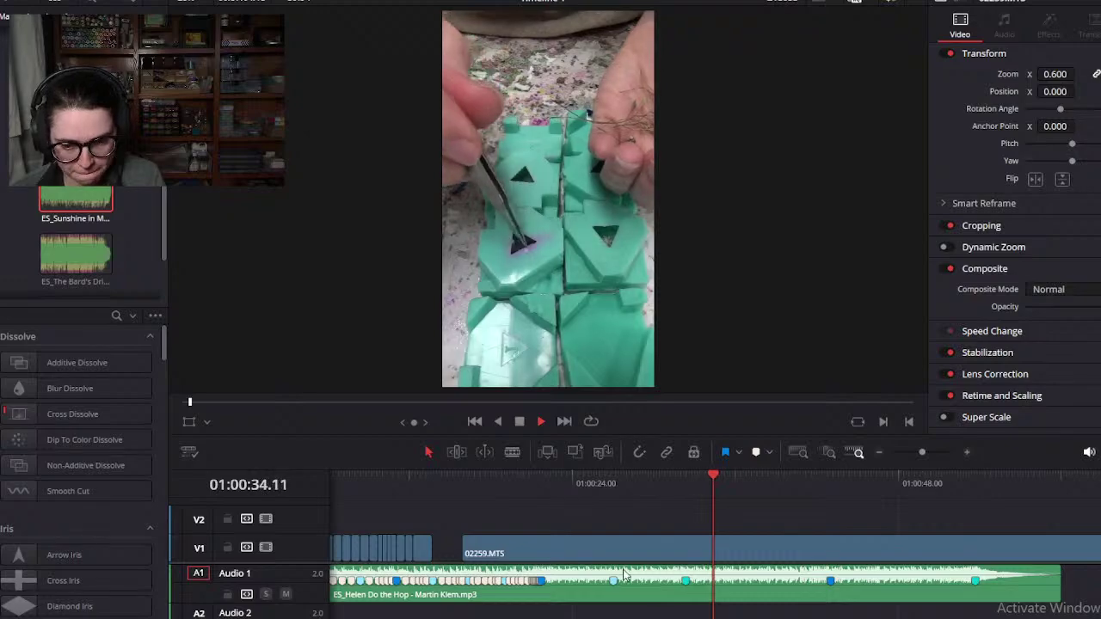
scroll(780, 545, up, 5)
mouse_move(733, 482)
mouse_down()
mouse_move(727, 488)
mouse_move(761, 486)
mouse_move(749, 490)
mouse_up()
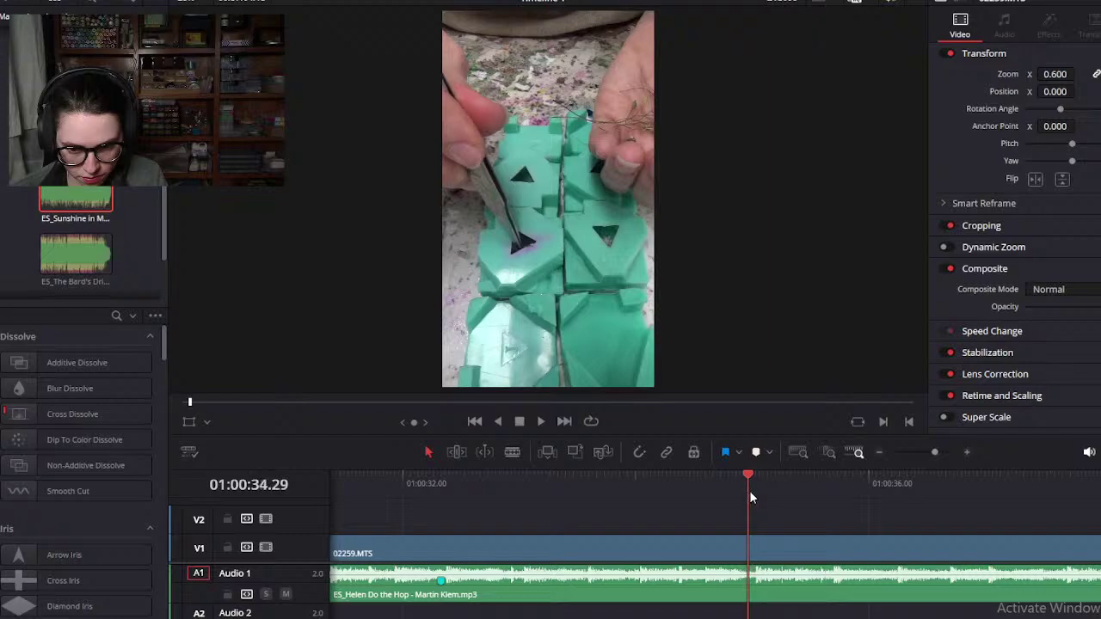
Step: Add a Sky-coloured marker to the music clip on Audio 1 at 01:00:34.29
click(792, 573)
click(770, 454)
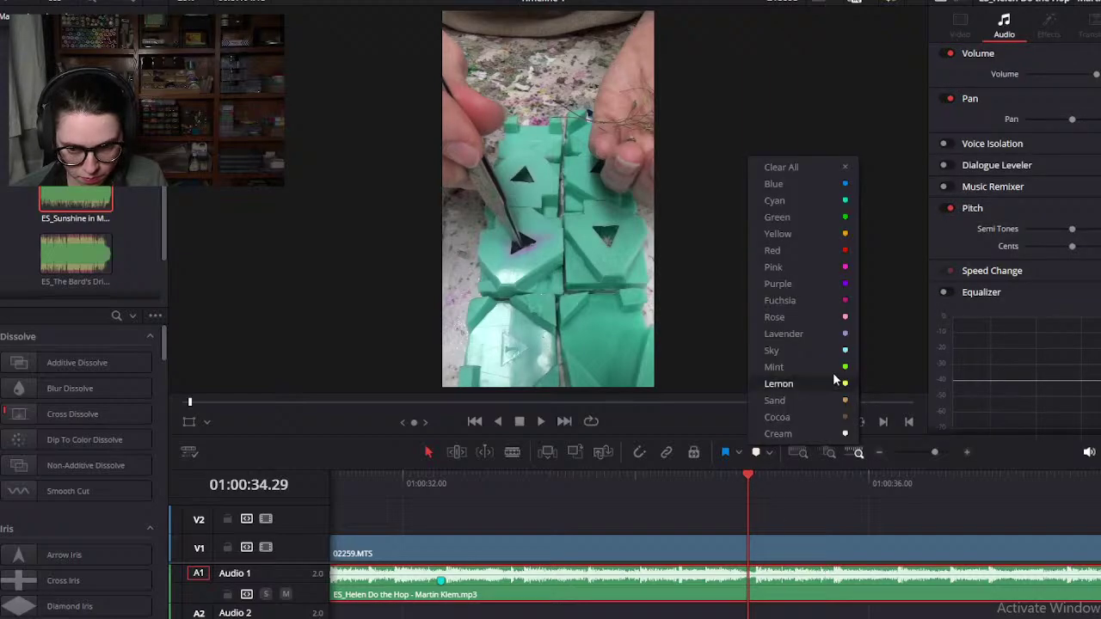
click(842, 360)
click(808, 506)
Step: Play on to the next beat and add another Sky marker to the music clip at 01:00:37.20
key(space)
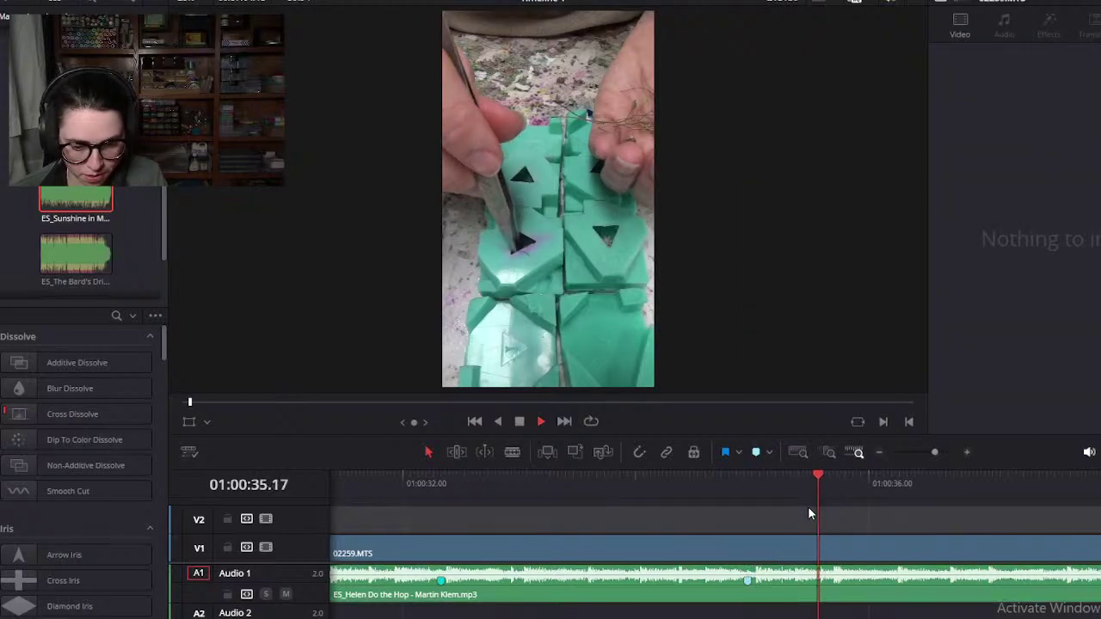
key(space)
mouse_move(654, 490)
mouse_down()
mouse_move(641, 488)
mouse_move(647, 497)
mouse_up()
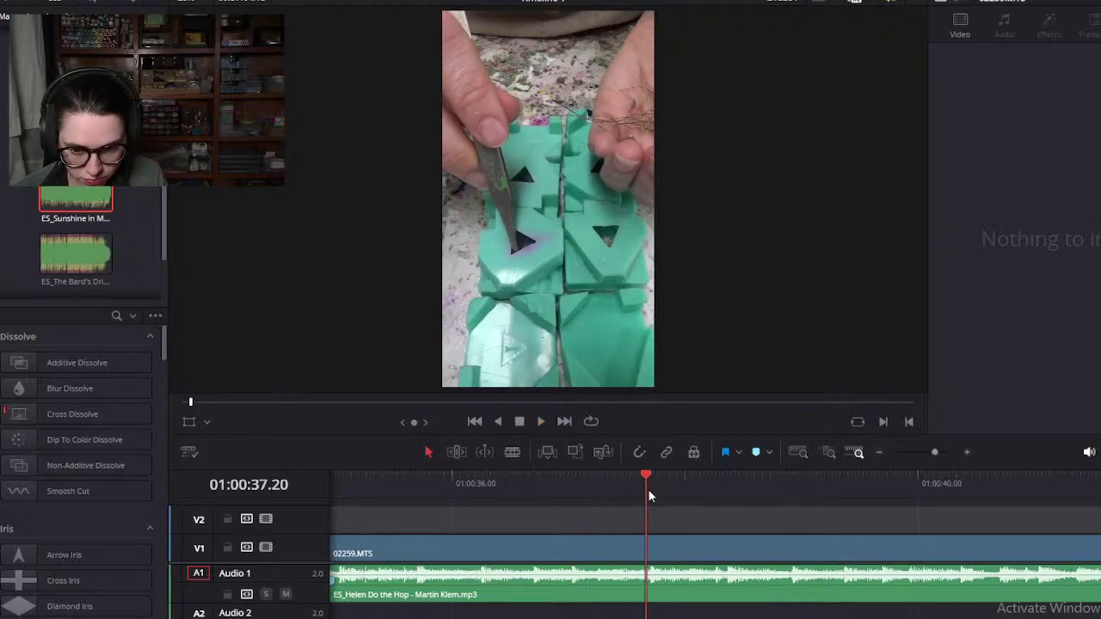
click(757, 453)
key(space)
drag(701, 474, 647, 500)
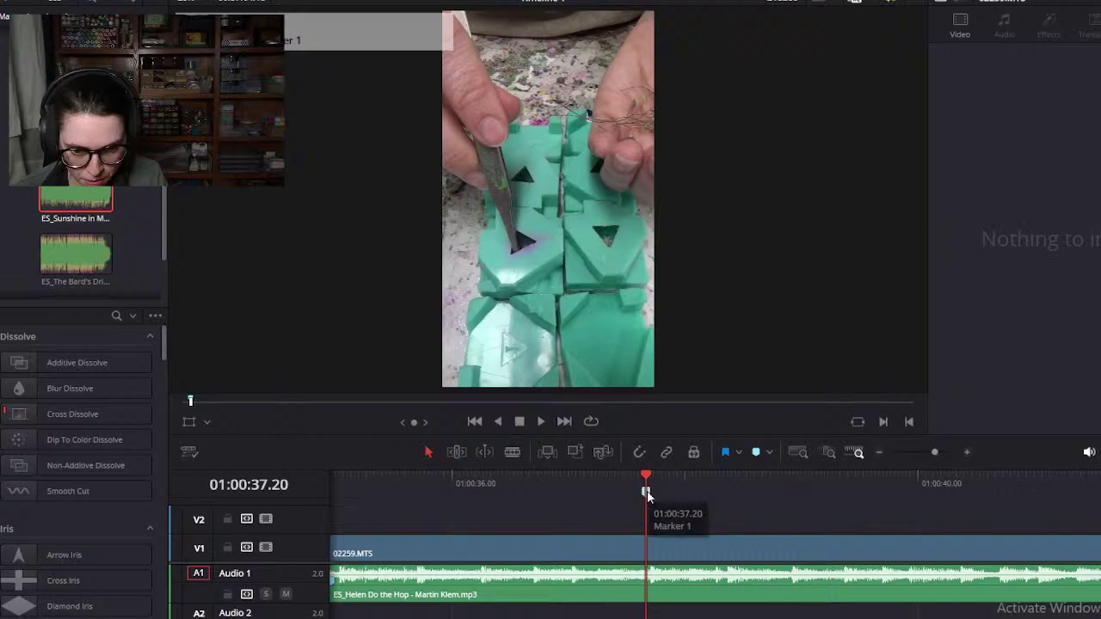
click(708, 565)
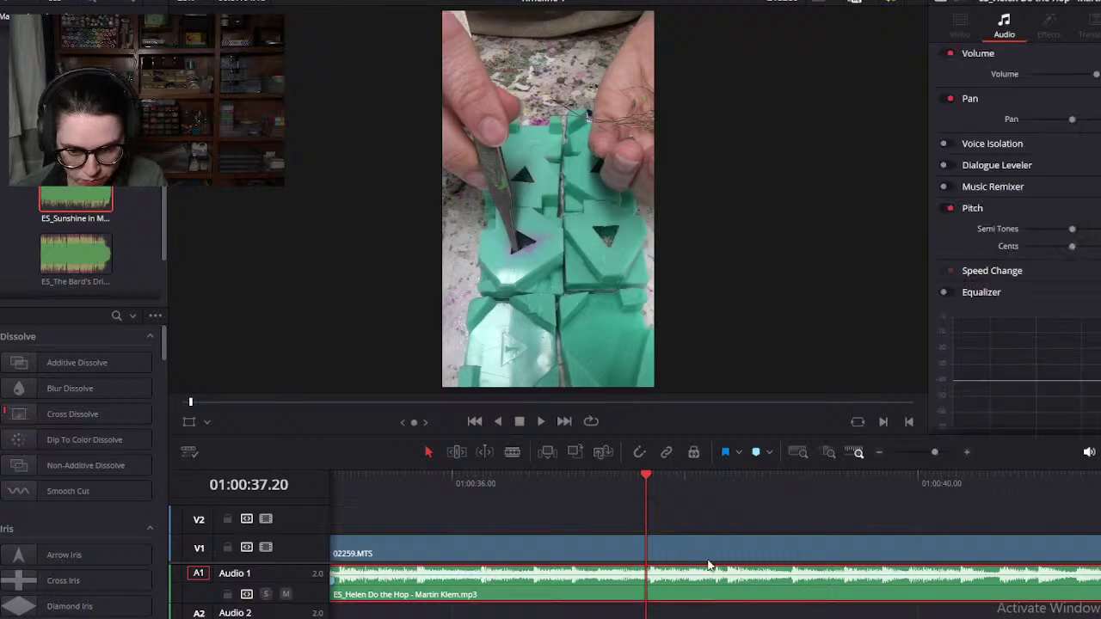
click(758, 452)
Step: Play the remaining music up to 01:00:49.03 to check its beats against the markers
key(shift+z)
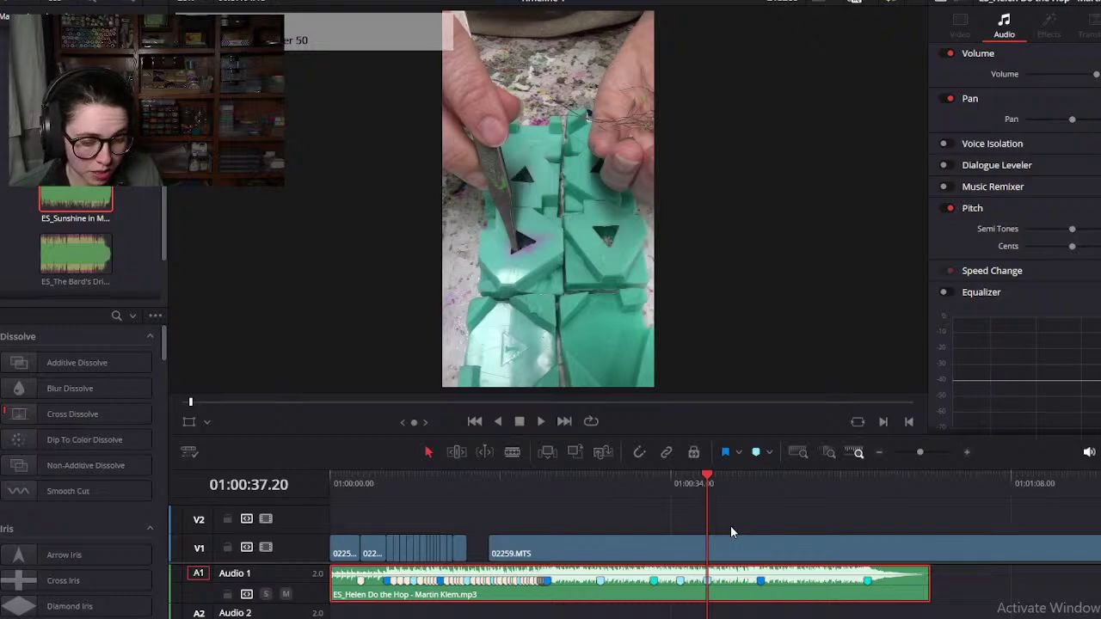
click(732, 517)
key(space)
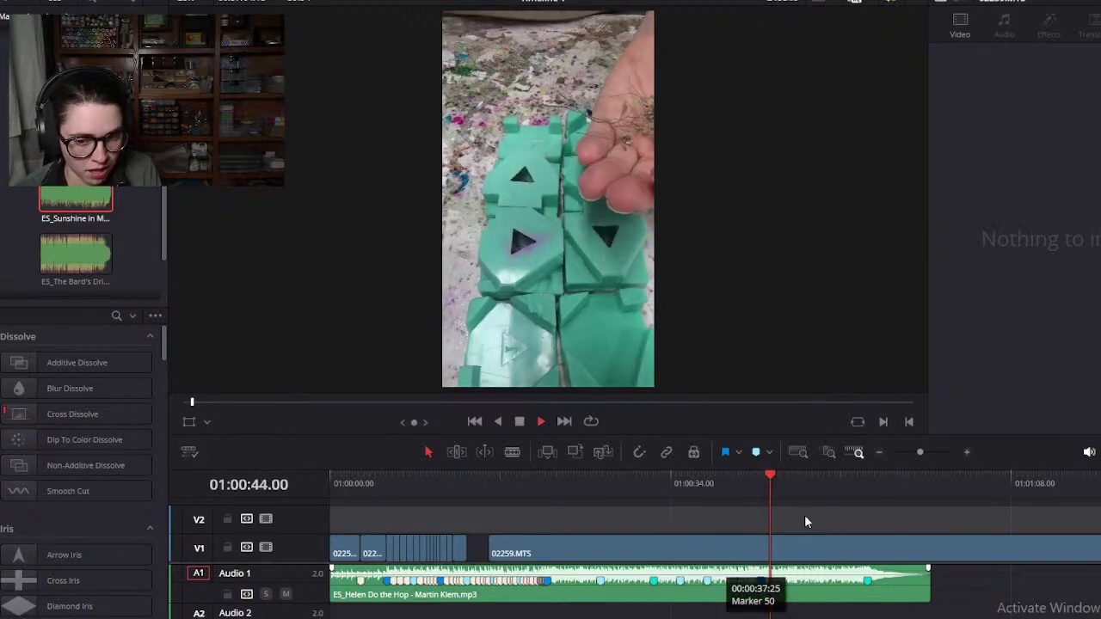
scroll(817, 586, up, 3)
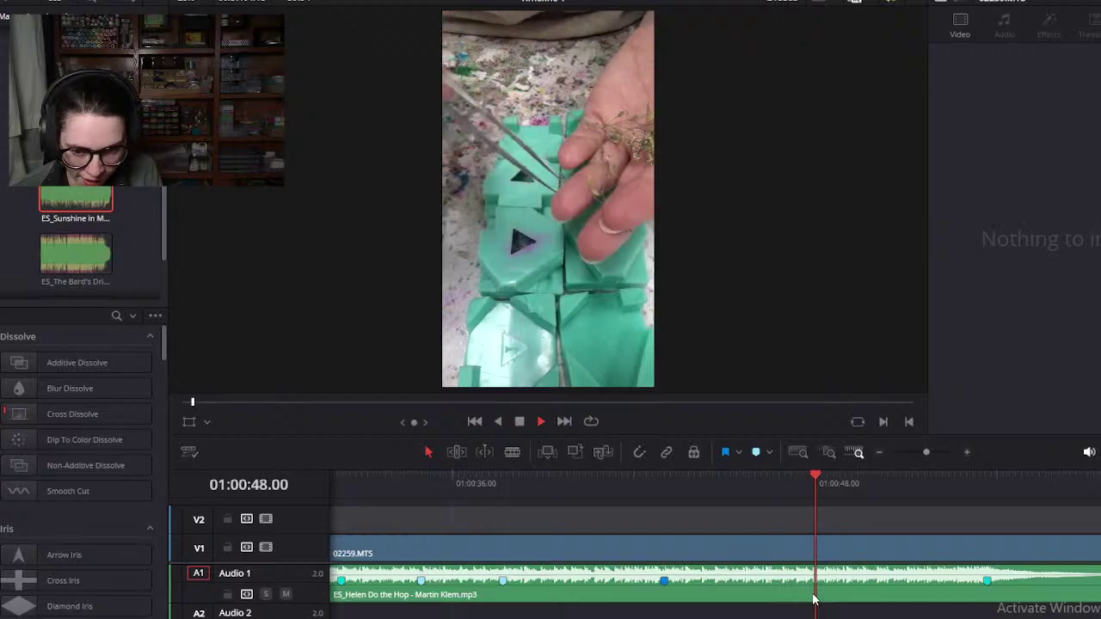
key(space)
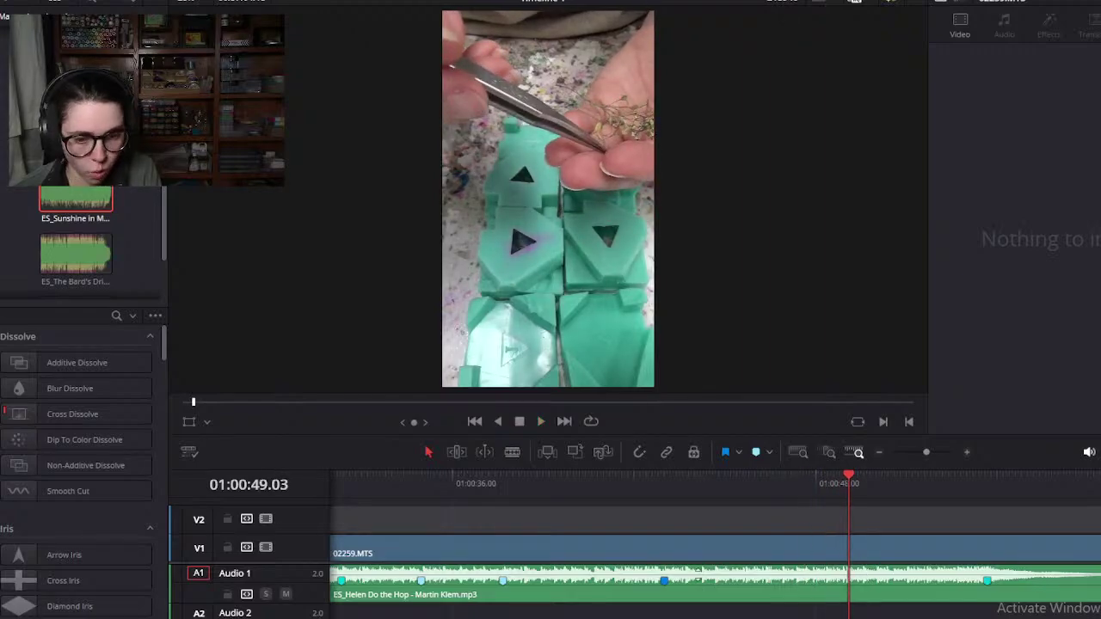
scroll(658, 584, down, 5)
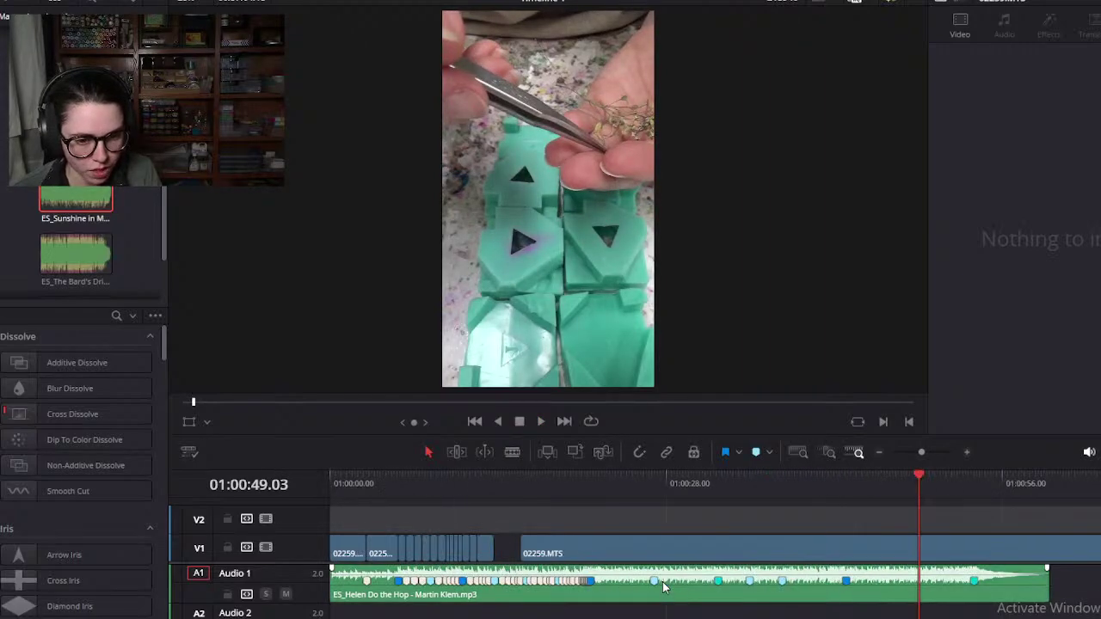
Step: Return the playhead to the unedited footage at 01:00:16.18 and mute the Audio 1 track
click(485, 487)
drag(485, 486, 529, 484)
scroll(574, 517, up, 5)
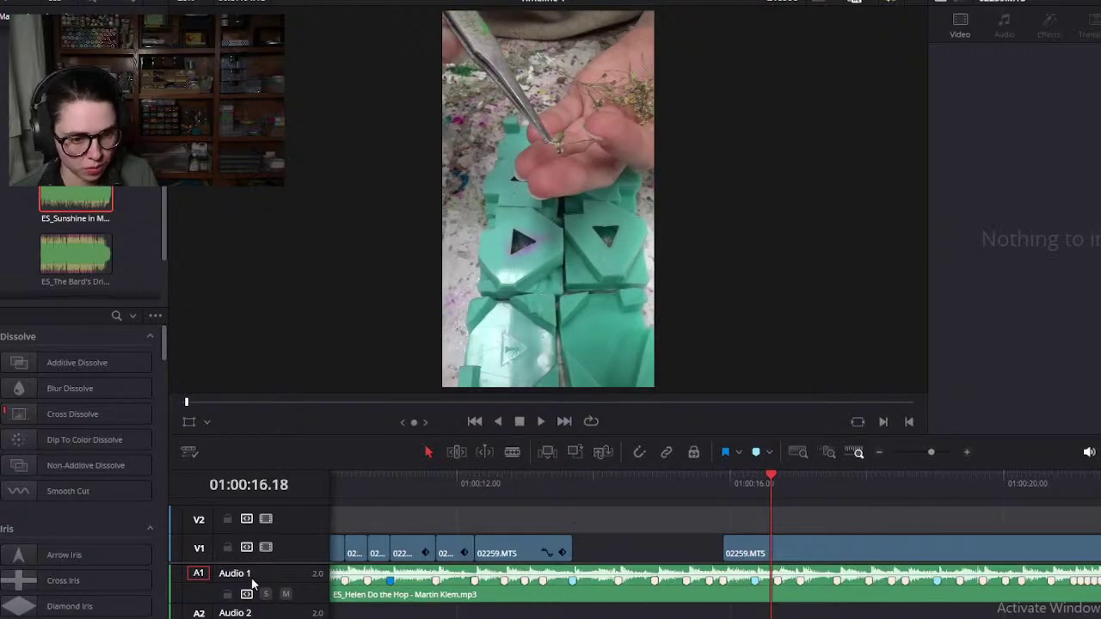
click(286, 593)
scroll(659, 578, up, 2)
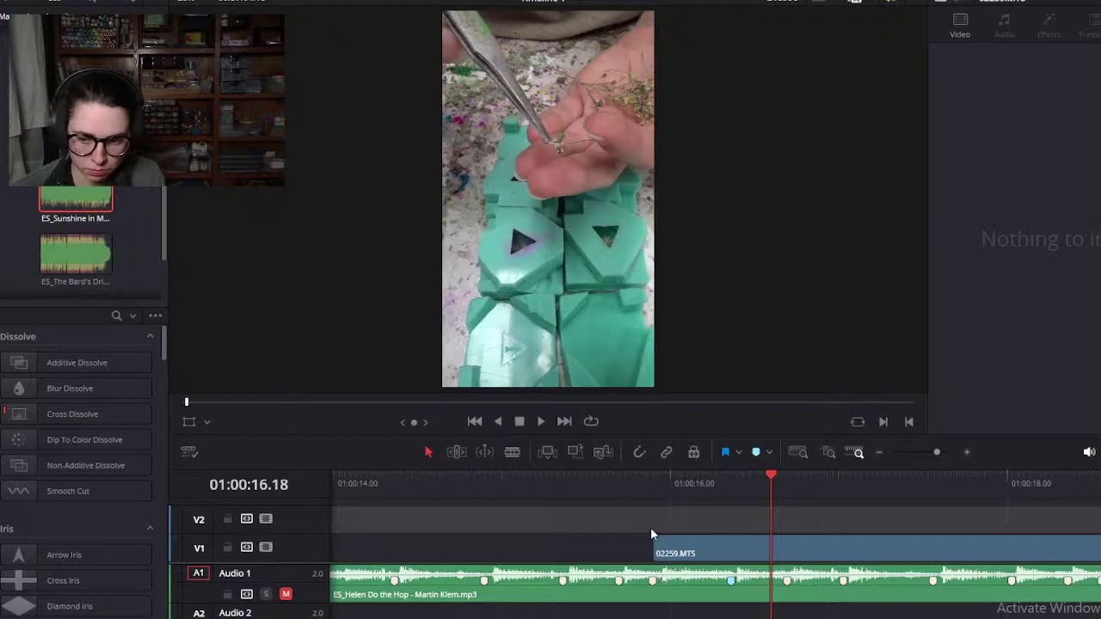
Step: Move the long 02259.MTS clip on V1 earlier, close to the end of the preceding short clips
drag(654, 492, 722, 504)
scroll(722, 504, left, 2)
scroll(722, 508, left, 3)
drag(1006, 548, 671, 550)
scroll(757, 486, right, 1)
scroll(783, 506, down, 5)
Step: Split the moved clip at 01:00:17.08 and undo the deletion of its front piece
mouse_move(546, 475)
mouse_down()
mouse_move(582, 474)
mouse_move(563, 480)
mouse_up()
key(ctrl+b)
key(BackSpace)
key(ctrl+z)
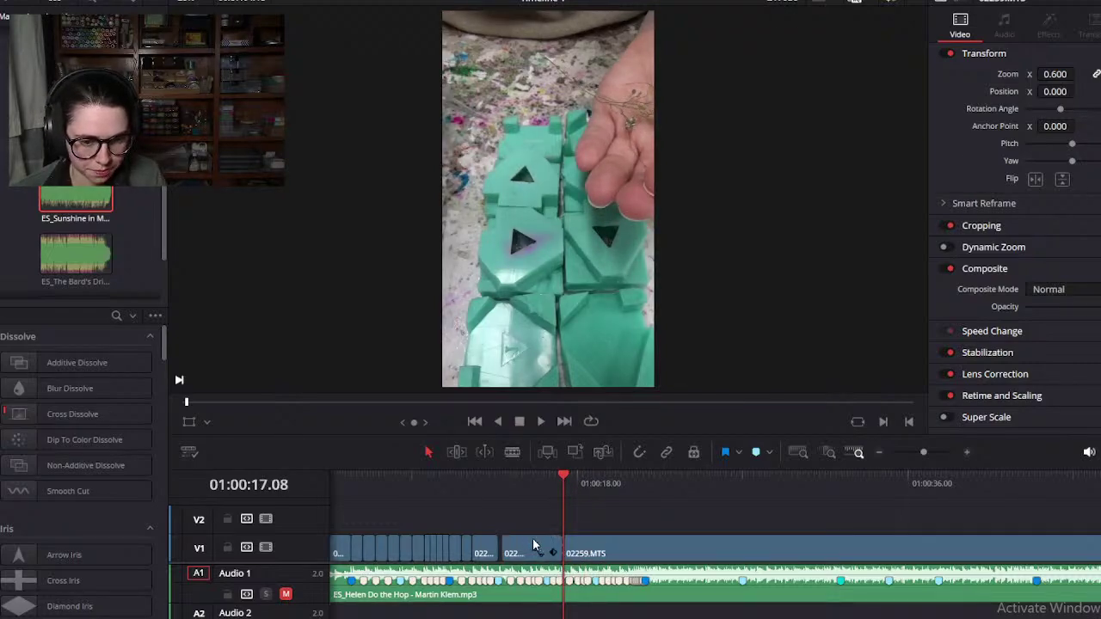
Step: Place the footage directly after the preceding clip, split it at the 01:00:14.11 marker and delete the part behind the split
scroll(526, 544, up, 3)
drag(555, 490, 583, 484)
scroll(584, 526, up, 3)
drag(620, 555, 541, 555)
click(503, 486)
drag(504, 488, 737, 495)
key(ctrl+b)
scroll(797, 540, down, 1)
click(850, 553)
scroll(850, 554, right, 2)
key(BackSpace)
Step: Cut the remaining footage to the next tweezers action and place it against the cut at 01:00:14.11
scroll(991, 552, down, 3)
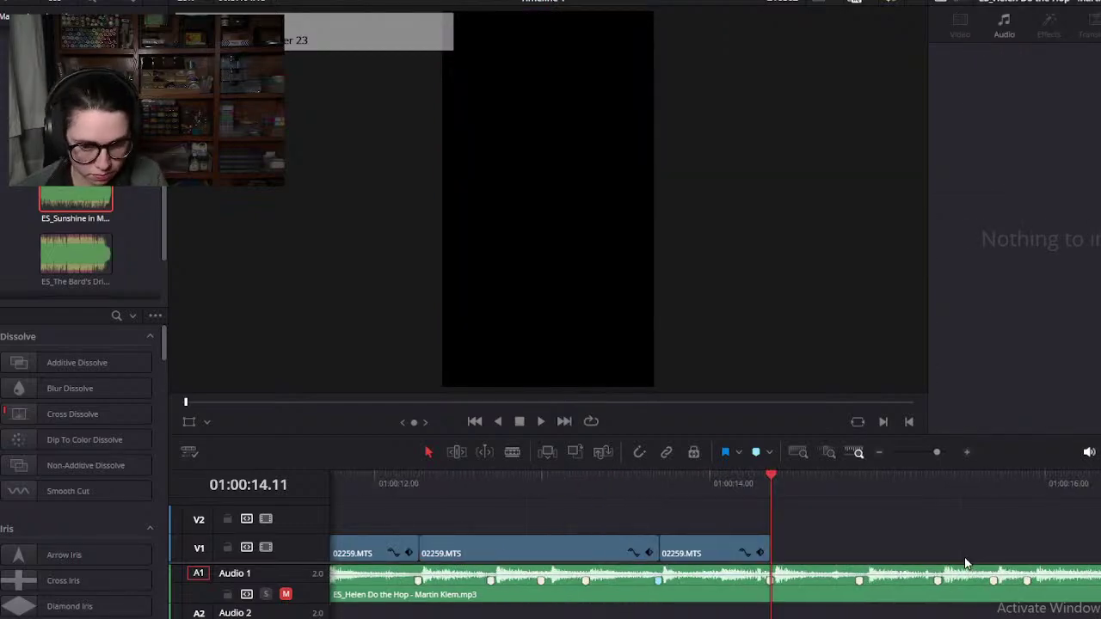
drag(991, 550, 808, 536)
drag(817, 494, 852, 529)
mouse_move(809, 566)
mouse_down()
mouse_move(899, 559)
mouse_move(824, 559)
mouse_up()
drag(543, 479, 843, 484)
key(ctrl+b)
drag(897, 554, 831, 563)
Step: Split the placed clip at the 01:00:14.27 marker
drag(855, 492, 926, 507)
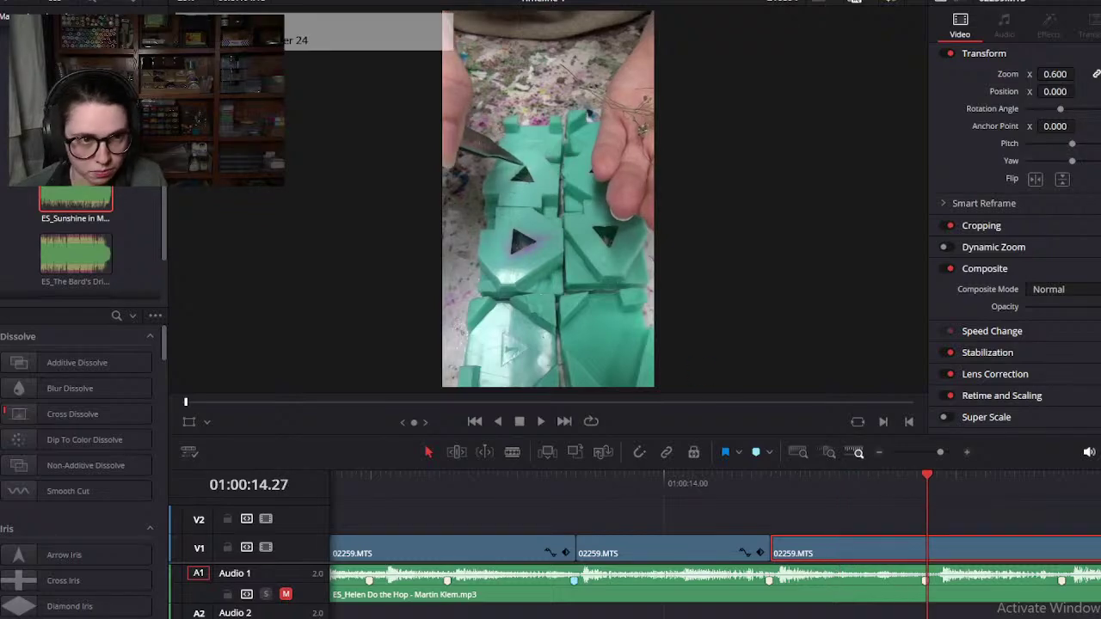
click(3, 2)
key(Escape)
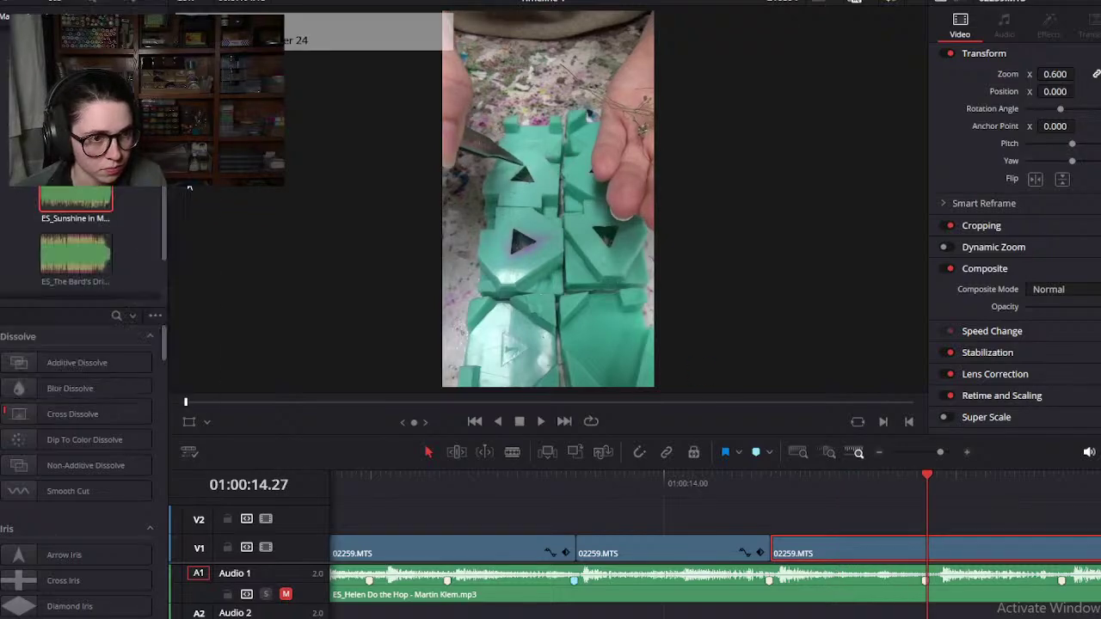
scroll(909, 547, down, 6)
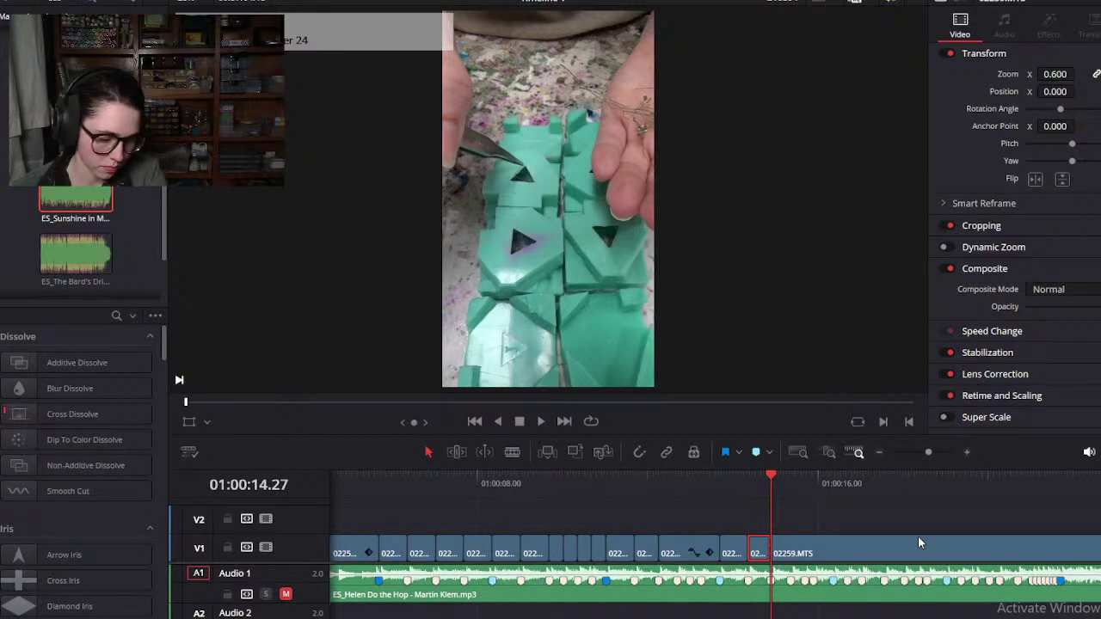
Step: Trim the start of the remaining long clip on V1 to 01:00:24.27
scroll(917, 540, down, 3)
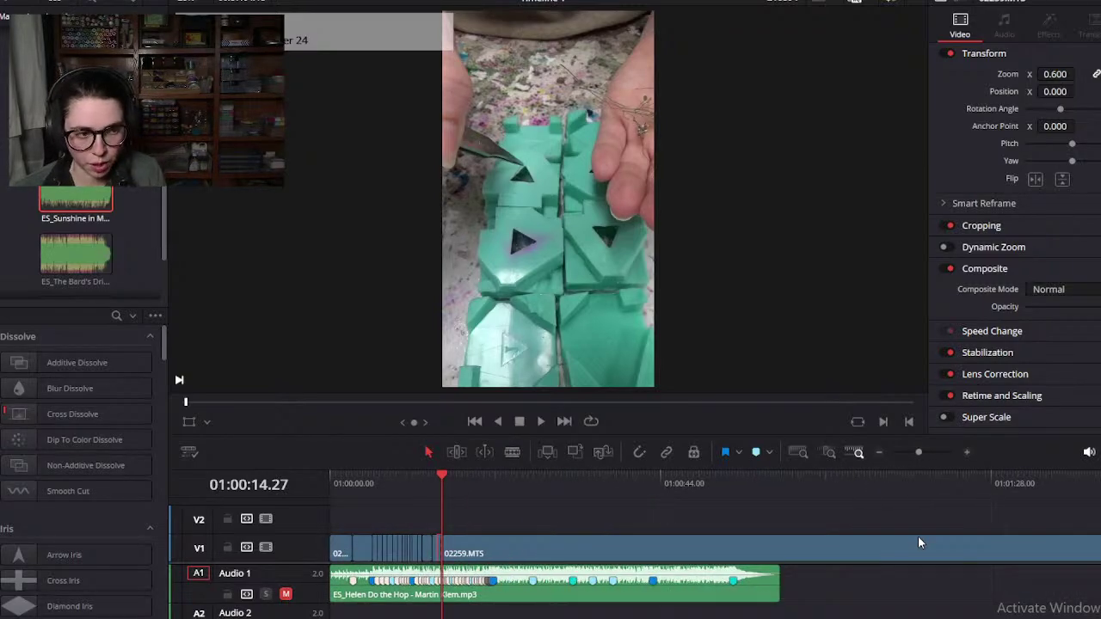
scroll(918, 536, up, 4)
scroll(801, 540, up, 4)
drag(692, 480, 947, 508)
scroll(892, 533, down, 8)
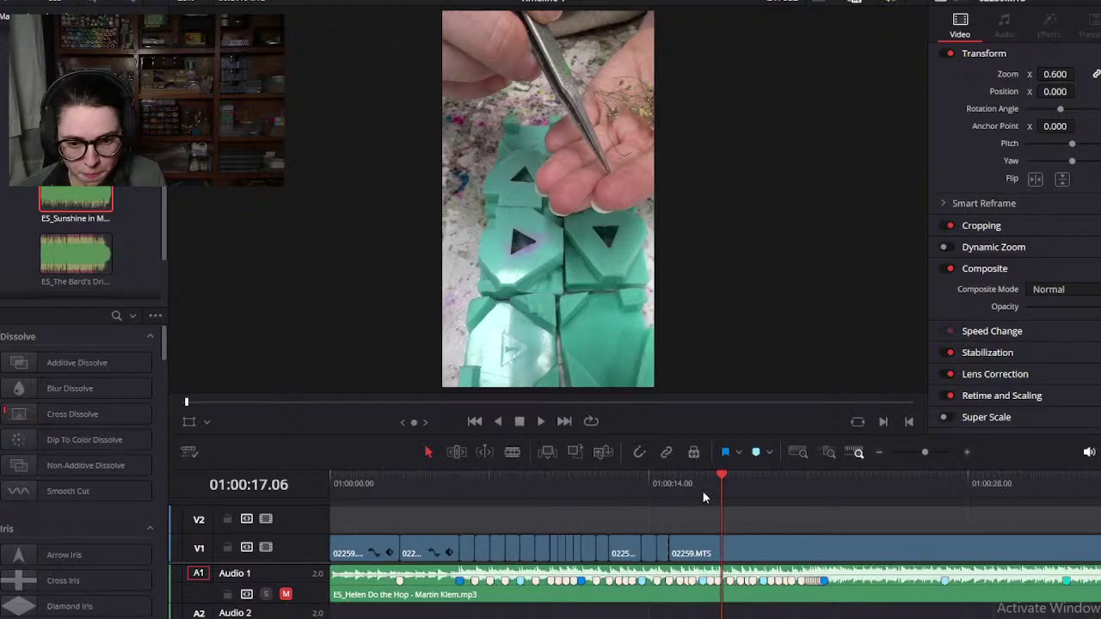
drag(724, 472, 897, 476)
click(865, 551)
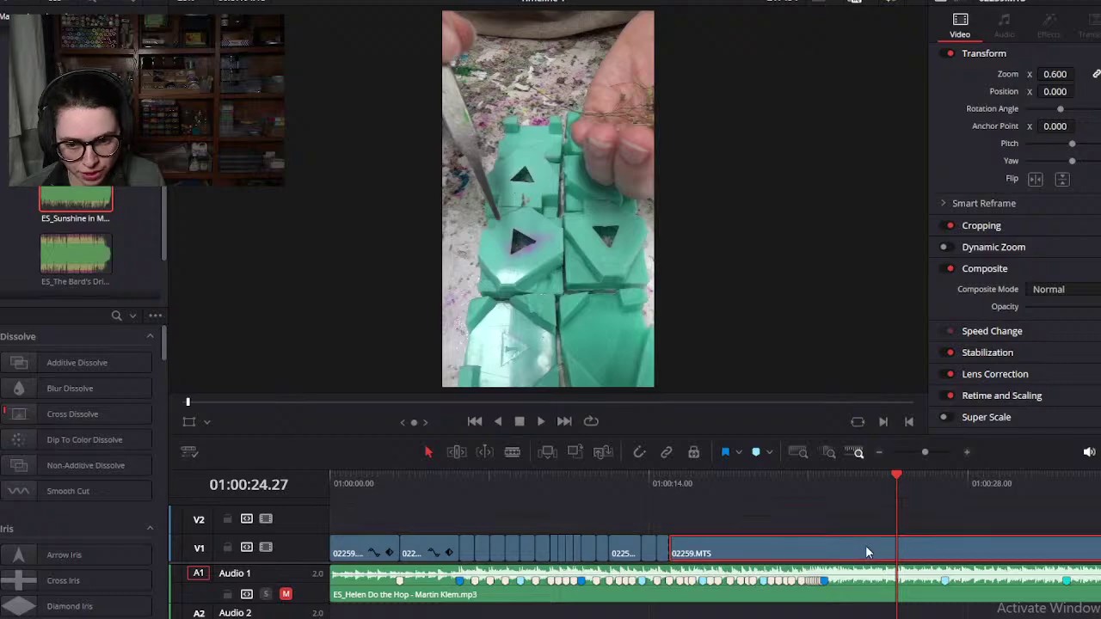
key(shift+[)
Step: Move the trimmed clip earlier so that it begins directly at the 01:00:14.27 cut
drag(913, 537, 698, 541)
click(685, 478)
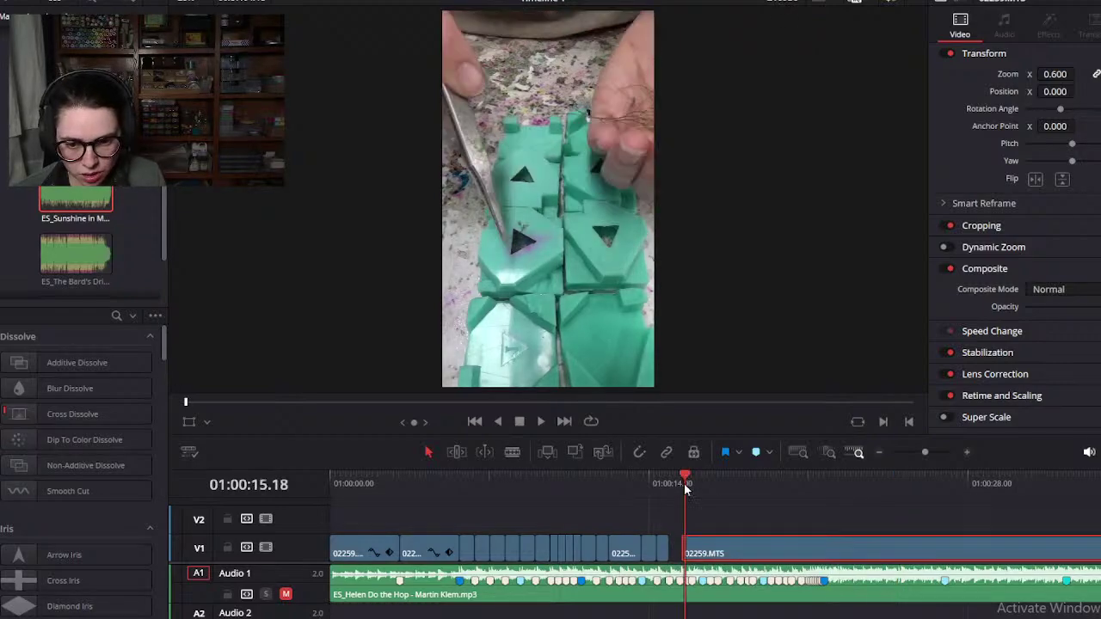
key(ctrl+equal)
drag(783, 550, 696, 553)
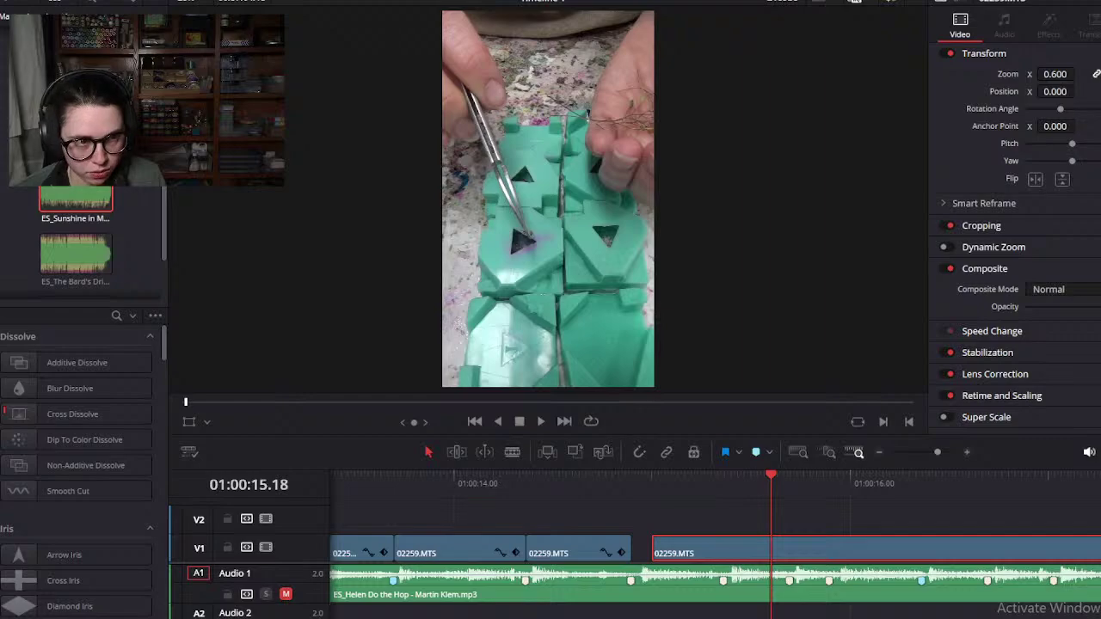
key(alt+f)
key(Escape)
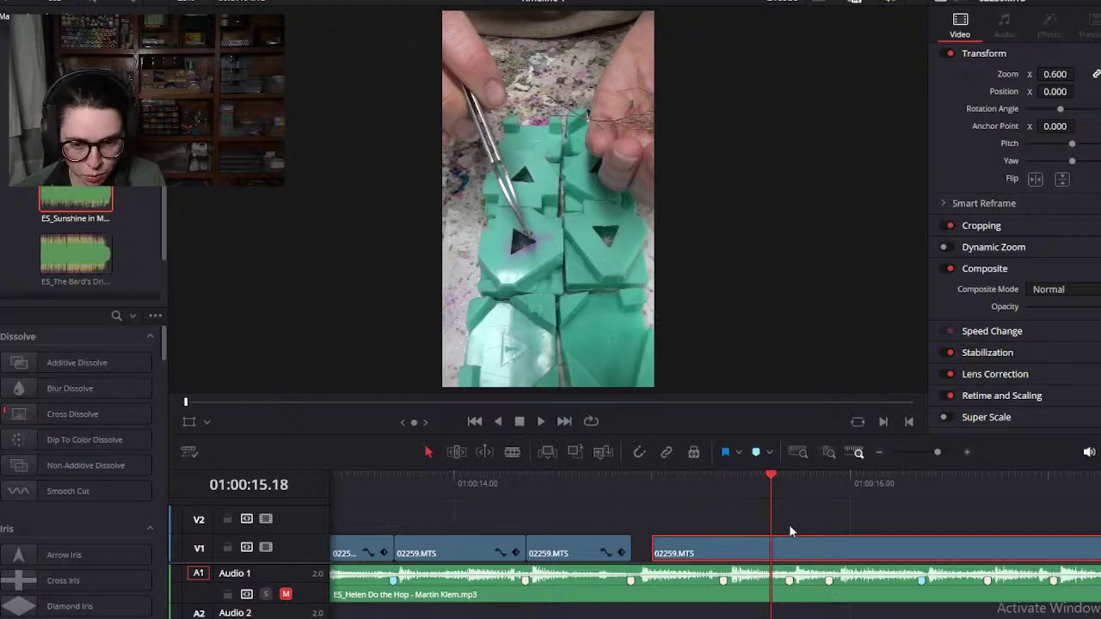
click(701, 516)
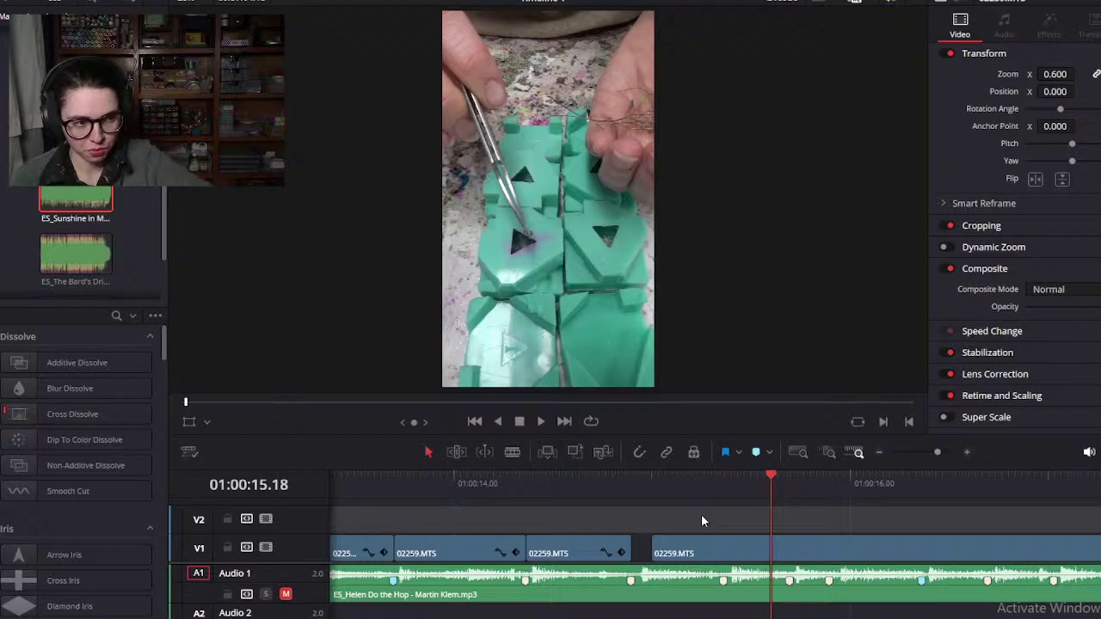
click(664, 487)
drag(664, 485, 746, 482)
drag(694, 554, 671, 557)
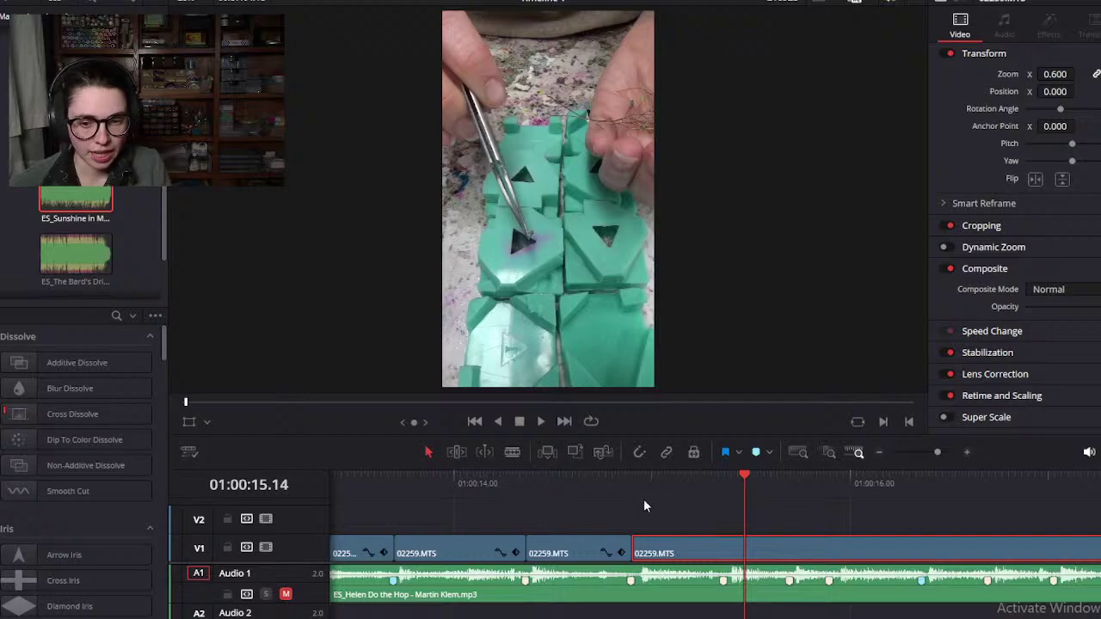
Step: Scrub the footage between the 01:00:14.27 cut and the 01:00:15.11 marker to examine where the tweezers action should begin
drag(636, 485, 728, 482)
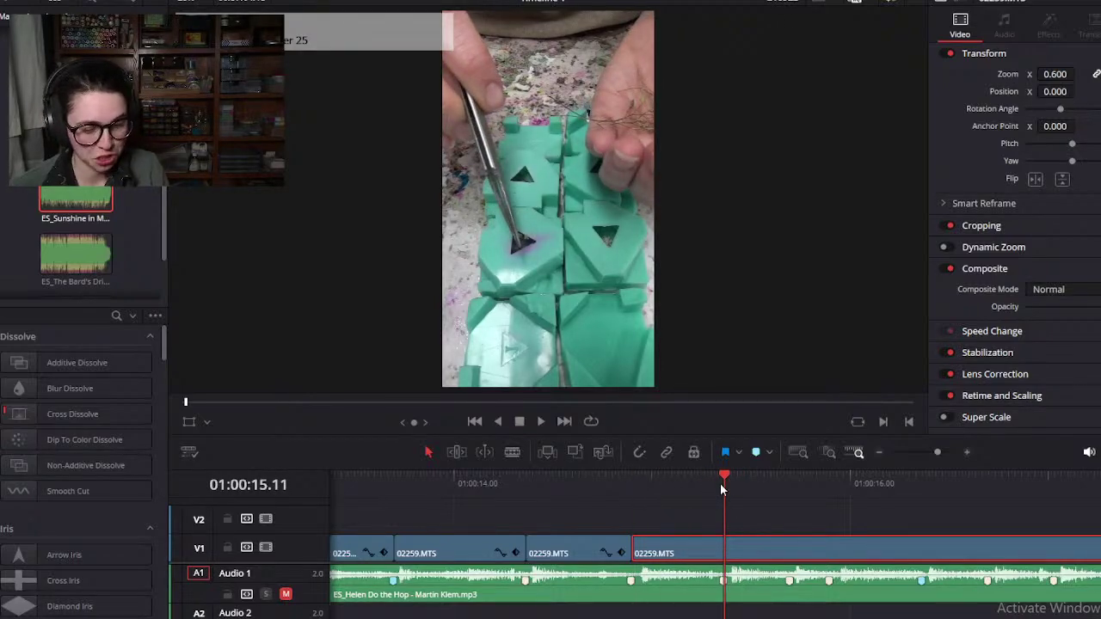
click(634, 481)
click(723, 486)
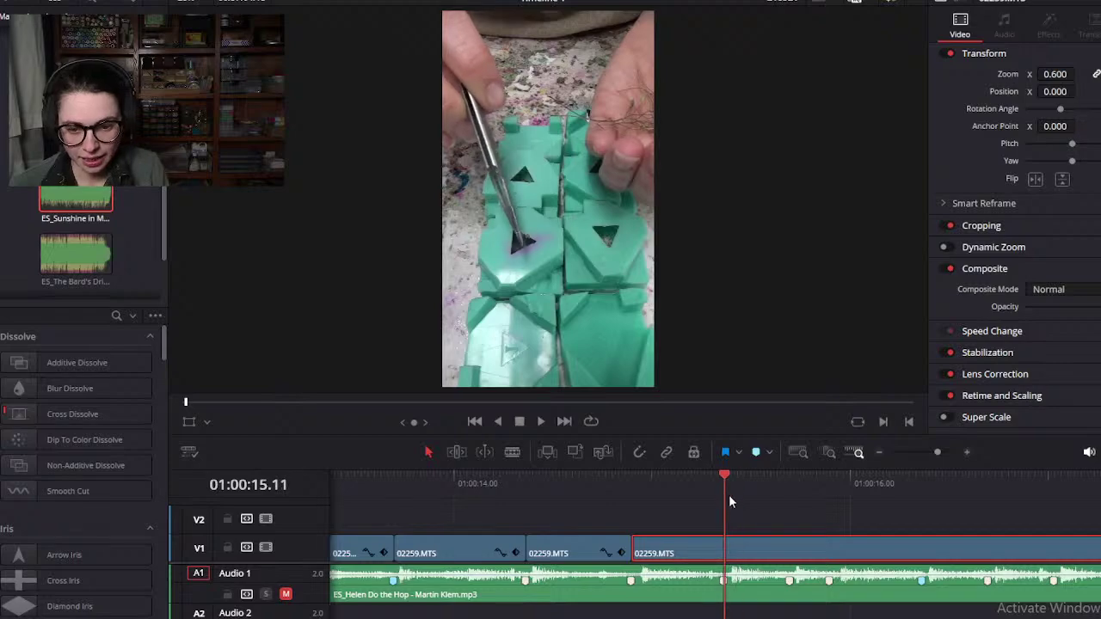
click(671, 497)
click(724, 492)
click(673, 504)
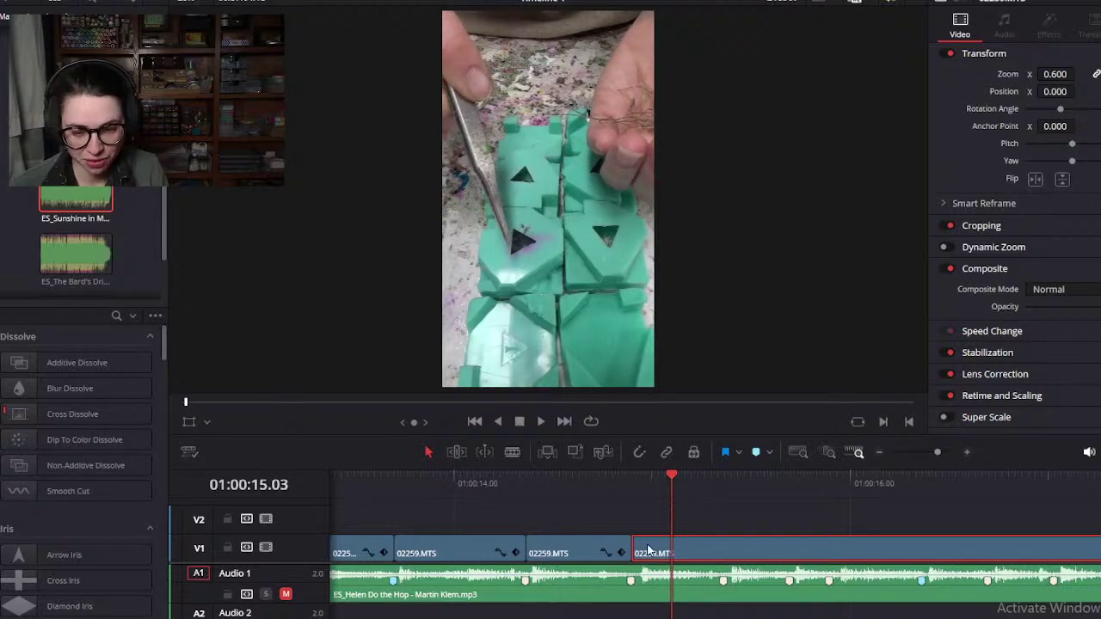
drag(669, 542, 678, 561)
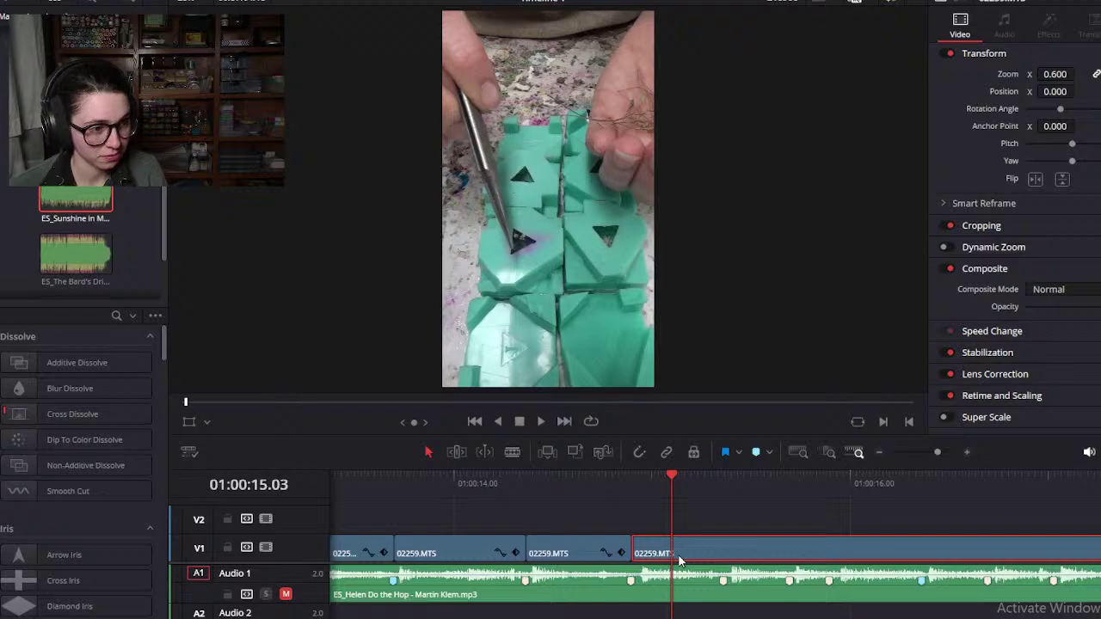
click(634, 486)
click(687, 494)
click(719, 495)
click(697, 503)
click(647, 531)
click(659, 530)
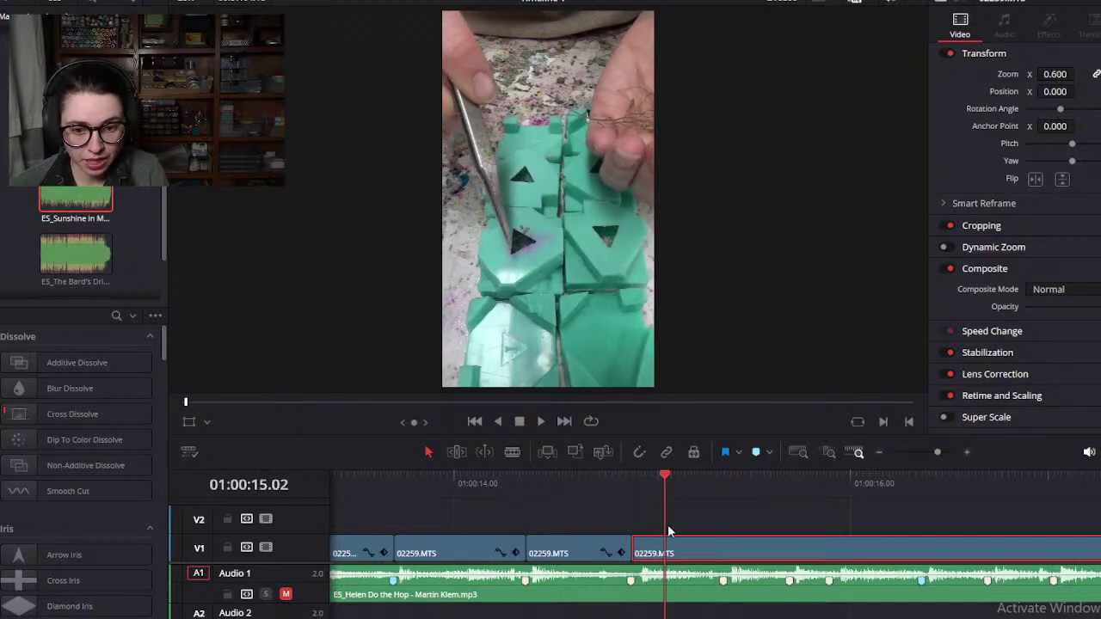
click(739, 533)
click(668, 564)
click(683, 564)
click(713, 563)
click(668, 564)
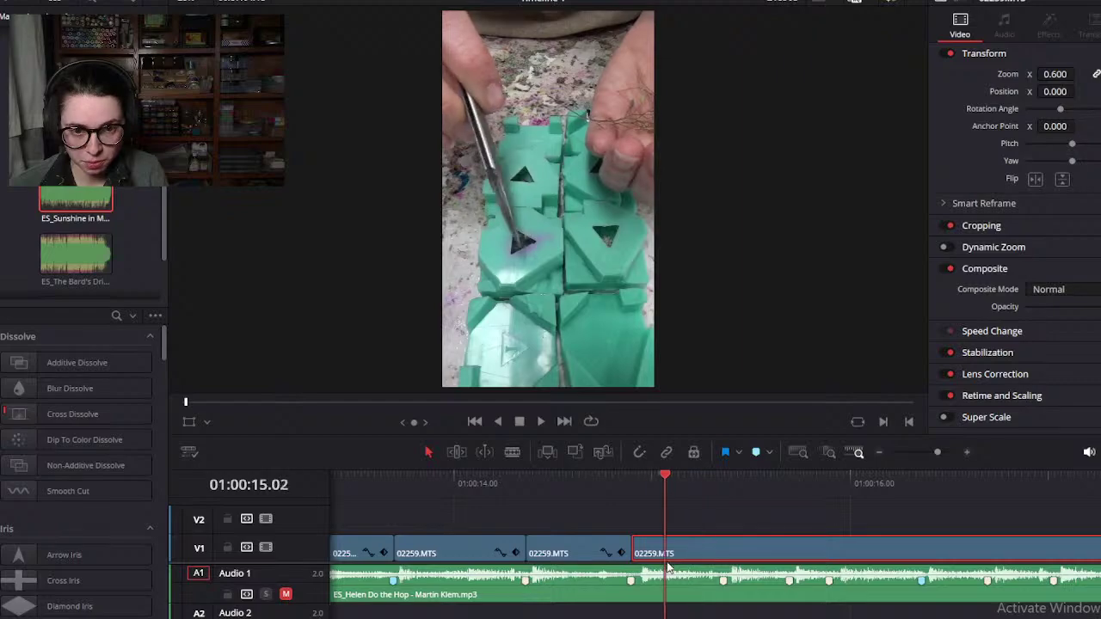
Step: Split the clip just after its start, delete the short front piece and close the gap at 01:00:14.27
click(658, 570)
key(ctrl+b)
key(BackSpace)
drag(708, 551, 680, 551)
Step: Cut away the unneeded footage before the next tweezers action and move the remaining V1 clip earlier, toward the 01:00:14.27 cut
drag(634, 488, 959, 511)
scroll(890, 556, down, 3)
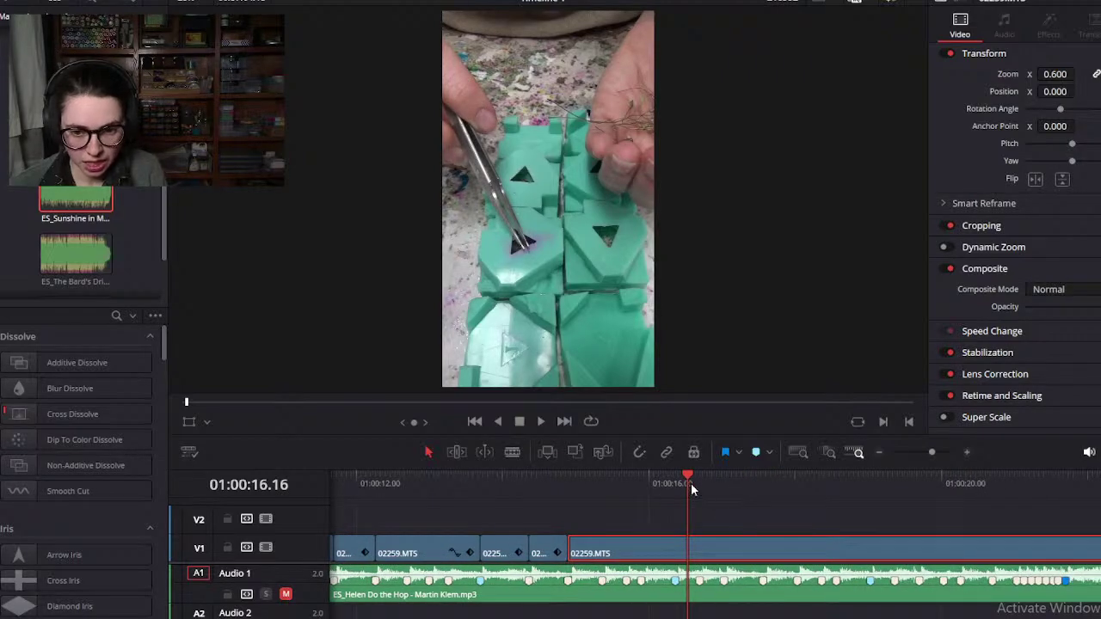
drag(687, 479, 963, 509)
scroll(883, 546, down, 4)
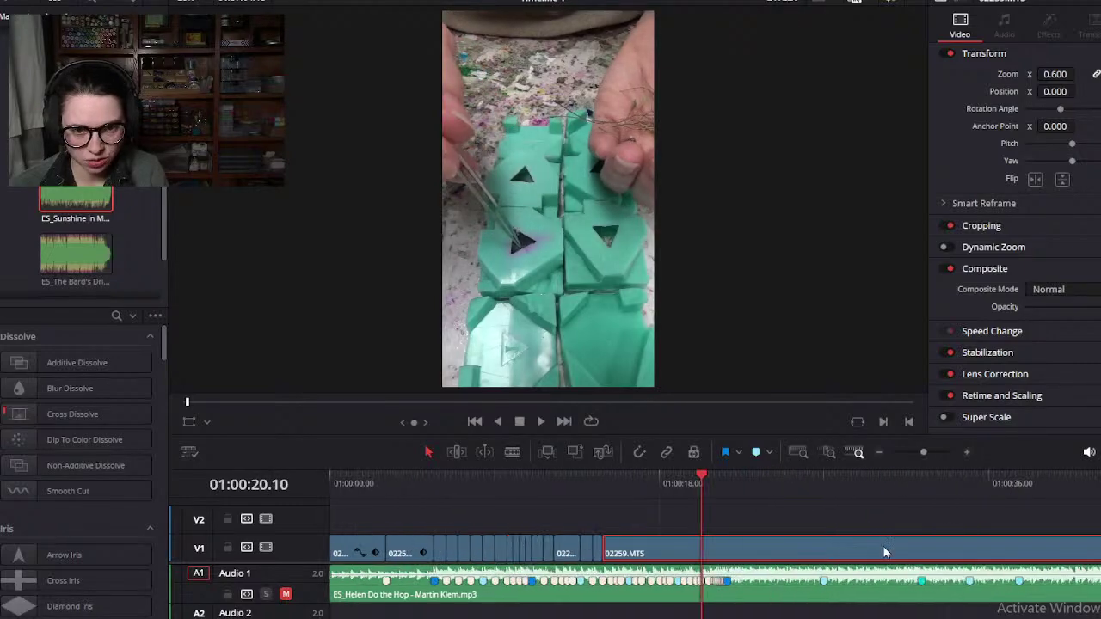
drag(747, 485, 933, 522)
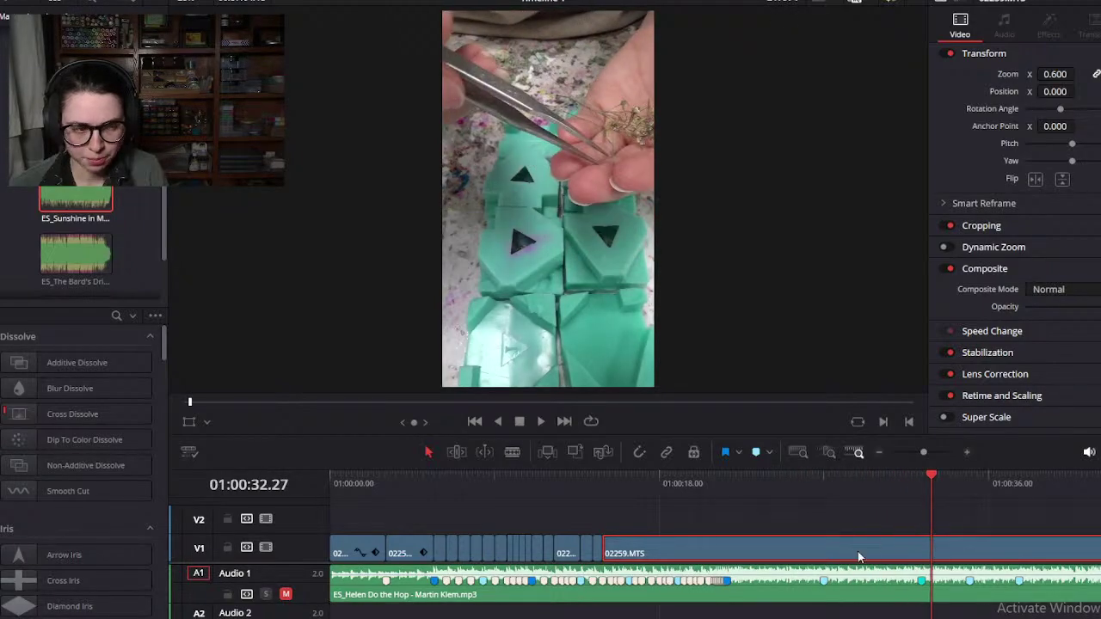
scroll(859, 559, right, 3)
mouse_move(767, 478)
mouse_down()
mouse_move(817, 475)
mouse_move(768, 488)
mouse_up()
drag(726, 552, 475, 542)
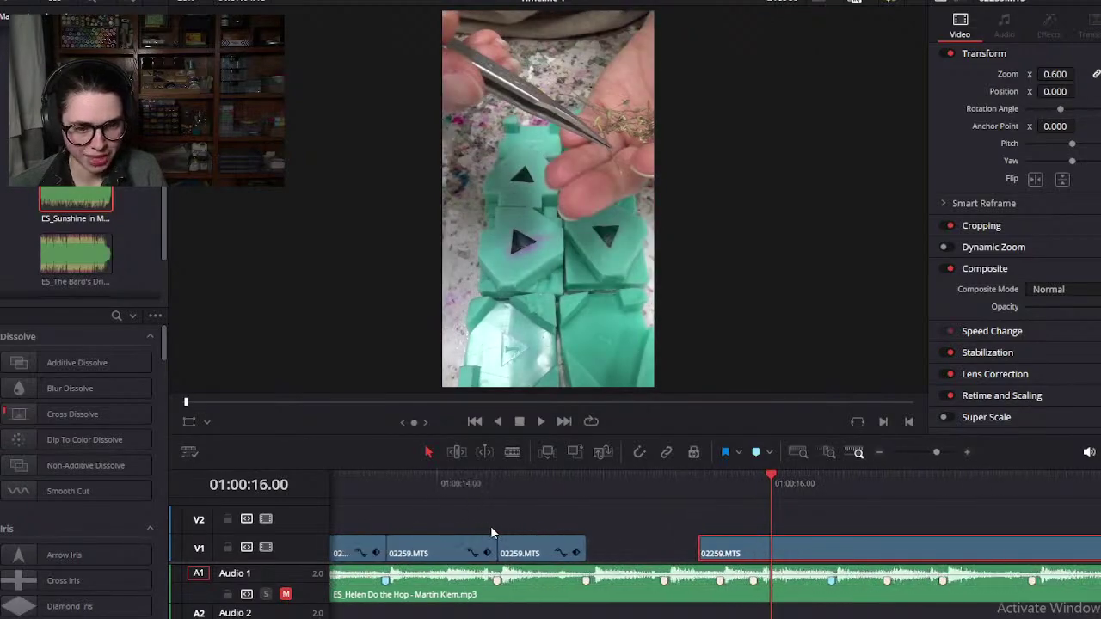
Step: Split the moved clip near its start, delete the short front piece and join the rest to the cut at 01:00:14.27
drag(723, 553, 567, 559)
key(ctrl+b)
key(BackSpace)
drag(643, 556, 443, 546)
click(368, 478)
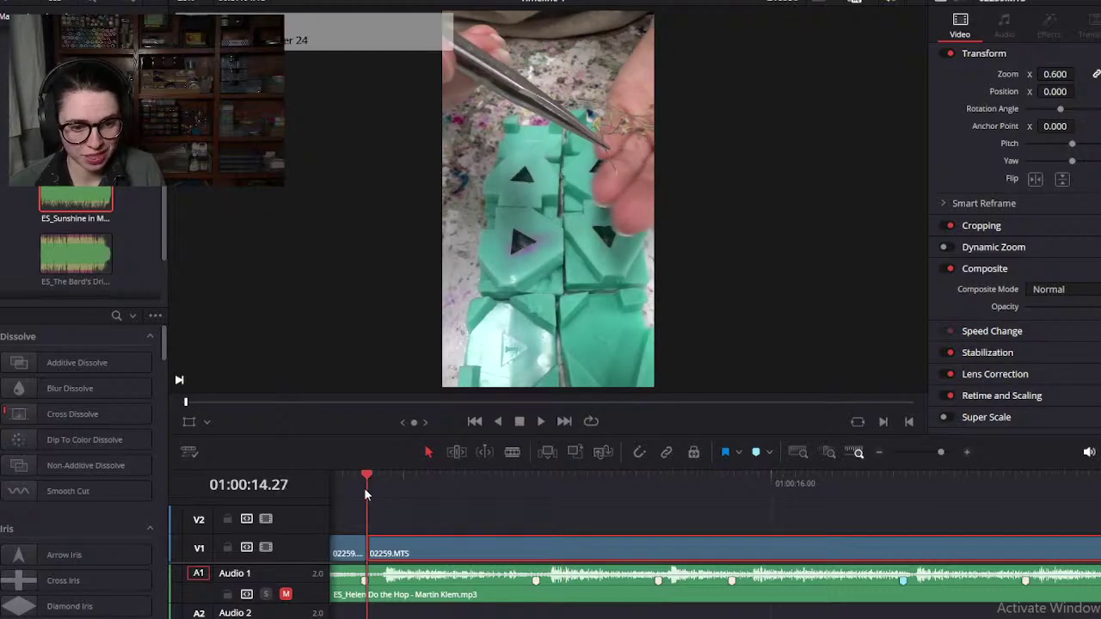
Step: Review the new clip's opening and split it at the 01:00:15.11 marker
drag(364, 476, 393, 516)
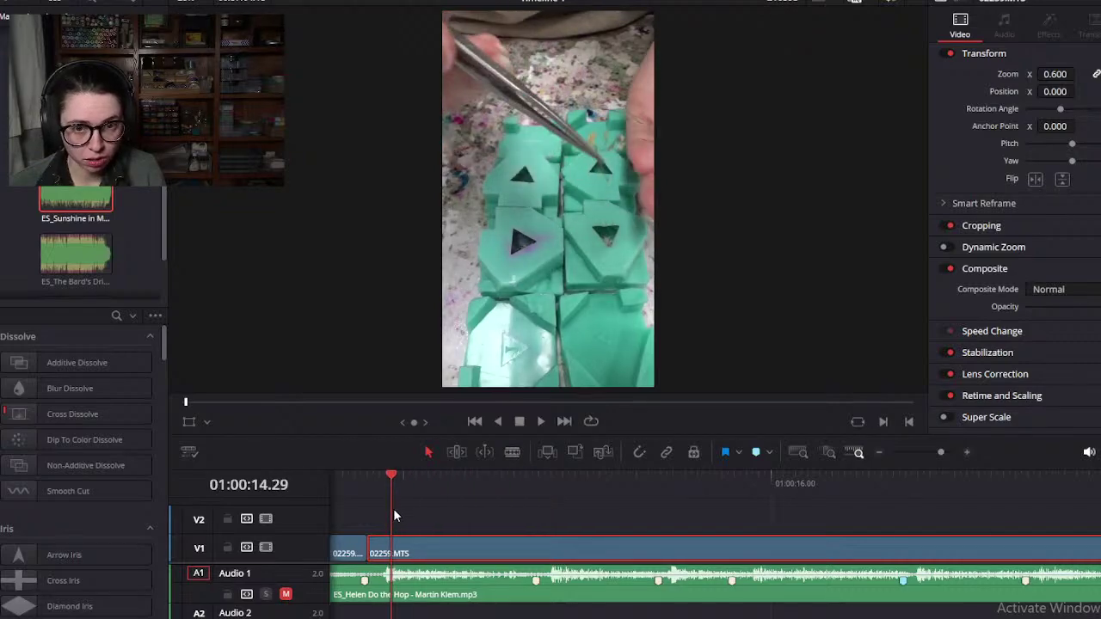
click(352, 483)
drag(362, 478, 537, 484)
scroll(579, 525, down, 3)
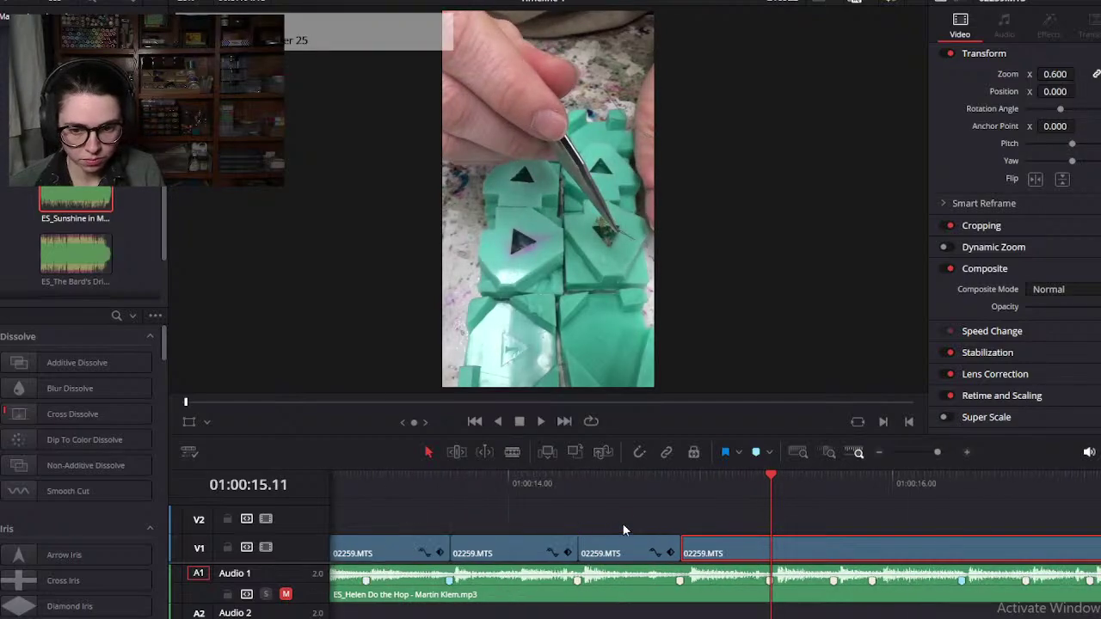
scroll(614, 524, up, 2)
drag(523, 479, 523, 539)
key(ctrl+b)
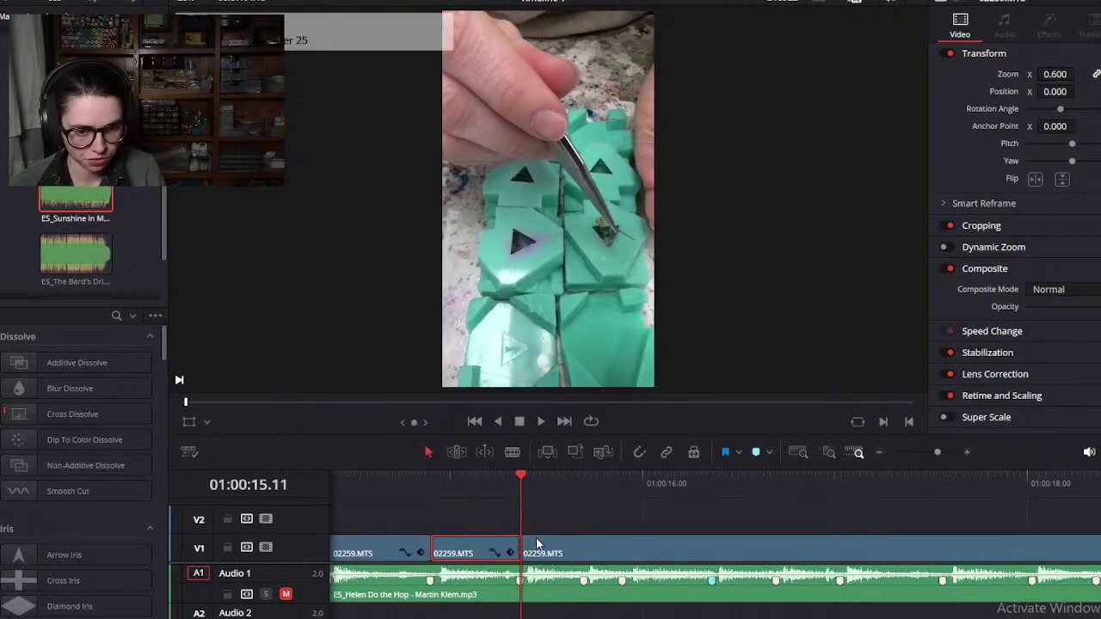
Step: Split the long V1 clip at the tweezers action at 01:00:29.08 and delete the footage between 01:00:15.11 and that split
scroll(585, 564, left, 3)
scroll(586, 563, up, 4)
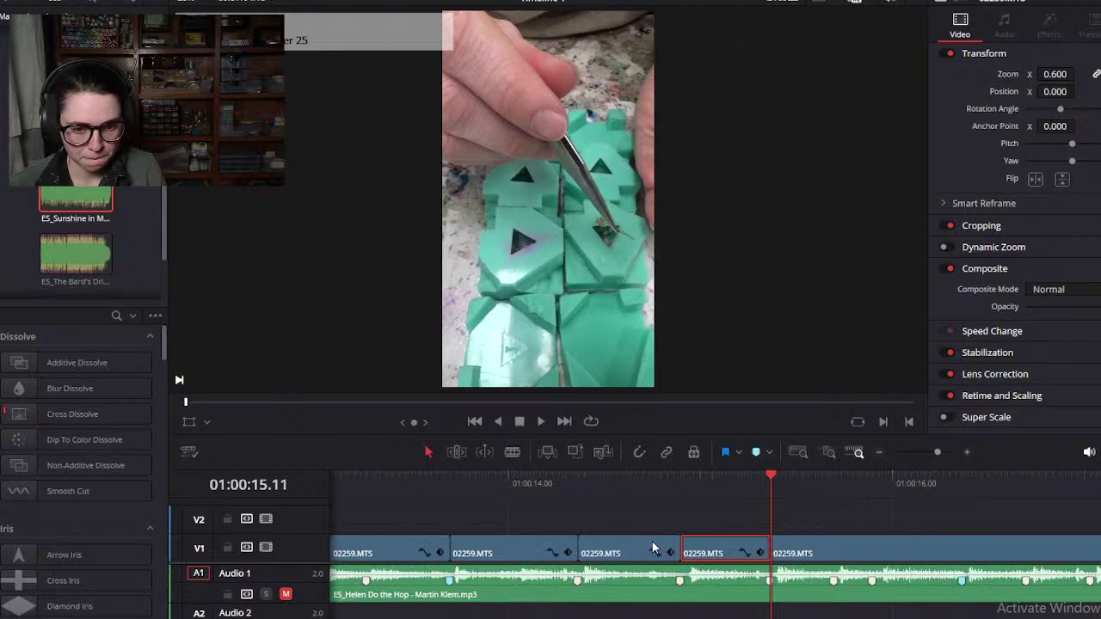
click(710, 520)
drag(684, 480, 975, 488)
scroll(954, 503, right, 4)
scroll(720, 561, down, 2)
scroll(720, 561, right, 1)
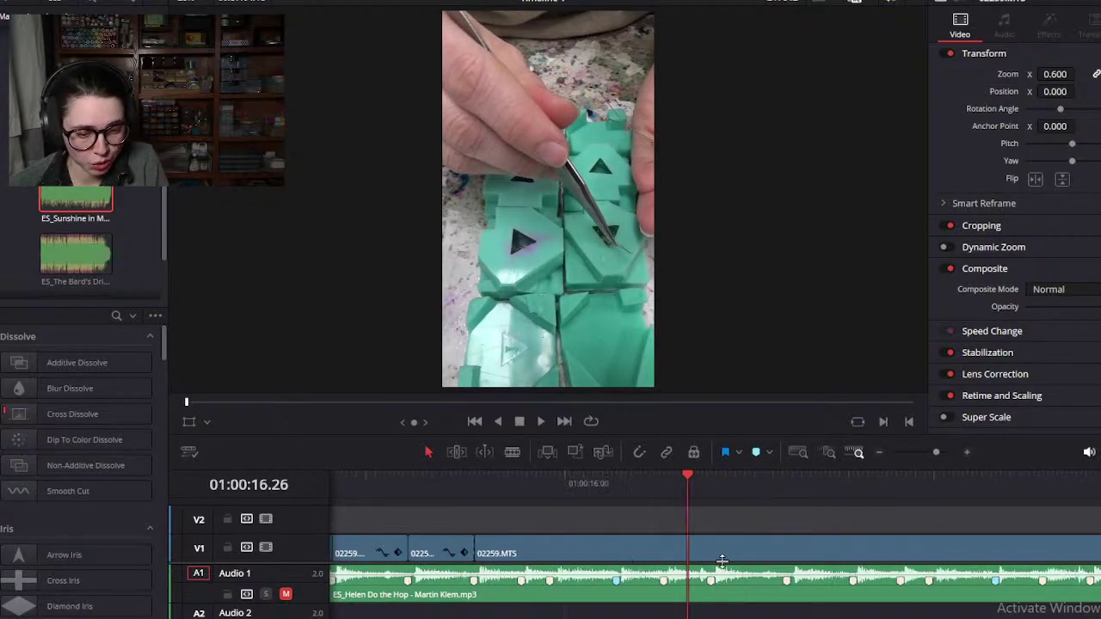
drag(695, 479, 904, 474)
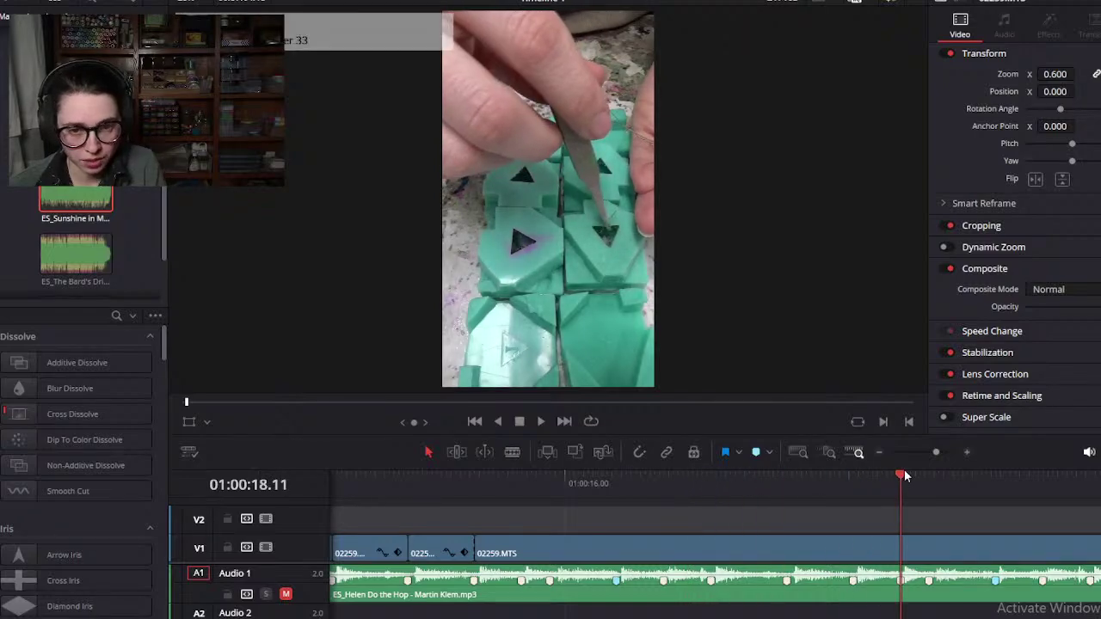
drag(902, 479, 1015, 495)
scroll(951, 522, down, 1)
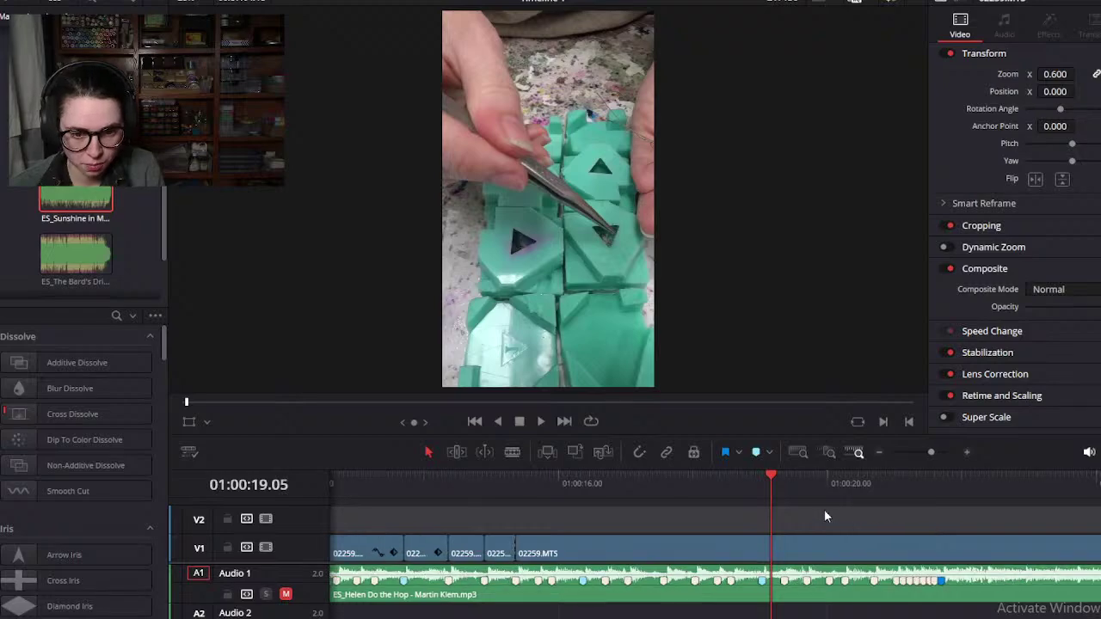
drag(782, 469, 1023, 500)
scroll(926, 539, down, 2)
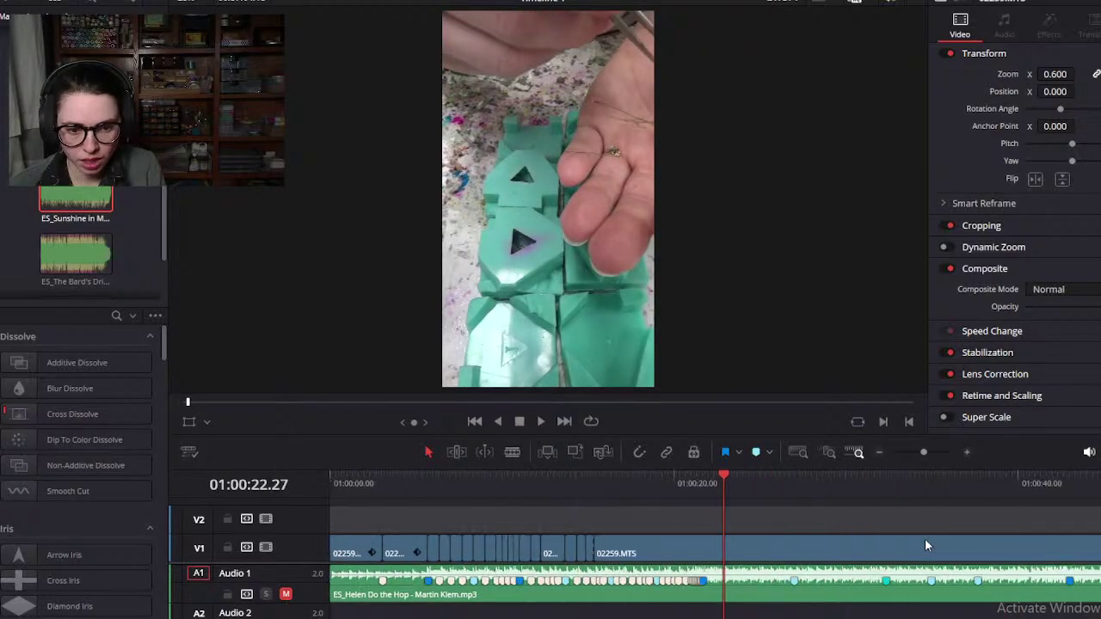
drag(723, 473, 832, 479)
click(786, 559)
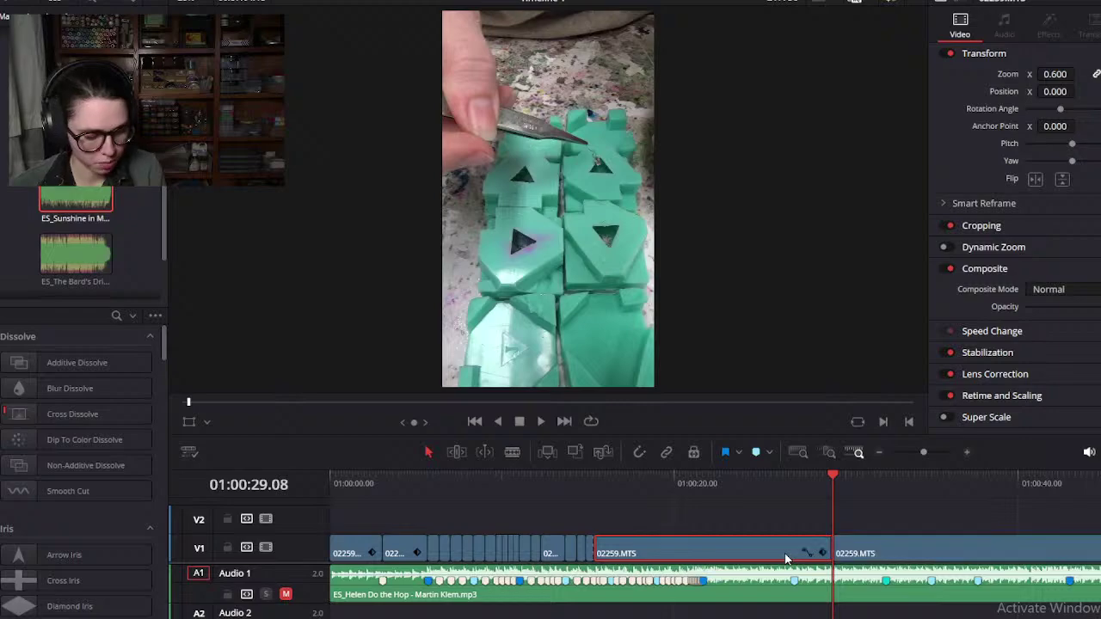
key(ctrl+b)
key(Delete)
Step: Move the remaining long clip earlier so that it begins directly at the 01:00:15.11 cut
drag(873, 559, 650, 558)
click(619, 479)
scroll(633, 513, up, 6)
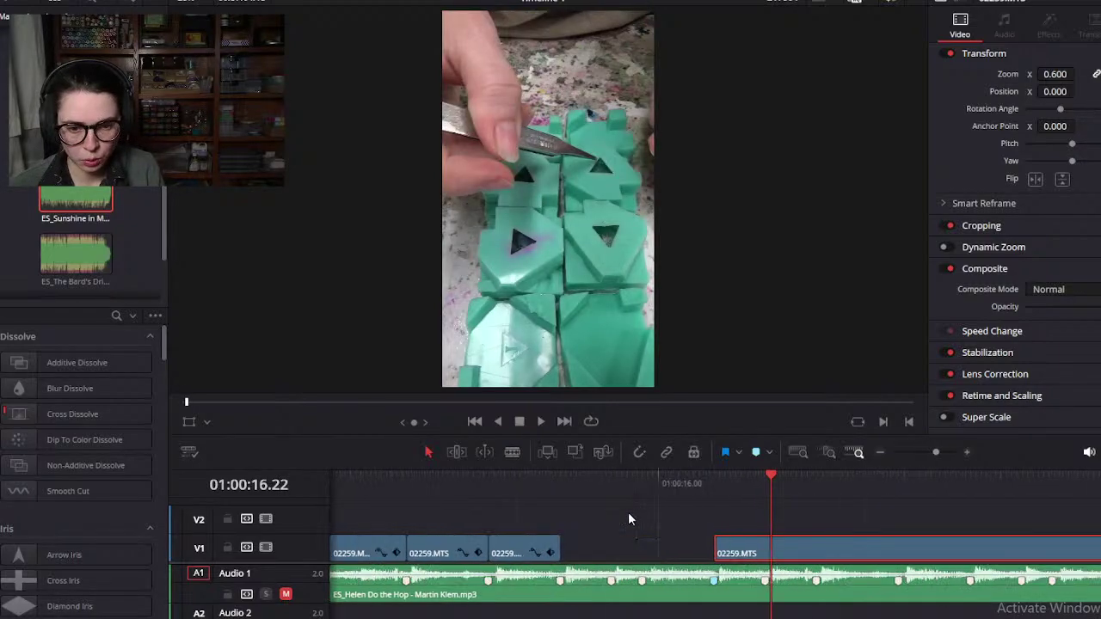
drag(742, 545, 535, 553)
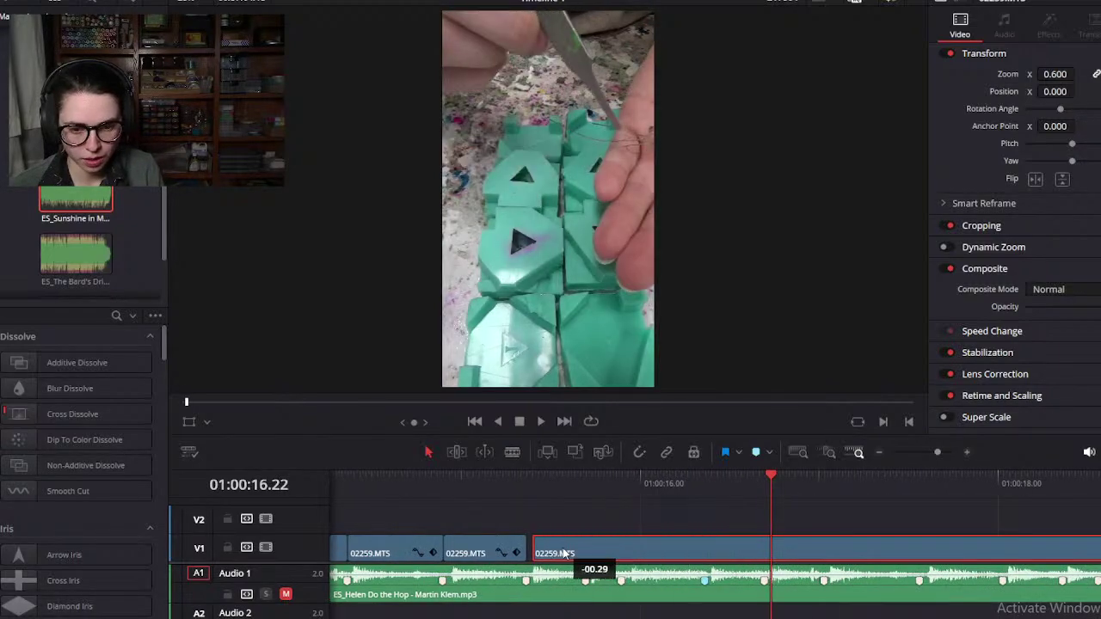
click(533, 475)
click(570, 475)
drag(572, 472, 548, 495)
mouse_move(559, 550)
mouse_down()
mouse_move(606, 540)
mouse_move(594, 558)
mouse_move(568, 551)
mouse_up()
click(527, 491)
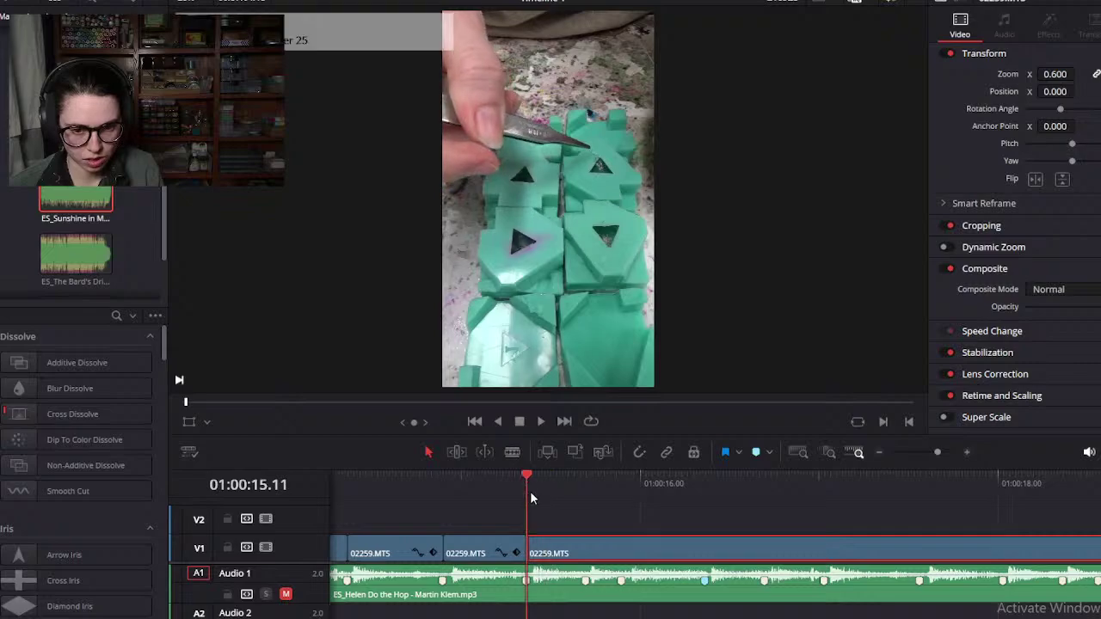
Step: Split the clip at the 01:00:15.21 marker
click(575, 481)
click(588, 481)
key(ctrl+b)
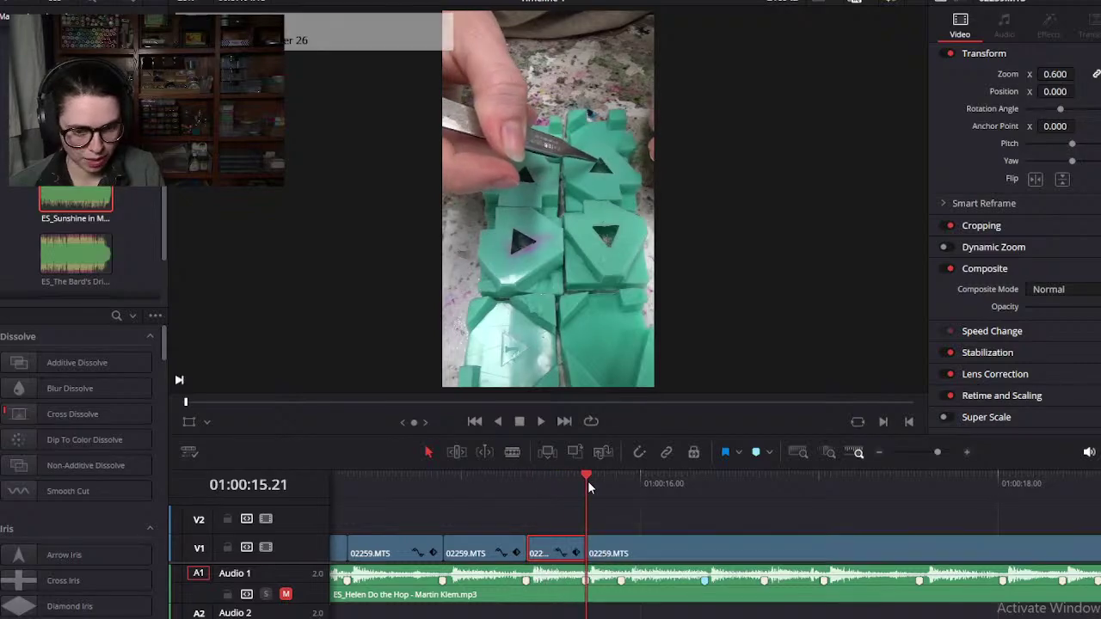
Step: Scrub the long clip as far as 01:01:08.10 to examine the upcoming footage, and return to the cuts around 01:00:15.11
drag(587, 484, 909, 516)
scroll(860, 548, down, 2)
scroll(858, 550, down, 2)
drag(615, 476, 914, 533)
scroll(740, 516, down, 2)
scroll(705, 519, down, 2)
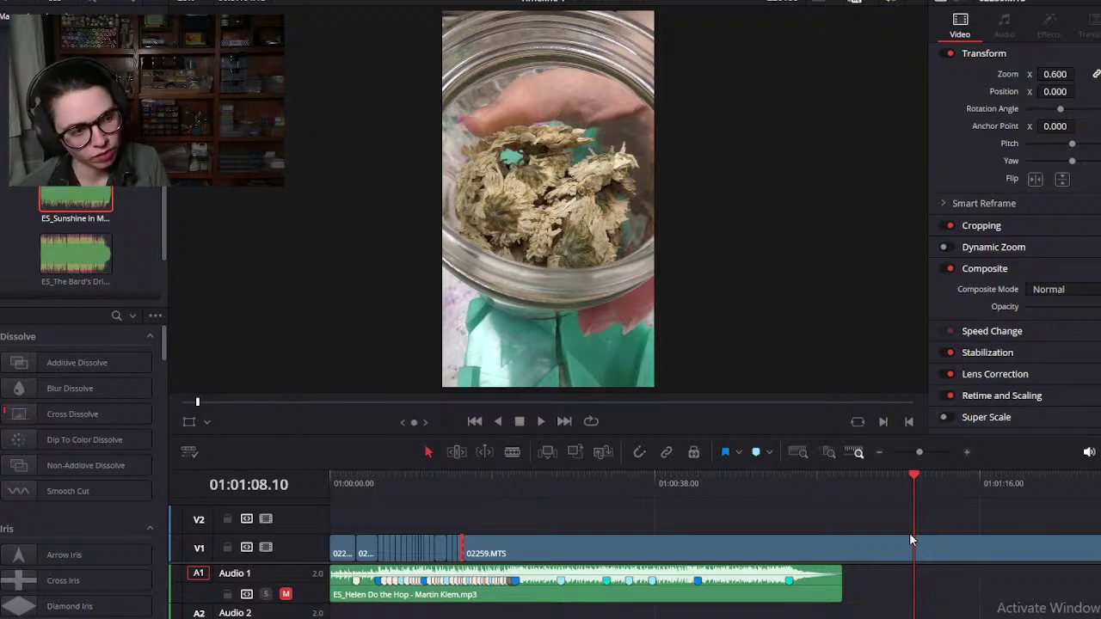
click(478, 484)
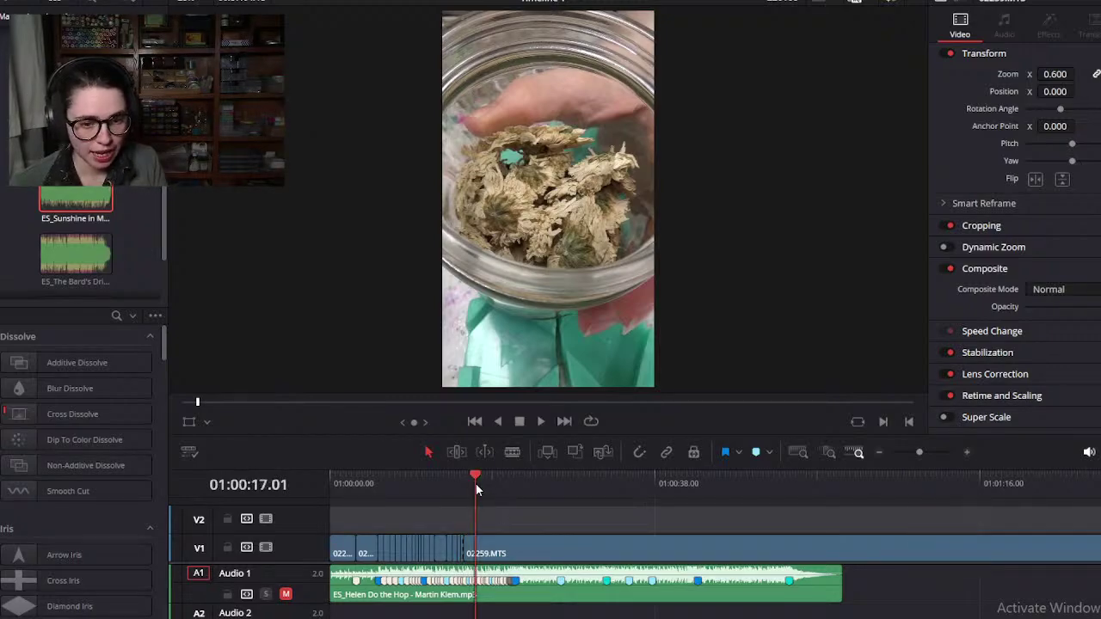
key(ctrl+equal)
key(ctrl+equal)
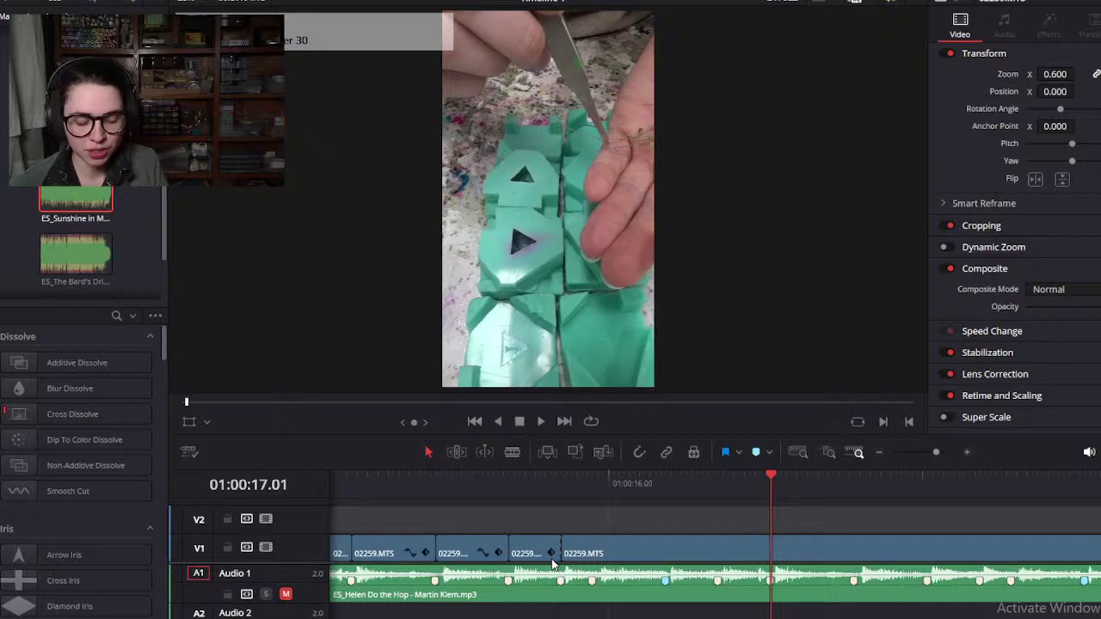
key(ctrl+equal)
key(ctrl+minus)
key(ctrl+minus)
drag(476, 492, 561, 499)
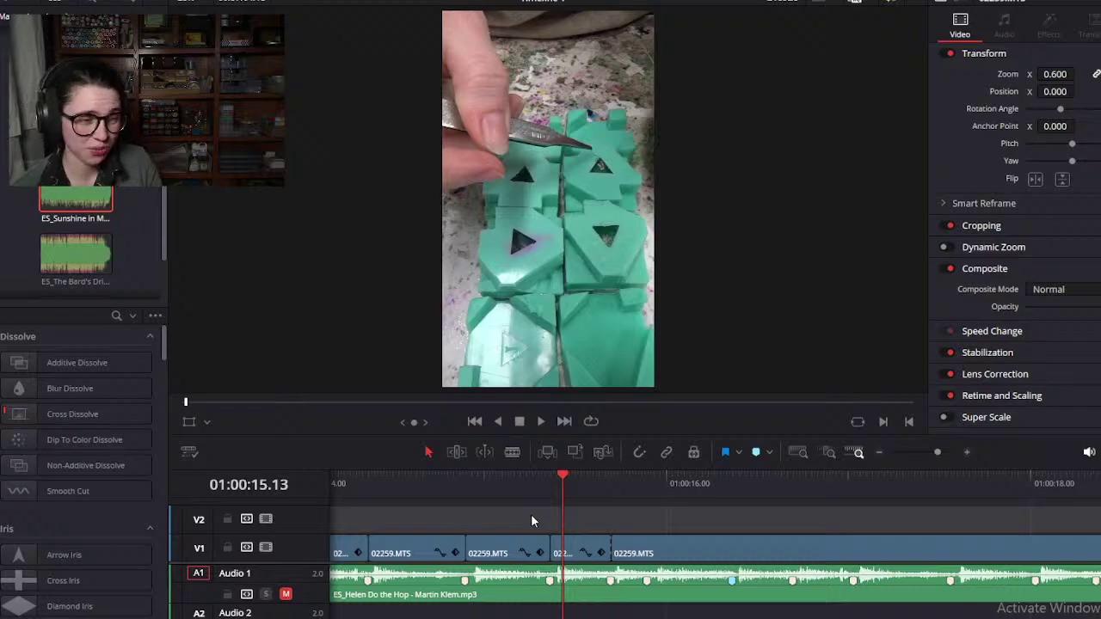
click(557, 498)
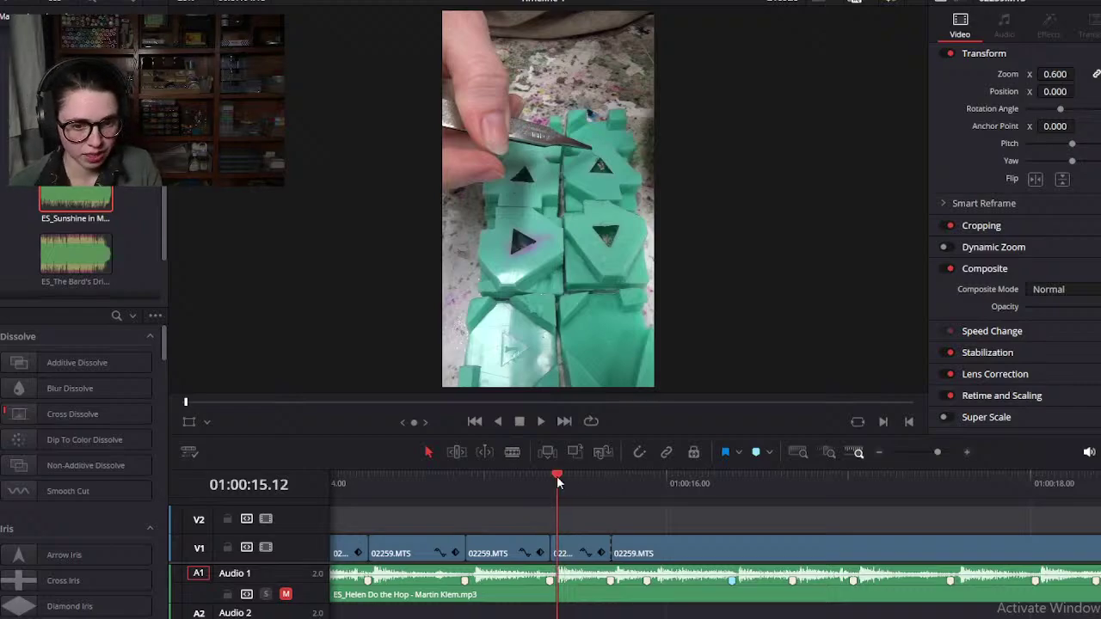
Step: Split the long clip at the 01:00:34.29 marker and delete the footage between the 01:00:15.21 cut and that split
drag(558, 499, 904, 519)
scroll(882, 525, down, 4)
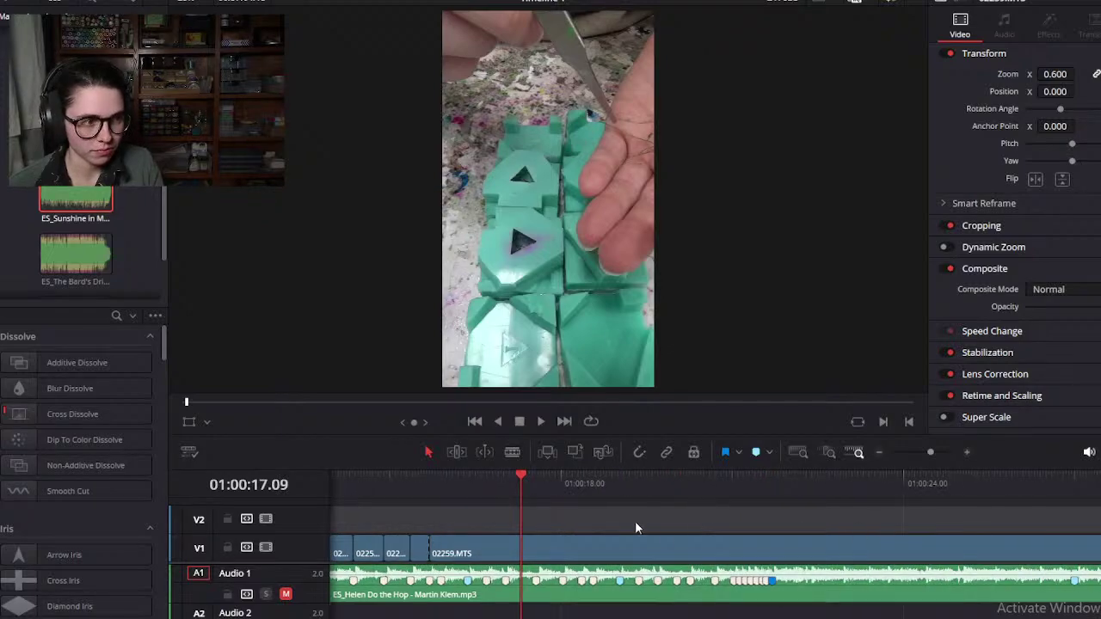
drag(509, 475, 995, 529)
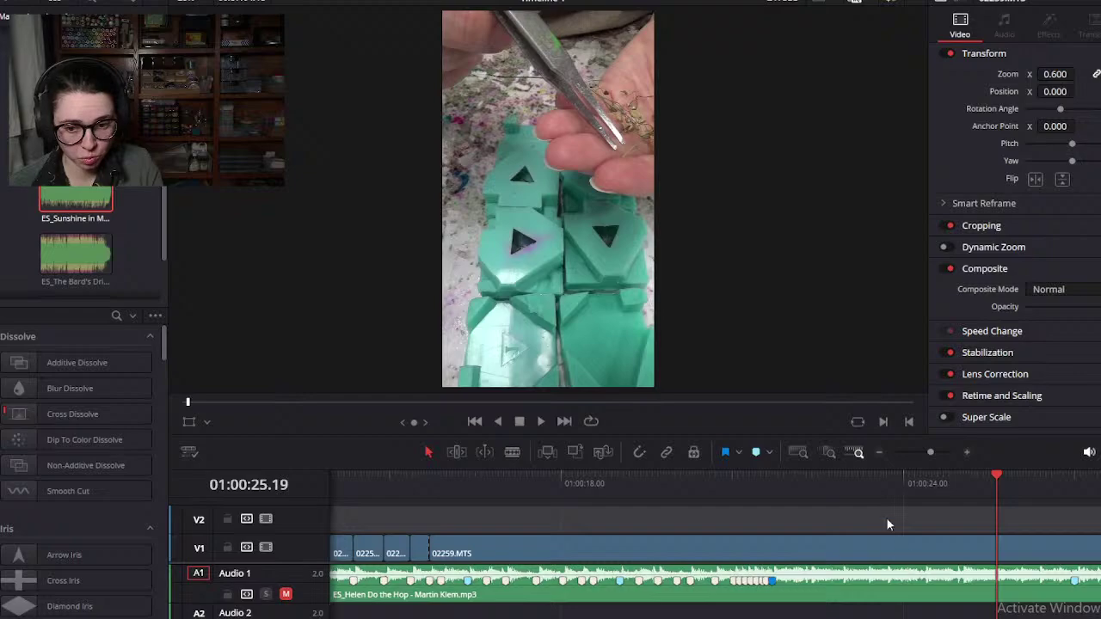
key(ctrl+minus)
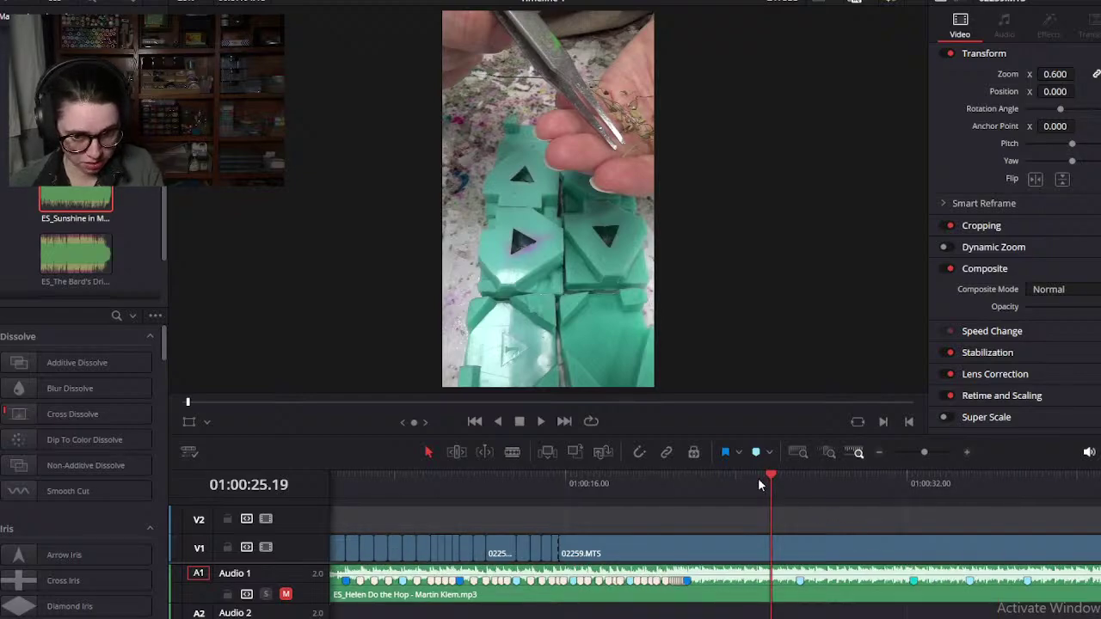
drag(771, 475, 969, 529)
key(ctrl+b)
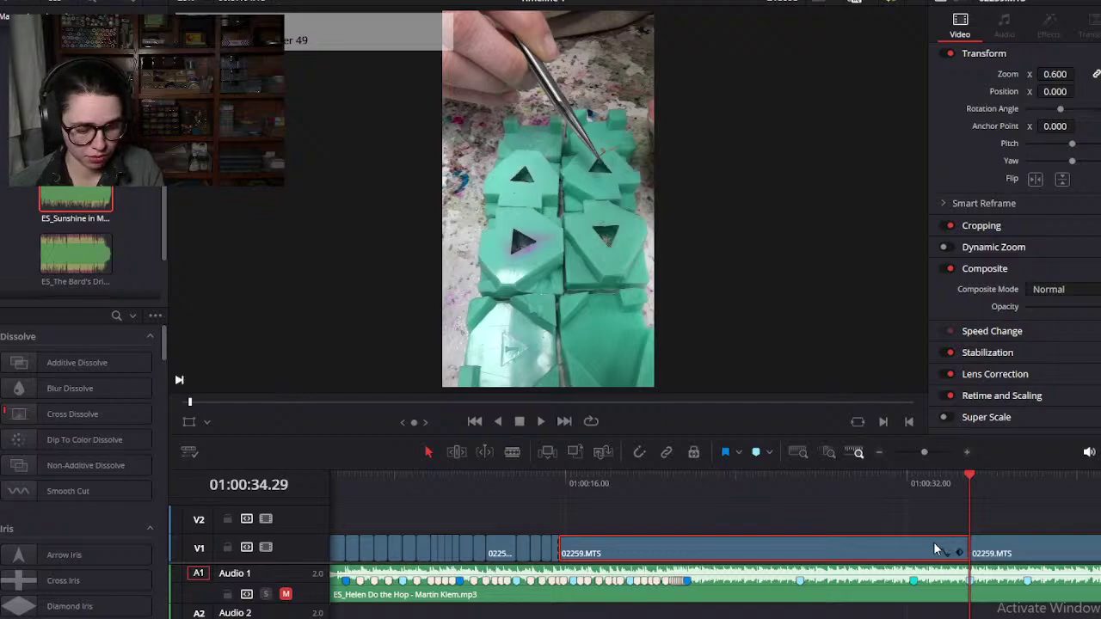
click(936, 549)
key(Delete)
Step: Move the remaining long clip earlier so that it begins directly at the 01:00:15.21 cut
drag(999, 551, 600, 551)
click(567, 479)
scroll(588, 516, up, 5)
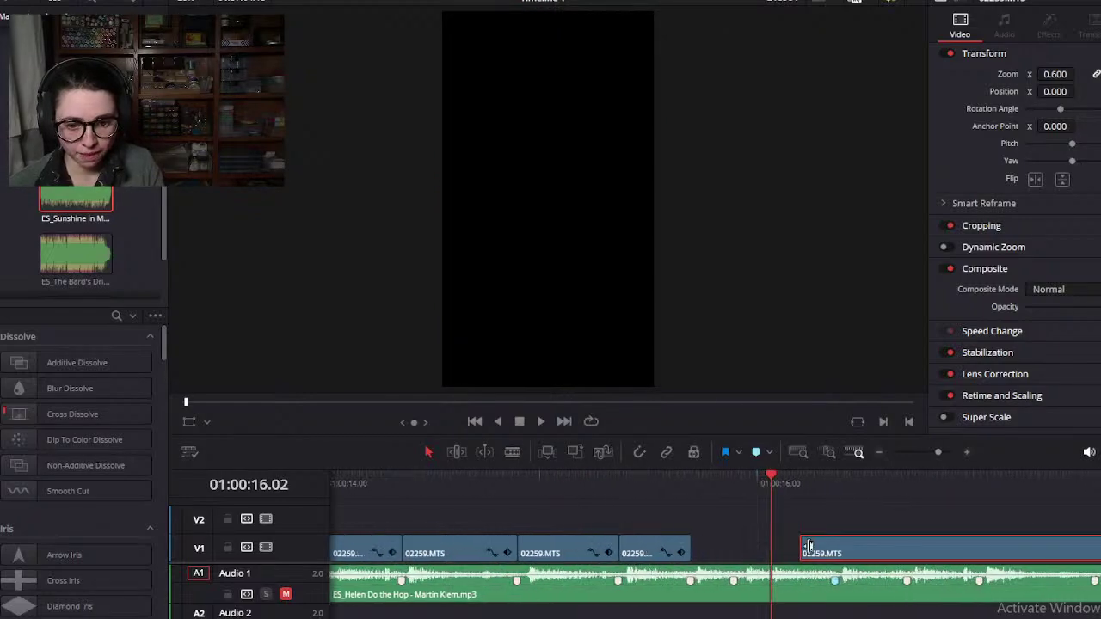
drag(856, 561, 768, 557)
drag(748, 559, 747, 559)
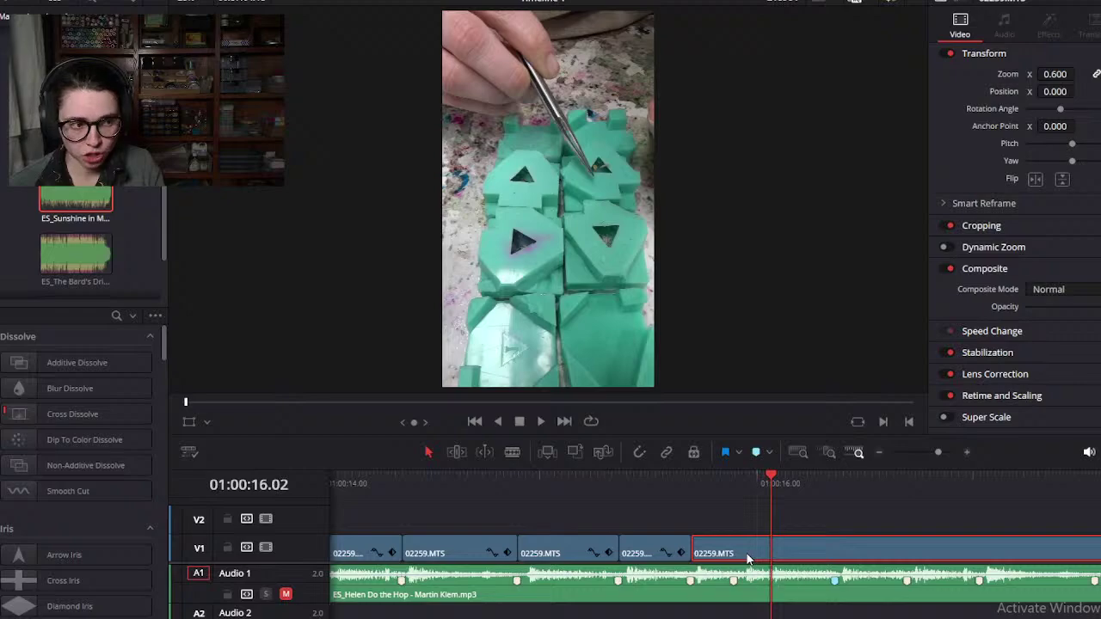
Step: Cut off the clip's opening frames before the tweezers action and close the gap at 01:00:15.21
drag(669, 499, 822, 507)
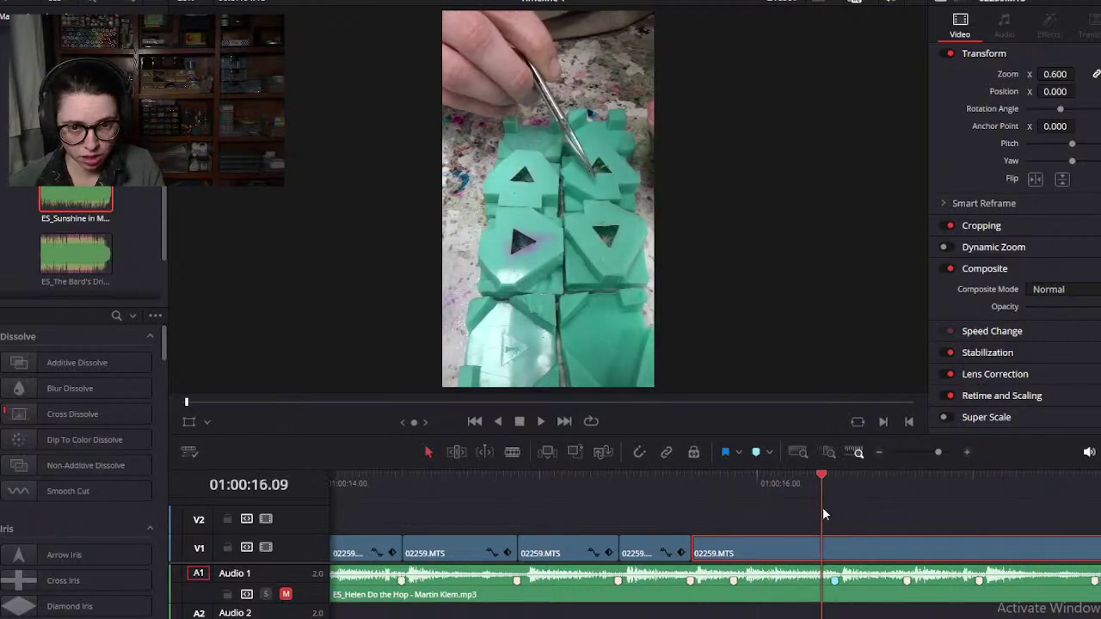
drag(777, 536, 752, 549)
drag(690, 479, 763, 500)
key(ctrl+b)
drag(780, 540, 709, 540)
Step: Split the clip at the 01:00:15.27 marker
click(700, 478)
drag(702, 481, 736, 476)
key(ctrl+b)
Step: Find the next tweezers action in the long clip and cut off its opening footage up to 01:00:24.11
scroll(735, 542, right, 3)
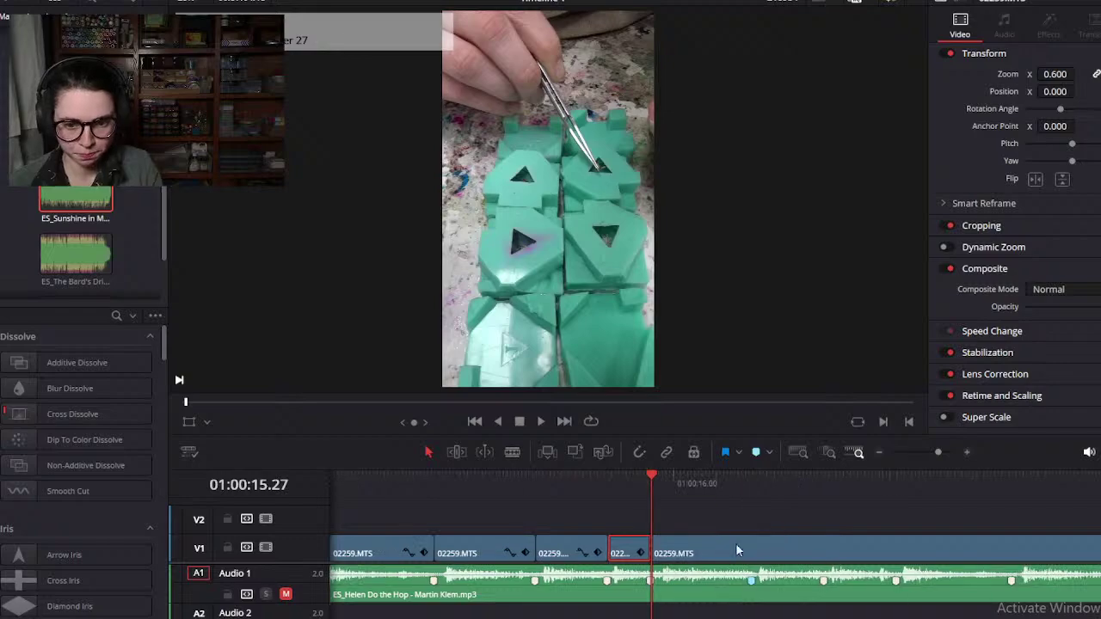
click(603, 488)
click(799, 491)
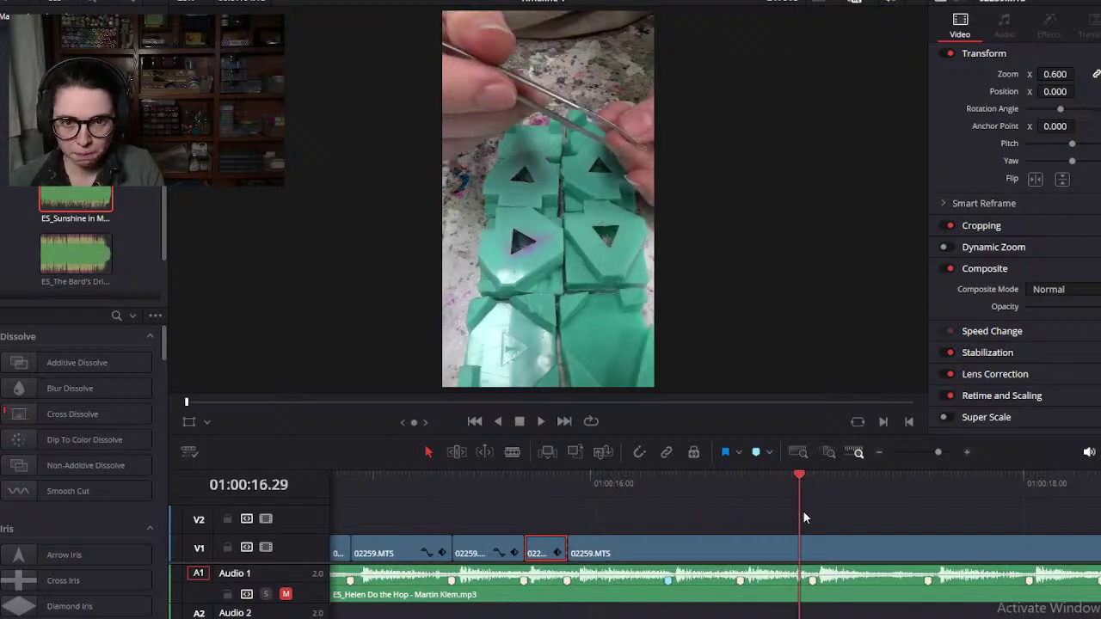
scroll(799, 511, down, 2)
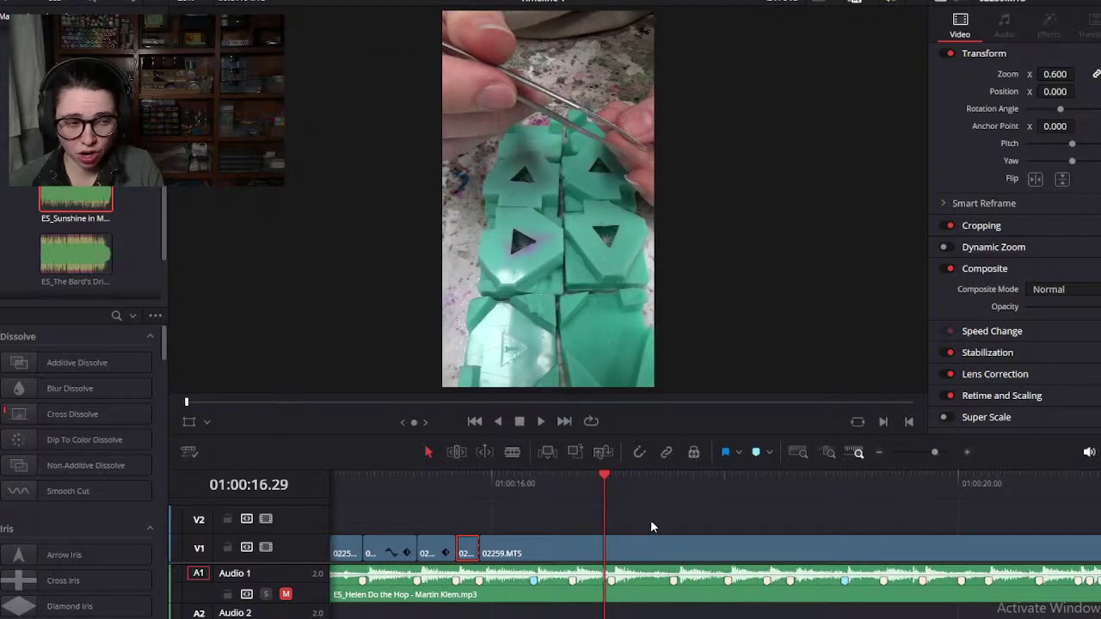
drag(607, 484, 971, 486)
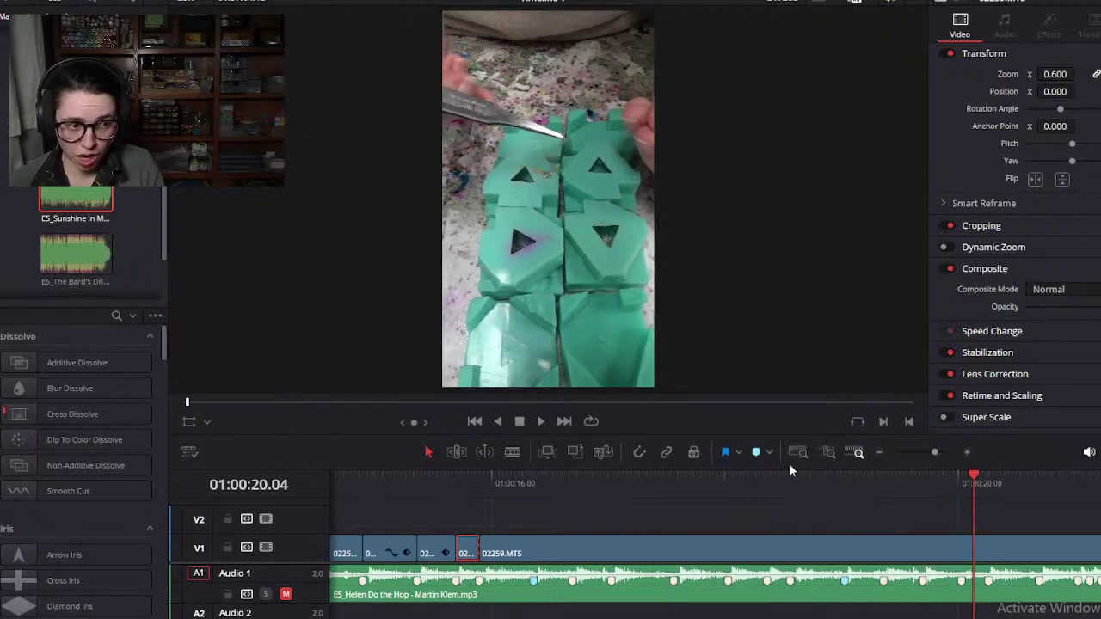
scroll(813, 542, down, 1)
scroll(814, 537, down, 1)
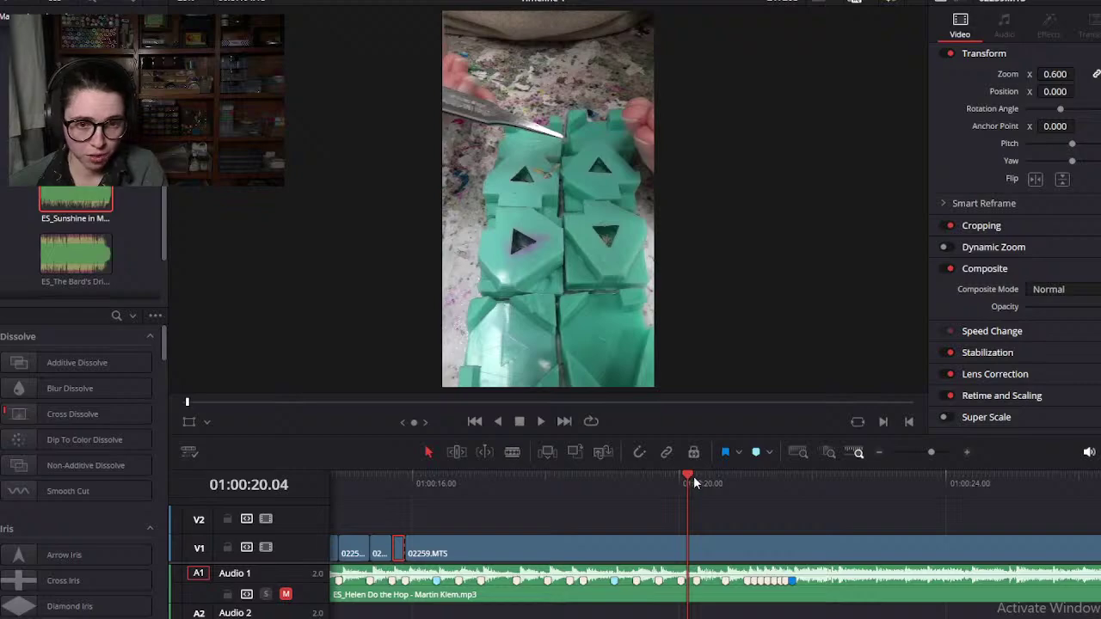
drag(688, 479, 703, 472)
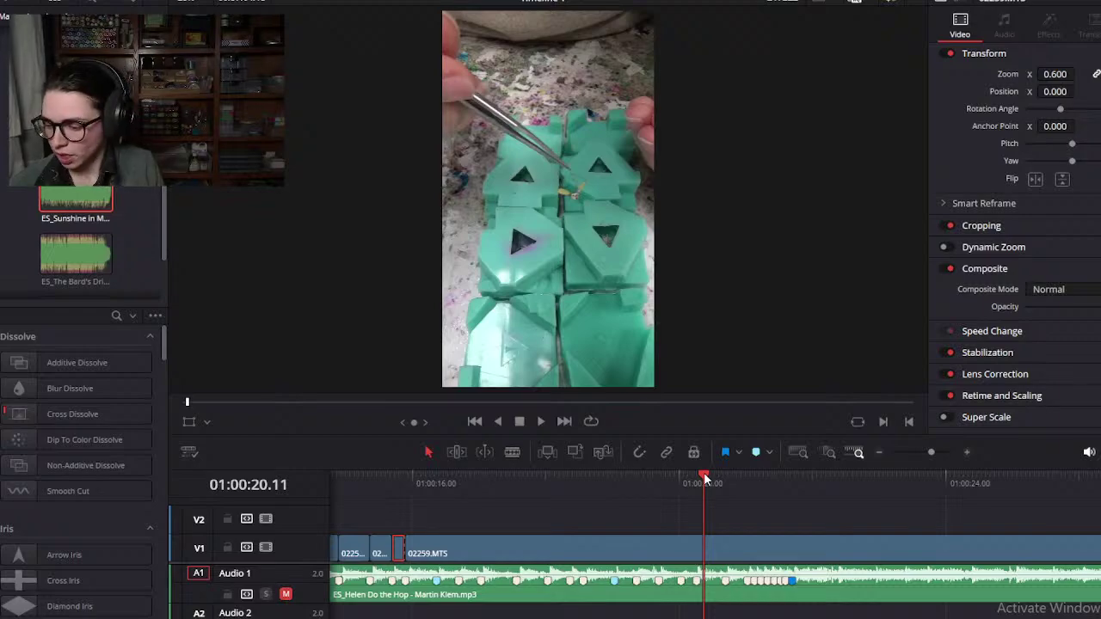
drag(705, 475, 973, 535)
click(951, 560)
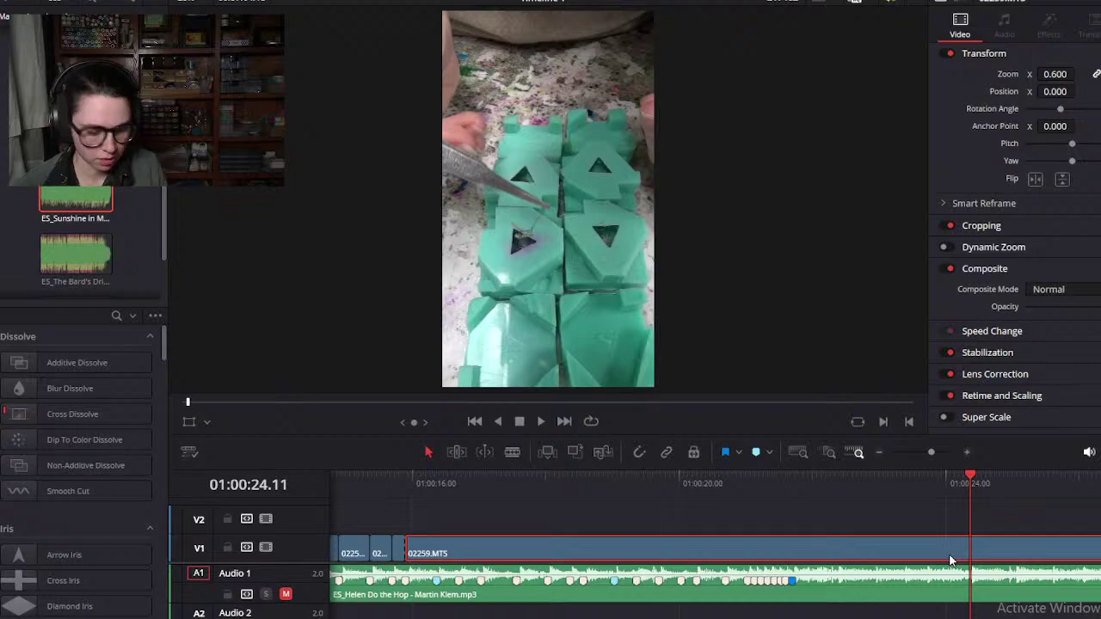
key(shift+bracketleft)
Step: Move the trimmed clip earlier so that it begins directly at the 01:00:15.27 cut
drag(1038, 559, 487, 557)
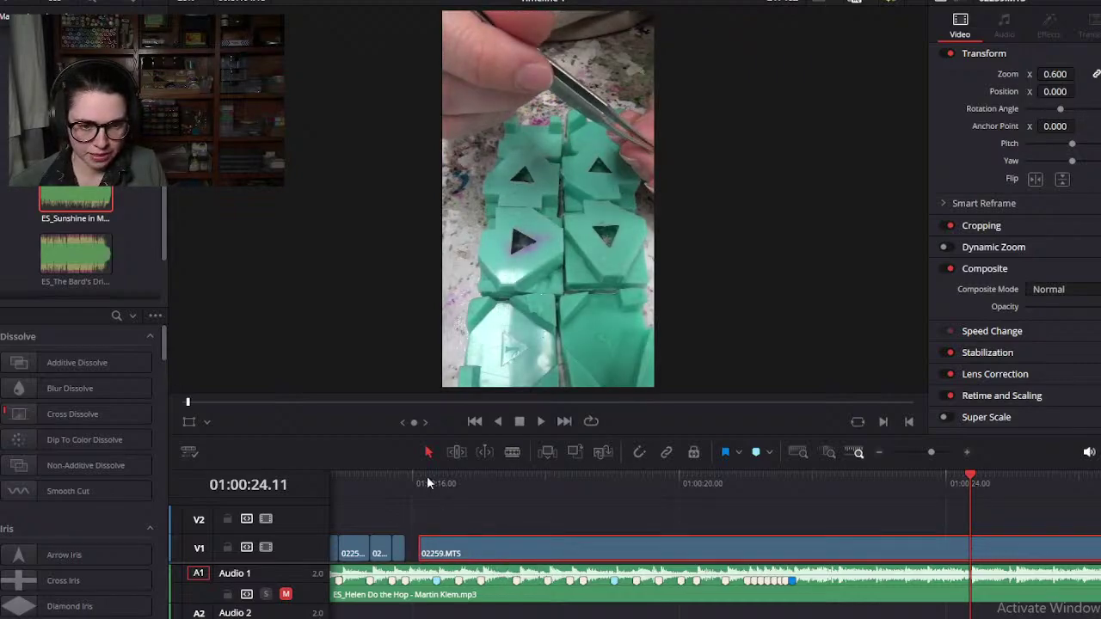
click(425, 482)
scroll(457, 522, up, 3)
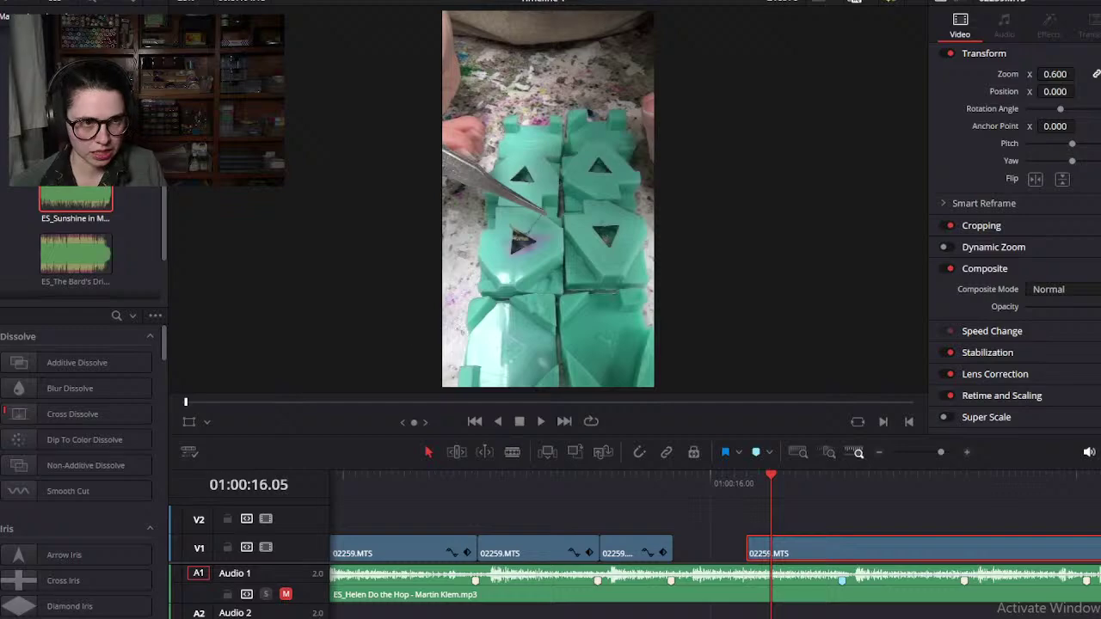
click(7, 2)
key(Escape)
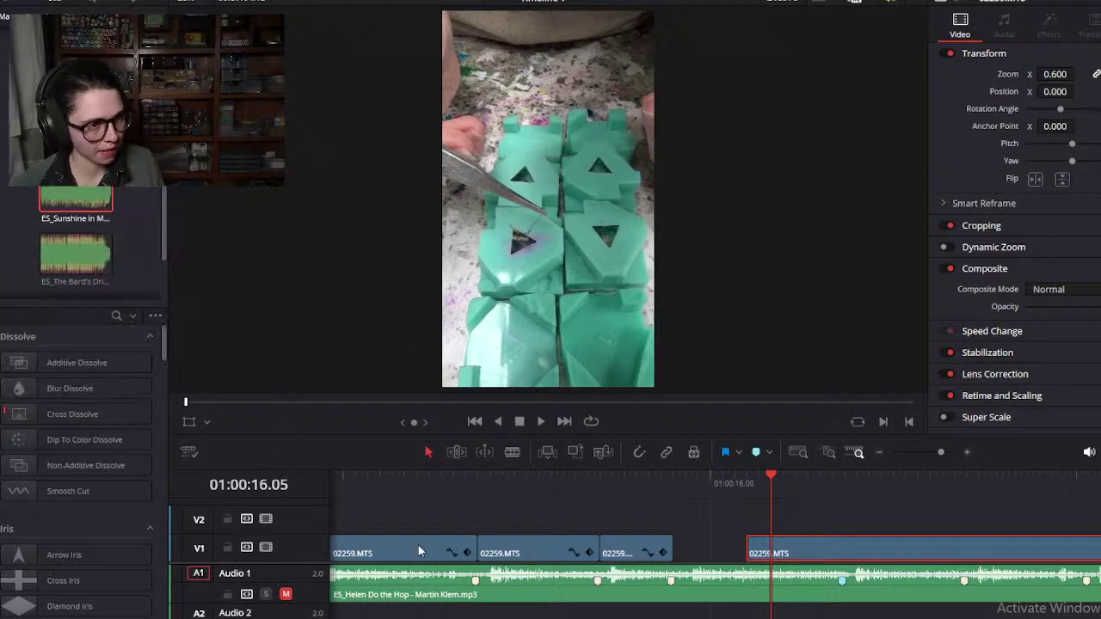
click(710, 509)
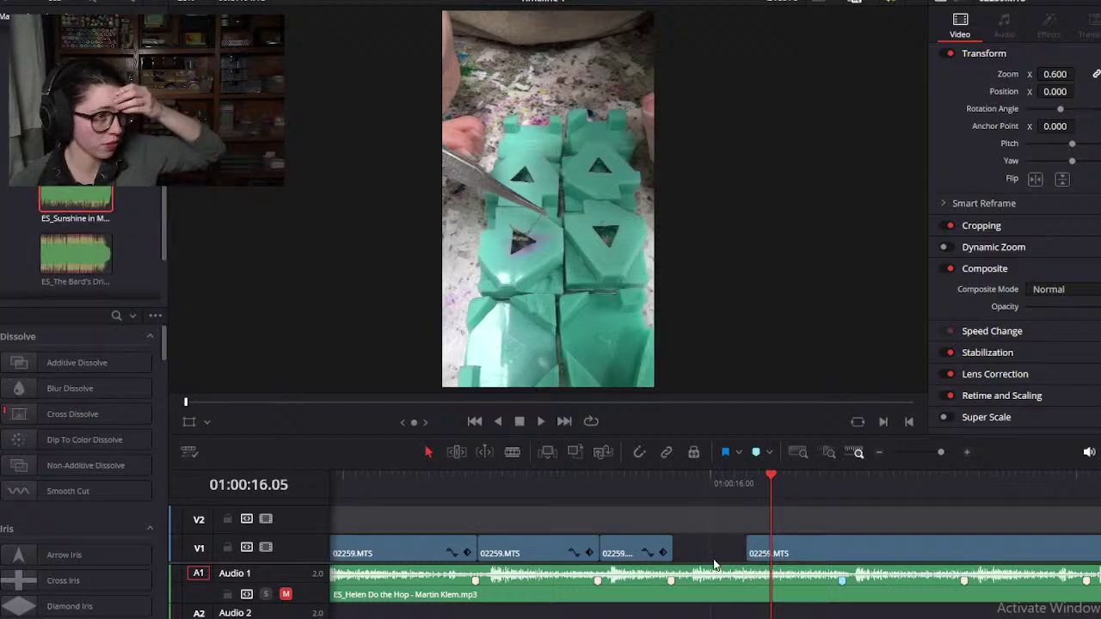
drag(809, 542, 724, 548)
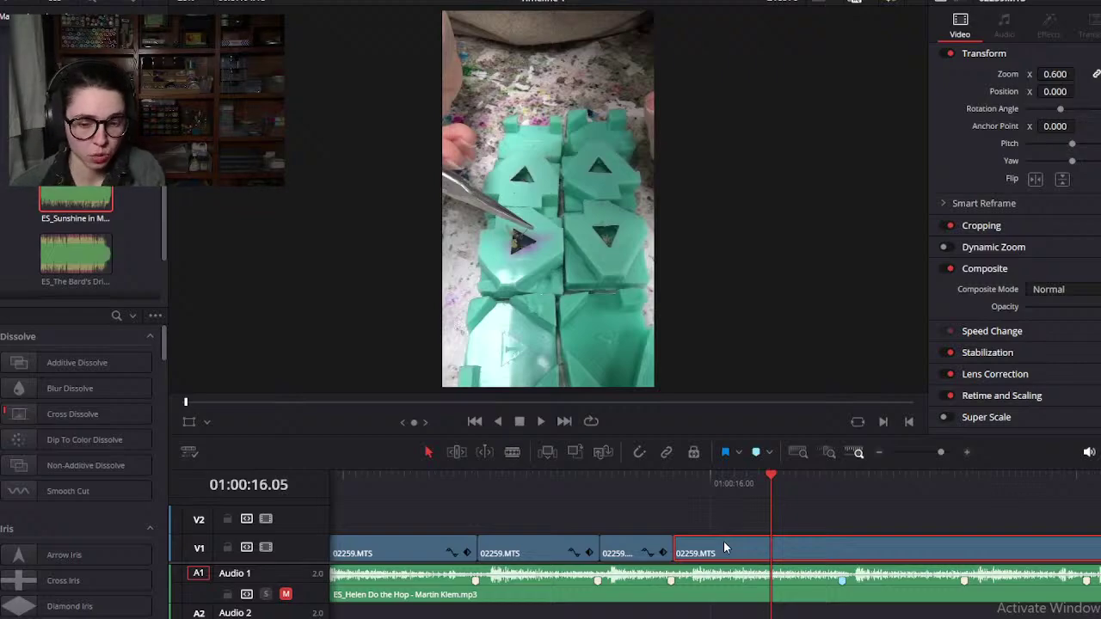
Step: Cut off more of the long clip's opening footage and move the remainder back to the 01:00:15.27 cut
drag(673, 479, 857, 522)
key(ctrl+b)
key(BackSpace)
scroll(828, 545, down, 2)
drag(771, 473, 795, 502)
key(shift+[)
drag(827, 538, 731, 550)
click(703, 487)
scroll(721, 532, up, 1)
scroll(721, 531, up, 3)
drag(812, 548, 794, 549)
scroll(793, 548, right, 3)
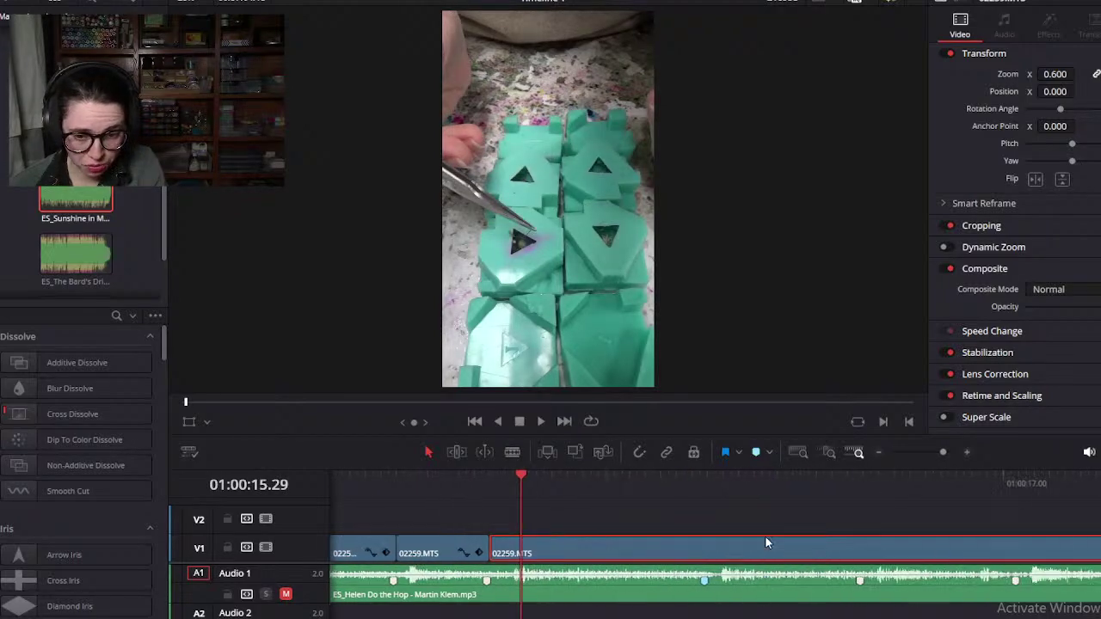
Step: Split the long clip at the 01:00:16.11 marker
drag(545, 492, 707, 530)
key(ctrl+b)
scroll(705, 538, down, 1)
scroll(703, 541, down, 5)
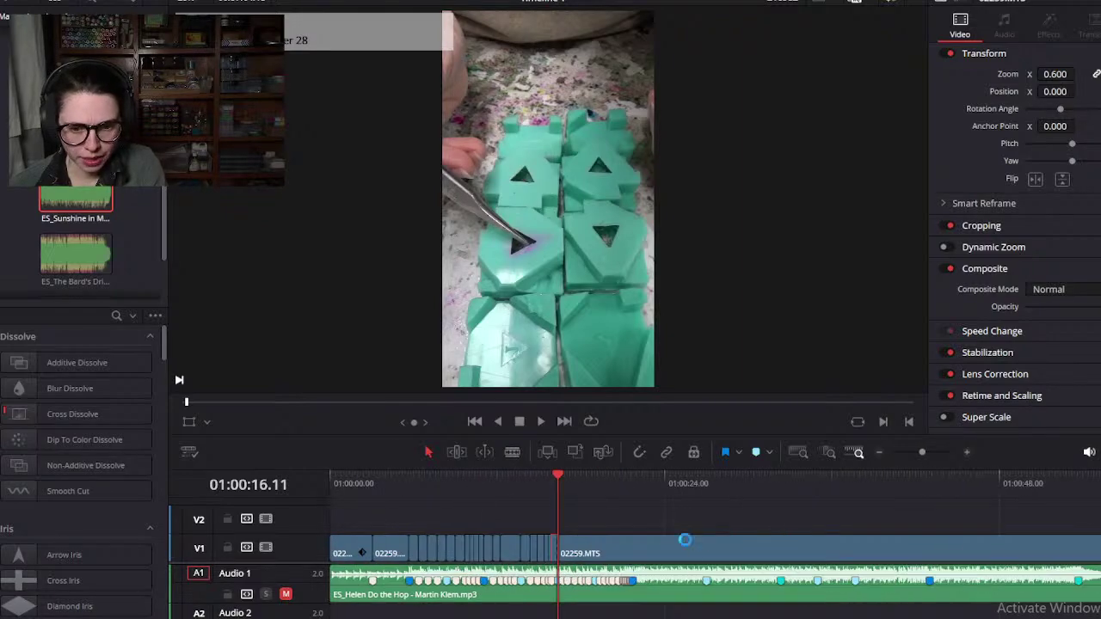
scroll(624, 530, right, 2)
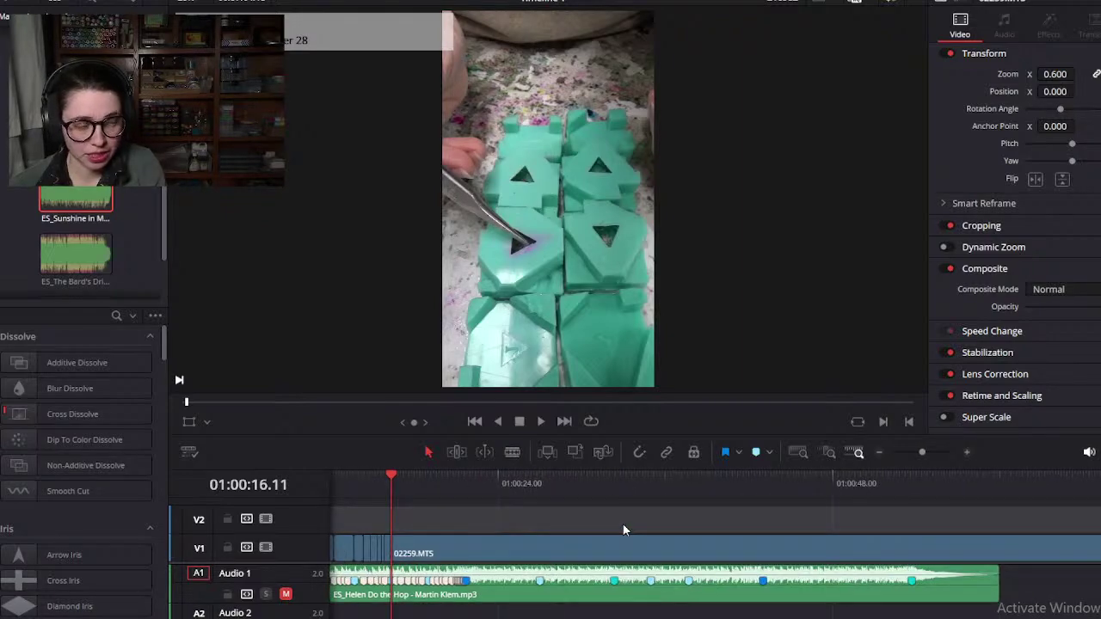
scroll(624, 530, up, 4)
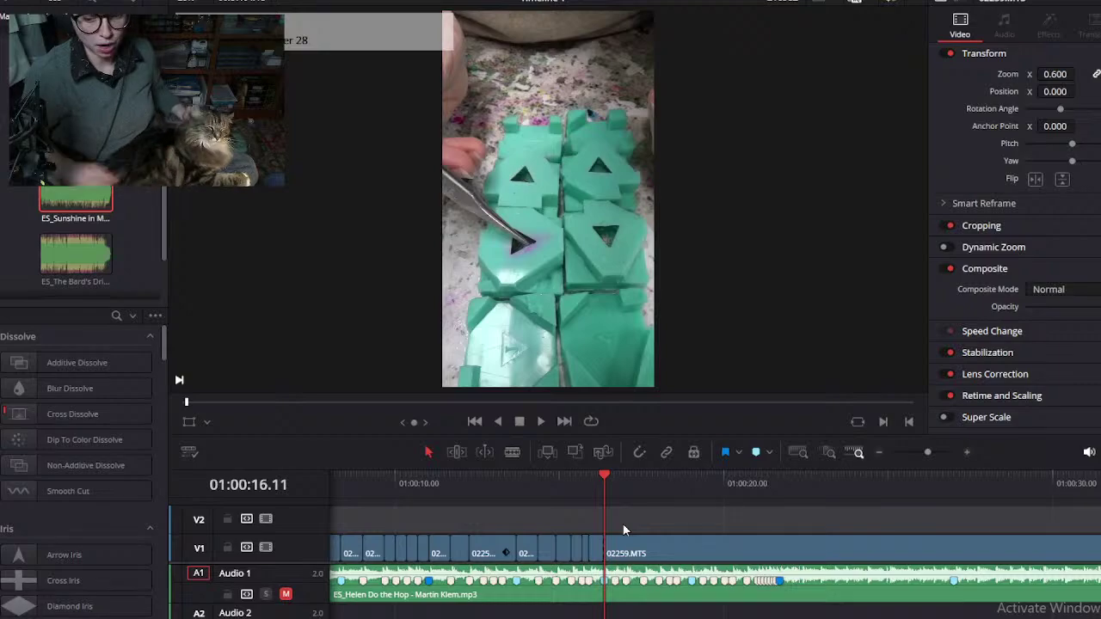
Step: Save the project
click(26, 5)
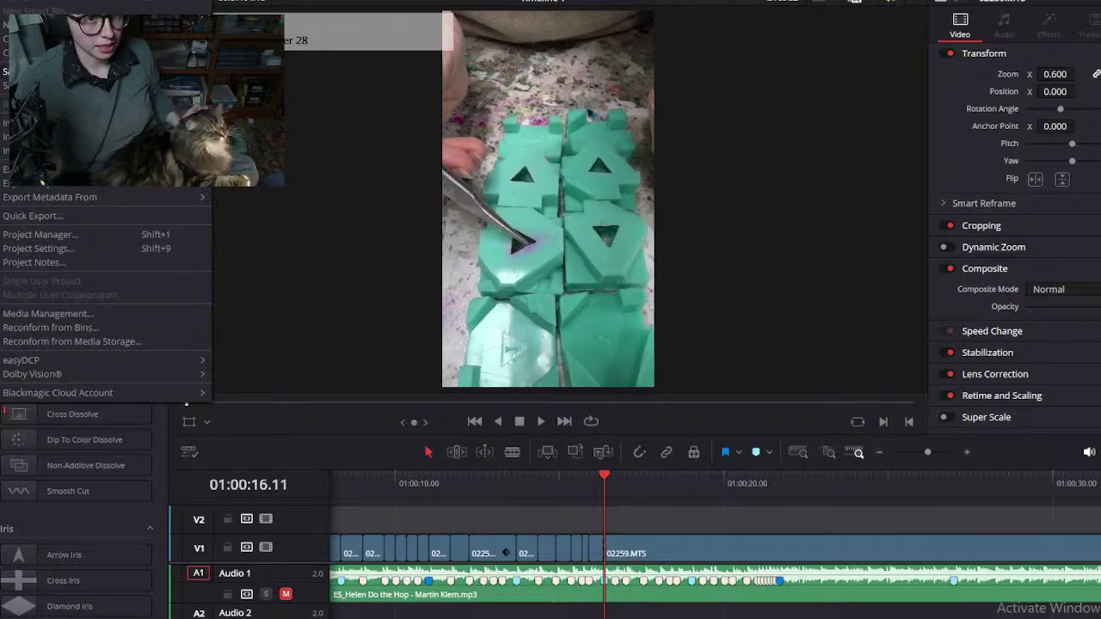
key(Escape)
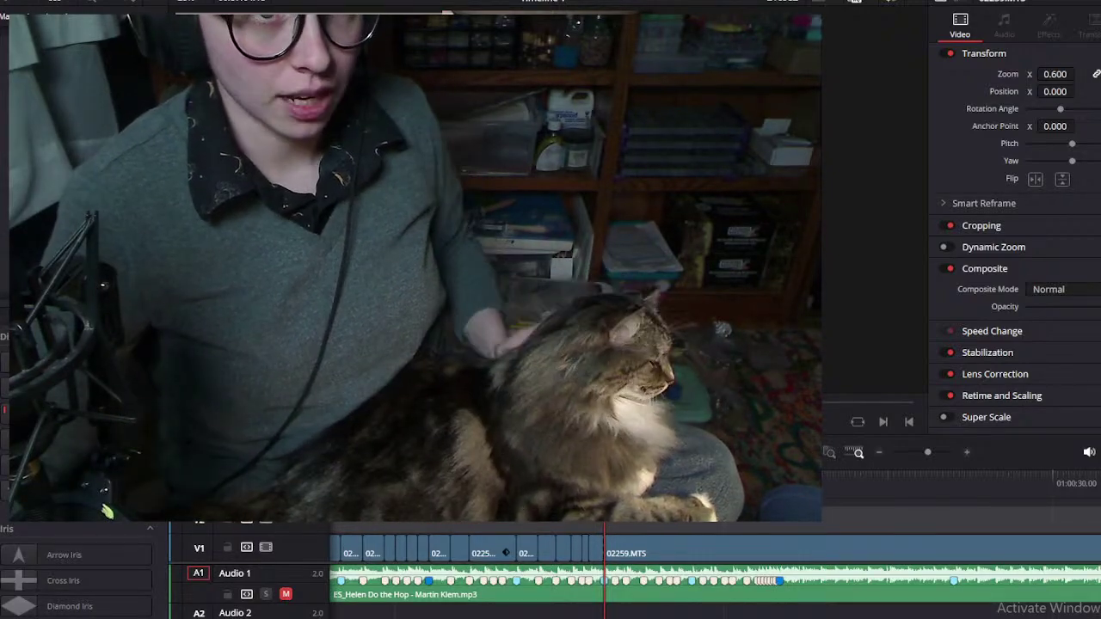
click(7, 2)
click(43, 71)
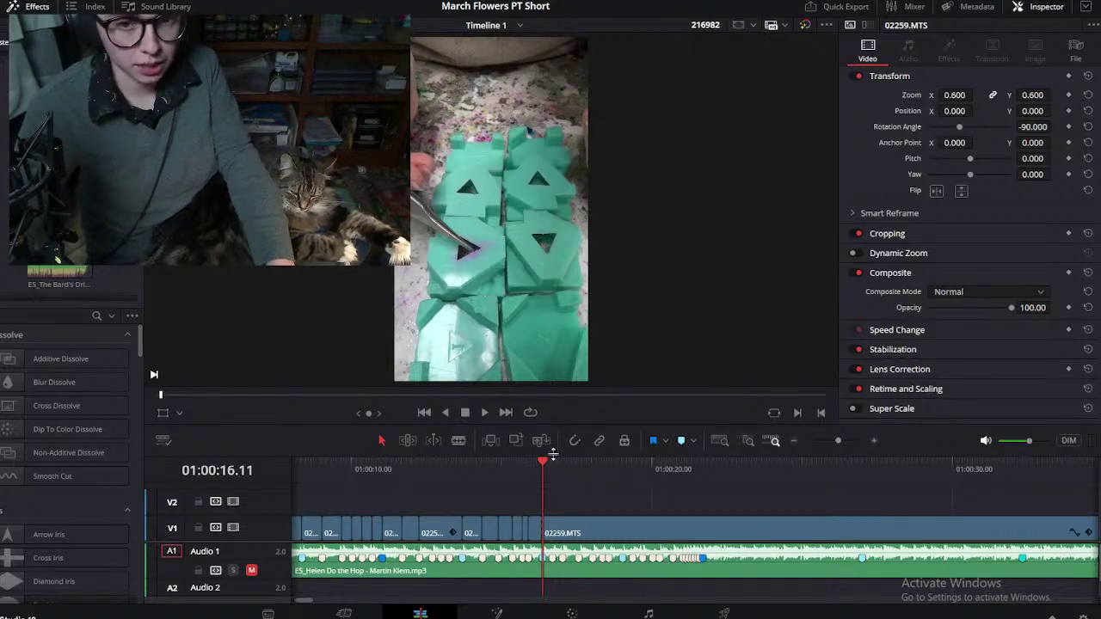
Step: Find the next tweezers action in the long clip and split it there, at 01:00:19.10
drag(544, 468, 550, 470)
scroll(550, 470, up, 3)
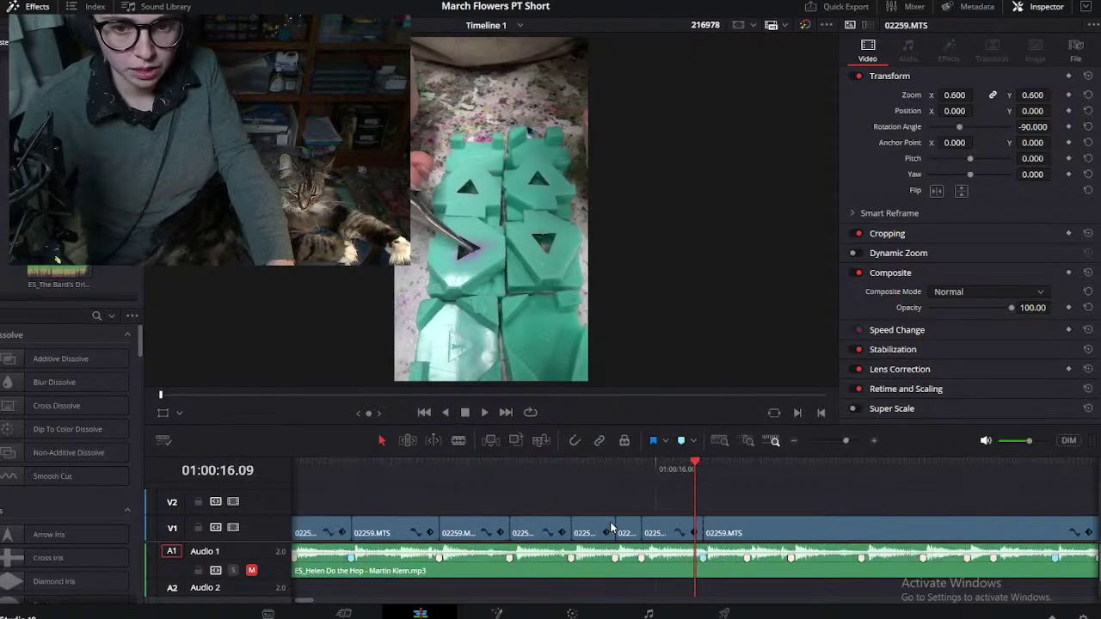
scroll(718, 543, up, 1)
scroll(718, 544, right, 2)
drag(545, 471, 848, 500)
scroll(848, 500, up, 3)
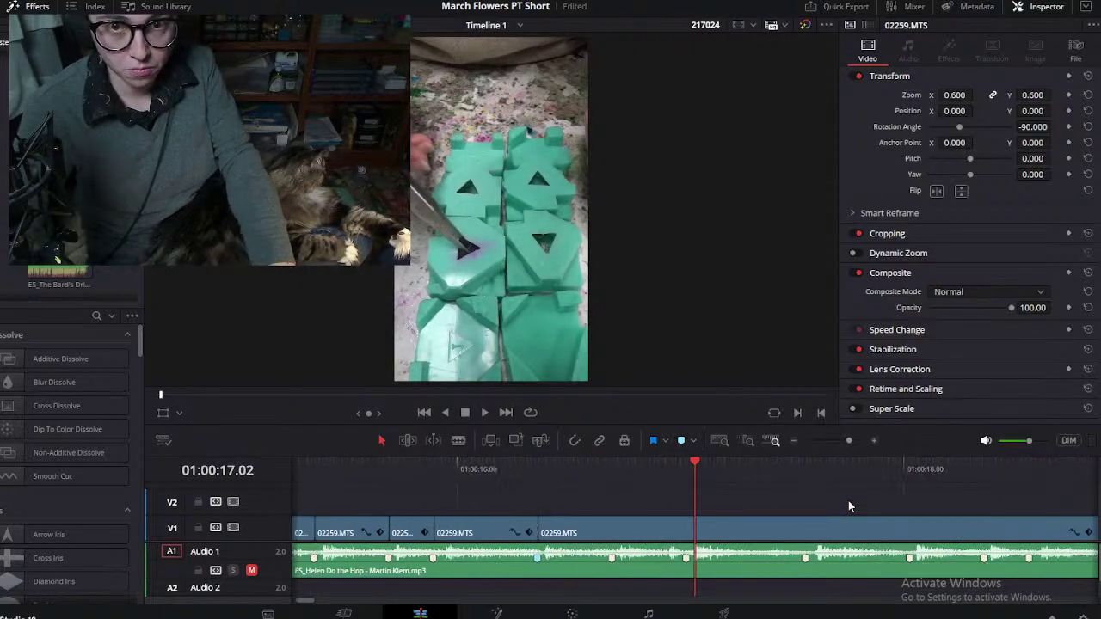
drag(555, 471, 860, 473)
scroll(807, 542, down, 1)
scroll(807, 541, down, 2)
drag(692, 465, 717, 479)
key(ctrl+b)
Step: Delete the footage between the 01:00:16.11 cut and the 01:00:19.10 split, and save the project
click(702, 533)
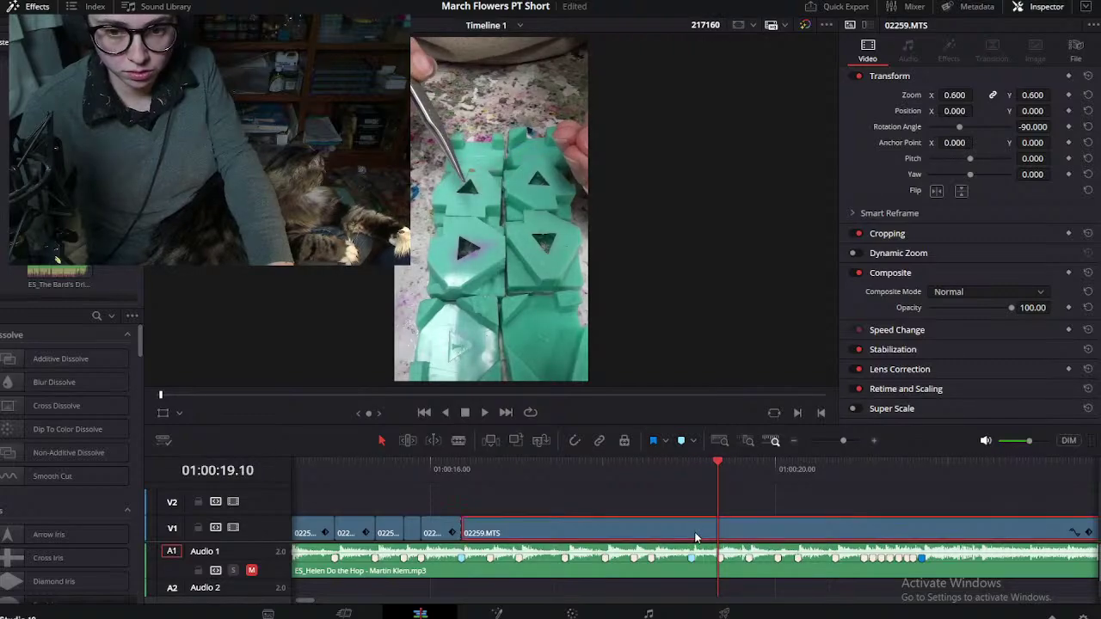
key(Delete)
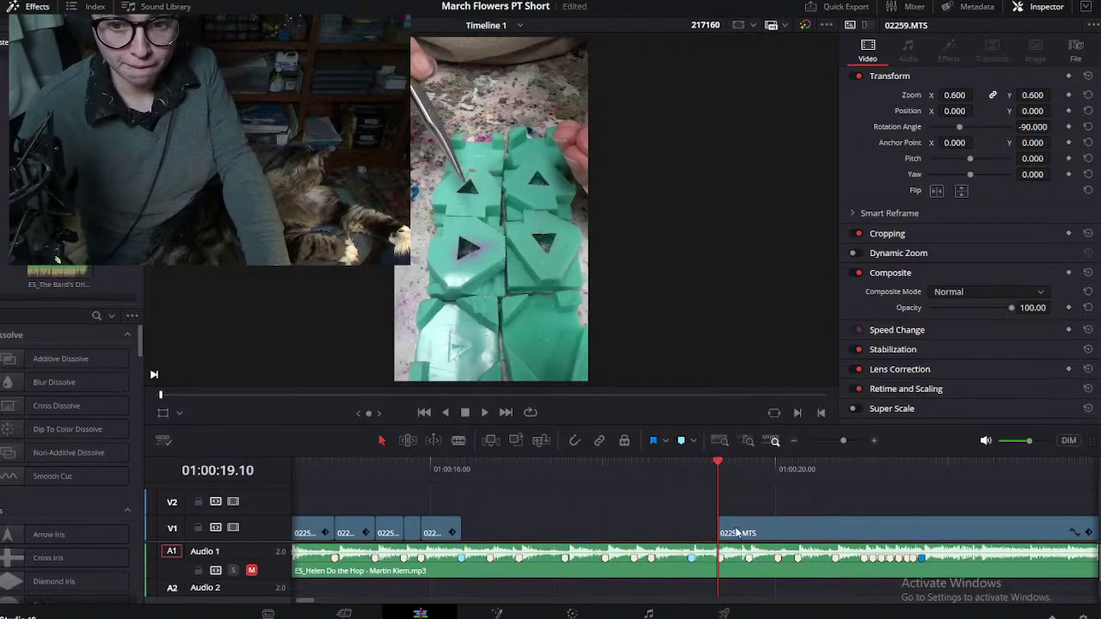
key(ctrl+s)
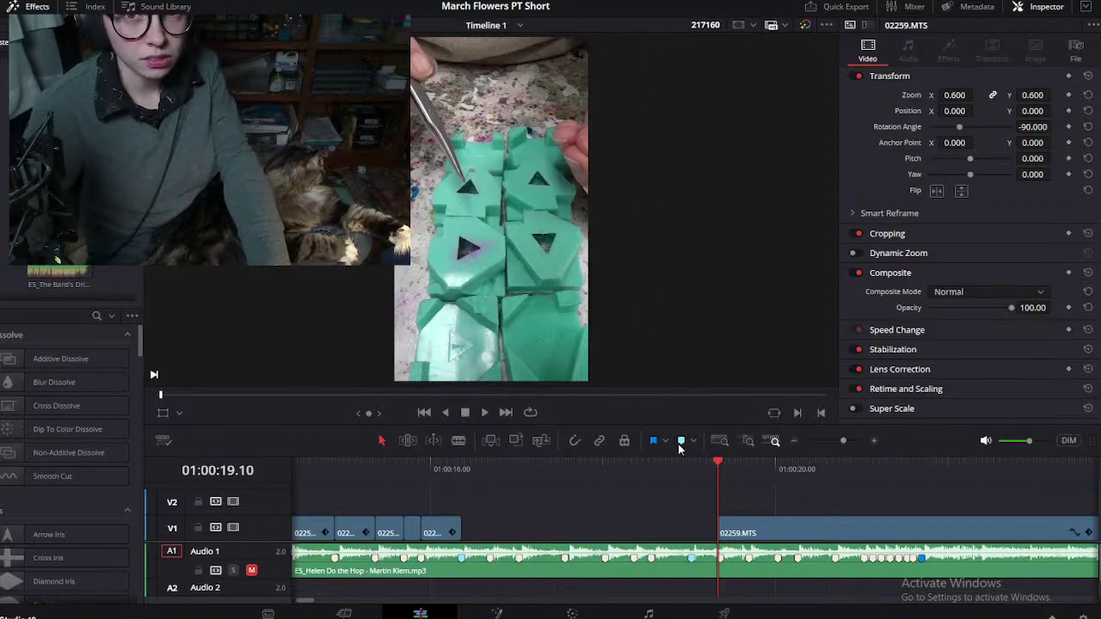
Step: Move the remaining long clip earlier so that it begins at the 01:00:16.21 marker
drag(745, 526, 504, 535)
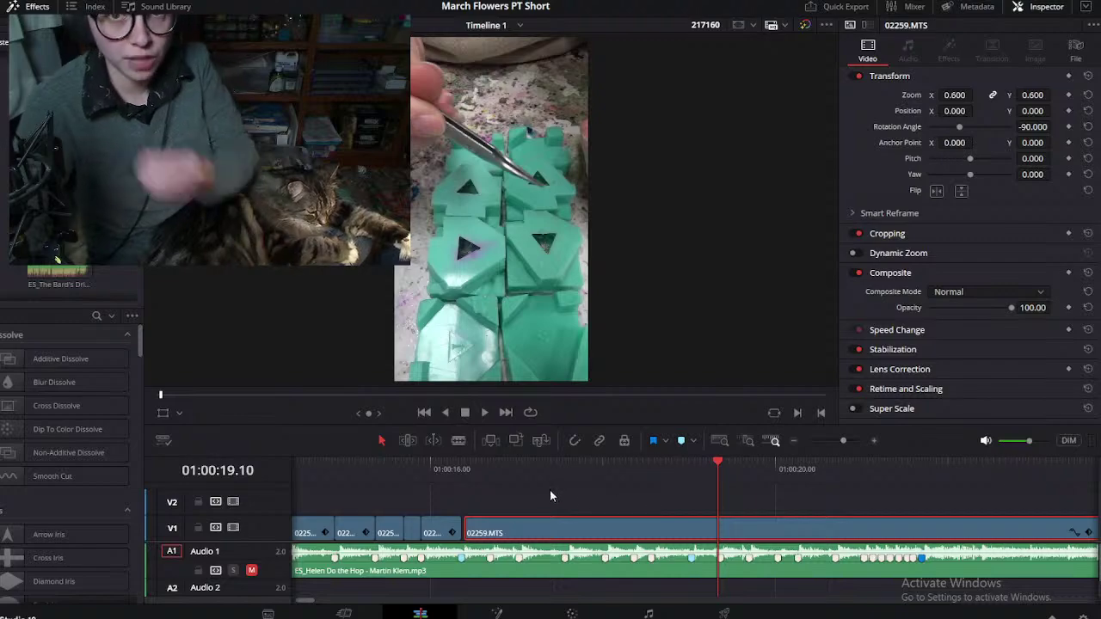
drag(499, 522, 523, 521)
drag(521, 471, 504, 518)
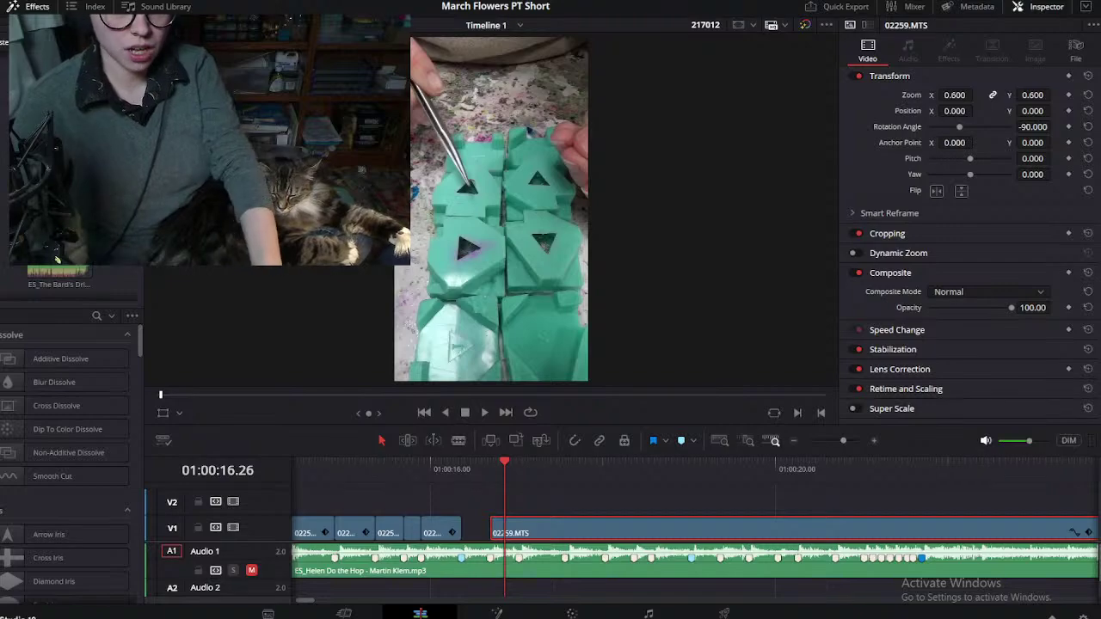
key(alt+f)
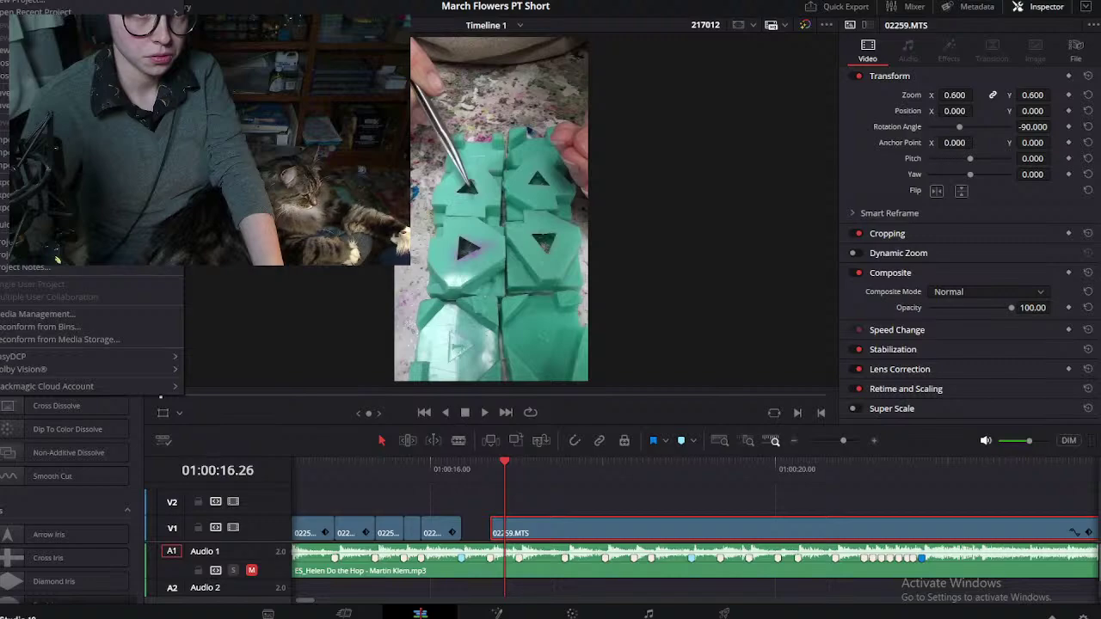
key(Escape)
click(635, 509)
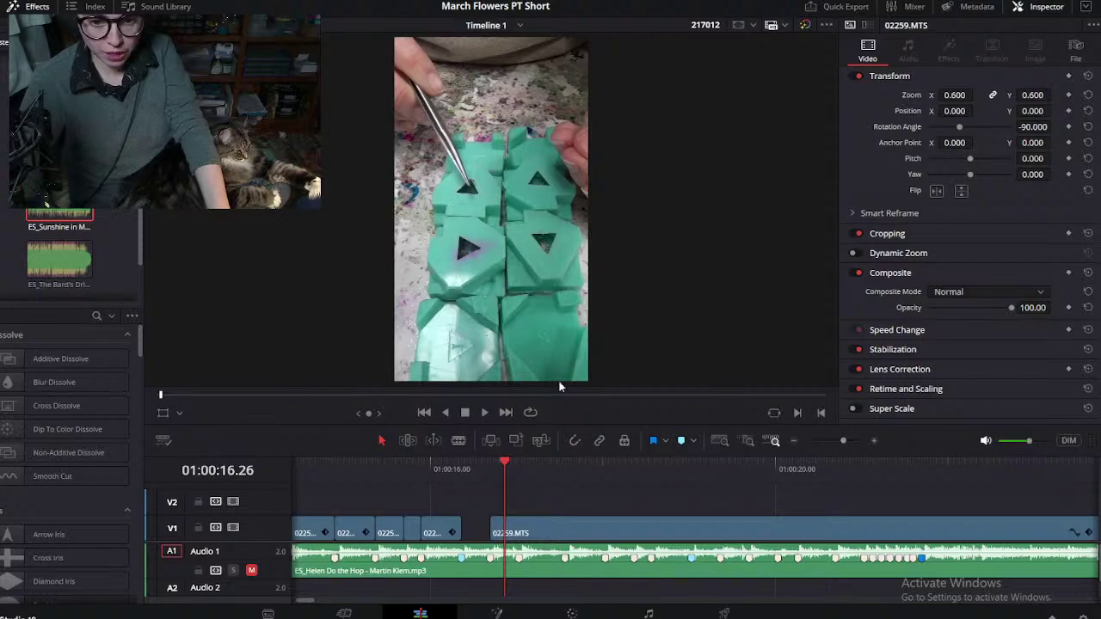
Step: Close the gap by moving the long clip back to begin directly at the 01:00:16.11 cut
click(810, 469)
key(j)
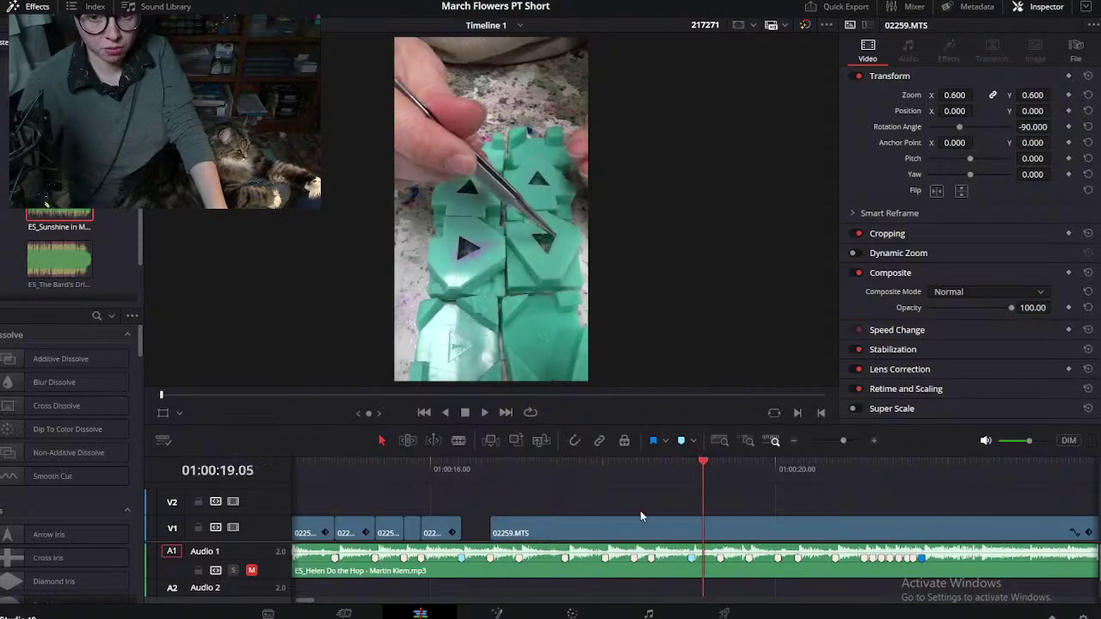
key(Up)
key(ctrl+equal)
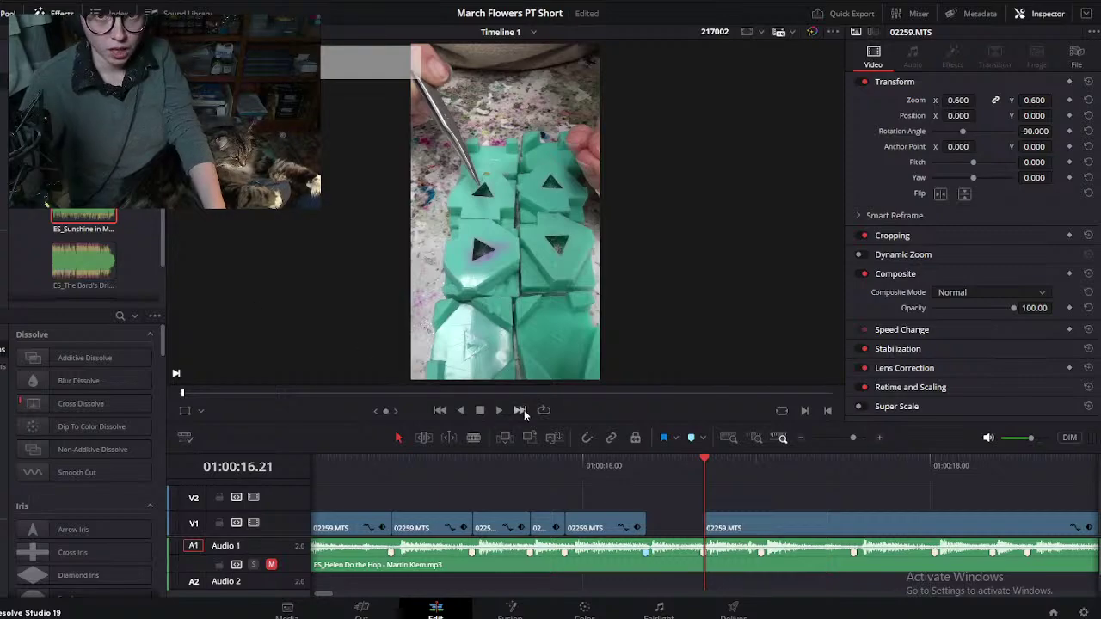
scroll(659, 498, right, 3)
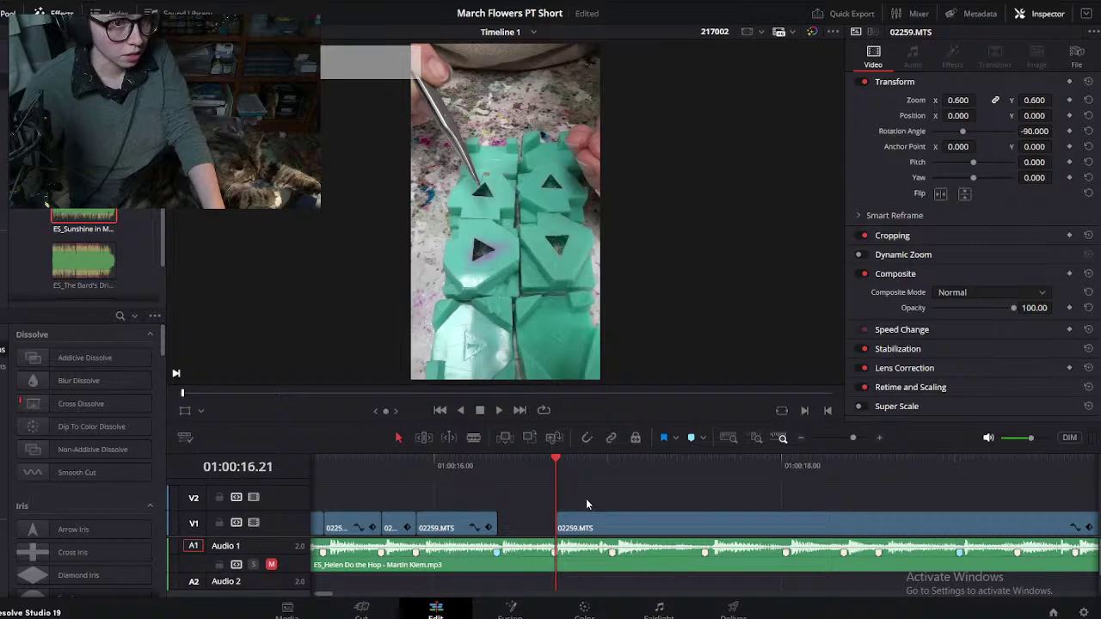
drag(558, 527, 517, 528)
drag(513, 462, 533, 465)
scroll(533, 499, up, 2)
drag(695, 528, 653, 527)
scroll(653, 526, right, 3)
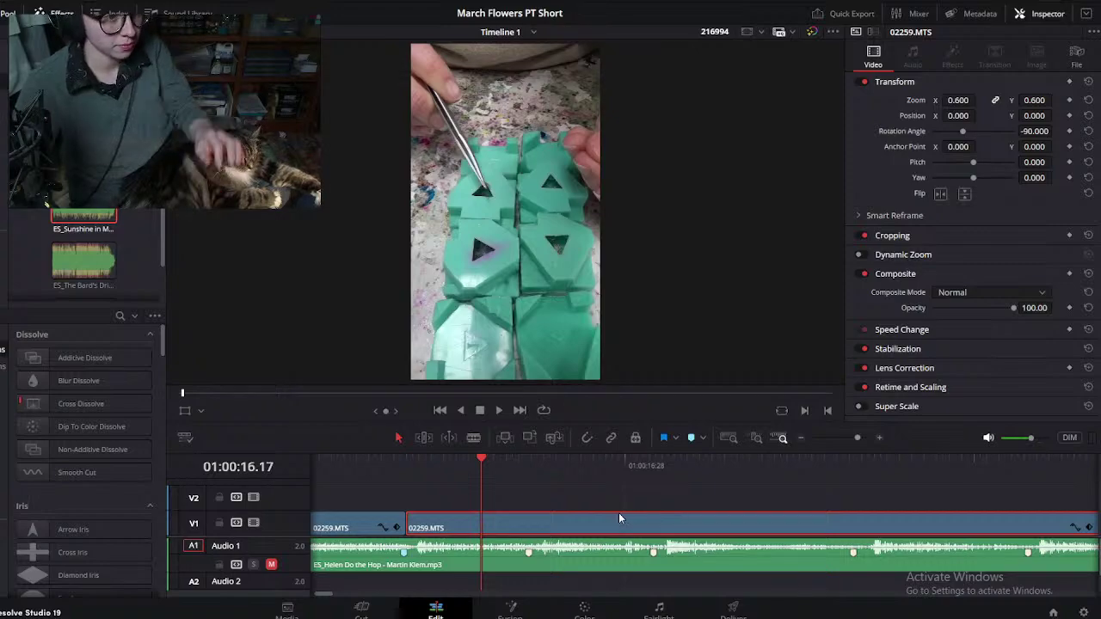
Step: Split the long clip on V1 at the 01:00:16.21 beat marker
click(559, 487)
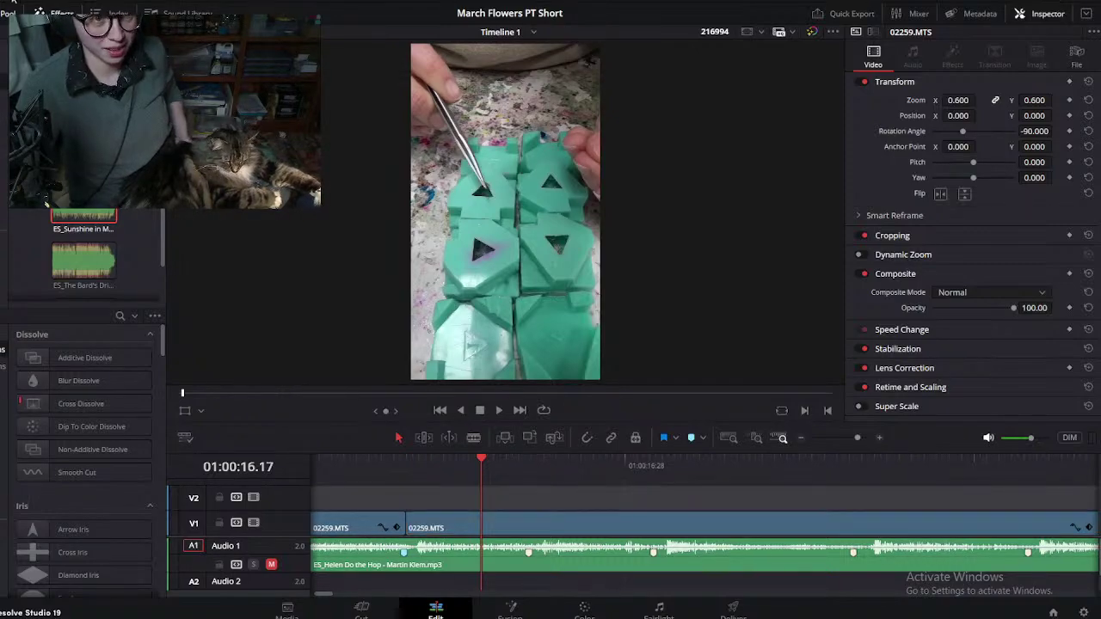
click(12, 3)
key(Escape)
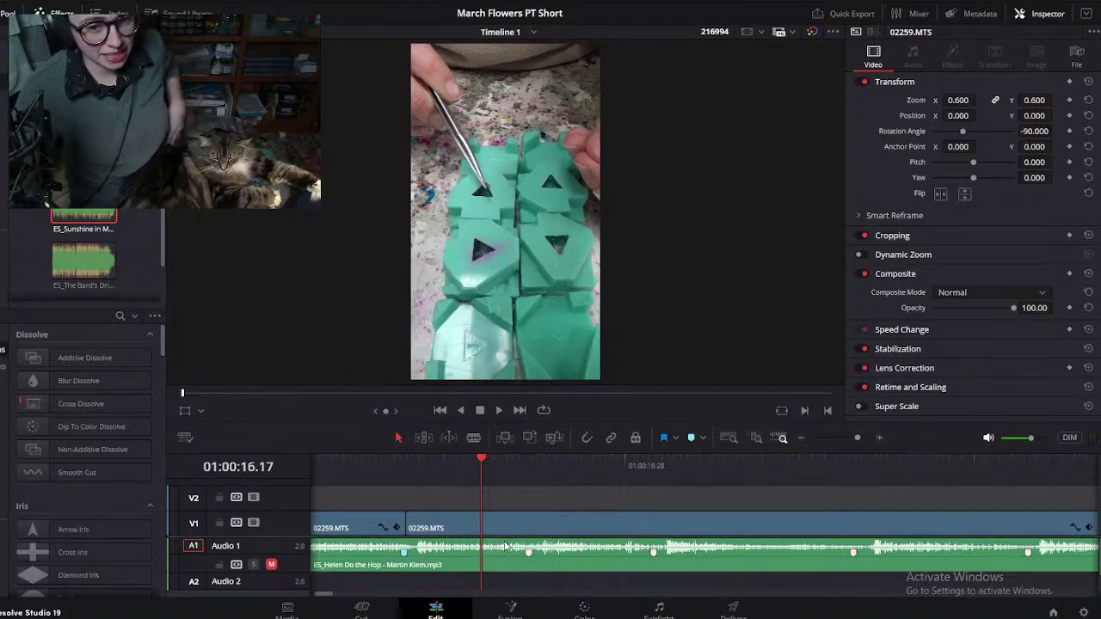
drag(480, 468, 531, 507)
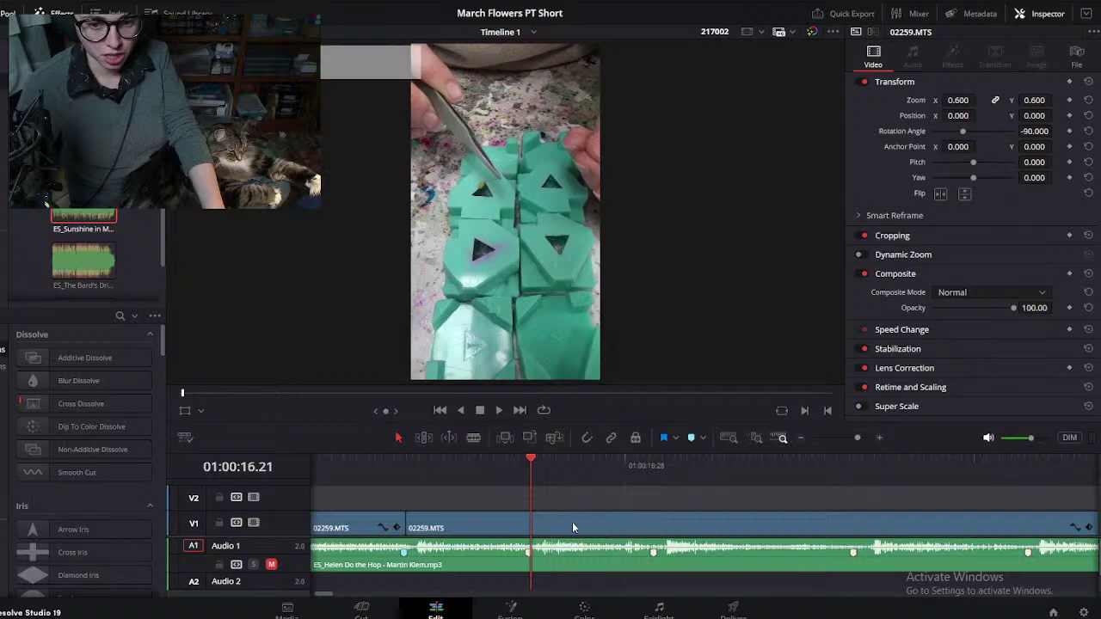
key(ctrl+b)
Step: Find where the jar of dried flowers is brought into shot in the long clip and split it there
scroll(572, 522, right, 5)
scroll(367, 536, left, 2)
drag(386, 463, 840, 530)
scroll(839, 531, down, 2)
scroll(840, 535, down, 3)
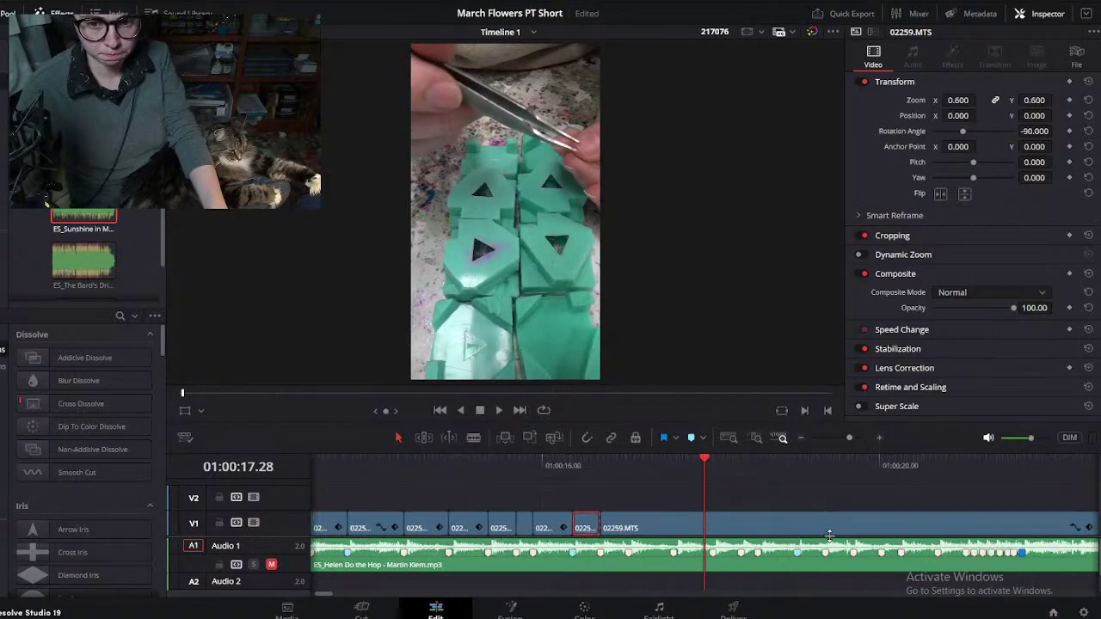
drag(485, 458, 801, 492)
scroll(543, 462, down, 4)
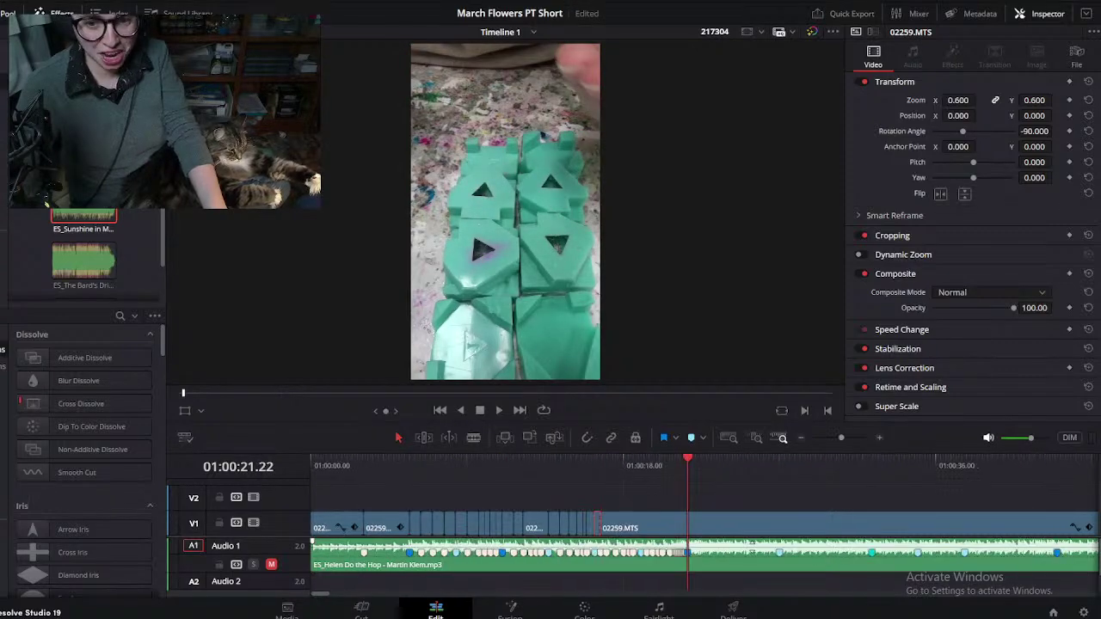
drag(541, 461, 728, 508)
key(ctrl+b)
Step: Delete the footage between the 01:00:16.21 cut and the jar shot, and move the jar clip earlier to about 01:00:17.25
click(712, 527)
key(BackSpace)
drag(732, 524, 503, 522)
click(471, 464)
scroll(538, 509, up, 8)
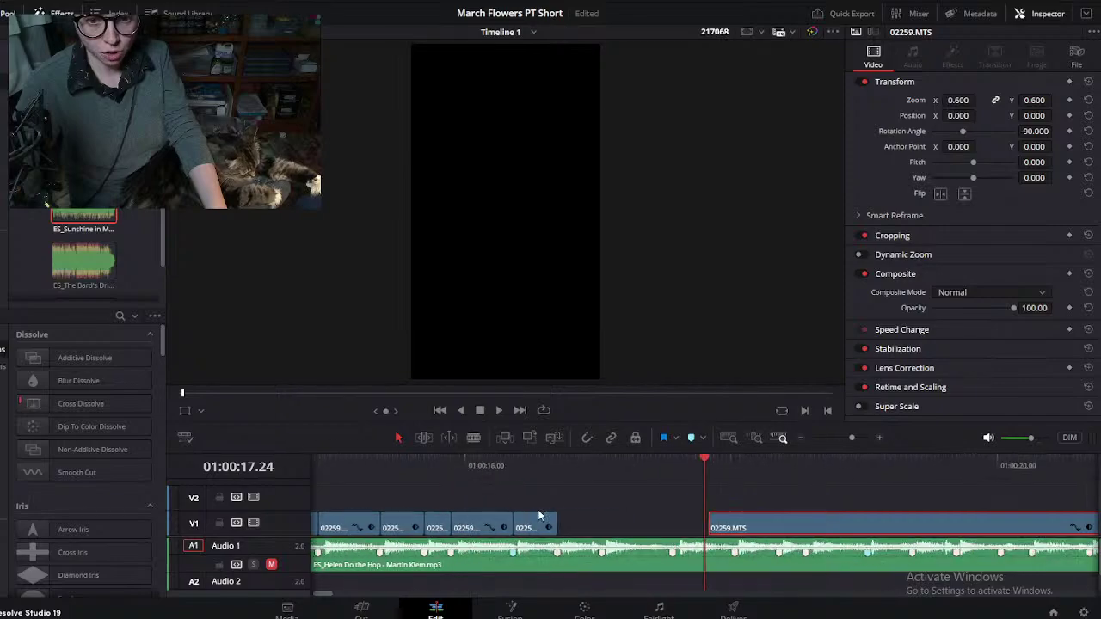
drag(558, 466, 699, 476)
scroll(572, 522, down, 3)
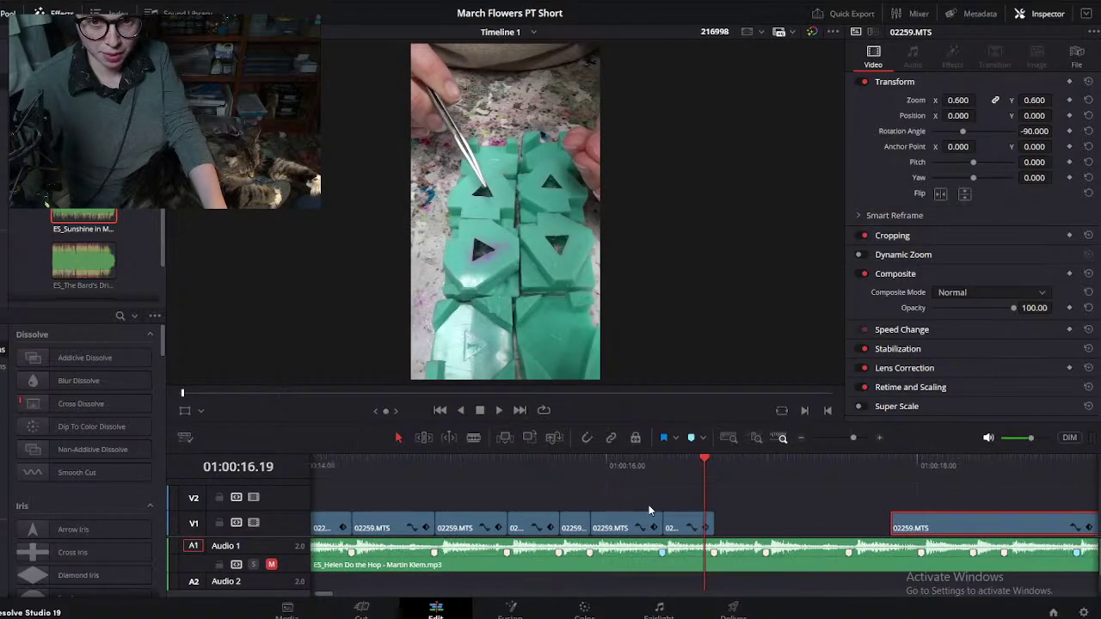
Step: Move the jar clip up to track V2 so that it begins at the 01:00:16.11 marker, above the last short tweezers clip
scroll(570, 522, up, 1)
click(604, 522)
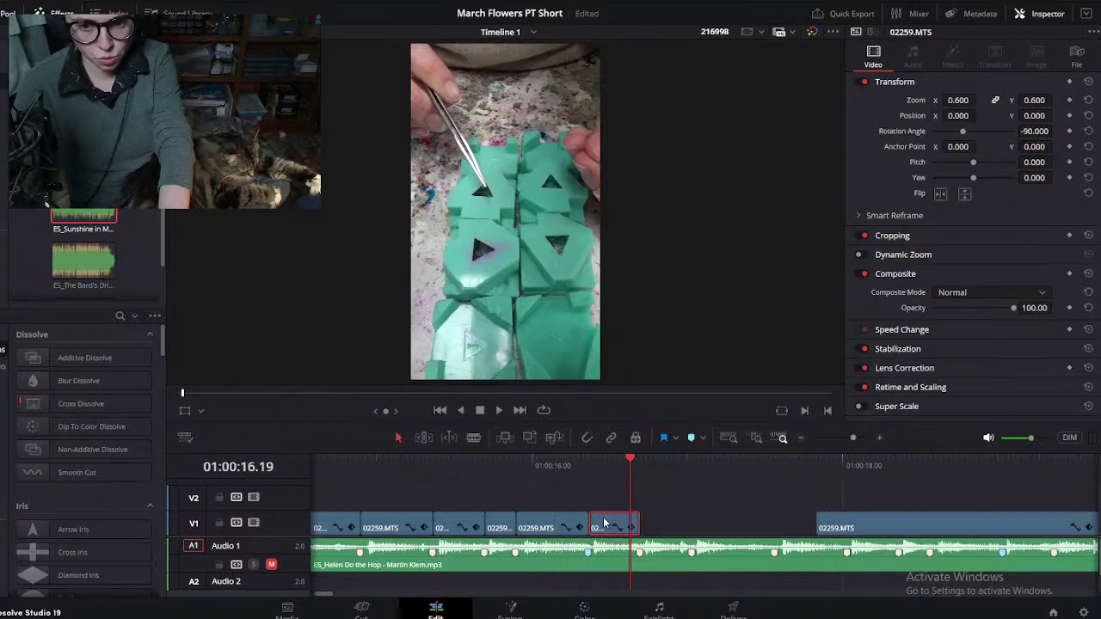
scroll(605, 522, down, 1)
scroll(604, 523, down, 2)
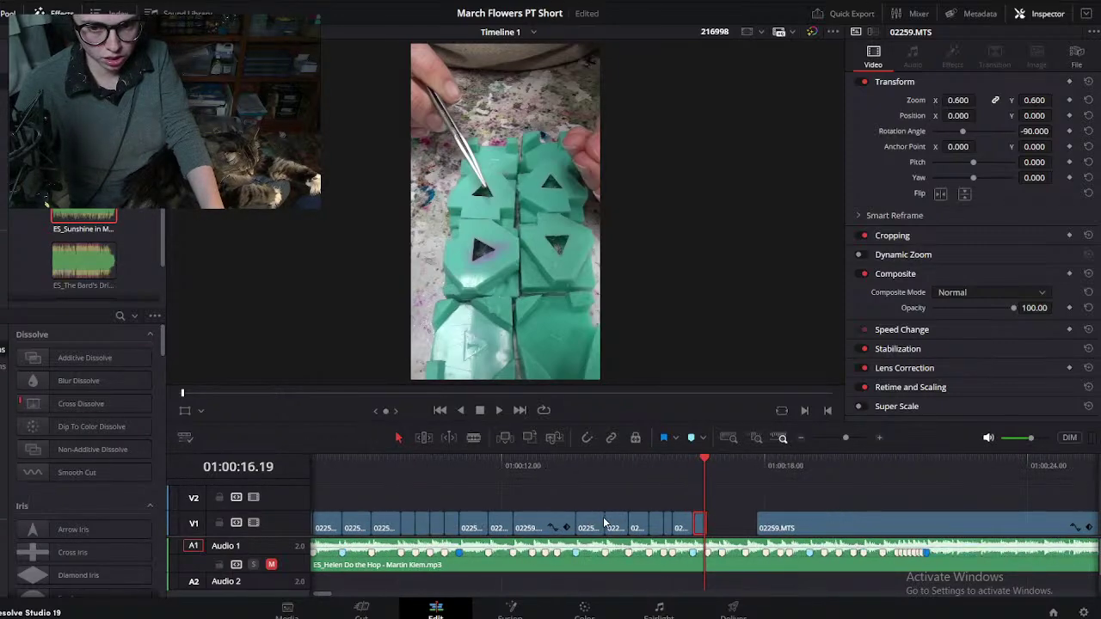
drag(802, 513, 738, 501)
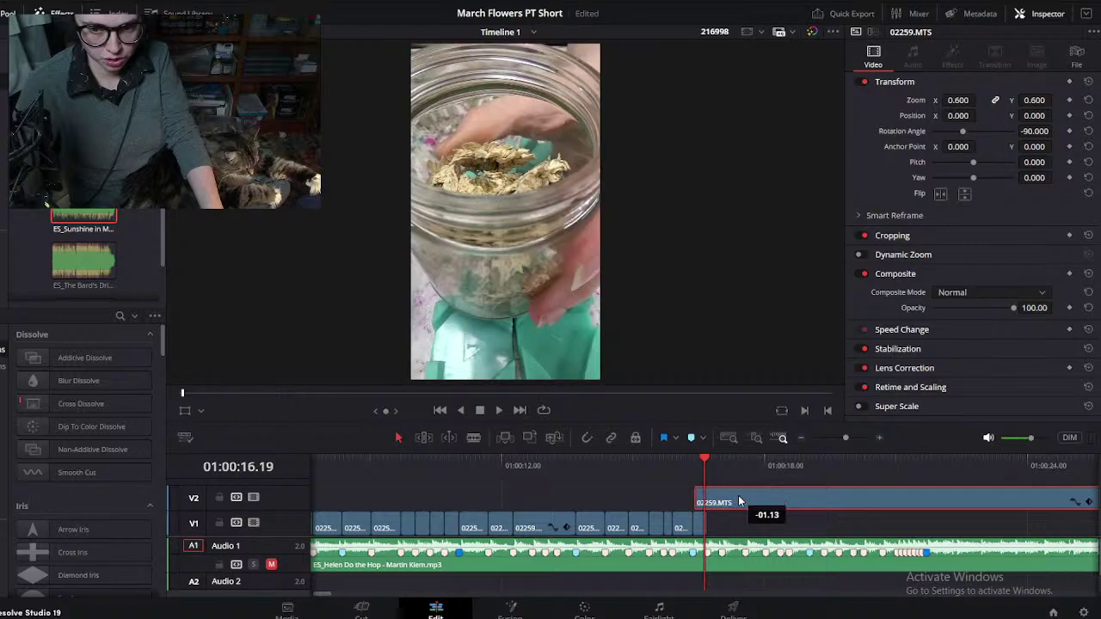
scroll(666, 514, up, 3)
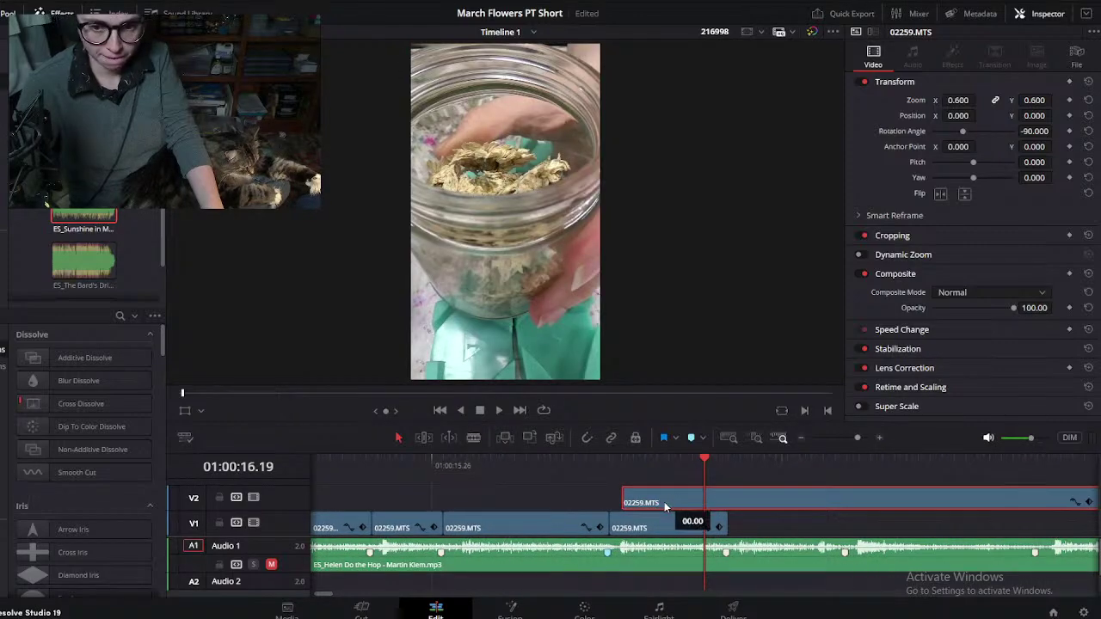
scroll(651, 504, down, 6)
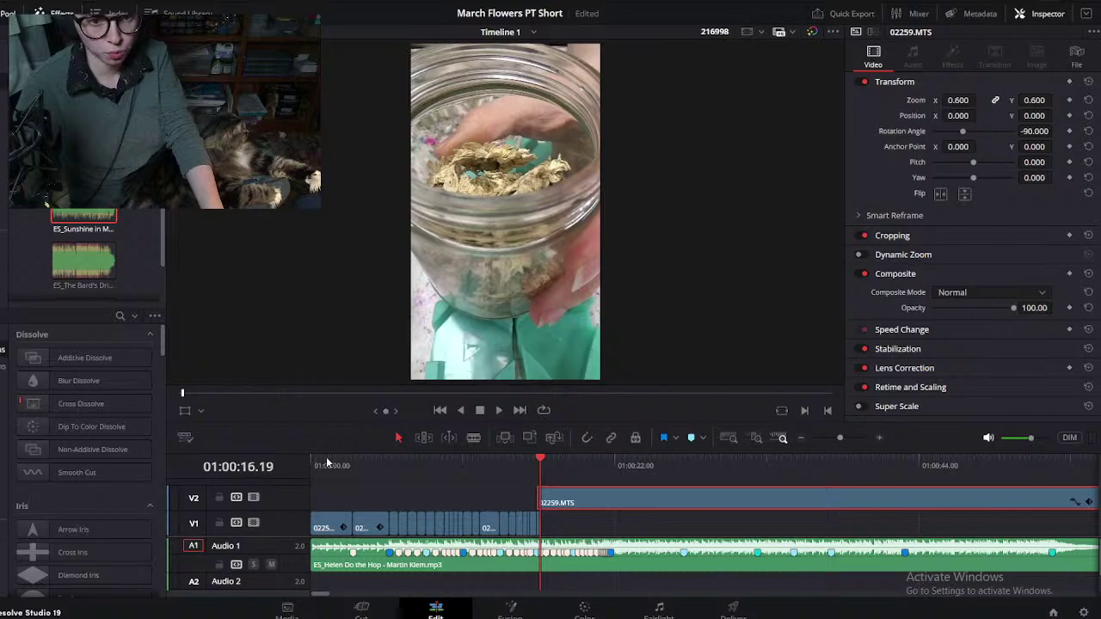
Step: Play the timeline from the start, and replay the last tweezers clips to check the cuts against the music
key(Home)
key(space)
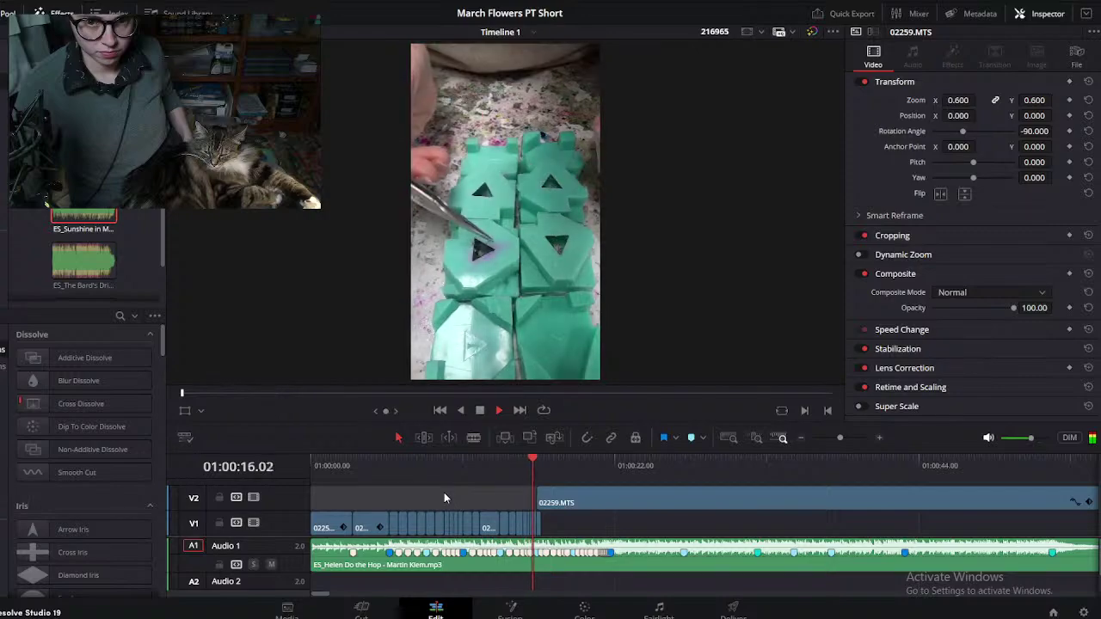
key(space)
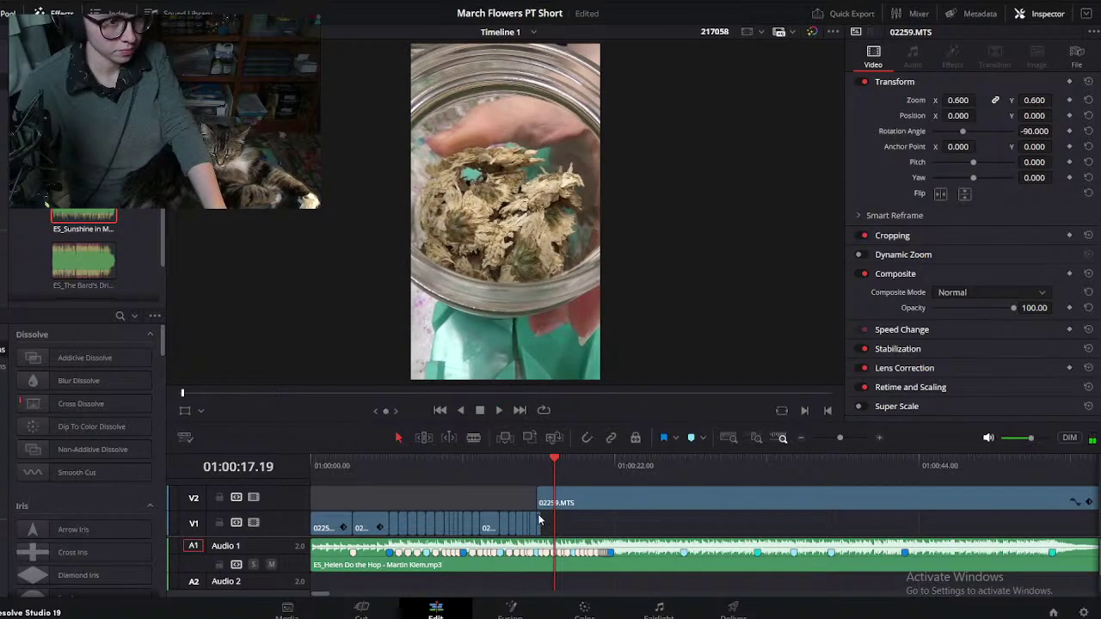
scroll(540, 519, up, 3)
scroll(539, 519, left, 3)
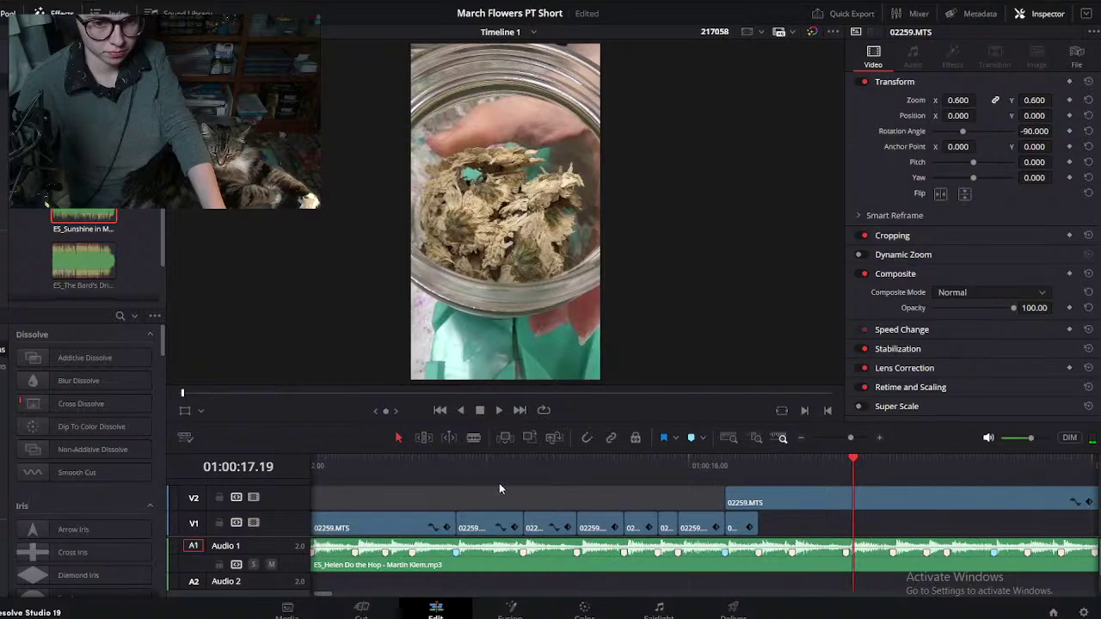
click(450, 465)
key(space)
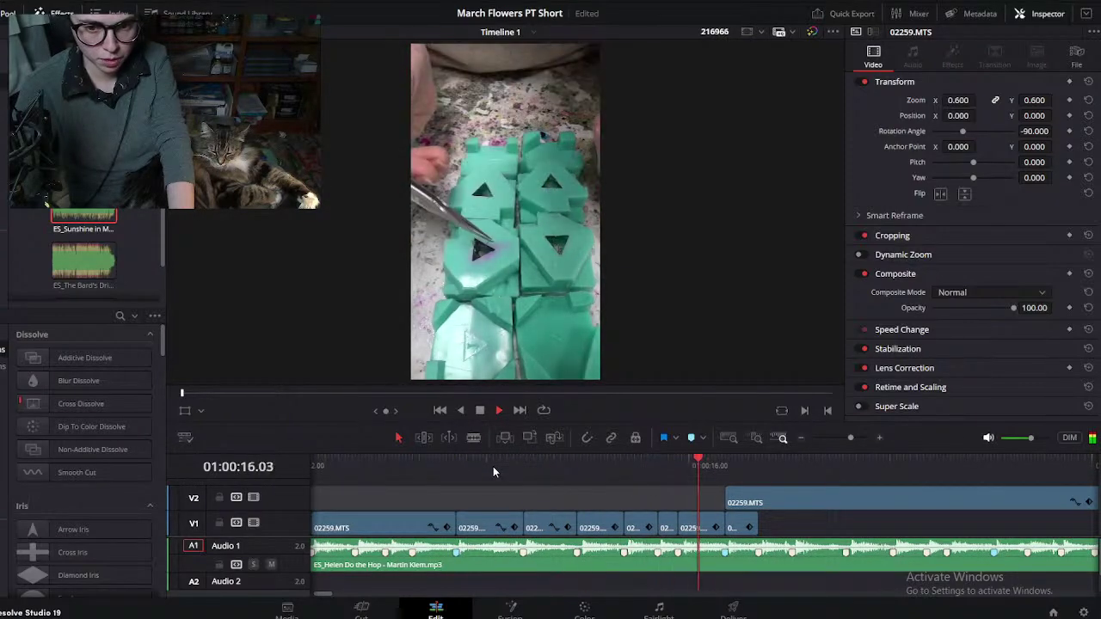
key(space)
click(451, 461)
key(space)
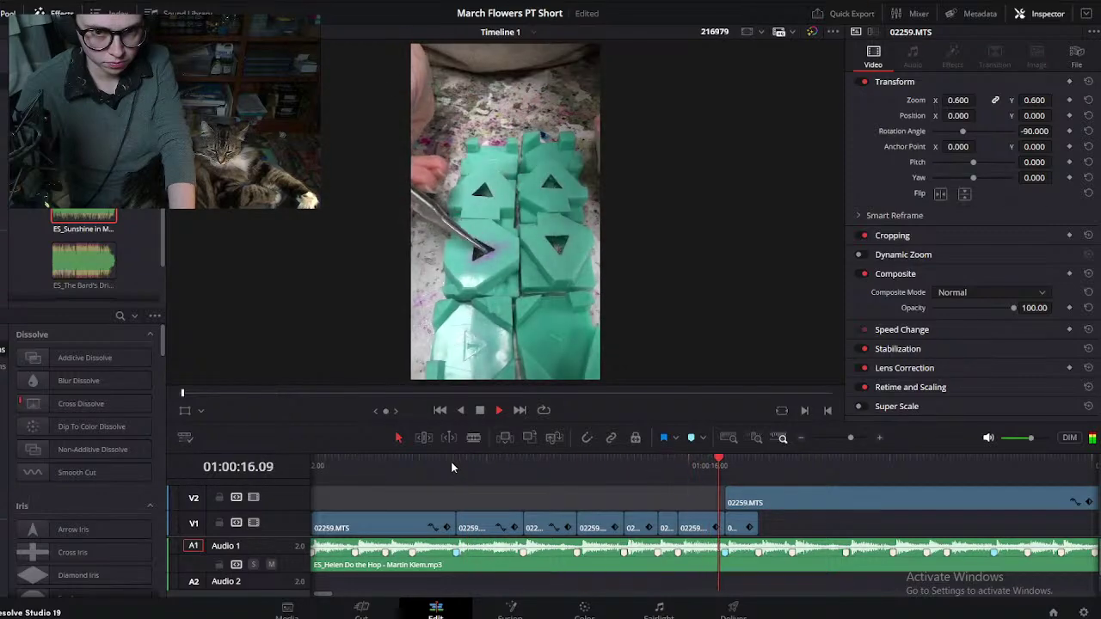
key(space)
Step: Extend the short V1 clip ending near 01:00:15.27 by one frame to 01:00:15.28, shifting the two V1 clips after it
drag(679, 465, 688, 472)
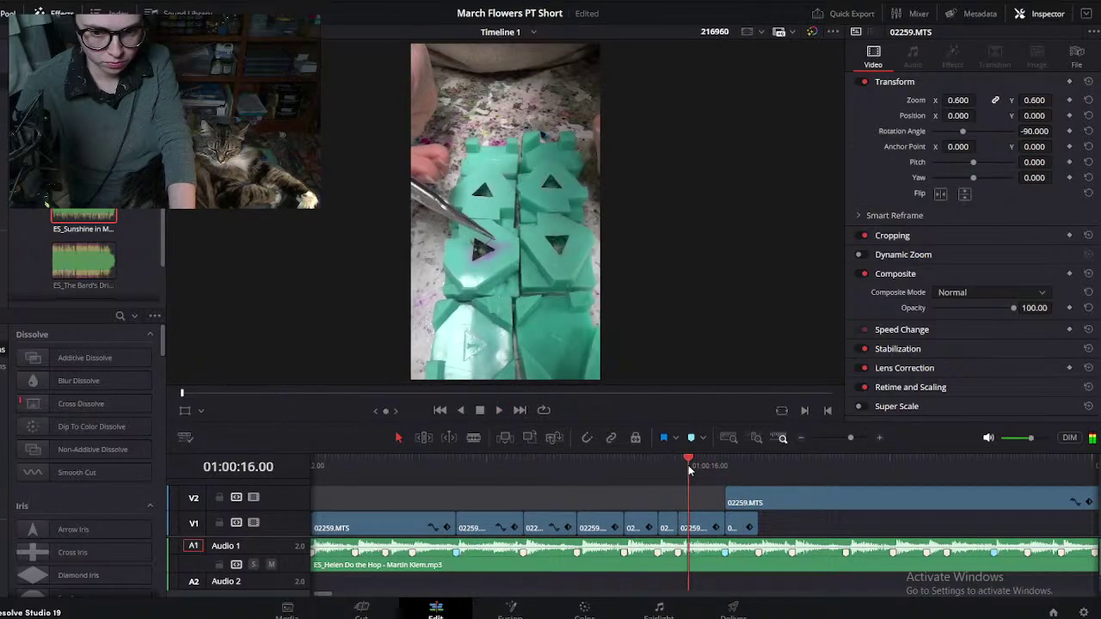
scroll(688, 543, up, 2)
scroll(688, 543, up, 1)
click(669, 465)
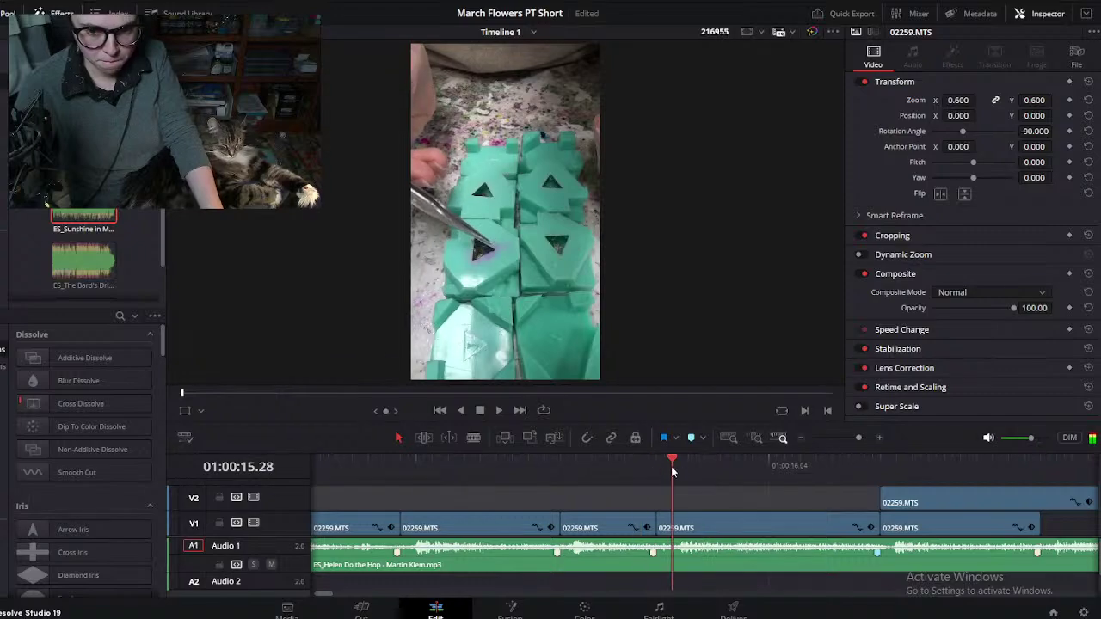
scroll(740, 527, down, 2)
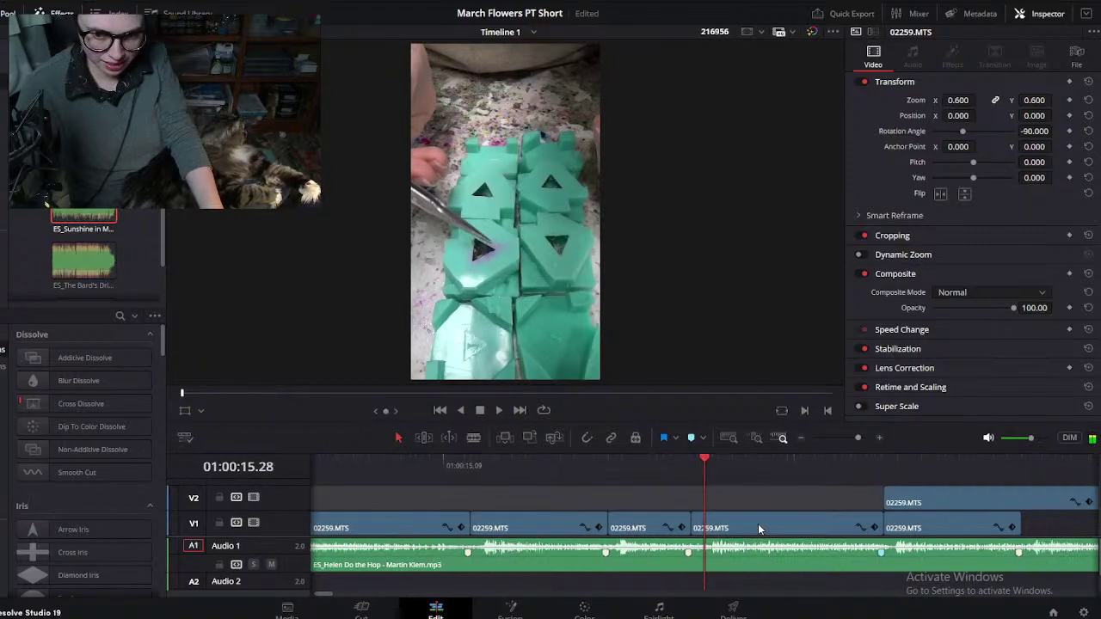
drag(890, 523, 686, 531)
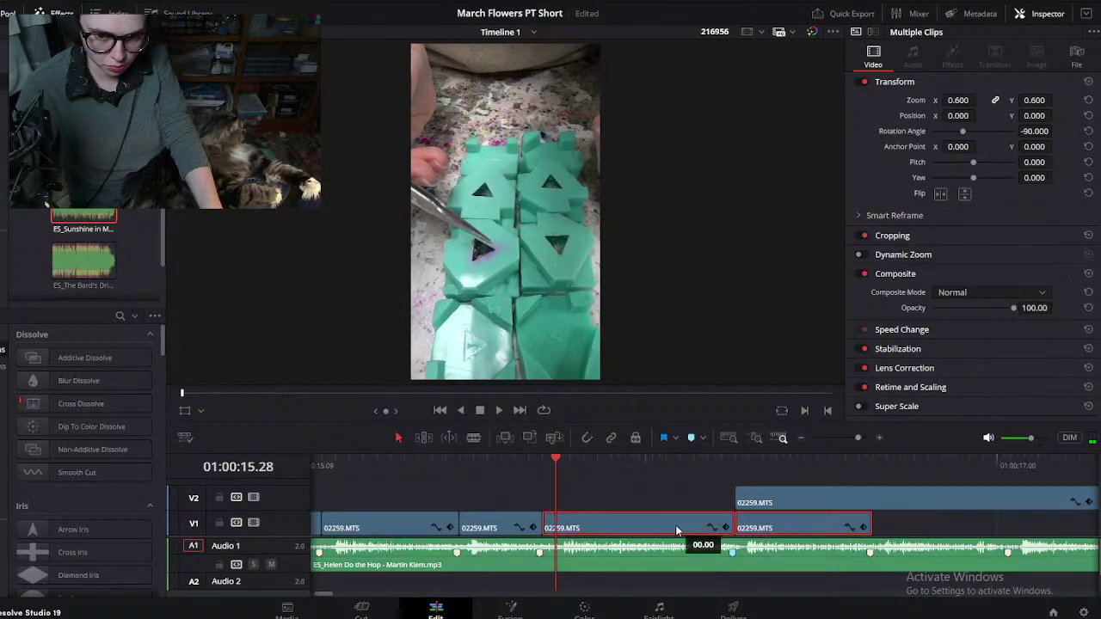
click(538, 519)
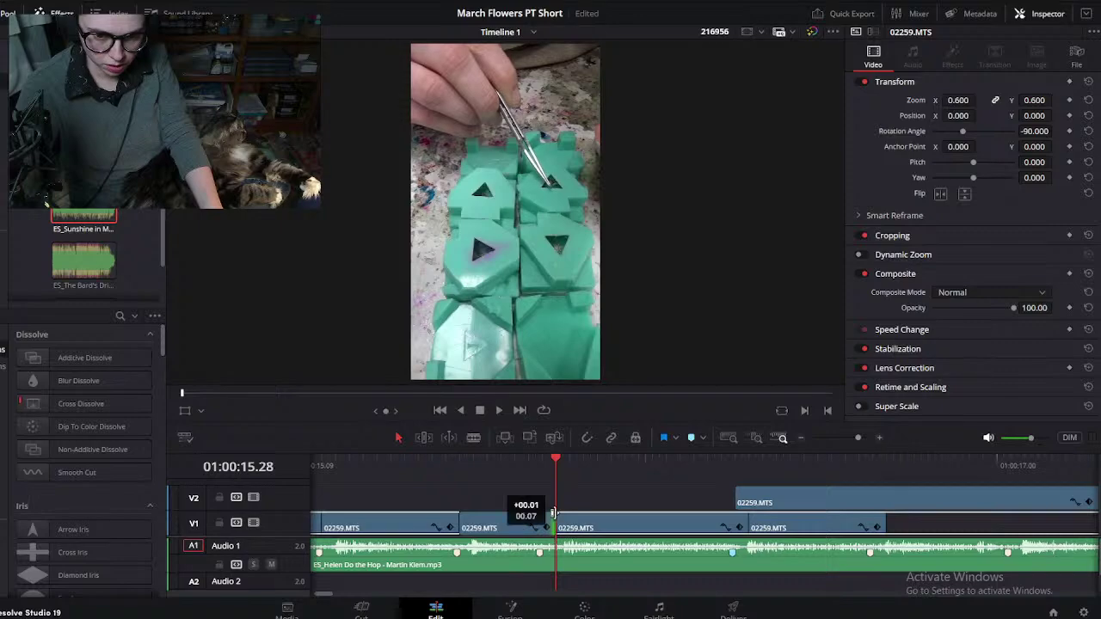
drag(553, 514, 553, 516)
scroll(553, 516, down, 3)
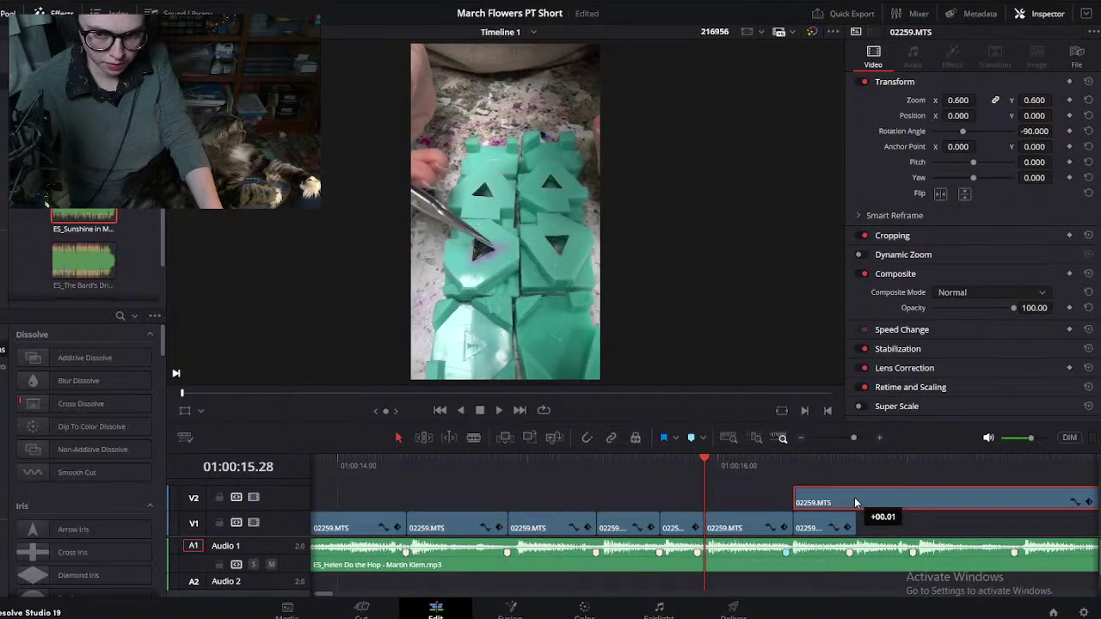
scroll(451, 484, down, 2)
Step: Replay the last tweezers clips through to the jar shot to check the adjusted cut against the beat
click(457, 500)
key(space)
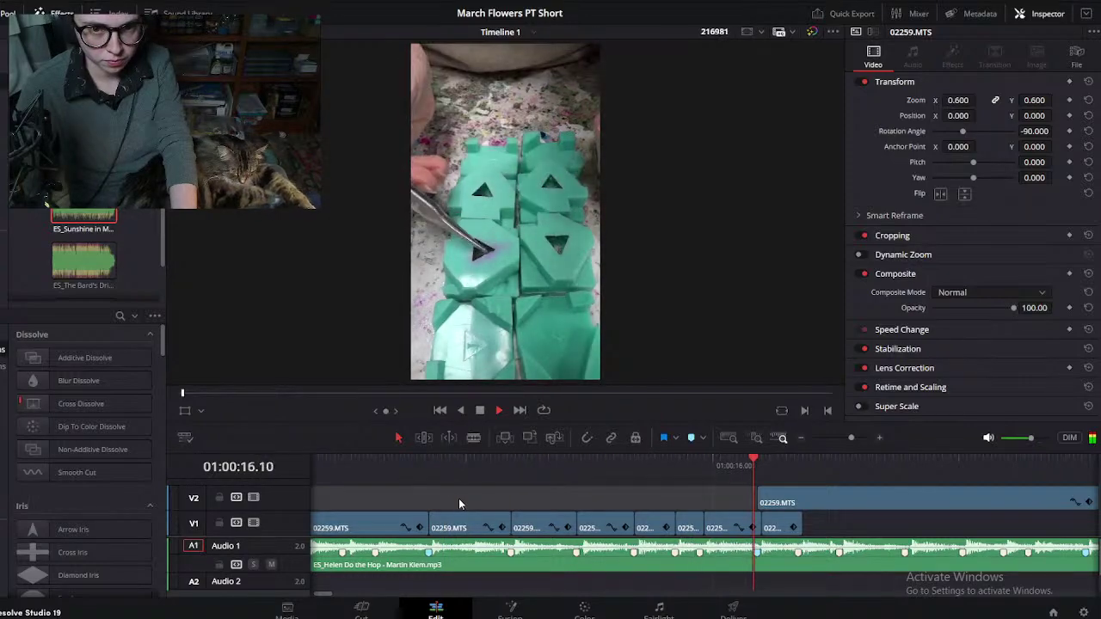
key(space)
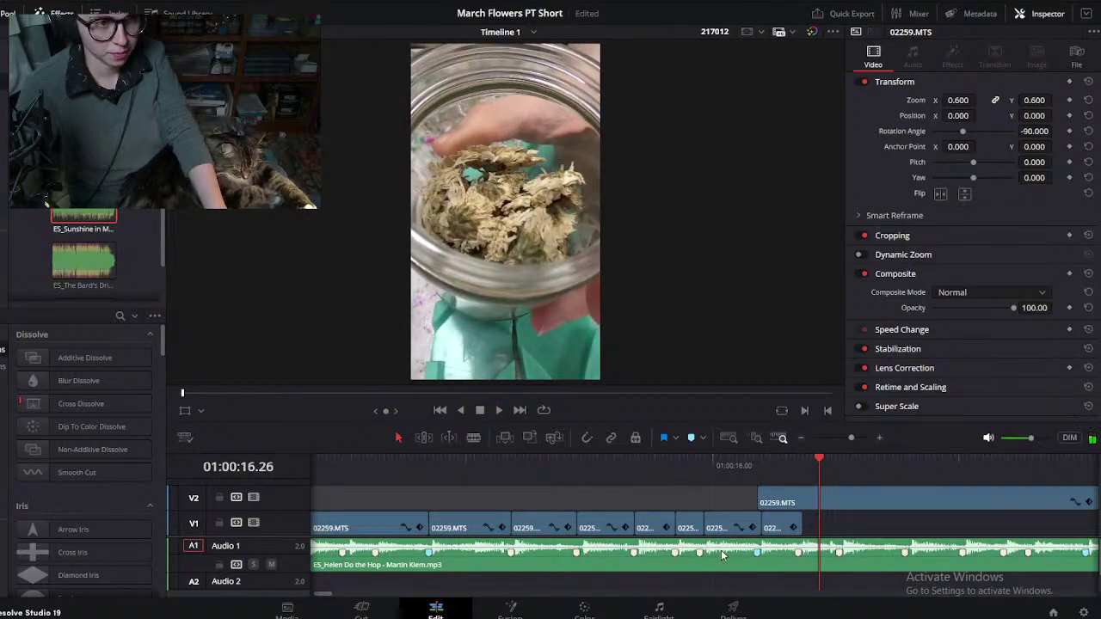
scroll(701, 503, up, 3)
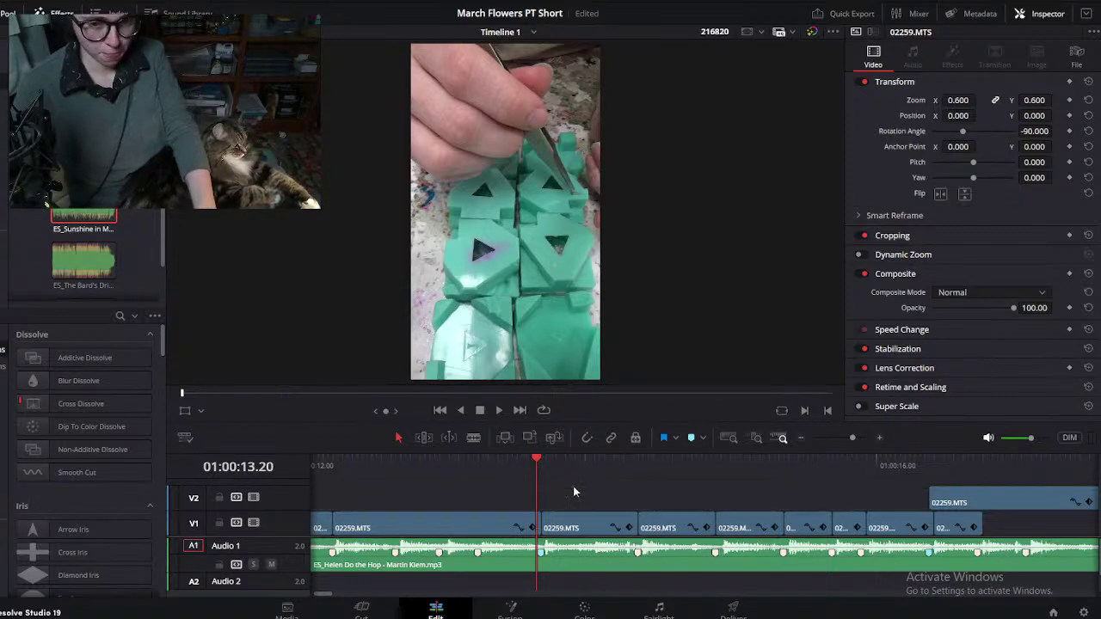
scroll(566, 499, right, 2)
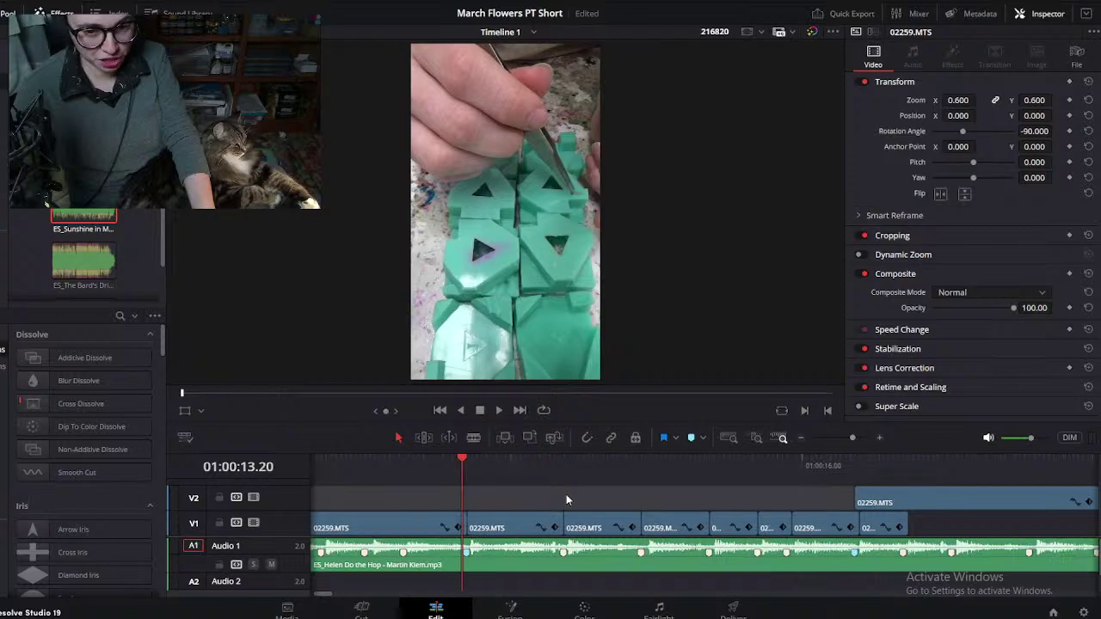
key(space)
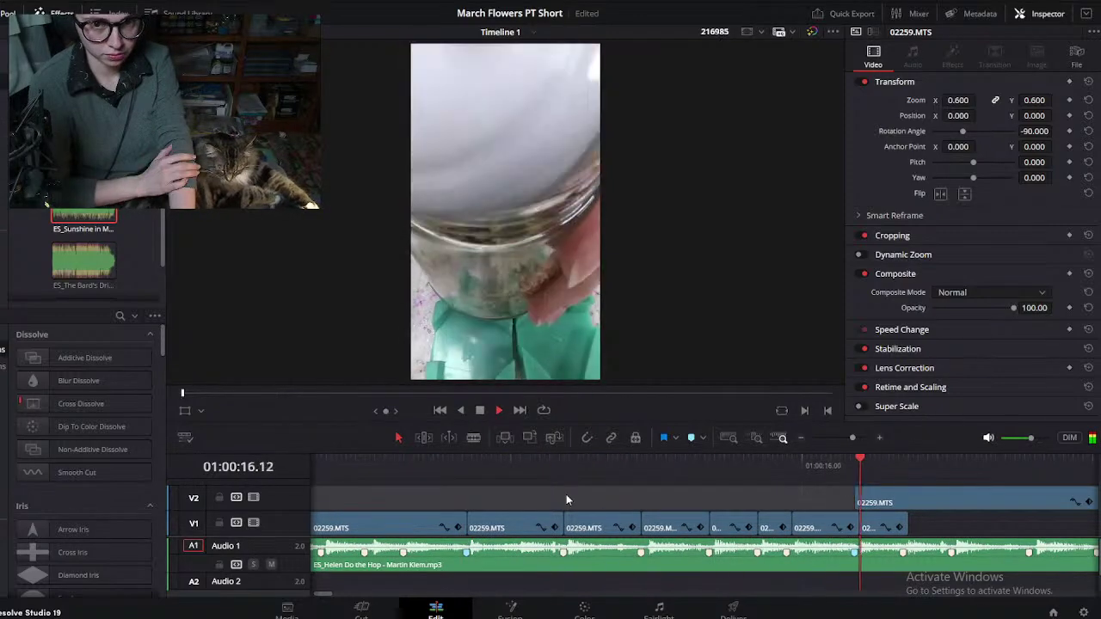
key(space)
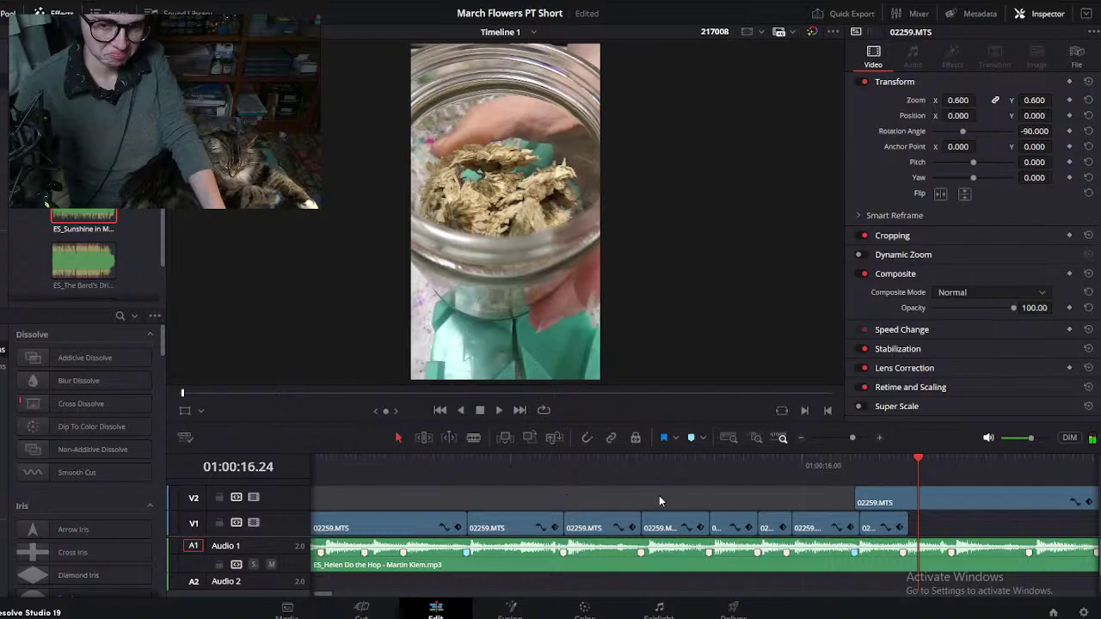
Step: Trim the start of the jar clip on V2 to 01:00:16.12, and move the clip back to begin at the 01:00:16.11 marker
scroll(653, 491, down, 3)
scroll(670, 503, up, 5)
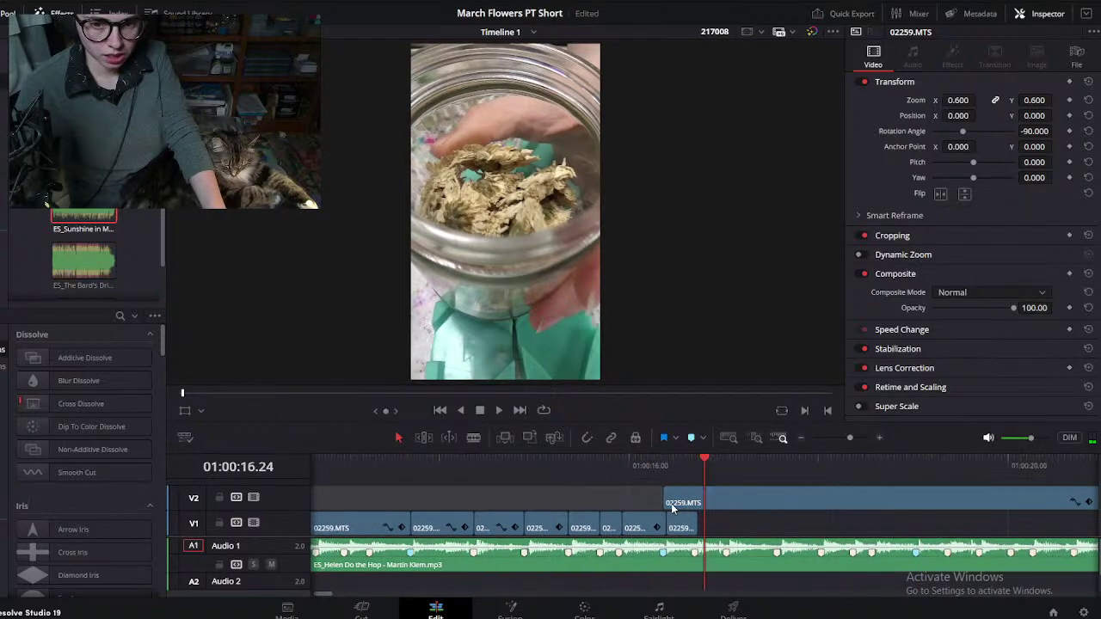
click(490, 468)
key(space)
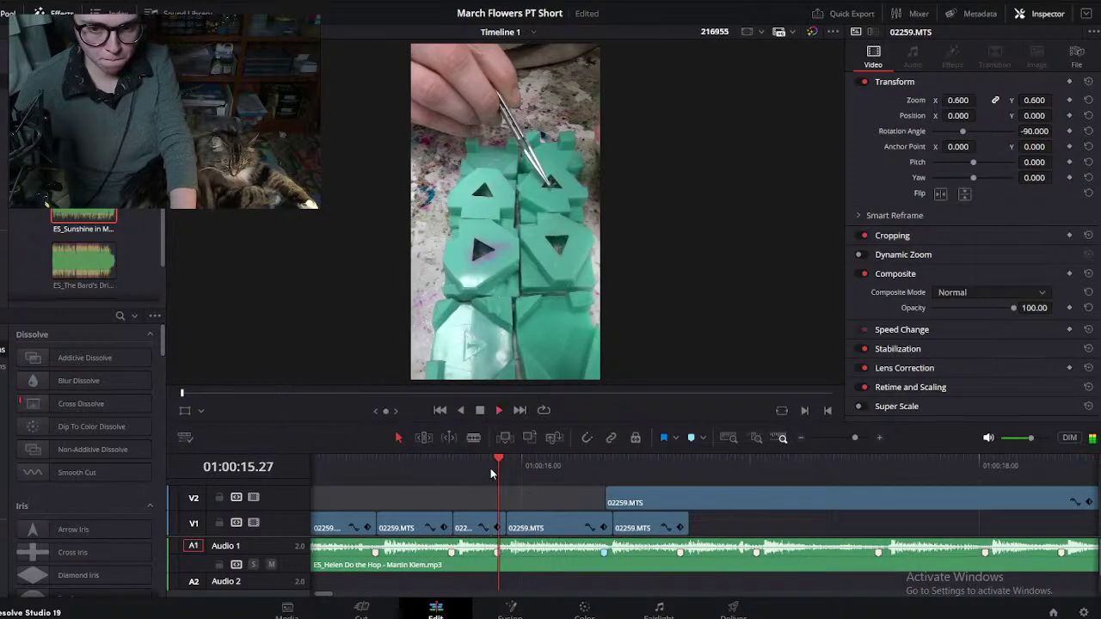
mouse_move(614, 465)
mouse_down()
mouse_move(676, 461)
mouse_move(682, 472)
mouse_move(612, 466)
mouse_up()
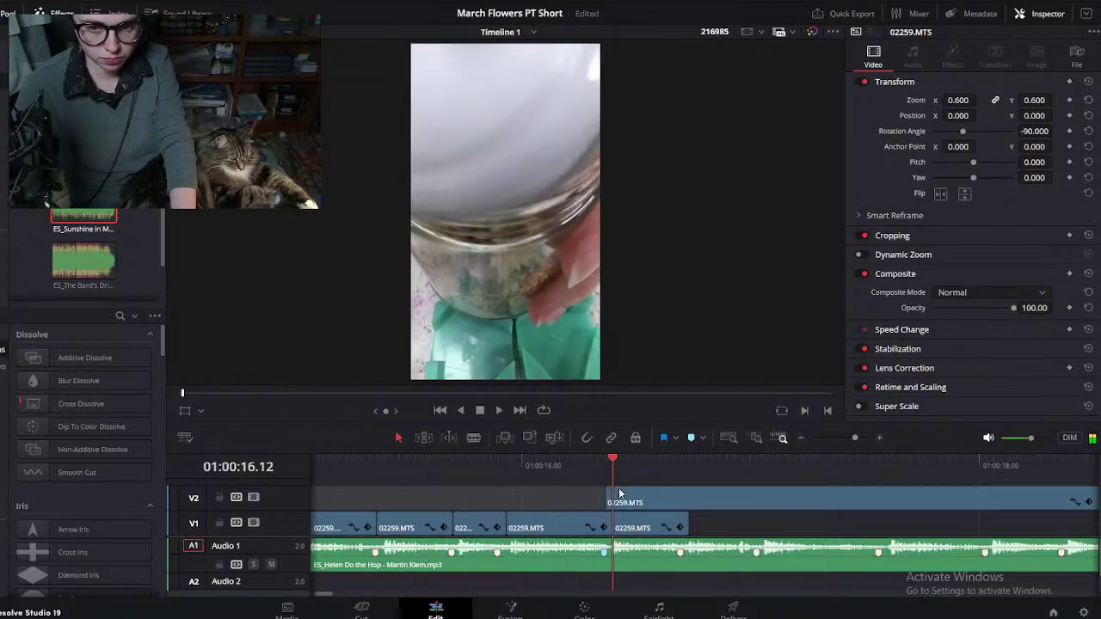
click(629, 501)
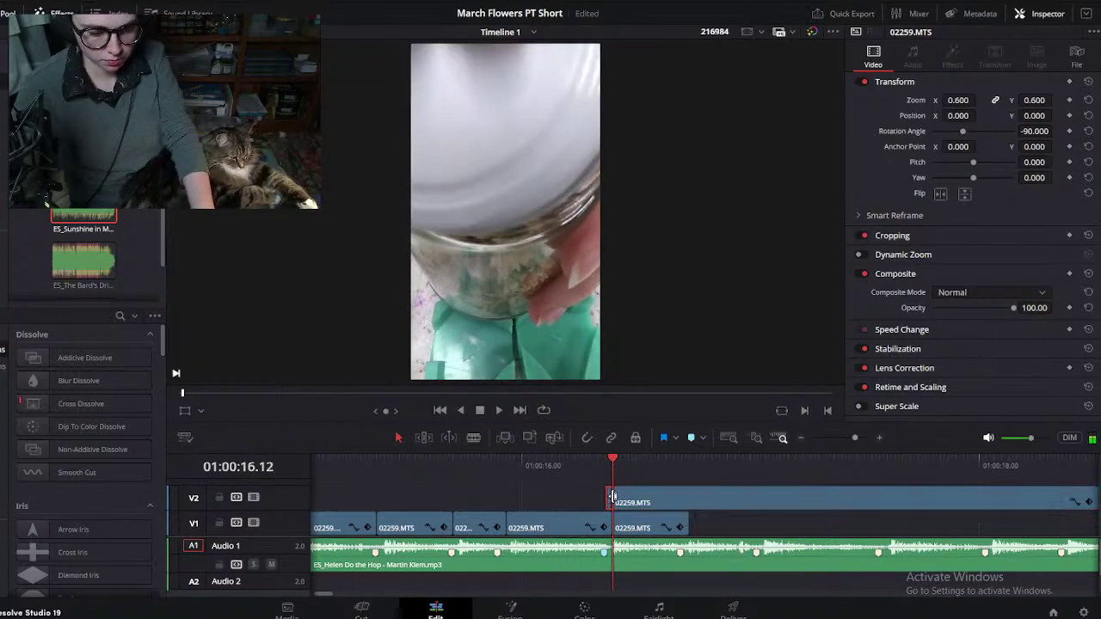
drag(647, 502, 635, 504)
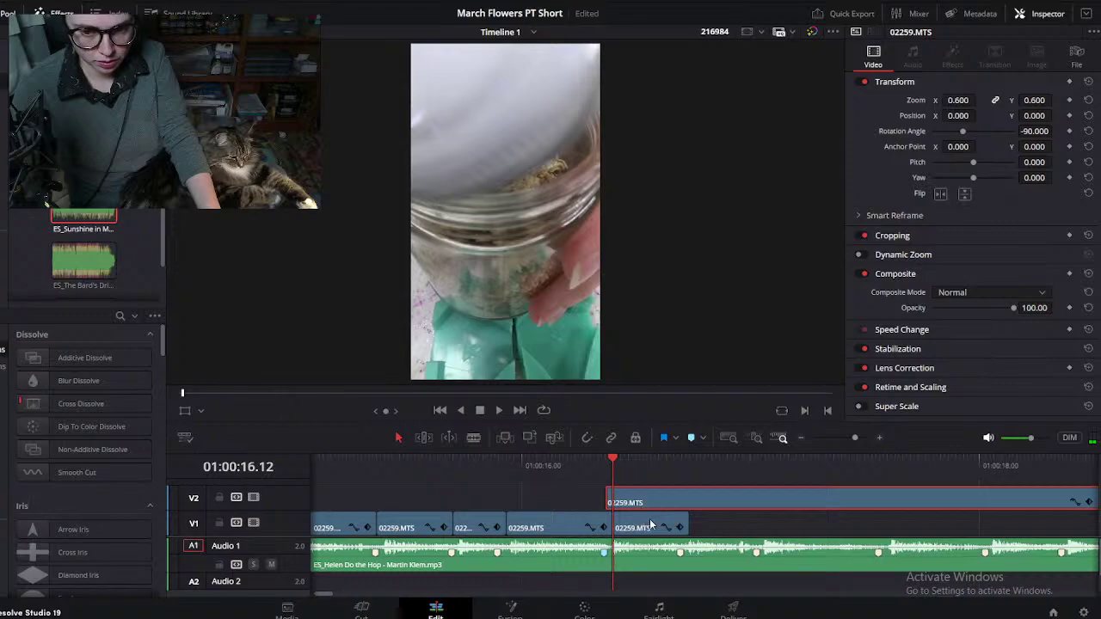
scroll(651, 524, down, 5)
scroll(651, 523, up, 5)
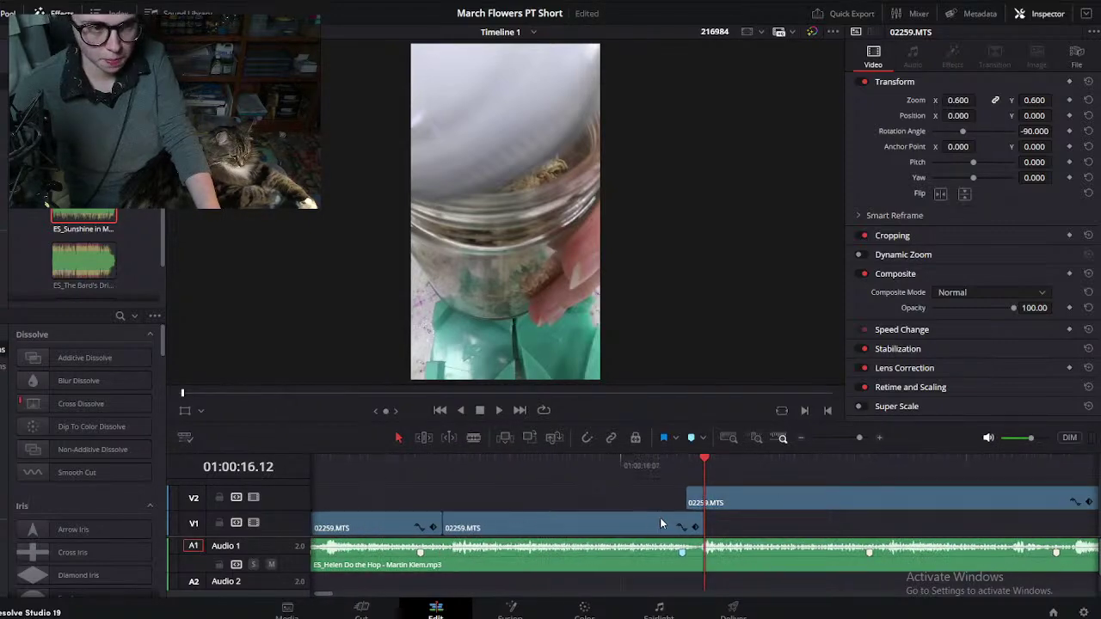
Step: Move the jar clip from V2 down to V1 behind the last clip, and split it at the 01:00:16.21 beat marker
drag(741, 500, 757, 527)
scroll(654, 497, right, 3)
drag(558, 465, 724, 484)
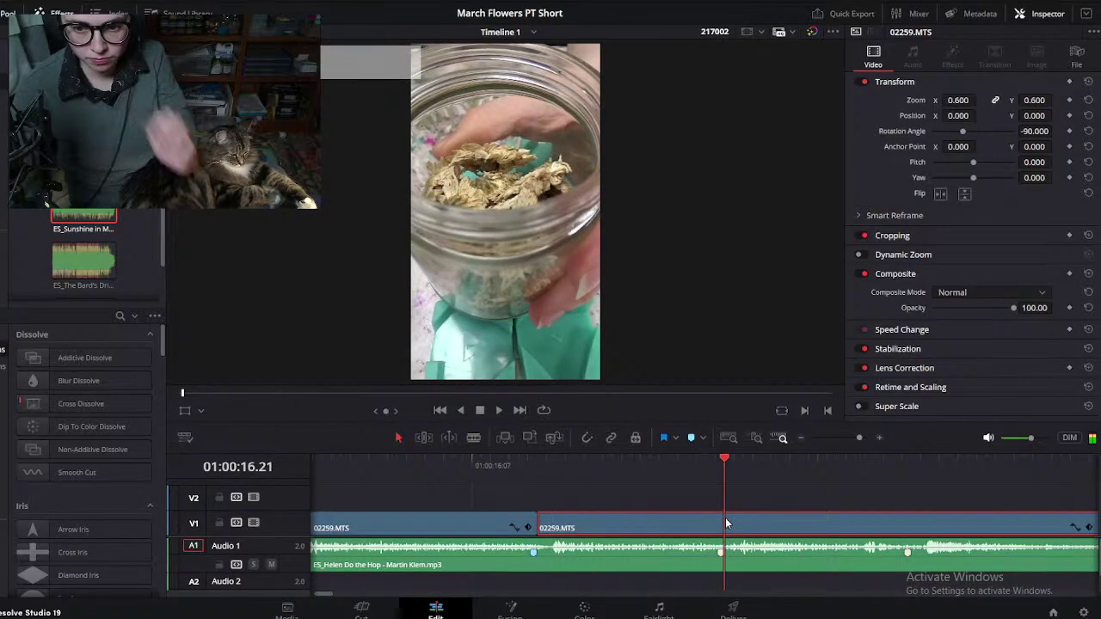
key(ctrl+b)
Step: Mute the Audio 1 track, and trim the start of the remaining jar clip to 01:00:24.04, where the tweezers are in the jar
key(ctrl+minus)
scroll(726, 521, right, 5)
scroll(354, 472, left, 2)
drag(481, 463, 783, 502)
key(ctrl+minus)
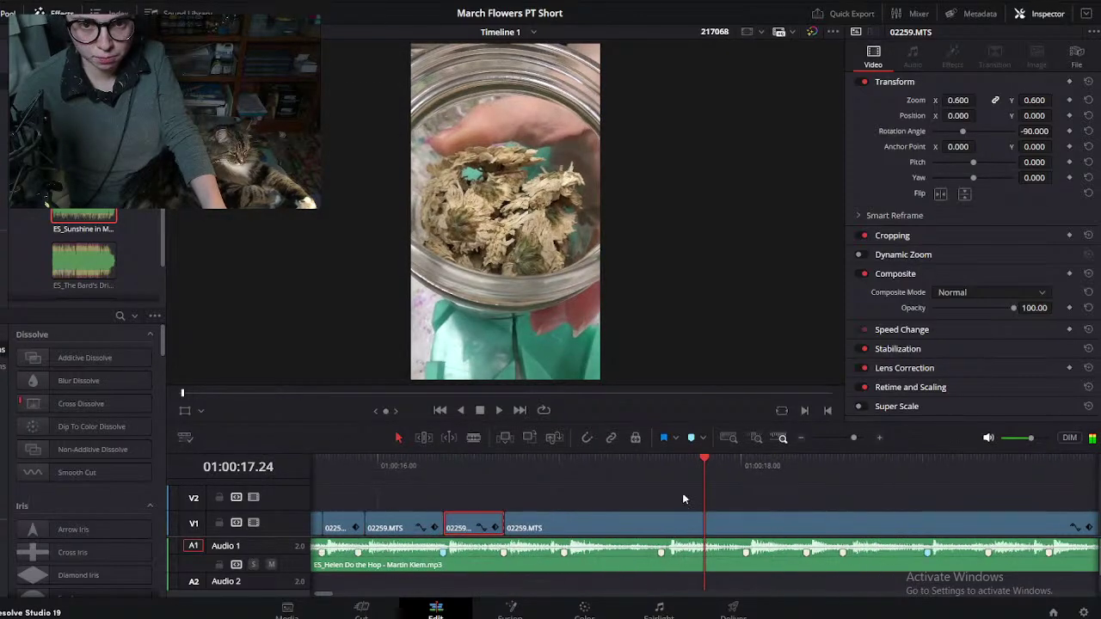
key(ctrl+minus)
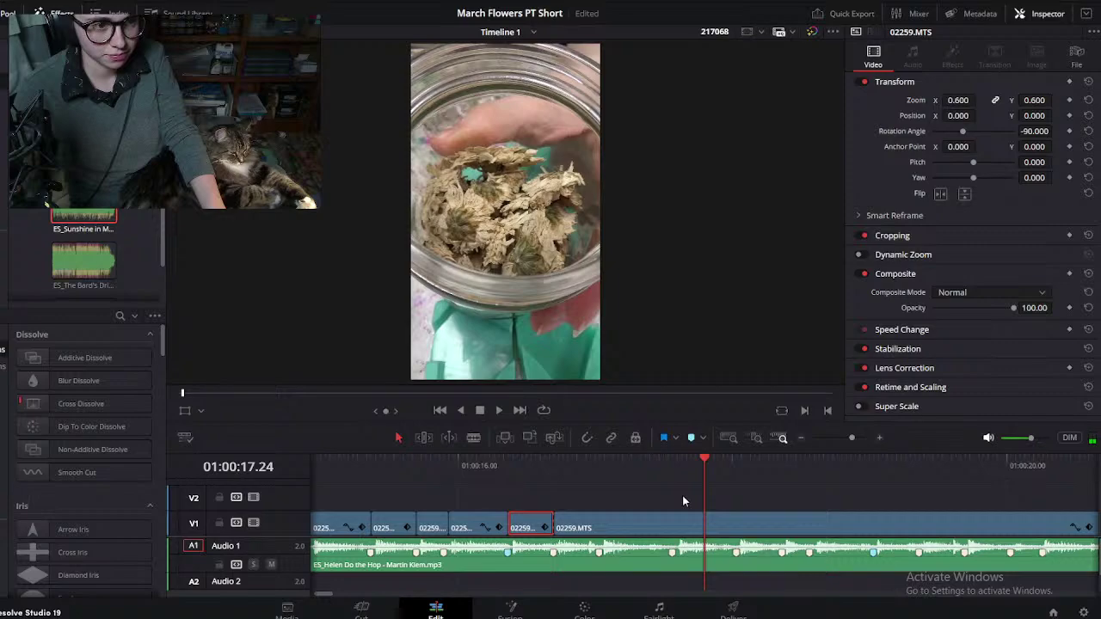
drag(705, 464, 857, 484)
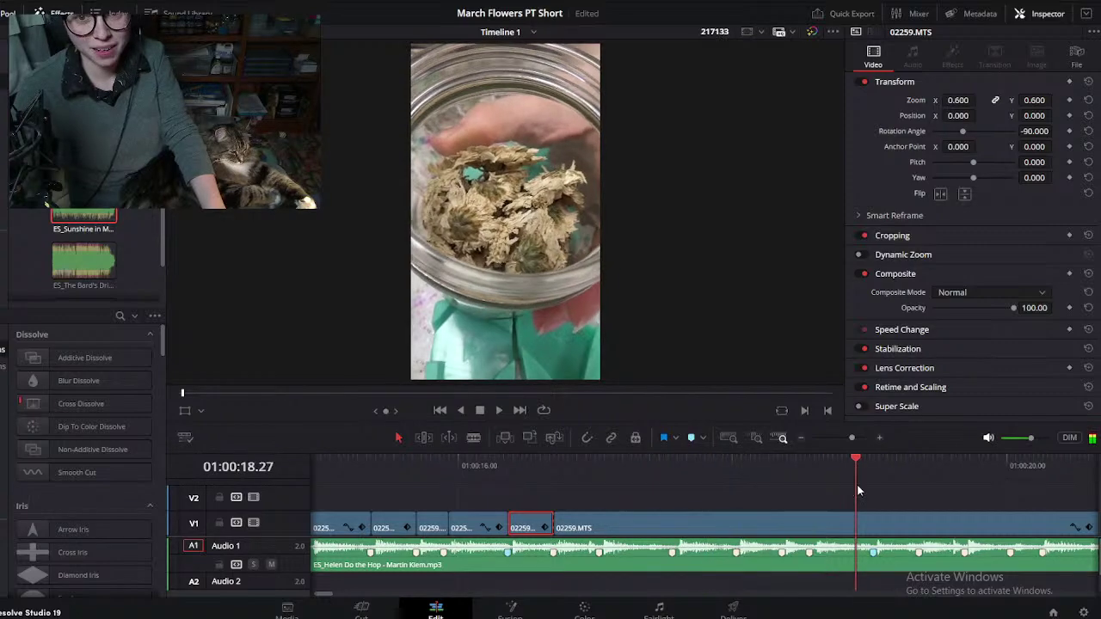
key(ctrl+minus)
drag(707, 465, 838, 465)
key(ctrl+minus)
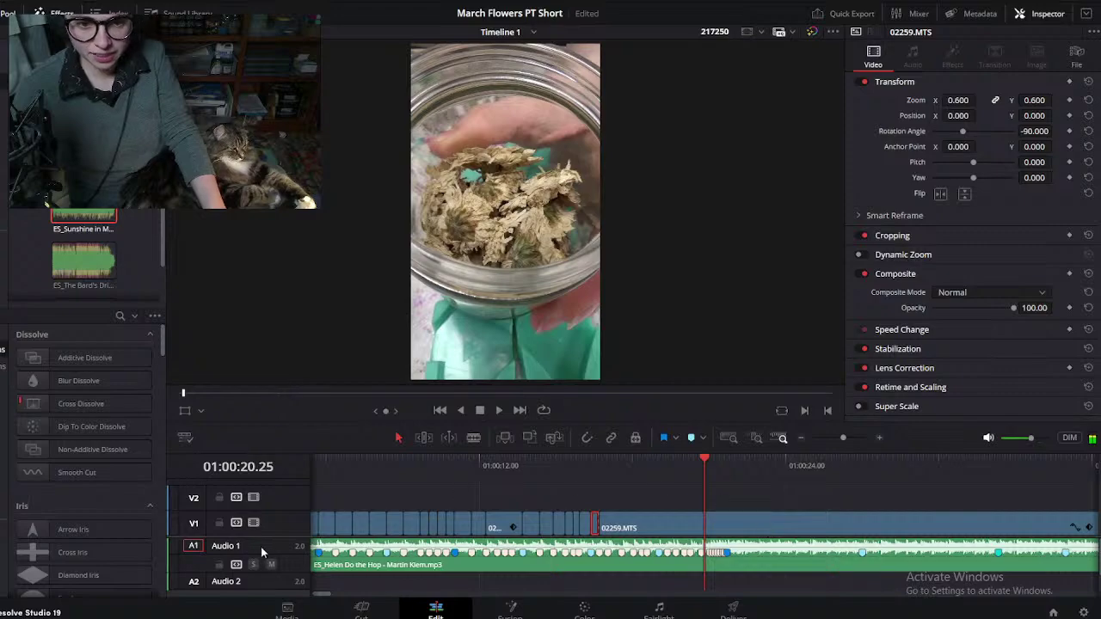
click(273, 563)
drag(711, 459, 788, 495)
click(775, 523)
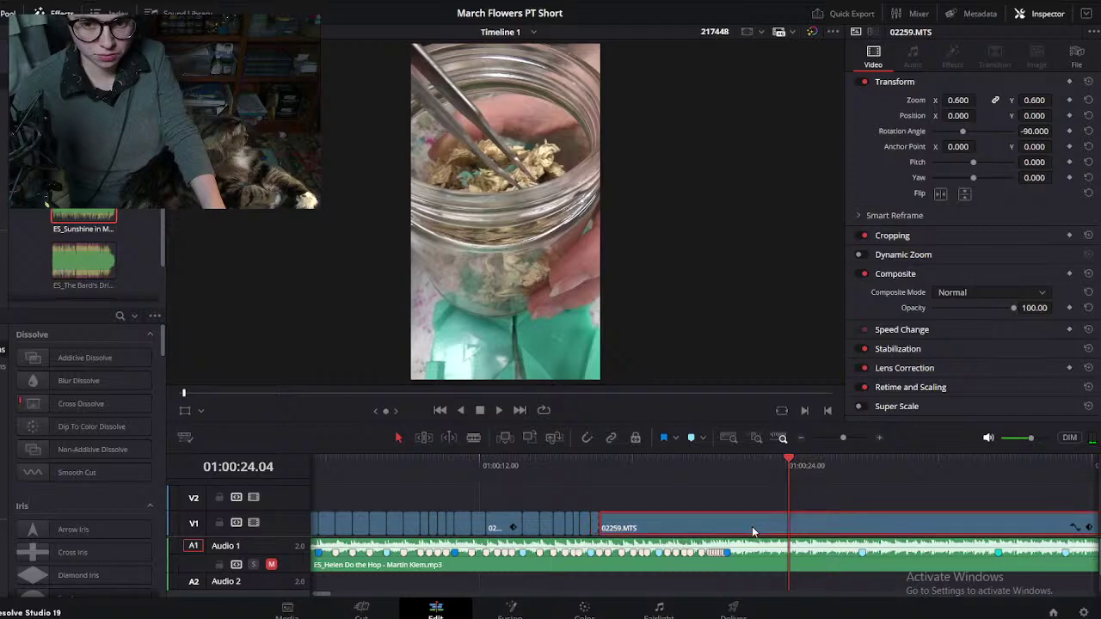
key(shift+bracketleft)
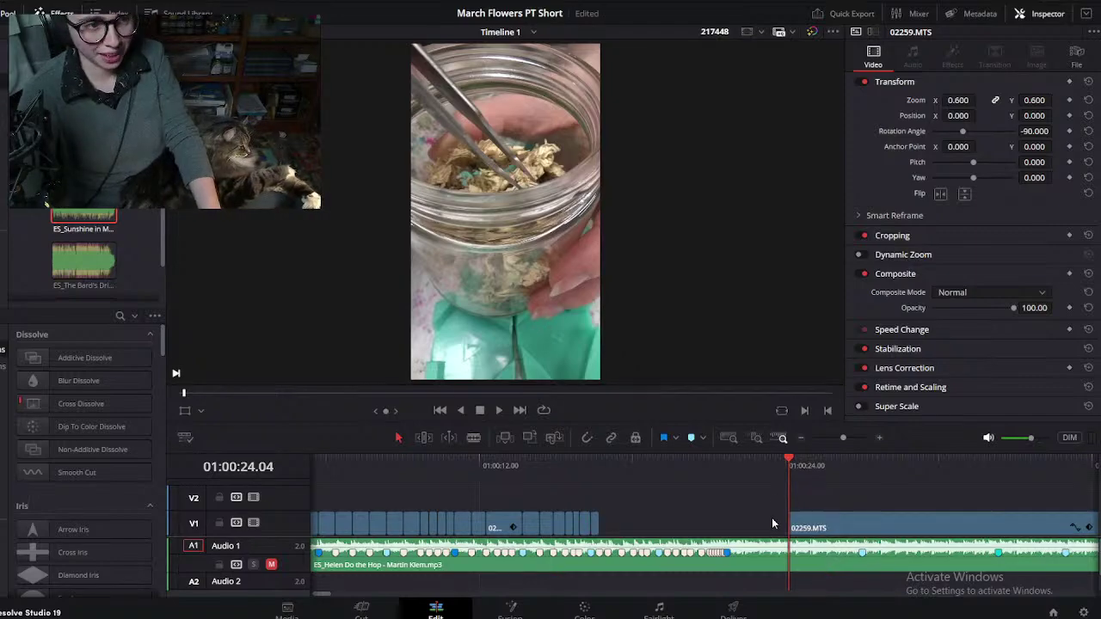
Step: Move the trimmed tweezers-in-jar clip back against the previous V1 clip, and split it at the 01:00:17.01 beat marker
drag(829, 520, 657, 521)
click(614, 475)
scroll(614, 477, up, 4)
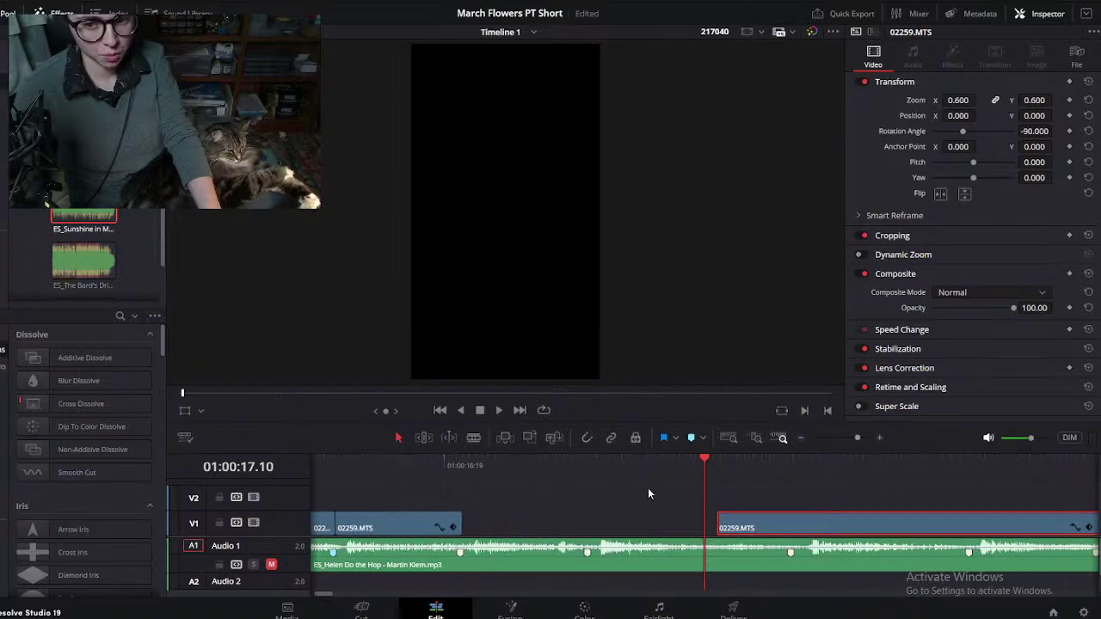
drag(754, 523, 496, 525)
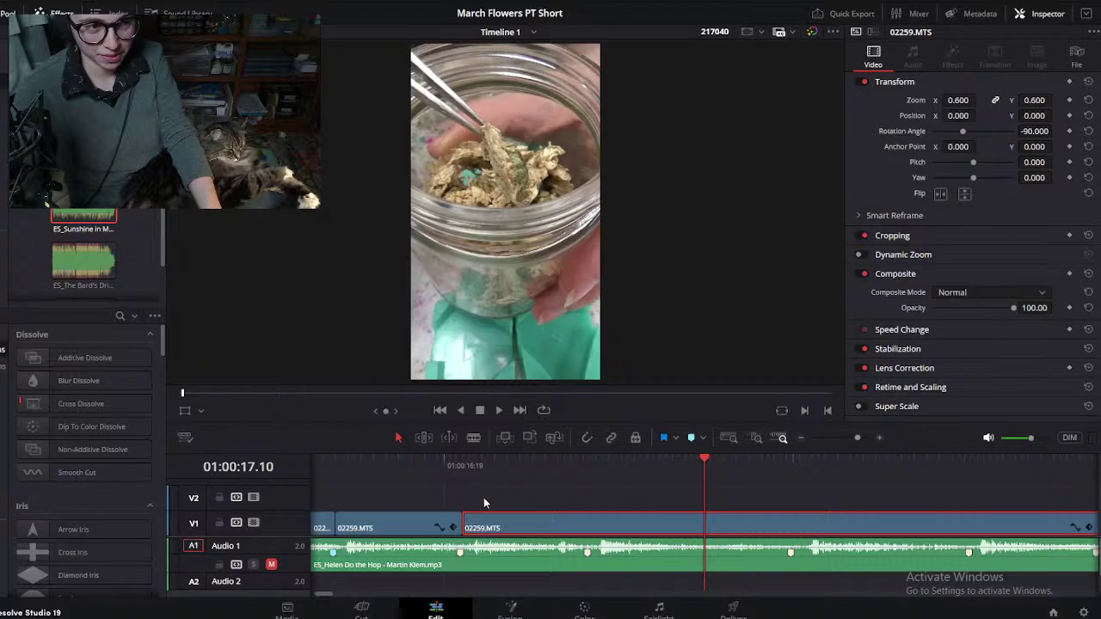
drag(466, 462, 590, 501)
key(ctrl+b)
Step: Split the remaining footage at 01:00:20.12, where both hands hold the flower, and delete the part between 01:00:17.01 and that cut
scroll(663, 527, down, 3)
scroll(663, 526, right, 4)
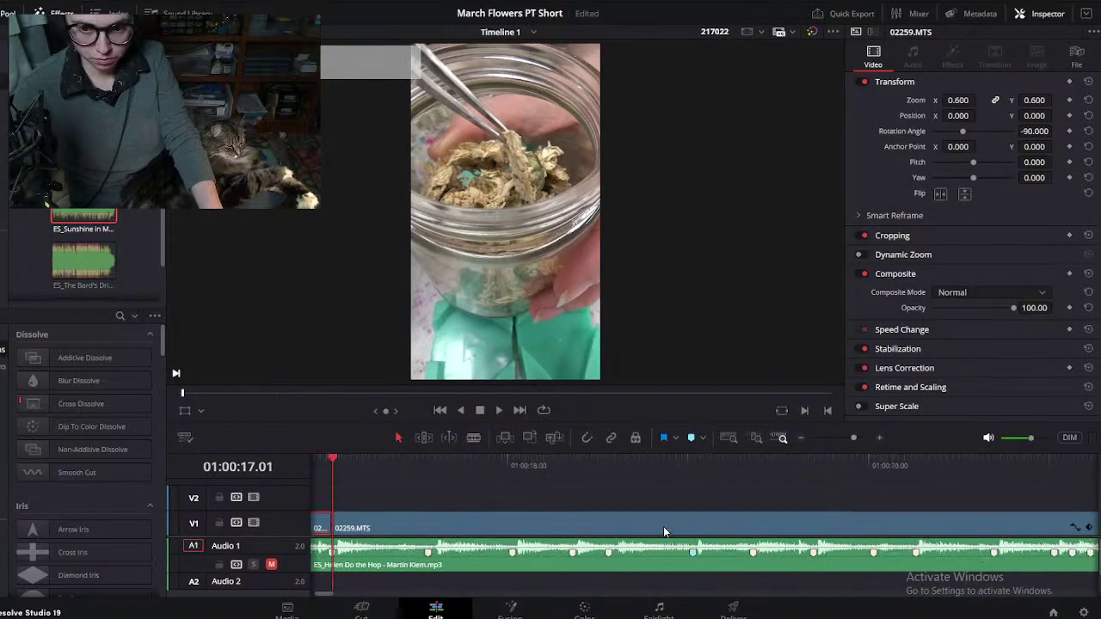
scroll(468, 504, up, 3)
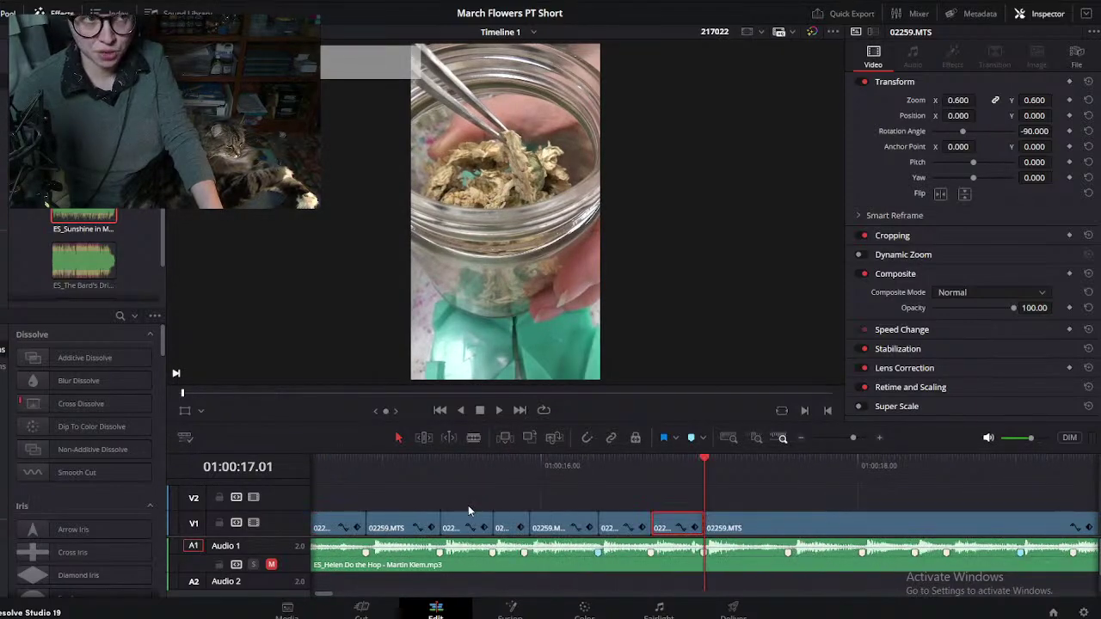
scroll(527, 491, down, 2)
drag(482, 462, 521, 466)
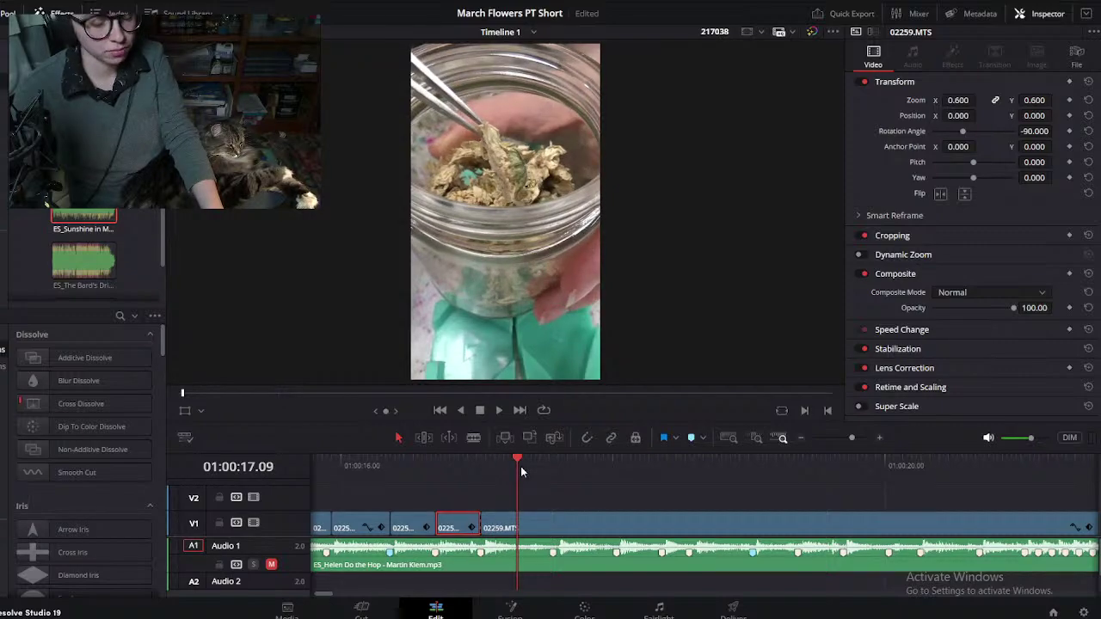
scroll(517, 470, right, 2)
click(665, 469)
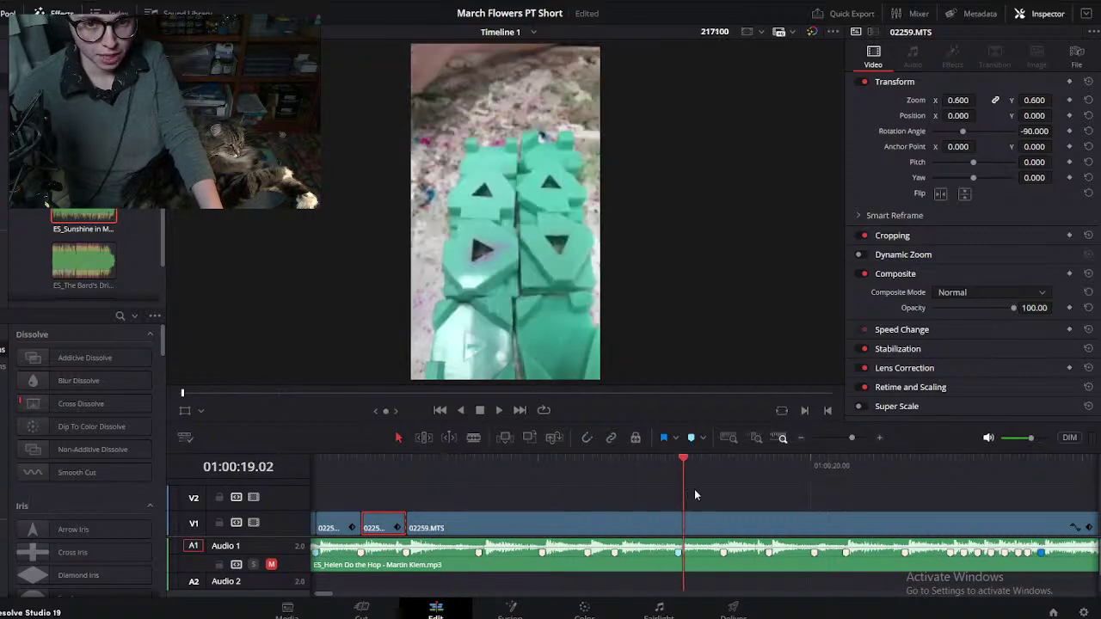
click(804, 501)
scroll(807, 498, down, 2)
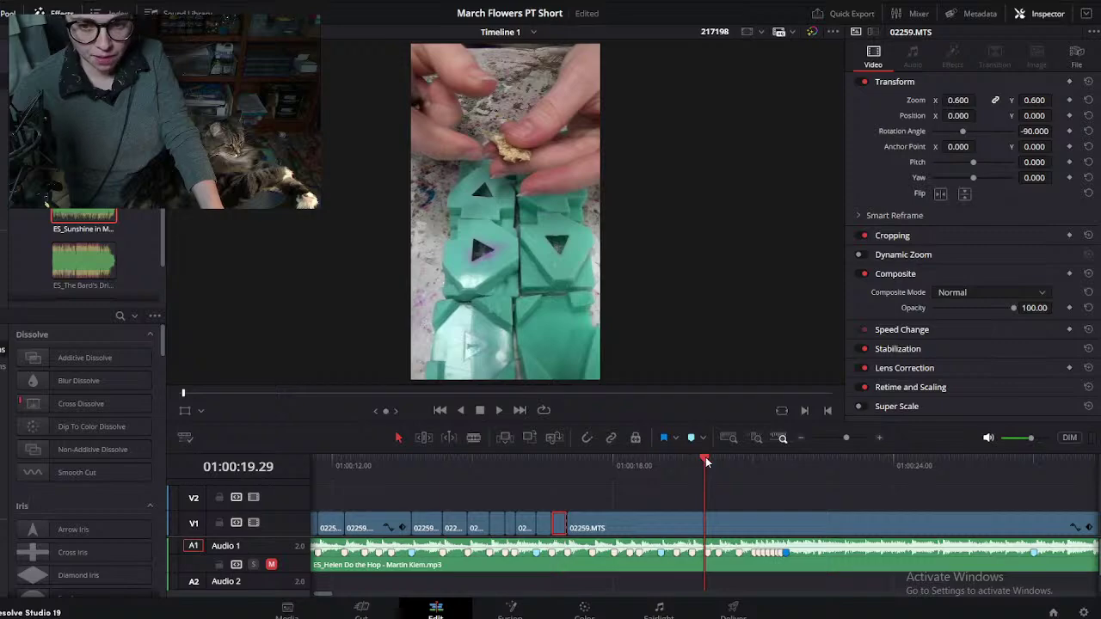
mouse_move(706, 460)
mouse_down()
mouse_move(749, 463)
mouse_move(726, 467)
mouse_up()
click(709, 514)
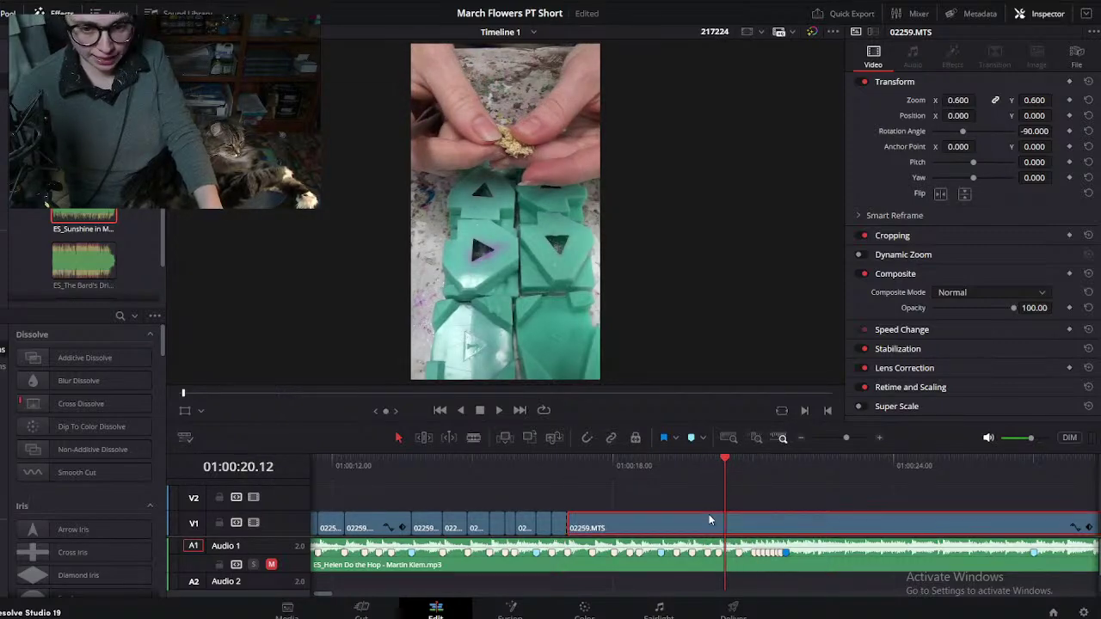
key(ctrl+b)
key(BackSpace)
Step: Move the hands-and-flower clip back to 01:00:17.01 against the previous clip, and split it at the 01:00:17.17 beat marker
drag(767, 524, 623, 528)
click(588, 466)
key(ctrl+equal)
key(ctrl+equal)
key(ctrl+equal)
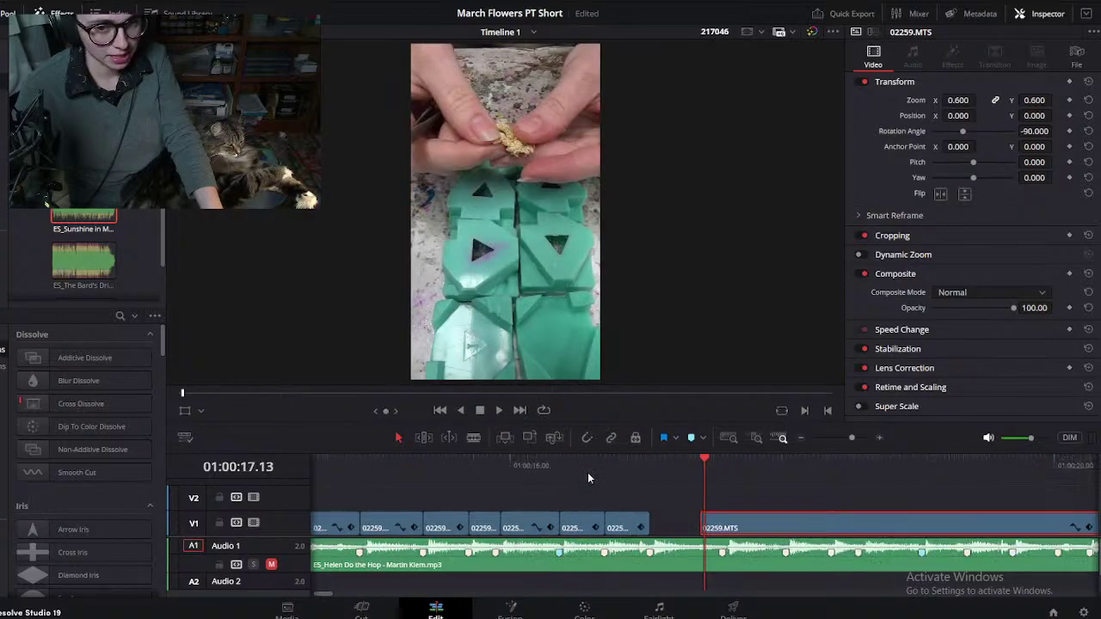
drag(747, 524, 594, 525)
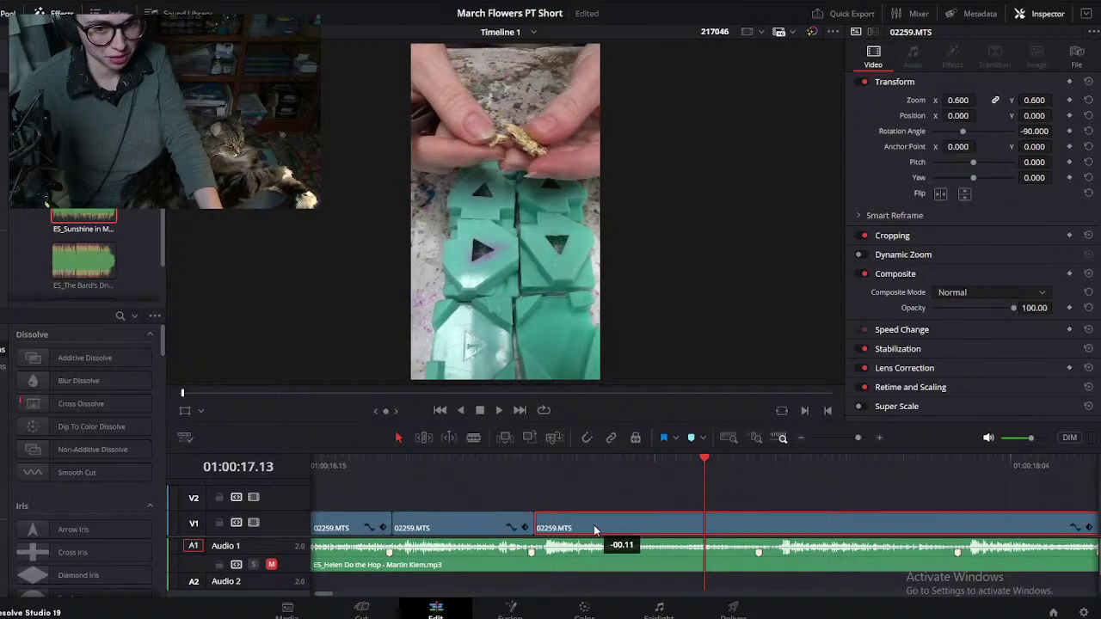
drag(575, 465, 761, 474)
key(ctrl+b)
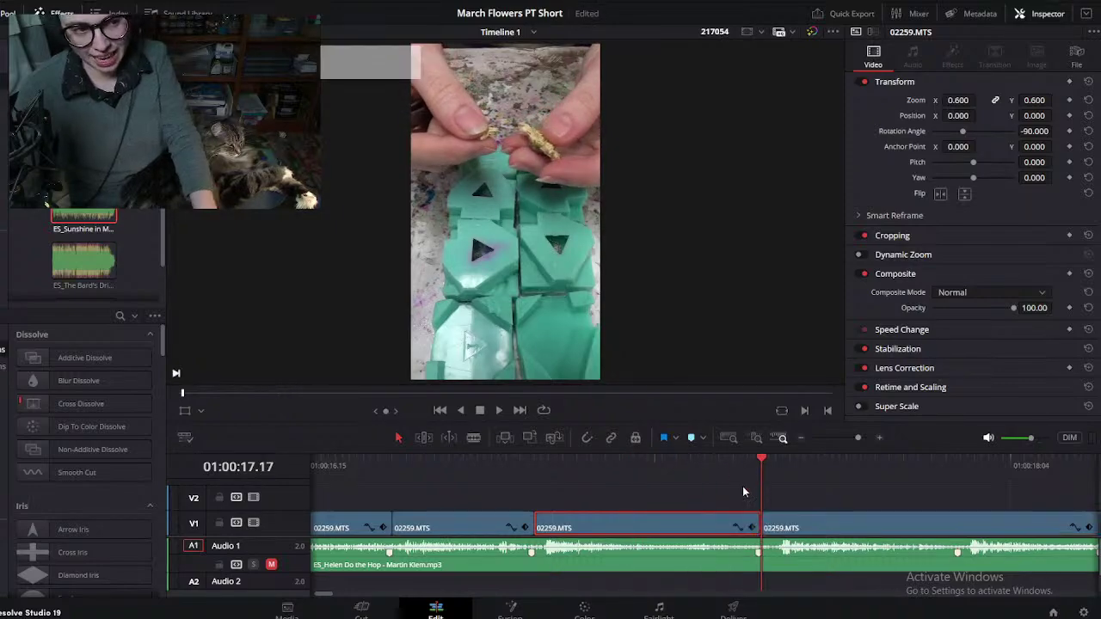
Step: Split the remaining mould footage at 01:00:18.04, and delete the part between 01:00:17.17 and that cut
key(ctrl+minus)
key(ctrl+minus)
key(ctrl+minus)
scroll(743, 486, right, 2)
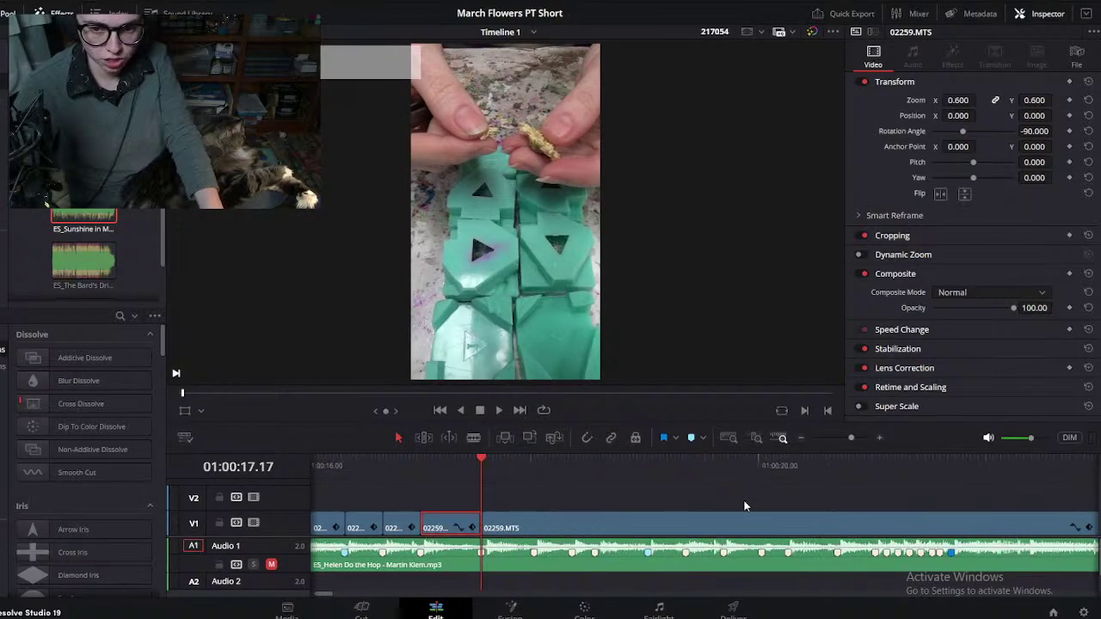
drag(495, 460, 545, 495)
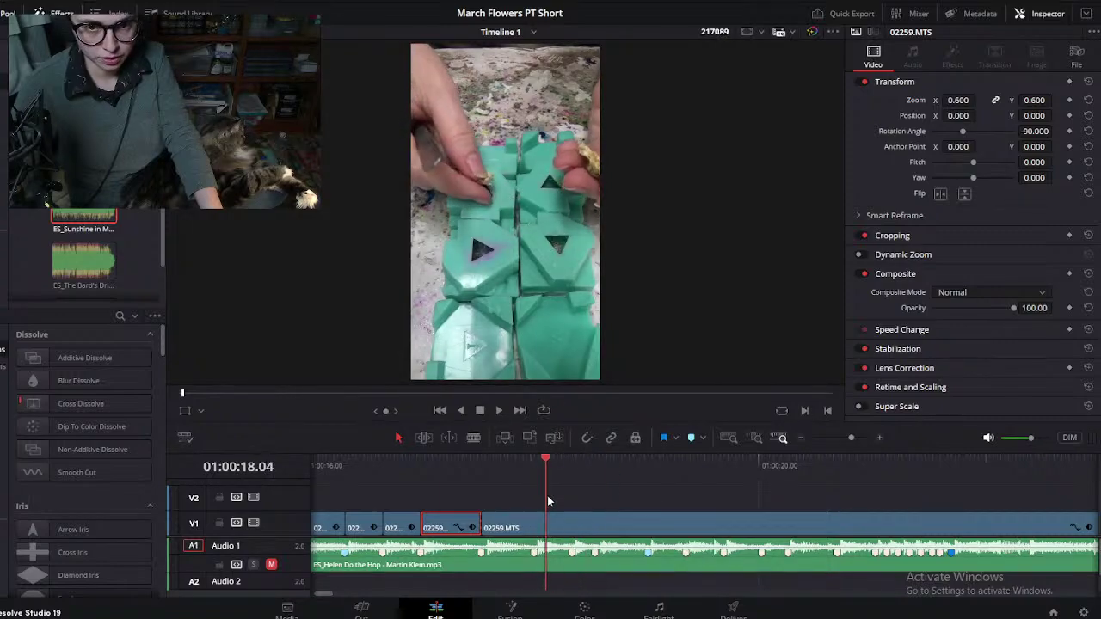
click(532, 525)
key(ctrl+b)
click(515, 531)
key(BackSpace)
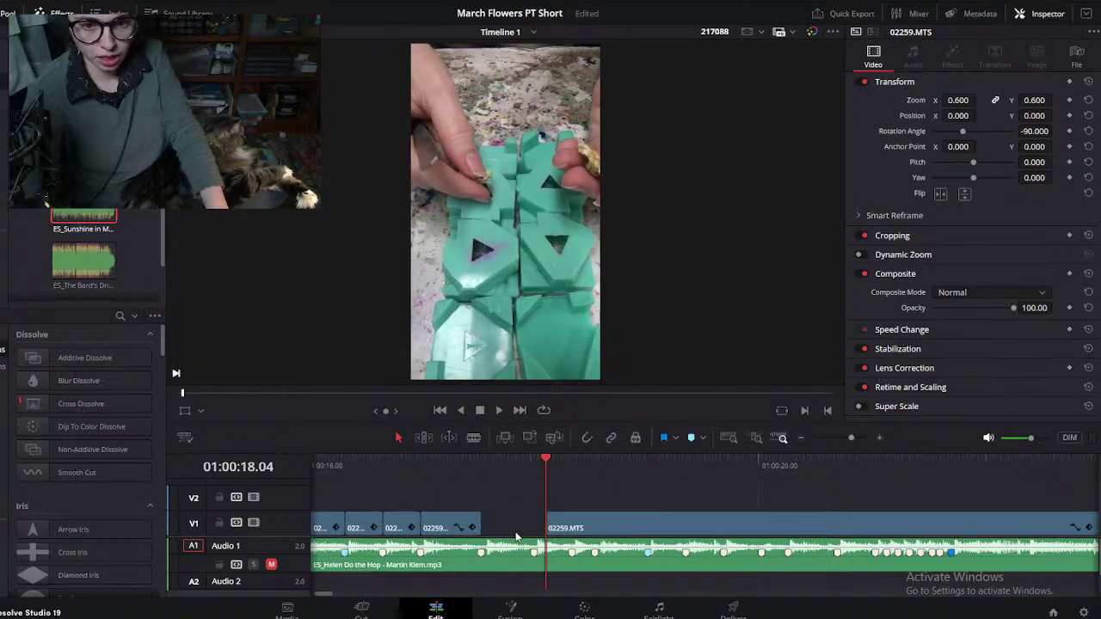
Step: Move the remaining mould clip back to 01:00:17.17 so it joins the previous V1 clip
drag(565, 524, 511, 524)
key(Up)
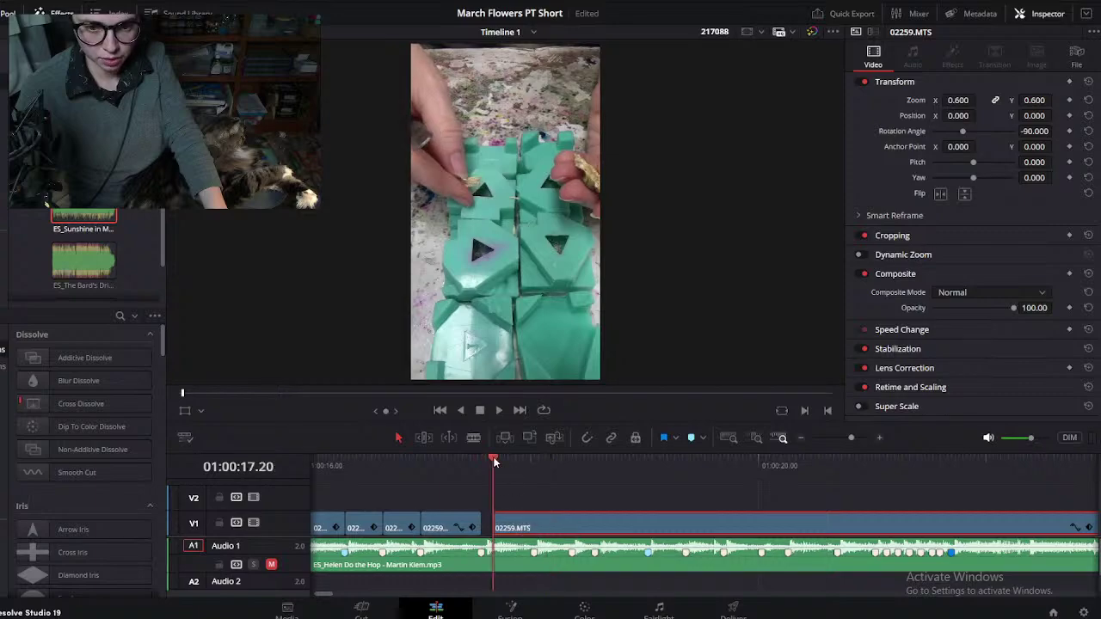
key(ctrl+equal)
drag(737, 535, 737, 537)
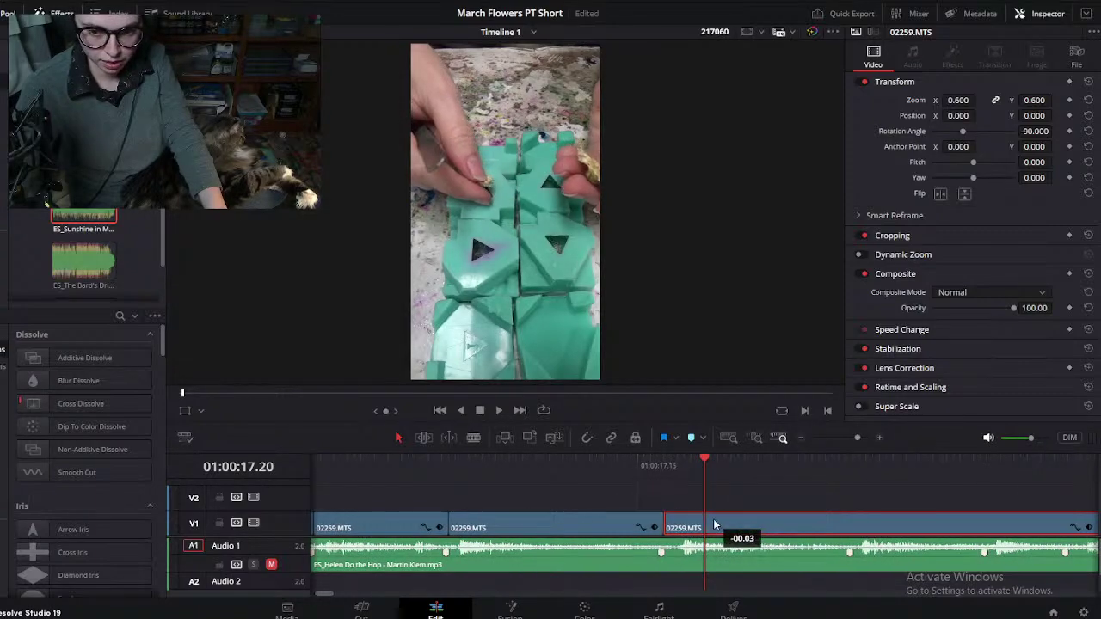
Step: Try splitting the mould clip at the 01:00:18.01 beat marker, and undo the split
click(442, 469)
click(575, 473)
drag(576, 473, 498, 524)
key(ctrl+b)
key(BackSpace)
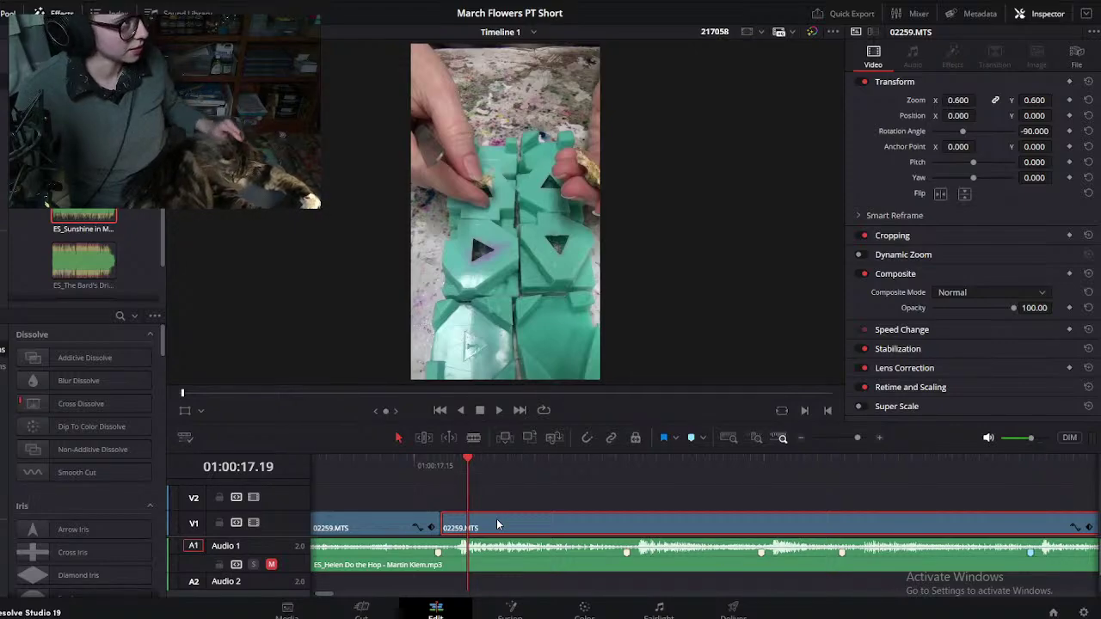
drag(471, 465, 626, 485)
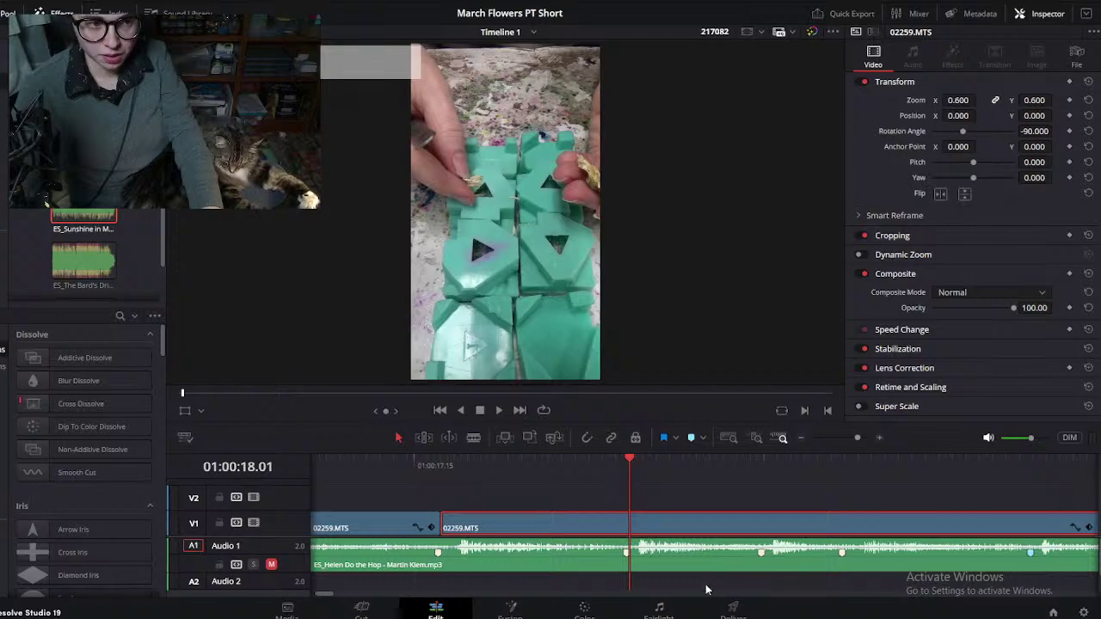
key(ctrl+b)
scroll(710, 568, down, 2)
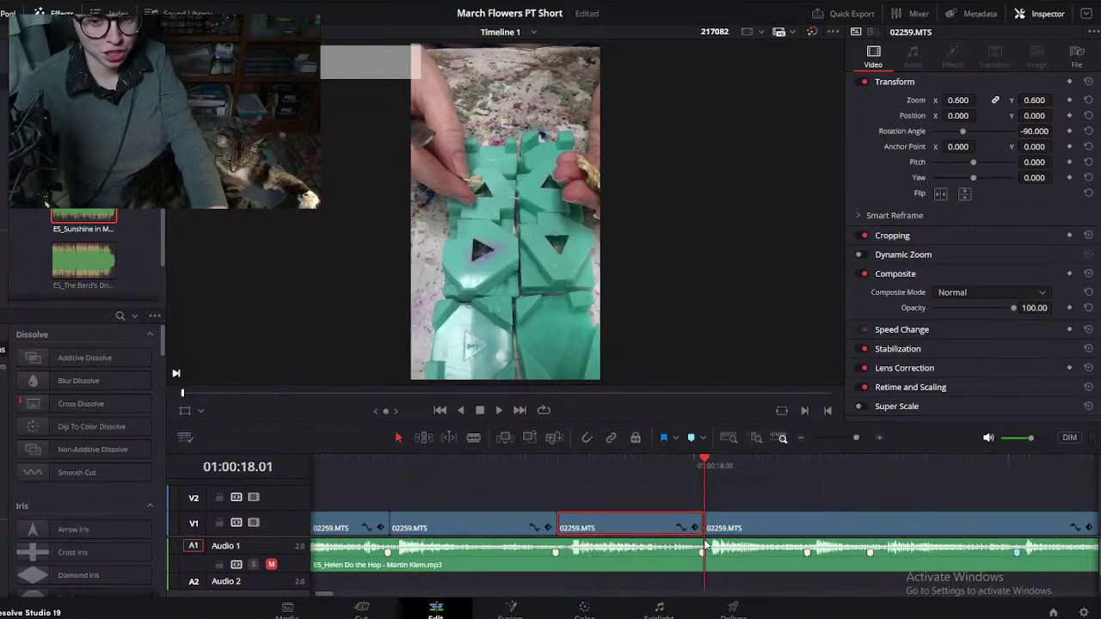
scroll(704, 544, right, 3)
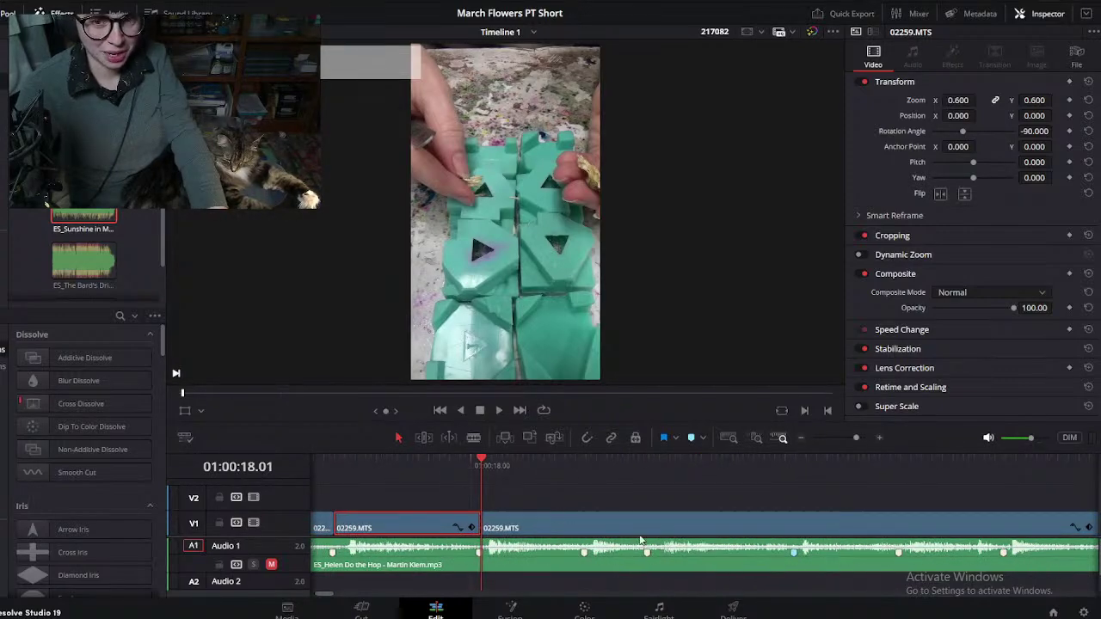
drag(487, 465, 520, 526)
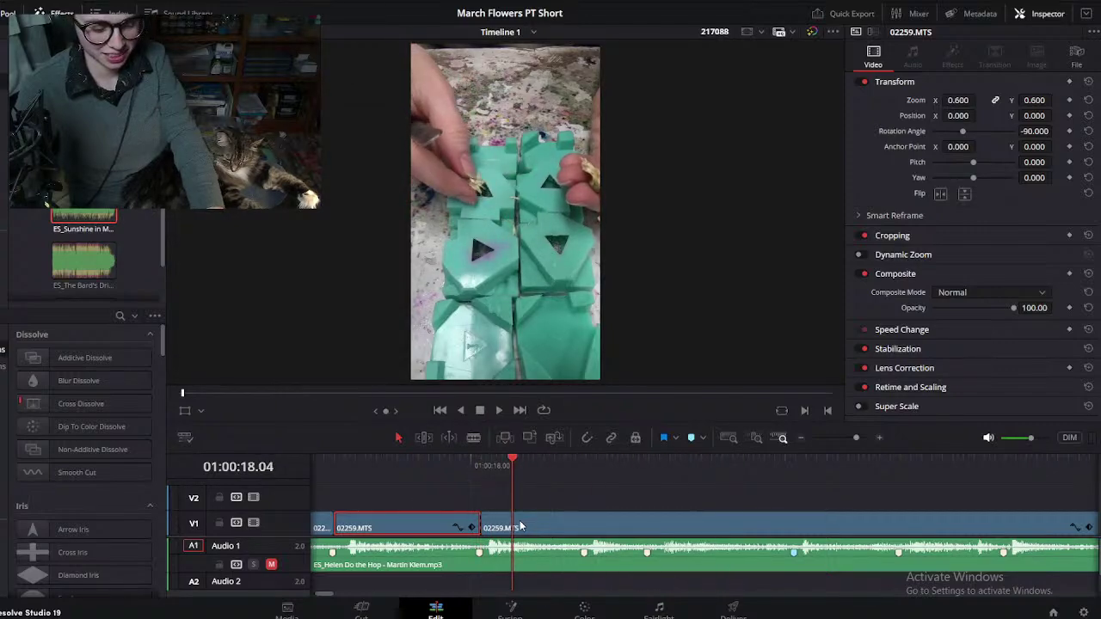
key(ctrl+z)
scroll(520, 524, left, 2)
scroll(527, 522, down, 3)
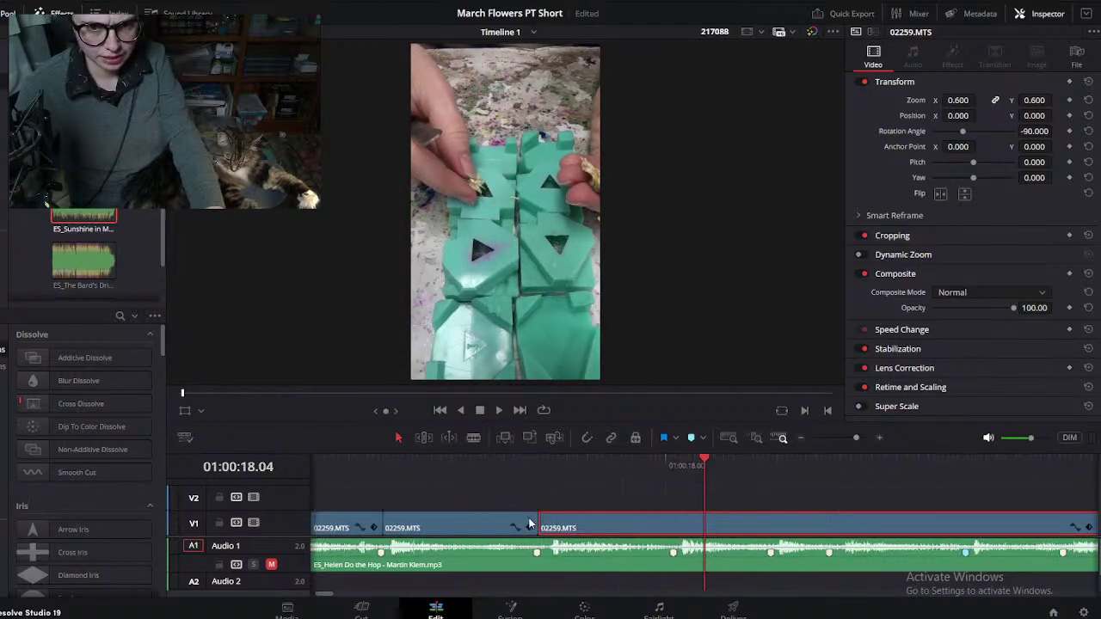
Step: Scrub ahead through the long mould clip, and split it at about 01:00:58, shortly before the music ends
scroll(529, 523, down, 3)
drag(484, 461, 972, 482)
scroll(745, 495, down, 4)
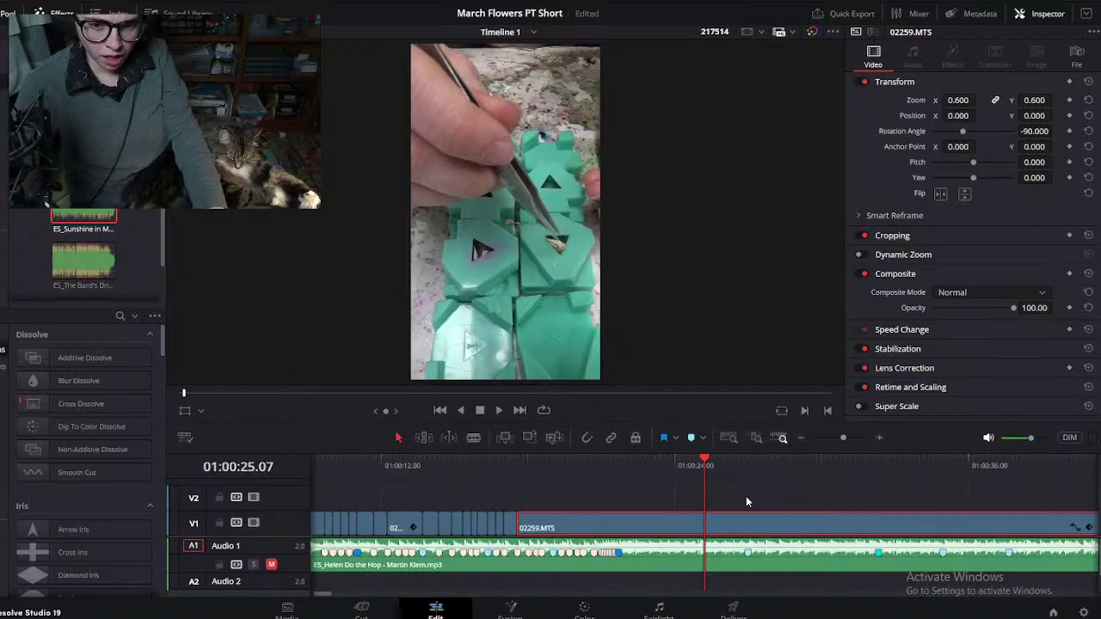
drag(784, 470, 992, 469)
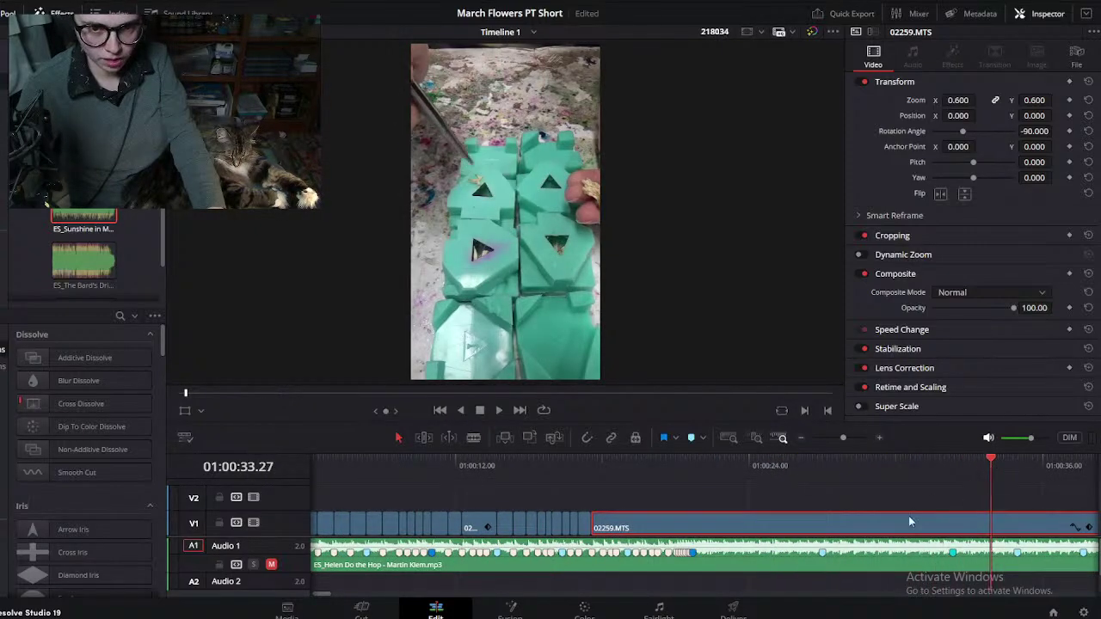
scroll(822, 502, down, 2)
drag(708, 461, 951, 463)
scroll(646, 510, right, 5)
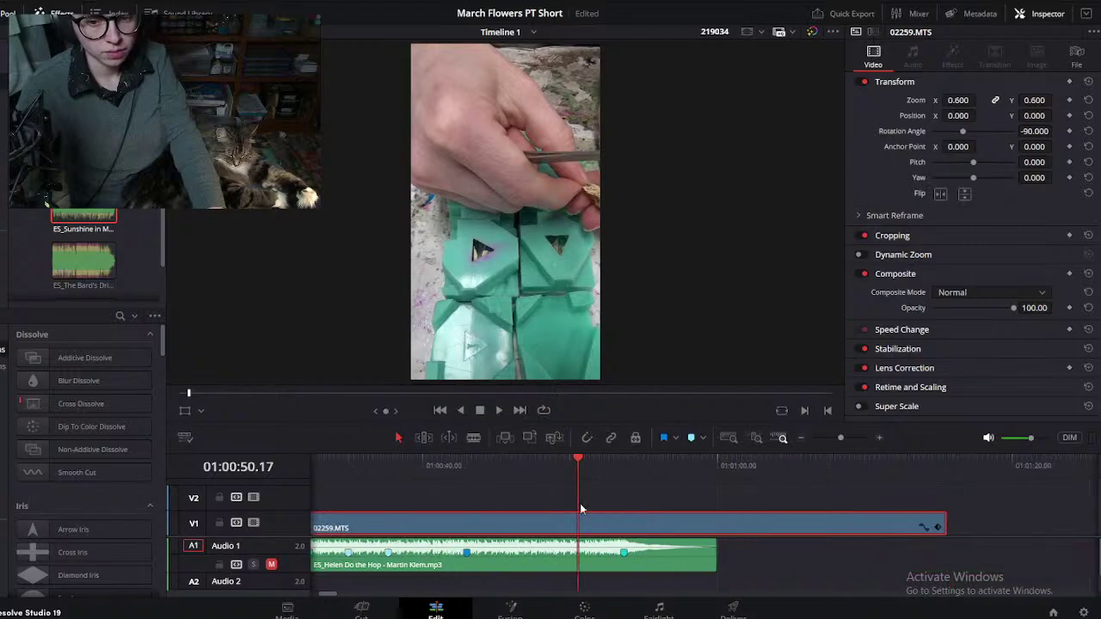
drag(581, 462, 839, 502)
key(ctrl+b)
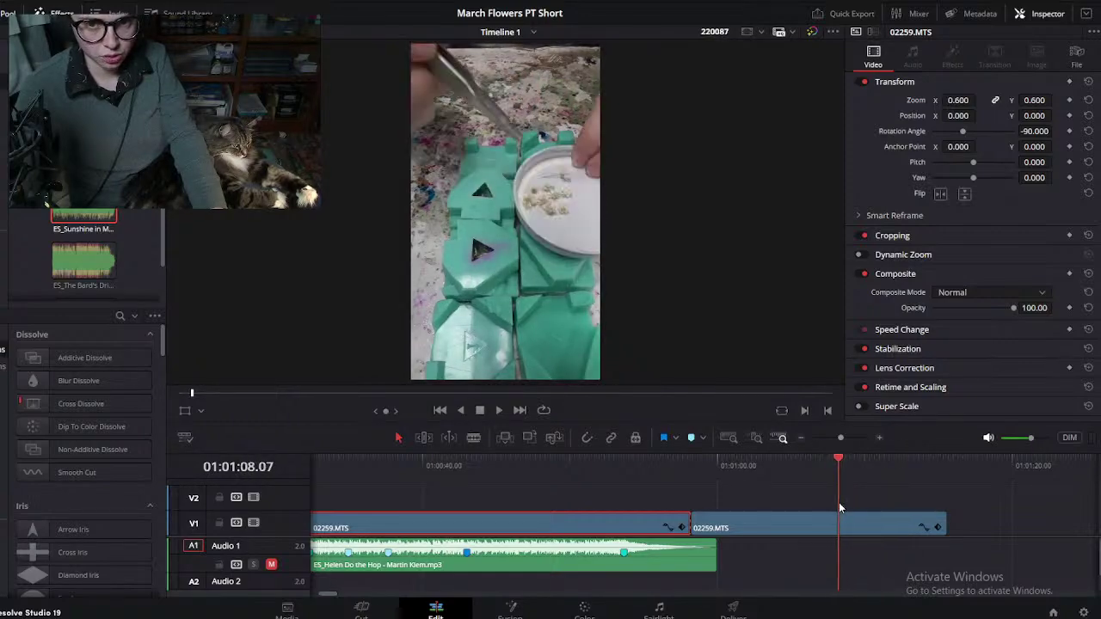
Step: Split the end clip at 01:01:08.07, where the tweezers reach into the white lid, and delete the piece before that cut
click(789, 519)
key(ctrl+b)
key(Delete)
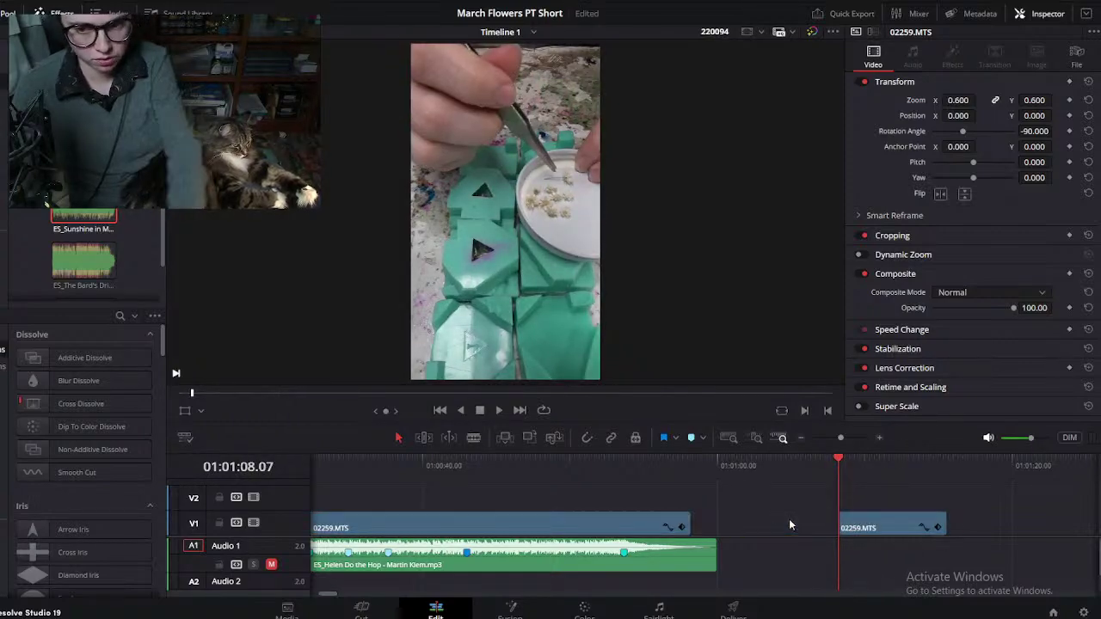
click(25, 3)
key(Escape)
scroll(618, 502, left, 2)
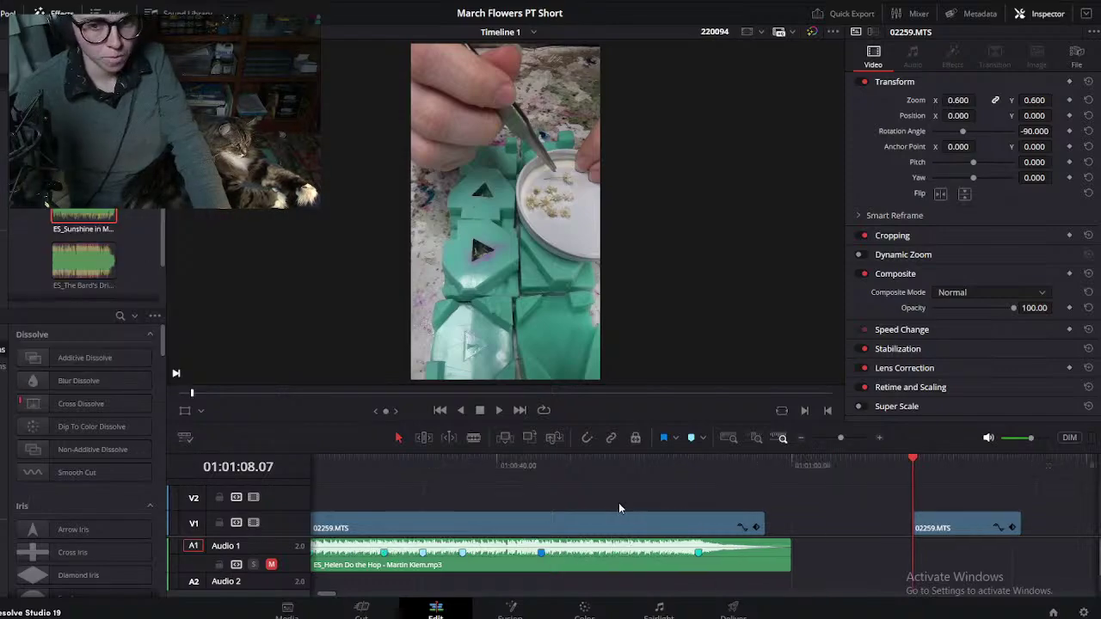
Step: Cut away the mould clip's opening frames up to 01:00:17.19 and move the remainder back against the previous V1 clip
scroll(640, 515, left, 10)
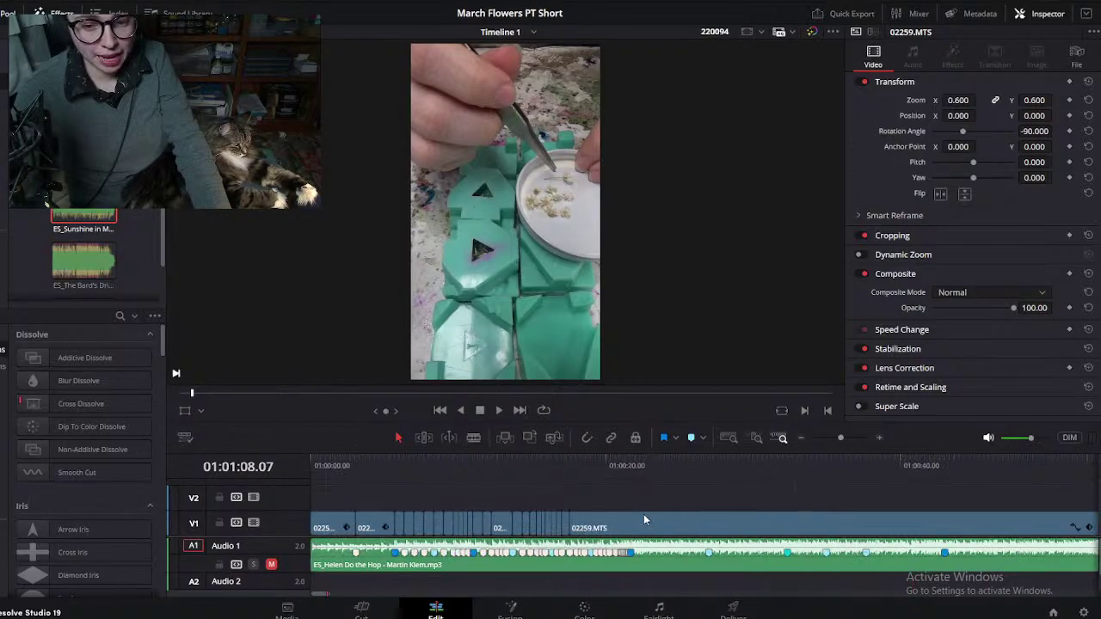
click(582, 463)
drag(581, 463, 568, 467)
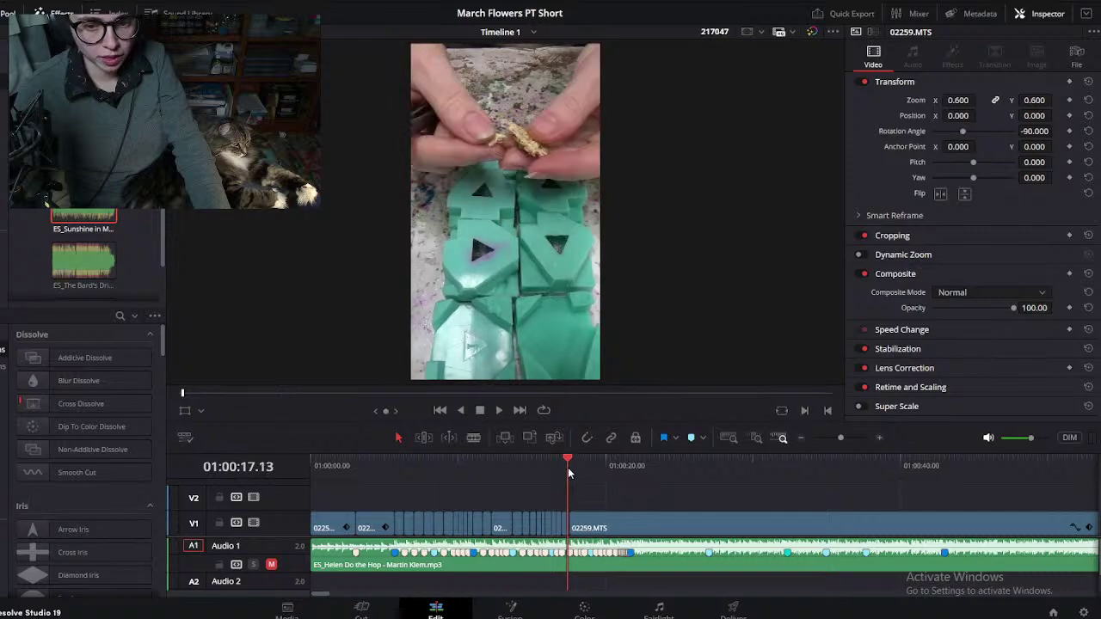
key(ctrl+equal)
key(ctrl+equal)
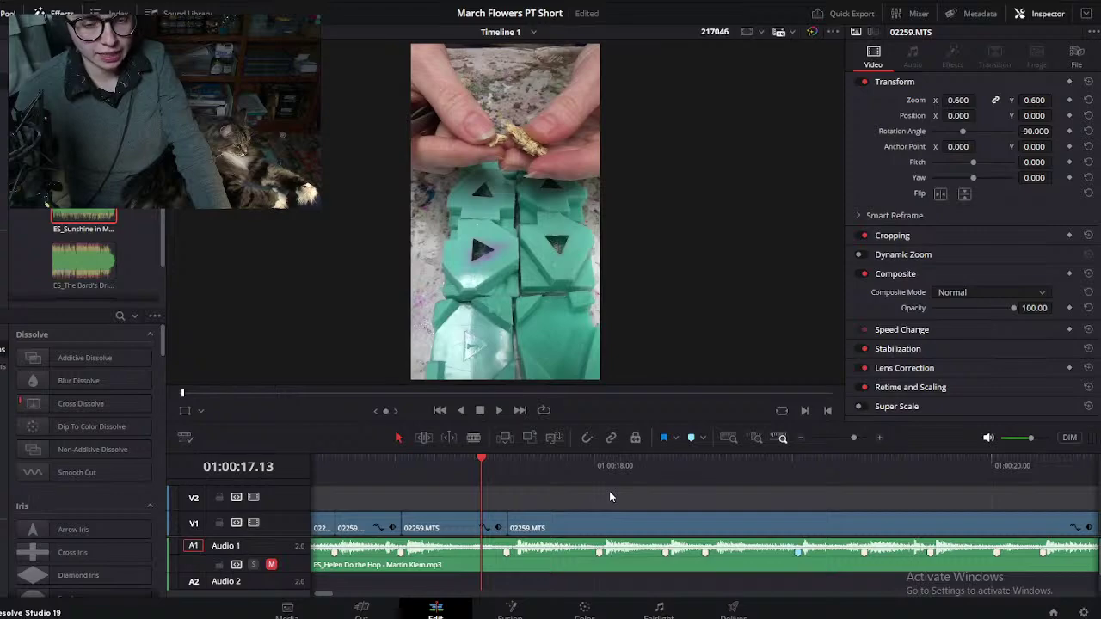
drag(487, 461, 507, 467)
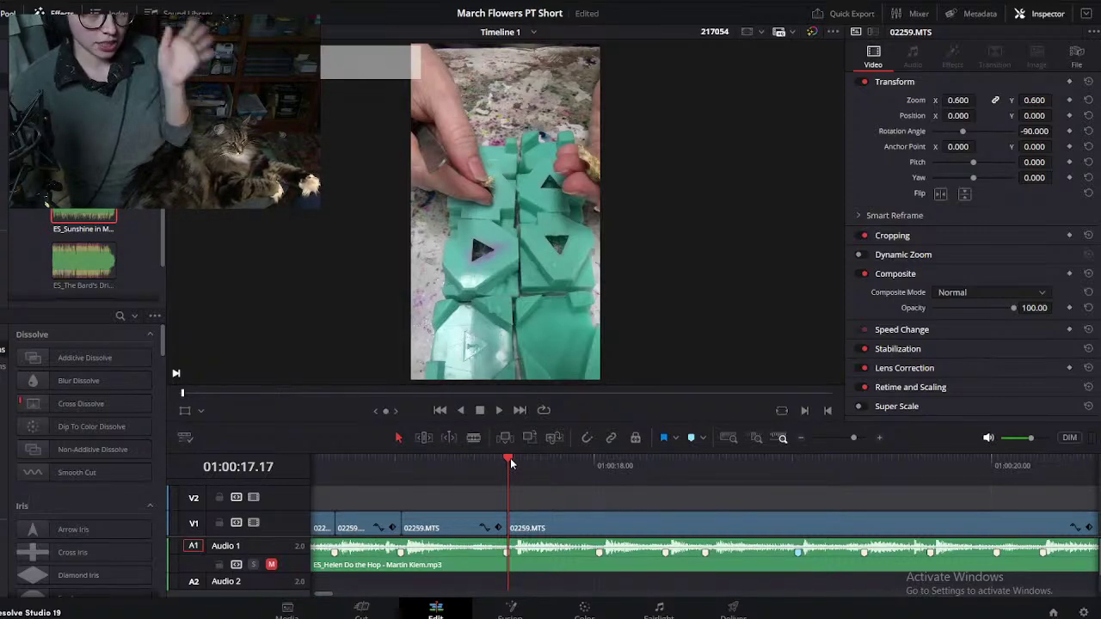
drag(510, 462, 520, 522)
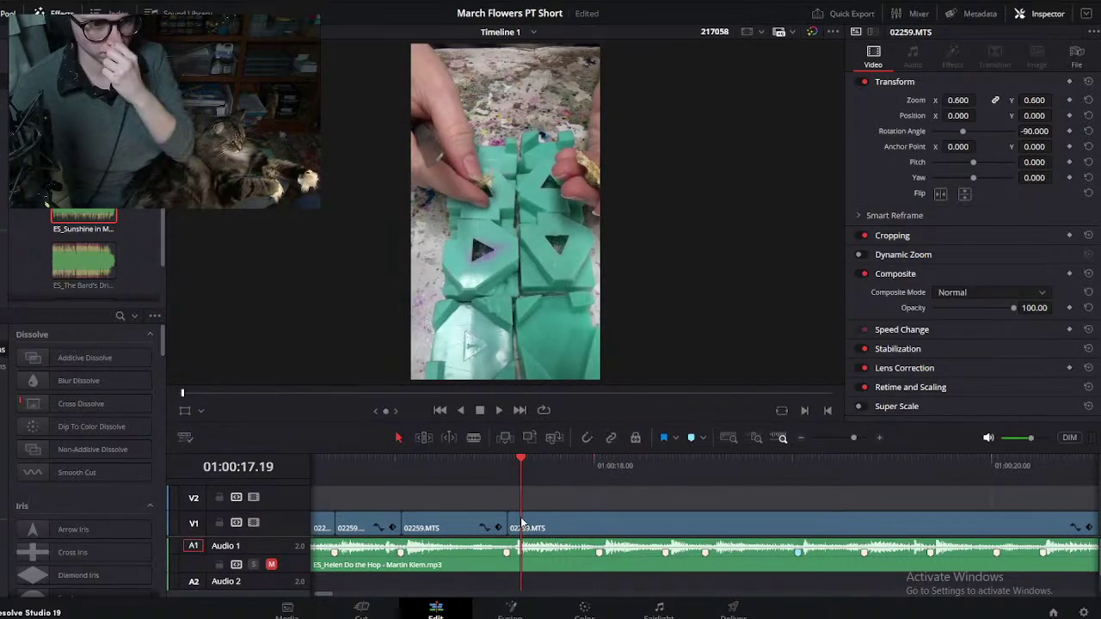
drag(524, 463, 522, 563)
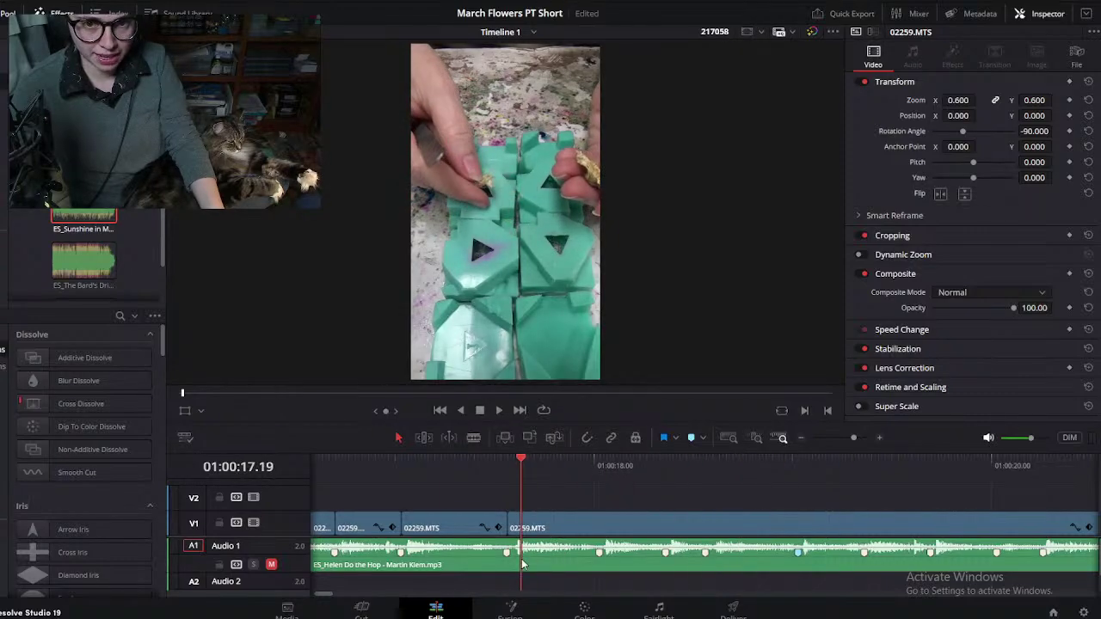
key(ctrl+b)
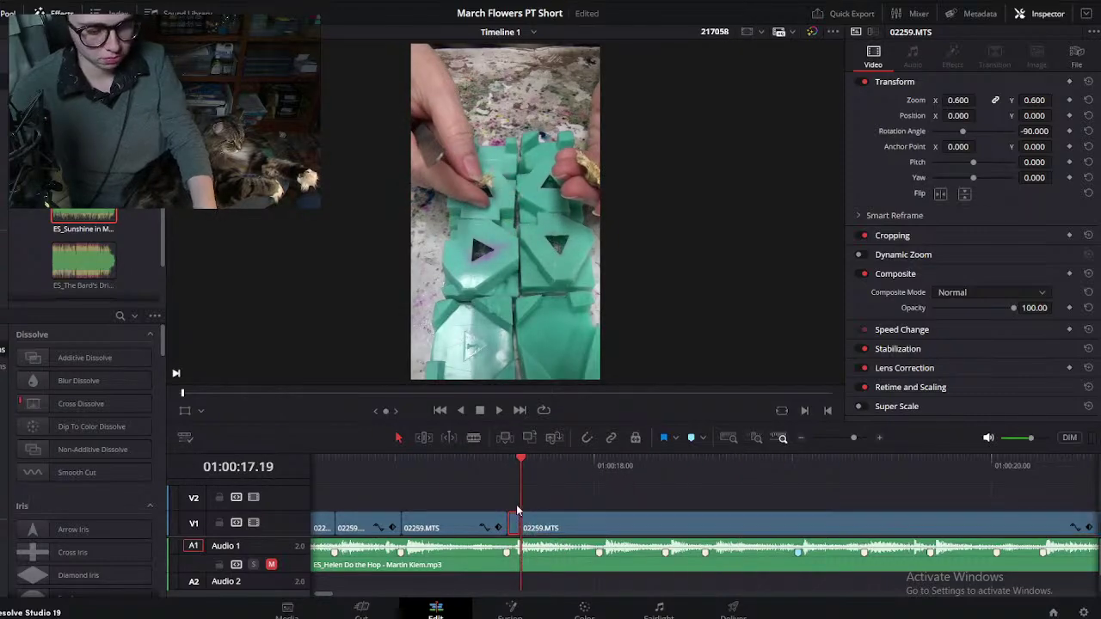
scroll(676, 530, up, 2)
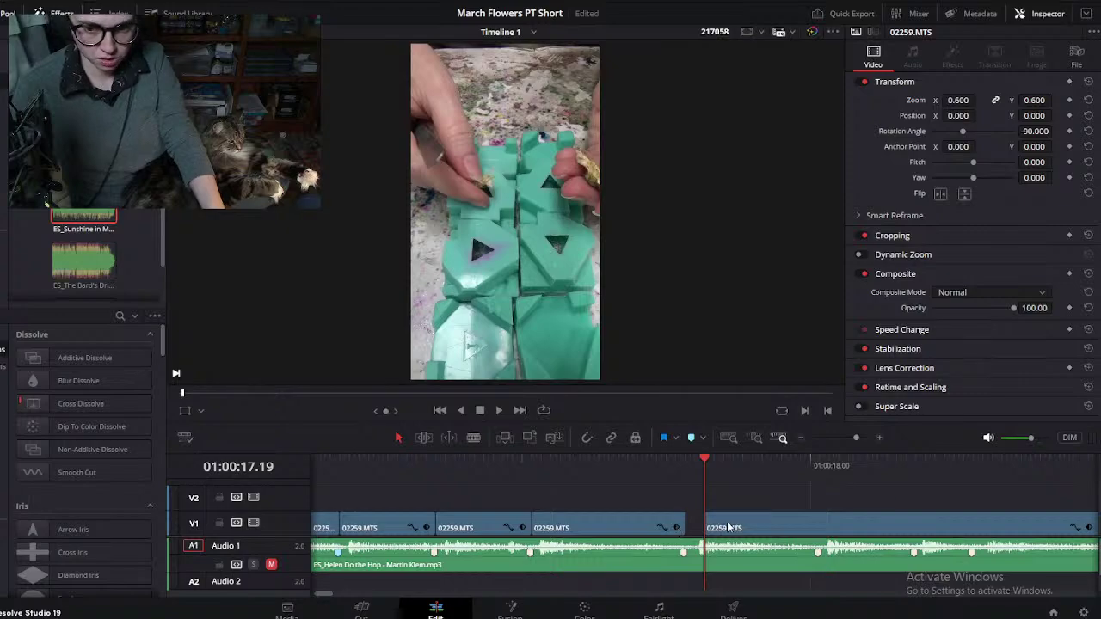
drag(727, 523, 708, 522)
Step: Scrub through the start of the long mould clip and split it at the 01:00:18.17 beat marker
scroll(708, 522, right, 3)
drag(464, 471, 690, 511)
scroll(697, 535, down, 4)
scroll(673, 538, right, 3)
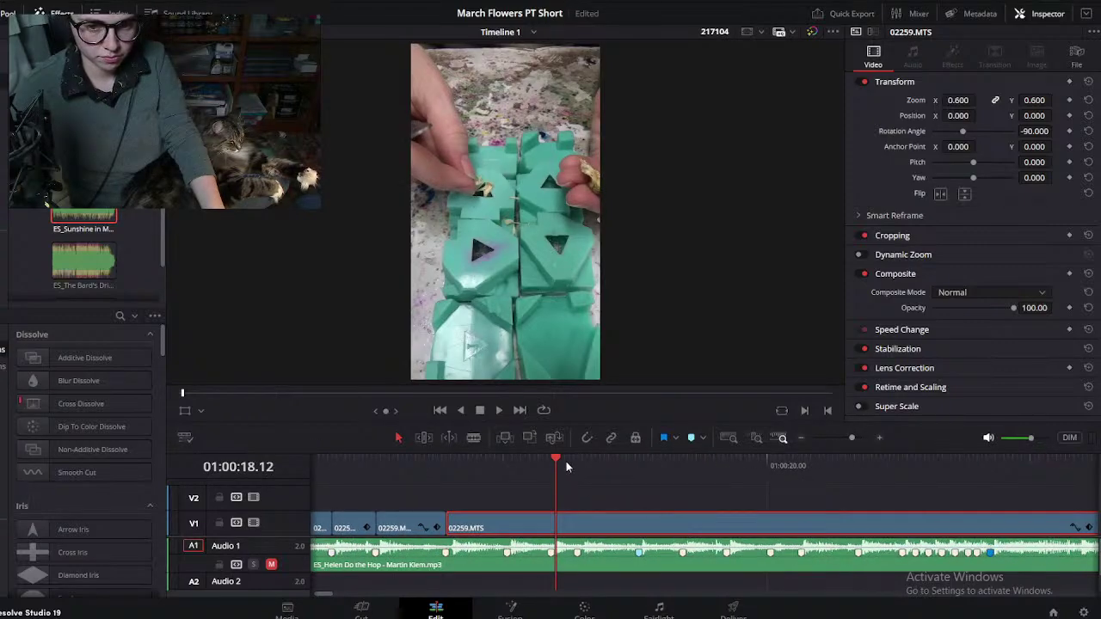
drag(565, 469, 513, 497)
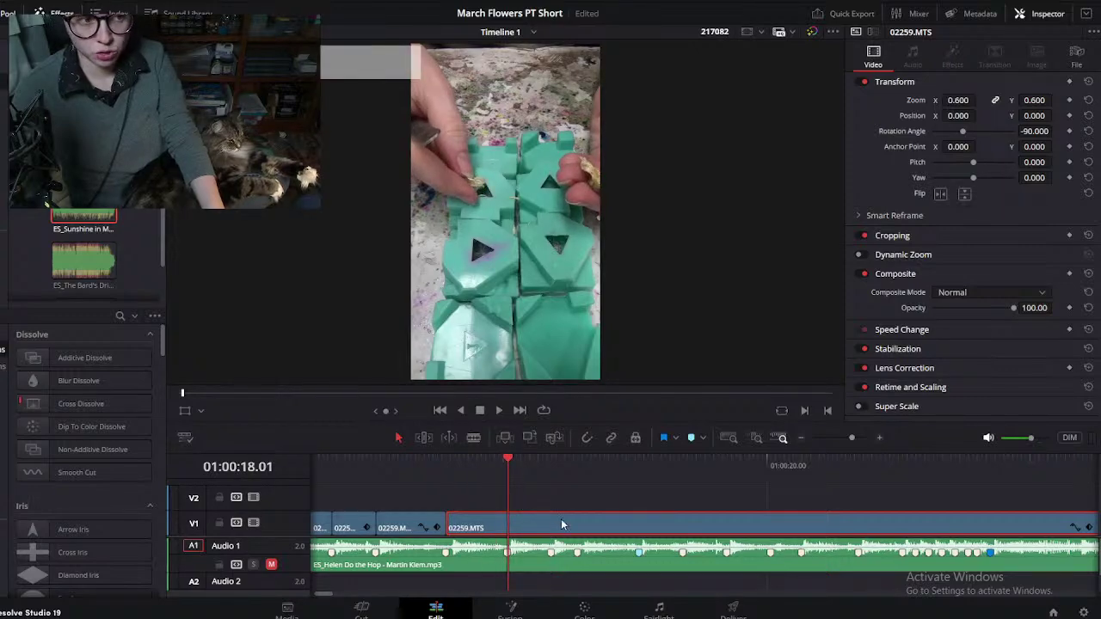
scroll(553, 525, up, 2)
drag(658, 469, 711, 470)
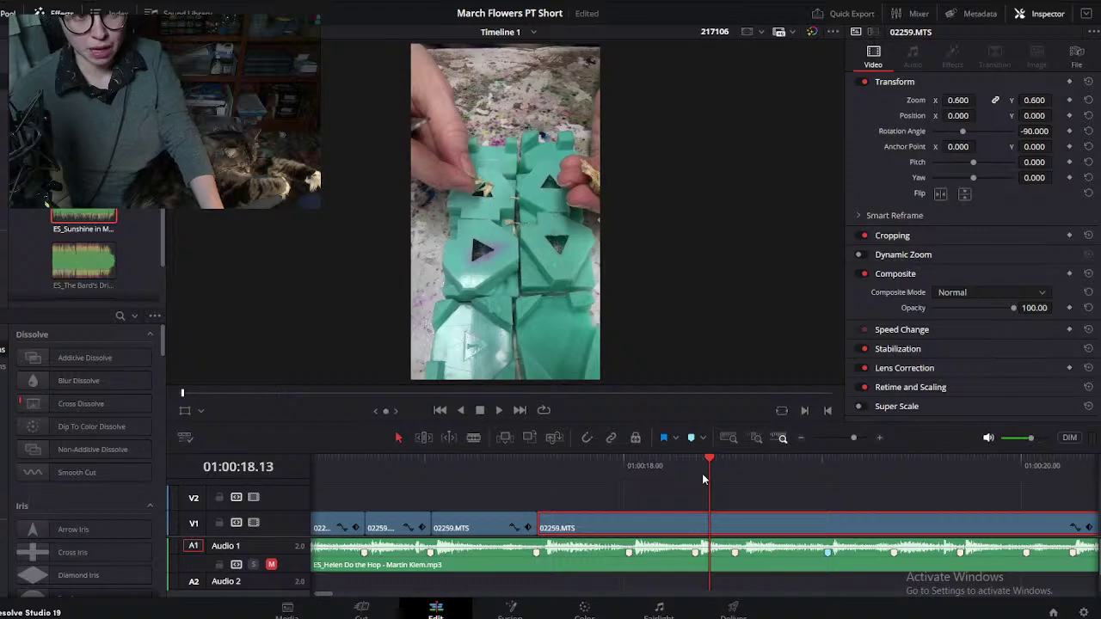
drag(546, 484, 737, 458)
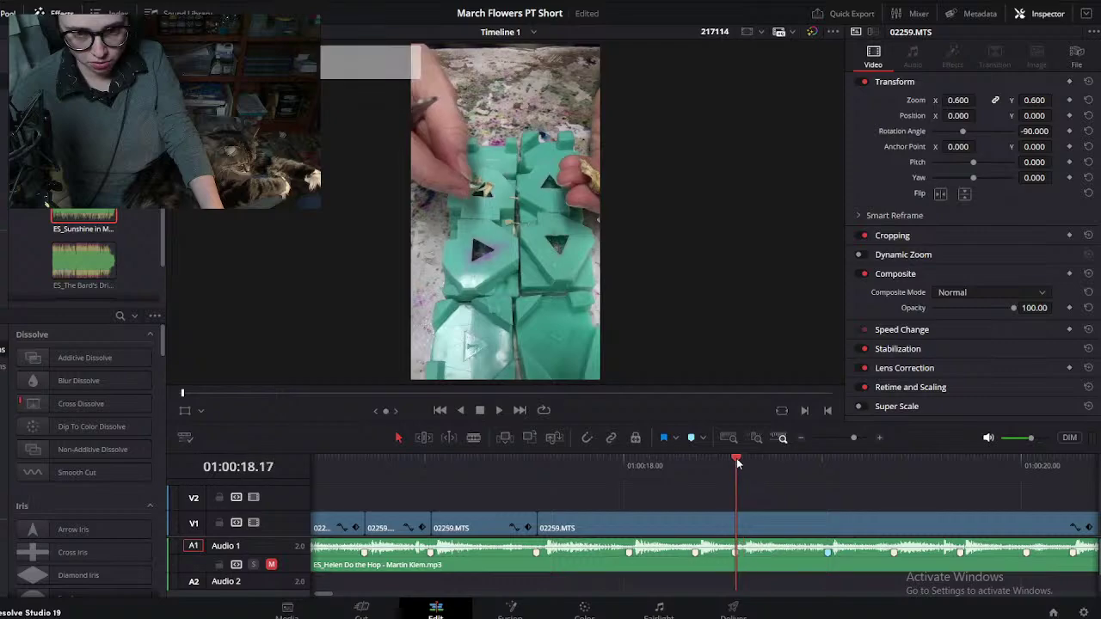
key(ctrl+b)
Step: Speed up the split-off mould clip that starts at 01:00:17.17, and trim its end to the 01:00:18.01 beat marker
click(614, 463)
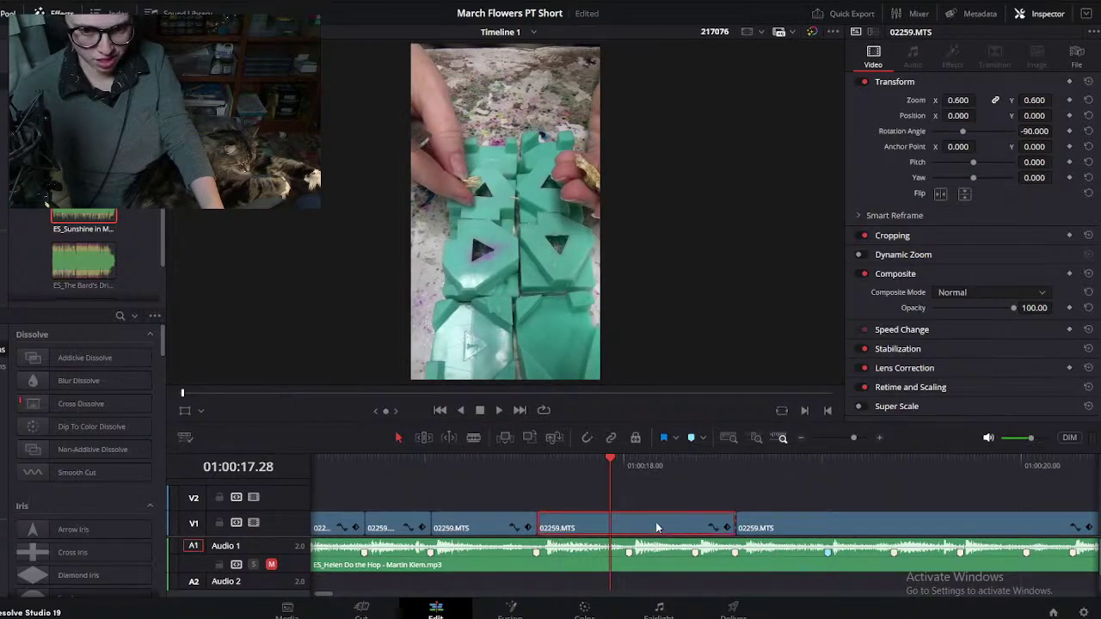
right_click(655, 522)
click(716, 299)
text(25)
key(Return)
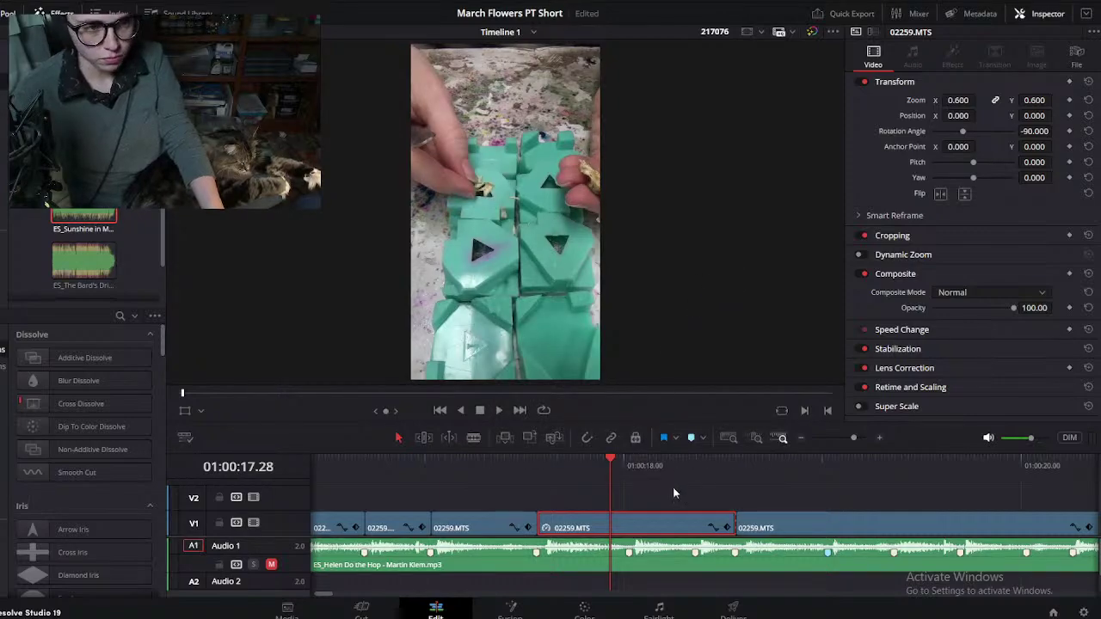
drag(606, 472, 629, 465)
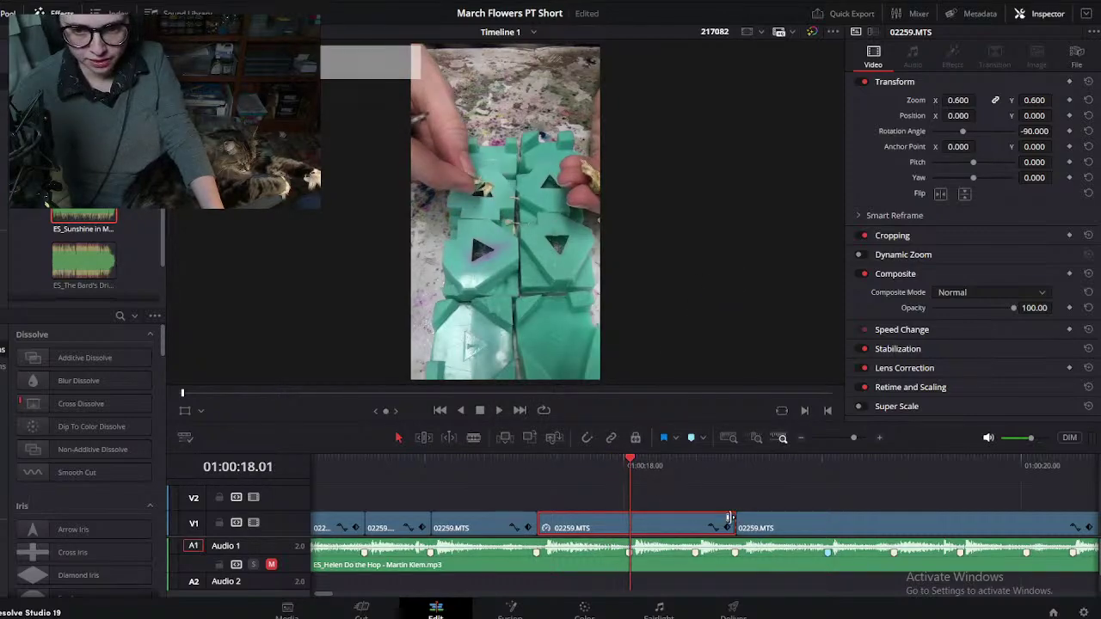
drag(727, 515, 628, 515)
click(676, 520)
Step: Trim the start of the remaining mould clip to 01:00:20.10, where the tweezers reach toward the second-row mould
scroll(675, 519, right, 3)
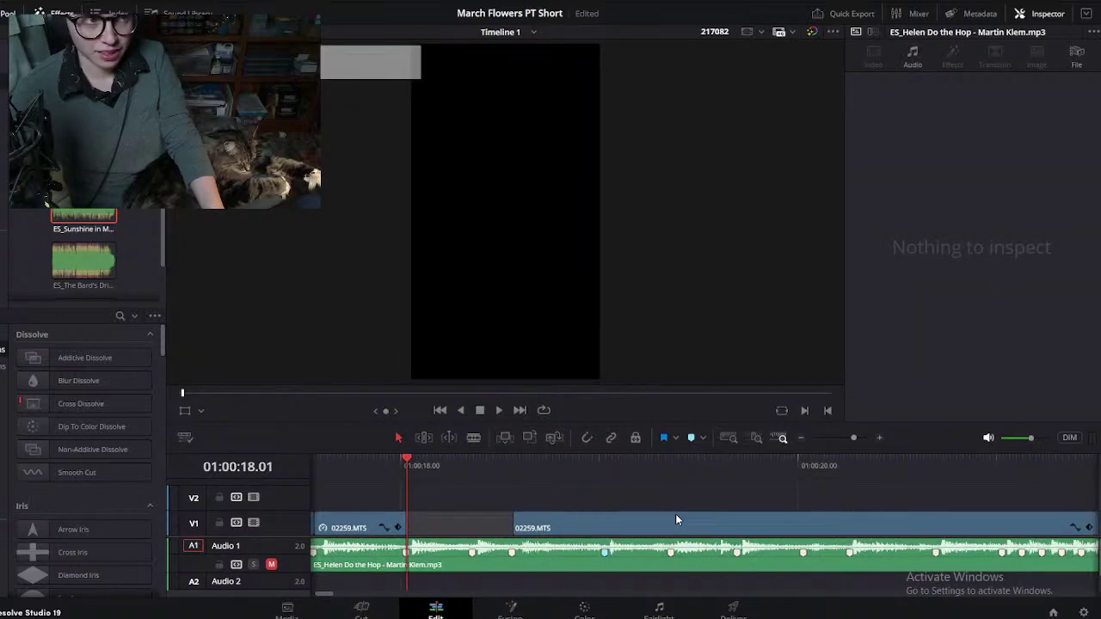
click(541, 494)
click(527, 465)
drag(530, 464, 778, 502)
click(775, 521)
scroll(775, 521, down, 3)
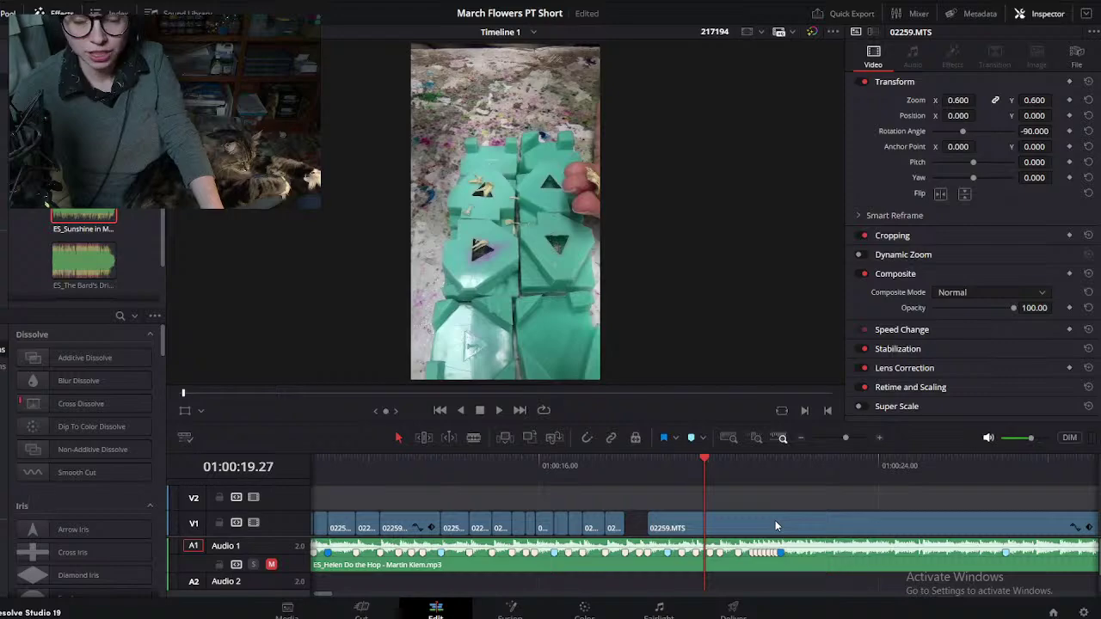
scroll(775, 520, right, 1)
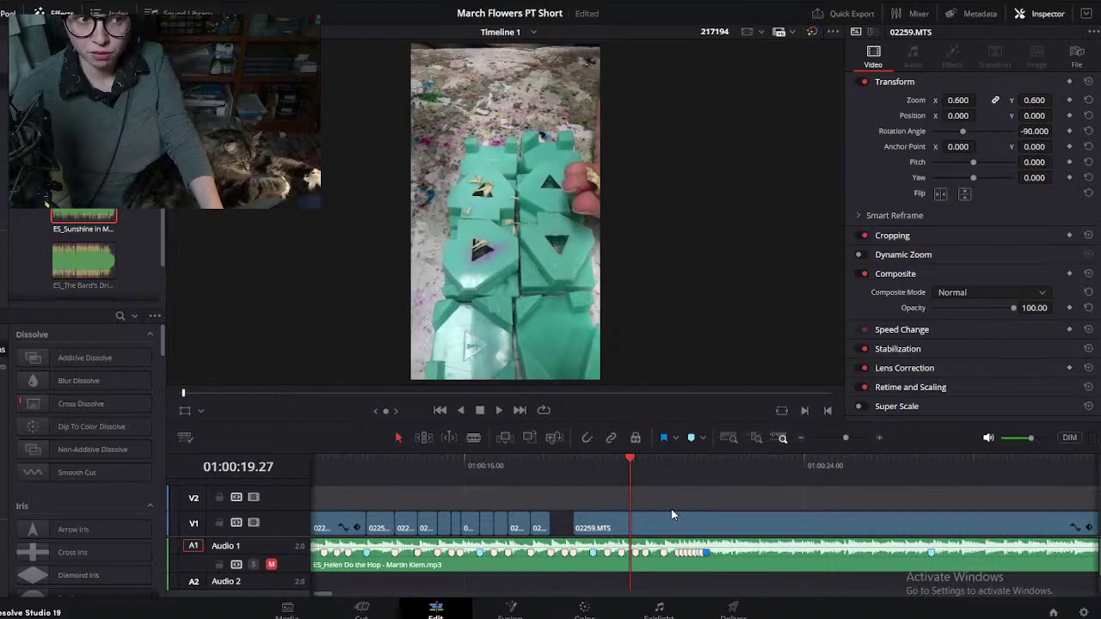
mouse_move(633, 463)
mouse_down()
mouse_move(835, 462)
mouse_move(865, 423)
mouse_move(891, 410)
mouse_move(840, 433)
mouse_move(579, 488)
mouse_move(647, 472)
mouse_up()
key(shift+[)
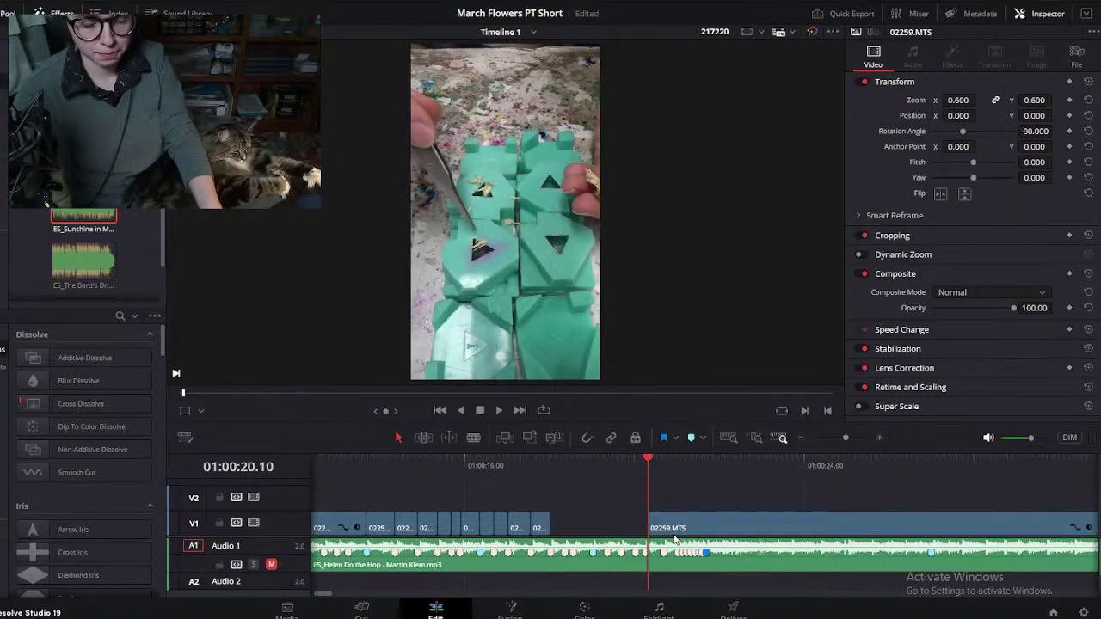
Step: Move the trimmed mould clip back to 01:00:18.01 so it joins the sped-up clip
drag(691, 523, 612, 520)
click(567, 463)
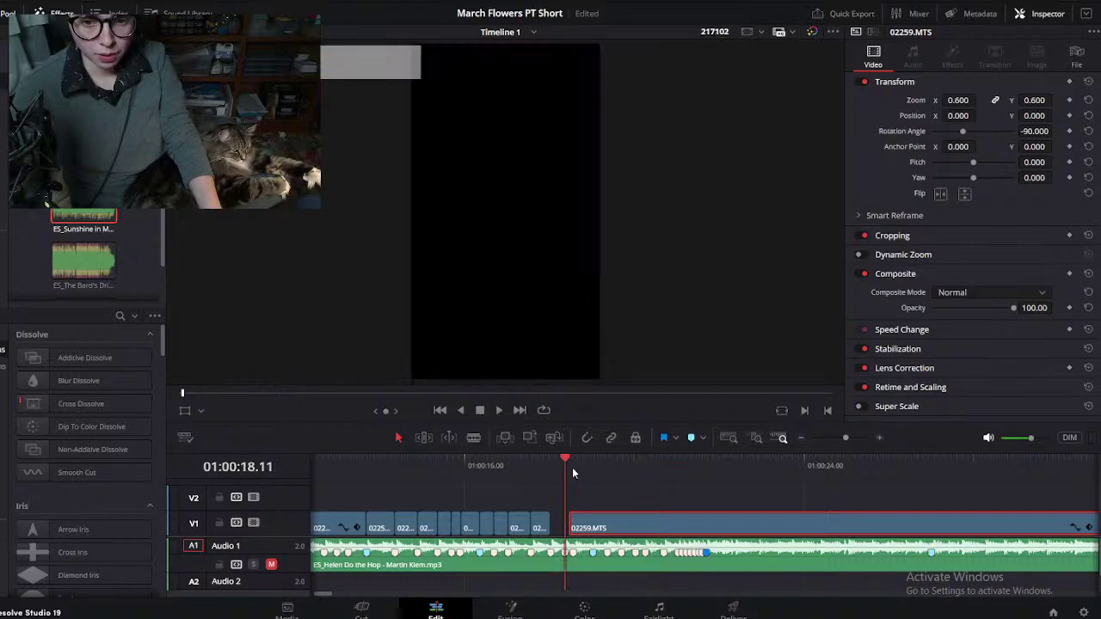
key(ctrl+equal)
key(ctrl+equal)
drag(766, 531, 650, 530)
Step: Split the long mould clip at the 01:00:18.11 beat marker
click(502, 466)
drag(506, 479, 709, 479)
key(ctrl+minus)
key(ctrl+minus)
key(ctrl+minus)
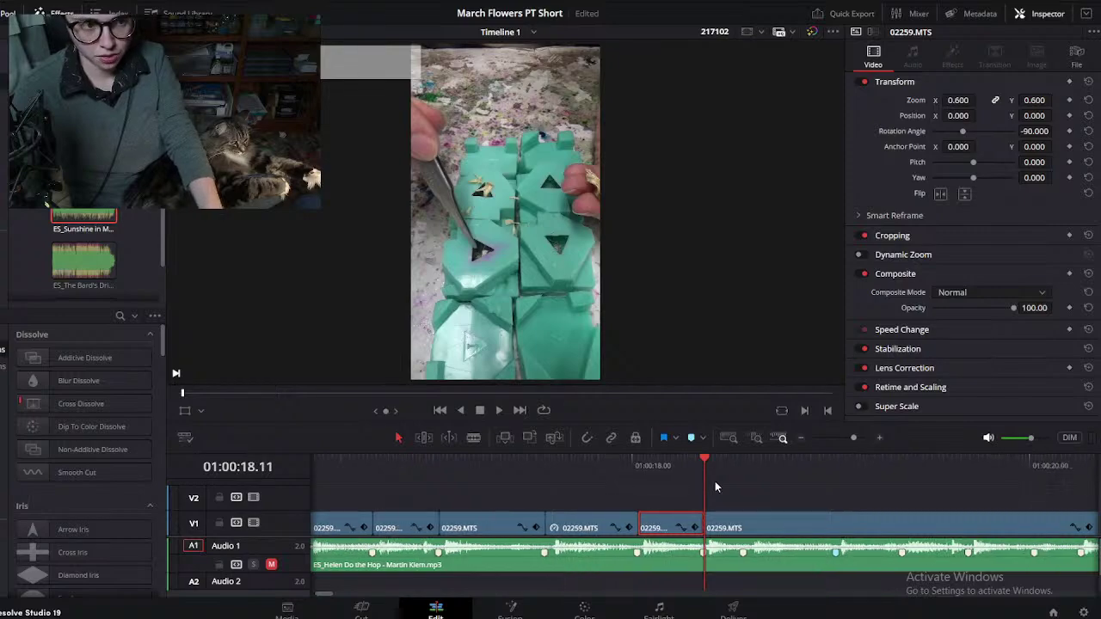
drag(485, 460, 706, 462)
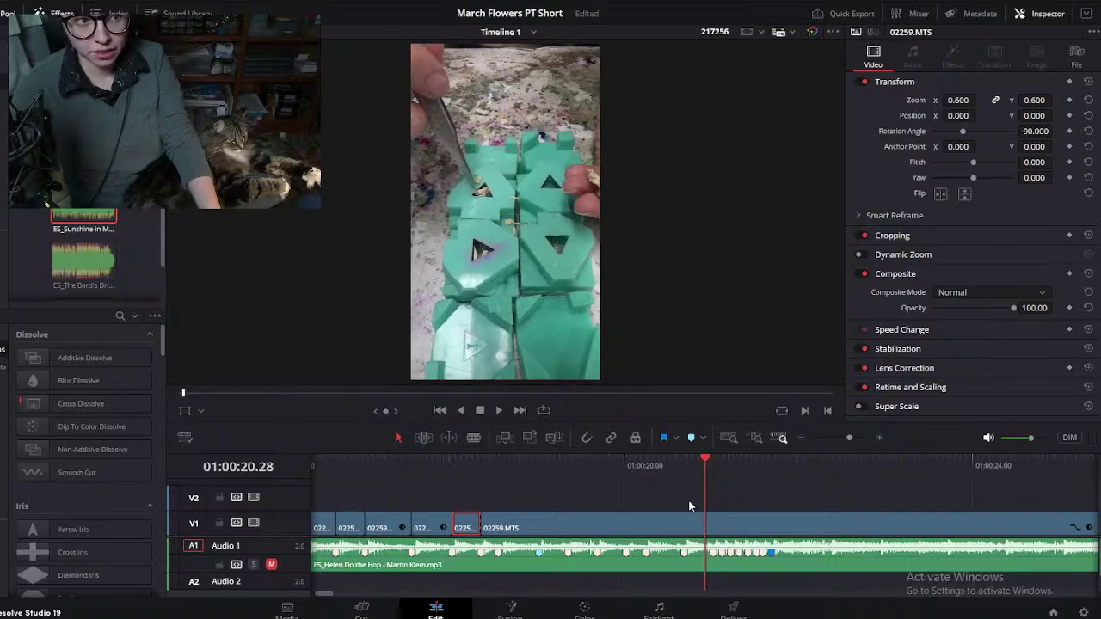
scroll(667, 495, right, 3)
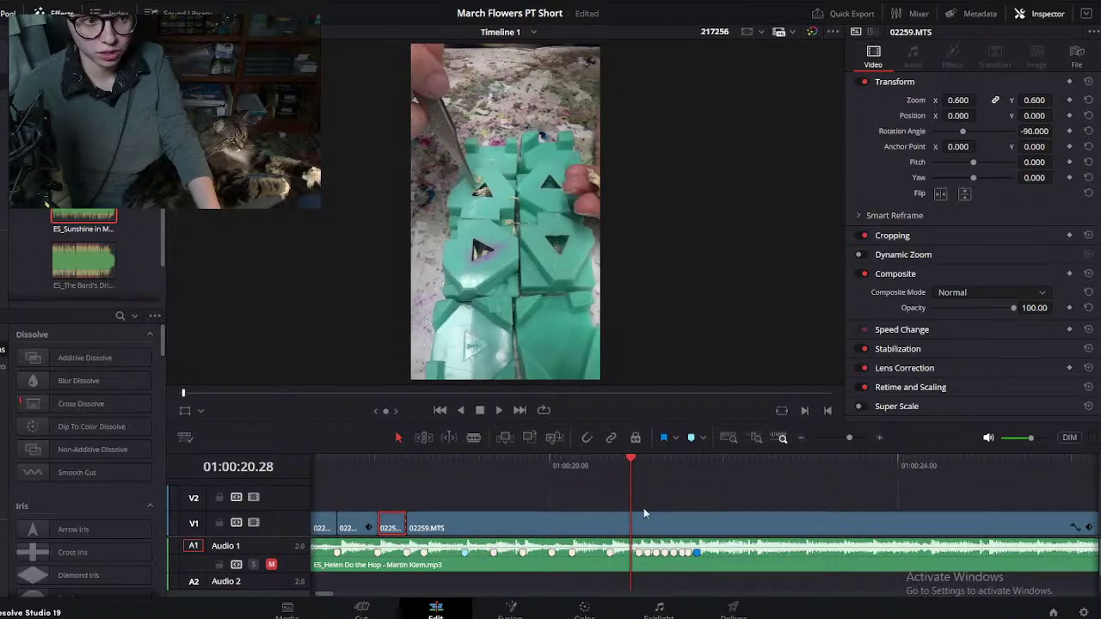
drag(631, 464, 638, 463)
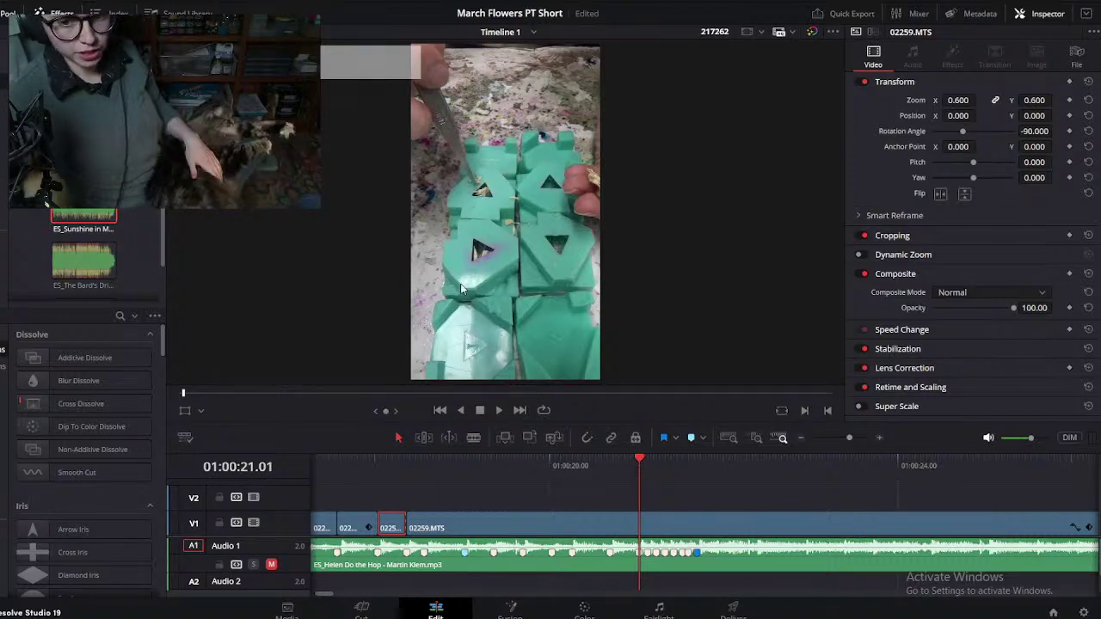
click(21, 1)
click(46, 204)
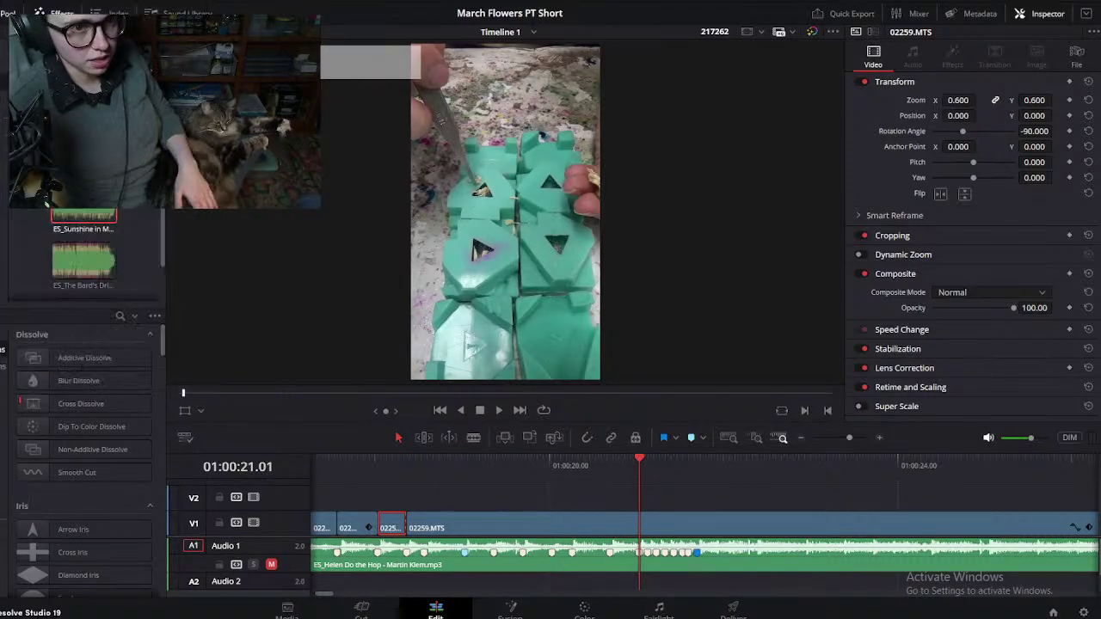
key(f)
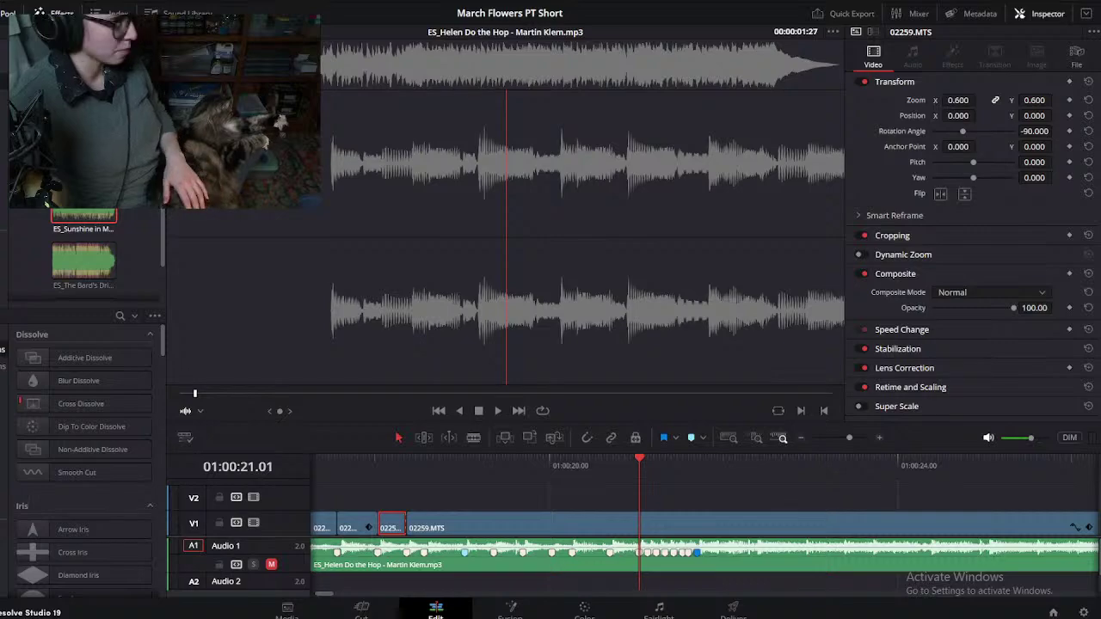
click(589, 514)
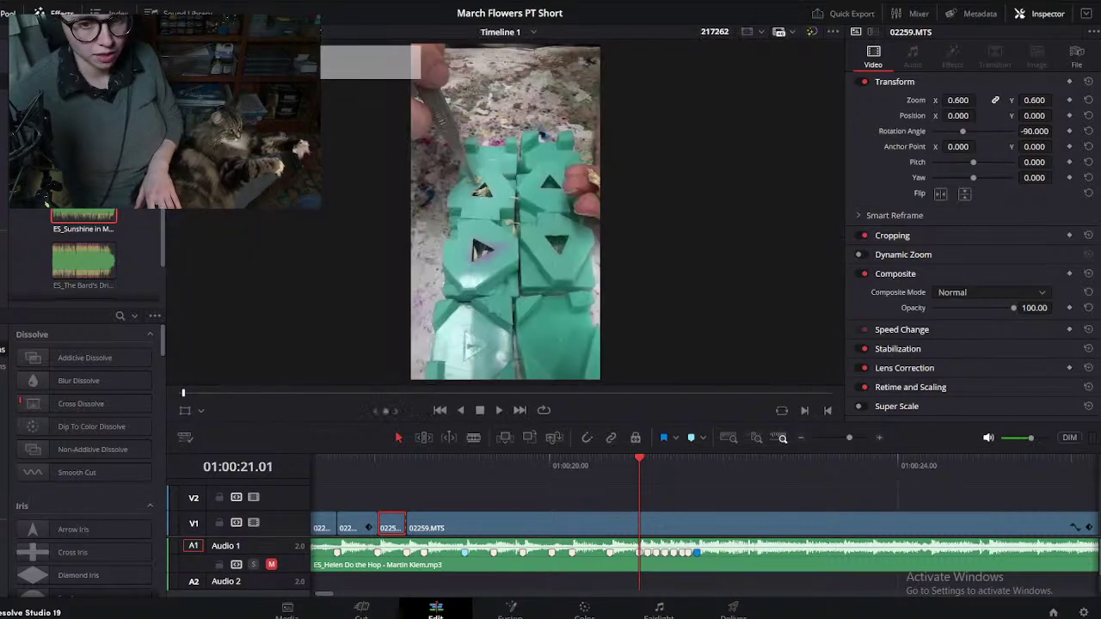
click(591, 508)
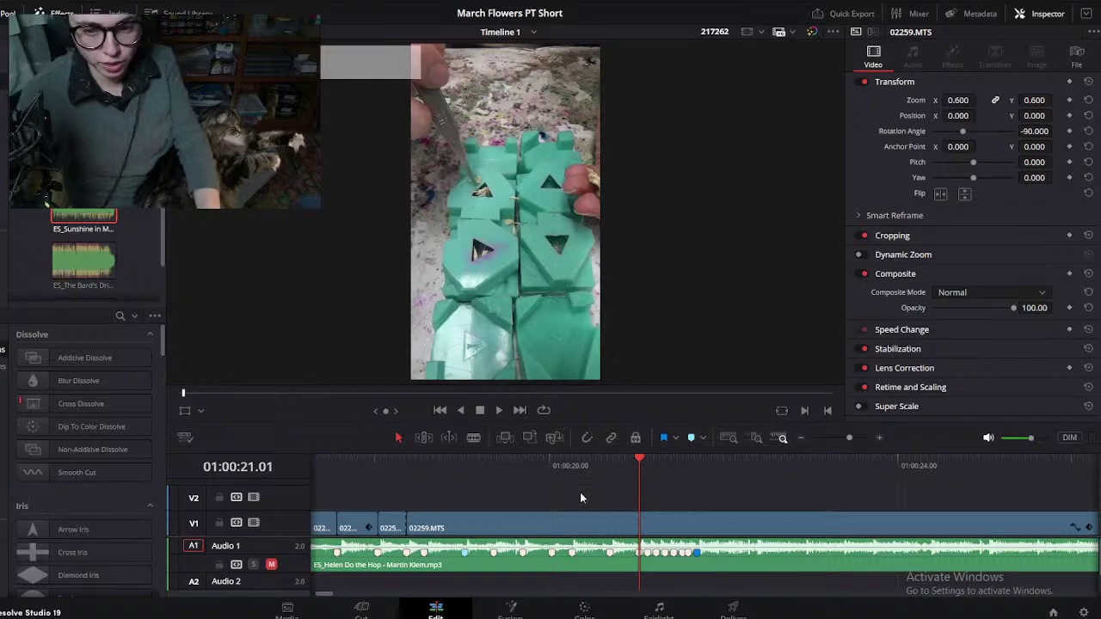
Step: Trim the start of the long mould clip to 01:00:19.16 and move it back to the cut at 01:00:18.11
mouse_move(396, 467)
mouse_down()
mouse_move(412, 462)
mouse_move(377, 468)
mouse_move(409, 464)
mouse_up()
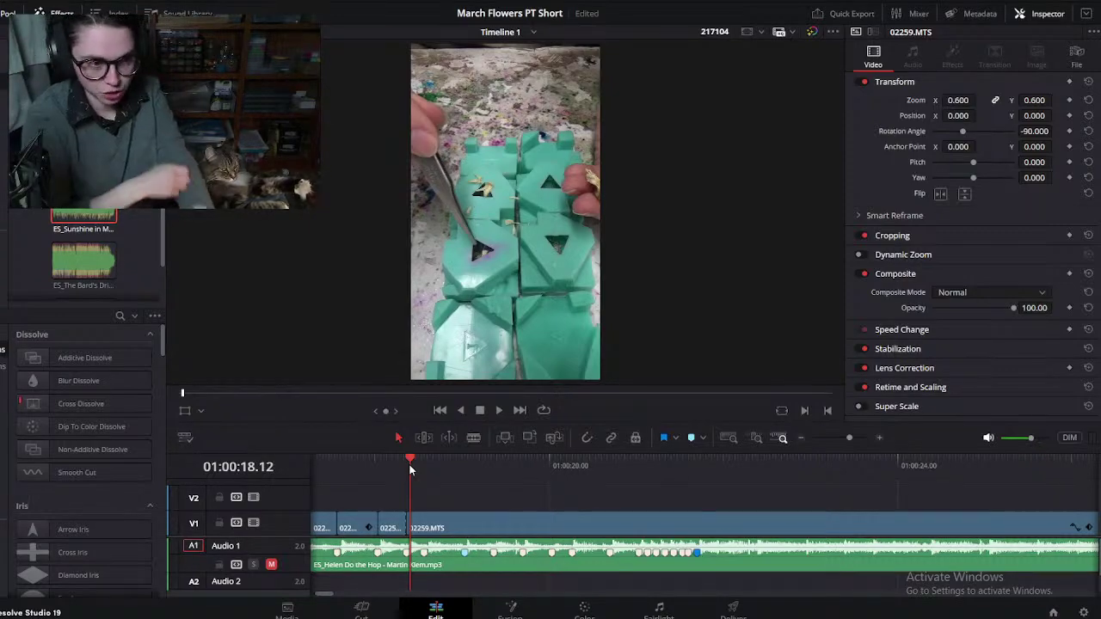
scroll(488, 515, up, 2)
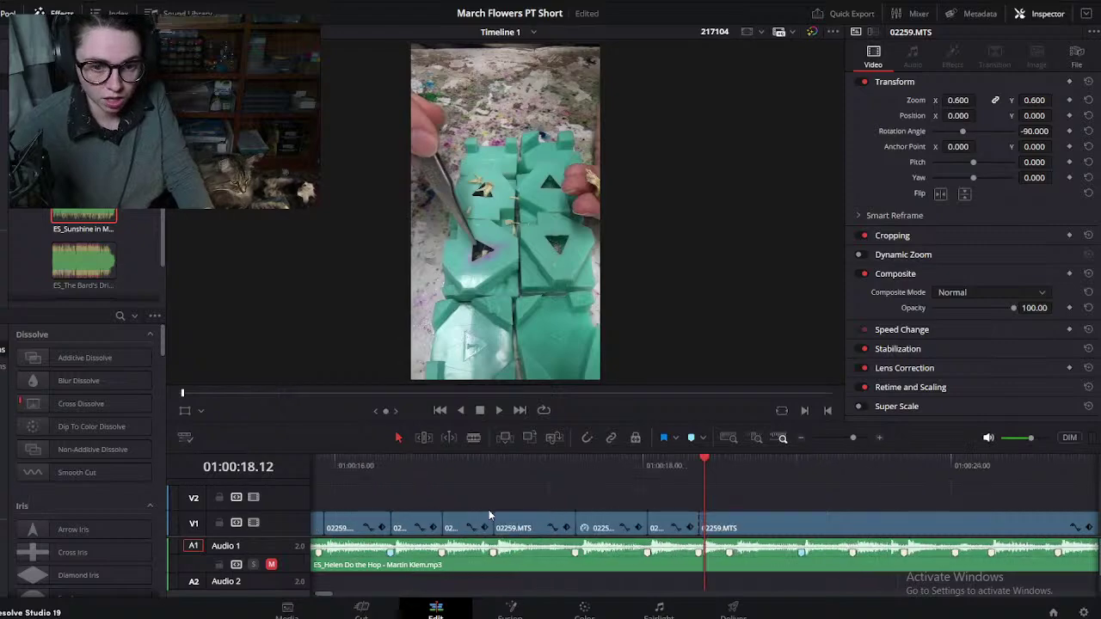
scroll(490, 516, up, 2)
drag(482, 468, 771, 517)
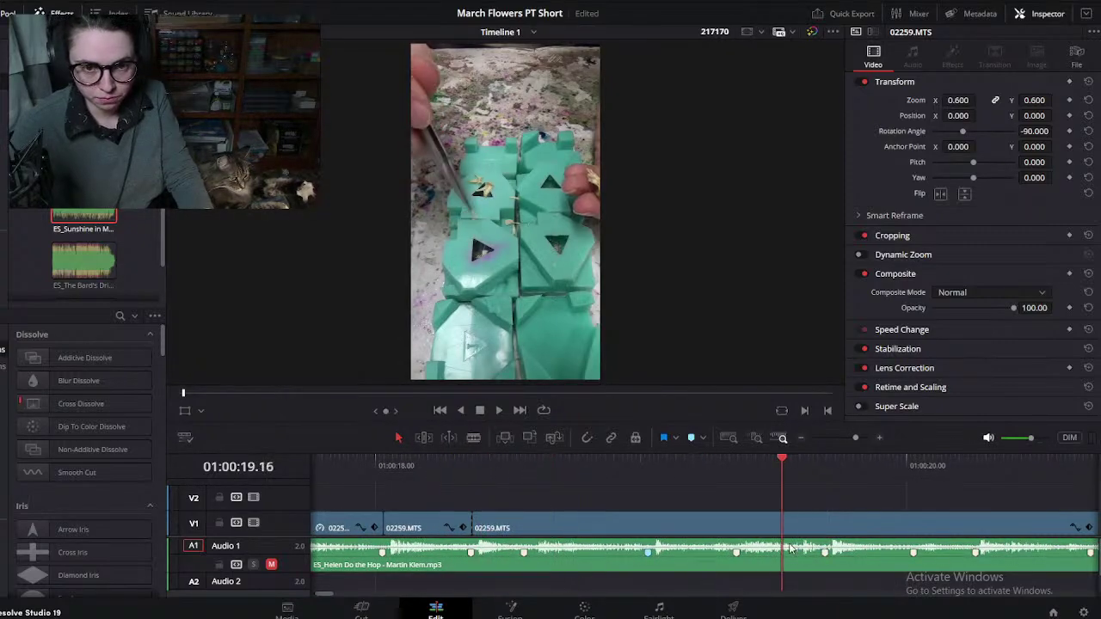
scroll(740, 520, down, 1)
mouse_move(705, 461)
mouse_down()
mouse_move(717, 466)
mouse_move(702, 475)
mouse_up()
click(680, 522)
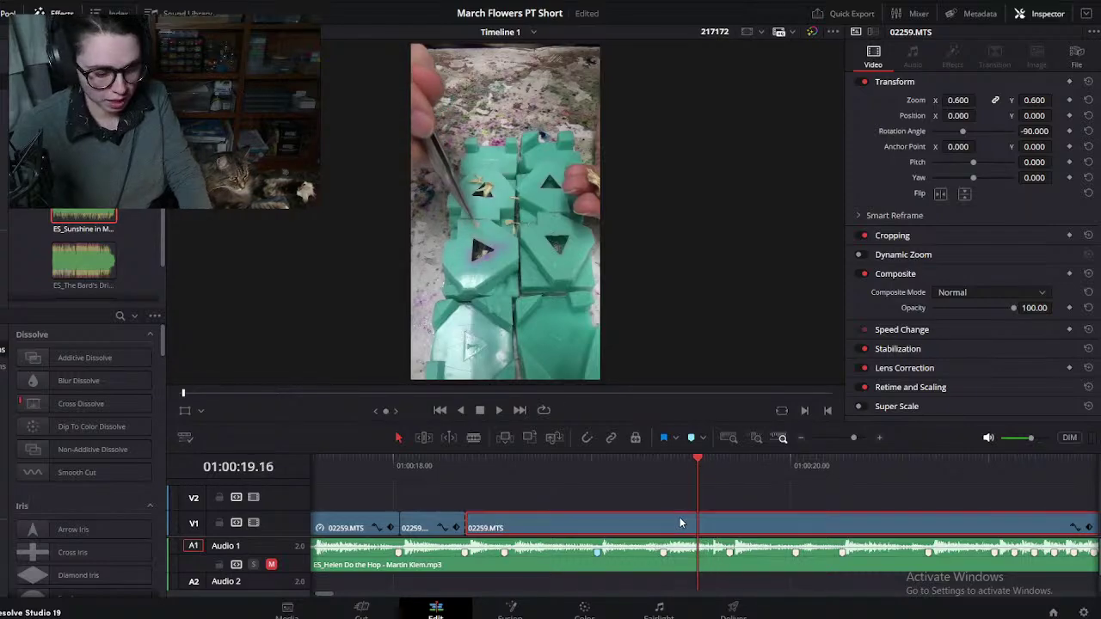
key(shift+bracketleft)
drag(742, 530, 510, 526)
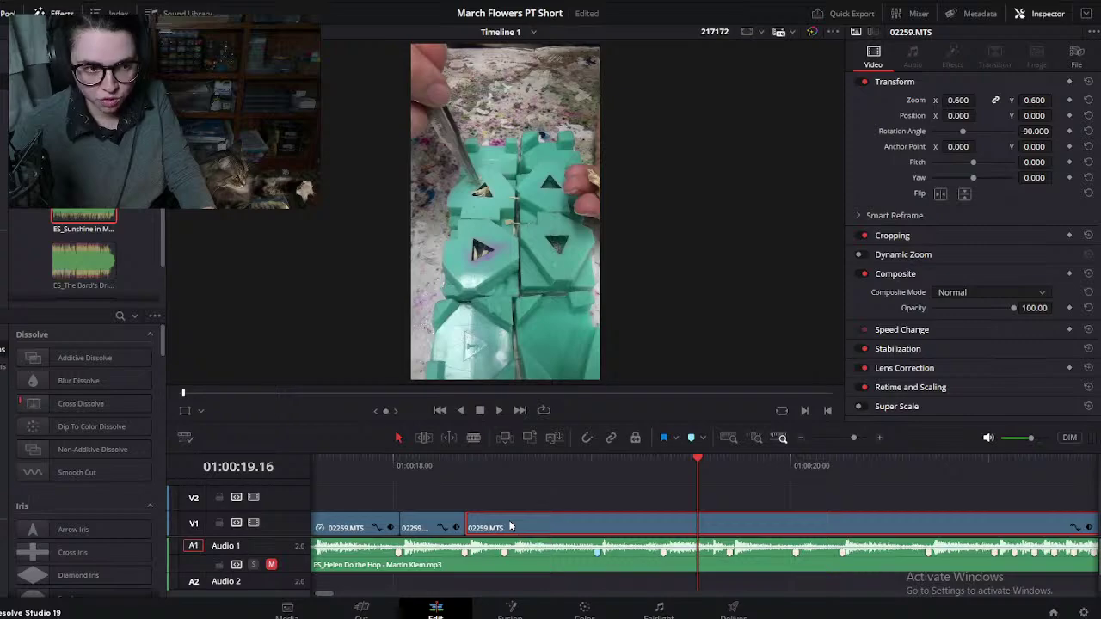
Step: Split the rejoined mould clip at the 01:00:18.17 beat marker
drag(472, 461, 505, 462)
key(ctrl+b)
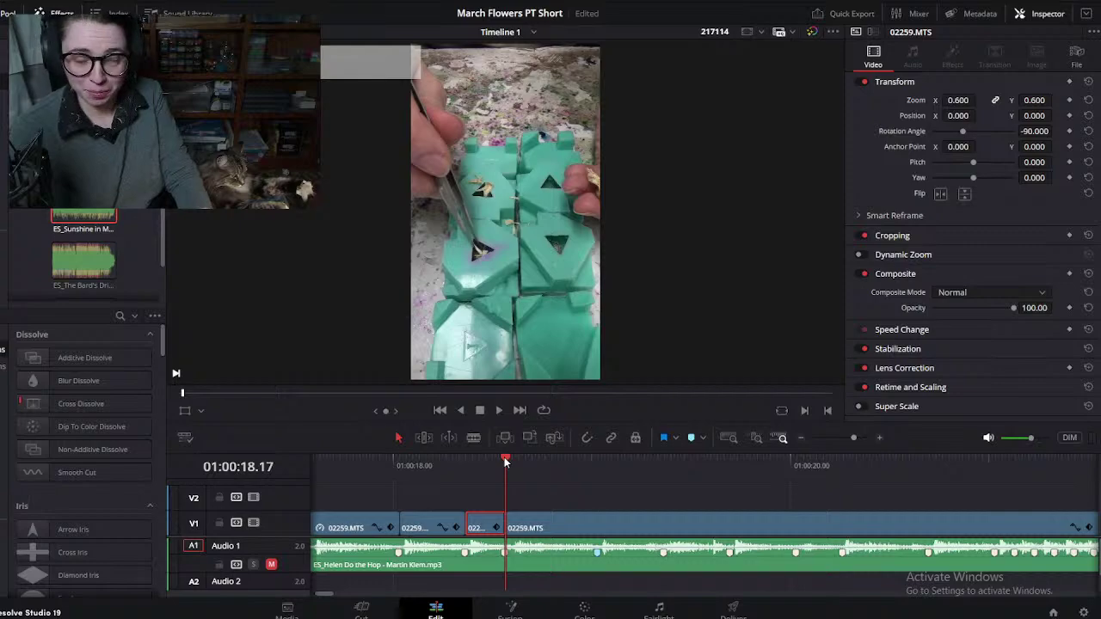
scroll(516, 477, right, 4)
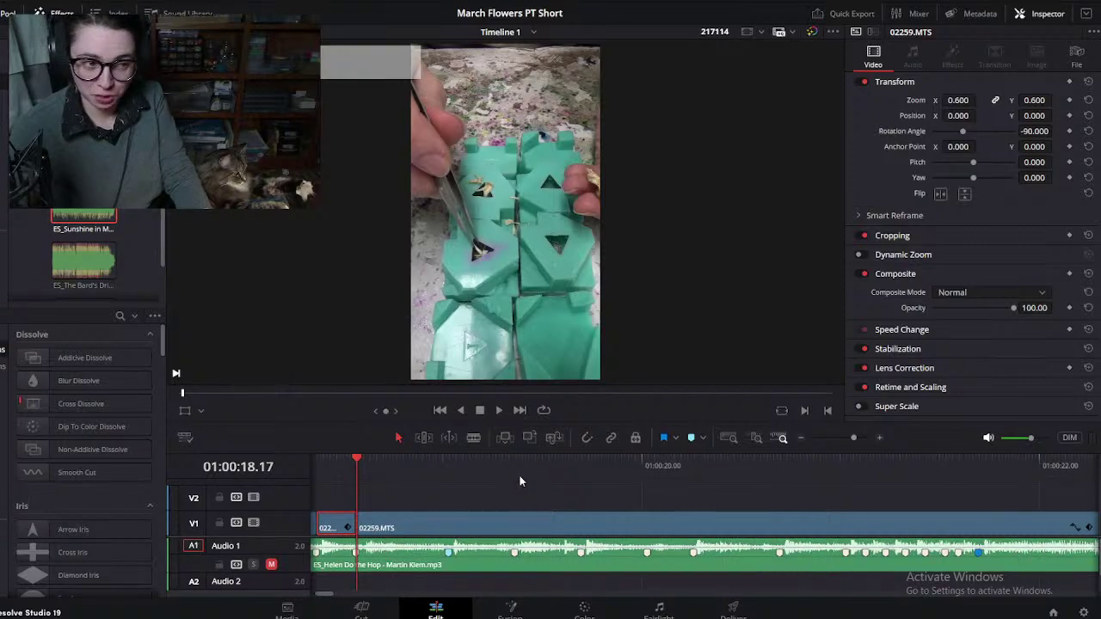
Step: Trim the start of the long mould clip to 01:00:19.05 and move it back to the cut at 01:00:18.17
scroll(520, 478, left, 5)
scroll(521, 498, right, 3)
drag(482, 463, 560, 501)
click(538, 526)
key(ctrl+b)
key(BackSpace)
key(ctrl+equal)
drag(738, 522, 581, 522)
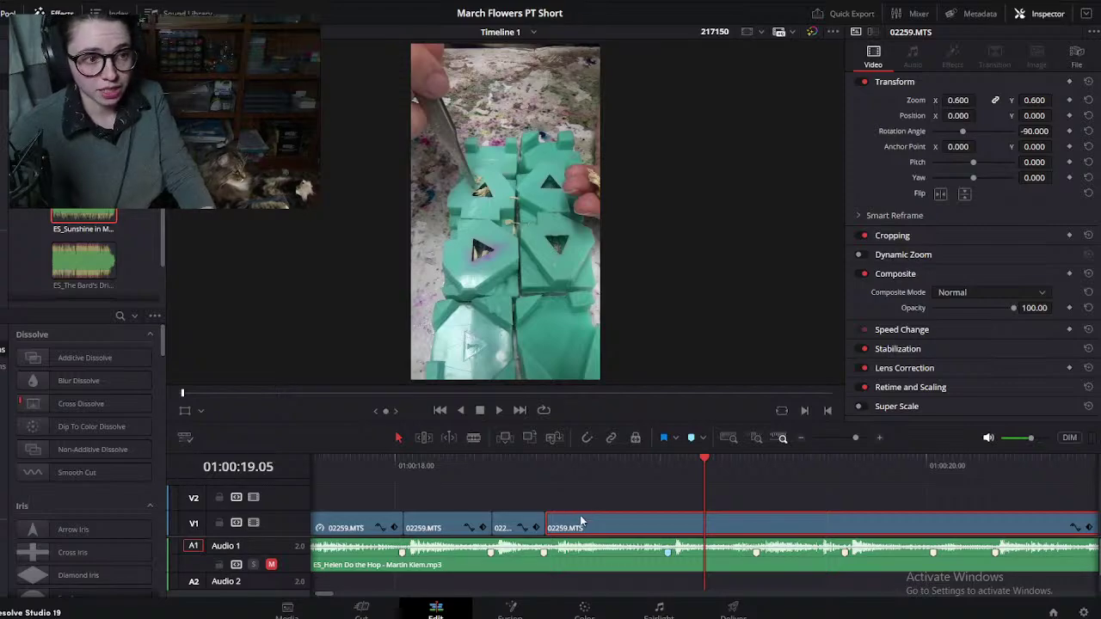
Step: Split the long mould clip at the 01:00:19.01 beat marker and save the project
drag(545, 469, 669, 479)
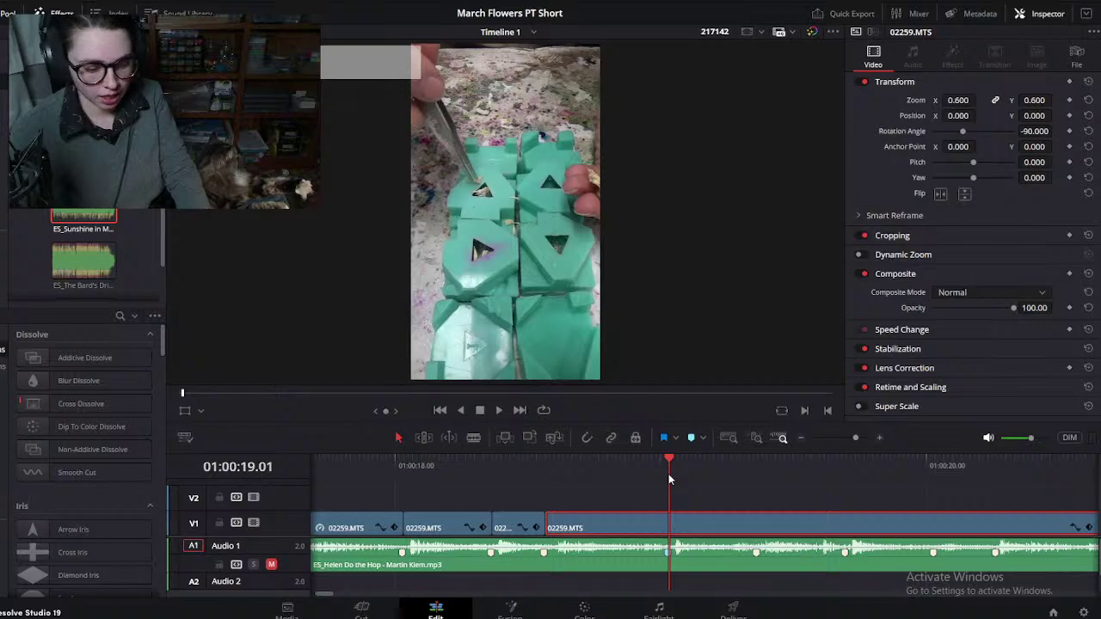
key(ctrl+b)
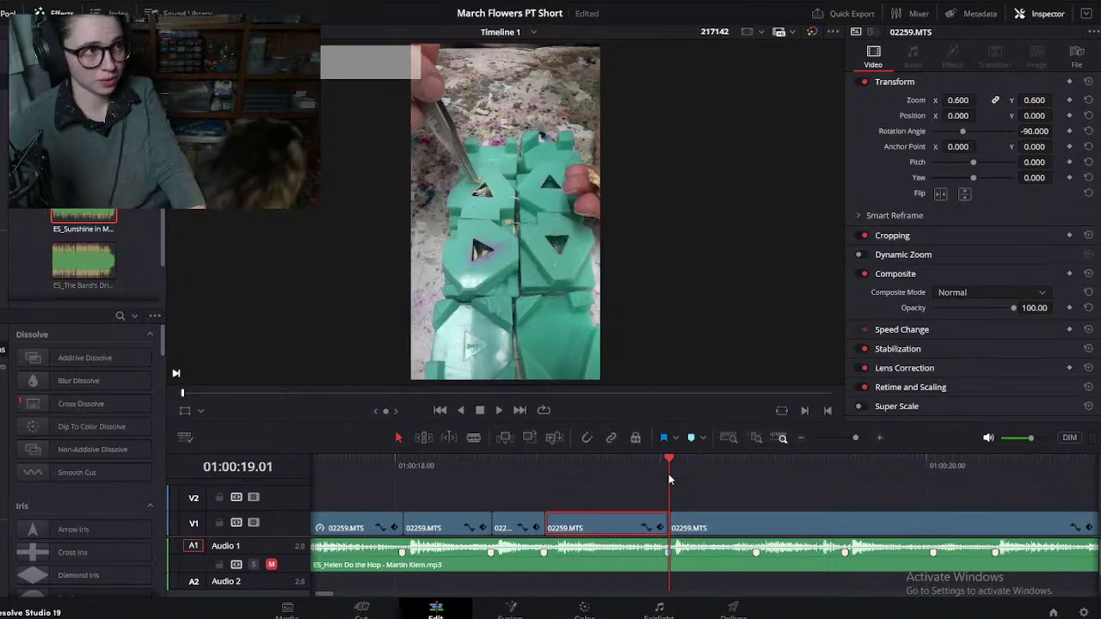
key(ctrl+s)
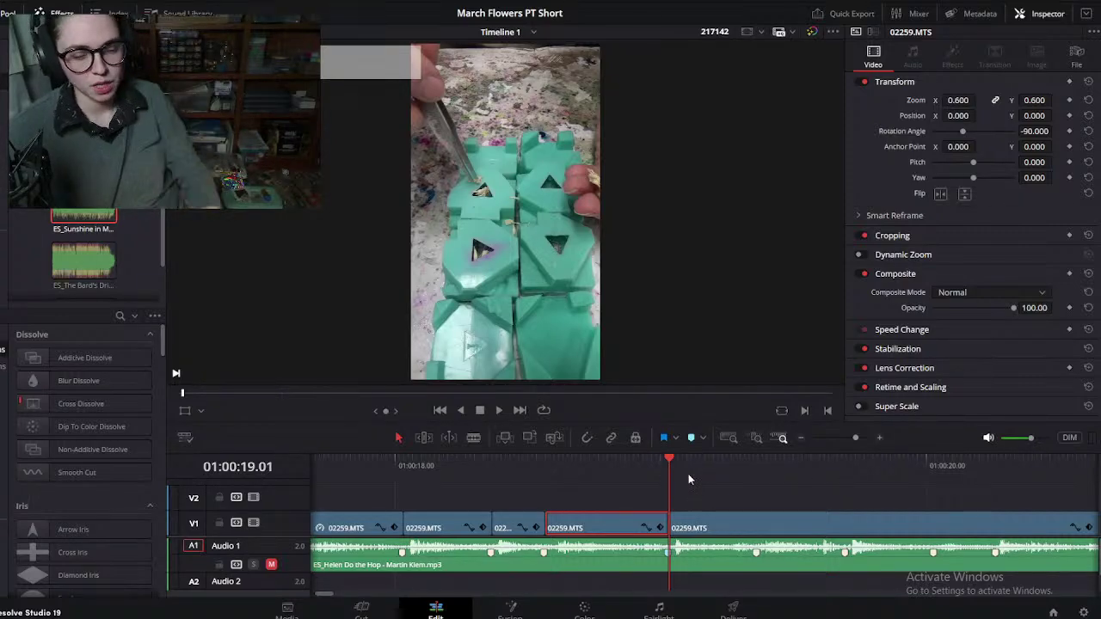
click(683, 502)
click(16, 4)
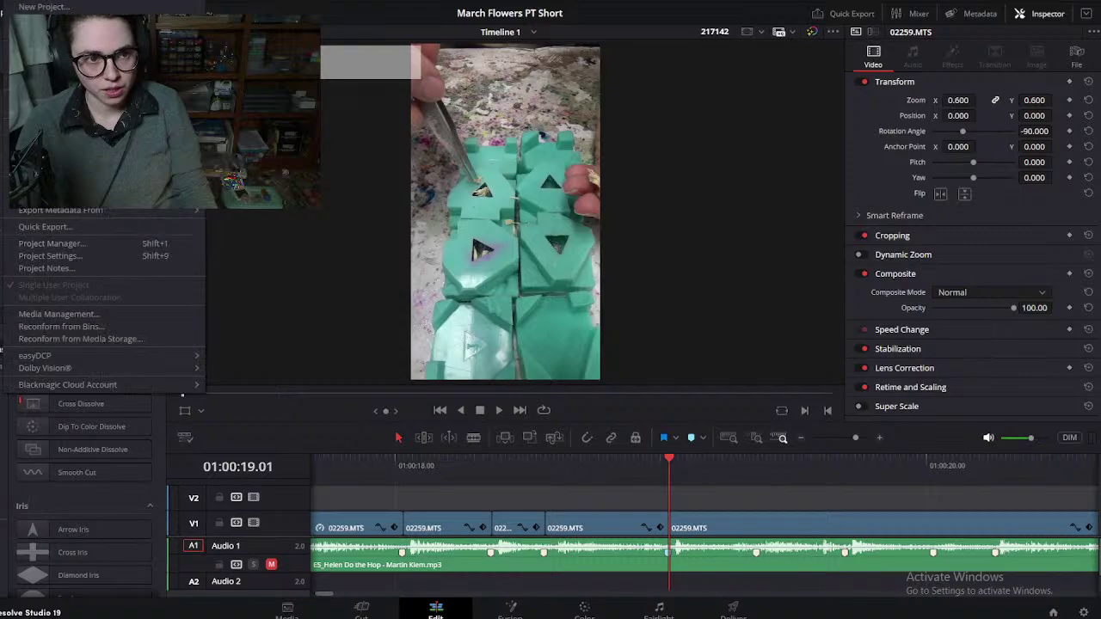
key(Escape)
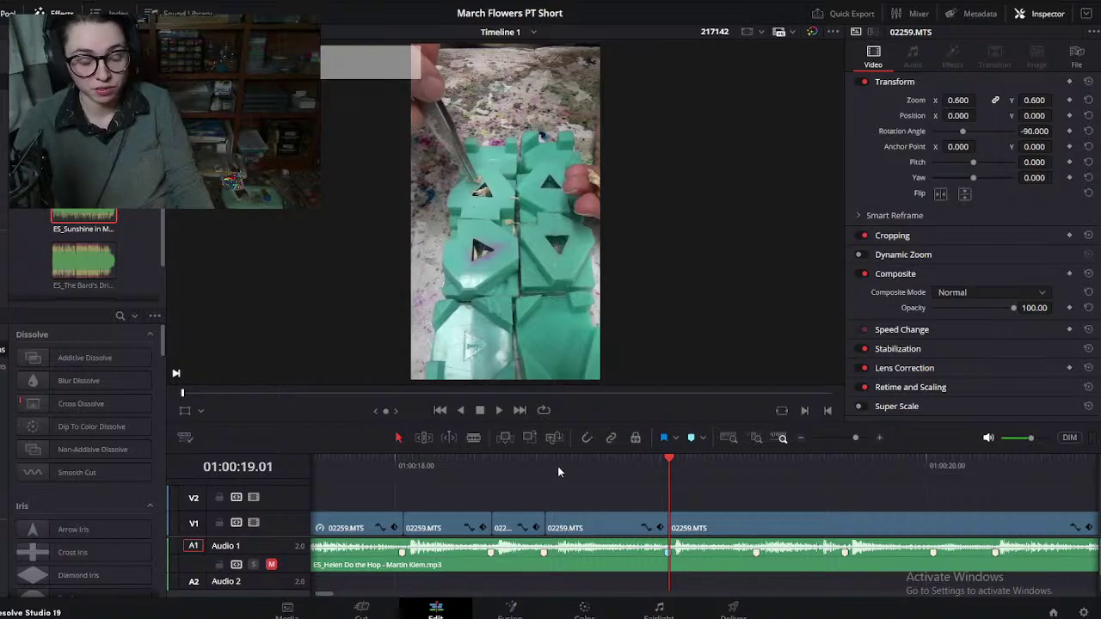
Step: Check the long mould clip's footage up to 01:00:19.12 and save the project
drag(572, 476, 760, 537)
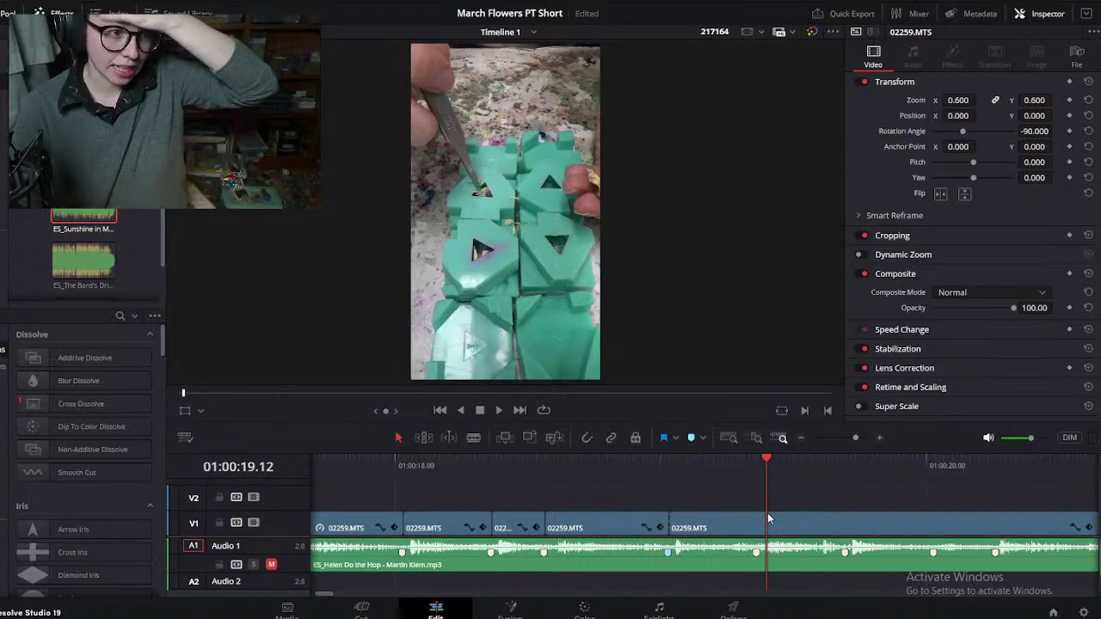
click(18, 5)
key(Escape)
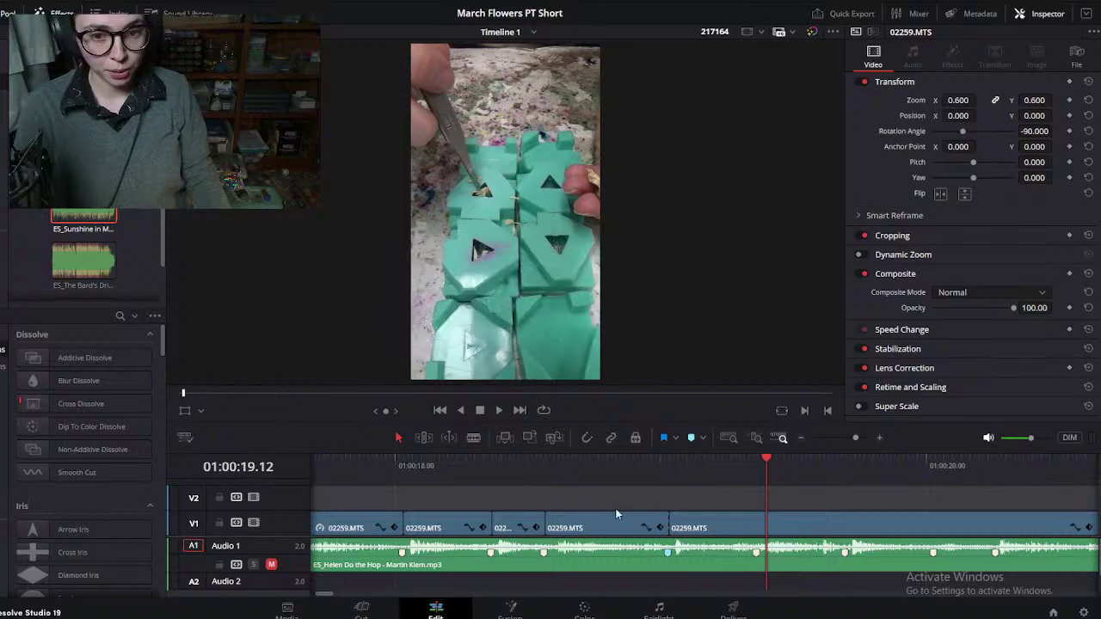
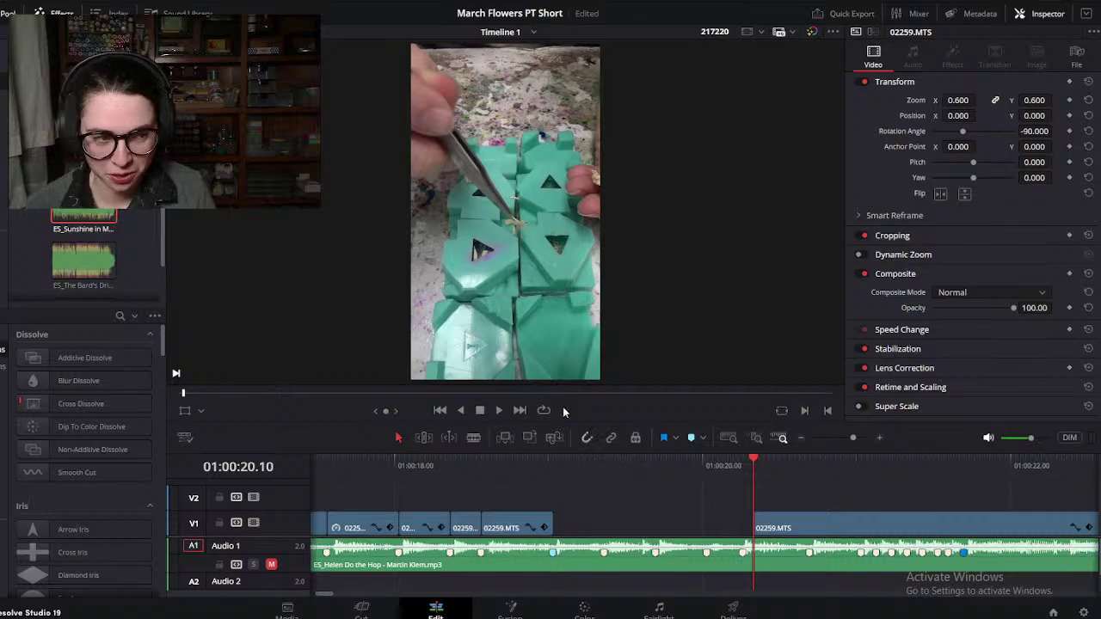
click(12, 5)
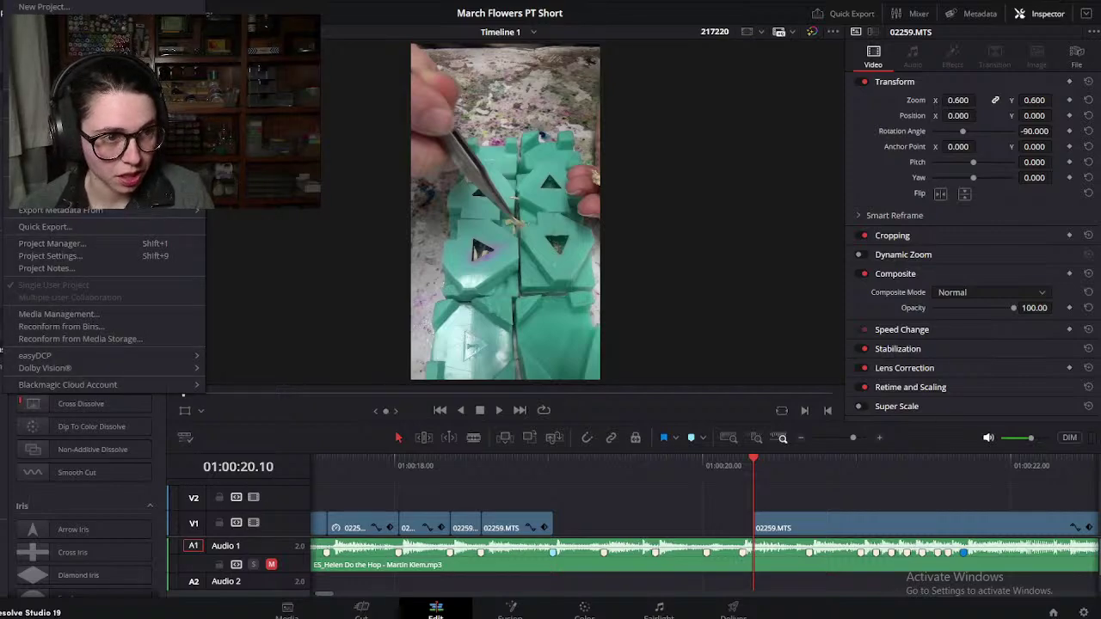
click(565, 480)
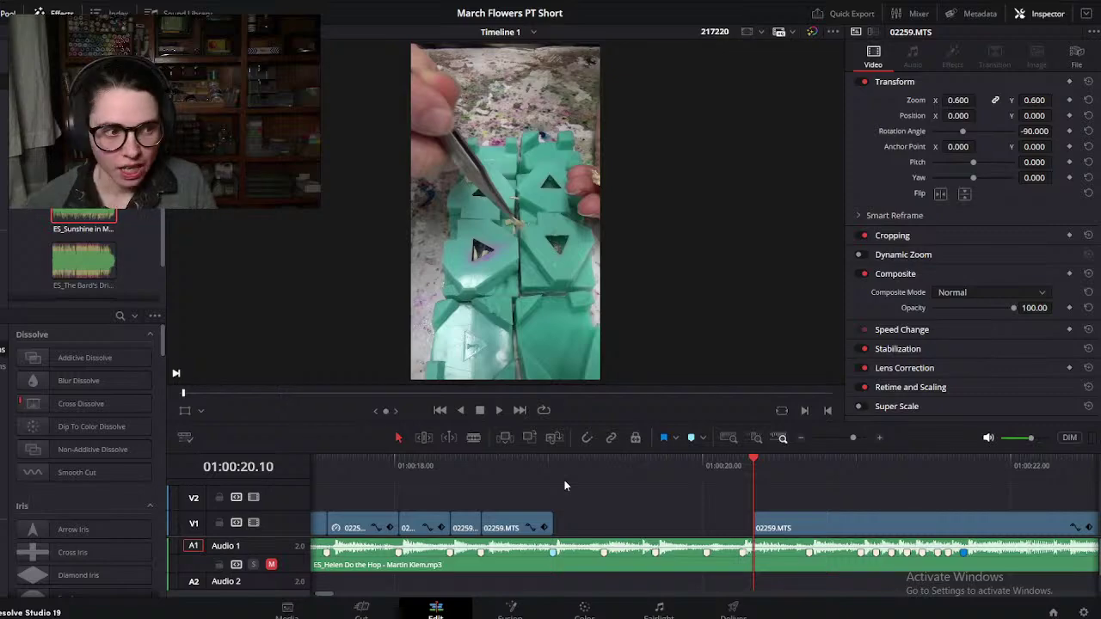
Step: Split the long mould clip at 01:00:23.26
scroll(670, 507, down, 8)
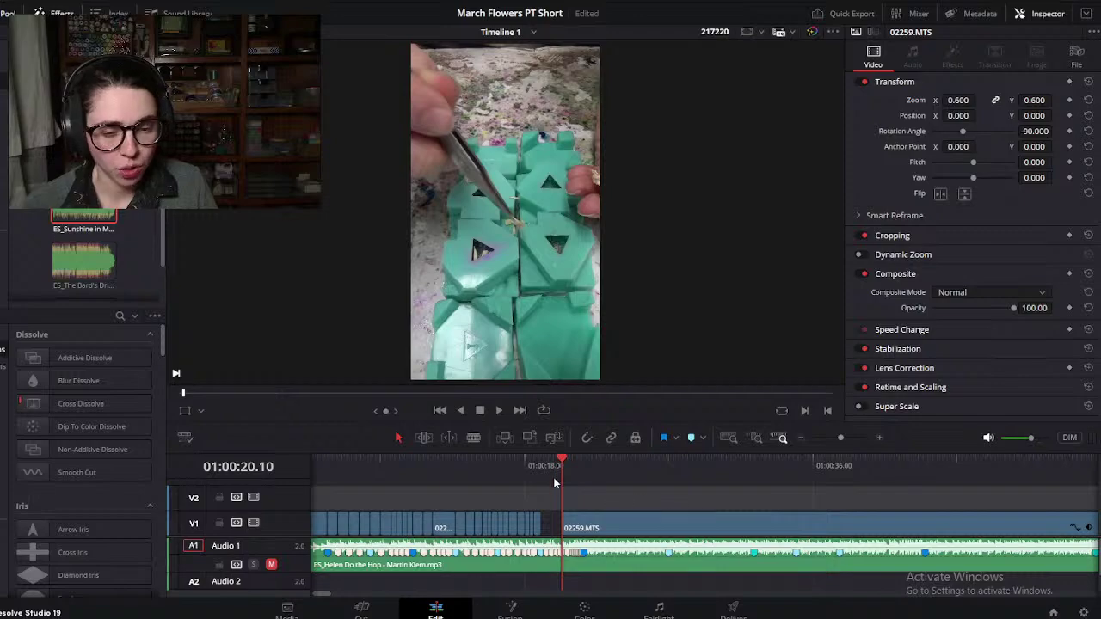
drag(563, 464, 618, 454)
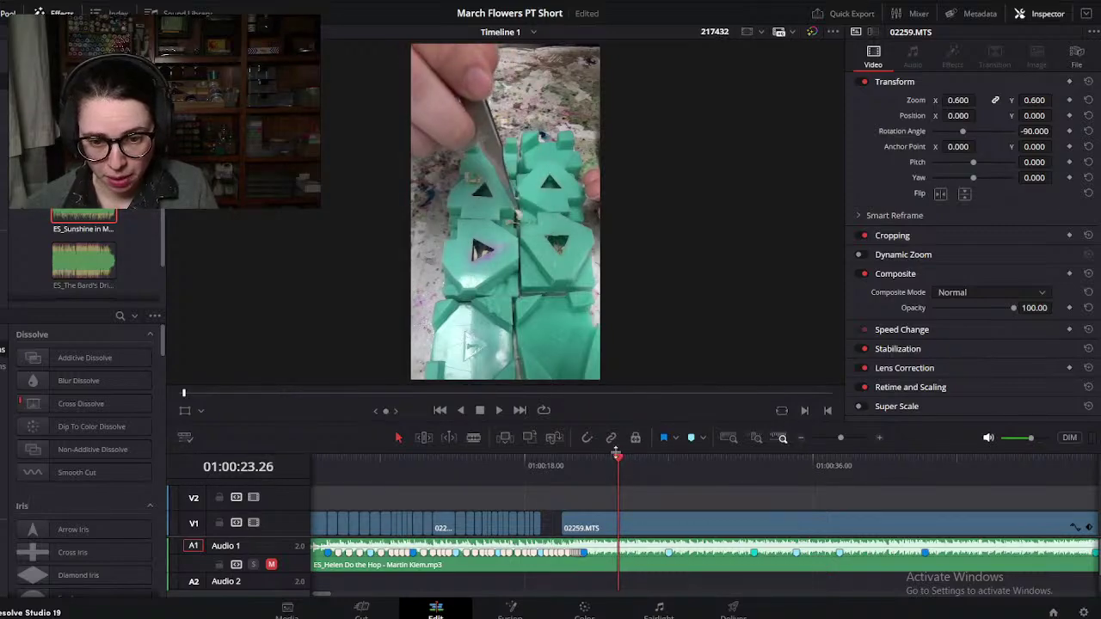
scroll(618, 447, up, 5)
click(795, 518)
key(ctrl+b)
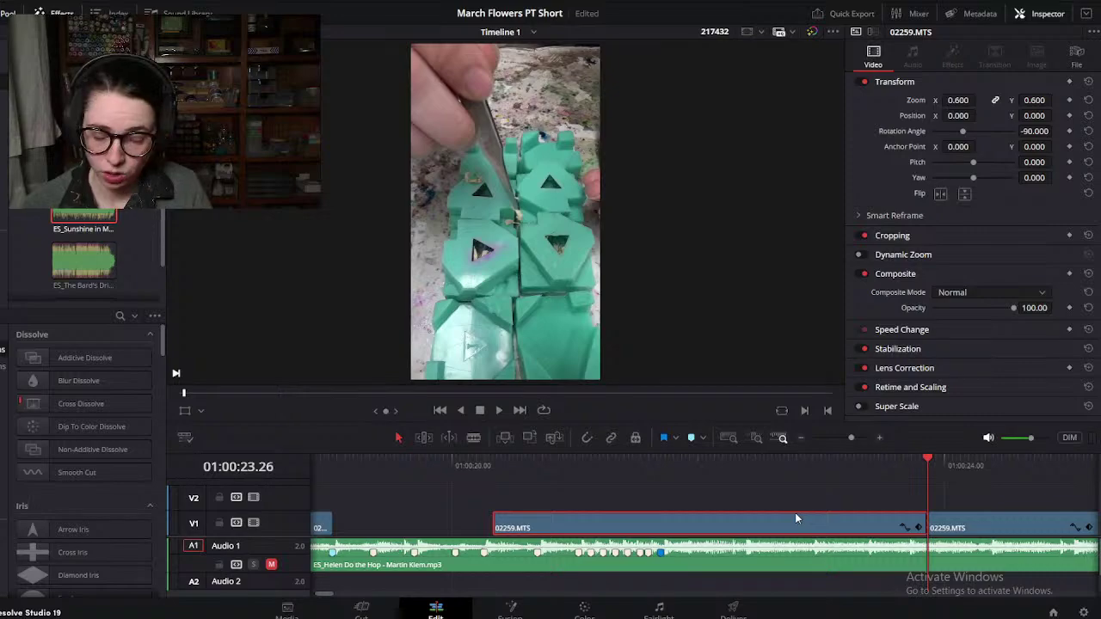
Step: Scrub the separated mould clip between 01:00:20.10 and 01:00:21.11 to examine the tweezers filling the mould
click(494, 465)
drag(495, 463, 559, 467)
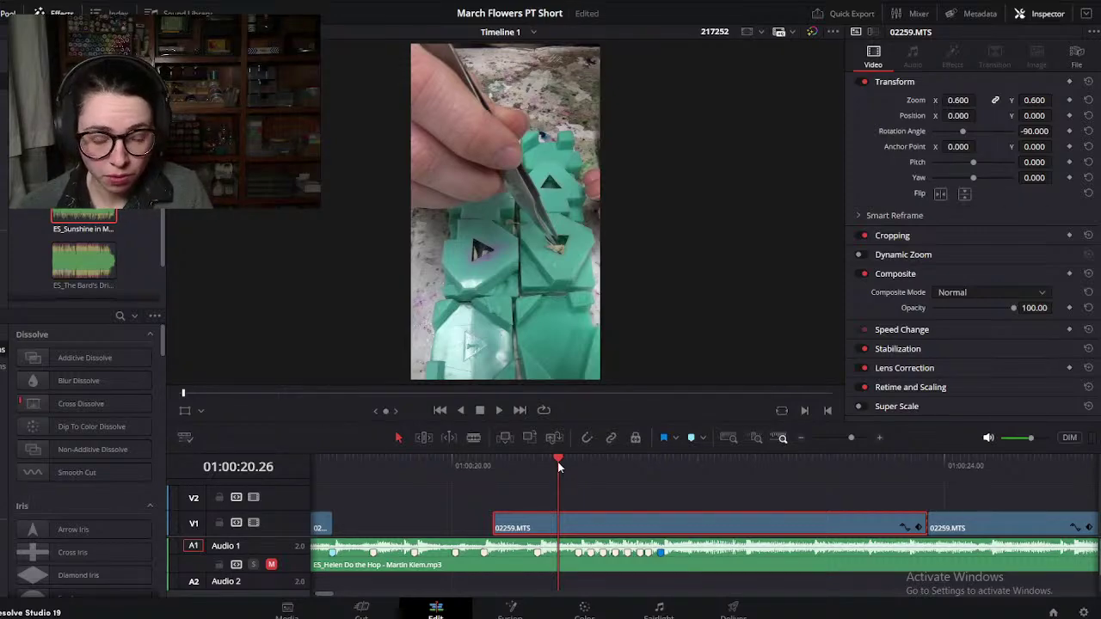
drag(557, 456, 622, 438)
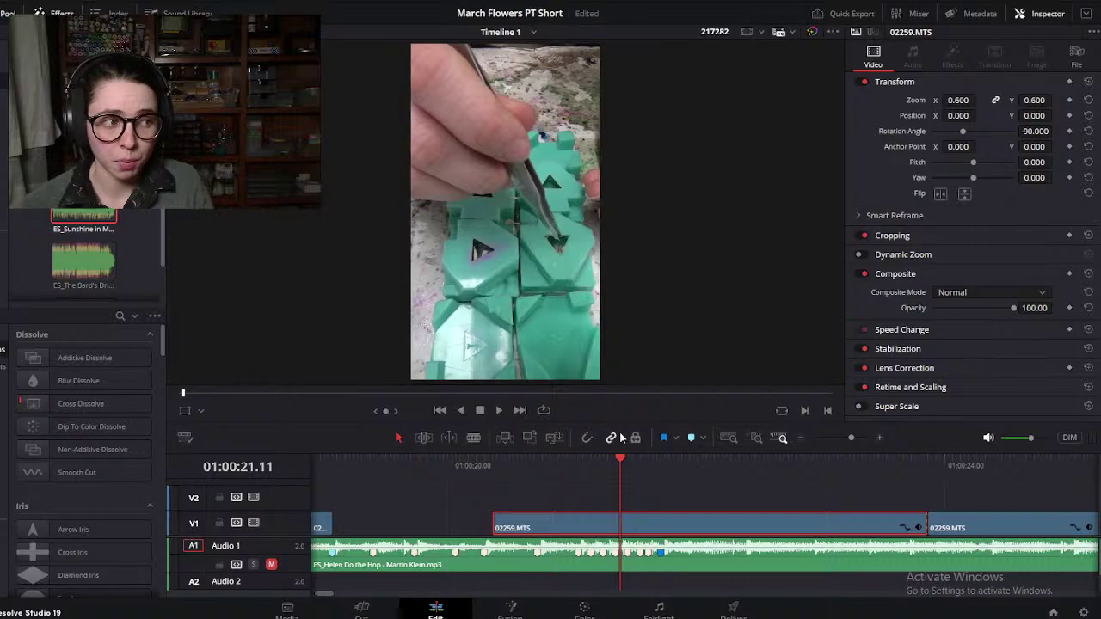
drag(492, 471, 518, 475)
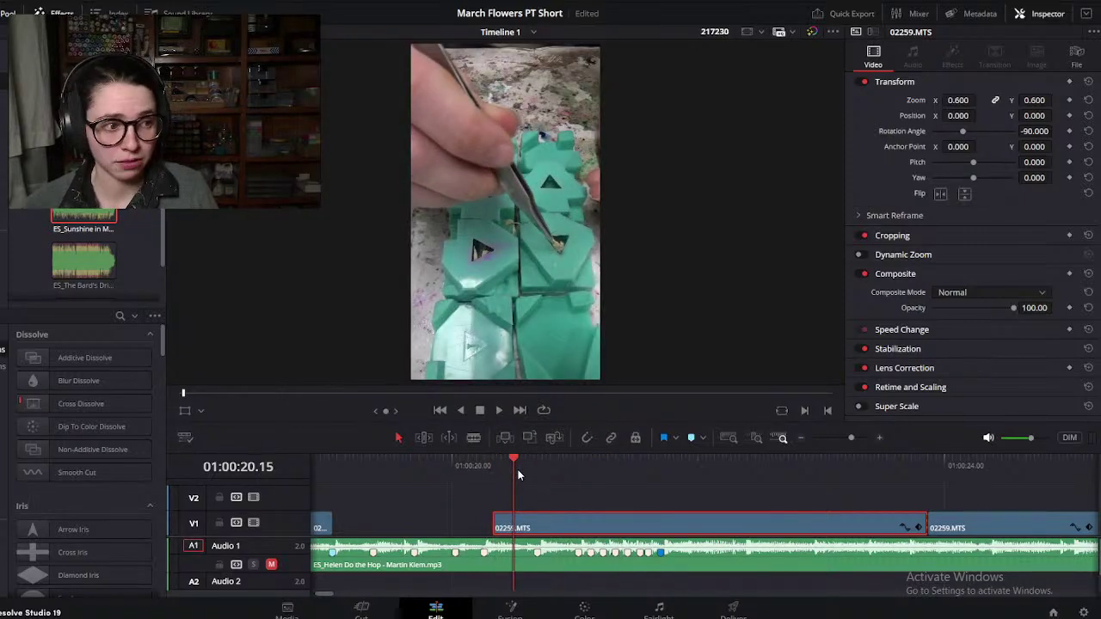
drag(520, 464, 587, 456)
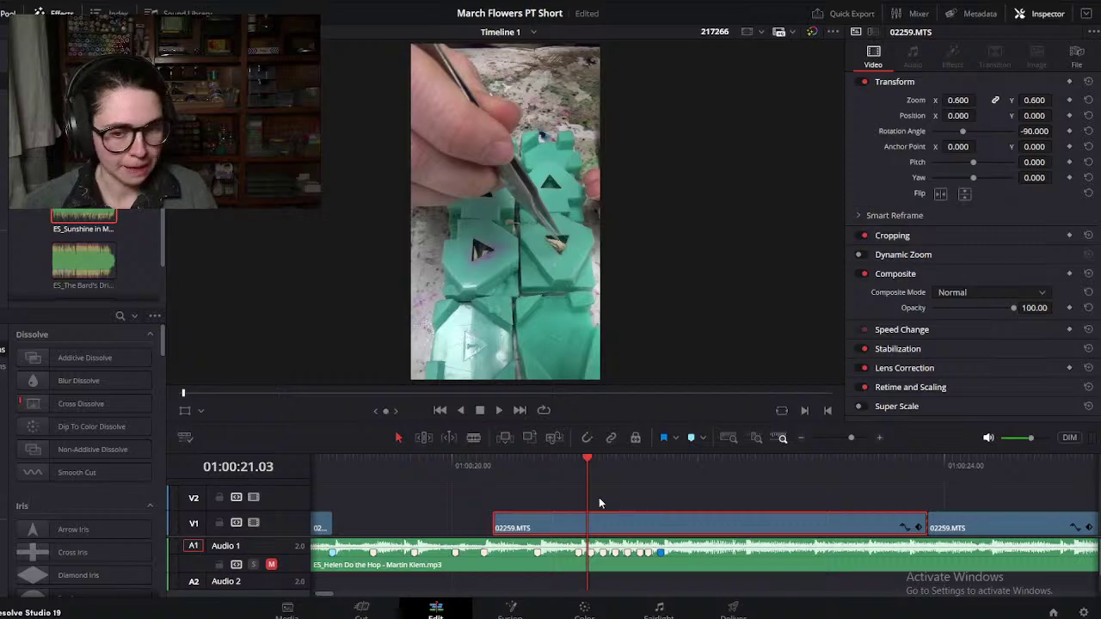
drag(590, 460, 525, 485)
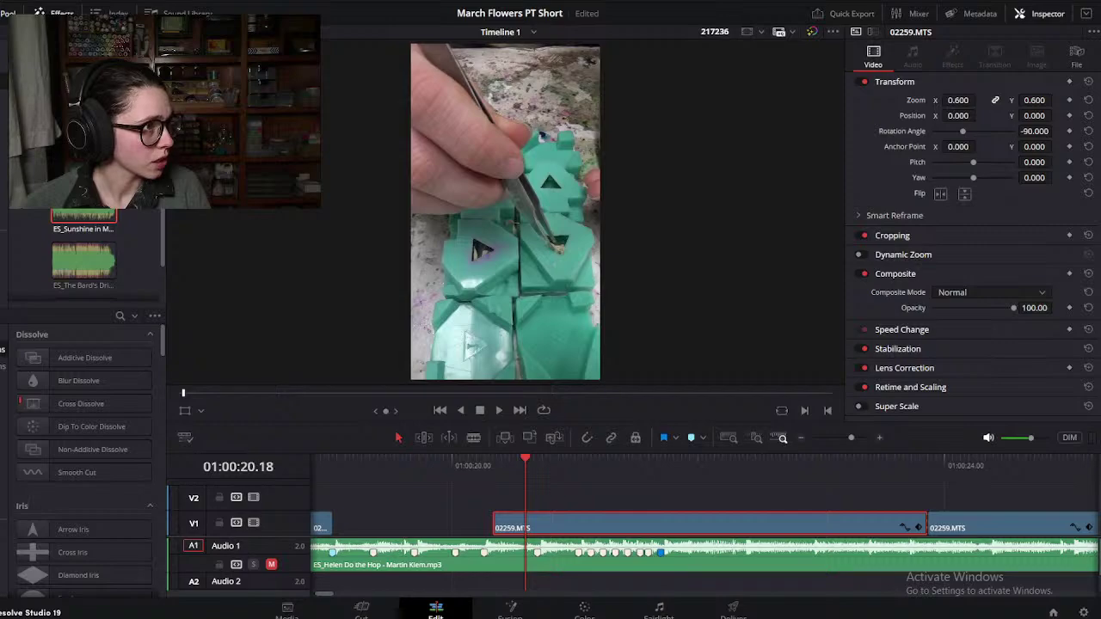
click(592, 500)
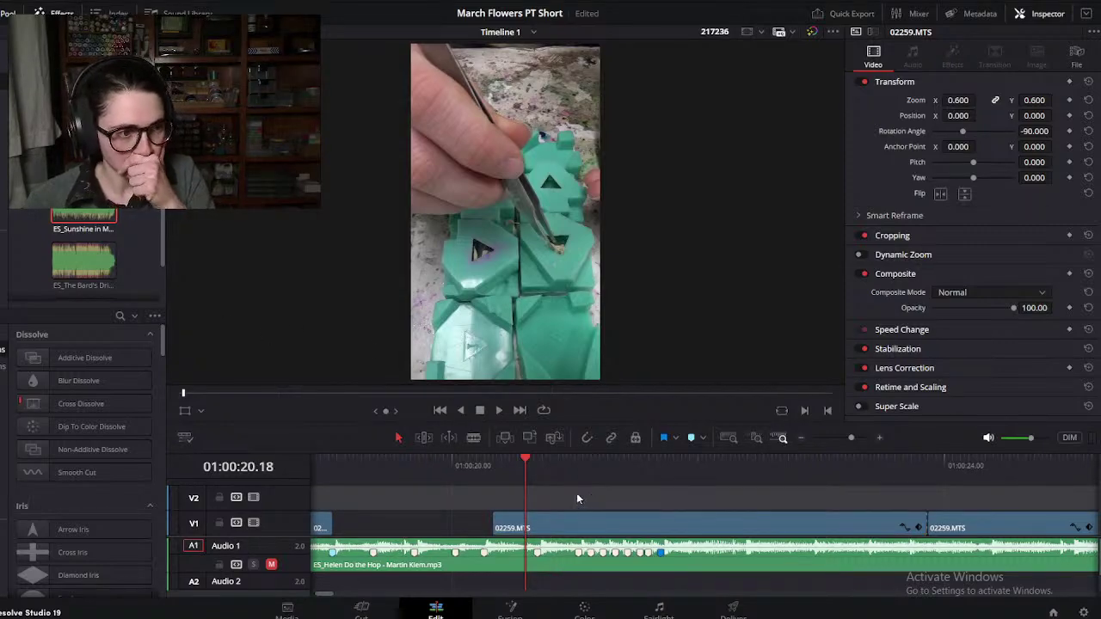
Step: Move the separated mould clip back to the cut at 01:00:19.01 and split it at the 01:00:19.11 beat marker
drag(516, 527, 389, 516)
click(356, 469)
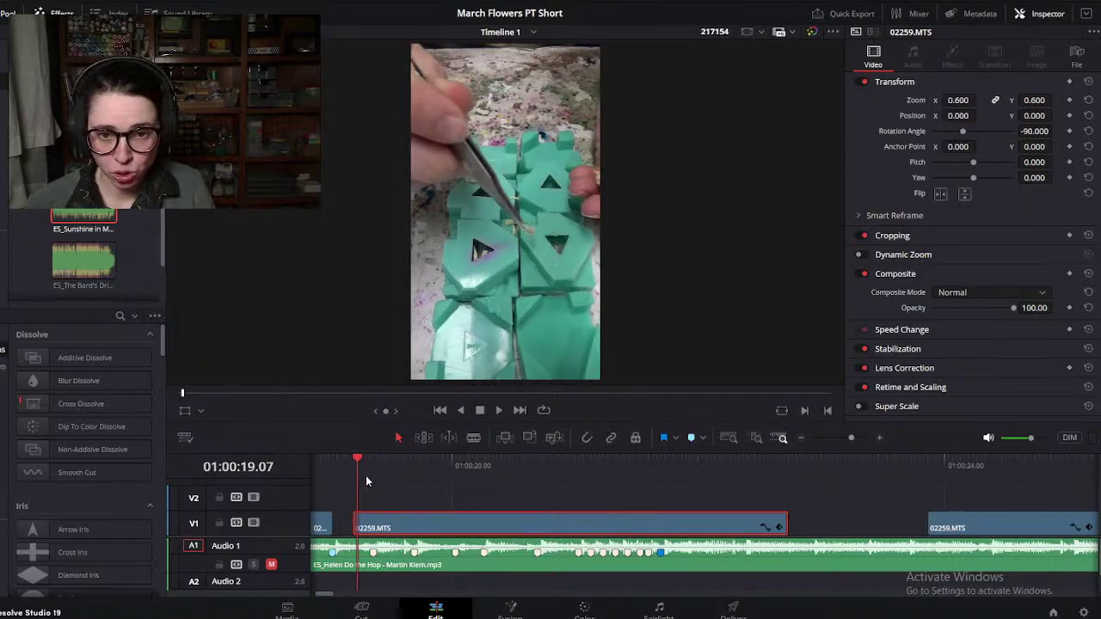
scroll(356, 468, up, 5)
drag(675, 528, 604, 528)
drag(578, 459, 684, 466)
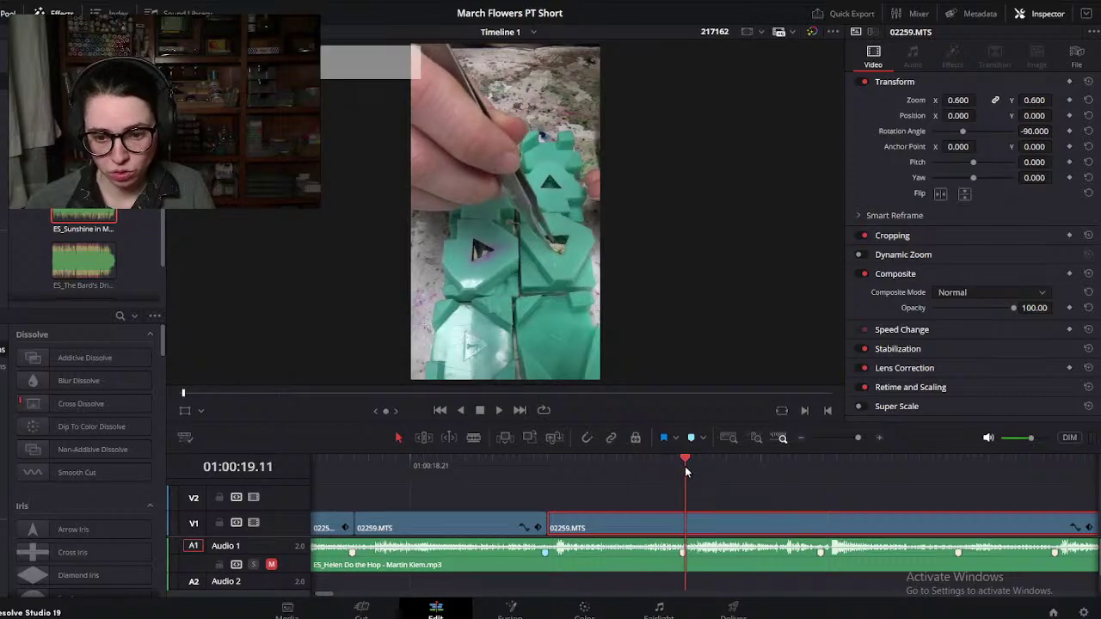
key(ctrl+b)
Step: Trim the start of the remaining mould clip to 01:00:19.16 and move it back to the cut at 01:00:19.11
scroll(685, 466, down, 2)
scroll(690, 499, down, 3)
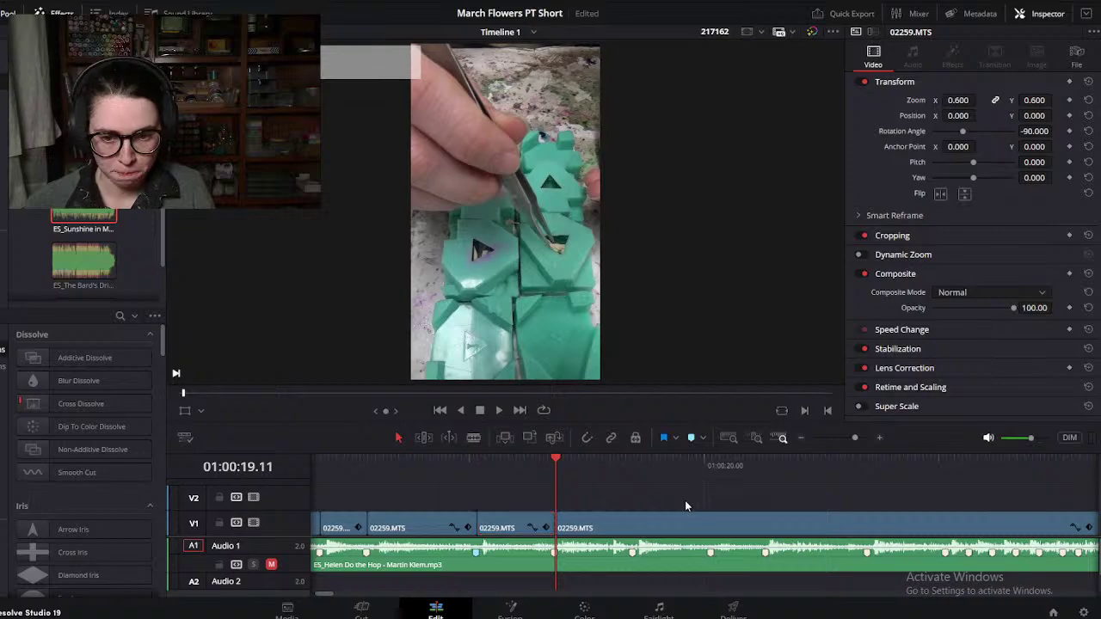
drag(556, 459, 594, 508)
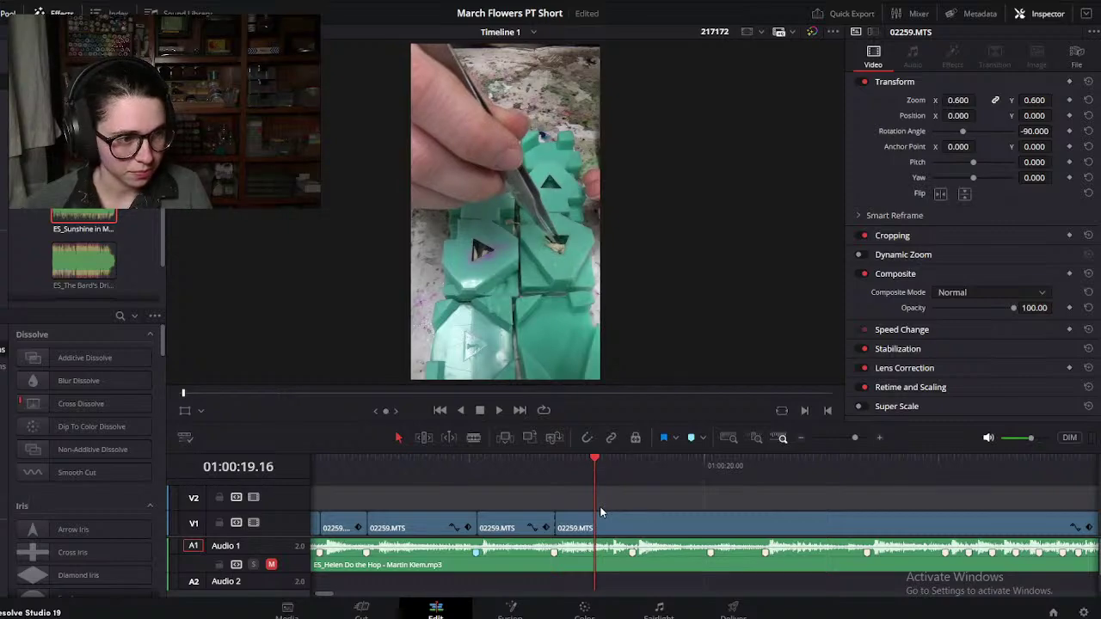
key(ctrl+b)
key(BackSpace)
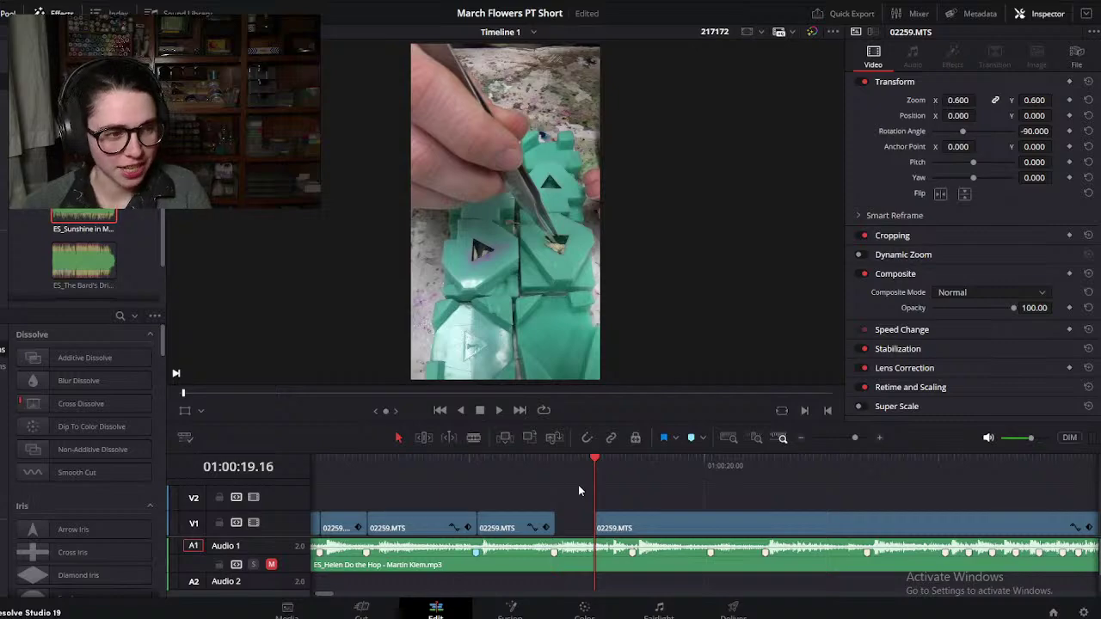
key(ctrl+equal)
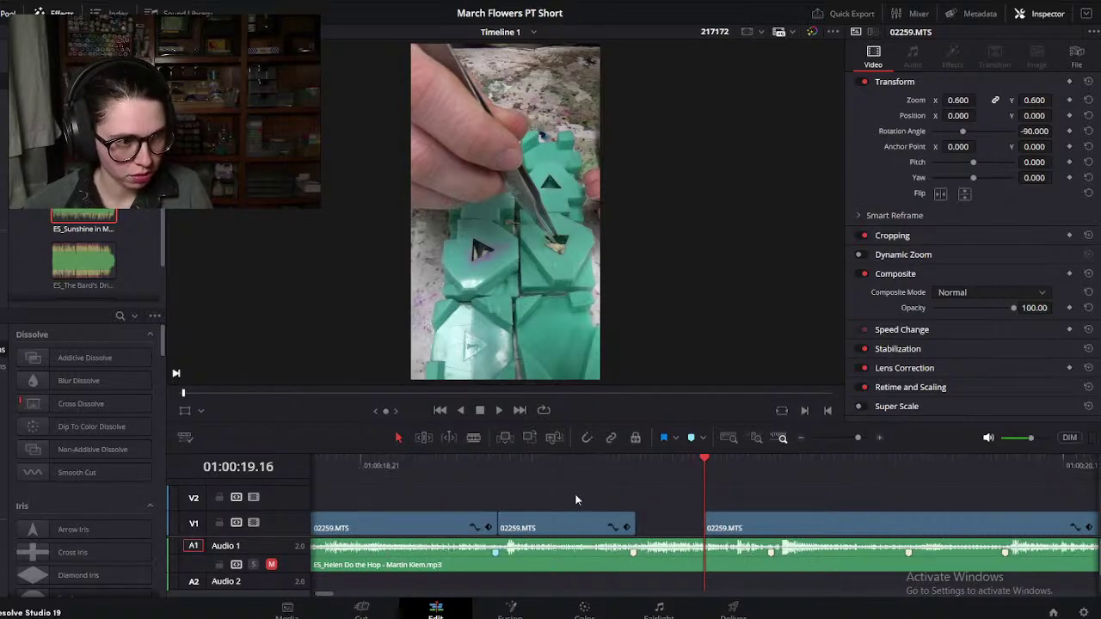
drag(757, 528, 685, 528)
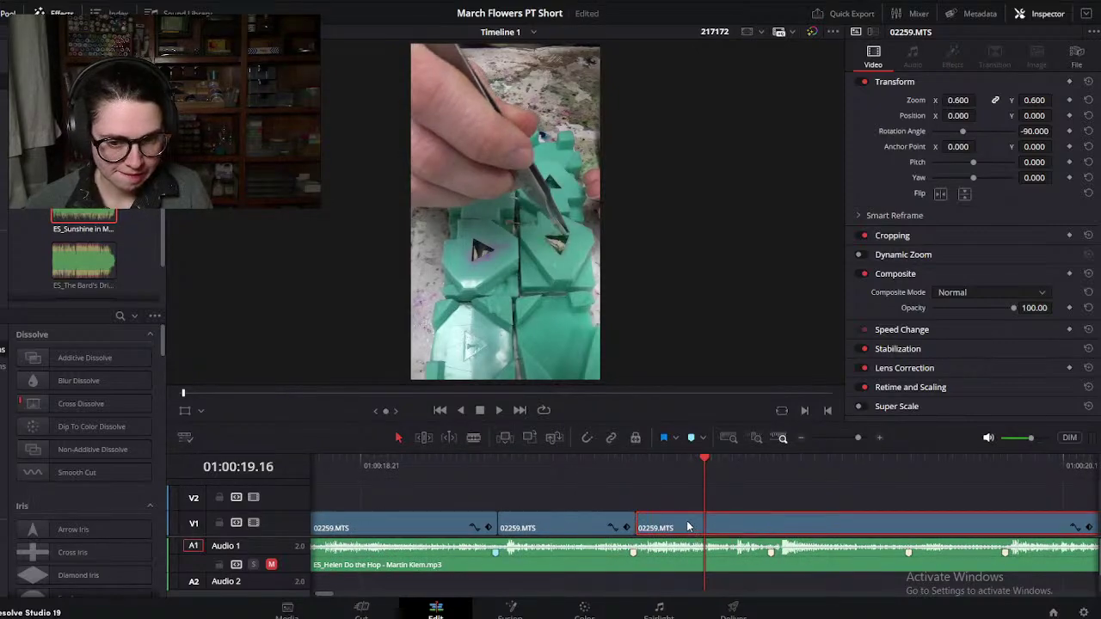
Step: Cut away the mould clip's footage before the 01:00:19.21 marker and move the remainder back to 01:00:19.11
scroll(687, 526, right, 3)
drag(449, 465, 549, 480)
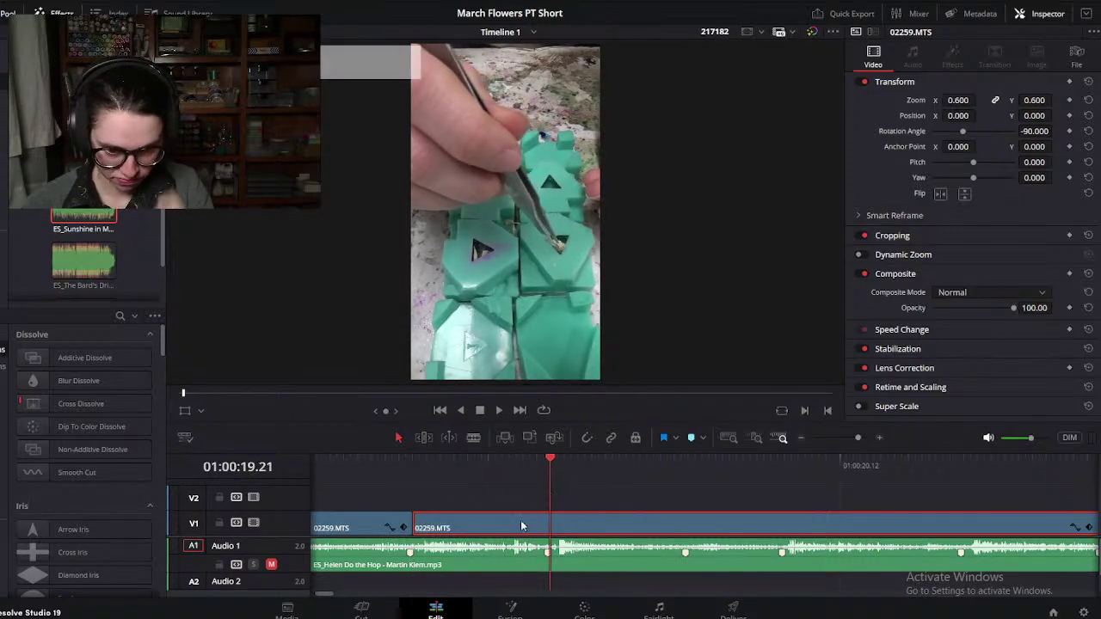
key(ctrl+b)
key(BackSpace)
drag(585, 527, 447, 520)
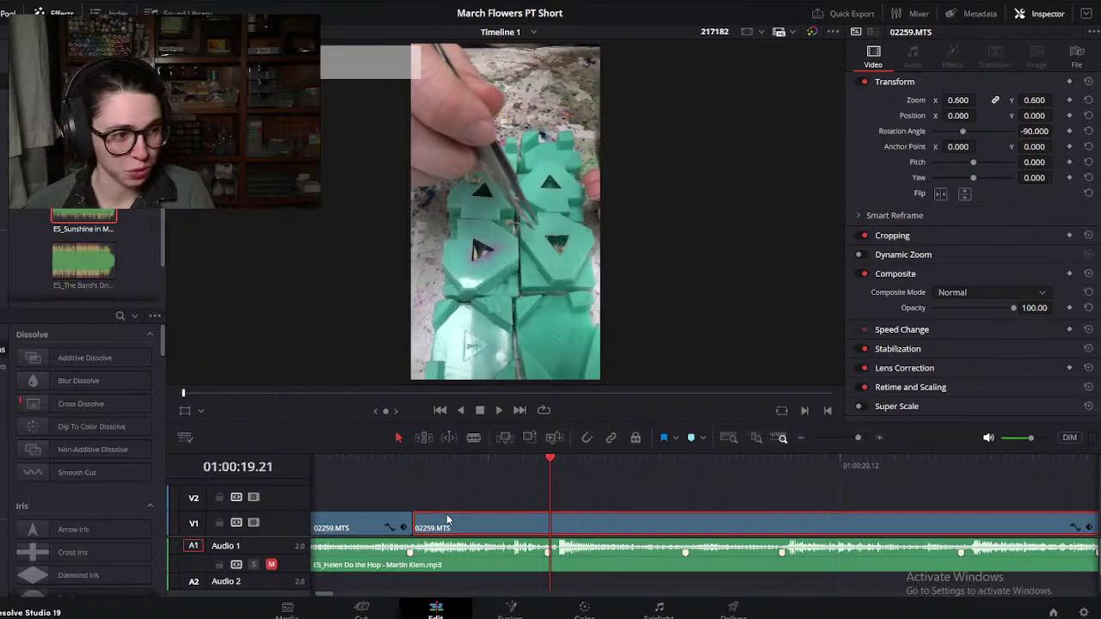
Step: Check the rejoined mould clip's footage and split it at the 01:00:19.21 beat marker
click(634, 469)
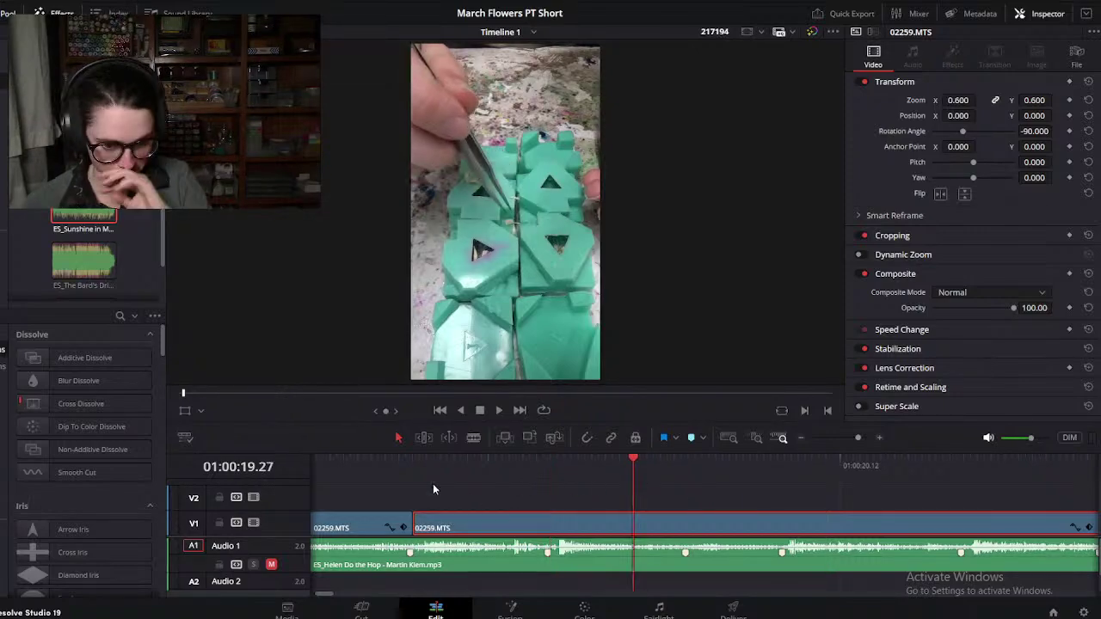
click(415, 468)
drag(420, 470, 551, 475)
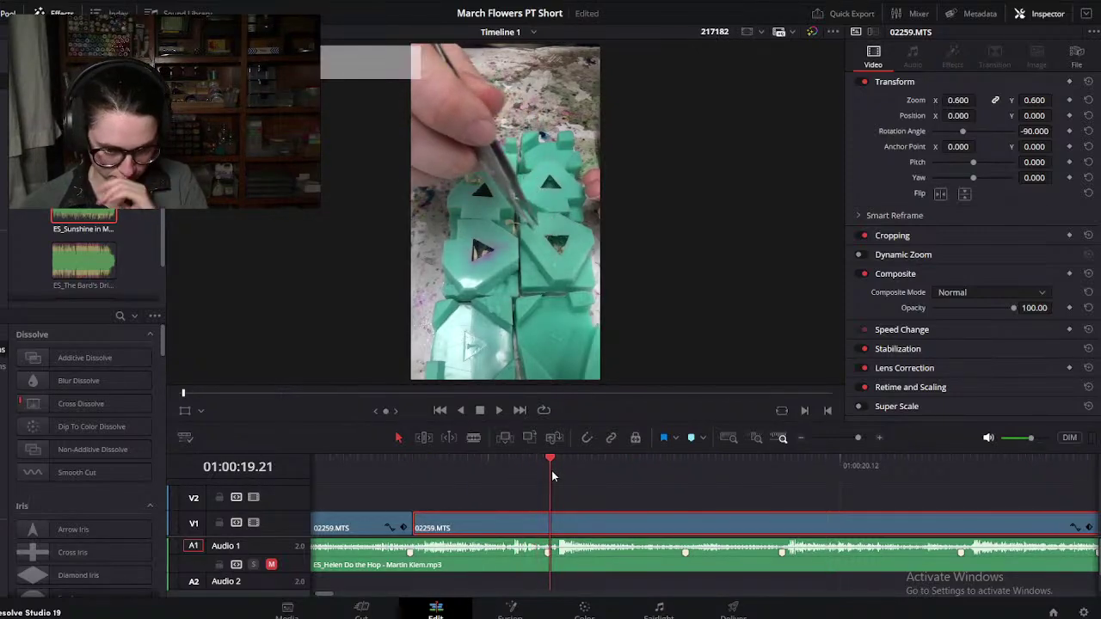
Step: Review the recent mould cuts and the remaining timeline, from about 01:00:17 to just past the last clip at 01:01:16.26
scroll(623, 502, down, 3)
click(516, 479)
click(347, 468)
scroll(568, 464, down, 2)
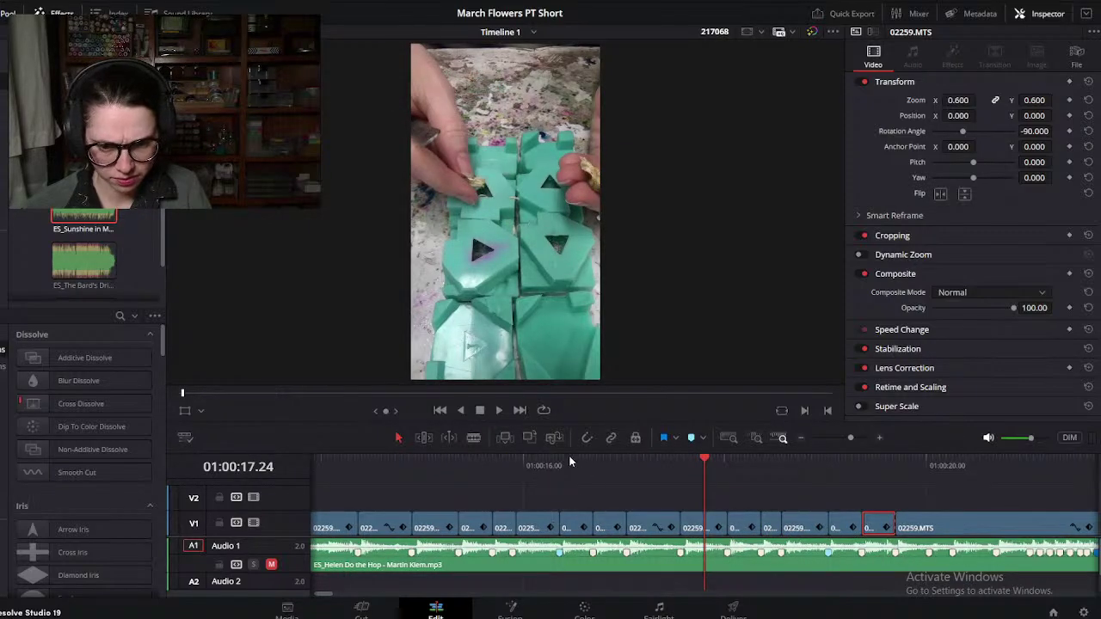
click(593, 465)
drag(593, 467, 916, 508)
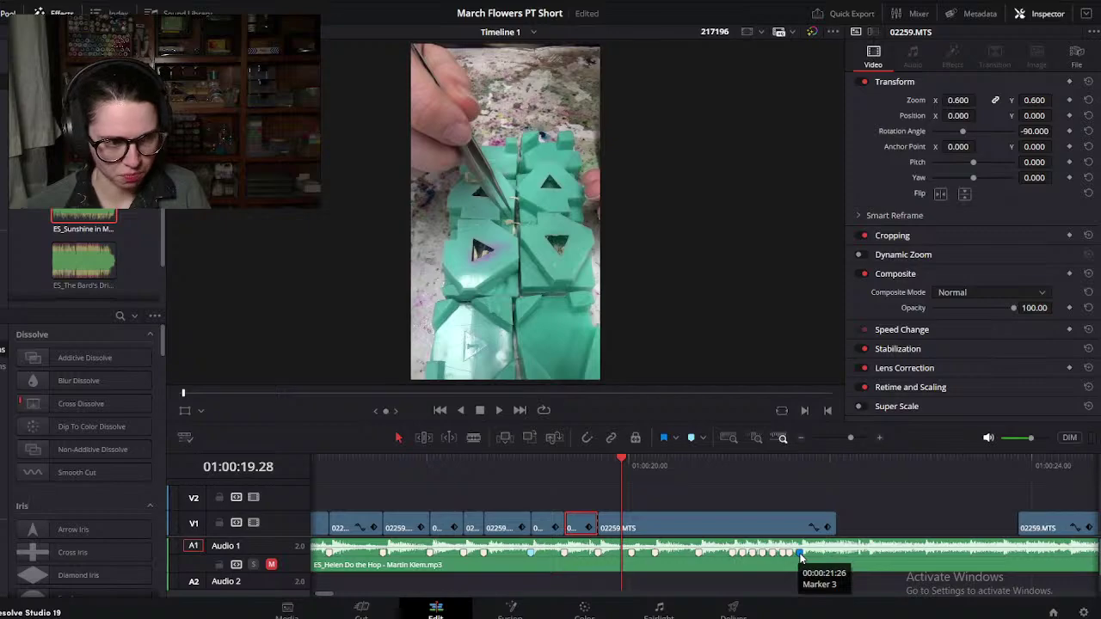
scroll(565, 486, down, 5)
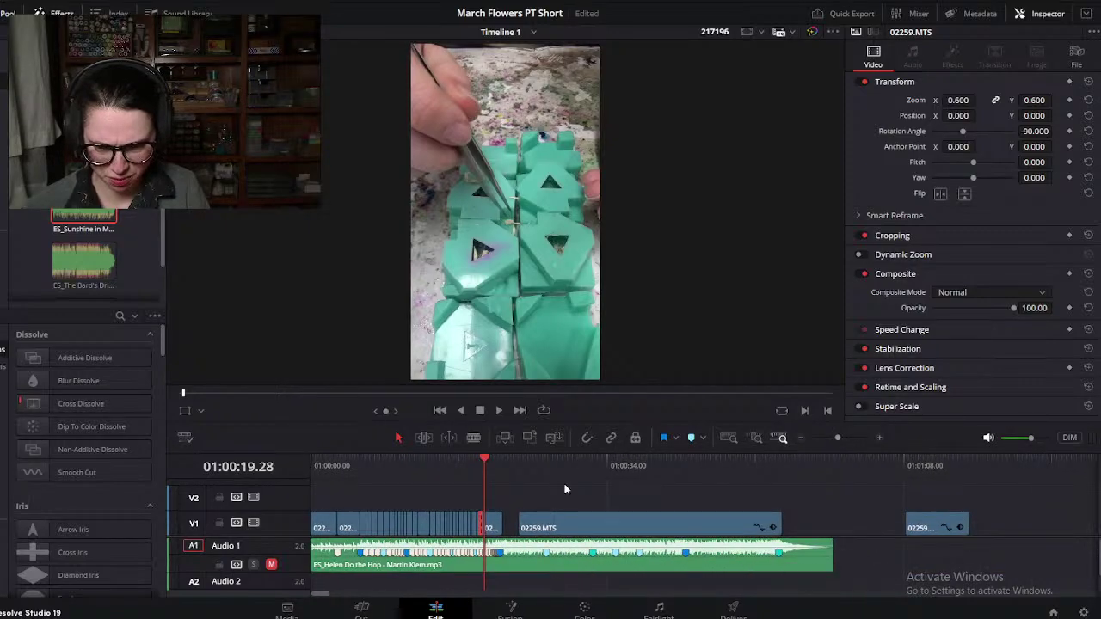
scroll(564, 483, down, 3)
scroll(565, 483, up, 2)
click(443, 466)
drag(443, 466, 697, 486)
scroll(697, 486, down, 2)
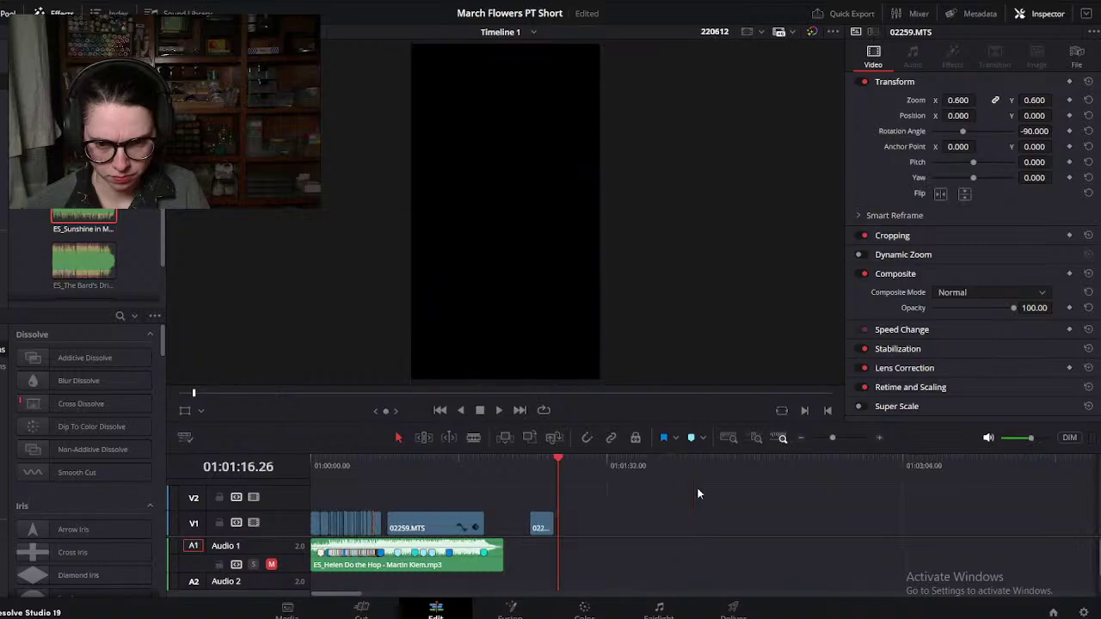
Step: Move the distant 02259.MTS clip back along V1 to shortly after the last short clip, just past 01:01:16.26
scroll(697, 486, down, 3)
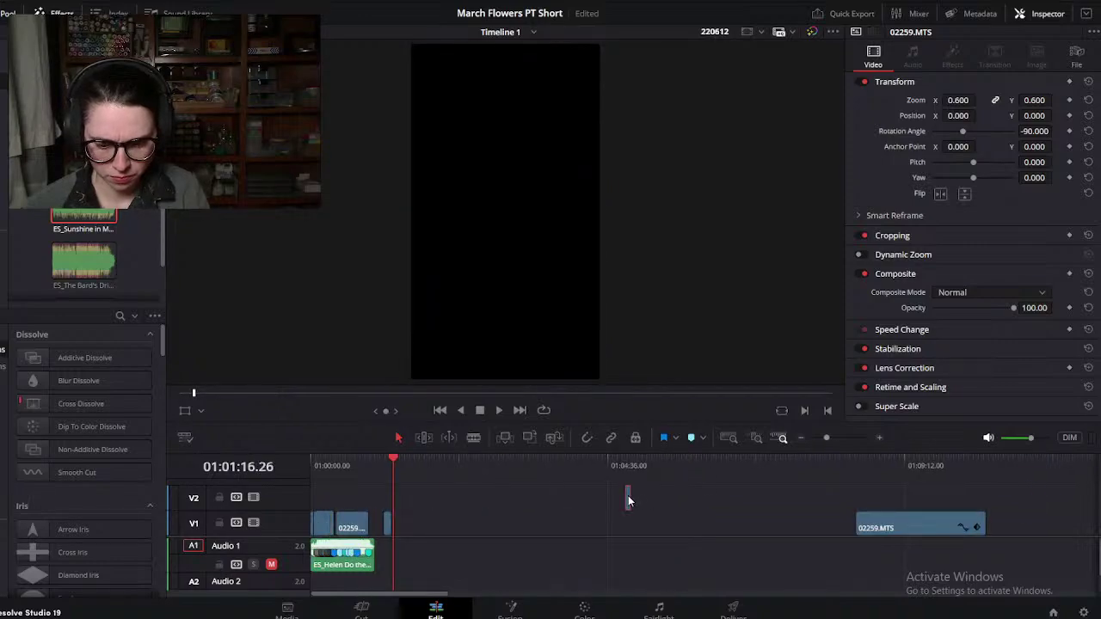
drag(884, 519, 434, 511)
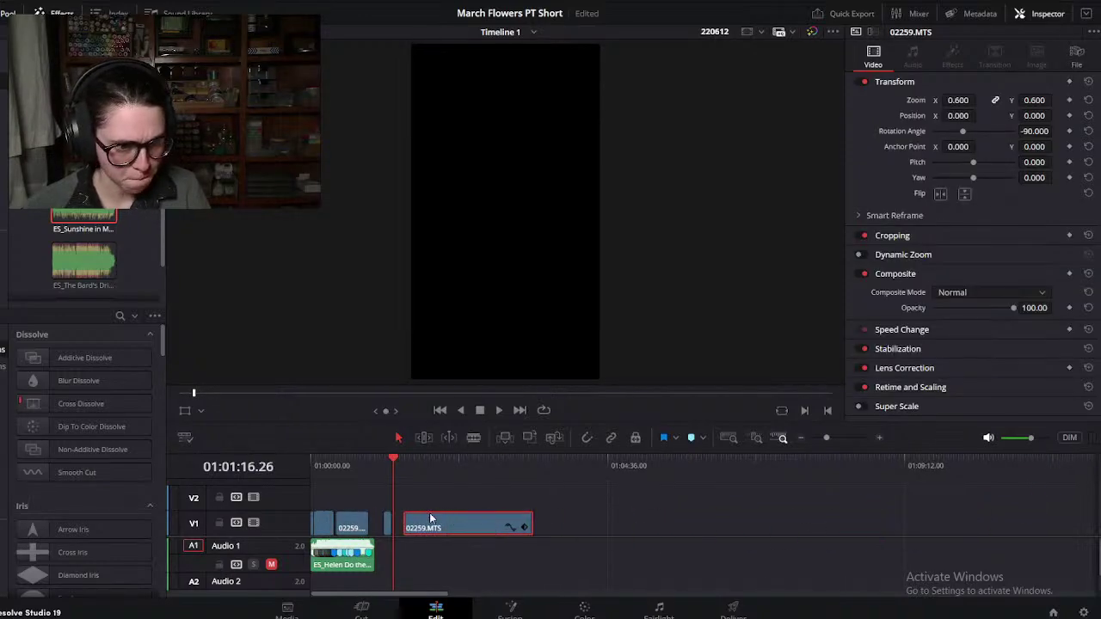
scroll(428, 513, up, 5)
Step: Review the recent mould cuts from 01:00:16.16 to 01:00:20.28
click(492, 482)
scroll(699, 519, up, 3)
scroll(698, 519, down, 2)
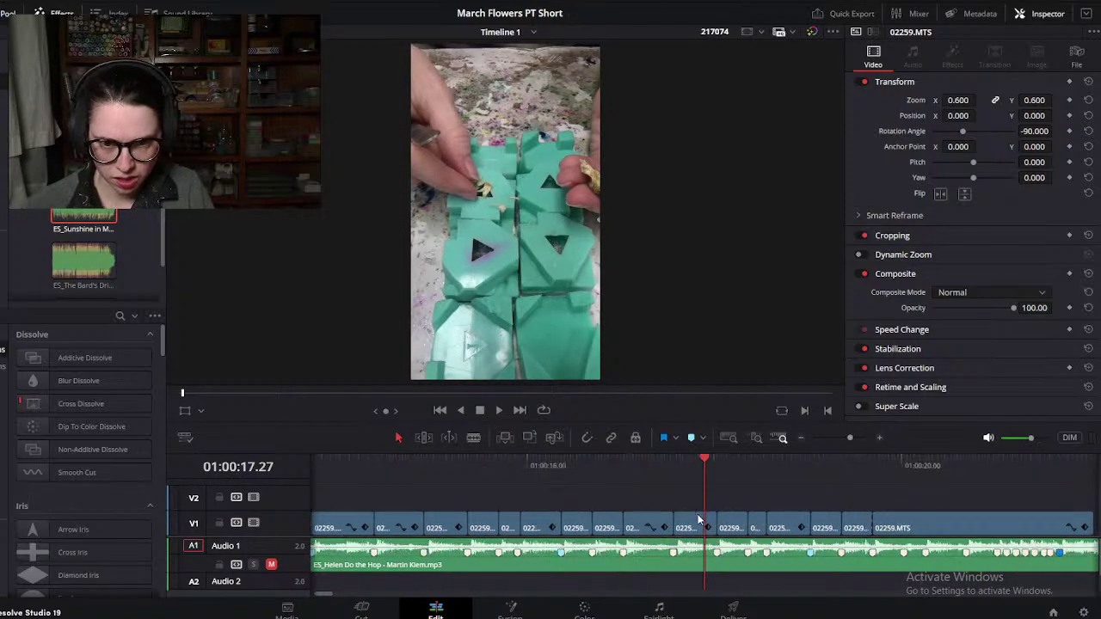
click(576, 463)
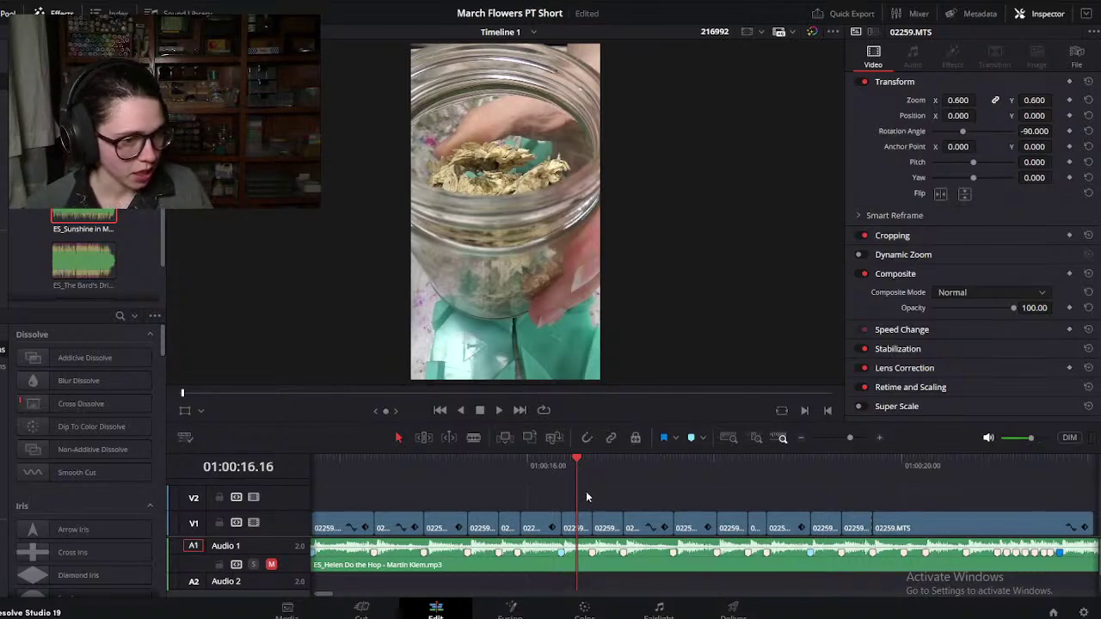
drag(579, 466, 977, 467)
scroll(771, 515, down, 3)
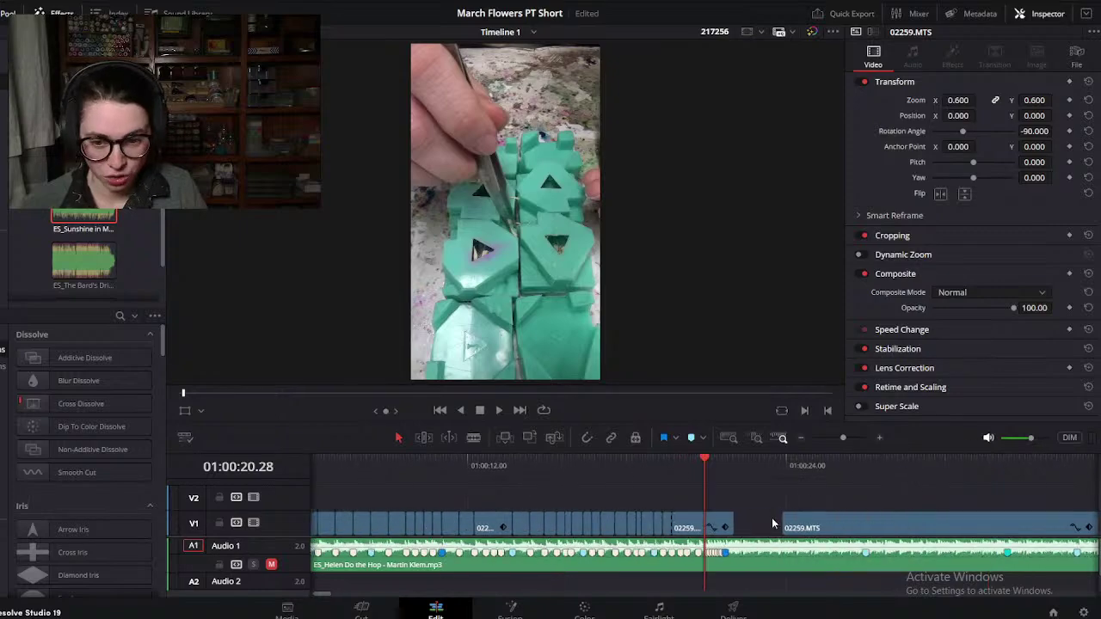
Step: Delete the leftover clip after the 01:00:19.21 cut and move the following 02259.MTS clip back to about 01:00:21.15
drag(706, 458, 752, 461)
click(697, 523)
key(BackSpace)
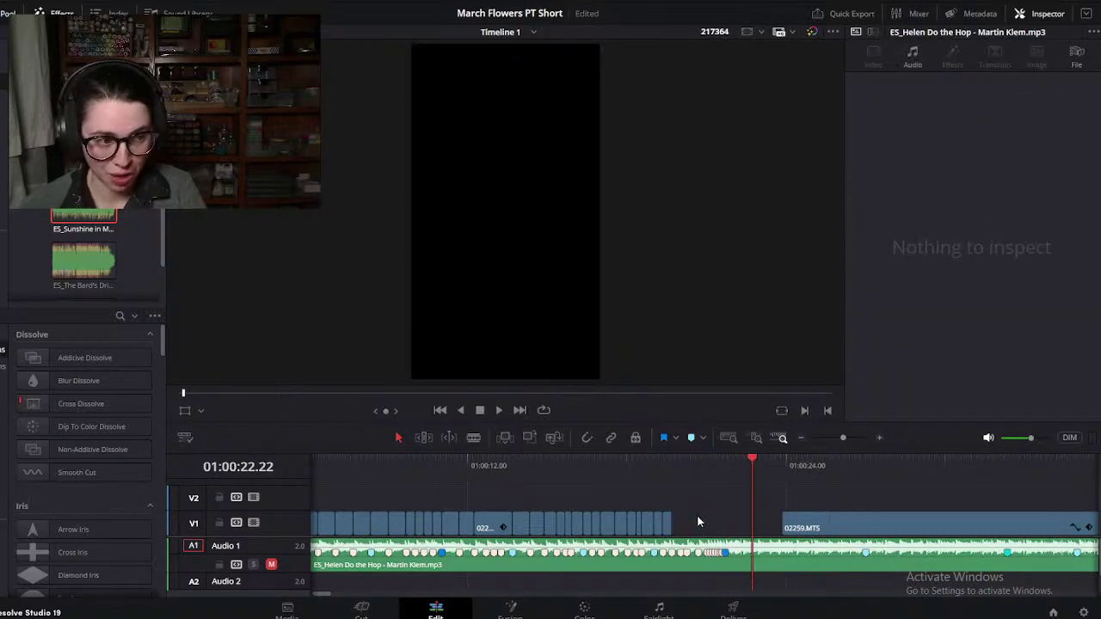
drag(828, 516, 765, 516)
drag(753, 461, 826, 439)
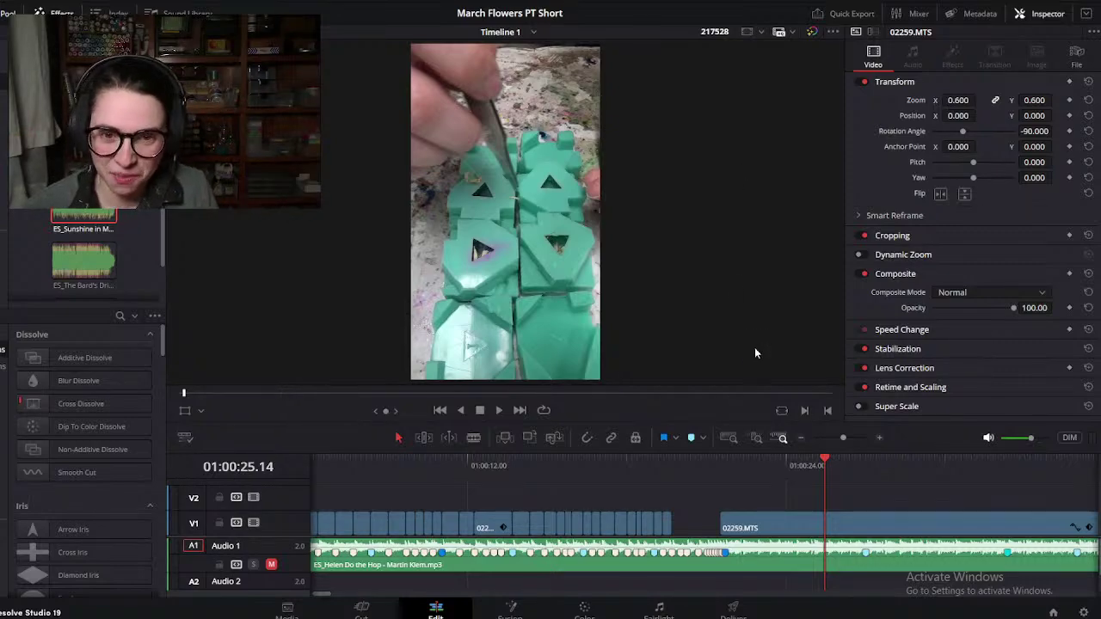
Step: Cut away the moved clip's footage before 01:00:26.03 and move the remainder back to about 01:00:21.18
drag(825, 464, 842, 455)
key(ctrl+b)
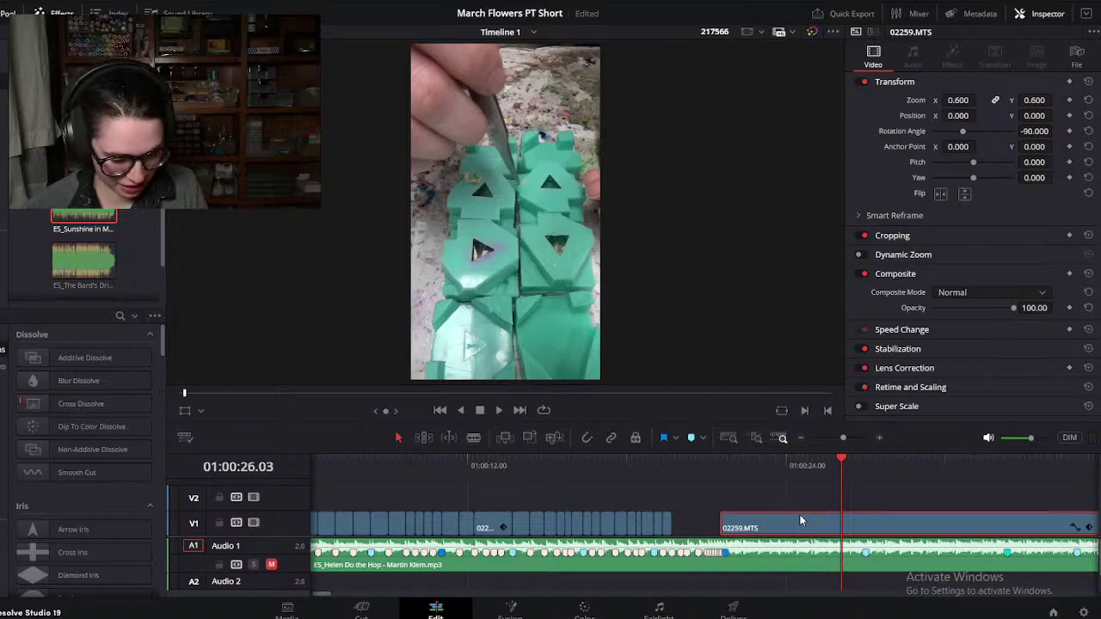
click(800, 520)
key(Delete)
drag(860, 525, 747, 483)
click(723, 466)
key(ctrl+equal)
key(ctrl+equal)
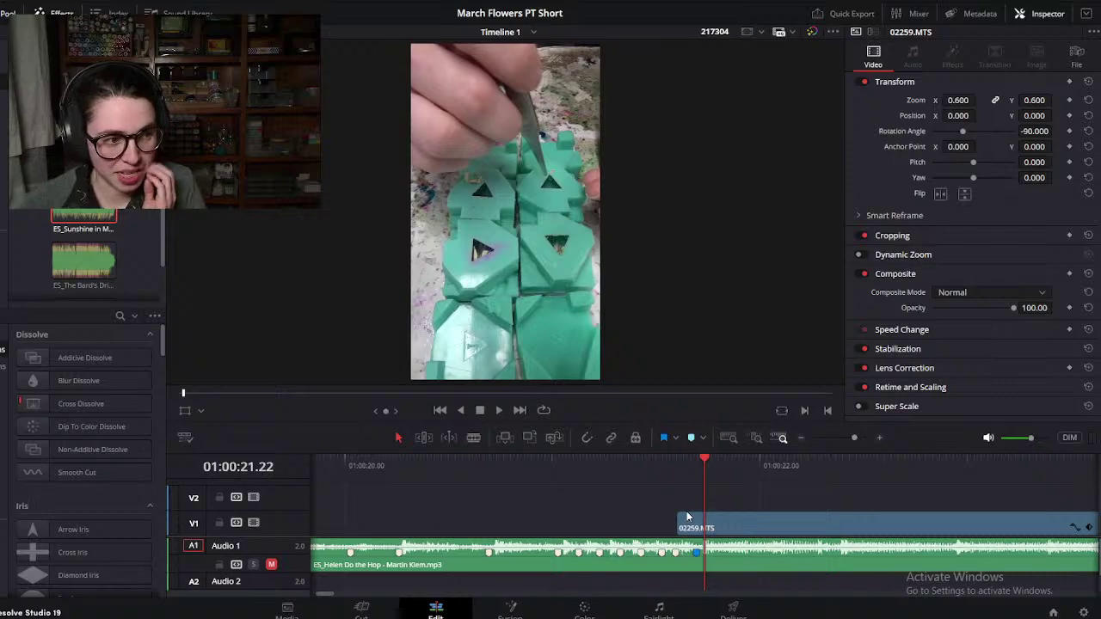
click(21, 2)
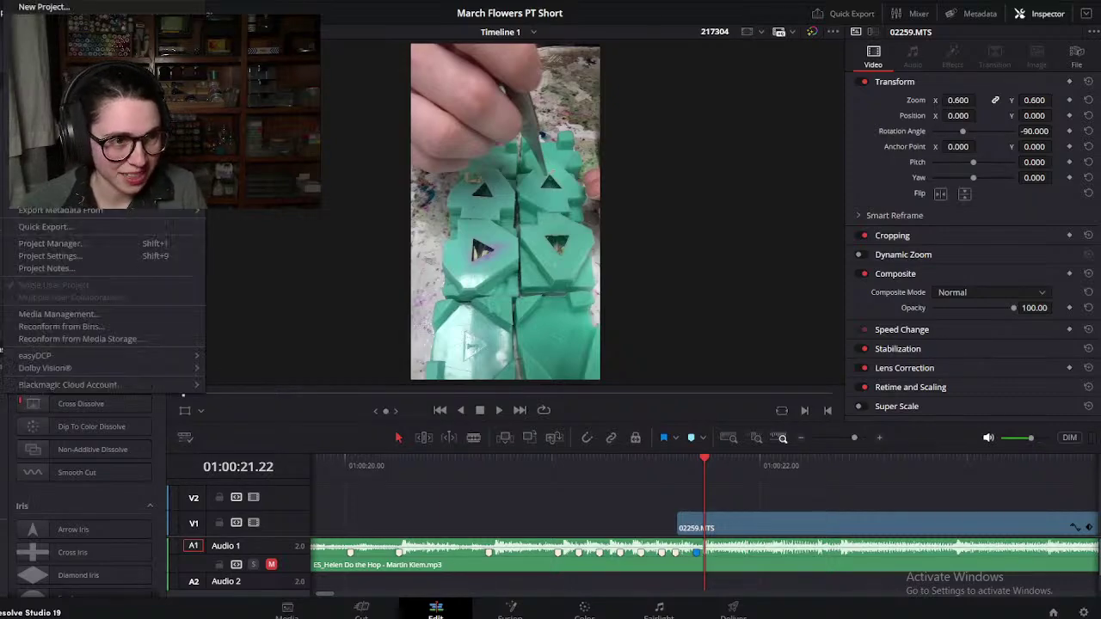
key(Escape)
key(ctrl+minus)
key(ctrl+minus)
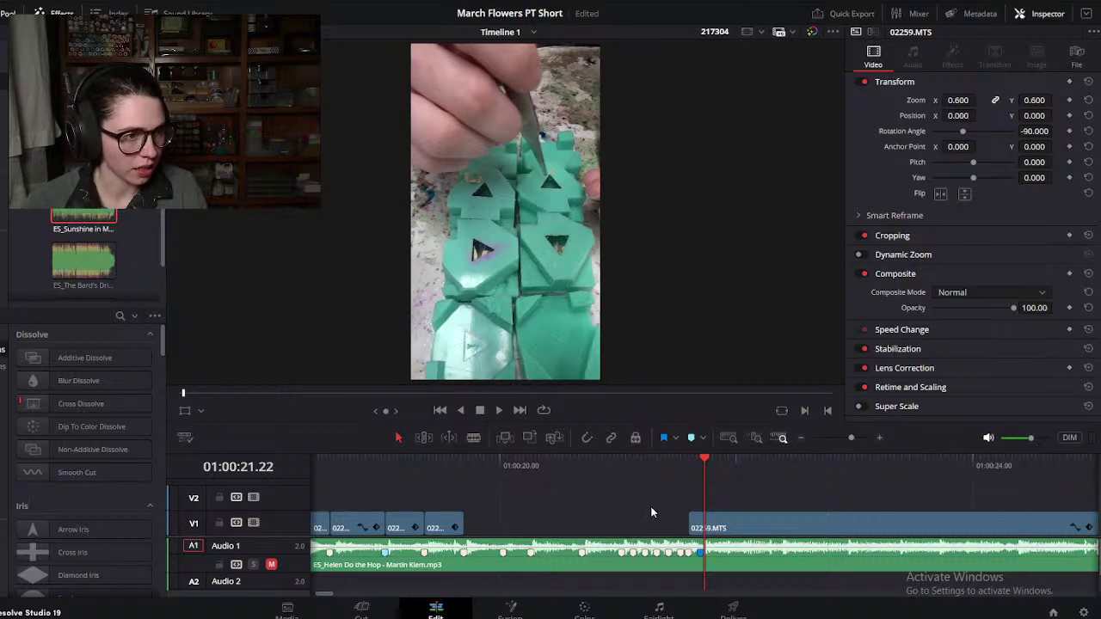
Step: Move the remaining clip back against the cut at 01:00:19.21 and split it at 01:00:20.01
drag(693, 525, 533, 528)
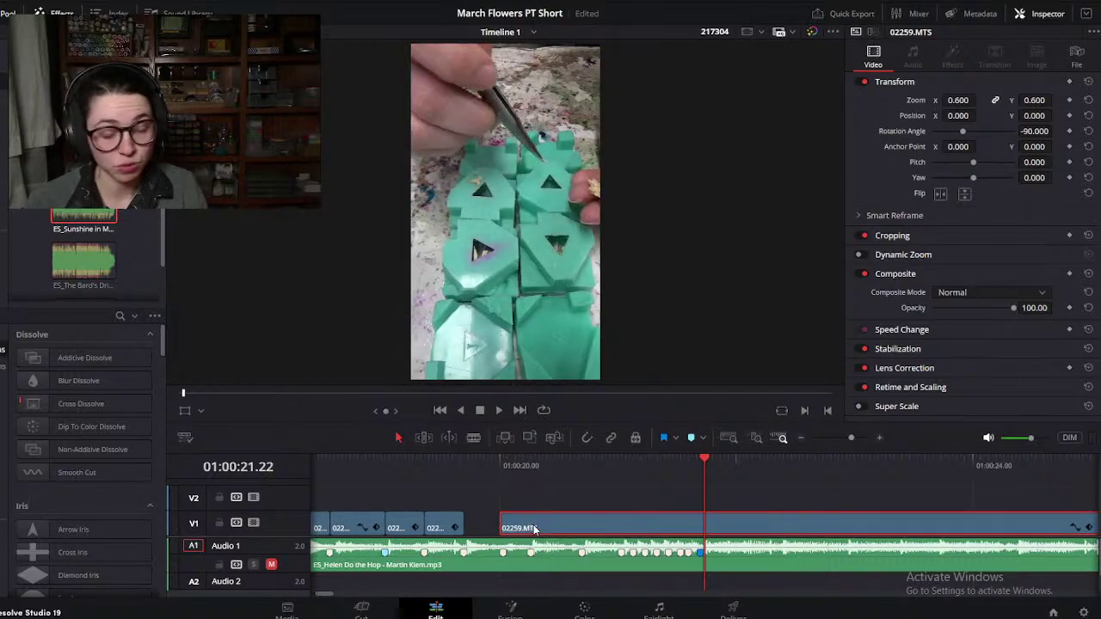
mouse_move(503, 467)
mouse_down()
mouse_move(530, 464)
mouse_move(504, 483)
mouse_up()
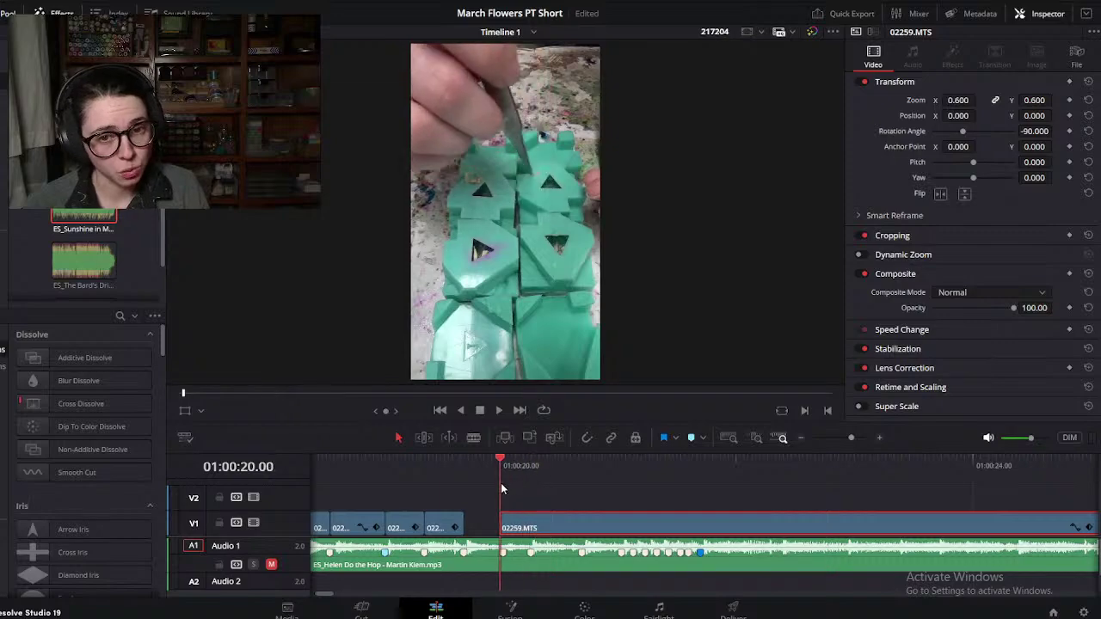
key(ctrl+equal)
drag(736, 530, 667, 534)
key(ctrl+minus)
mouse_move(699, 462)
mouse_down()
mouse_move(671, 485)
mouse_move(708, 481)
mouse_up()
key(ctrl+minus)
key(ctrl+minus)
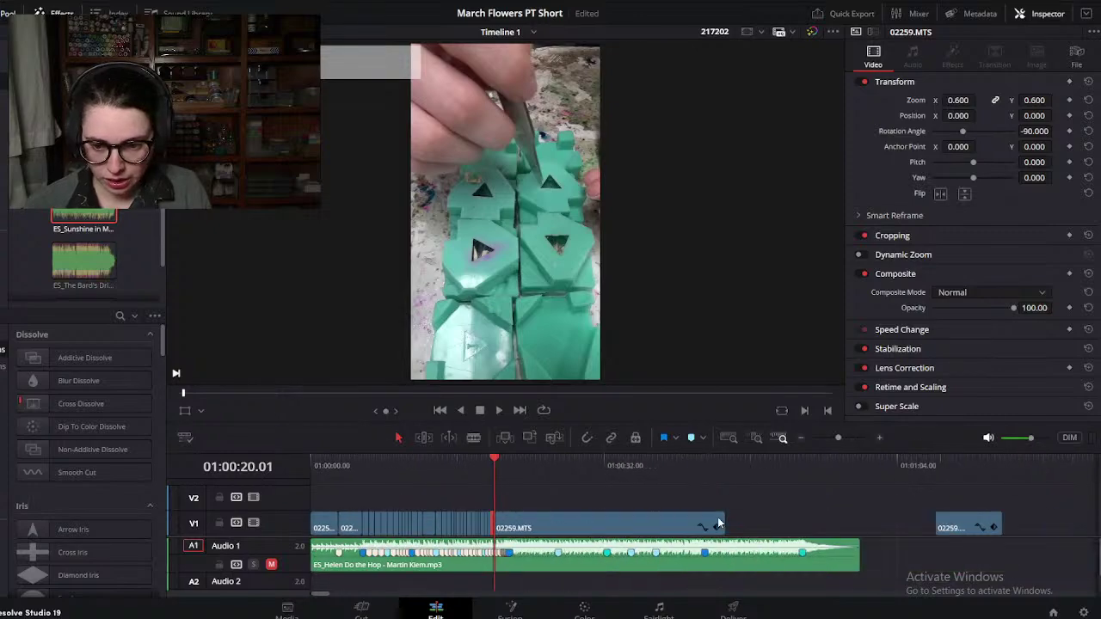
Step: Scrub ahead to the footage at 01:01:13.24 and delete the long V1 clip following the 01:00:20.01 cut
drag(583, 472, 987, 520)
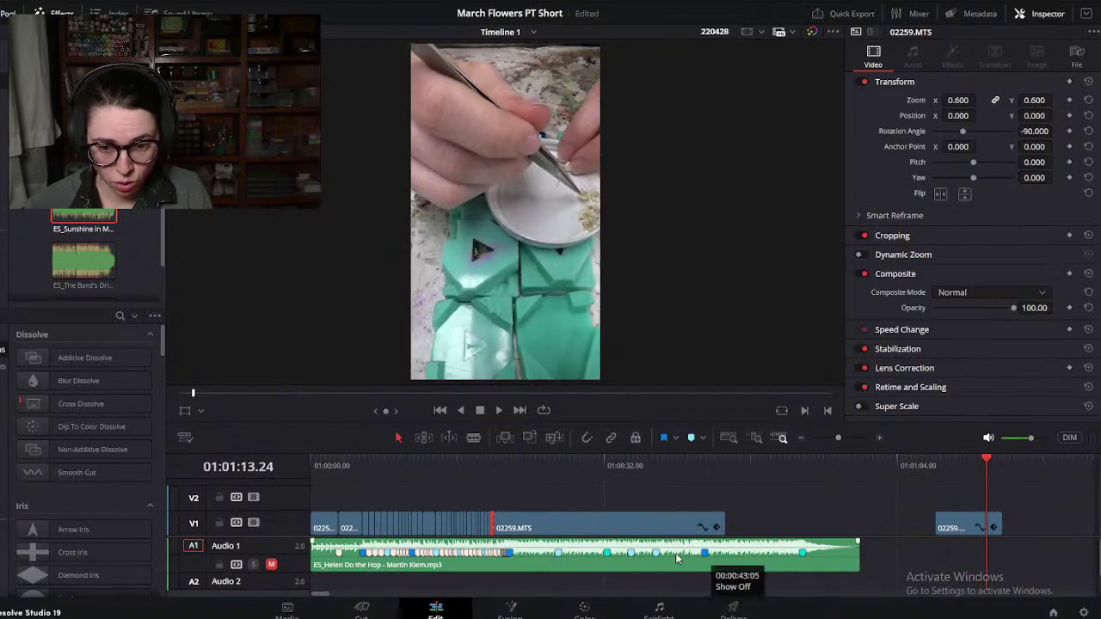
key(ctrl+minus)
click(510, 513)
click(502, 528)
key(BackSpace)
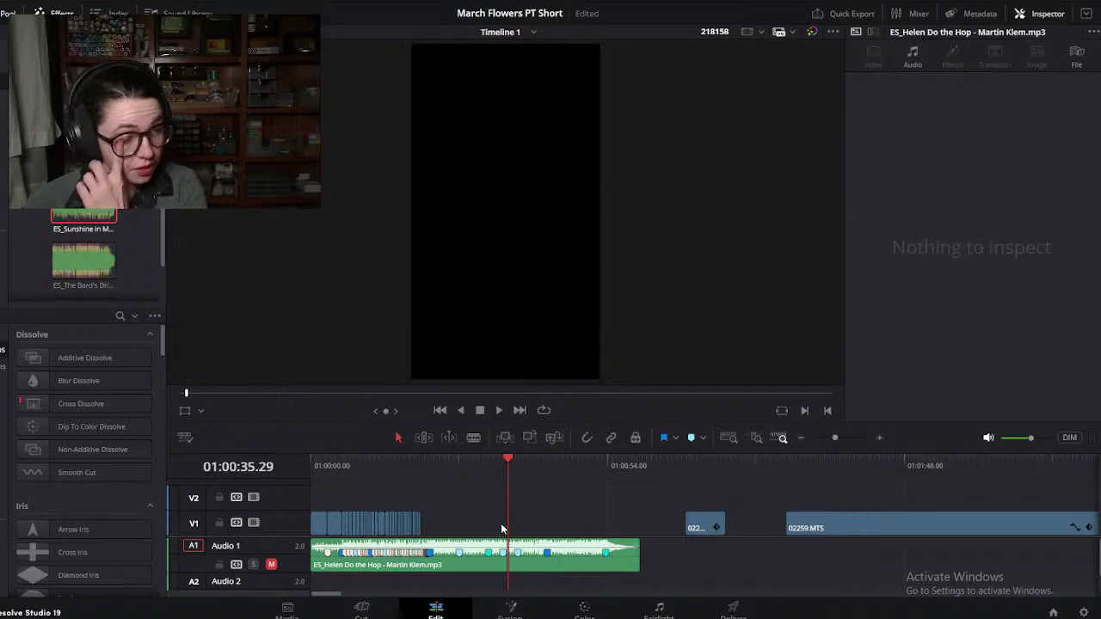
Step: Move the short clip back to about 01:00:24 and the long clip to about 01:00:35, and save the project
drag(698, 526, 456, 527)
drag(813, 520, 534, 527)
key(ctrl+minus)
key(ctrl+equal)
key(ctrl+equal)
key(ctrl+s)
Step: Split the long clip at 01:00:35.09 and remove the small piece before the cut
click(617, 496)
mouse_move(544, 461)
mouse_down()
mouse_move(560, 460)
mouse_move(545, 463)
mouse_up()
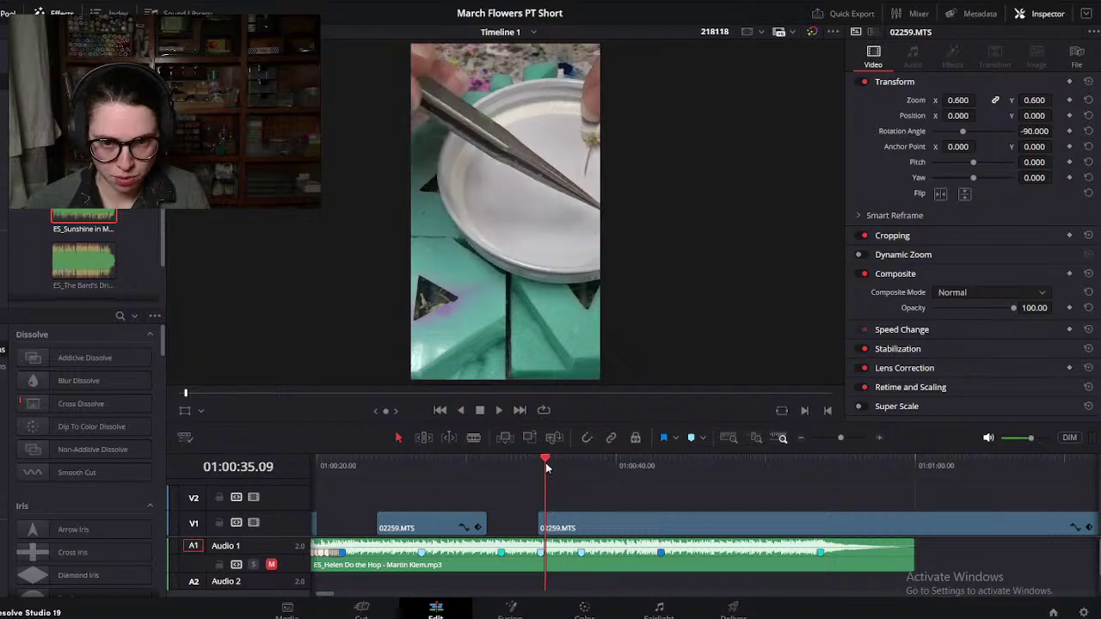
click(575, 522)
drag(575, 522, 582, 522)
click(527, 495)
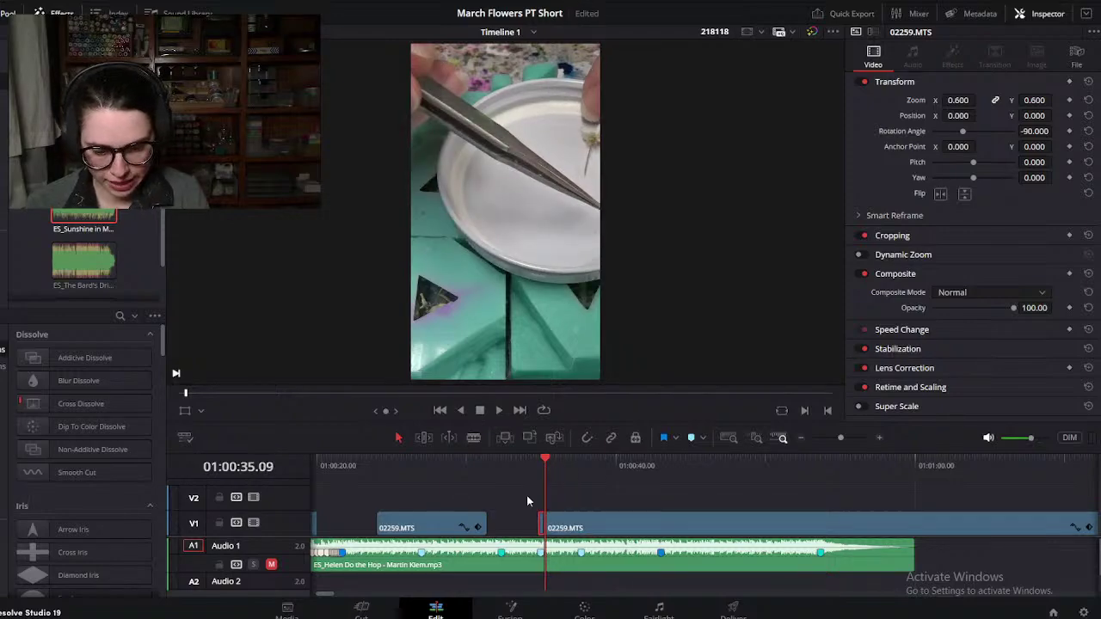
Step: Split the tweezers-and-lid clip at 01:00:37.17, remove the unwanted footage after it and move the remainder to about 01:00:38
drag(545, 461, 579, 459)
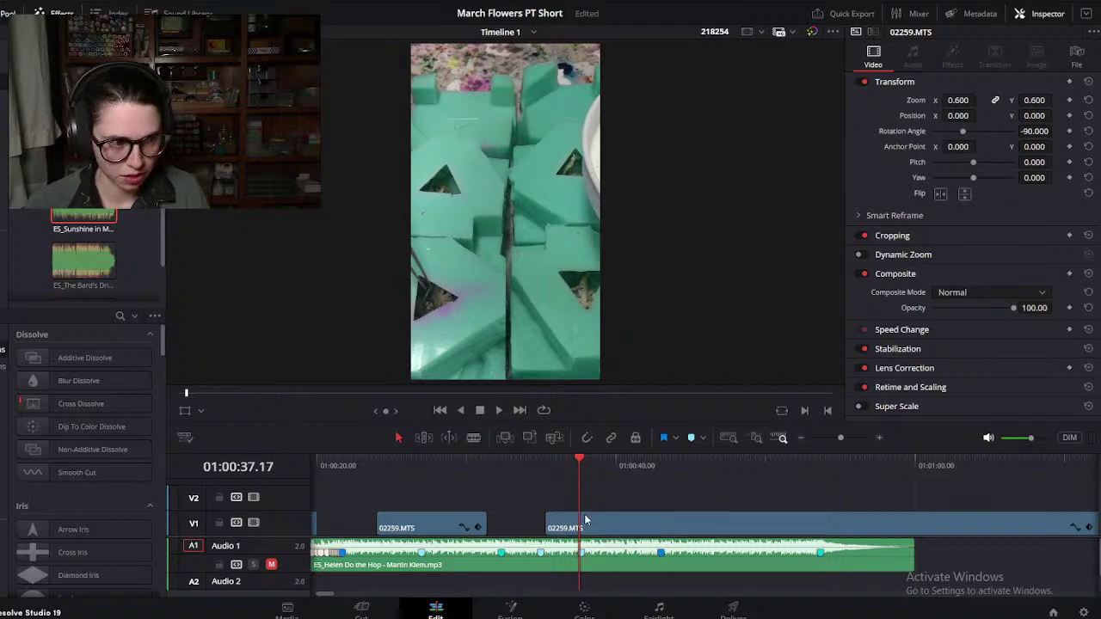
key(ctrl+b)
drag(584, 461, 660, 469)
click(633, 523)
mouse_move(633, 524)
mouse_down()
mouse_move(673, 524)
mouse_move(613, 529)
mouse_up()
Step: Scrub through the clip of tweezers picking flowers from the lid and split it at 01:00:47.05
drag(590, 462, 616, 460)
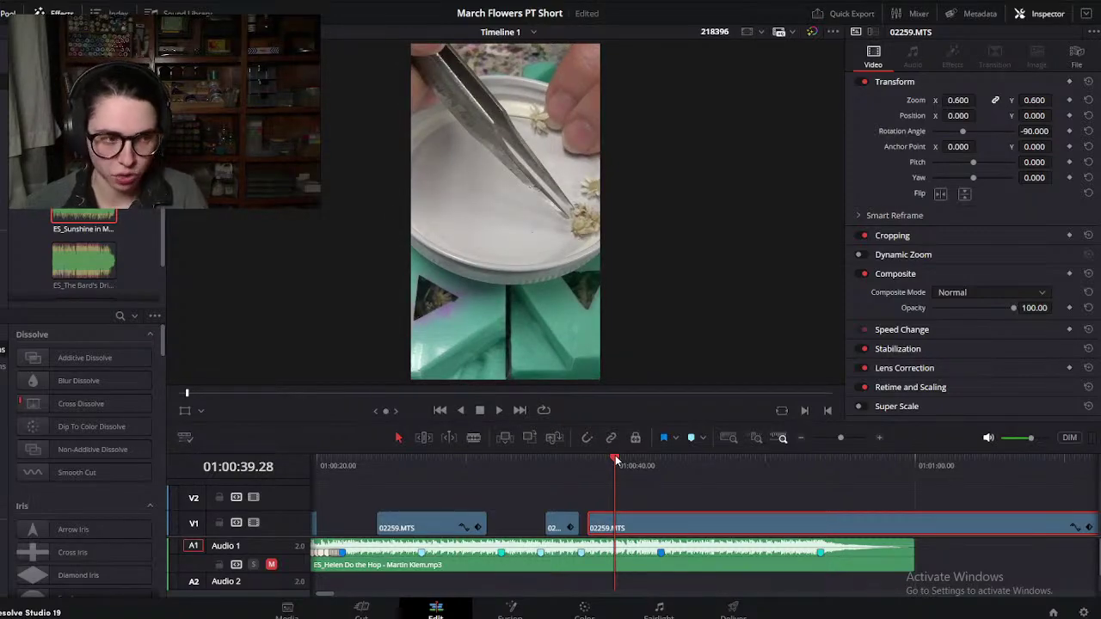
drag(594, 465, 723, 458)
scroll(559, 499, right, 6)
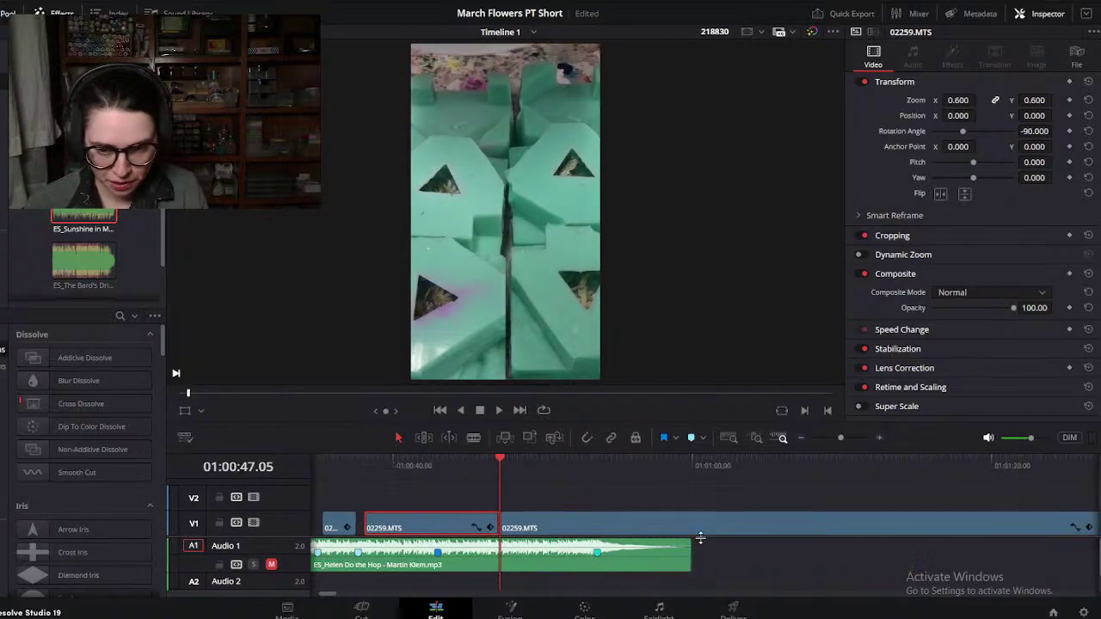
Step: Cut out the footage between 01:00:47.05 and 01:00:59.01 and move the remaining orange-flower clip back to 01:00:47.19
drag(426, 463, 602, 472)
key(ctrl+b)
click(583, 524)
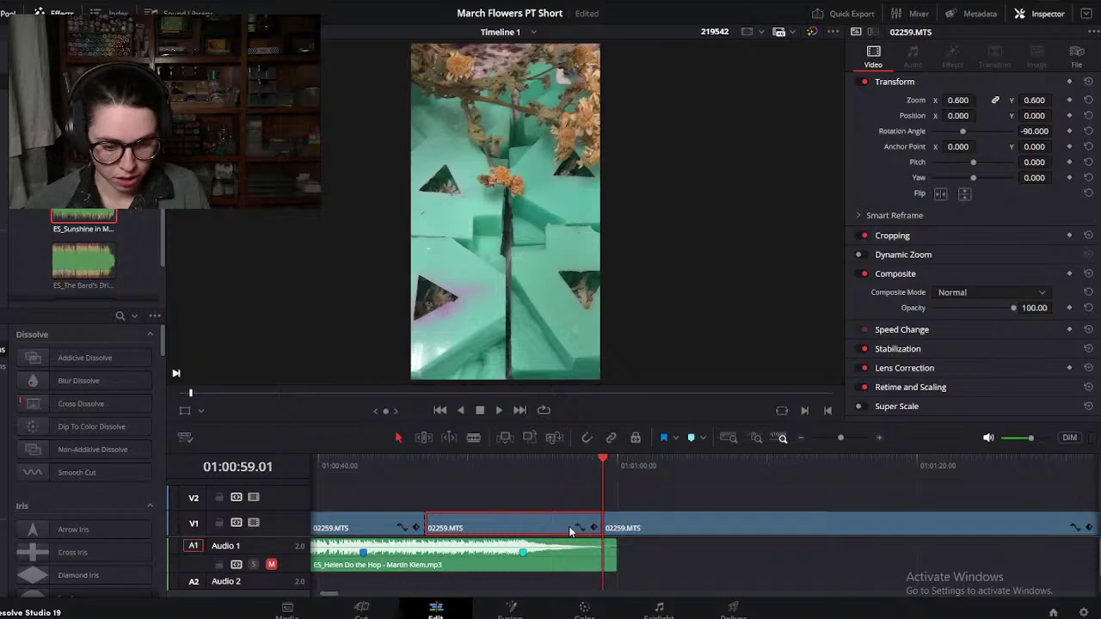
key(Delete)
scroll(638, 487, left, 5)
drag(850, 526, 680, 527)
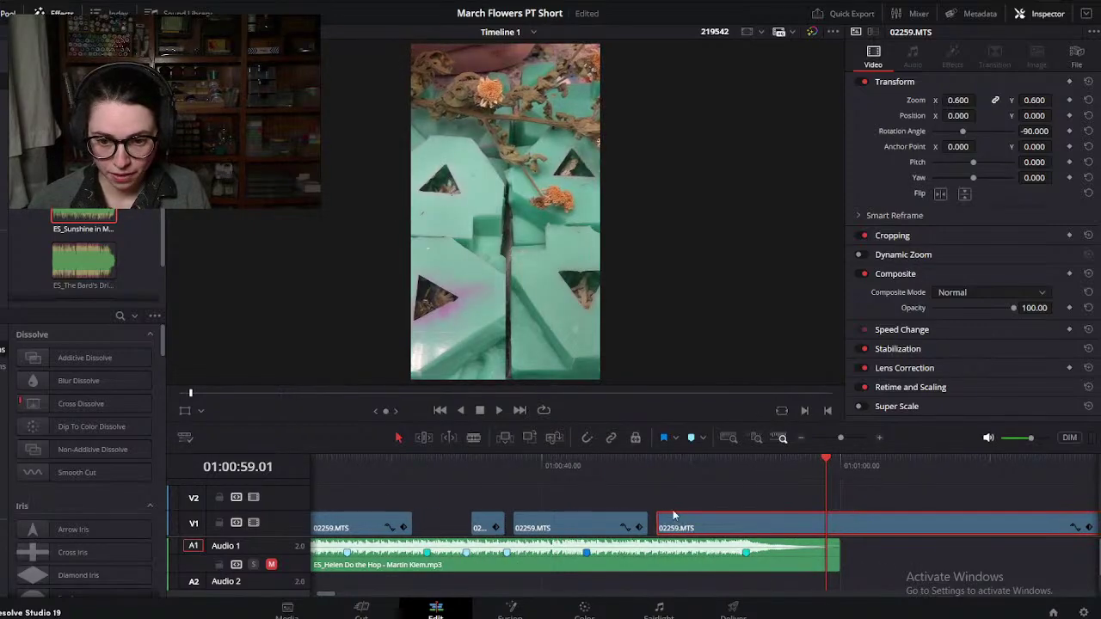
click(657, 466)
scroll(662, 483, right, 2)
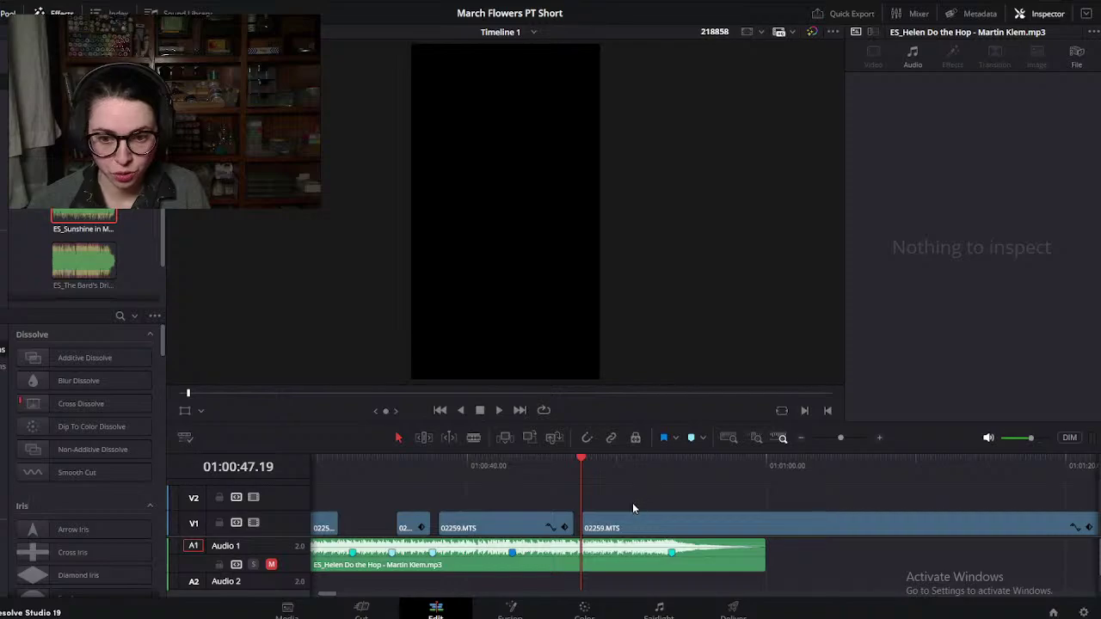
Step: Save the project with the playhead in the gap at 01:00:47.13
click(578, 460)
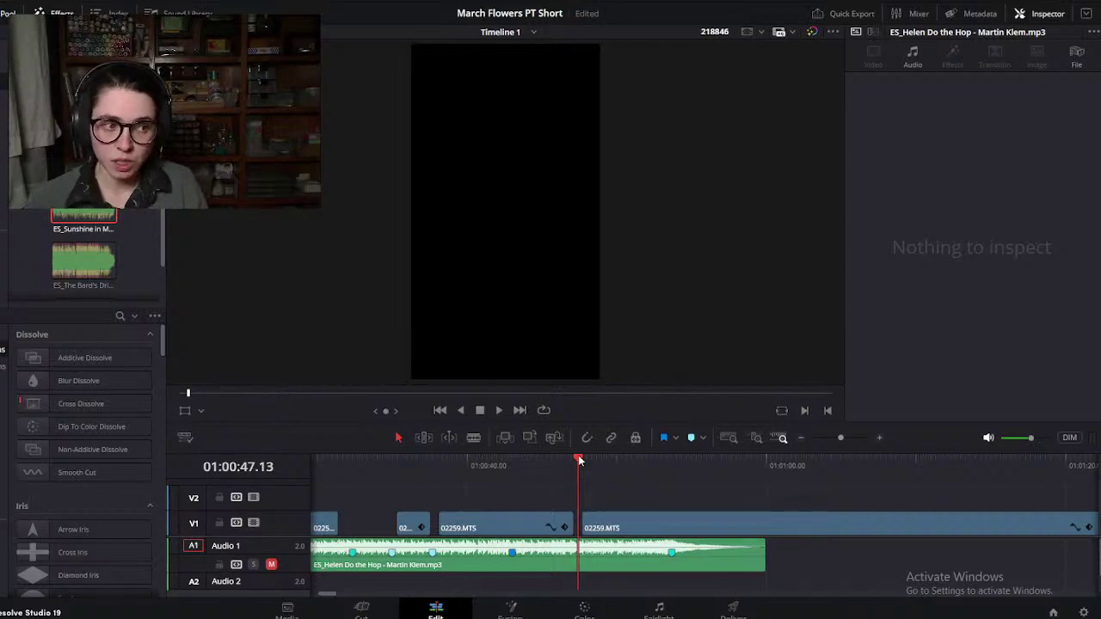
click(9, 4)
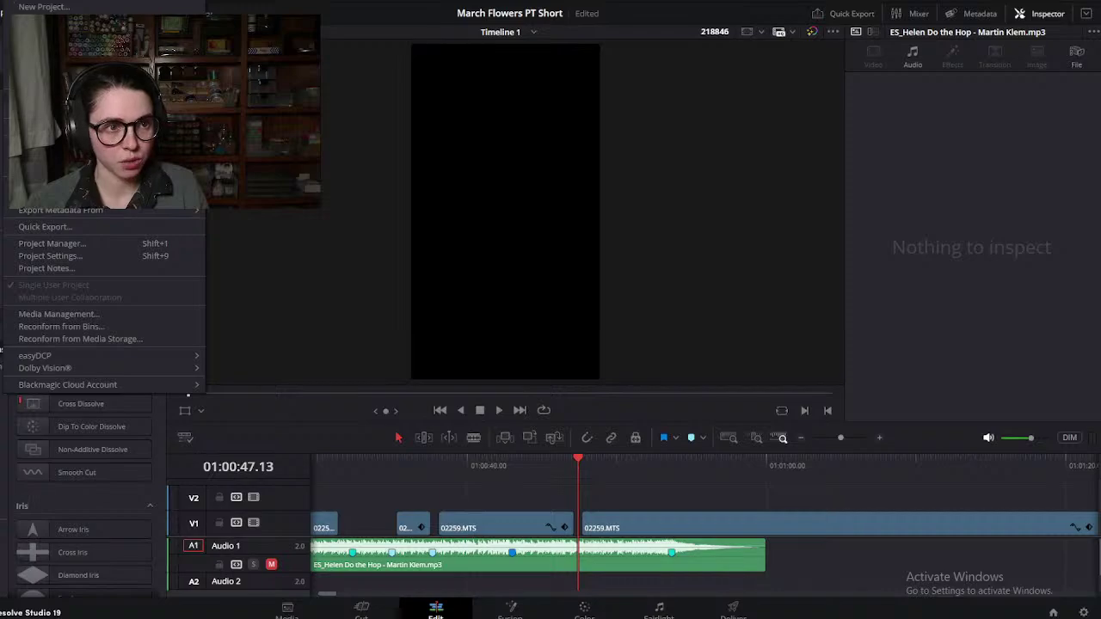
key(ctrl+s)
mouse_move(411, 616)
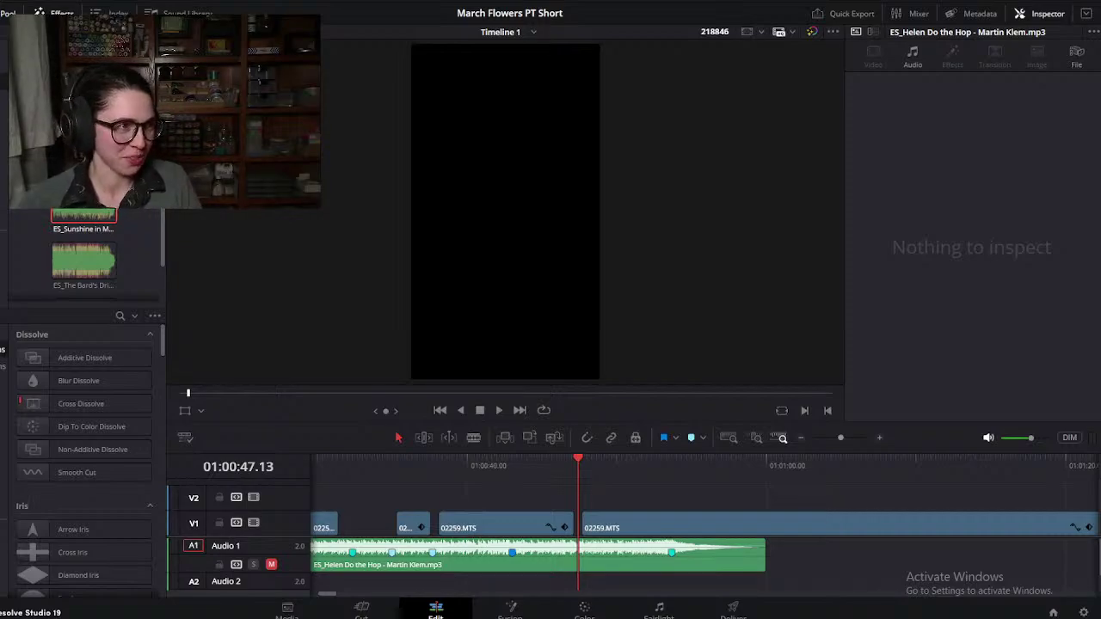
Step: Examine the orange-flower footage from about 01:00:48 to 01:01:05.26 for usable mould-filling moments
drag(588, 472, 602, 460)
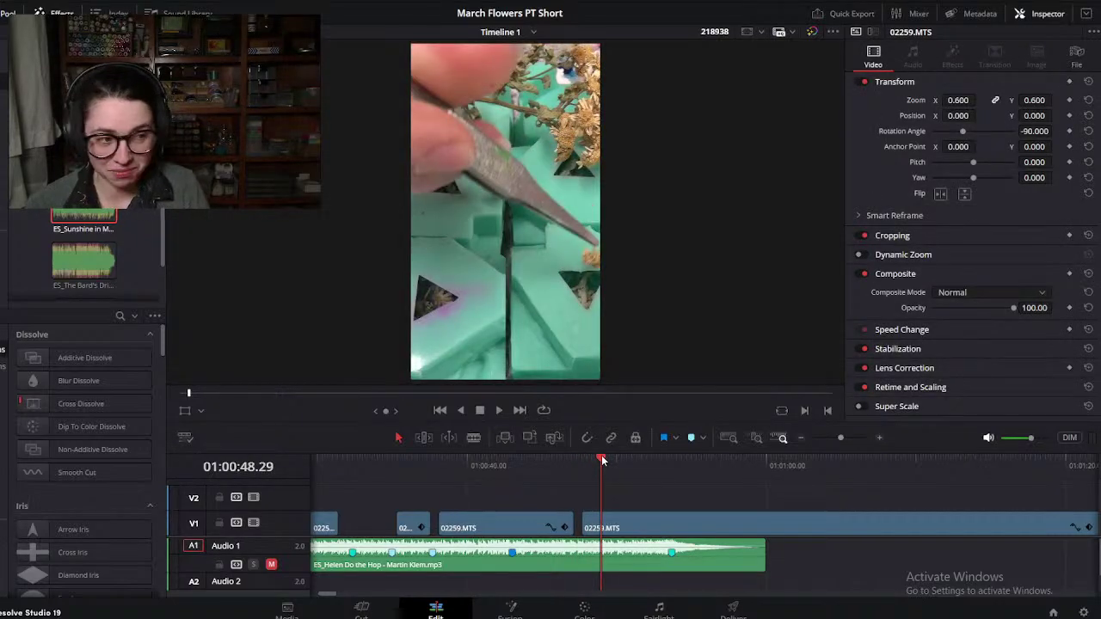
mouse_move(608, 464)
mouse_down()
mouse_move(585, 465)
mouse_move(620, 472)
mouse_up()
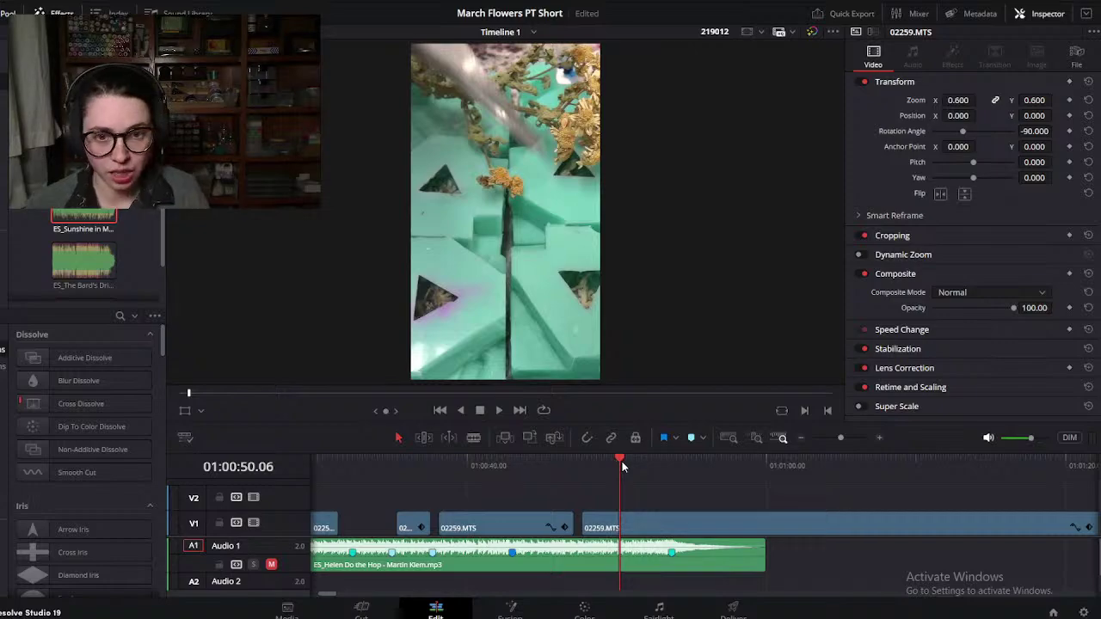
drag(622, 461, 614, 489)
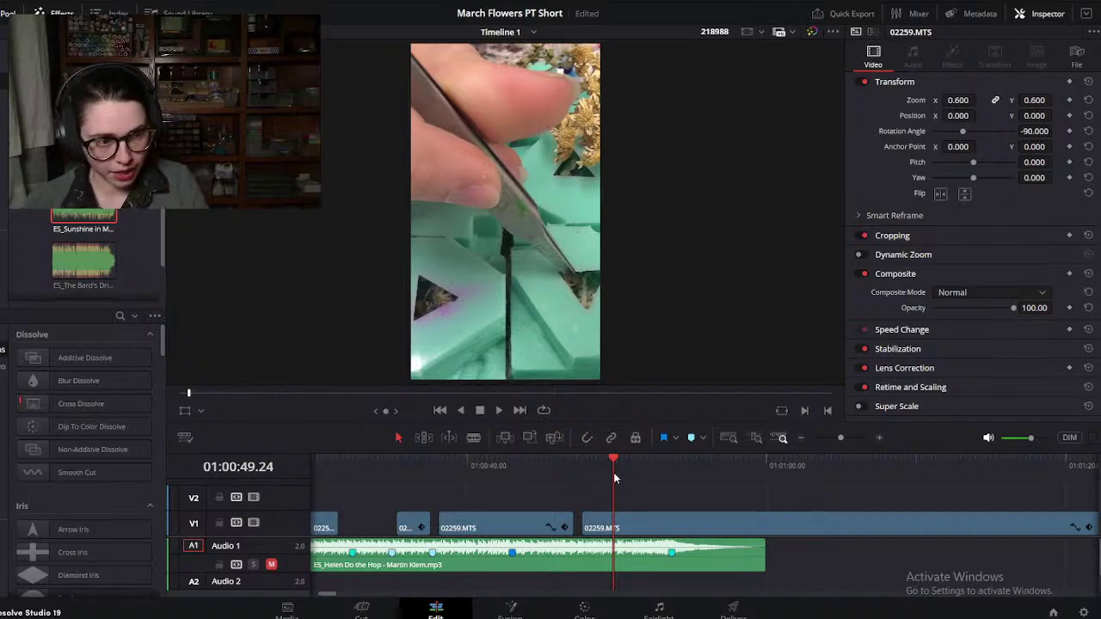
click(583, 472)
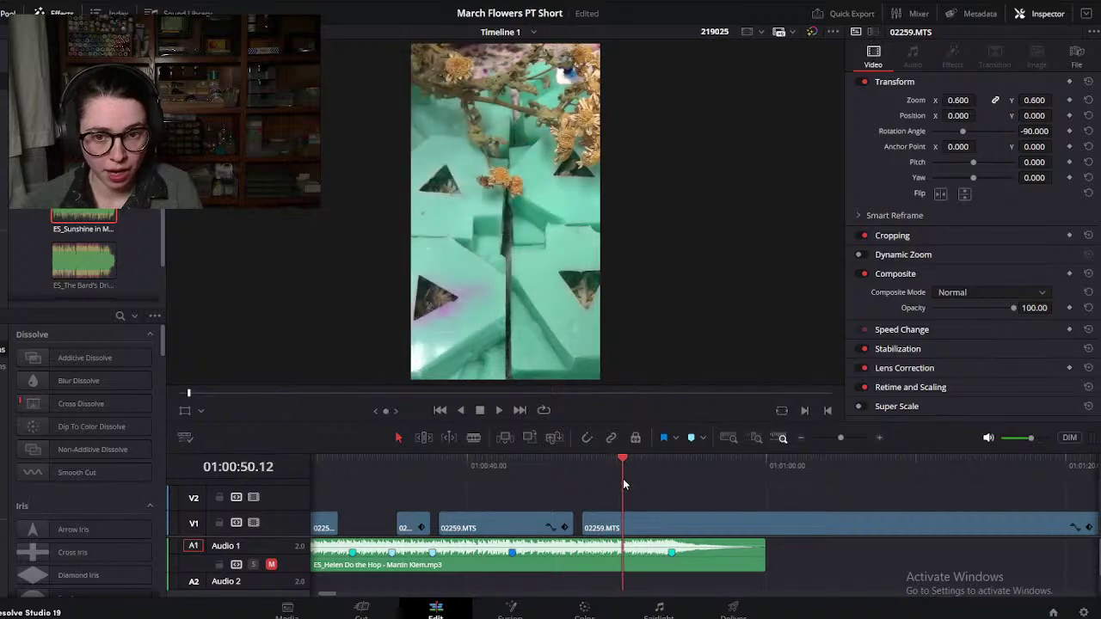
click(613, 486)
click(607, 487)
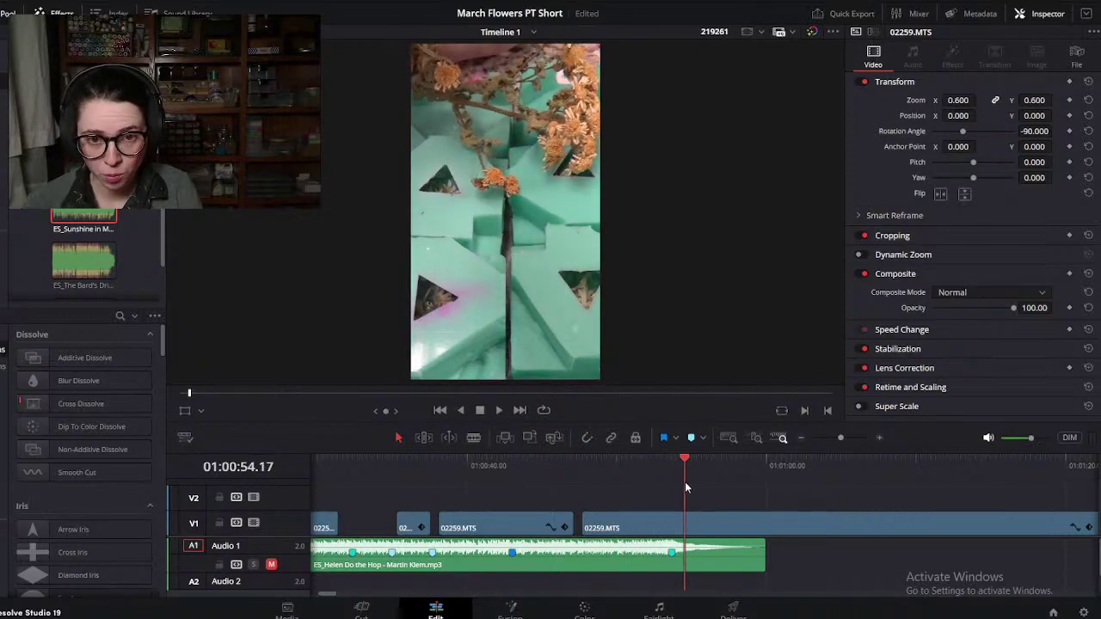
drag(697, 484, 853, 467)
scroll(803, 491, right, 2)
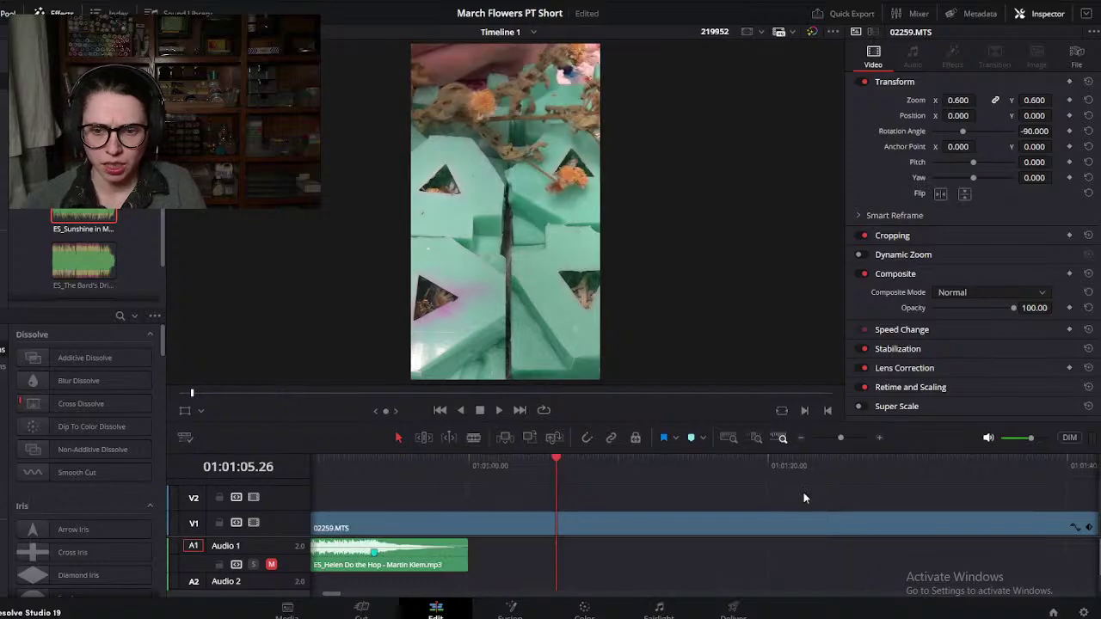
scroll(768, 525, down, 3)
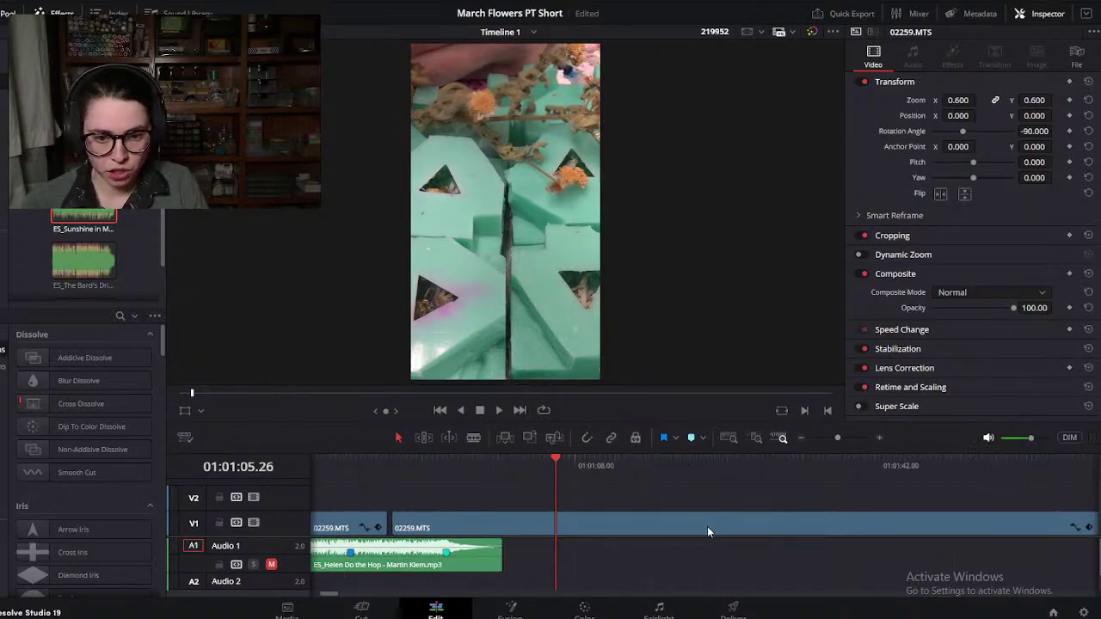
Step: Split the orange-flower clip at 01:01:14.23, where the moulds are clear of flowers and hands
drag(556, 461, 635, 478)
click(591, 520)
key(ctrl+b)
scroll(591, 520, right, 3)
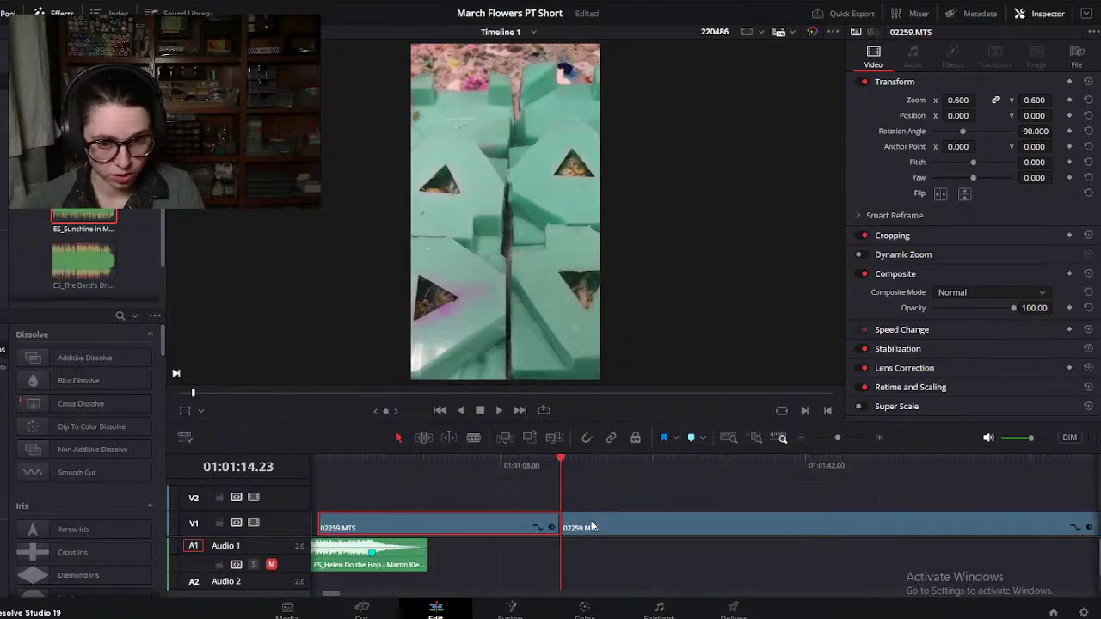
Step: Cut out the footage between 01:01:14.23 and 01:01:31.27 and move the remaining clip back close to the preceding one
drag(488, 461, 582, 460)
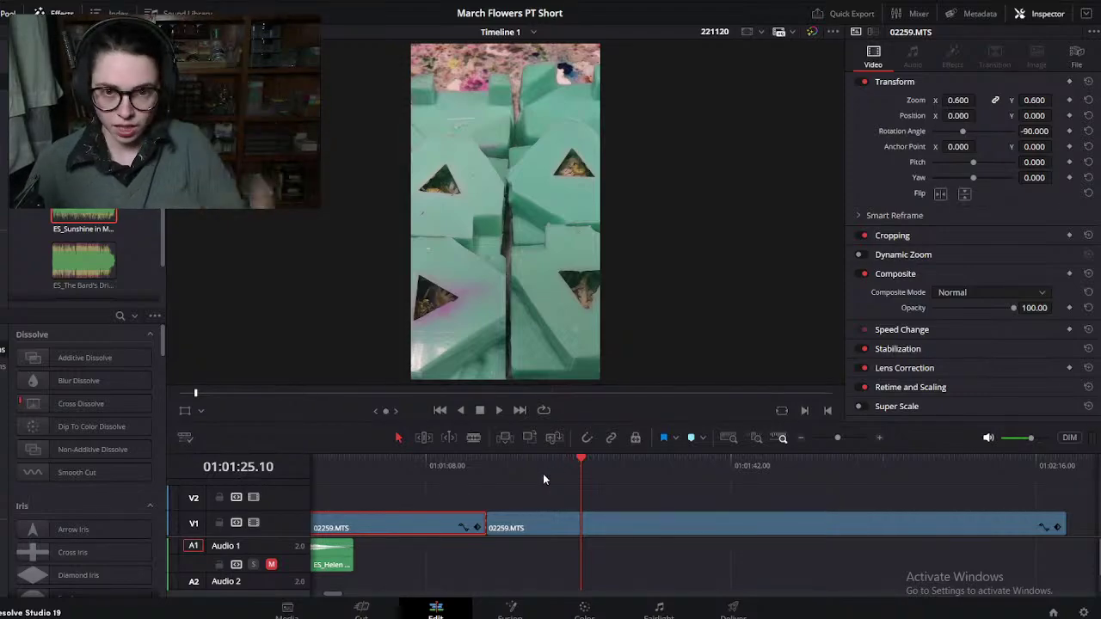
click(502, 473)
drag(502, 473, 640, 462)
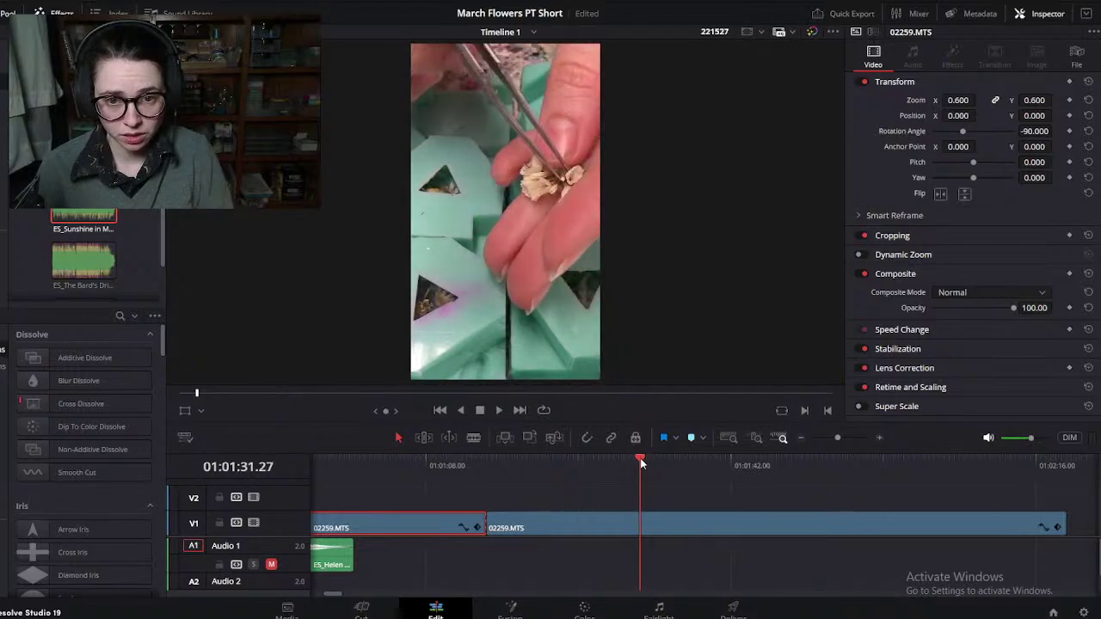
click(566, 531)
key(ctrl+b)
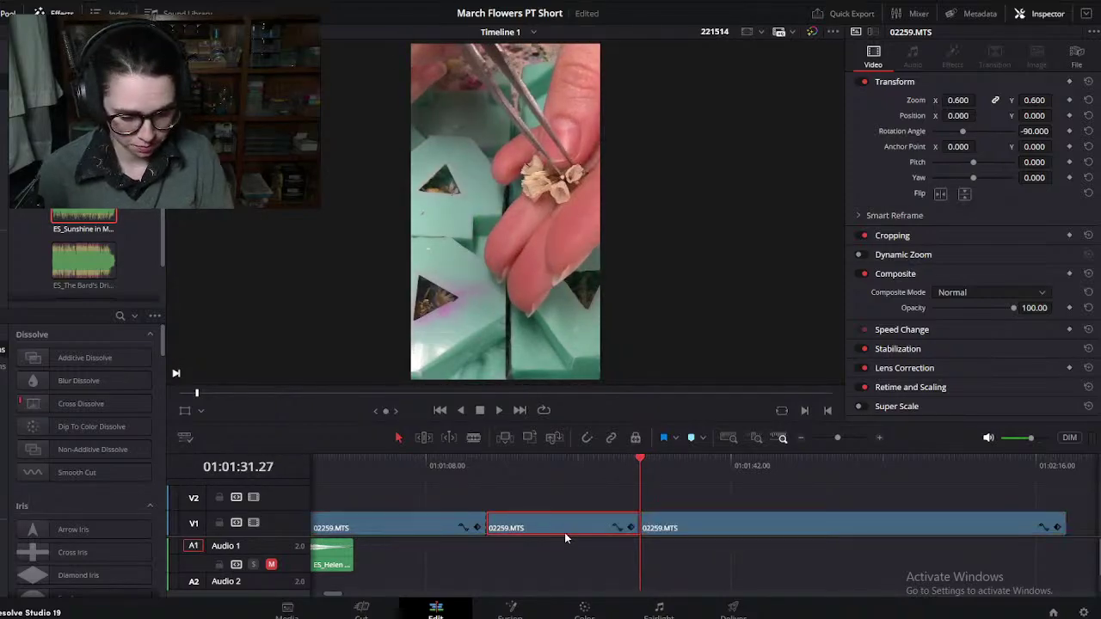
key(BackSpace)
drag(700, 532, 539, 534)
Step: Split the last clip at 01:01:35.21 and 01:01:59.27, and remove the section between the cuts with its gap closed
click(495, 465)
drag(569, 468, 675, 498)
key(ctrl+b)
drag(679, 472, 891, 430)
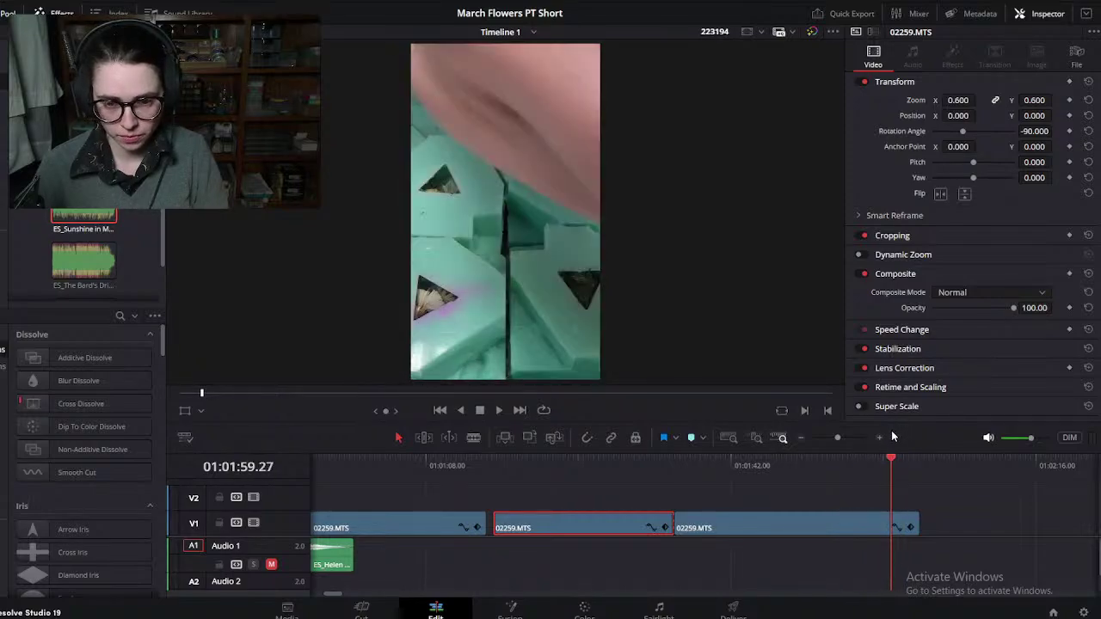
click(859, 524)
key(ctrl+b)
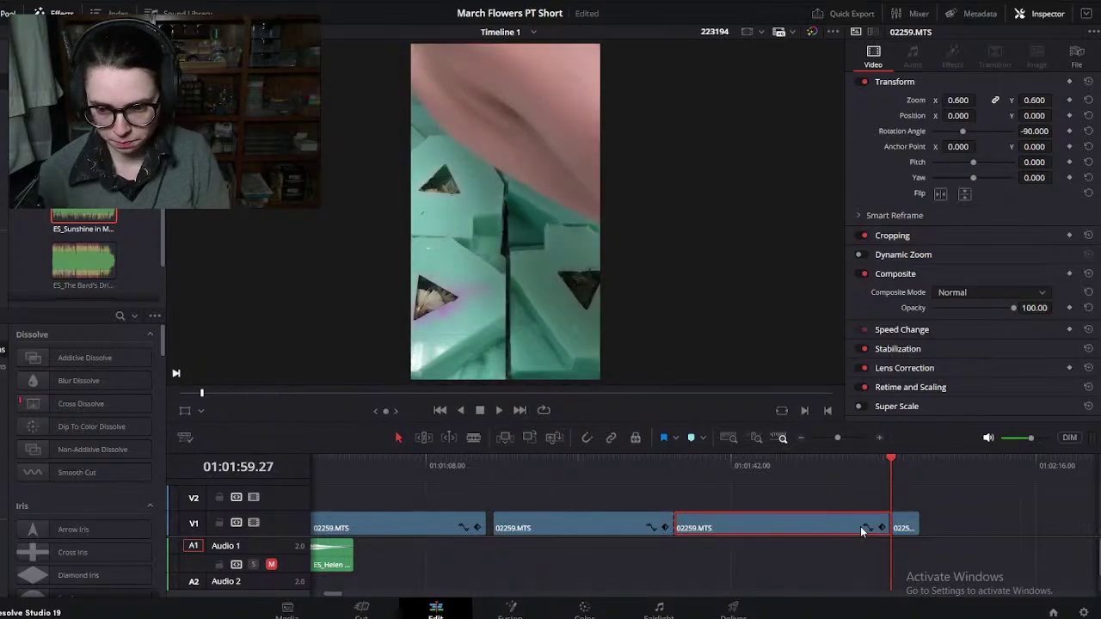
key(Delete)
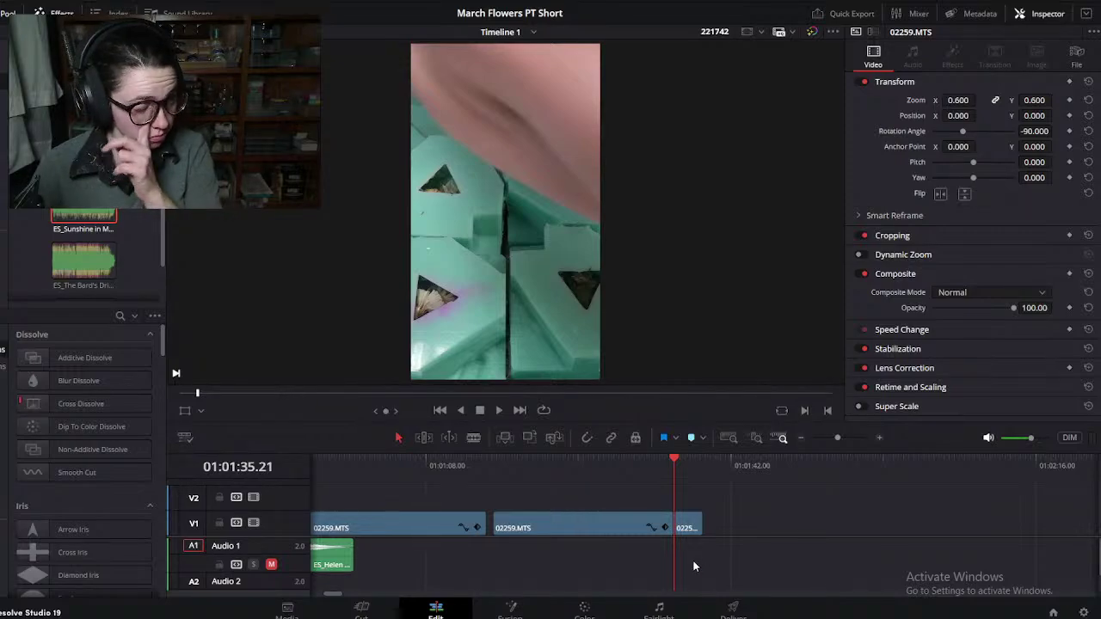
Step: Split the final clip at 01:01:38.14, where the filled moulds are clear of hands, and delete the footage after it
click(727, 528)
drag(677, 462, 701, 459)
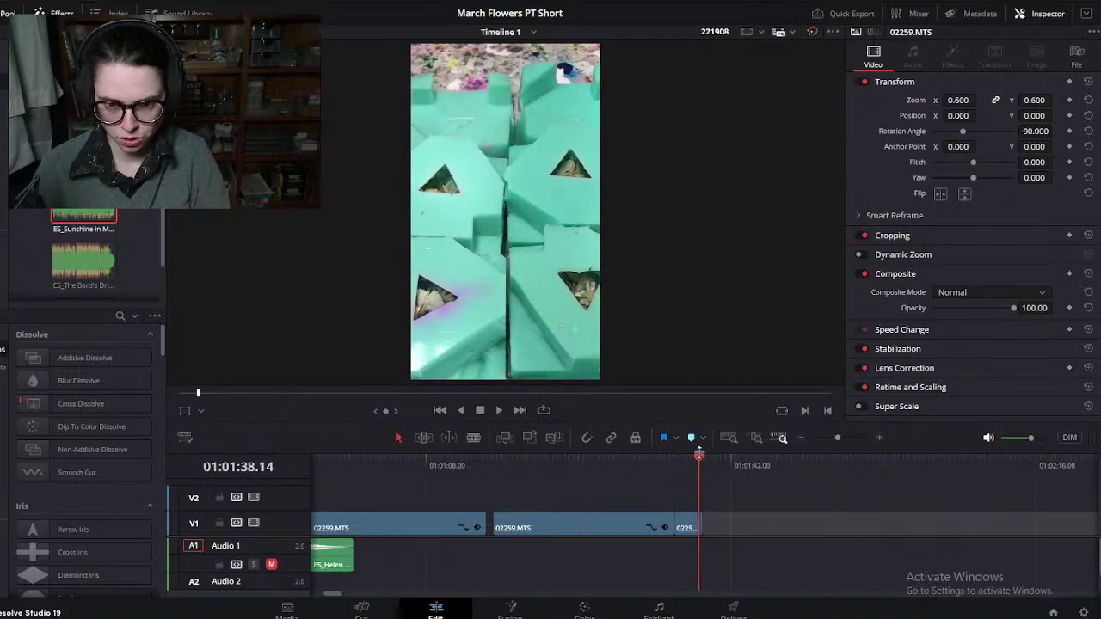
scroll(739, 543, up, 5)
scroll(665, 528, down, 2)
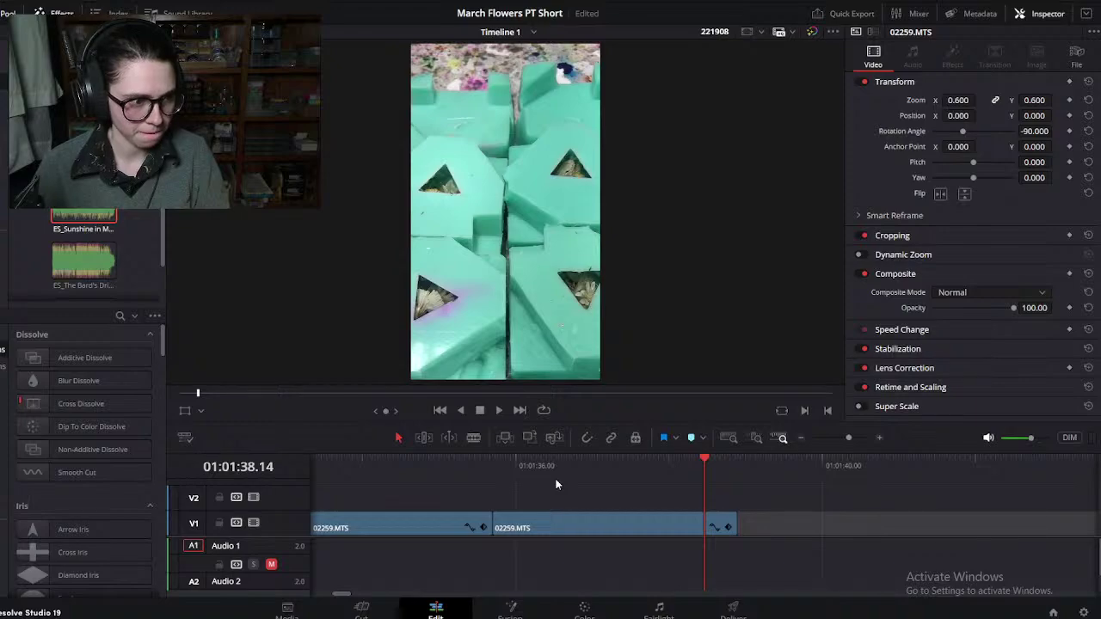
click(649, 524)
key(ctrl+b)
mouse_move(711, 461)
mouse_down()
mouse_move(745, 462)
mouse_move(624, 461)
mouse_move(694, 459)
mouse_up()
click(715, 523)
key(Delete)
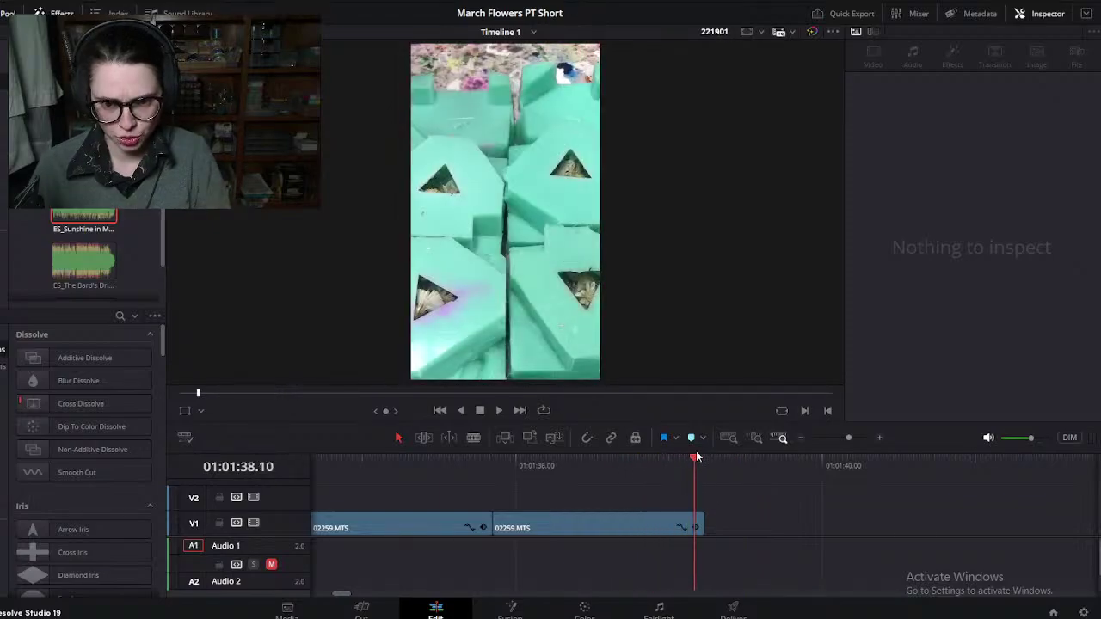
Step: Shorten the final clip further by splitting it at 01:01:38.10 and deleting the small remainder
click(668, 527)
key(ctrl+b)
click(698, 526)
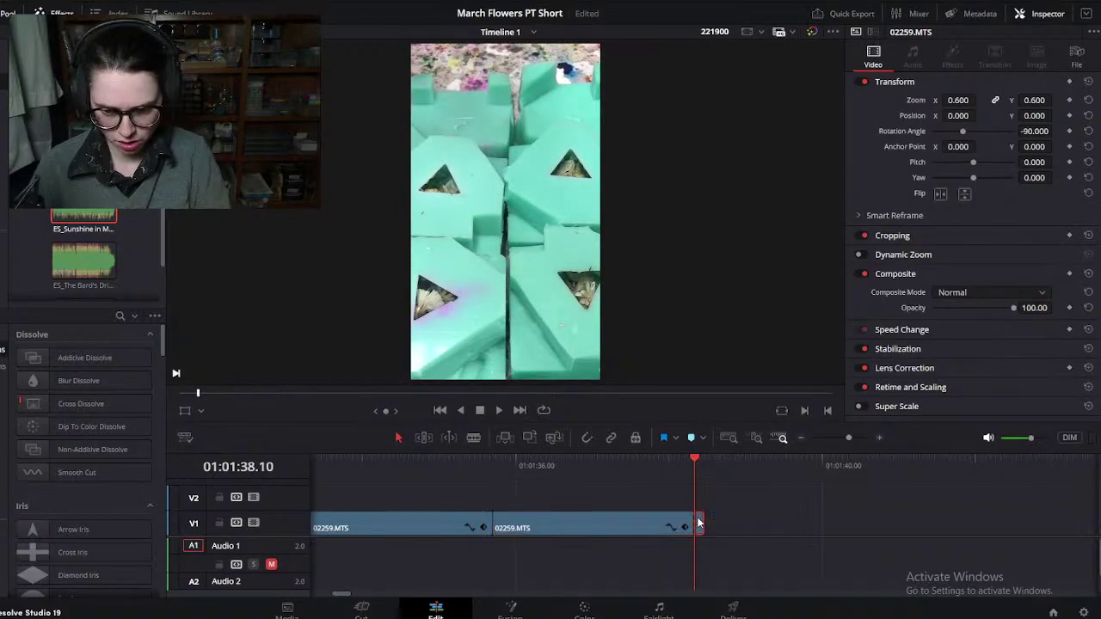
key(Delete)
click(14, 0)
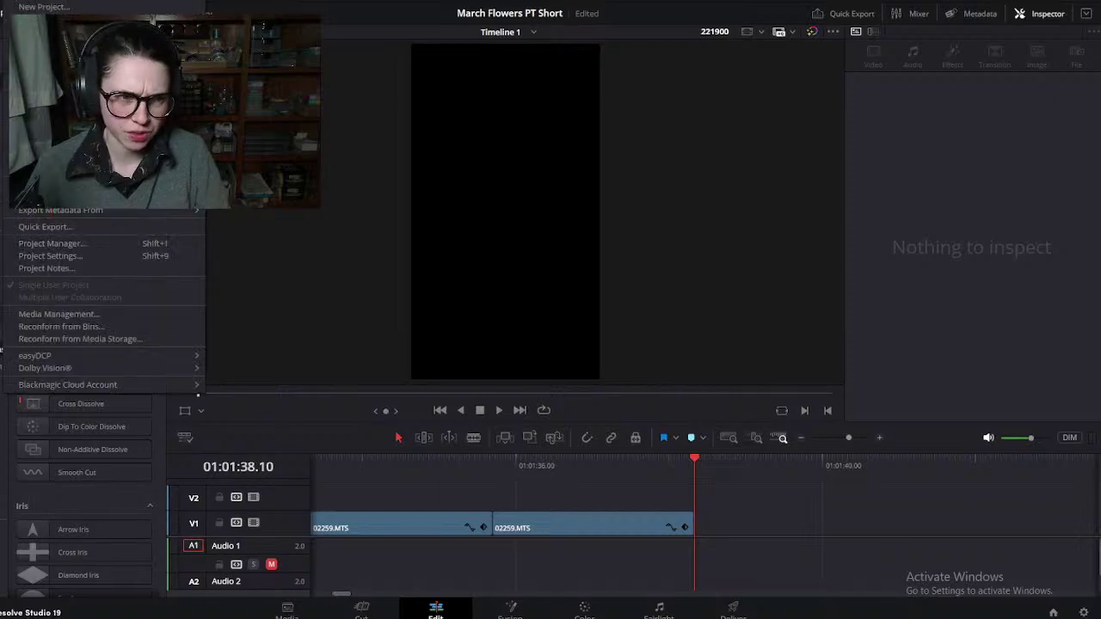
key(Escape)
scroll(727, 546, down, 4)
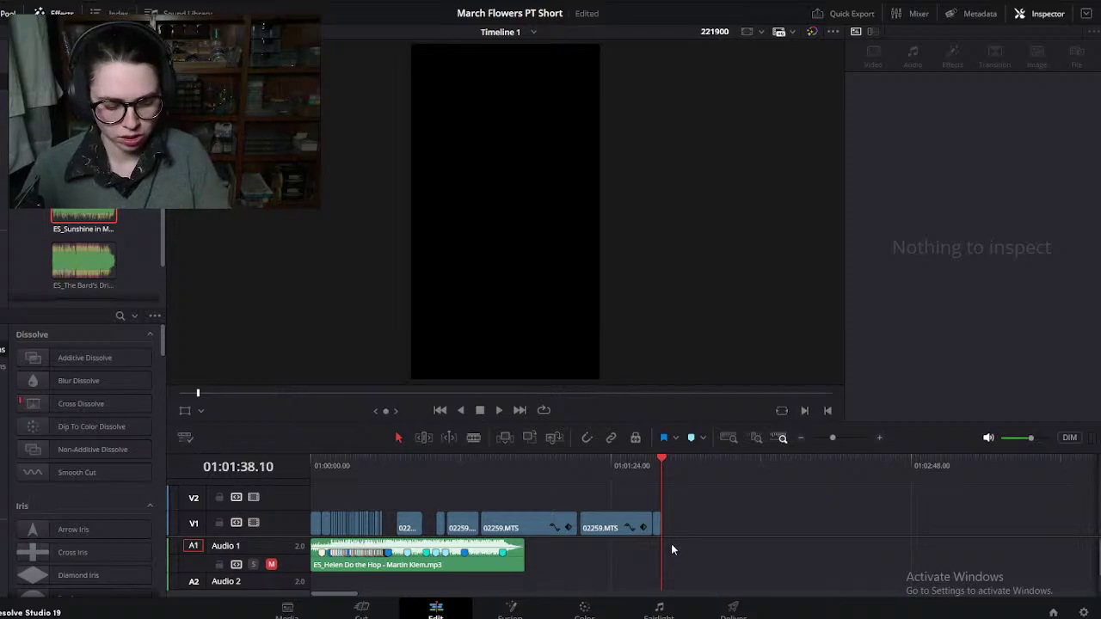
key(ctrl+z)
key(ctrl+z)
key(ctrl+shift+z)
key(ctrl+shift+z)
key(ctrl+shift+z)
key(ctrl+shift+z)
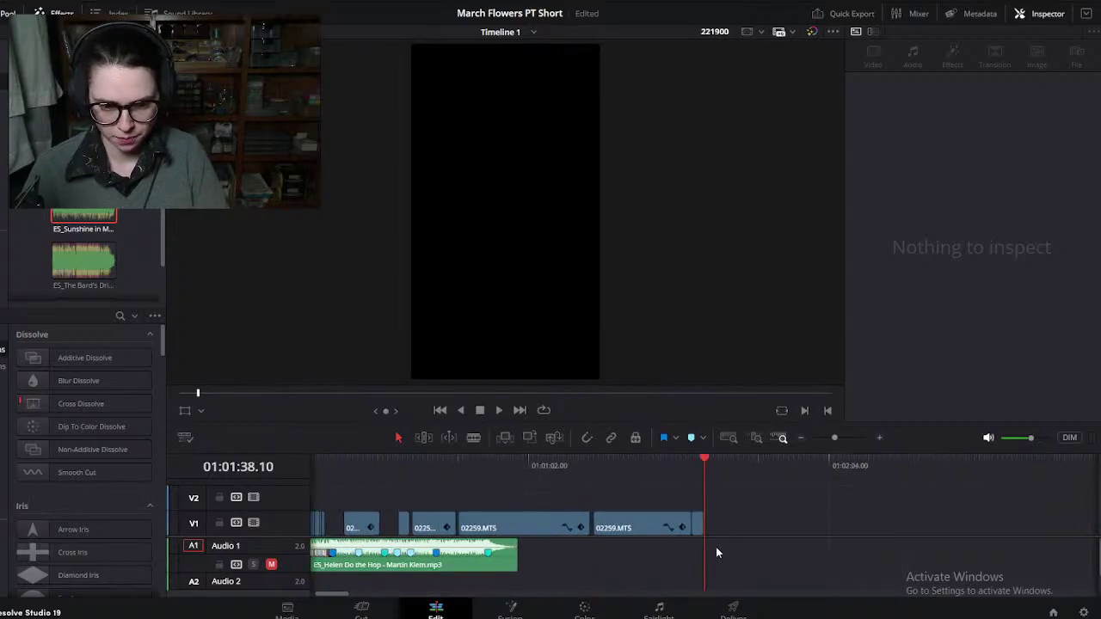
key(ctrl+z)
key(ctrl+z)
key(ctrl+z)
key(ctrl+z)
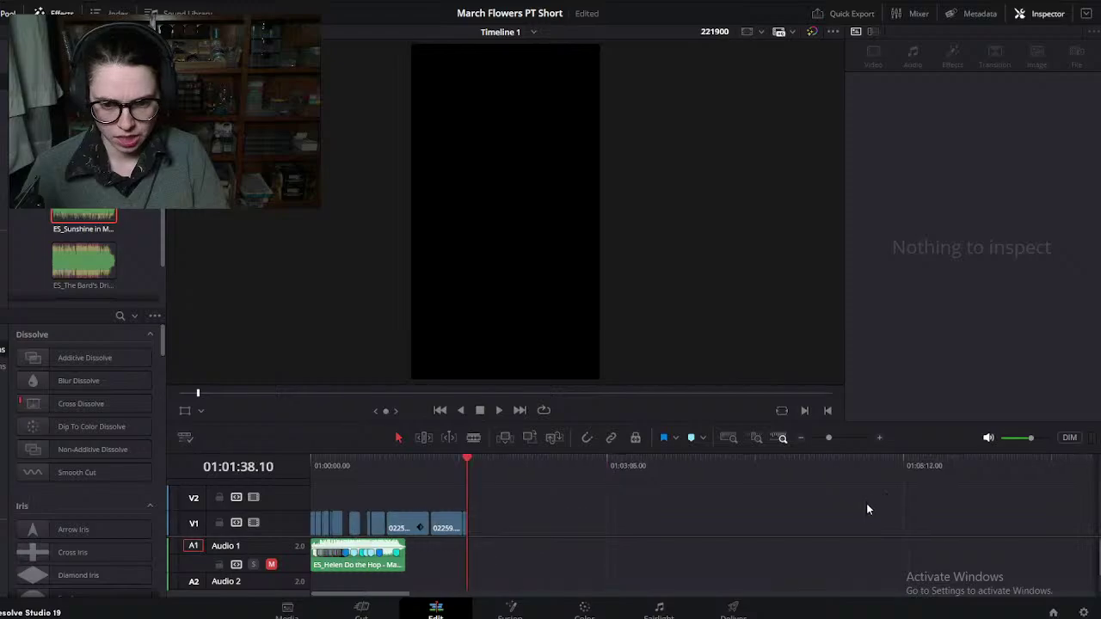
key(ctrl+shift+z)
key(ctrl+shift+z)
scroll(455, 518, up, 2)
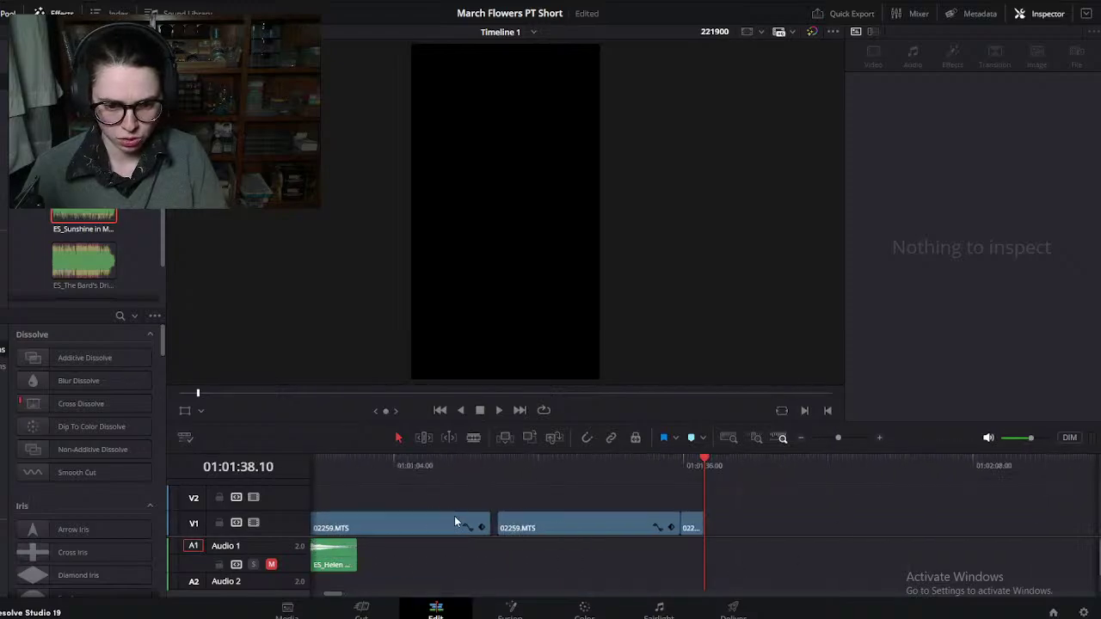
Step: Unmute the music track and play the mould-filling cuts from 01:00:13.13
scroll(543, 540, left, 6)
click(456, 465)
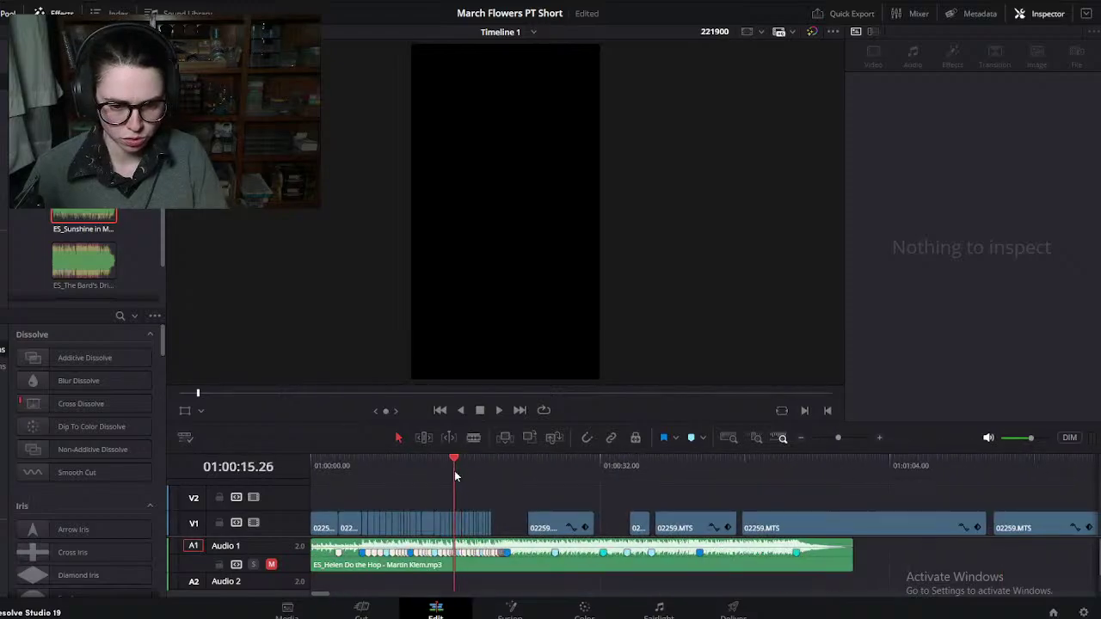
scroll(638, 549, up, 3)
click(468, 463)
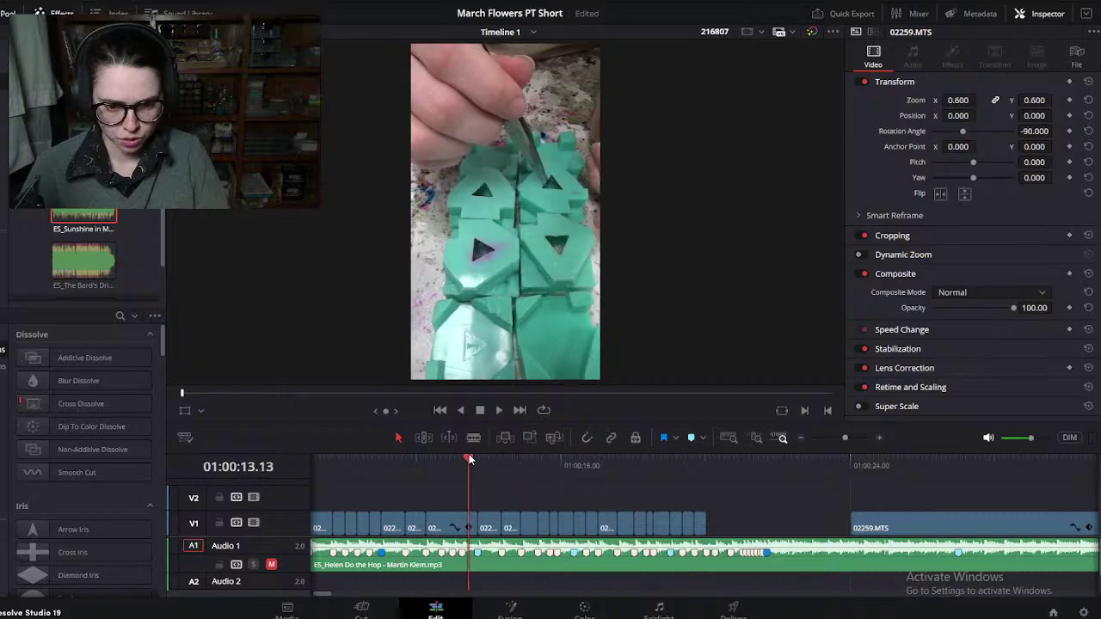
click(271, 564)
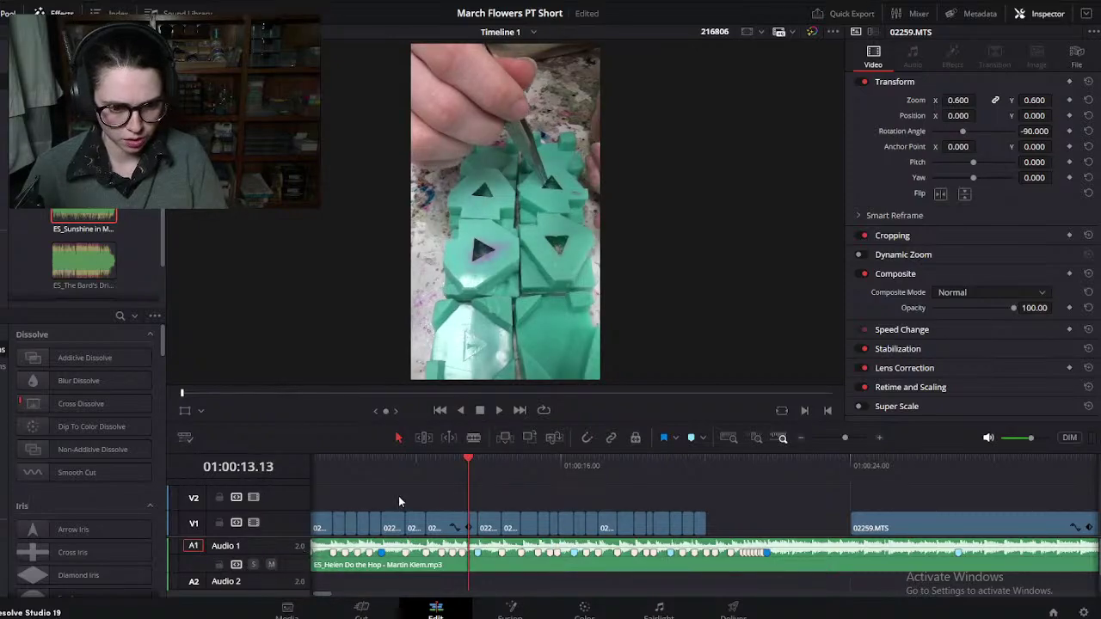
key(space)
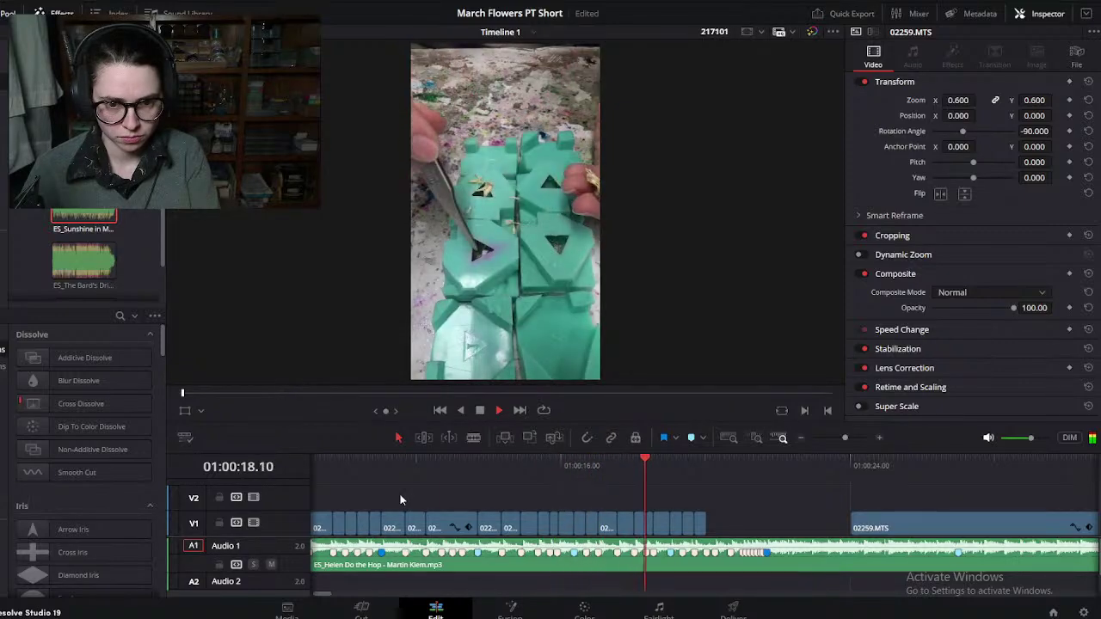
key(space)
Step: Replay the short cuts from about 01:00:17.02 to 01:00:18.29 to check their timing against the music's beat markers
scroll(437, 477, up, 2)
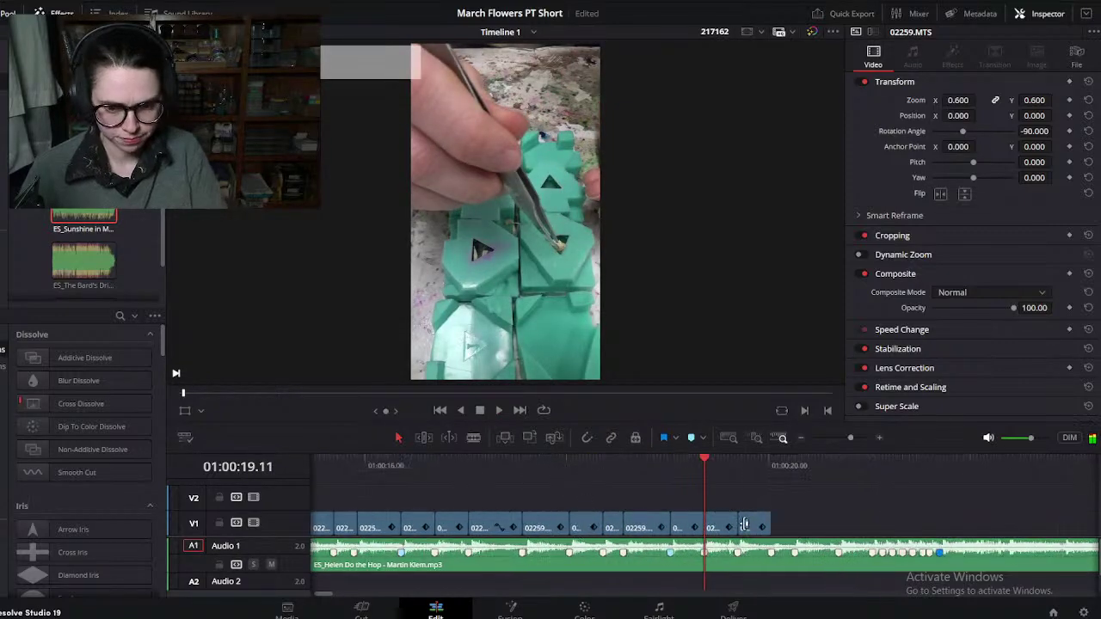
click(372, 464)
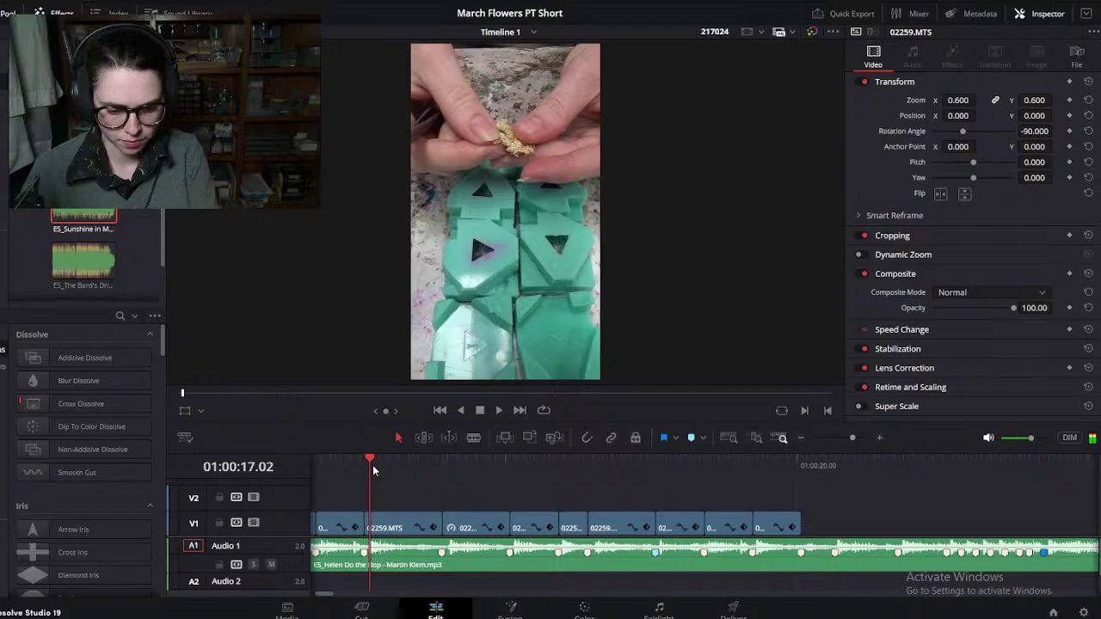
key(space)
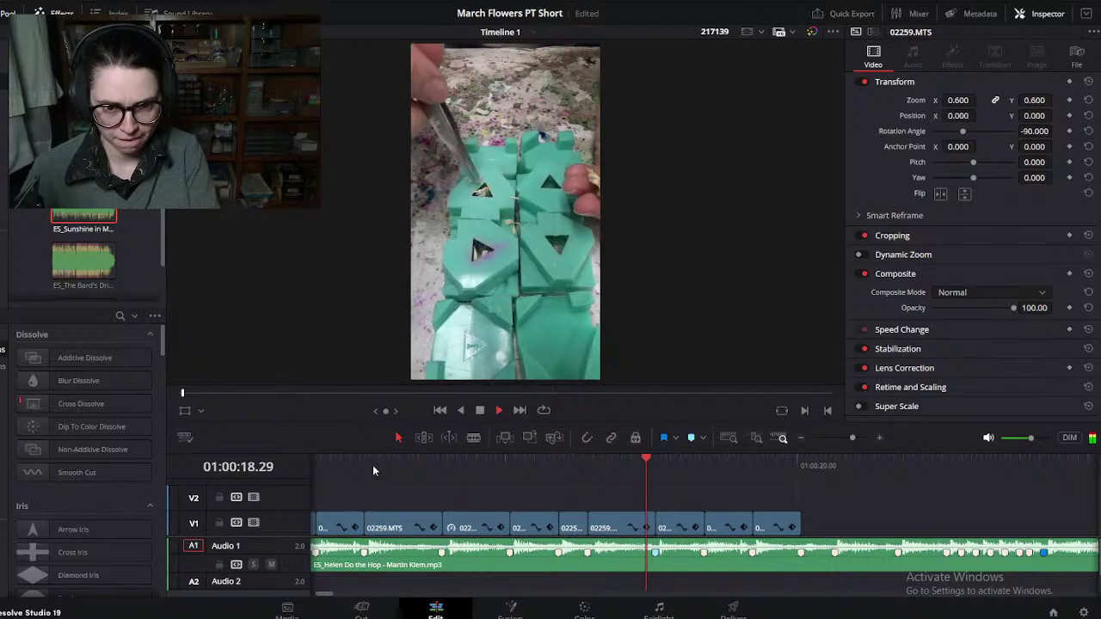
click(487, 462)
drag(488, 461, 423, 489)
key(space)
key(space)
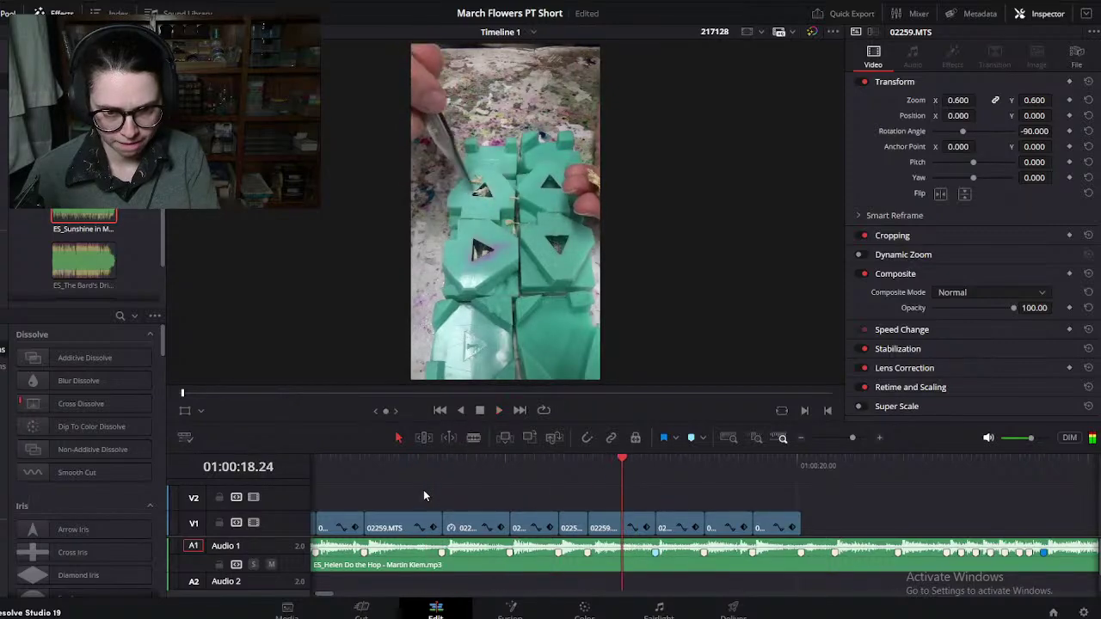
Step: Replace the short clip at about 01:00:18.11 with the clip following it, trimmed on V1 to end at the next beat marker
drag(458, 461, 569, 472)
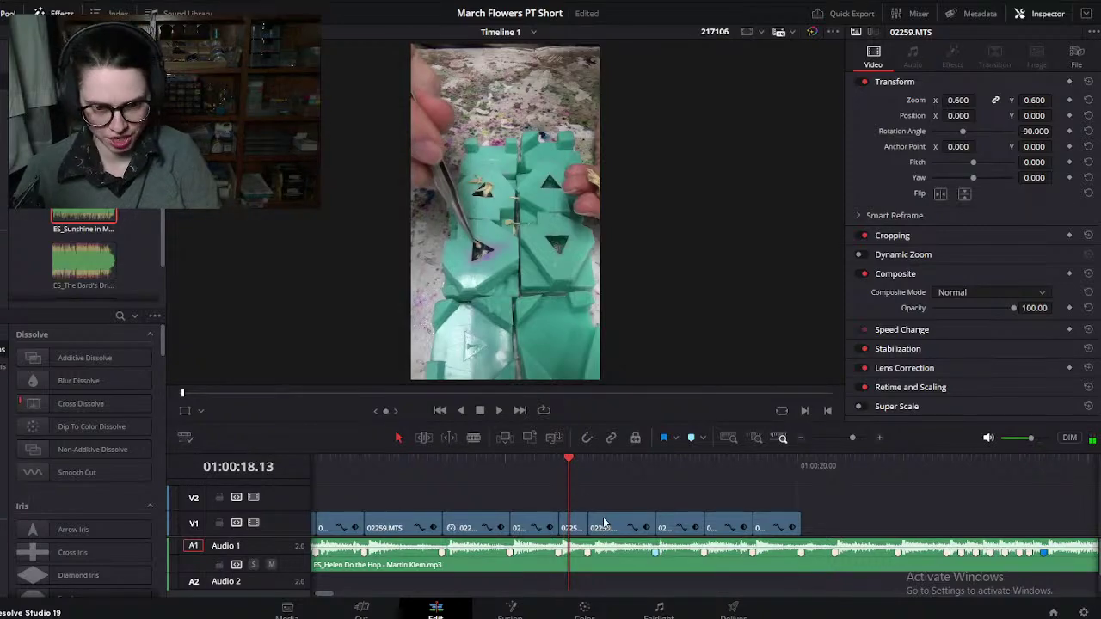
scroll(622, 526, up, 2)
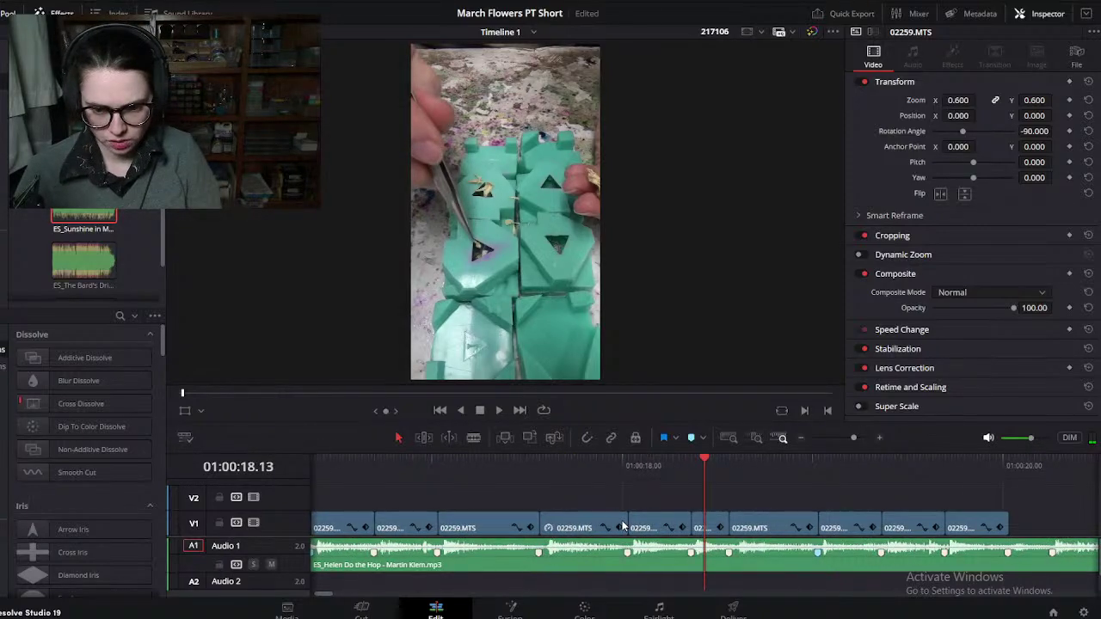
scroll(623, 526, right, 2)
drag(632, 474, 718, 470)
drag(686, 522, 640, 525)
mouse_move(634, 465)
mouse_down()
mouse_move(646, 465)
mouse_move(638, 469)
mouse_up()
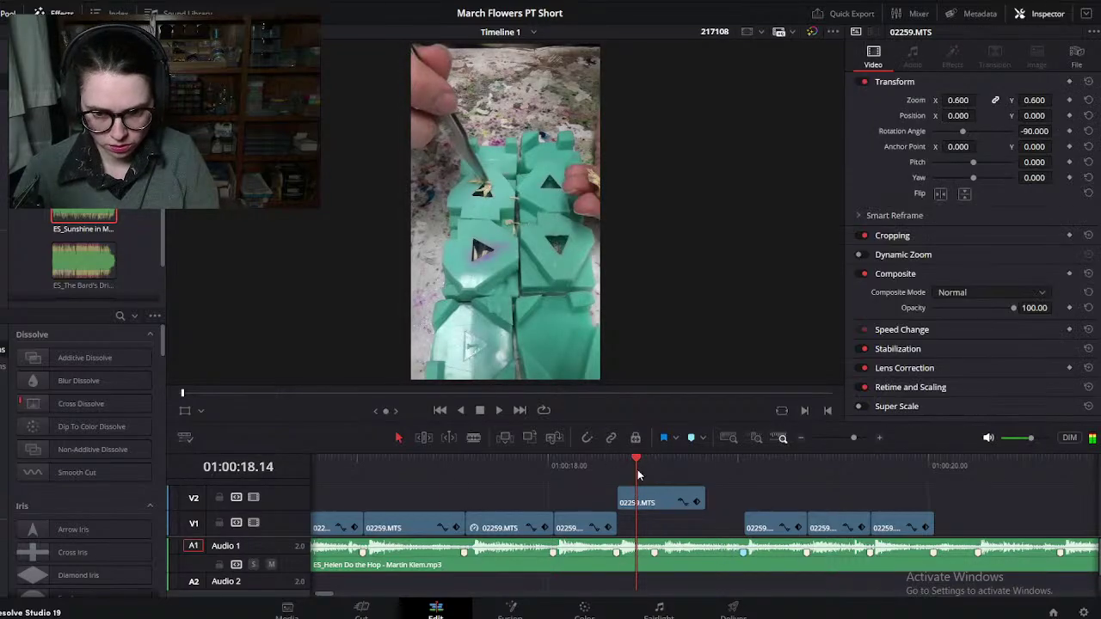
click(629, 498)
drag(633, 497, 647, 520)
drag(570, 465, 654, 462)
drag(686, 517, 652, 517)
Step: Move the next clip back into the gap so it ends at Marker 35, and delete the two clips after it
drag(739, 465, 797, 455)
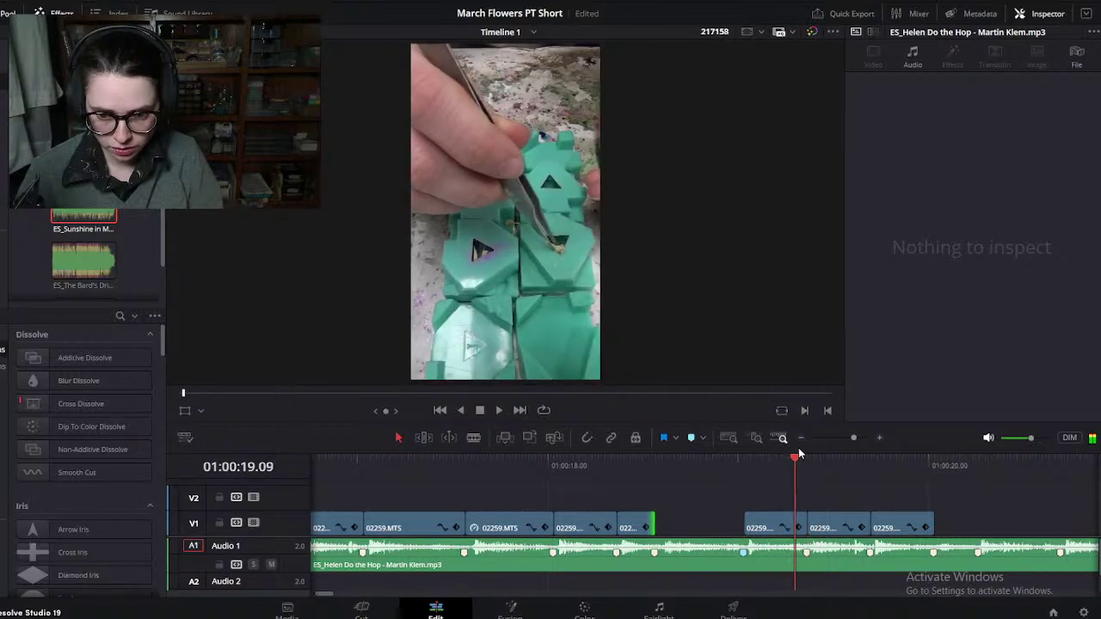
drag(765, 528, 741, 516)
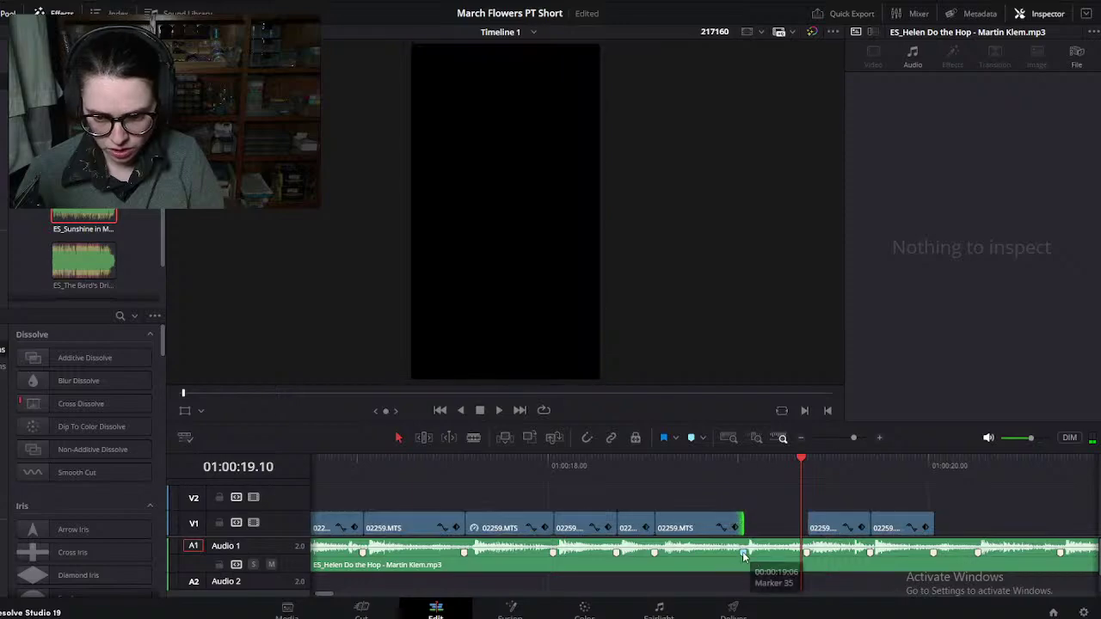
mouse_move(744, 464)
mouse_down()
mouse_move(786, 461)
mouse_move(712, 476)
mouse_move(754, 478)
mouse_up()
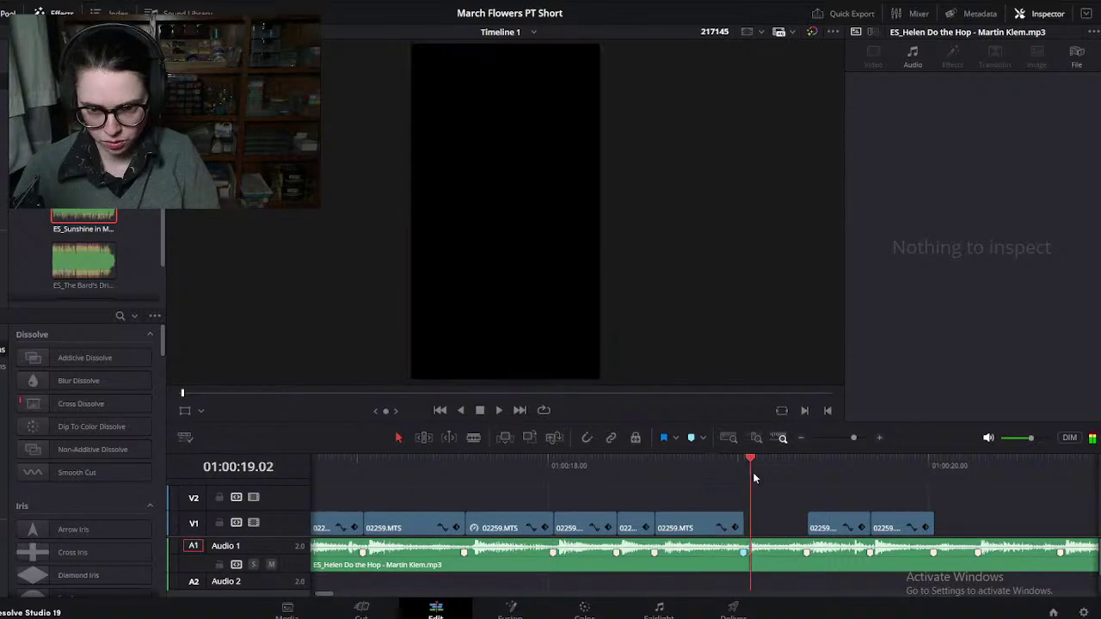
drag(957, 507, 825, 521)
key(Delete)
Step: Play the rearranged cuts from 01:00:16.06 to about 01:00:19.14 to check them against the music
scroll(825, 521, down, 5)
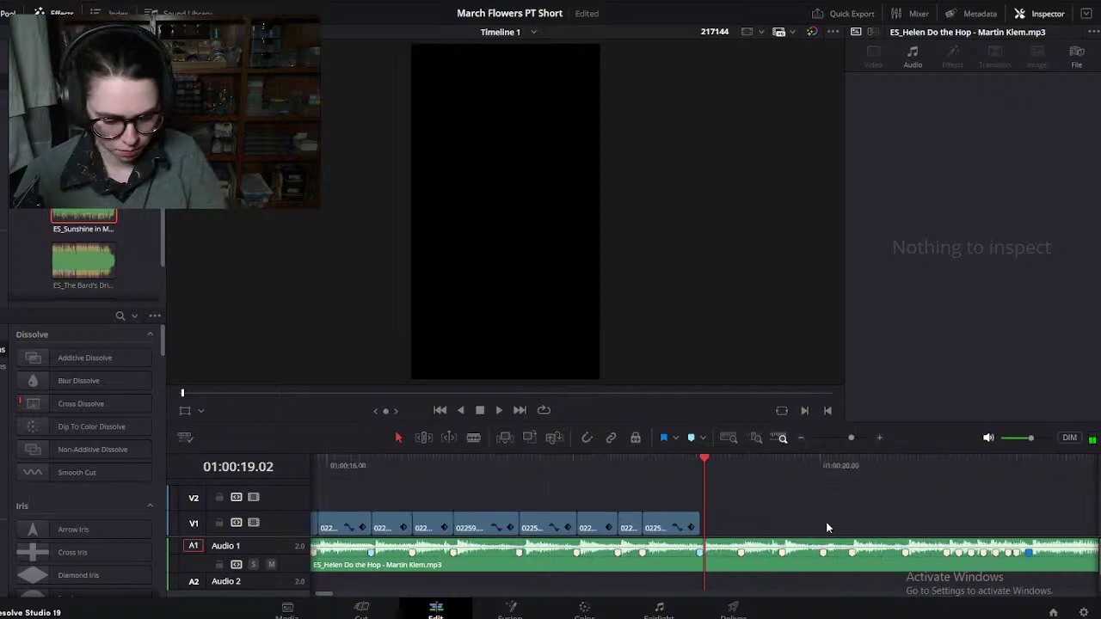
scroll(828, 528, up, 5)
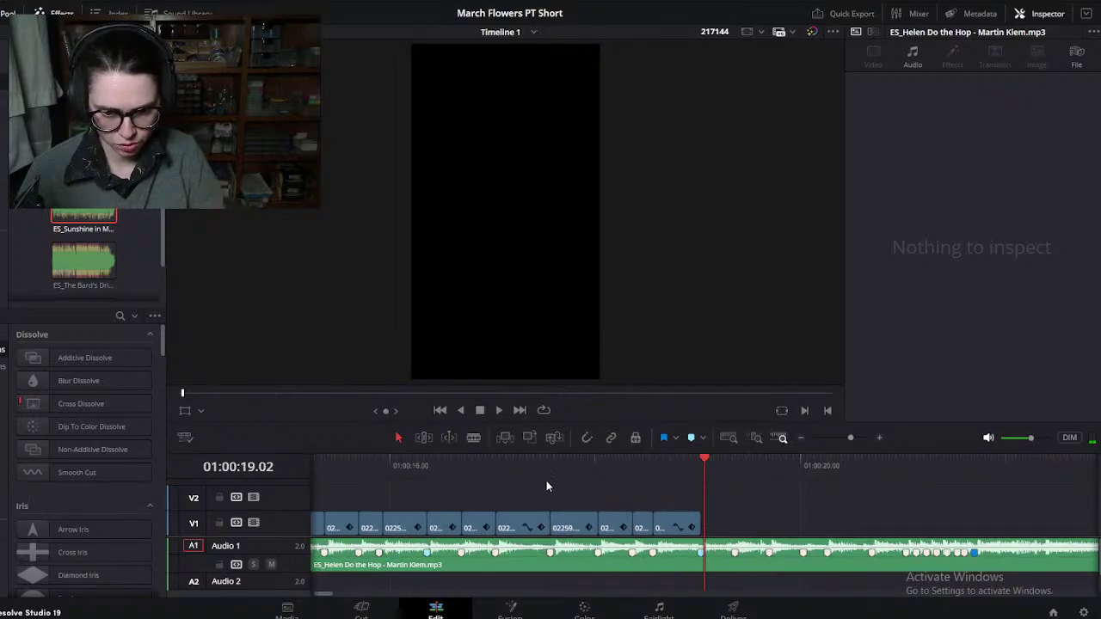
click(558, 465)
click(663, 481)
click(406, 483)
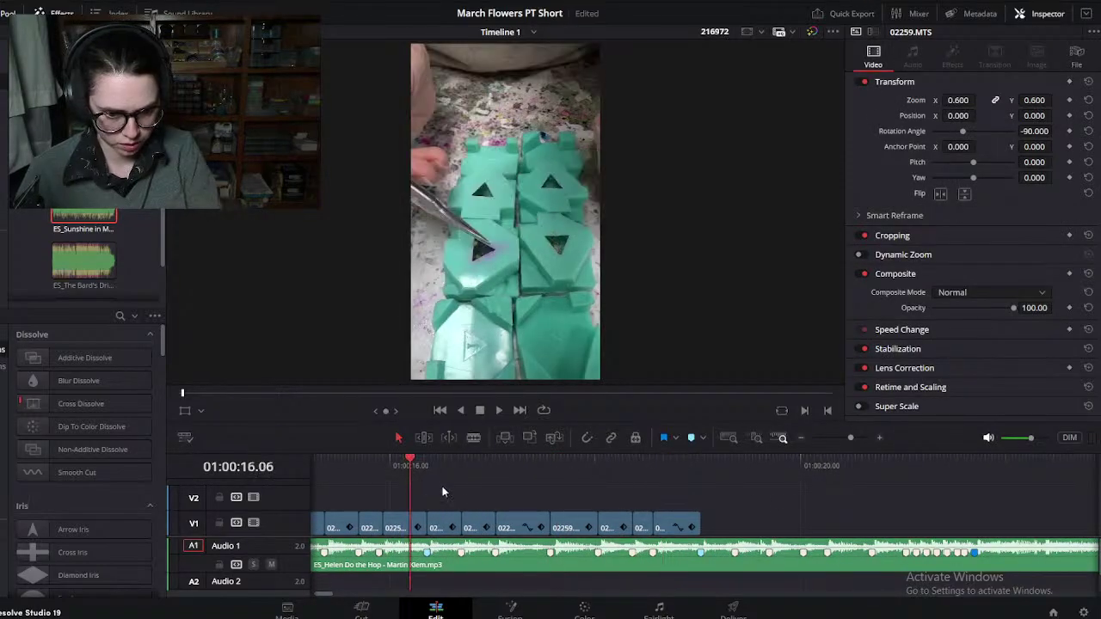
key(space)
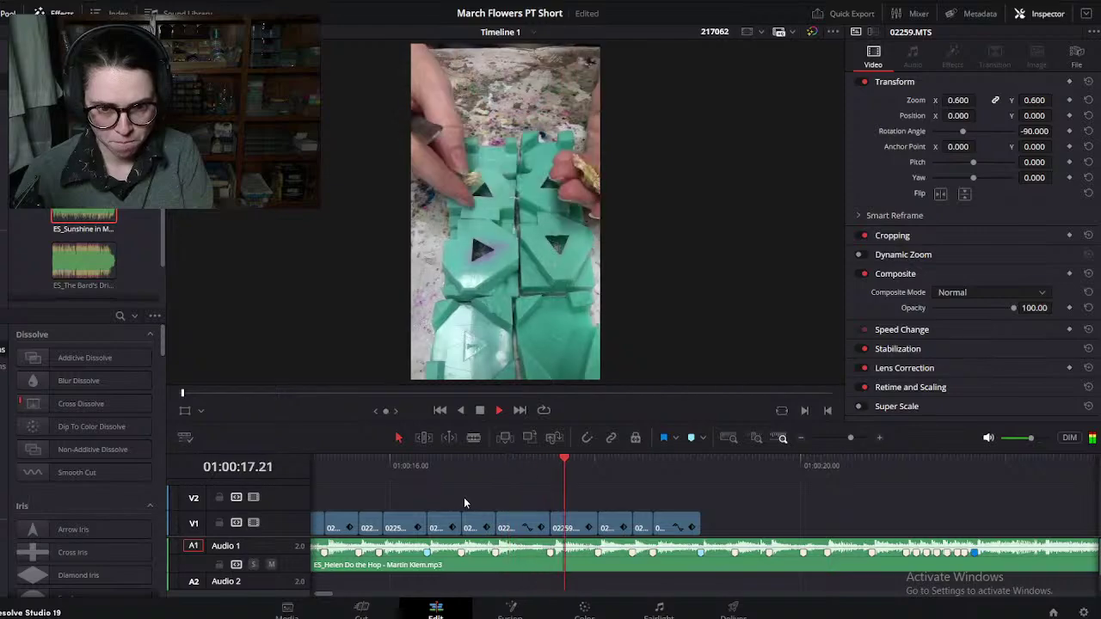
key(space)
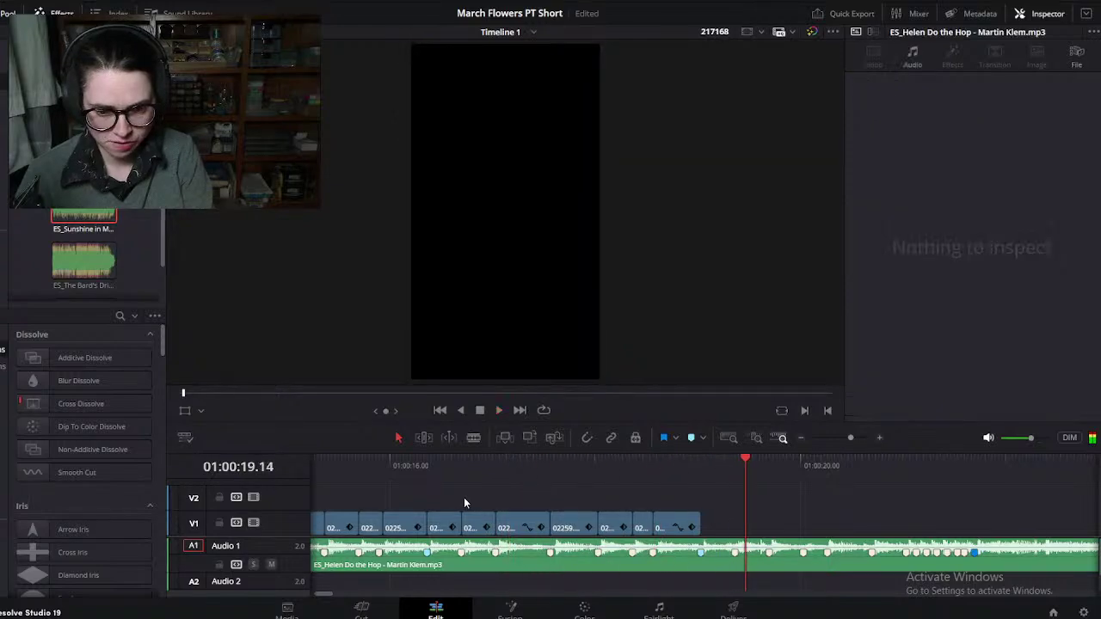
key(shift+z)
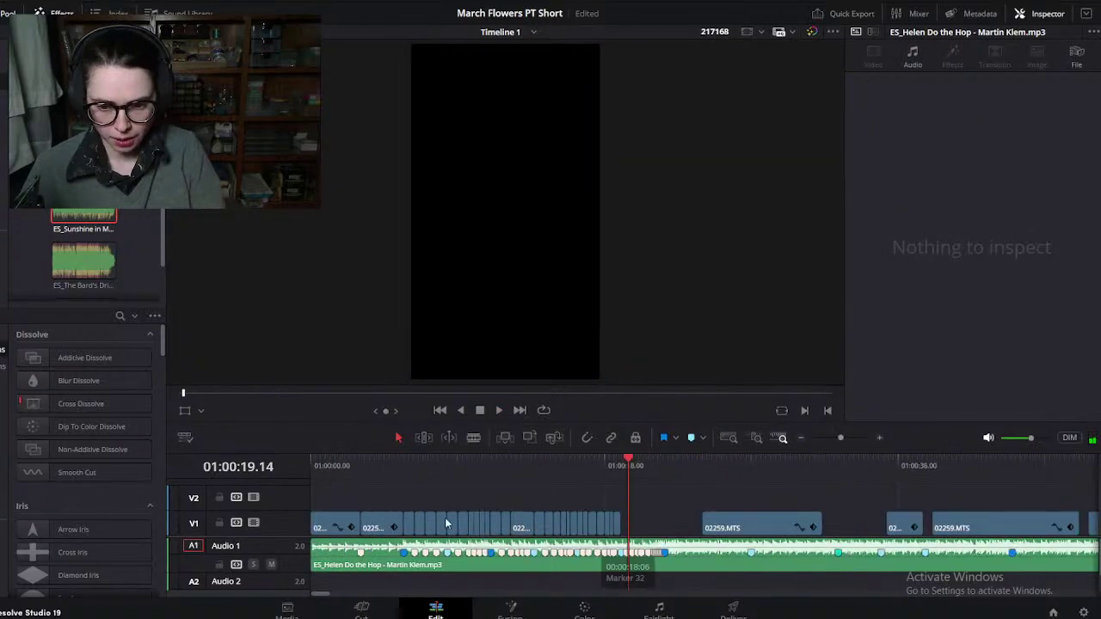
Step: Mute Audio 1 and delete the V1 clip that starts at 01:00:24.00
click(271, 564)
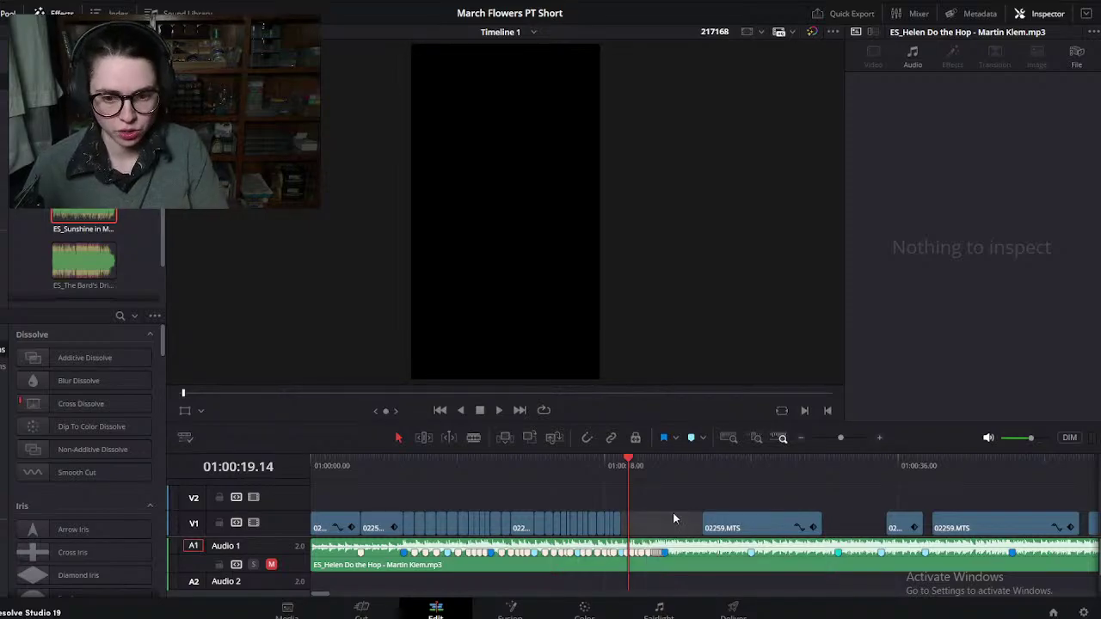
scroll(770, 499, up, 2)
drag(869, 466, 922, 465)
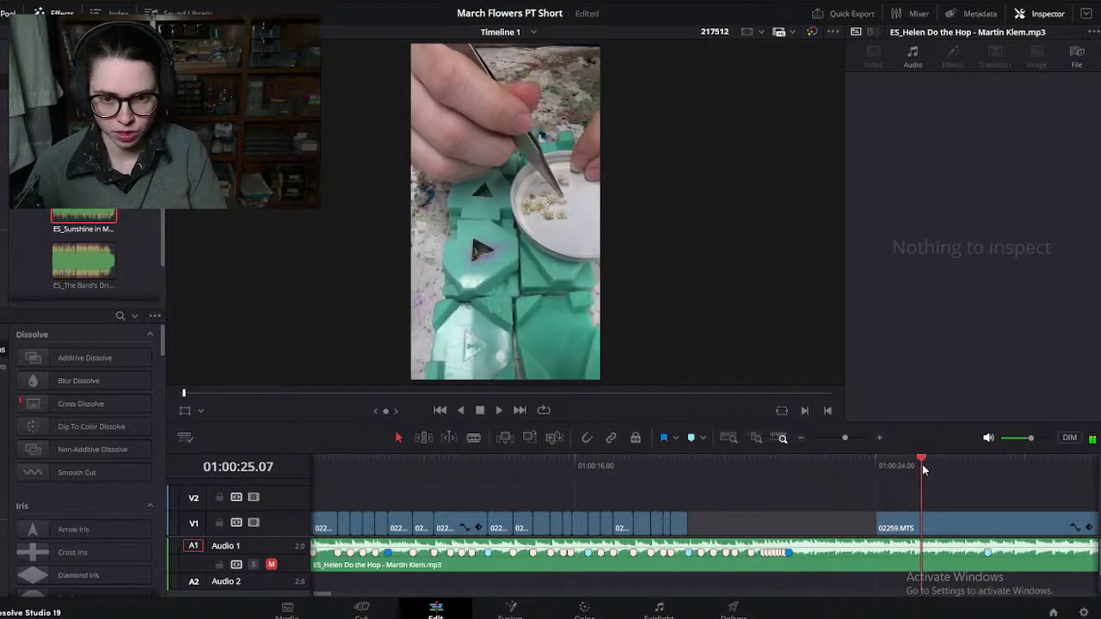
scroll(890, 490, down, 3)
mouse_move(638, 464)
mouse_down()
mouse_move(542, 463)
mouse_move(651, 463)
mouse_up()
click(565, 534)
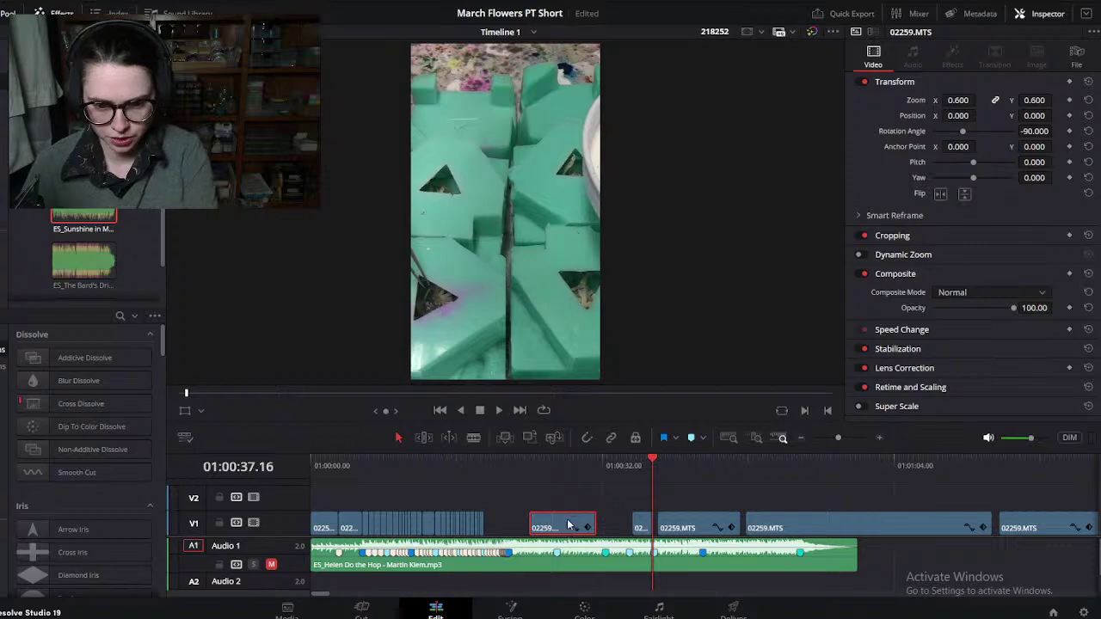
key(BackSpace)
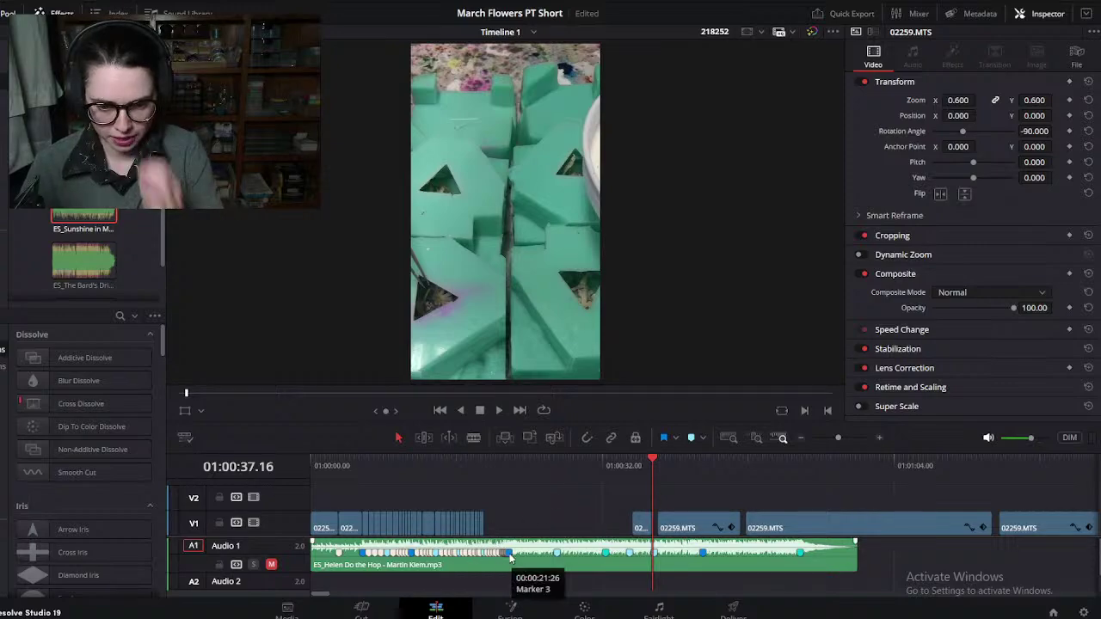
click(535, 518)
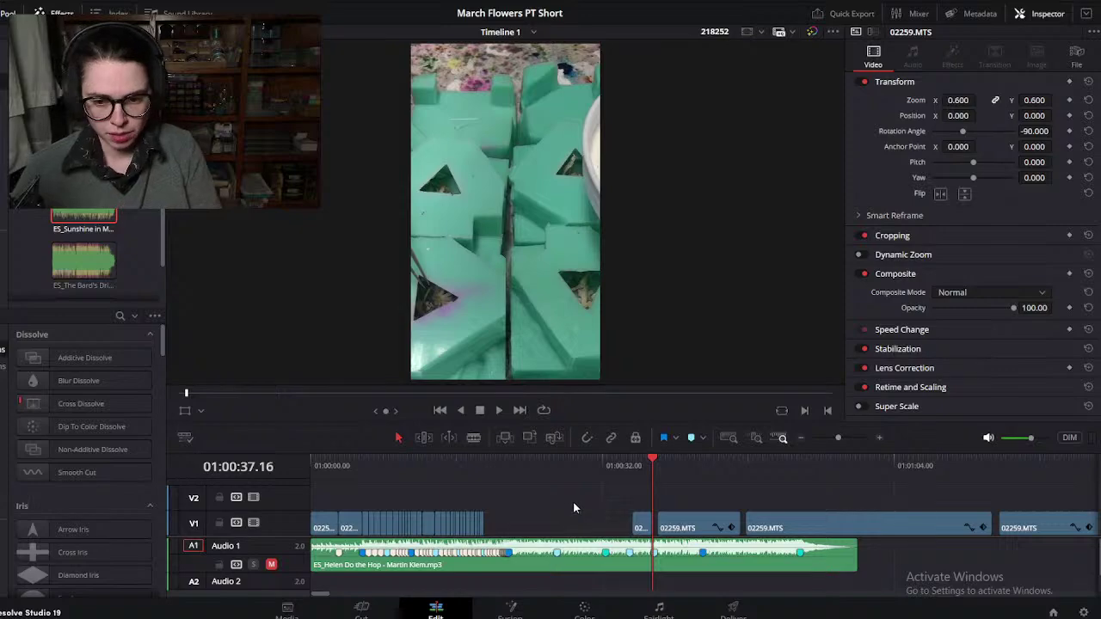
click(10, 5)
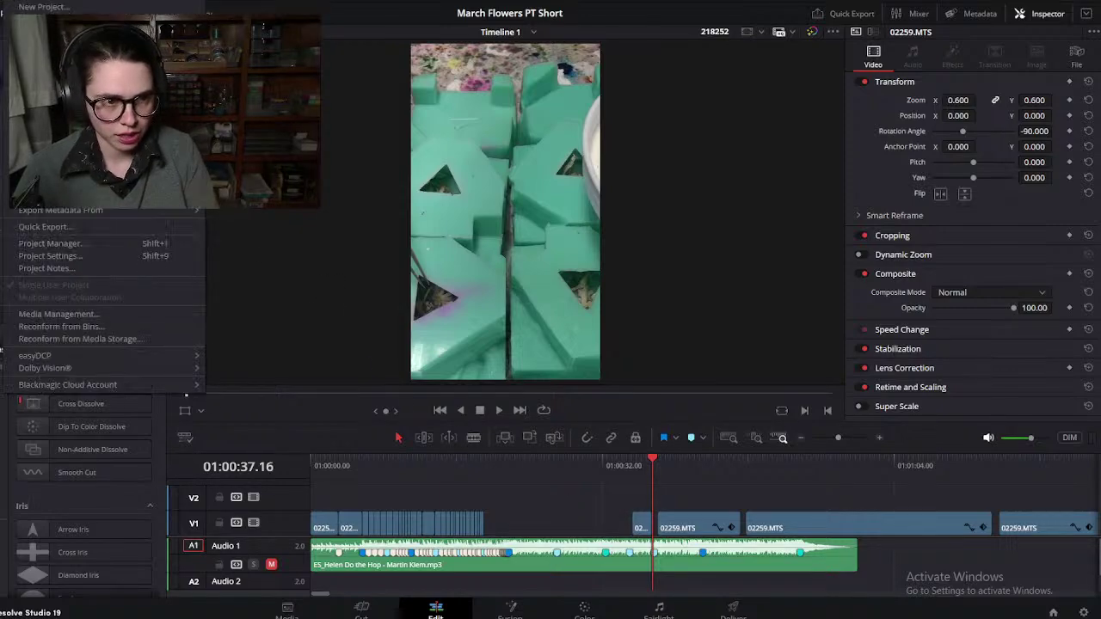
key(Escape)
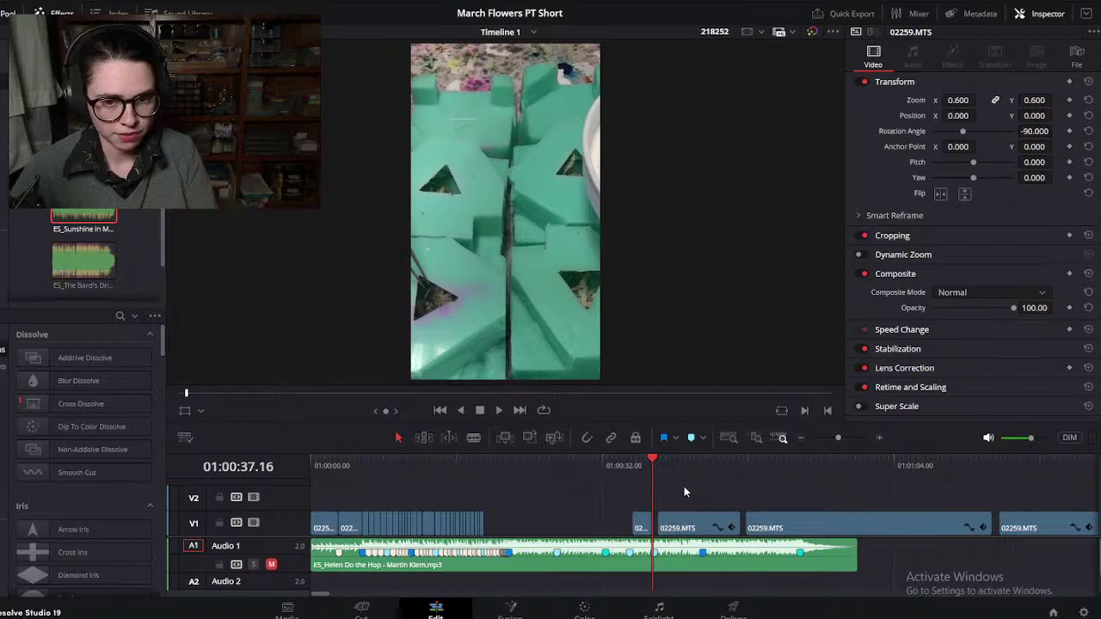
Step: Move the short V1 clip at about 01:00:35 back into the gap just after 01:00:19
drag(631, 465, 635, 463)
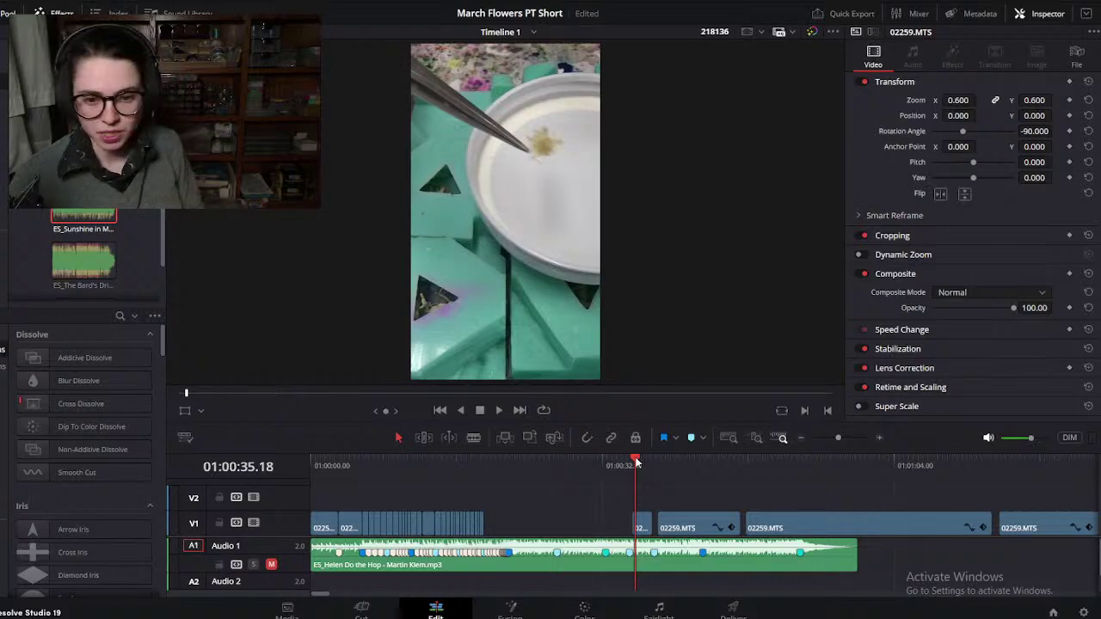
drag(636, 463, 637, 459)
scroll(623, 495, up, 1)
scroll(671, 497, up, 1)
drag(845, 512, 411, 521)
click(409, 476)
scroll(410, 476, up, 3)
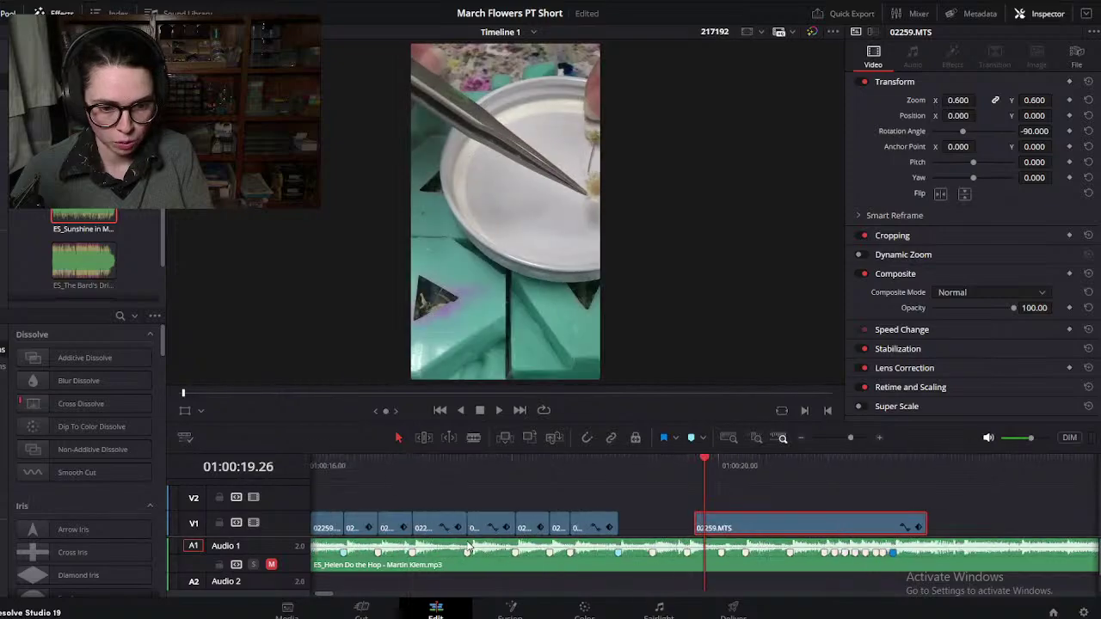
Step: Fit the moved clip between the beat markers at about 01:00:19.01 and 01:00:19.11, trimming its start and deleting the leftover footage after it
drag(727, 522, 639, 522)
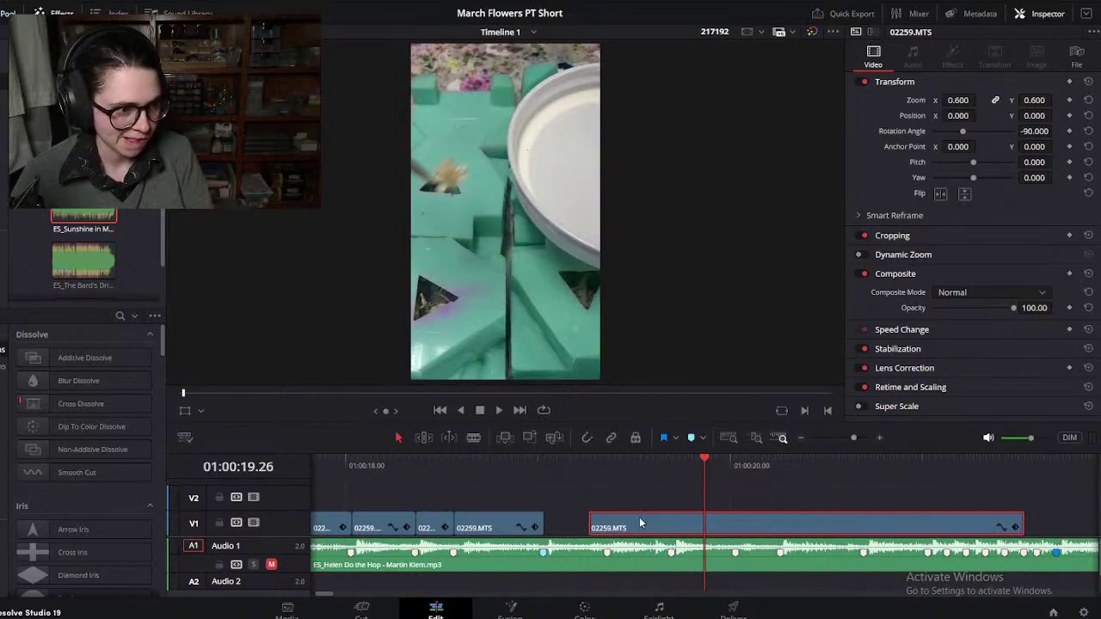
drag(588, 467, 598, 511)
key(ctrl+b)
key(BackSpace)
click(598, 494)
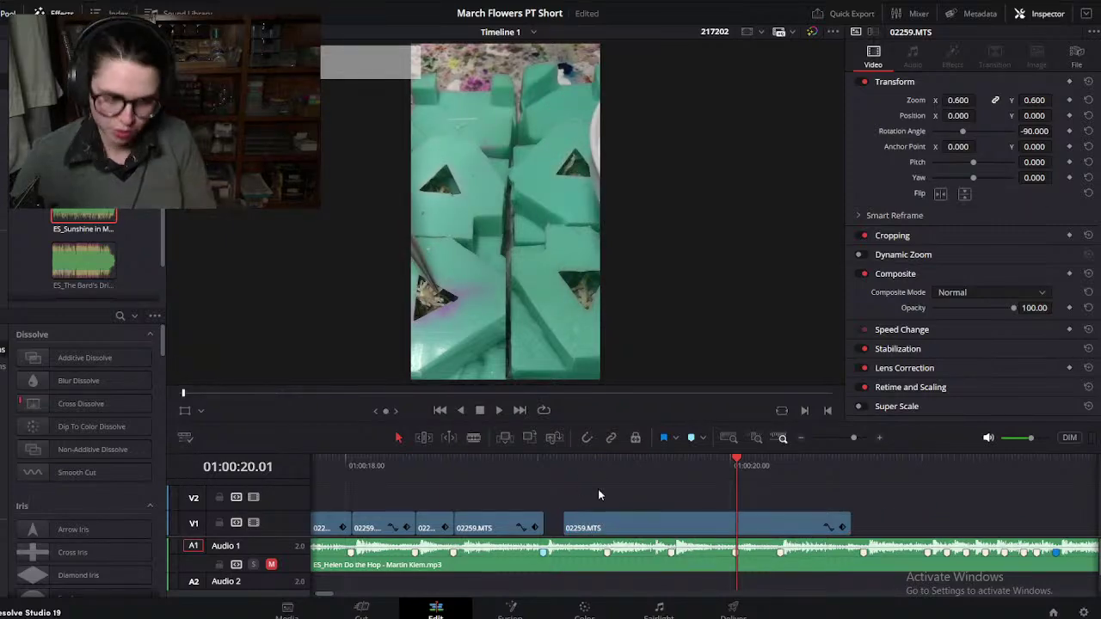
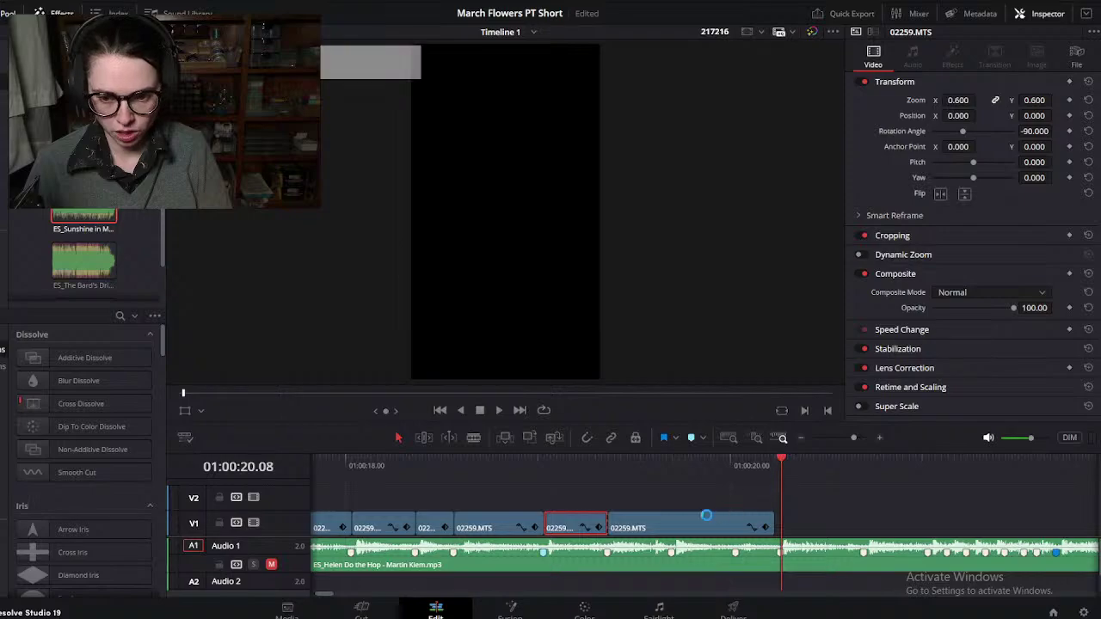
key(Delete)
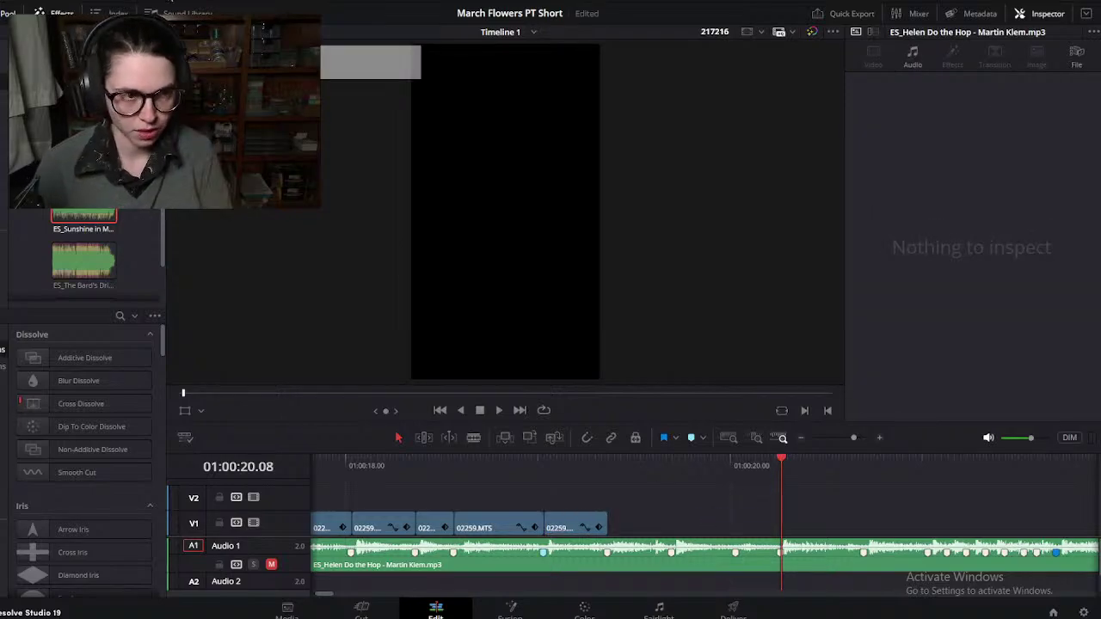
click(15, 7)
key(Escape)
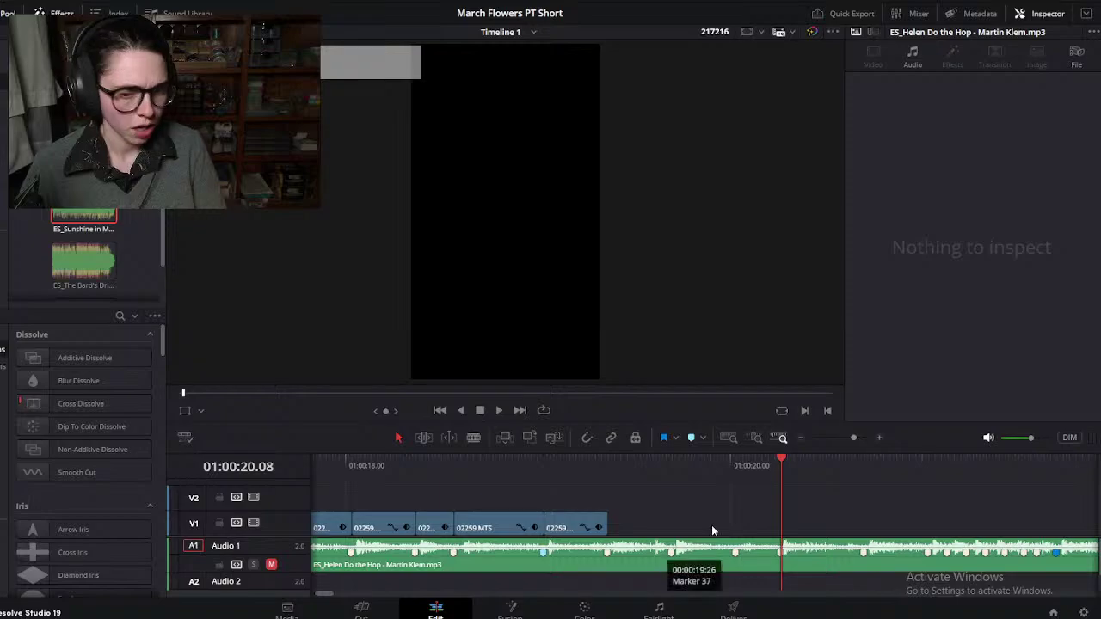
Step: Trim the start of the next V1 clip to about 01:00:38.08, where the tweezers place a flower in the mould
scroll(766, 487, down, 3)
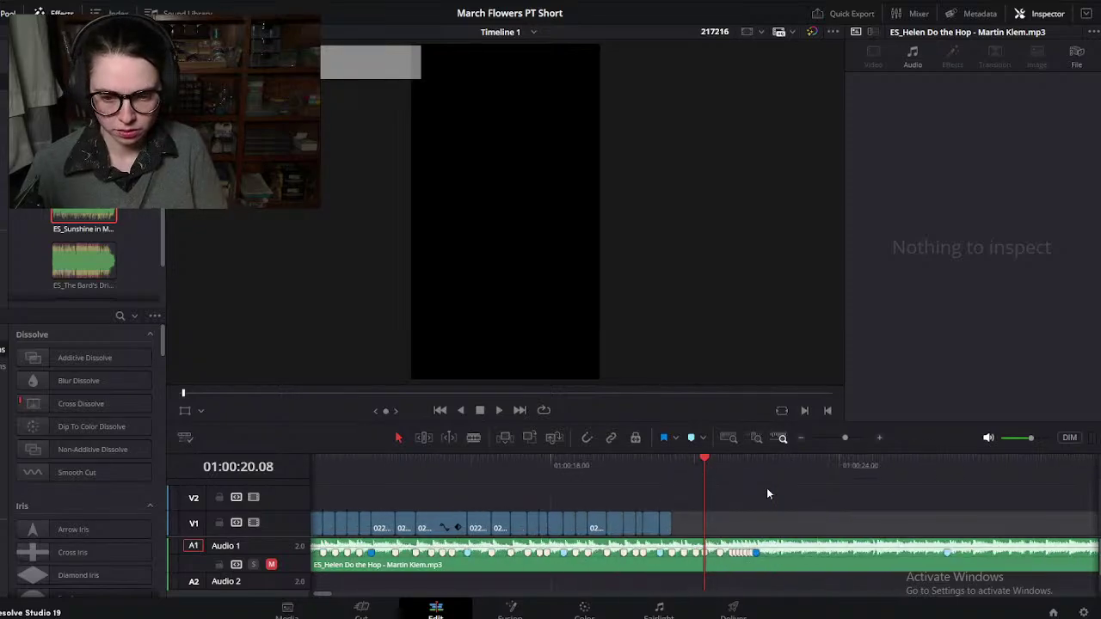
scroll(767, 487, right, 3)
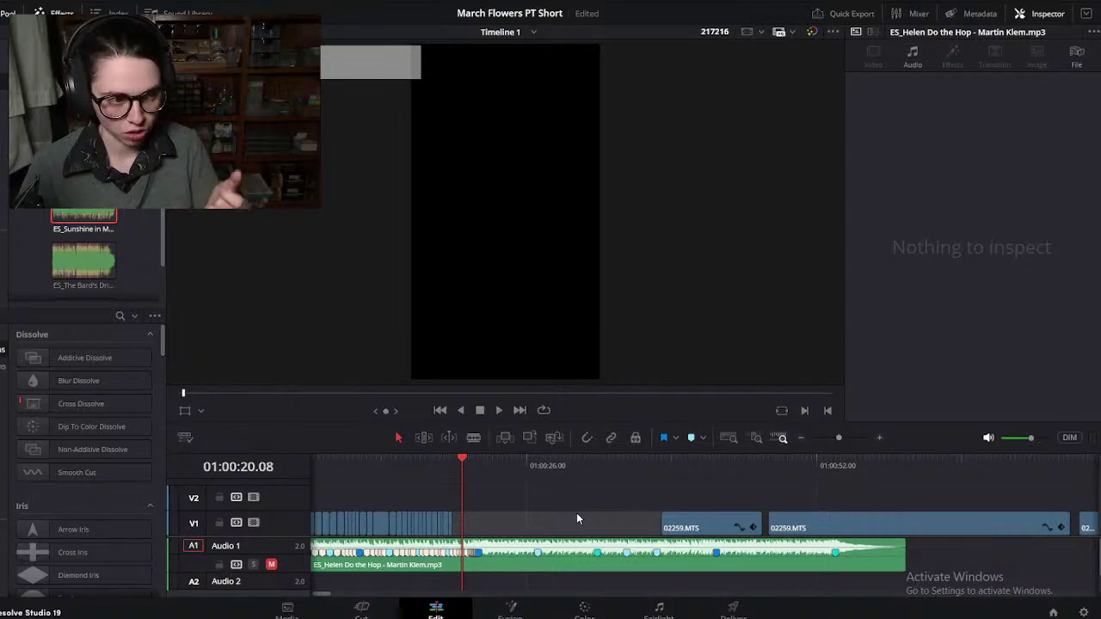
drag(664, 461, 692, 461)
click(738, 531)
key(ctrl+equal)
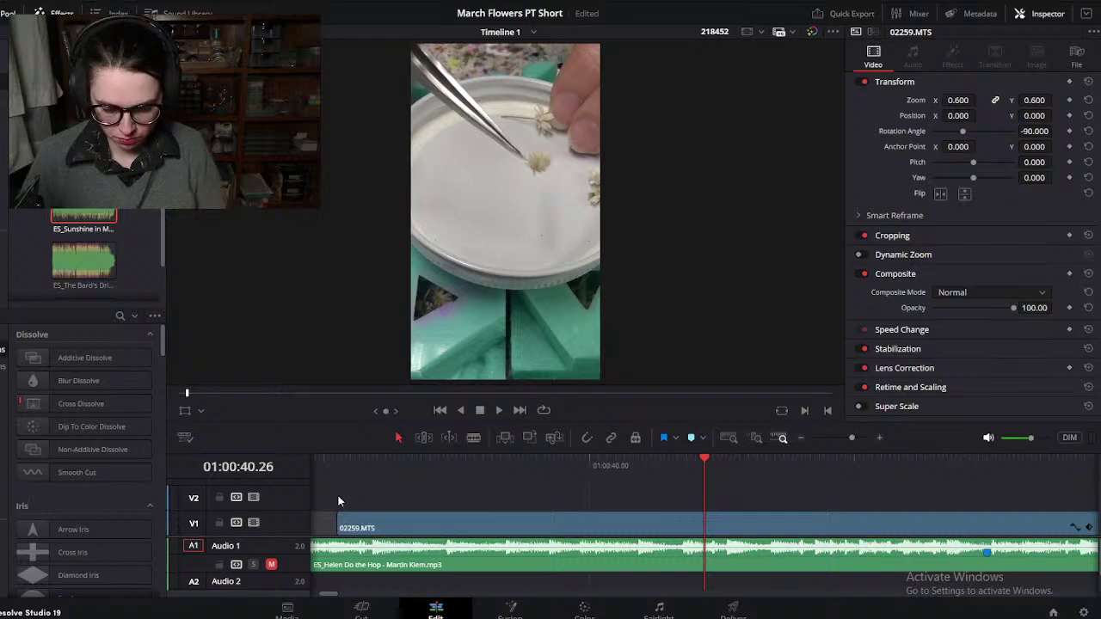
mouse_move(349, 461)
mouse_down()
mouse_move(412, 467)
mouse_move(362, 476)
mouse_up()
click(412, 523)
key(shift+bracketleft)
drag(365, 451, 434, 460)
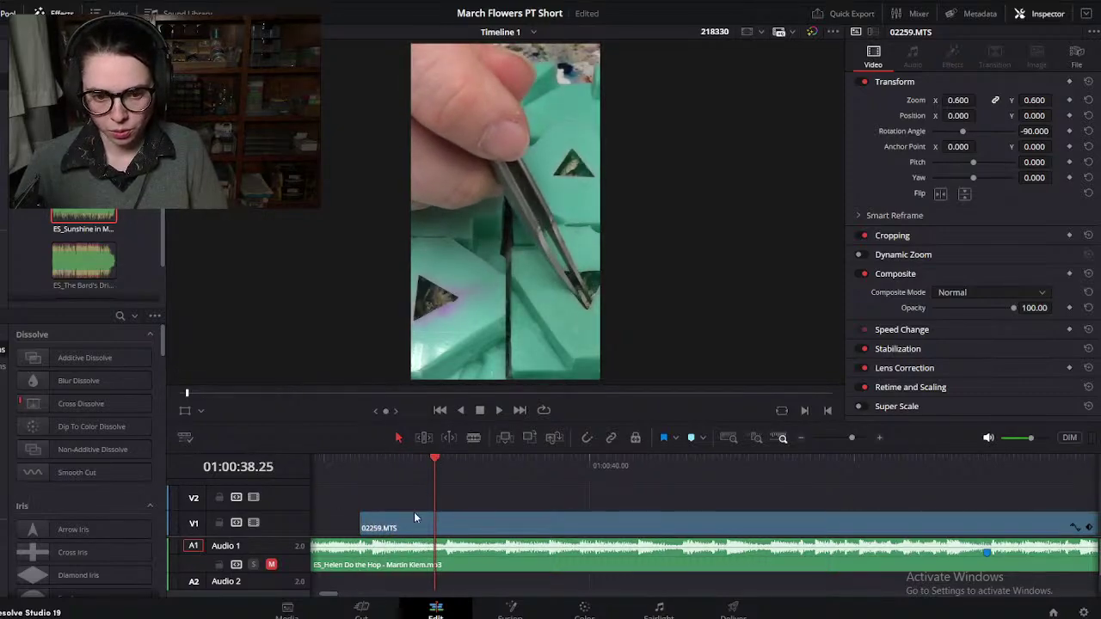
Step: Move the trimmed clip back so it starts directly after the last short clip, at about 01:00:19.11
scroll(413, 527, left, 6)
scroll(683, 509, down, 3)
drag(729, 525, 522, 526)
click(495, 471)
scroll(619, 538, up, 3)
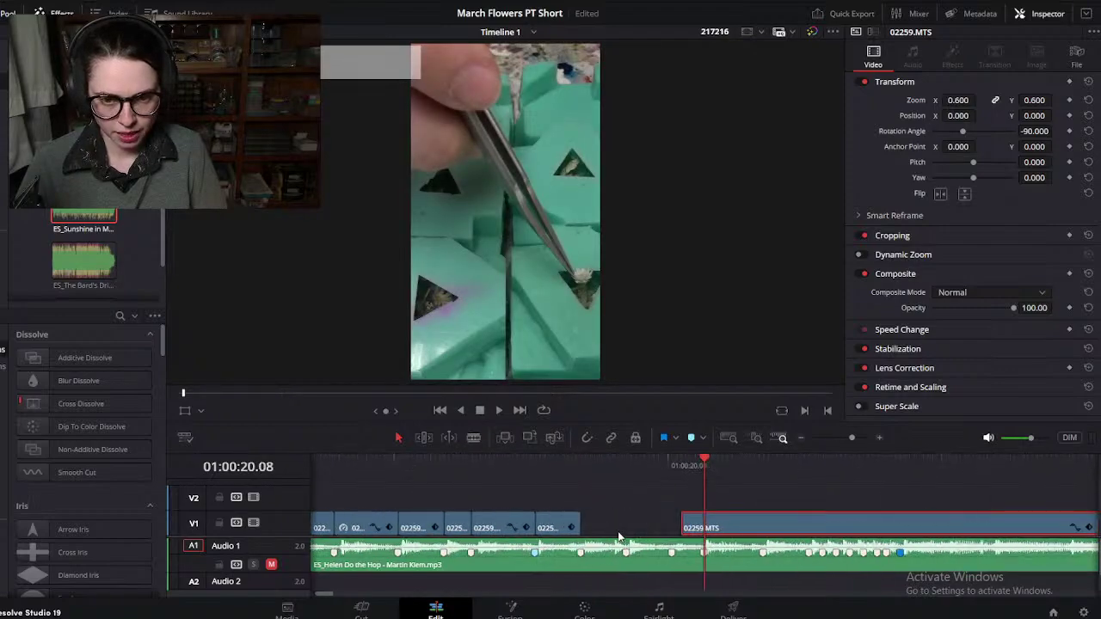
scroll(619, 538, up, 2)
drag(675, 526, 452, 509)
click(409, 472)
Step: Split the moved clip at the beat marker at 01:00:19.21
drag(410, 471, 514, 502)
key(ctrl+b)
scroll(582, 509, down, 2)
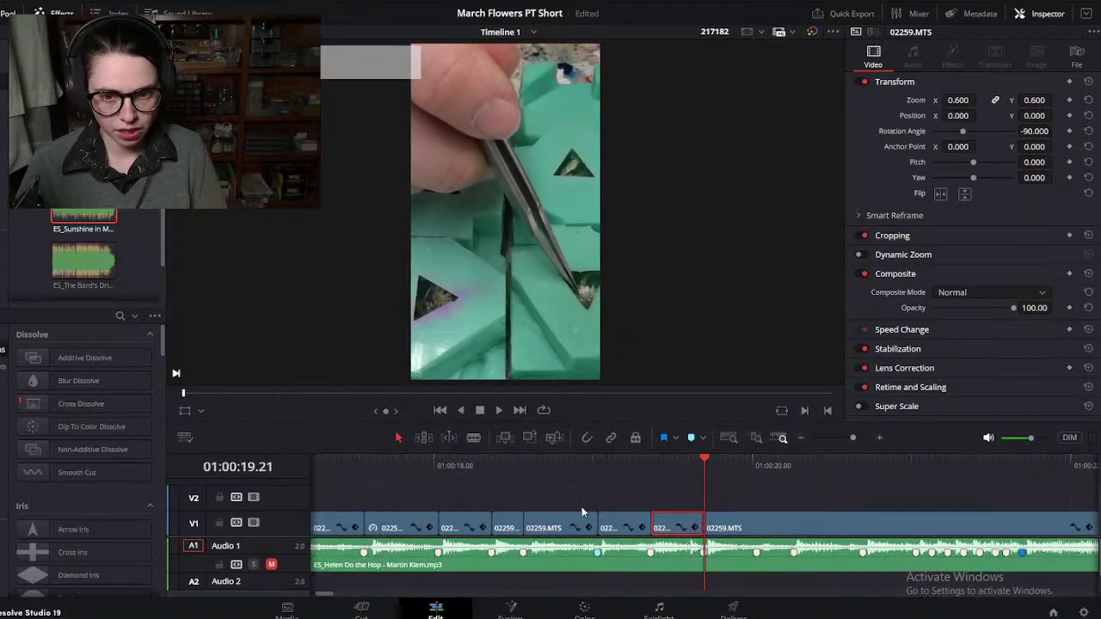
Step: Split the remaining footage just before the next flower placement and delete the unwanted section in front of it
scroll(582, 506, down, 3)
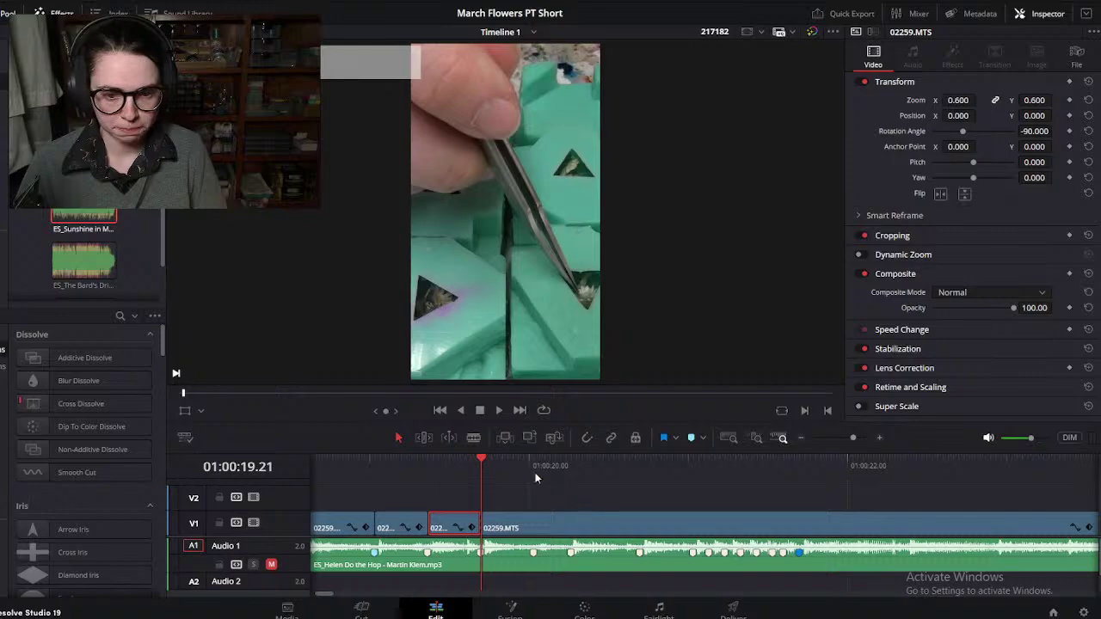
drag(485, 461, 843, 493)
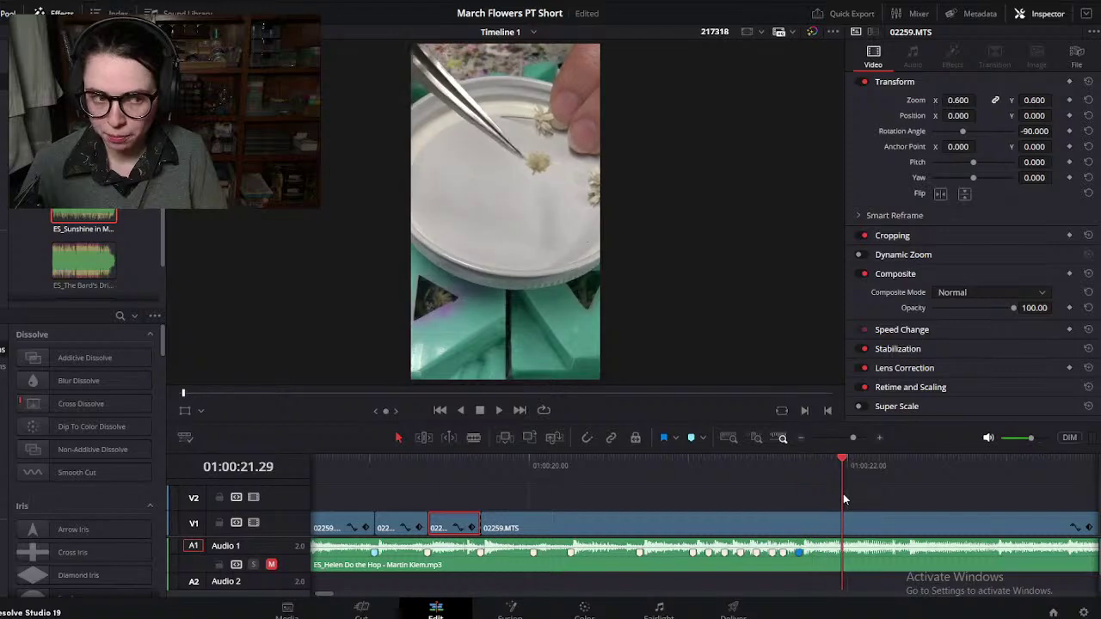
key(ctrl+minus)
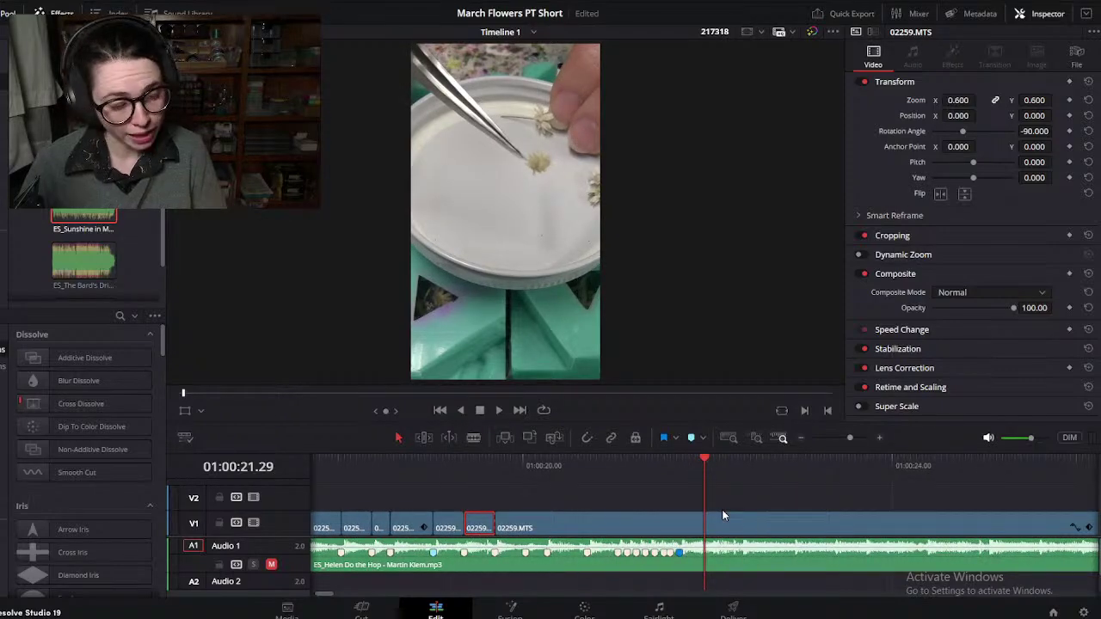
scroll(722, 509, right, 3)
drag(559, 460, 638, 469)
click(598, 523)
key(ctrl+b)
key(BackSpace)
Step: Move the remaining clip back to start at about 01:00:19.21 and split it at Marker 38, at 01:00:20.01
drag(664, 525, 392, 527)
key(Up)
key(ctrl+equal)
drag(742, 528, 692, 523)
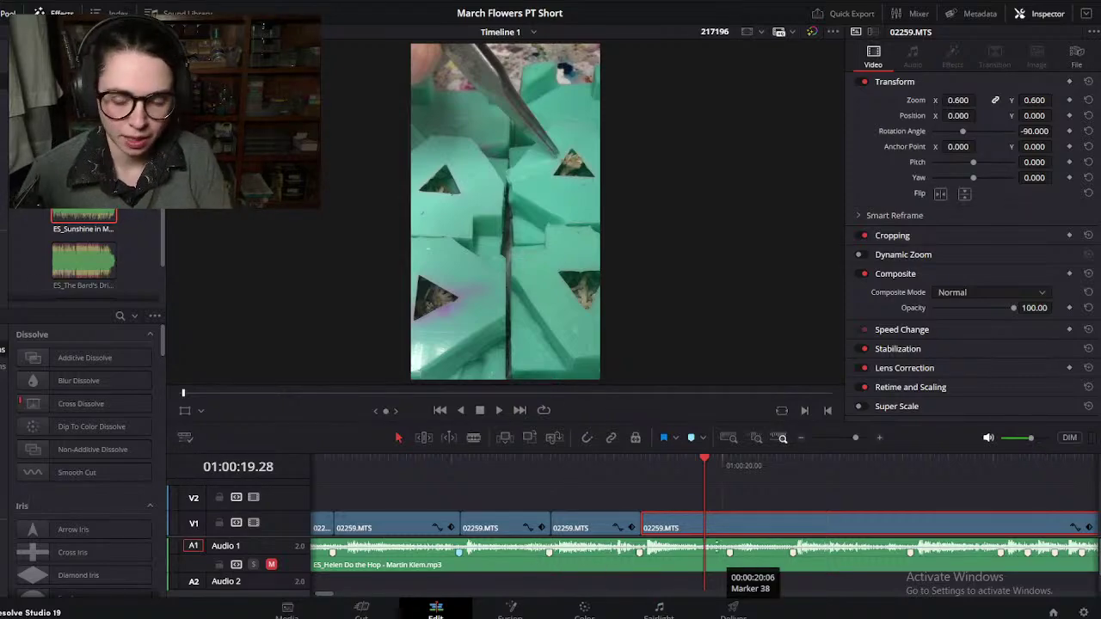
click(641, 470)
drag(642, 467, 732, 478)
key(ctrl+b)
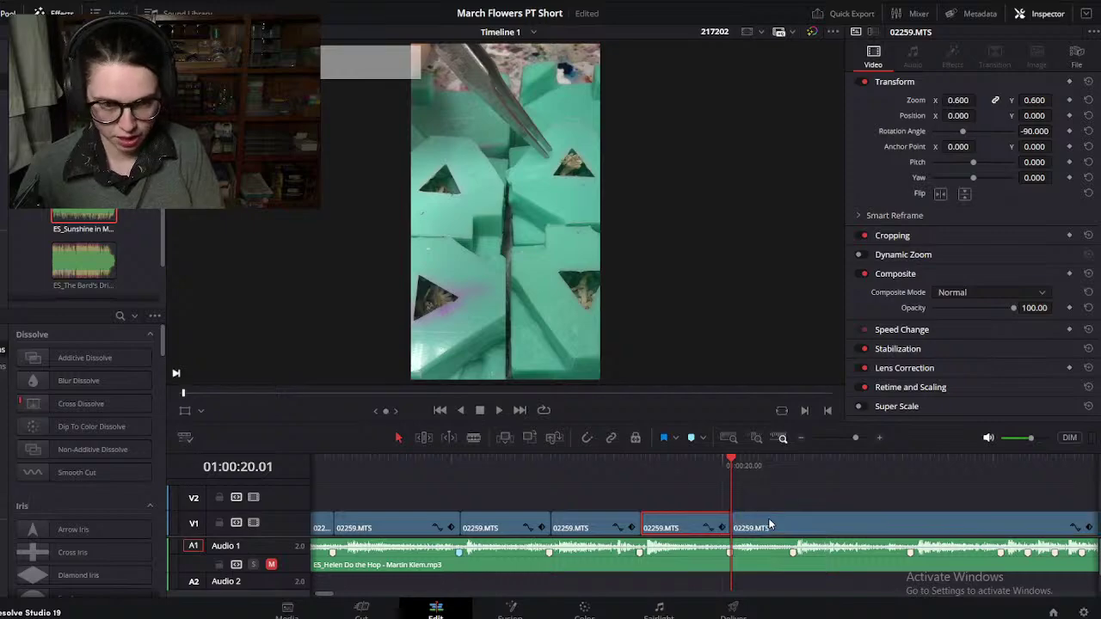
Step: Split the footage after Marker 38 at the start of the next flower placement and delete the section before the cut
scroll(770, 524, right, 4)
drag(584, 464, 812, 483)
scroll(814, 497, down, 4)
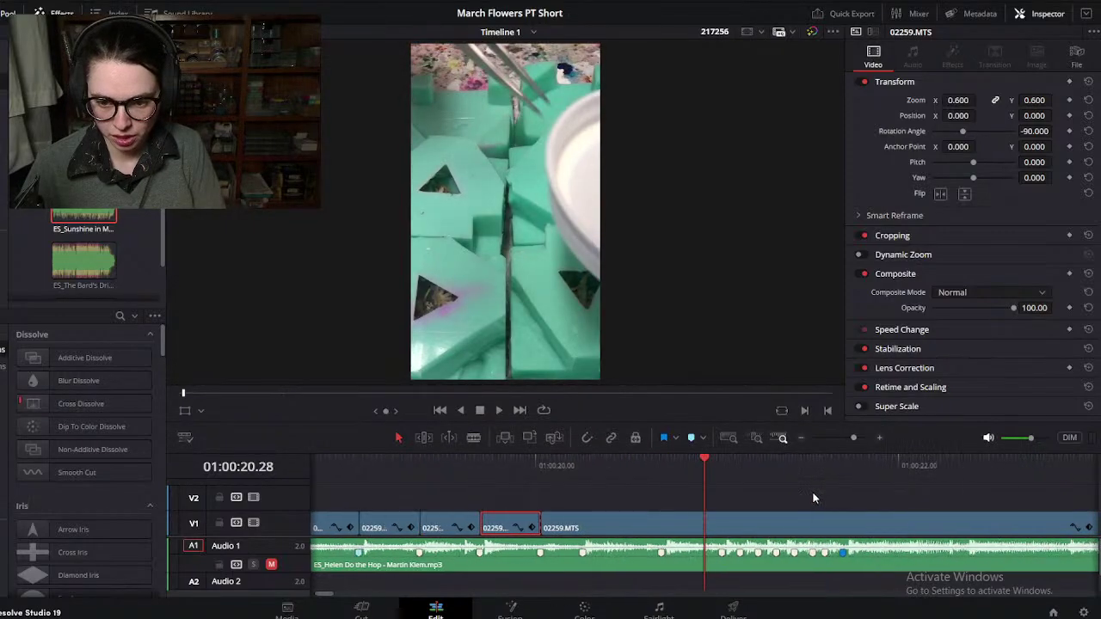
scroll(761, 511, right, 4)
drag(558, 461, 794, 505)
click(767, 526)
key(ctrl+b)
key(Delete)
Step: Move the remaining clip back towards the short clip that ends at 01:00:20.01
drag(804, 527, 500, 519)
click(498, 466)
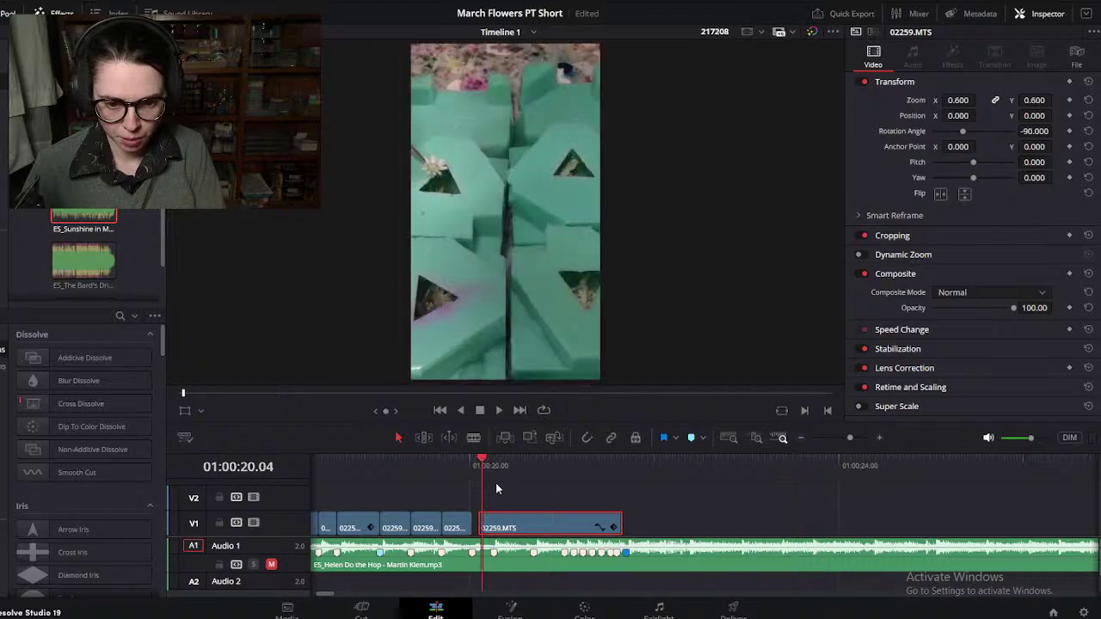
scroll(496, 489, up, 2)
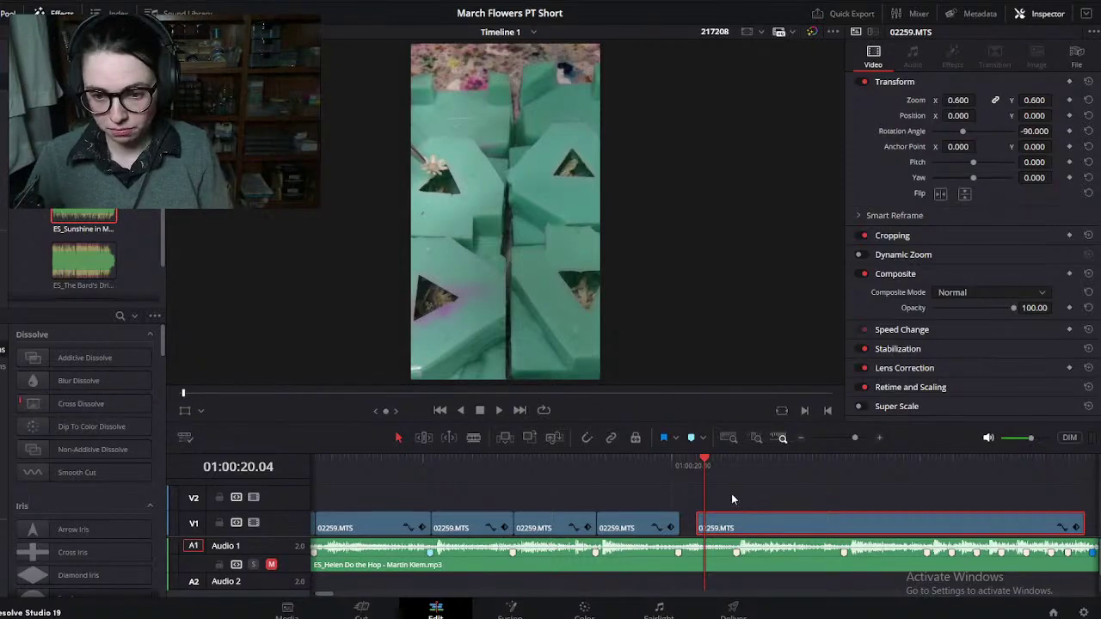
click(733, 499)
drag(705, 465, 762, 465)
drag(741, 514, 717, 520)
Step: Trim a sliver off the clip's start and butt it against the preceding clip at 01:00:20.01
drag(655, 472, 695, 489)
key(ctrl+b)
key(BackSpace)
drag(705, 531, 697, 532)
Step: Split the clip at the beat marker at 01:00:20.08 and delete the leftover part after the cut
drag(671, 465, 735, 484)
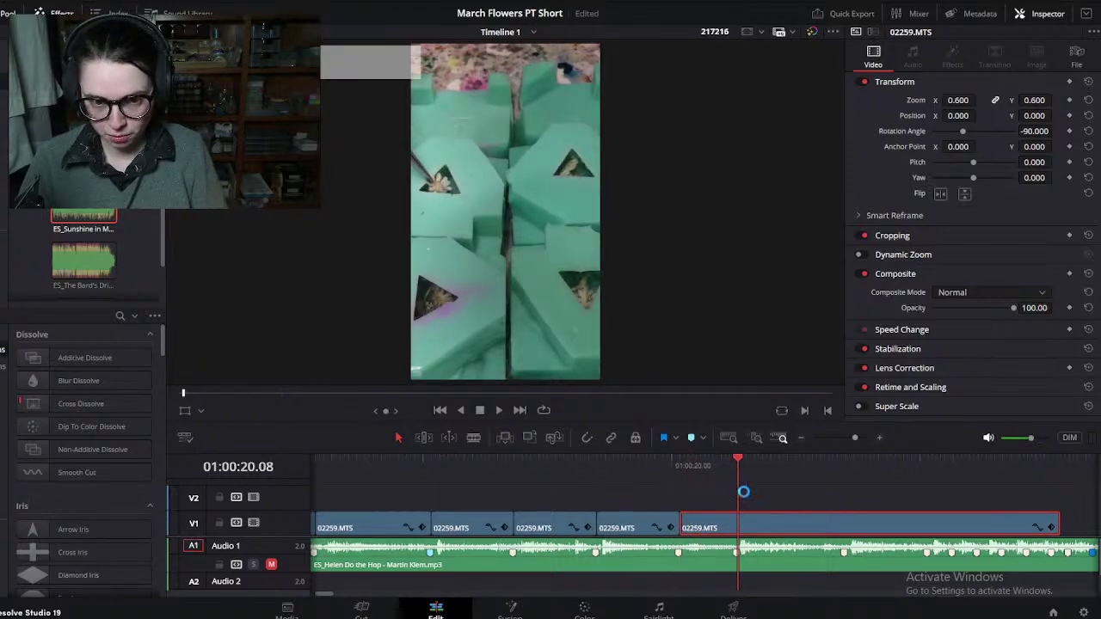
key(ctrl+b)
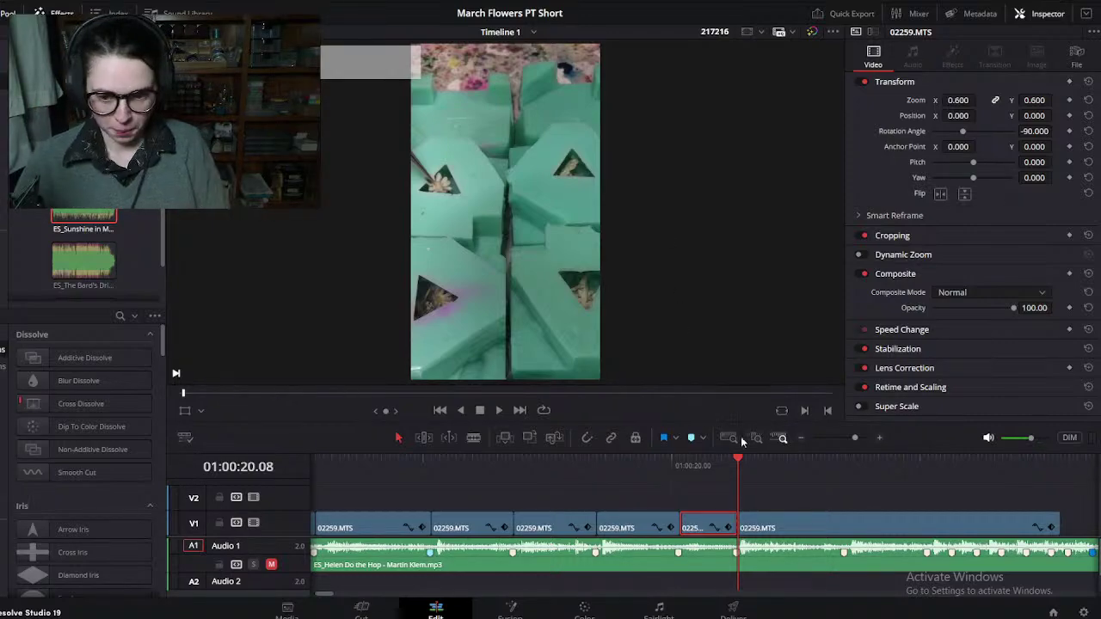
scroll(745, 491, right, 3)
drag(524, 465, 879, 495)
click(832, 526)
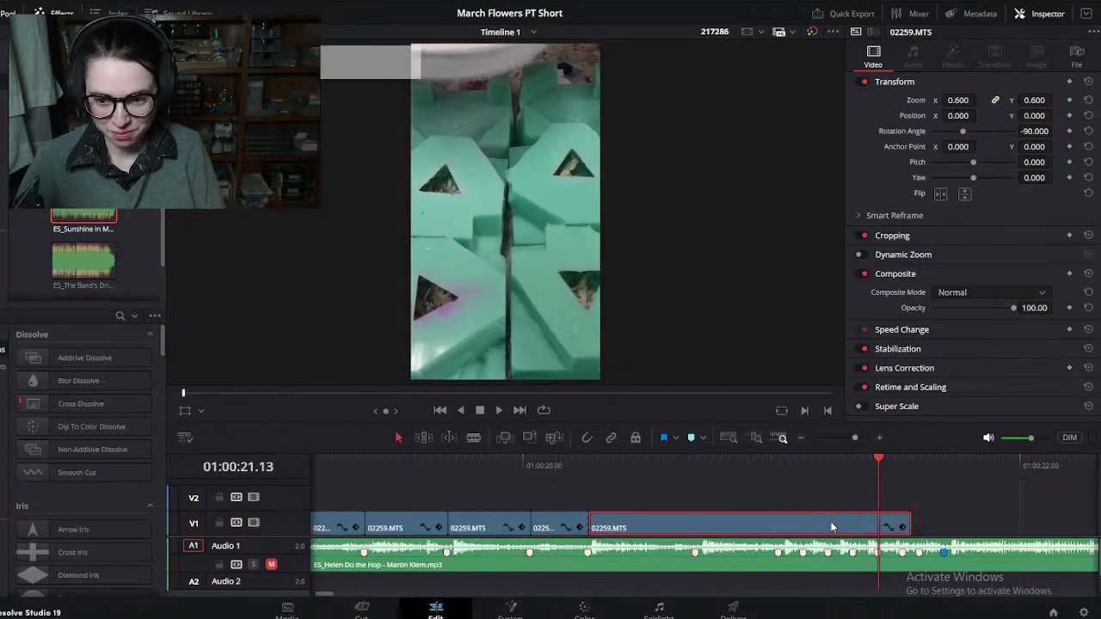
key(Delete)
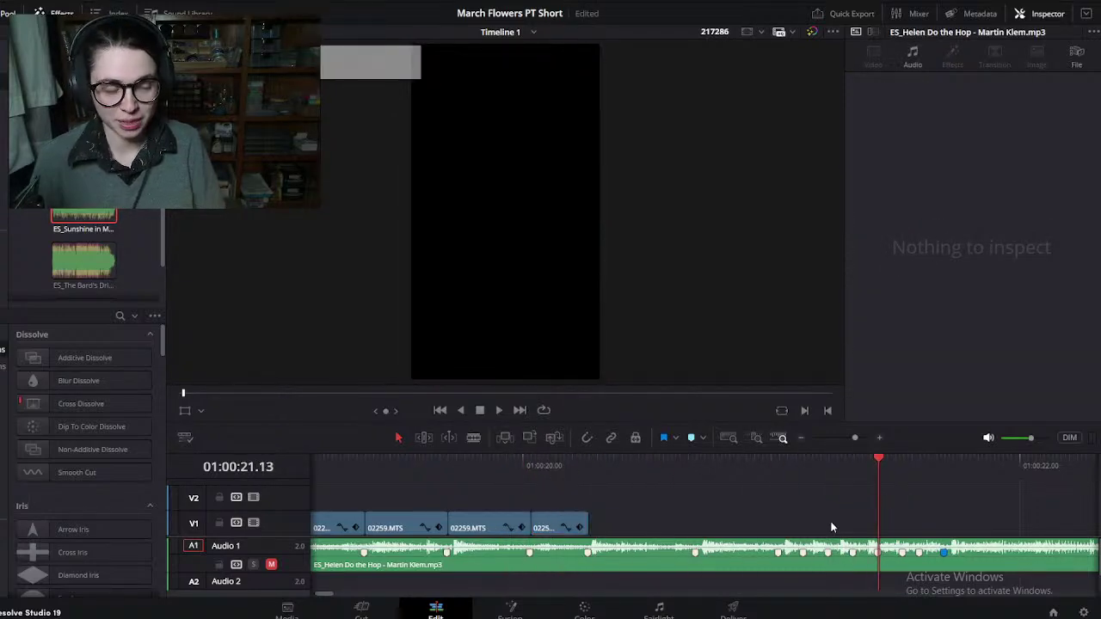
Step: Trim the start of the next long V1 clip to 01:00:49.00 and move the clip back to about 01:00:23
scroll(831, 526, down, 6)
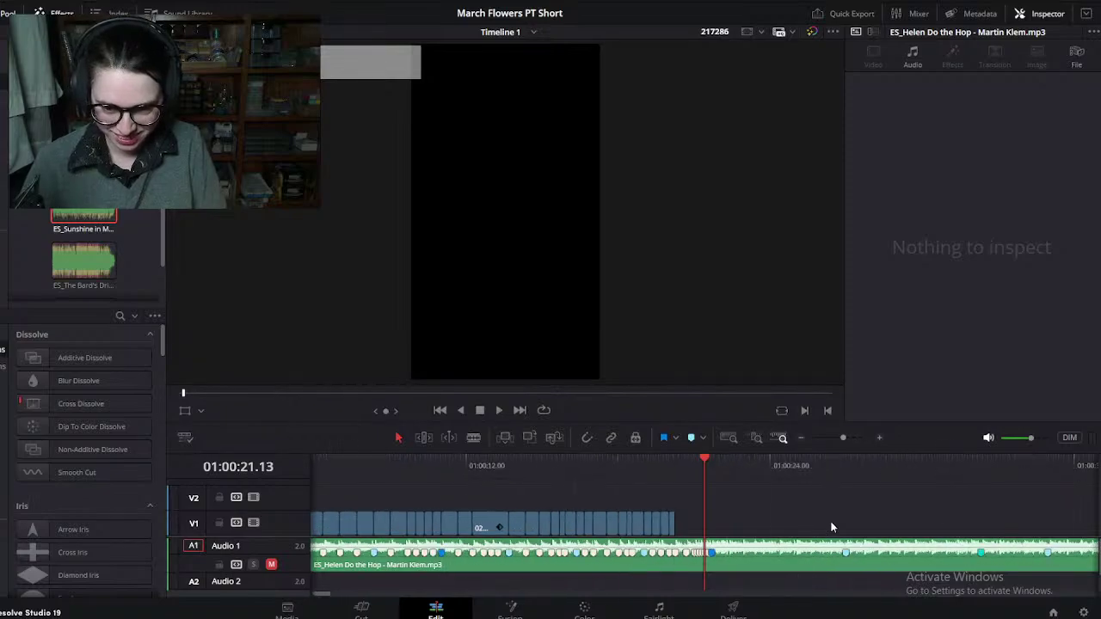
click(11, 5)
click(38, 204)
scroll(860, 511, down, 2)
drag(732, 467, 728, 492)
scroll(745, 479, up, 2)
scroll(746, 484, up, 2)
click(714, 532)
key(ctrl+b)
key(BackSpace)
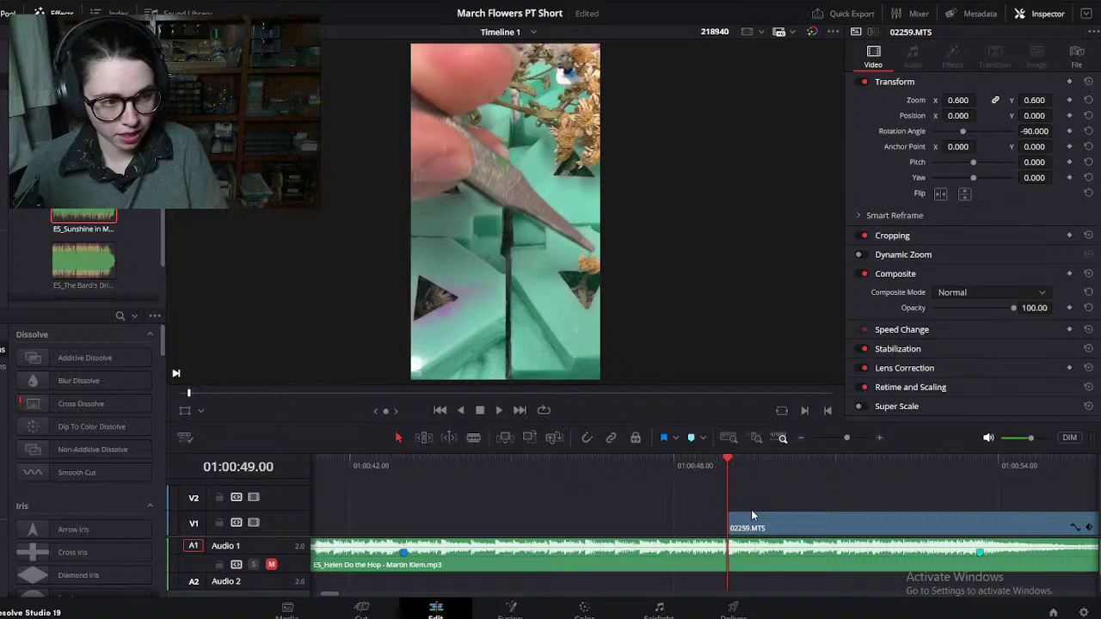
key(shift+z)
drag(721, 516, 542, 516)
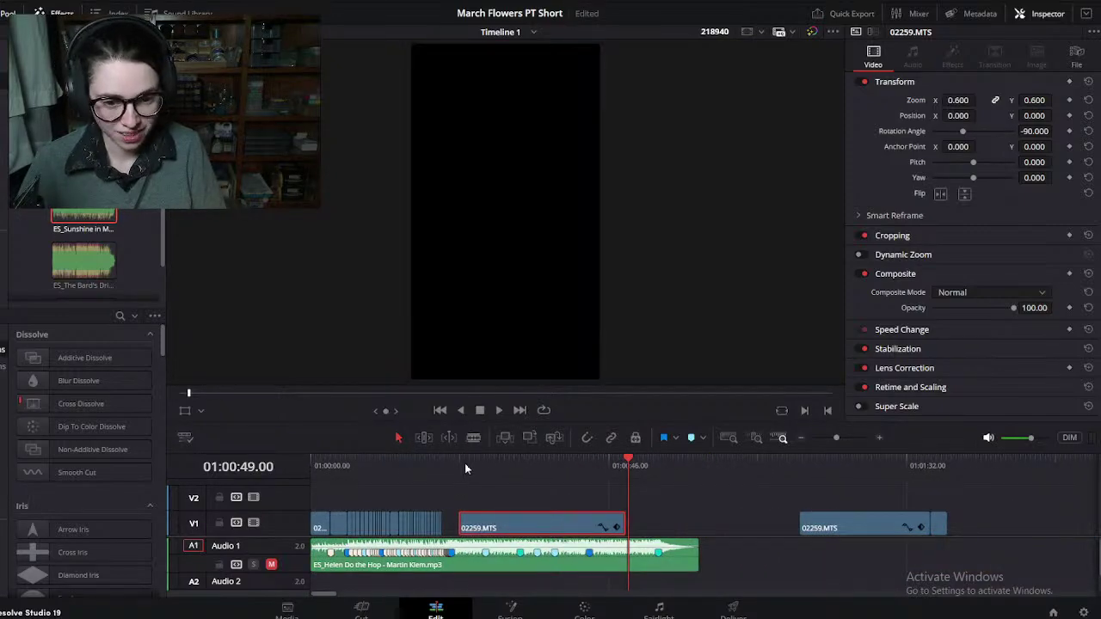
Step: Move the long V1 clip back and butt it against the short clip that ends at the 01:00:20.08 beat marker
click(465, 463)
key(shift+z)
scroll(854, 516, left, 5)
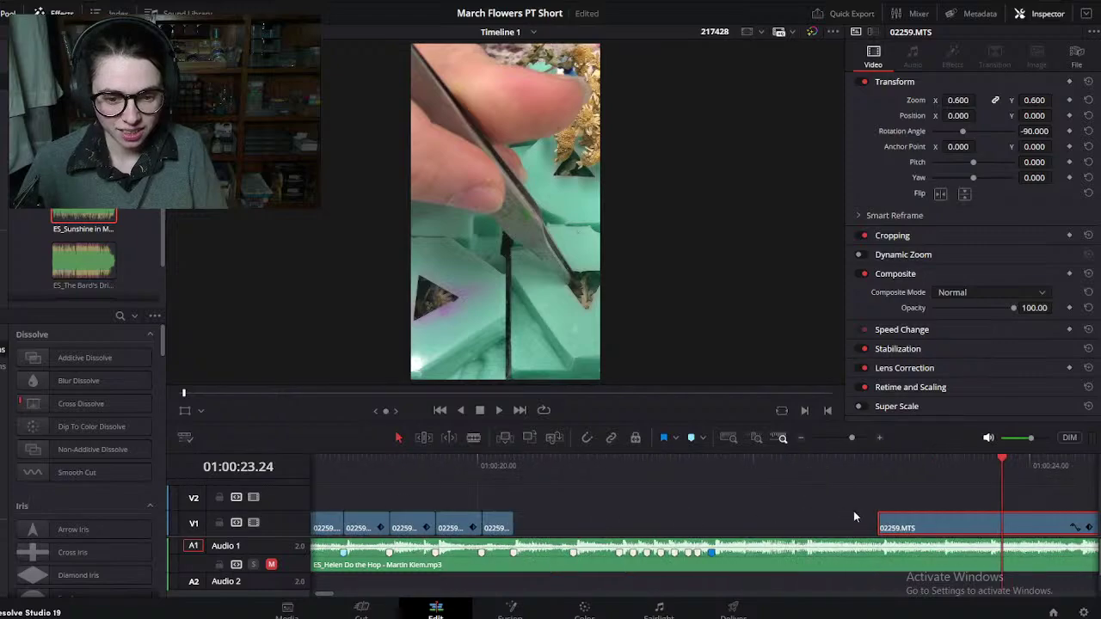
drag(921, 518, 577, 522)
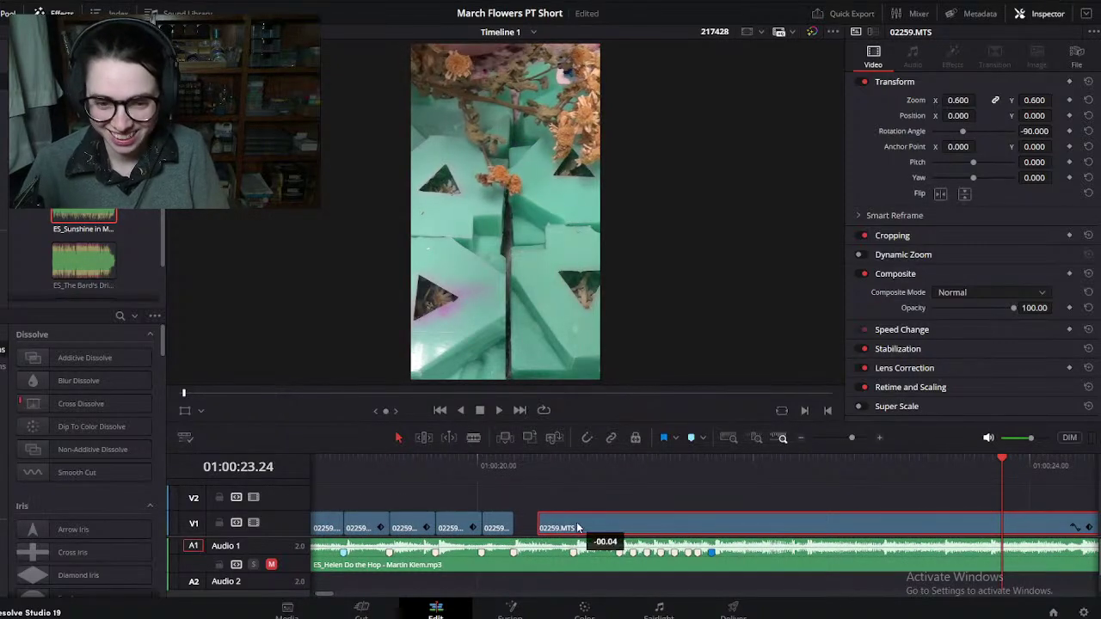
click(551, 469)
key(ctrl+equal)
drag(736, 529, 670, 524)
scroll(674, 522, right, 3)
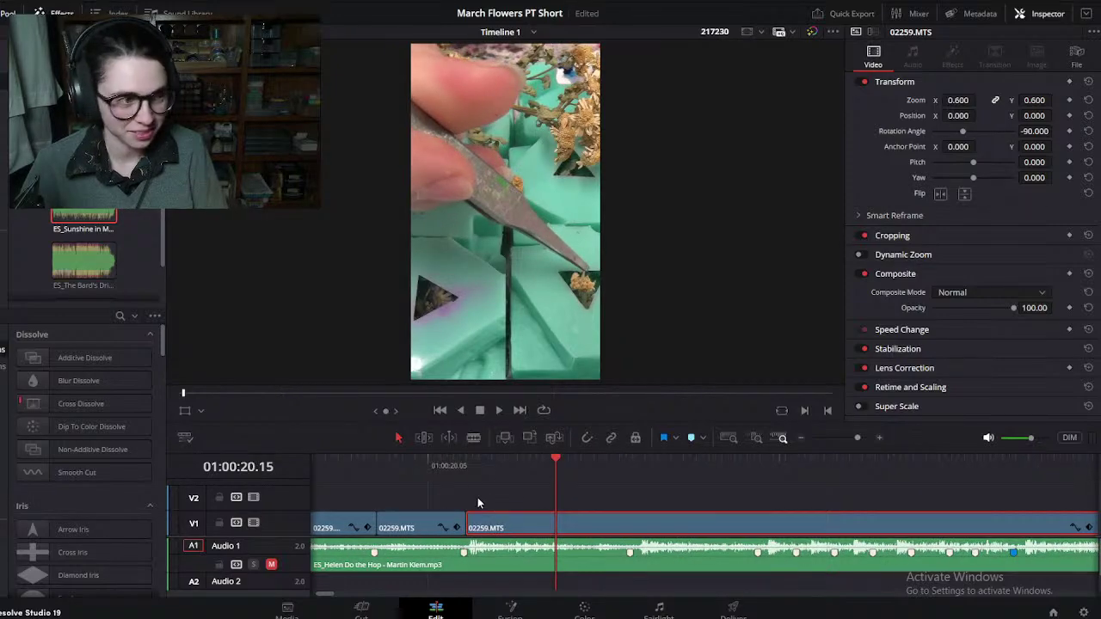
Step: Split the long clip at the next beat marker, at 01:00:20.21
drag(464, 462, 630, 515)
key(ctrl+b)
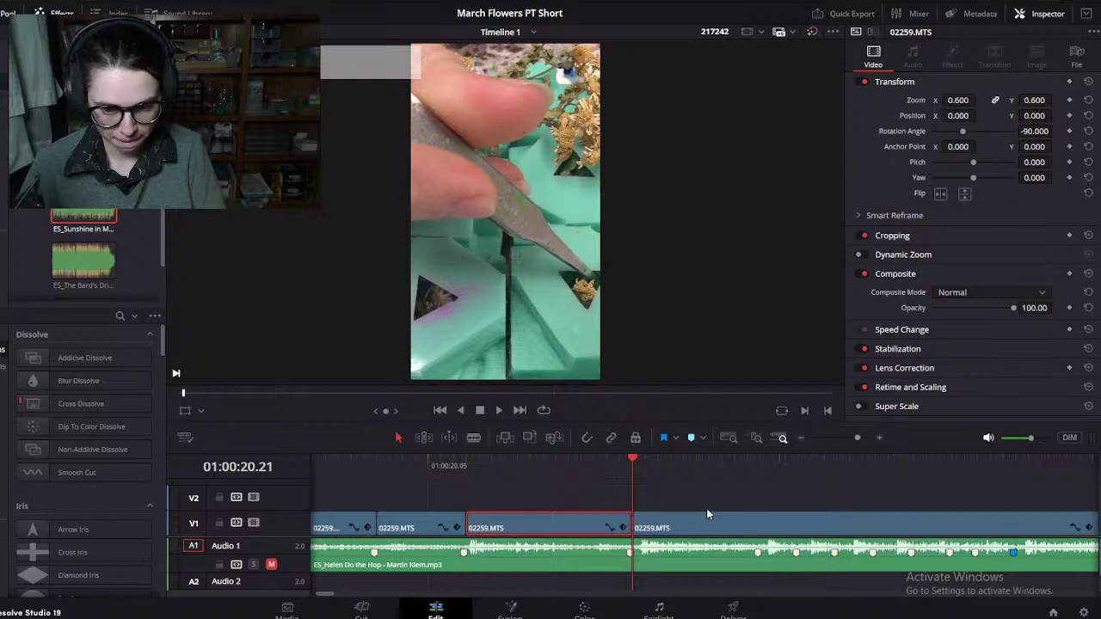
scroll(704, 514, down, 5)
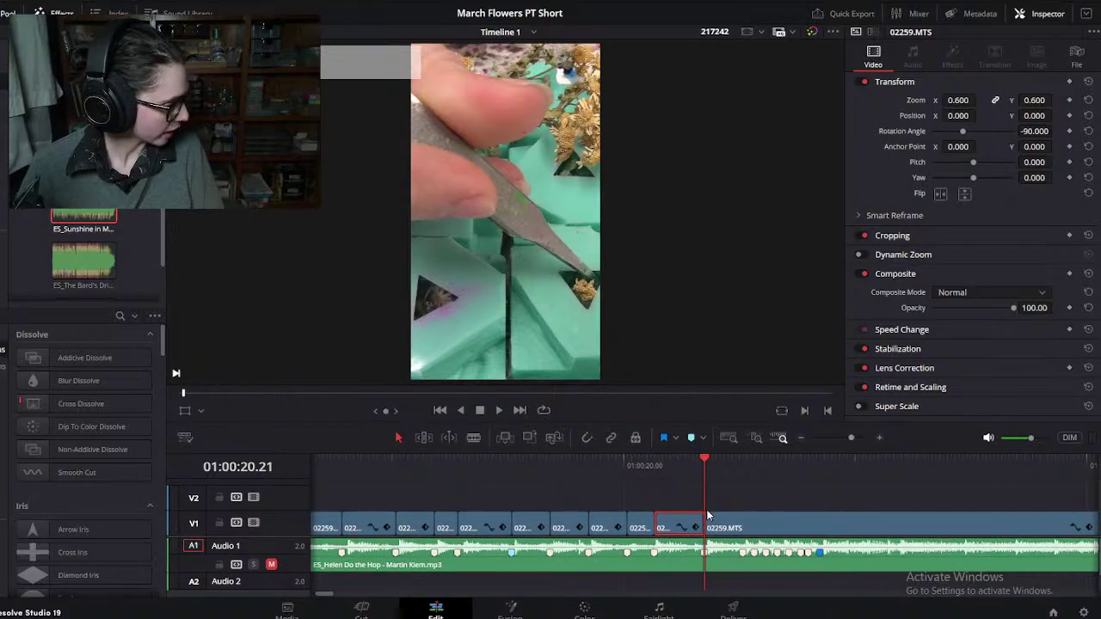
scroll(617, 516, up, 4)
scroll(616, 516, down, 3)
scroll(616, 519, up, 2)
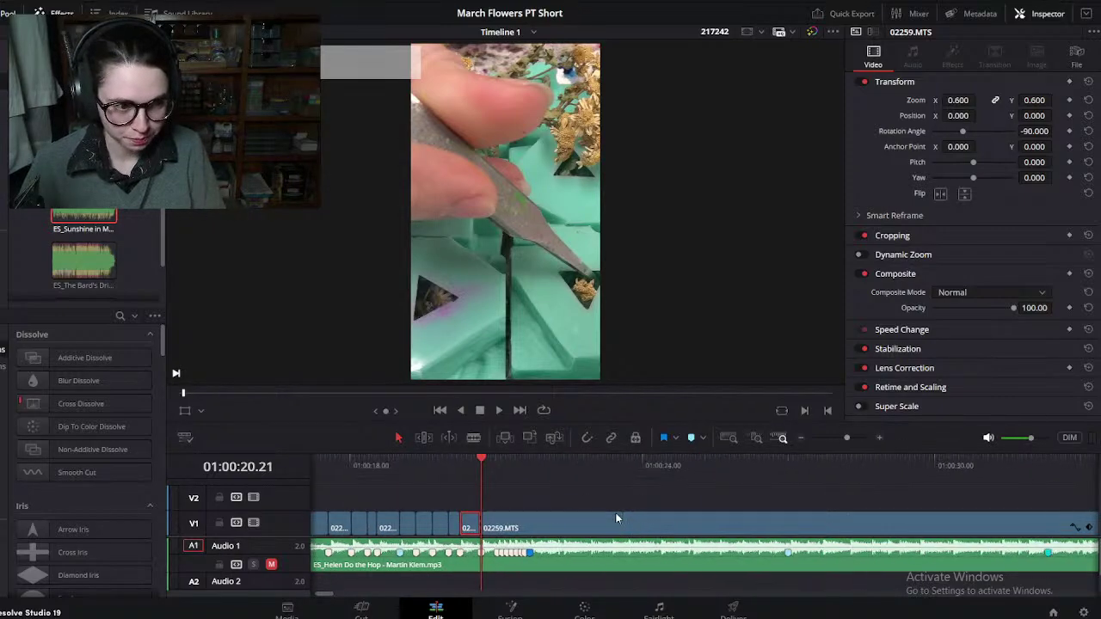
Step: Cut away the opening part of the remaining long clip and move the rest back to about 01:00:21
drag(479, 465, 863, 469)
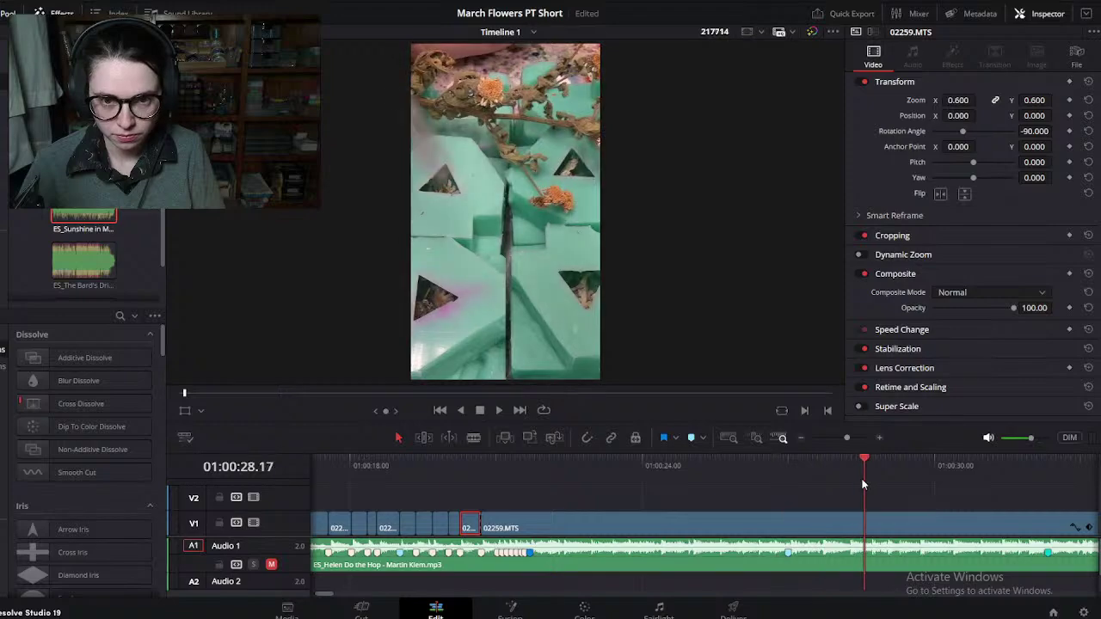
scroll(843, 492, down, 4)
drag(684, 460, 596, 527)
click(684, 522)
key(ctrl+b)
key(BackSpace)
click(582, 476)
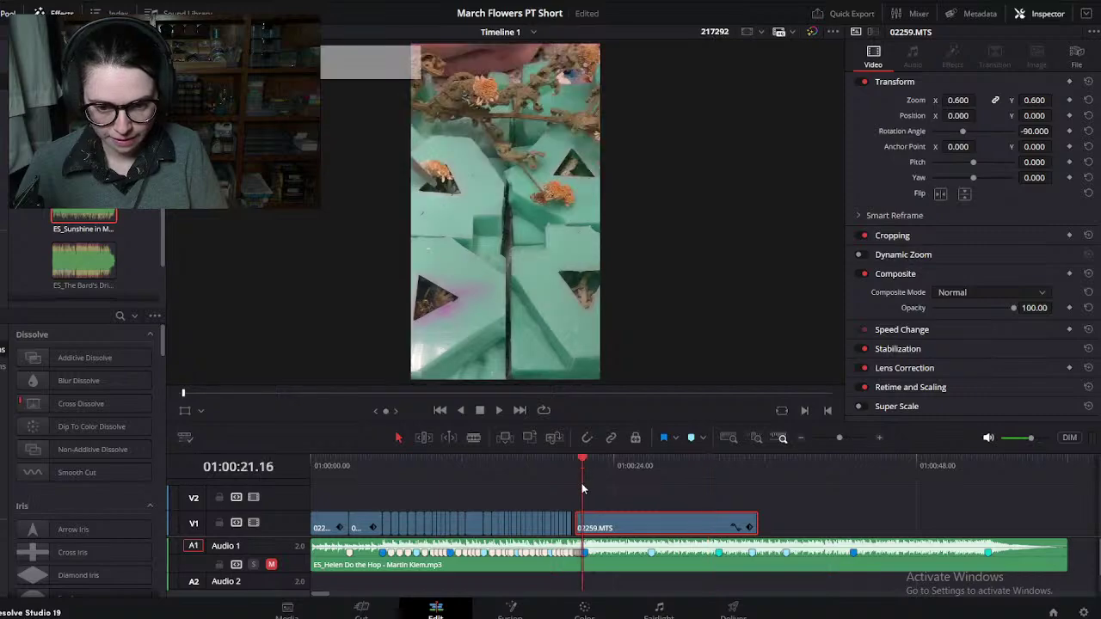
Step: Cut another piece off the clip's start and butt it against the preceding clip at 01:00:20.21
scroll(582, 477, up, 5)
drag(662, 512, 611, 484)
click(533, 461)
click(590, 479)
key(ctrl+b)
key(BackSpace)
drag(644, 527, 555, 524)
key(ctrl+equal)
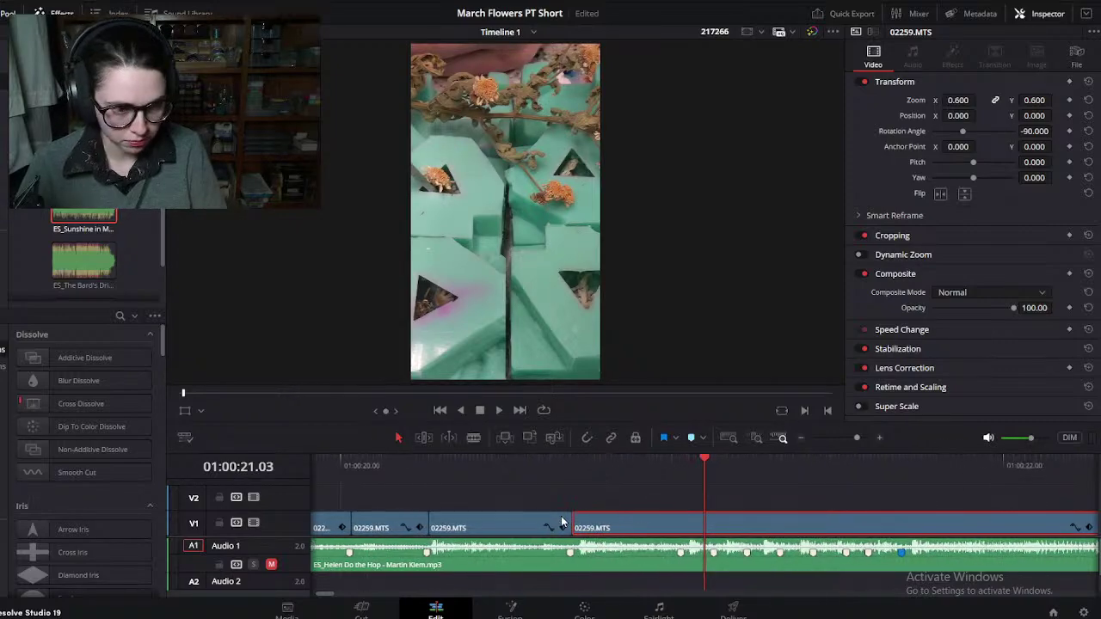
Step: Split the clip at the beat marker at 01:00:21.01
drag(582, 480, 684, 488)
key(ctrl+b)
key(ctrl+minus)
key(ctrl+minus)
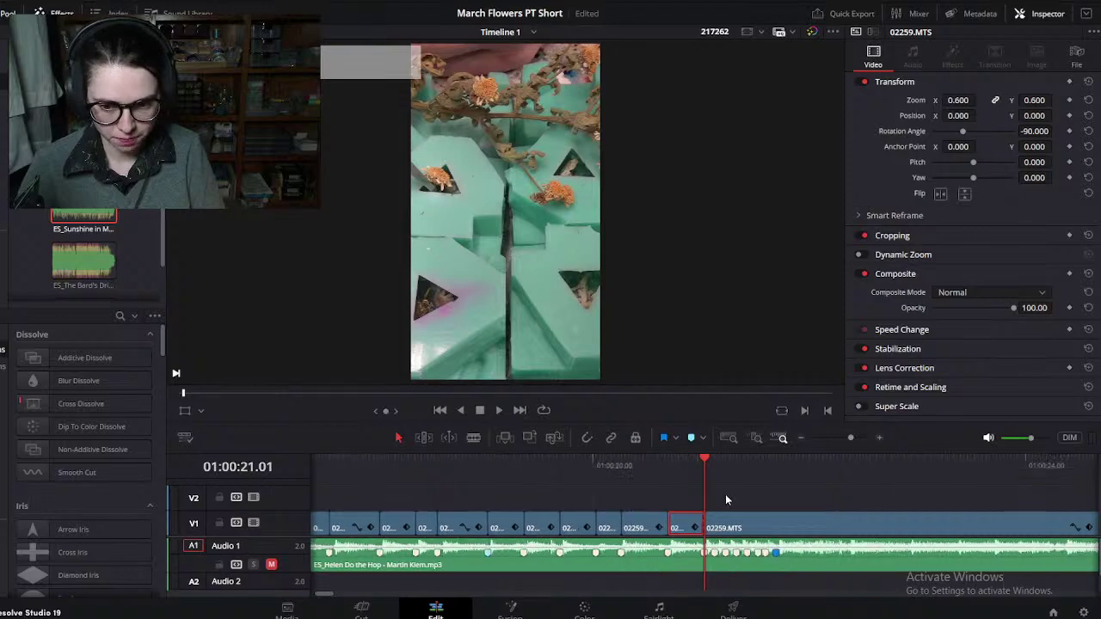
key(ctrl+equal)
key(ctrl+equal)
key(ctrl+equal)
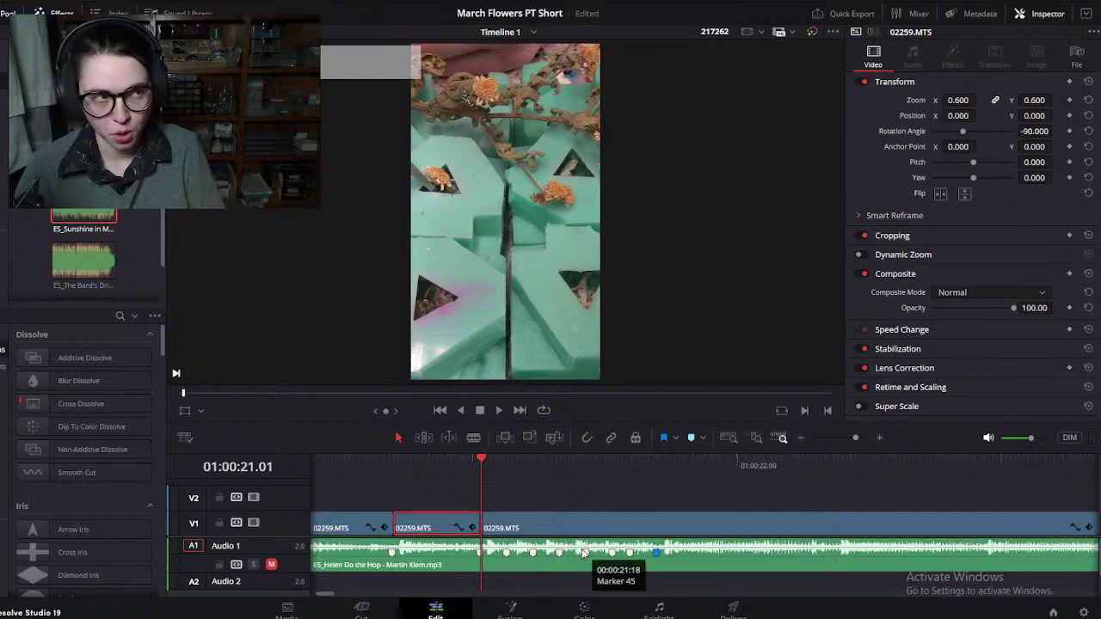
Step: Unmute Audio 1, play the section across the closely spaced beat markers after 01:00:21, and mute the track again
click(272, 565)
click(462, 474)
click(539, 472)
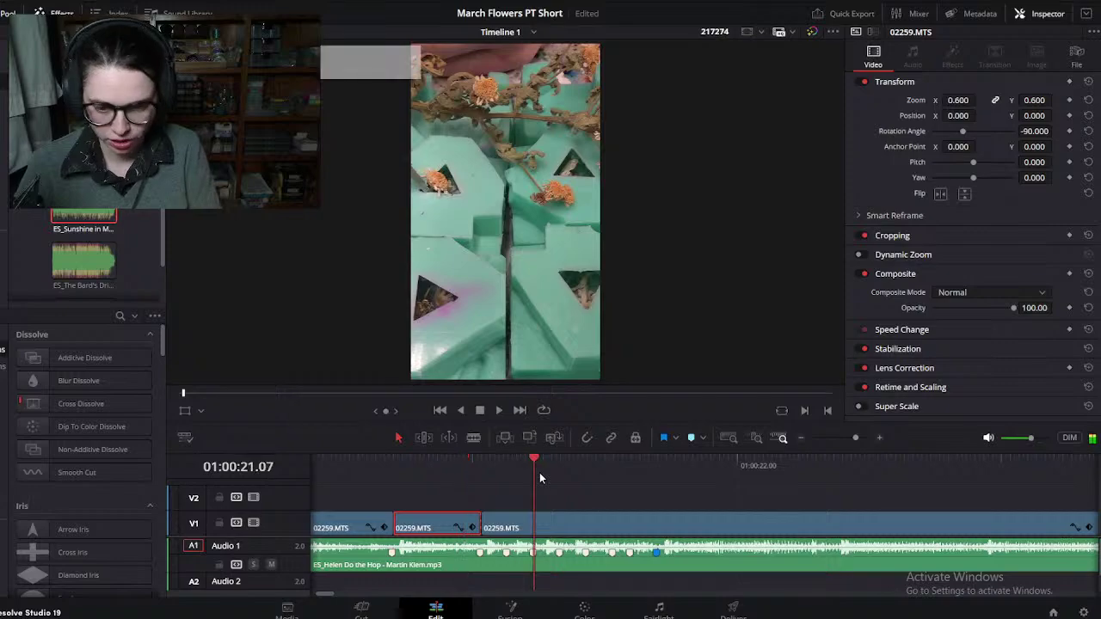
click(461, 477)
key(space)
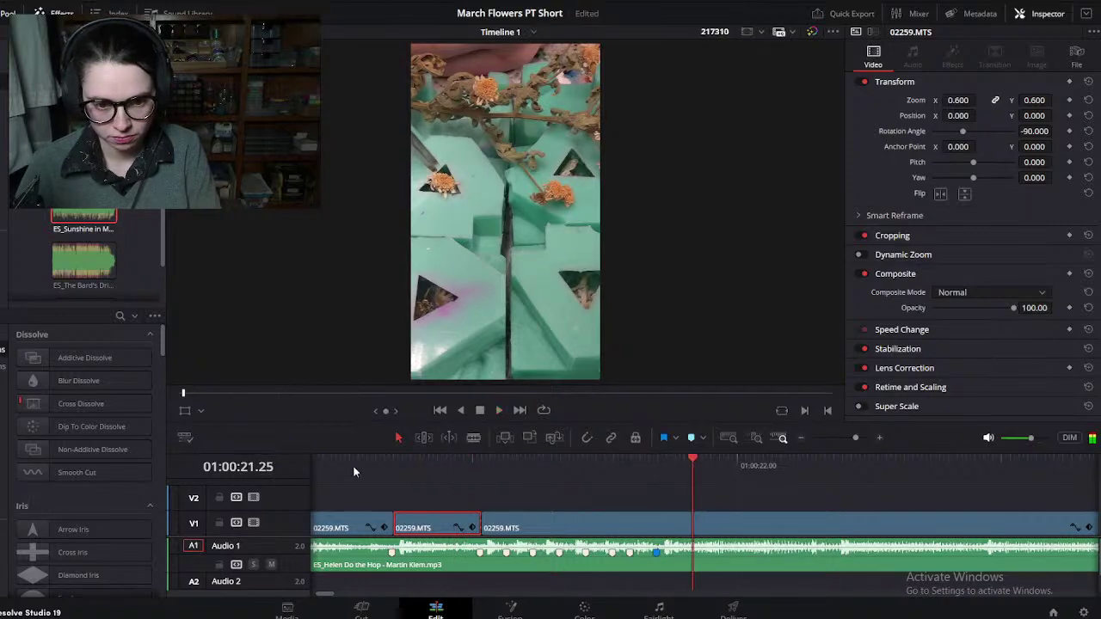
click(394, 473)
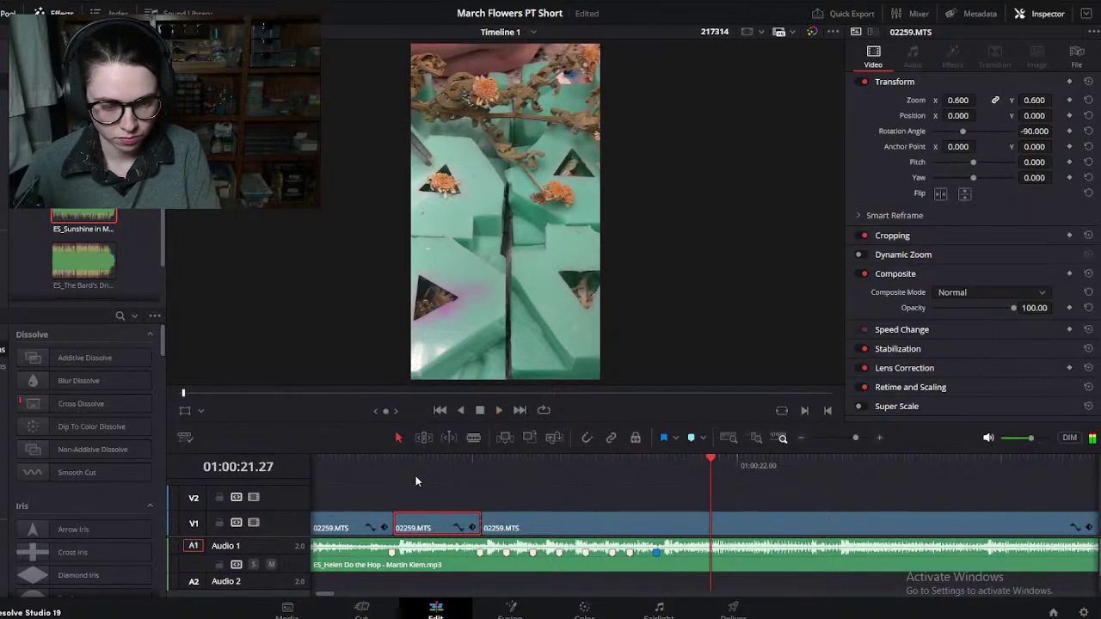
click(272, 565)
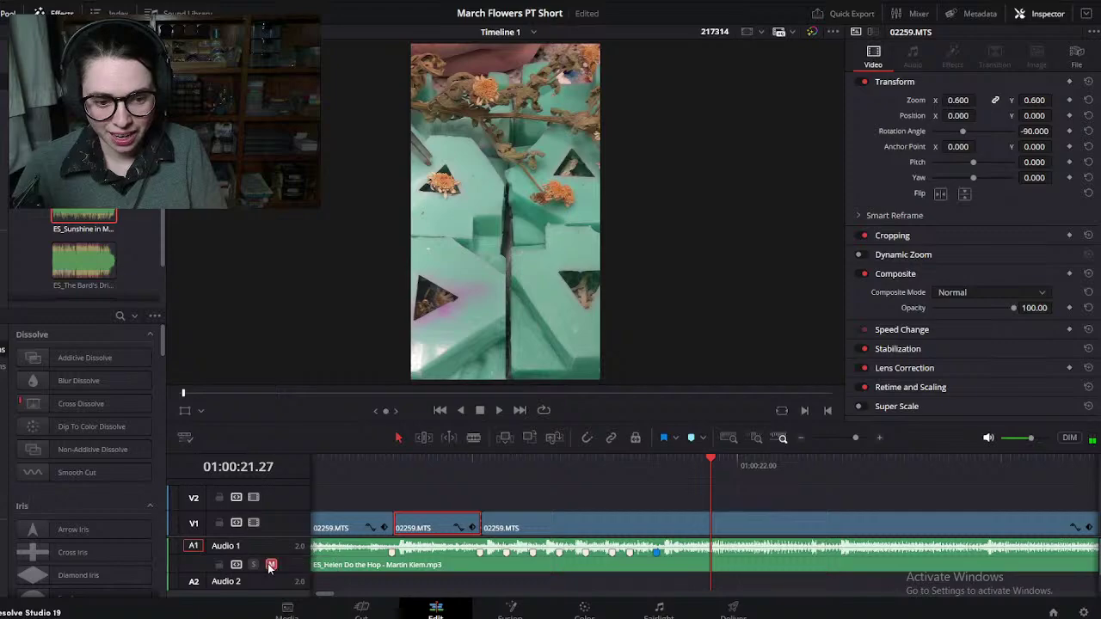
Step: Split the remaining clip, delete the part before the cut, and move the rest back to about 01:00:22
scroll(664, 531, down, 3)
scroll(664, 531, down, 3)
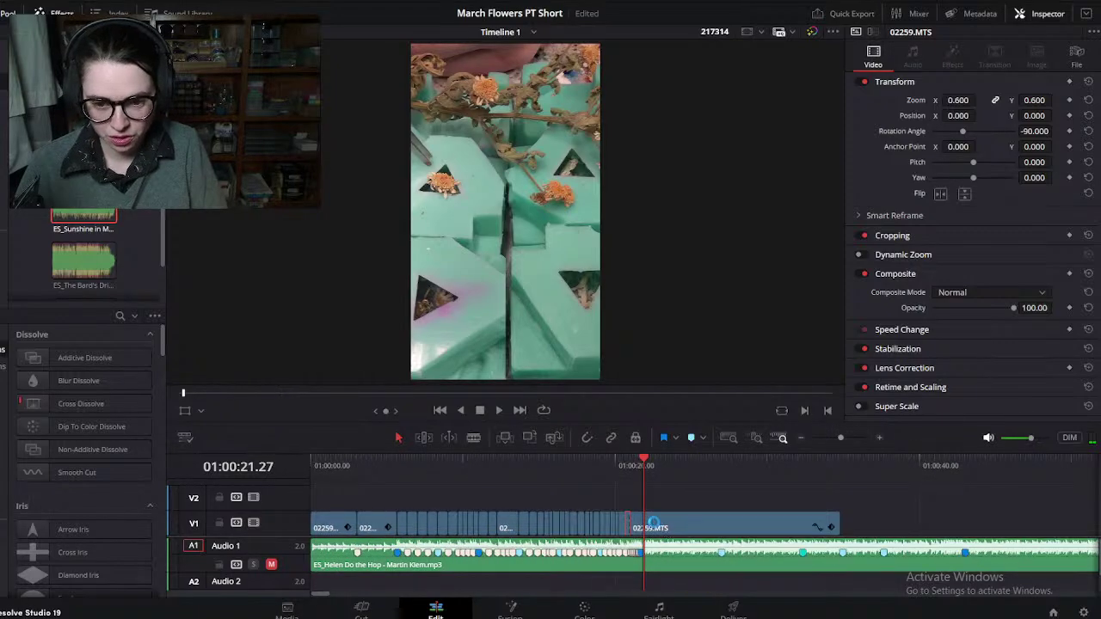
scroll(677, 481, down, 3)
drag(492, 466, 570, 482)
scroll(571, 476, up, 3)
click(586, 520)
key(ctrl+b)
key(BackSpace)
drag(720, 520, 615, 523)
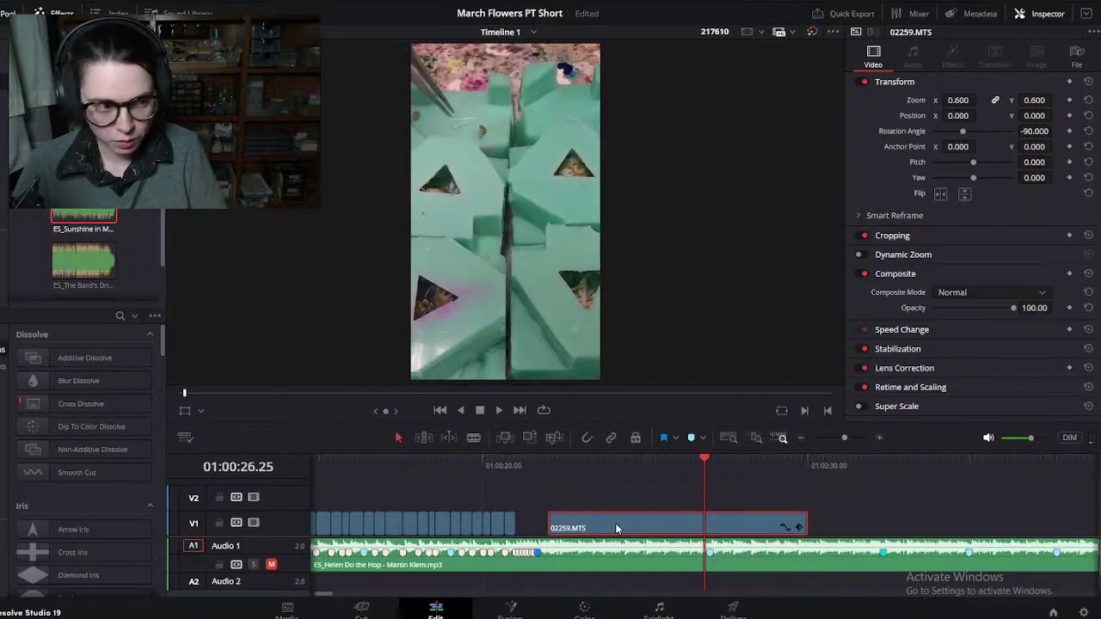
Step: Bring the start of the remaining mould clip back to 01:00:21.09, near the last short clip
scroll(615, 523, down, 4)
drag(697, 487, 443, 500)
scroll(494, 522, up, 10)
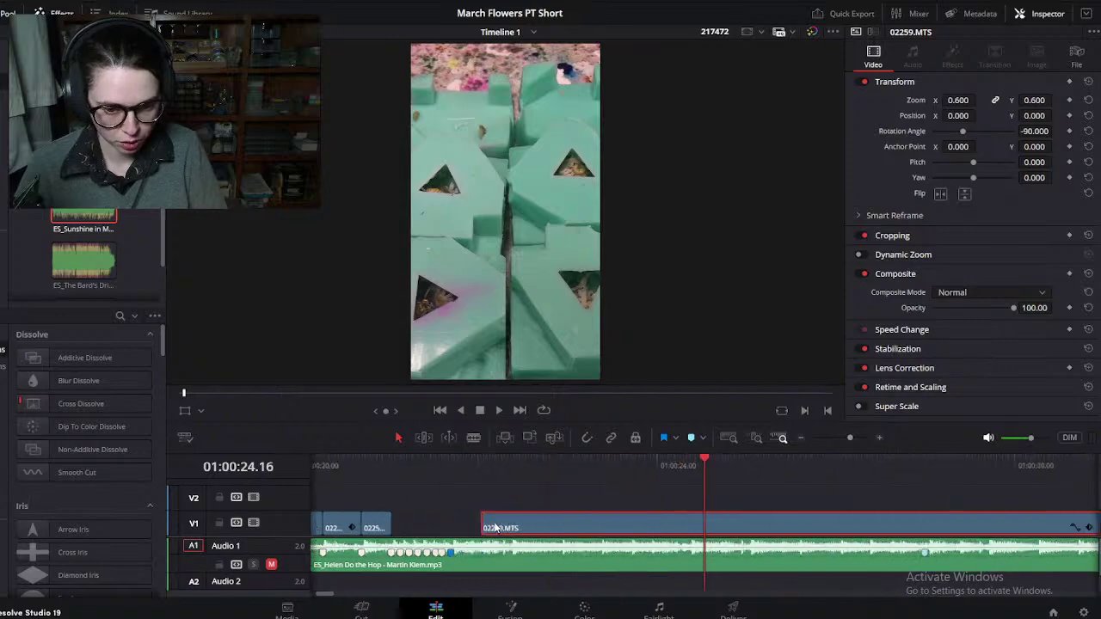
drag(690, 523, 594, 523)
click(569, 474)
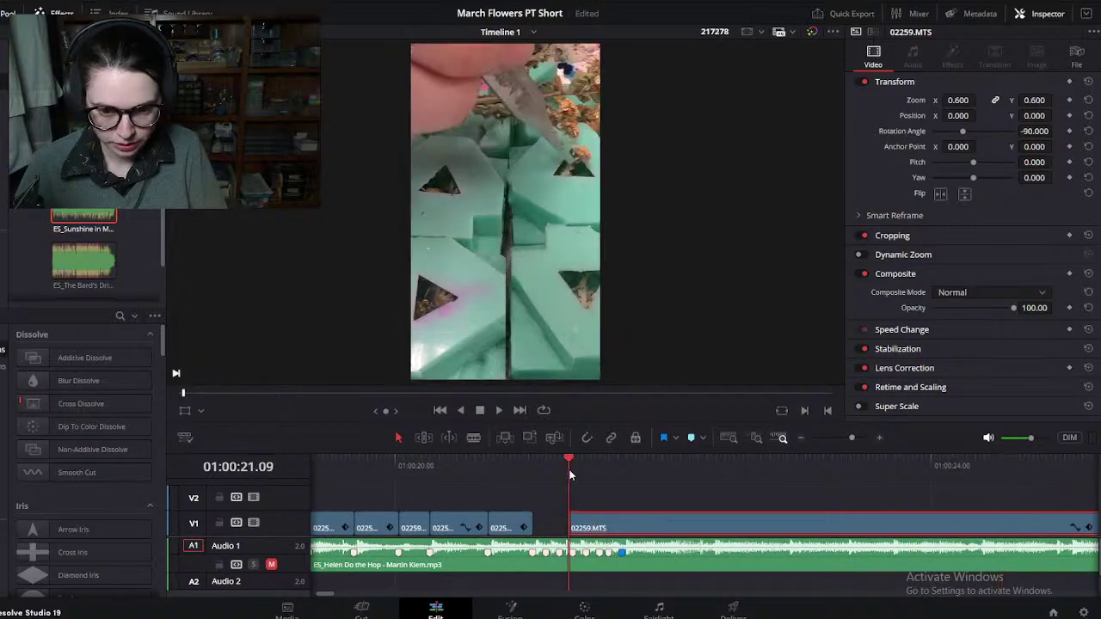
Step: Cut the unwanted frames off the clip's start and butt it against the short clip ending at 01:00:21.01
scroll(653, 501, up, 3)
click(739, 472)
scroll(725, 484, up, 3)
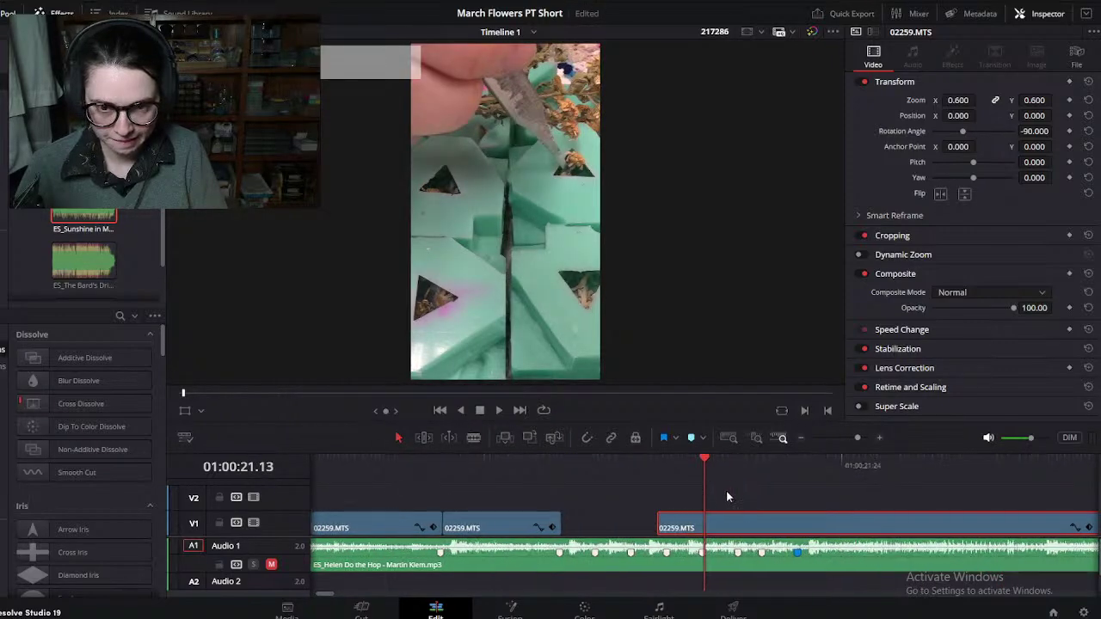
click(816, 472)
click(734, 471)
key(ctrl+b)
key(Delete)
drag(761, 529, 552, 528)
Step: Split the clip at the next beat marker, at about 01:00:21.04
click(556, 465)
click(570, 466)
key(ctrl+b)
Step: Check the rest of the long 02259.MTS clip up to 01:00:28.15 and delete that leftover clip
click(857, 469)
scroll(886, 489, down, 3)
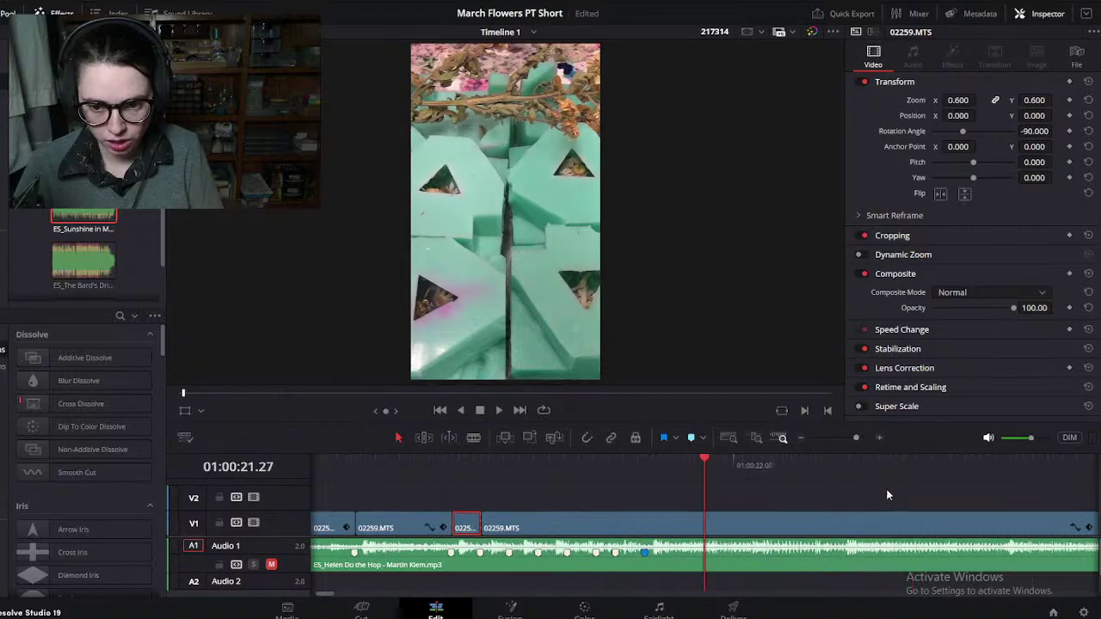
drag(832, 465, 1001, 485)
click(917, 519)
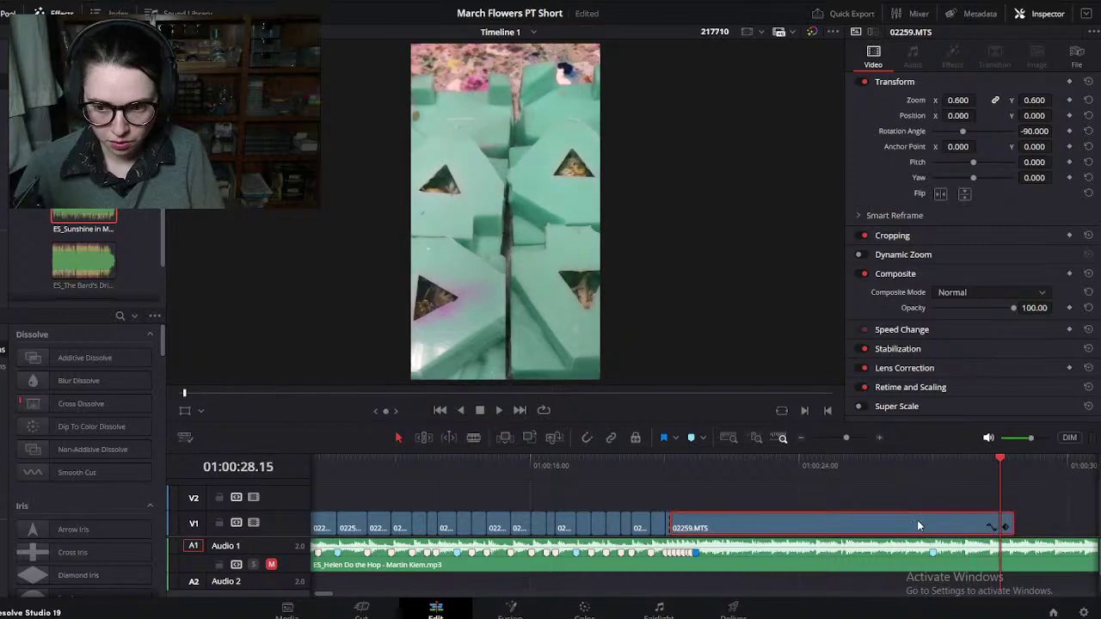
key(Delete)
scroll(911, 515, down, 6)
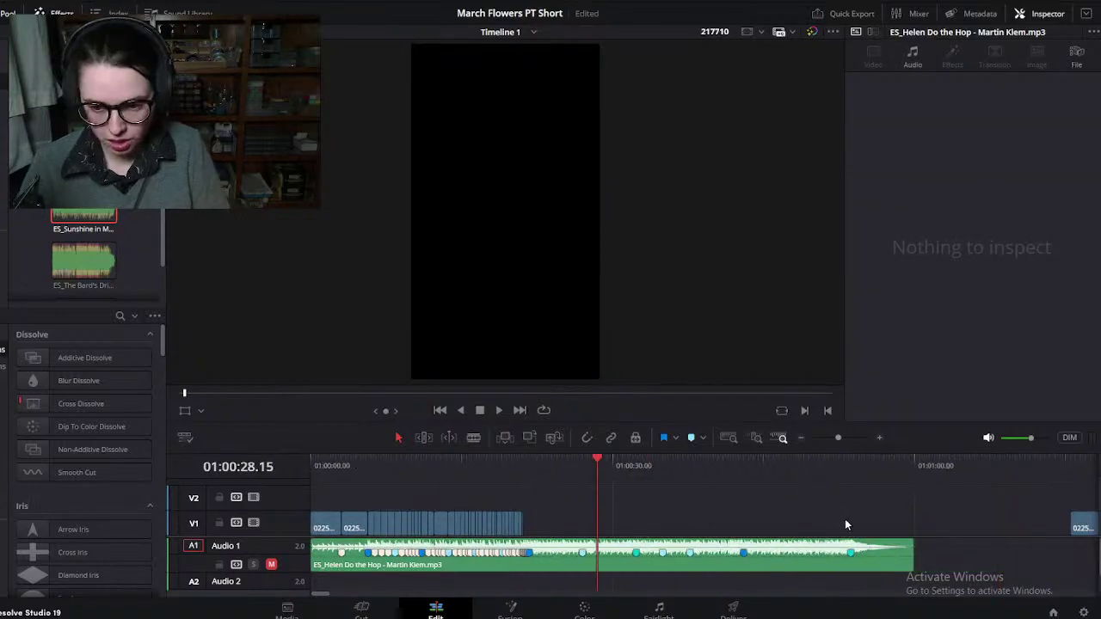
Step: Select the next two 02259.MTS clips further along V1 and move them back together to about 01:00:27
drag(737, 494, 966, 517)
drag(812, 528, 519, 528)
click(13, 4)
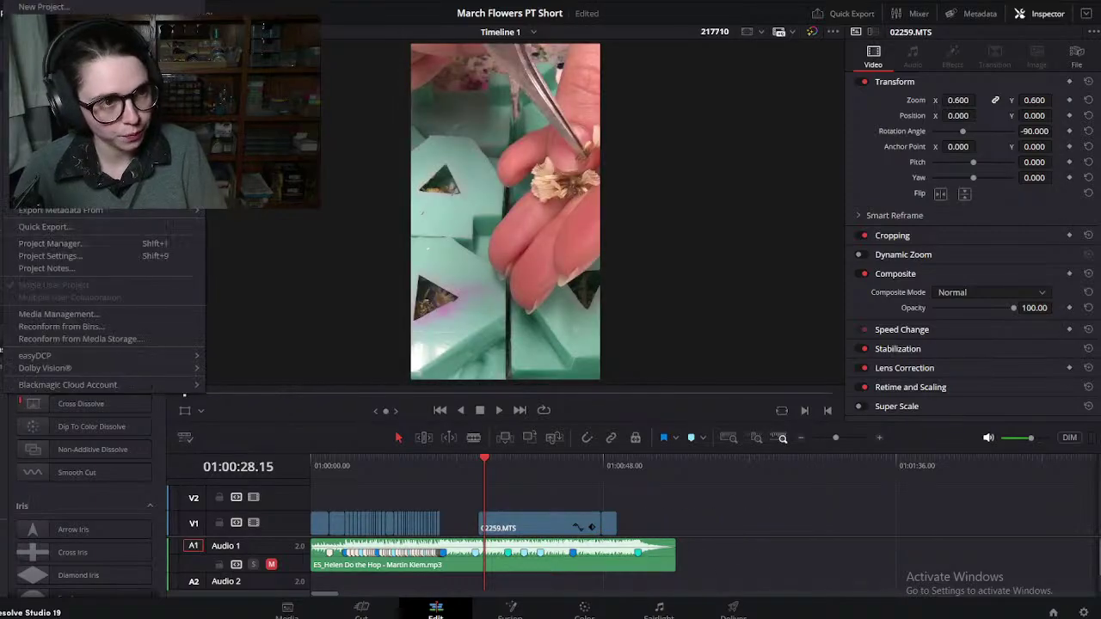
key(Escape)
Step: Examine the remaining beat markers and the unused footage further along the timeline, including the red resin clip at 01:26:38.08
scroll(570, 522, up, 5)
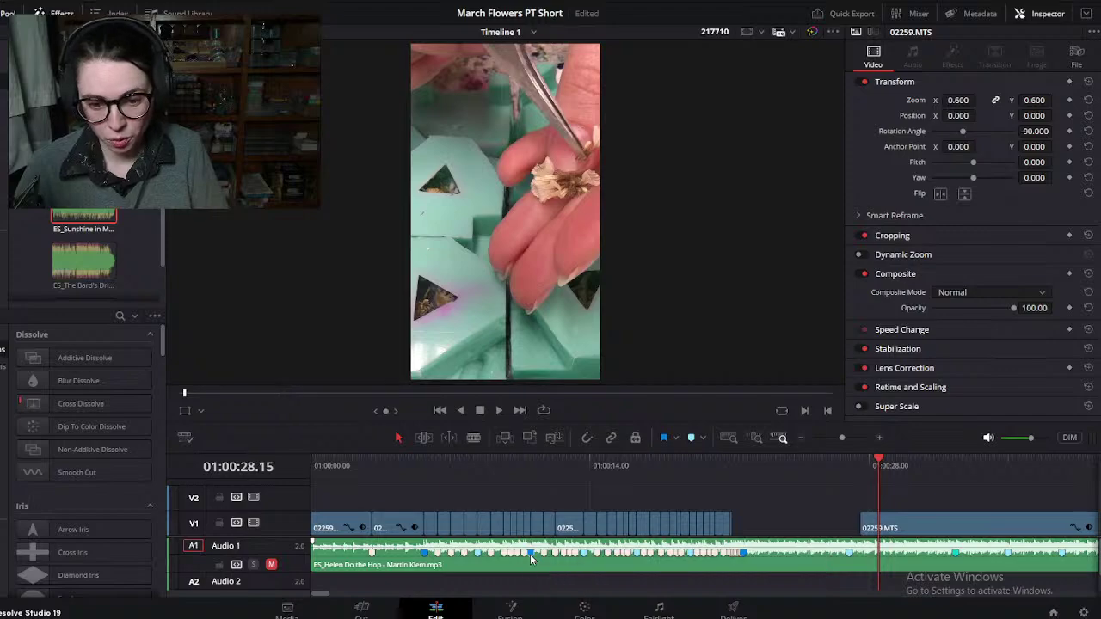
scroll(529, 554, down, 2)
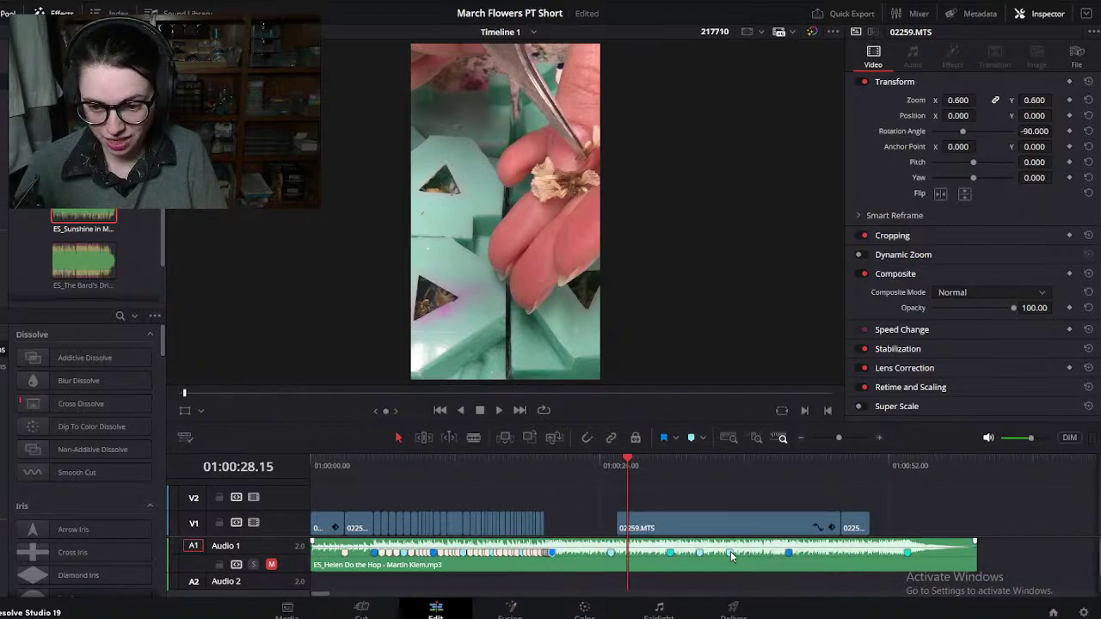
scroll(730, 552, down, 2)
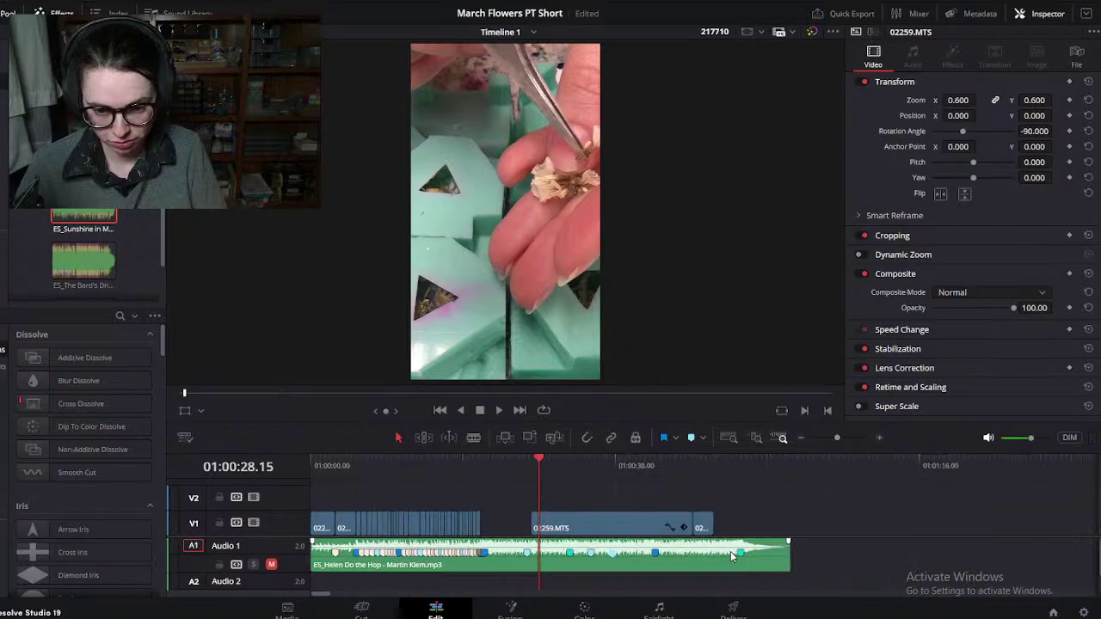
scroll(731, 551, down, 5)
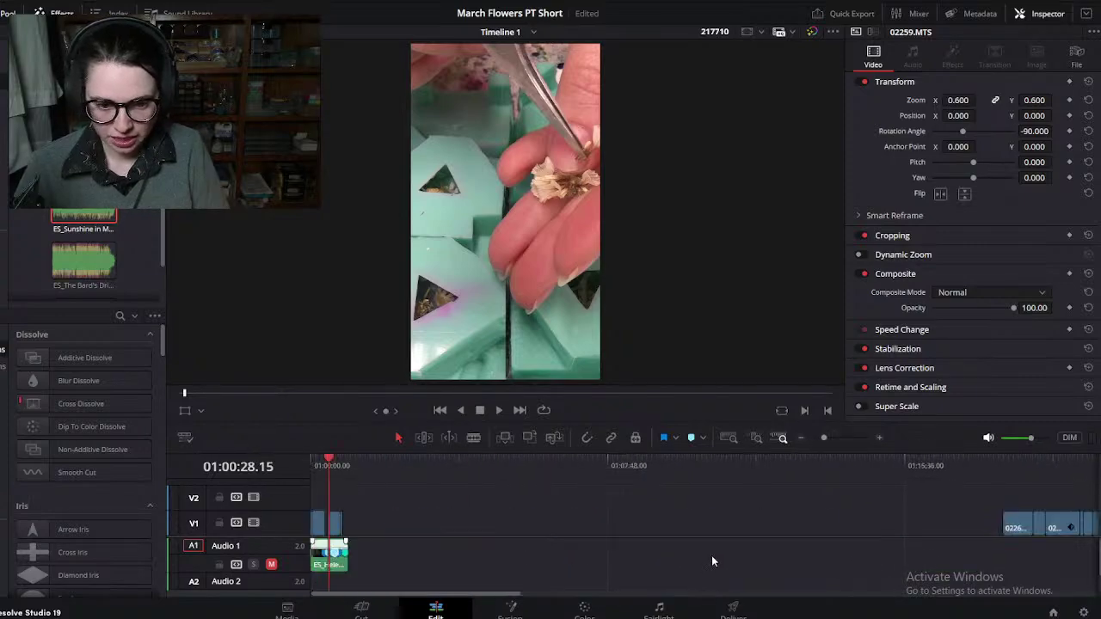
scroll(712, 556, down, 3)
drag(384, 469, 423, 475)
scroll(345, 498, up, 5)
scroll(506, 511, left, 10)
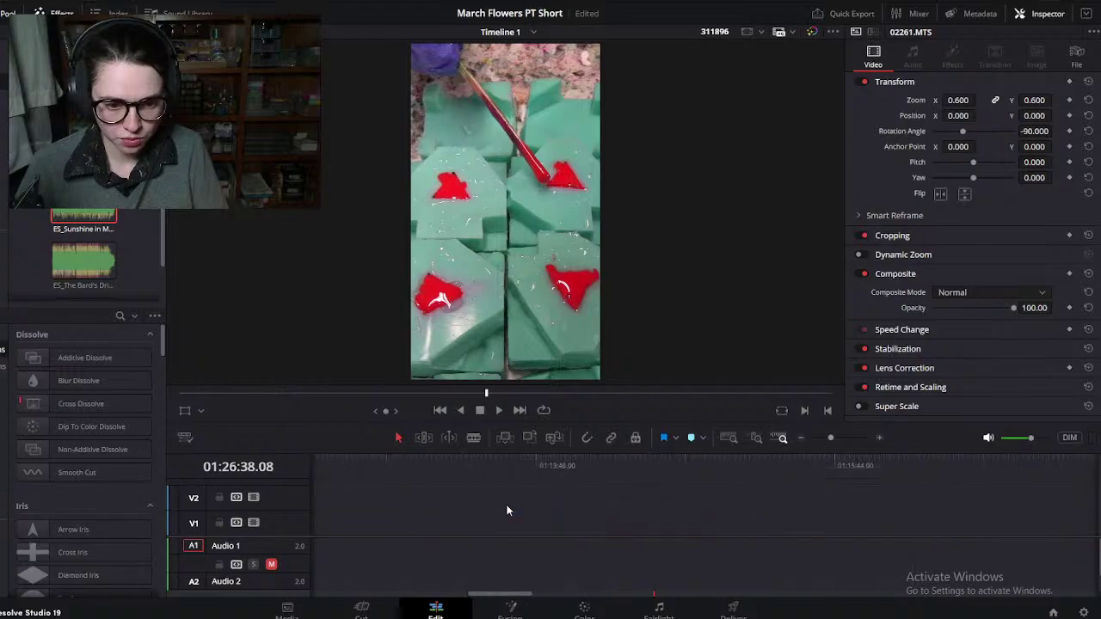
scroll(508, 509, right, 10)
scroll(511, 504, down, 5)
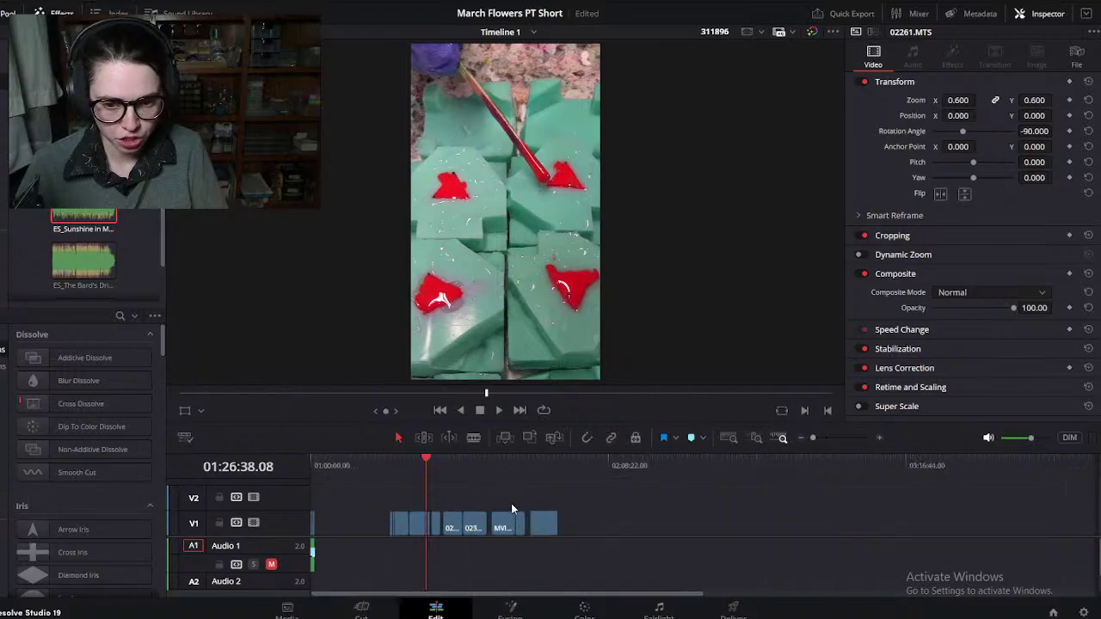
Step: Move the long 02259.MTS clip from about 01:00:27 back to just after the run of short clips near 01:00:21
click(325, 464)
scroll(336, 473, up, 6)
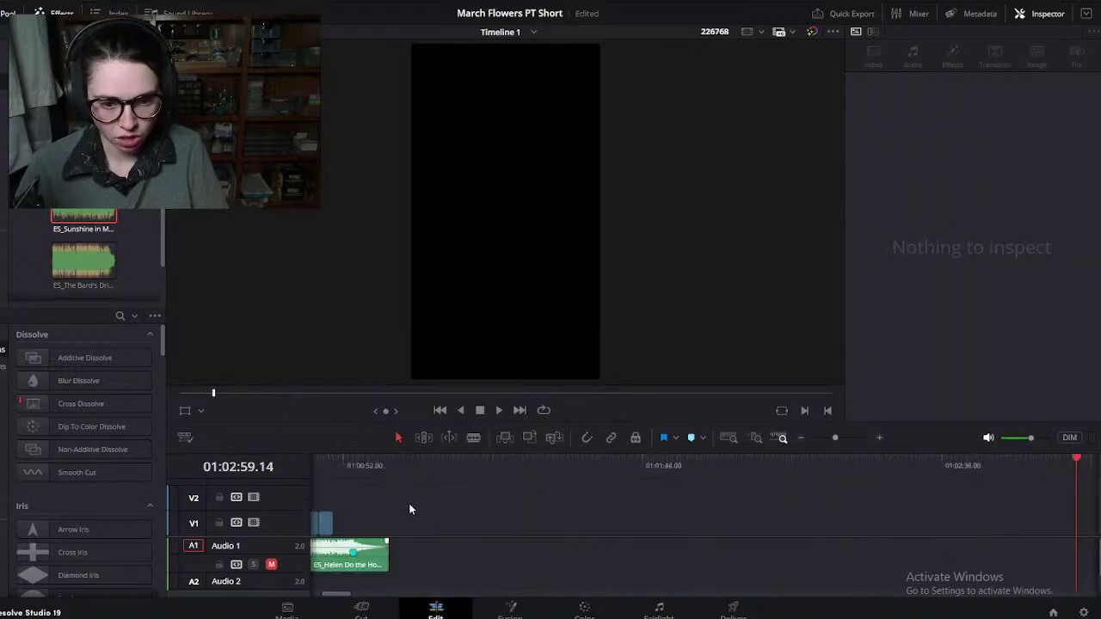
click(495, 465)
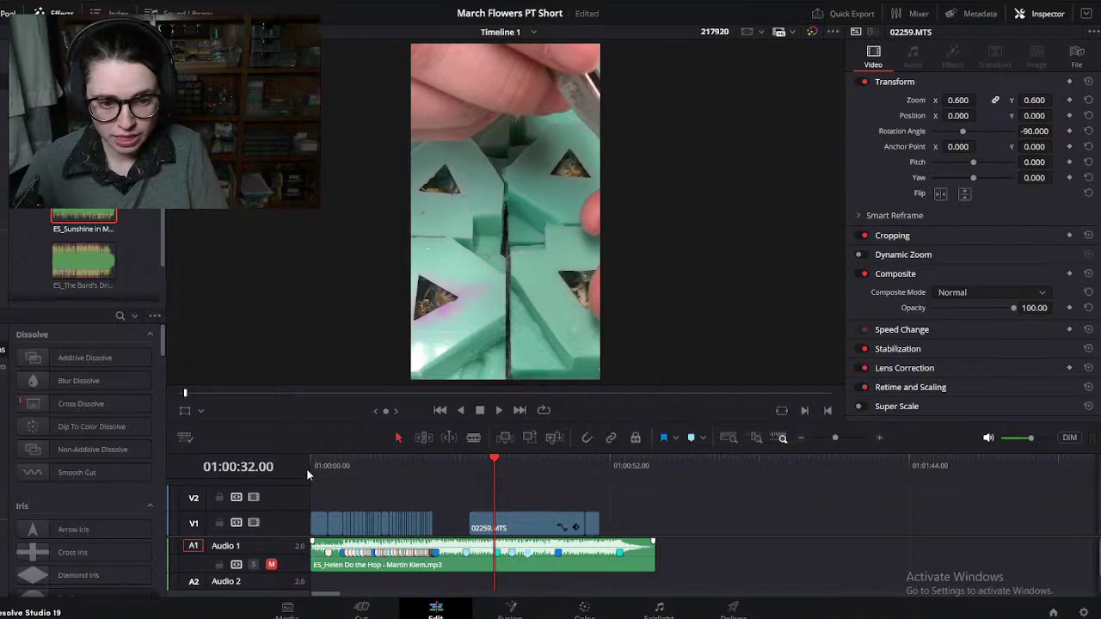
click(479, 471)
scroll(496, 486, up, 4)
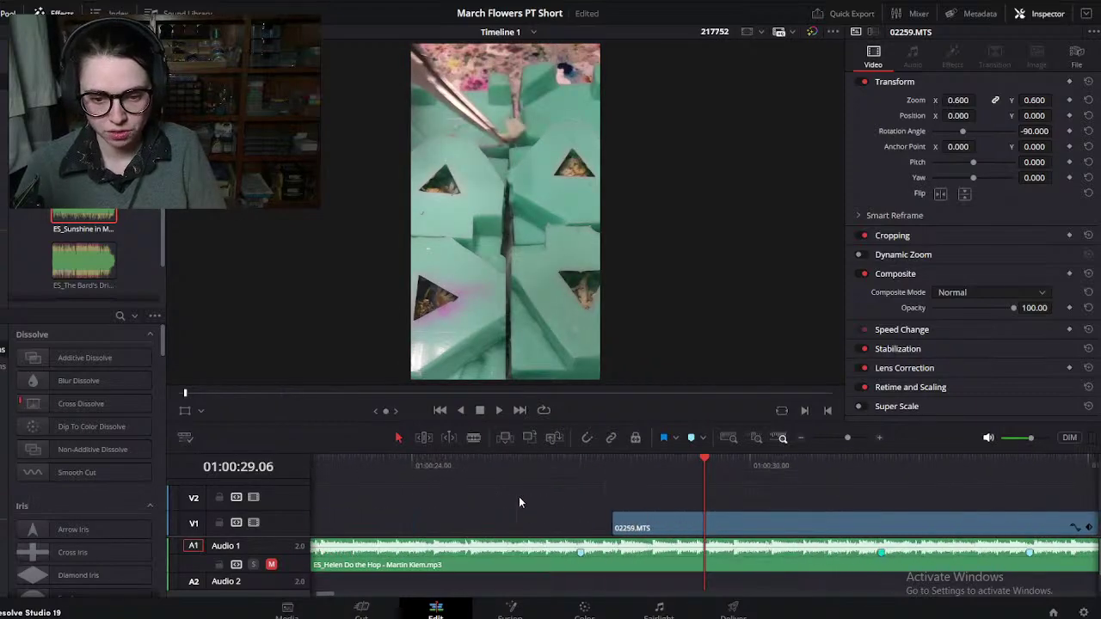
scroll(682, 508, left, 3)
scroll(682, 508, left, 3)
drag(914, 466, 868, 463)
scroll(938, 475, right, 2)
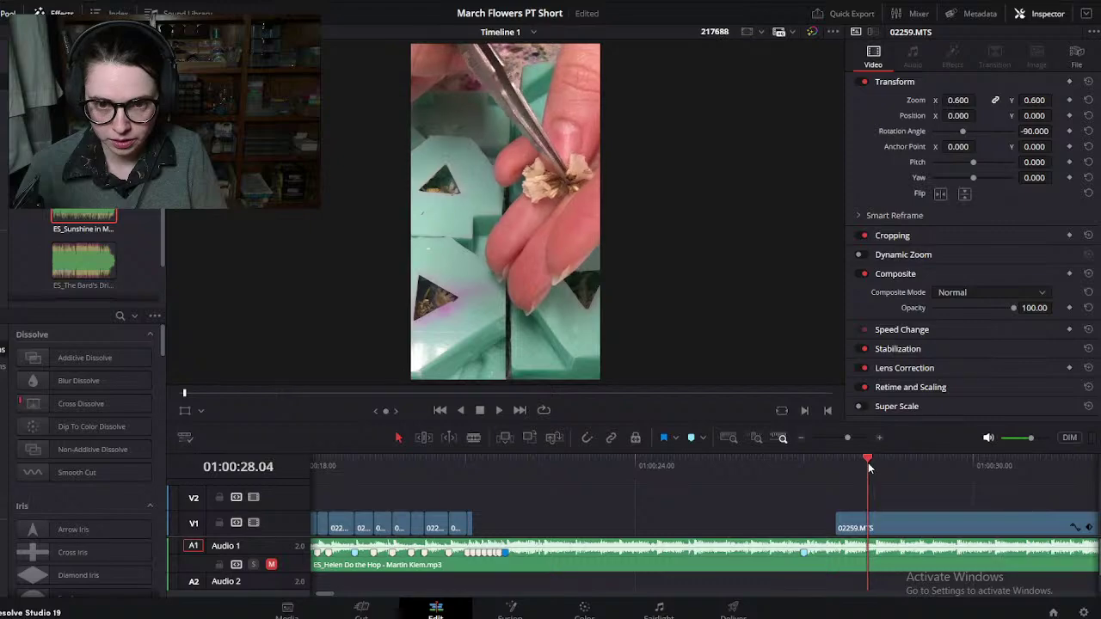
click(896, 529)
drag(835, 525, 516, 521)
Step: Close the remaining gap so the long 02259.MTS clip butts against the last short clip
key(Up)
scroll(705, 526, up, 5)
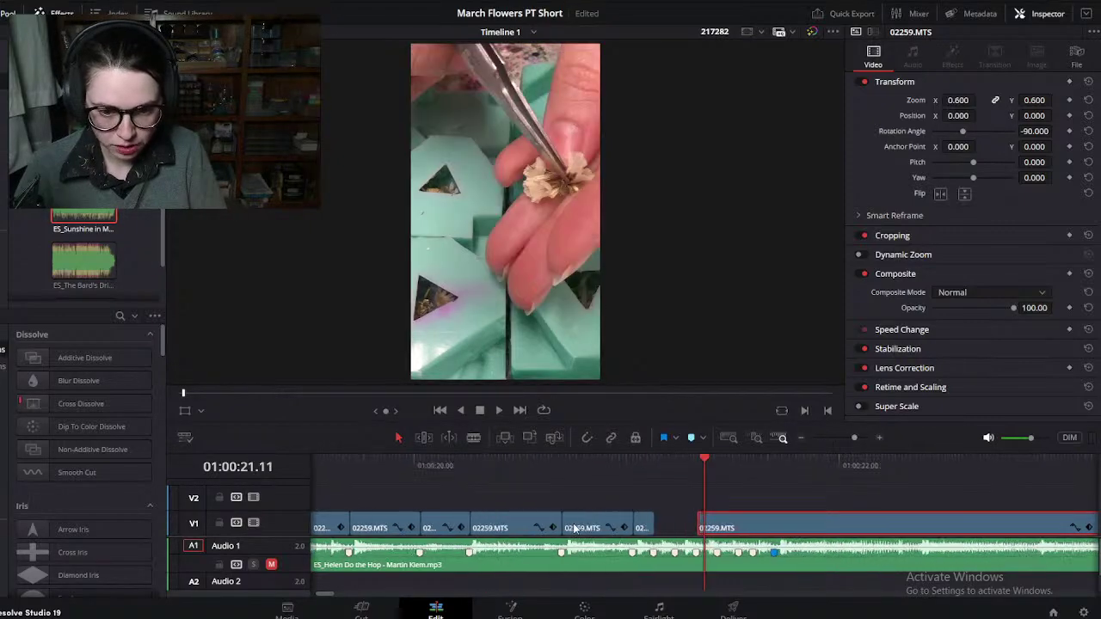
drag(727, 526, 645, 524)
Step: Cut the long 02259.MTS clip at 01:00:21.09, shift the remainder earlier, and split off a short segment at the audio marker
drag(594, 460, 677, 480)
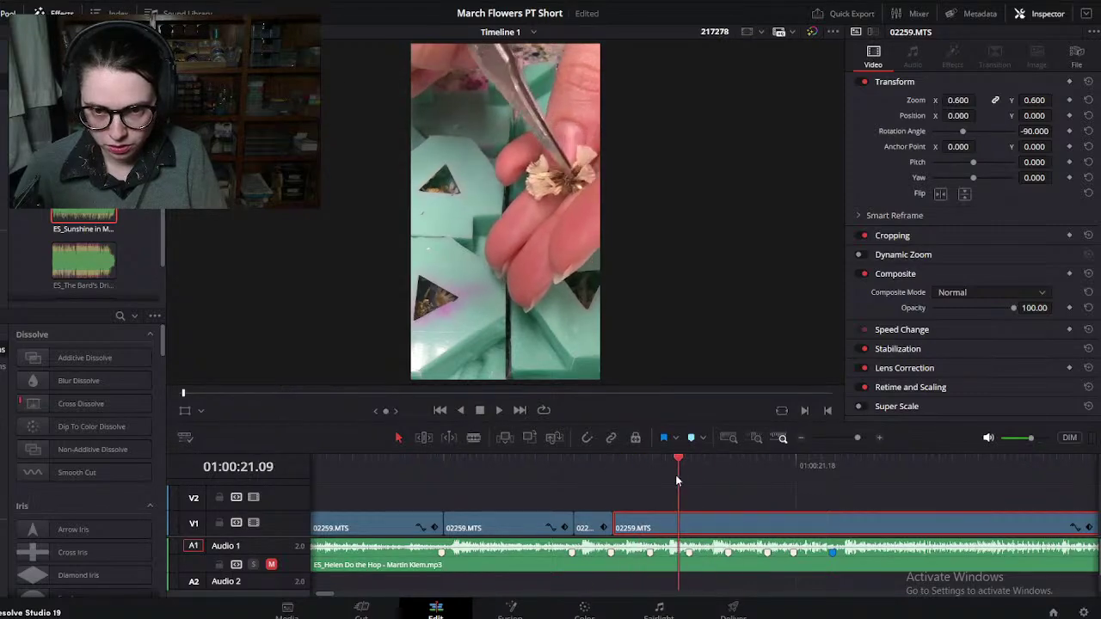
key(ctrl+b)
drag(717, 528, 651, 527)
drag(564, 471, 664, 492)
key(ctrl+b)
Step: Join the remaining long 02259.MTS clip to the new segment and split off another short segment at the following audio marker
click(638, 528)
drag(638, 527, 617, 506)
key(Right)
key(Left)
key(Left)
key(Left)
drag(604, 497, 626, 521)
scroll(626, 522, up, 3)
scroll(610, 516, down, 2)
drag(522, 463, 657, 469)
drag(632, 513, 675, 529)
drag(557, 468, 687, 479)
key(ctrl+b)
Step: Remove the unwanted front part of the long 02259.MTS clip and shift the remainder toward the short segments
scroll(742, 504, down, 2)
scroll(742, 504, right, 4)
drag(411, 461, 873, 475)
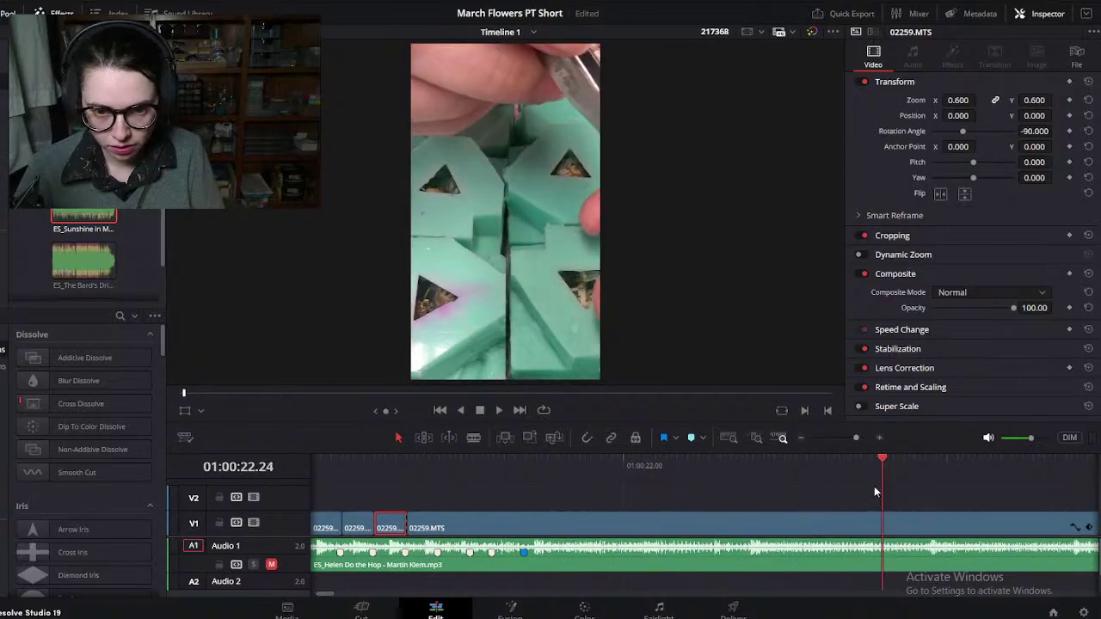
scroll(833, 506, down, 5)
drag(639, 461, 733, 488)
drag(801, 526, 707, 531)
Step: Move the trimmed long 02259.MTS clip back against the last short segment before 01:00:21.12
click(643, 466)
scroll(669, 493, up, 5)
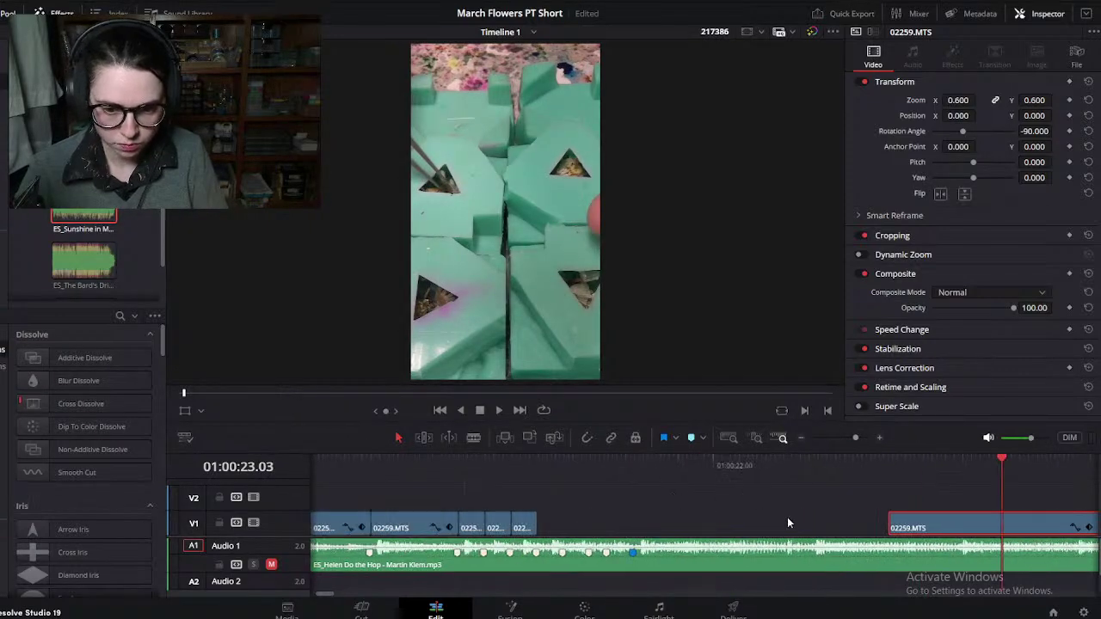
drag(903, 528, 570, 528)
click(555, 458)
scroll(593, 492, up, 3)
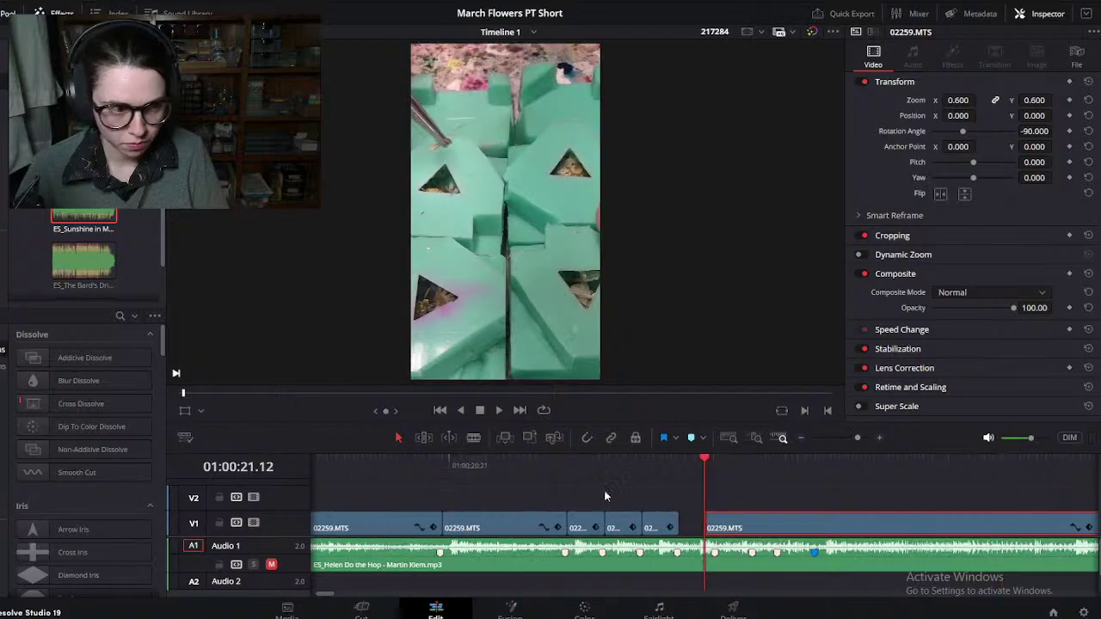
drag(729, 529, 701, 531)
scroll(697, 531, up, 2)
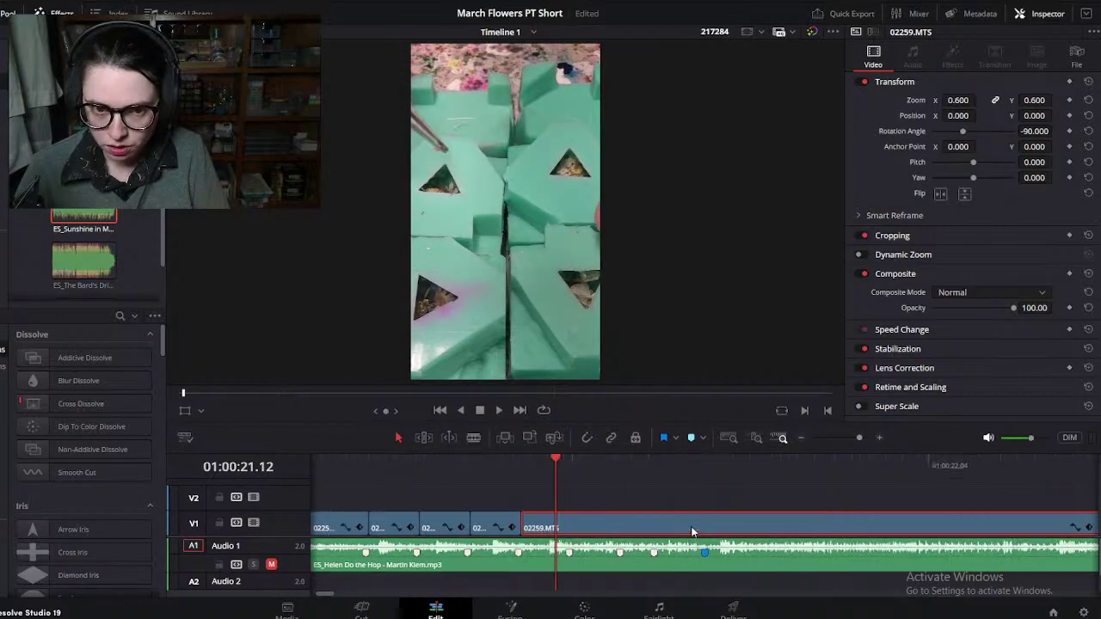
Step: Pull the wanted footage to the long clip's start and split off a segment at the audio marker at 01:00:21.13
drag(490, 467, 614, 487)
drag(652, 527, 564, 527)
drag(534, 467, 571, 478)
key(ctrl+b)
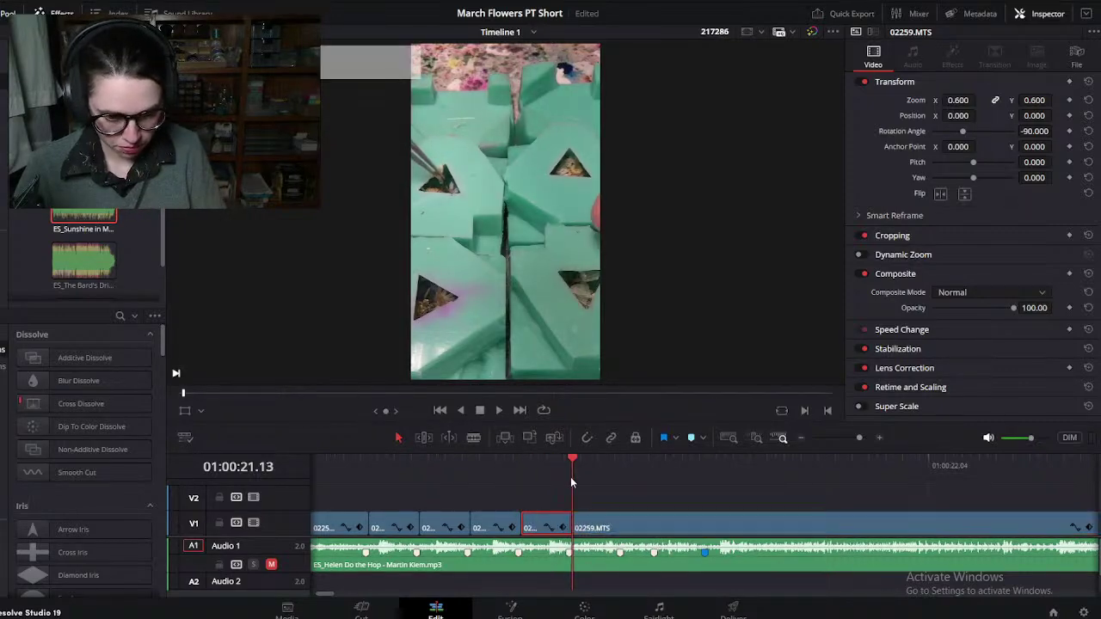
Step: Split the long 02259.MTS clip at 01:00:25.00 and delete the section before the cut, keeping the short segments
scroll(620, 509, down, 3)
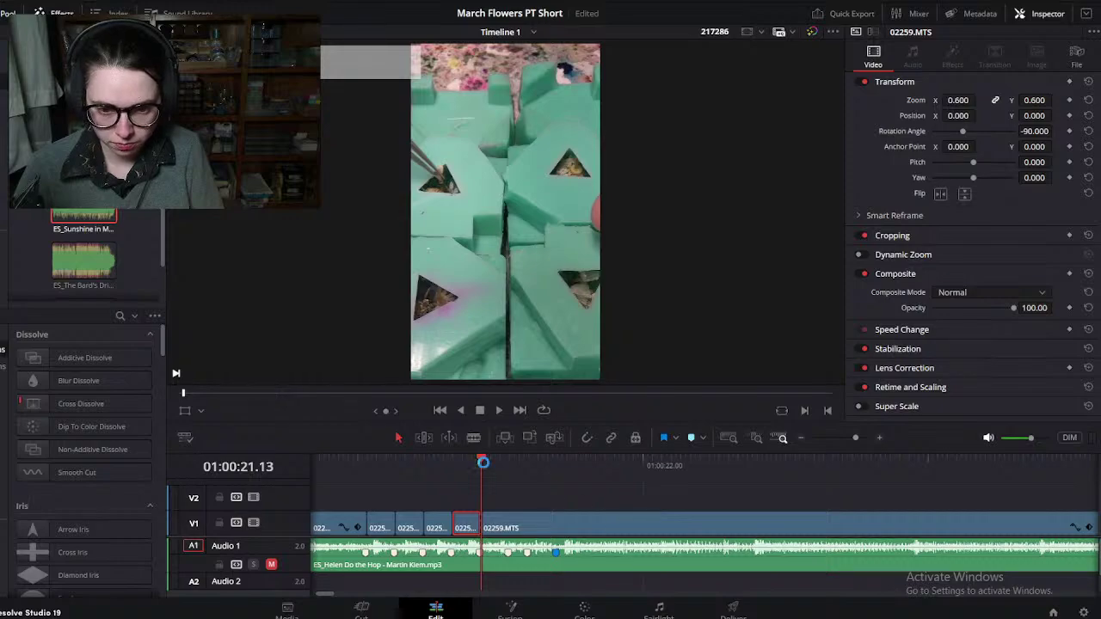
drag(484, 461, 851, 517)
scroll(850, 518, down, 2)
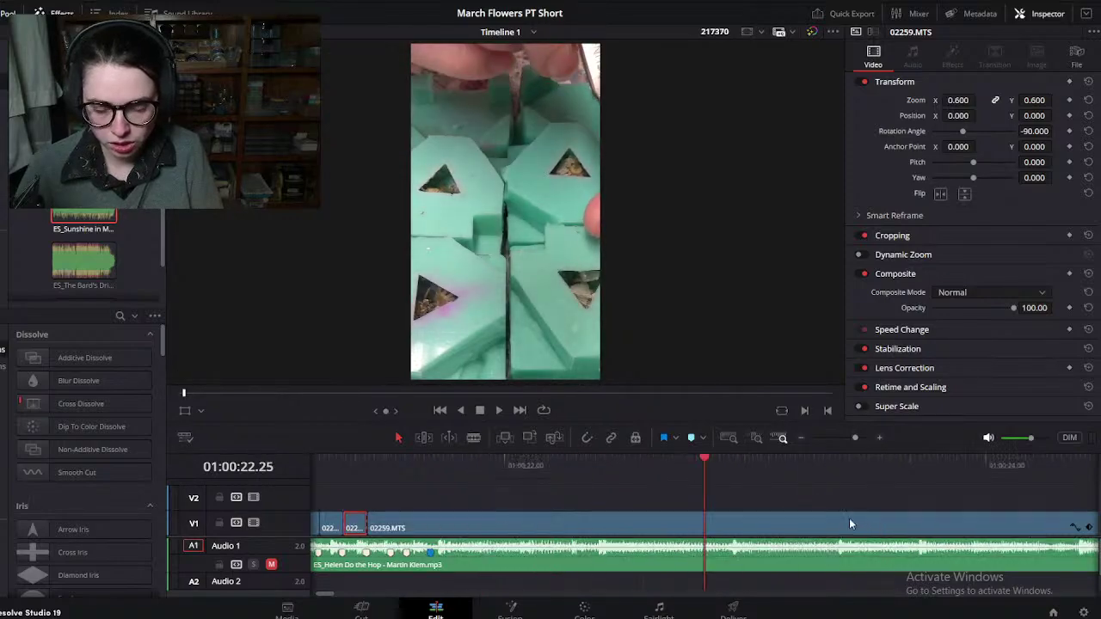
scroll(851, 516, down, 2)
drag(566, 459, 787, 502)
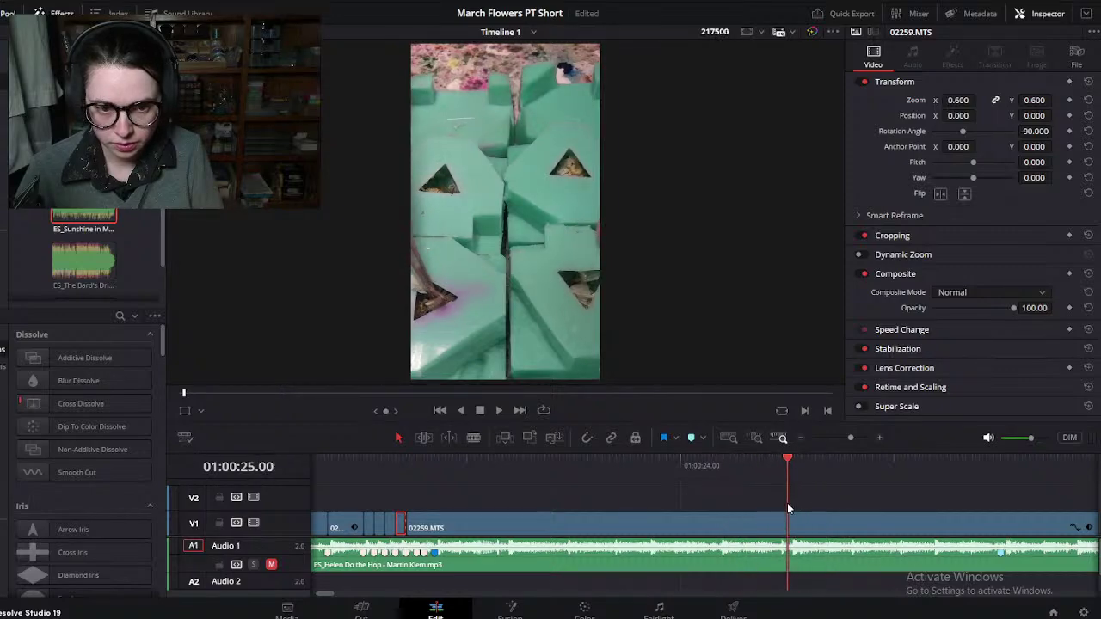
key(ctrl+b)
click(774, 523)
key(BackSpace)
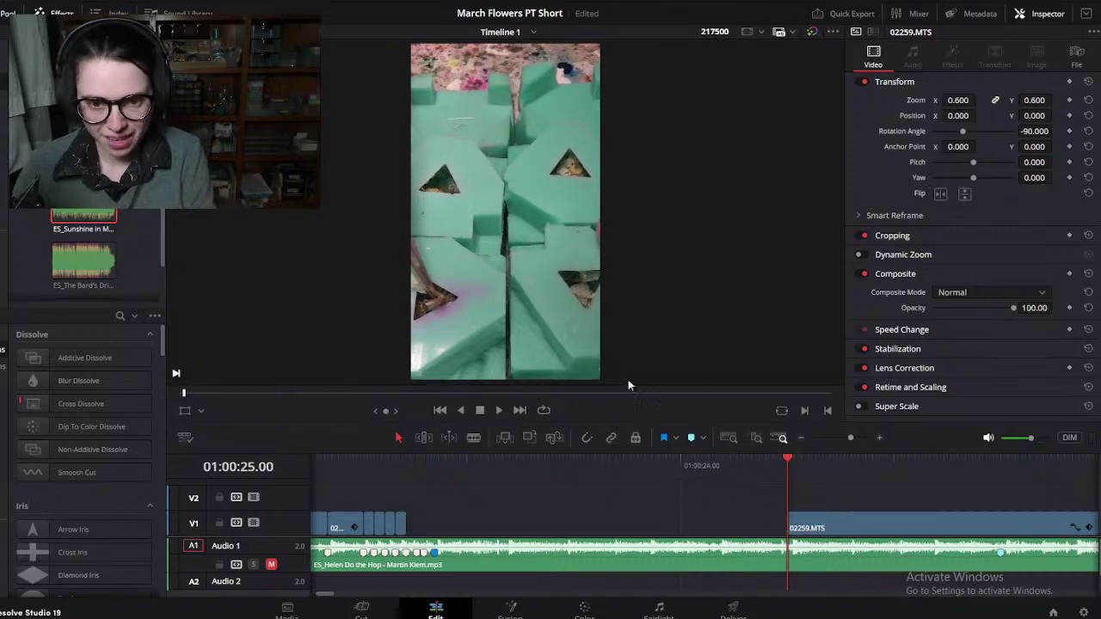
Step: Shift the footage remaining after the 01:00:25.00 cut back until it meets the last short segment
drag(815, 525, 464, 516)
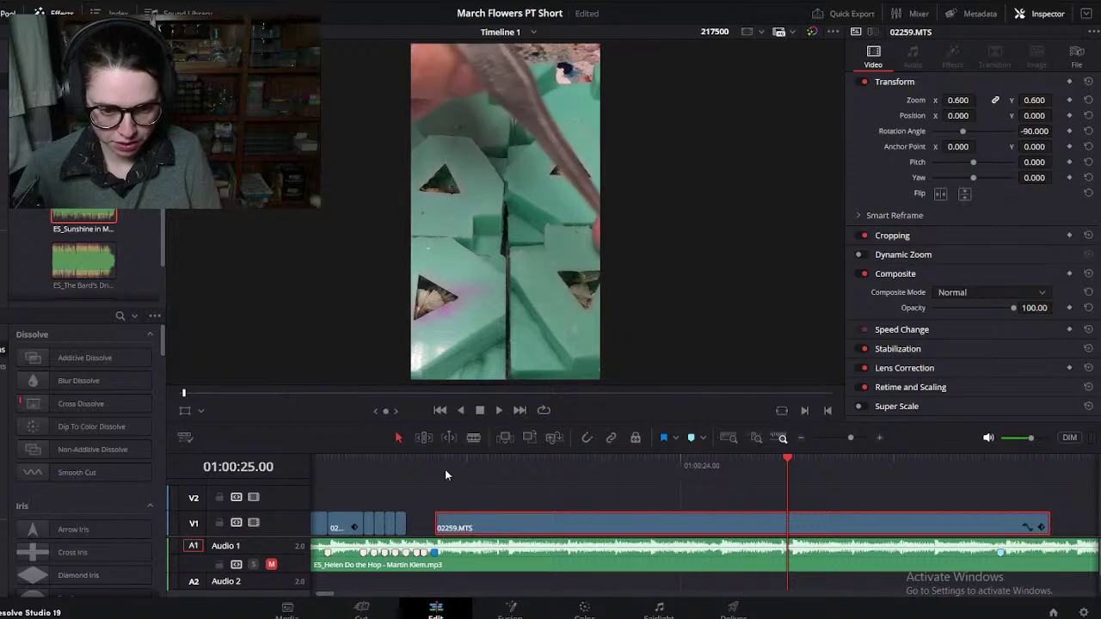
click(430, 468)
key(ctrl+equal)
drag(770, 523, 687, 519)
Step: Try zoom values of 0.530 and 0.550 on the long 02259.MTS clip, then restore 0.600
drag(475, 465, 669, 489)
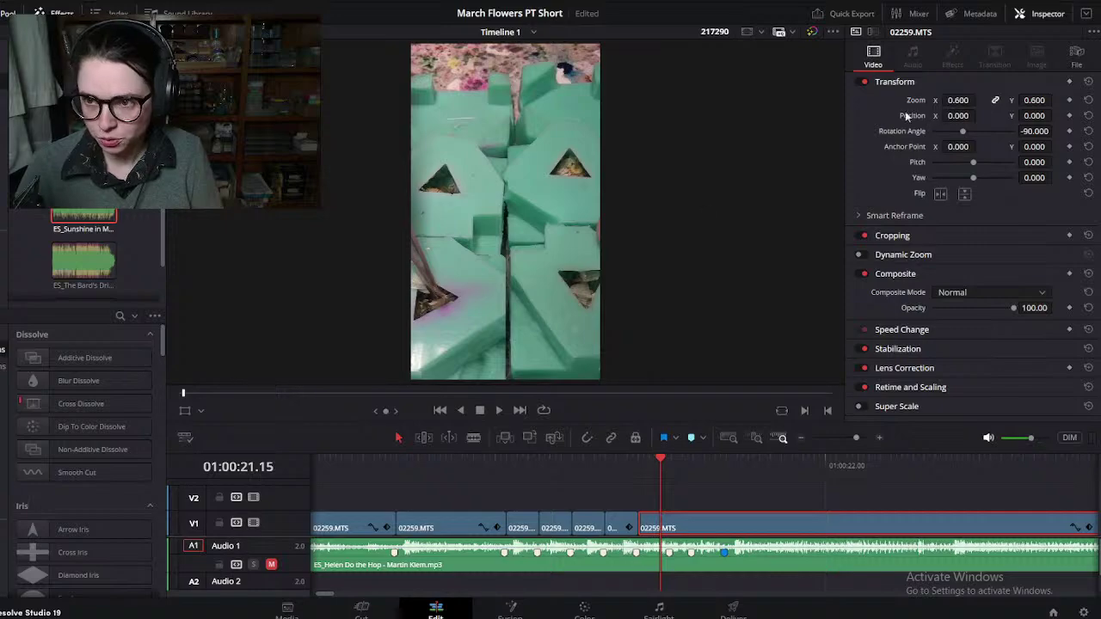
drag(958, 101, 933, 100)
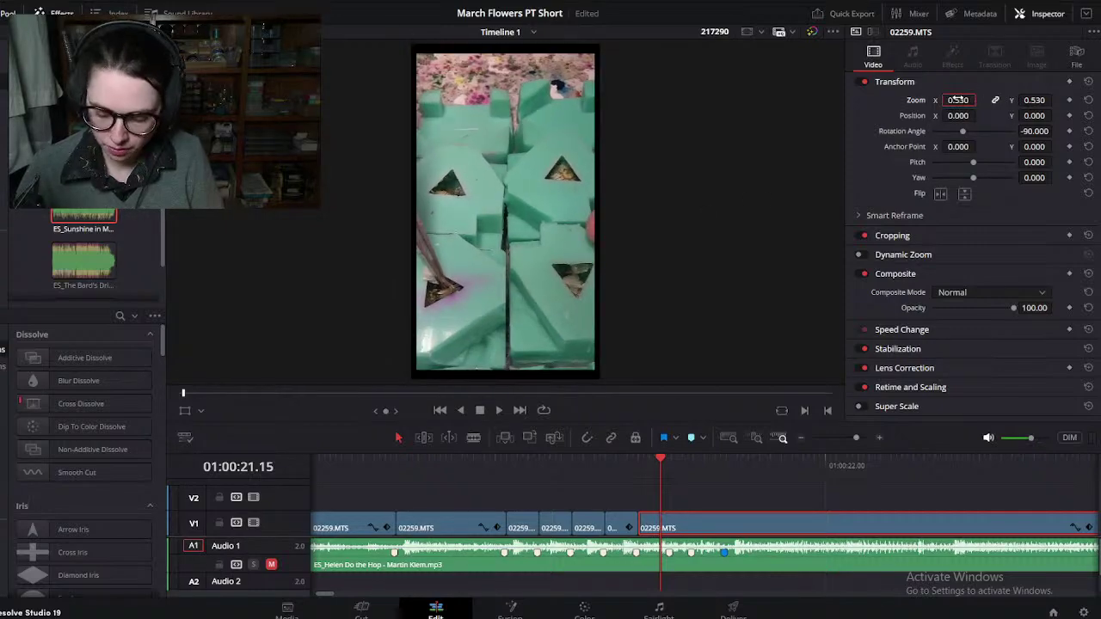
text(.55)
key(Return)
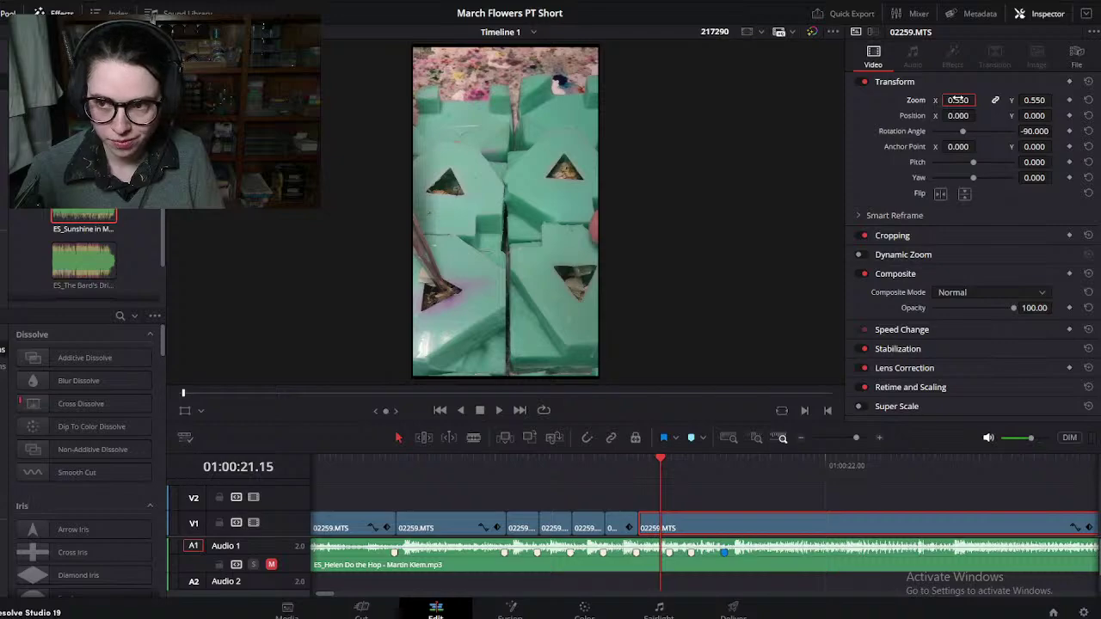
key(Return)
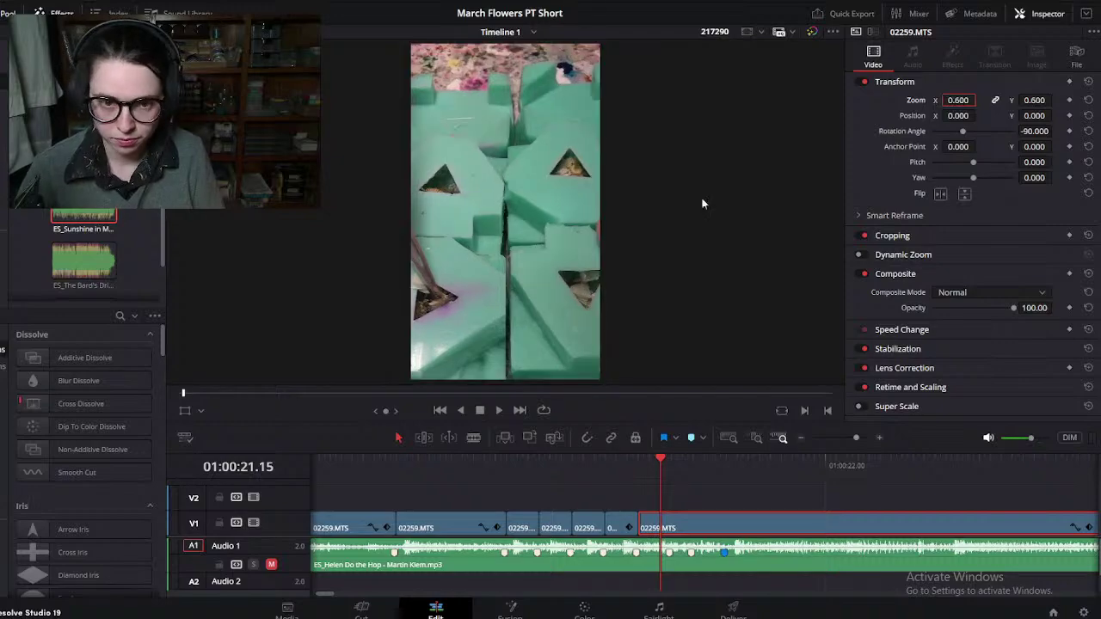
Step: Split the long 02259.MTS clip at 01:00:21.21 and delete the section before the cut
click(694, 491)
drag(660, 490, 732, 494)
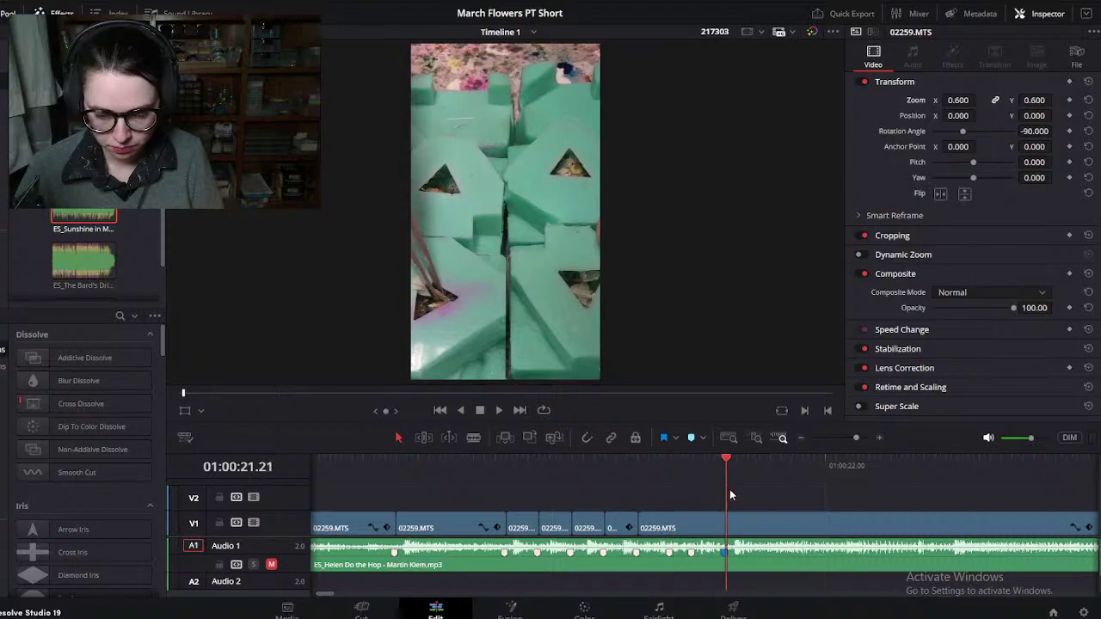
key(ctrl+b)
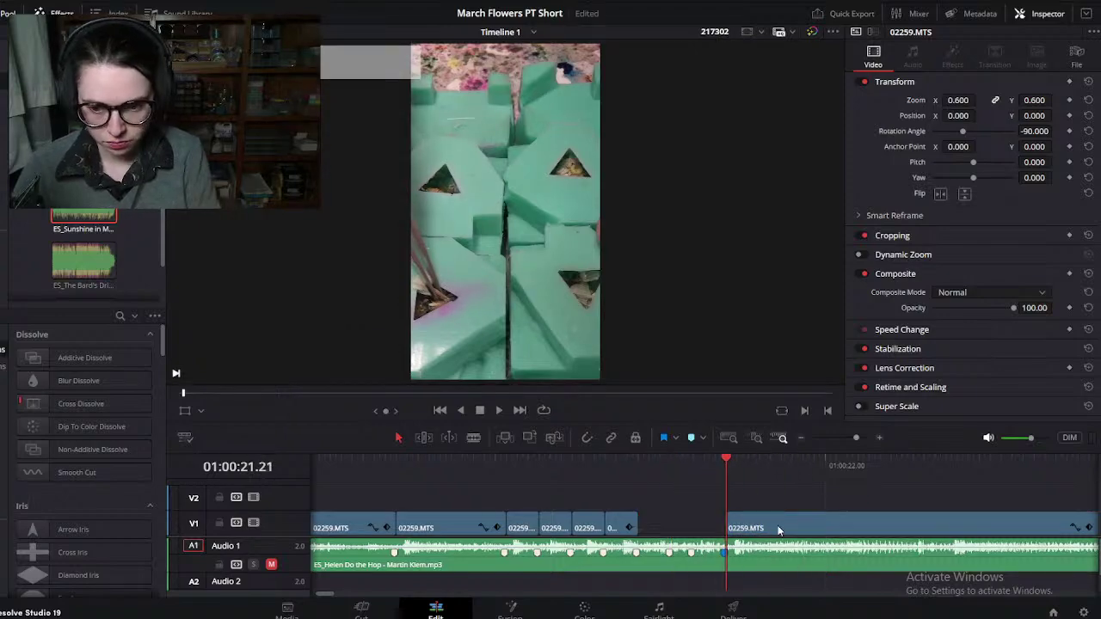
key(Delete)
Step: With the long clip against the previous segment, split it at the audio marker at 01:00:21.16
click(651, 479)
drag(652, 479, 673, 482)
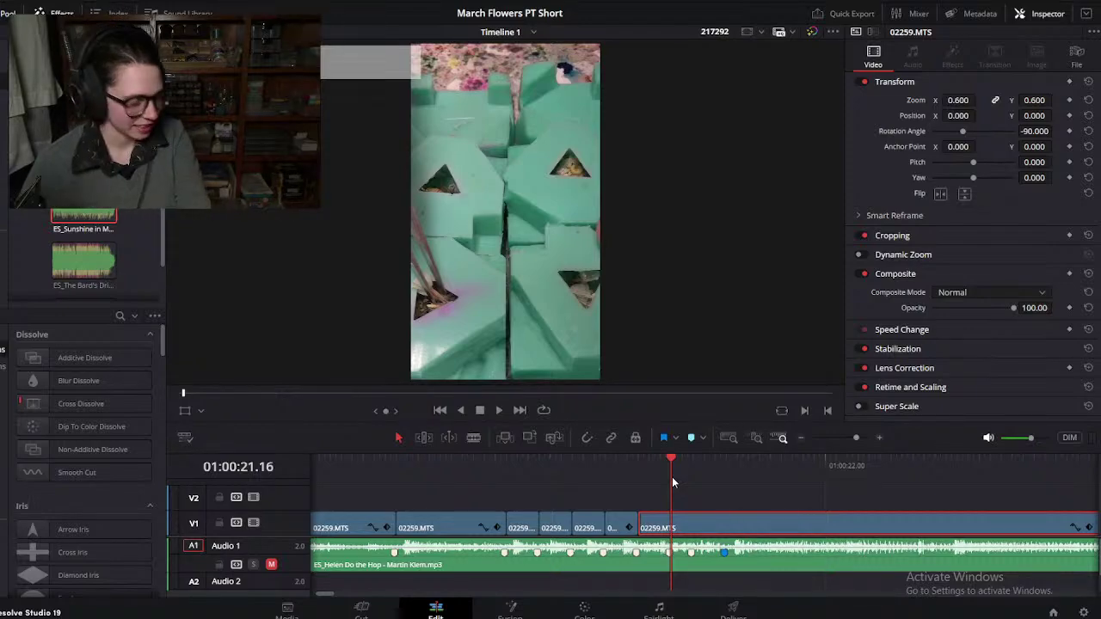
click(640, 487)
drag(640, 464, 671, 459)
drag(602, 465, 671, 472)
key(ctrl+b)
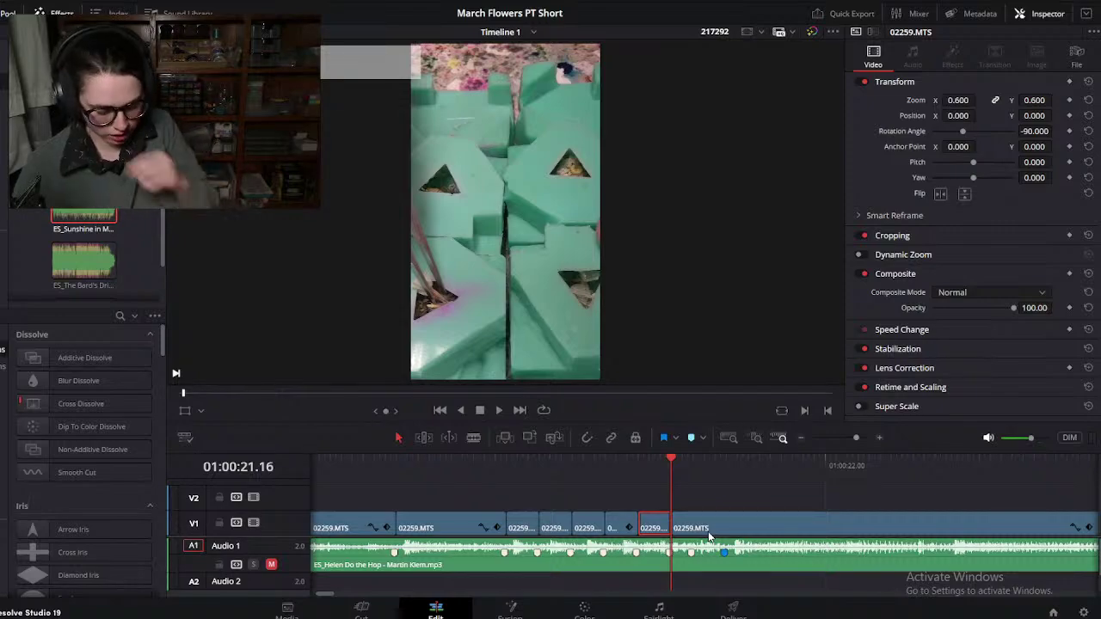
click(737, 497)
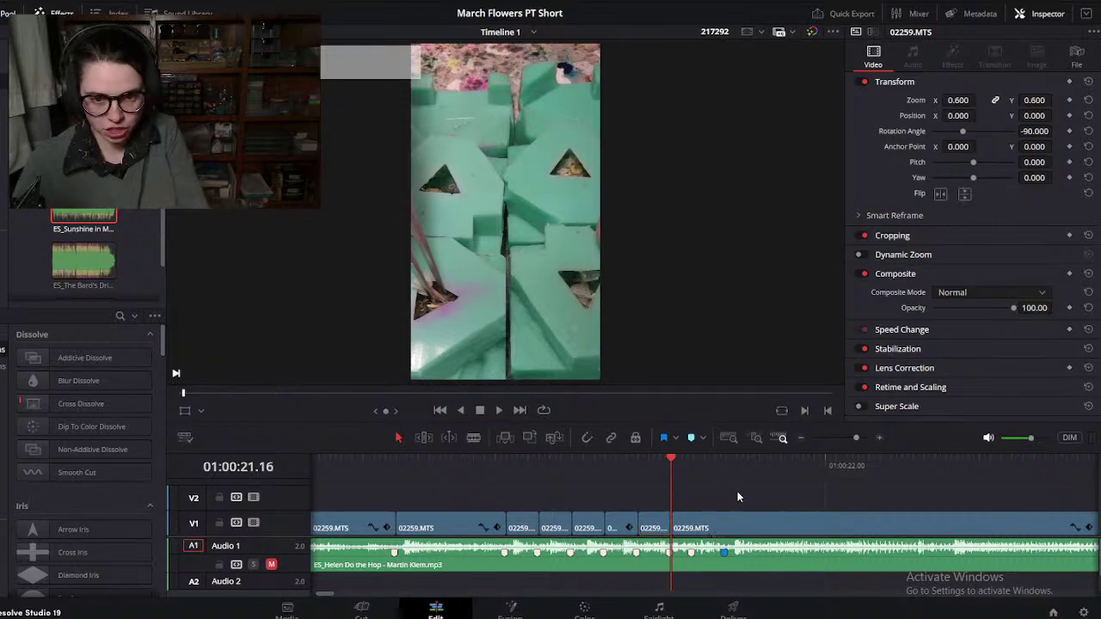
Step: Split the long 02259.MTS clip at 01:00:26.12 and delete the section before the cut
drag(674, 462, 837, 482)
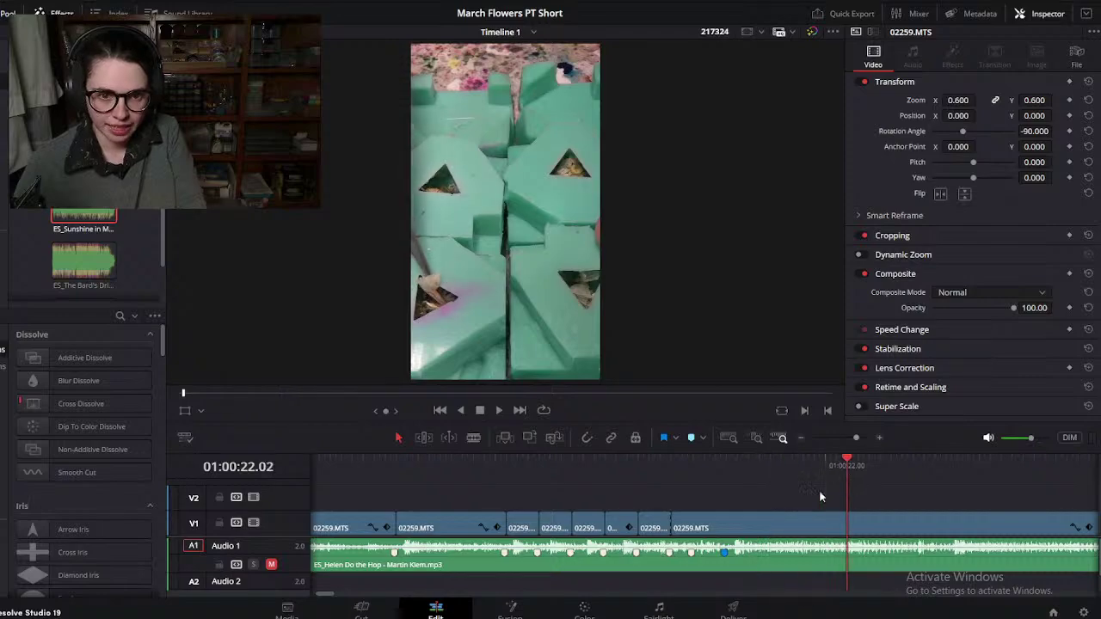
scroll(760, 517, down, 2)
drag(705, 461, 904, 482)
scroll(836, 539, down, 1)
drag(704, 463, 924, 485)
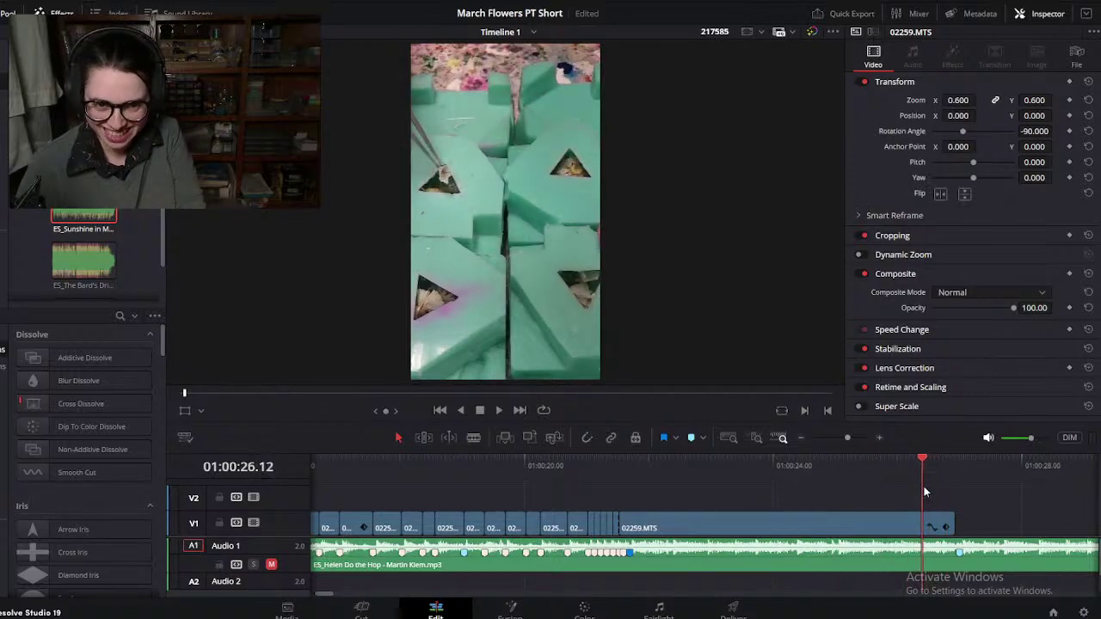
click(881, 519)
key(ctrl+b)
key(BackSpace)
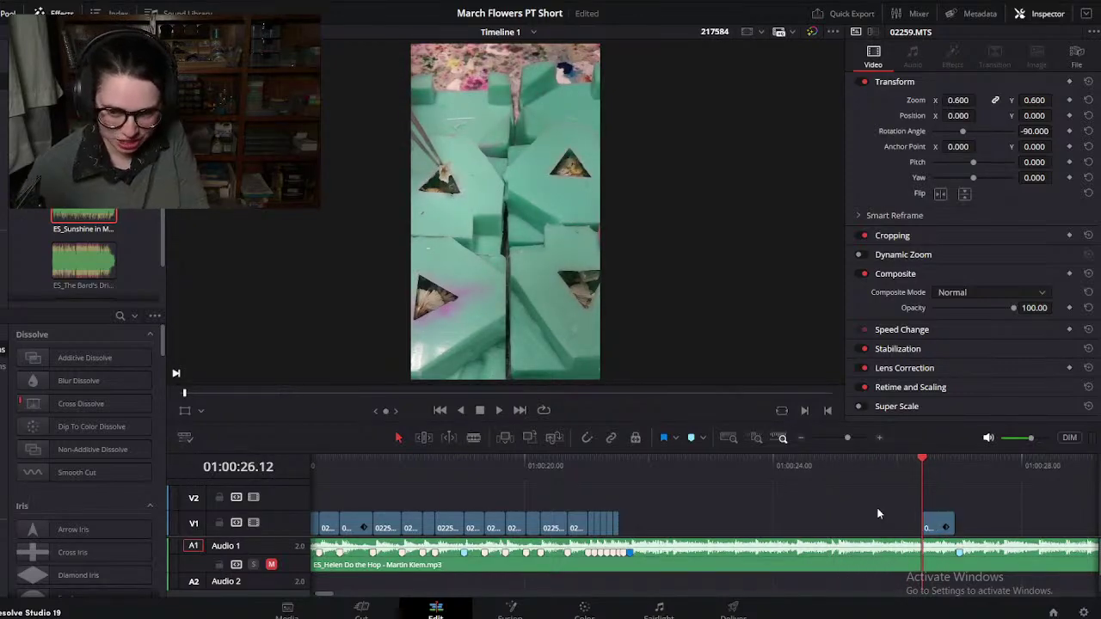
Step: Move the leftover 02259.MTS piece and the separate clip further along the track back toward the short segments
drag(950, 516, 664, 523)
key(shift+z)
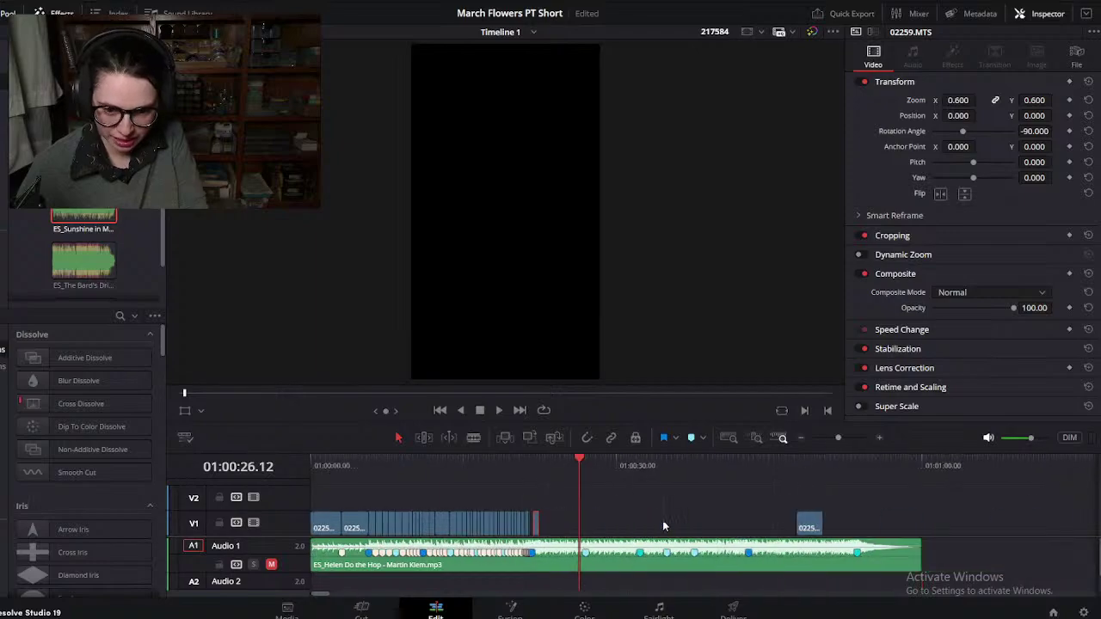
drag(808, 529, 557, 531)
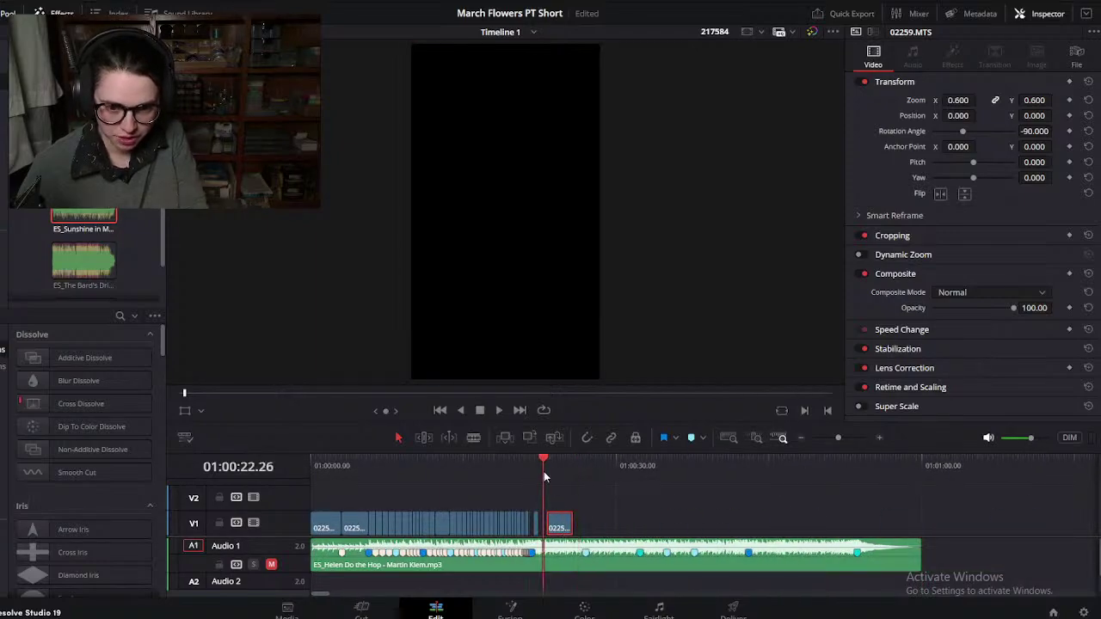
Step: Close the gap between the leftover 02259.MTS piece and the last short segment
click(543, 472)
key(shift+z)
scroll(551, 482, up, 6)
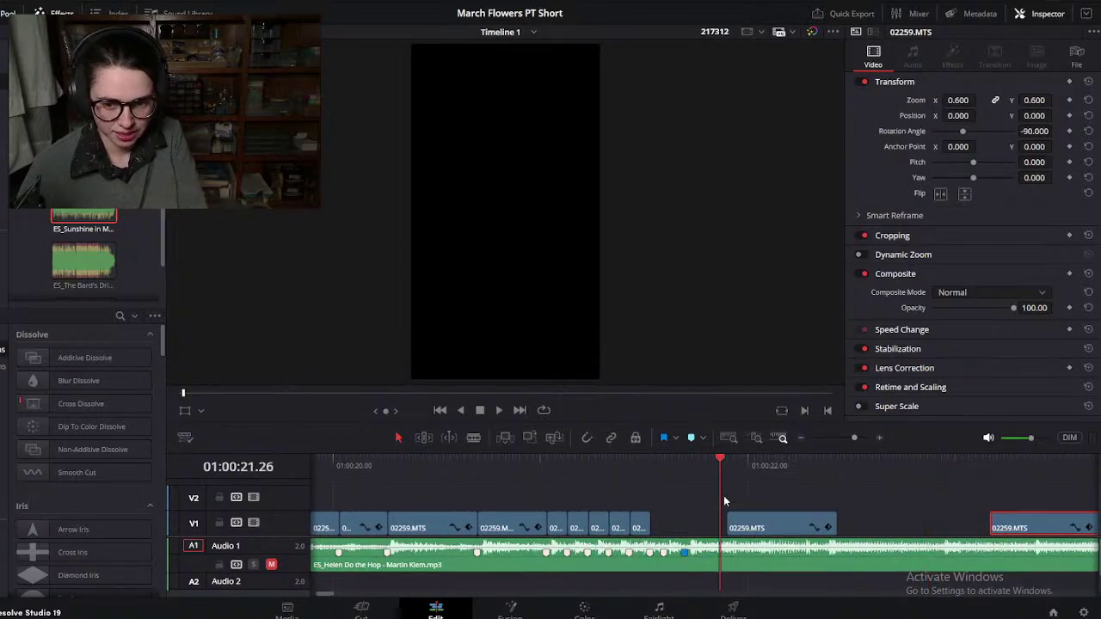
click(754, 505)
drag(760, 516, 703, 528)
click(662, 470)
scroll(692, 494, up, 3)
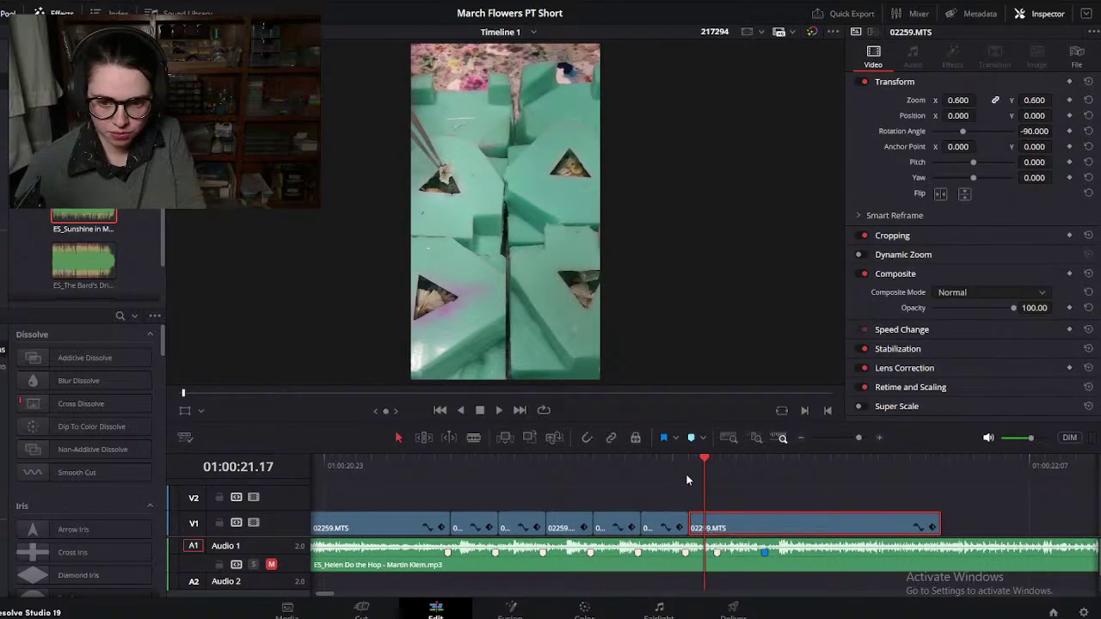
Step: Split the leftover 02259.MTS piece at the audio marker at 01:00:21.18
click(688, 467)
drag(689, 472, 730, 475)
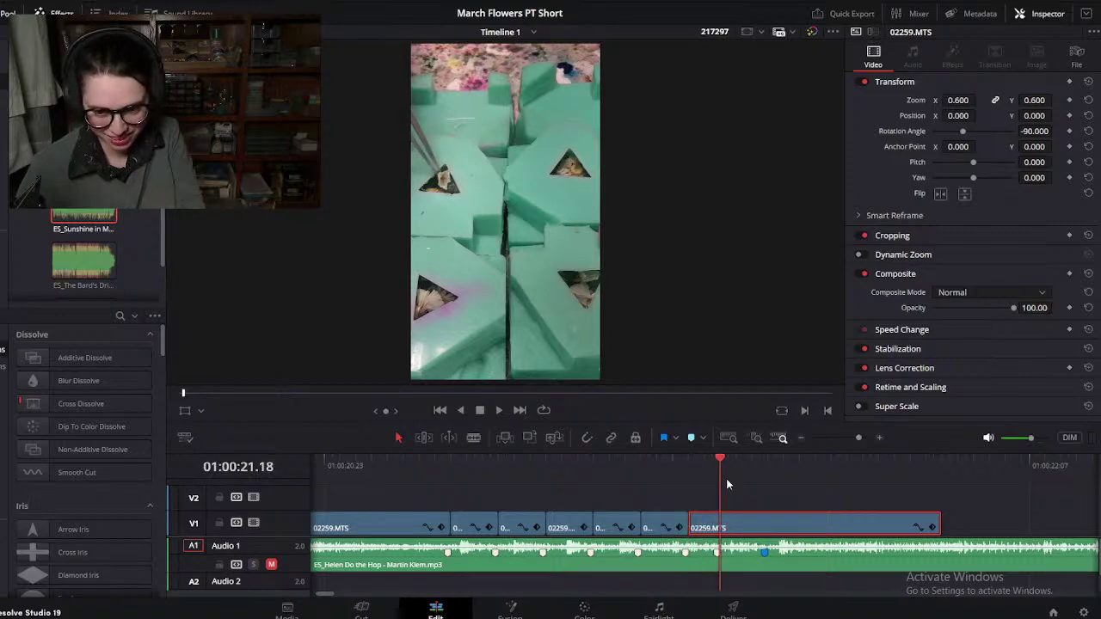
key(ctrl+b)
Step: Trim the leftover 02259.MTS piece's start at 01:00:21.20 and place the remainder on V2 above the last short segment
click(878, 469)
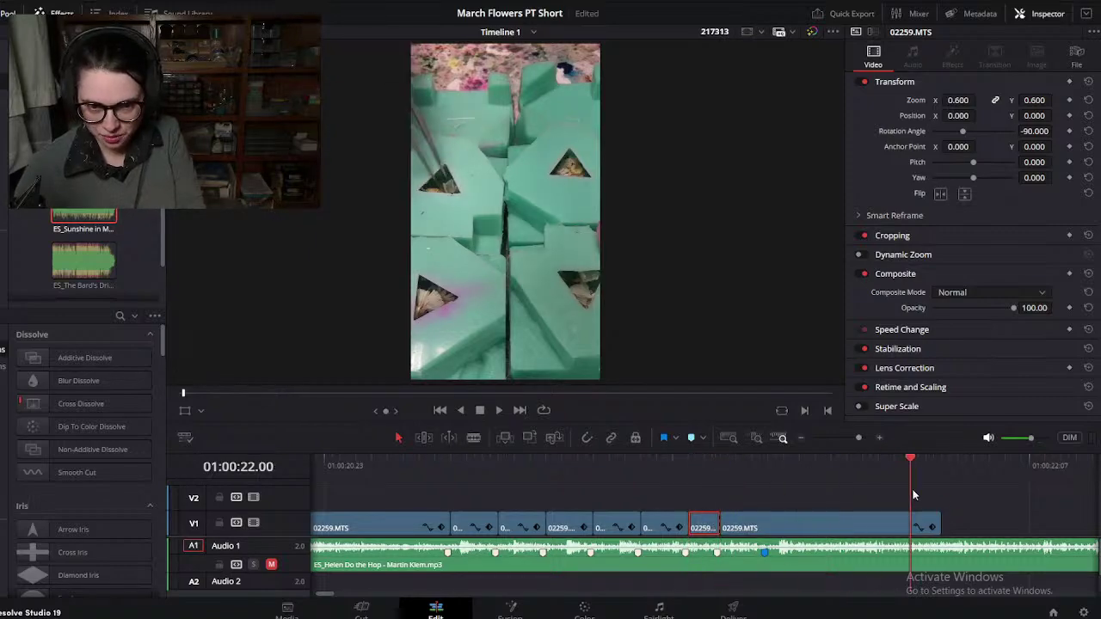
key(space)
drag(872, 472, 756, 486)
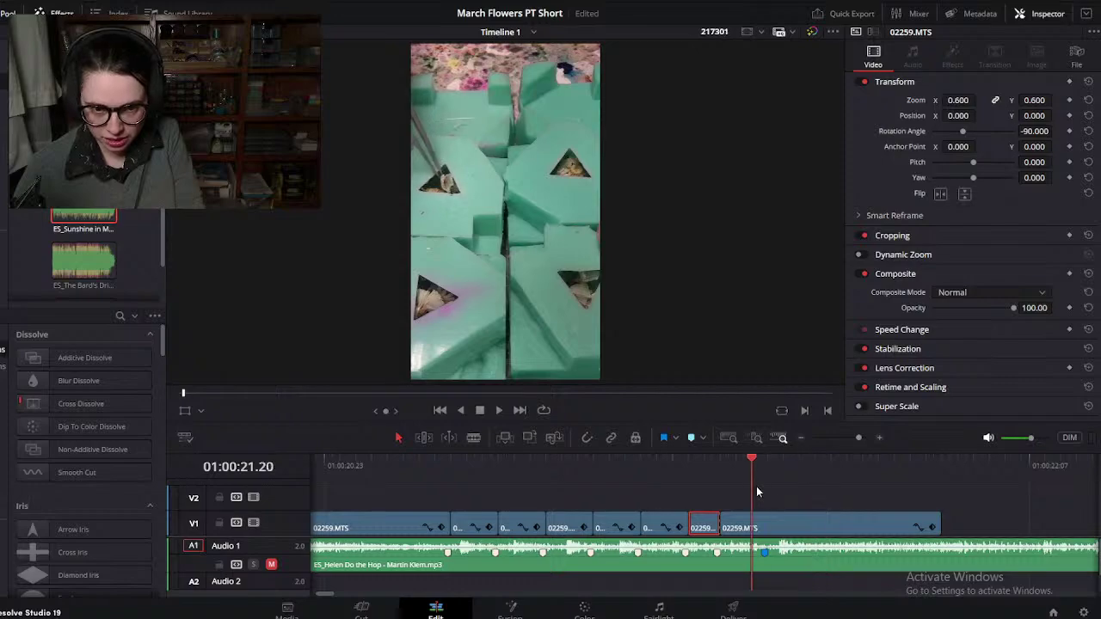
click(736, 522)
drag(805, 520, 775, 497)
Step: Split the V2 piece at 01:00:21.18, drop its first part onto the last V1 segment and delete the rest
drag(673, 462, 728, 473)
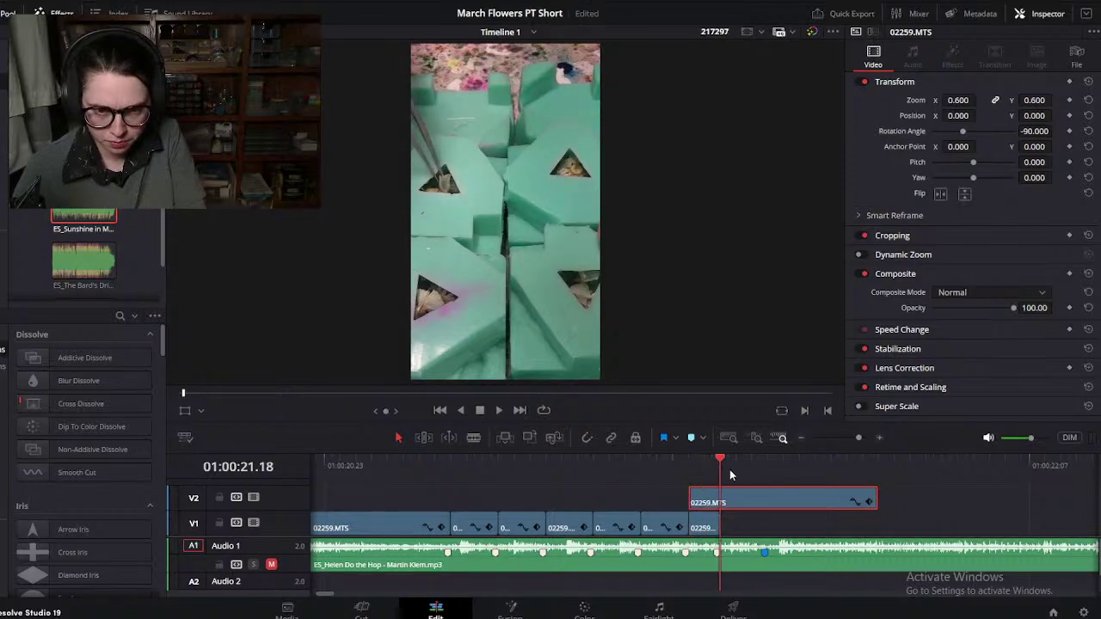
key(ctrl+b)
drag(708, 514, 703, 520)
scroll(710, 517, down, 1)
click(748, 508)
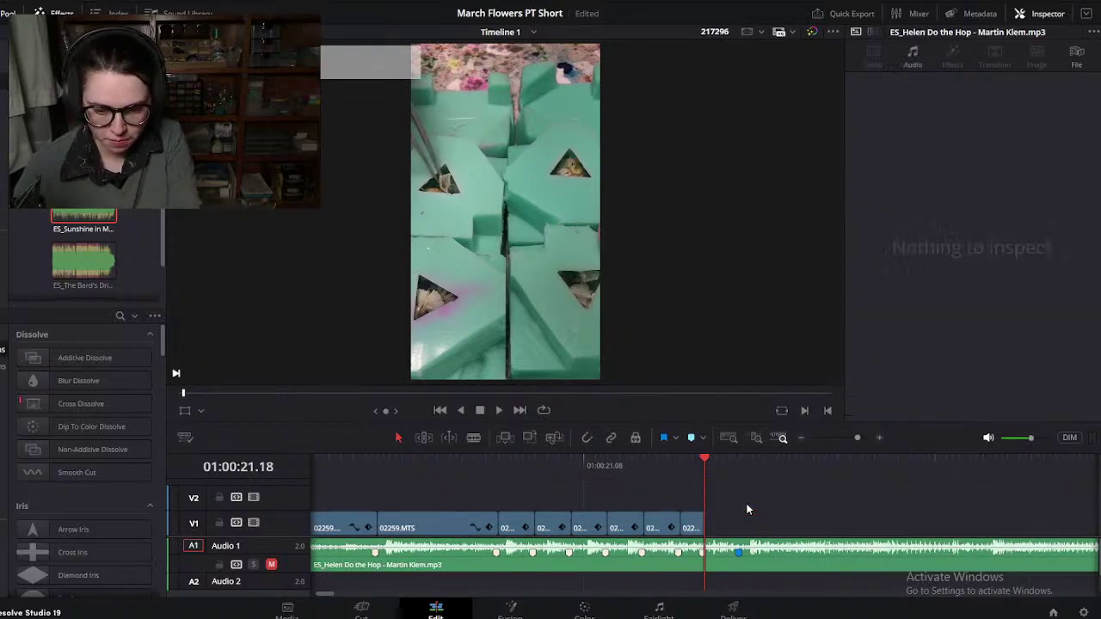
key(Delete)
Step: Move the separate 02259.MTS clip further along the track back toward the short segments
scroll(747, 510, down, 1)
drag(966, 524, 825, 528)
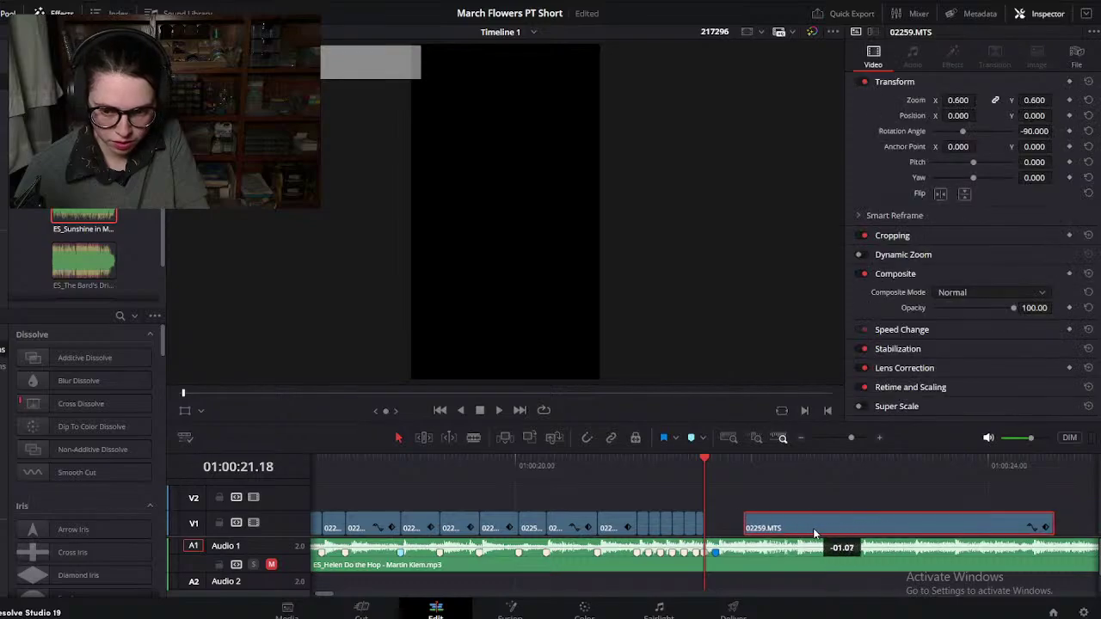
scroll(805, 533, right, 3)
Step: Split the moved 02259.MTS clip at 01:00:22.16 and delete the section before the cut
drag(586, 461, 667, 479)
key(ctrl+b)
click(640, 525)
key(Delete)
Step: Move the remaining 02259.MTS piece back until it sits flush against the last short segment
drag(688, 526, 601, 526)
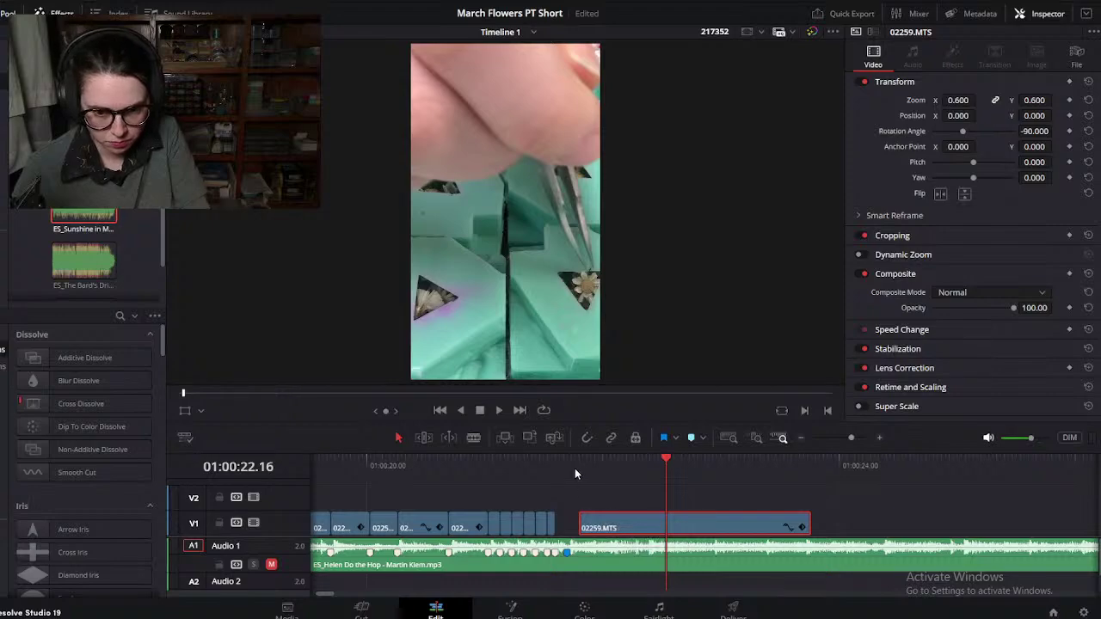
click(576, 468)
key(ctrl+equal)
key(ctrl+equal)
drag(762, 520, 693, 522)
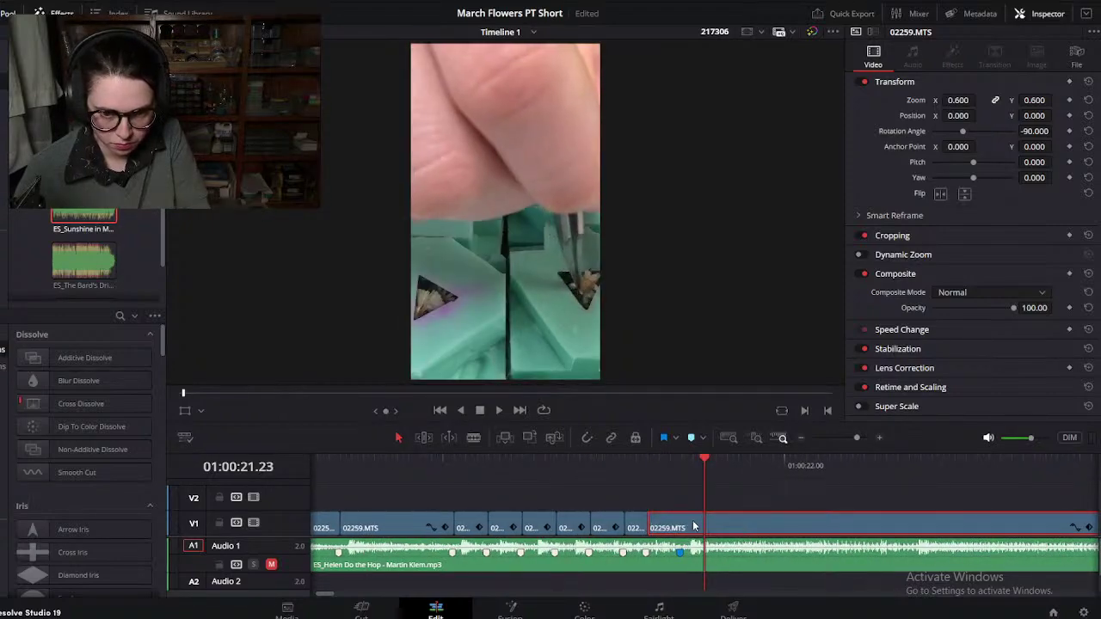
Step: Split the remaining 02259.MTS piece at 01:00:22.09 and delete the section before the cut
key(ctrl+minus)
key(ctrl+minus)
click(619, 462)
mouse_move(618, 461)
mouse_down()
mouse_move(662, 465)
mouse_move(612, 469)
mouse_move(621, 469)
mouse_up()
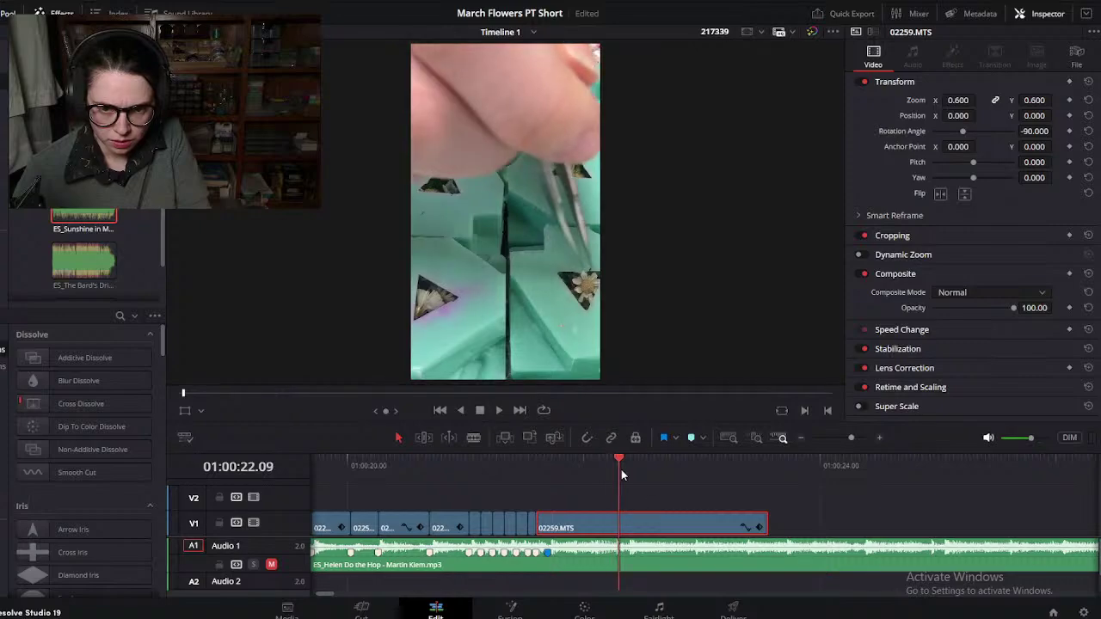
key(ctrl+b)
key(BackSpace)
Step: Close the gap between the trimmed 02259.MTS piece and the last short segment
drag(665, 519, 599, 524)
click(549, 465)
key(ctrl+equal)
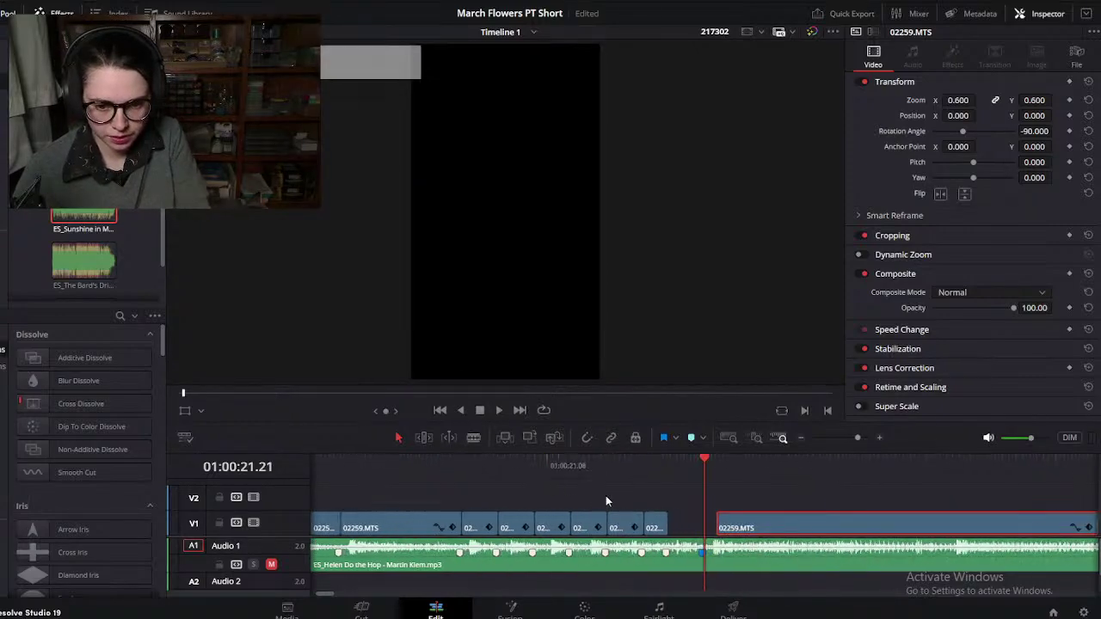
drag(779, 523, 713, 528)
Step: Cut the opening frames off the last 02259.MTS piece and move it back against the short segments at 01:00:21.18
mouse_move(673, 462)
mouse_down()
mouse_move(659, 469)
mouse_move(775, 472)
mouse_move(682, 479)
mouse_up()
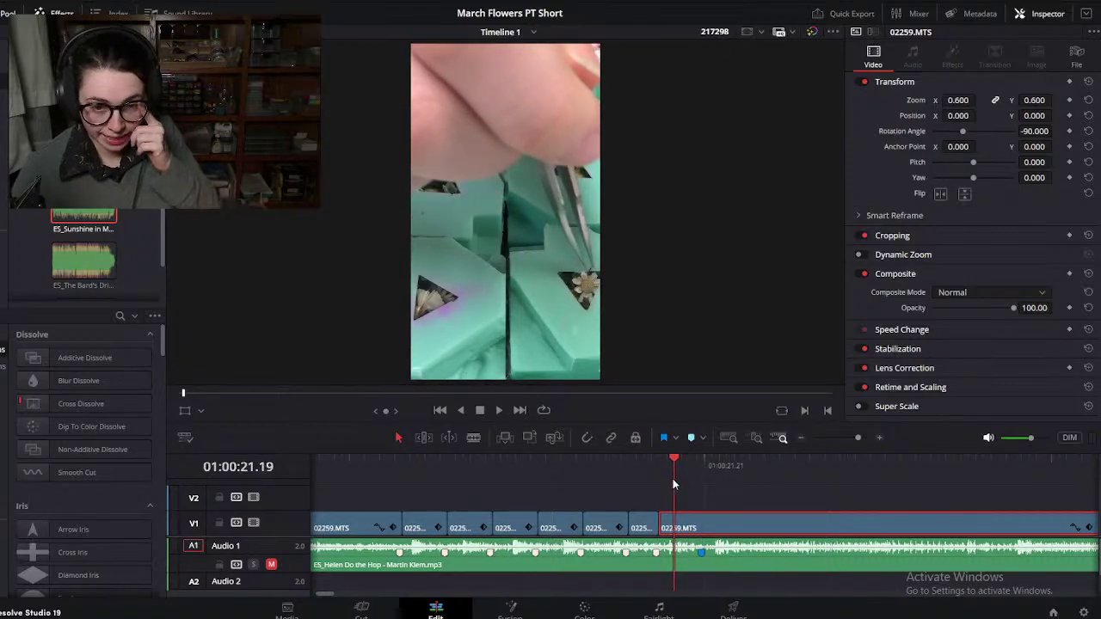
click(694, 466)
key(ctrl+b)
key(BackSpace)
drag(728, 513, 699, 521)
click(673, 464)
drag(673, 465, 655, 481)
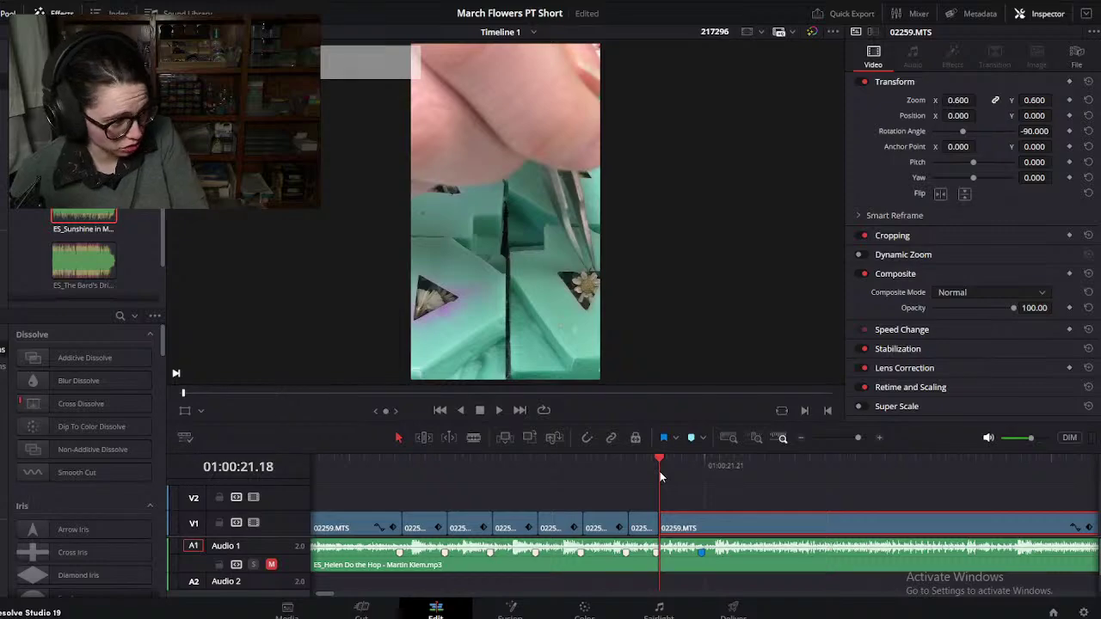
Step: Split the last 02259.MTS piece at the blue audio marker at 01:00:21.21 and delete everything after the cut
click(690, 472)
click(709, 473)
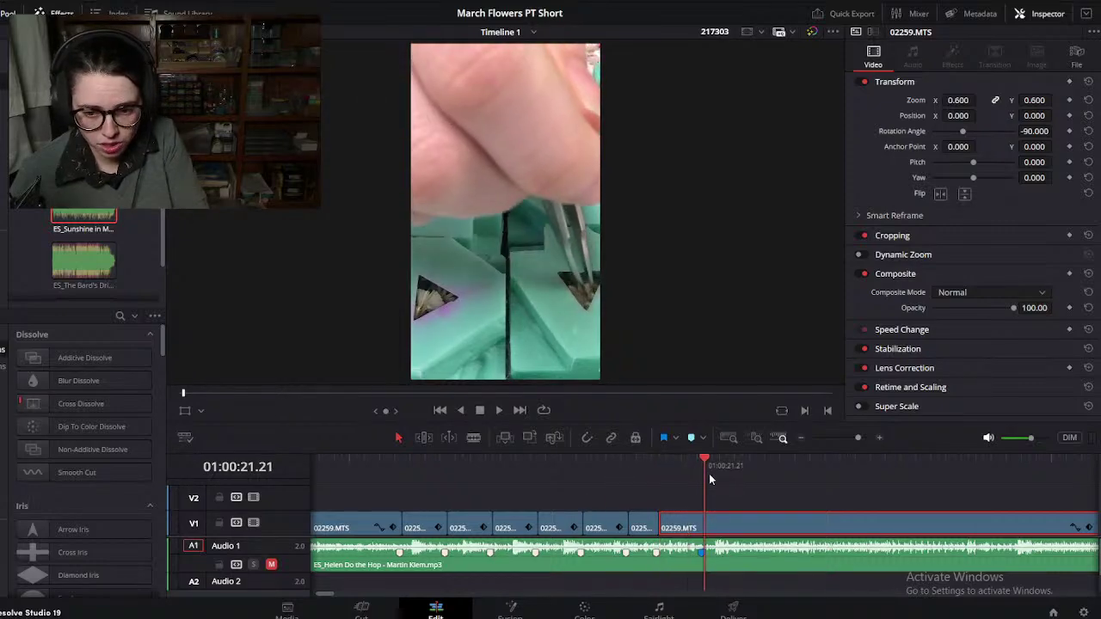
key(ctrl+b)
key(ctrl+minus)
click(747, 518)
key(Delete)
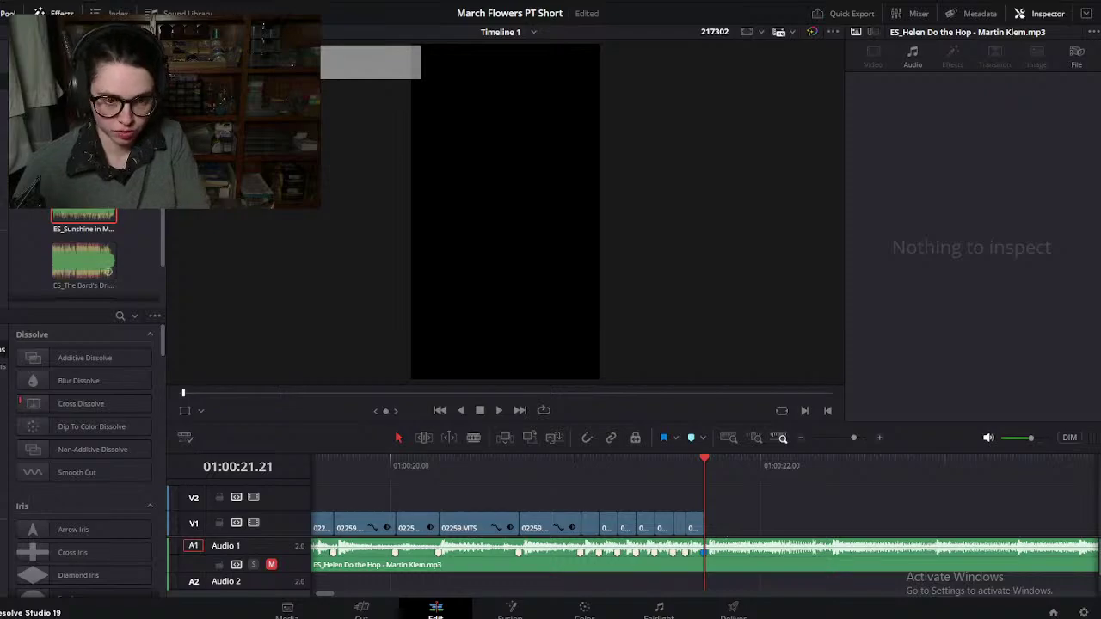
Step: Unmute the Audio 1 track
click(17, 4)
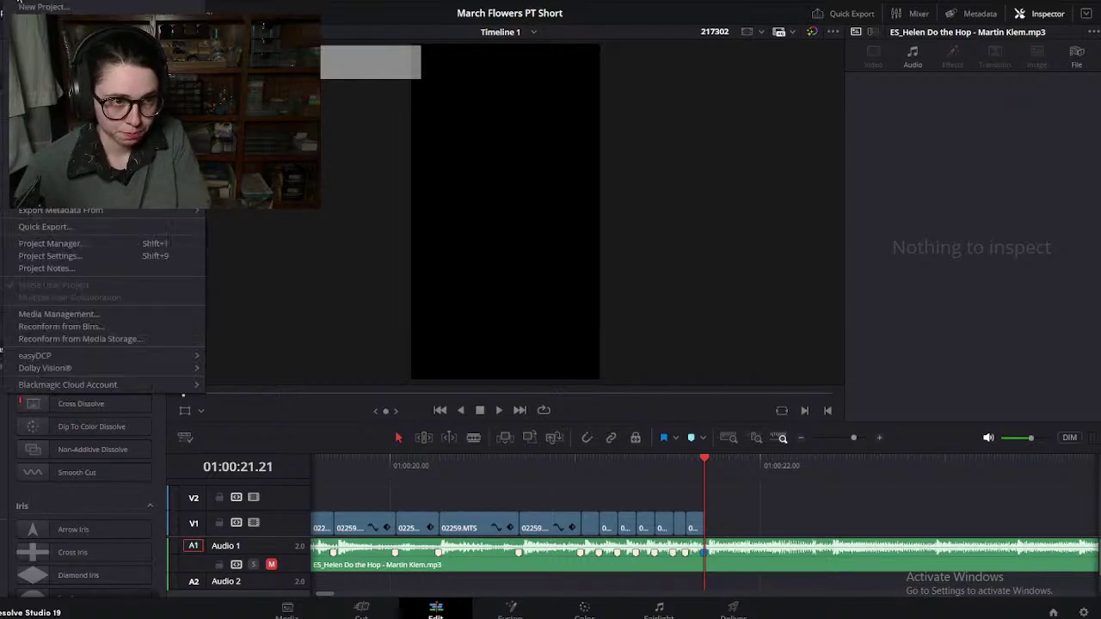
key(Escape)
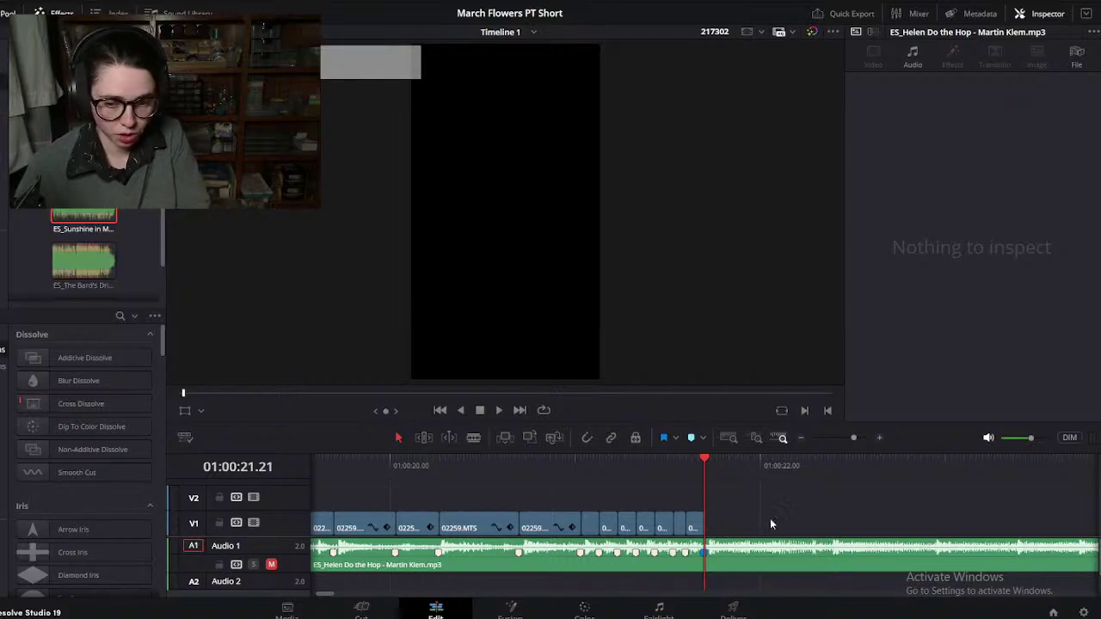
key(ctrl+minus)
key(ctrl+minus)
key(ctrl+minus)
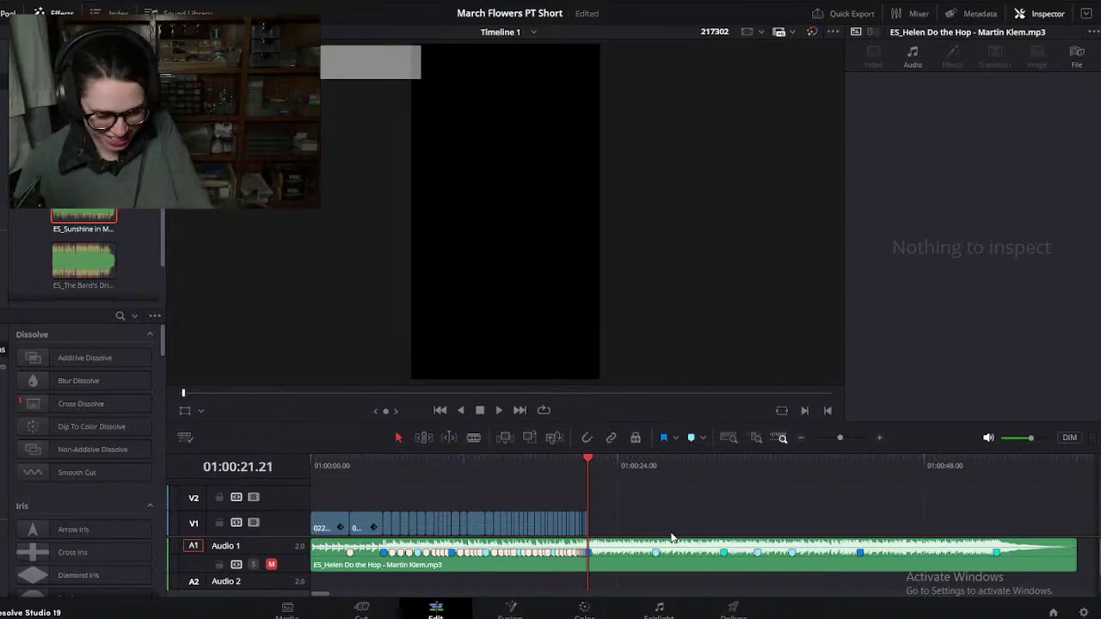
click(271, 565)
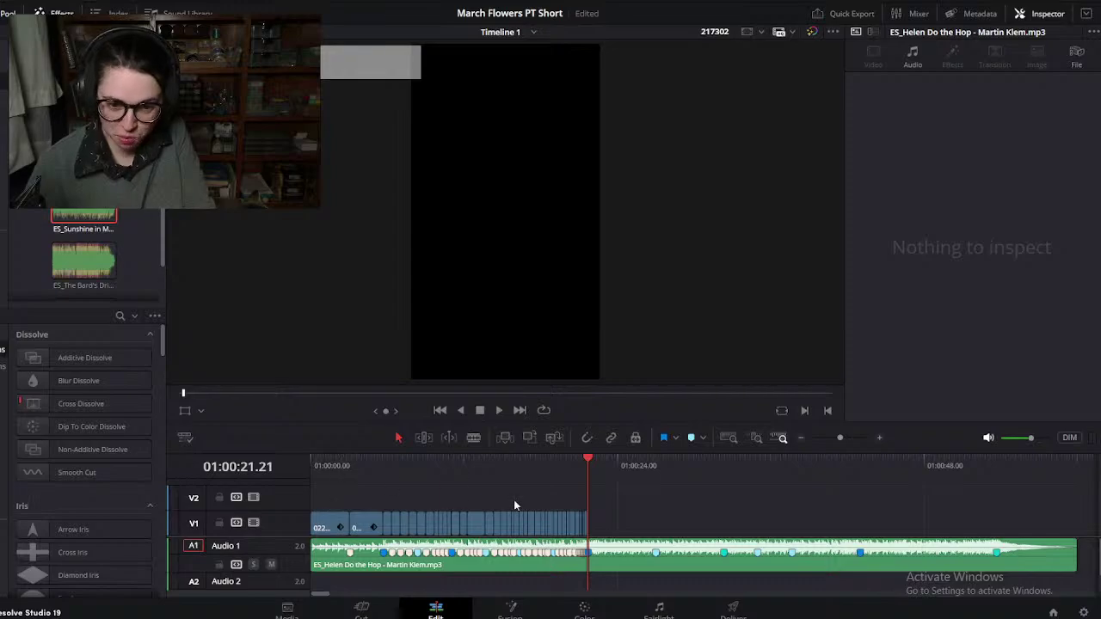
Step: Play back and scrub the final short segments up to 01:00:21.21 to check the cuts against the music
scroll(514, 500, up, 1)
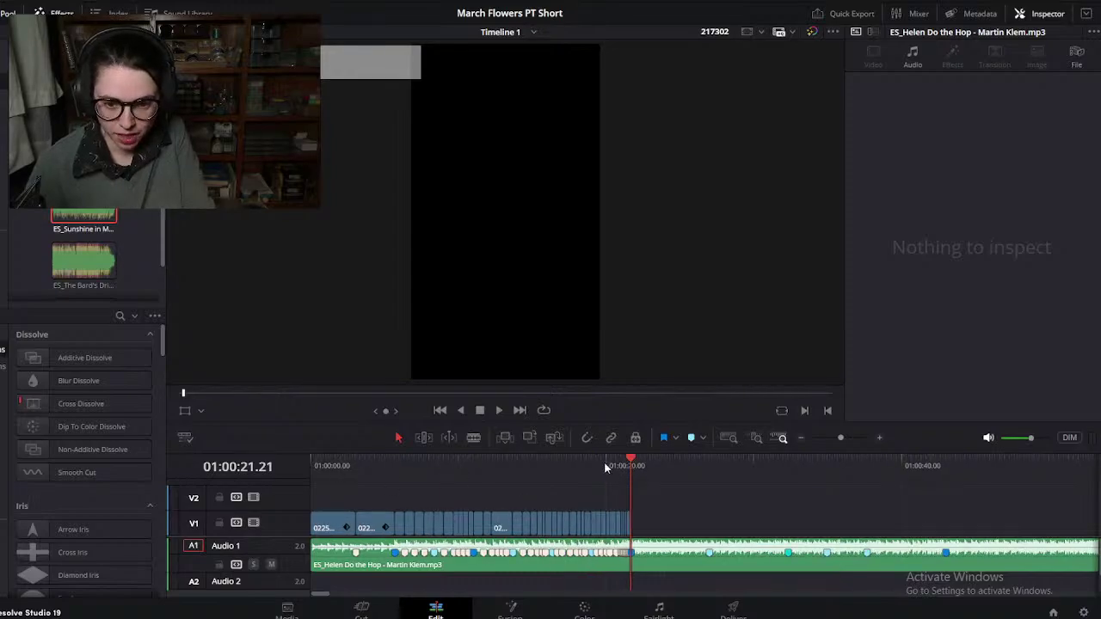
click(606, 467)
scroll(630, 490, up, 5)
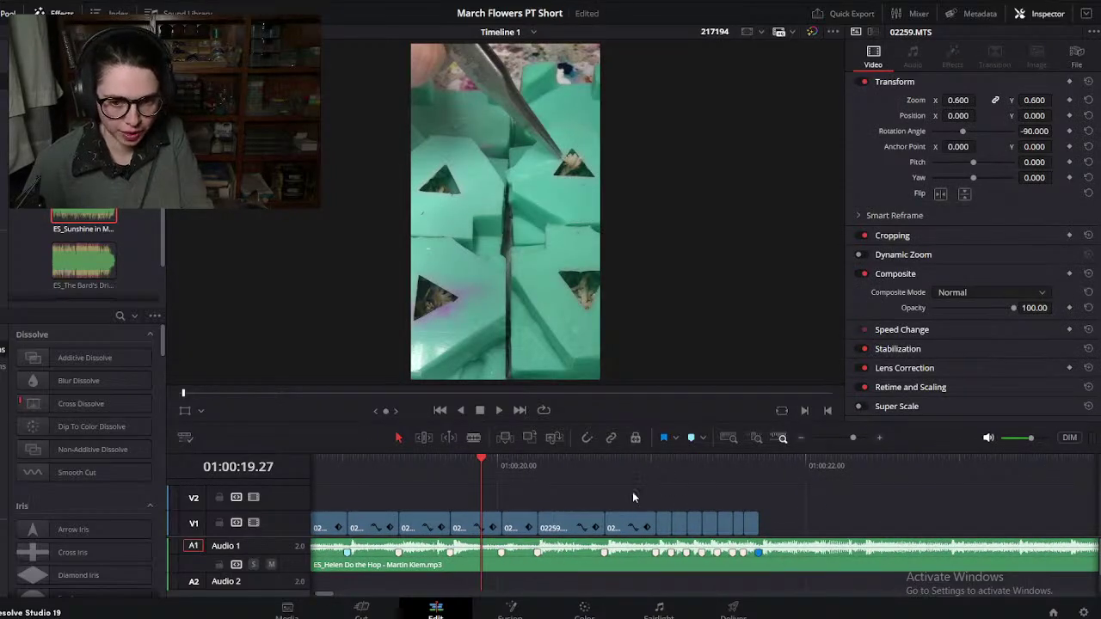
scroll(720, 511, right, 3)
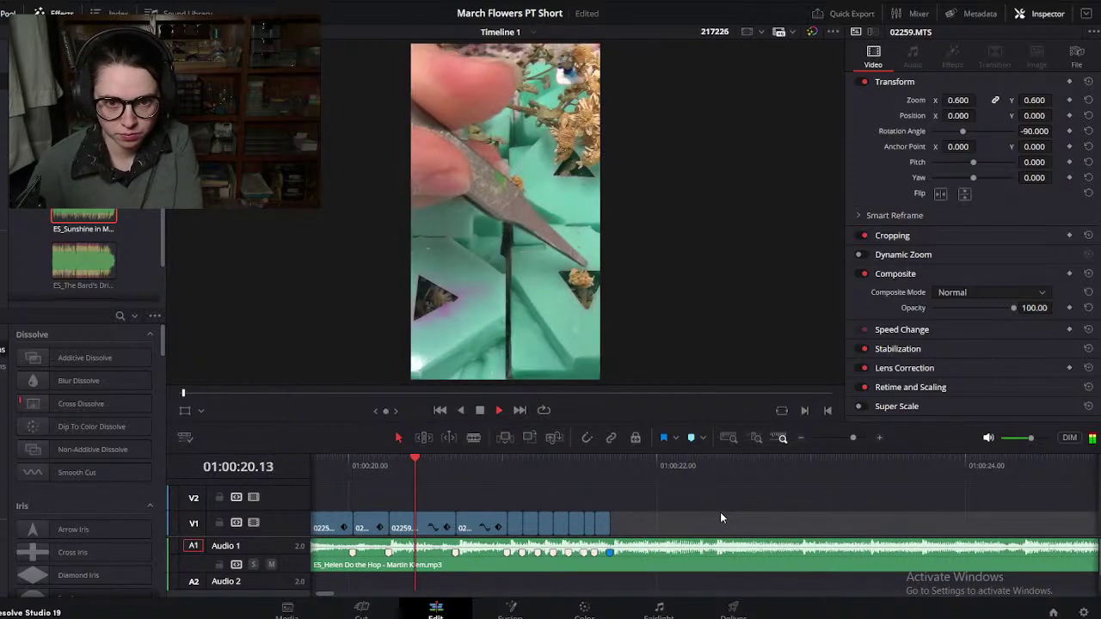
click(672, 514)
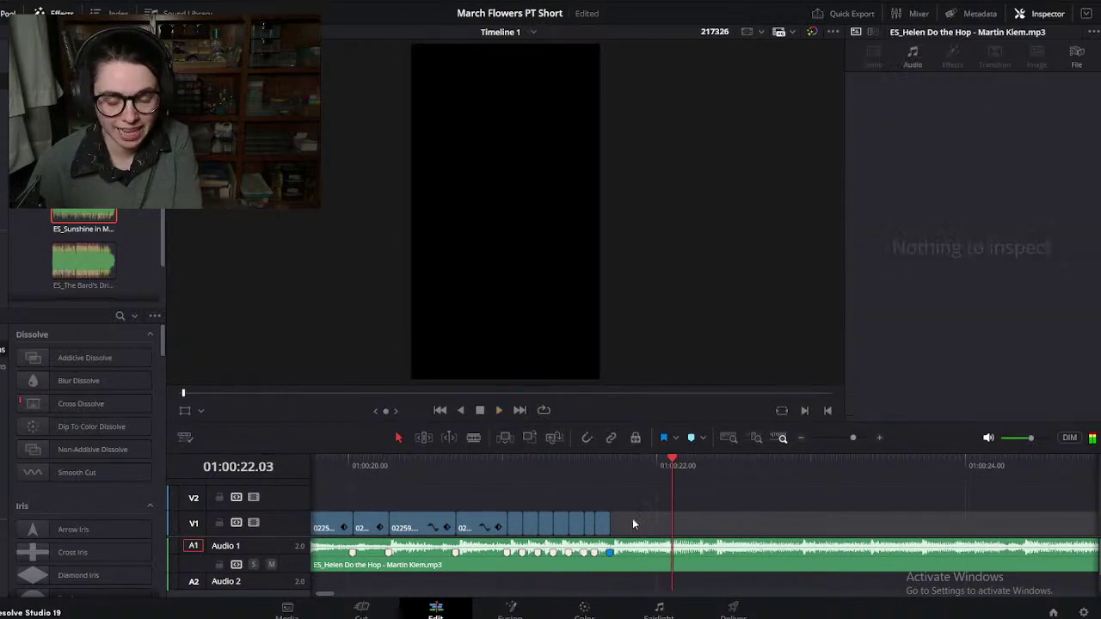
click(415, 465)
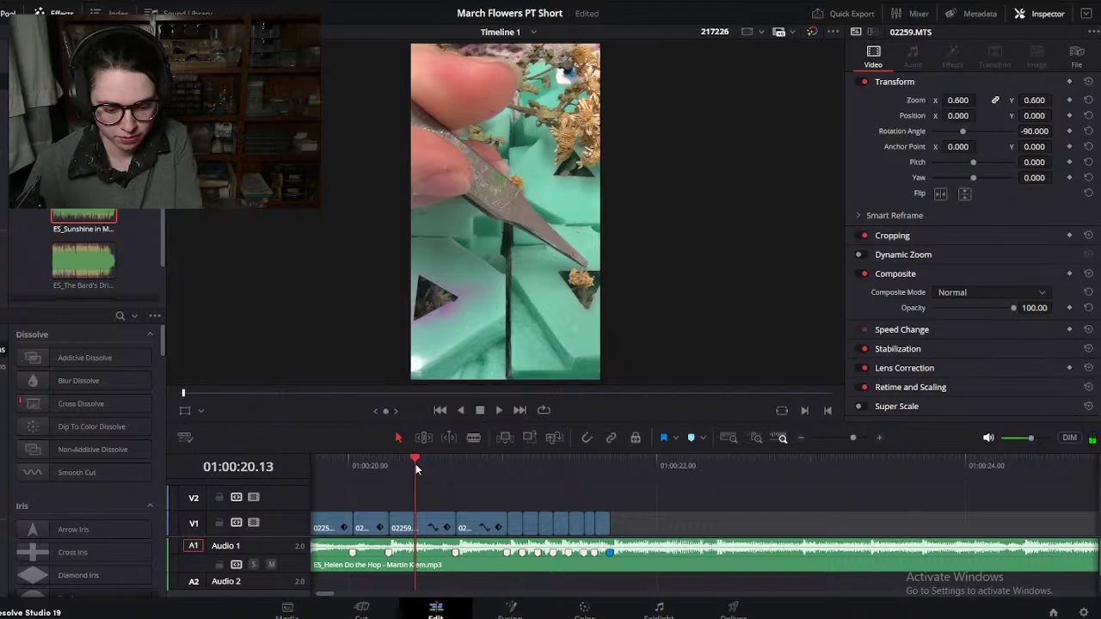
key(space)
key(space)
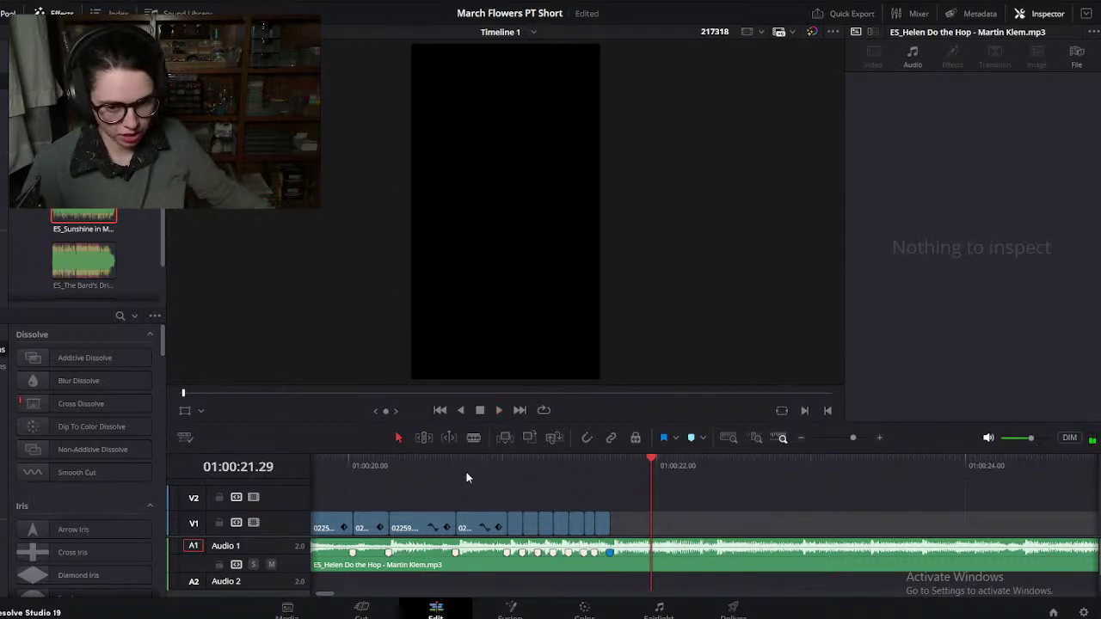
drag(503, 468, 616, 460)
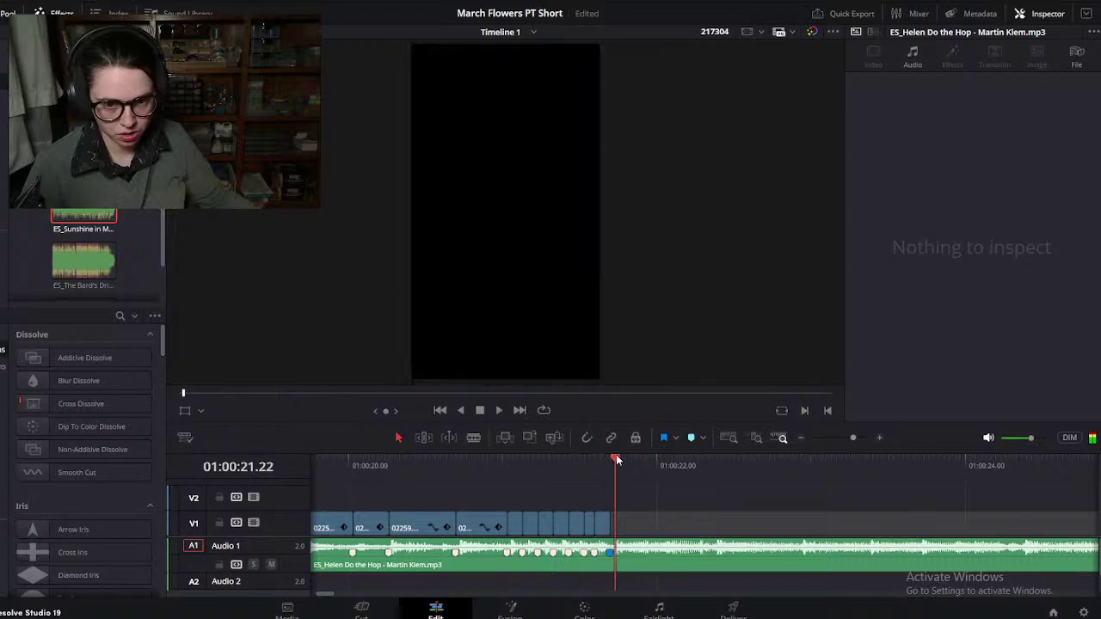
drag(504, 465, 613, 481)
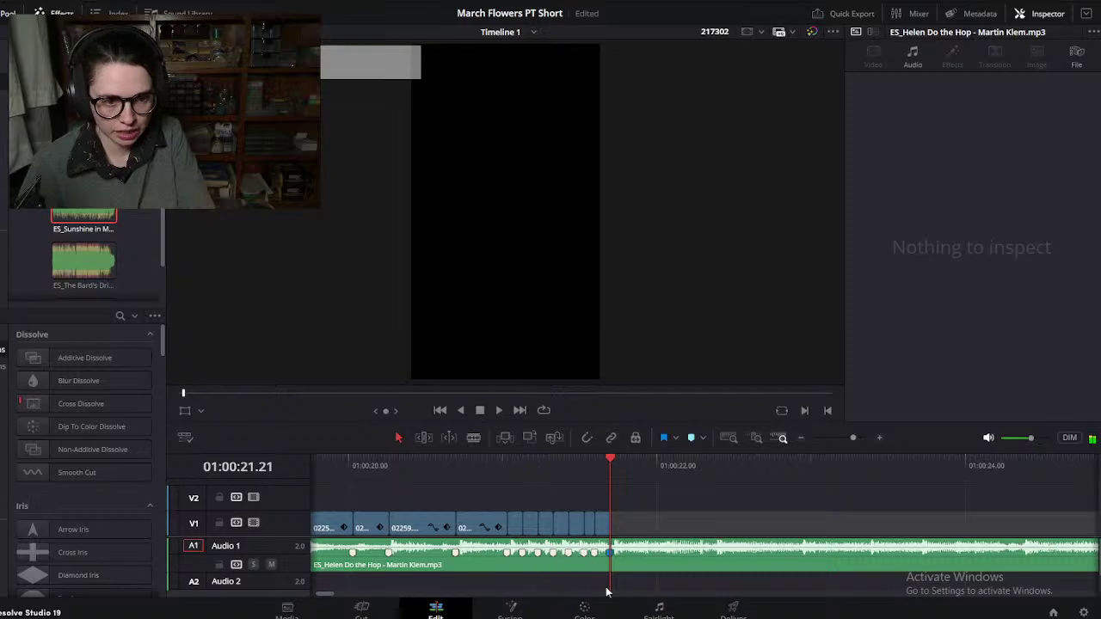
Step: Play the cut footage with its music from the start of the timeline to the last segment
scroll(589, 553, down, 6)
scroll(600, 532, down, 1)
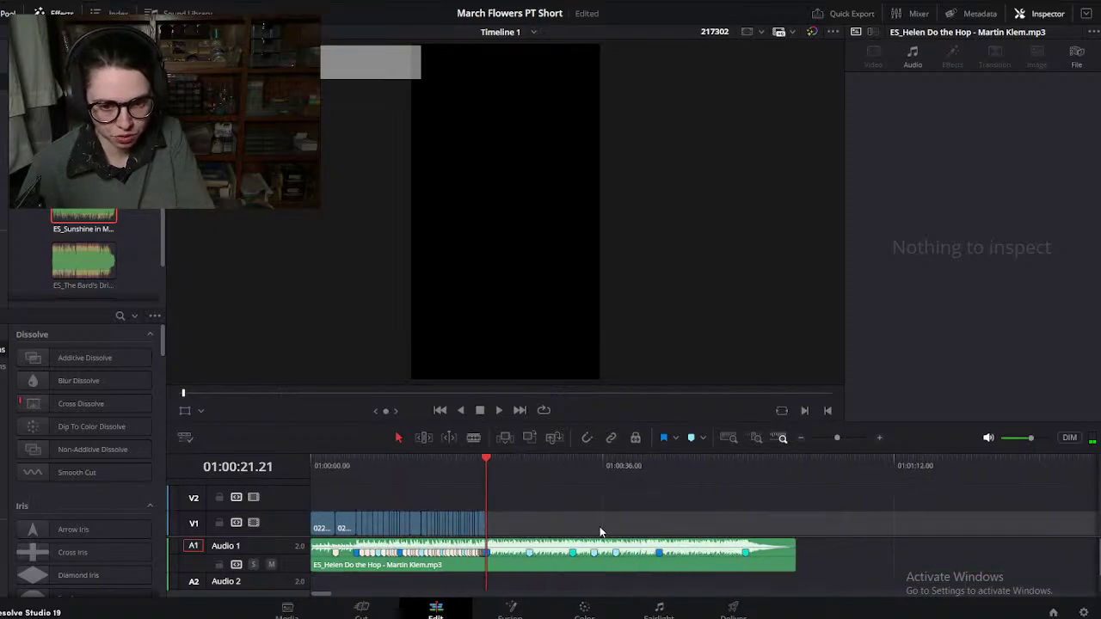
key(alt+f)
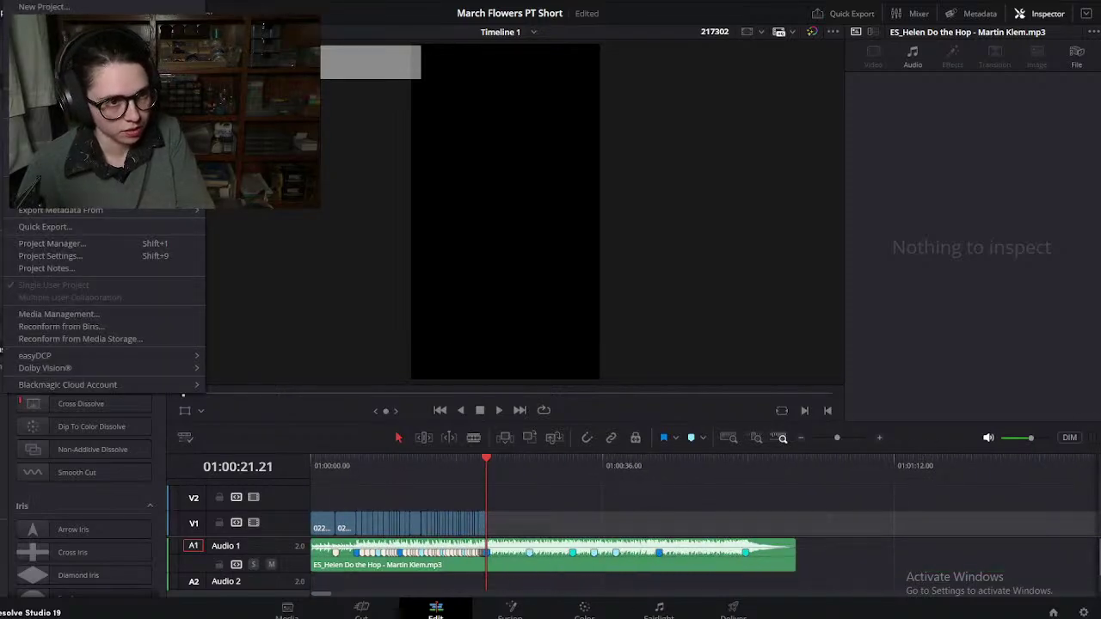
key(Escape)
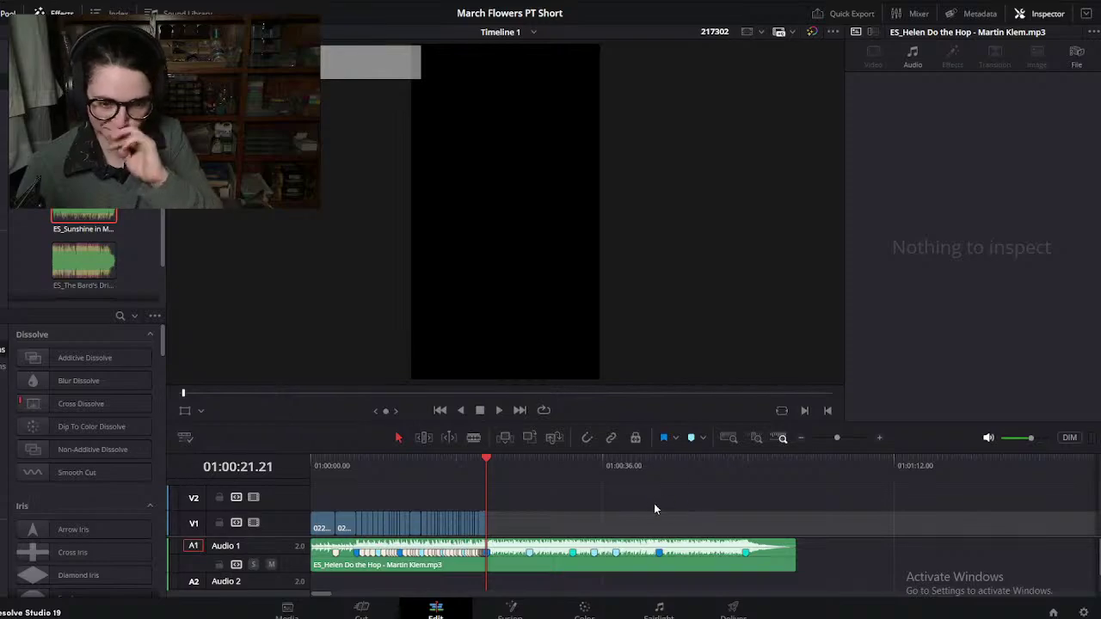
click(308, 463)
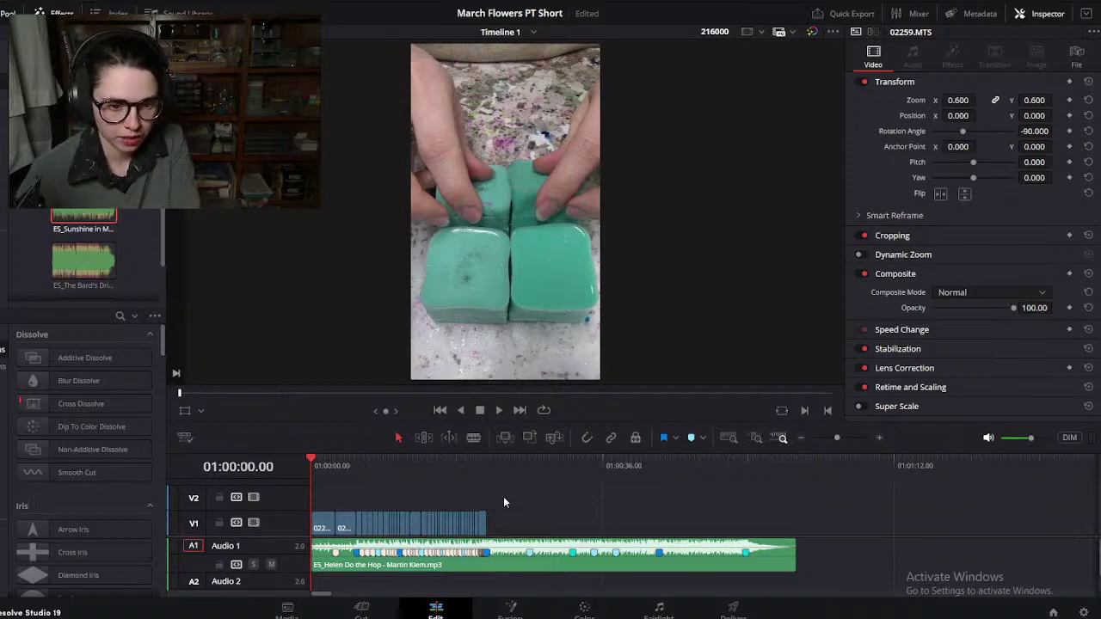
key(space)
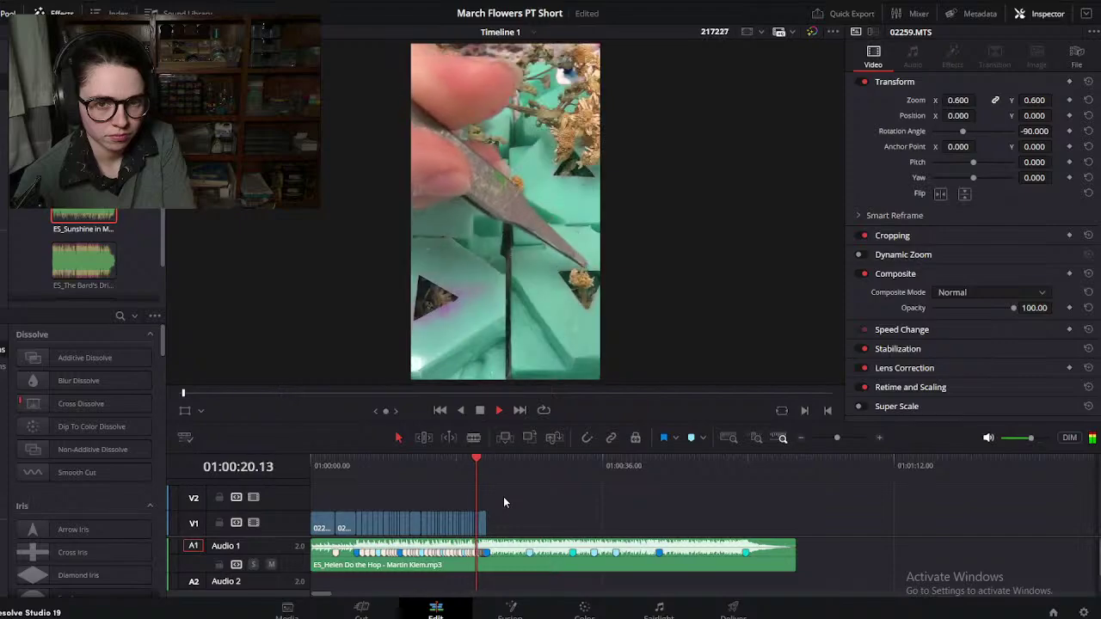
key(space)
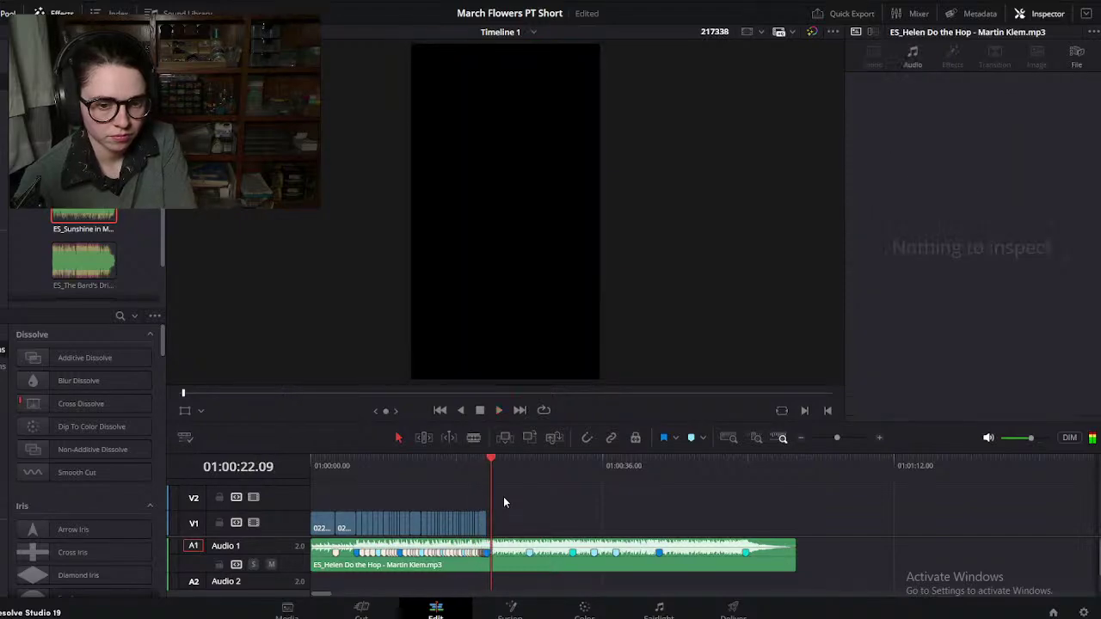
Step: Replay the closing segments from 01:00:18.21 and again from just before 01:00:19.18 to check their timing
scroll(503, 497, up, 3)
click(563, 466)
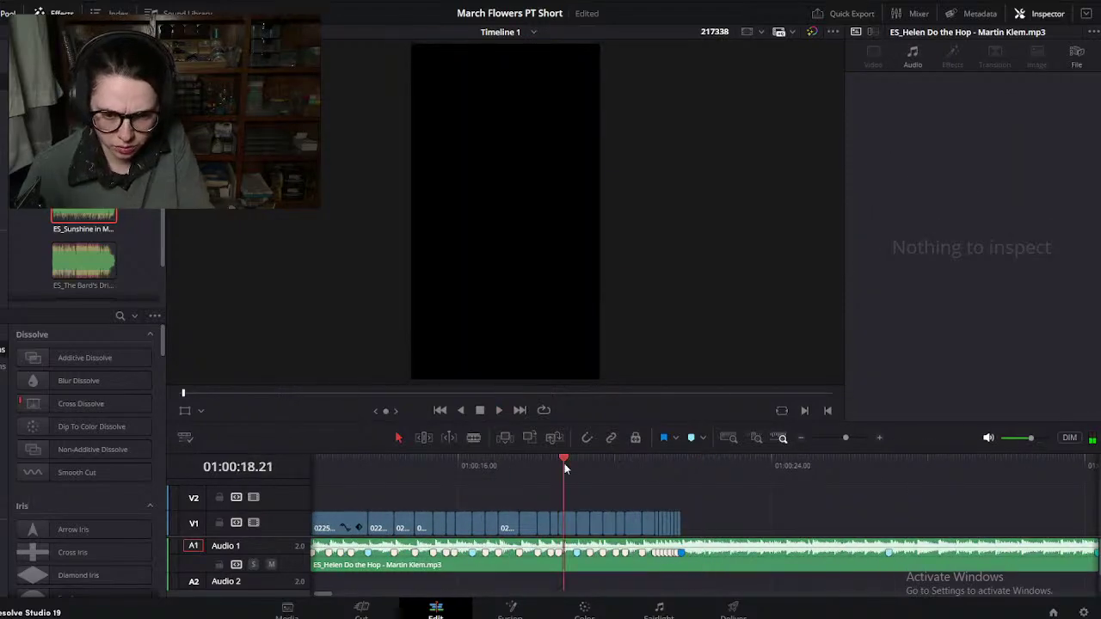
key(space)
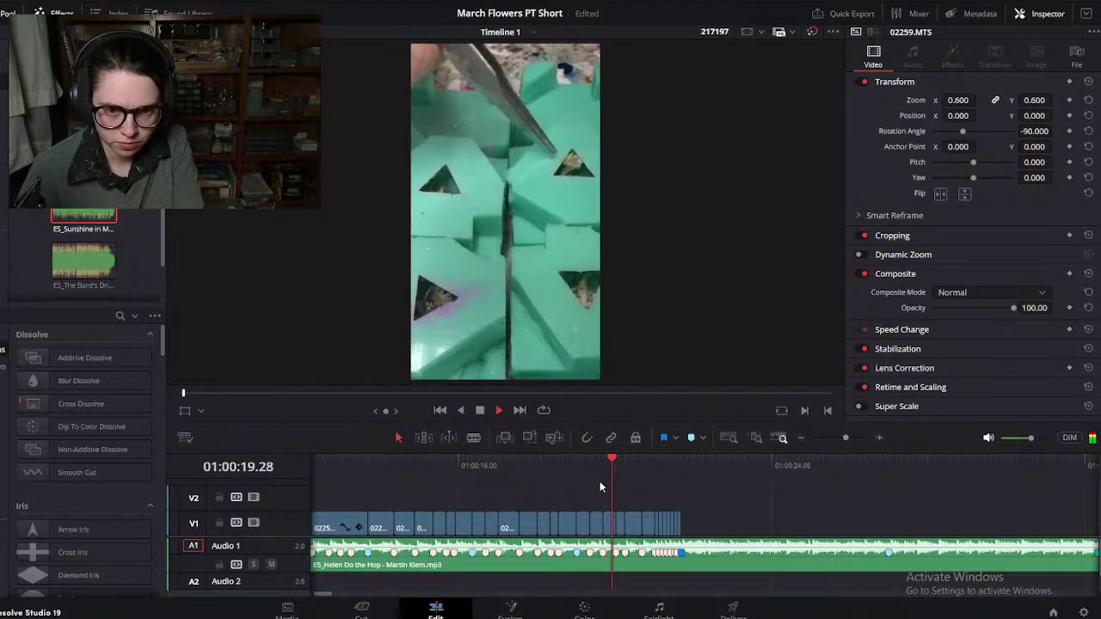
scroll(626, 489, up, 2)
scroll(634, 492, up, 3)
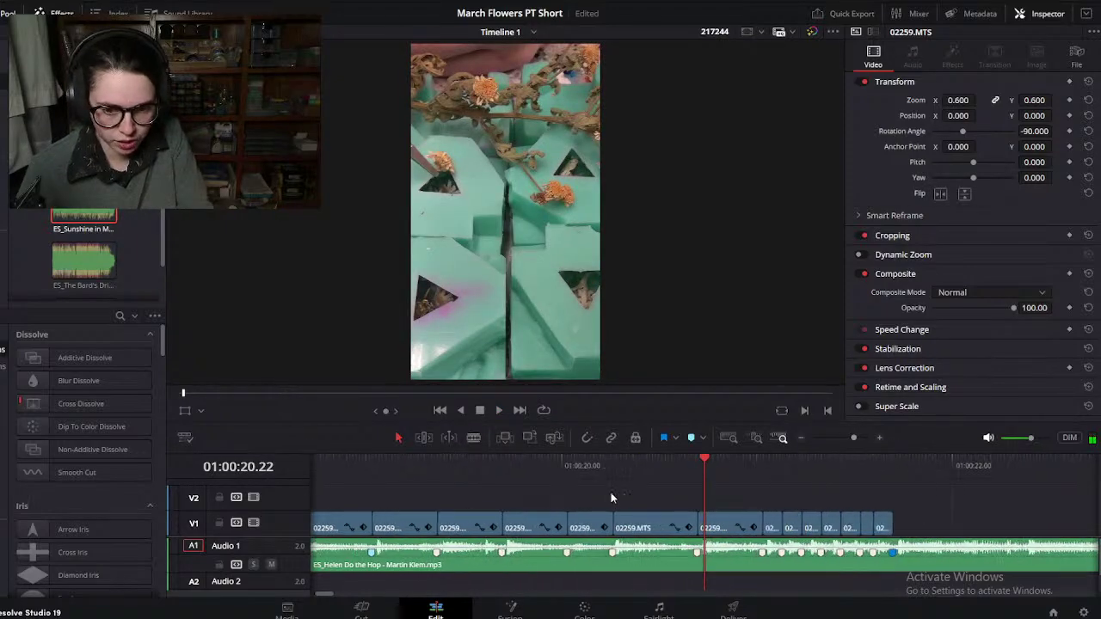
click(364, 467)
key(space)
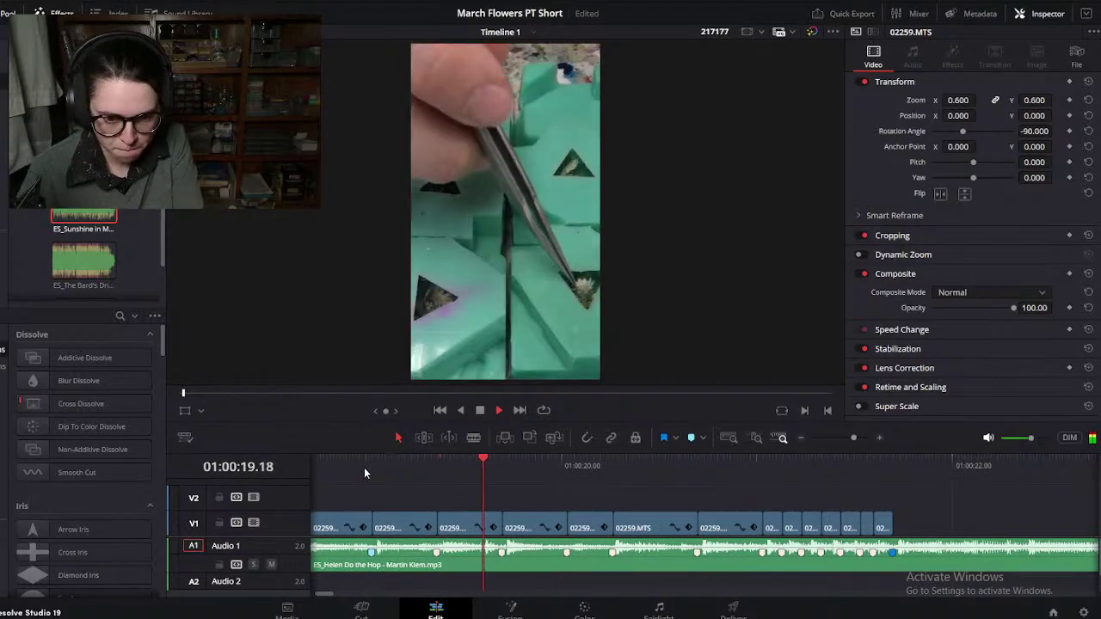
Step: Move the segment just before Marker 38 up to V2 and extend it to the marker after Marker 38
key(space)
double_click(565, 555)
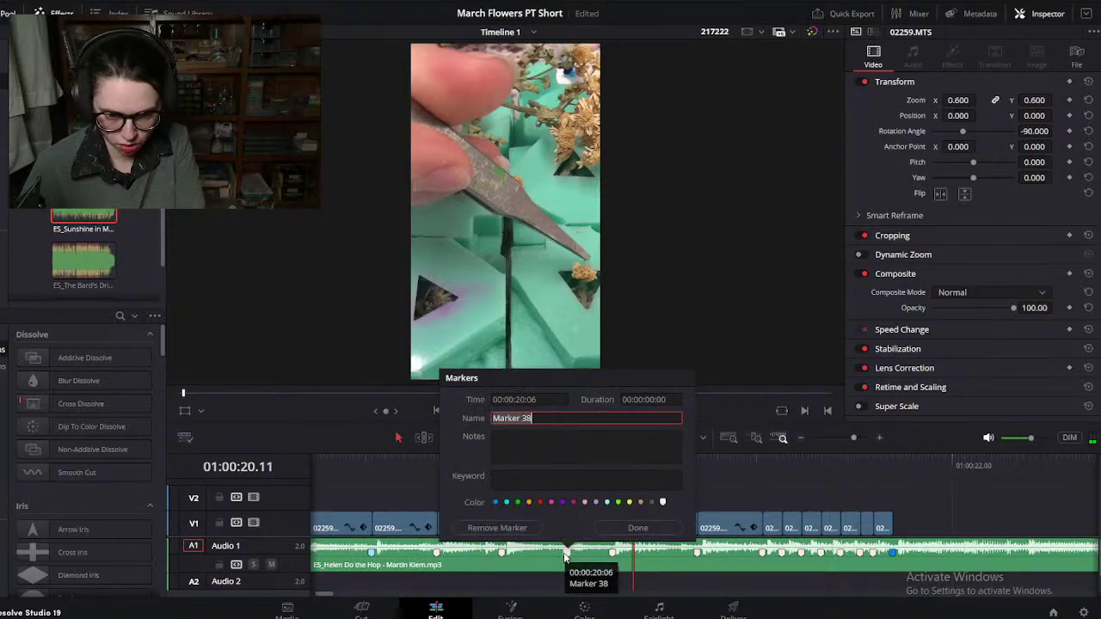
click(630, 527)
drag(533, 522, 610, 505)
Step: Play the closing segments through the extended V2 segment to check its timing against the music
scroll(648, 558, down, 2)
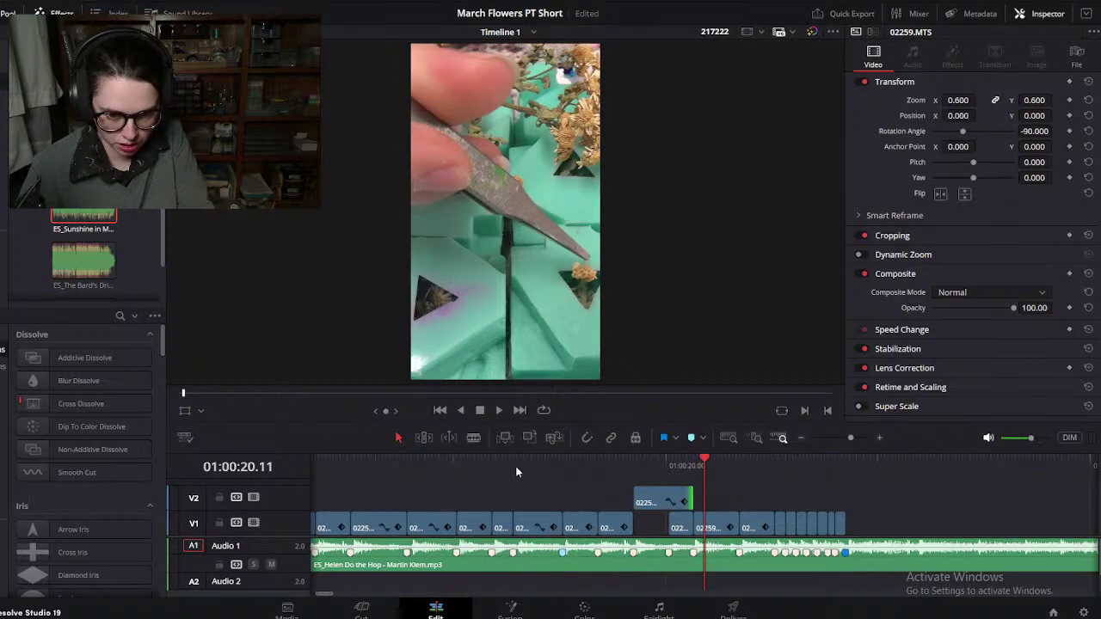
click(487, 465)
key(space)
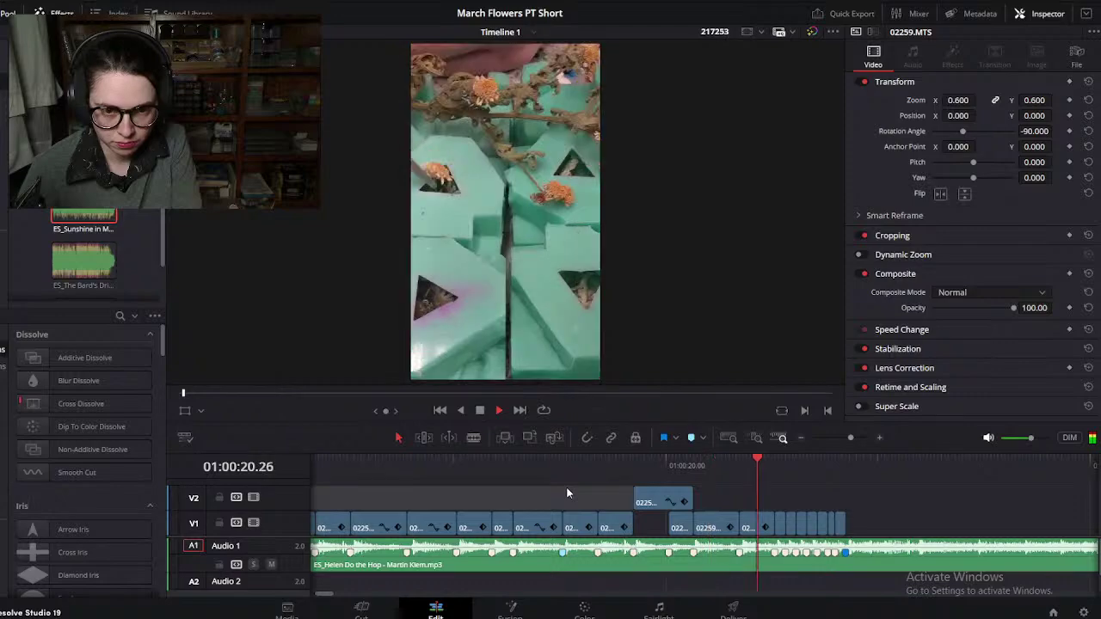
key(space)
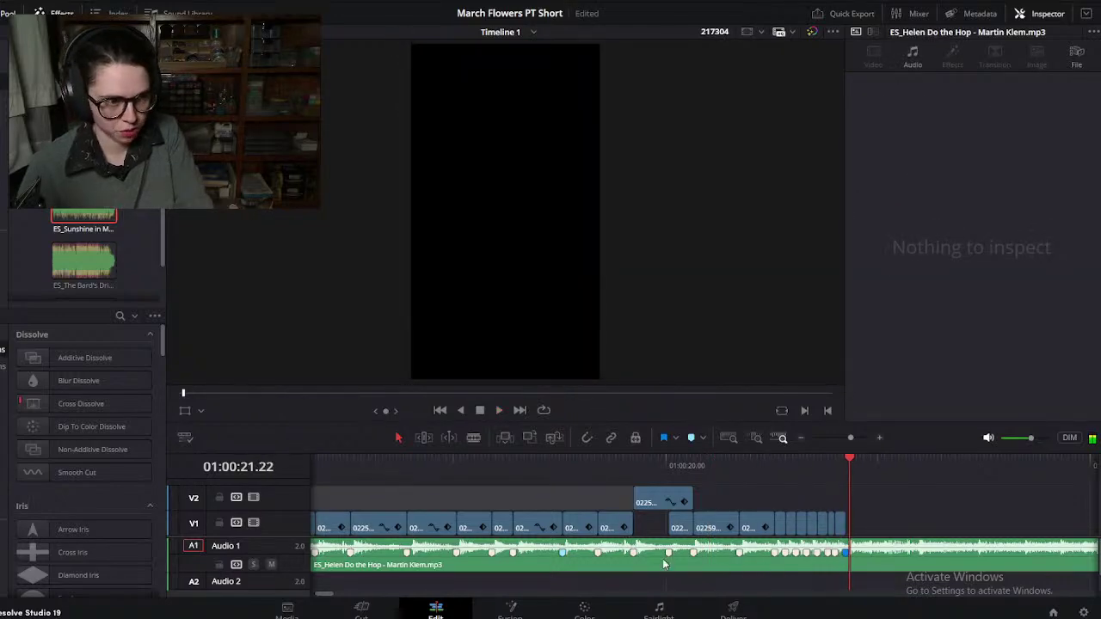
Step: Remove Marker 38 at 00:00:20:06 from the music clip and replay the segments from 01:00:19.00
scroll(670, 555, up, 2)
scroll(653, 555, left, 3)
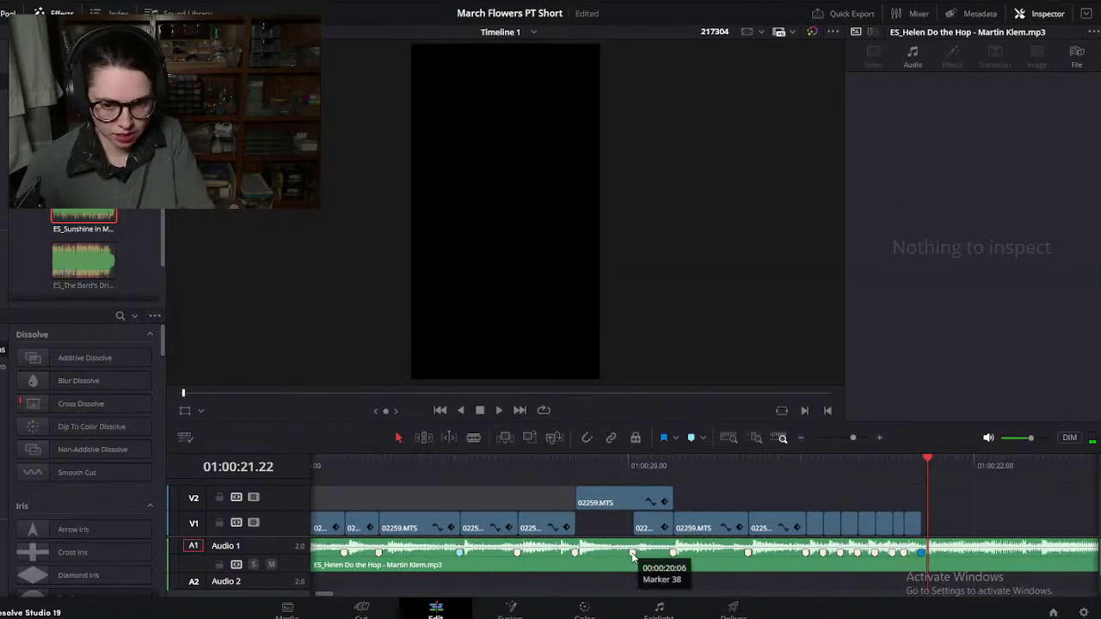
click(466, 471)
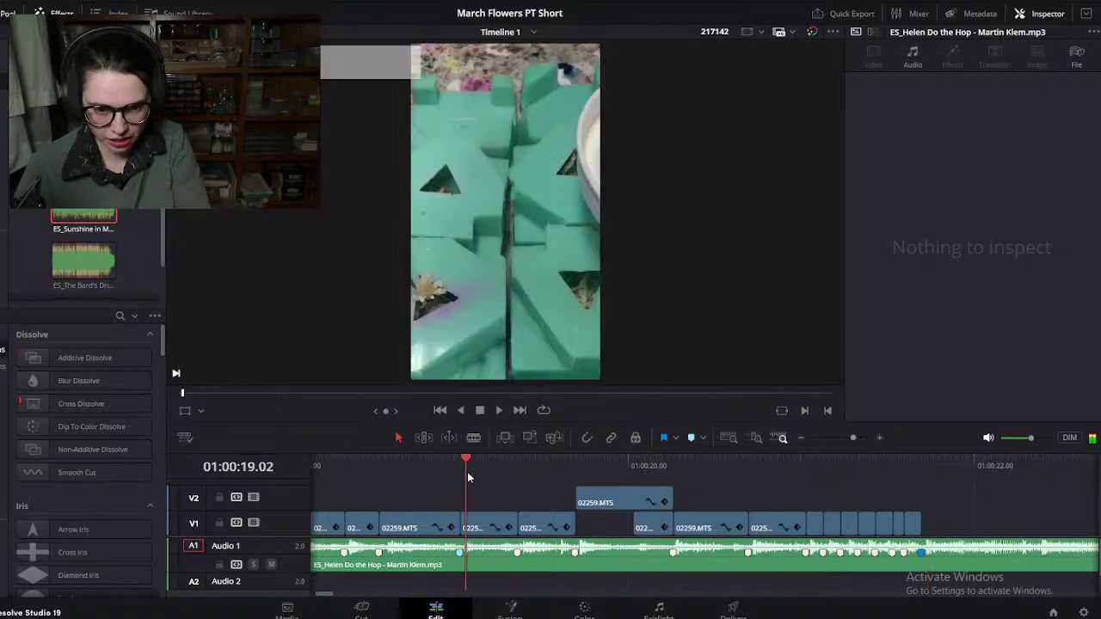
mouse_move(463, 479)
mouse_down()
mouse_move(488, 480)
mouse_move(456, 460)
mouse_up()
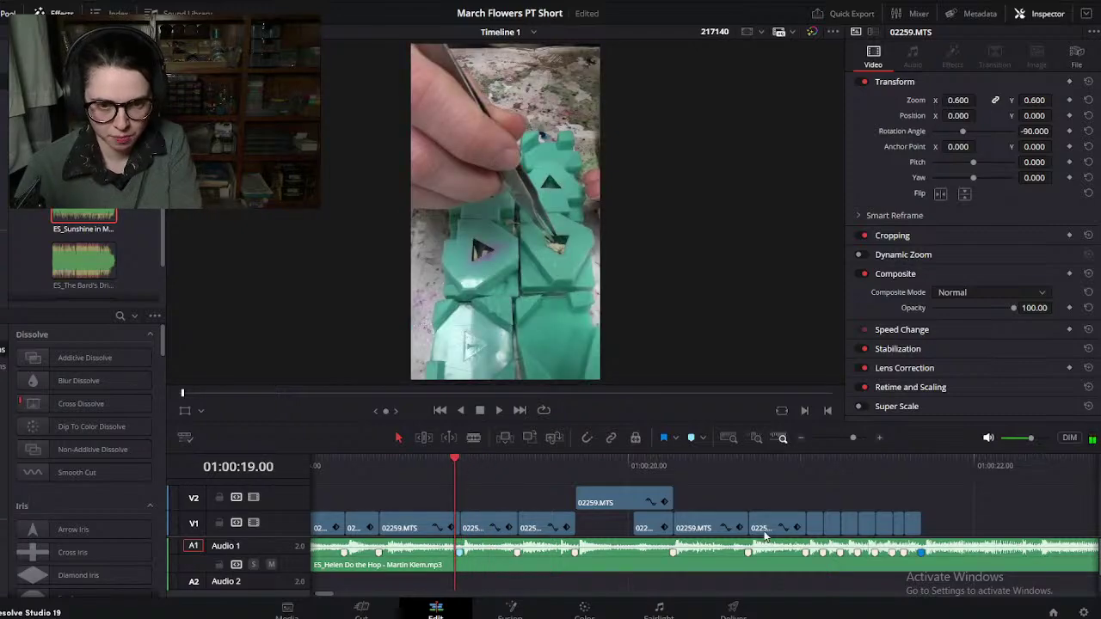
key(space)
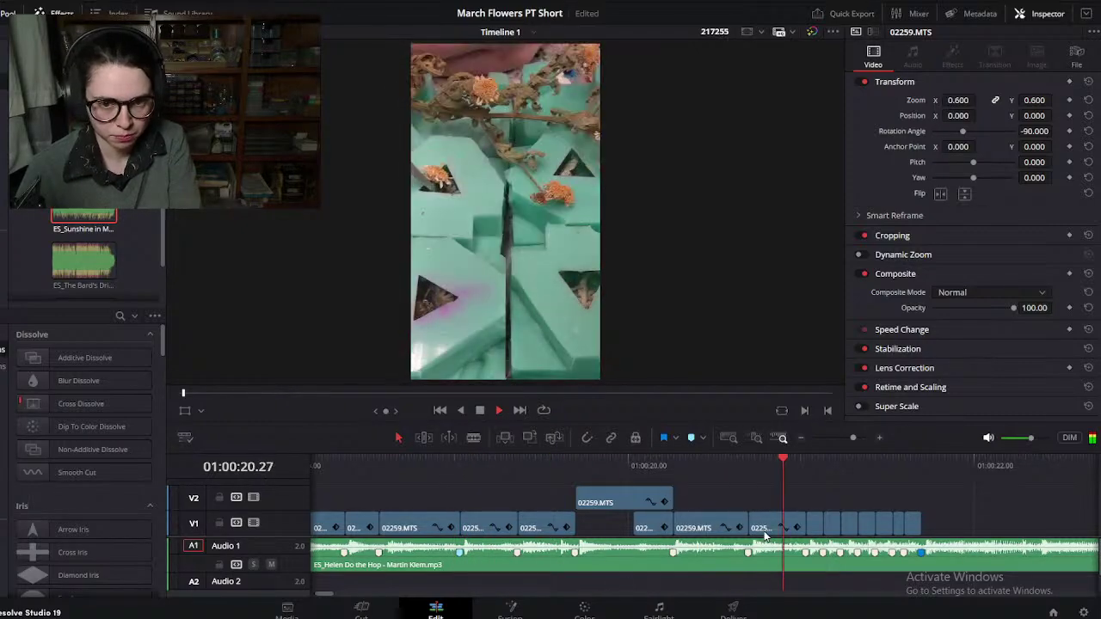
drag(457, 466, 690, 466)
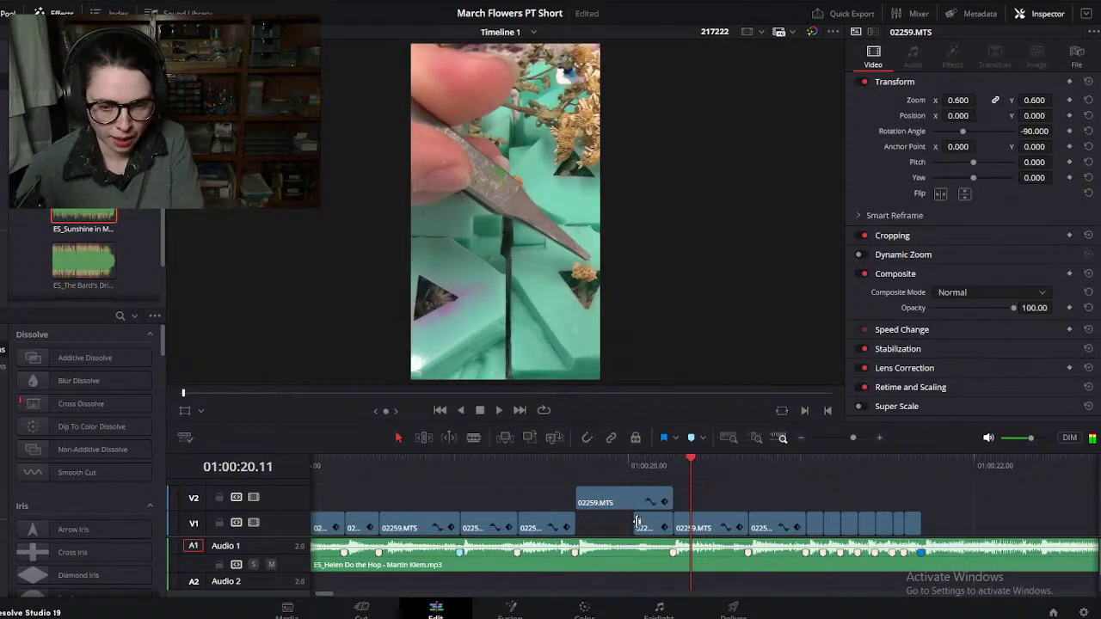
Step: Extend the short V1 segment back over the gap to the preceding marker, moving the V2 segment aside to preview it
drag(647, 529, 725, 465)
drag(616, 502, 726, 496)
click(582, 465)
drag(582, 465, 711, 482)
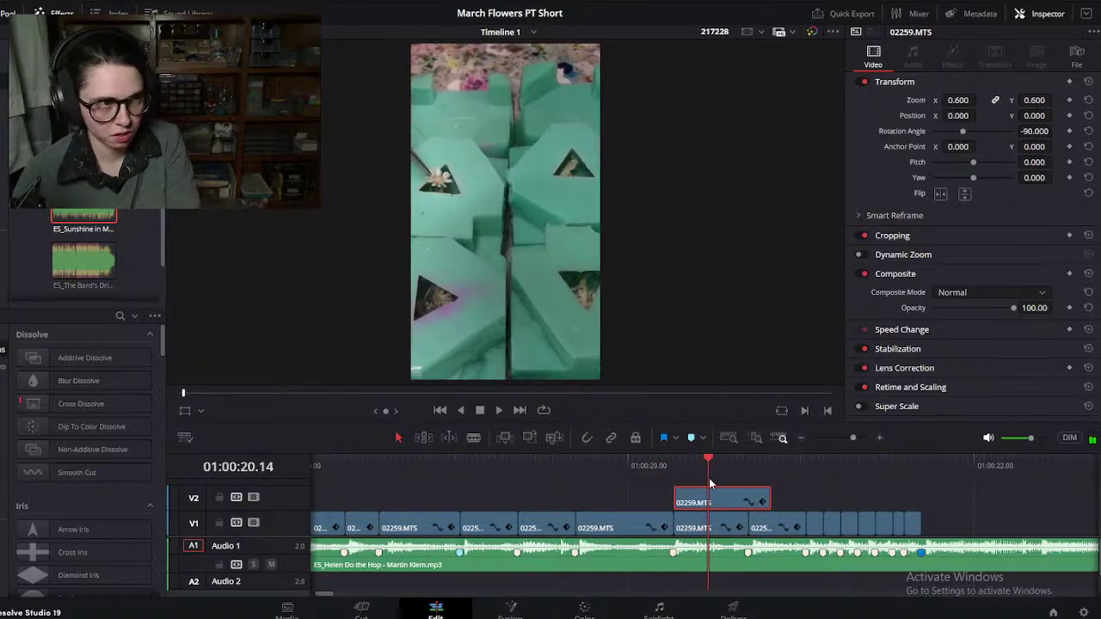
mouse_move(708, 462)
mouse_down()
mouse_move(737, 460)
mouse_move(709, 462)
mouse_up()
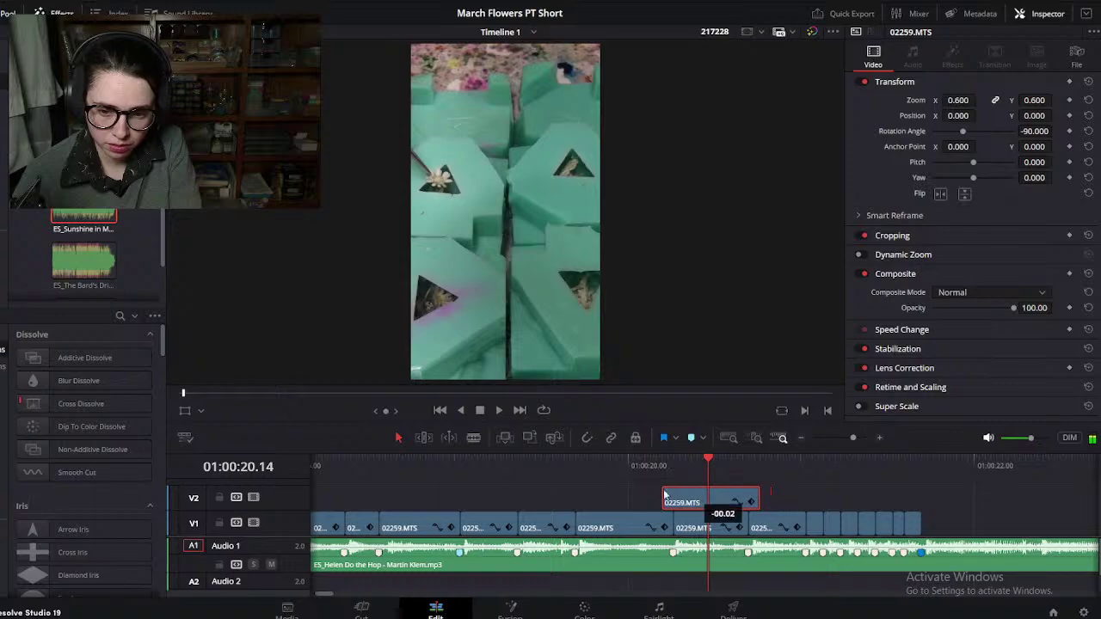
Step: Move the V2 segment back directly above the extended V1 segment and scrub through the surrounding cuts
drag(705, 502, 607, 502)
drag(698, 465, 915, 500)
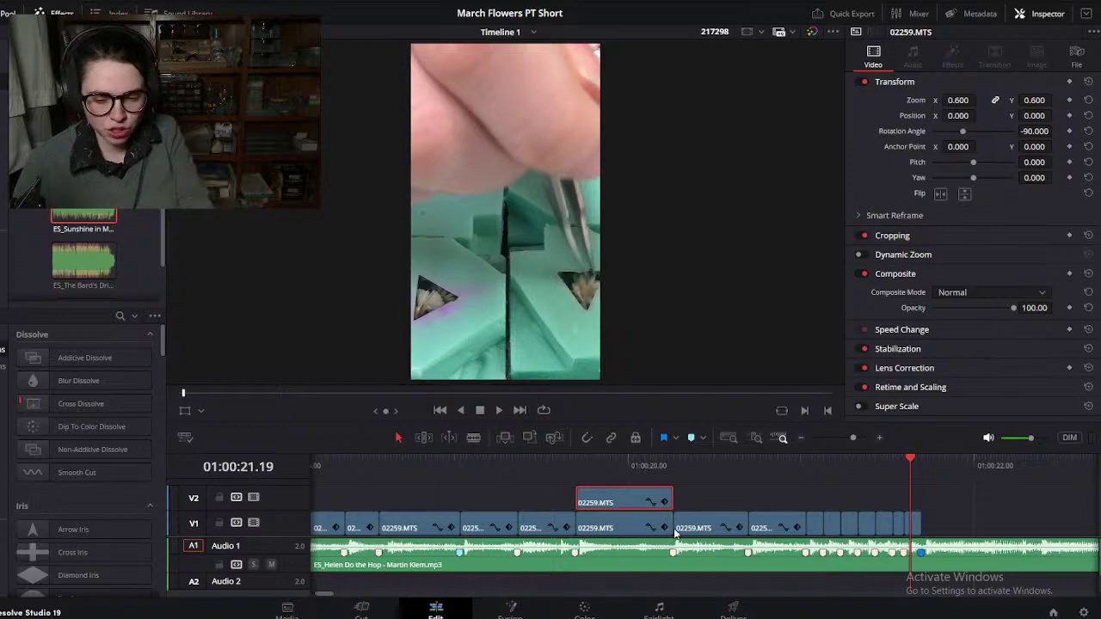
drag(538, 467, 1008, 501)
drag(487, 487, 623, 495)
click(473, 461)
drag(473, 461, 502, 460)
Step: Move the V1 segment before the stacked pair to V2 one slot earlier, and fit the longer V2 segment into the slot after it
drag(534, 524, 480, 504)
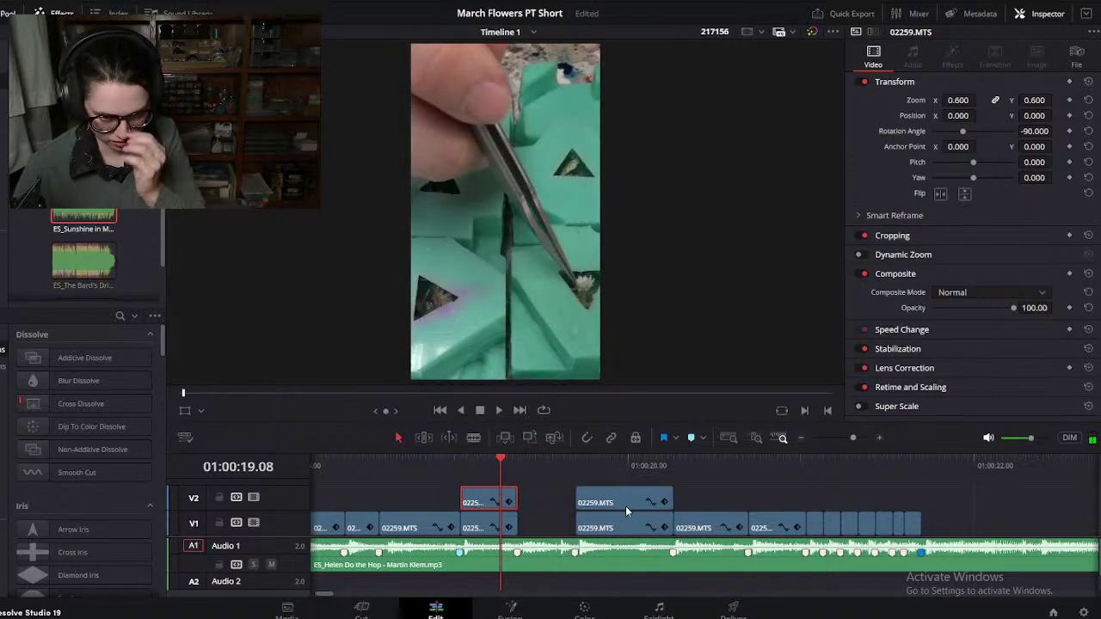
drag(617, 501, 568, 490)
drag(429, 461, 598, 483)
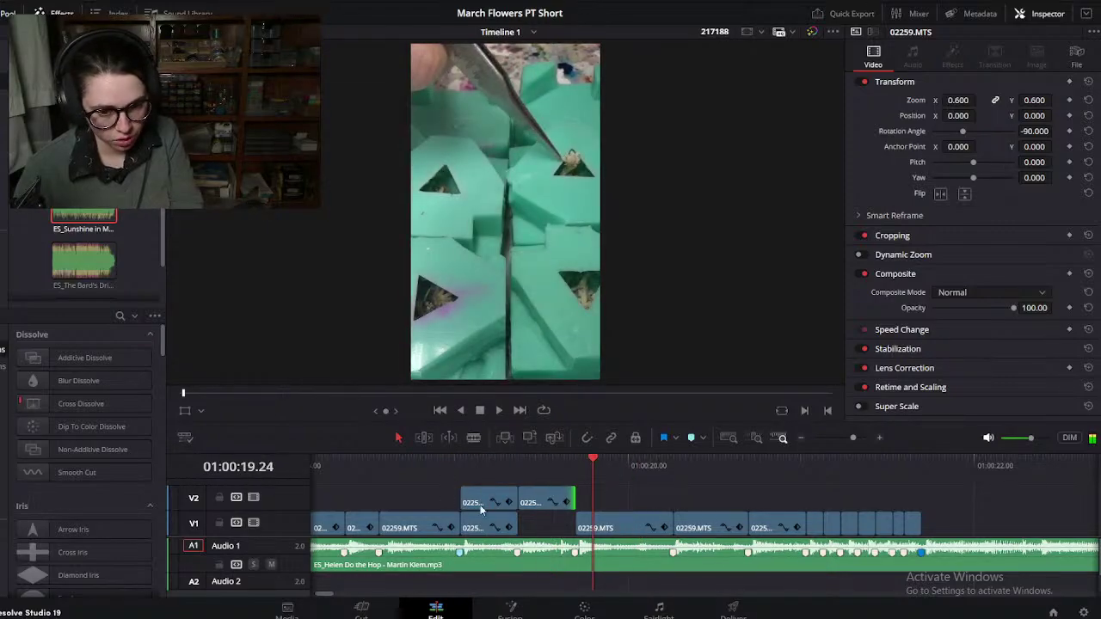
Step: Try a different order for the two neighbouring V2 segments and scrub through them
drag(539, 498, 709, 504)
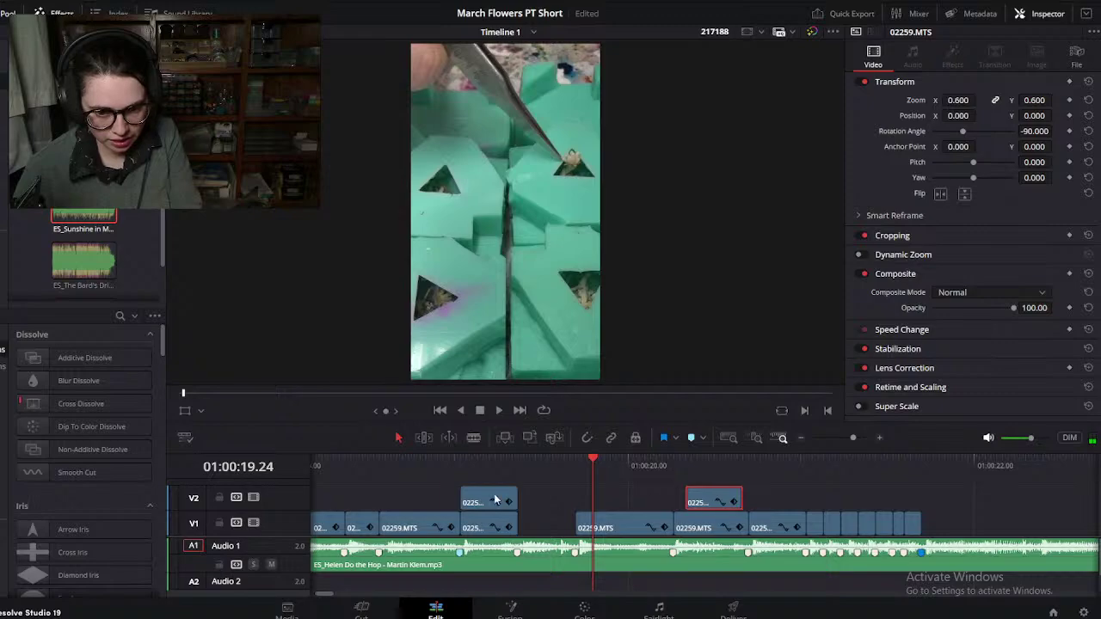
drag(489, 503, 540, 502)
drag(468, 466, 472, 502)
click(488, 465)
drag(685, 502, 519, 502)
Step: Delete the V1 segment beneath the first V2 segment and move both V2 segments down into the V1 gap
drag(489, 463, 650, 500)
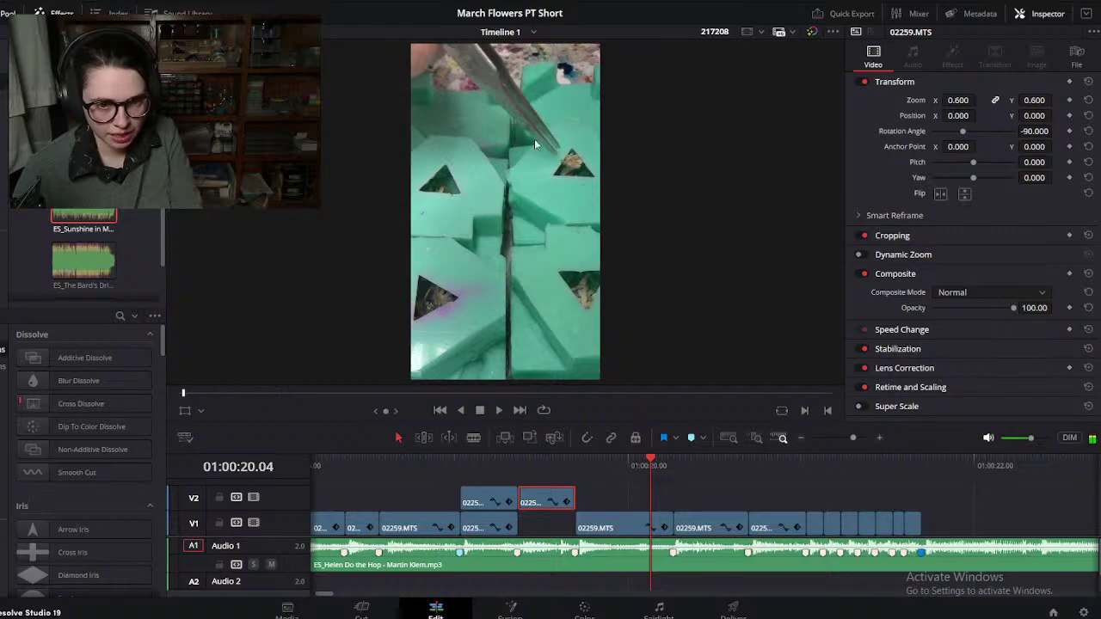
drag(479, 466, 630, 495)
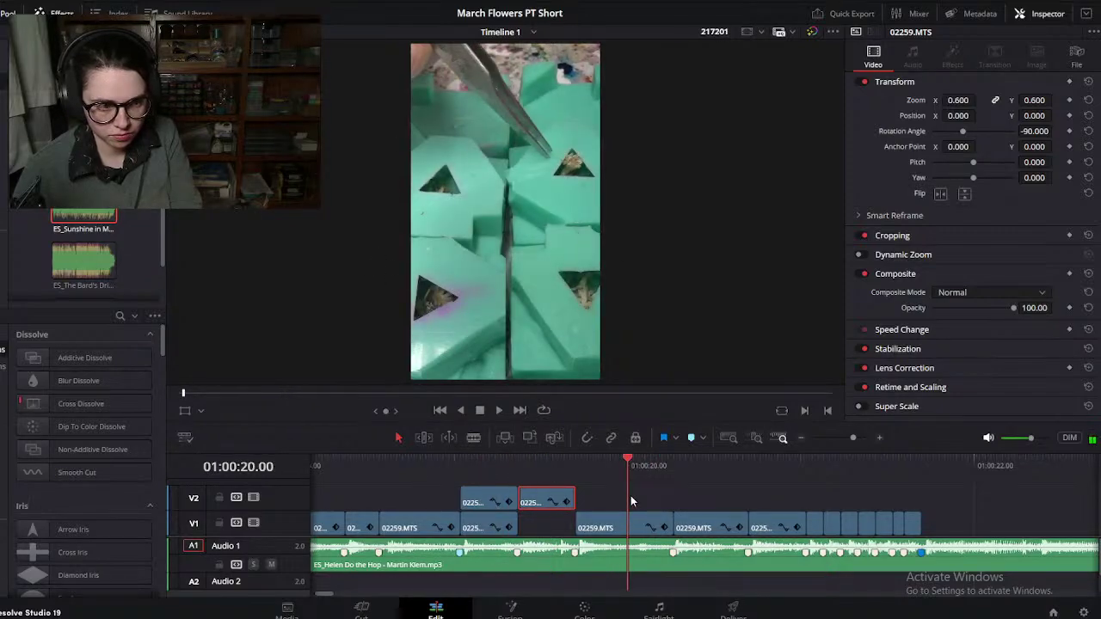
click(475, 529)
key(BackSpace)
drag(439, 489, 531, 517)
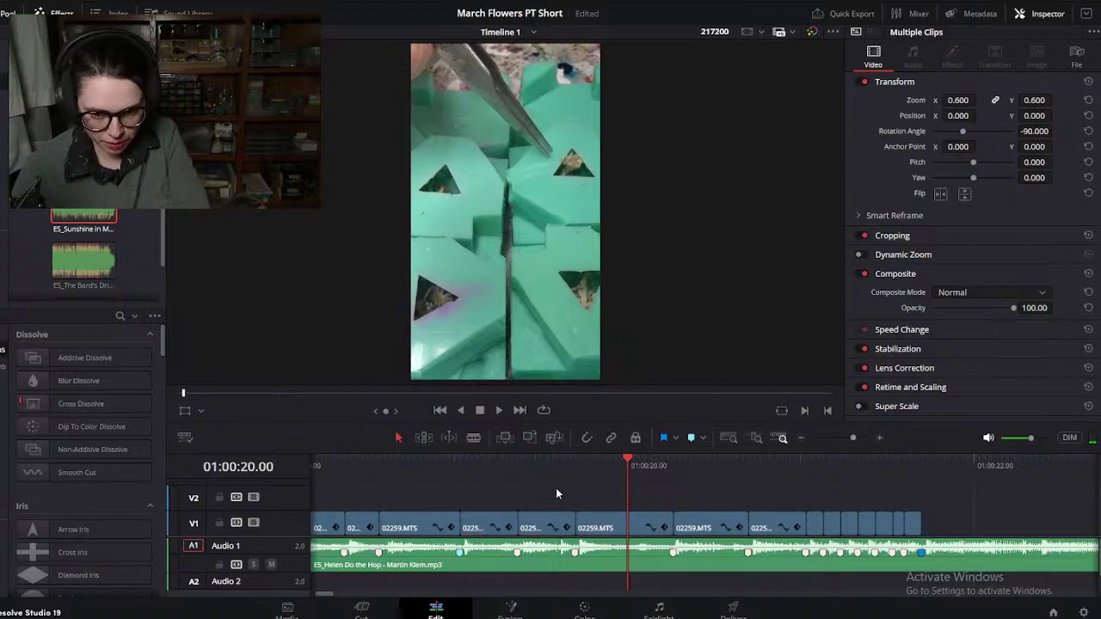
scroll(556, 488, down, 3)
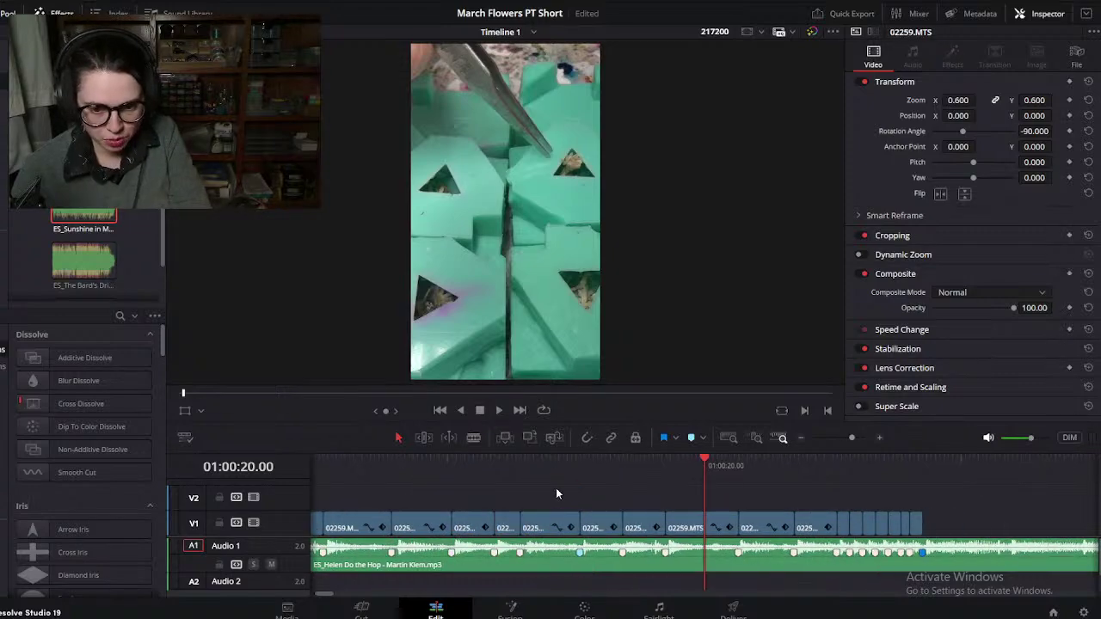
Step: Play the rearranged segments from 01:00:18.27 against the music and save the project
click(13, 0)
key(Escape)
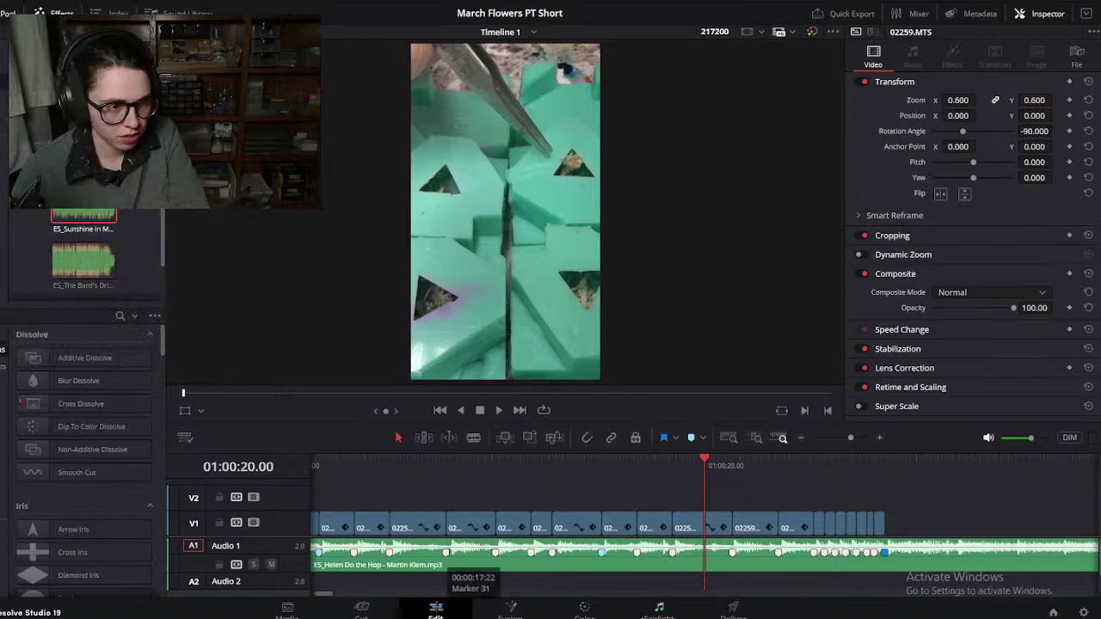
scroll(766, 508, down, 1)
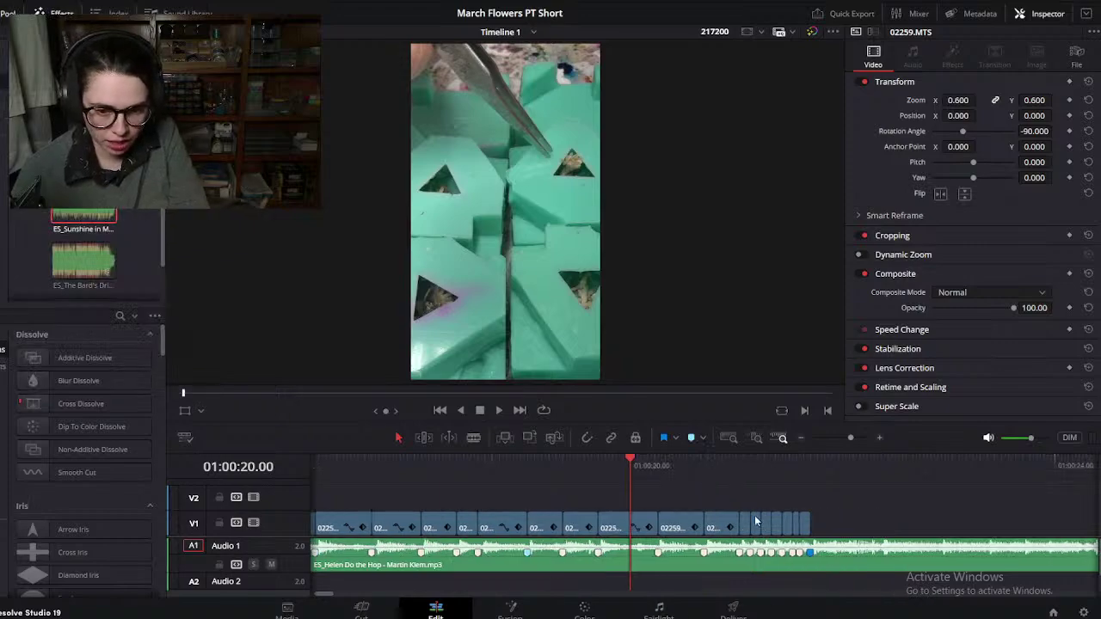
click(515, 470)
scroll(708, 521, right, 2)
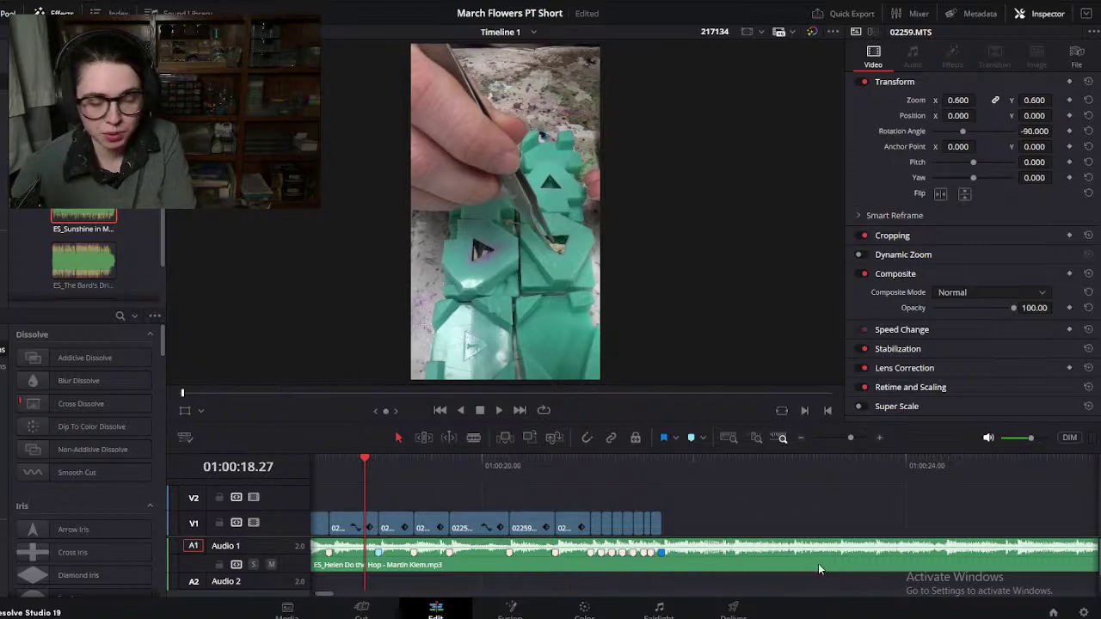
key(space)
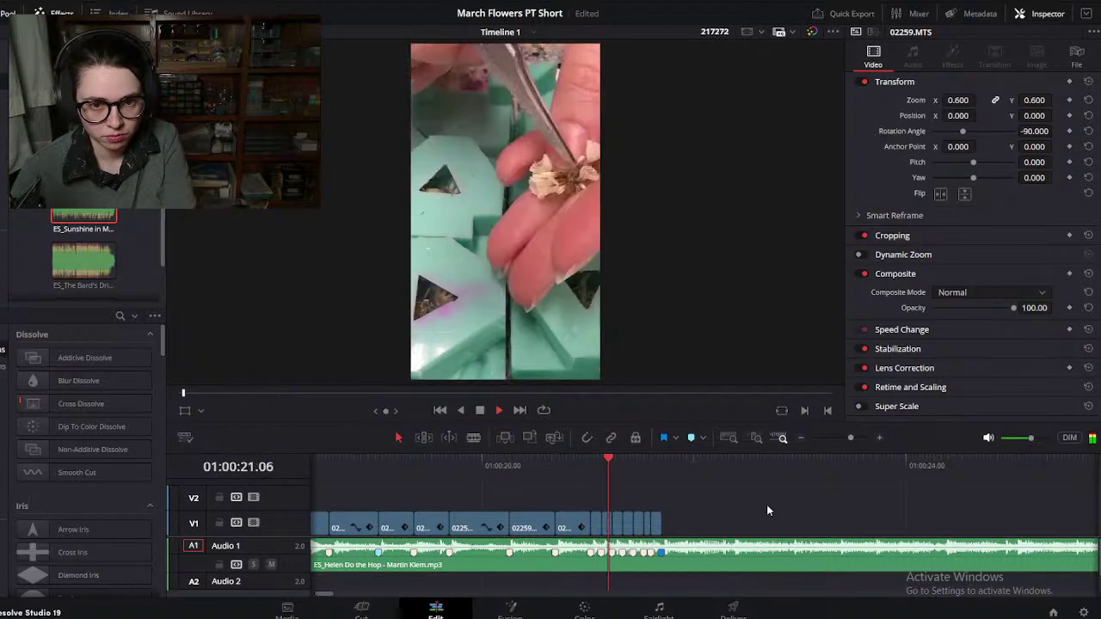
key(space)
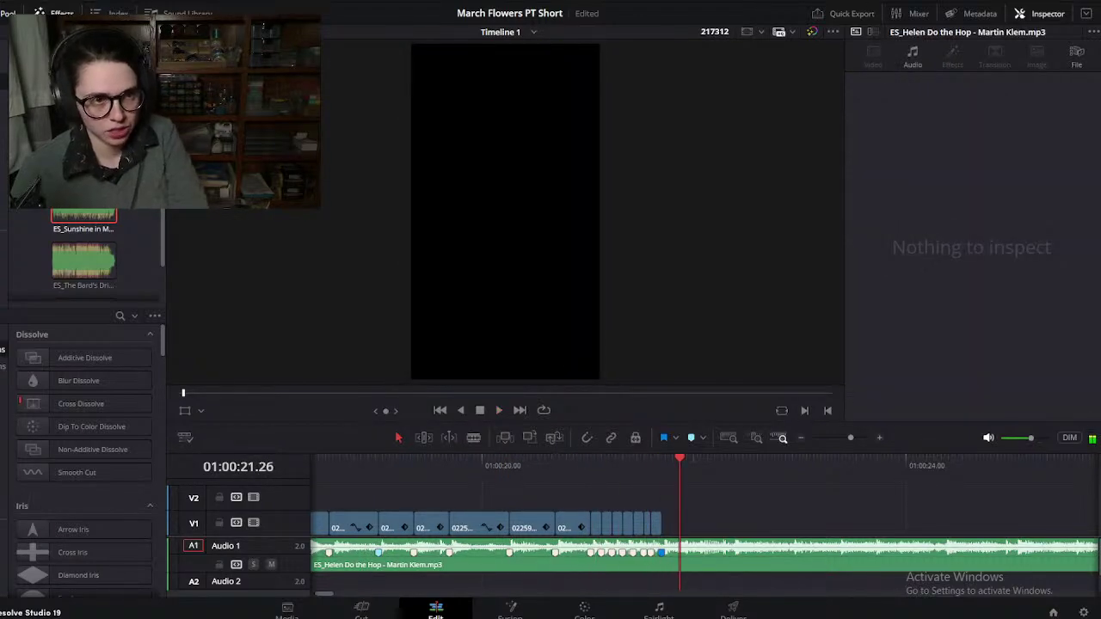
click(12, 2)
click(51, 96)
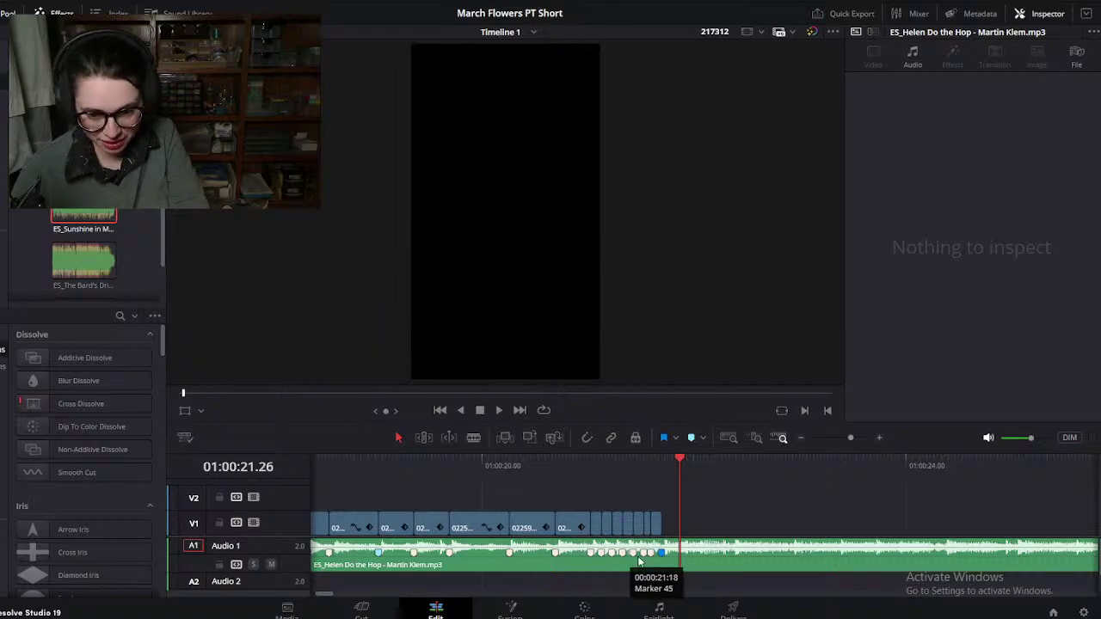
Step: Replay the closing segments from 01:00:19.01 past the last cut to check the new timing
click(590, 472)
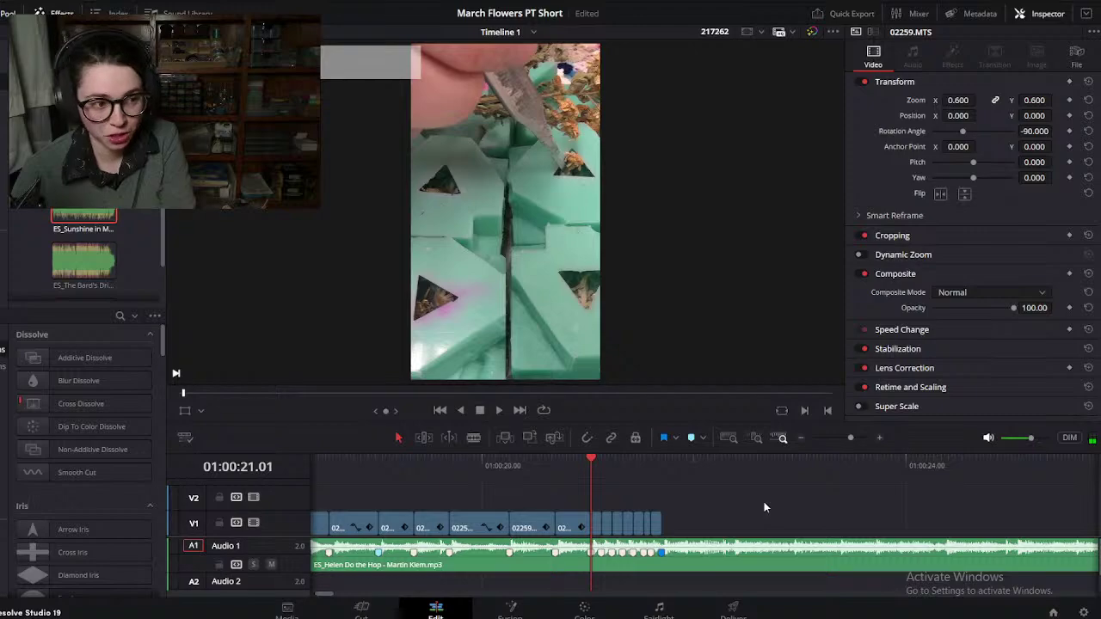
scroll(594, 495, down, 2)
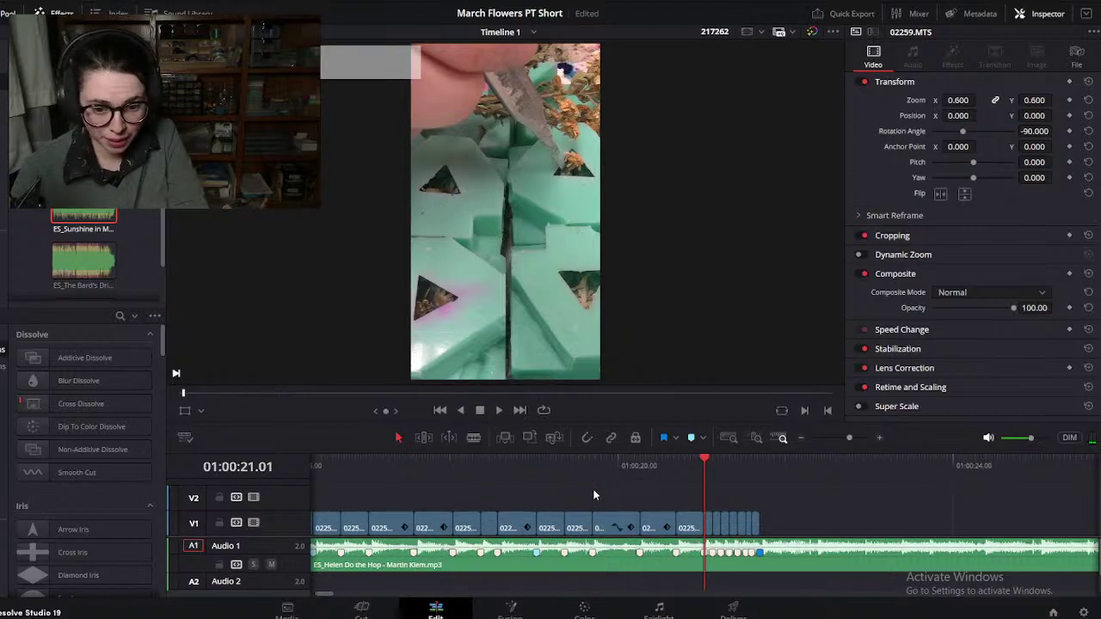
click(535, 460)
scroll(625, 507, down, 3)
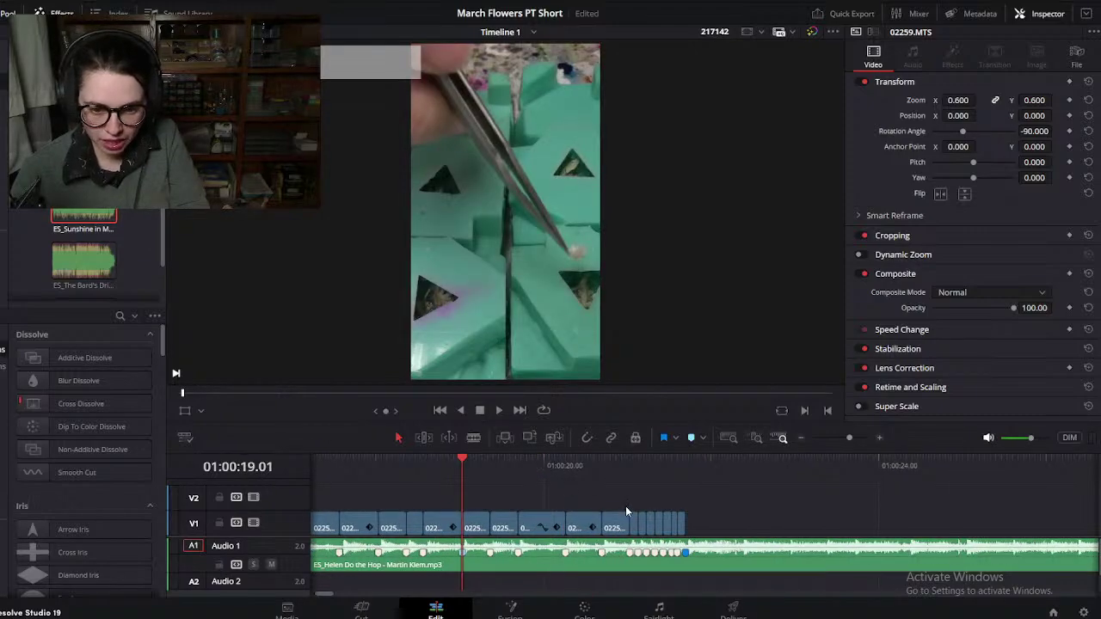
scroll(626, 508, up, 3)
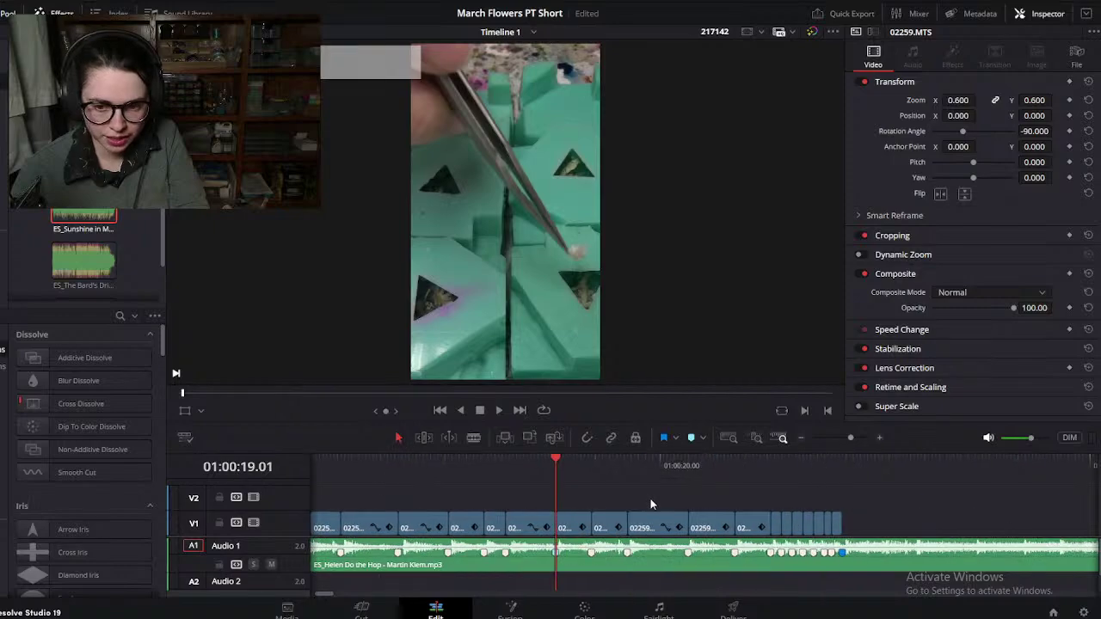
scroll(849, 514, right, 2)
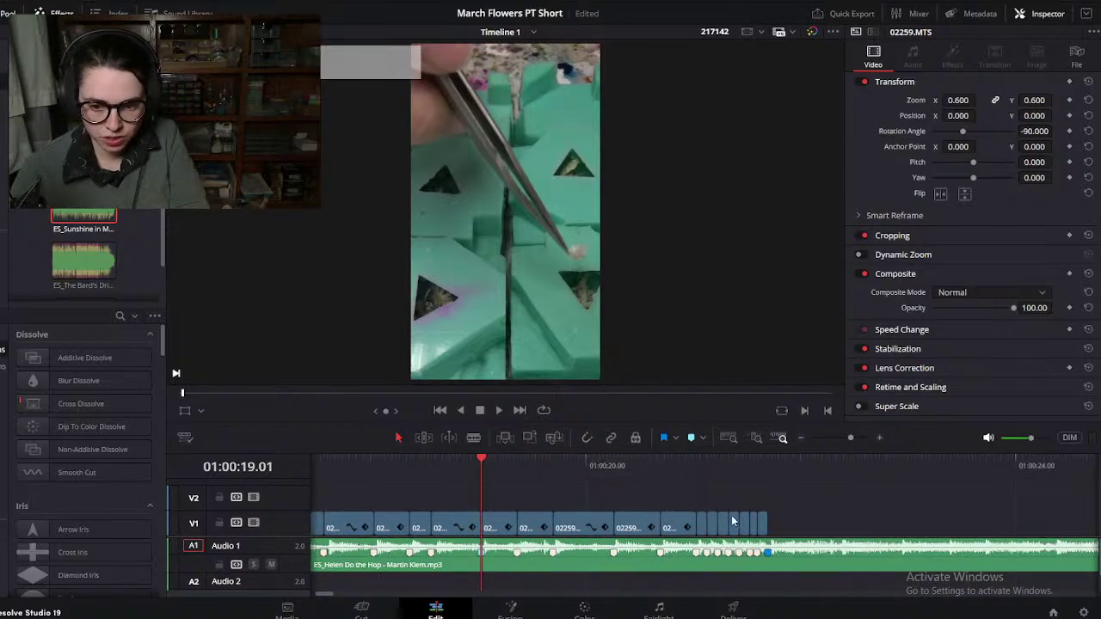
click(590, 549)
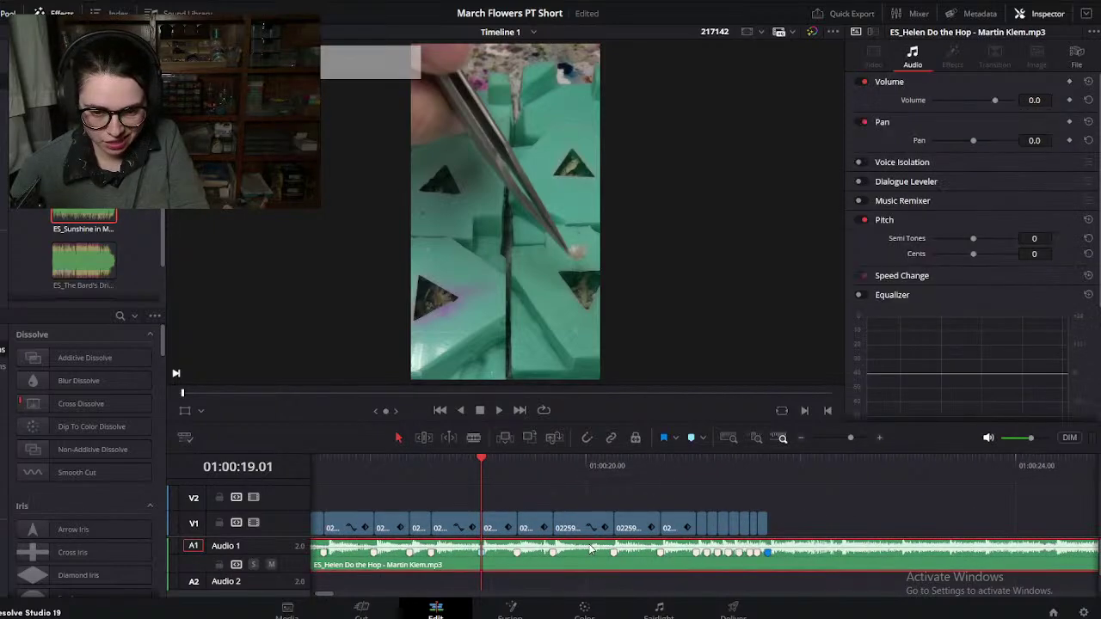
click(566, 495)
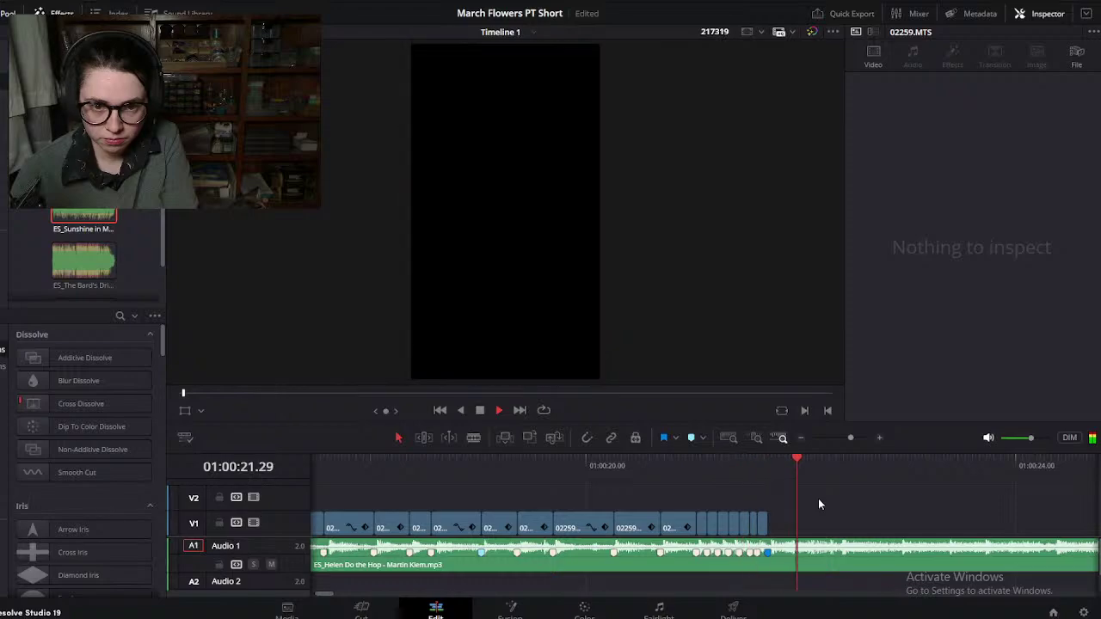
key(space)
Step: Examine the audio markers on the music clip before and after the last V1 cut
scroll(776, 578, down, 5)
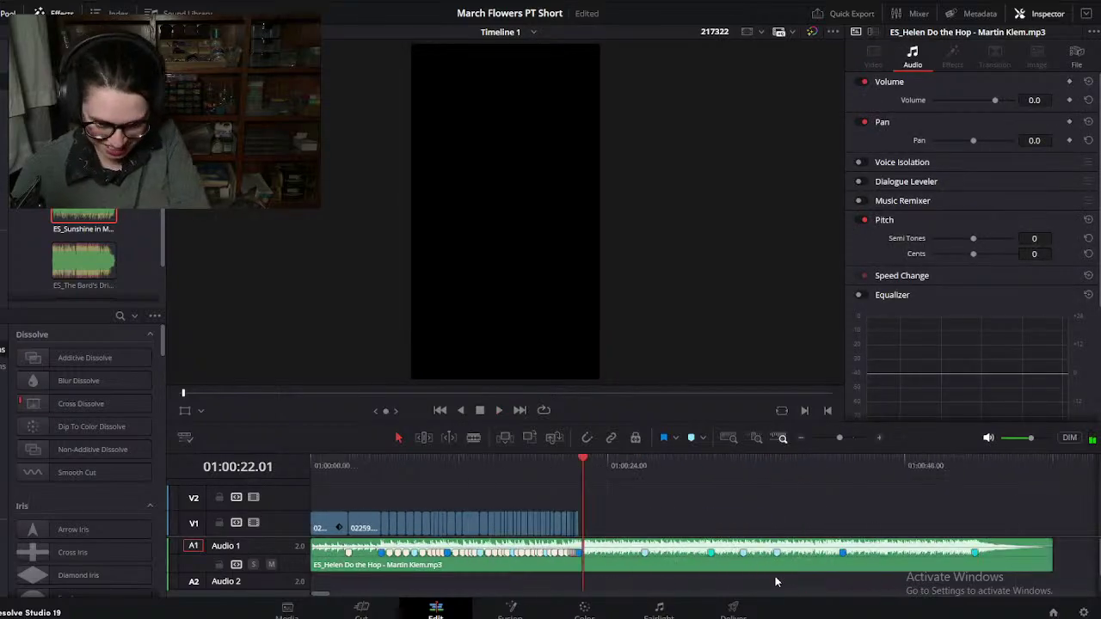
click(11, 3)
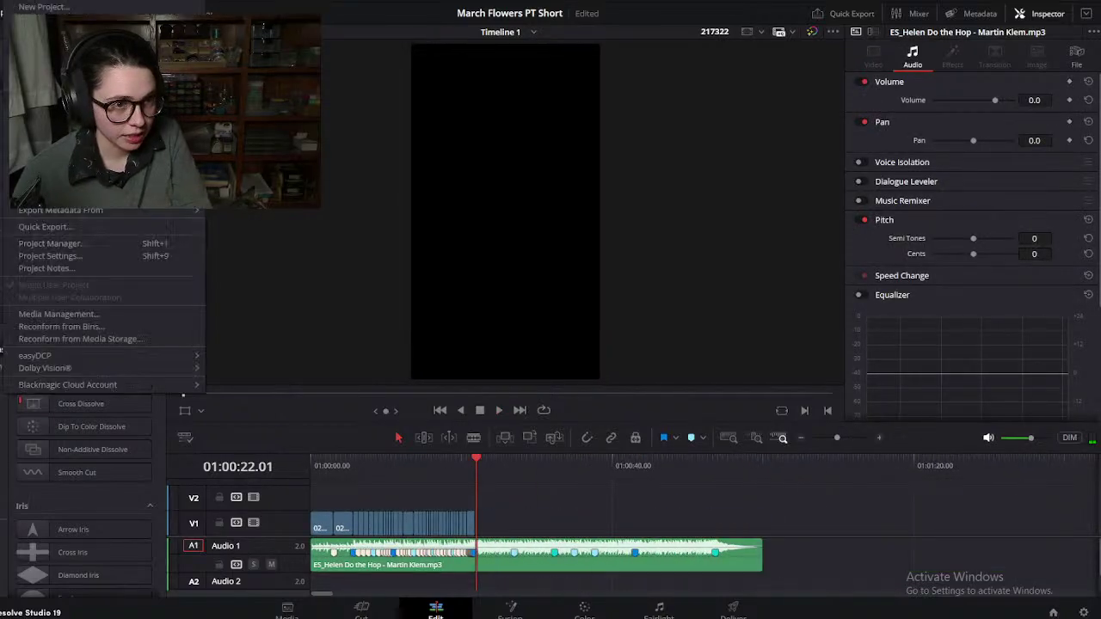
key(Escape)
scroll(775, 527, down, 3)
key(ctrl+z)
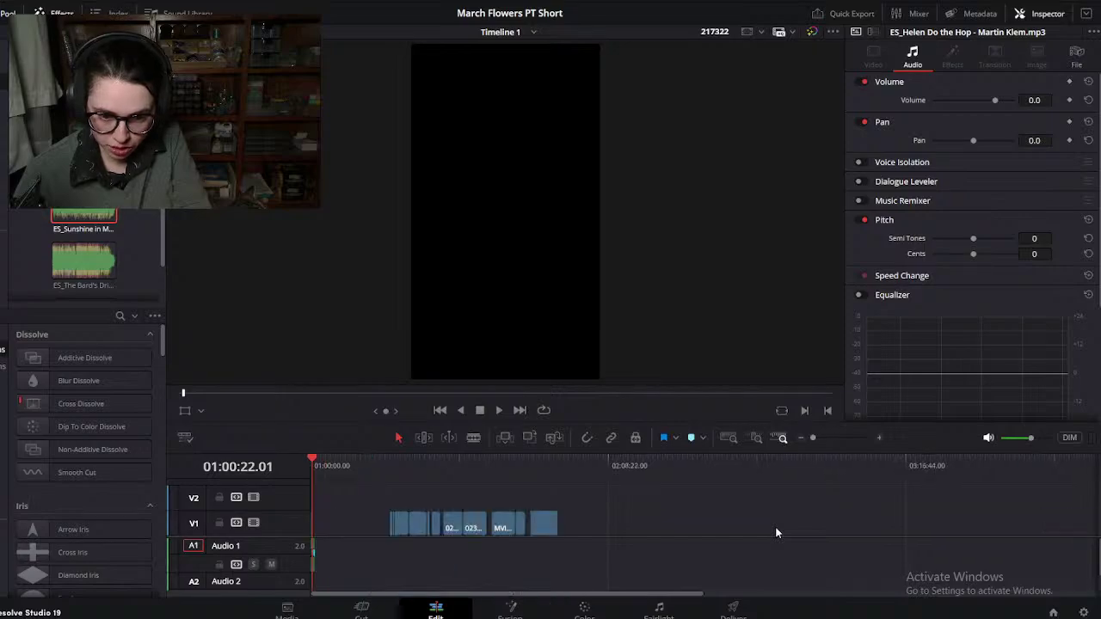
key(ctrl+shift+z)
scroll(764, 534, up, 5)
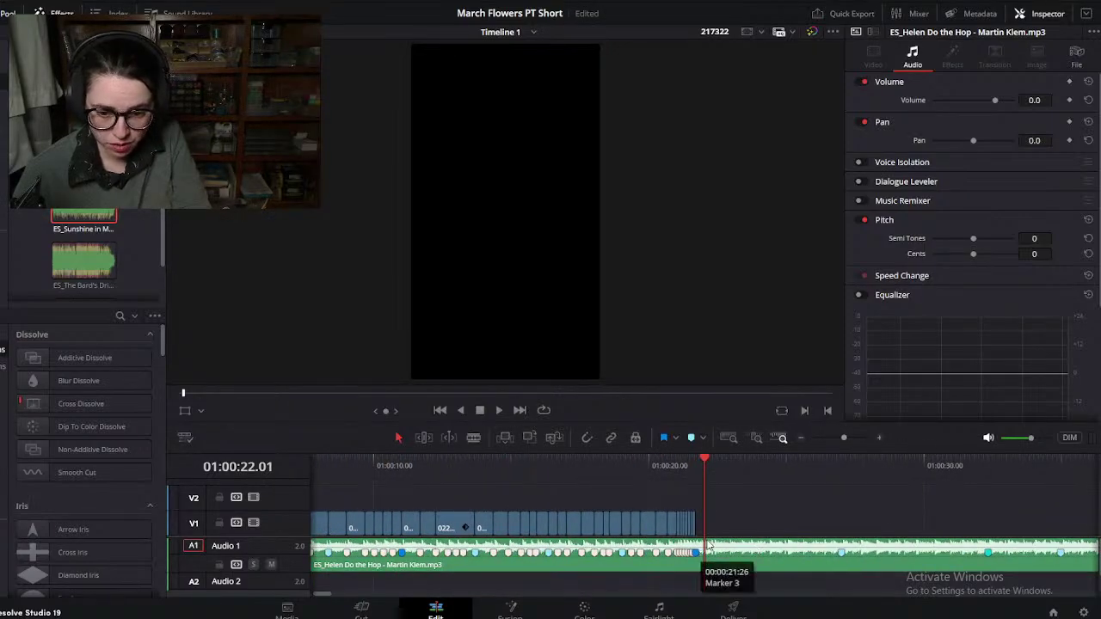
scroll(703, 568, left, 3)
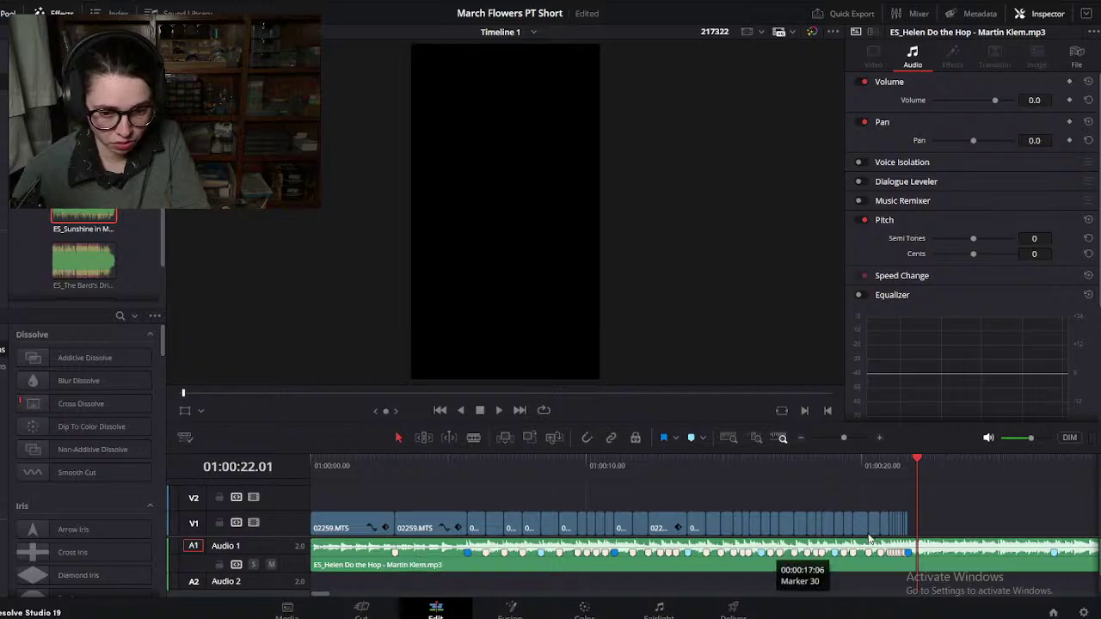
scroll(965, 547, right, 2)
scroll(963, 540, right, 3)
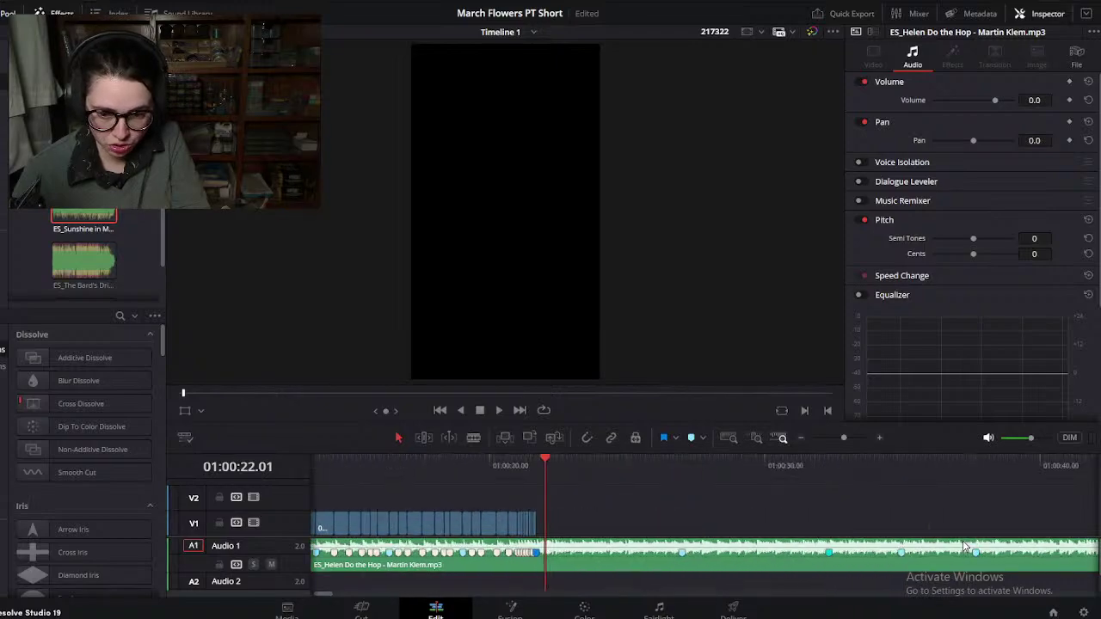
scroll(691, 548, up, 4)
Step: Play the music from the last V1 cut to about 01:00:22.15 and save the project
click(535, 461)
key(space)
key(space)
key(ctrl+s)
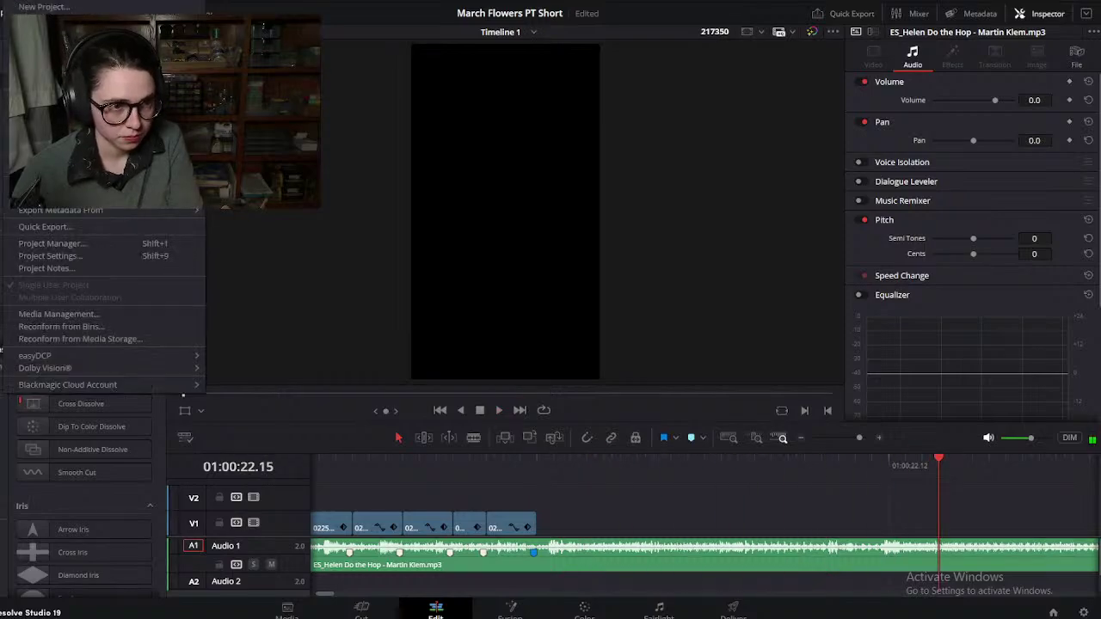
Step: Play the closing segments from about 01:00:19 and continue through the music past the last cut to 01:00:25.08
scroll(542, 516, down, 5)
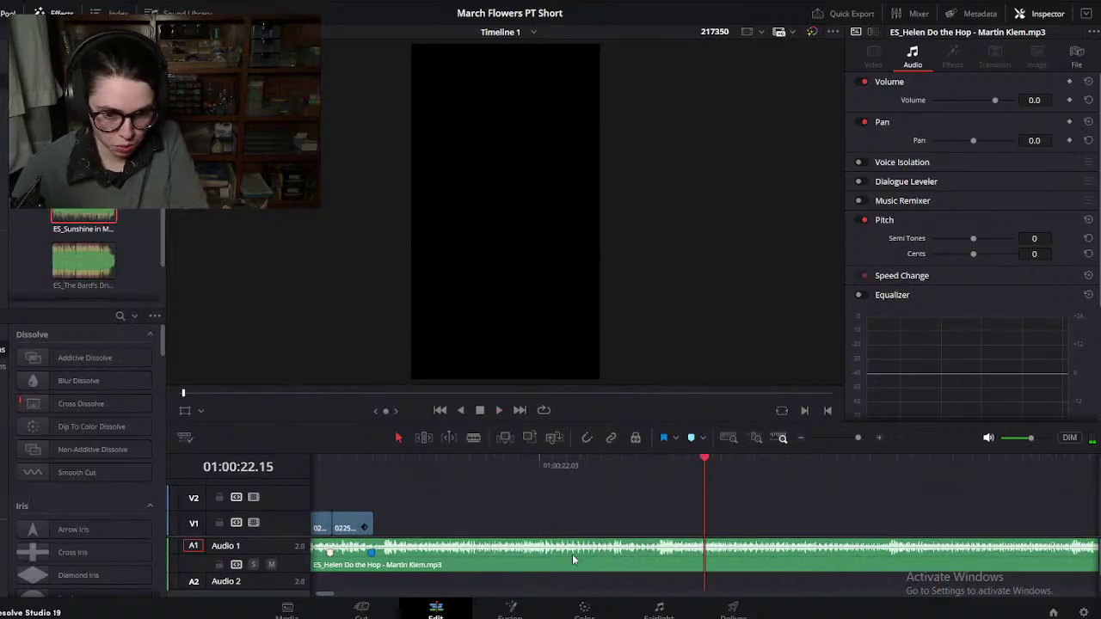
scroll(587, 553, up, 5)
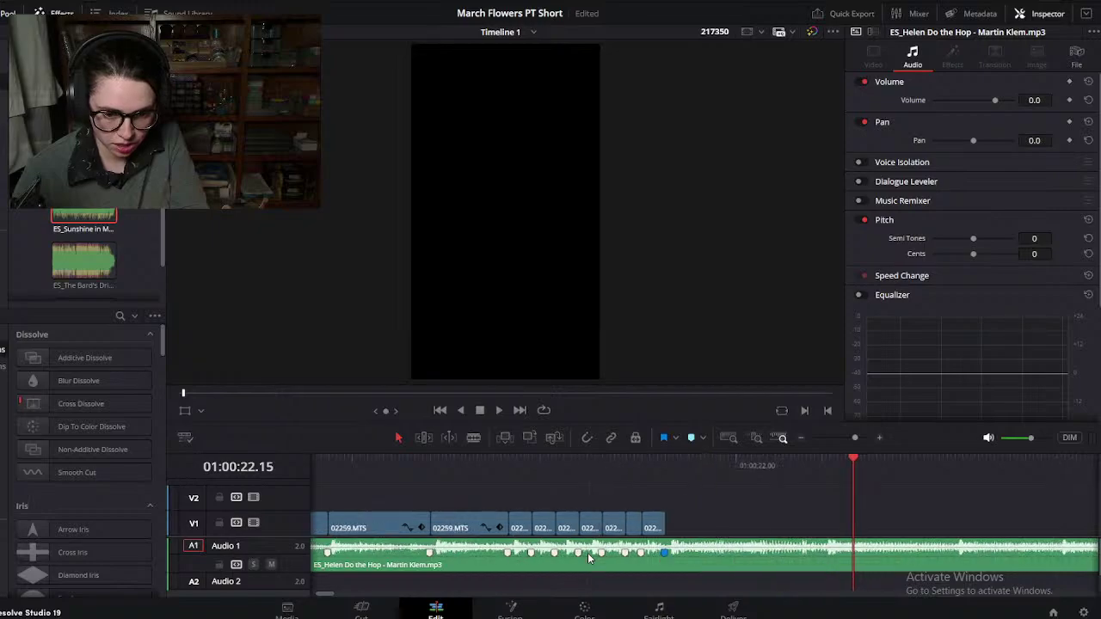
scroll(647, 508, down, 4)
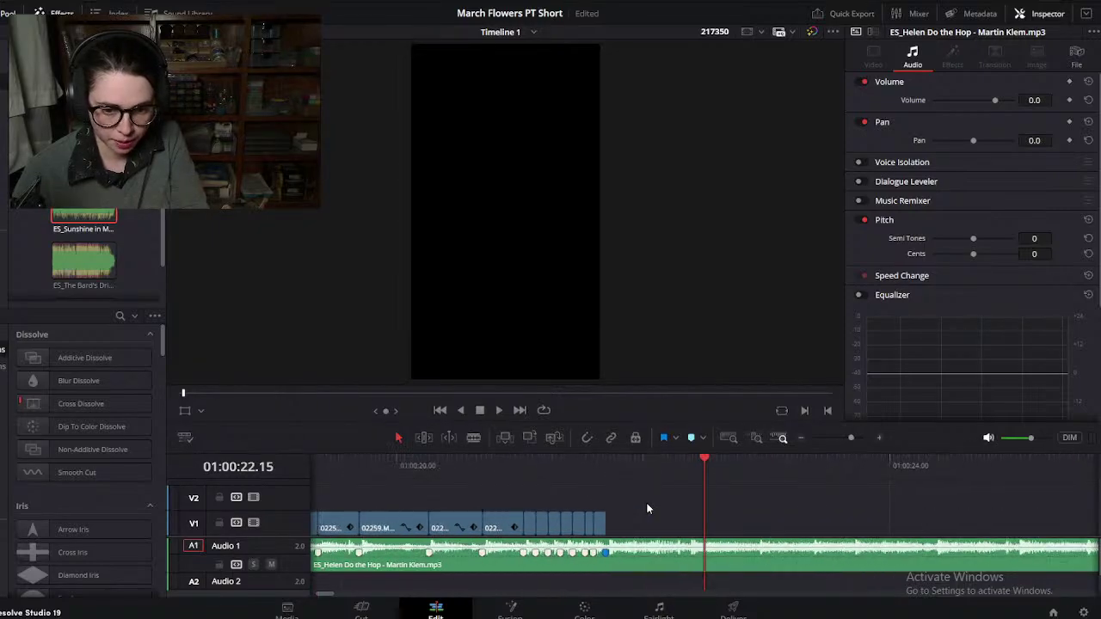
scroll(649, 512, up, 3)
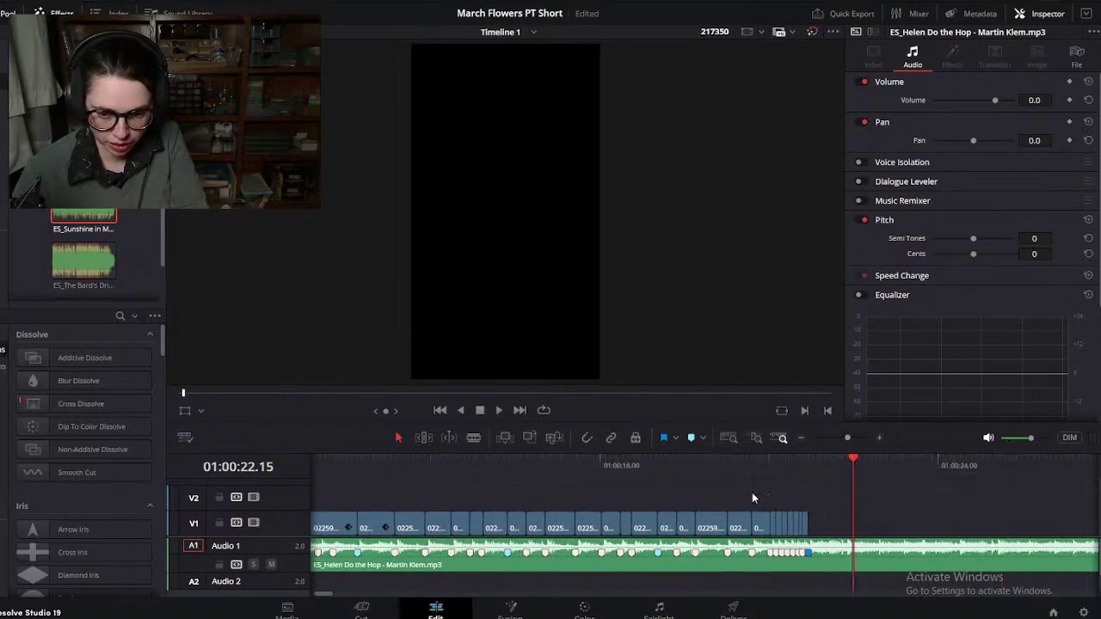
click(664, 460)
key(space)
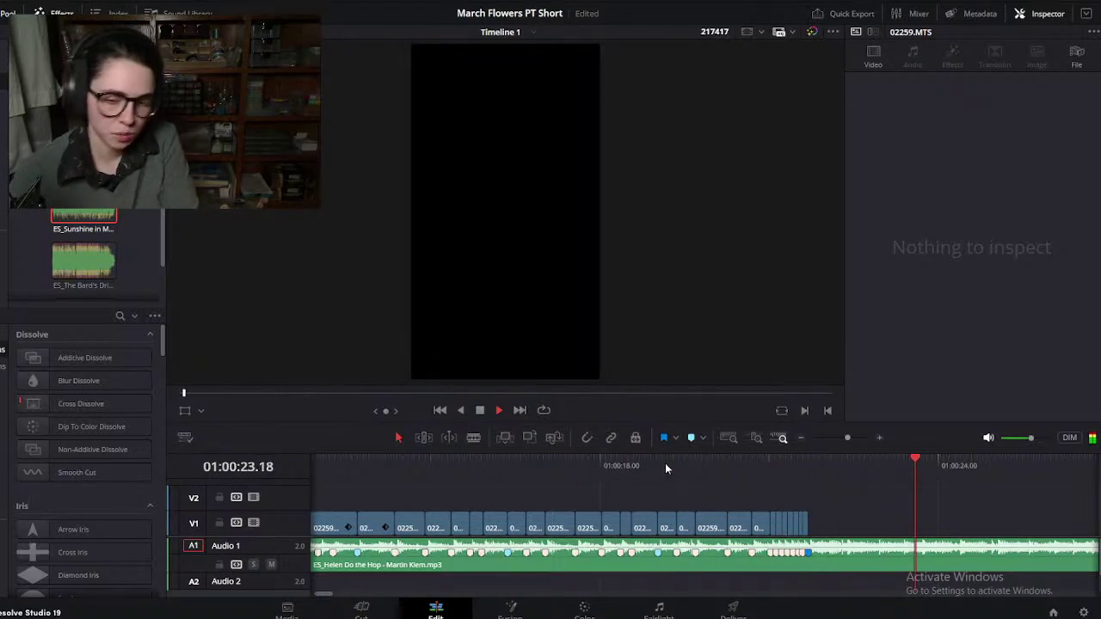
key(space)
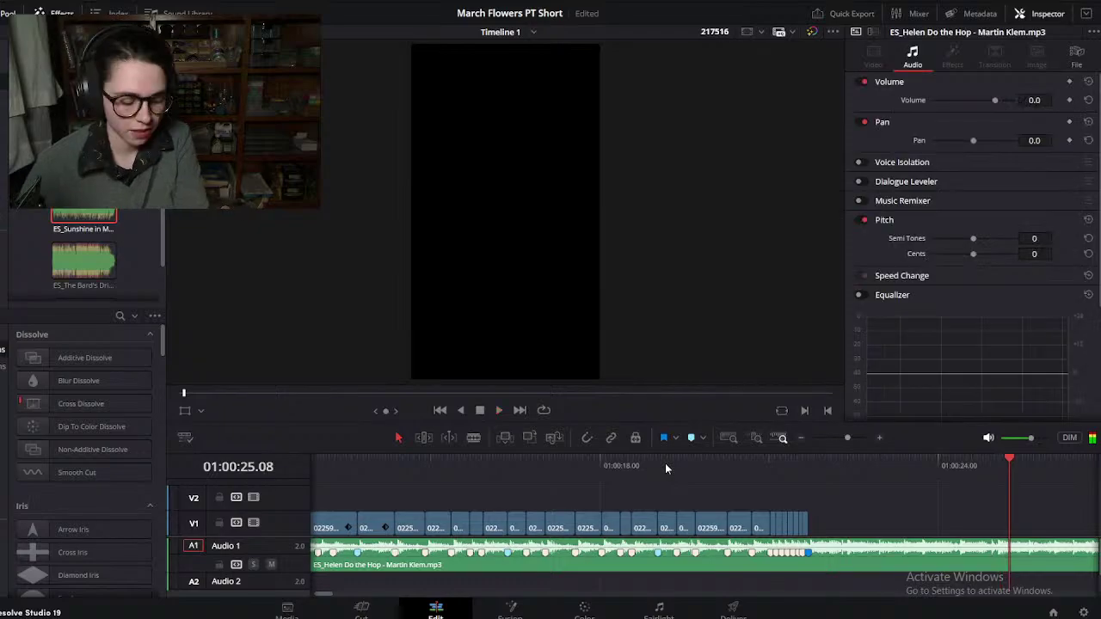
Step: Add a rose marker to the music clip at 01:00:25.01
key(ctrl+equal)
key(ctrl+equal)
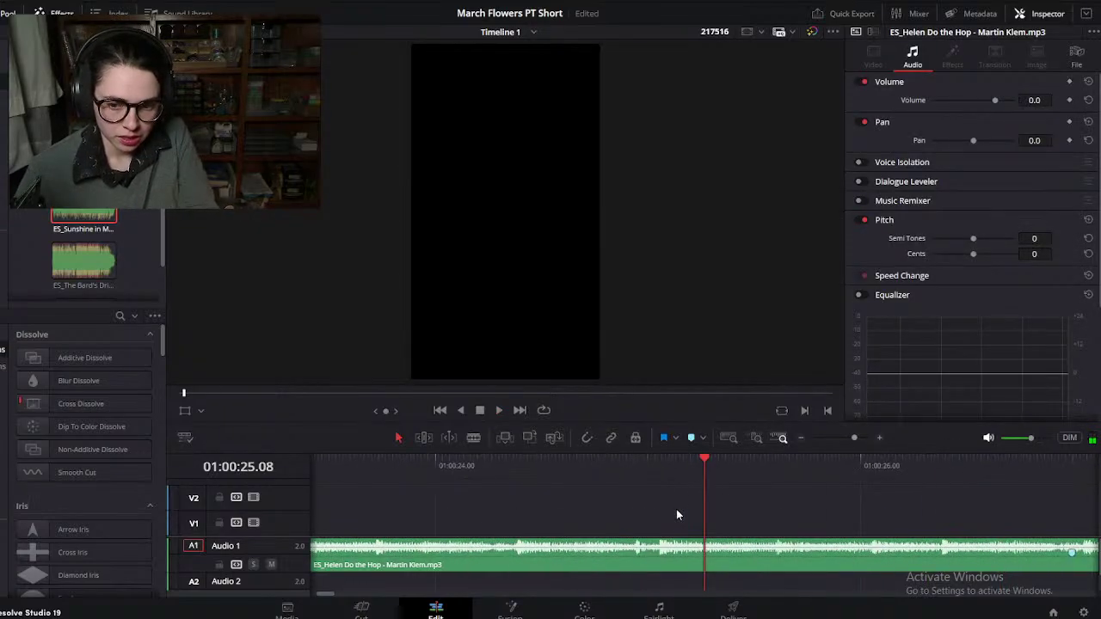
drag(692, 466, 656, 489)
click(715, 564)
key(ctrl+minus)
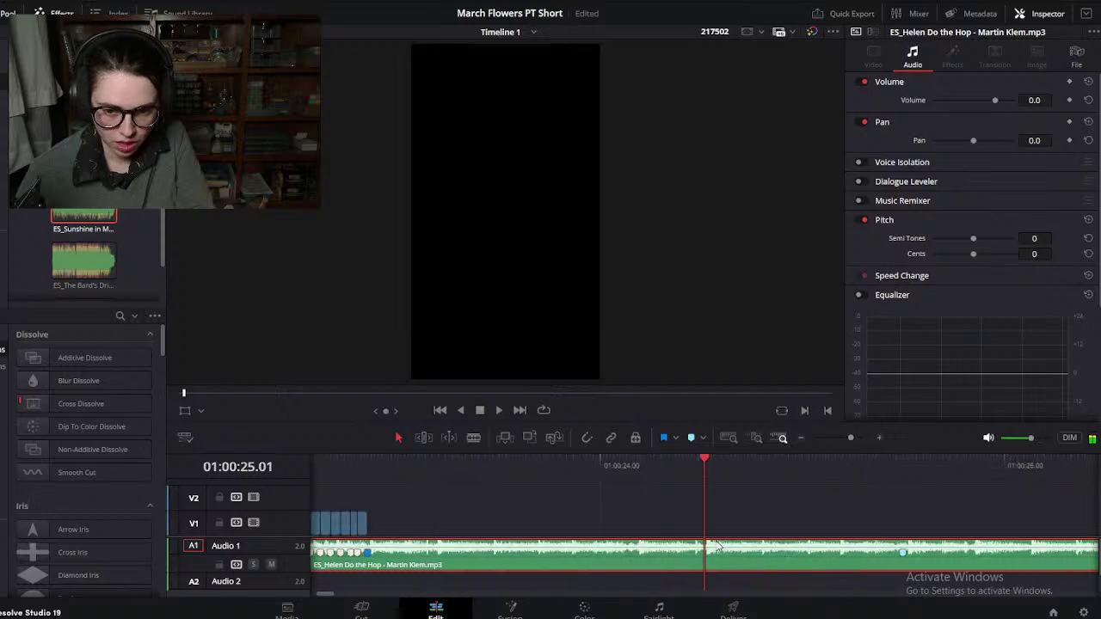
key(m)
key(m)
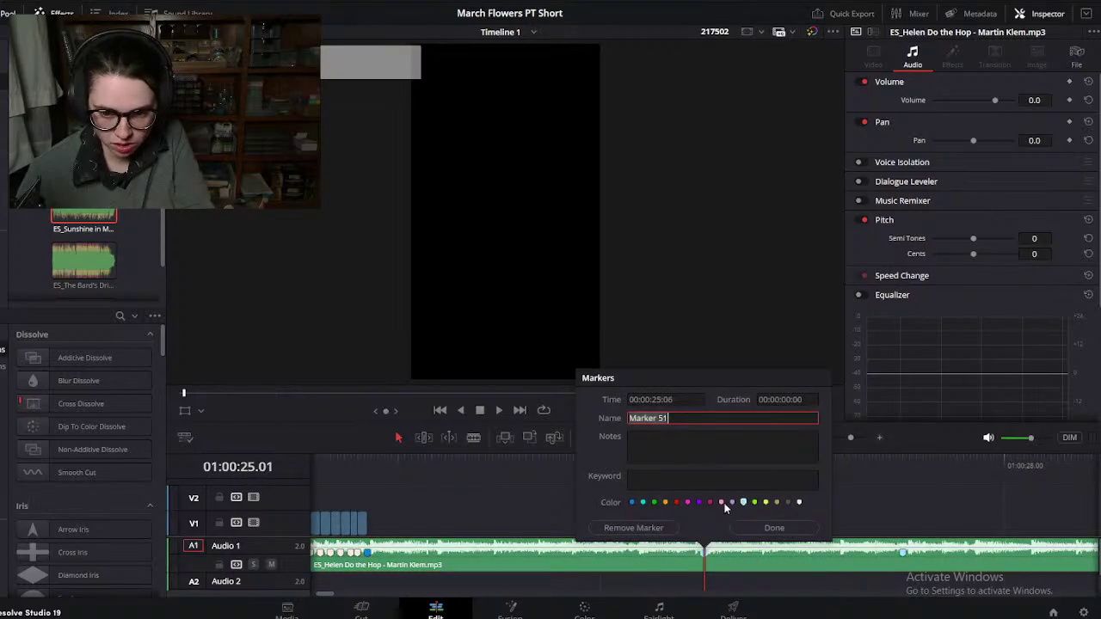
click(762, 526)
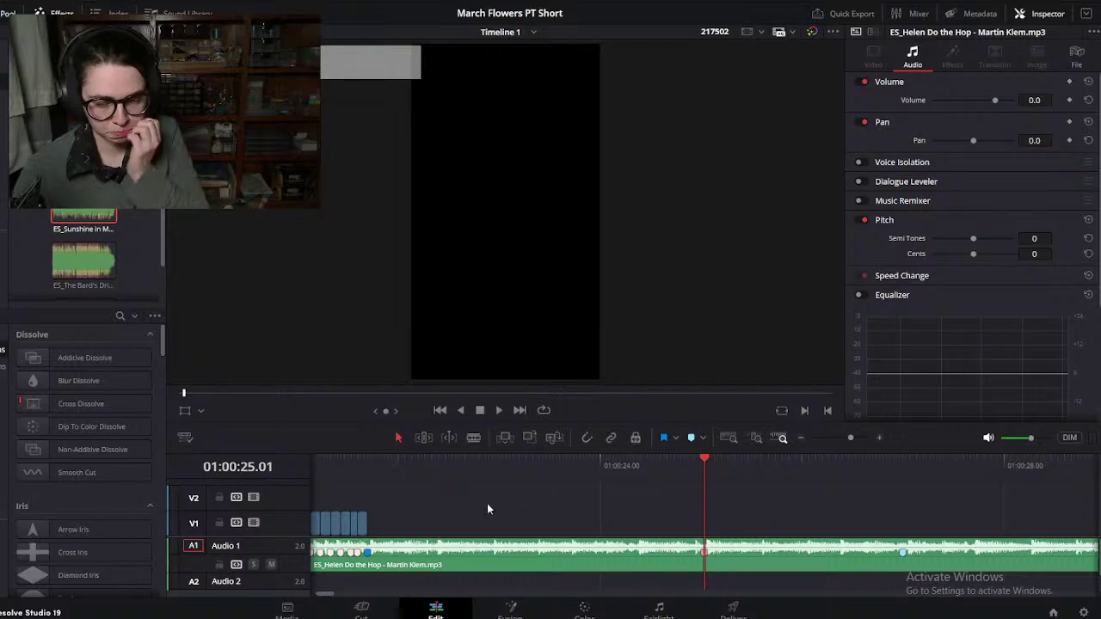
Step: Play the music from the last V1 cut and move the new rose marker earlier to the beat at about 01:00:24.10
click(367, 464)
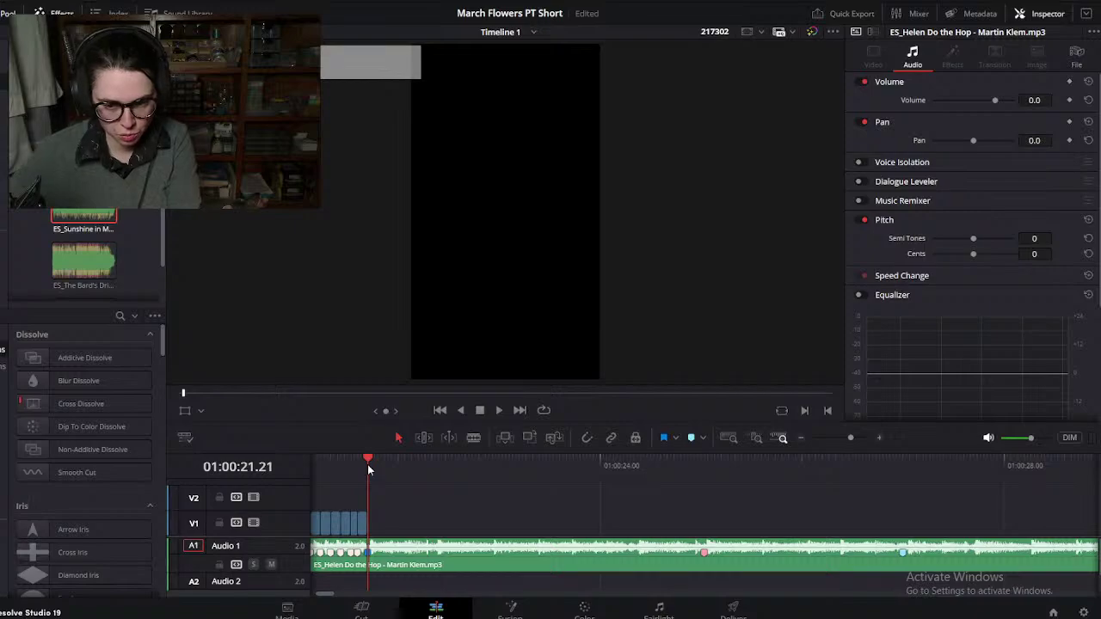
key(space)
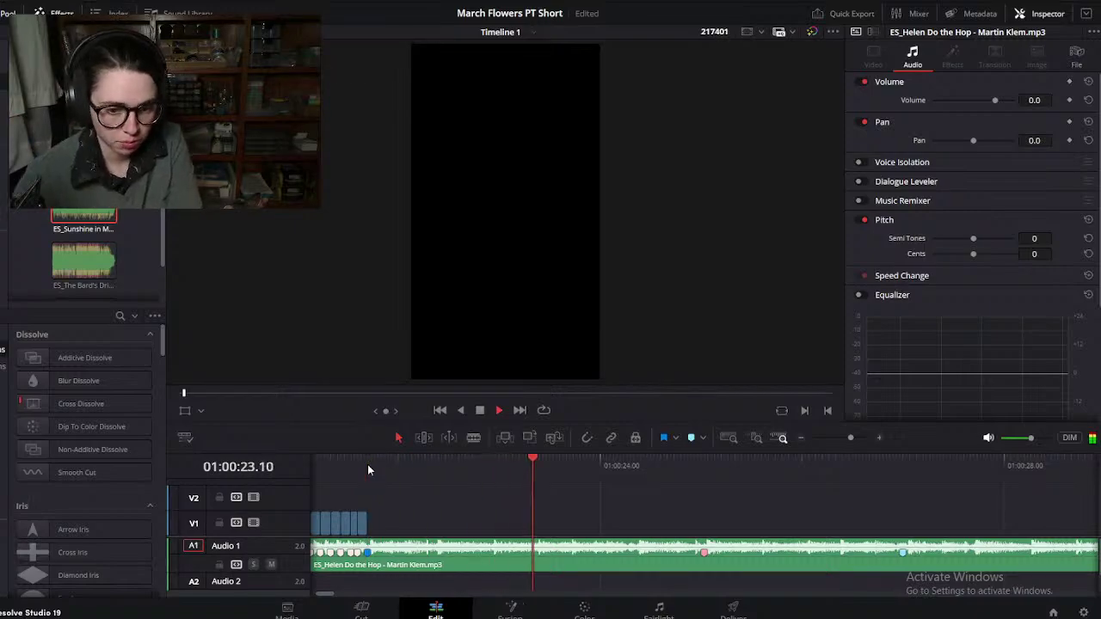
key(space)
scroll(637, 517, up, 2)
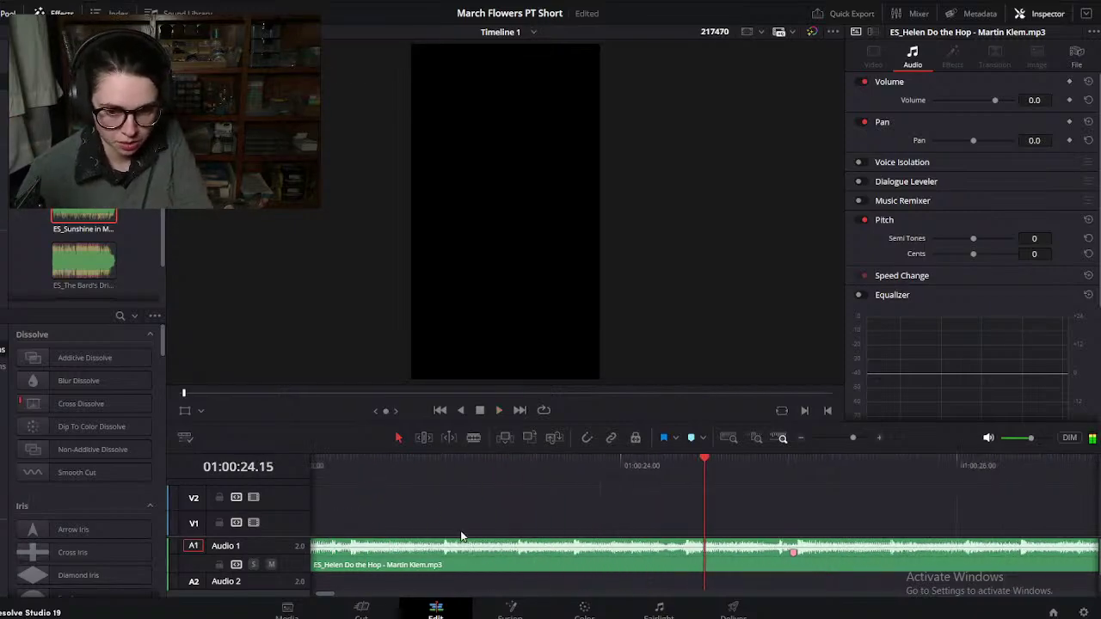
click(637, 466)
mouse_move(640, 466)
mouse_down()
mouse_move(675, 469)
mouse_move(665, 471)
mouse_up()
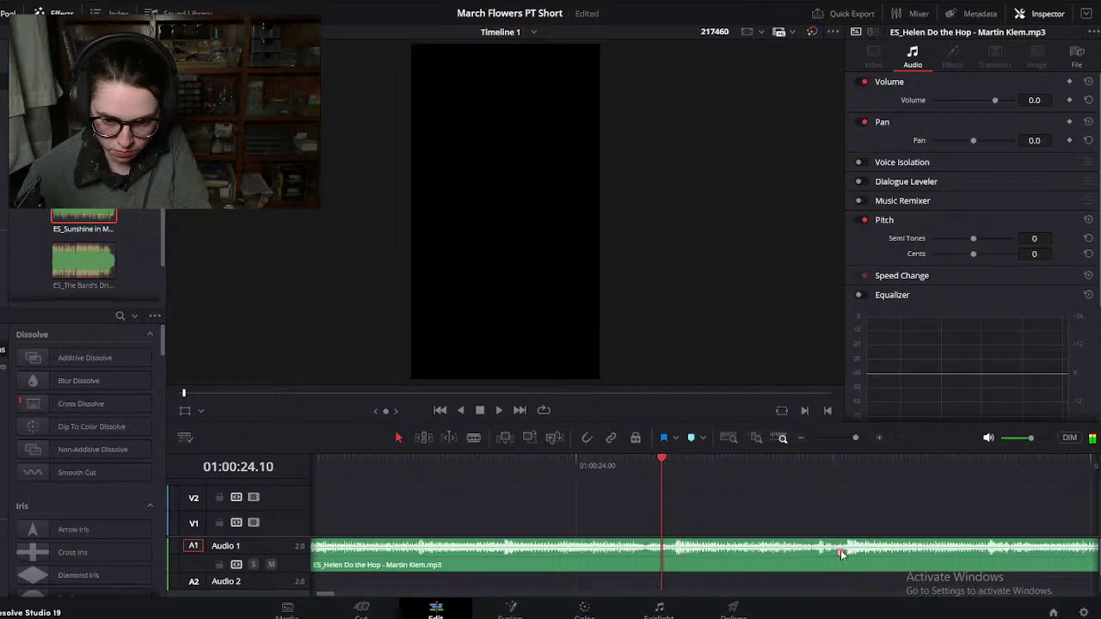
click(670, 467)
key(Left)
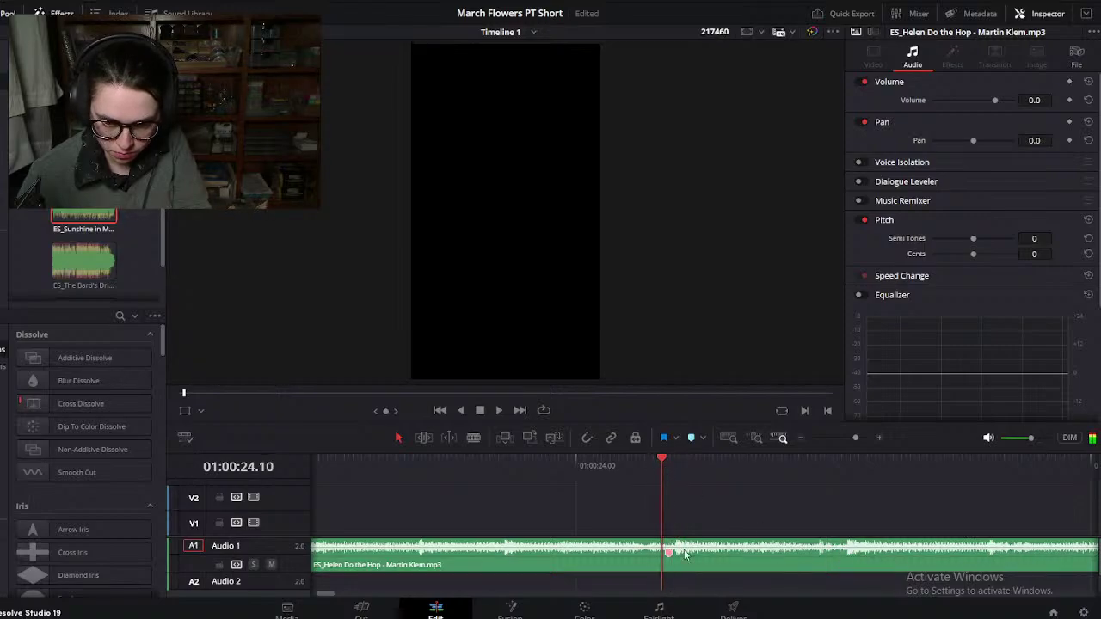
Step: Play the music on from the rose marker and add another rose marker to the clip at 01:00:29.21
scroll(659, 553, down, 1)
scroll(659, 552, down, 1)
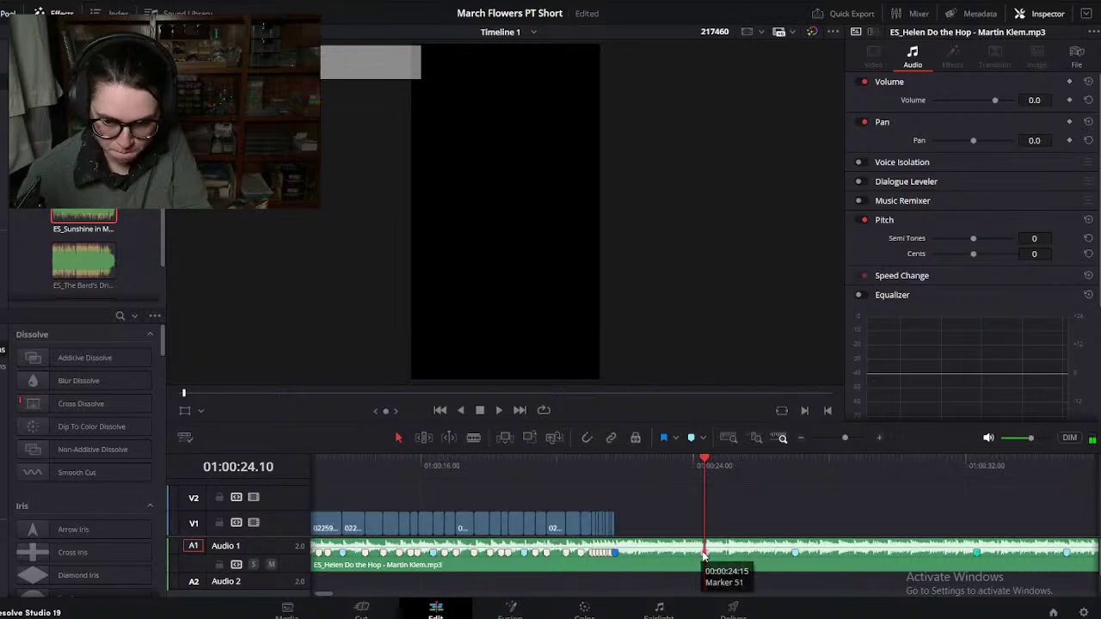
key(space)
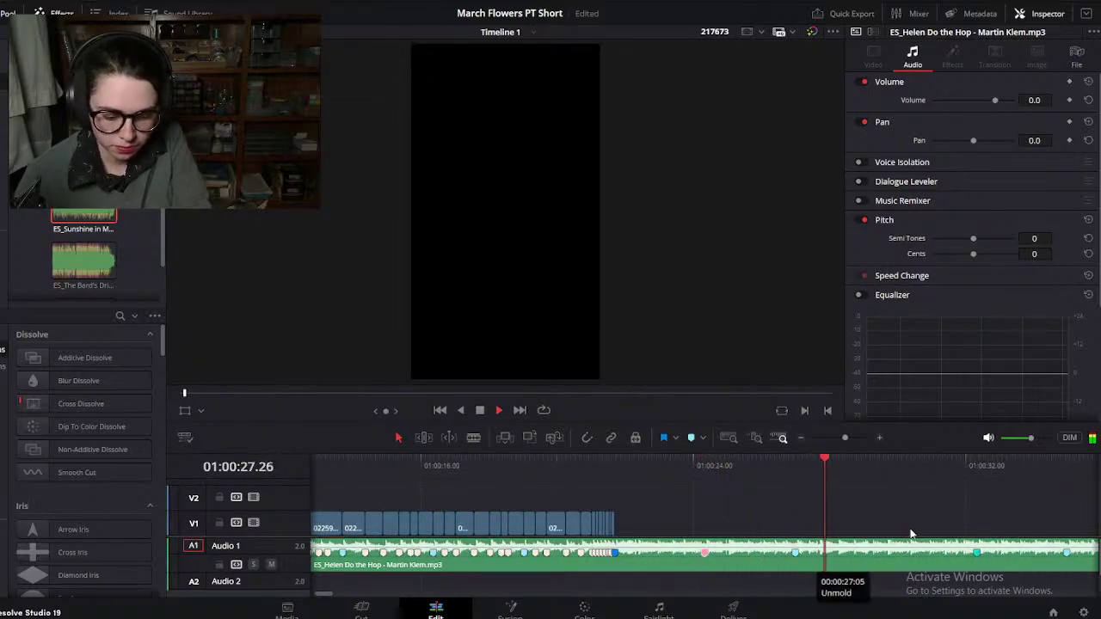
scroll(910, 528, up, 4)
mouse_move(936, 470)
mouse_down()
mouse_move(947, 479)
mouse_move(937, 482)
mouse_move(948, 469)
mouse_move(944, 481)
mouse_up()
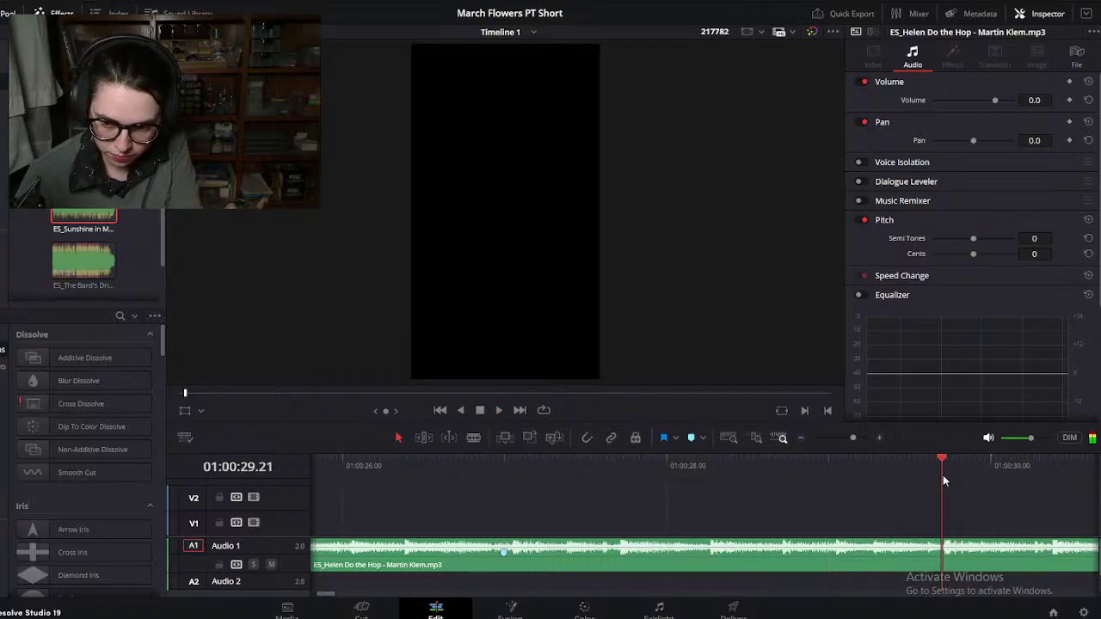
click(827, 552)
click(703, 439)
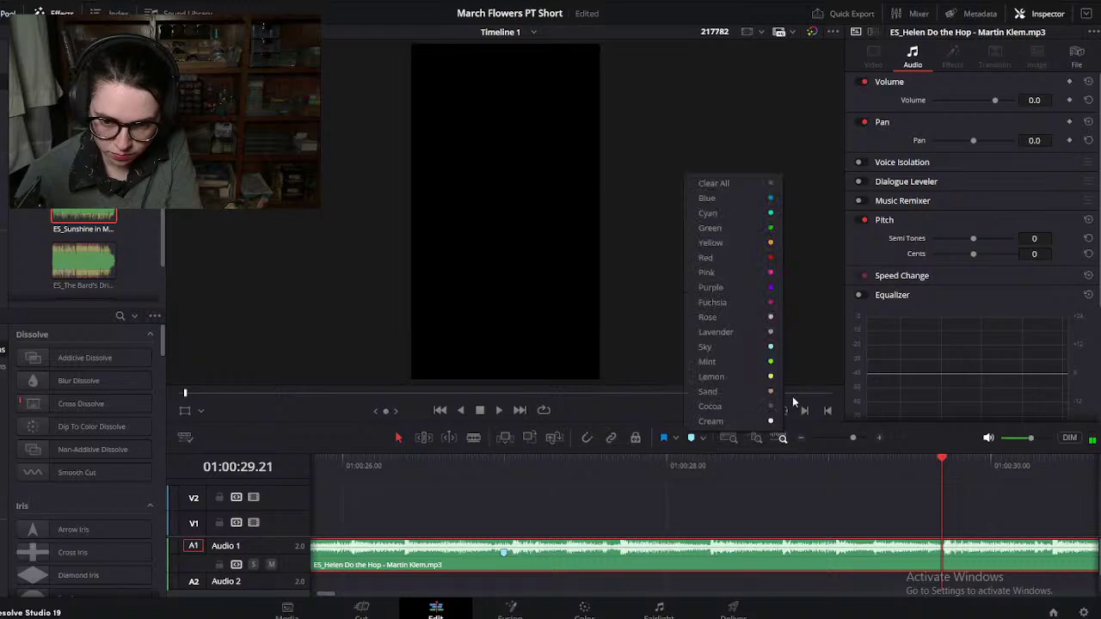
click(767, 318)
Step: Examine the spacing between the last V1 cut, the rose markers and the existing marker between them
key(shift+z)
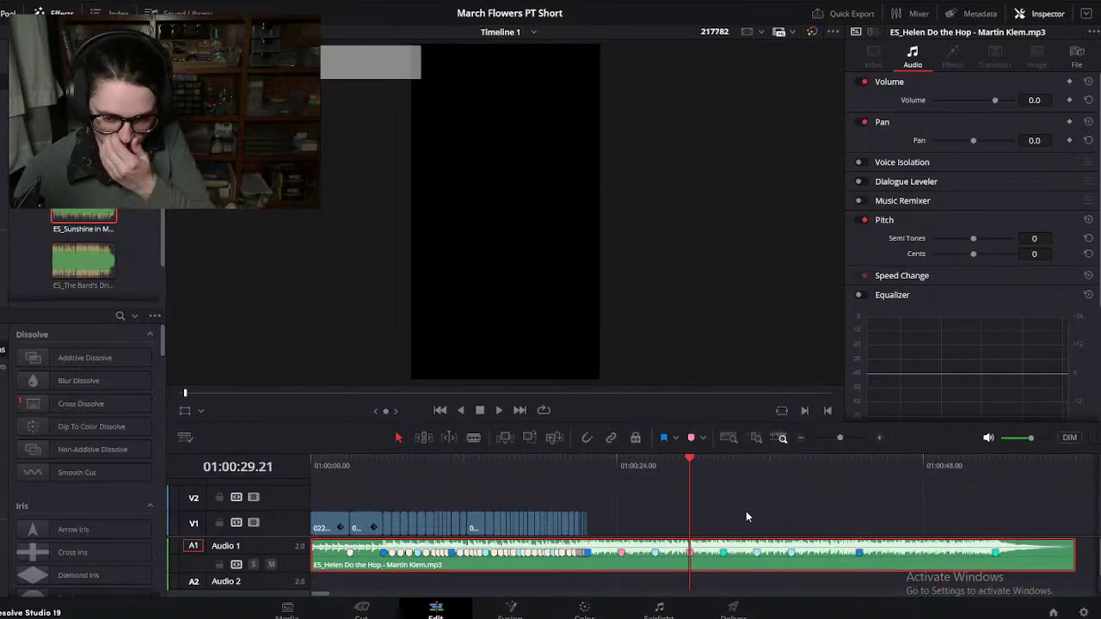
click(642, 487)
scroll(658, 486, down, 2)
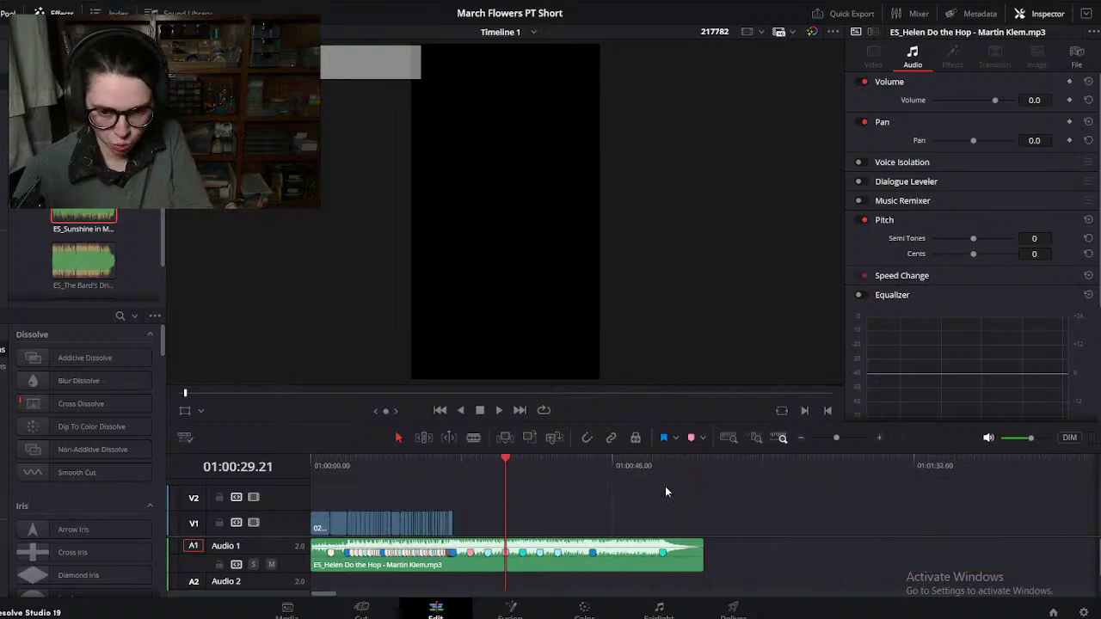
scroll(665, 486, up, 5)
scroll(664, 486, up, 3)
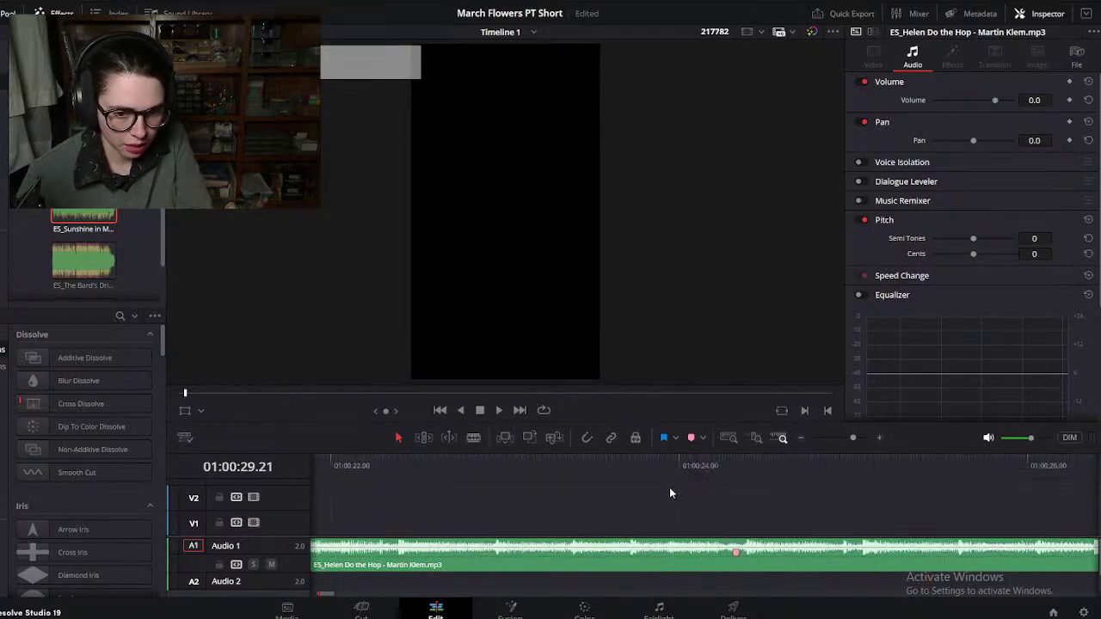
scroll(670, 492, left, 2)
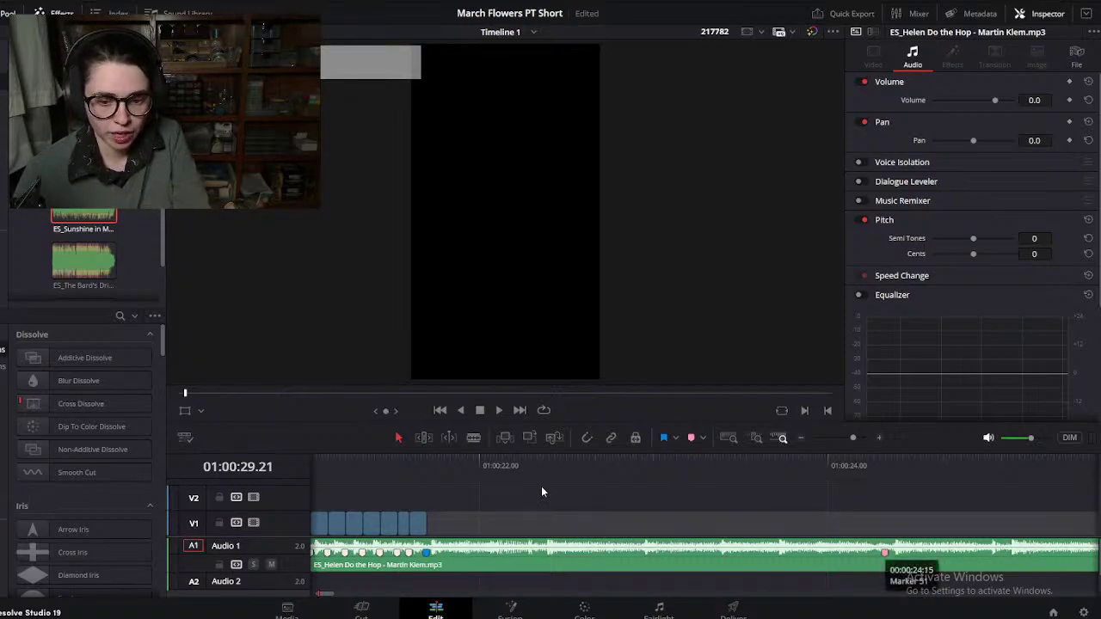
scroll(867, 539, right, 5)
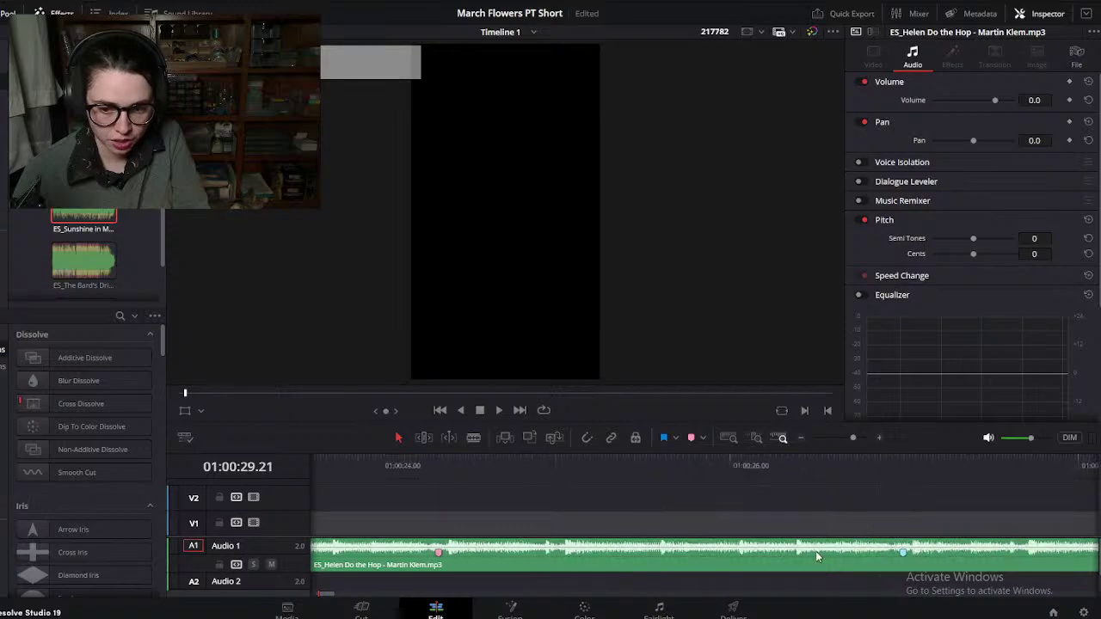
scroll(880, 537, left, 6)
scroll(880, 538, left, 1)
Step: Play the music past the last V1 cut and add a cream marker to the clip at 01:00:22.11
click(506, 465)
key(space)
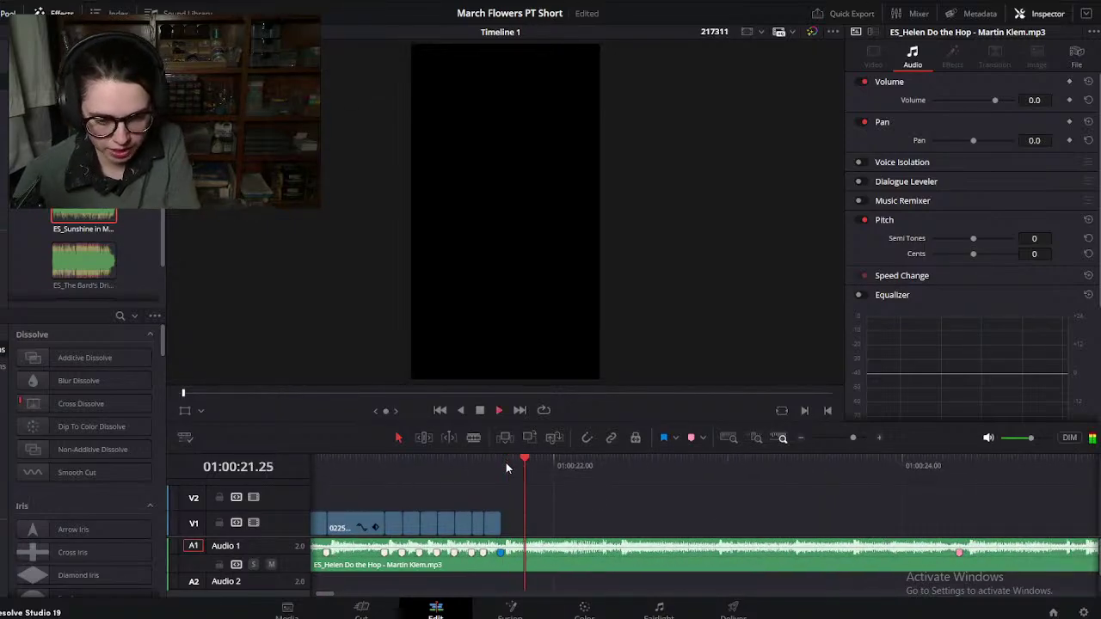
key(space)
scroll(614, 517, down, 3)
mouse_move(657, 479)
mouse_down()
mouse_move(685, 488)
mouse_move(668, 494)
mouse_up()
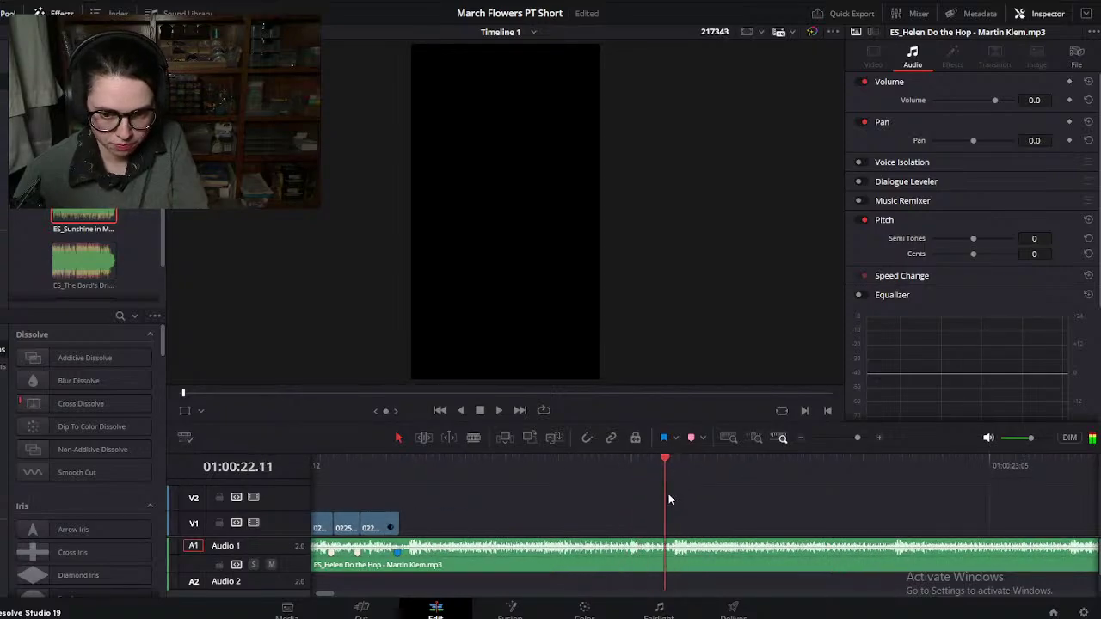
click(719, 554)
click(703, 438)
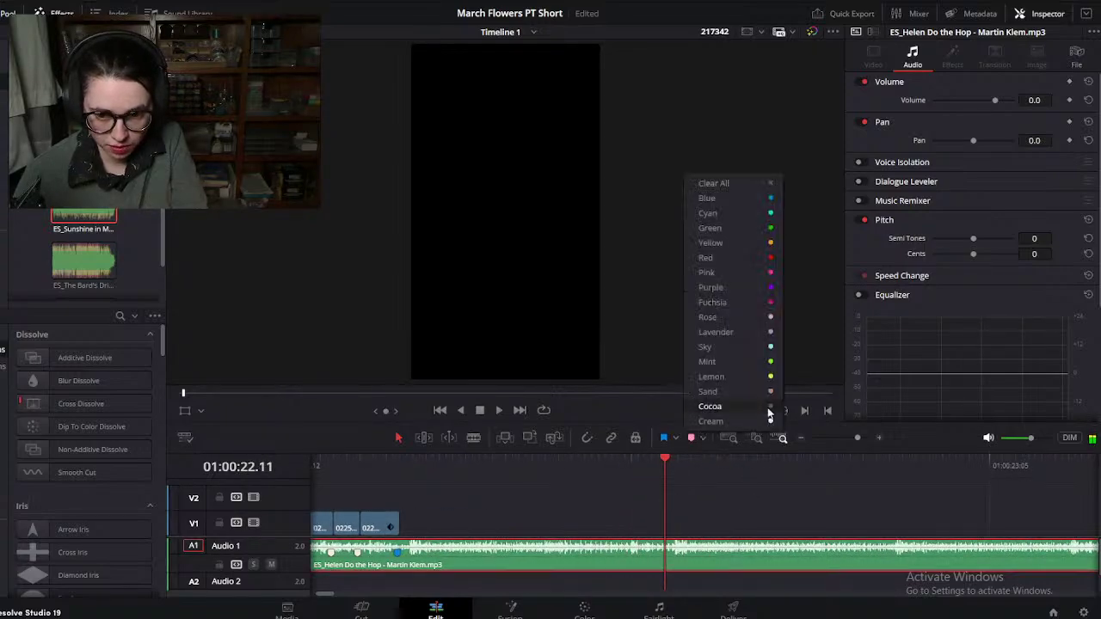
click(759, 420)
key(m)
Step: Play the music on from the new cream marker and add another cream marker to the clip at 01:00:23.21
click(727, 516)
key(space)
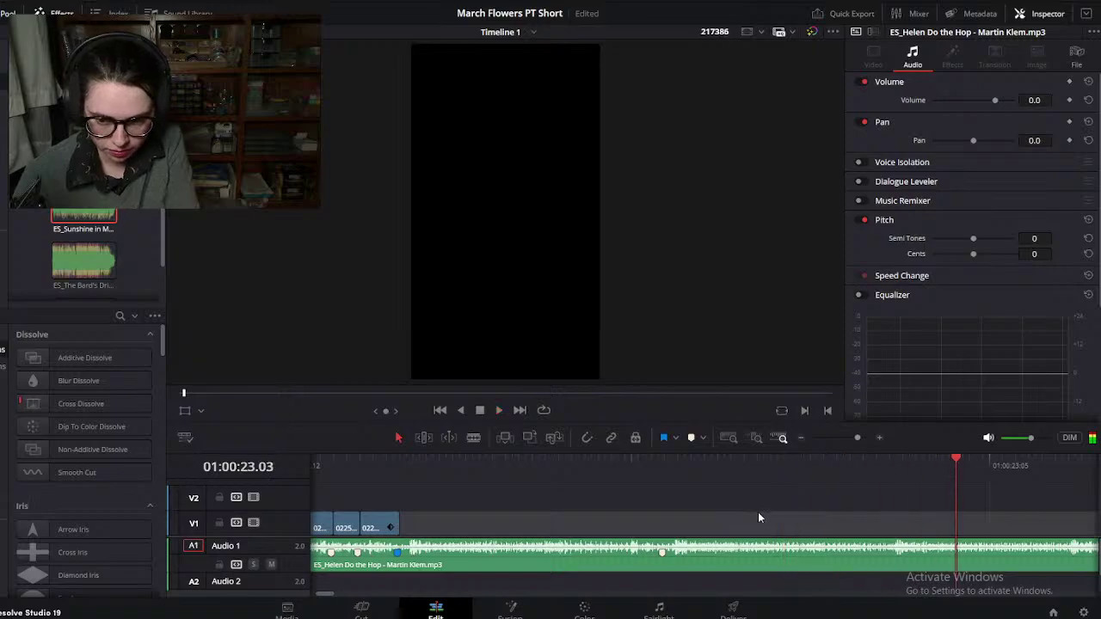
scroll(913, 479, down, 1)
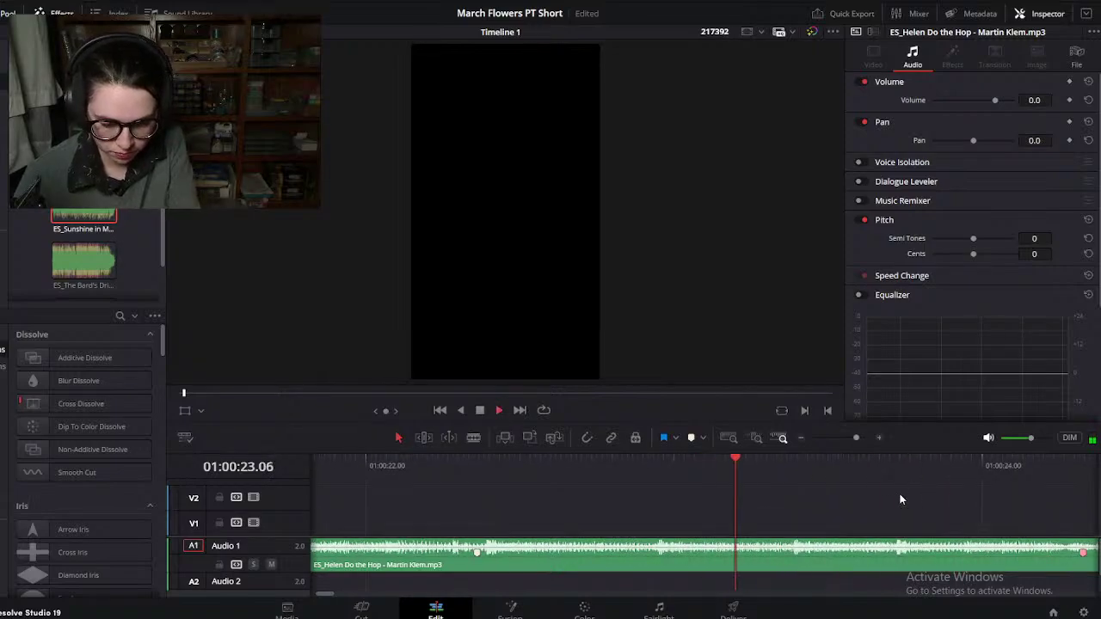
mouse_move(887, 467)
mouse_down()
mouse_move(898, 481)
mouse_move(891, 474)
mouse_up()
click(906, 558)
key(ctrl+b)
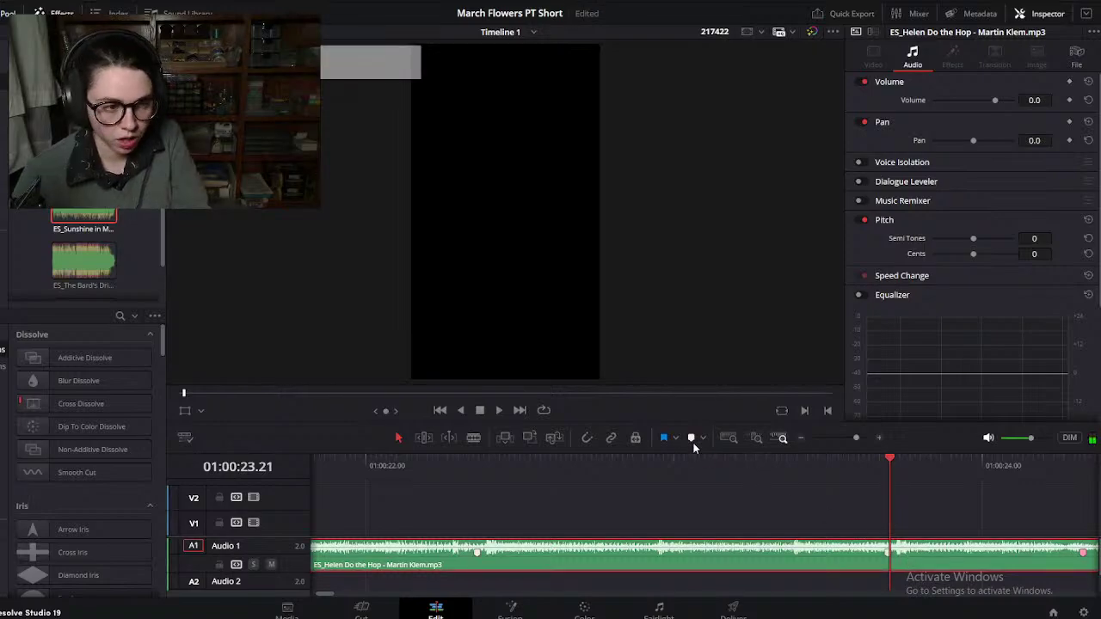
Step: Play the music from the last V1 cut and add a cream marker to the clip at about 01:00:25.01, past the rose marker
scroll(696, 477, down, 2)
scroll(602, 495, left, 3)
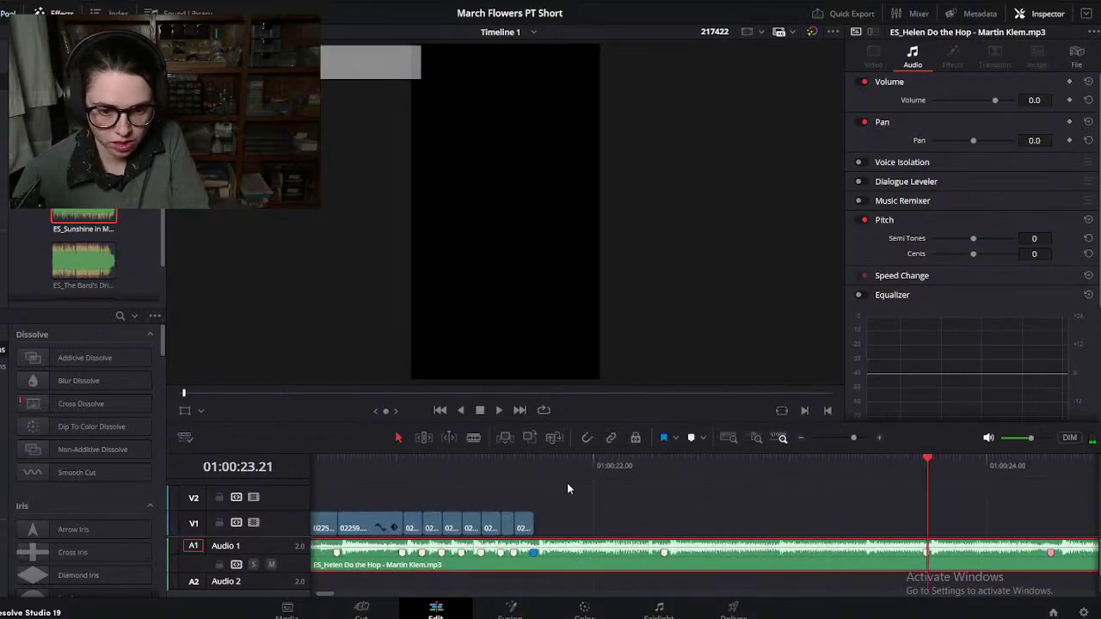
click(531, 467)
key(space)
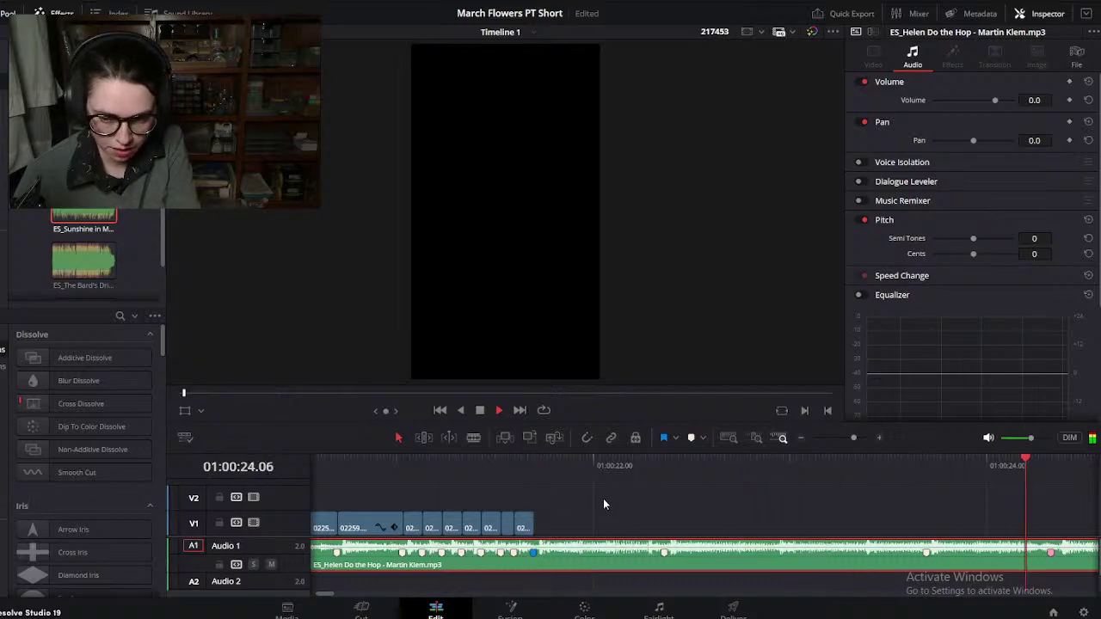
key(space)
click(769, 484)
drag(769, 482, 790, 481)
Step: Play the music on and add a cream marker to the clip at 01:00:26.10, ahead of the sky marker
key(space)
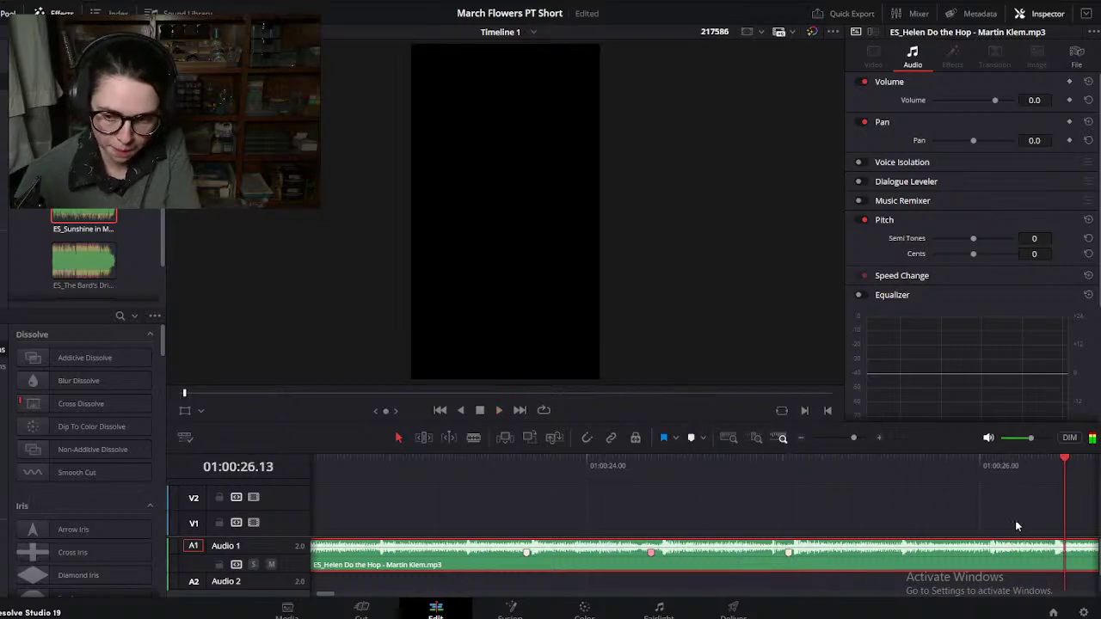
drag(627, 479, 602, 486)
click(691, 439)
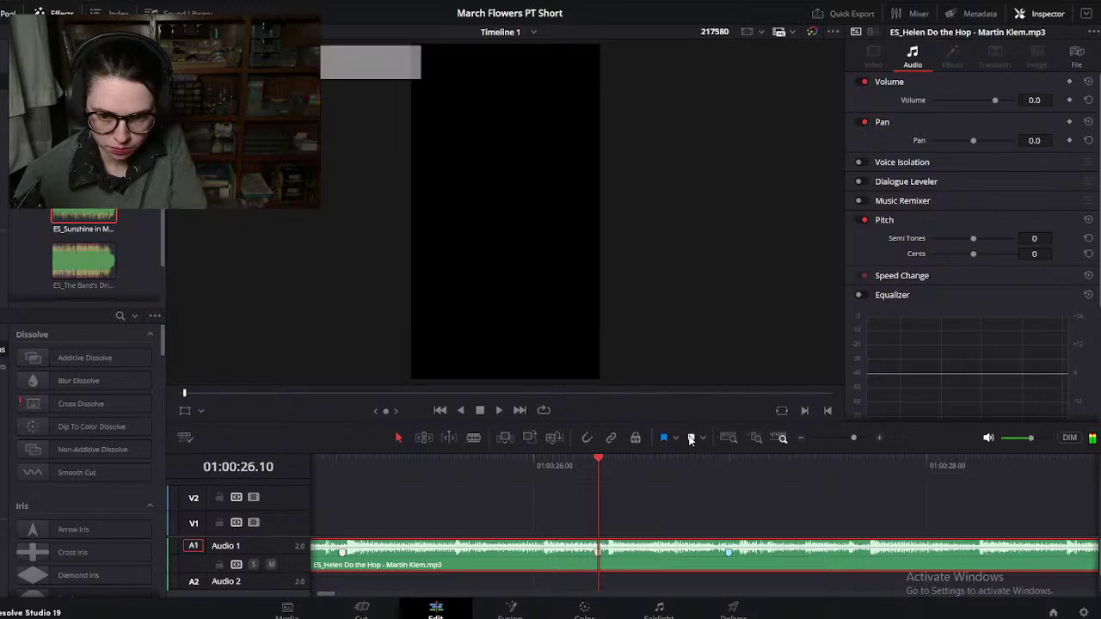
Step: Play the music past the sky marker and add a cream marker to the clip at 01:00:27.21
scroll(697, 509, right, 3)
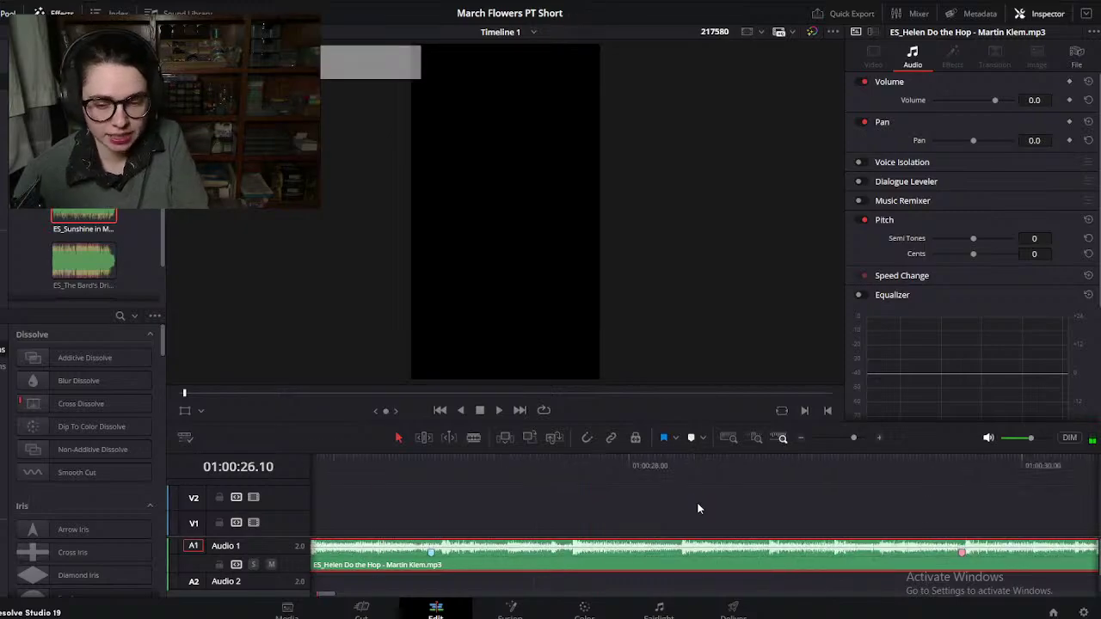
scroll(660, 511, down, 3)
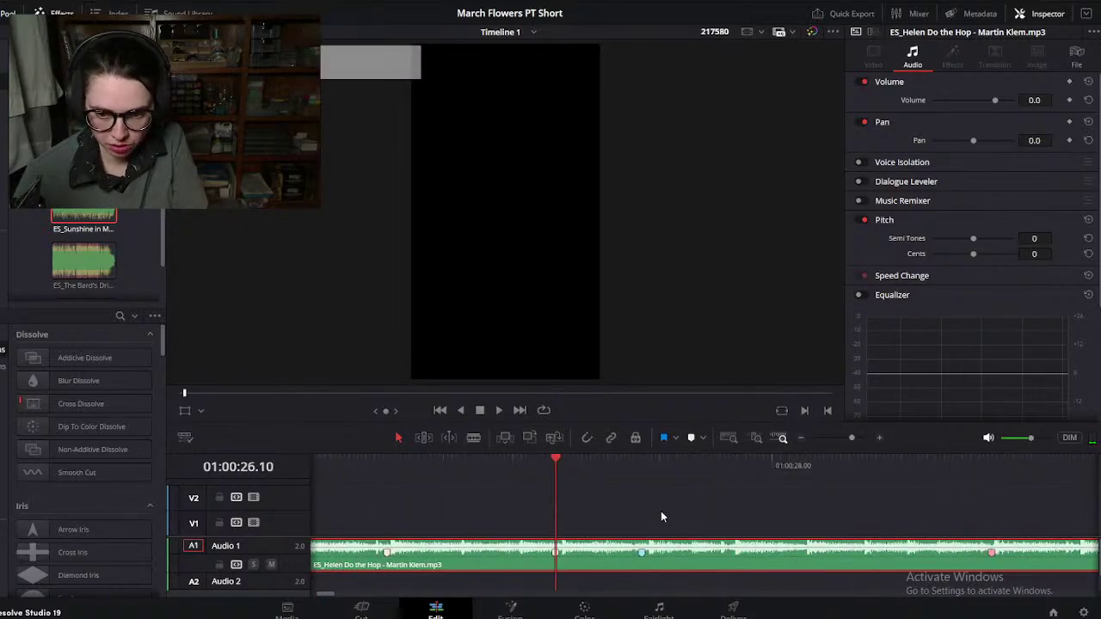
click(651, 514)
key(space)
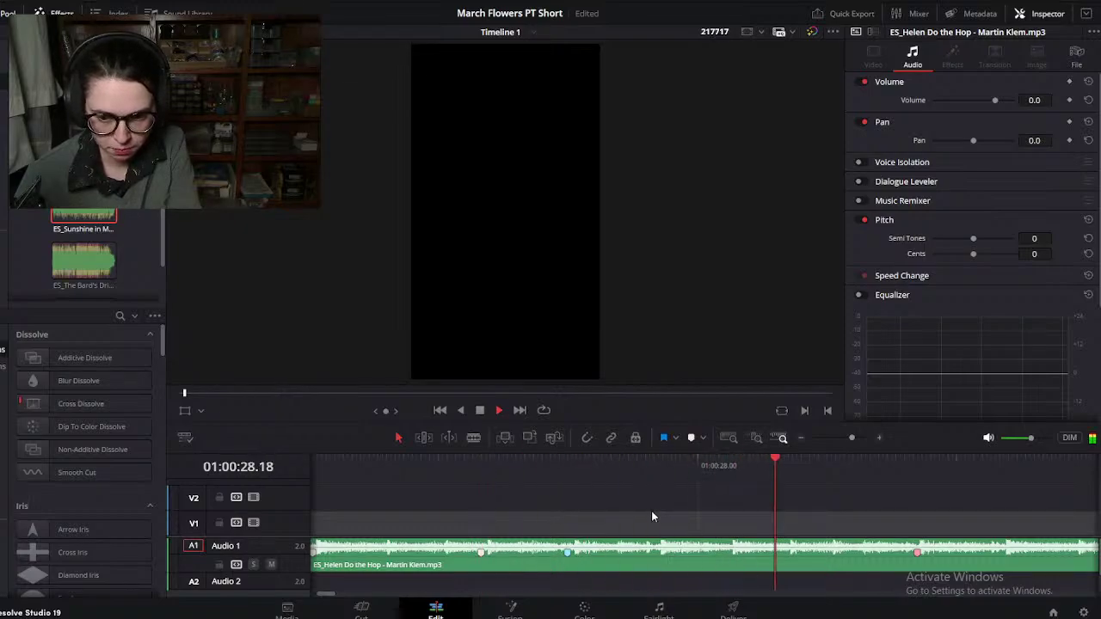
key(space)
drag(641, 470, 660, 471)
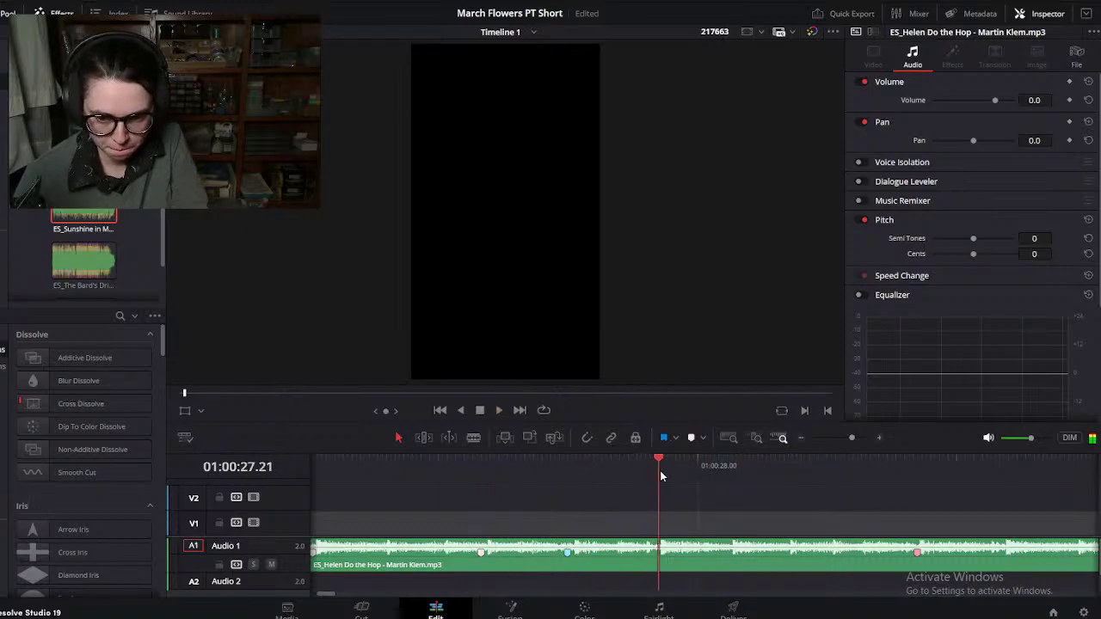
scroll(660, 471, up, 2)
click(736, 562)
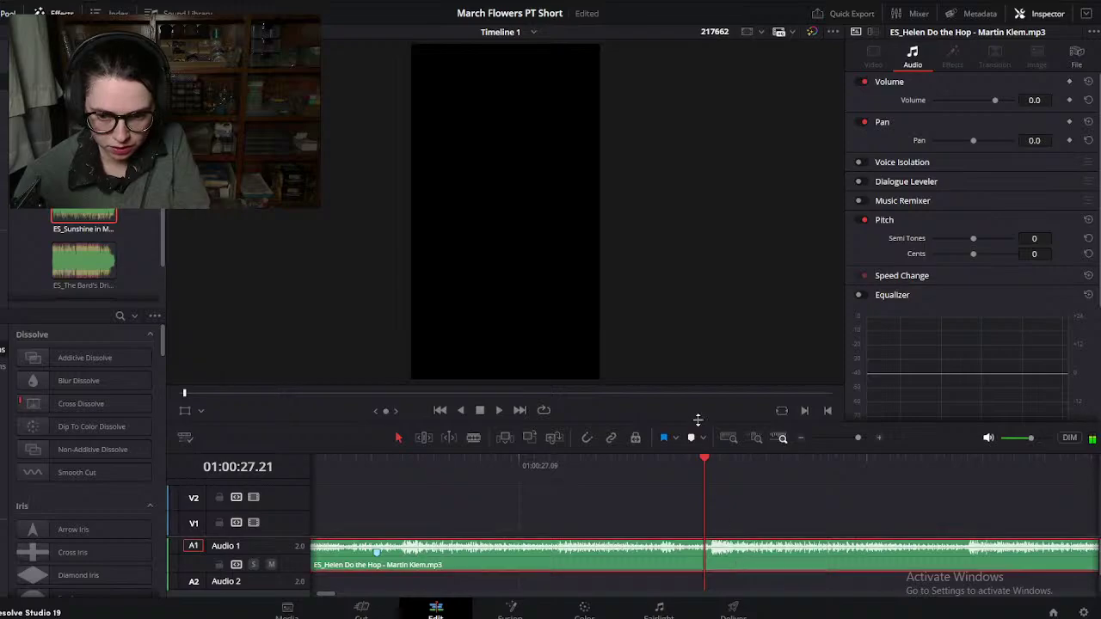
click(692, 439)
Step: Add a cream marker to the clip at 01:00:29.01, on the beat before the second rose marker
scroll(716, 506, down, 3)
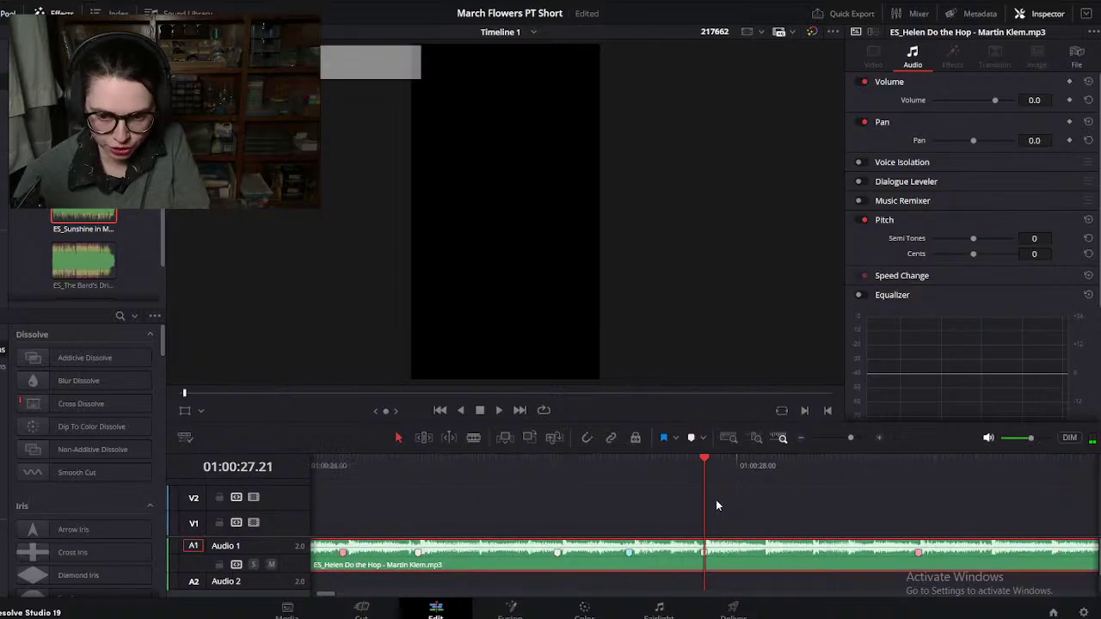
drag(585, 465, 664, 479)
scroll(695, 478, up, 2)
scroll(695, 478, up, 3)
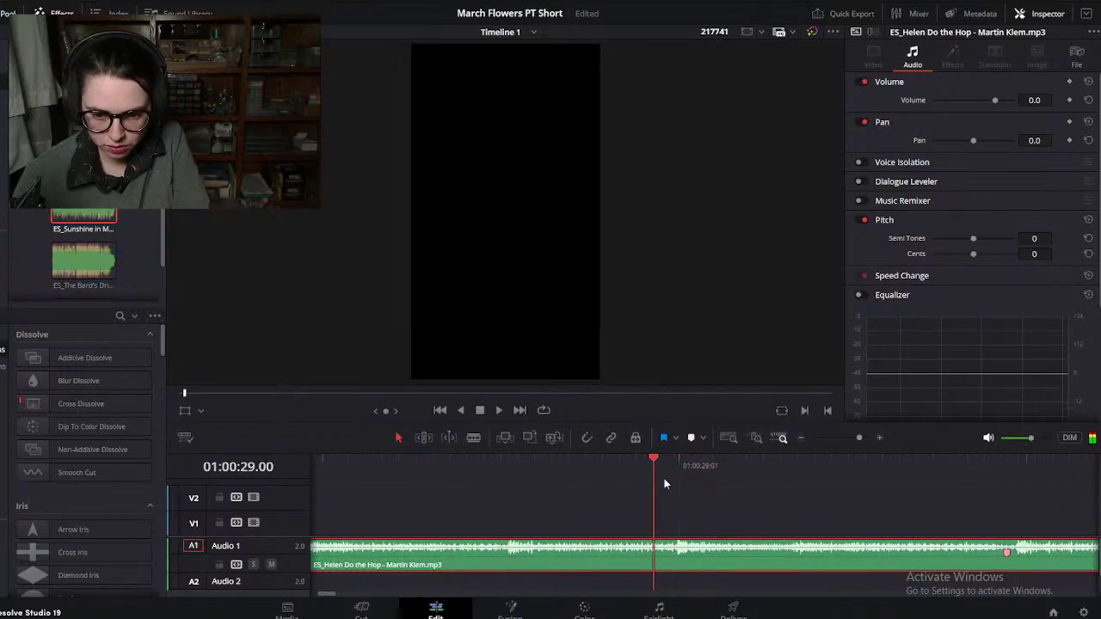
scroll(700, 520, down, 3)
scroll(699, 520, up, 2)
key(Right)
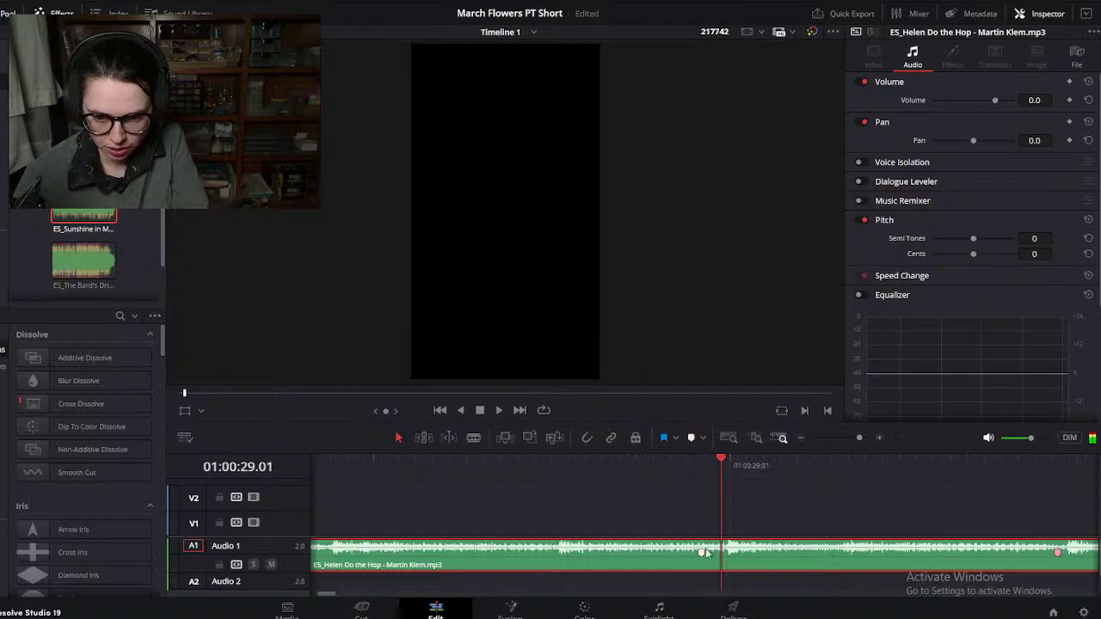
scroll(730, 552, down, 3)
scroll(731, 551, down, 2)
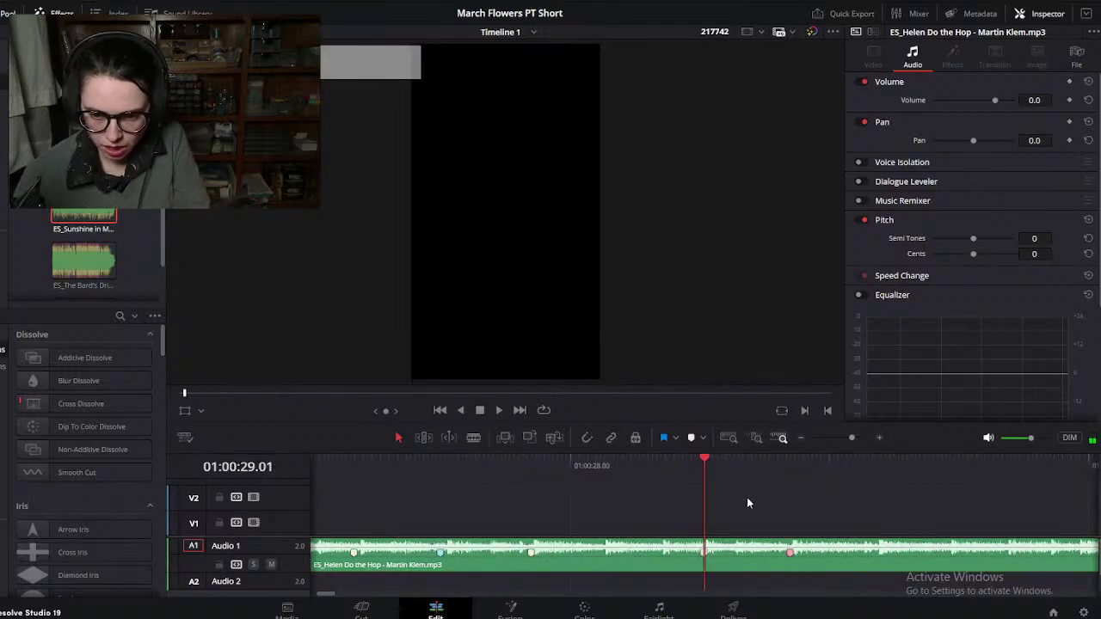
Step: Review the new marker layout against the music by playing it from the last V1 cut
click(22, 2)
click(649, 510)
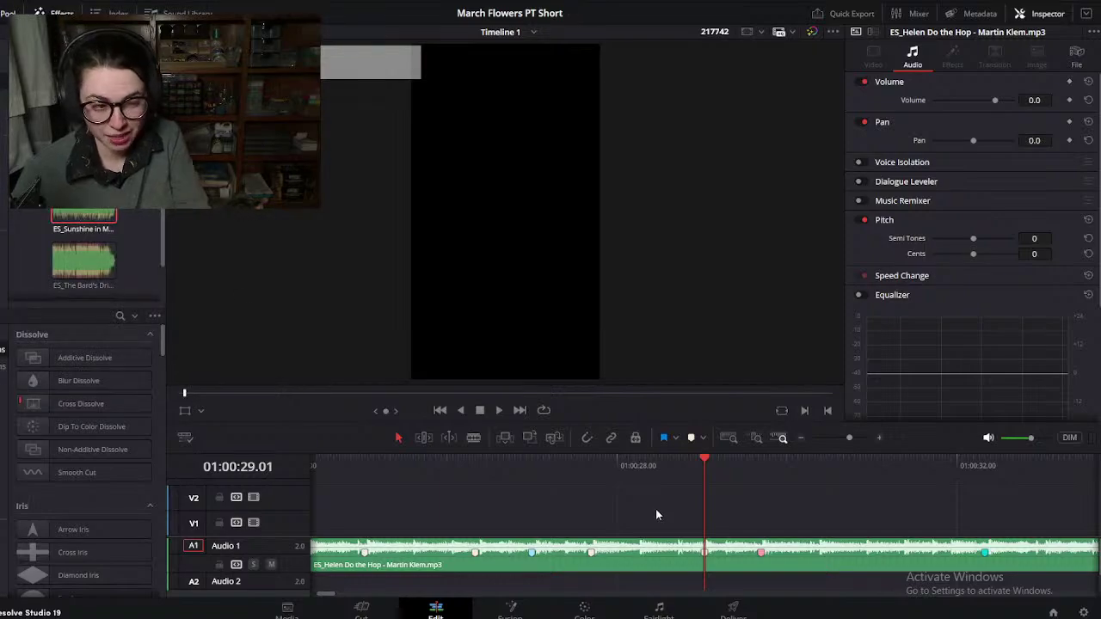
scroll(656, 511, down, 5)
scroll(656, 511, up, 2)
scroll(655, 508, up, 4)
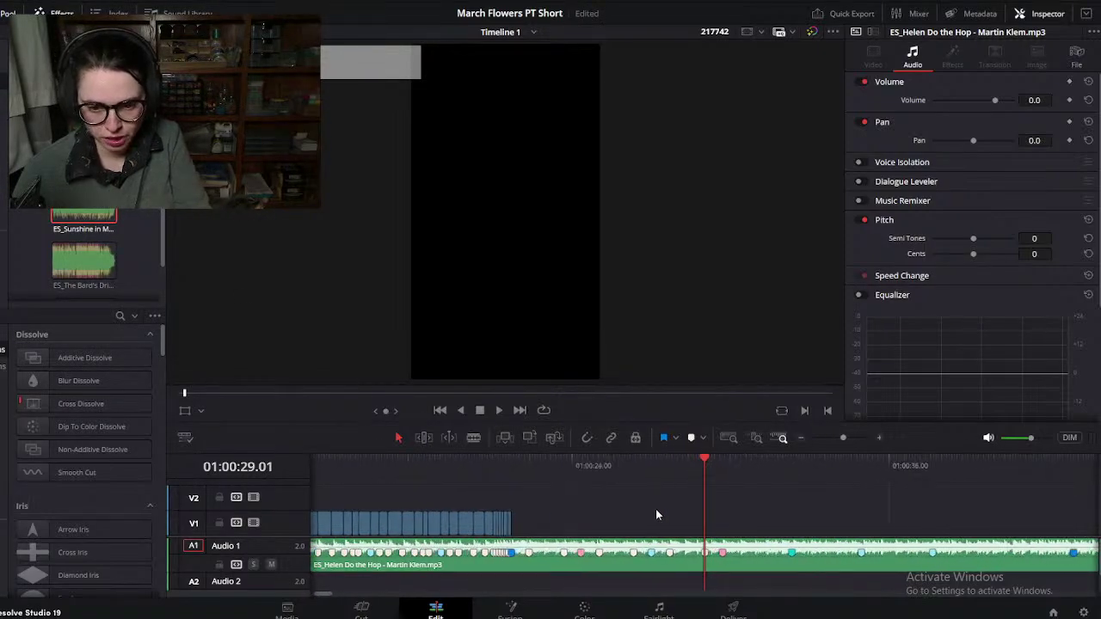
click(557, 470)
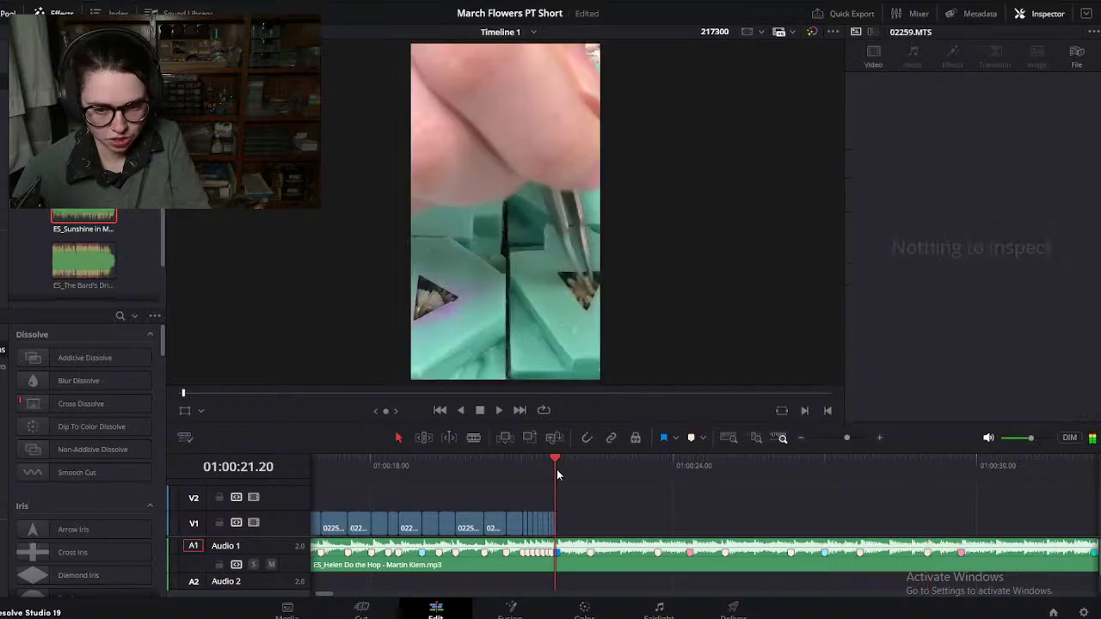
scroll(559, 472, right, 1)
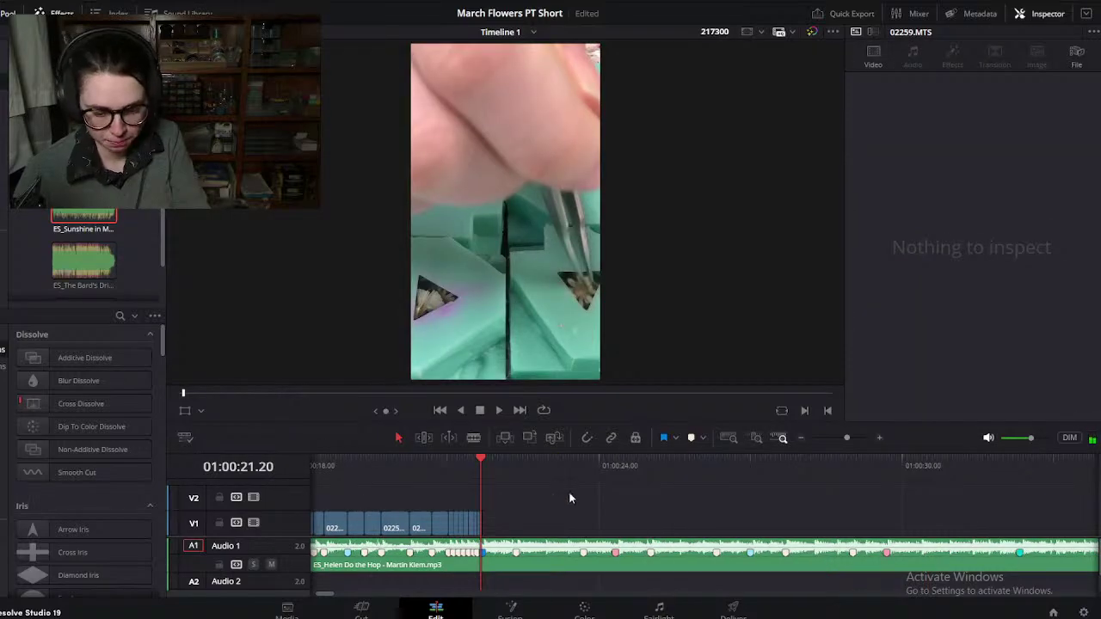
key(space)
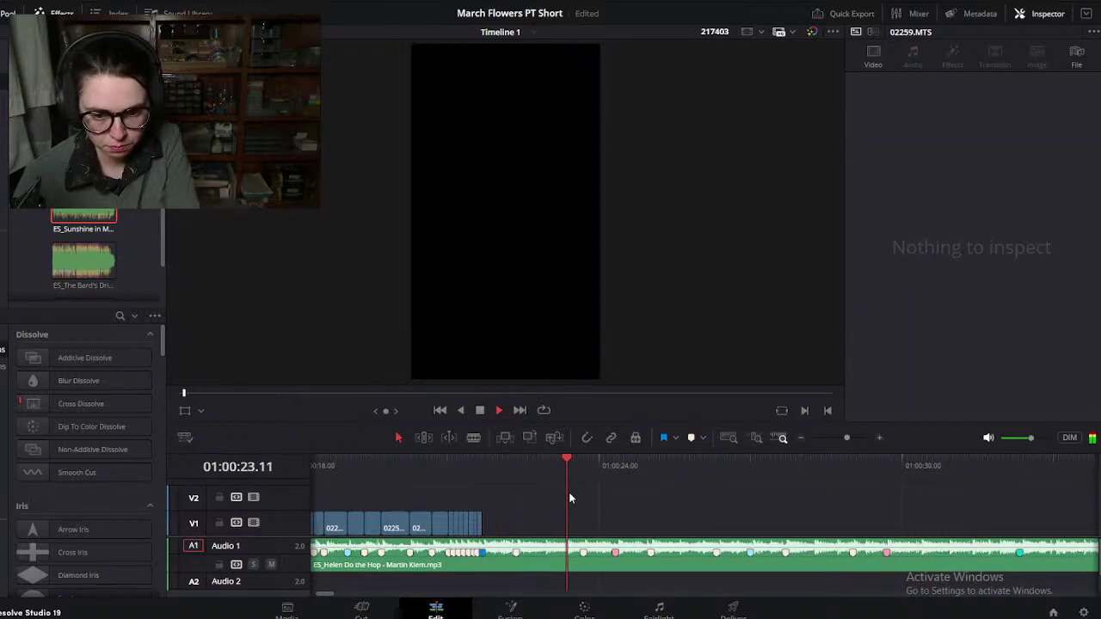
key(space)
click(485, 462)
key(space)
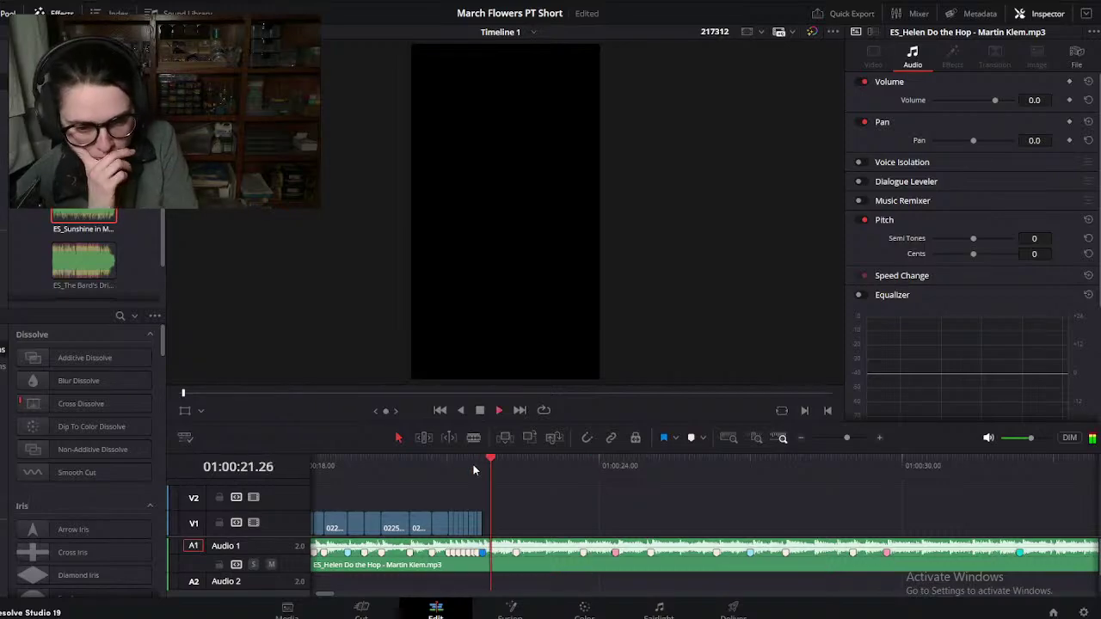
key(space)
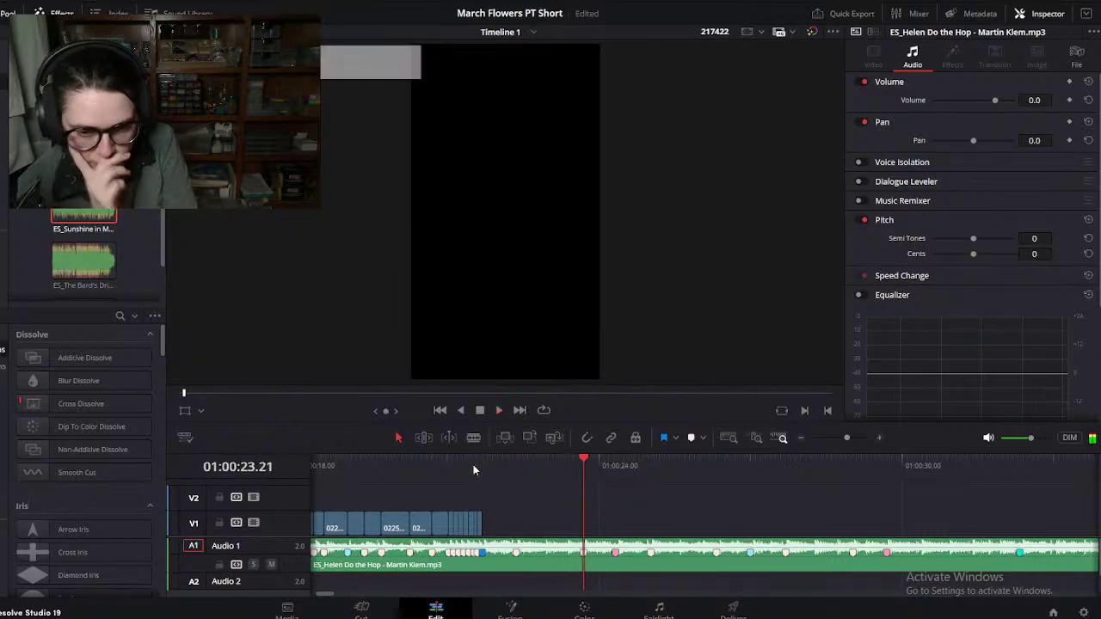
Step: Play the music from the last V1 cut and add a lavender marker to the clip at 01:00:22.27
scroll(547, 528, up, 5)
scroll(547, 528, up, 2)
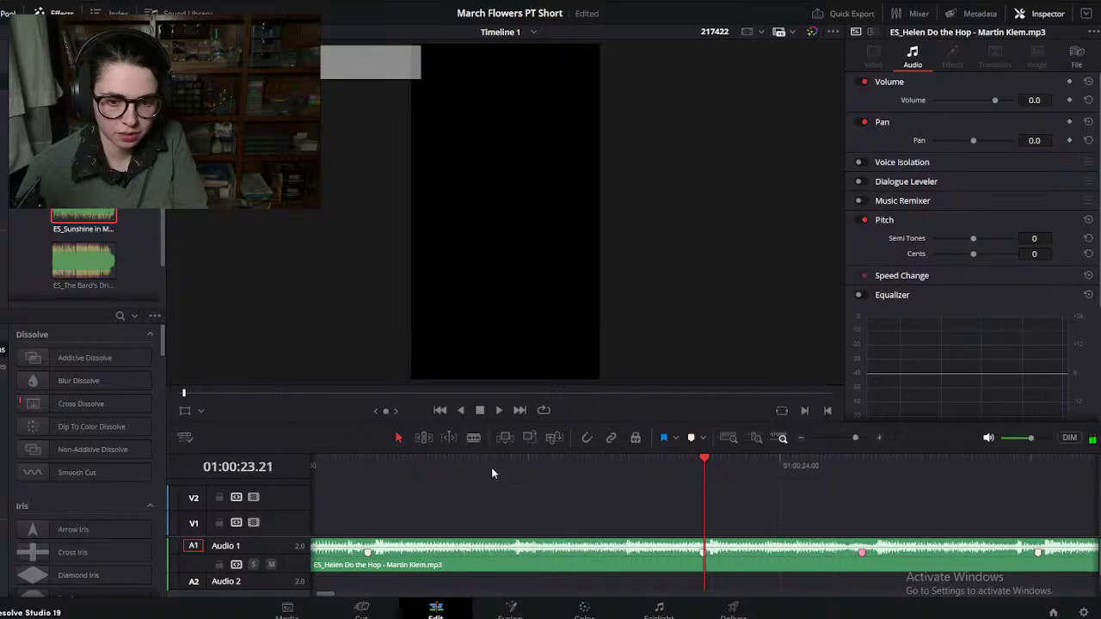
scroll(632, 539, left, 3)
click(423, 473)
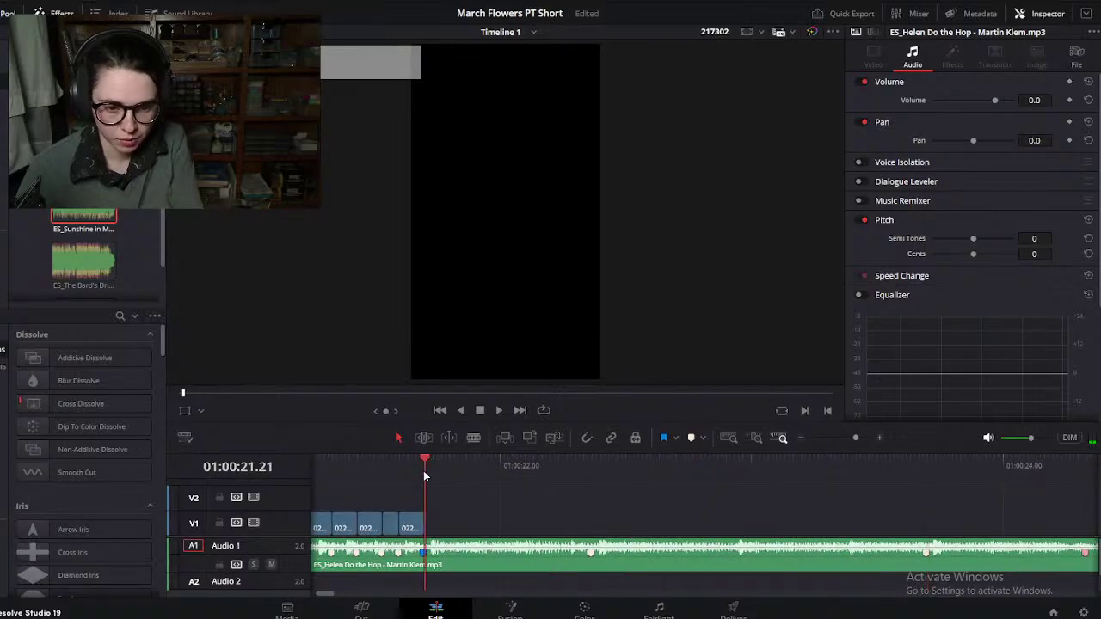
key(space)
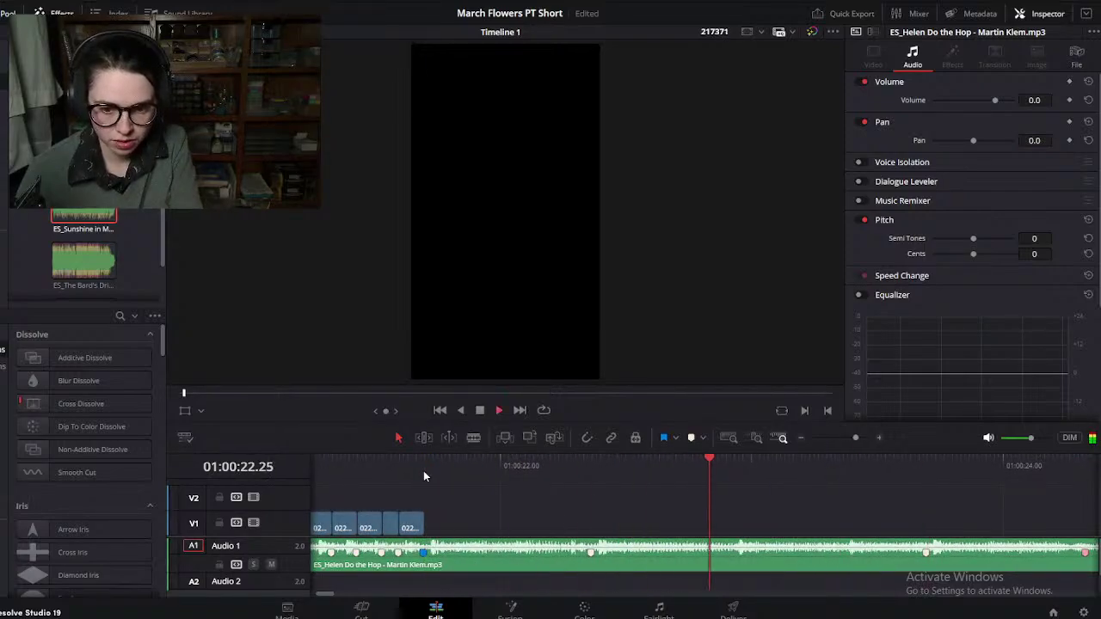
drag(743, 469, 727, 471)
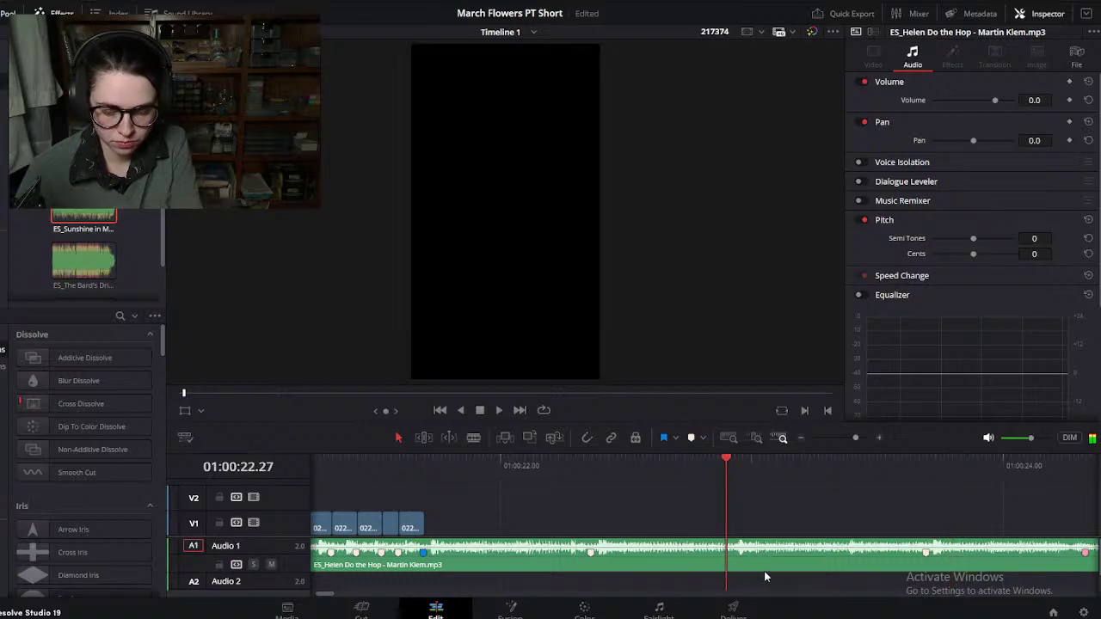
click(703, 440)
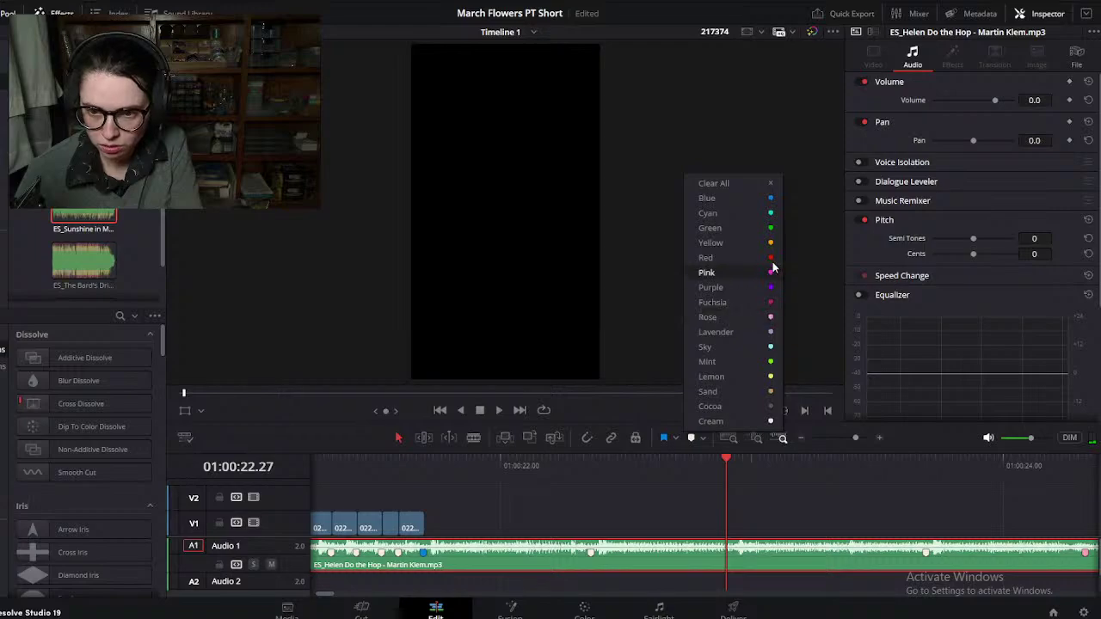
click(772, 334)
Step: Add a second lavender marker to the clip on the beat at 01:00:23.11
drag(740, 466, 844, 482)
click(690, 438)
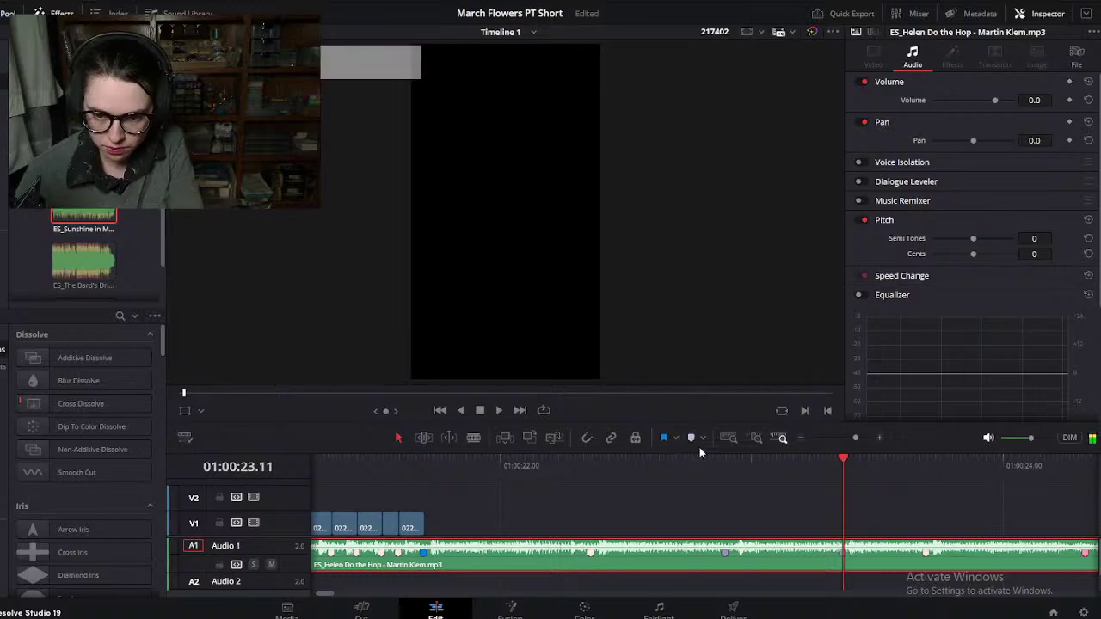
scroll(779, 523, right, 4)
scroll(512, 547, left, 4)
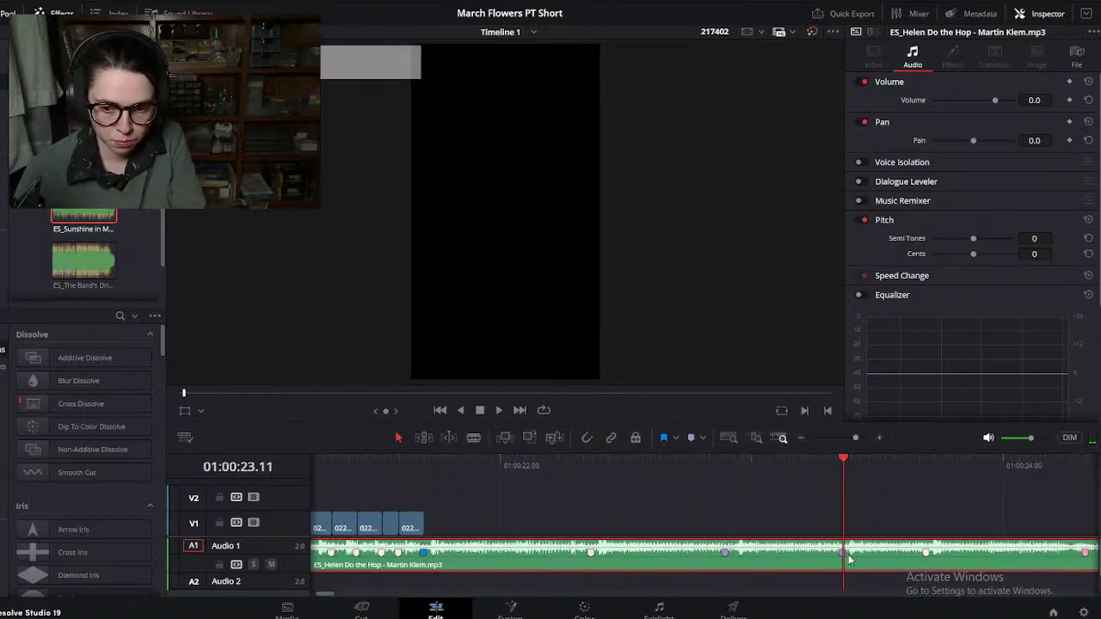
Step: Play the music on from 01:00:23.11 and add lavender markers to the clip at about 01:00:25.17 and 01:00:26.01
scroll(934, 540, right, 5)
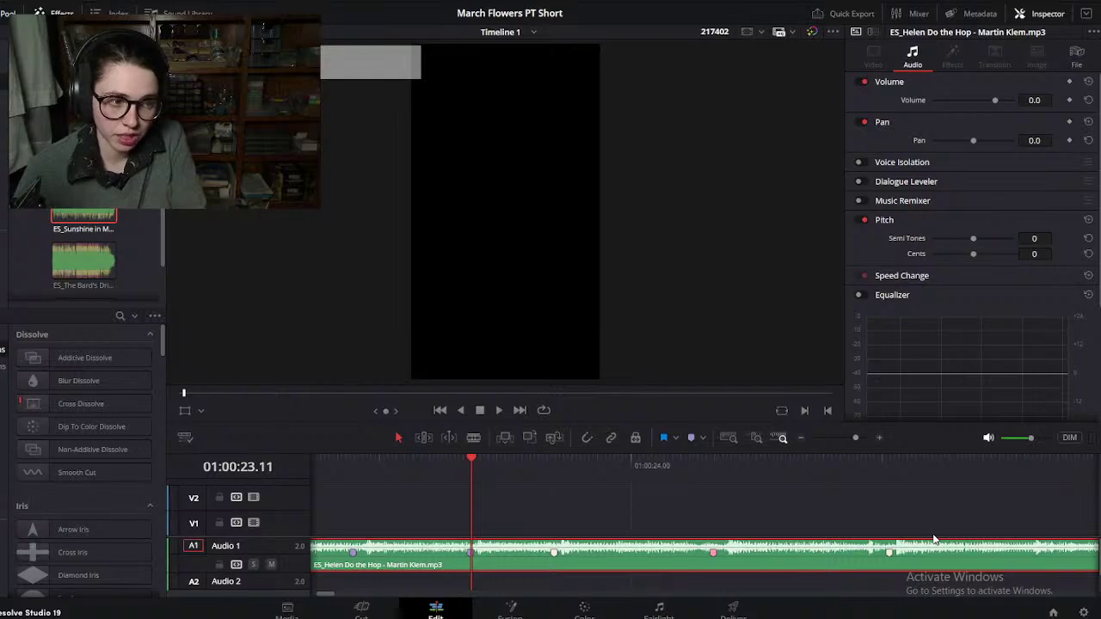
scroll(625, 541, right, 1)
scroll(579, 576, right, 1)
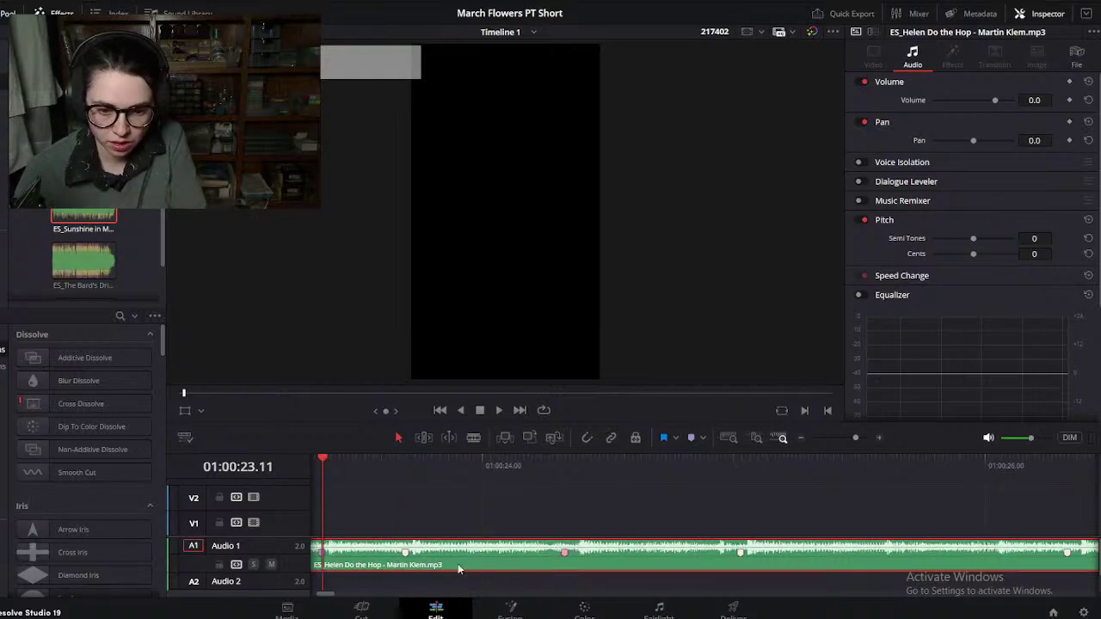
key(space)
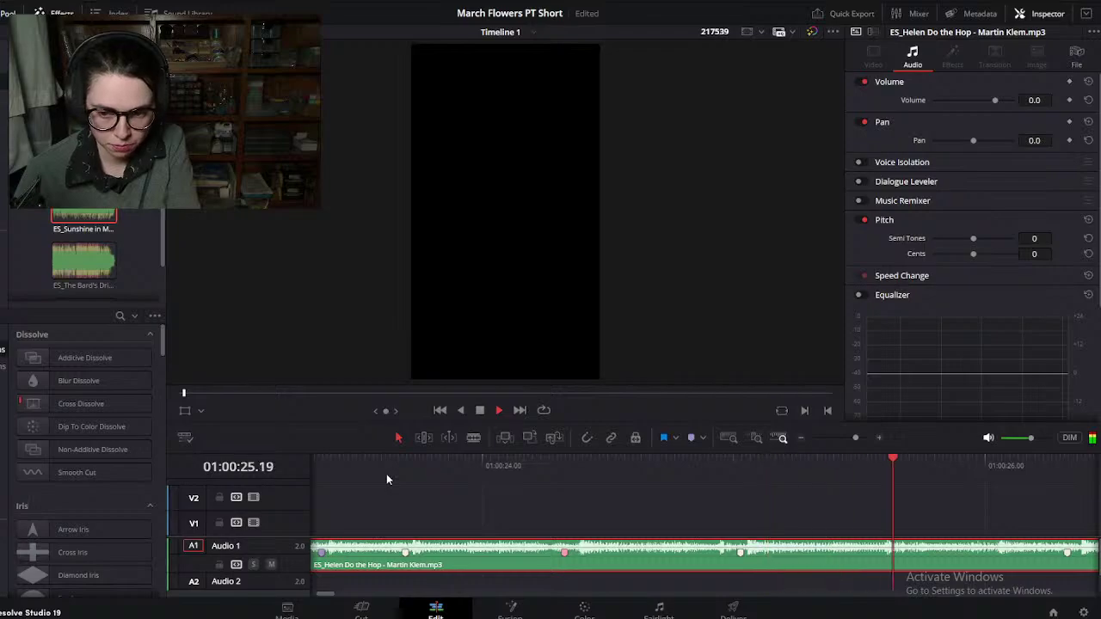
key(space)
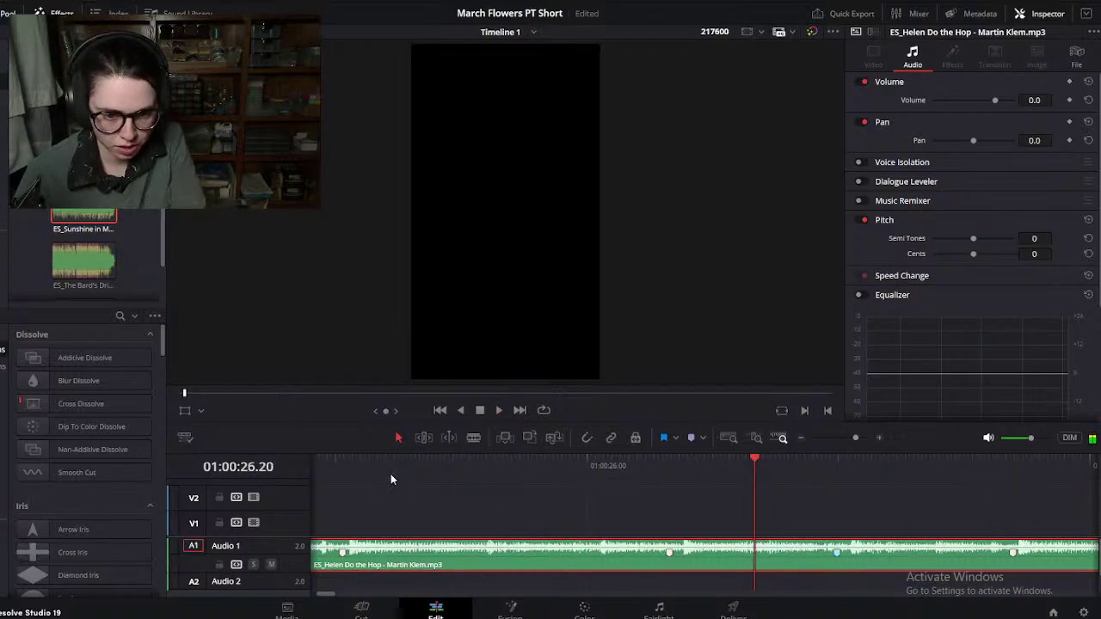
drag(450, 464, 597, 514)
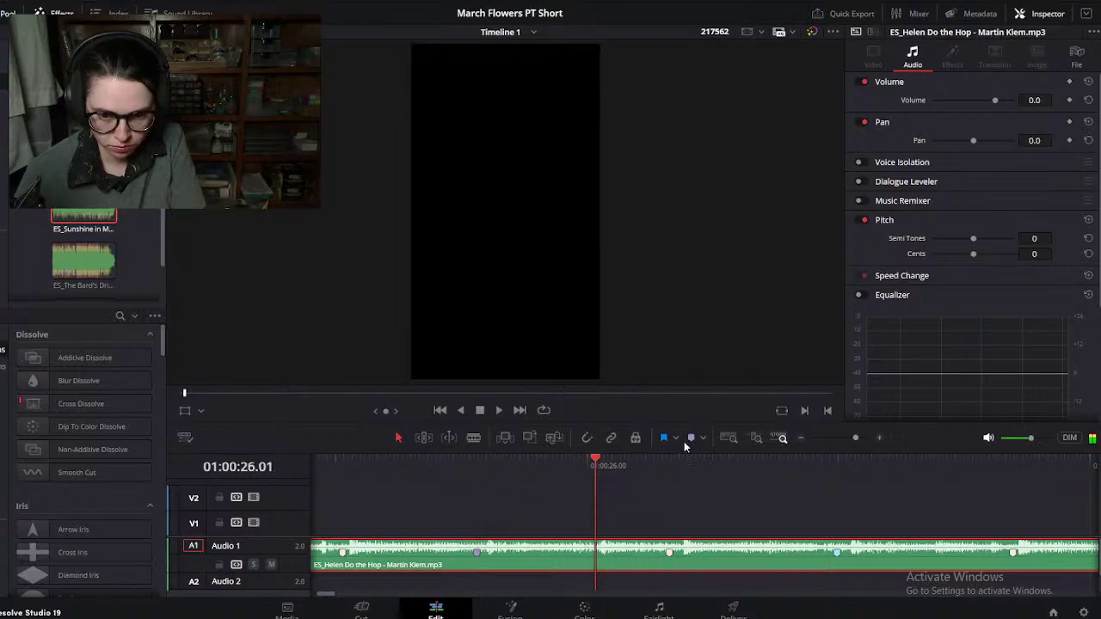
Step: Add two lavender markers to the clip on the beats at 01:00:28.07 and about 01:00:28.21
drag(621, 461, 880, 511)
scroll(872, 518, right, 3)
drag(520, 478, 780, 538)
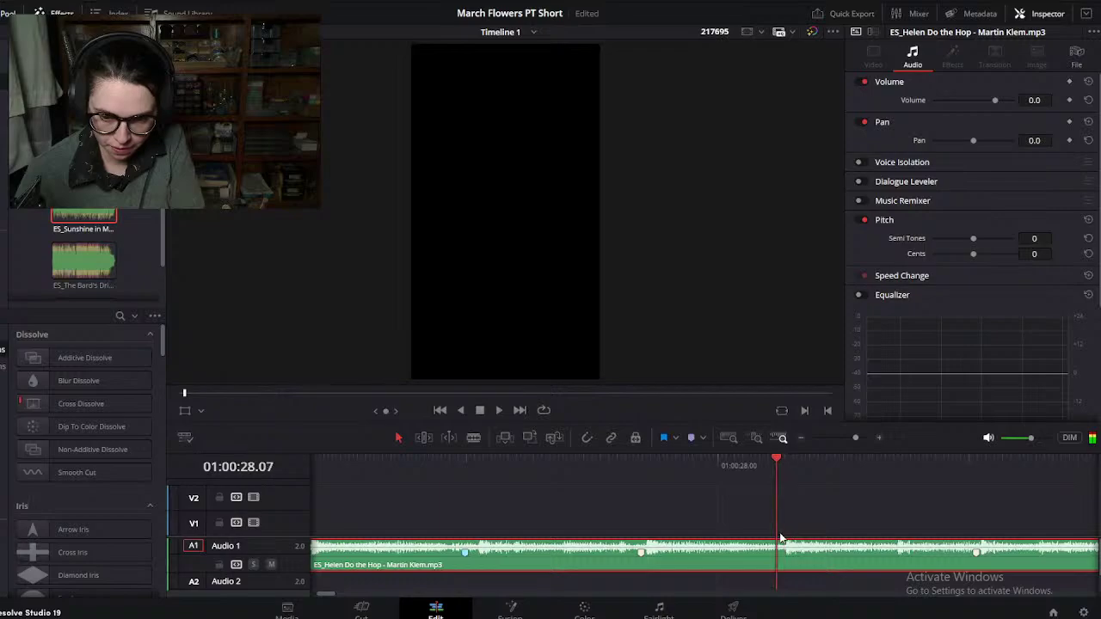
scroll(757, 537, right, 3)
drag(447, 473, 774, 504)
click(693, 438)
Step: Look over the marker pattern across the whole music clip and save the project
scroll(748, 511, down, 6)
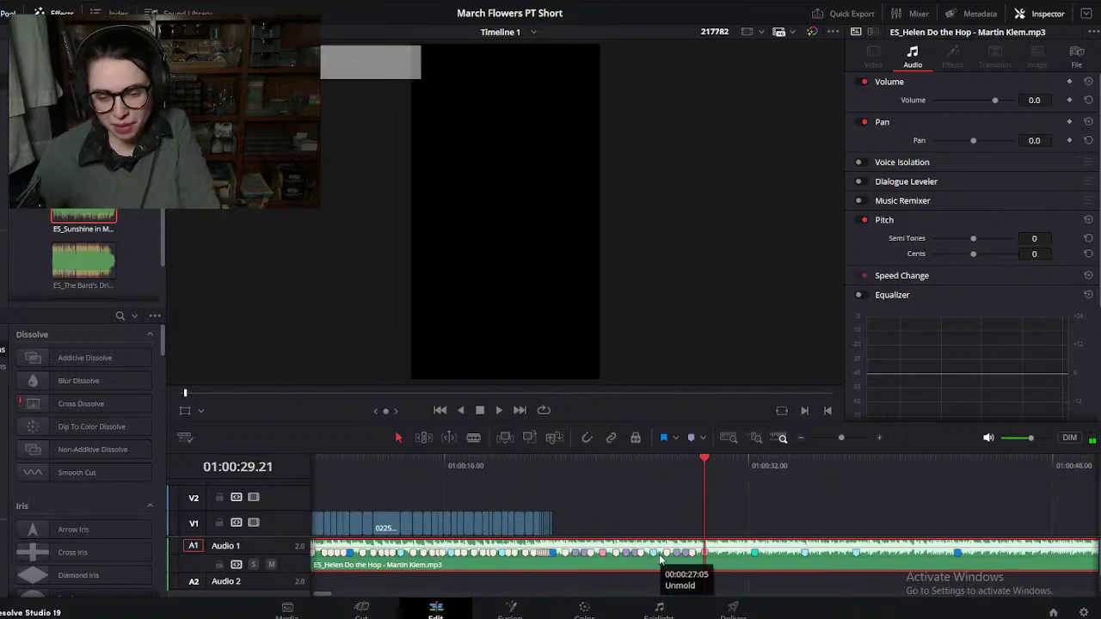
scroll(661, 559, left, 3)
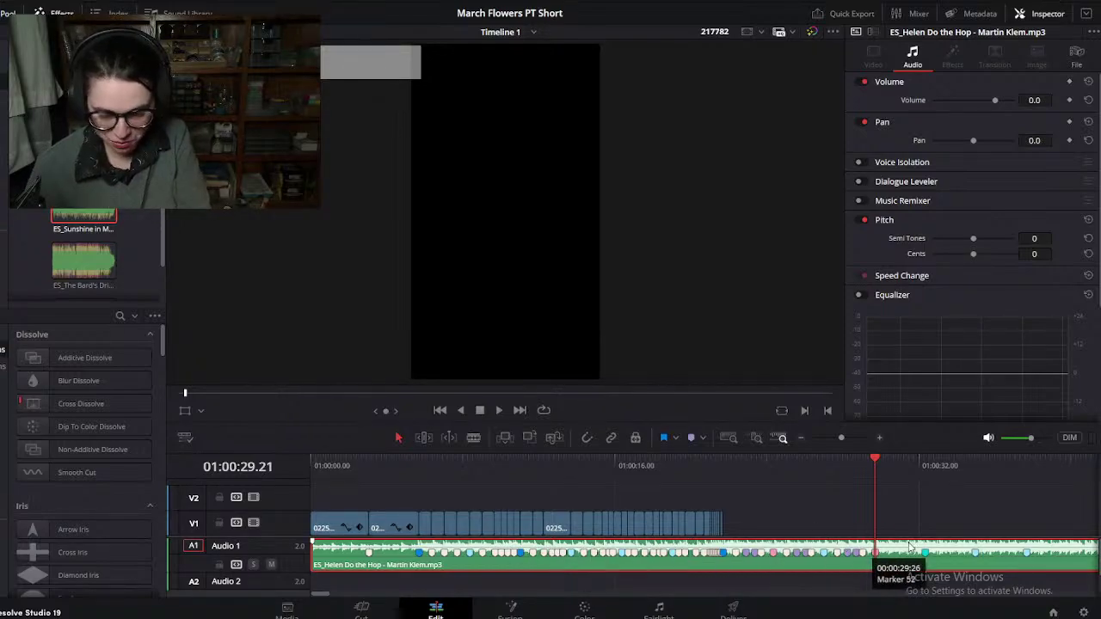
scroll(901, 546, up, 3)
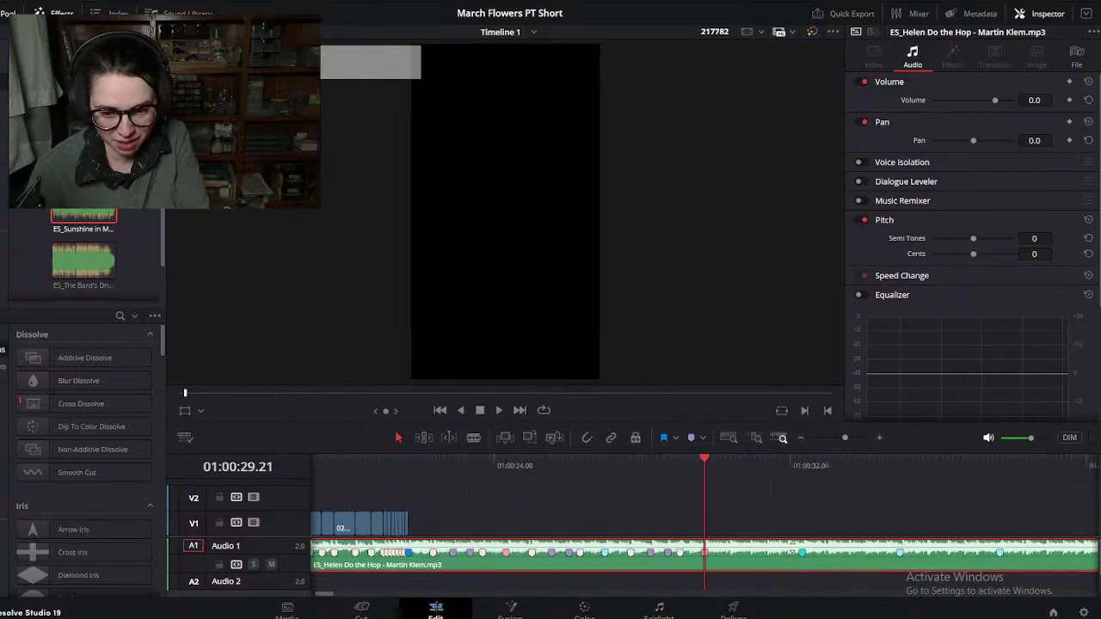
click(13, 5)
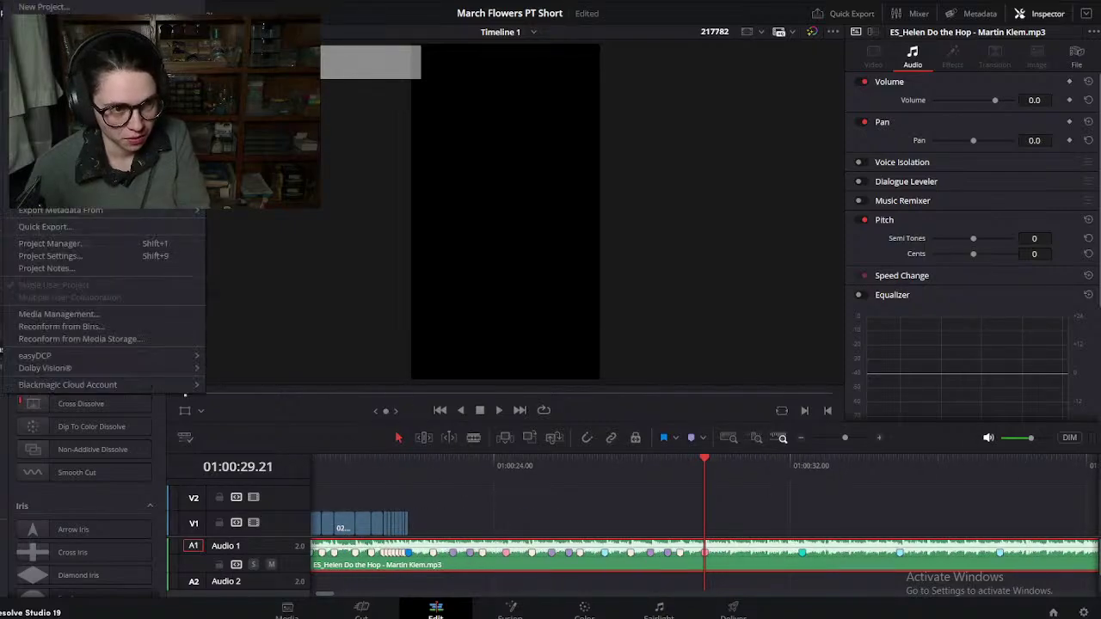
key(ctrl+s)
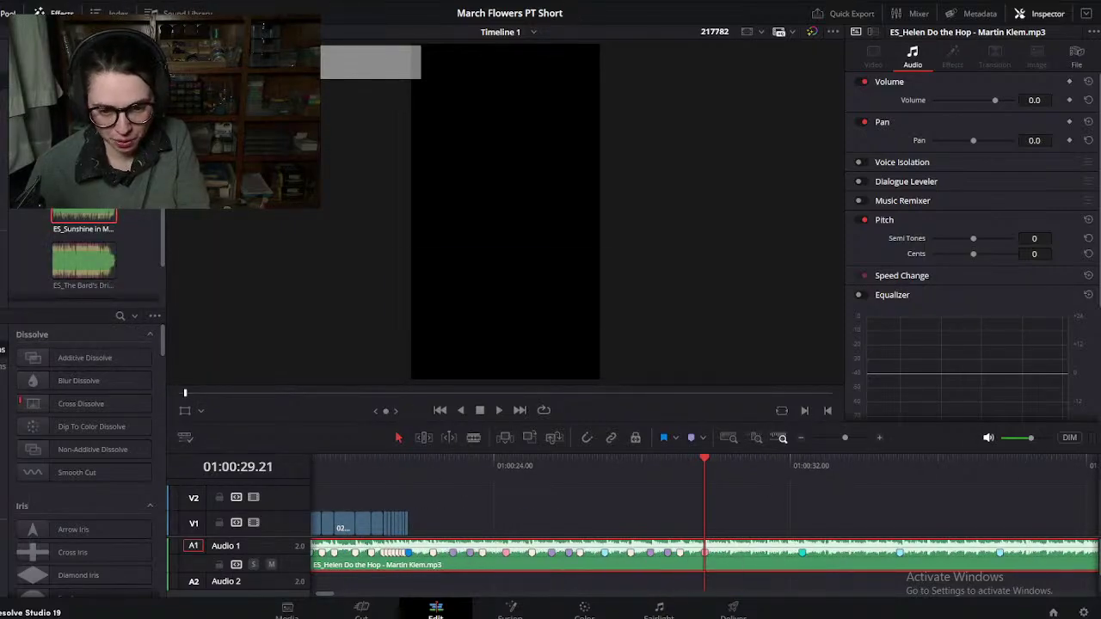
Step: Play the music after the second rose marker and add a cream marker to the clip at 01:00:30.10
scroll(730, 518, up, 3)
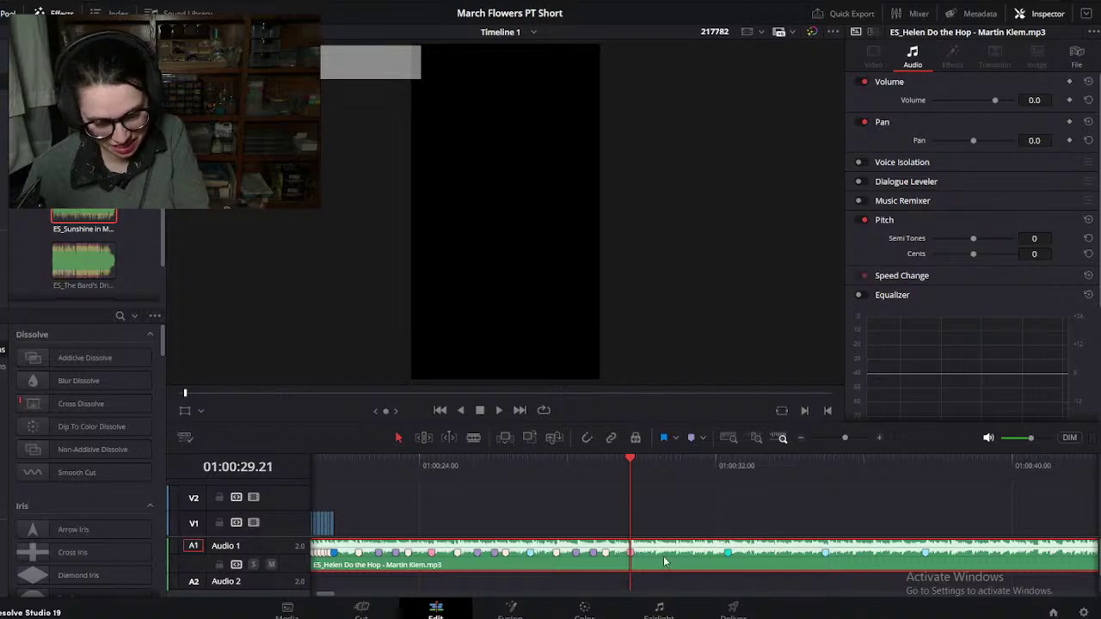
scroll(665, 559, up, 1)
click(764, 526)
key(space)
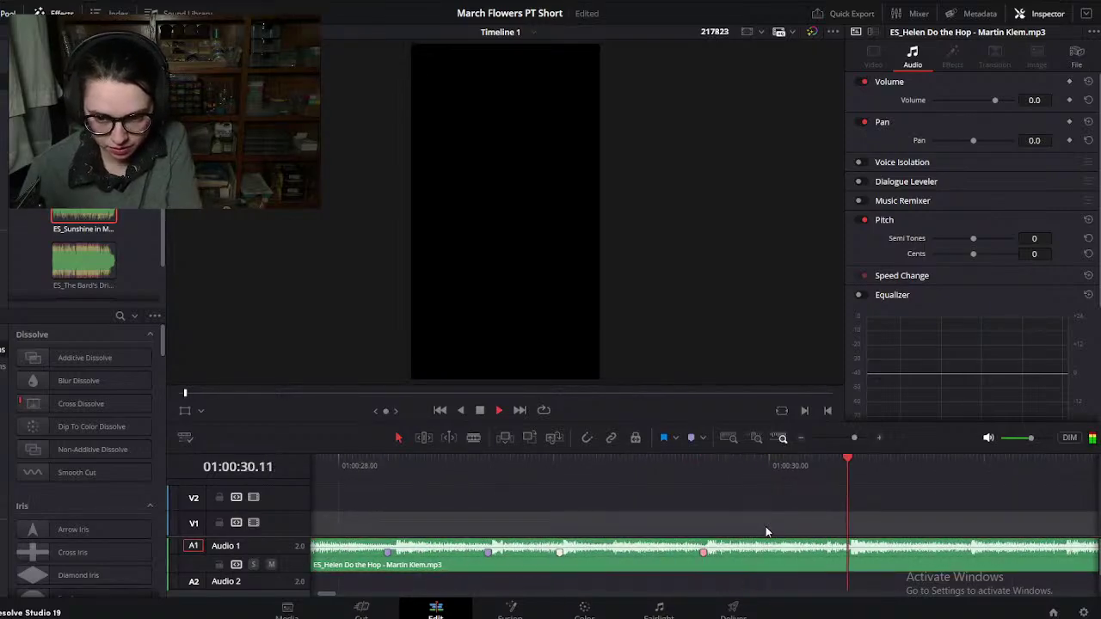
drag(847, 473, 845, 476)
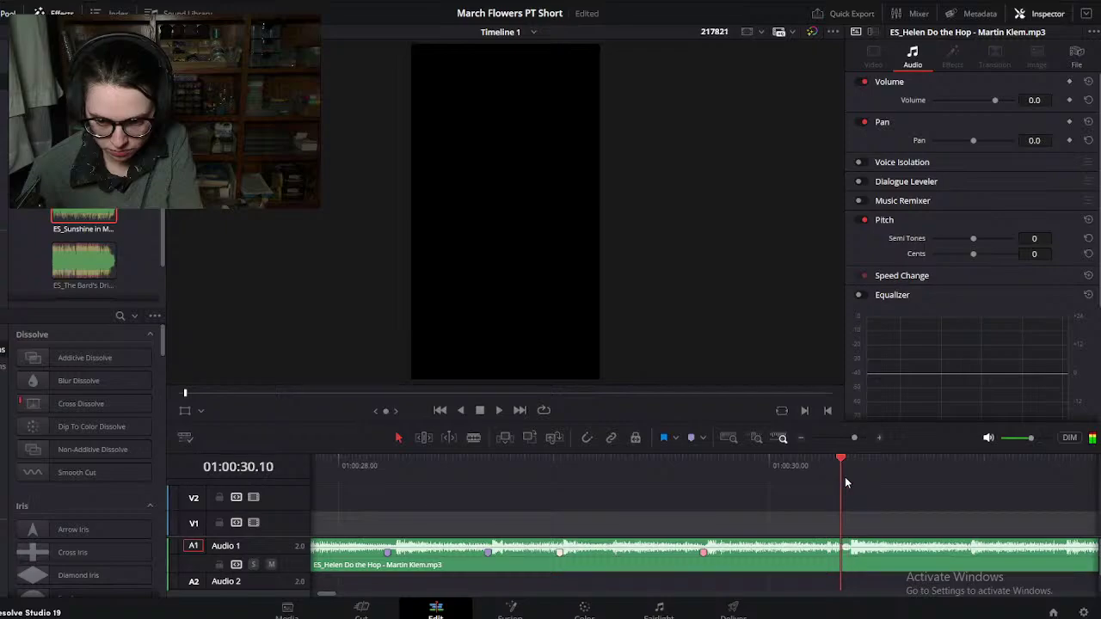
click(889, 568)
scroll(792, 511, right, 2)
click(703, 439)
click(770, 419)
Step: Add a cream marker to the clip at 01:00:31.27, just before the cyan marker
scroll(607, 519, right, 3)
click(479, 470)
drag(480, 473, 744, 502)
drag(781, 499, 810, 508)
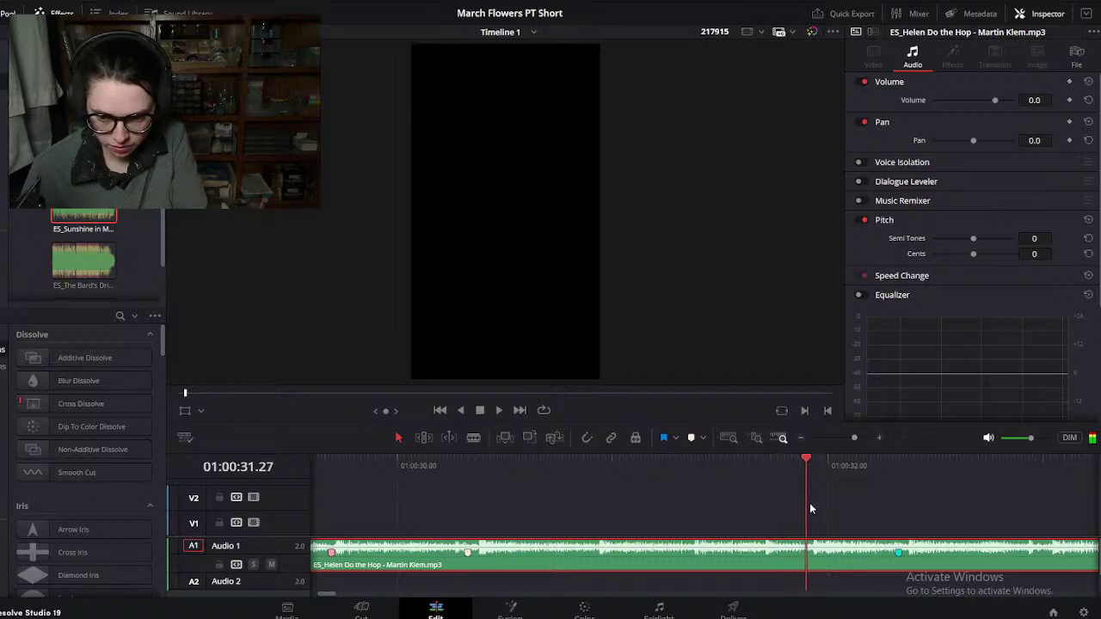
key(m)
Step: Replay the section from the second rose marker and move the last cream marker earlier to the beat at 01:00:31.20
key(space)
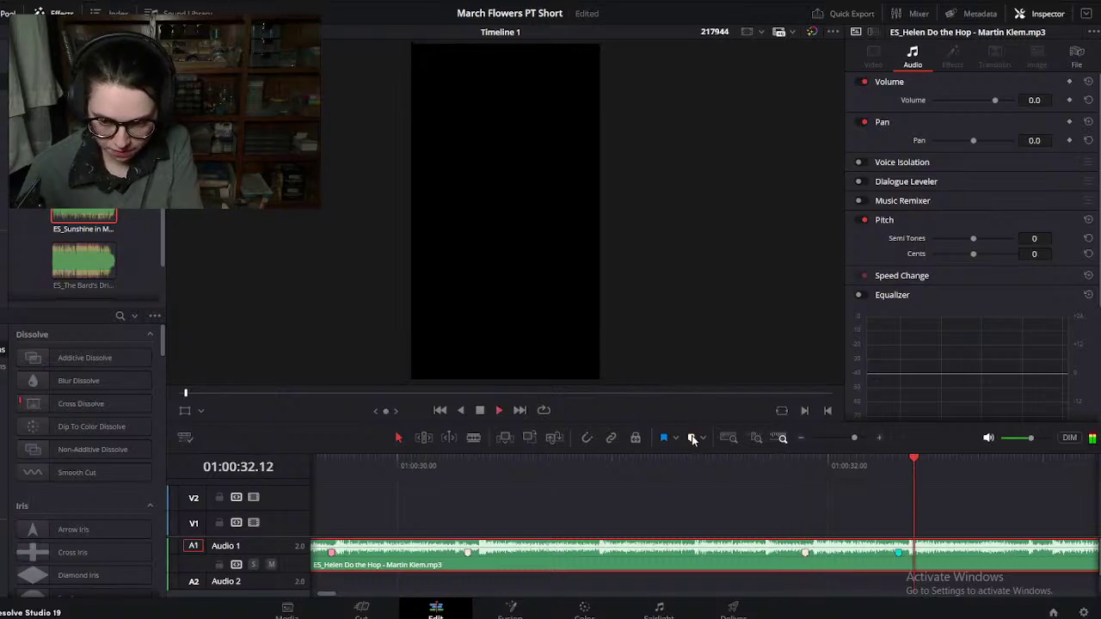
click(470, 471)
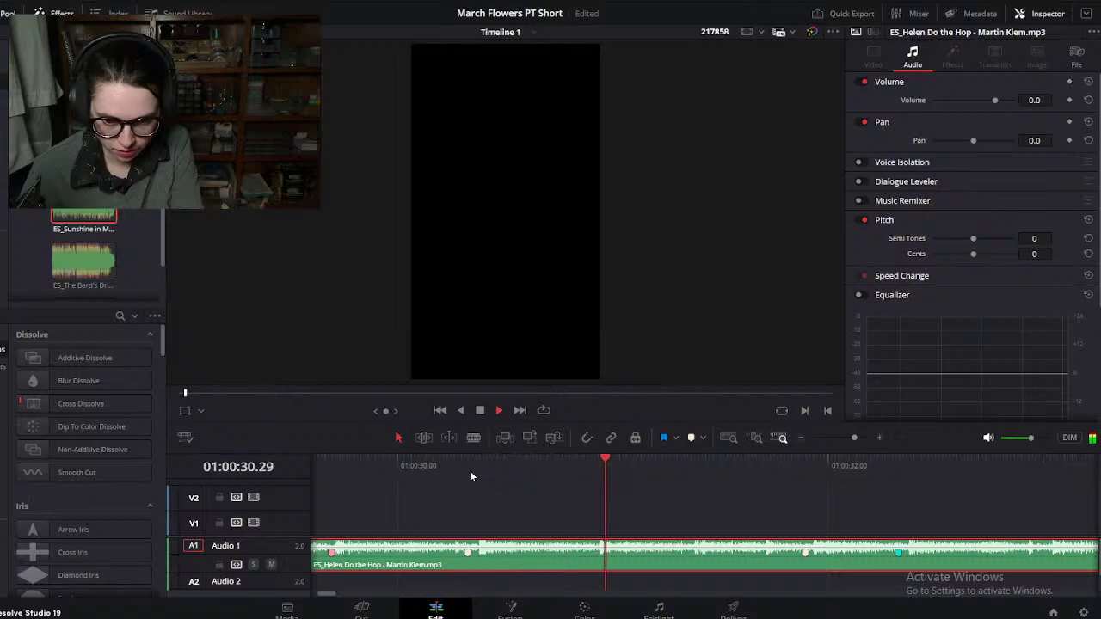
click(320, 463)
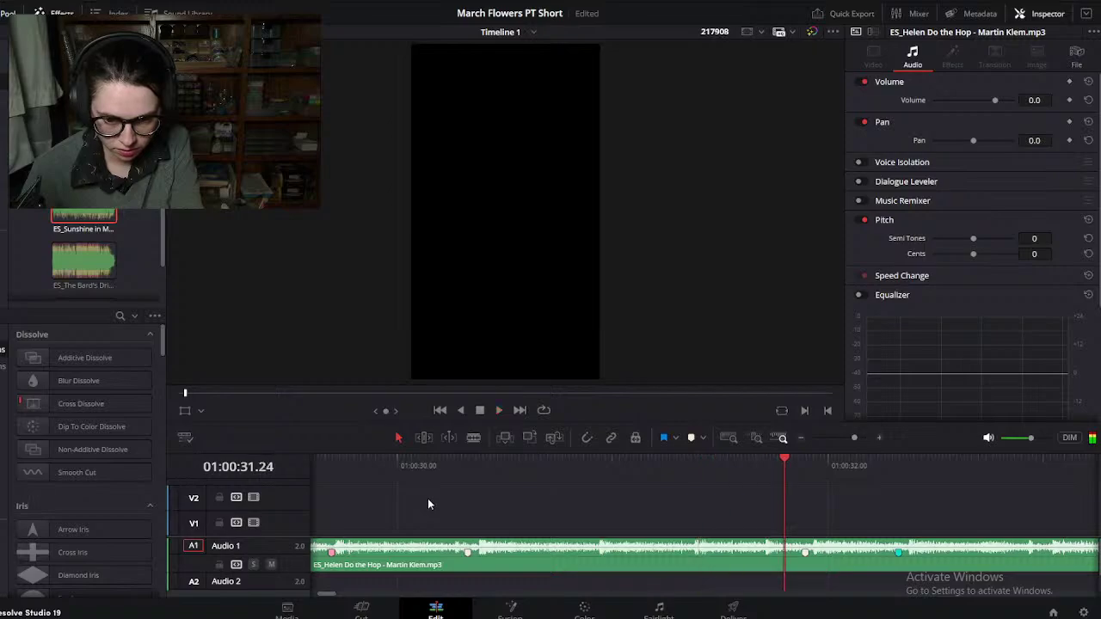
click(755, 462)
drag(763, 475, 759, 483)
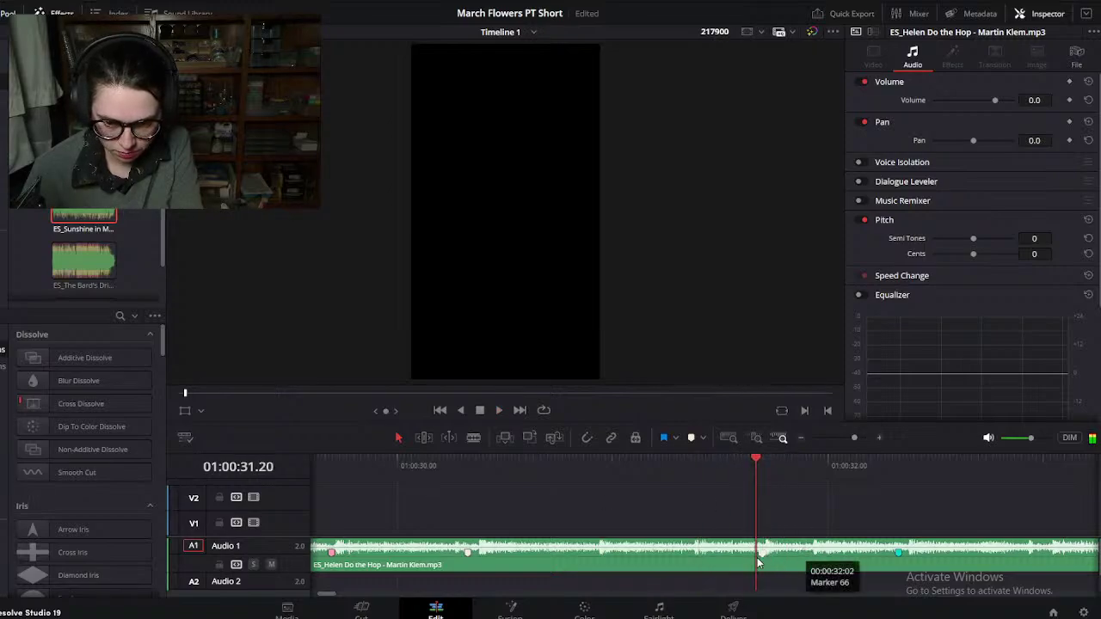
Step: Add a lavender marker to the clip at 01:00:31.27, between the last cream marker and the cyan marker
key(space)
mouse_move(811, 482)
mouse_down()
mouse_move(799, 477)
mouse_move(820, 473)
mouse_move(806, 473)
mouse_up()
click(838, 555)
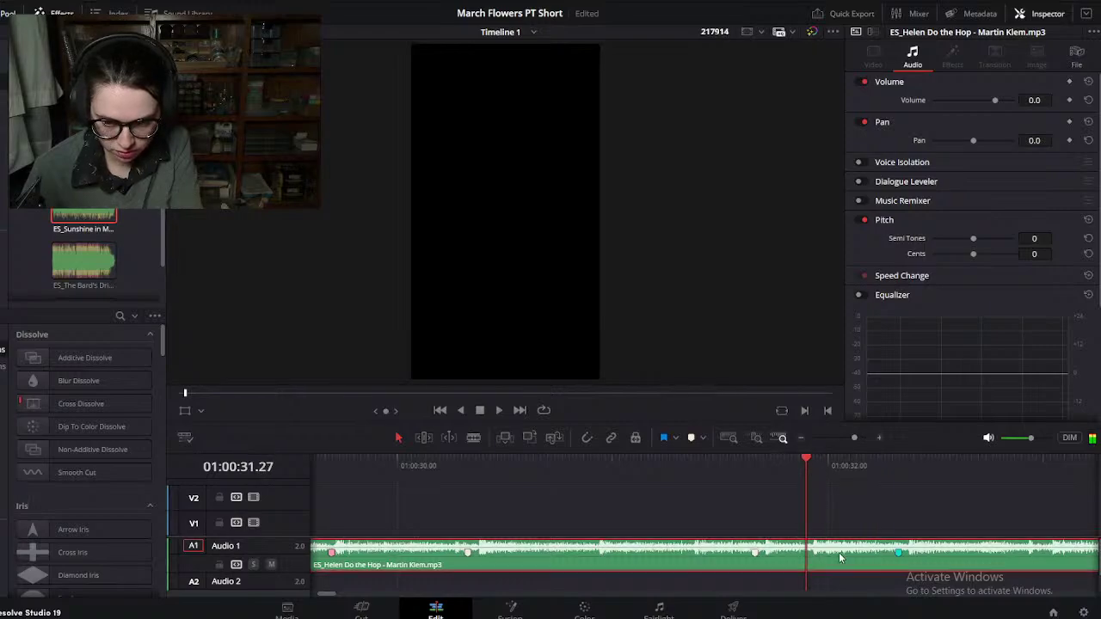
click(703, 438)
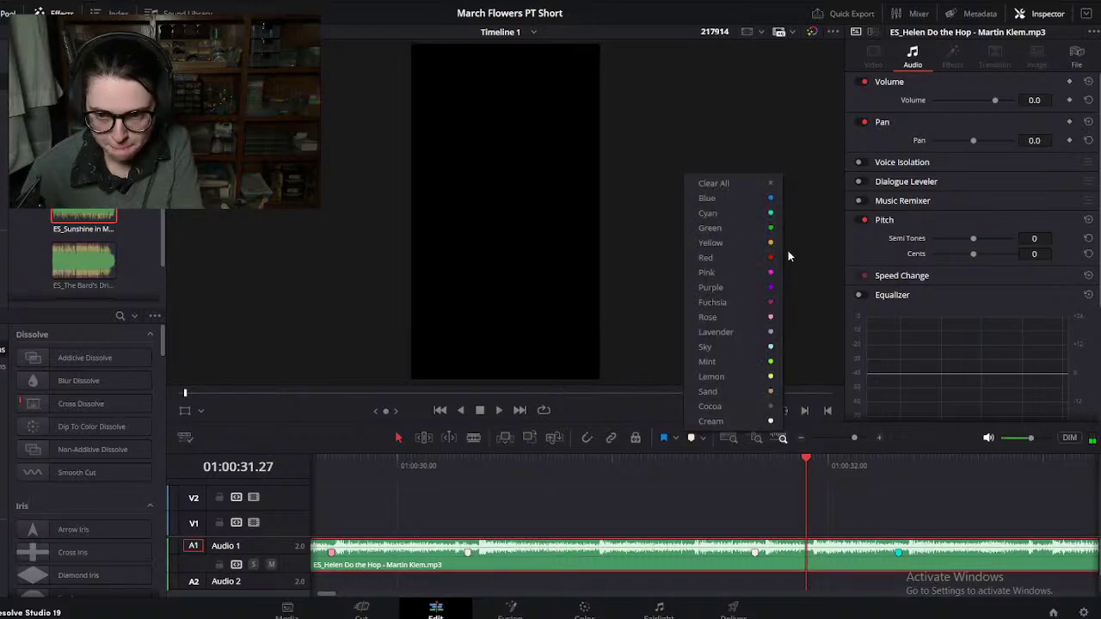
click(775, 334)
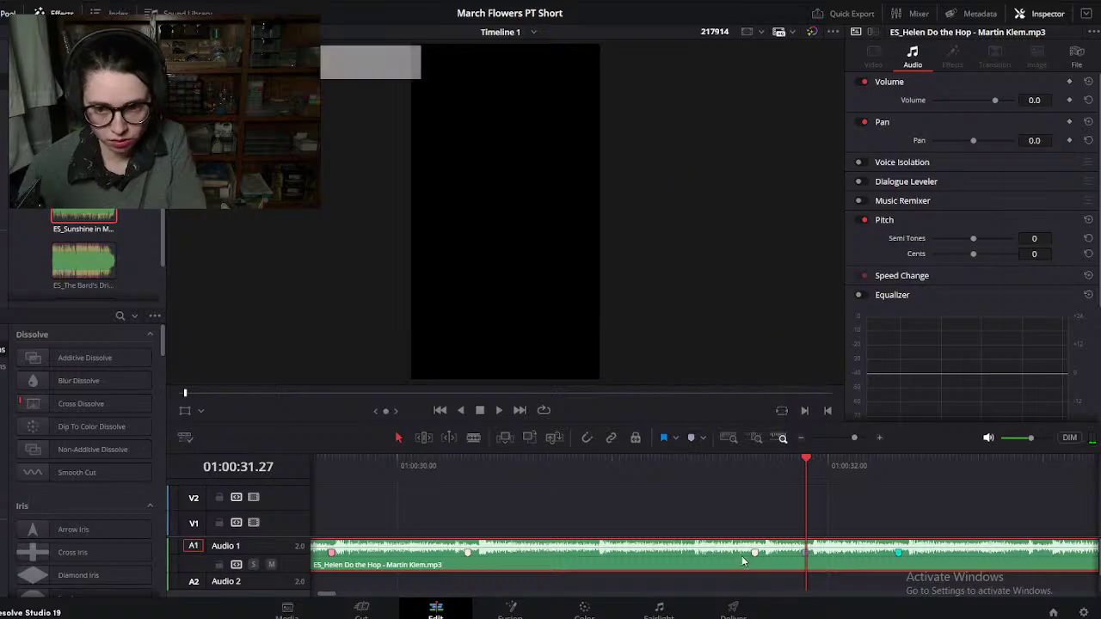
Step: Add a lavender marker to the clip on the beat at 01:00:30.27
scroll(728, 510, down, 2)
scroll(728, 510, up, 3)
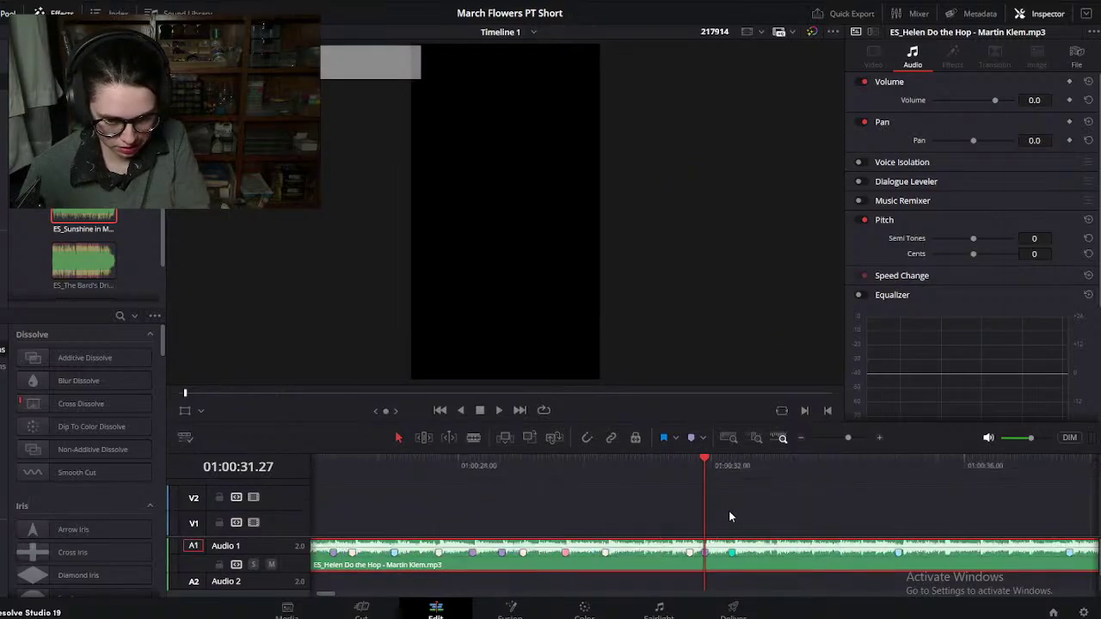
drag(550, 471, 607, 471)
scroll(607, 471, up, 1)
drag(716, 485, 686, 469)
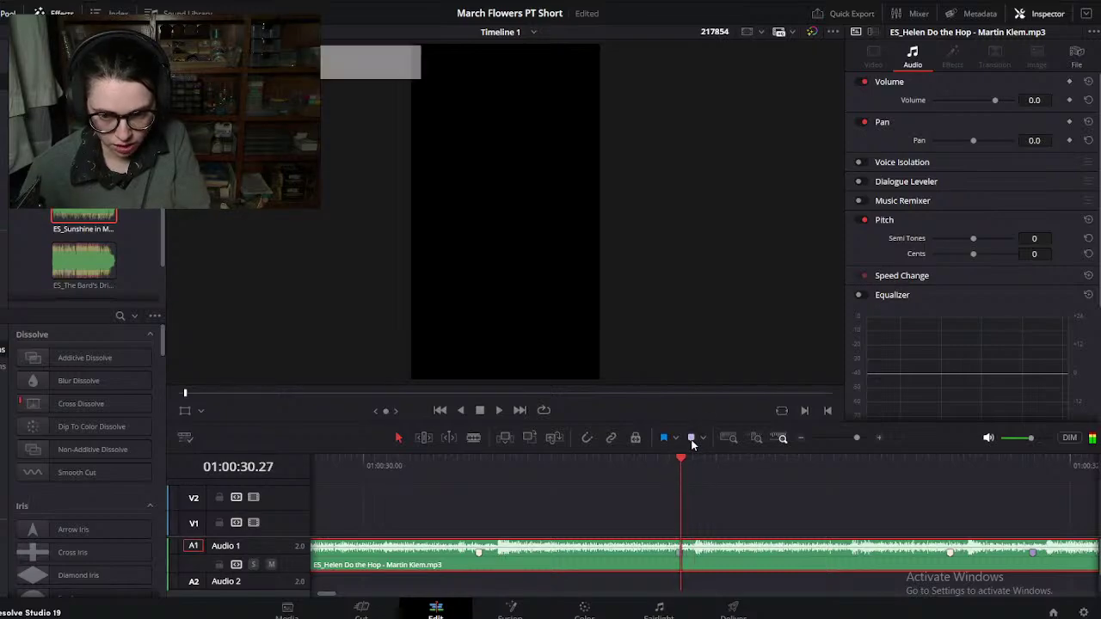
Step: Add another lavender marker to the clip on the beat at 01:00:31.10
scroll(692, 525, right, 3)
drag(469, 466, 618, 492)
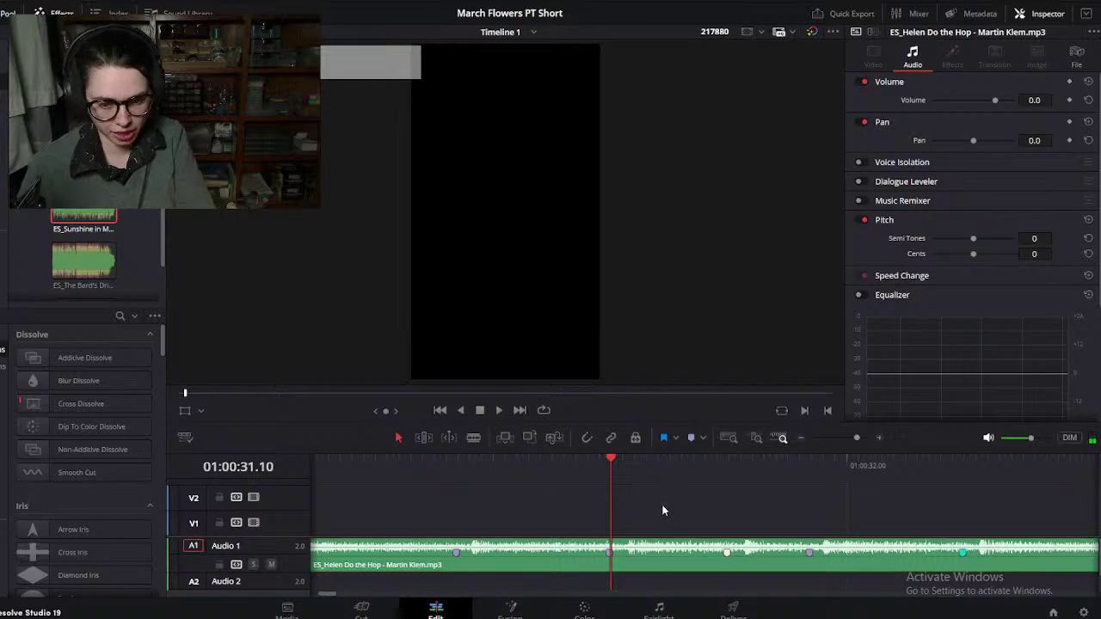
scroll(663, 504, down, 2)
scroll(662, 510, down, 2)
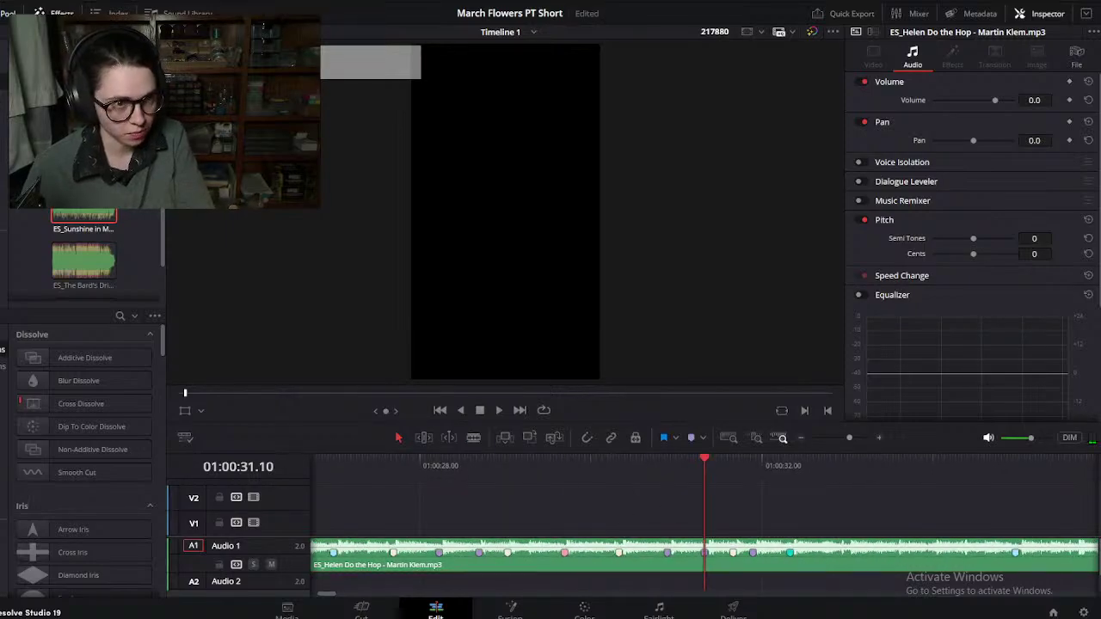
click(19, 5)
key(Escape)
Step: Check the lavender markers at 01:00:30.27 and 01:00:31.10 against the beats by scrubbing the music around them
scroll(626, 537, down, 4)
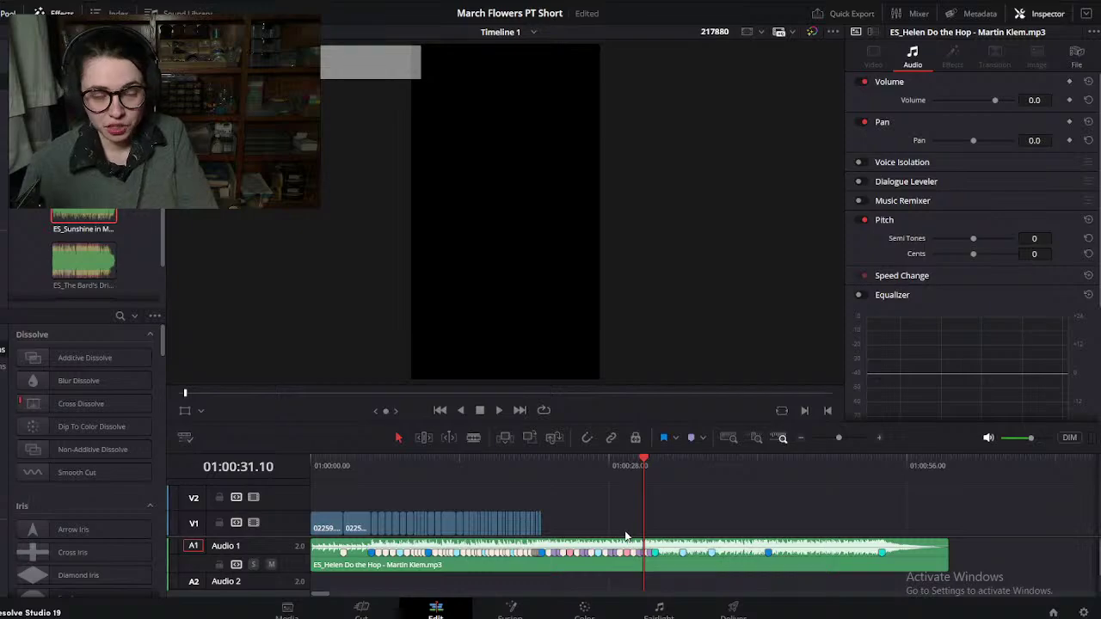
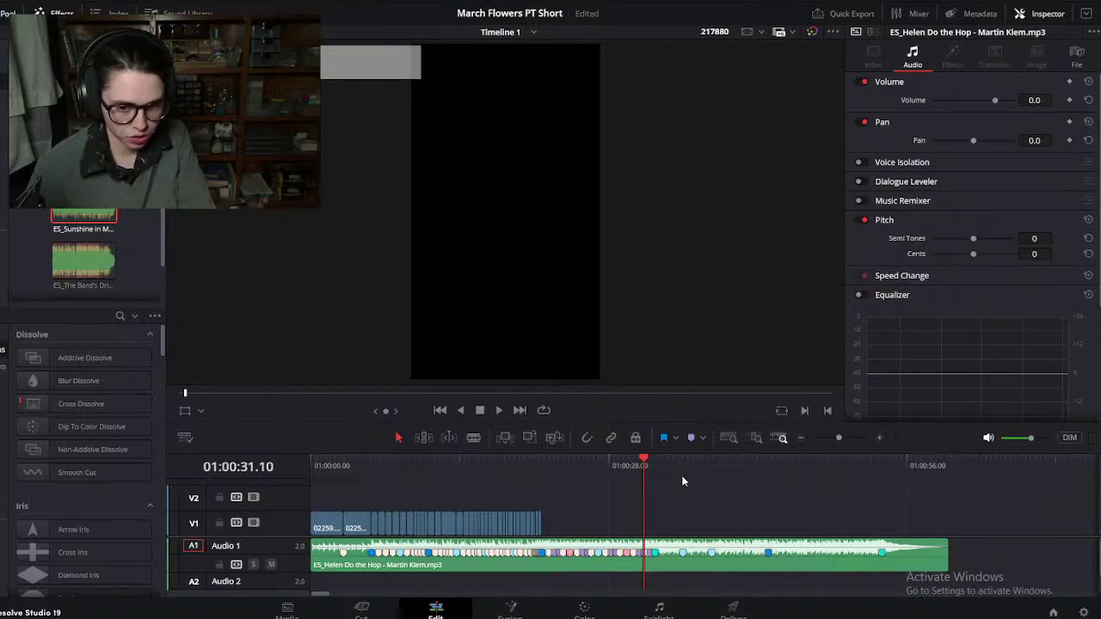
scroll(680, 495, up, 1)
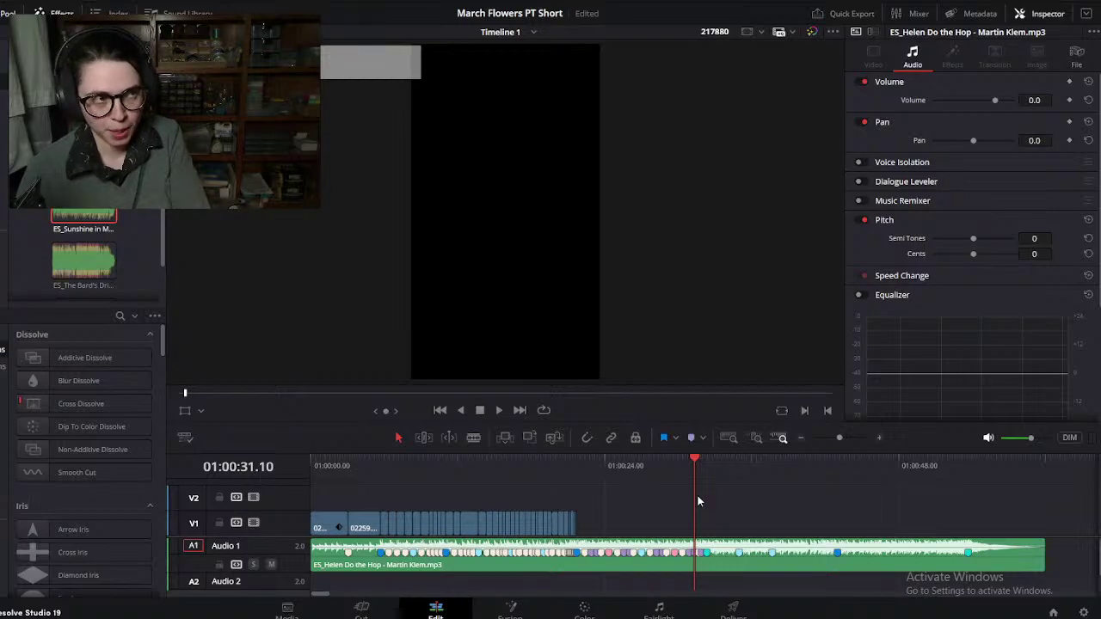
scroll(706, 499, up, 1)
scroll(709, 503, up, 3)
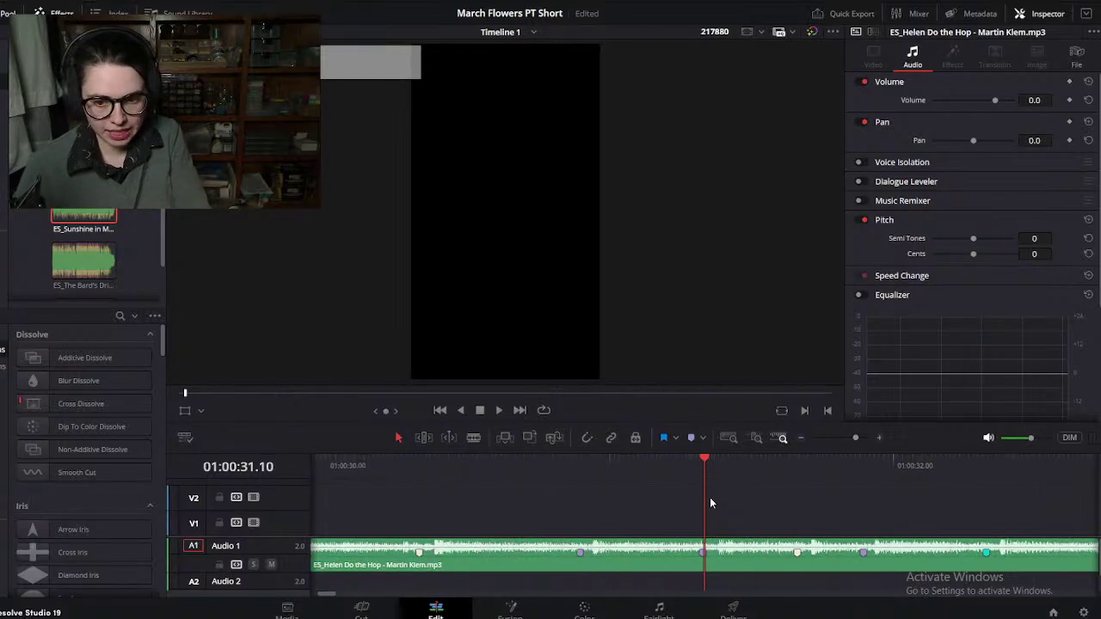
click(684, 467)
click(715, 467)
mouse_move(717, 477)
mouse_down()
mouse_move(694, 478)
mouse_move(720, 477)
mouse_move(713, 487)
mouse_move(712, 464)
mouse_move(702, 476)
mouse_move(714, 469)
mouse_up()
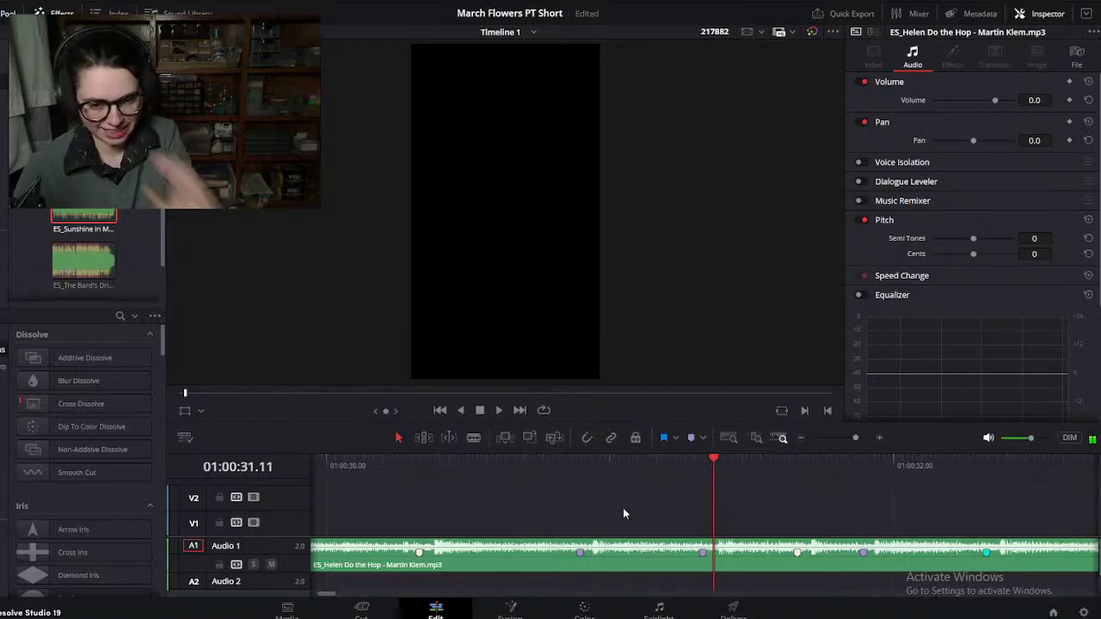
drag(572, 471, 588, 477)
scroll(676, 523, down, 6)
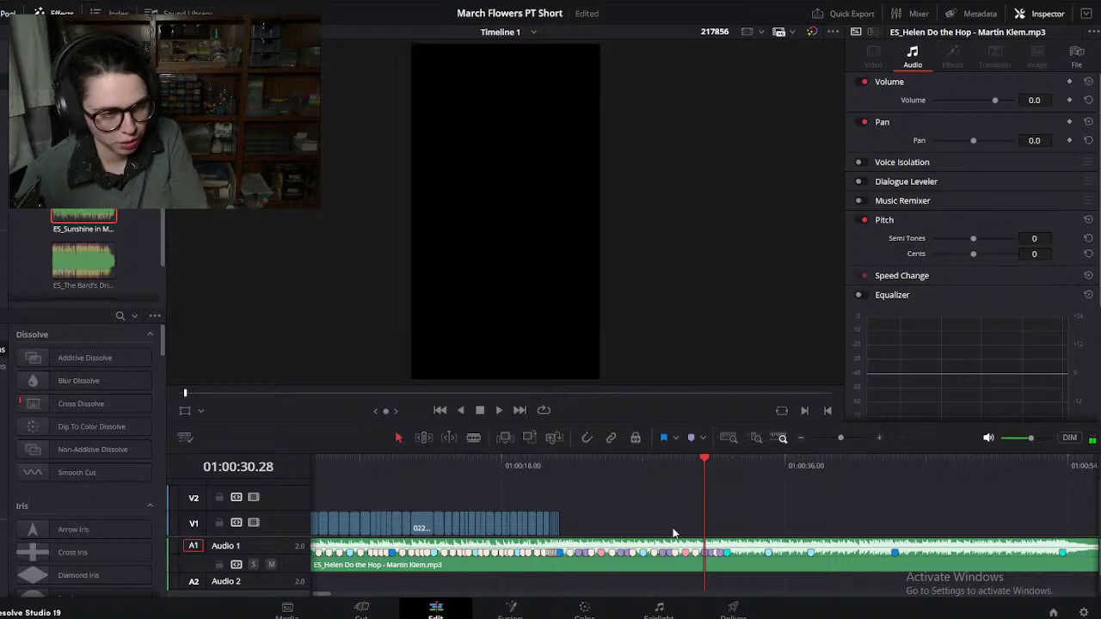
scroll(674, 534, down, 3)
scroll(514, 542, up, 8)
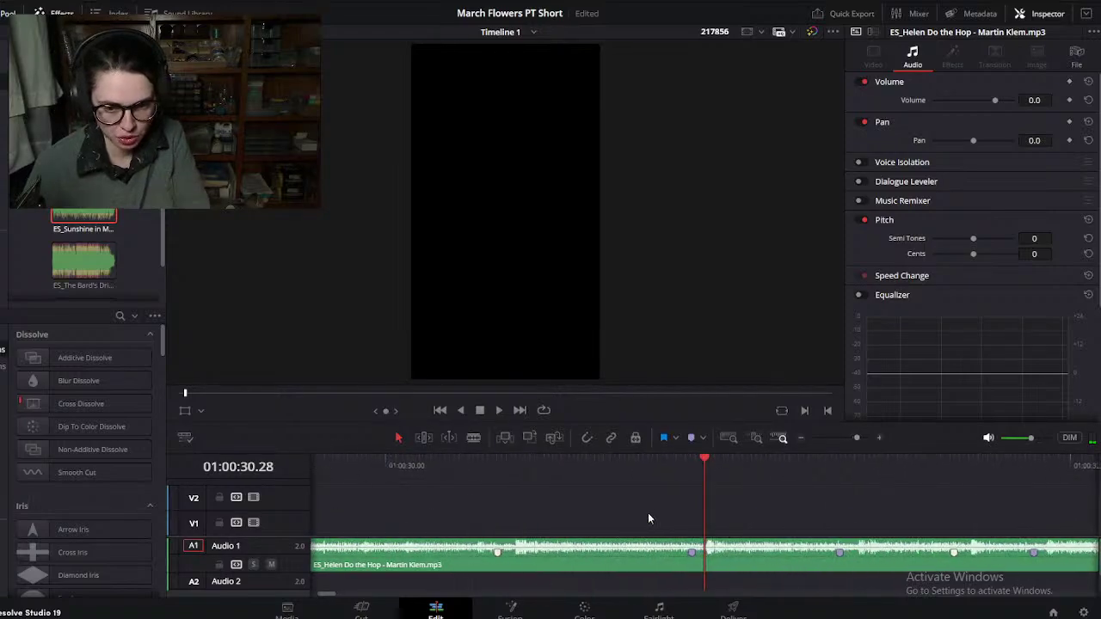
drag(702, 462, 705, 478)
Step: Check when the March Flowers PT Short project was last saved
scroll(727, 516, down, 2)
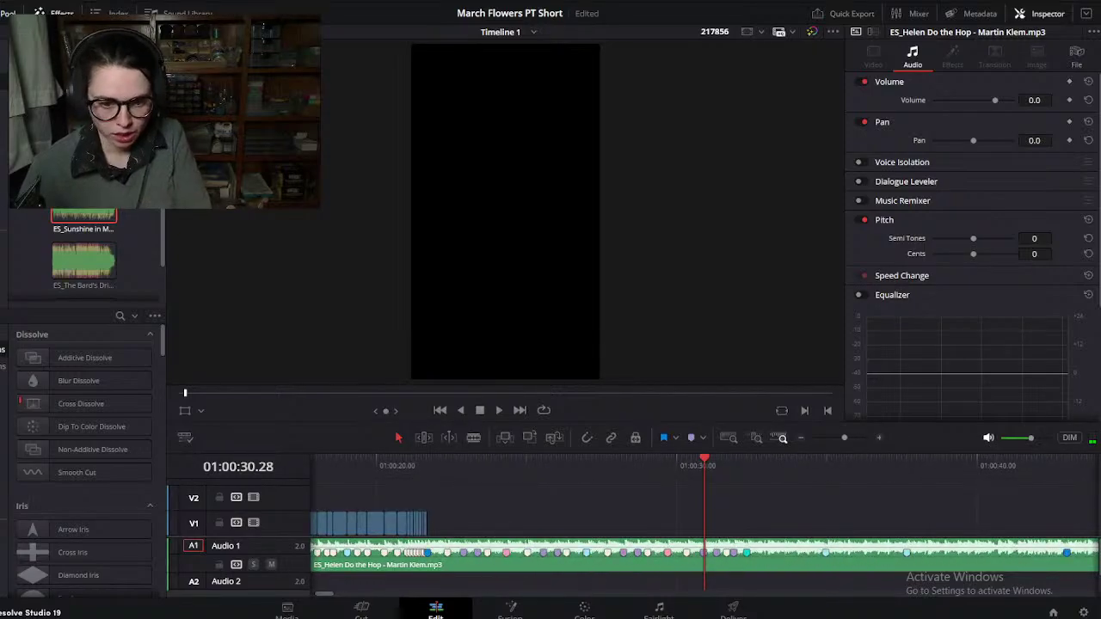
click(5, 1)
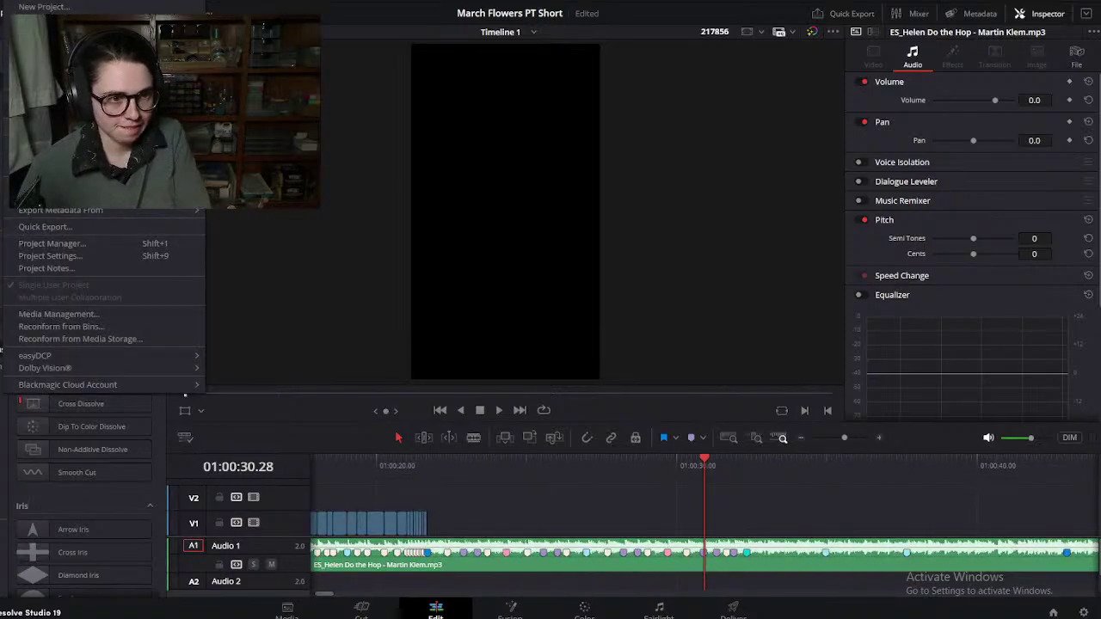
click(506, 512)
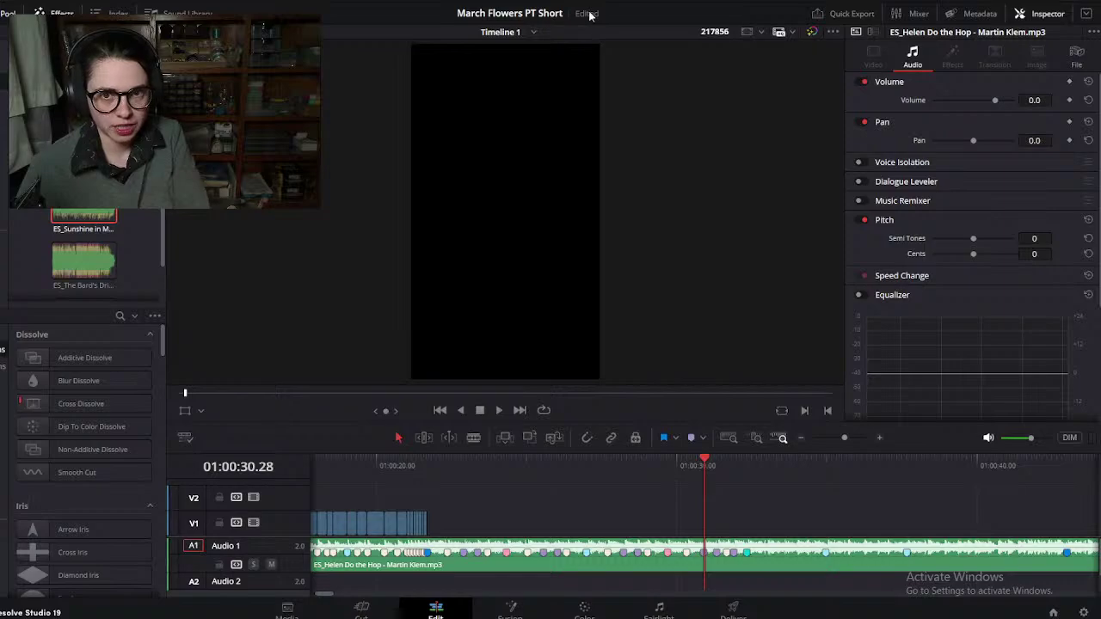
mouse_move(589, 15)
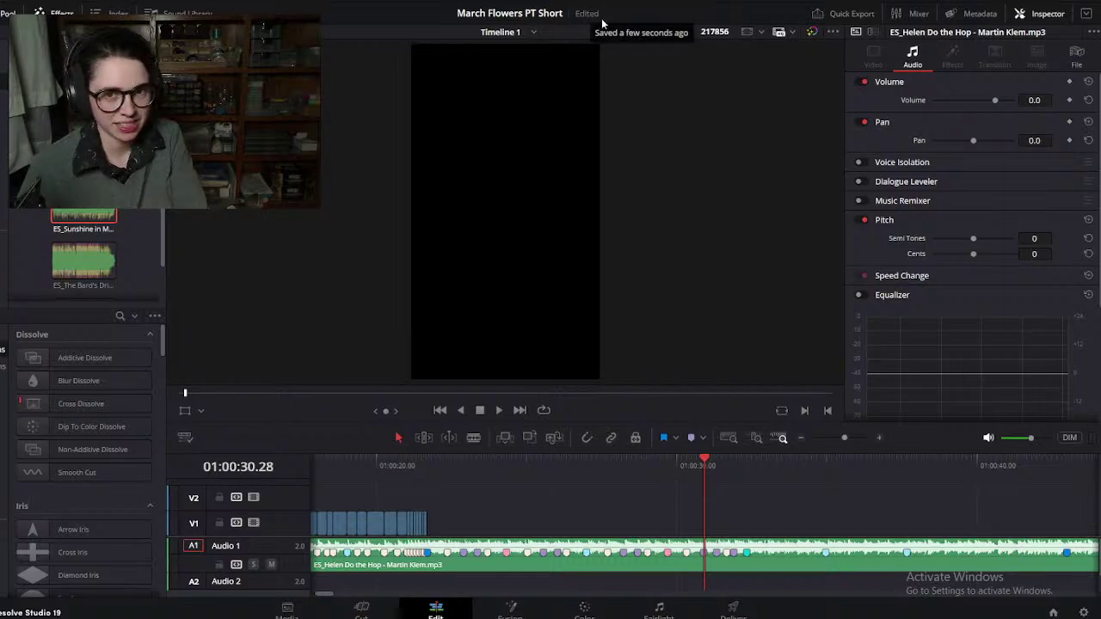
scroll(679, 507, down, 6)
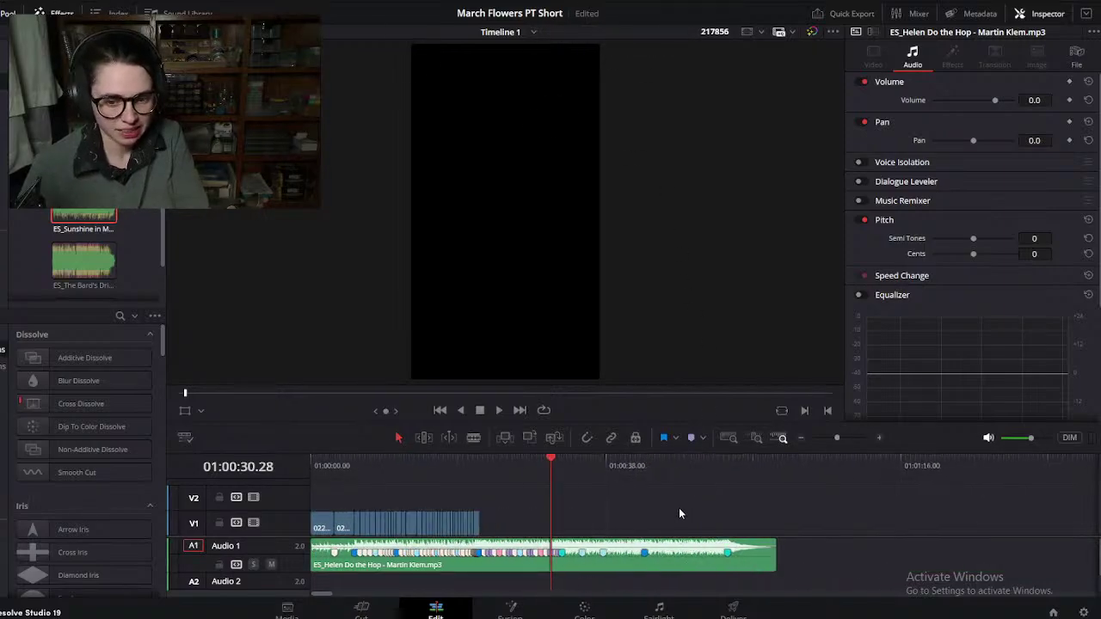
click(32, 3)
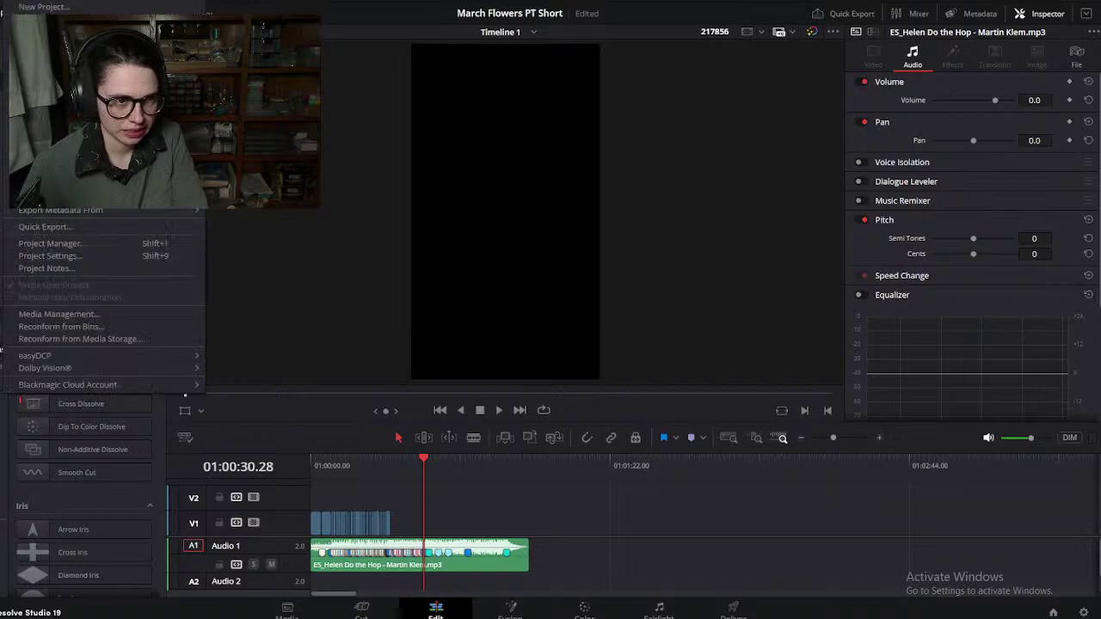
click(650, 529)
Step: Select the remaining footage clips further along V1 and move them earlier together, starting at about 01:07:30
scroll(652, 530, down, 3)
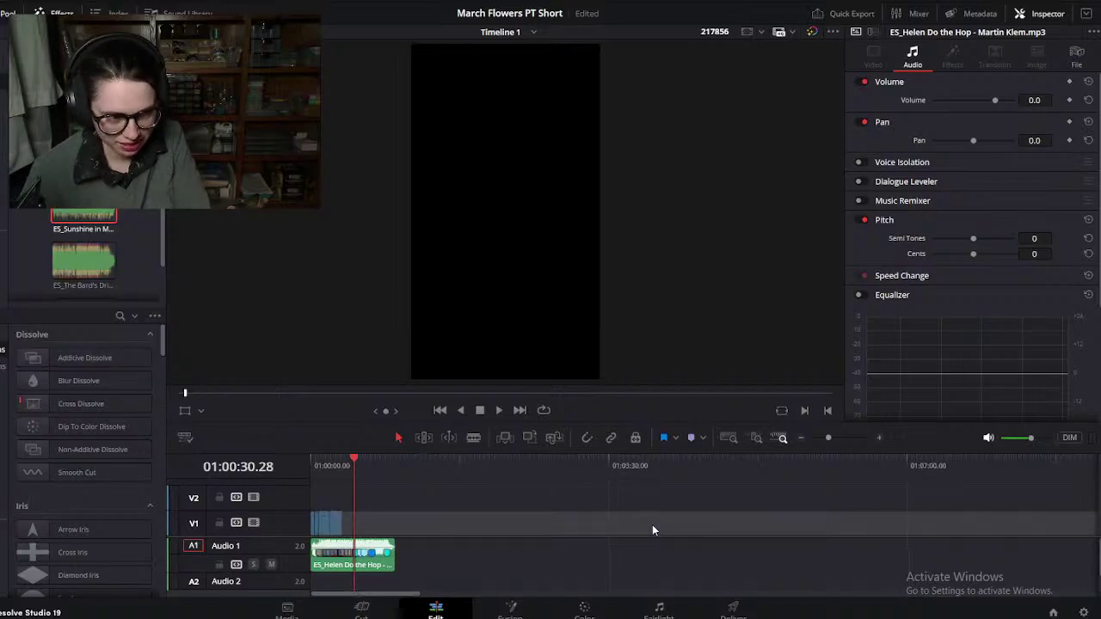
scroll(652, 530, down, 4)
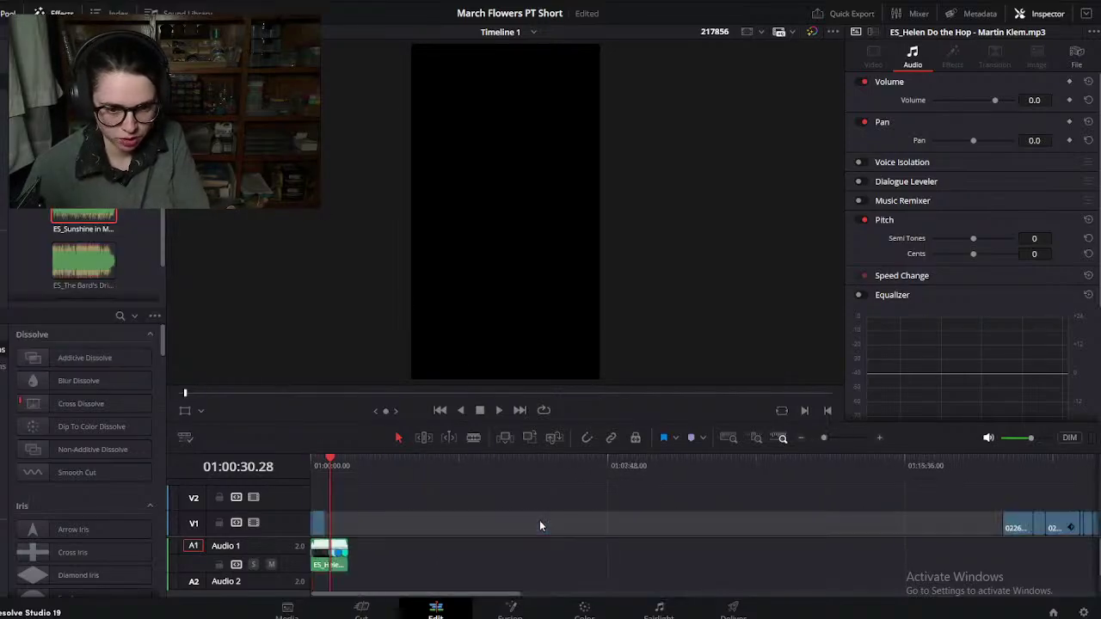
drag(383, 467, 435, 467)
drag(362, 490, 367, 537)
click(344, 465)
scroll(410, 491, up, 5)
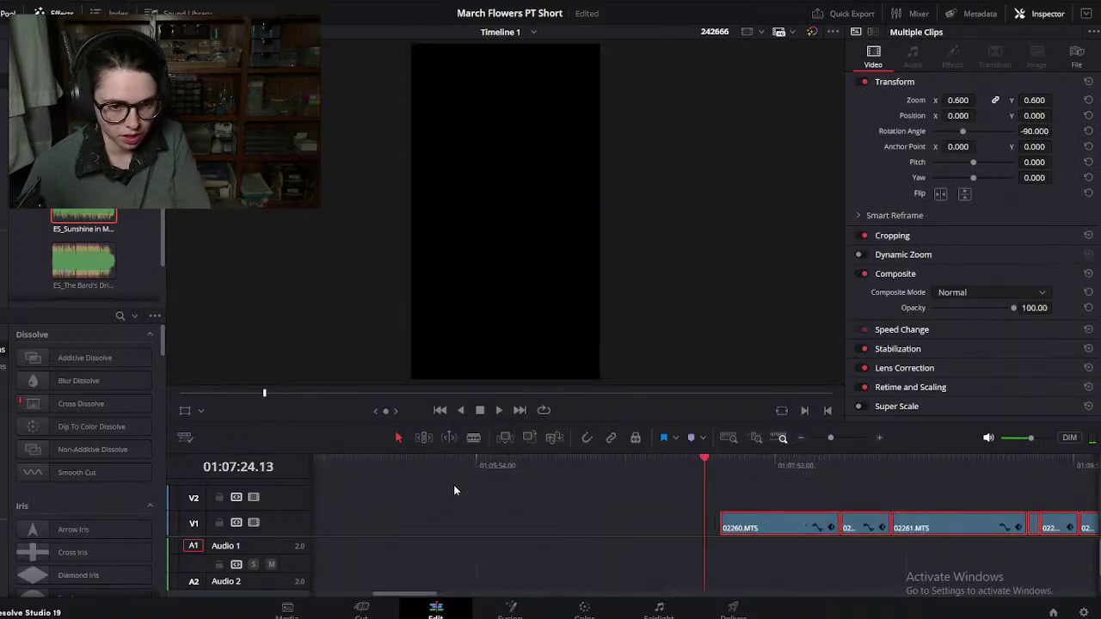
Step: Review the moved clips and shift the first 02260.MTS clip and the short 02261.MTS clip earlier, separating them from the other clips
scroll(750, 573, down, 3)
click(646, 557)
click(417, 465)
drag(416, 464, 476, 463)
click(447, 526)
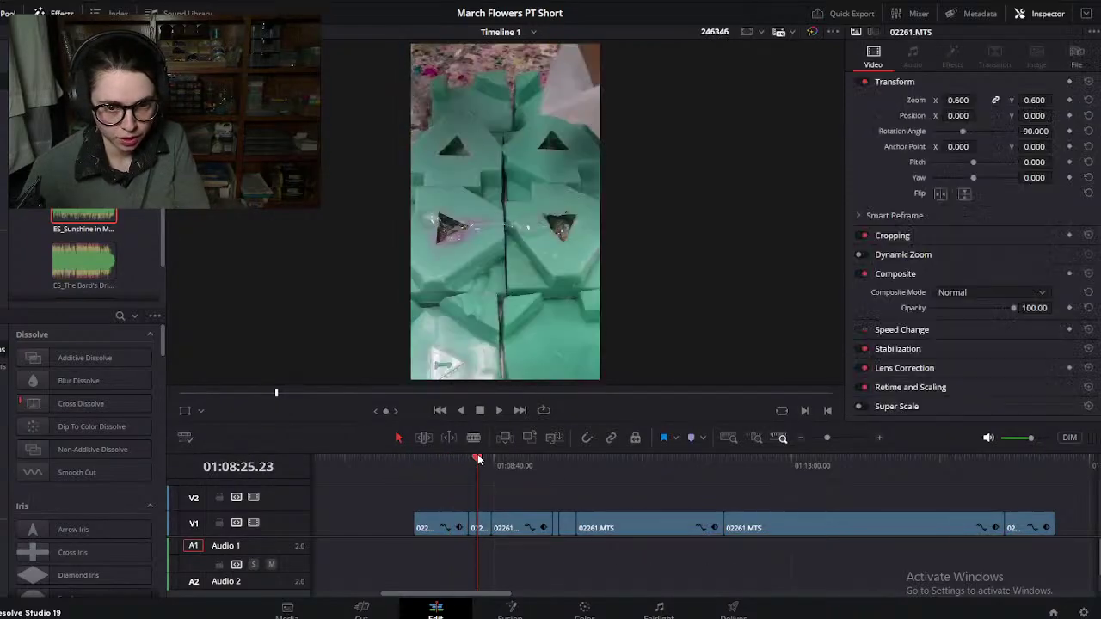
drag(418, 524, 356, 523)
scroll(424, 489, right, 2)
drag(392, 462, 419, 465)
drag(404, 528, 372, 528)
Step: Scrub the 02261.MTS footage and split the clip just before the longest 02261.MTS clip in two
drag(420, 463, 586, 460)
key(ctrl+equal)
drag(706, 460, 715, 460)
click(686, 512)
key(ctrl+b)
key(ctrl+minus)
Step: Move the 02261.MTS clips before the new split earlier, leaving a gap in front of its second part
drag(515, 490, 645, 569)
drag(640, 526, 616, 536)
click(467, 466)
drag(444, 520, 426, 522)
drag(636, 494, 509, 560)
drag(628, 515, 611, 522)
scroll(612, 522, right, 3)
click(546, 560)
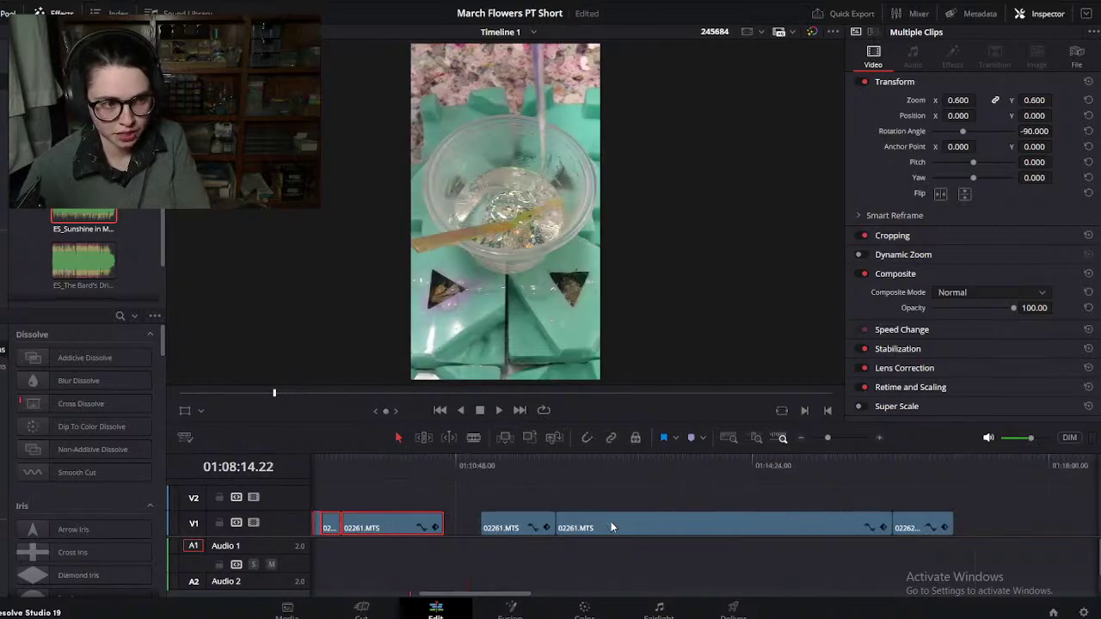
Step: Cut the 02261.MTS clip after the gap at 01:11:12.04 and delete the piece in front of the cut
mouse_move(480, 465)
mouse_down()
mouse_move(499, 462)
mouse_move(489, 462)
mouse_up()
key(ctrl+equal)
click(679, 527)
key(BackSpace)
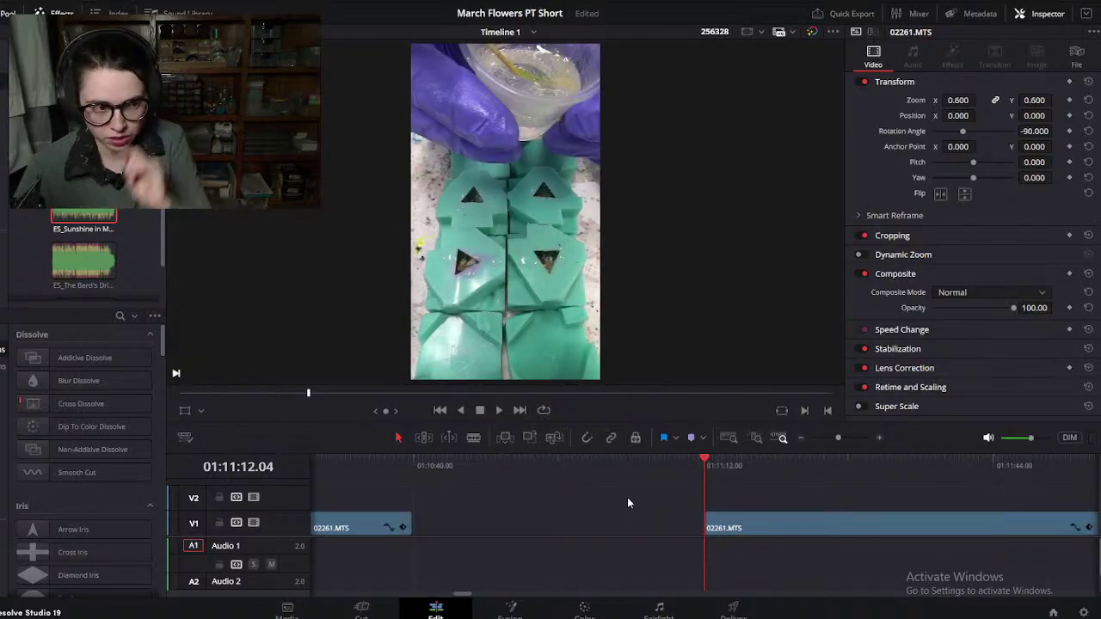
click(36, 5)
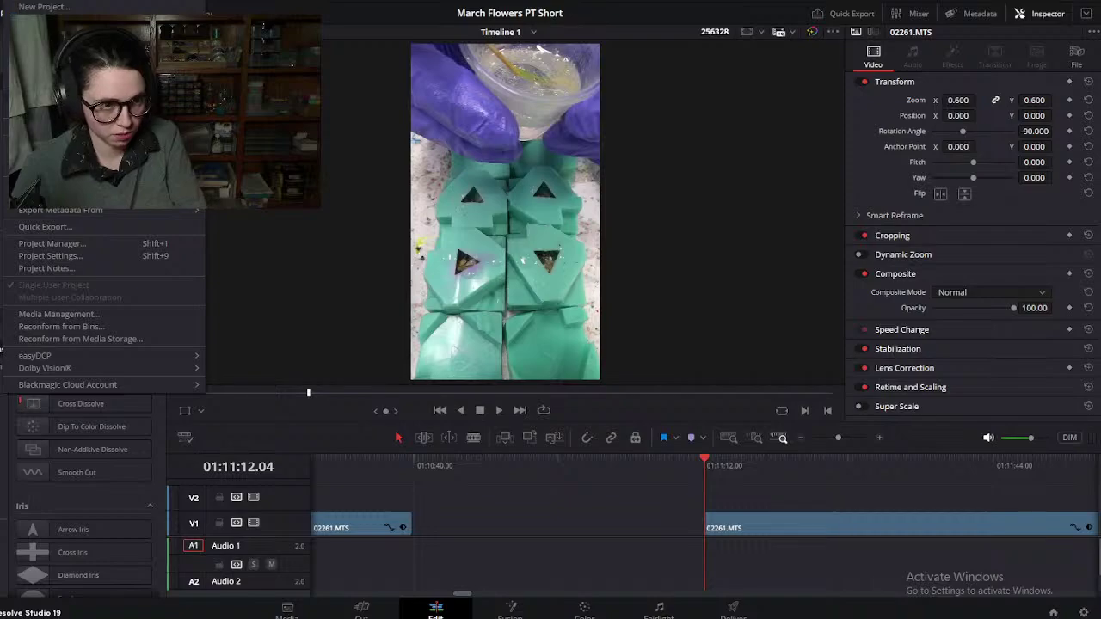
click(654, 540)
key(BackSpace)
key(ctrl+minus)
key(ctrl+minus)
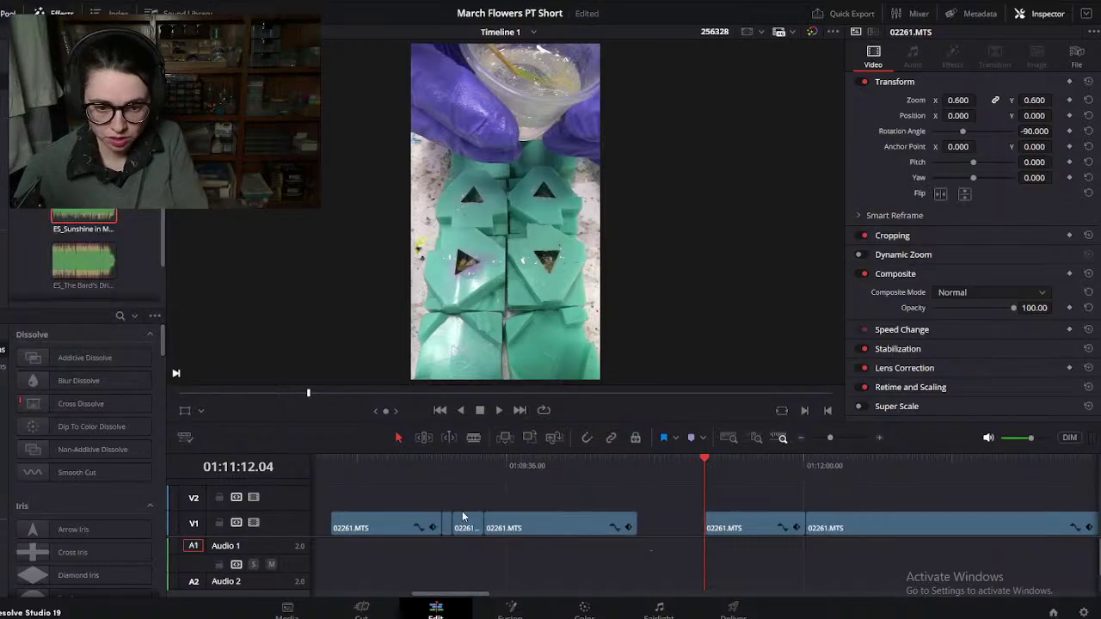
Step: Review the 02261.MTS clips and move the 02262.MTS clip later, leaving a gap after the longest 02261.MTS clip
click(371, 470)
drag(370, 470, 665, 494)
scroll(593, 464, right, 3)
scroll(465, 514, left, 4)
scroll(476, 490, right, 5)
drag(499, 468, 754, 521)
scroll(755, 525, down, 5)
scroll(526, 515, up, 5)
scroll(687, 477, right, 3)
drag(654, 489, 843, 512)
scroll(730, 551, right, 3)
drag(606, 527, 663, 523)
scroll(662, 526, down, 5)
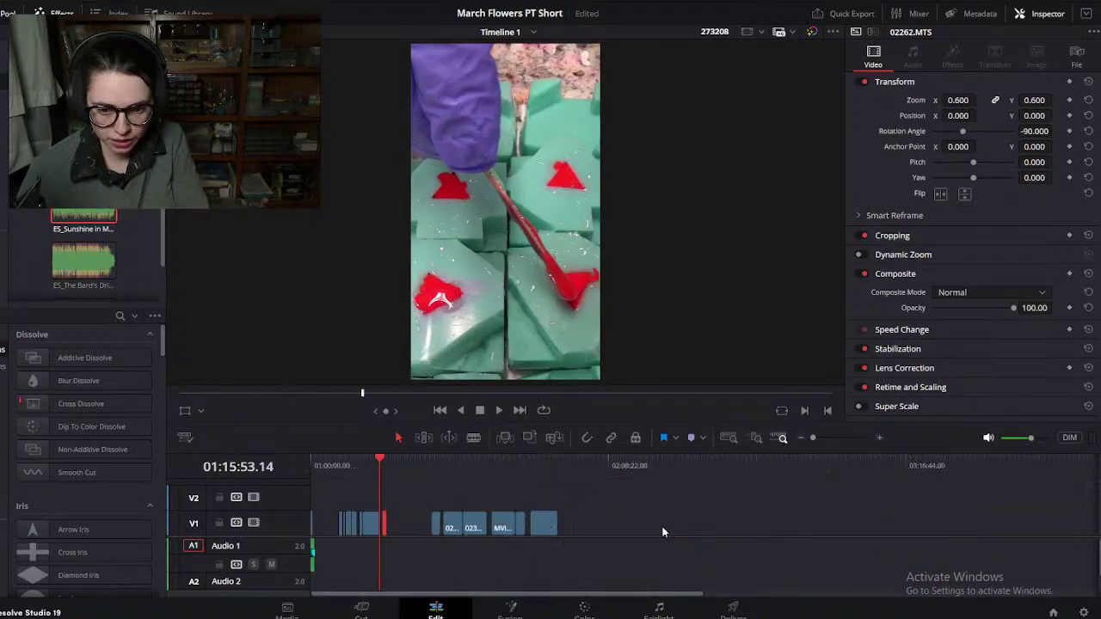
Step: Scrub through the separated clips and move the 02260.MTS to 02262.MTS clips earlier as one group, starting at about 01:02:18
scroll(418, 562, up, 5)
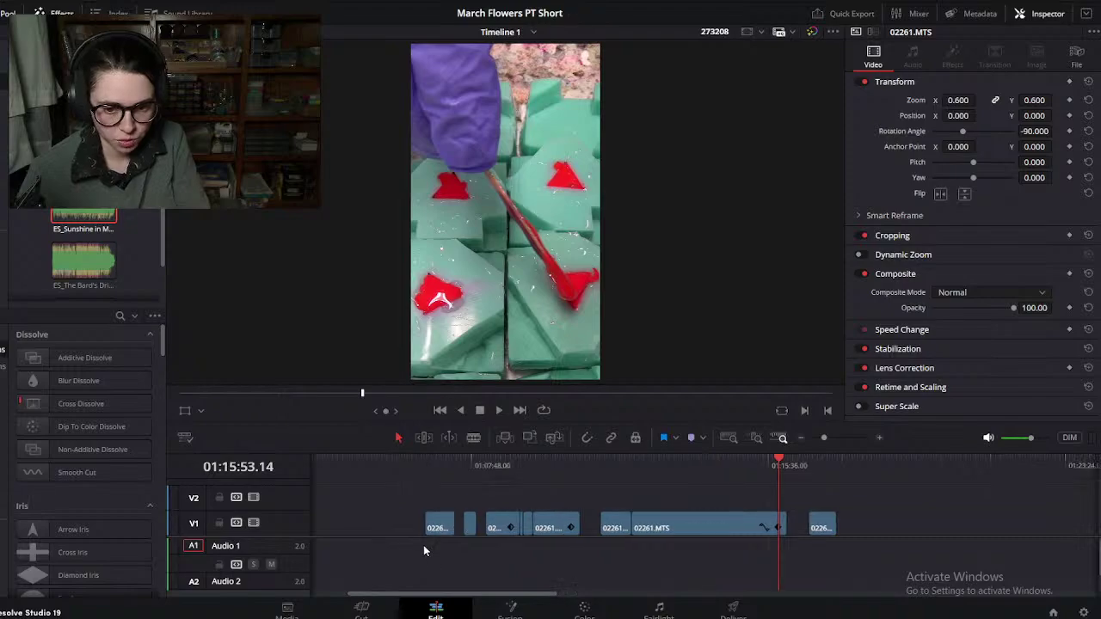
drag(426, 463, 814, 494)
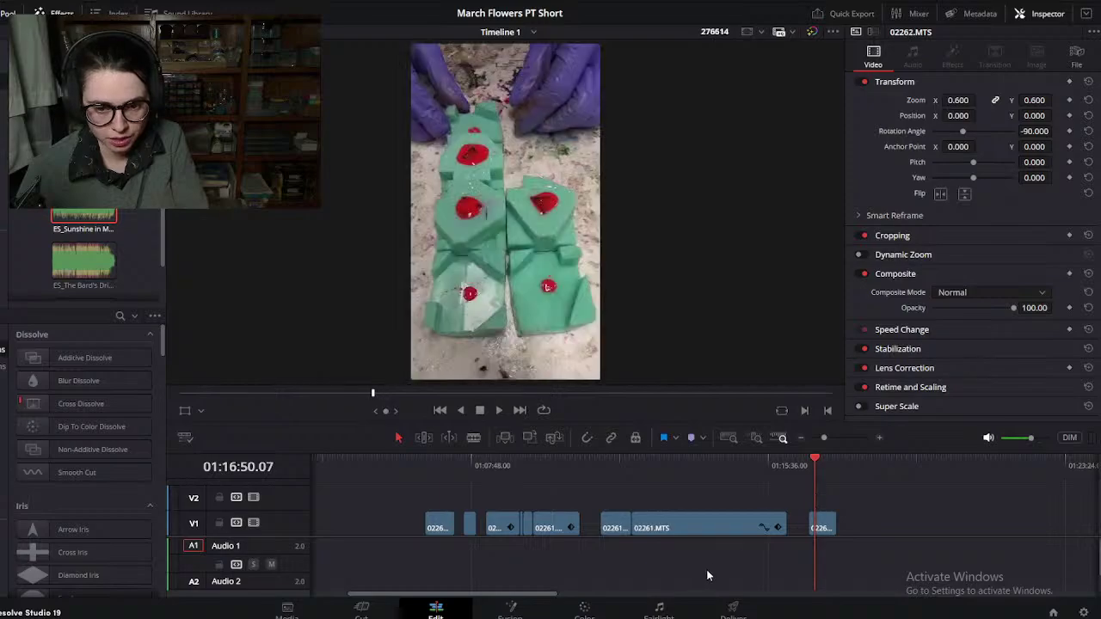
scroll(705, 571, left, 3)
drag(514, 507, 955, 574)
drag(845, 523, 682, 528)
click(464, 488)
Step: Review the markers after the last V1 cut and remove the part of the first 02260.MTS clip before 01:02:31.00
drag(403, 466, 412, 463)
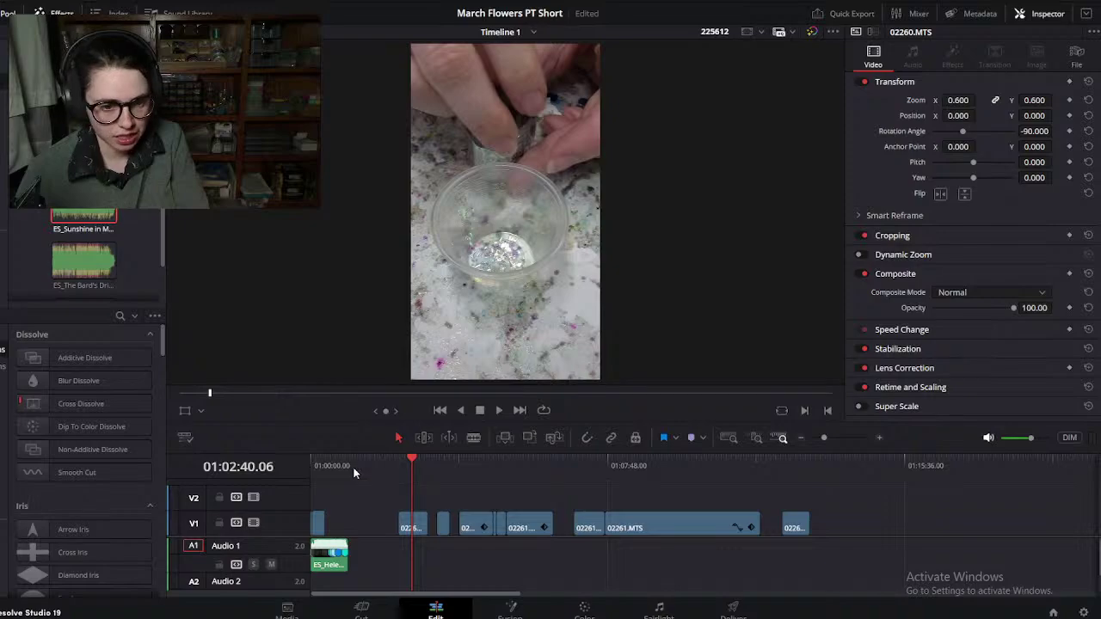
click(334, 466)
scroll(340, 490, up, 5)
scroll(432, 496, up, 3)
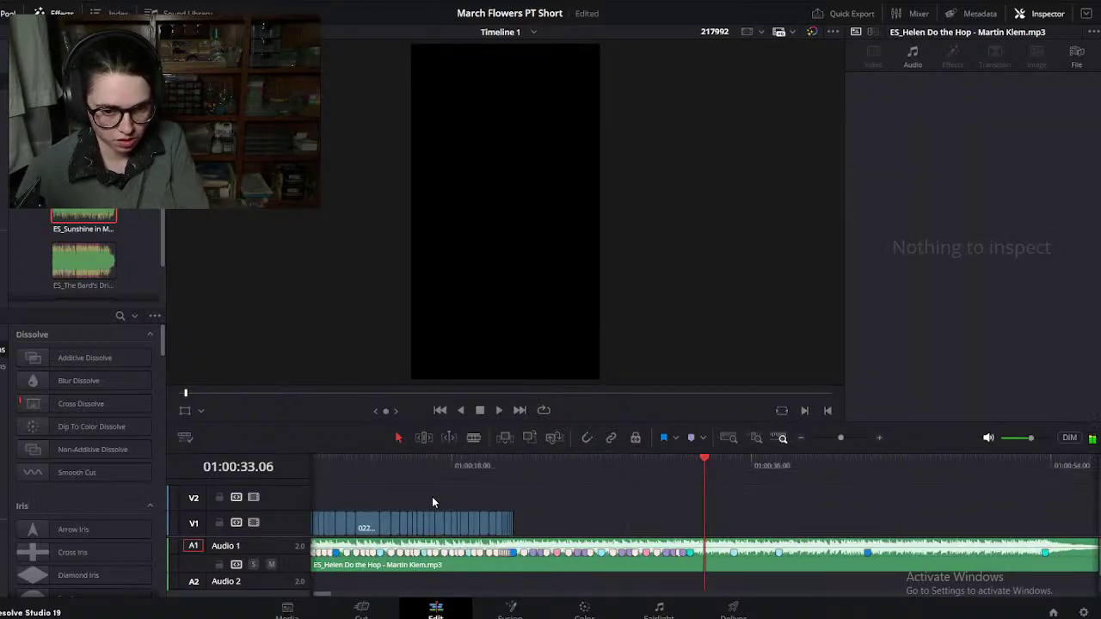
click(402, 464)
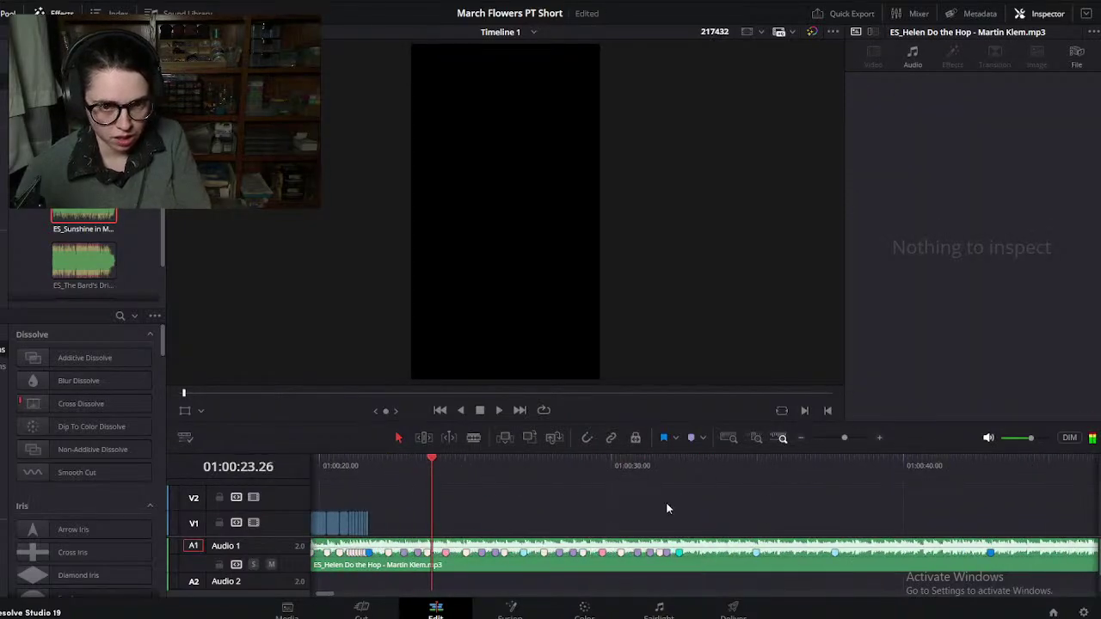
scroll(654, 512, down, 4)
scroll(680, 466, right, 3)
drag(689, 466, 713, 475)
click(742, 526)
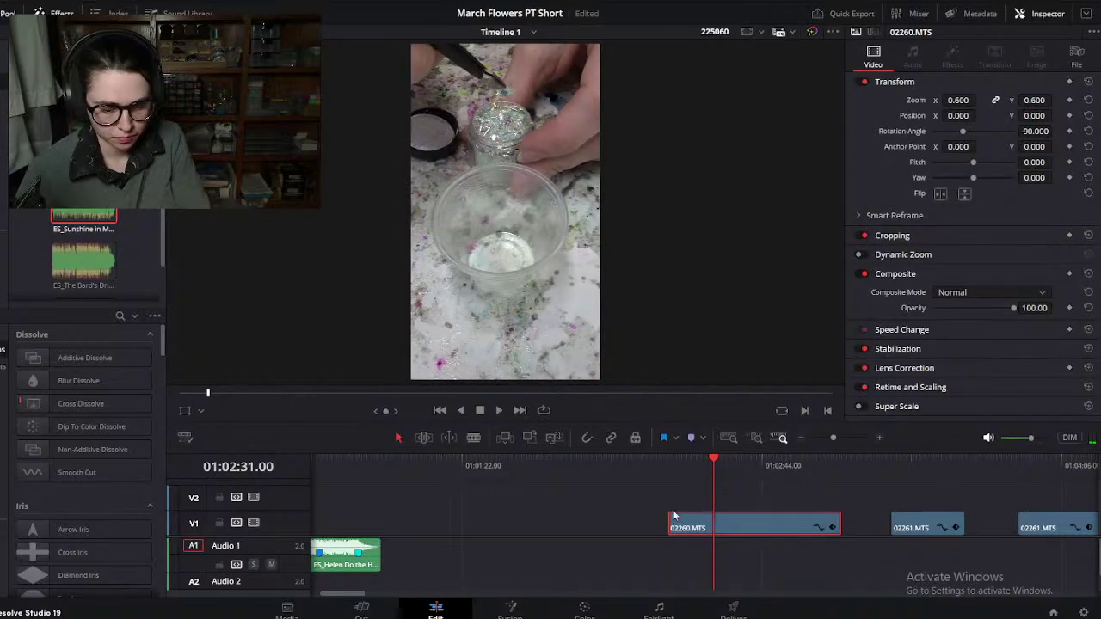
Step: Move the shortened 02260.MTS clip against the last edited clip on V1, starting at the blue marker
drag(705, 517, 624, 515)
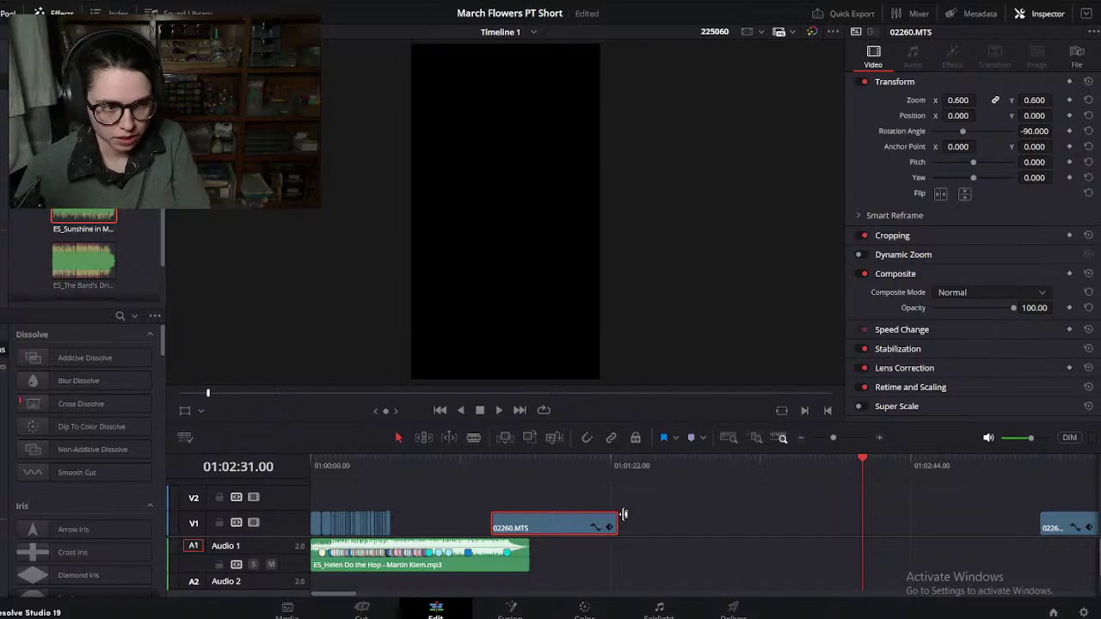
drag(543, 527, 456, 526)
click(414, 465)
scroll(586, 522, up, 5)
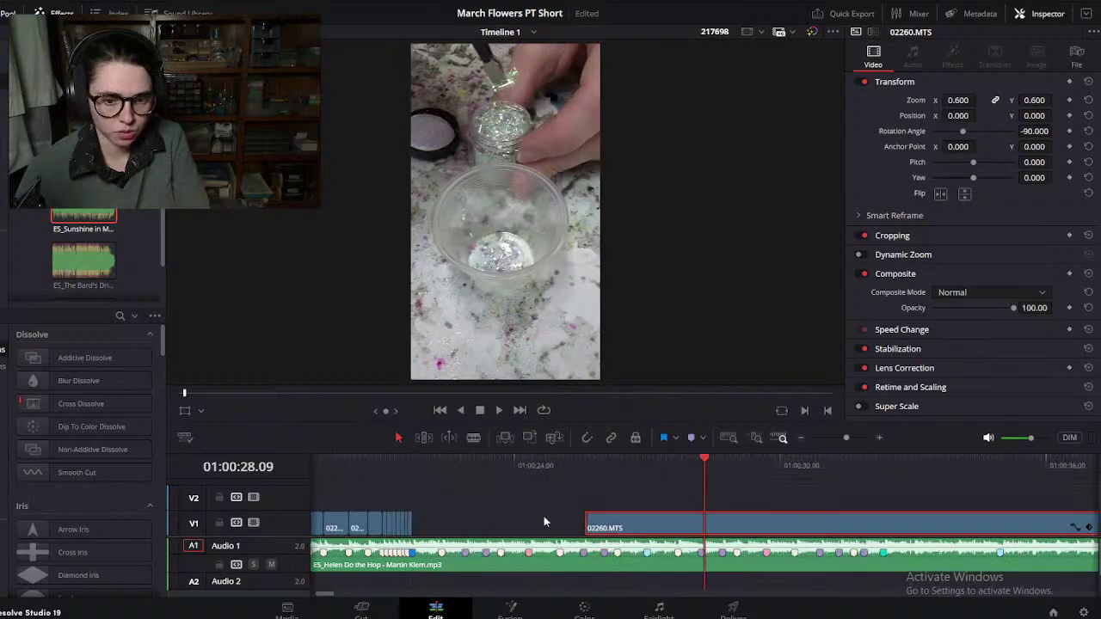
drag(723, 527, 602, 526)
scroll(899, 520, left, 3)
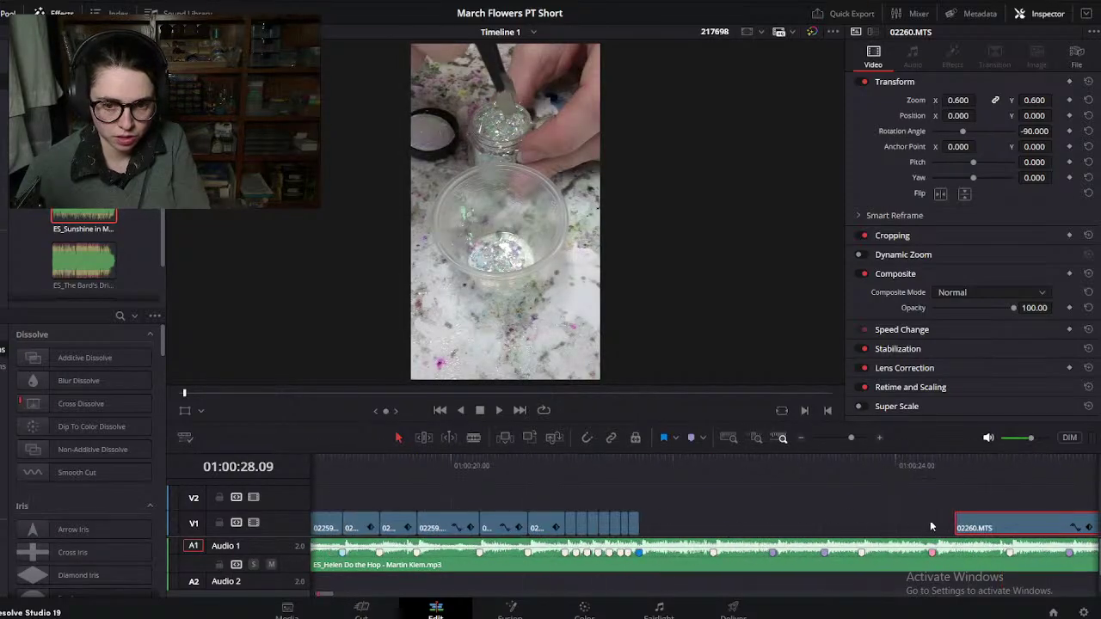
drag(974, 529, 661, 523)
Step: Scrub the 02260.MTS clip against the music and split it at the lavender marker at 01:00:22.27
drag(642, 479, 680, 486)
scroll(678, 508, right, 3)
drag(501, 471, 625, 460)
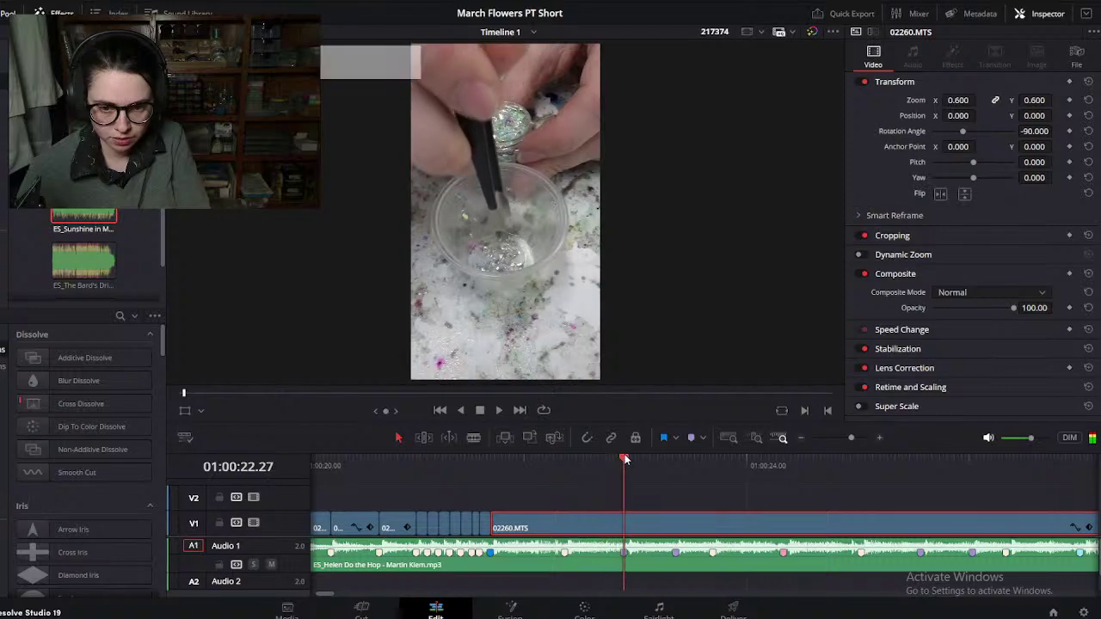
key(ctrl+b)
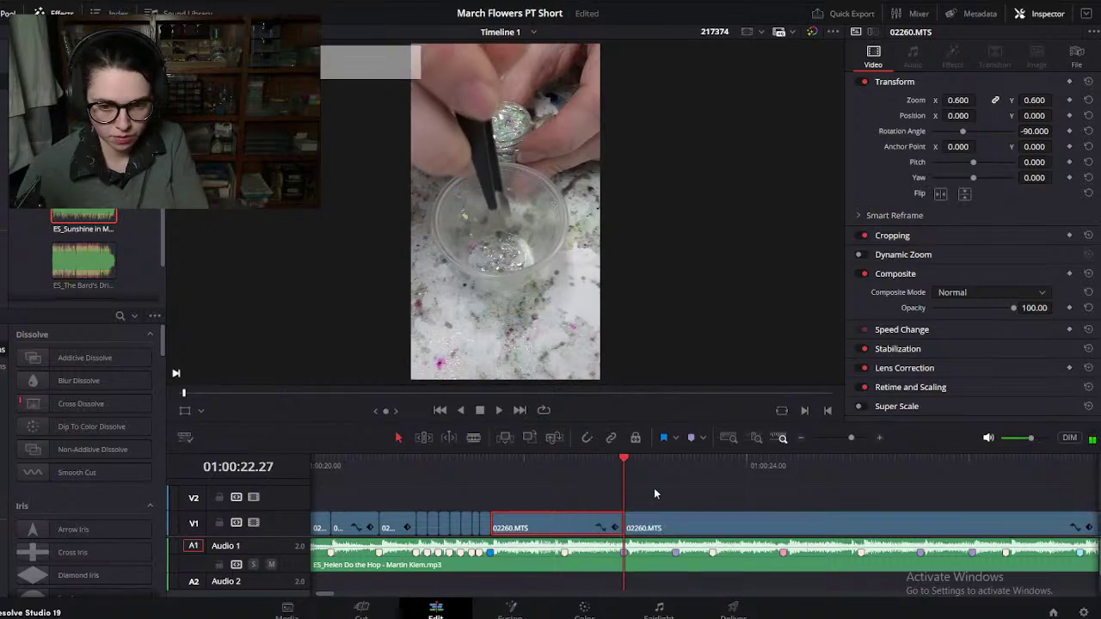
Step: Cut 02260.MTS at 01:00:24.18, delete the piece between the two cuts and move the remainder back to 01:00:22.27
drag(624, 460, 825, 489)
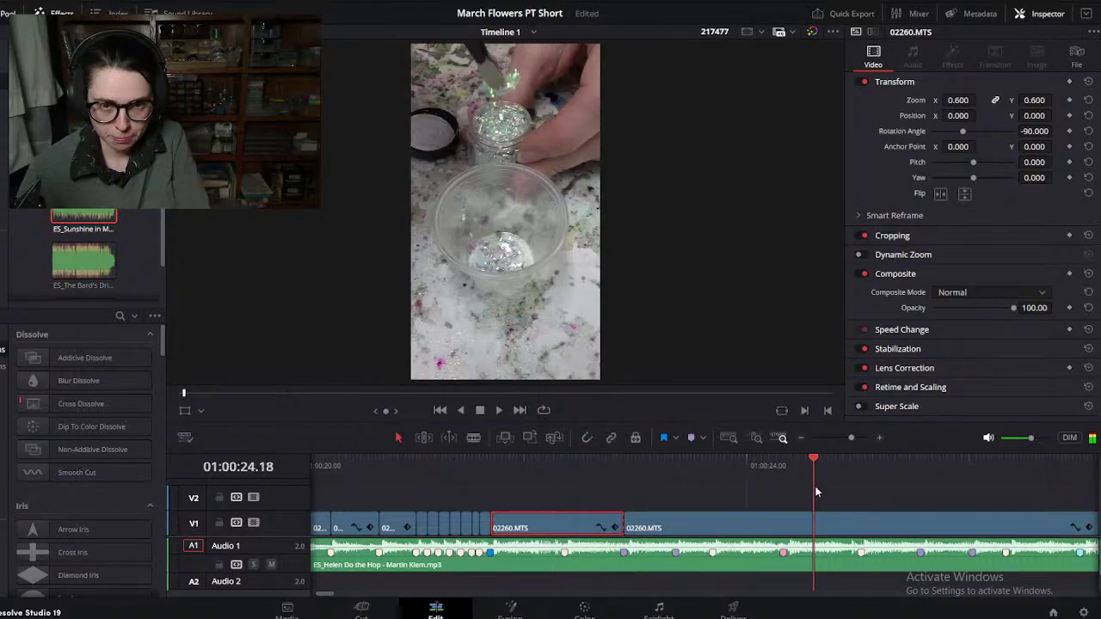
key(ctrl+b)
click(762, 517)
key(BackSpace)
drag(858, 528, 673, 523)
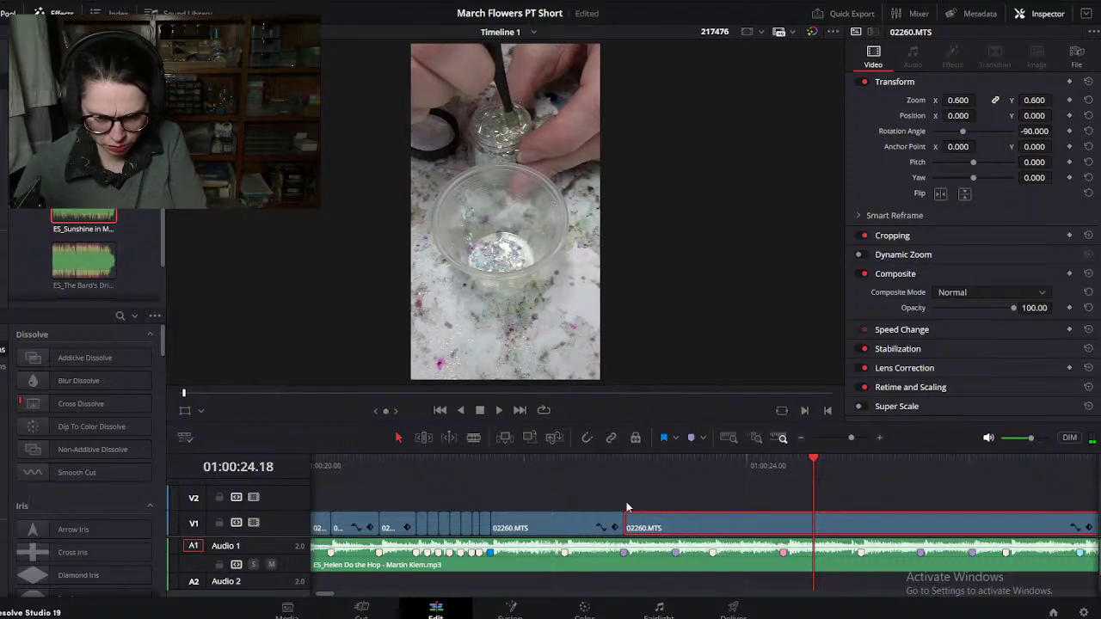
Step: Scrub the music over the next beats and split 02260.MTS at the pink marker at 01:00:24.10
drag(524, 463, 715, 463)
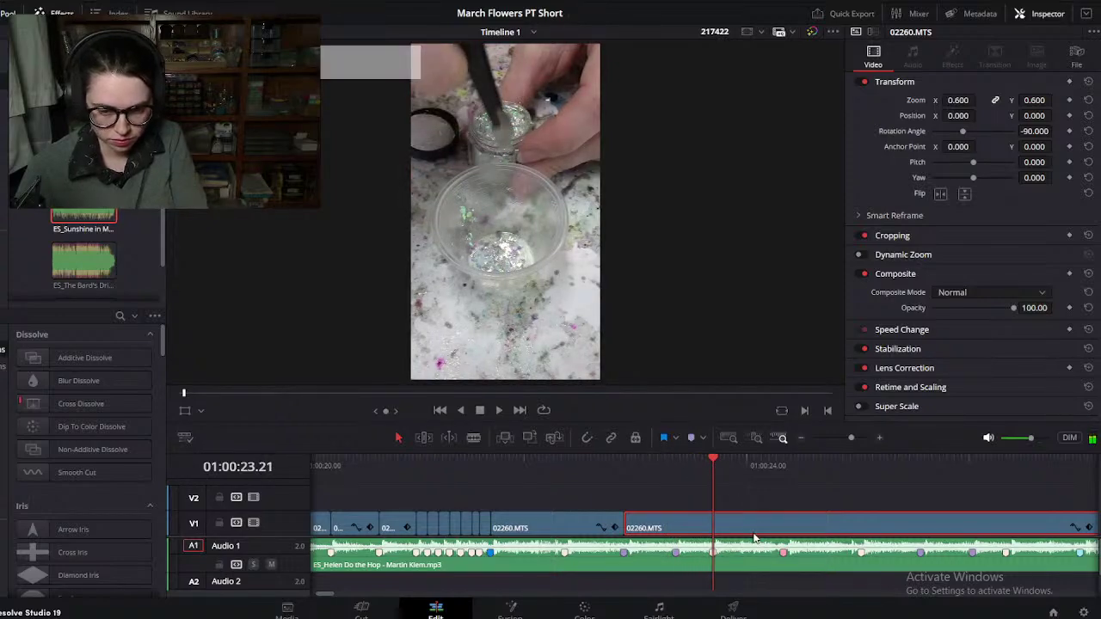
scroll(754, 539, right, 3)
drag(595, 465, 637, 471)
key(ctrl+b)
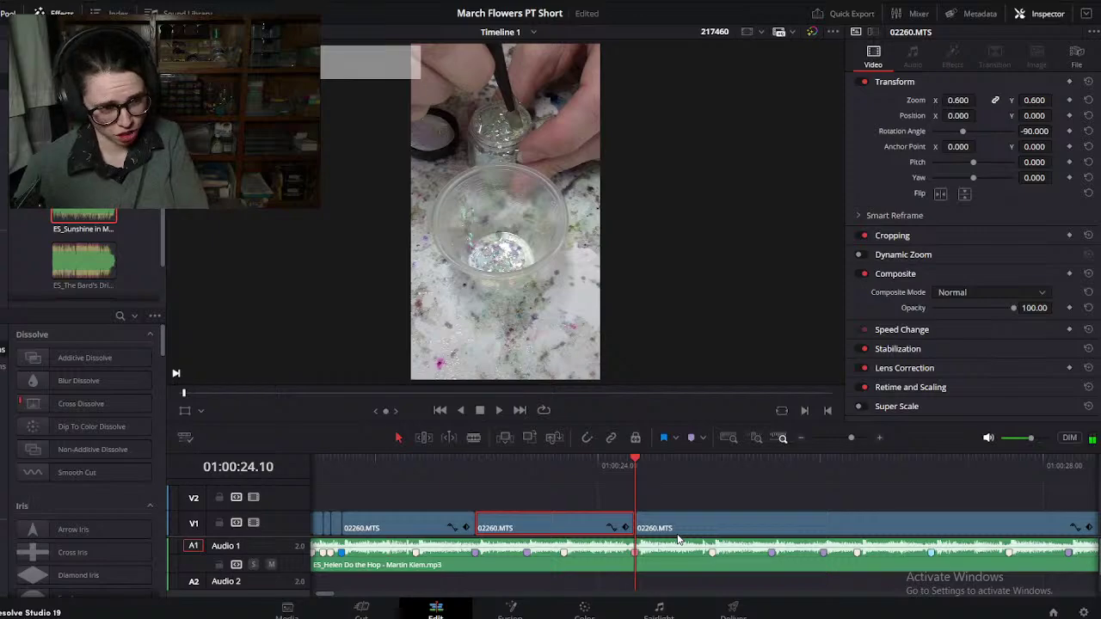
Step: Scrub ahead in 02260.MTS, cut it at 01:00:42.06 and delete the piece between the pink marker and that cut
scroll(678, 539, down, 3)
scroll(678, 540, up, 2)
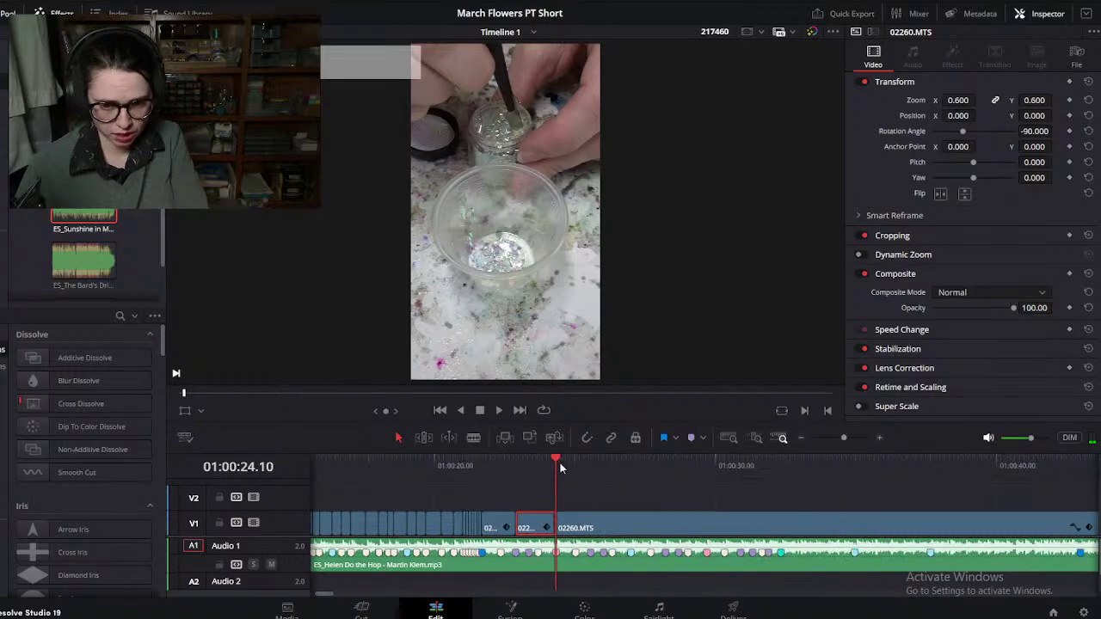
drag(667, 477, 897, 505)
scroll(890, 508, down, 1)
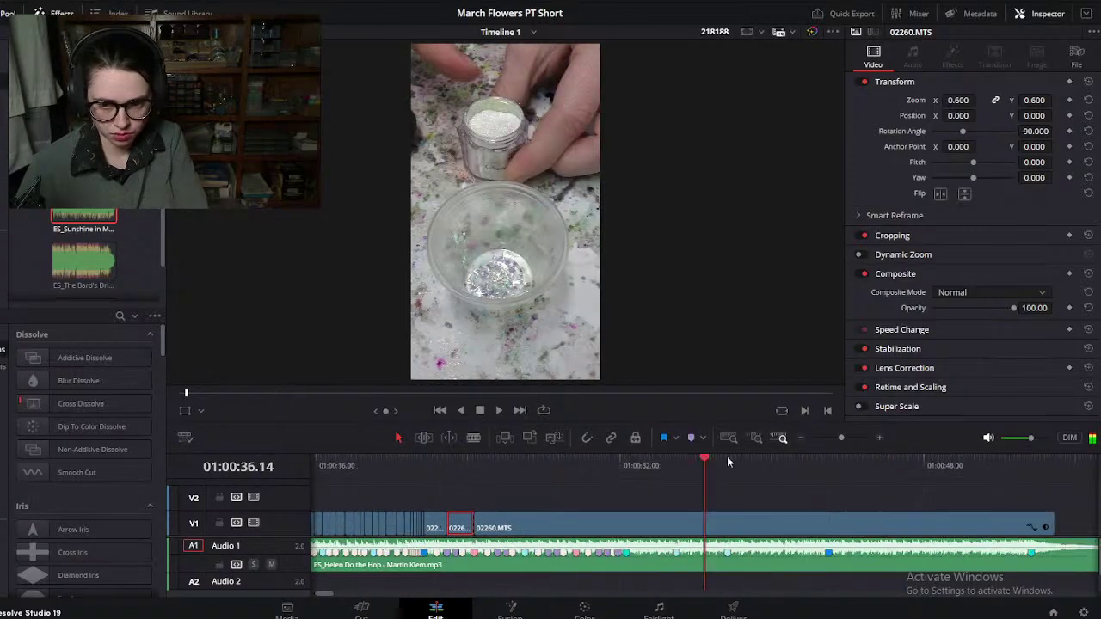
drag(705, 464, 814, 487)
click(783, 516)
key(ctrl+b)
key(BackSpace)
Step: Move the remaining 02260.MTS piece back against the preceding clip, starting at the pink marker at 01:00:24.10
drag(856, 520, 533, 519)
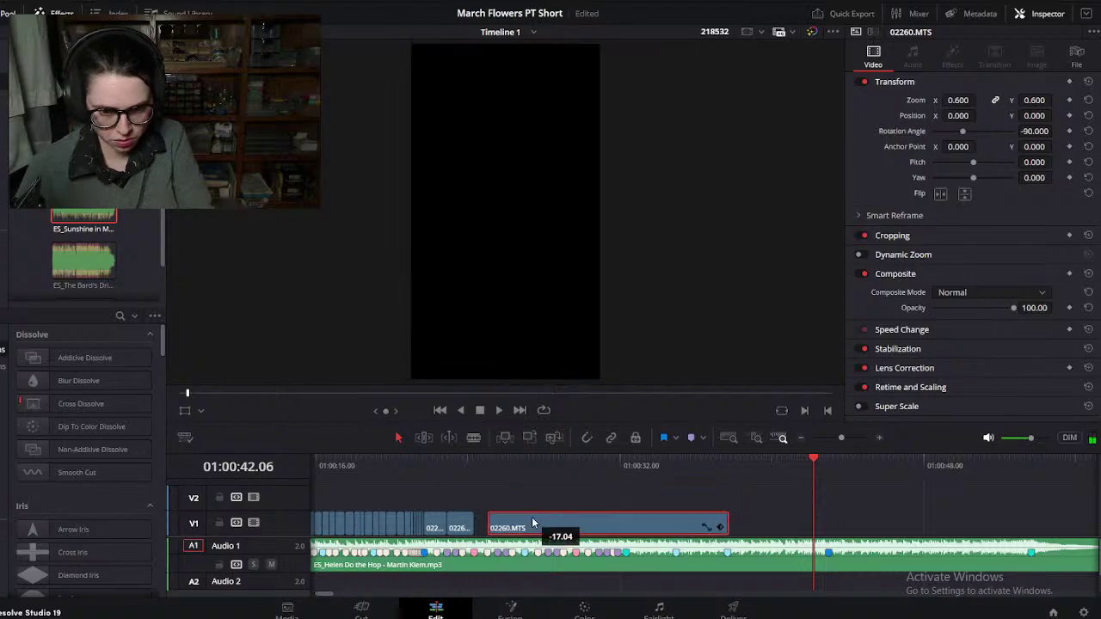
click(487, 467)
scroll(484, 466, up, 5)
drag(772, 528, 530, 528)
Step: Scrub the music past the pink marker and split 02260.MTS at the white marker at 01:00:25.01
drag(487, 467, 612, 488)
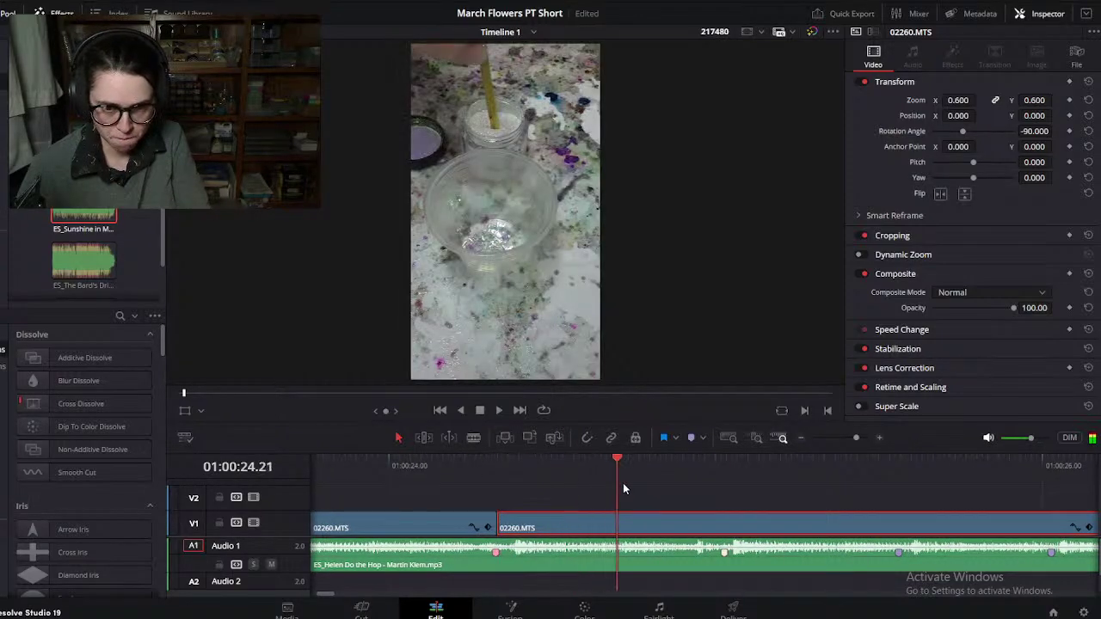
drag(727, 484, 500, 484)
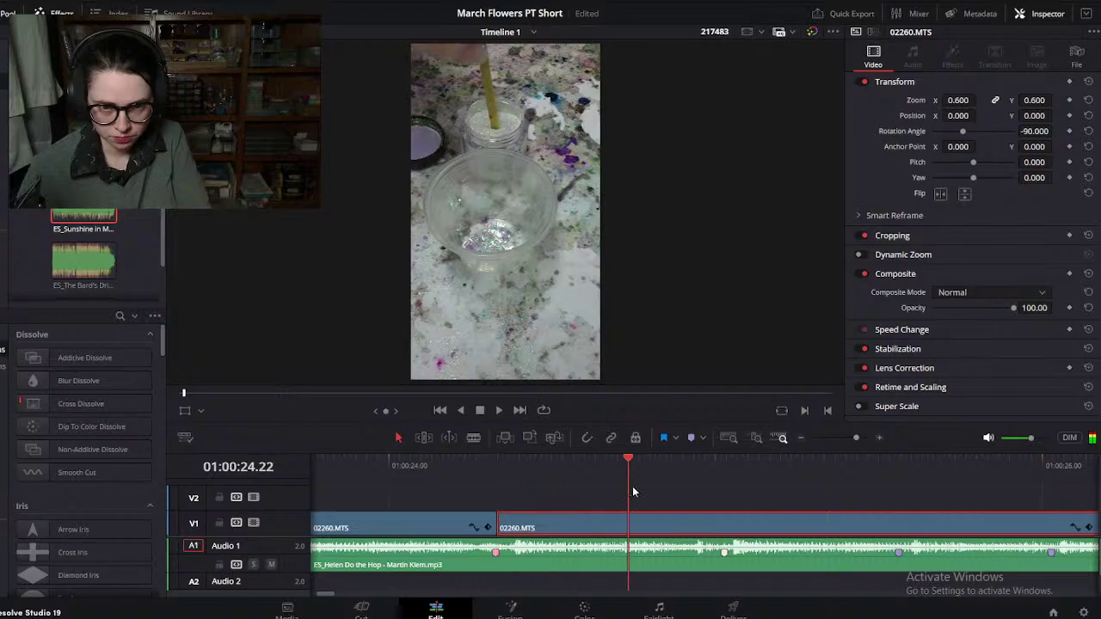
drag(718, 488, 1027, 508)
key(ctrl+b)
key(ctrl+minus)
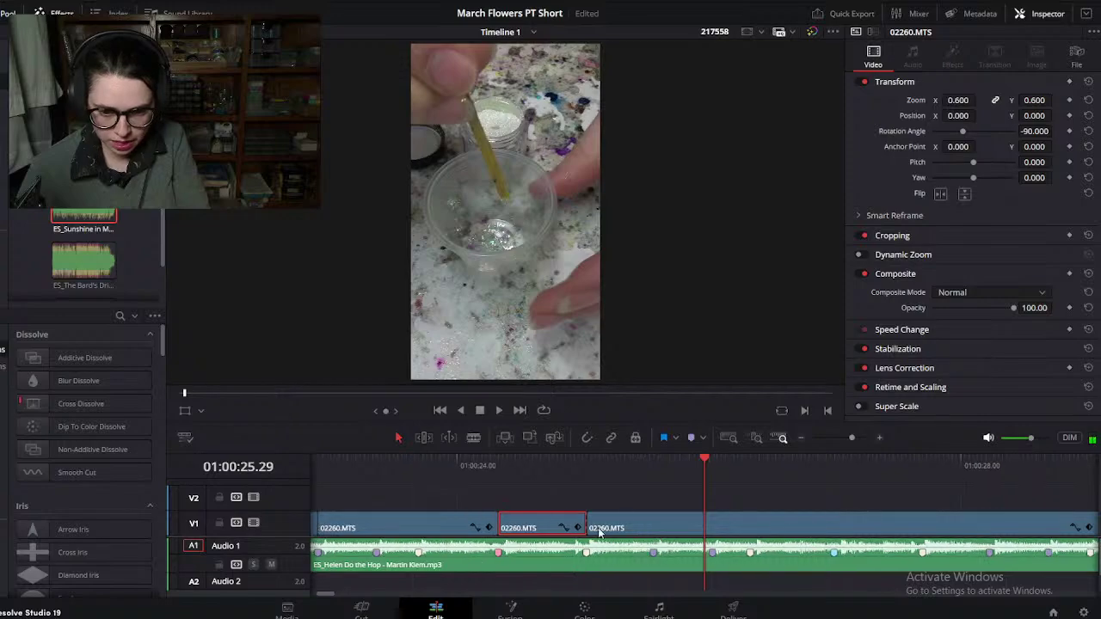
Step: Cut 02260.MTS at 01:00:26.16, delete the piece between the white marker and that cut, and move the remainder back to 01:00:25.01
drag(715, 461, 777, 467)
click(747, 526)
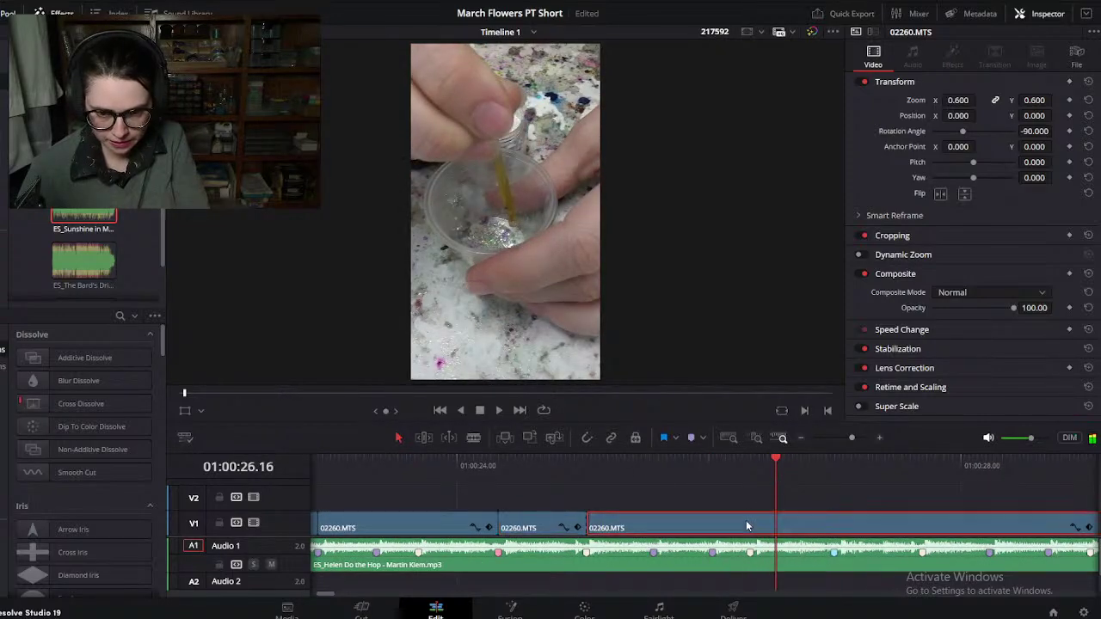
key(BackSpace)
drag(815, 525, 657, 526)
Step: Scrub over the next beat and split 02260.MTS at the purple marker at 01:00:25.17
click(614, 469)
key(ctrl+equal)
key(ctrl+equal)
click(660, 469)
drag(661, 475, 812, 492)
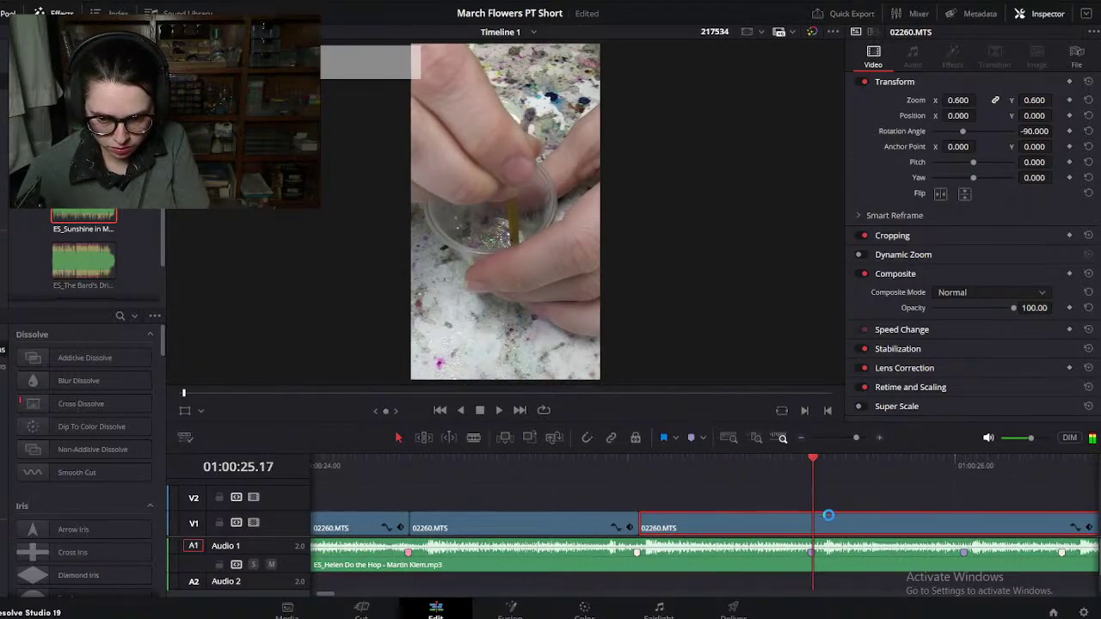
key(ctrl+minus)
key(ctrl+minus)
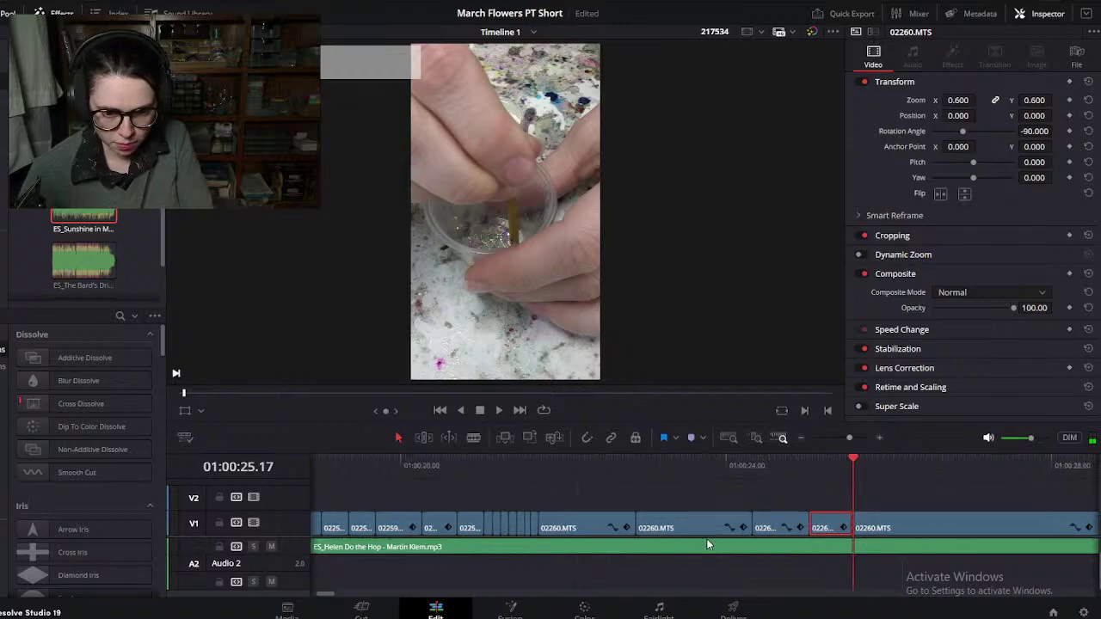
Step: Play the sequence from the start of the first 02260.MTS clip to check the new cuts against the music
click(531, 465)
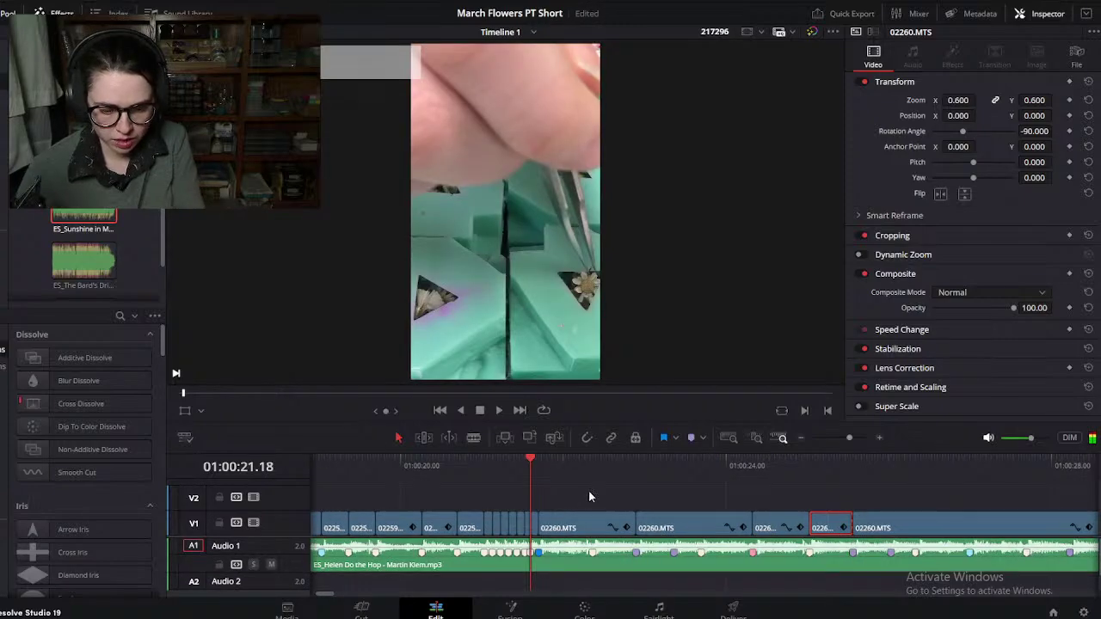
key(space)
key(space)
click(536, 465)
key(space)
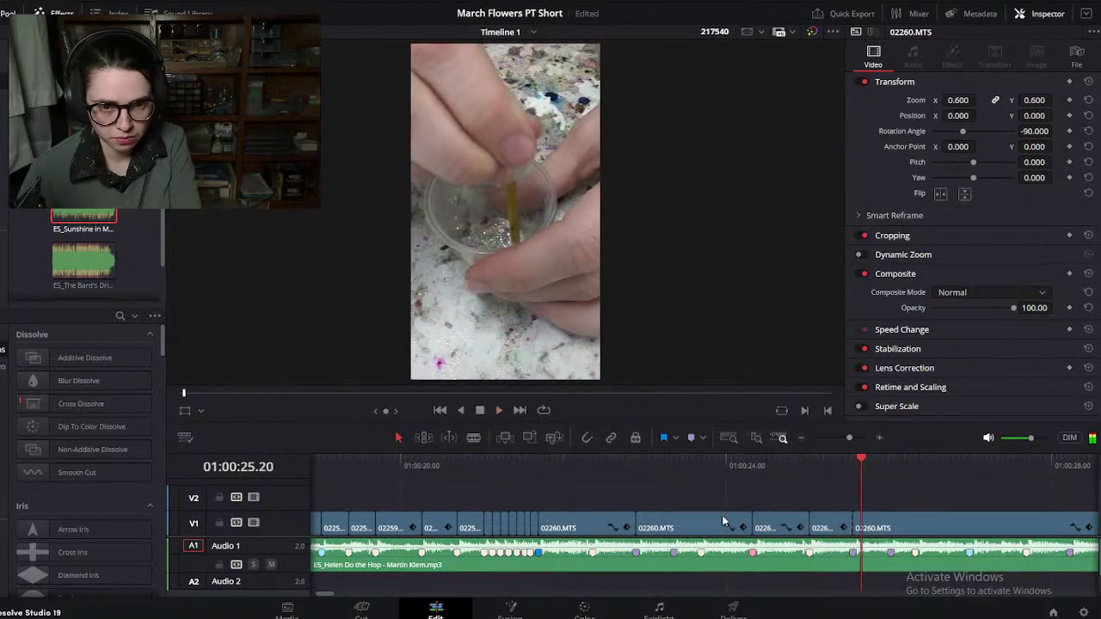
Step: Lift the 02260.MTS clip at 01:00:22.27 onto V2, shift it to the next purple marker and extend its start back to 01:00:22.27
drag(544, 479, 638, 469)
scroll(723, 520, up, 3)
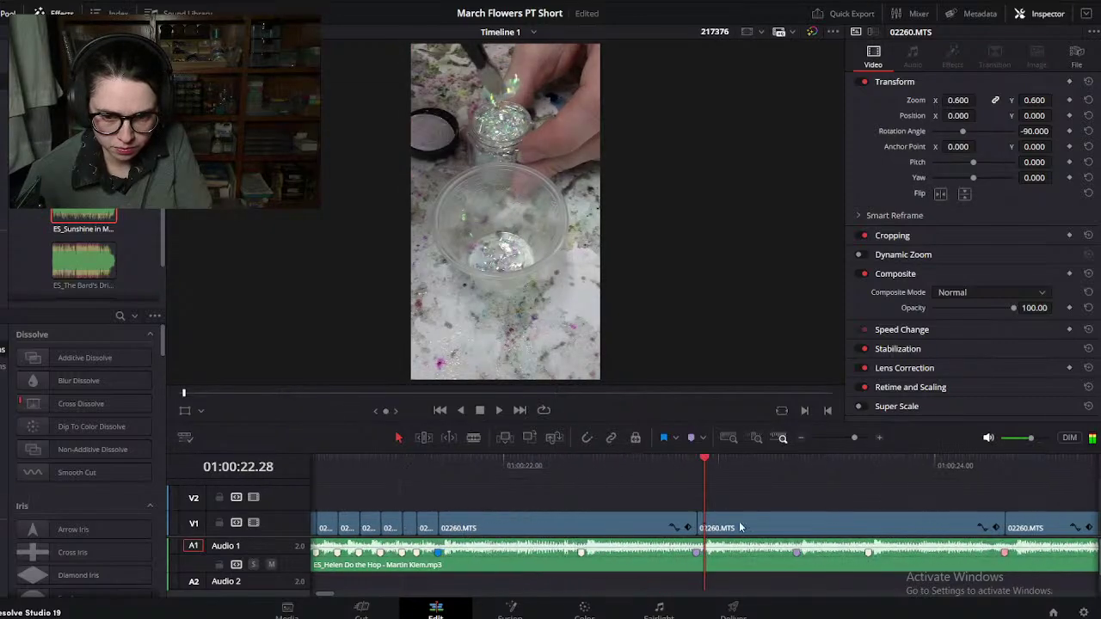
drag(531, 465, 653, 471)
drag(630, 531, 733, 510)
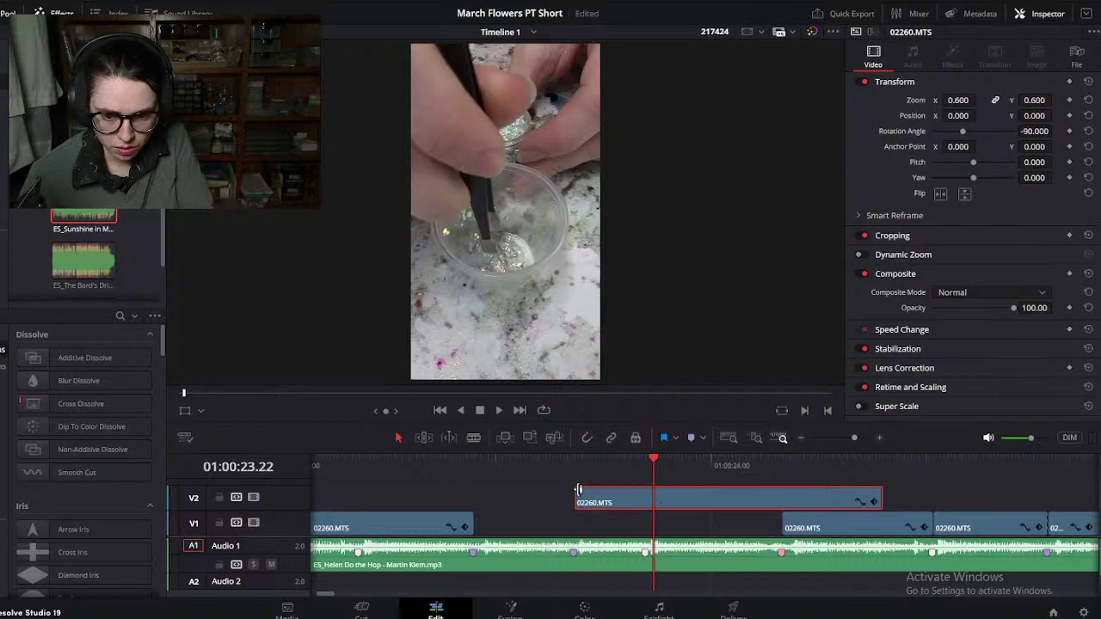
drag(585, 506, 478, 506)
Step: Trim the end of the V2 clip to the pink marker at 01:00:24.10 and return it to the gap on V1
click(412, 465)
drag(412, 462, 781, 487)
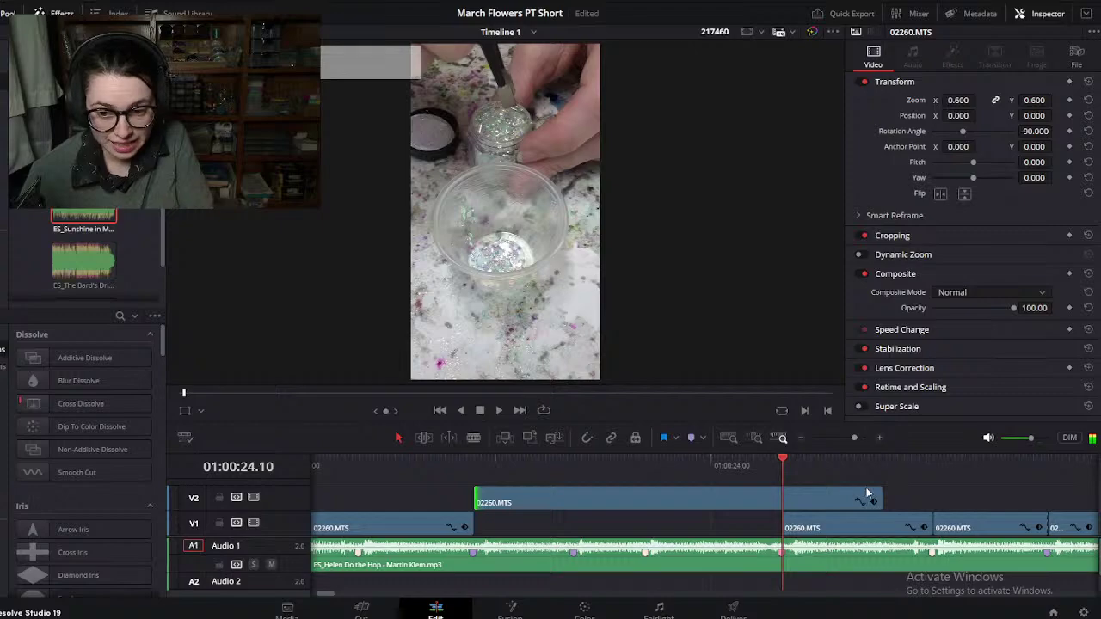
drag(877, 491, 781, 495)
drag(660, 501, 627, 520)
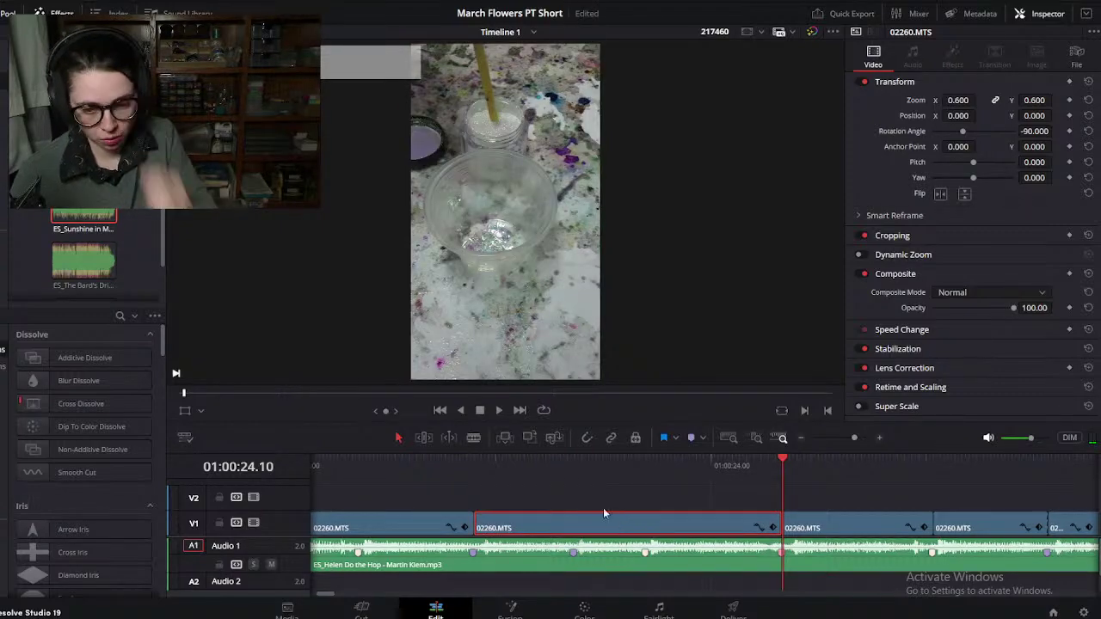
Step: Scrub the following 02260.MTS clips and lift the short clip starting at 01:00:25.01 onto V2
drag(461, 461, 475, 459)
drag(605, 453, 893, 485)
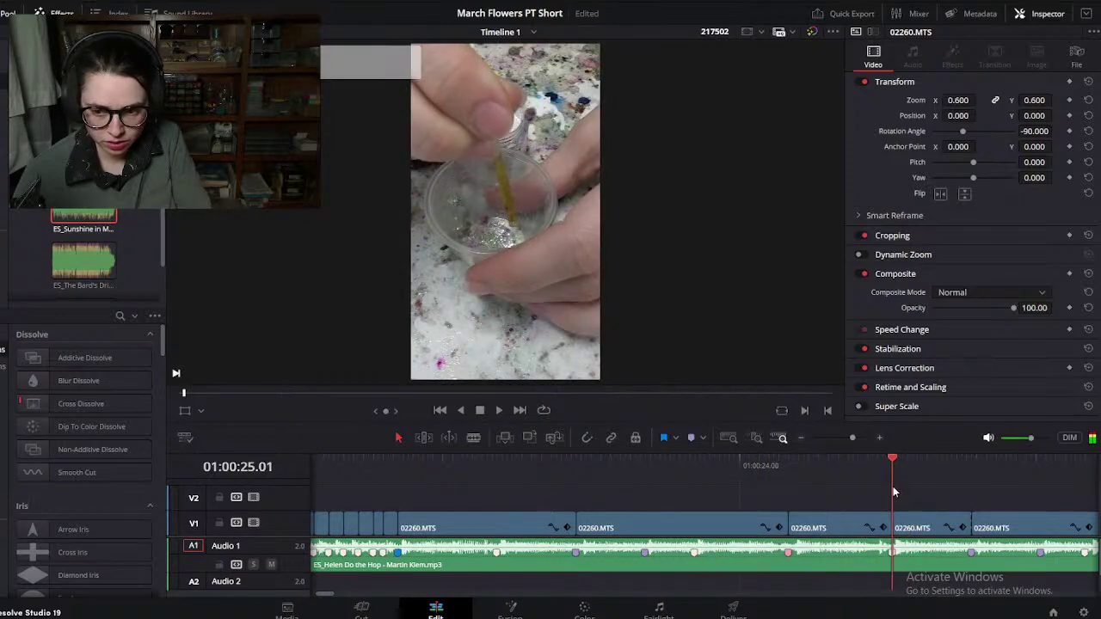
scroll(843, 568, up, 3)
scroll(842, 566, up, 3)
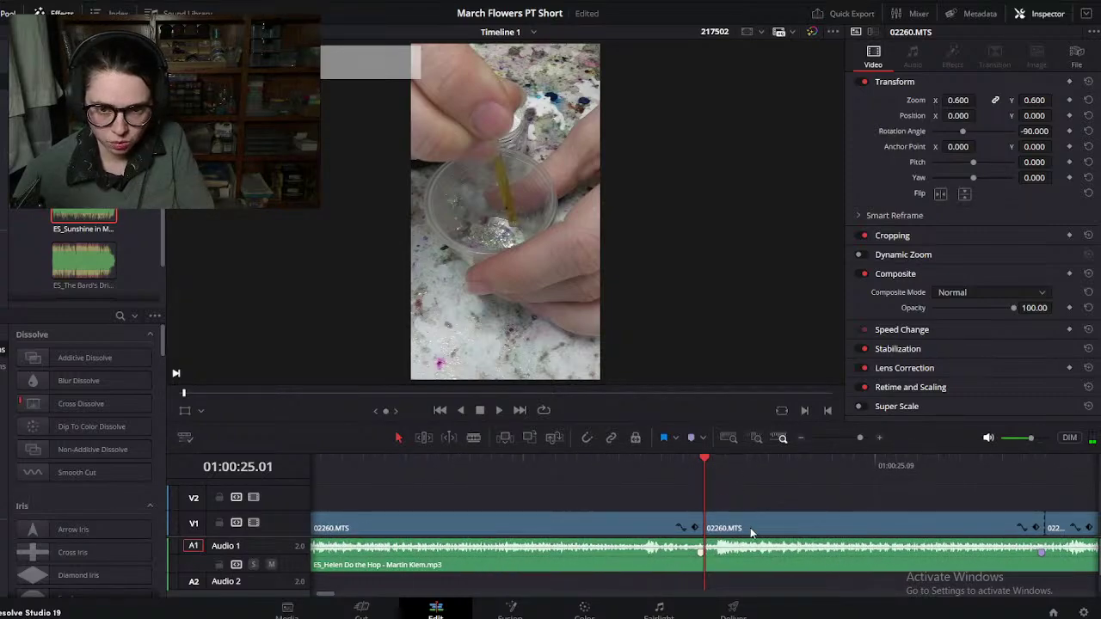
drag(750, 533, 746, 499)
scroll(730, 515, right, 2)
click(578, 465)
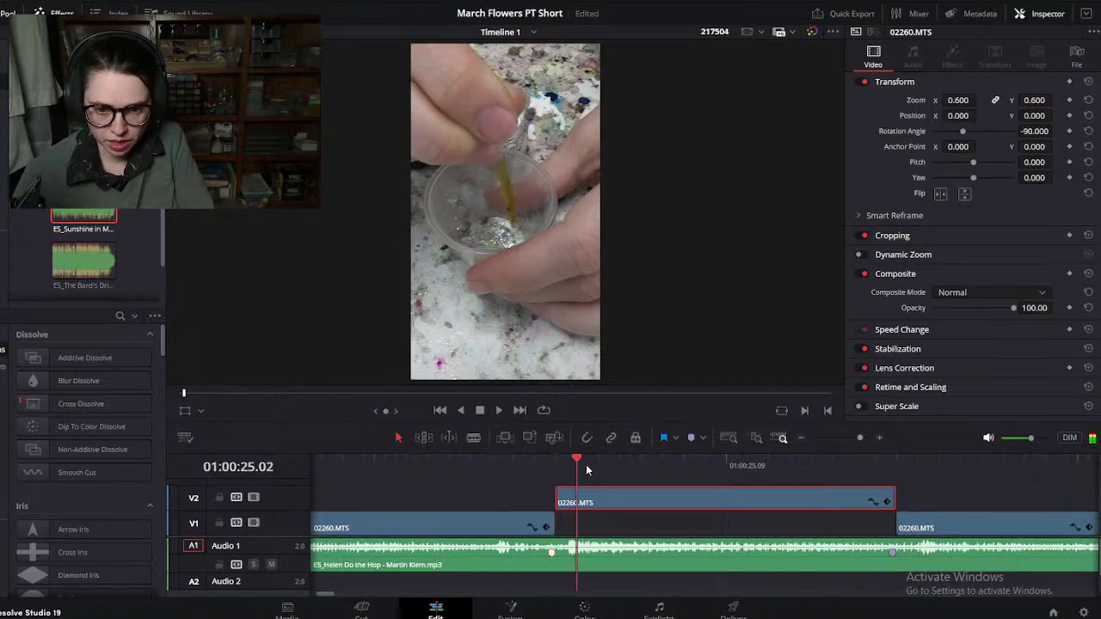
Step: Shift the footage in the raised 02260.MTS clip, refit it between 01:00:25.01 and 01:00:25.17 and return it to V1
drag(583, 467, 625, 471)
drag(562, 495, 864, 530)
drag(563, 502, 559, 515)
Step: Play the 02260.MTS clips from the blue marker at 01:00:21.21 to check their timing
scroll(559, 516, down, 4)
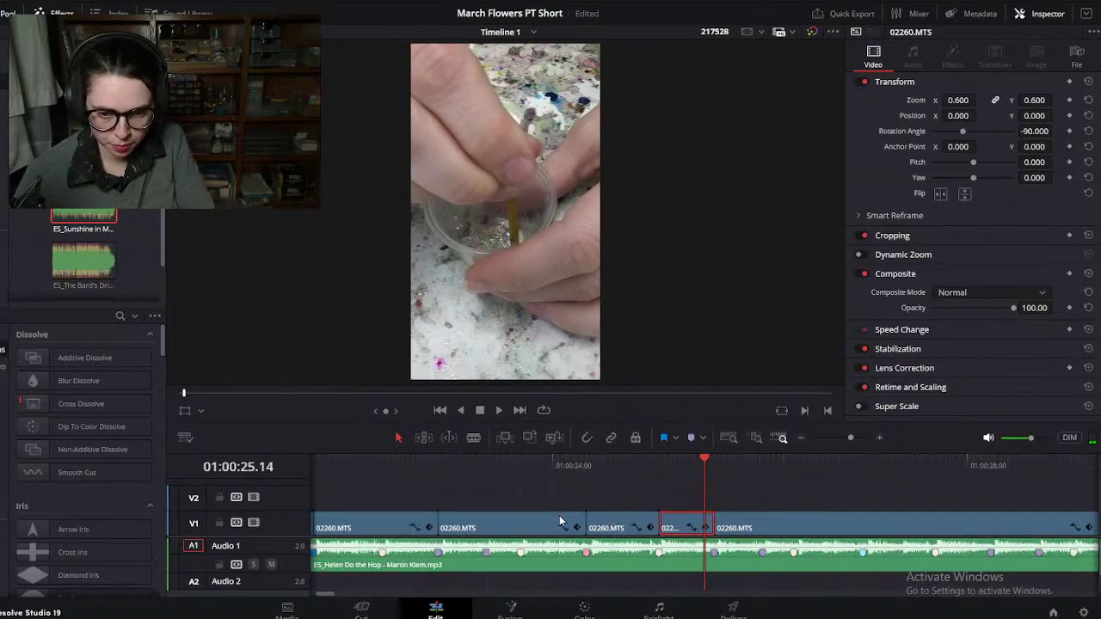
scroll(452, 498, down, 2)
click(480, 465)
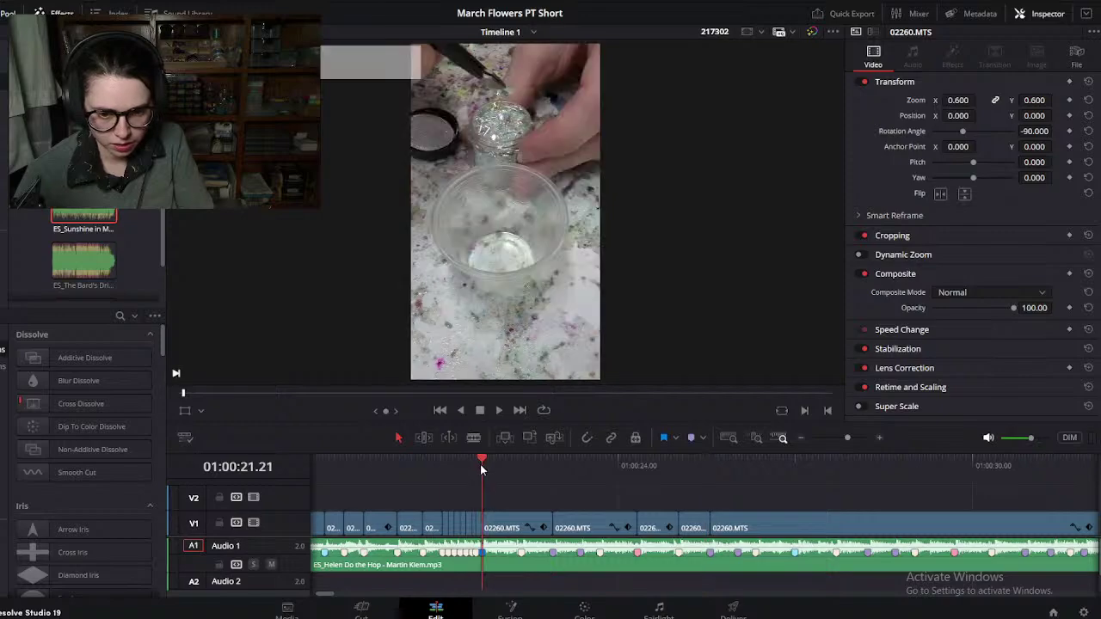
key(space)
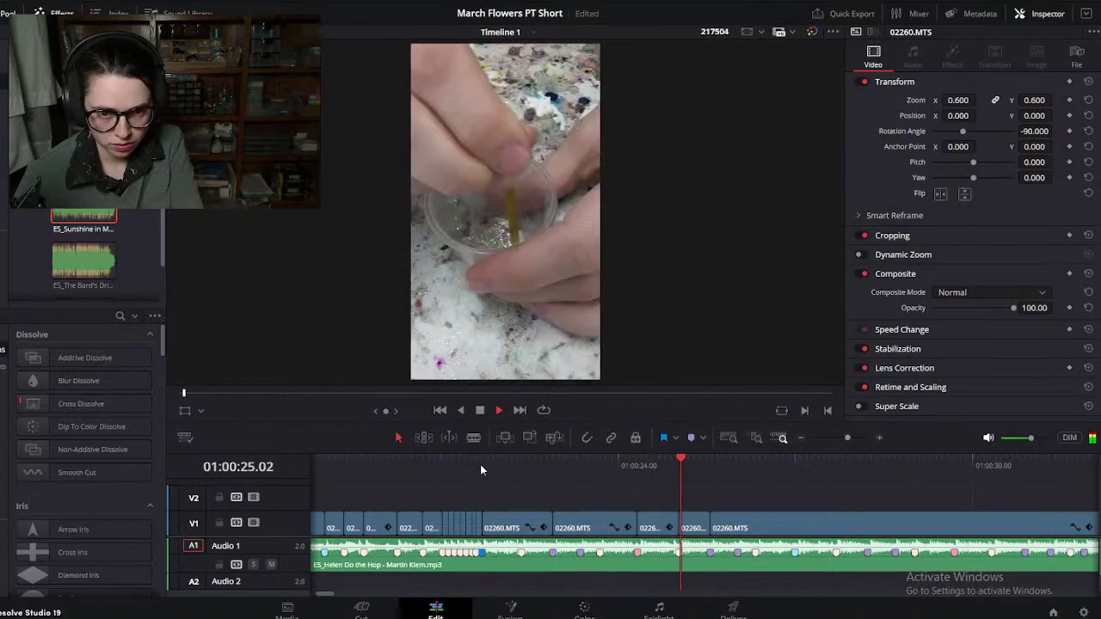
key(space)
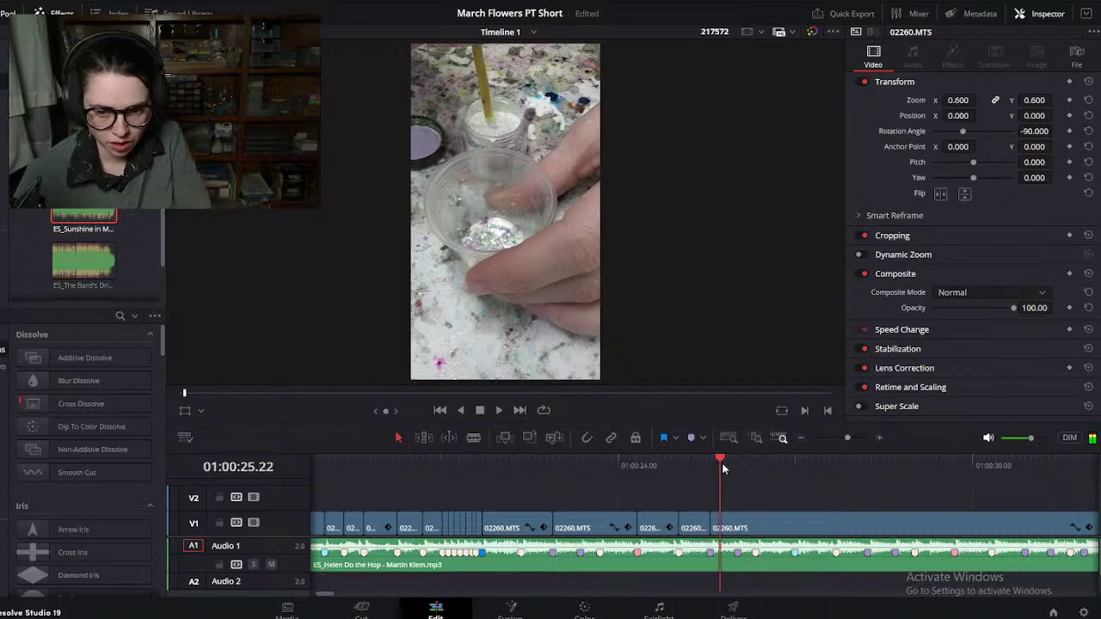
Step: Scrub through the rest of 02260.MTS and try deleting its remaining piece
click(894, 498)
scroll(848, 506, down, 5)
scroll(688, 538, up, 4)
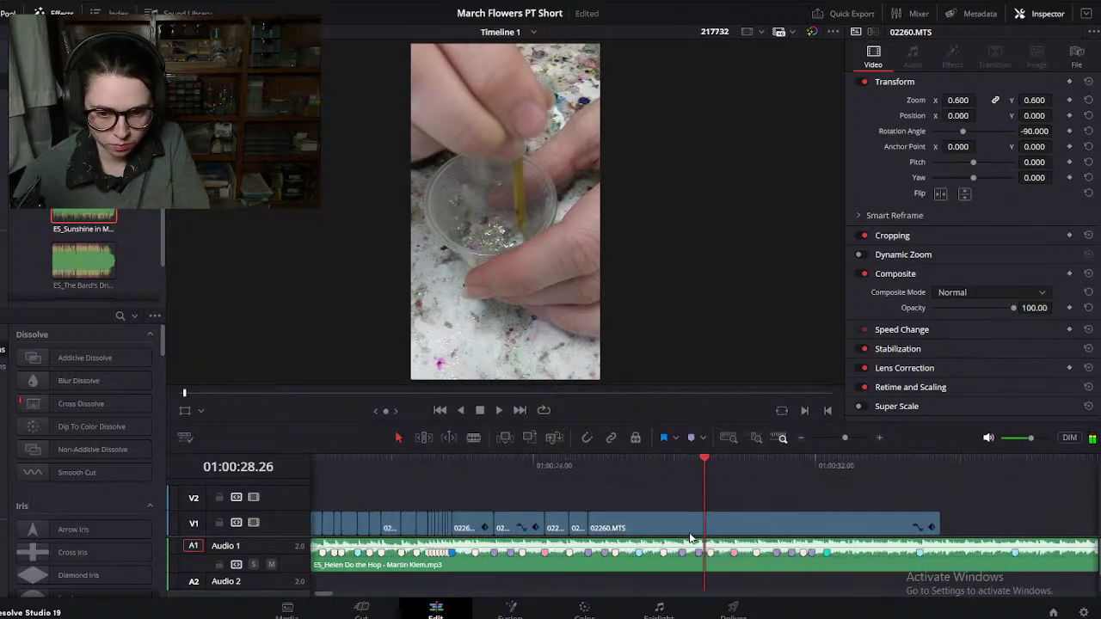
drag(705, 461, 894, 507)
key(space)
key(Delete)
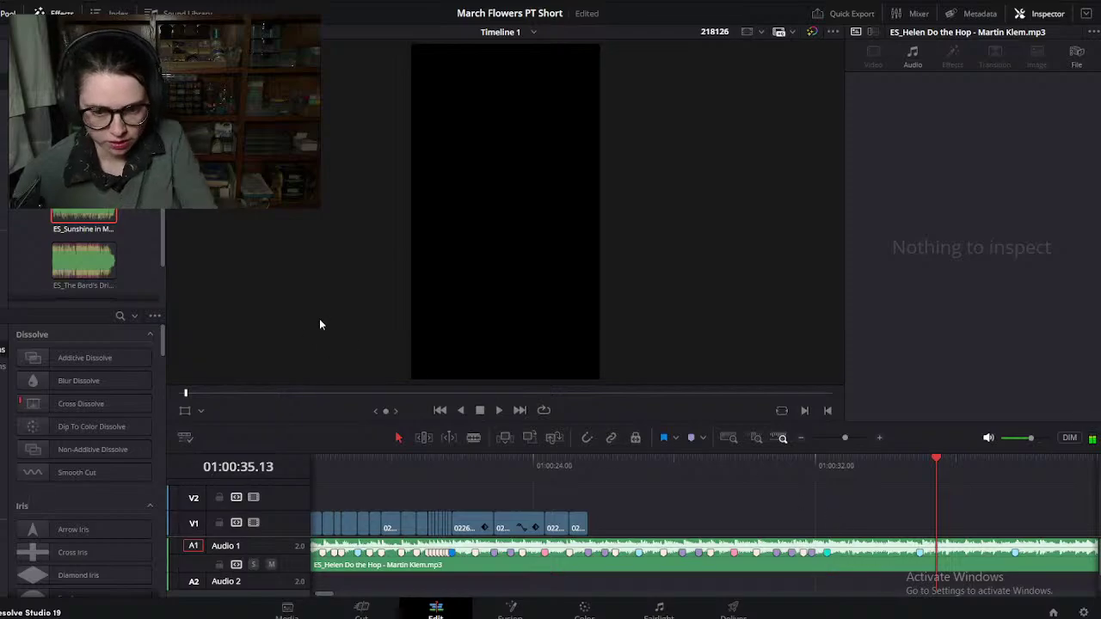
key(ctrl+z)
Step: Play from 01:00:25.12 and delete the long 02260.MTS piece after the purple marker at 01:00:25.17
click(582, 465)
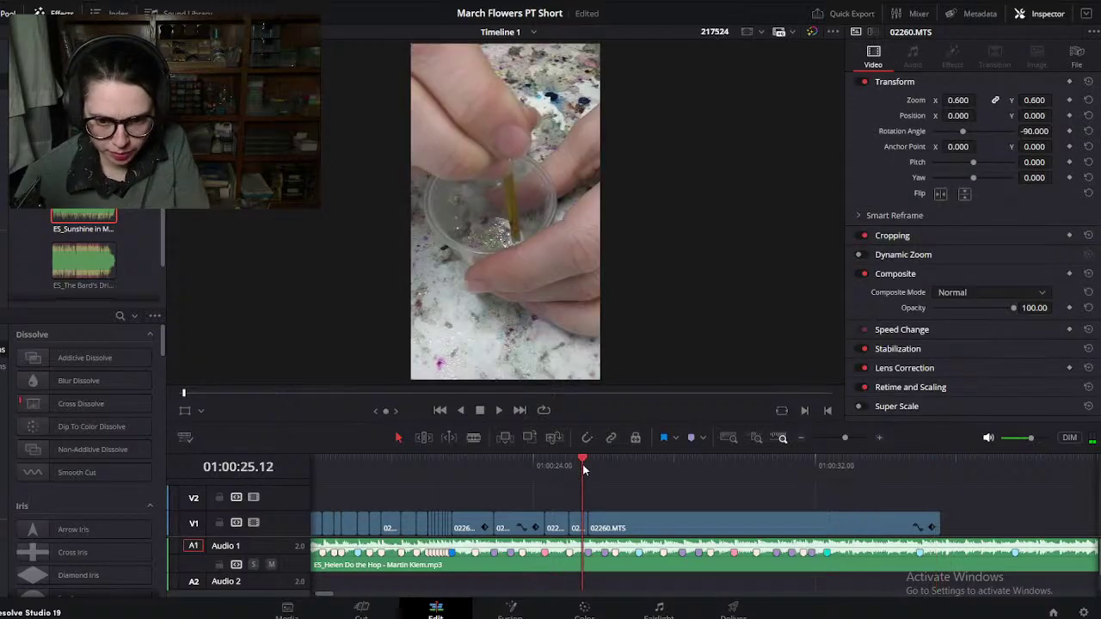
key(space)
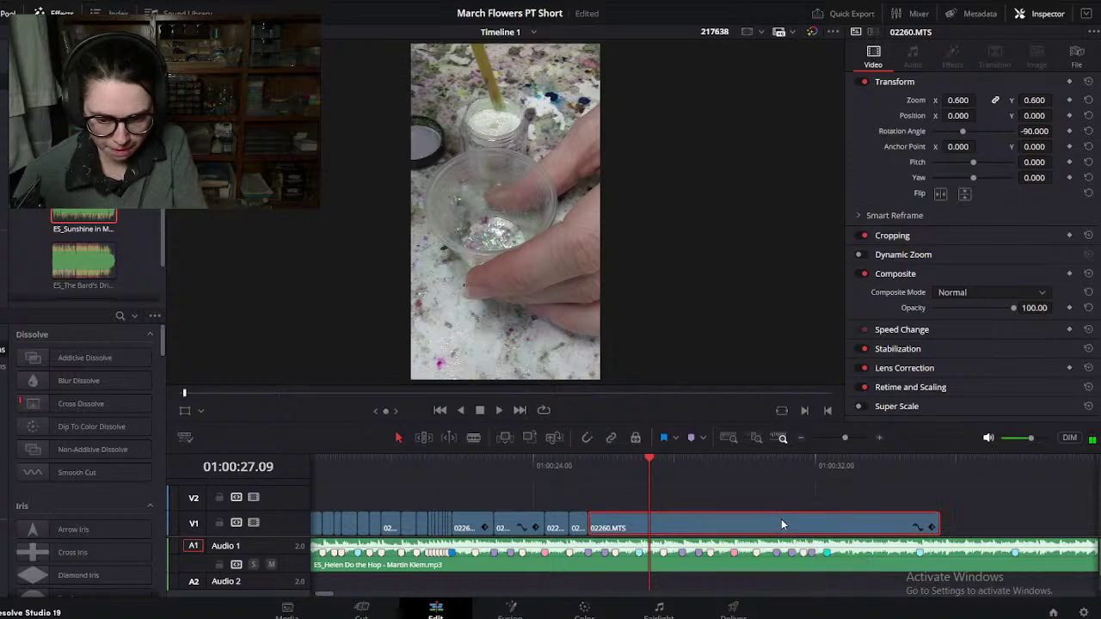
key(Delete)
Step: Preview the first 02261.MTS clip and move it forward over the music, just after the last 02260.MTS clip
key(ctrl+minus)
key(ctrl+minus)
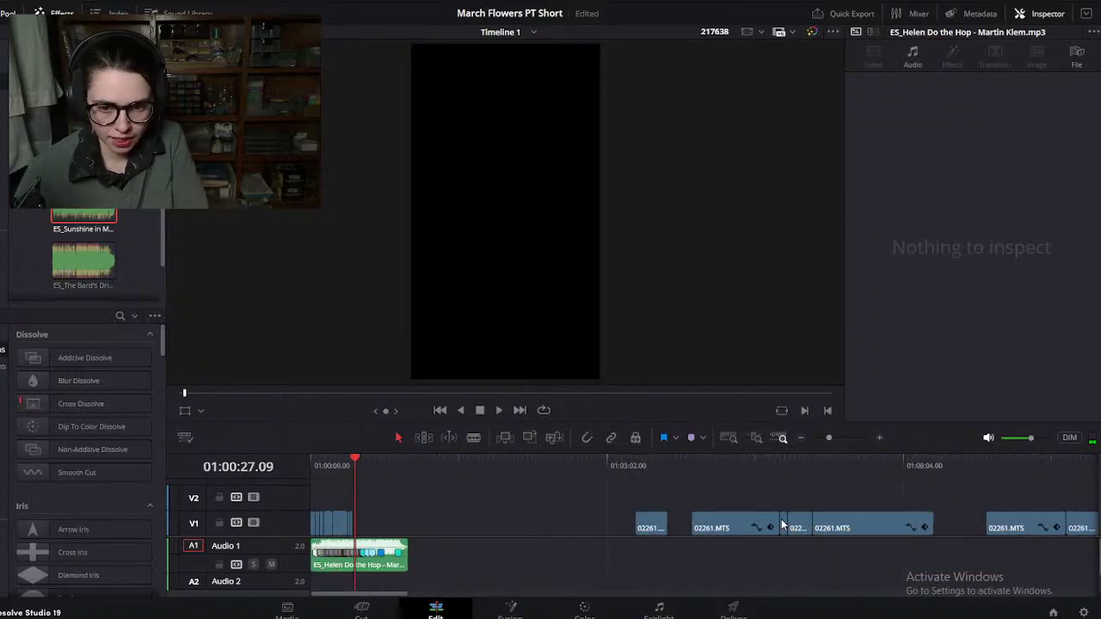
drag(643, 469, 662, 489)
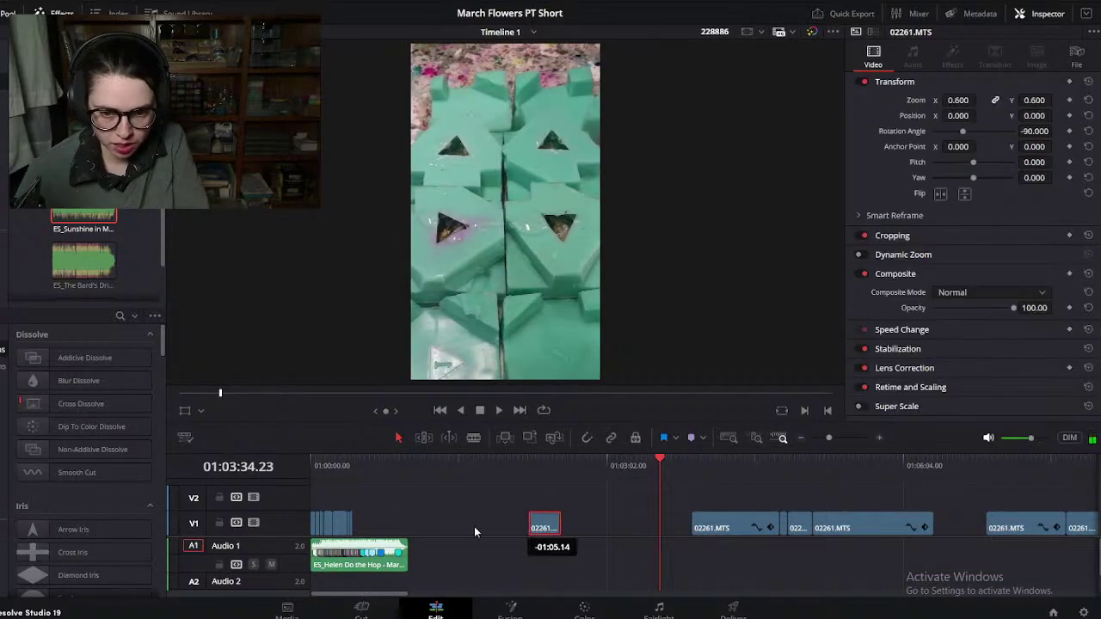
drag(556, 532, 377, 515)
click(371, 463)
key(ctrl+equal)
key(ctrl+equal)
key(ctrl+equal)
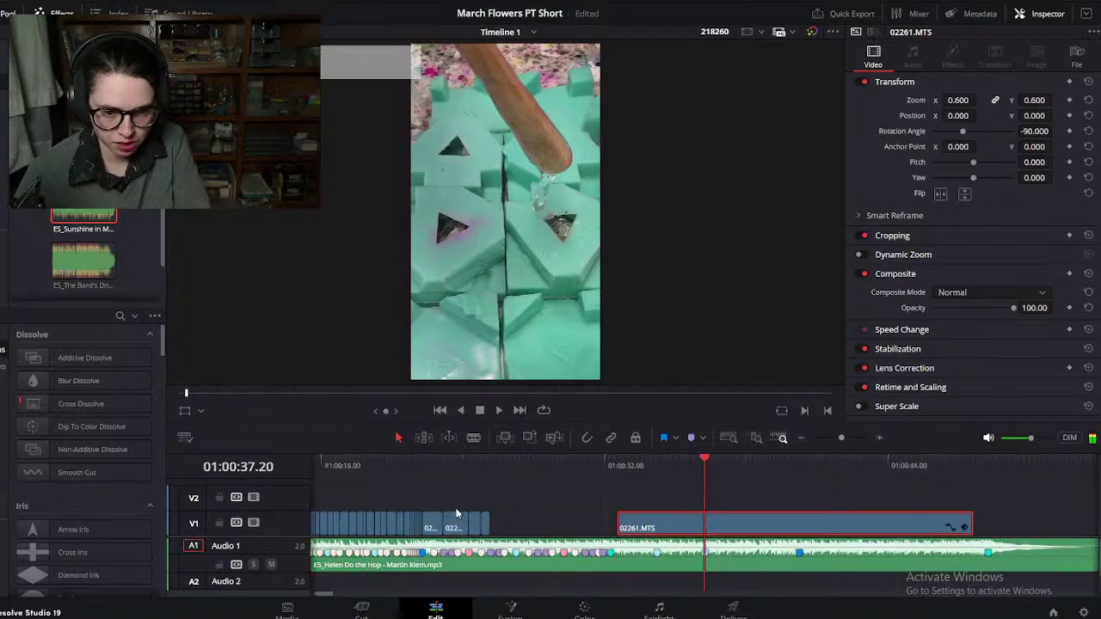
Step: Scrub the start of 02261.MTS and move the clip back against the last 02260.MTS clip at 01:00:25.17
drag(824, 537, 571, 537)
click(521, 469)
click(584, 482)
mouse_move(584, 482)
mouse_down()
mouse_move(521, 481)
mouse_move(593, 482)
mouse_up()
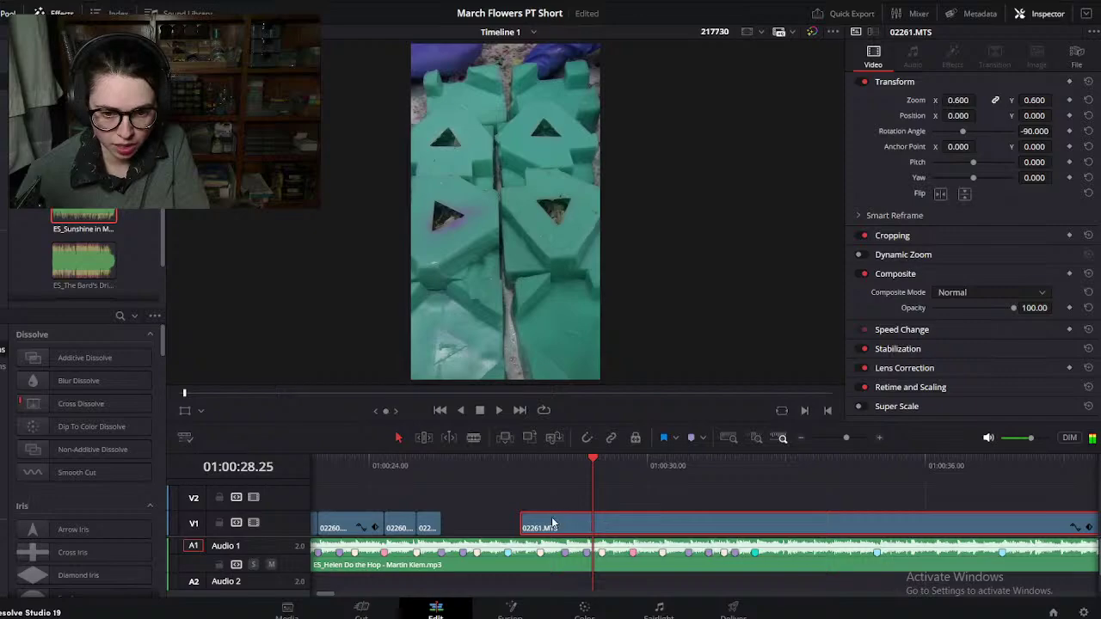
click(474, 483)
key(ctrl+equal)
key(ctrl+equal)
drag(796, 522, 711, 525)
Step: Remove the opening of 02261.MTS up to 01:00:25.25, closing the gap, and split the clip at the cyan marker at 01:00:27.00
drag(648, 471, 705, 511)
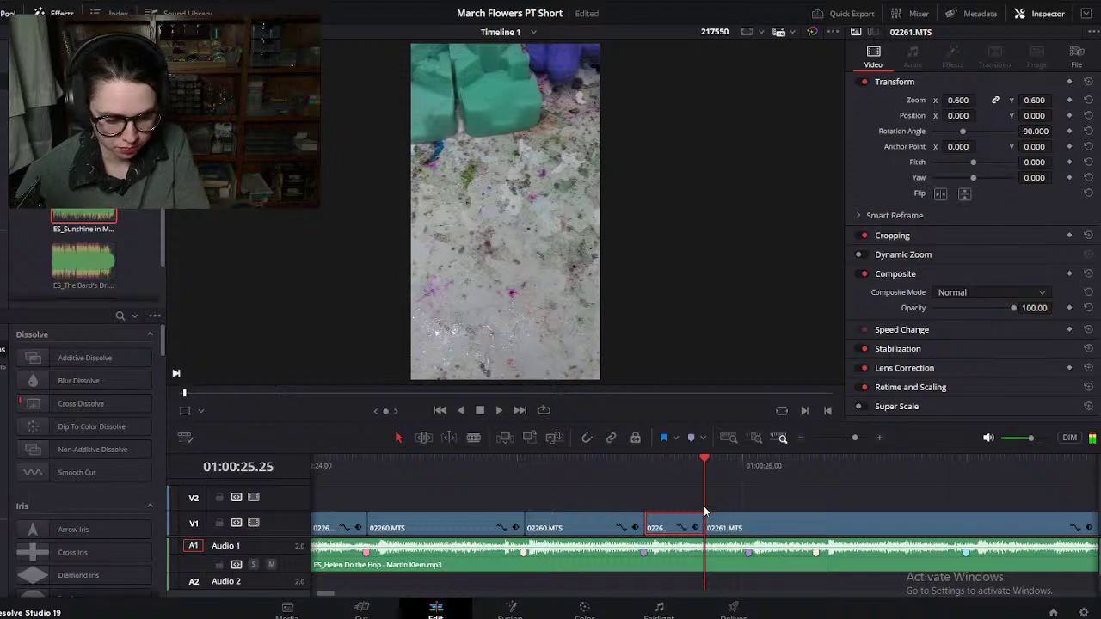
drag(775, 521, 967, 505)
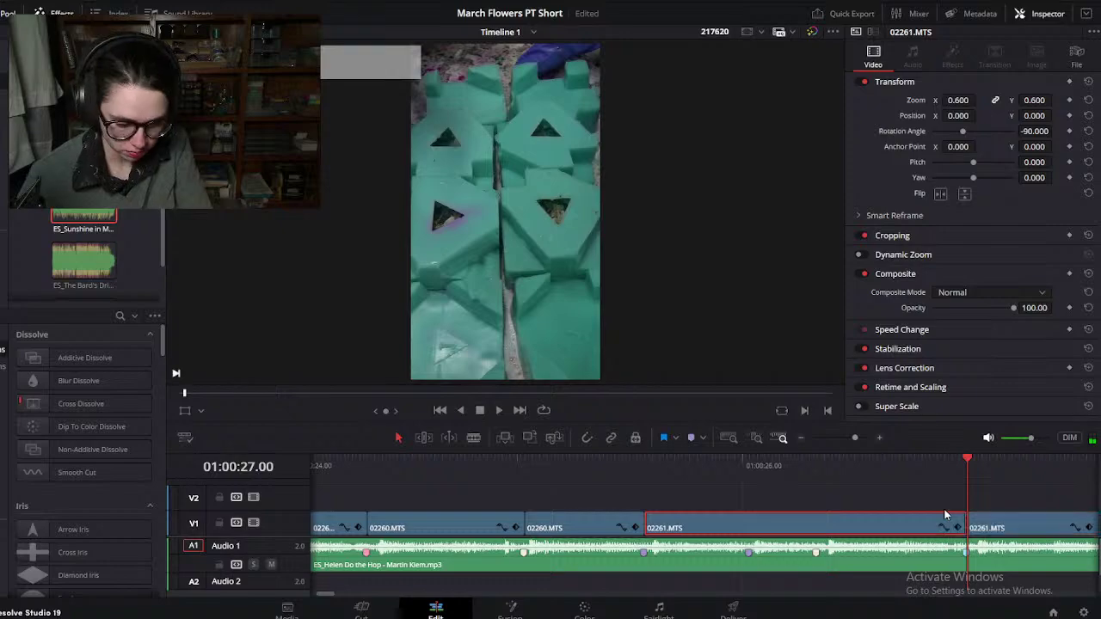
Step: Cut 02261.MTS at 01:00:29.08 and delete the piece between the cyan marker and that cut
scroll(922, 529, down, 10)
click(613, 464)
drag(613, 464, 590, 491)
click(601, 516)
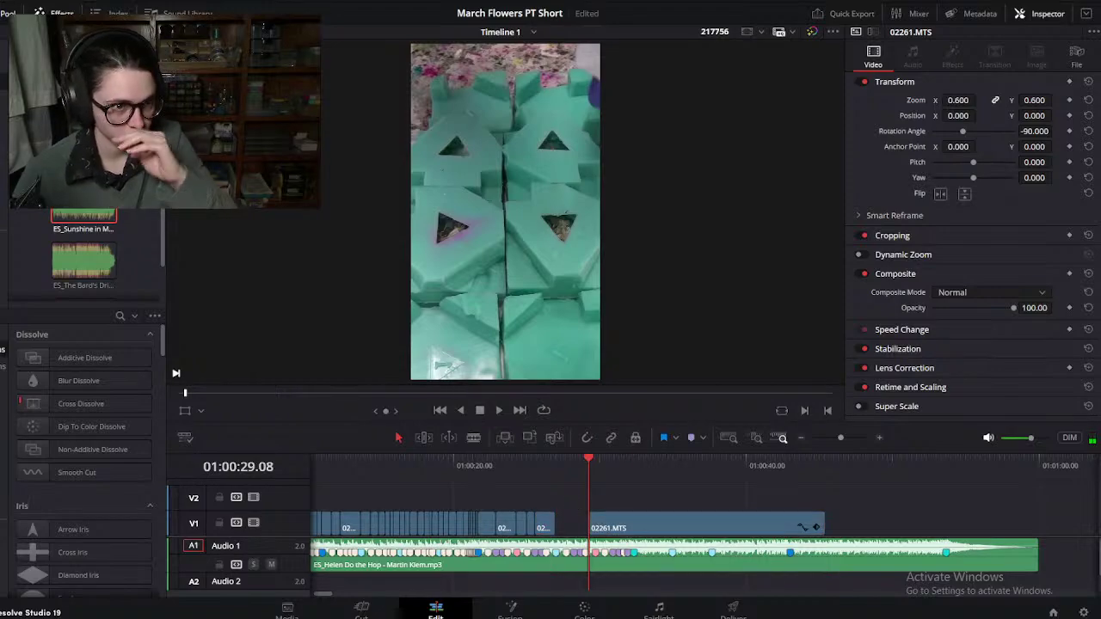
Step: Move the remaining 02261.MTS piece back against the preceding clip, starting at the cyan marker at 01:00:27.00
click(14, 0)
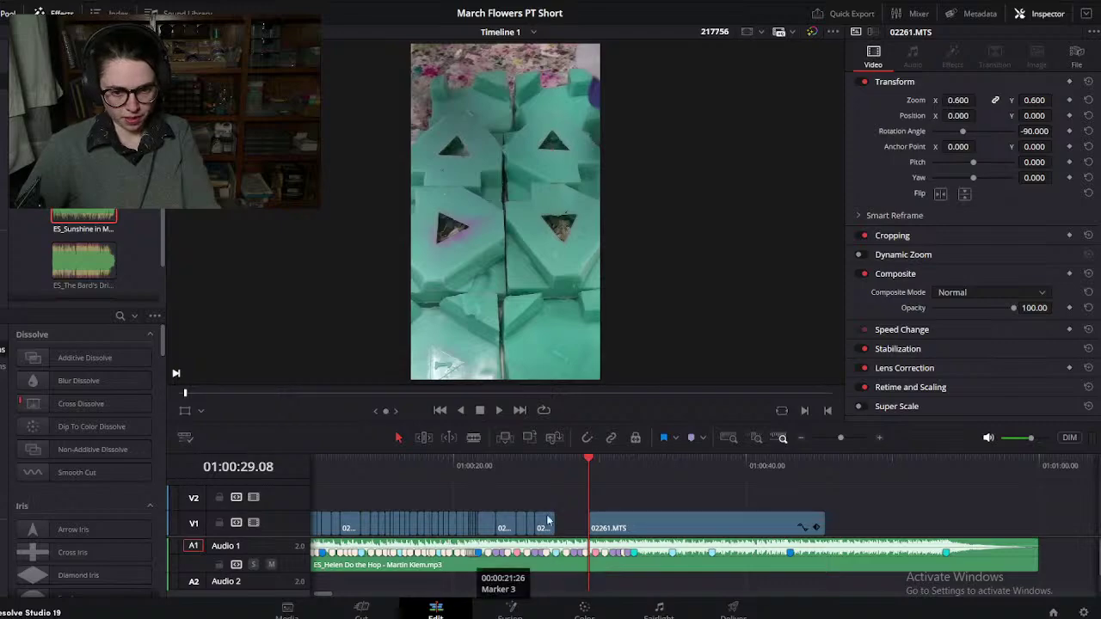
scroll(559, 508, down, 2)
scroll(559, 513, down, 2)
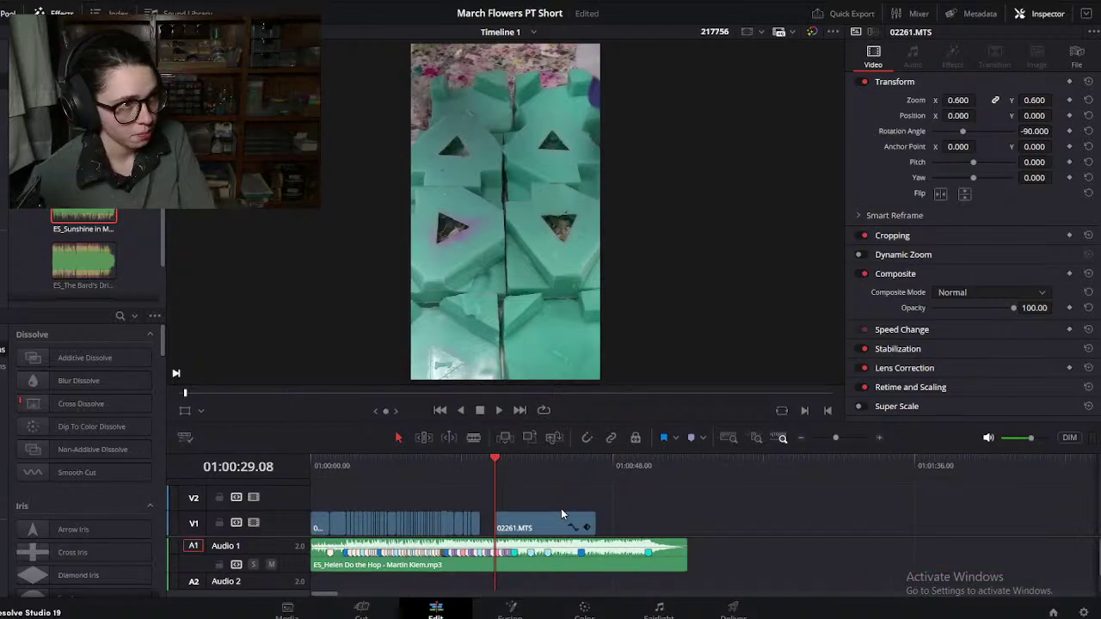
scroll(550, 516, up, 5)
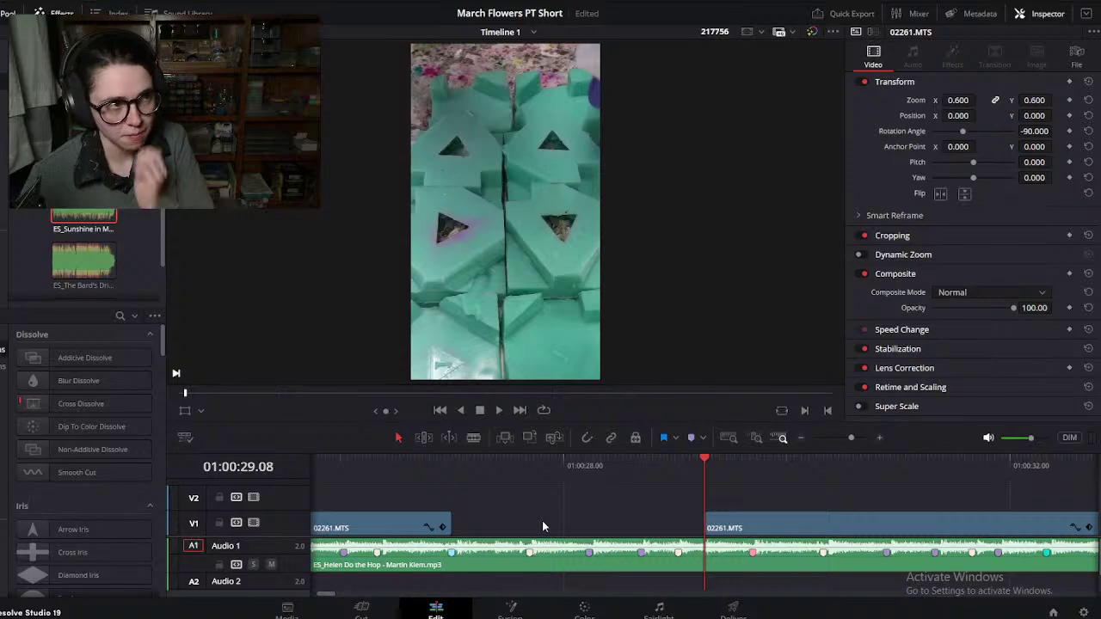
drag(742, 527, 488, 513)
Step: Split 02261.MTS at 01:00:36.28 and move the piece after the cut out to about 01:00:42
drag(448, 466, 626, 463)
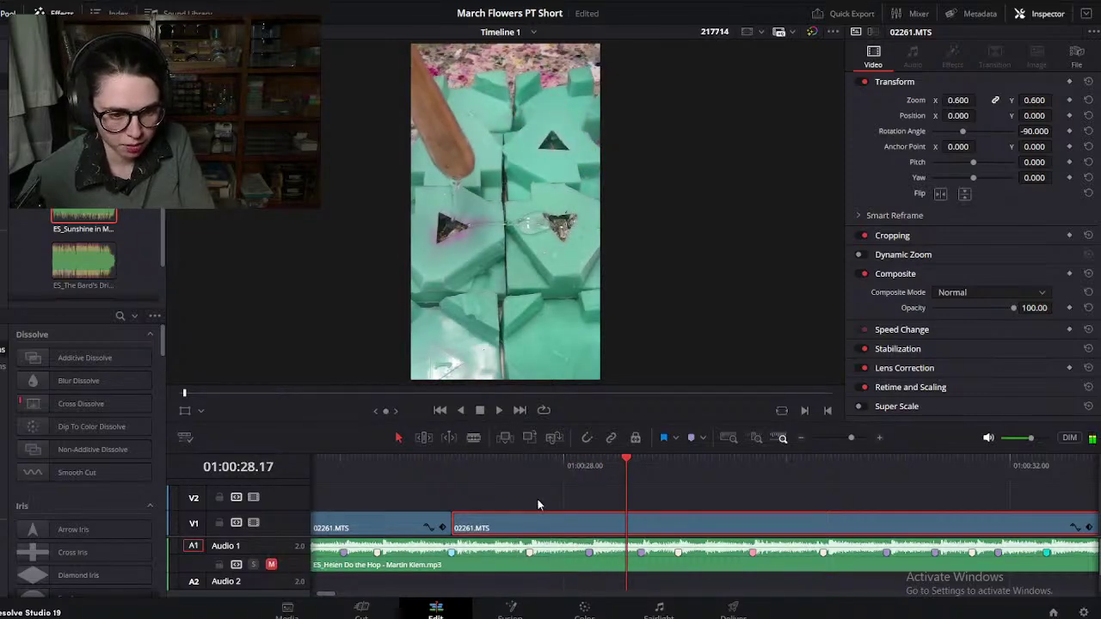
drag(559, 466, 824, 488)
scroll(746, 519, down, 3)
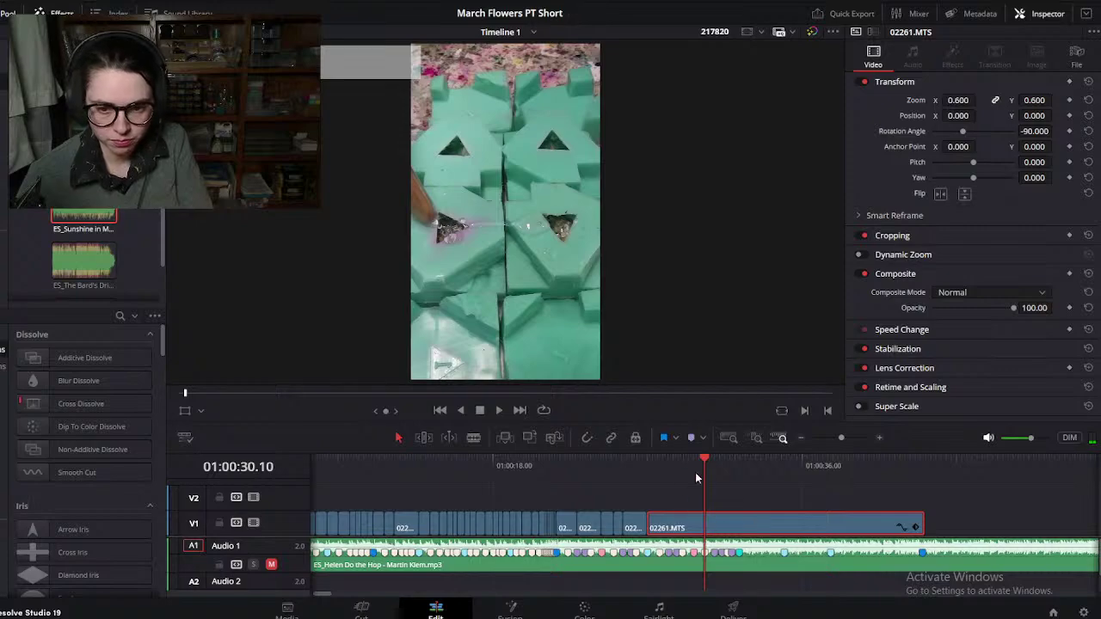
drag(708, 460, 818, 473)
key(ctrl+b)
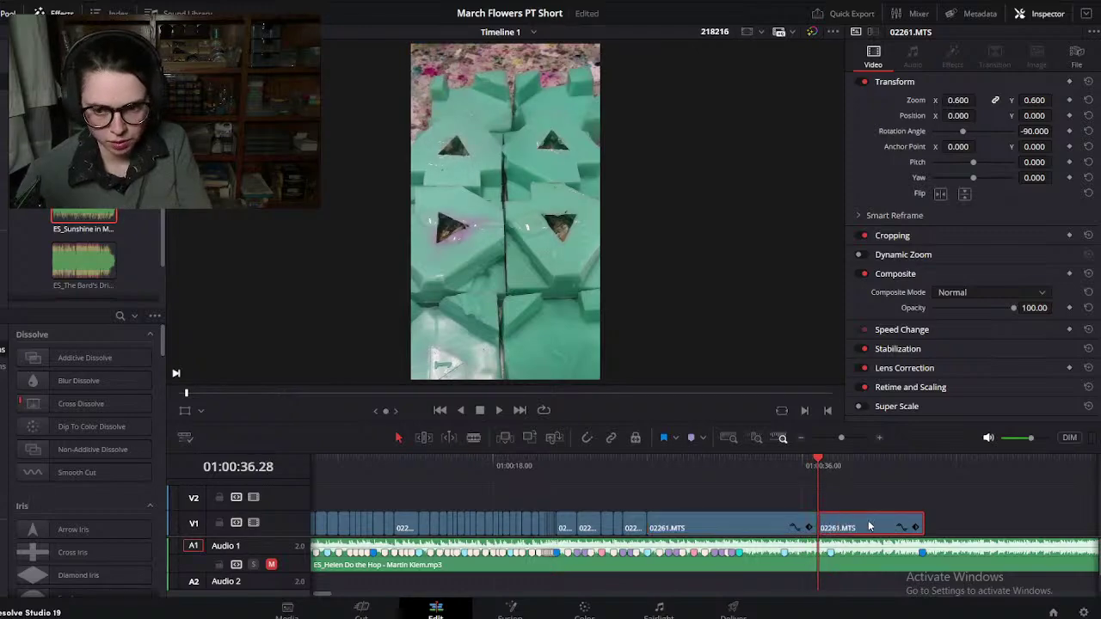
drag(845, 527, 932, 529)
Step: Save the project
scroll(723, 531, up, 1)
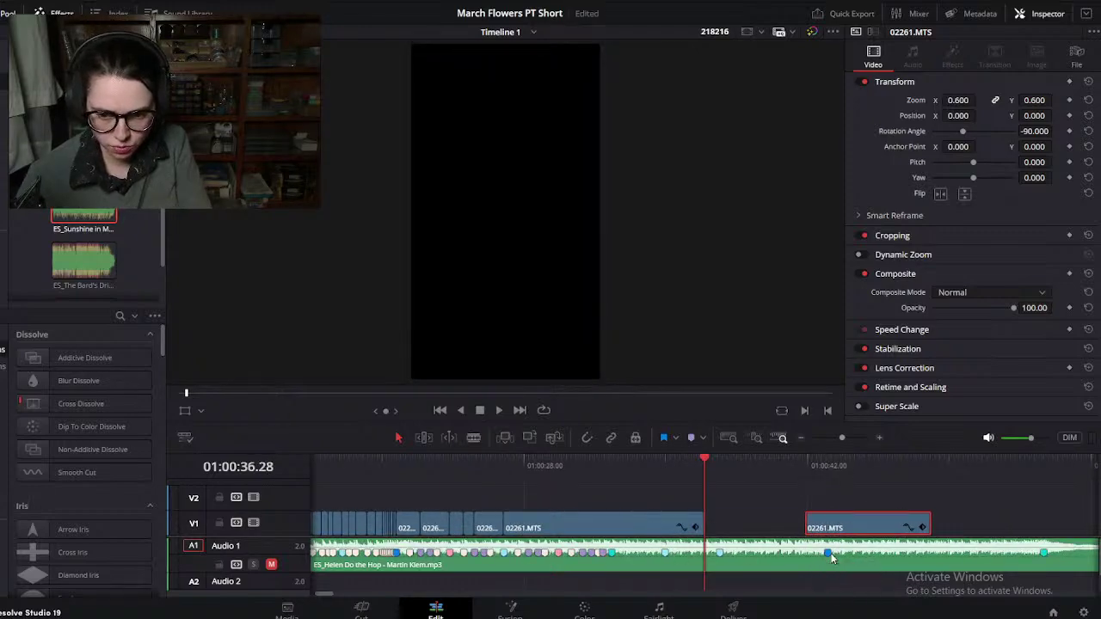
scroll(647, 507, down, 1)
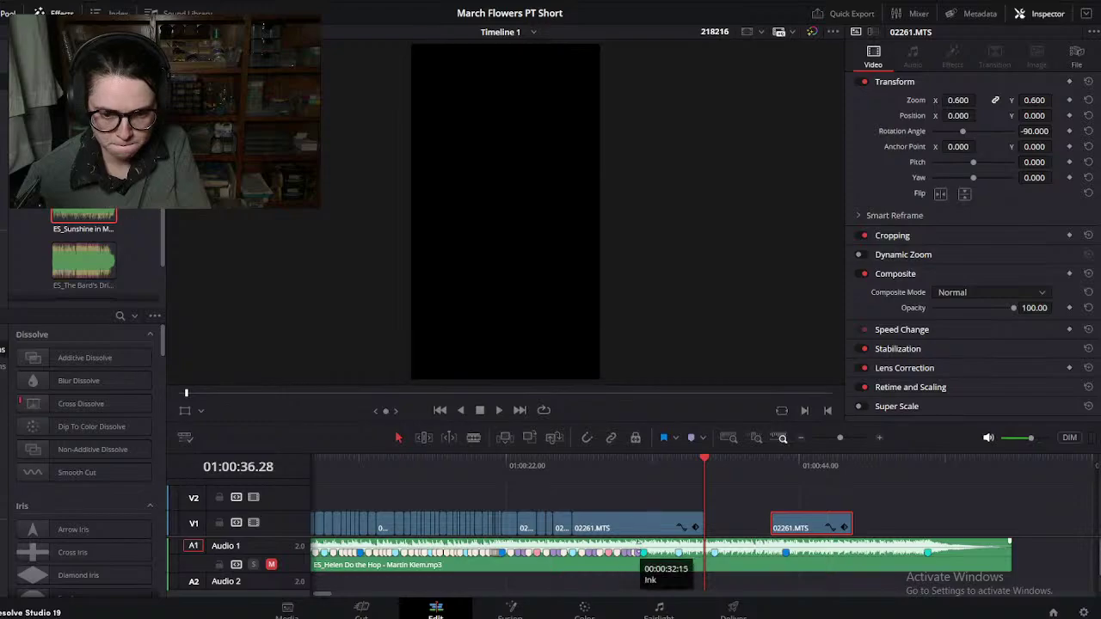
scroll(651, 517, up, 2)
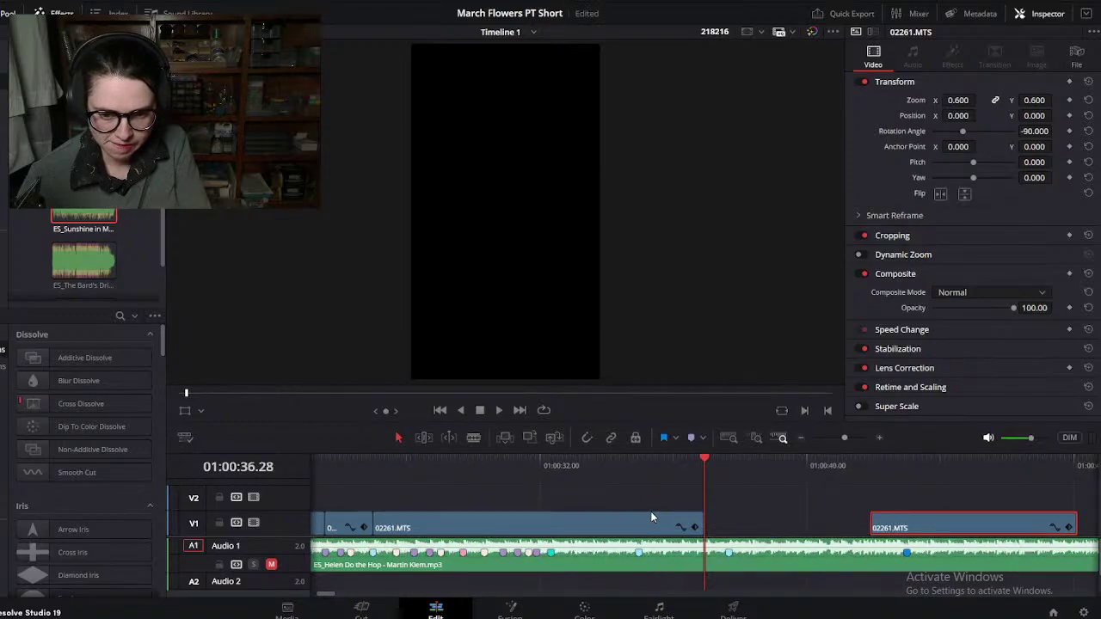
scroll(651, 517, left, 3)
click(17, 2)
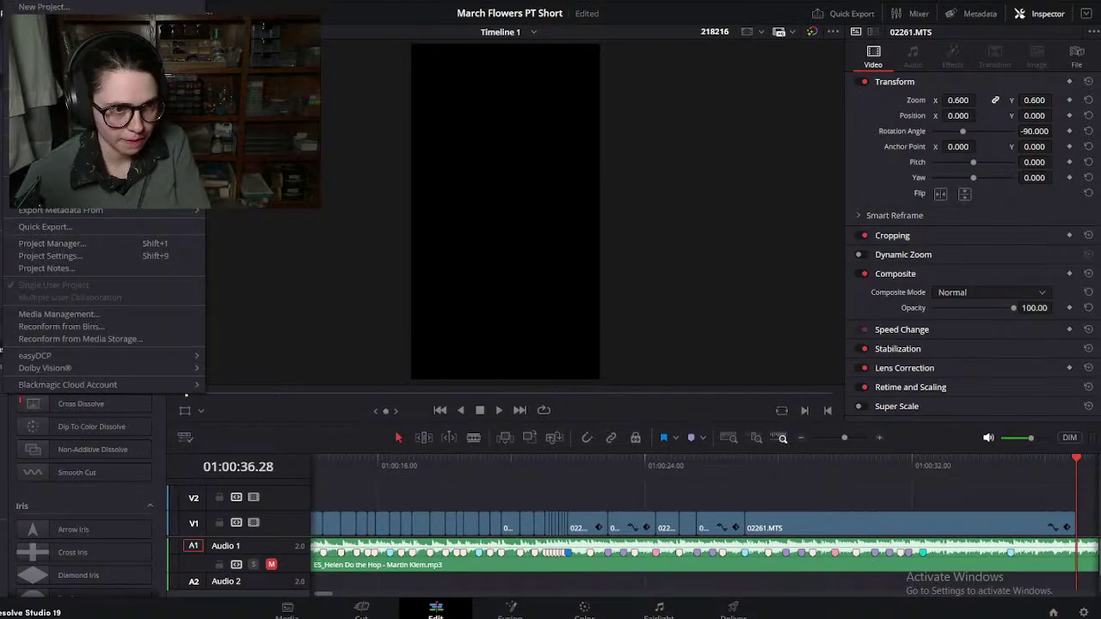
key(ctrl+s)
Step: Cut 02261.MTS at 01:00:27.14, delete the piece after the cyan marker, and move the rest back to 01:00:27.00
click(768, 465)
click(783, 465)
key(shift+z)
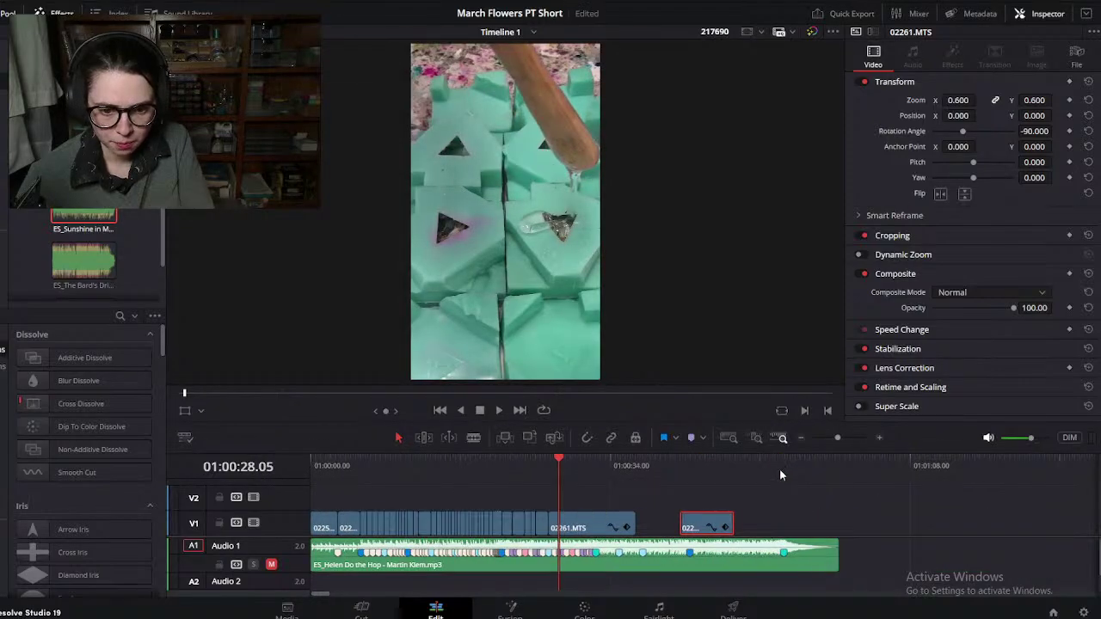
scroll(783, 465, up, 3)
scroll(689, 482, down, 3)
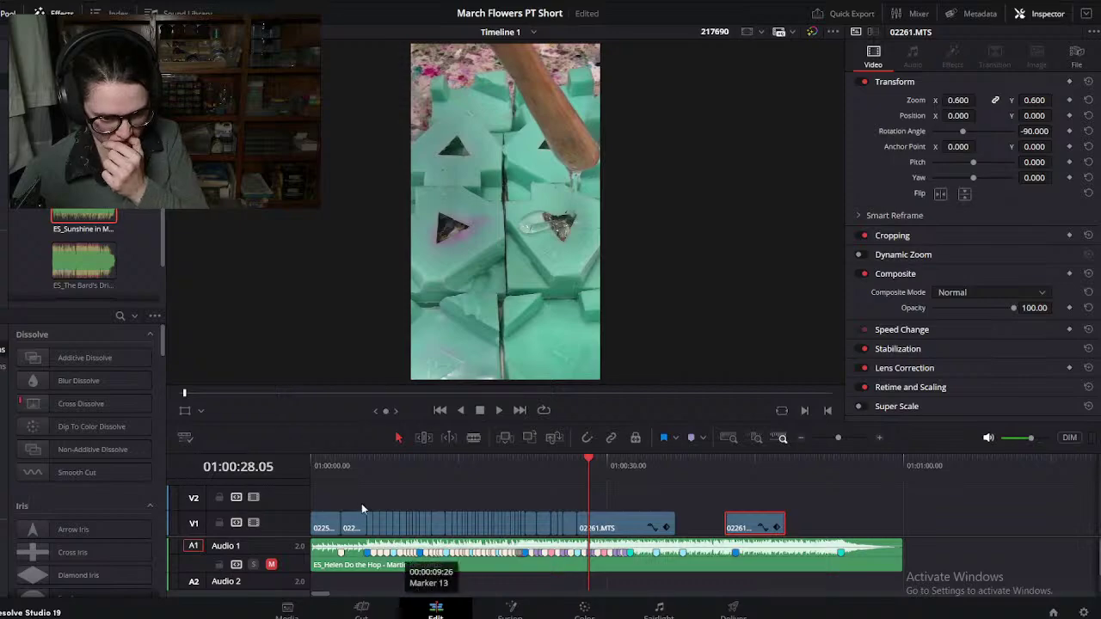
scroll(667, 538, up, 2)
scroll(666, 537, up, 4)
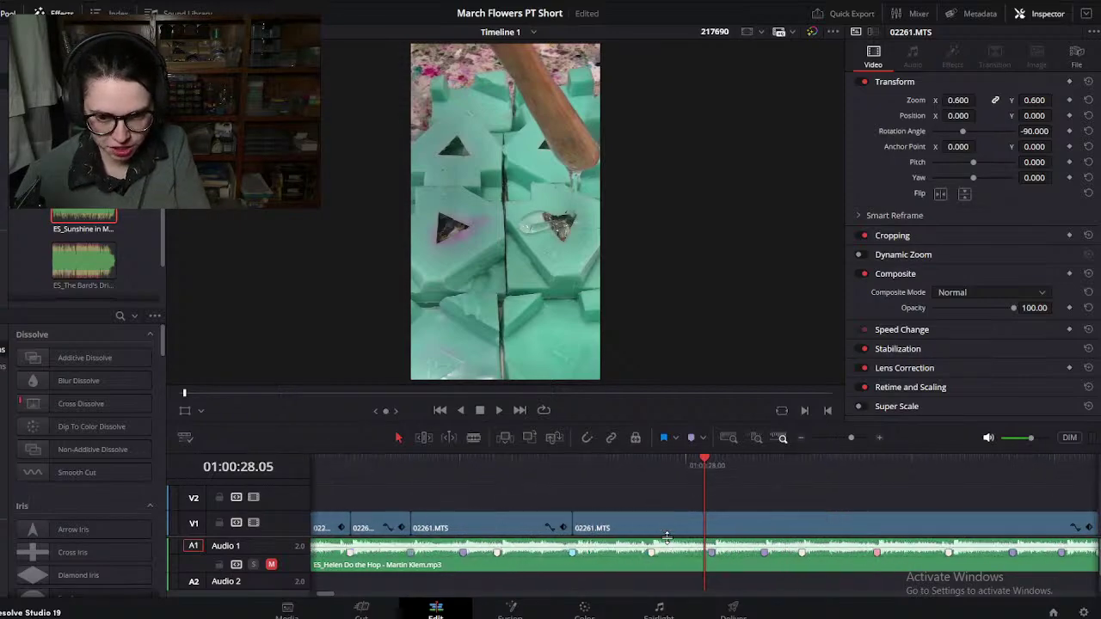
drag(520, 461, 596, 499)
click(608, 532)
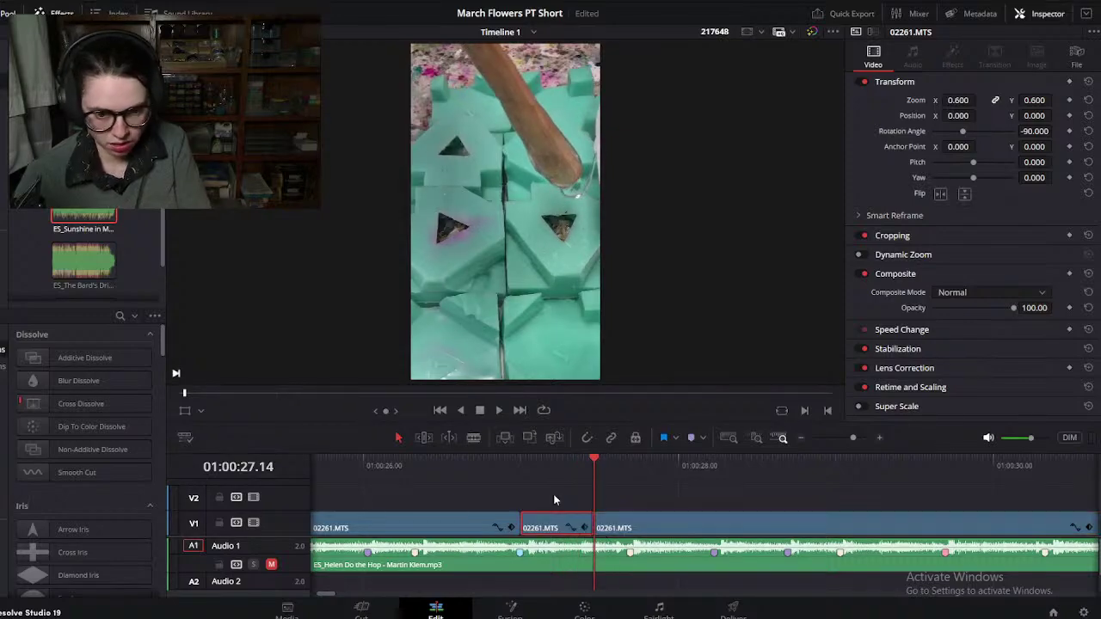
key(Delete)
drag(645, 529, 582, 521)
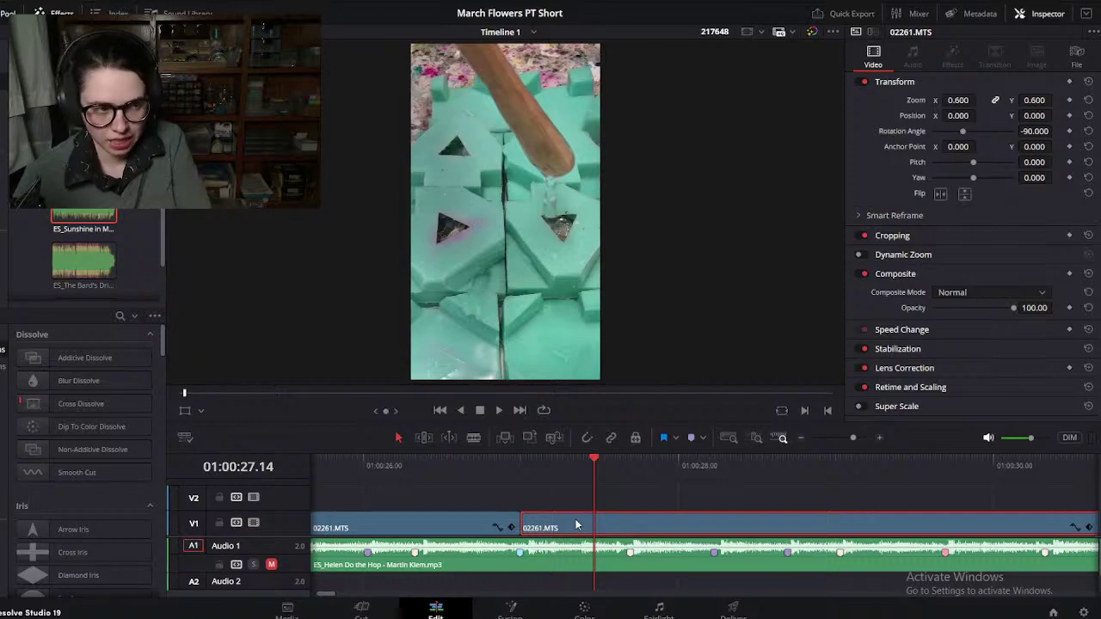
Step: Scrub the 02261.MTS clip starting at 01:00:27.00 and set its clip speed to 300%
drag(596, 464, 949, 505)
scroll(950, 505, down, 8)
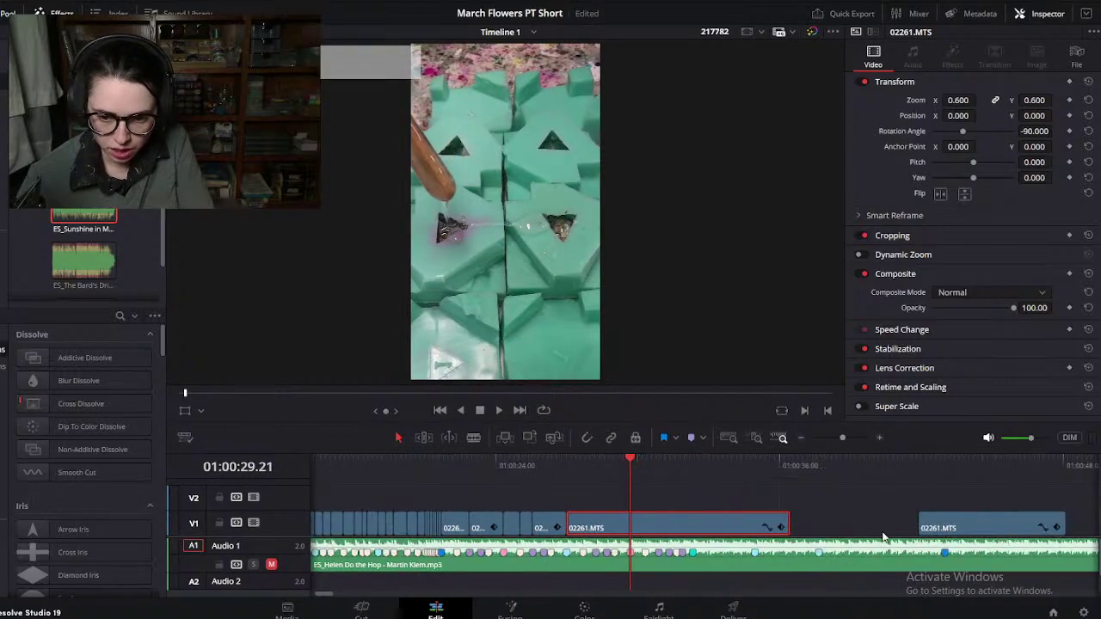
drag(619, 465, 640, 508)
right_click(652, 521)
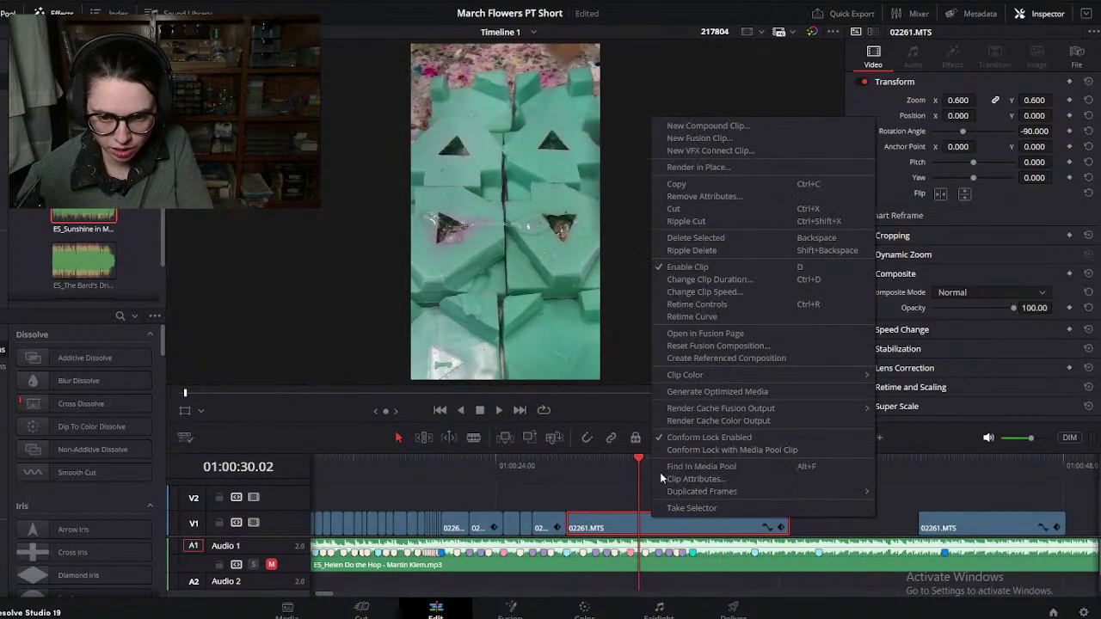
click(700, 293)
text(50)
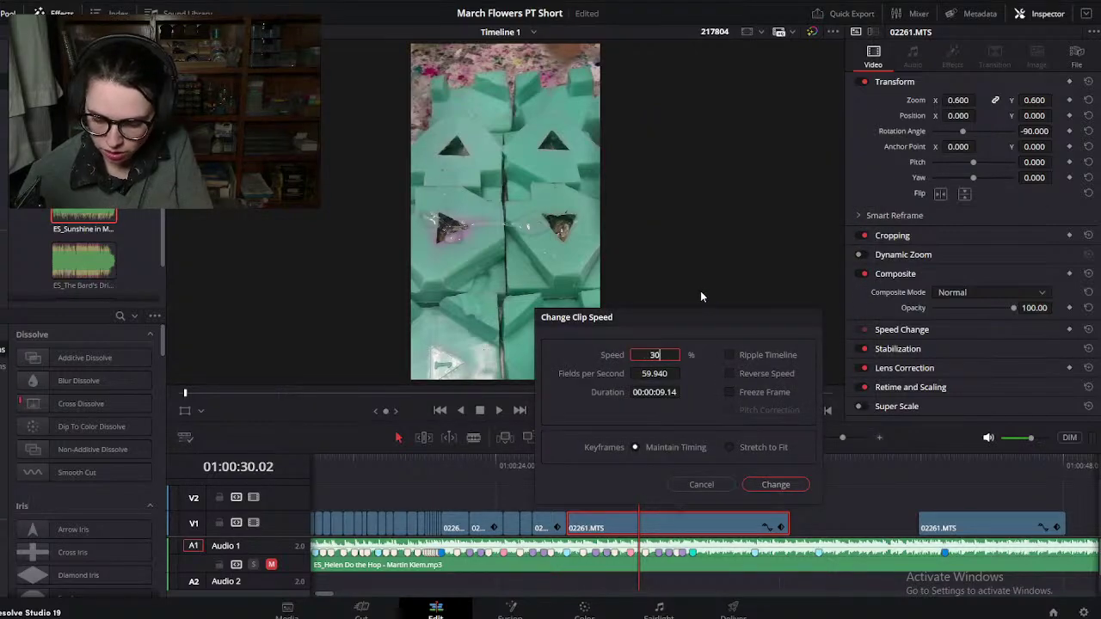
key(Return)
Step: Trim the end of the sped-up 02261.MTS clip back to the pink marker at 01:00:29.21
scroll(638, 516, up, 3)
drag(640, 465, 674, 473)
scroll(675, 475, down, 2)
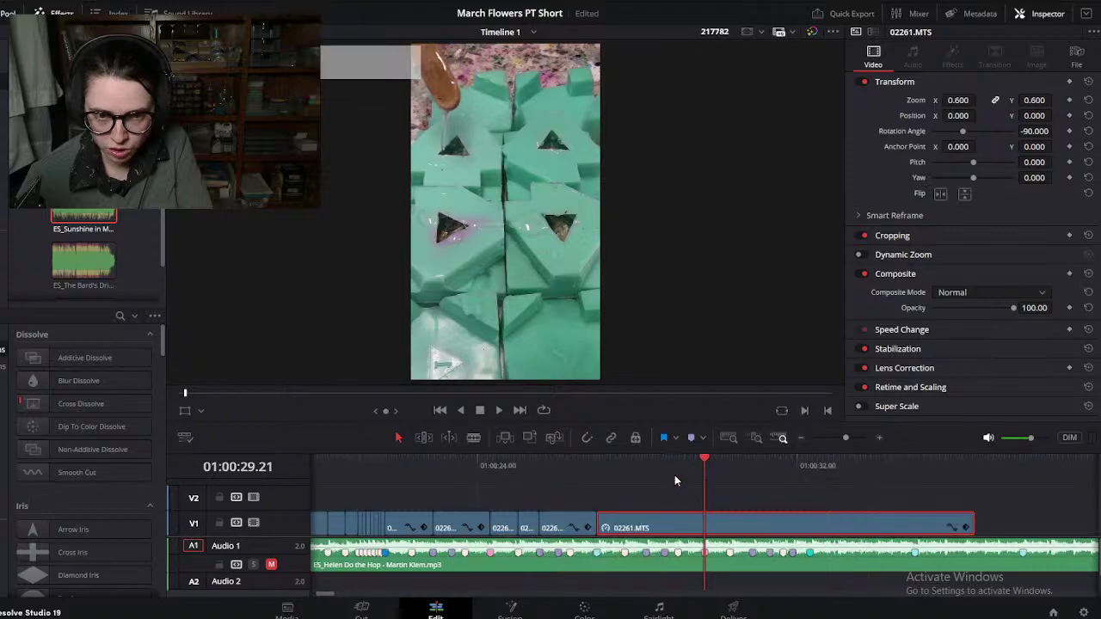
drag(970, 512, 700, 516)
scroll(616, 520, up, 3)
Step: Scrub the trimmed 02261.MTS clip to its last frame and check its clip speed setting
drag(376, 477, 708, 476)
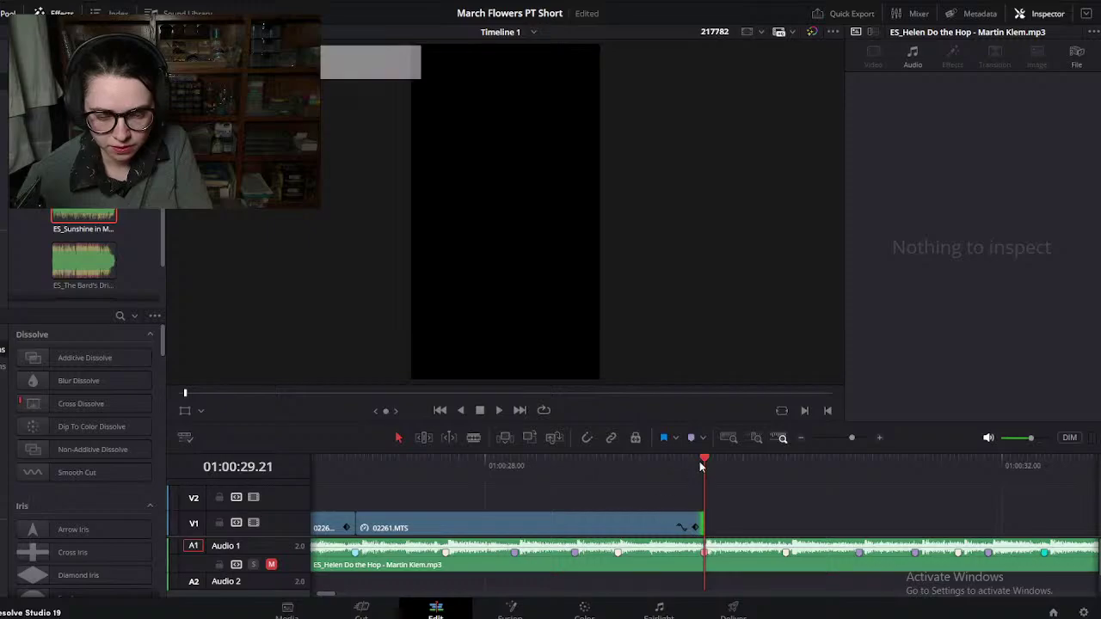
key(Left)
click(643, 520)
right_click(642, 520)
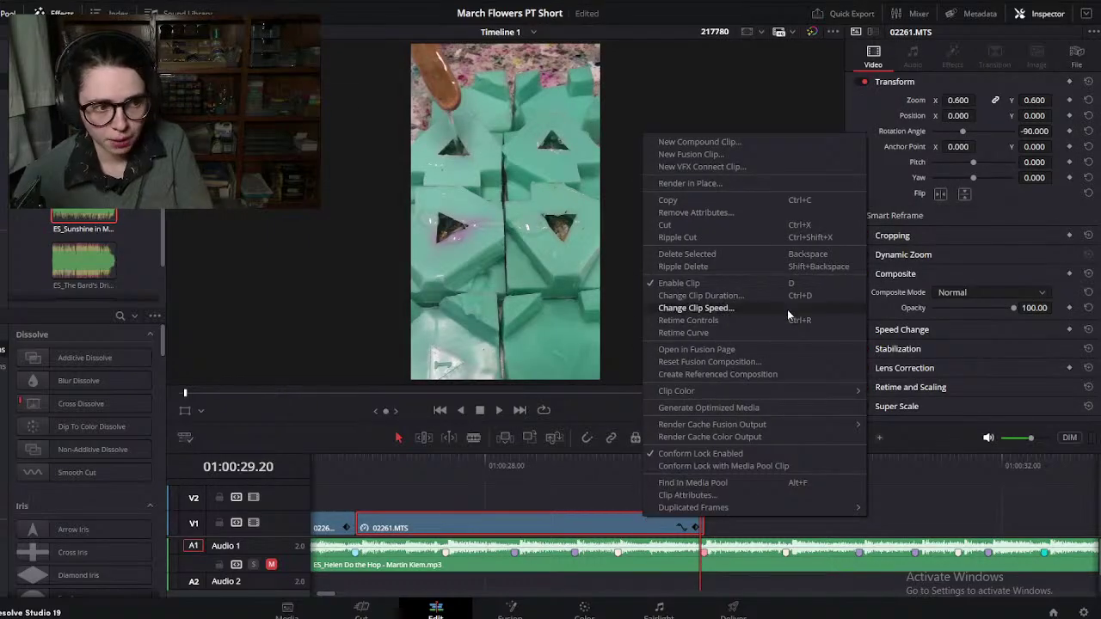
click(699, 308)
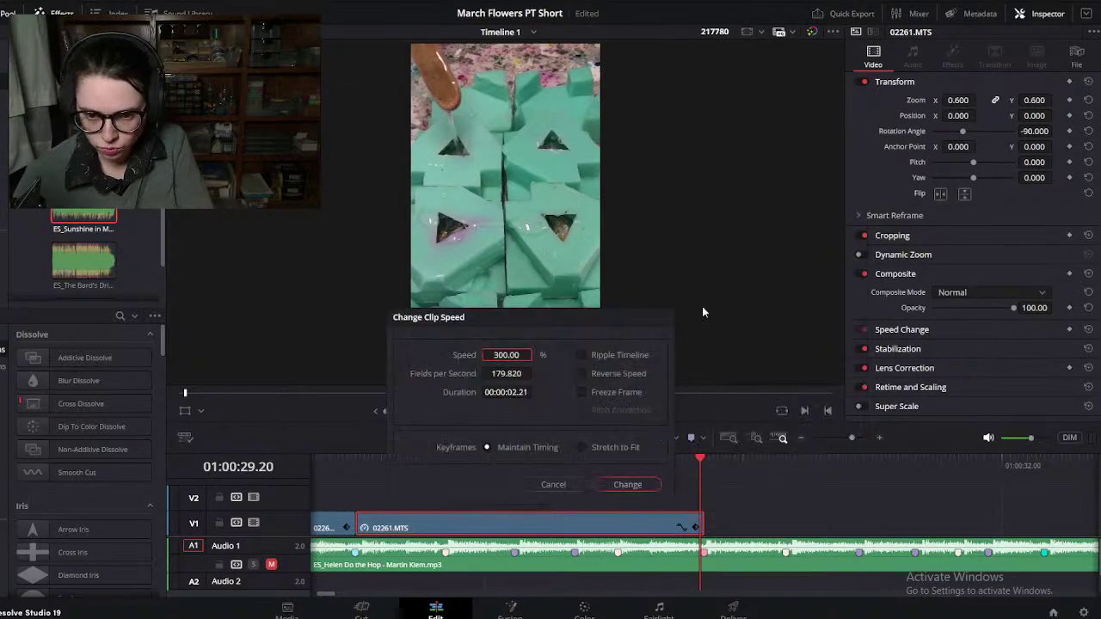
key(Return)
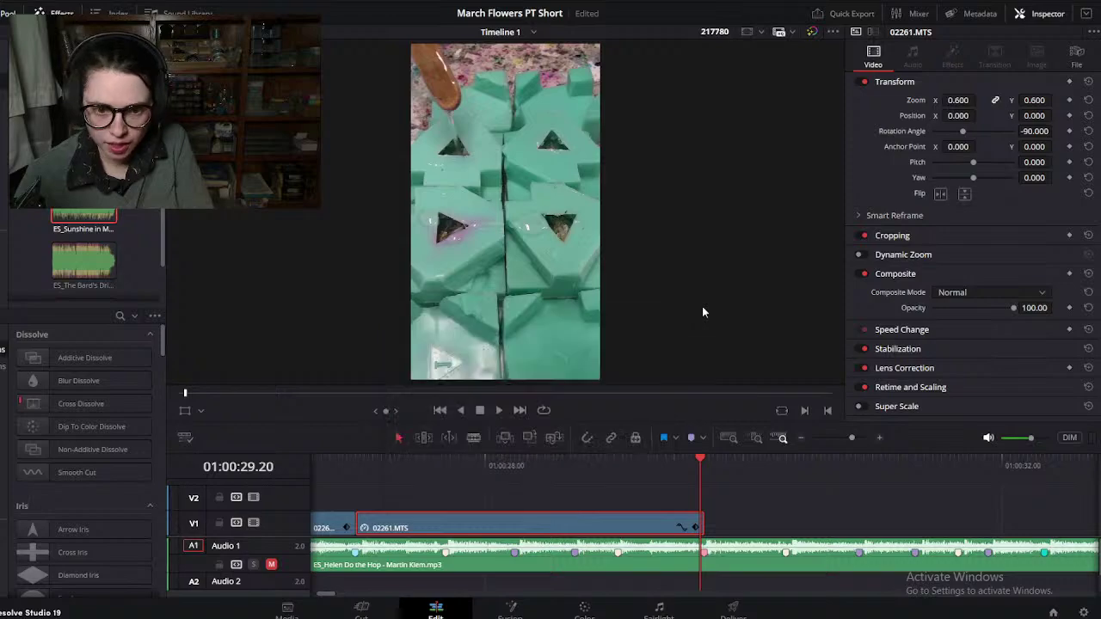
Step: Delete the leftover 02261.MTS piece lying at about 01:00:42
click(641, 472)
drag(641, 474, 798, 479)
scroll(740, 520, down, 6)
click(766, 526)
key(Delete)
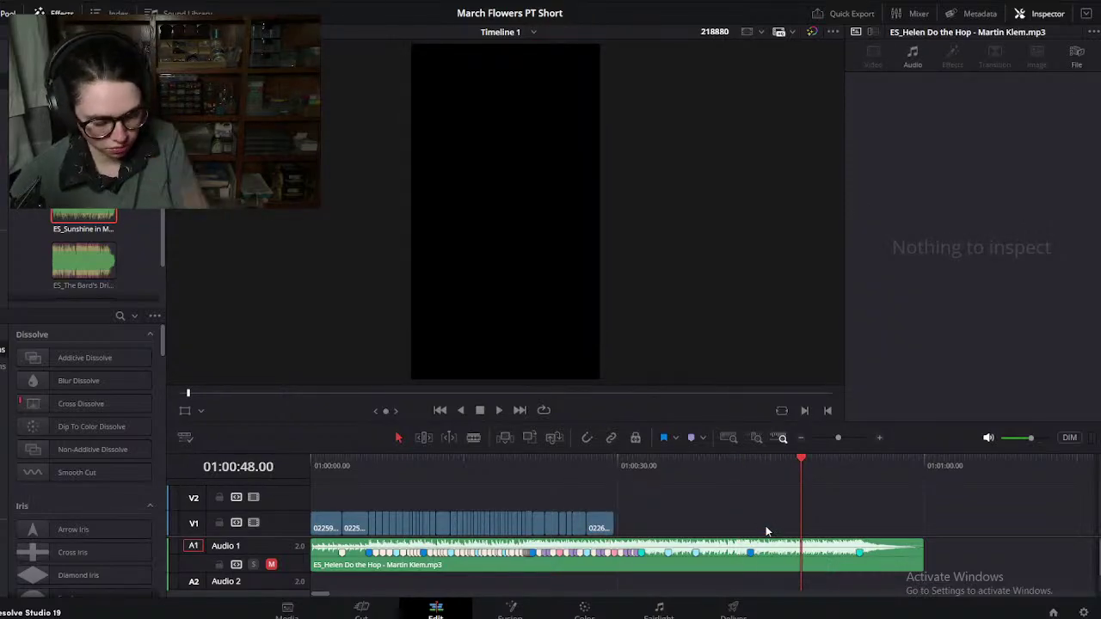
Step: Scrub the 02261.MTS clips beyond the music and move the first of them back to near the music's end
key(ctrl+minus)
key(ctrl+minus)
key(ctrl+minus)
drag(602, 470, 698, 480)
drag(605, 495, 554, 527)
drag(447, 483, 487, 476)
click(547, 492)
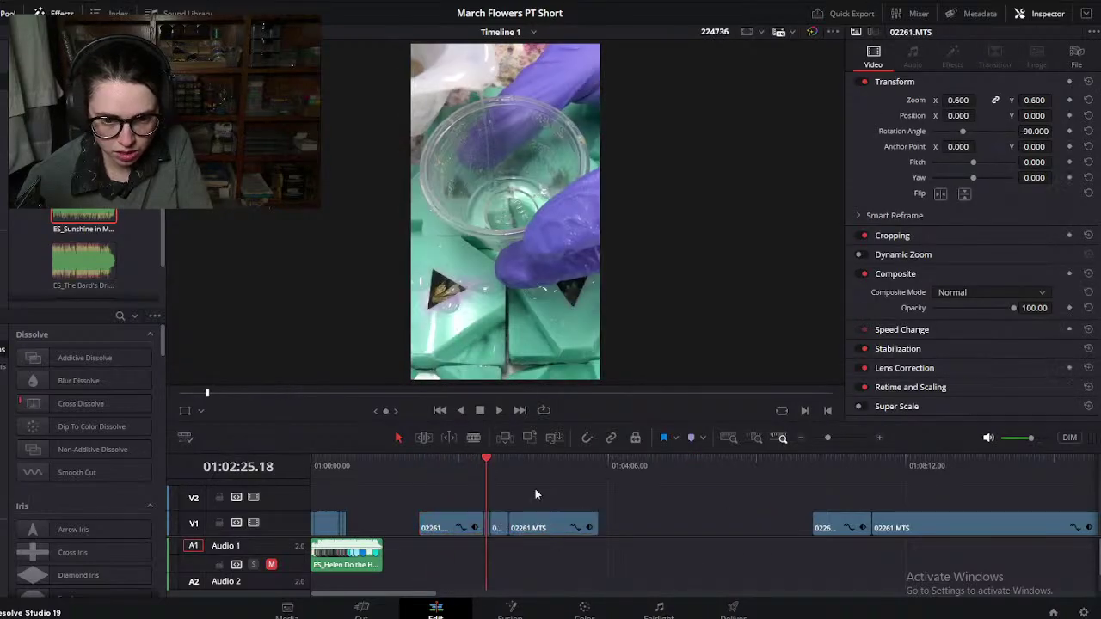
drag(441, 529, 403, 529)
Step: Scrub the footage further along and move the selected 02261.MTS clip back to about 01:00:34
drag(488, 480, 567, 485)
click(389, 476)
scroll(389, 477, up, 4)
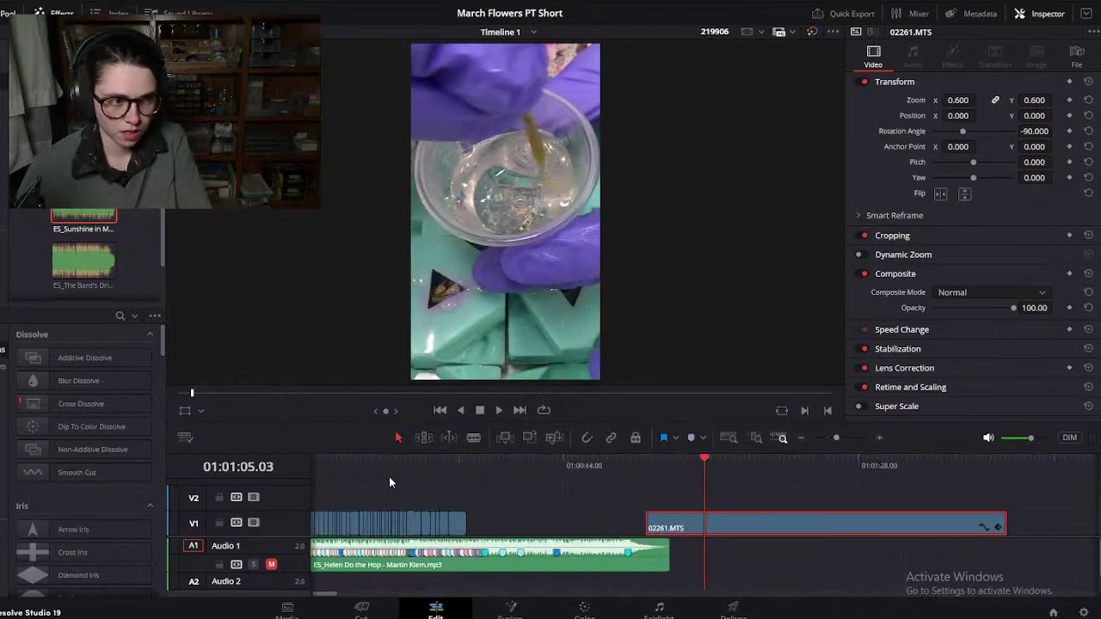
drag(776, 522, 626, 526)
Step: Cut 02261.MTS at 01:00:34.19, delete its opening, and move the rest back to the pink marker at 01:00:29.21
mouse_move(539, 472)
mouse_down()
mouse_move(564, 466)
mouse_move(542, 472)
mouse_up()
scroll(543, 472, up, 5)
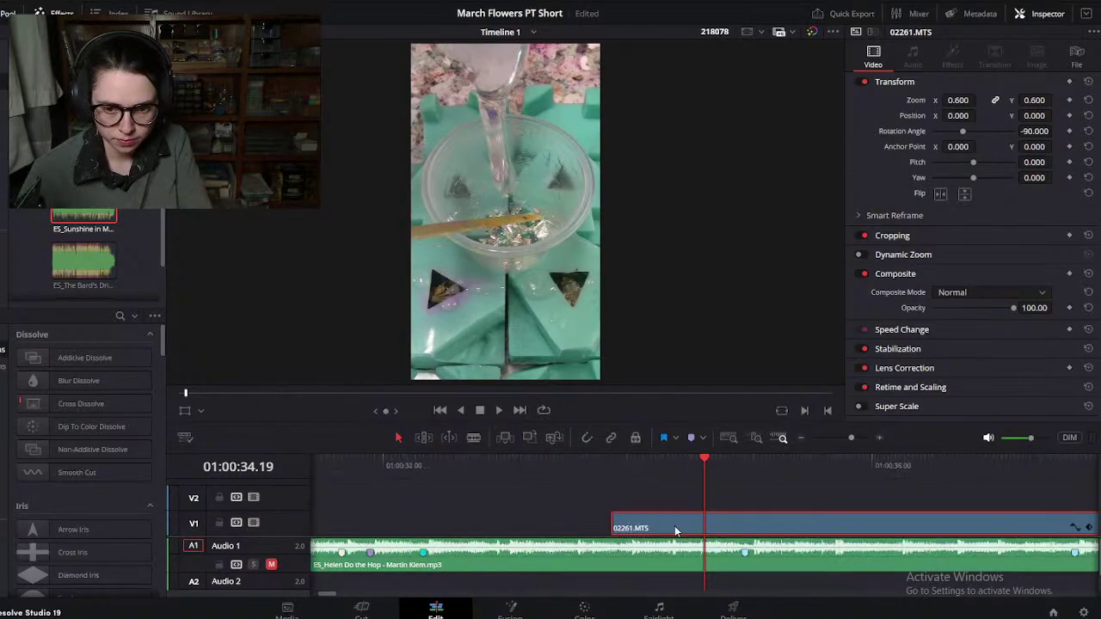
key(ctrl+b)
key(BackSpace)
scroll(728, 519, down, 1)
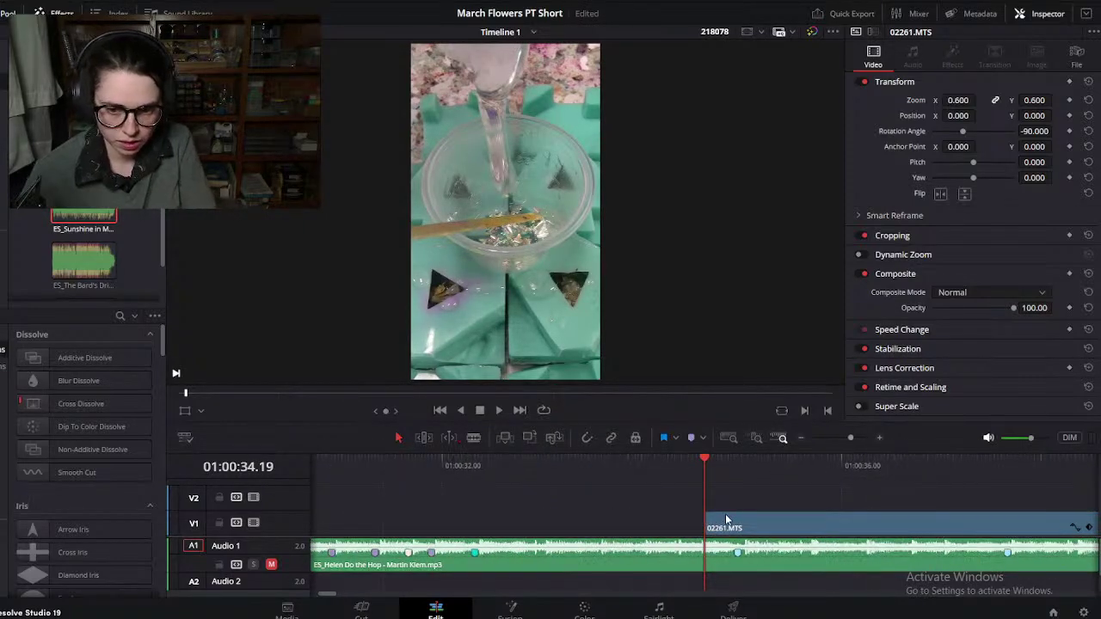
scroll(870, 521, left, 3)
drag(1033, 514, 544, 519)
Step: Split 02261.MTS at the white marker after 01:00:29.21 and at the purple marker at 01:00:30.27
drag(508, 468, 631, 459)
key(ctrl+b)
click(843, 535)
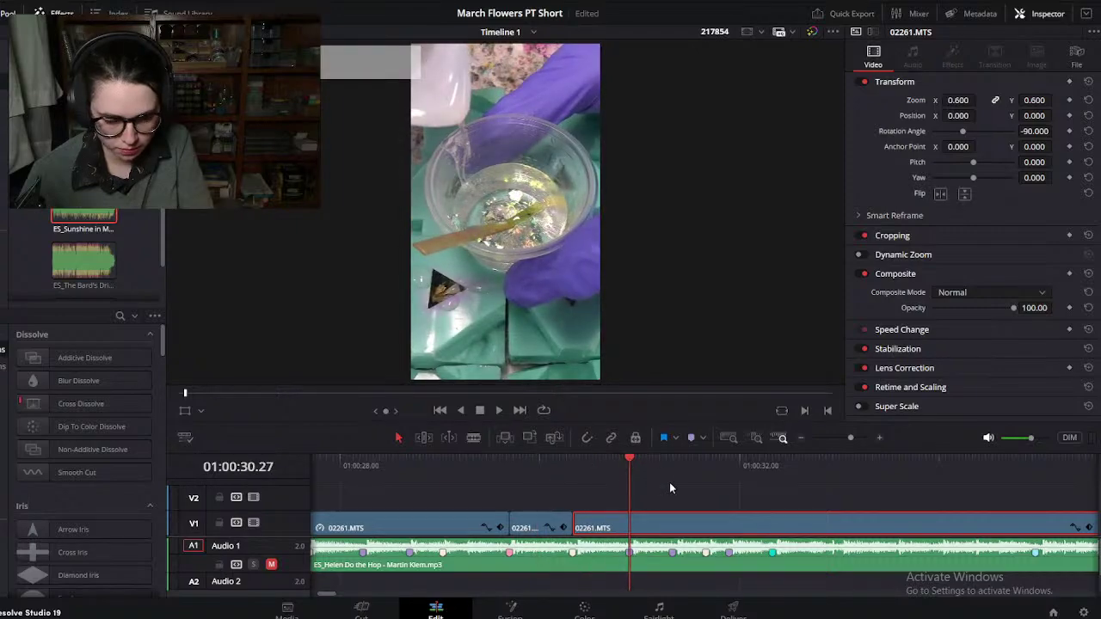
key(ctrl+b)
Step: Cut 02261.MTS further along, delete the piece after the purple marker at 01:00:30.27, and move the rest back to that marker
drag(713, 469, 890, 490)
scroll(890, 490, down, 5)
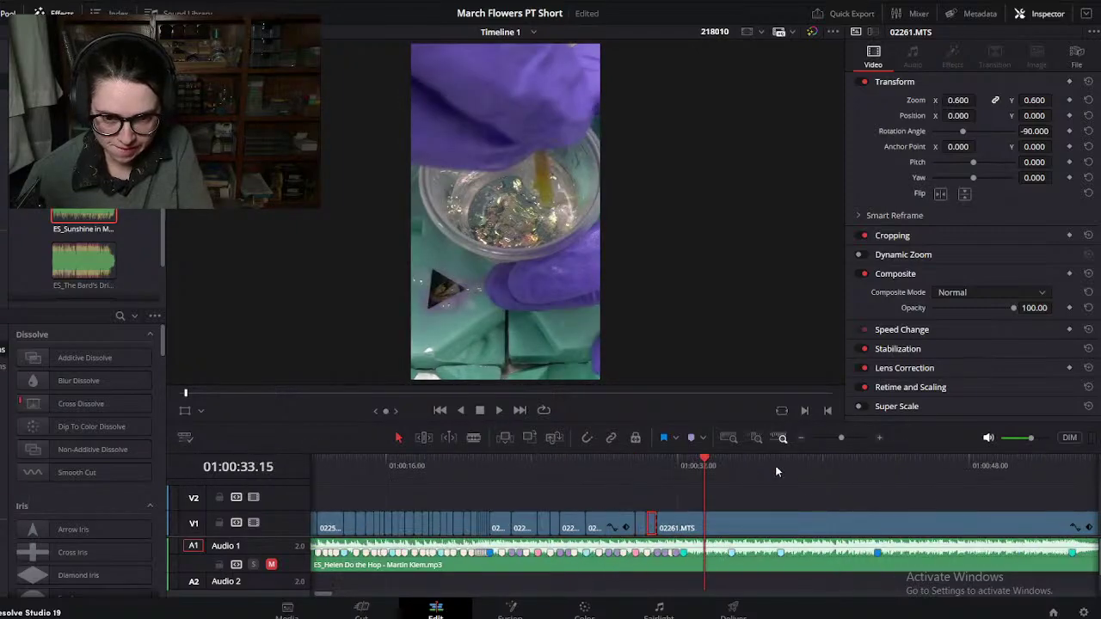
drag(703, 465, 709, 470)
click(684, 529)
key(ctrl+b)
key(BackSpace)
click(684, 467)
scroll(684, 467, up, 3)
drag(808, 531, 554, 524)
Step: Scrub the remaining 02261.MTS clip up to the teal marker at 01:00:32.10 and save the project
drag(509, 471, 706, 454)
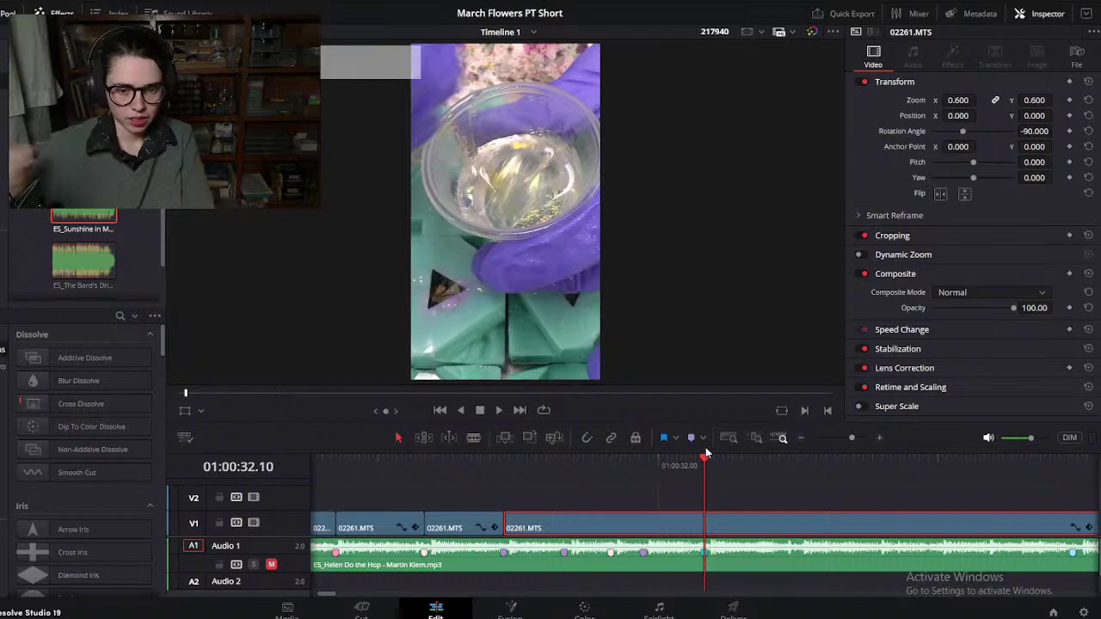
scroll(702, 497, down, 3)
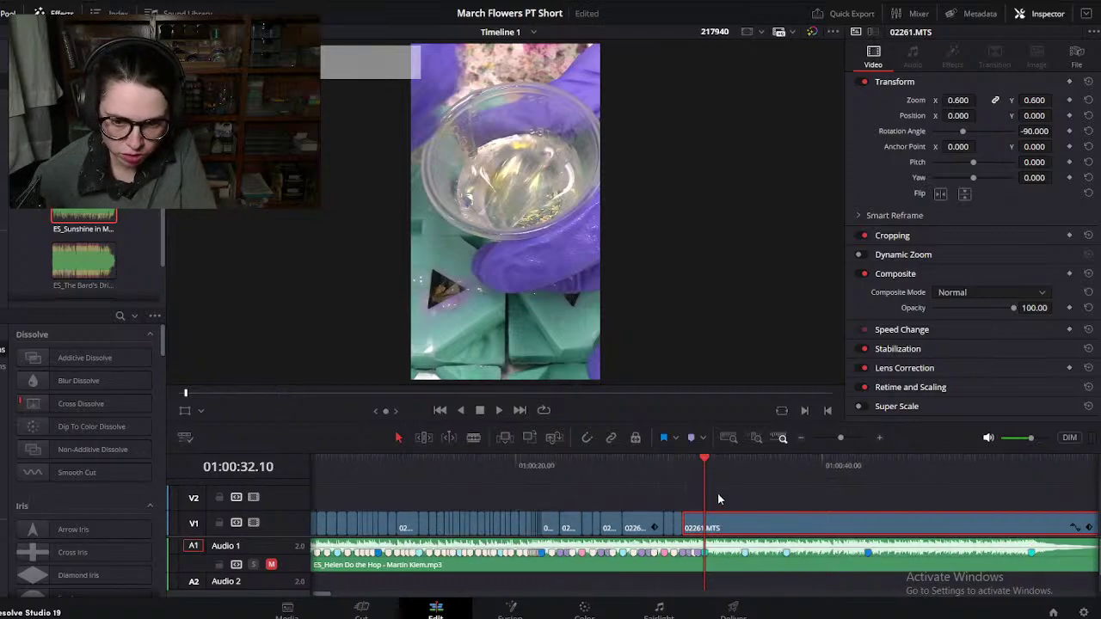
click(18, 3)
click(172, 241)
scroll(585, 535, down, 3)
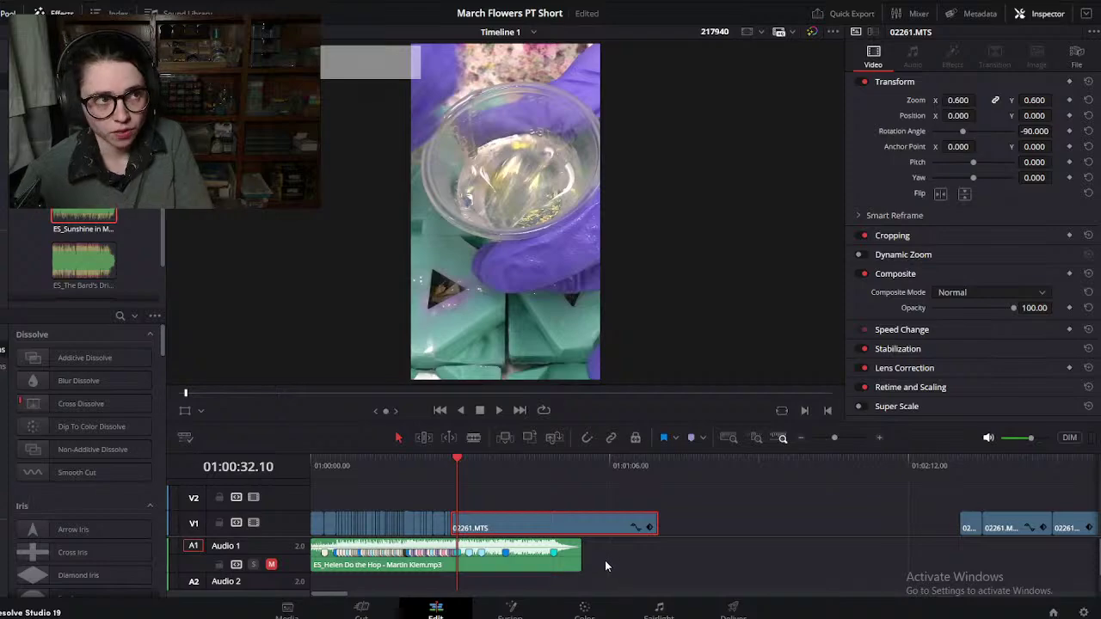
scroll(605, 560, up, 6)
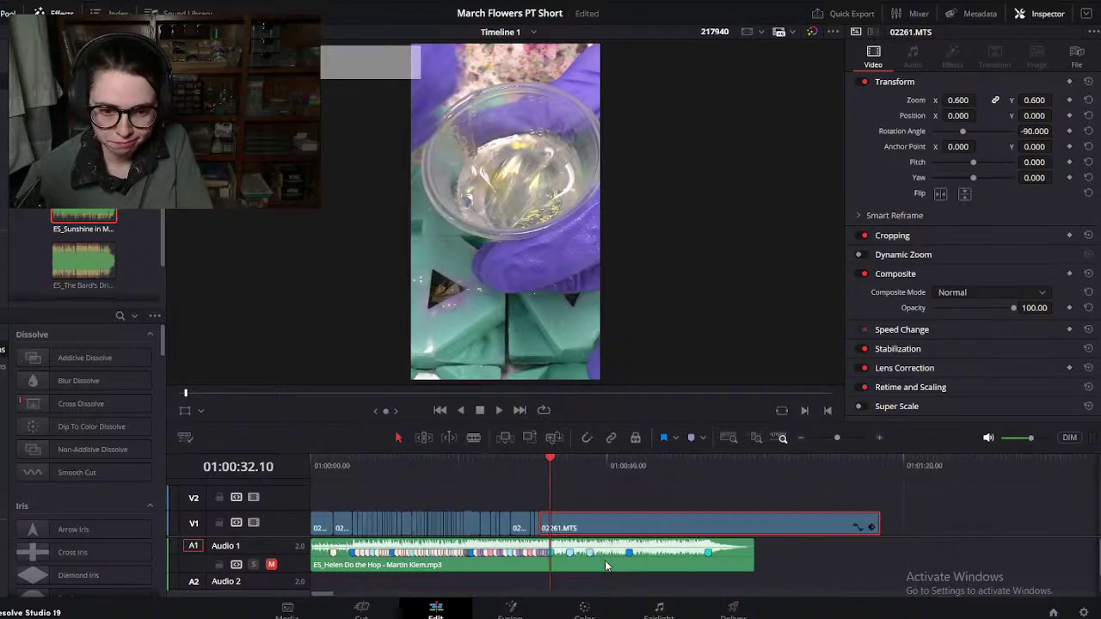
scroll(605, 560, up, 3)
Step: Remove the 02261.MTS footage between the purple marker after 01:00:30.27 and 01:00:33.07, moving the rest back to that marker
drag(433, 468, 882, 492)
key(ctrl+b)
key(BackSpace)
key(ctrl+b)
scroll(882, 492, down, 3)
scroll(881, 492, down, 2)
drag(713, 466, 804, 521)
click(715, 476)
scroll(706, 481, up, 5)
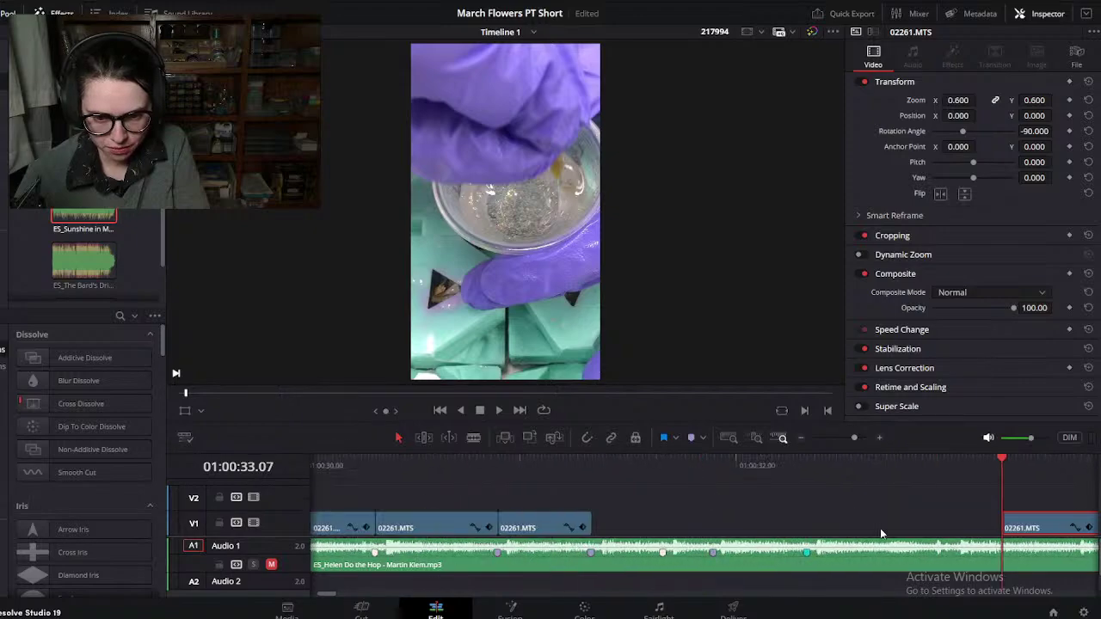
drag(963, 533, 602, 529)
Step: Remove the opening of 02261.MTS up to 01:00:31.15, closing the gap, and split the clip at the next white marker
click(462, 478)
drag(461, 482, 630, 484)
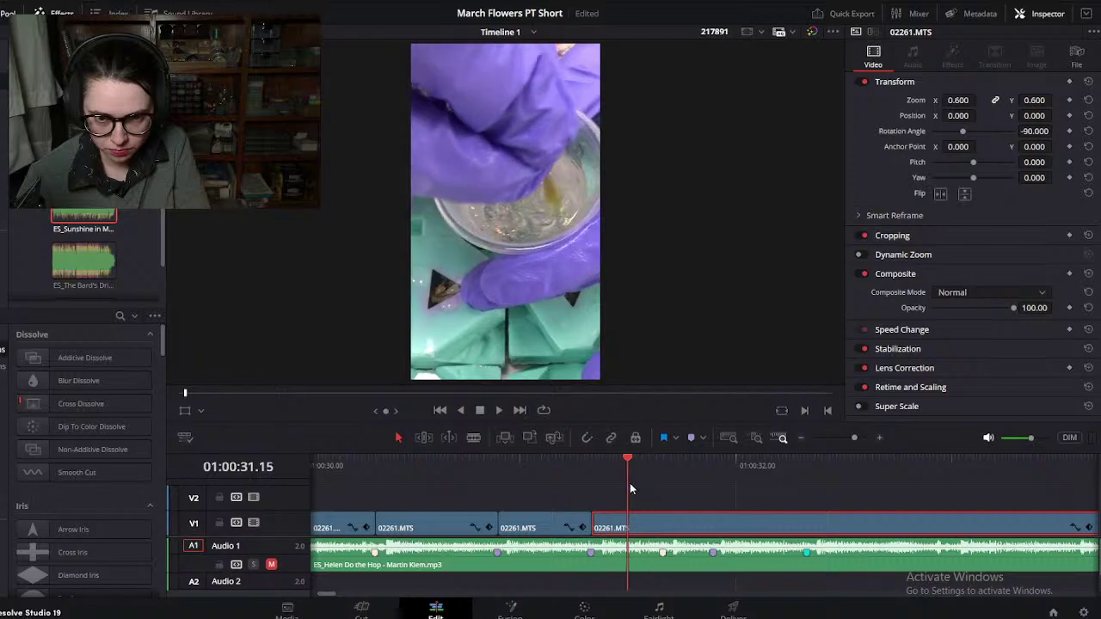
key(ctrl+b)
key(BackSpace)
drag(657, 524, 625, 522)
drag(570, 462, 662, 472)
scroll(695, 528, down, 3)
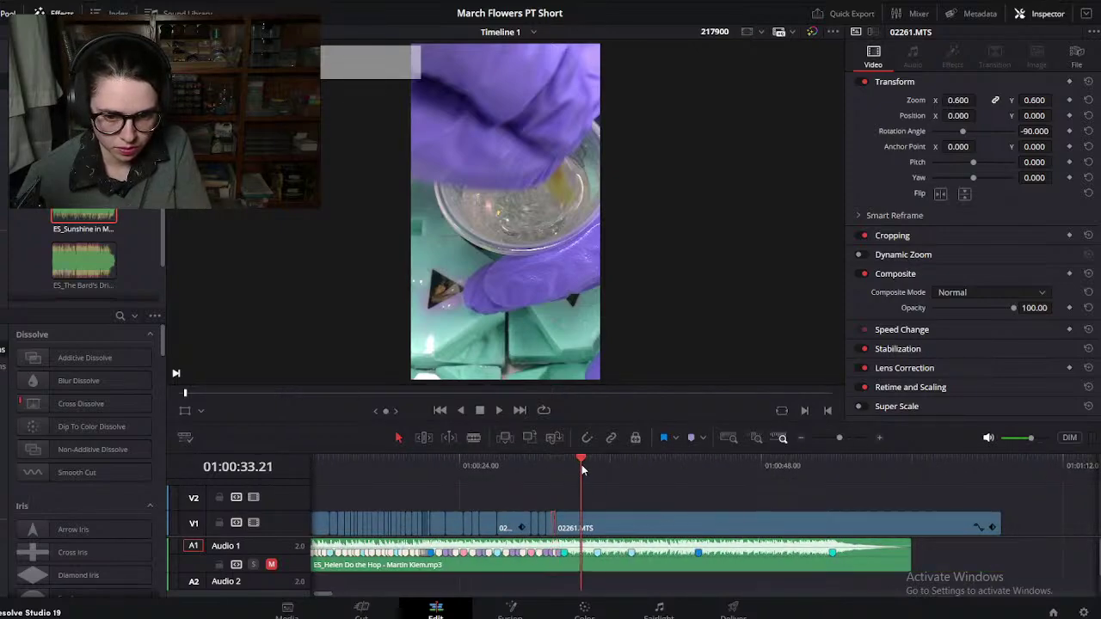
Step: Unmute the Audio 1 track and play the edit with music through the new 02261.MTS cuts
scroll(547, 483, up, 1)
click(528, 466)
click(271, 564)
key(space)
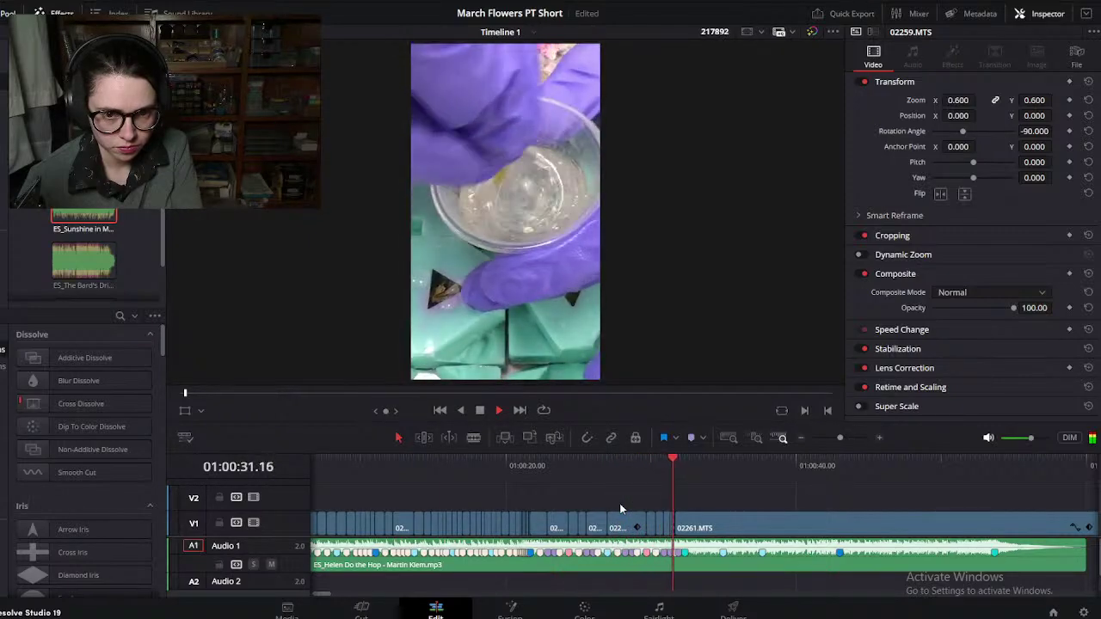
Step: Play the short 02261.MTS cuts with music through the purple and white markers around 01:00:31 and 01:00:32
key(space)
scroll(721, 498, up, 5)
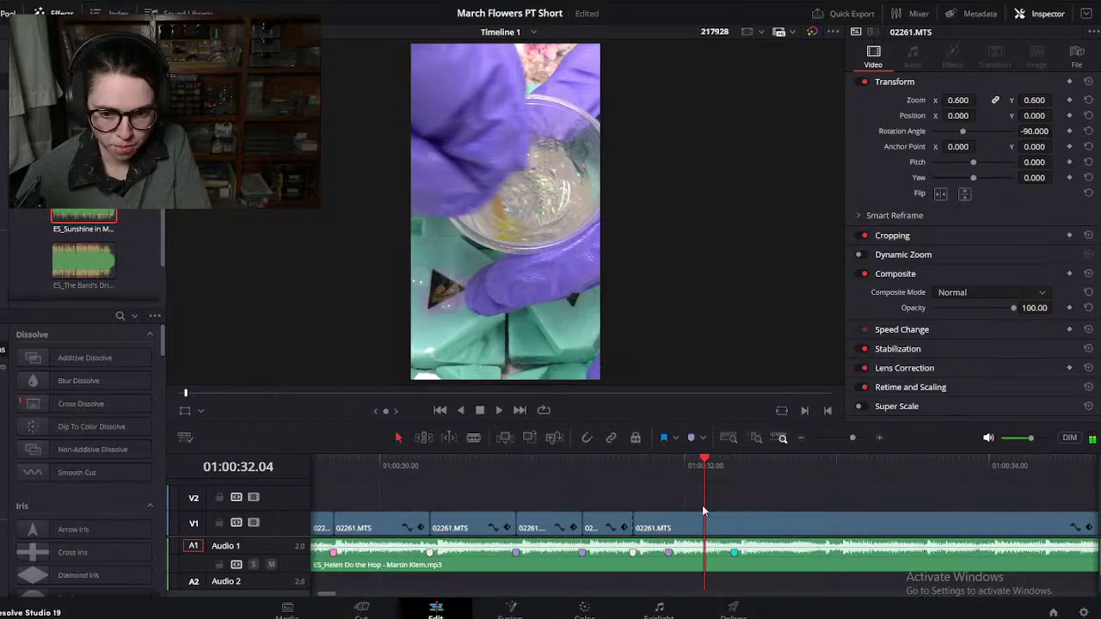
click(556, 460)
key(space)
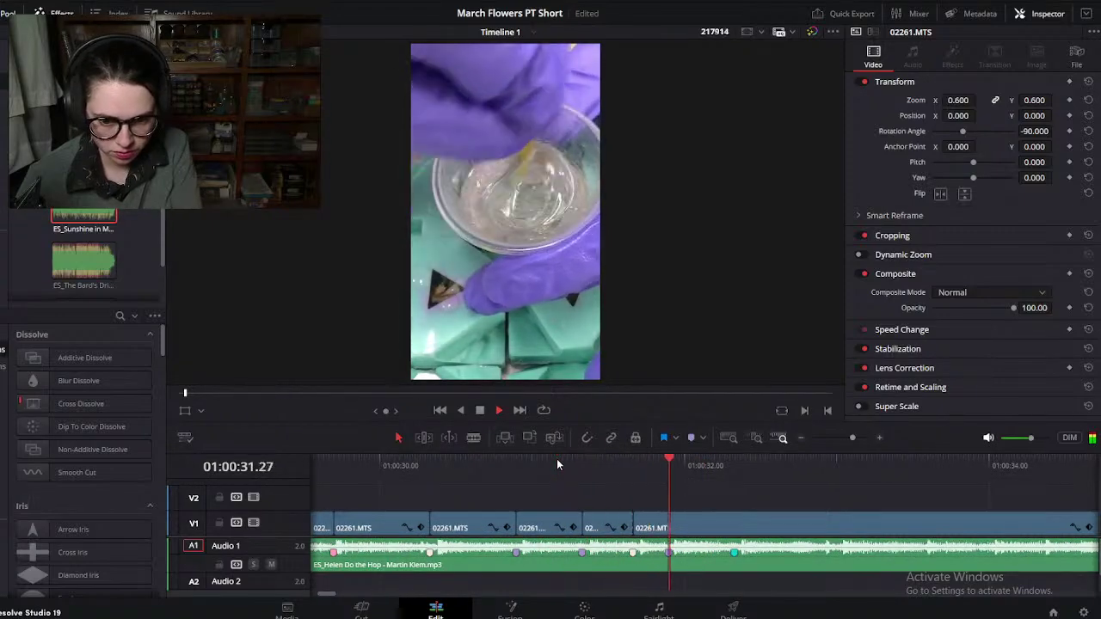
key(space)
Step: Remove the remaining 02261.MTS footage before 01:00:57.05 and move the rest about 20 seconds earlier on V1
drag(551, 464, 844, 521)
scroll(841, 524, down, 10)
scroll(537, 528, up, 10)
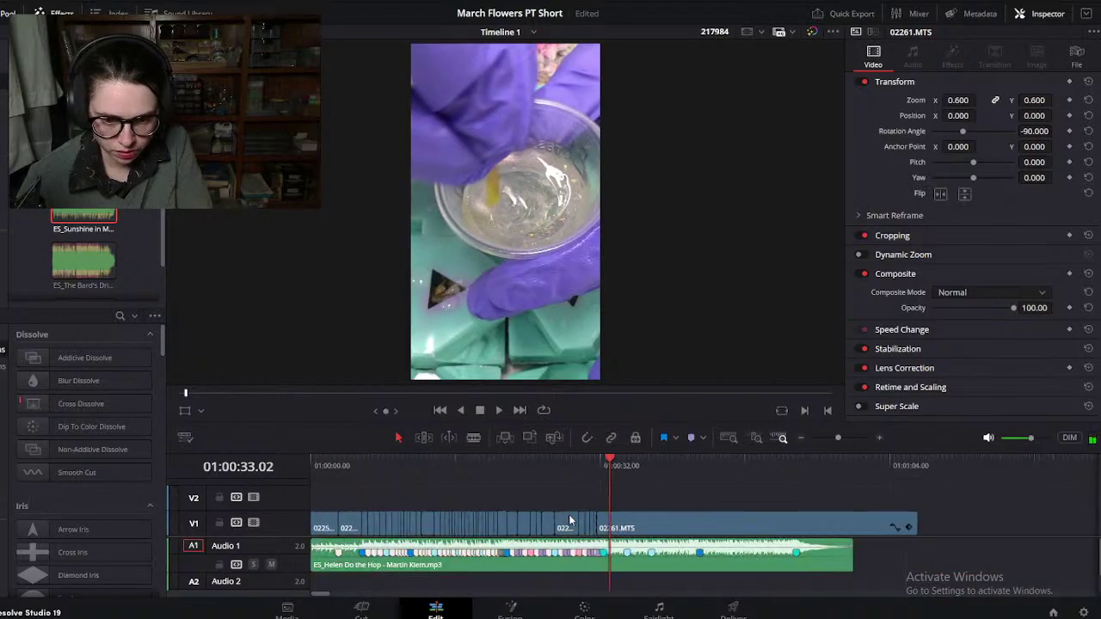
click(732, 467)
drag(737, 468, 902, 492)
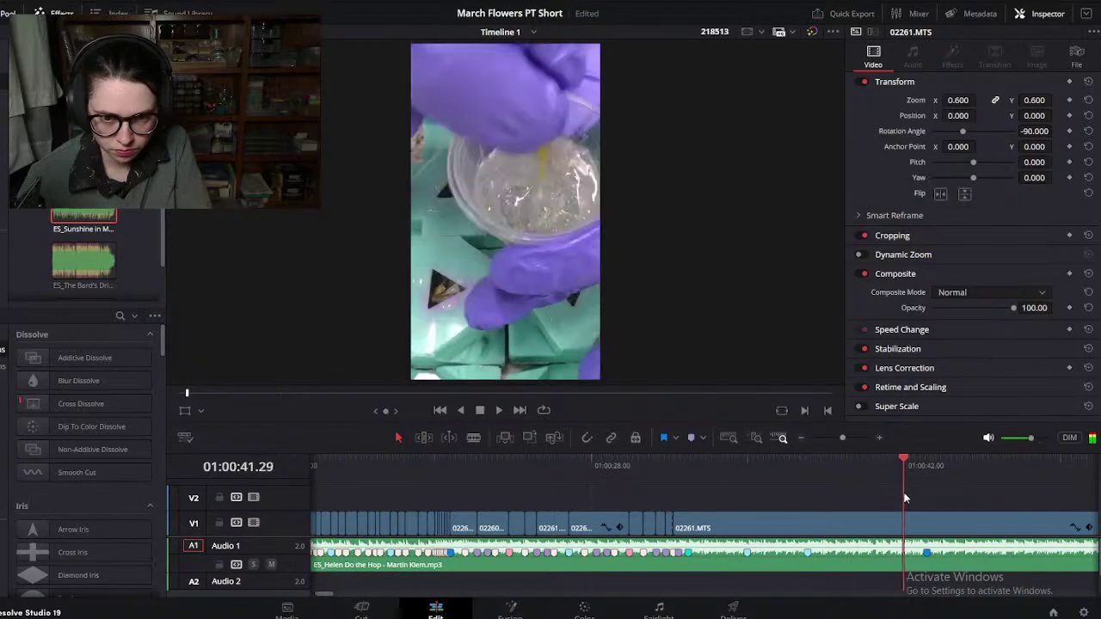
scroll(920, 499, down, 3)
drag(707, 467, 875, 489)
click(849, 525)
drag(849, 524, 679, 529)
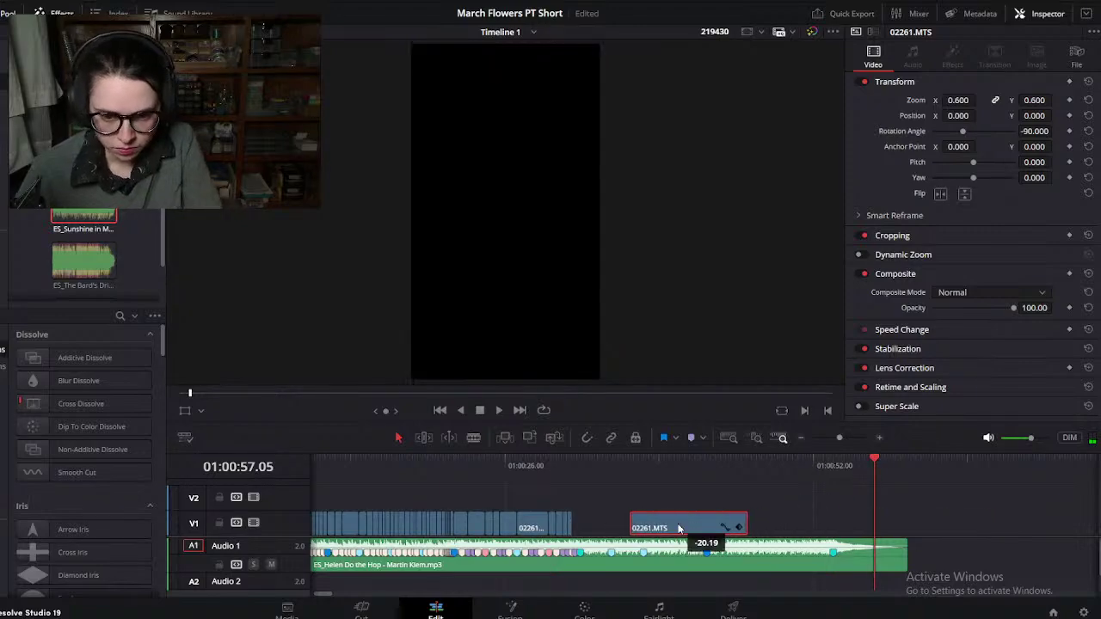
Step: Move the remaining 02261.MTS clip back to the white marker before 01:00:32.00 and split it at the next purple marker
drag(625, 465, 634, 464)
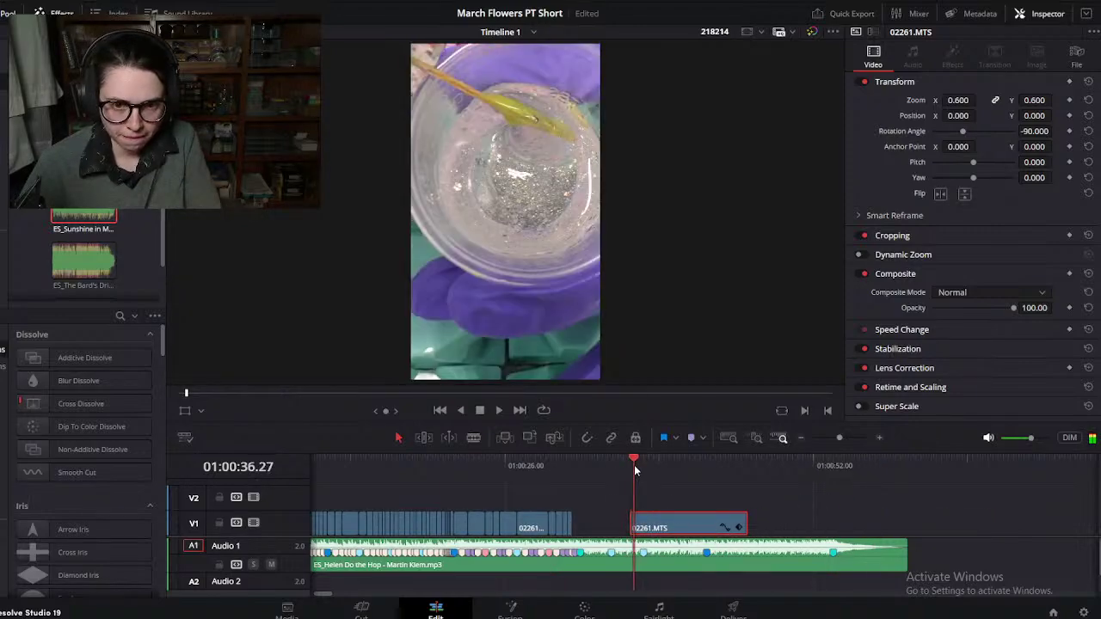
scroll(626, 514, up, 3)
scroll(626, 514, up, 3)
drag(1005, 535, 544, 533)
click(505, 474)
scroll(506, 474, up, 3)
drag(762, 519, 739, 522)
drag(600, 477, 961, 488)
key(ctrl+b)
Step: Remove the 02261.MTS footage between that purple marker and 01:00:39.15
scroll(824, 536, down, 4)
scroll(718, 462, down, 3)
drag(719, 462, 739, 470)
key(ctrl+b)
key(BackSpace)
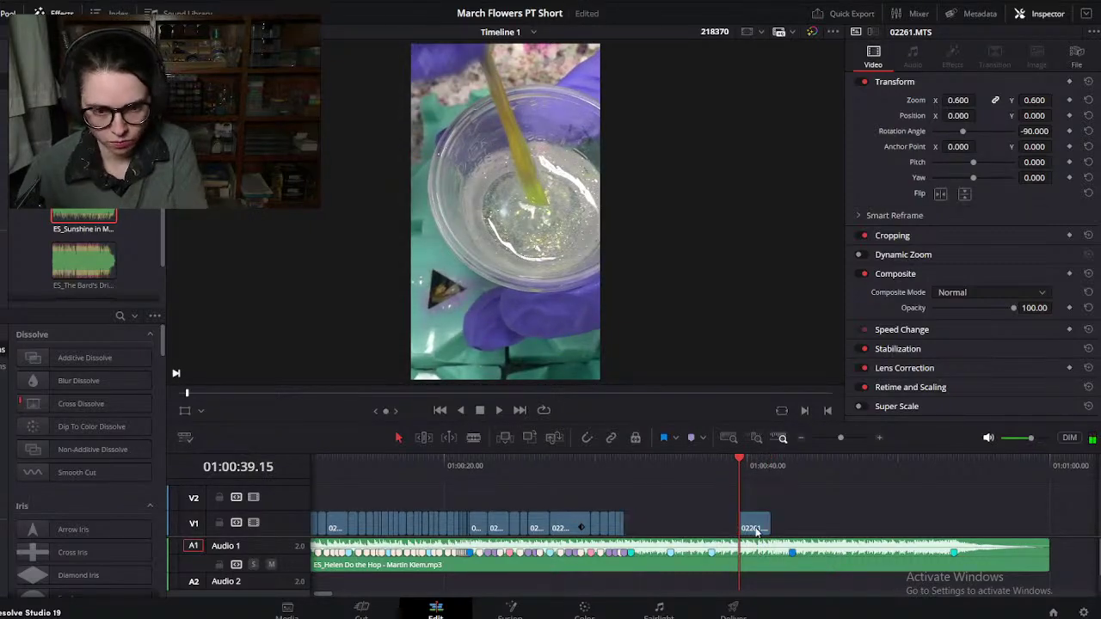
Step: Move the remaining 02261.MTS clip back to the purple marker before 01:00:32.00 and save the project
drag(750, 516, 663, 526)
click(634, 467)
key(ctrl+equal)
key(ctrl+equal)
key(ctrl+equal)
drag(753, 533, 600, 527)
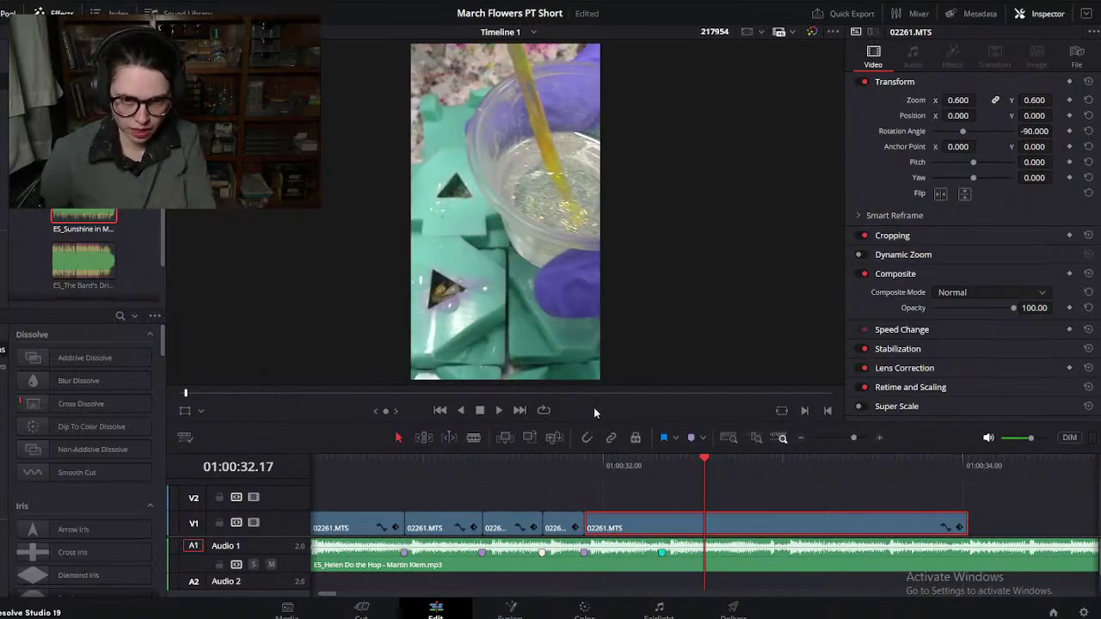
click(15, 3)
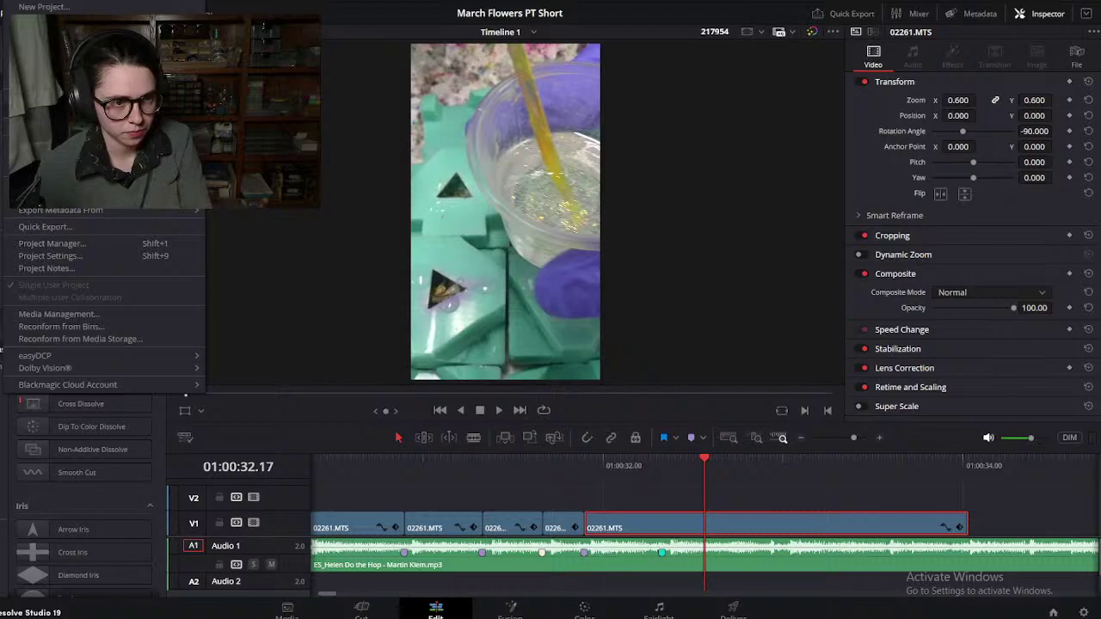
click(220, 248)
Step: Remove the last 02261.MTS clip's opening up to 01:00:33.08 and move the rest back to the purple marker
drag(713, 465, 832, 486)
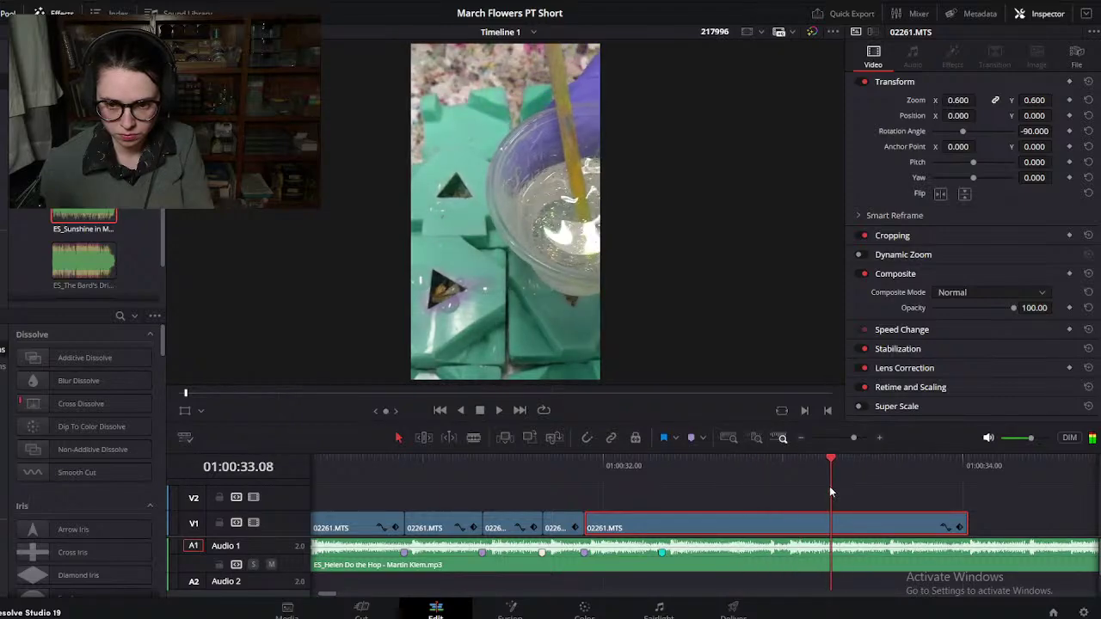
key(ctrl+b)
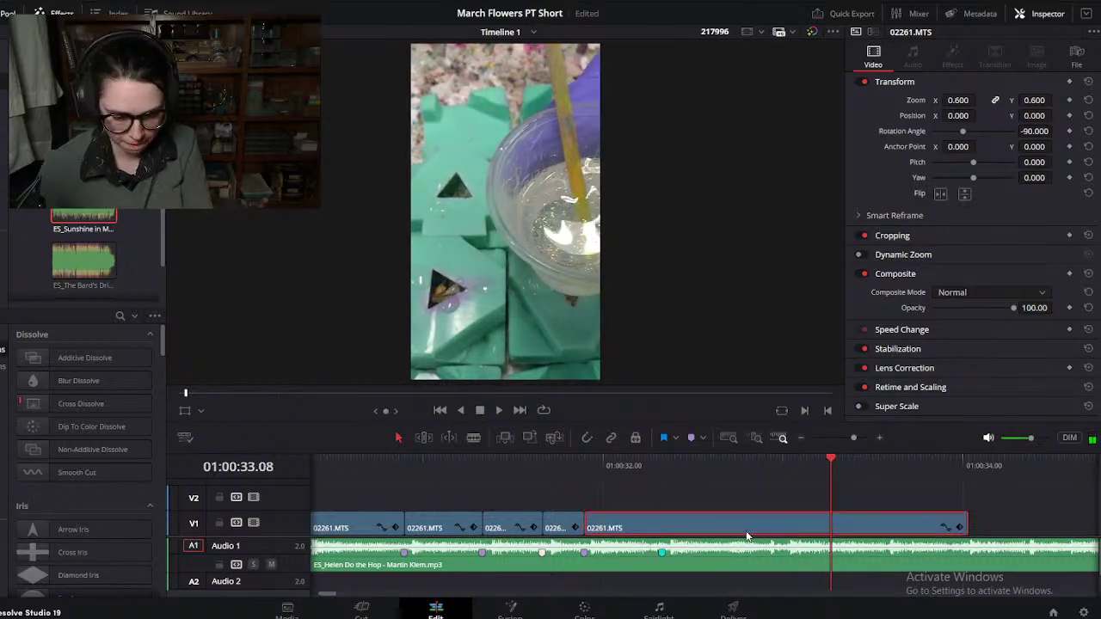
drag(860, 533, 624, 527)
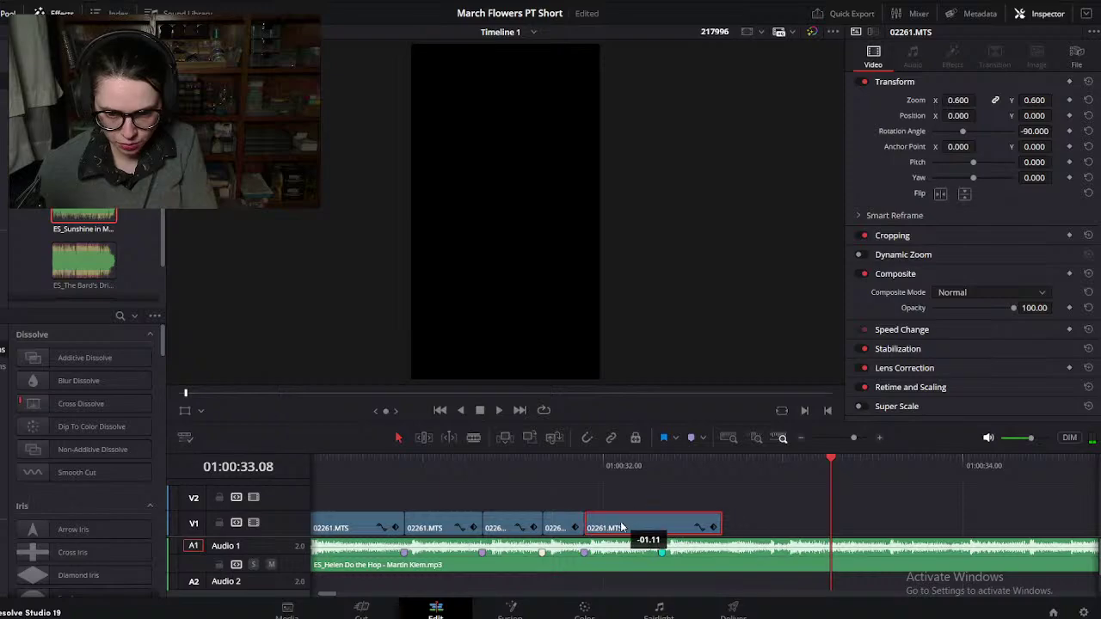
Step: Split the last 02261.MTS clip at the teal marker at 01:00:32.10 and delete everything after it
drag(568, 476, 663, 487)
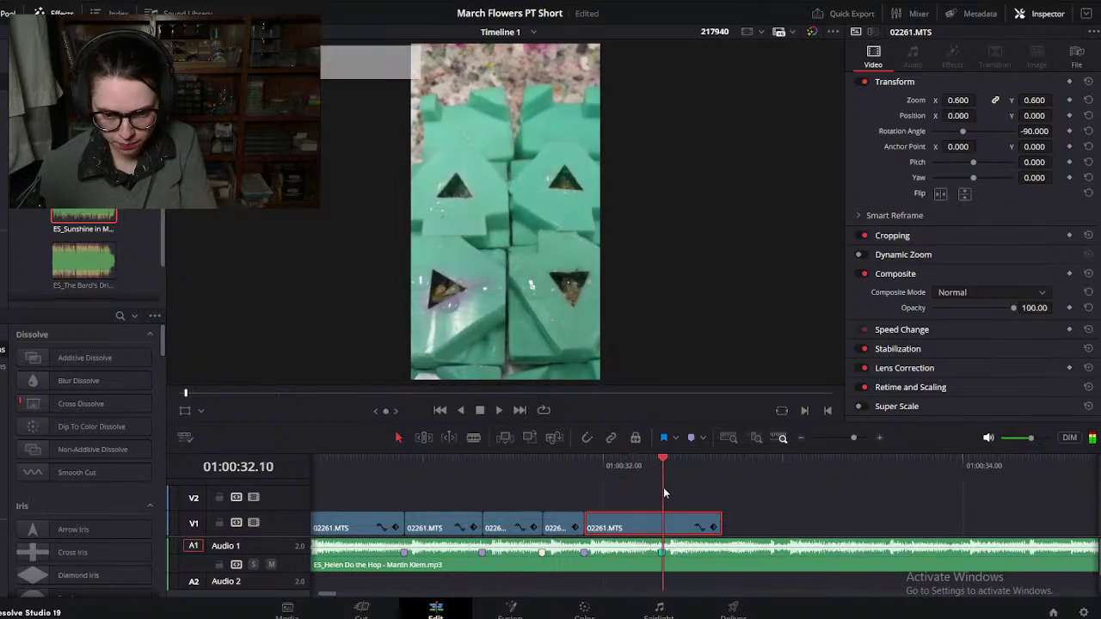
key(ctrl+b)
key(Delete)
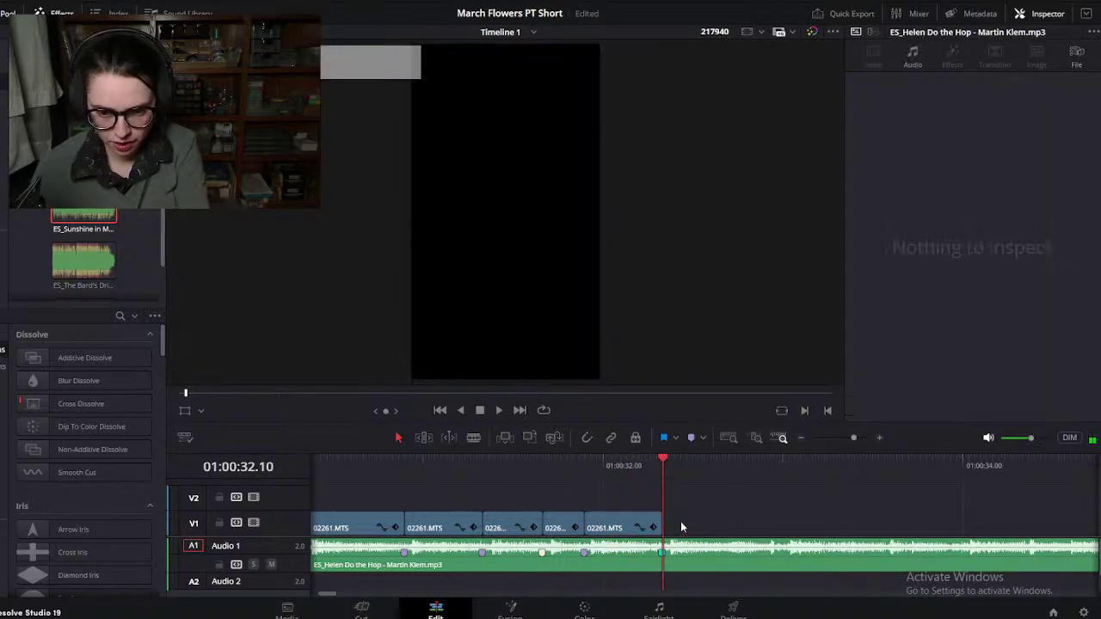
scroll(680, 523, down, 5)
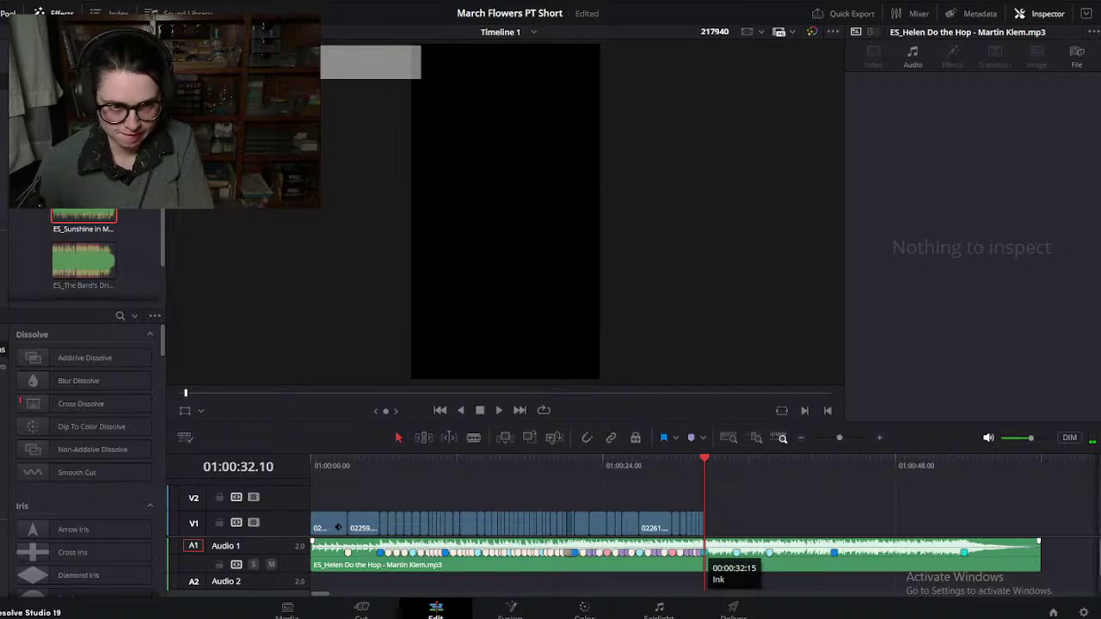
click(17, 3)
key(Escape)
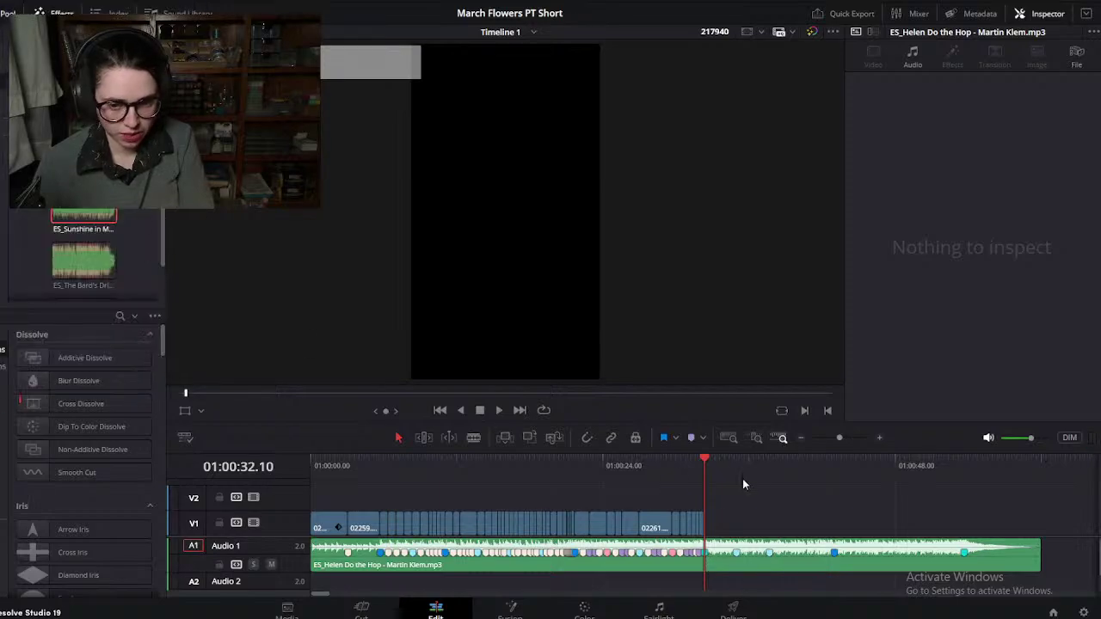
Step: Play the 02261.MTS cuts with music repeatedly from the pink marker to the teal marker and check their timing
click(674, 473)
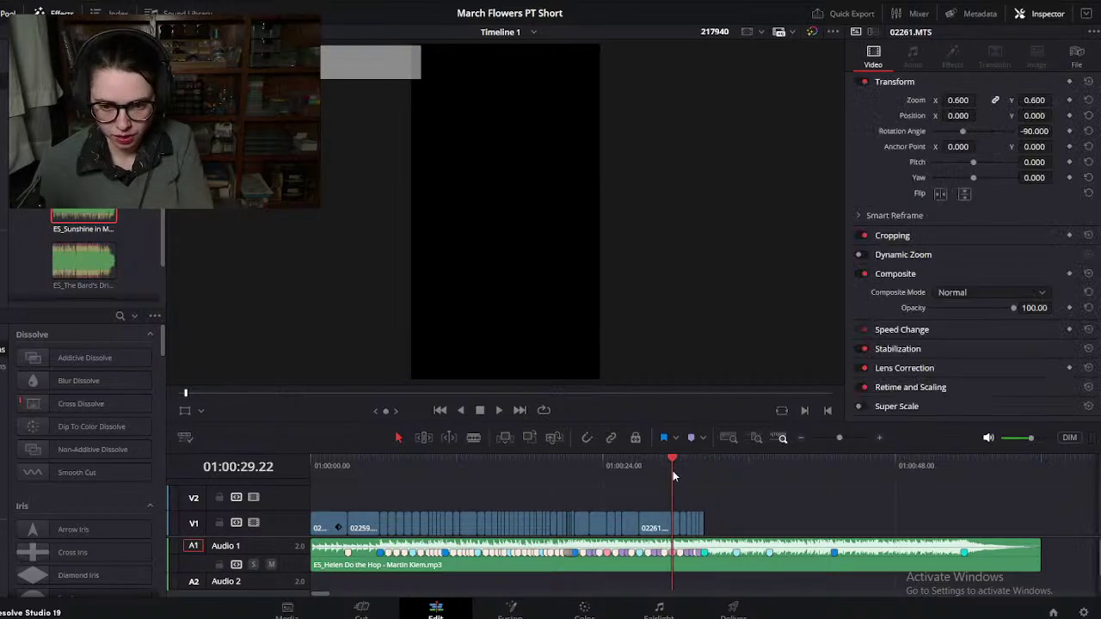
key(space)
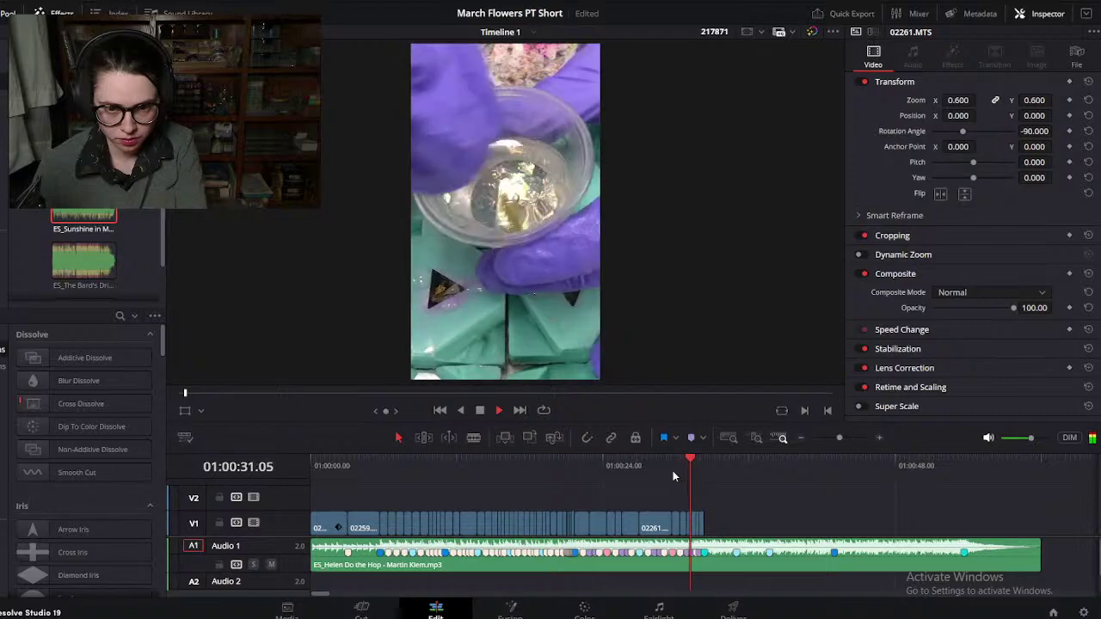
key(space)
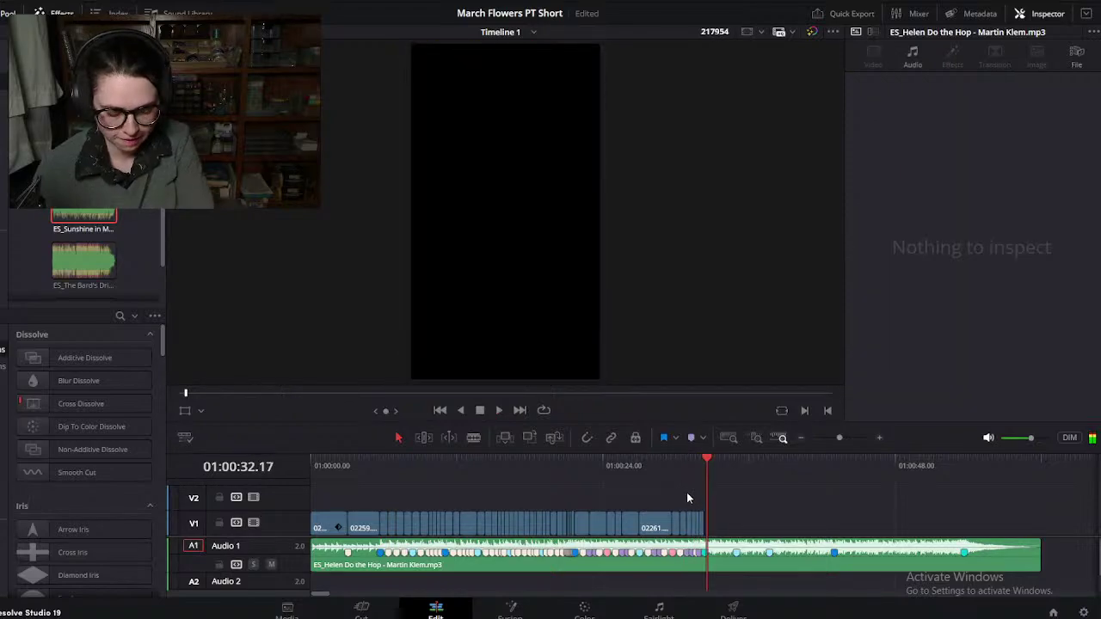
key(ctrl+equal)
key(ctrl+equal)
click(407, 480)
key(space)
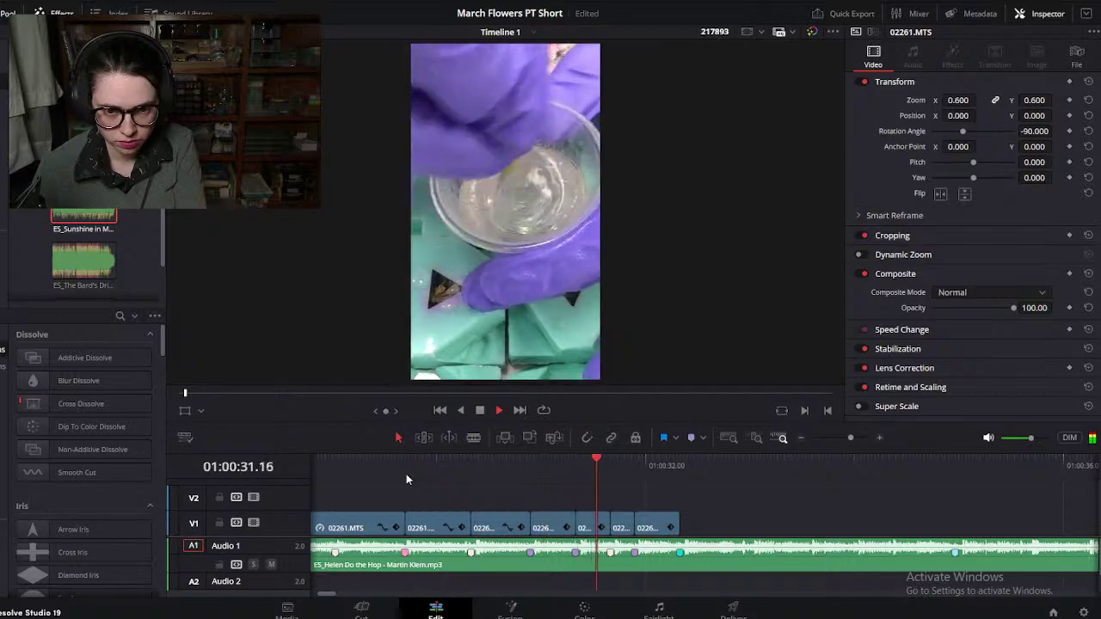
key(space)
drag(656, 482, 632, 490)
key(space)
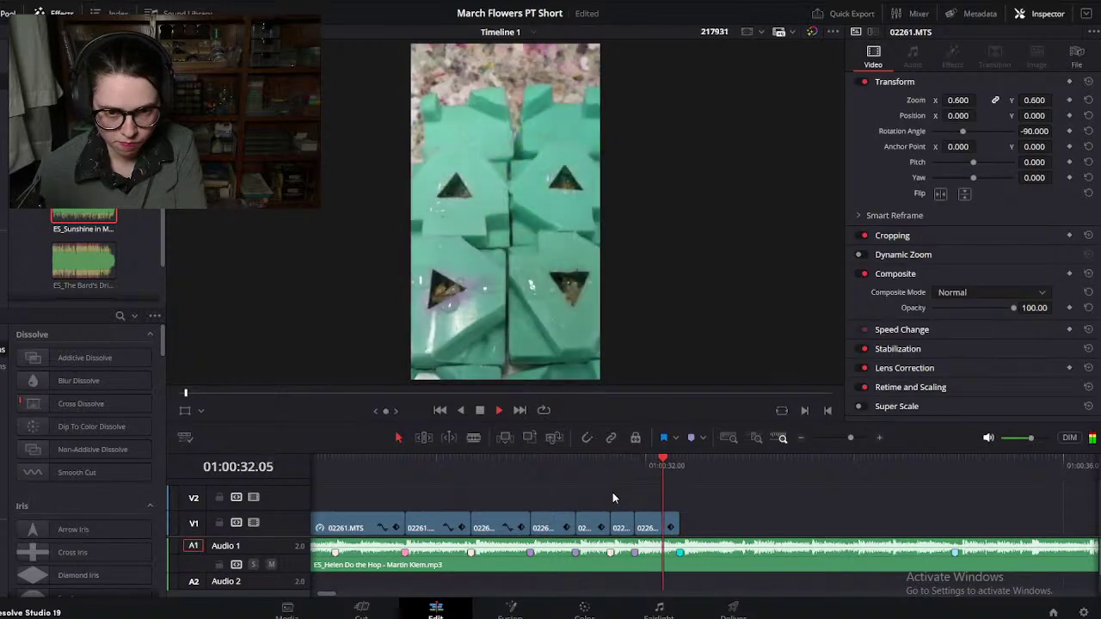
drag(410, 474, 404, 467)
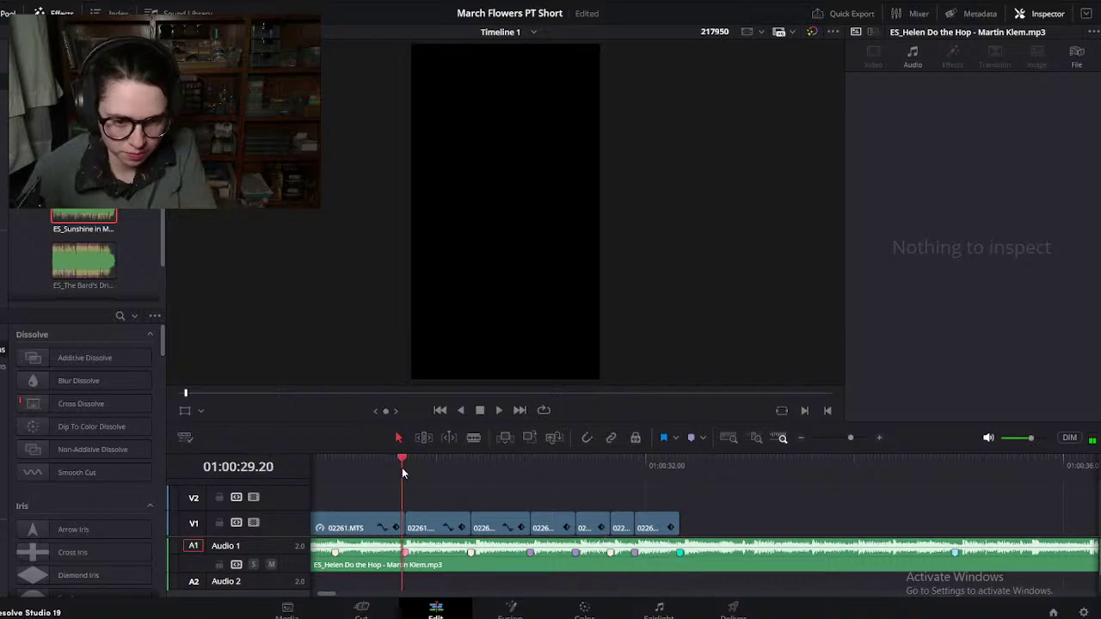
click(402, 467)
key(space)
key(space)
Step: Move the 02261.MTS clip between the two purple markers to V2 over the preceding clip and play the result
drag(545, 527, 529, 498)
click(392, 463)
key(space)
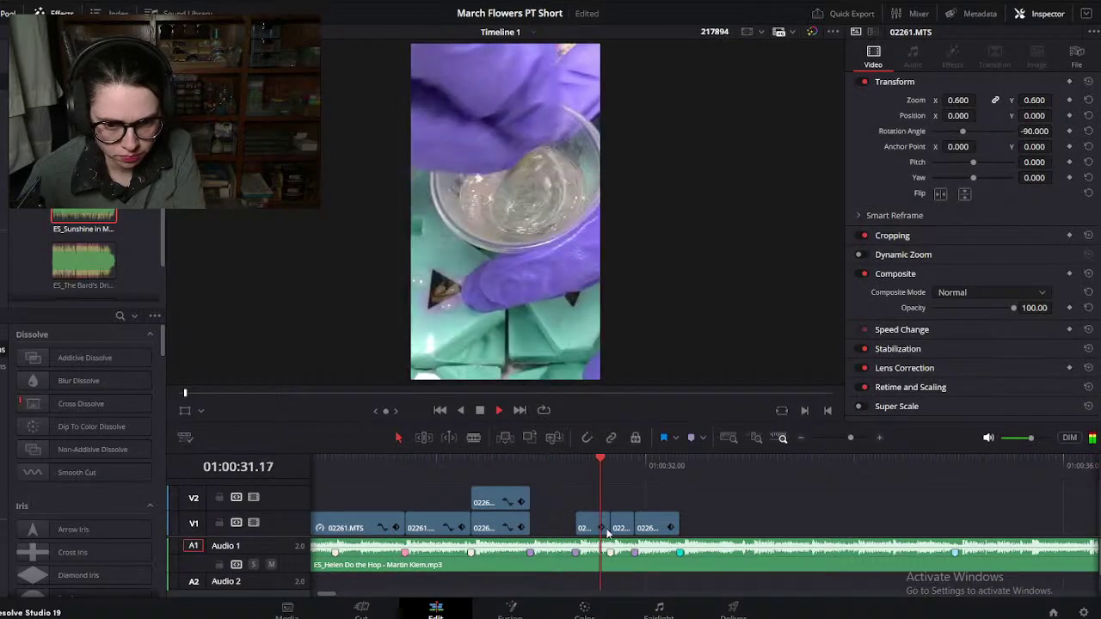
Step: Extend the next 02261.MTS clip to replace the short cuts between the first and last purple markers, placing it on V2
drag(587, 528, 567, 518)
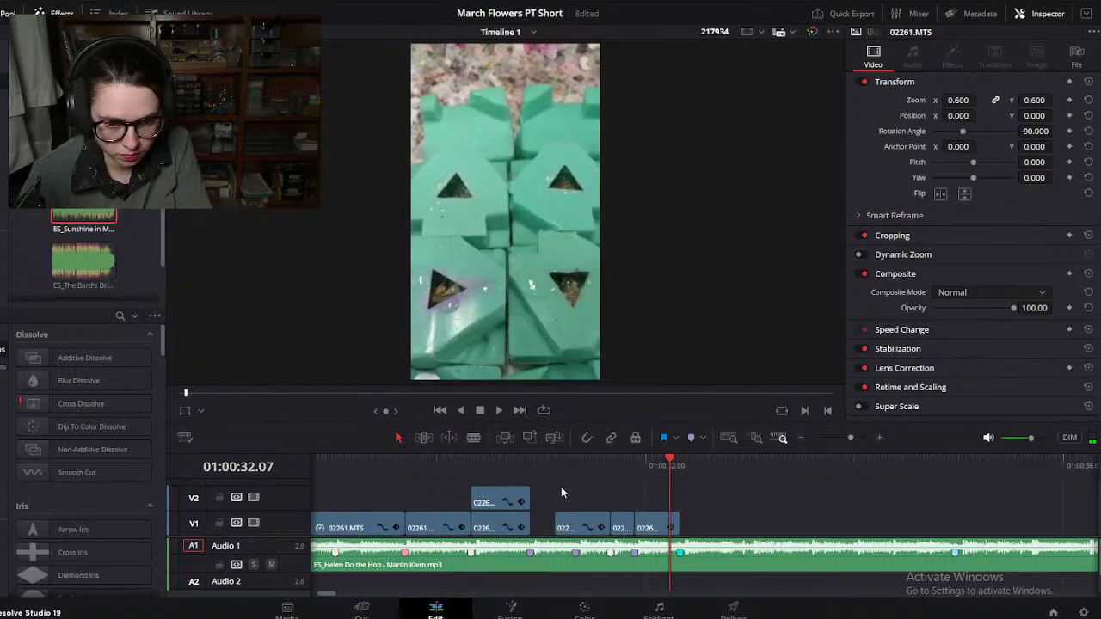
click(577, 473)
drag(573, 527, 658, 501)
drag(566, 502, 676, 495)
Step: Play the layered cuts and keep a single 02261.MTS clip on V1 between the last purple marker and the teal marker
click(355, 474)
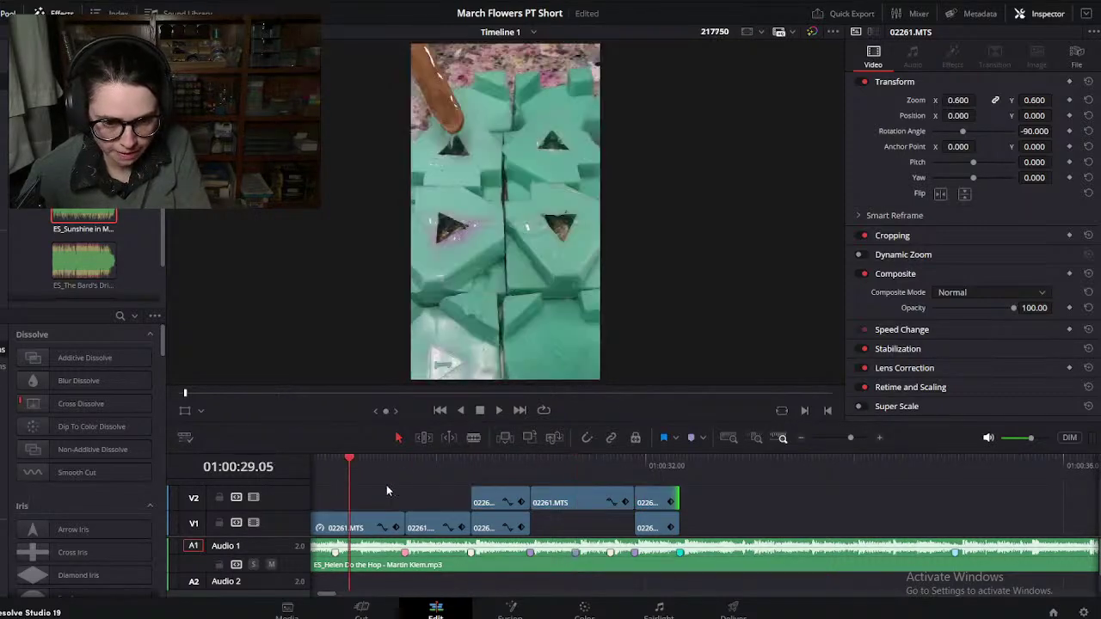
key(space)
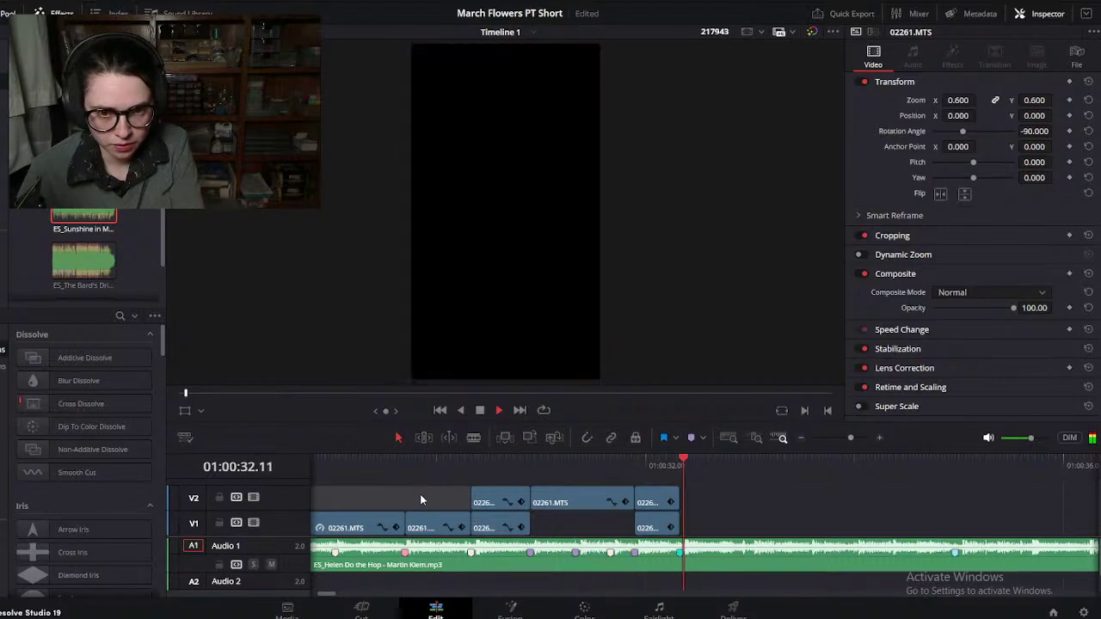
click(648, 527)
mouse_move(648, 527)
mouse_down()
mouse_move(658, 503)
mouse_move(659, 527)
mouse_up()
Step: Trim the long V2 clip's start to 01:00:31.02, and shift and extend it to refill the span between the purple markers
drag(540, 465, 547, 491)
click(547, 498)
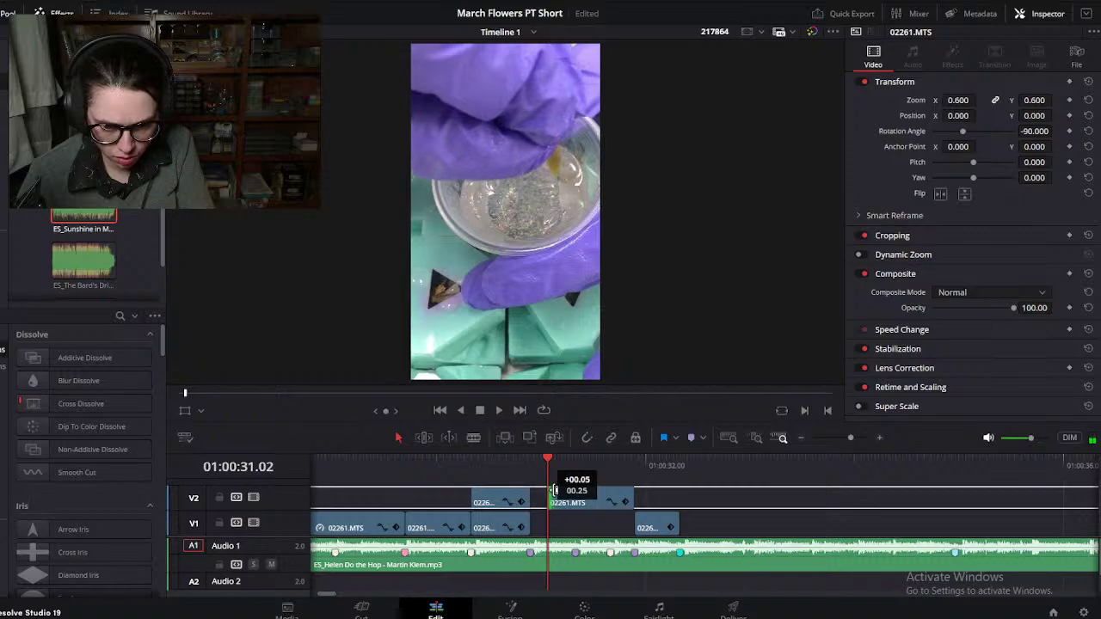
scroll(721, 528, up, 3)
drag(743, 503, 688, 507)
drag(901, 490, 953, 499)
Step: Play the layered 02261.MTS cuts with music from 01:00:29.13 past the teal marker
click(357, 468)
scroll(580, 503, down, 5)
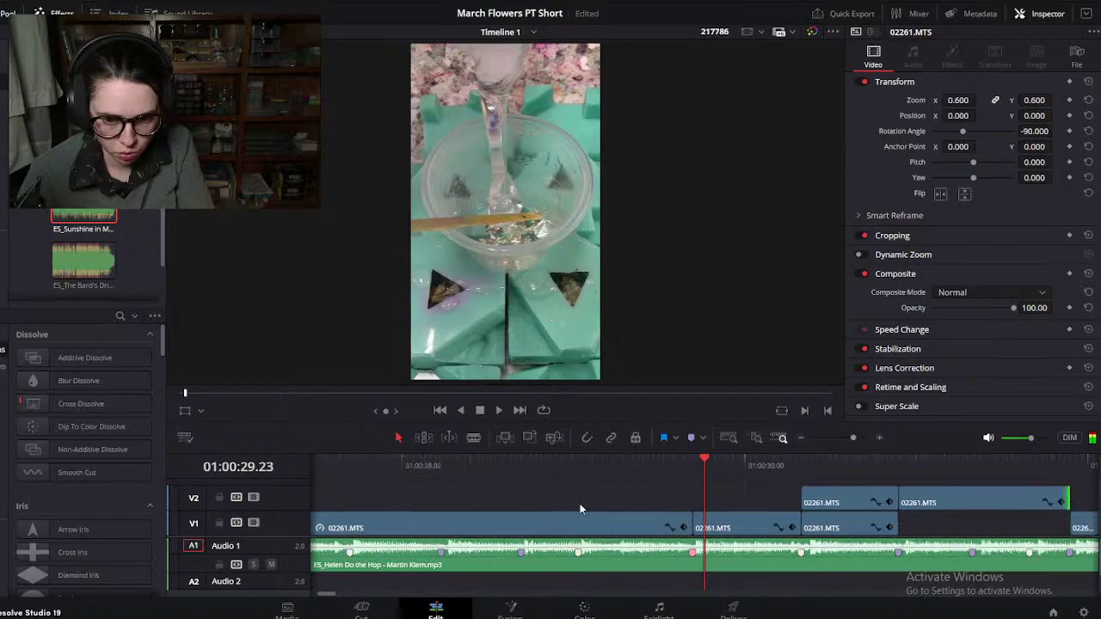
click(597, 468)
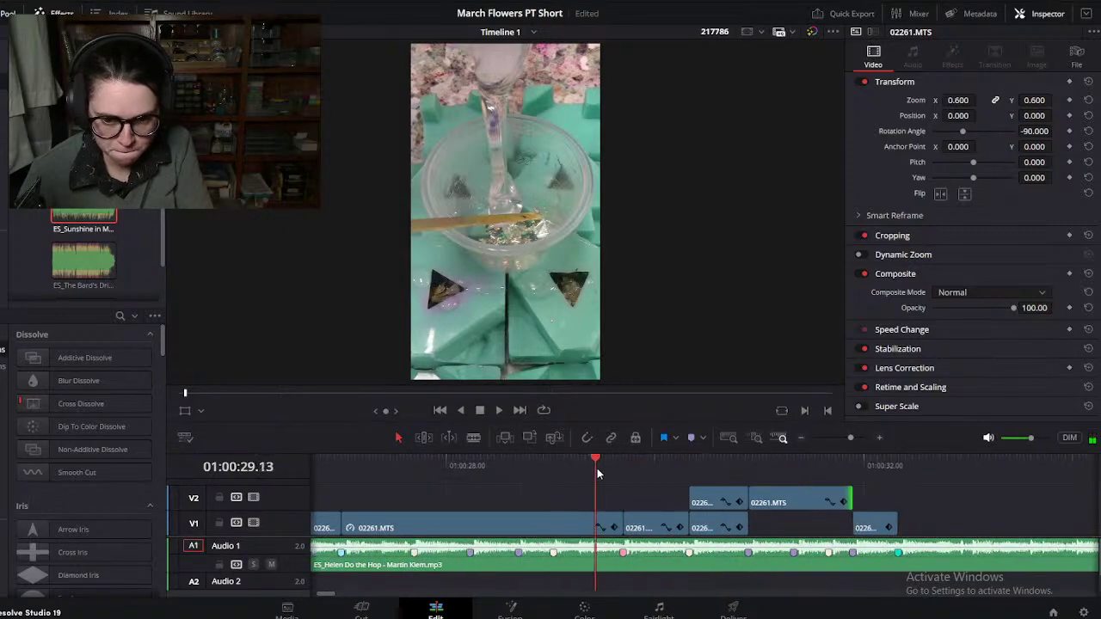
key(space)
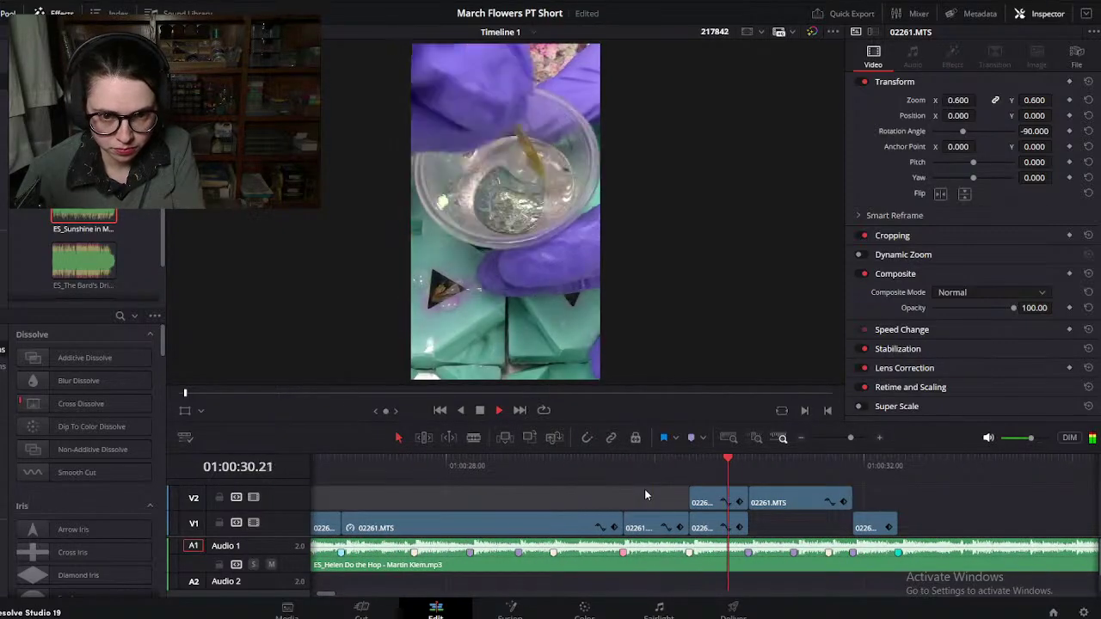
key(space)
Step: Move both V2 clips down to V1, overwriting the pouring clip between the white and purple markers with the short stirring clip
click(707, 527)
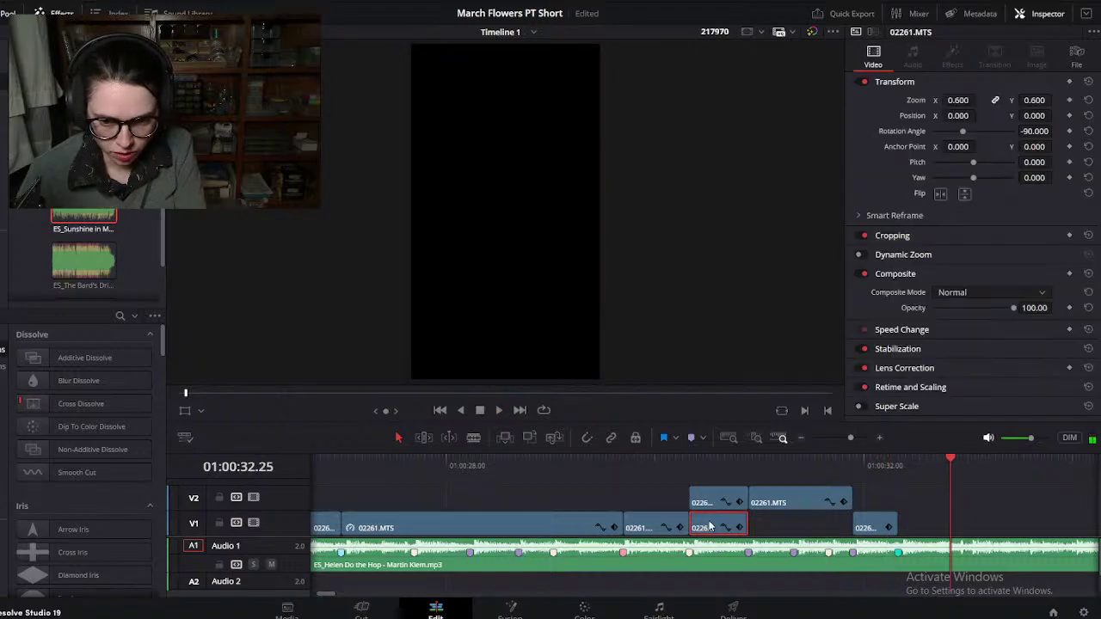
key(ctrl+z)
mouse_move(717, 471)
mouse_down()
mouse_move(695, 476)
mouse_move(722, 473)
mouse_up()
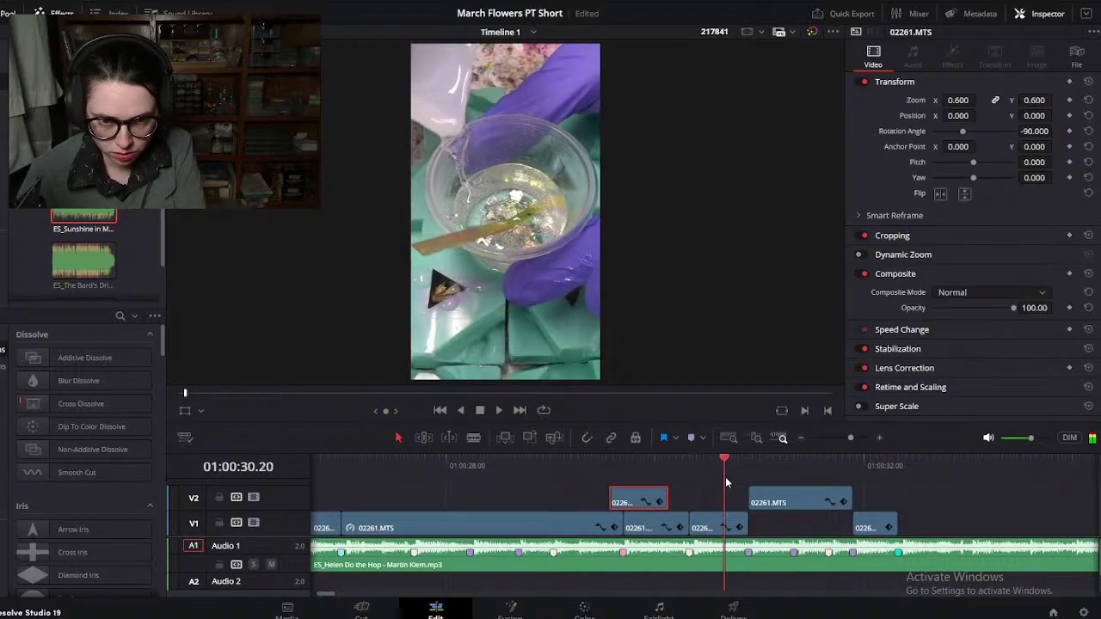
mouse_move(711, 515)
mouse_down()
mouse_move(696, 508)
mouse_move(713, 527)
mouse_up()
drag(789, 506, 788, 527)
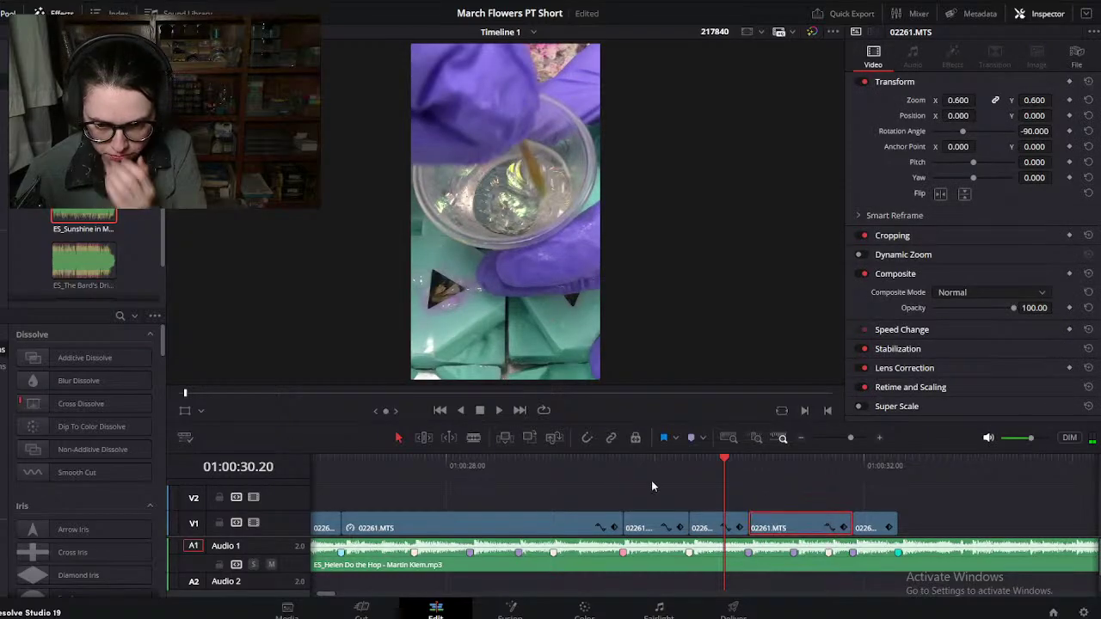
Step: Play the recent 02261.MTS cuts with the music past the teal marker and save the project
click(604, 470)
key(space)
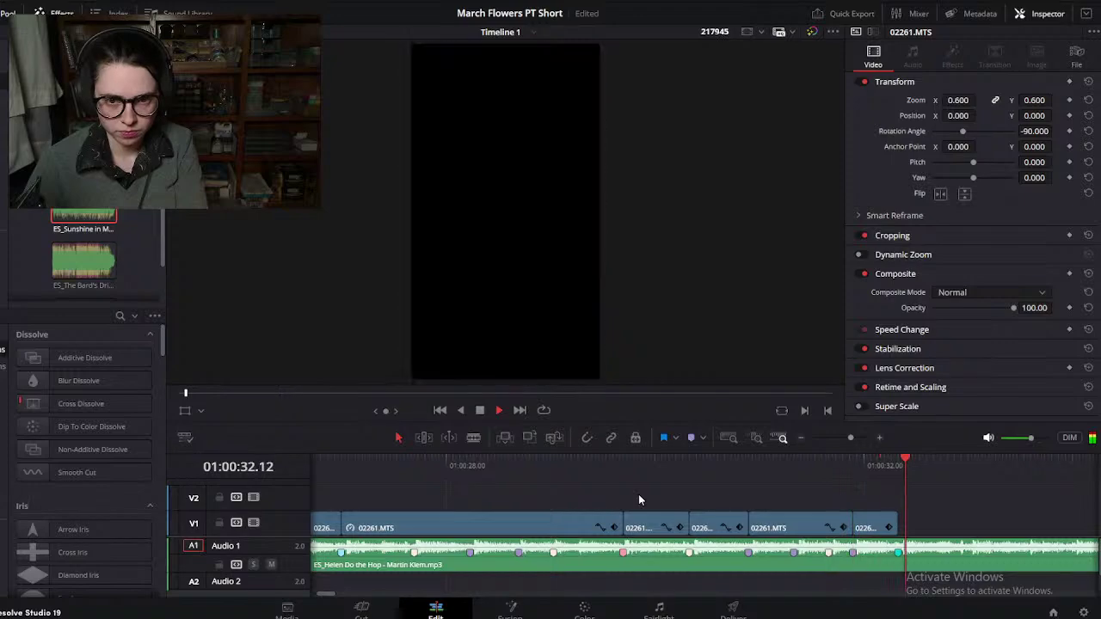
key(space)
click(7, 1)
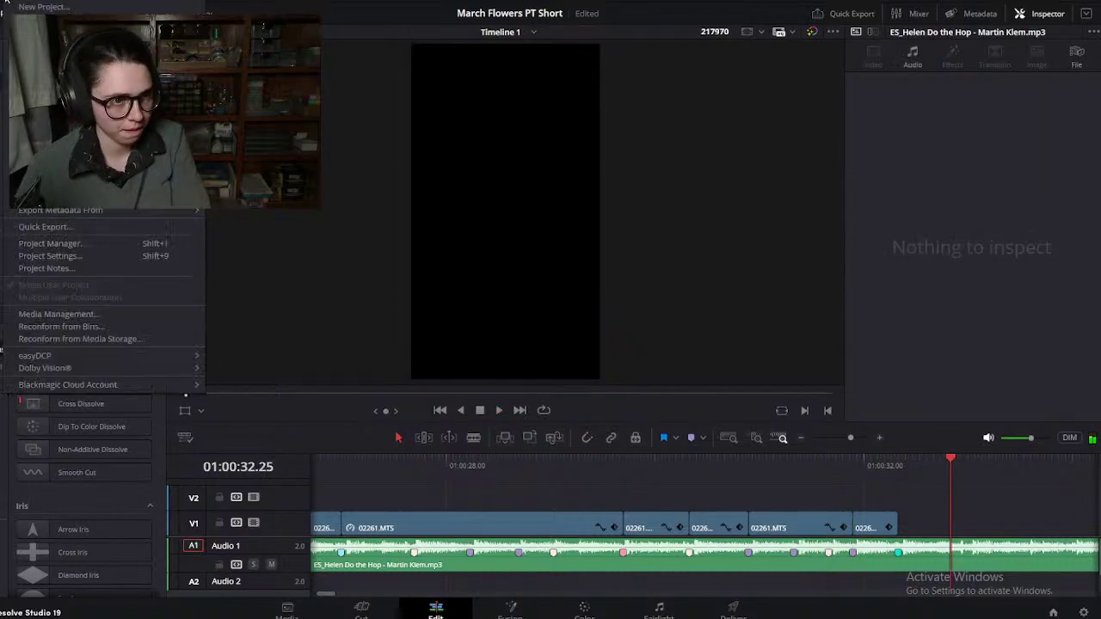
key(ctrl+s)
Step: Move the remaining 02261.MTS clips earlier on V1 so they begin over the last part of the music, leaving a gap after the teal marker
key(ctrl+minus)
key(ctrl+minus)
key(ctrl+minus)
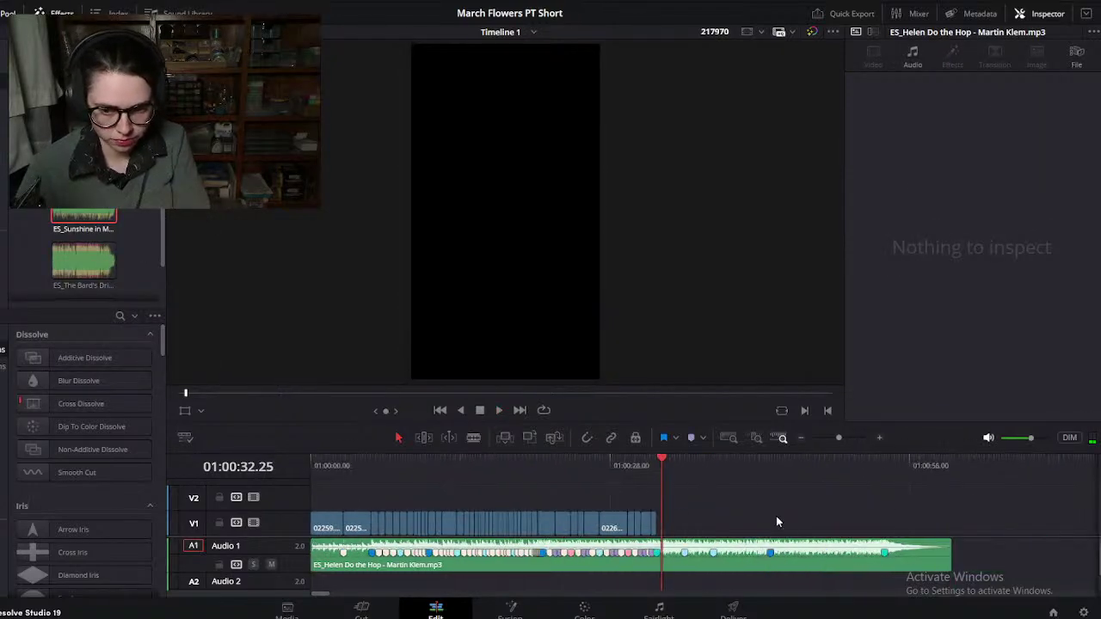
key(ctrl+minus)
drag(592, 461, 584, 524)
drag(676, 527, 478, 528)
click(417, 471)
key(ctrl+equal)
click(736, 488)
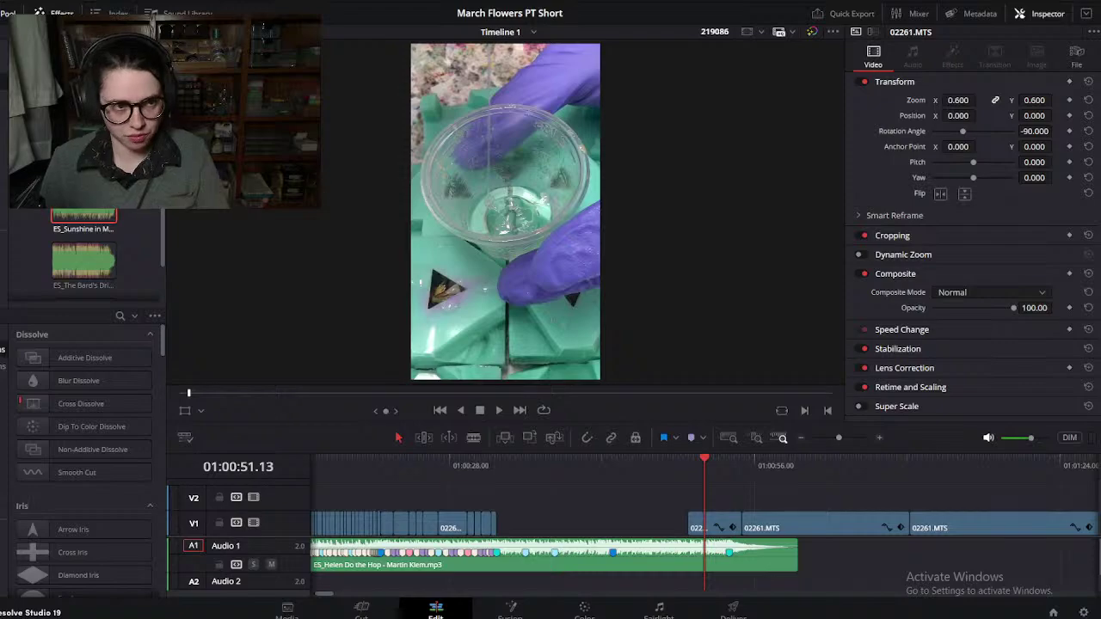
click(17, 3)
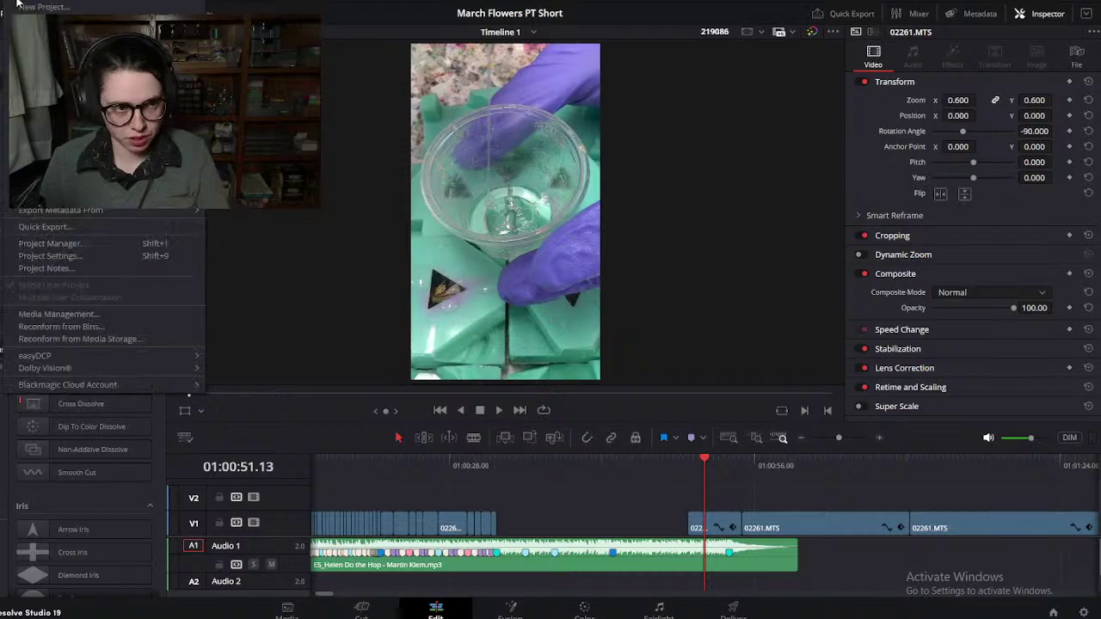
Step: Play the music past the teal marker and add a Cream marker to the music clip at 01:00:33.00
click(495, 465)
scroll(586, 528, up, 5)
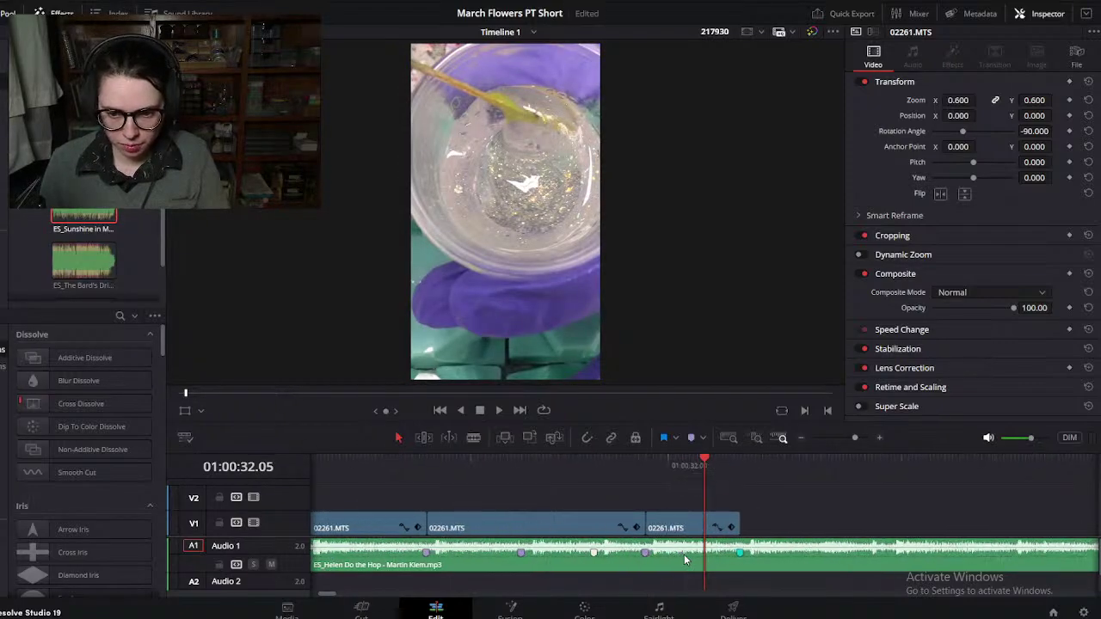
key(space)
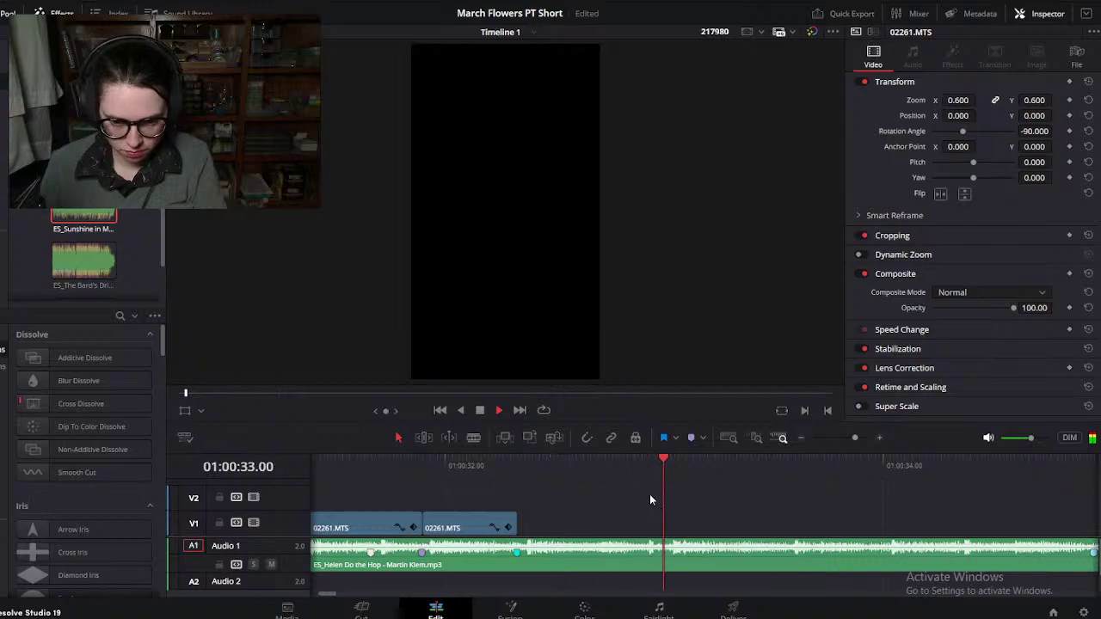
click(650, 485)
click(675, 484)
click(665, 487)
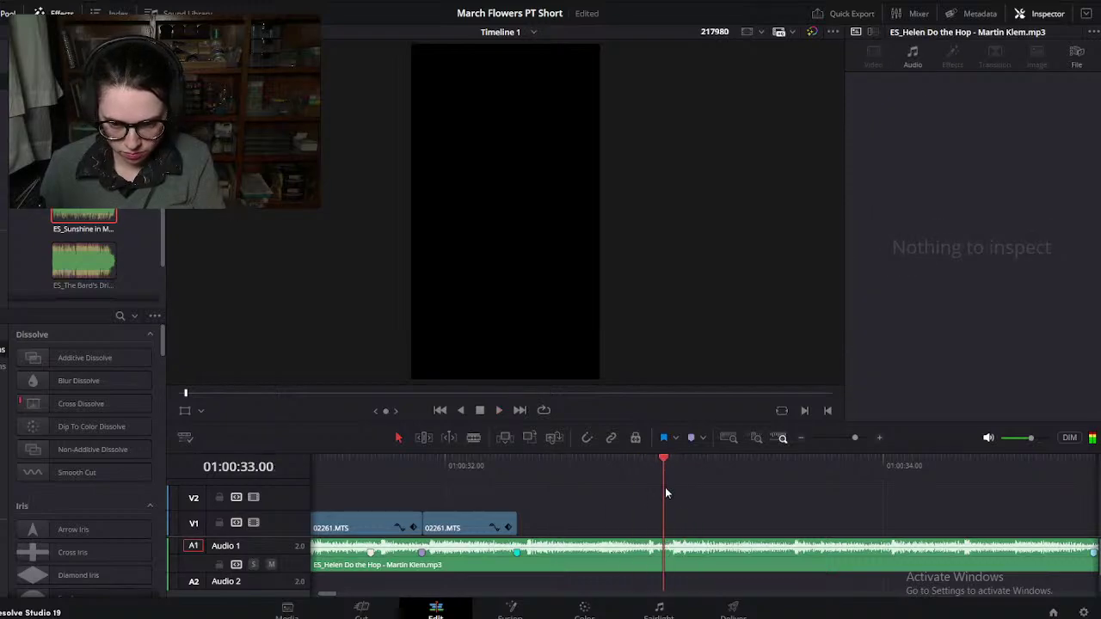
click(679, 555)
click(698, 439)
click(767, 419)
Step: Add Lavender markers to the music clip at 01:00:33.17 and 01:00:34.00
key(space)
click(794, 481)
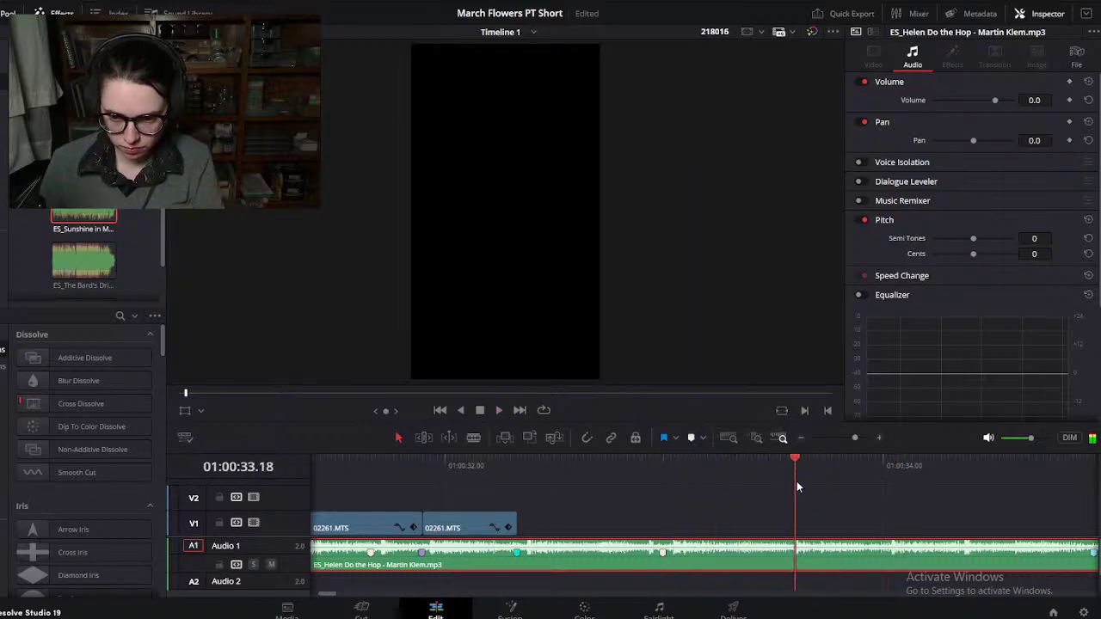
click(789, 486)
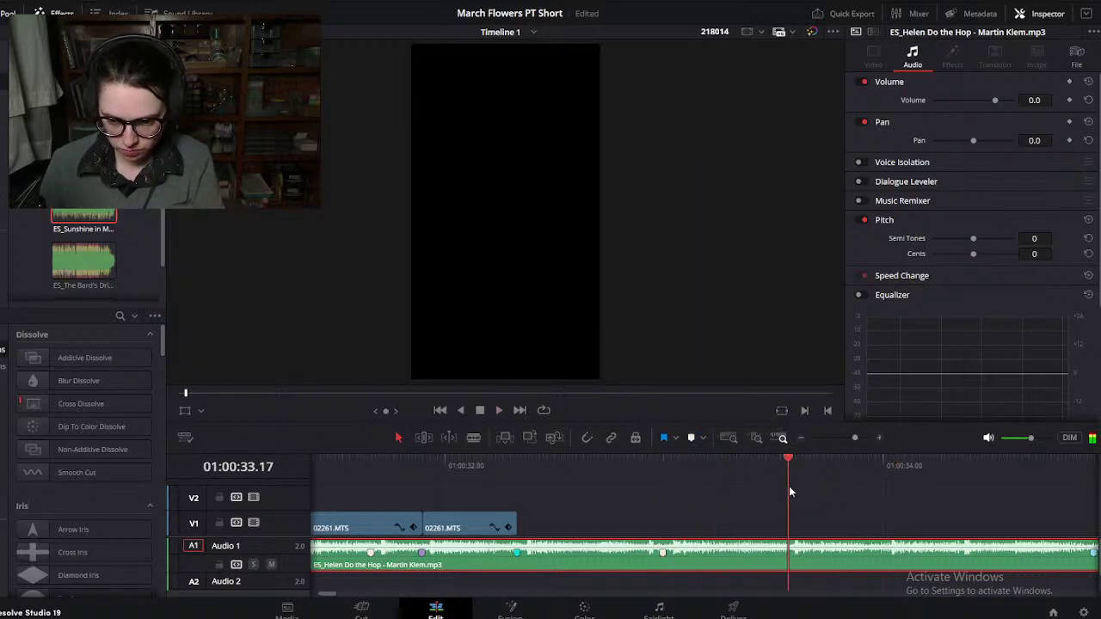
click(704, 439)
click(770, 332)
mouse_move(788, 469)
mouse_down()
mouse_move(900, 476)
mouse_move(890, 479)
mouse_up()
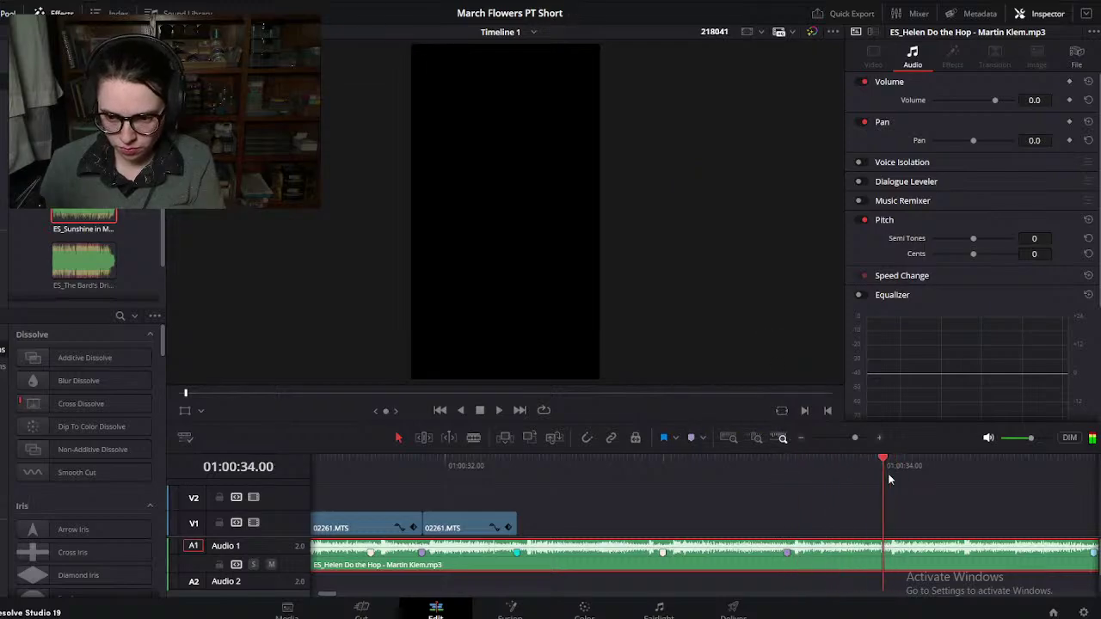
click(692, 438)
Step: Add a Cream marker to the music on the beat between the Lavender marker at 01:00:34.00 and the Sky marker
scroll(755, 496, right, 5)
key(space)
mouse_move(599, 469)
mouse_down()
mouse_move(583, 469)
mouse_move(597, 473)
mouse_move(587, 483)
mouse_up()
click(624, 560)
click(703, 438)
click(765, 425)
Step: Play on past the Sky marker and add a Cream marker to the music at 01:00:35.20
key(space)
key(space)
mouse_move(875, 478)
mouse_down()
mouse_move(886, 477)
mouse_move(881, 486)
mouse_up()
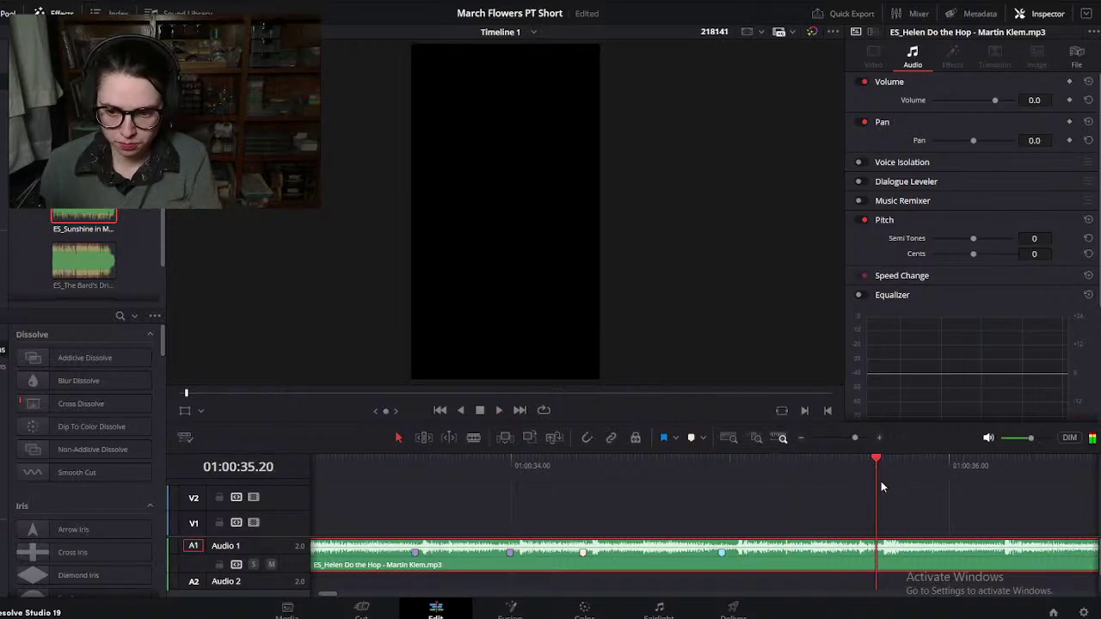
scroll(688, 481, right, 4)
Step: Add Lavender markers to the music clip at 01:00:36.07 and 01:00:36.20
drag(521, 475, 628, 492)
click(702, 438)
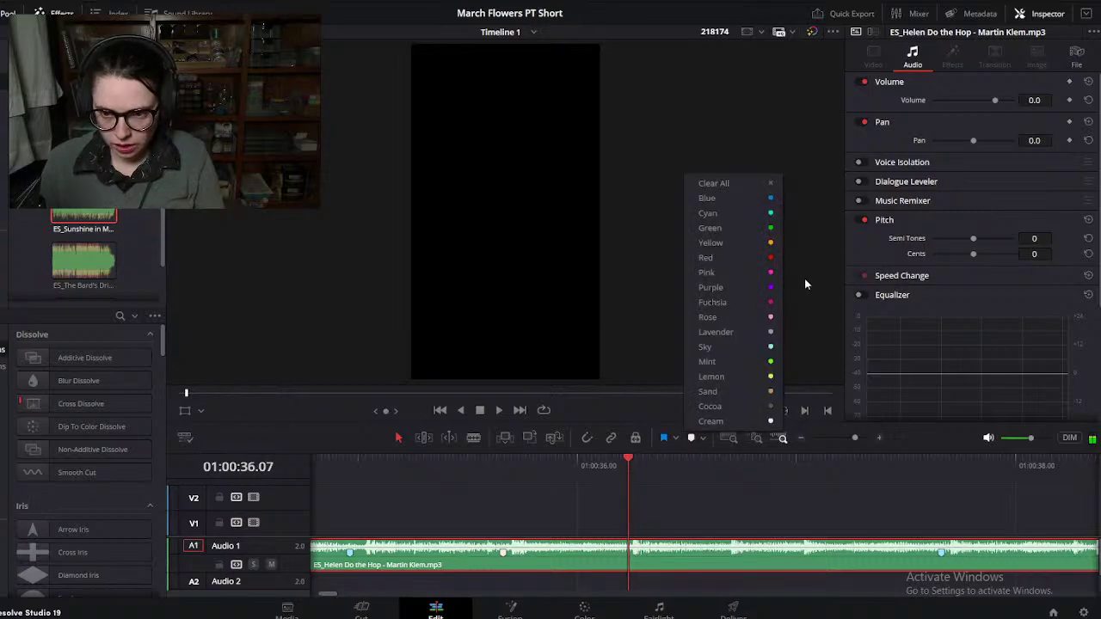
click(711, 332)
mouse_move(631, 461)
mouse_down()
mouse_move(726, 460)
mouse_move(722, 469)
mouse_up()
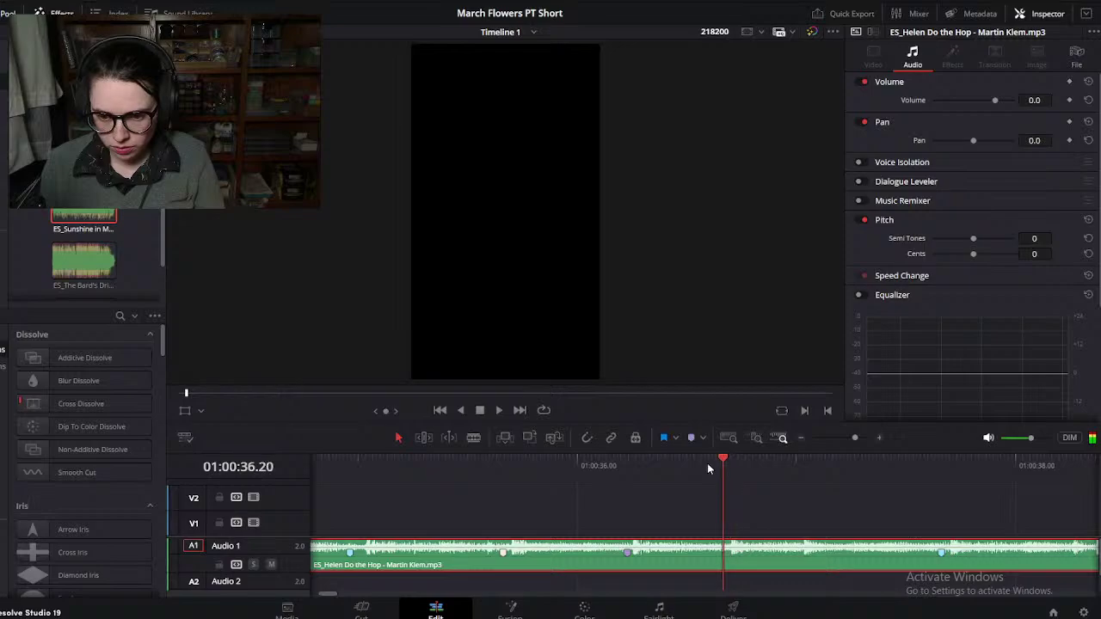
key(m)
Step: Add a Cream marker to the music at 01:00:37.00 and save the project
scroll(715, 516, right, 2)
drag(584, 464, 651, 477)
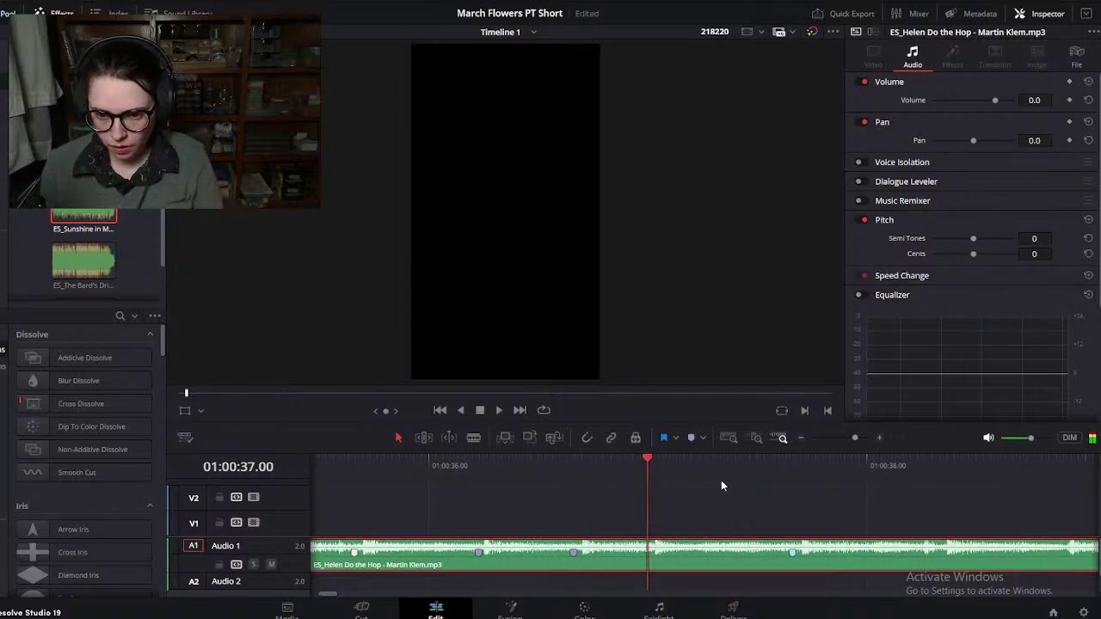
click(702, 438)
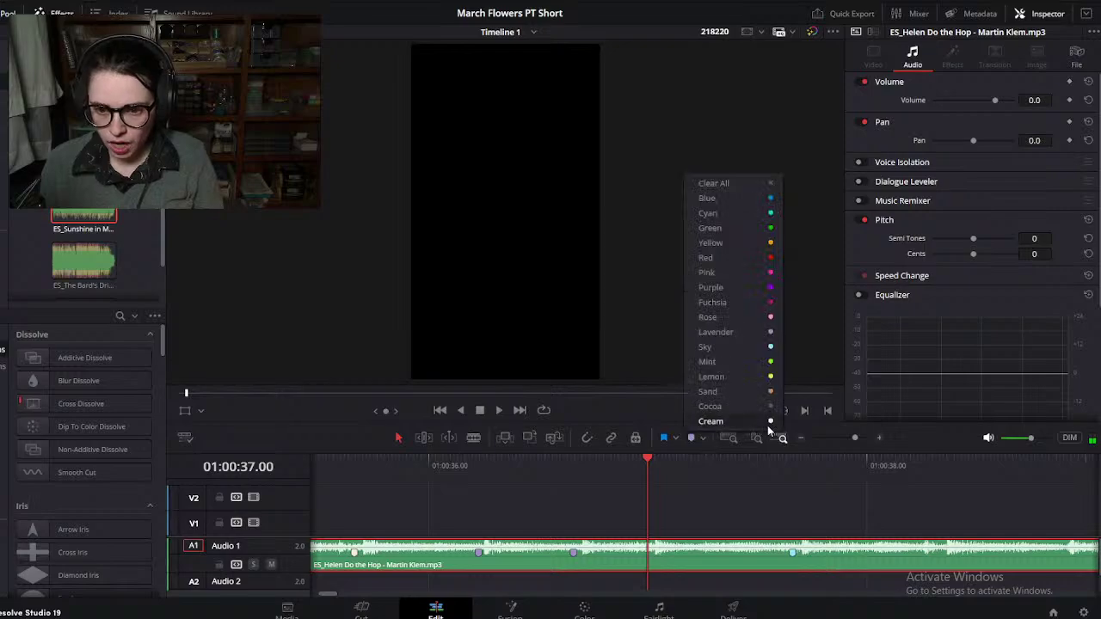
click(767, 425)
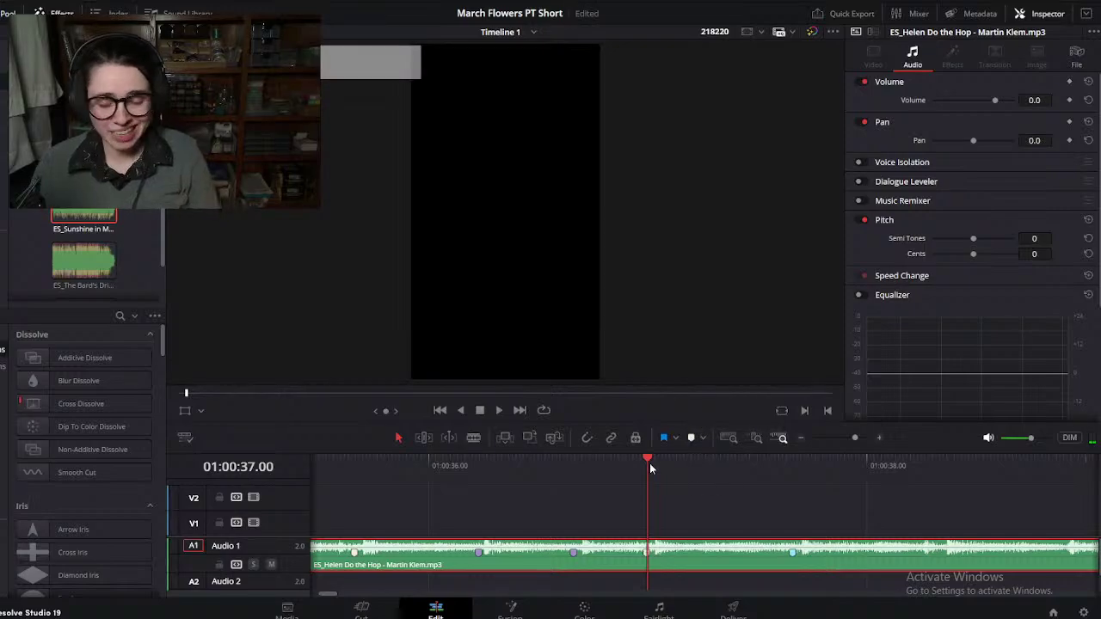
drag(650, 463, 792, 515)
click(17, 0)
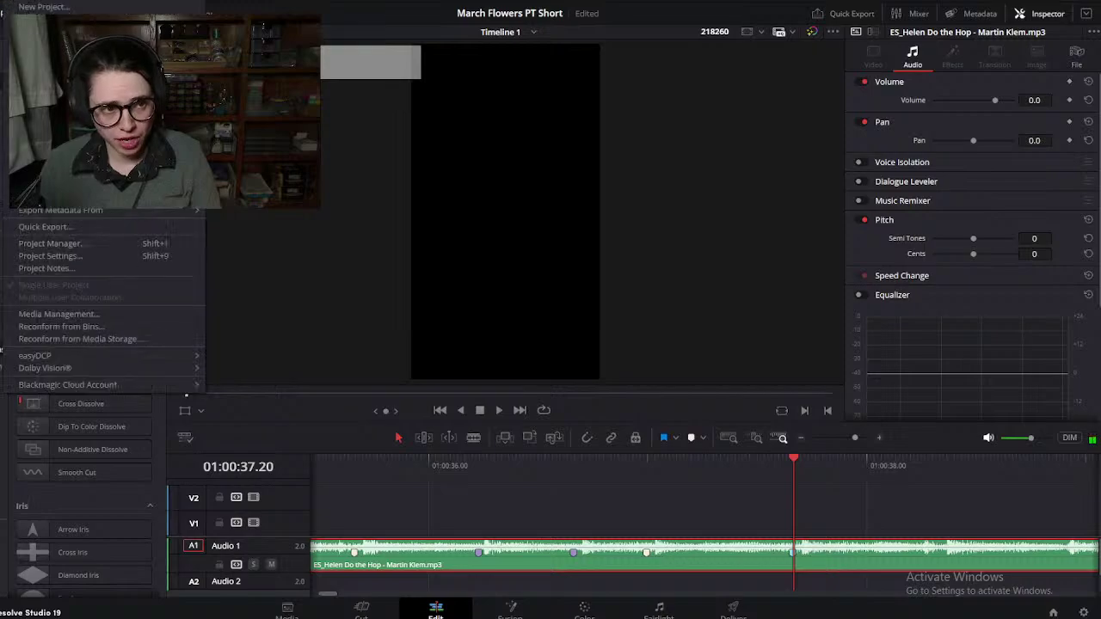
click(43, 86)
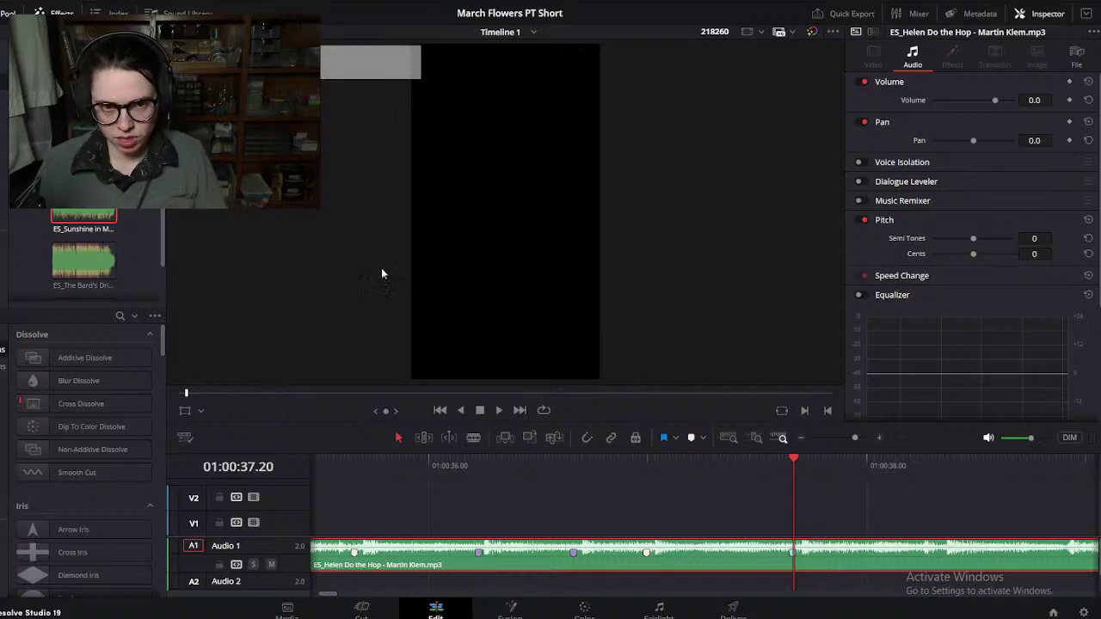
Step: Add Cream markers to the music clip at 01:00:38.10 and 01:00:38.27
click(860, 495)
scroll(860, 495, right, 5)
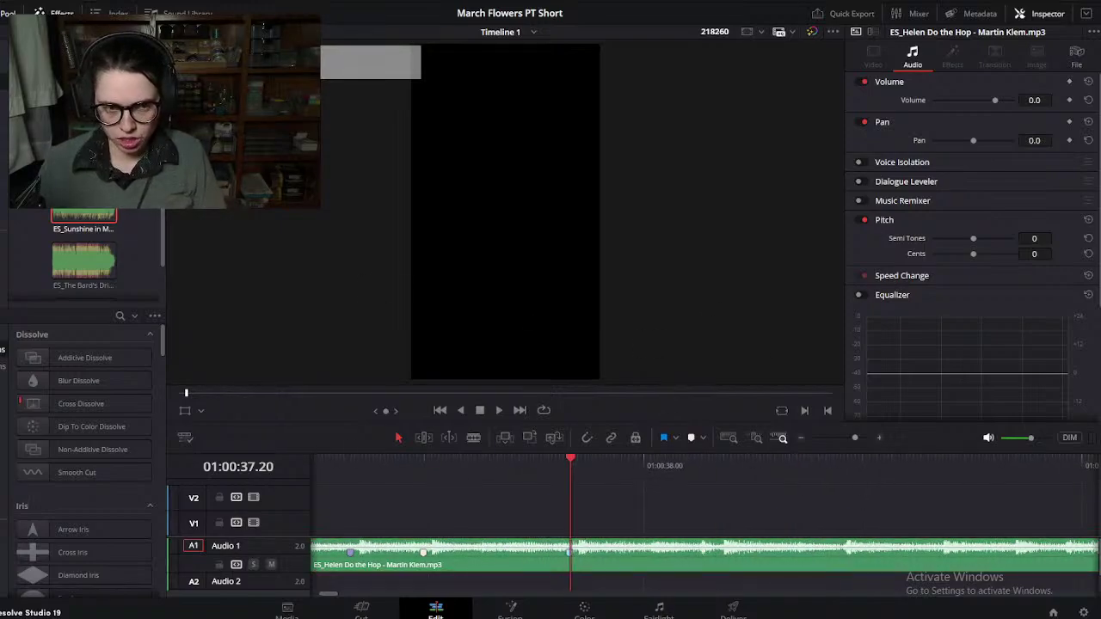
key(alt+f)
key(Escape)
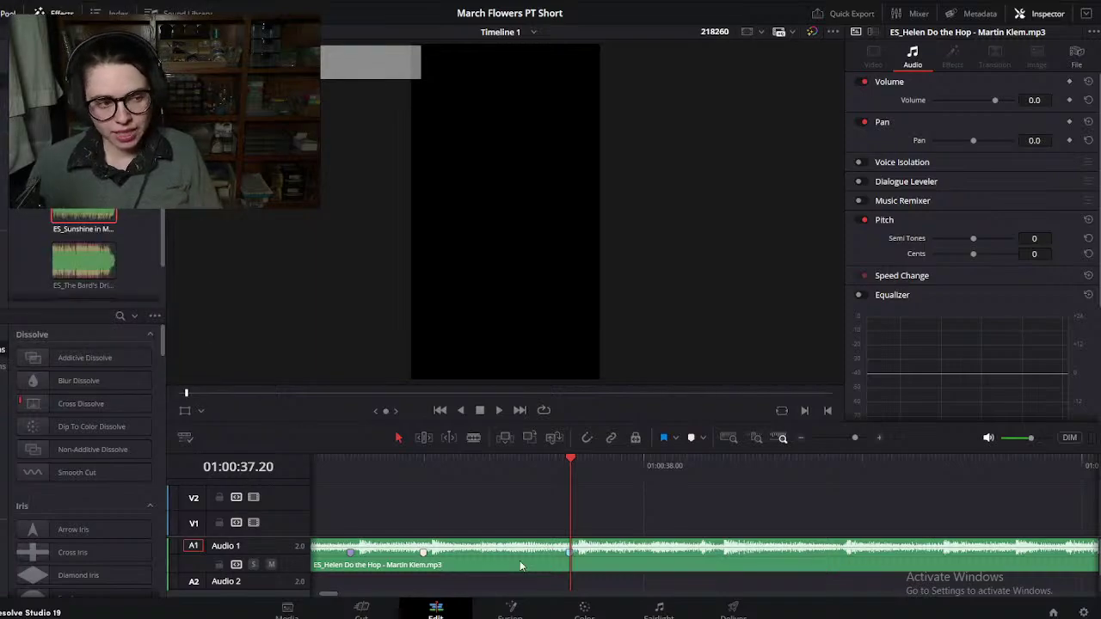
drag(571, 461, 715, 486)
scroll(778, 568, right, 2)
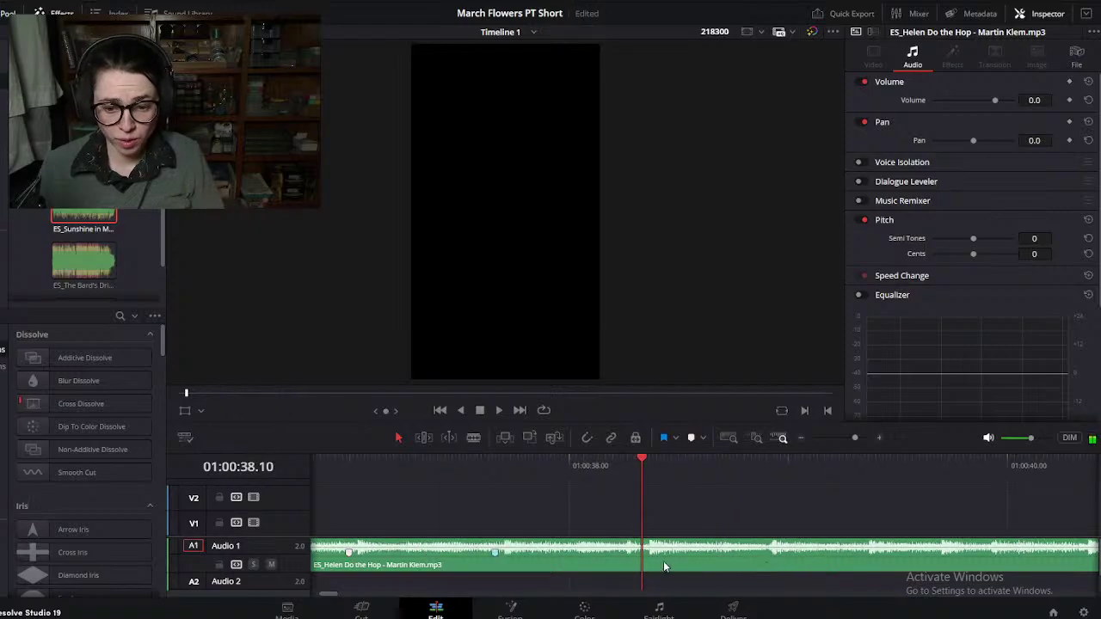
click(692, 436)
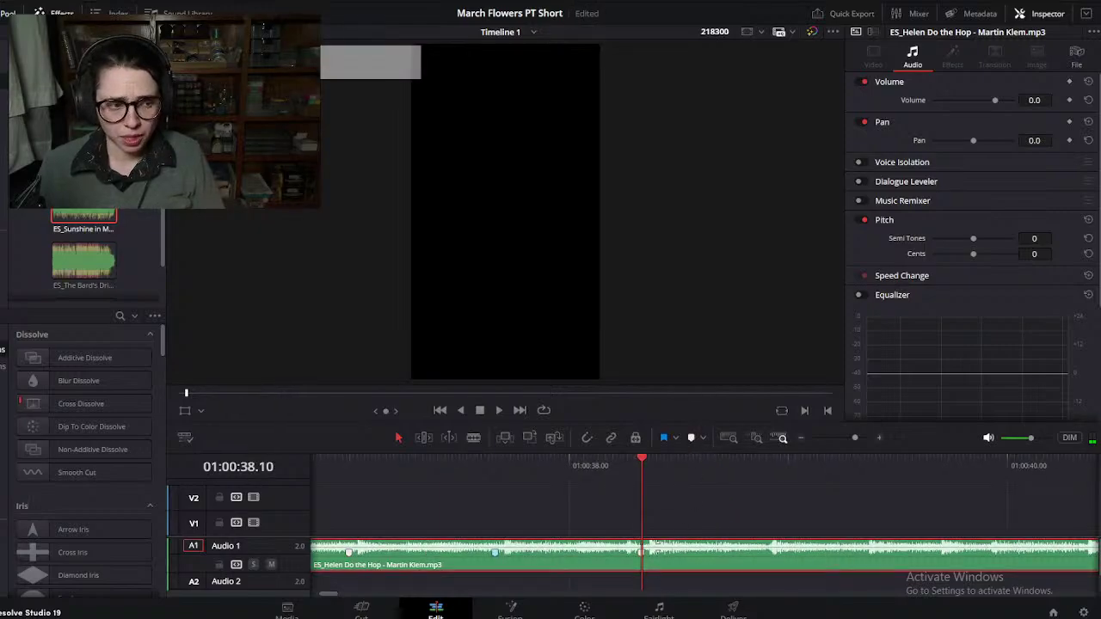
drag(643, 466, 770, 494)
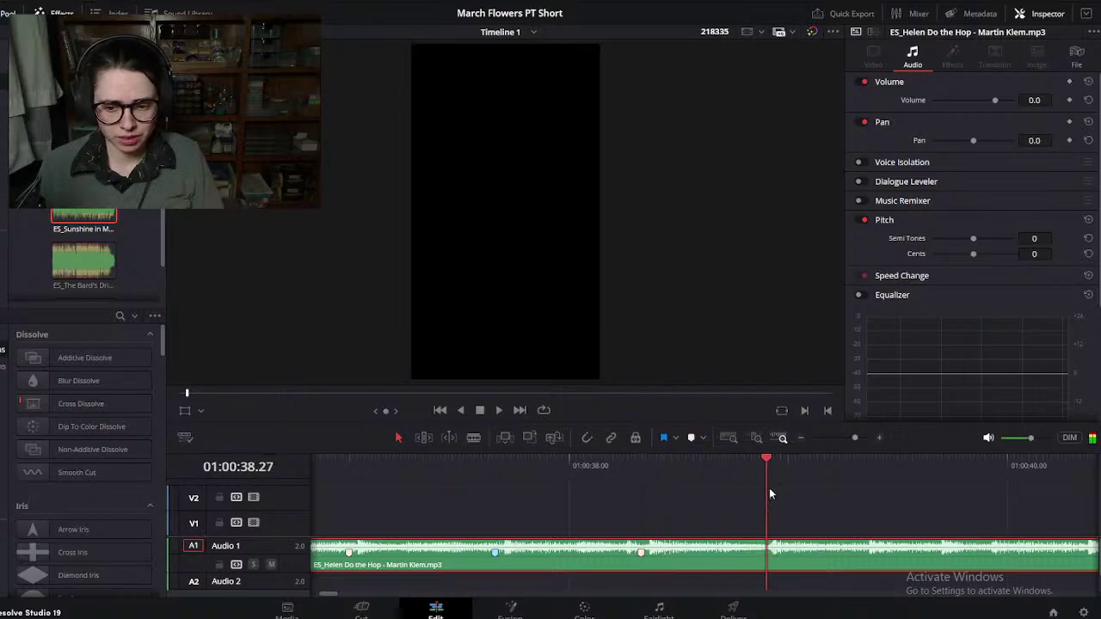
click(691, 438)
scroll(742, 511, right, 5)
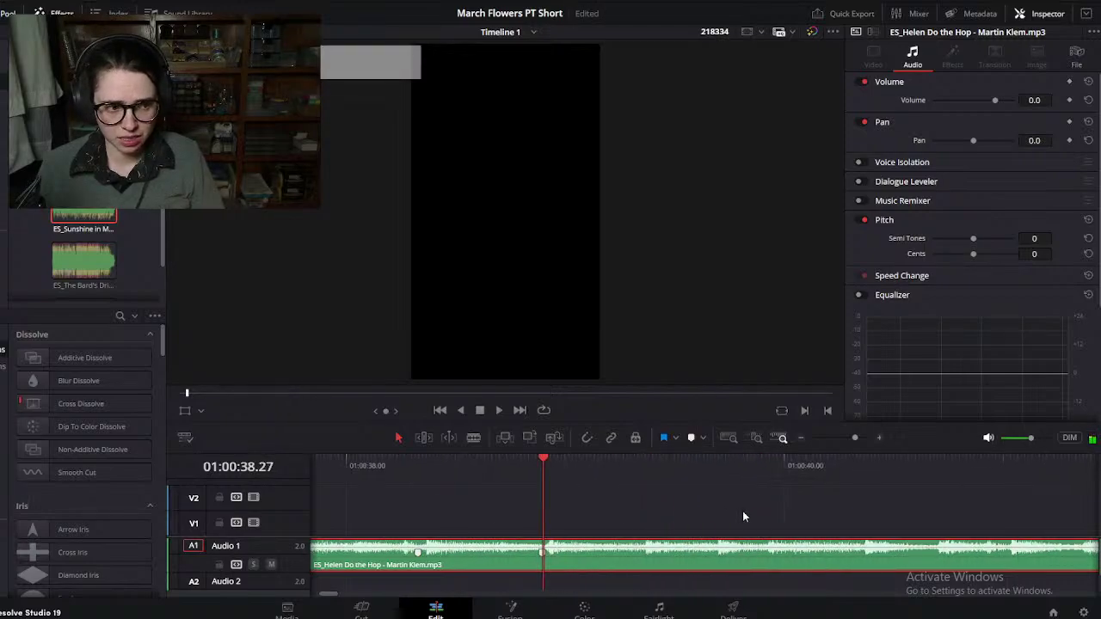
Step: Play the music from the Sky marker and add a Cream marker at 01:00:39.20
scroll(743, 511, left, 3)
scroll(668, 496, right, 2)
drag(547, 457, 450, 496)
scroll(451, 496, left, 6)
click(487, 471)
key(space)
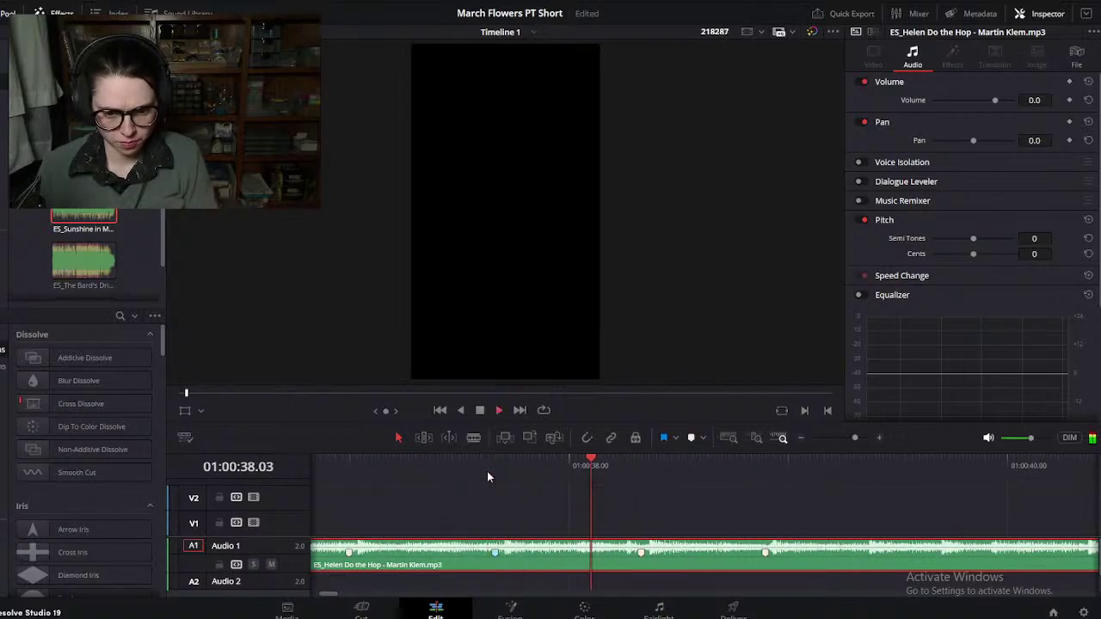
key(space)
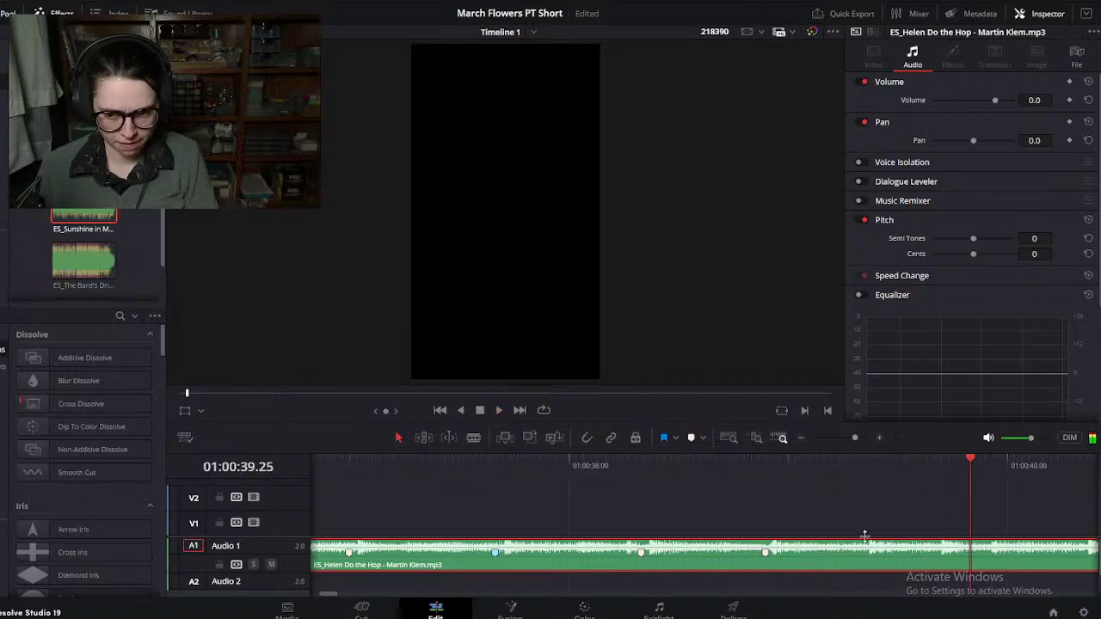
drag(932, 471, 937, 478)
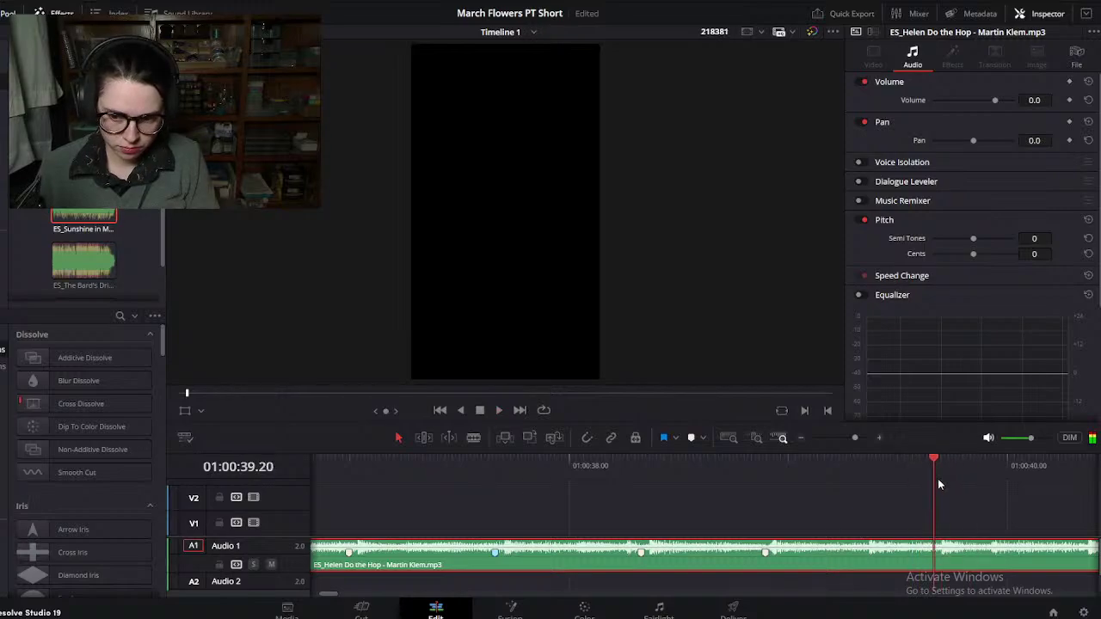
Step: Add Cream markers to the music on the first two beats after 01:00:40.00
key(space)
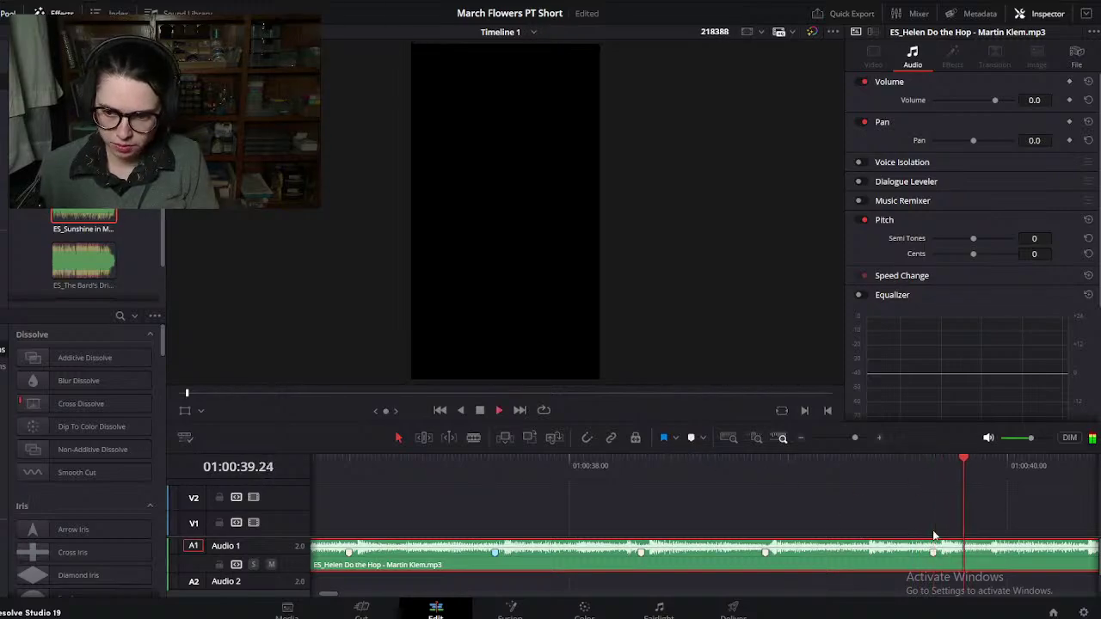
drag(727, 488, 685, 489)
key(space)
click(727, 482)
mouse_move(728, 484)
mouse_down()
mouse_move(771, 483)
mouse_move(757, 491)
mouse_up()
key(m)
Step: Add Cream markers to the music clip at 01:00:41.00 and 01:00:41.10
key(space)
mouse_move(818, 471)
mouse_down()
mouse_move(839, 471)
mouse_move(828, 474)
mouse_up()
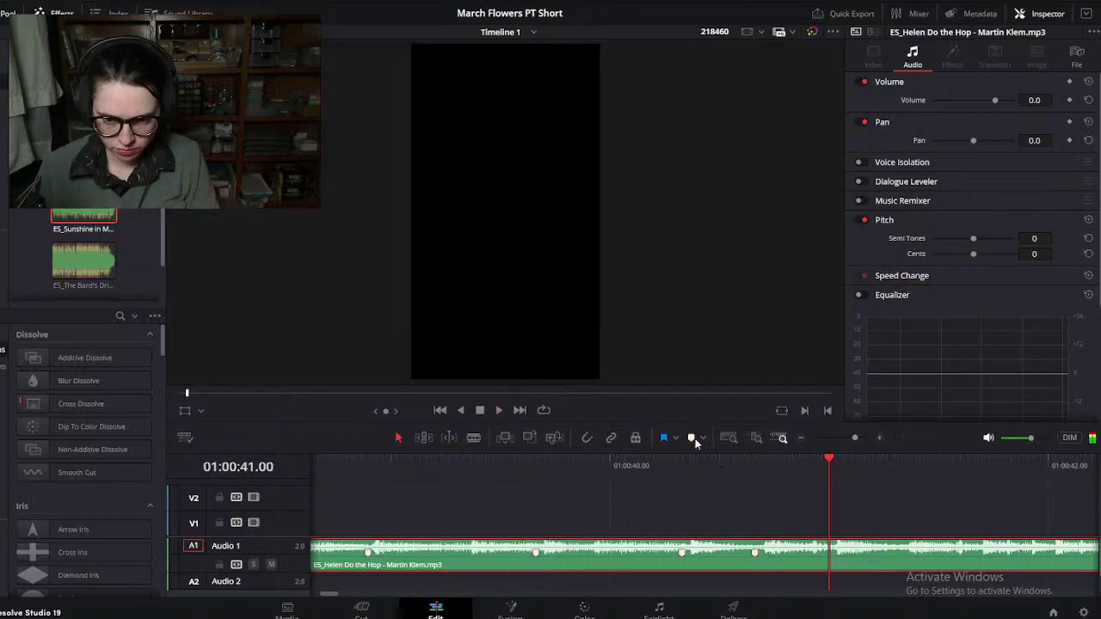
click(691, 439)
scroll(719, 539, right, 3)
click(664, 511)
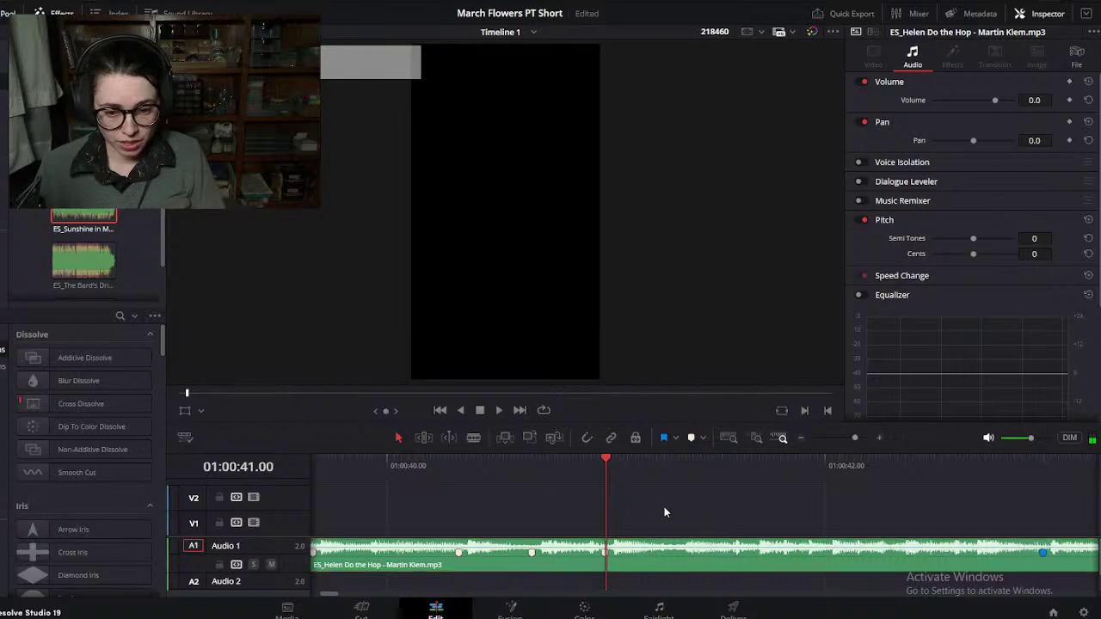
scroll(664, 511, right, 1)
drag(527, 478, 608, 478)
click(657, 558)
click(692, 442)
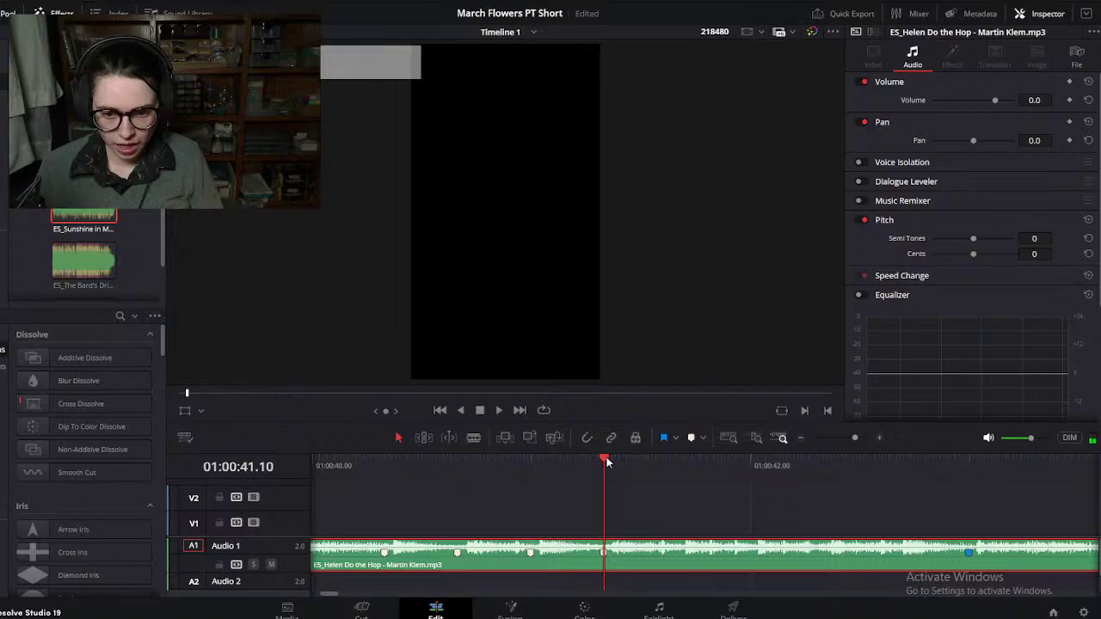
Step: Add four more evenly spaced Cream markers to the music between 01:00:41.10 and the blue marker
mouse_move(606, 462)
mouse_down()
mouse_move(690, 462)
mouse_move(756, 478)
mouse_move(747, 488)
mouse_move(758, 486)
mouse_move(714, 473)
mouse_move(767, 481)
mouse_move(712, 474)
mouse_move(762, 484)
mouse_move(748, 480)
mouse_up()
click(692, 441)
click(690, 441)
click(692, 440)
click(691, 439)
Step: Play the music through the new Cream markers up to the blue marker to check them against the beats
key(ctrl+minus)
click(603, 466)
key(space)
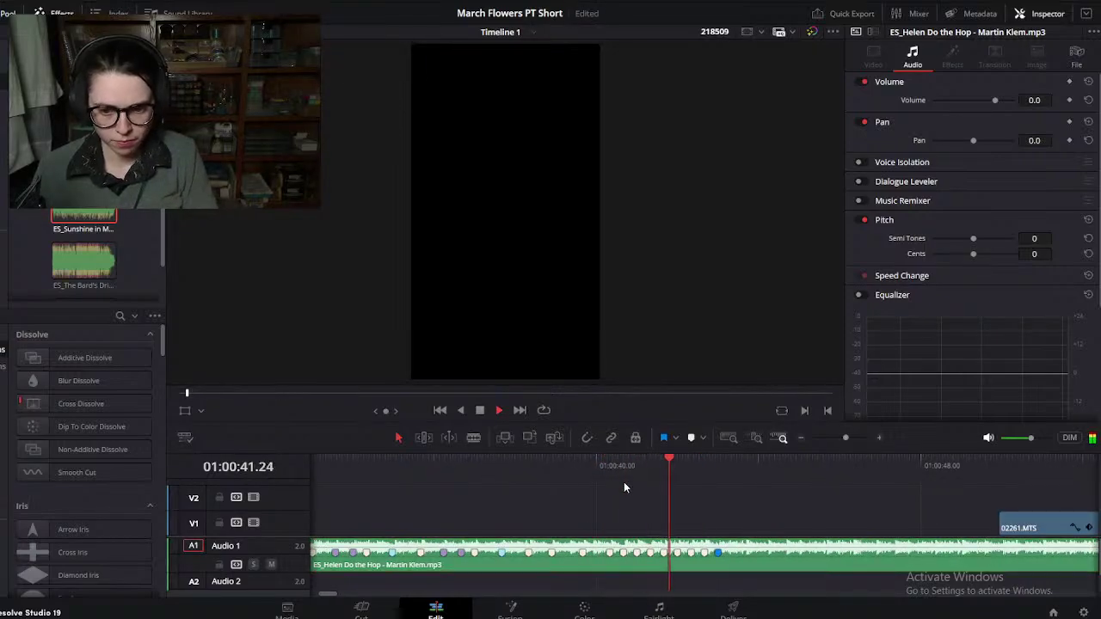
key(space)
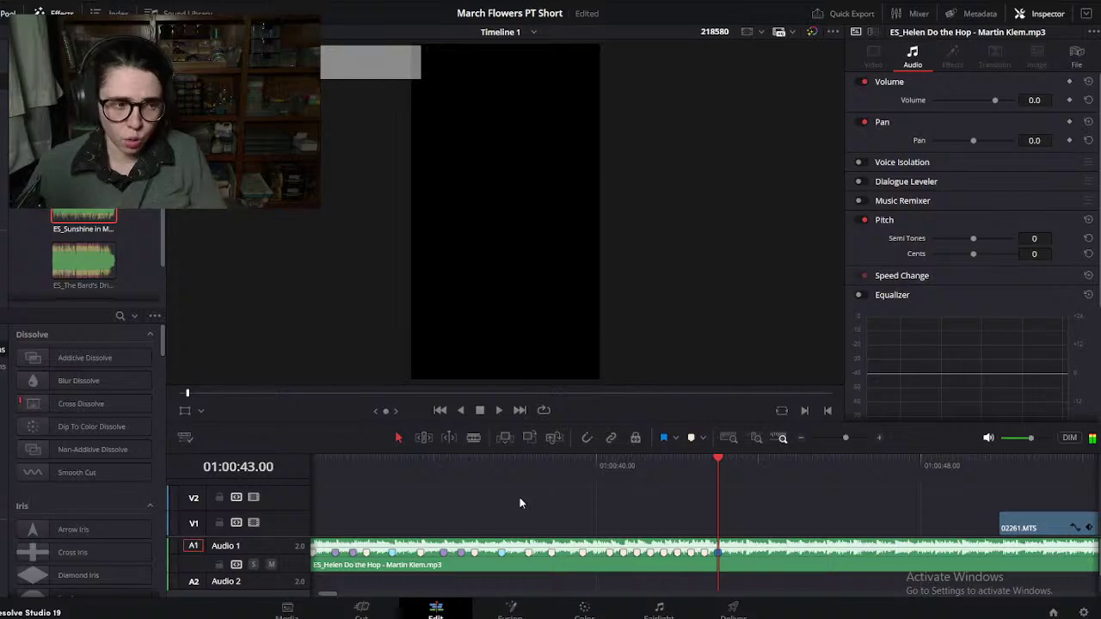
key(ctrl+equal)
key(ctrl+equal)
click(444, 483)
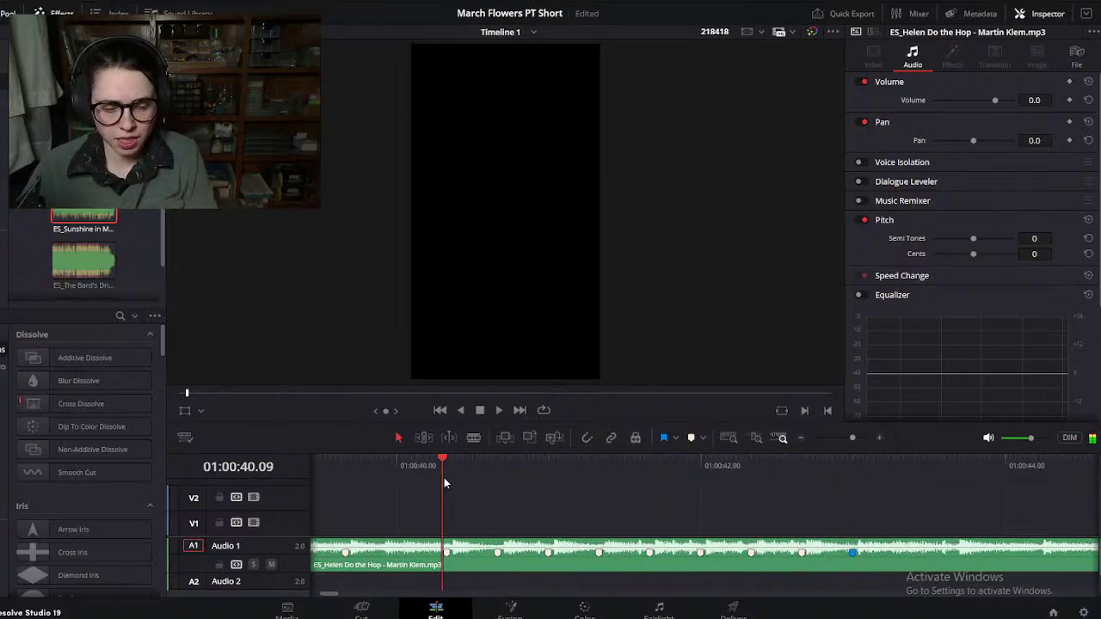
key(space)
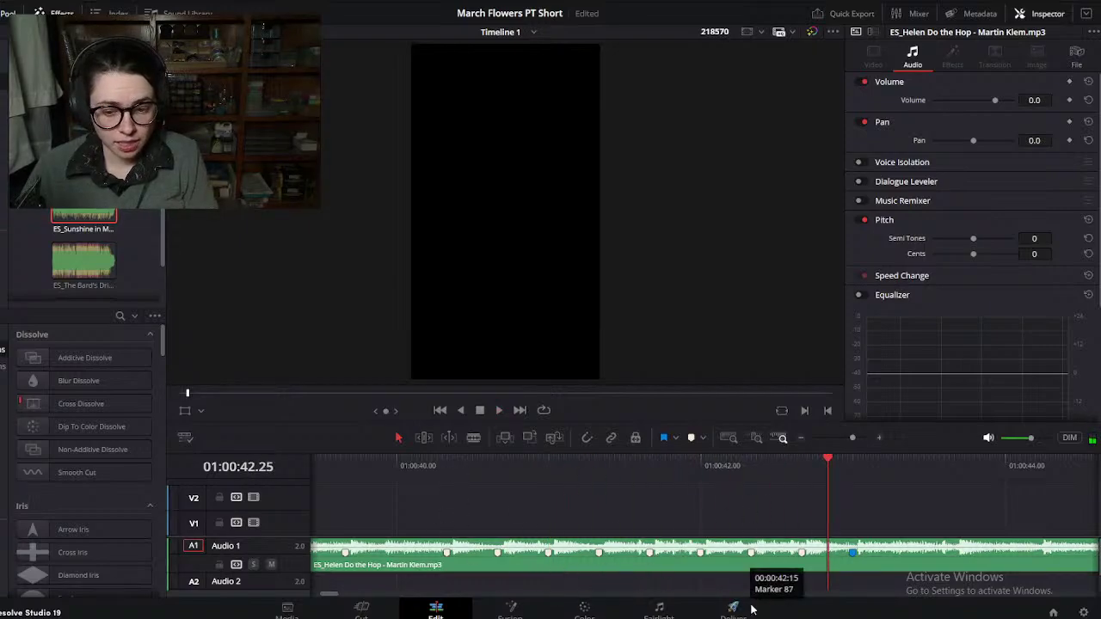
click(643, 468)
key(space)
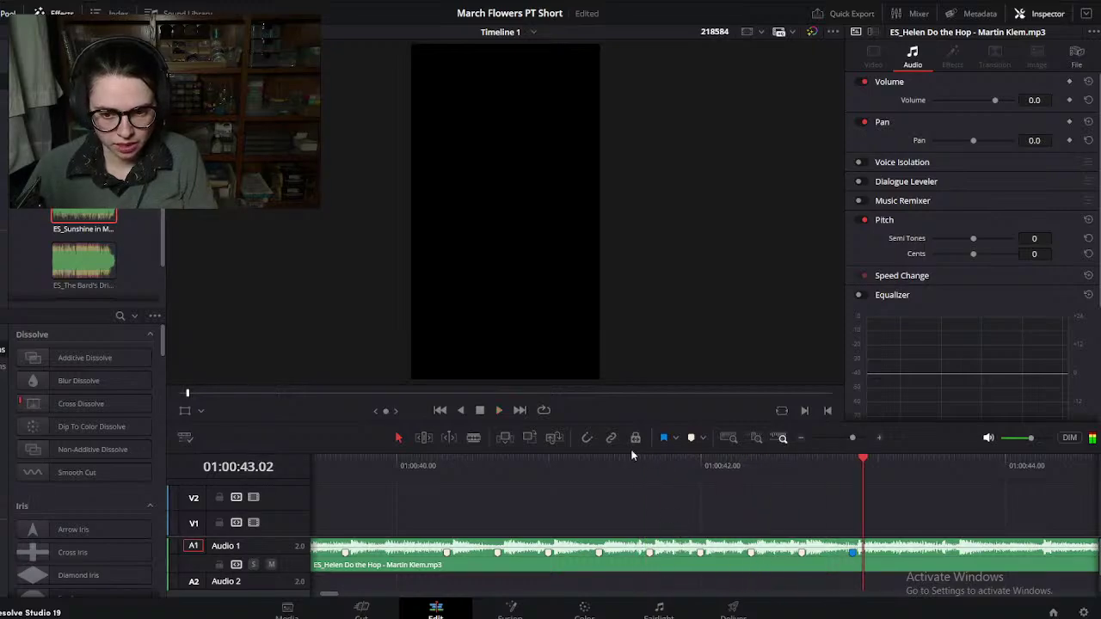
Step: Play back the music between about 01:00:40 and 01:00:43 to locate the off-beats between the existing markers
click(646, 465)
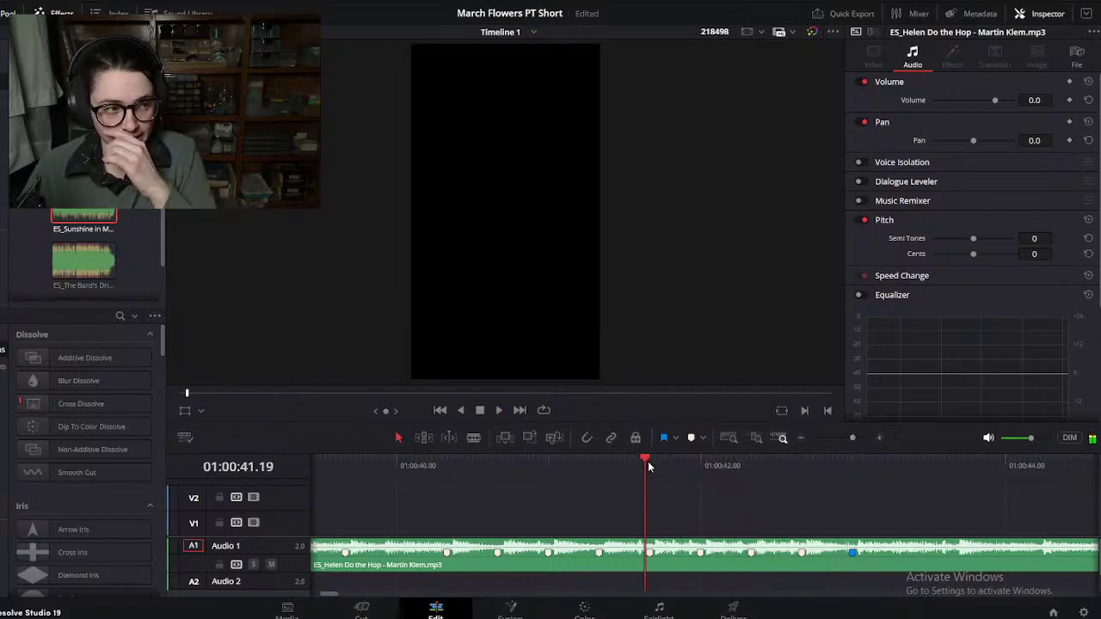
key(space)
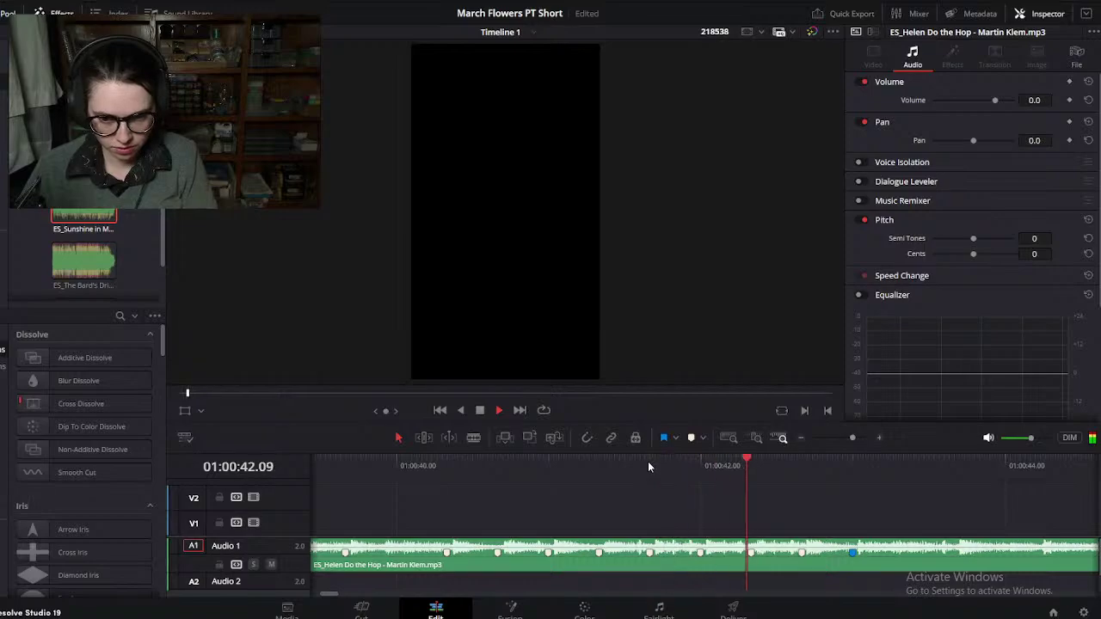
click(445, 466)
key(space)
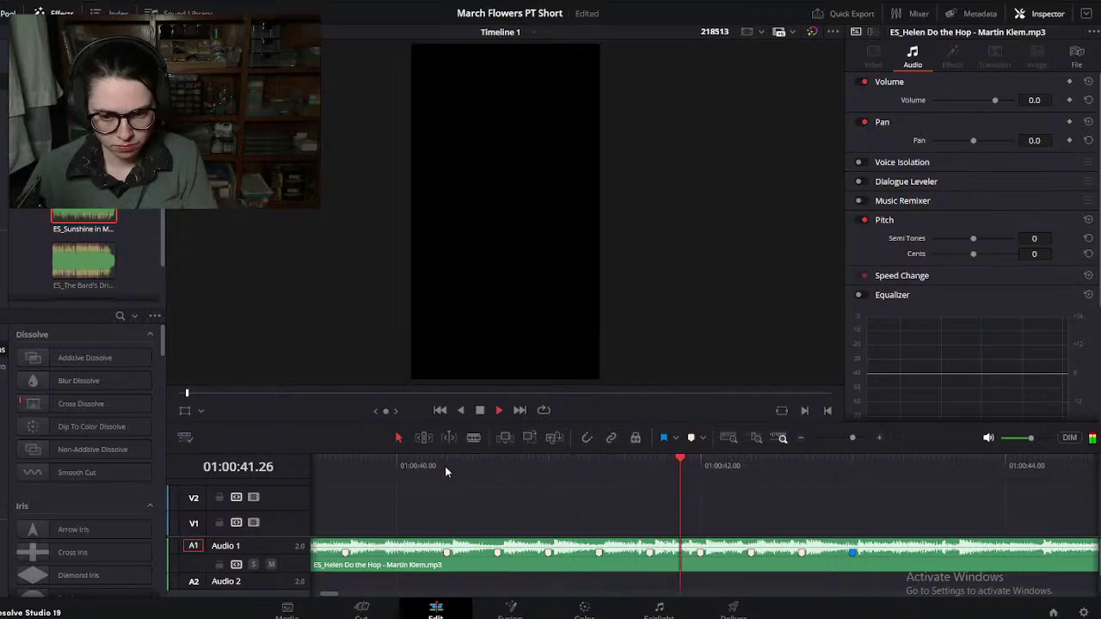
key(space)
click(651, 470)
drag(654, 482, 706, 513)
key(ctrl+equal)
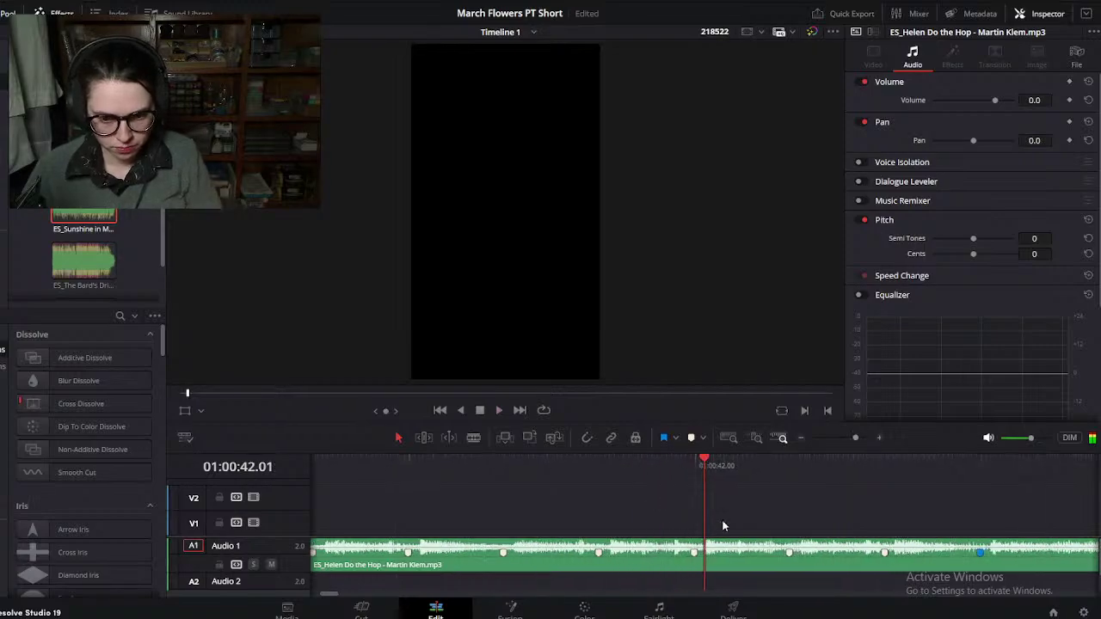
key(ctrl+equal)
Step: Add two yellow markers to the Helen Do the Hop clip, at 01:00:41.23 and three frames further on
drag(485, 462, 548, 494)
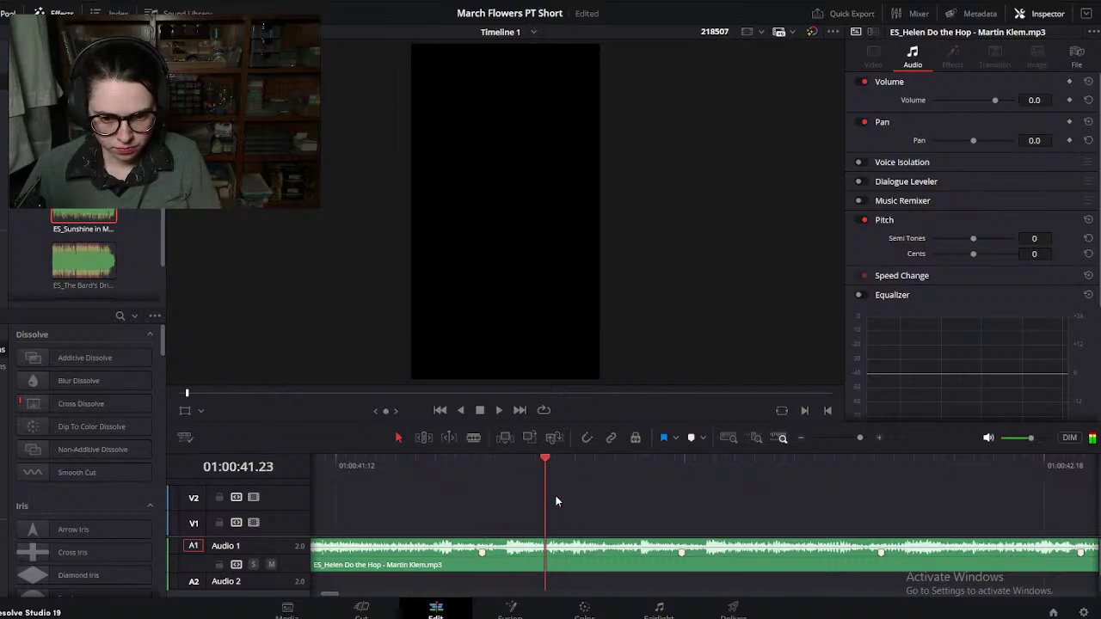
click(627, 555)
click(703, 440)
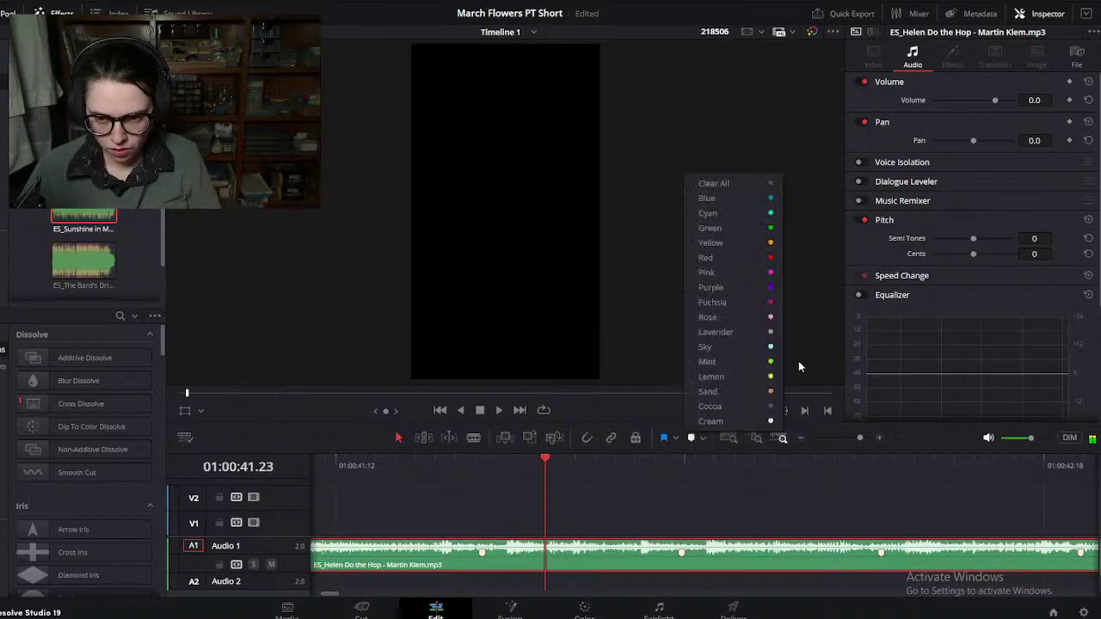
click(776, 244)
Step: Add two more yellow markers to the music clip at 01:00:42.03 and 01:00:42.06
mouse_move(544, 461)
mouse_down()
mouse_move(784, 507)
mouse_move(754, 507)
mouse_up()
click(691, 438)
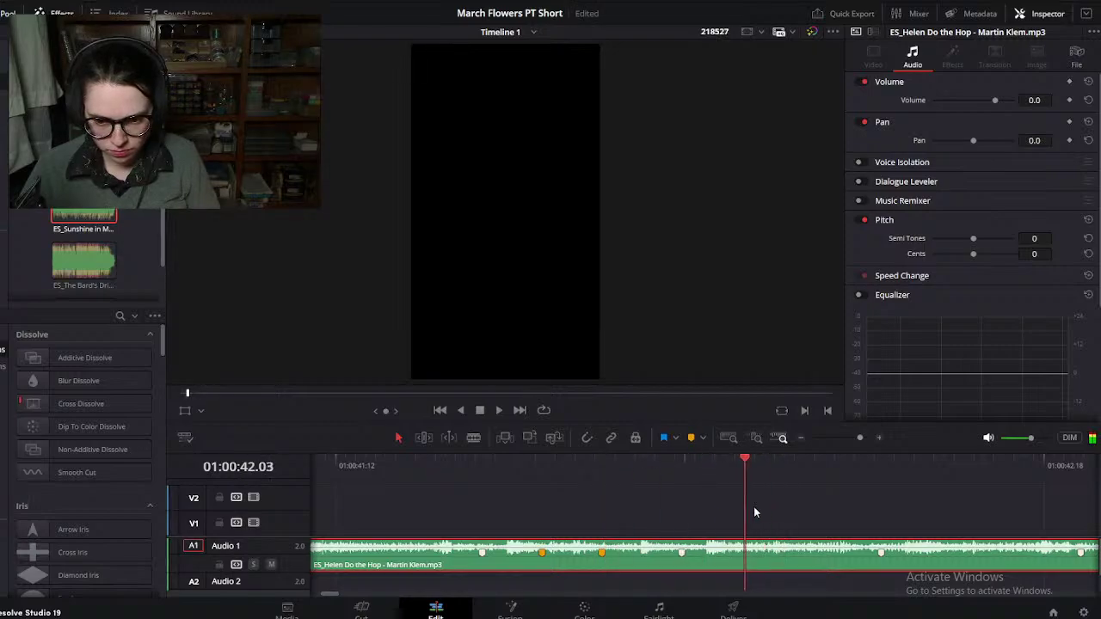
click(688, 439)
mouse_move(614, 484)
mouse_down()
mouse_move(634, 476)
mouse_move(693, 496)
mouse_move(664, 501)
mouse_up()
click(691, 438)
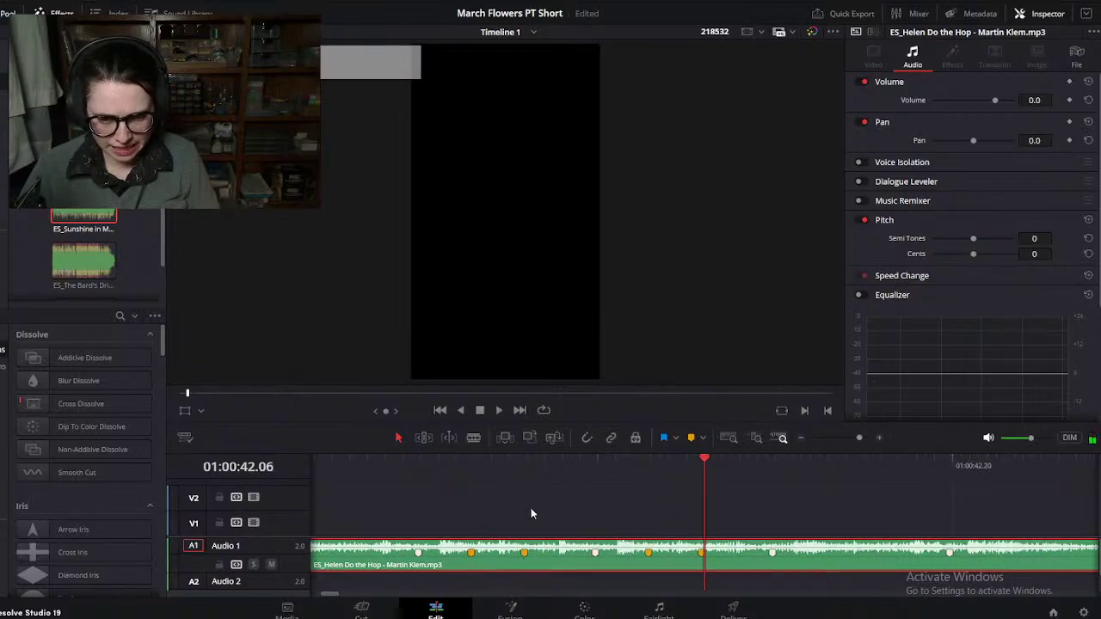
Step: Replay the music around 01:00:41.20 to 01:00:42.06 and check the four yellow markers against the beat
click(428, 468)
key(space)
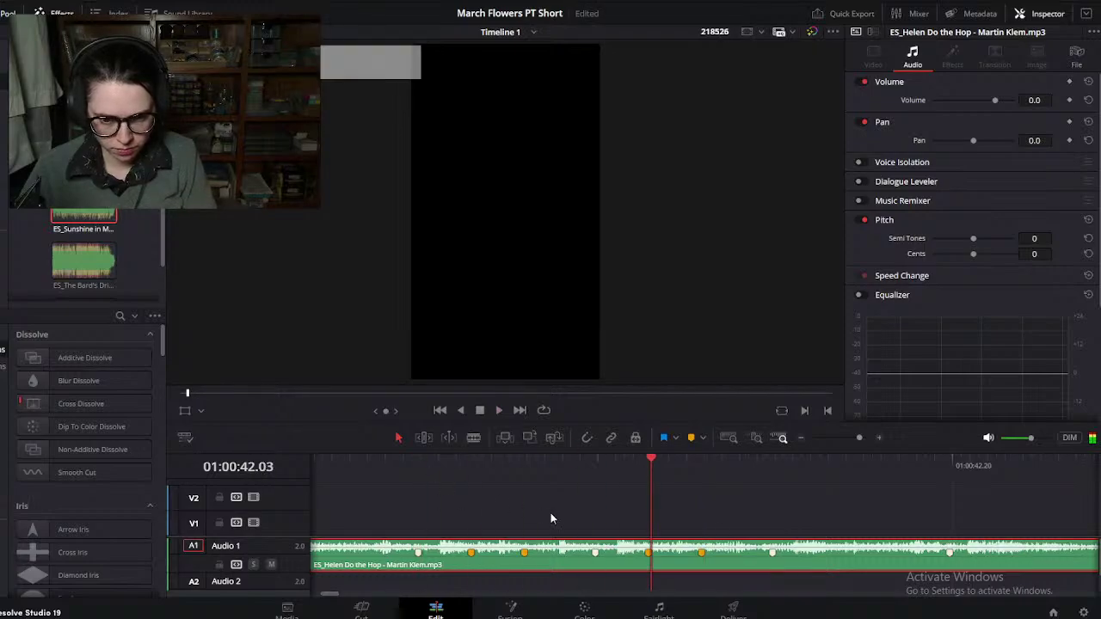
key(space)
key(space)
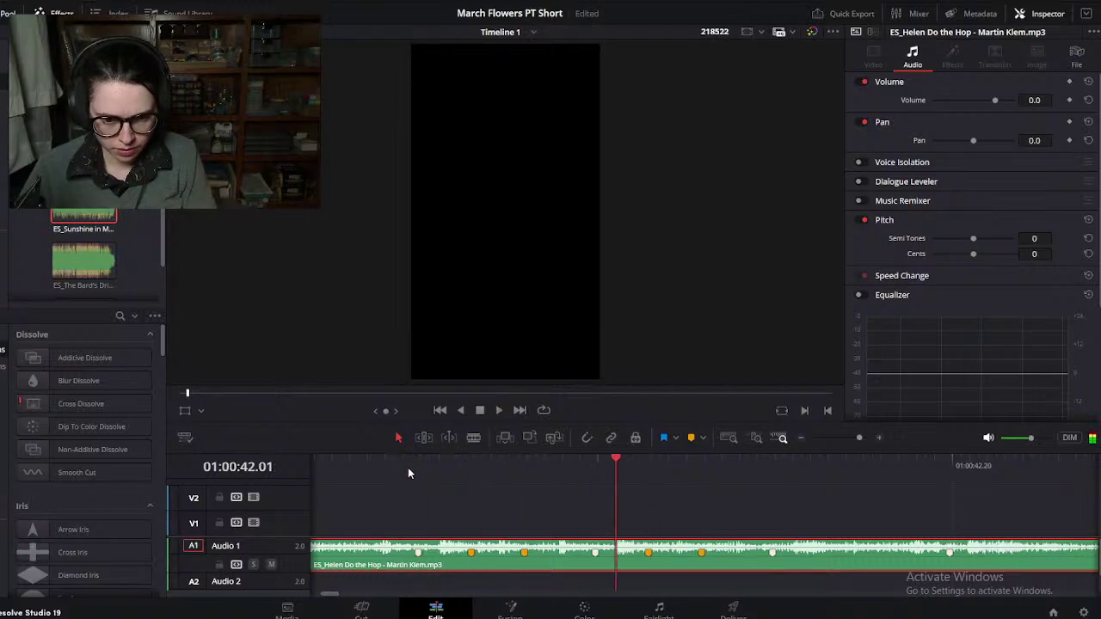
click(418, 472)
click(485, 485)
drag(485, 480, 586, 507)
key(space)
click(585, 472)
click(587, 472)
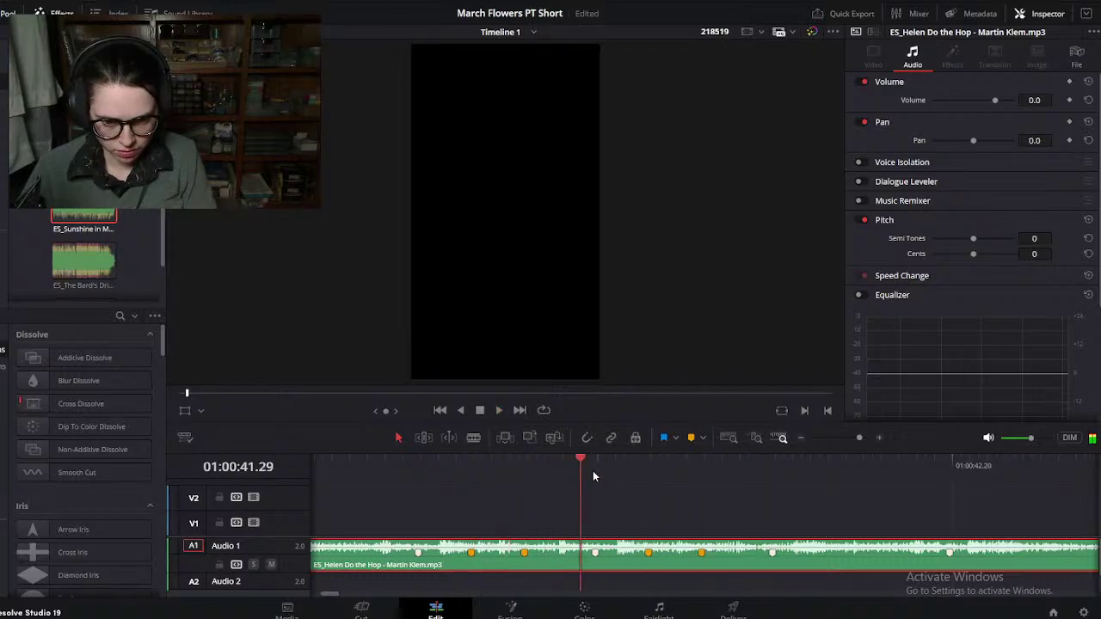
key(space)
Step: Add a pair of yellow markers to the music clip, at 01:00:42.13 and three frames further on
mouse_move(580, 479)
mouse_down()
mouse_move(637, 508)
mouse_move(695, 499)
mouse_move(824, 538)
mouse_move(841, 531)
mouse_up()
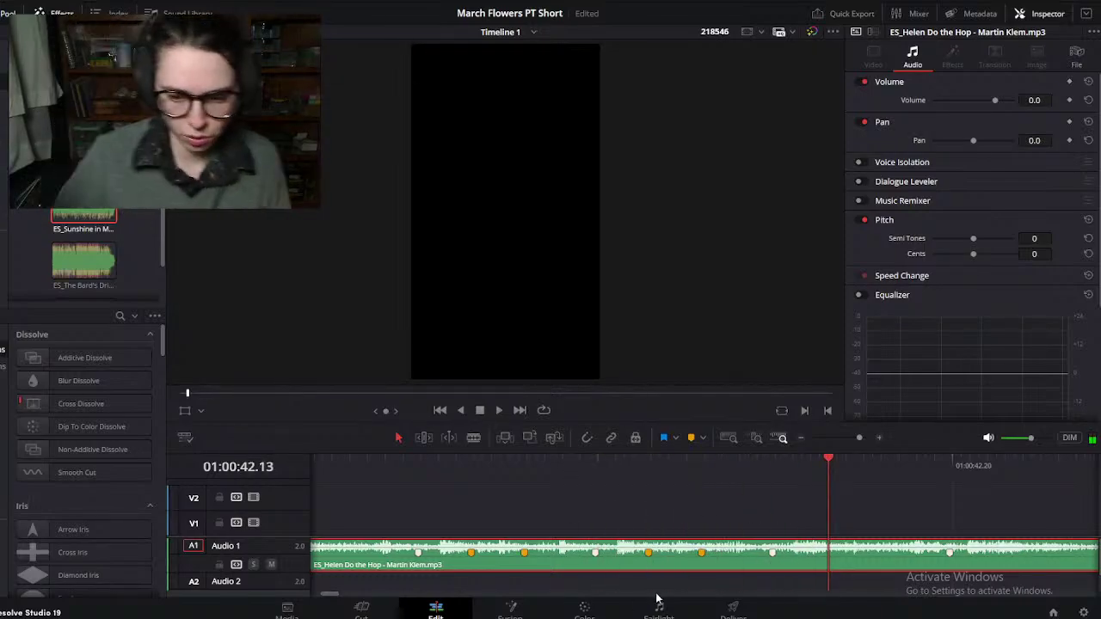
scroll(746, 498, right, 3)
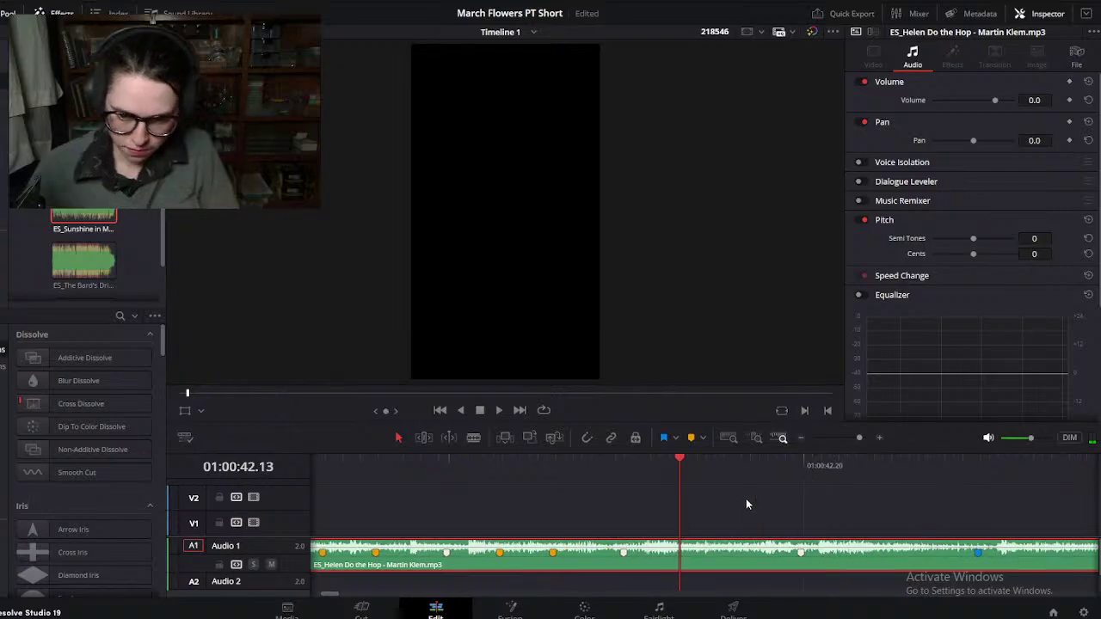
drag(688, 471, 629, 523)
key(Right)
key(Right)
key(Right)
key(Right)
key(Right)
key(Right)
key(Right)
key(Right)
key(Right)
key(Right)
drag(639, 469, 695, 497)
key(Left)
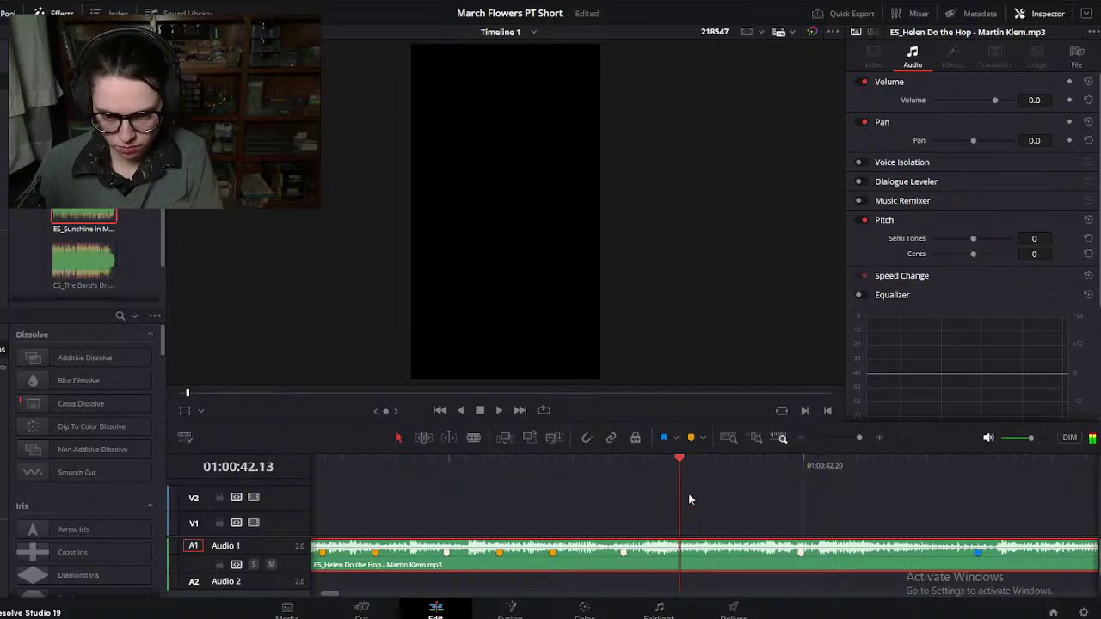
click(693, 439)
mouse_move(733, 471)
mouse_down()
mouse_move(741, 476)
mouse_move(727, 480)
mouse_move(739, 482)
mouse_up()
click(693, 440)
Step: Play back the music from the last yellow markers to about 01:00:43.05 to check their timing
key(space)
key(space)
click(653, 469)
scroll(653, 466, down, 5)
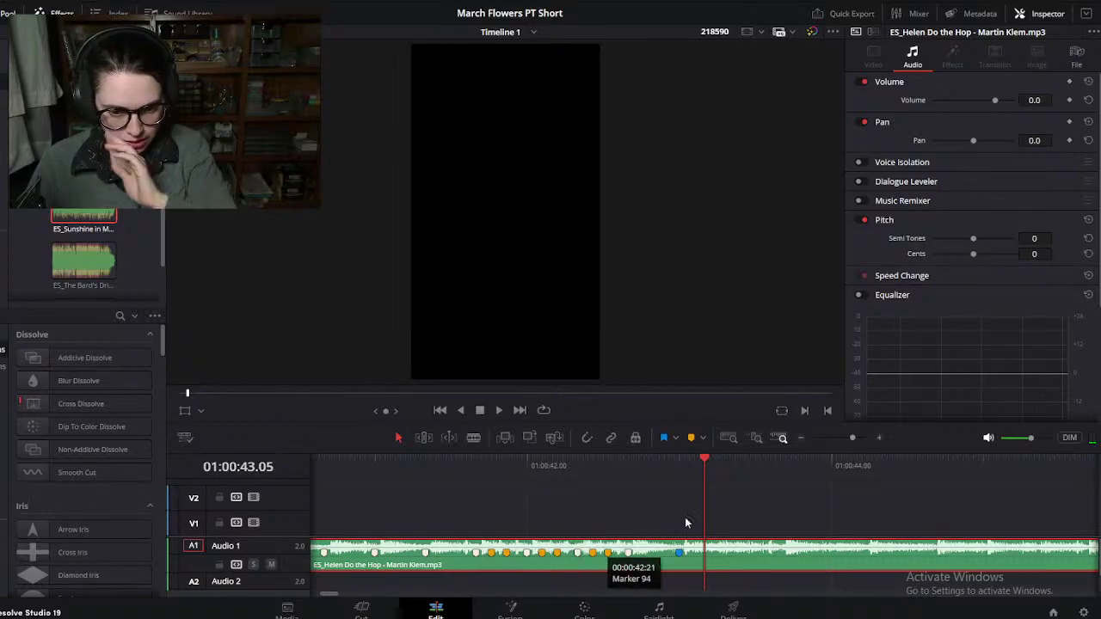
click(19, 2)
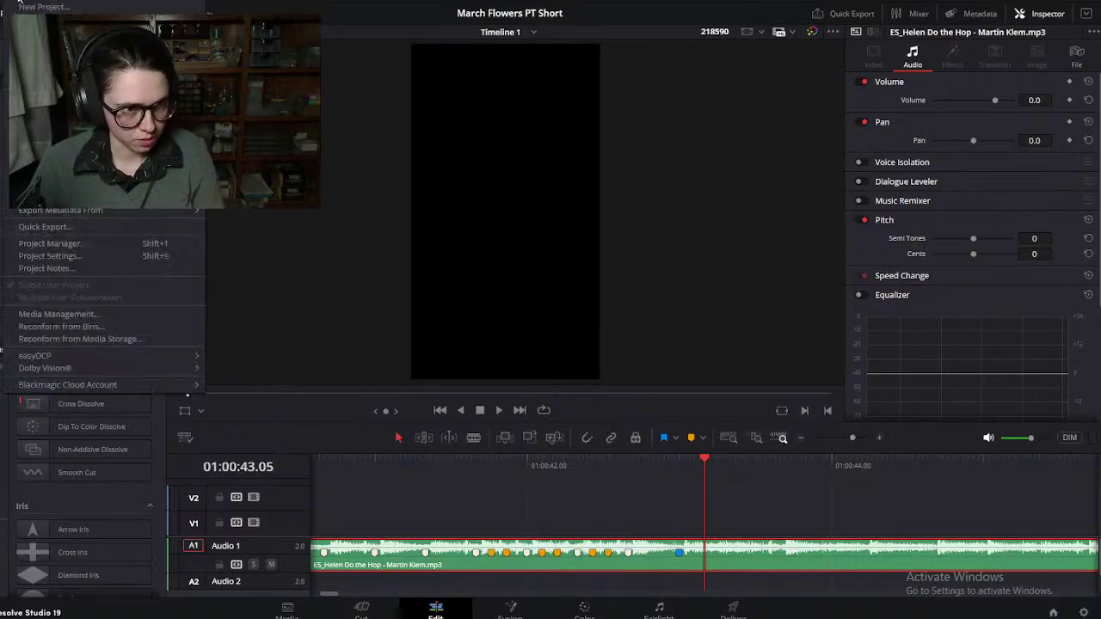
key(Escape)
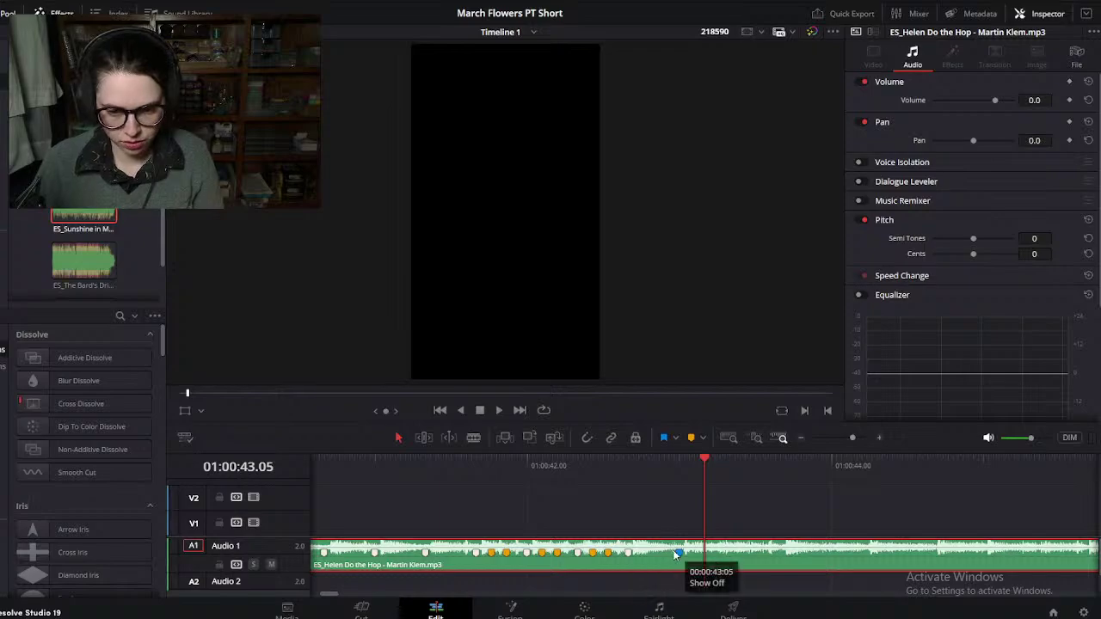
key(ctrl+minus)
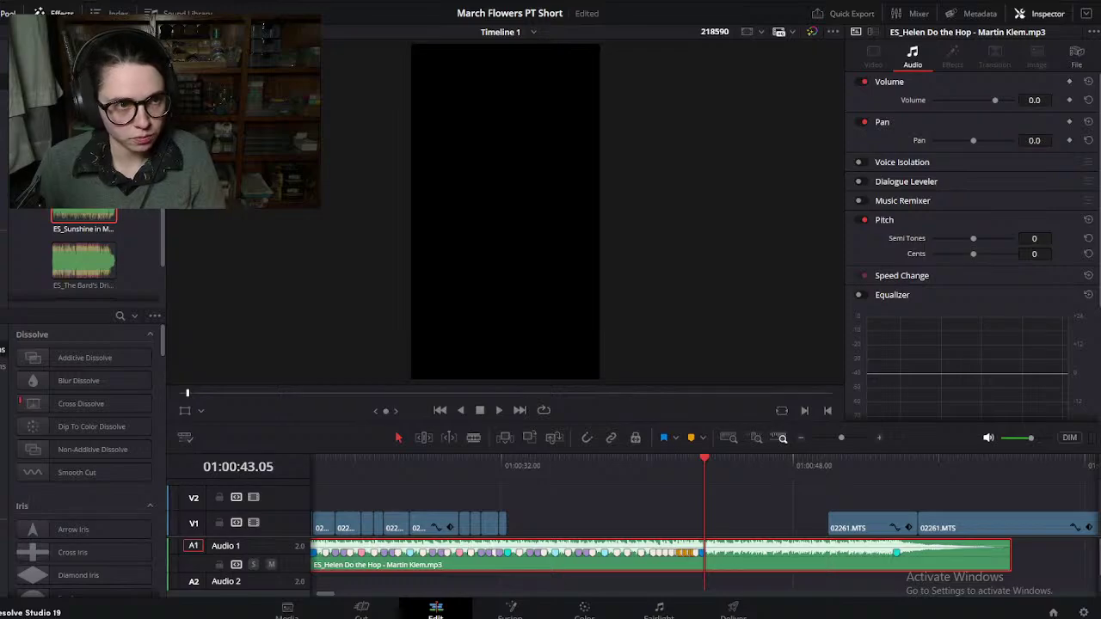
click(15, 1)
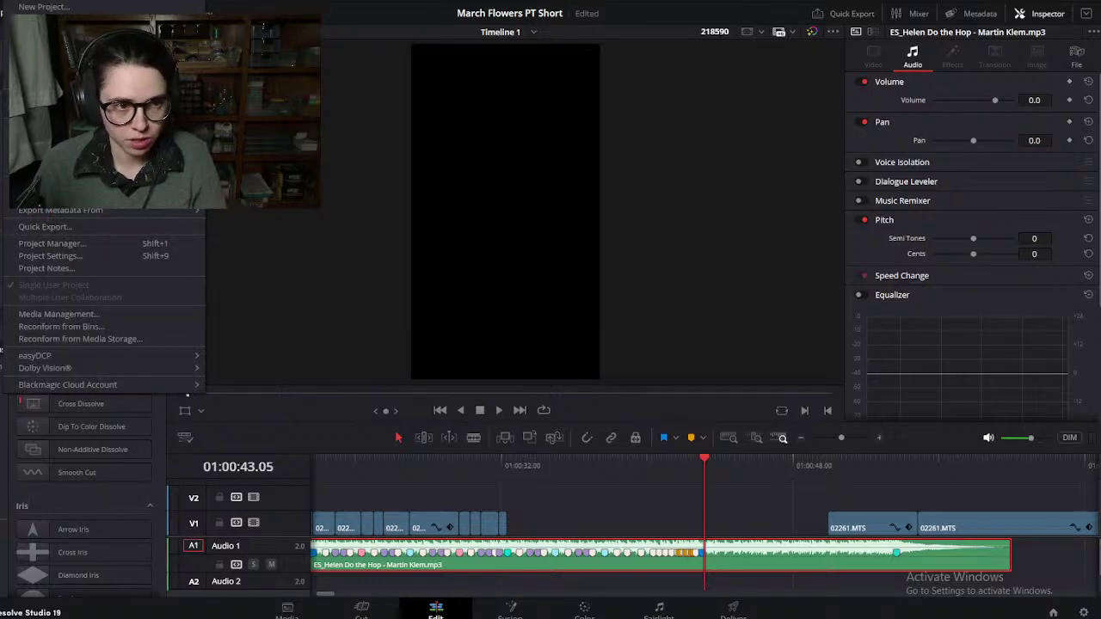
key(Escape)
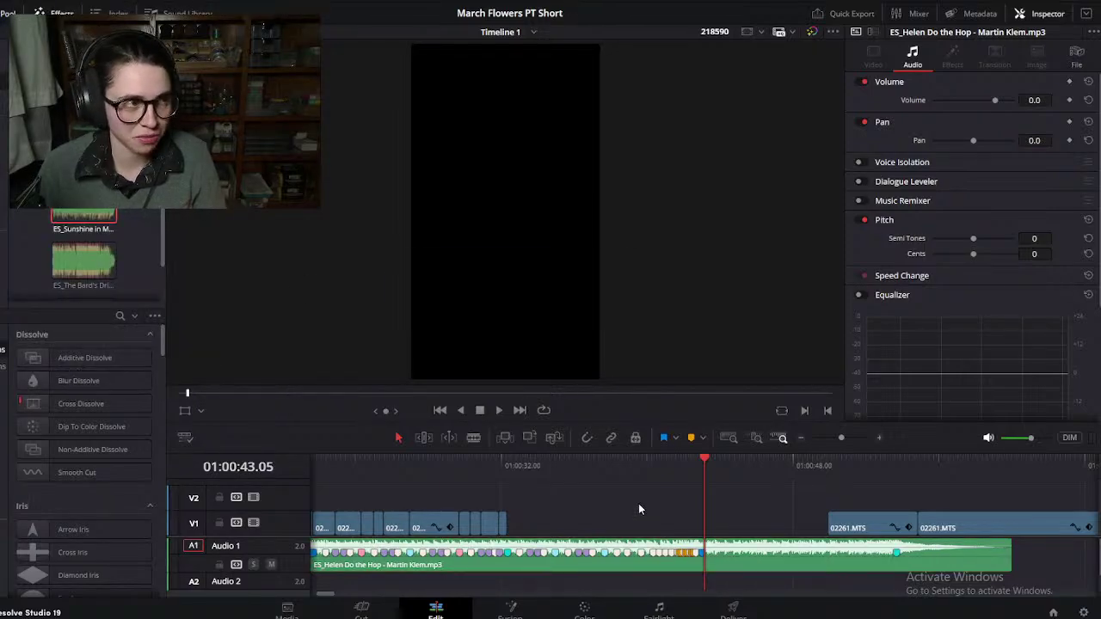
Step: Mute the Audio 1 track holding the music clip
key(ctrl+minus)
key(ctrl+minus)
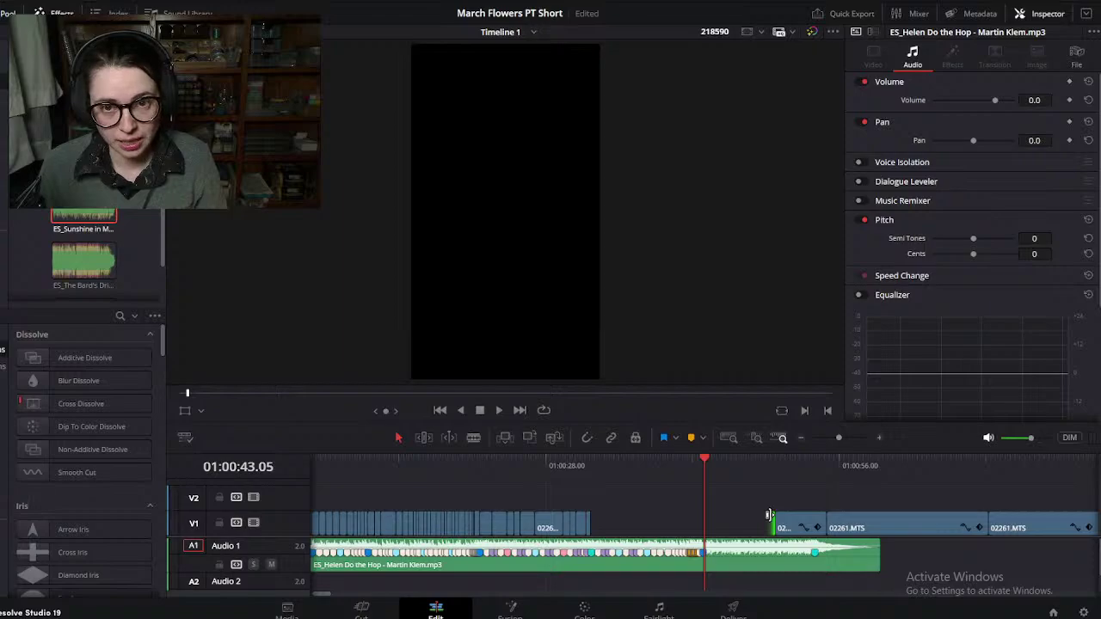
scroll(736, 506, right, 2)
scroll(736, 505, down, 1)
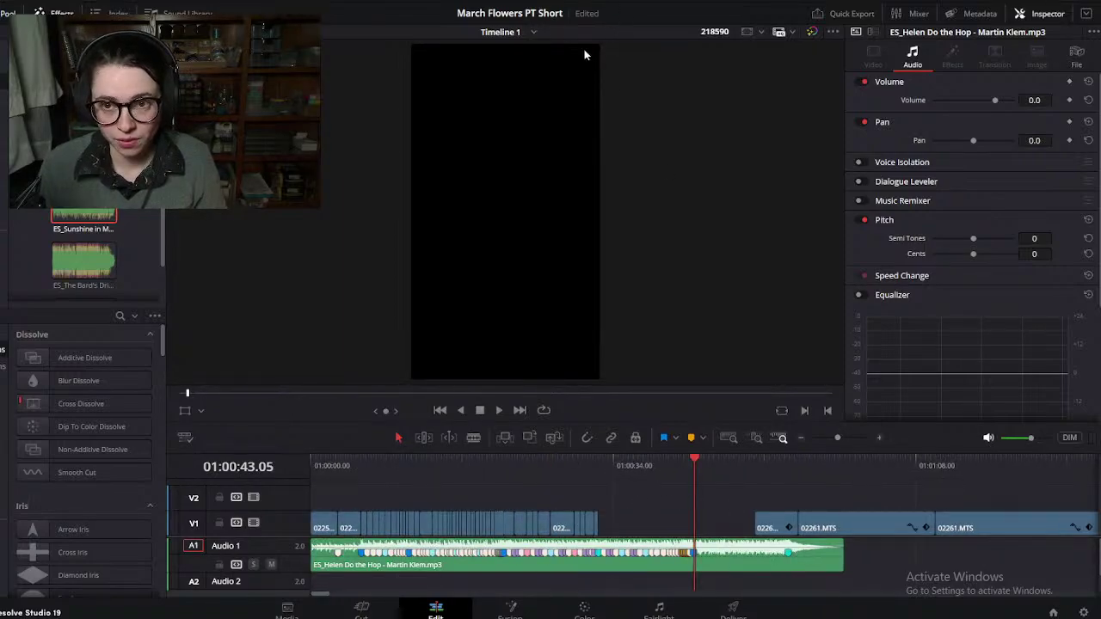
drag(762, 469, 773, 470)
click(271, 564)
Step: Move the first 02261.MTS clip after the gap back on V1 to just behind the last edited clip
scroll(667, 533, down, 1)
scroll(667, 534, up, 1)
scroll(666, 534, up, 1)
drag(650, 490, 968, 525)
click(693, 521)
drag(693, 520, 547, 520)
scroll(592, 500, up, 2)
scroll(677, 487, up, 1)
drag(838, 520, 486, 523)
Step: Check the opening frames of the moved 02261.MTS clip and butt it against the preceding clip on V1
click(457, 478)
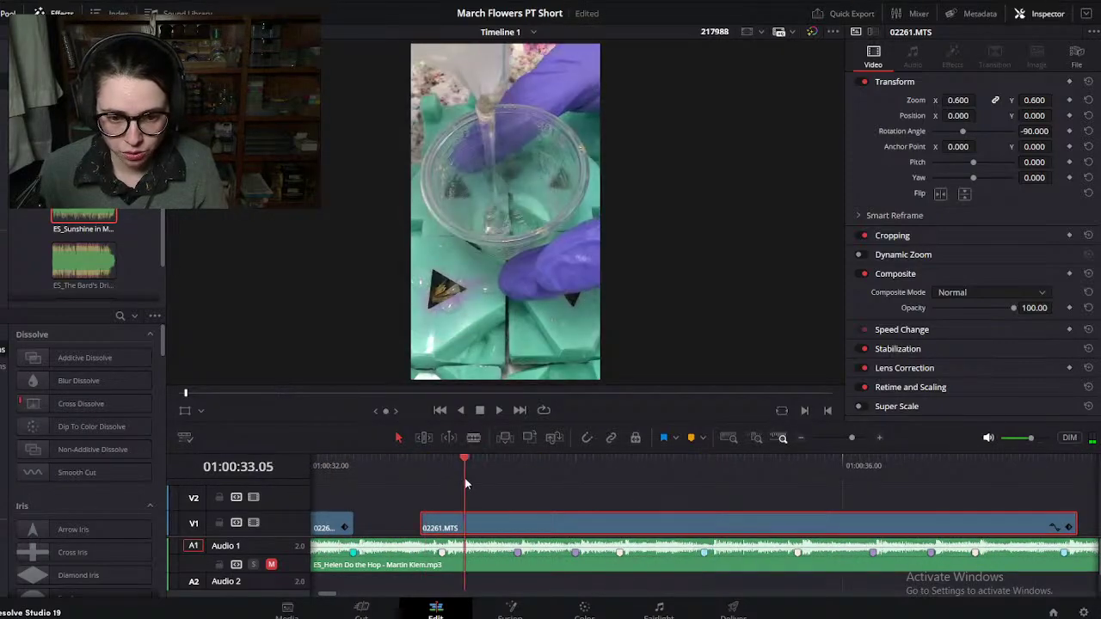
key(Left)
key(Left)
key(Left)
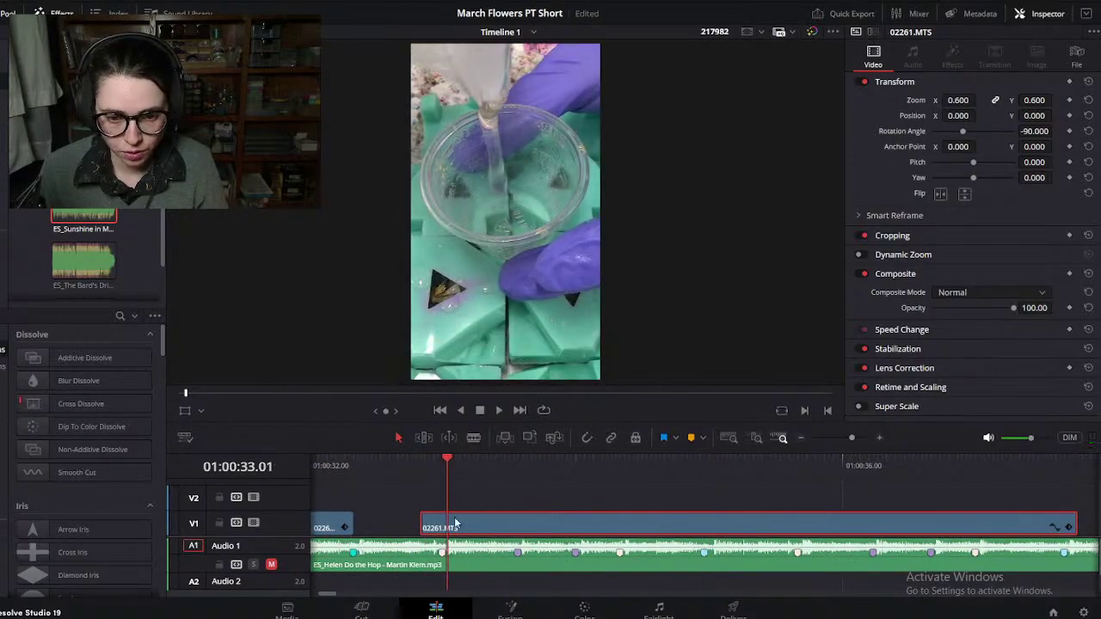
drag(476, 523, 409, 523)
Step: Cut the 02261.MTS clip to end at the white marker near 01:00:33.00 and delete the leftover part
click(405, 470)
drag(404, 471, 892, 486)
key(ctrl+b)
click(848, 524)
key(Delete)
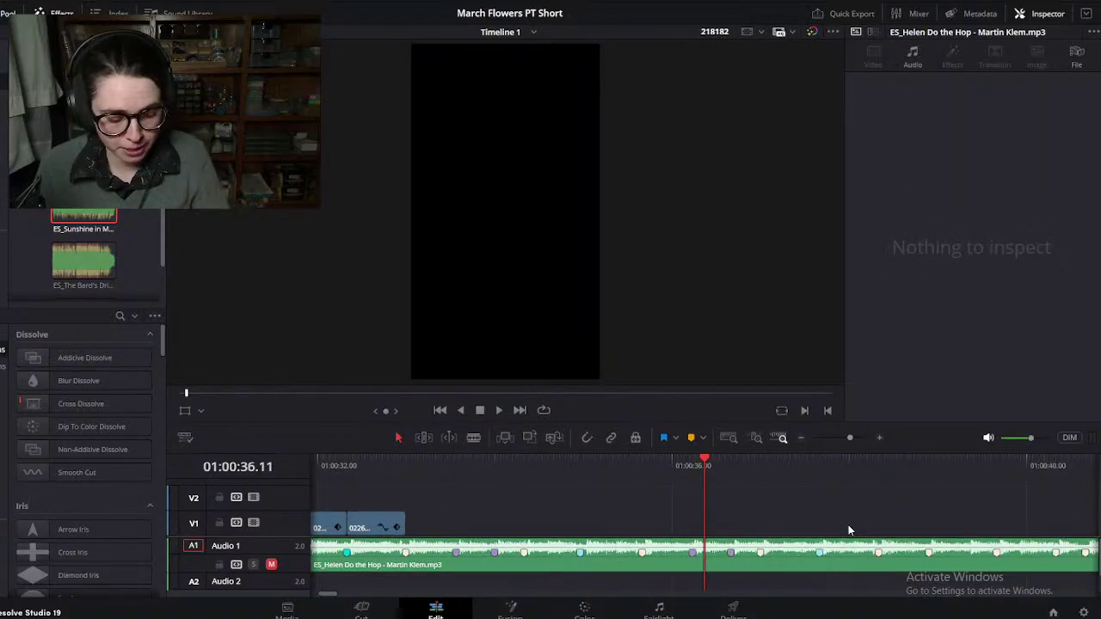
Step: Move the red paint-pouring 02261.MTS clip back across the gap to start directly after the shortened clip
scroll(848, 528, down, 3)
scroll(848, 528, down, 1)
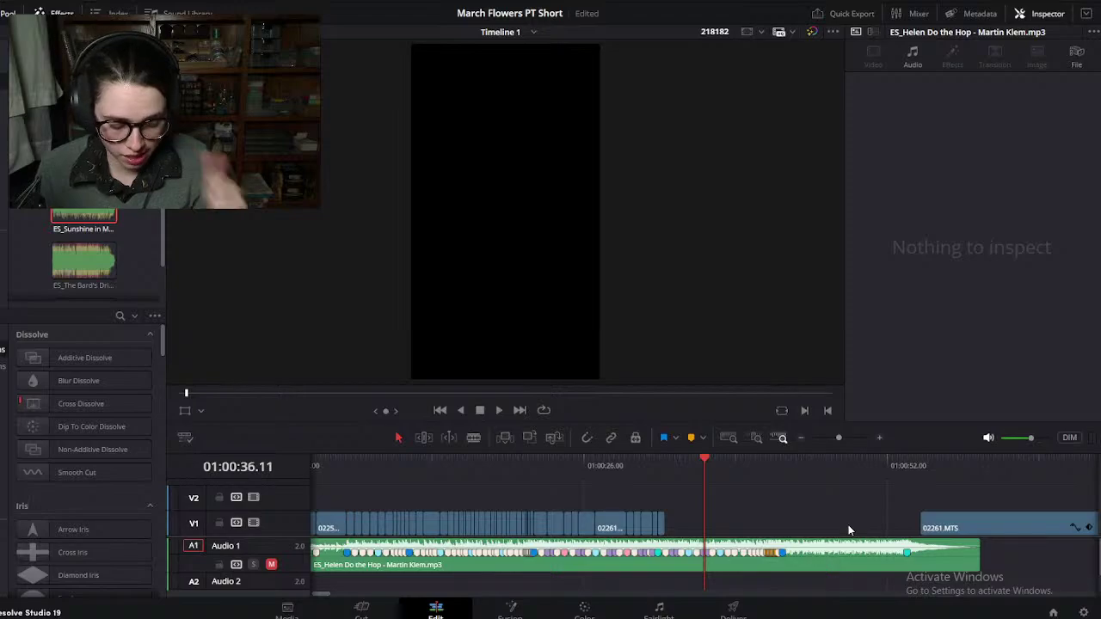
scroll(848, 528, right, 1)
click(856, 465)
drag(856, 465, 893, 477)
drag(894, 526, 626, 501)
click(607, 473)
scroll(654, 499, up, 5)
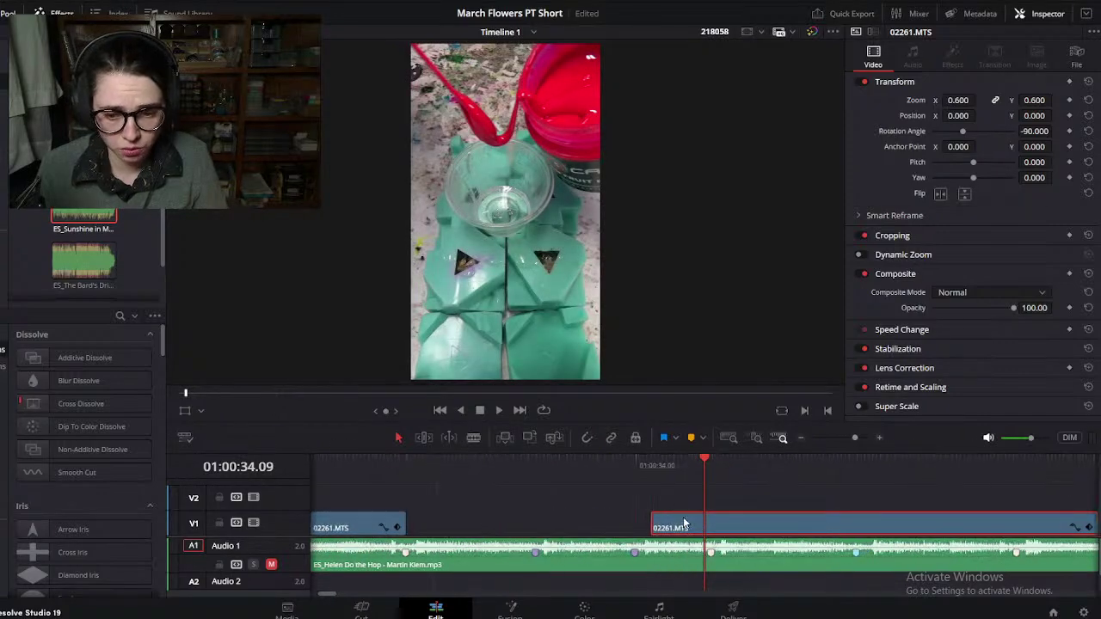
drag(821, 533, 577, 526)
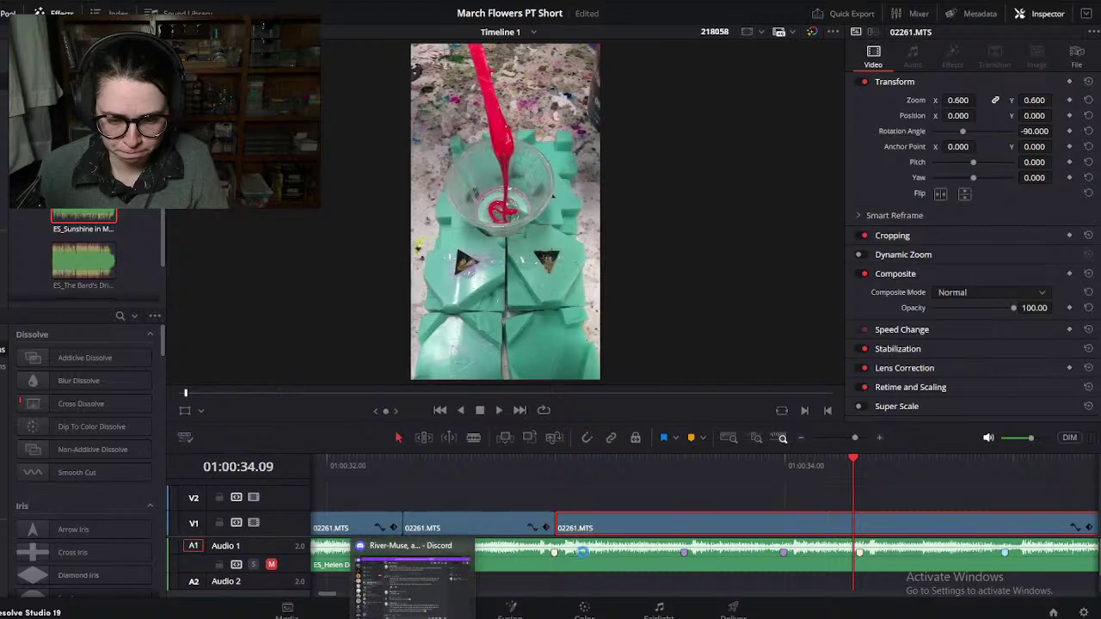
click(633, 506)
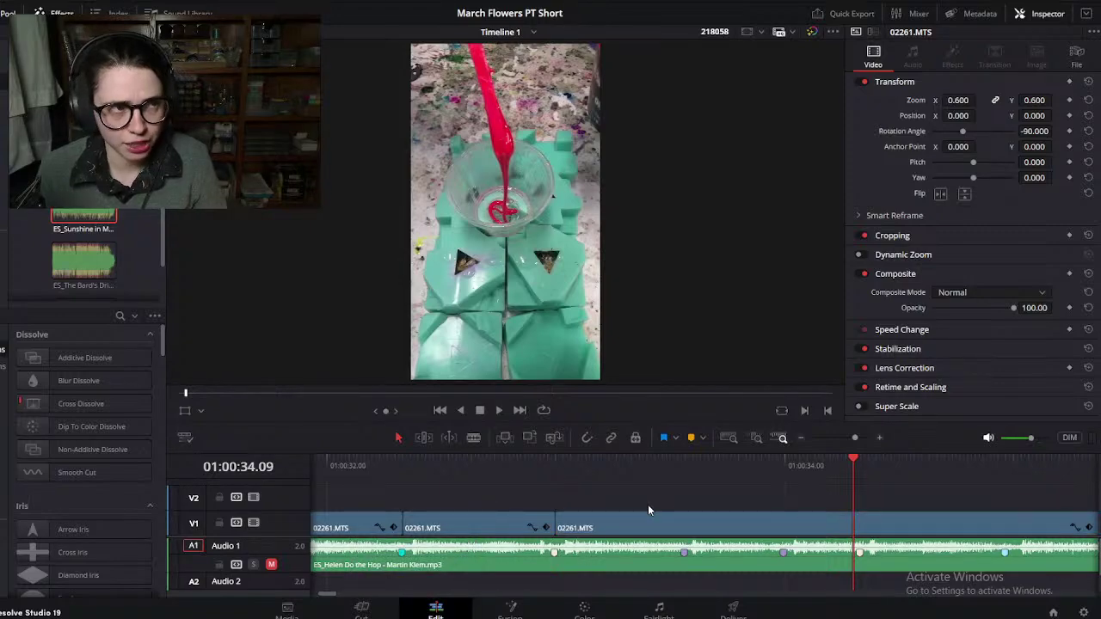
Step: Preview the paint-pouring clip at 01:00:33.05 and save the project
drag(618, 461, 594, 504)
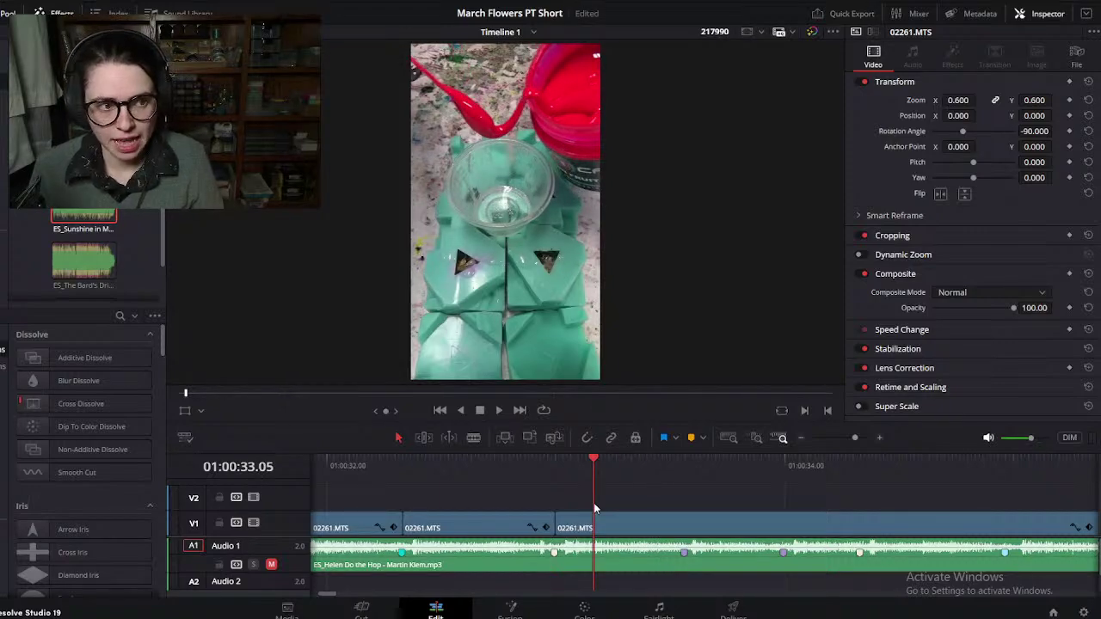
click(12, 3)
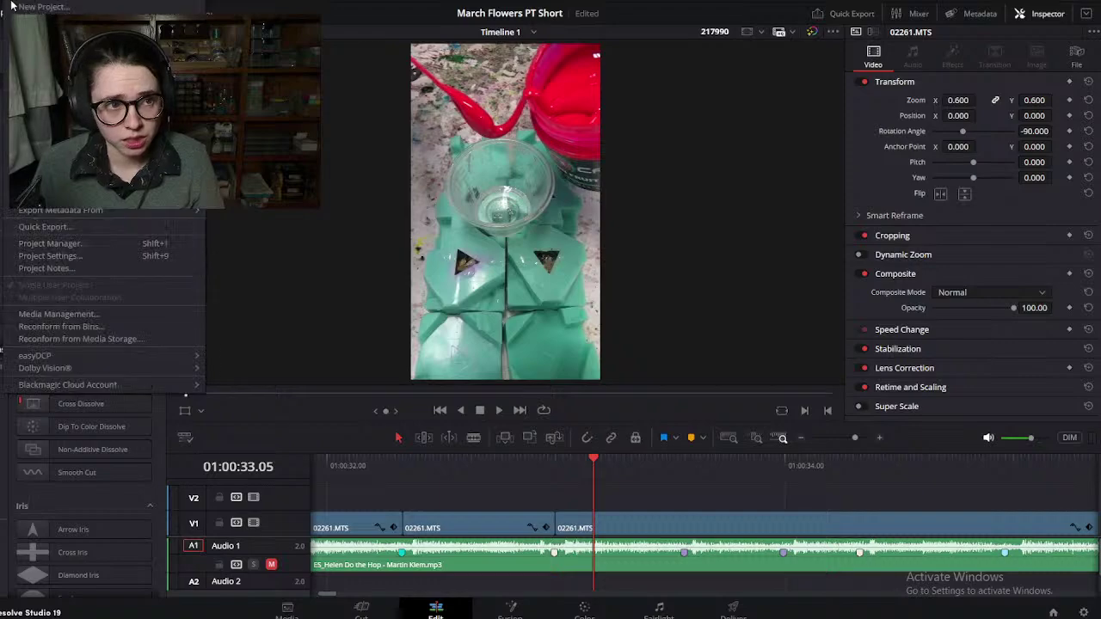
key(ctrl+s)
Step: Open the paint-pouring clip at 01:00:33.08 for color grading with the custom curves displayed
drag(593, 473, 621, 471)
click(629, 527)
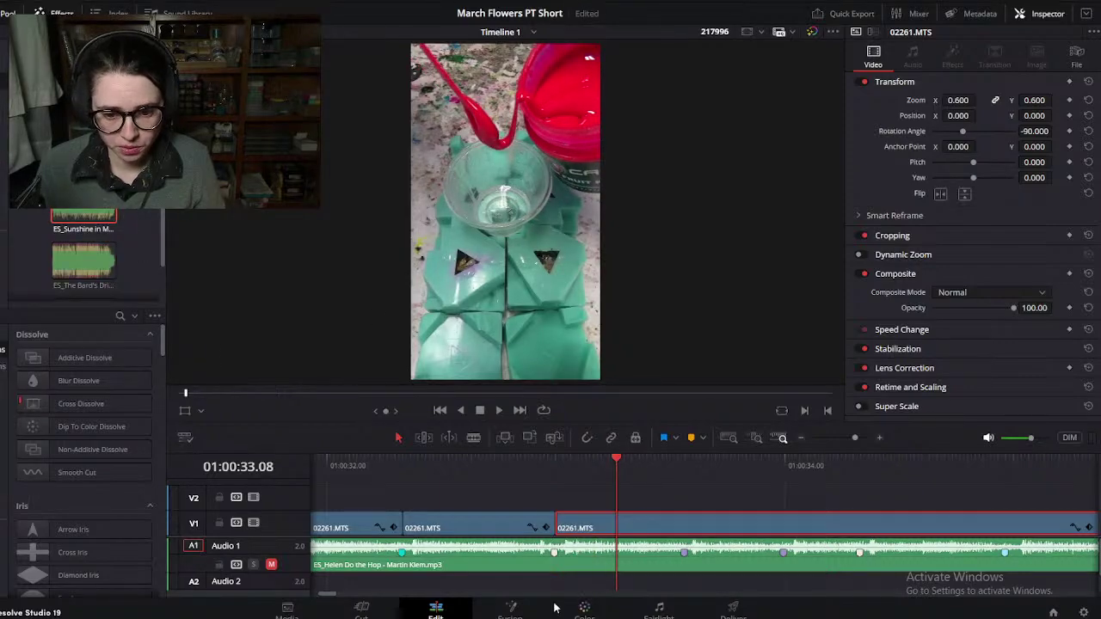
click(584, 615)
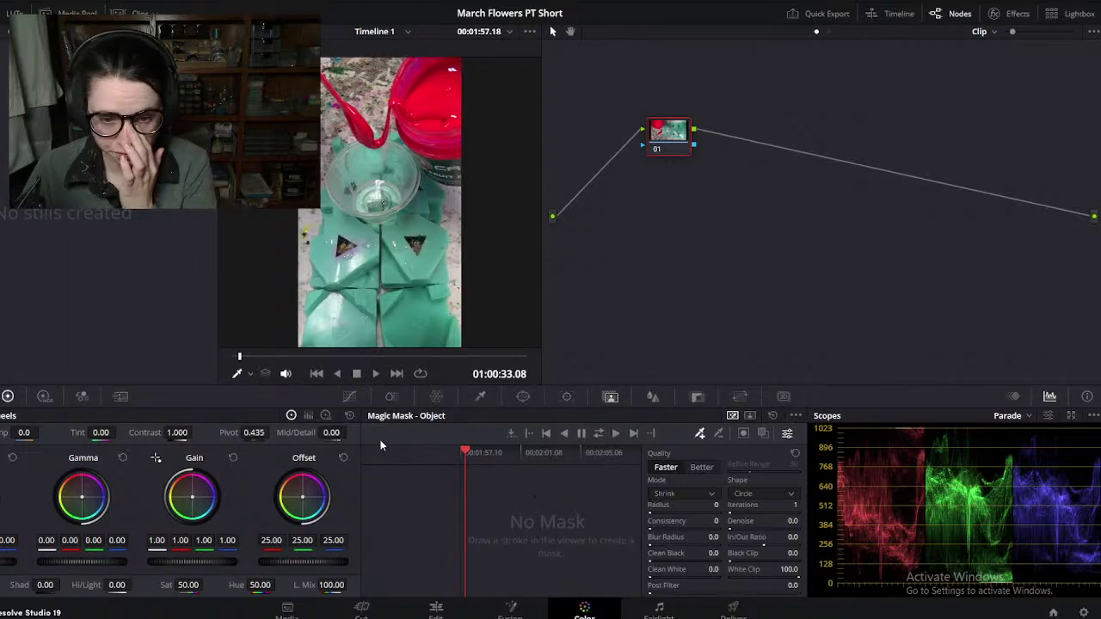
click(358, 396)
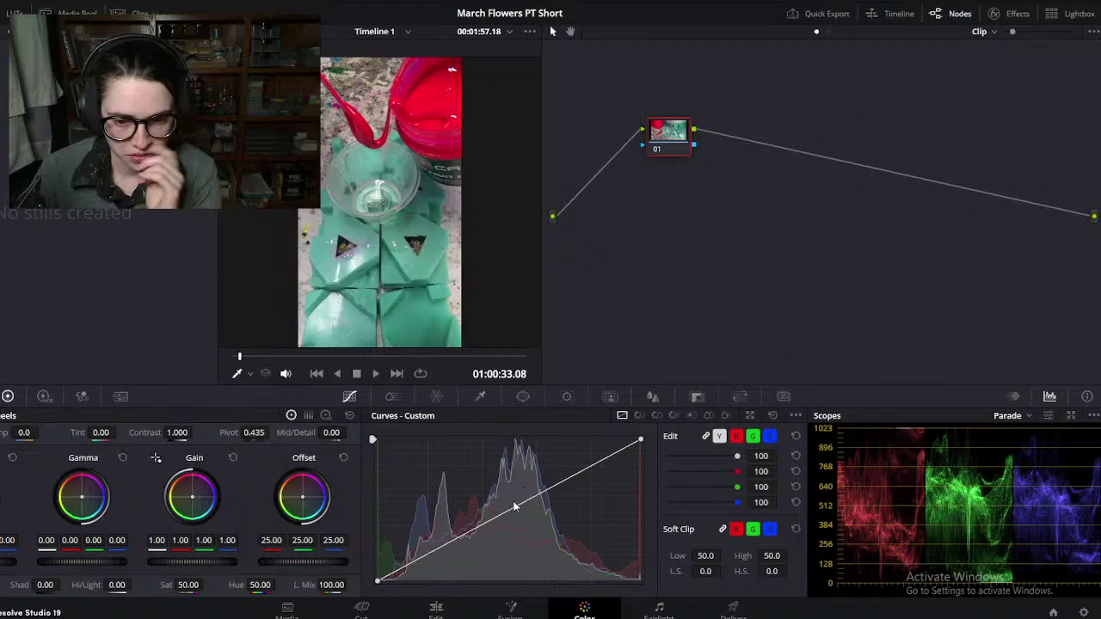
Step: Expand the video scopes into a floating window and place it above the keyframes area
click(1072, 417)
drag(824, 154, 855, 62)
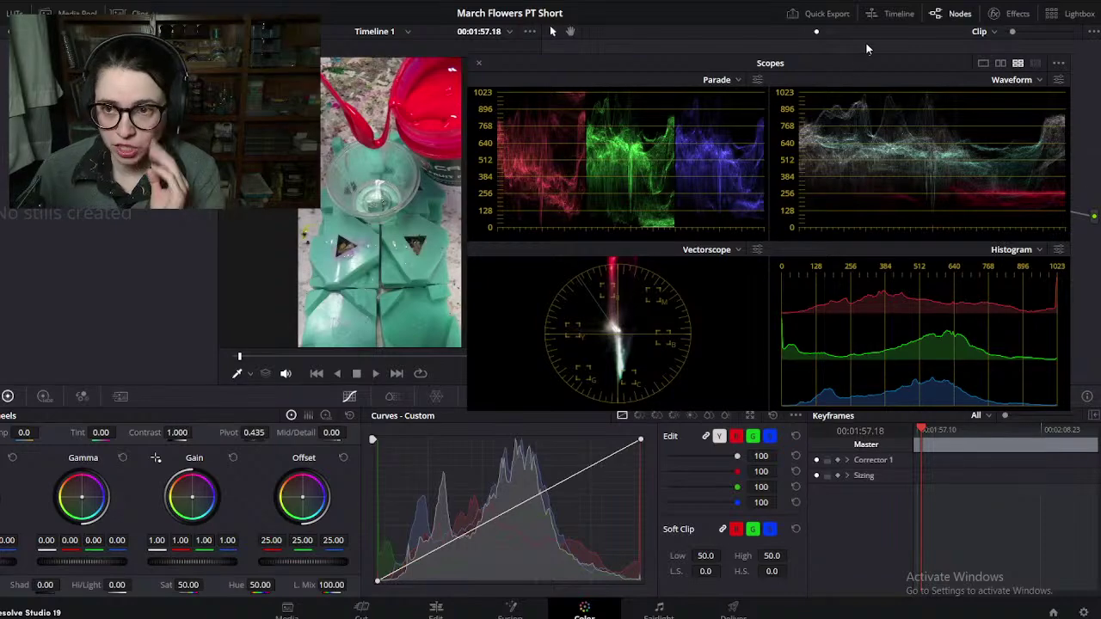
Step: Close the floating video scopes window and return to editing Timeline 1
mouse_move(871, 65)
mouse_down()
mouse_move(847, 113)
mouse_move(852, 74)
mouse_up()
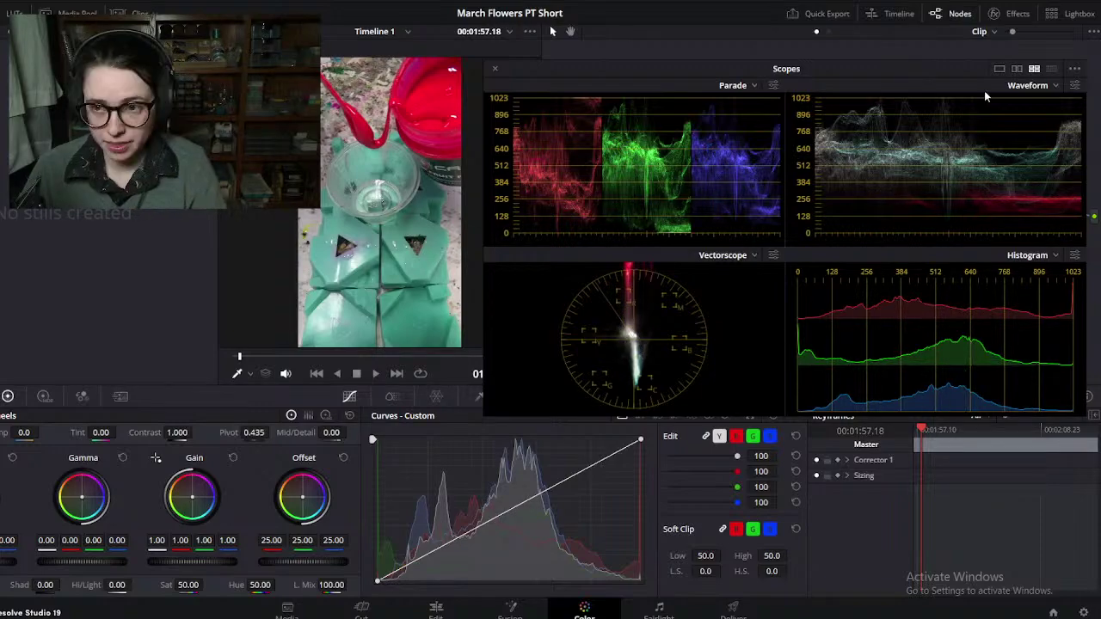
click(494, 69)
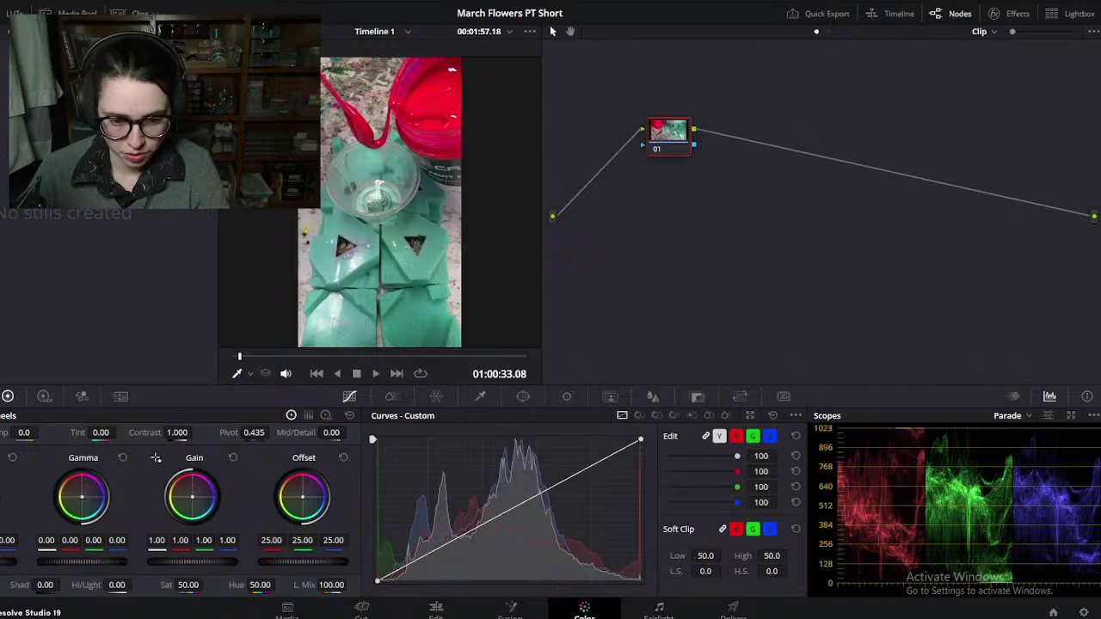
click(523, 608)
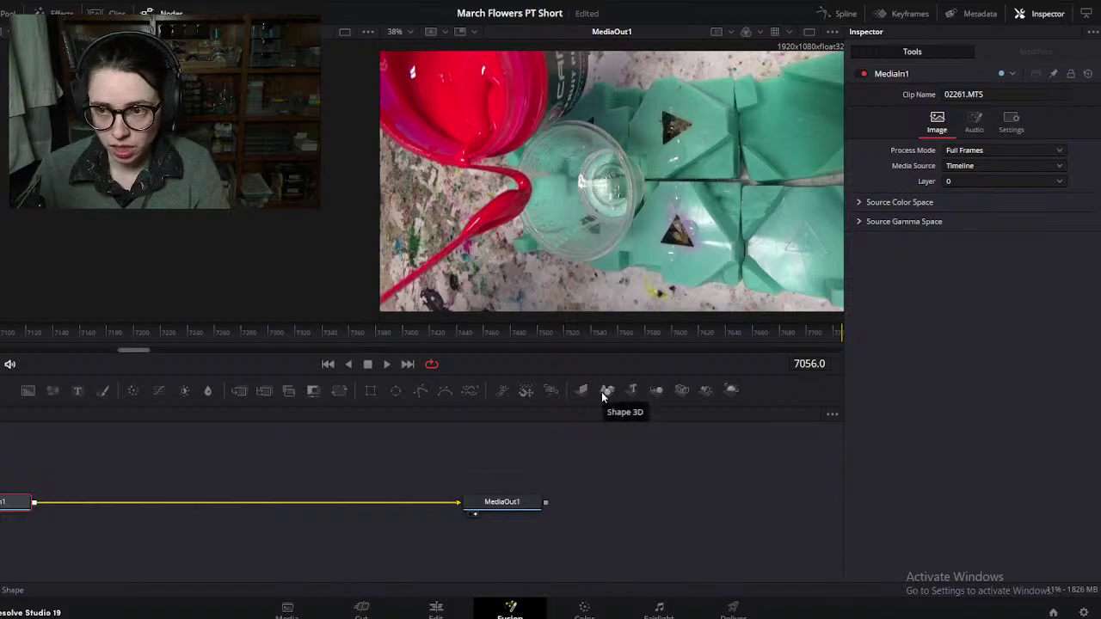
click(436, 607)
click(16, 3)
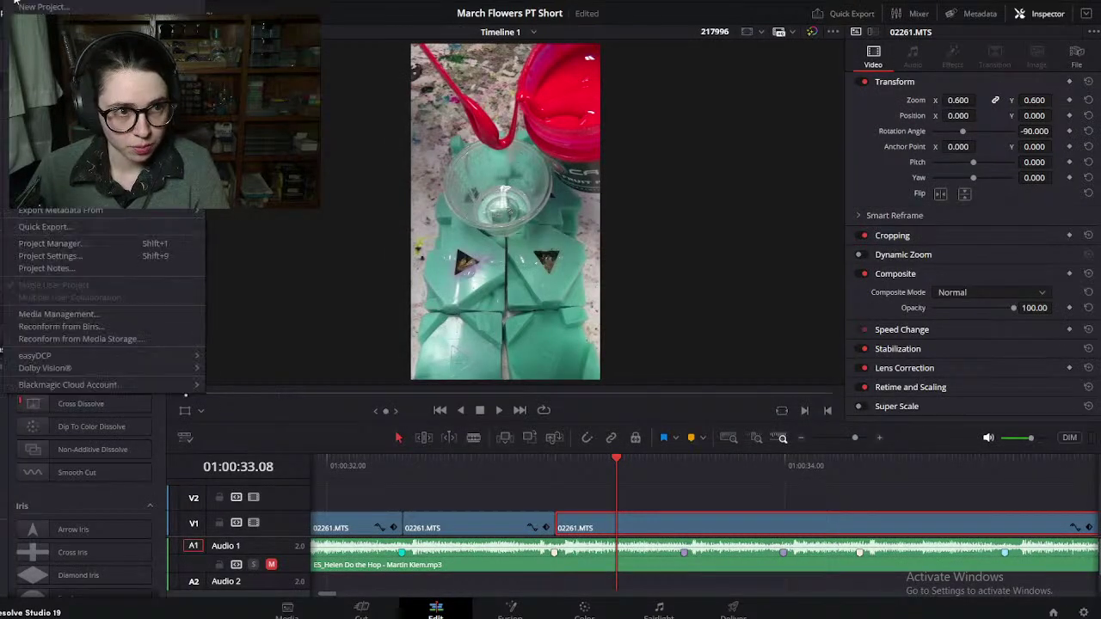
key(Escape)
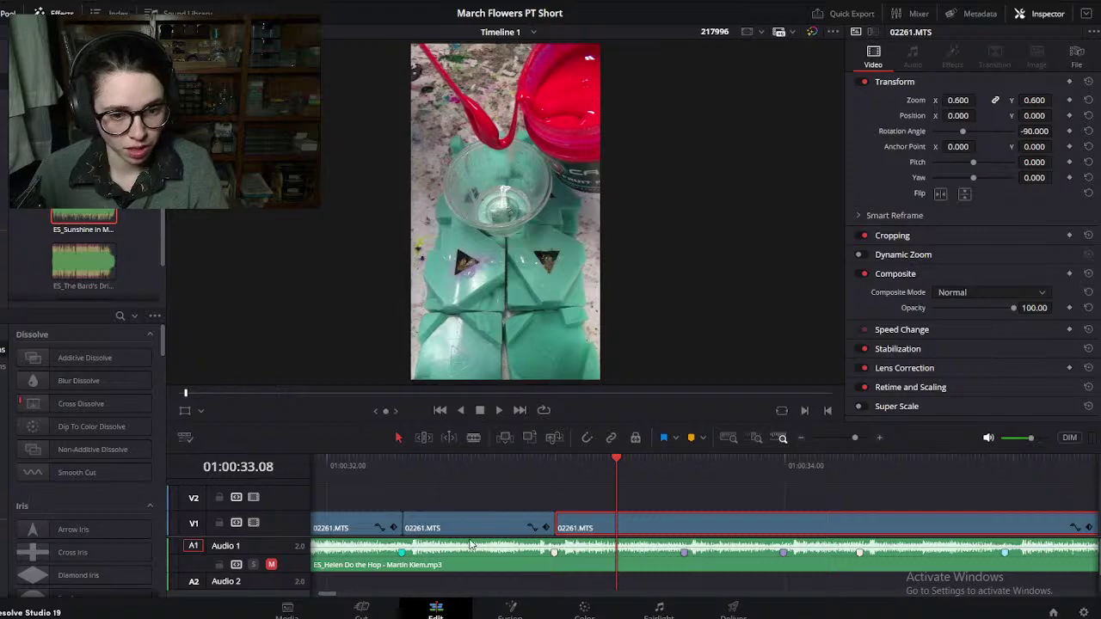
Step: Browse and preview the dissolve, iris, wipe and Fusion transitions at the paint-pouring clip's start, 01:00:33.00
key(Up)
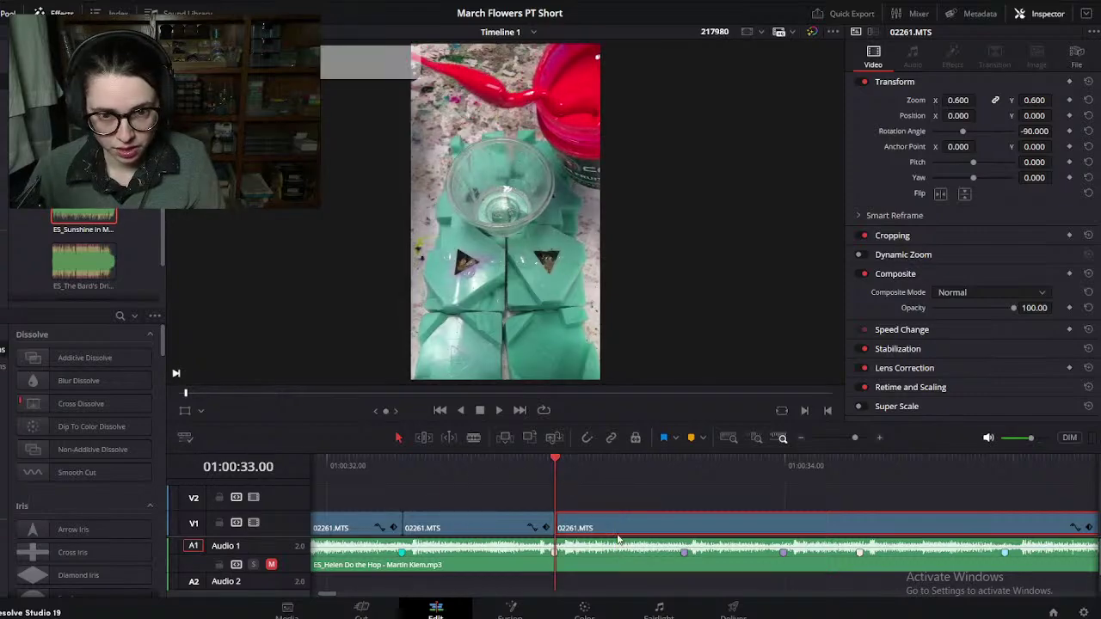
drag(526, 475, 555, 512)
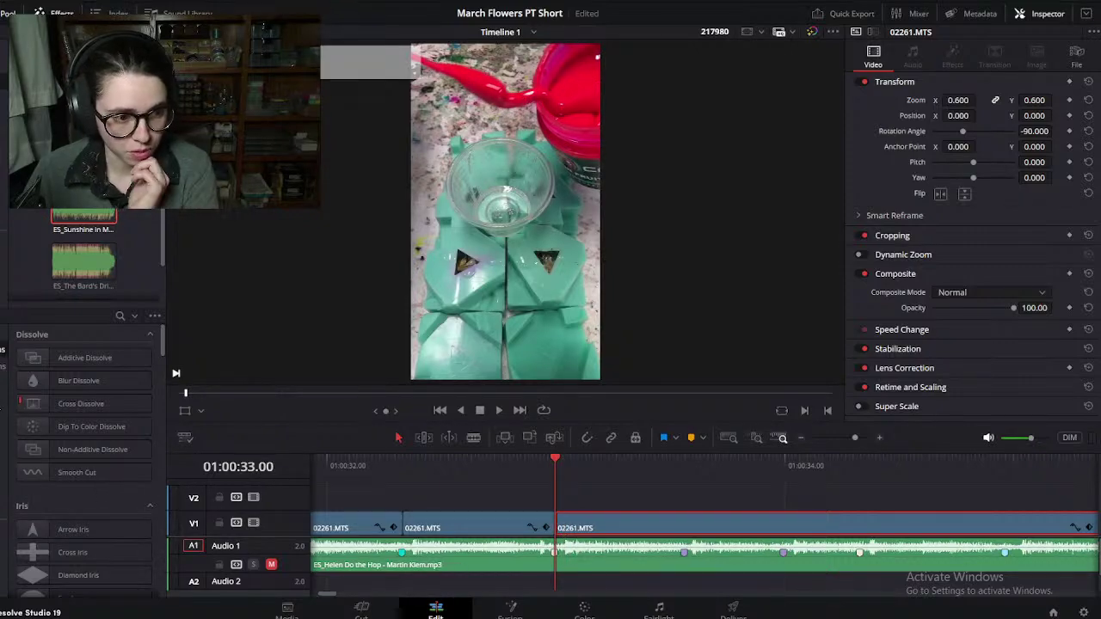
scroll(103, 508, down, 3)
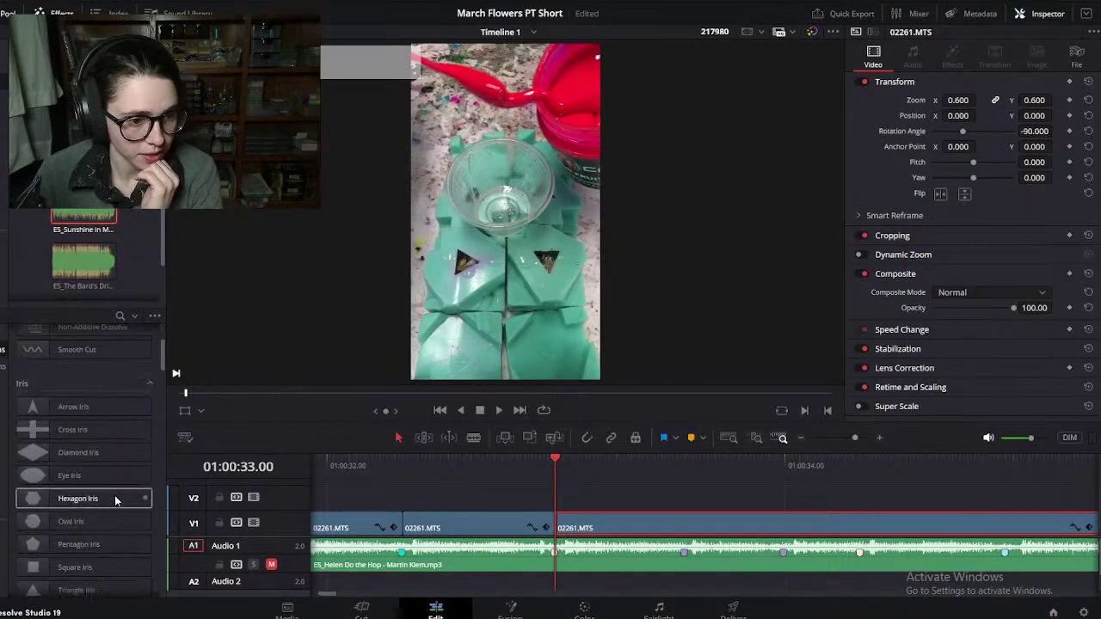
scroll(115, 501, up, 3)
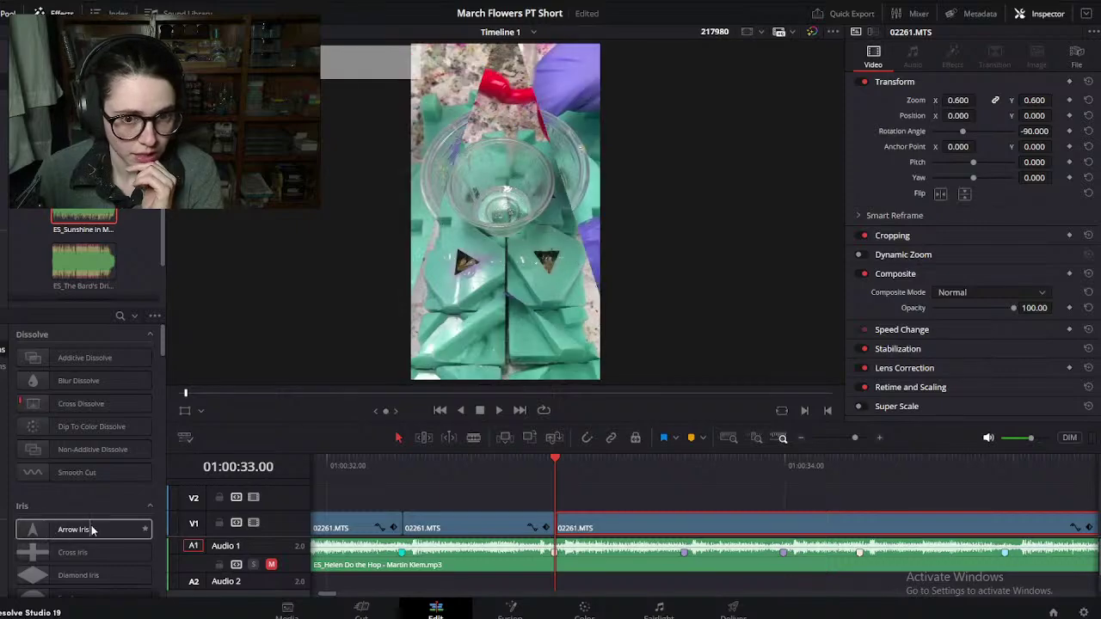
scroll(137, 532, down, 1)
scroll(142, 529, down, 3)
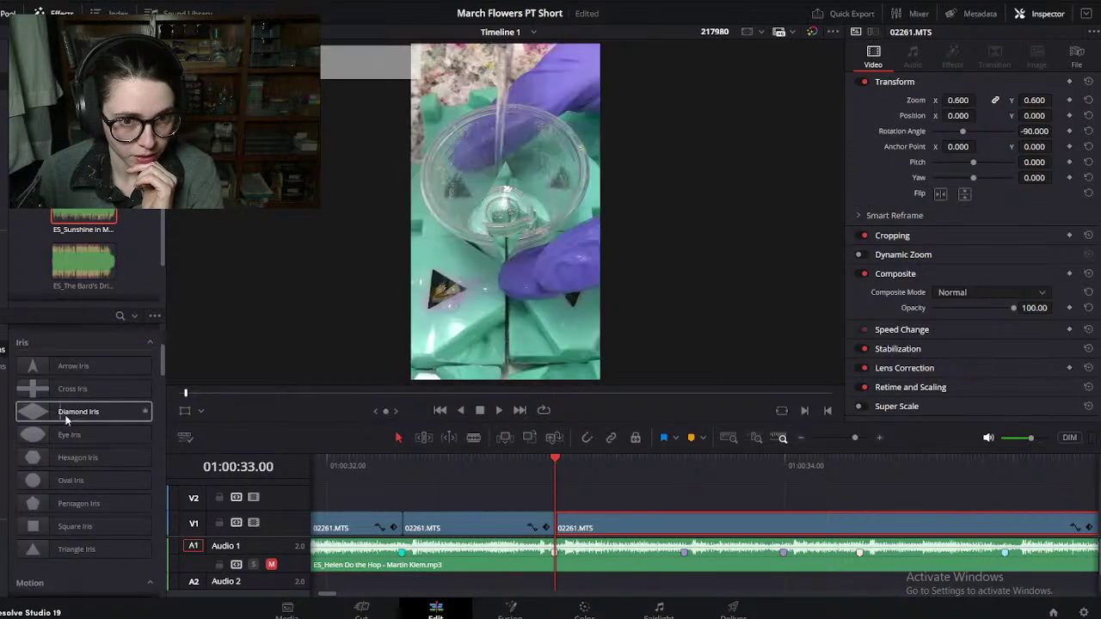
scroll(118, 411, down, 1)
scroll(118, 416, down, 10)
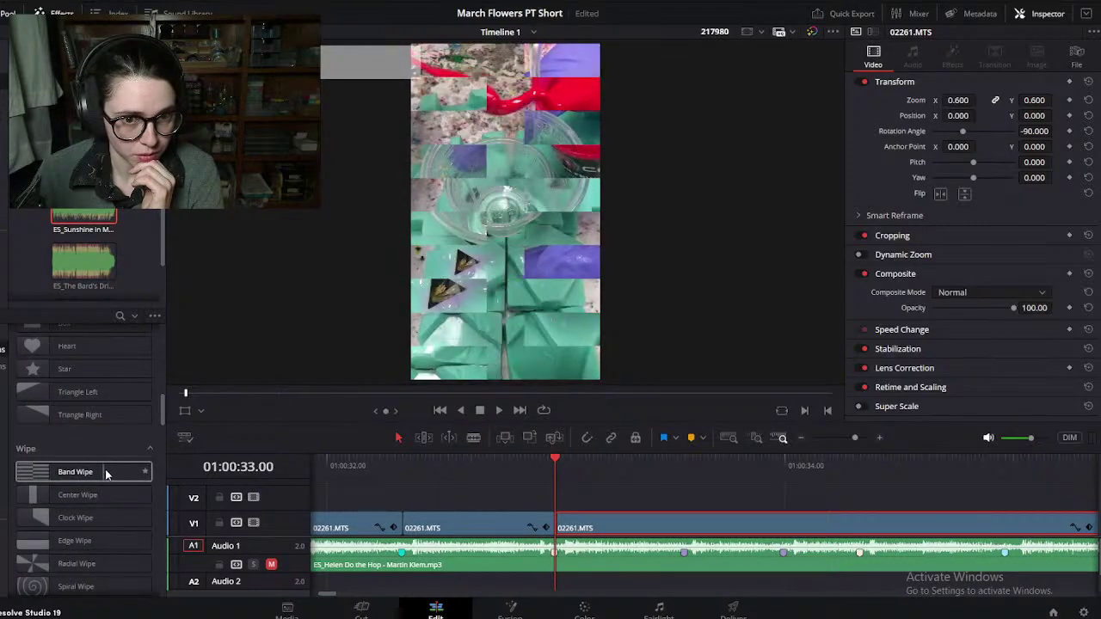
scroll(145, 474, down, 4)
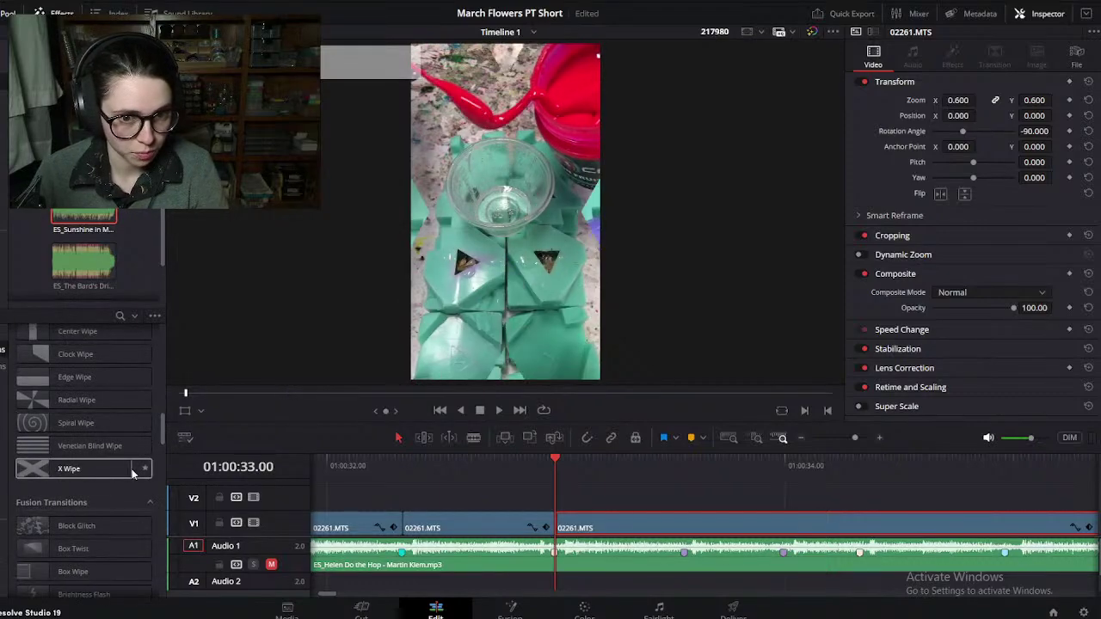
scroll(137, 469, down, 4)
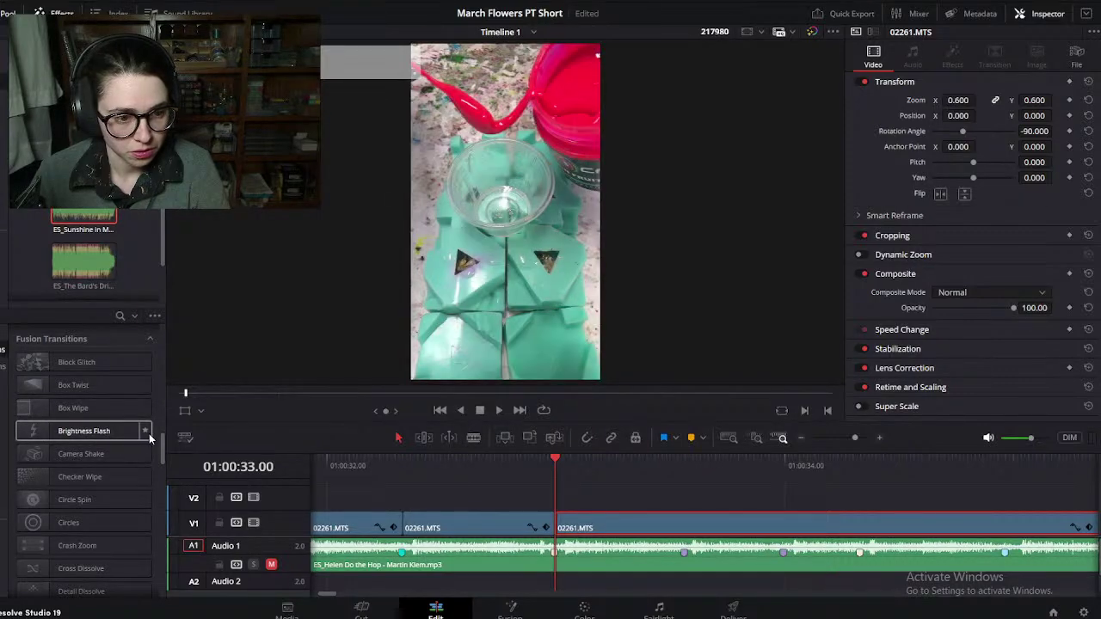
scroll(129, 445, down, 2)
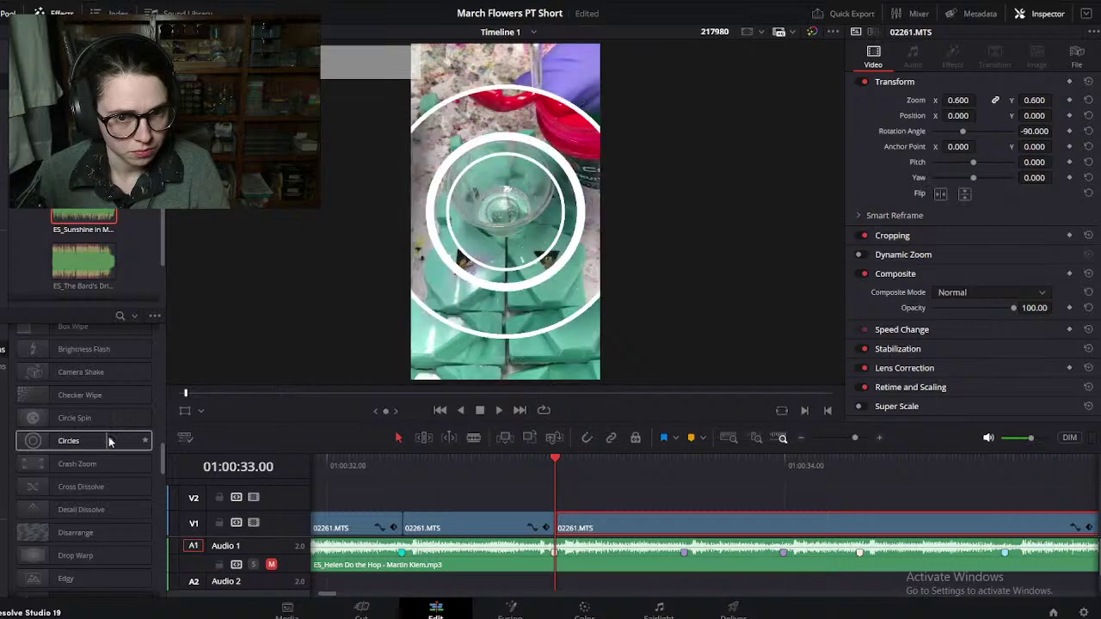
scroll(130, 436, down, 3)
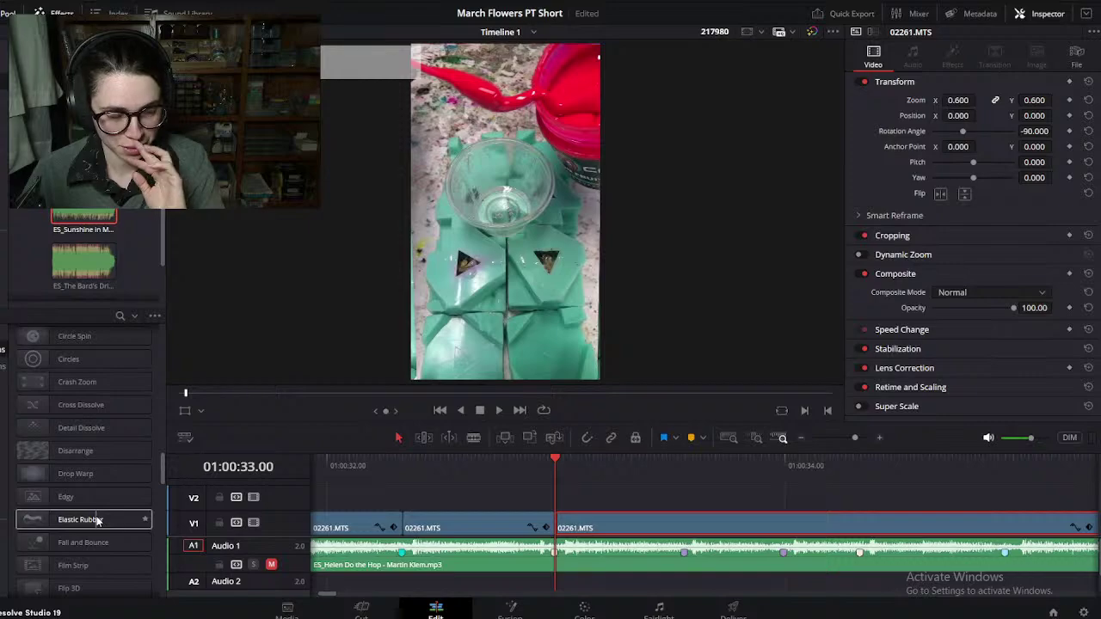
scroll(98, 520, down, 3)
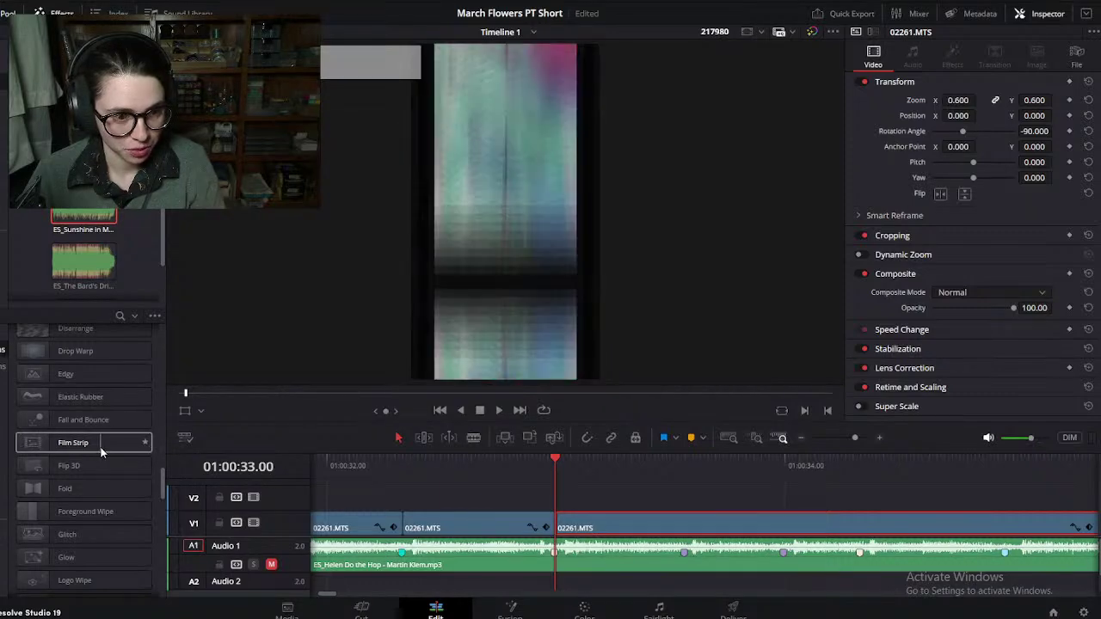
scroll(143, 491, down, 3)
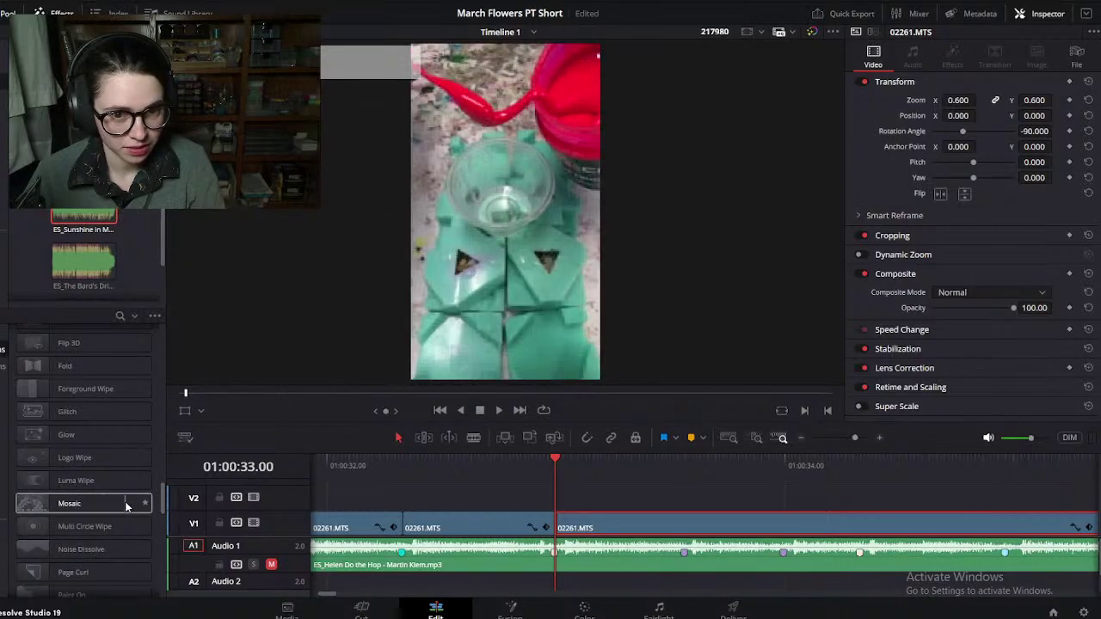
scroll(142, 508, down, 10)
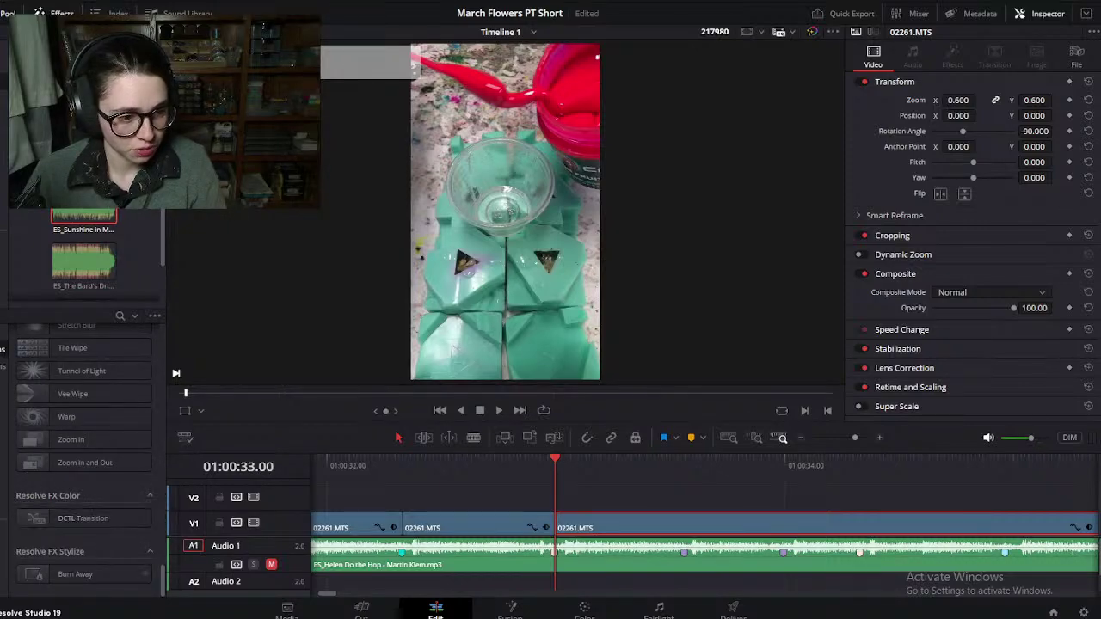
Step: Browse the Resolve FX effects, from blur and color through film emulation, generate, key and light
scroll(86, 404, down, 10)
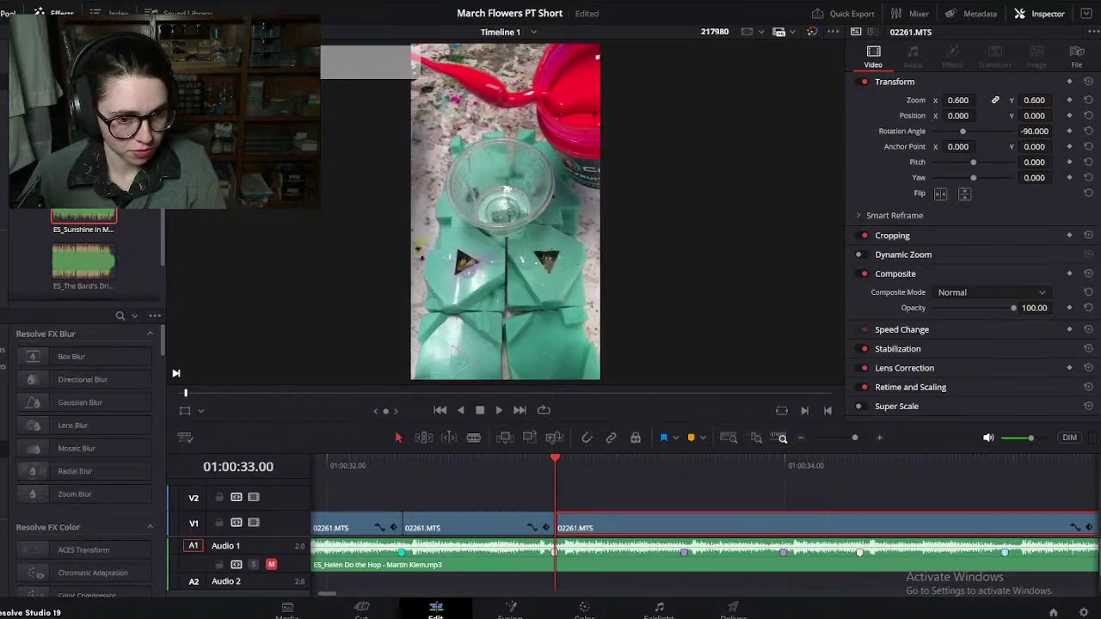
scroll(63, 517, down, 15)
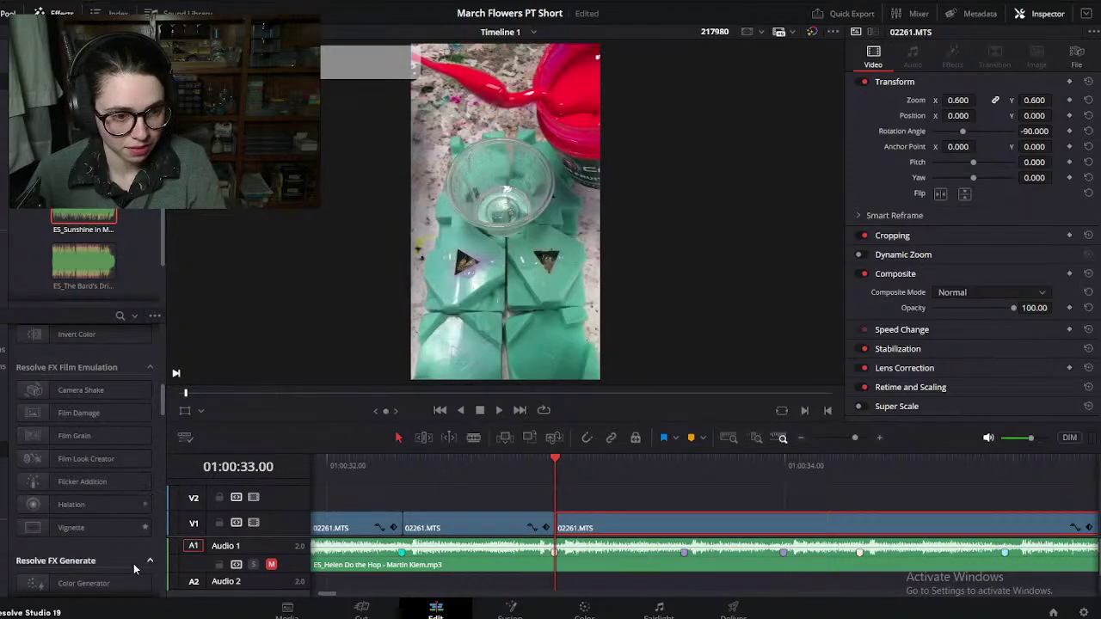
scroll(127, 536, down, 3)
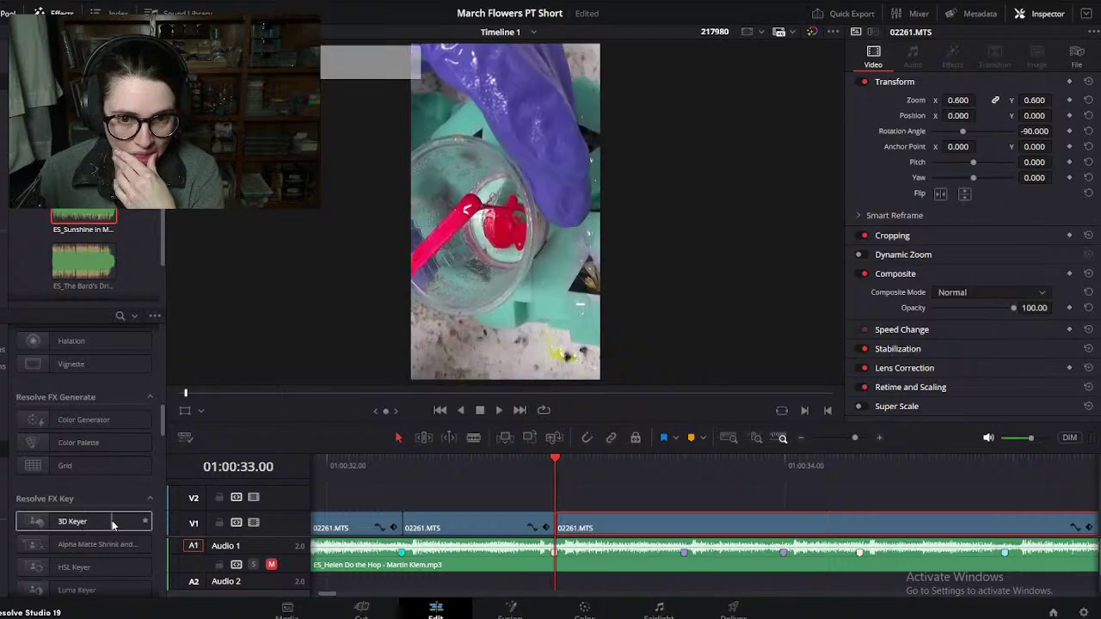
scroll(129, 523, down, 5)
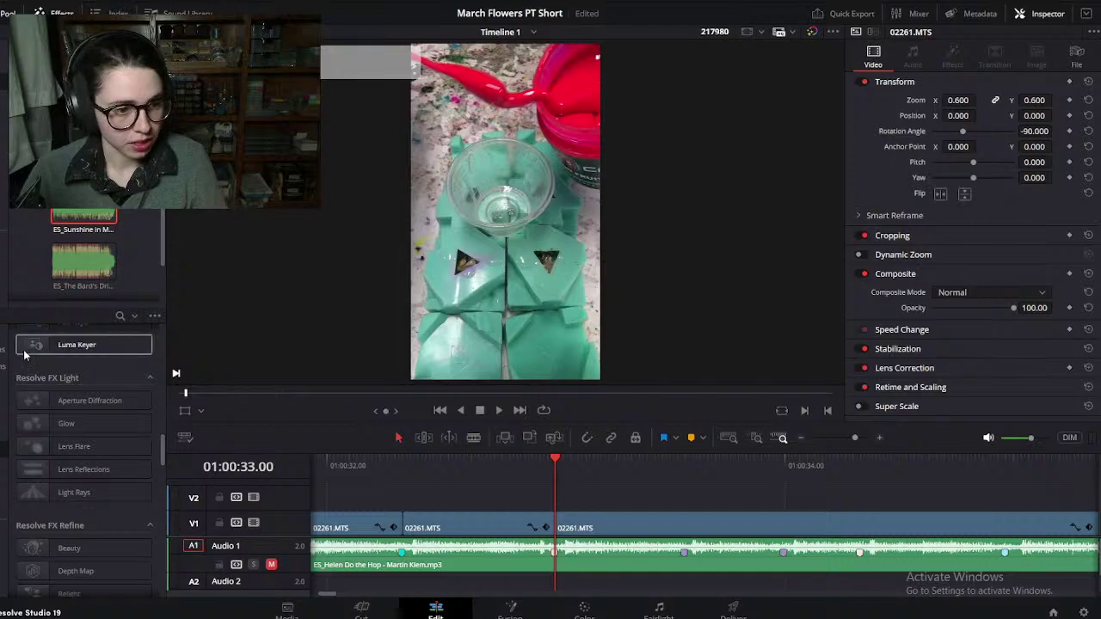
scroll(125, 500, up, 3)
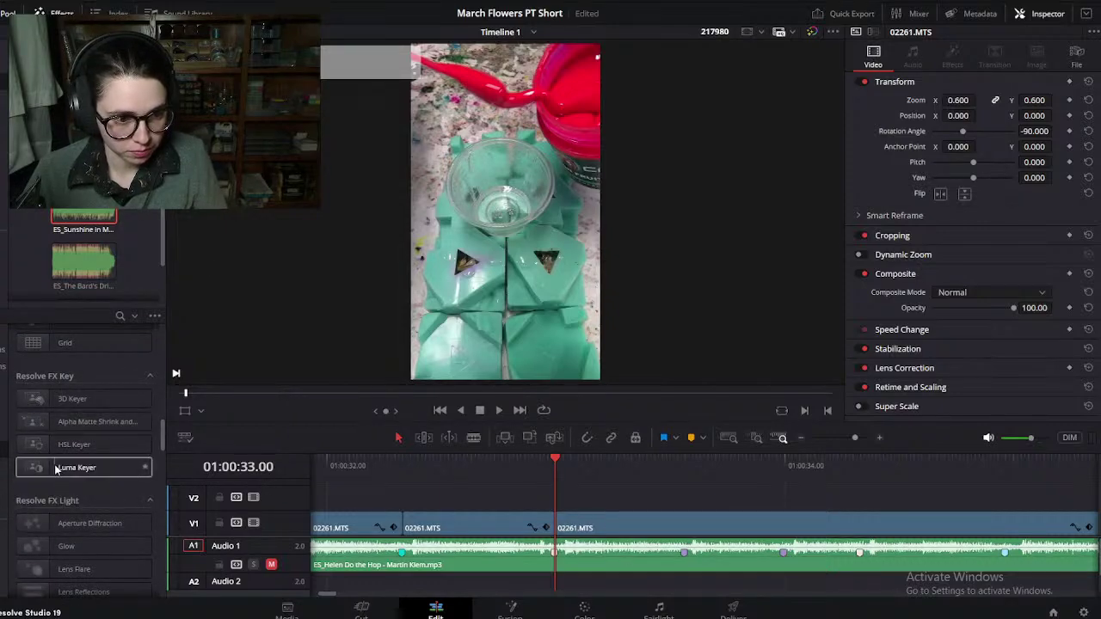
Step: Play the red paint-pouring clip against the music and return the playhead to the beat marker at 01:00:34.10
drag(557, 479, 680, 545)
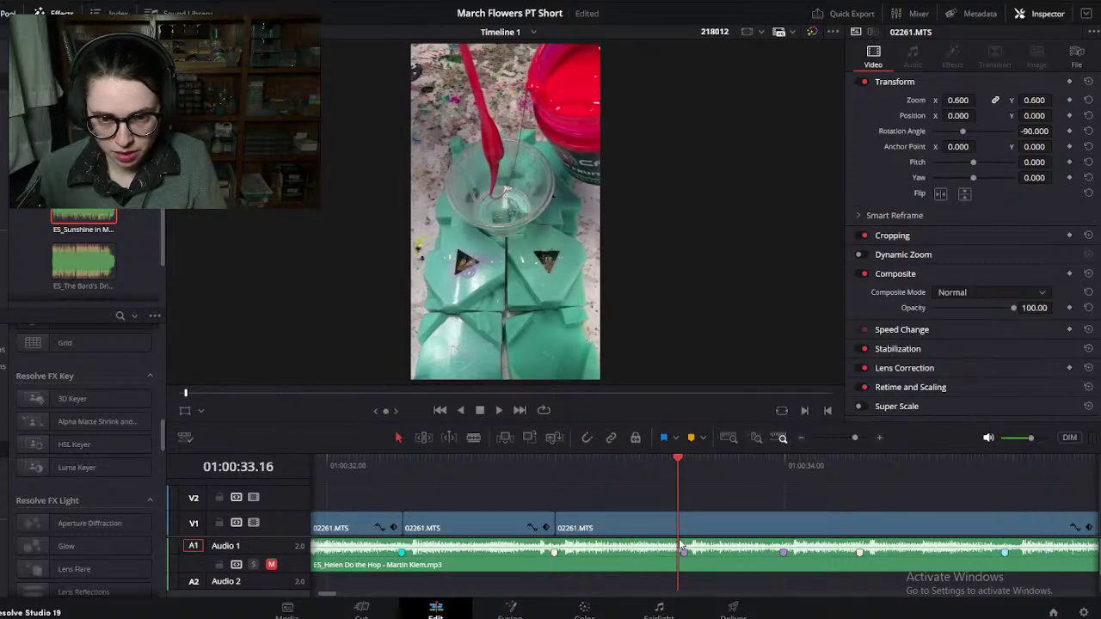
mouse_move(610, 529)
mouse_down()
mouse_move(780, 530)
mouse_move(619, 547)
mouse_up()
drag(452, 482, 388, 516)
click(430, 497)
key(space)
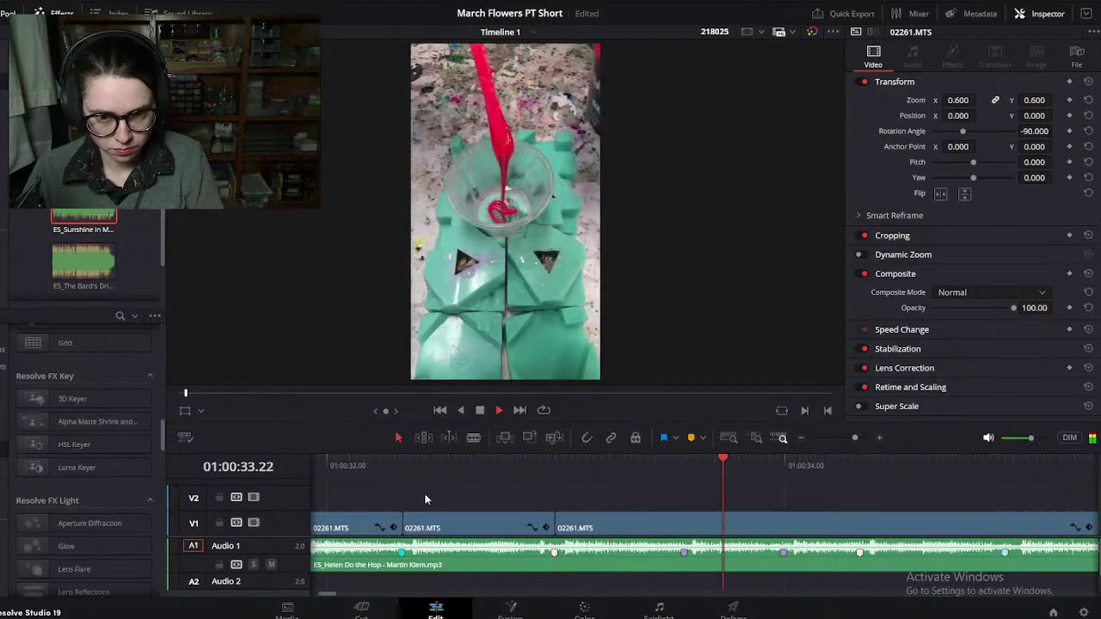
key(space)
scroll(860, 490, right, 2)
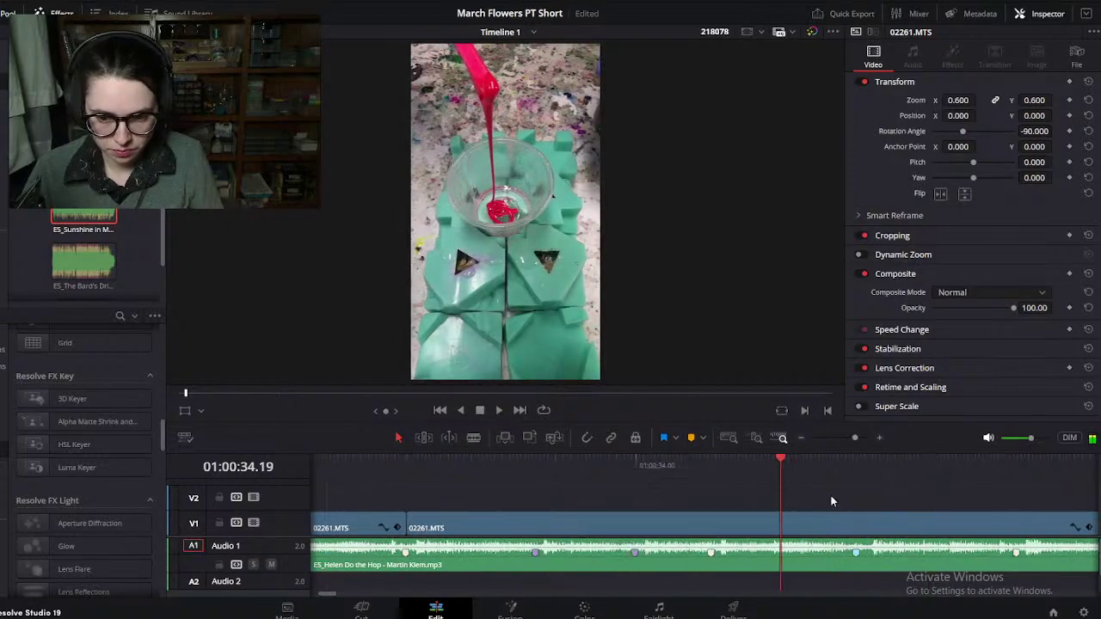
drag(413, 465, 709, 517)
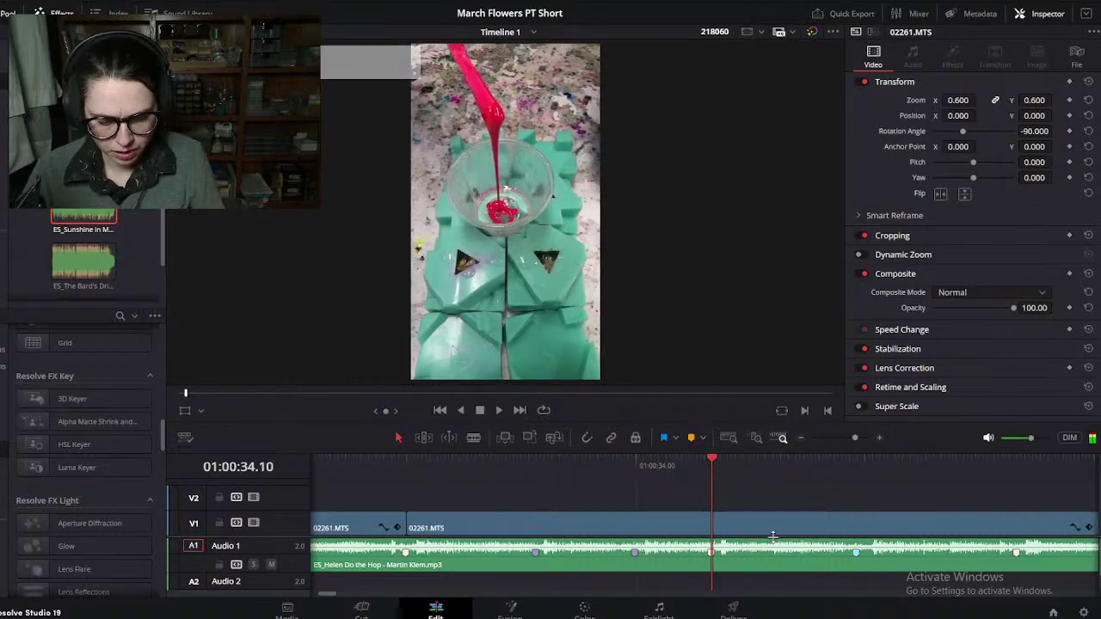
Step: Scan ahead through the red paint-pouring clip to inspect the footage at 01:00:37.09
key(ctrl+minus)
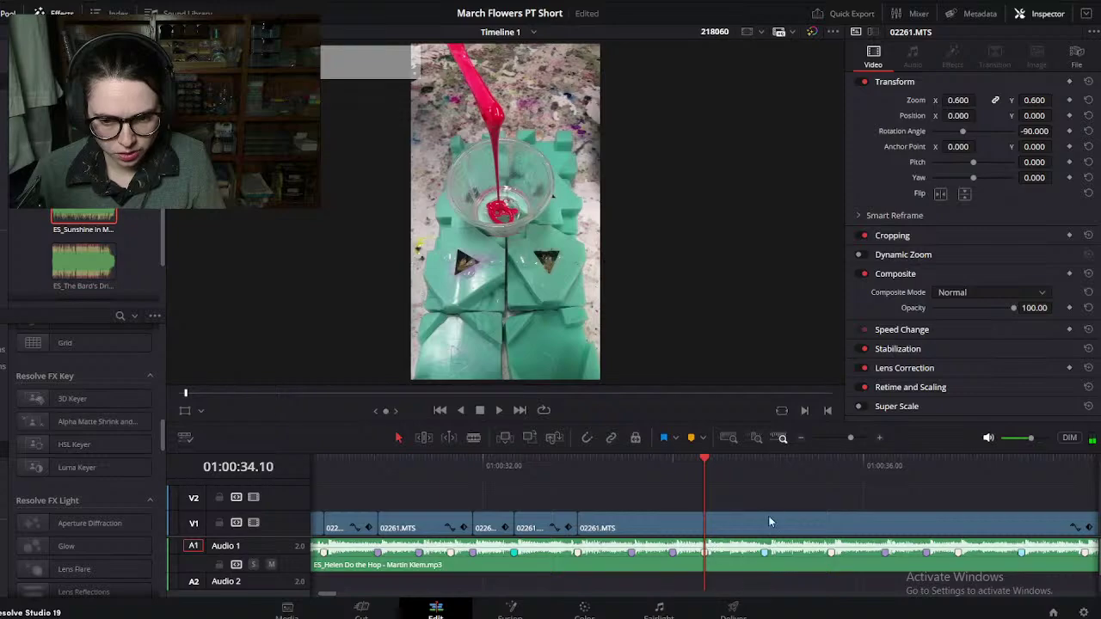
key(ctrl+minus)
key(ctrl+minus)
key(ctrl+minus)
key(ctrl+minus)
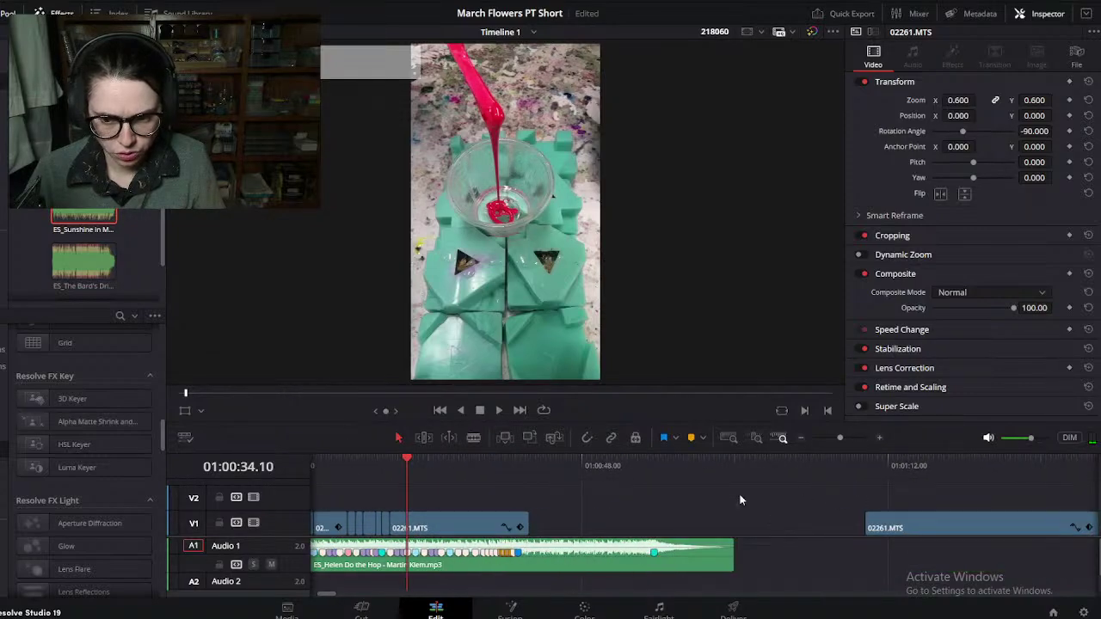
drag(458, 472, 446, 546)
key(ctrl+equal)
key(ctrl+equal)
key(ctrl+equal)
key(ctrl+equal)
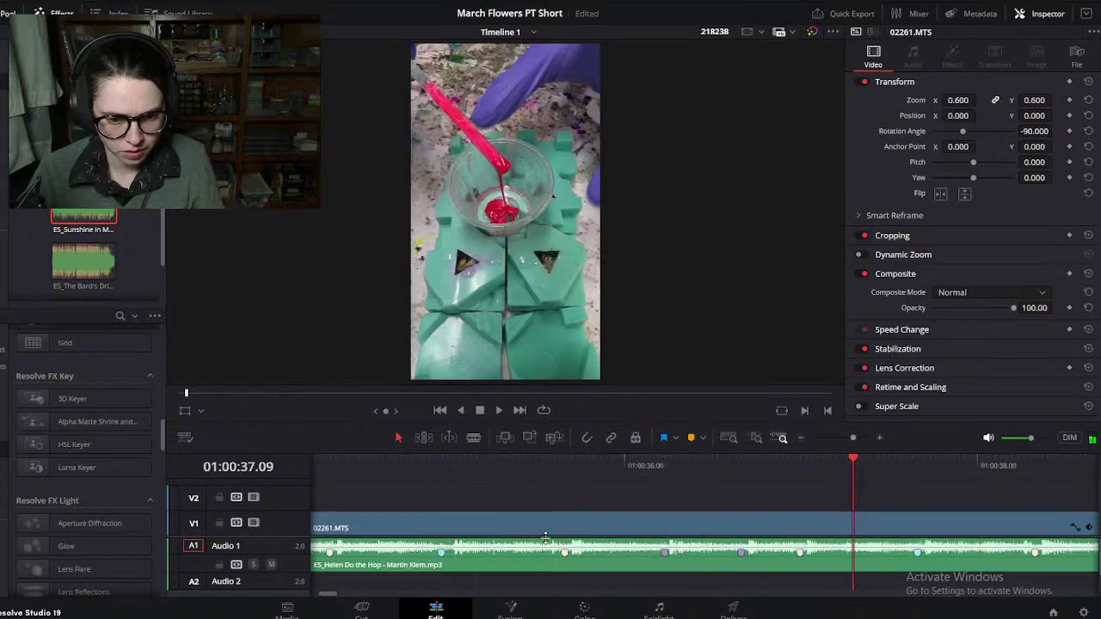
Step: Cut the red paint-pouring 02261.MTS clip at the beat marker at 01:00:34.10
scroll(588, 503, left, 3)
drag(602, 495, 776, 514)
click(803, 522)
key(ctrl+b)
Step: Check the rest of the red pour to its end near 01:00:43.24 and delete the part after the cut
key(ctrl+minus)
key(shift+z)
key(l)
key(l)
key(l)
key(l)
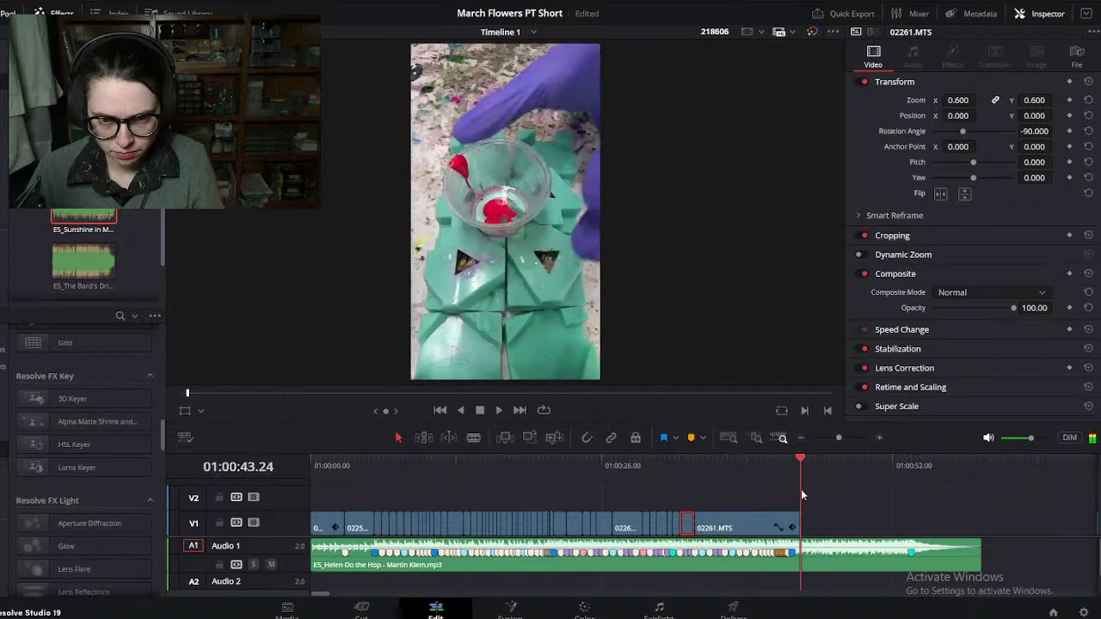
key(ctrl+minus)
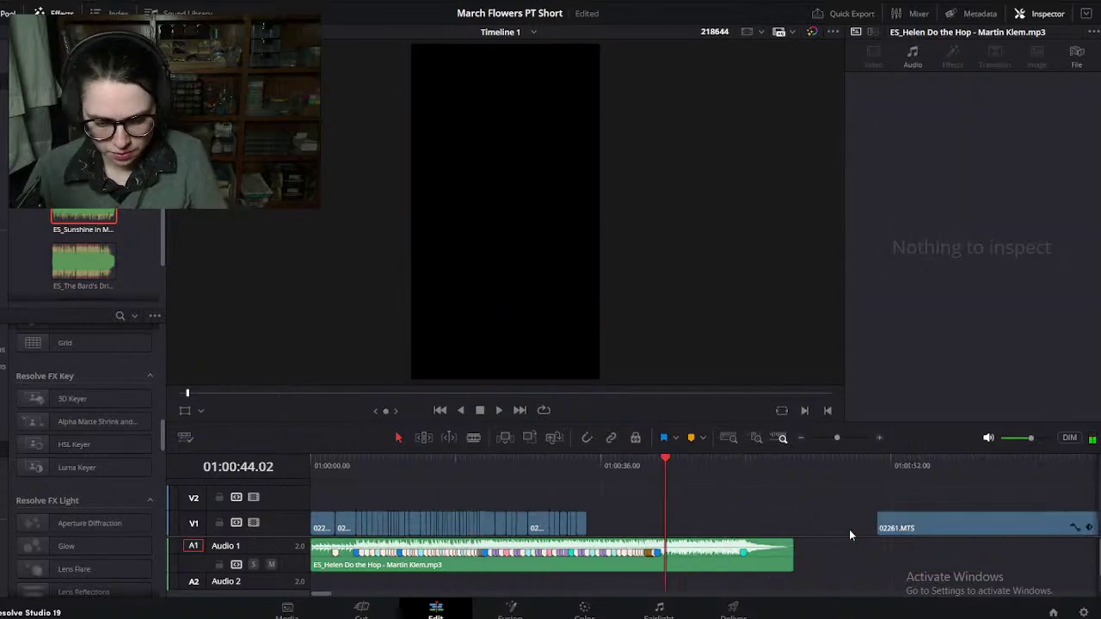
Step: Move the next 02261.MTS clip back over the music track and preview its yellow paint footage at 01:00:50.01
drag(849, 527, 645, 519)
key(ctrl+equal)
drag(702, 472, 767, 468)
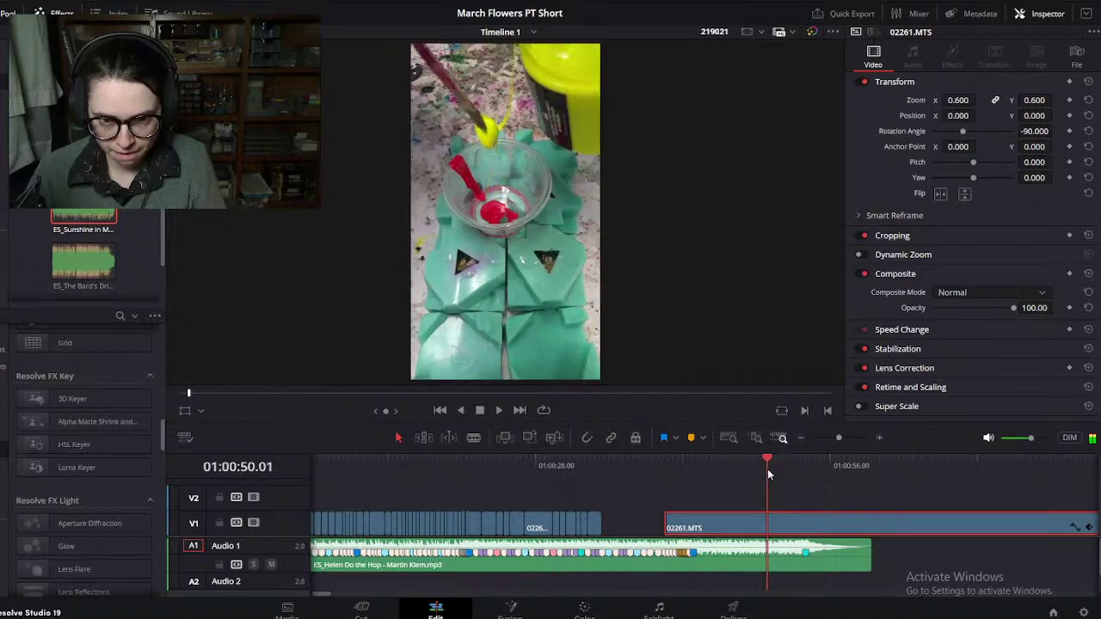
Step: Trim the footage before the yellow pour and move the clip back to start at 01:00:34.10, directly after the red pour
drag(729, 517, 681, 521)
click(618, 464)
scroll(618, 465, up, 5)
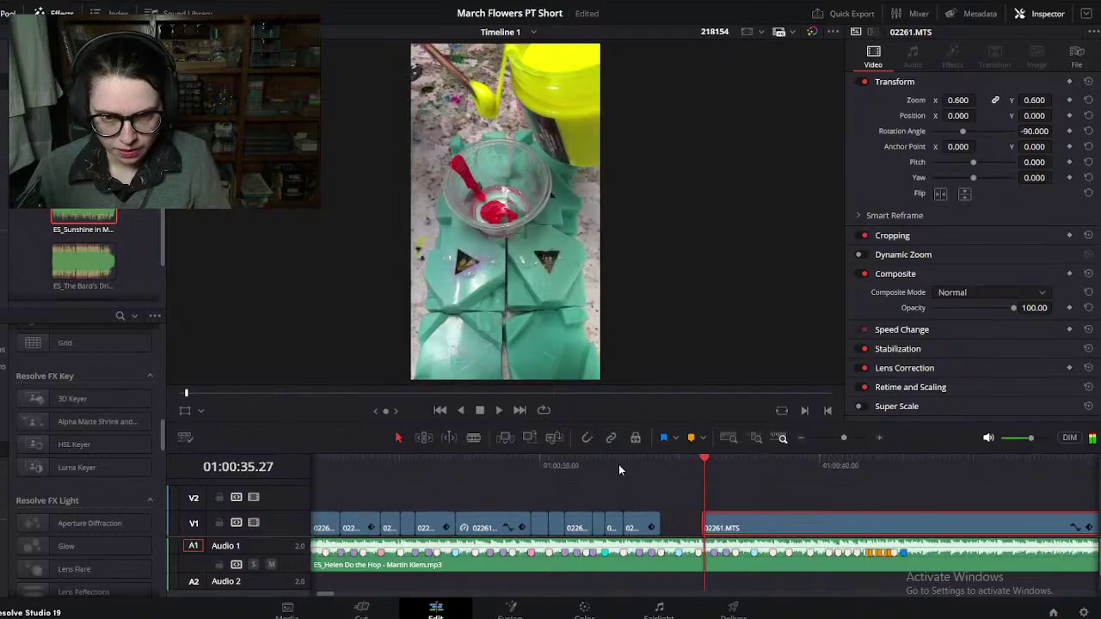
drag(947, 534, 599, 534)
click(564, 464)
drag(564, 464, 653, 513)
Step: Cut the yellow paint 02261.MTS clip on track V2 at the beat marker at 01:00:34.29
scroll(701, 501, down, 2)
drag(438, 465, 712, 508)
key(ctrl+b)
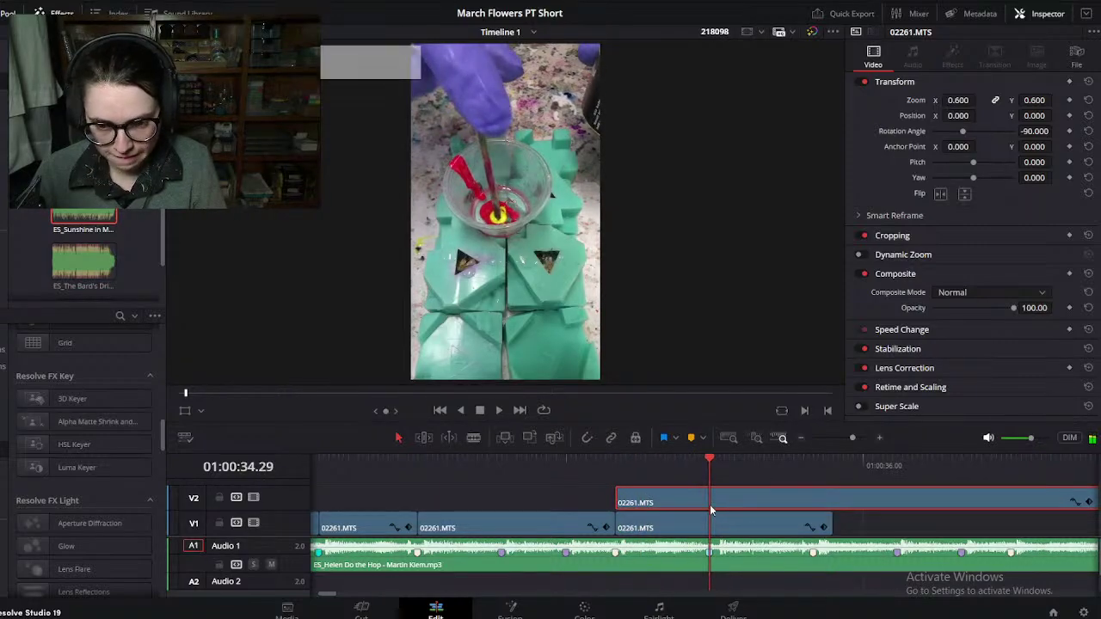
Step: Split the V2 02261.MTS clip at 01:00:34.29 and replace the red leftover on V1 with the short yellow-paint piece
key(ctrl+b)
key(ctrl+minus)
click(705, 528)
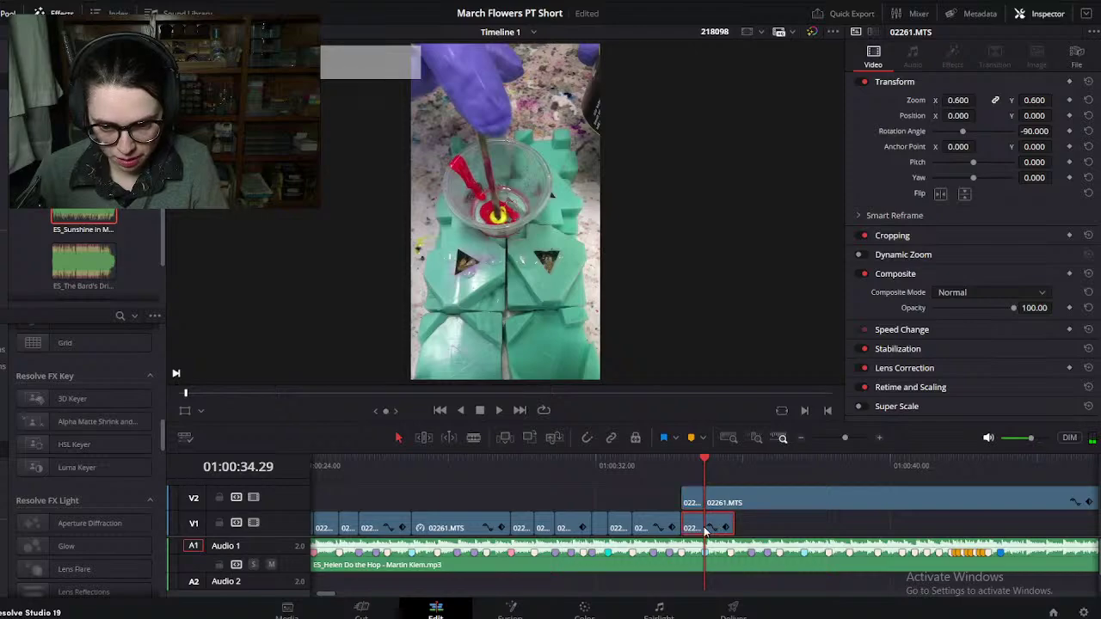
mouse_move(709, 526)
mouse_down()
mouse_move(689, 521)
mouse_move(690, 506)
mouse_move(688, 521)
mouse_up()
key(ctrl+minus)
key(ctrl+minus)
key(ctrl+equal)
key(ctrl+equal)
key(ctrl+equal)
key(ctrl+equal)
Step: Play back the short yellow-paint 02261.MTS clip starting at 01:00:34.10 and increase its clip speed
click(450, 465)
click(496, 491)
key(space)
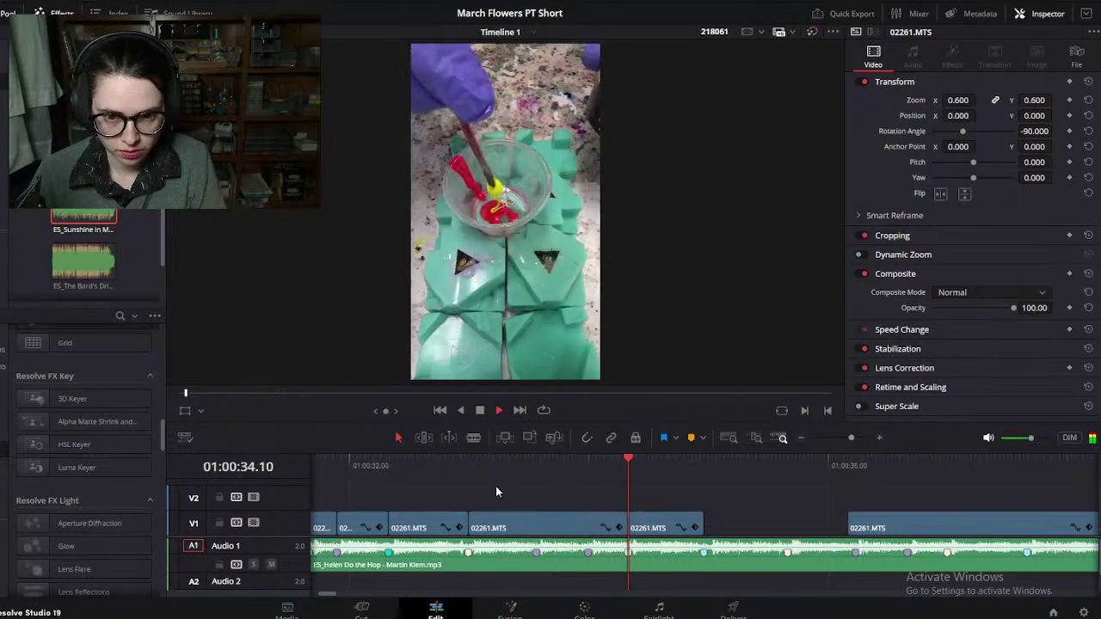
click(644, 469)
key(Left)
key(Left)
right_click(654, 521)
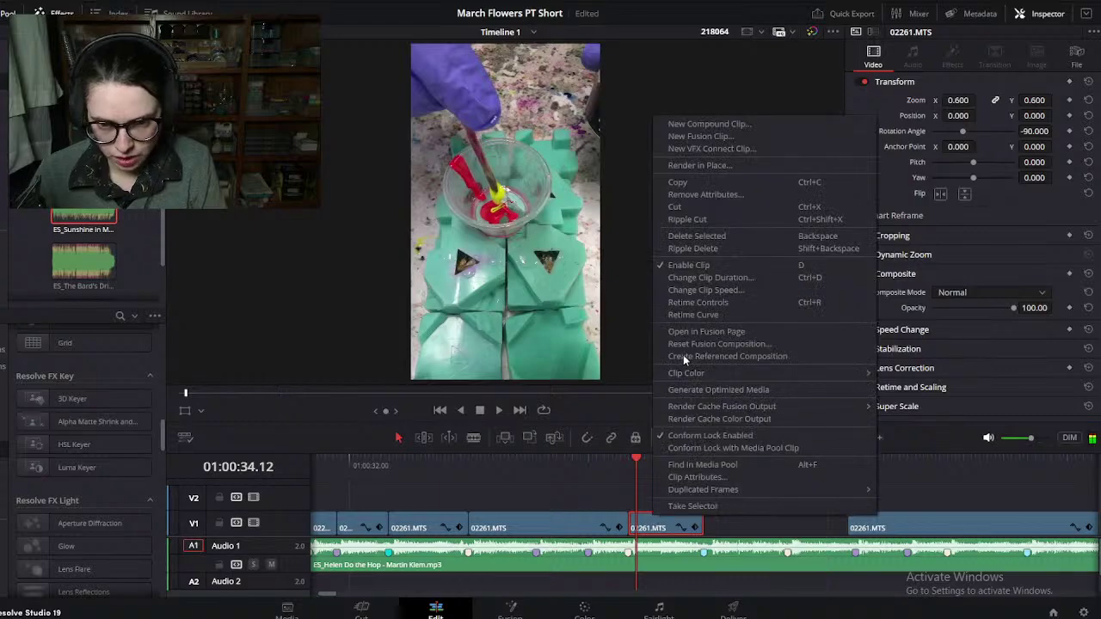
click(680, 287)
text(25)
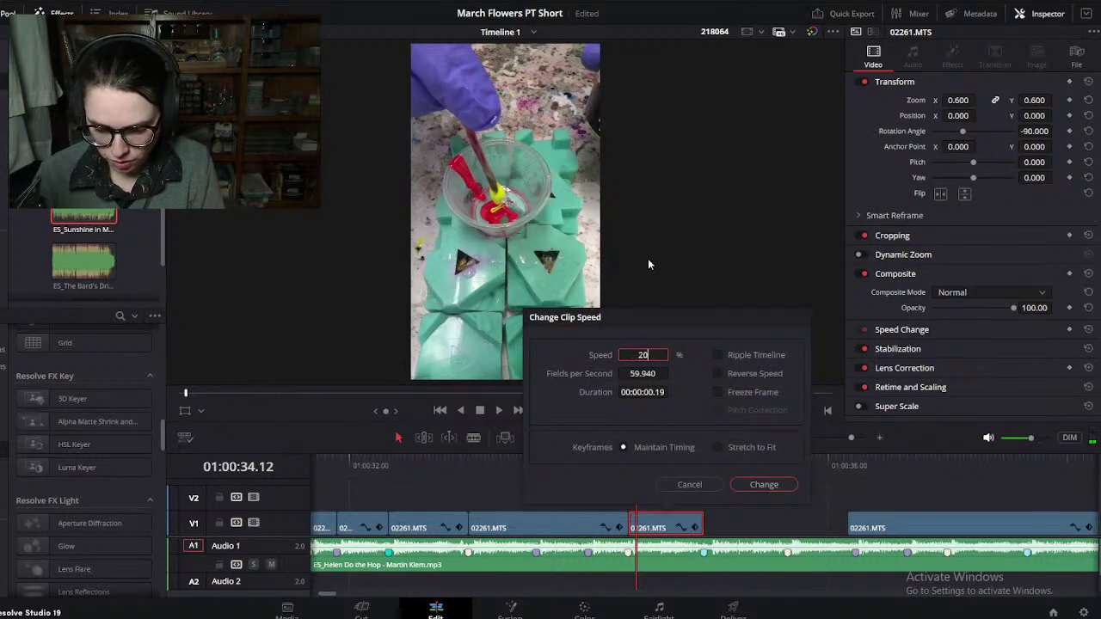
key(Return)
Step: Extend the end of the sped-up yellow-paint clip to just past the 01:00:34.29 beat marker and play it
click(645, 469)
key(Left)
key(Left)
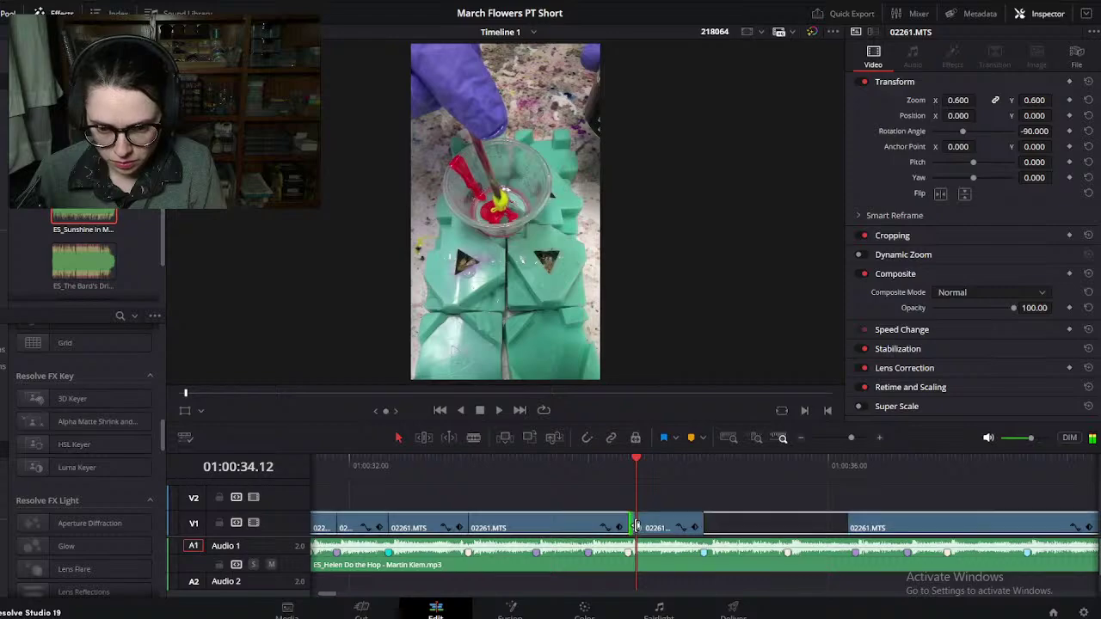
drag(645, 526, 707, 518)
click(519, 465)
key(space)
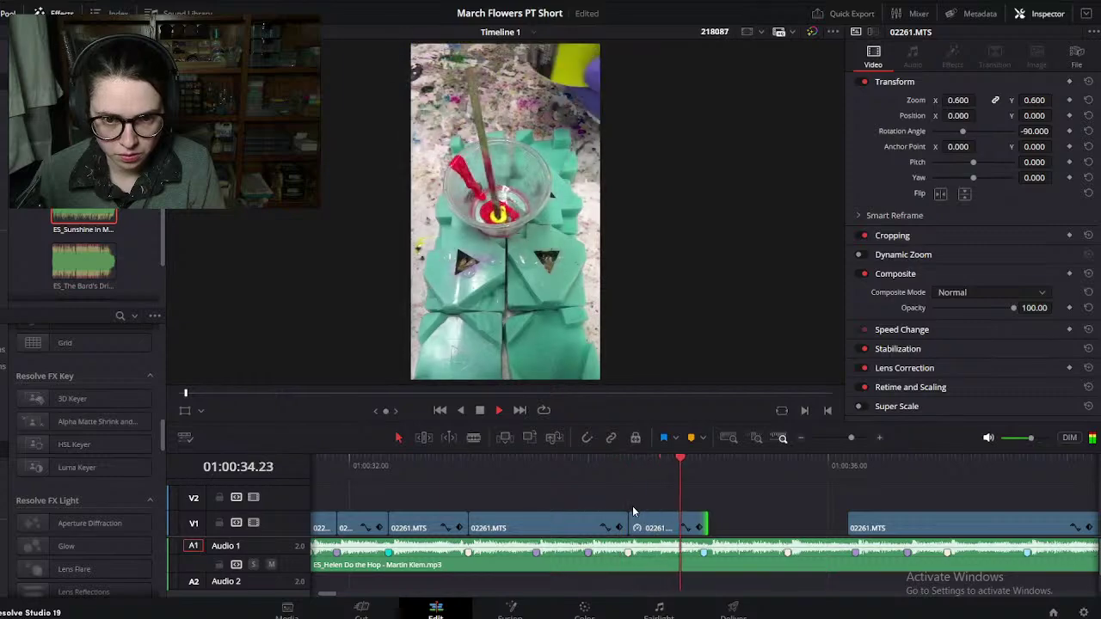
Step: Trim the sped-up yellow-paint clip's end back exactly onto the beat marker at 01:00:34.29 and preview the cut
scroll(669, 511, up, 2)
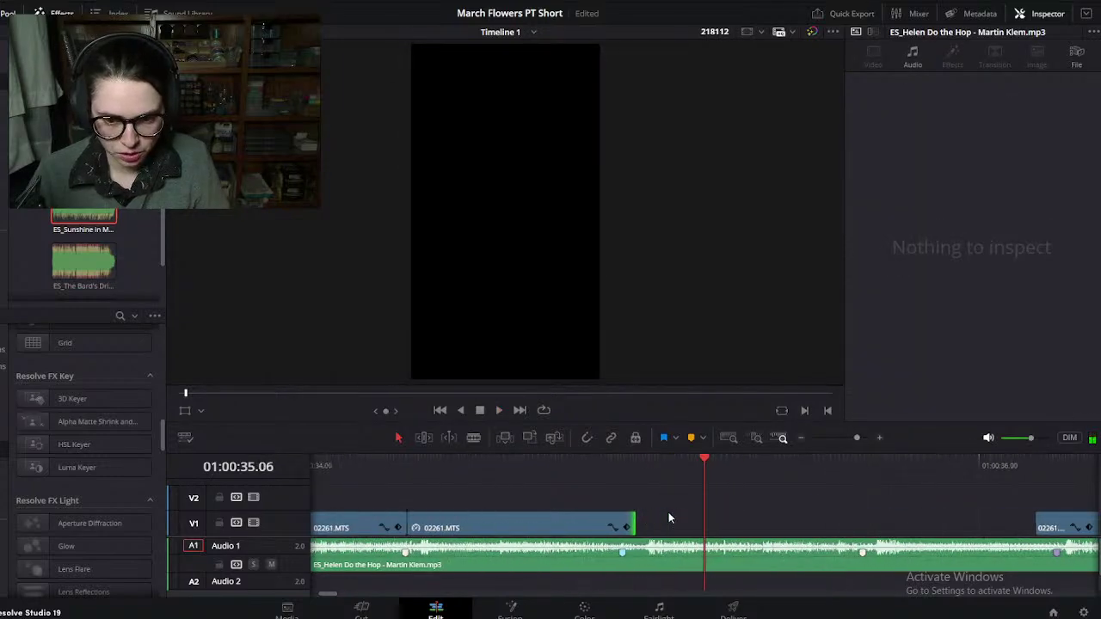
drag(712, 521, 762, 528)
click(770, 526)
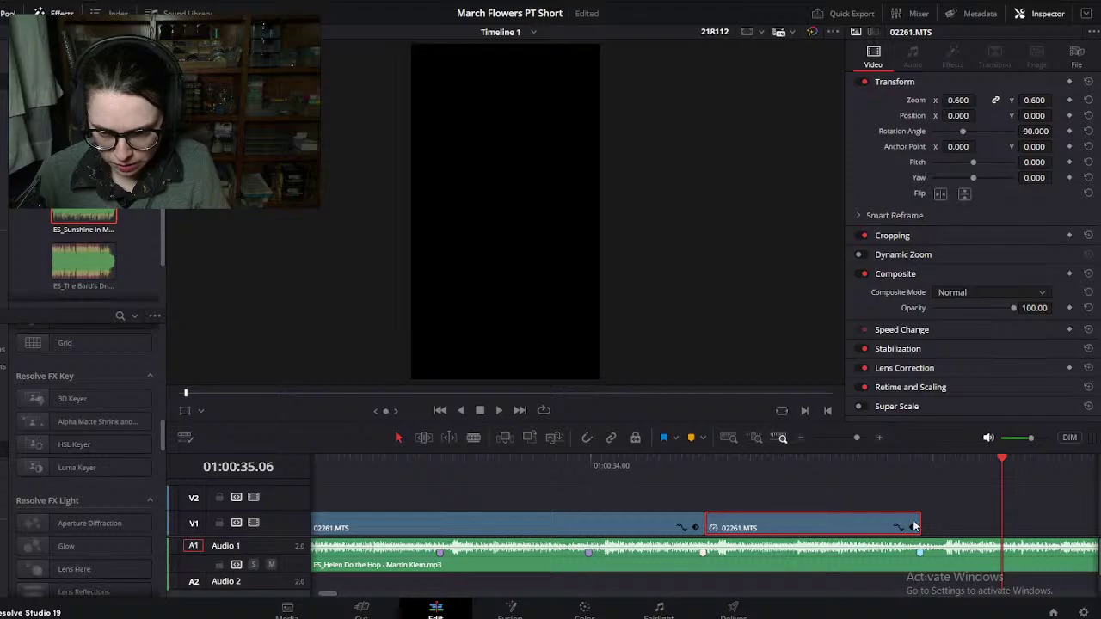
click(615, 463)
click(677, 496)
key(space)
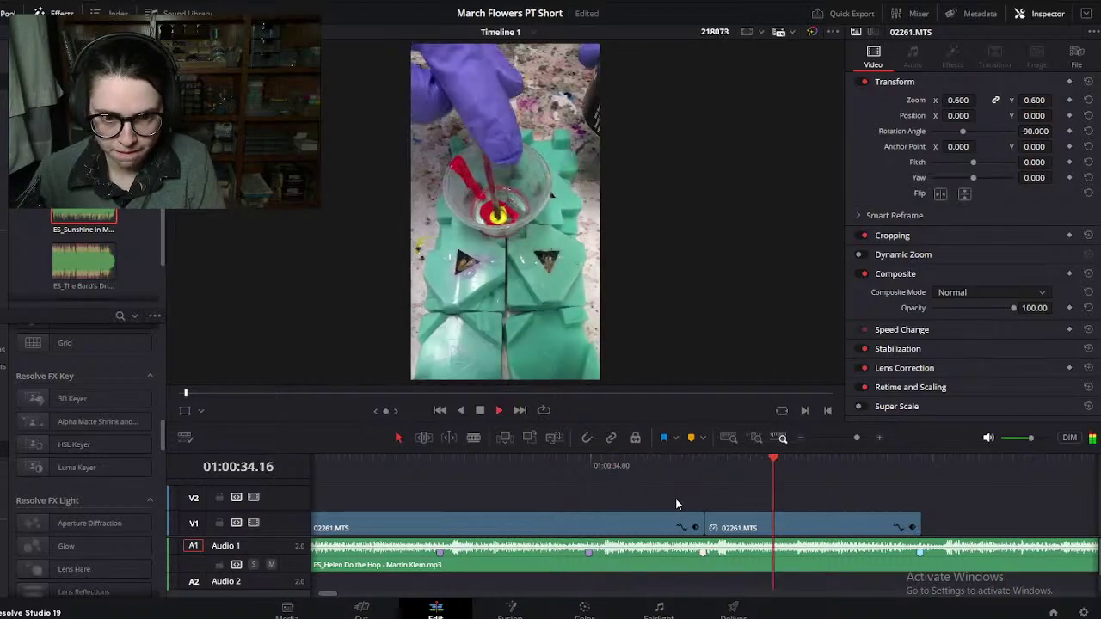
key(space)
Step: Delete the unneeded 02261.MTS clip after the yellow-paint shot and move the following footage back to about 01:00:36
scroll(733, 515, down, 3)
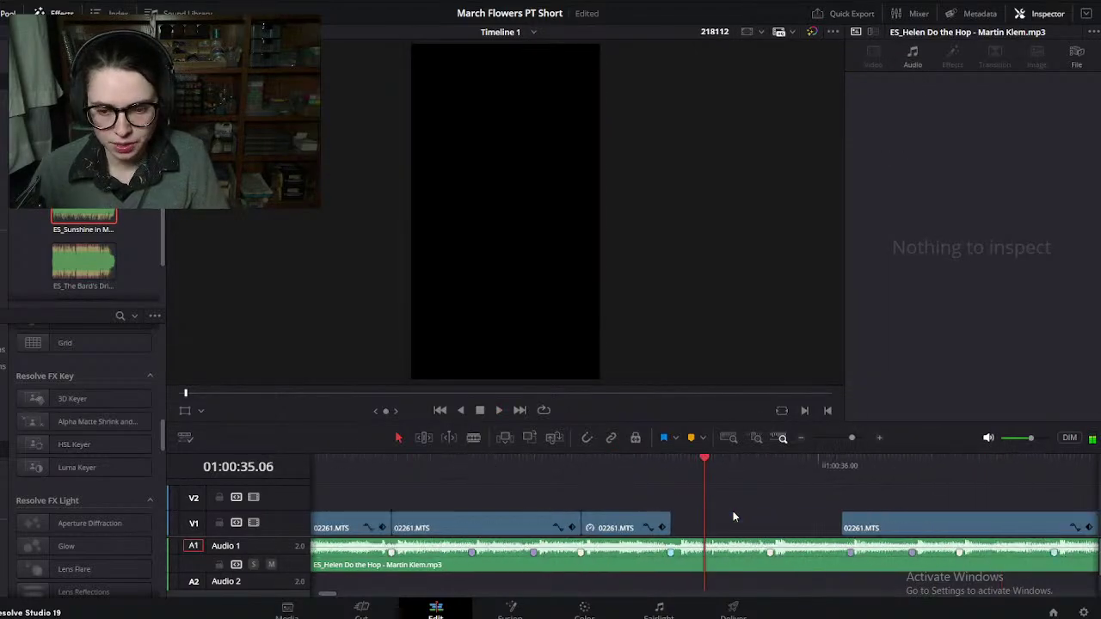
drag(733, 466, 814, 509)
click(779, 528)
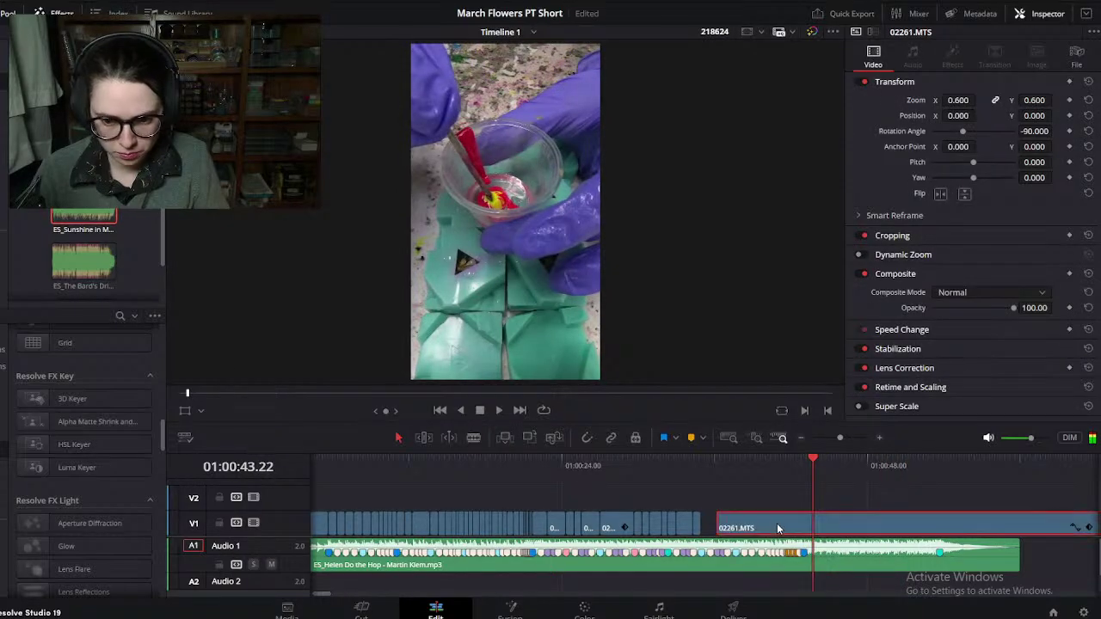
key(Delete)
drag(859, 517, 761, 511)
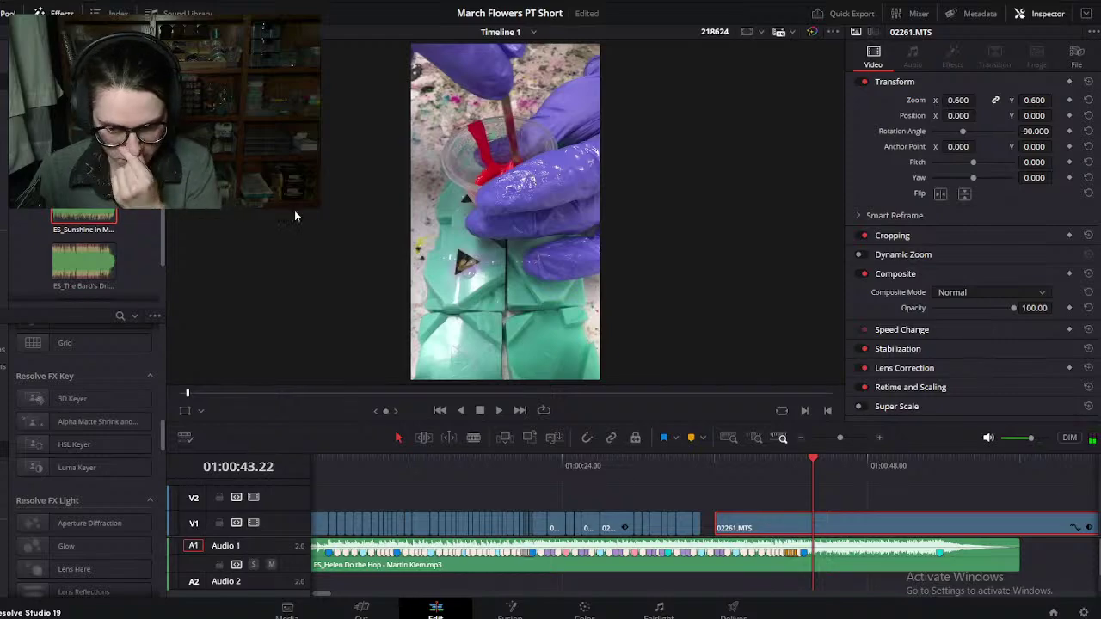
Step: Review the 02260.MTS glitter clips by playing the timeline from 01:00:21.21 to 01:00:24.21
click(6, 3)
key(Escape)
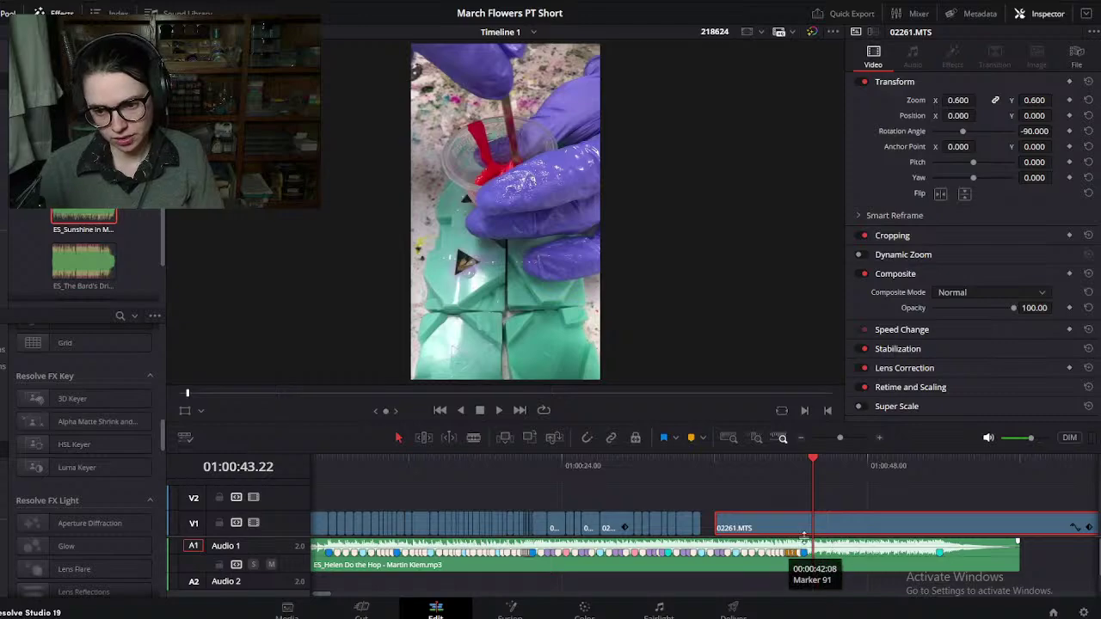
scroll(712, 577, left, 2)
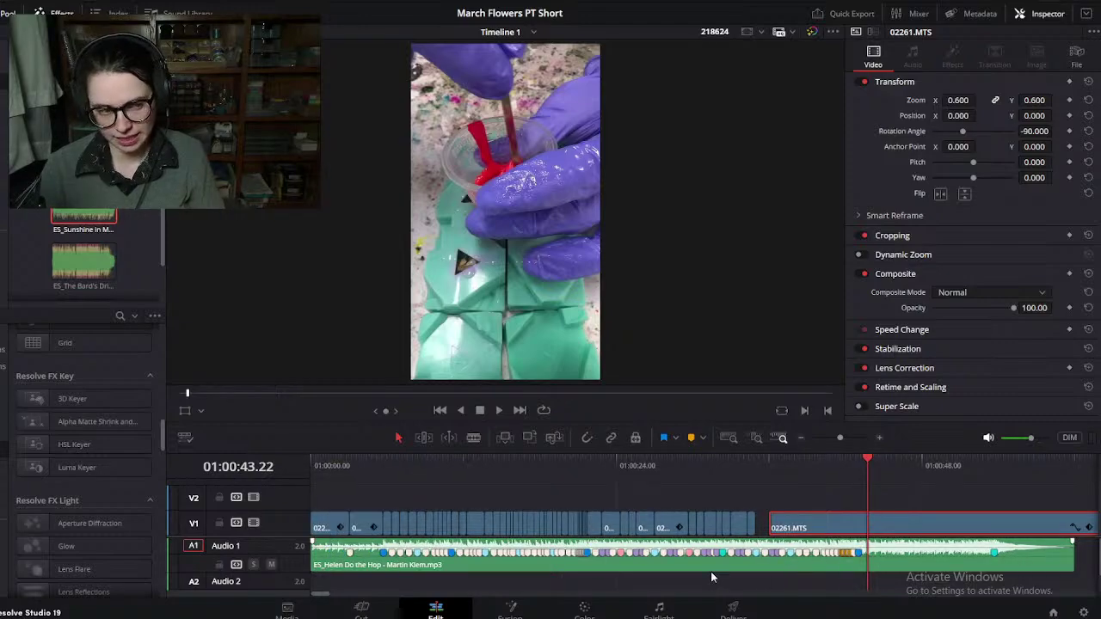
click(581, 465)
drag(581, 467, 586, 466)
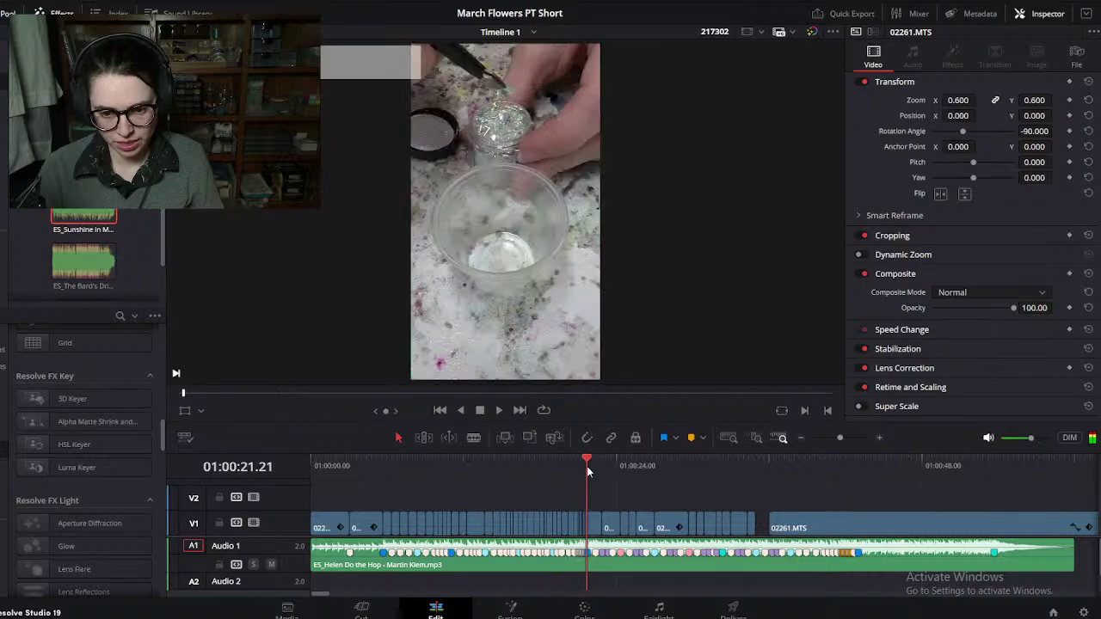
scroll(621, 516, down, 2)
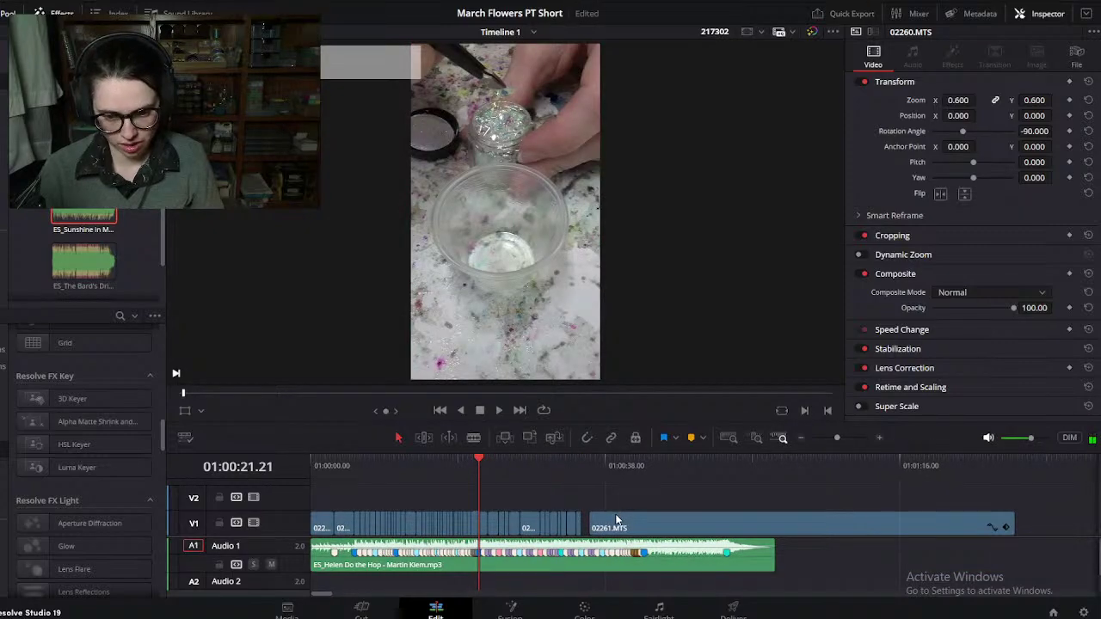
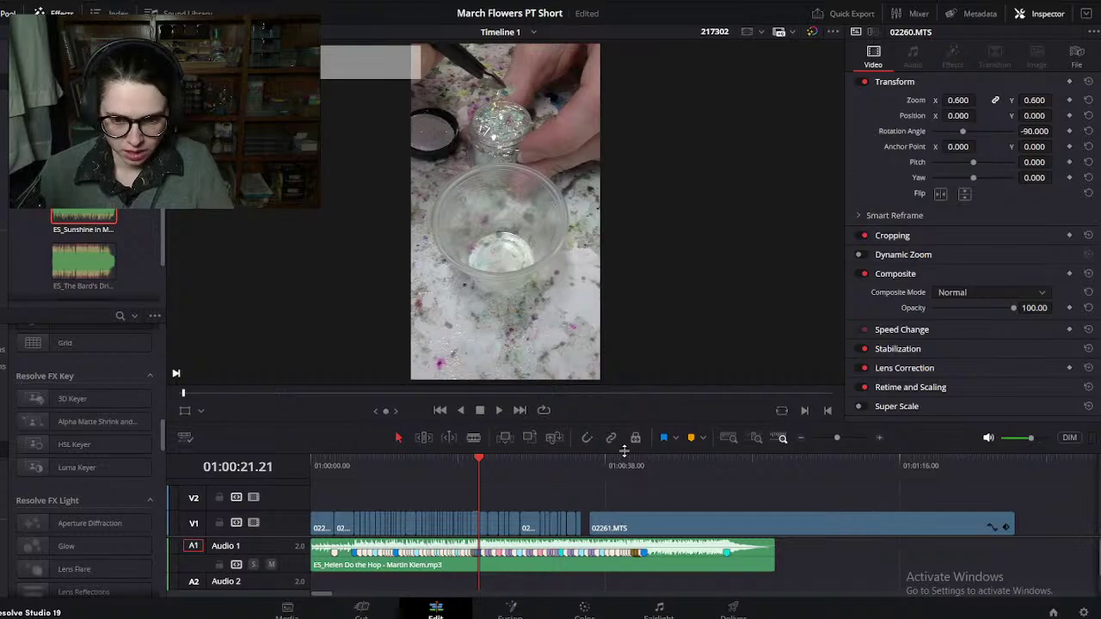
key(space)
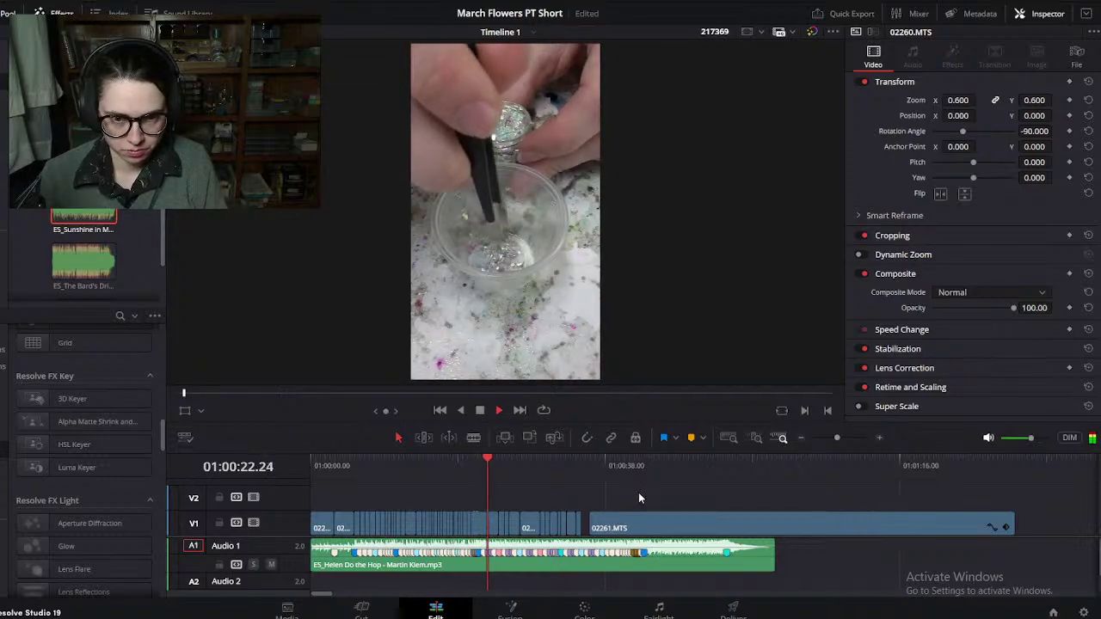
key(space)
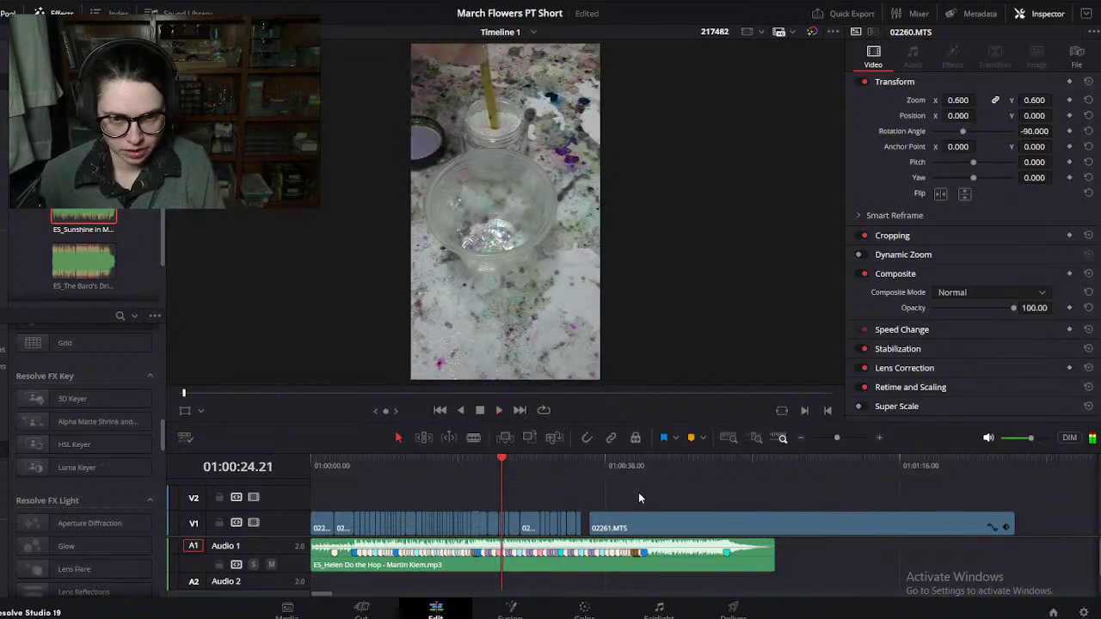
Step: Move the last two 02260.MTS glitter clips back onto V2, the first aligned with the V1 clip starting near 01:00:23
scroll(628, 503, up, 5)
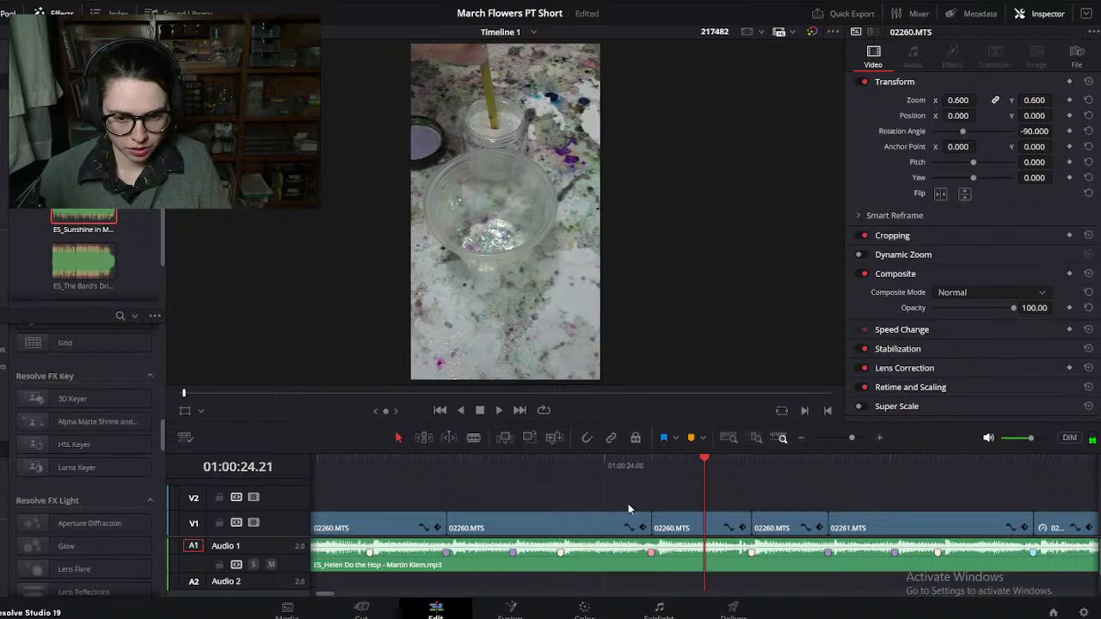
drag(454, 467, 566, 479)
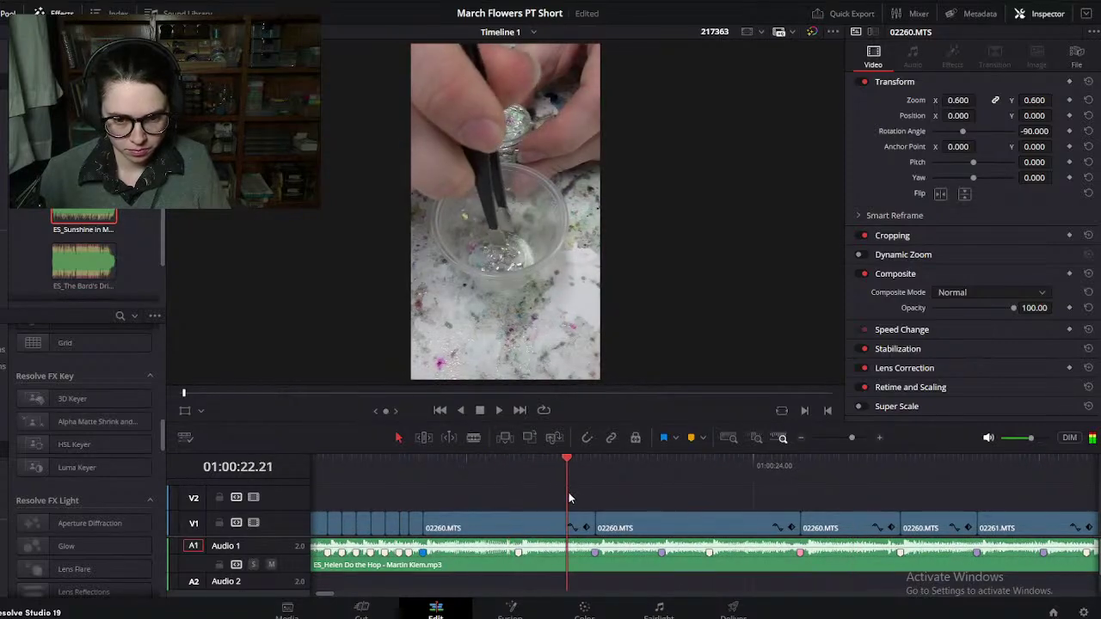
drag(859, 527, 646, 500)
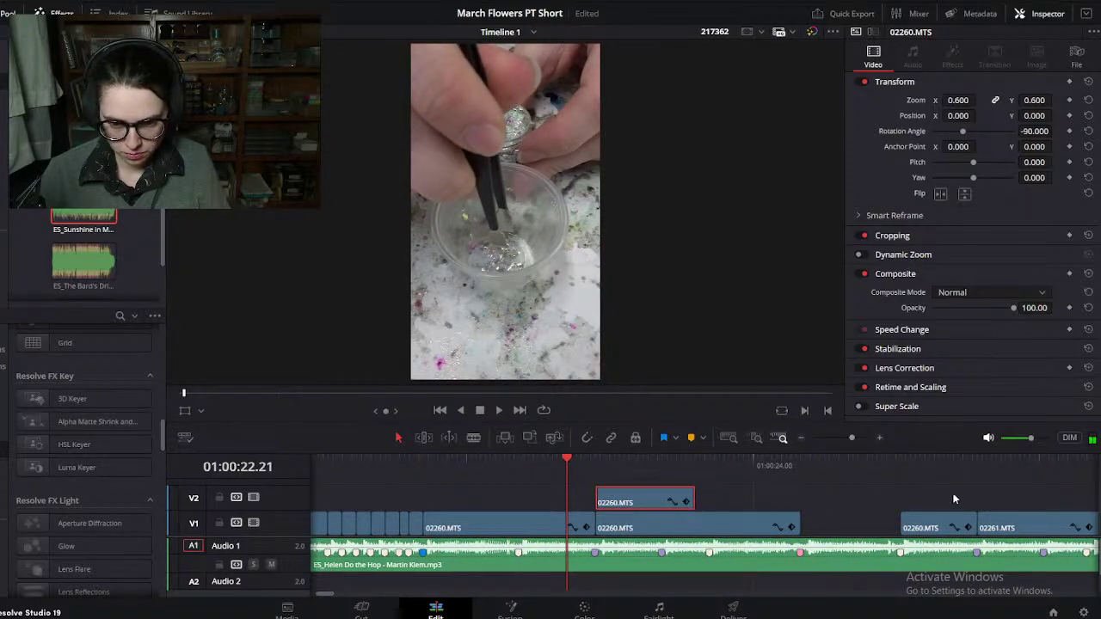
drag(936, 522, 738, 504)
drag(465, 468, 766, 501)
scroll(767, 503, right, 3)
drag(694, 471, 808, 475)
scroll(732, 538, down, 2)
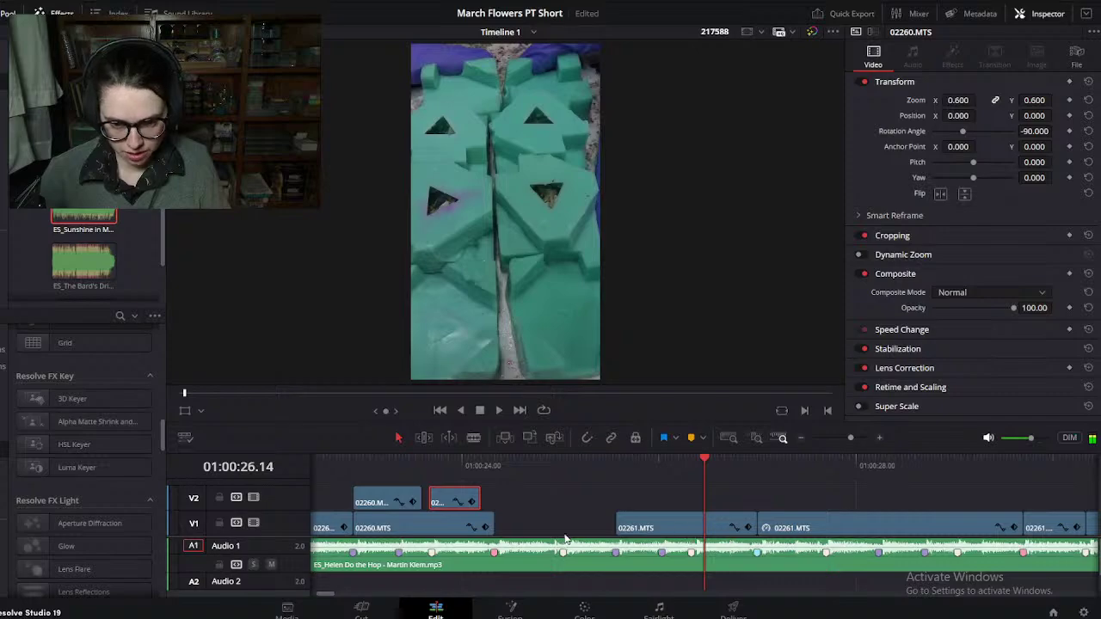
Step: Delete the V1 02260.MTS clip under them and move both V2 clips down, the second starting at 01:00:23.21
click(405, 468)
scroll(534, 513, up, 4)
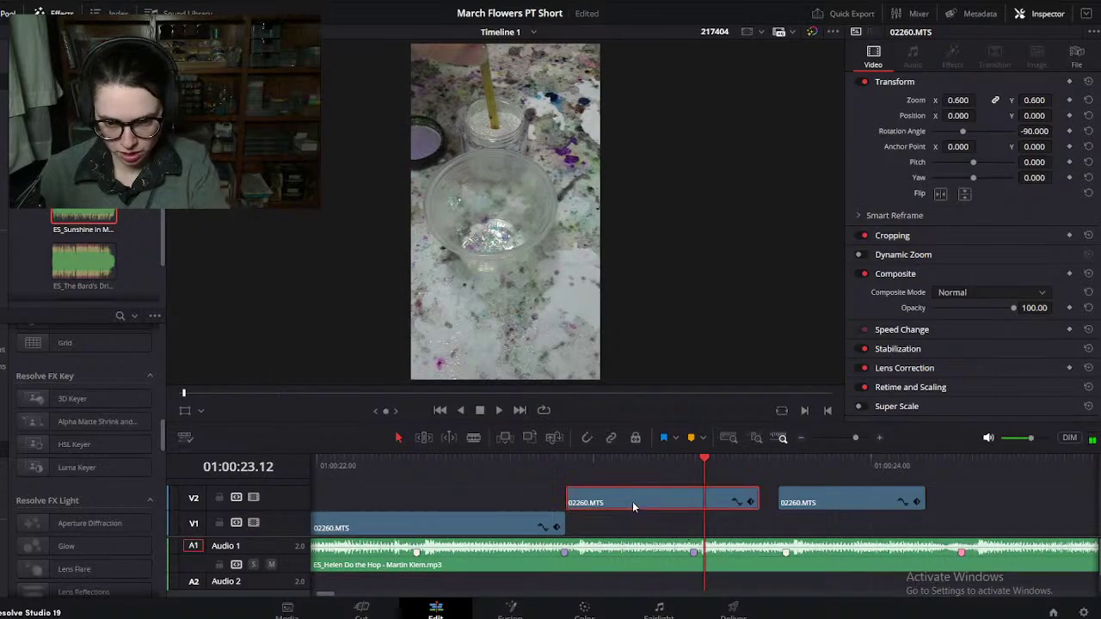
drag(632, 506, 616, 511)
drag(549, 472, 838, 522)
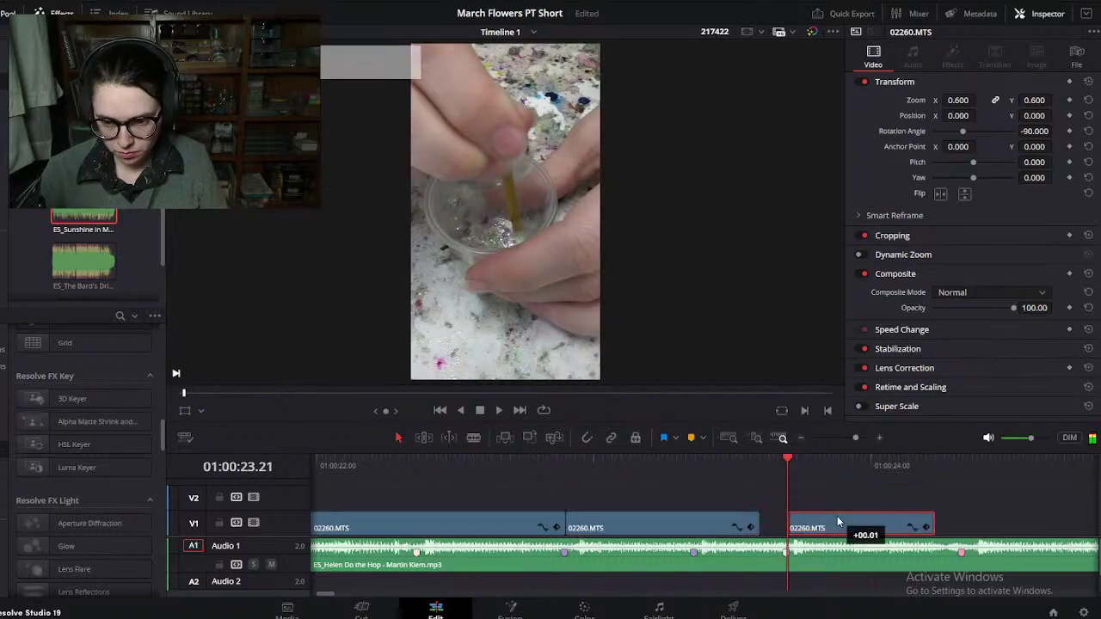
Step: Extend the first moved 02260.MTS clip to 01:00:23.21 and the second to the next beat marker, and play from 01:00:21.13
drag(750, 516, 787, 516)
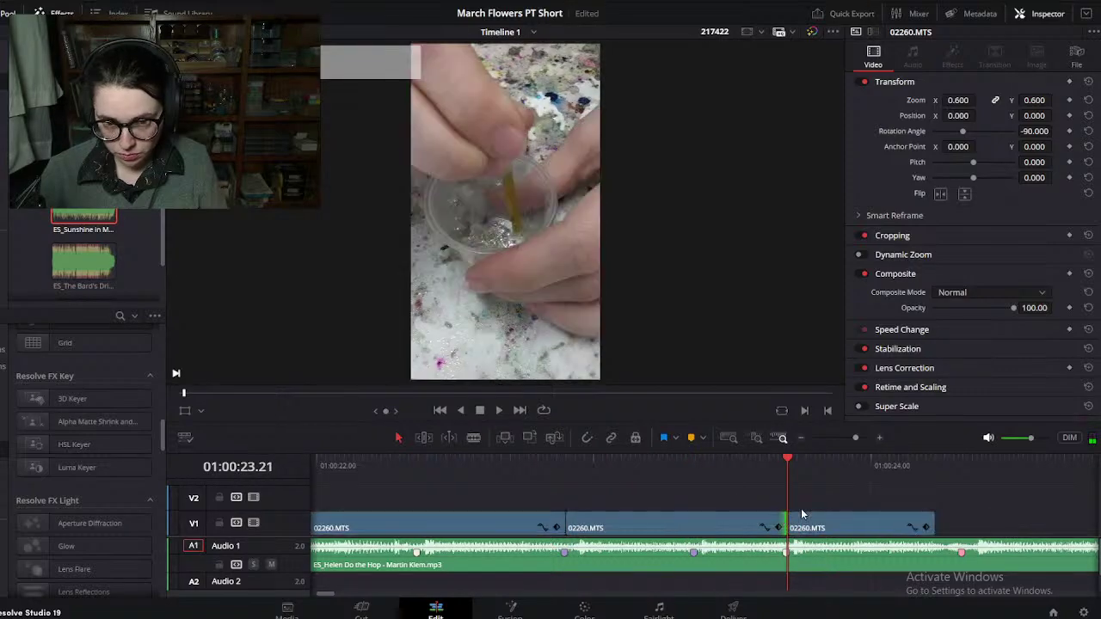
scroll(650, 514, right, 3)
drag(705, 513, 737, 516)
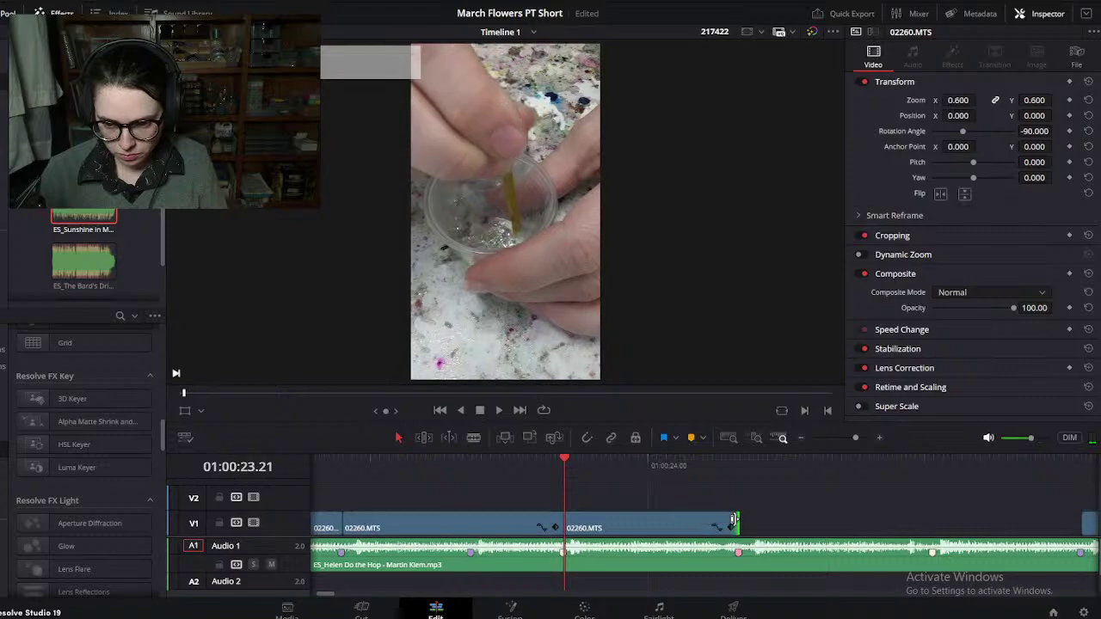
scroll(733, 520, down, 2)
click(582, 481)
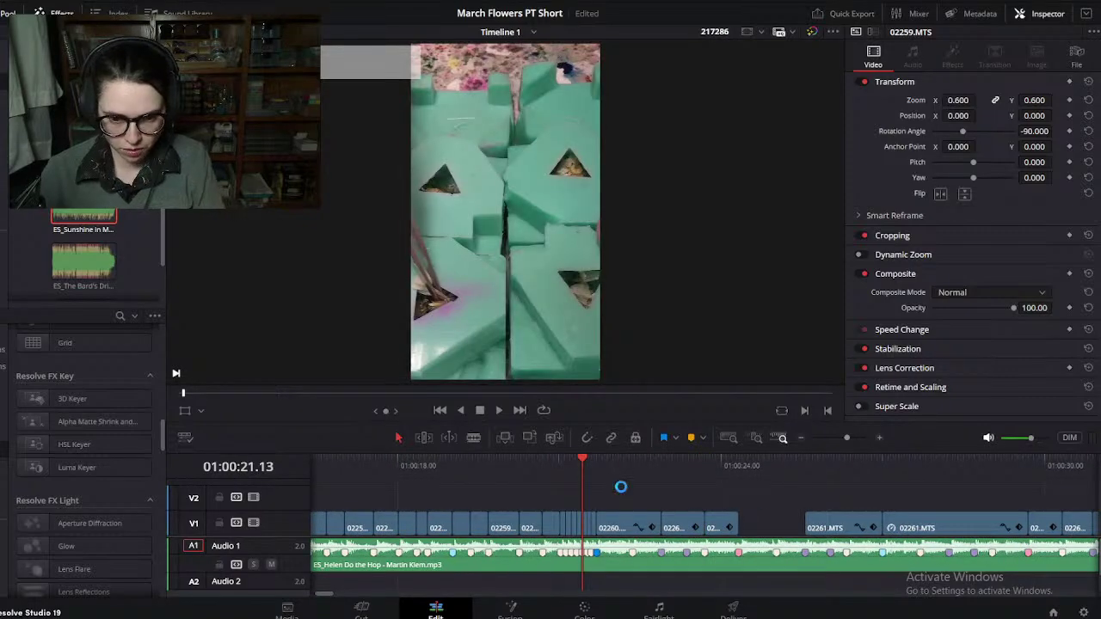
key(space)
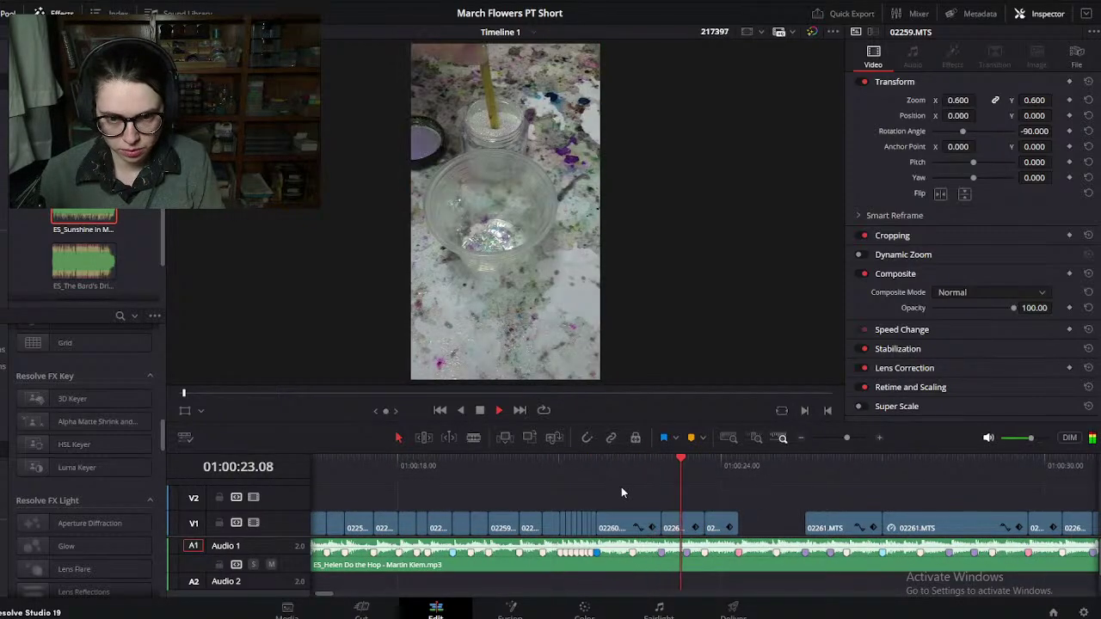
key(space)
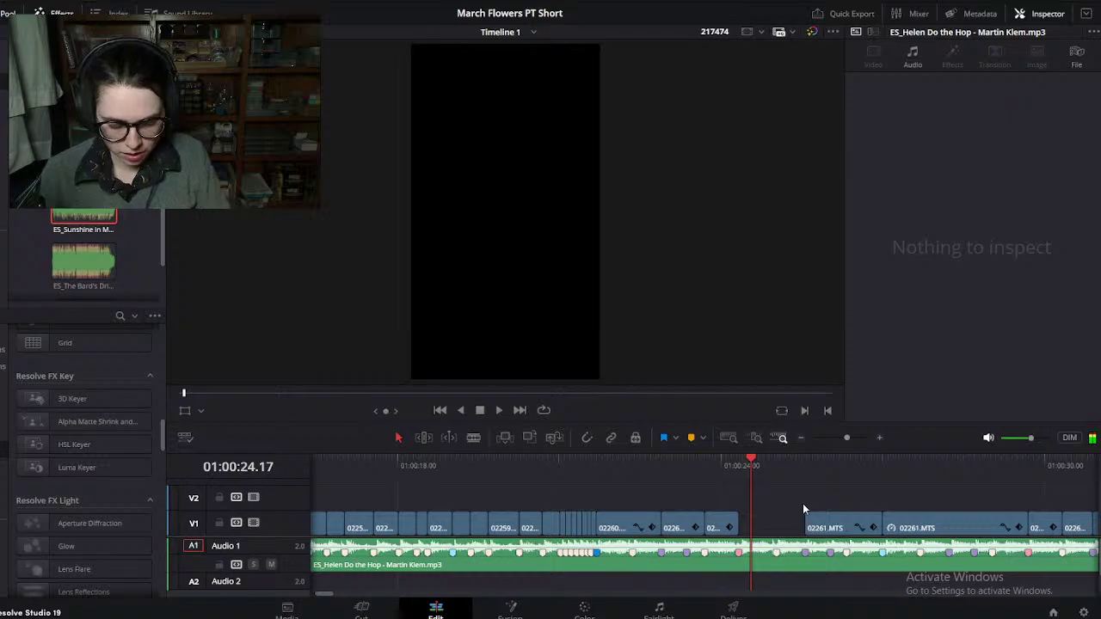
Step: Delete the empty-mold 02261.MTS clip, close the gap by moving the retimed 02261.MTS clip against the 02260.MTS clips, and preview it
scroll(804, 508, up, 2)
drag(841, 487, 946, 486)
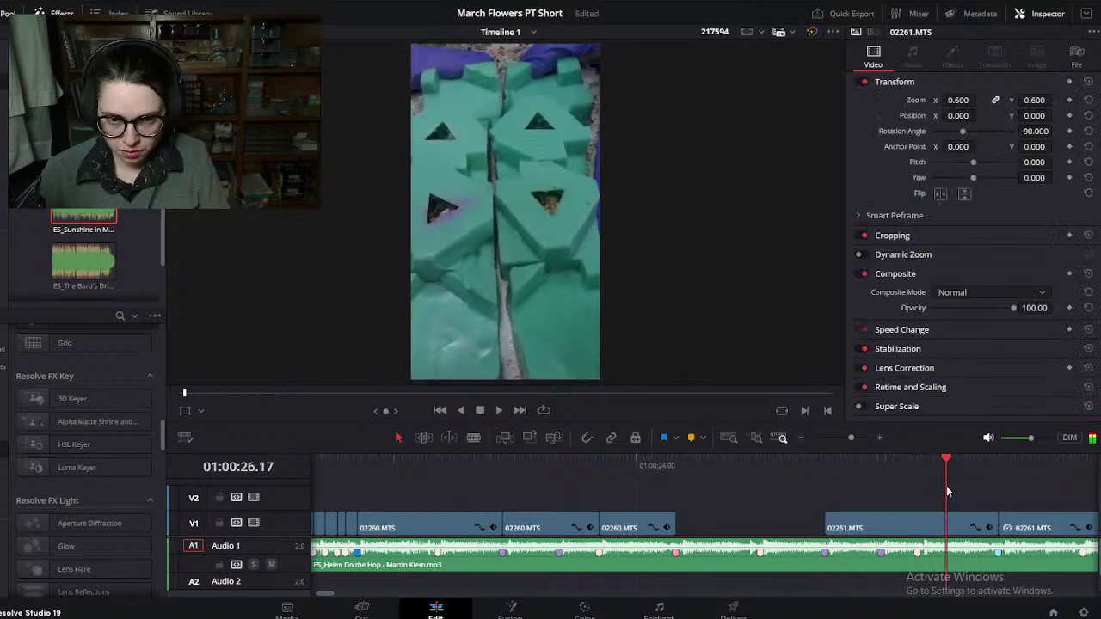
scroll(777, 469, down, 1)
click(767, 468)
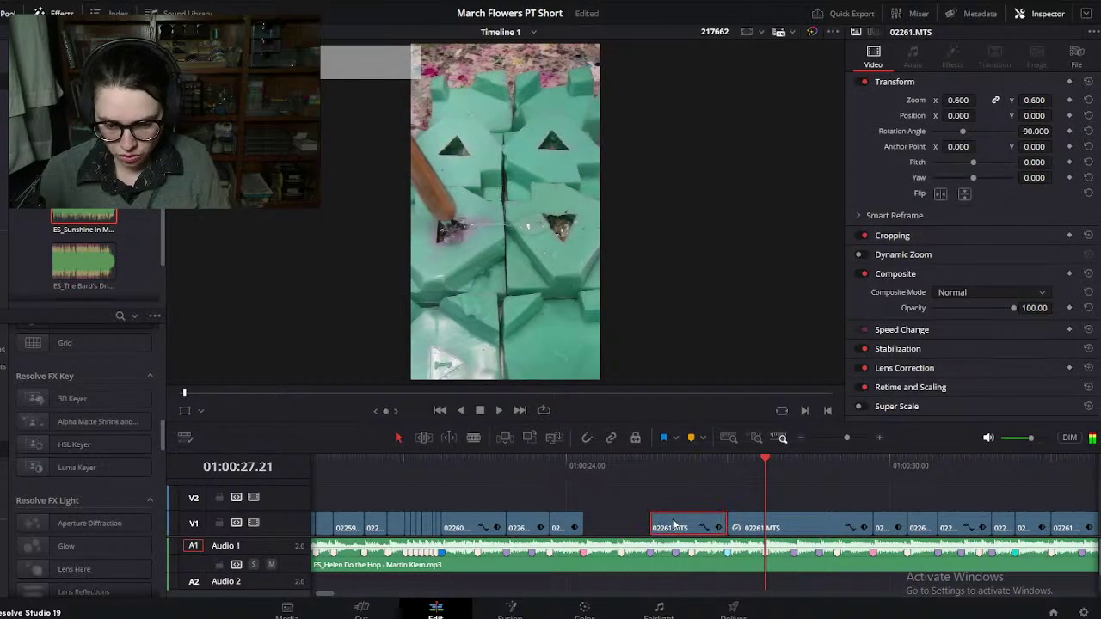
drag(805, 525, 663, 523)
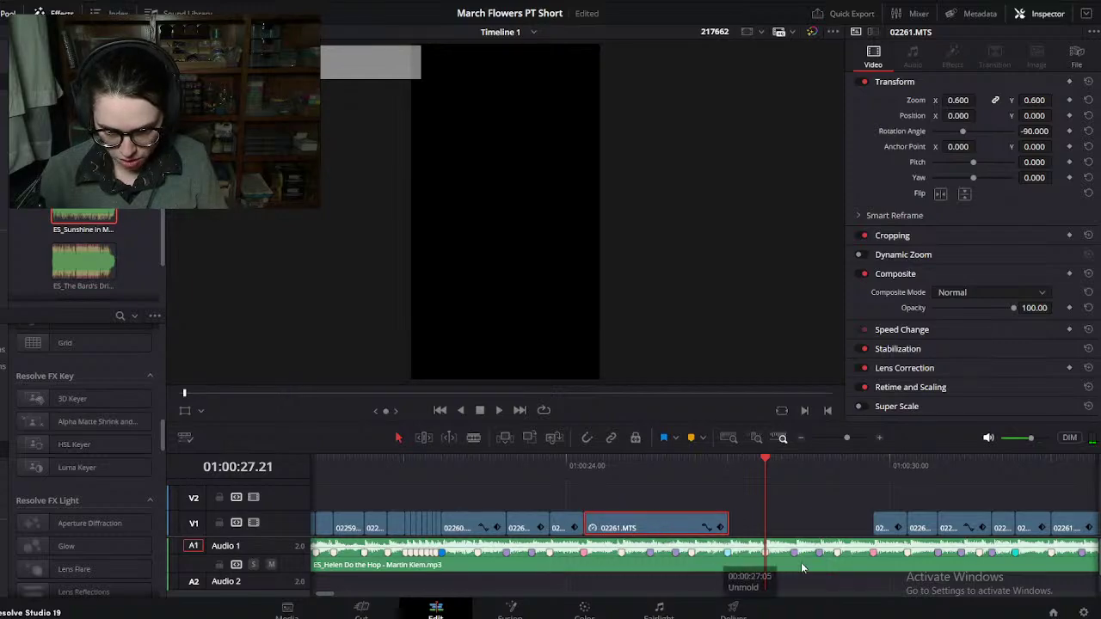
scroll(594, 508, up, 3)
click(579, 472)
key(space)
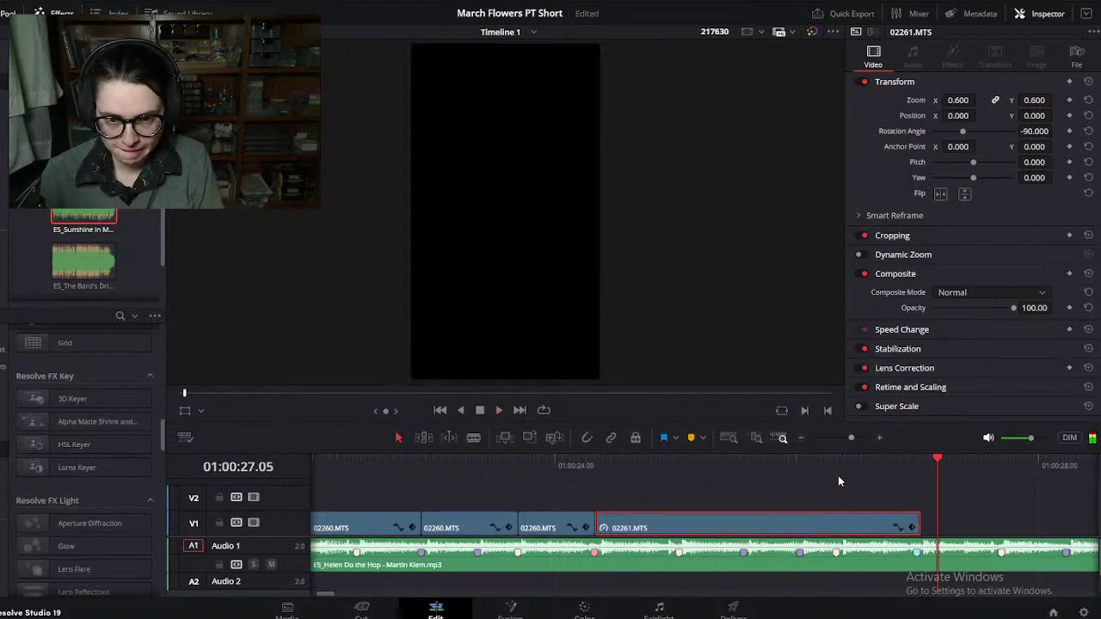
scroll(839, 490, down, 3)
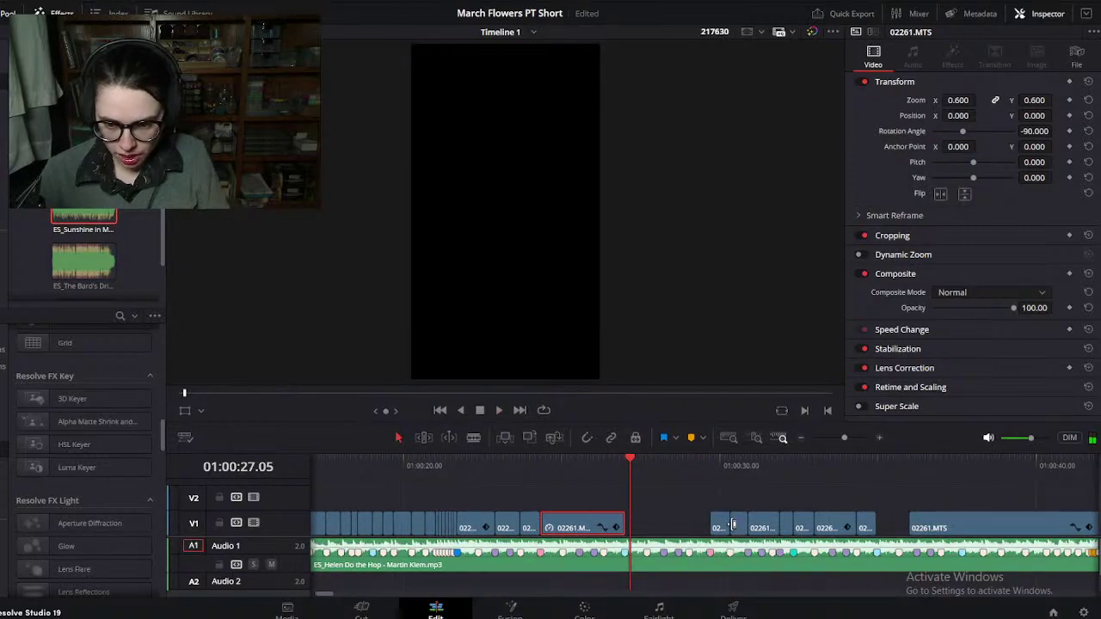
Step: Move the seven short 02261.MTS clips between about 01:00:30 and 01:00:35 back towards the retimed 02261.MTS clip on V1
scroll(732, 524, up, 2)
drag(633, 492, 929, 533)
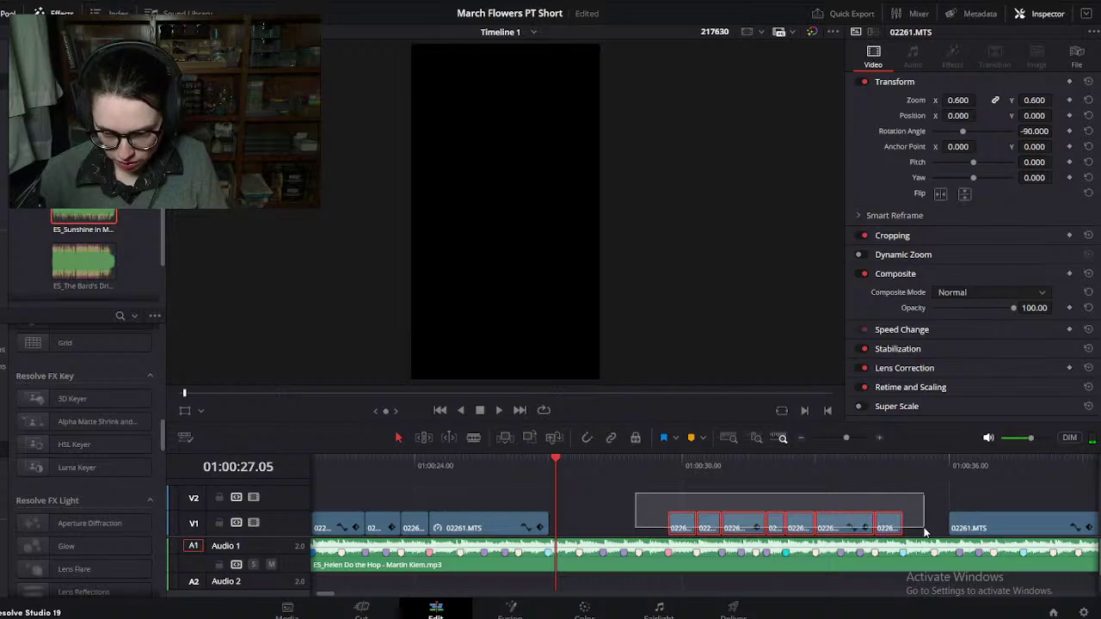
drag(732, 469, 782, 495)
drag(638, 497, 732, 527)
Step: Fit the first two moved 02261.MTS clips to the beat markers after the retimed clip, the second ending at 01:00:28.07
scroll(652, 535, up, 3)
drag(468, 525, 439, 527)
click(436, 464)
drag(430, 463, 495, 467)
click(635, 487)
mouse_move(1026, 516)
mouse_down()
mouse_move(492, 520)
mouse_move(521, 525)
mouse_move(489, 513)
mouse_move(566, 492)
mouse_move(556, 494)
mouse_up()
click(511, 490)
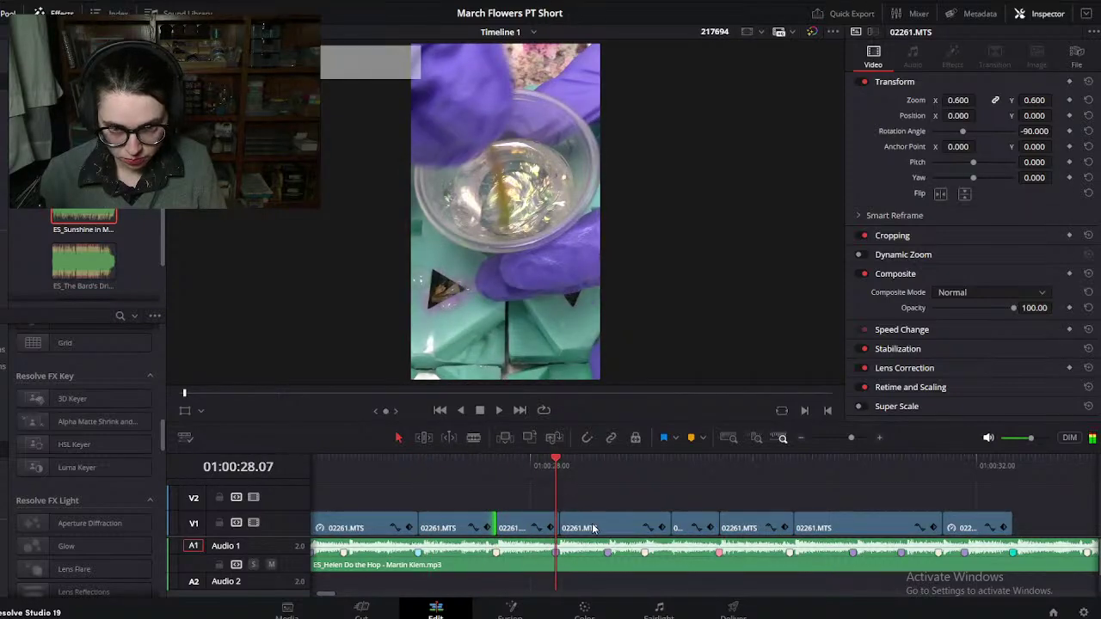
Step: Start the third moved clip at 01:00:28.07, and lift the short clip after it onto V2, spanning the white and pink beat markers
key(ctrl+equal)
key(ctrl+equal)
drag(484, 475, 760, 527)
scroll(787, 555, right, 2)
scroll(787, 558, right, 2)
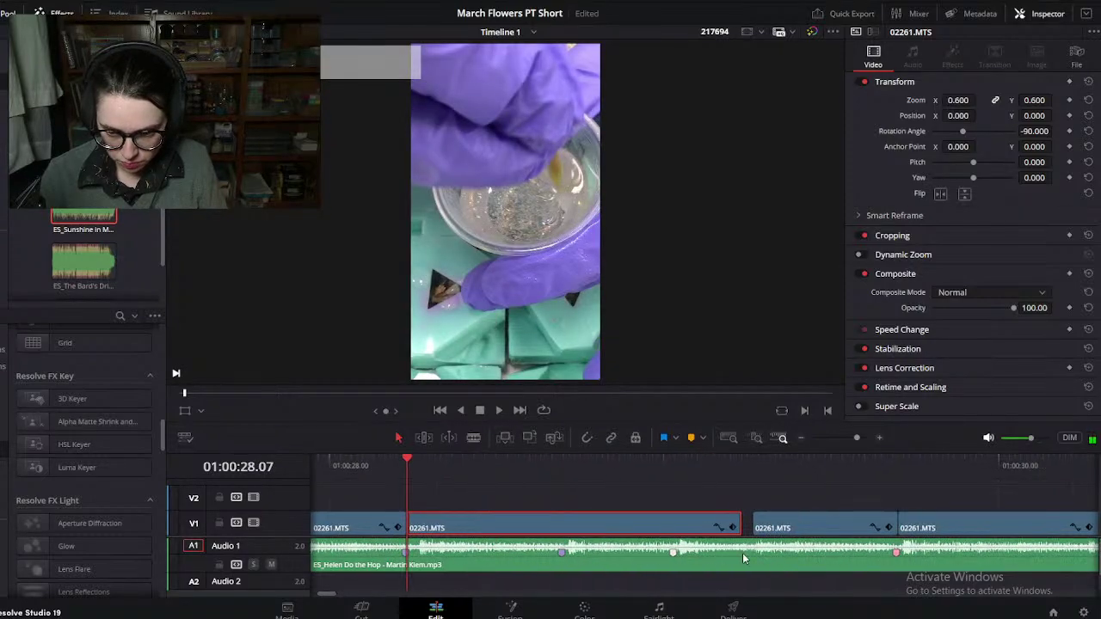
drag(407, 462, 677, 541)
drag(824, 527, 894, 489)
Step: Preview from 01:00:26.29, drop the V2 clip onto V1 over the end of the previous clip, and play on to 01:00:32.10
scroll(794, 555, down, 2)
scroll(793, 553, down, 1)
click(428, 468)
click(482, 499)
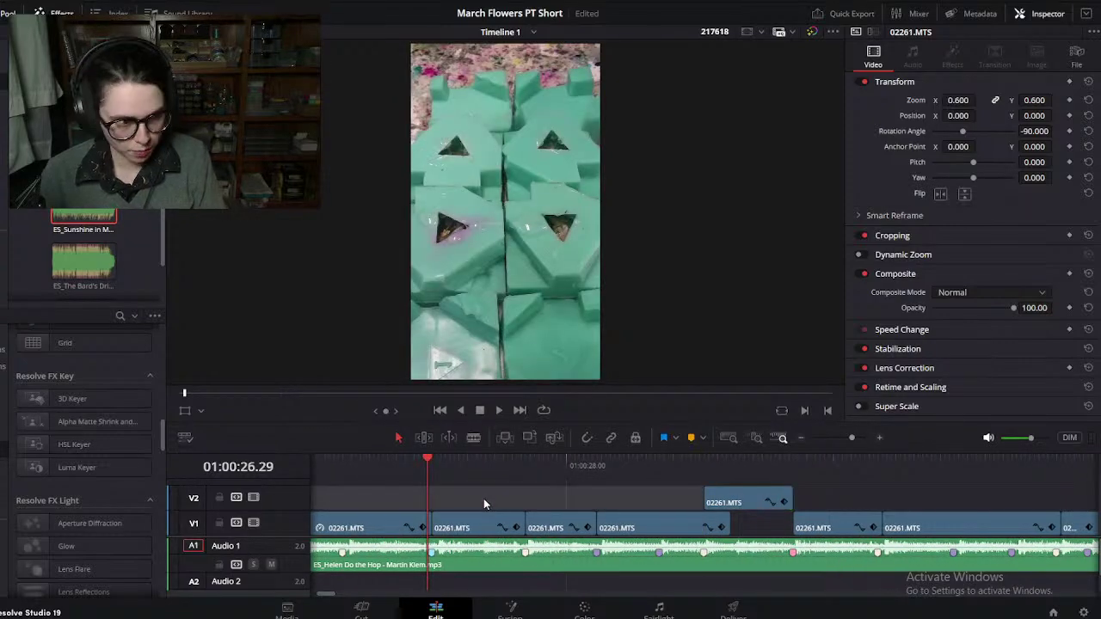
key(space)
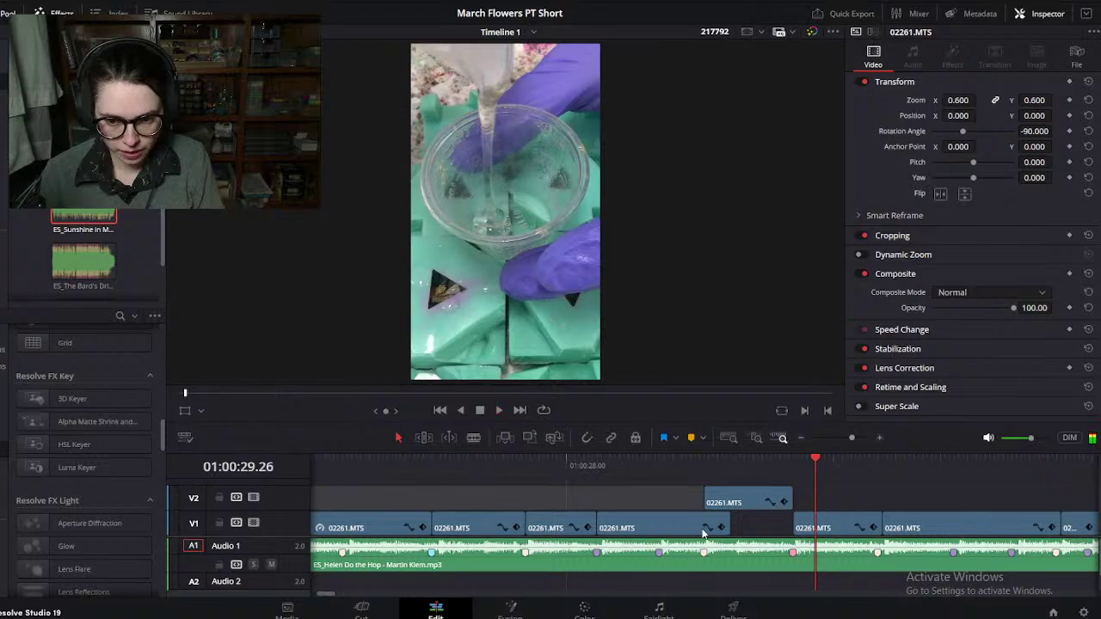
drag(730, 508, 740, 521)
scroll(743, 514, down, 2)
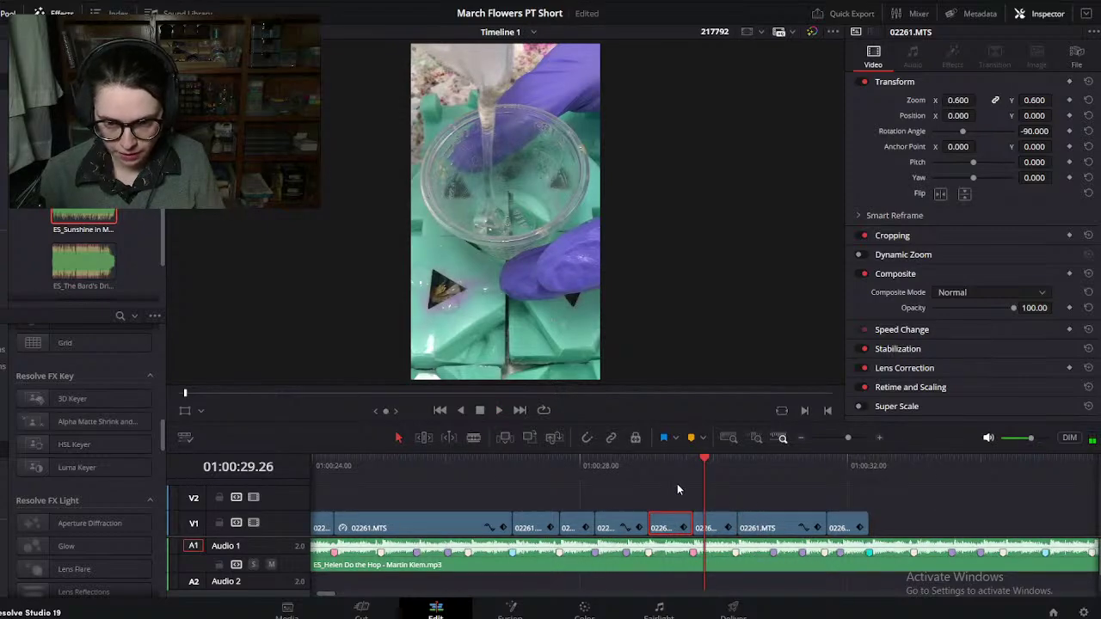
click(749, 484)
key(space)
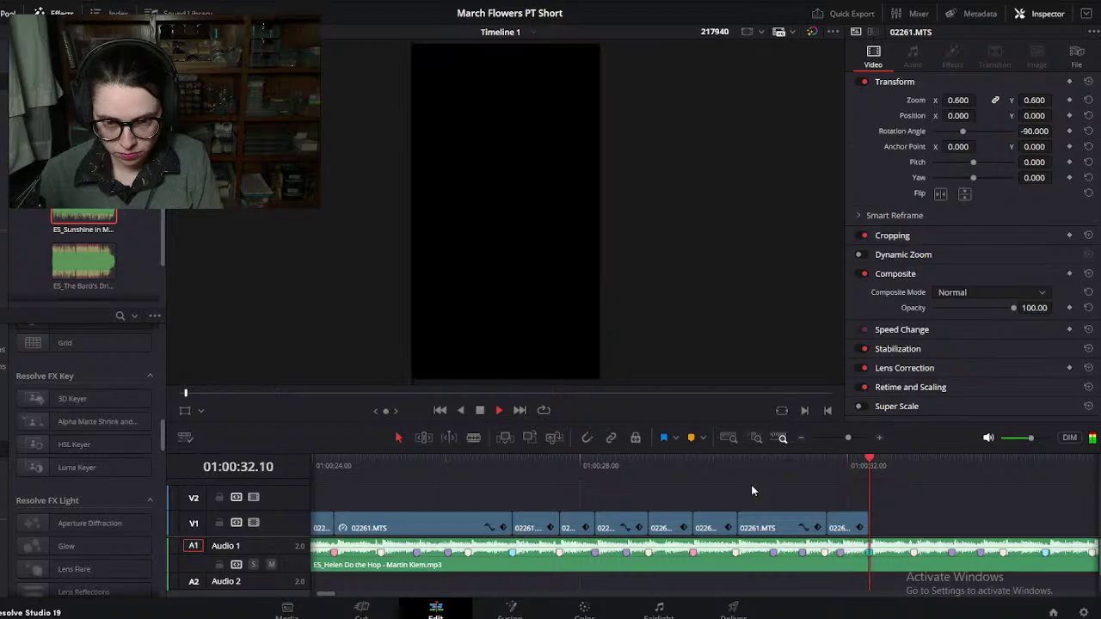
Step: Move the last retimed 02261.MTS clip to start at the purple beat marker just before 01:00:32.00, and review the long clip beyond it
scroll(793, 522, up, 4)
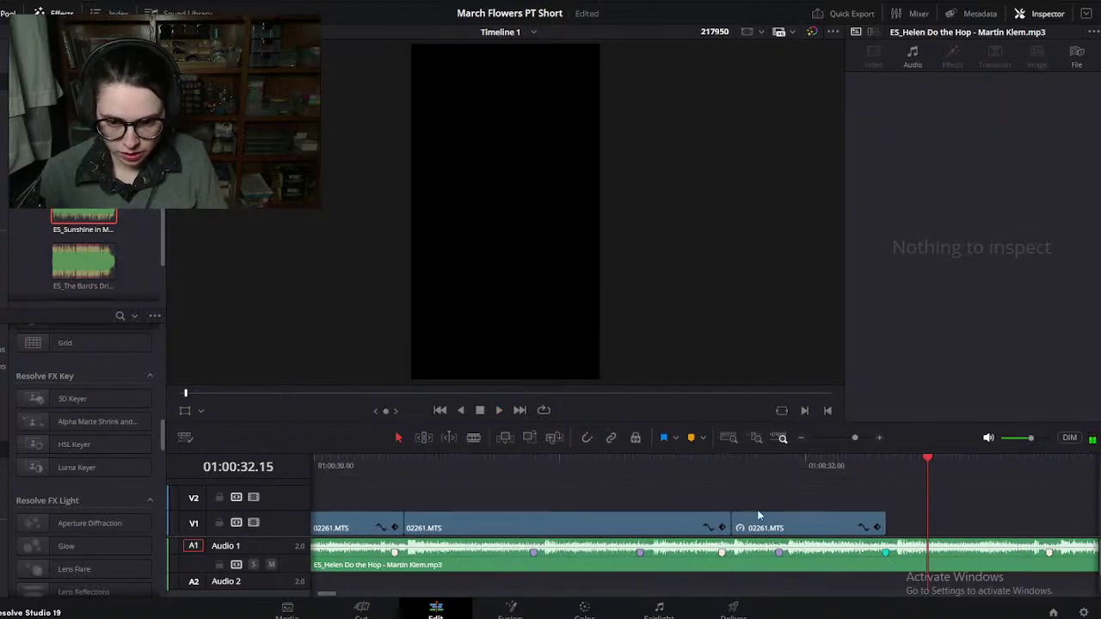
click(777, 527)
drag(776, 527, 826, 527)
drag(785, 472, 909, 497)
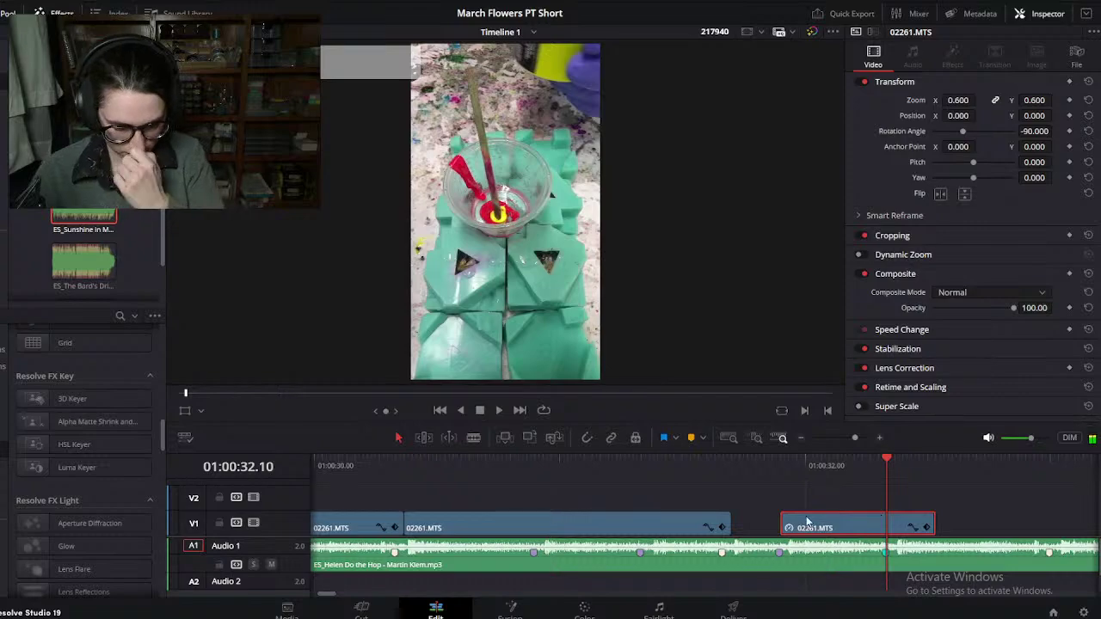
scroll(768, 501, down, 2)
scroll(707, 555, down, 4)
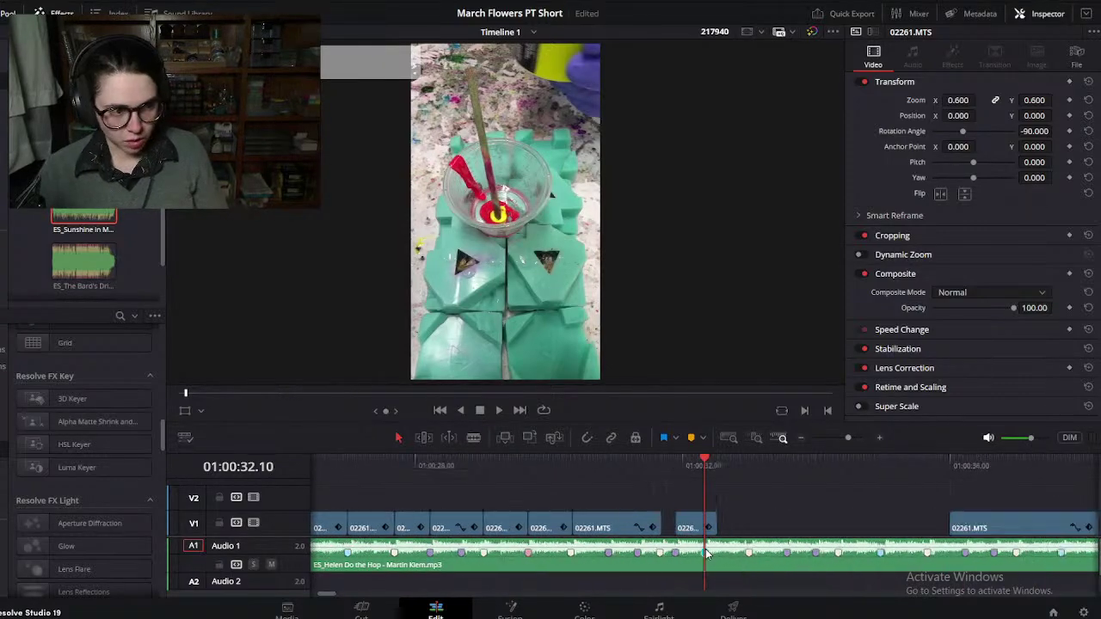
click(798, 468)
key(space)
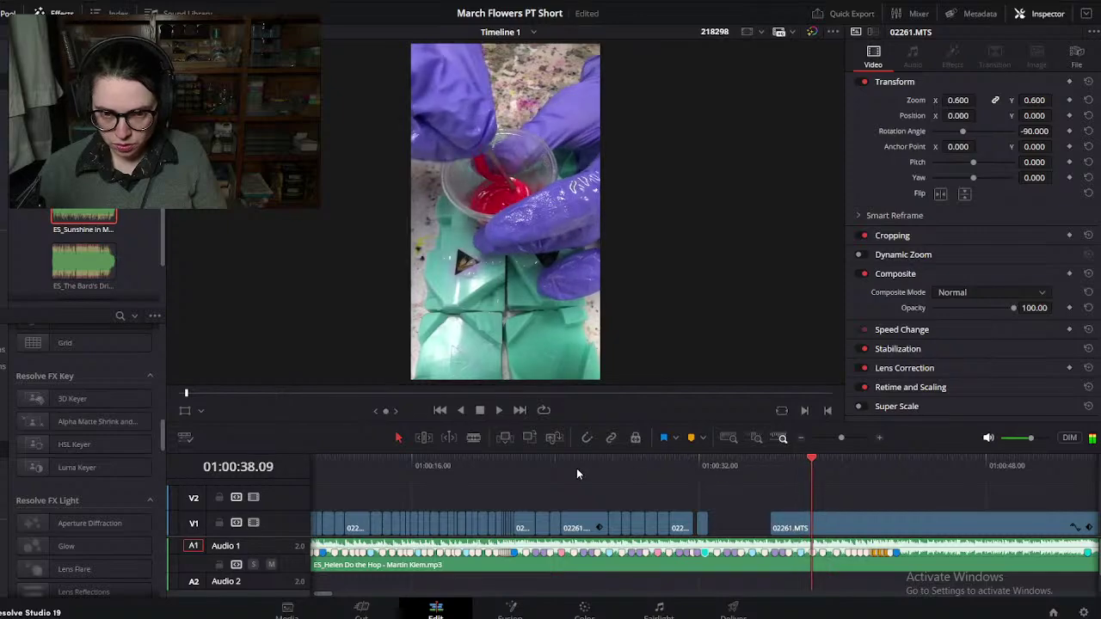
Step: Shorten the 02261.MTS clip starting at 01:00:30.10 to end at 01:00:30.27, and move the retimed clip against it
click(667, 469)
scroll(668, 469, up, 4)
drag(443, 469, 752, 513)
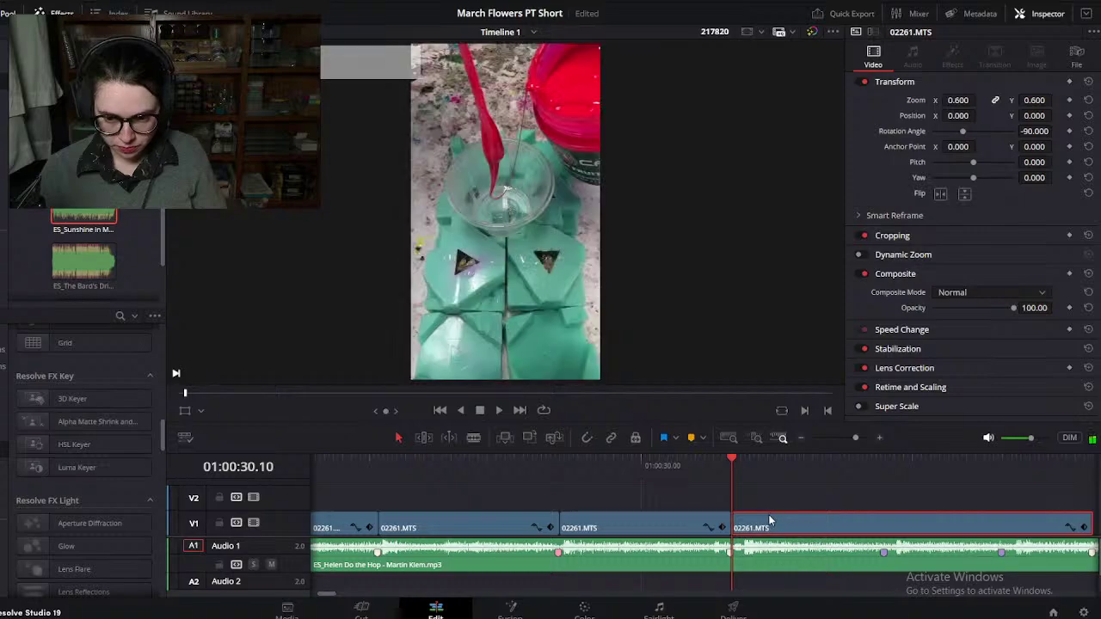
scroll(777, 521, right, 3)
drag(537, 467, 665, 483)
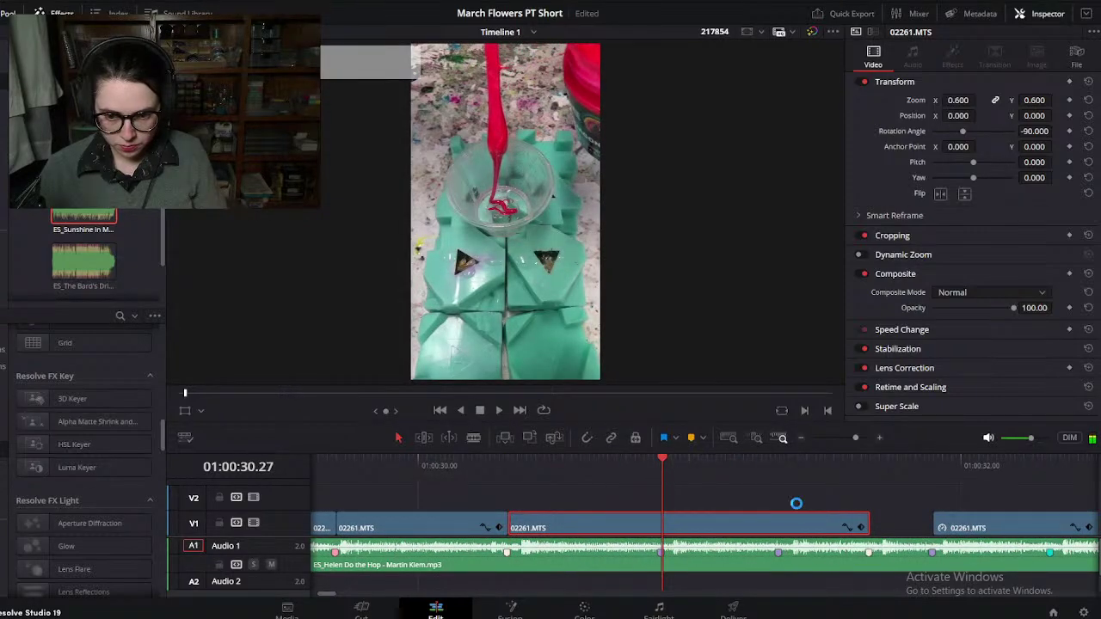
scroll(796, 504, right, 2)
drag(865, 513, 581, 495)
Step: Trim the retimed clip to end at 01:00:31.10, then move the long 02261.MTS clip against it and play the join
drag(518, 462, 637, 526)
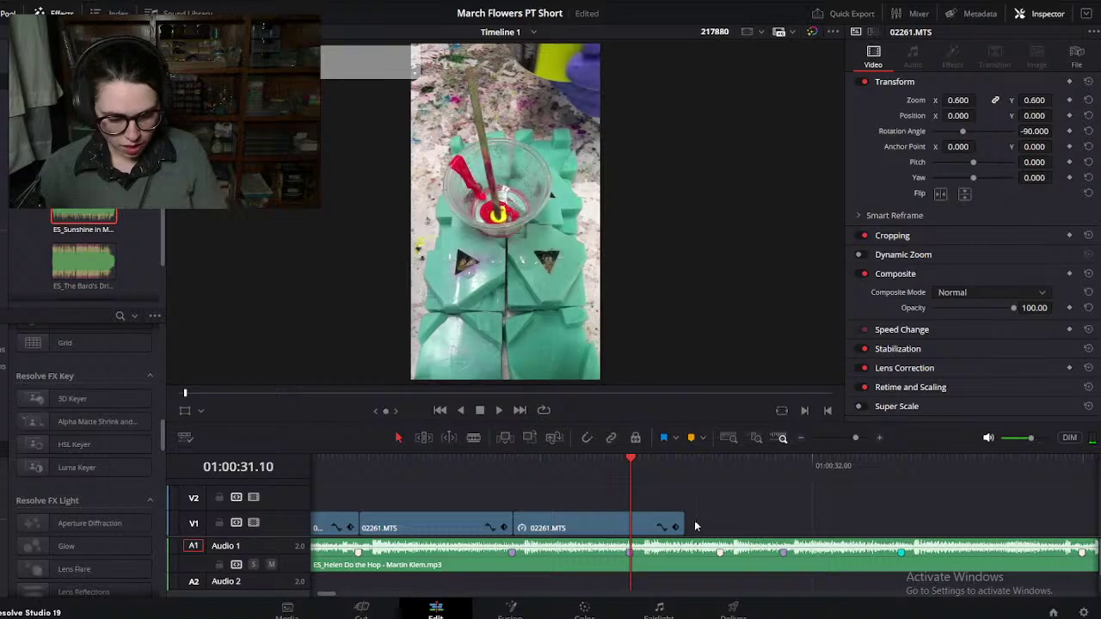
drag(676, 515, 627, 516)
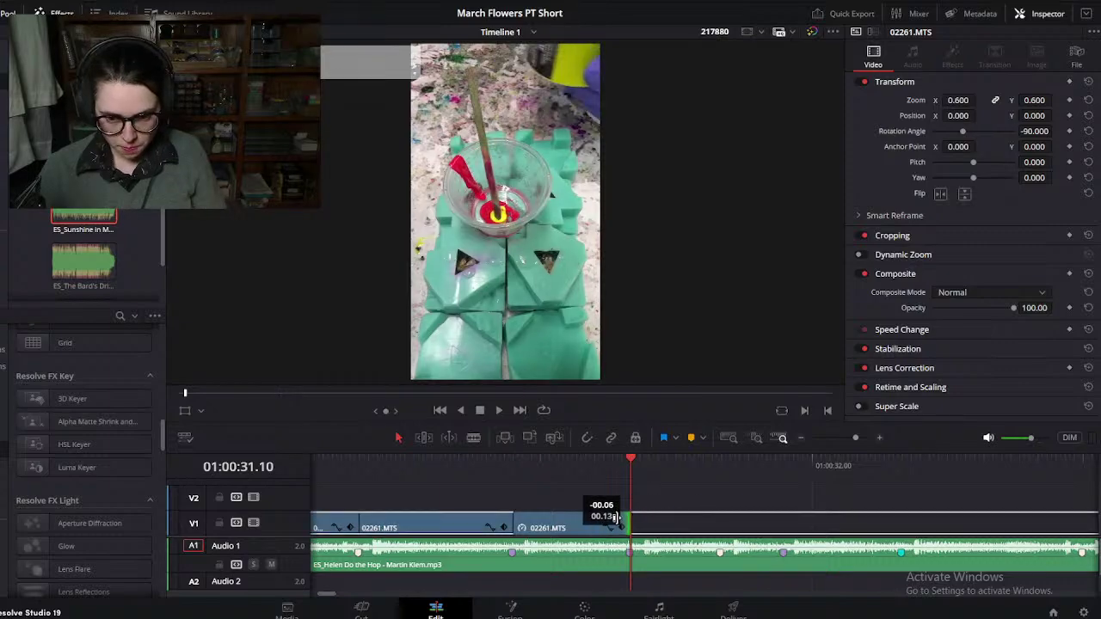
scroll(631, 520, down, 5)
drag(757, 526, 726, 528)
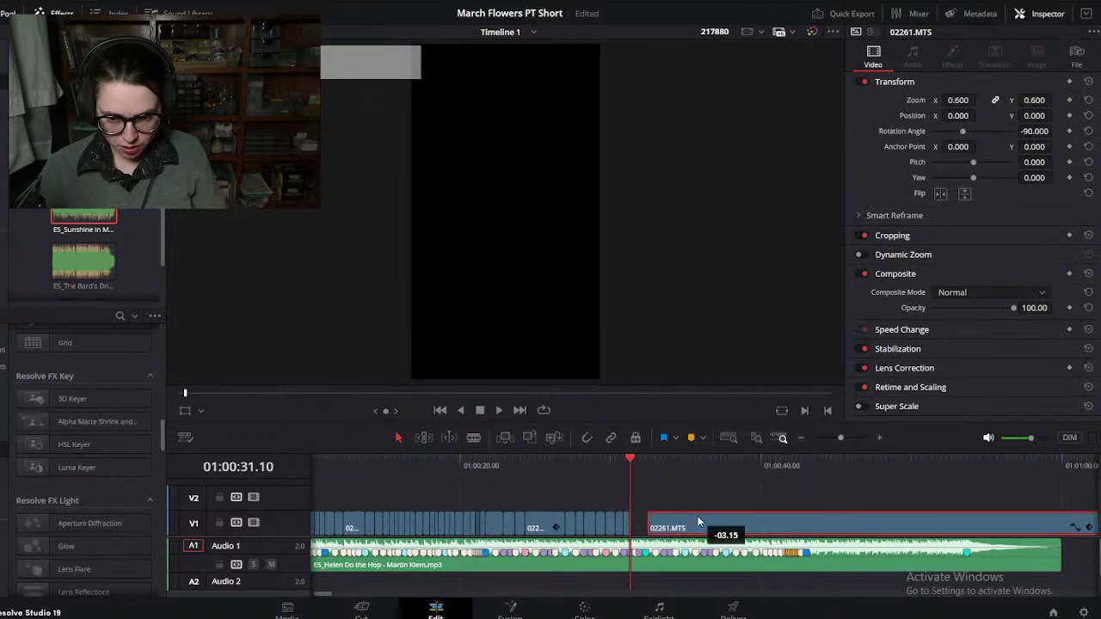
scroll(773, 537, up, 5)
drag(878, 525, 670, 519)
key(space)
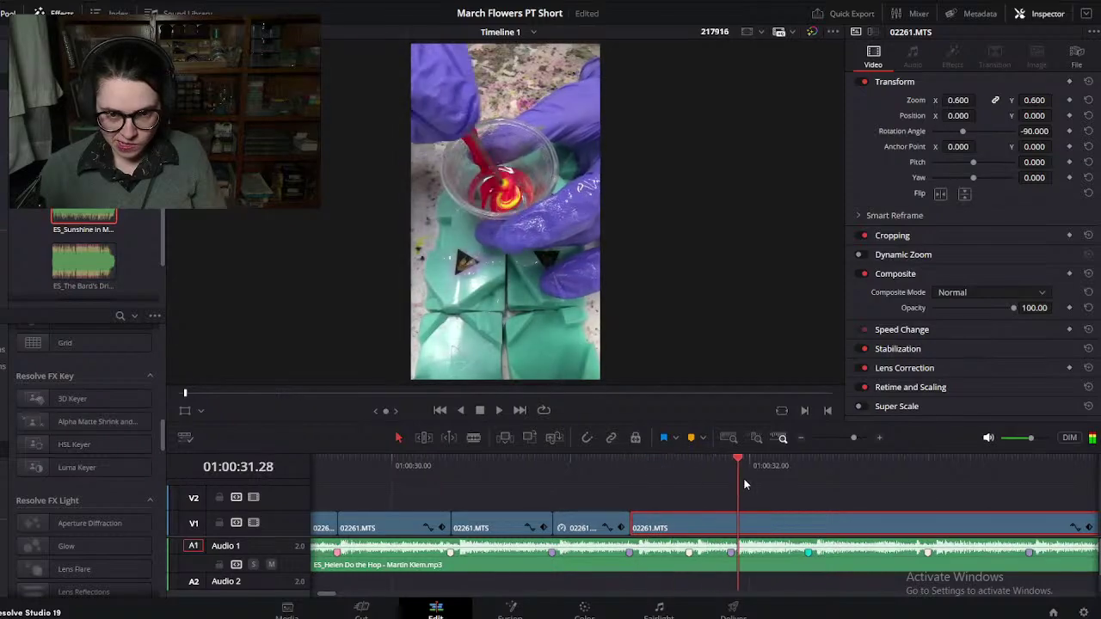
Step: Mute the Audio 1 music track and scrub the long 02261.MTS clip through to 01:00:42.04
scroll(843, 559, down, 3)
scroll(843, 560, down, 2)
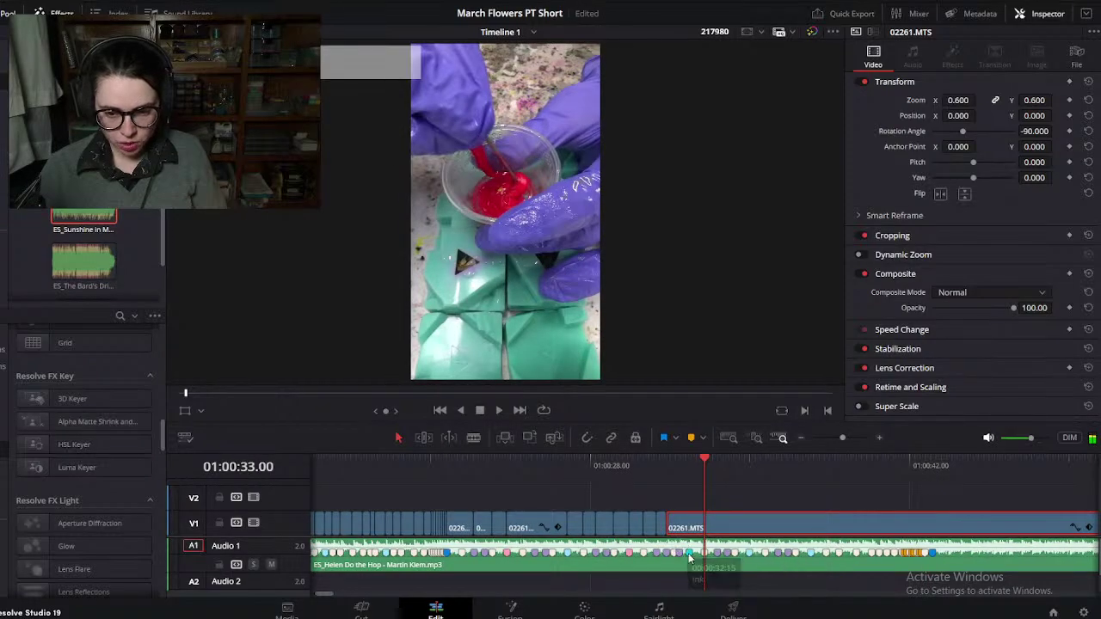
scroll(689, 557, down, 2)
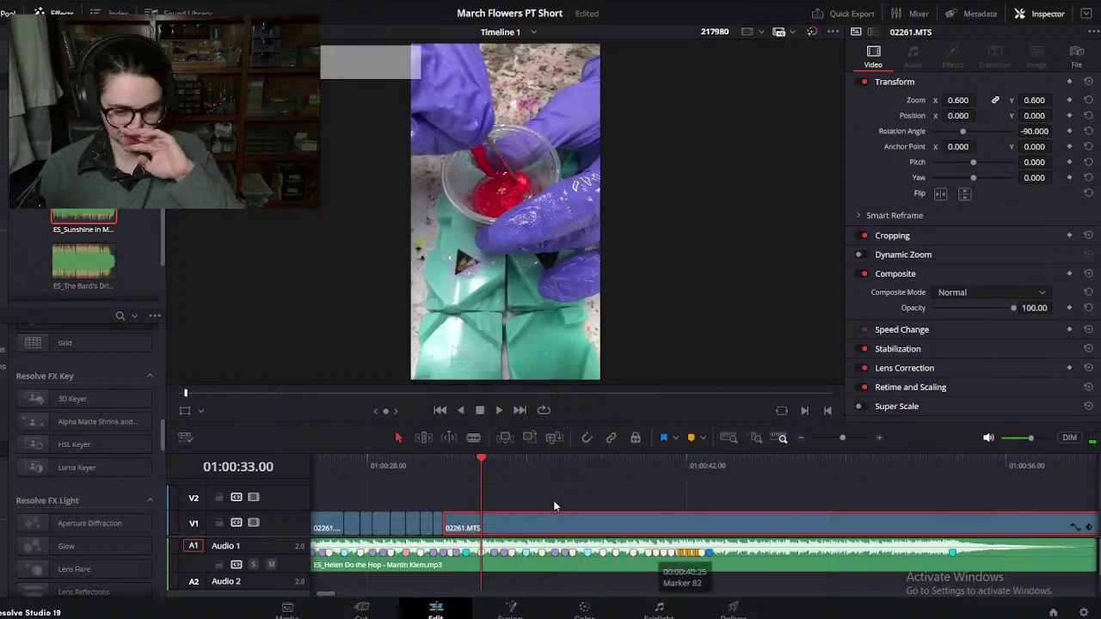
drag(499, 461, 558, 462)
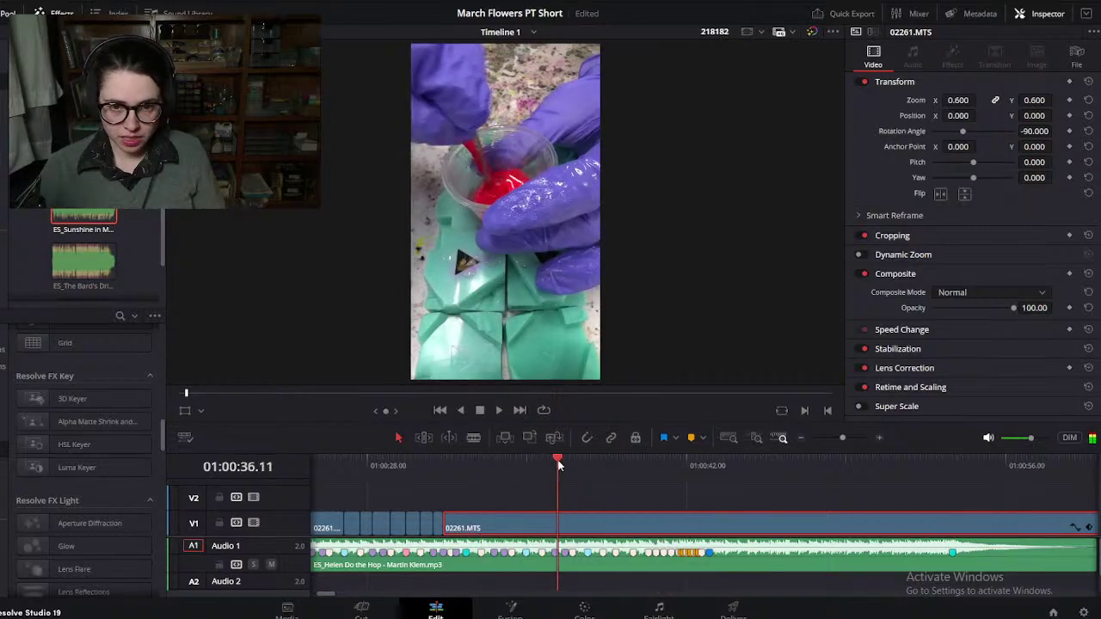
click(271, 564)
drag(556, 451, 690, 503)
Step: Set the long 02261.MTS clip's speed to 200%
right_click(639, 526)
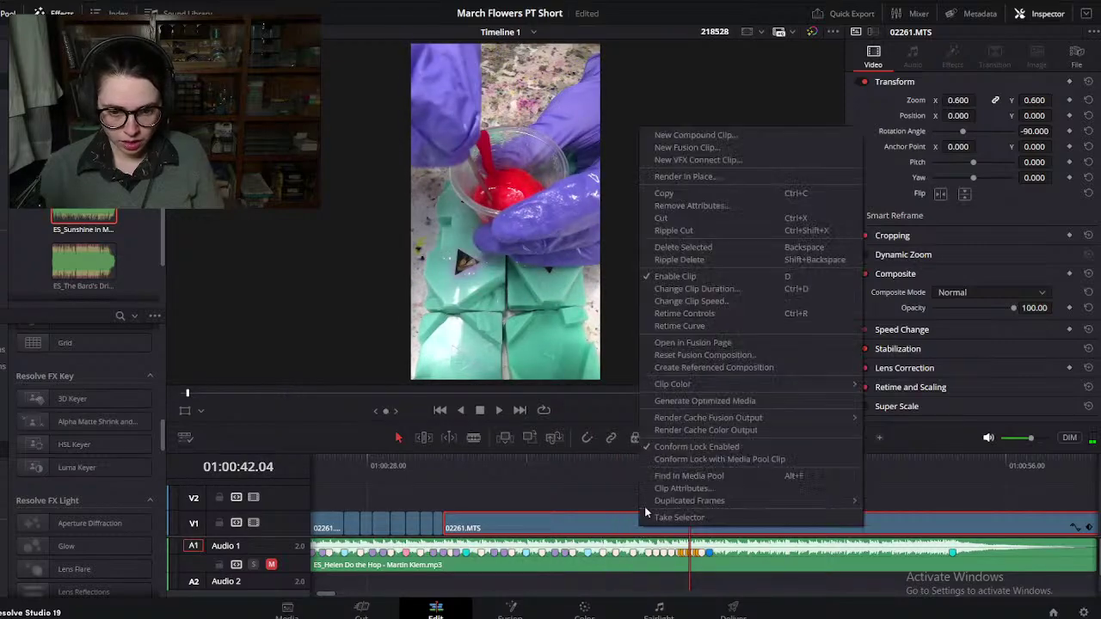
click(710, 301)
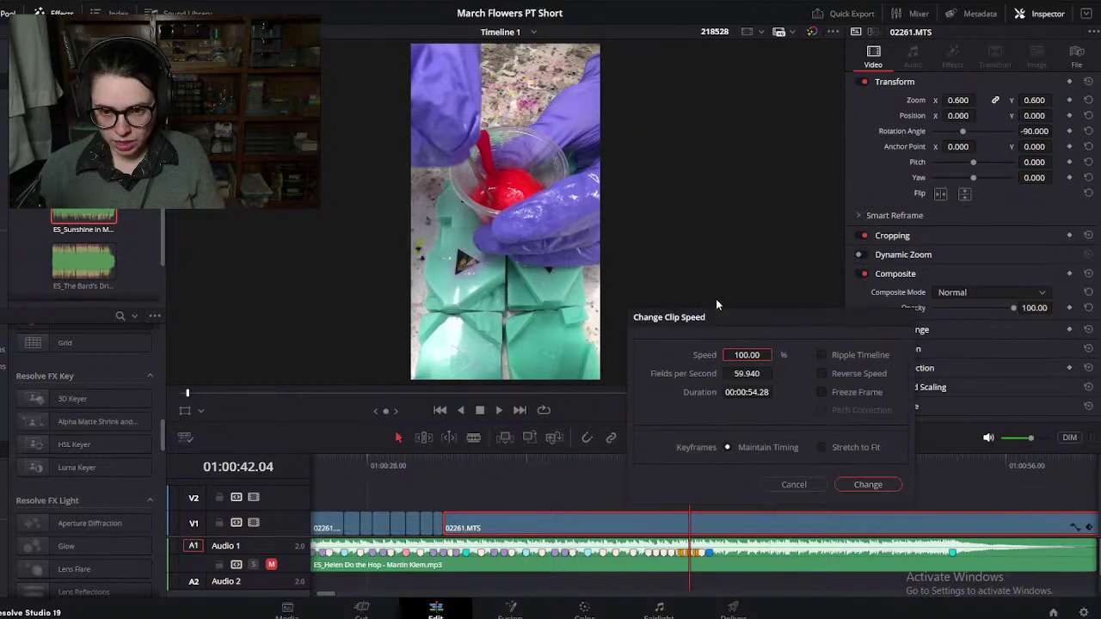
text(200)
key(Return)
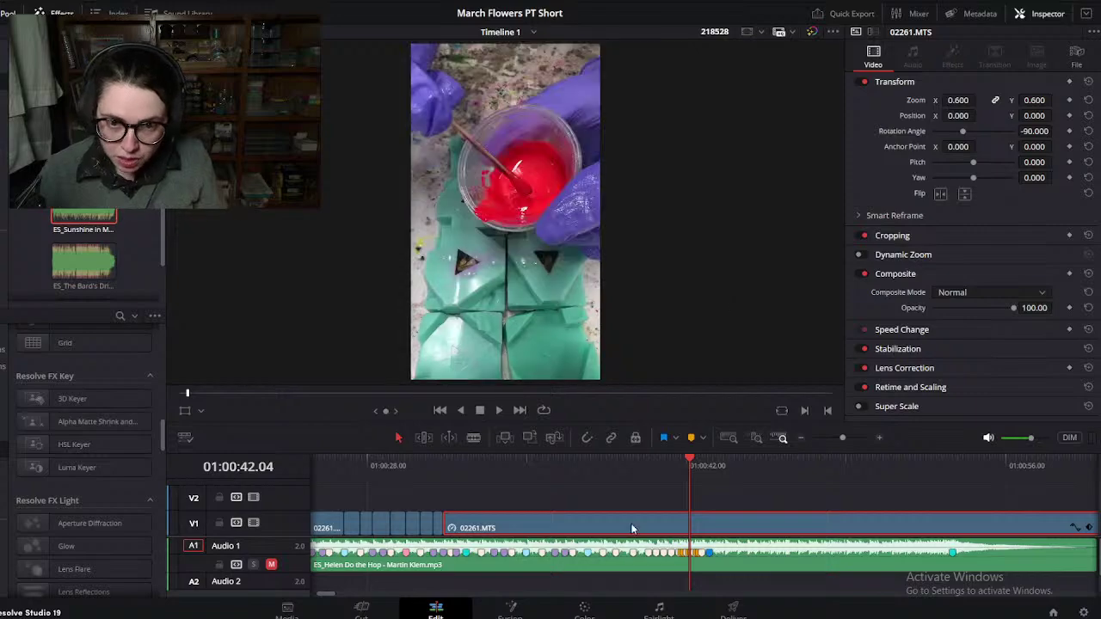
Step: Cut the 200% 02261.MTS clip at 01:00:32.10 and delete everything after the cut
drag(455, 468, 466, 466)
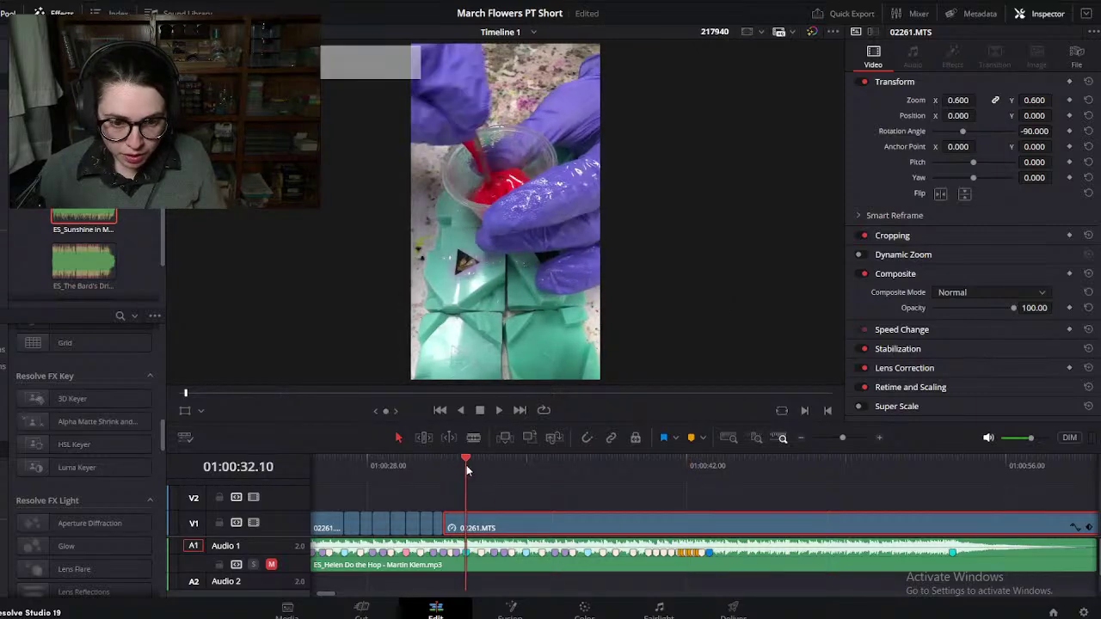
scroll(561, 498, up, 3)
scroll(561, 498, up, 2)
scroll(678, 524, down, 6)
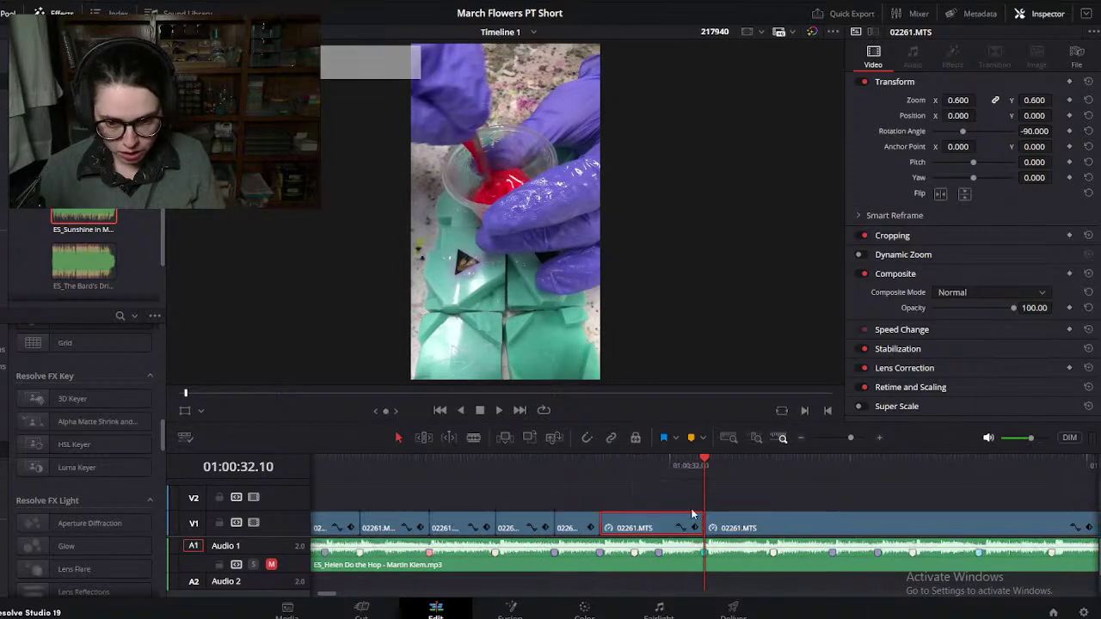
drag(486, 460, 795, 507)
click(781, 525)
key(Delete)
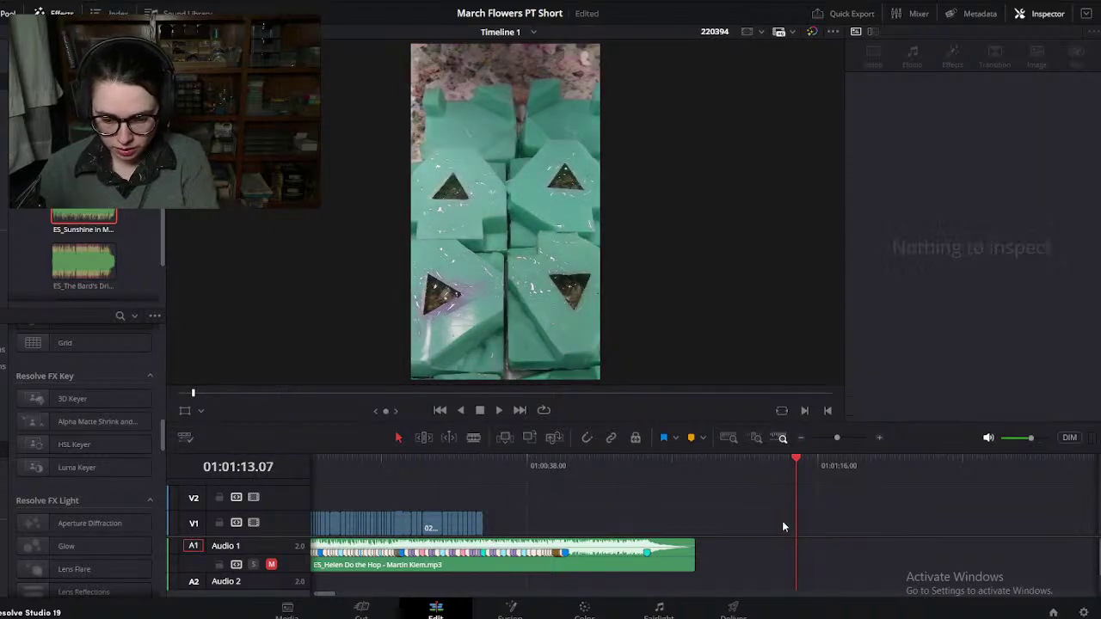
click(30, 7)
key(Escape)
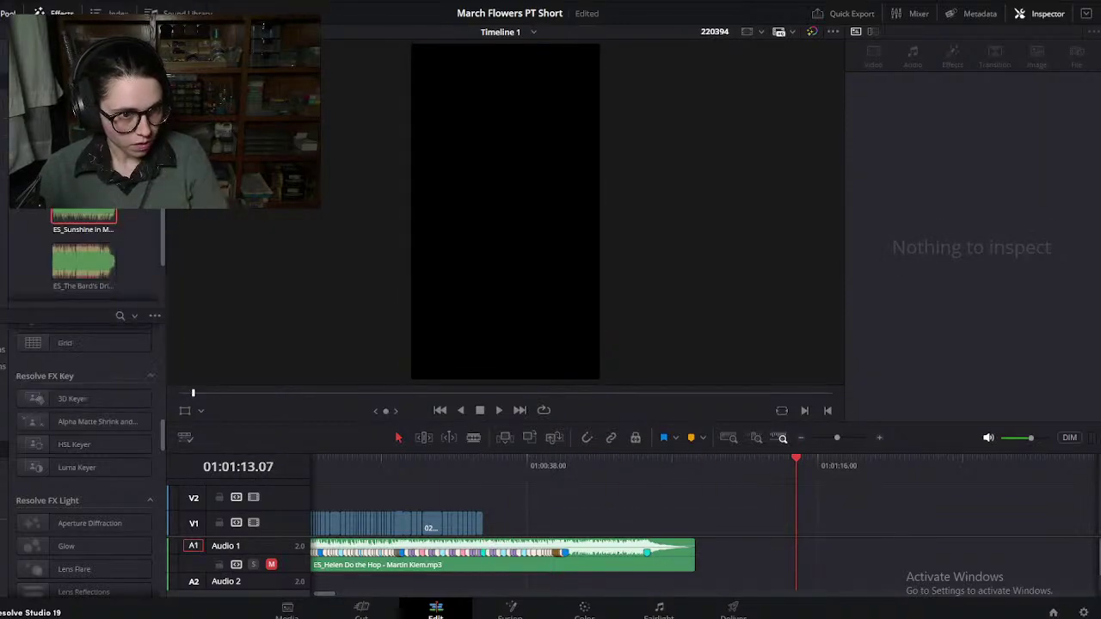
Step: Check the markers around the edit's end, and move the remaining 02261.MTS clips earlier on V1, starting near 01:01:20
click(476, 463)
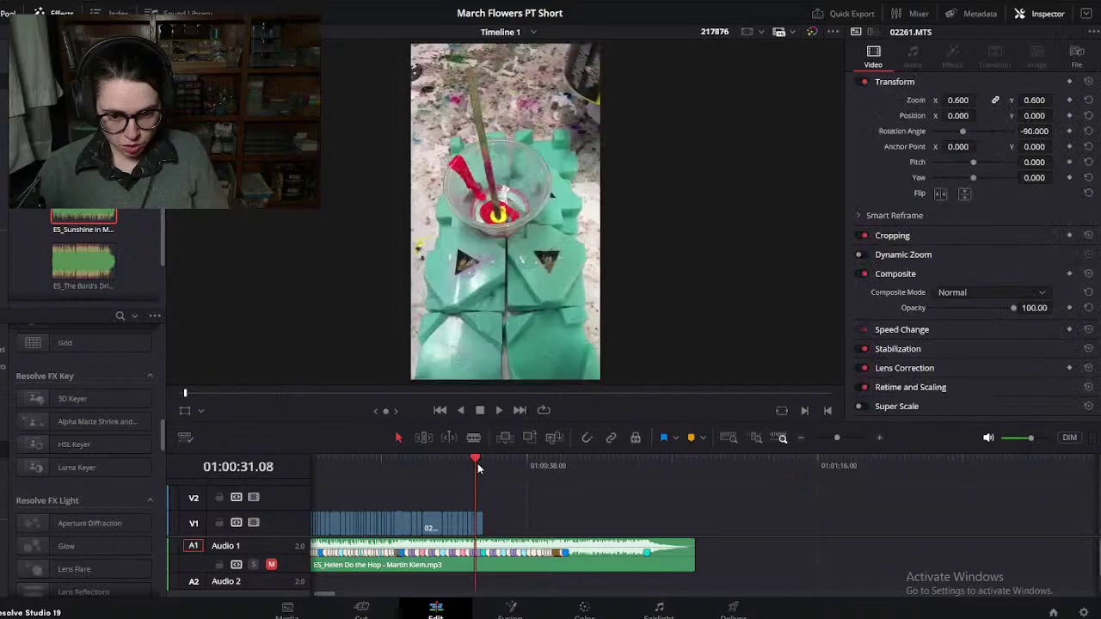
scroll(692, 563, up, 4)
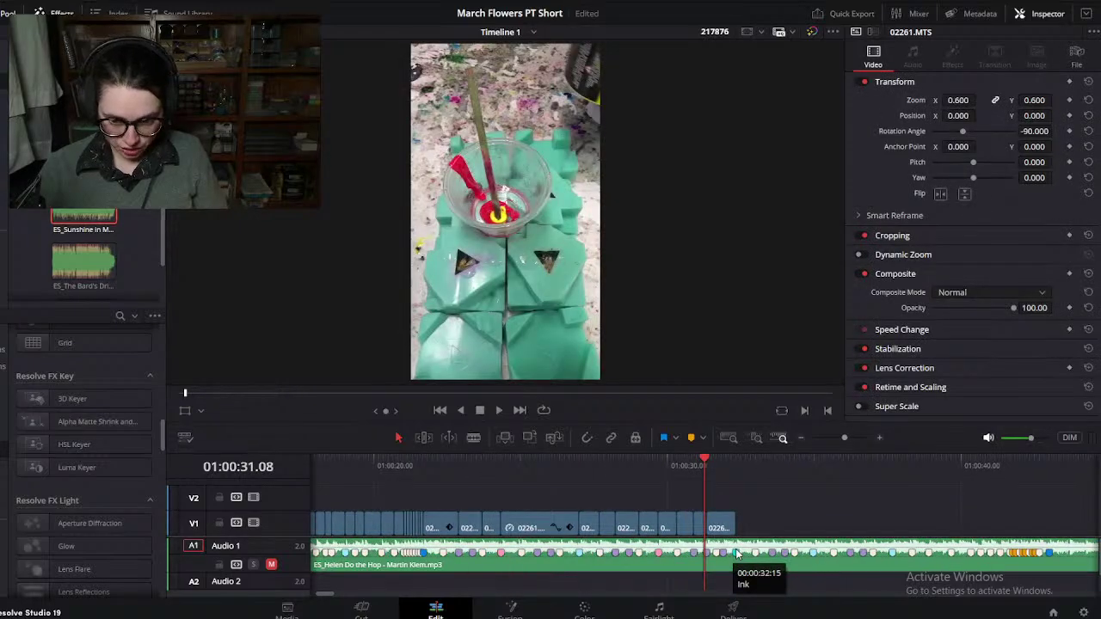
scroll(736, 553, down, 3)
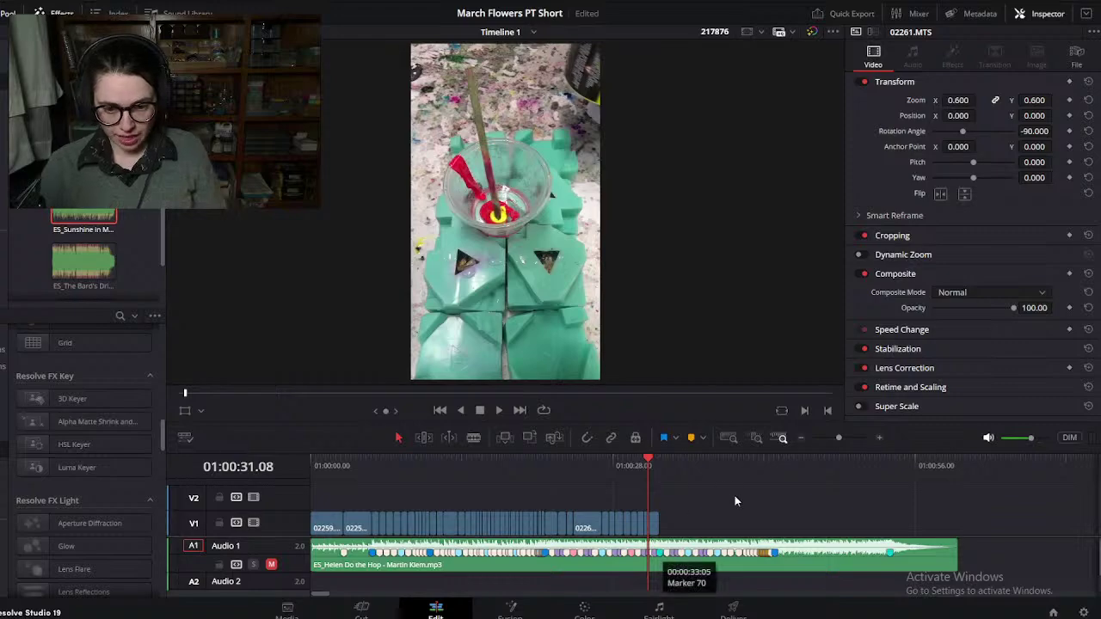
scroll(744, 504, down, 6)
drag(569, 476, 837, 536)
drag(696, 519, 481, 528)
click(365, 462)
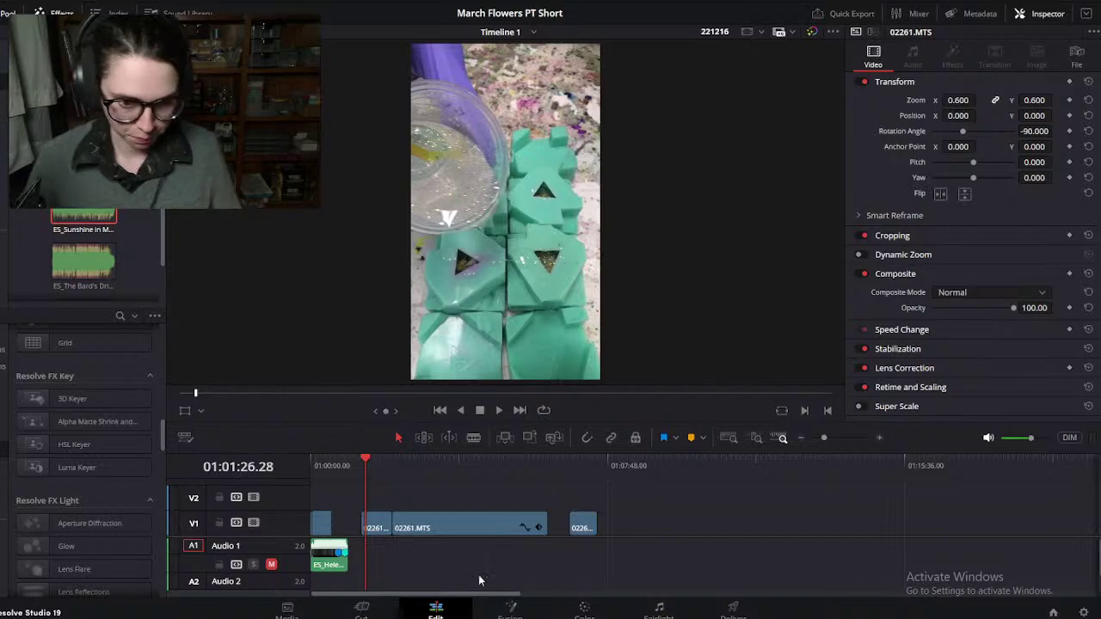
Step: Cut the first remaining 02261.MTS clip at 01:01:22.06, remove its opening piece and move the rest to just after the edited clips
scroll(689, 469, up, 5)
drag(662, 483, 678, 517)
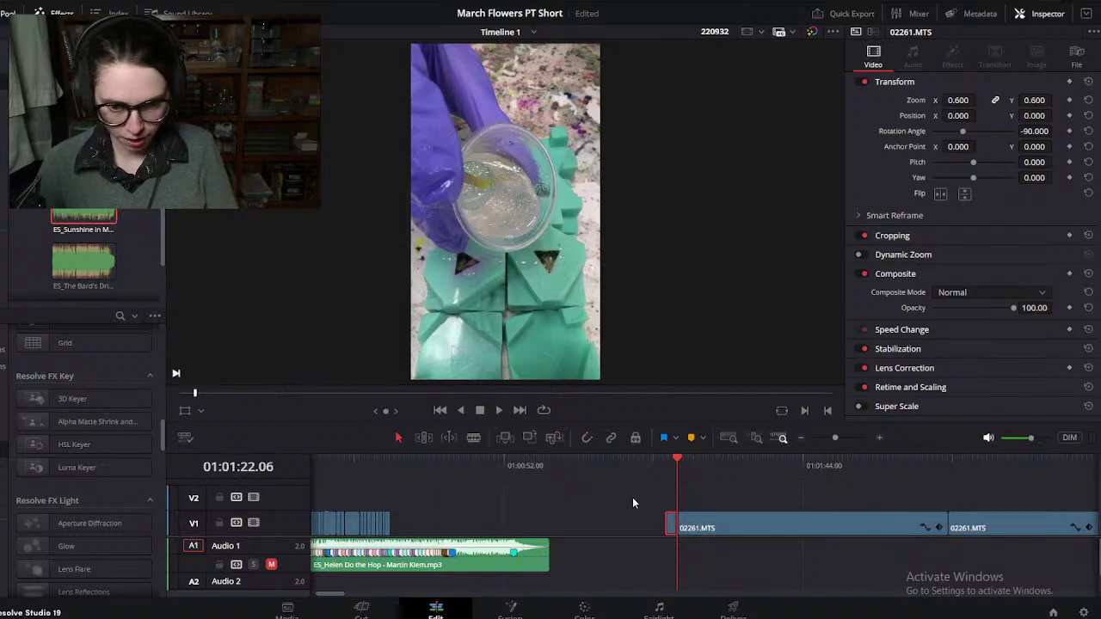
drag(745, 527, 467, 525)
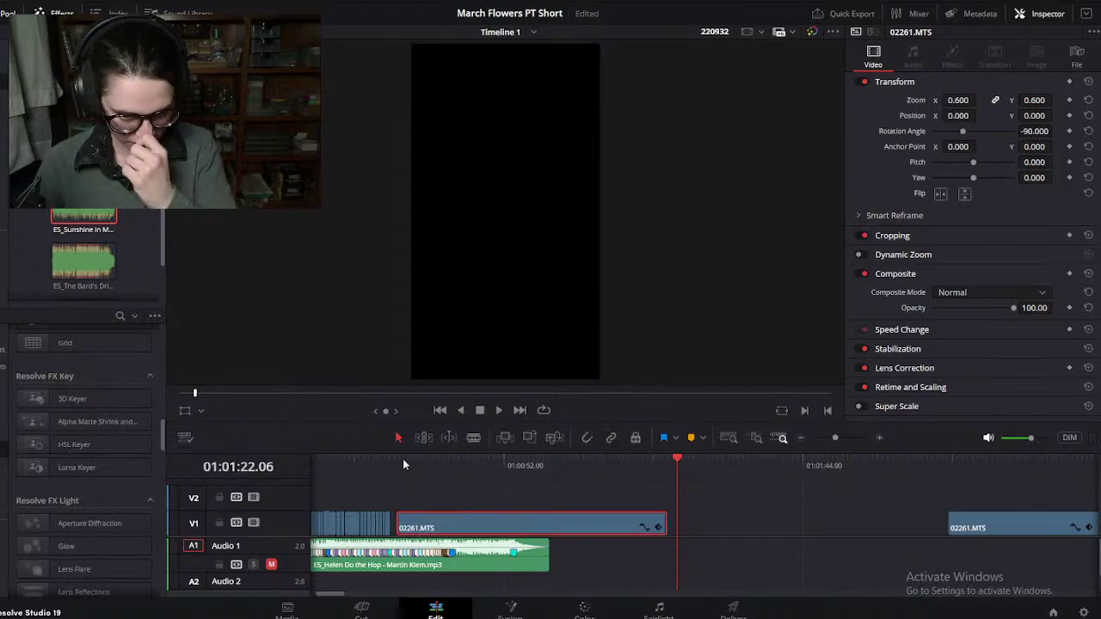
Step: Remove the moved 02261.MTS clip's opening up to 01:00:33.26 and move the rest back to start at the 01:00:32.10 marker
click(402, 465)
scroll(612, 559, up, 4)
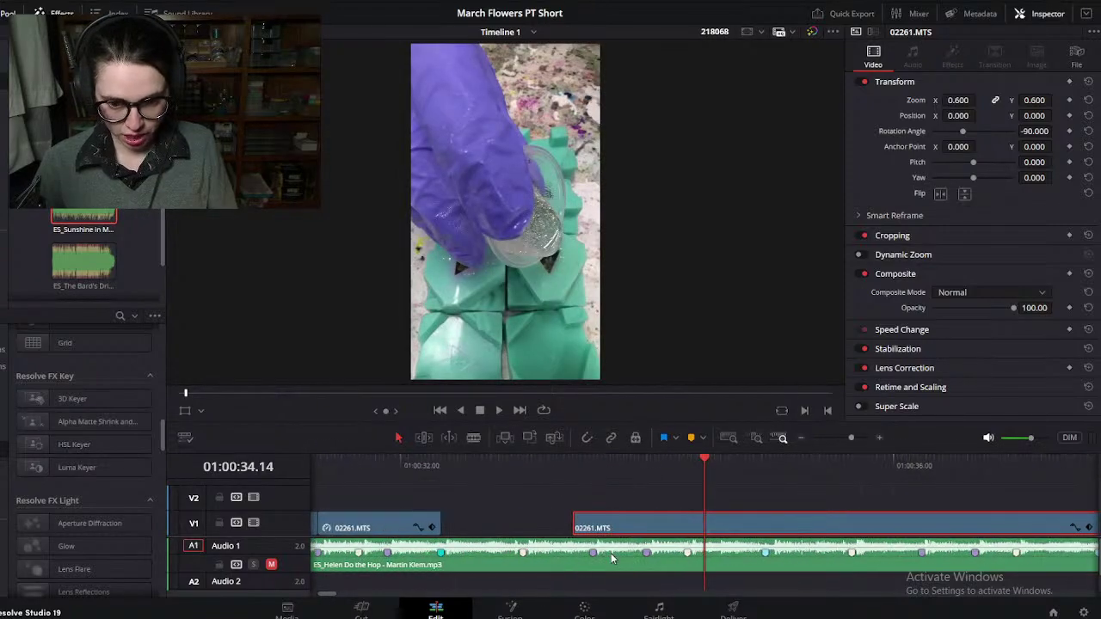
drag(633, 535, 503, 518)
drag(443, 468, 482, 519)
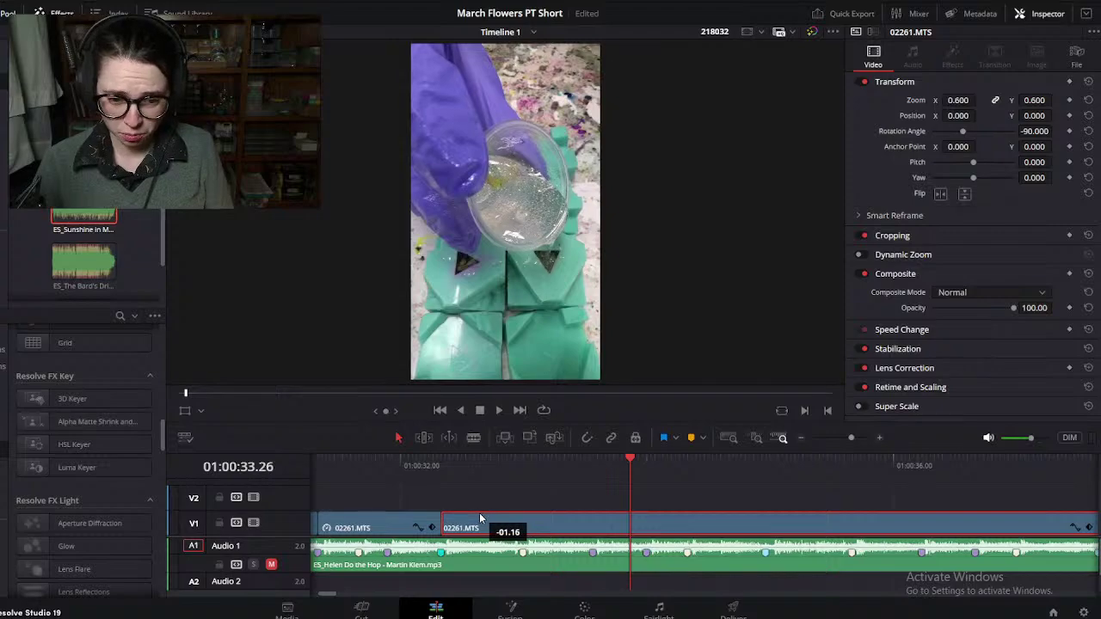
Step: Examine the 02261.MTS clip that starts at 01:00:32.10, scrubbing through its footage past the end of the music
key(slash)
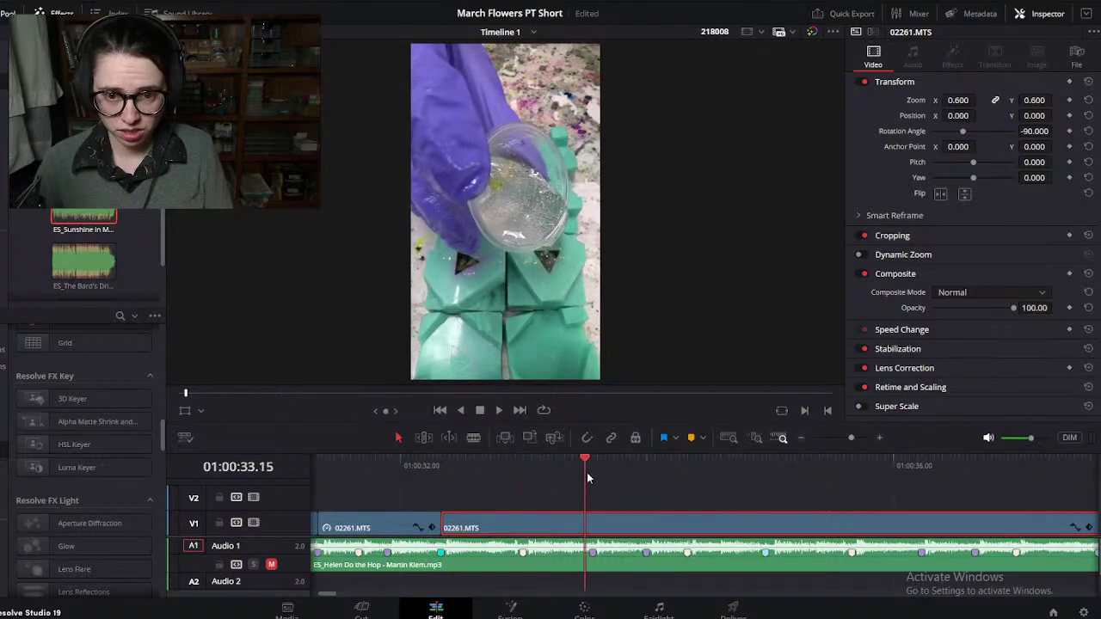
scroll(826, 511, down, 5)
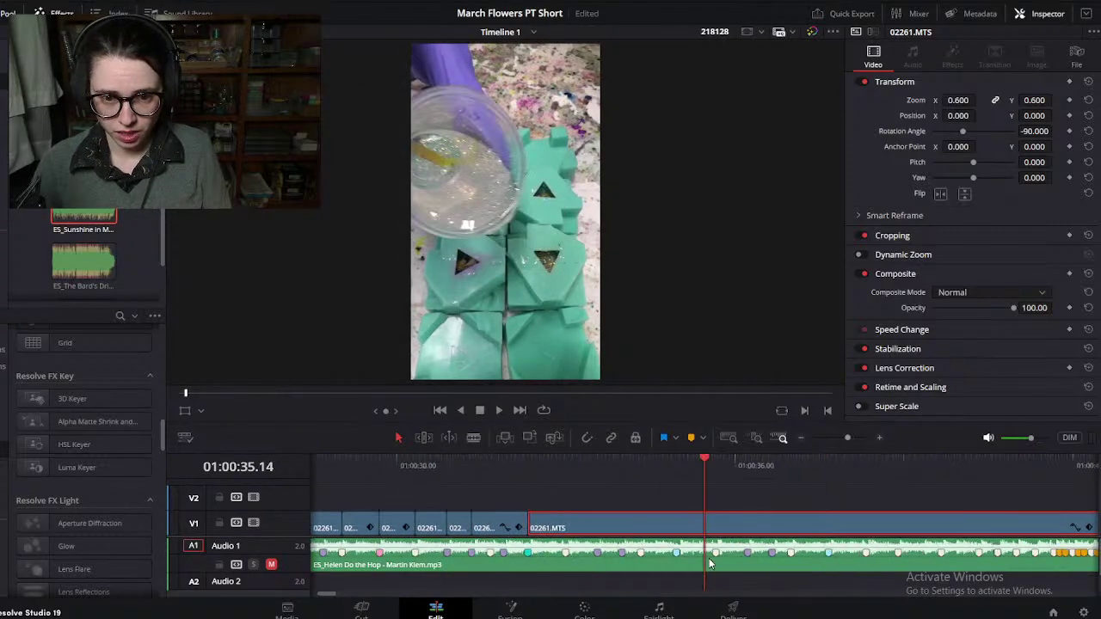
click(16, 2)
click(39, 178)
scroll(740, 496, up, 1)
scroll(709, 514, up, 3)
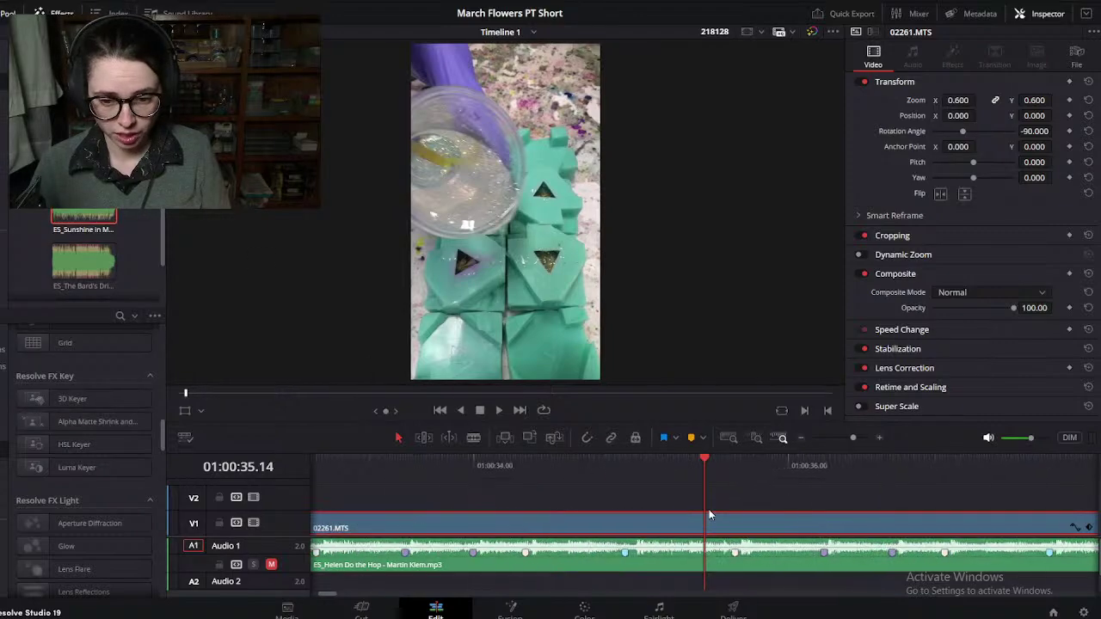
drag(433, 465, 435, 462)
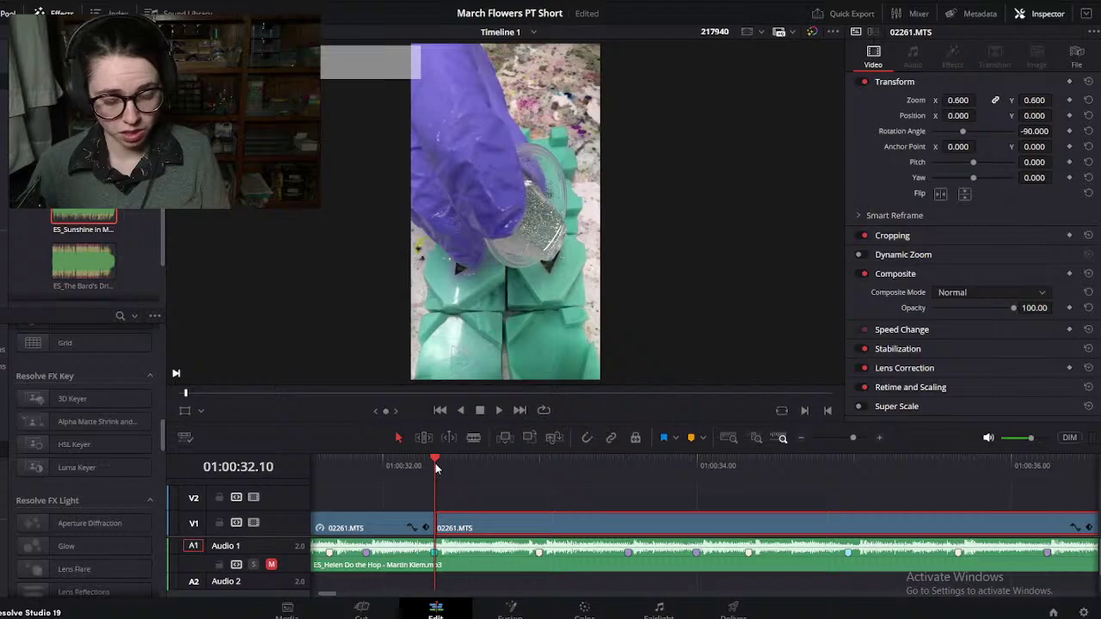
drag(437, 463, 745, 471)
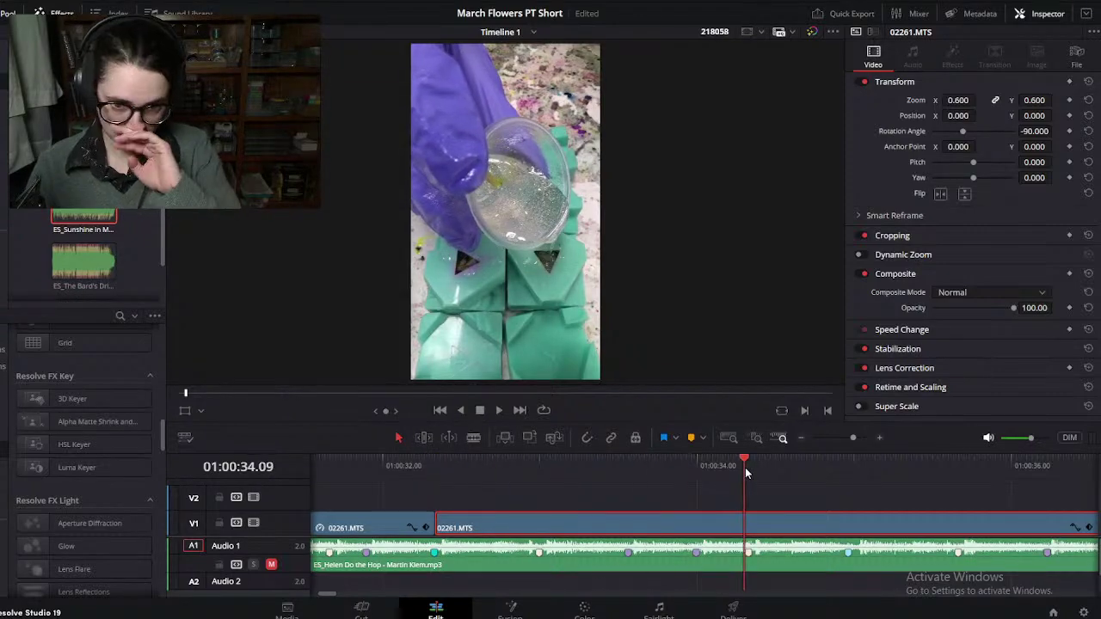
scroll(700, 511, down, 2)
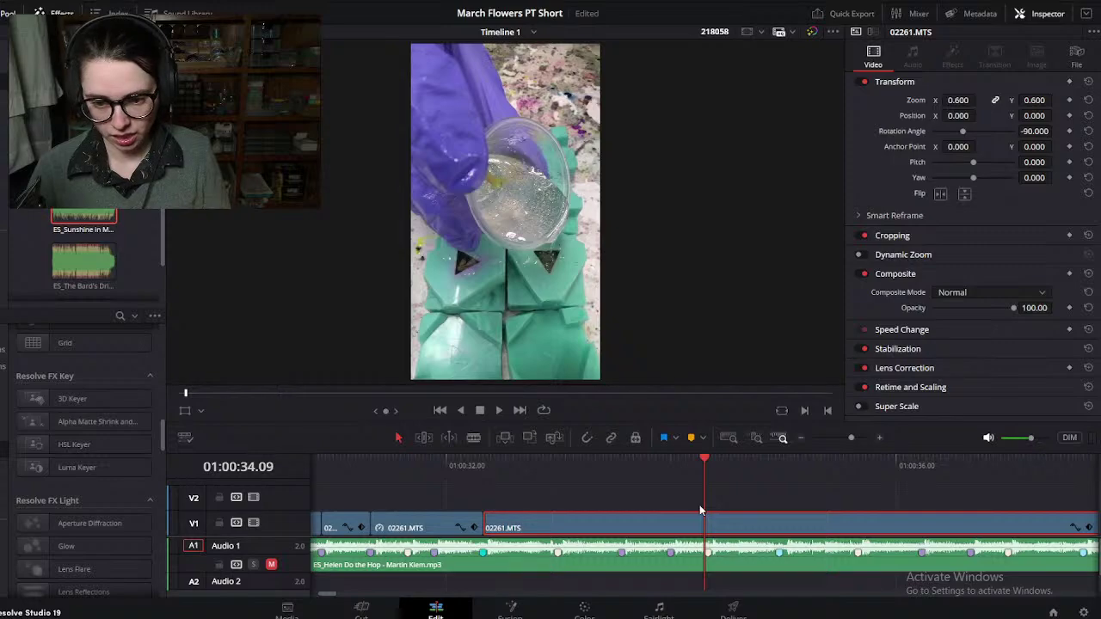
scroll(700, 511, right, 2)
drag(624, 462, 940, 486)
scroll(833, 495, down, 2)
drag(704, 461, 864, 484)
scroll(849, 512, down, 3)
drag(704, 462, 894, 471)
scroll(843, 490, down, 2)
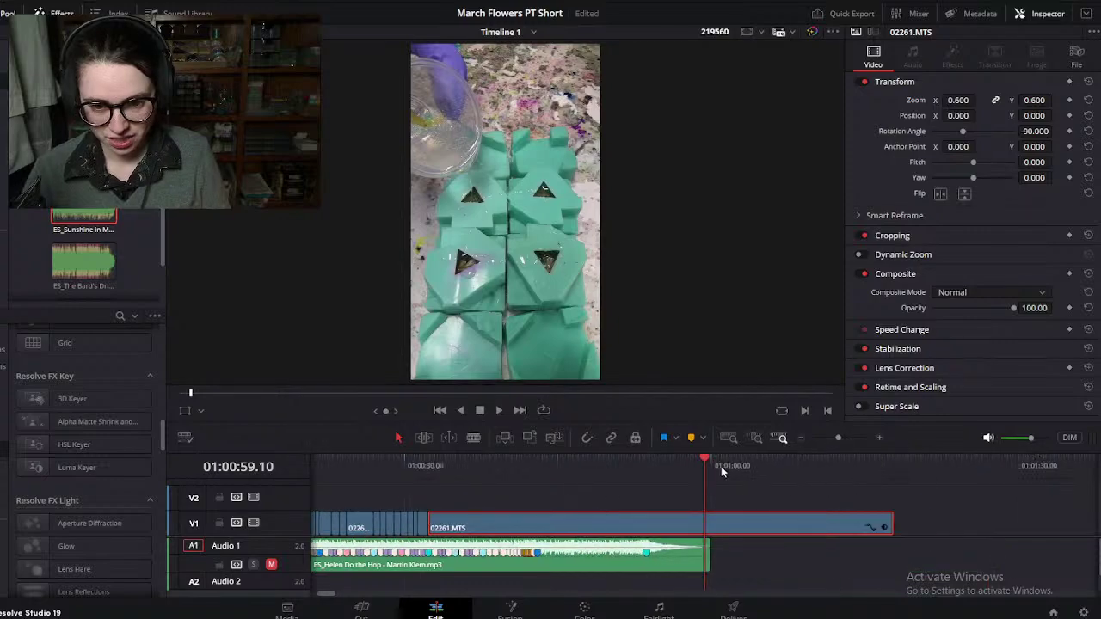
drag(710, 465, 743, 469)
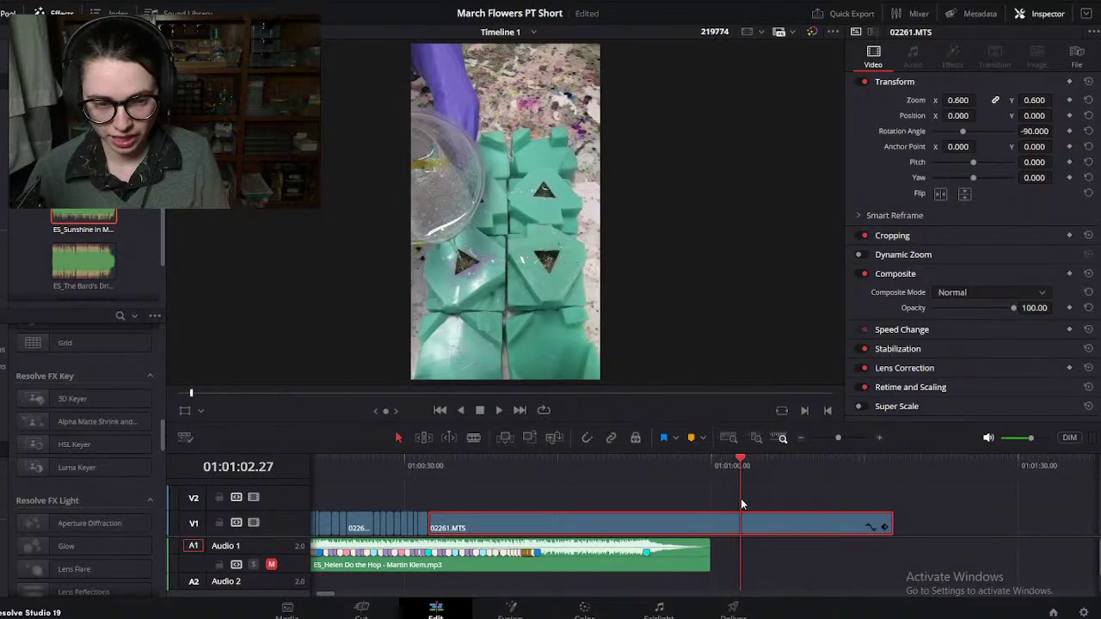
scroll(831, 480, down, 1)
scroll(831, 482, down, 2)
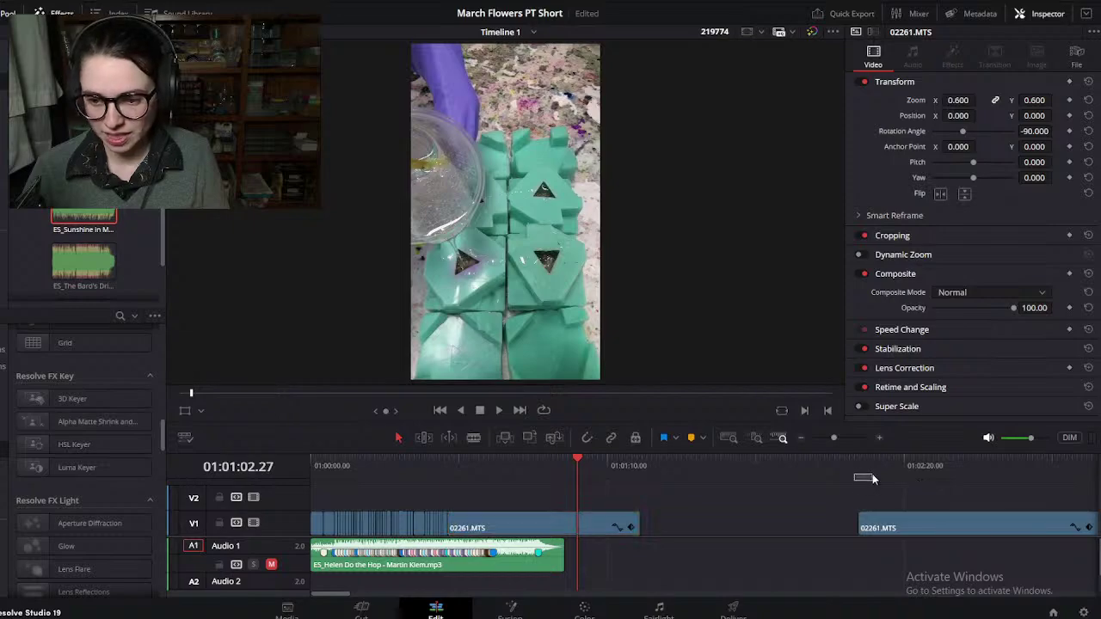
Step: Move the following 02261.MTS clips earlier on V1 to start near 01:01:31
drag(872, 469, 918, 464)
drag(940, 523, 782, 532)
Step: Unmute Audio 1, play from 01:00:32.07, and cut the 02261.MTS clip at the 01:00:34.29 marker
click(451, 471)
scroll(494, 484, up, 3)
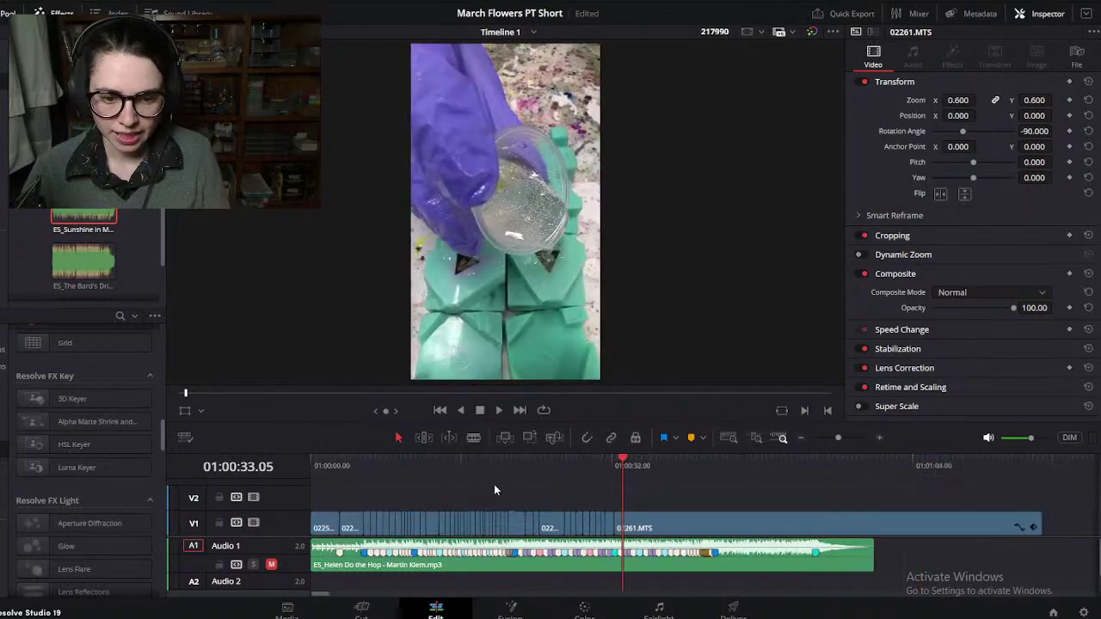
scroll(757, 506, up, 3)
drag(675, 469, 846, 512)
click(625, 488)
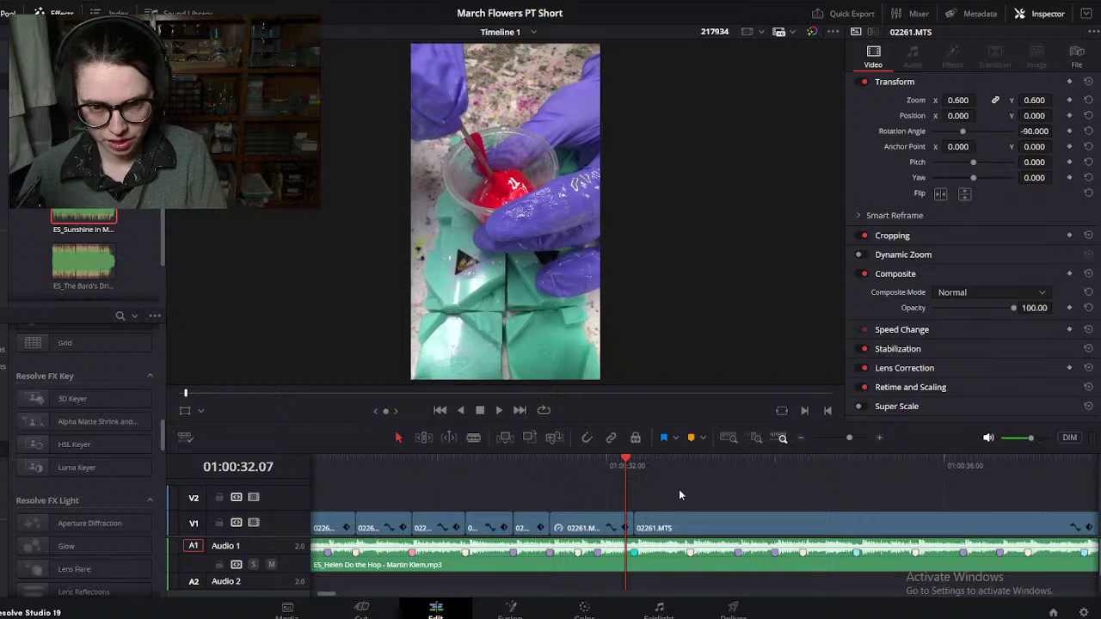
key(space)
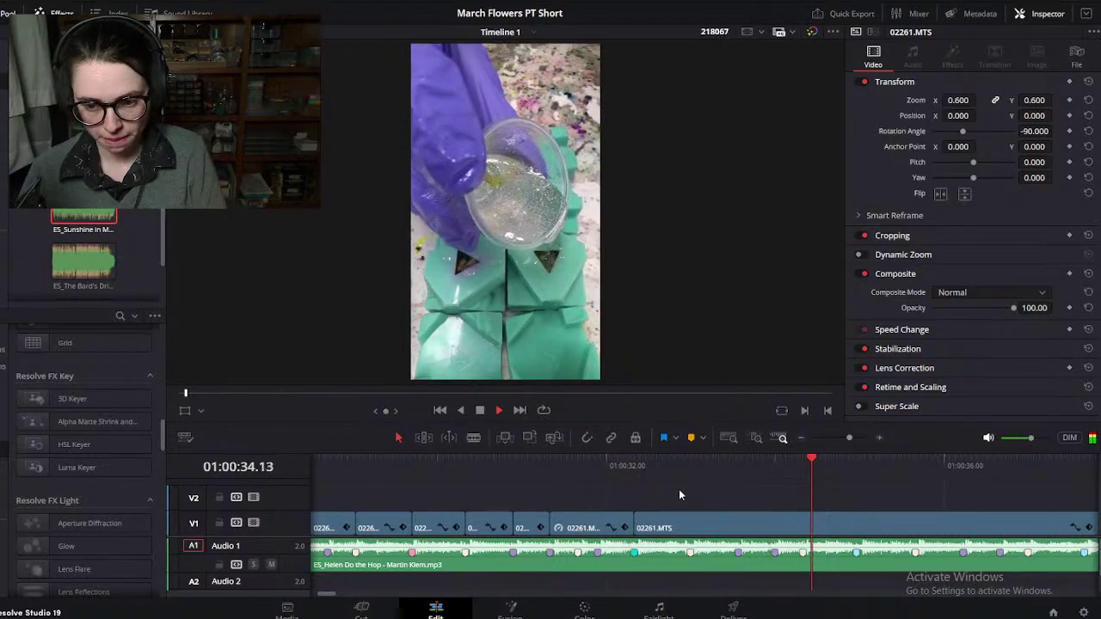
key(space)
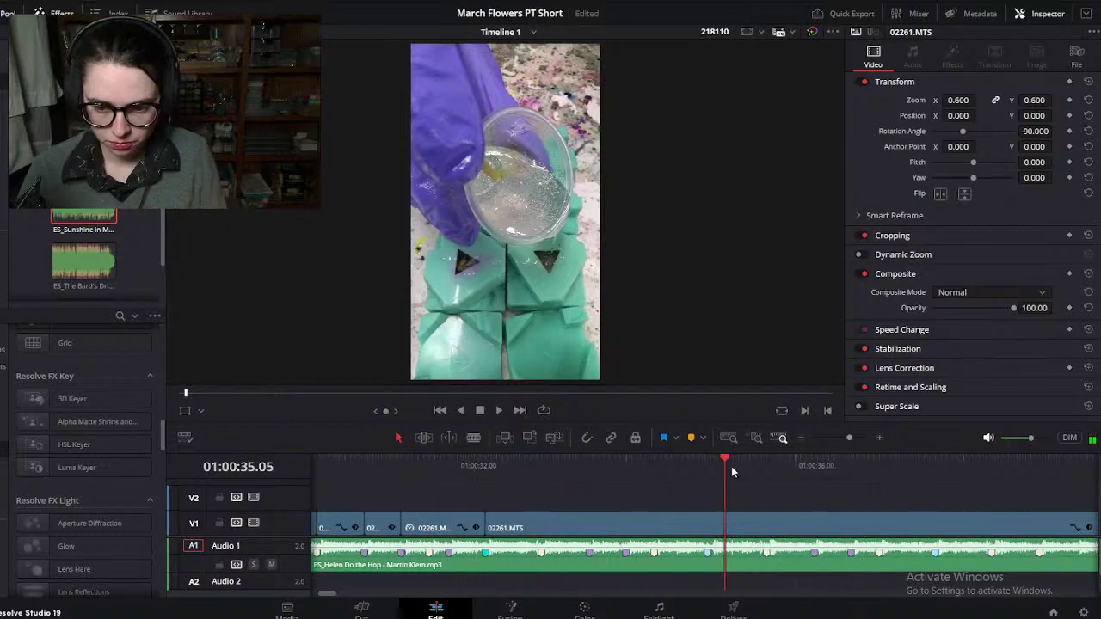
click(706, 478)
click(741, 528)
key(ctrl+b)
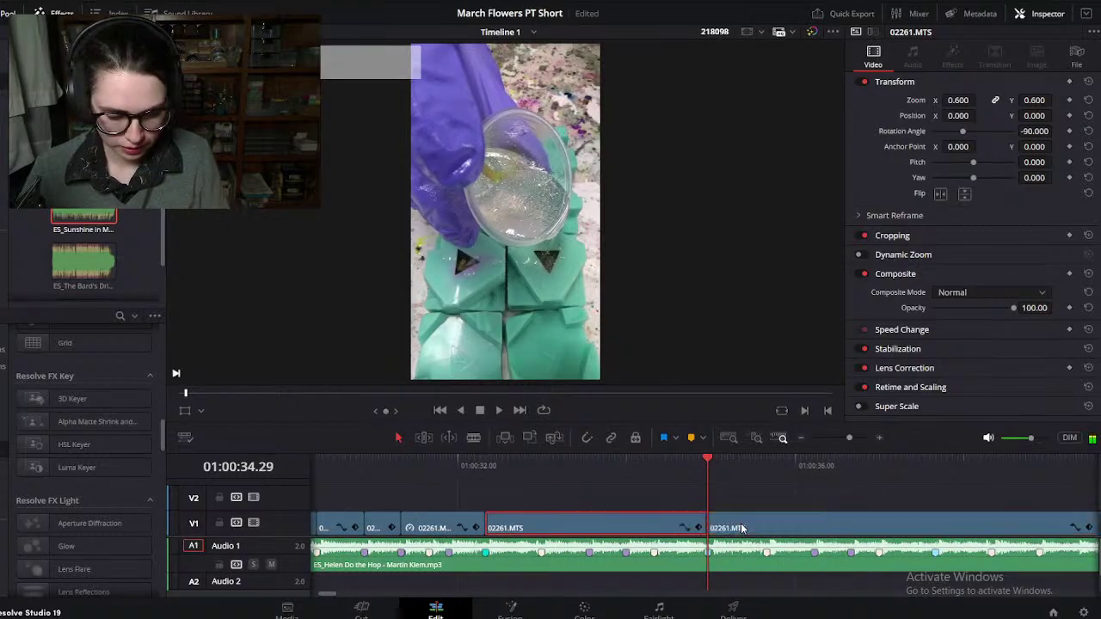
Step: Set the speed of the 02261.MTS clip before the 01:00:34.29 cut to 500%
scroll(741, 523, down, 3)
scroll(572, 494, up, 2)
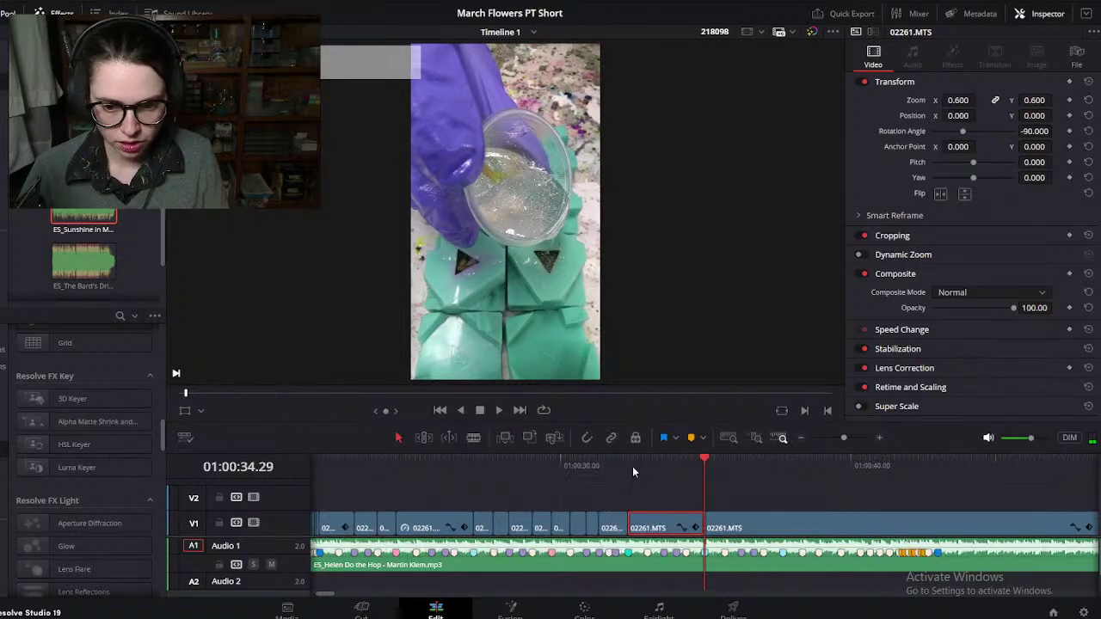
click(638, 466)
right_click(648, 524)
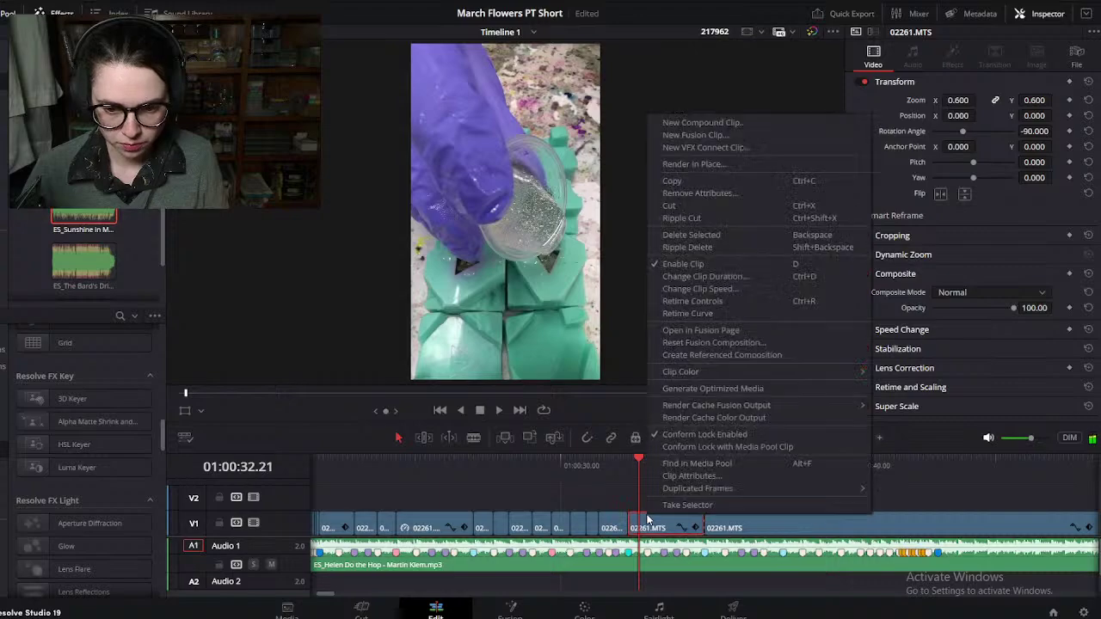
click(690, 292)
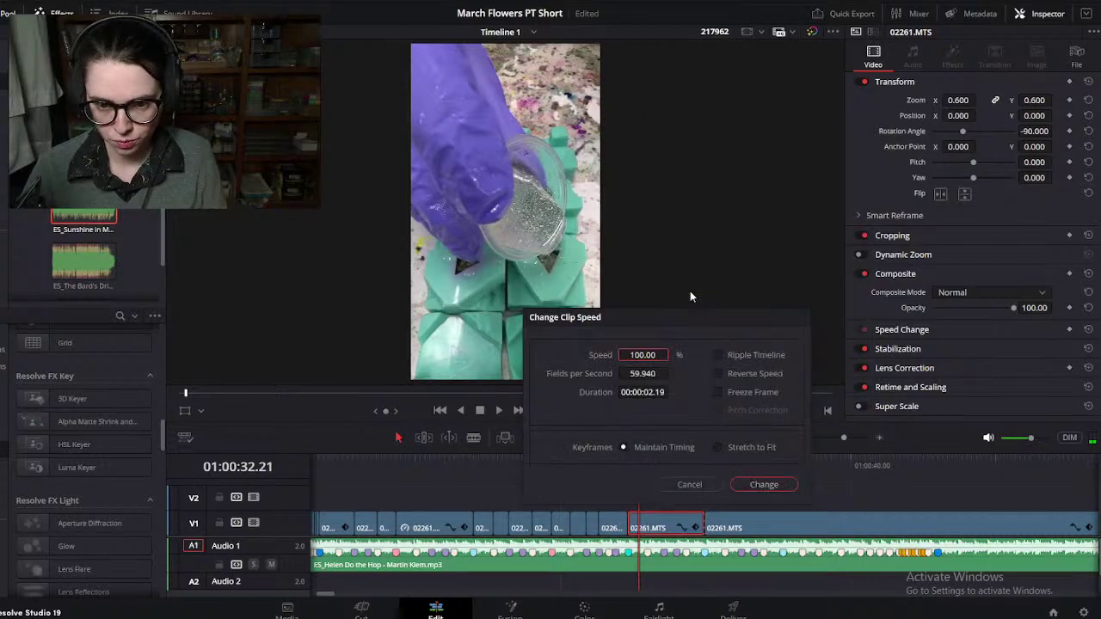
text(500)
key(Return)
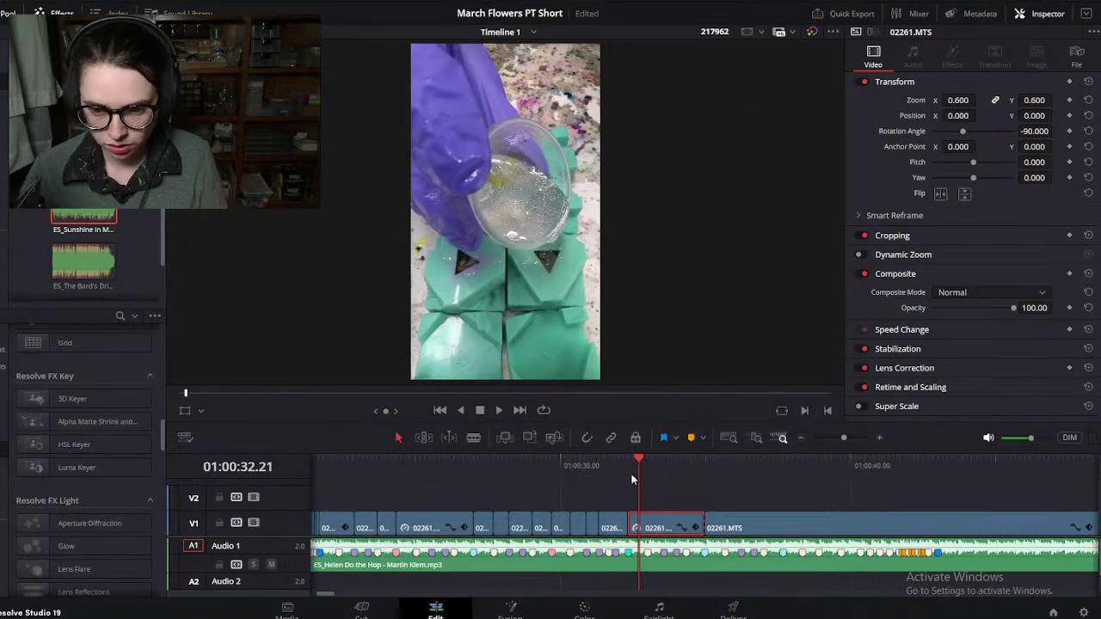
Step: Readjust the speed of the 02261.MTS clip ending at the 01:00:34.29 marker and play it back with the music
drag(638, 467, 705, 471)
scroll(702, 504, up, 4)
click(700, 468)
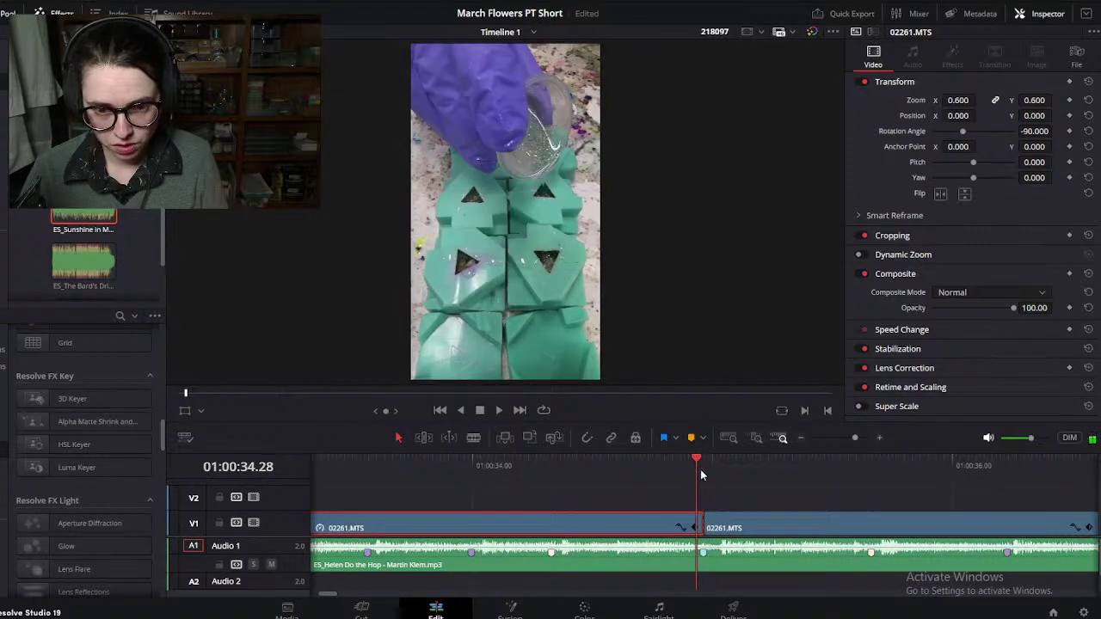
right_click(679, 528)
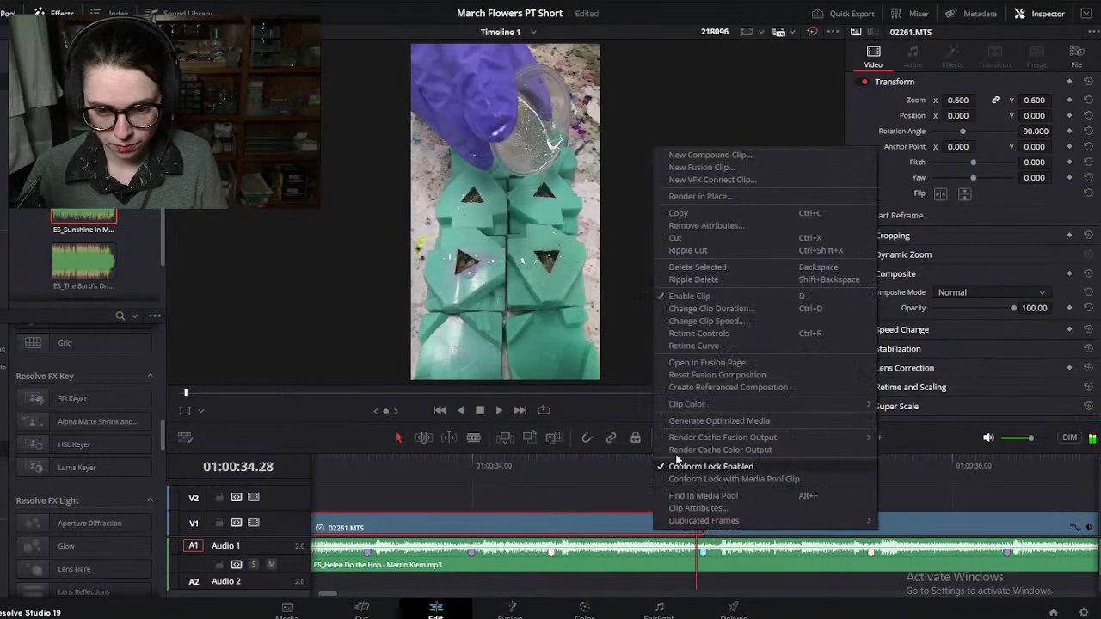
click(730, 321)
key(Return)
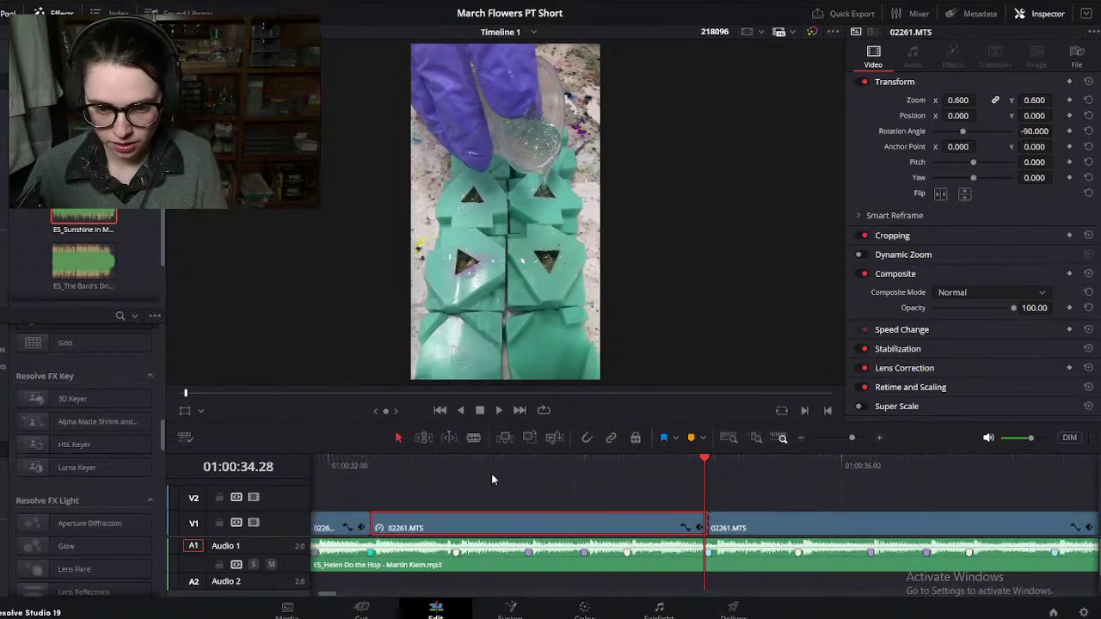
click(407, 492)
key(space)
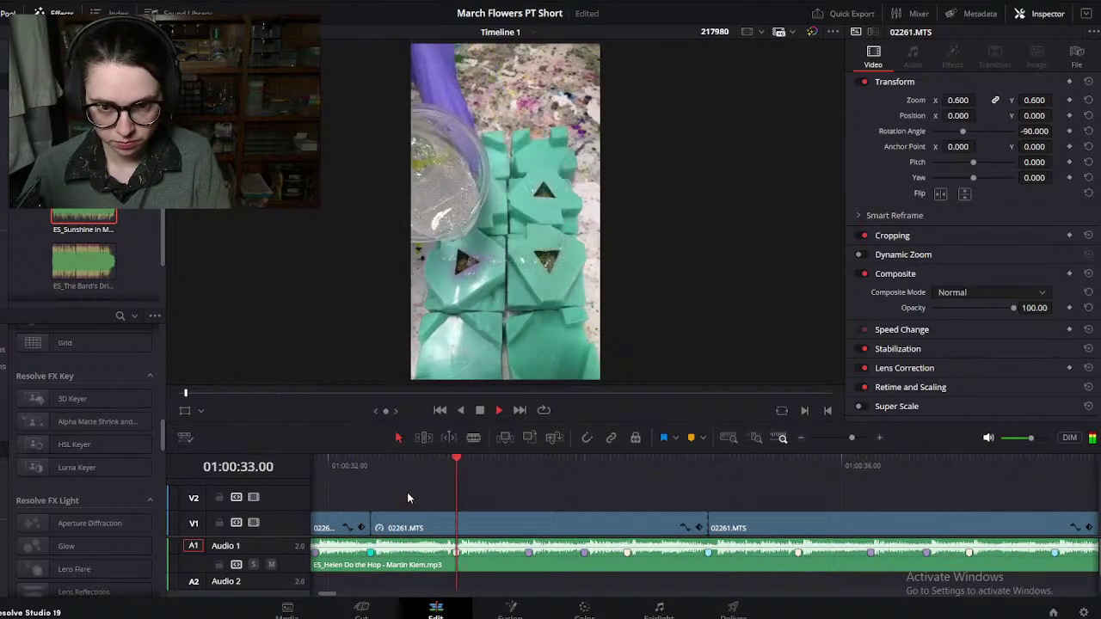
key(space)
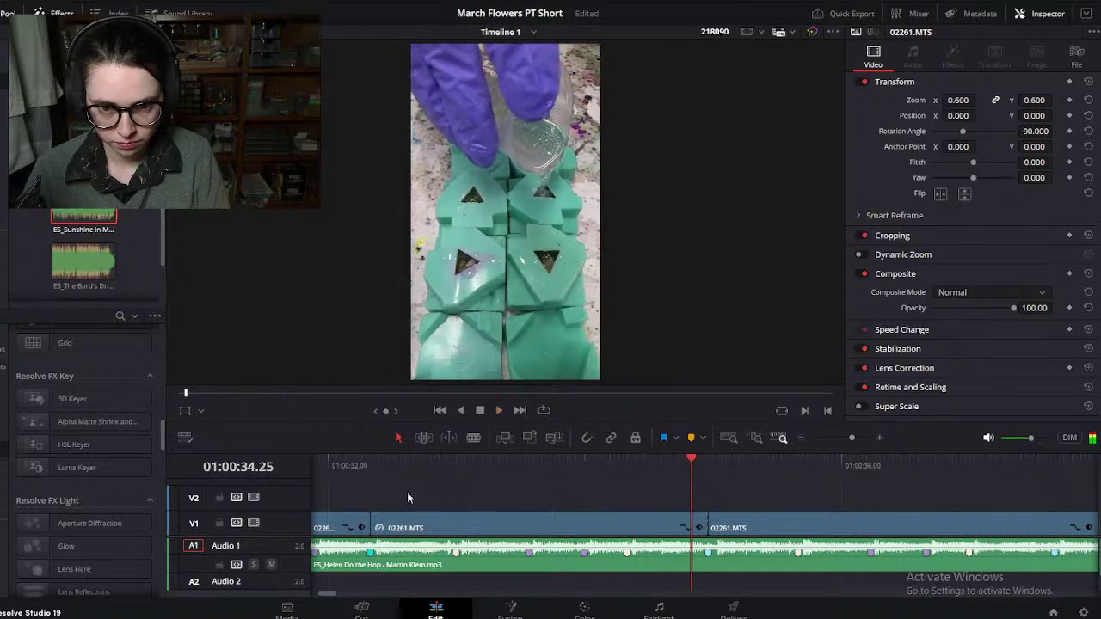
Step: Delete the long 02261.MTS clip after the 01:00:34.29 cut and save the project
scroll(766, 529, down, 6)
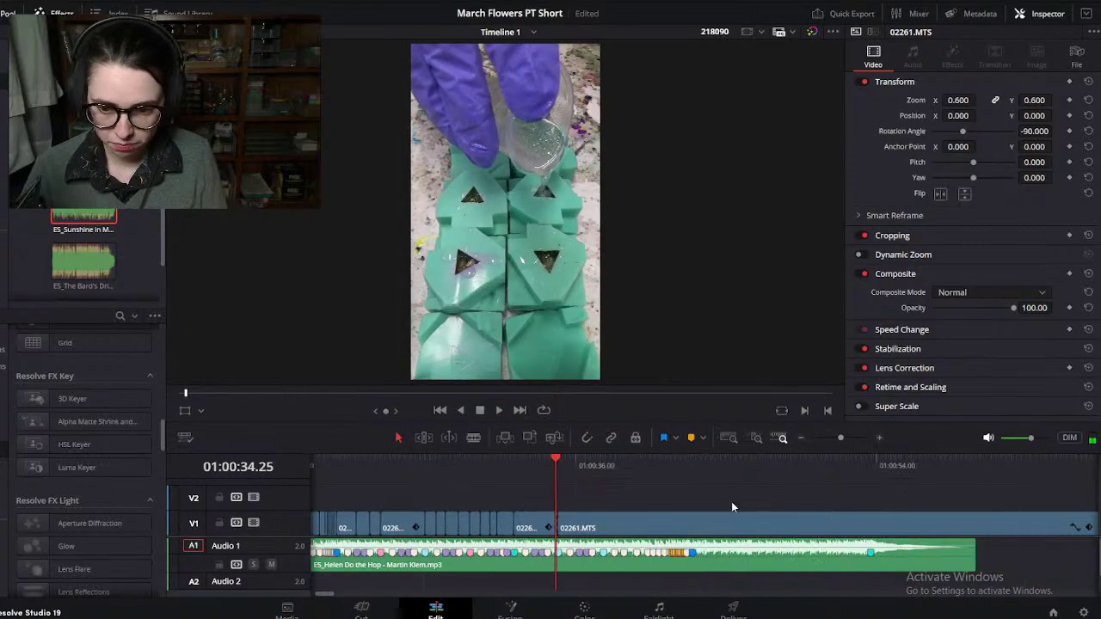
drag(723, 466, 992, 496)
click(962, 528)
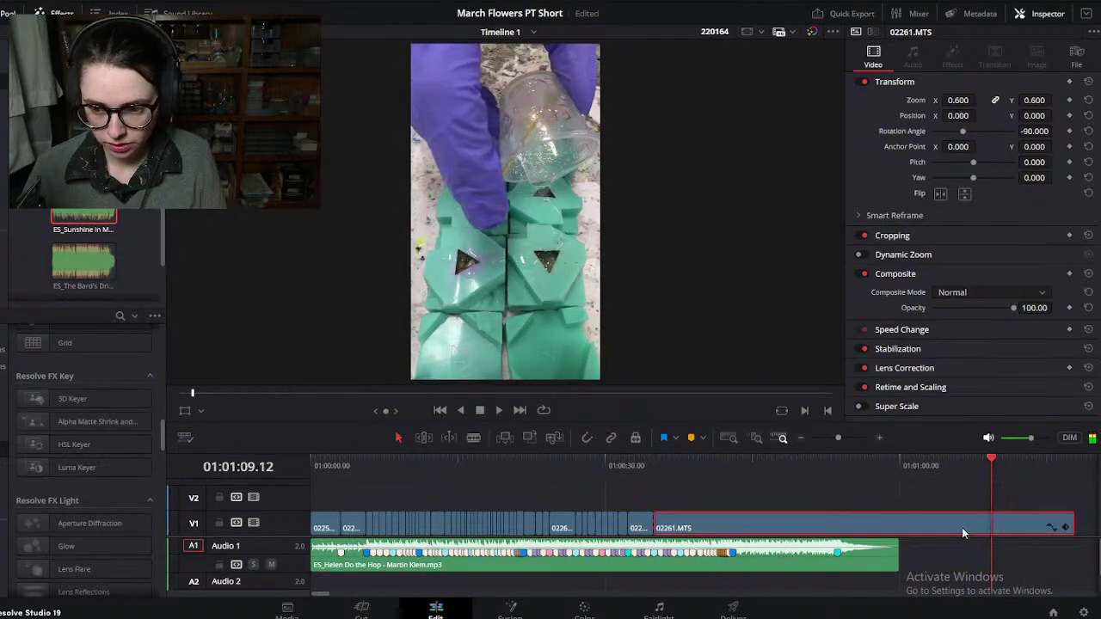
key(Delete)
click(13, 1)
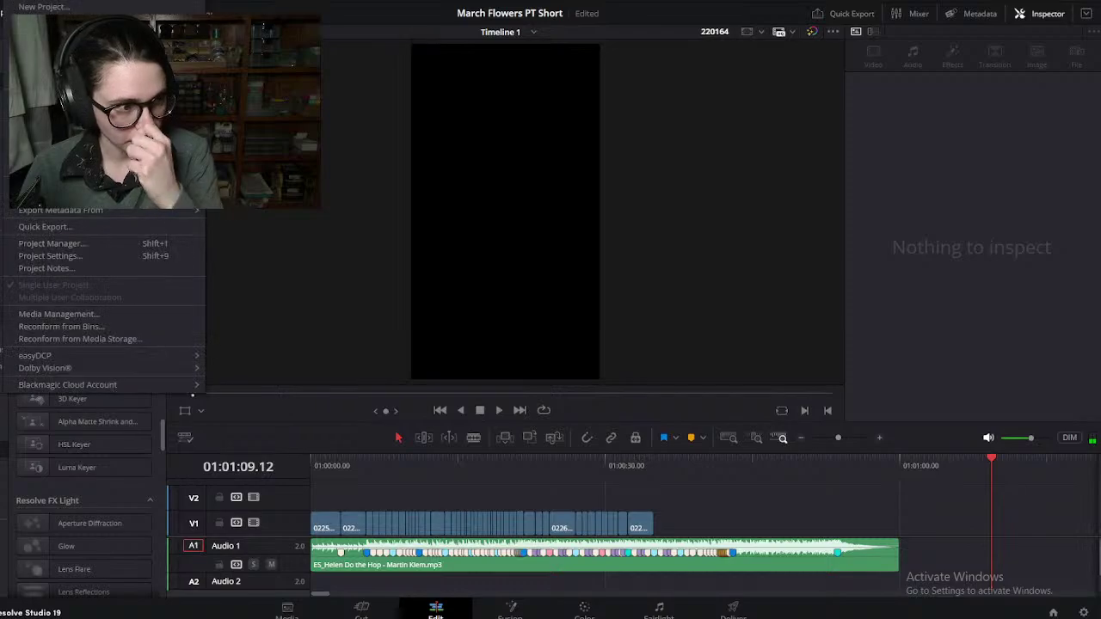
key(Escape)
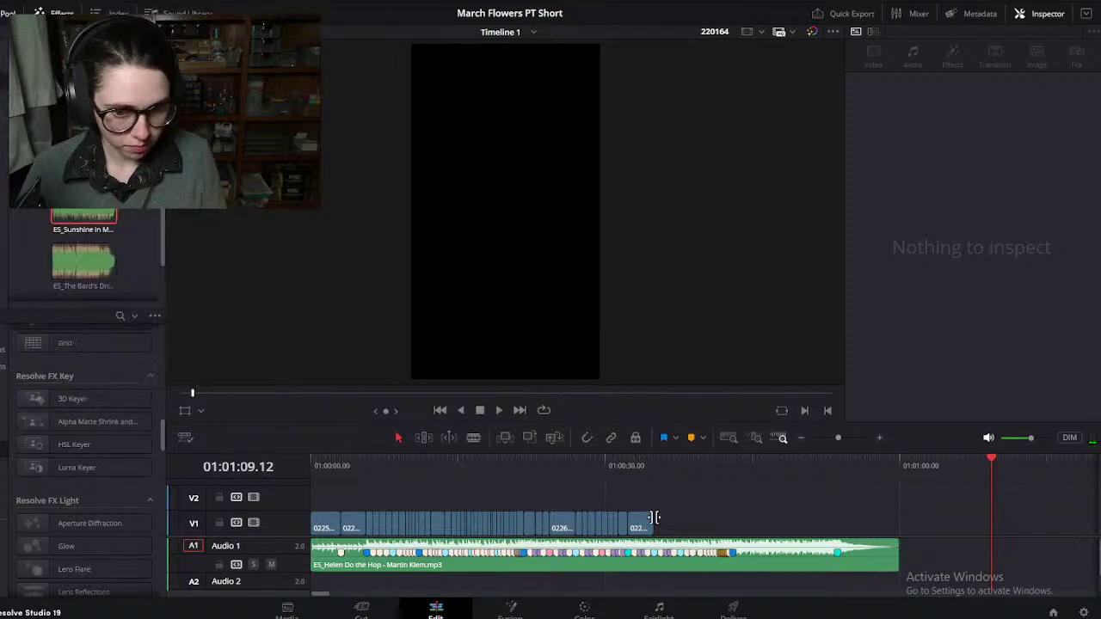
Step: Trim the end of the last edited 02261.MTS clip to 01:00:34.28
click(643, 465)
scroll(706, 494, up, 4)
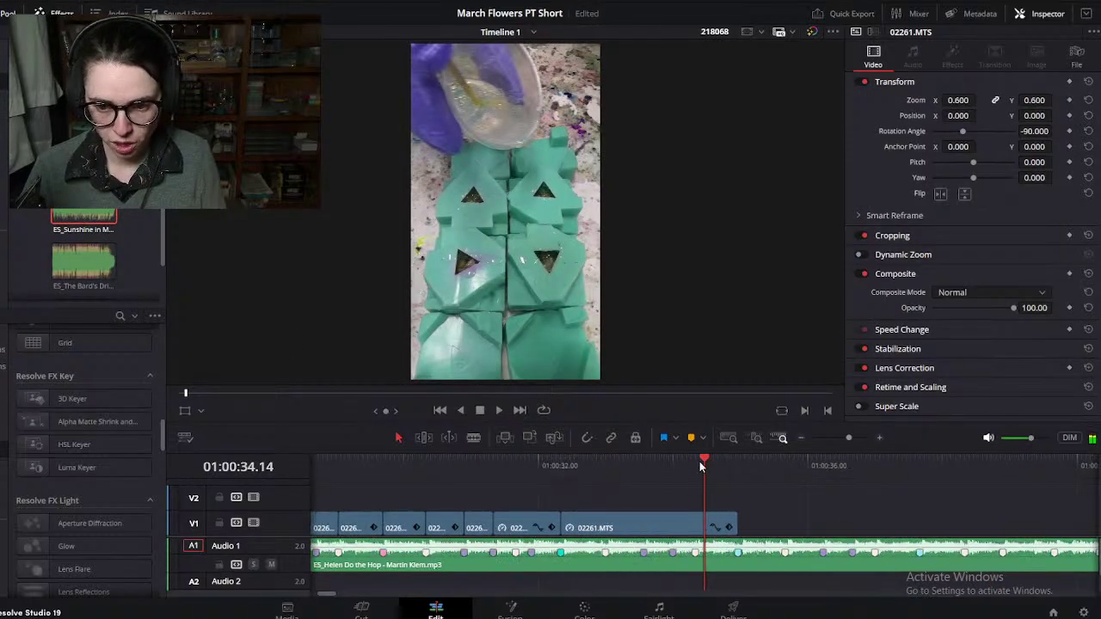
click(723, 463)
drag(725, 460, 737, 461)
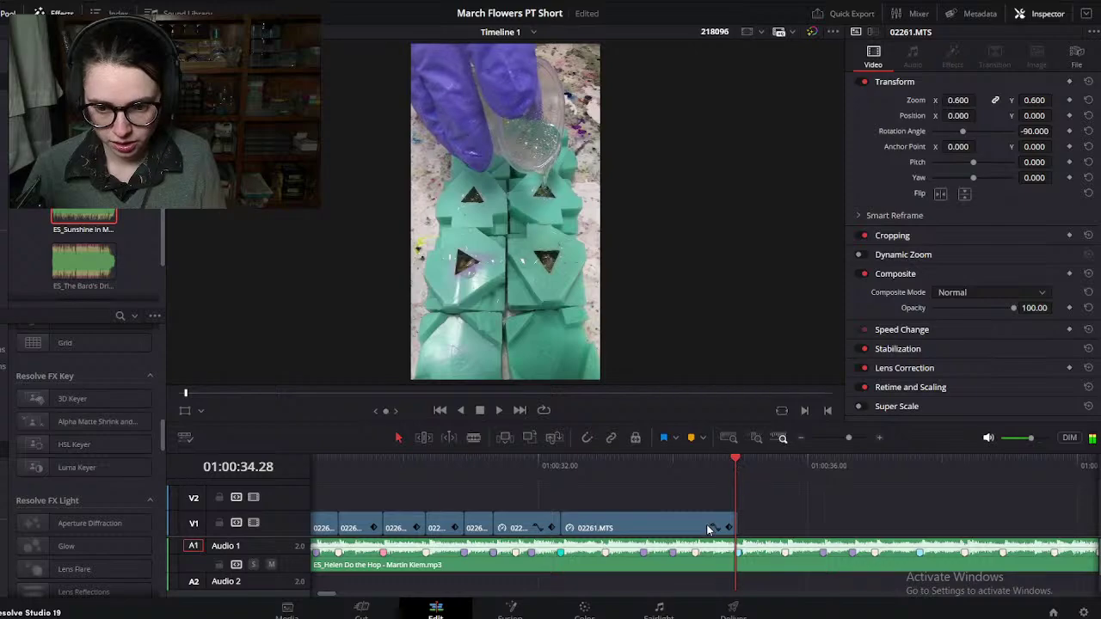
scroll(803, 492, down, 5)
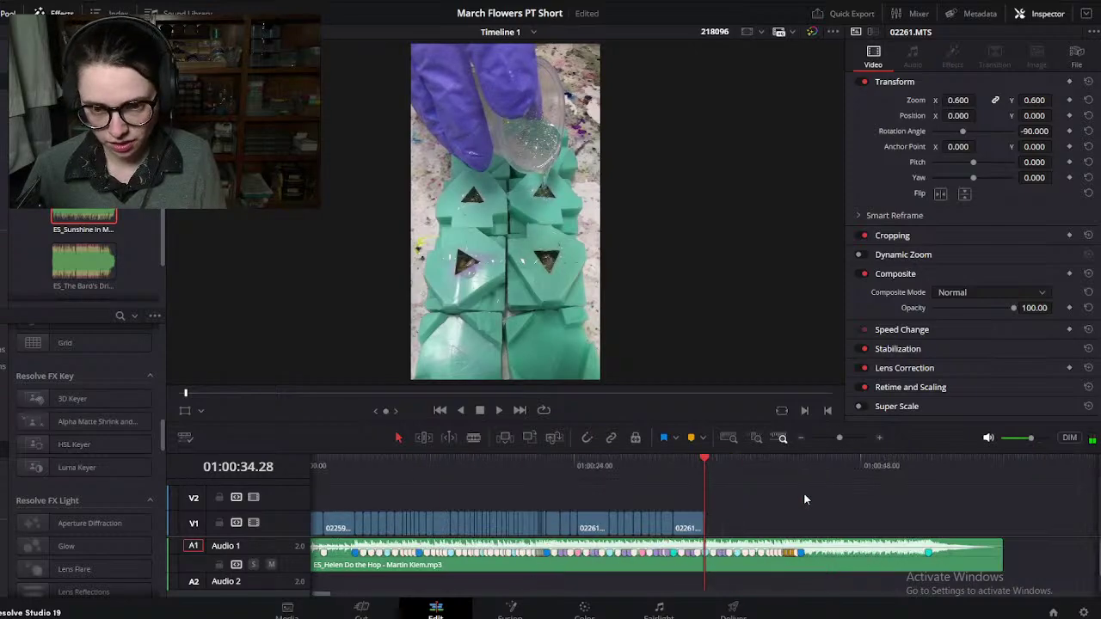
Step: Cut the next long 02261.MTS clip at 01:04:42.07 and delete the part before the cut
scroll(679, 482, down, 1)
scroll(679, 482, right, 3)
scroll(364, 471, left, 1)
drag(388, 471, 884, 523)
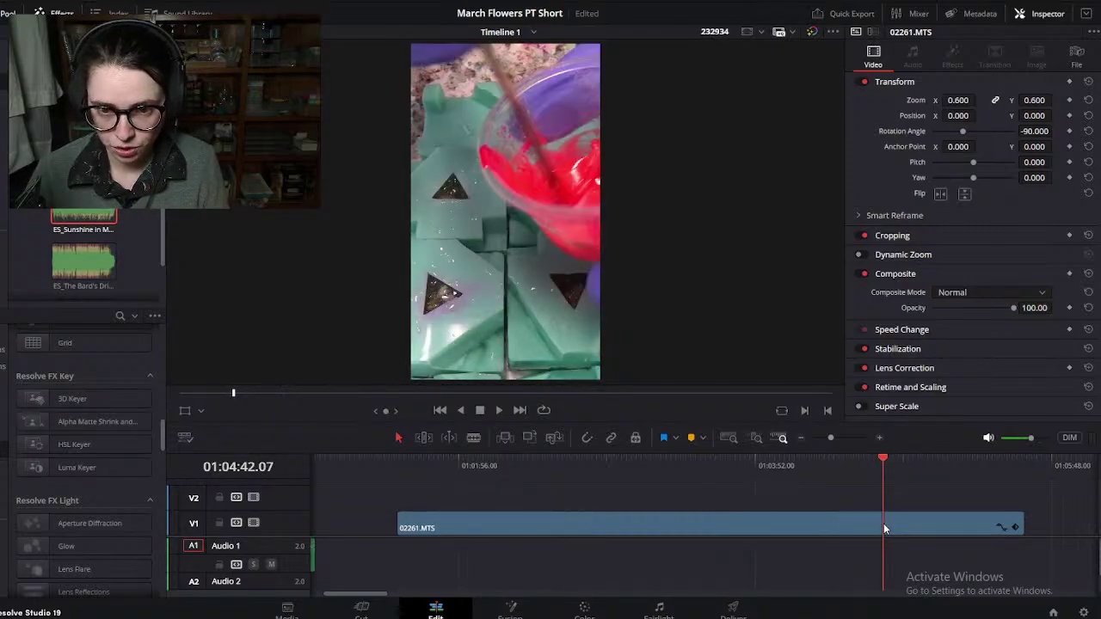
click(854, 524)
key(ctrl+b)
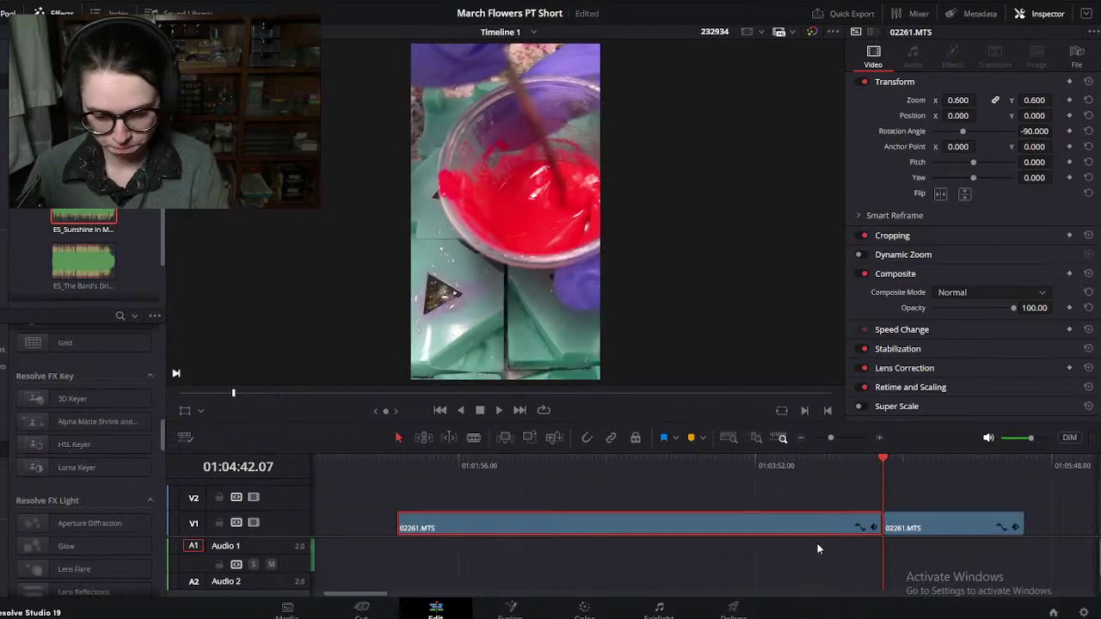
key(BackSpace)
Step: Move the remaining 02261.MTS clips back along V1 to start near 01:00:39
key(shift+z)
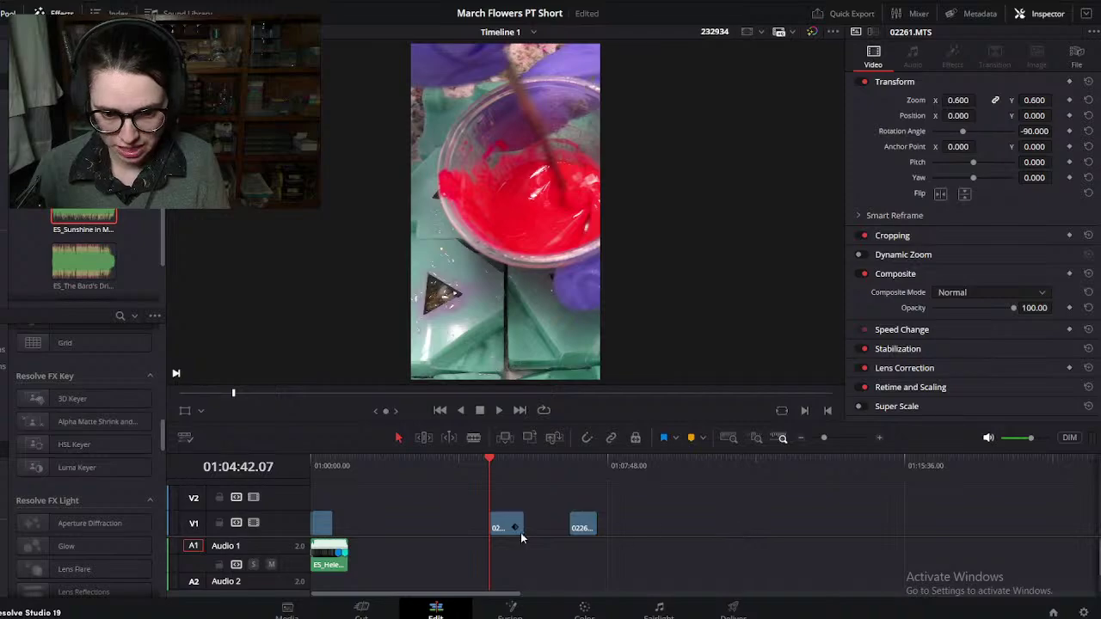
drag(643, 504, 366, 522)
click(354, 465)
click(353, 465)
key(shift+z)
drag(763, 526, 553, 516)
drag(516, 463, 536, 461)
key(ctrl+equal)
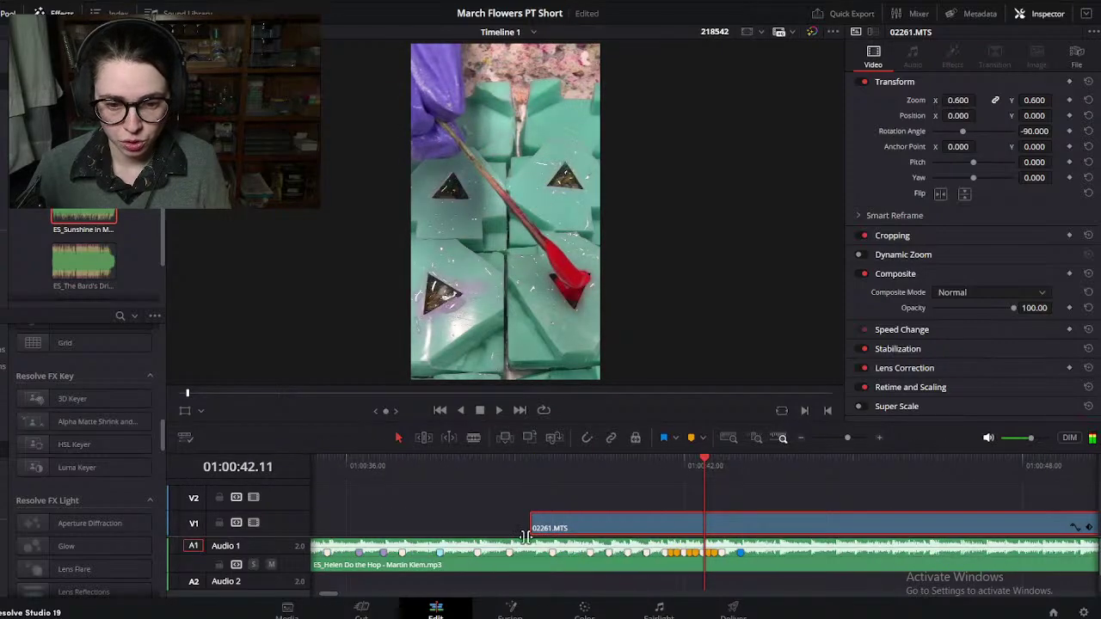
Step: Mute Audio 1, move the 02261.MTS clip closer to the edited clips, starting near 01:00:35, and scrub its opening to 01:00:37.07
click(271, 564)
drag(842, 526, 624, 526)
drag(540, 463, 641, 460)
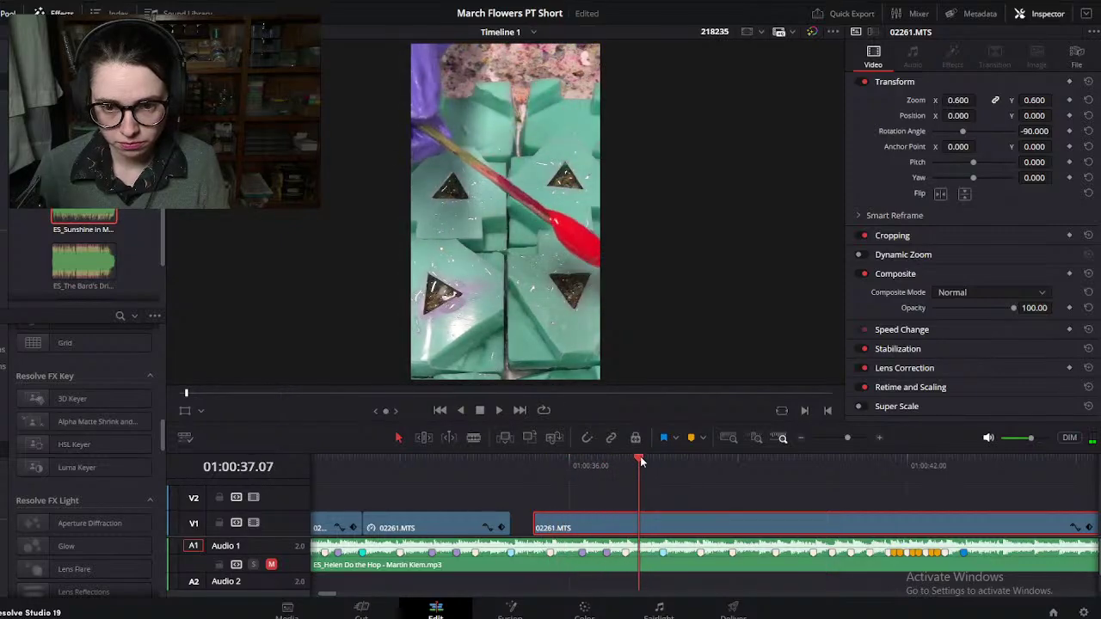
Step: Move the remaining 02261.MTS clip against the end of the previous clip and play through the join with Audio 1 unmuted
drag(602, 520, 558, 527)
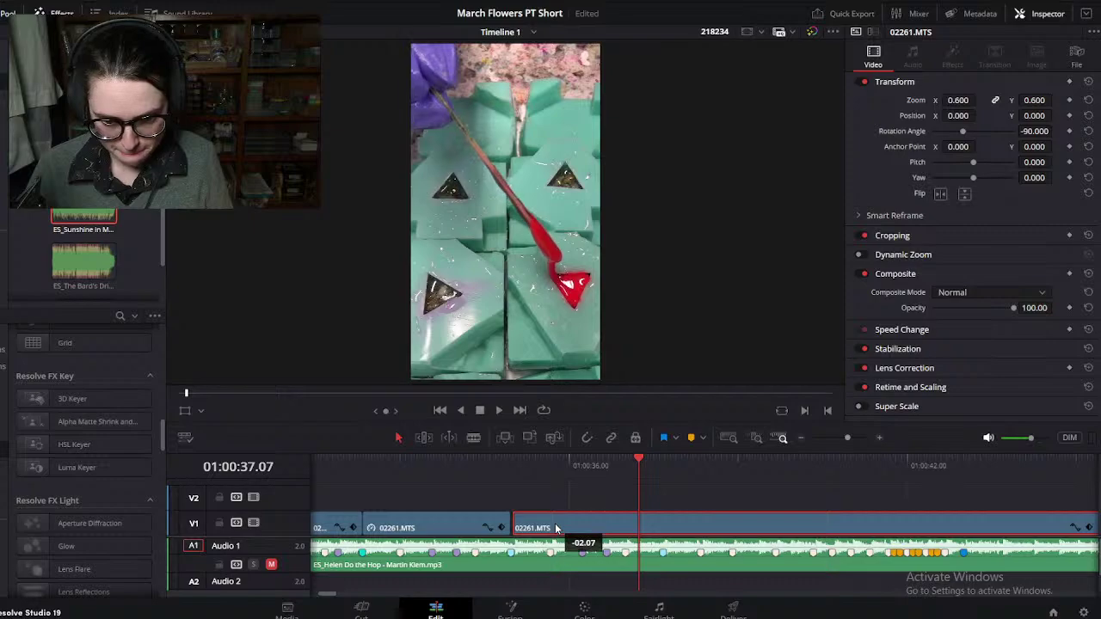
click(383, 483)
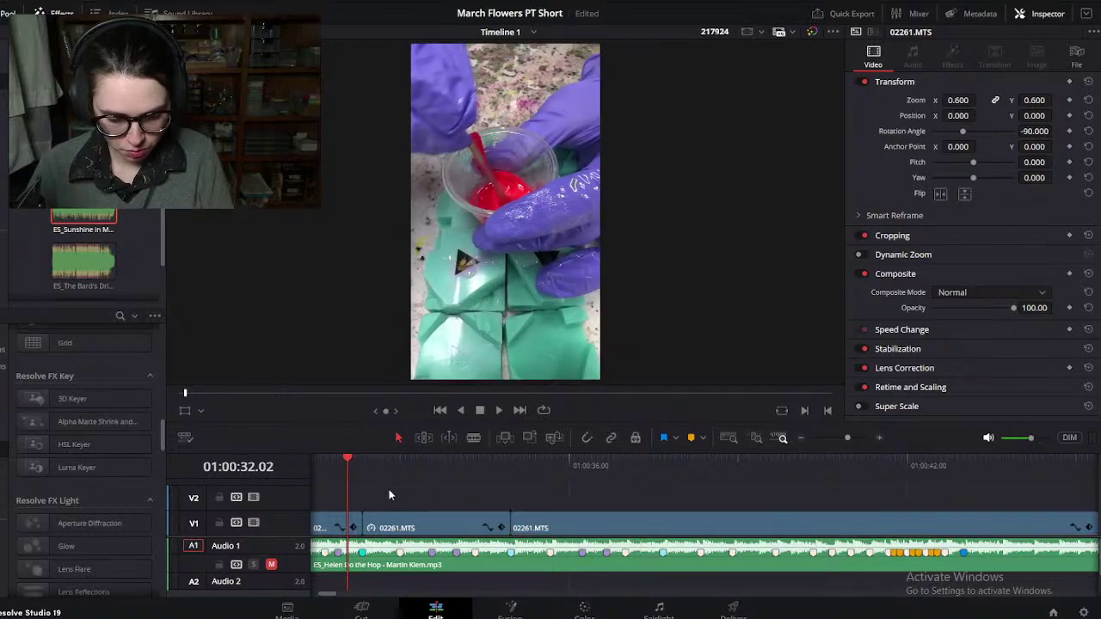
key(space)
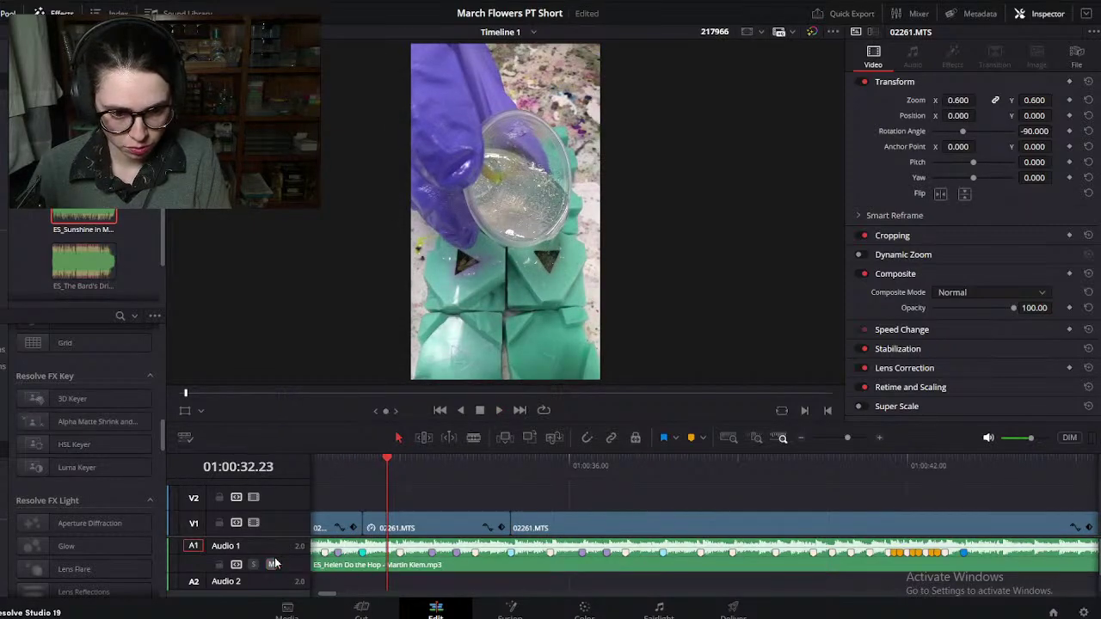
click(336, 465)
key(space)
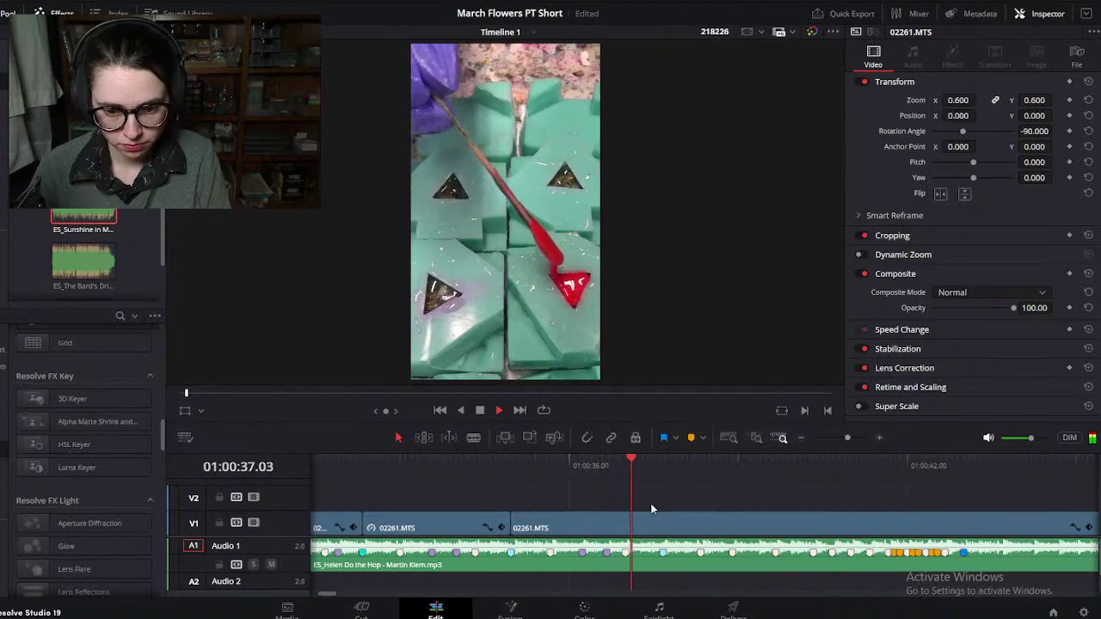
key(space)
scroll(664, 513, right, 2)
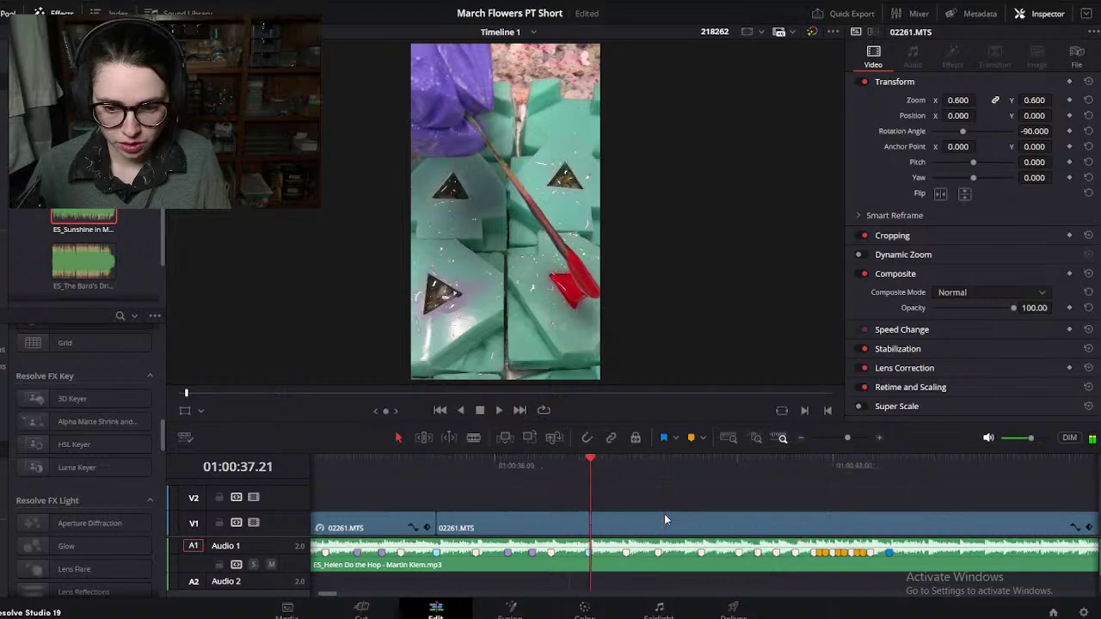
Step: Mute Audio 1, then cut the long 02261.MTS clip at 01:01:21.07 and delete the part after the cut
click(272, 565)
key(shift+z)
drag(587, 462, 908, 475)
click(744, 525)
key(ctrl+b)
click(849, 522)
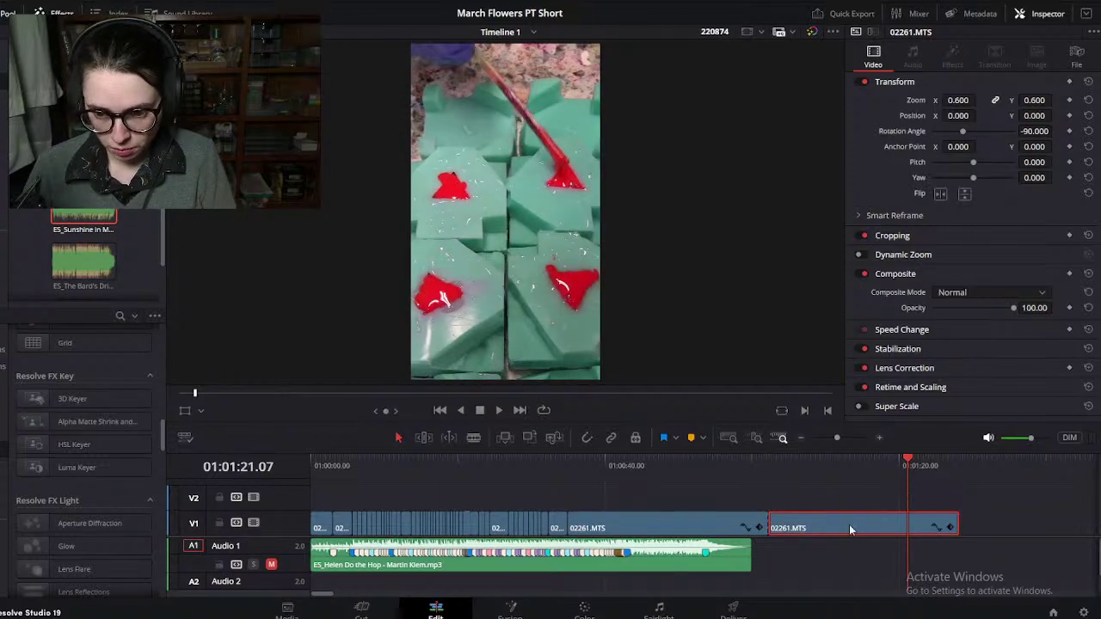
key(Delete)
Step: Set the last 02261.MTS clip's speed to 600% and check its action at the beat marker at 01:00:37.20
click(652, 473)
right_click(630, 528)
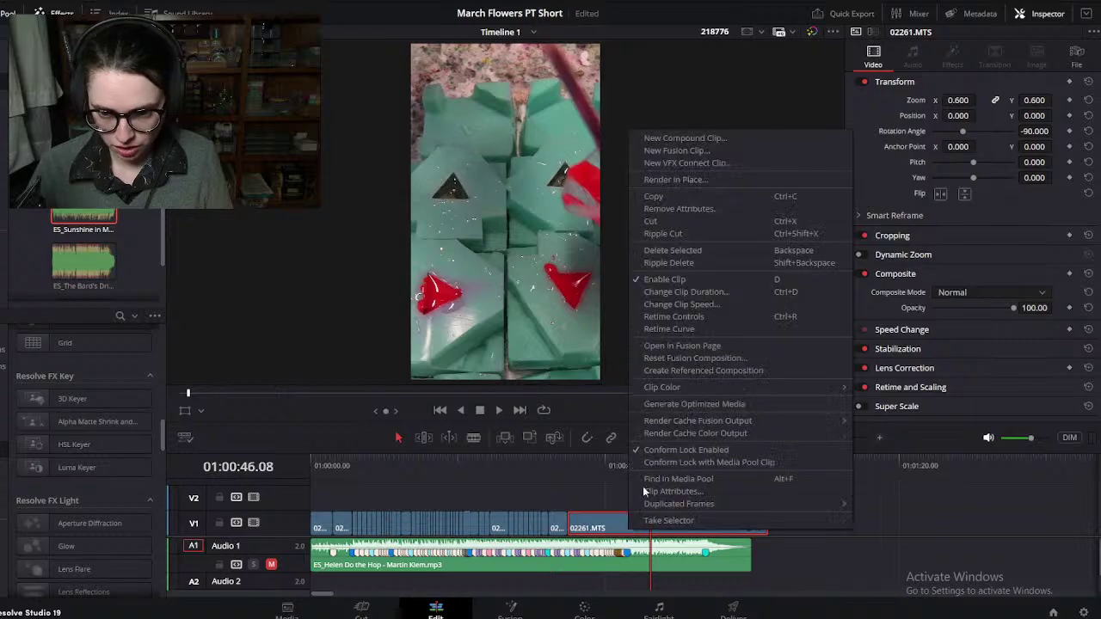
click(681, 305)
text(200)
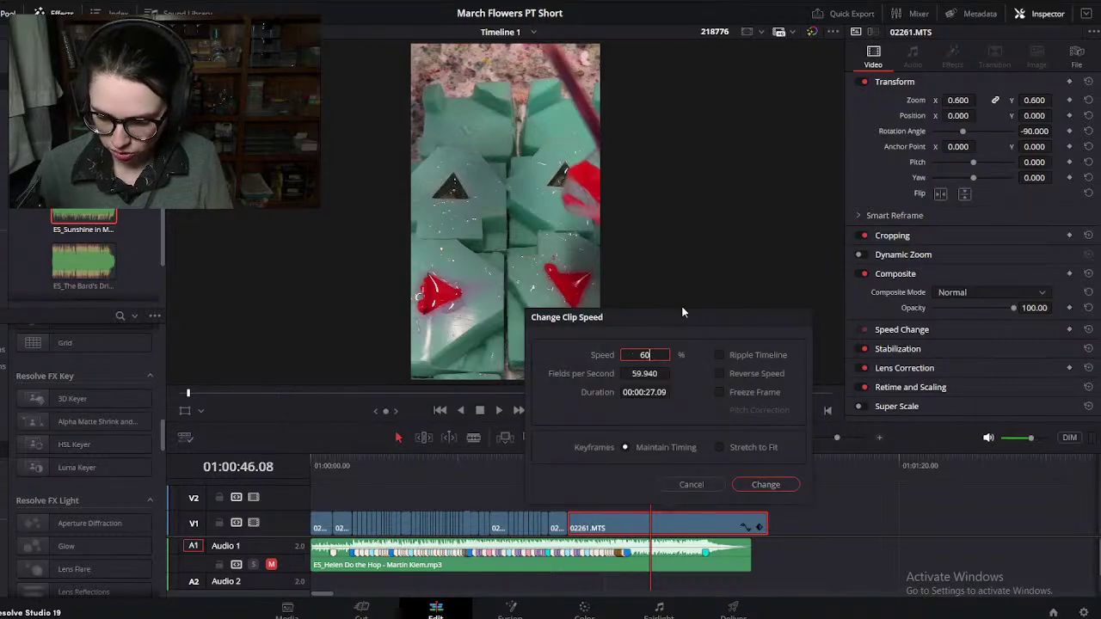
key(Return)
click(598, 469)
scroll(596, 473, up, 3)
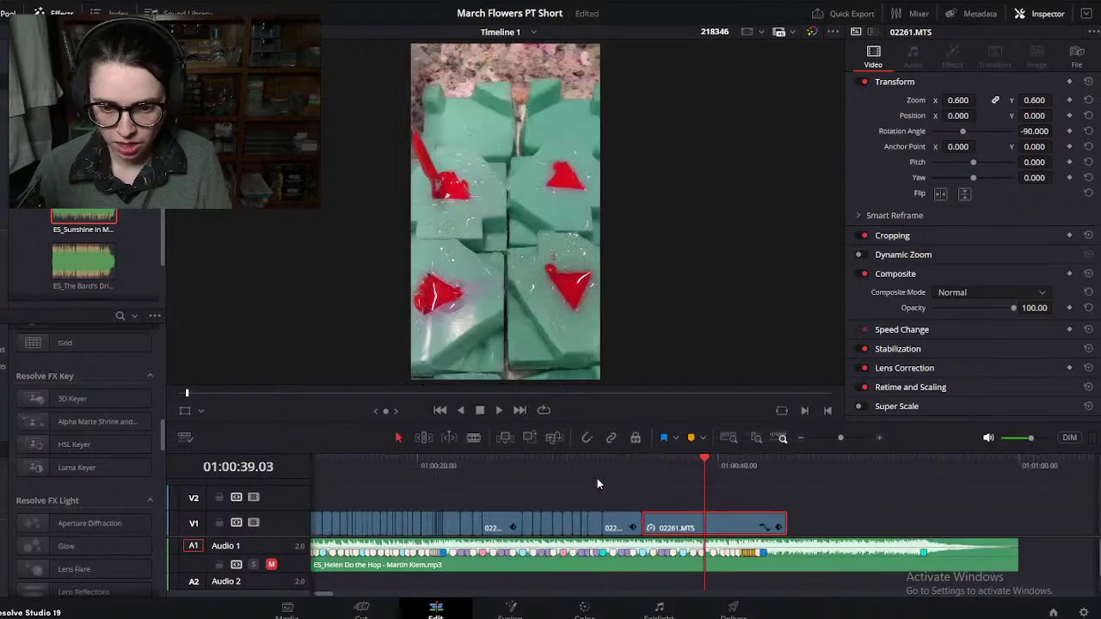
click(613, 475)
drag(651, 487, 660, 489)
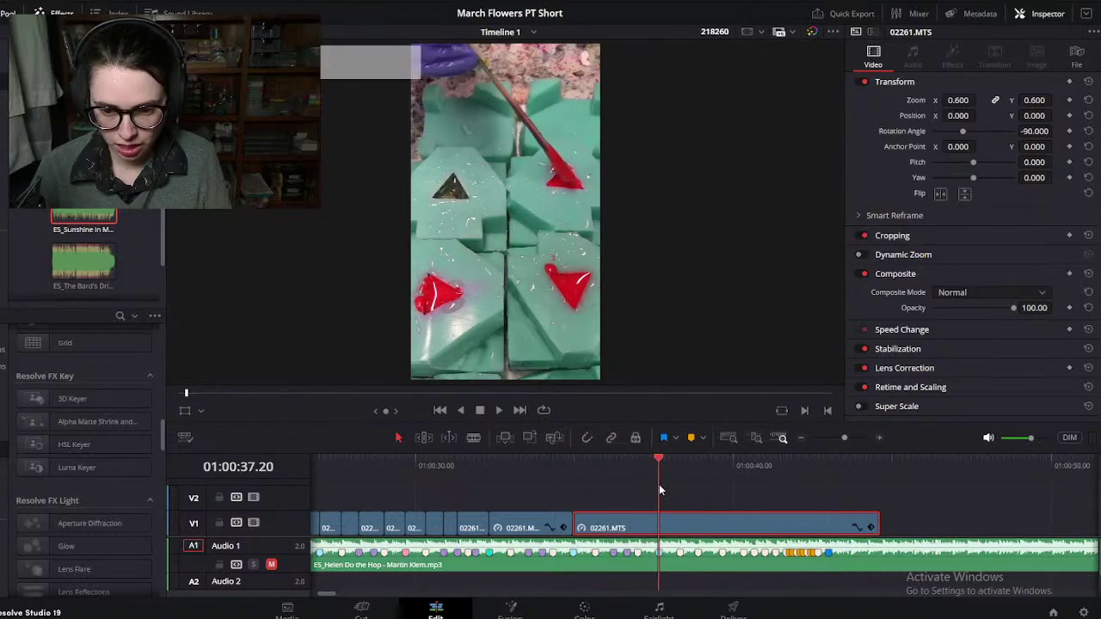
Step: Try faster speeds of 800% and 900% on the last 02261.MTS clip
right_click(752, 525)
click(824, 320)
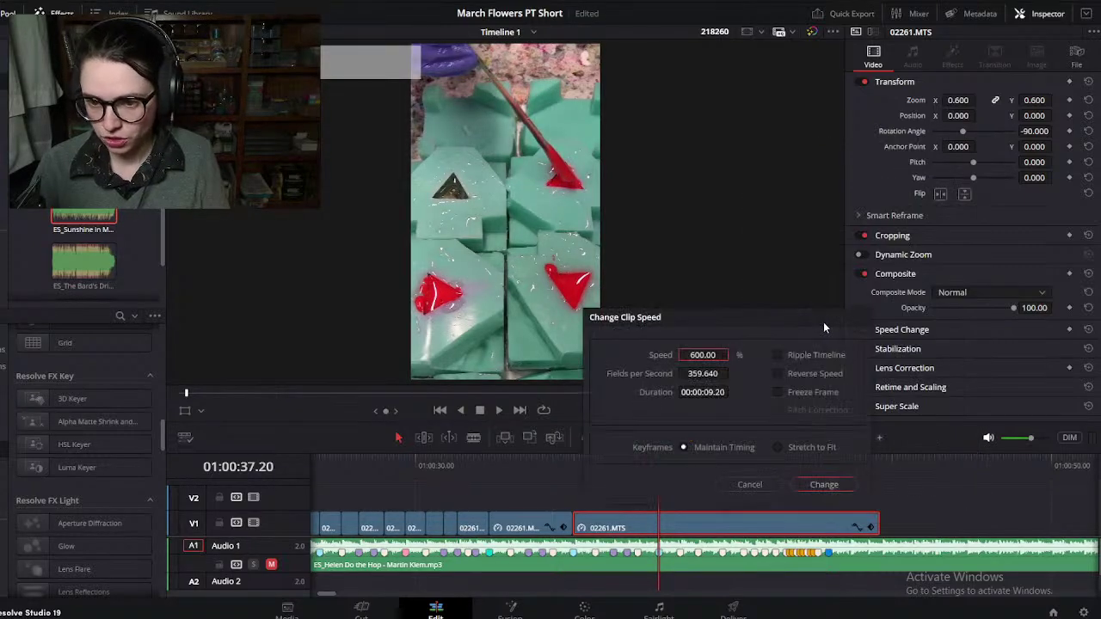
text(800)
key(Return)
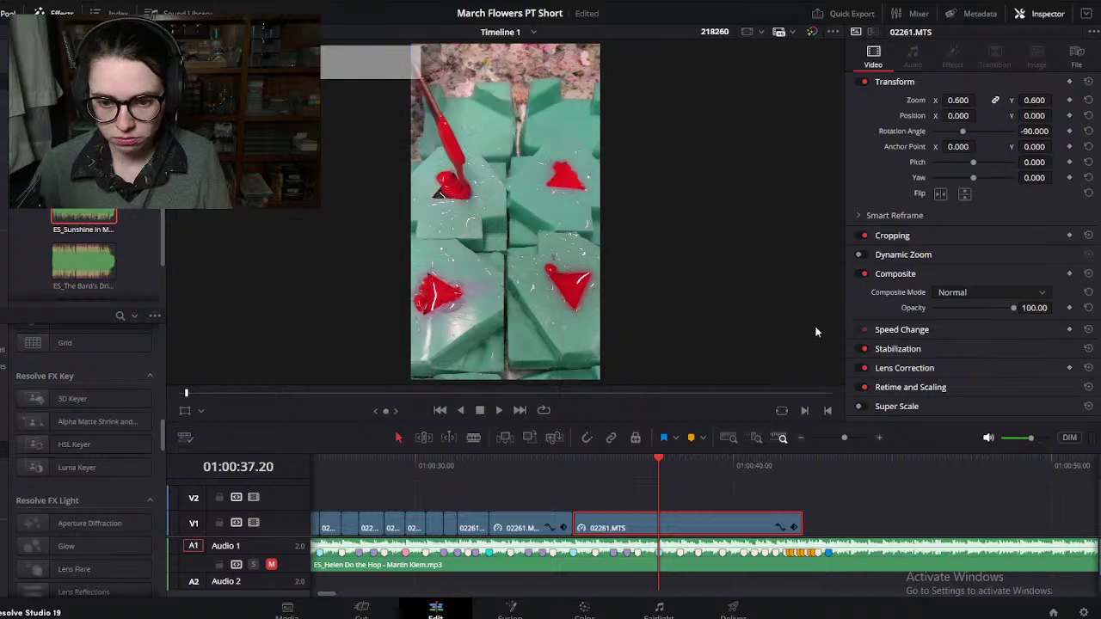
scroll(749, 452, up, 3)
right_click(732, 516)
click(781, 306)
text(900)
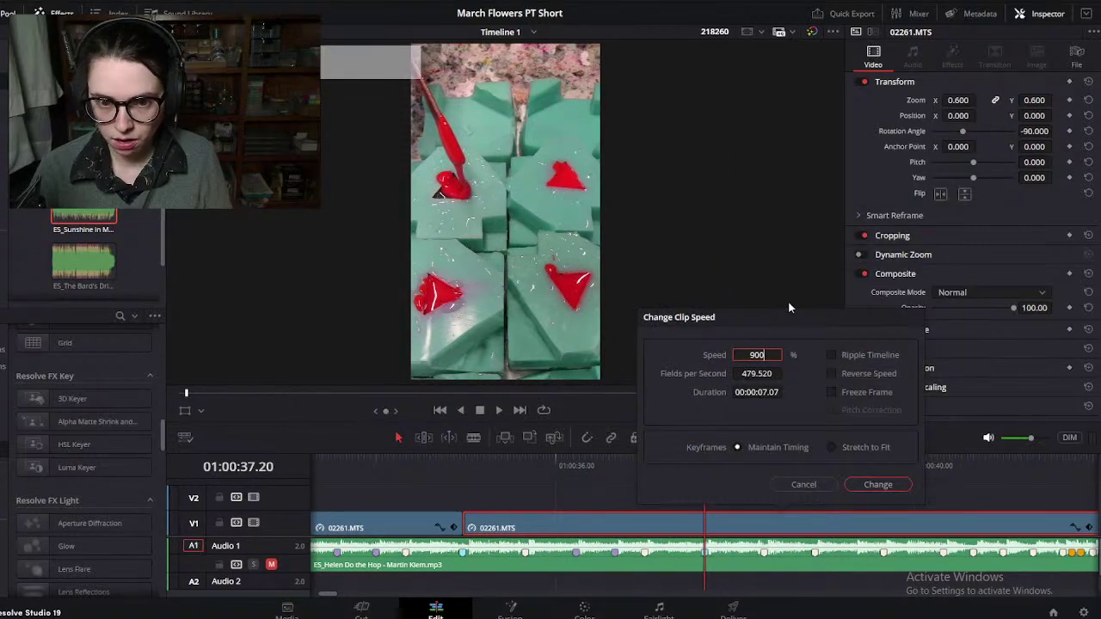
key(Return)
Step: Scrub the last 02261.MTS clip up to the light blue marker and set the clip's speed to 1000%
drag(529, 473, 721, 536)
right_click(738, 525)
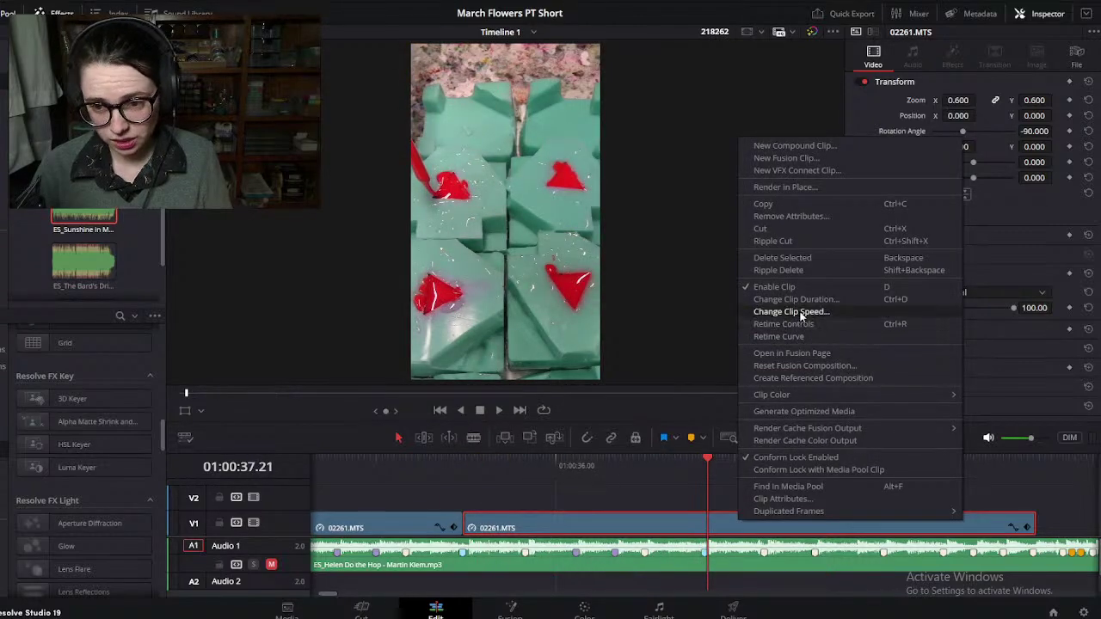
click(799, 313)
text(1000)
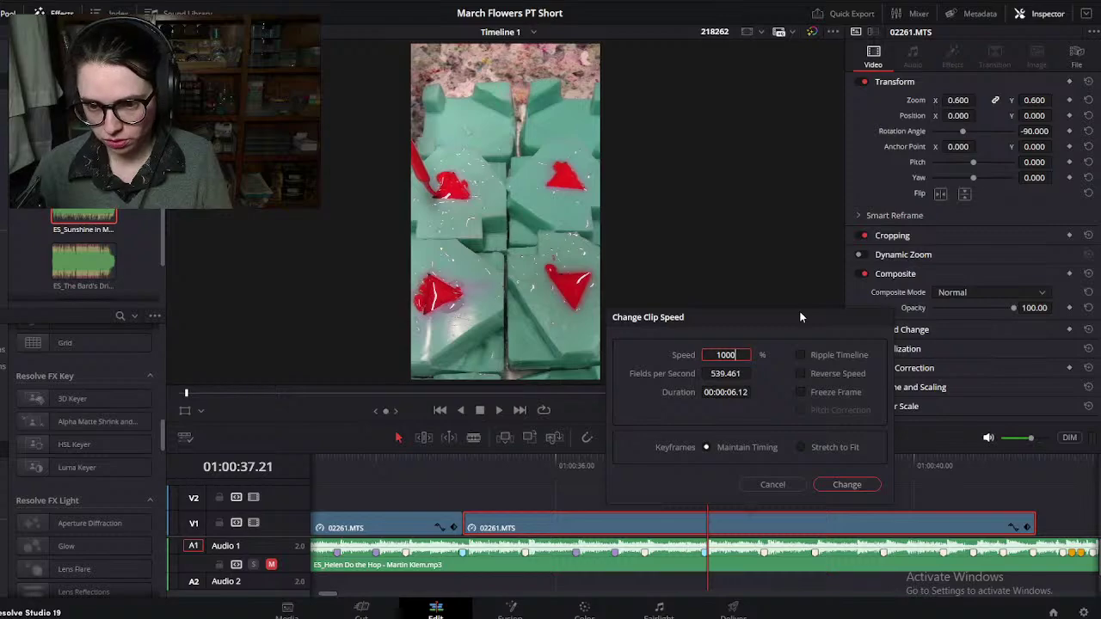
key(Return)
Step: Trim the end of the sped-up 02261.MTS clip to the light blue beat marker at 01:00:37.20
click(705, 467)
mouse_move(707, 468)
mouse_down()
mouse_move(693, 474)
mouse_move(706, 476)
mouse_up()
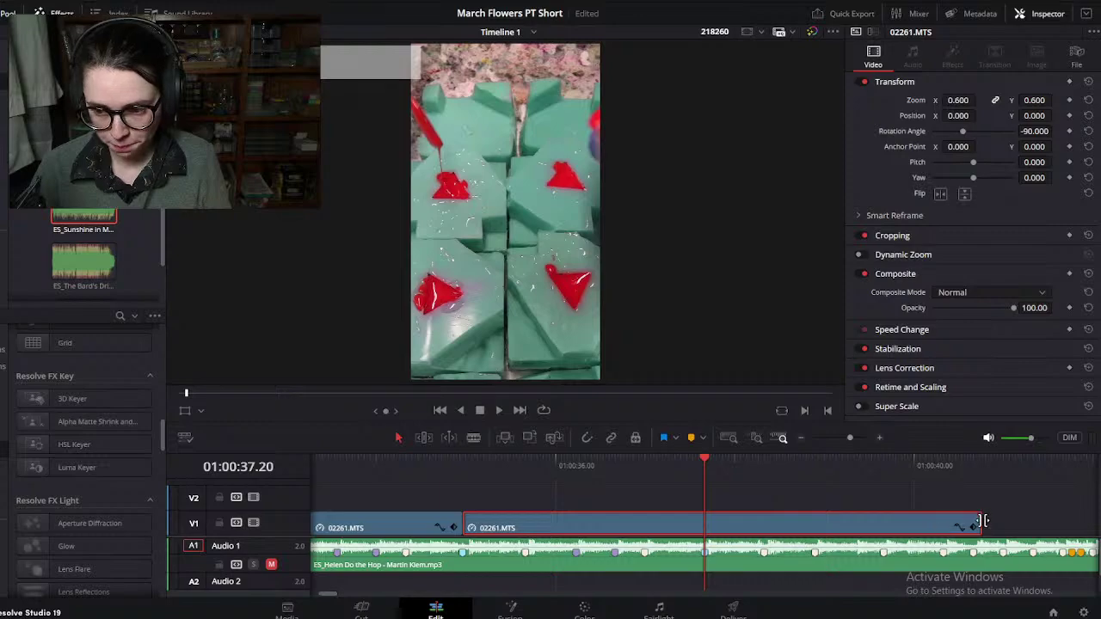
drag(976, 522, 705, 522)
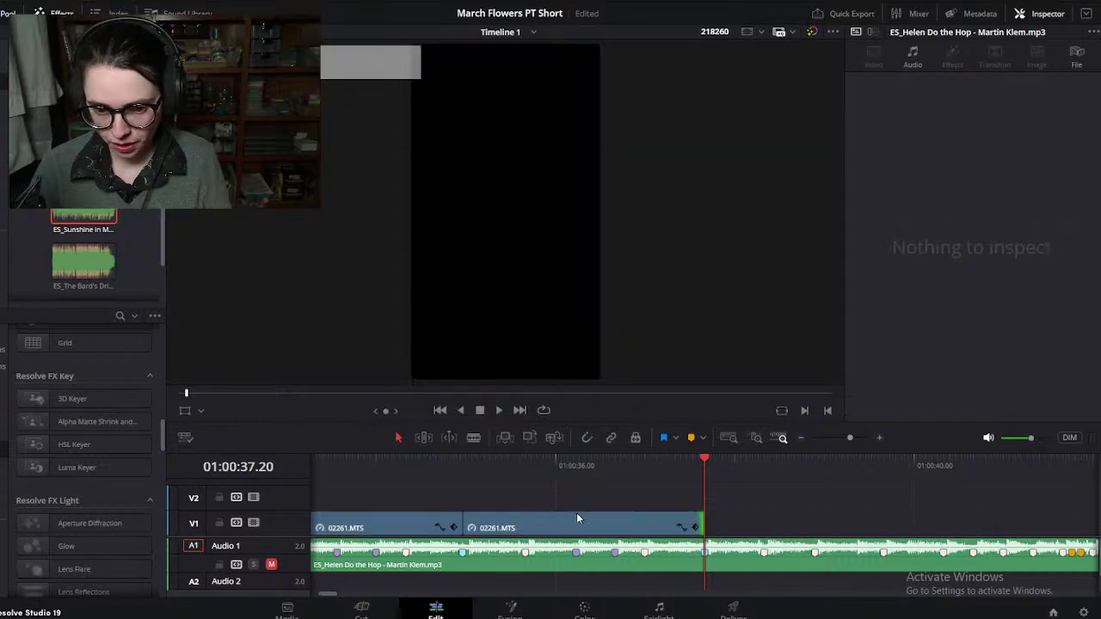
Step: Review the end of the edited 02261.MTS clips and save the project
key(shift+z)
click(650, 469)
key(space)
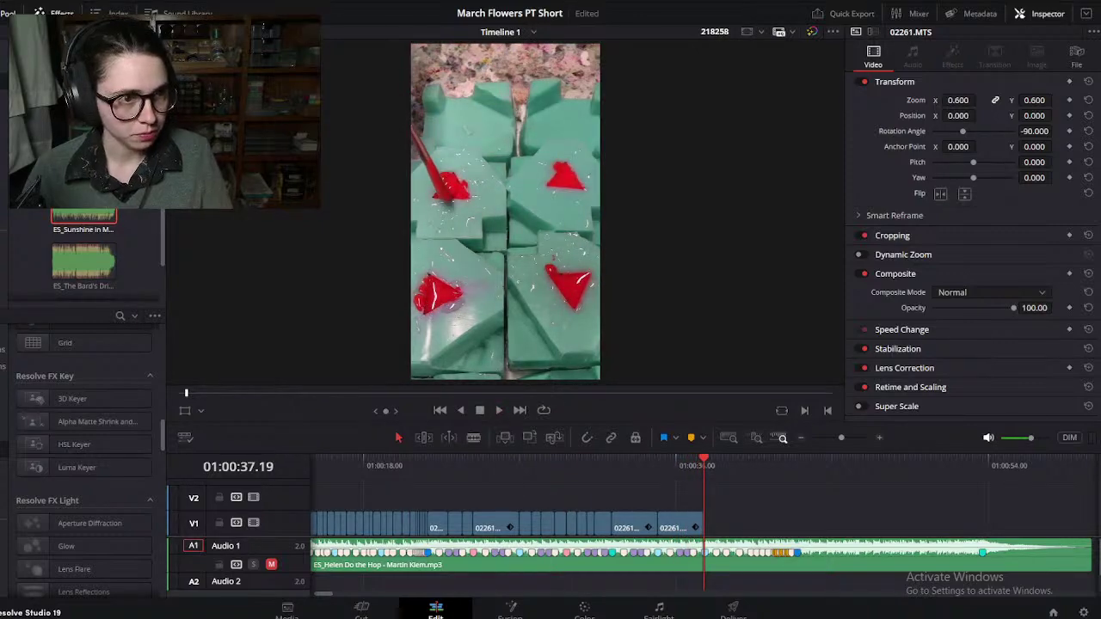
click(14, 0)
click(752, 508)
Step: Look over the 02262.MTS clip further along V1 near 01:03:41 and return to the end of the edited clips
scroll(754, 512, right, 3)
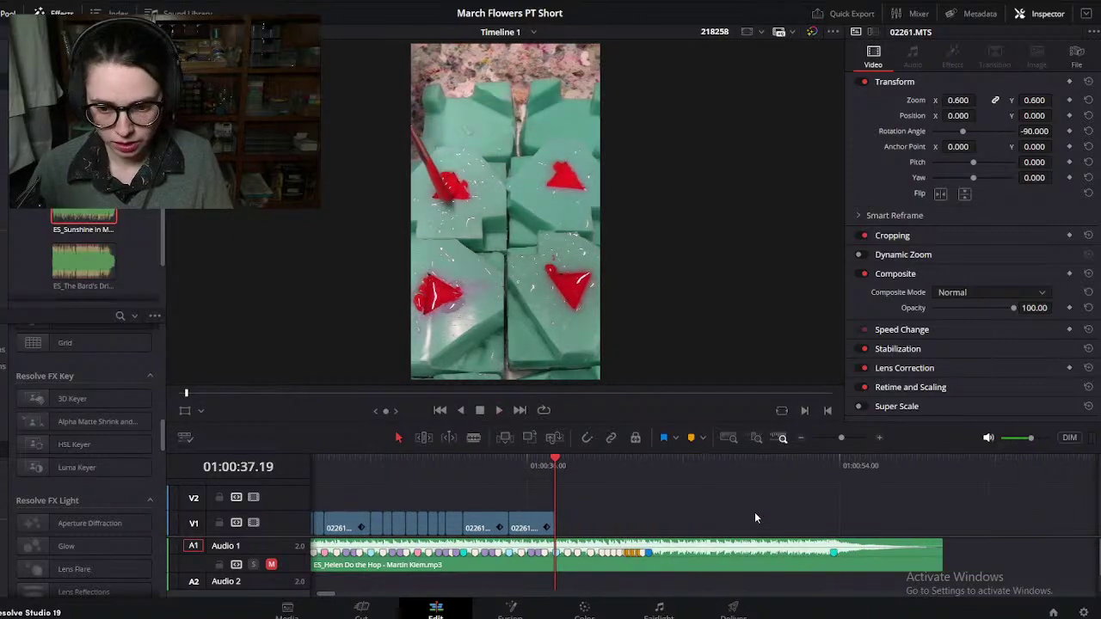
scroll(695, 500, down, 5)
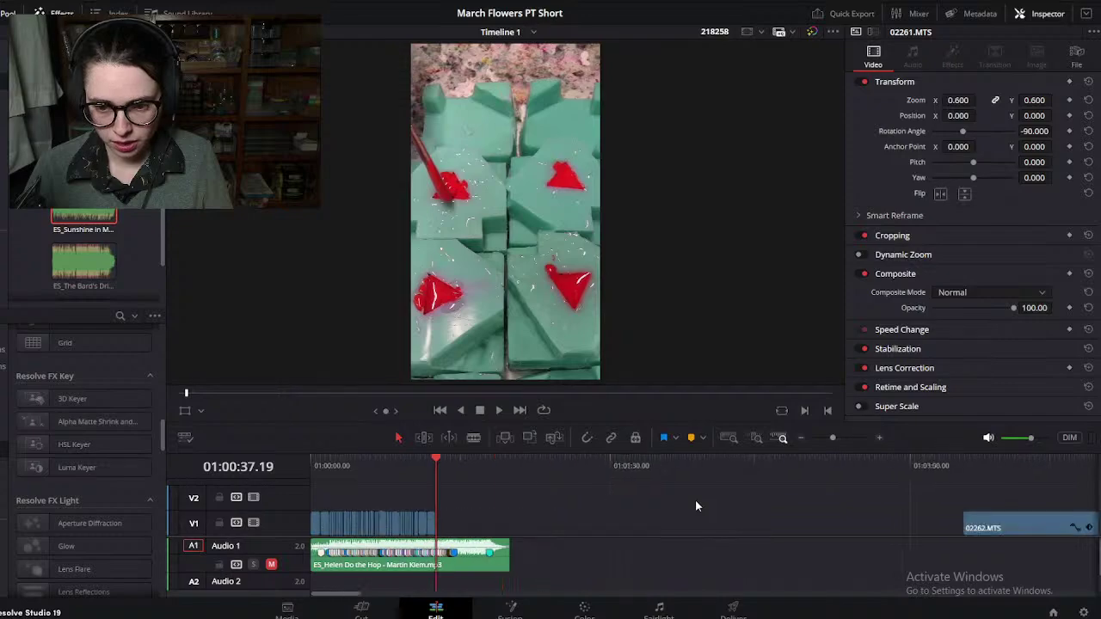
drag(856, 466, 871, 469)
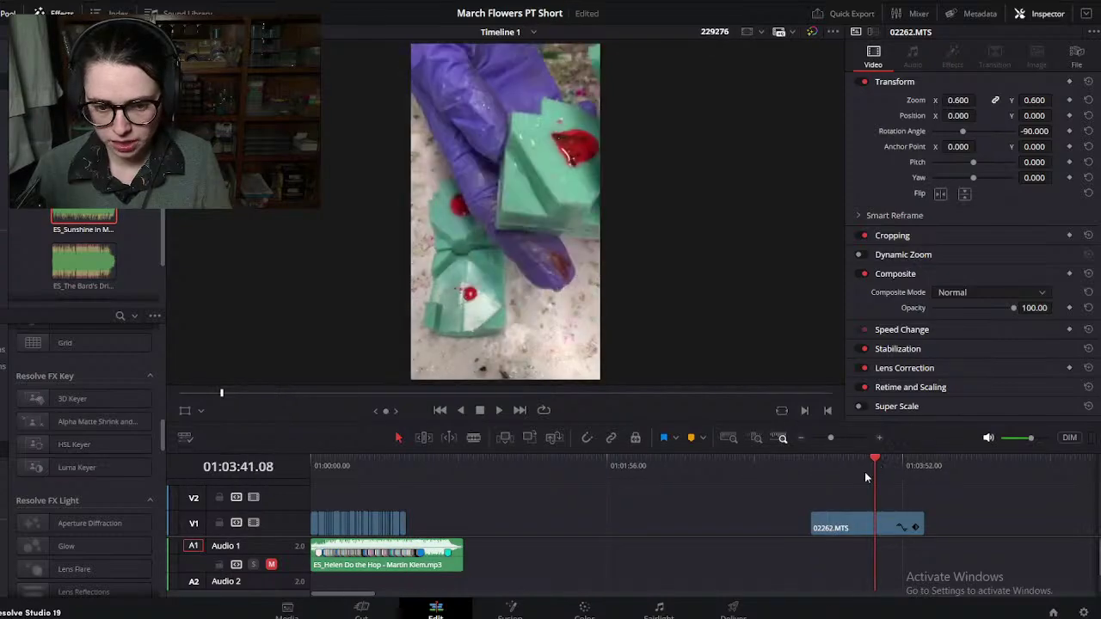
click(408, 465)
Step: Unmute Audio 1 and play the music from 01:00:37.14 through the next group of beat markers
scroll(698, 531, up, 6)
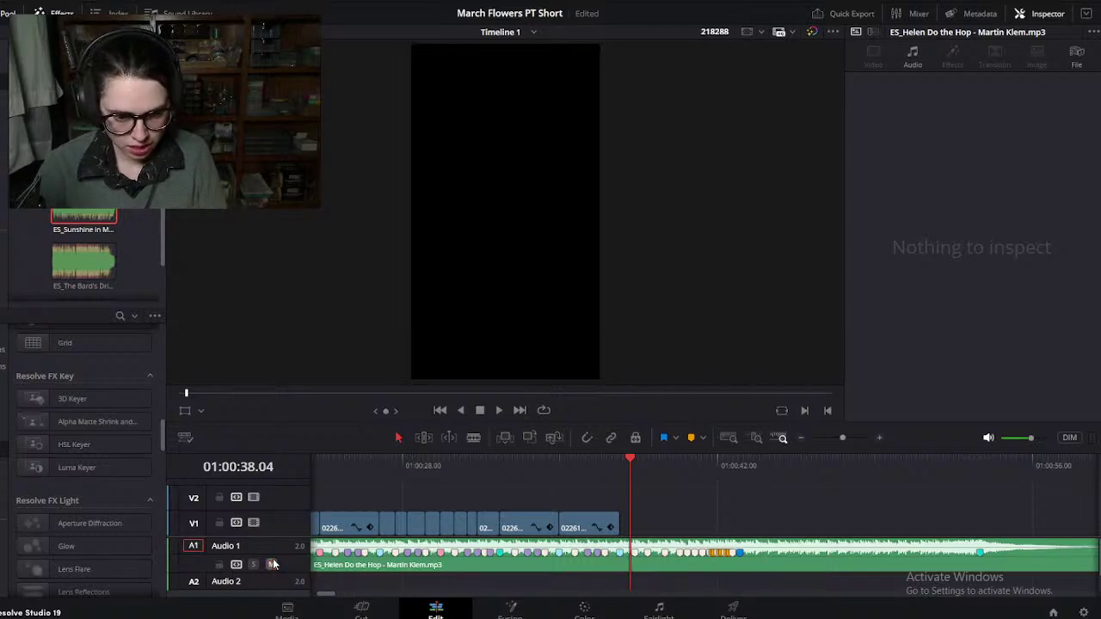
scroll(663, 519, right, 2)
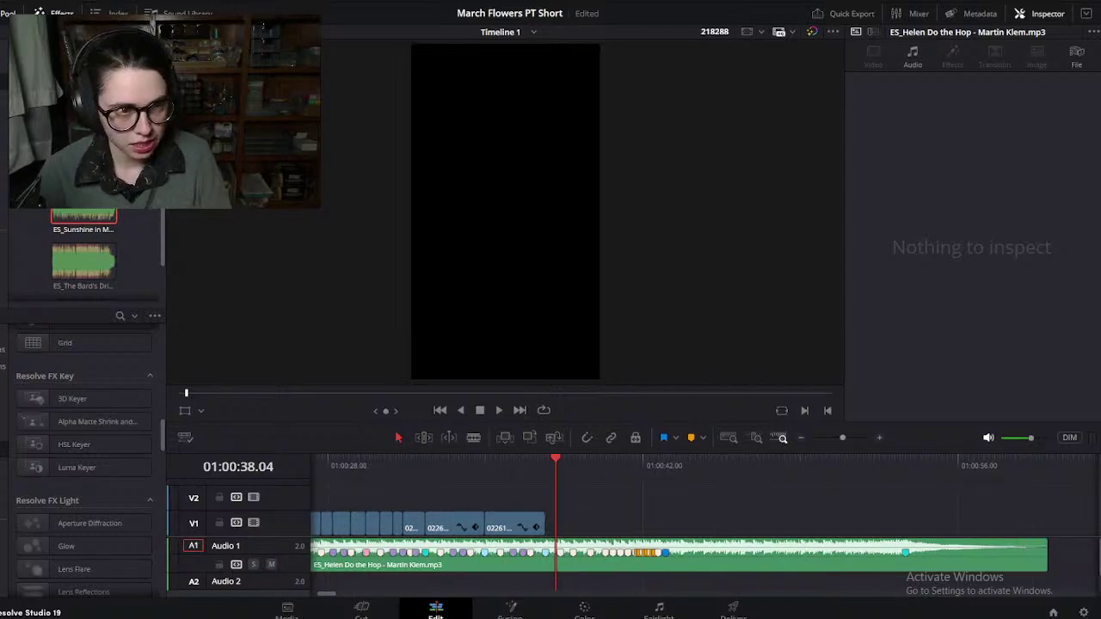
click(7, 4)
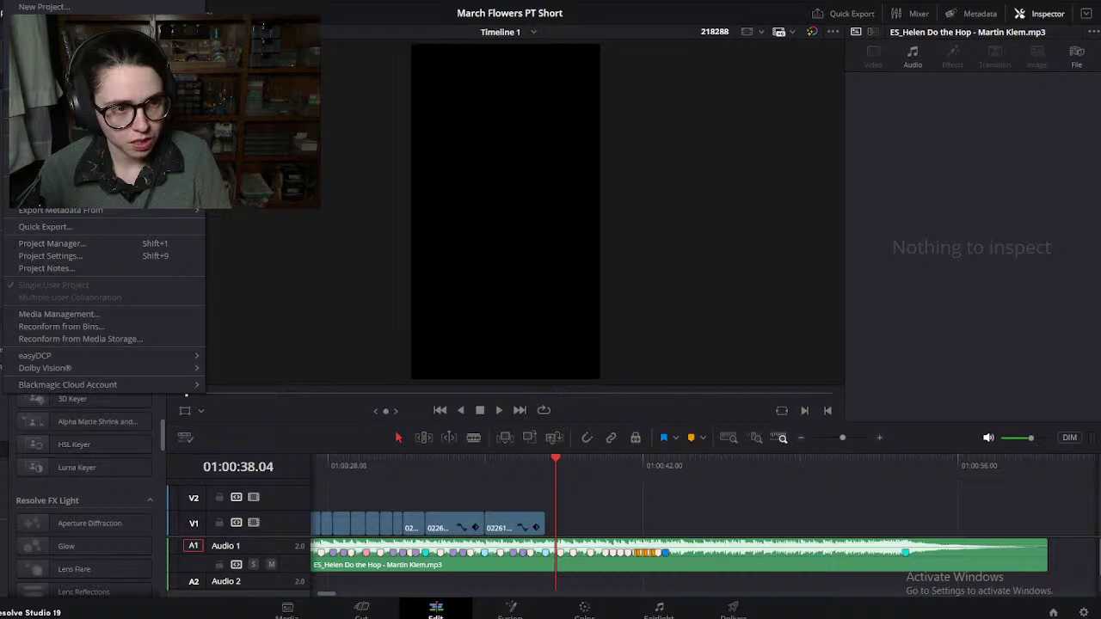
key(Escape)
scroll(770, 571, right, 4)
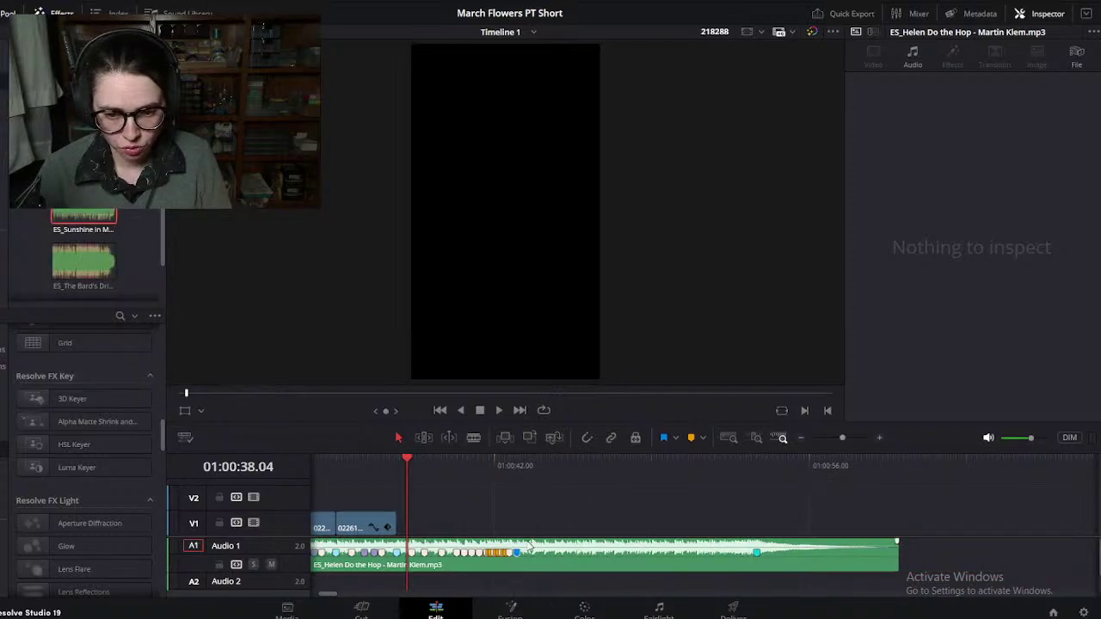
click(394, 471)
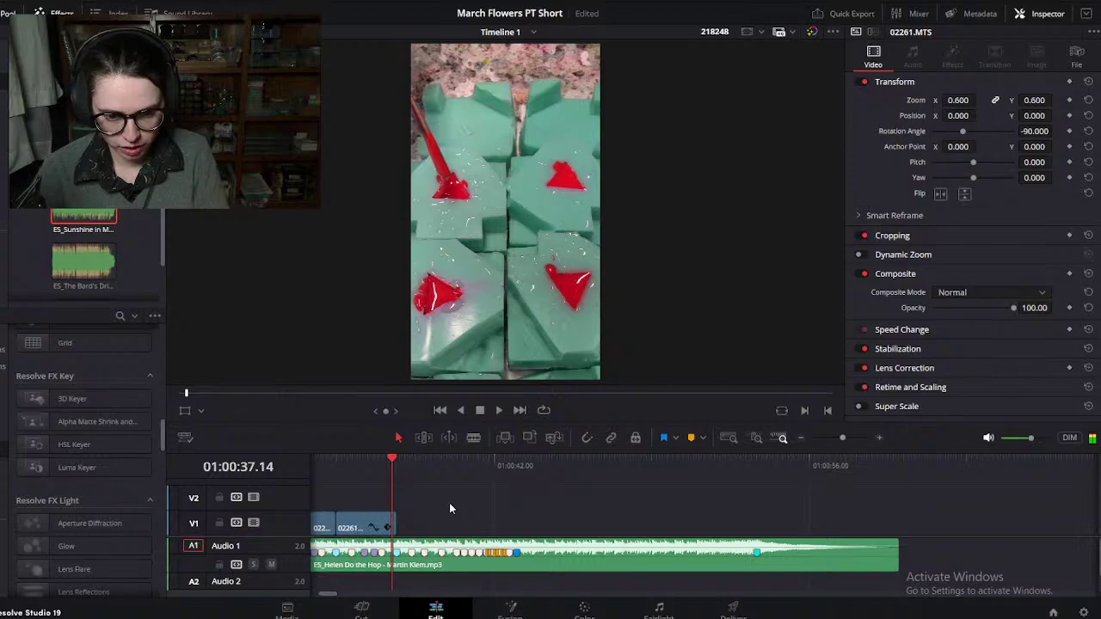
key(space)
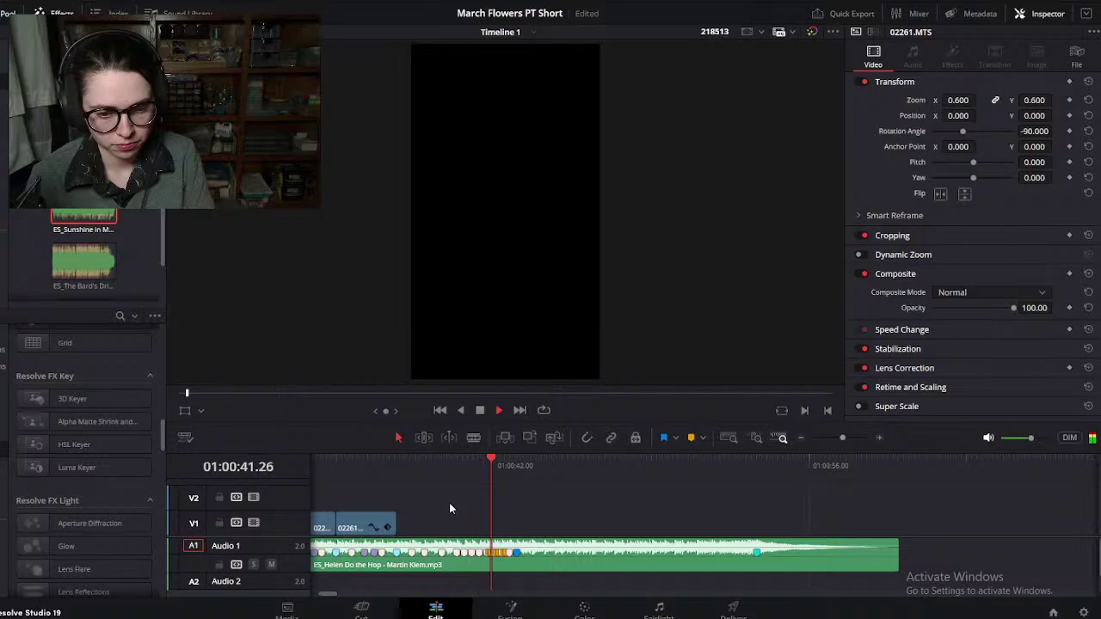
key(space)
Step: Change the colour of the white music marker at 00:00:40:15 to light blue
click(458, 473)
scroll(458, 475, up, 5)
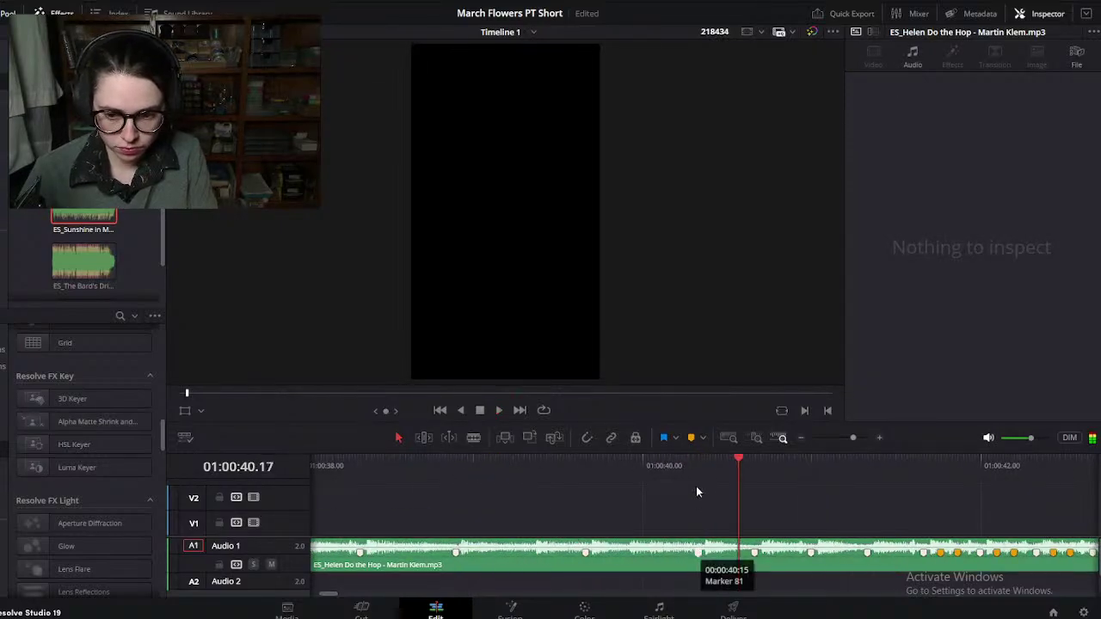
double_click(699, 555)
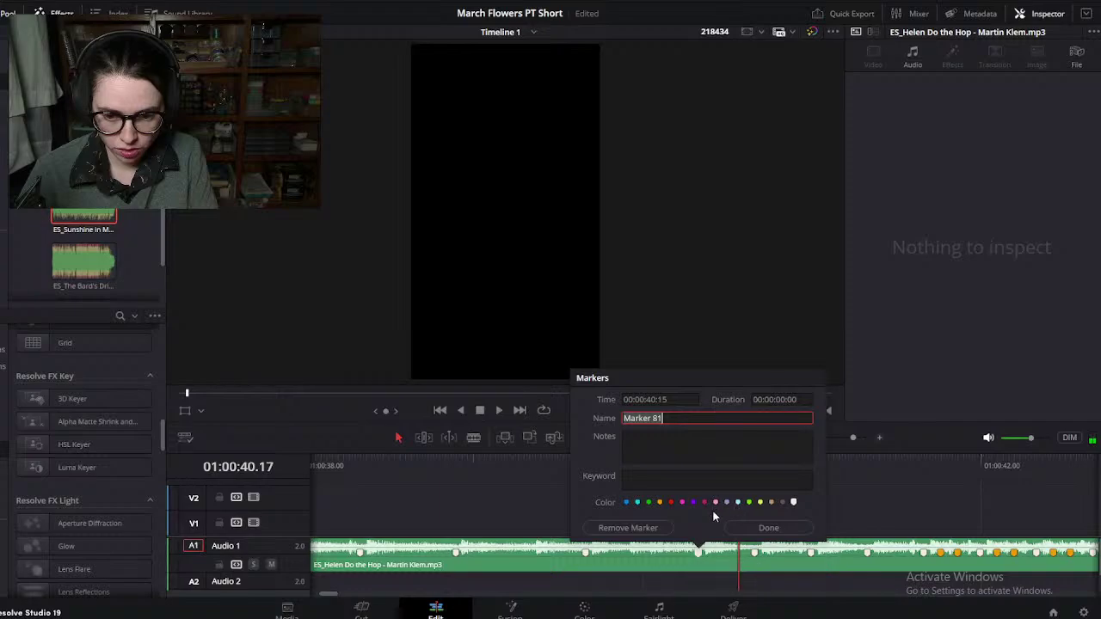
click(756, 524)
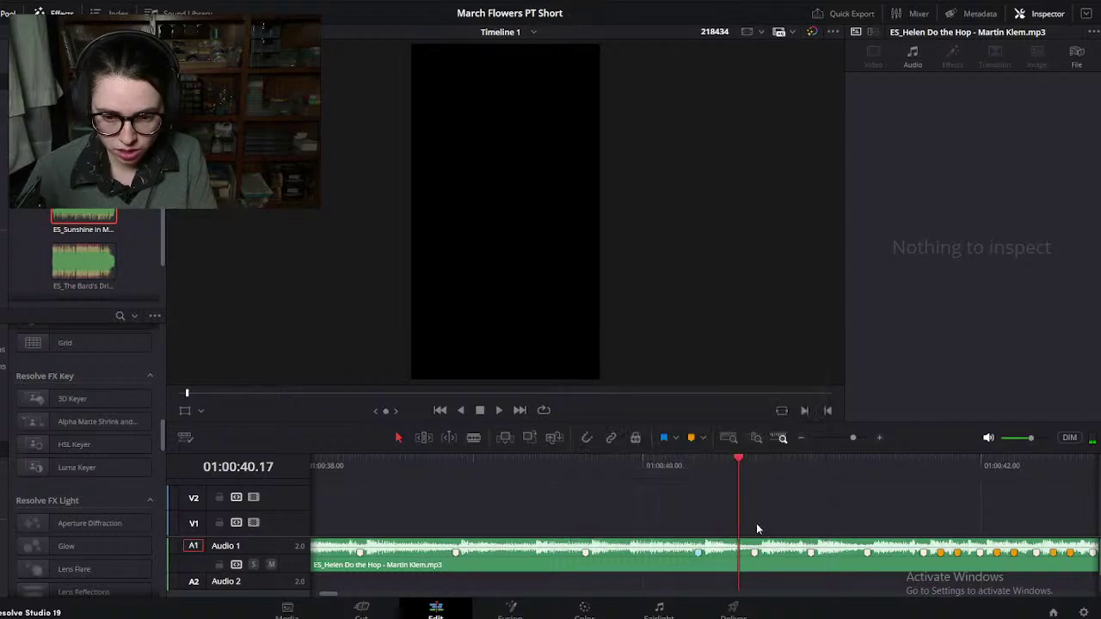
Step: Rename the light blue music marker at 00:00:40:15 as "Unmold"
scroll(756, 523, down, 2)
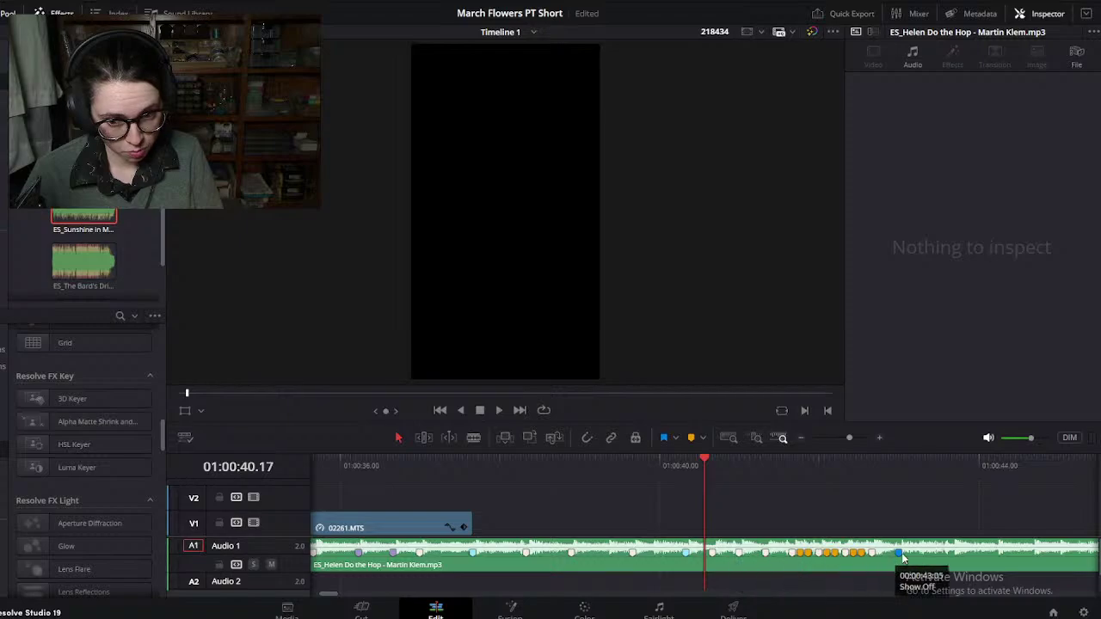
scroll(902, 559, right, 3)
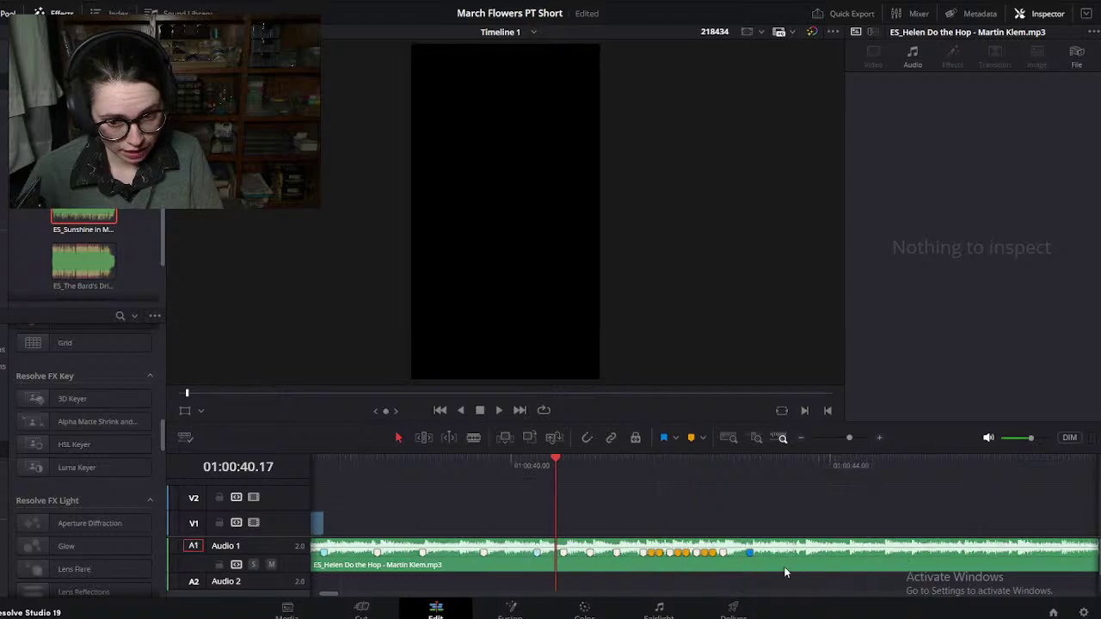
double_click(539, 554)
text(Unmold)
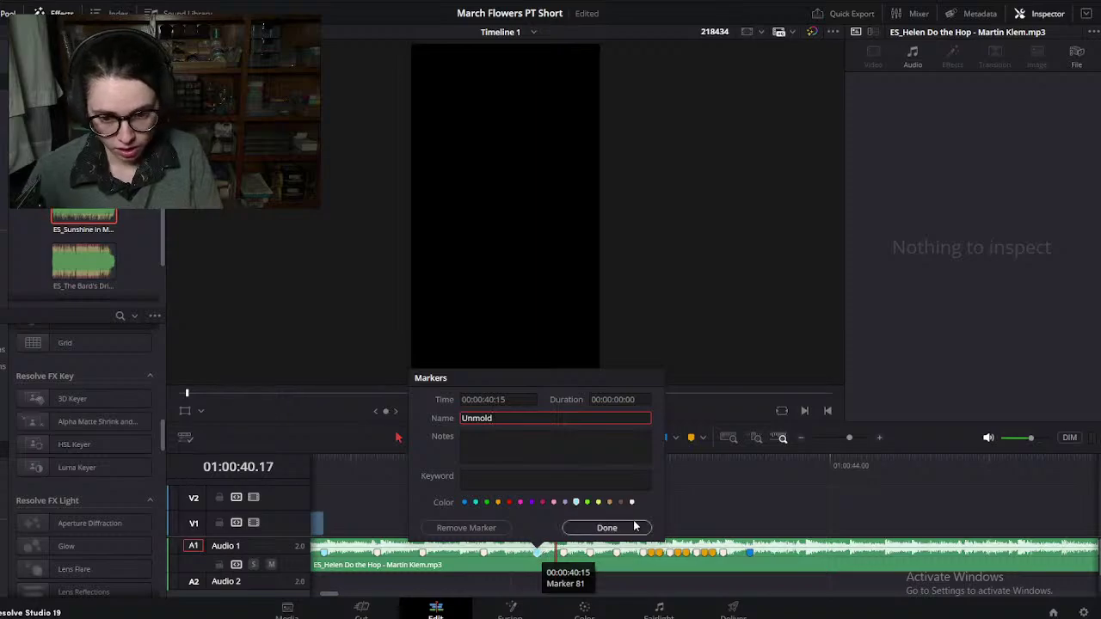
click(633, 526)
Step: Rename the blue music marker at 00:00:43:05 as "Ink" and place the playhead just before it at 01:00:42.27
double_click(750, 553)
text(Ink)
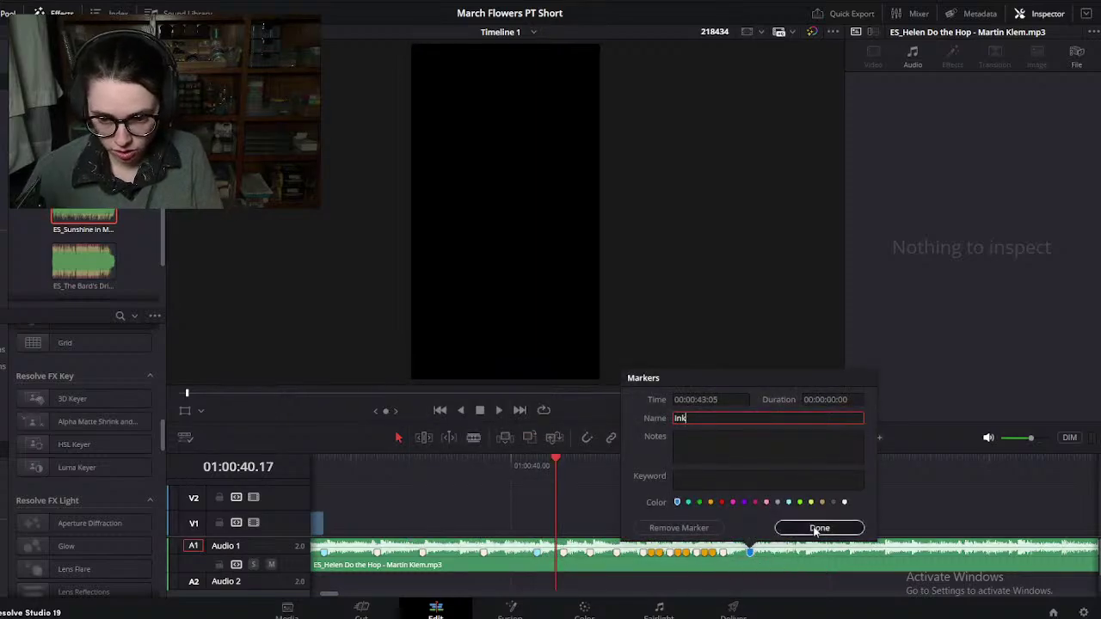
click(819, 527)
click(689, 467)
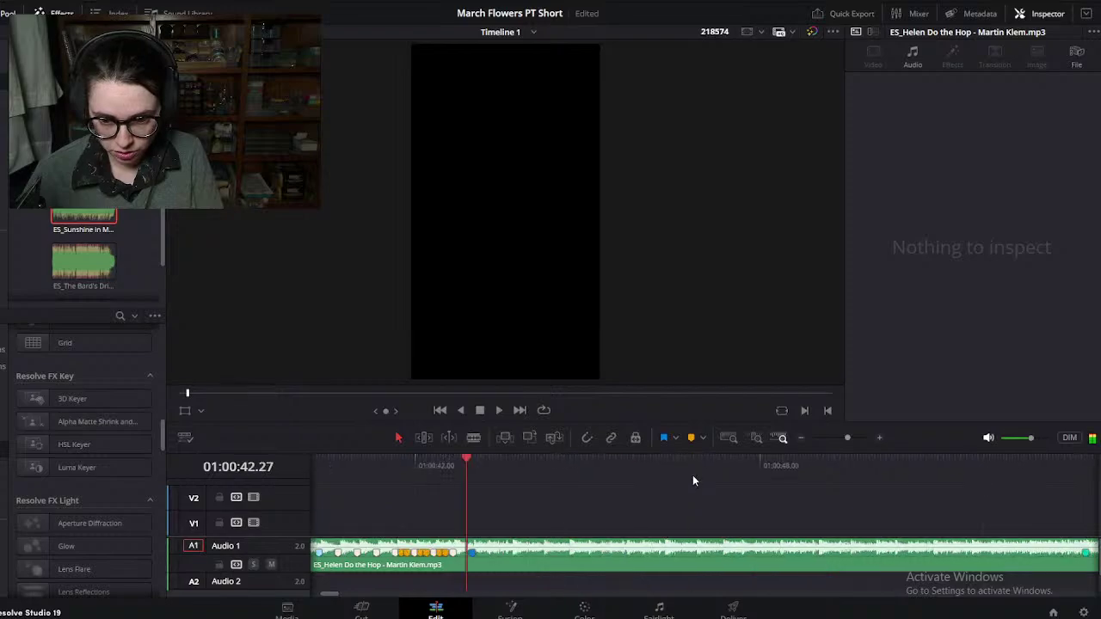
Step: Play the music from the "Ink" marker past 01:00:45.00 to find the next strong beat
key(space)
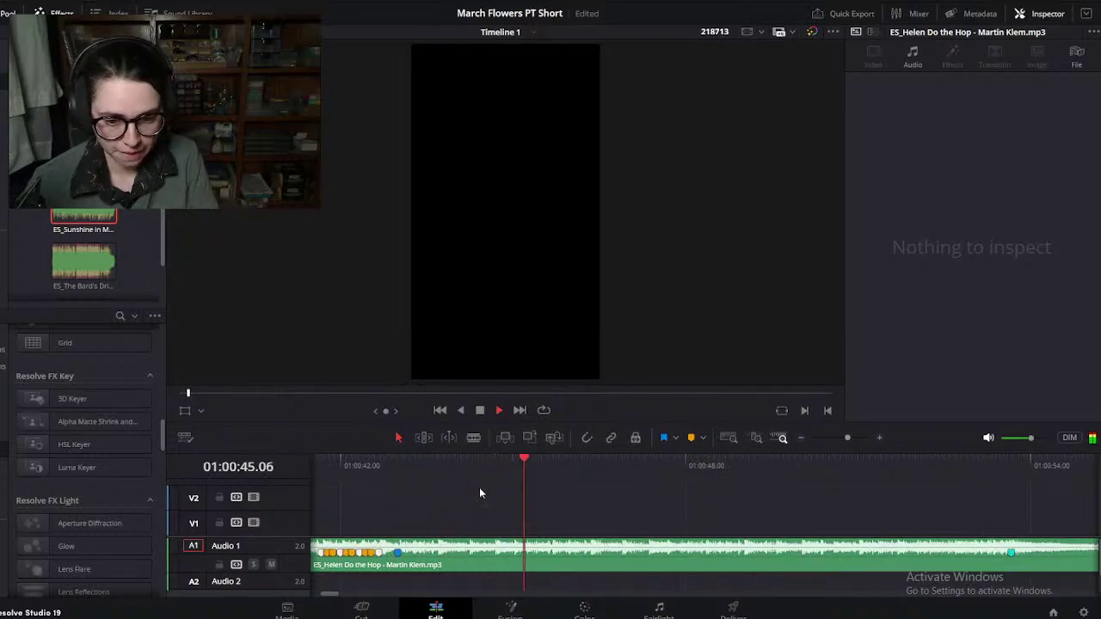
click(533, 467)
key(space)
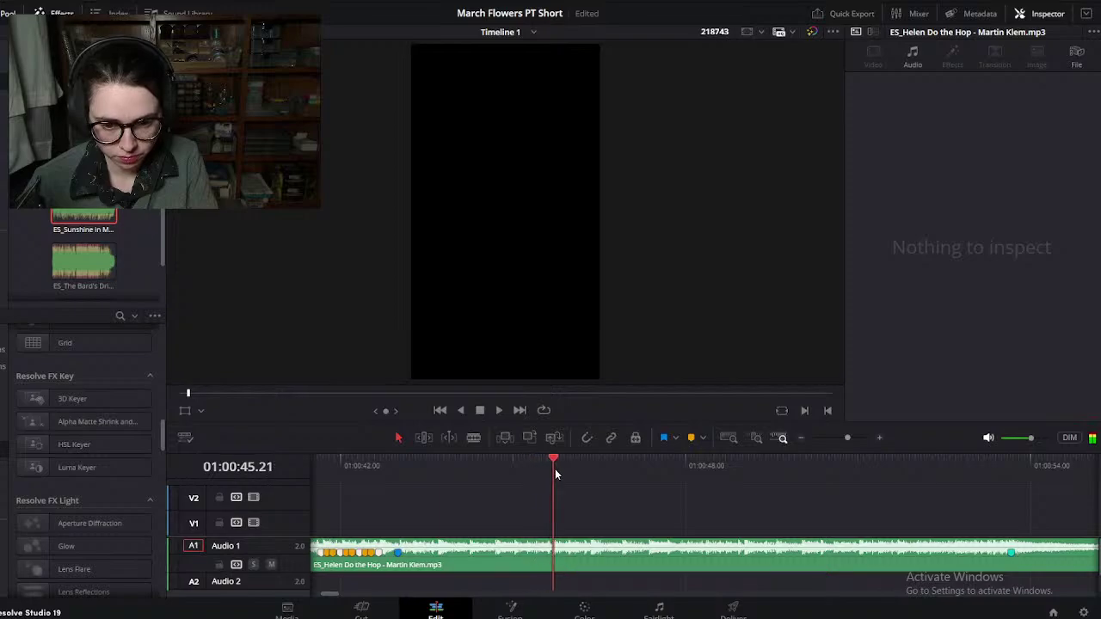
key(ctrl+equal)
scroll(481, 495, left, 2)
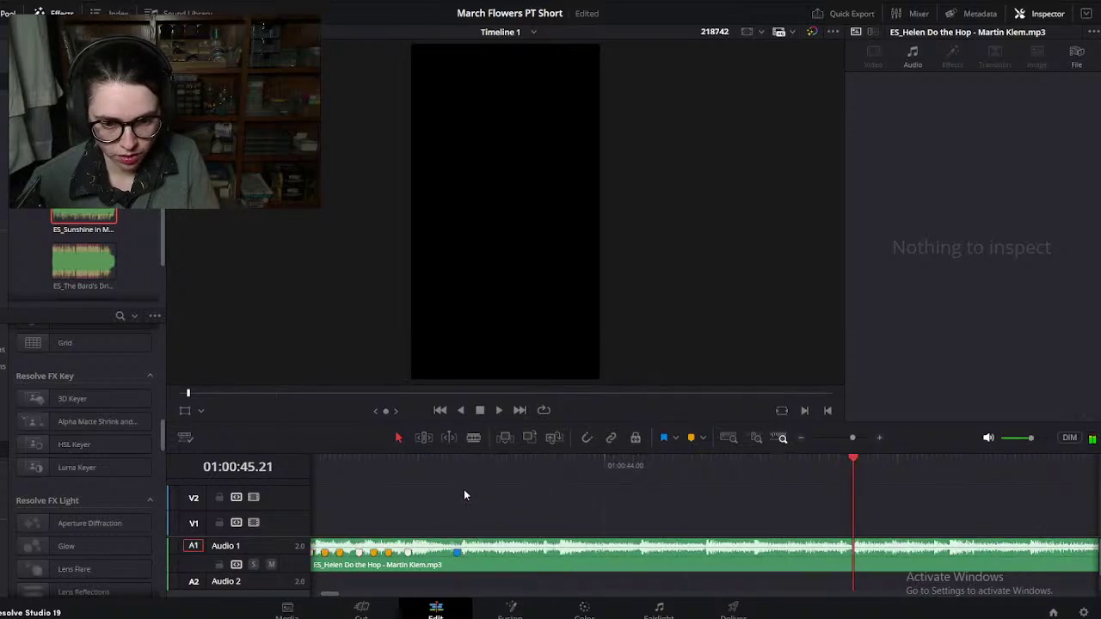
click(460, 469)
key(space)
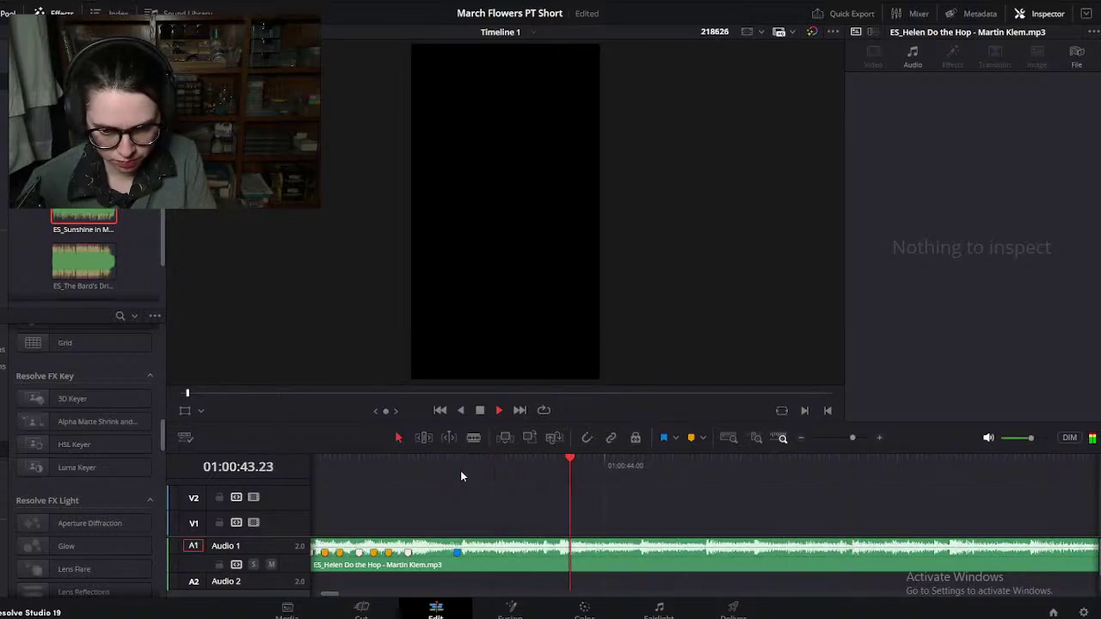
key(space)
Step: Add a Sky marker to the music clip on the beat at 01:00:45.20
key(ctrl+equal)
click(669, 480)
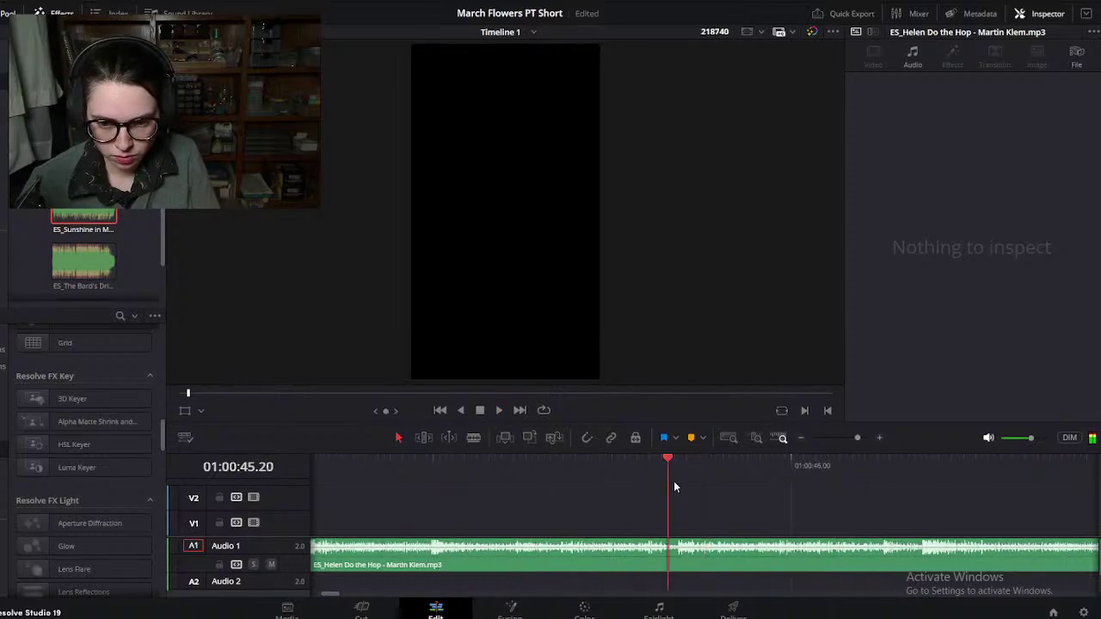
key(Left)
key(Right)
key(Left)
click(700, 547)
click(703, 437)
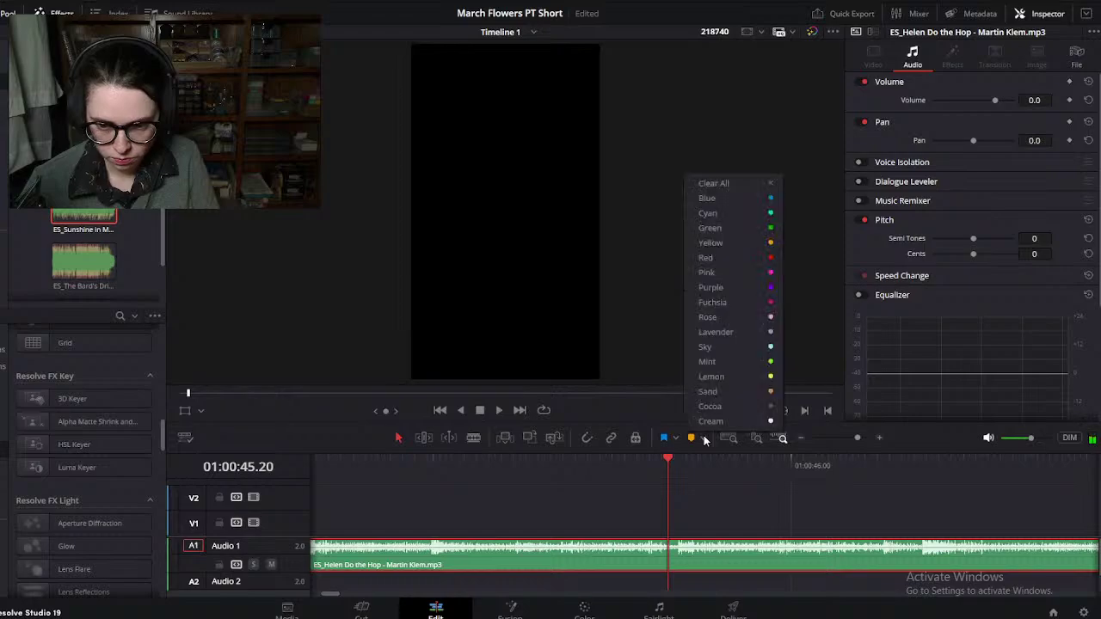
click(779, 350)
click(724, 506)
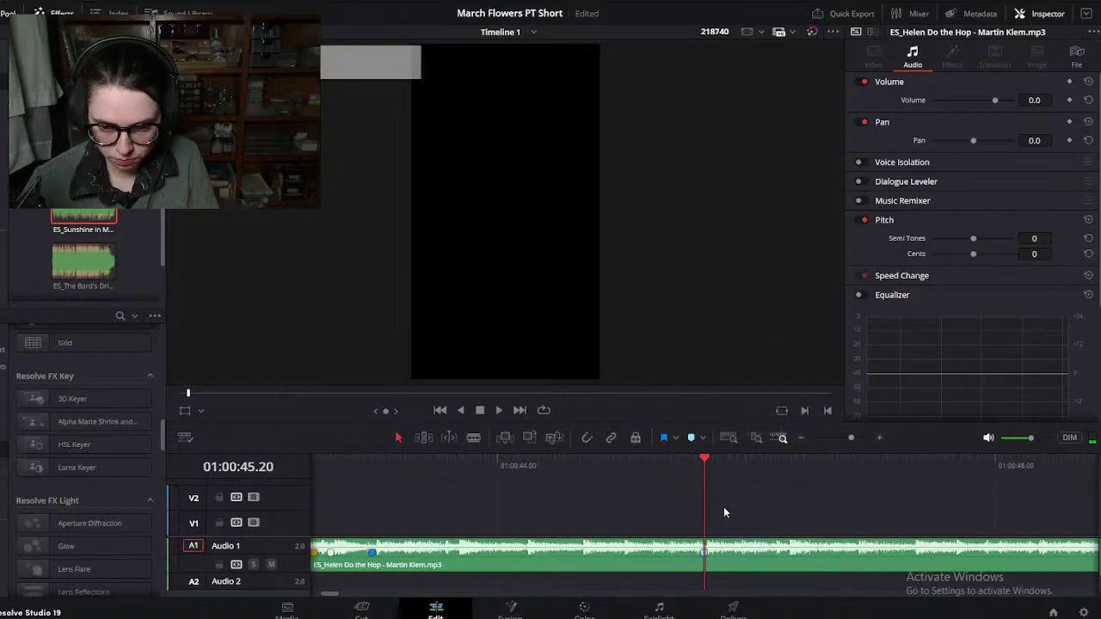
Step: Play on from 01:00:45.20 and add another Sky marker to the music clip at 01:00:48.10
key(space)
scroll(723, 507, up, 2)
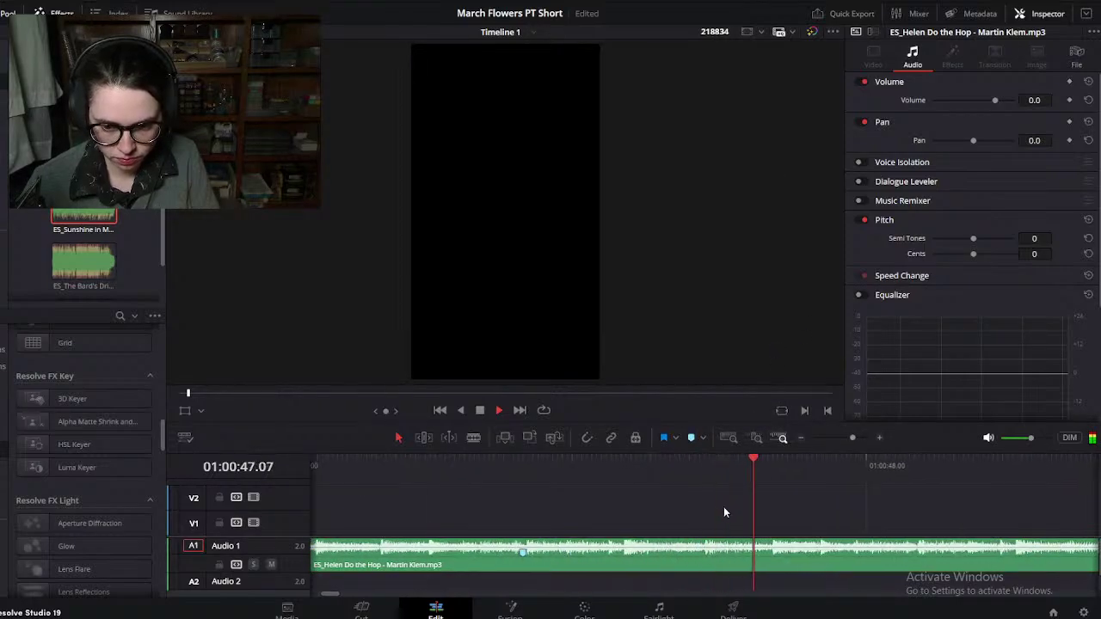
drag(904, 467, 914, 476)
click(899, 560)
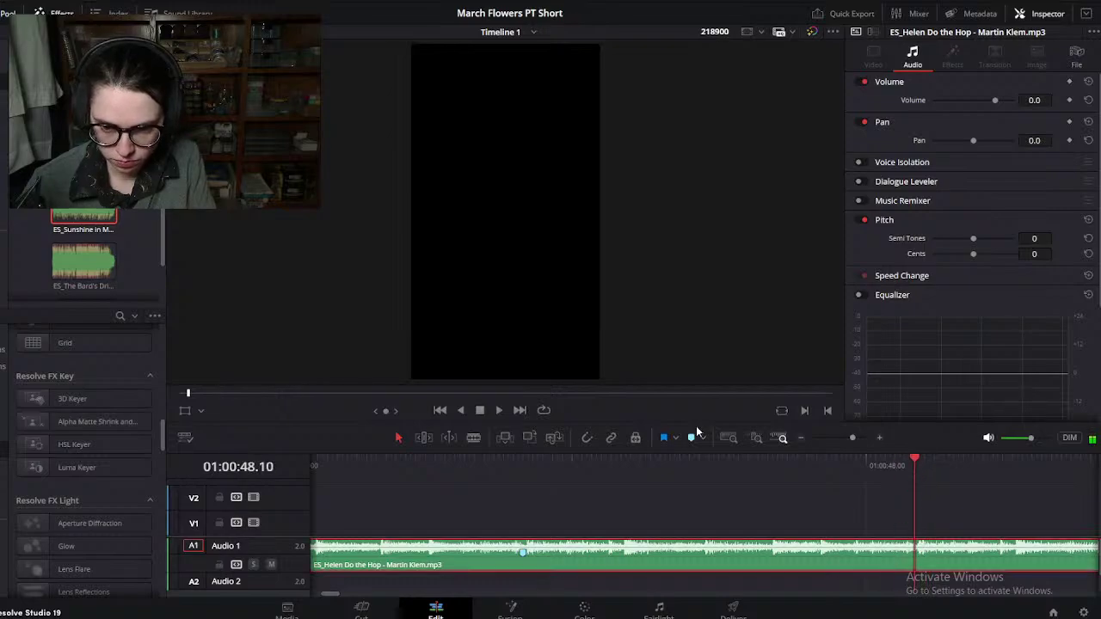
click(690, 439)
Step: Play on from 01:00:48.10 and add a Sky marker to the music clip on the beat at 01:00:51.00
scroll(781, 525, down, 5)
click(782, 527)
key(space)
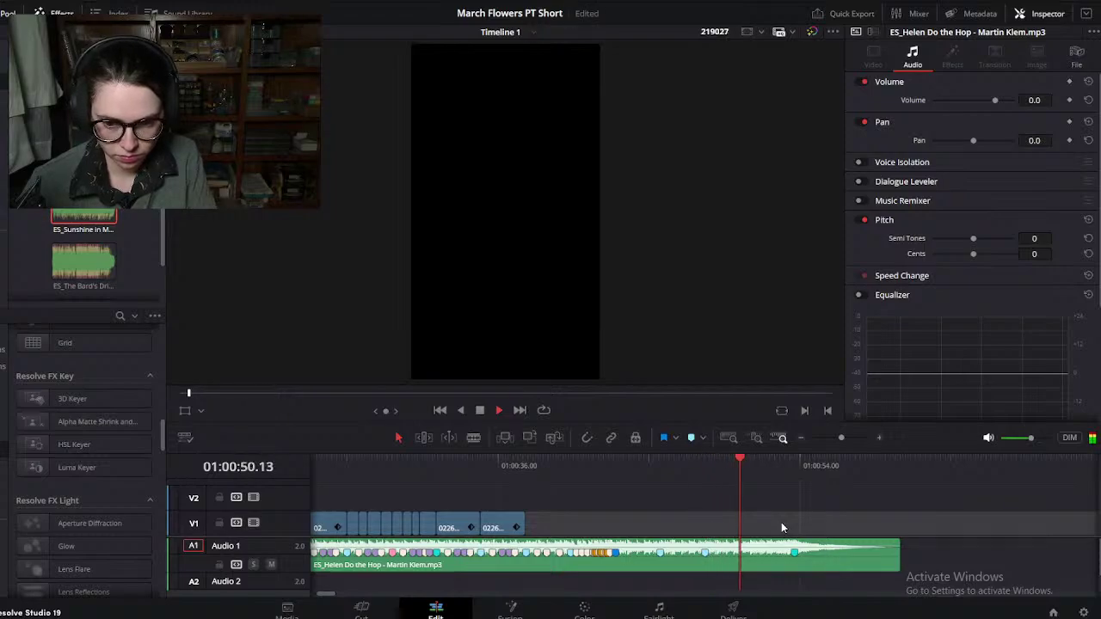
key(space)
scroll(781, 522, up, 5)
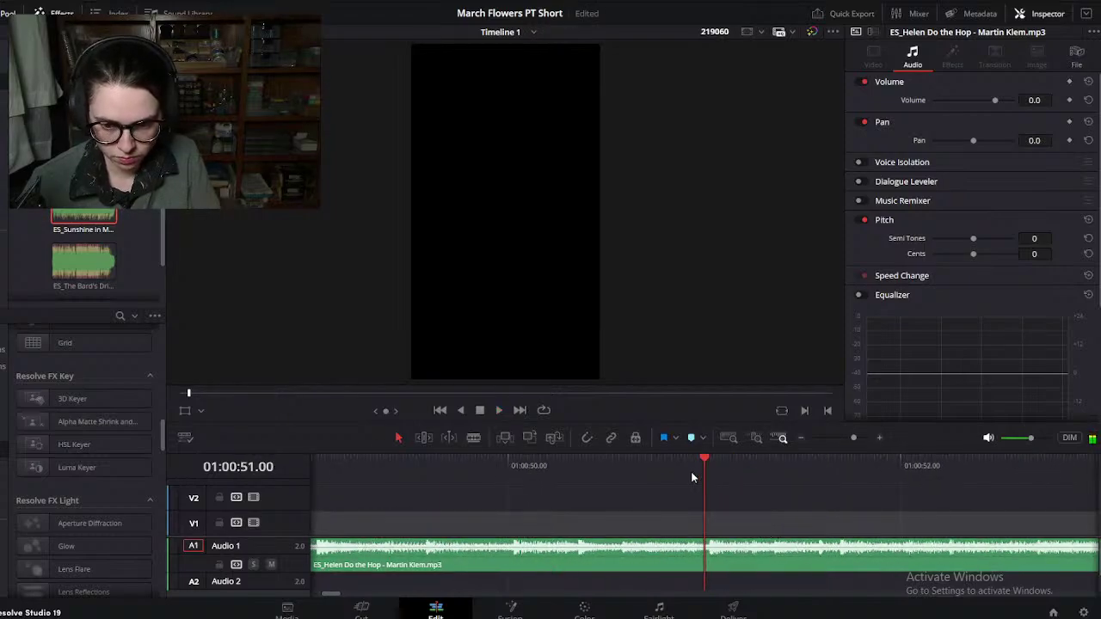
drag(710, 488, 705, 486)
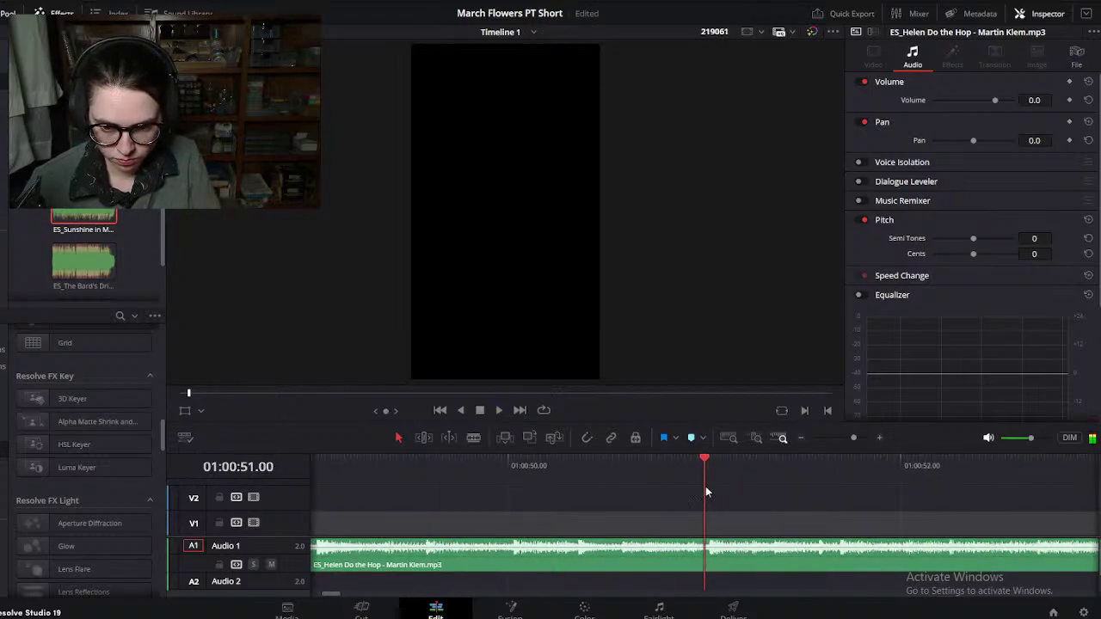
click(737, 565)
scroll(766, 517, down, 4)
click(800, 519)
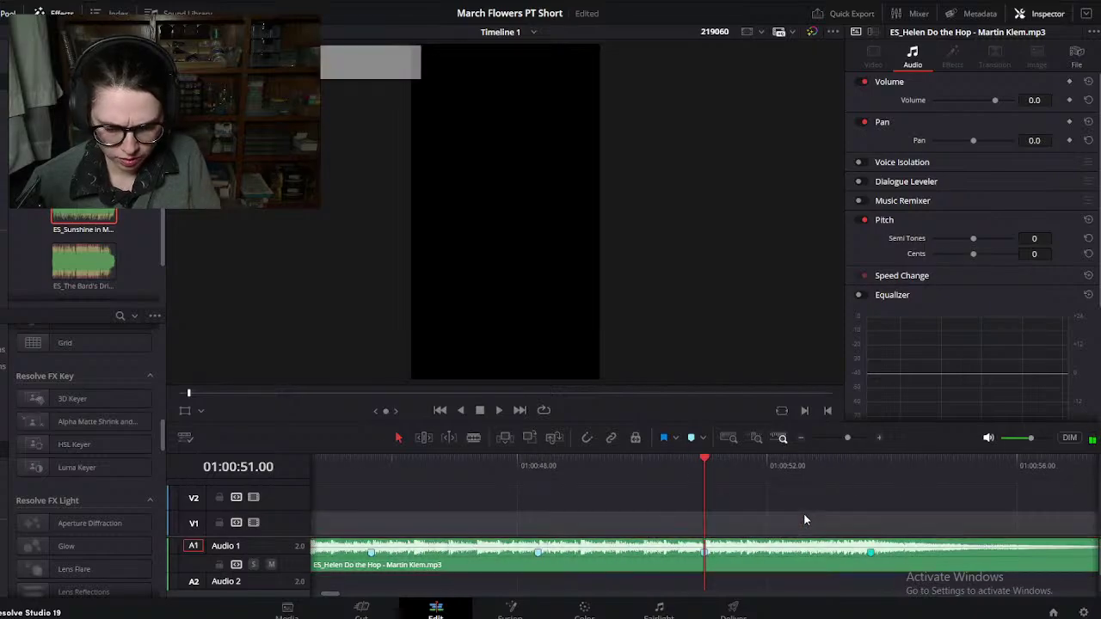
Step: Play the music from 01:00:51.00 to the cyan marker, then check the Sky marker positions up to 01:00:53.20
key(space)
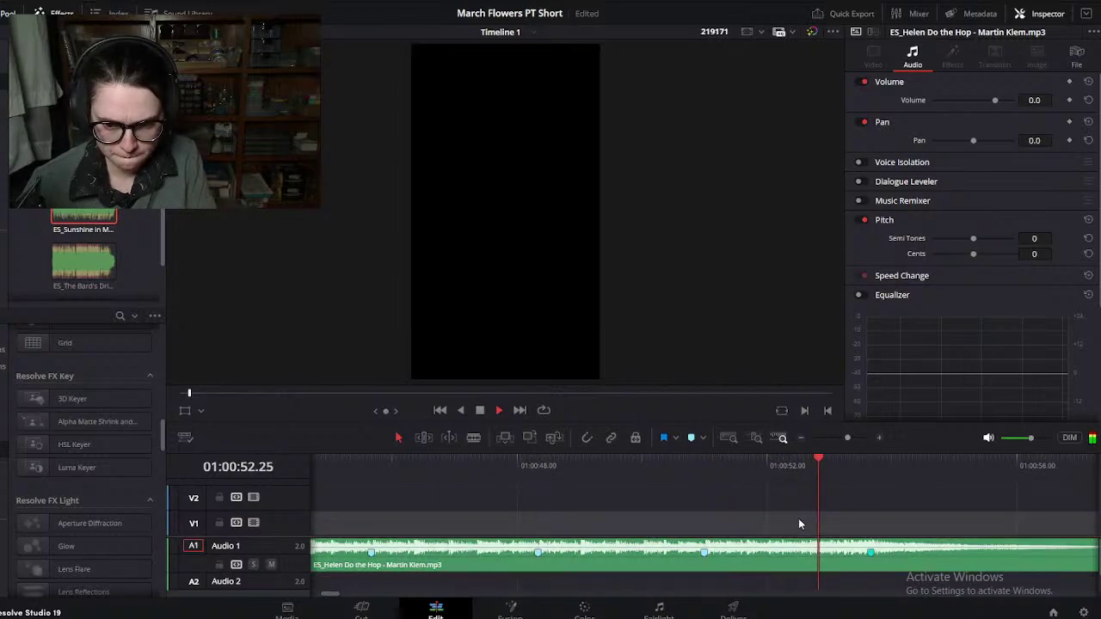
key(space)
scroll(797, 529, down, 5)
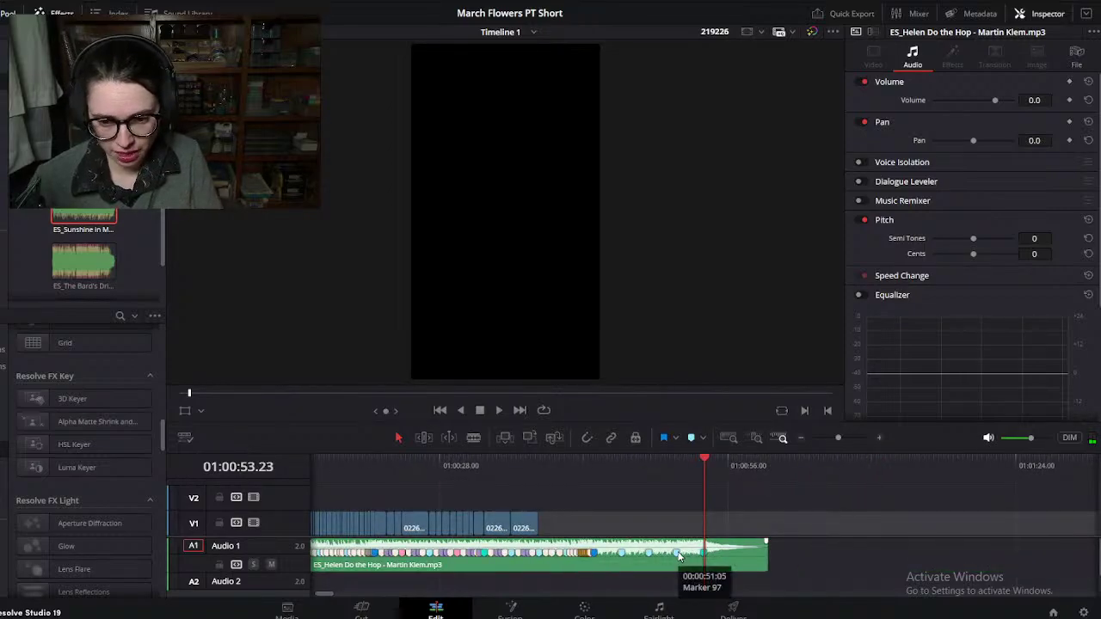
click(649, 462)
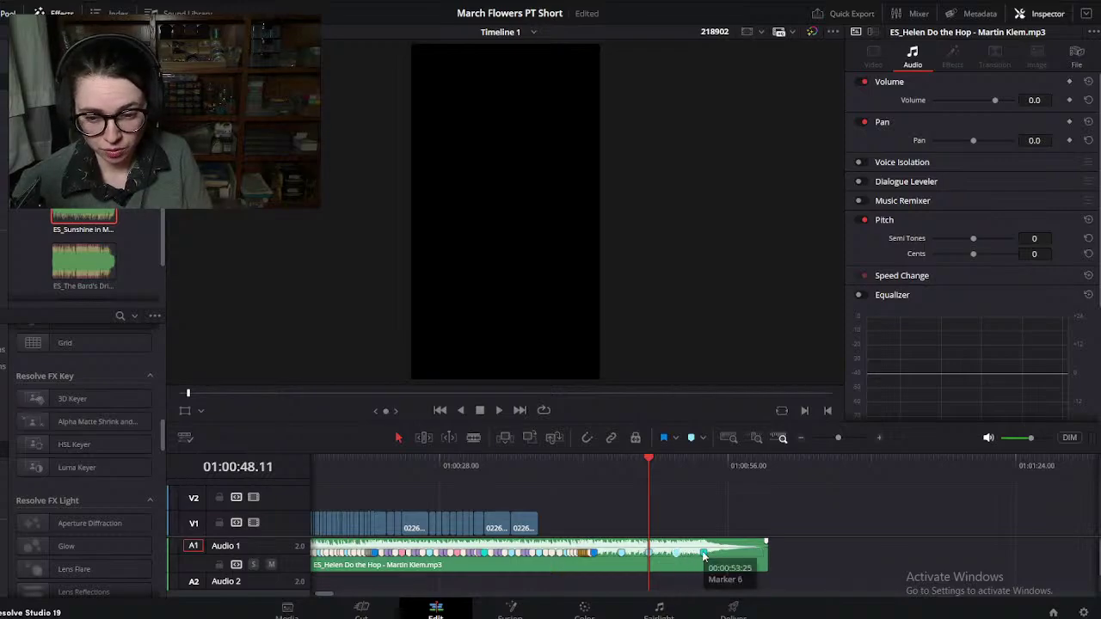
drag(700, 471, 703, 498)
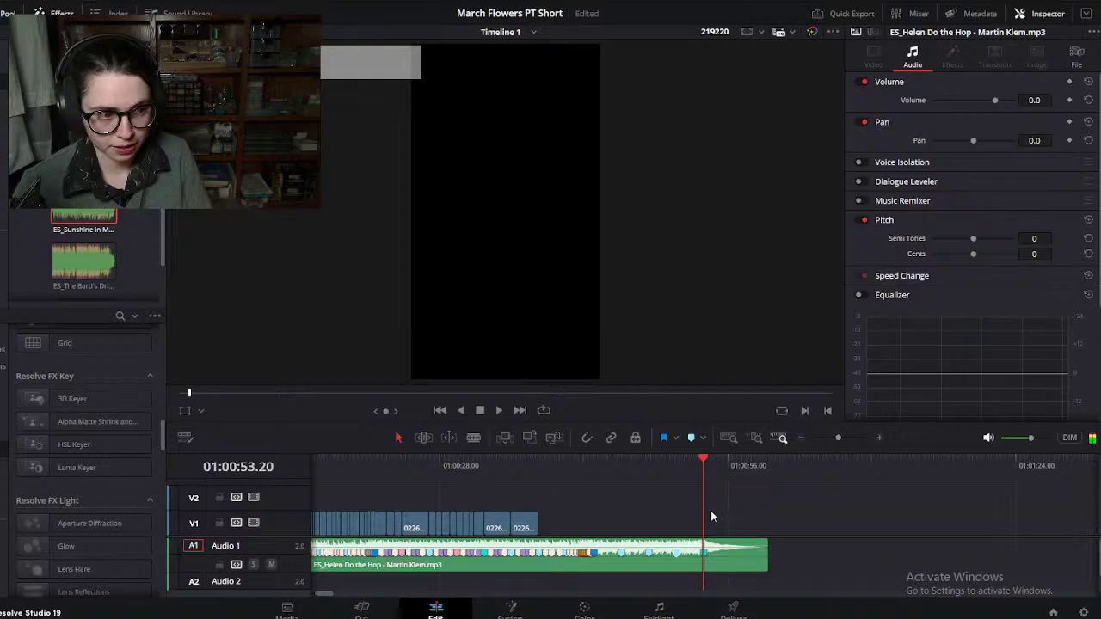
Step: Trim the end of the music clip back to 01:00:59.17
scroll(813, 520, up, 6)
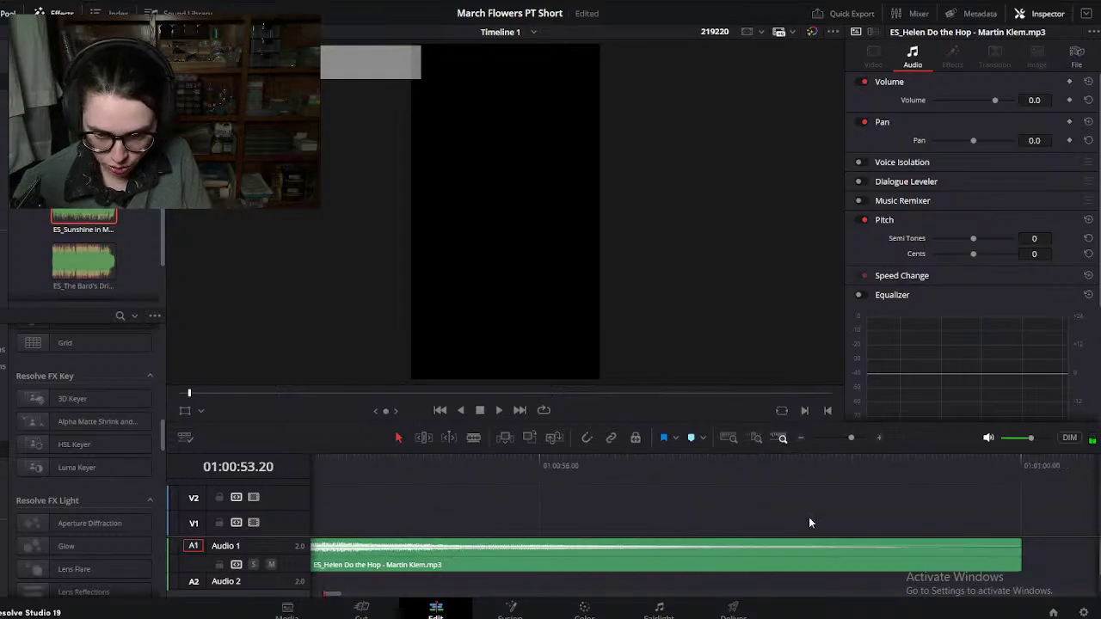
drag(738, 467, 897, 492)
drag(941, 550, 895, 550)
scroll(855, 519, down, 3)
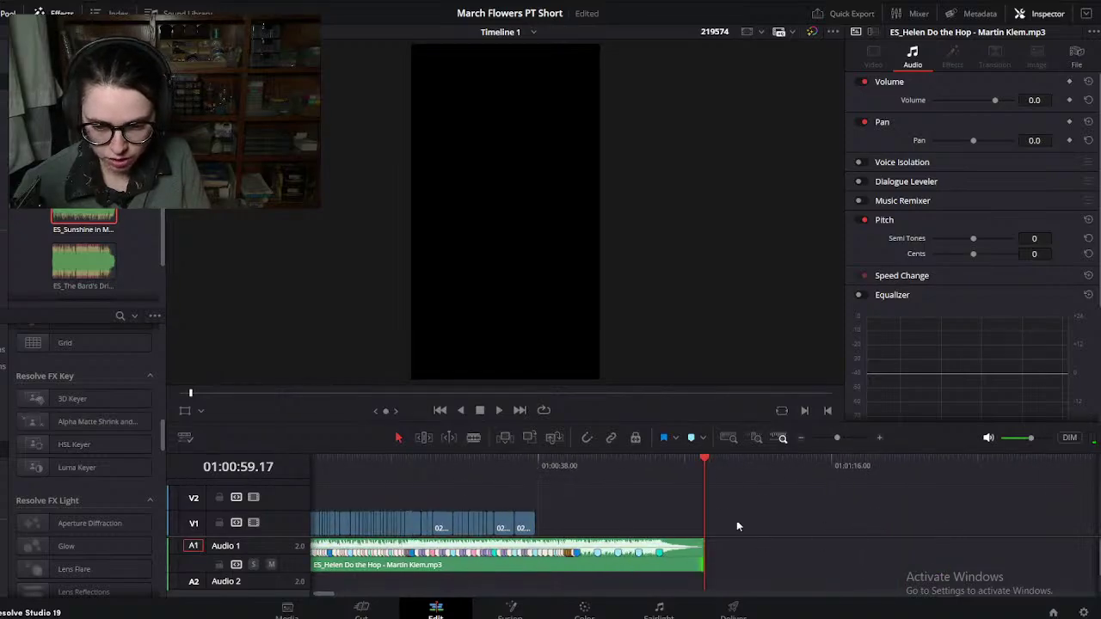
click(17, 1)
click(39, 80)
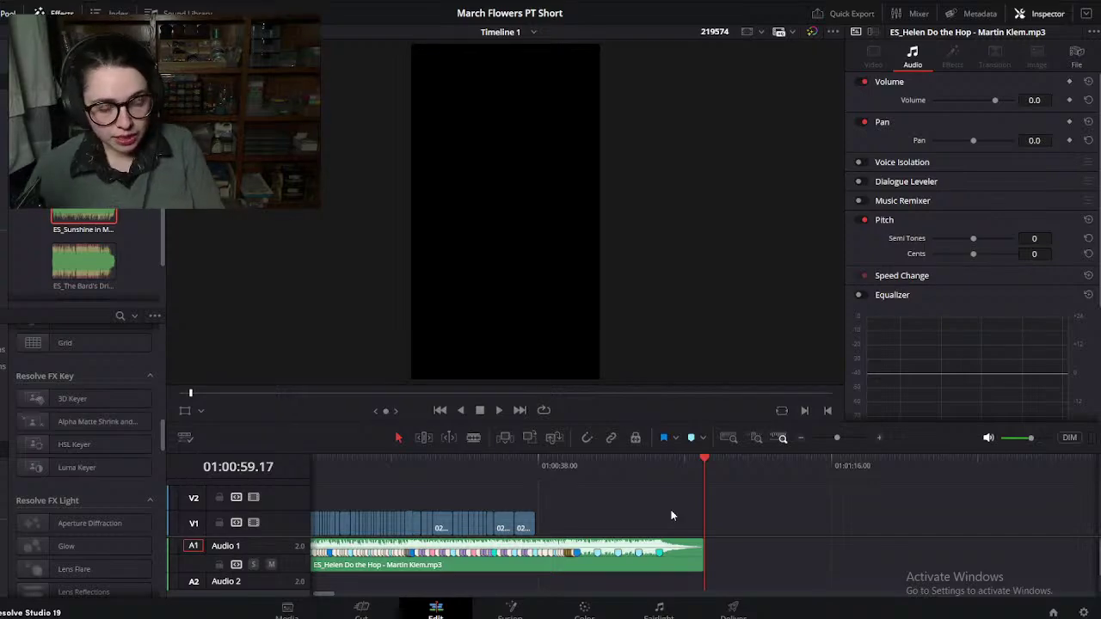
click(17, 1)
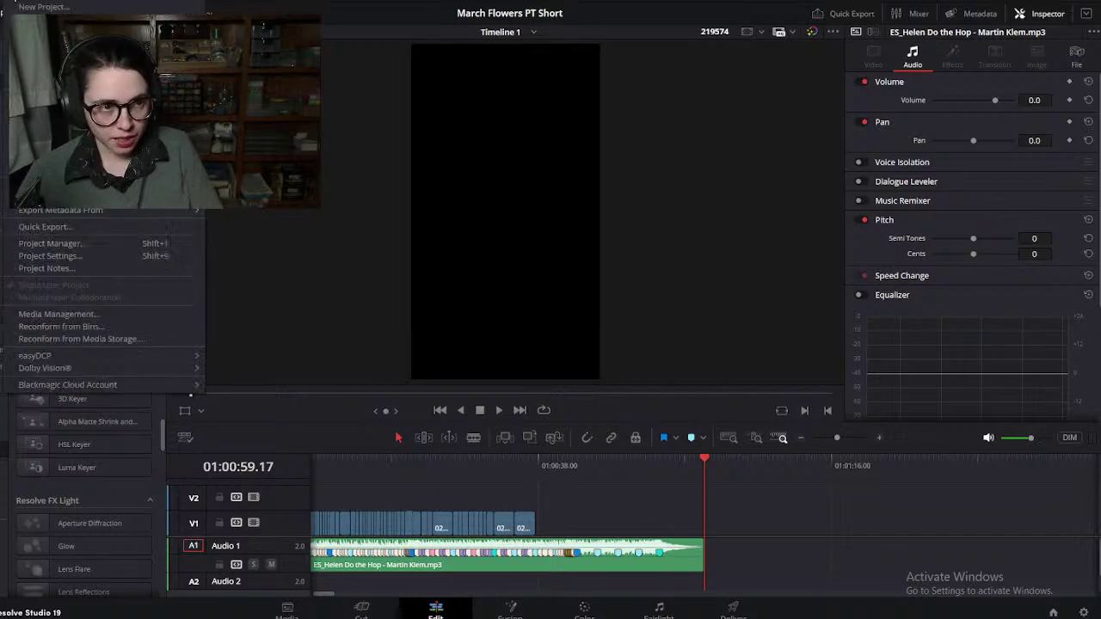
key(Escape)
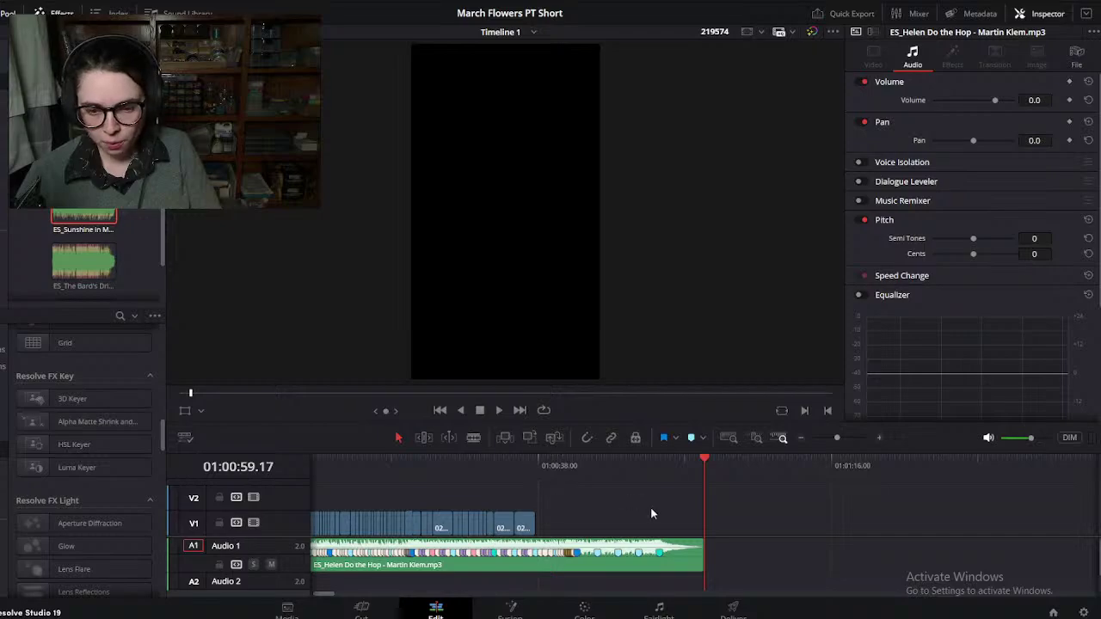
Step: Move the distant 02262.MTS clip on V1 back to the end of the music and mute Audio 1
scroll(651, 514, down, 3)
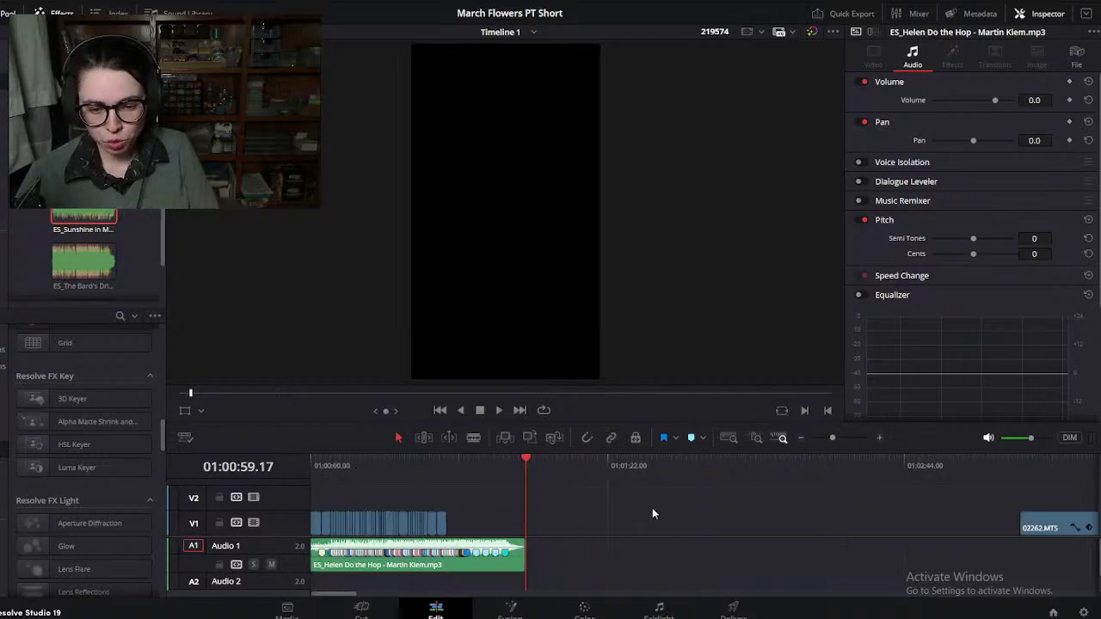
drag(716, 459, 748, 459)
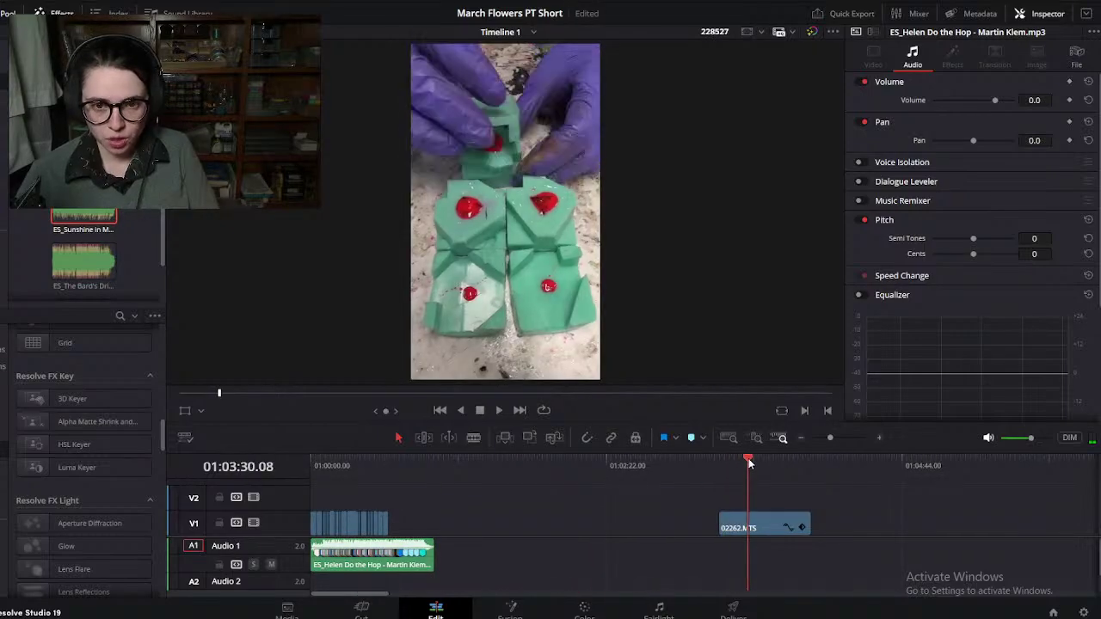
drag(765, 527, 472, 525)
click(418, 465)
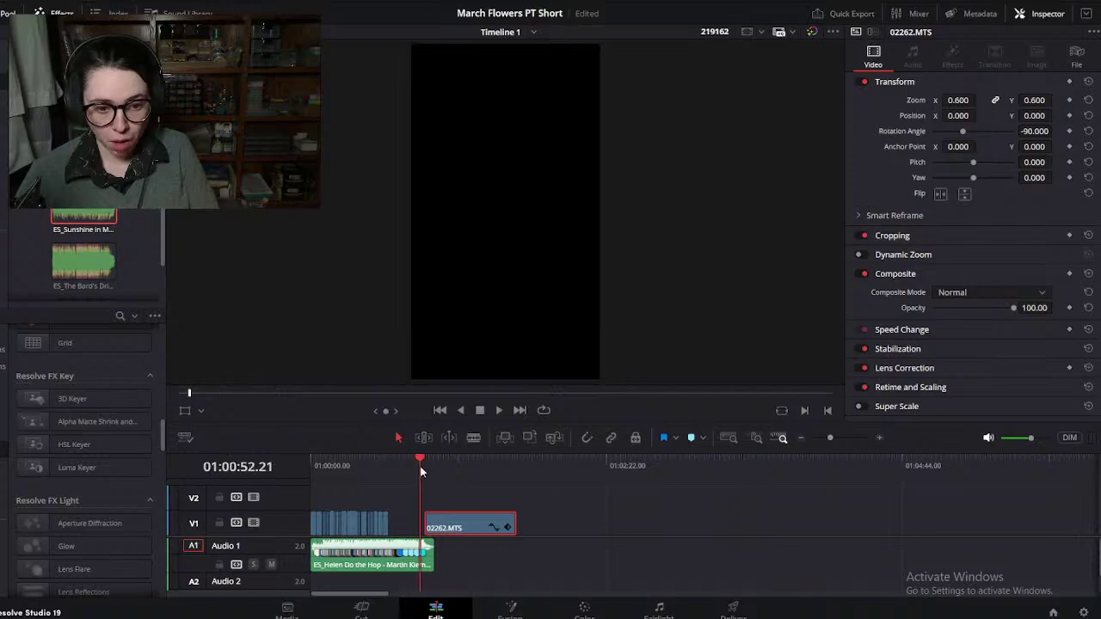
scroll(444, 477, up, 3)
click(270, 564)
Step: Slide the 02262.MTS clip back along V1 until it sits flush against the end of the last 02261.MTS clip
drag(782, 526, 648, 525)
drag(594, 469, 603, 469)
scroll(597, 479, up, 3)
drag(723, 519, 703, 521)
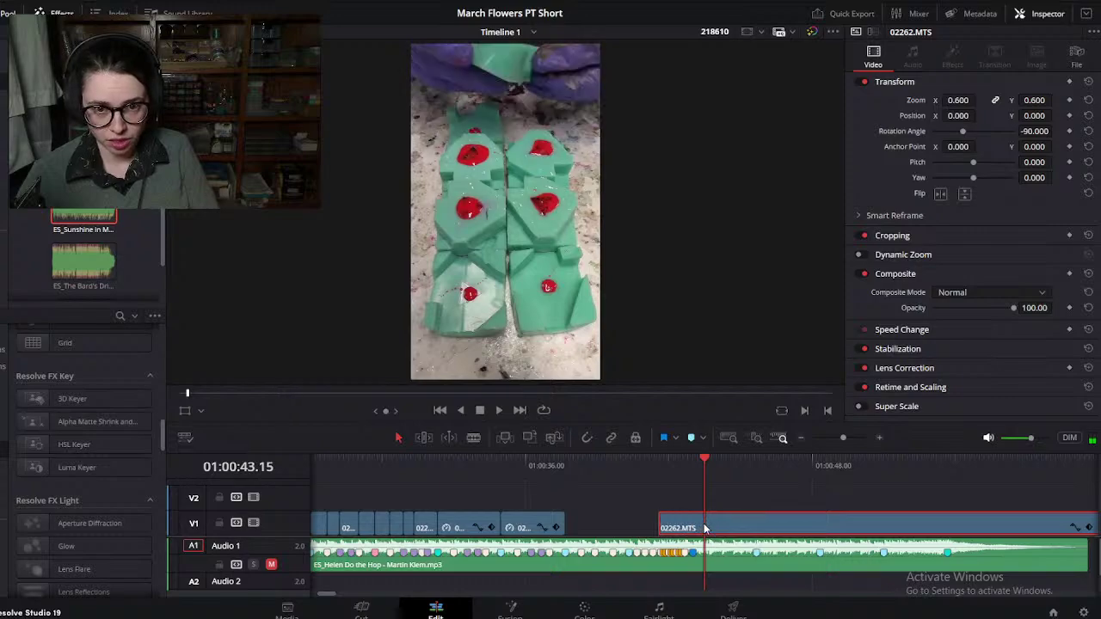
drag(707, 475, 749, 486)
drag(711, 521, 586, 528)
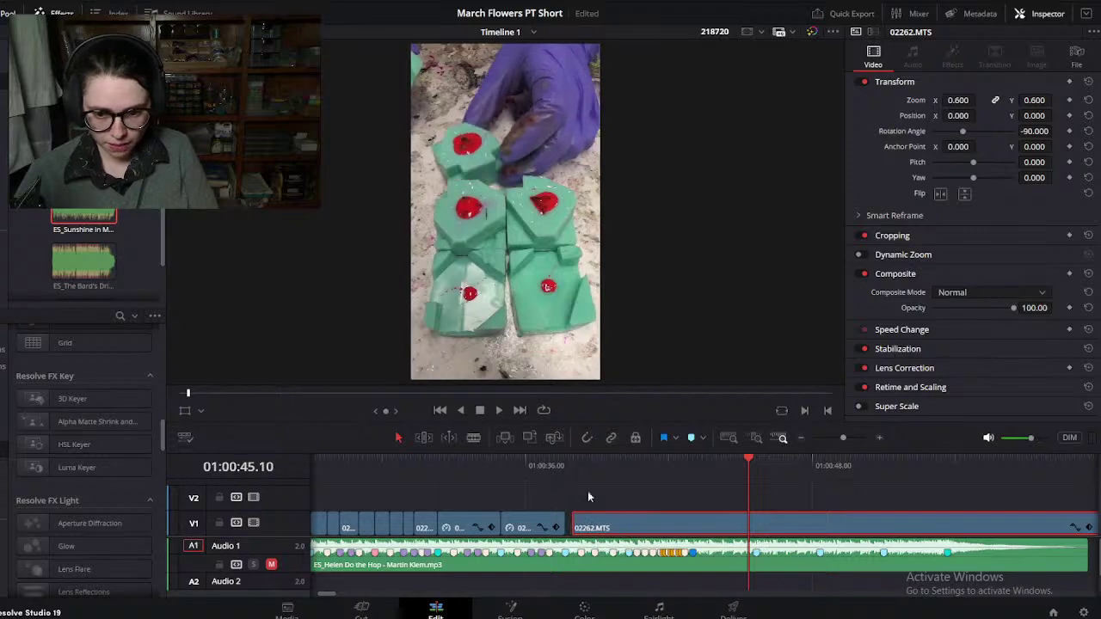
click(580, 470)
scroll(586, 487, up, 2)
drag(654, 530, 583, 530)
Step: Split the 02262.MTS clip at the white beat marker at 01:00:38.10
drag(573, 469, 722, 470)
key(ctrl+b)
scroll(499, 456, down, 3)
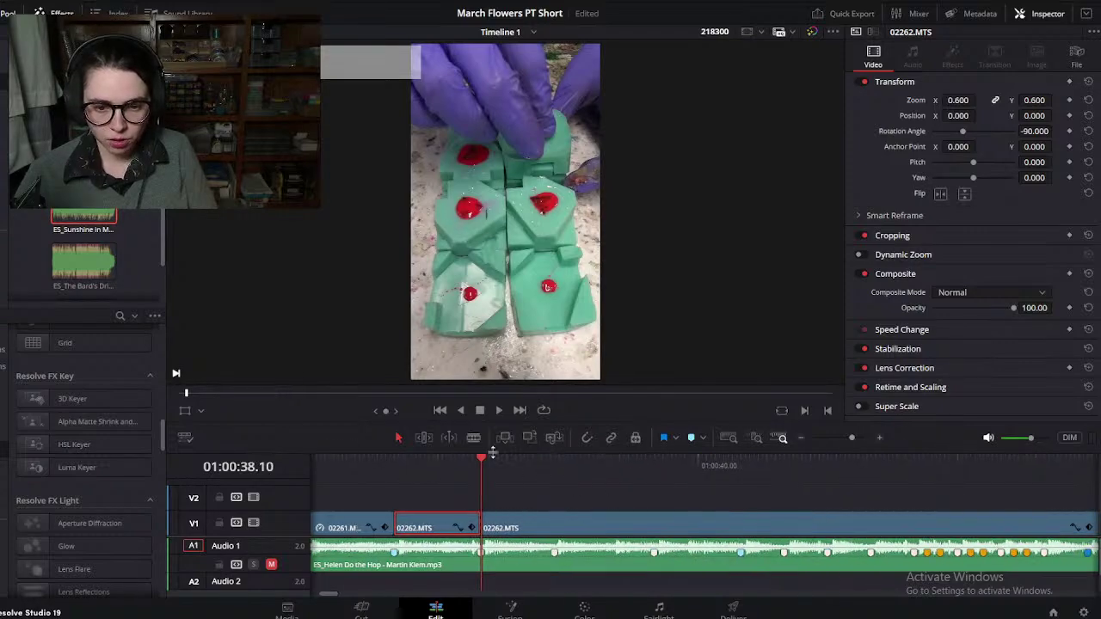
Step: Cut the long 02262.MTS clip near 01:00:45.25, remove its earlier part and butt the remainder against the piece ending at 01:00:38.10
drag(481, 462, 797, 494)
scroll(796, 497, down, 2)
scroll(796, 495, down, 1)
drag(550, 460, 660, 465)
drag(669, 469, 650, 468)
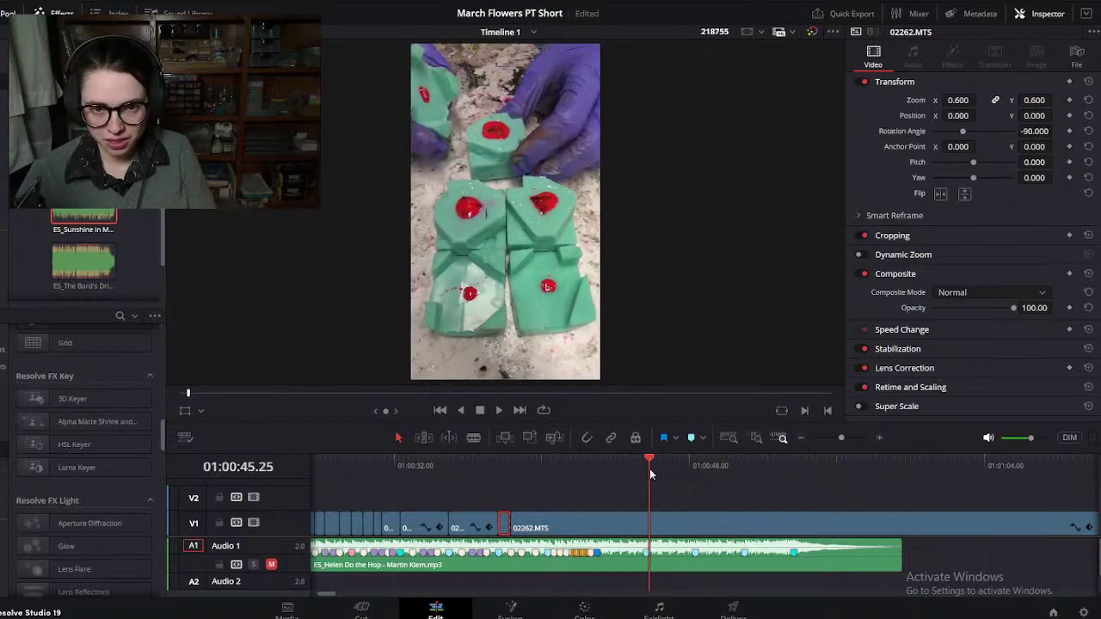
click(622, 525)
drag(621, 522, 645, 522)
scroll(536, 462, up, 2)
scroll(536, 468, up, 3)
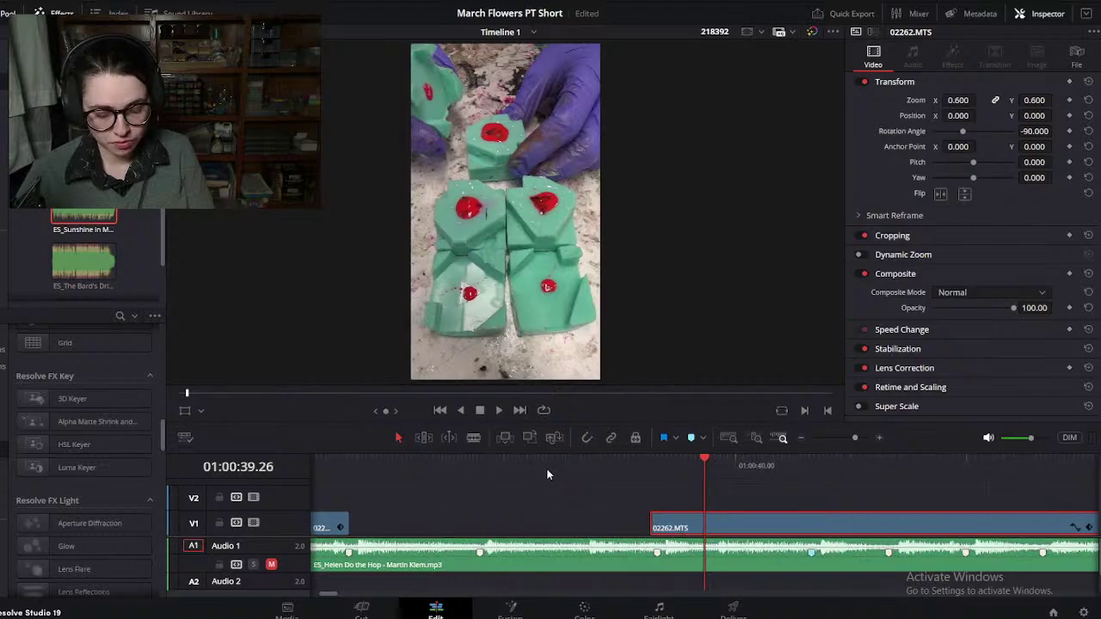
scroll(688, 533, left, 2)
drag(817, 528, 517, 528)
Step: Remove the long 02262.MTS clip's opening up to 01:00:38.20, close the gap, and split the clip at the 01:00:38.27 marker
drag(492, 460, 576, 459)
key(ctrl+b)
click(558, 514)
key(BackSpace)
drag(611, 526, 534, 524)
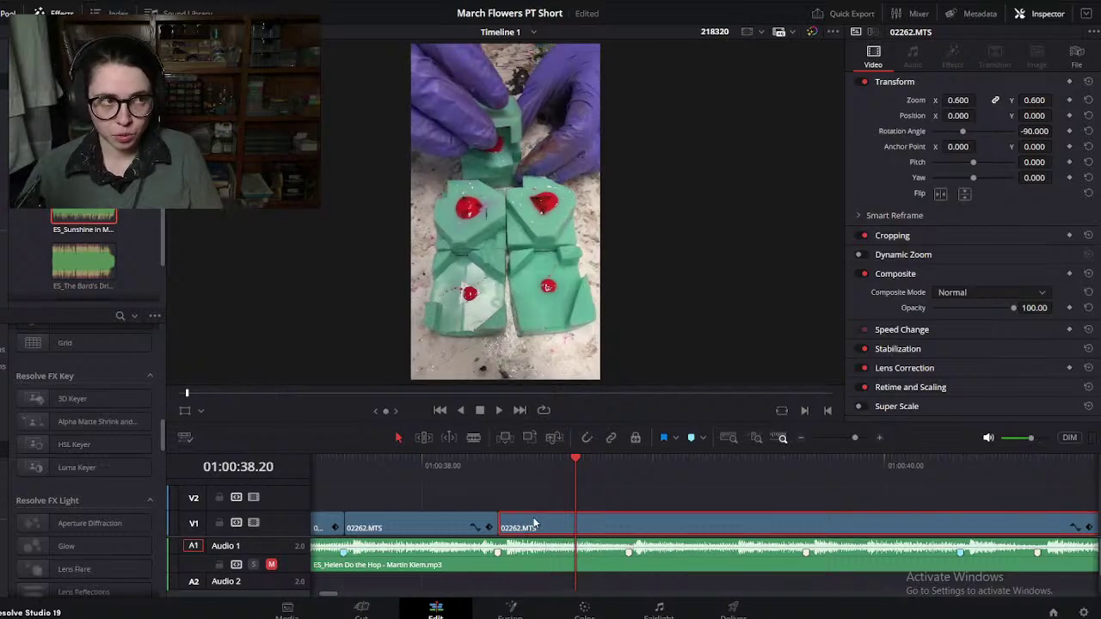
drag(504, 466, 630, 511)
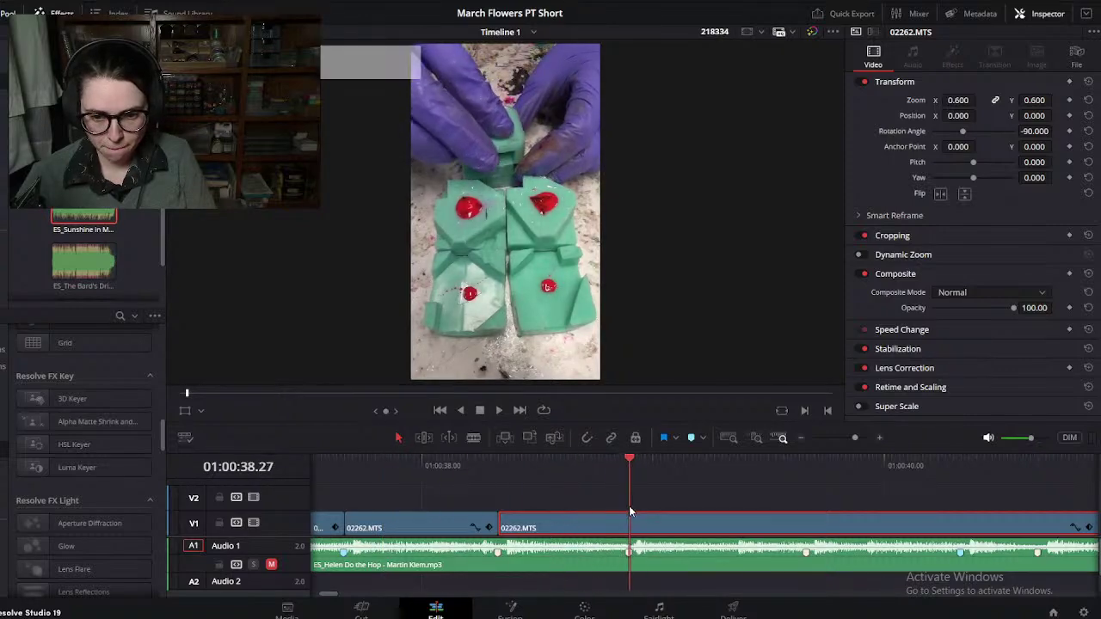
key(ctrl+b)
Step: Cut the long 02262.MTS clip at 01:00:50.09, delete the part before the cut and move the remainder back to 01:00:38.27
scroll(564, 471, down, 5)
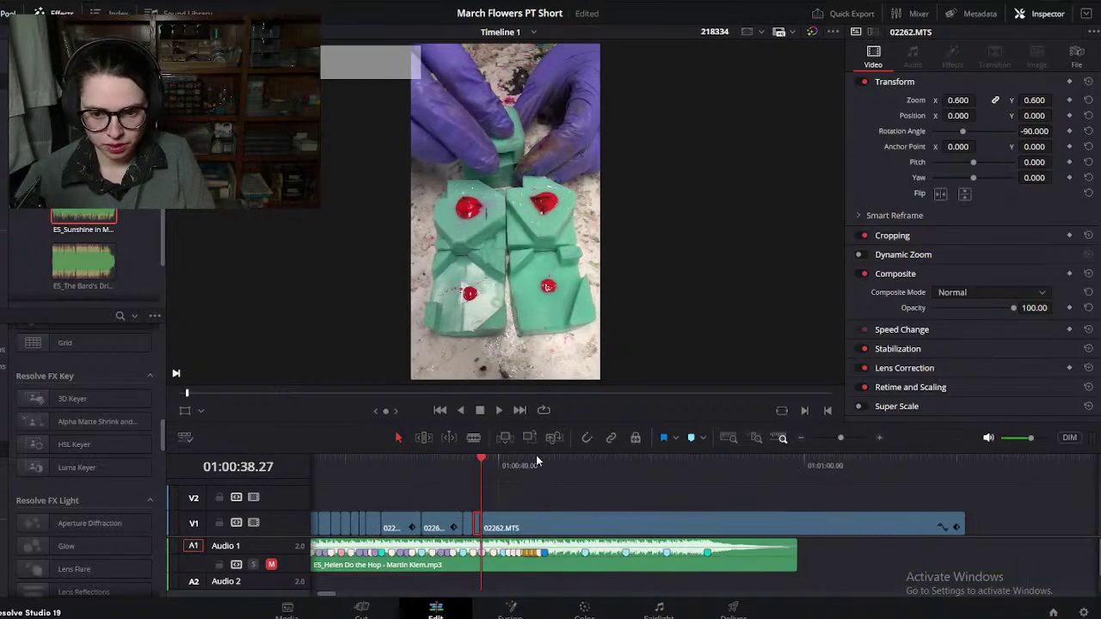
drag(485, 462, 656, 486)
key(ctrl+b)
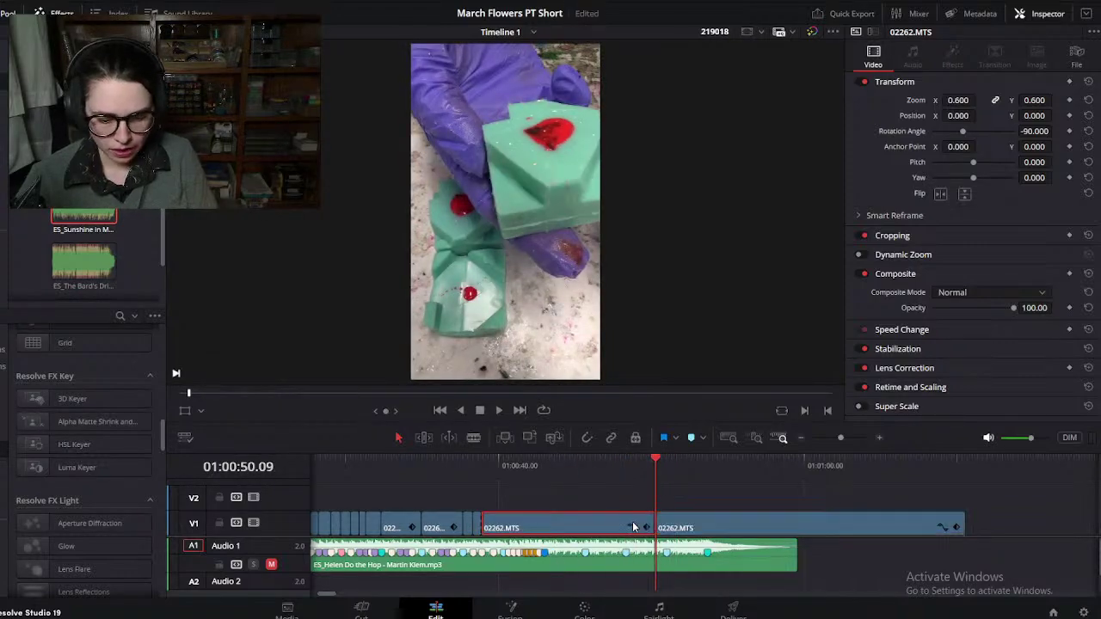
key(BackSpace)
drag(703, 524, 539, 523)
click(495, 468)
scroll(511, 484, up, 5)
scroll(511, 484, up, 1)
drag(671, 525, 494, 525)
Step: Split the long 02262.MTS clip at the white beat marker at 01:00:39.20
drag(473, 466, 532, 522)
drag(482, 476, 668, 489)
key(ctrl+b)
scroll(634, 512, down, 2)
scroll(634, 512, down, 2)
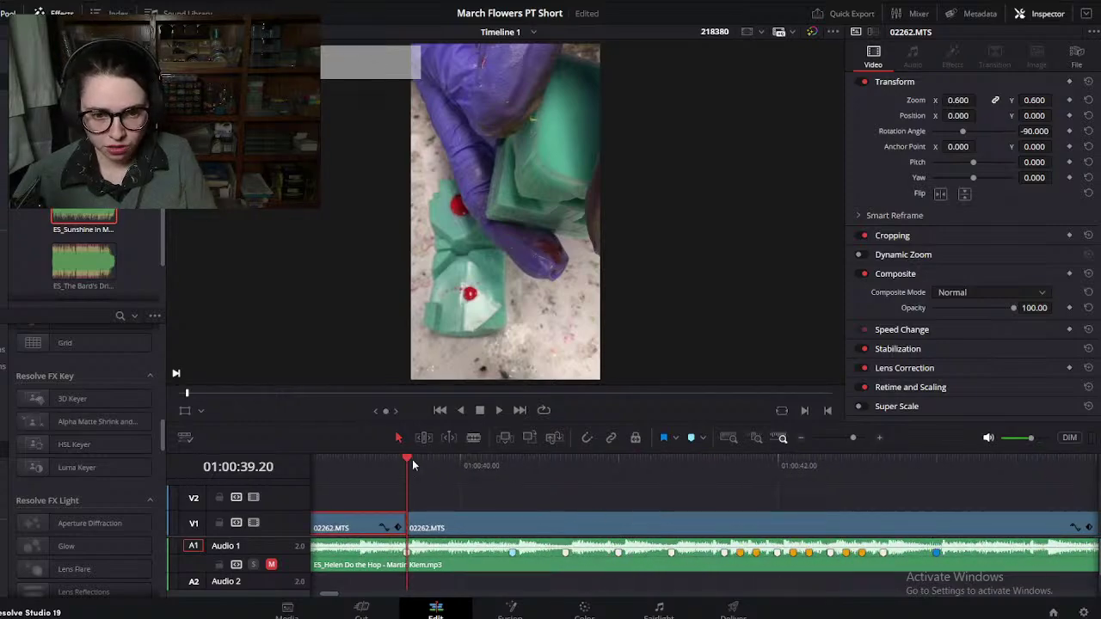
Step: Cut the long 02262.MTS clip at 01:00:54.05 and delete the part between 01:00:39.20 and the cut
drag(411, 462, 892, 509)
scroll(867, 518, down, 4)
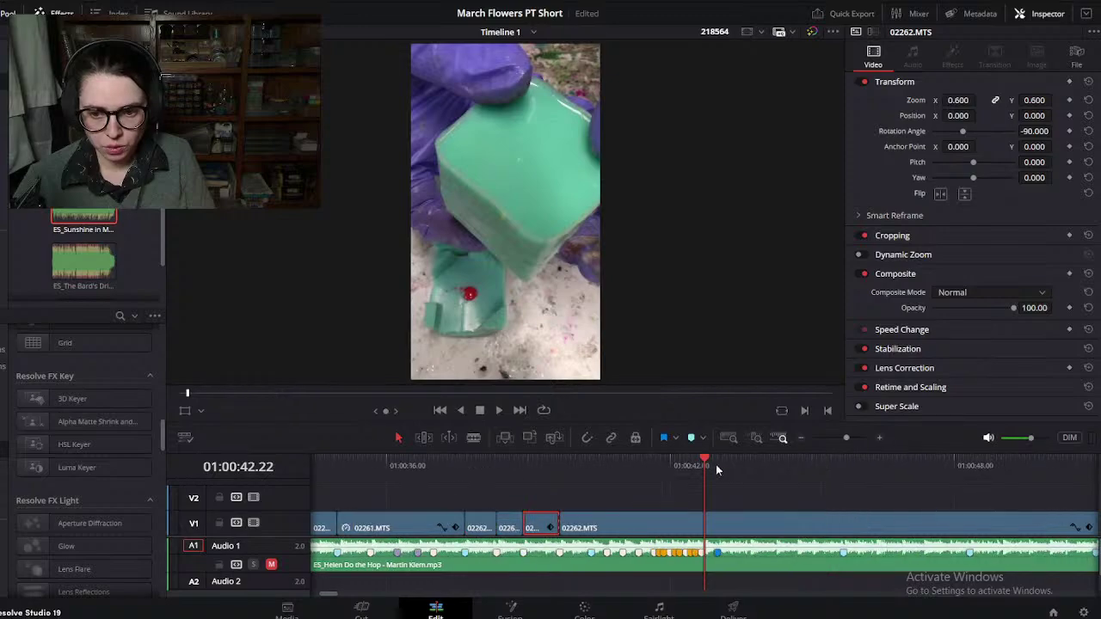
drag(706, 464, 950, 482)
scroll(758, 517, down, 3)
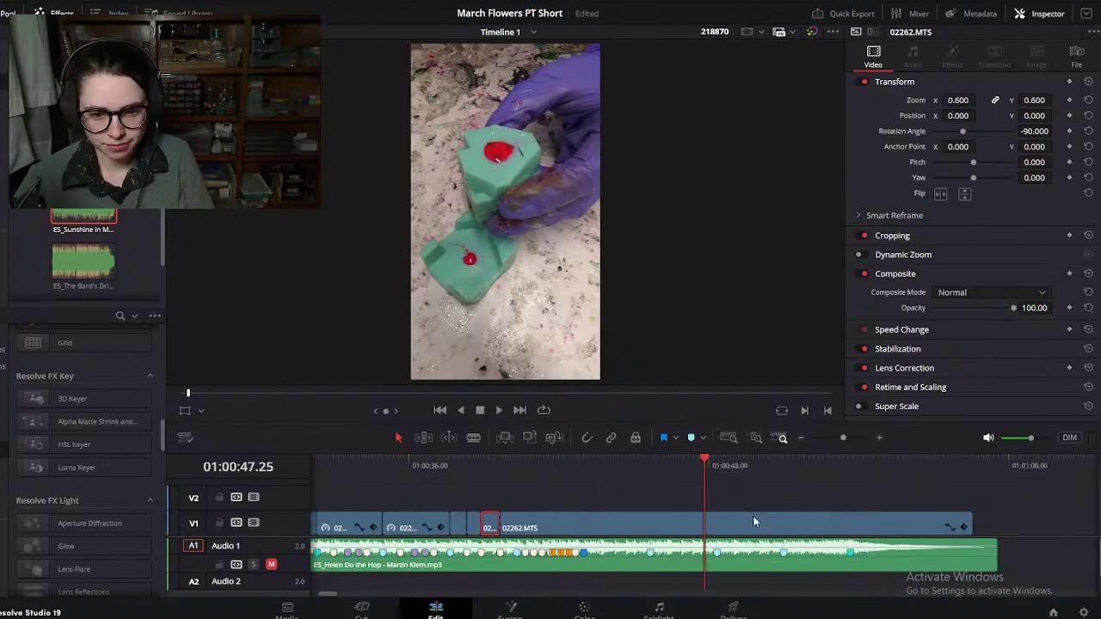
scroll(733, 513, right, 2)
drag(634, 466, 790, 466)
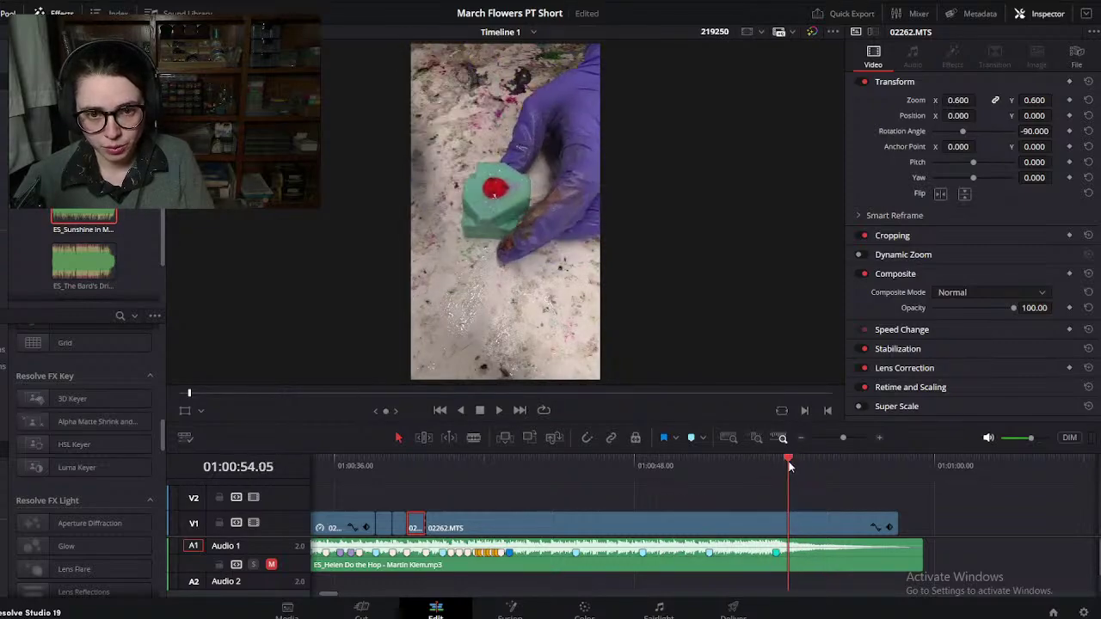
click(752, 516)
key(ctrl+b)
key(Delete)
Step: Butt the 02262.MTS remainder against the piece ending at 01:00:39.20 and split it at the light-blue marker at 01:00:40.10
drag(763, 527, 512, 535)
click(480, 463)
key(ctrl+equal)
key(ctrl+equal)
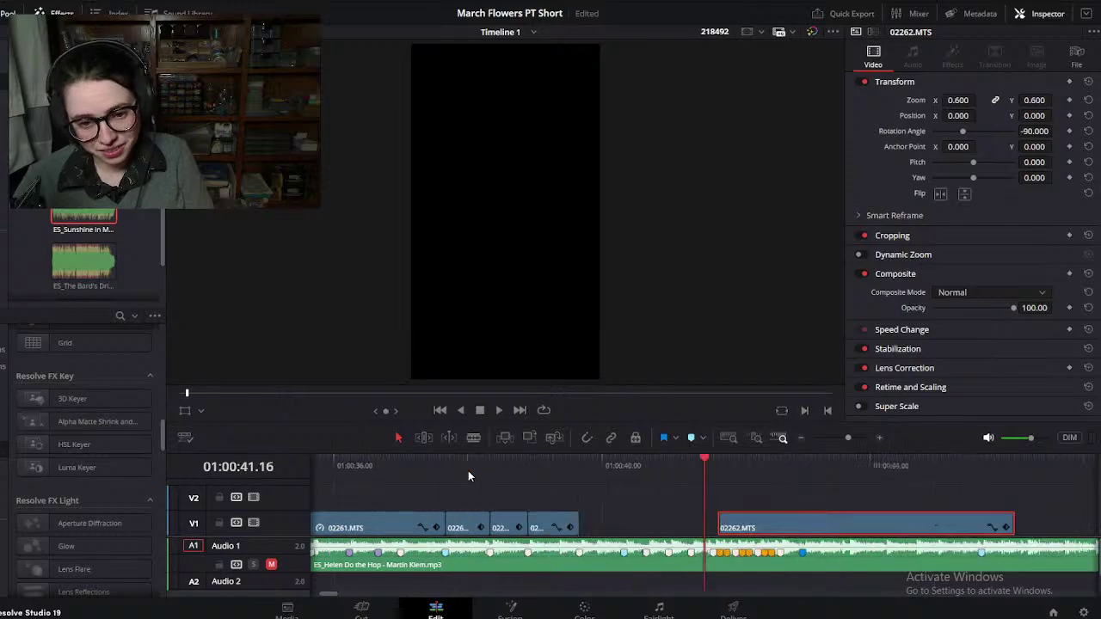
drag(792, 526, 461, 520)
drag(406, 466, 541, 460)
key(ctrl+b)
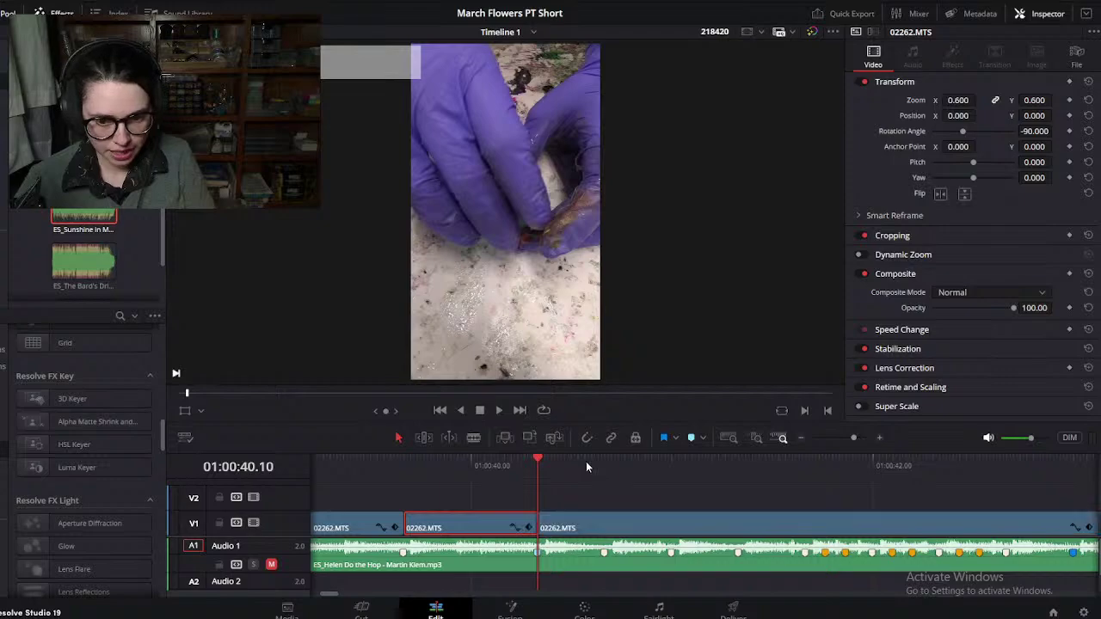
Step: Delete the leftover 02262.MTS clip after 01:00:40.10 and save the project
key(ctrl+minus)
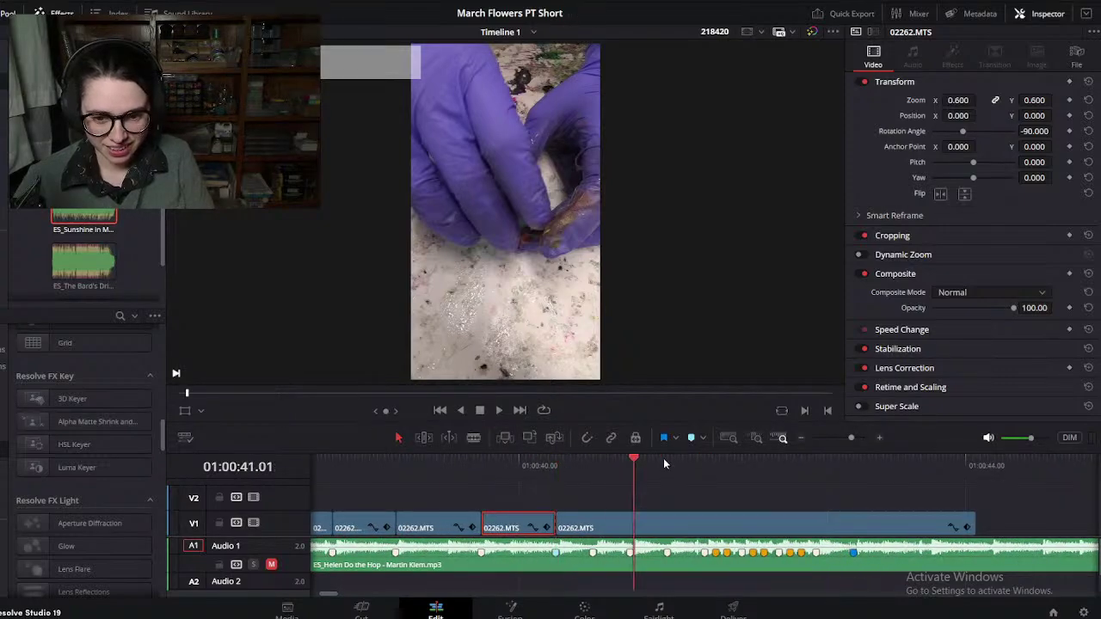
click(870, 465)
click(829, 527)
key(Delete)
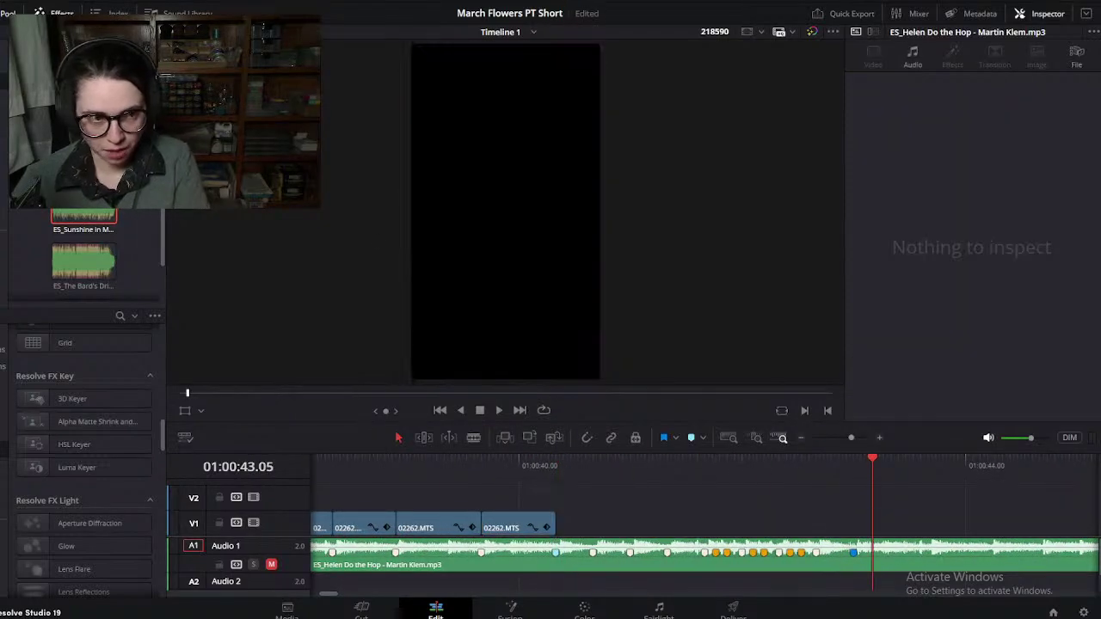
key(ctrl+s)
click(16, 1)
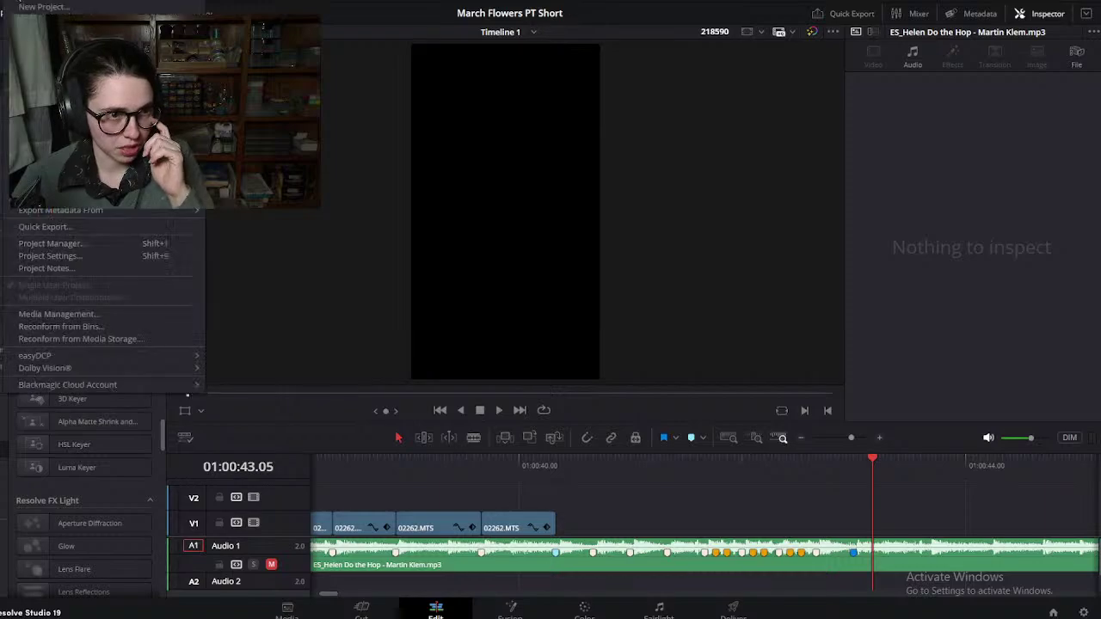
key(Escape)
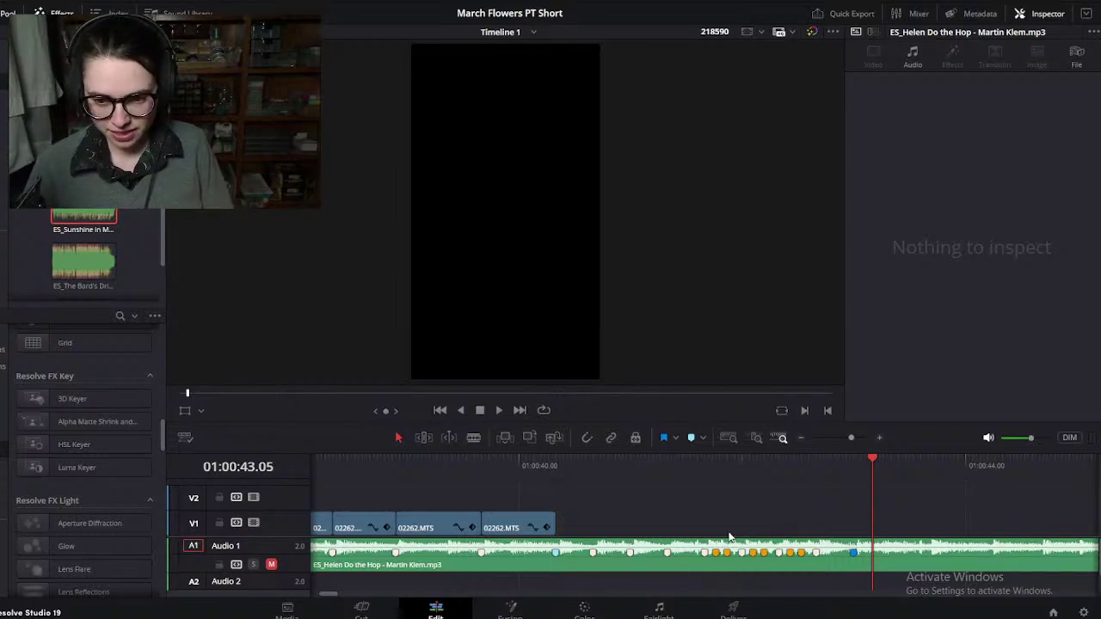
Step: Move the 02263.MTS clip from far down the timeline to just after the end of the music
scroll(671, 495, down, 8)
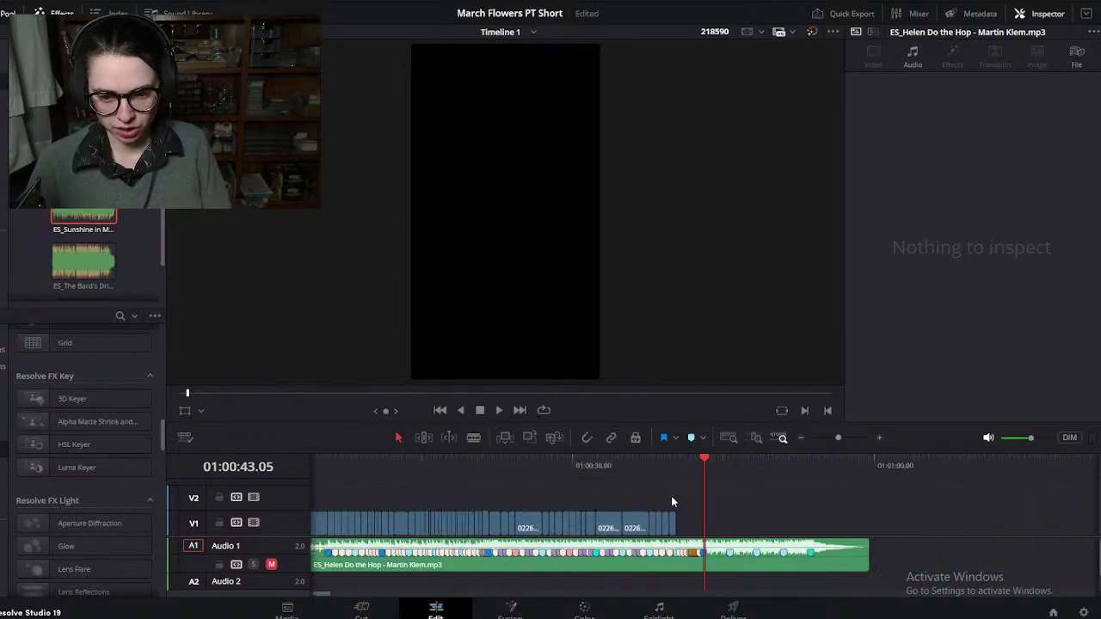
scroll(672, 501, right, 2)
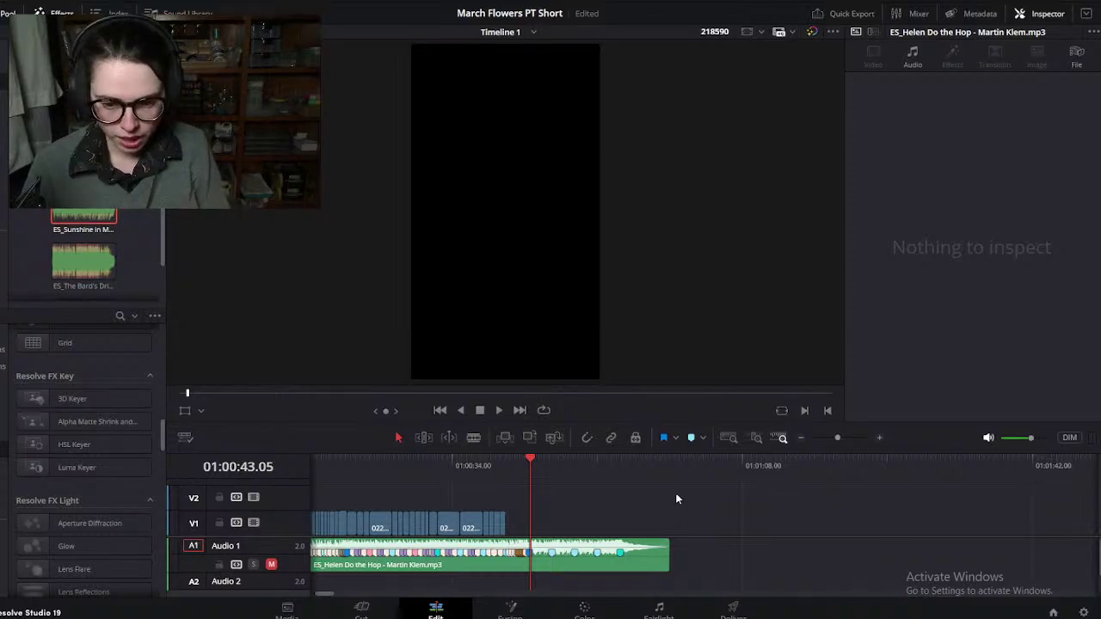
scroll(674, 499, down, 6)
scroll(675, 493, down, 10)
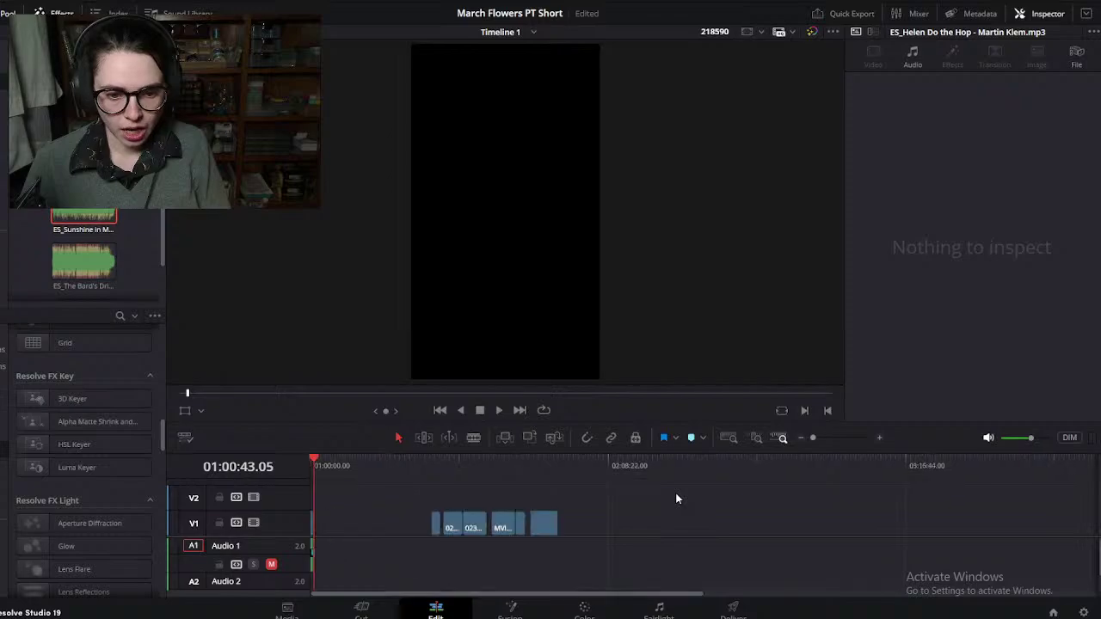
drag(429, 476, 445, 469)
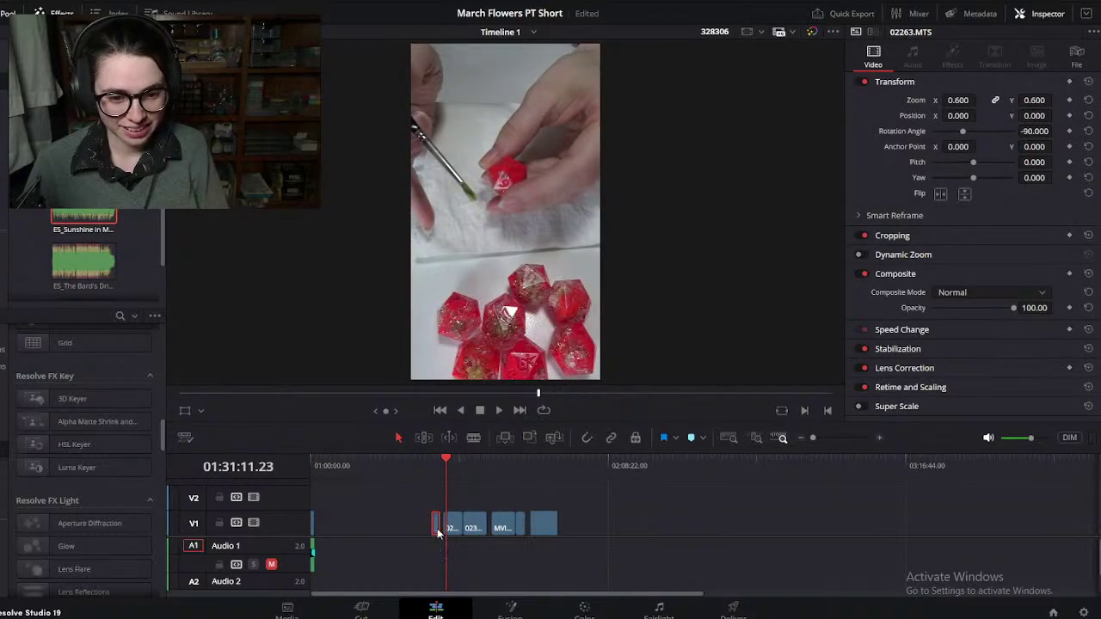
click(332, 462)
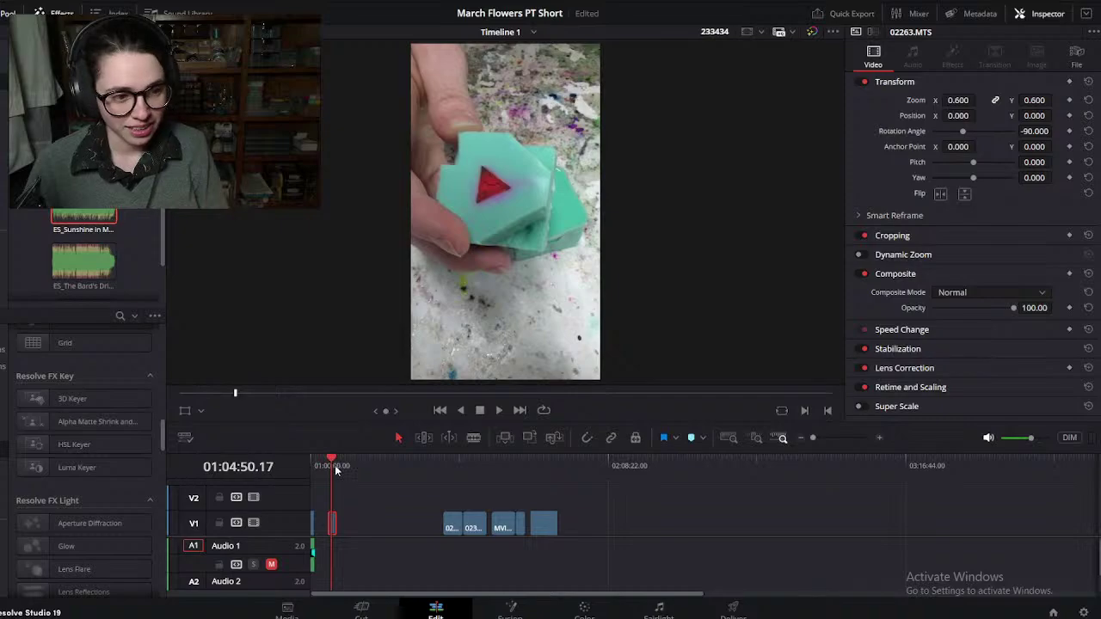
scroll(359, 531, up, 10)
scroll(448, 550, down, 2)
drag(892, 532, 446, 527)
click(455, 485)
mouse_move(437, 476)
mouse_down()
mouse_move(428, 478)
mouse_move(437, 476)
mouse_up()
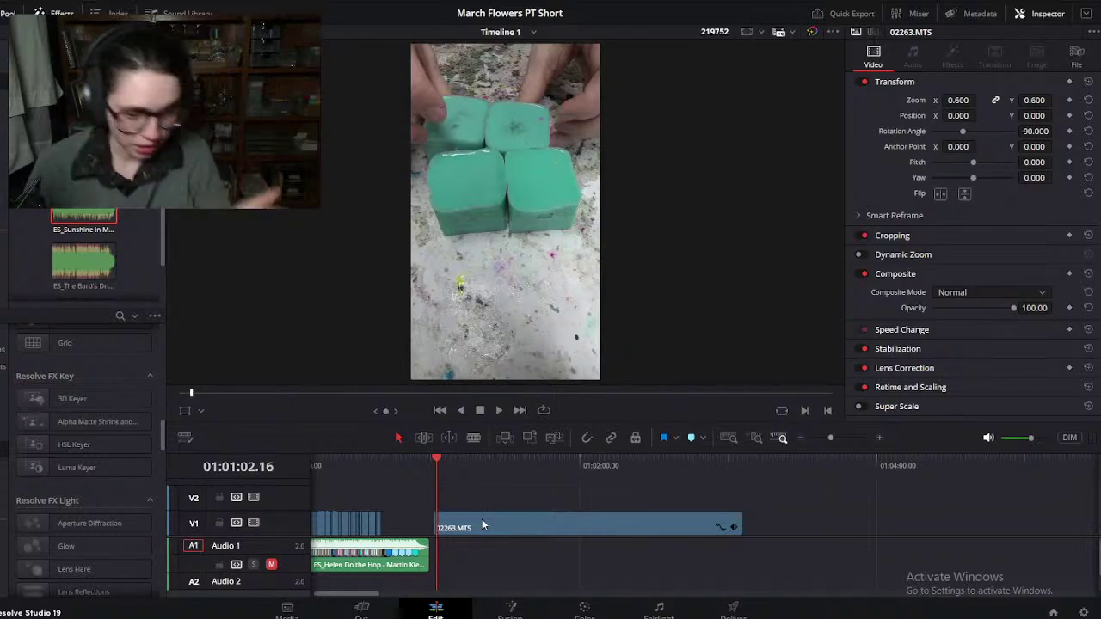
Step: Try trimming the 02263.MTS clip's opening up to 01:01:04.15 and butting the remainder against the piece ending at 01:00:40.10
key(ctrl+equal)
mouse_move(564, 464)
mouse_down()
mouse_move(592, 461)
mouse_move(562, 467)
mouse_up()
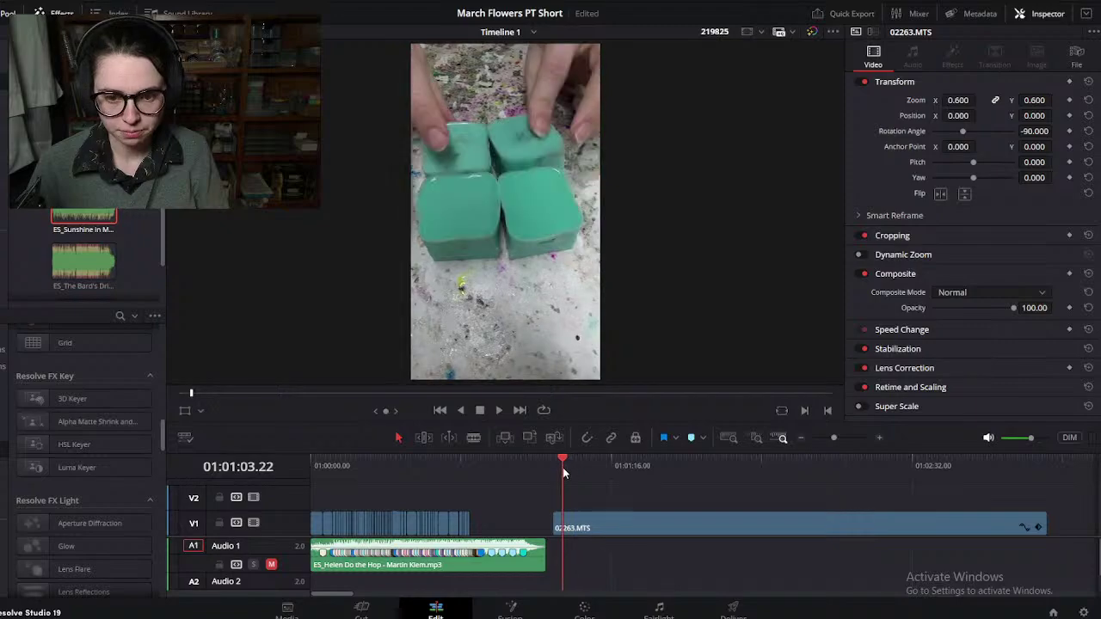
key(ctrl+equal)
key(ctrl+equal)
drag(708, 467, 717, 471)
click(727, 521)
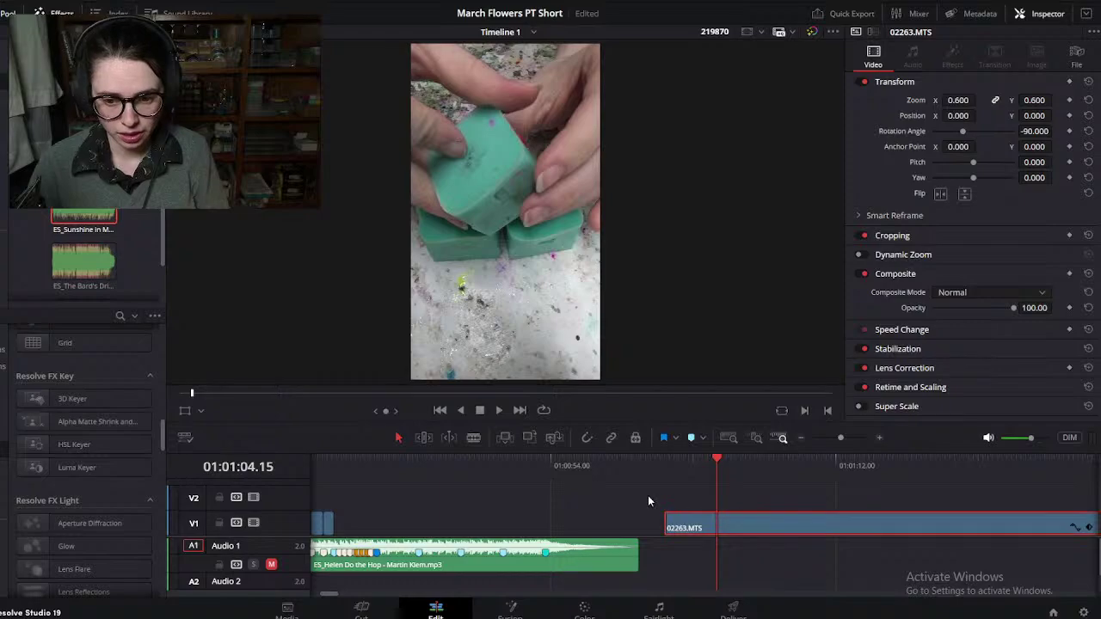
drag(679, 523, 373, 521)
click(356, 468)
key(ctrl+equal)
key(ctrl+equal)
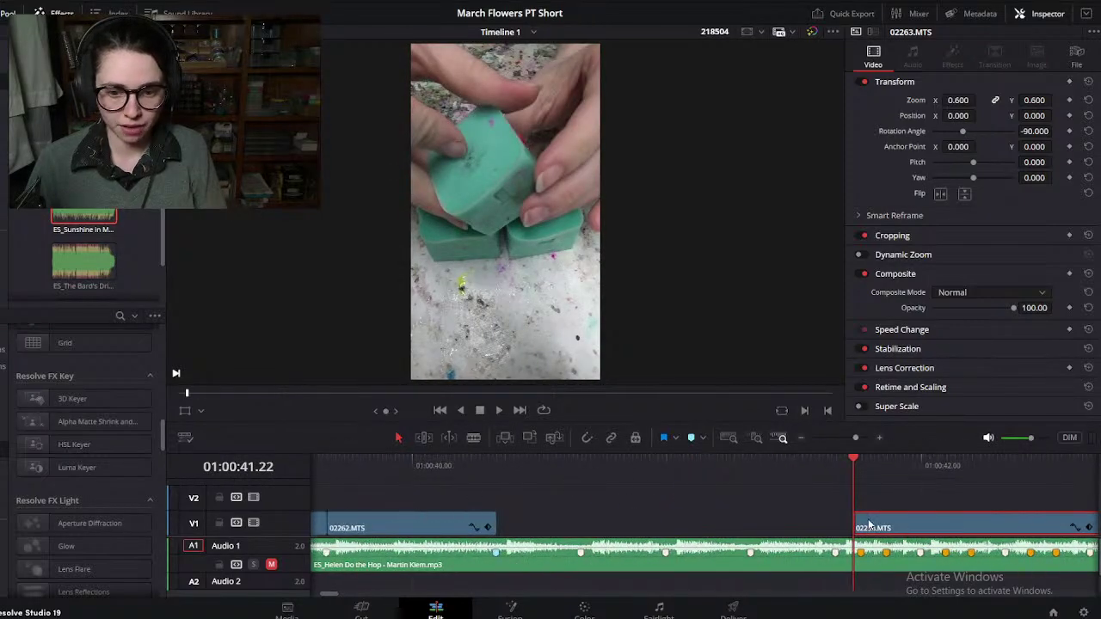
drag(795, 526, 532, 523)
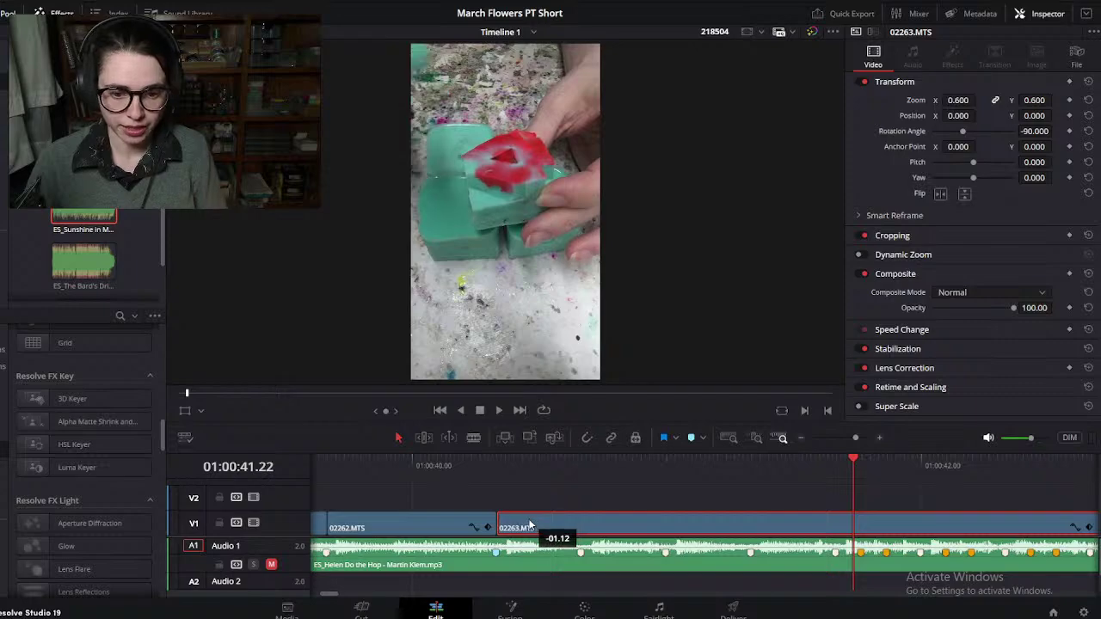
Step: Try splitting the 02263.MTS clip at a beat marker and repositioning it, and undo the edits
drag(512, 471, 548, 523)
drag(512, 467, 669, 505)
key(ctrl+b)
scroll(621, 487, left, 3)
drag(724, 527, 635, 503)
drag(642, 466, 646, 513)
key(ctrl+z)
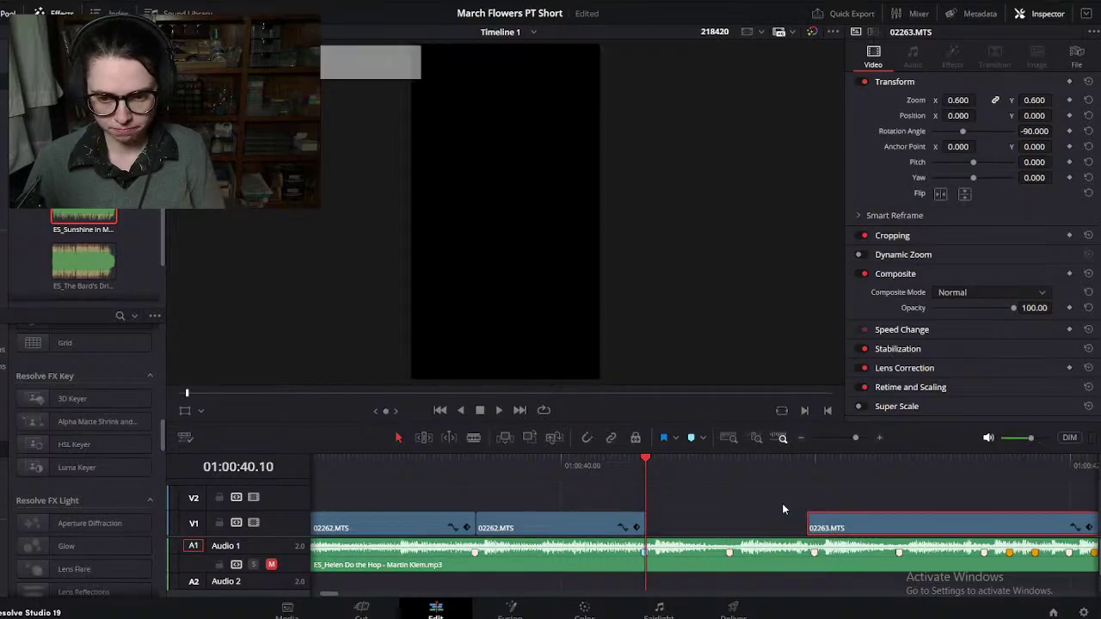
Step: Restore the 02263.MTS clip's trimmed opening and butt the clip against the 02262.MTS piece ending at 01:00:40.10
drag(811, 521, 652, 518)
scroll(688, 519, down, 6)
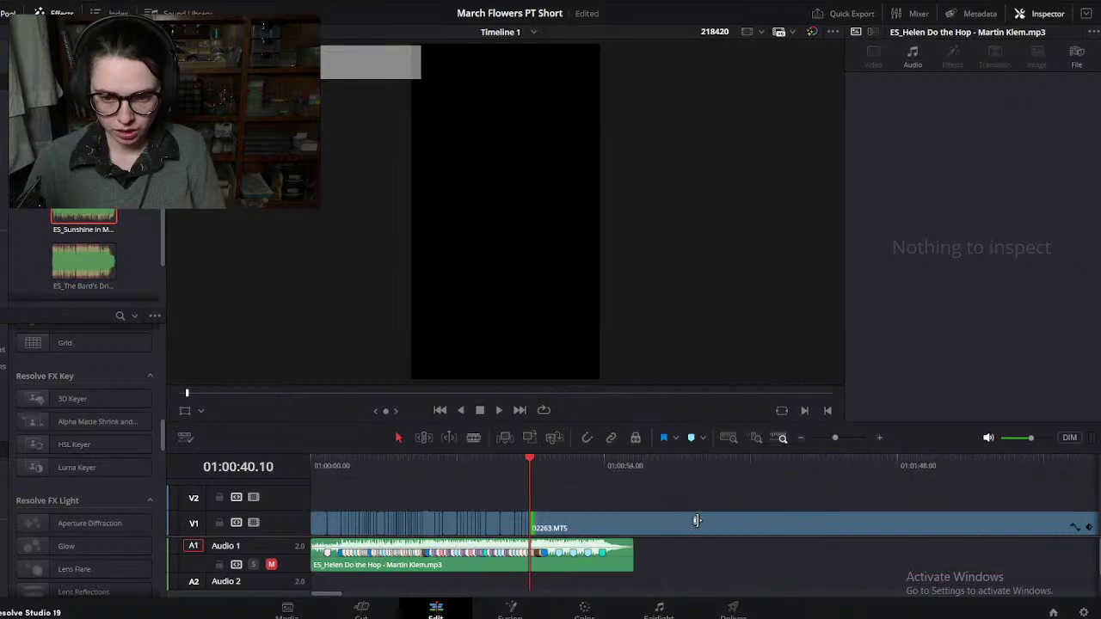
scroll(671, 520, up, 5)
click(651, 522)
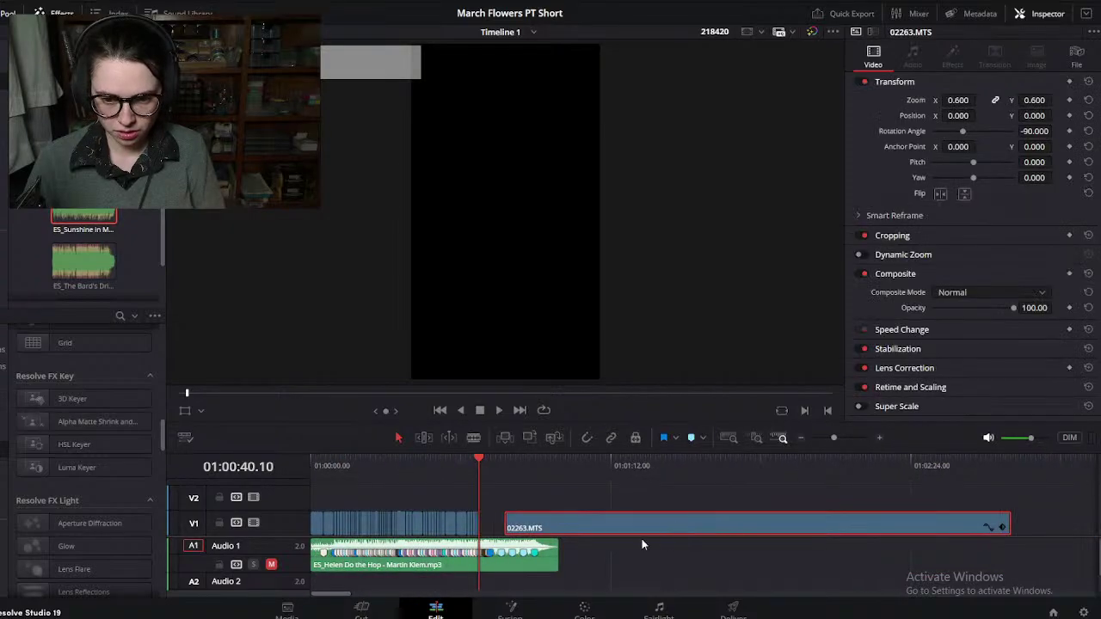
scroll(739, 525, up, 2)
drag(823, 525, 731, 520)
scroll(832, 540, up, 3)
scroll(832, 540, right, 3)
drag(1068, 513, 610, 522)
scroll(711, 468, left, 3)
click(785, 465)
drag(787, 464, 816, 469)
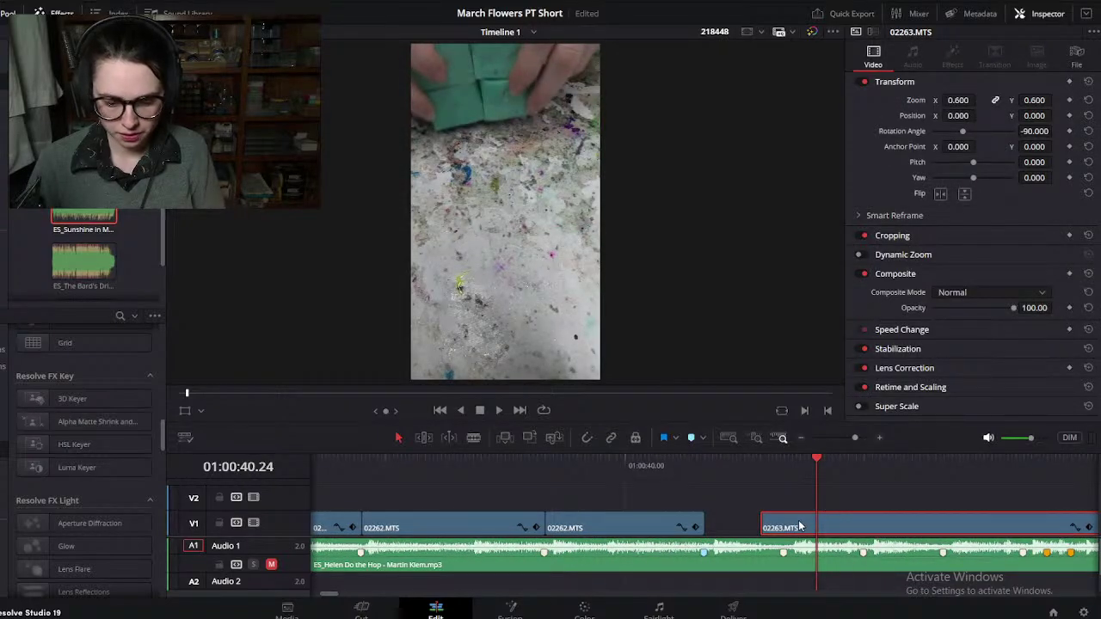
drag(848, 534, 731, 527)
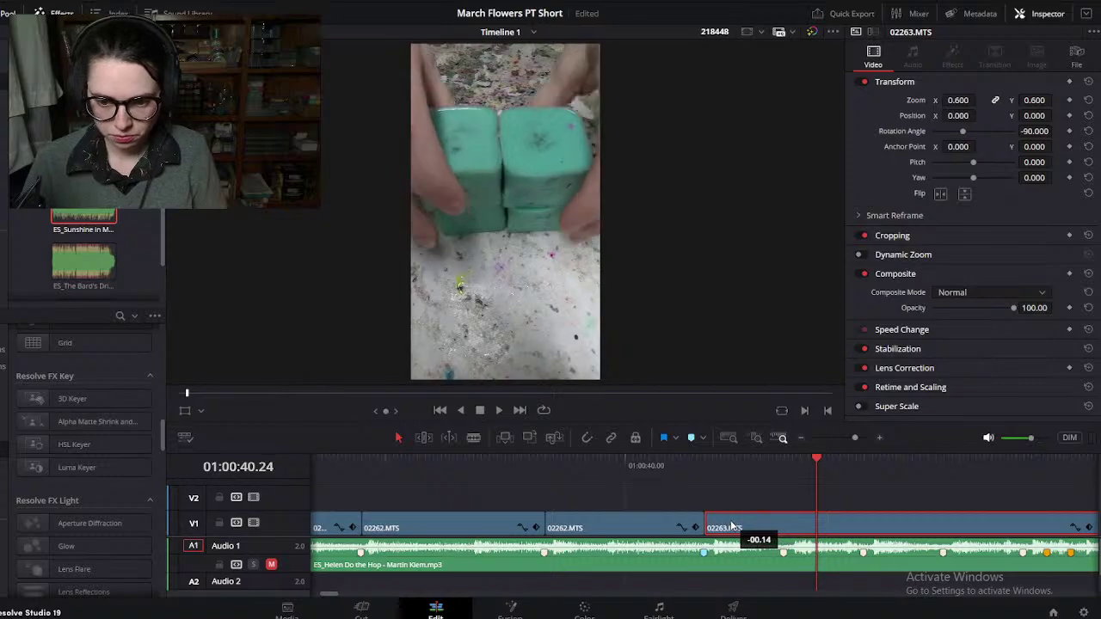
Step: Split the 02263.MTS clip at the white beat marker at 01:00:40.20
scroll(732, 524, right, 3)
drag(555, 464, 811, 488)
key(ctrl+b)
Step: Cut the long 02263.MTS clip further along, remove the part before the cut and butt the remainder against the piece ending at 01:00:40.20
scroll(812, 487, down, 1)
drag(703, 460, 928, 519)
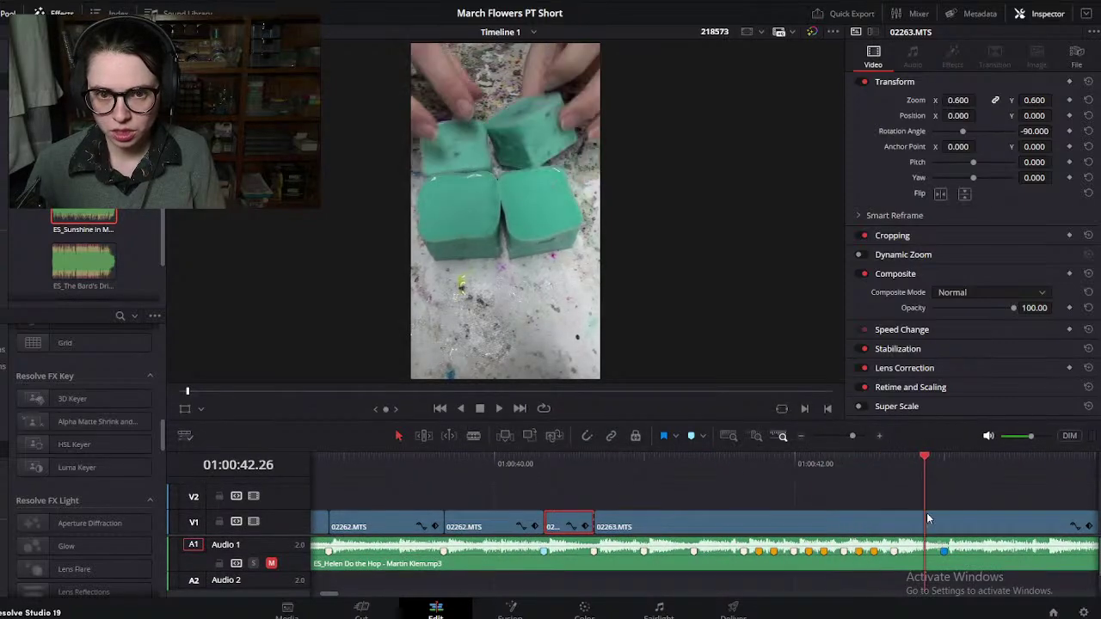
scroll(822, 509, down, 1)
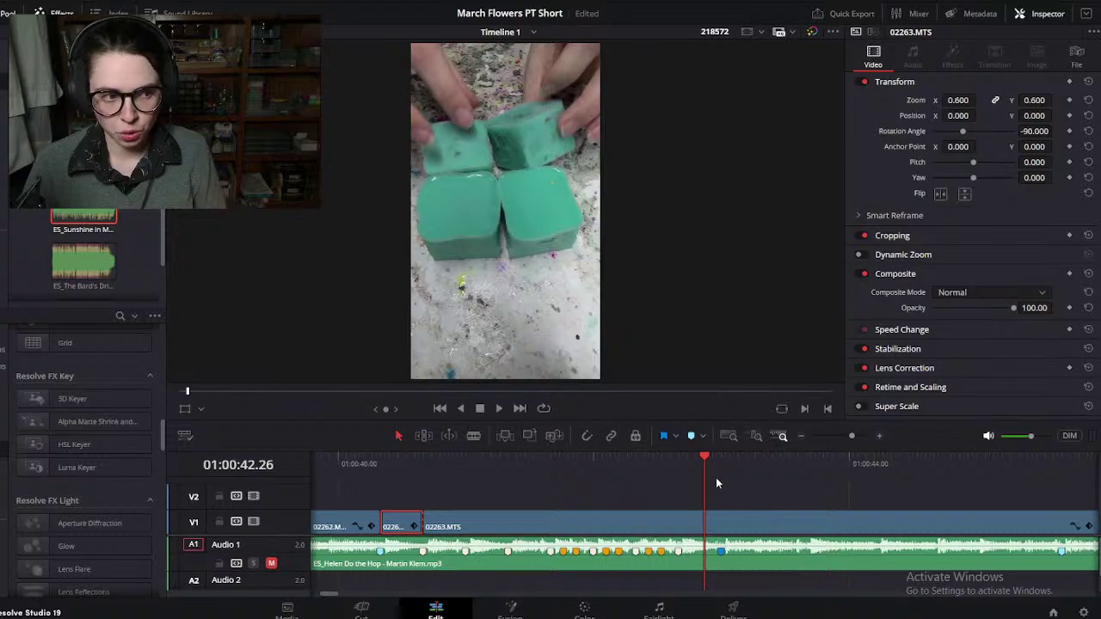
drag(738, 468, 456, 515)
click(848, 528)
key(ctrl+equal)
drag(741, 528, 685, 512)
Step: Split the long 02263.MTS clip at the white beat marker at 01:00:41.00
drag(477, 462, 682, 484)
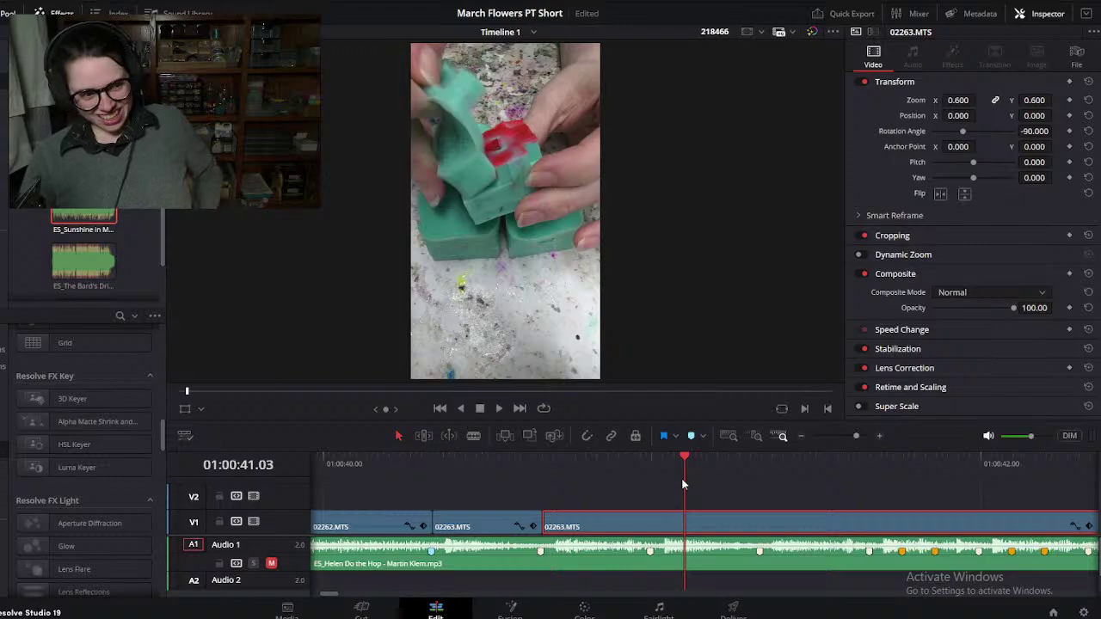
drag(673, 469, 650, 488)
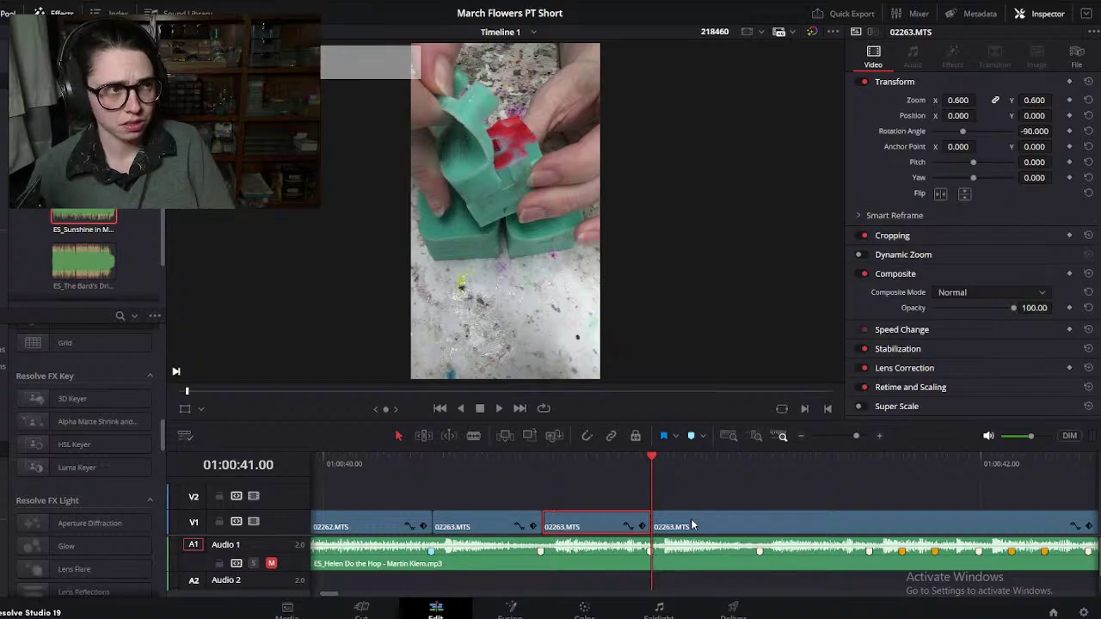
drag(447, 469, 651, 477)
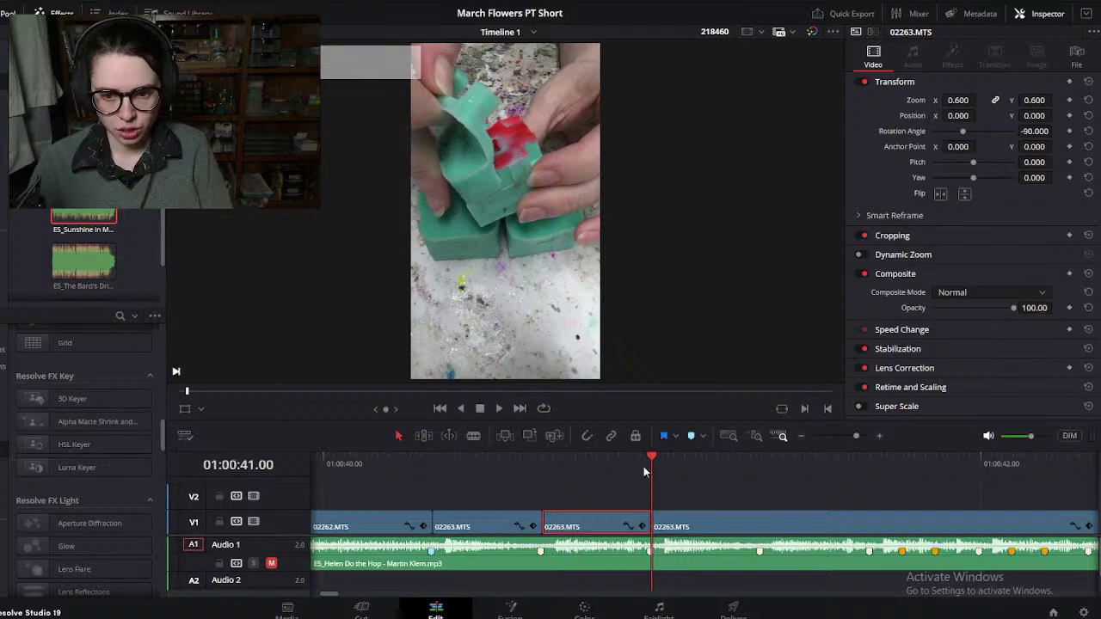
Step: Delete the 02263.MTS piece between 01:00:40.20 and 01:00:41.00 and move the long remainder back to 01:00:40.20
key(Right)
key(Right)
key(Right)
key(Right)
key(Right)
key(Right)
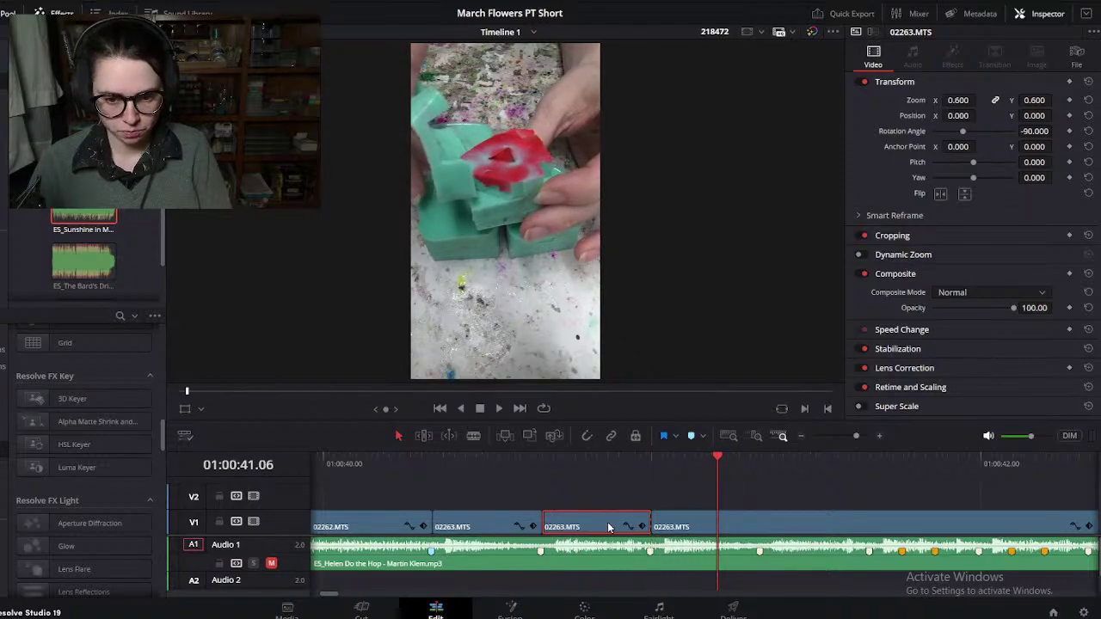
key(BackSpace)
drag(684, 523, 577, 524)
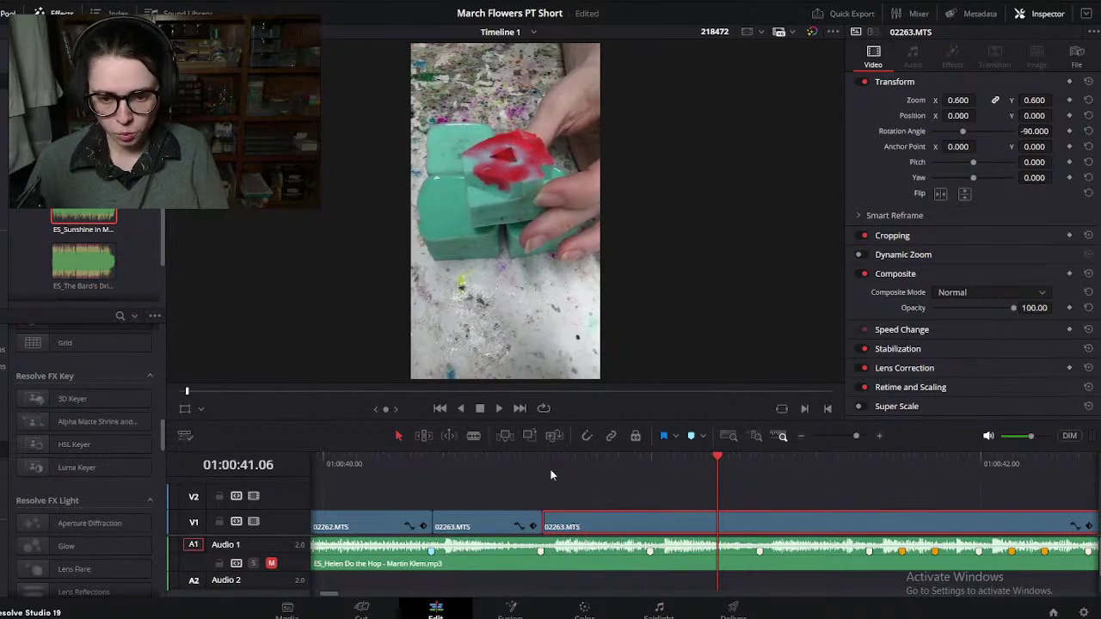
Step: Split the repositioned 02263.MTS remainder at the 01:00:41.00 marker
click(543, 462)
click(634, 464)
key(Right)
key(Right)
key(ctrl+b)
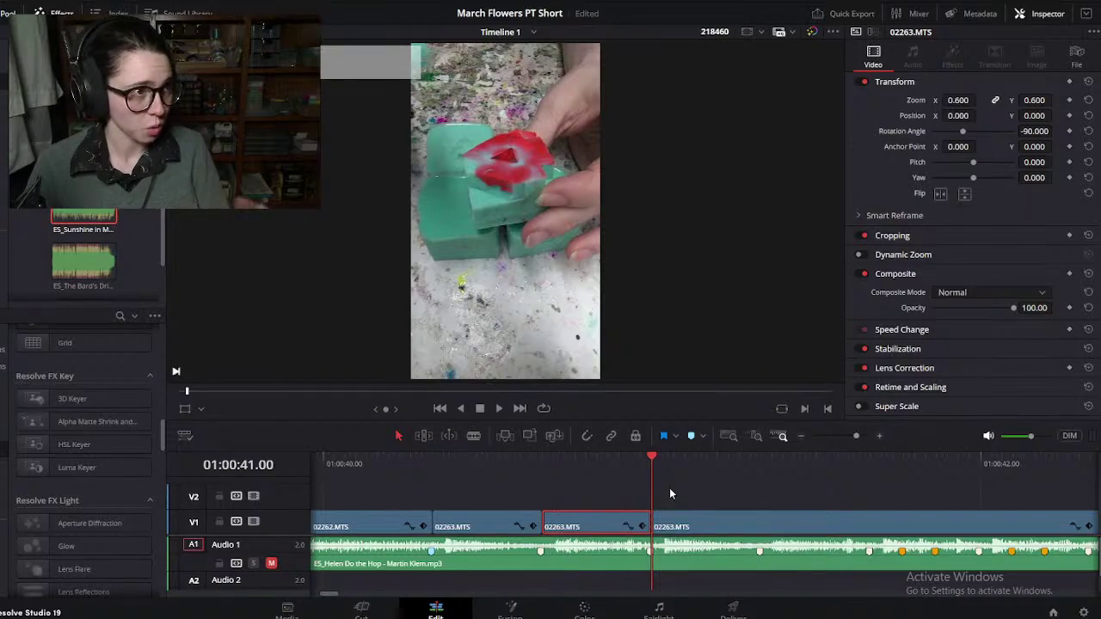
Step: Cut the long 02263.MTS clip at 01:00:42.02, delete the part before the cut and move the remainder back to 01:00:41.00
drag(670, 469, 811, 476)
scroll(731, 519, down, 1)
scroll(732, 518, right, 1)
click(640, 464)
drag(640, 465, 548, 526)
click(767, 521)
key(ctrl+b)
key(BackSpace)
click(828, 523)
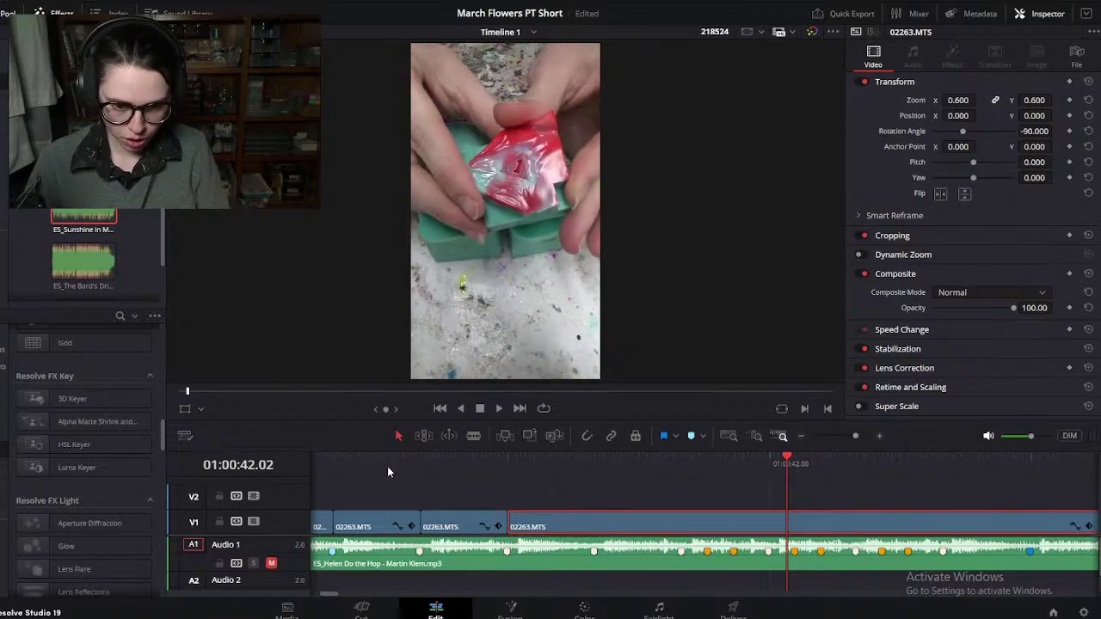
Step: Split the long 02263.MTS clip at the white beat marker at 01:00:41.10
click(387, 466)
drag(389, 466, 598, 483)
key(ctrl+b)
Step: Cut the long 02263.MTS clip at 01:00:47.16 and delete the part between 01:00:41.10 and the cut
scroll(590, 556, right, 2)
drag(521, 463, 799, 457)
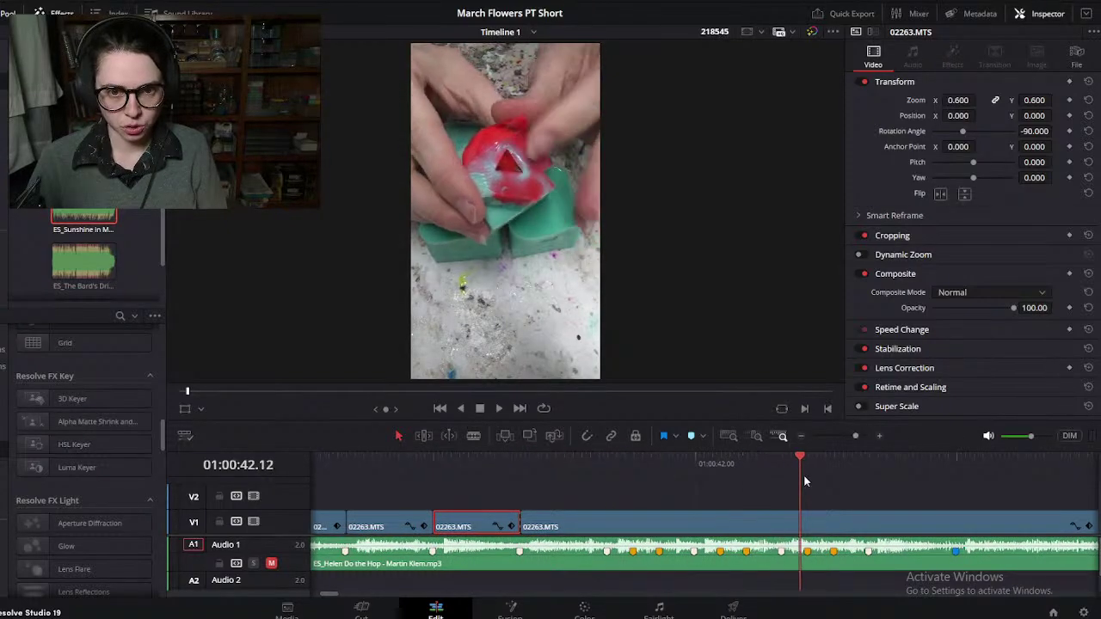
scroll(750, 514, down, 1)
scroll(733, 482, down, 1)
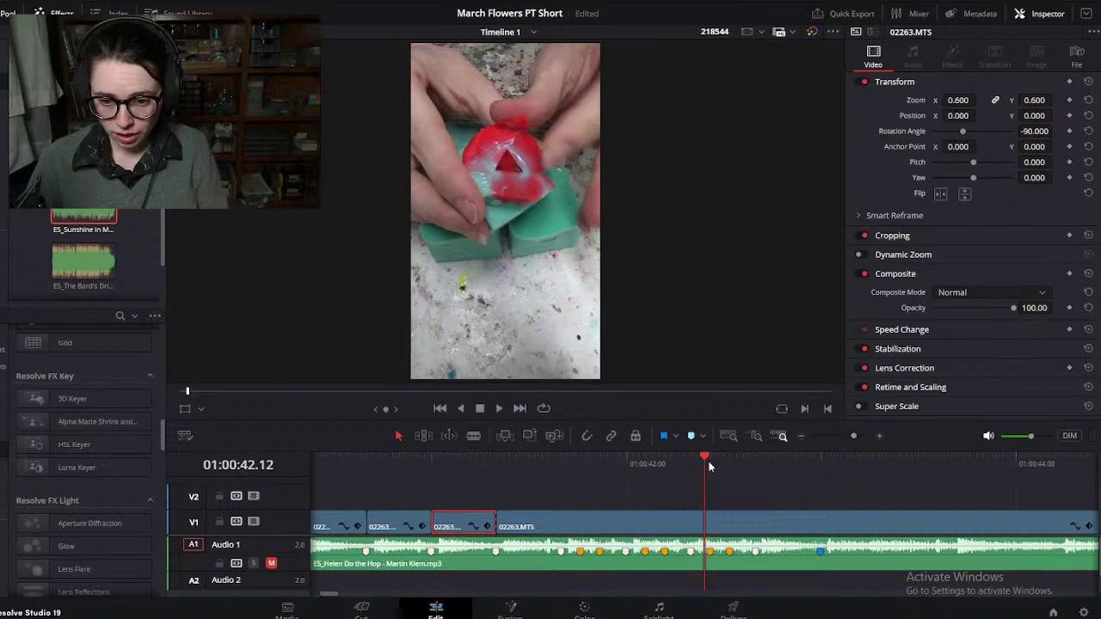
click(735, 464)
drag(738, 465, 870, 489)
scroll(832, 502, down, 1)
scroll(711, 483, down, 1)
click(730, 460)
drag(730, 463, 819, 482)
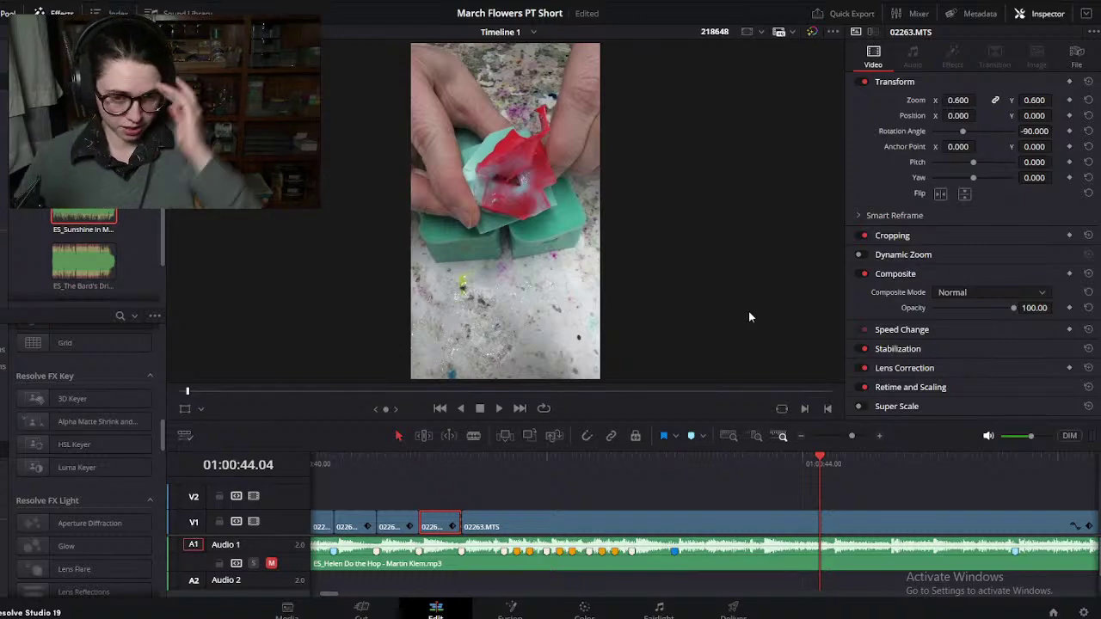
drag(464, 465, 923, 494)
scroll(688, 497, down, 2)
drag(707, 458, 806, 470)
click(783, 525)
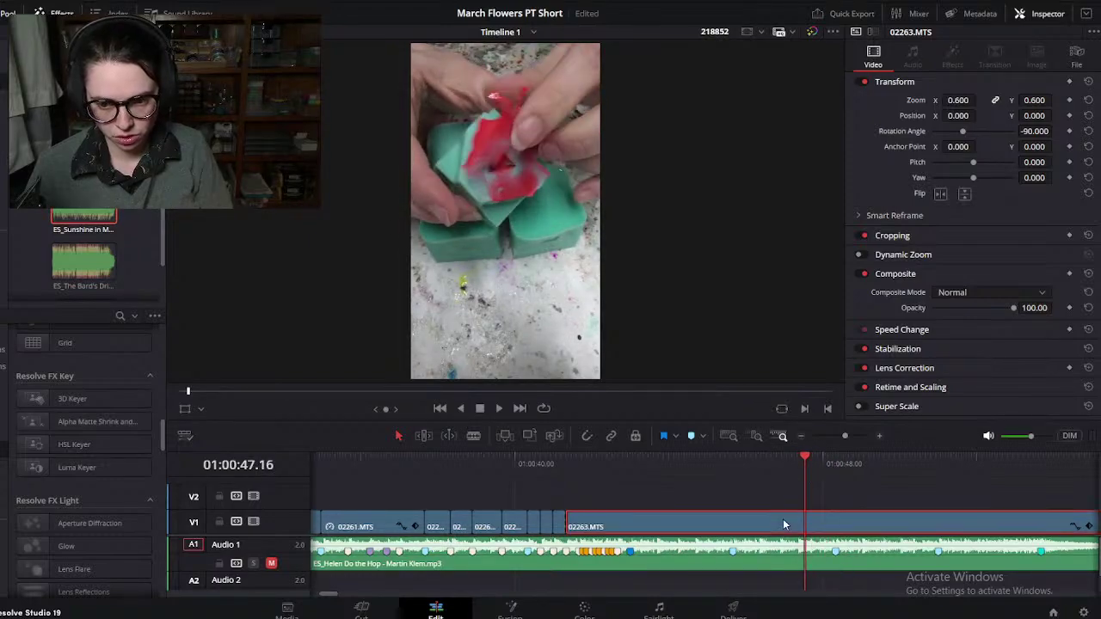
key(ctrl+b)
key(BackSpace)
Step: Move the remaining long 02263.MTS clip back against the preceding piece at the 01:00:41.10 marker
drag(832, 503, 600, 505)
key(ctrl+equal)
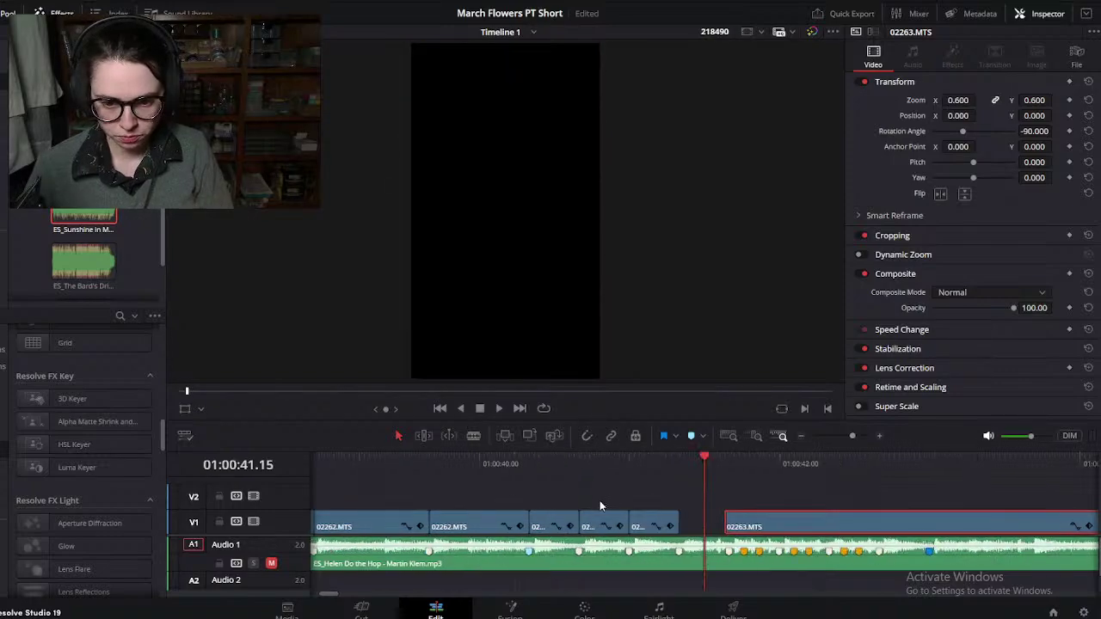
key(ctrl+equal)
drag(800, 526, 716, 522)
click(665, 475)
drag(664, 476, 689, 525)
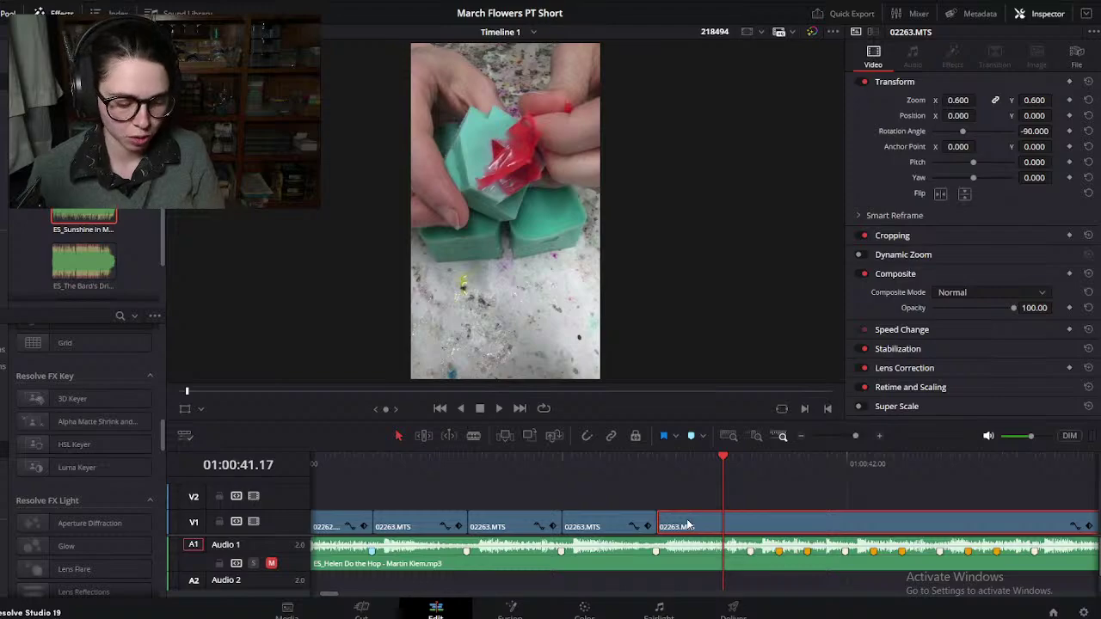
Step: Cut the long 02263.MTS clip at 01:00:42.28, delete the part before the cut and move the remainder back to 01:00:41.10
scroll(676, 516, right, 1)
drag(585, 460, 676, 479)
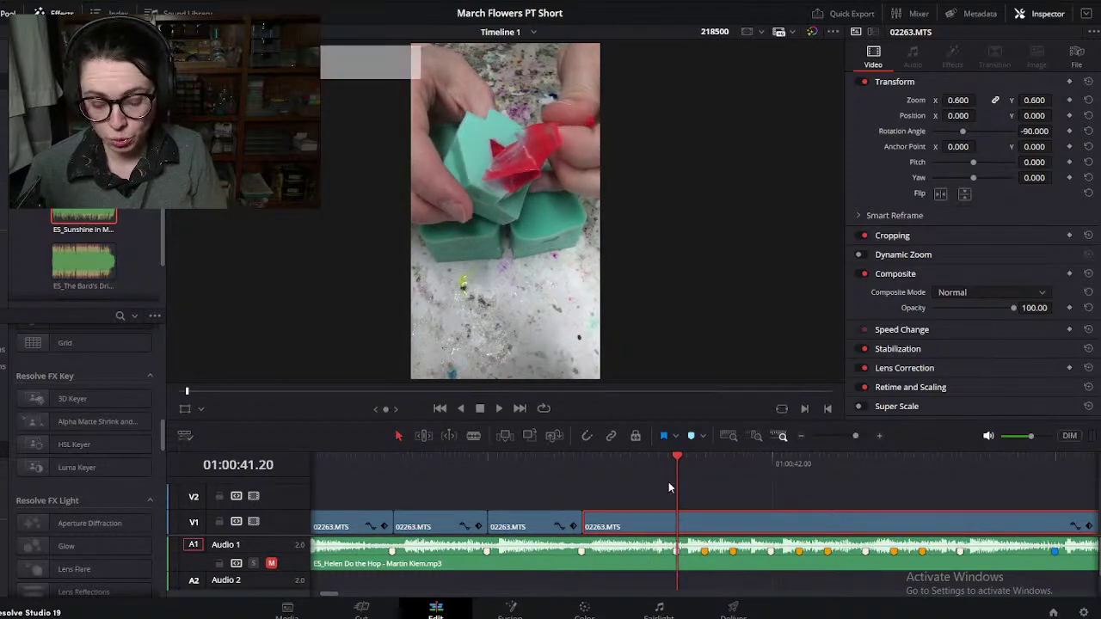
drag(674, 460, 894, 497)
scroll(799, 538, down, 2)
drag(724, 455, 765, 486)
mouse_move(578, 520)
mouse_down()
mouse_move(620, 526)
mouse_move(600, 478)
mouse_move(590, 521)
mouse_up()
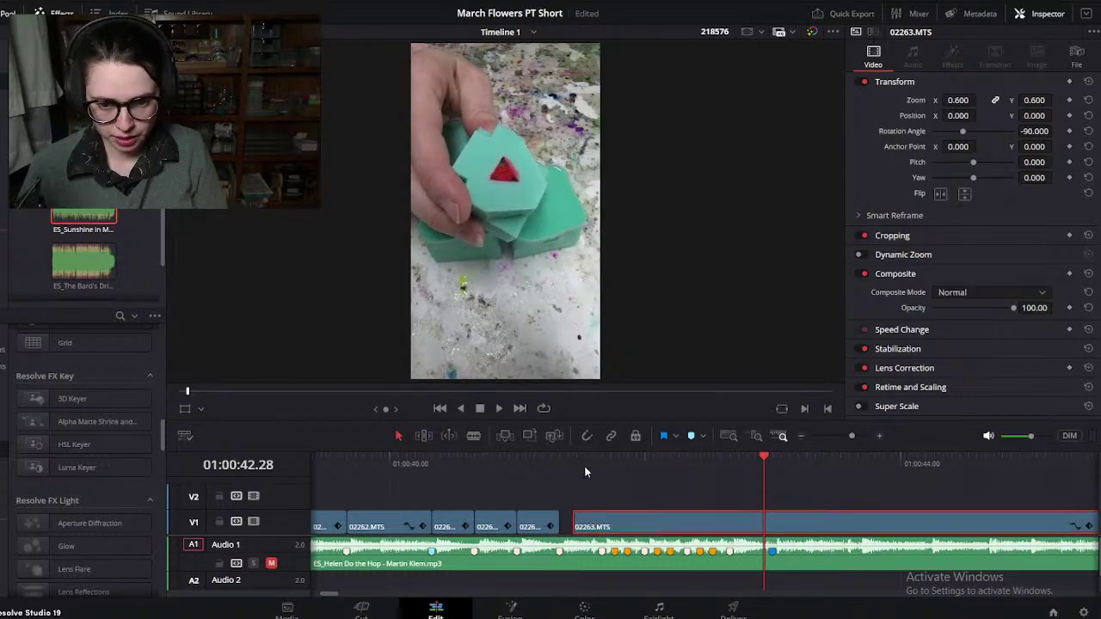
click(582, 464)
scroll(671, 512, up, 2)
drag(721, 527, 686, 529)
Step: Split the long 02263.MTS clip at 01:00:41.23 and place a ten-frame piece from before the cut on V2 at 01:00:41.10
drag(659, 465, 773, 491)
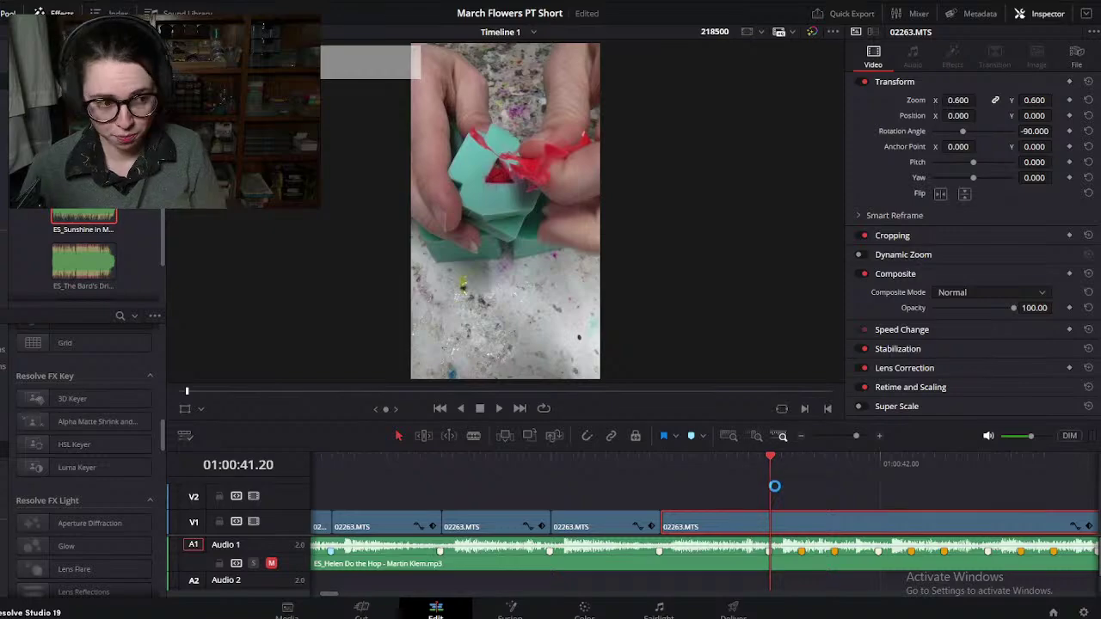
scroll(771, 482, right, 2)
drag(695, 461, 729, 466)
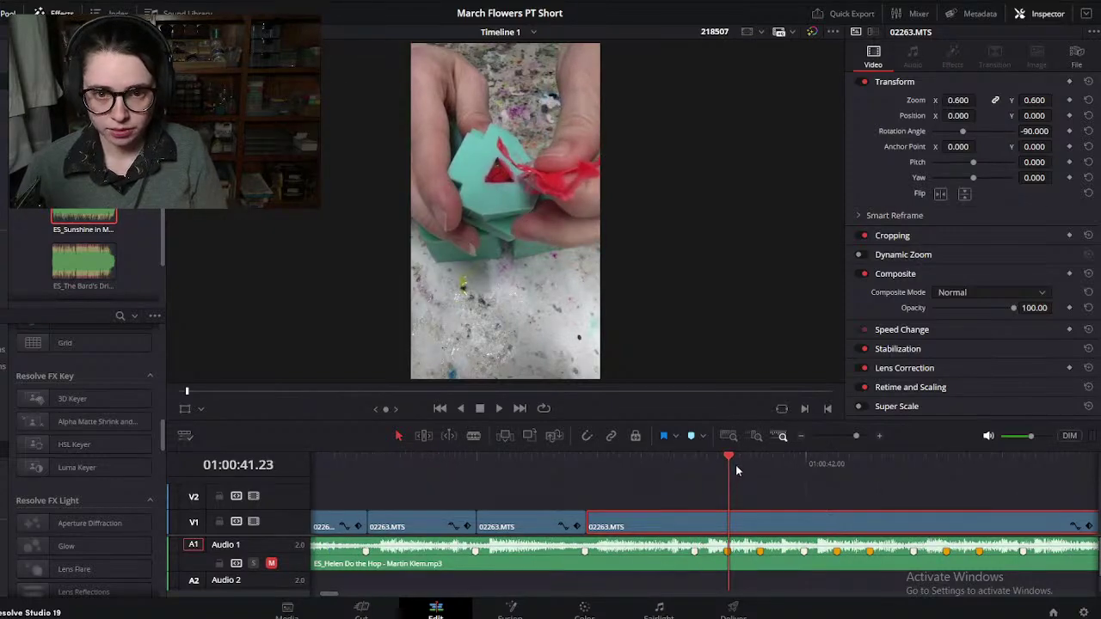
key(ctrl+b)
drag(670, 516, 626, 505)
drag(715, 465, 592, 497)
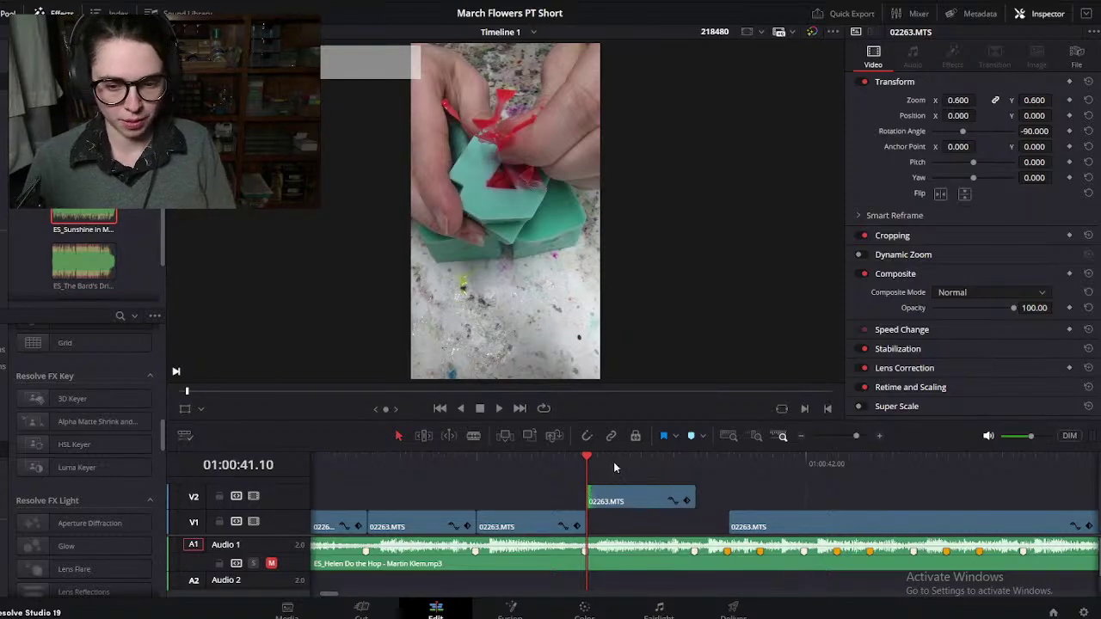
Step: Check the ten-frame 02263.MTS piece on V2 and move it down to V1 between 01:00:41.10 and 01:00:41.20
drag(592, 469, 718, 464)
click(667, 470)
key(Down)
drag(640, 495, 641, 526)
key(alt+slash)
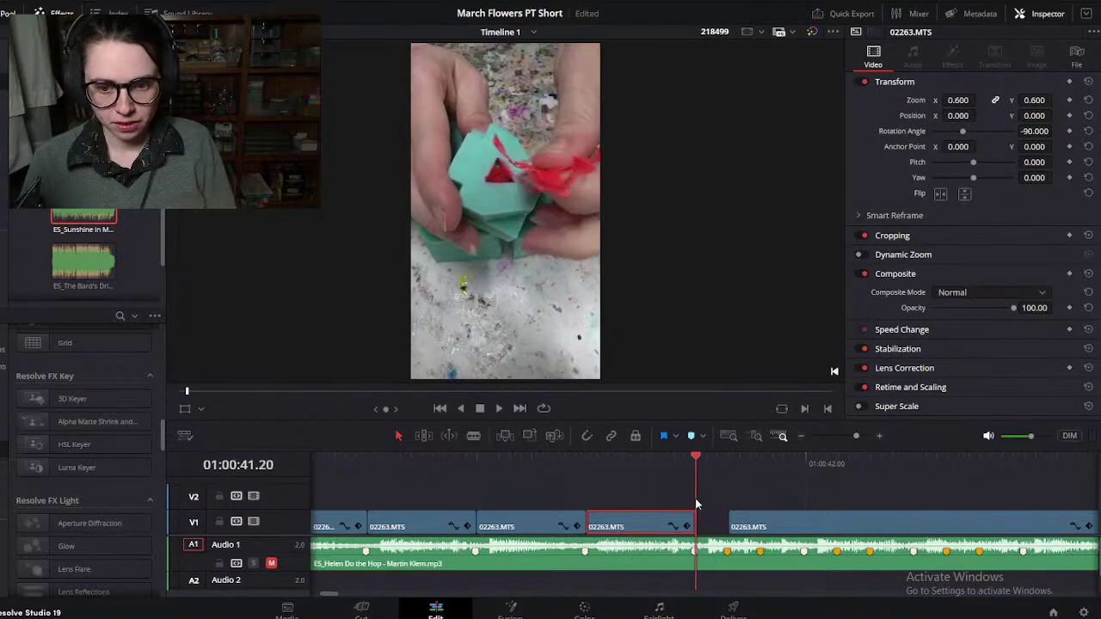
Step: Find the next usable action in the long 02263.MTS clip and split it at 01:00:44.04
scroll(714, 512, right, 5)
scroll(586, 538, left, 1)
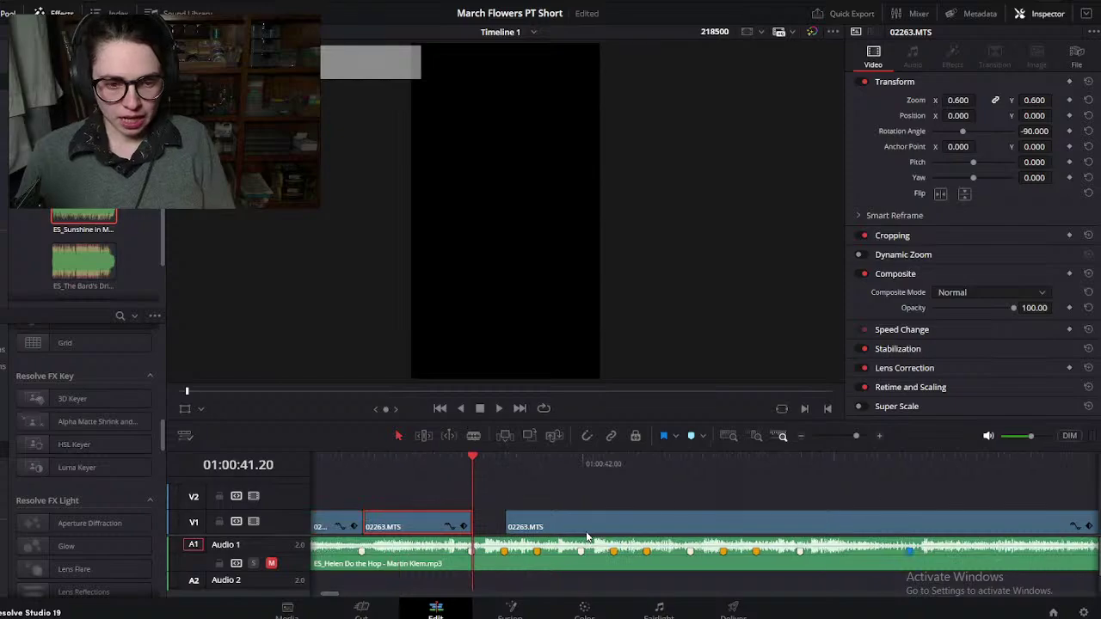
drag(504, 449, 773, 481)
scroll(737, 511, down, 1)
scroll(738, 511, down, 3)
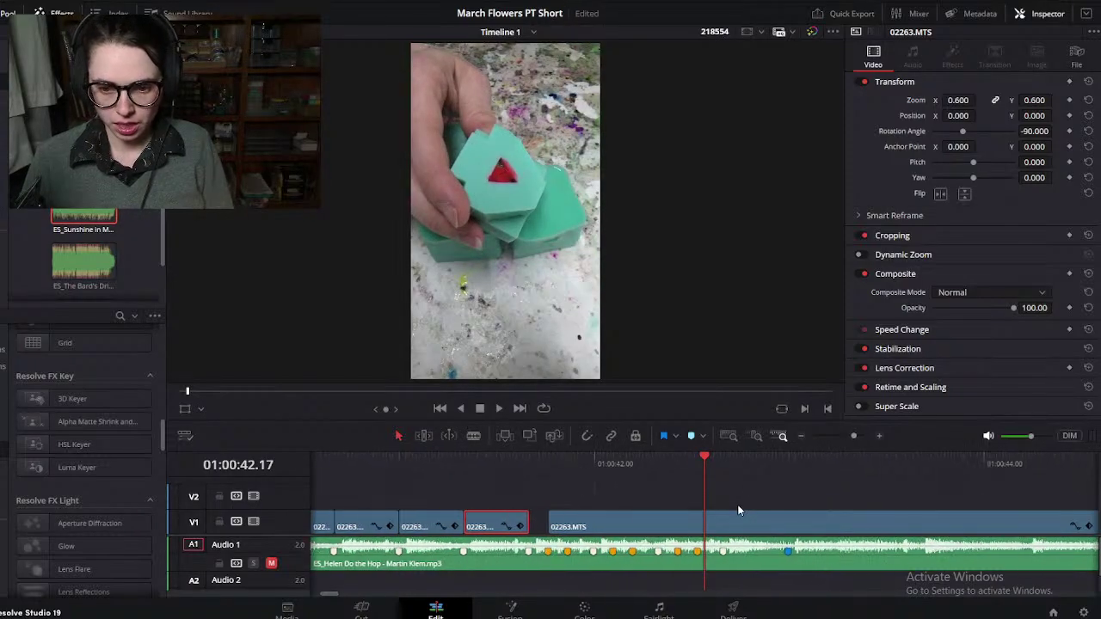
drag(635, 465, 830, 488)
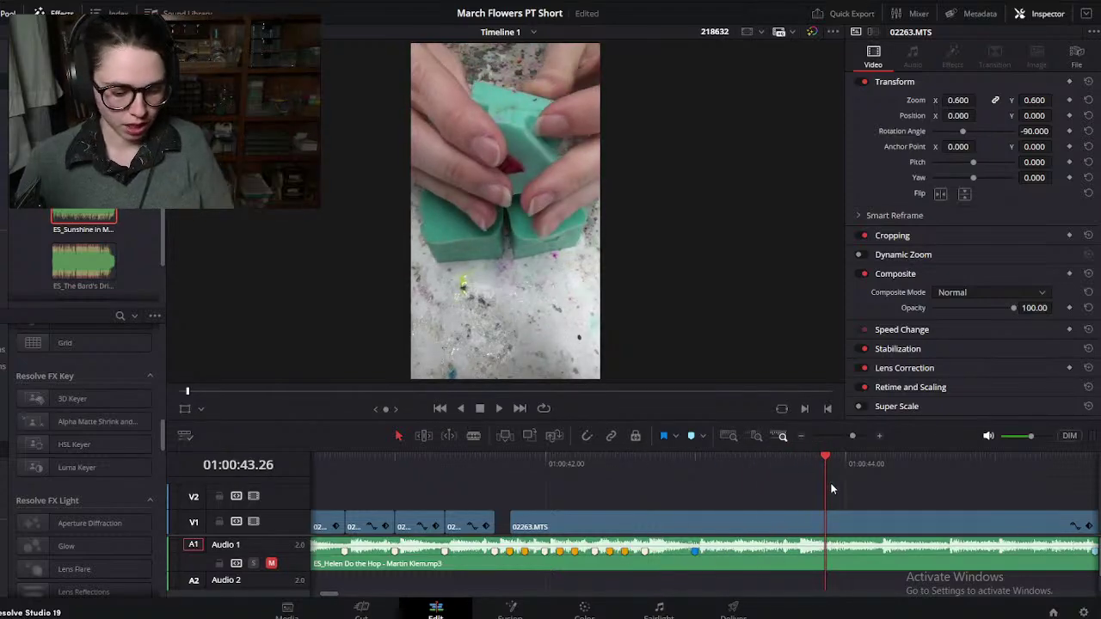
scroll(772, 493, down, 2)
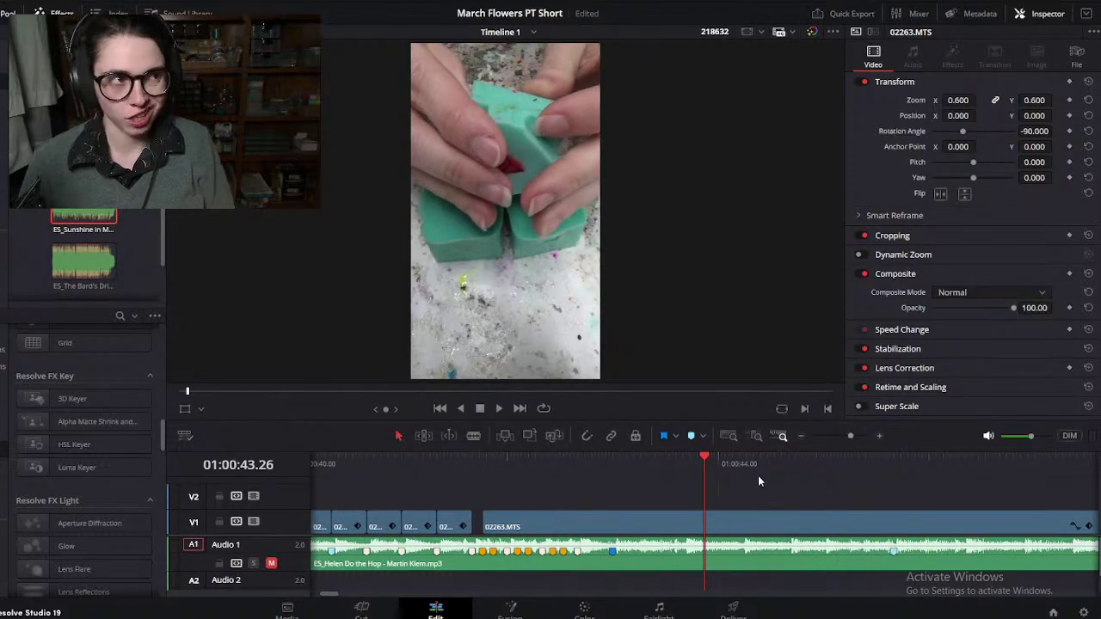
drag(707, 458, 733, 492)
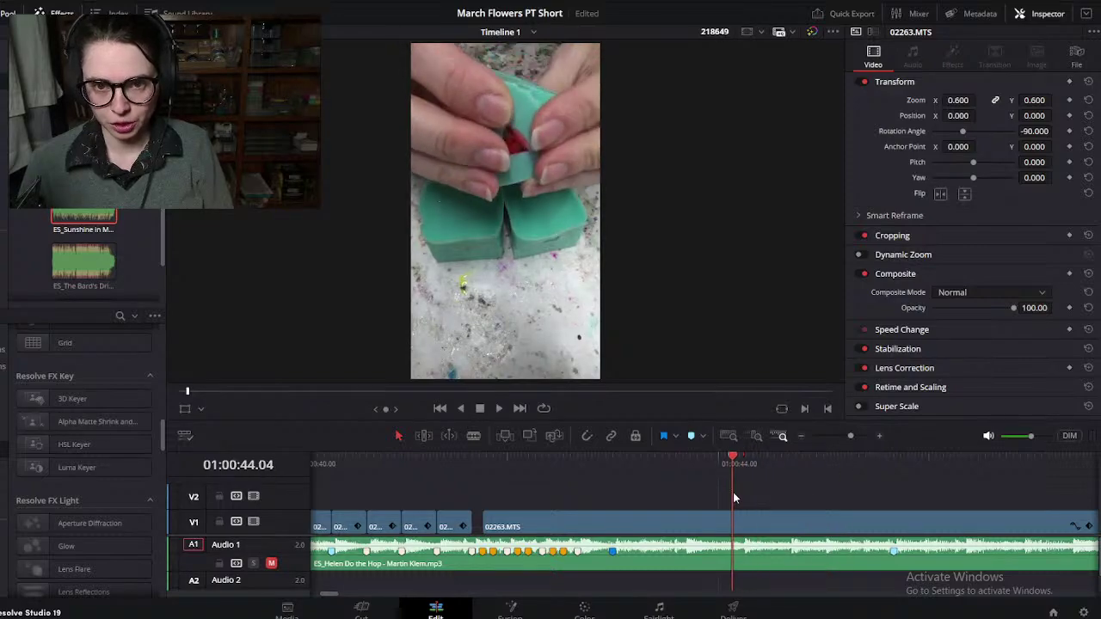
click(722, 516)
key(ctrl+b)
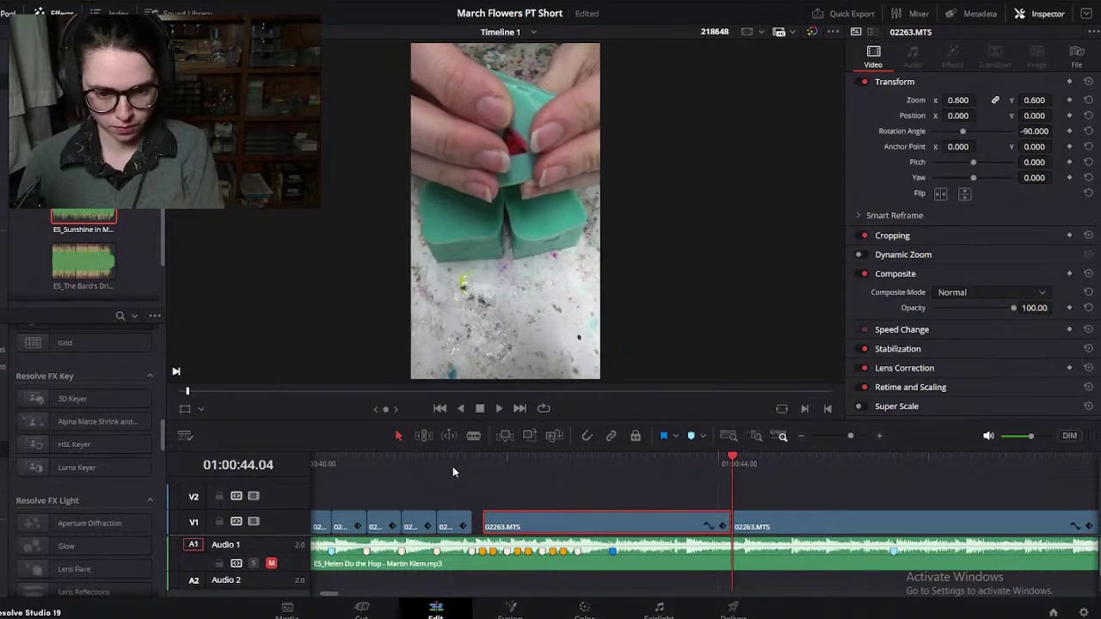
Step: Delete the 02263.MTS part before the 01:00:44.04 cut and move the remainder back to 01:00:41.20
click(453, 462)
click(666, 465)
key(BackSpace)
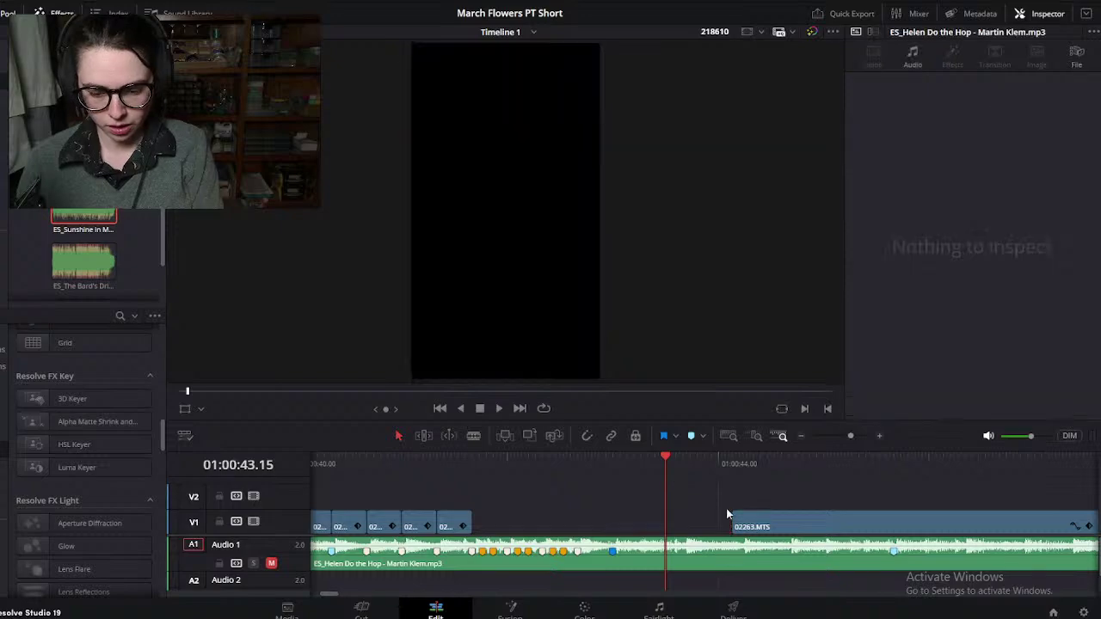
drag(778, 518, 525, 497)
click(503, 462)
key(ctrl+equal)
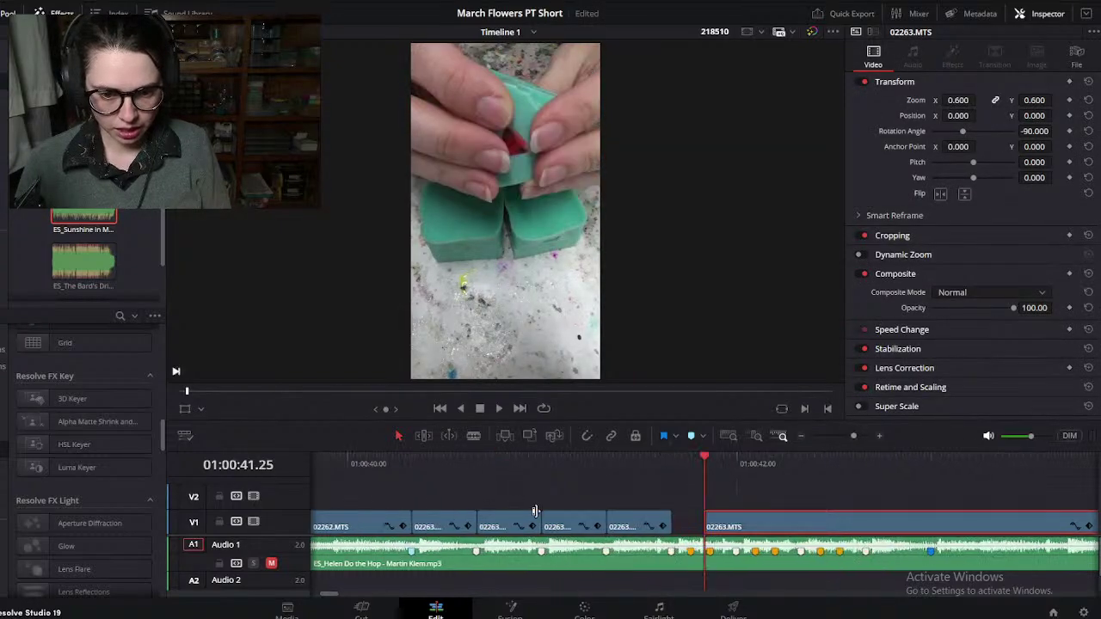
key(ctrl+equal)
drag(731, 526, 647, 525)
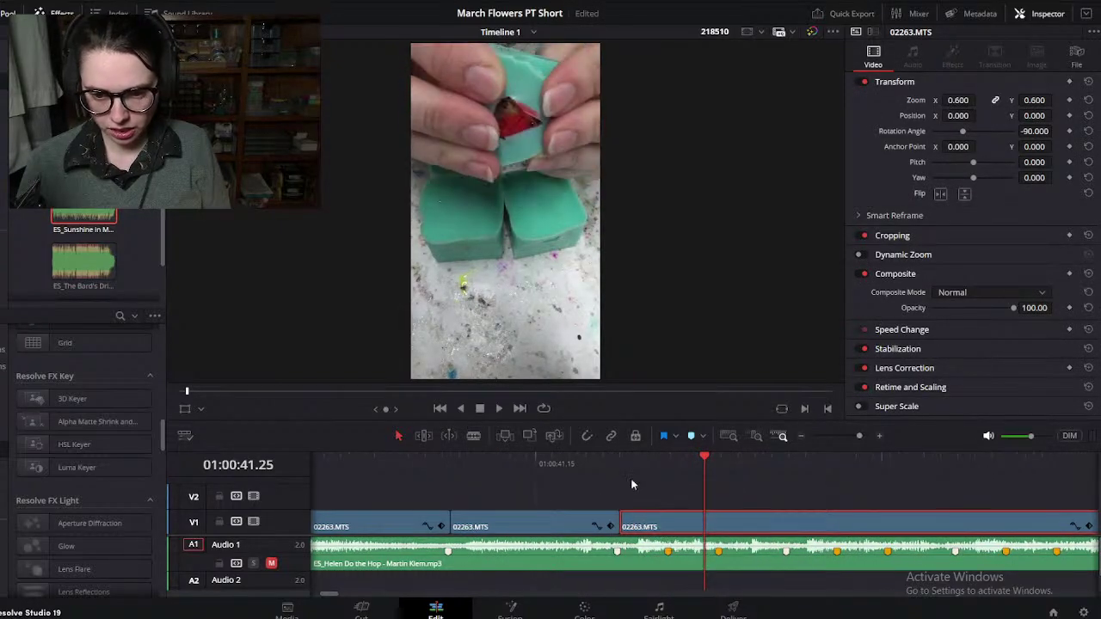
Step: Remove the opening frames of the long 02263.MTS clip at 01:00:41.20 and split it at the orange 01:00:41.23 marker
scroll(634, 502, right, 2)
drag(473, 458, 510, 527)
key(ctrl+b)
key(BackSpace)
mouse_move(492, 467)
mouse_down()
mouse_move(755, 482)
mouse_move(587, 502)
mouse_move(525, 530)
mouse_move(487, 521)
mouse_move(480, 469)
mouse_up()
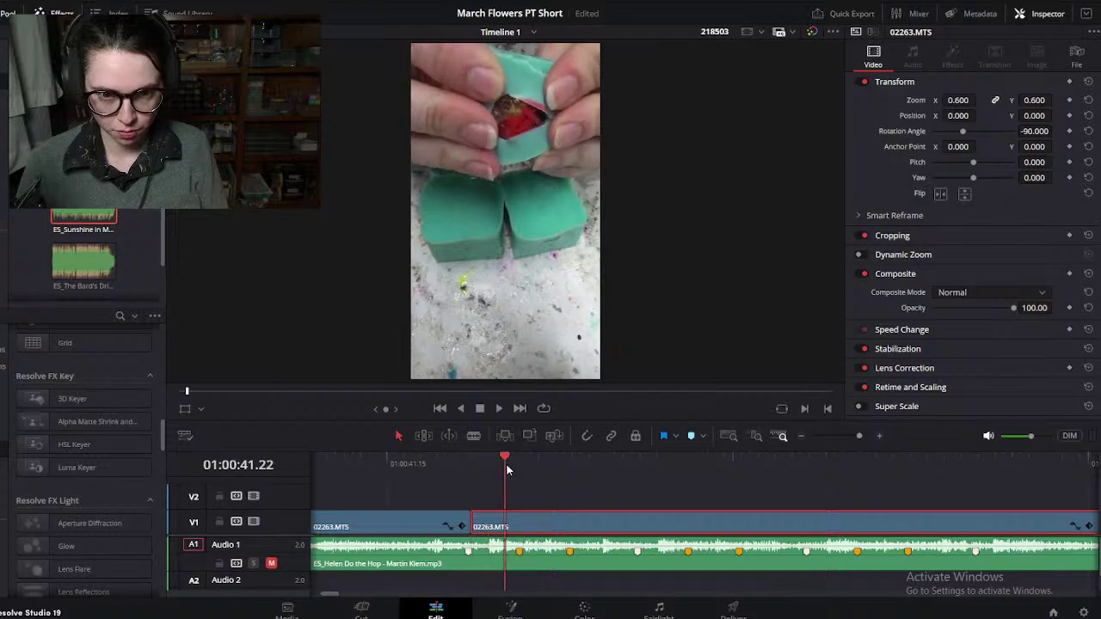
key(ctrl+b)
key(space)
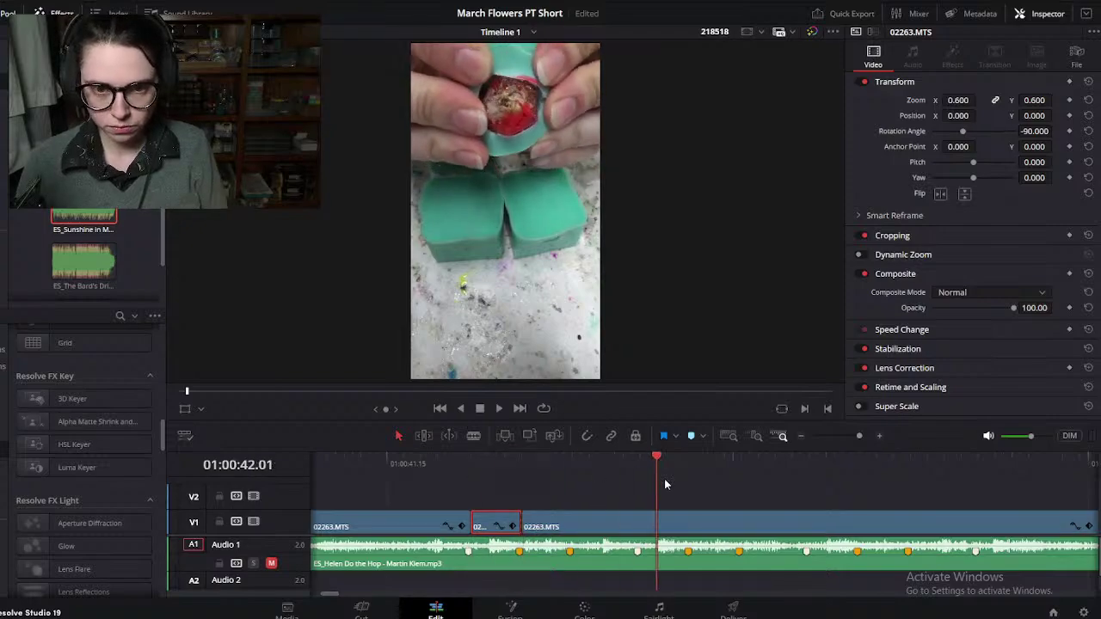
Step: Cut the long 02263.MTS clip further along, delete the part before the cut and move the remainder back to 01:00:41.23
scroll(790, 496, down, 2)
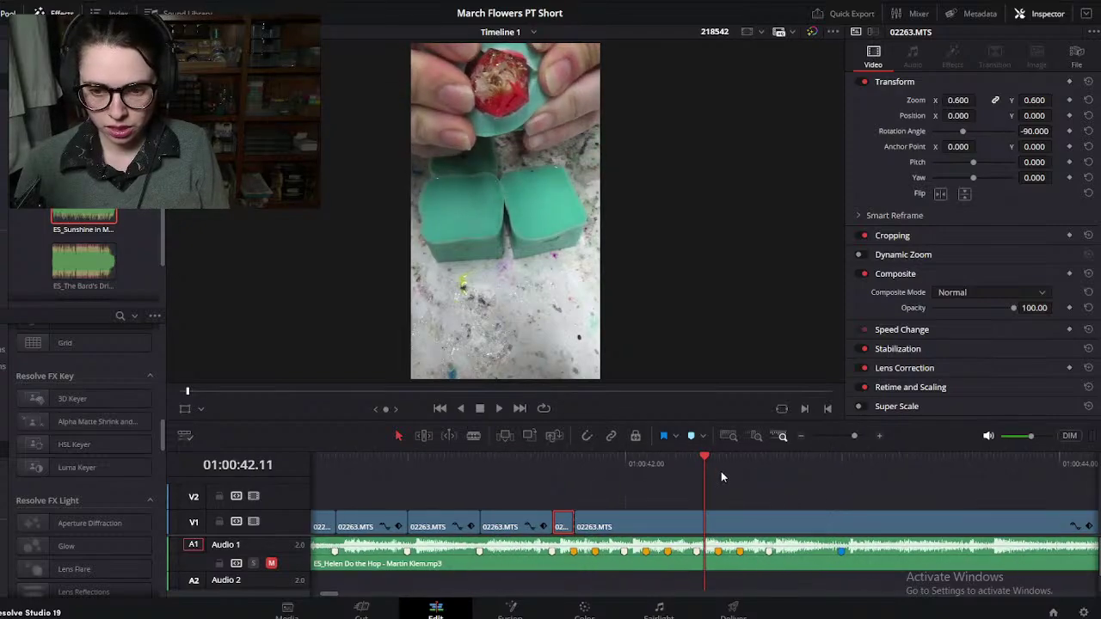
drag(709, 461, 864, 468)
click(886, 525)
drag(885, 525, 621, 514)
click(592, 465)
key(ctrl+equal)
key(ctrl+equal)
key(ctrl+equal)
key(ctrl+equal)
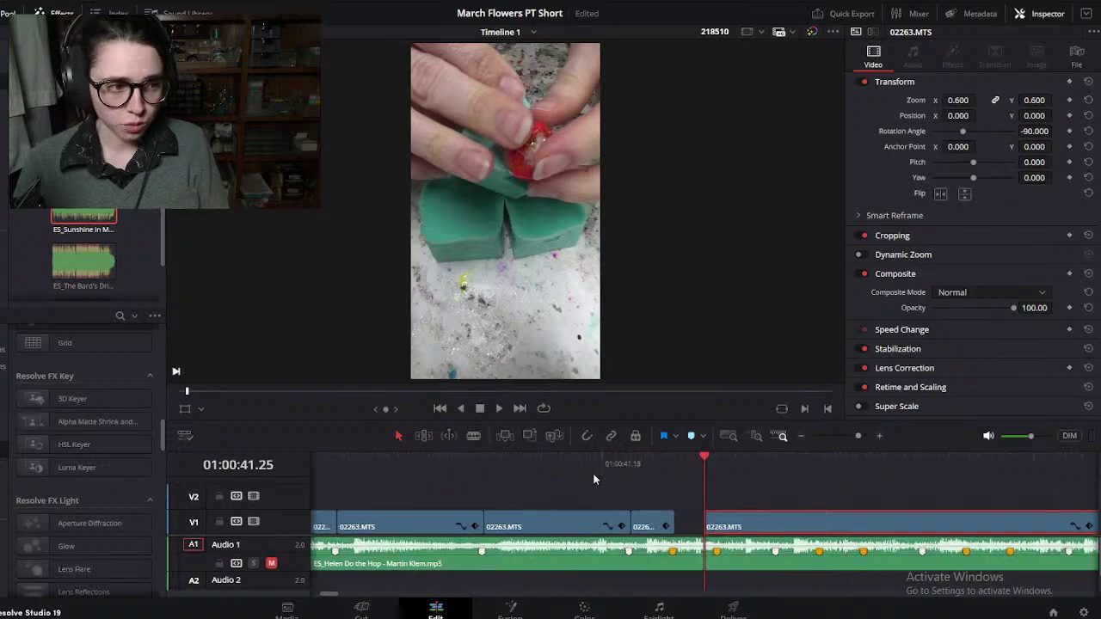
drag(738, 530, 718, 524)
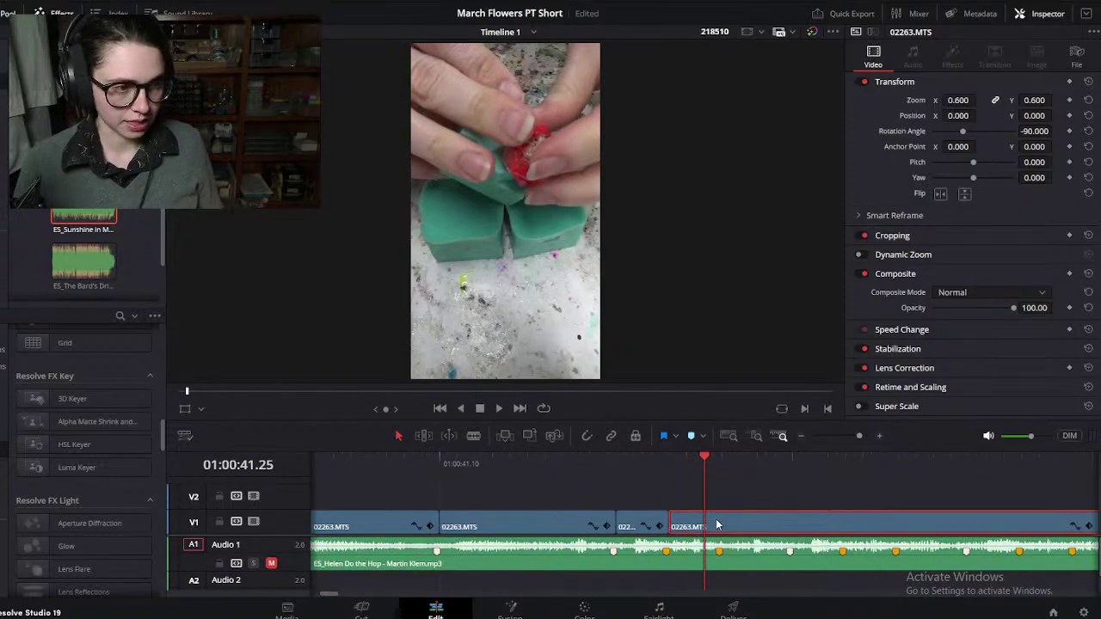
Step: Split the long 02263.MTS clip at the orange beat marker at 01:00:41.26
click(668, 469)
click(726, 475)
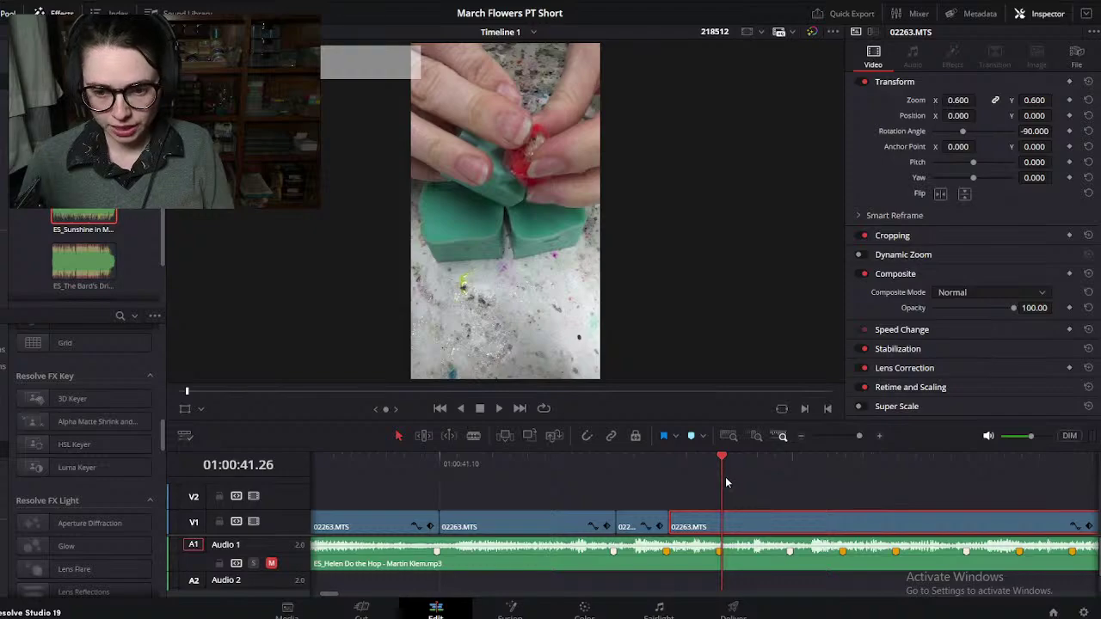
key(ctrl+b)
scroll(733, 488, right, 3)
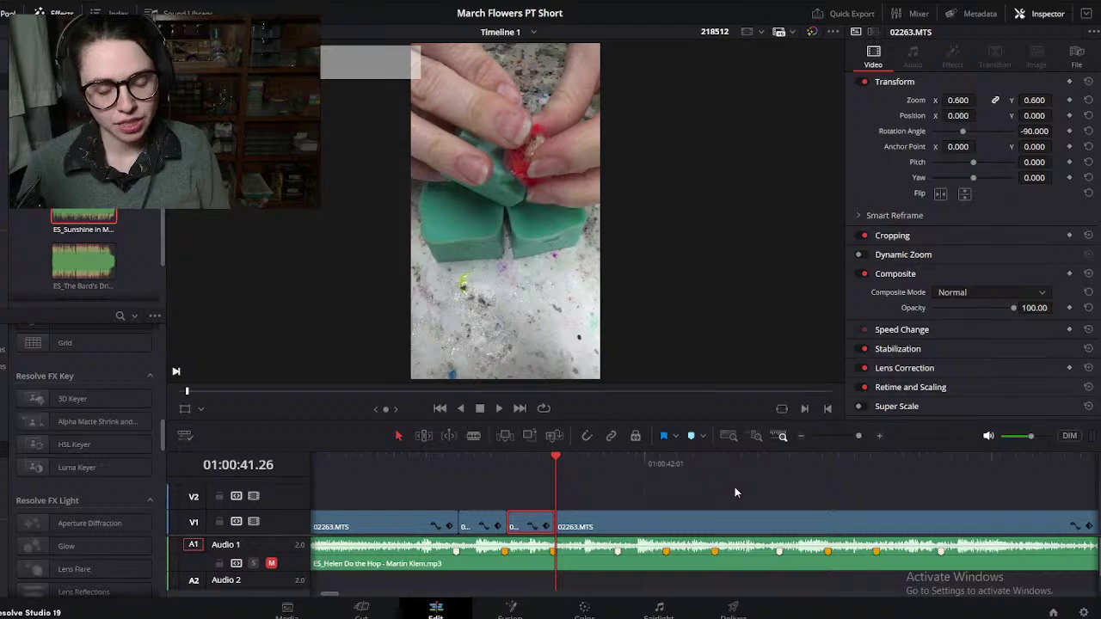
Step: Cut the long 02263.MTS clip at 01:00:48.14 and delete the part between 01:00:41.26 and the cut
drag(459, 473, 860, 514)
scroll(814, 547, down, 1)
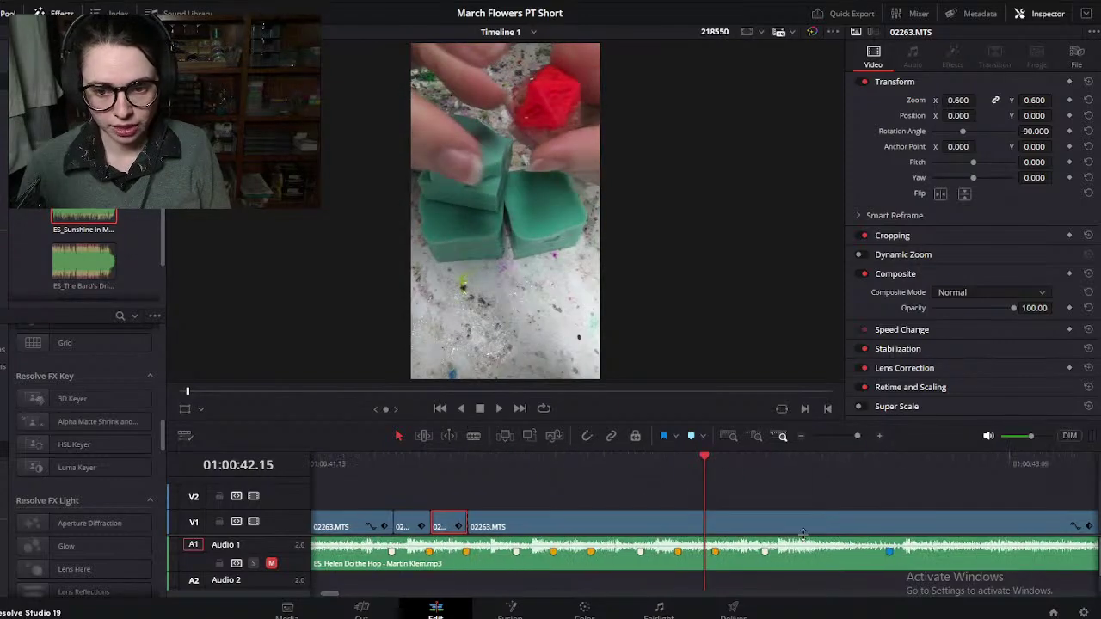
drag(705, 461, 934, 474)
scroll(917, 491, down, 1)
drag(712, 466, 857, 468)
scroll(825, 482, down, 1)
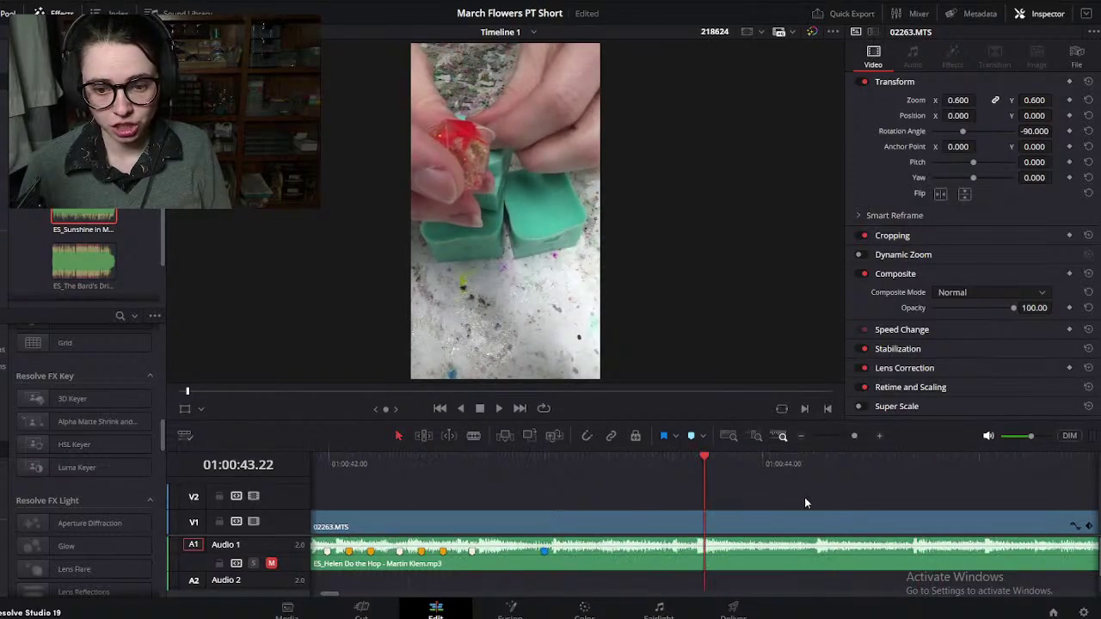
drag(703, 469, 959, 470)
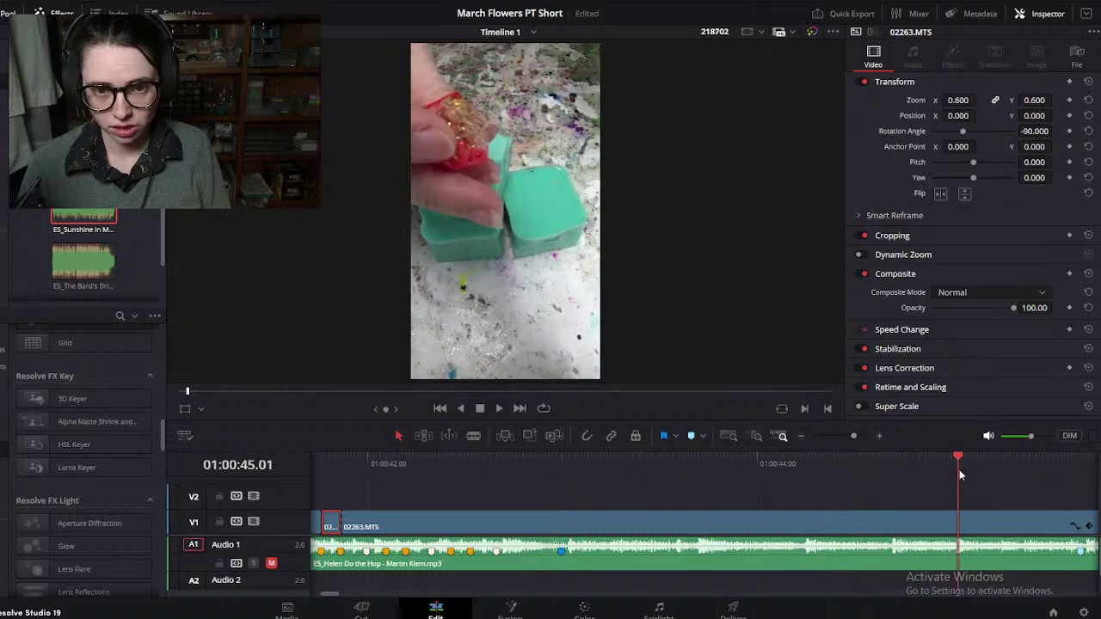
scroll(877, 495, down, 1)
drag(703, 458, 950, 476)
scroll(824, 486, down, 1)
drag(716, 450, 853, 465)
click(837, 526)
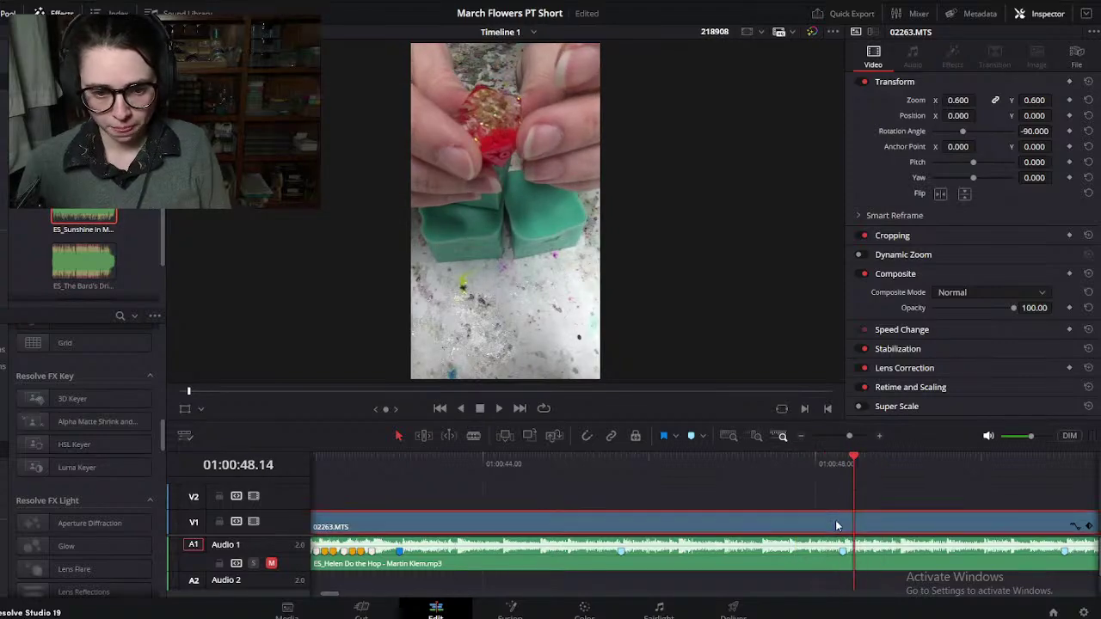
key(ctrl+b)
key(BackSpace)
Step: Move the remaining long 02263.MTS clip back against the short piece ending at 01:00:41.26
scroll(685, 518, down, 2)
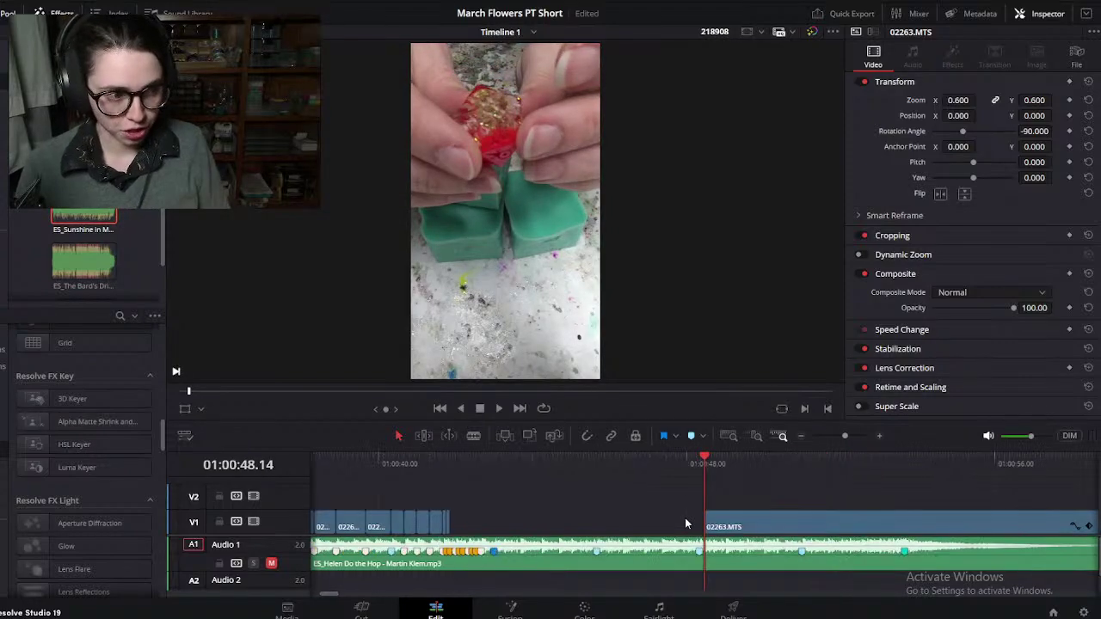
scroll(685, 518, left, 3)
drag(933, 526, 576, 522)
click(617, 466)
scroll(615, 467, up, 4)
Step: Cut the long 02263.MTS clip at 01:00:43.14
drag(470, 465, 924, 468)
scroll(726, 458, down, 2)
scroll(705, 458, down, 1)
drag(705, 458, 750, 456)
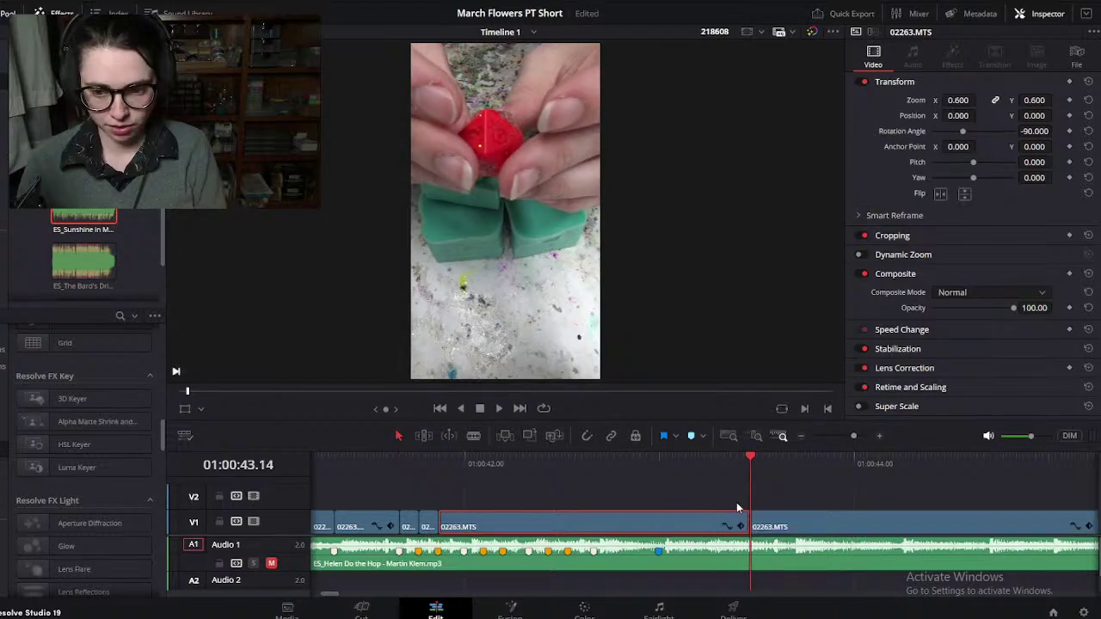
Step: Delete the 02263.MTS part between 01:00:41.26 and the cut, and move the remaining long clip back to 01:00:41.26
drag(506, 524, 519, 525)
click(454, 465)
scroll(510, 499, up, 3)
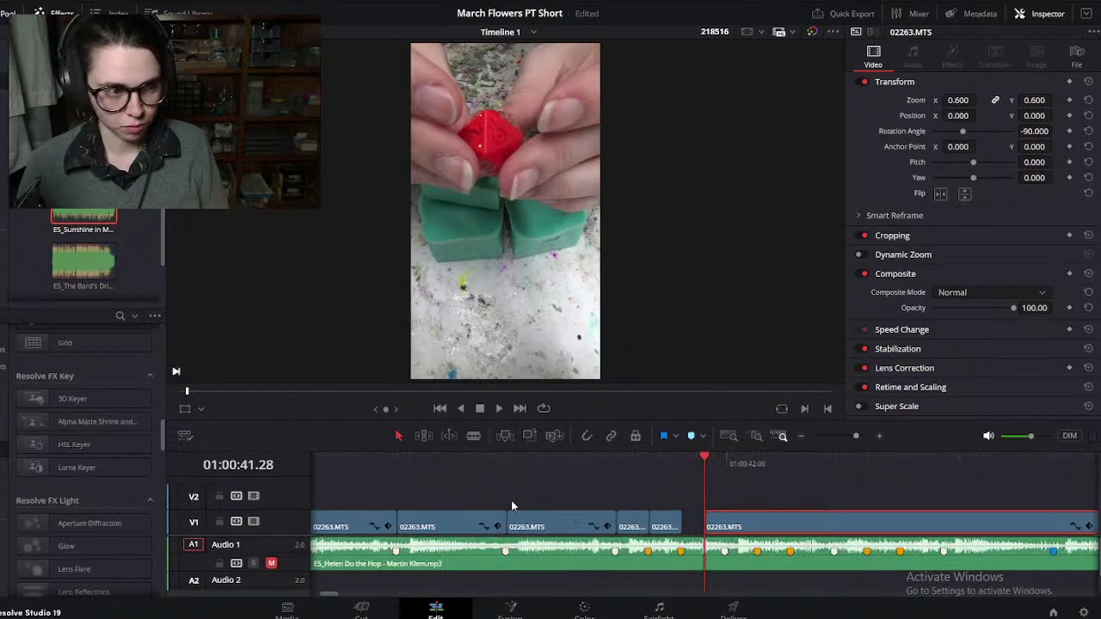
drag(729, 526, 695, 525)
Step: Split the long 02263.MTS clip at the white beat marker at 01:00:42.00
scroll(597, 503, right, 3)
drag(479, 464, 516, 477)
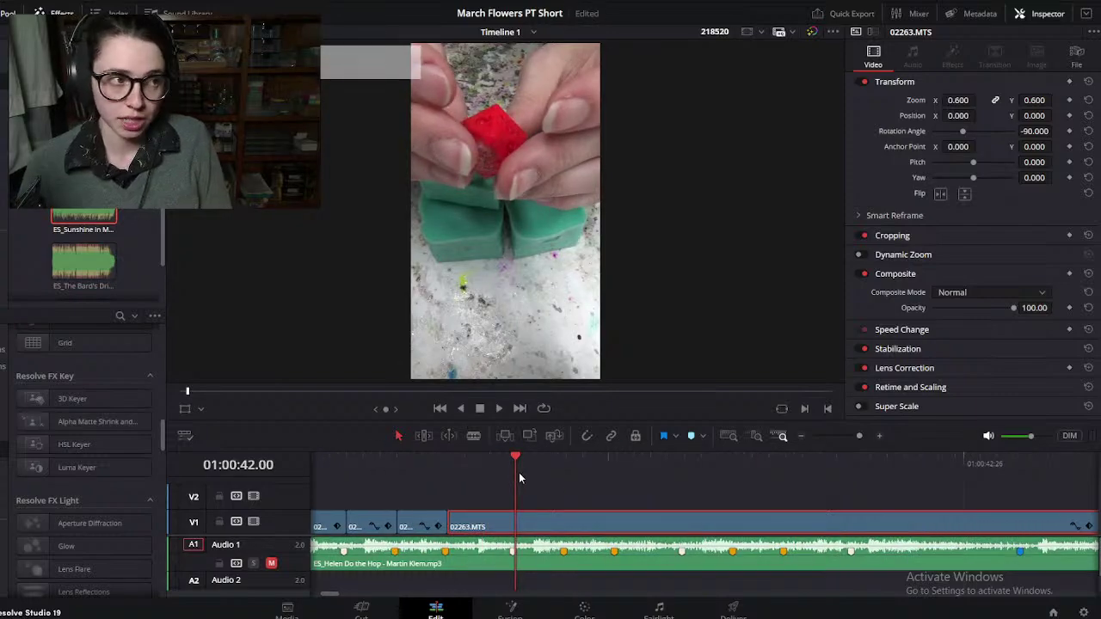
scroll(483, 501, left, 3)
drag(430, 467, 590, 465)
key(ctrl+b)
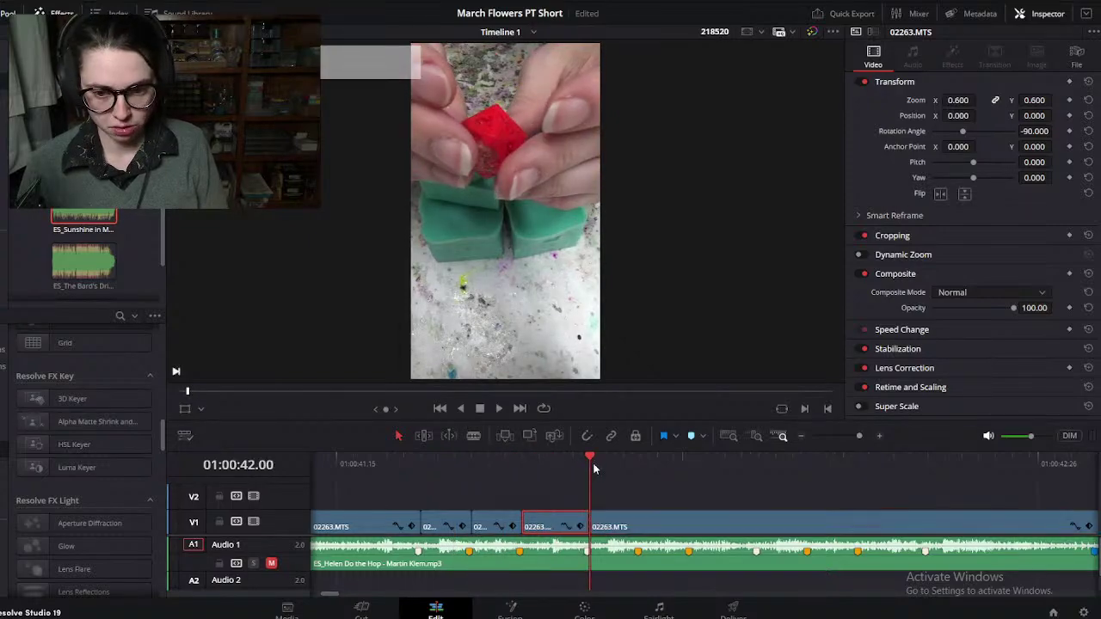
Step: Cut the long 02263.MTS clip at 01:00:42.25 and delete both pieces between 01:00:41.26 and the cut
scroll(541, 496, right, 3)
drag(444, 462, 834, 478)
scroll(833, 478, down, 2)
scroll(810, 493, down, 2)
drag(707, 460, 713, 483)
click(687, 521)
key(ctrl+backslash)
key(BackSpace)
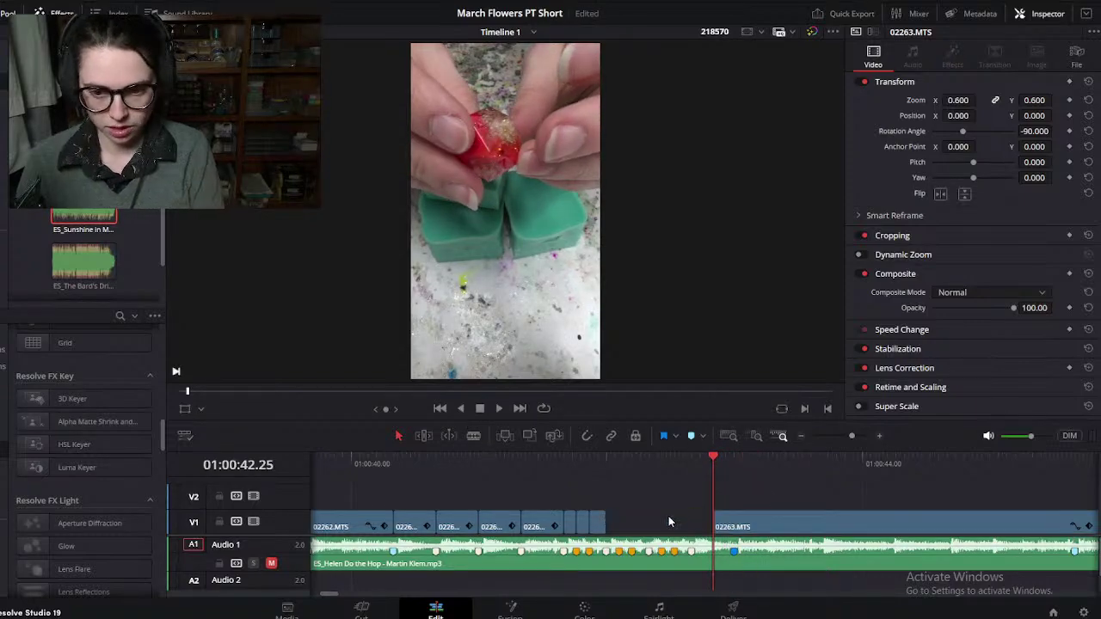
key(BackSpace)
Step: Move the long 02263.MTS clip back to 01:00:41.26 and split it at the white beat marker at 01:00:42.00
drag(769, 523, 693, 523)
scroll(701, 523, up, 2)
drag(700, 464, 735, 468)
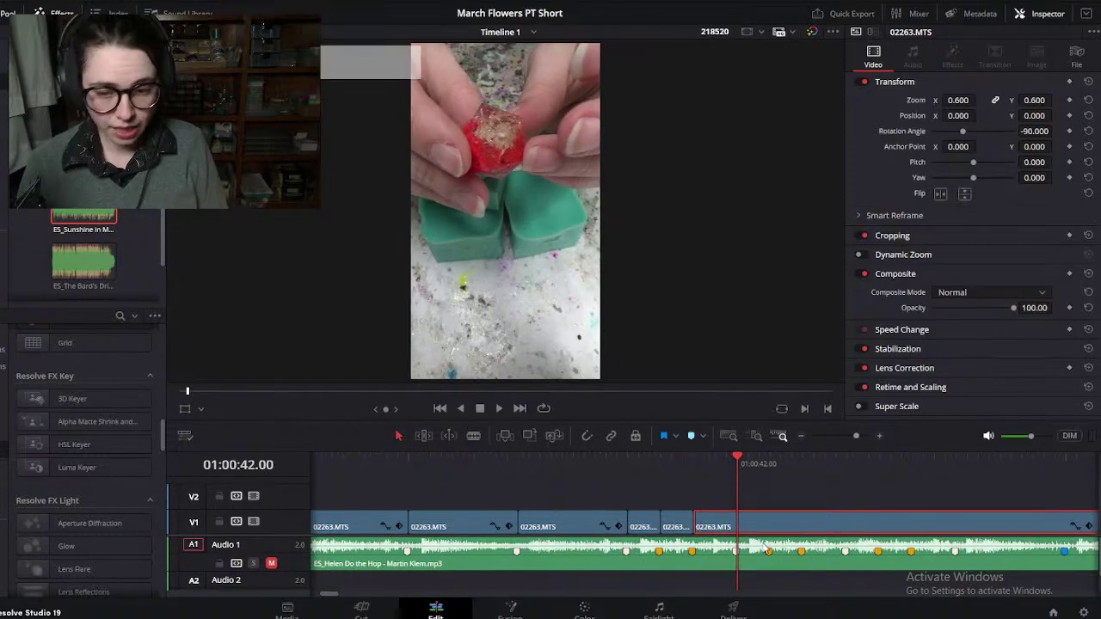
key(ctrl+b)
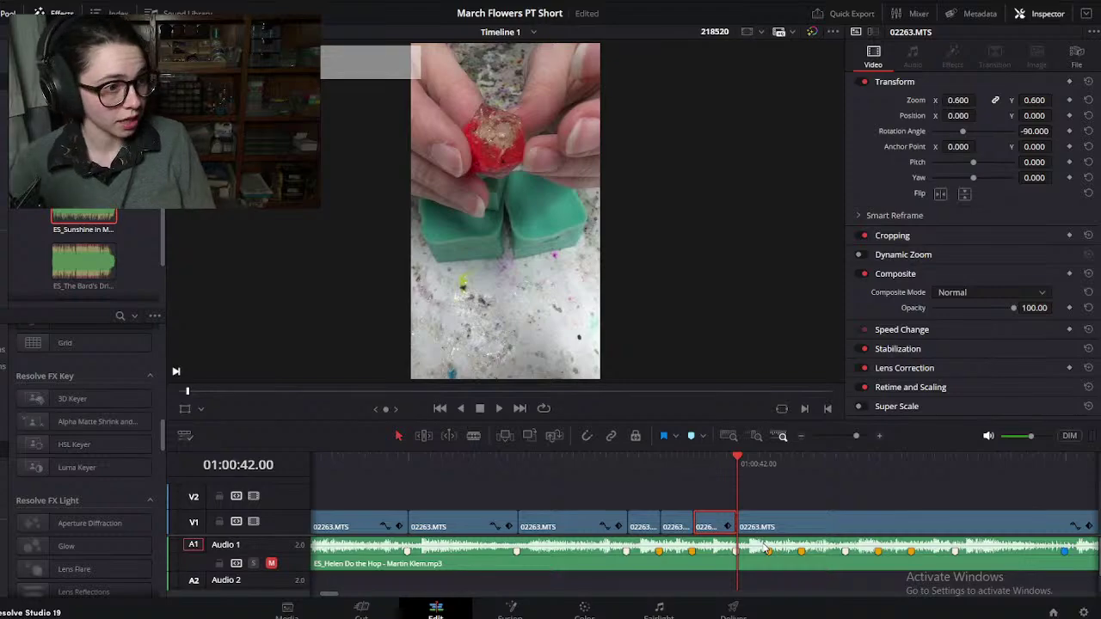
Step: Trim the start of the long 02263.MTS clip to a point further along and move the remainder back toward 01:00:42.00
scroll(731, 495, down, 3)
click(494, 462)
drag(495, 465, 838, 465)
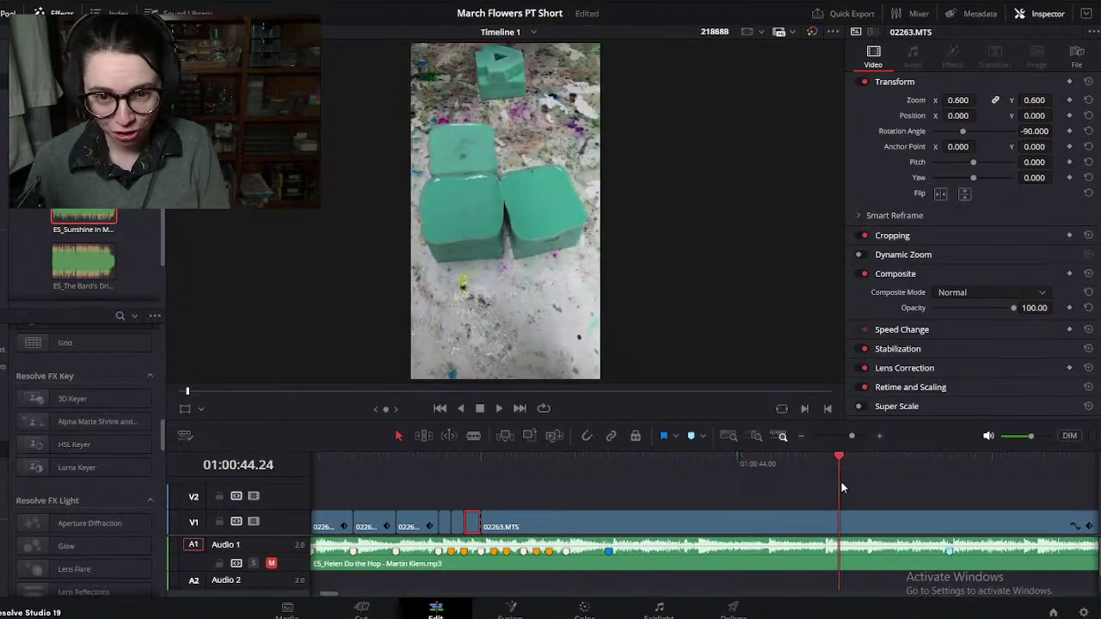
scroll(710, 464, down, 3)
drag(709, 460, 770, 506)
drag(678, 525, 720, 523)
click(699, 478)
scroll(715, 505, up, 5)
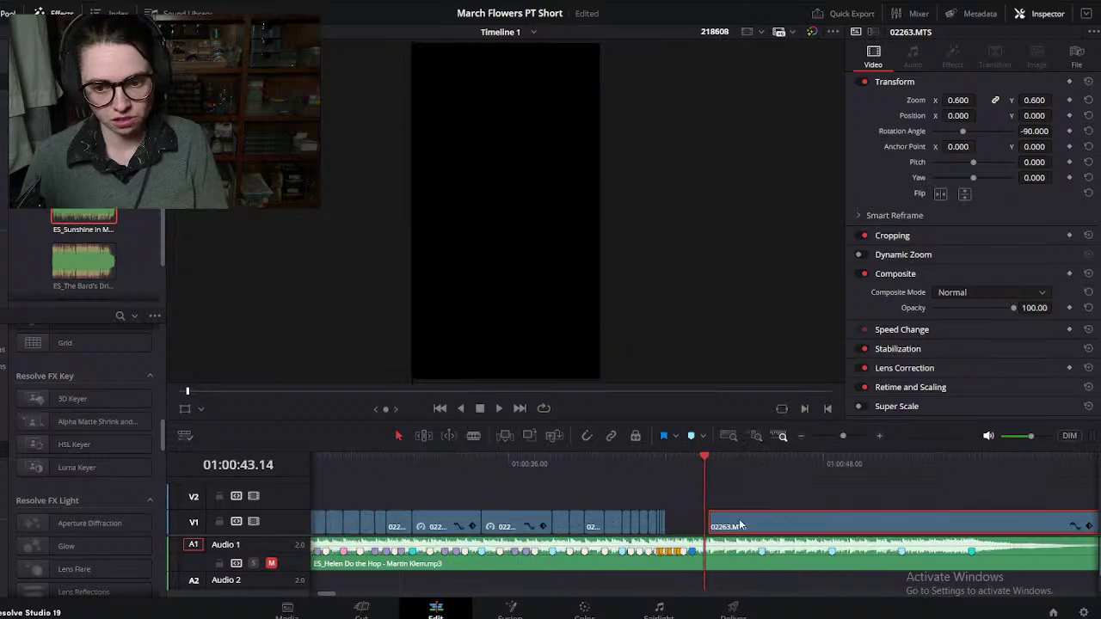
drag(911, 522, 539, 525)
Step: Trim the start of the long 02263.MTS clip to 01:00:42.21 and move the rest back against the piece ending at 01:00:42.00
click(534, 464)
drag(534, 464, 682, 482)
key(ctrl+b)
key(BackSpace)
drag(722, 525, 586, 521)
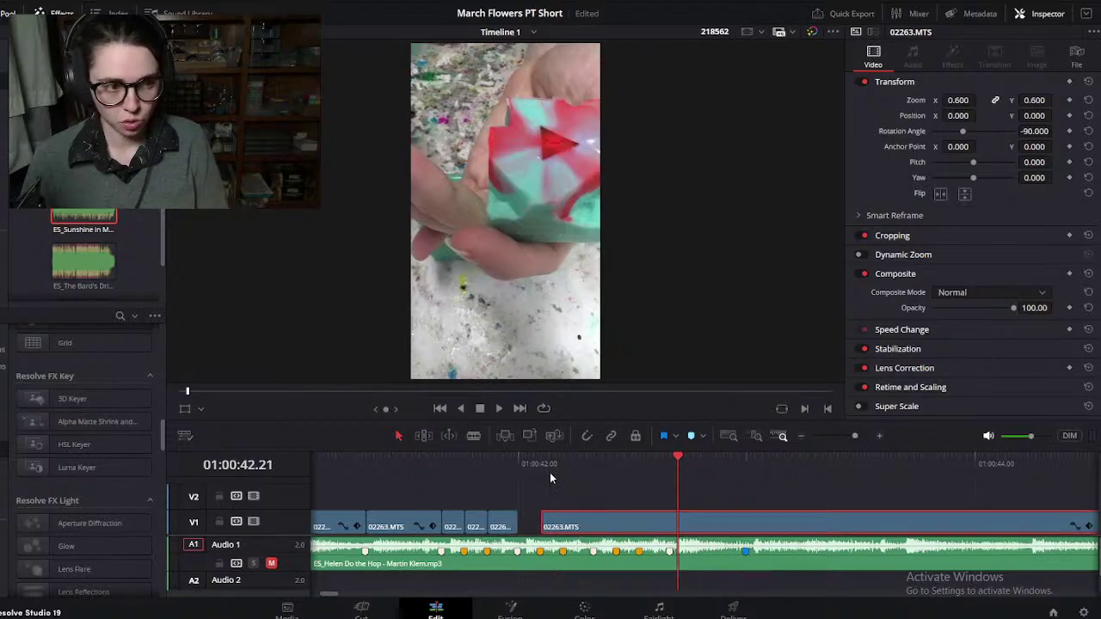
click(548, 478)
key(ctrl+equal)
drag(750, 534, 685, 535)
Step: Cut the long 02263.MTS clip further along and delete the part between 01:00:42.00 and the cut
scroll(497, 494, left, 2)
drag(364, 464, 544, 522)
key(ctrl+b)
key(BackSpace)
Step: Check the opening frames of the long 02263.MTS clip and split it at the orange beat marker at 01:00:42.03
drag(527, 476, 534, 513)
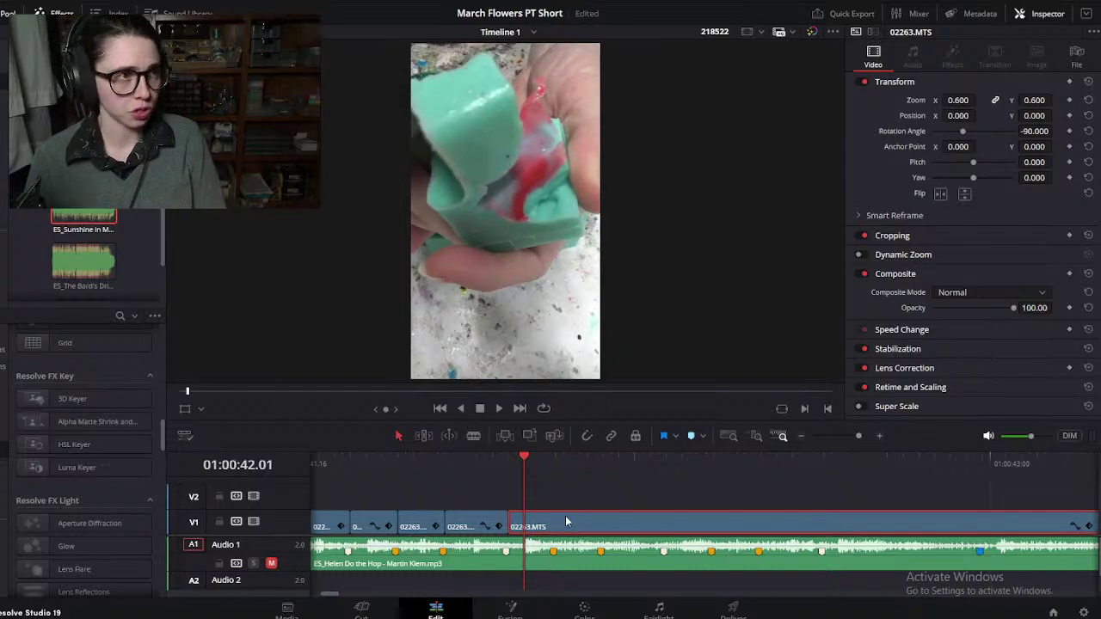
drag(529, 473, 555, 472)
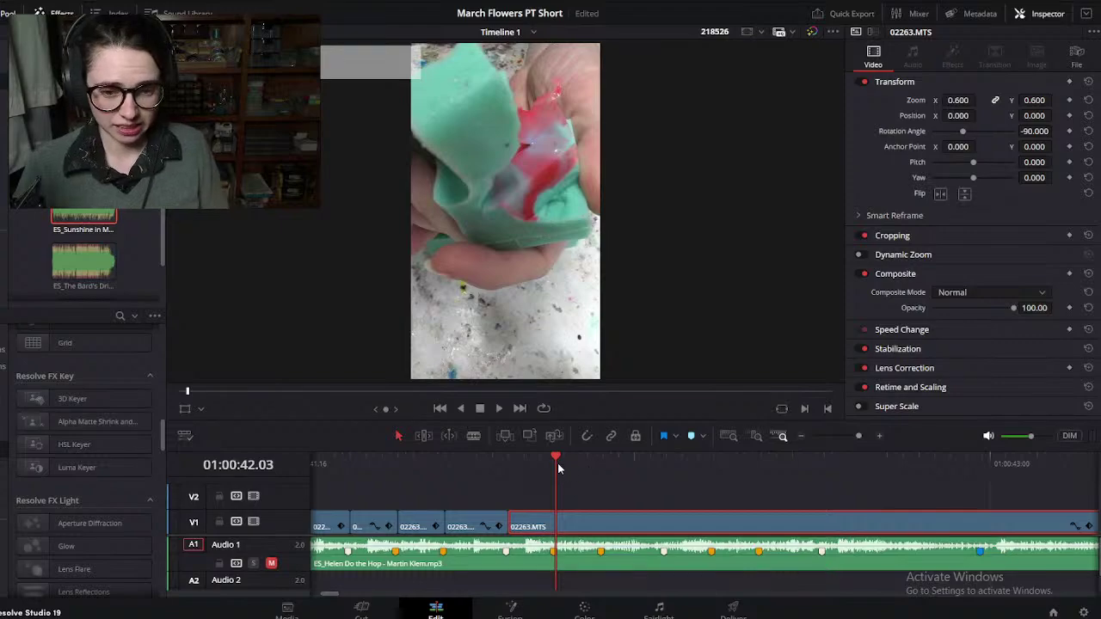
drag(556, 472, 509, 499)
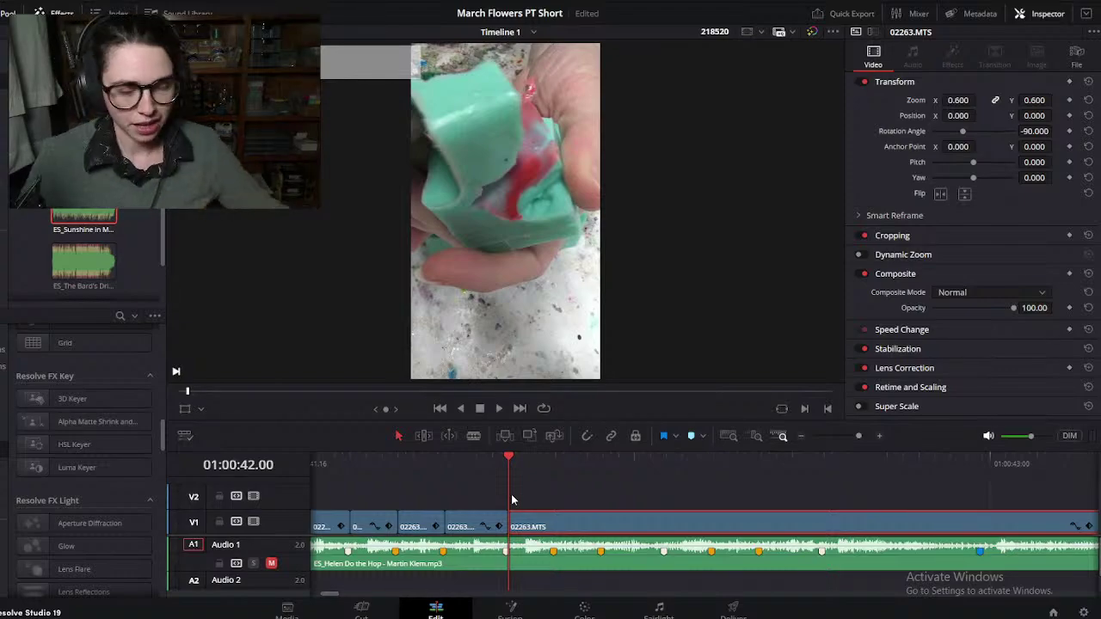
mouse_move(510, 470)
mouse_down()
mouse_move(461, 470)
mouse_move(509, 471)
mouse_move(556, 493)
mouse_move(526, 497)
mouse_move(636, 494)
mouse_move(540, 494)
mouse_move(595, 509)
mouse_move(528, 528)
mouse_move(555, 467)
mouse_move(524, 468)
mouse_up()
click(519, 467)
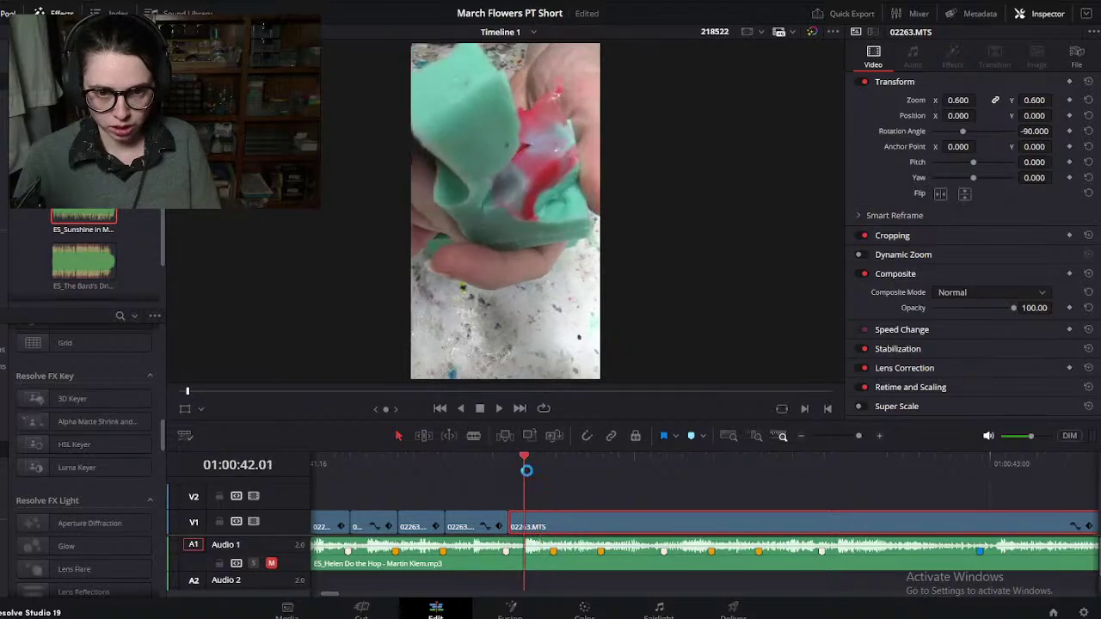
drag(524, 527, 534, 521)
scroll(534, 520, up, 2)
drag(688, 462, 739, 473)
key(Left)
key(Right)
key(ctrl+b)
scroll(734, 478, down, 1)
scroll(732, 488, down, 2)
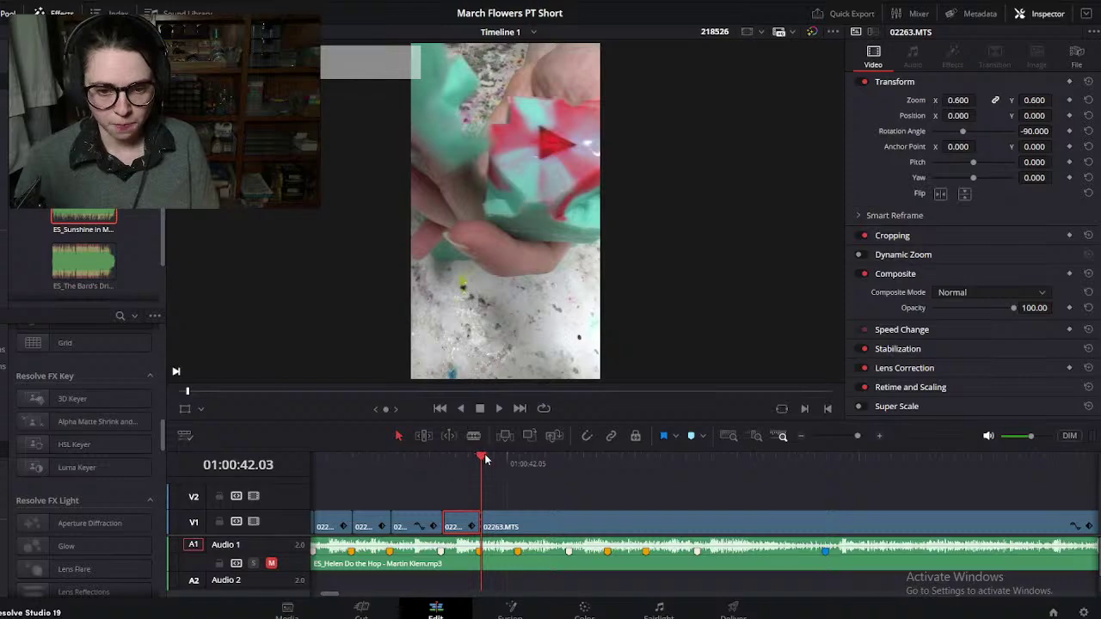
Step: Cut the long 02263.MTS clip at 01:00:43.23 and delete the part between 01:00:42.03 and the cut
key(space)
key(space)
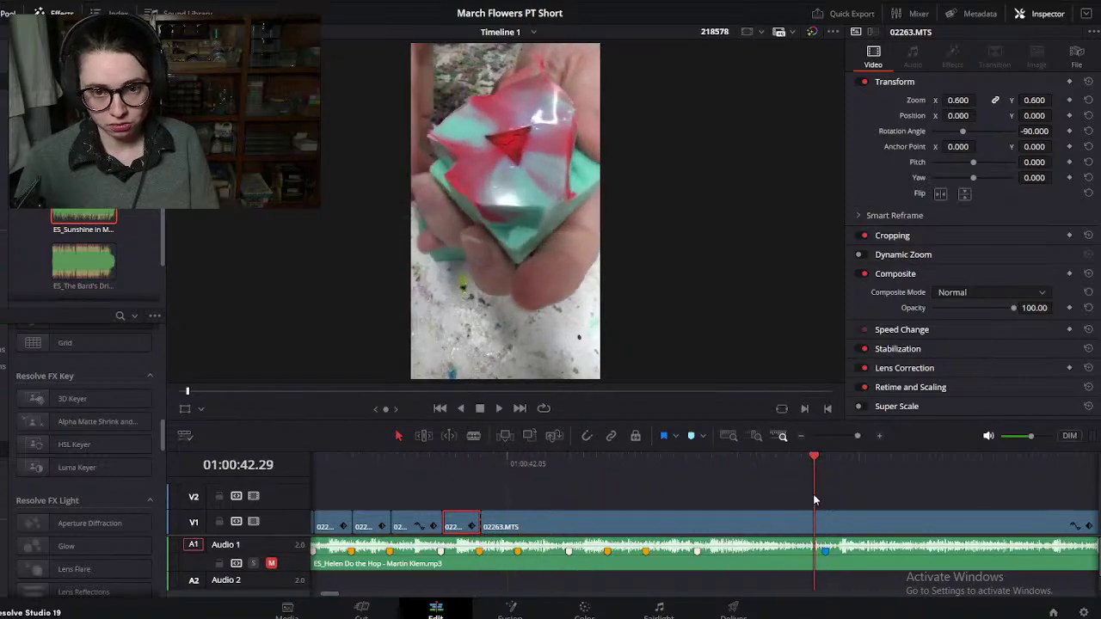
scroll(794, 495, down, 1)
drag(699, 467, 904, 488)
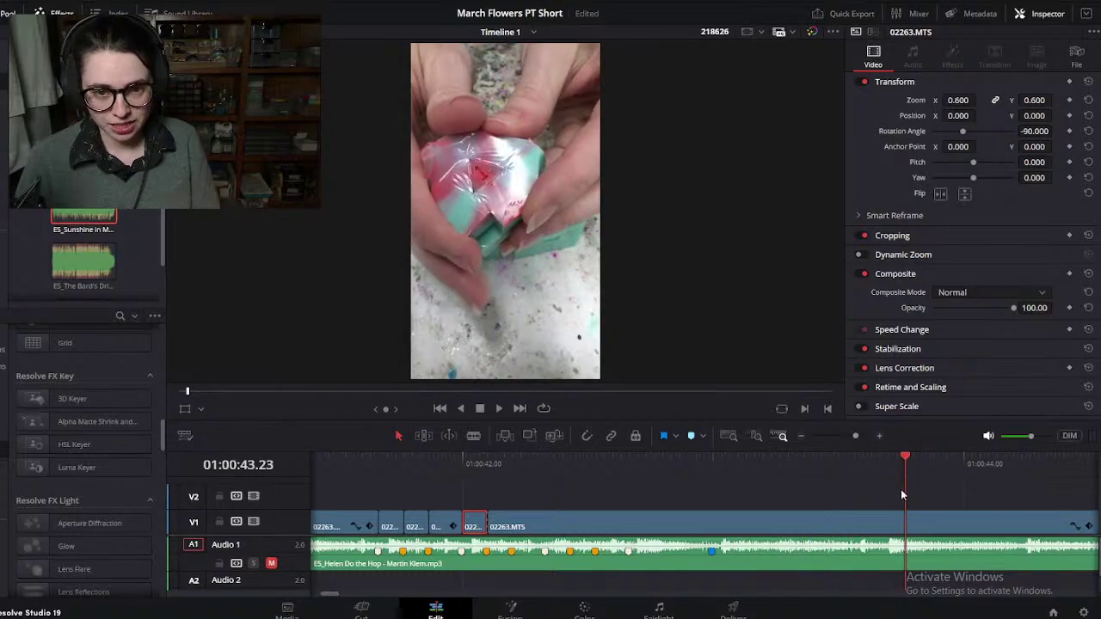
key(ctrl+b)
click(891, 514)
key(Delete)
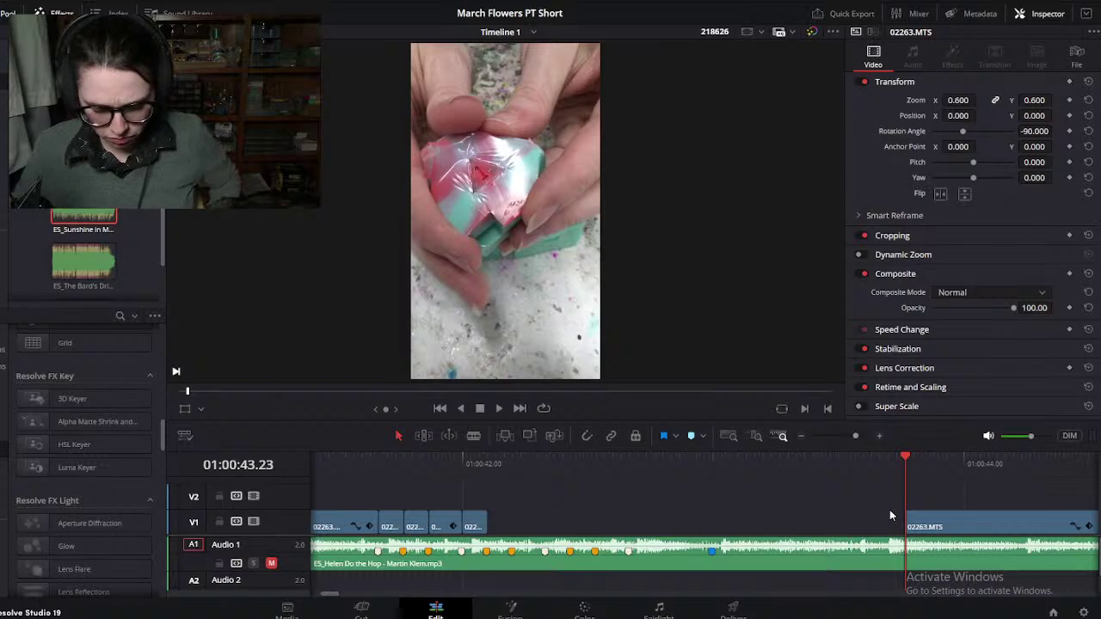
Step: Move the remaining long 02263.MTS clip back to 01:00:42.03 and split it at the orange beat marker at 01:00:42.06
drag(951, 527, 574, 535)
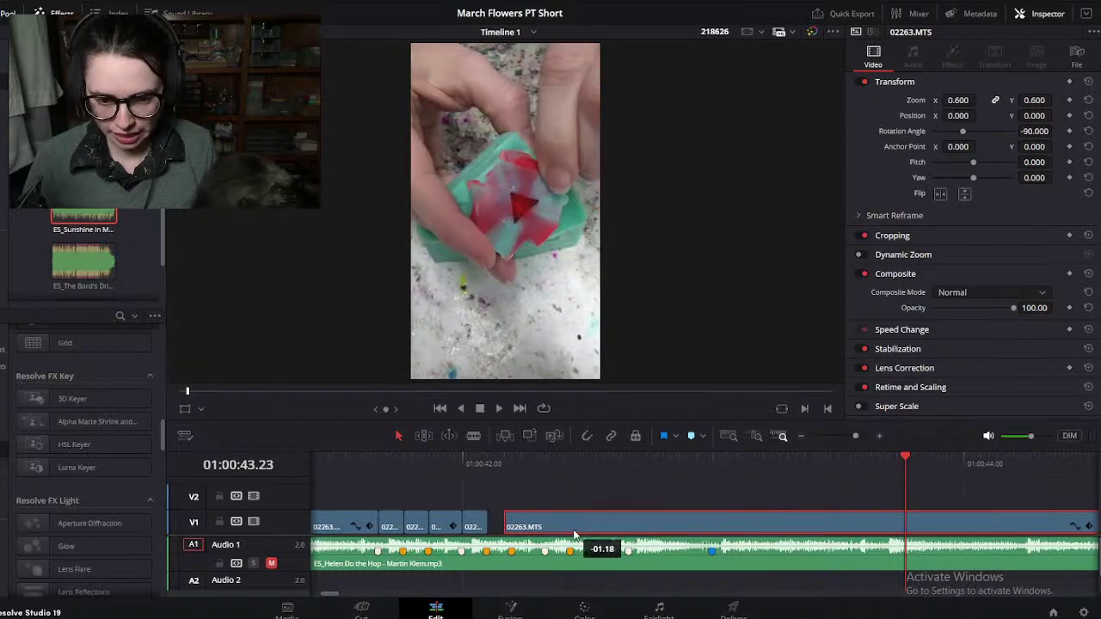
click(507, 462)
drag(509, 462, 563, 468)
scroll(555, 513, up, 2)
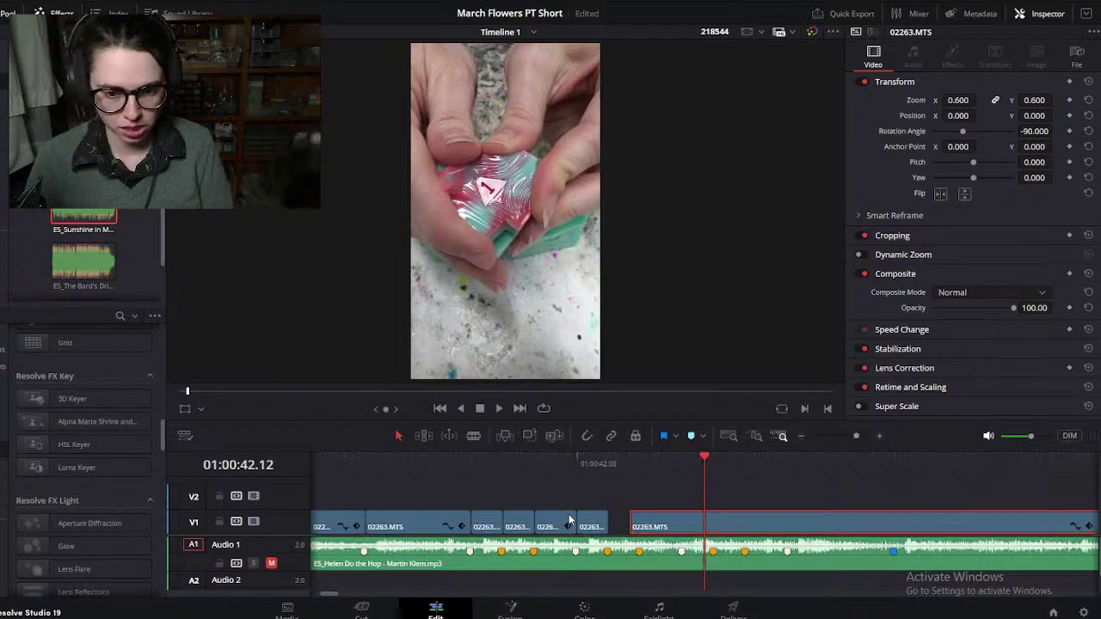
drag(643, 527, 622, 528)
click(632, 461)
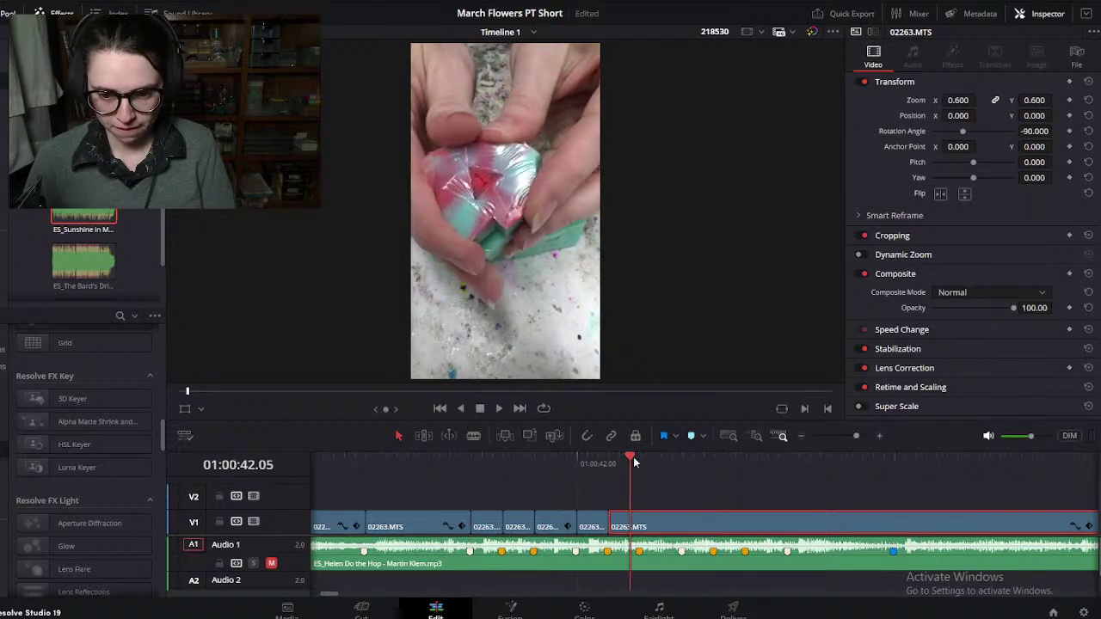
click(639, 462)
key(ctrl+b)
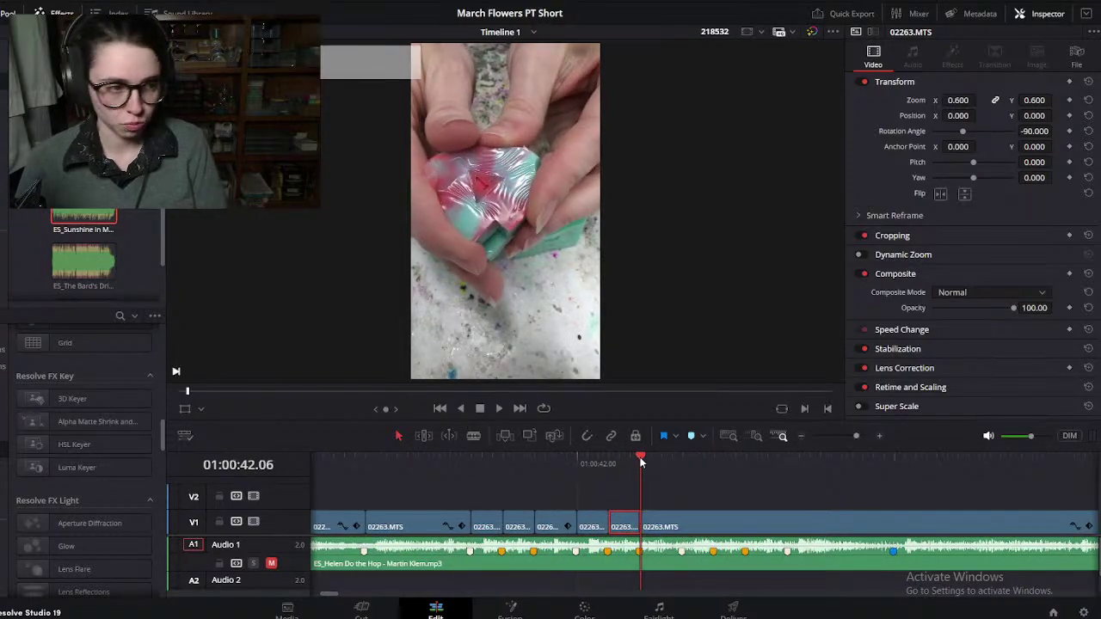
Step: Trim the start of the long 02263.MTS clip further along and move the remainder back against the piece ending at 01:00:42.06
scroll(656, 510, down, 5)
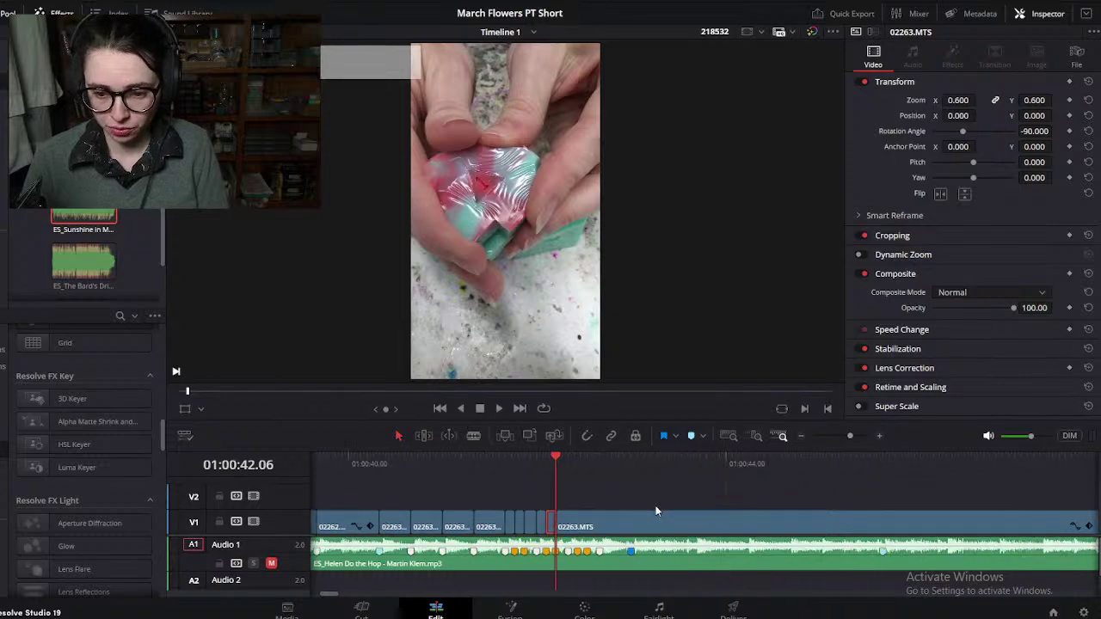
drag(481, 458, 625, 462)
drag(606, 516, 529, 522)
click(501, 462)
scroll(512, 492, up, 5)
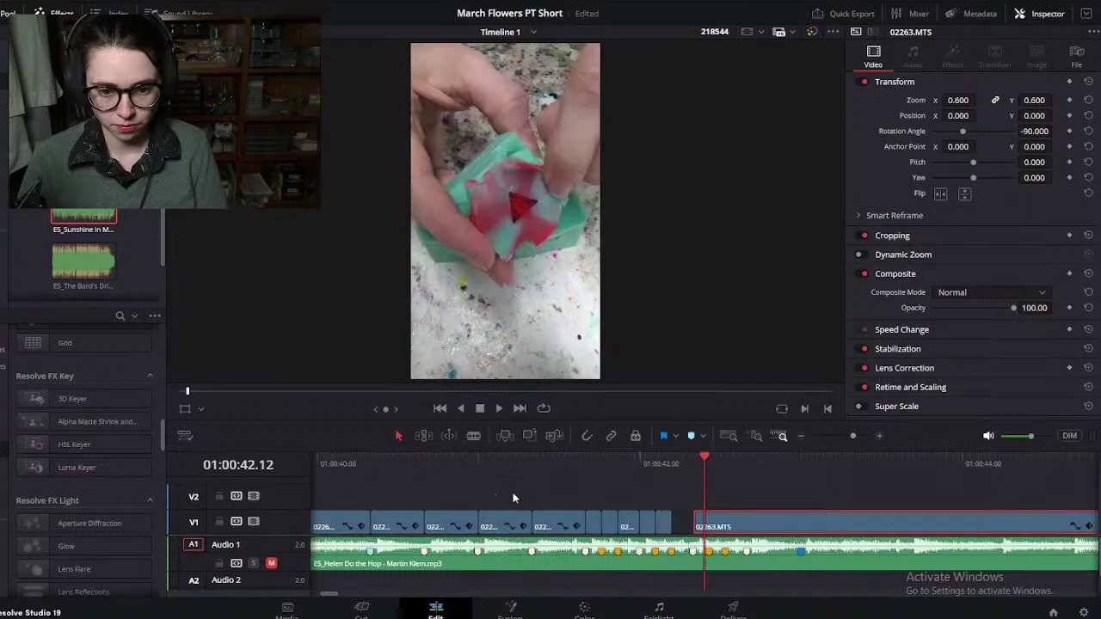
drag(726, 523, 681, 525)
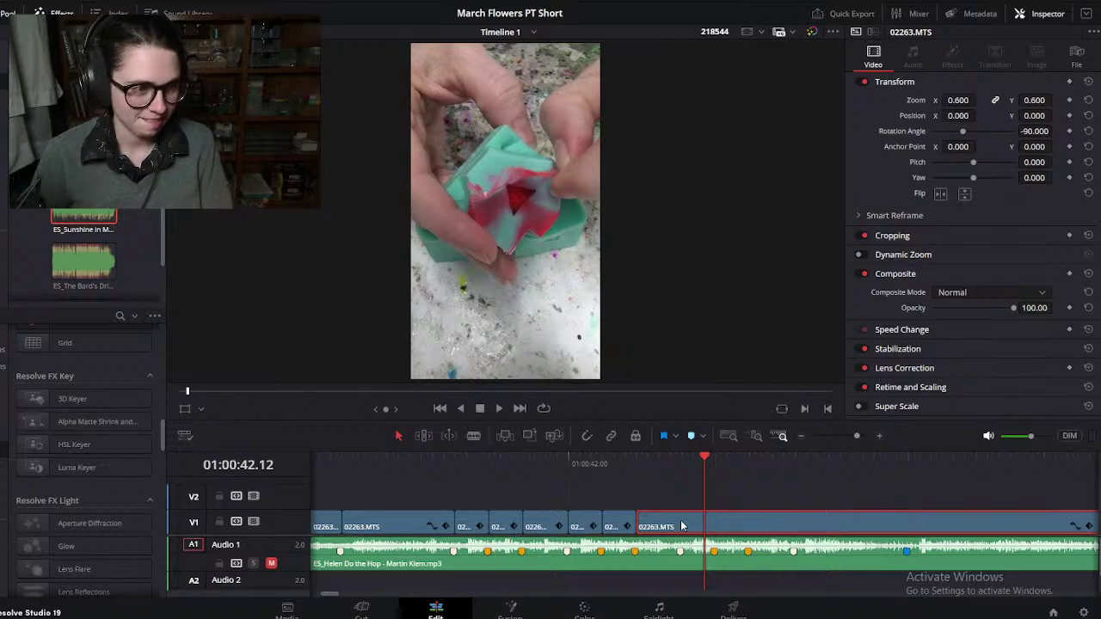
Step: Split the long 02263.MTS clip at the white beat marker at 01:00:42.10
drag(638, 468, 666, 527)
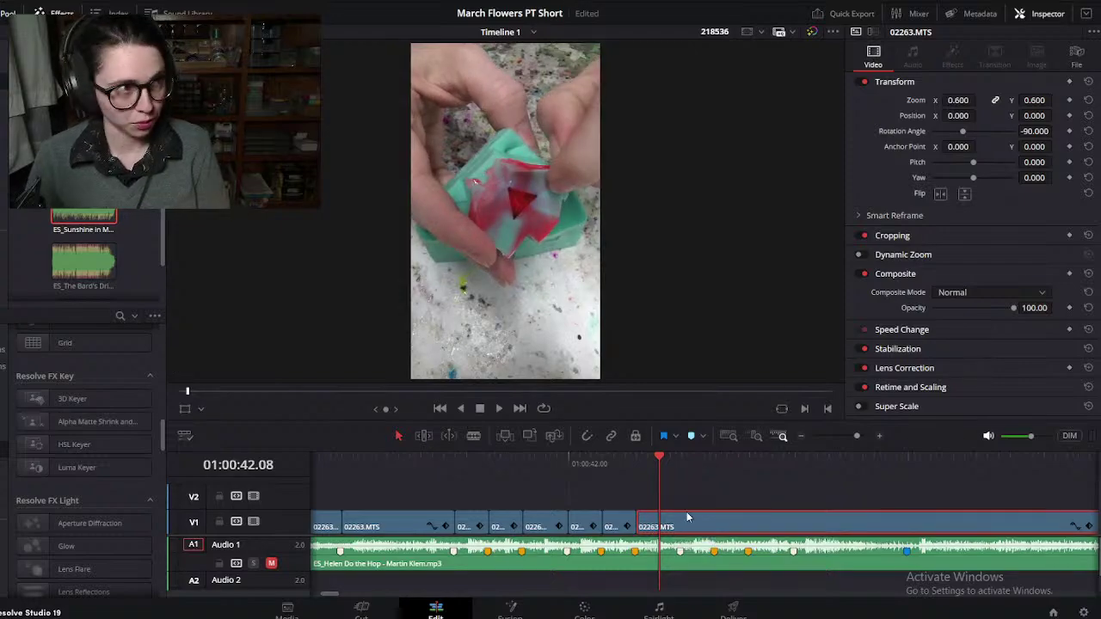
drag(650, 477, 684, 492)
key(ctrl+b)
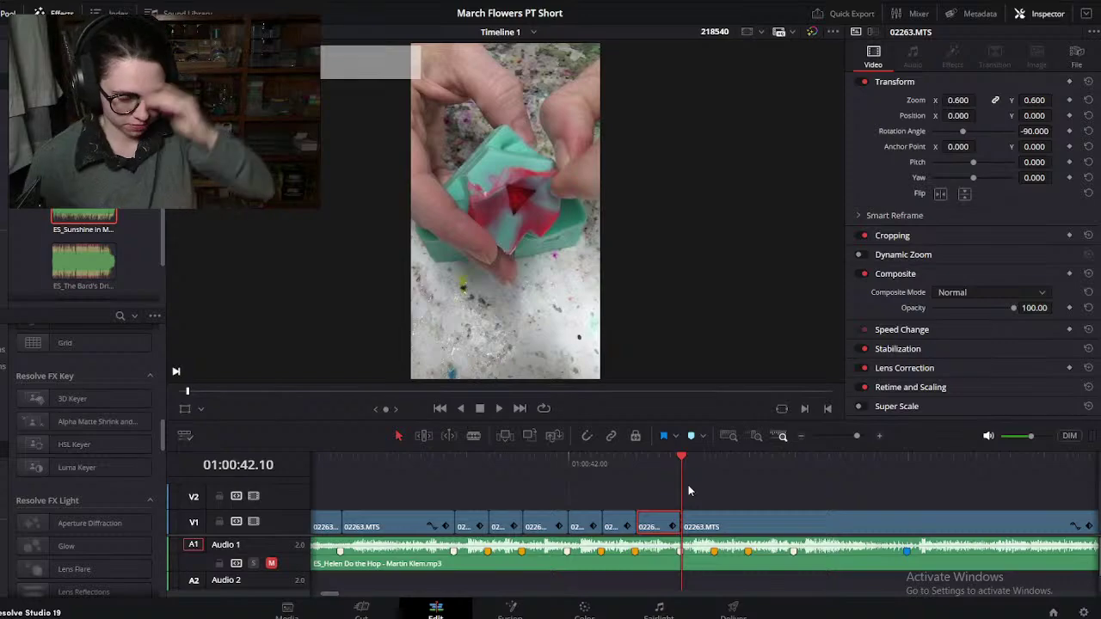
click(721, 488)
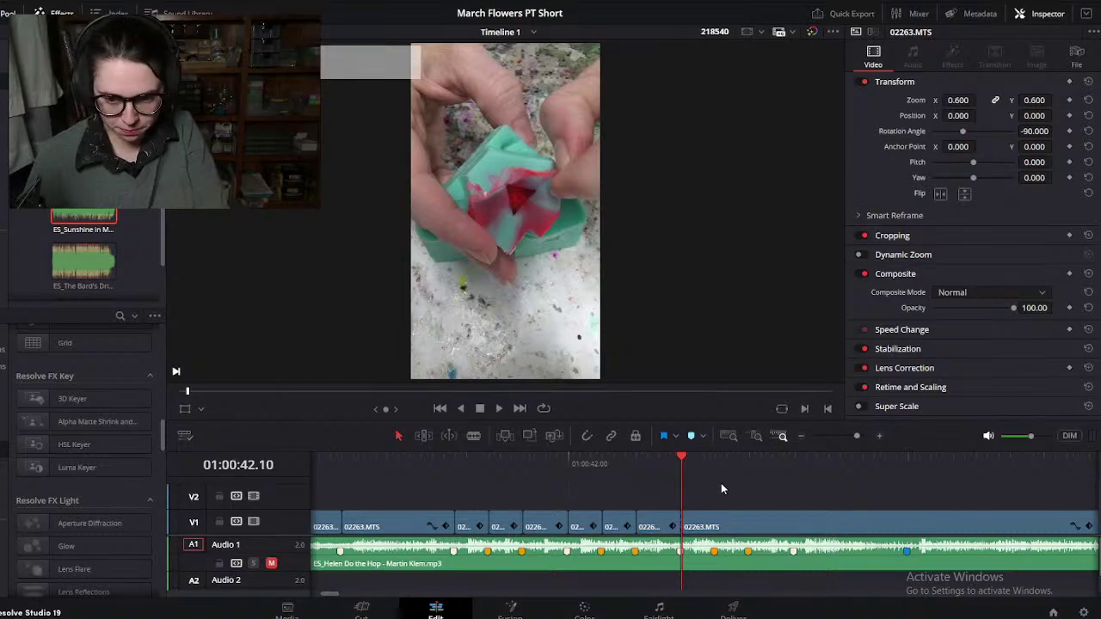
click(12, 4)
key(Escape)
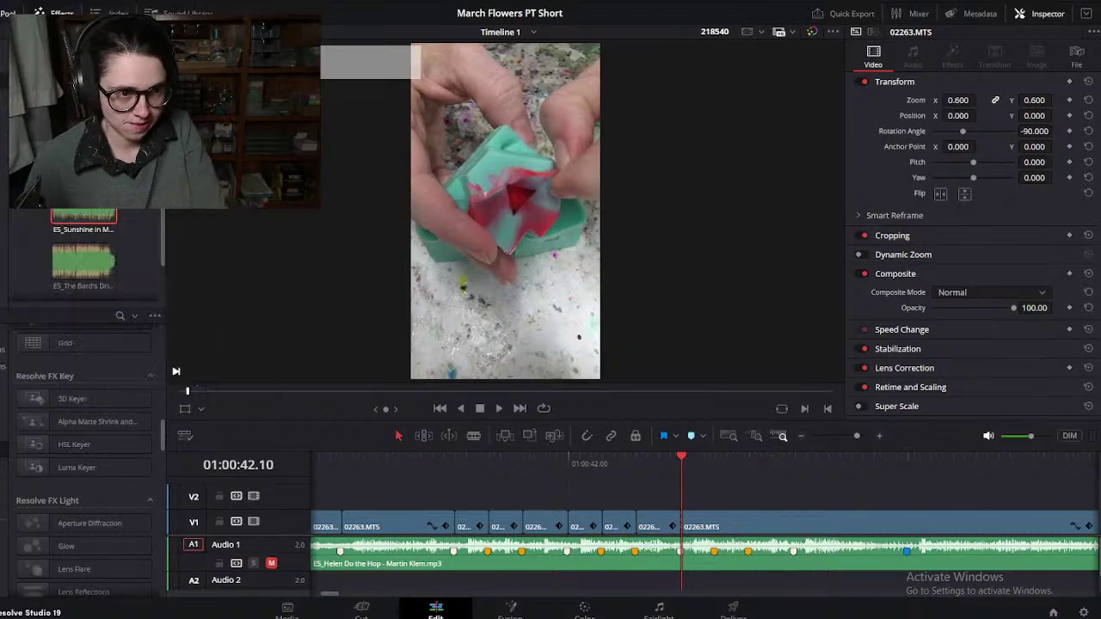
Step: Trim the start of the long 02263.MTS clip to 01:00:51.22
scroll(751, 499, right, 2)
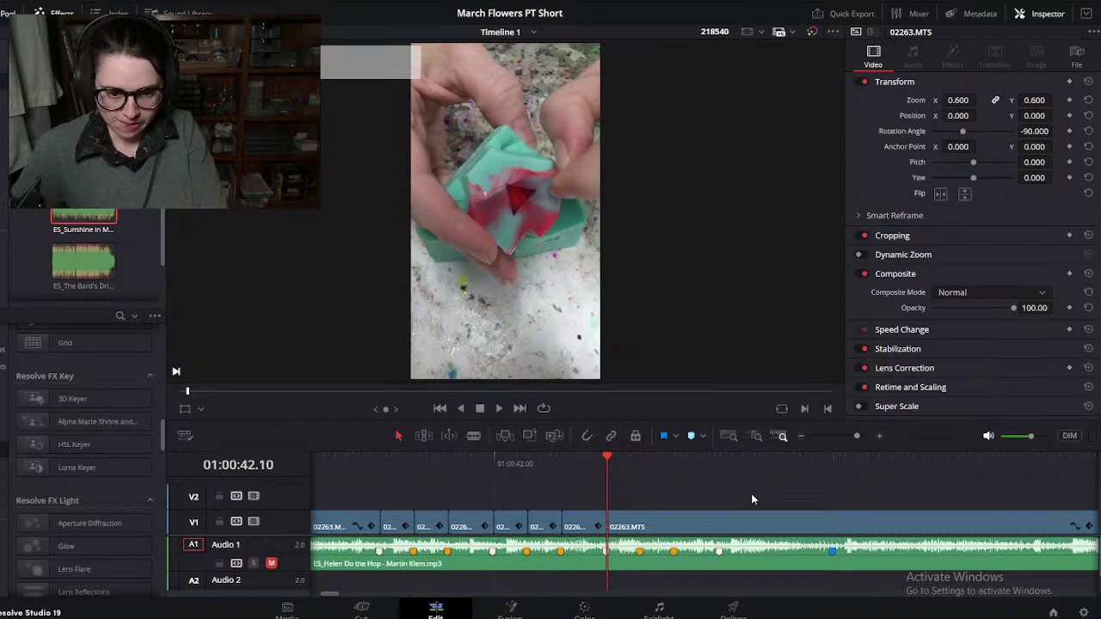
drag(438, 471, 842, 471)
scroll(767, 487, down, 2)
scroll(767, 487, down, 1)
drag(707, 463, 894, 461)
scroll(849, 476, down, 1)
scroll(849, 476, down, 1)
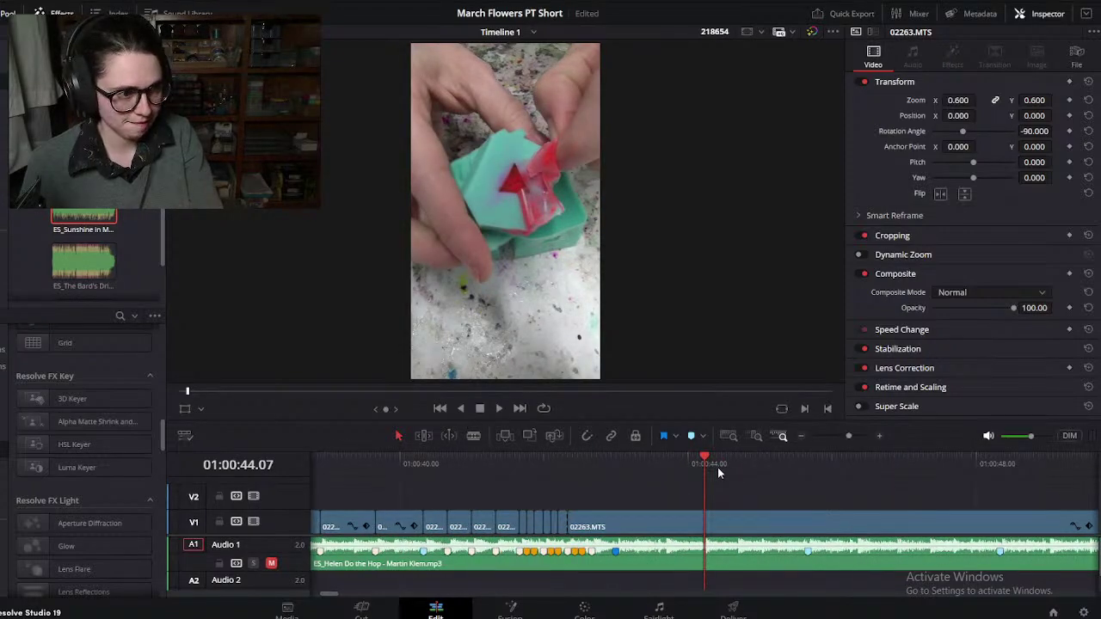
drag(707, 462, 1029, 483)
key(ctrl+minus)
drag(705, 464, 787, 496)
click(767, 531)
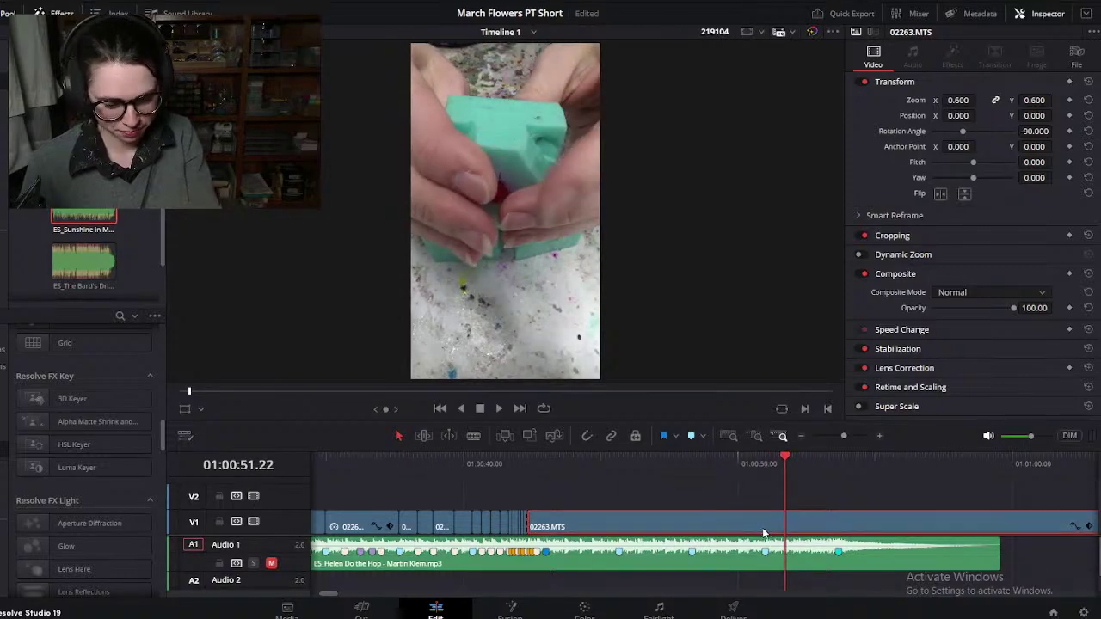
key(shift+bracketleft)
Step: Move the trimmed long 02263.MTS clip back against the piece ending at 01:00:42.10 and check its opening frames
drag(835, 539, 587, 542)
click(536, 462)
key(ctrl+equal)
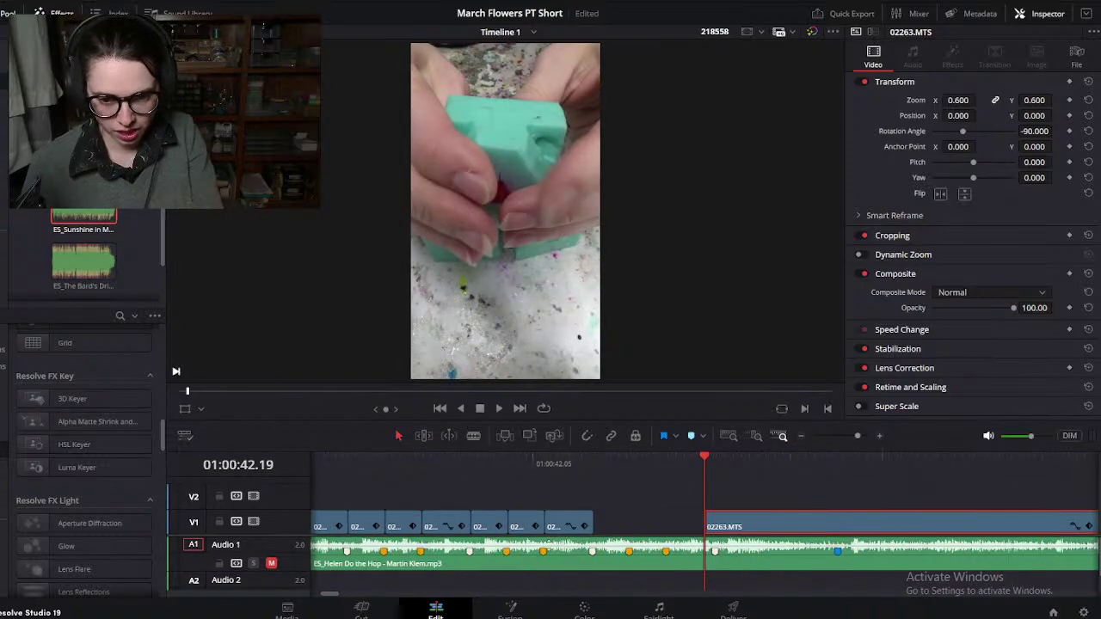
drag(762, 530, 646, 532)
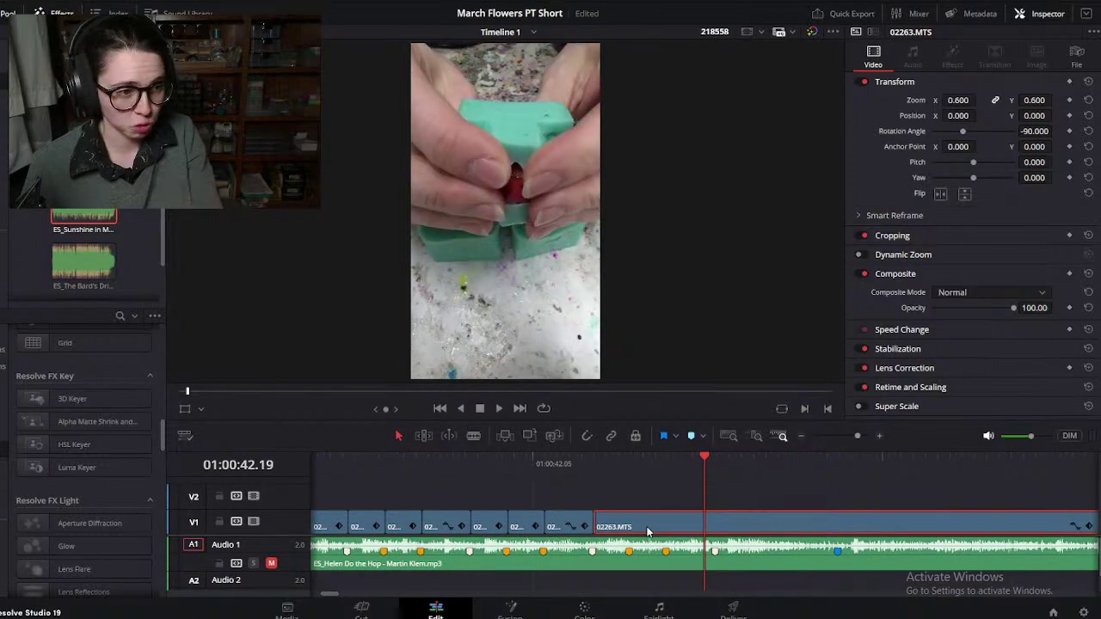
drag(607, 463, 615, 528)
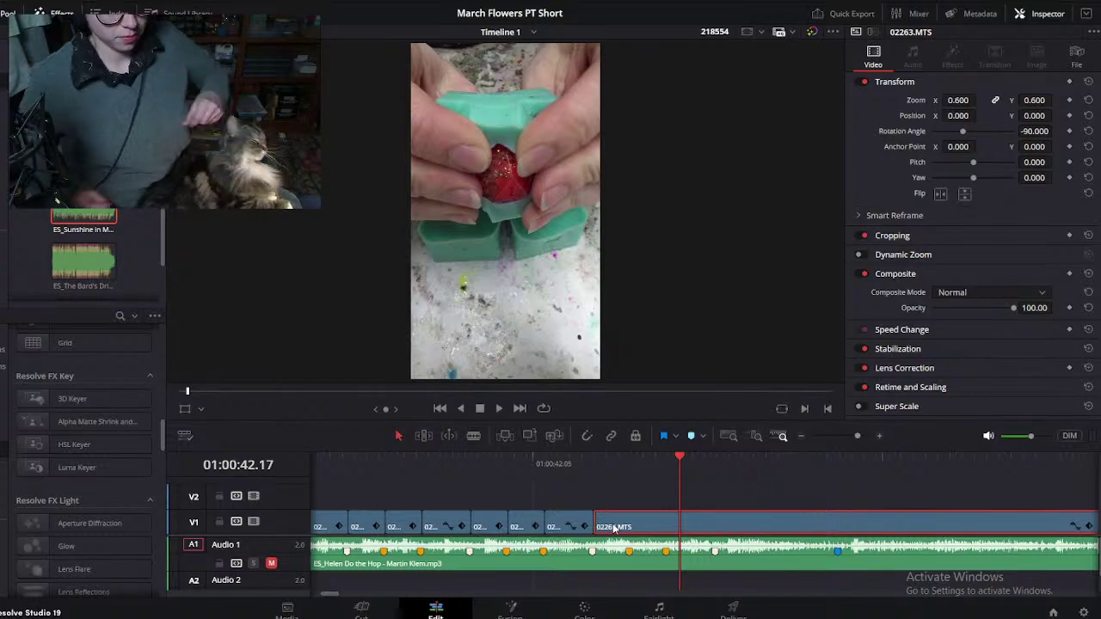
Step: Split the long 02263.MTS clip at the first orange marker after 01:00:42.10
scroll(673, 523, down, 5)
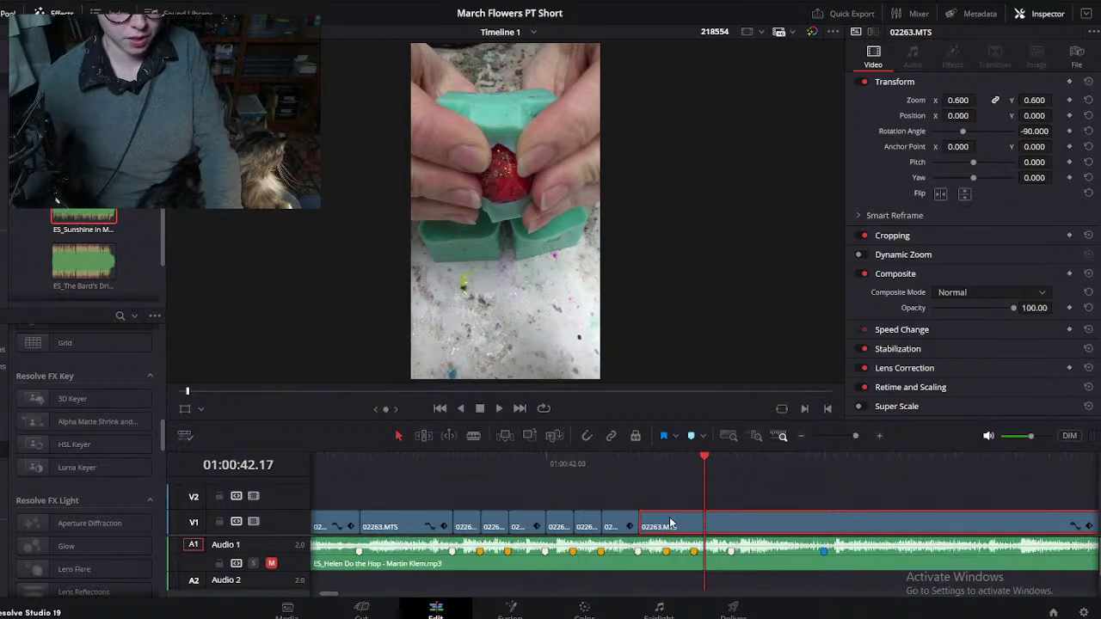
scroll(673, 523, up, 5)
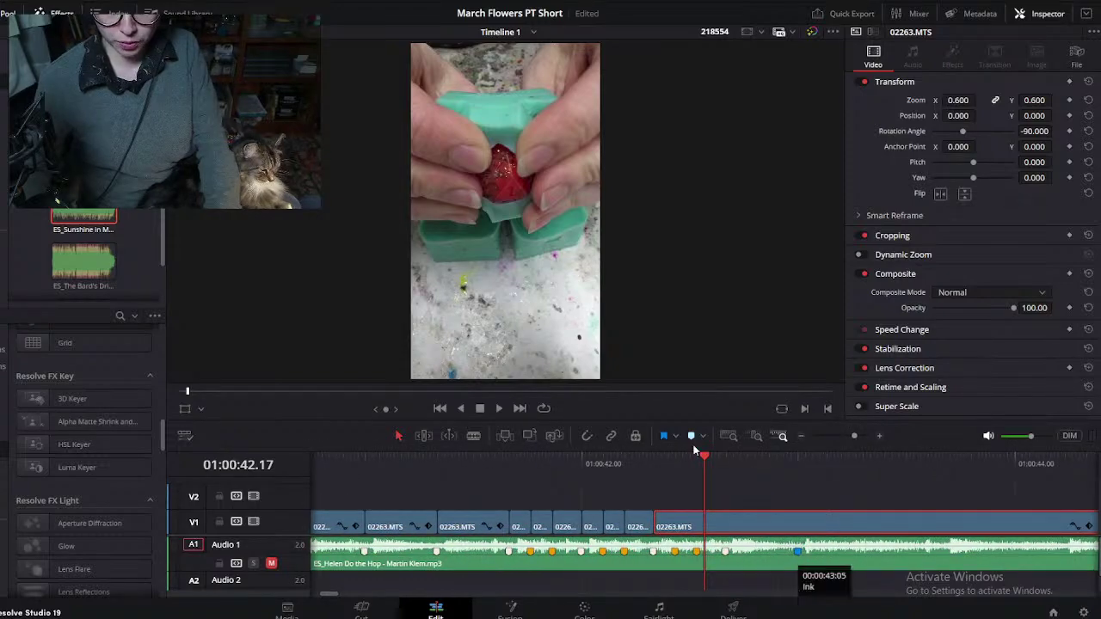
scroll(669, 498, up, 2)
drag(658, 464, 839, 488)
key(ctrl+b)
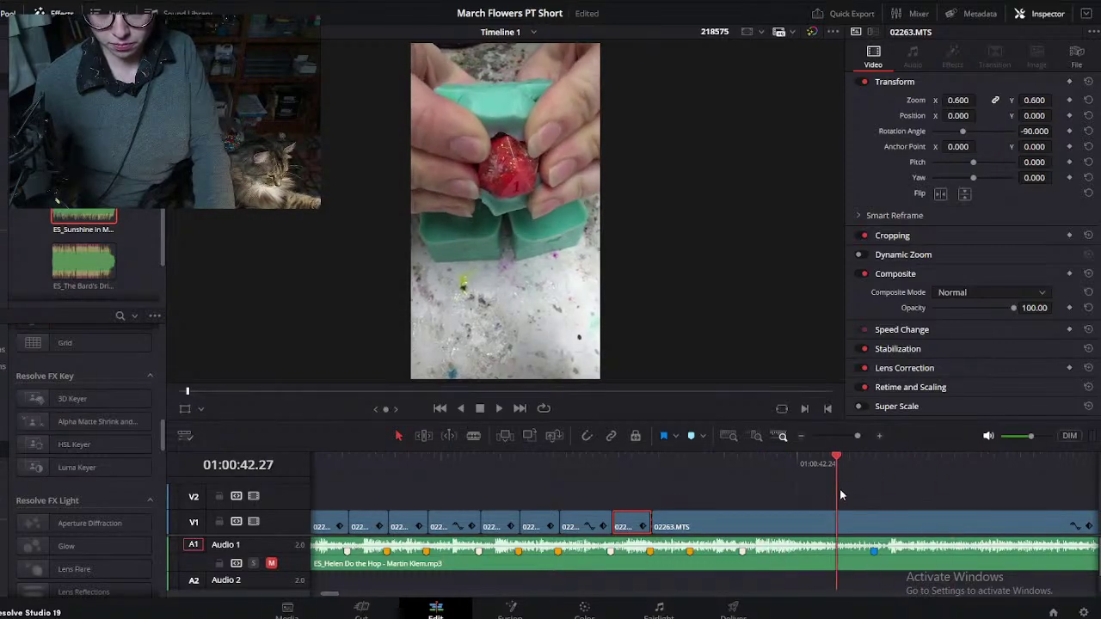
Step: Close up the long 02263.MTS clip from 01:00:42.27 against the preceding piece and split it at the orange marker at 01:00:42.16
click(815, 525)
drag(653, 527, 687, 533)
drag(663, 469, 693, 466)
key(ctrl+b)
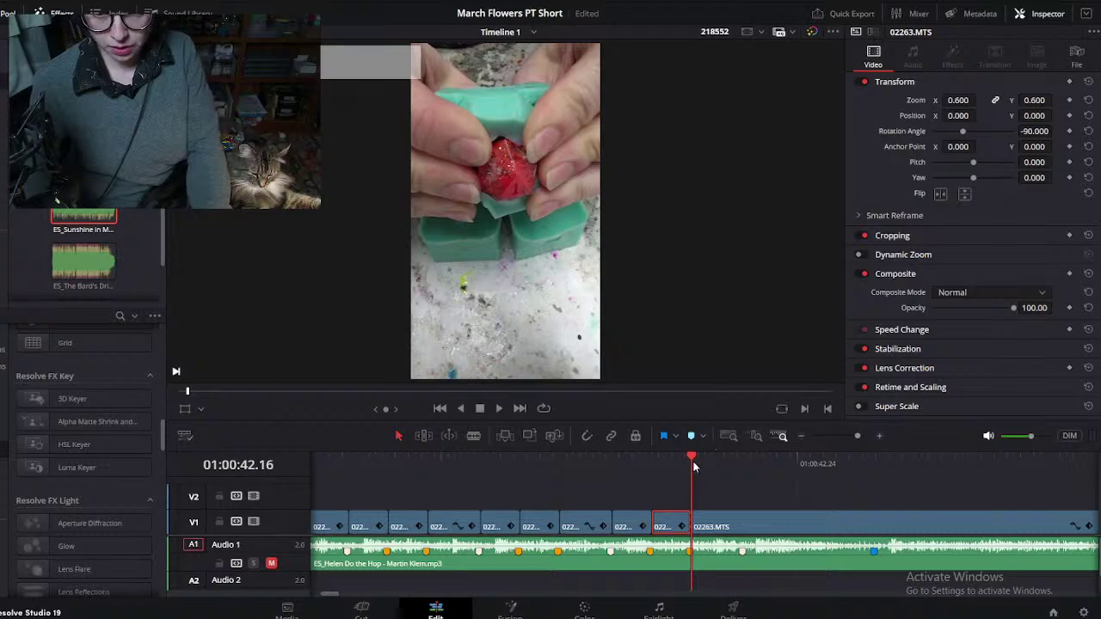
Step: Cut away the opening of the long 02263.MTS clip and move the remainder back against the piece ending at 01:00:42.16
click(901, 468)
scroll(911, 484, right, 2)
drag(703, 463, 817, 465)
click(787, 525)
key(ctrl+b)
key(BackSpace)
drag(843, 525, 557, 527)
Step: Split the long 02263.MTS clip at the white beat marker at 01:00:42.20
drag(483, 464, 566, 494)
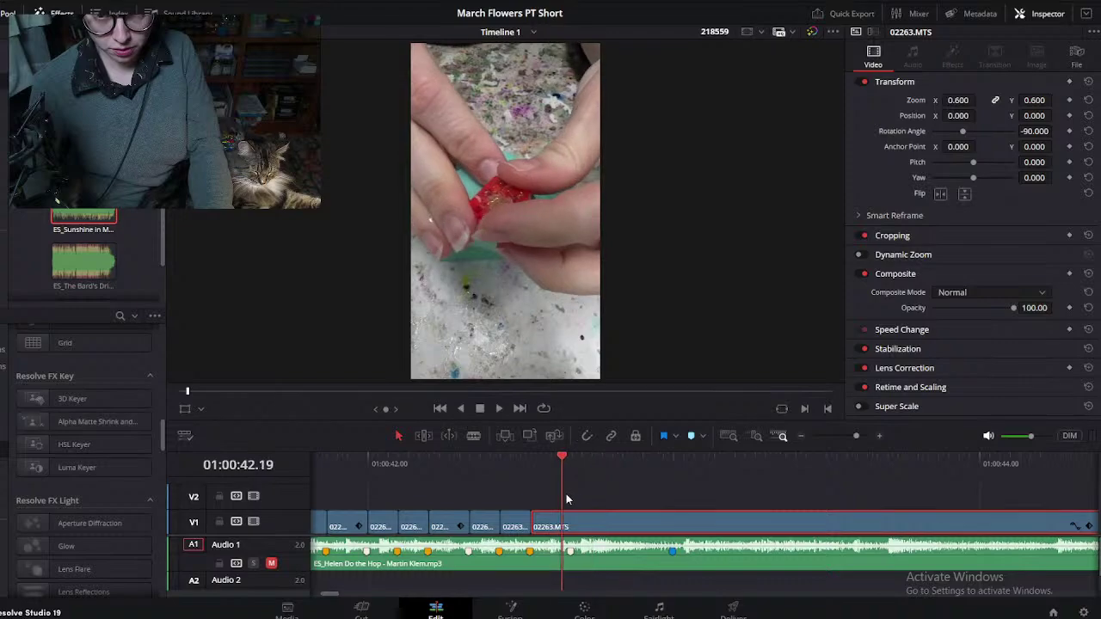
drag(613, 526, 577, 528)
mouse_move(568, 479)
mouse_down()
mouse_move(533, 479)
mouse_move(571, 486)
mouse_up()
key(ctrl+b)
key(ctrl+minus)
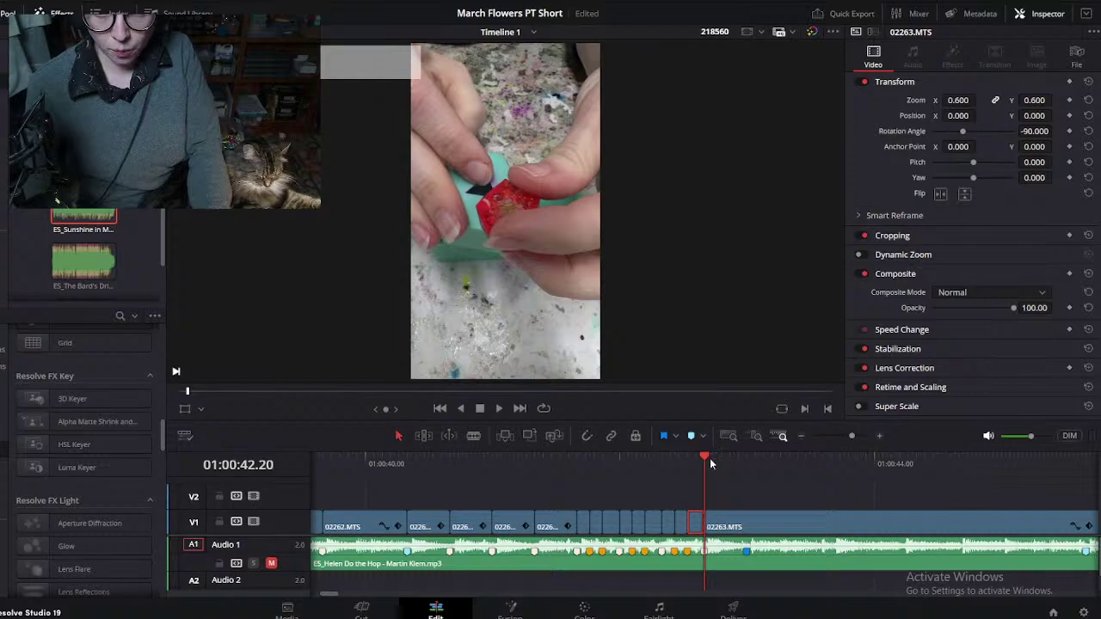
Step: Trim the start of the long 02263.MTS clip to 01:00:48.12 and move the remainder back against the piece ending at 01:00:42.20
scroll(710, 465, right, 3)
drag(406, 456, 945, 489)
key(ctrl+minus)
mouse_move(711, 457)
mouse_down()
mouse_move(740, 464)
mouse_move(728, 464)
mouse_up()
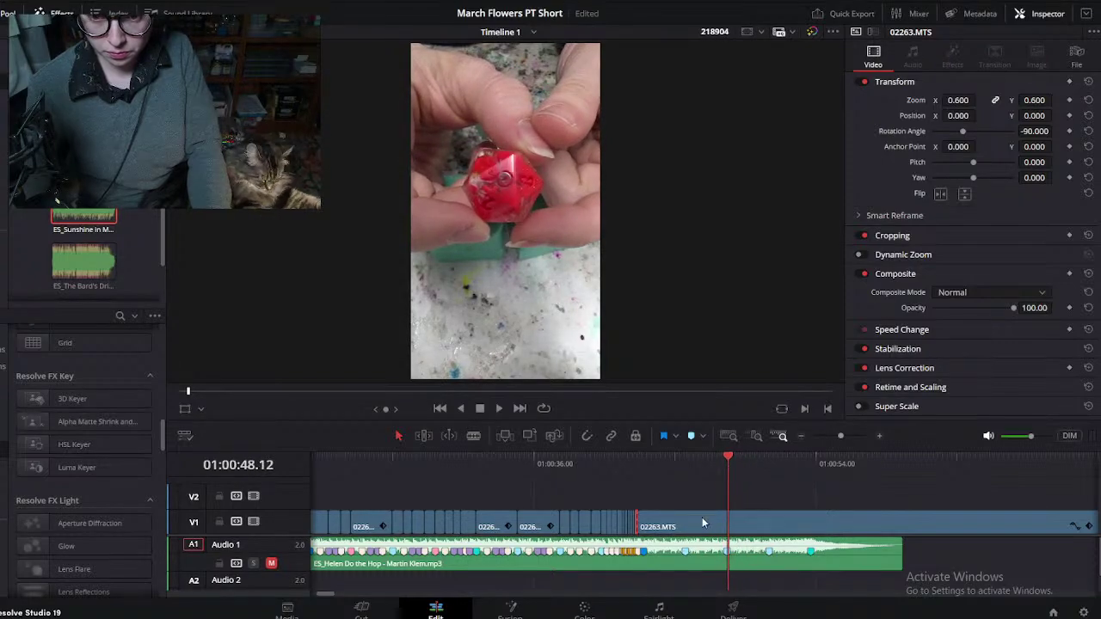
drag(700, 523, 514, 522)
Step: Split the long 02263.MTS clip at the blue Ink marker at 01:00:43.00
click(657, 470)
scroll(666, 504, up, 5)
drag(520, 465, 564, 465)
key(ctrl+b)
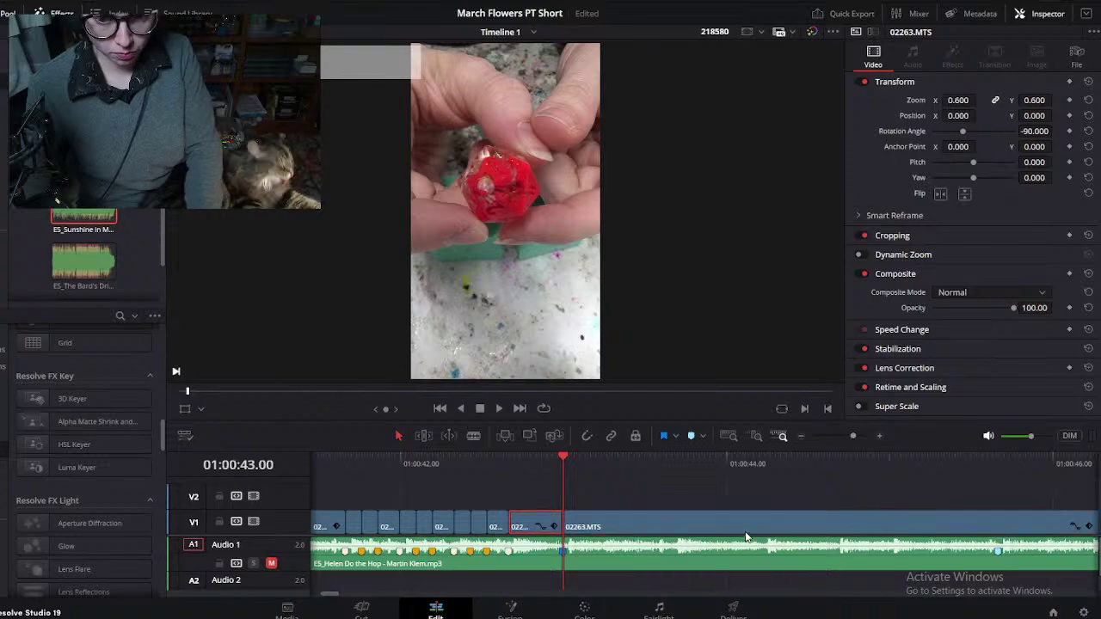
Step: Move the remaining 02263.MTS clip later on the timeline, leaving a gap after 01:00:43.00, and save the project
key(shift+z)
drag(751, 522, 800, 523)
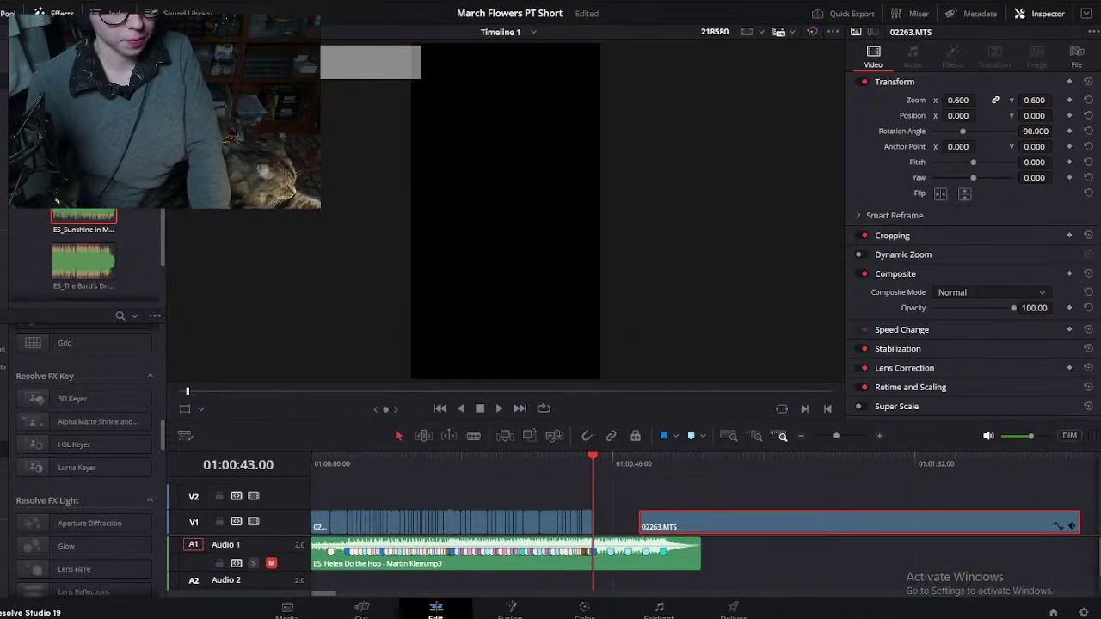
click(26, 3)
click(203, 263)
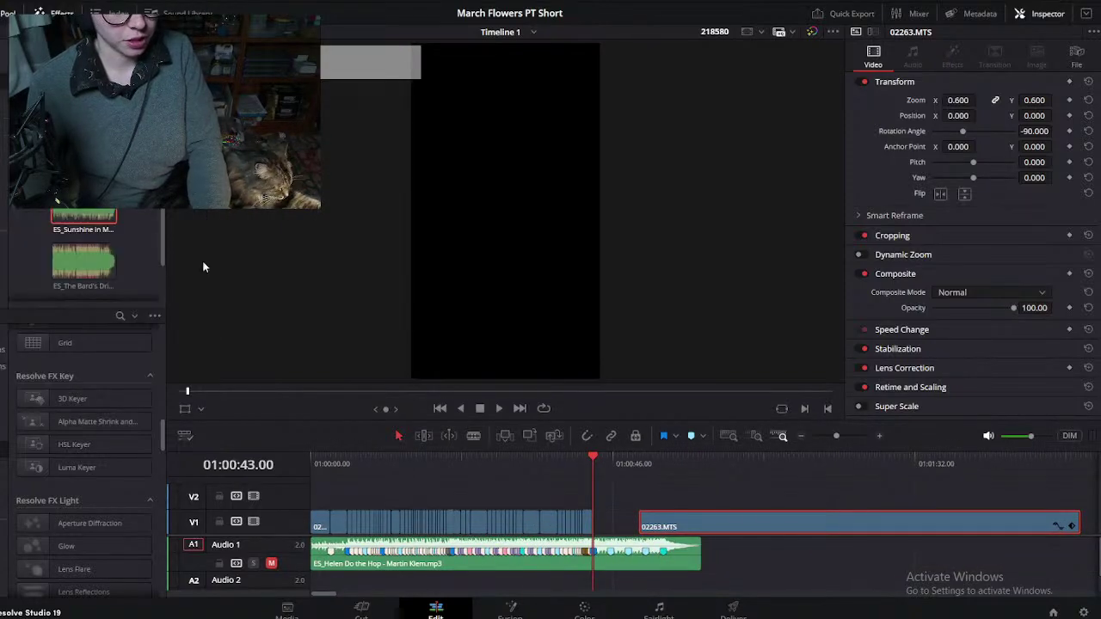
Step: Unmute Audio 1 and play back the newly cut section up to 01:00:43.00 to check it against the music
click(272, 564)
scroll(530, 550, up, 3)
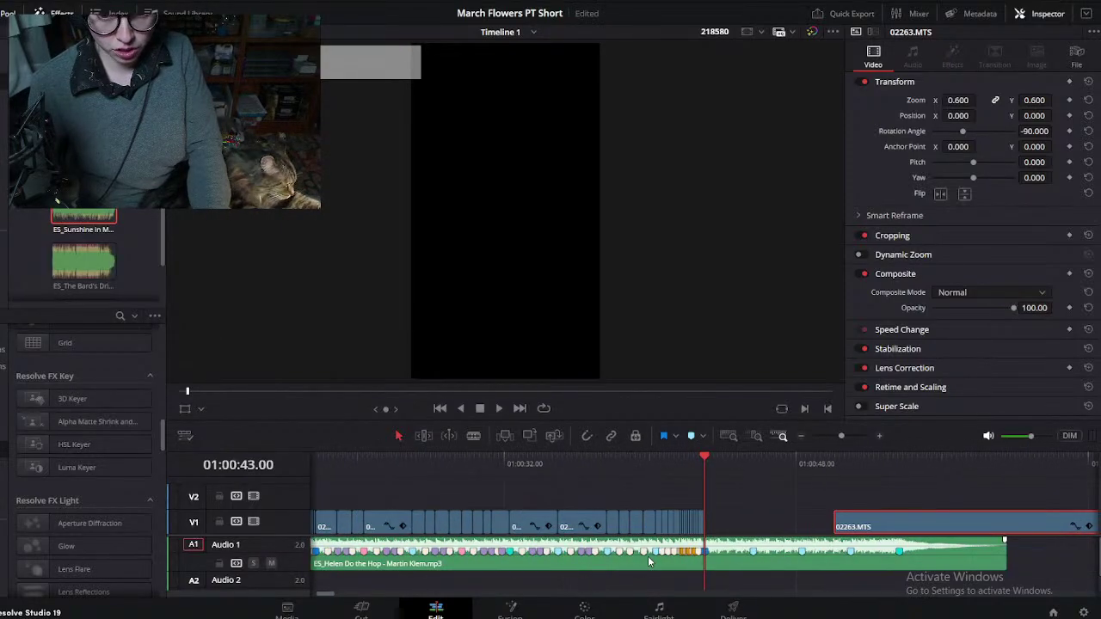
click(606, 473)
click(642, 491)
key(space)
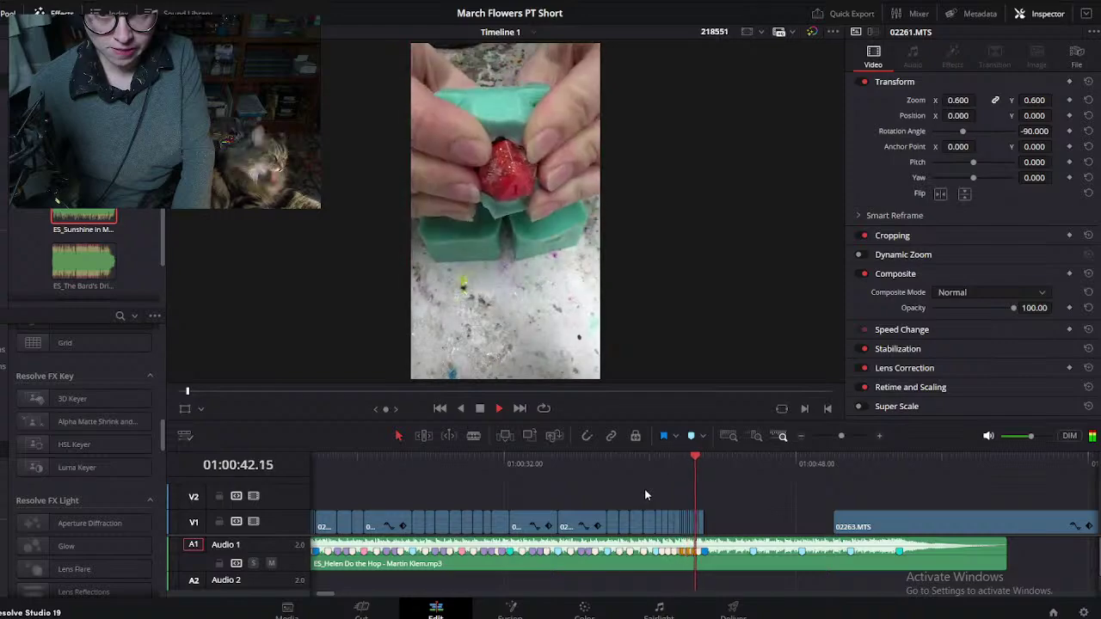
key(space)
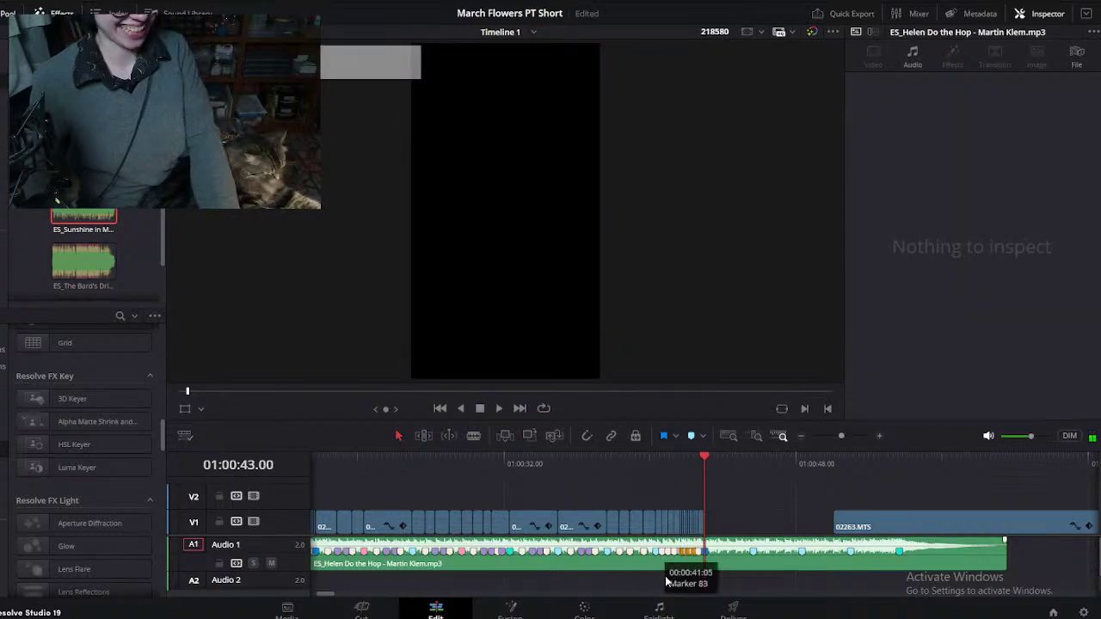
Step: Play the edit from the start of the timeline through the last cut piece to review the cuts against the music
scroll(625, 531, down, 1)
scroll(448, 516, left, 3)
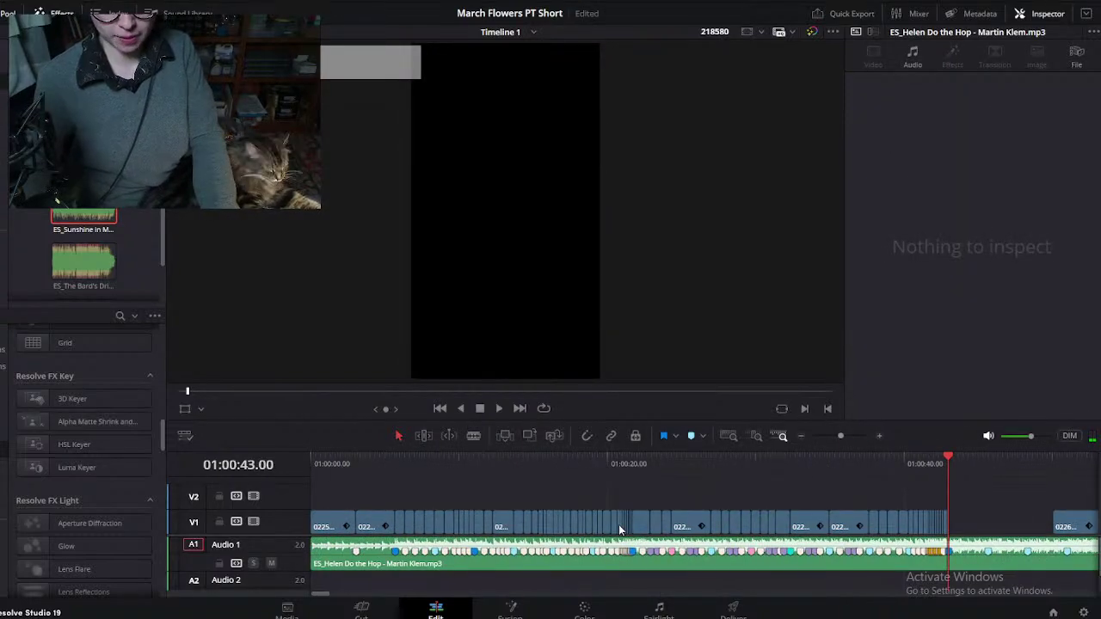
scroll(619, 526, right, 3)
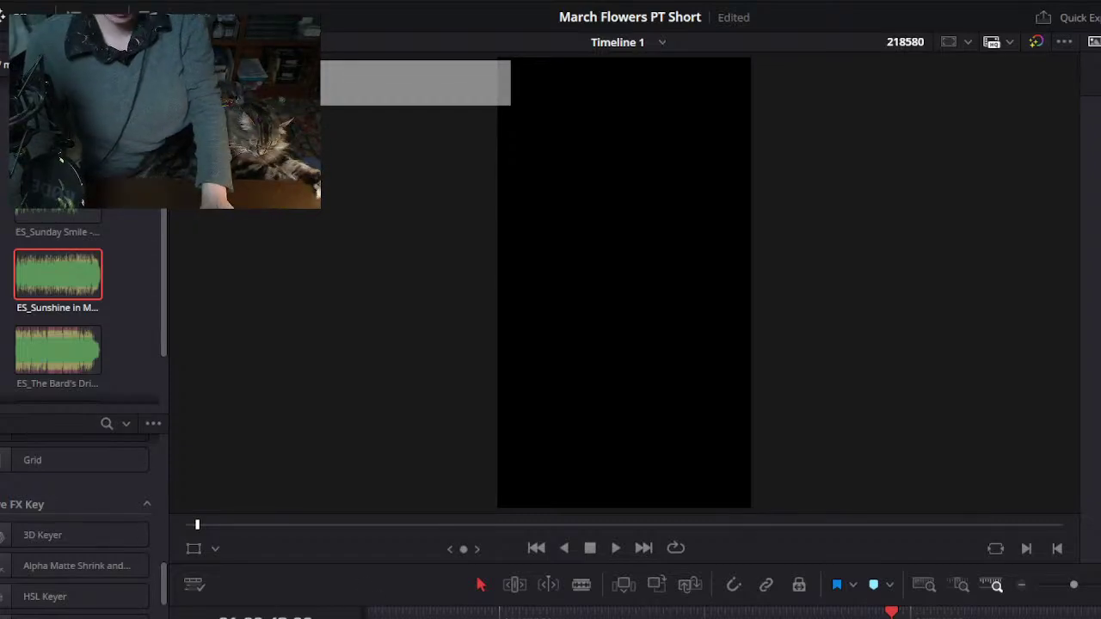
drag(371, 614, 425, 612)
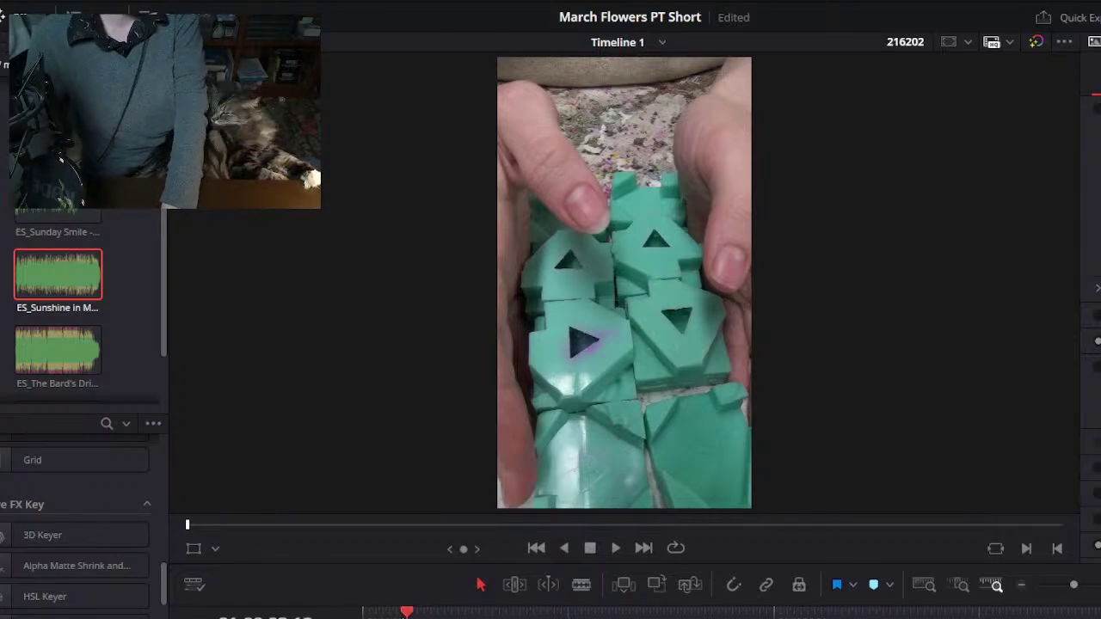
drag(413, 613, 362, 612)
key(space)
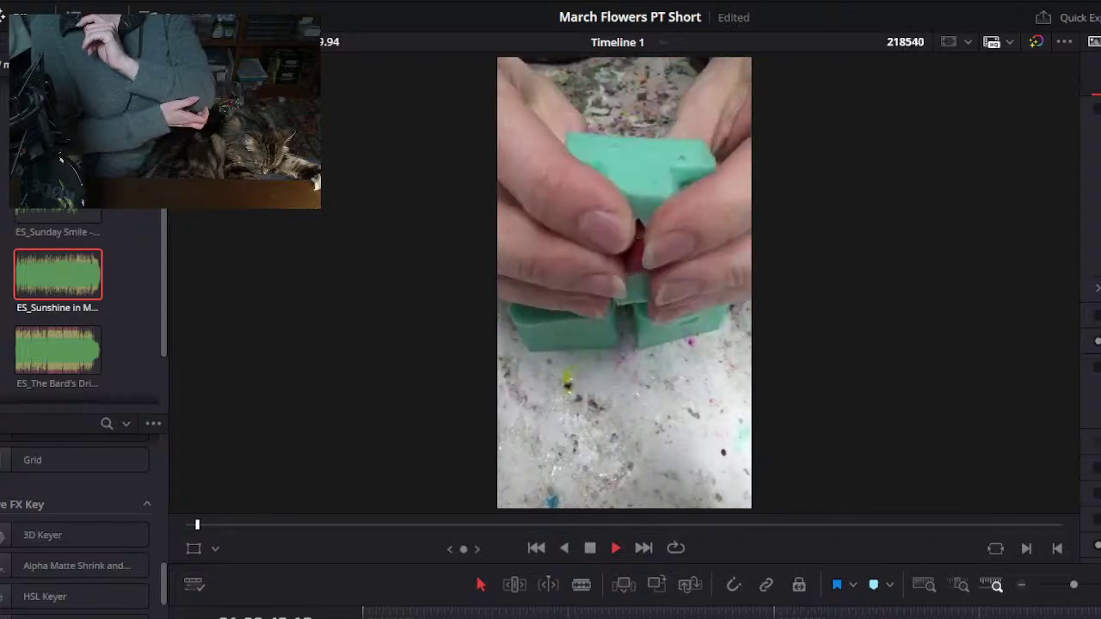
key(space)
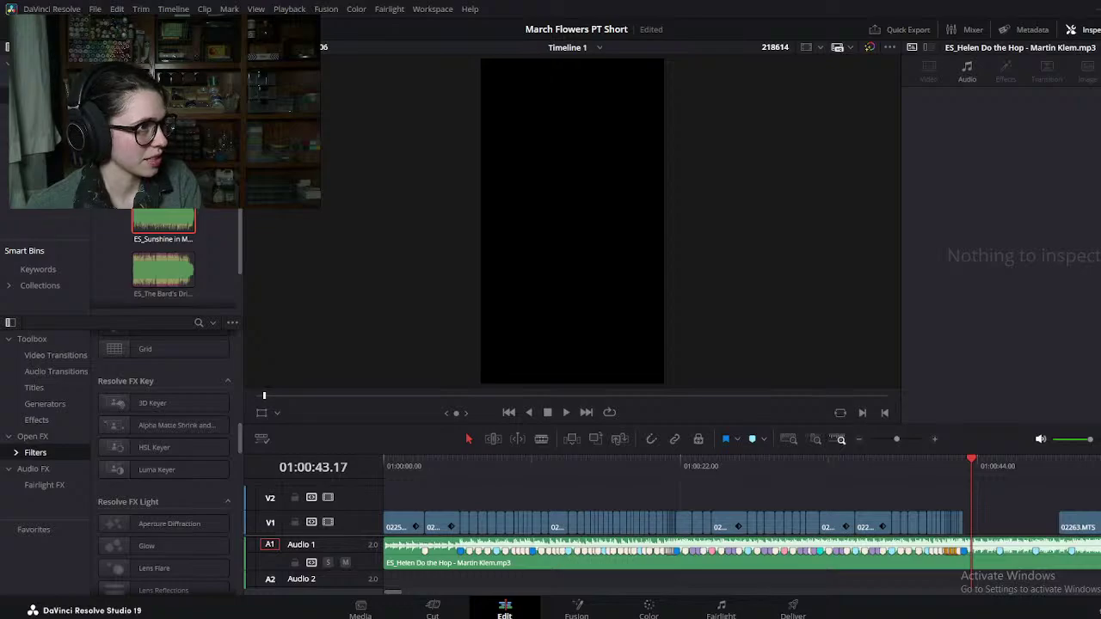
Step: Return the playhead to the end of the cut section at 01:00:43.02 and save the project
drag(967, 462, 964, 463)
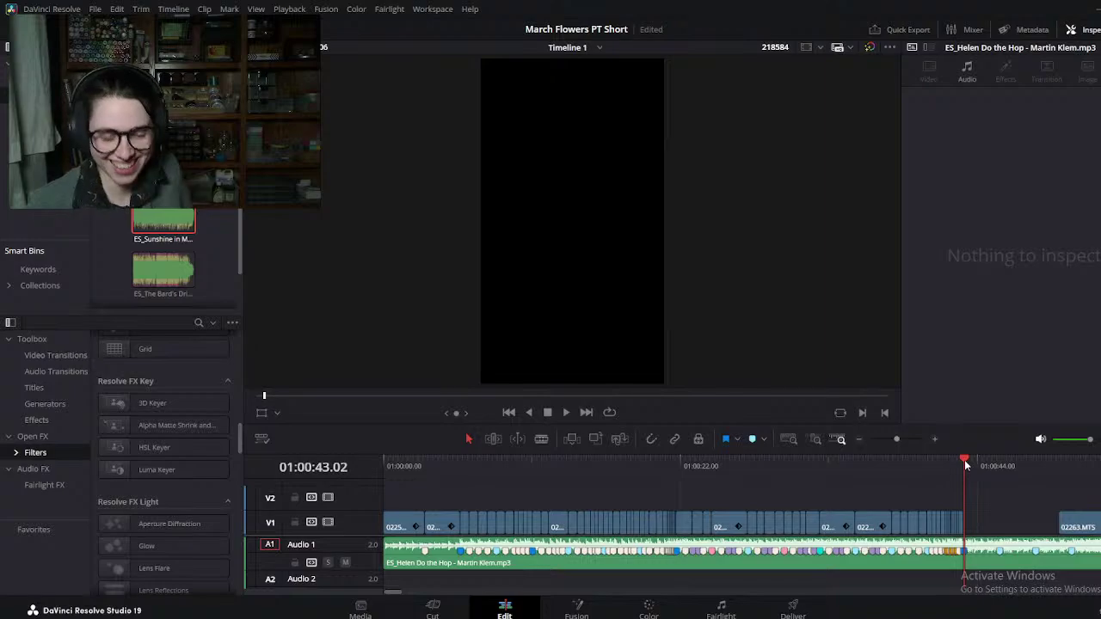
click(95, 8)
key(Escape)
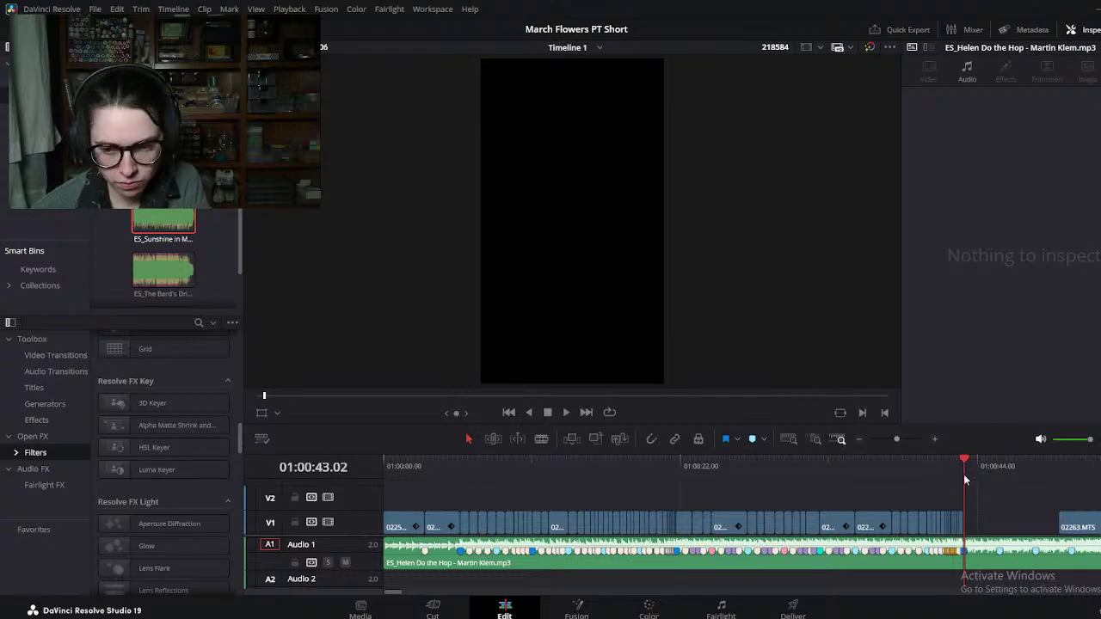
scroll(976, 512, down, 2)
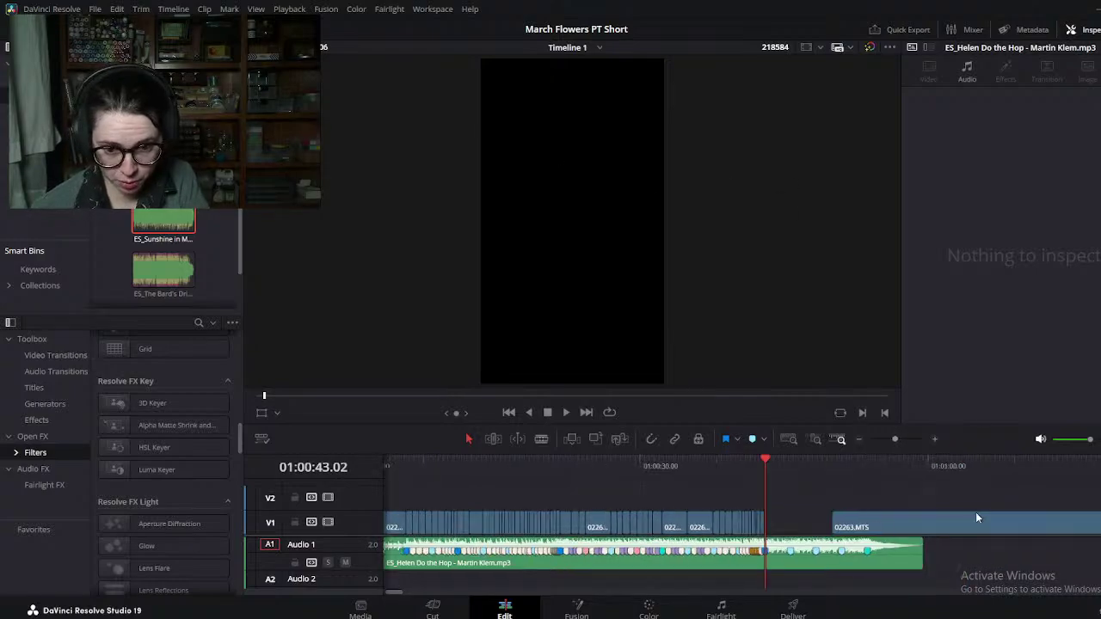
click(735, 535)
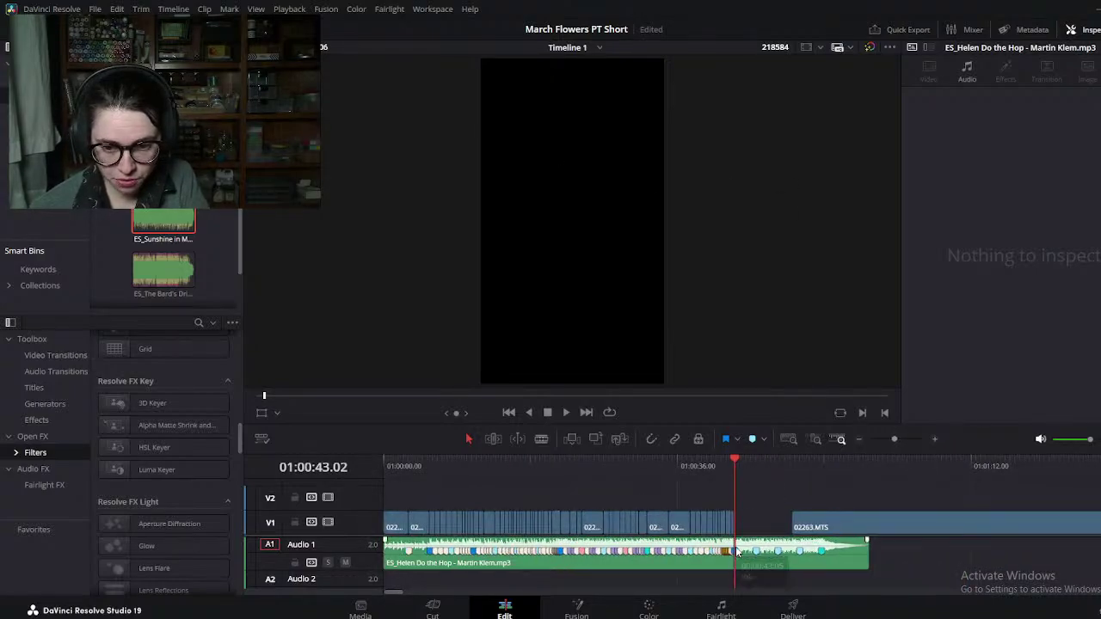